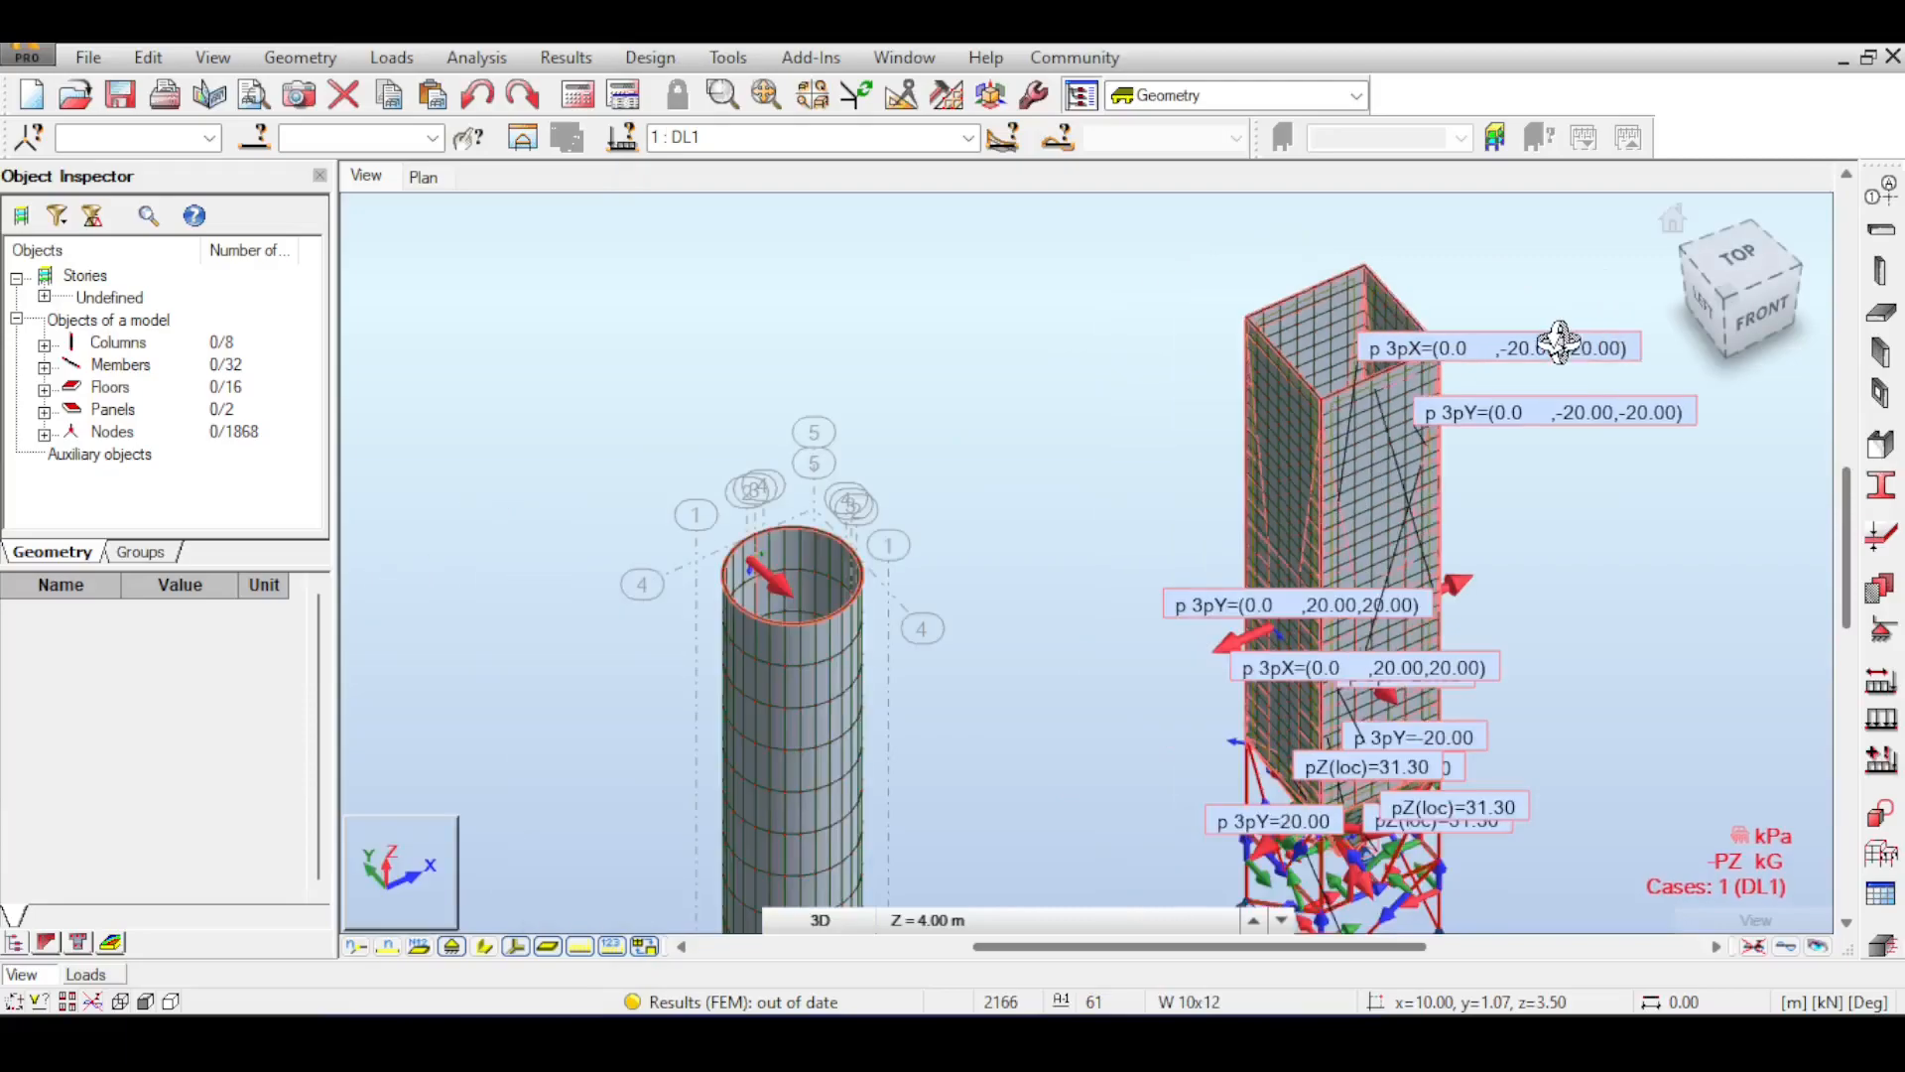
- Examine the loads on the square and circular silos from the front, rear oblique and top views
middle_click_drag(1429, 301, 1250, 320)
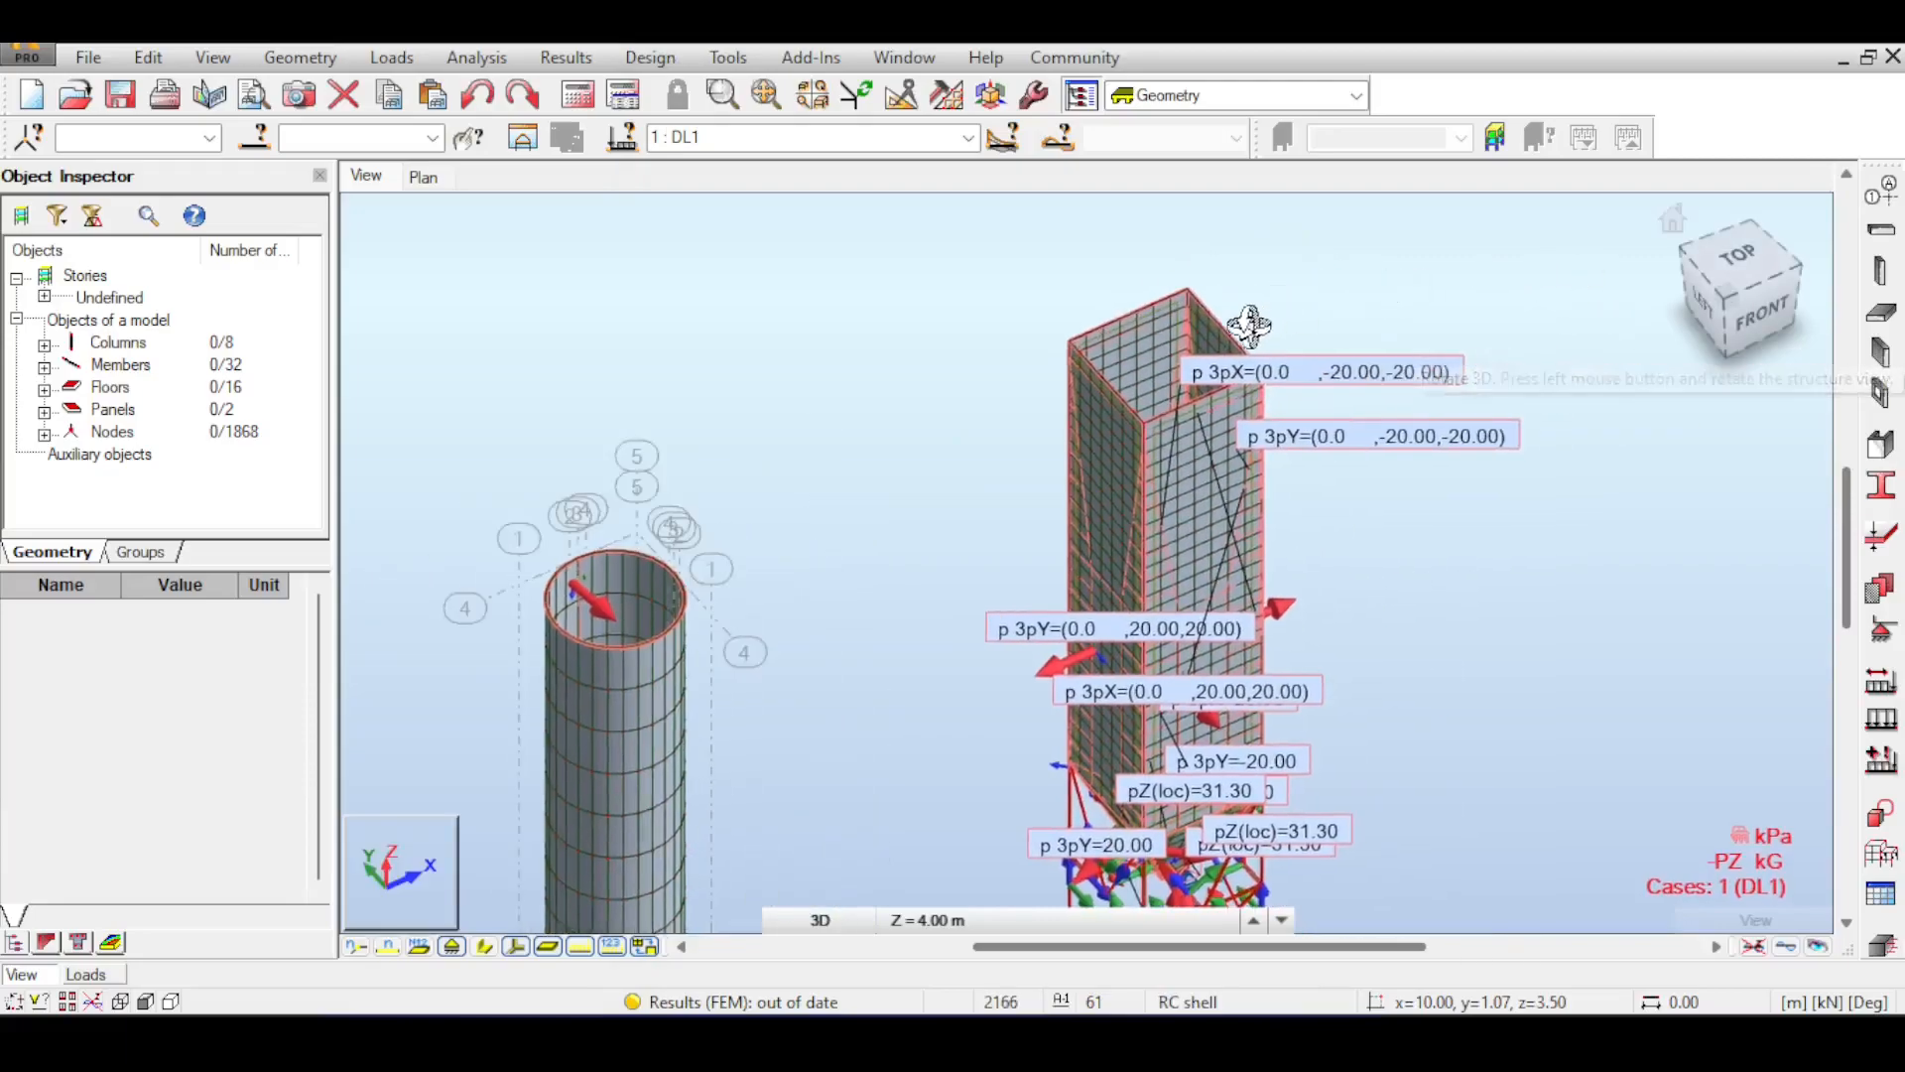
scroll(1250, 322, "down", 2)
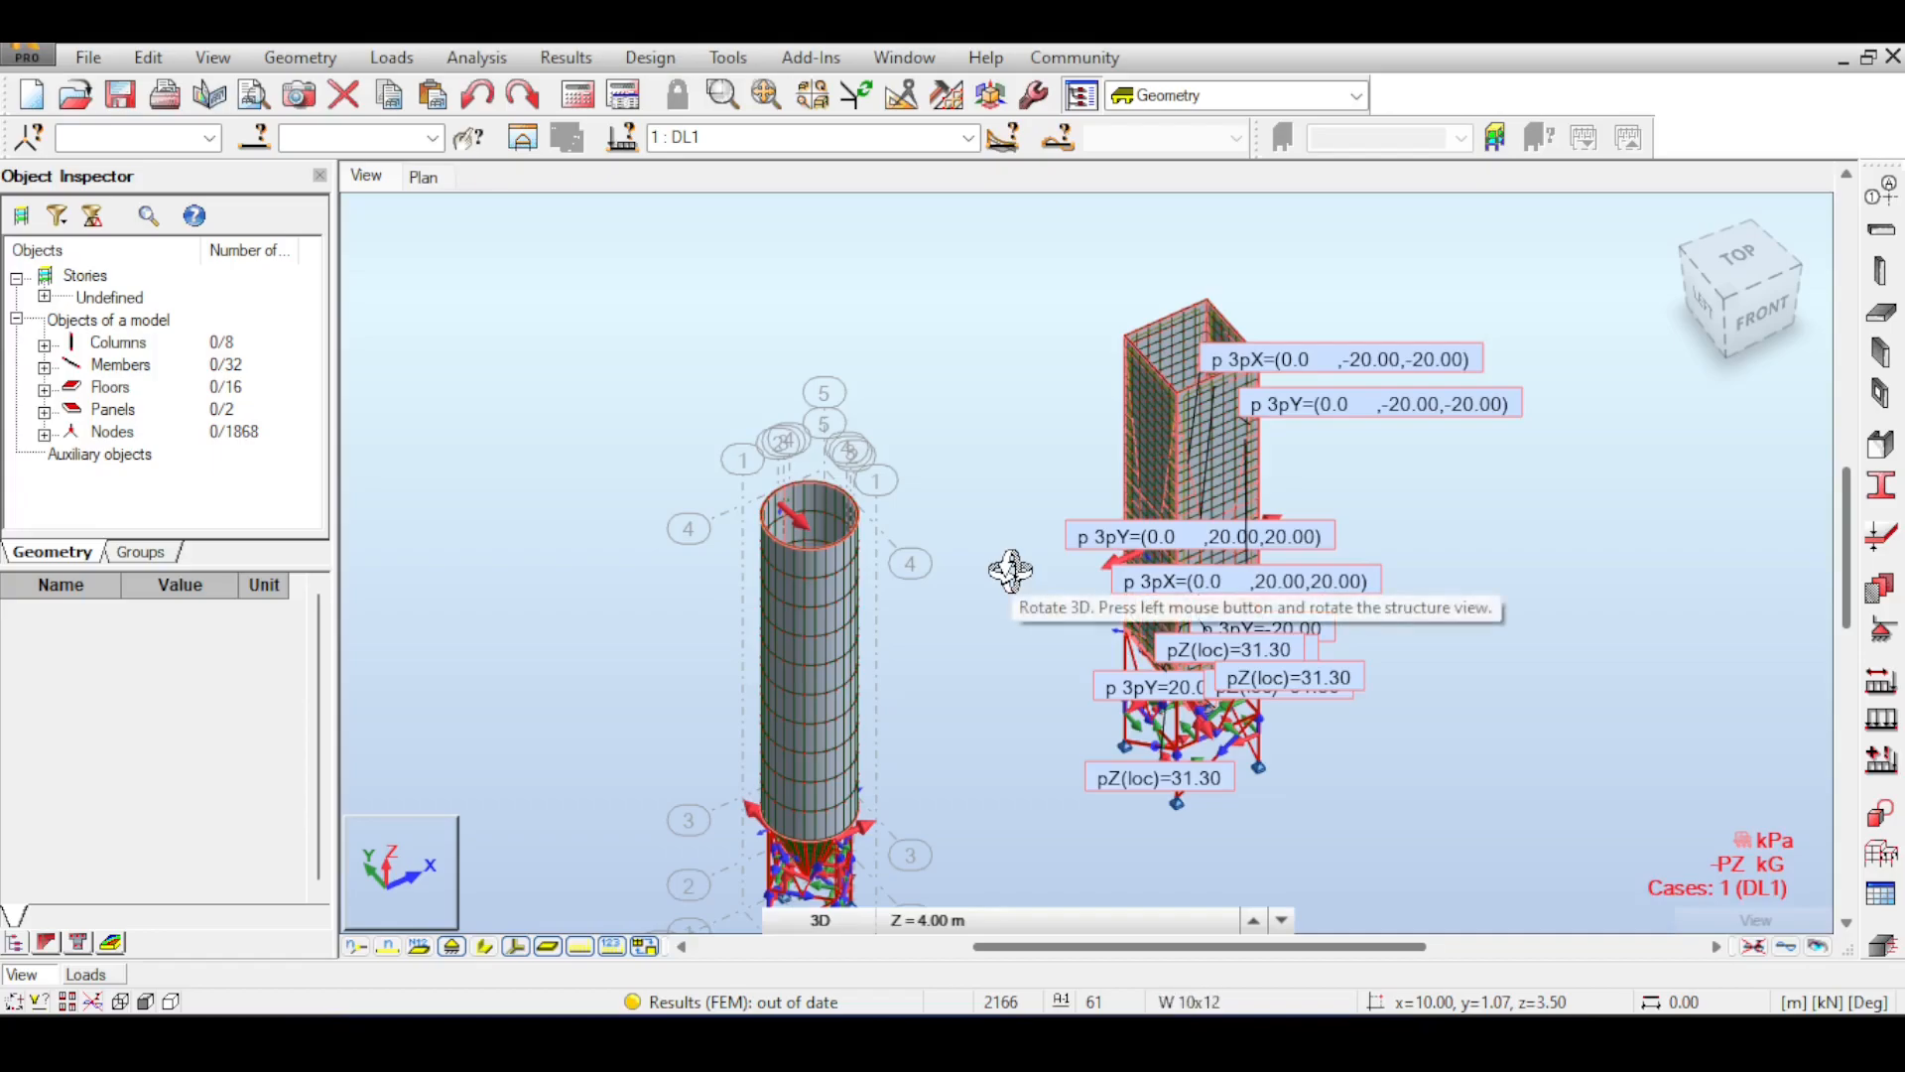
left_click_drag(1011, 570, 1004, 567)
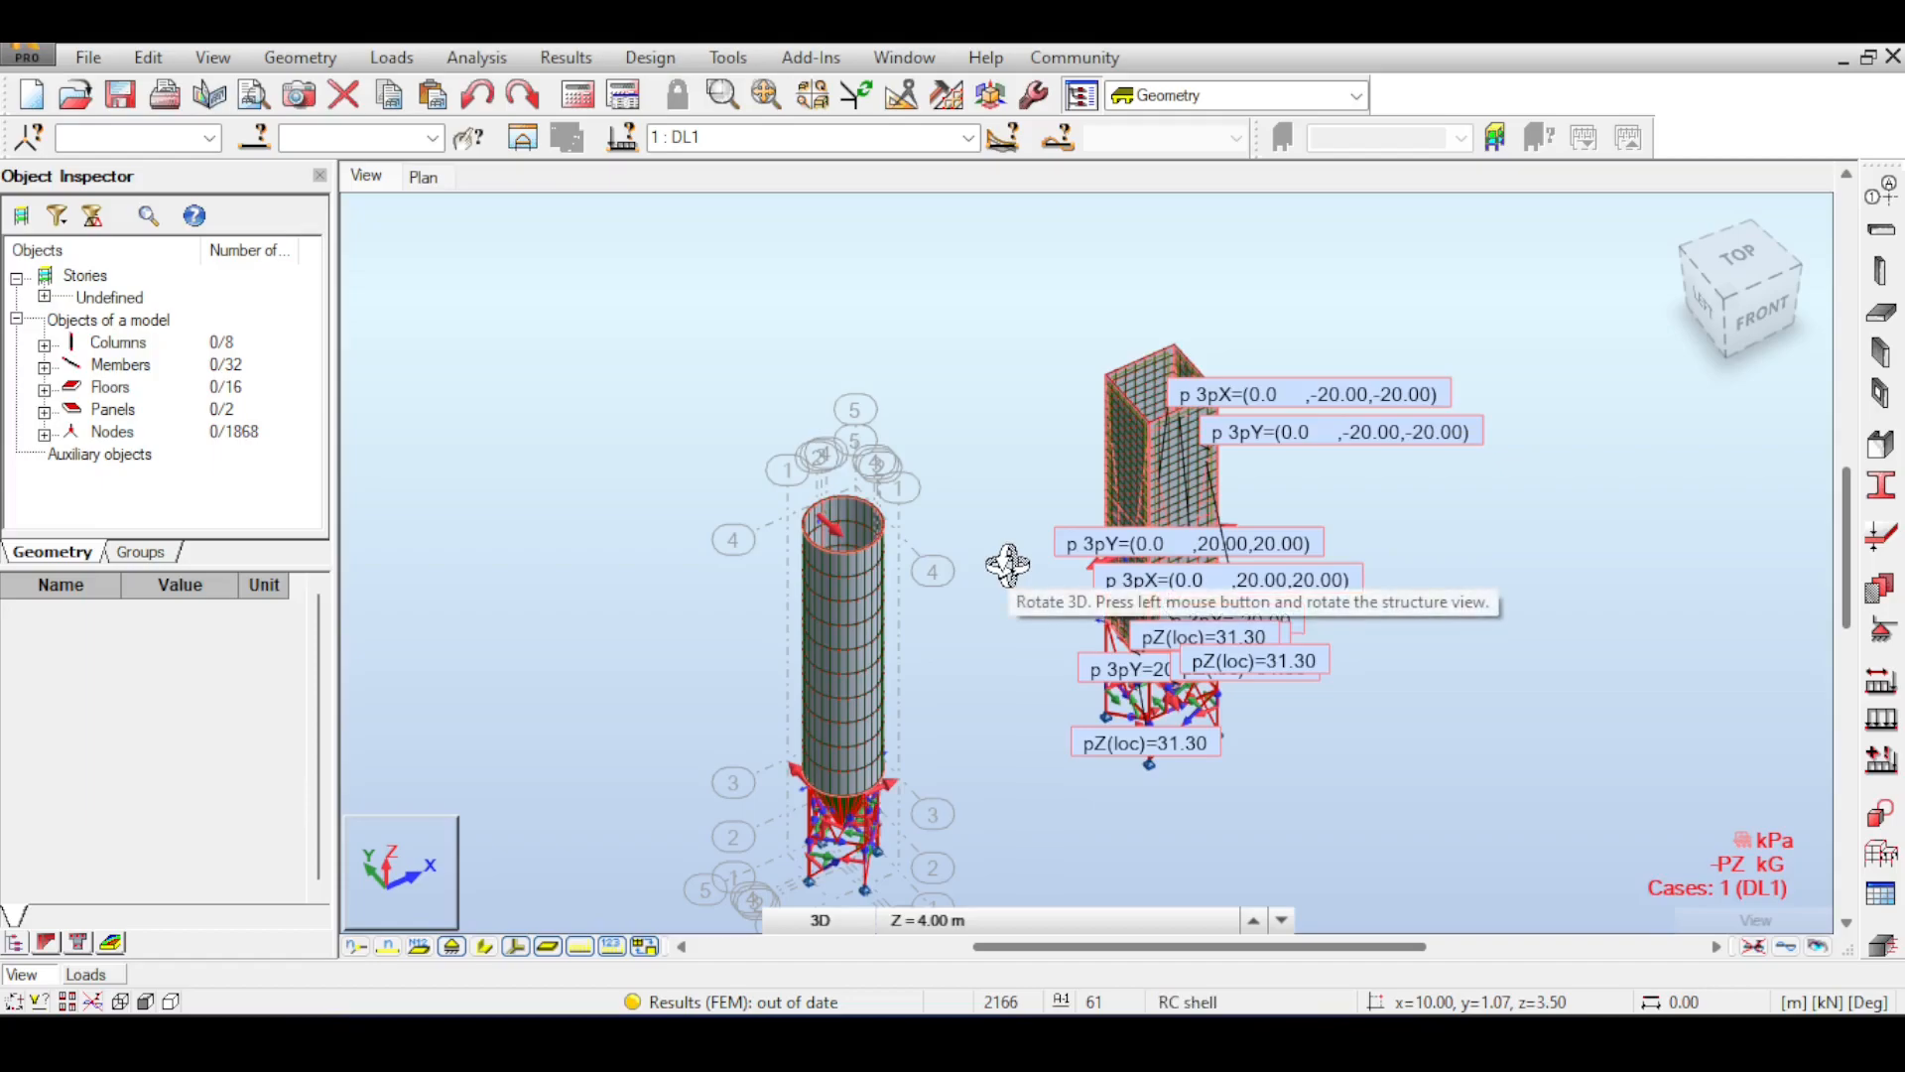
scroll(1266, 331, "up", 2)
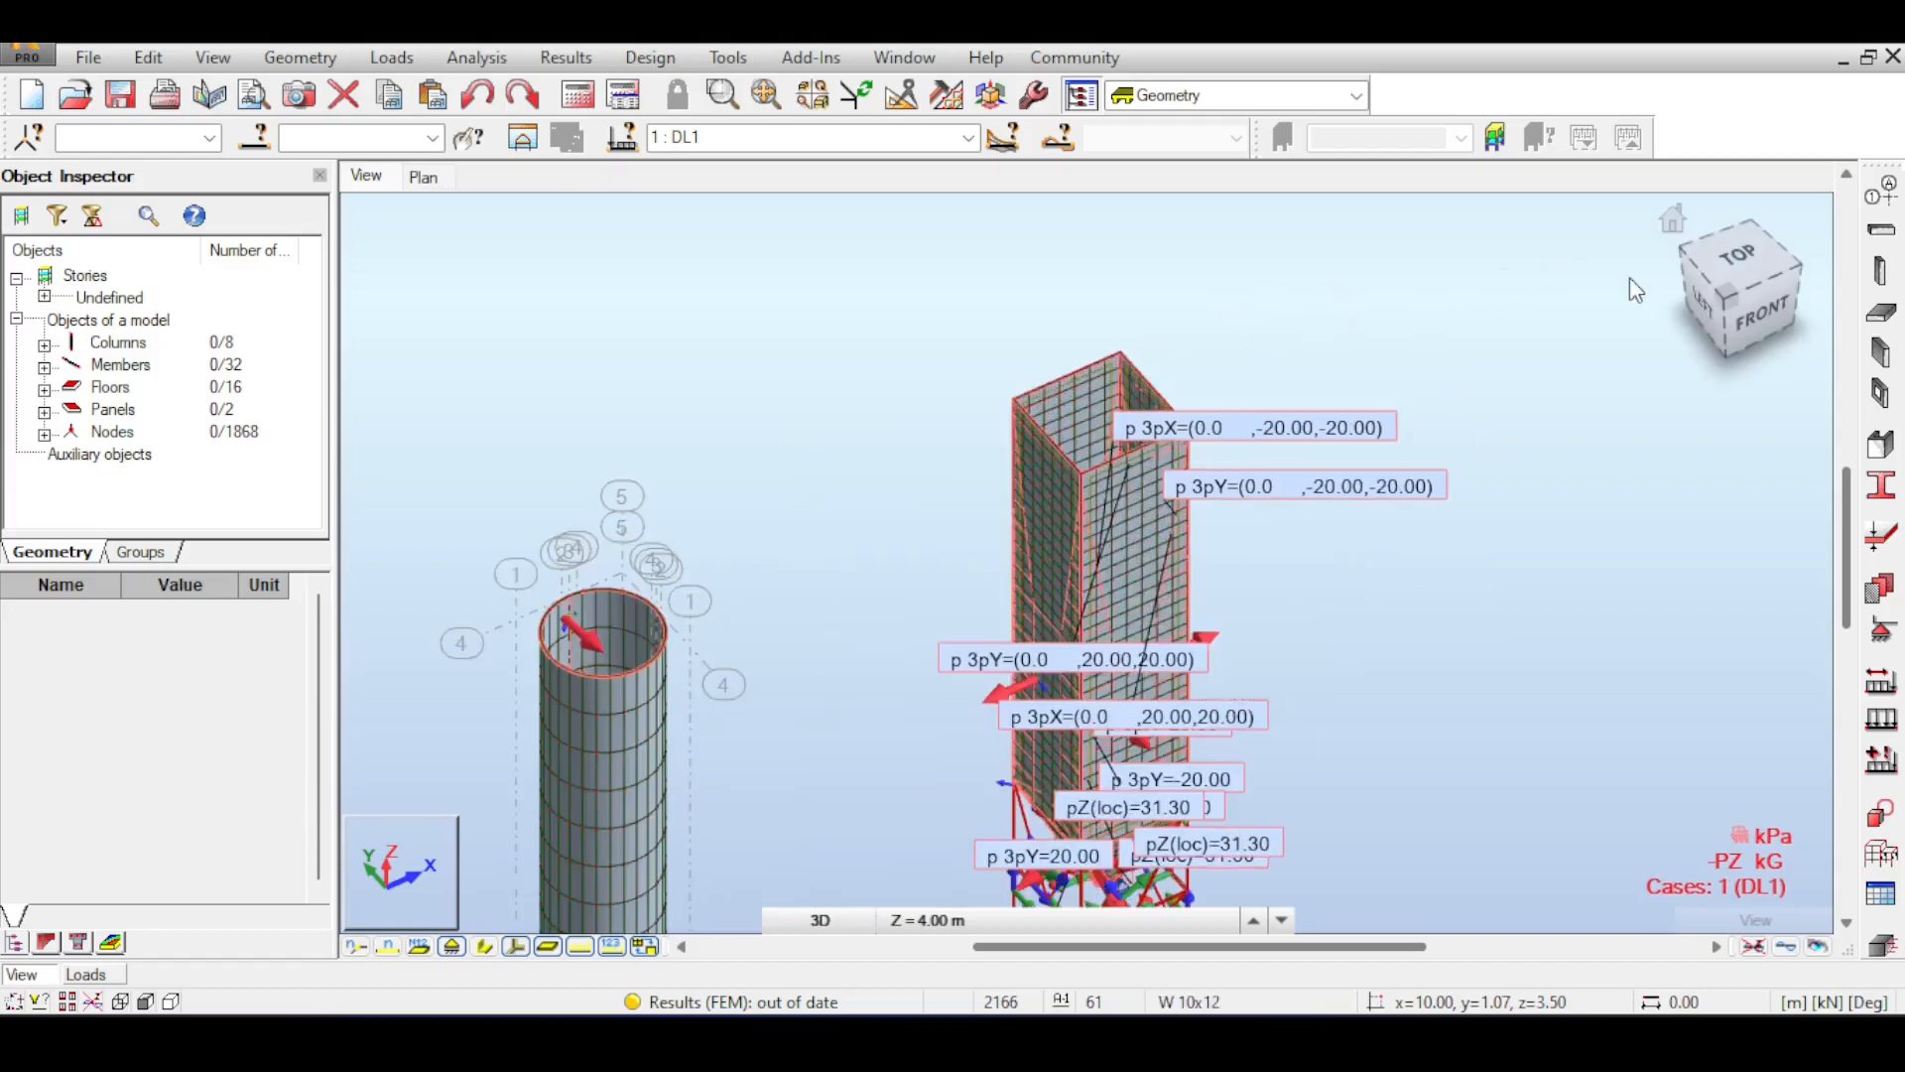
middle_click_drag(1473, 244, 1489, 248)
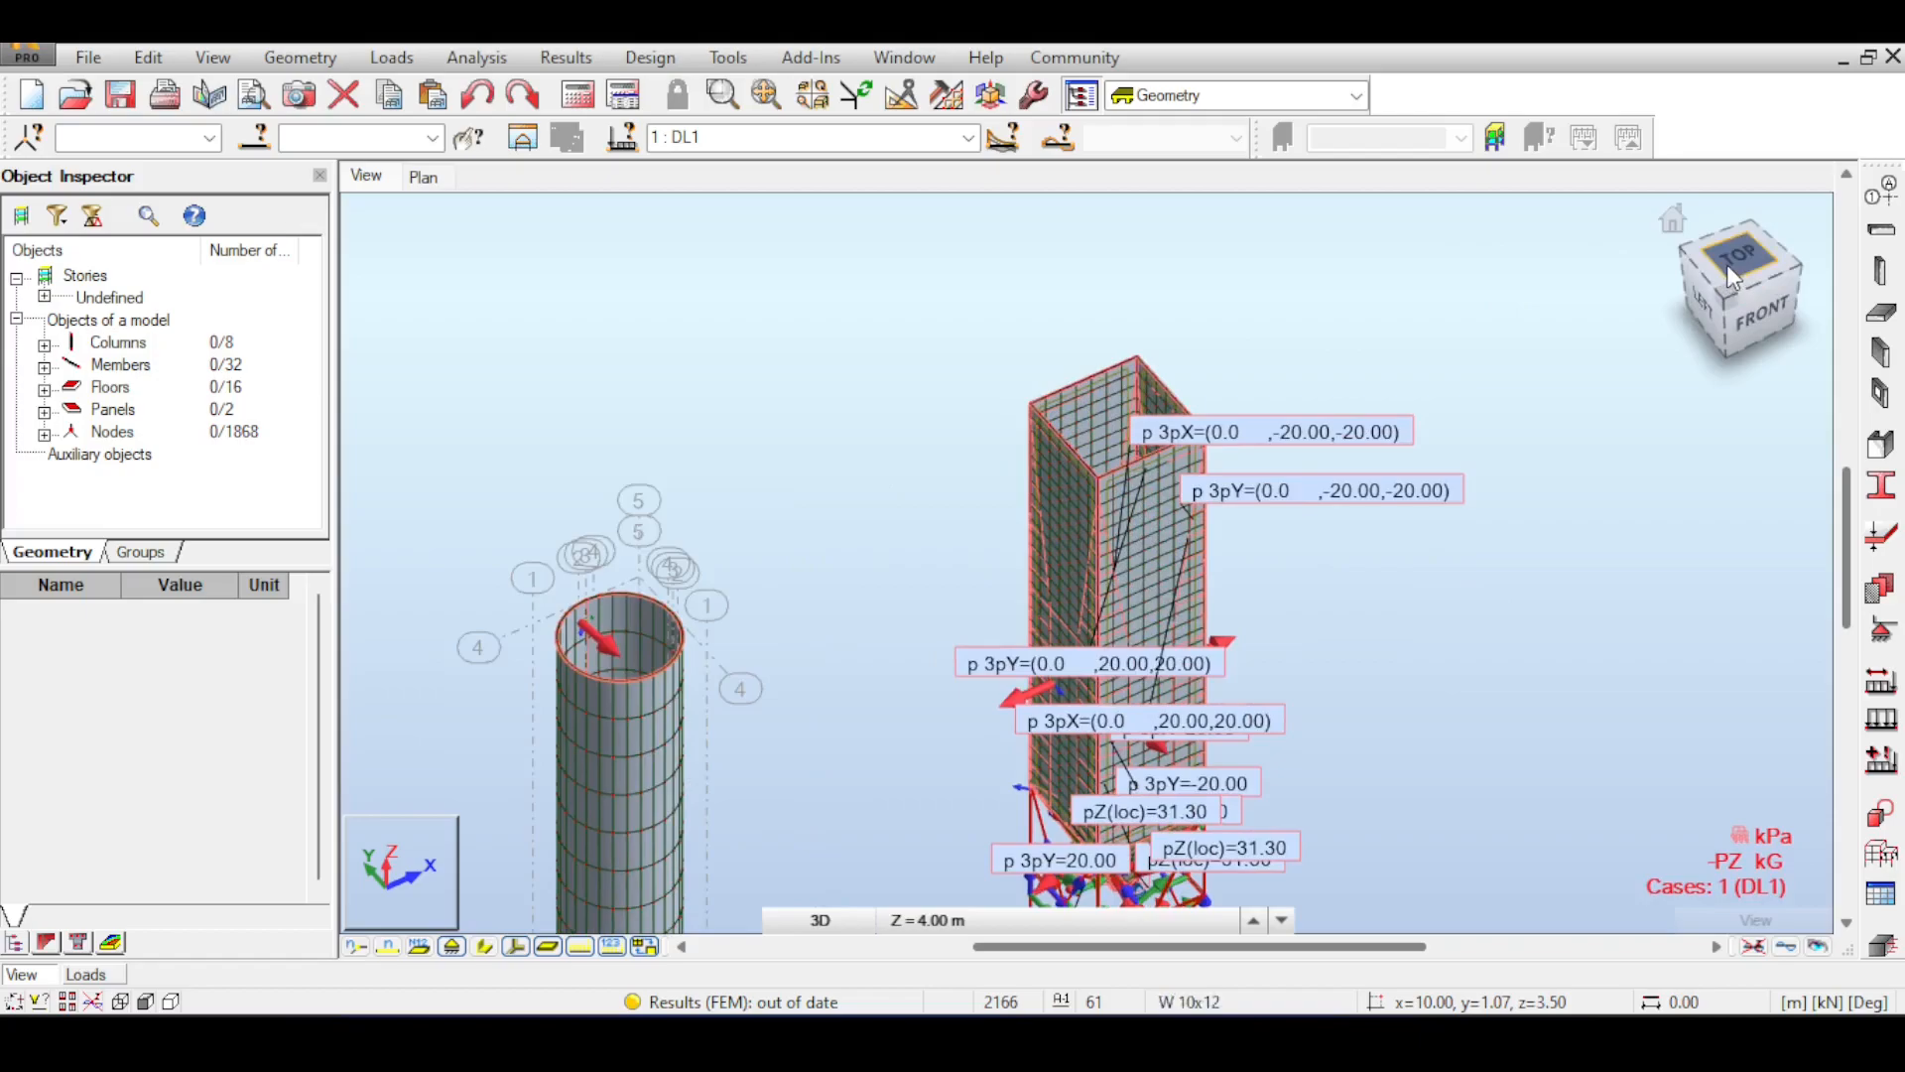
left_click(1711, 285)
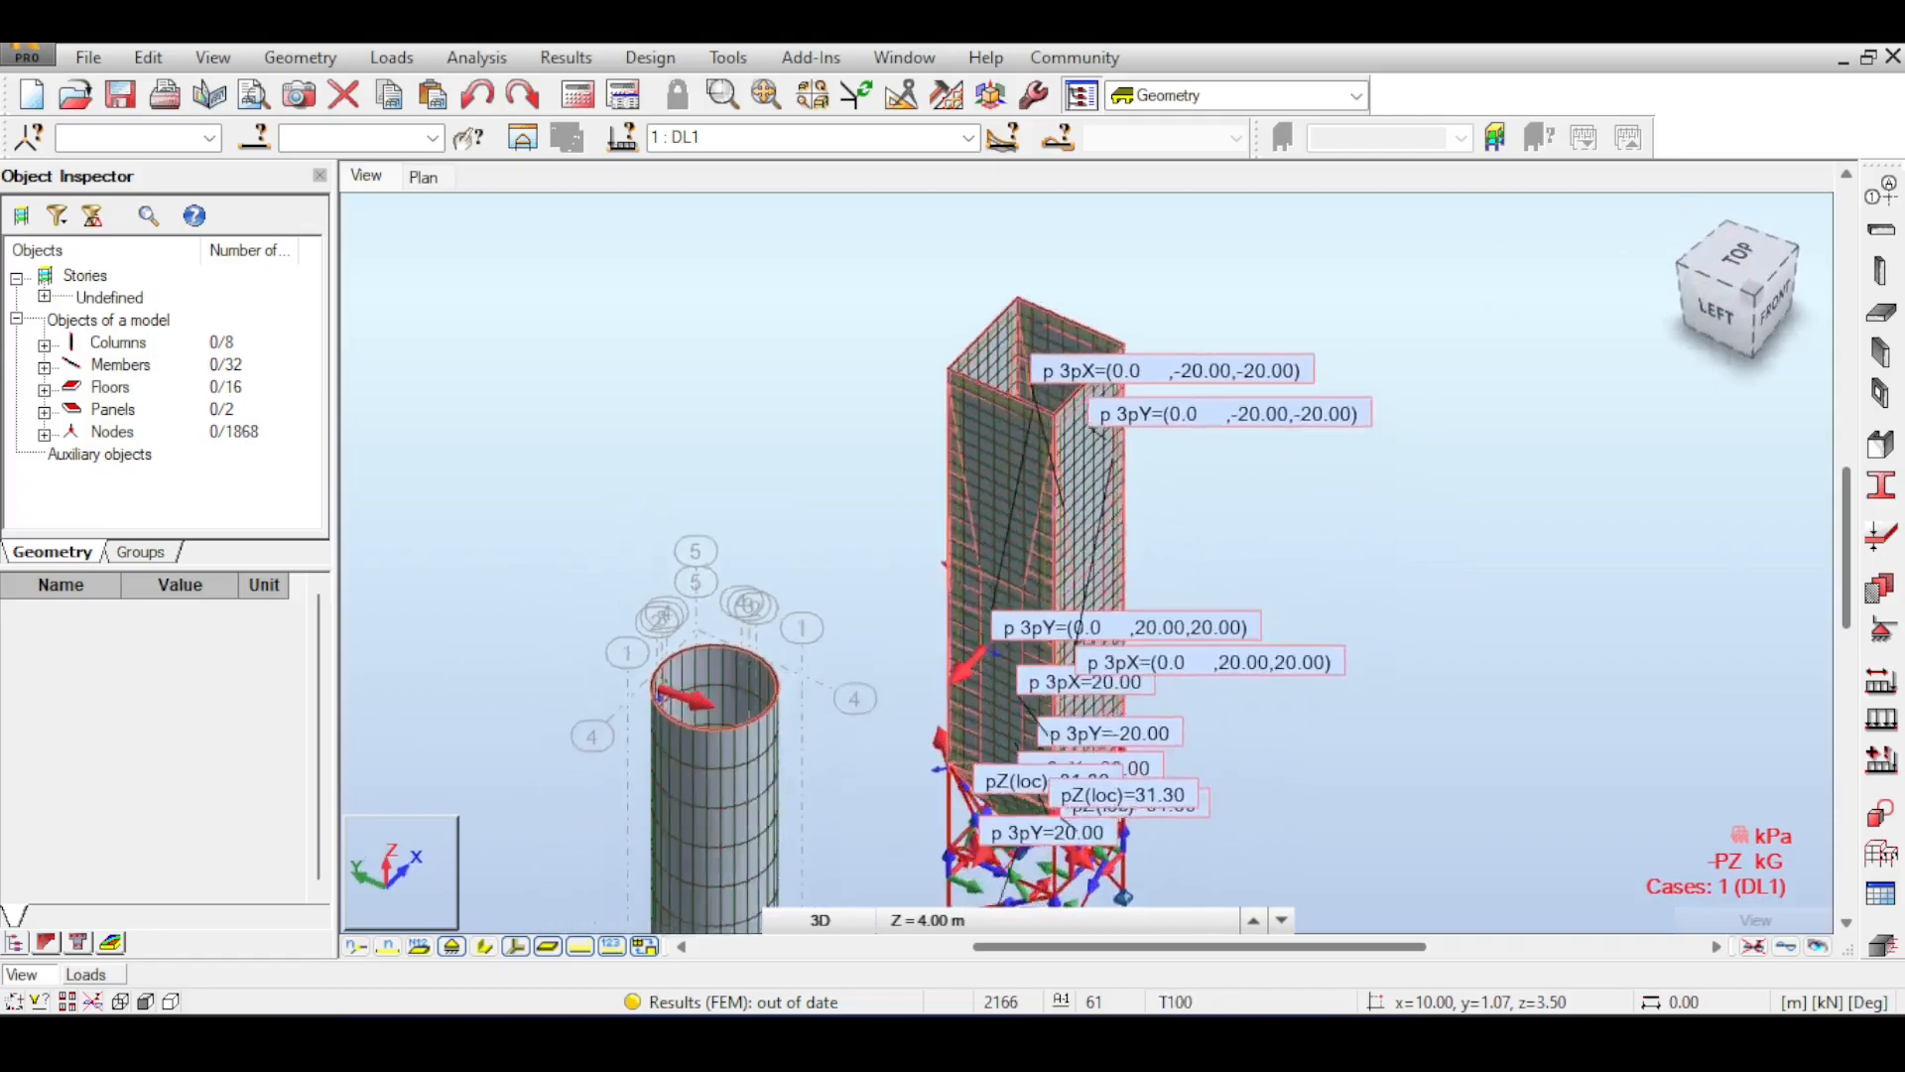
left_click_drag(1737, 294, 1792, 298)
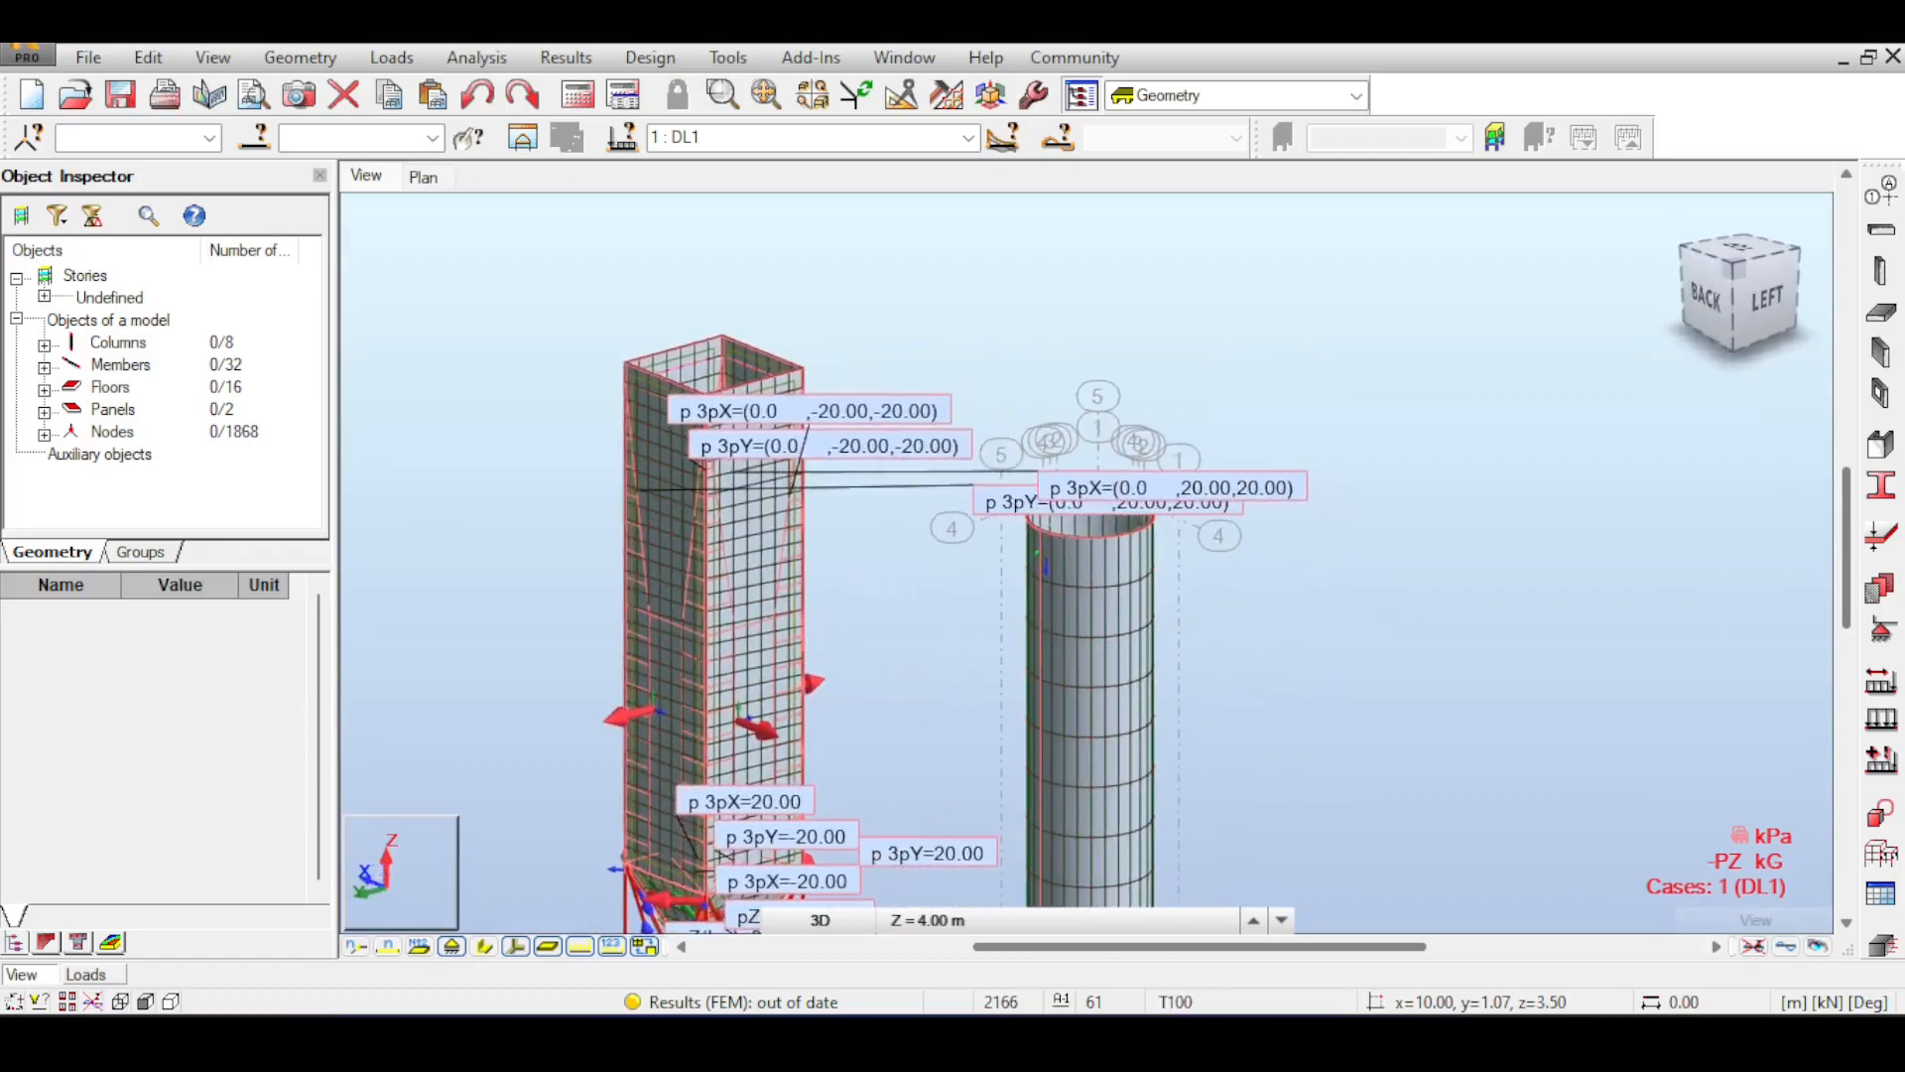
middle_click_drag(1042, 333, 1329, 335)
scroll(1113, 556, "up", 2)
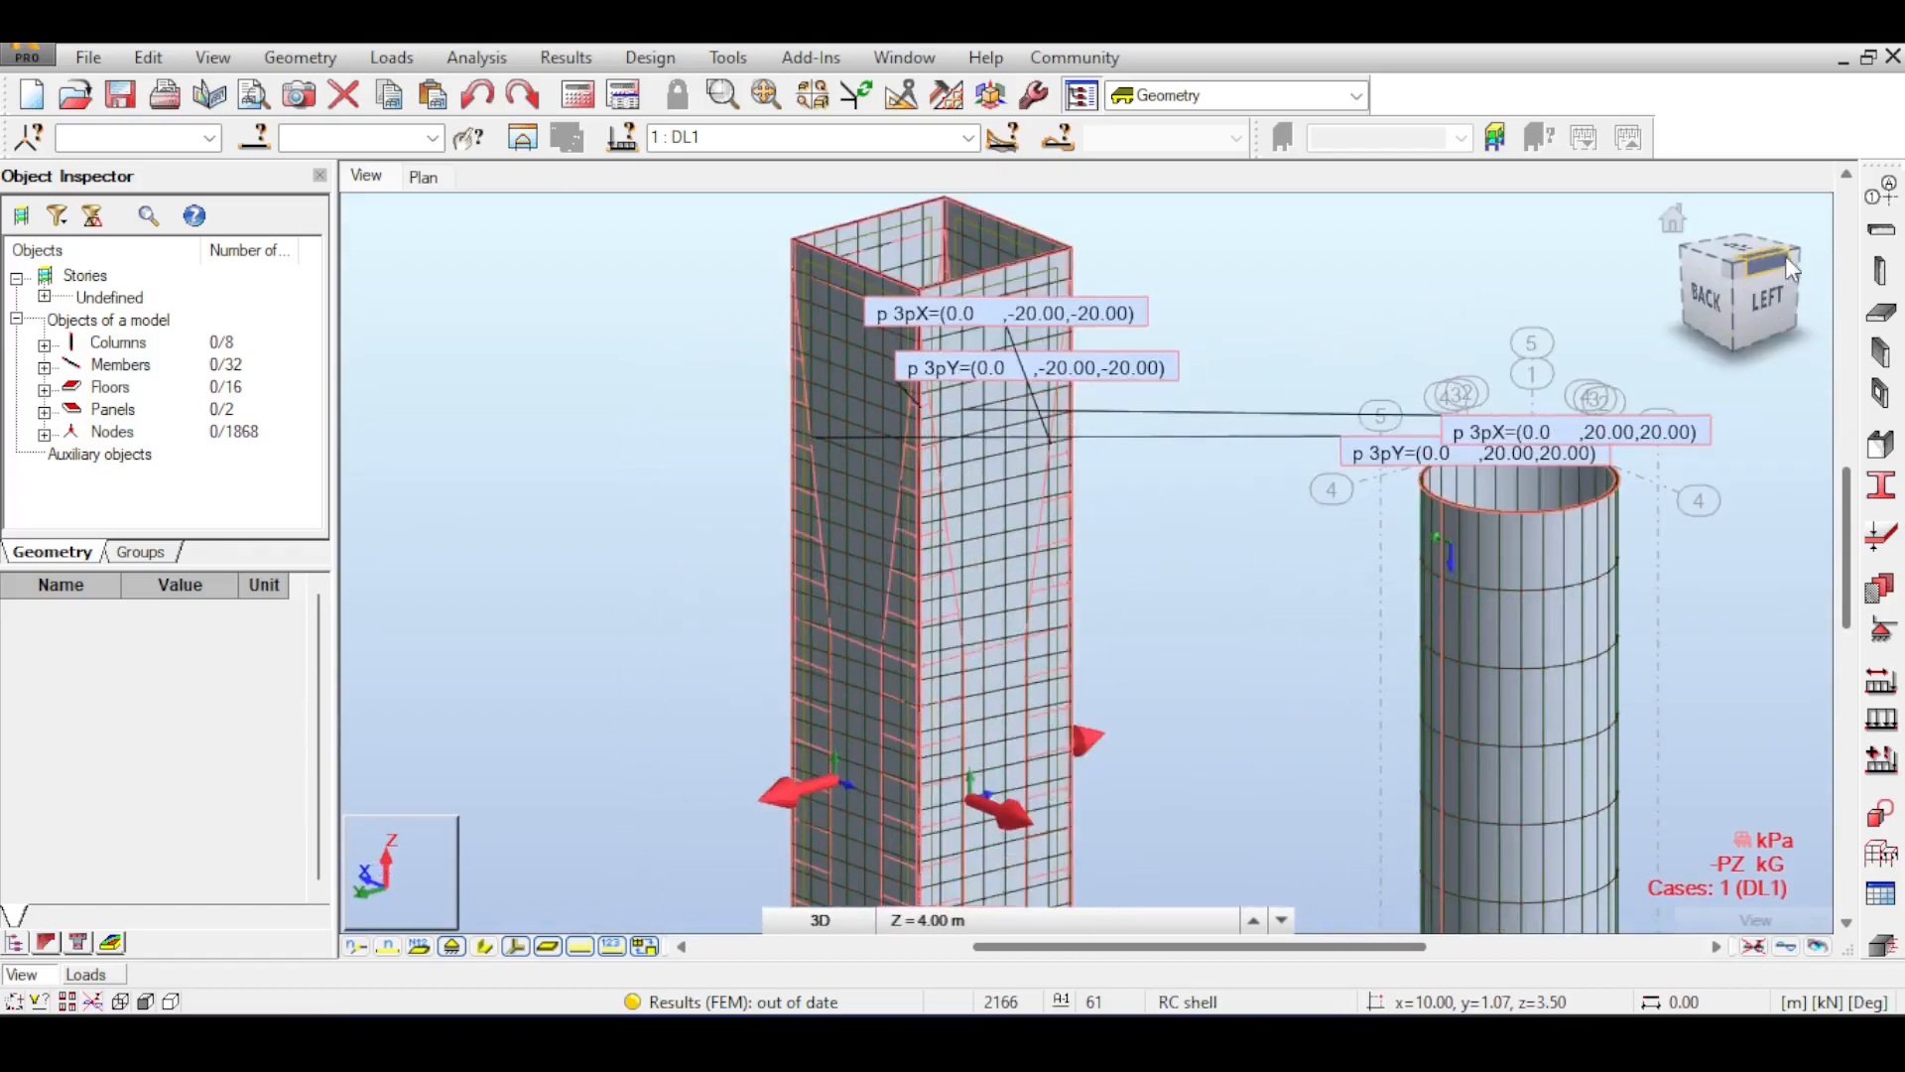
left_click_drag(1762, 278, 1790, 365)
middle_click_drag(984, 733, 1008, 537)
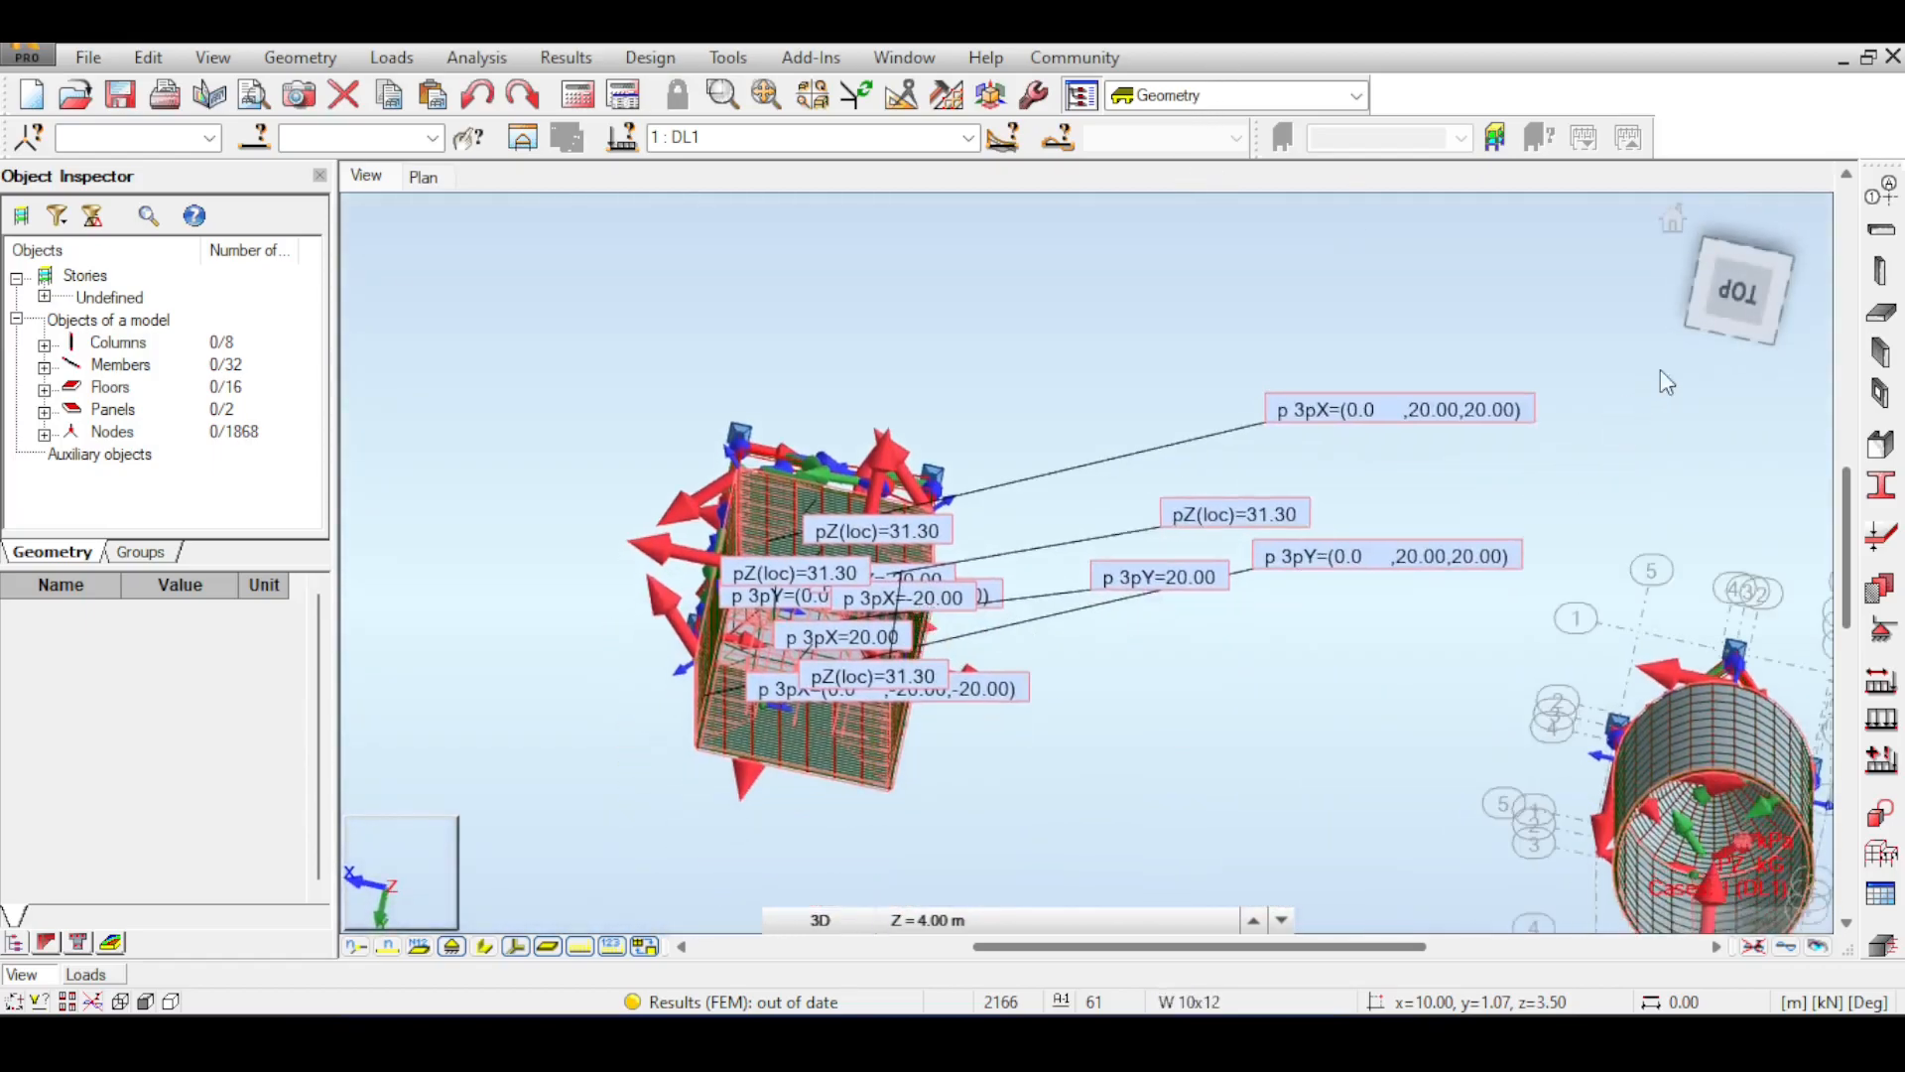
left_click(1736, 316)
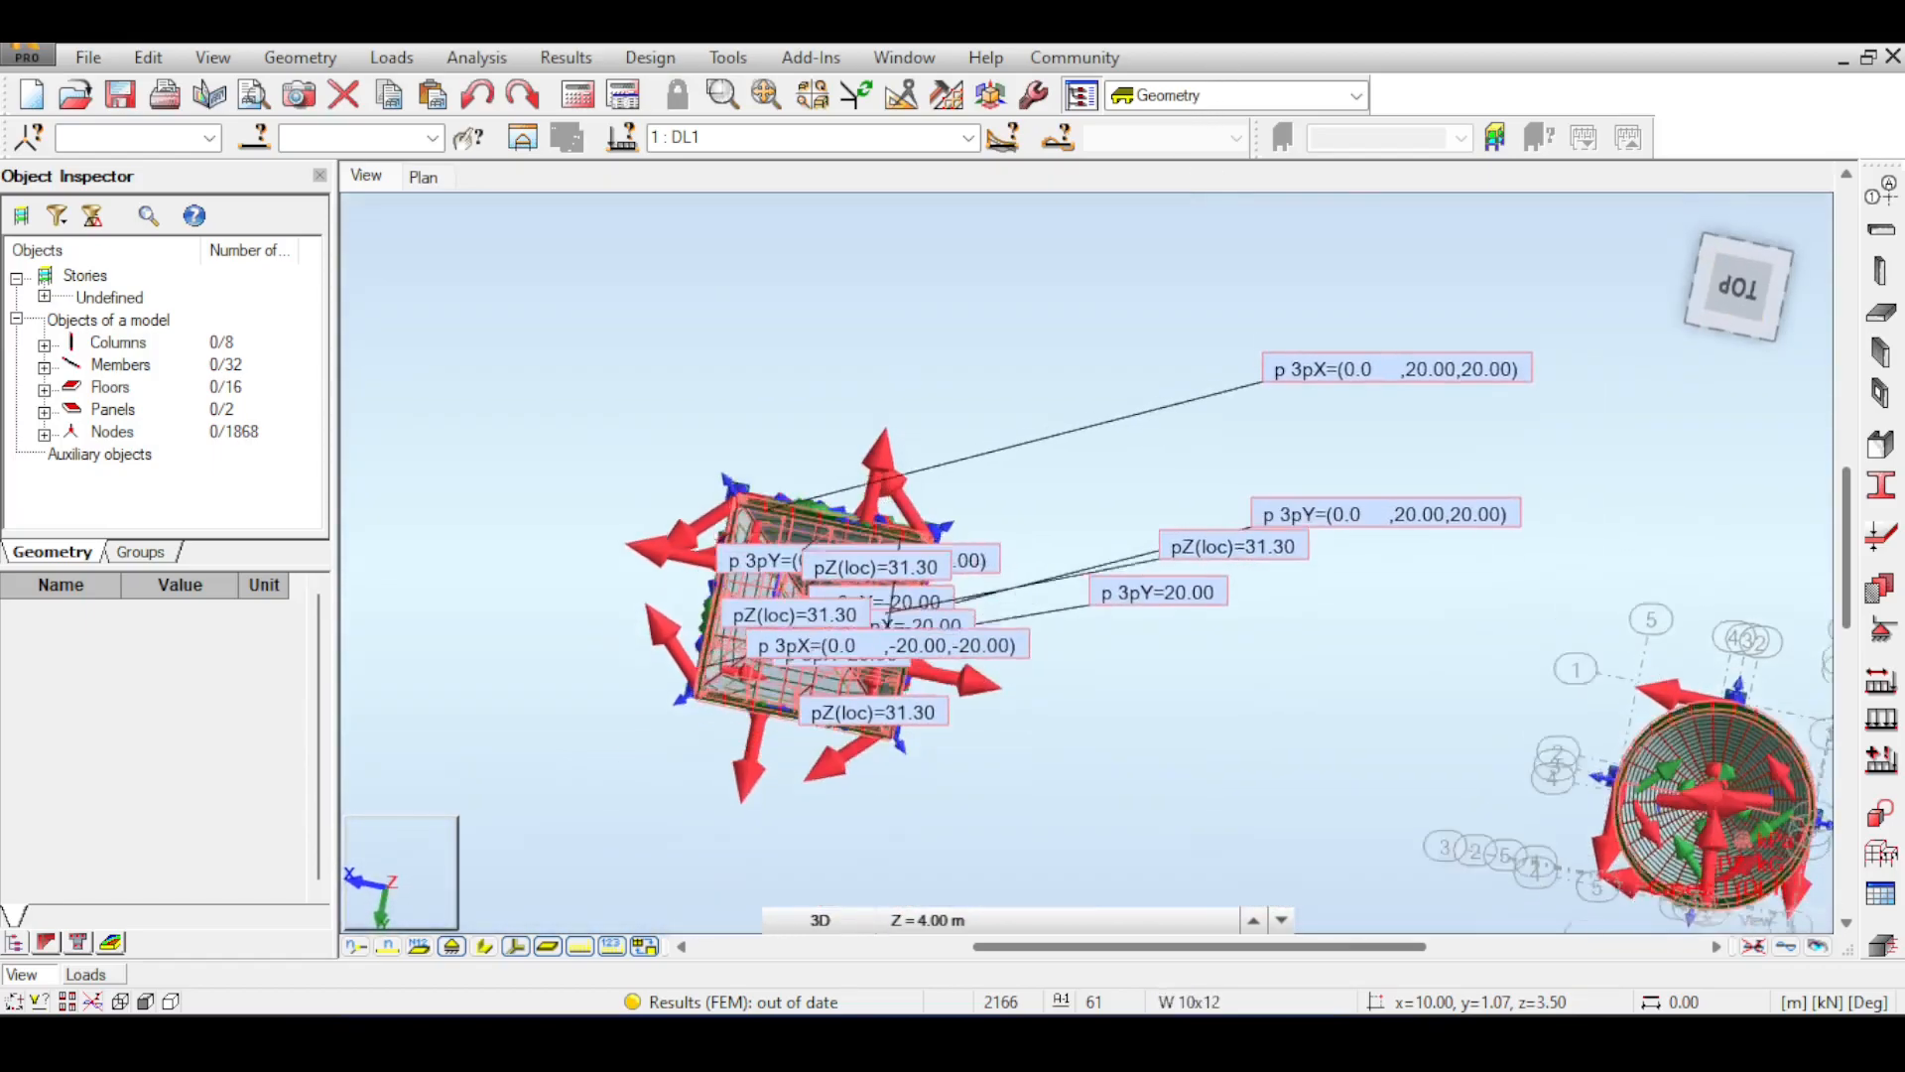
- Hide the load symbols and inspect the square silo's hopper mesh from above and its outer walls
left_click(595, 950)
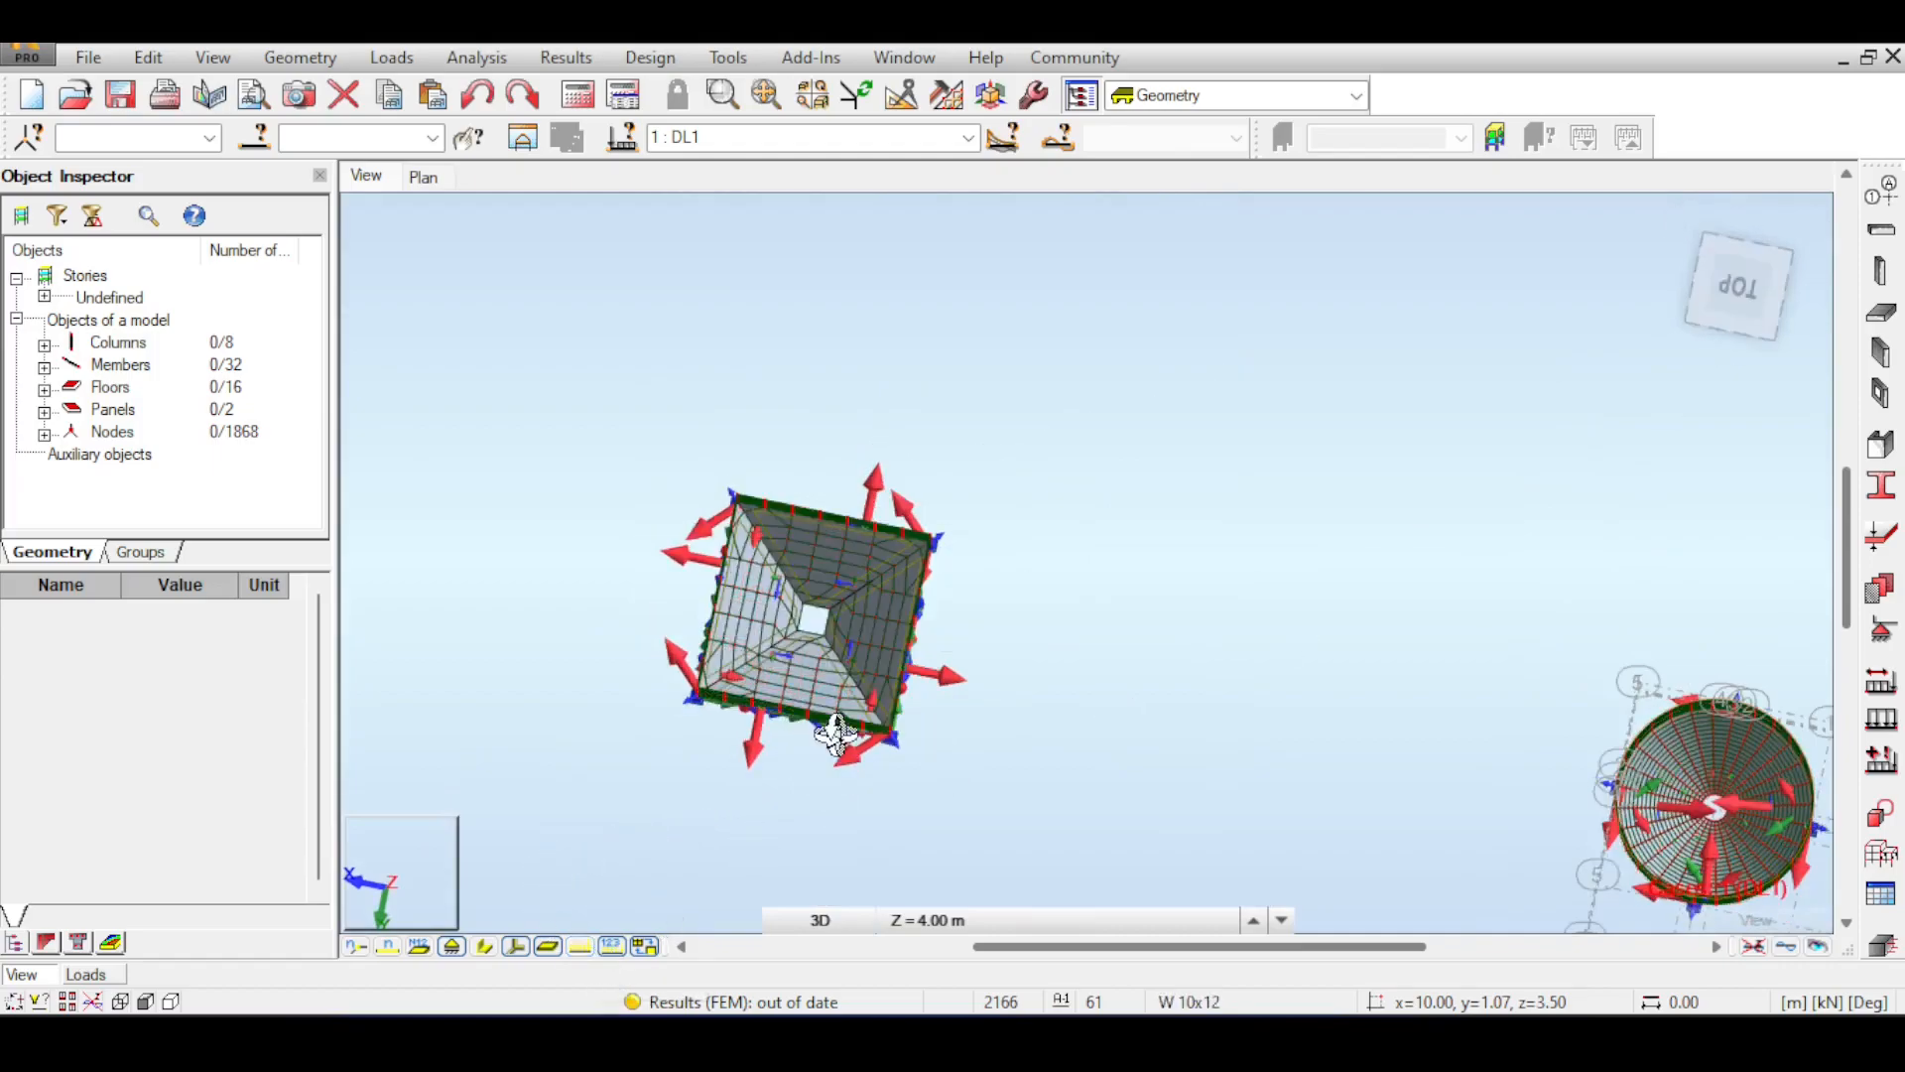
scroll(789, 655, "up", 5)
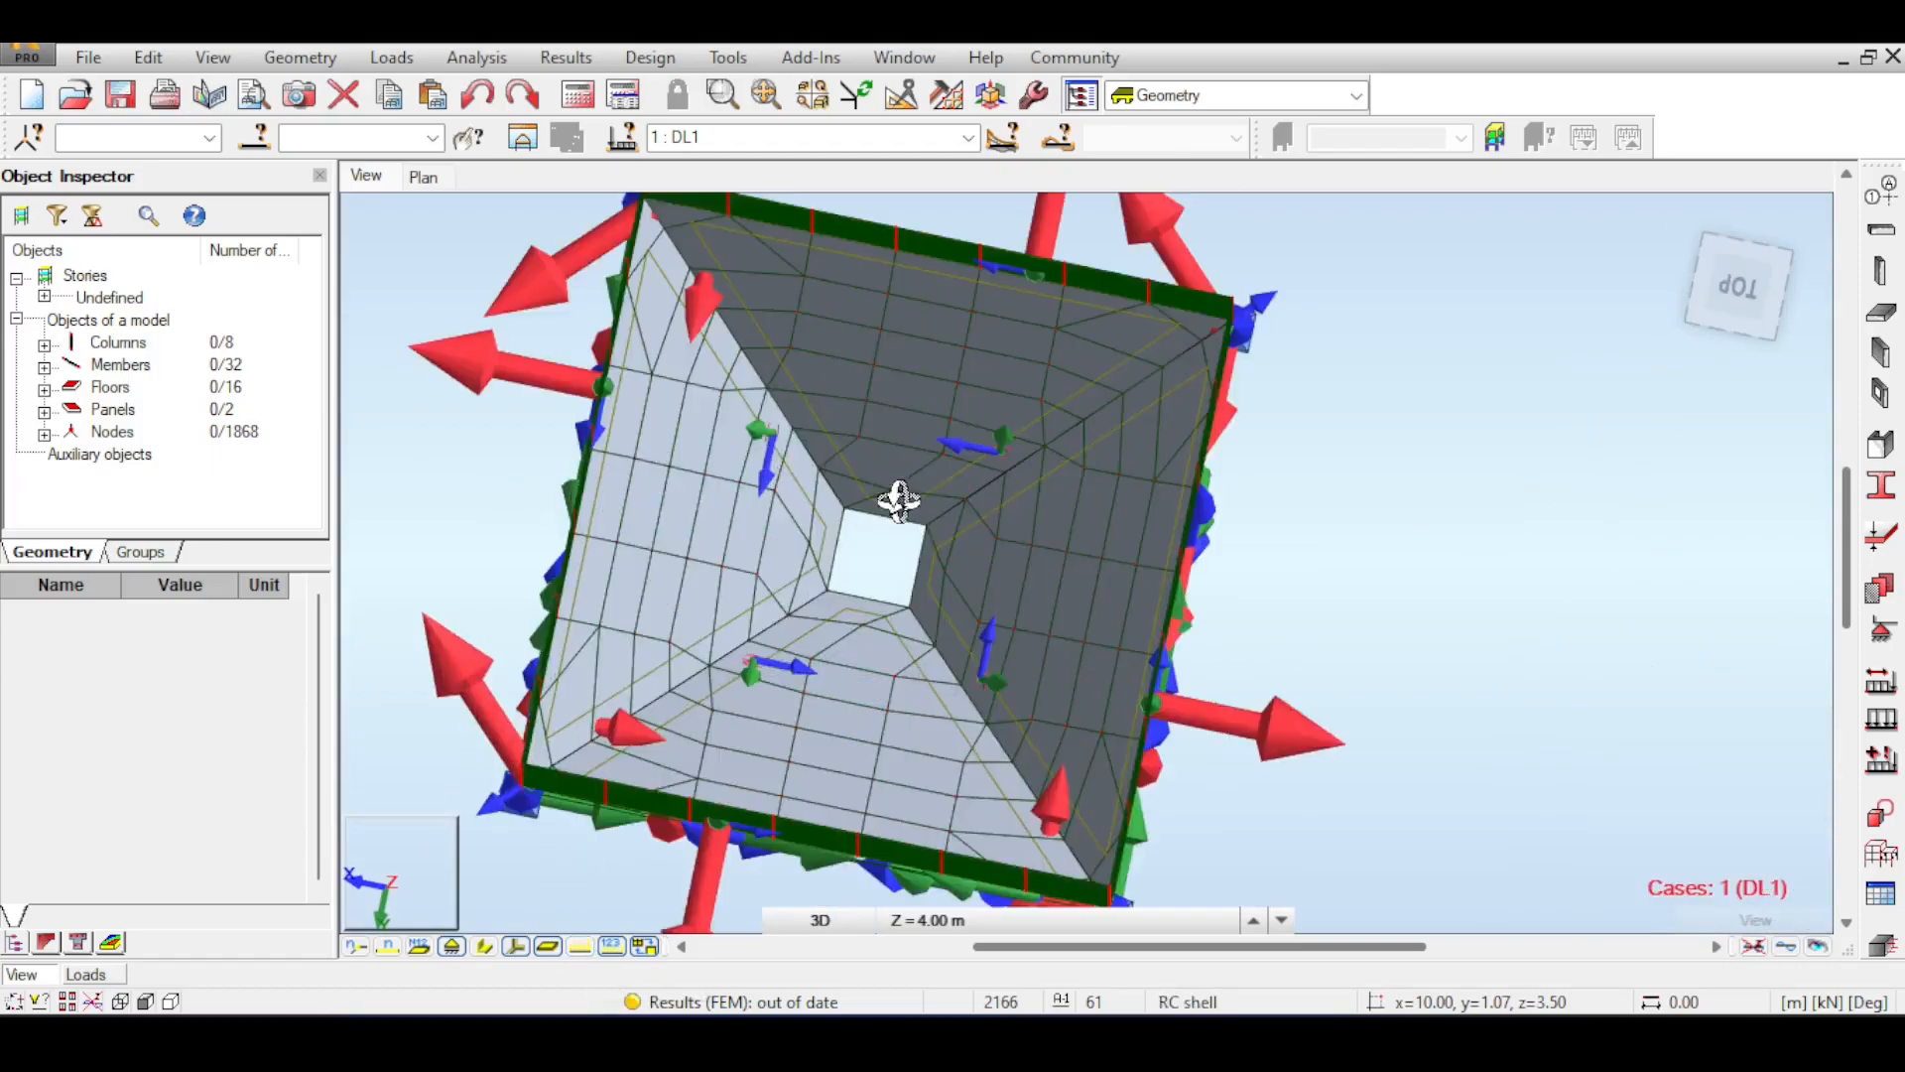
scroll(1080, 563, "down", 2)
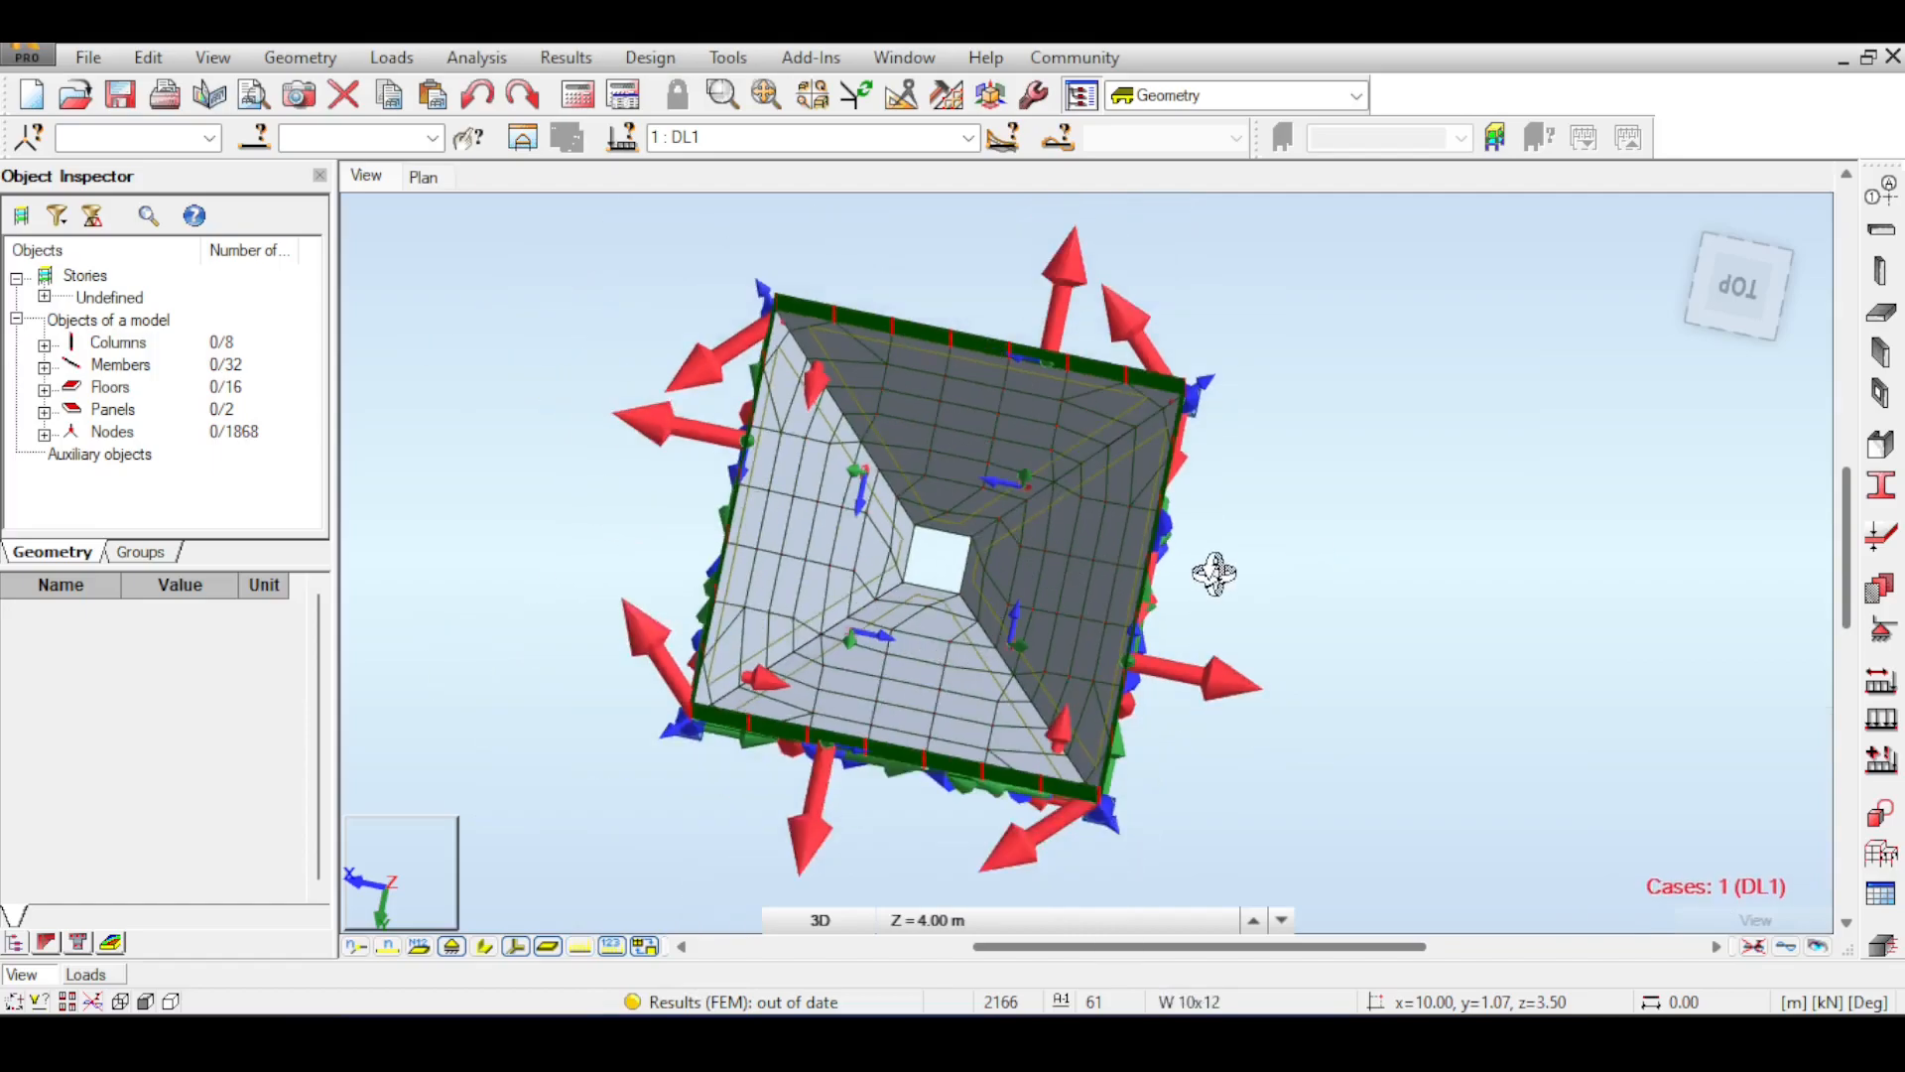
scroll(1214, 574, "down", 1)
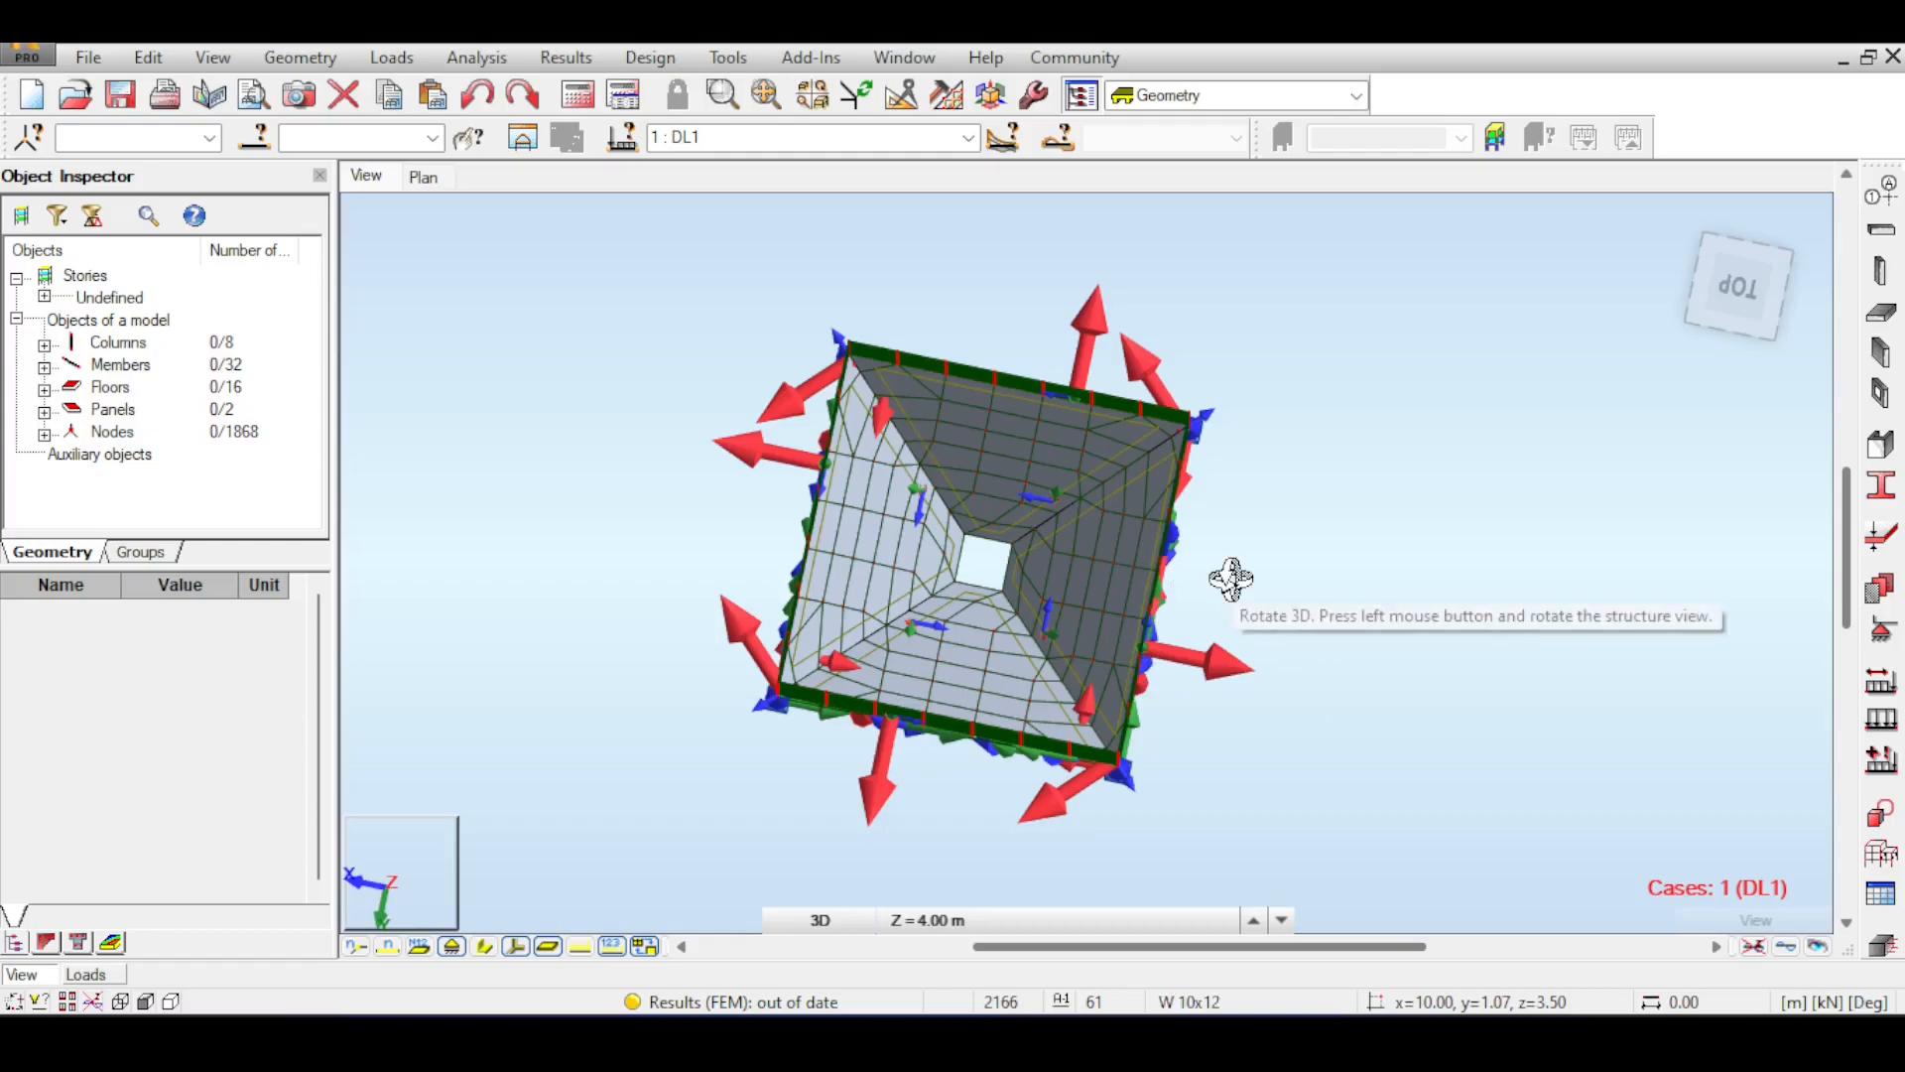
left_click_drag(1753, 311, 1735, 253)
middle_click_drag(1467, 396, 1197, 569)
scroll(1394, 427, "up", 2)
scroll(1408, 426, "up", 1)
middle_click_drag(1408, 427, 1399, 521)
left_click_drag(1768, 323, 1724, 298)
middle_click_drag(1412, 393, 1504, 621)
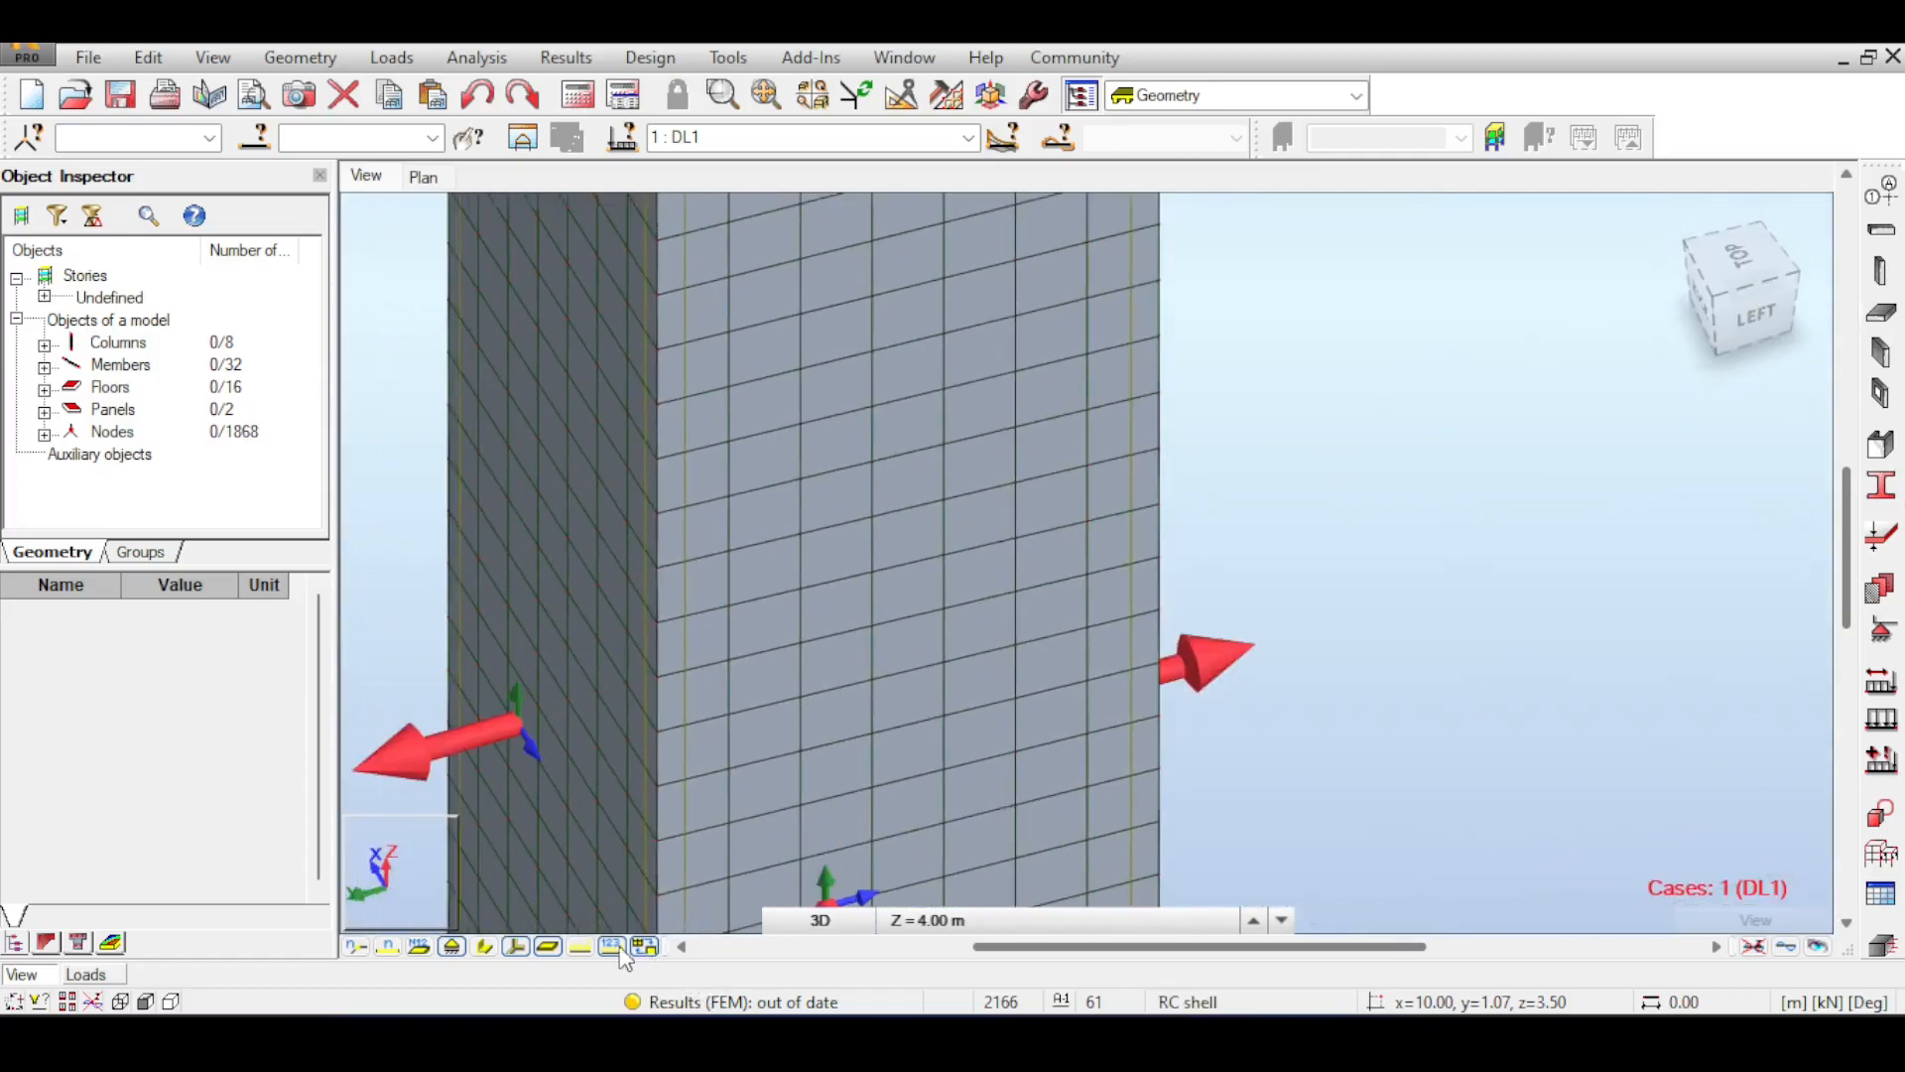
- Display the load symbols again and examine the pressure loads on the square silo's left and back walls
left_click(581, 947)
middle_click_drag(1263, 387, 1263, 567)
middle_click_drag(1569, 315, 1621, 527)
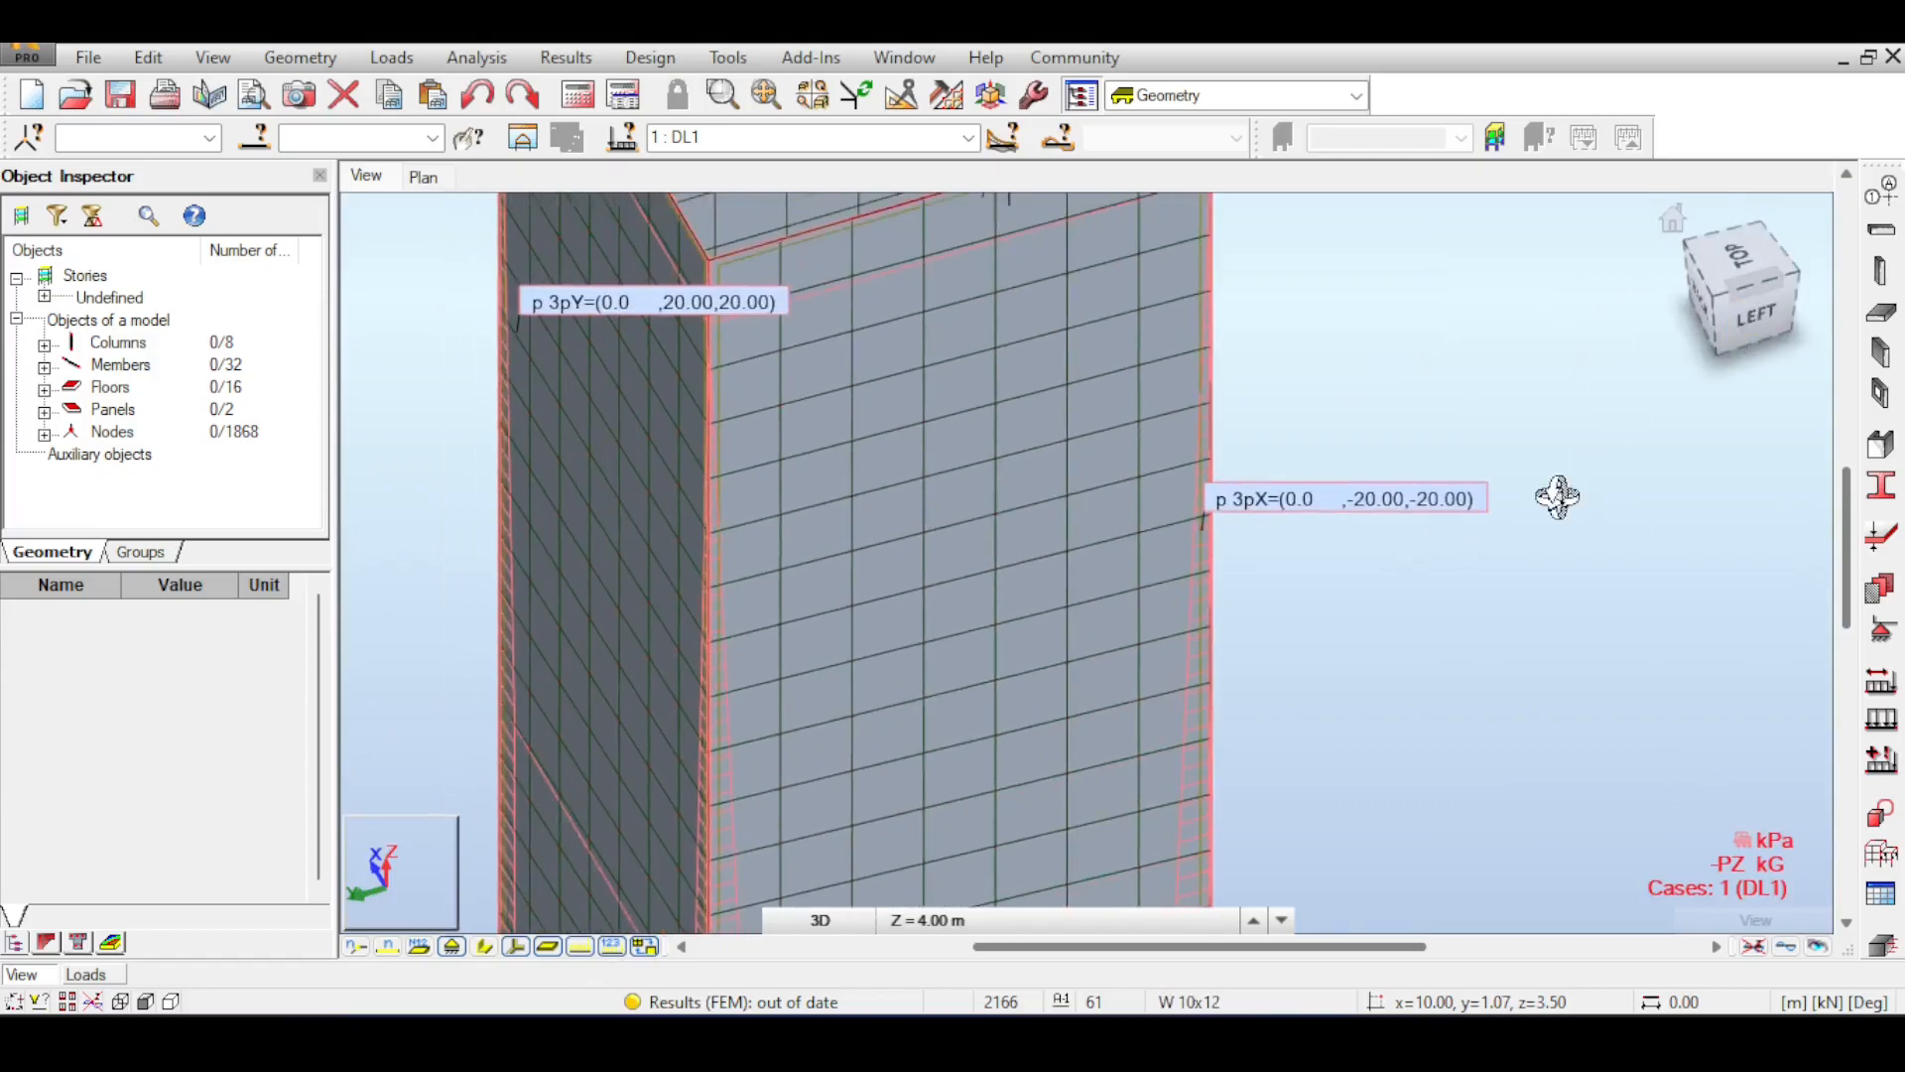
scroll(1451, 458, "down", 2)
scroll(1450, 458, "down", 1)
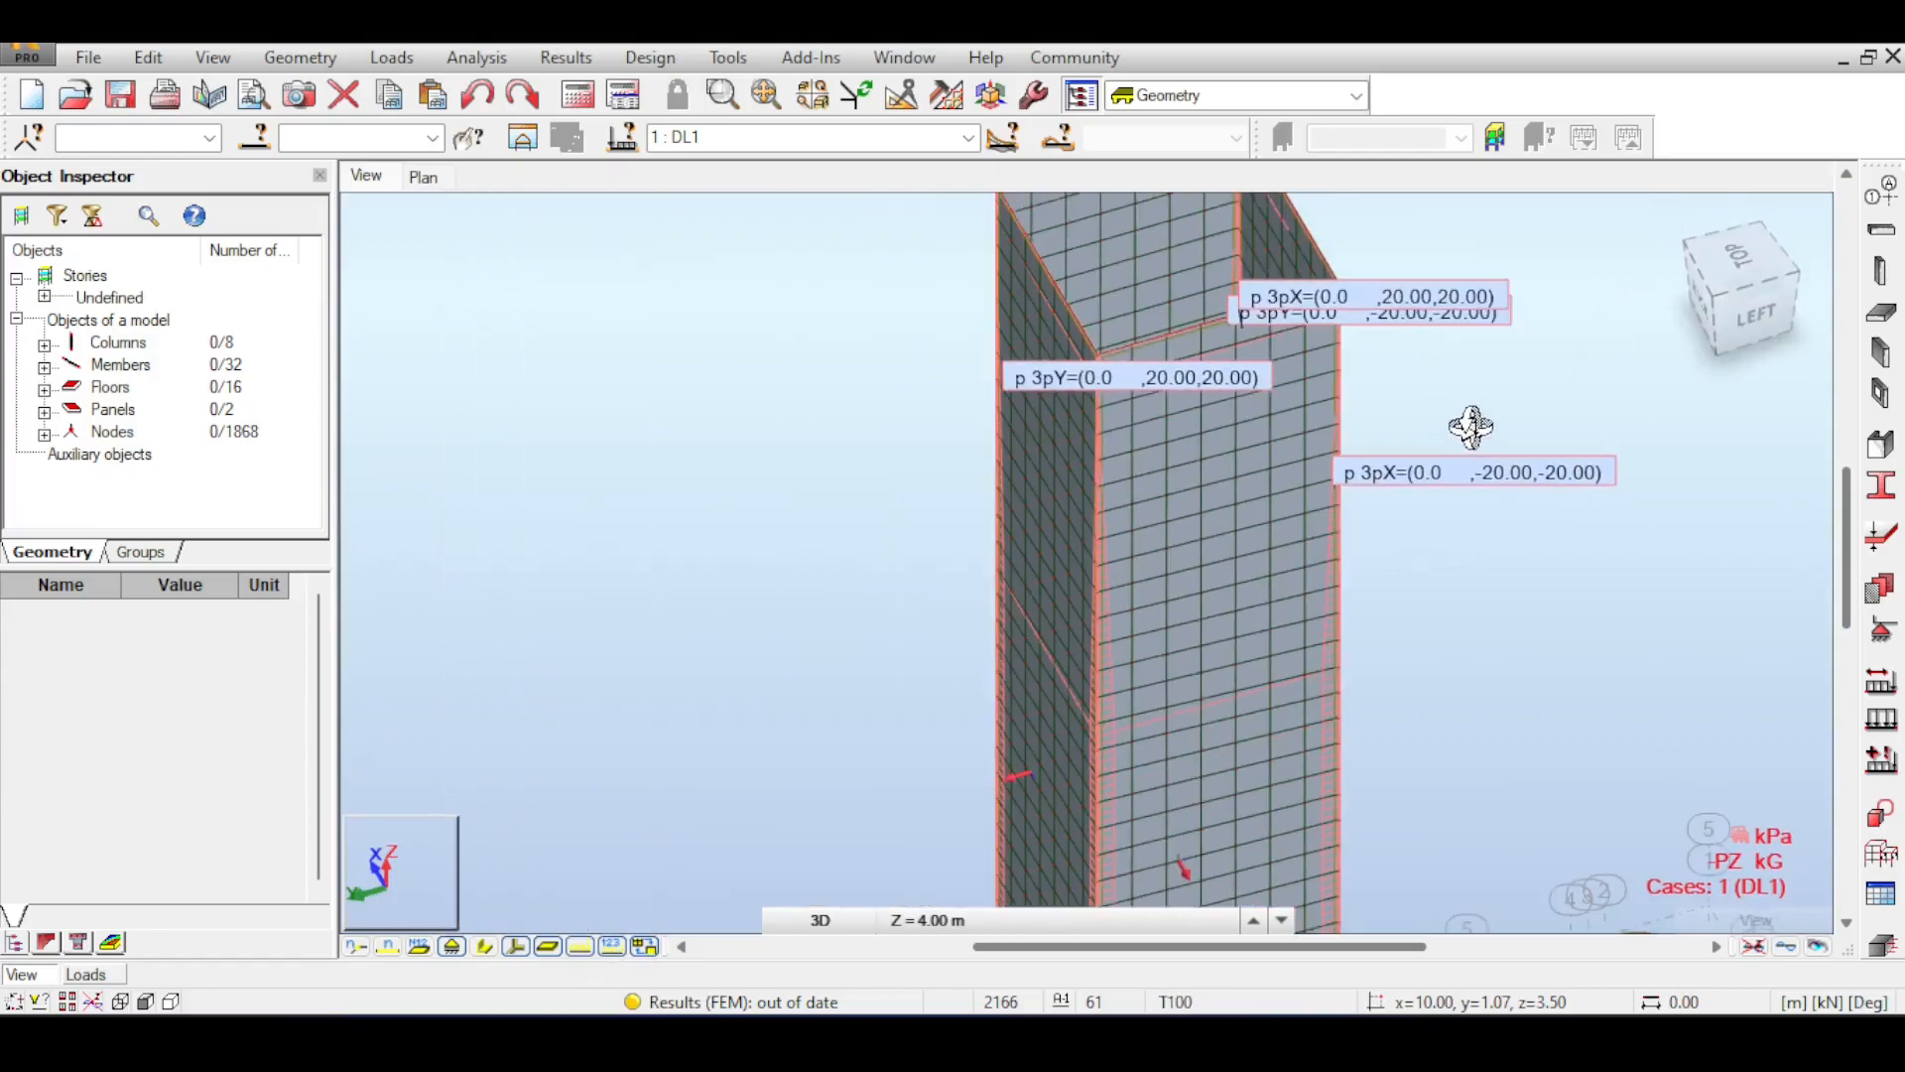
left_click(1719, 296)
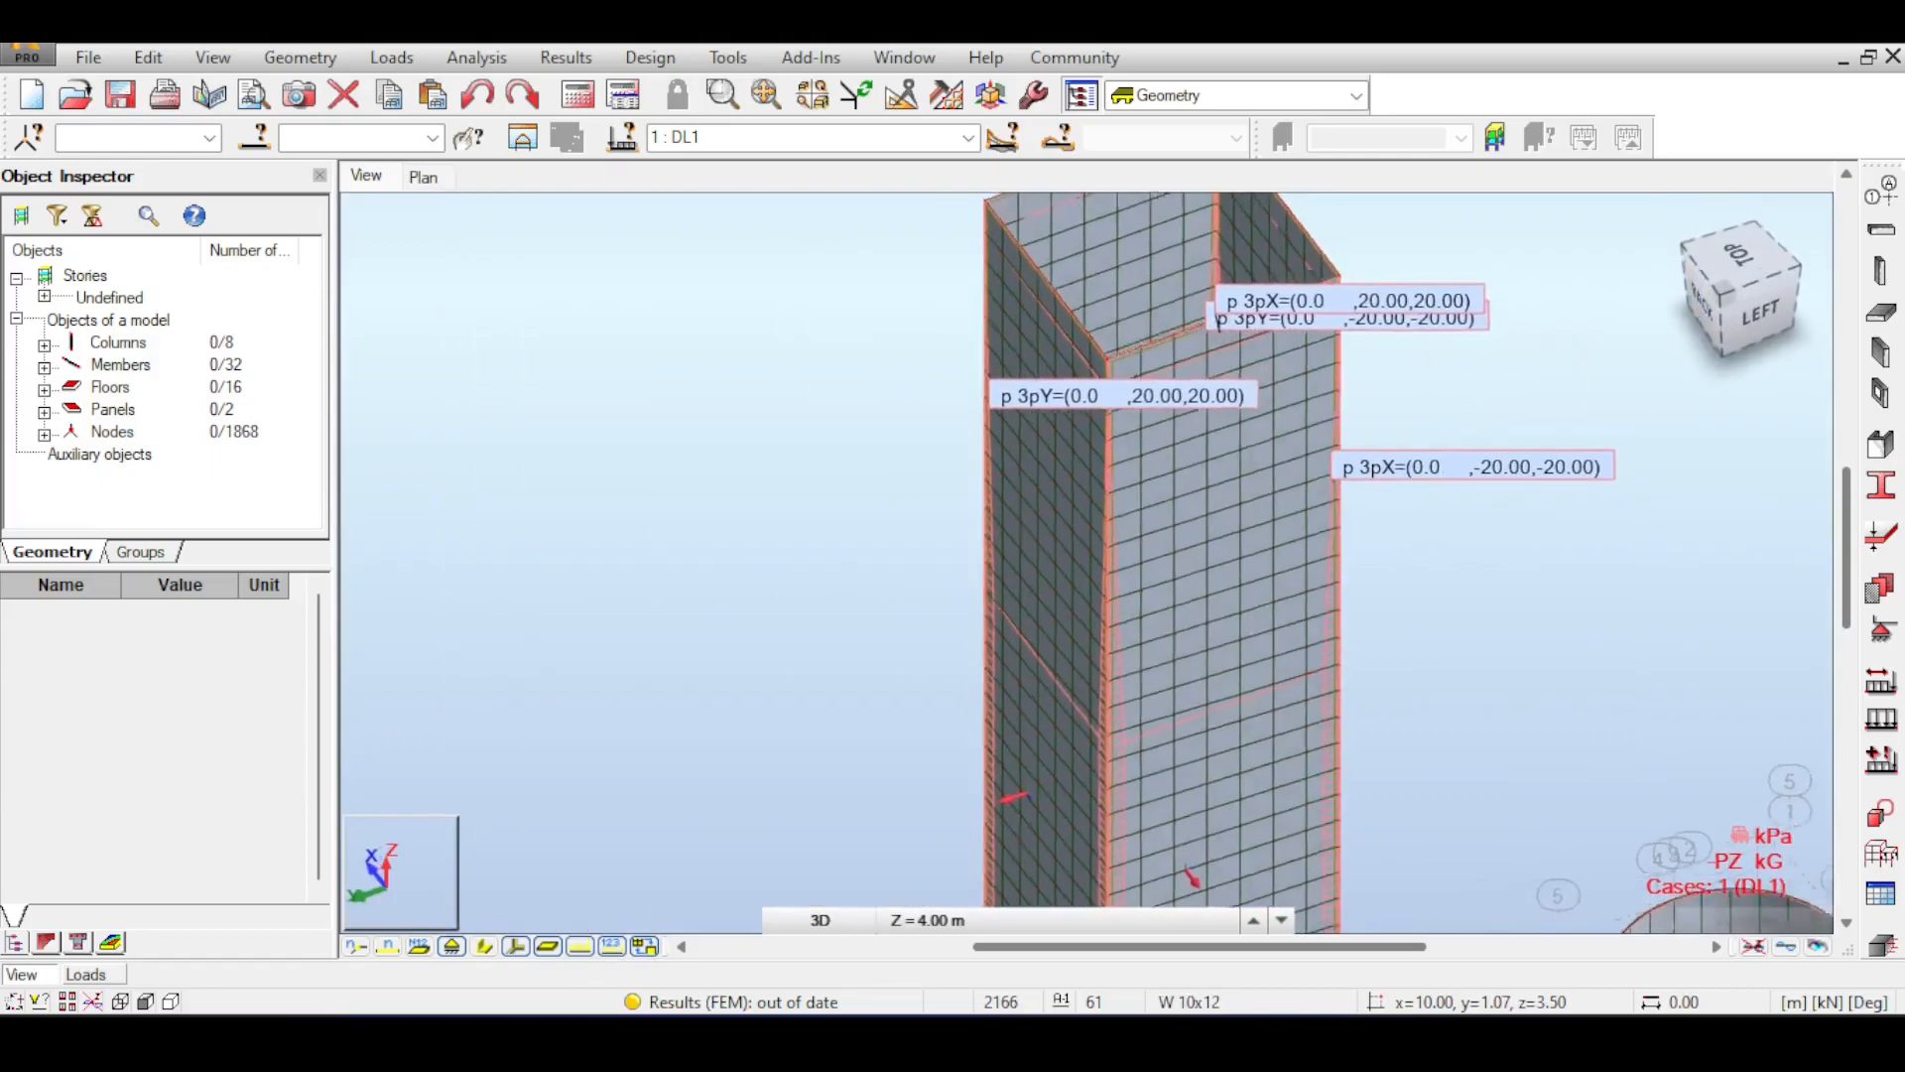
left_click_drag(1729, 294, 1773, 280)
middle_click_drag(1382, 451, 1411, 297)
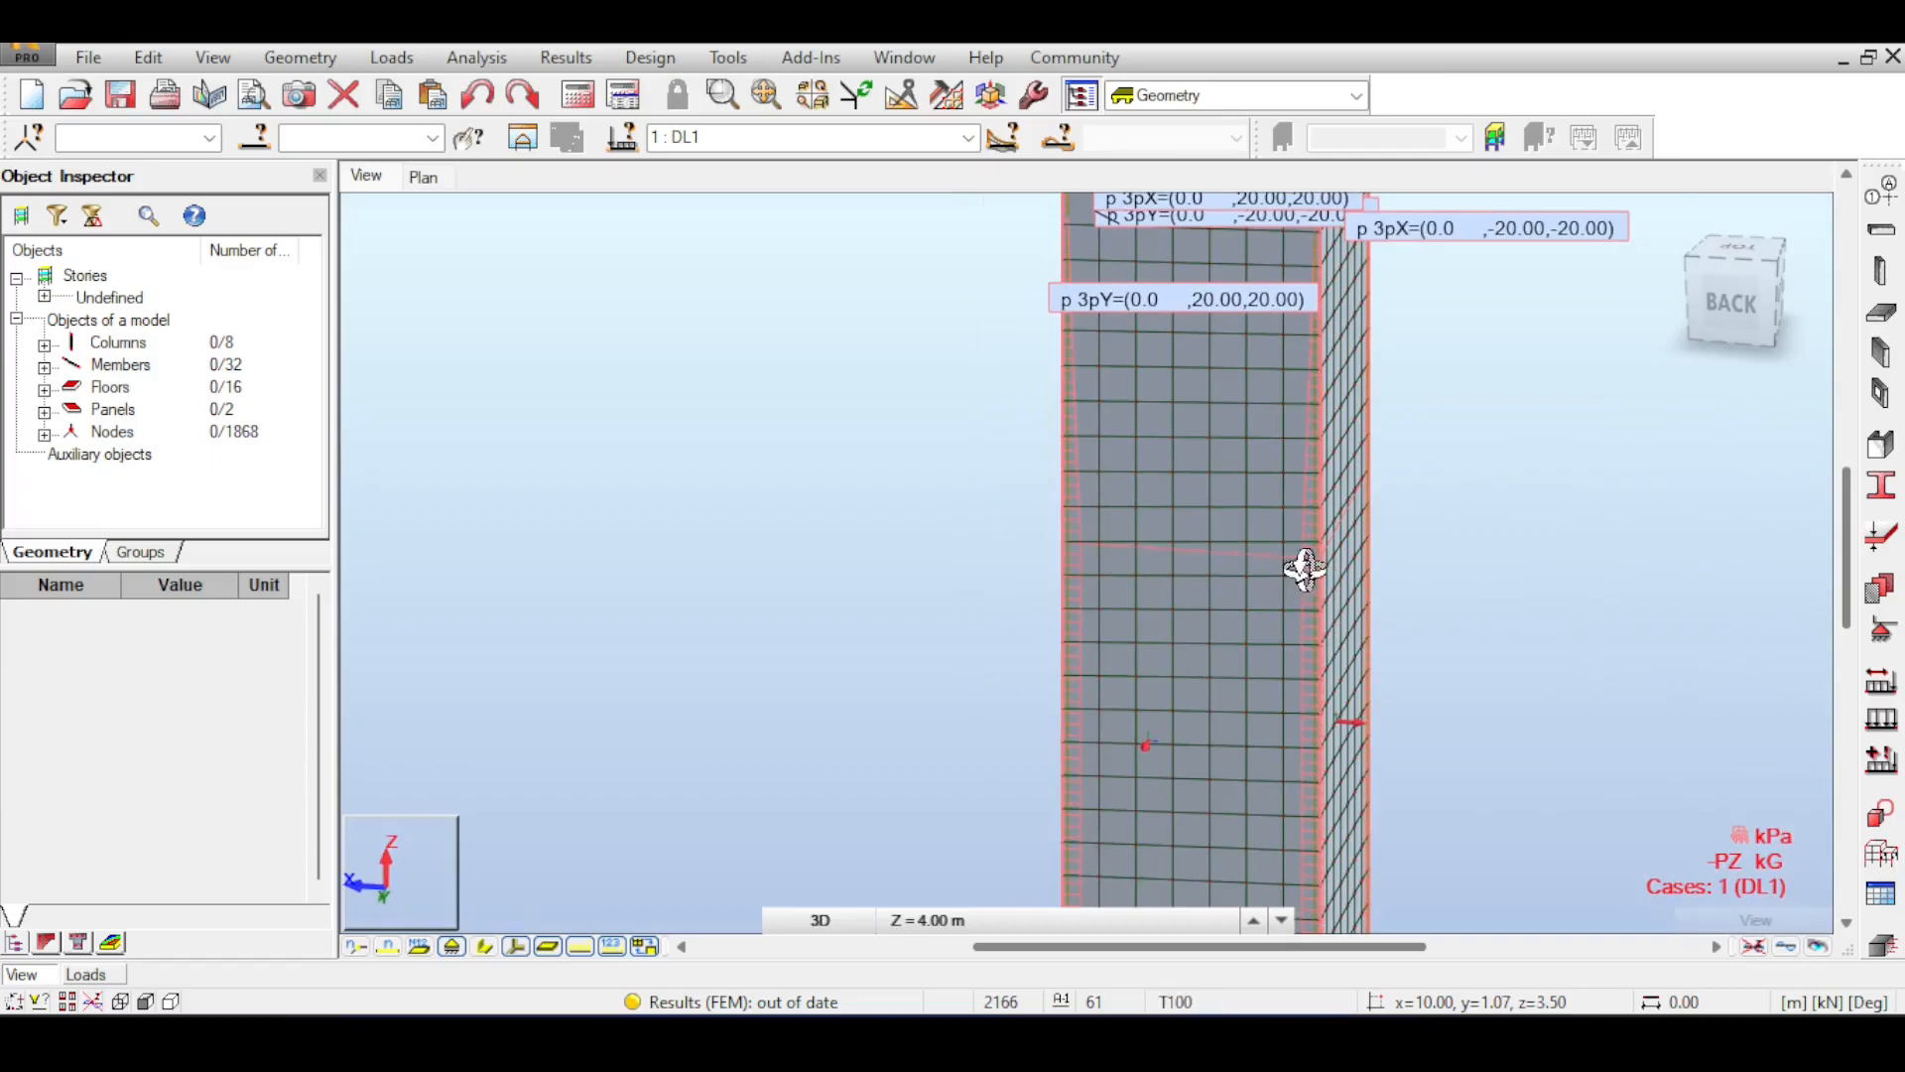
scroll(1429, 569, "up", 3)
middle_click_drag(1267, 552, 1353, 414)
scroll(1359, 447, "down", 4)
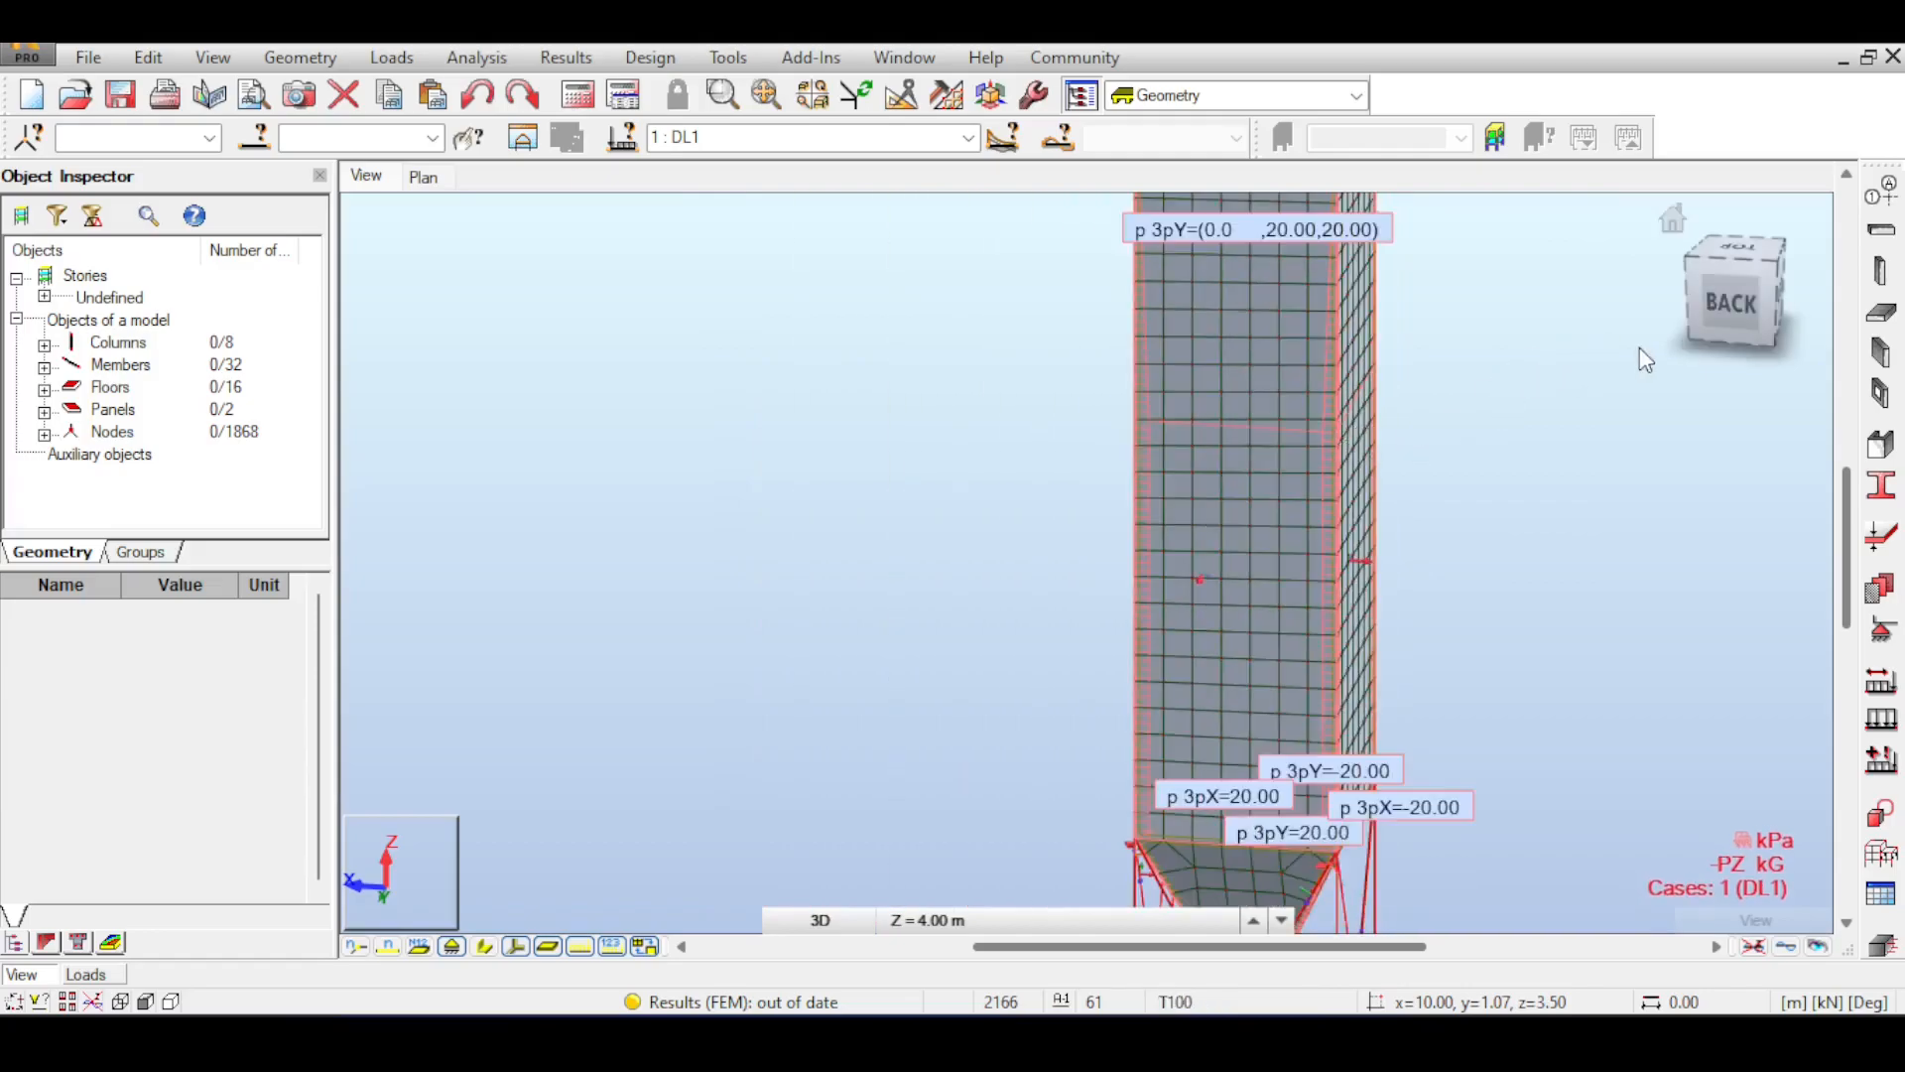
- Examine the square silo's wall mesh and loads from its top edge to the hopper in the back view
left_click(1734, 288)
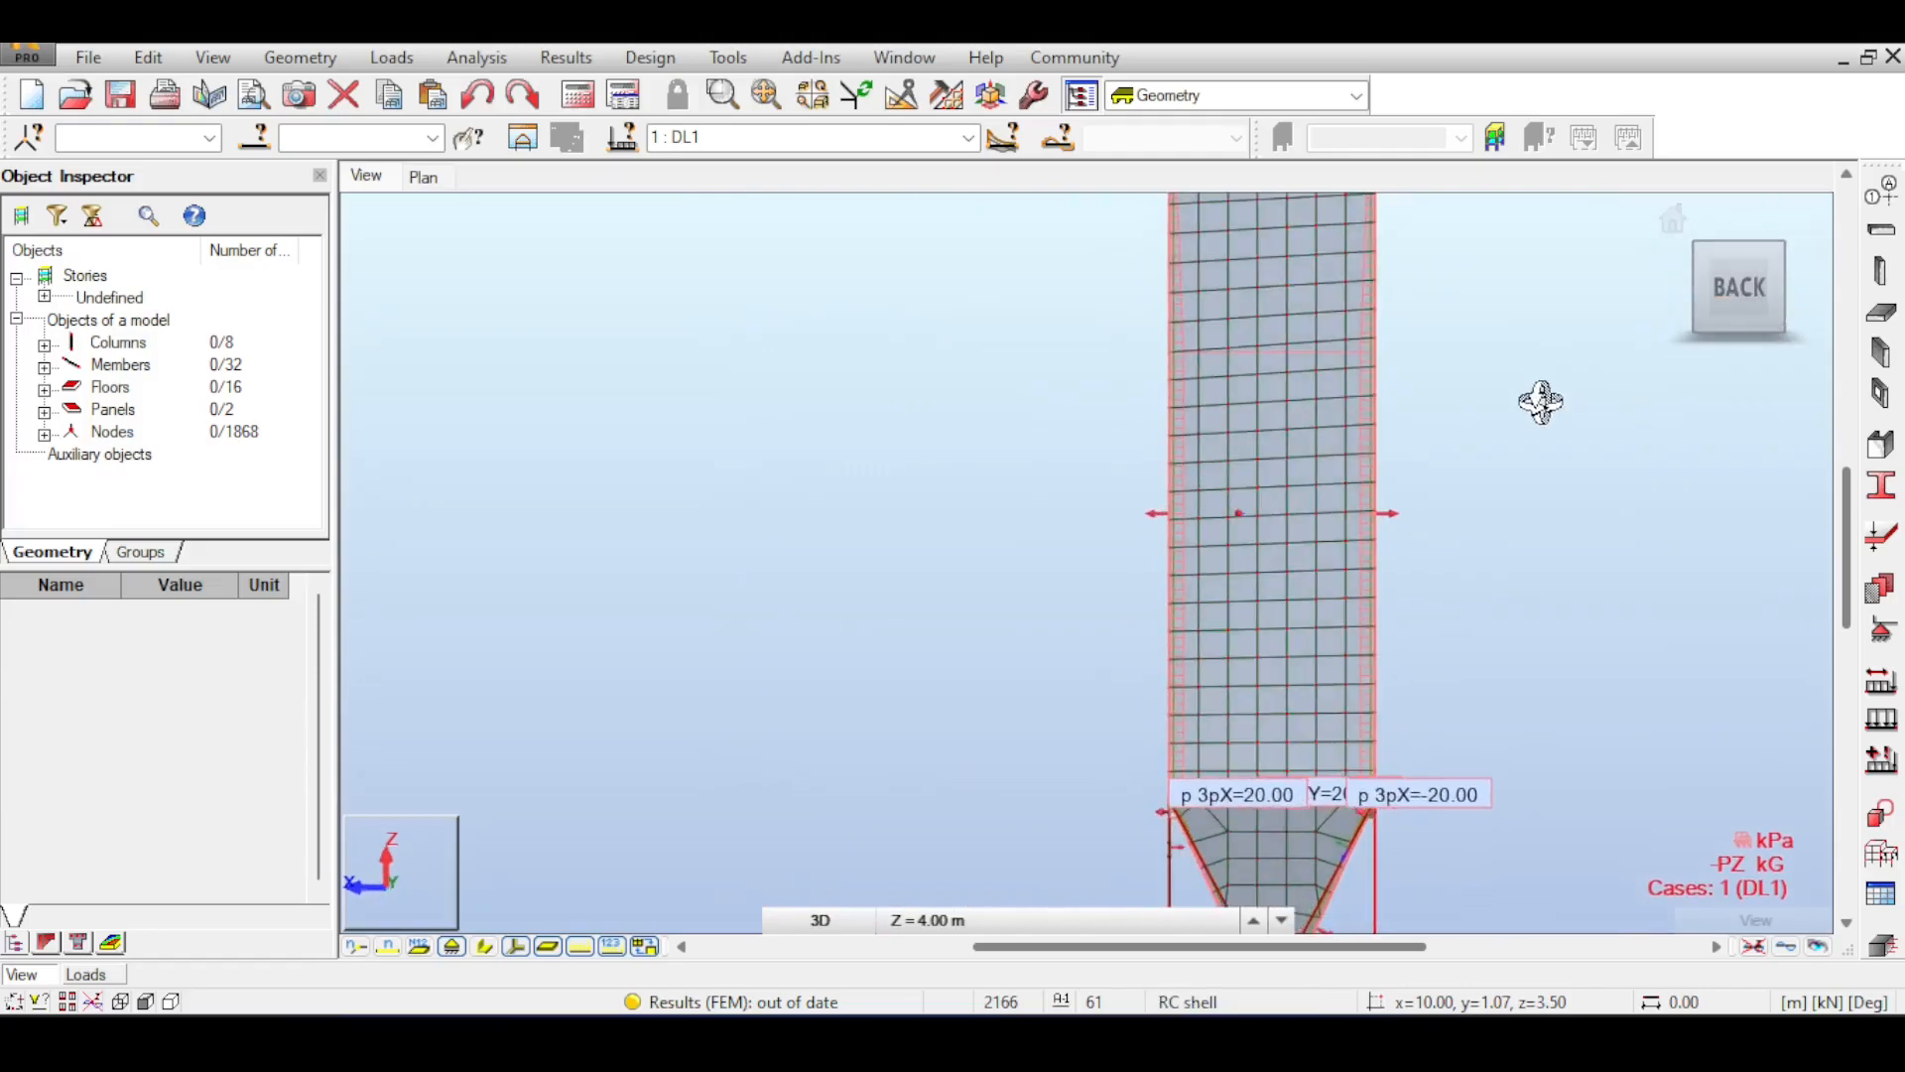
mouse_move(1424, 443)
middle_mouse_down()
mouse_move(1377, 570)
mouse_move(1395, 412)
mouse_move(1439, 449)
mouse_move(1421, 540)
middle_mouse_up()
middle_click_drag(1412, 408, 1373, 579)
middle_click_drag(1411, 324, 1412, 424)
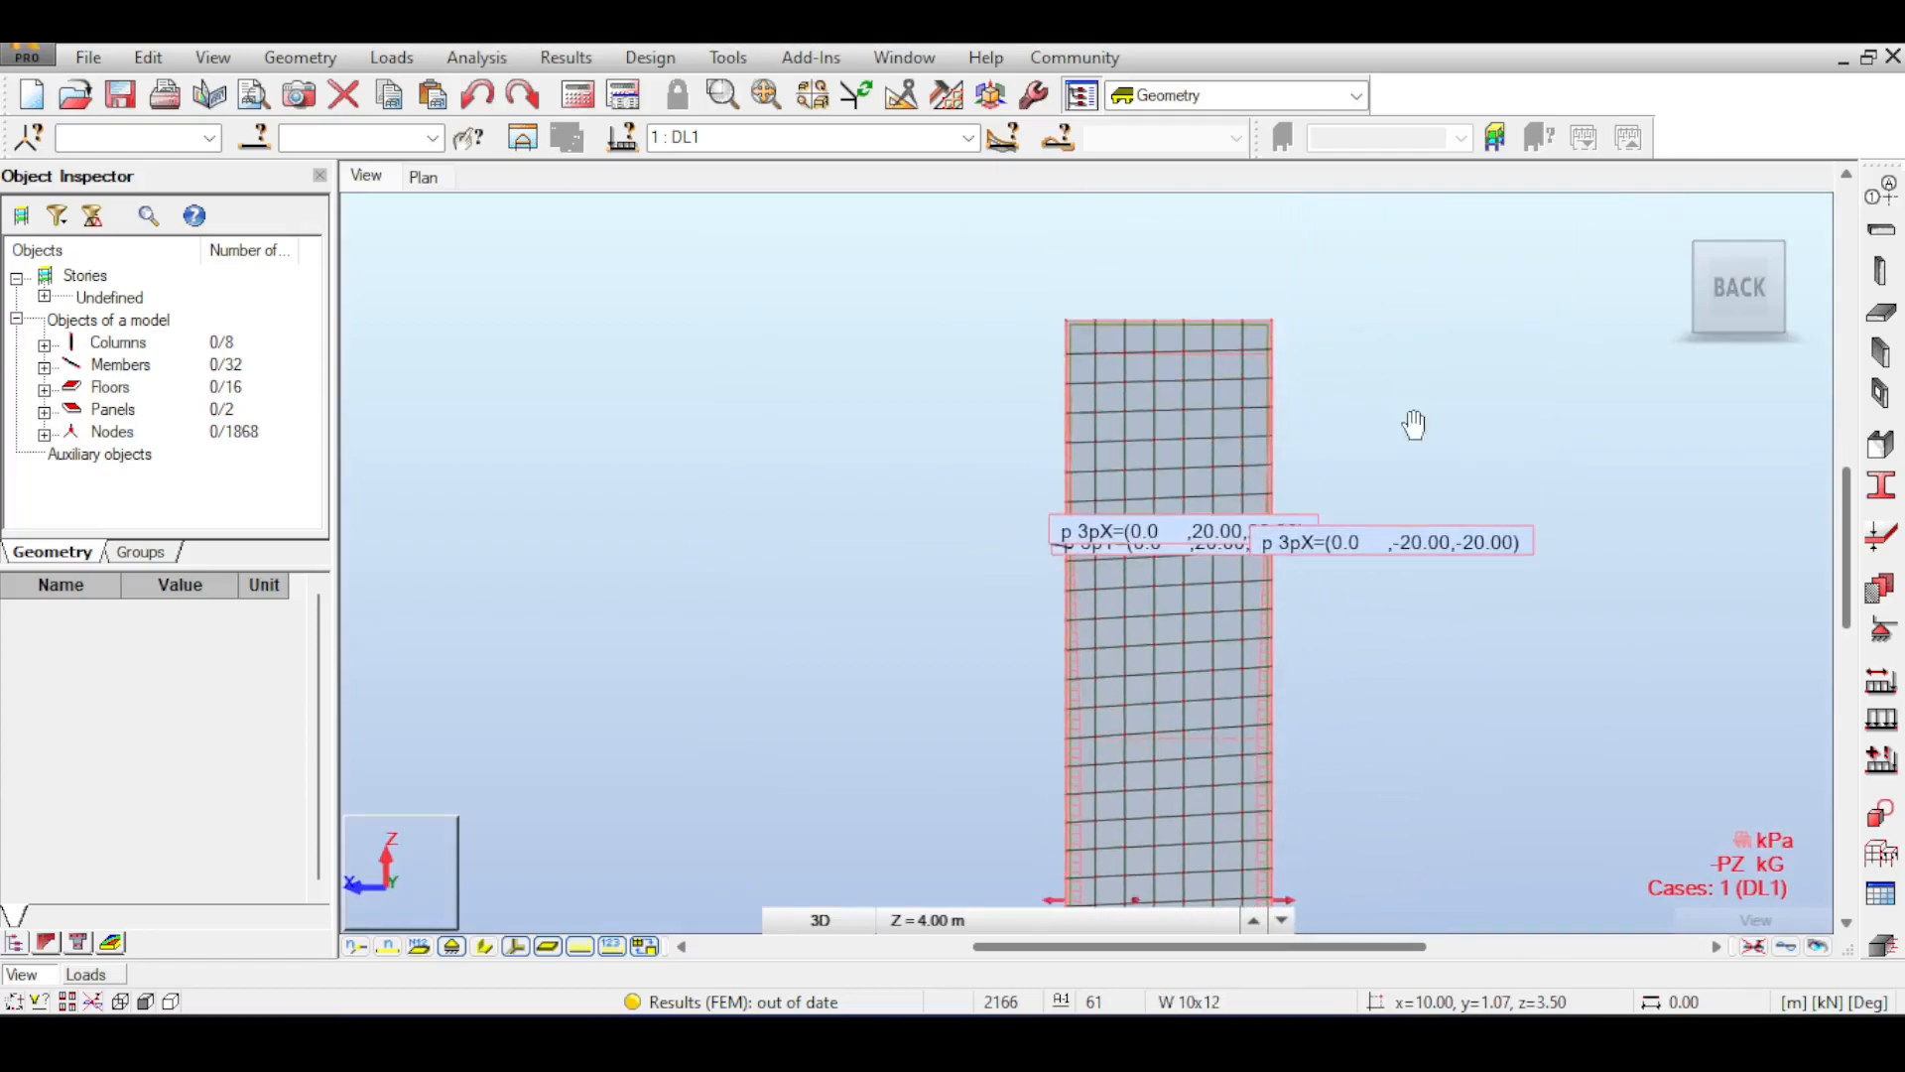
scroll(1297, 354, "up", 2)
scroll(1297, 354, "up", 3)
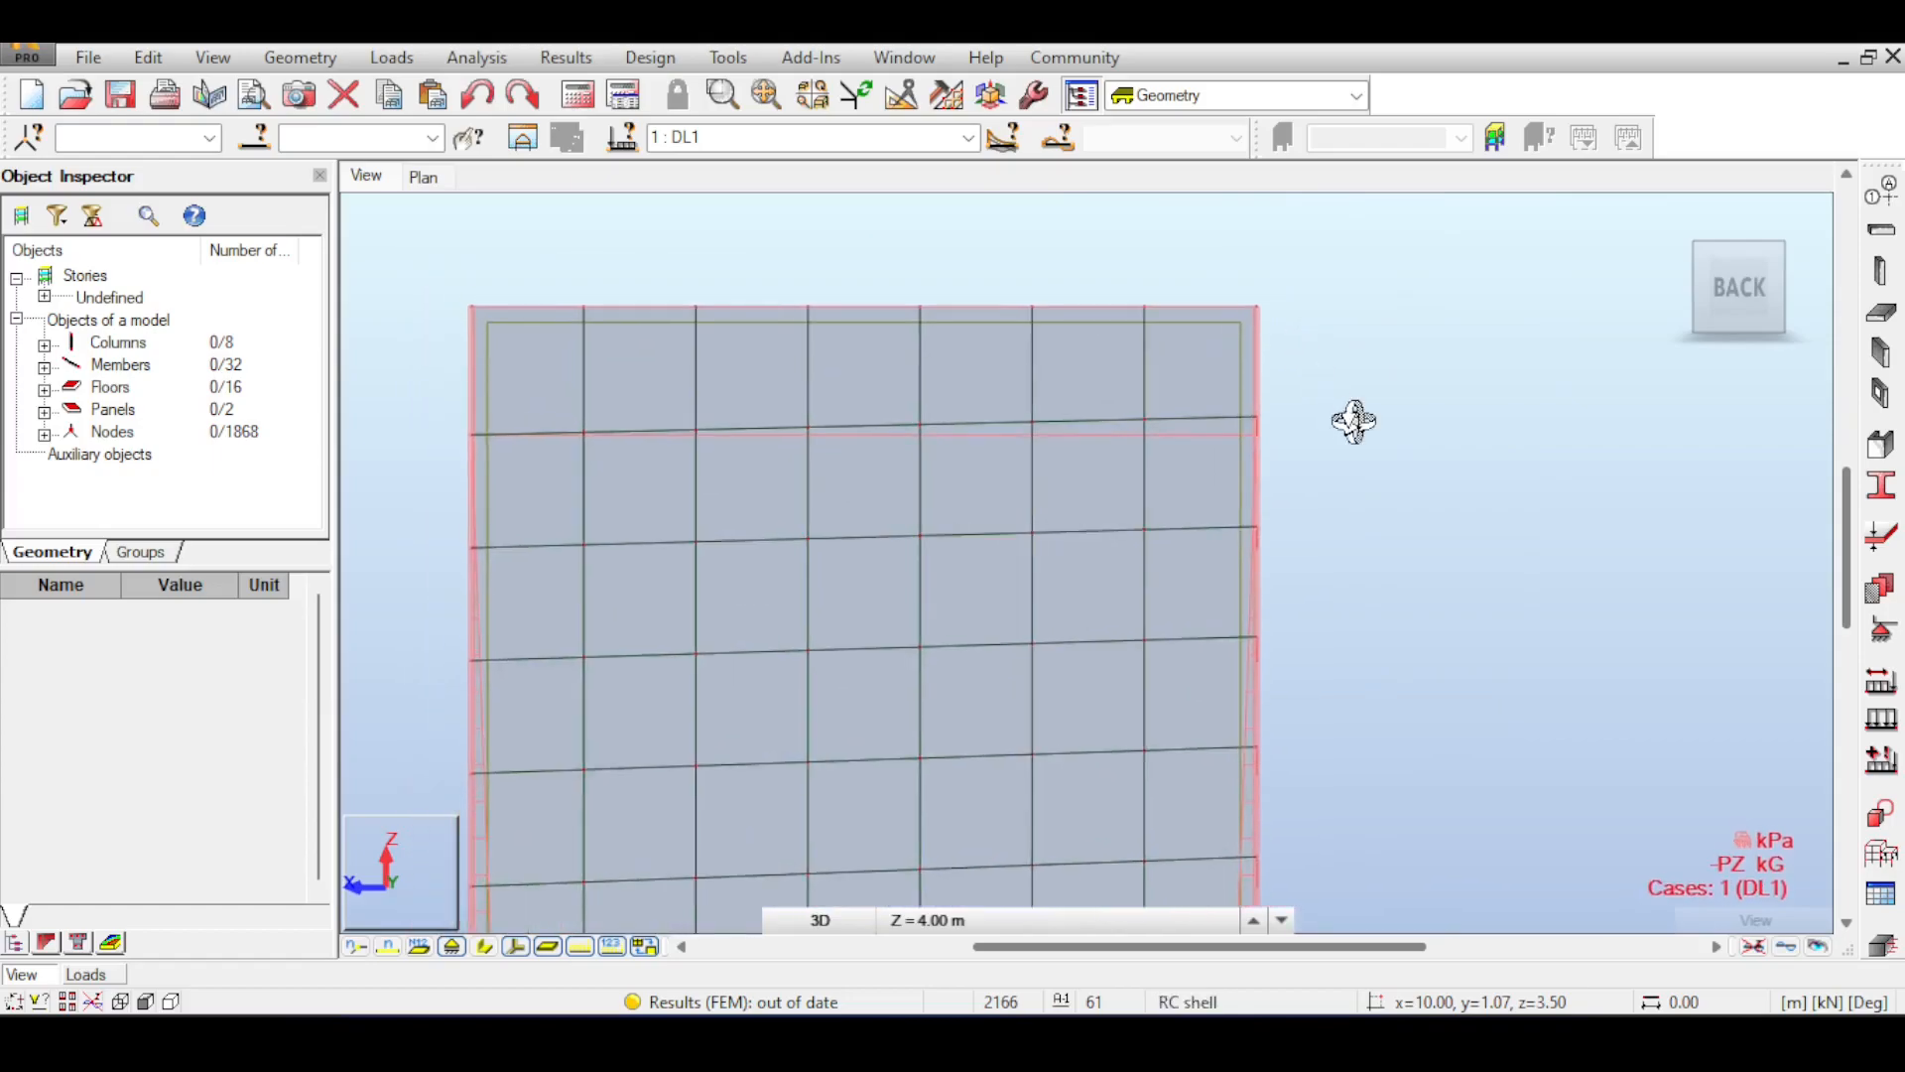
scroll(1352, 421, "down", 1)
scroll(1355, 421, "down", 2)
middle_click_drag(1354, 419, 1386, 317)
scroll(1400, 460, "down", 2)
scroll(1402, 468, "down", 2)
middle_click_drag(1408, 440, 1413, 330)
middle_click_drag(1486, 586, 1443, 574)
middle_click_drag(1402, 808, 1419, 633)
middle_click_drag(1521, 523, 1488, 681)
middle_click_drag(1461, 485, 1457, 643)
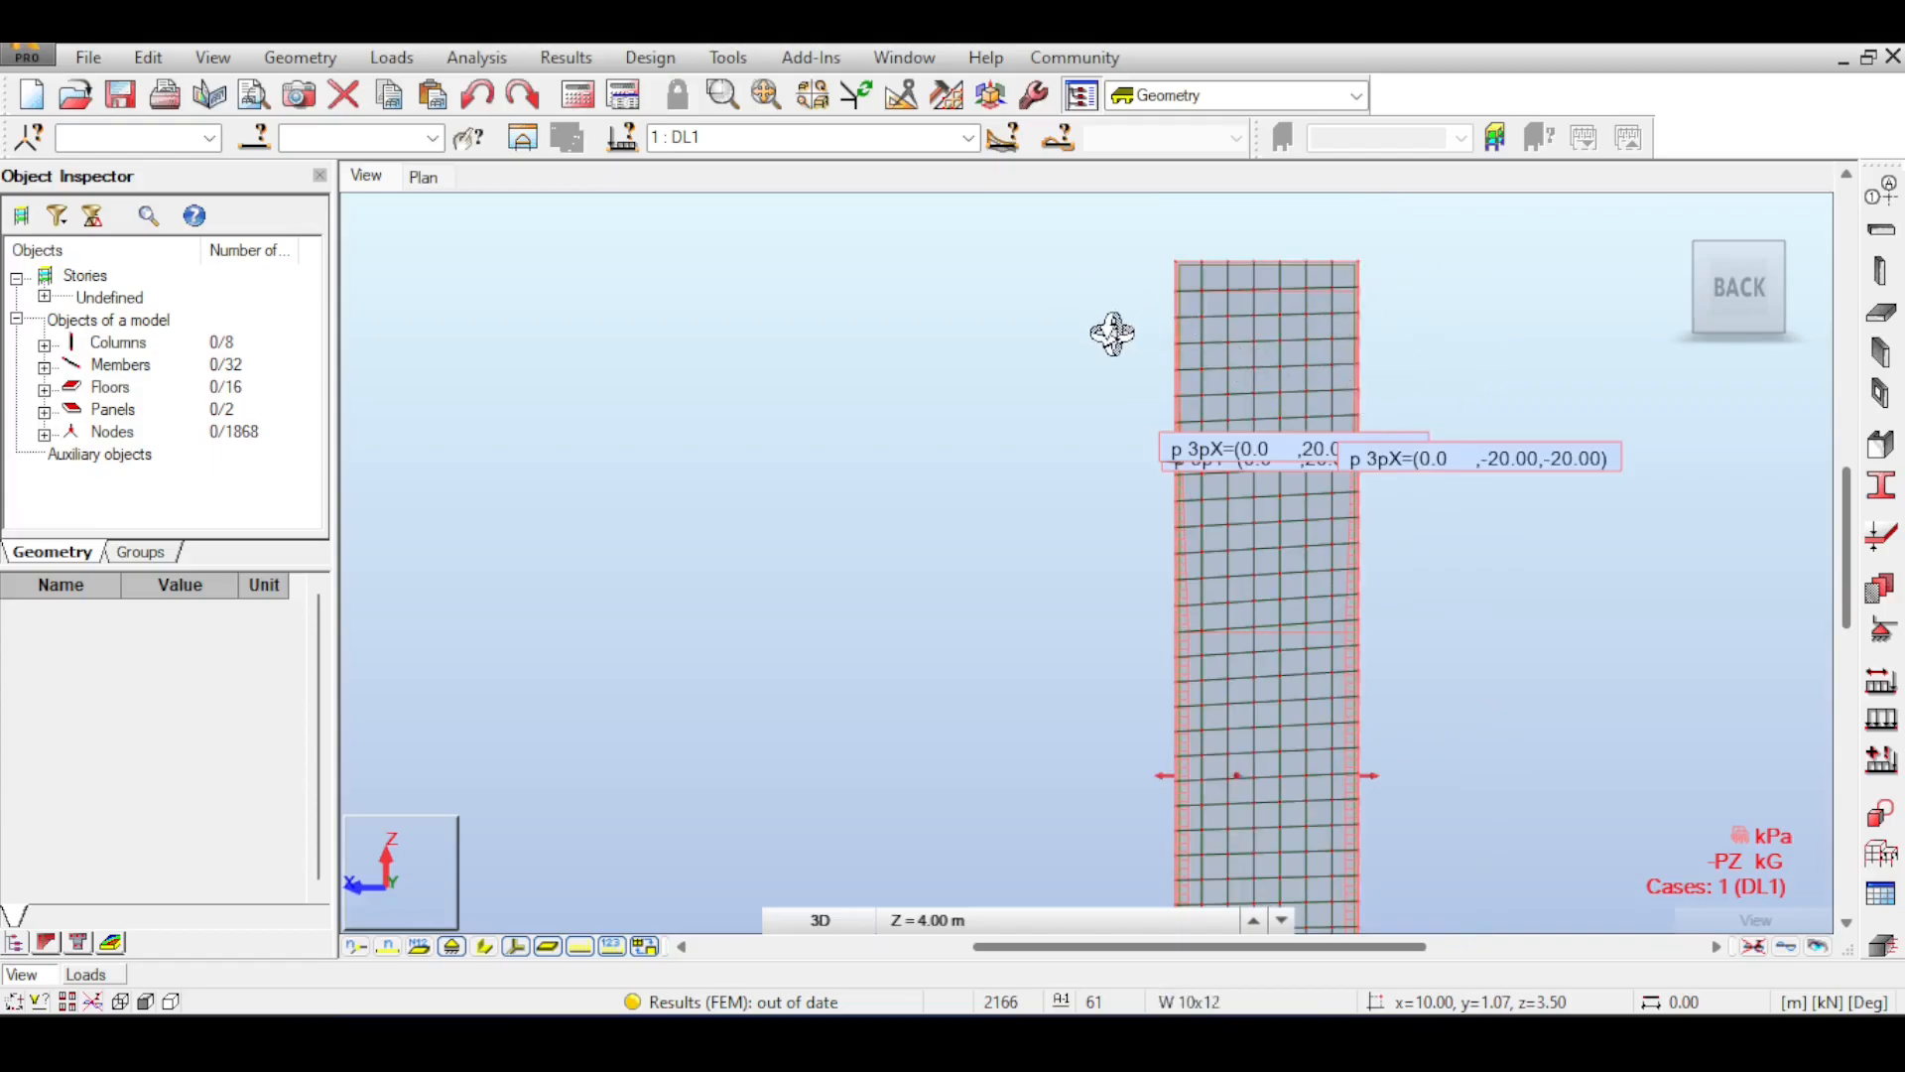
middle_click_drag(1334, 573, 1371, 391)
middle_click_drag(1400, 505, 1421, 397)
middle_click_drag(1316, 488, 1299, 664)
middle_click_drag(1330, 421, 1249, 577)
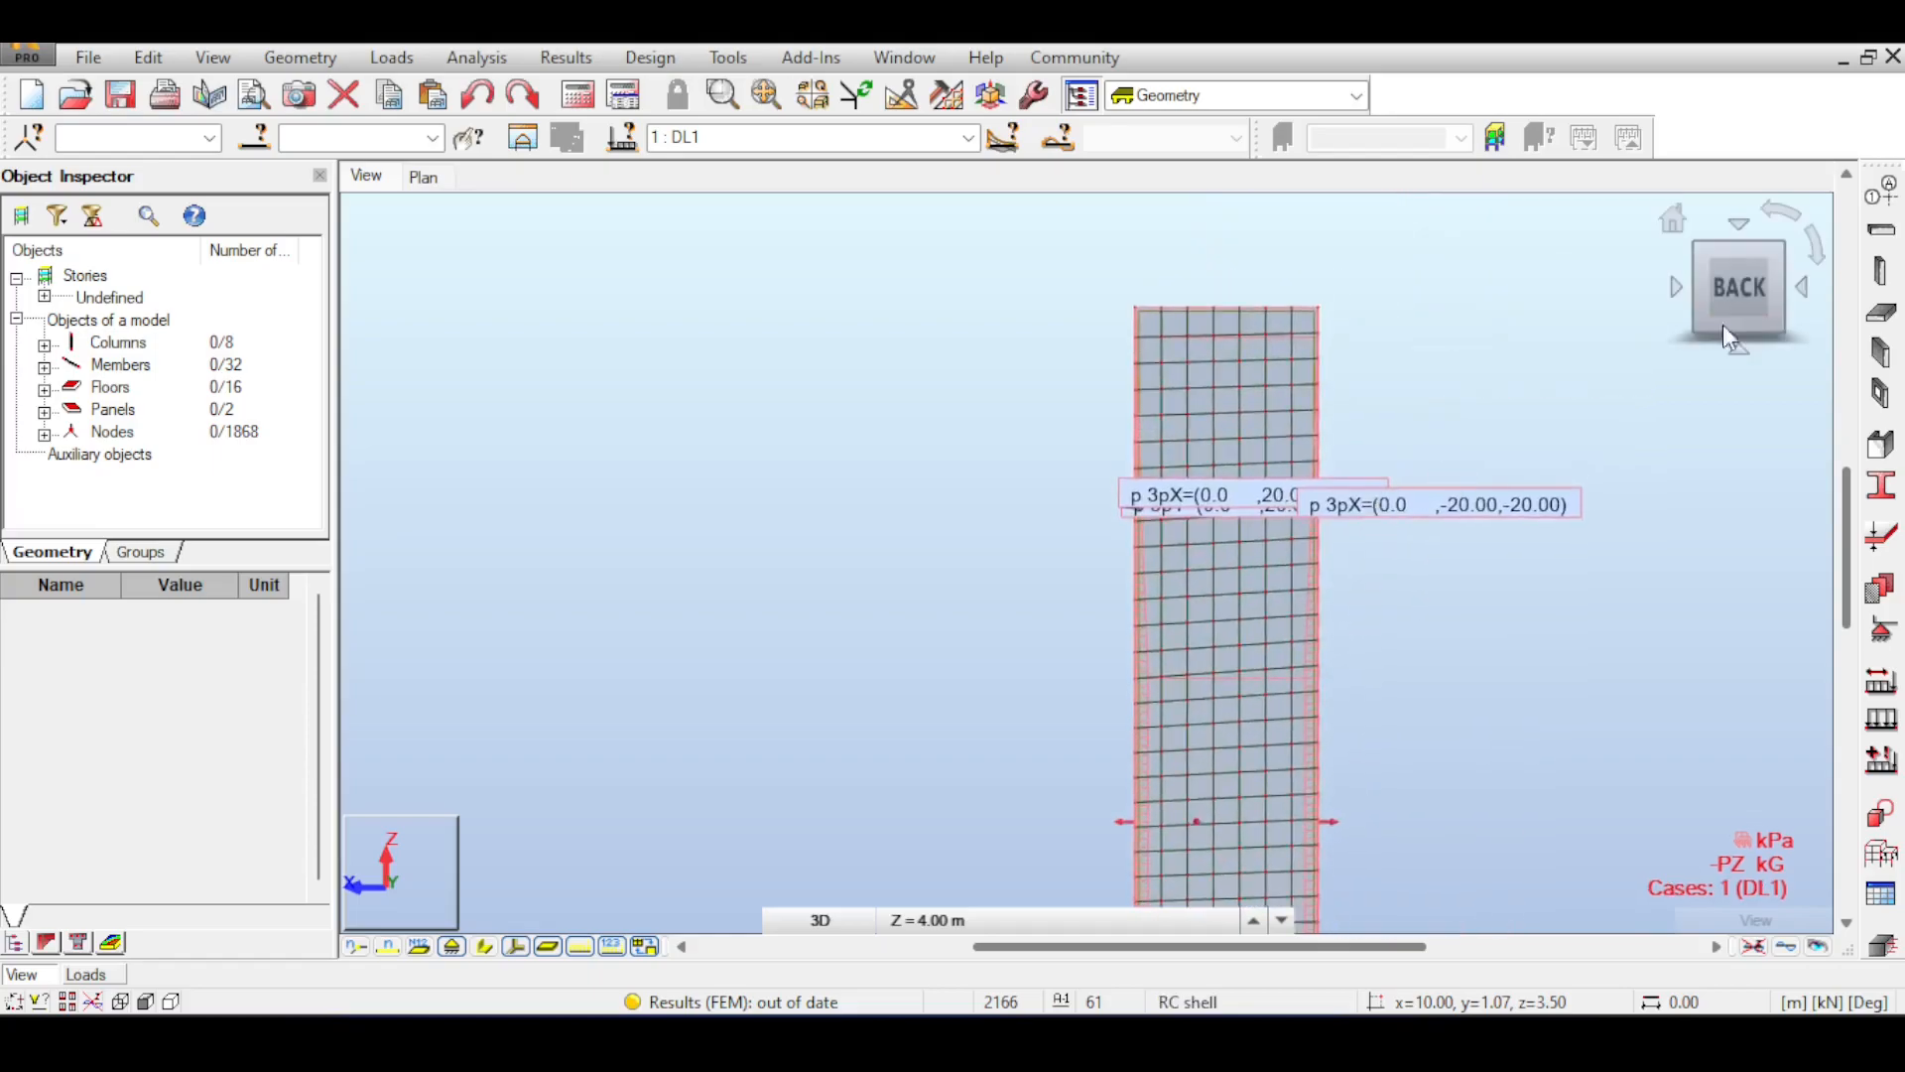
- Add a node at coordinates 10.00, 0.85, 10.65 m on the square silo's left wall
mouse_move(1750, 288)
left_mouse_down()
mouse_move(1582, 297)
mouse_move(1544, 279)
mouse_move(1861, 301)
mouse_move(1679, 294)
left_mouse_up()
middle_click_drag(1526, 300, 1468, 239)
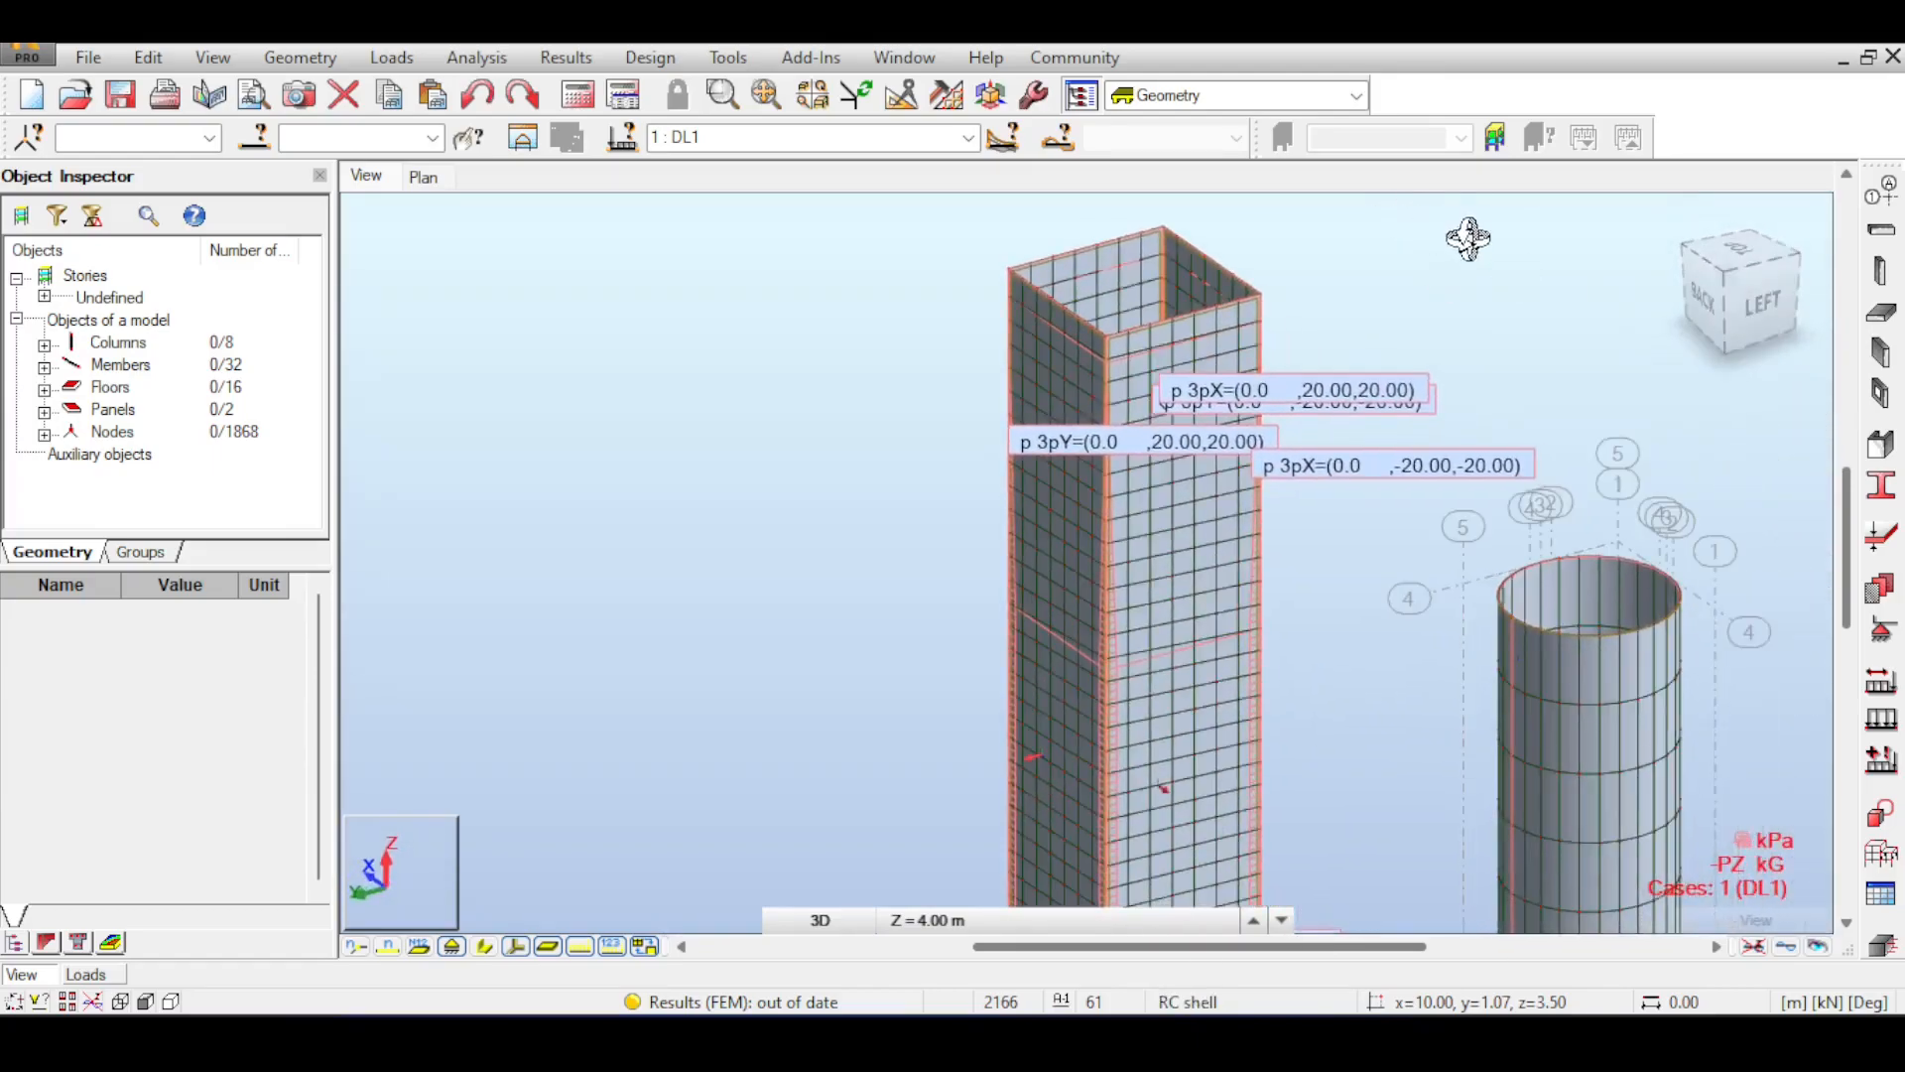
scroll(1468, 239, "down", 1)
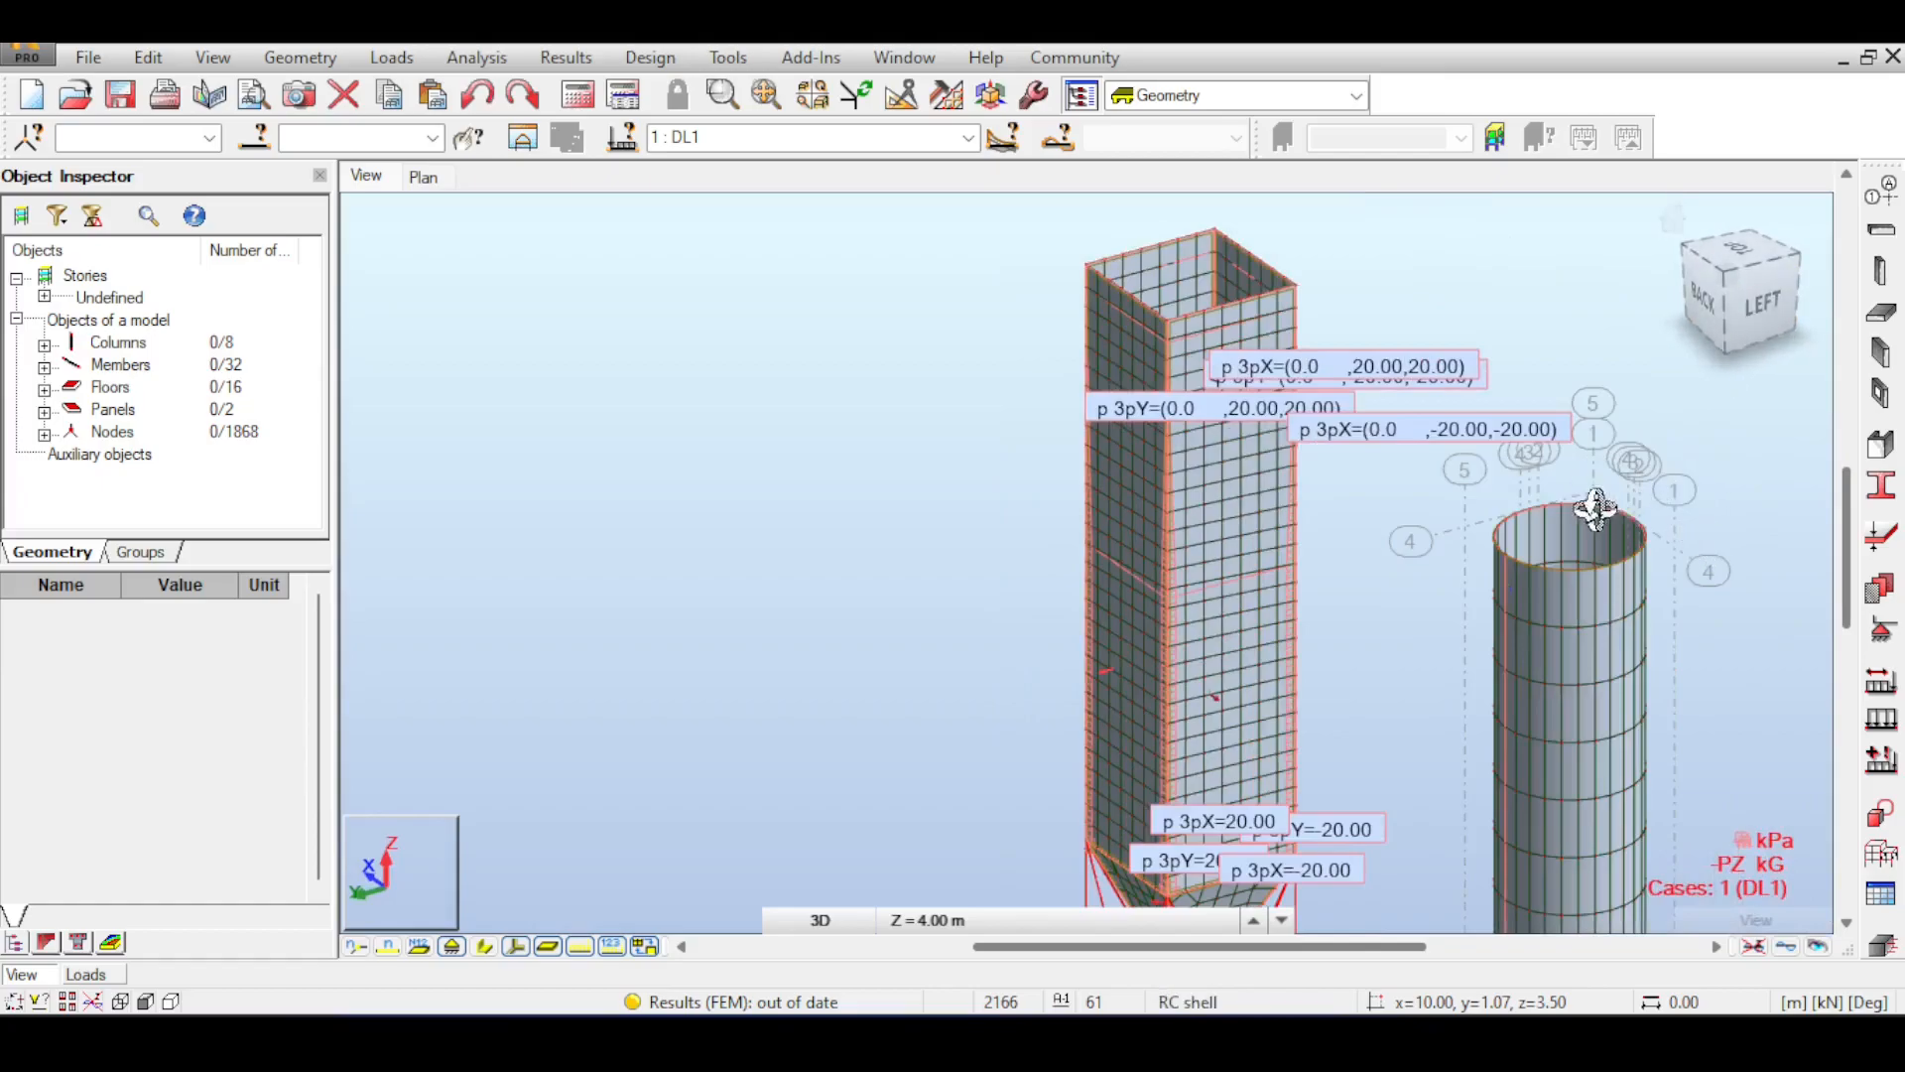
scroll(1212, 276, "up", 2)
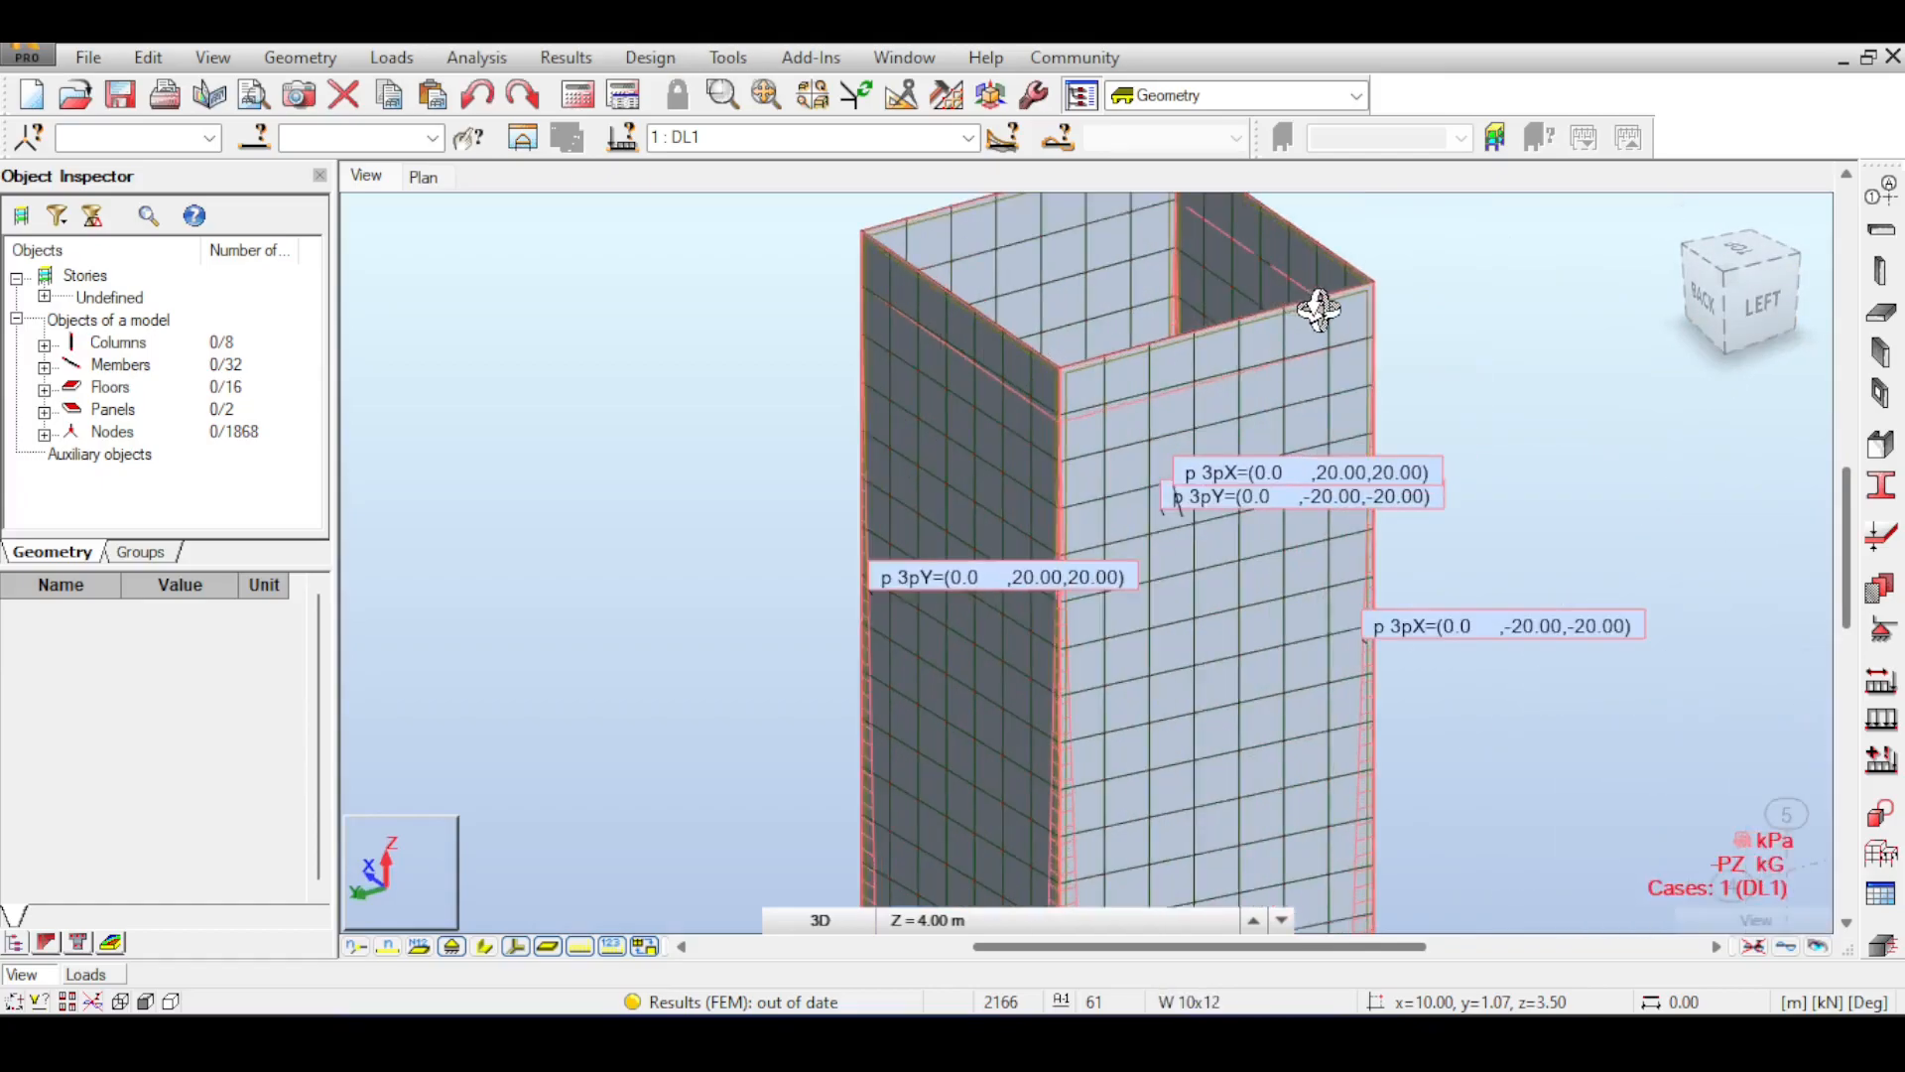
scroll(1318, 310, "down", 2)
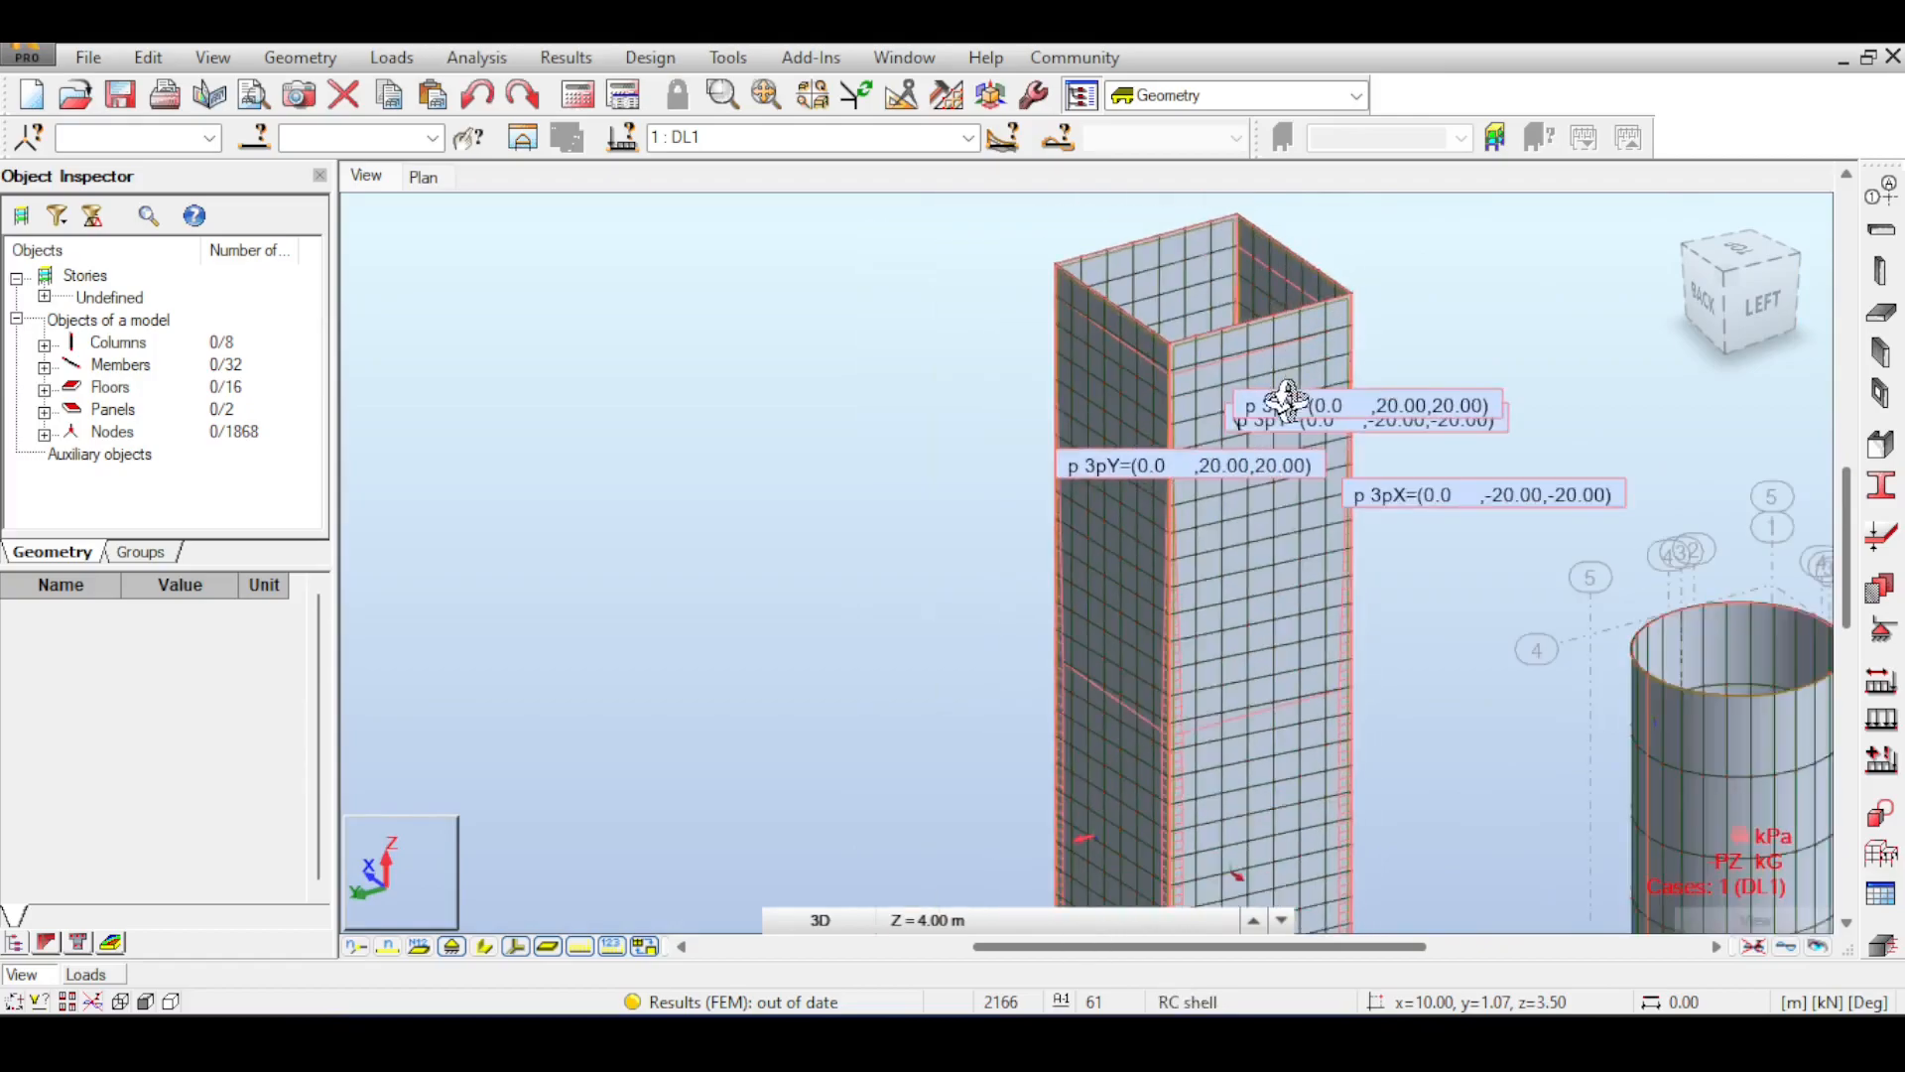
scroll(1441, 400, "down", 1)
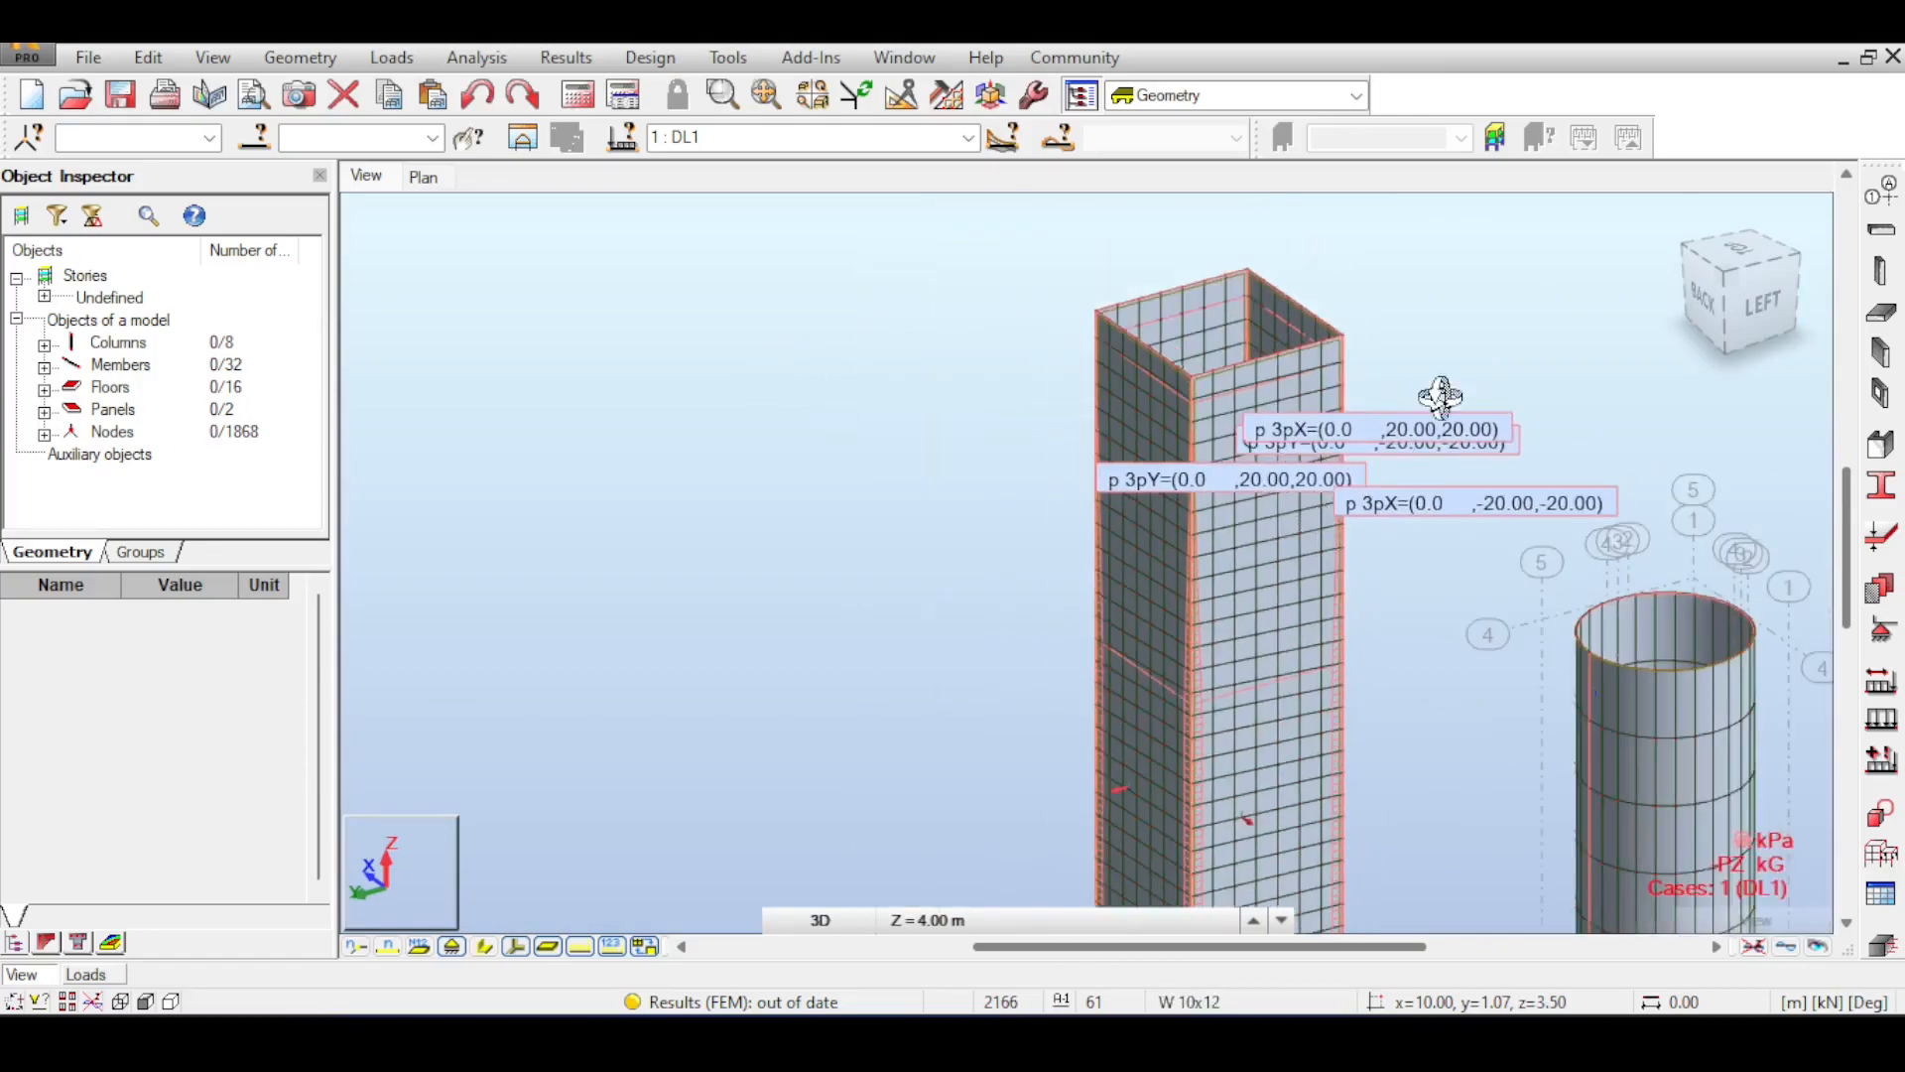
left_click(290, 55)
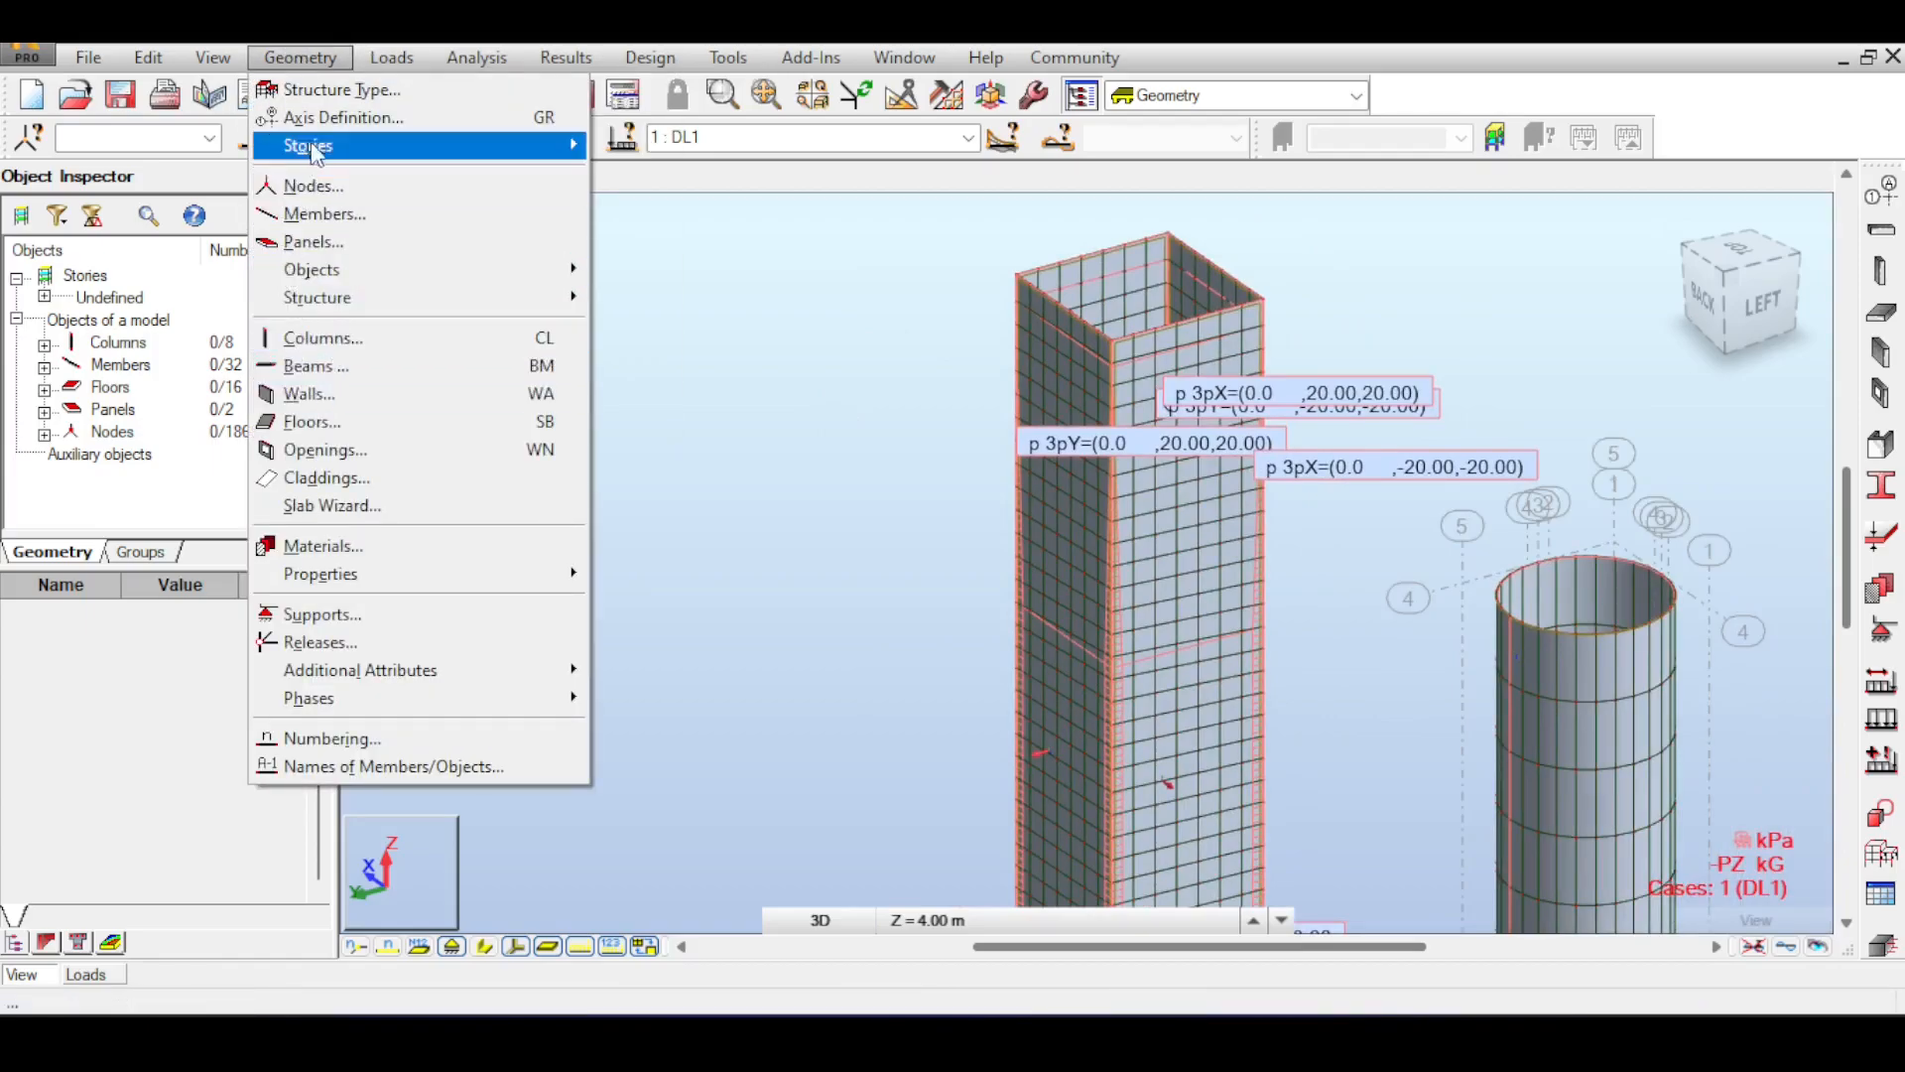
left_click(309, 186)
scroll(1231, 461, "up", 3)
scroll(1231, 464, "up", 3)
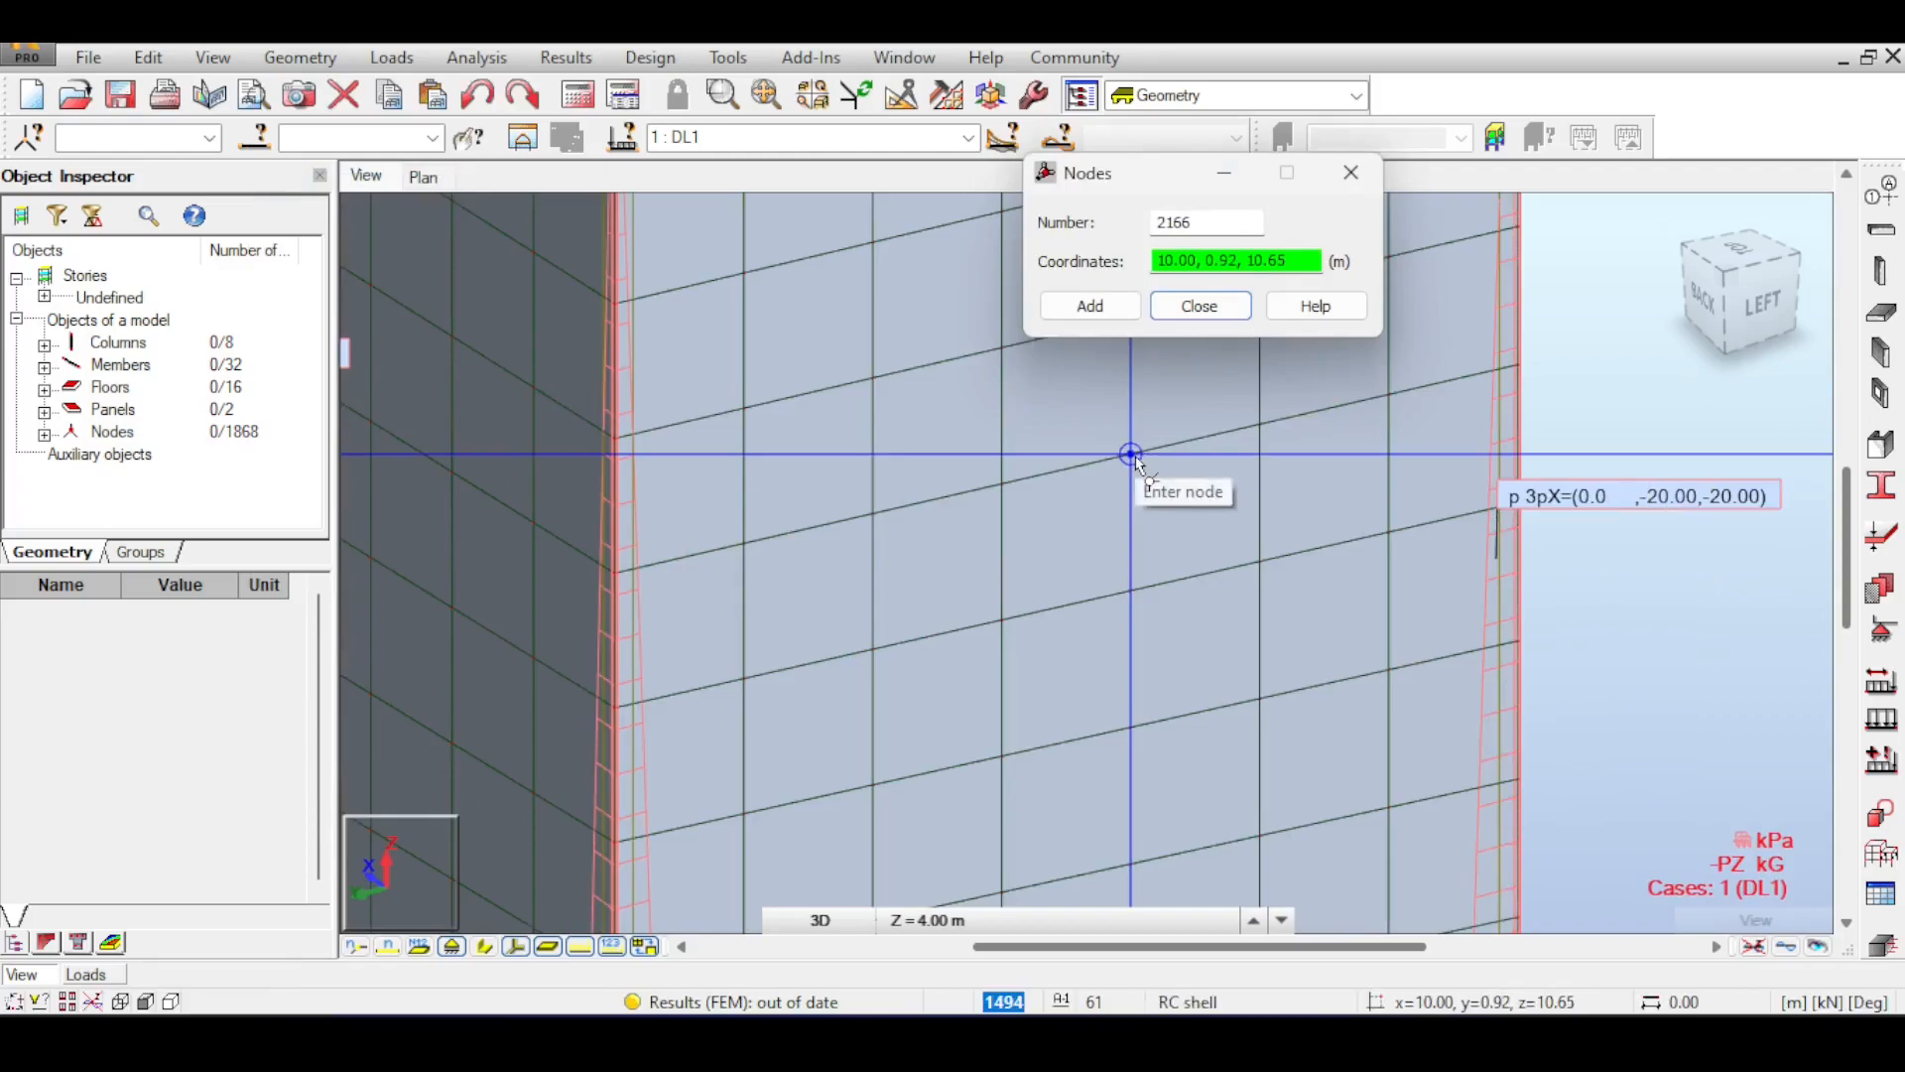
left_click(1226, 260)
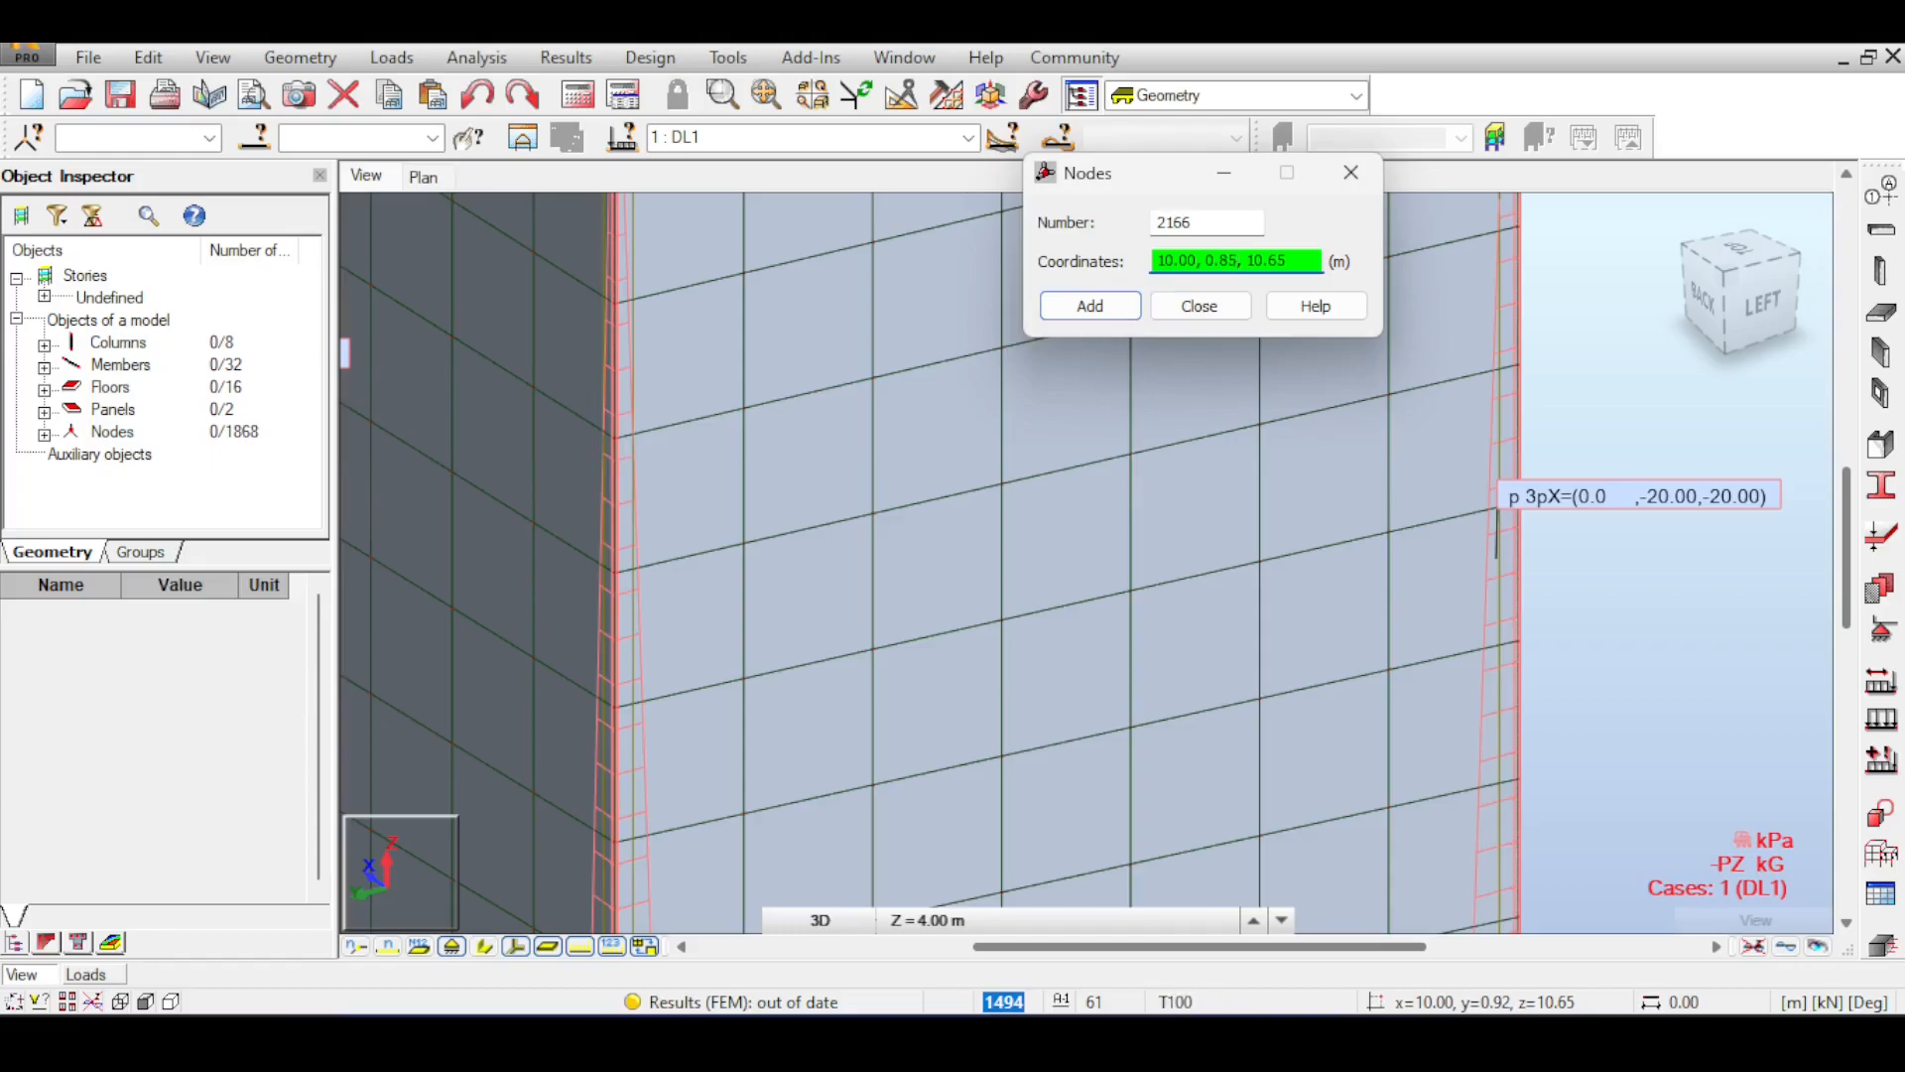
left_click(1090, 306)
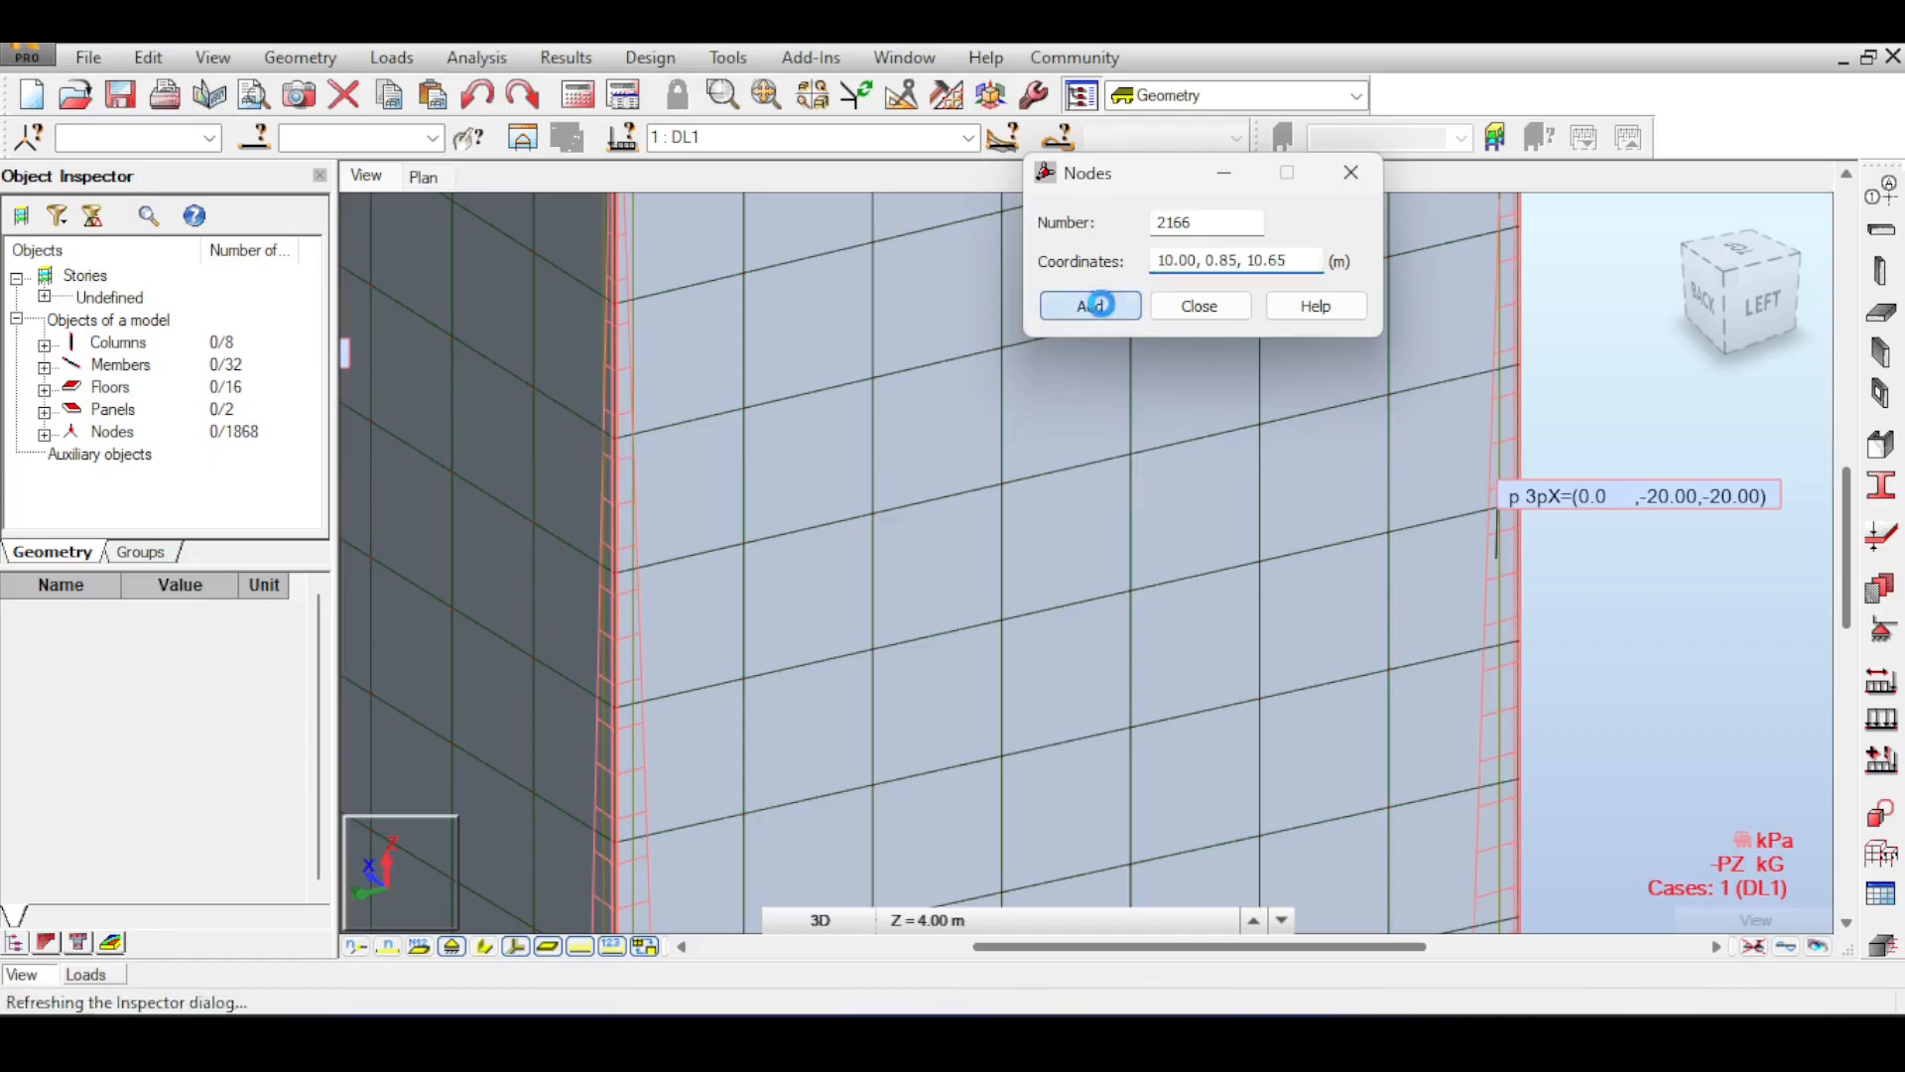
left_click(1198, 305)
scroll(1176, 525, "down", 2)
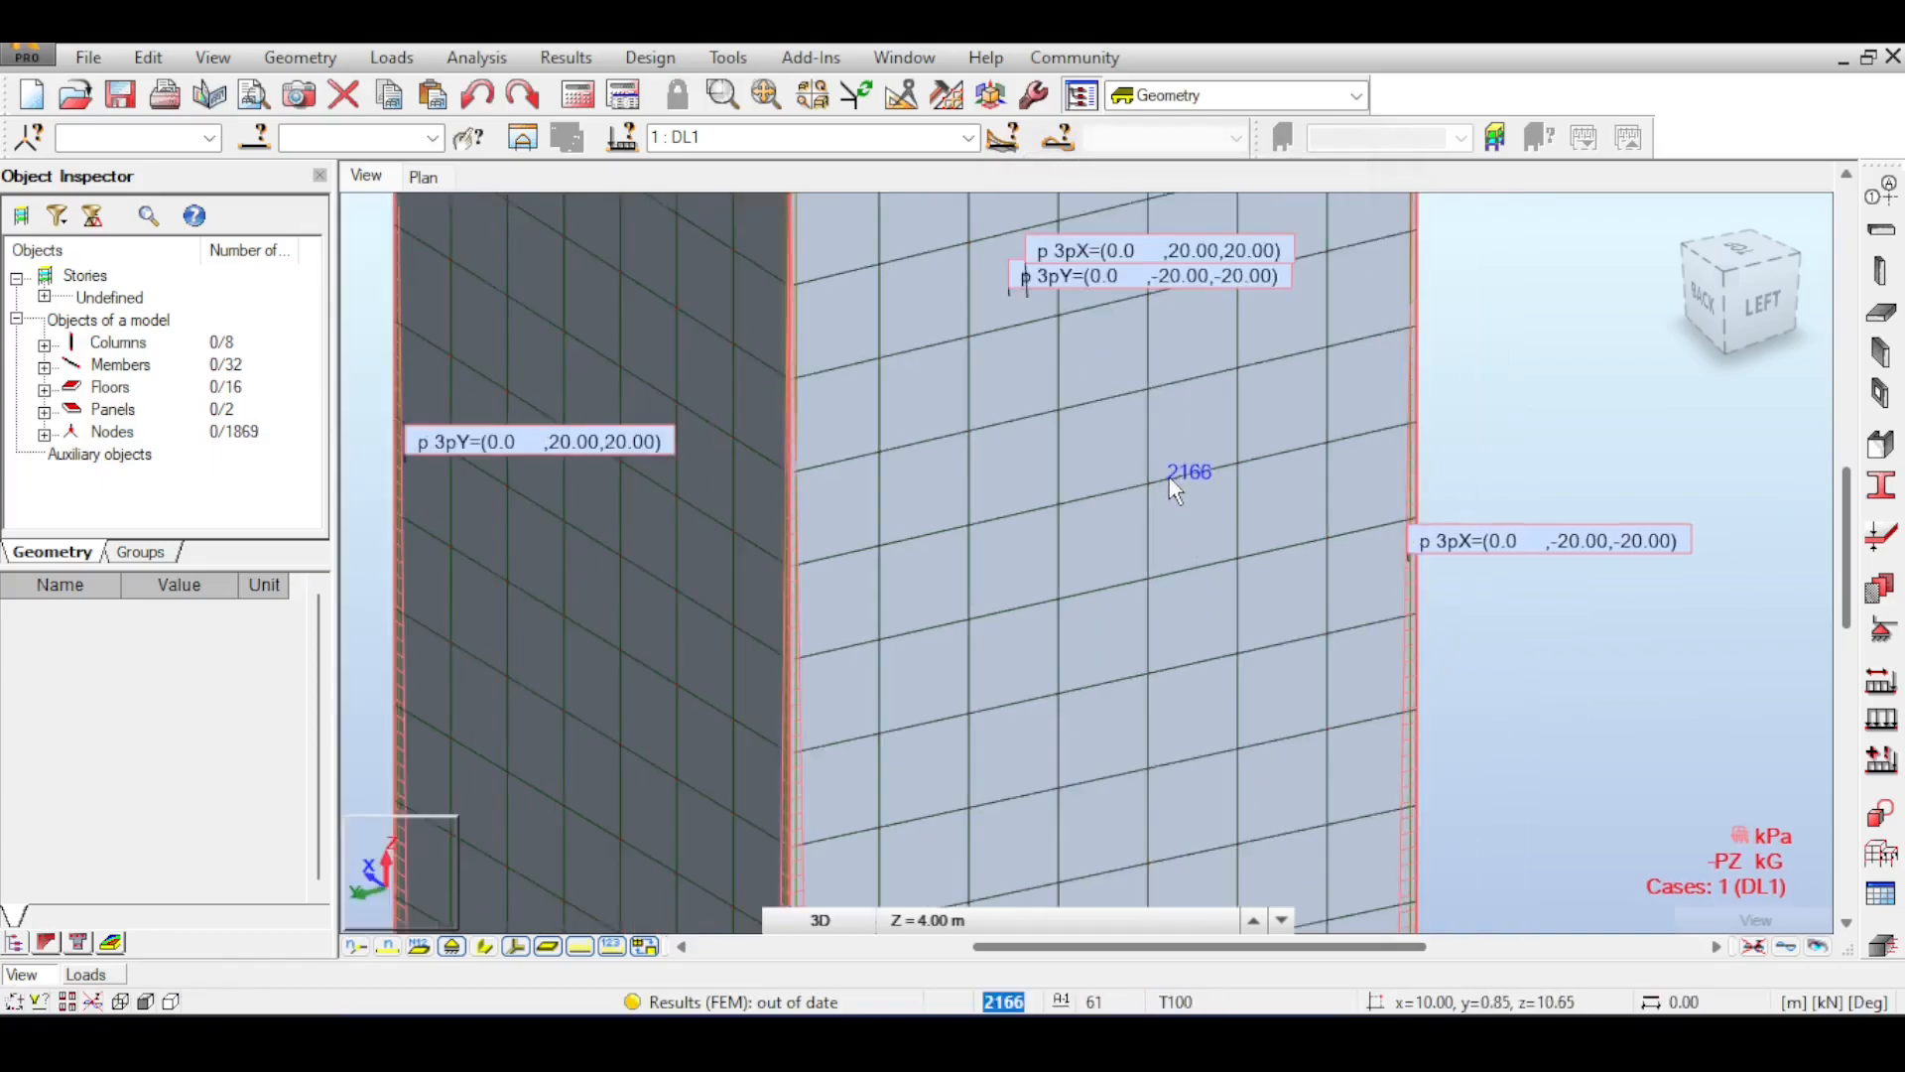
- Regenerate the finite element mesh of the square silo's left wall to include the added node
scroll(1166, 478, "up", 2)
left_click(1033, 95)
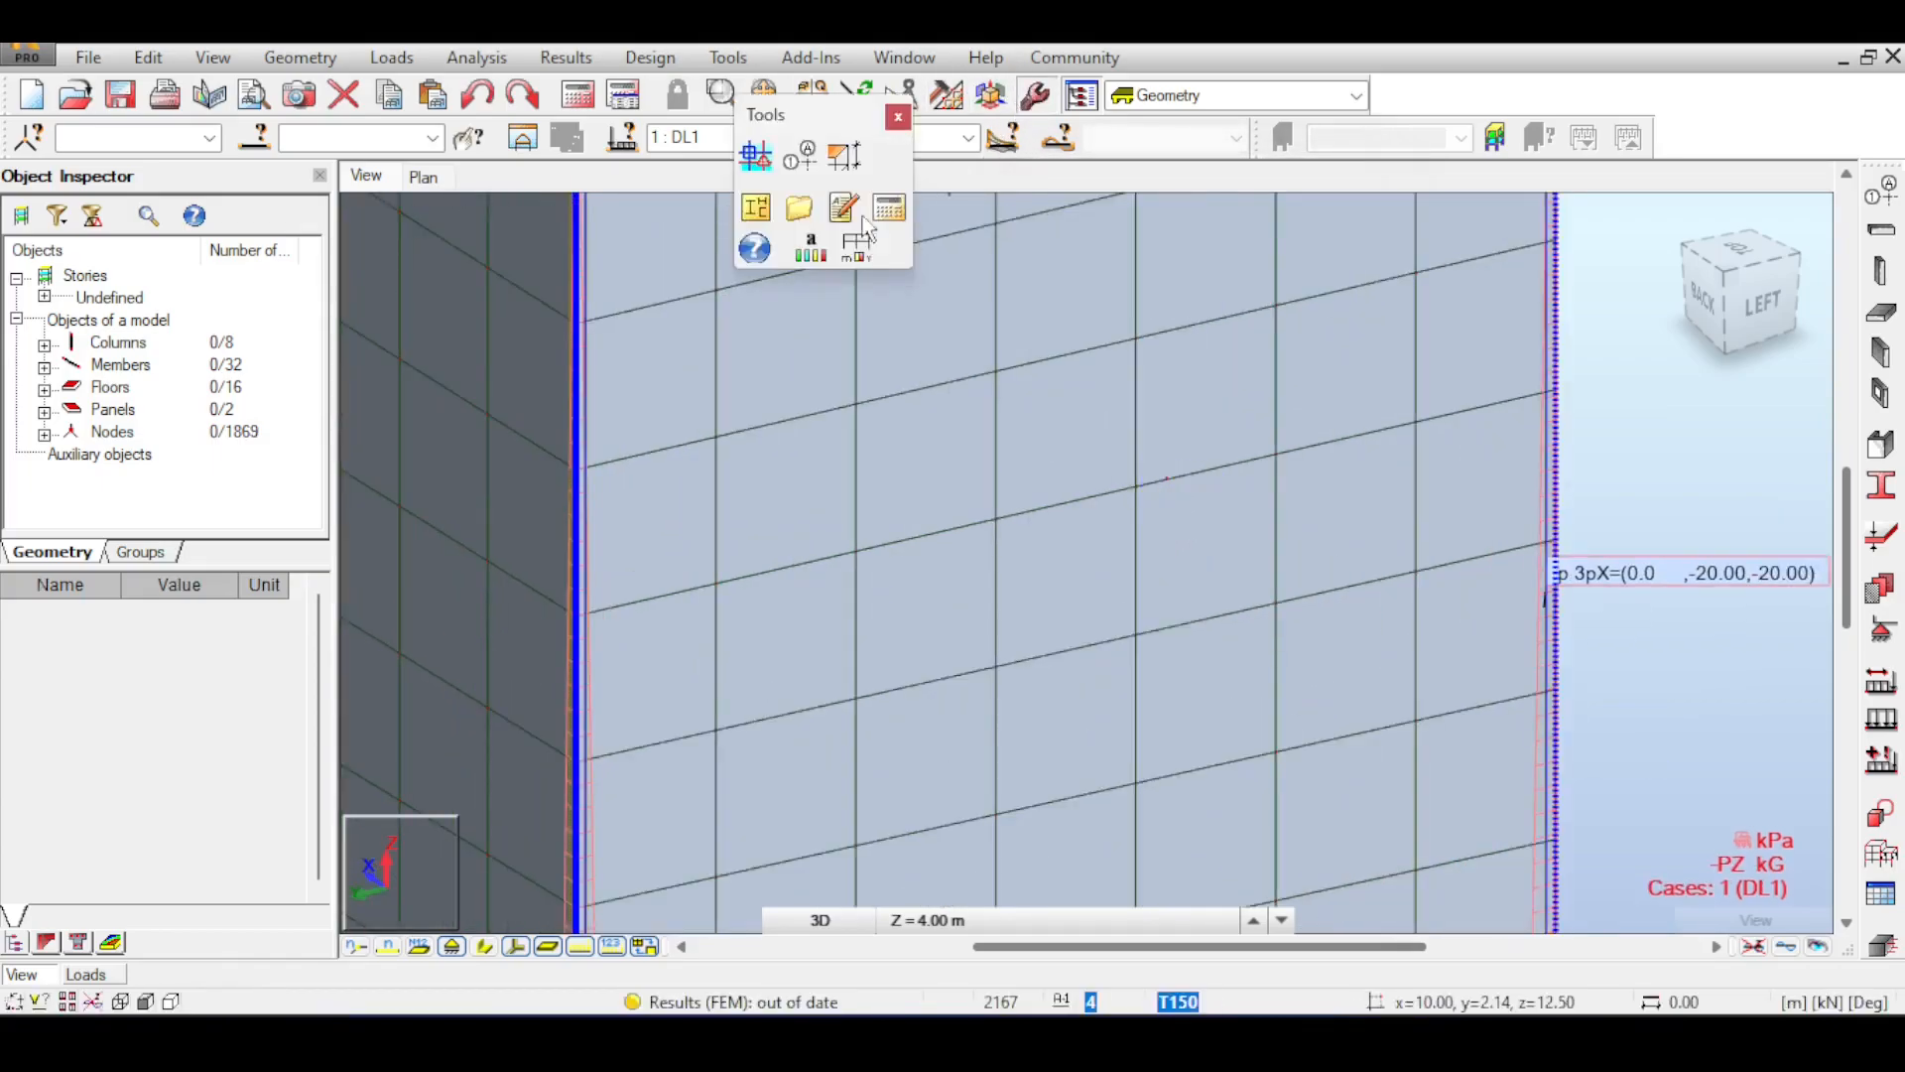
left_click(898, 117)
left_click(949, 97)
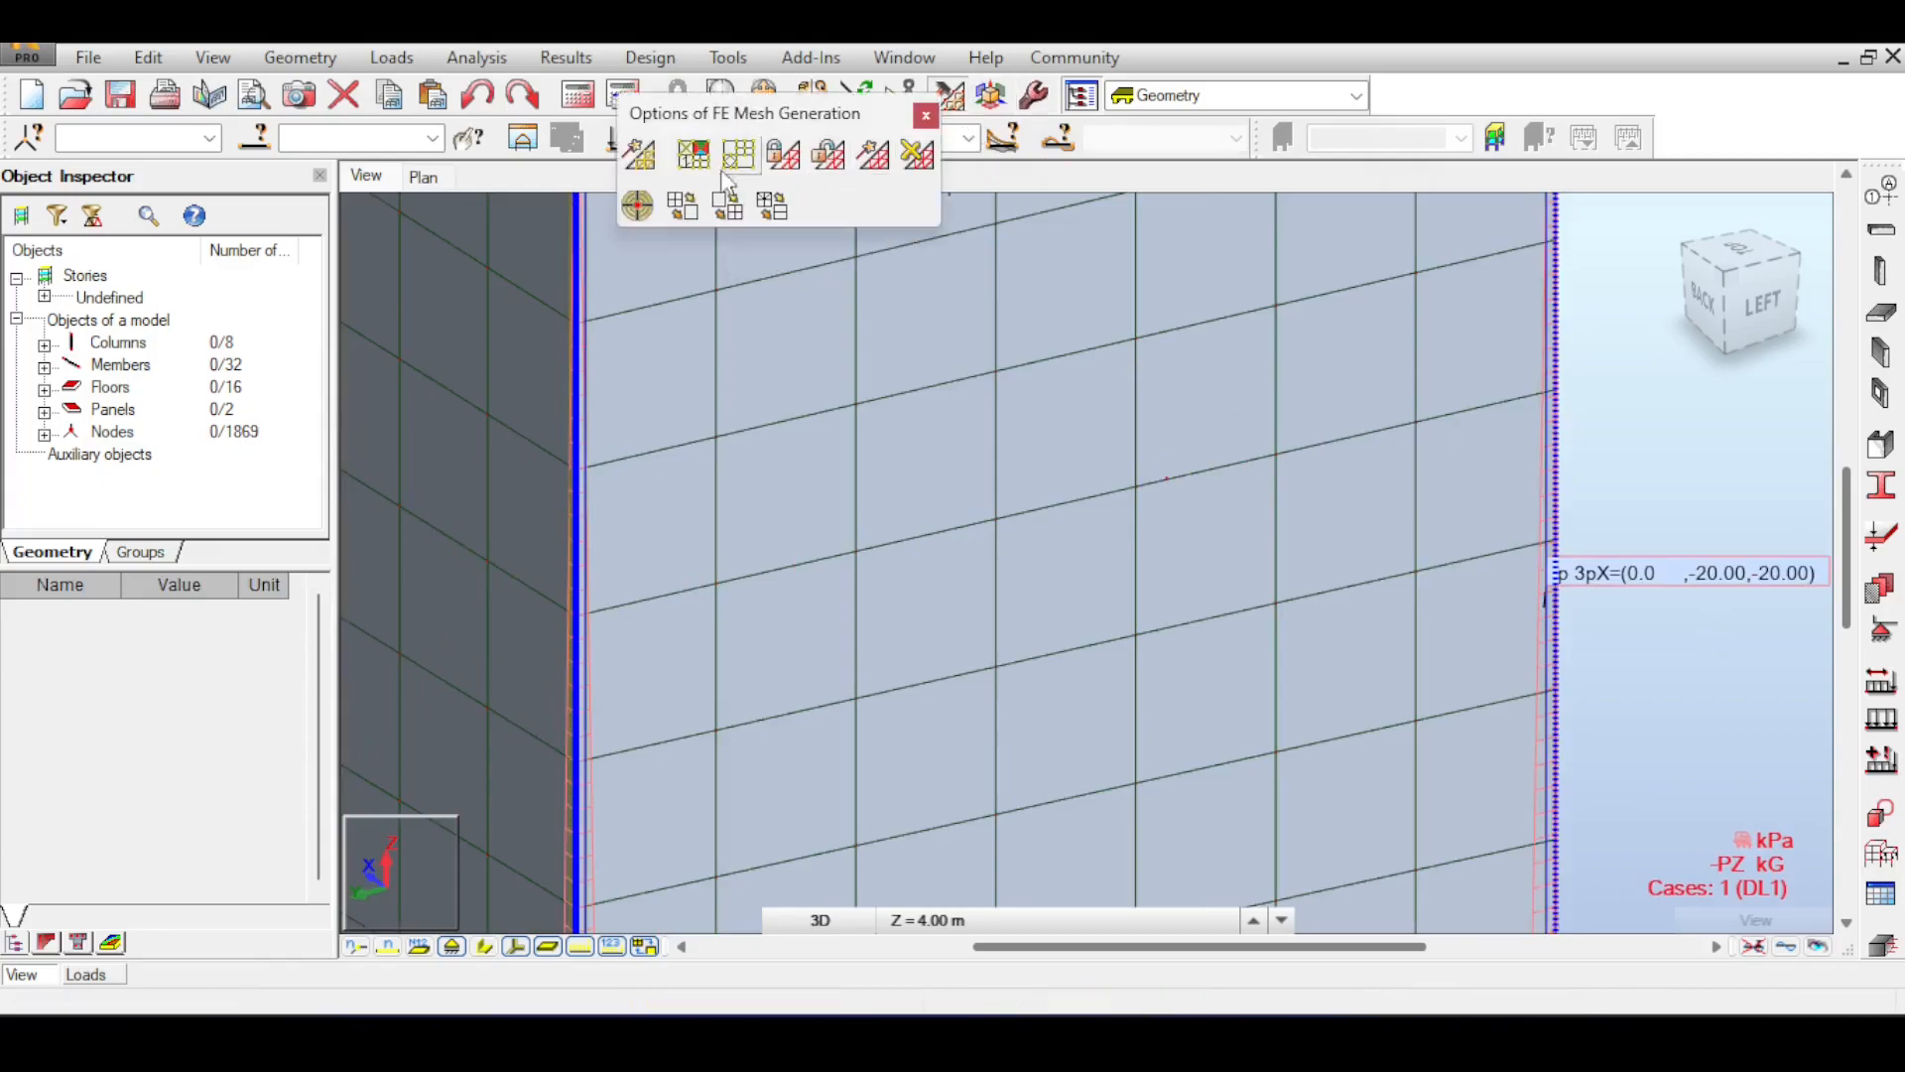
left_click(640, 156)
scroll(1187, 482, "up", 2)
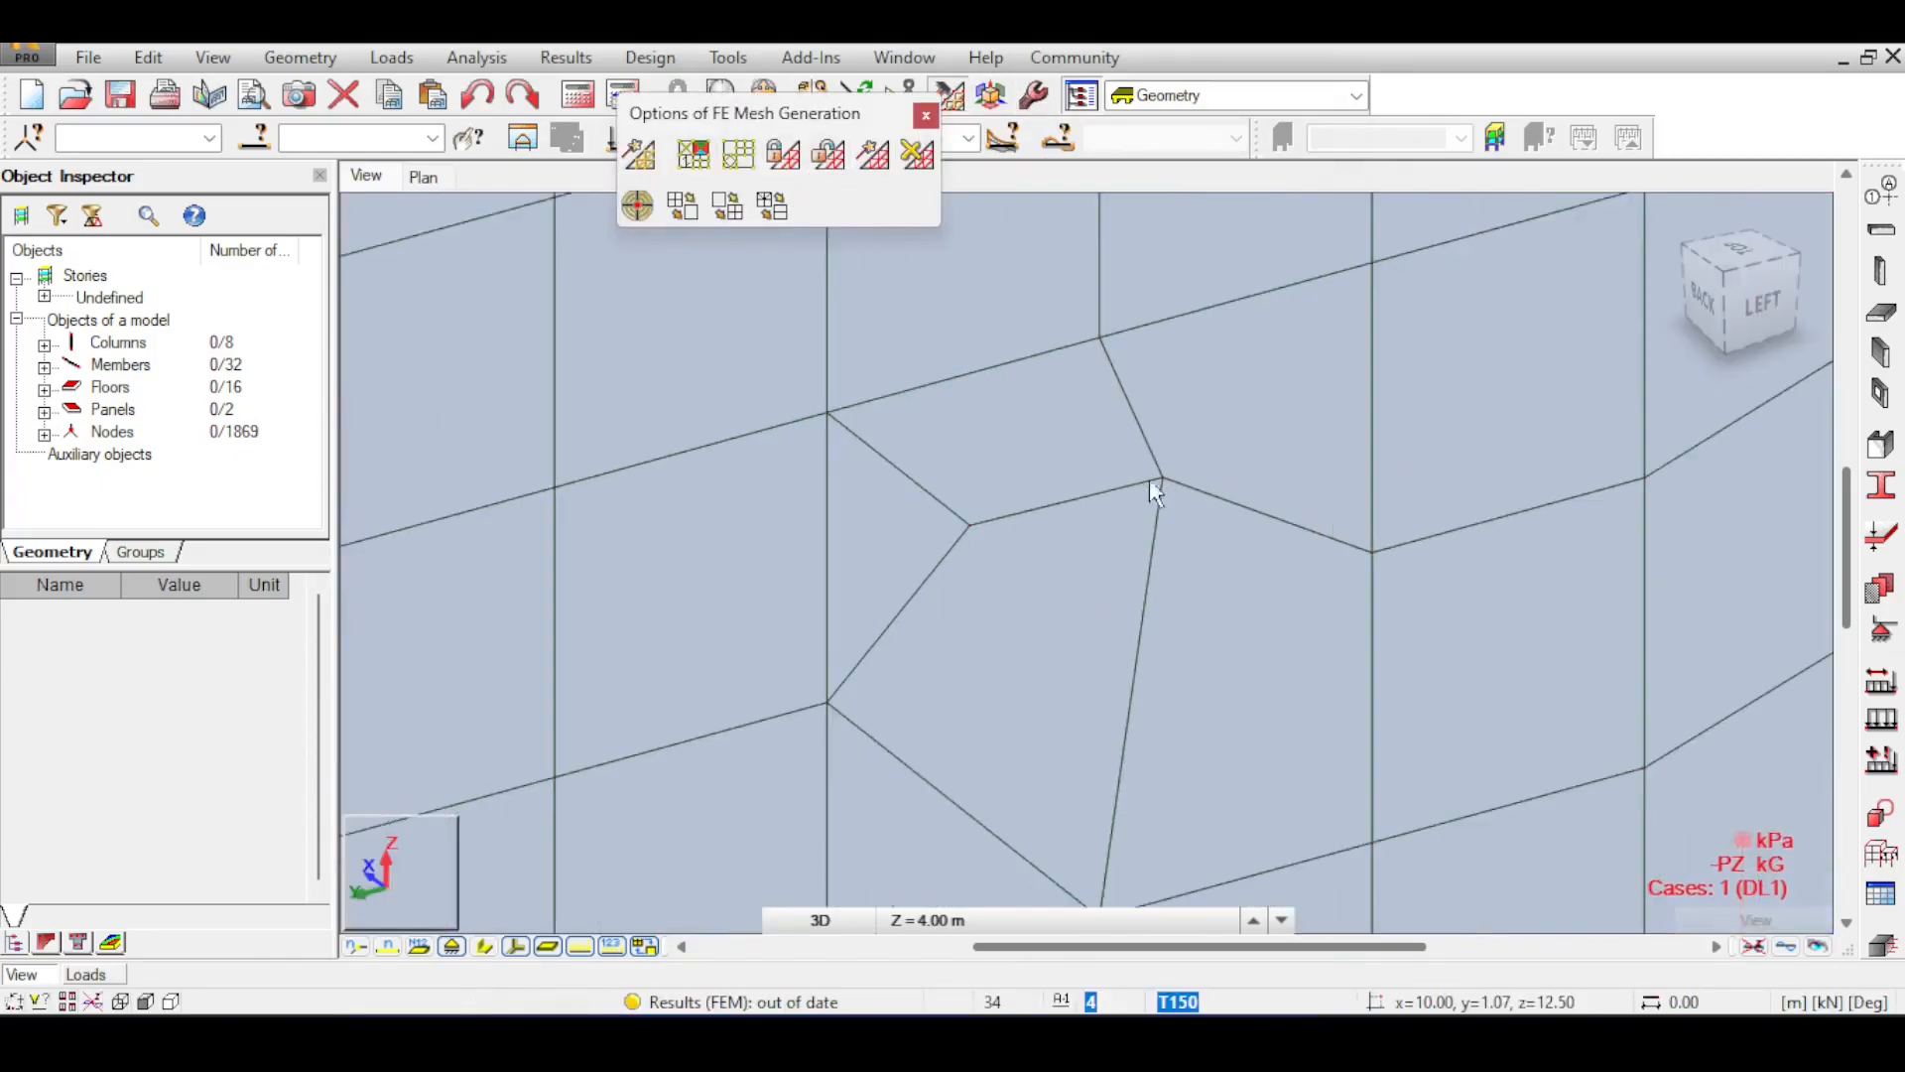
- Inspect the remeshed left wall of the square silo and view both silos together from the left and back
scroll(1149, 479, "down", 4)
scroll(1181, 481, "down", 3)
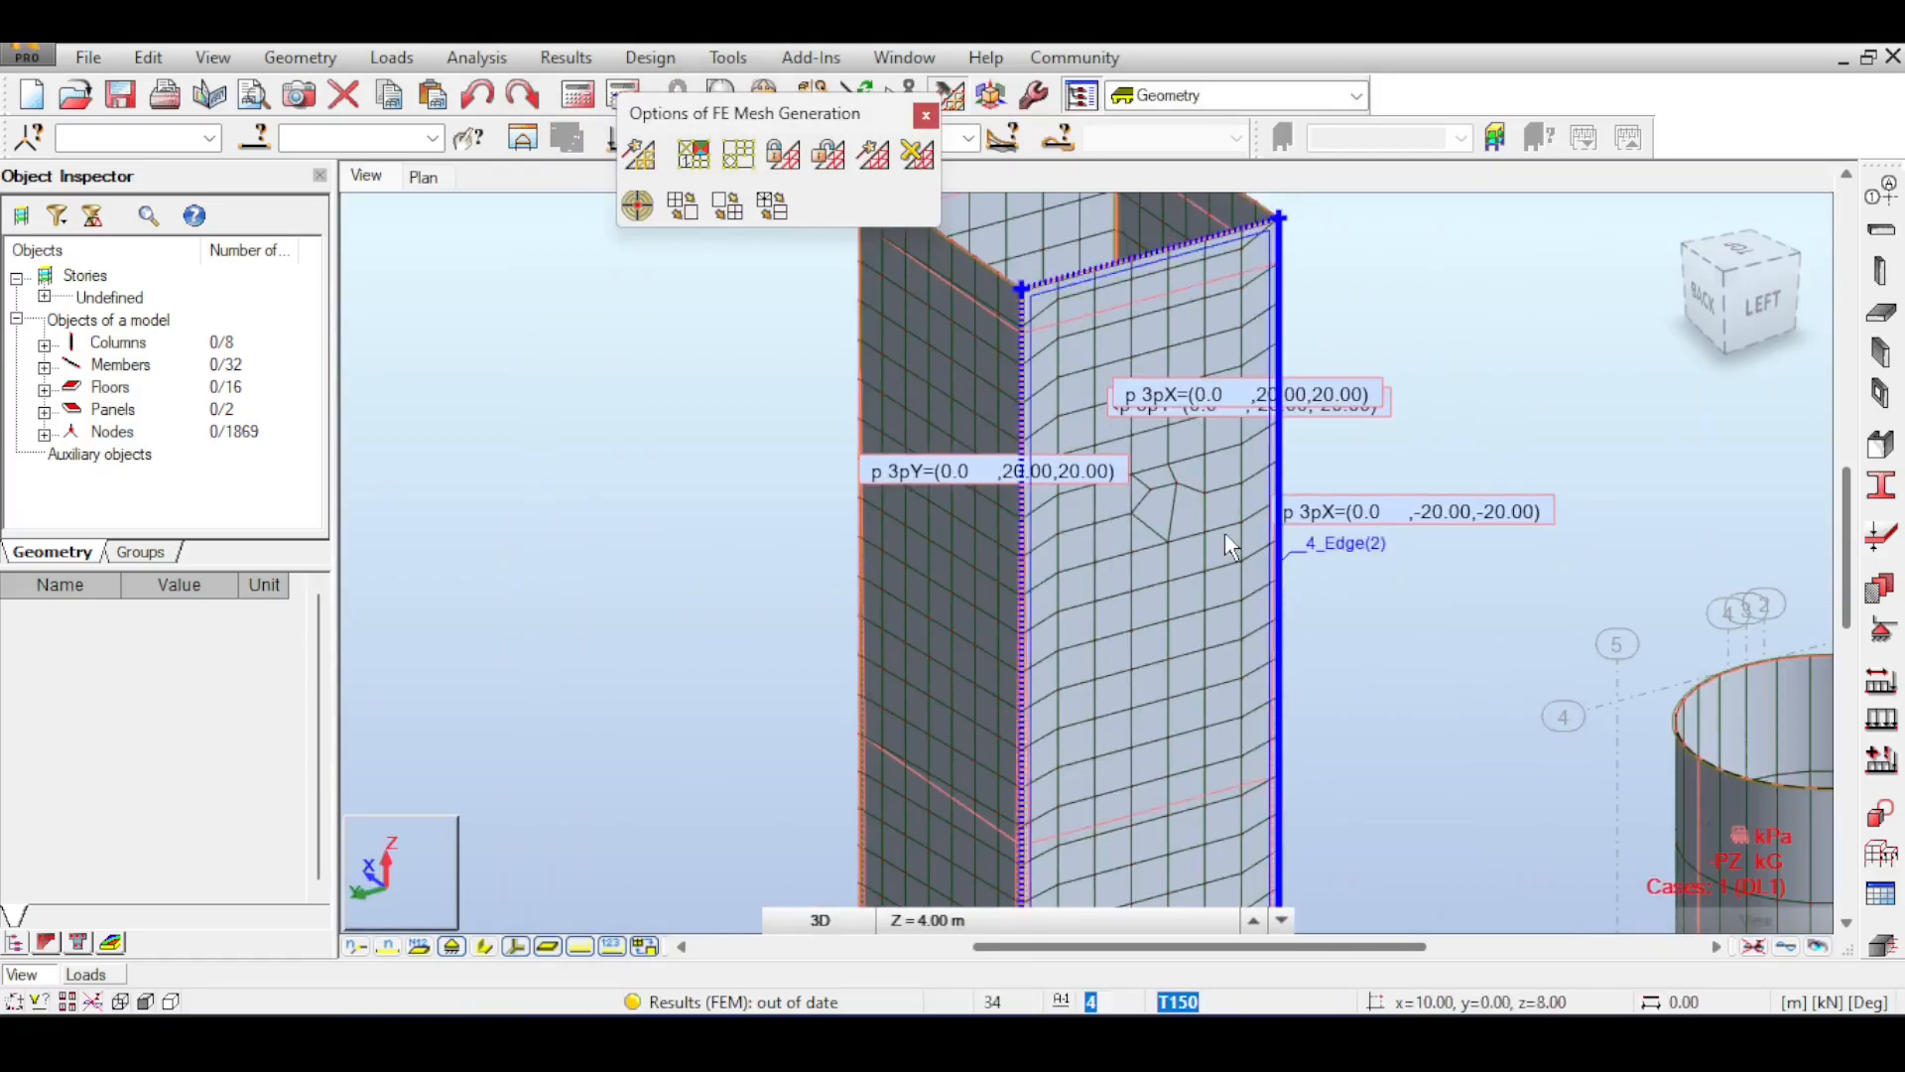
scroll(1288, 540, "down", 3)
middle_click_drag(1662, 527, 1352, 419)
scroll(1353, 419, "down", 3)
middle_click_drag(1145, 456, 1027, 385)
middle_click_drag(1260, 404, 1156, 422)
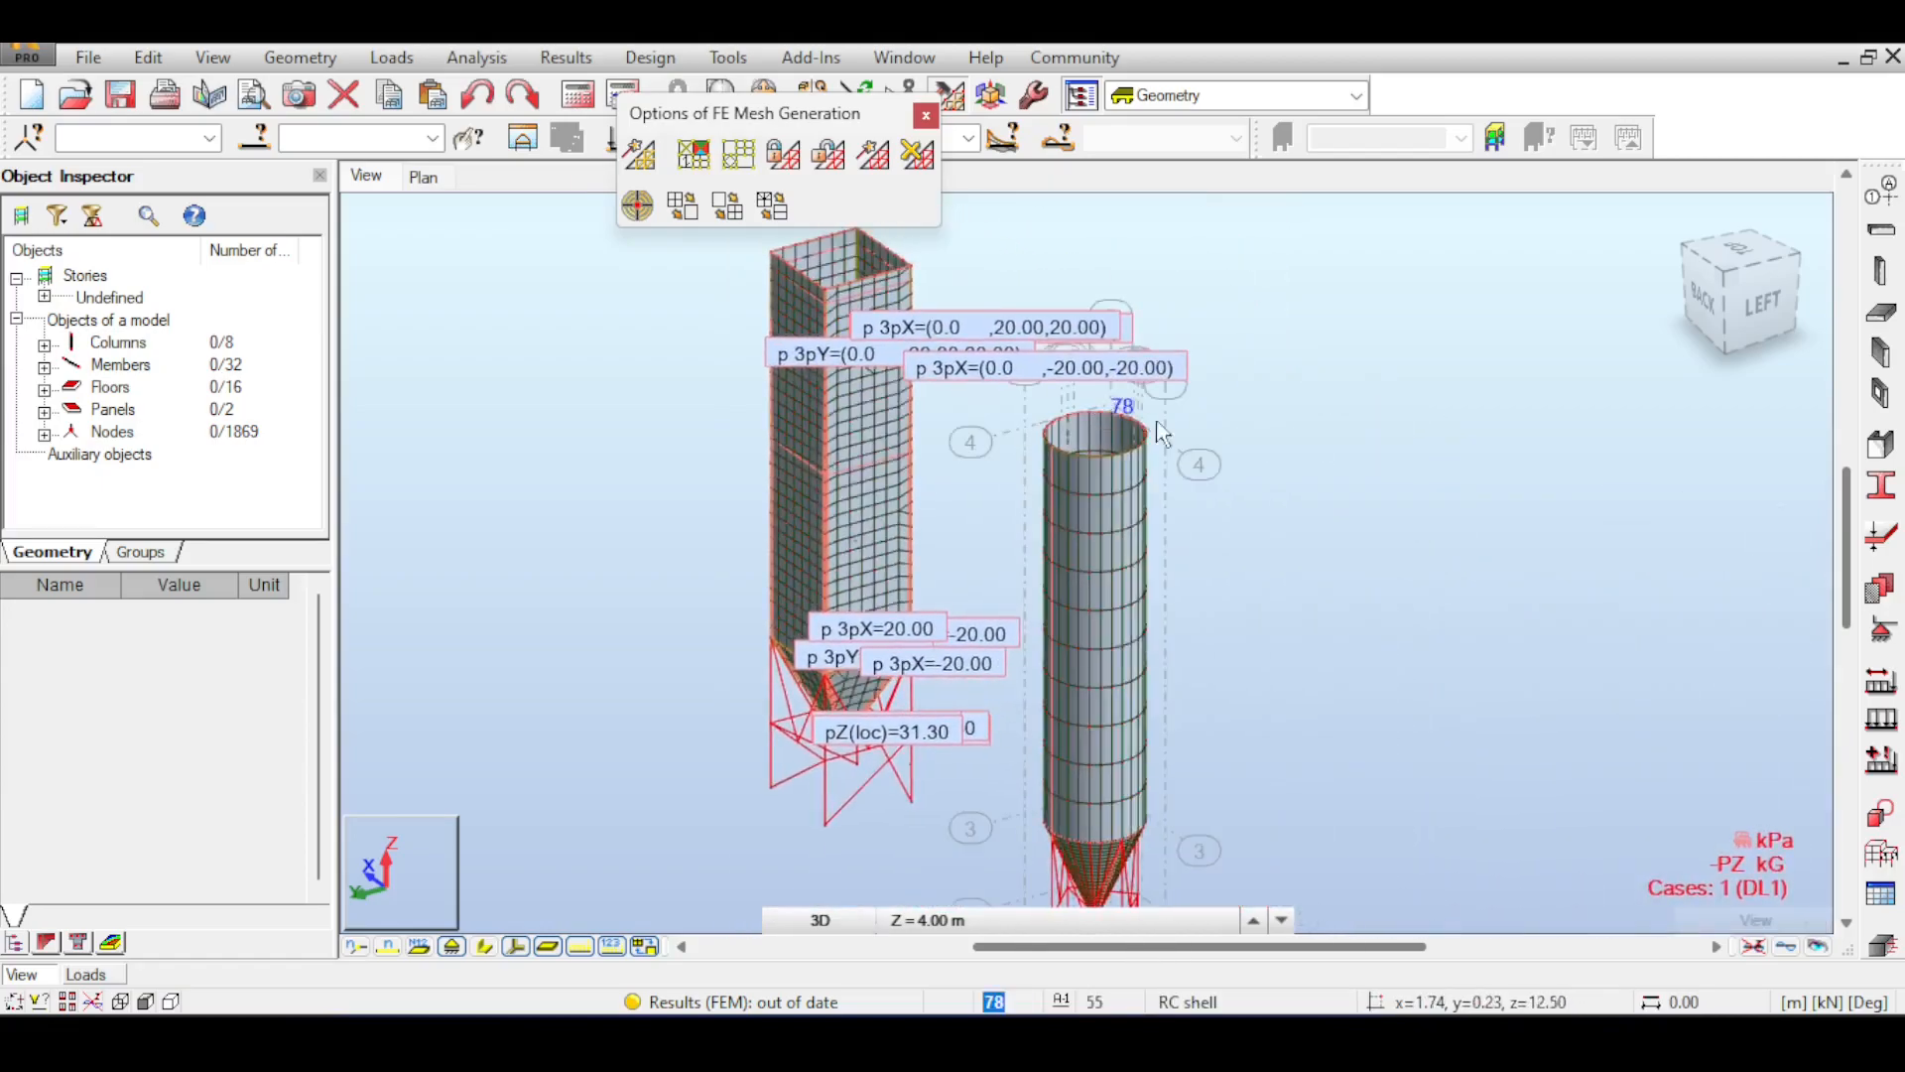
middle_click_drag(1426, 411, 1513, 469)
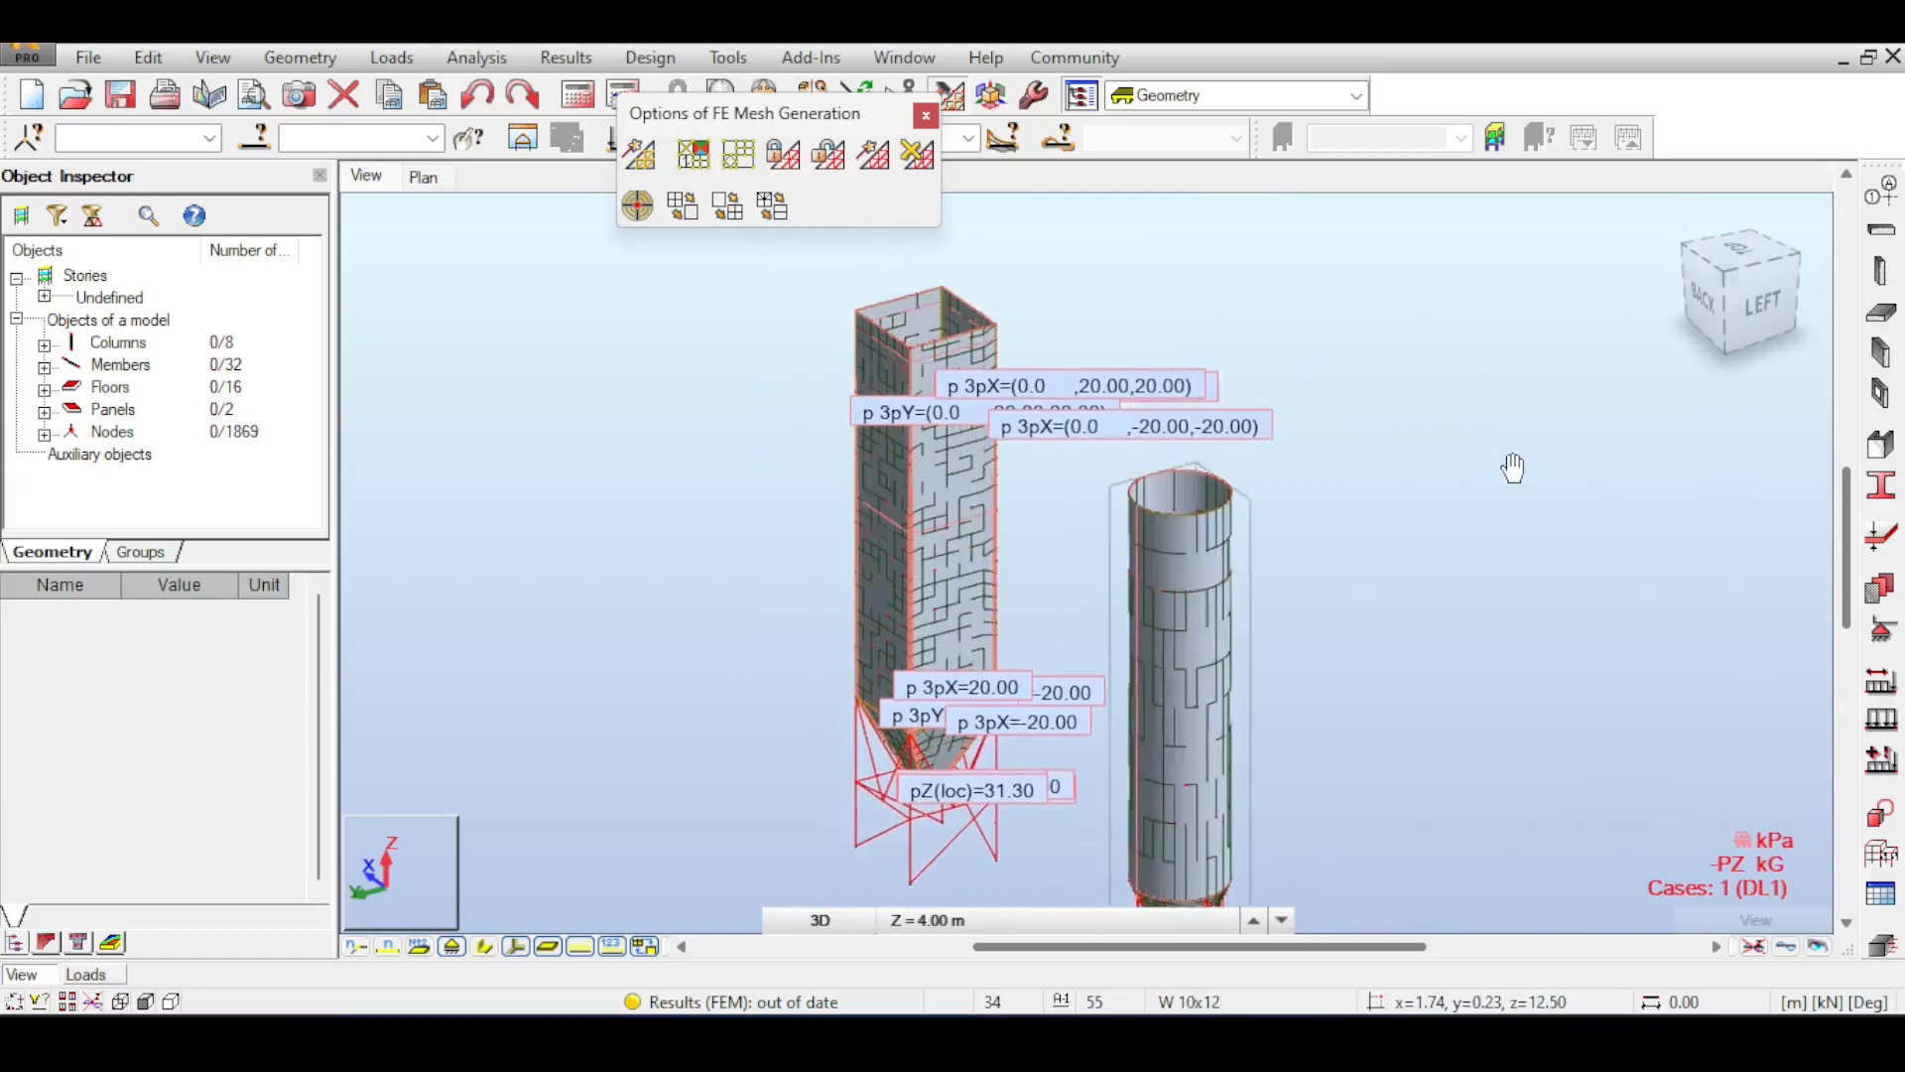
scroll(1278, 682, "down", 1)
scroll(1322, 567, "down", 3)
middle_click_drag(1322, 566, 1297, 482)
scroll(1145, 447, "up", 2)
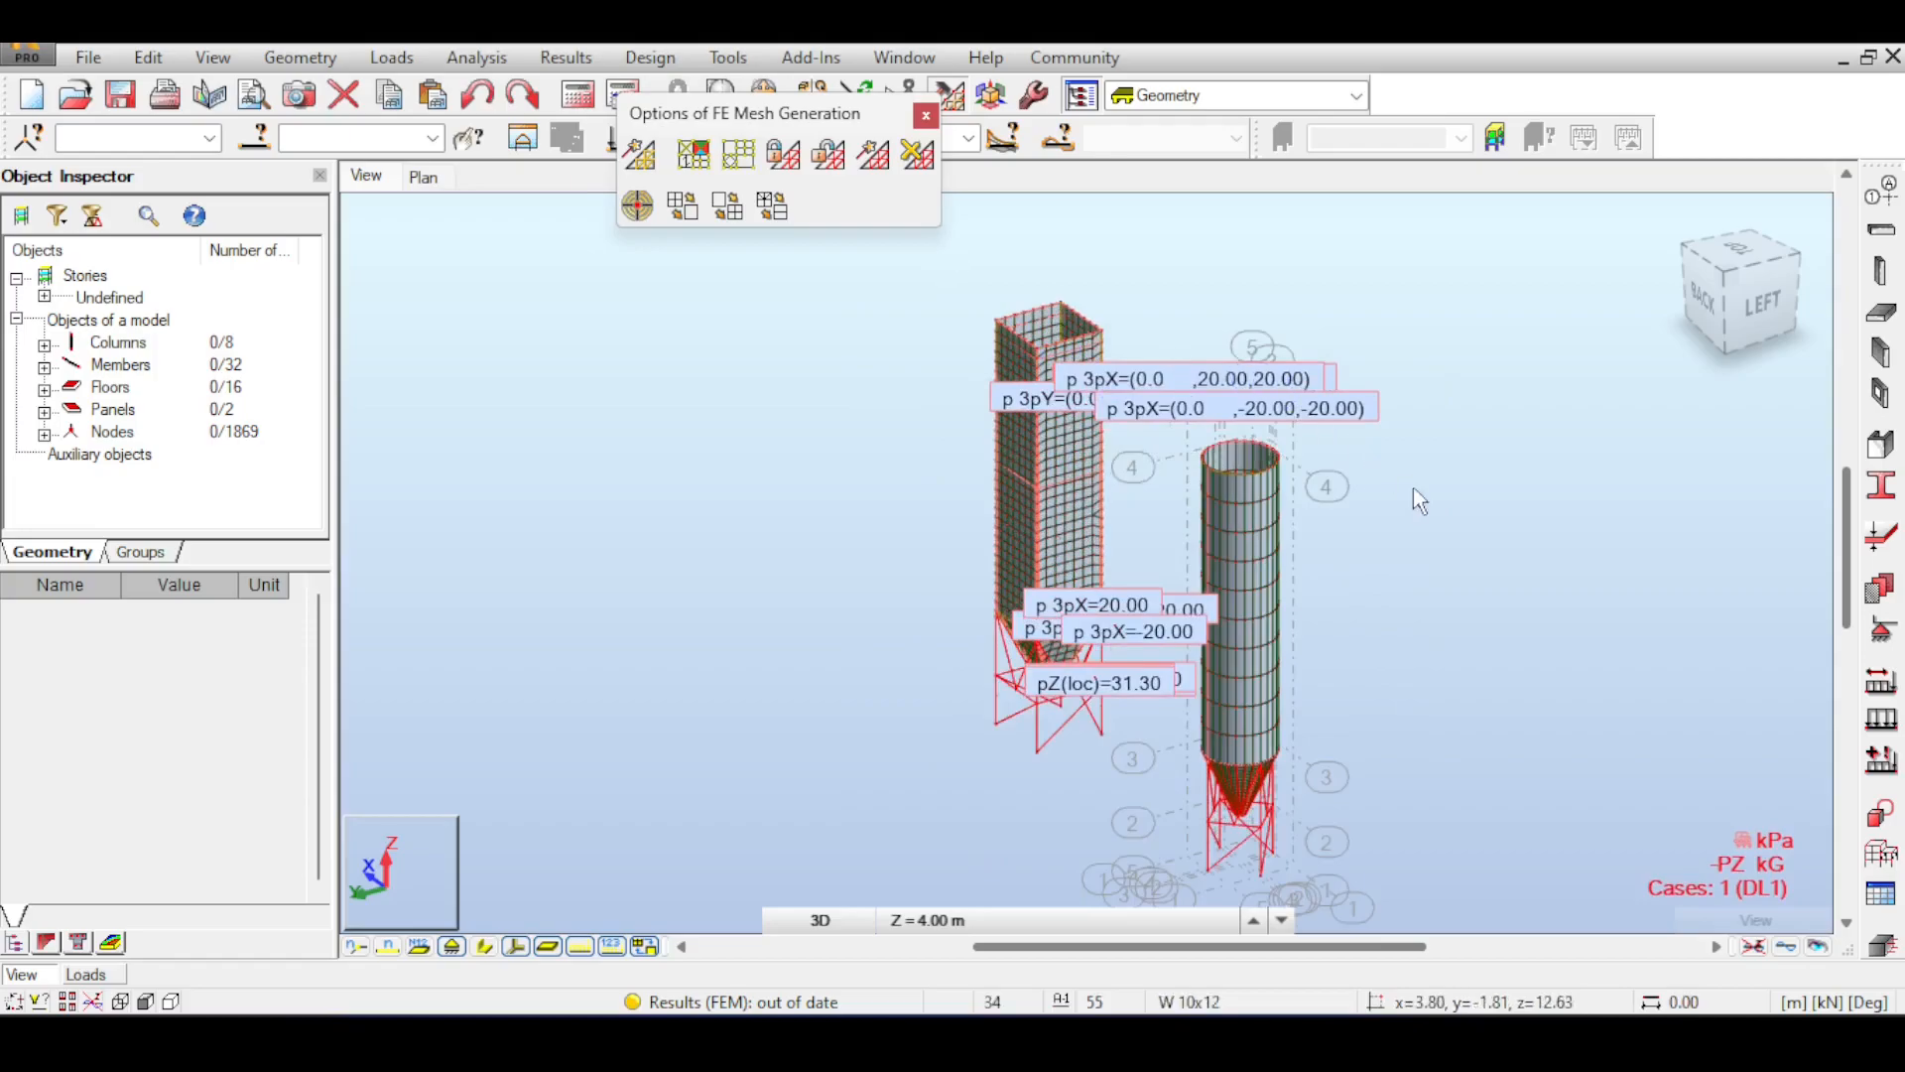
left_click_drag(1761, 302, 1810, 327)
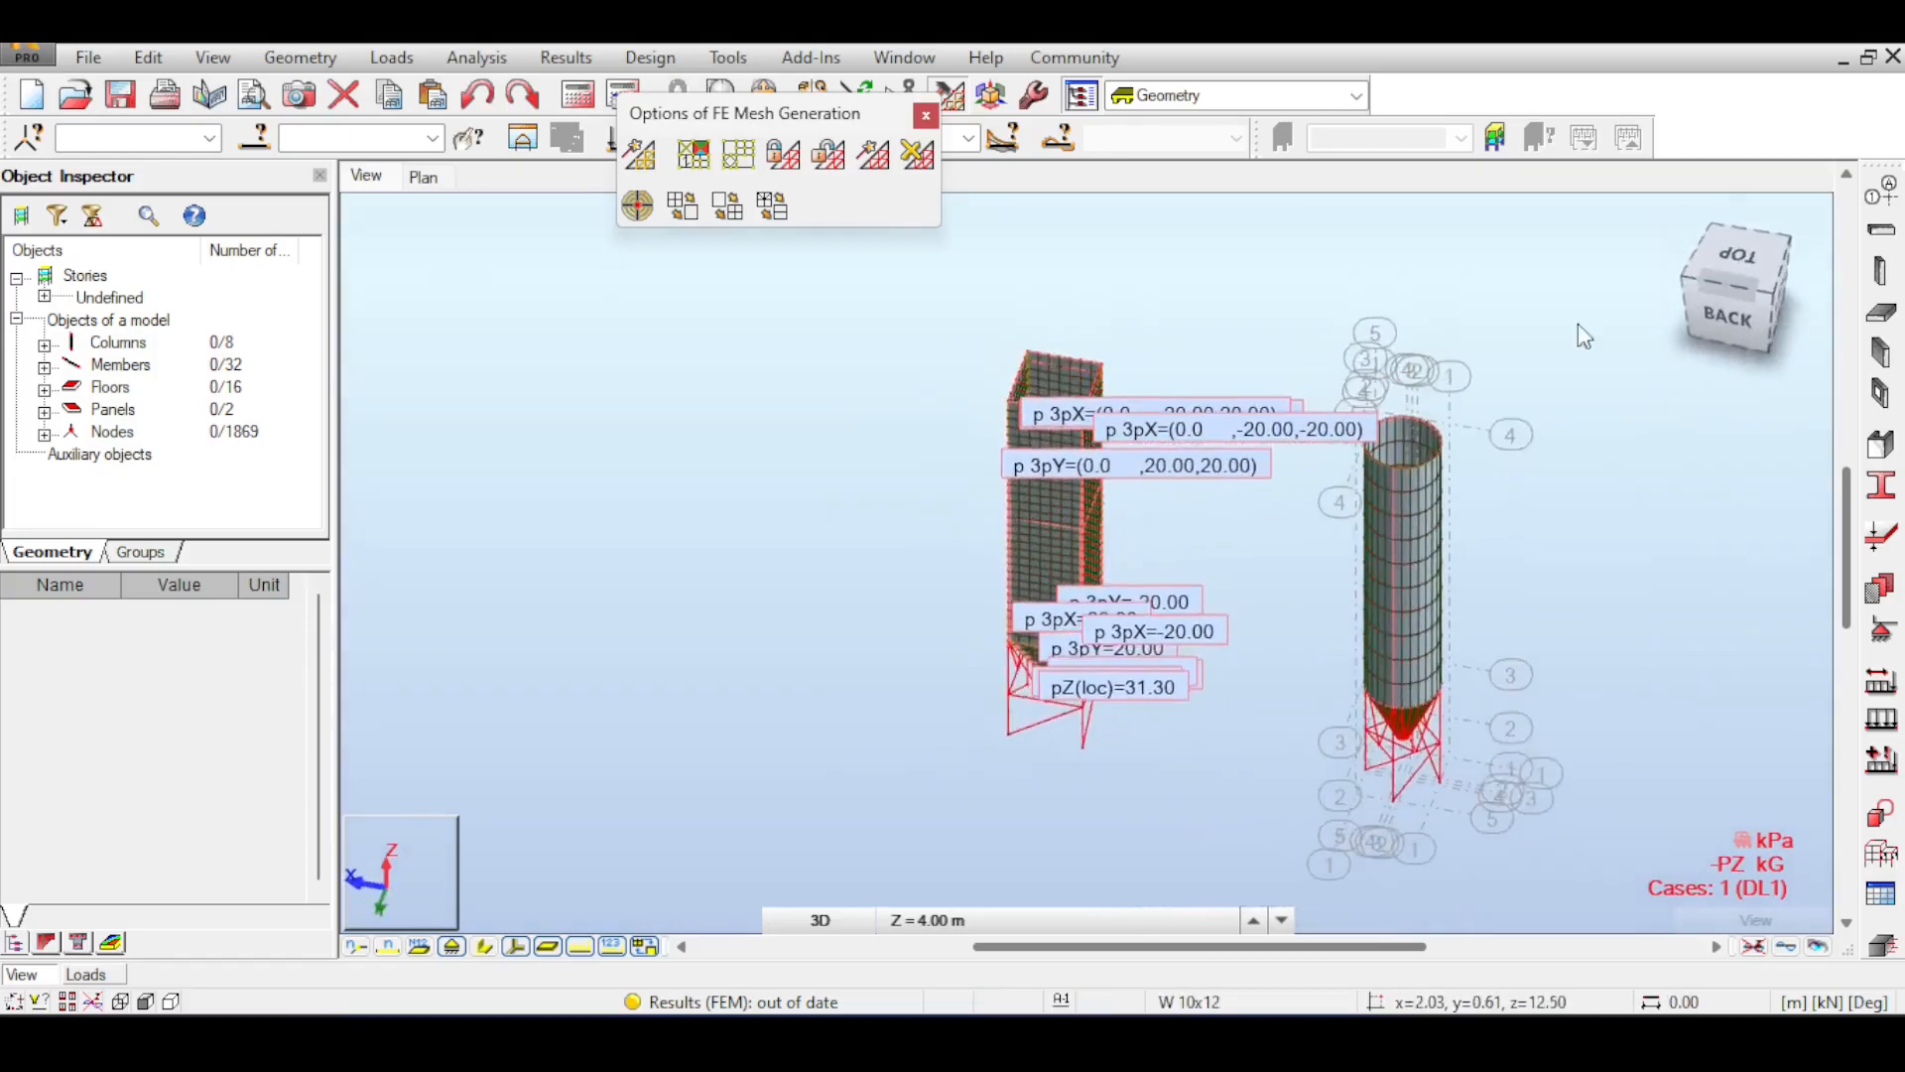
middle_click_drag(1542, 482, 1440, 491)
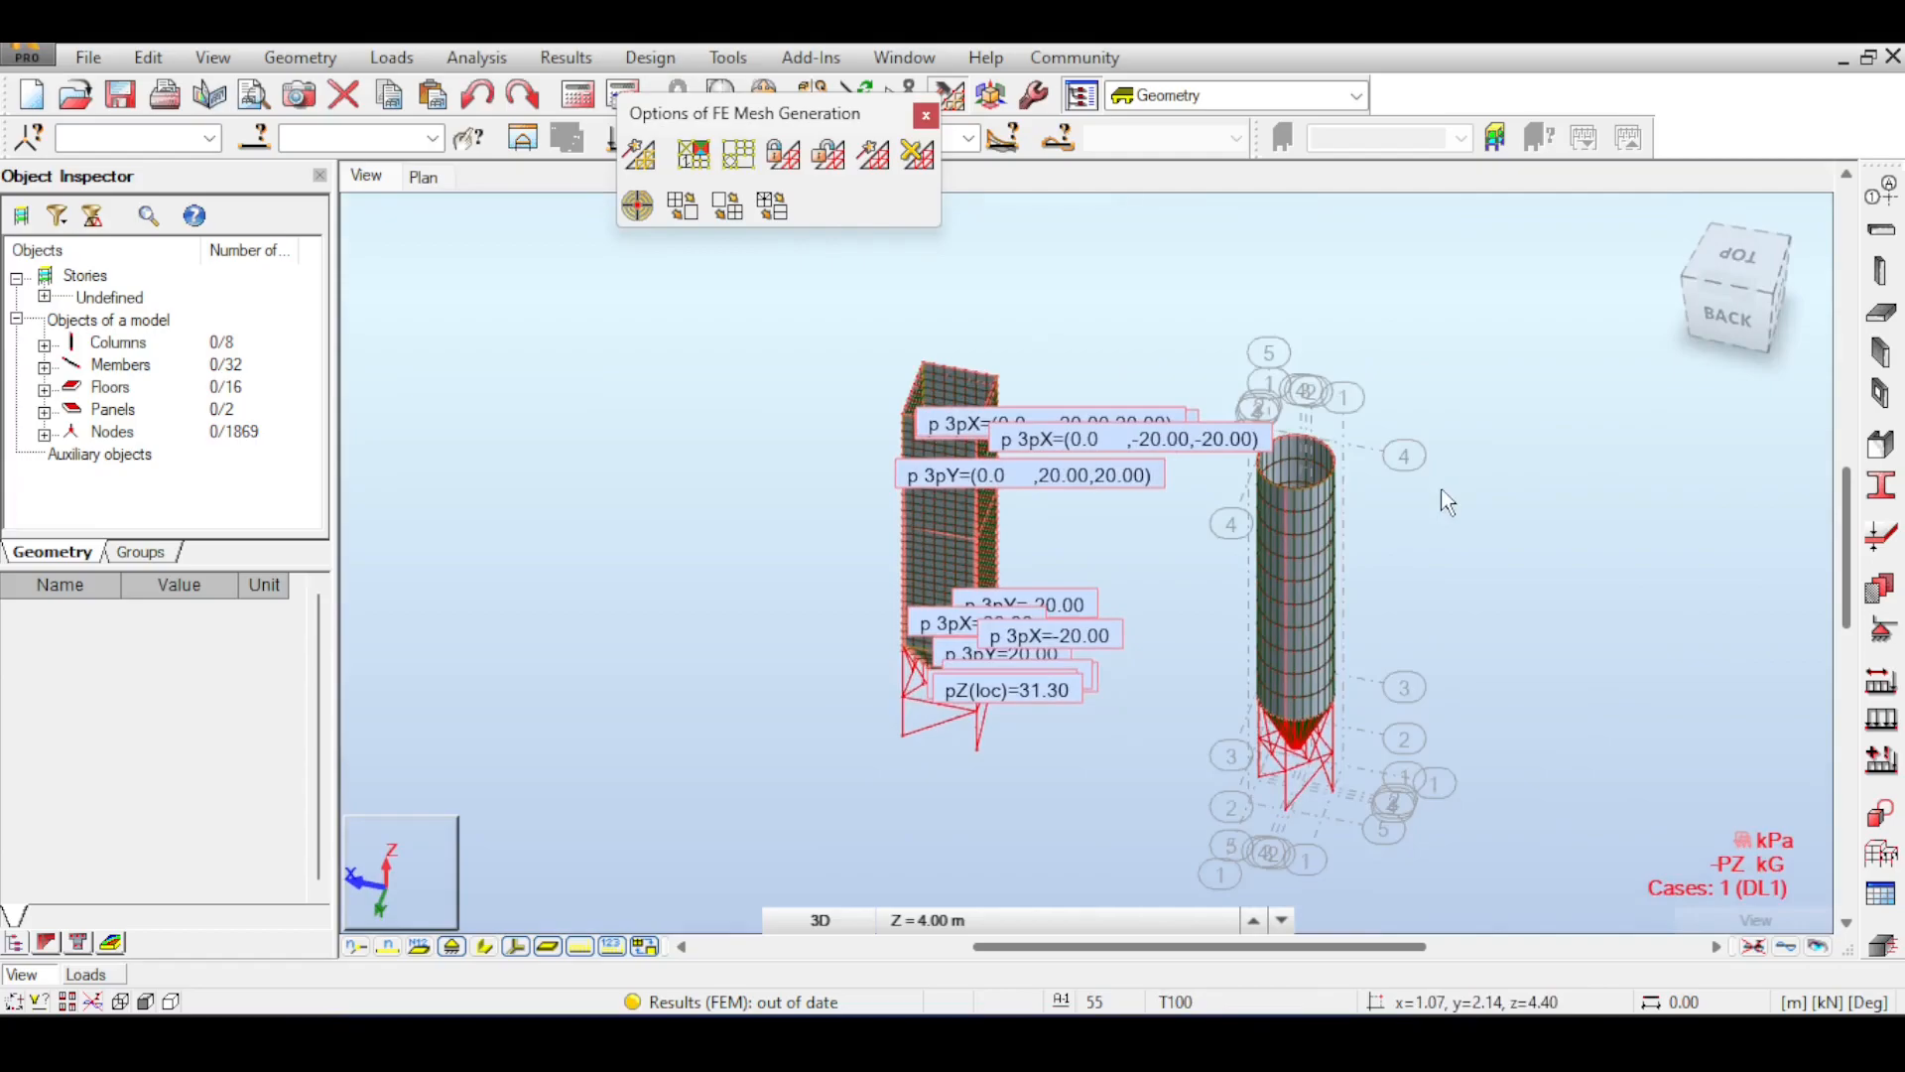
scroll(1439, 494, "up", 1)
- Display the supports and local axes together with the load symbols, and hide the load value labels
left_click(605, 947)
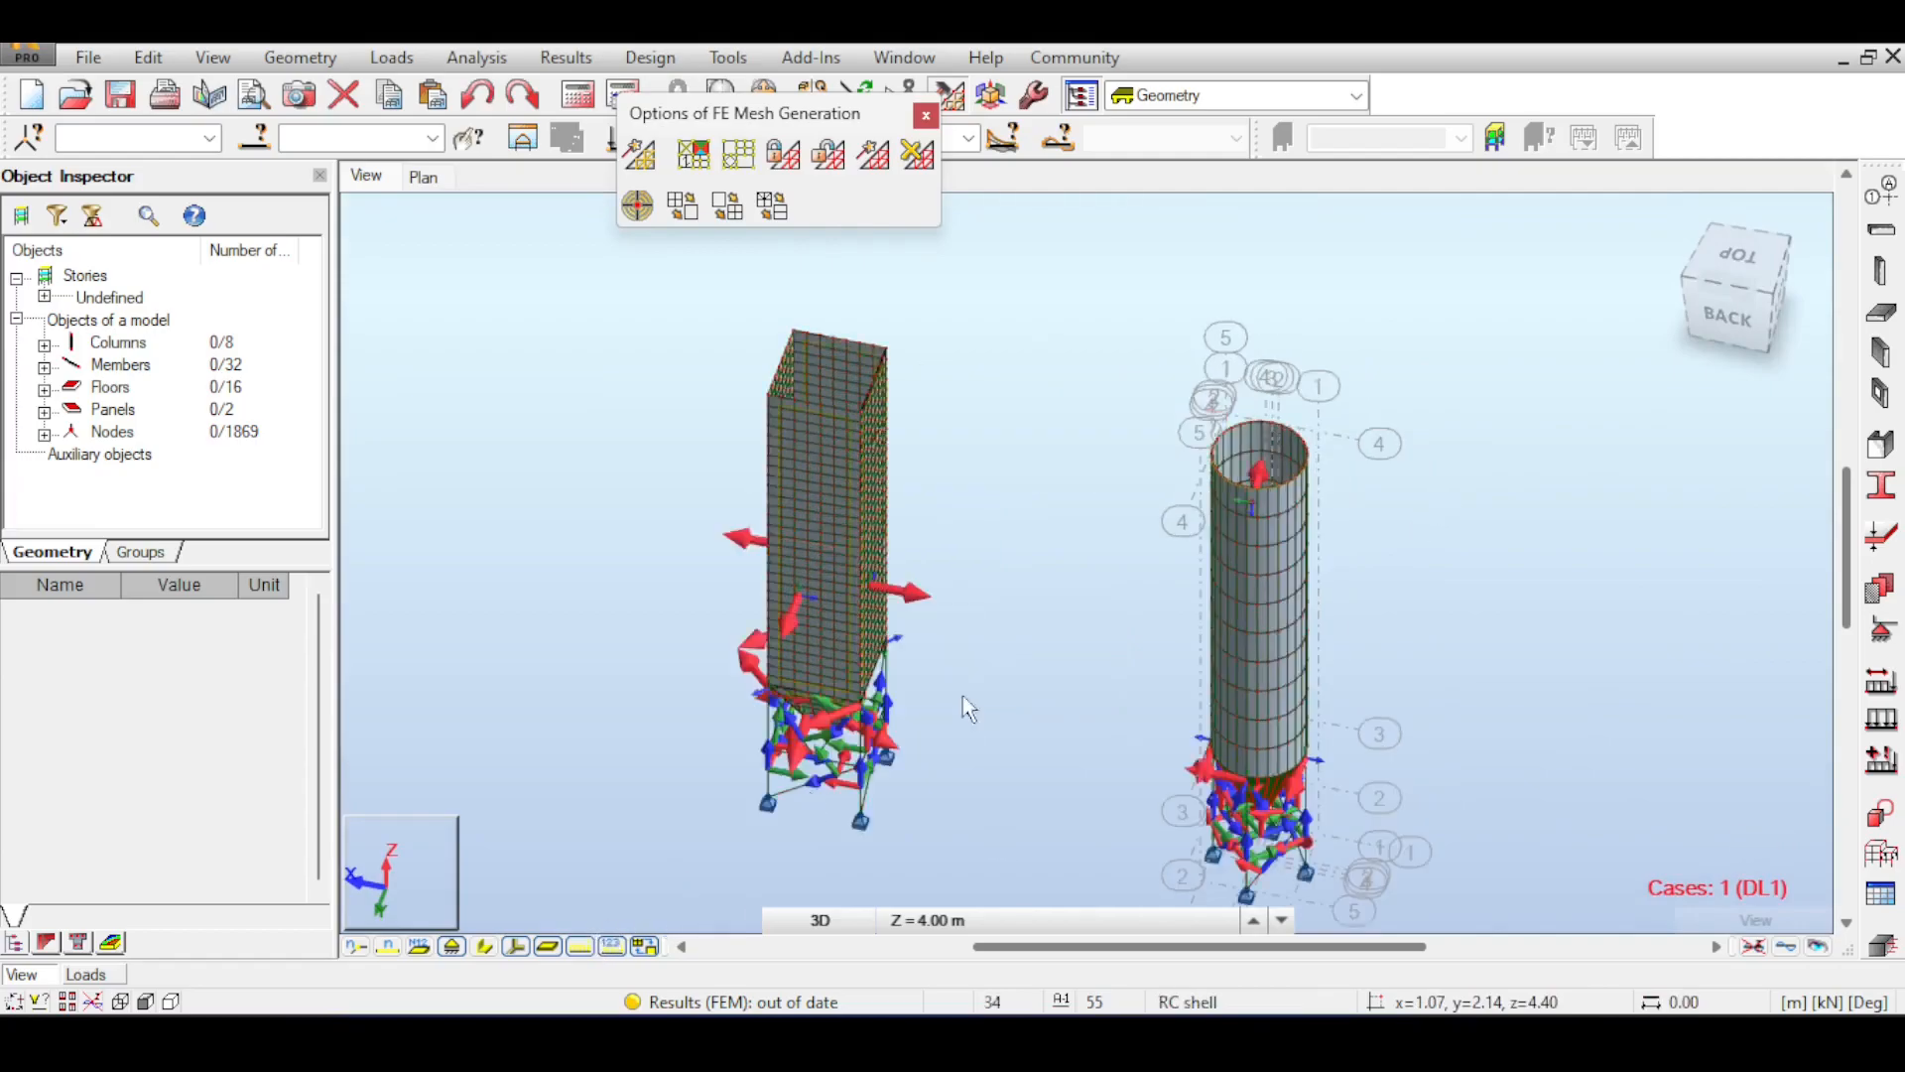
left_click(645, 946)
left_click(581, 946)
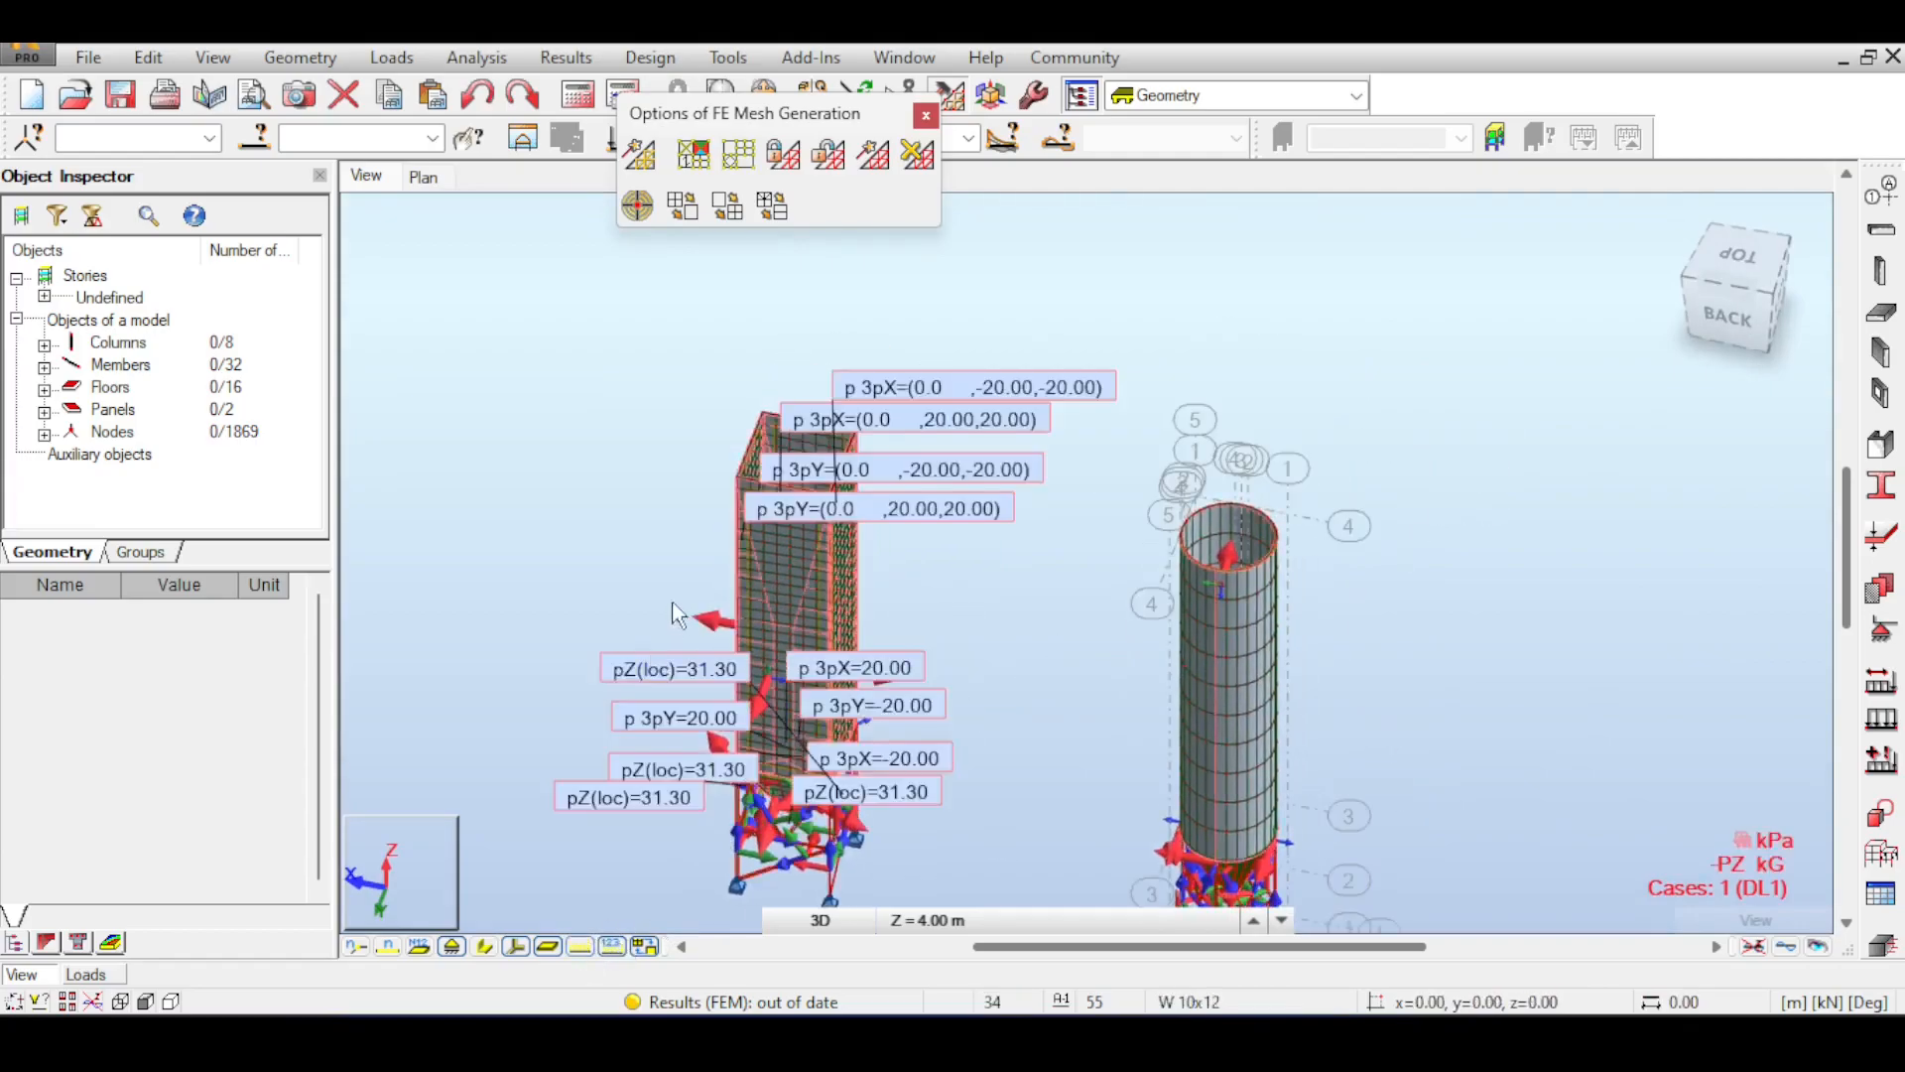
scroll(744, 568, "up", 5)
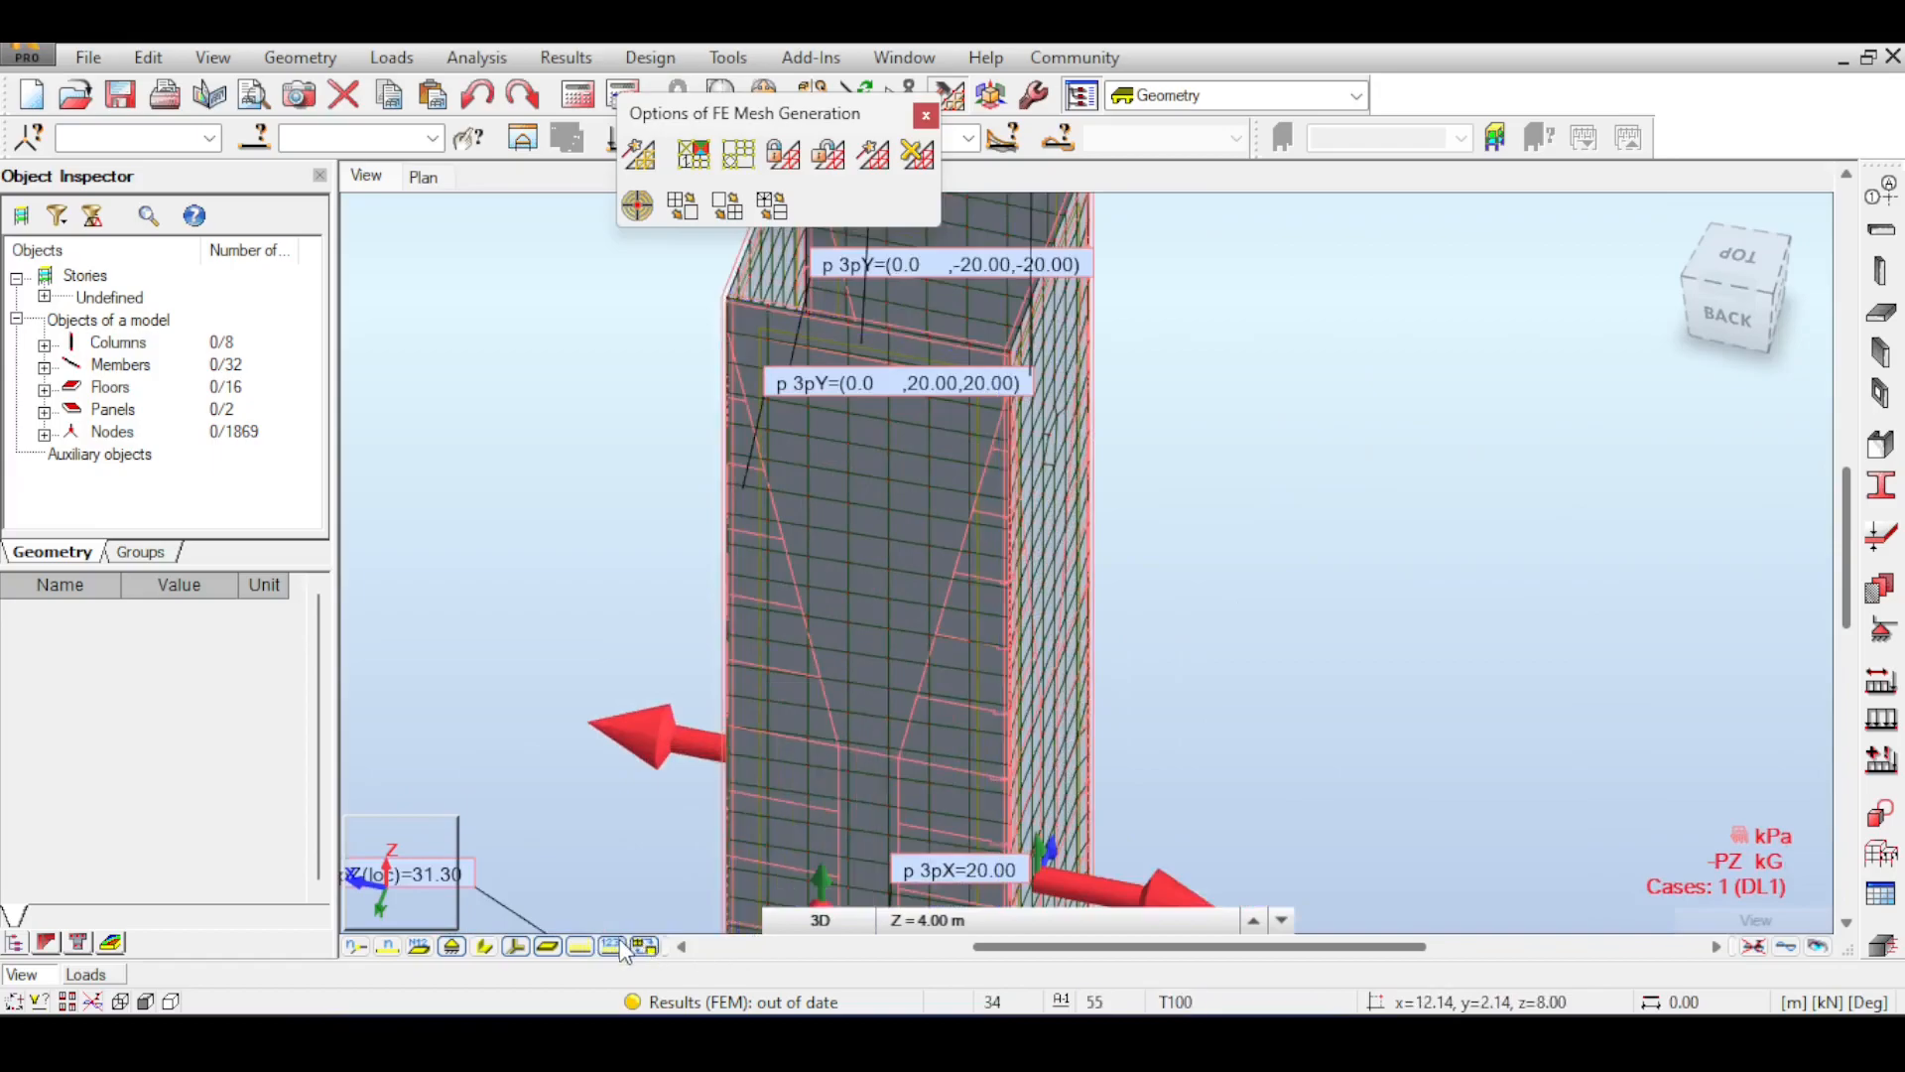
left_click(612, 946)
- Examine the pressure loads and mesh inside the square silo from above, and the circular silo's mesh and local axes
scroll(961, 515, "down", 2)
middle_click_drag(1076, 536, 1213, 665, "shift")
middle_click_drag(1263, 580, 1258, 397)
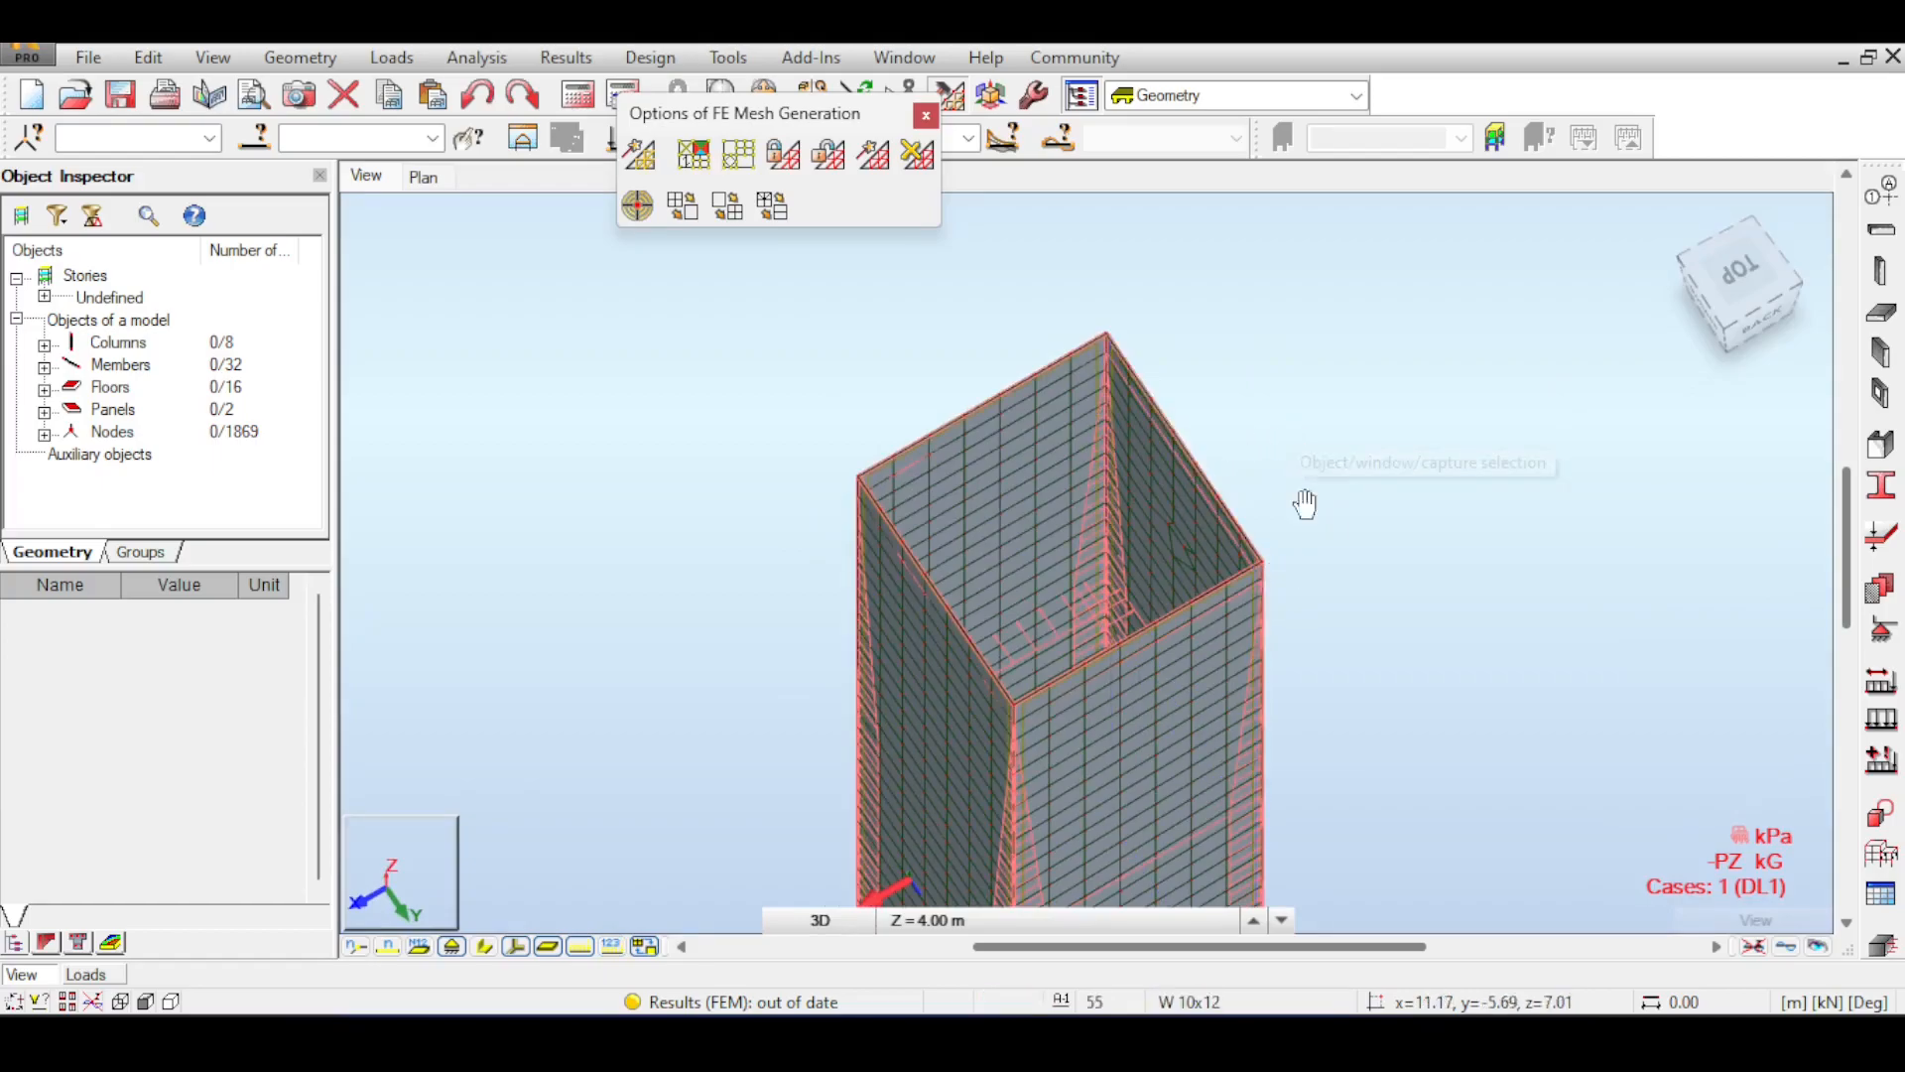
middle_click_drag(1305, 503, 1364, 407)
left_click(1746, 256)
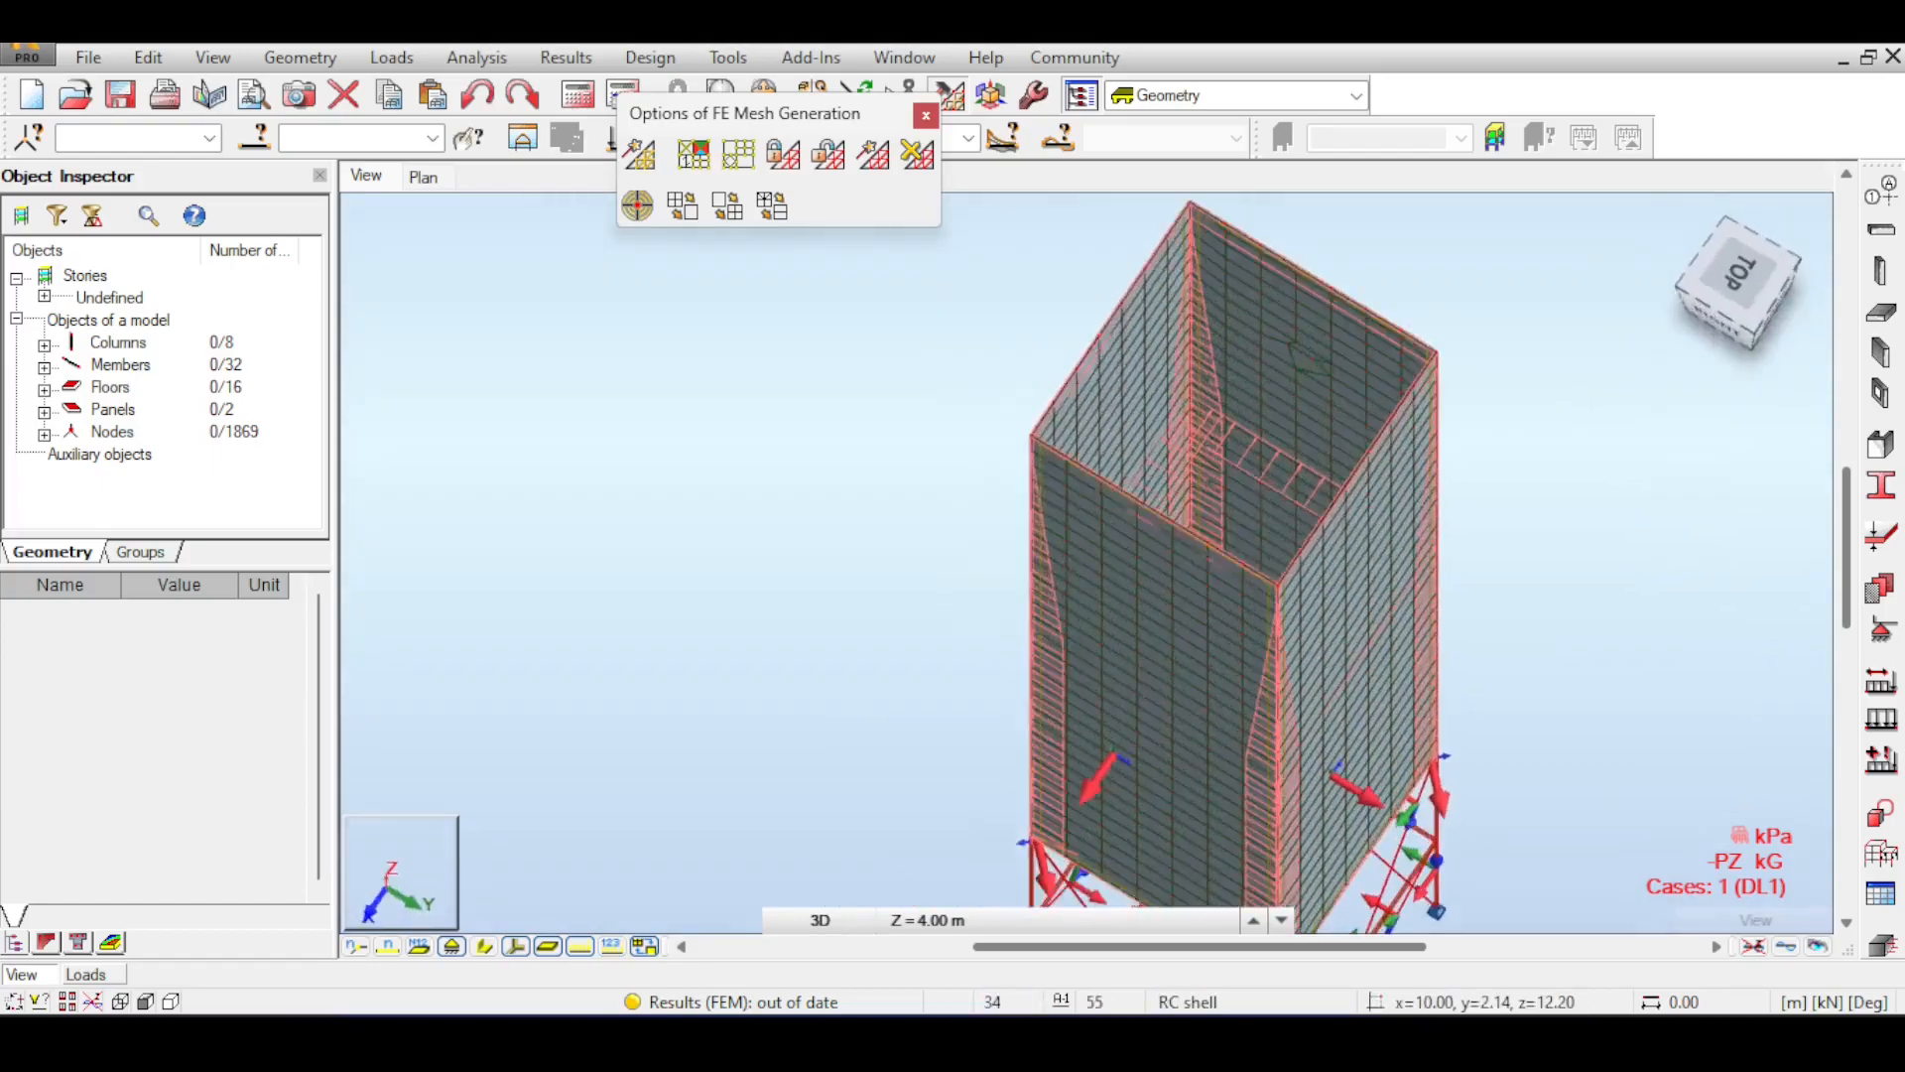
middle_click_drag(1309, 615, 1325, 496, "shift")
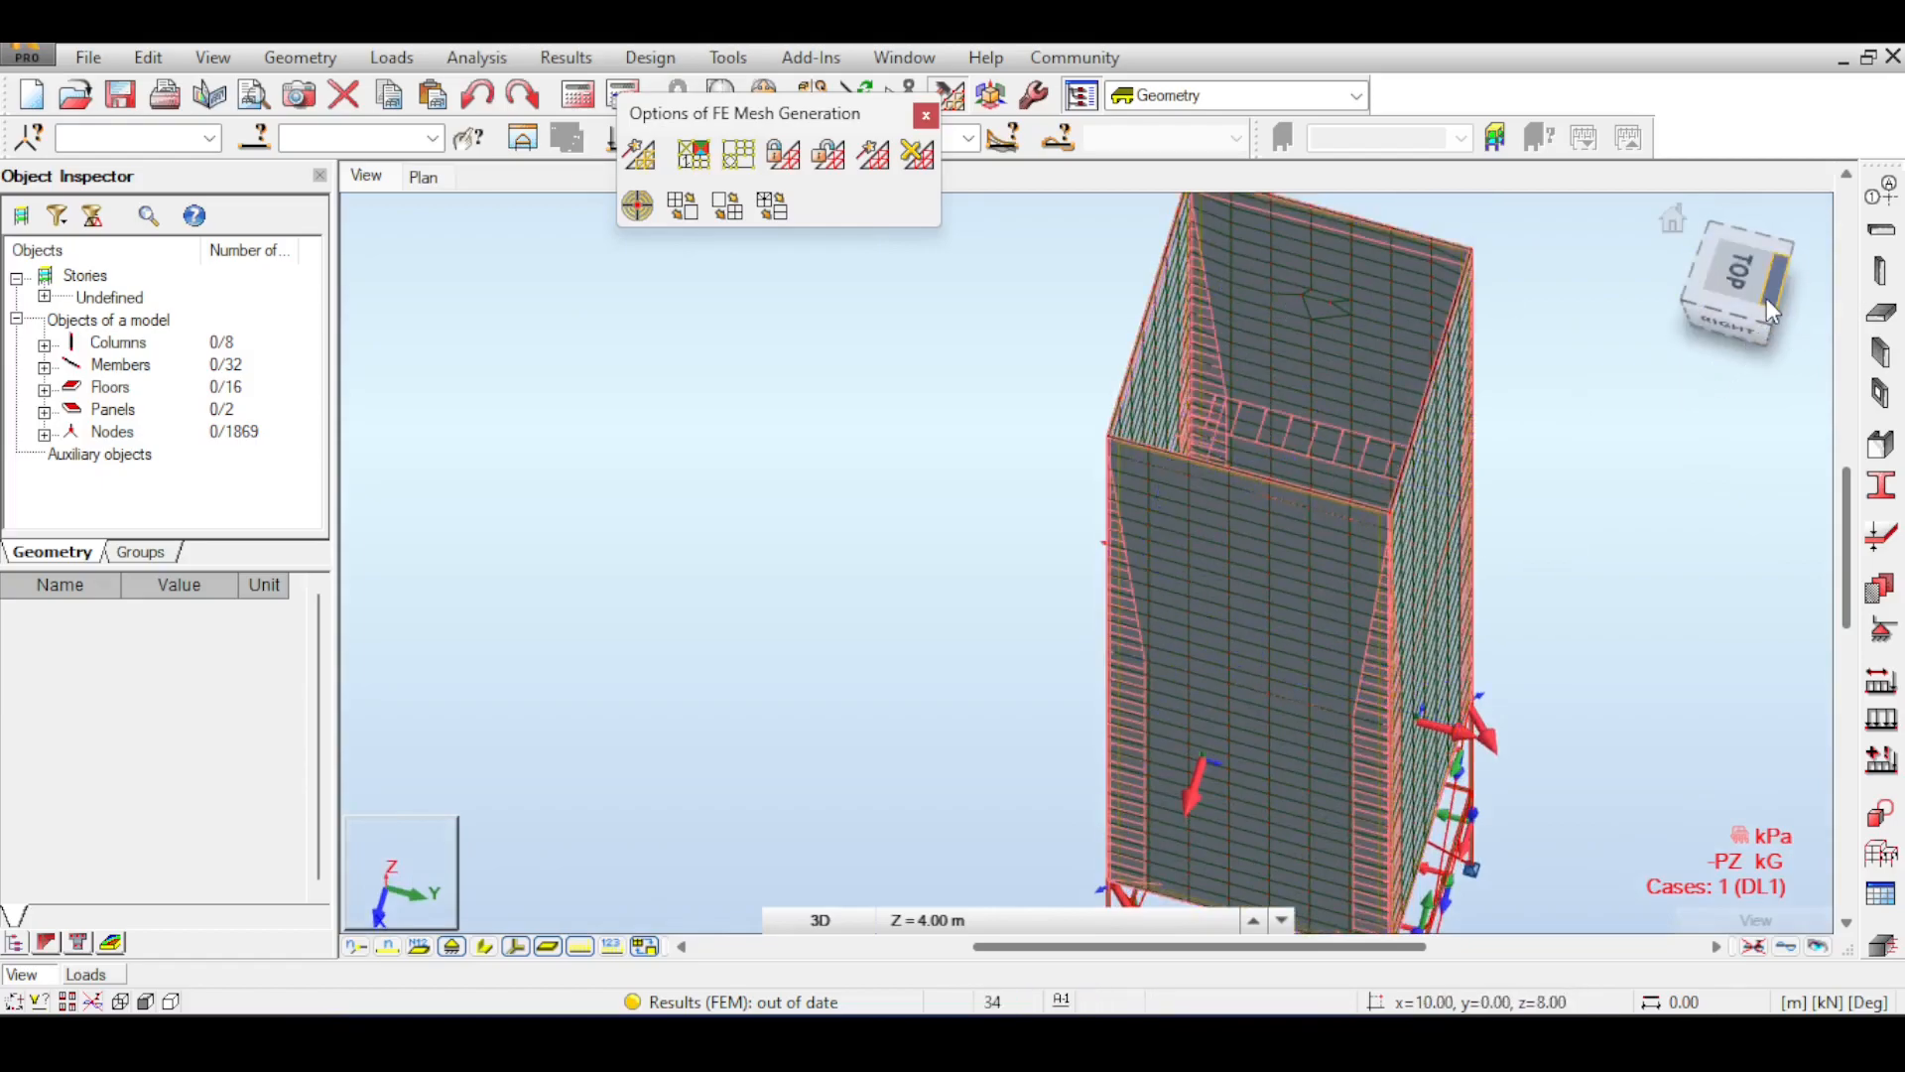
scroll(1550, 417, "down", 5)
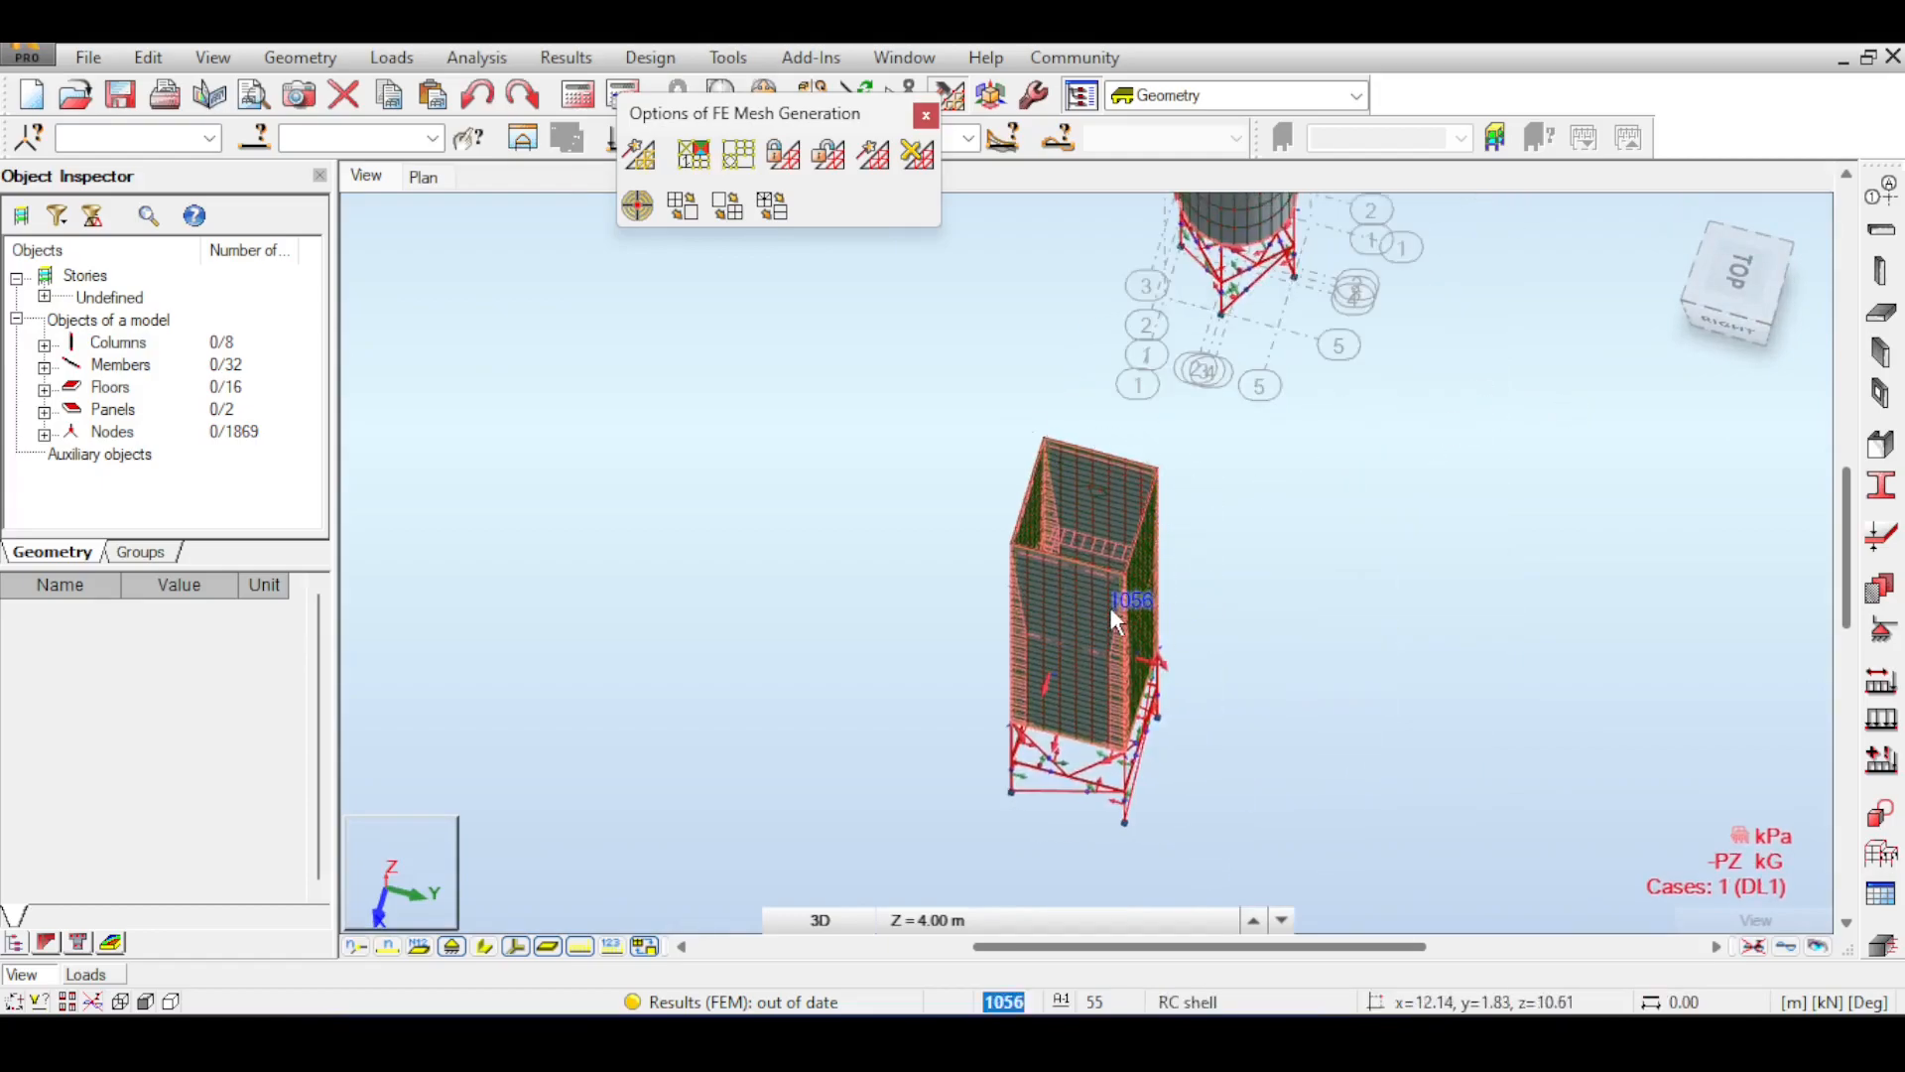
middle_click_drag(1241, 334, 1273, 541)
scroll(1275, 467, "up", 3)
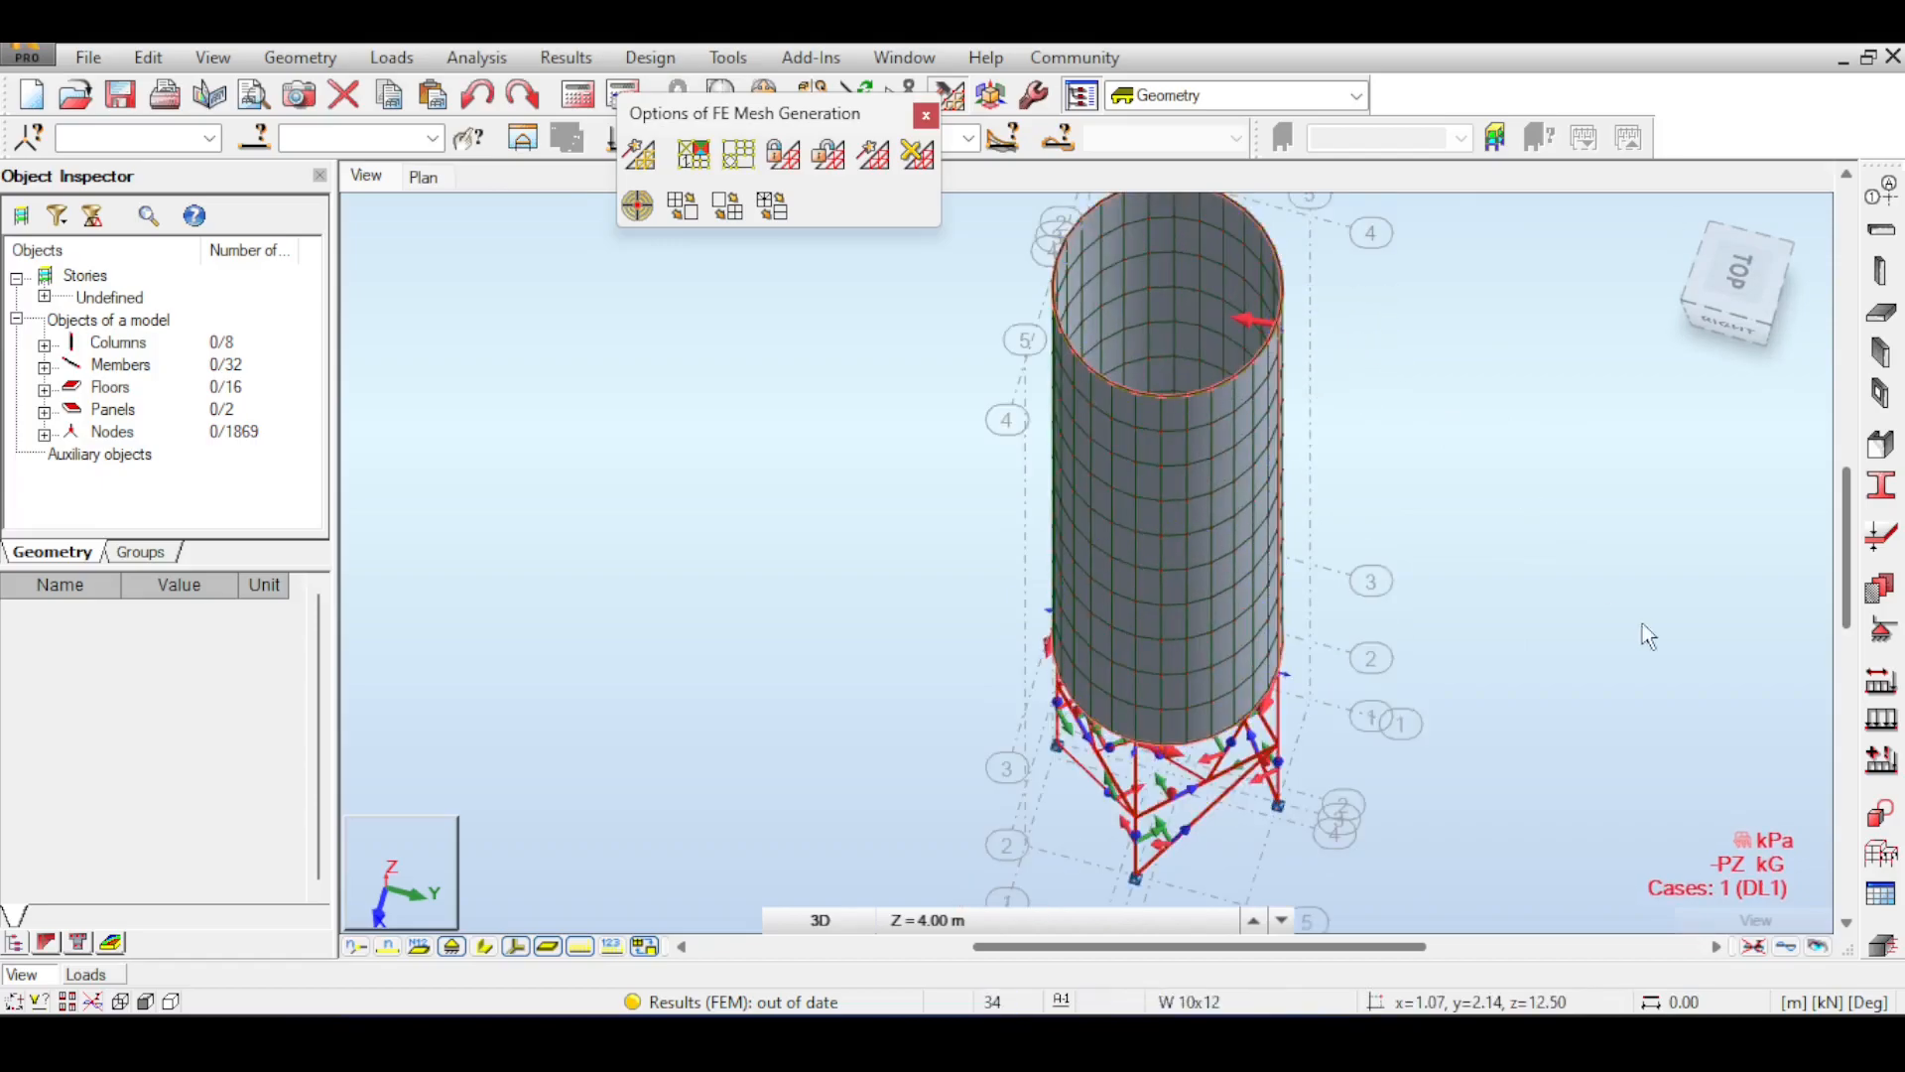
- Check the node load types in the load definition for case DL1 and close it without applying a load
left_click(1881, 719)
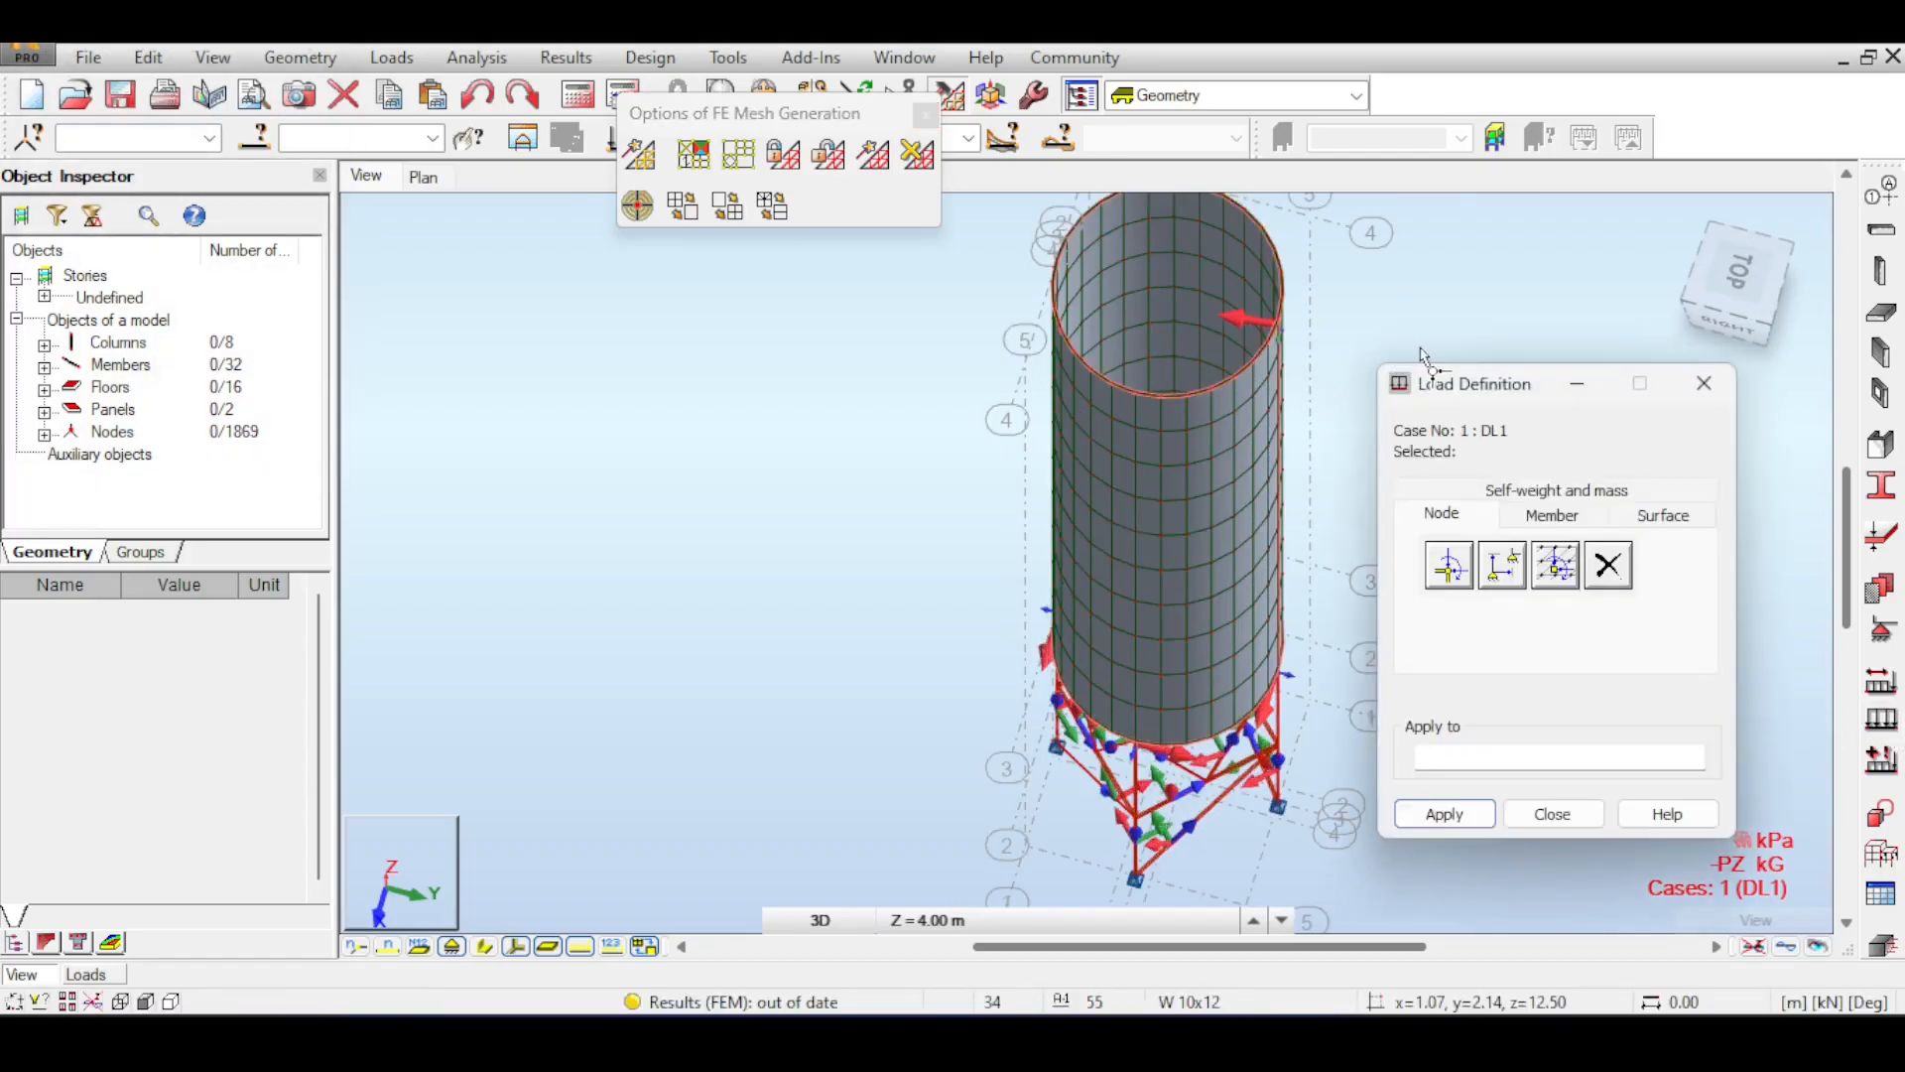
middle_click_drag(1199, 395, 1152, 311)
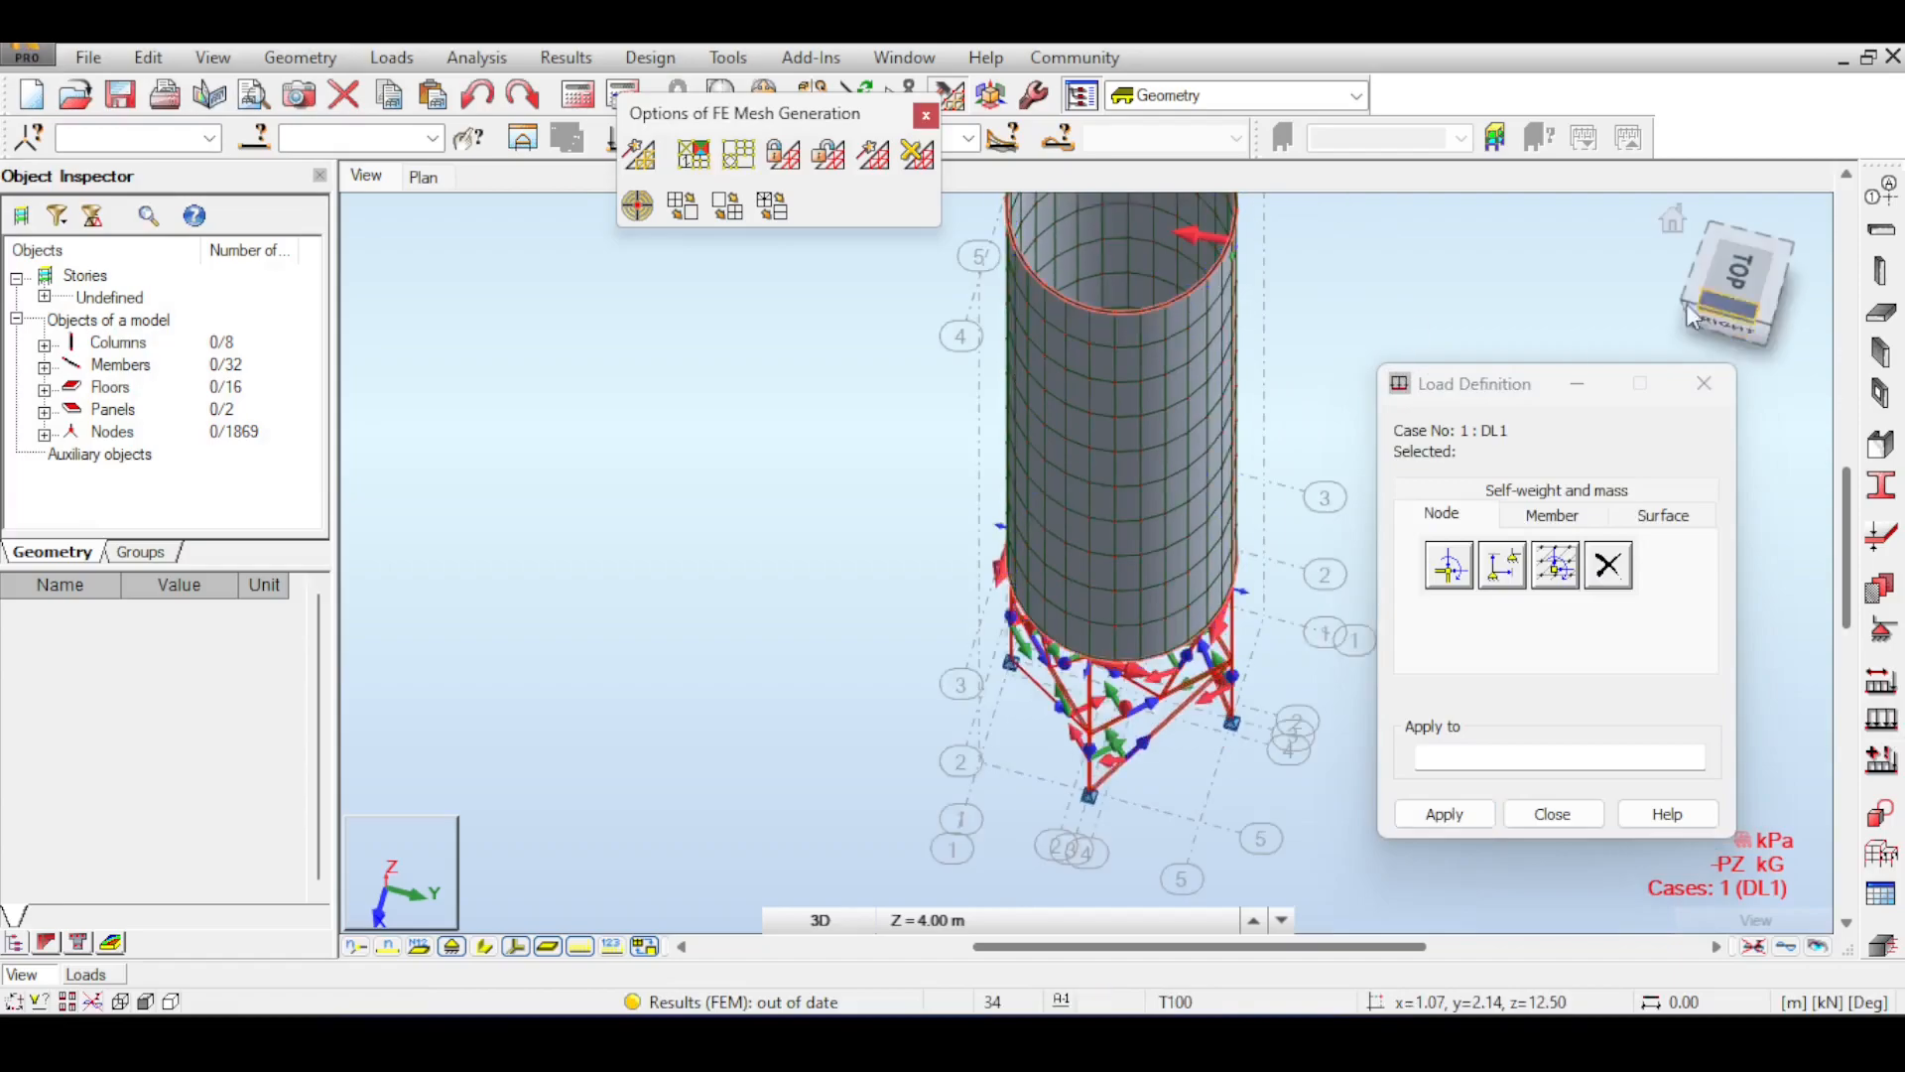
left_click_drag(1710, 318, 1669, 277)
left_click(1704, 384)
scroll(1310, 536, "down", 3)
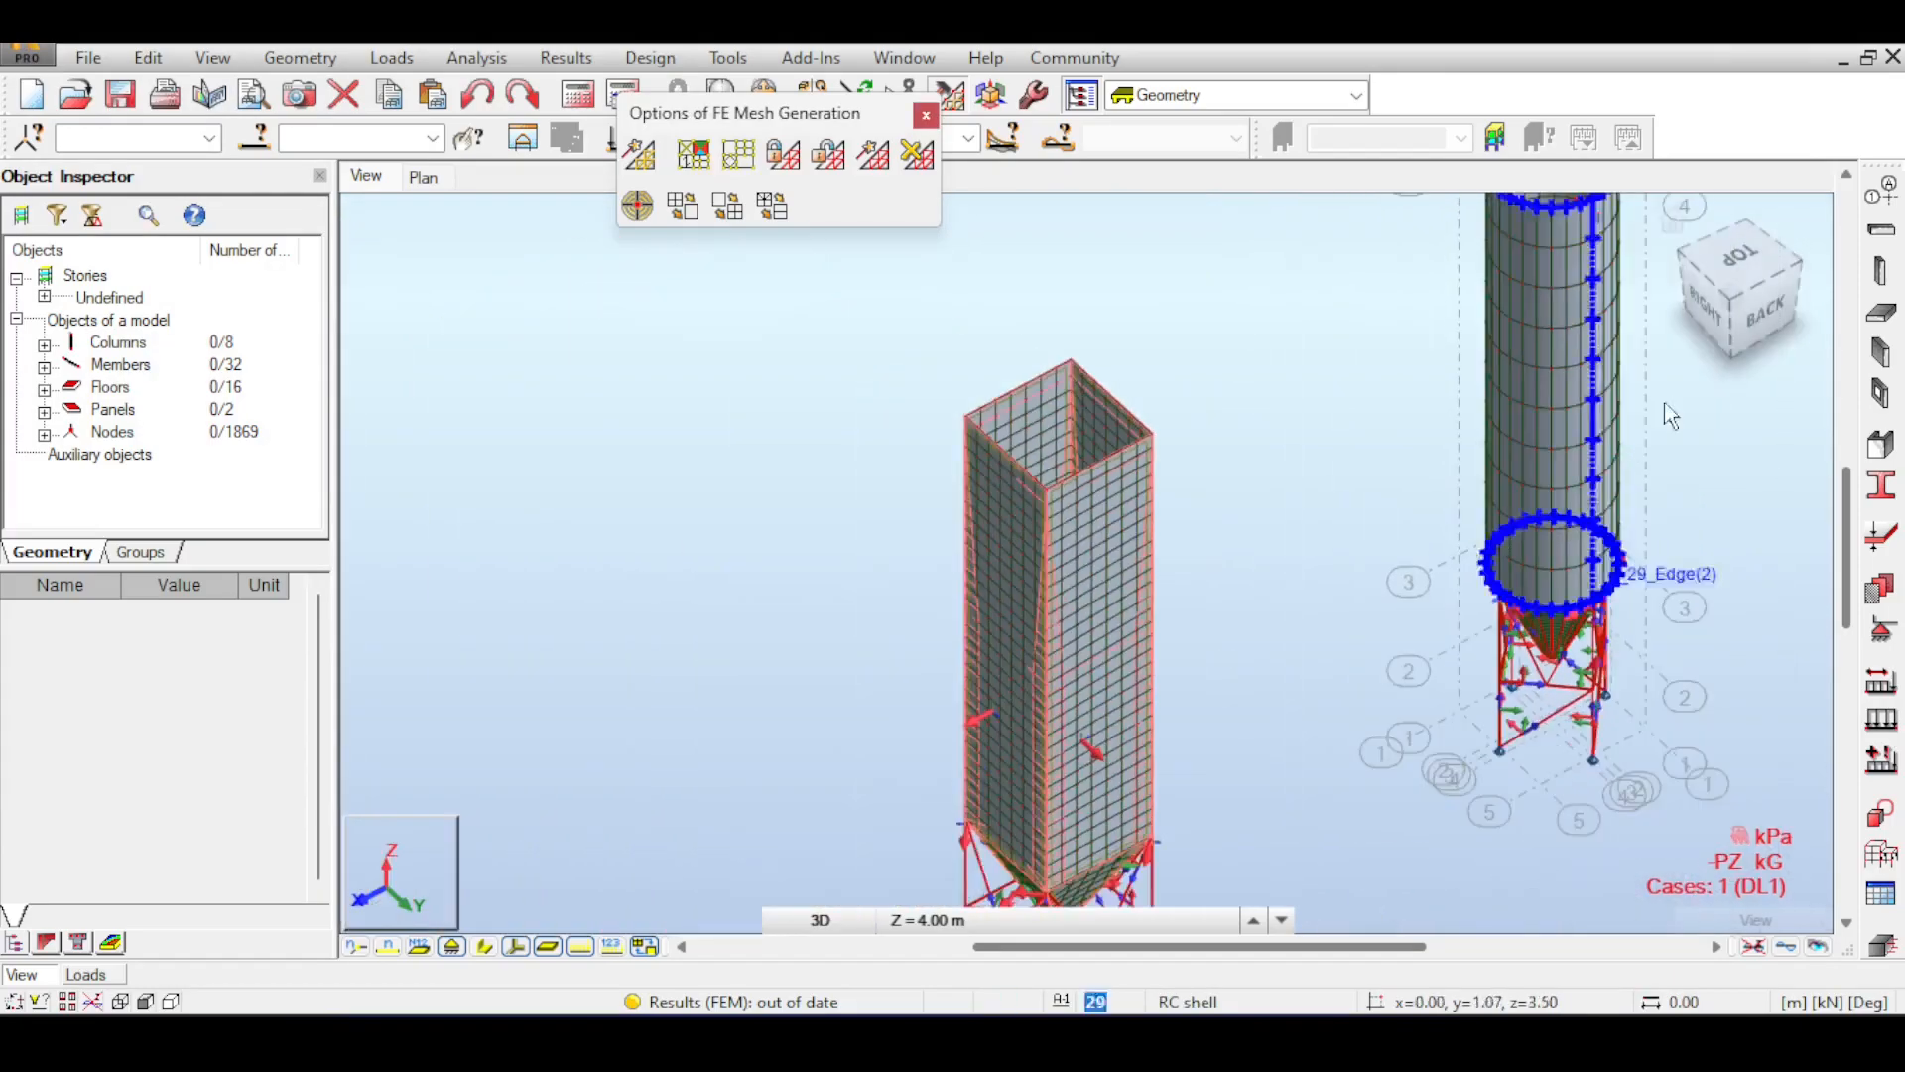
- Review the Cartesian structural axis positions defined in the X, Y and Z directions
left_click(1885, 197)
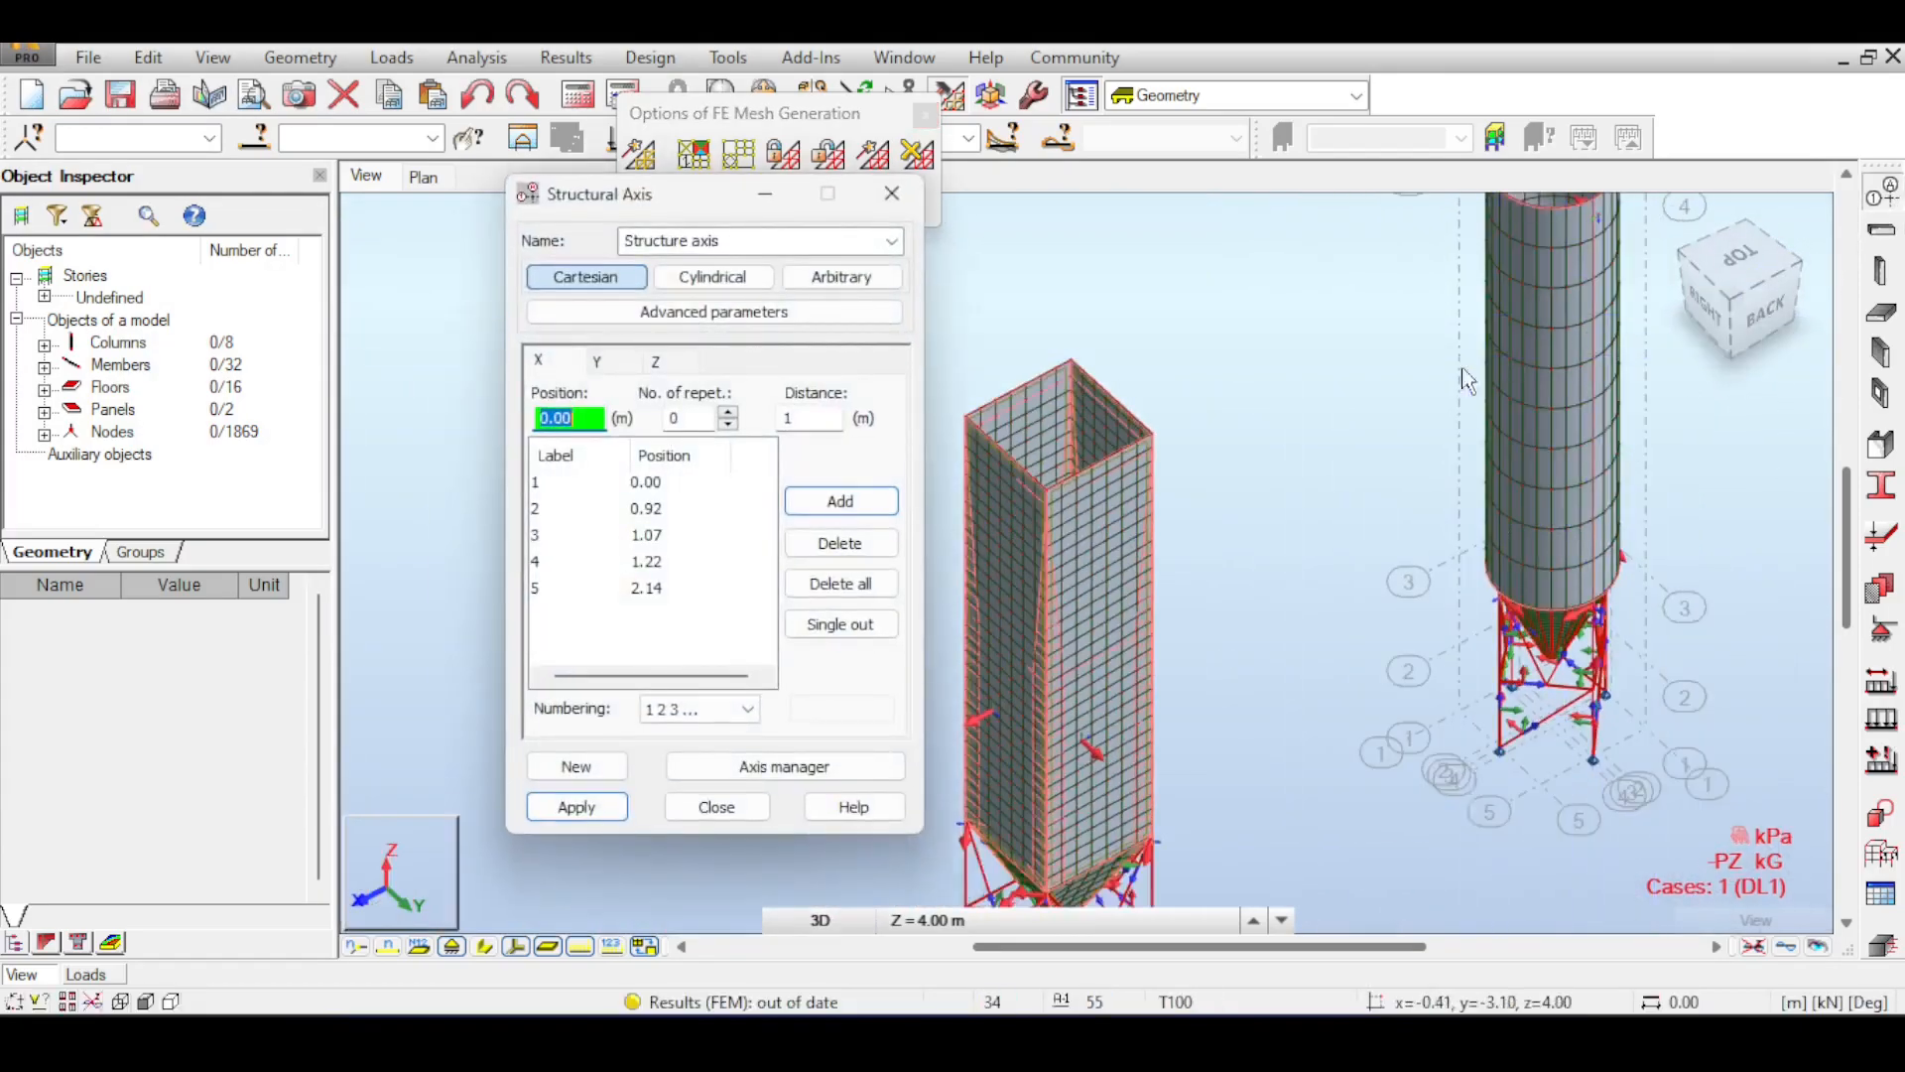
middle_click_drag(1134, 330, 1204, 239)
middle_click_drag(1020, 581, 1064, 437)
left_click(597, 361)
left_click(657, 363)
- Examine the mesh nodes and pressure load transition along the square silo's right-back corner edge around the 8 m level
scroll(1181, 512, "up", 5)
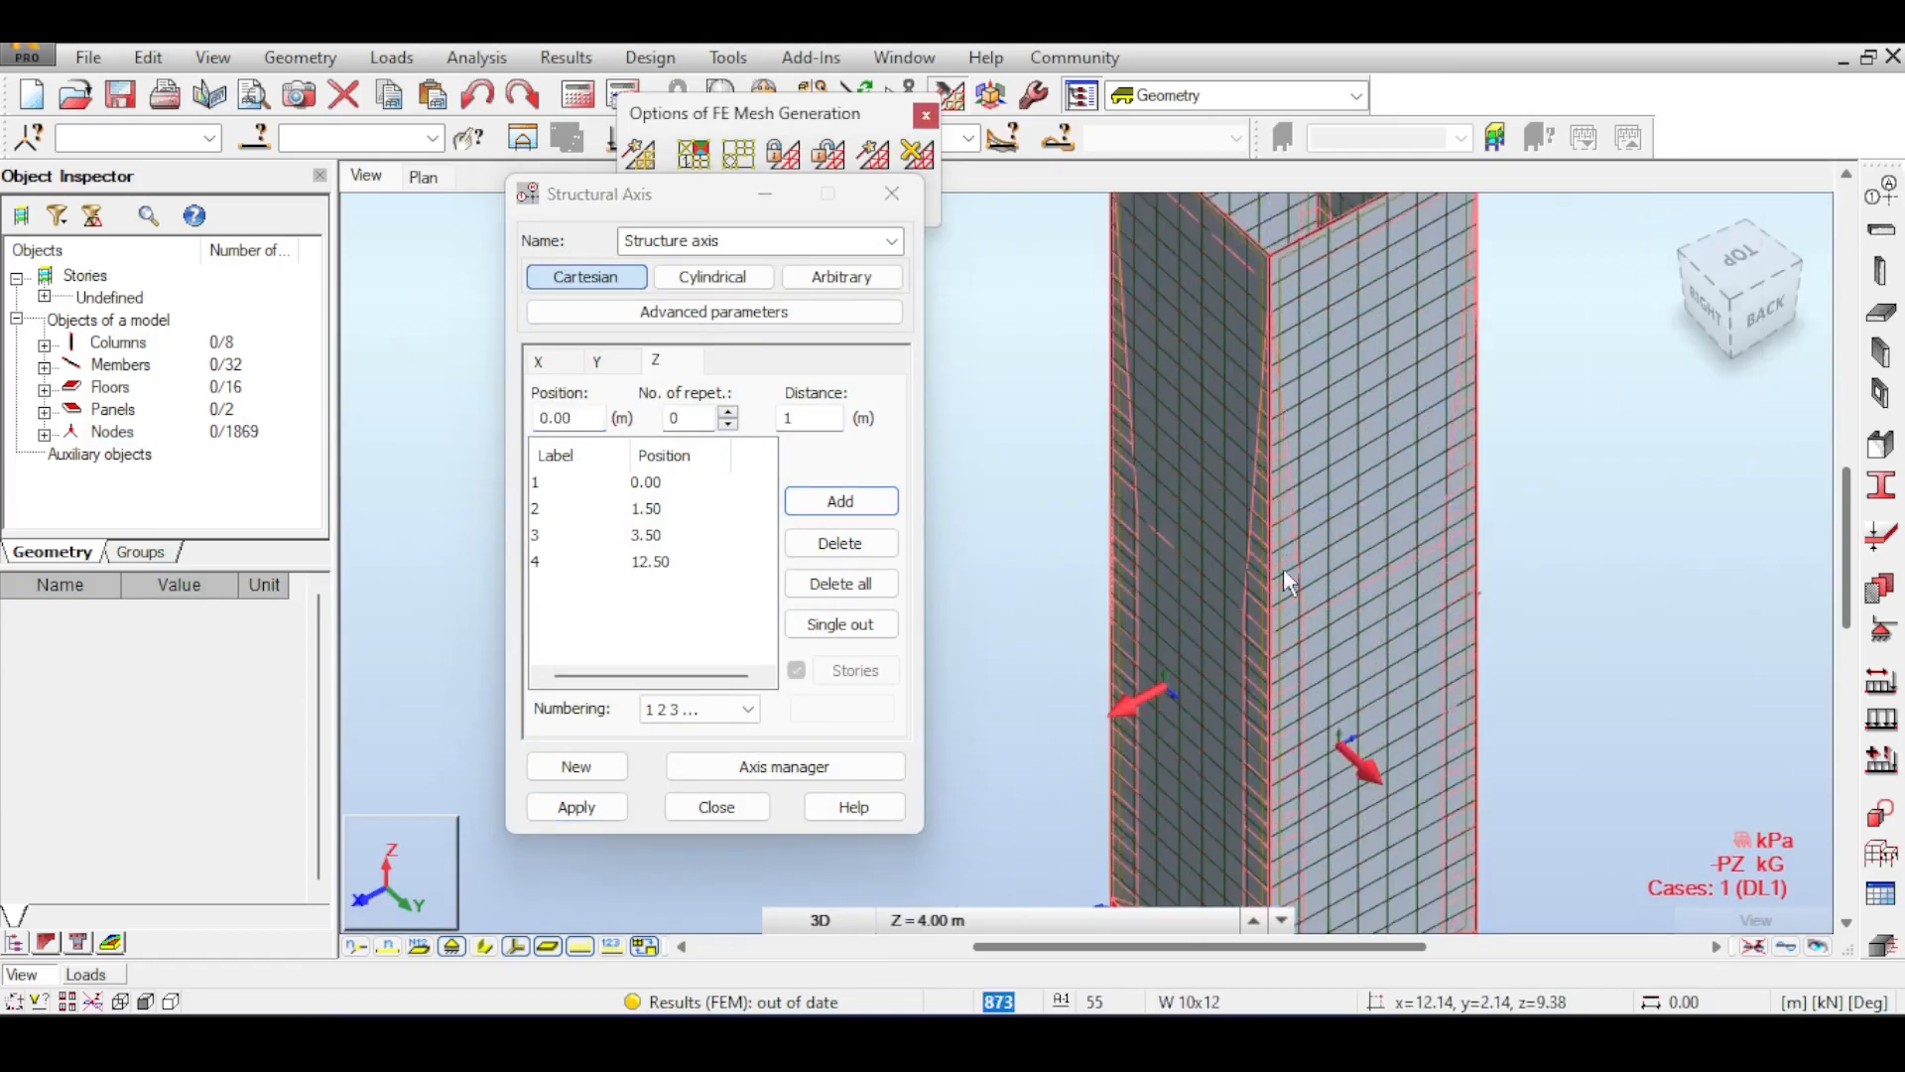
middle_click_drag(1276, 597, 1308, 445)
scroll(1314, 490, "up", 4)
scroll(1313, 492, "up", 2)
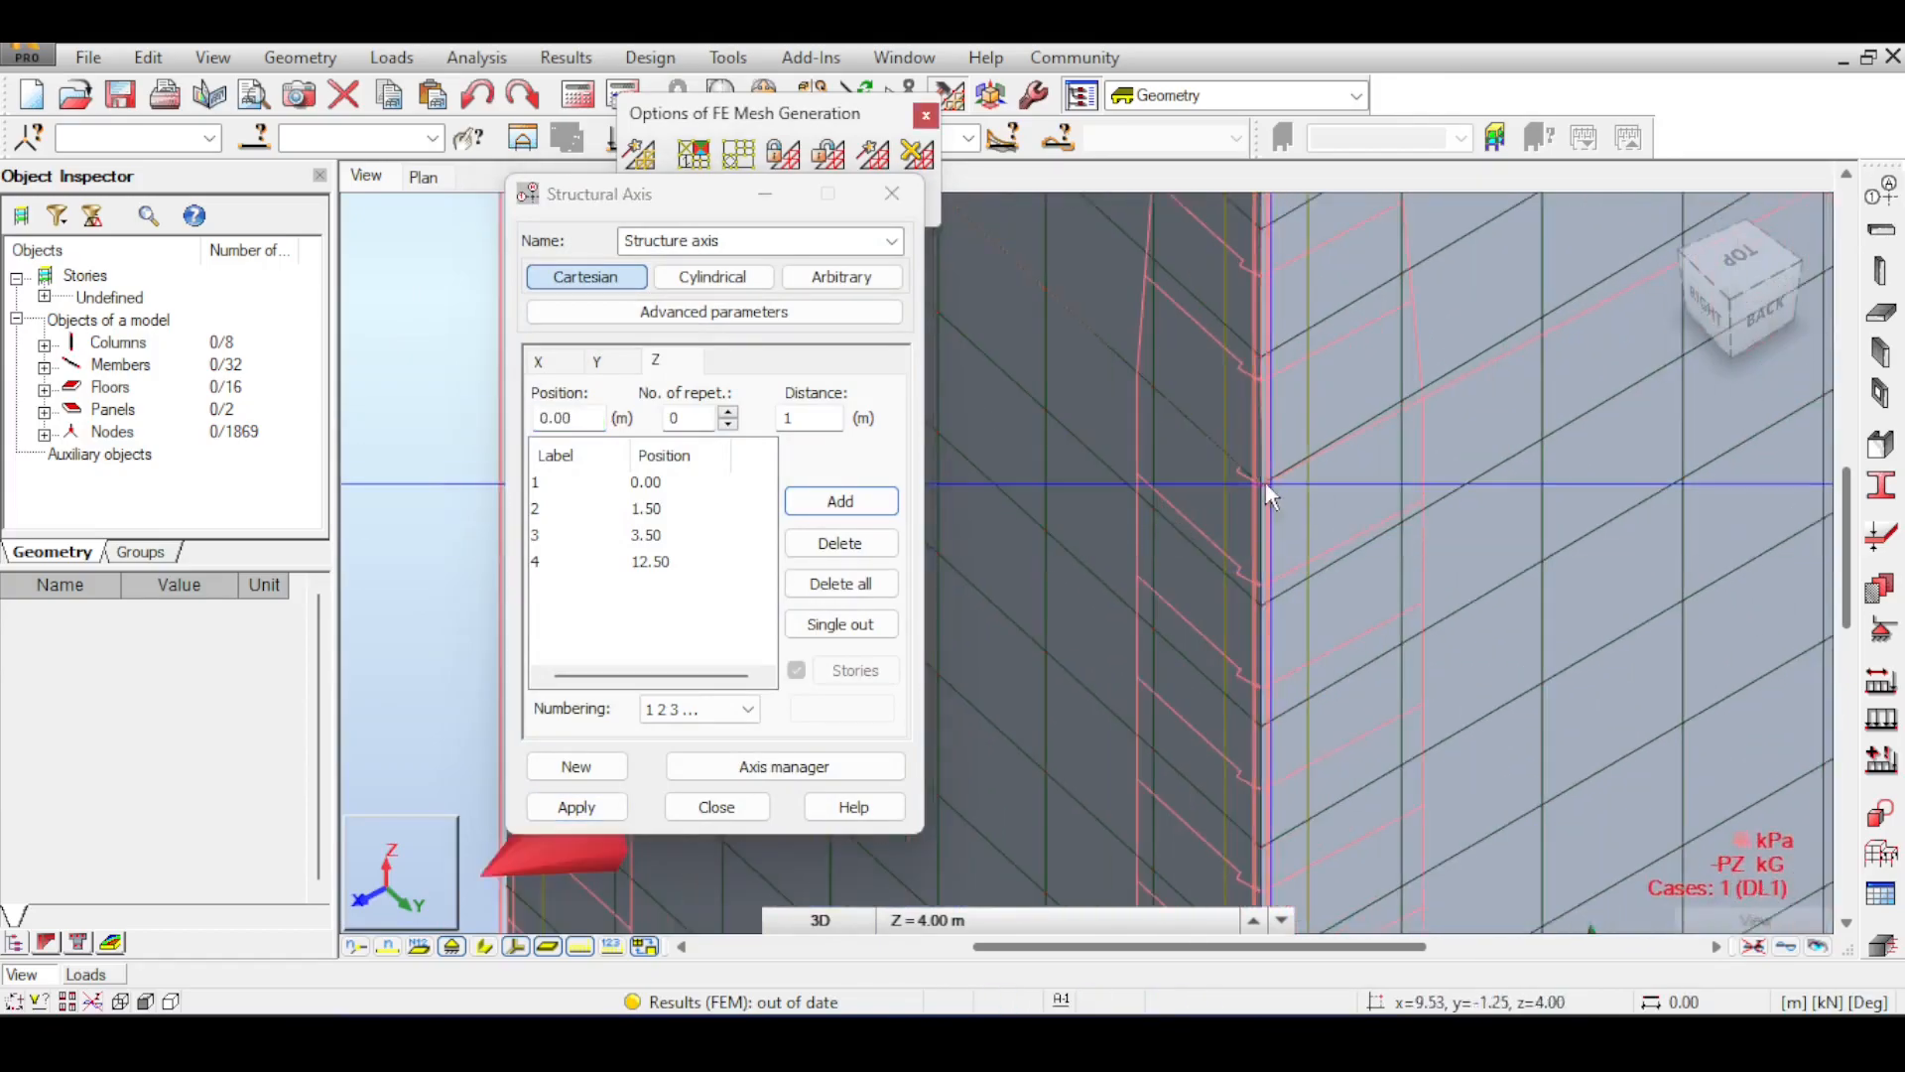
scroll(1284, 467, "down", 1)
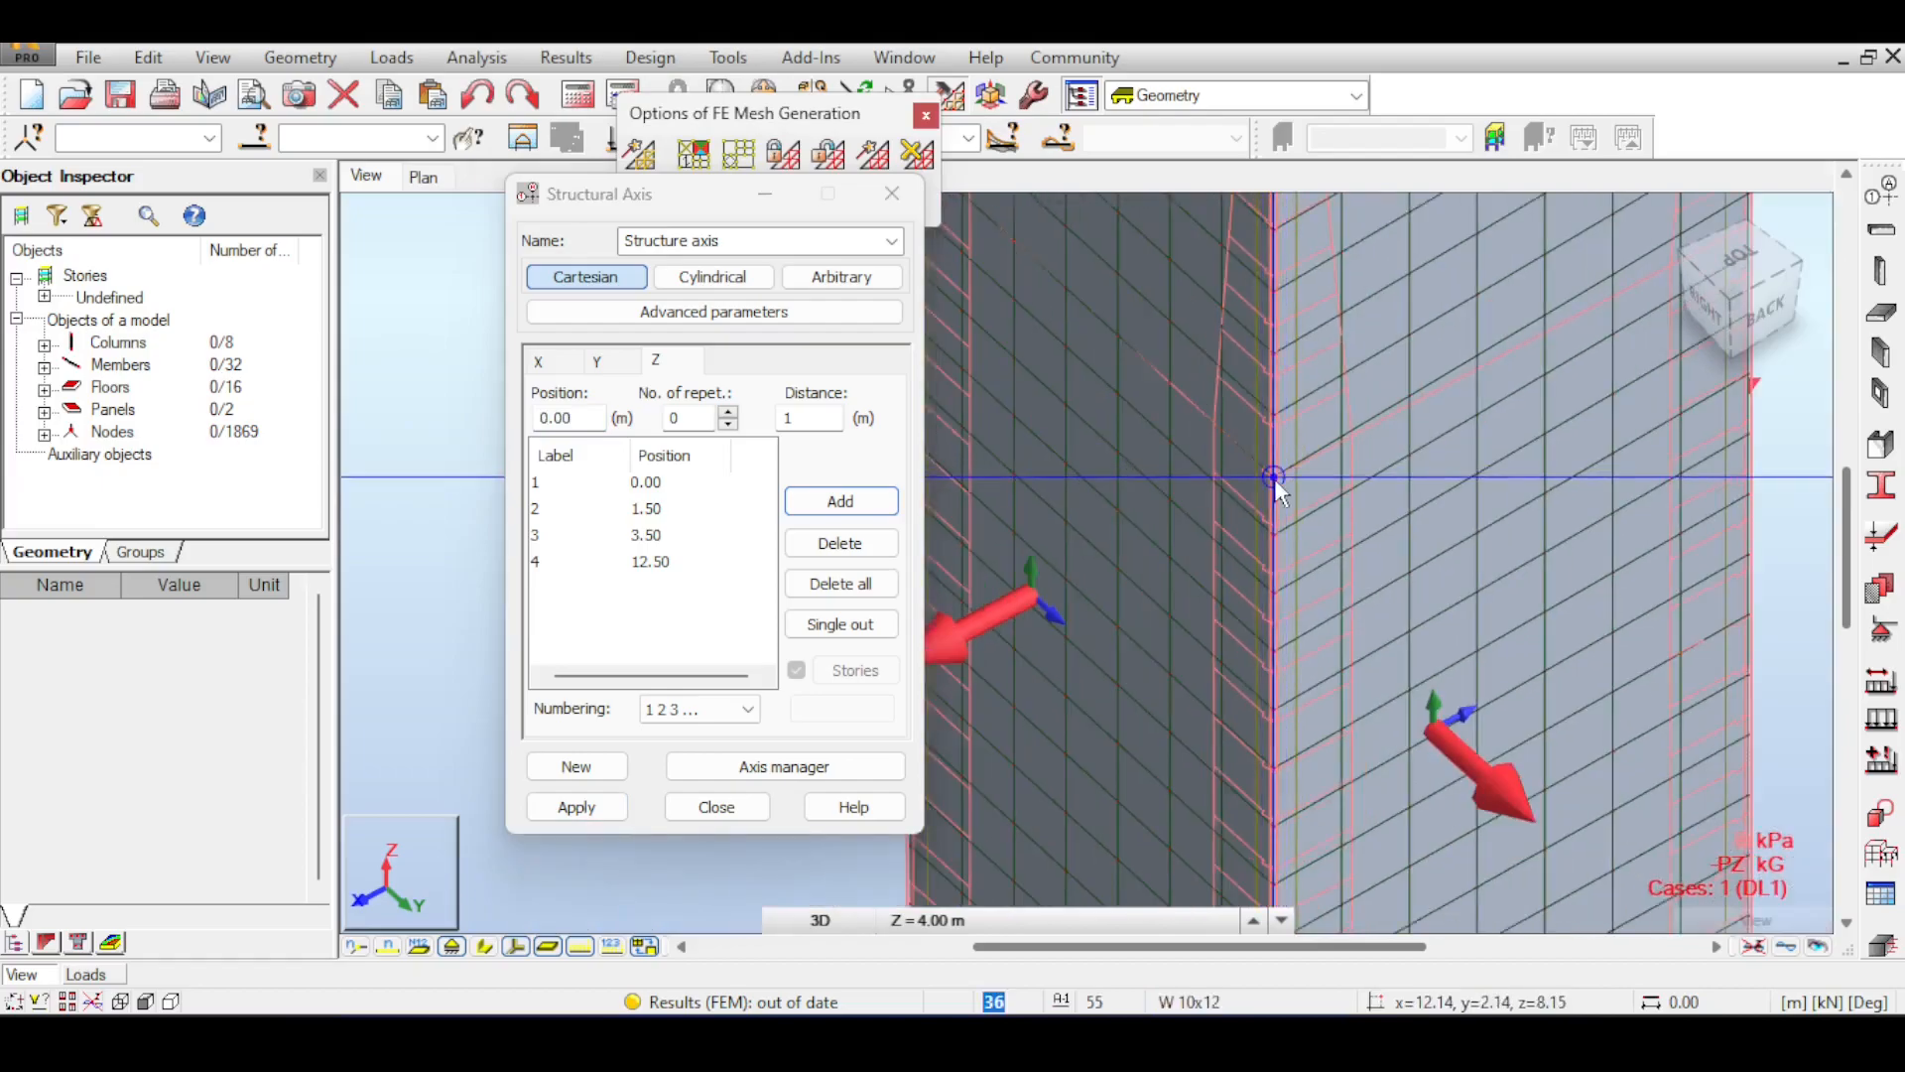
scroll(1274, 478, "down", 1)
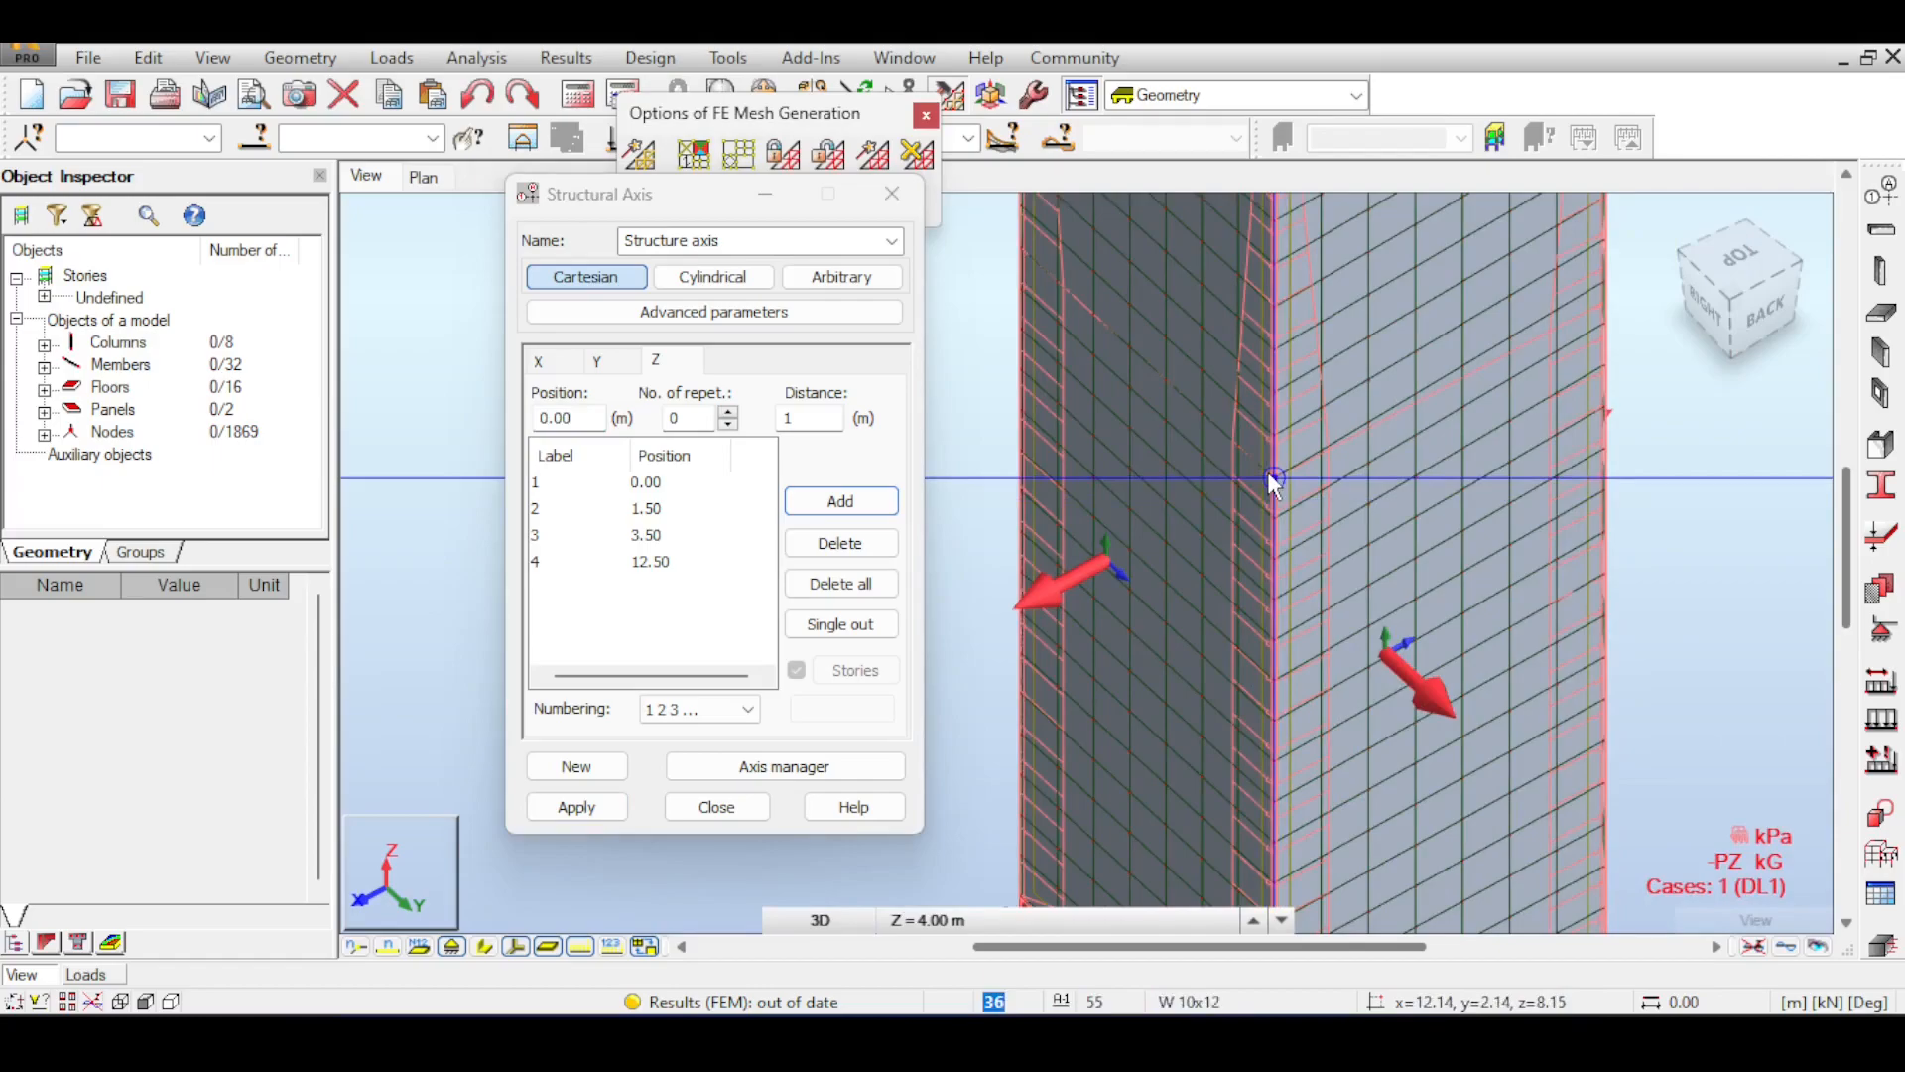
scroll(1269, 476, "up", 2)
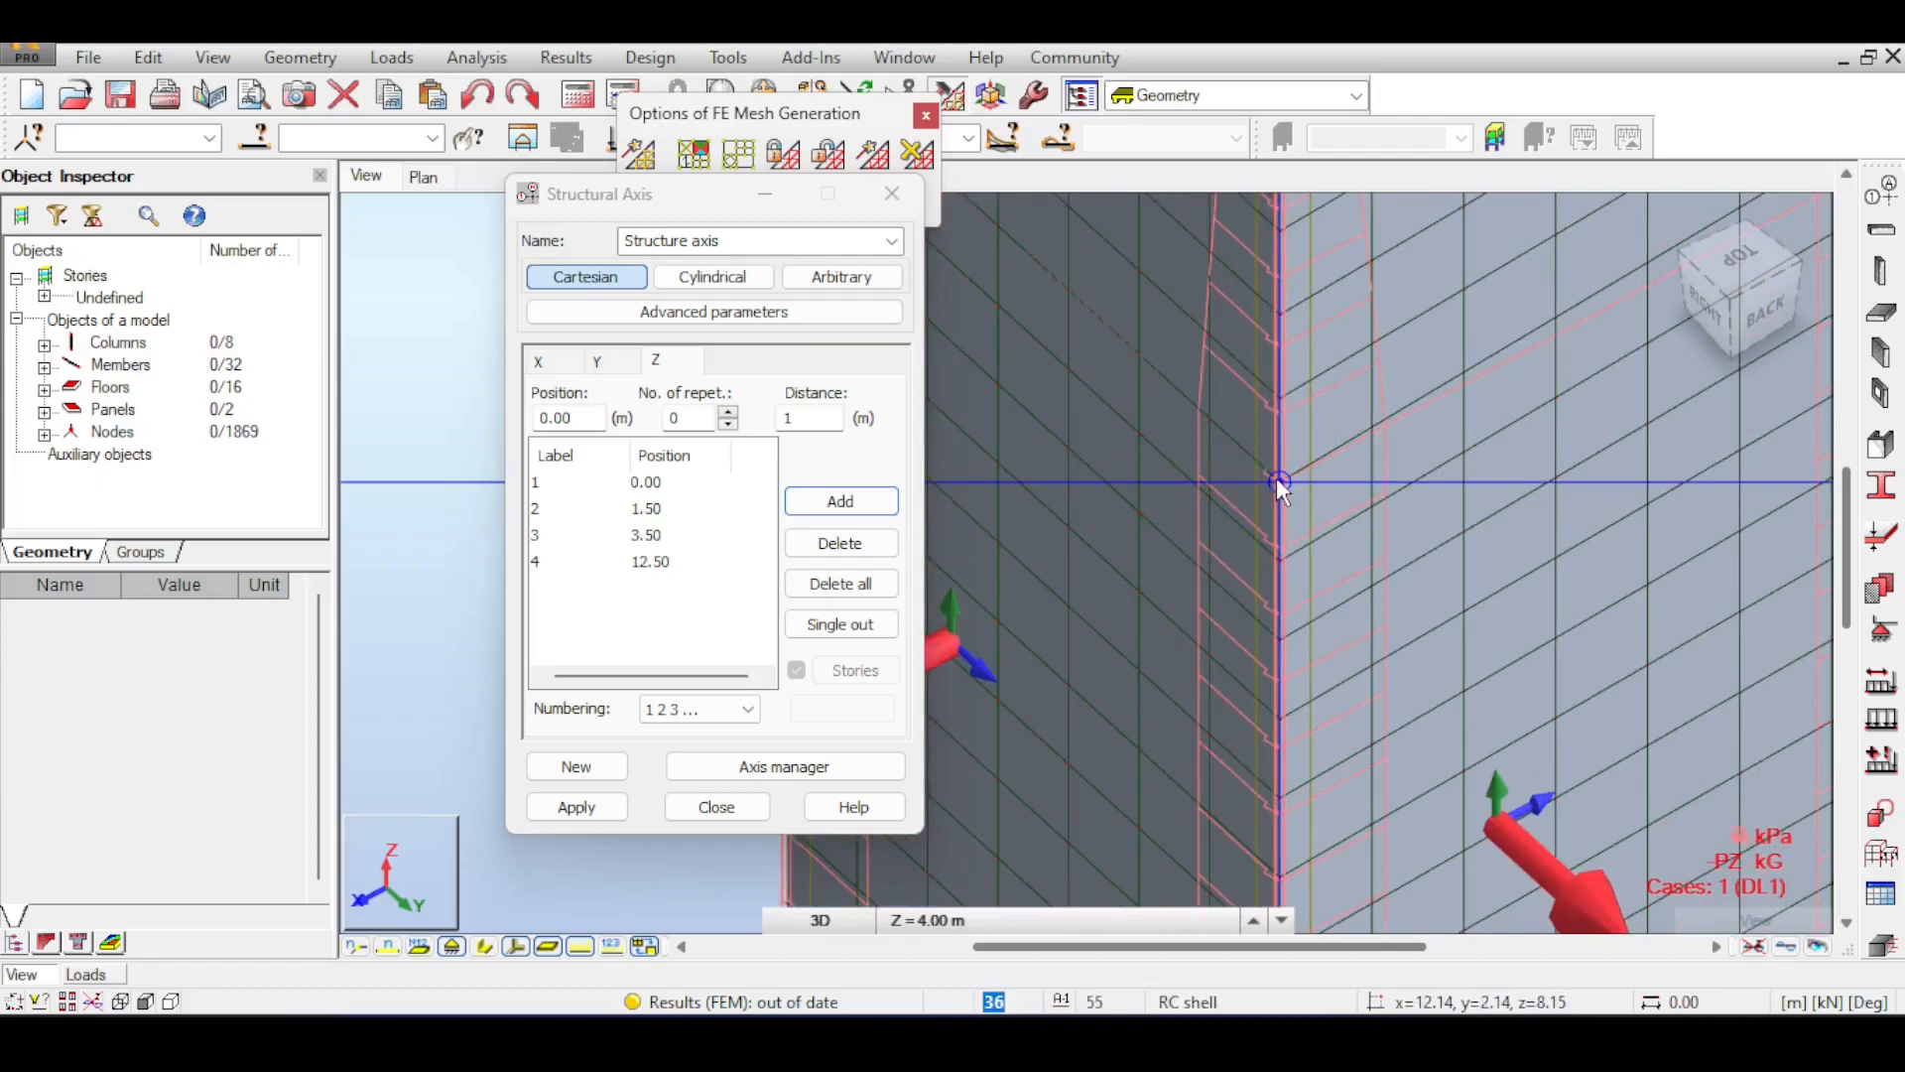
scroll(1276, 478, "down", 2)
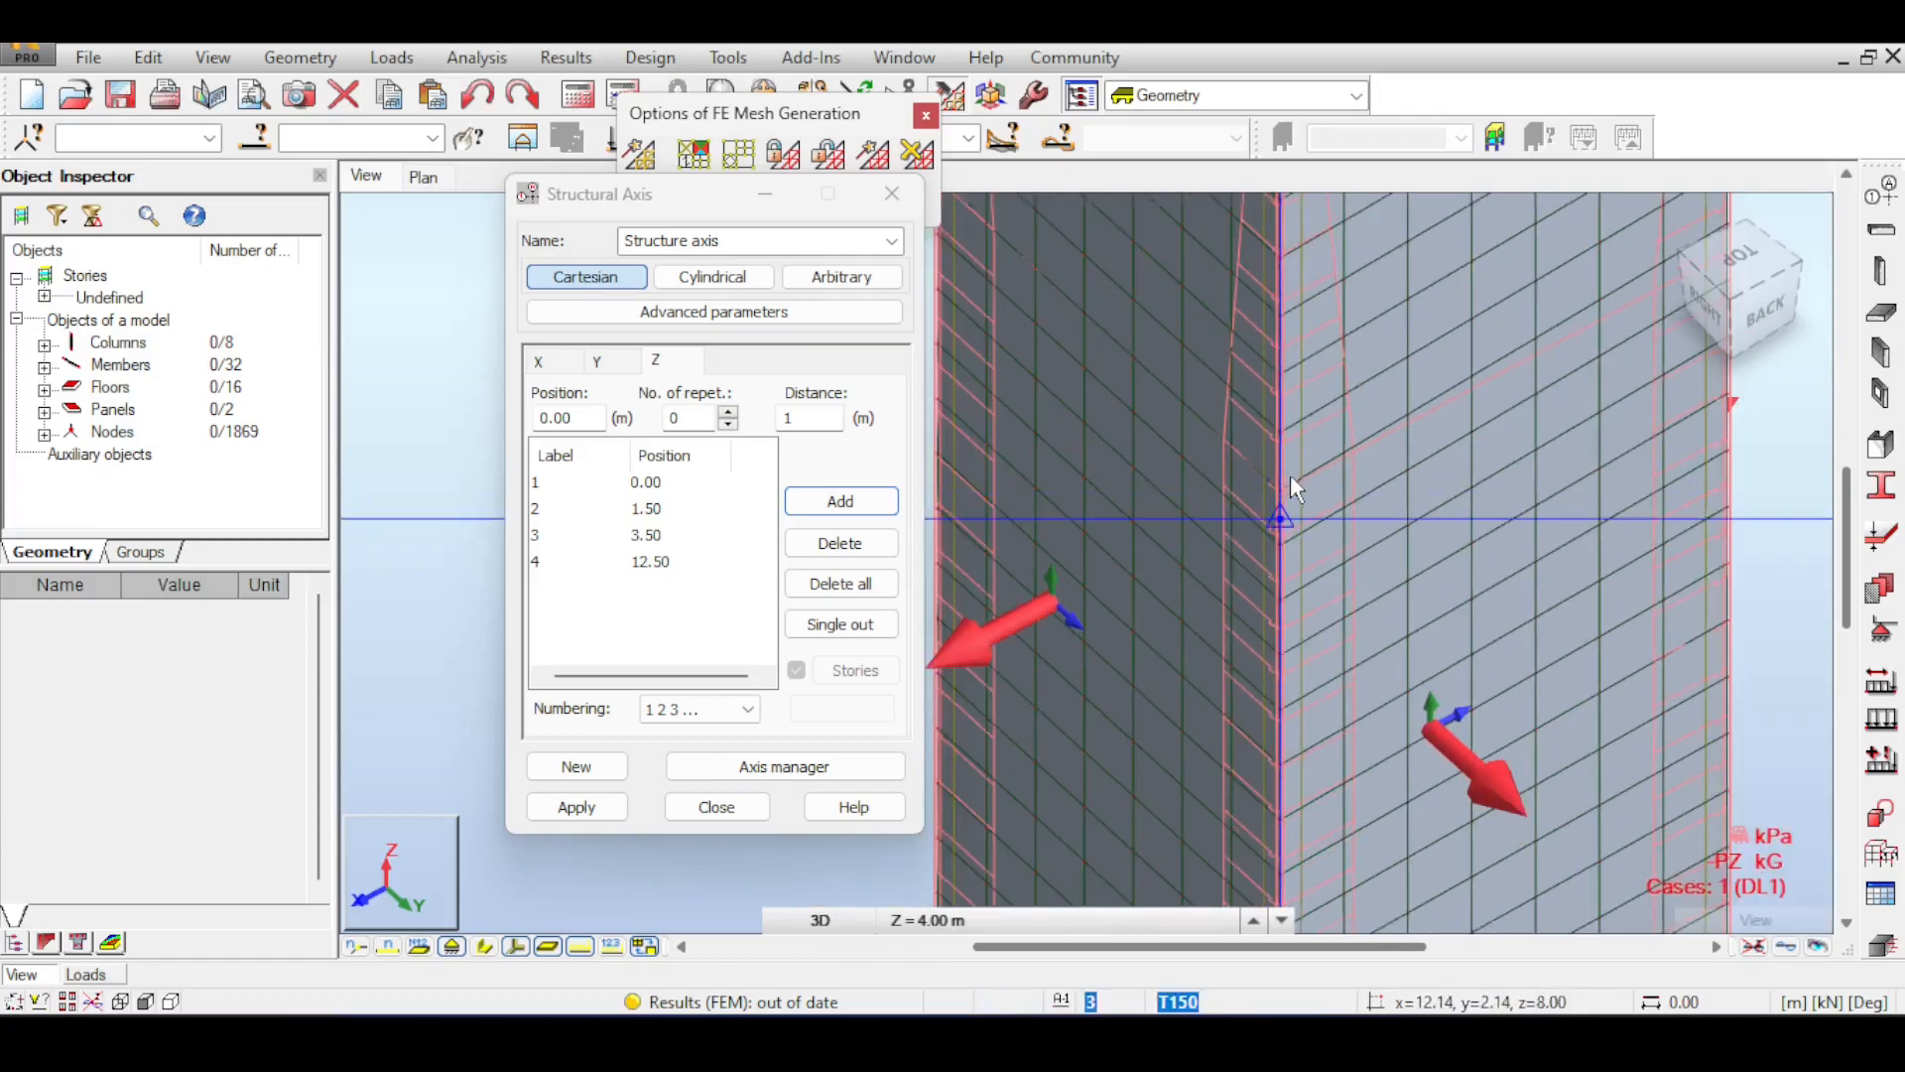
scroll(1280, 490, "up", 3)
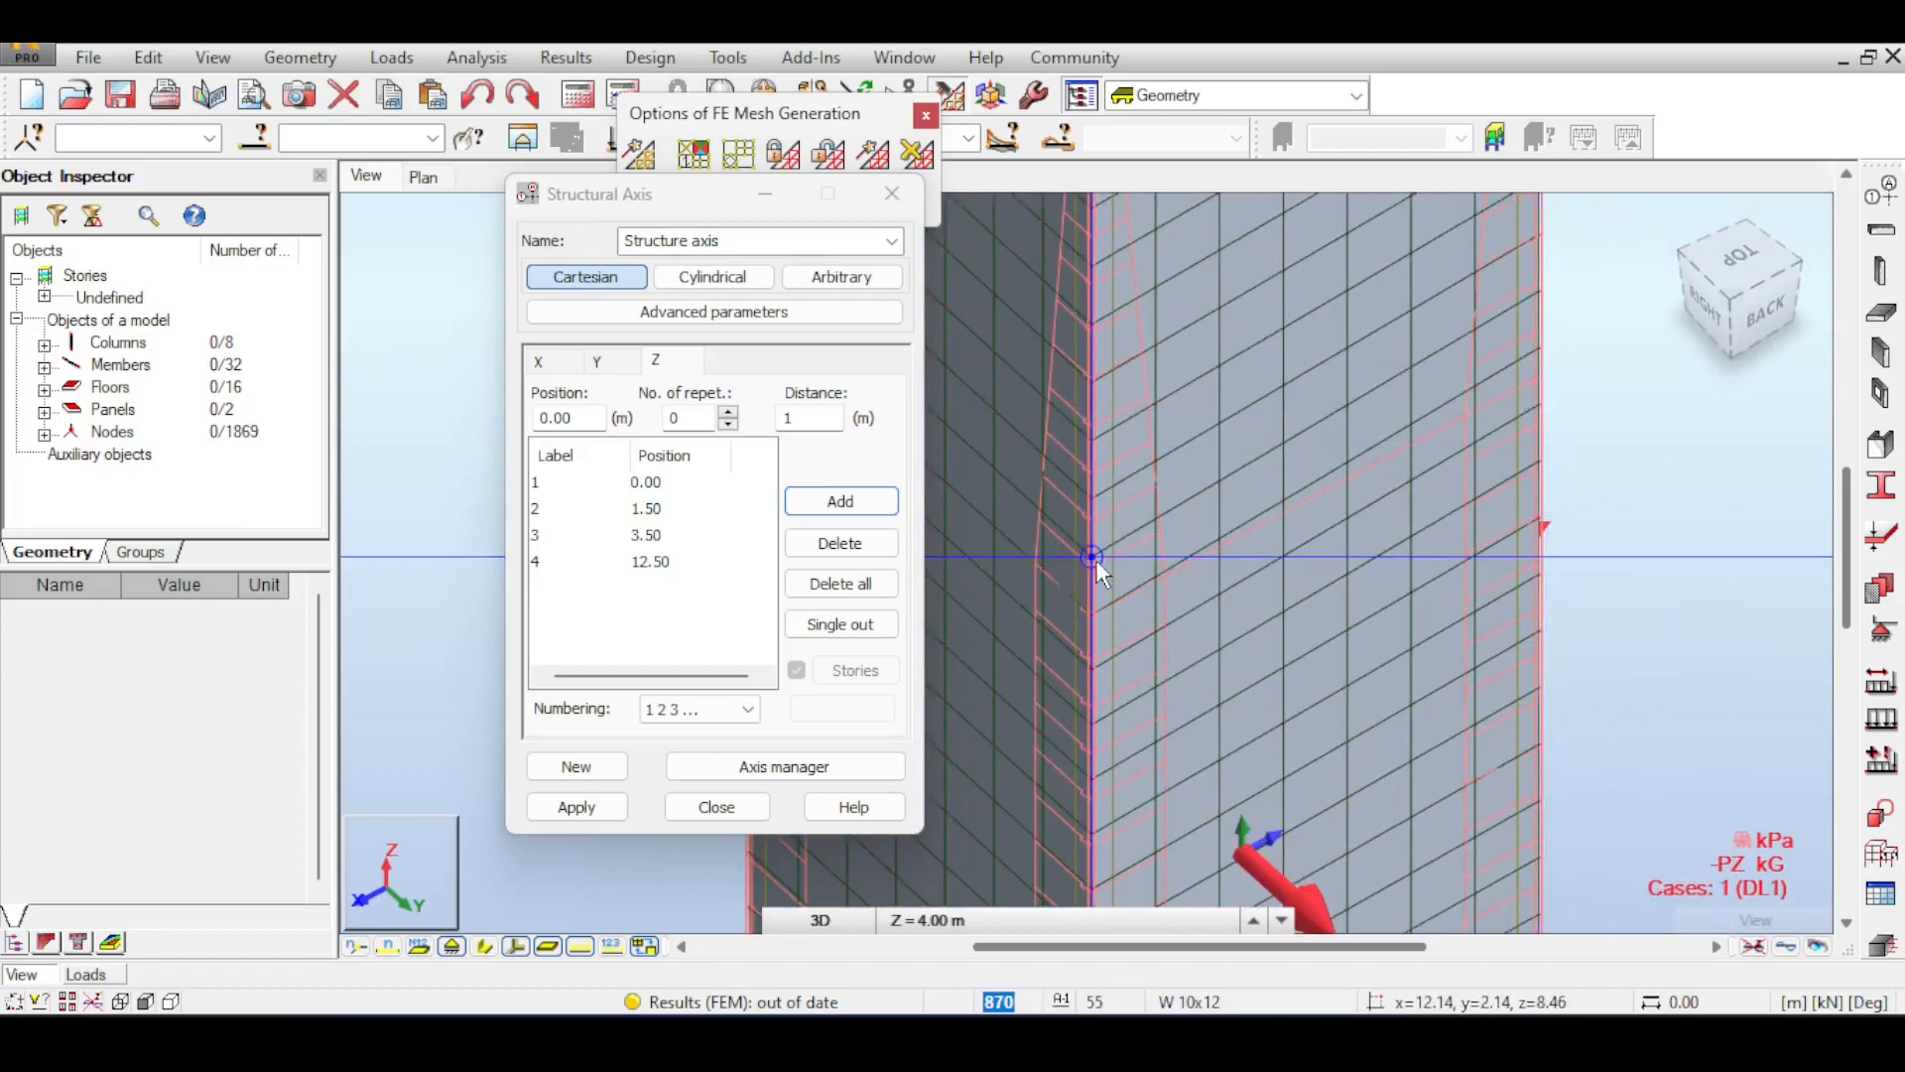
scroll(1096, 554, "up", 1)
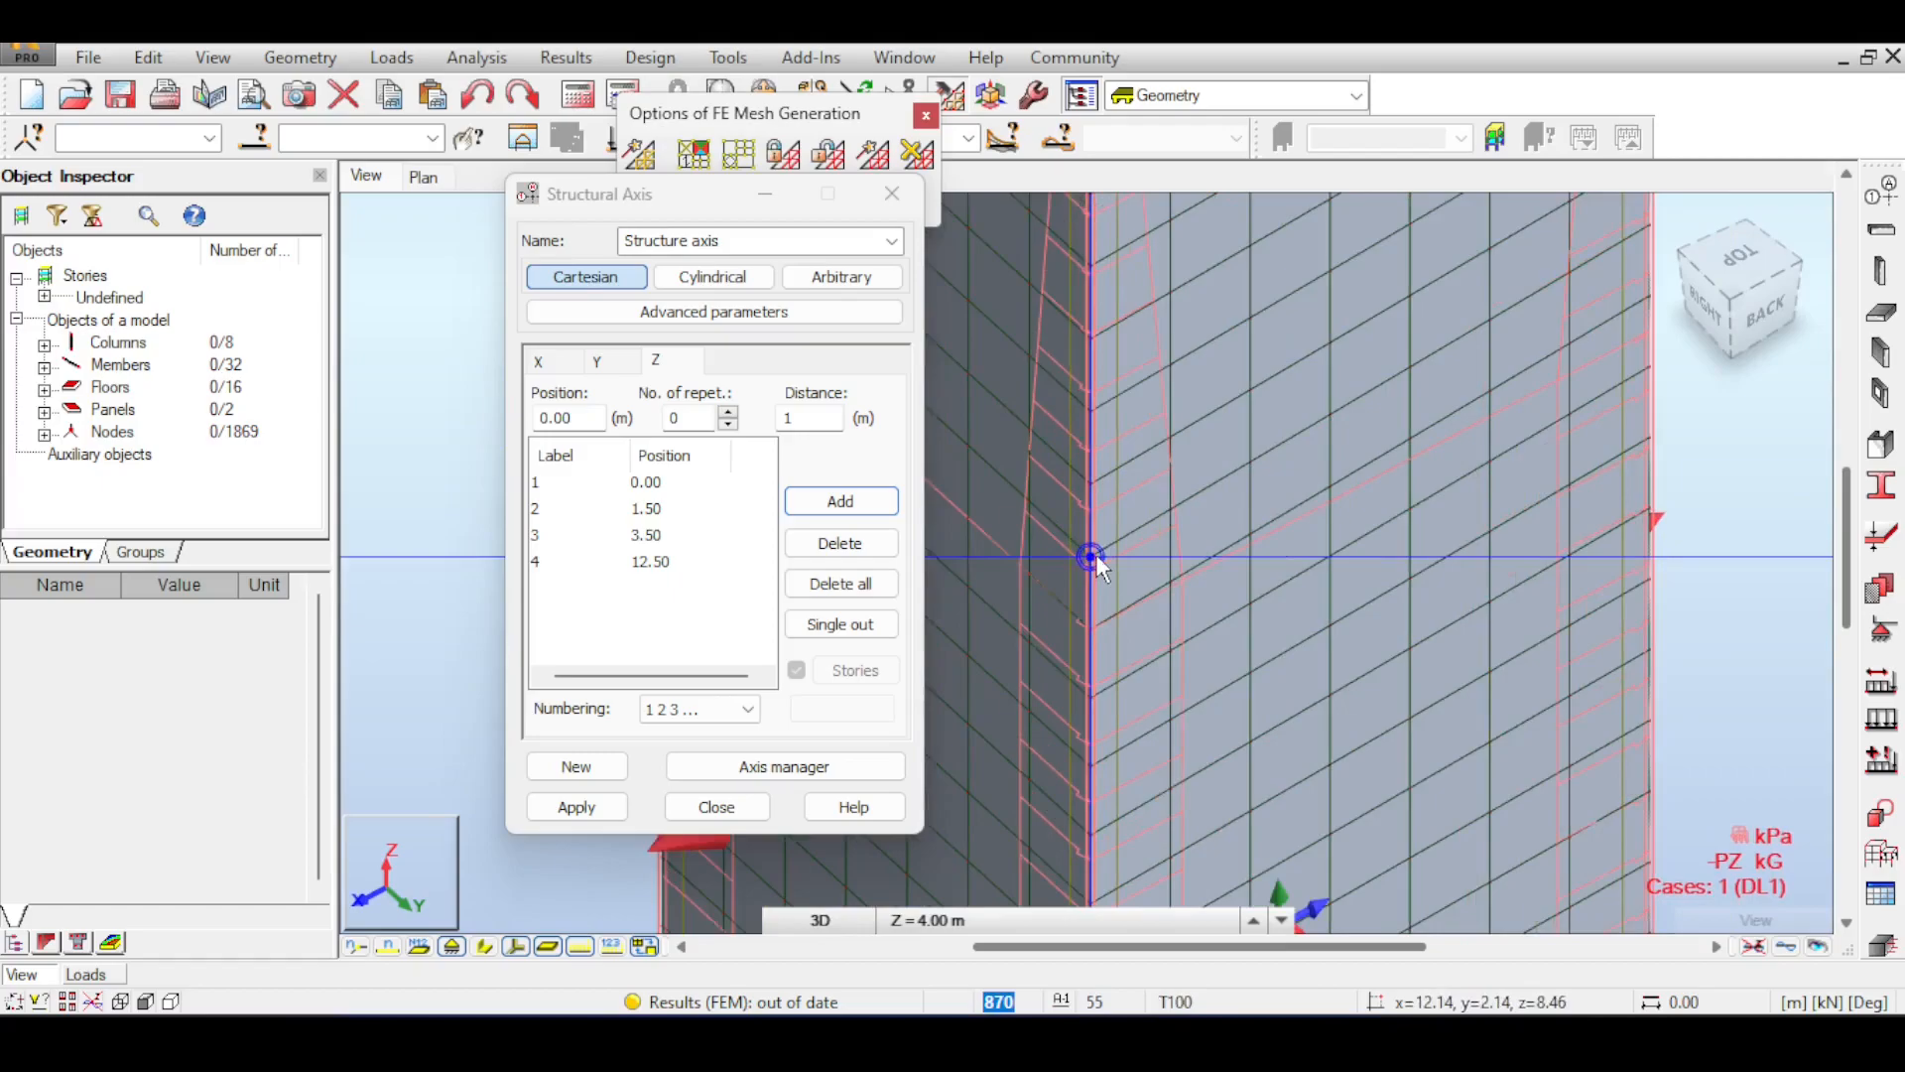
scroll(1098, 551, "down", 3)
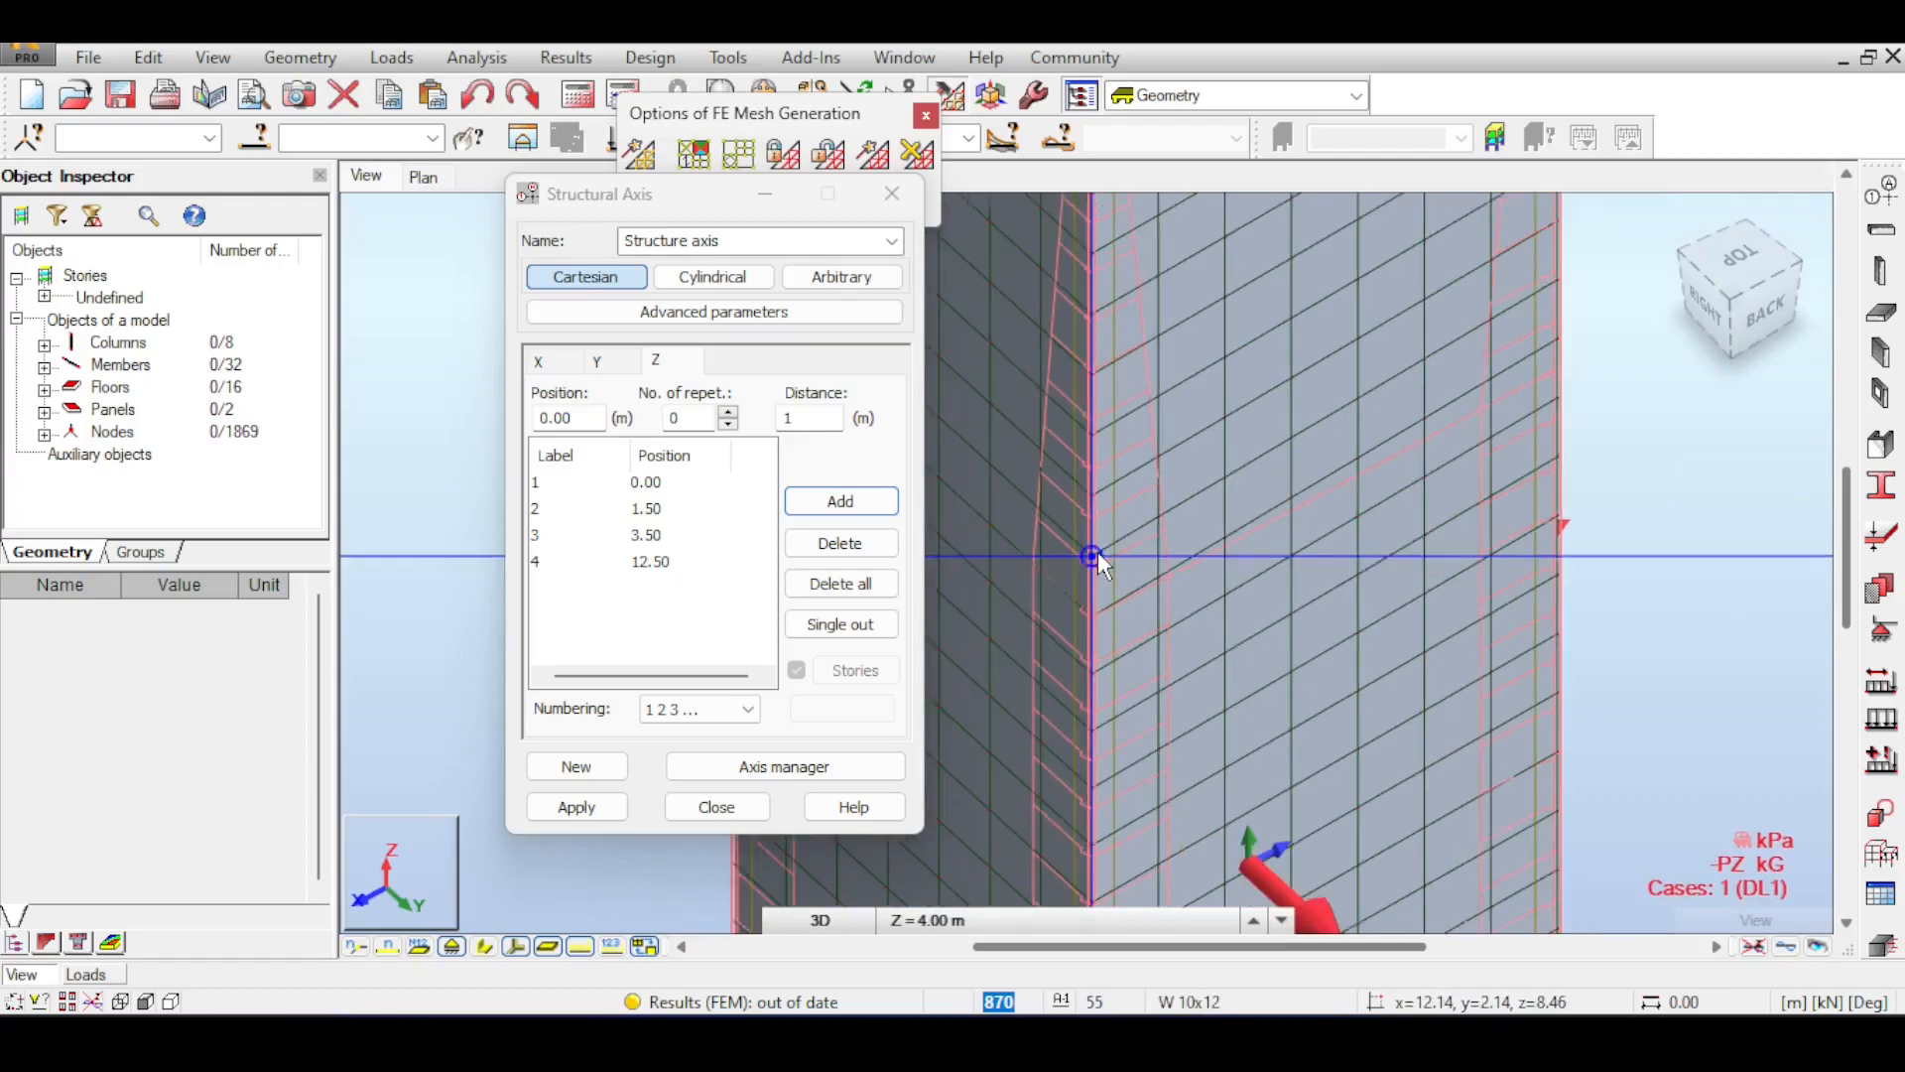
middle_click_drag(1094, 554, 1204, 527)
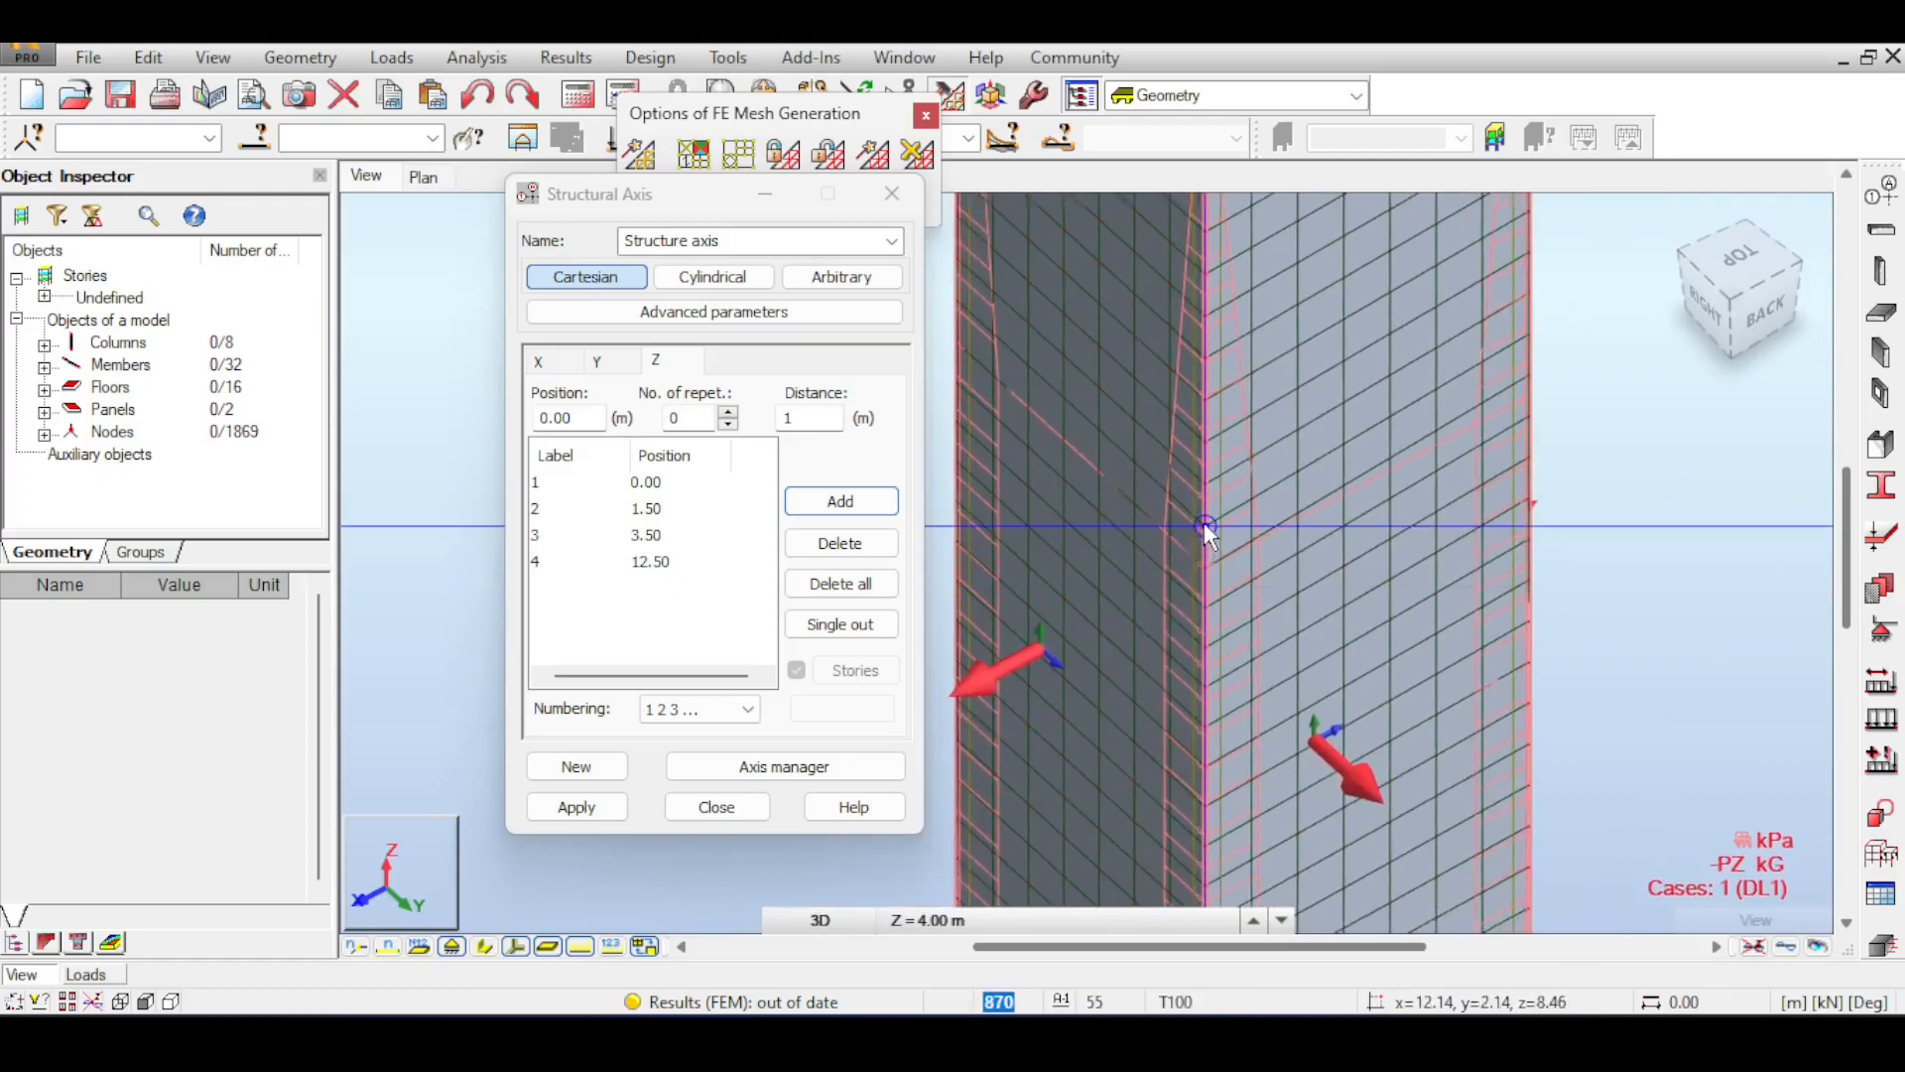
- Inspect the square silo's right and back walls from the hopper up to mid-height for their mesh, loads and local axes
scroll(1204, 521, "down", 3)
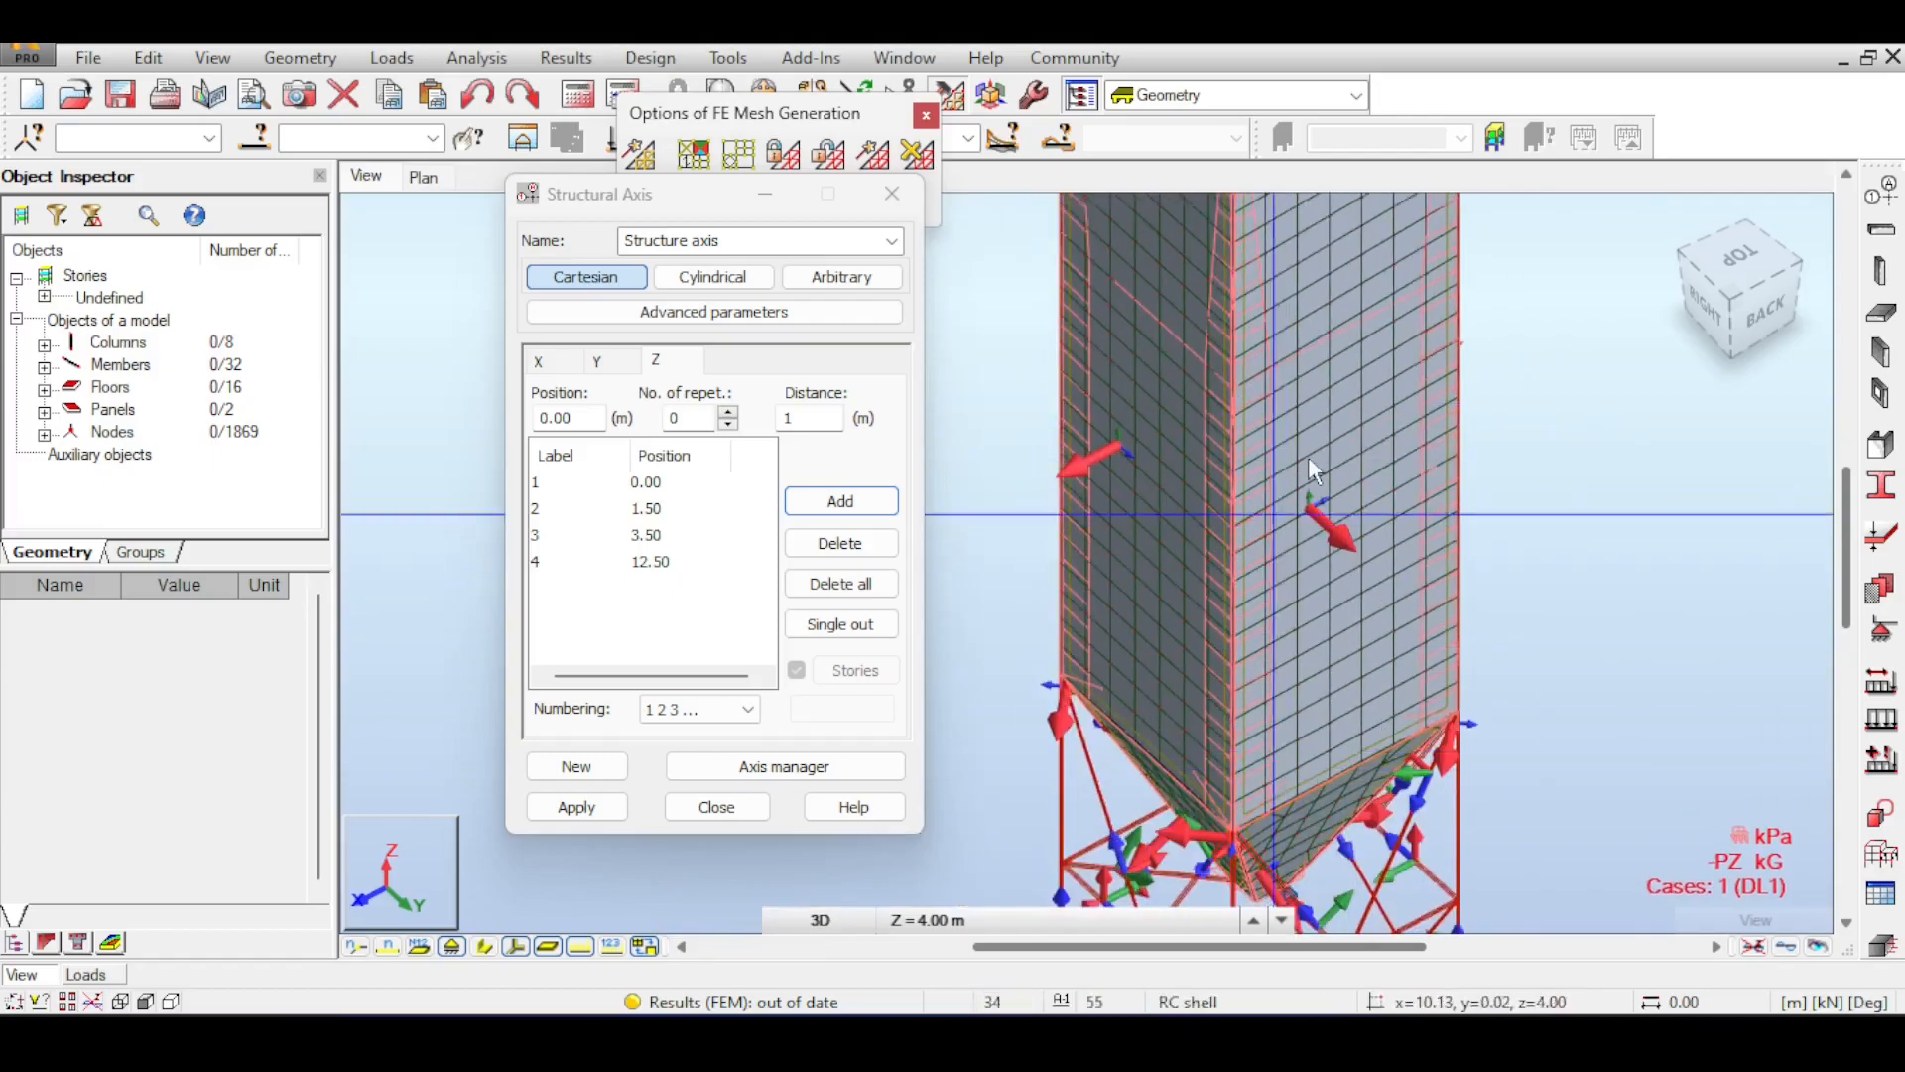
middle_click_drag(1247, 370, 1230, 413)
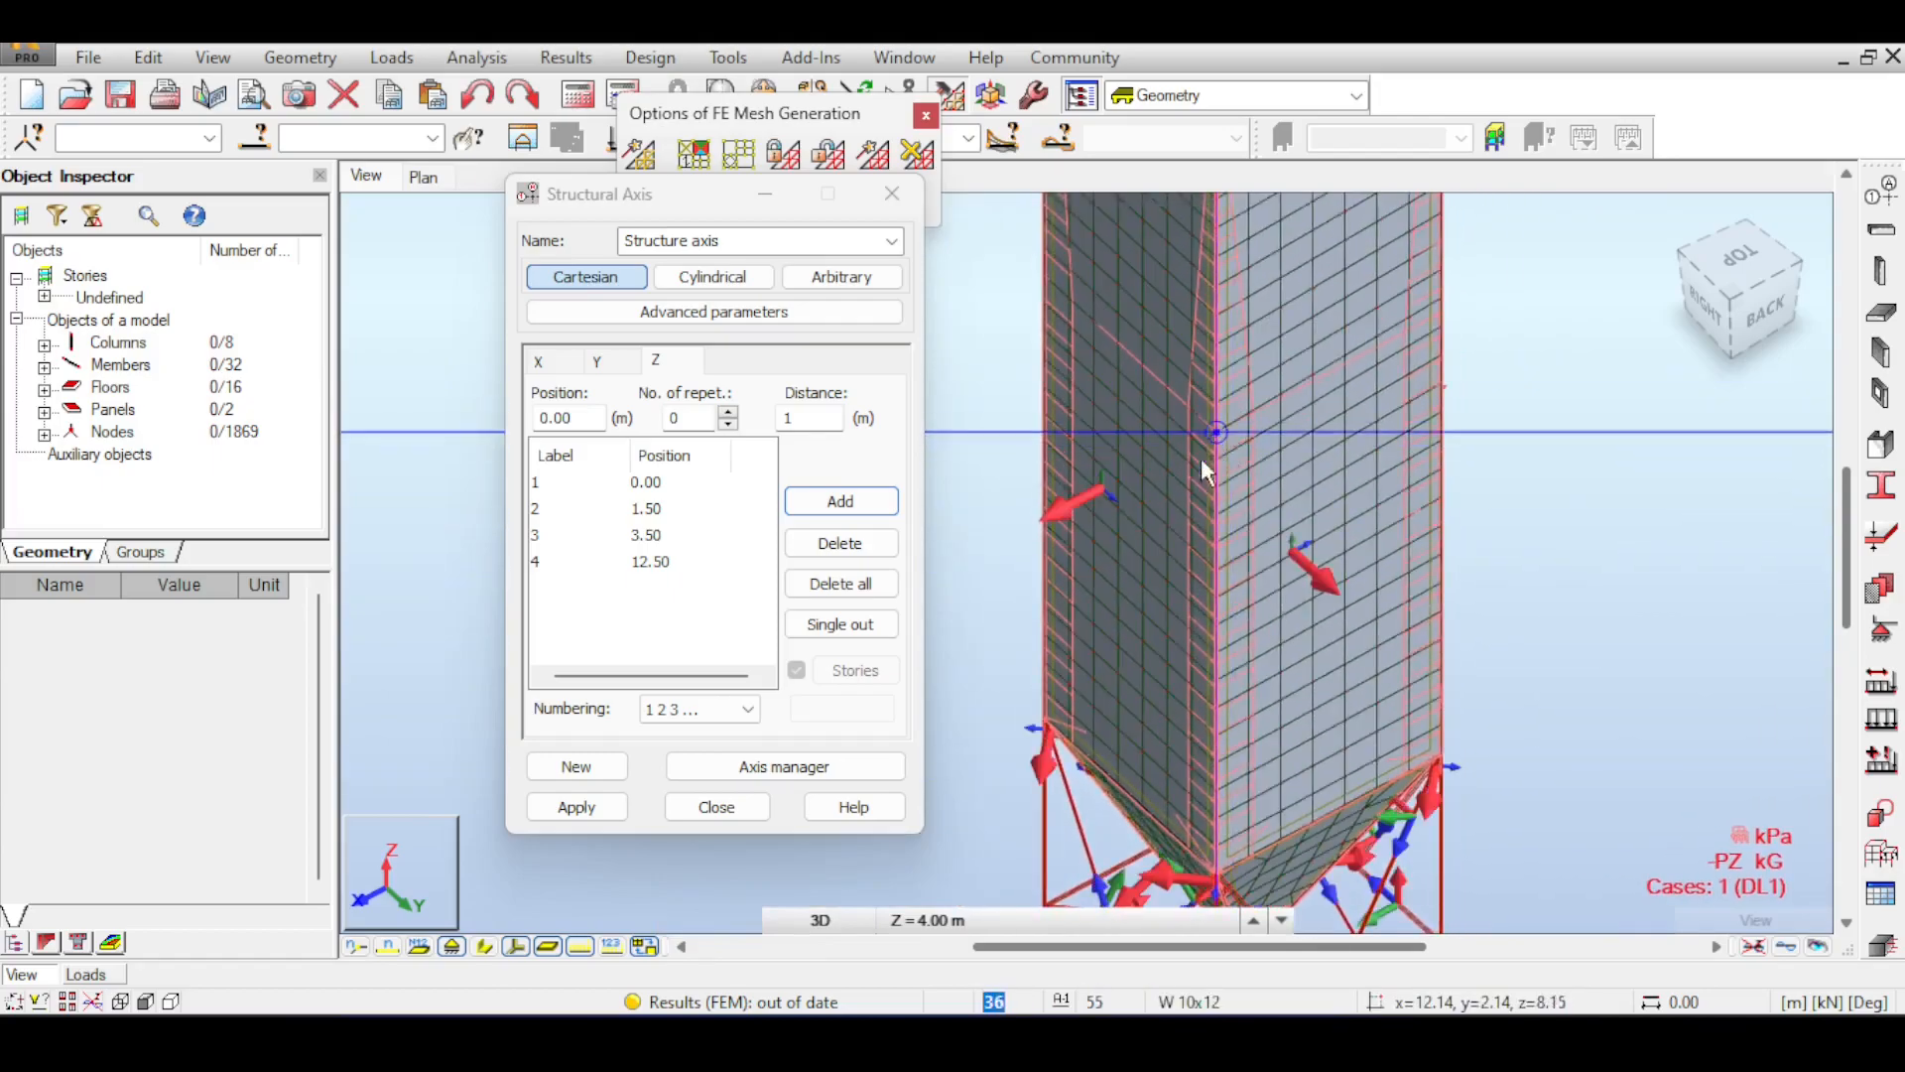
middle_click_drag(1435, 349, 1451, 454)
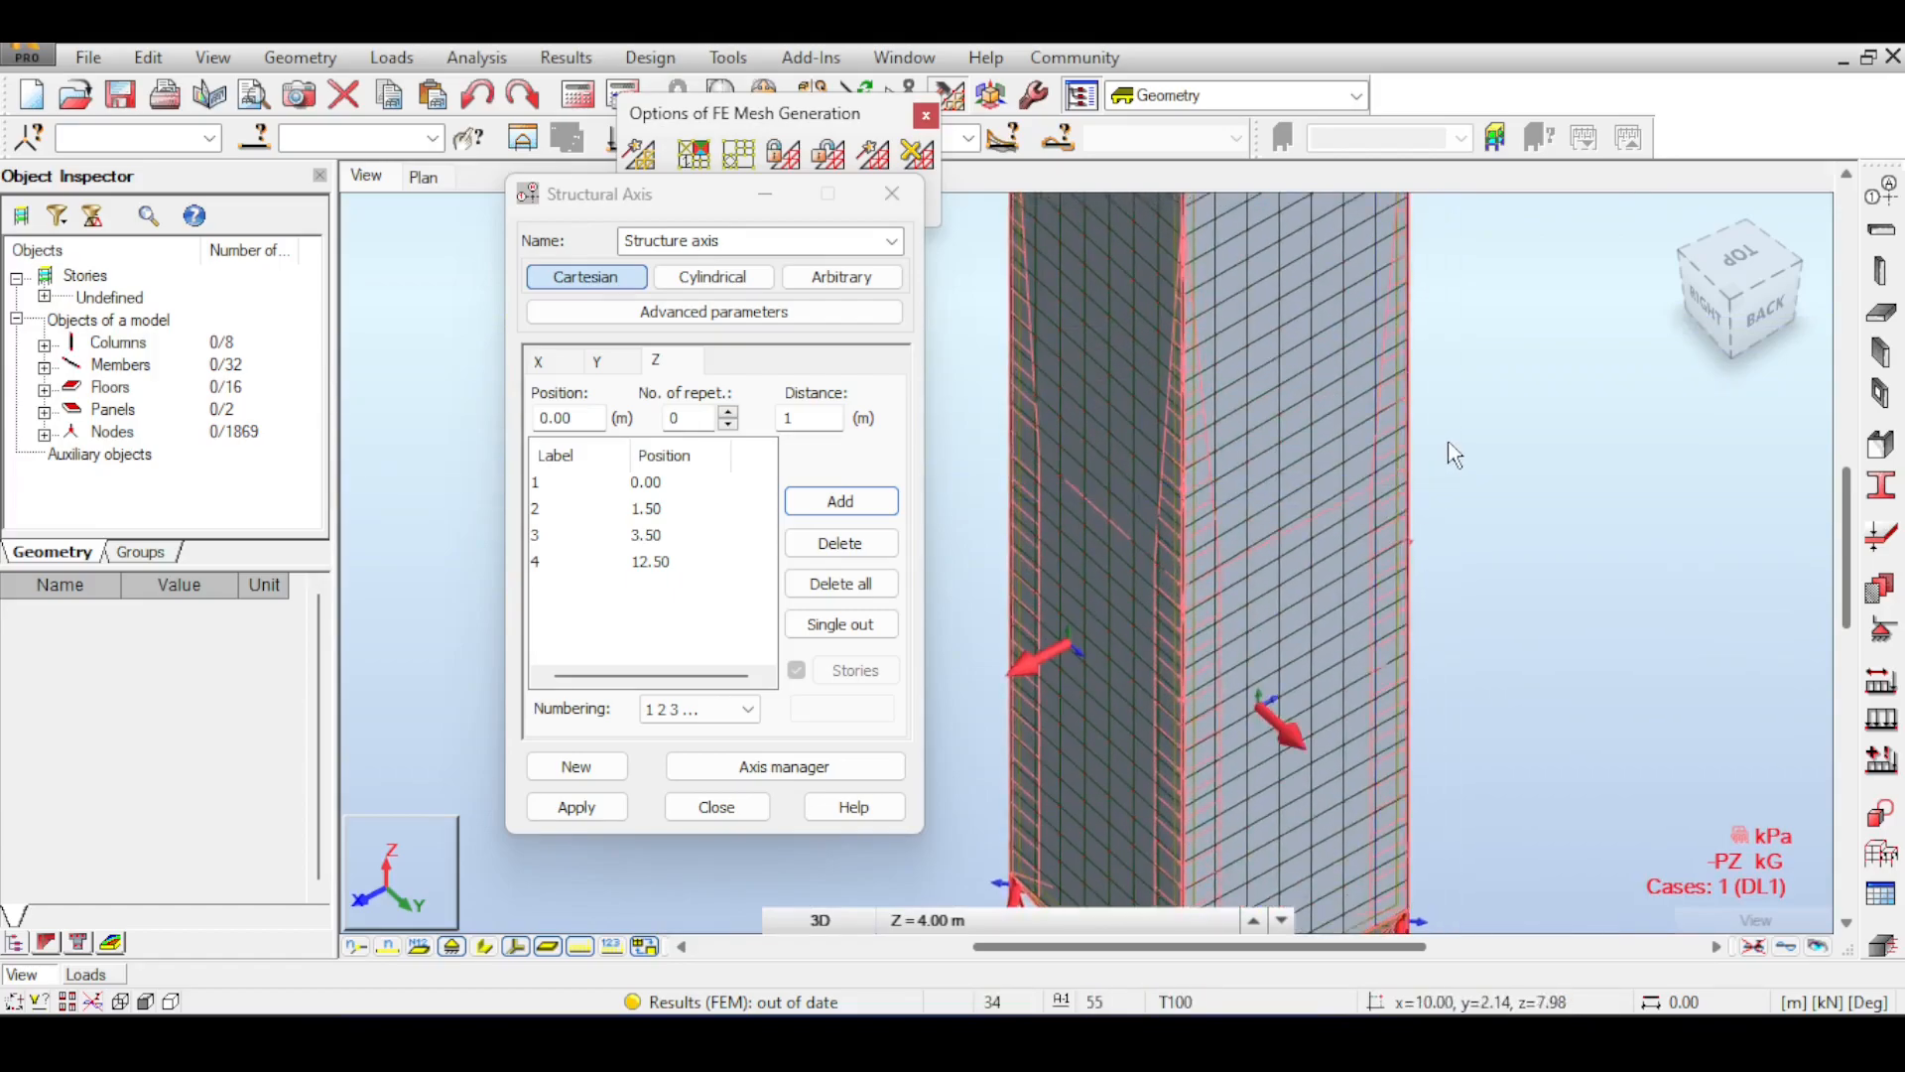
scroll(1319, 639, "up", 2)
middle_click_drag(1073, 645, 1332, 570)
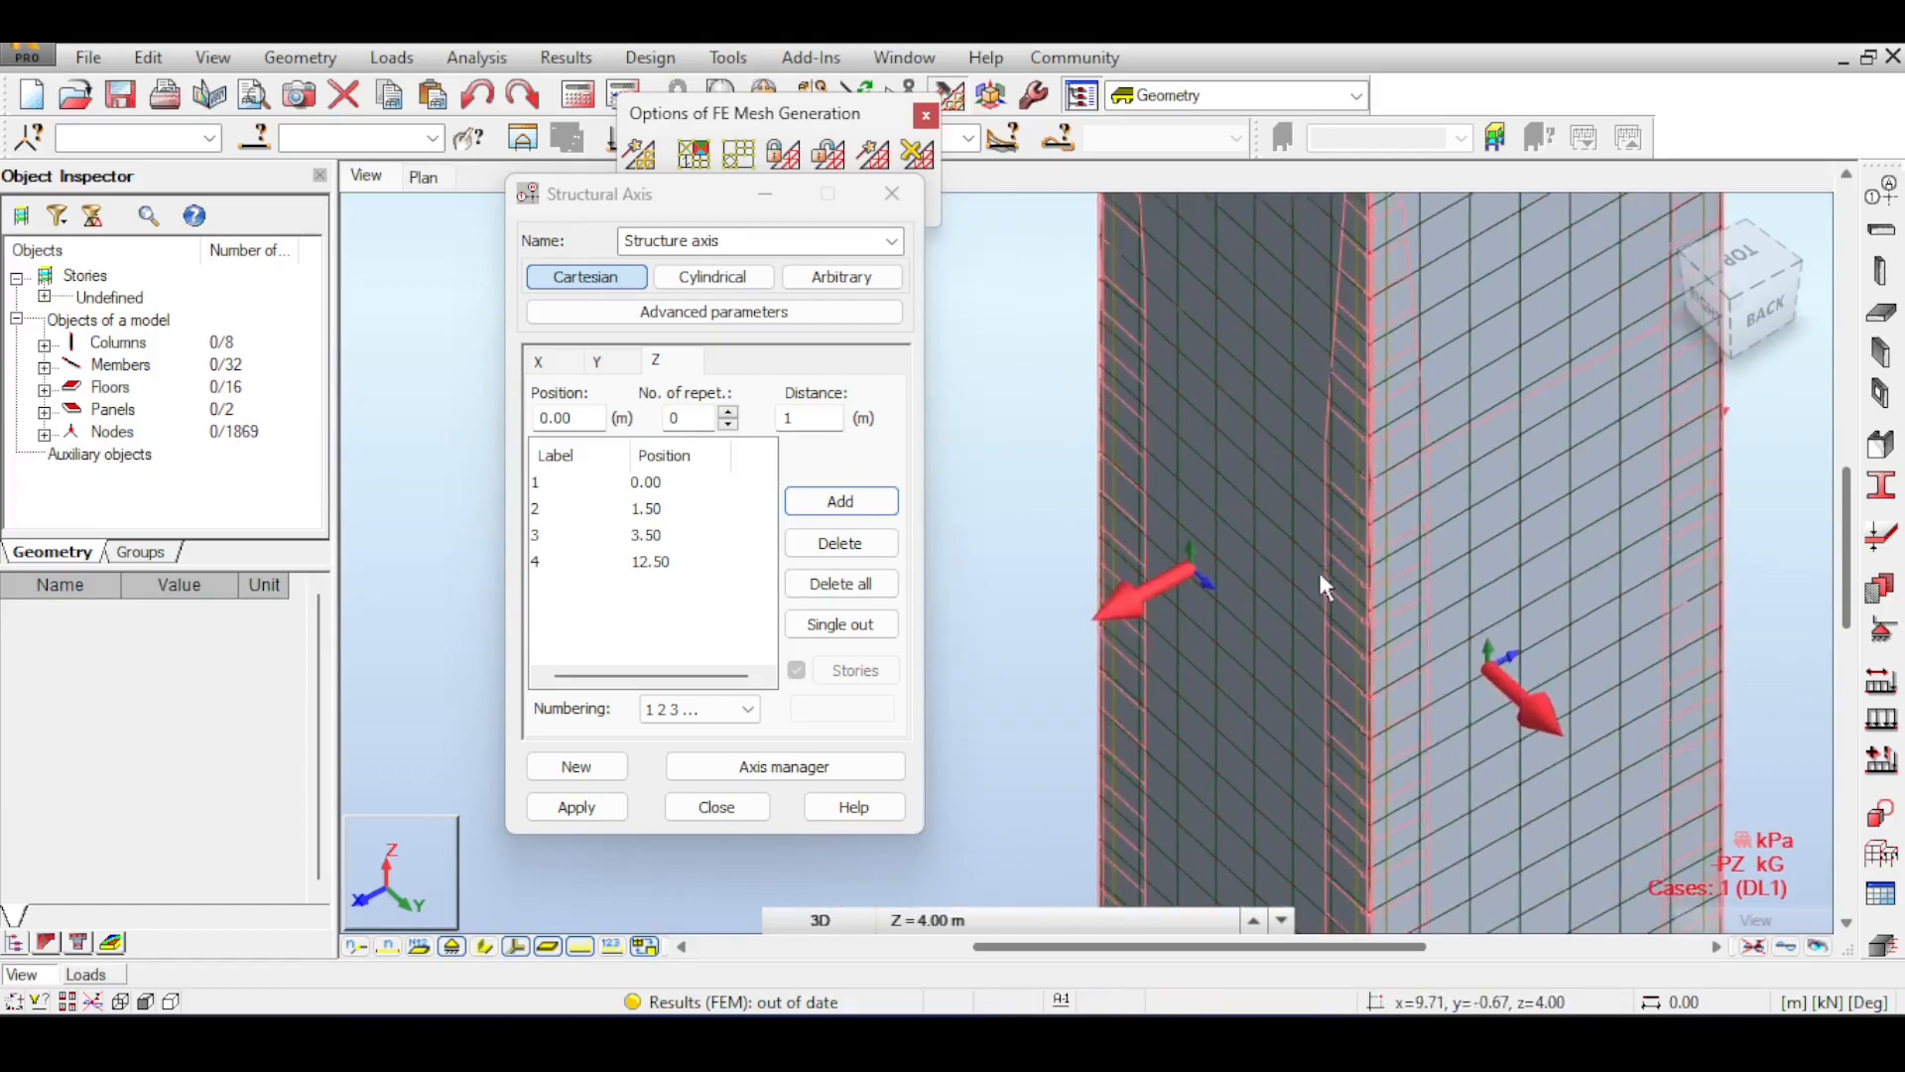
- Add a Z structural axis at 8.15 m, picking the level from the mesh node on the square silo's right-back corner edge
scroll(1298, 572, "up", 1)
scroll(1372, 550, "up", 2)
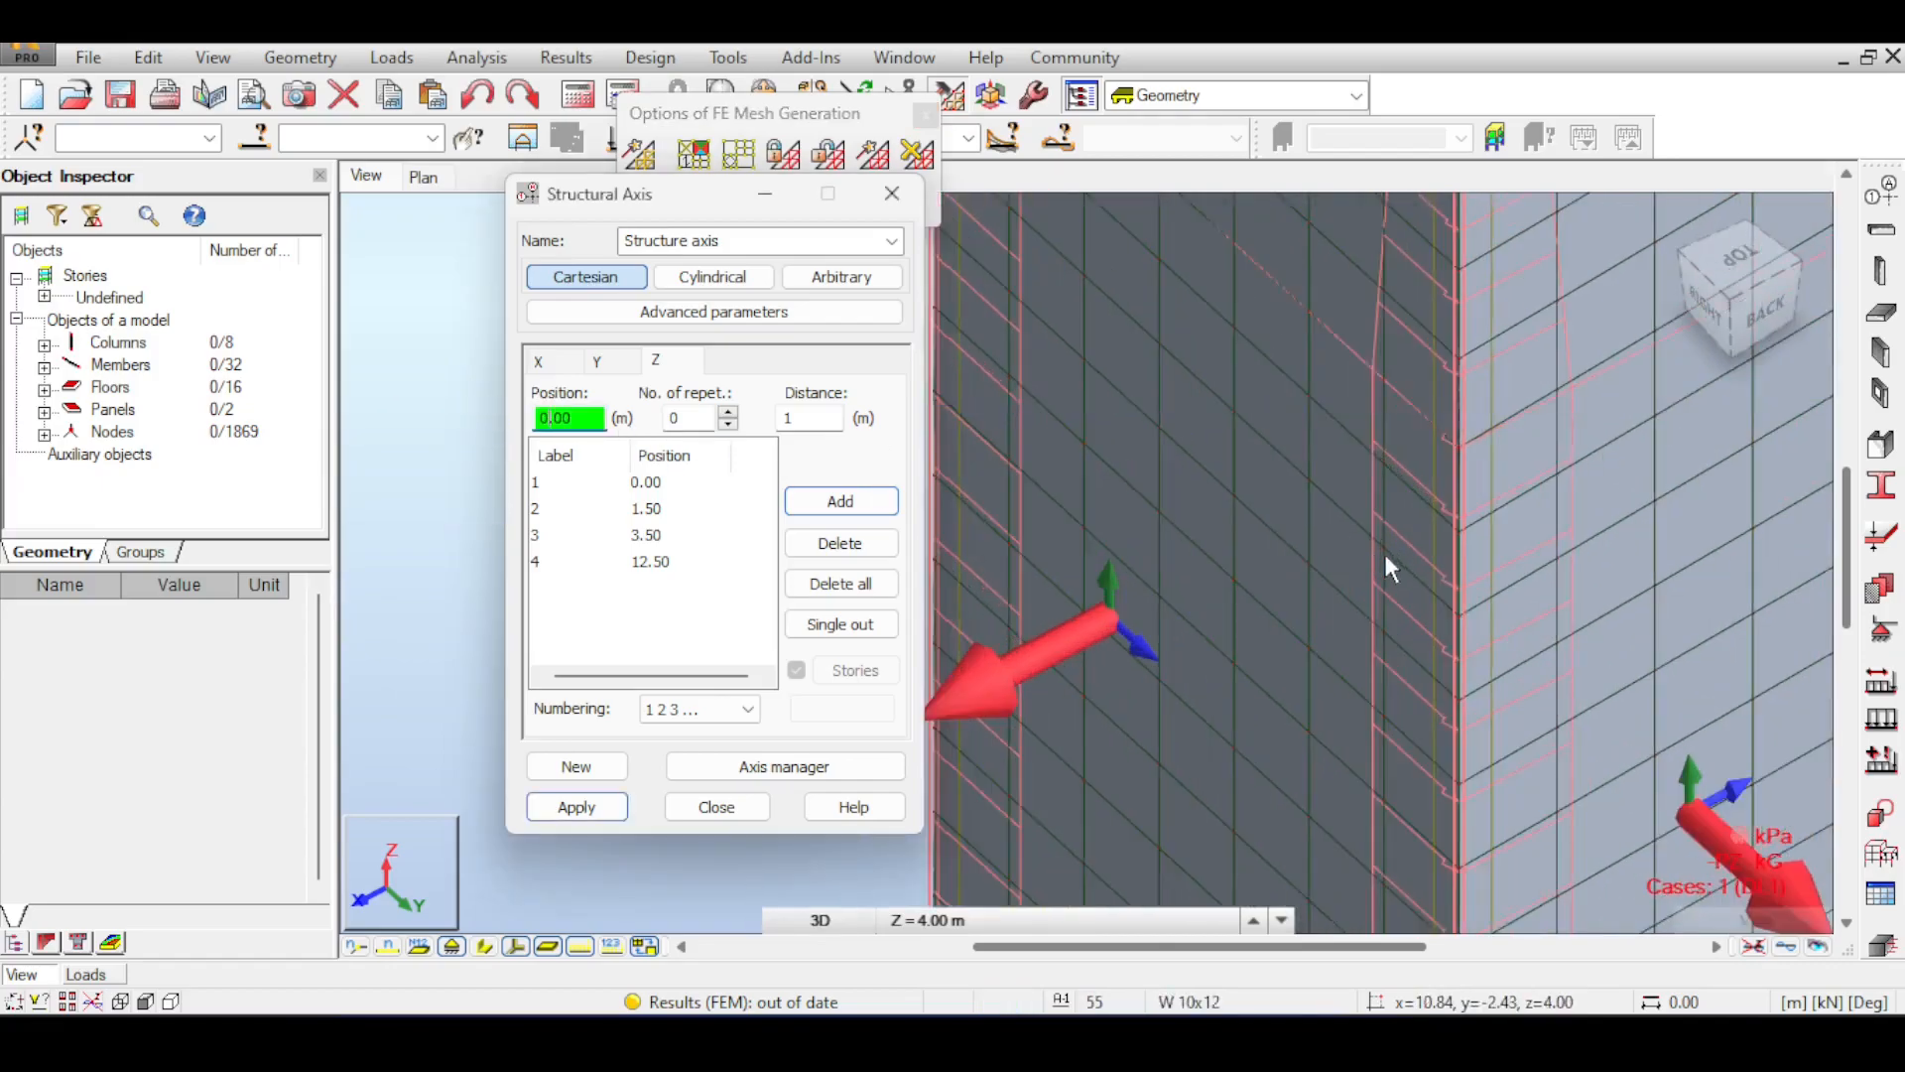
scroll(1488, 516, "up", 2)
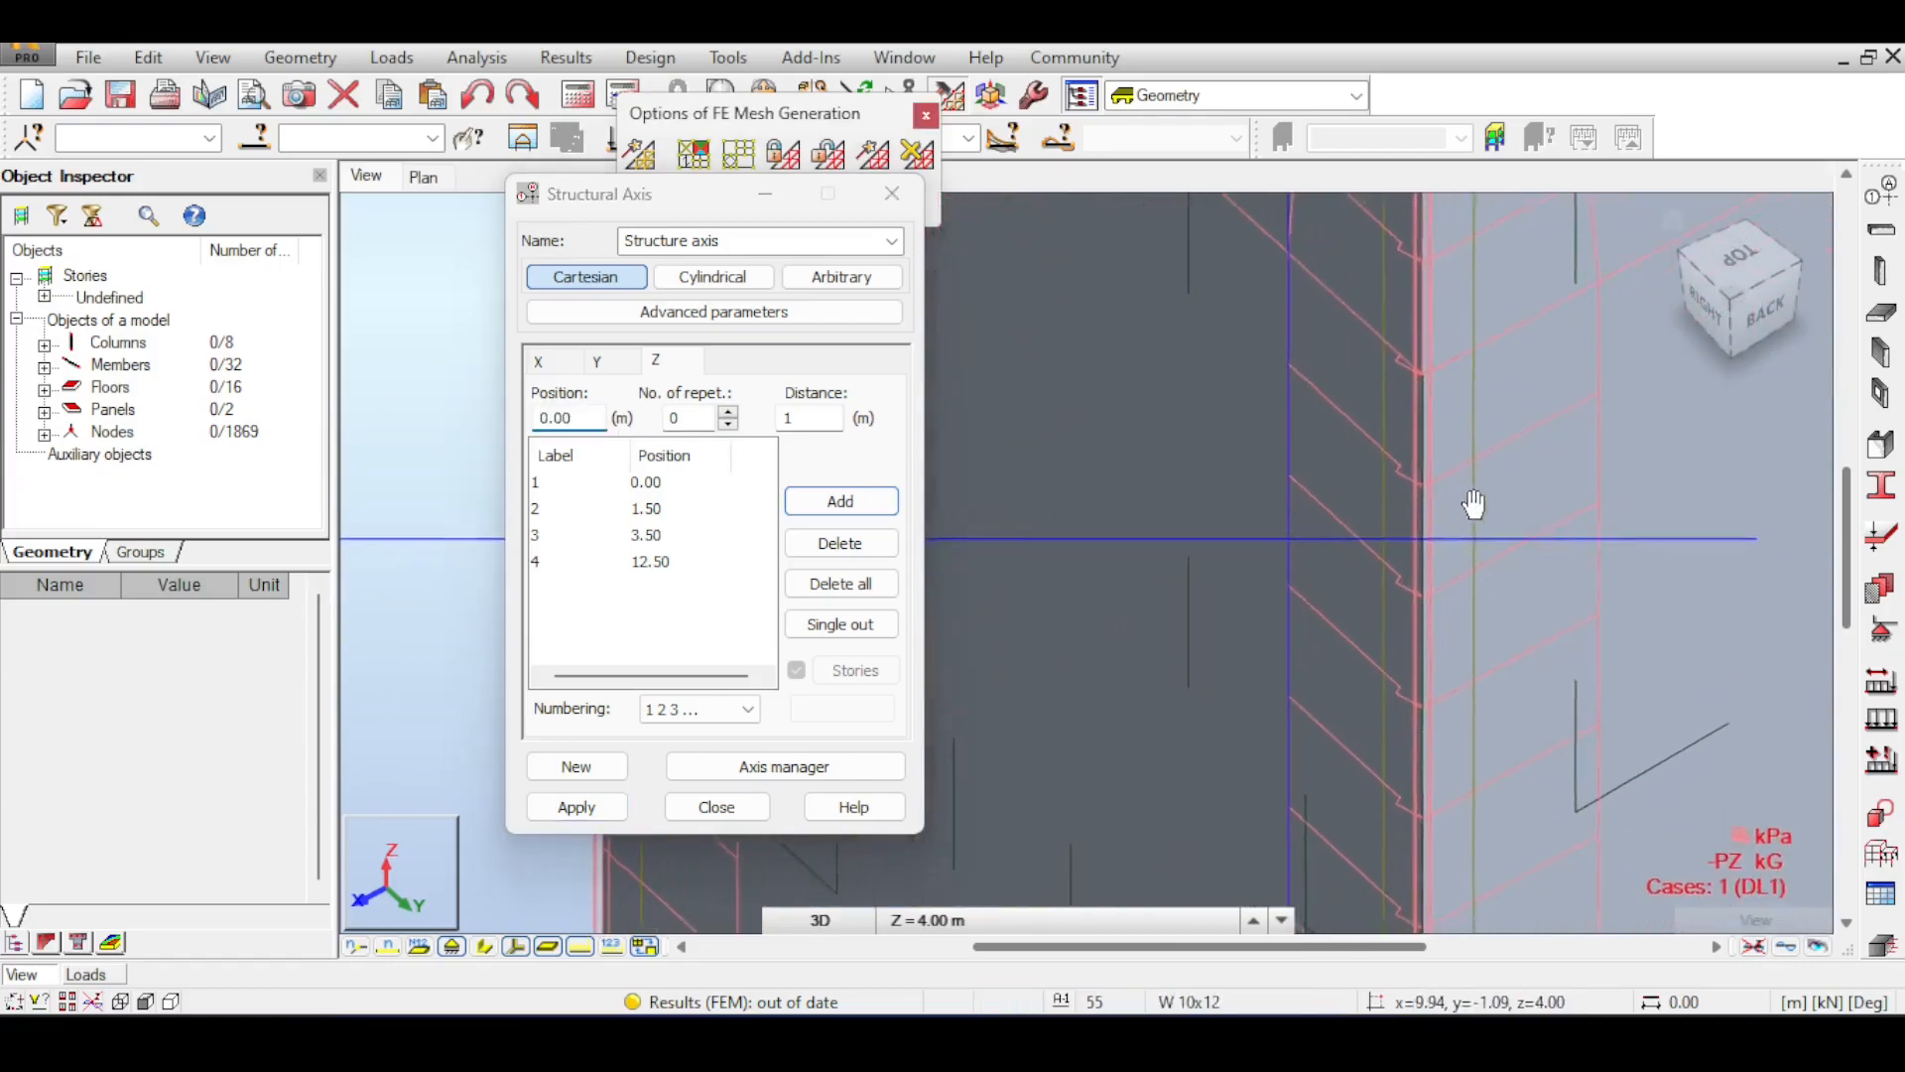
left_click(1423, 377)
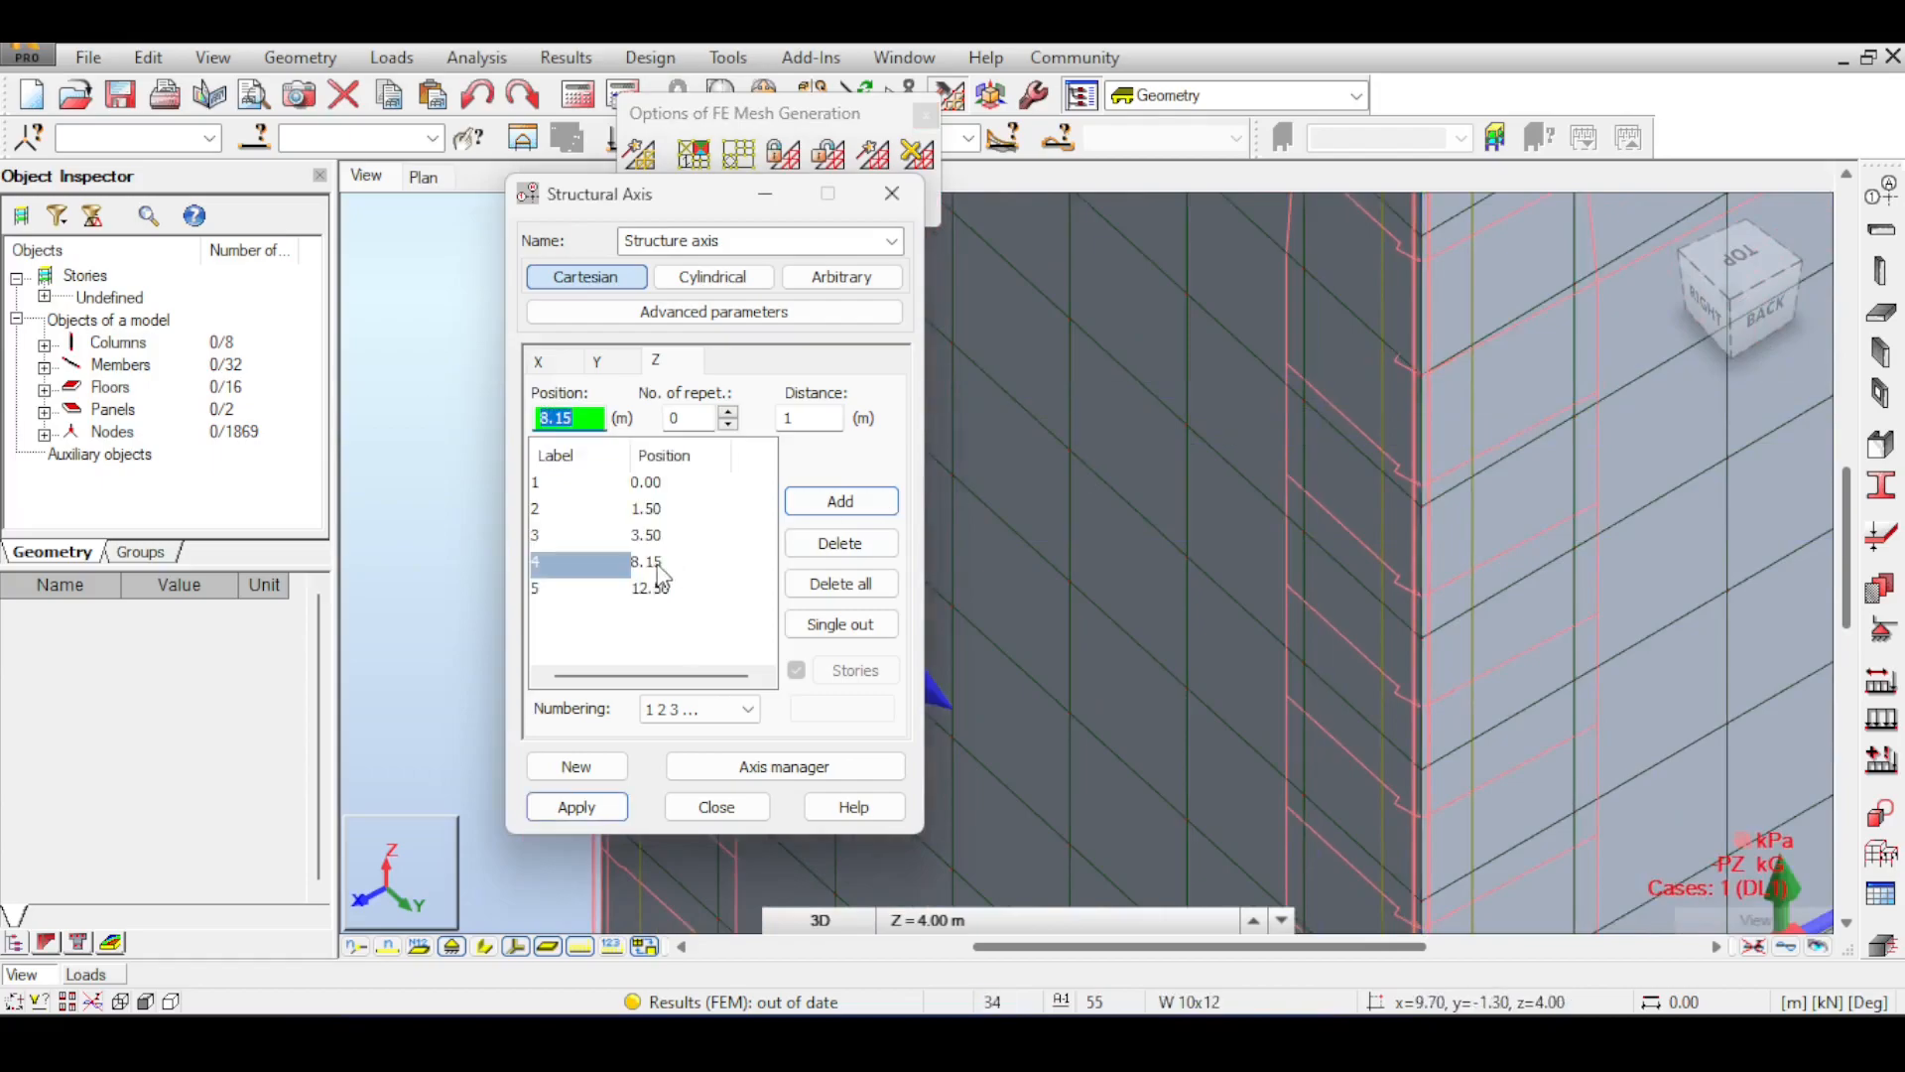
- Add a Z structural axis at 12.15 m from the corner node just below the square silo's top and apply the axis definition
scroll(1701, 452, "down", 6)
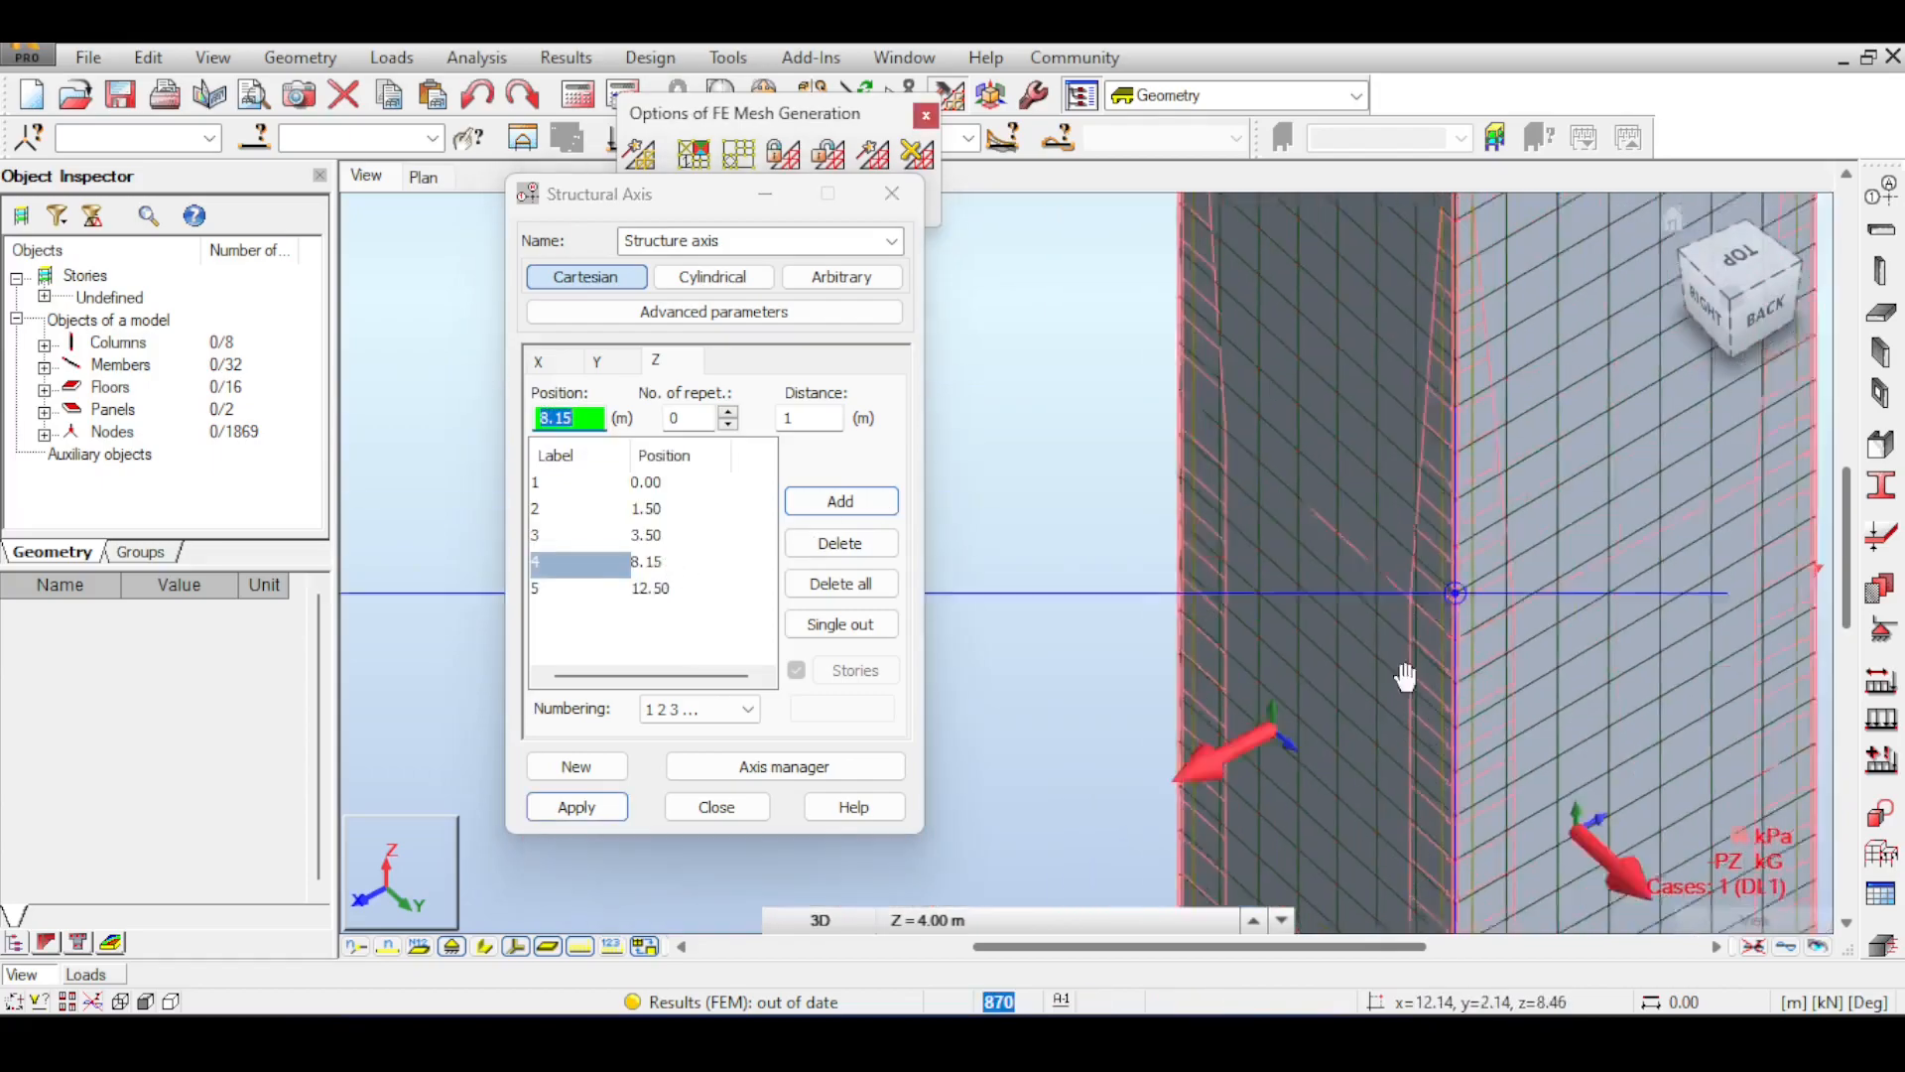
scroll(1351, 484, "up", 4)
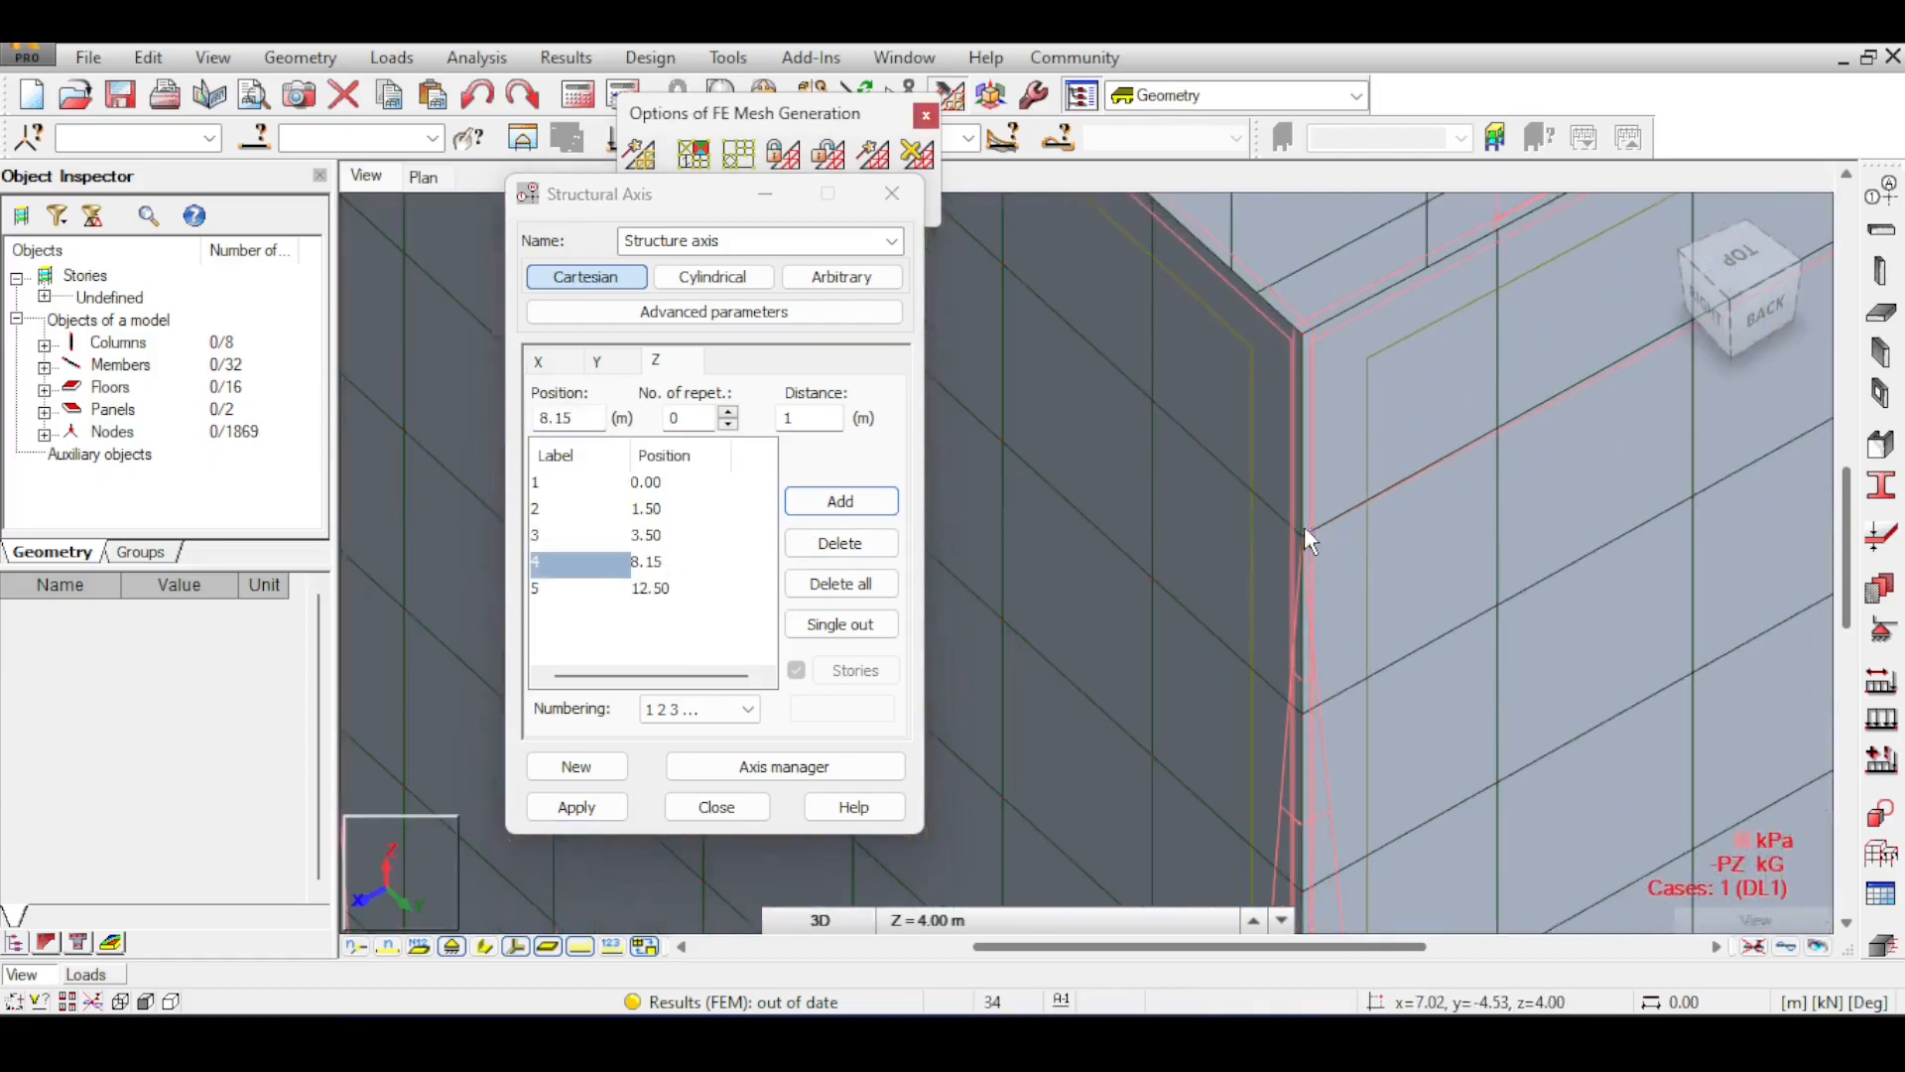
left_click(1300, 533)
scroll(1302, 536, "down", 5)
middle_click_drag(1312, 843, 1373, 238)
middle_click_drag(1449, 565, 1408, 476)
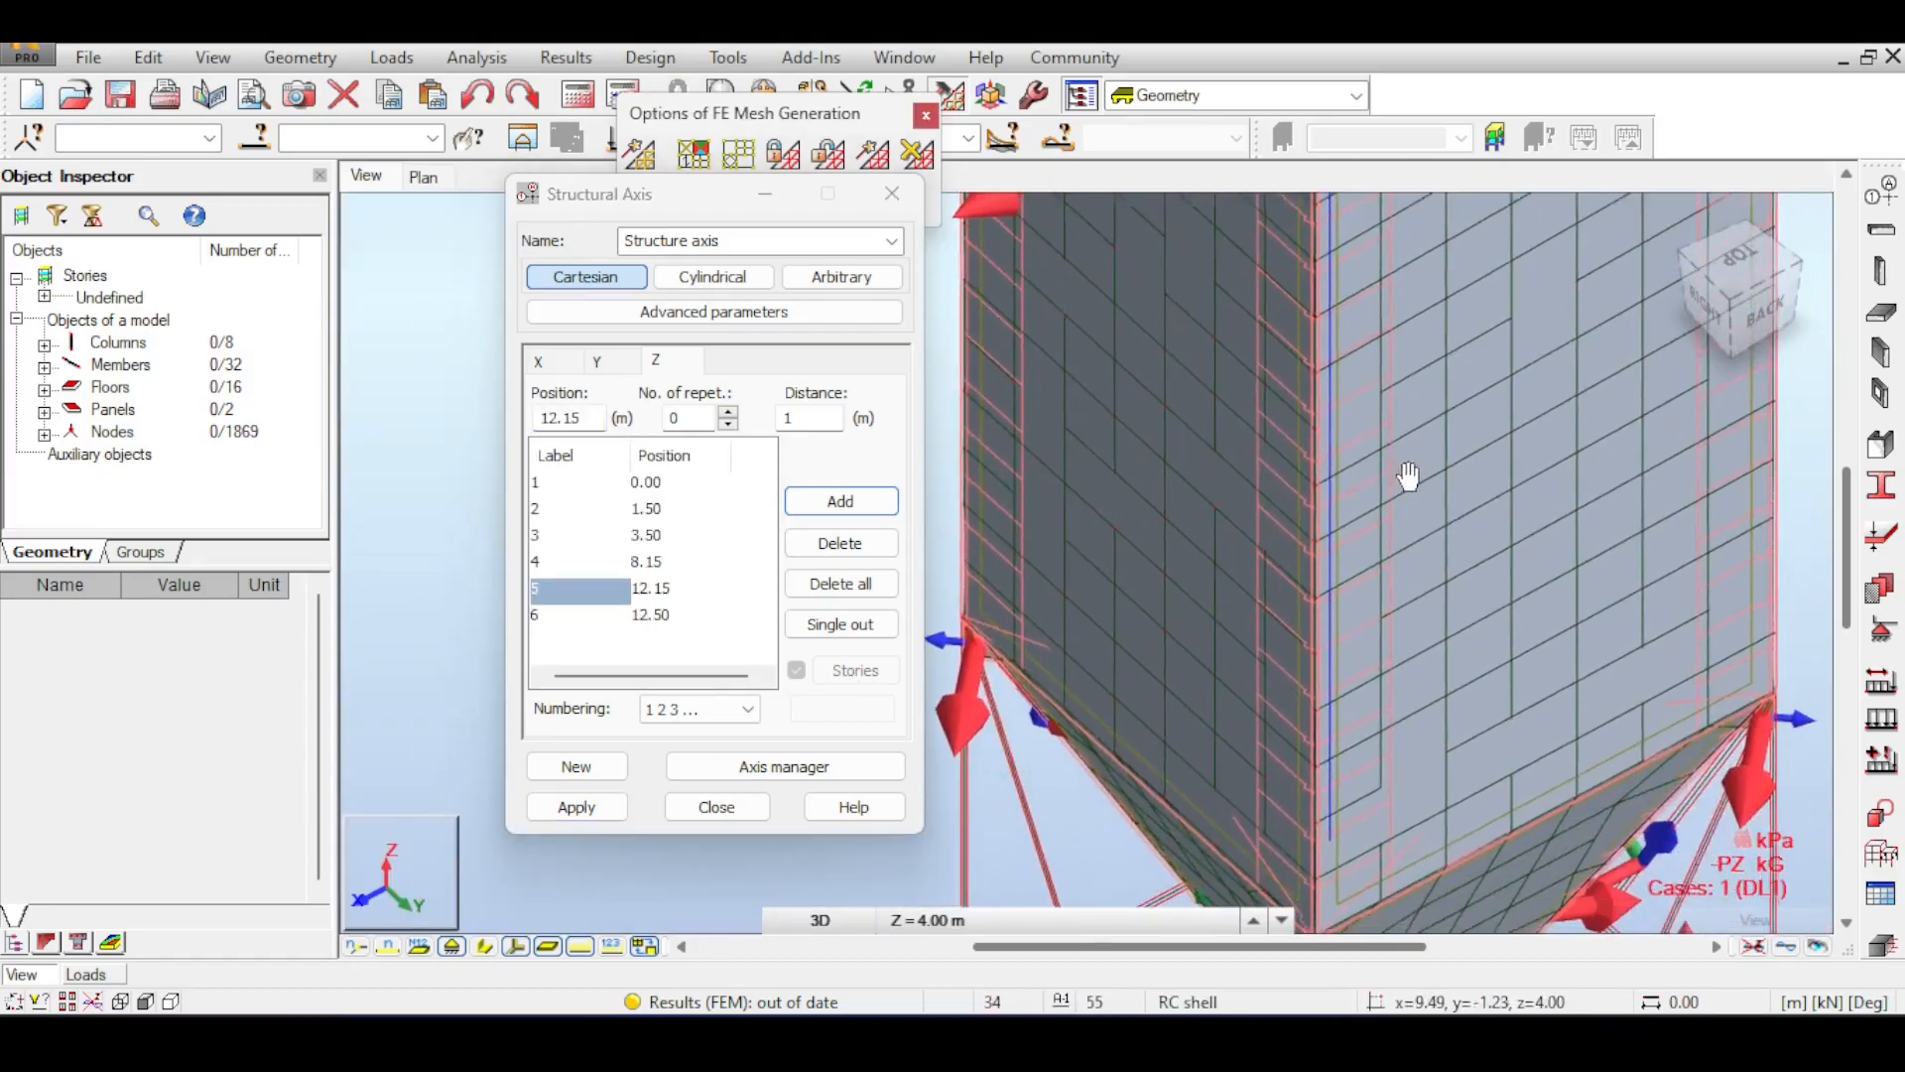
scroll(1468, 562, "down", 2)
middle_click_drag(1468, 561, 1319, 489)
scroll(1318, 489, "down", 2)
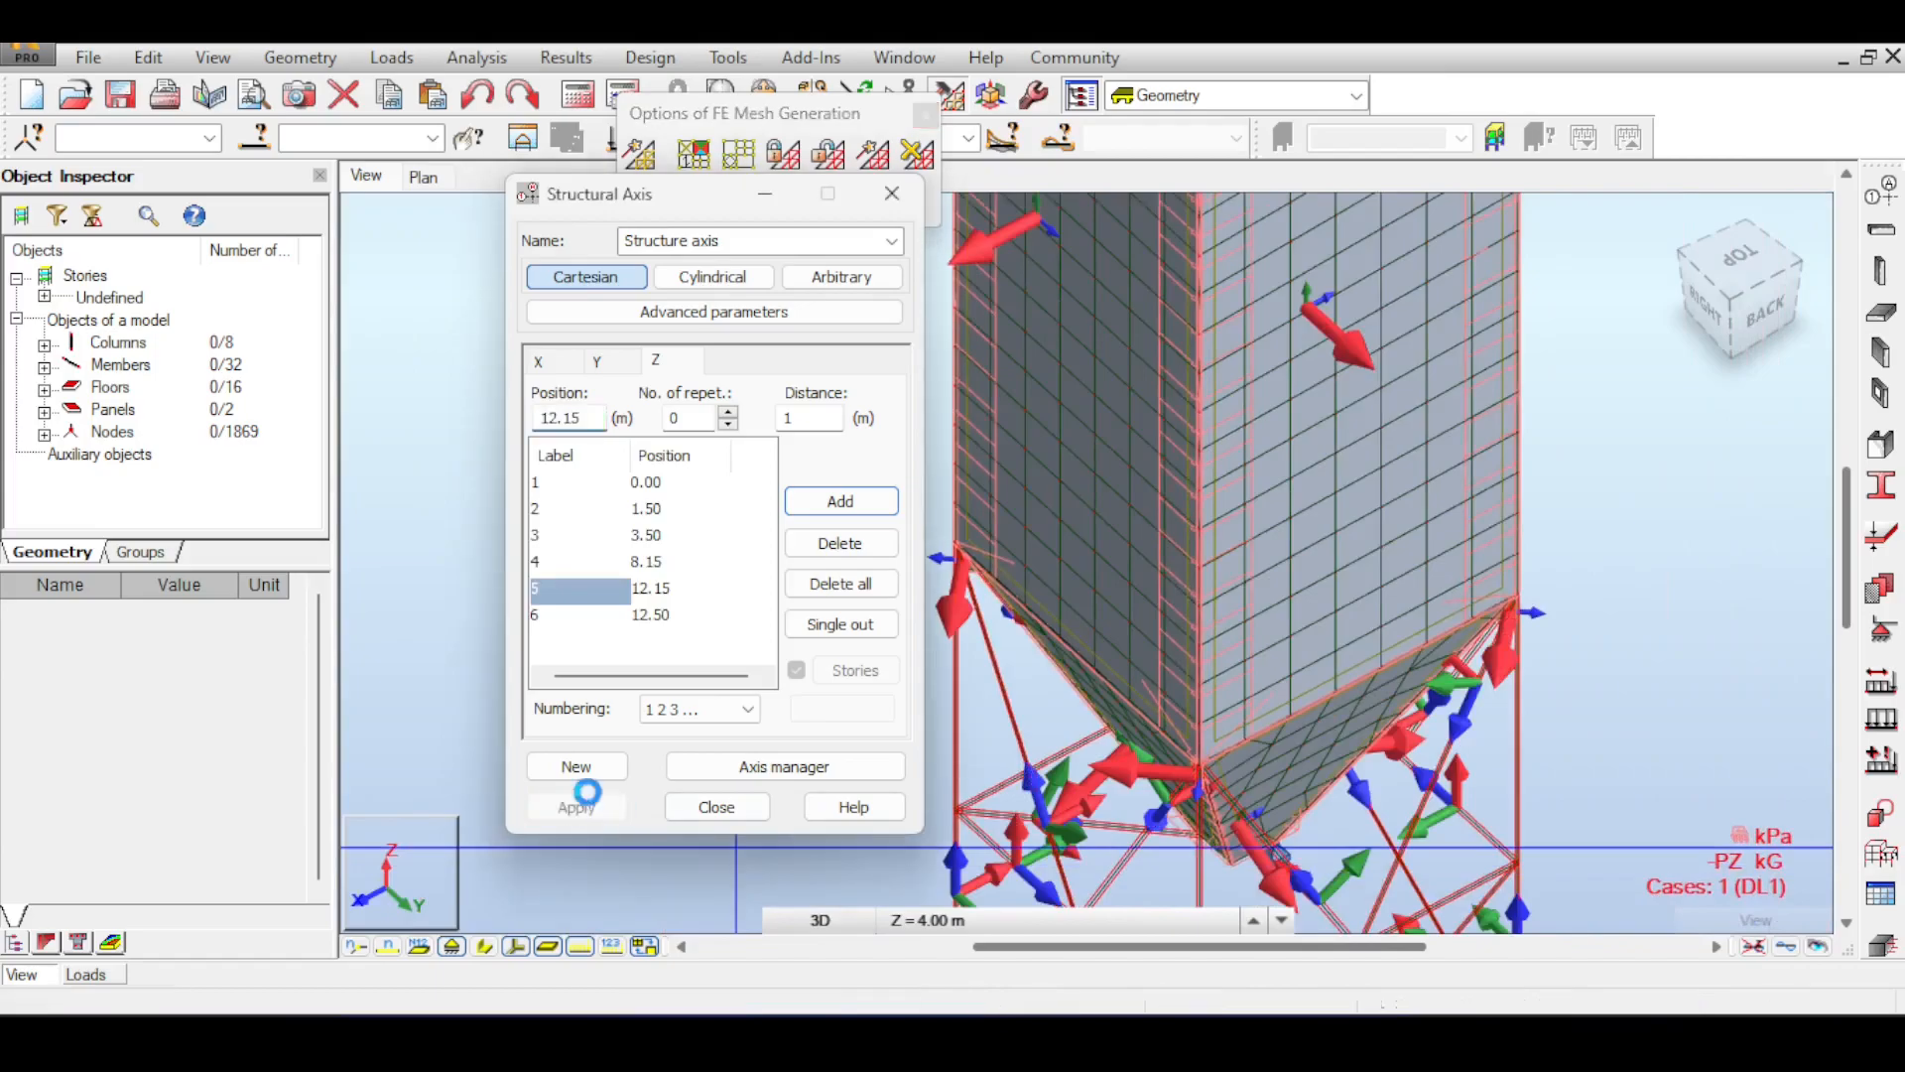
left_click(577, 807)
- Check the new axis levels around the top of the cylindrical silo and close the structural axis definition
scroll(1491, 480, "up", 3)
scroll(1491, 480, "up", 4)
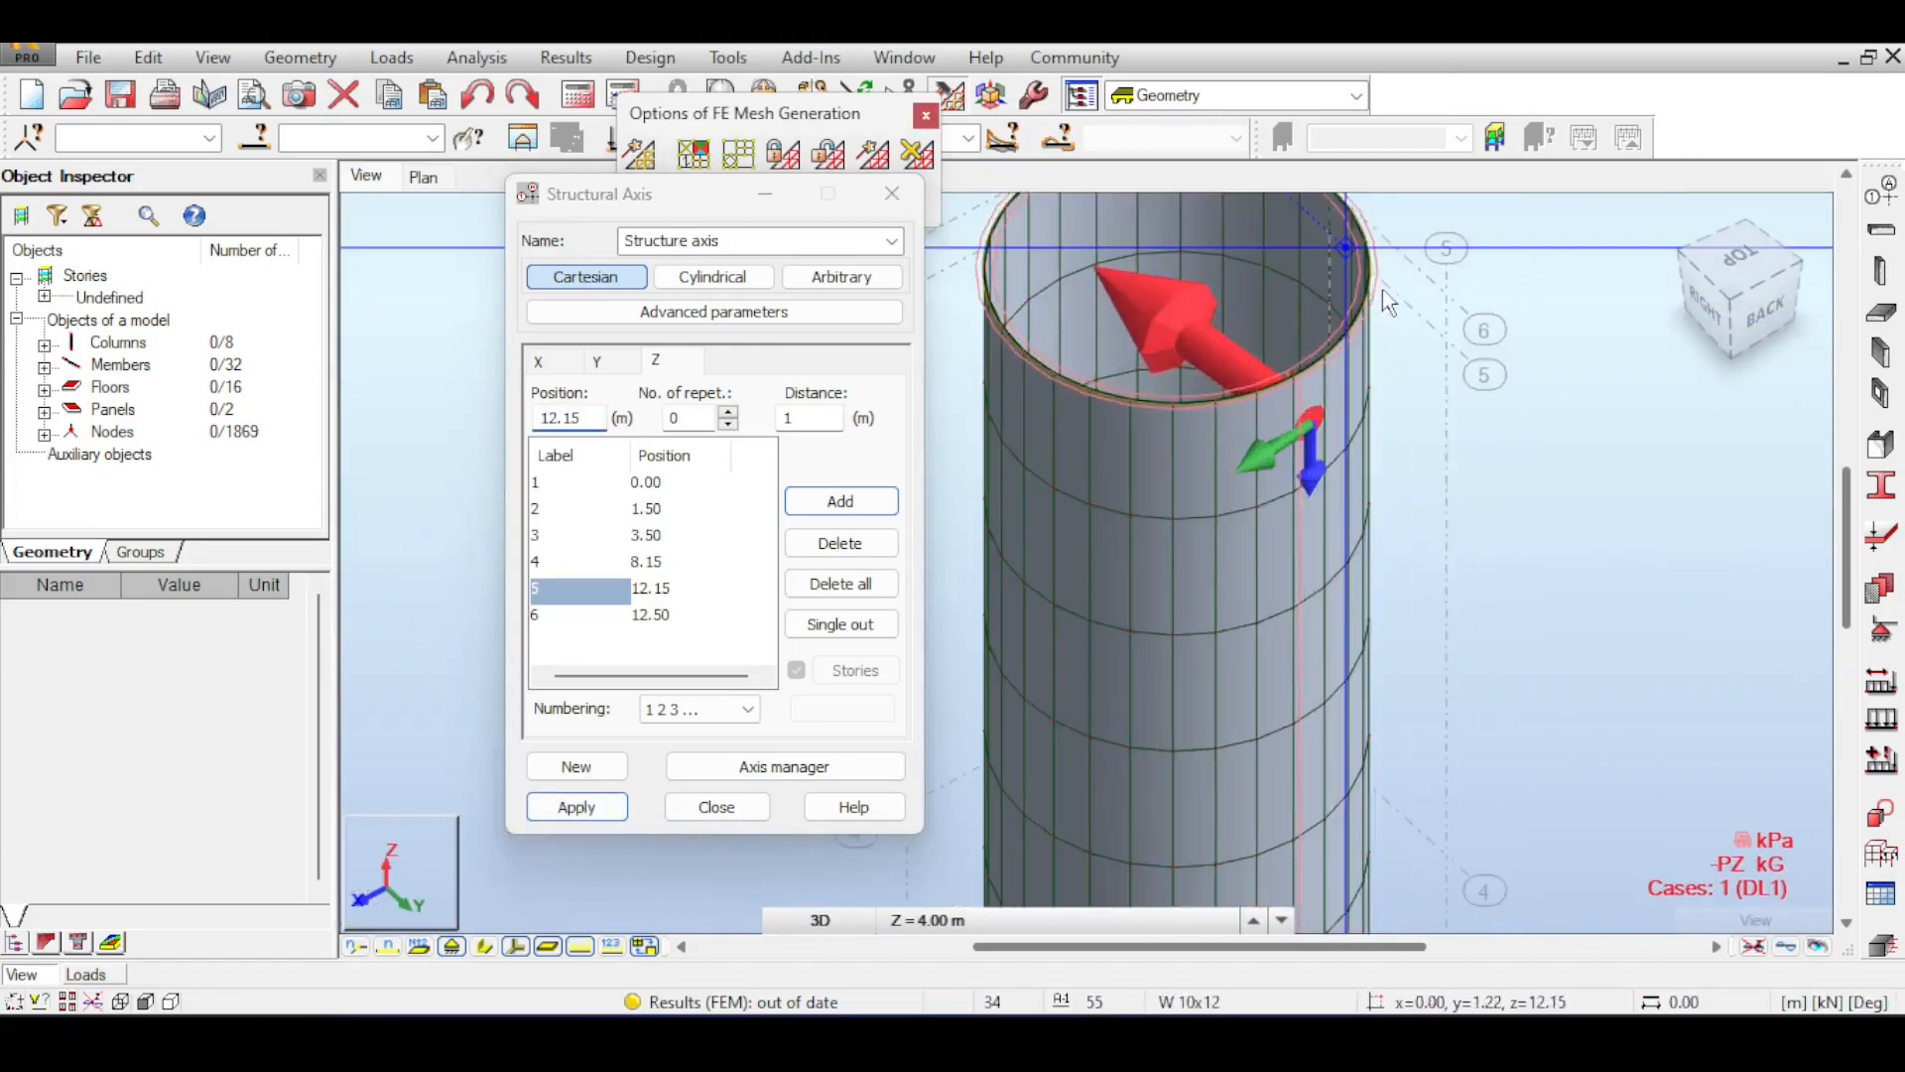
scroll(1498, 387, "down", 5)
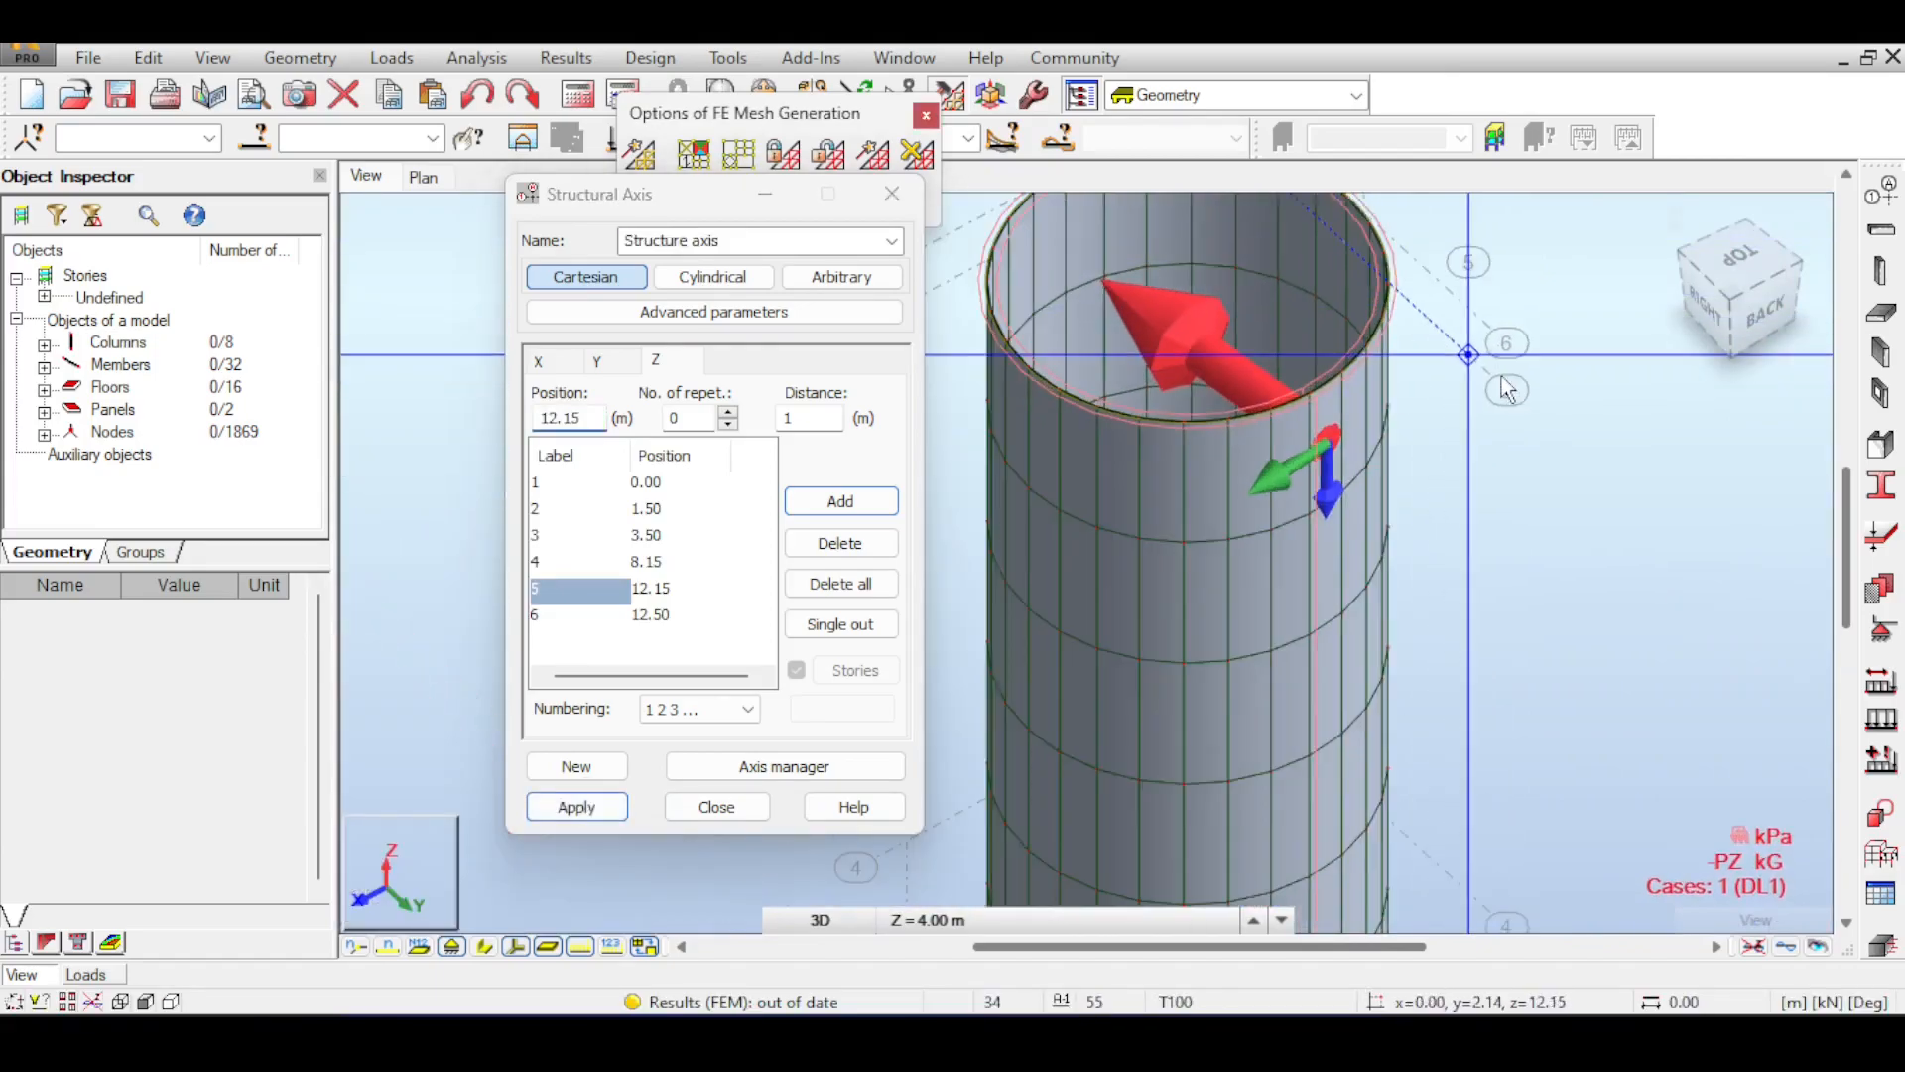
scroll(1501, 395, "down", 1)
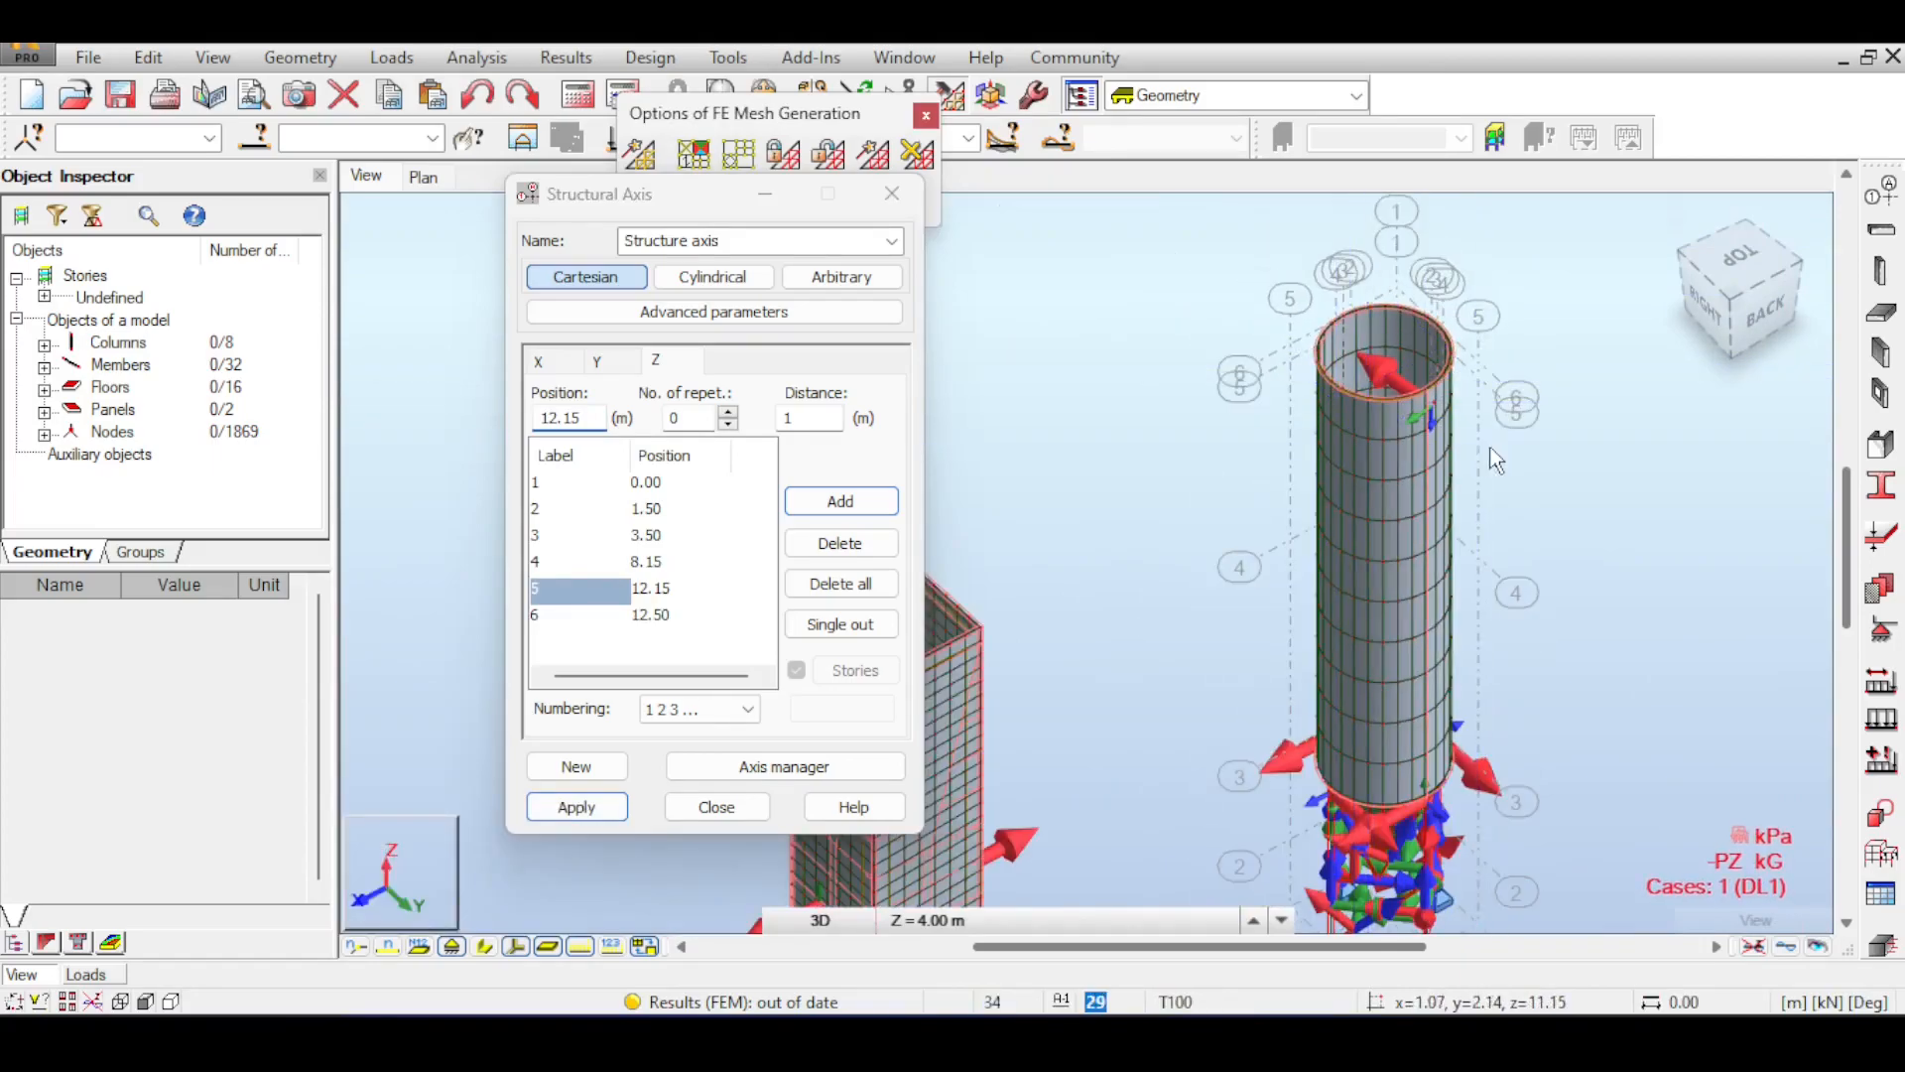
left_click(892, 193)
- Delete the finite element mesh from all panels of both silos and clear the selection
left_click(927, 112)
left_click(944, 109)
left_click(936, 159)
left_click(1018, 577)
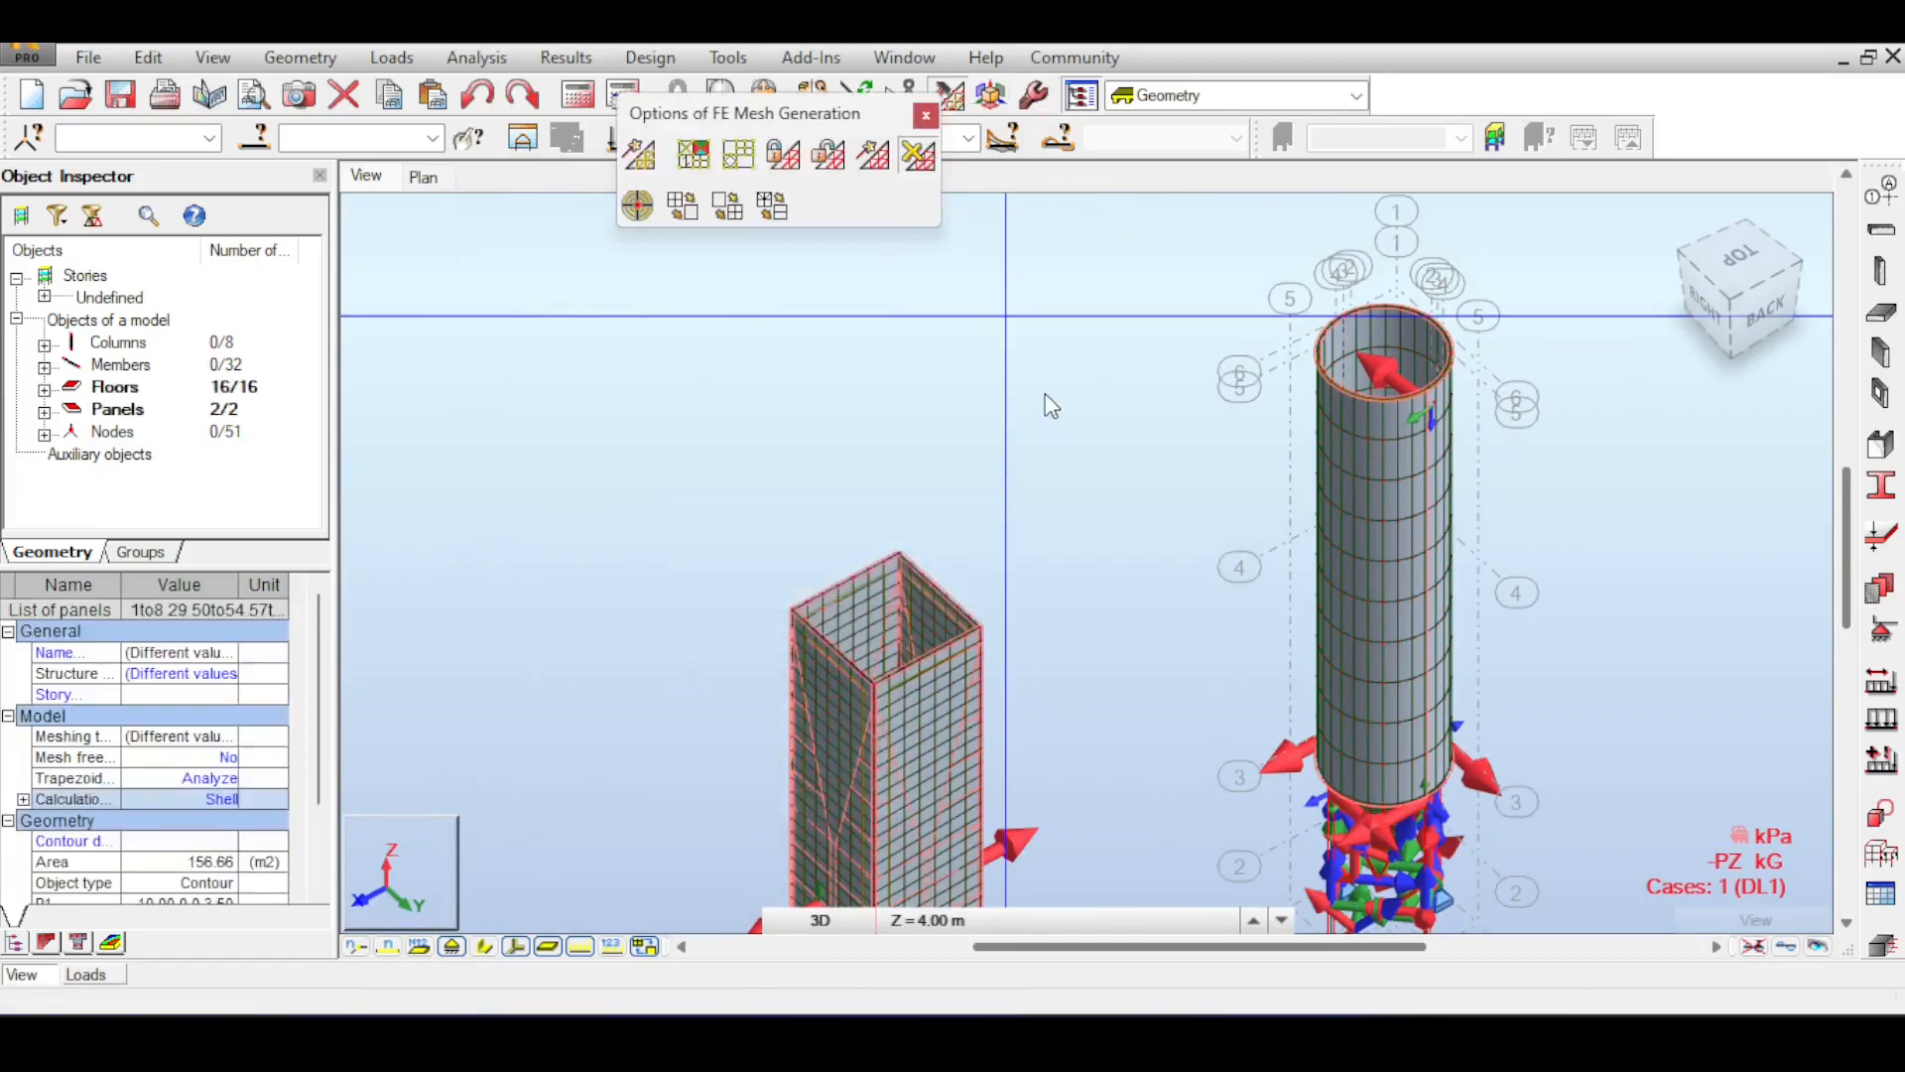
left_click(1045, 394)
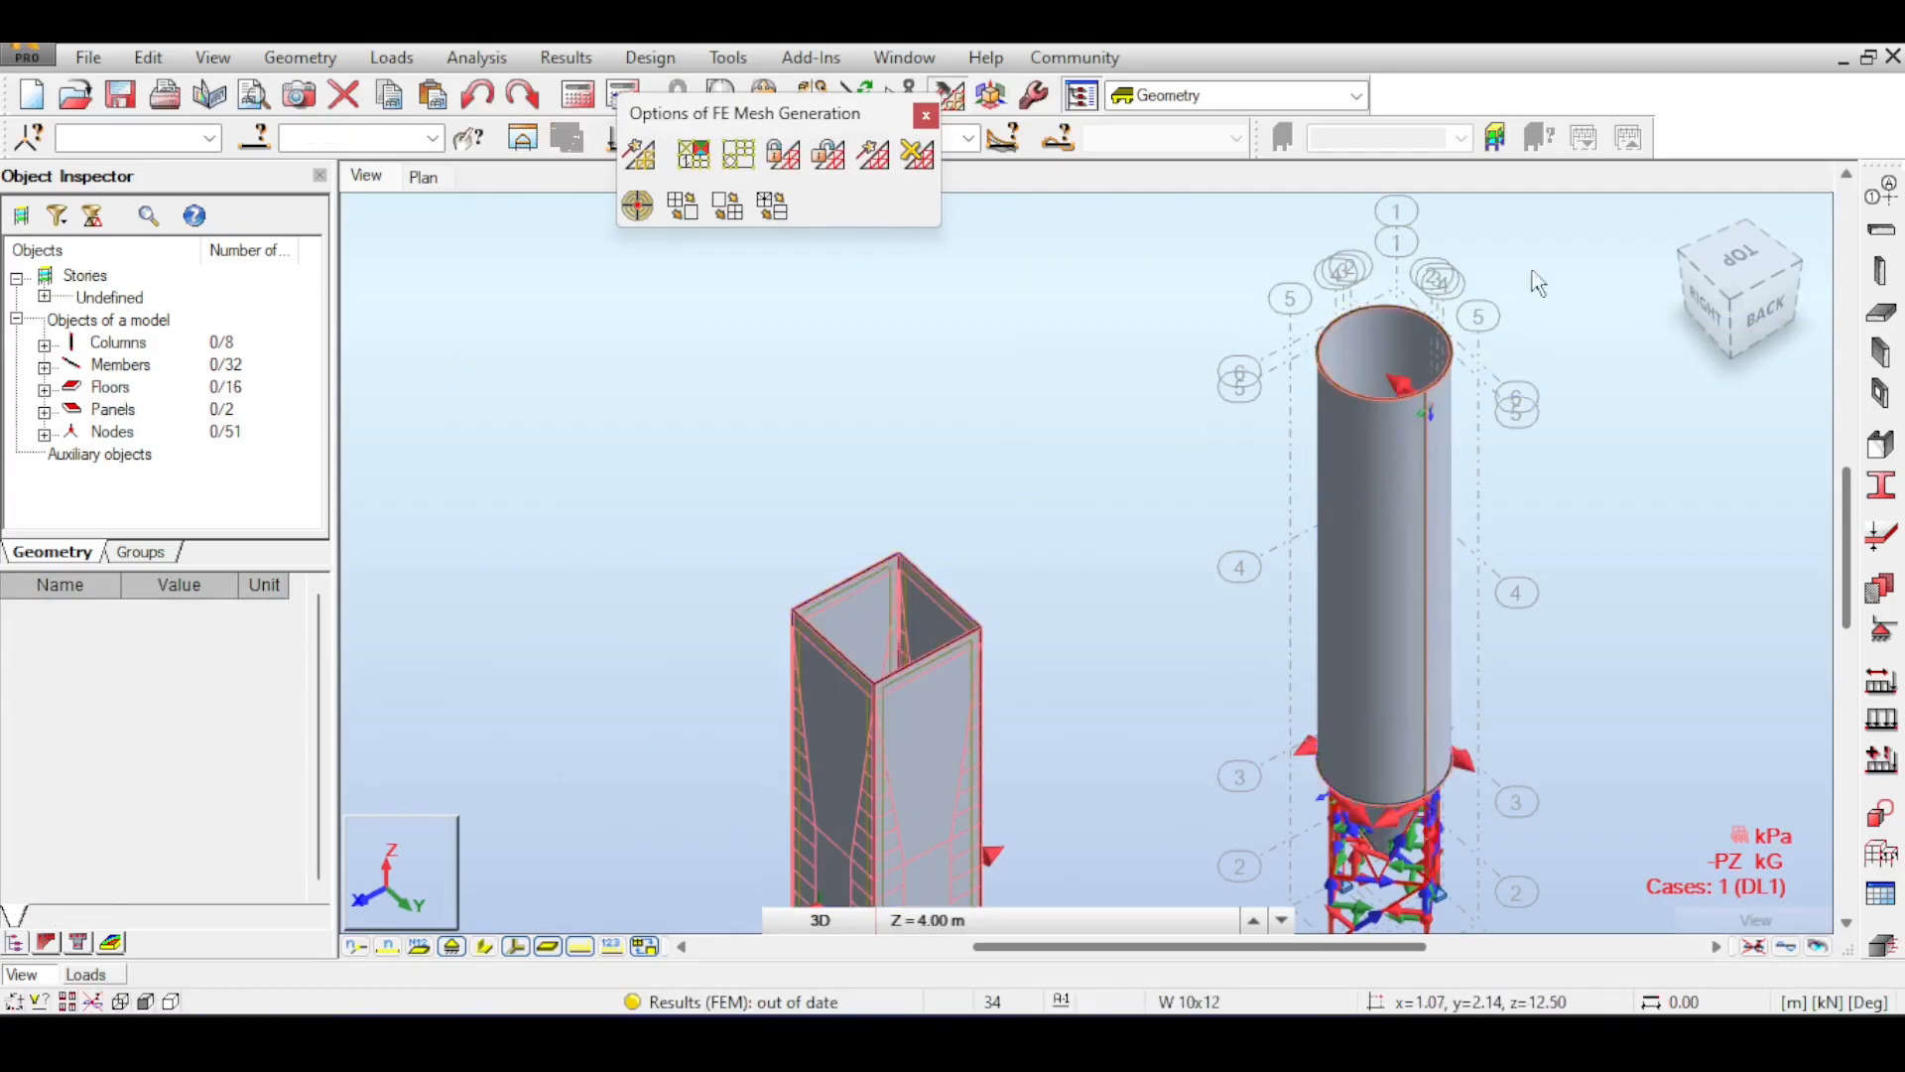
- Set up a Cut by plane on the cylindrical silo's shell with the Split objects option and an XY cutting plane
left_click(1349, 466)
middle_click_drag(1176, 437, 1077, 501)
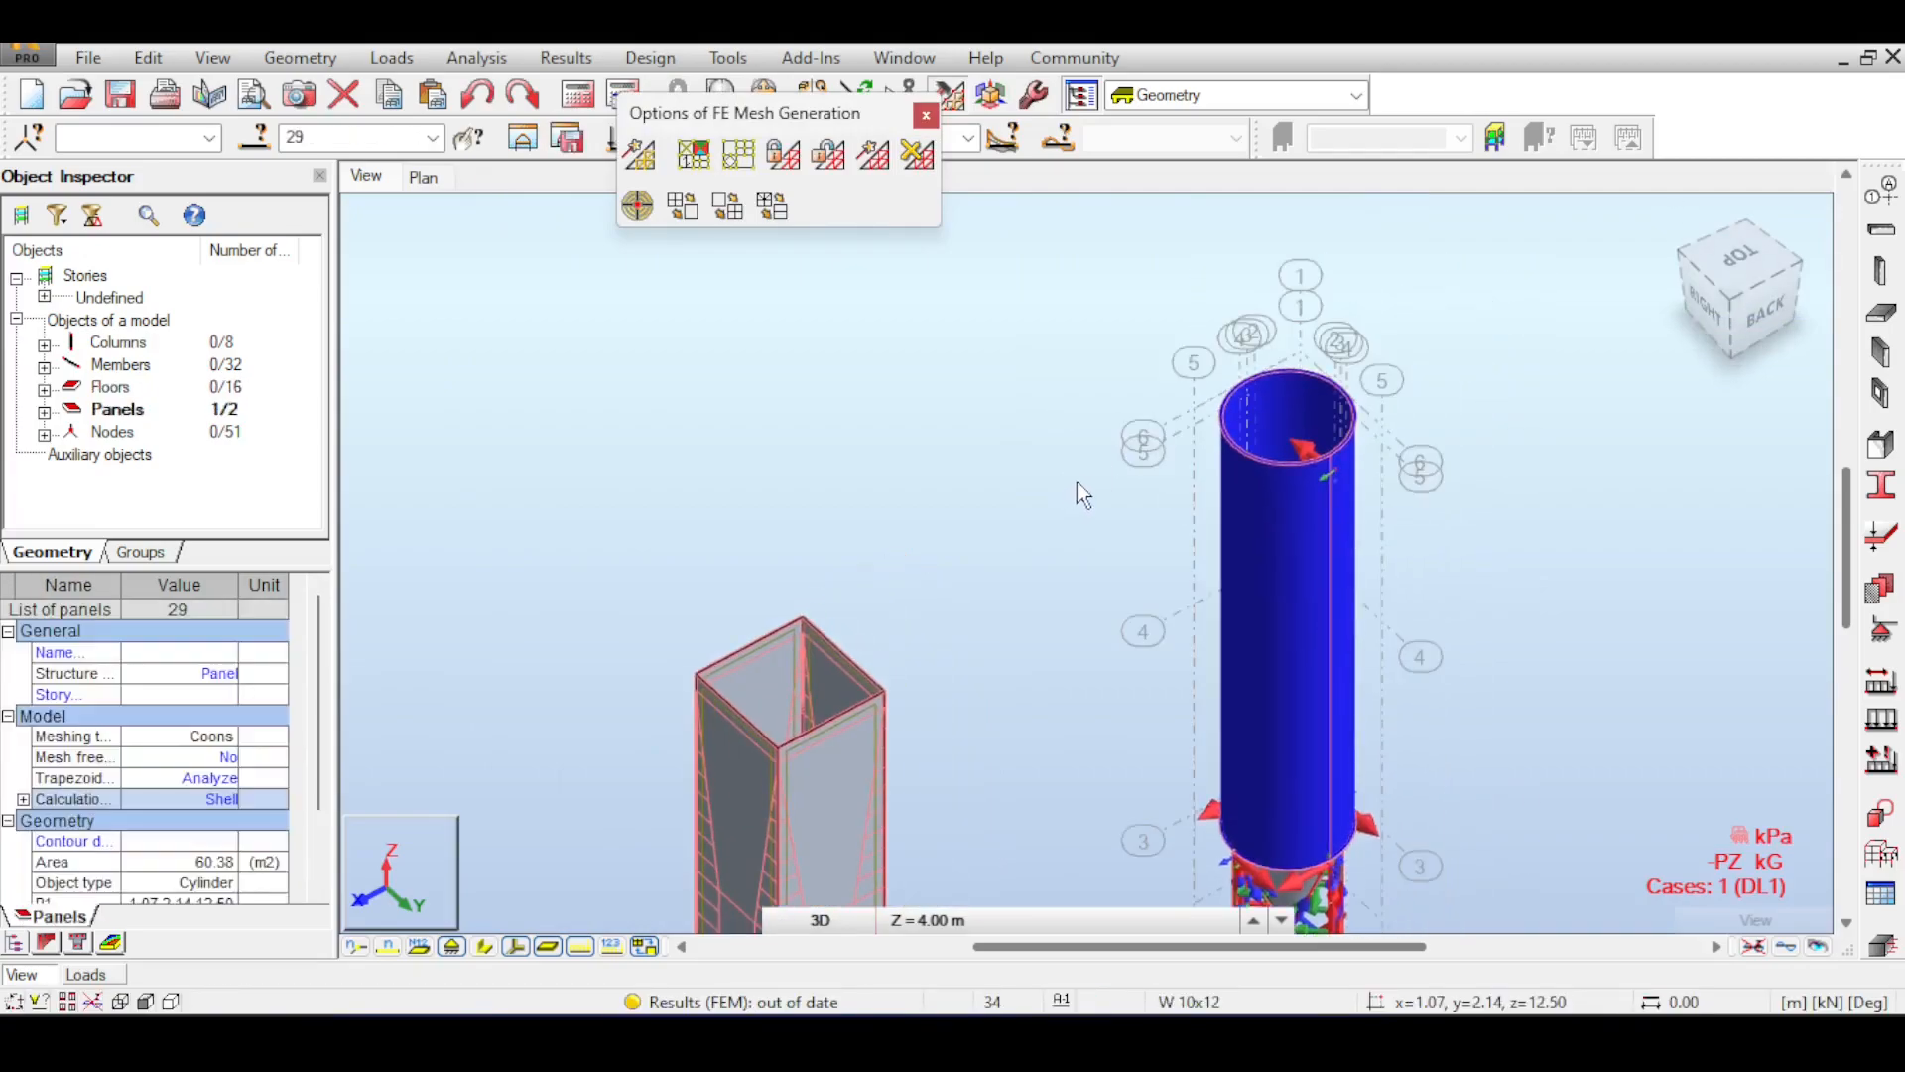
left_click(295, 58)
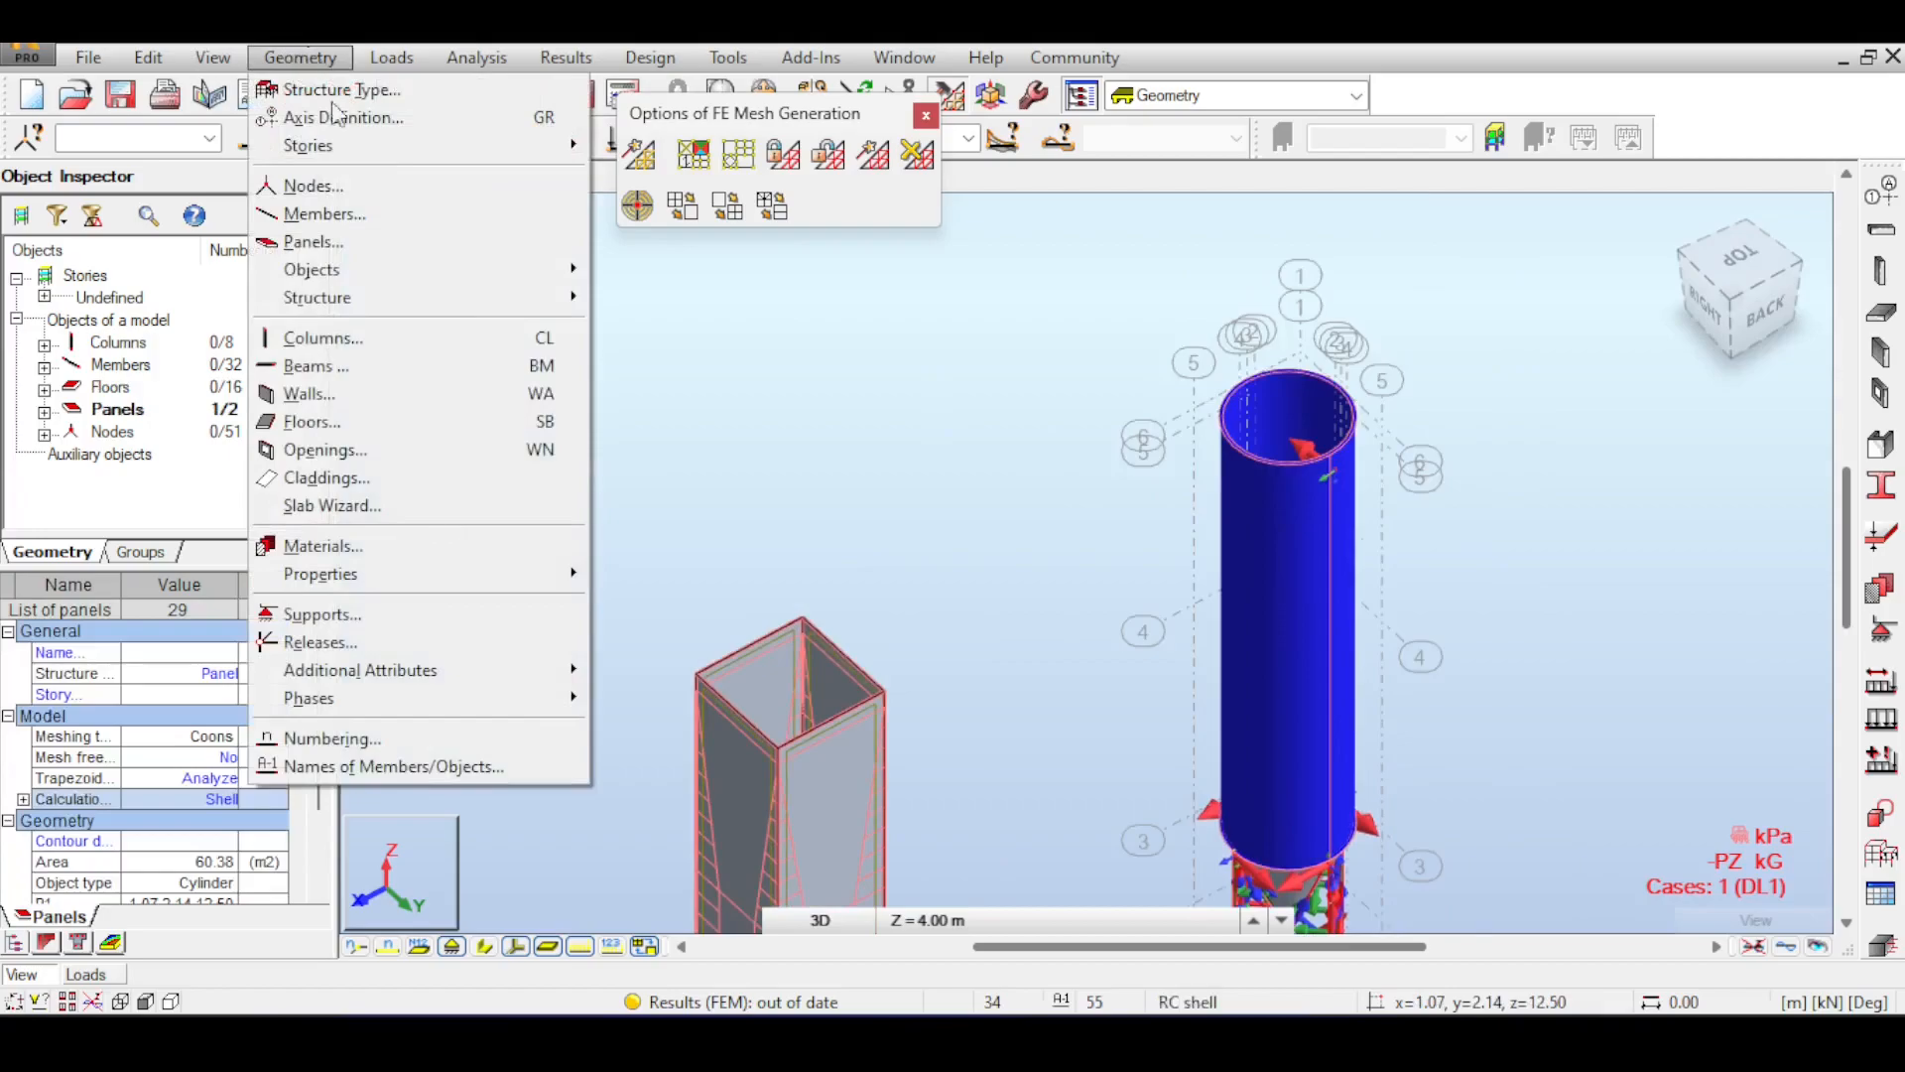
mouse_move(387, 276)
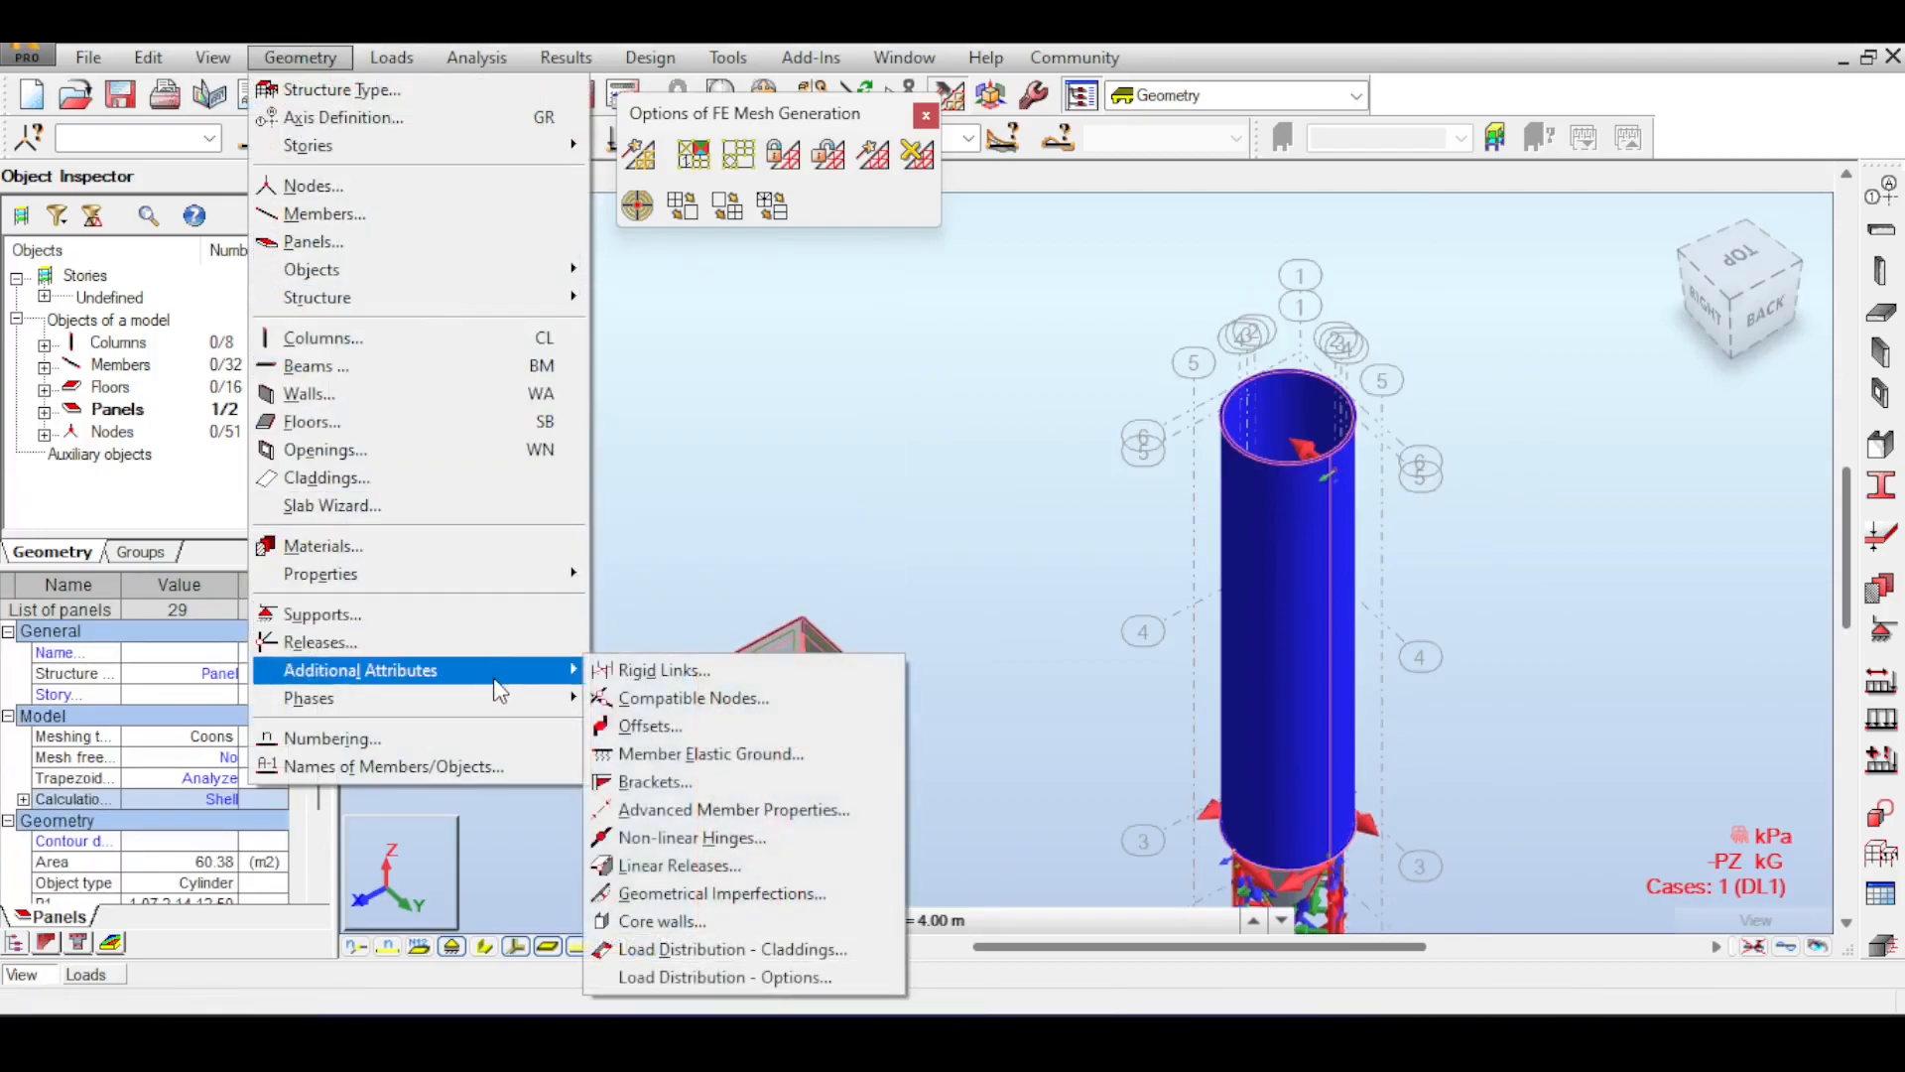
mouse_move(170, 57)
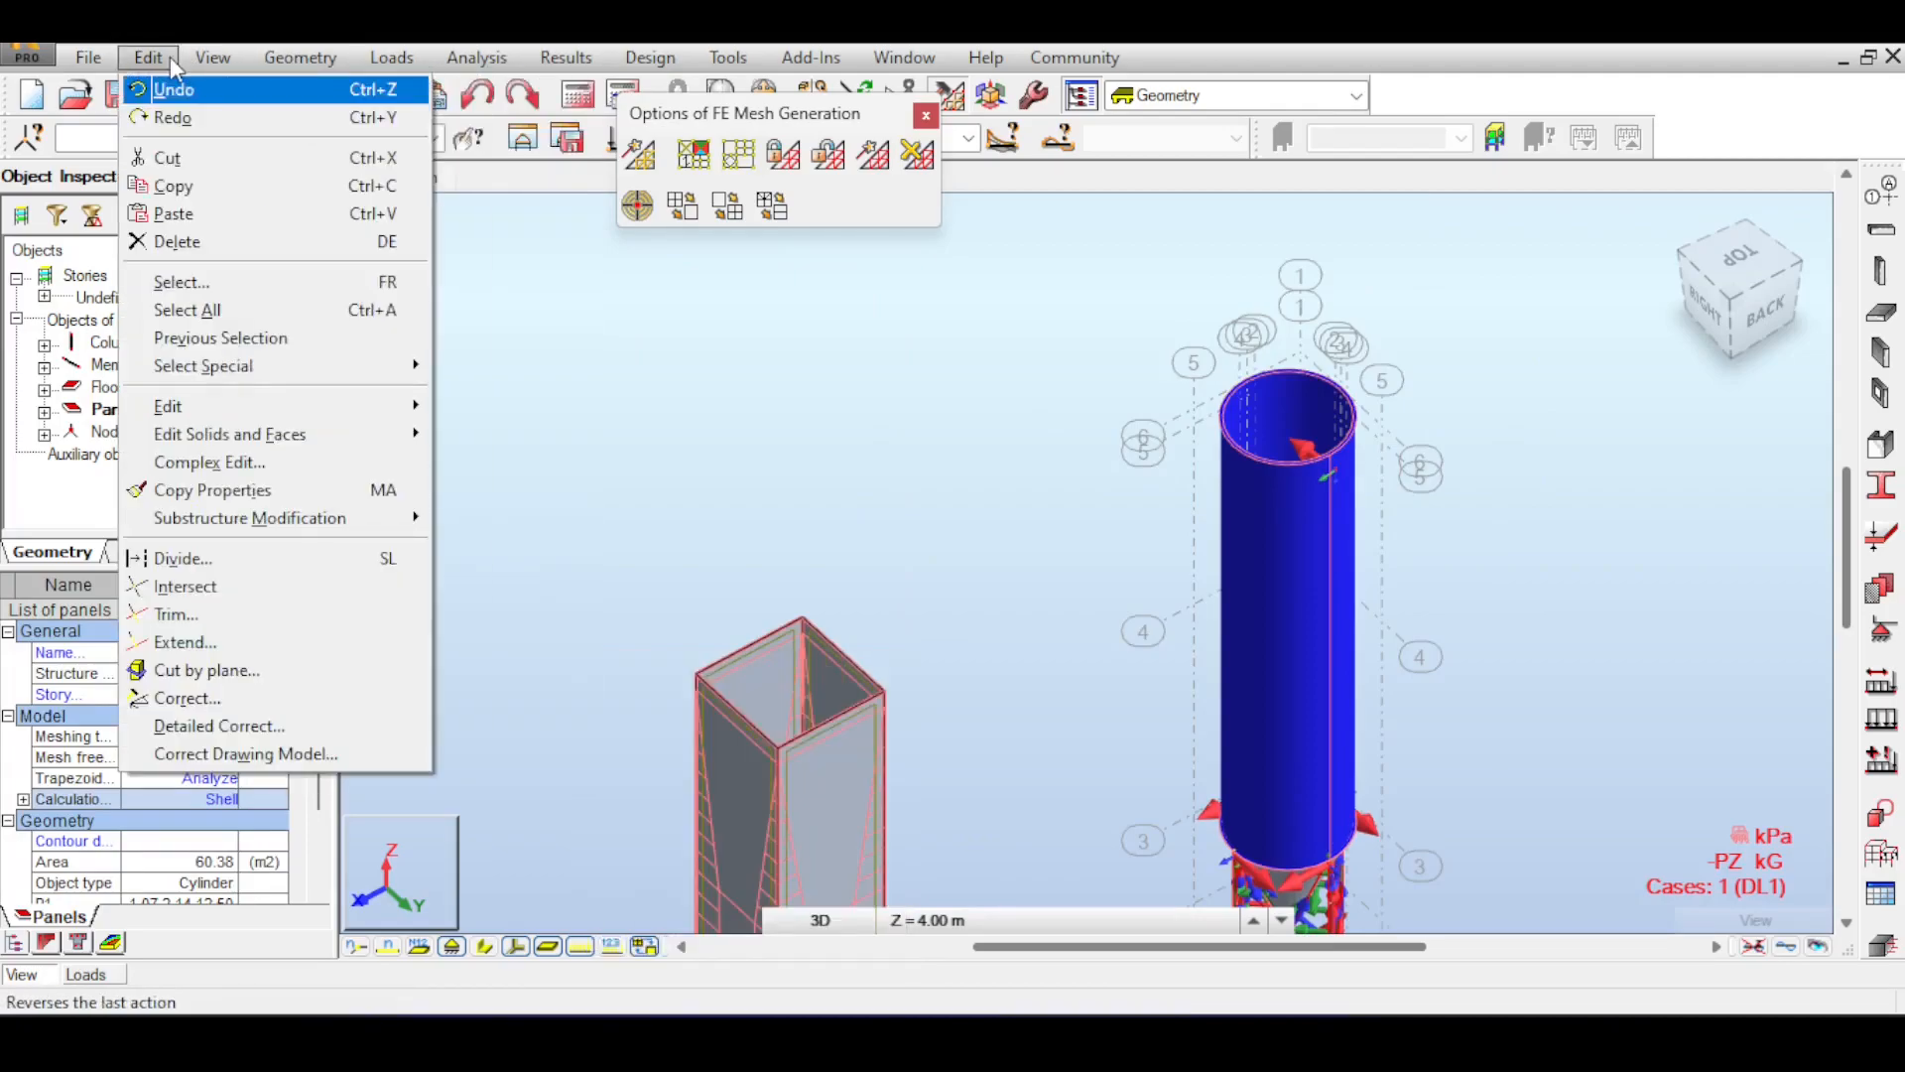
left_click(207, 670)
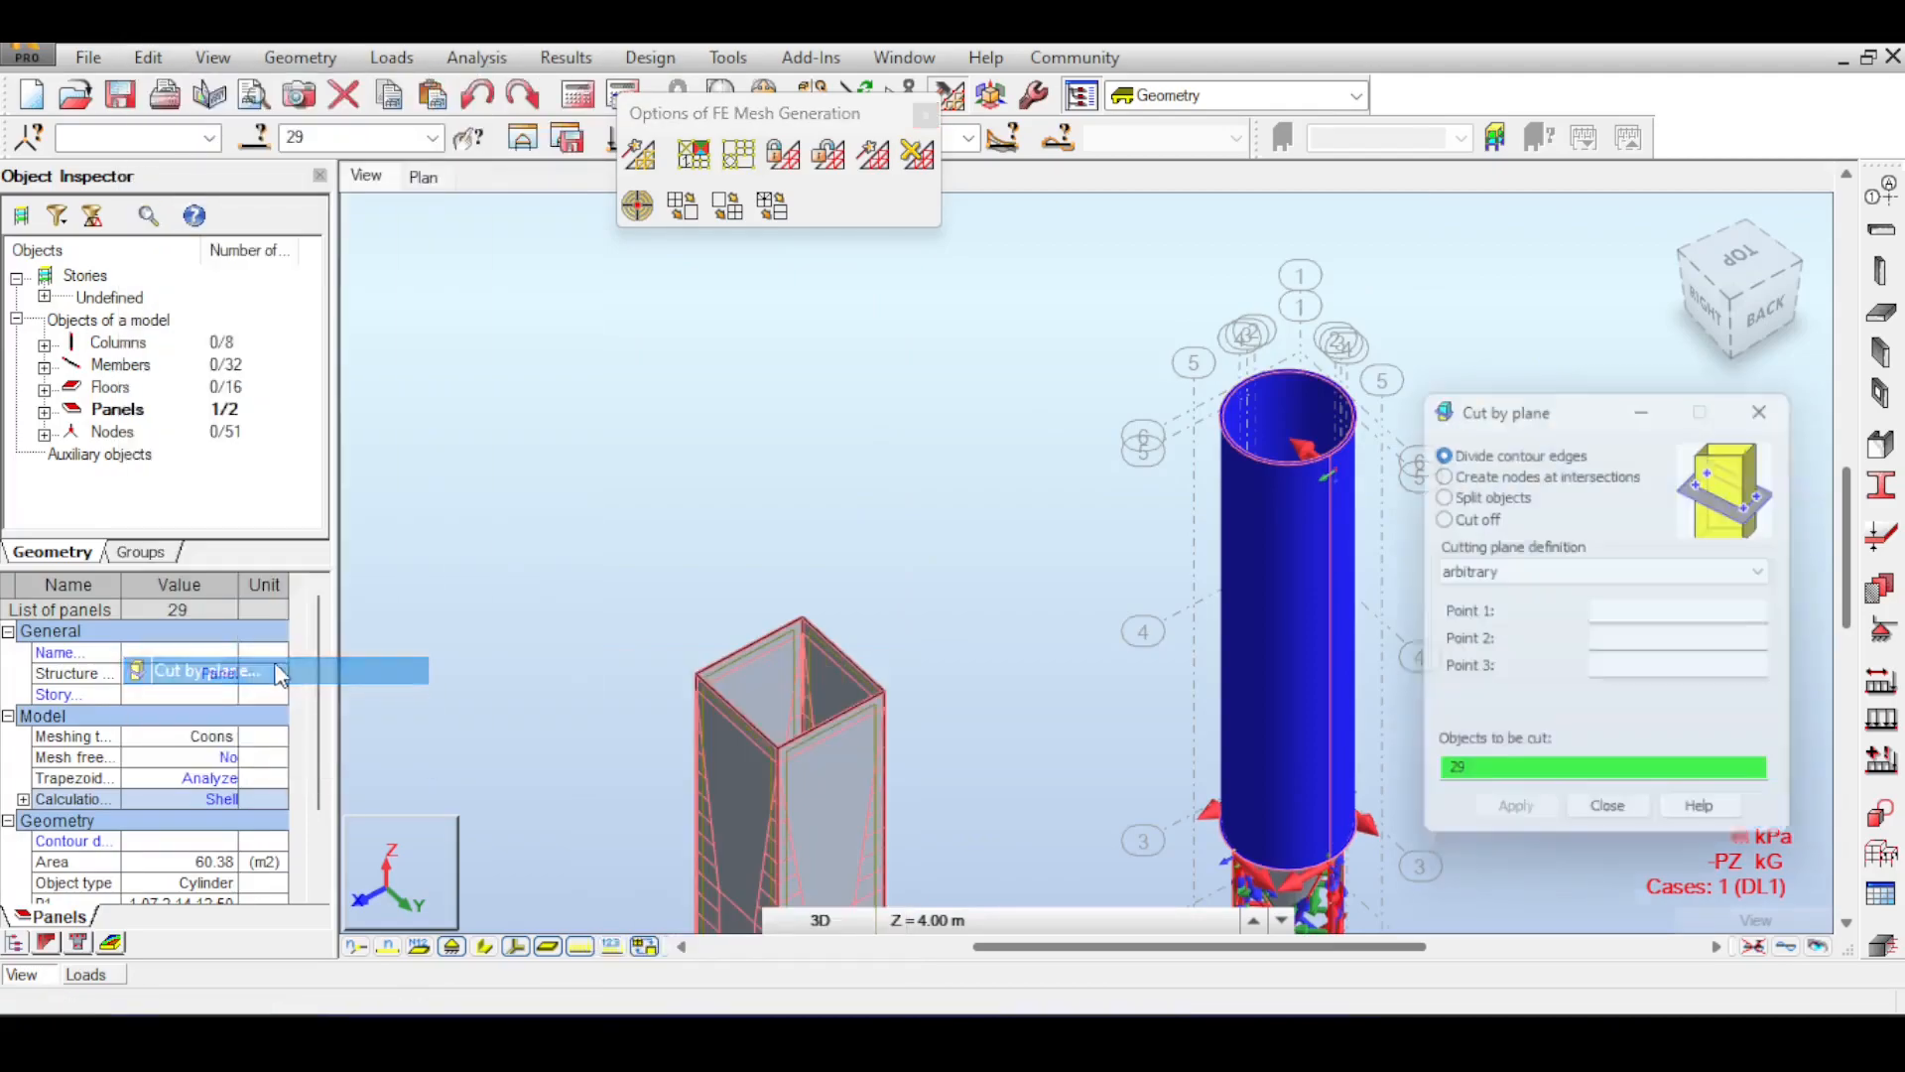
left_click(1300, 368)
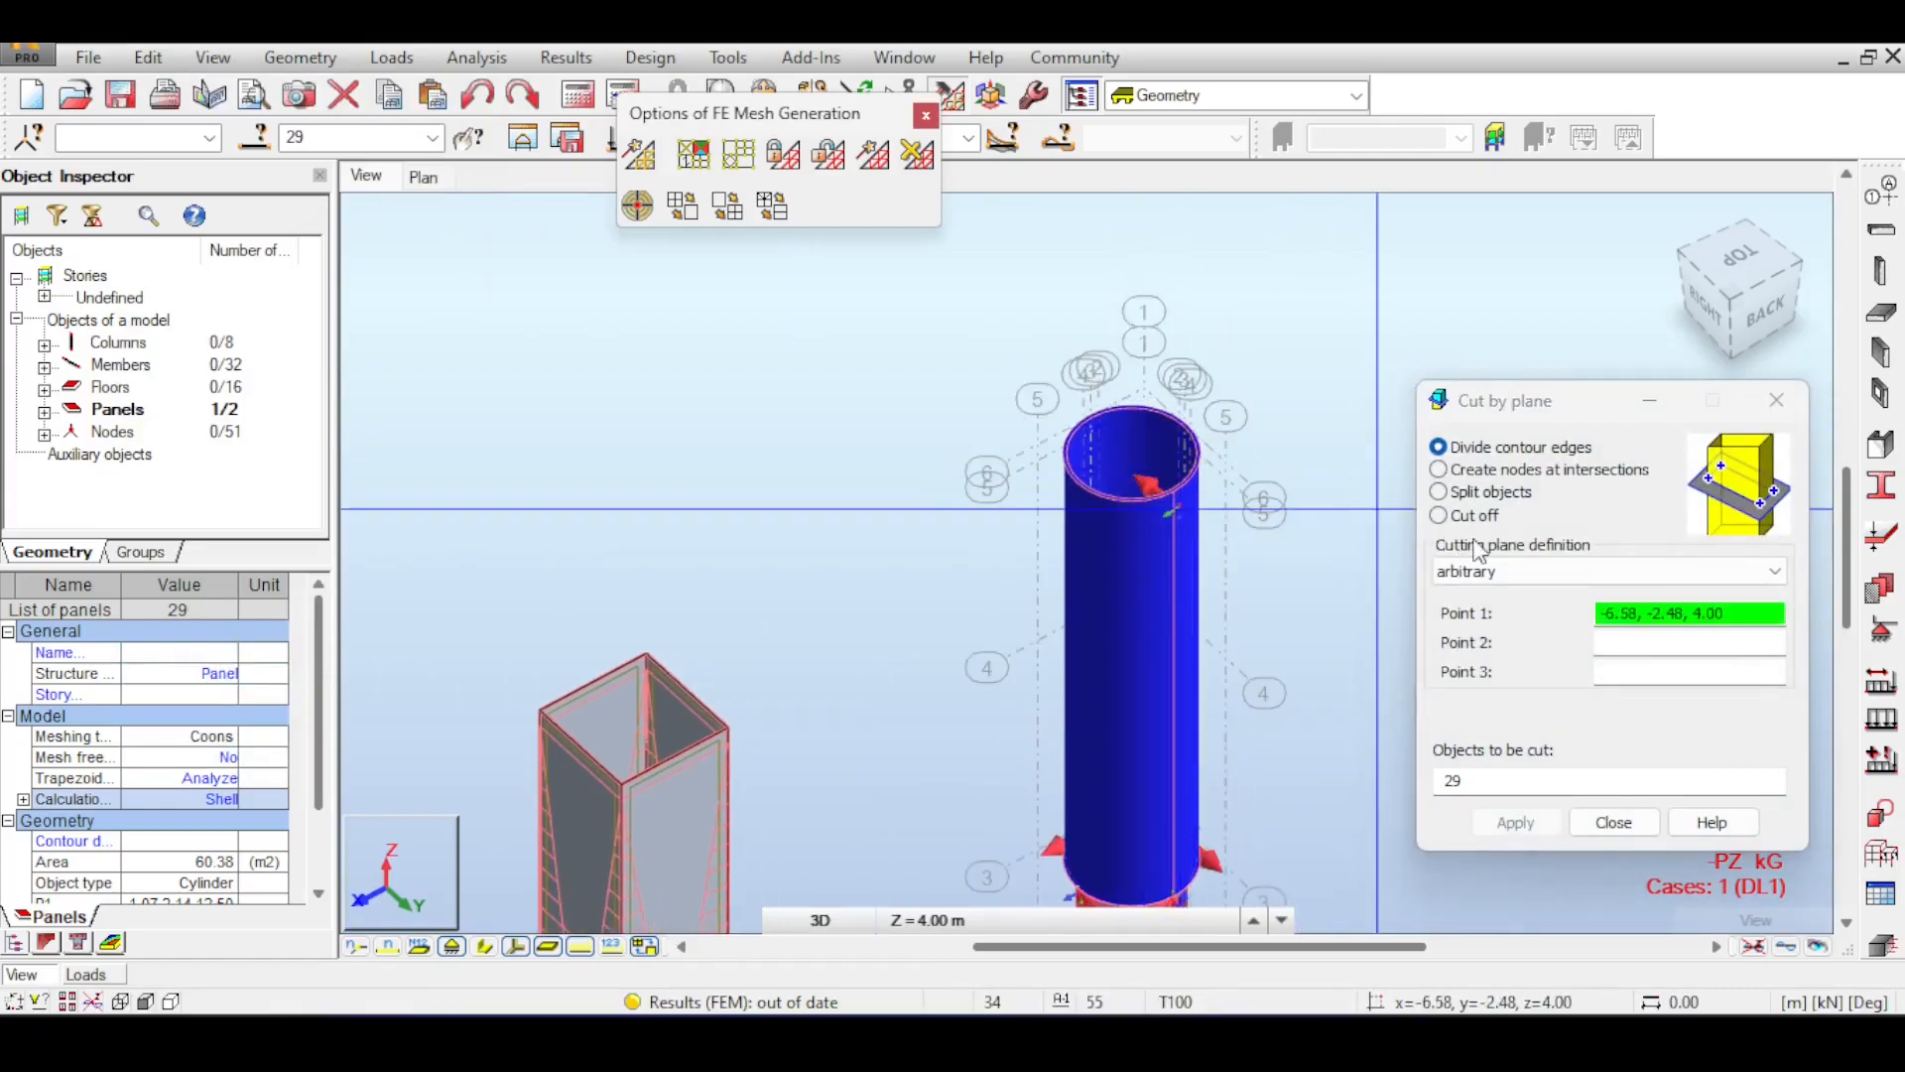
left_click(1483, 572)
left_click(1515, 595)
left_click(1104, 275)
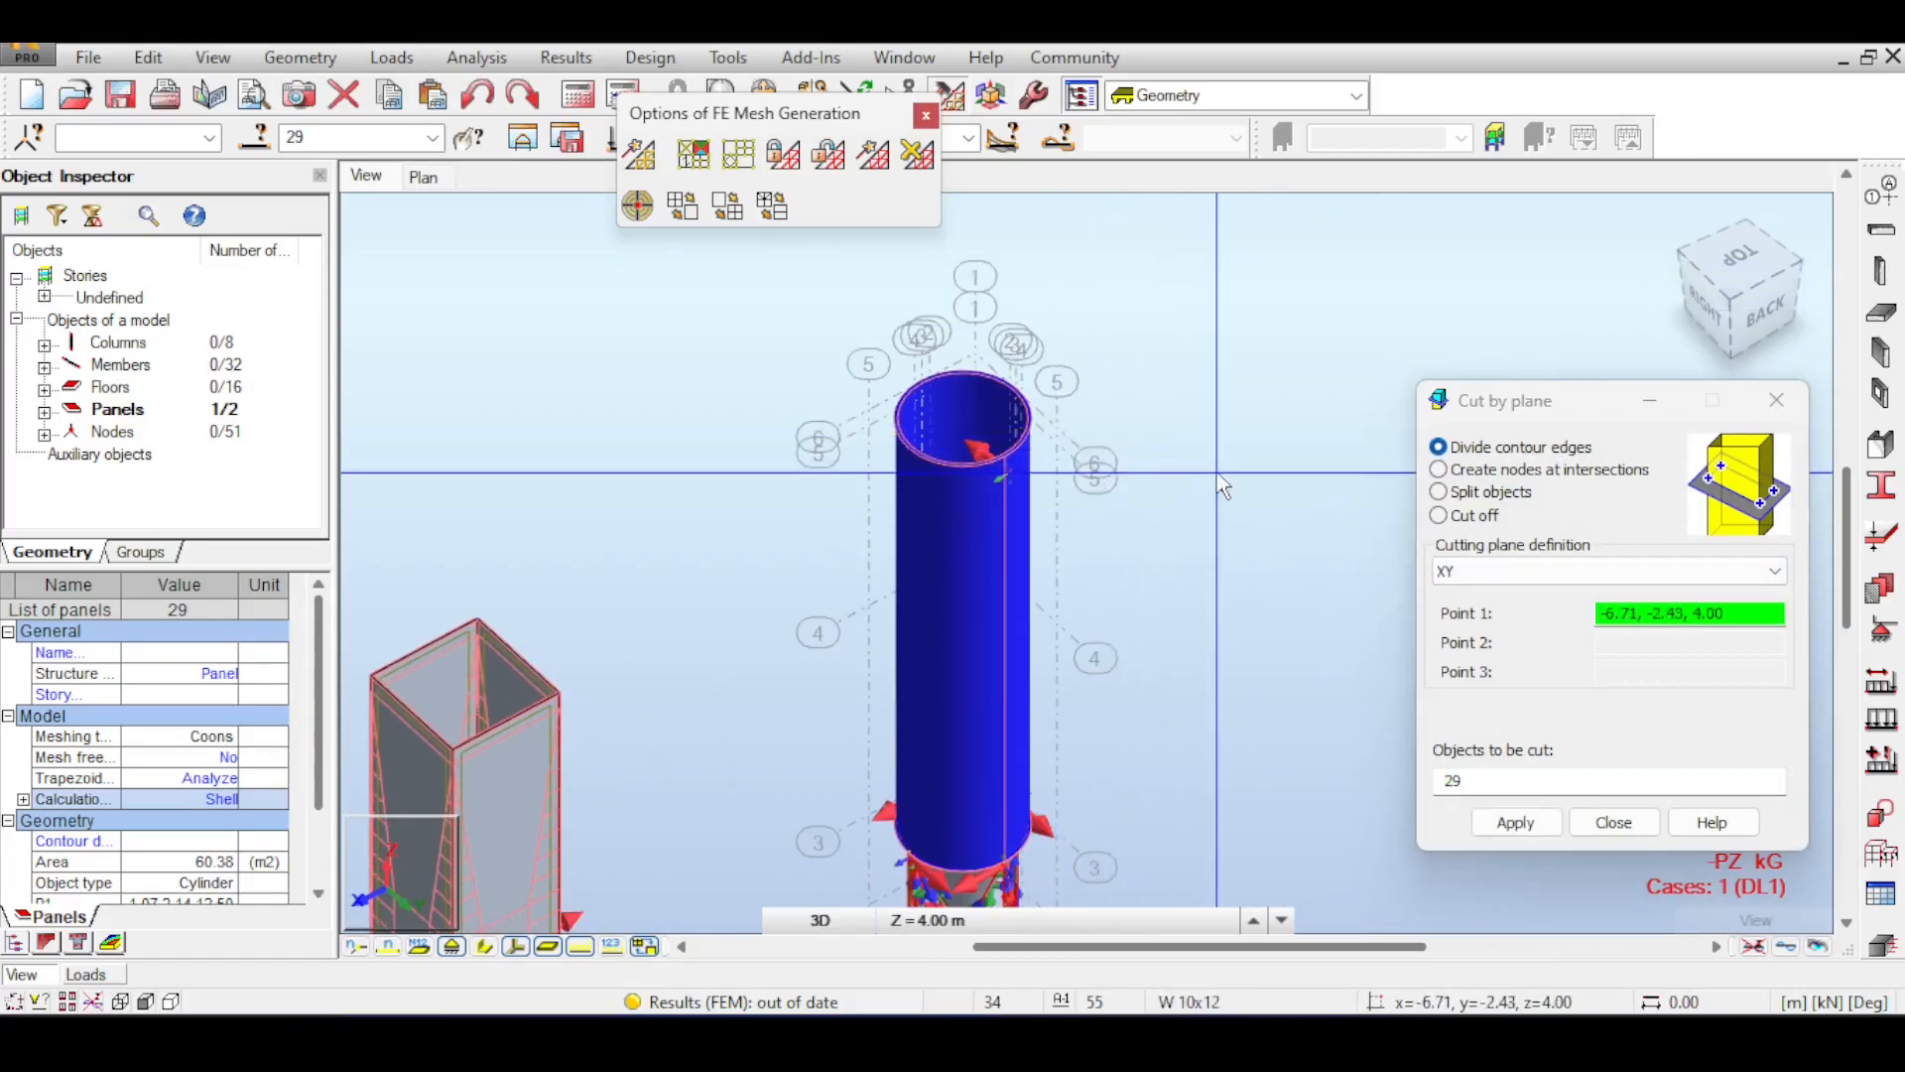
left_click(1464, 493)
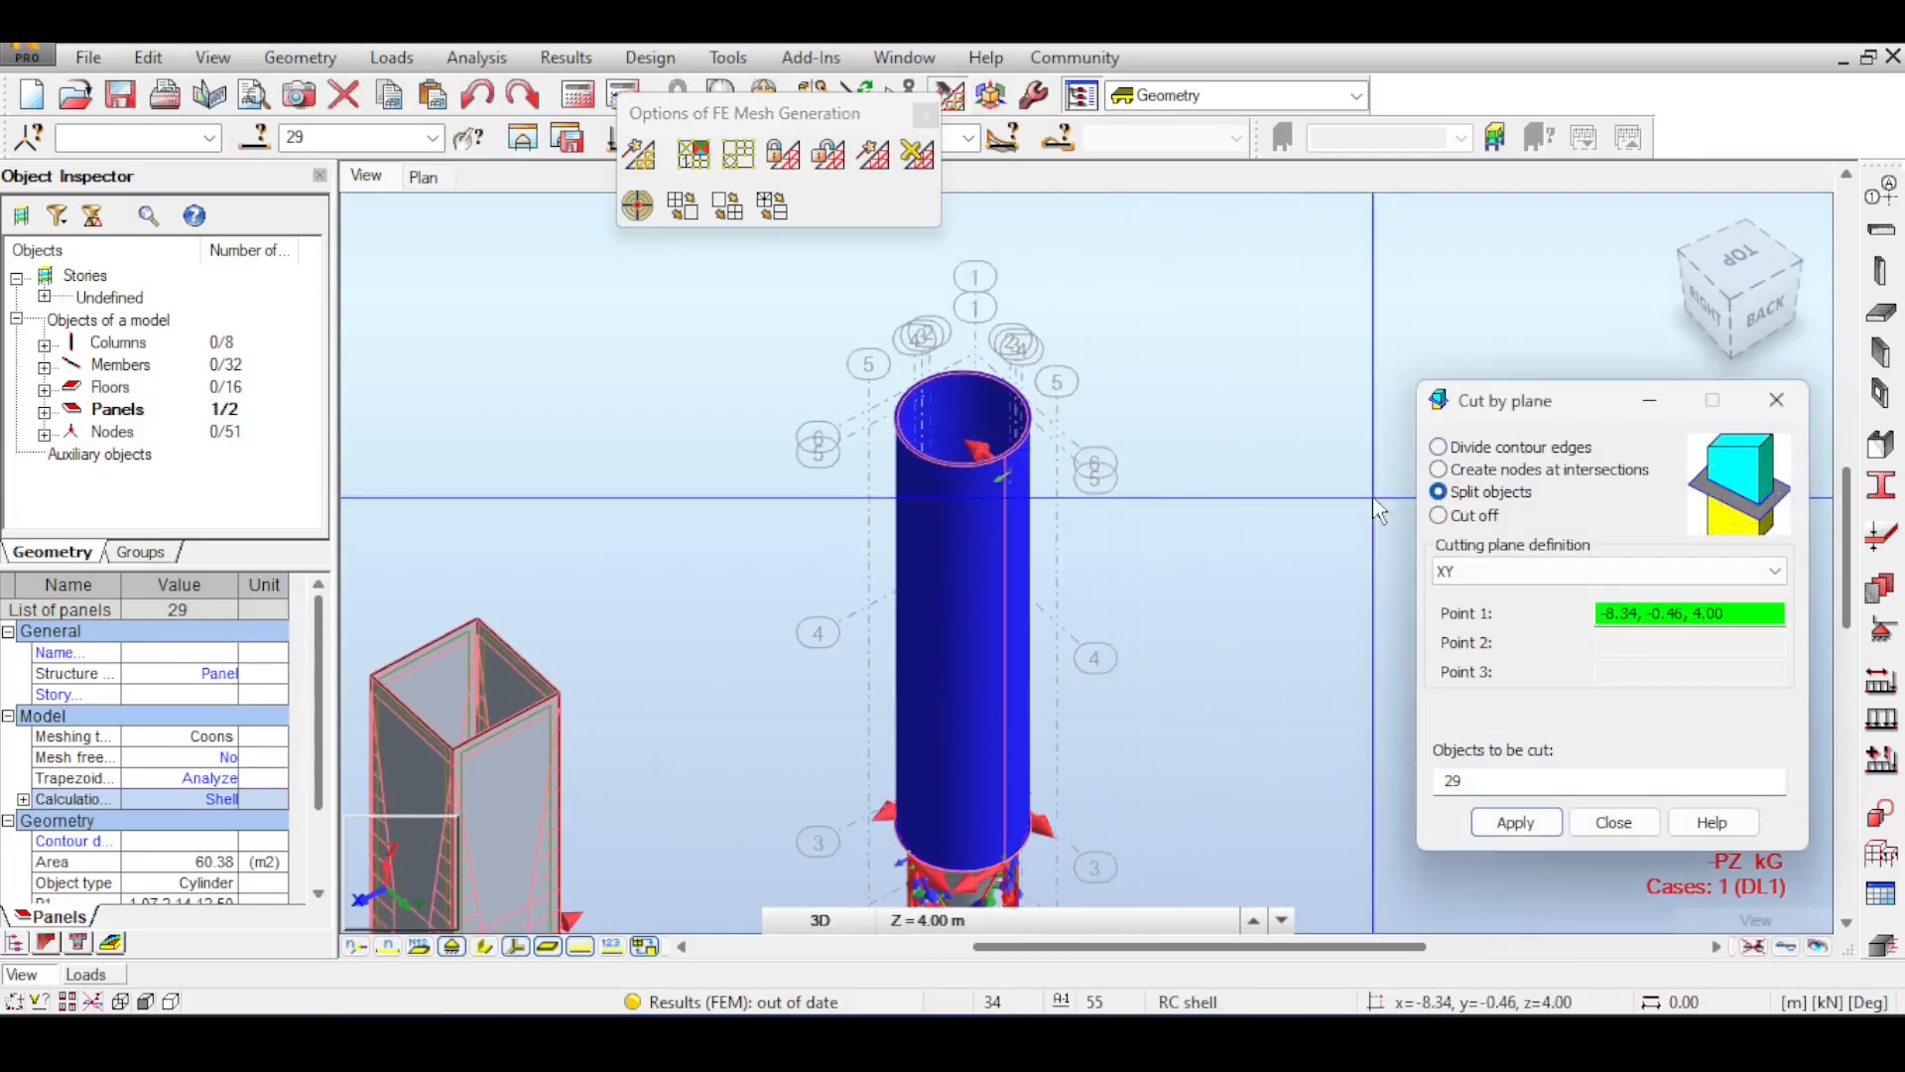
- Try to split the cylindrical shell with the XY plane through 0.00, 2.14, 12.15, and check the shell for a division
scroll(1331, 478, "up", 3)
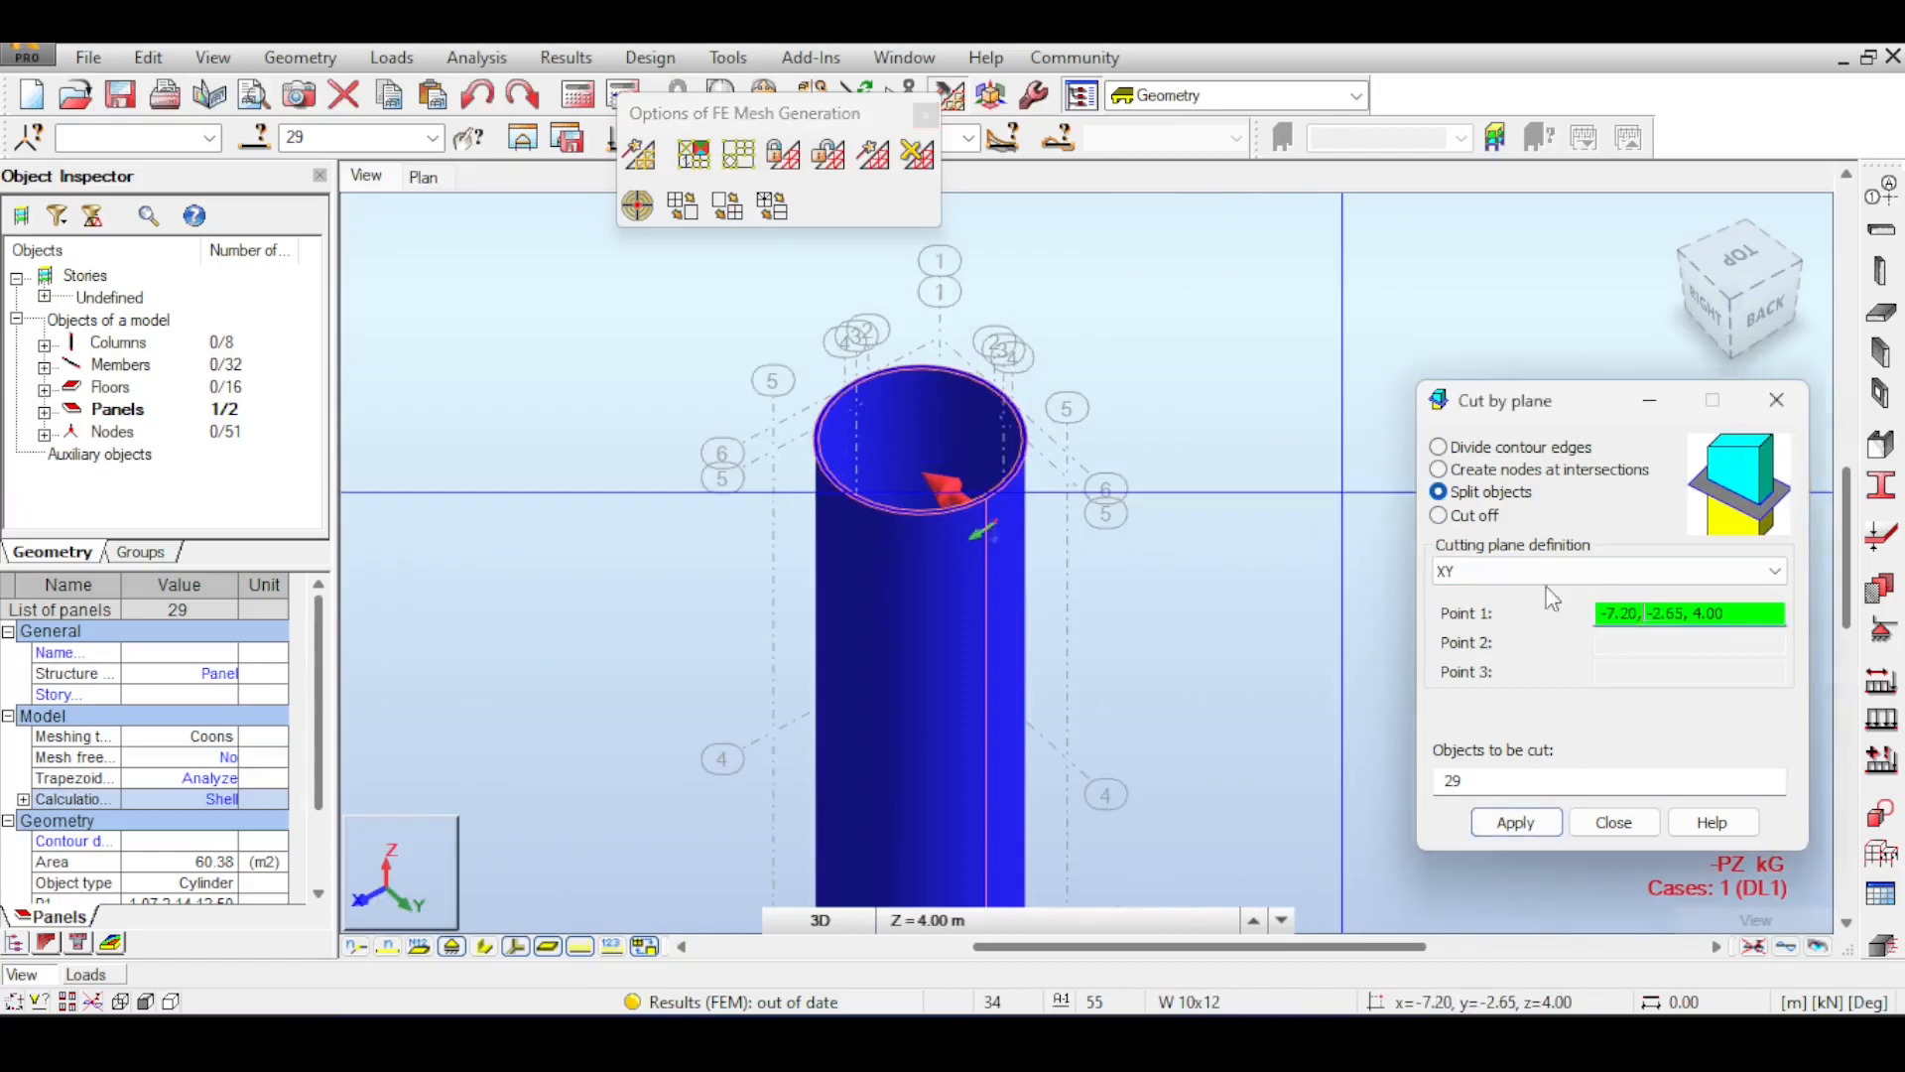
scroll(1131, 306, "up", 1)
left_click(1176, 393)
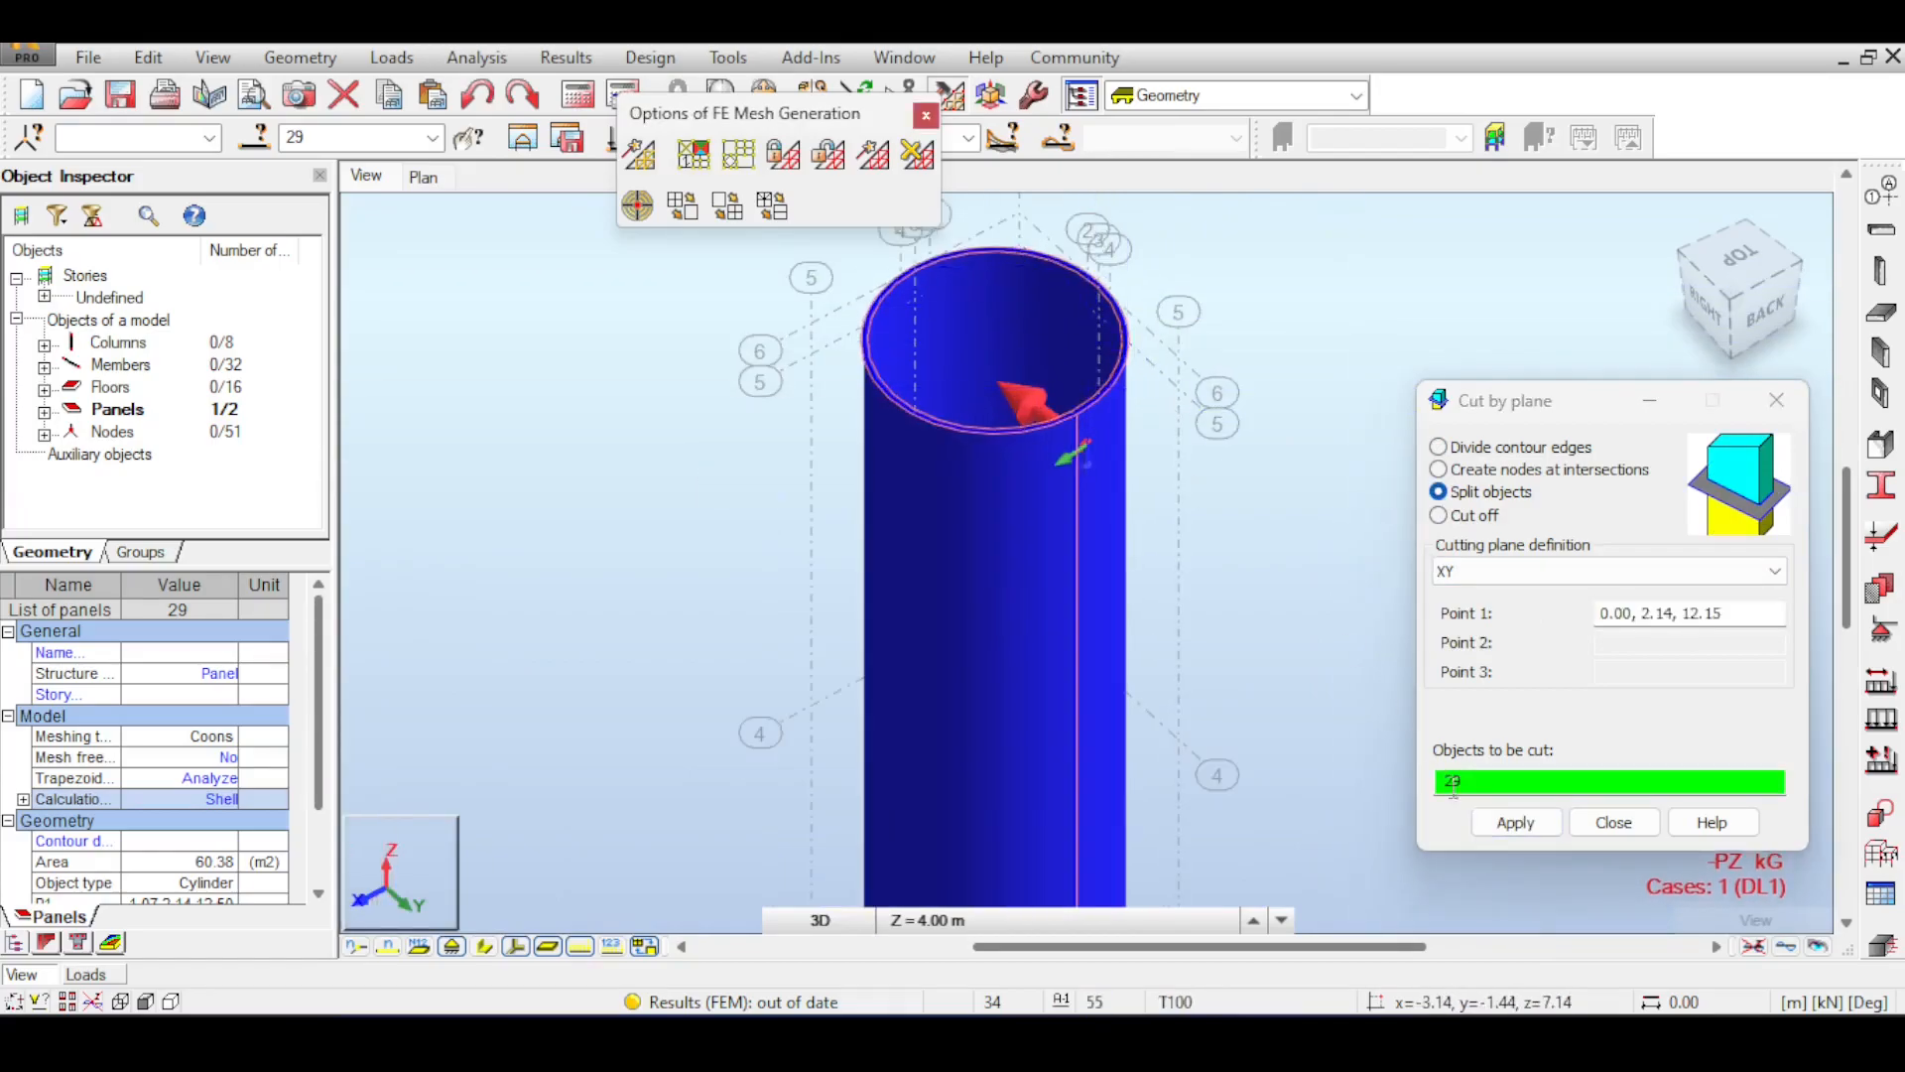
left_click(1512, 817)
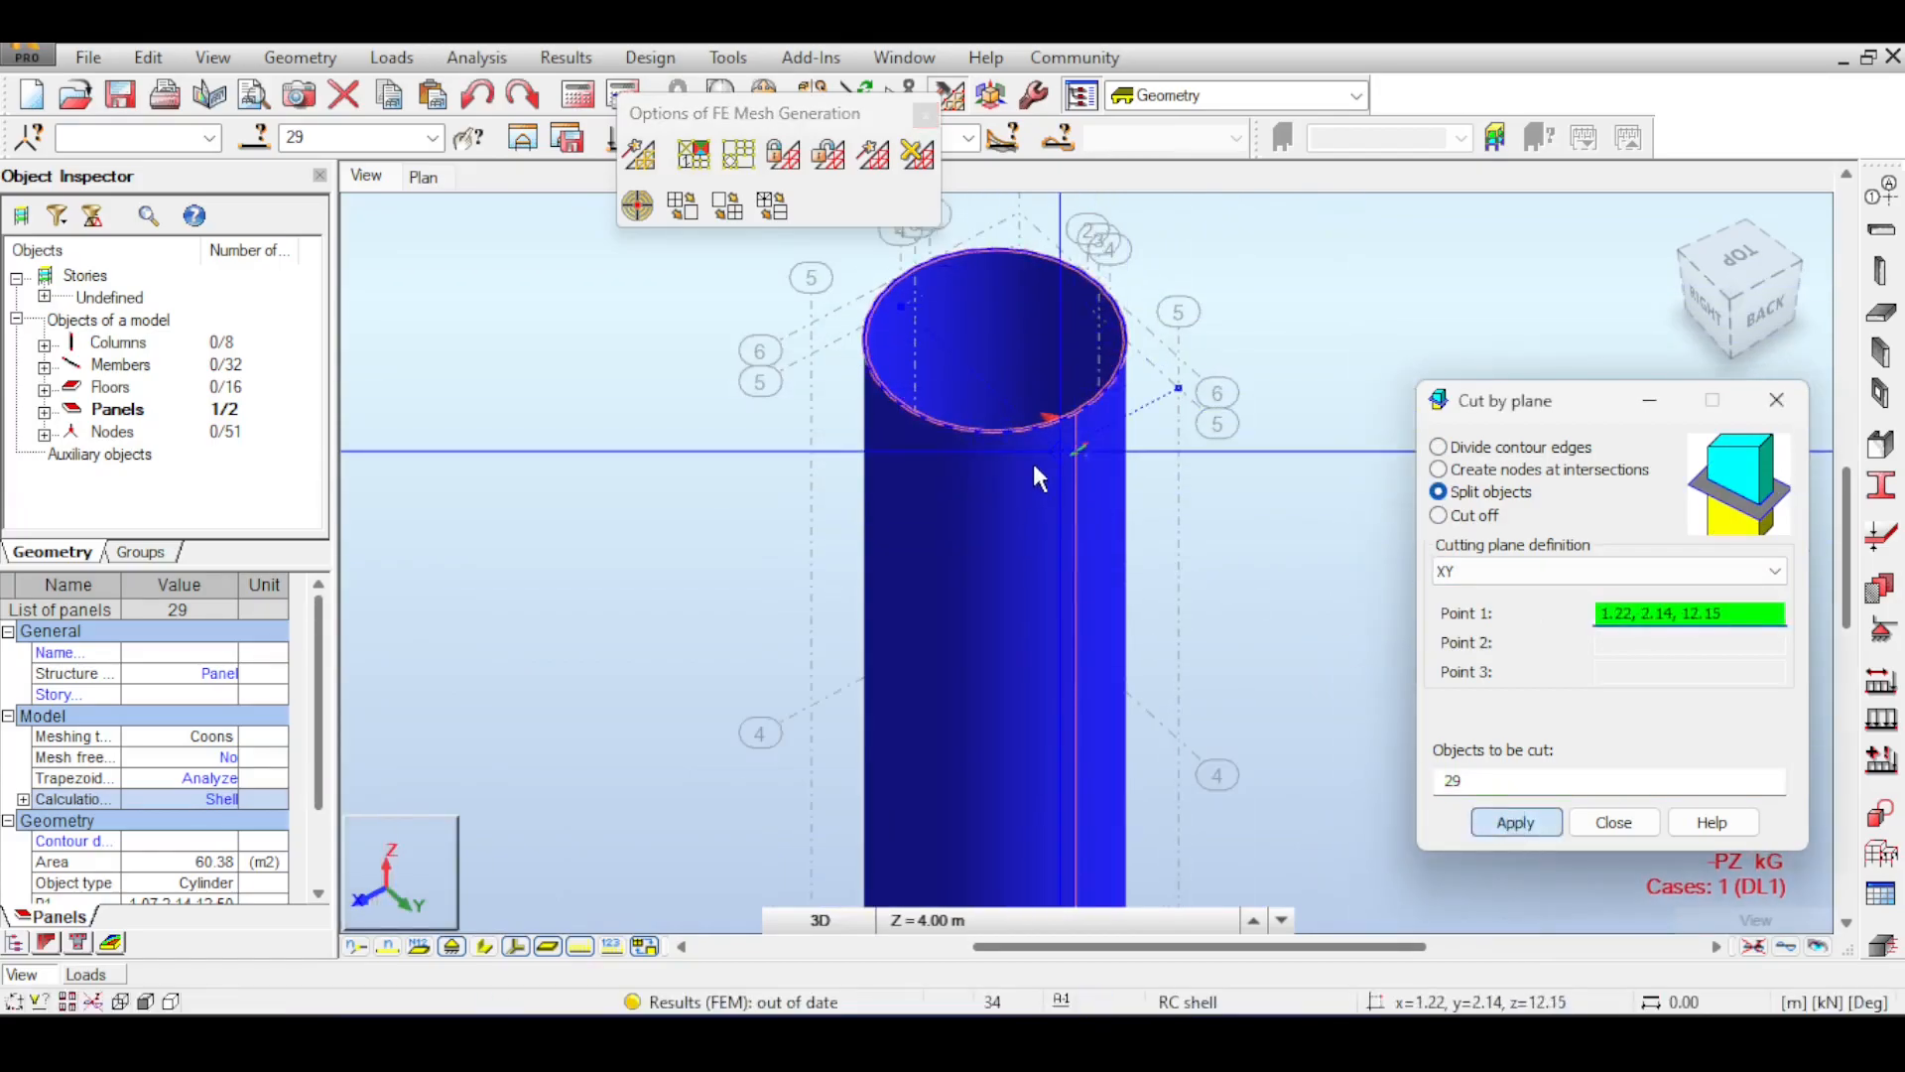
left_click(1613, 822)
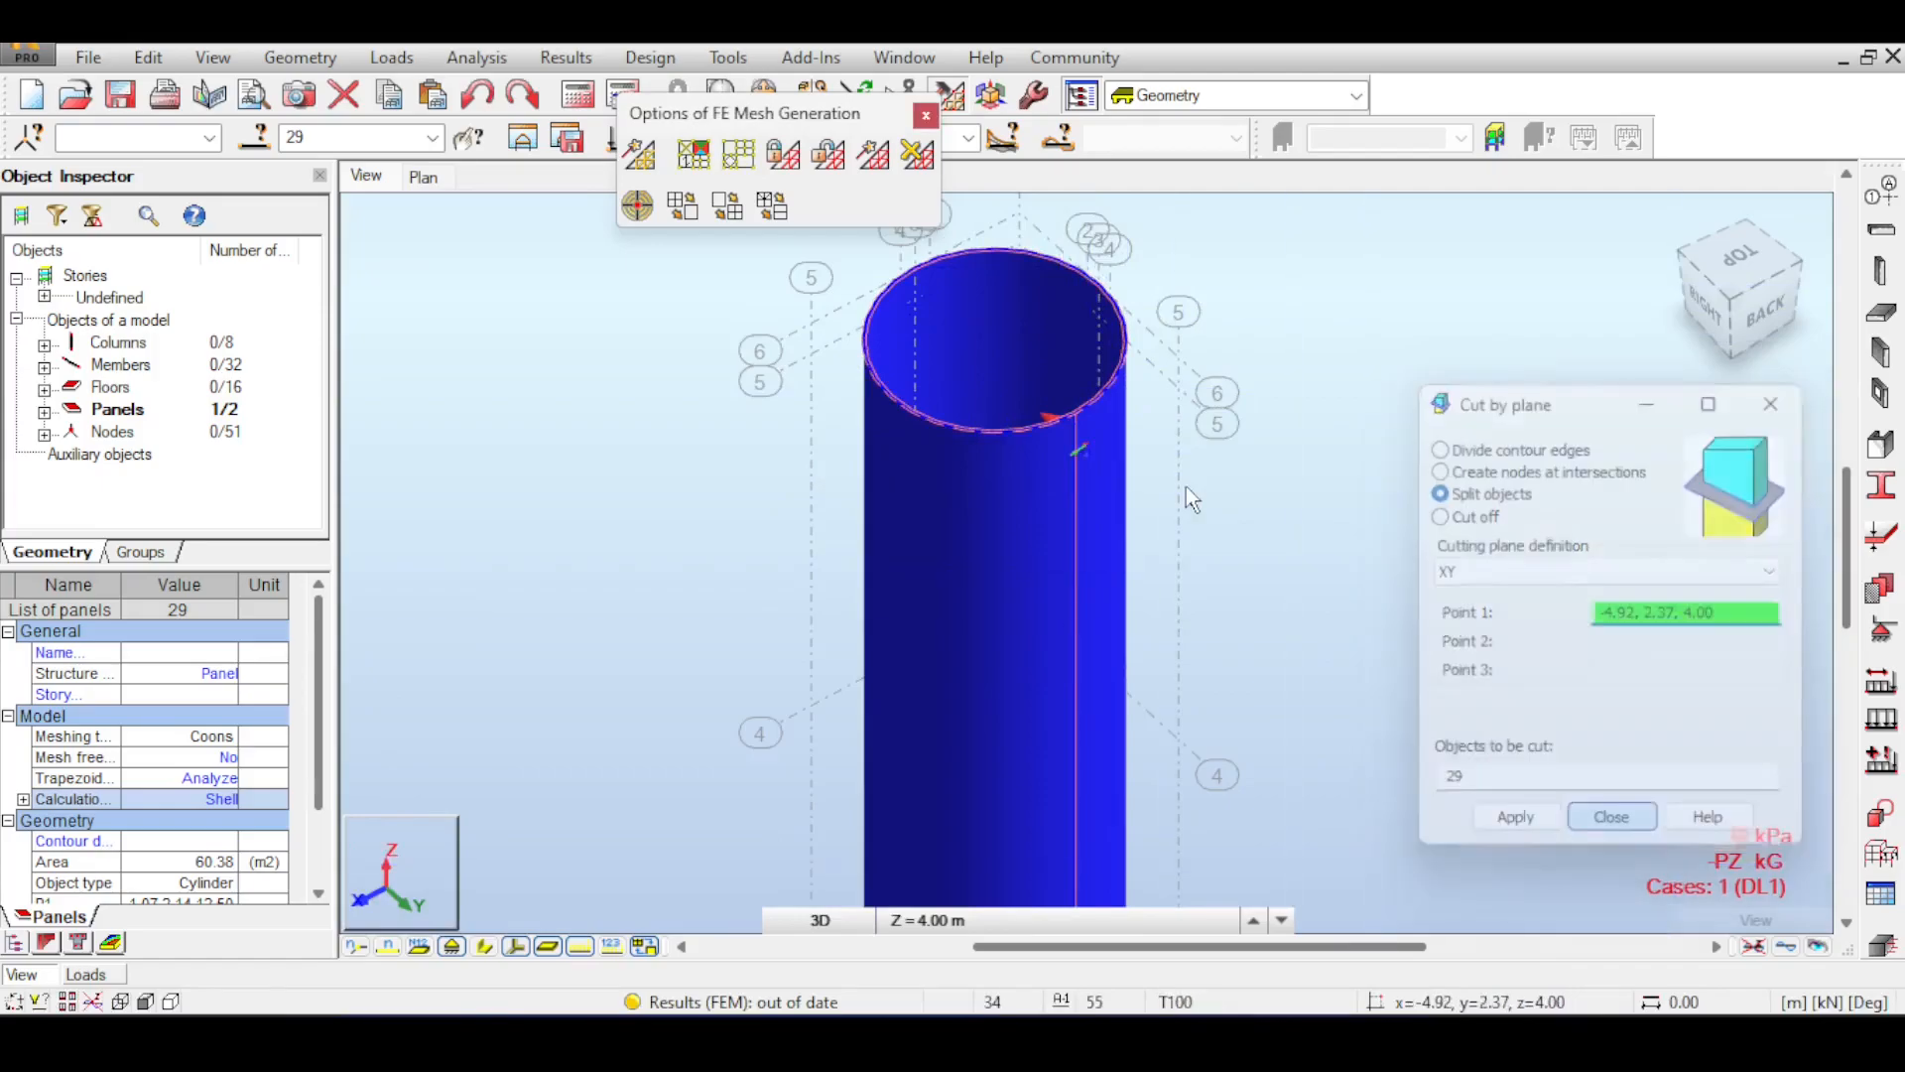
scroll(1048, 422, "down", 1)
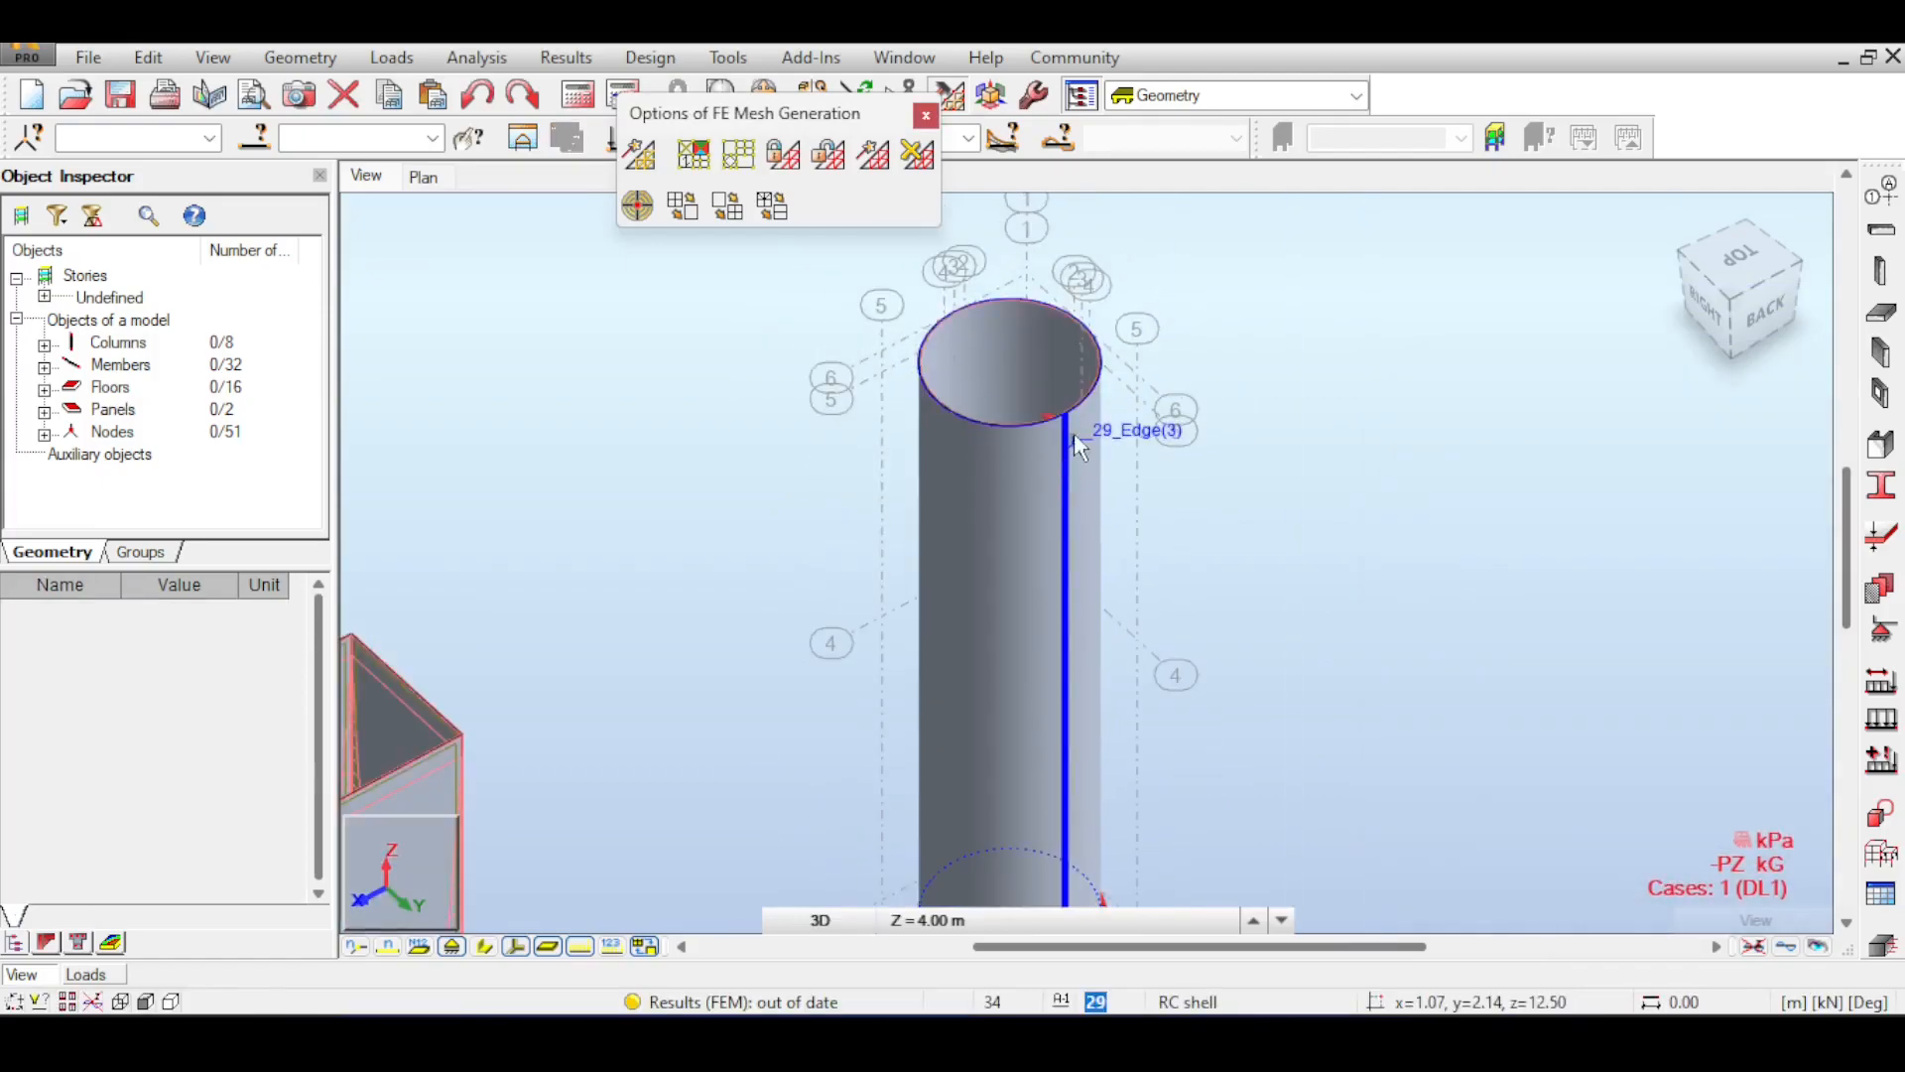
left_click(933, 477)
left_click(1254, 426)
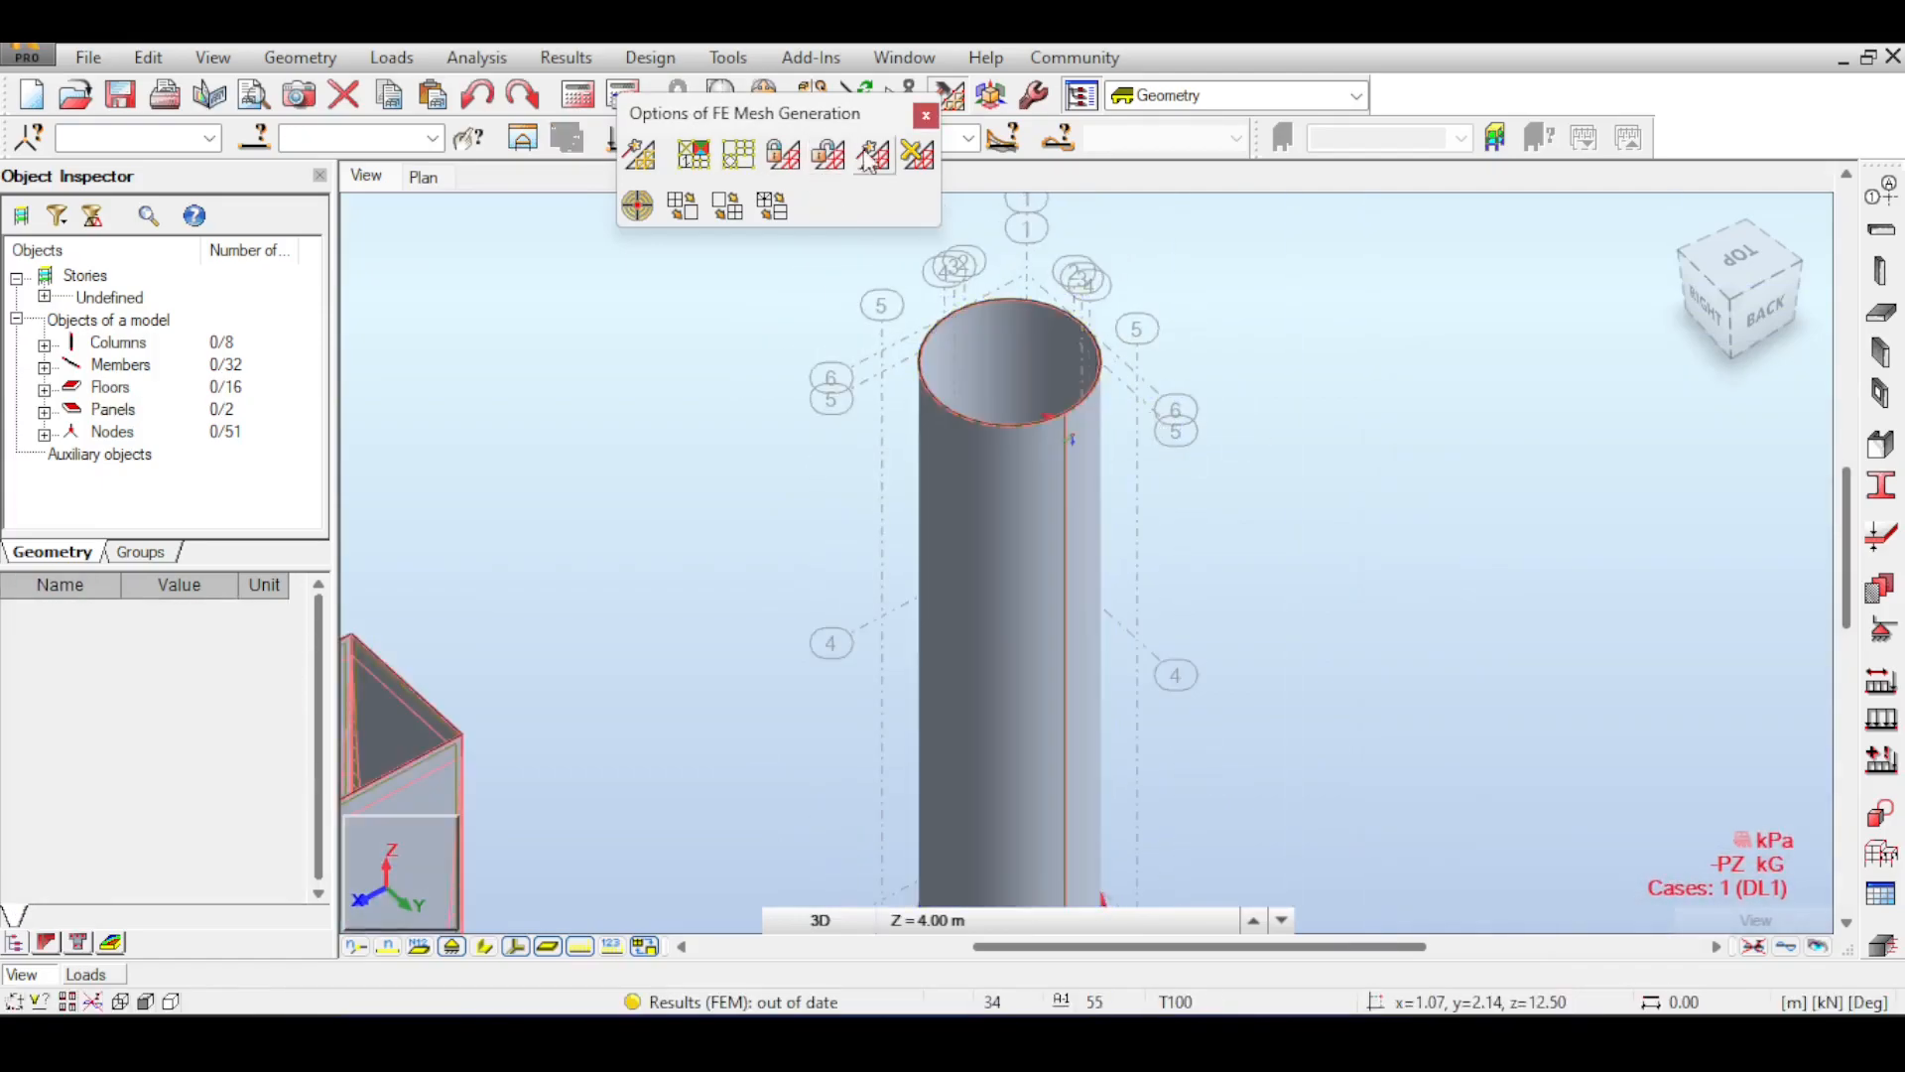
- Generate the finite element mesh and examine it around the top of the cylindrical silo
left_click(639, 155)
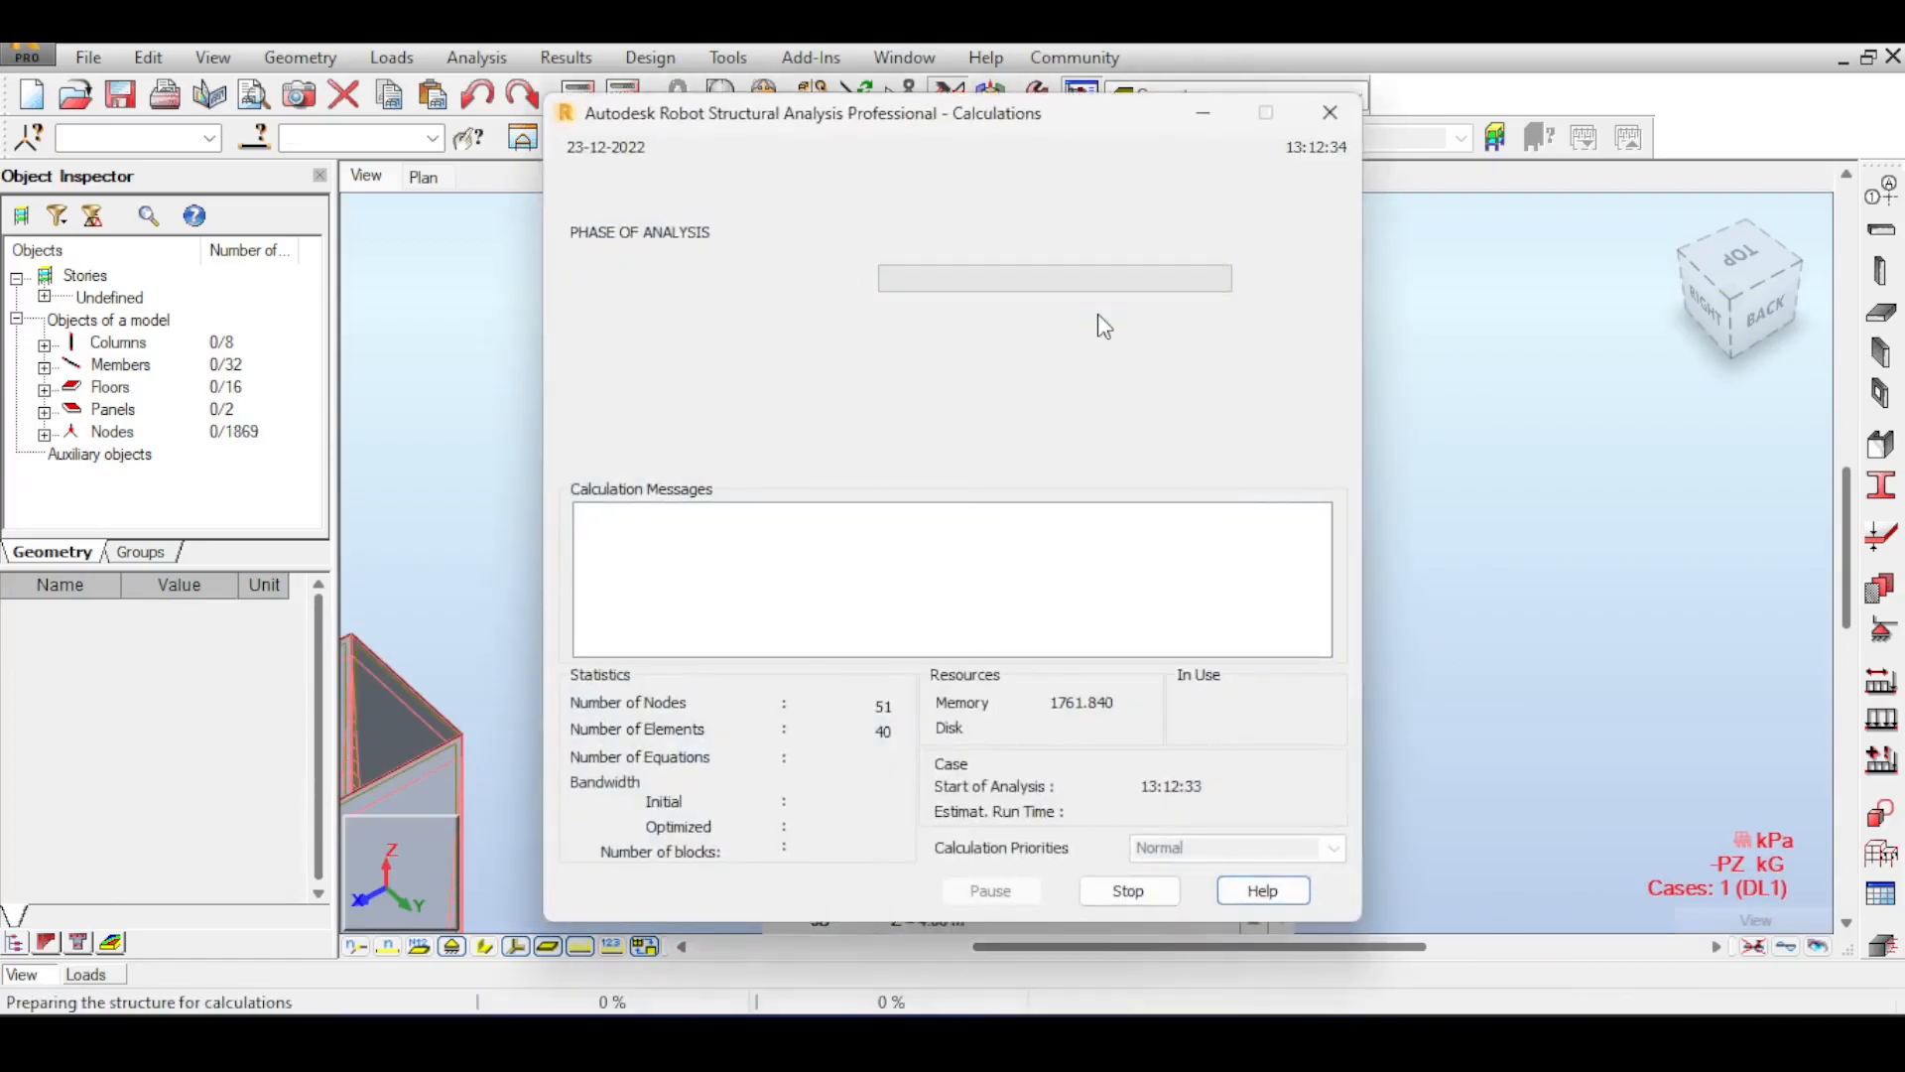
scroll(1101, 325, "up", 3)
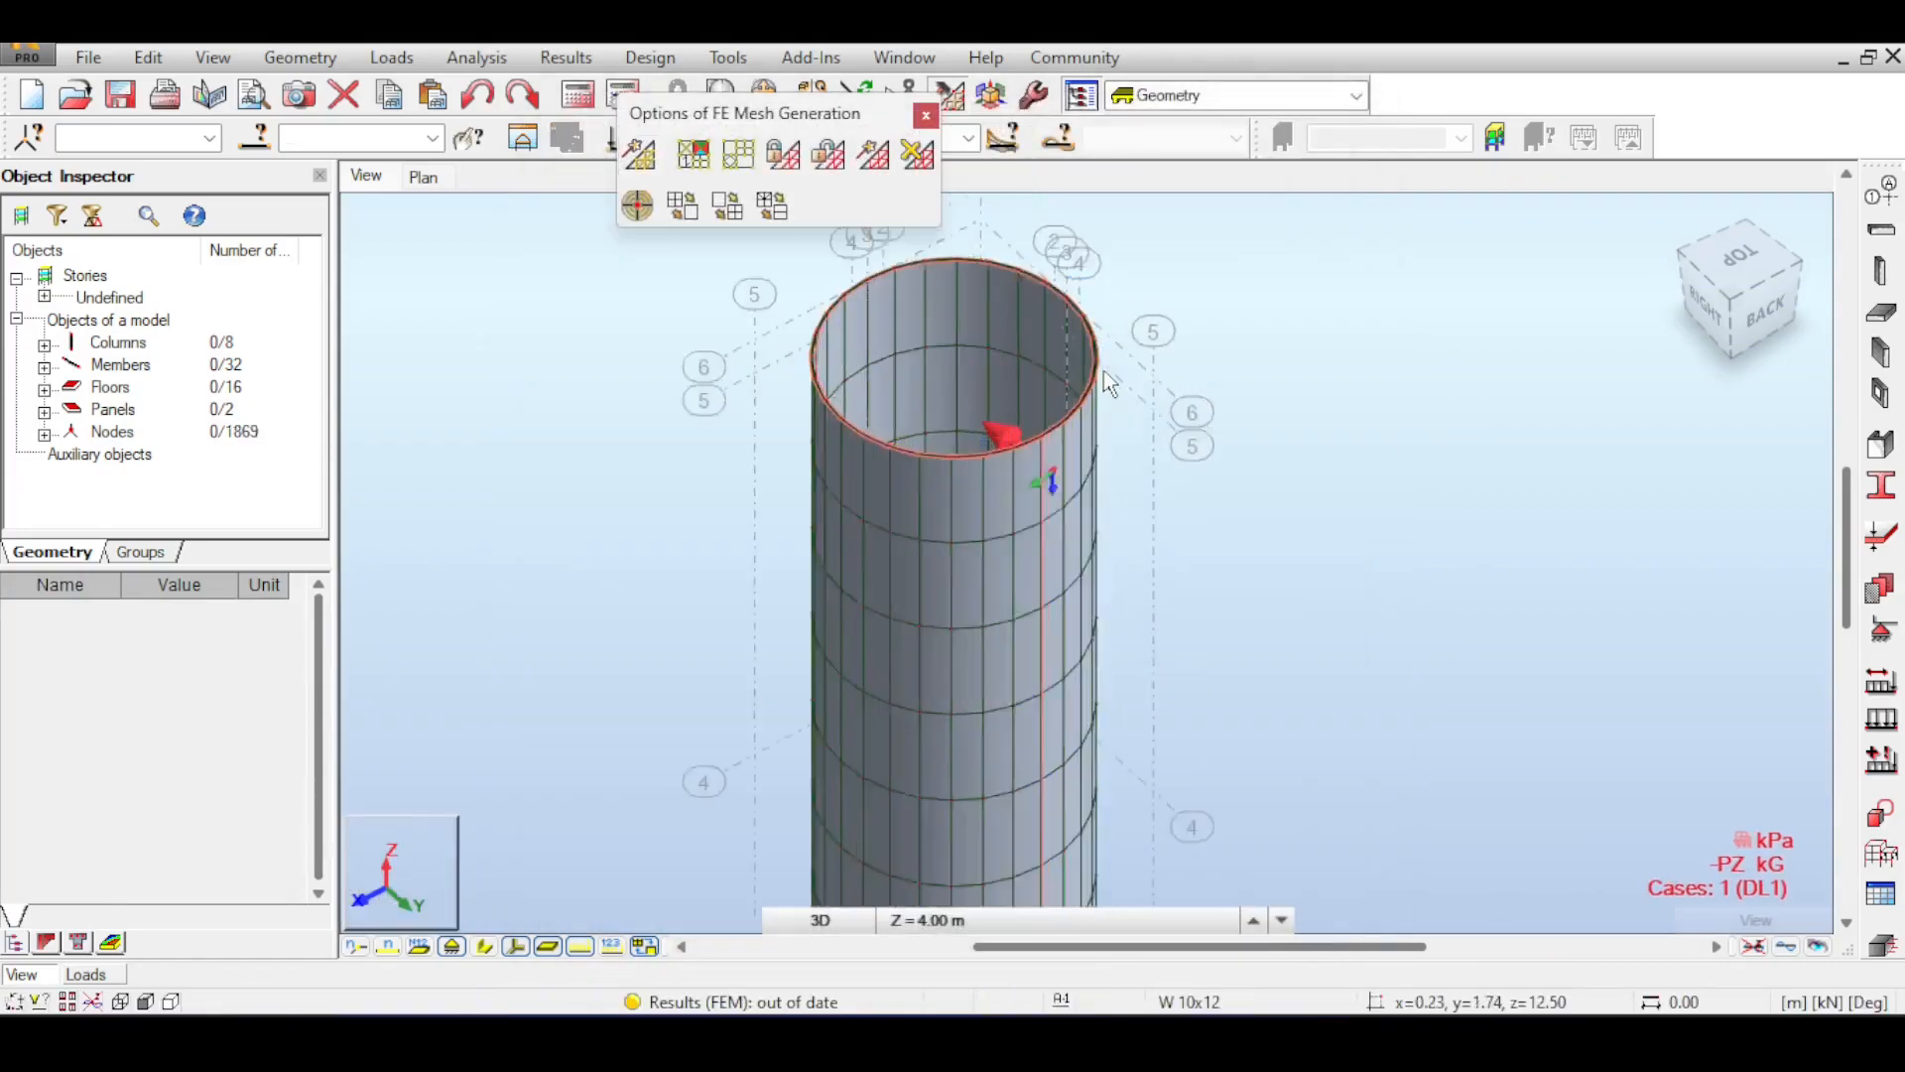
scroll(1026, 377, "down", 3)
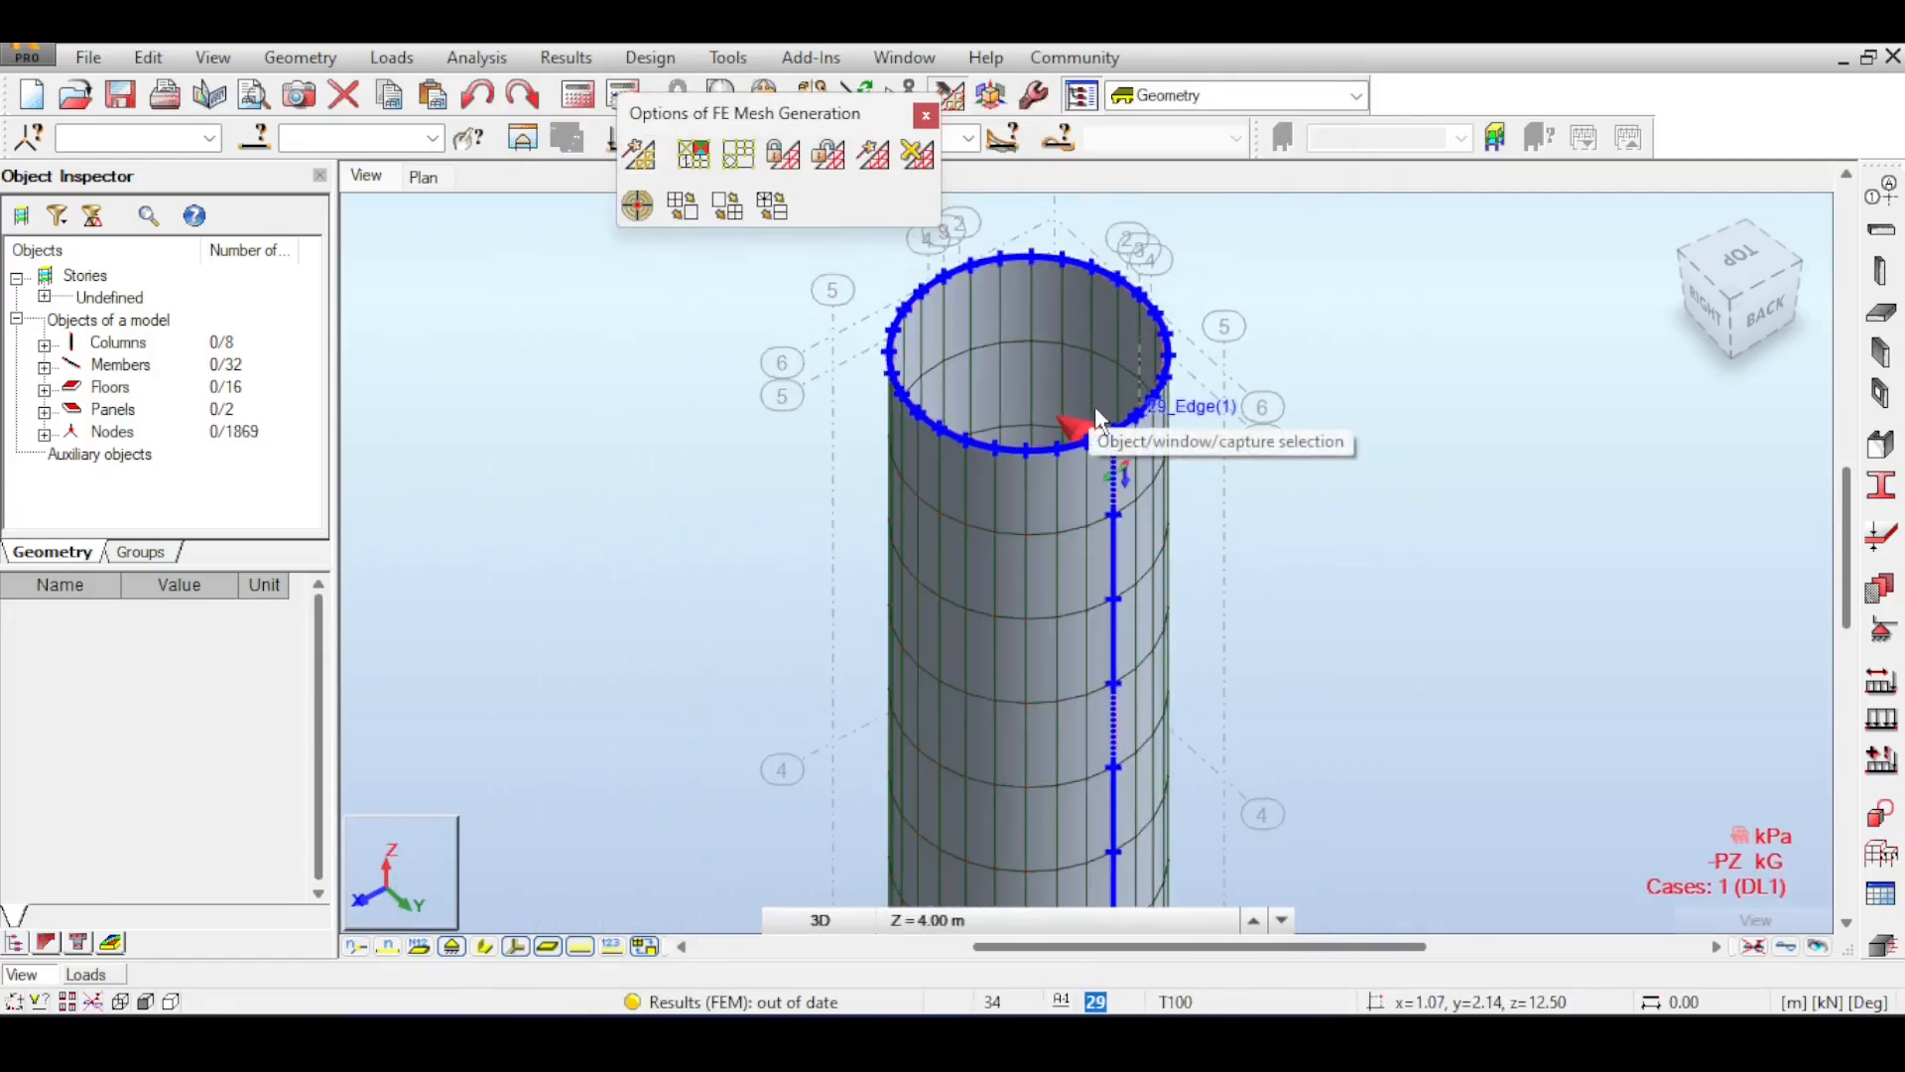
- Delete the regenerated mesh and close the mesh generation options
left_click(917, 154)
left_click(1036, 588)
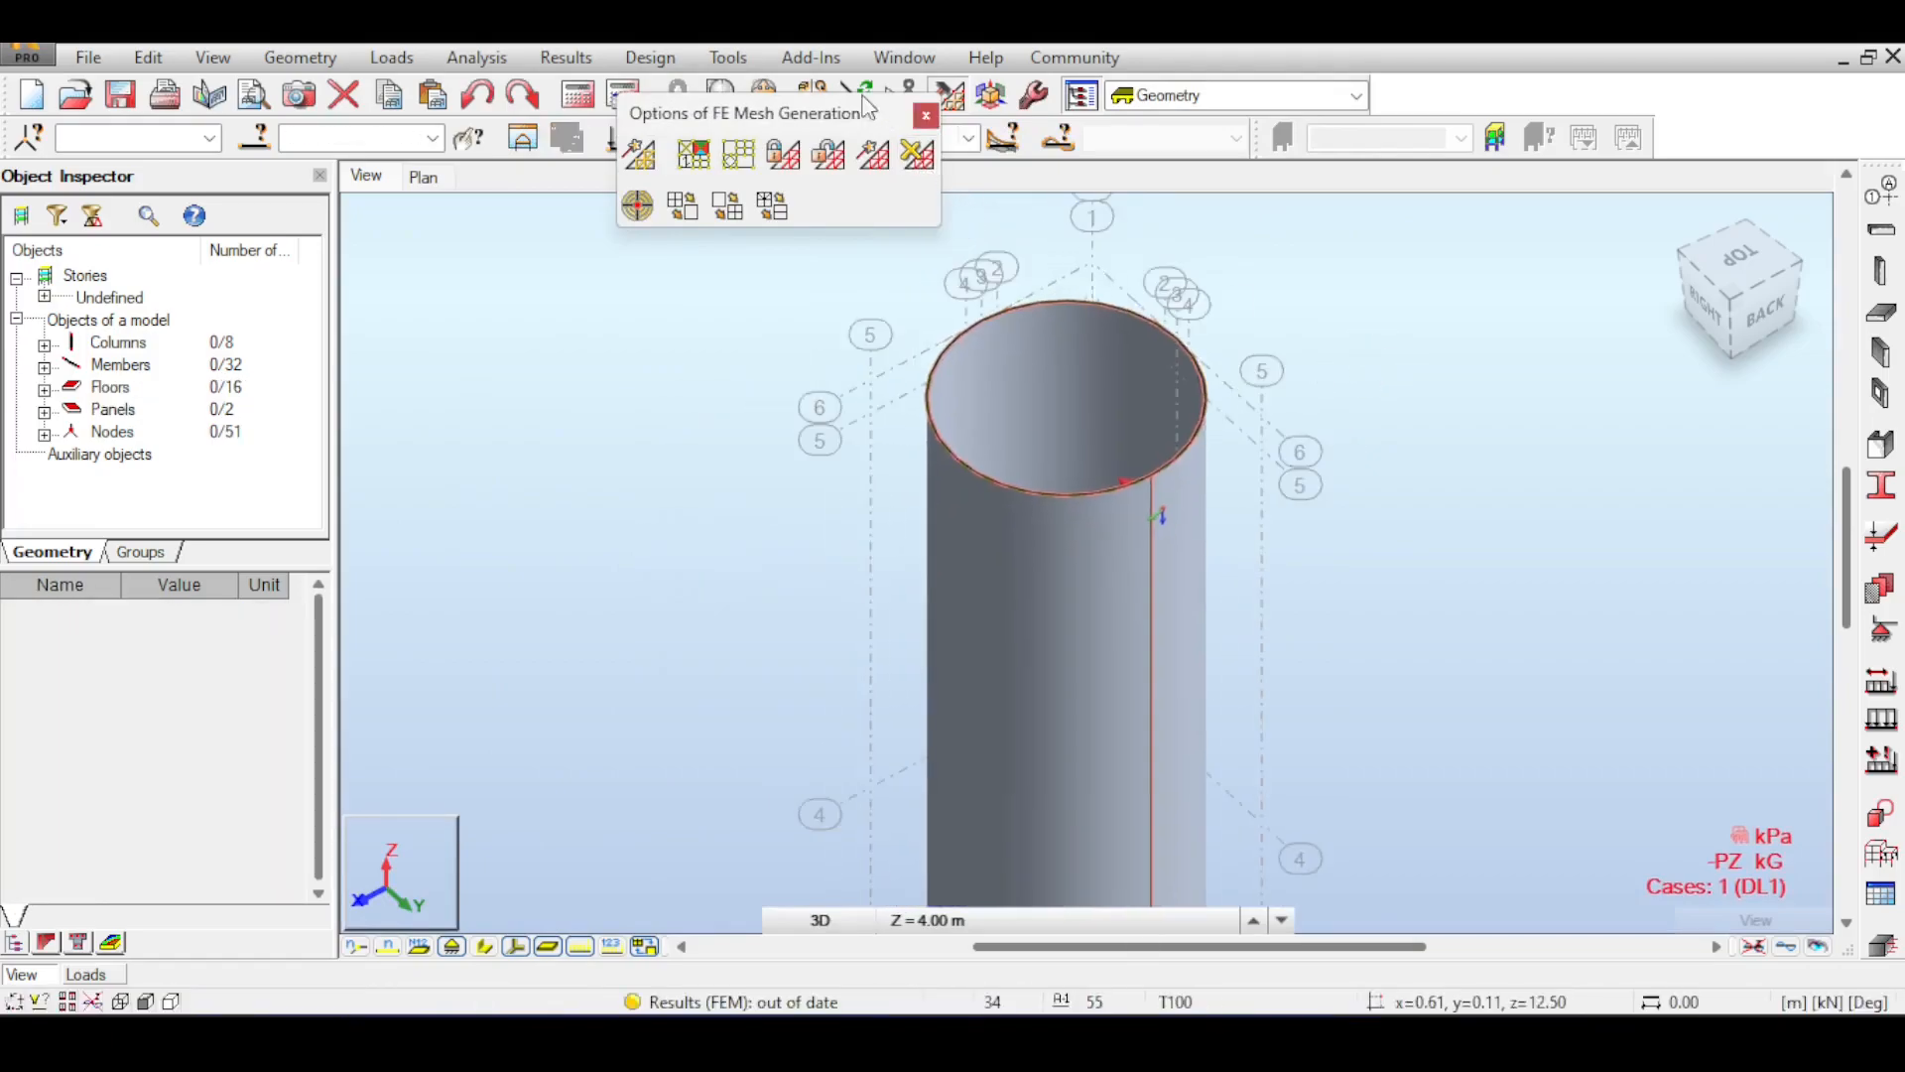
left_click(924, 116)
- Select the cylindrical silo's shell and set up a Cut by plane on it with an XY cutting plane
left_click(88, 56)
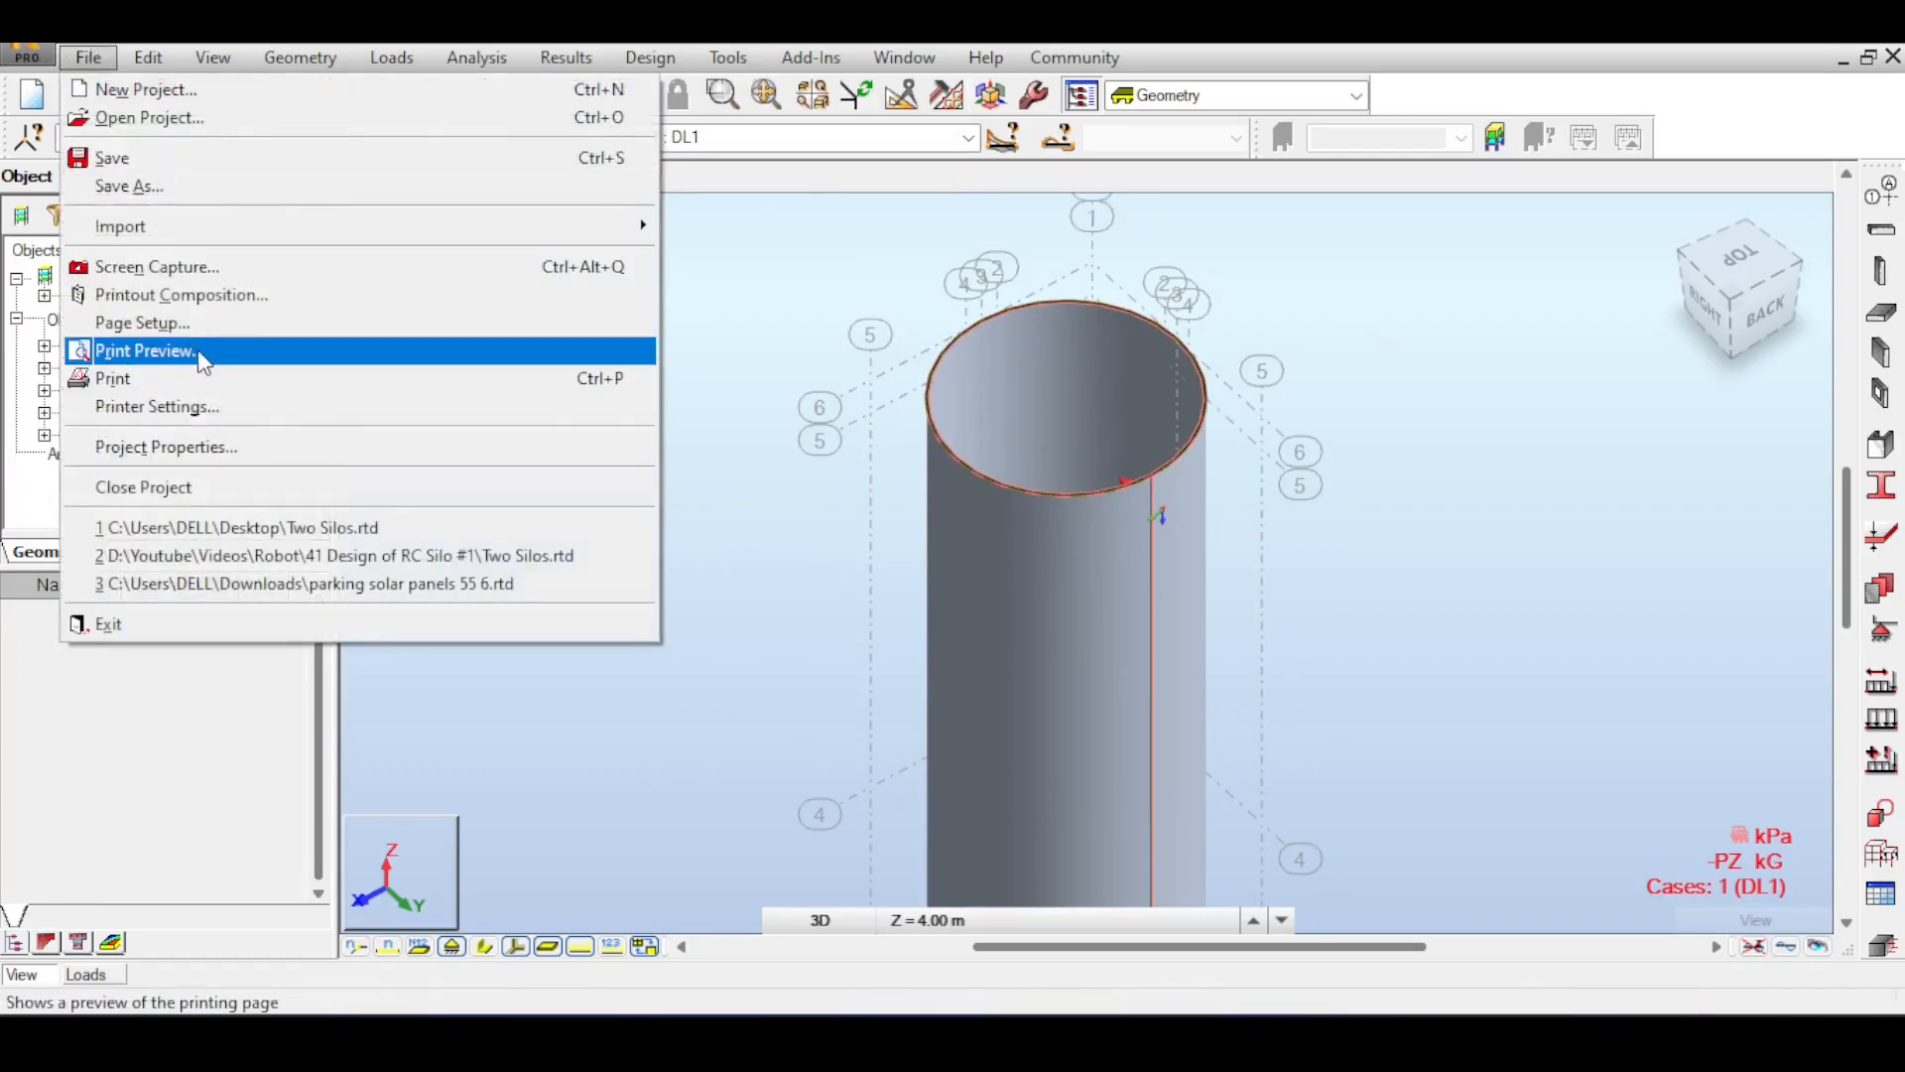
mouse_move(148, 59)
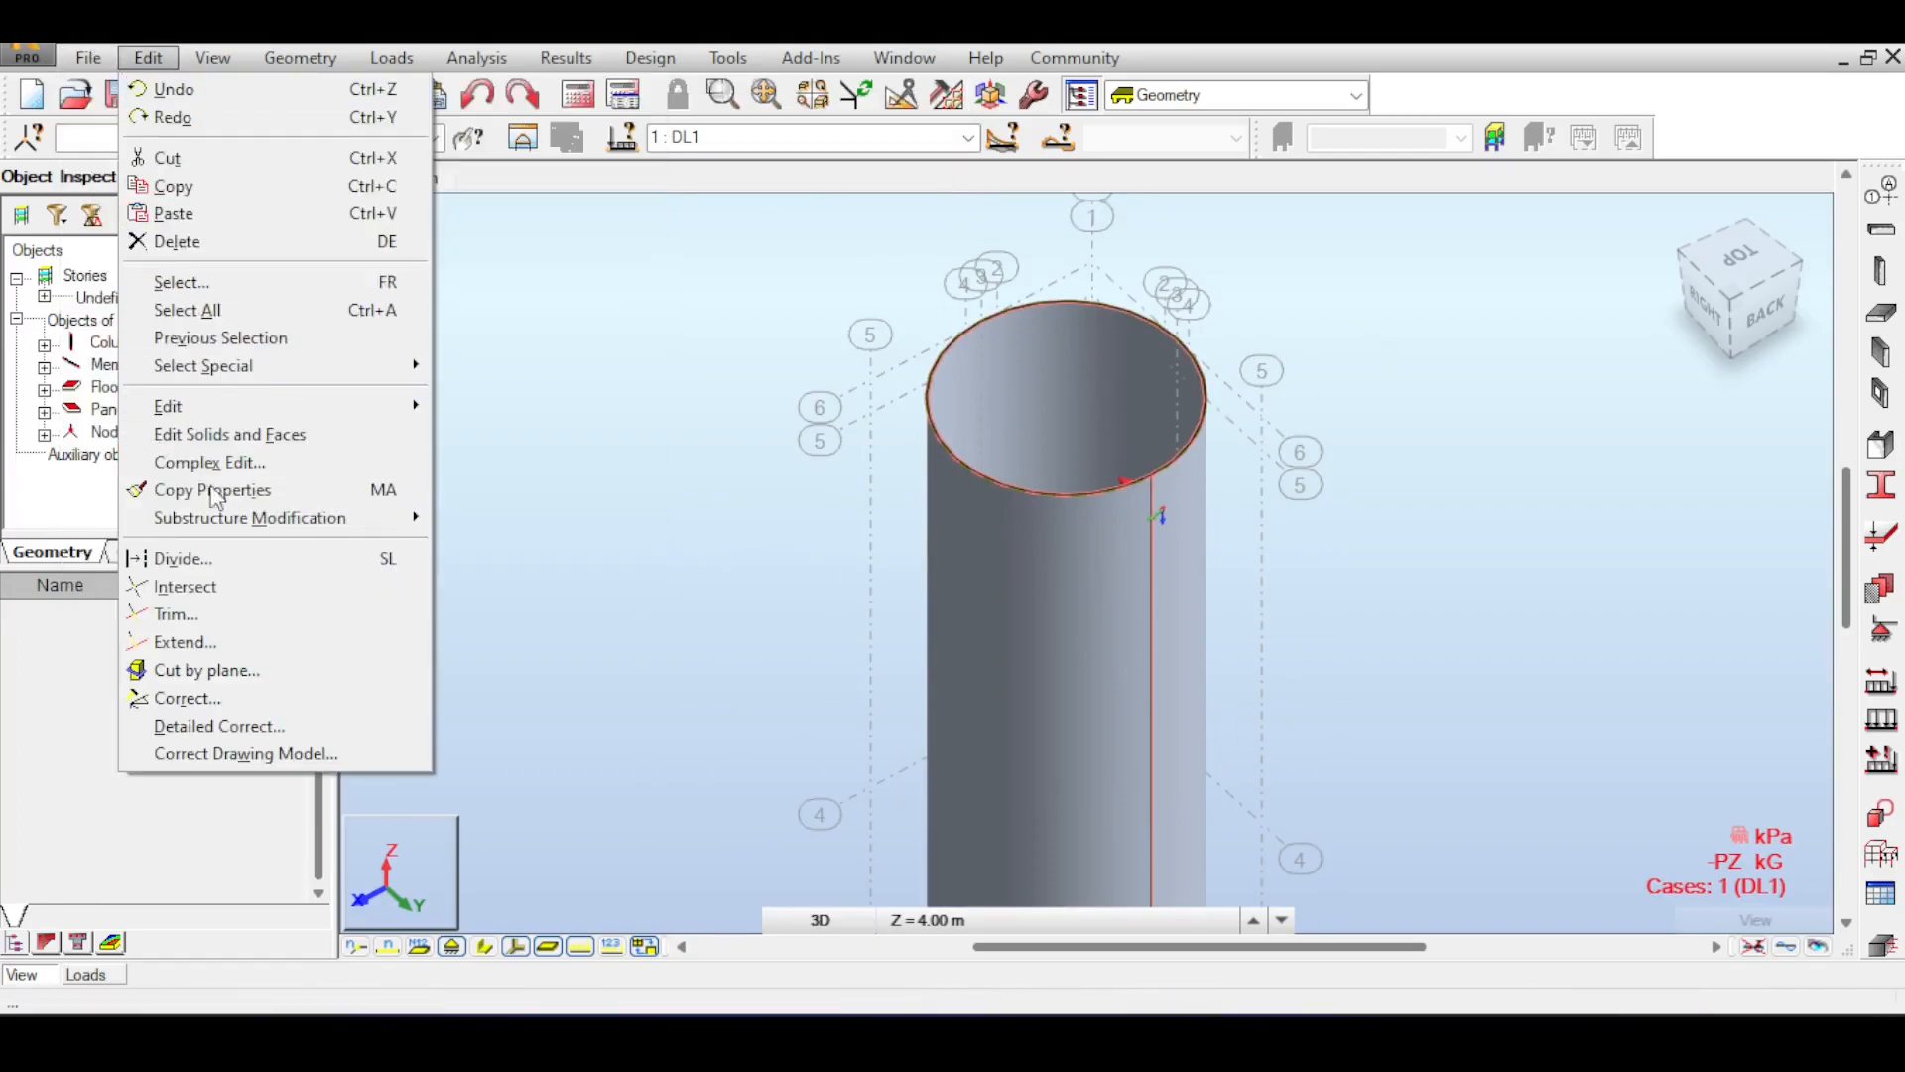
left_click(1271, 383)
left_click_drag(1429, 261, 897, 515)
left_click(149, 62)
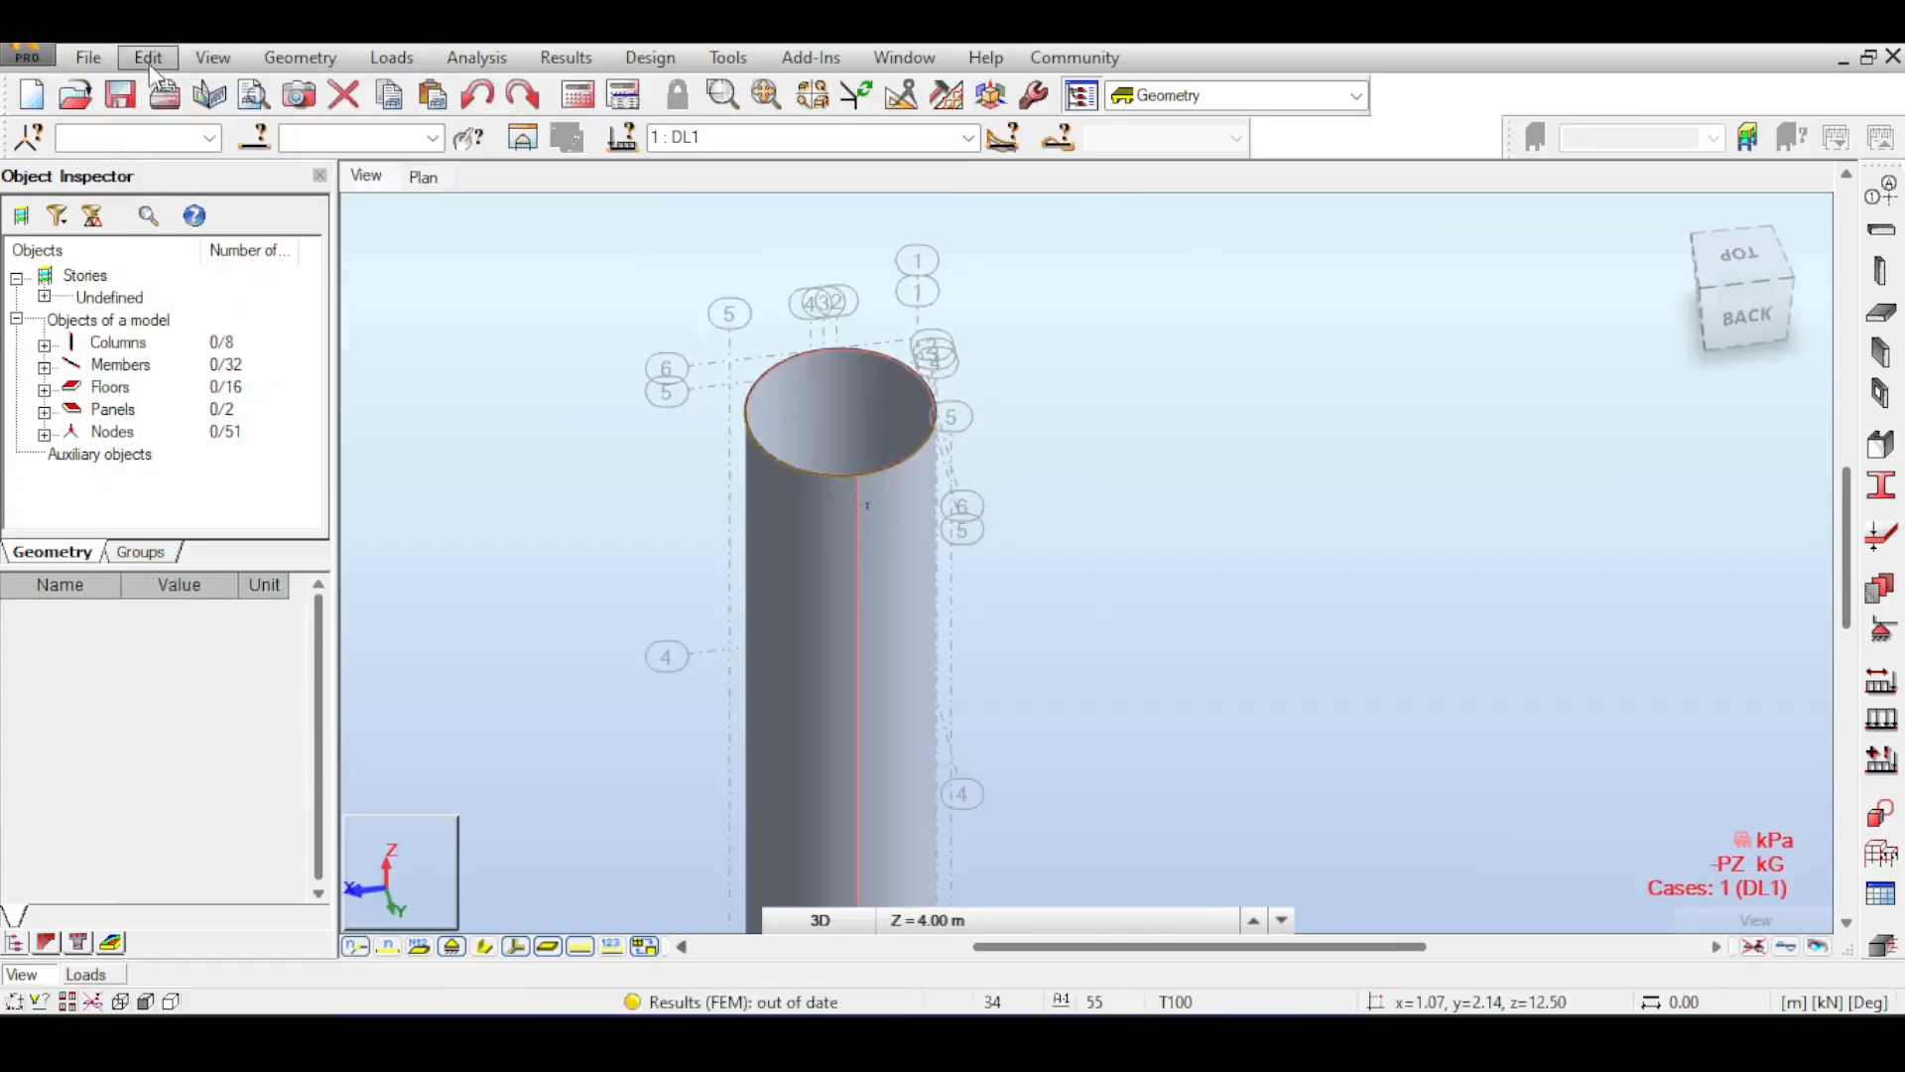
left_click(148, 60)
left_click(858, 288)
left_click_drag(1037, 259, 662, 499)
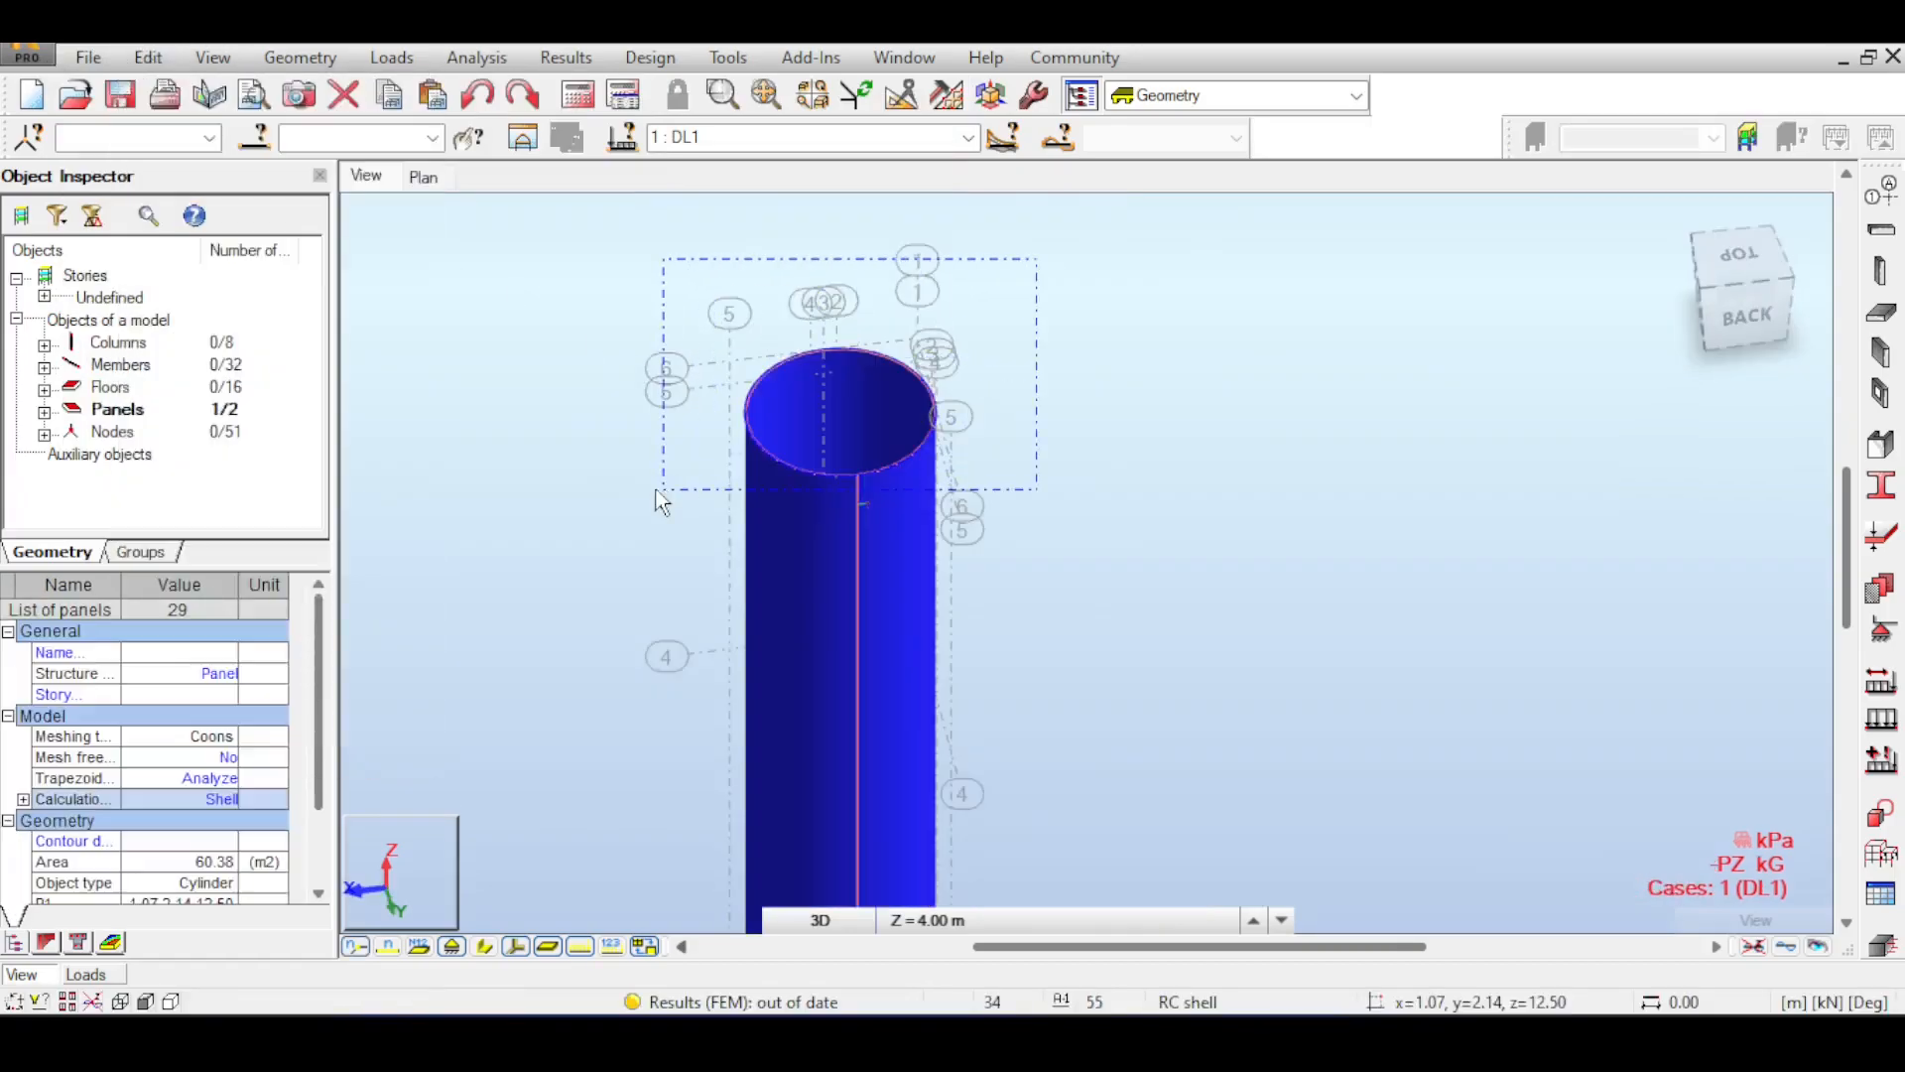
left_click(148, 60)
left_click(286, 670)
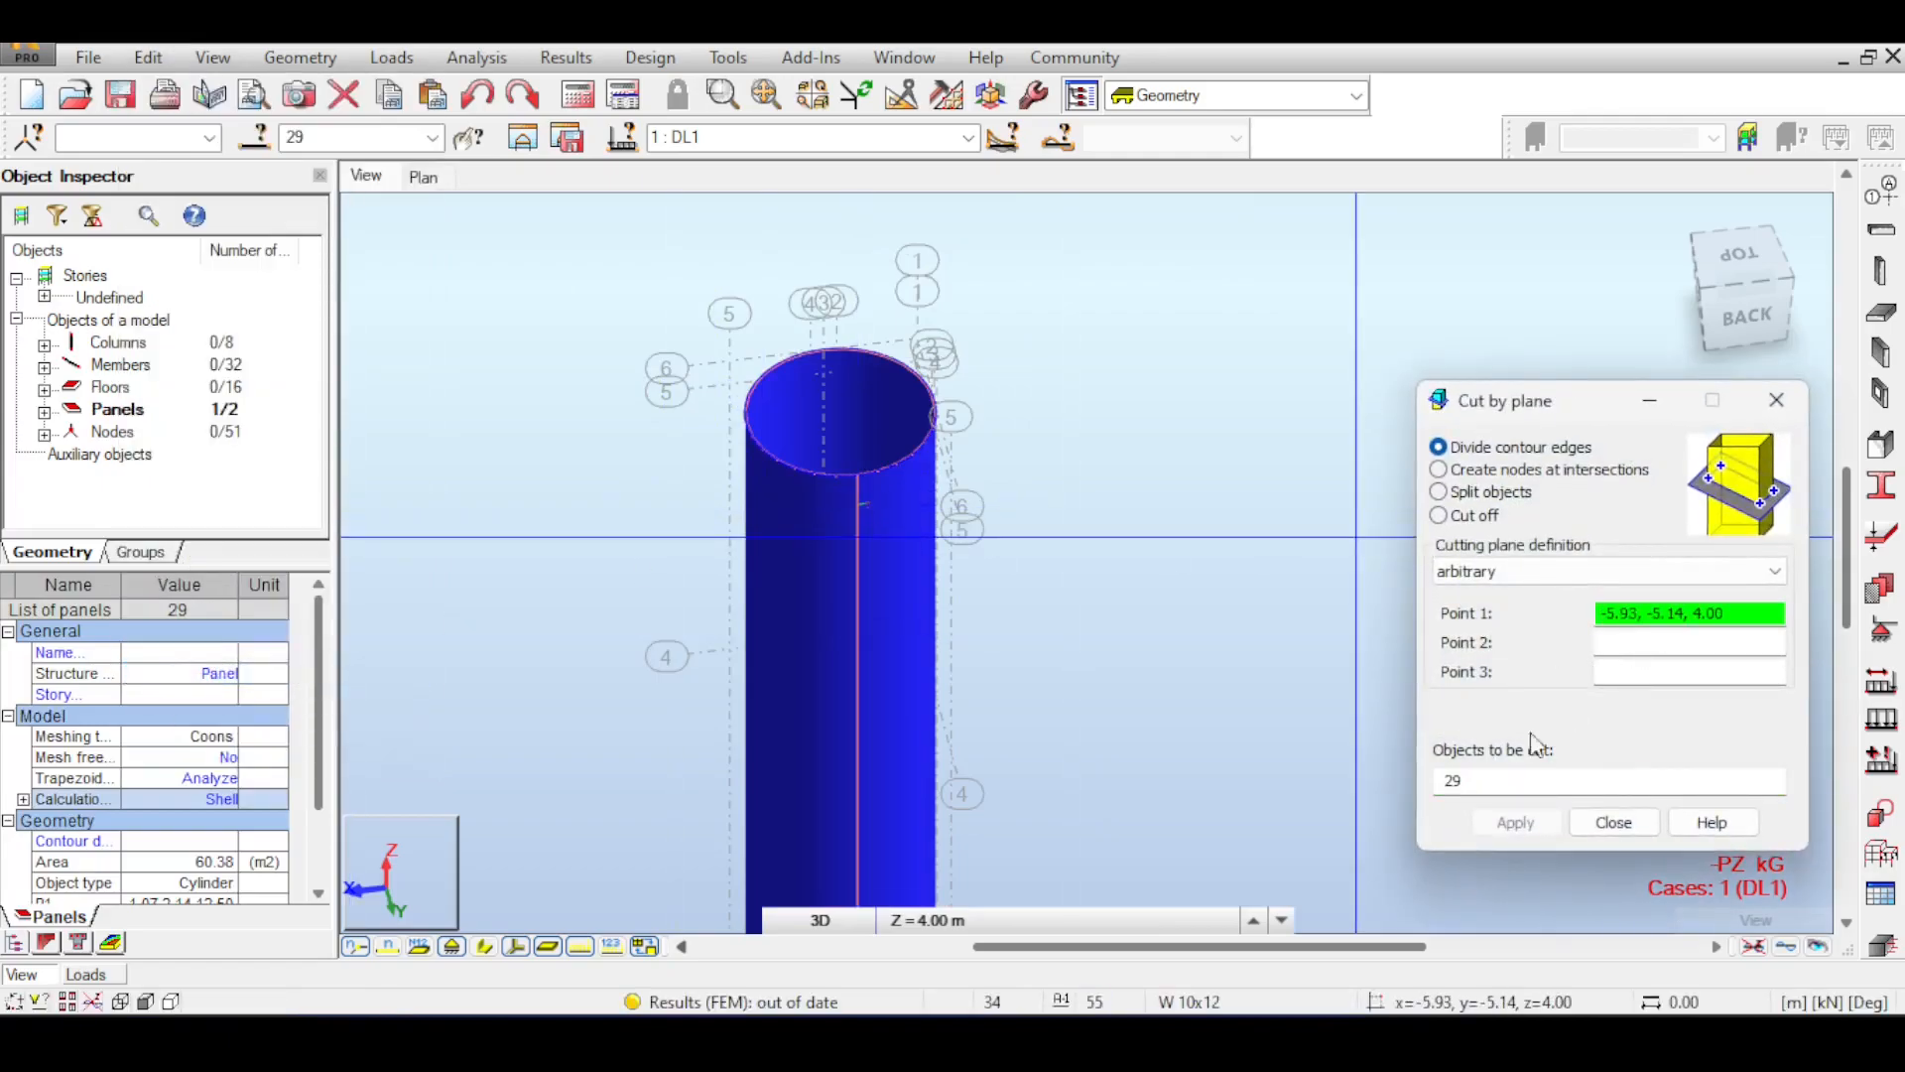
left_click(1677, 573)
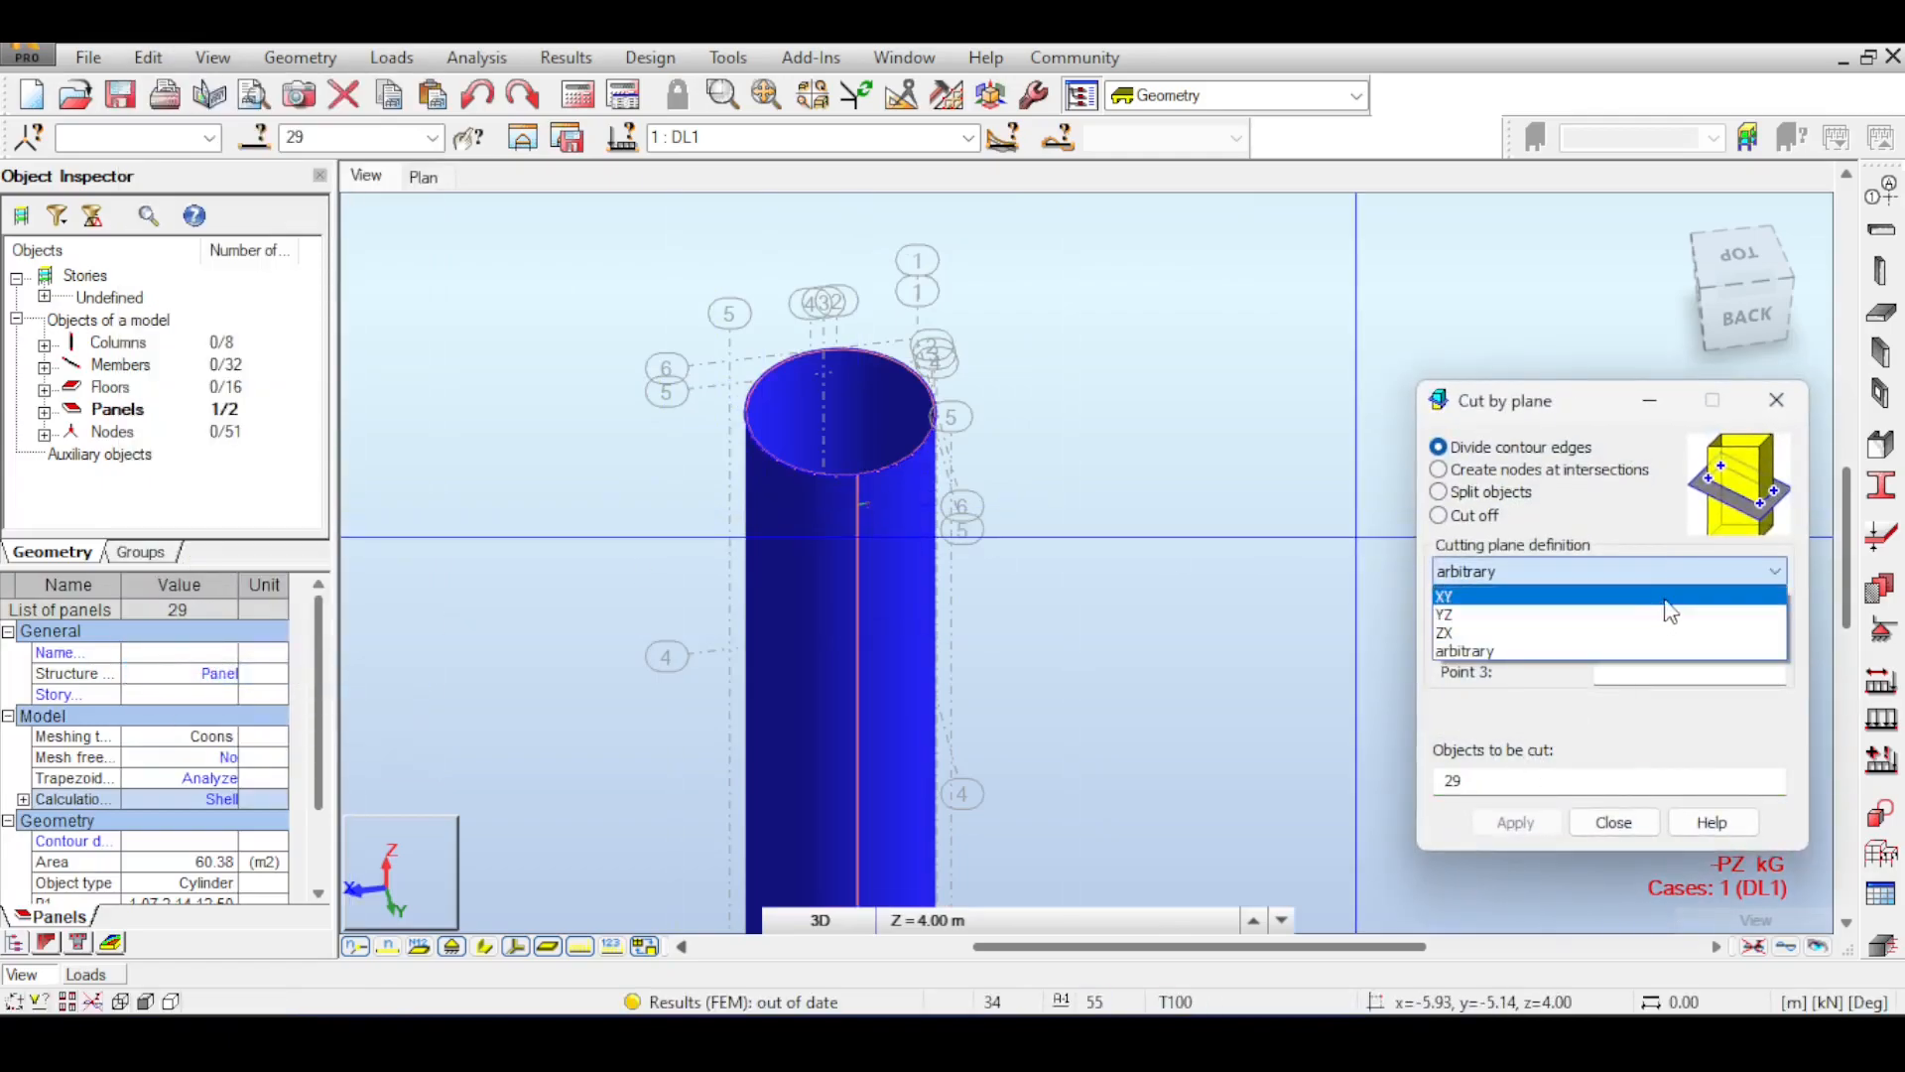
left_click(1657, 598)
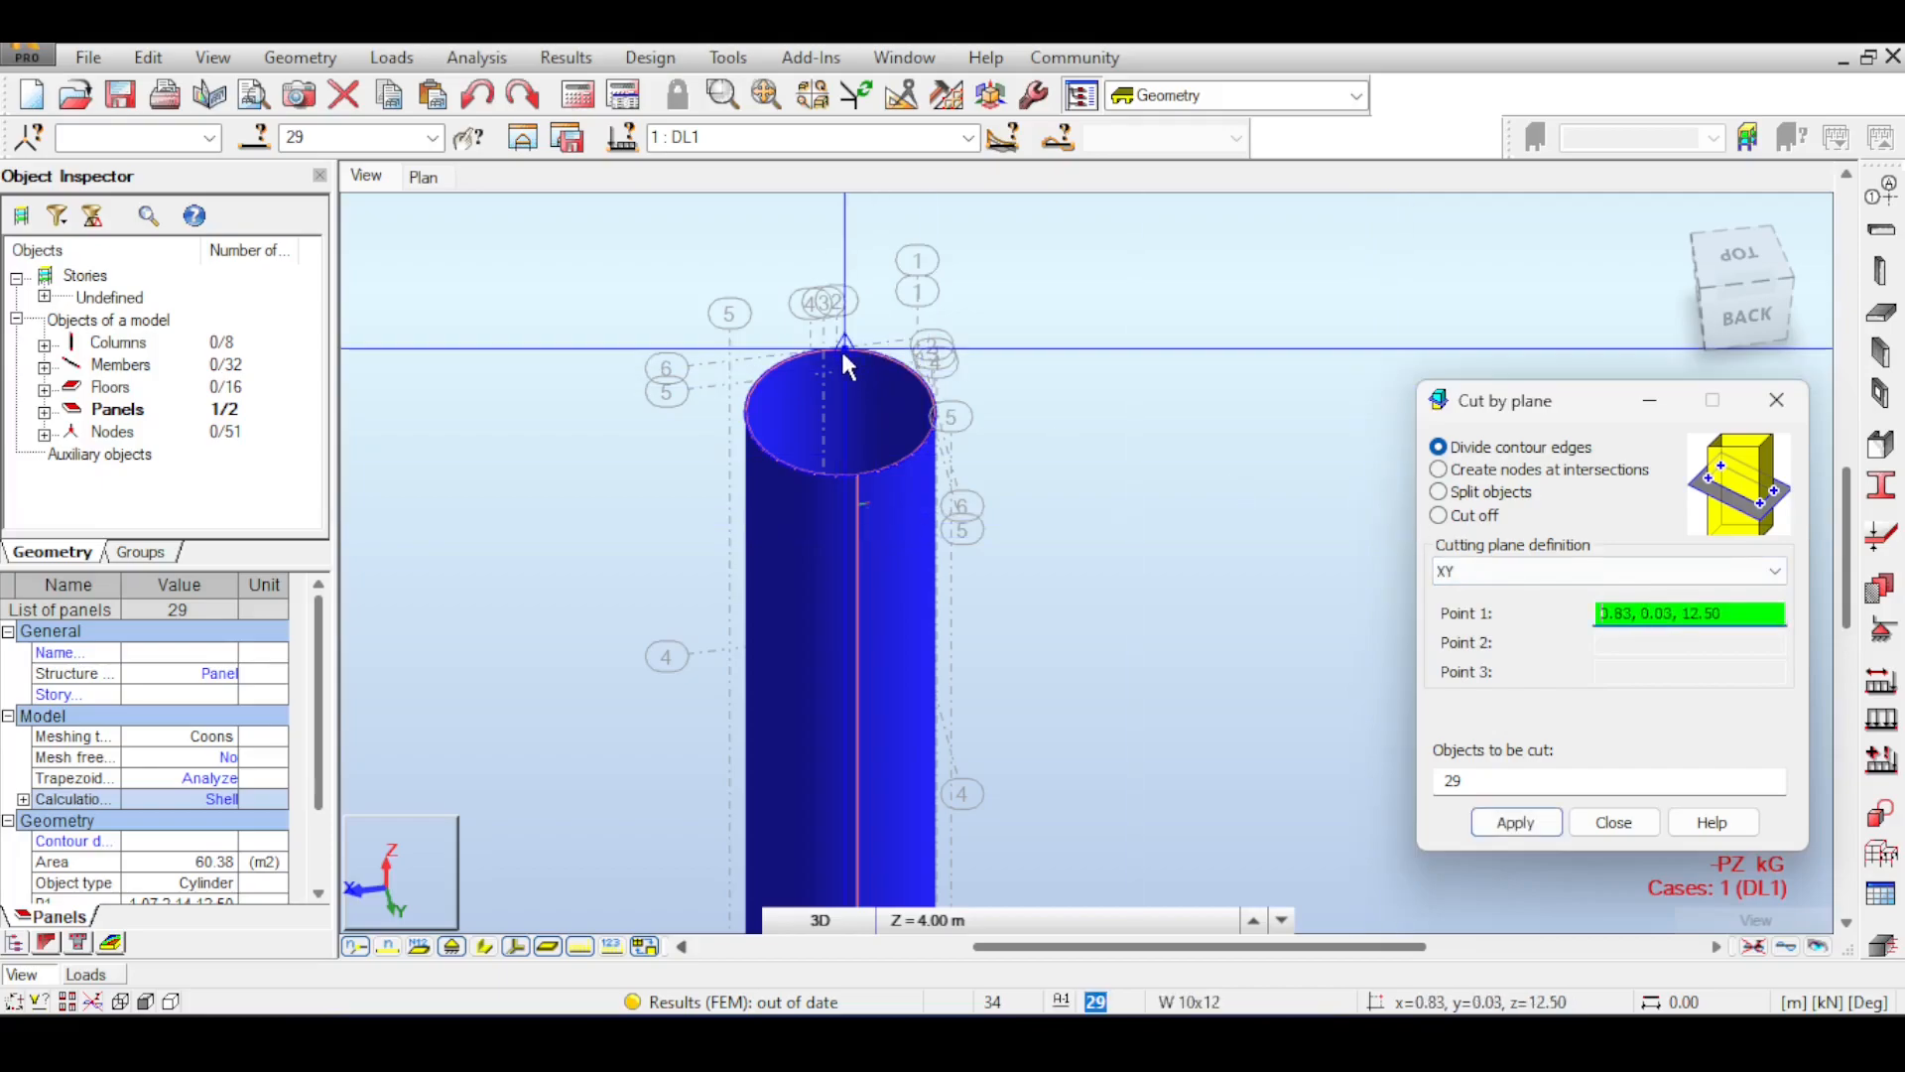
- Try to divide the shell's contour edges with the XY plane through 2.14, 0.00, 12.15
scroll(838, 350, "up", 2)
middle_click_drag(838, 350, 1038, 228)
scroll(1040, 442, "up", 4)
scroll(1060, 443, "down", 3)
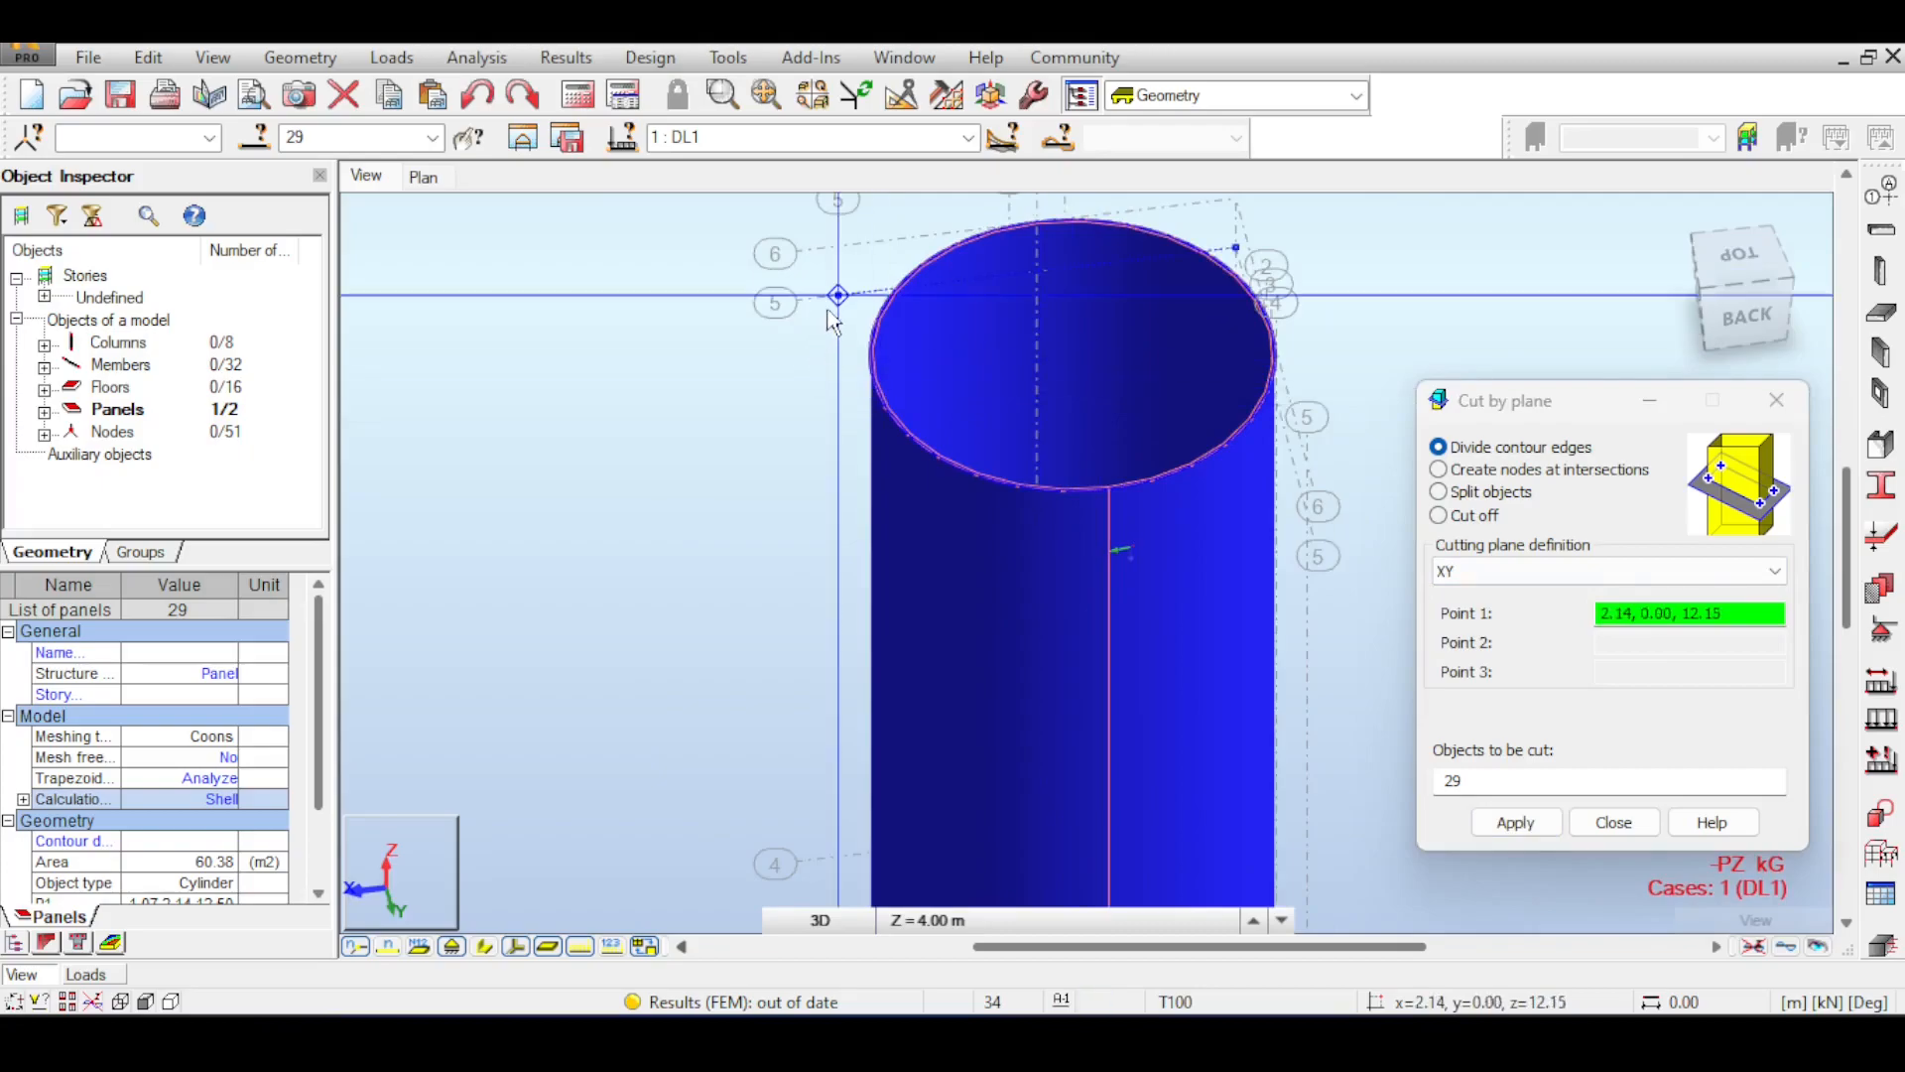
left_click(829, 306)
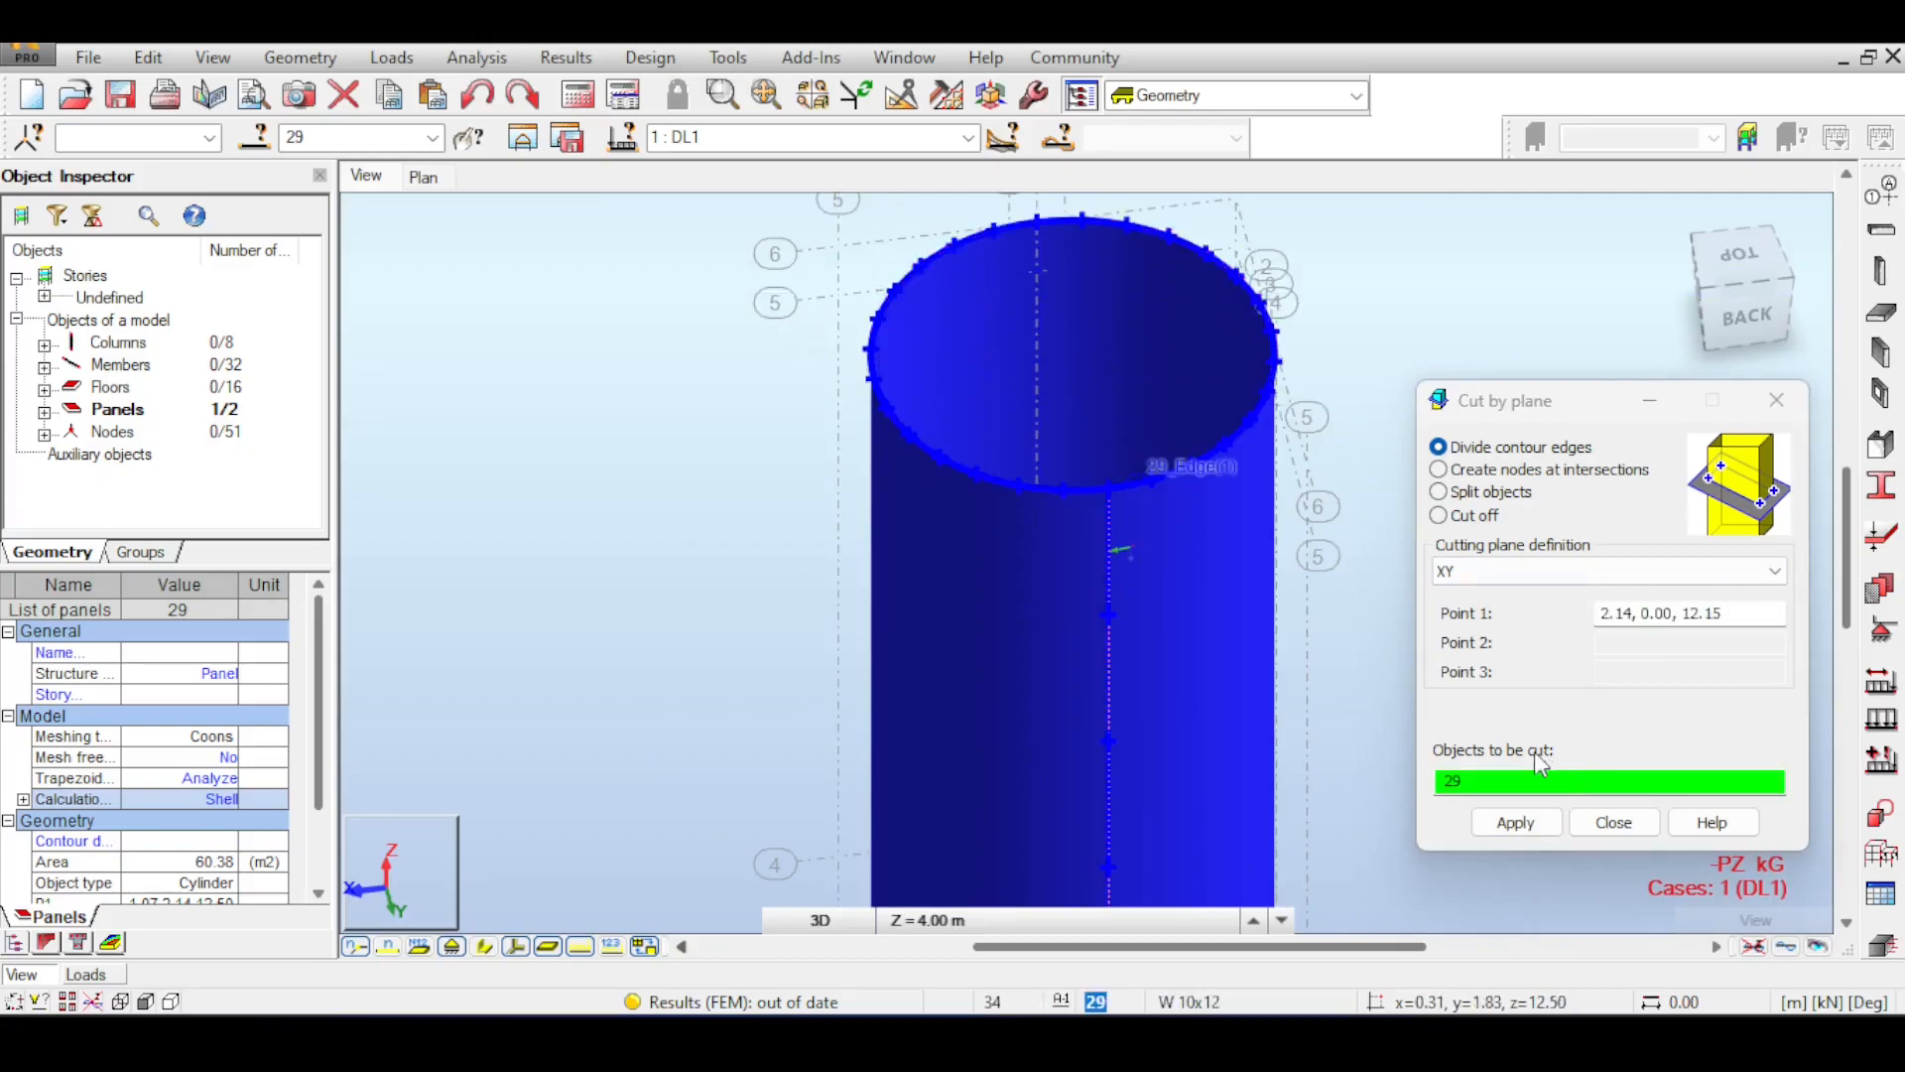
left_click(1513, 821)
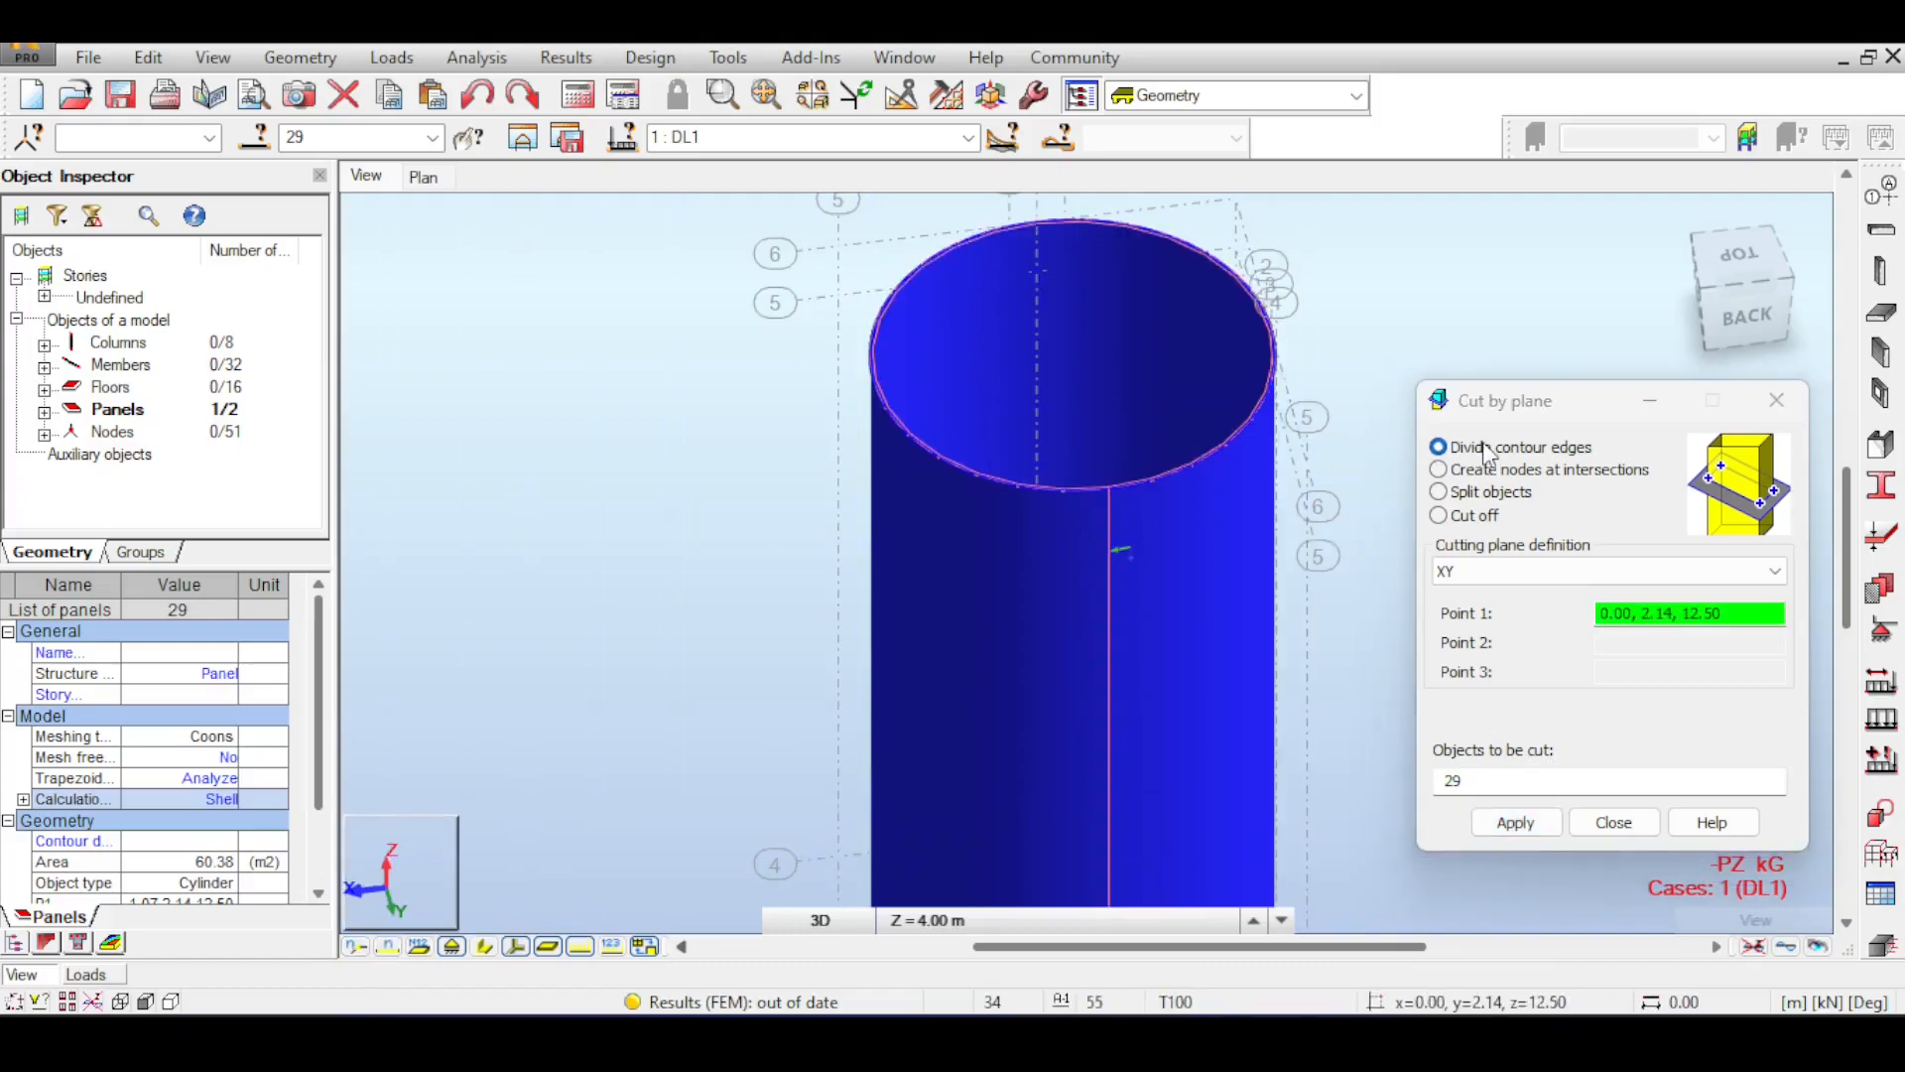
- Try cutting the shell at 2.14, 0.00, 12.15 with the Create nodes at intersections option, and close the cutting settings
left_click(849, 302)
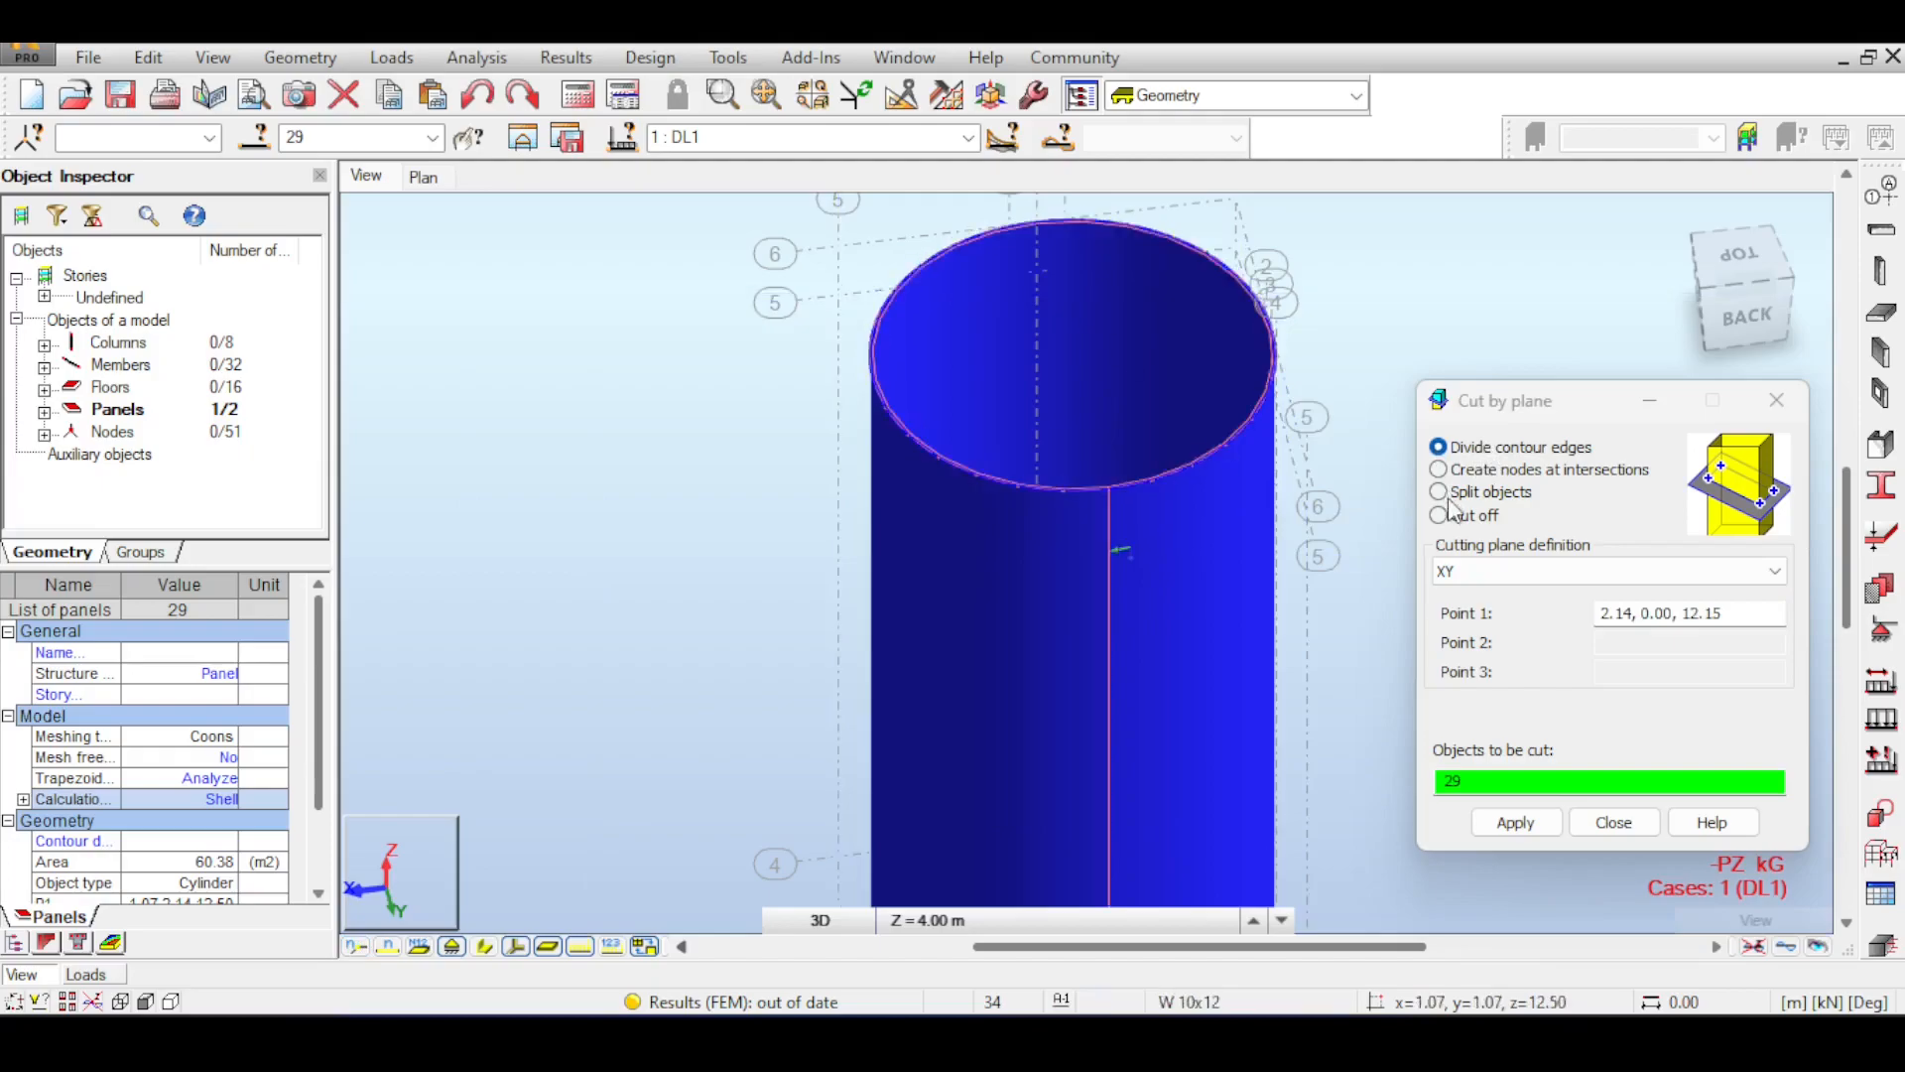
left_click(1525, 827)
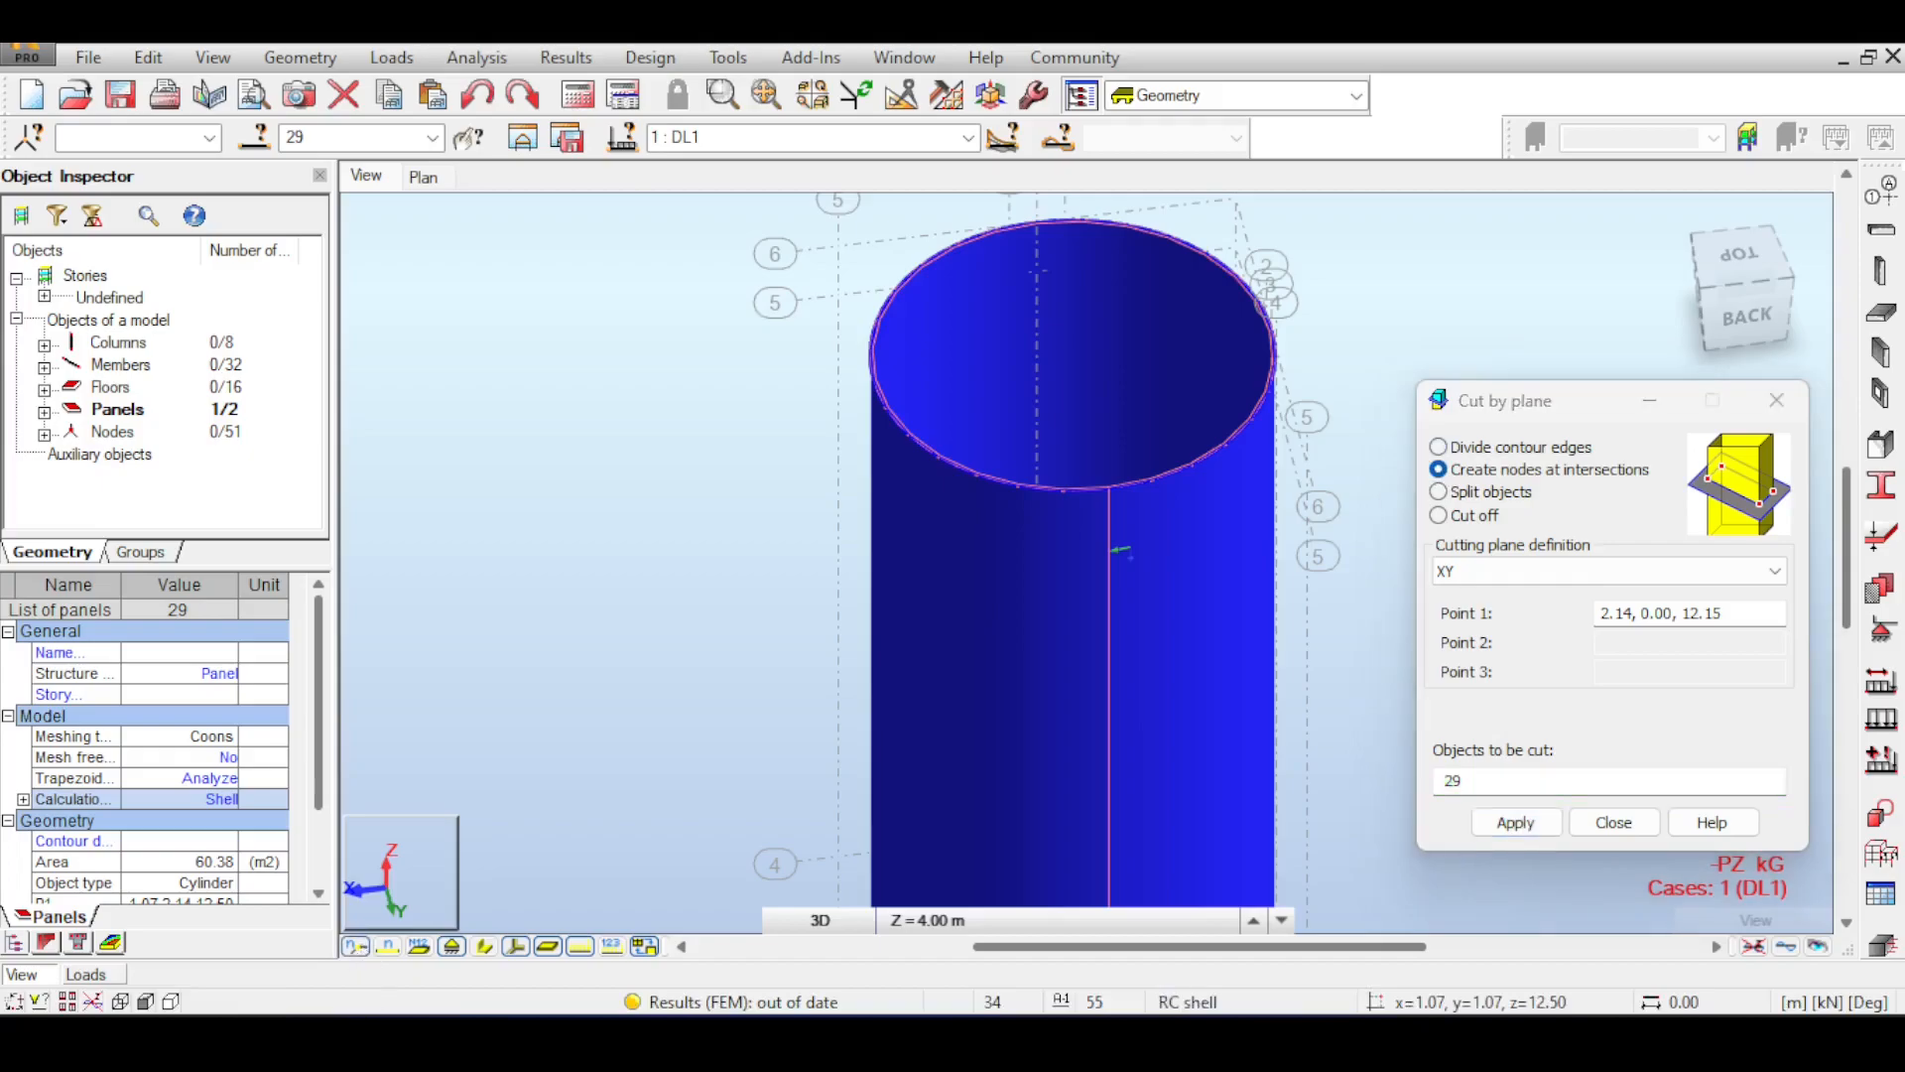
mouse_move(1136, 1037)
left_click(1475, 515)
left_click(1613, 821)
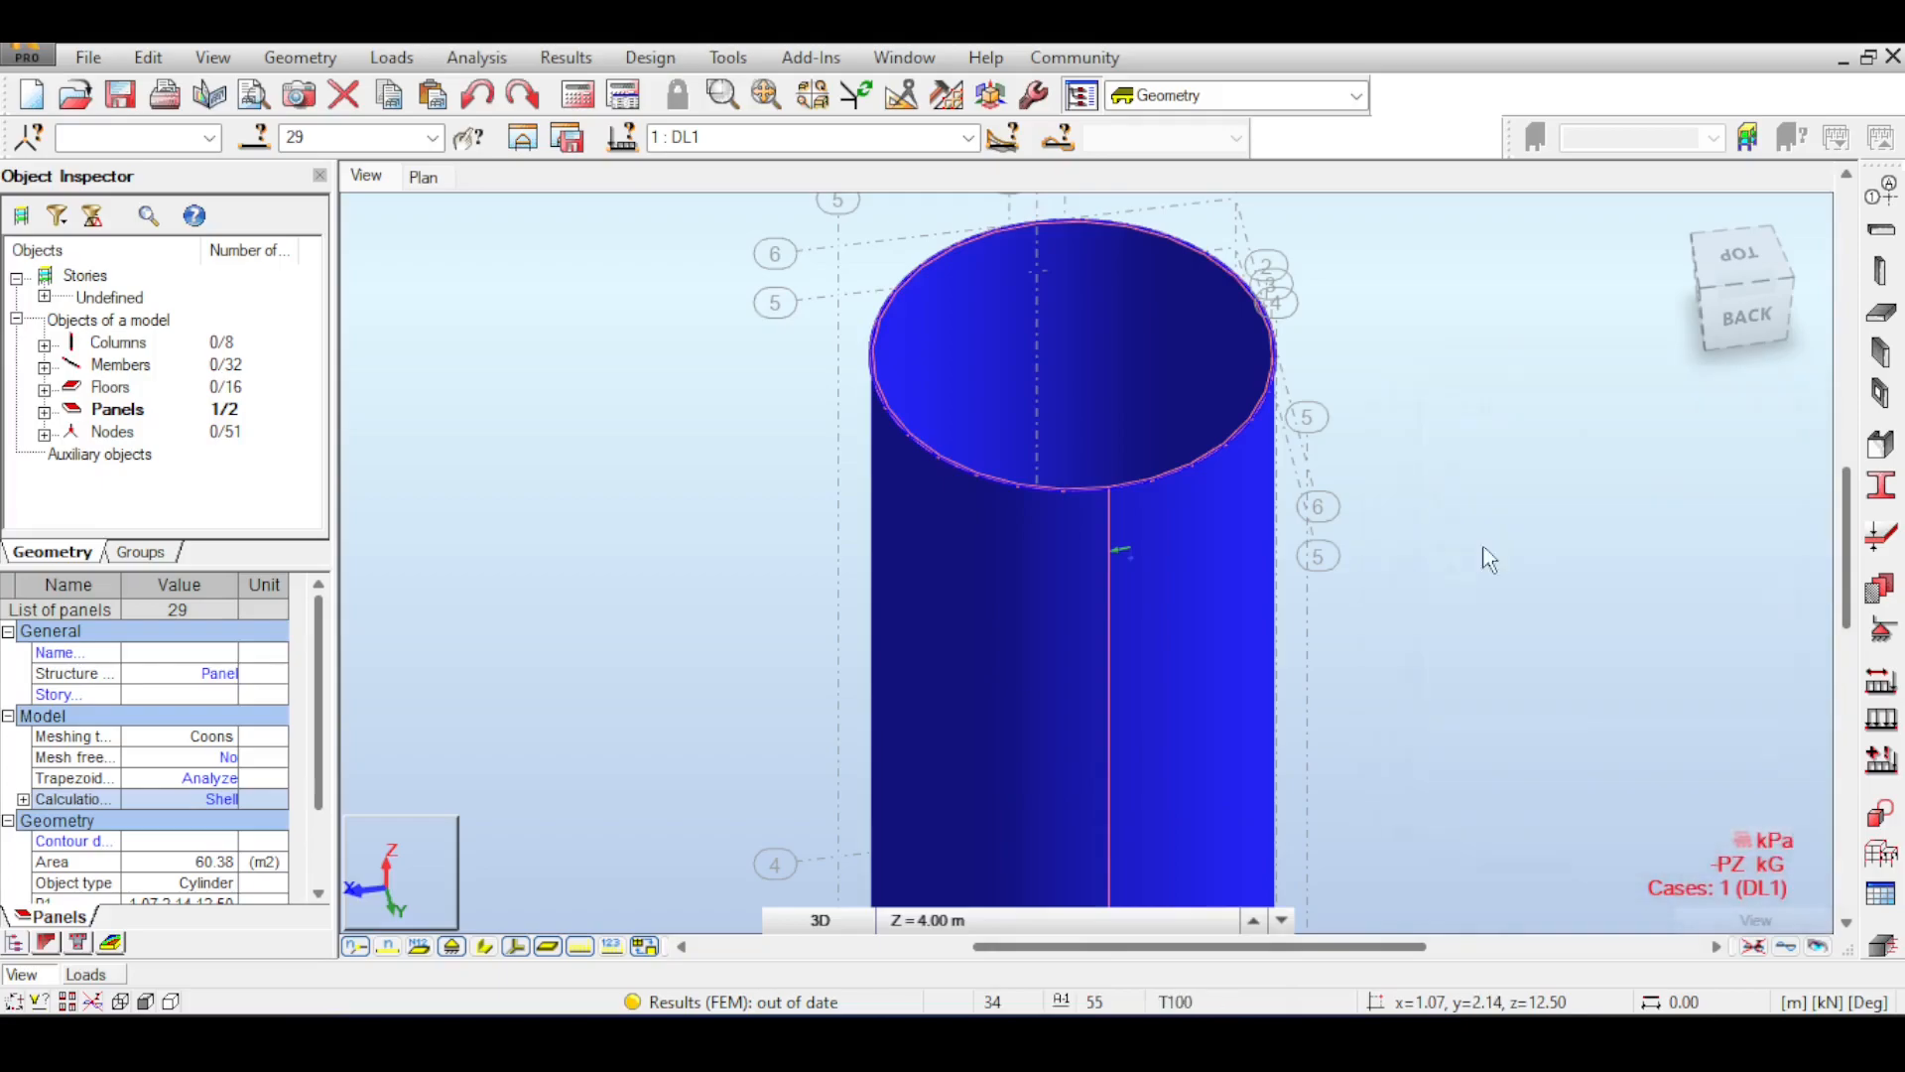
- Generate the finite element mesh of the model and hide the node numbers
left_click(1036, 107)
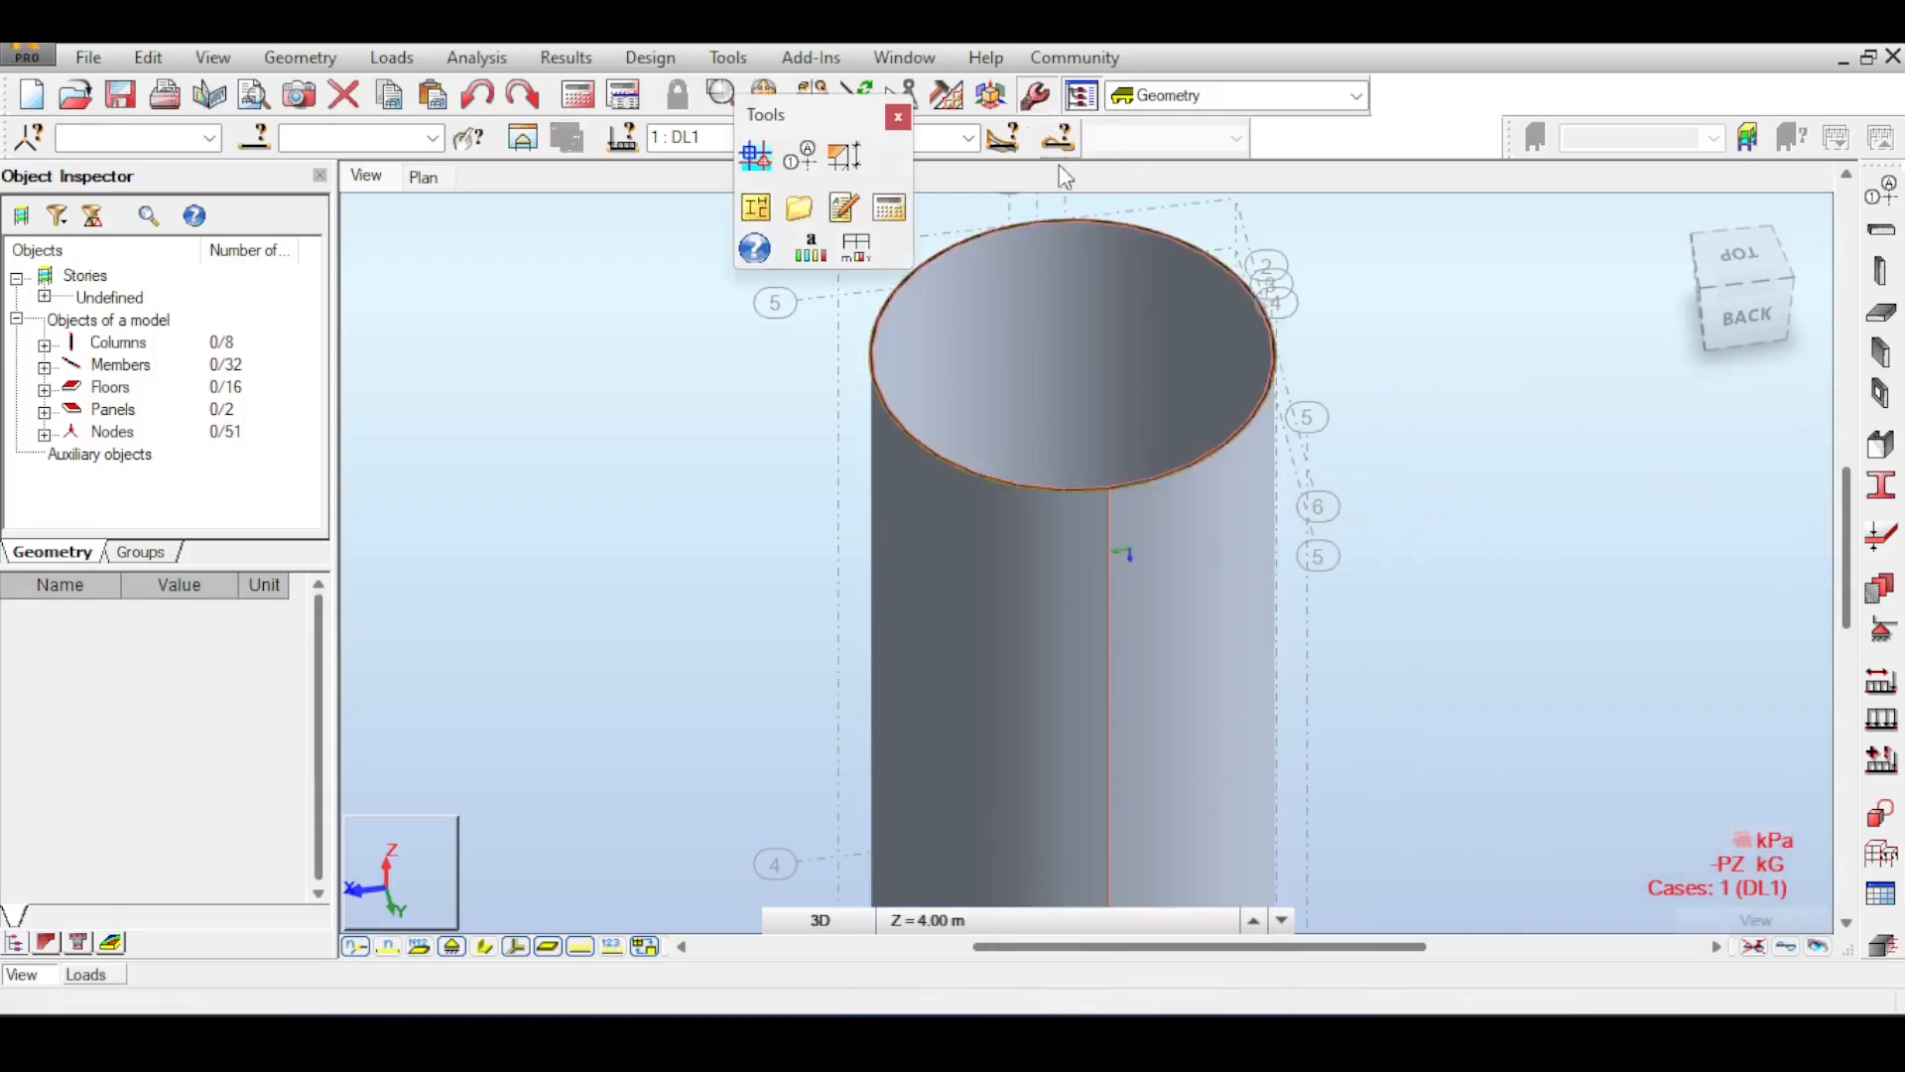
left_click(897, 119)
left_click(948, 94)
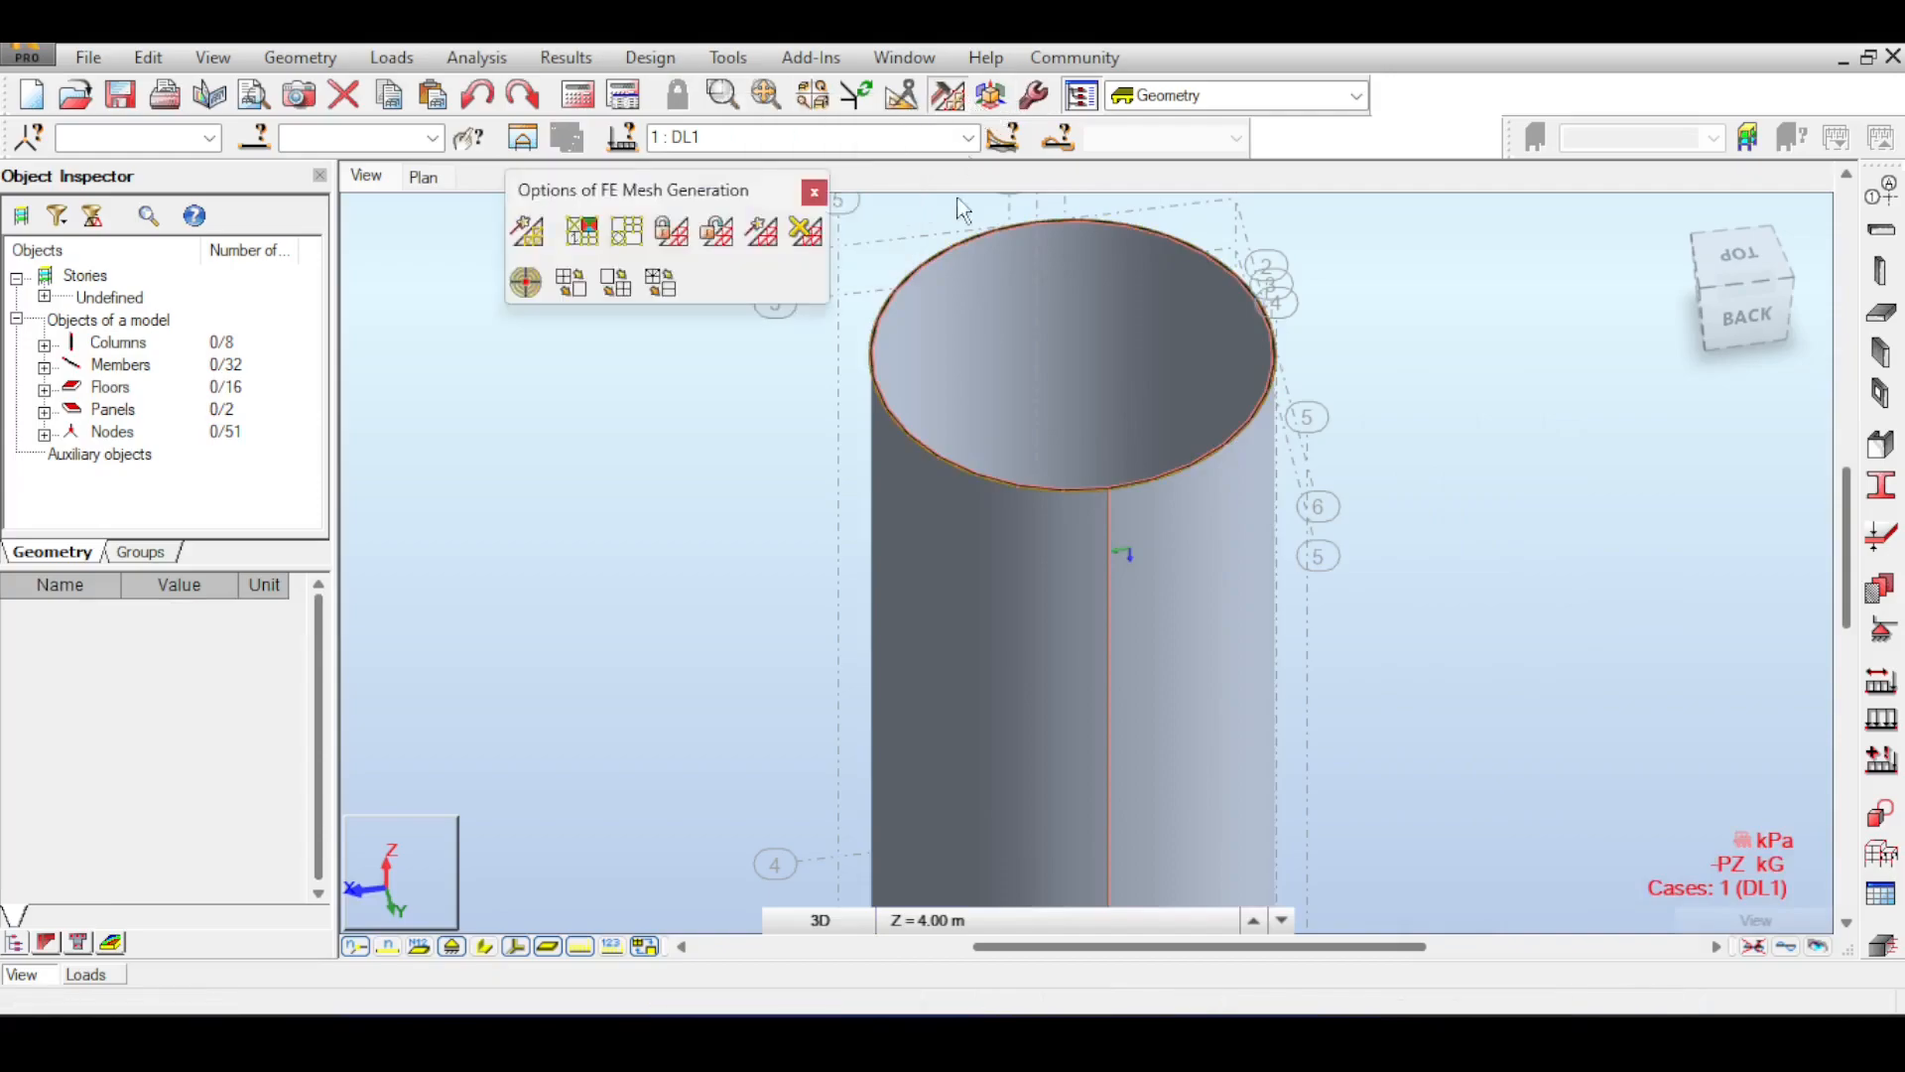
left_click(526, 234)
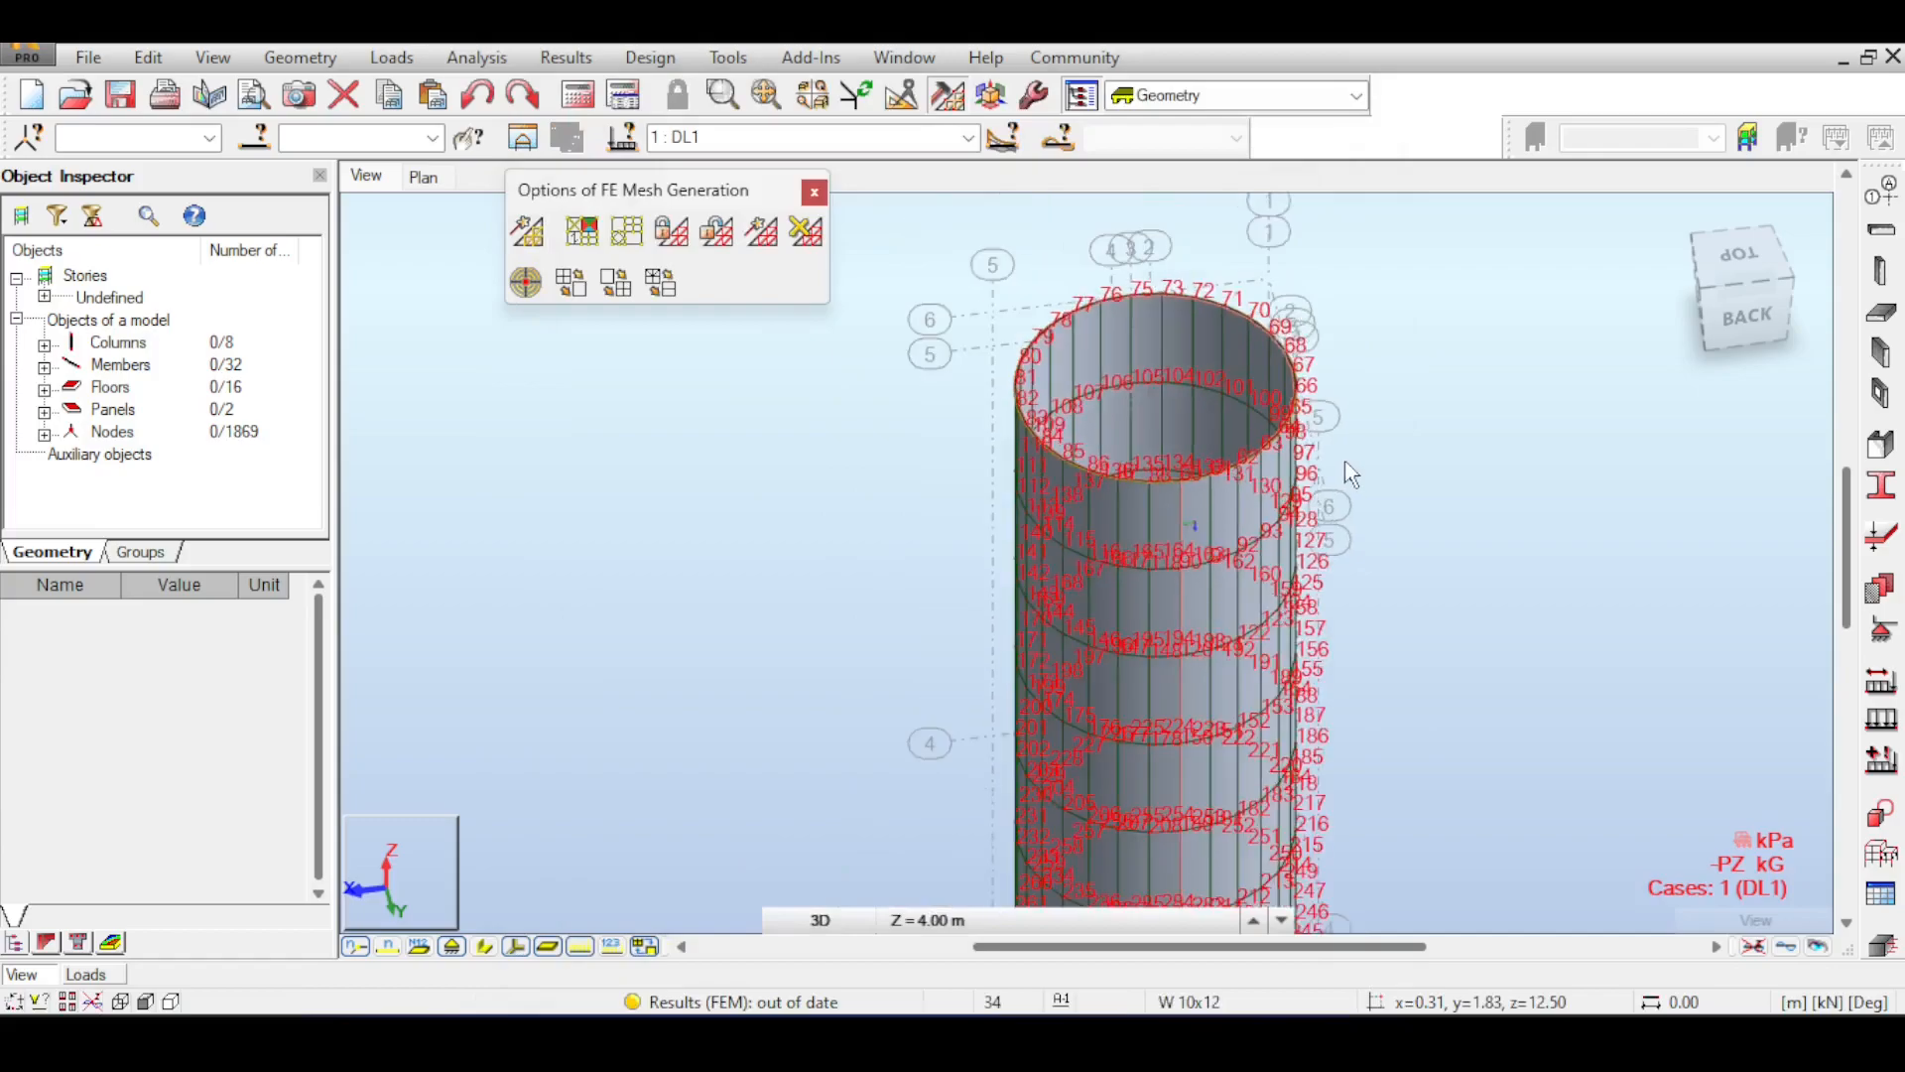
middle_click_drag(1529, 309, 1276, 456)
scroll(1432, 397, "down", 1)
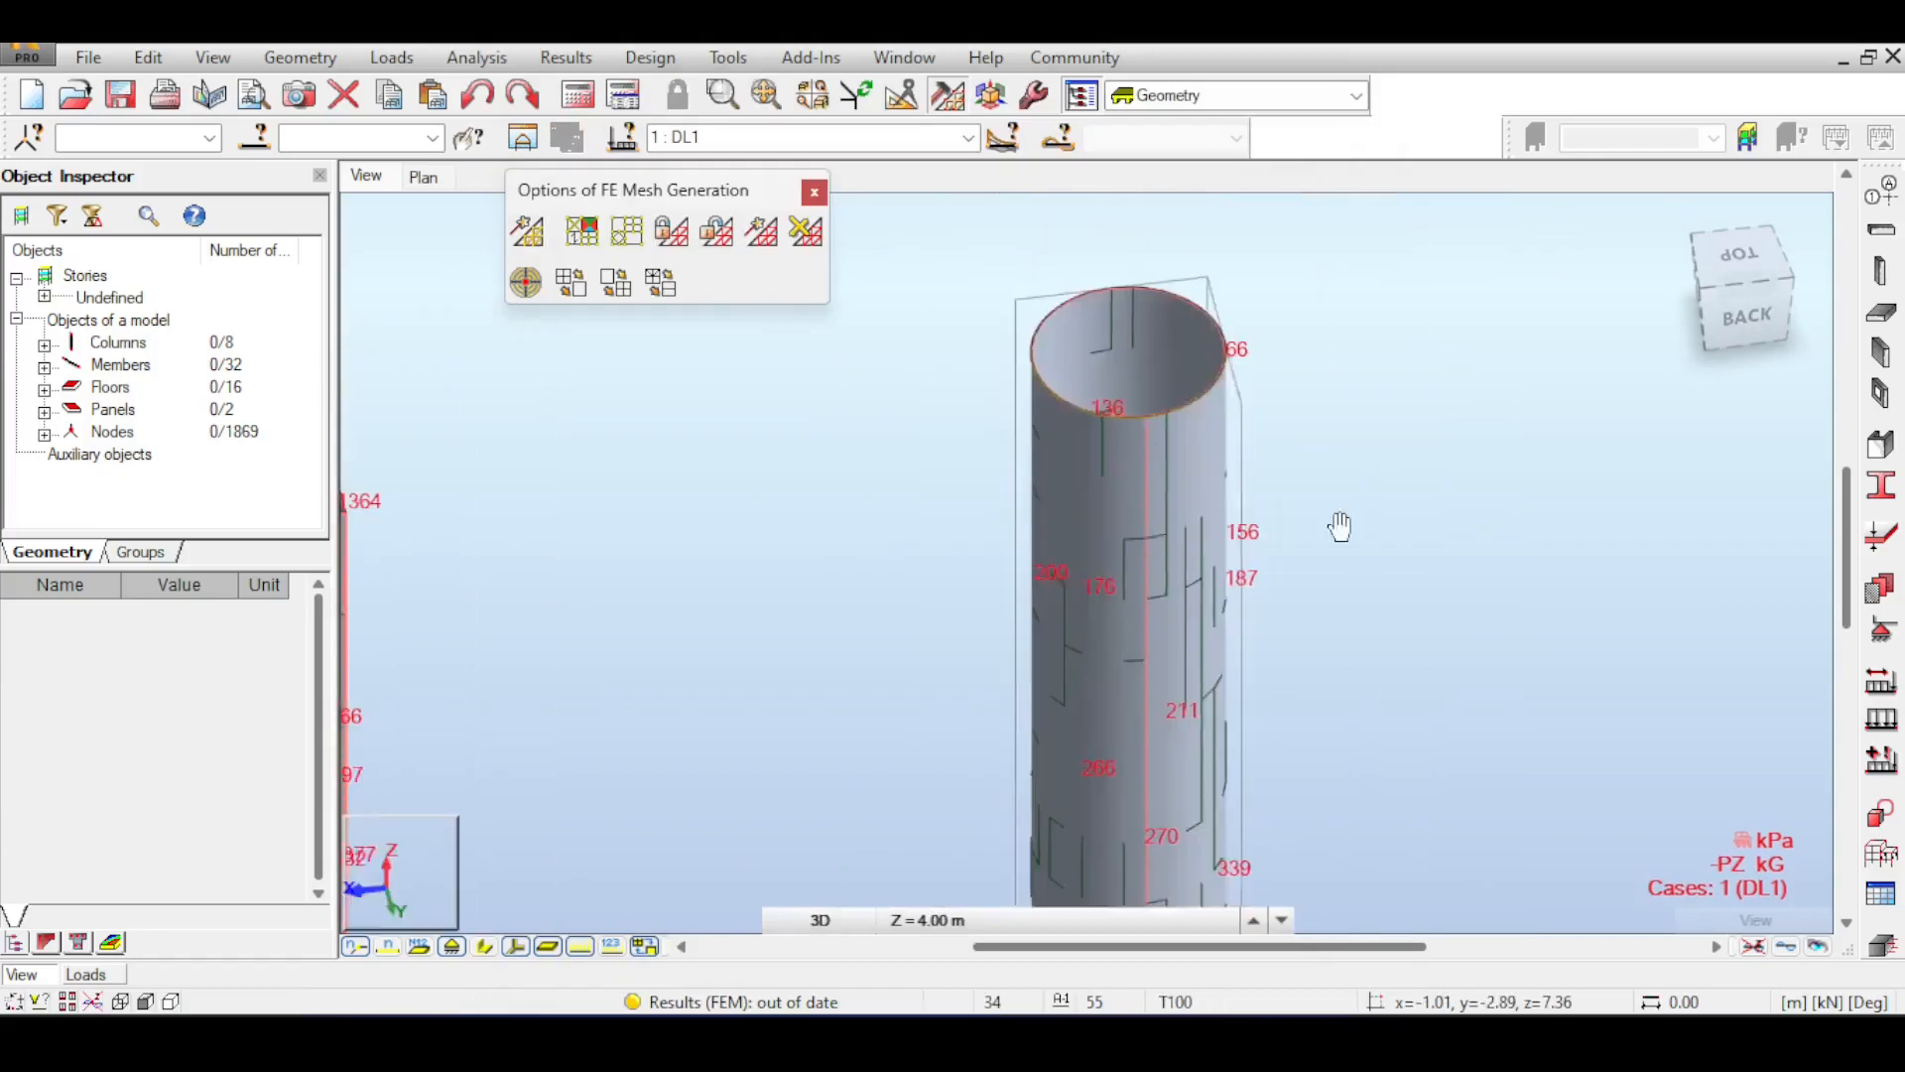
left_click(1753, 946)
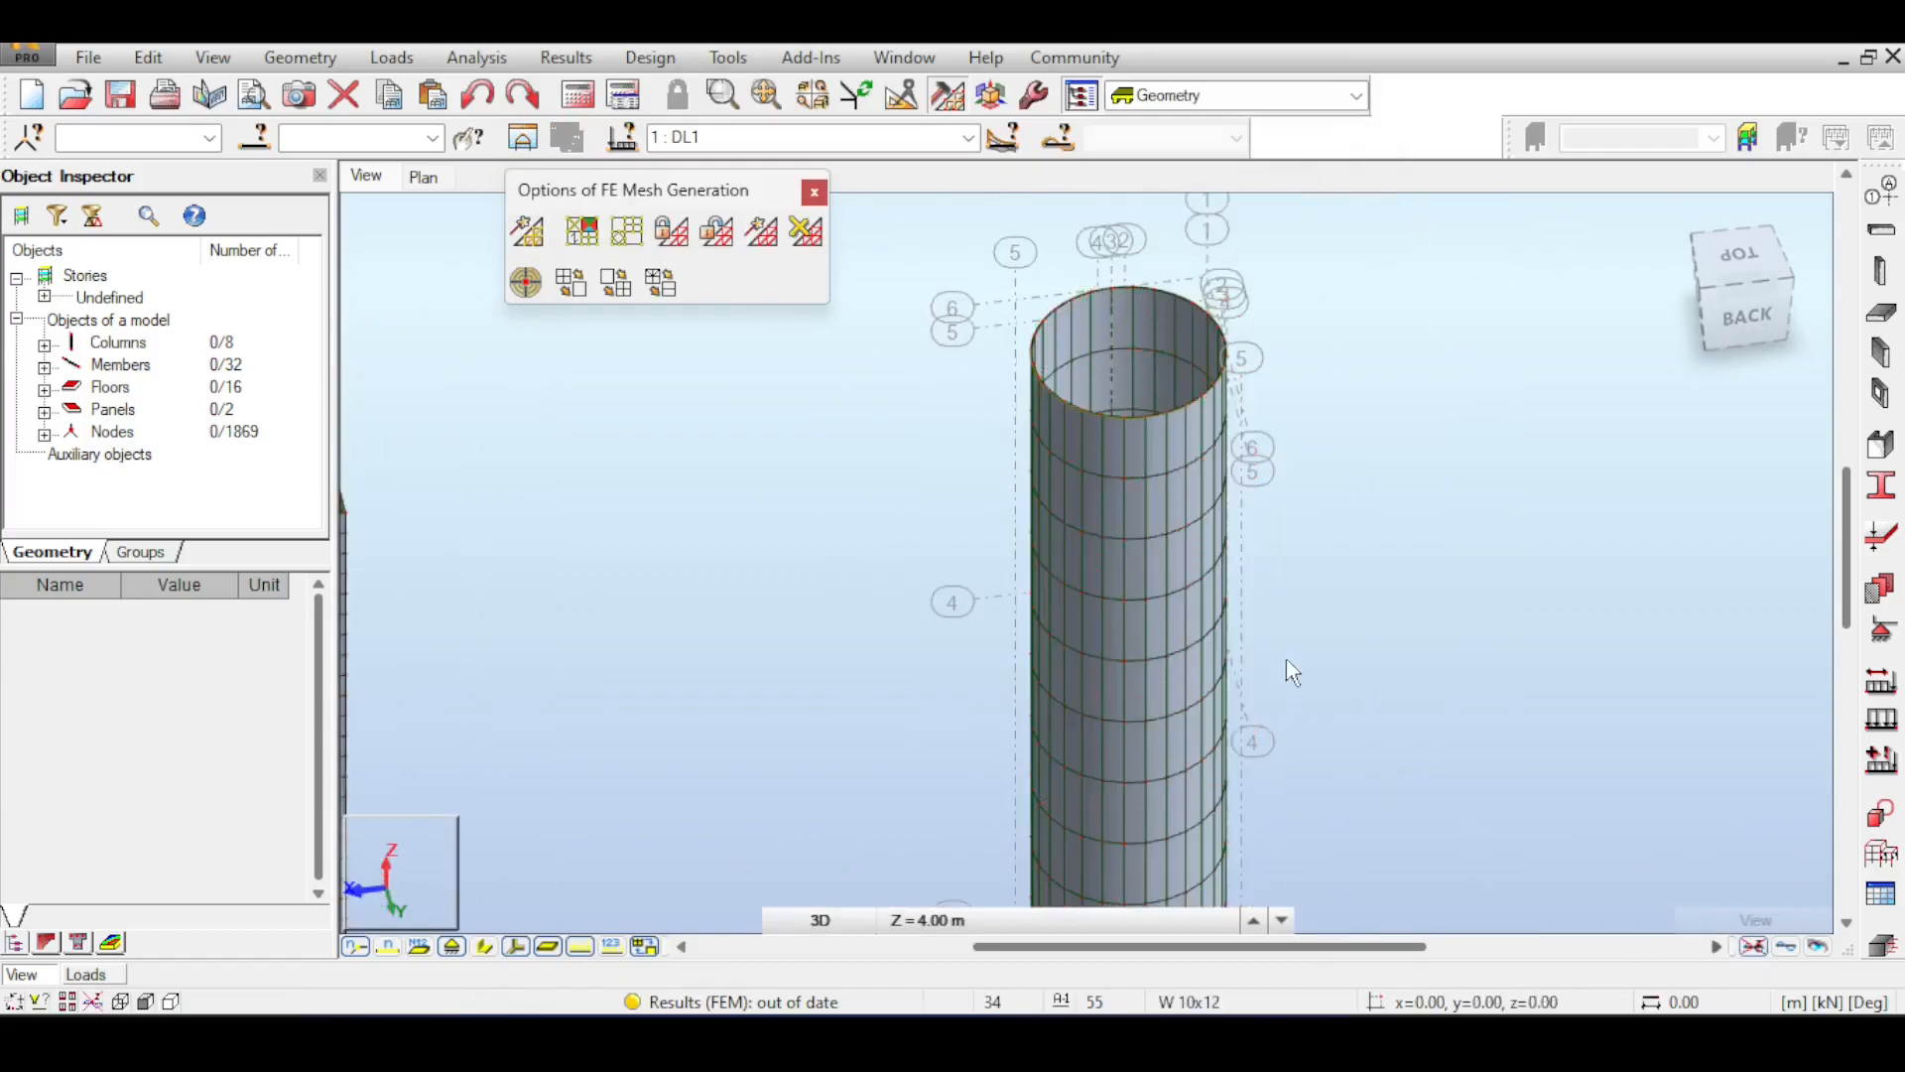
- Examine the mesh of the rectangular silo's walls and compare it with the cylindrical silo's shell along the full height
scroll(1216, 510, "down", 1)
middle_click_drag(639, 639, 882, 639)
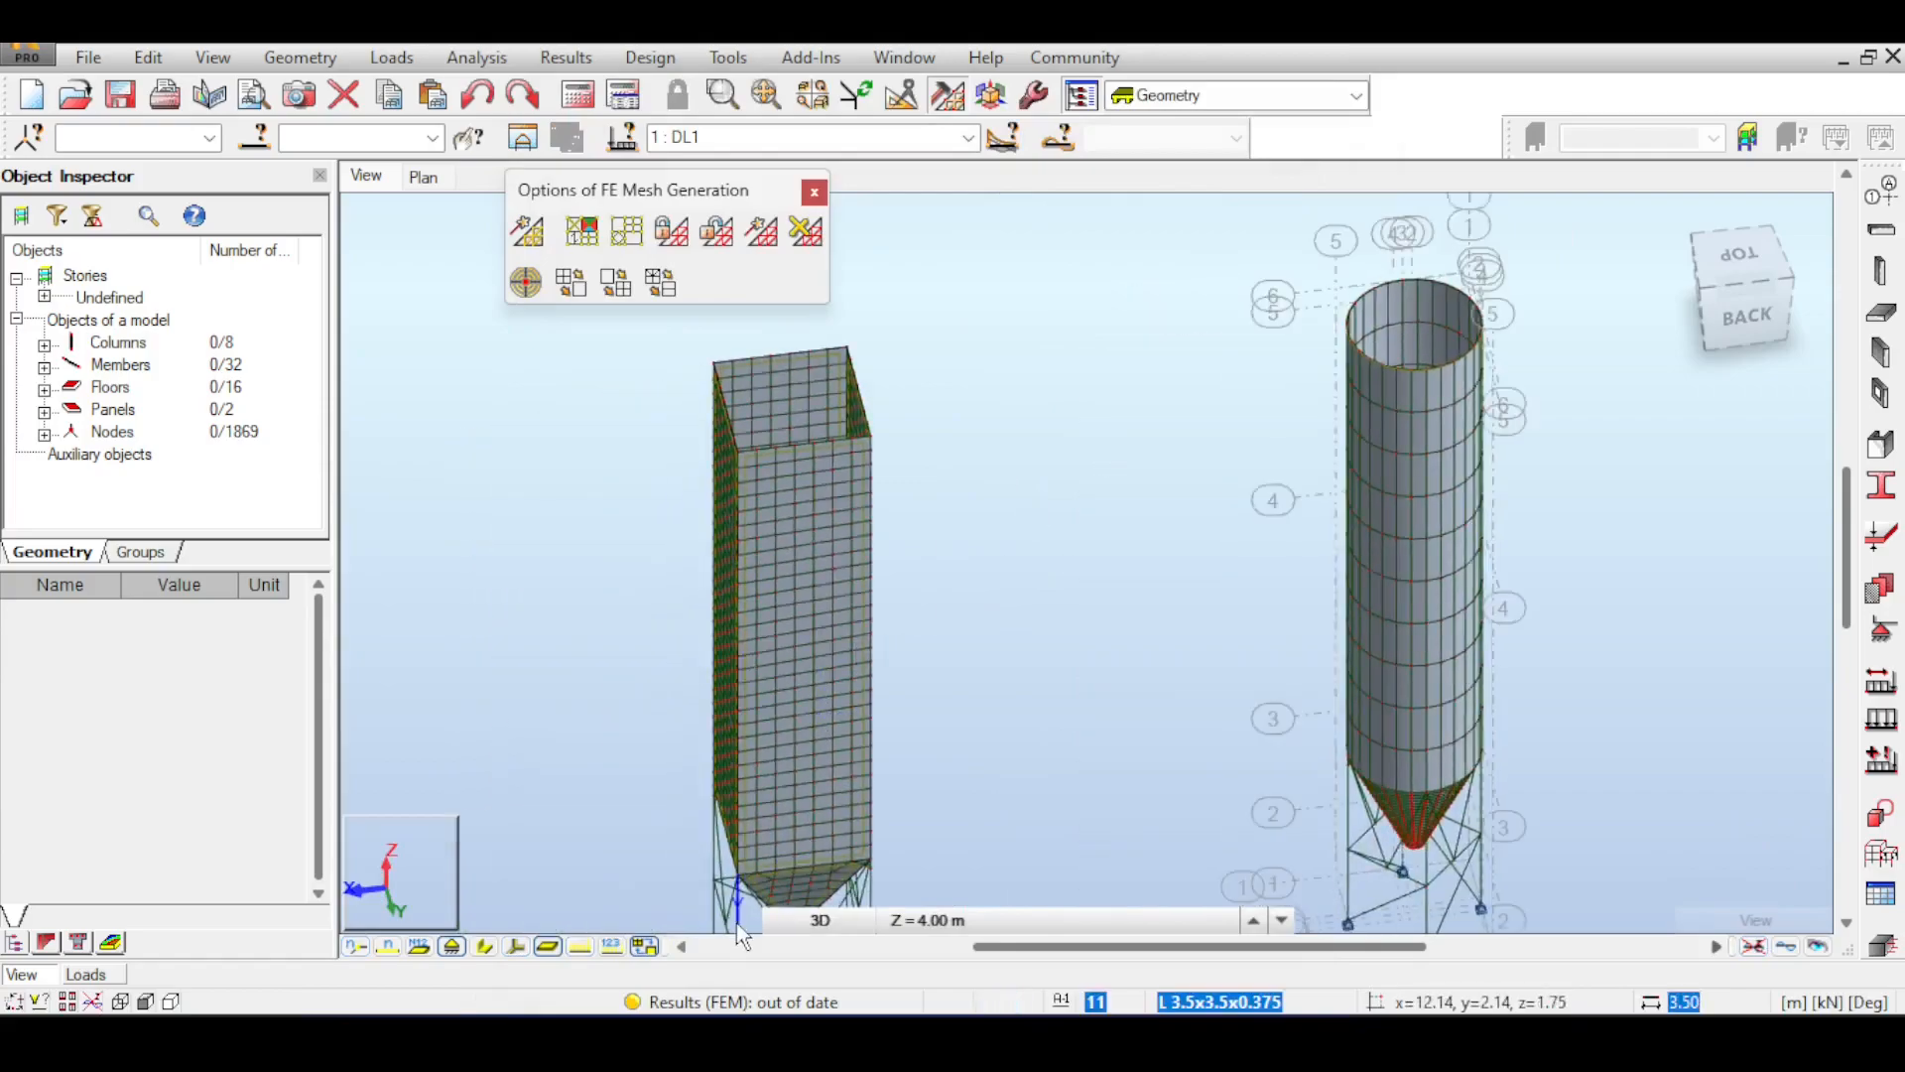
left_click(579, 946)
scroll(1075, 560, "up", 2)
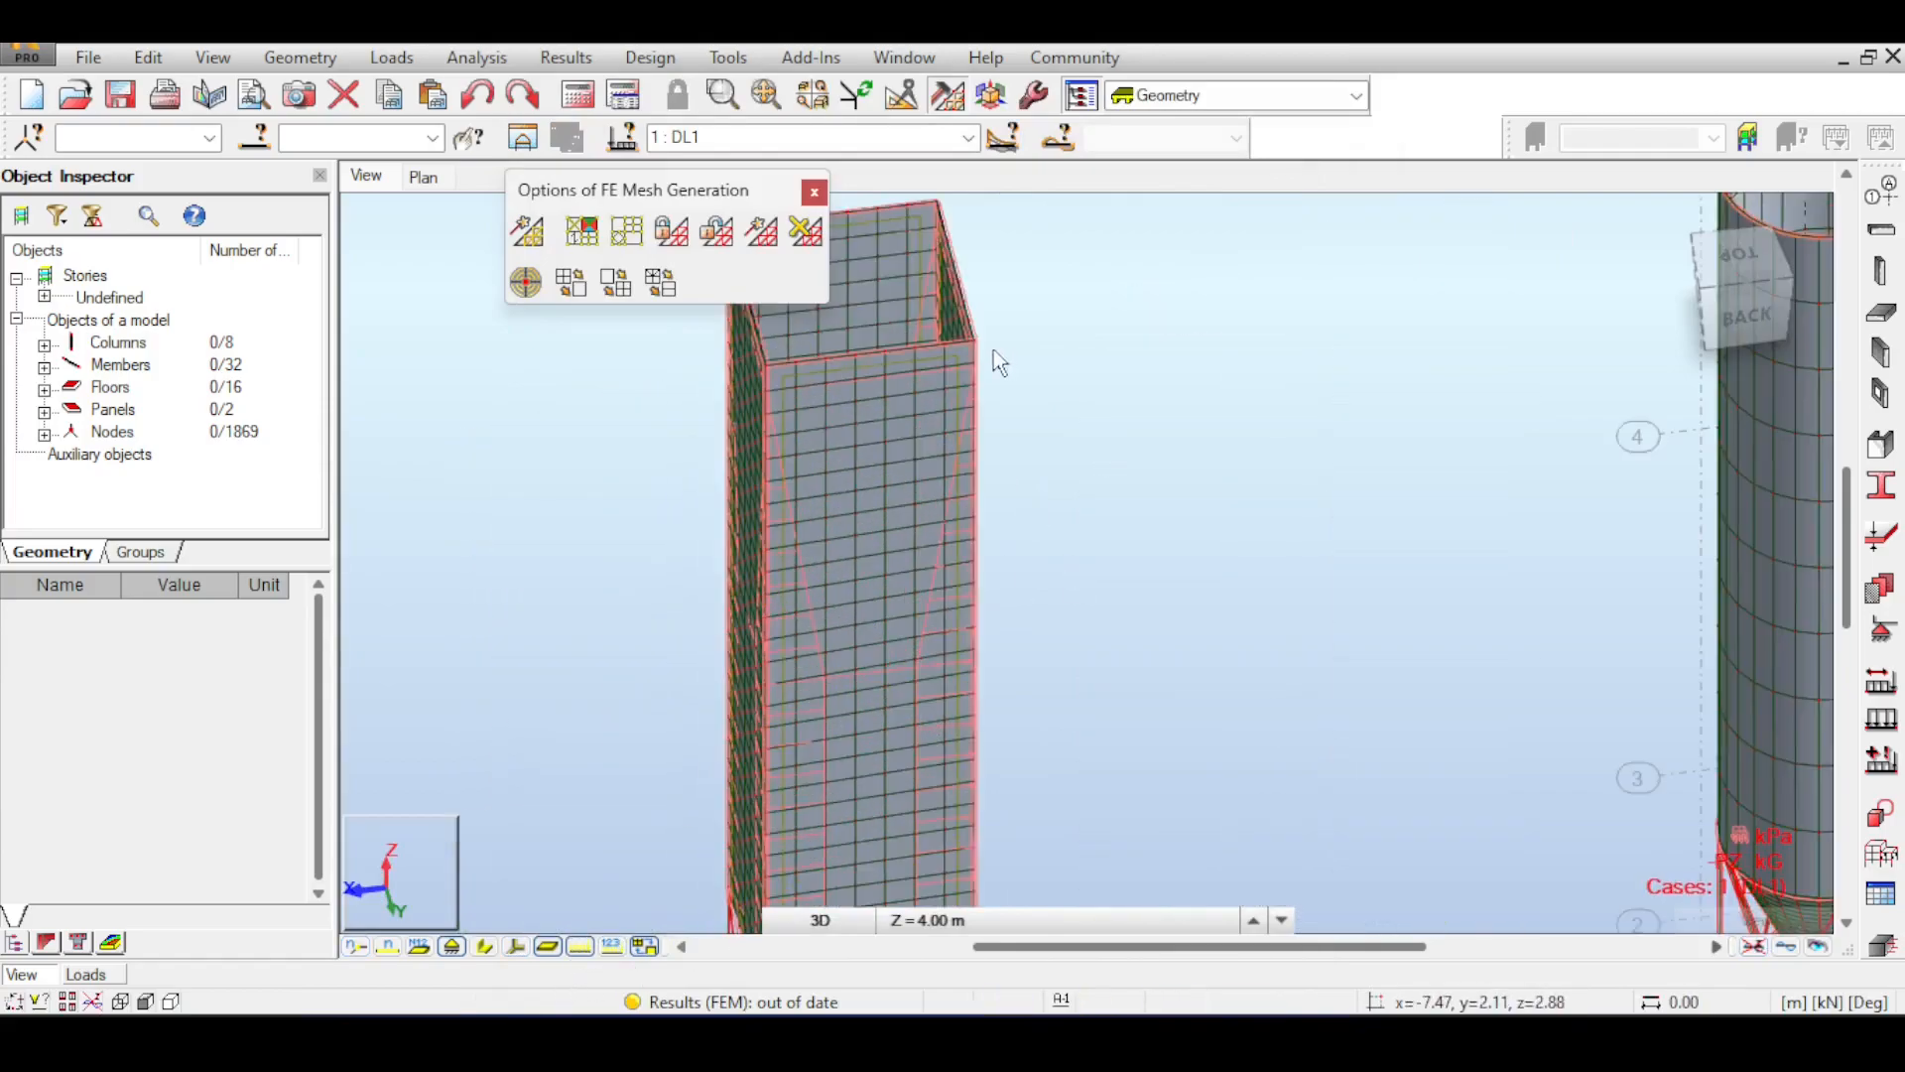
middle_click_drag(896, 671, 920, 508)
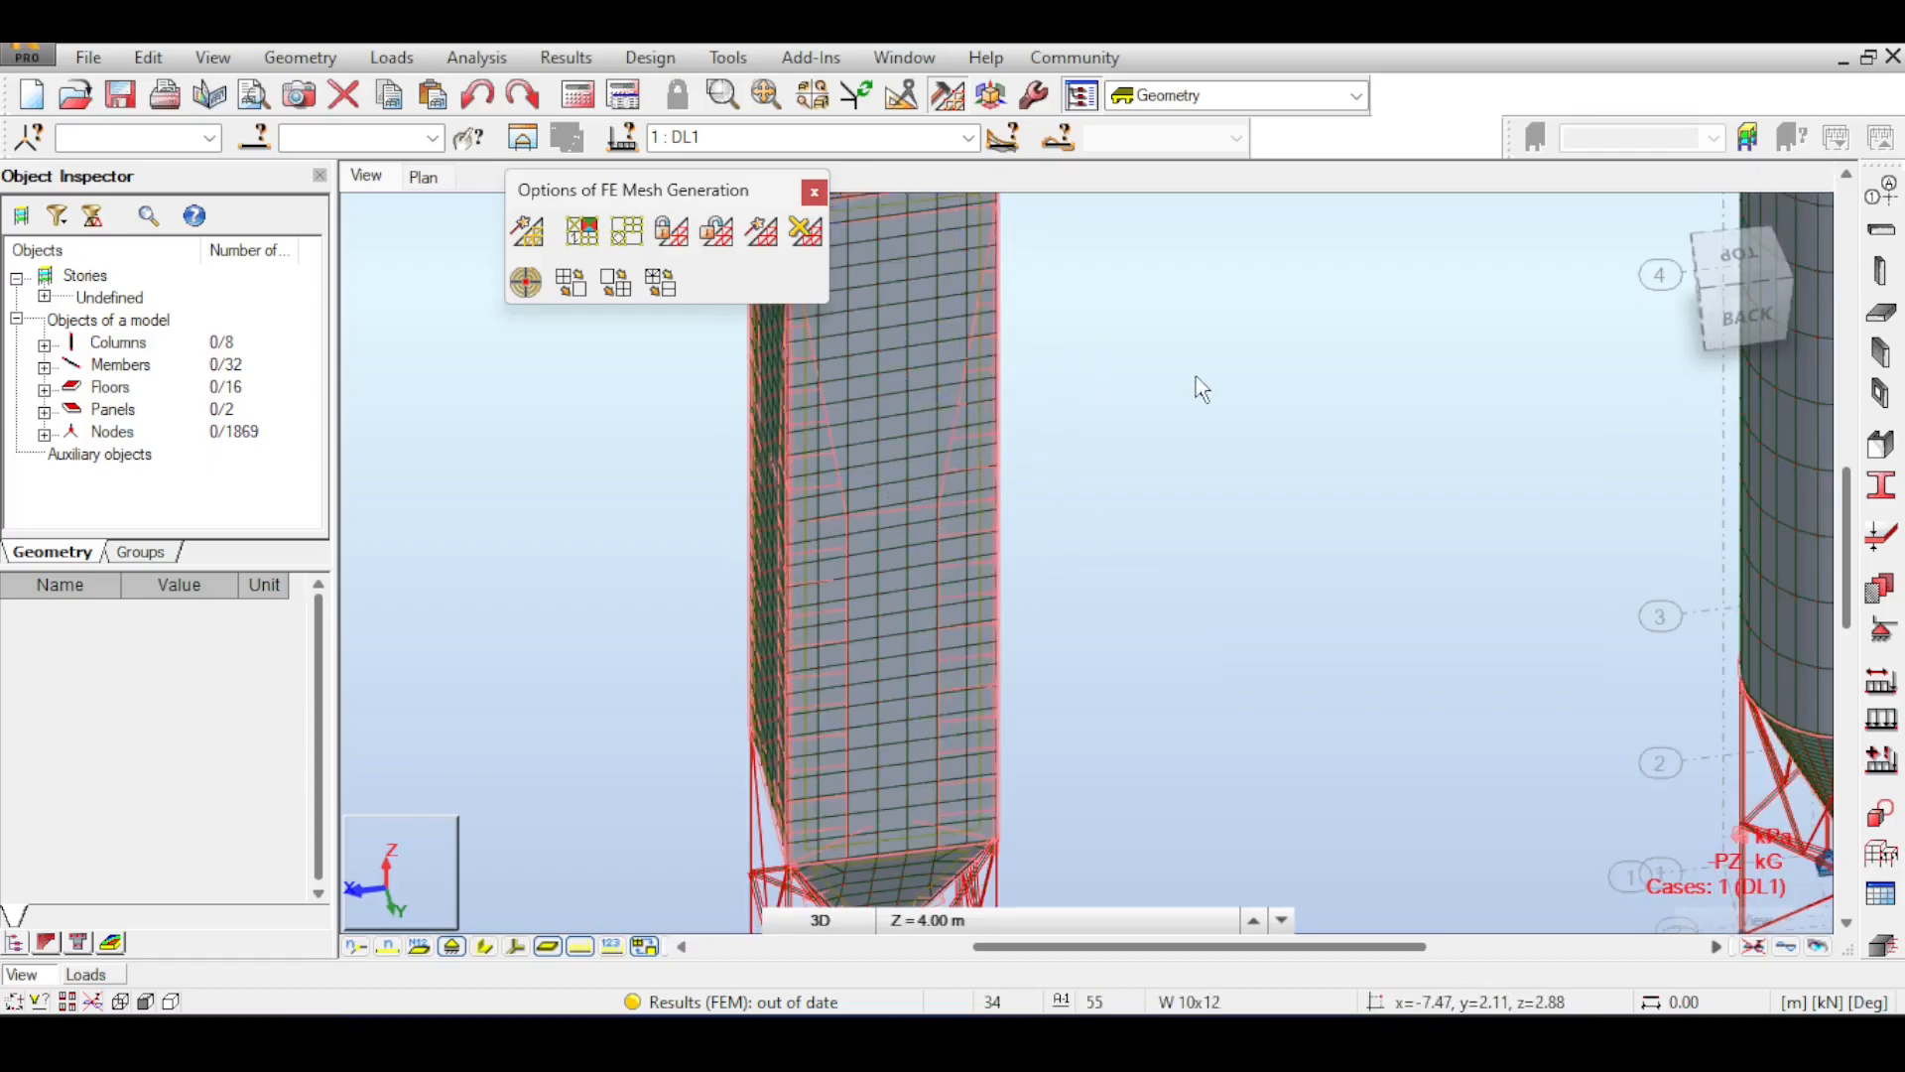
middle_click_drag(1094, 377, 1096, 568)
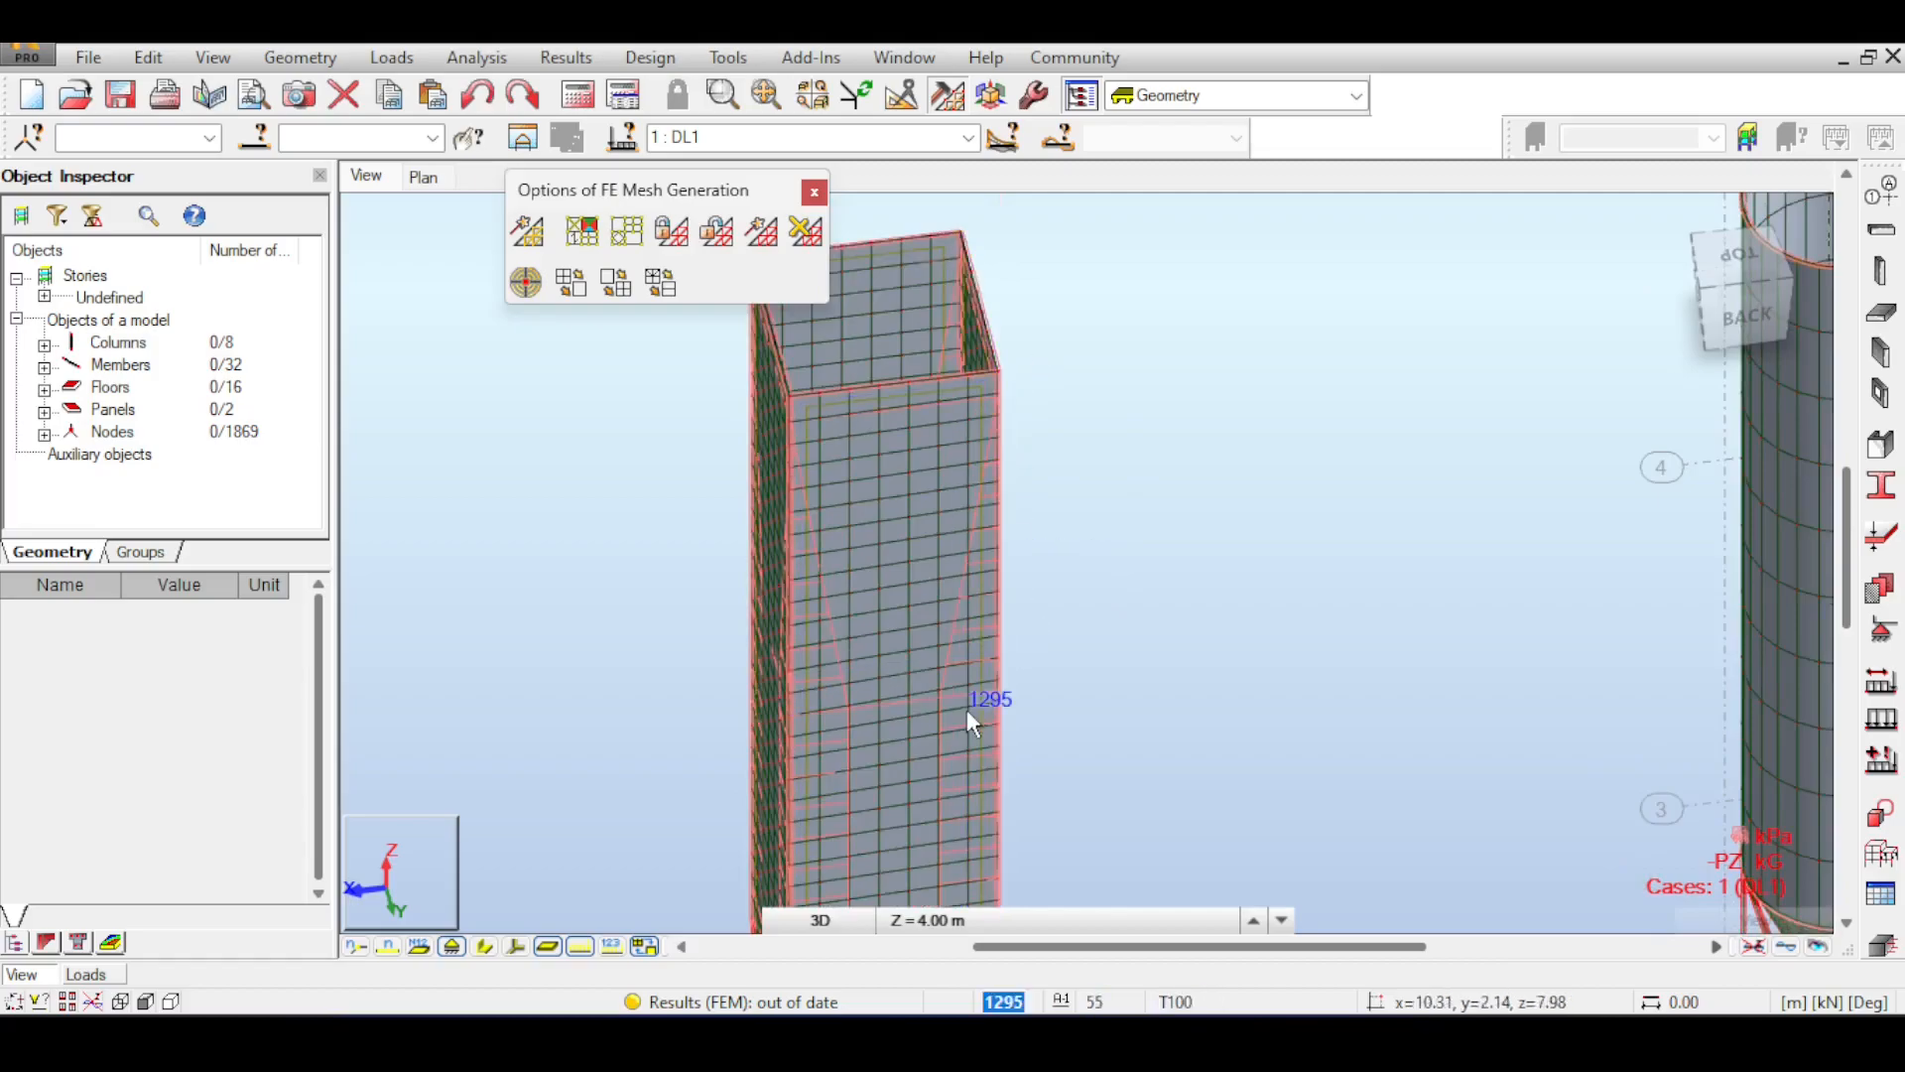
middle_click_drag(978, 723, 1046, 565)
middle_click_drag(1381, 431, 868, 705)
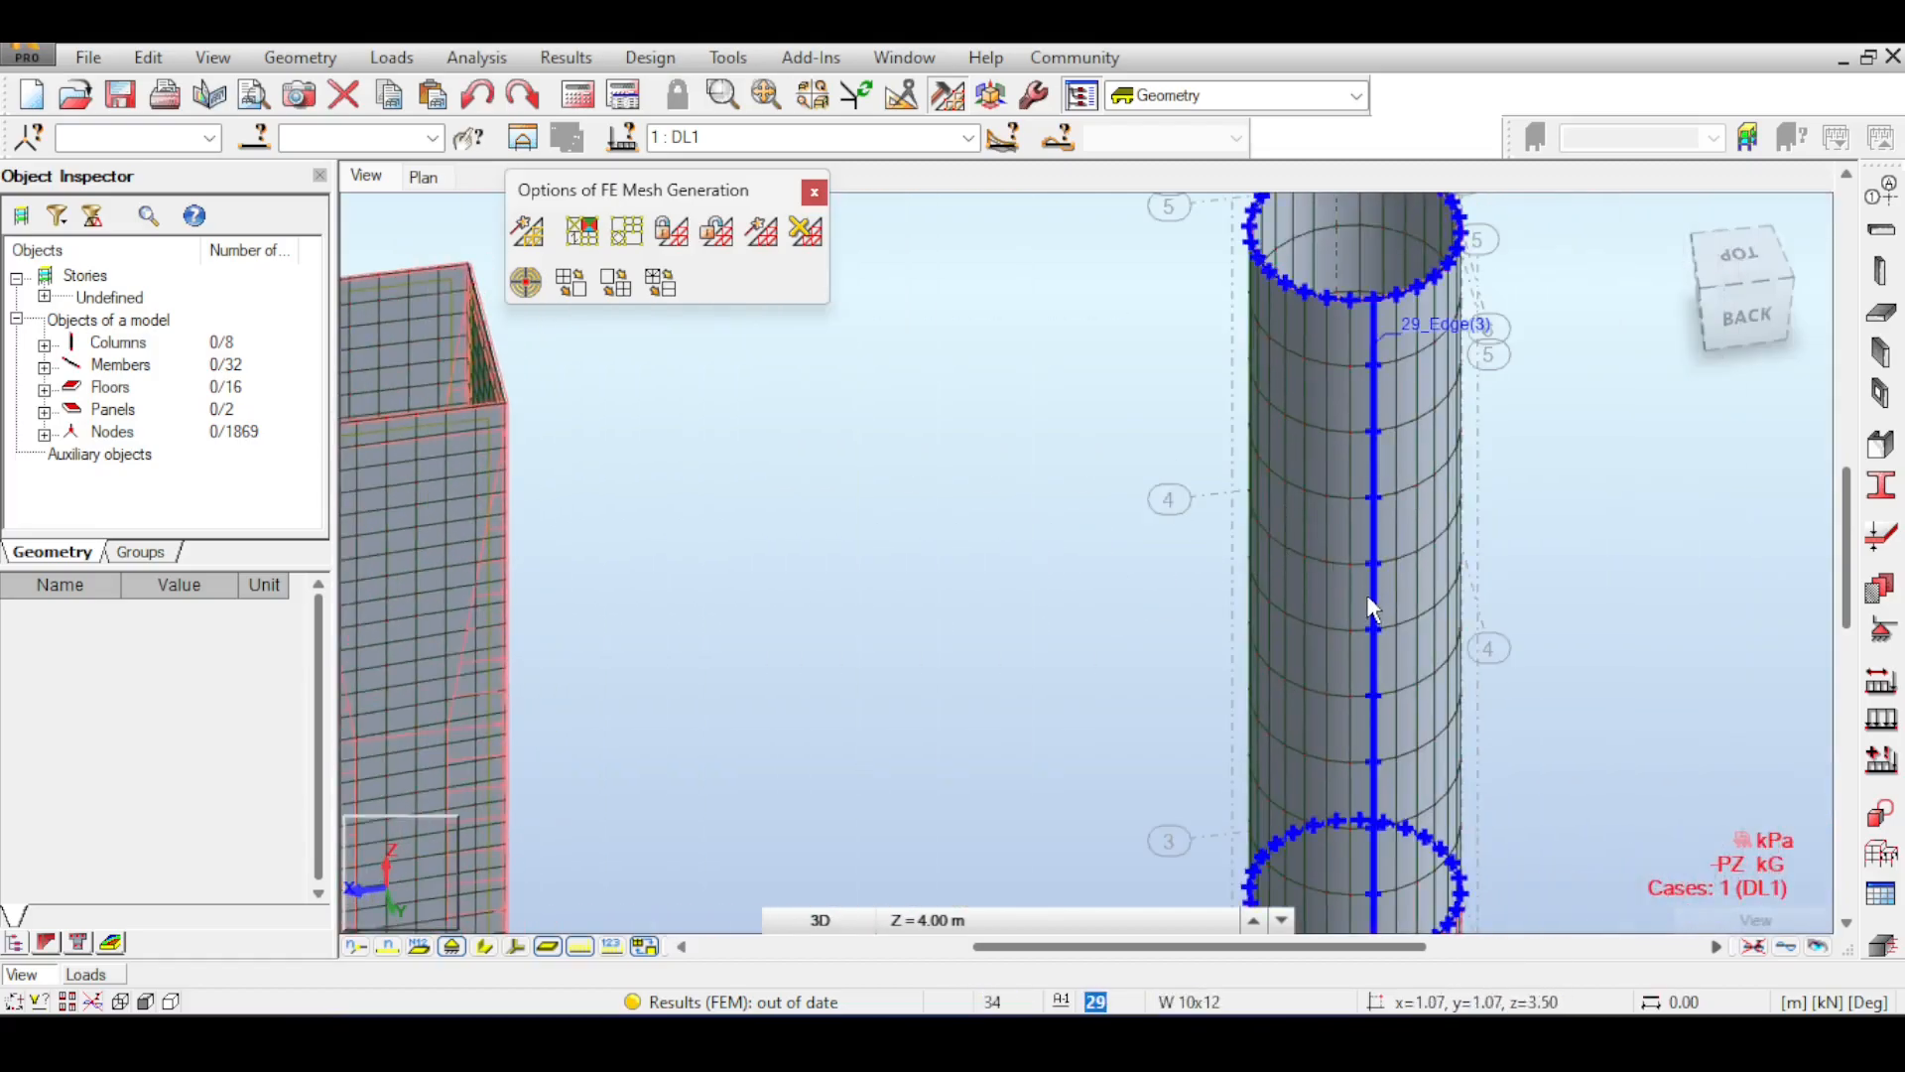
scroll(1362, 552, "down", 4)
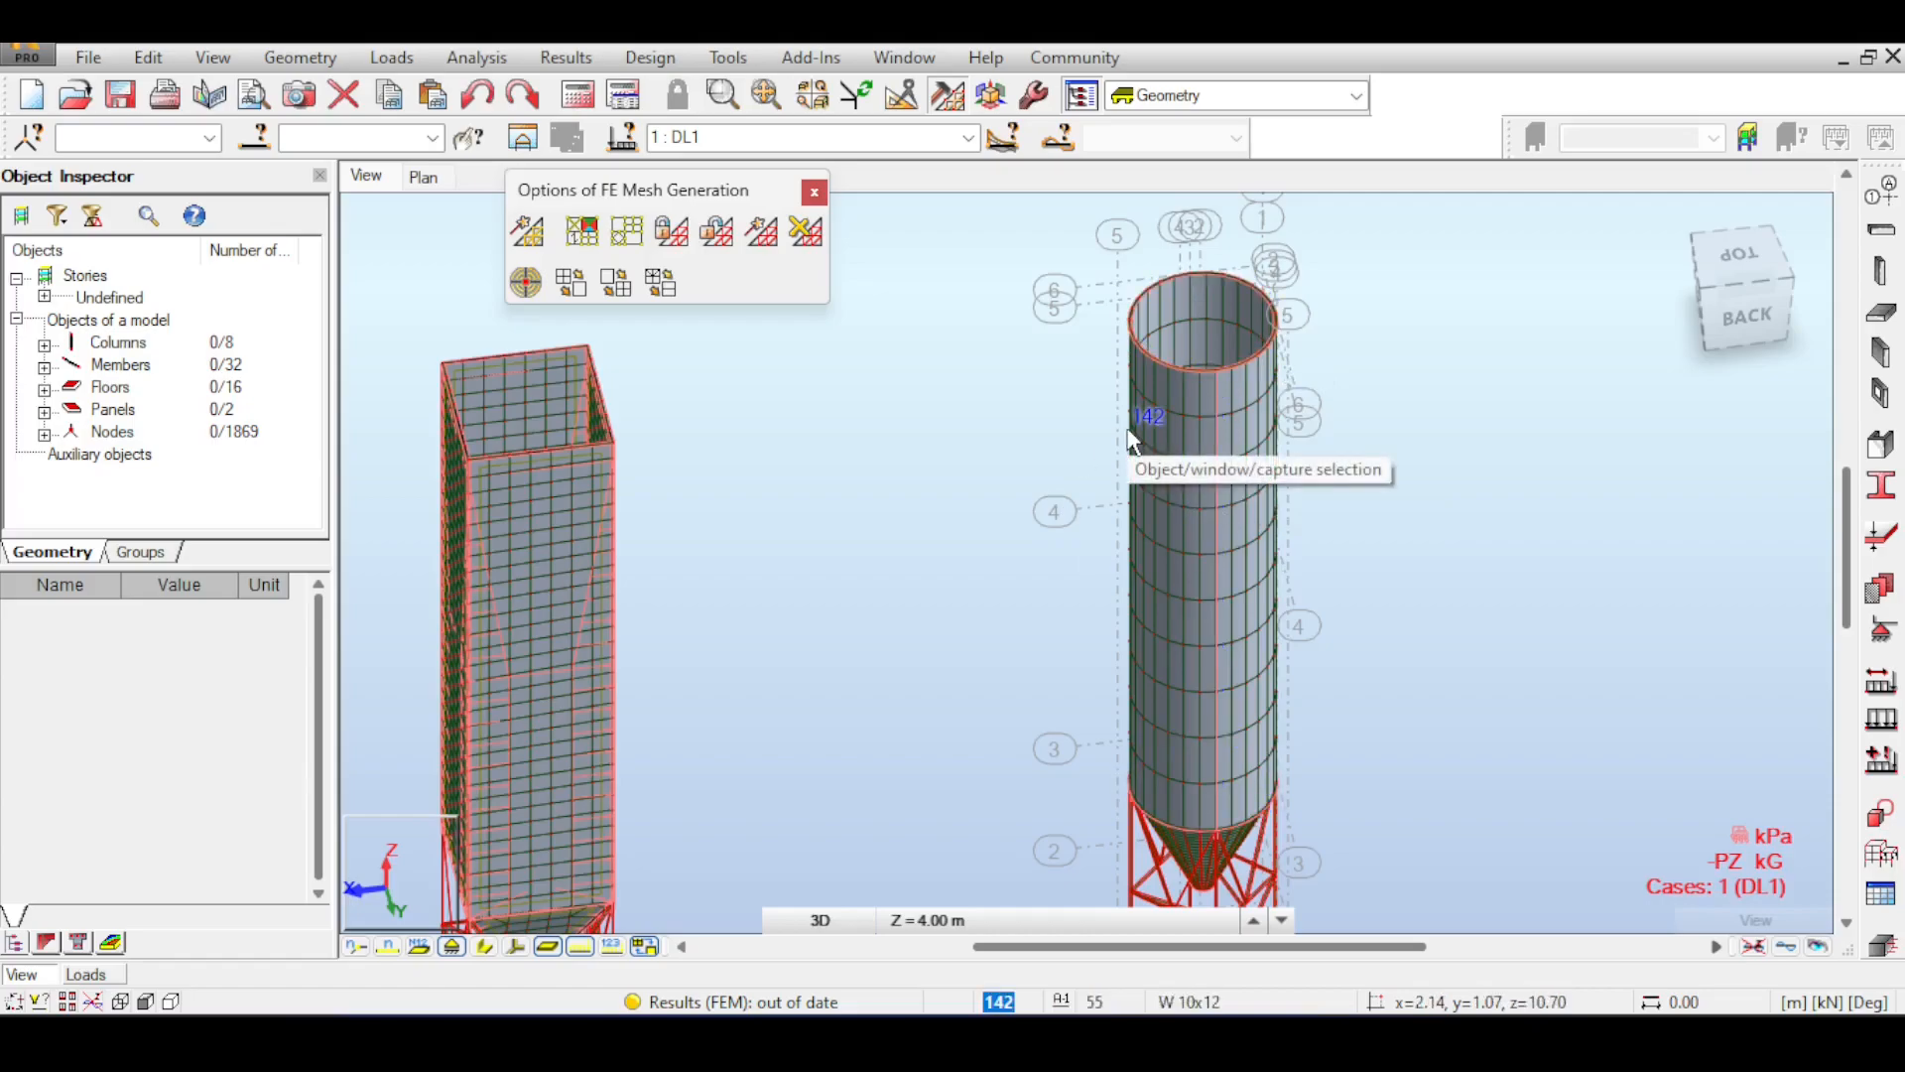
middle_click_drag(1426, 408, 1459, 375)
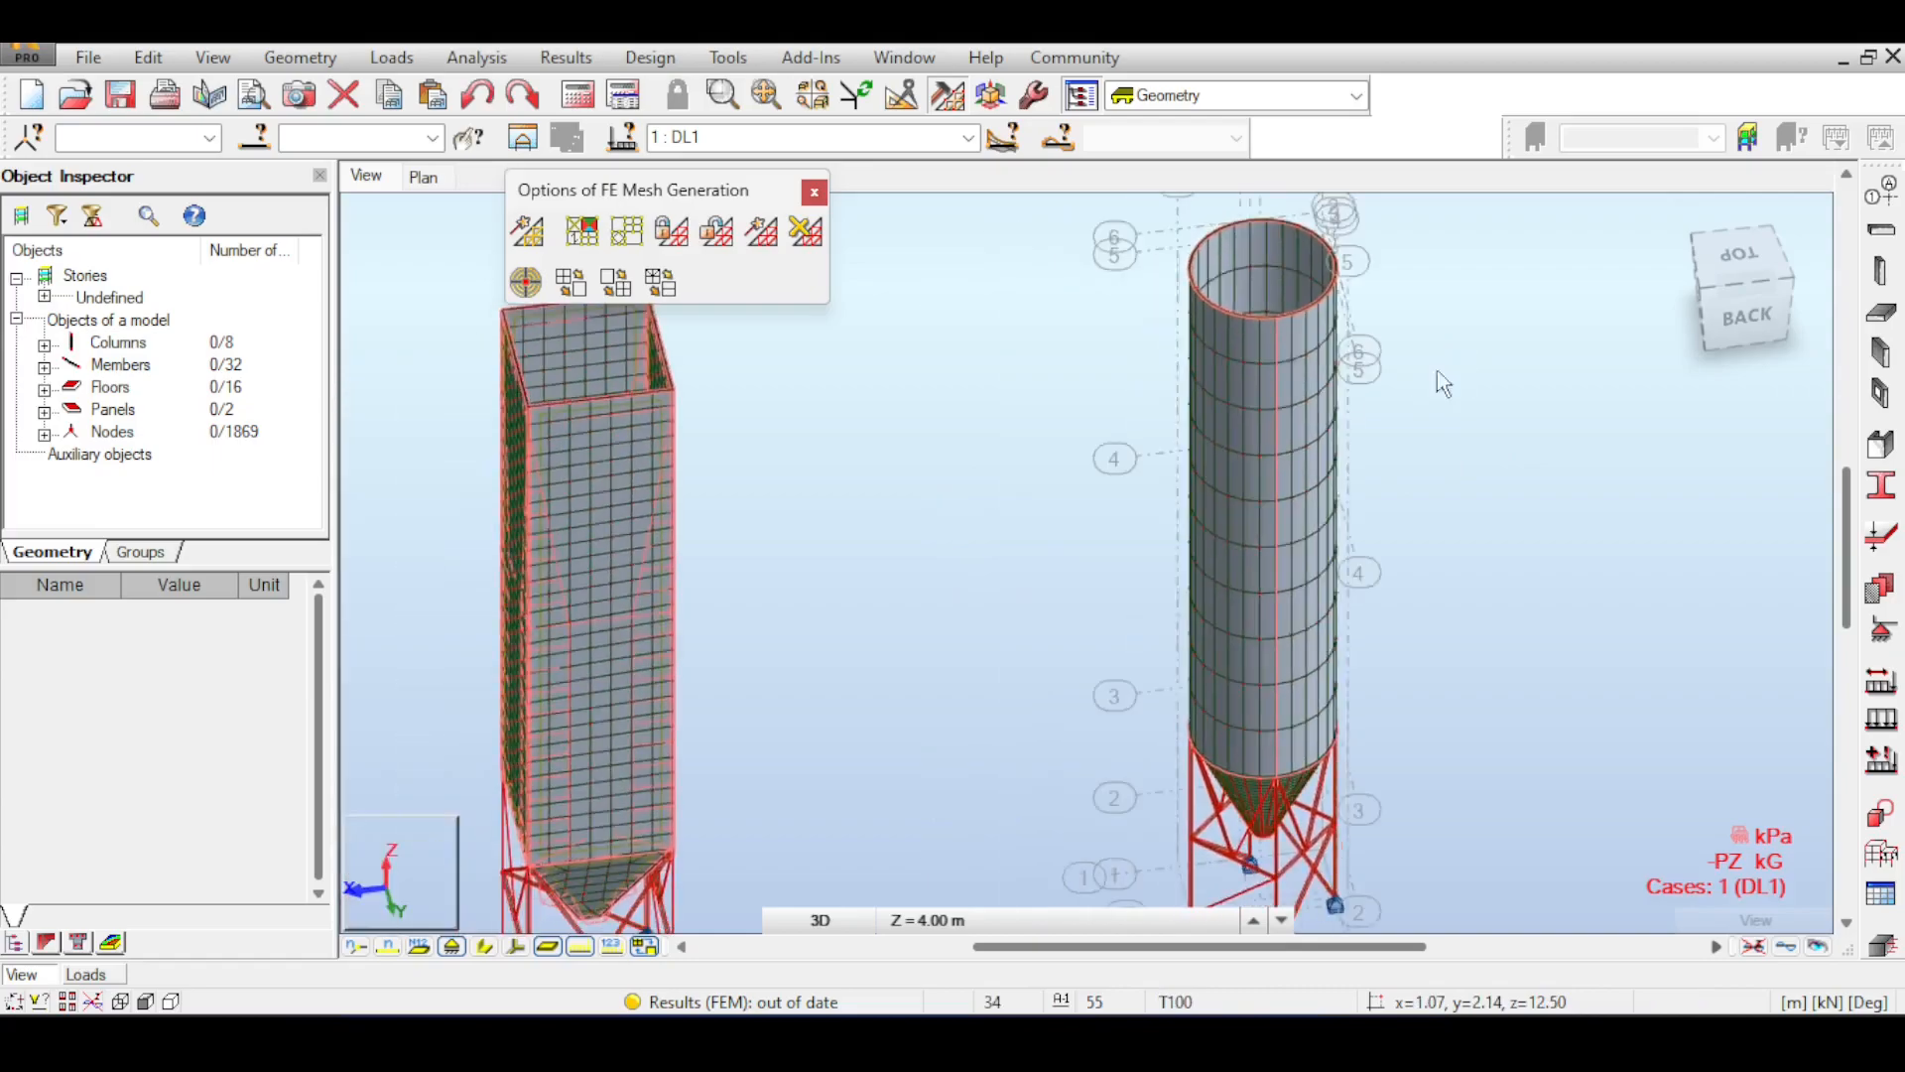
scroll(1330, 417, "down", 3)
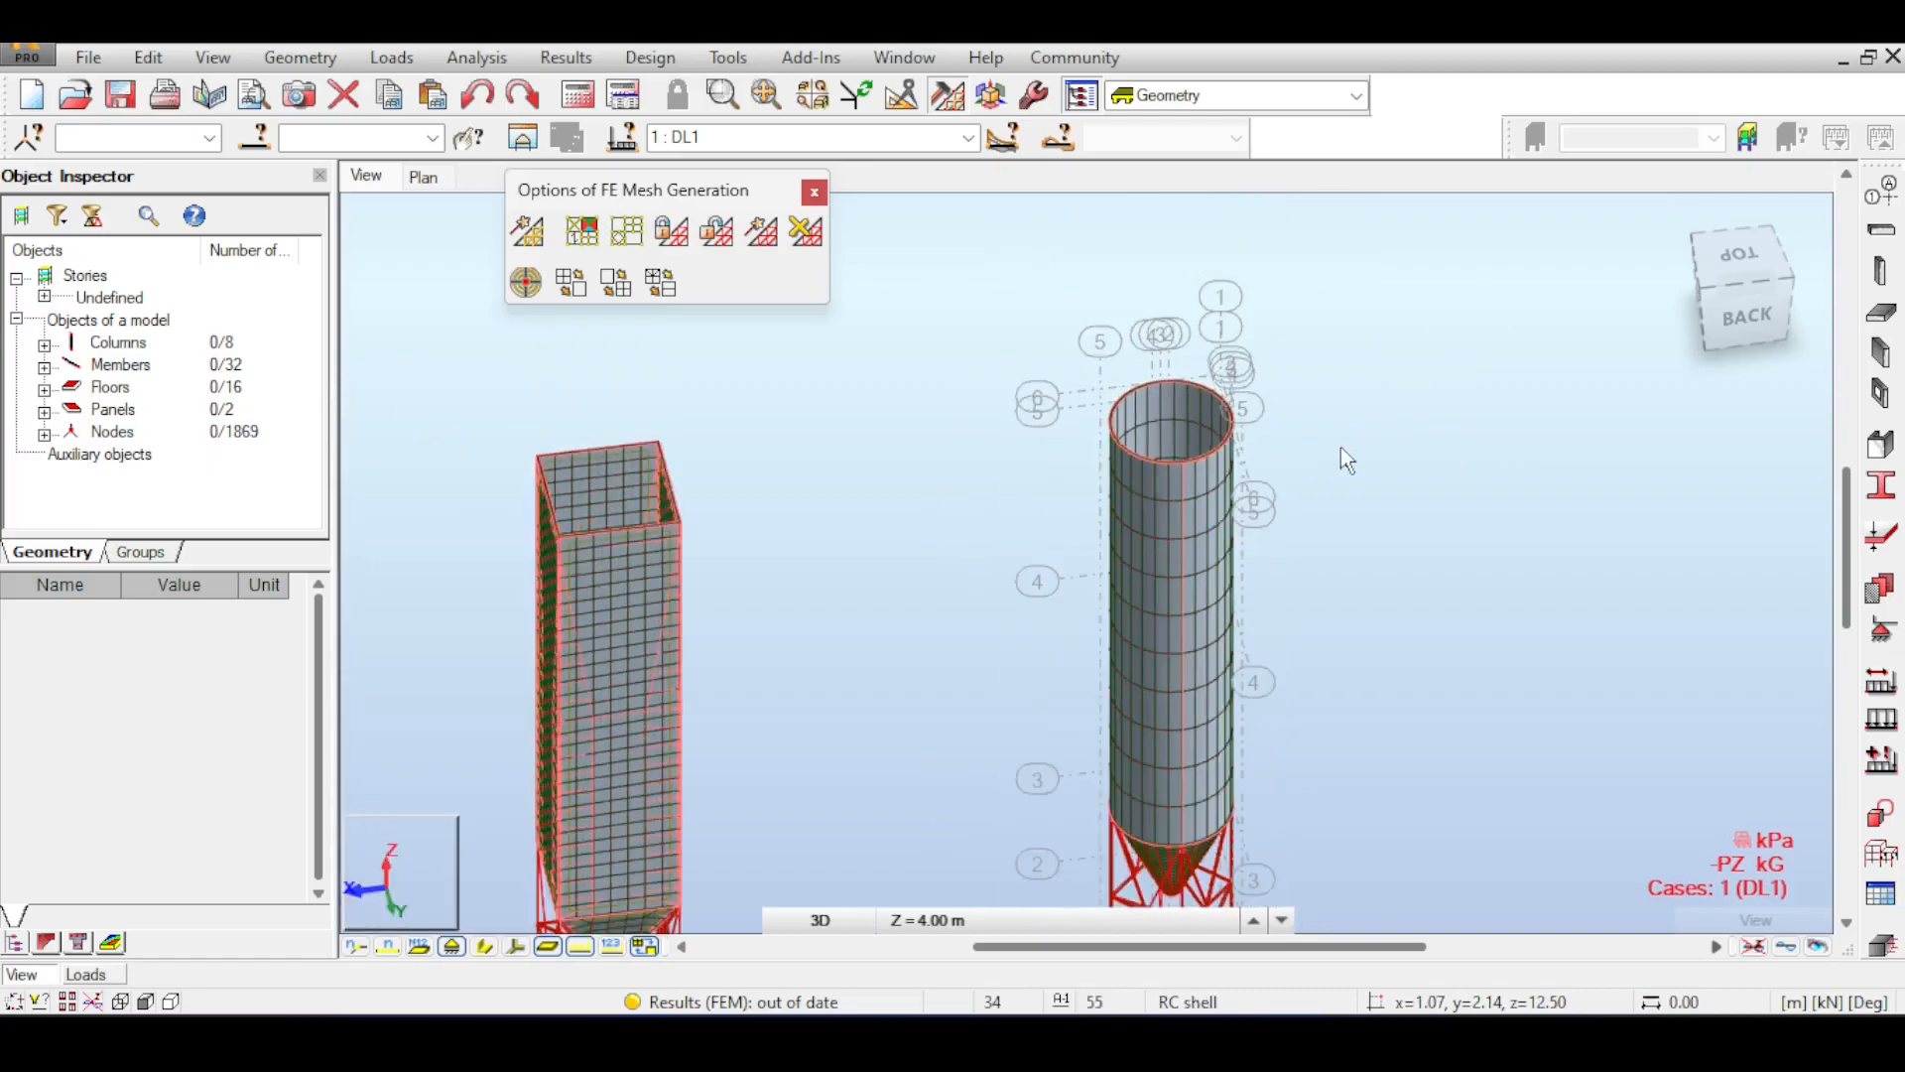
- Delete the surface loads of case DL1 from all objects of the cylindrical silo and close the load definition
left_click(1726, 294)
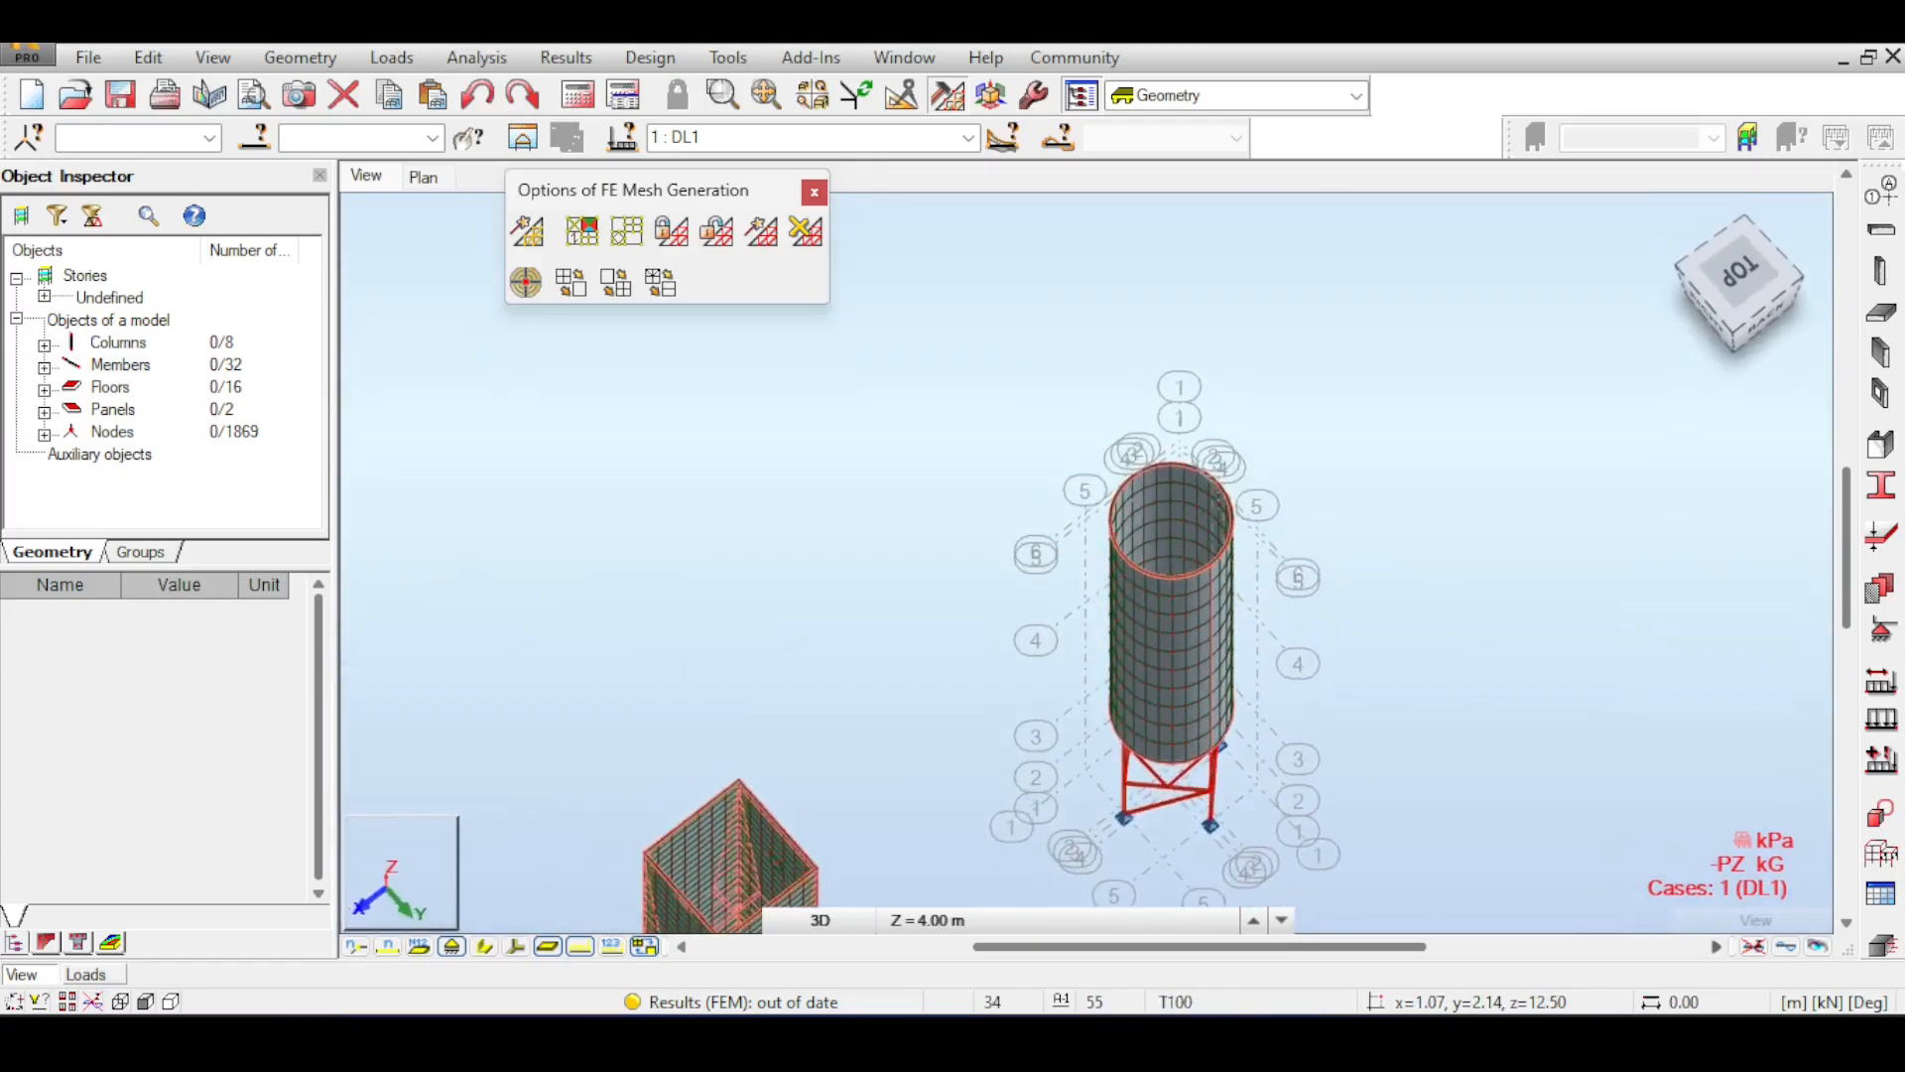
left_click(1675, 221)
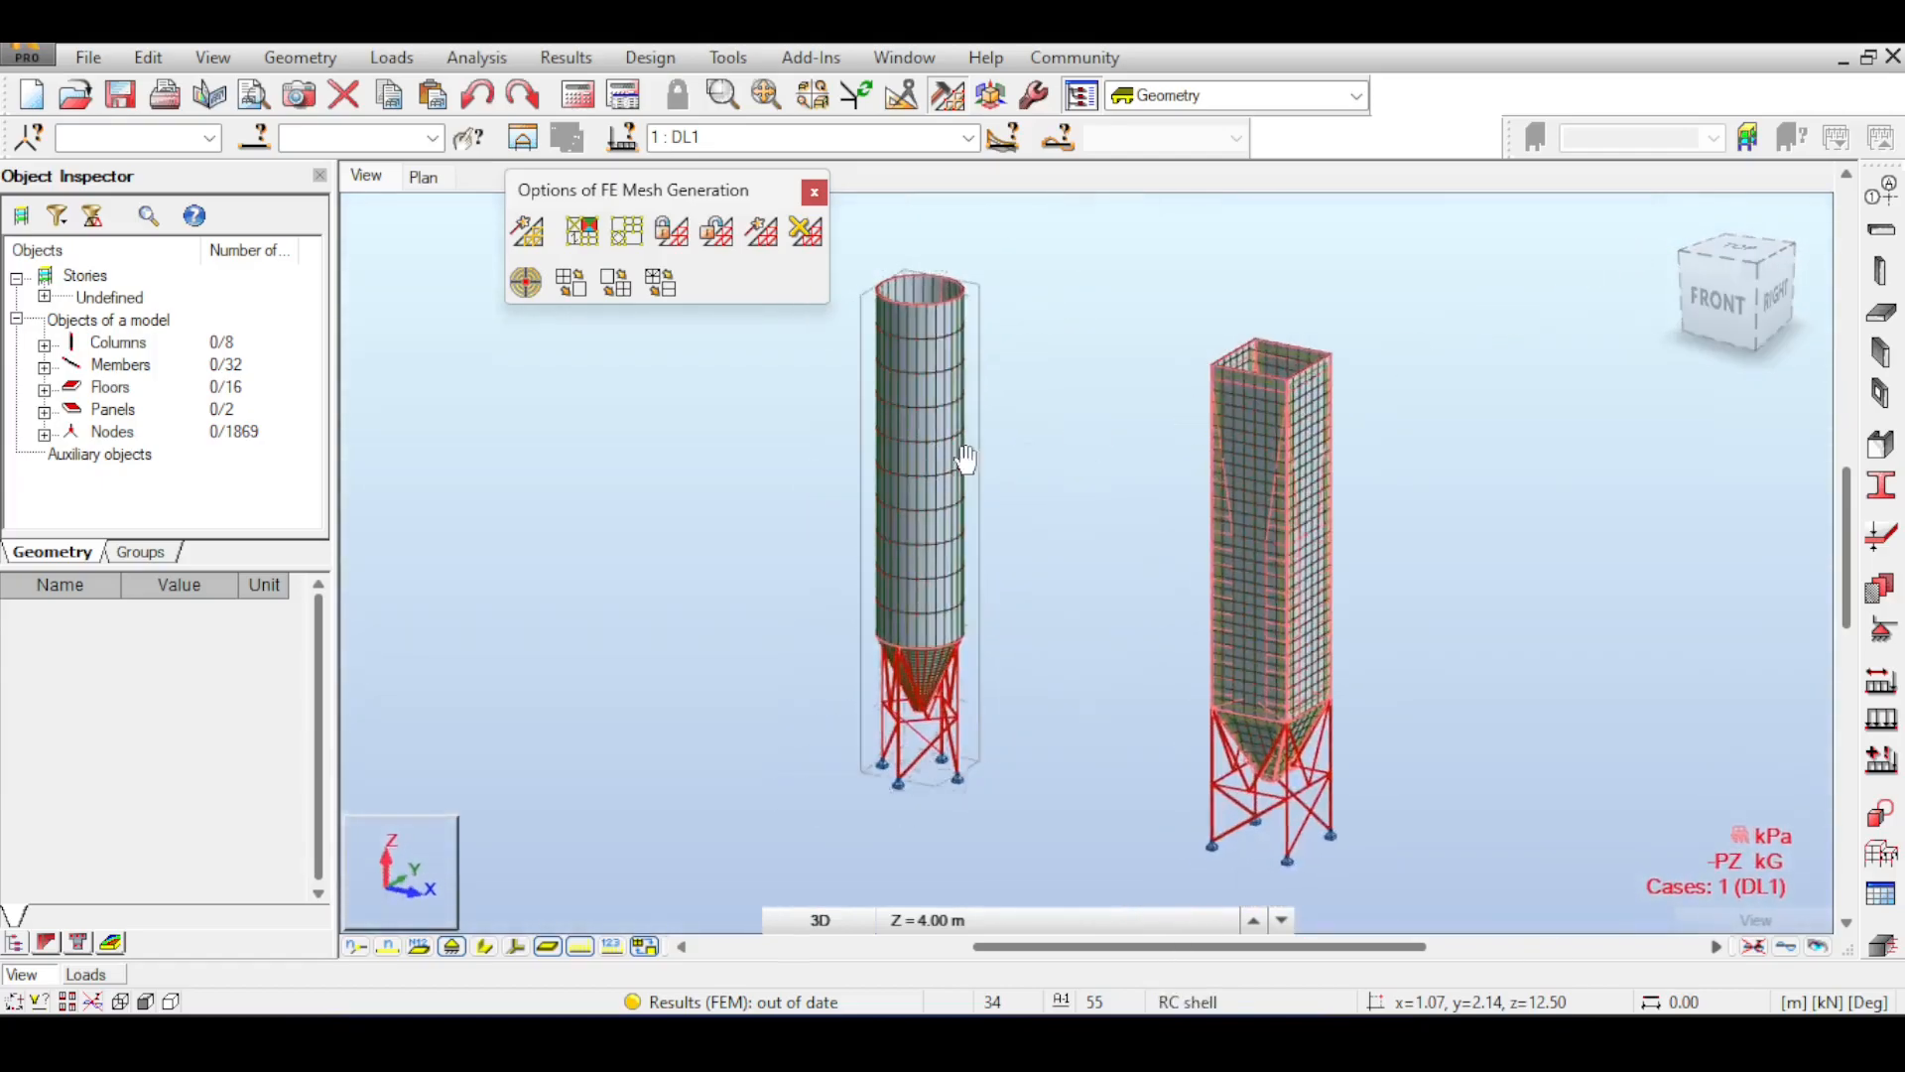
middle_click_drag(951, 438, 1058, 593)
middle_click_drag(847, 402, 854, 558, "shift")
left_click(1867, 721)
left_click_drag(1449, 391, 1359, 178)
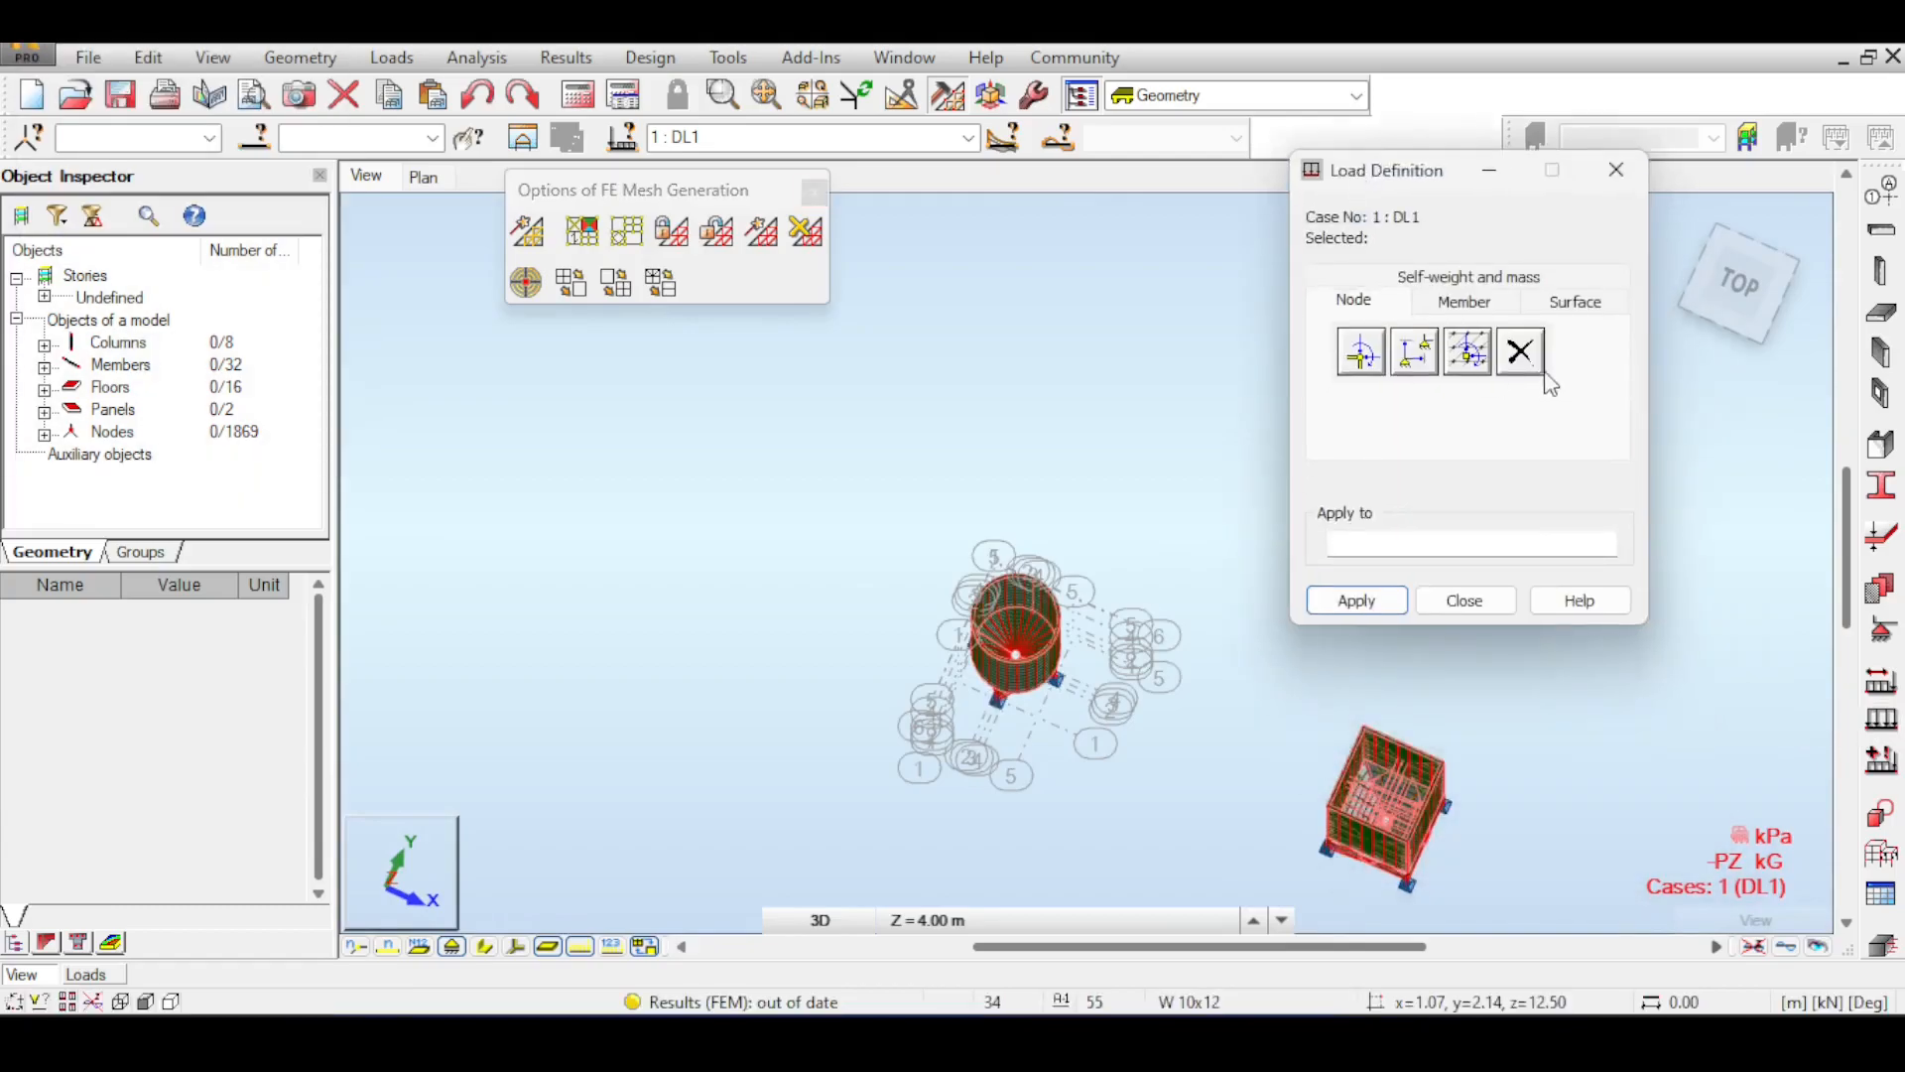
left_click(1356, 546)
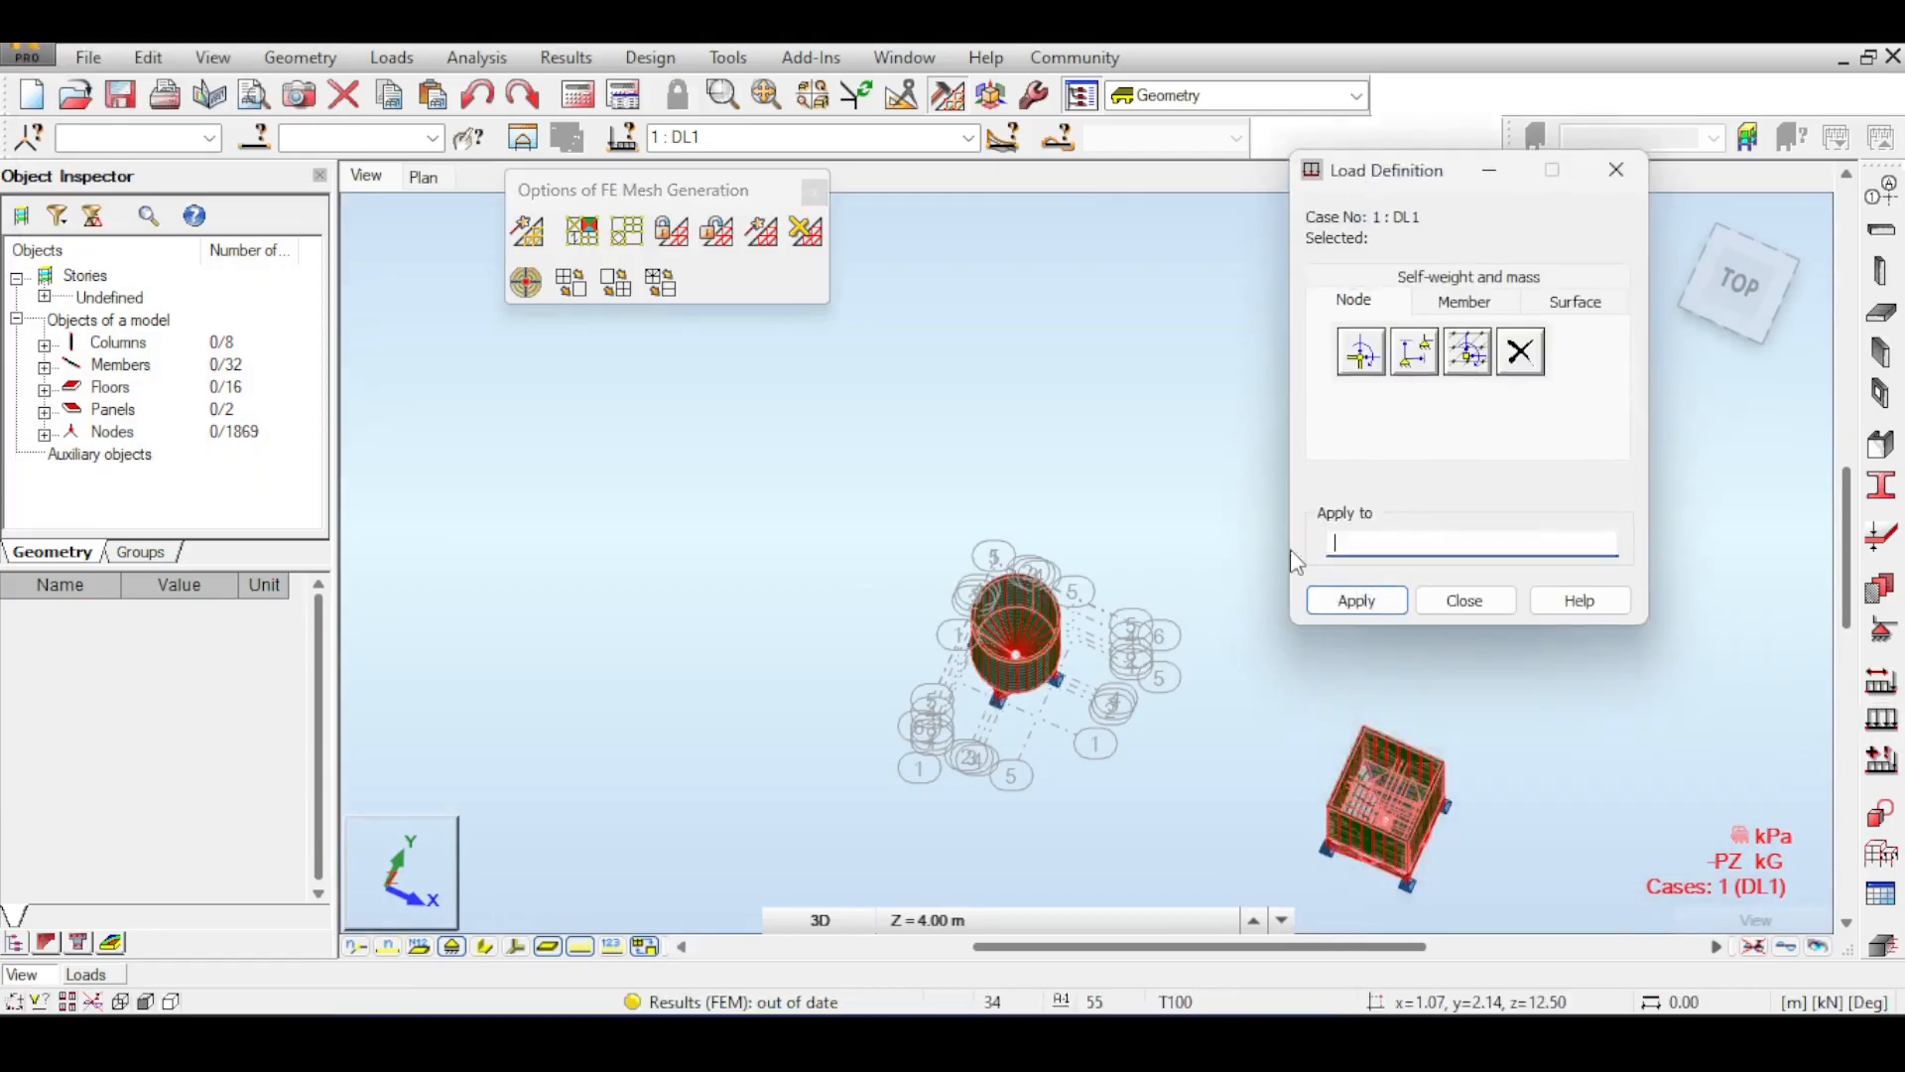
left_click(1545, 319)
left_click(1038, 610)
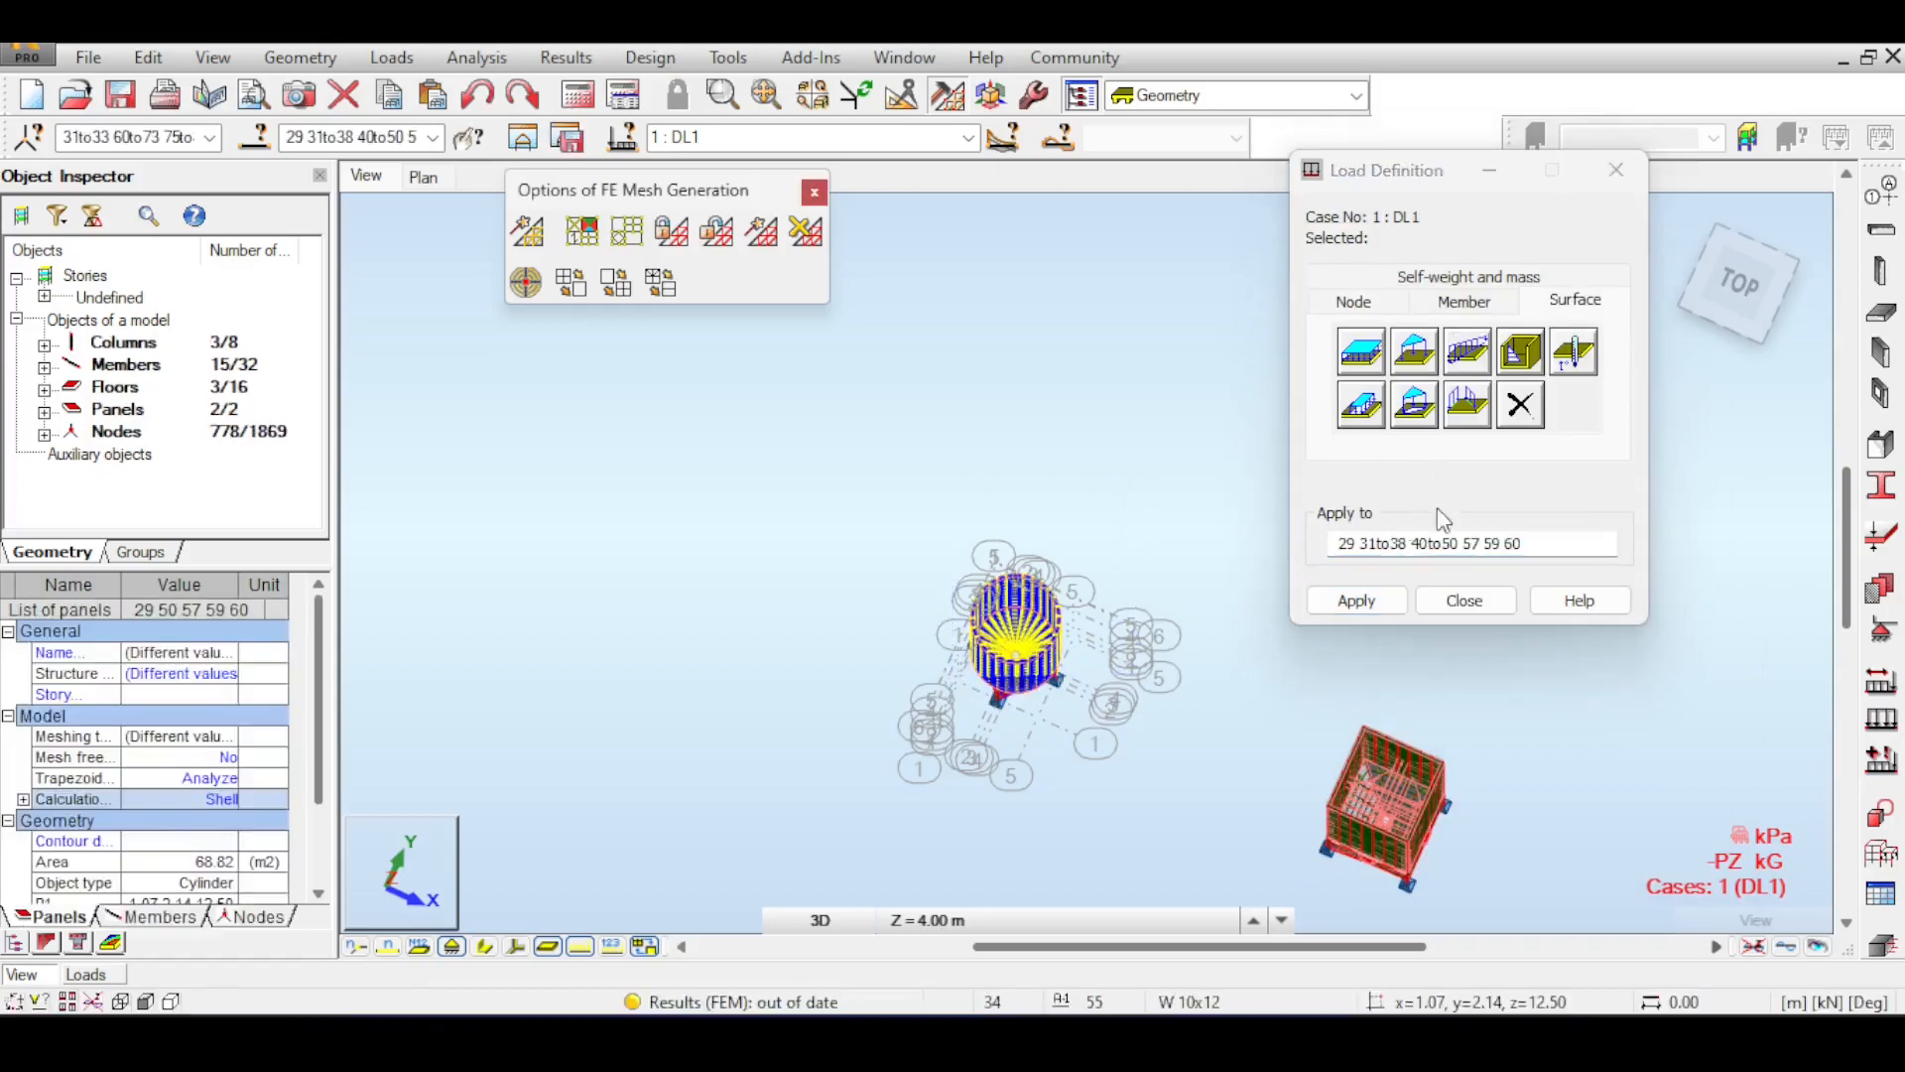
left_click_drag(1175, 448, 892, 761)
left_click(1523, 407)
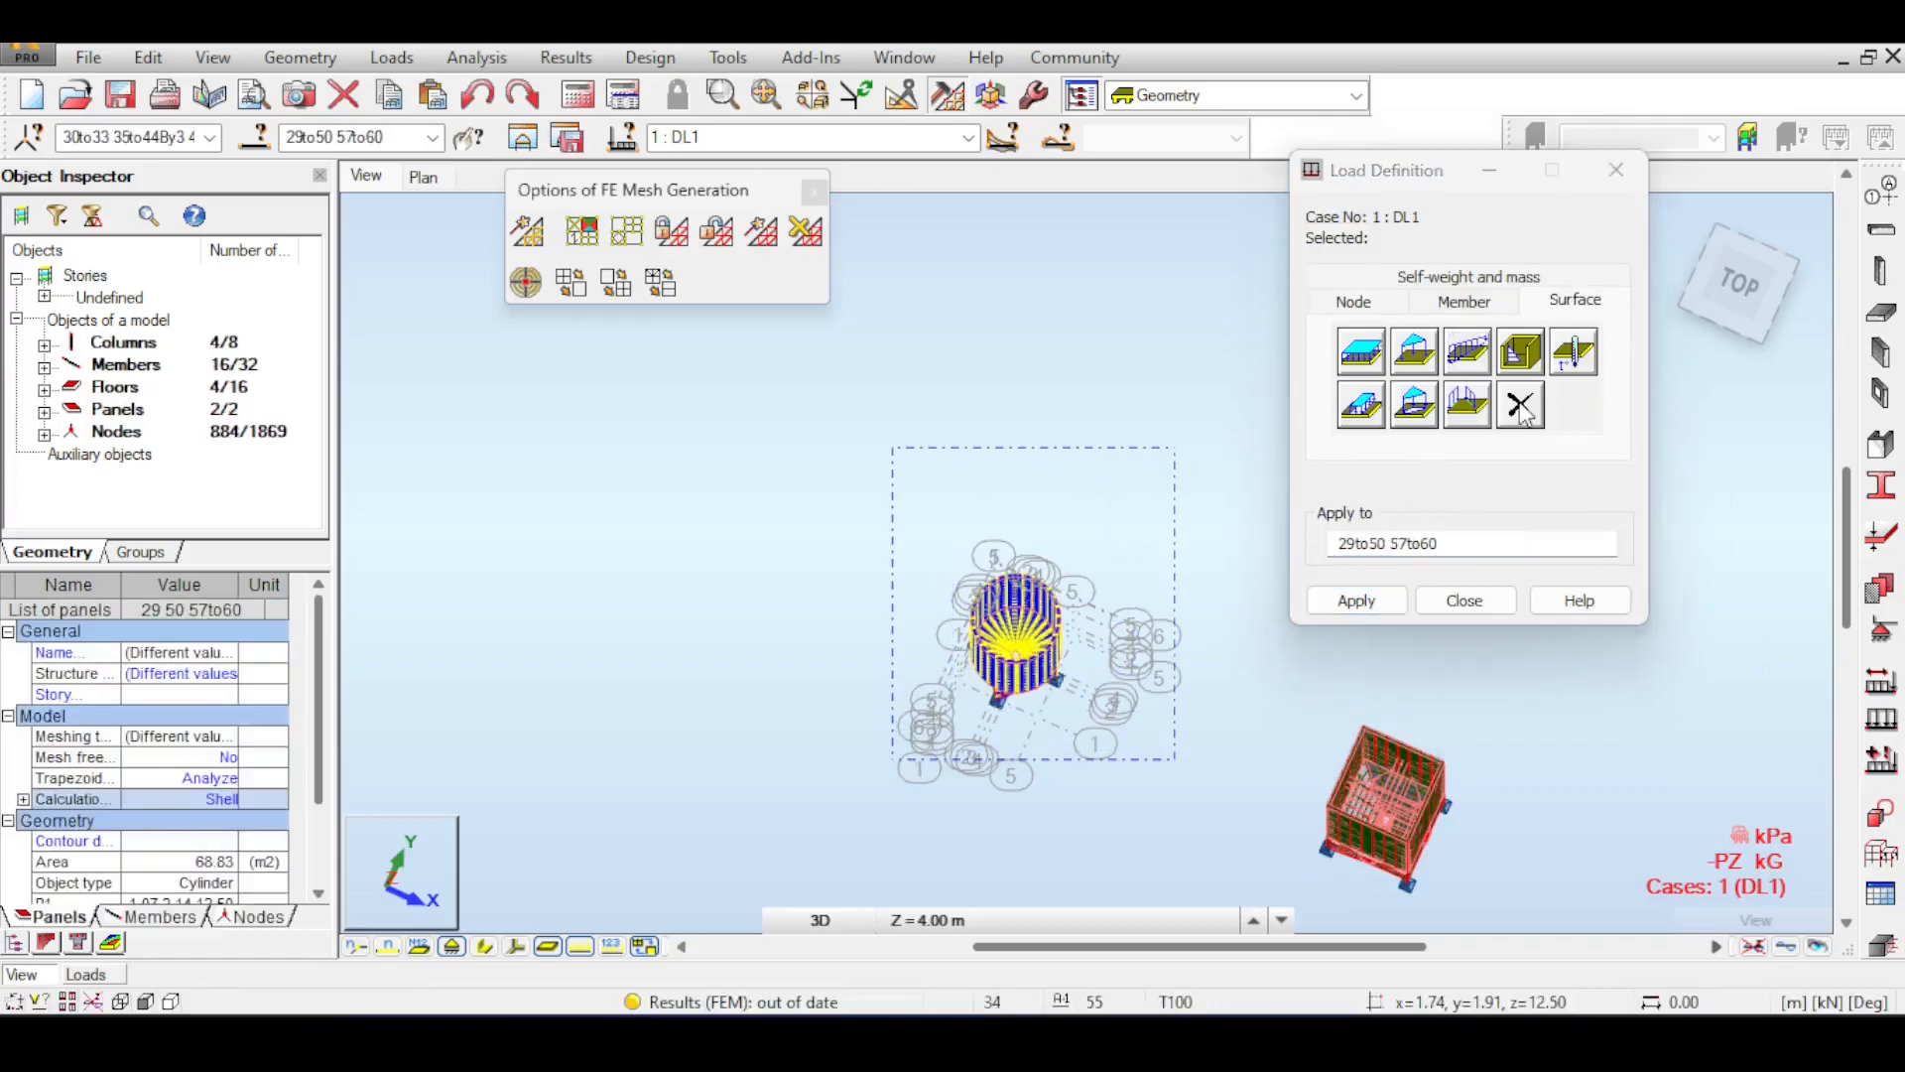
left_click(1351, 601)
scroll(1101, 595, "up", 5)
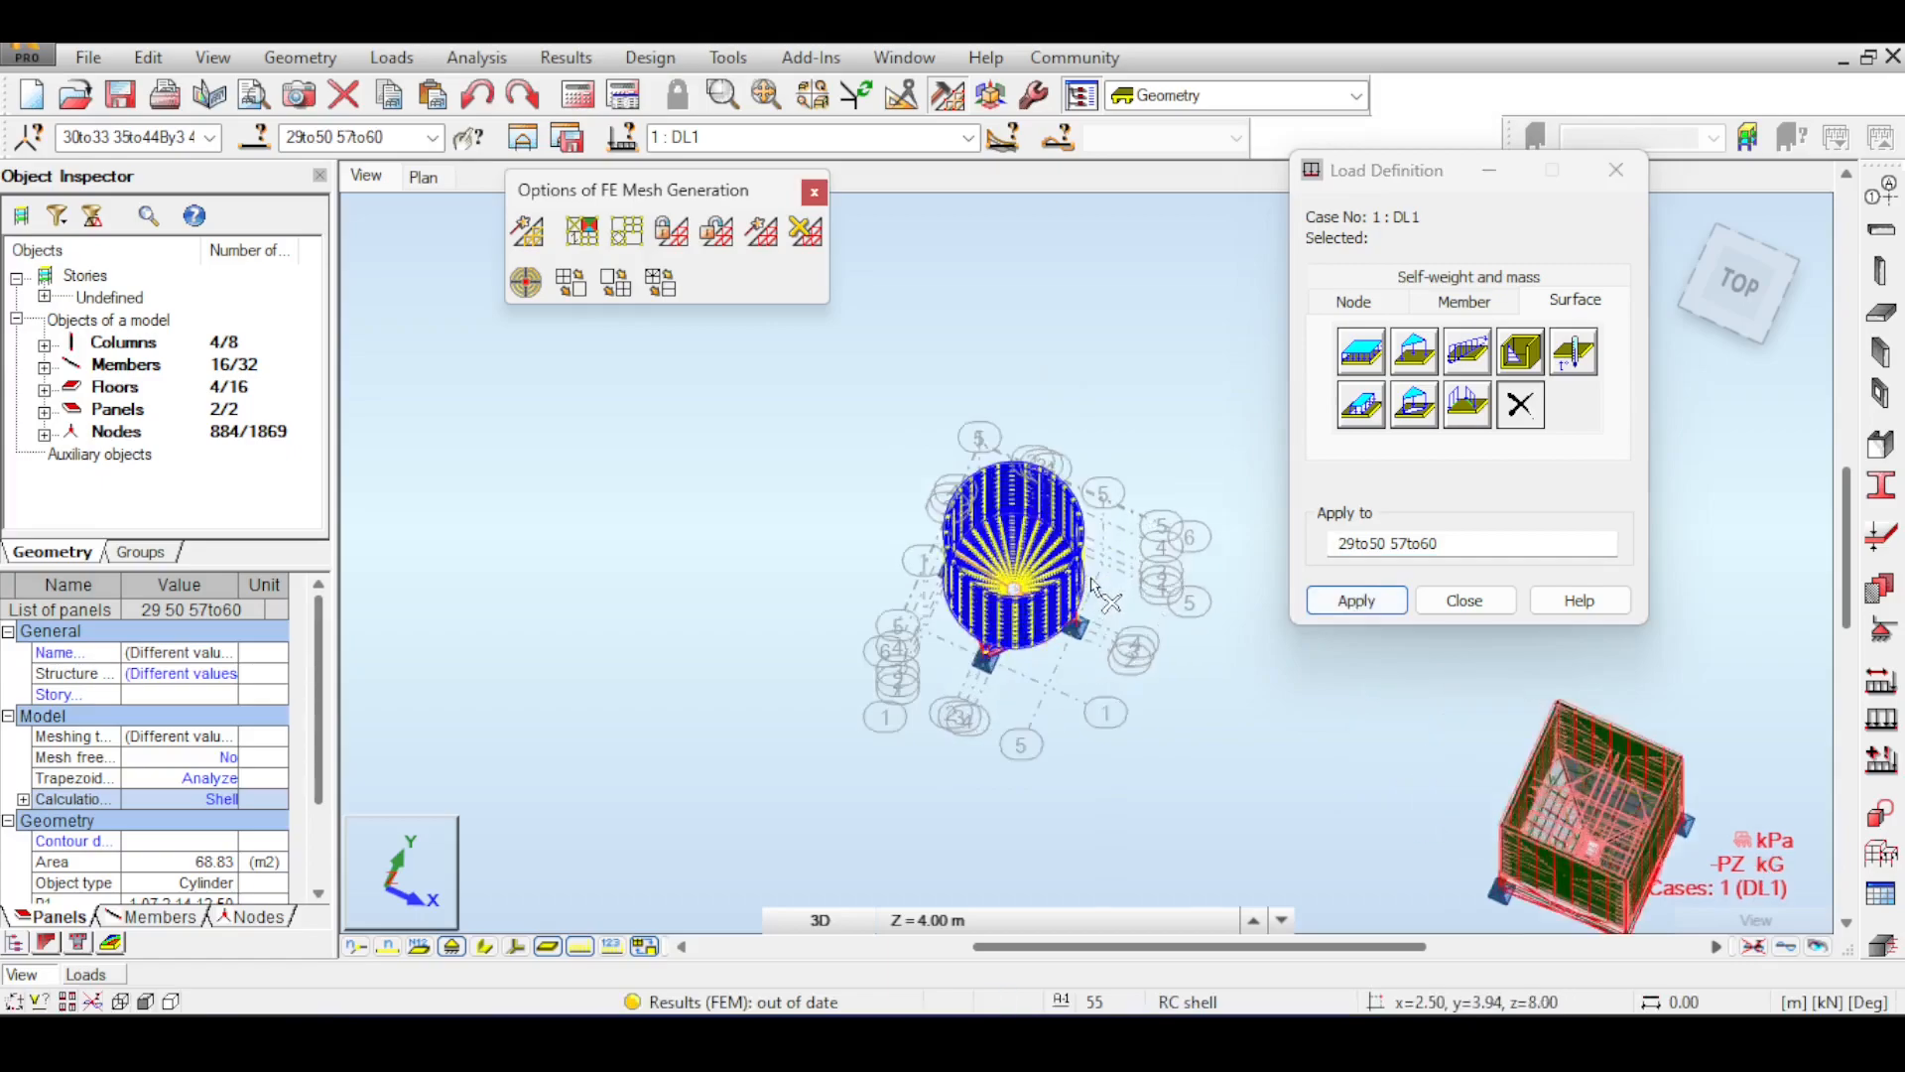
scroll(1102, 583, "up", 2)
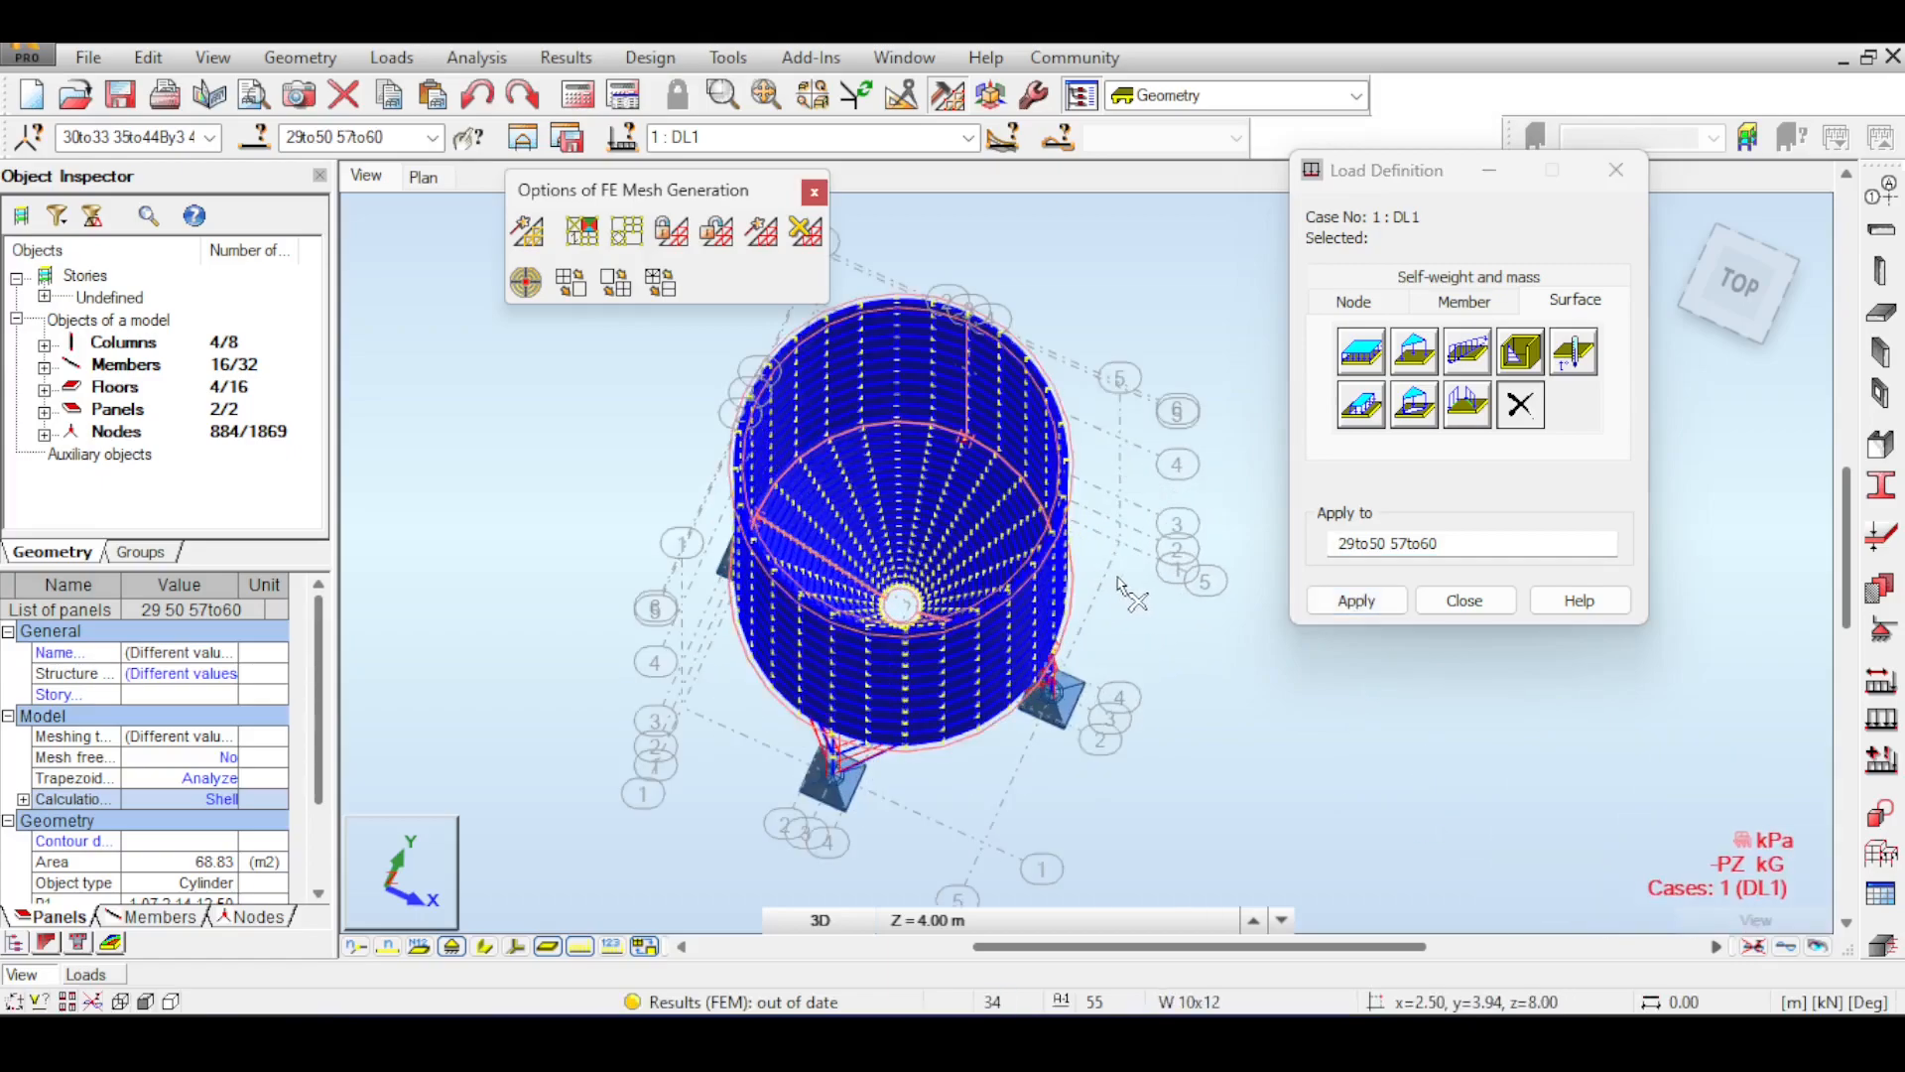
left_click(1465, 601)
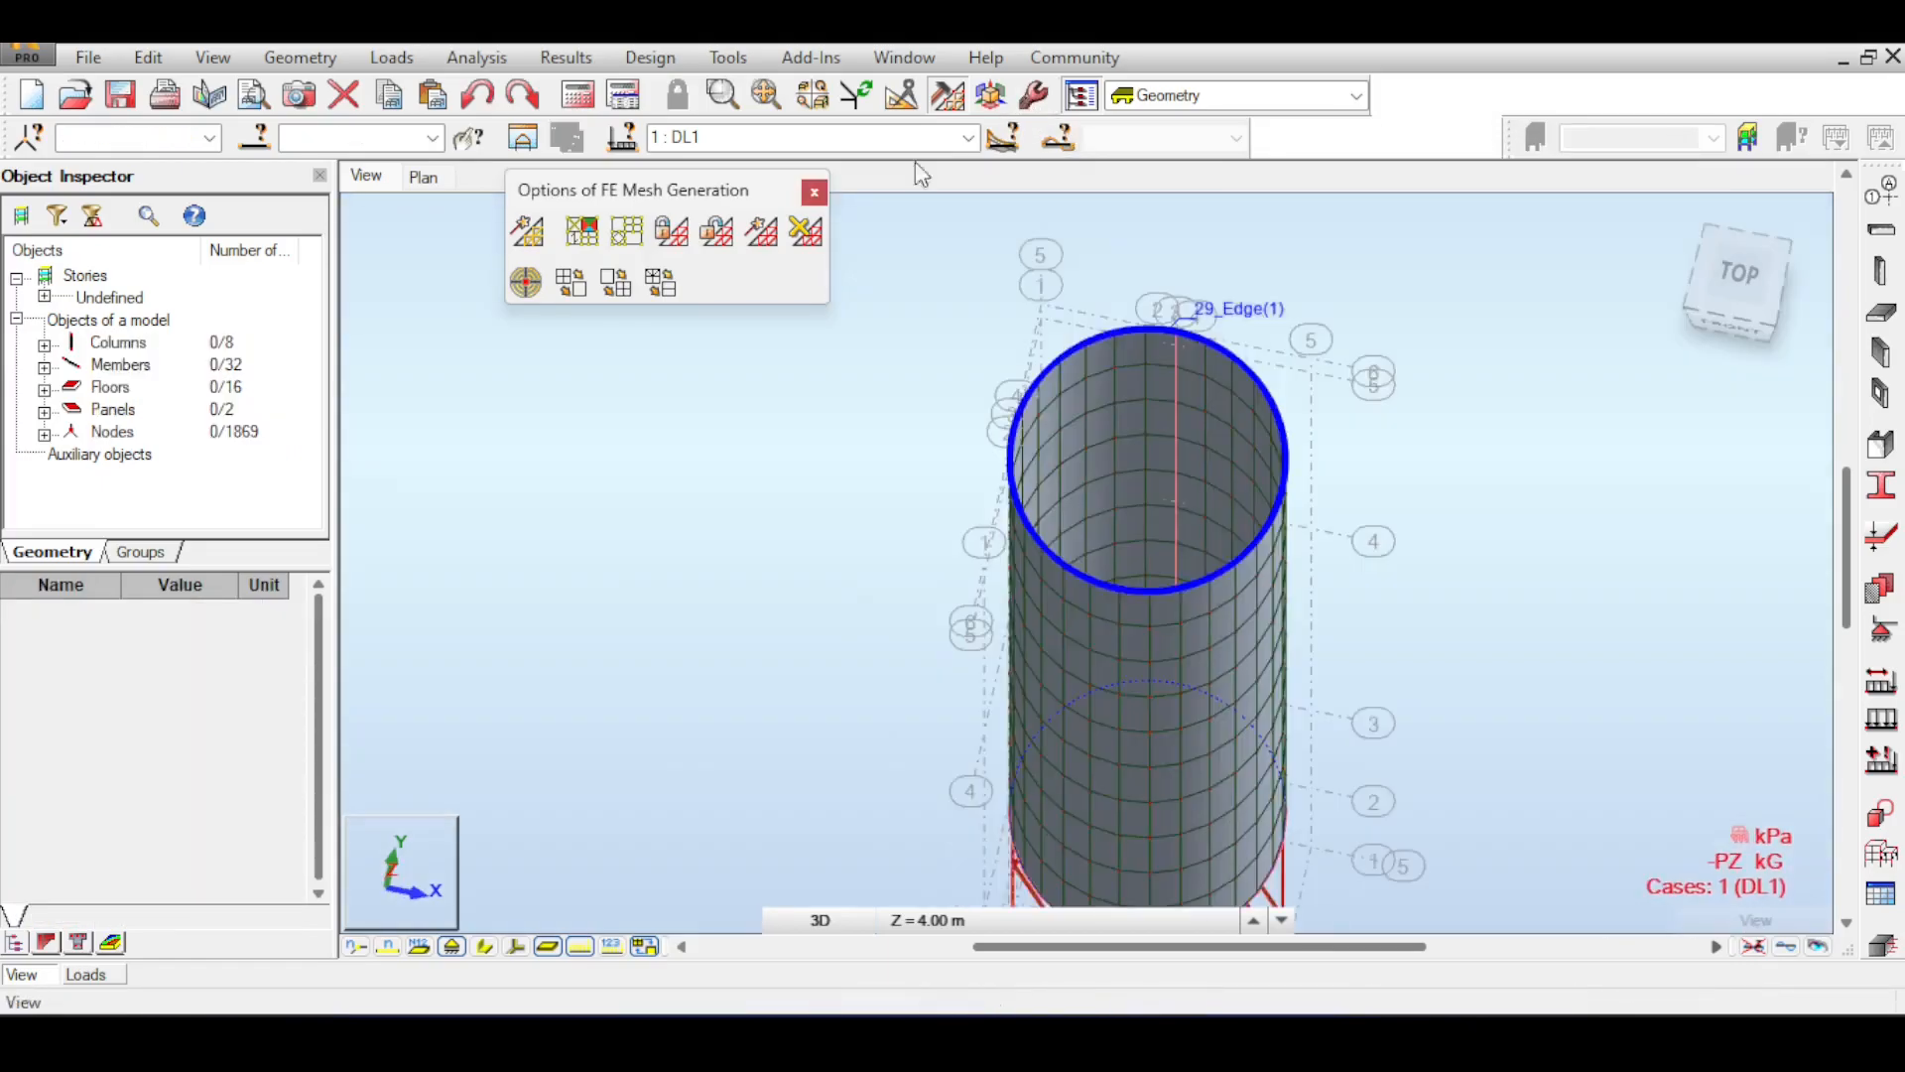
- Delete the finite element mesh from all panels of both silos and close the mesh generation options
left_click(805, 232)
left_click(1018, 585)
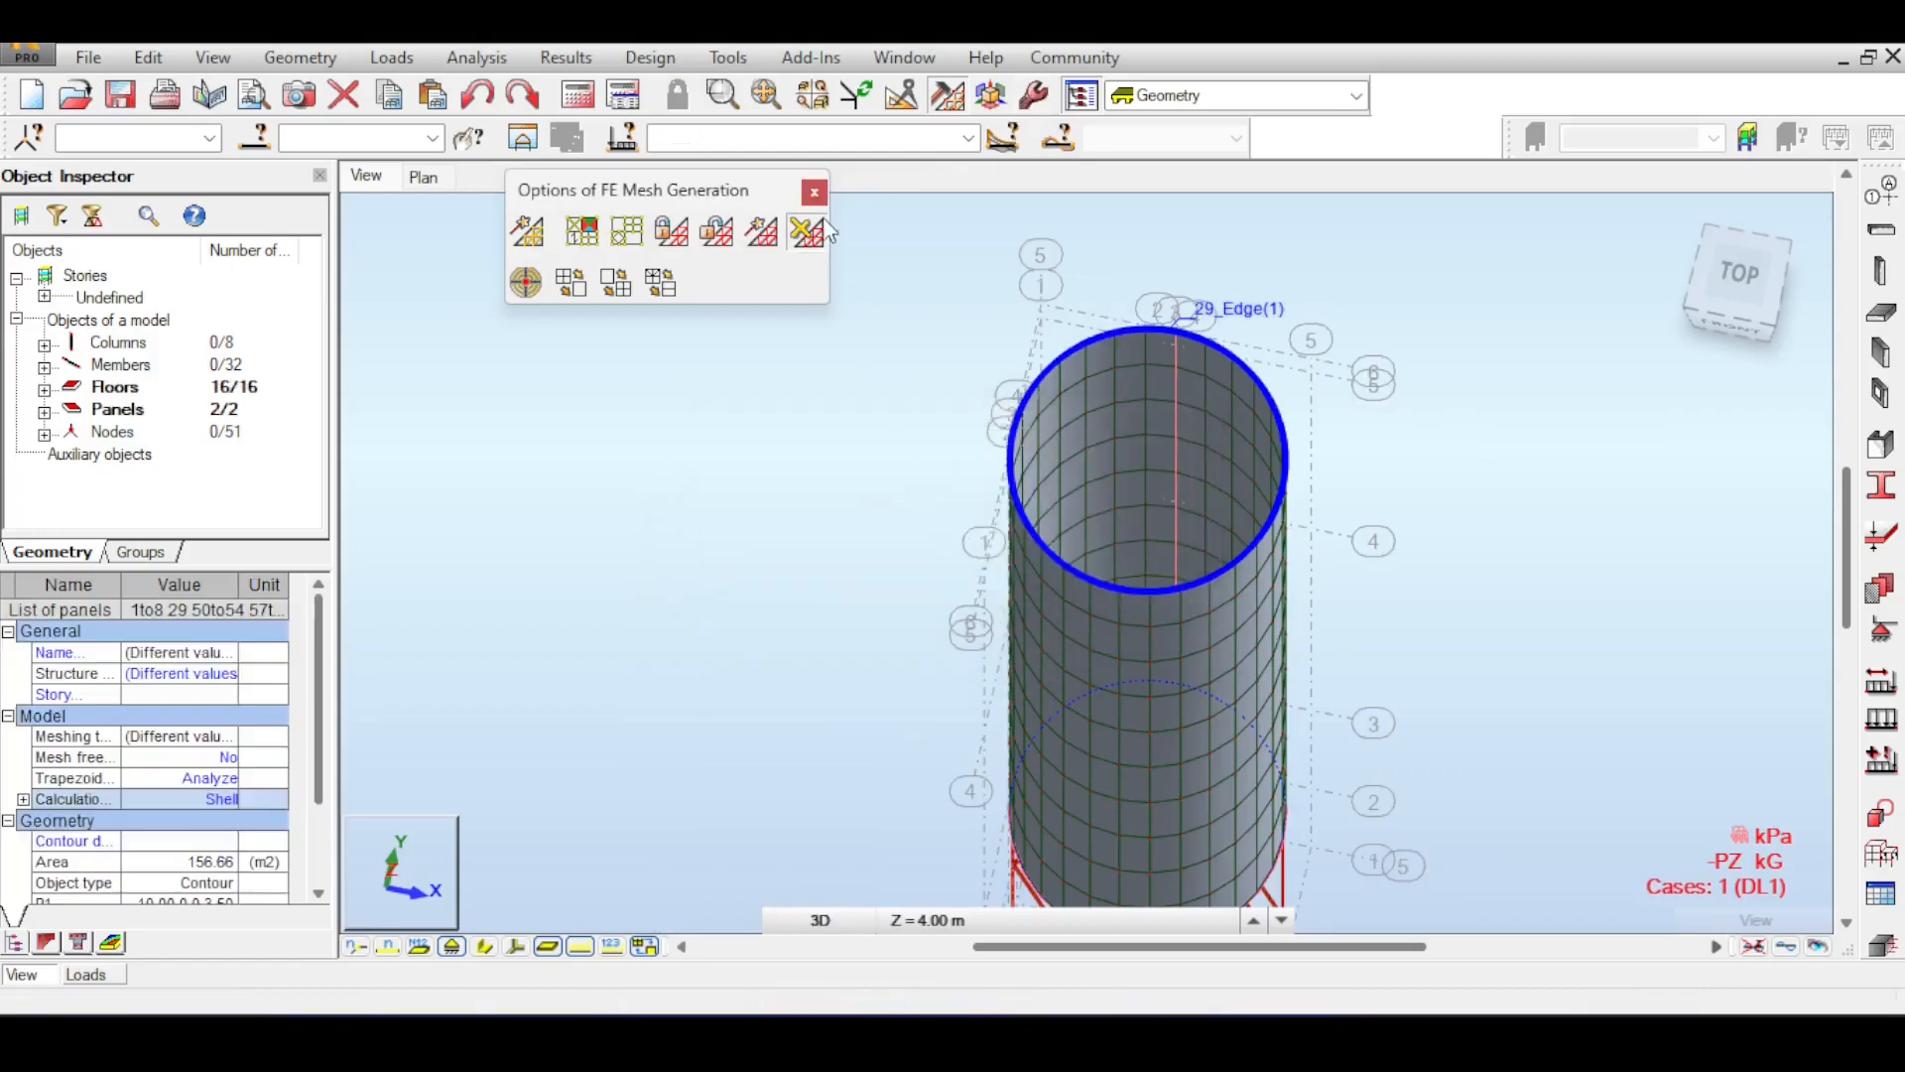
left_click(815, 193)
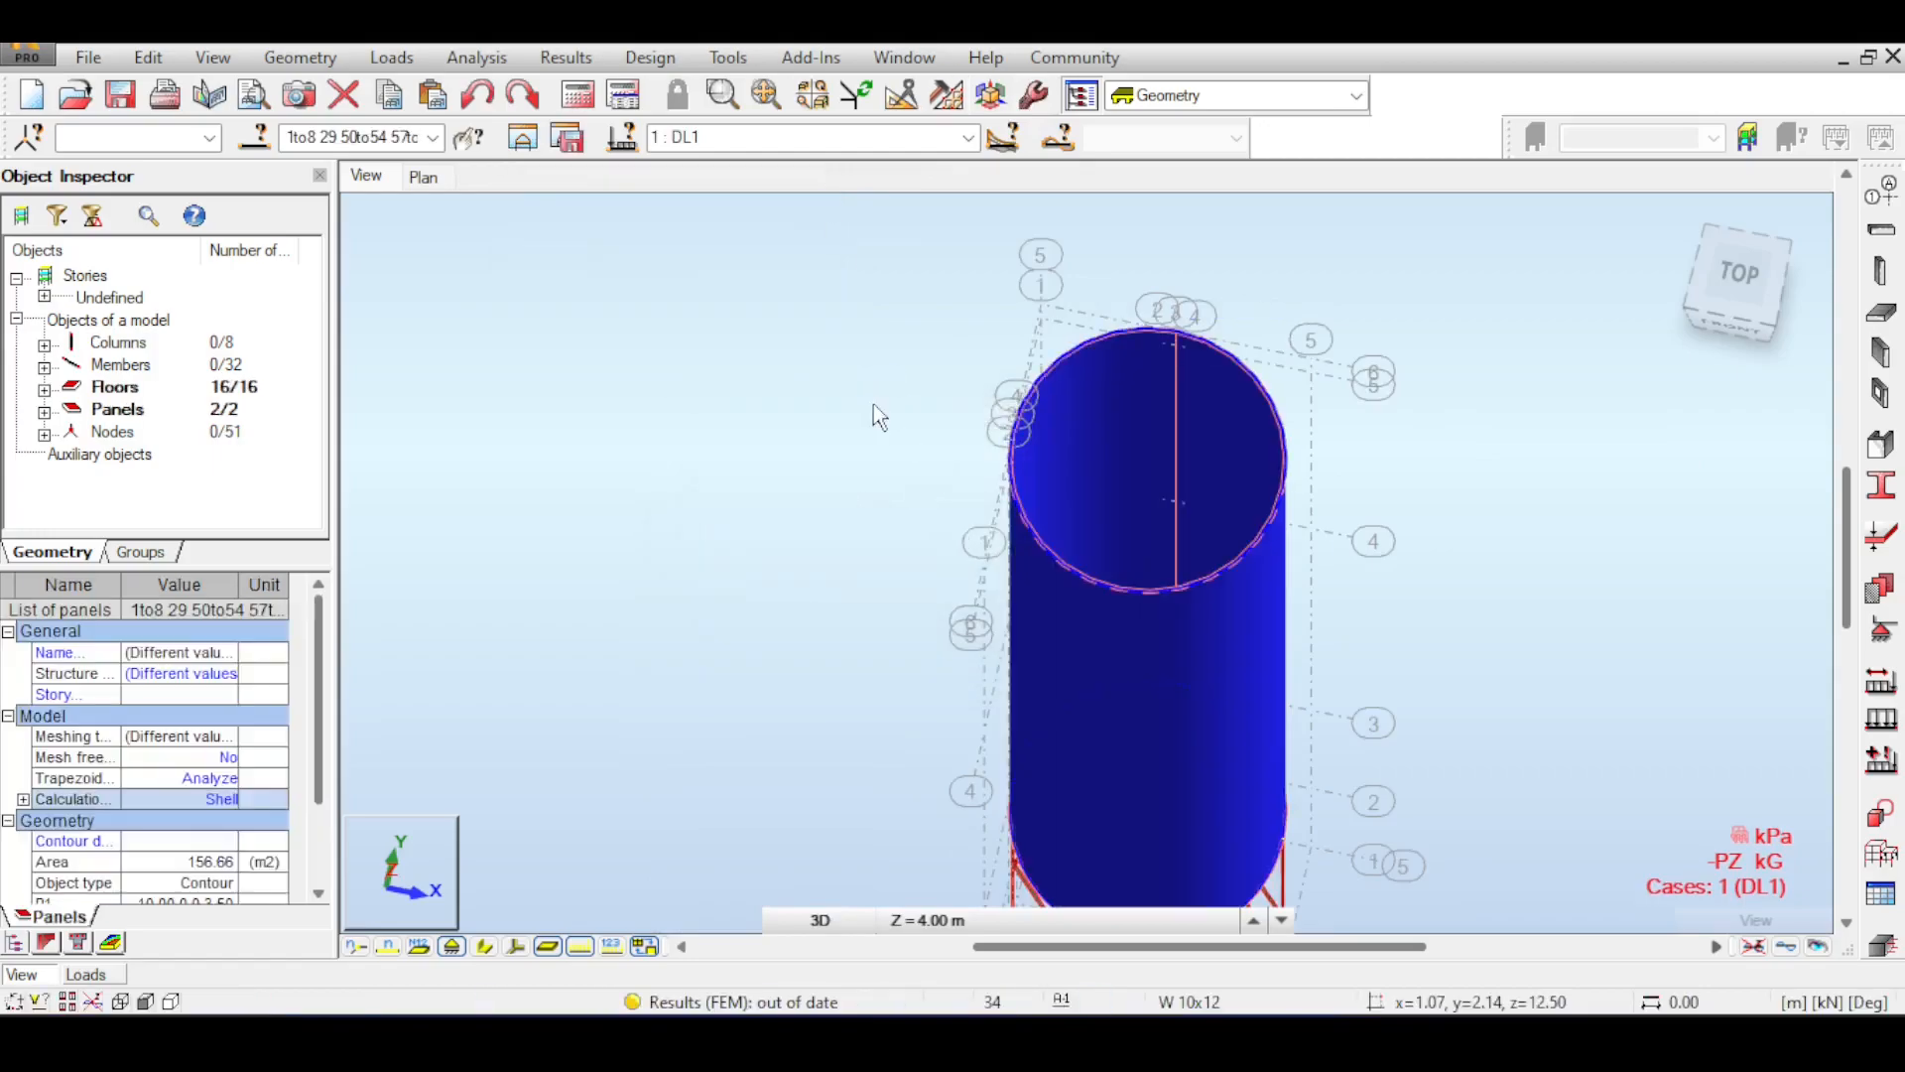
left_click(1743, 305)
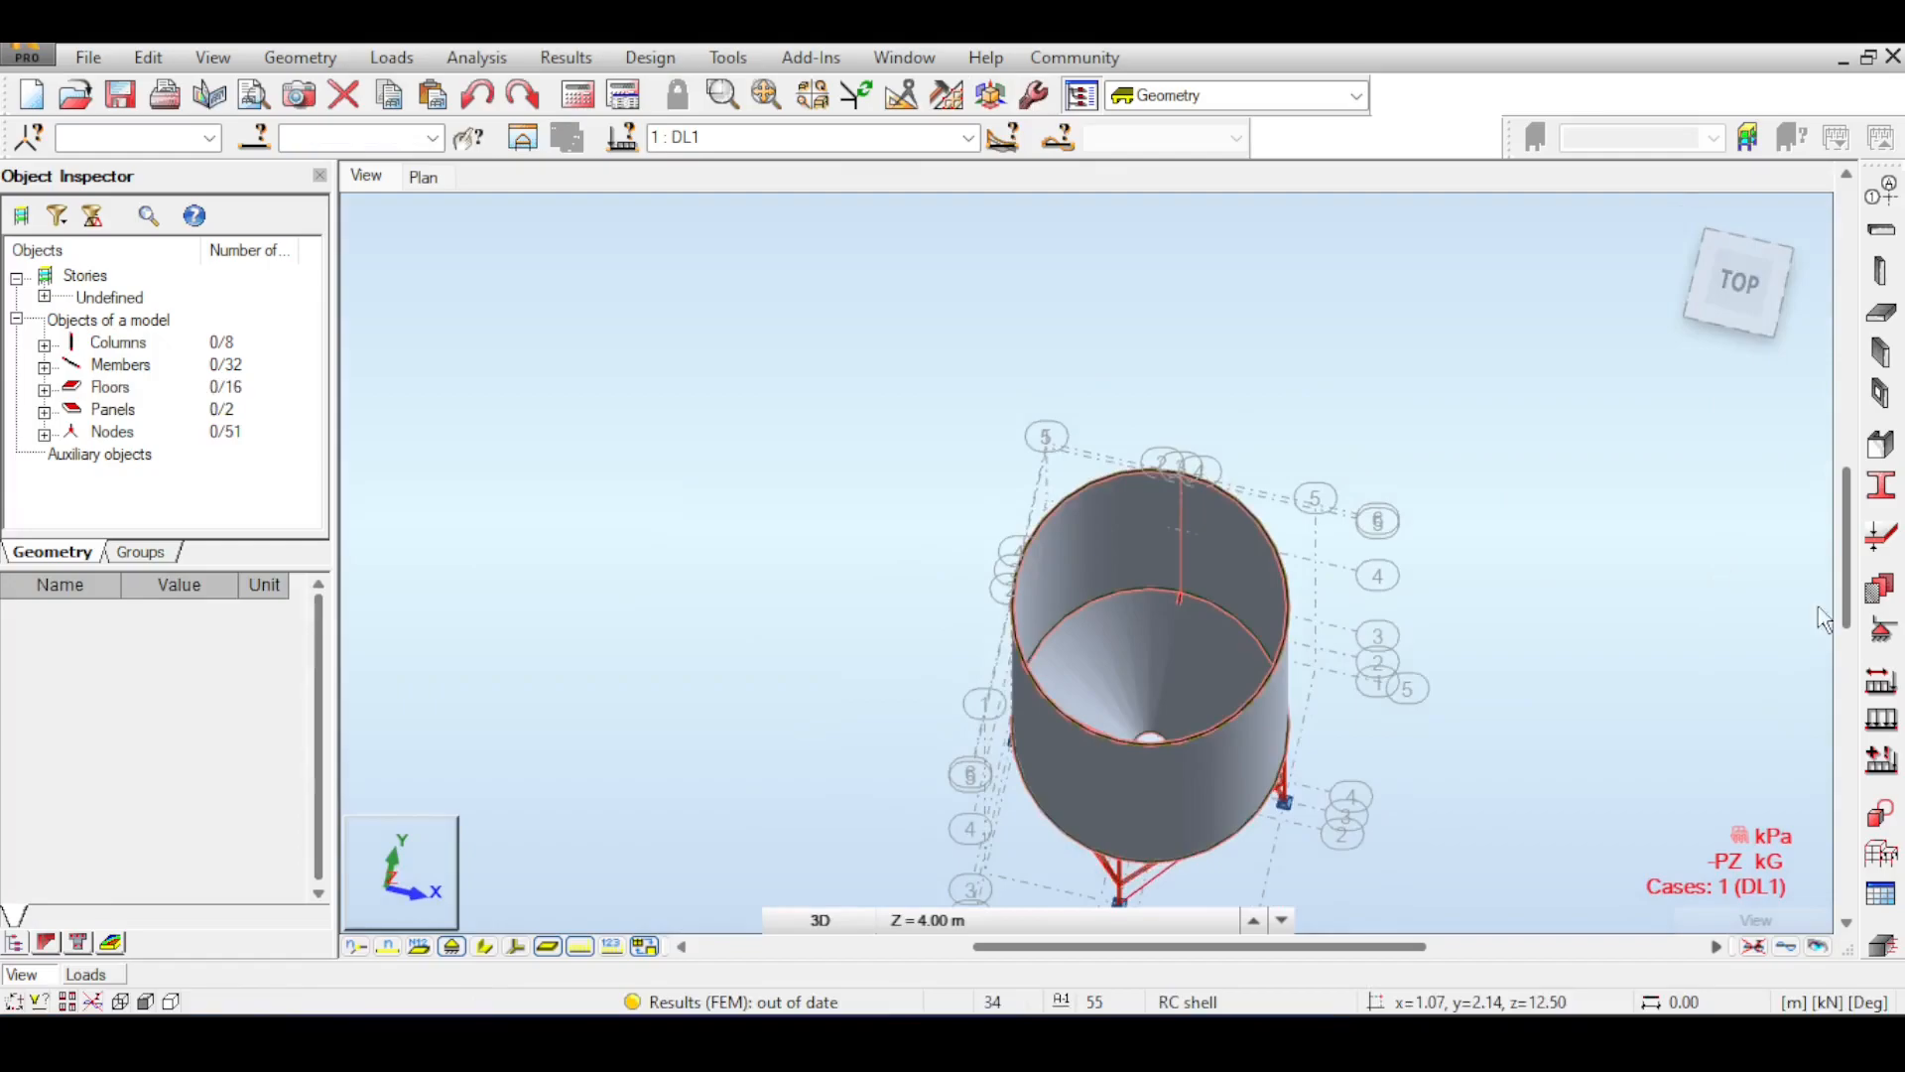
- Open the surface load definition for case DL1 and look at the uniform planar load settings
left_click(1882, 719)
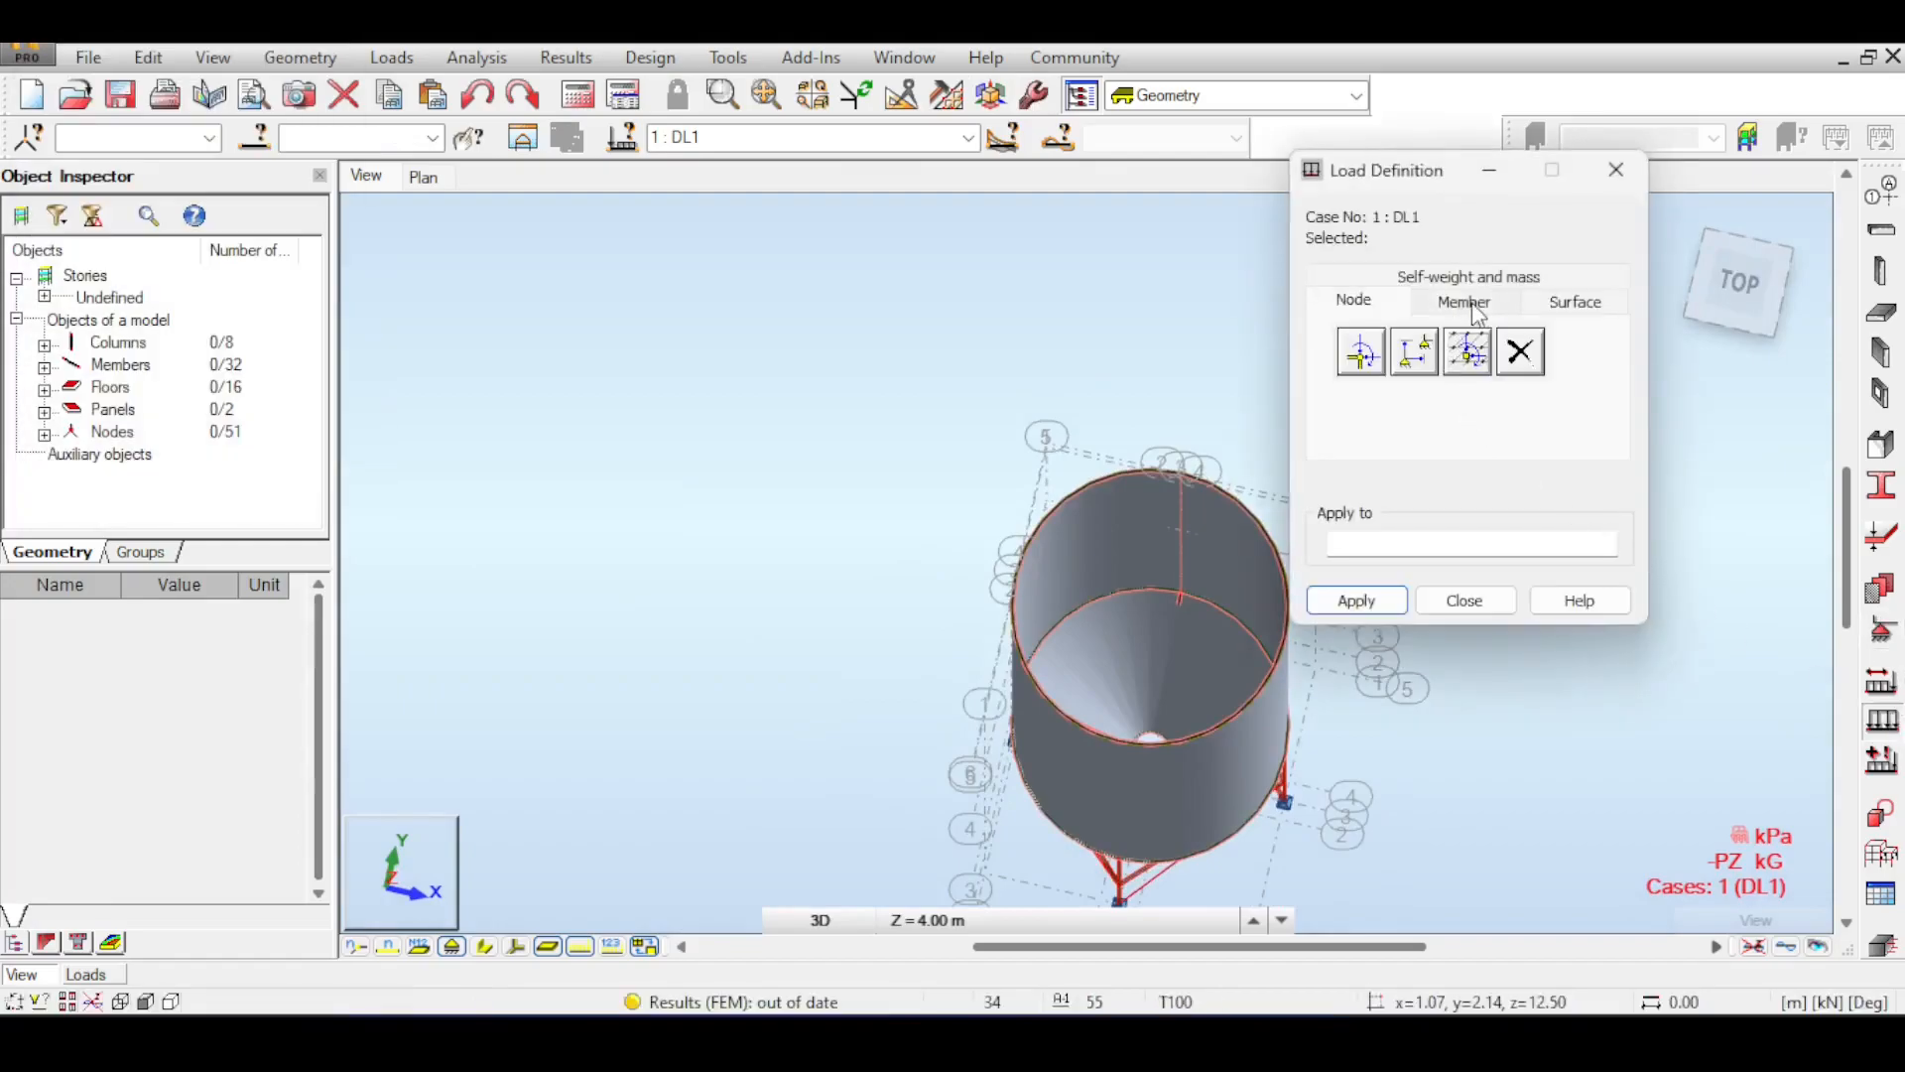
left_click(1477, 310)
left_click(1607, 305)
left_click(1365, 347)
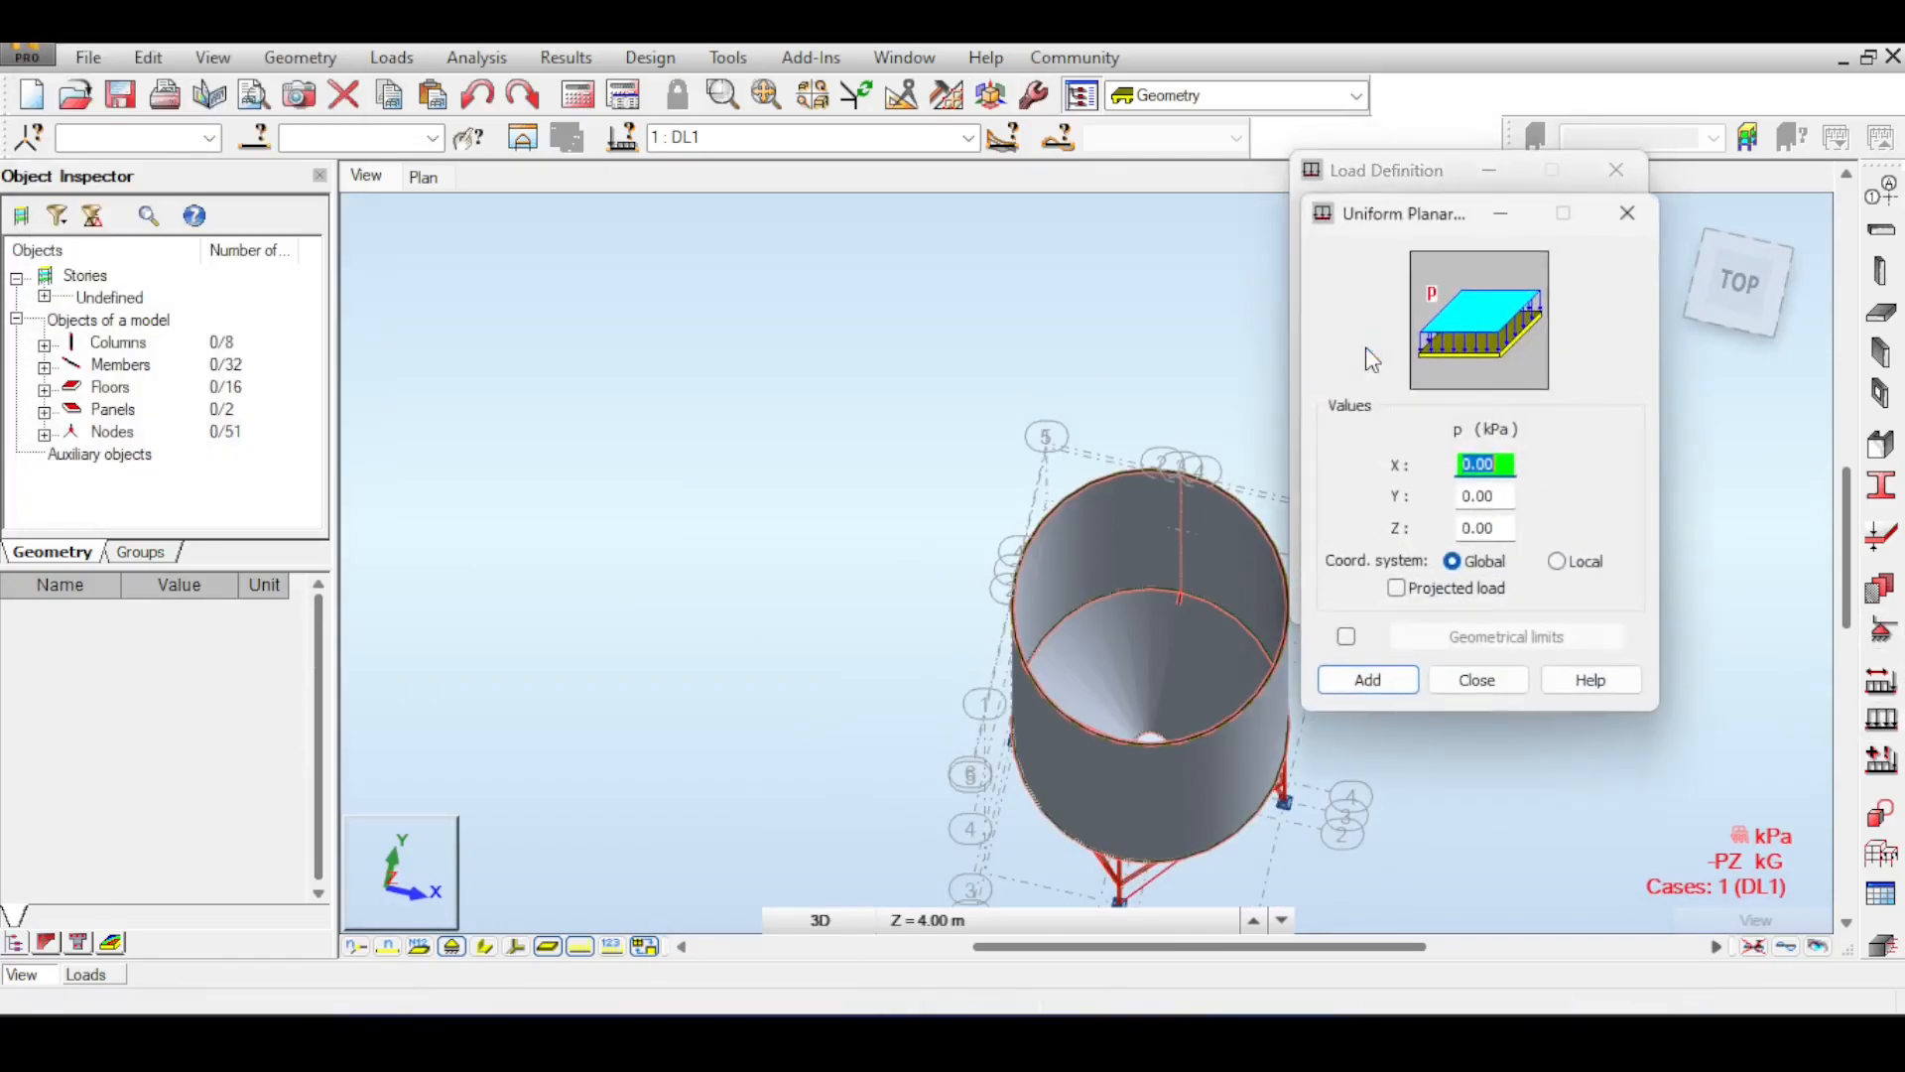
left_click(1627, 212)
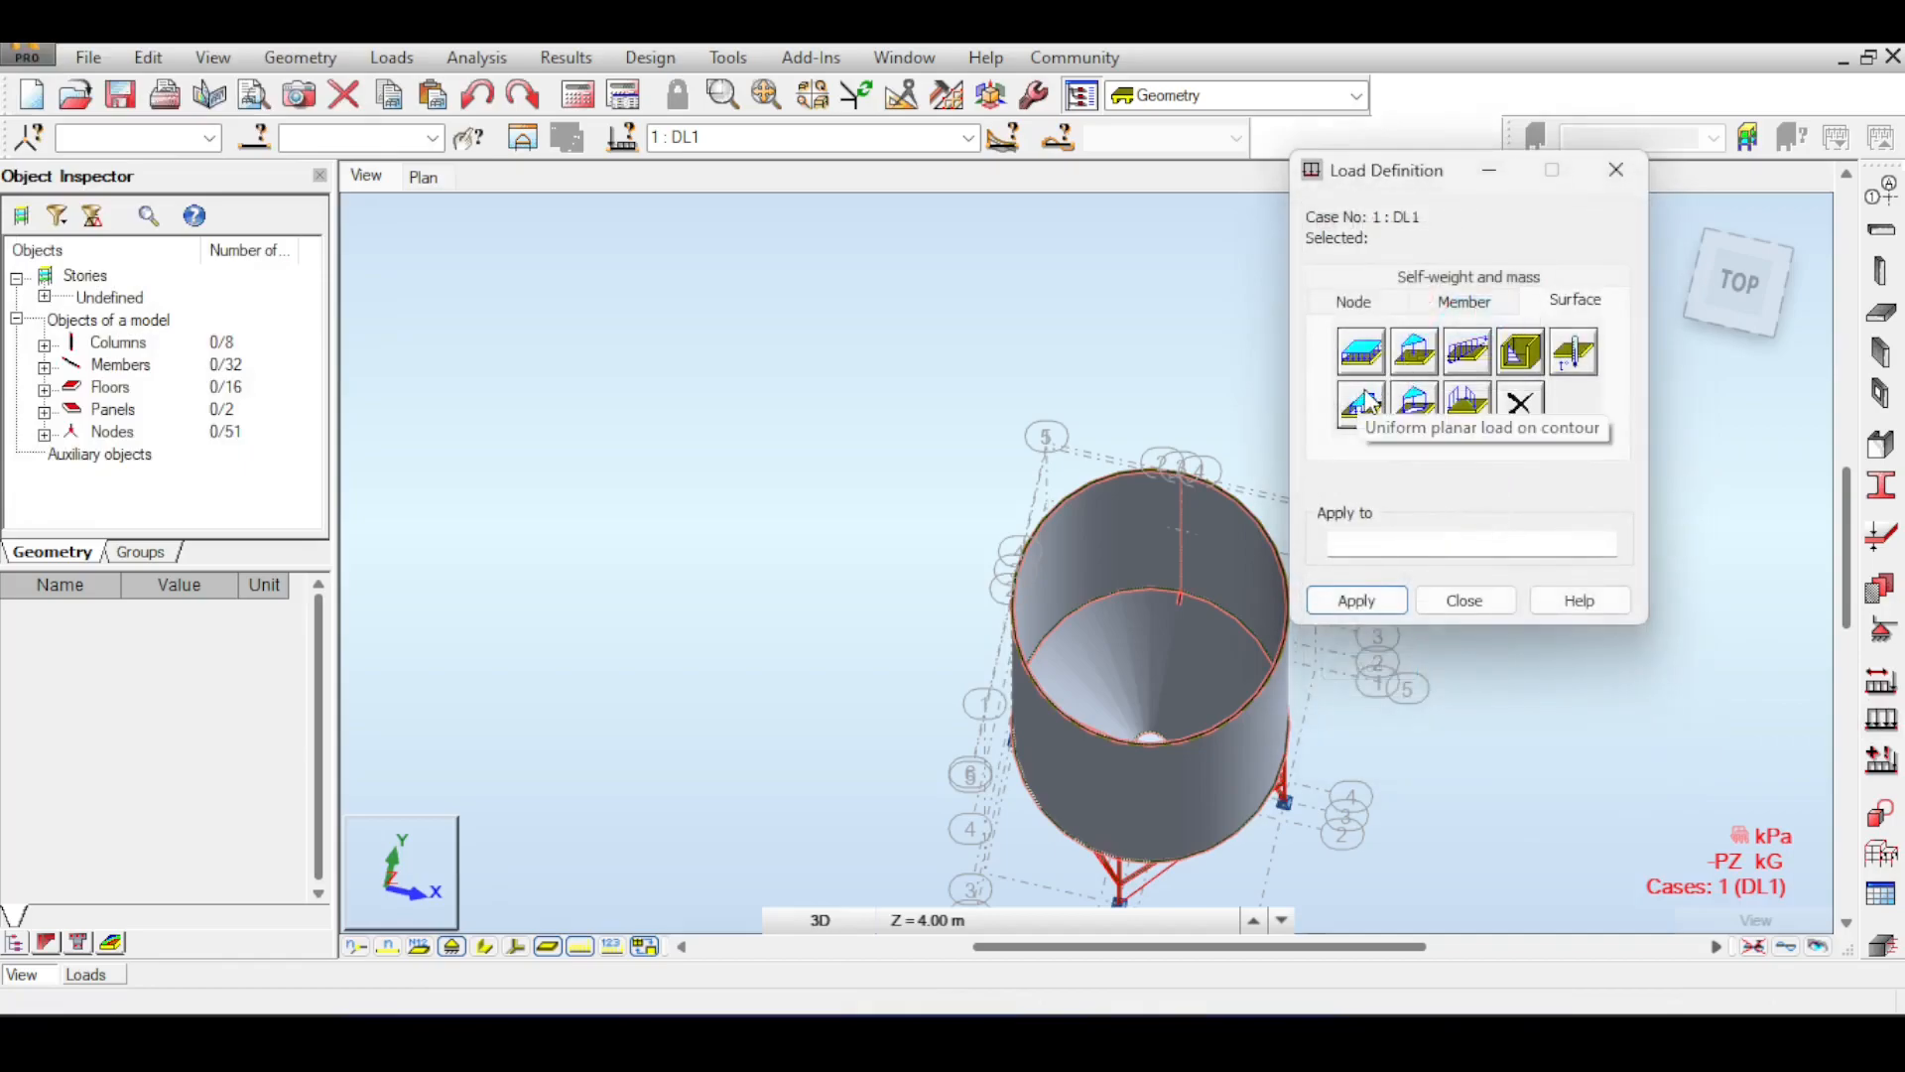
left_click(1364, 402)
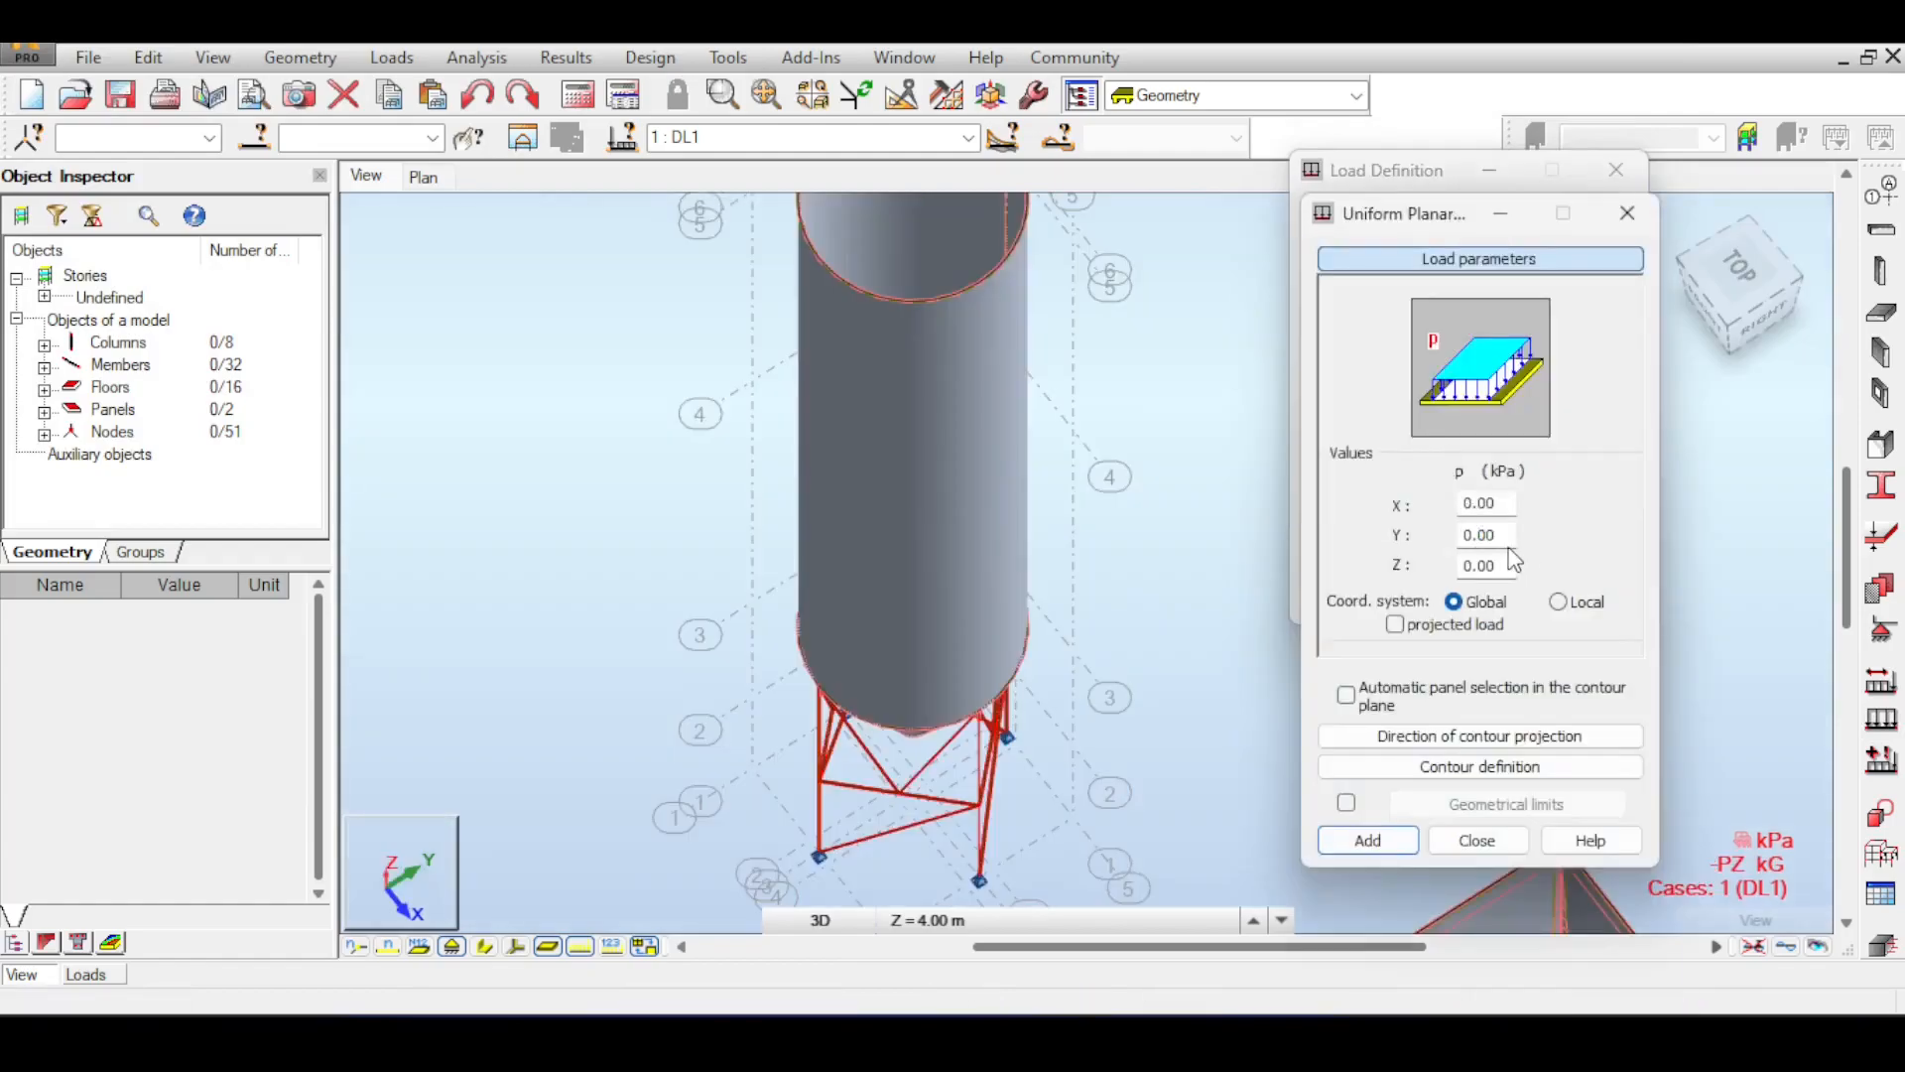
scroll(1008, 641, "down", 1)
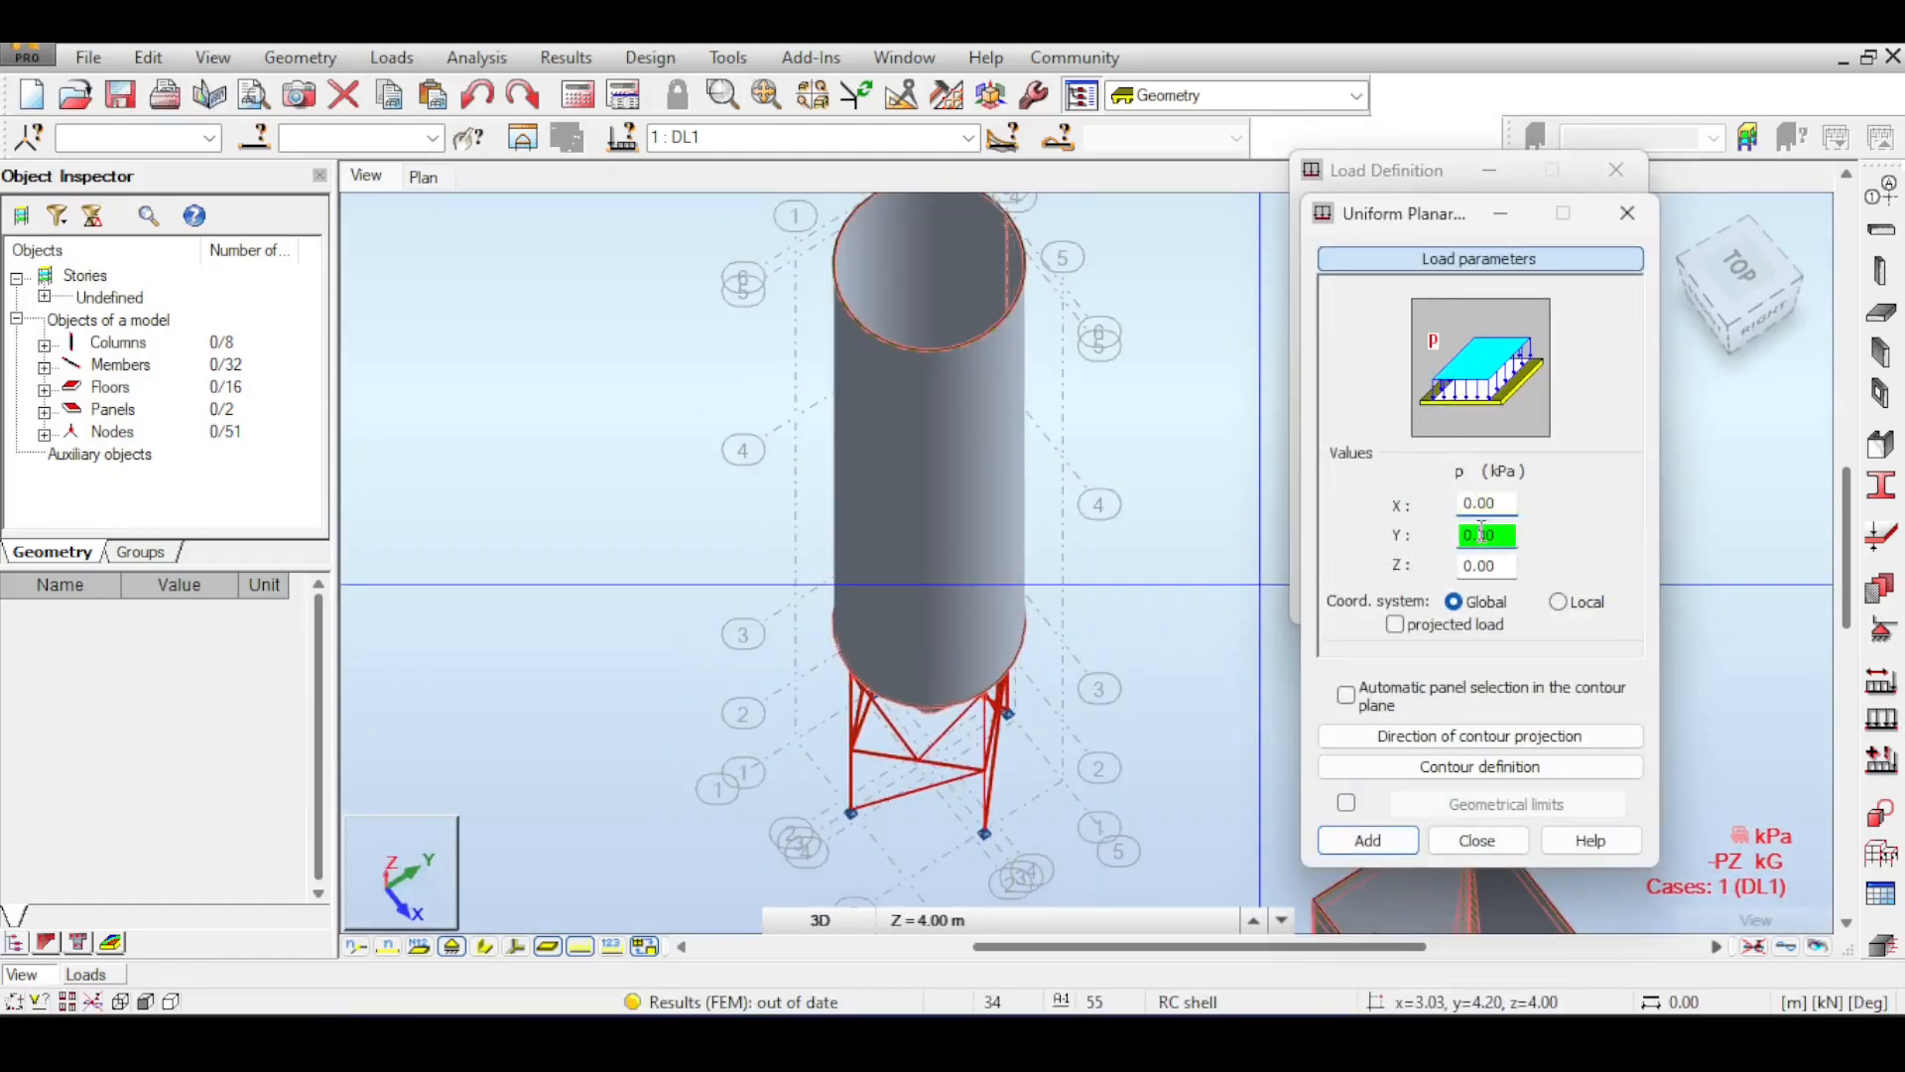
middle_click_drag(895, 405, 841, 603)
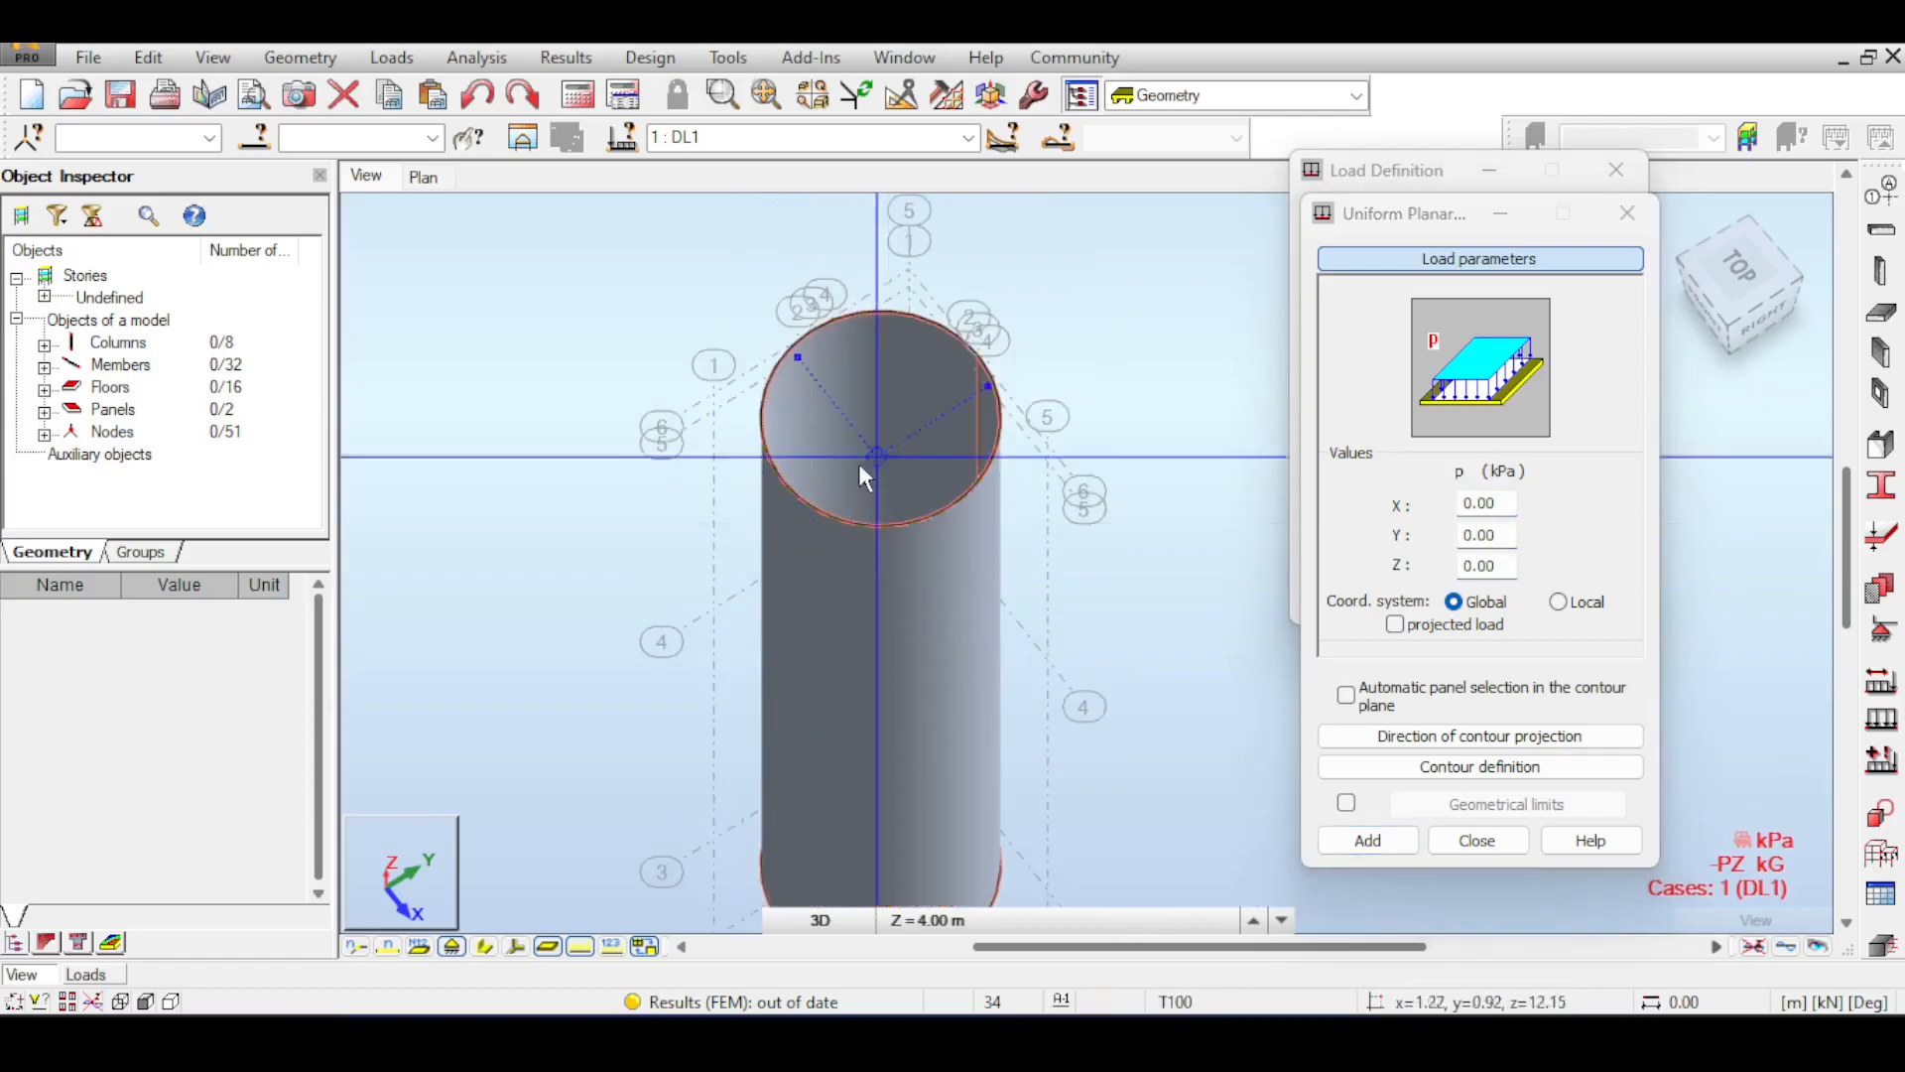
scroll(912, 609, "up", 1)
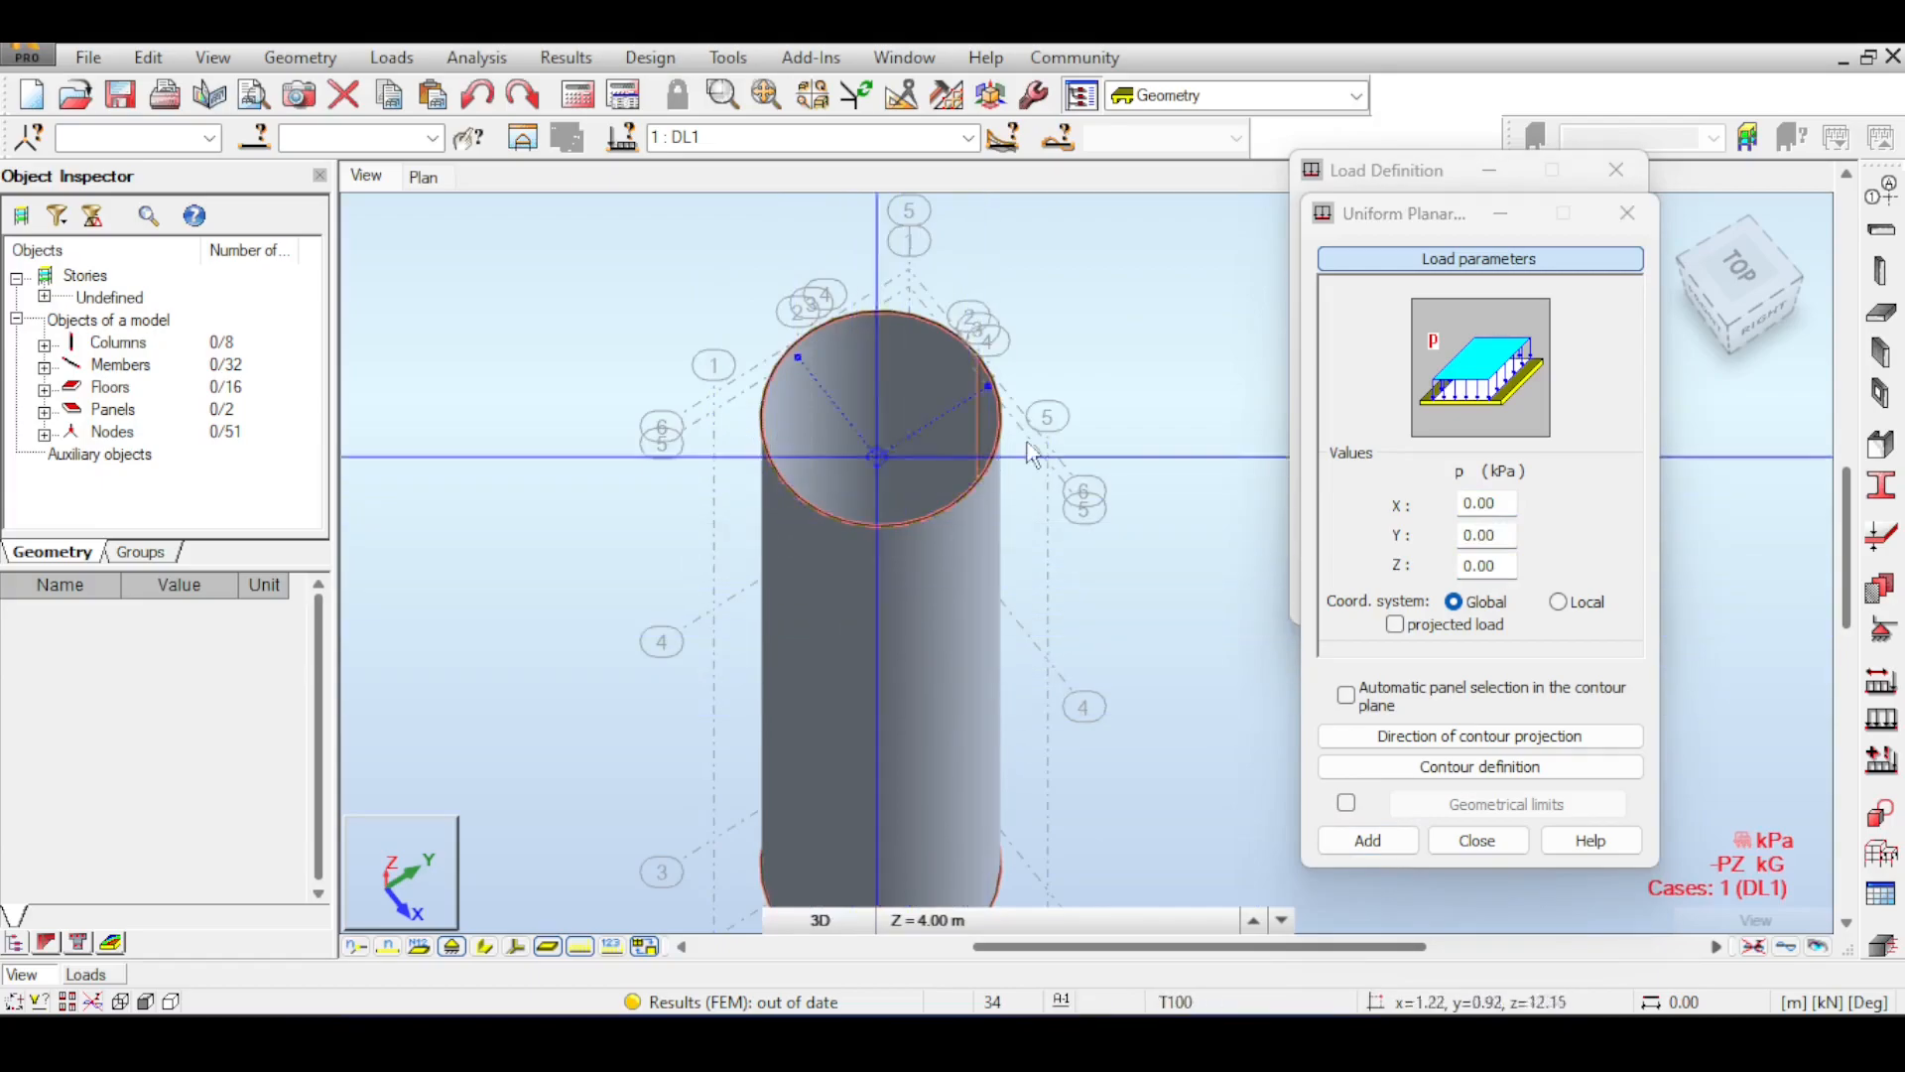
scroll(943, 562, "down", 1)
scroll(941, 561, "down", 3)
middle_click_drag(585, 606, 1052, 437)
scroll(1020, 523, "down", 3)
middle_click_drag(992, 541, 531, 526)
scroll(1021, 688, "up", 1)
scroll(1021, 689, "up", 2)
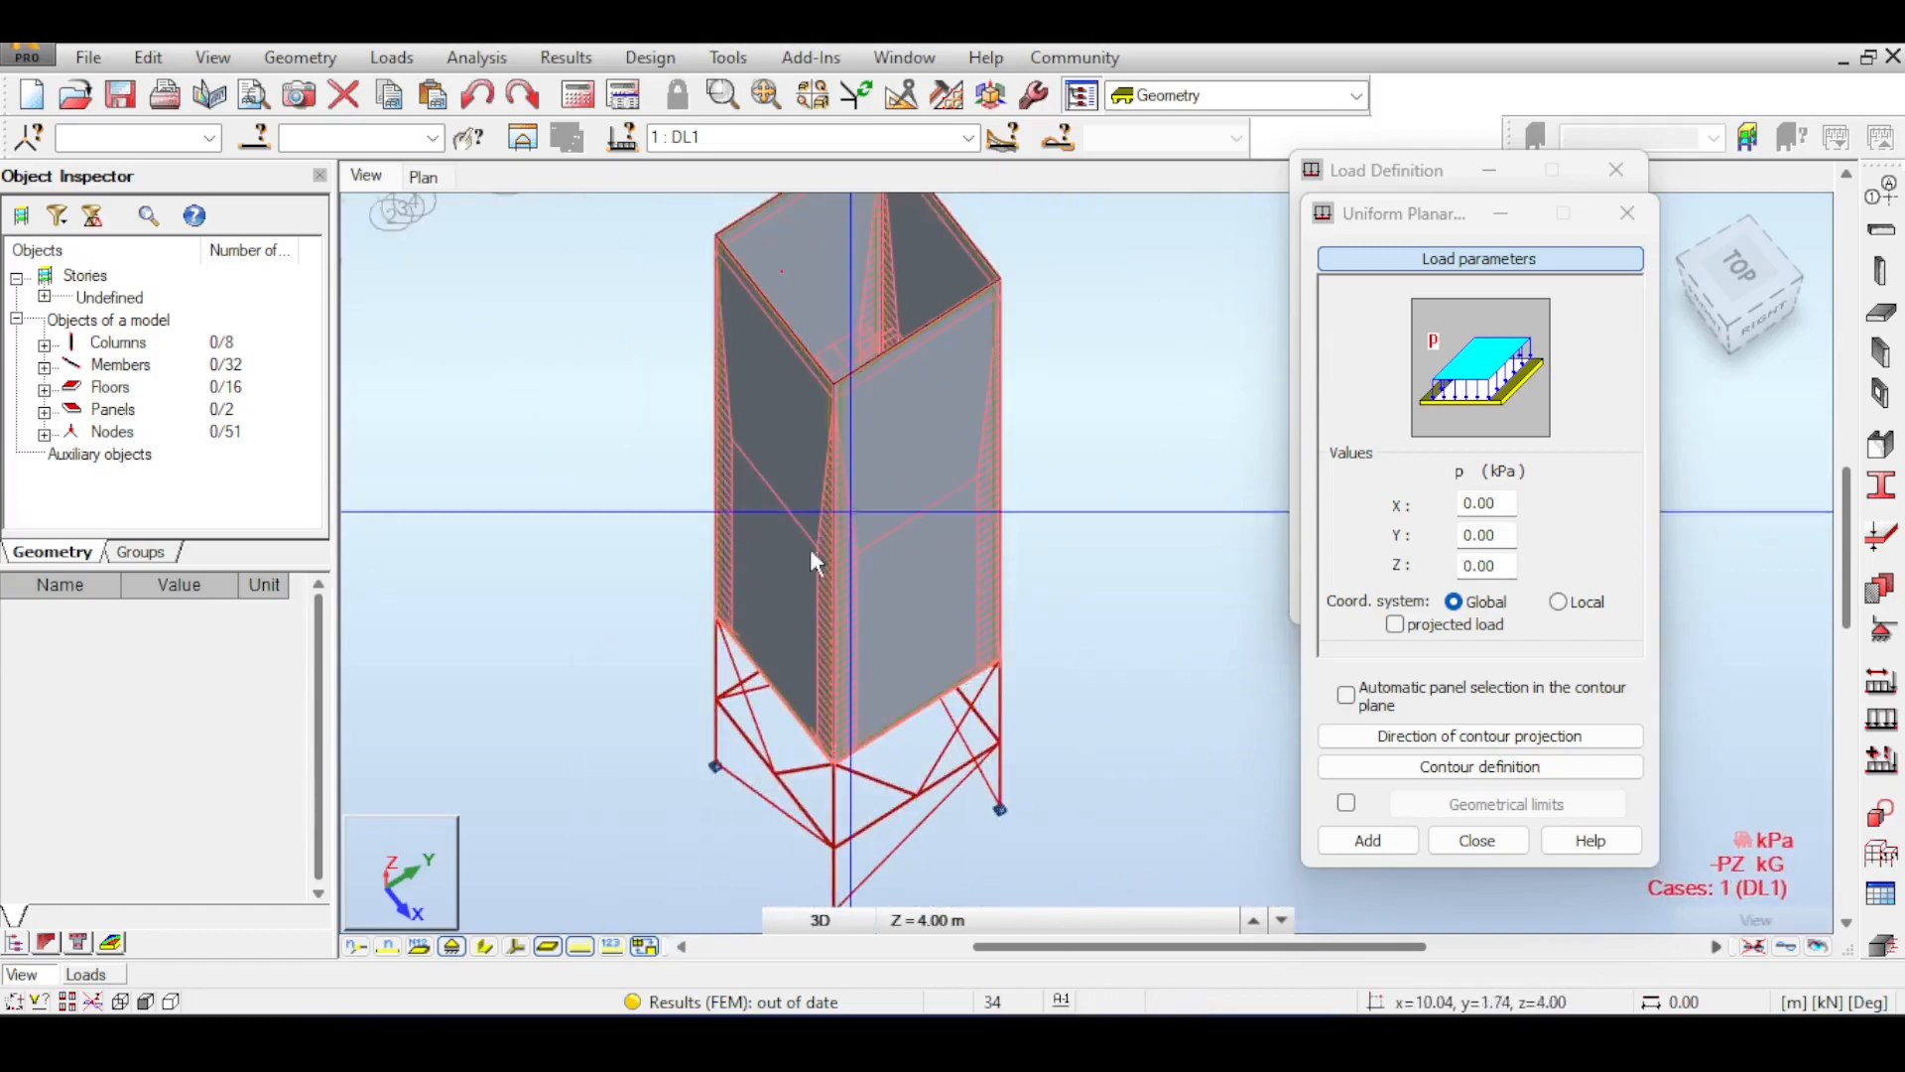
scroll(838, 468, "down", 2)
middle_click_drag(645, 248, 737, 469)
middle_click_drag(720, 382, 800, 527)
scroll(858, 564, "up", 4)
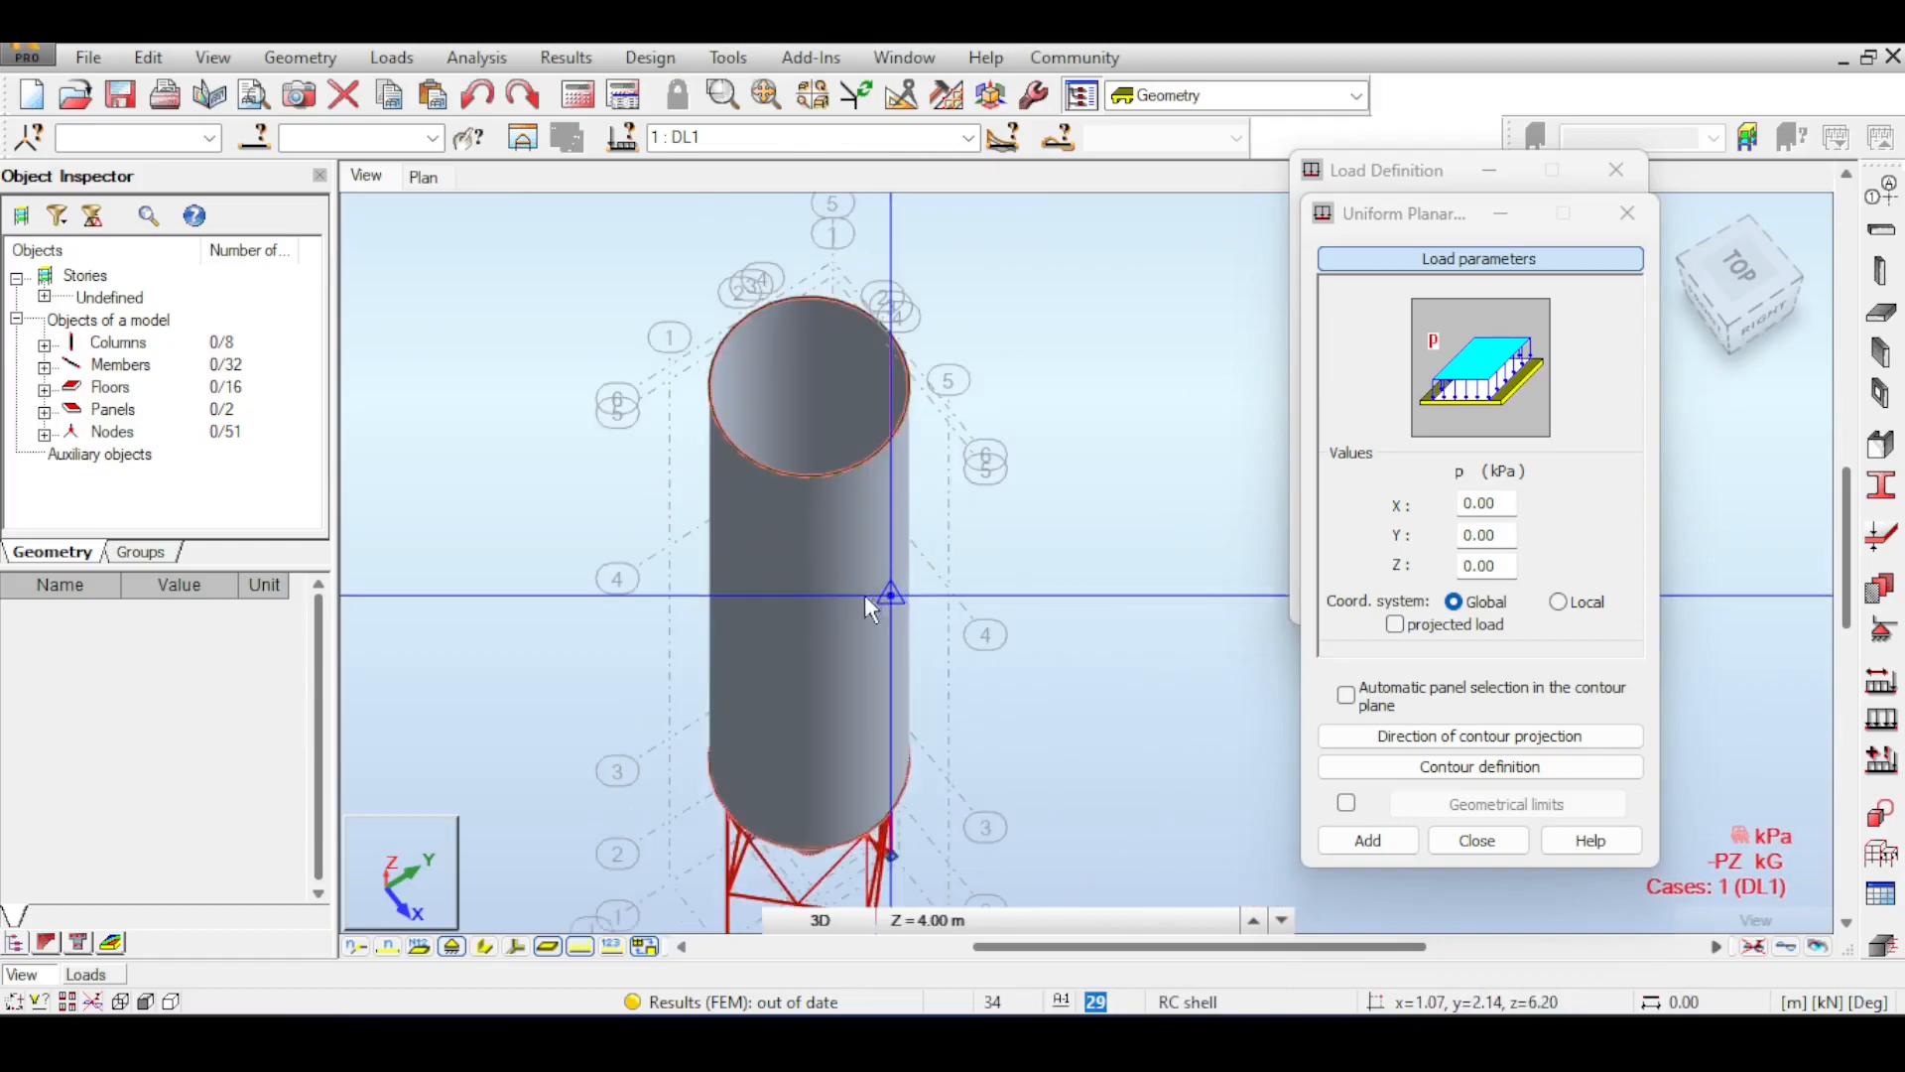
left_click(1477, 840)
- Start a uniform planar surface load in the local coordinate system and display the model's local systems
middle_click_drag(989, 308, 1038, 473)
scroll(1178, 437, "down", 2)
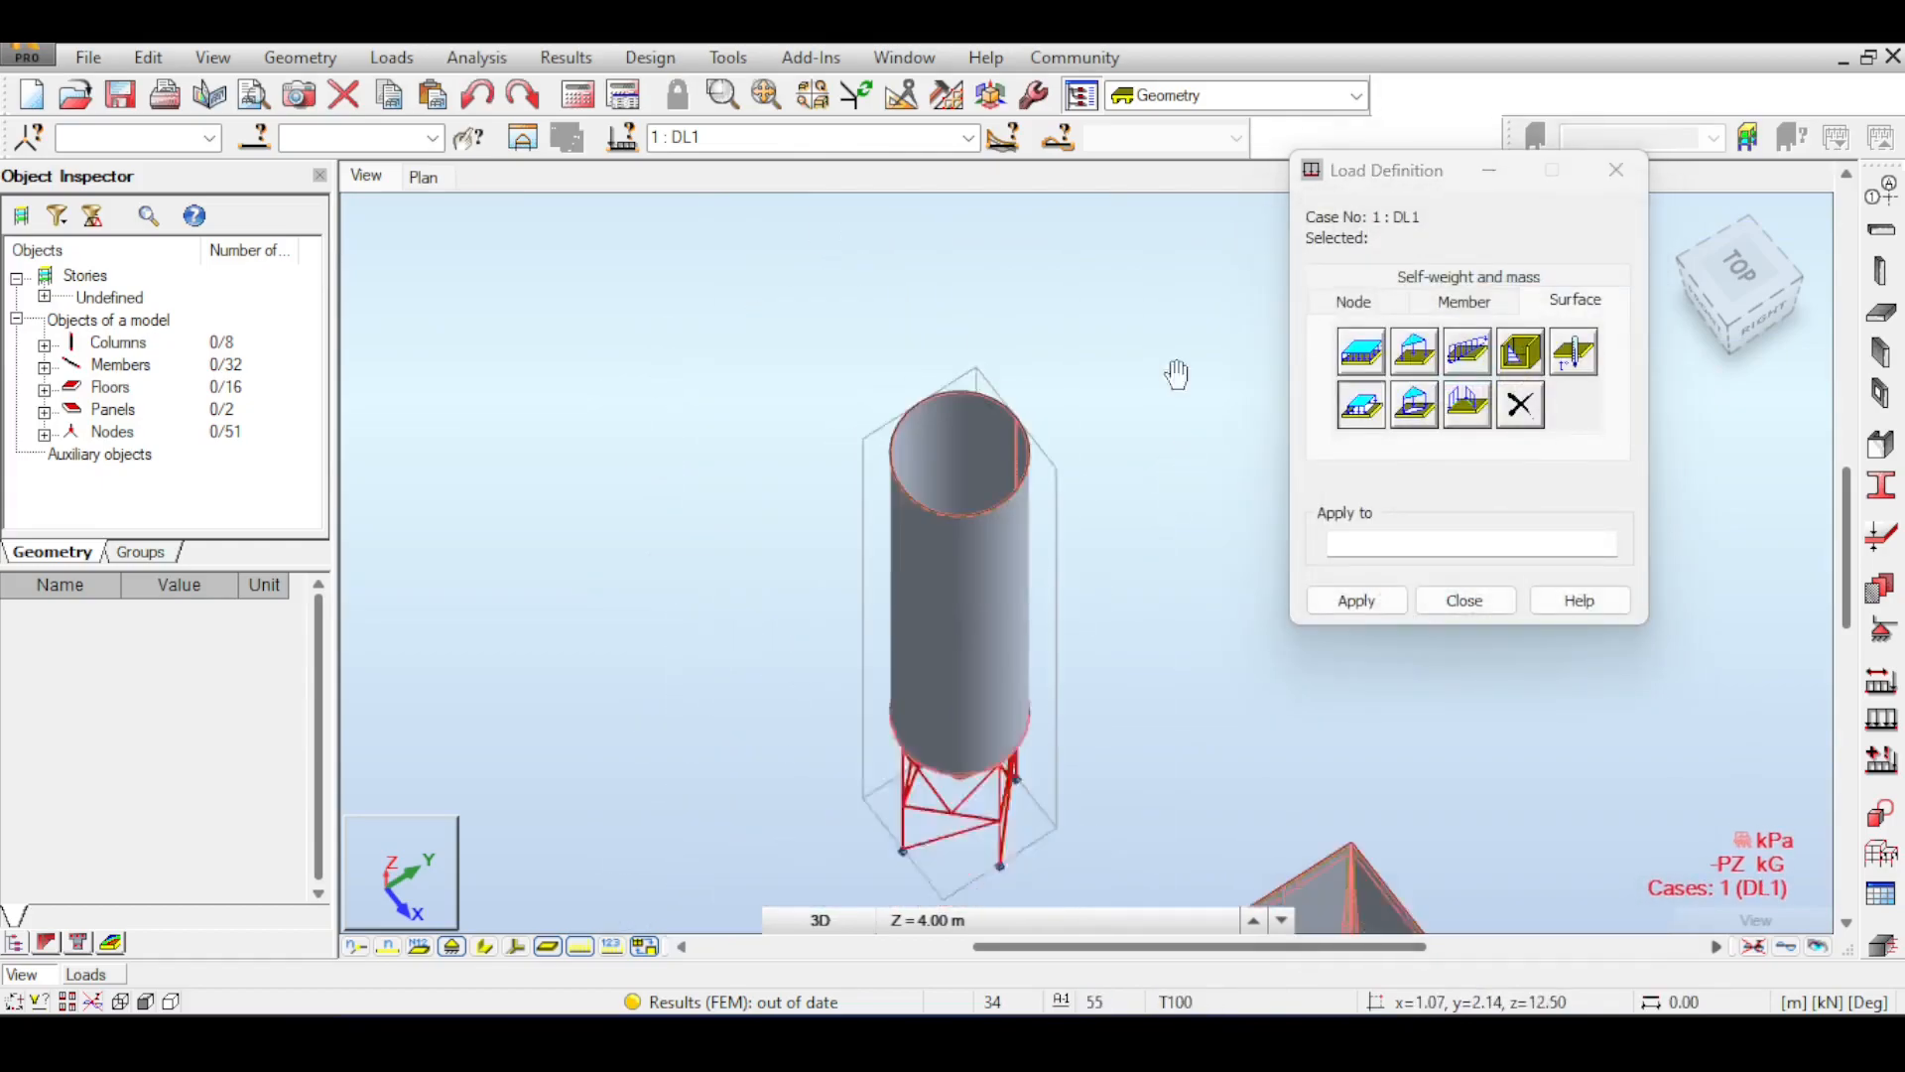
left_click(1374, 347)
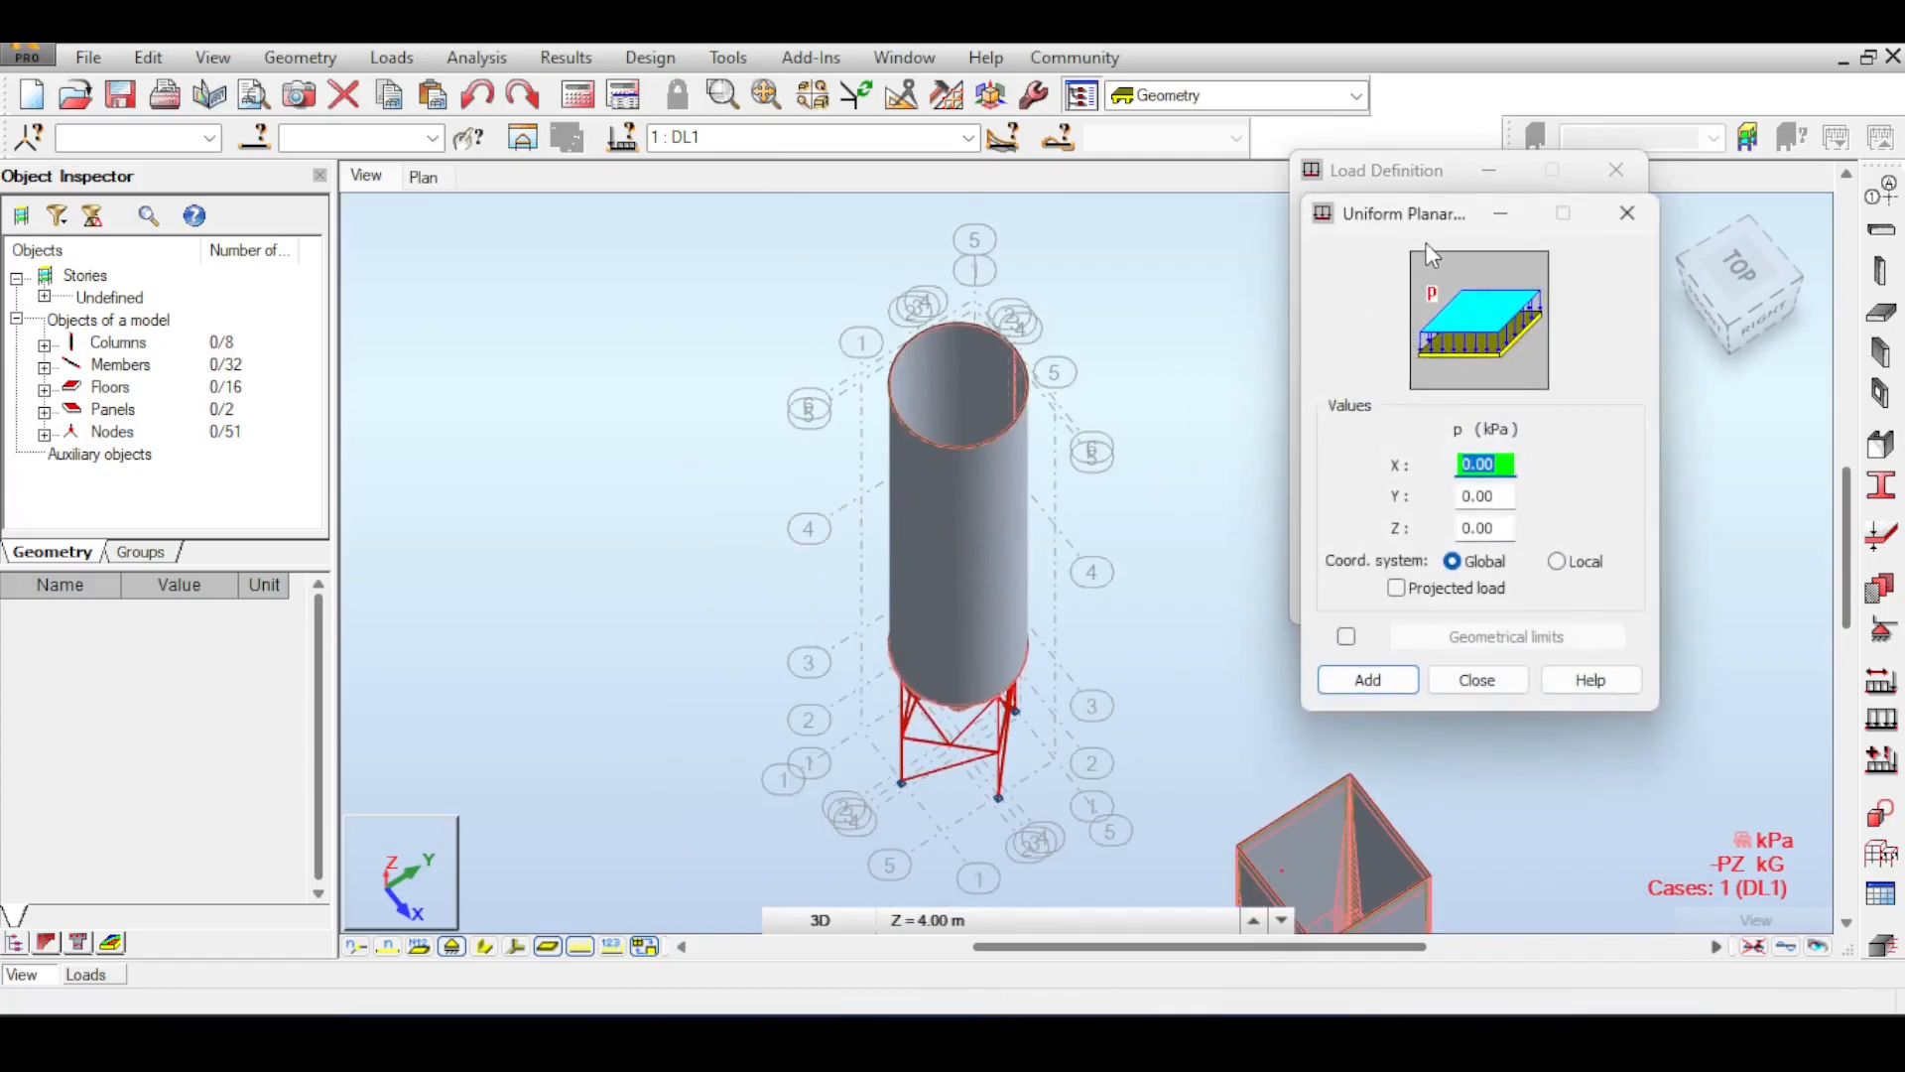
left_click(1578, 561)
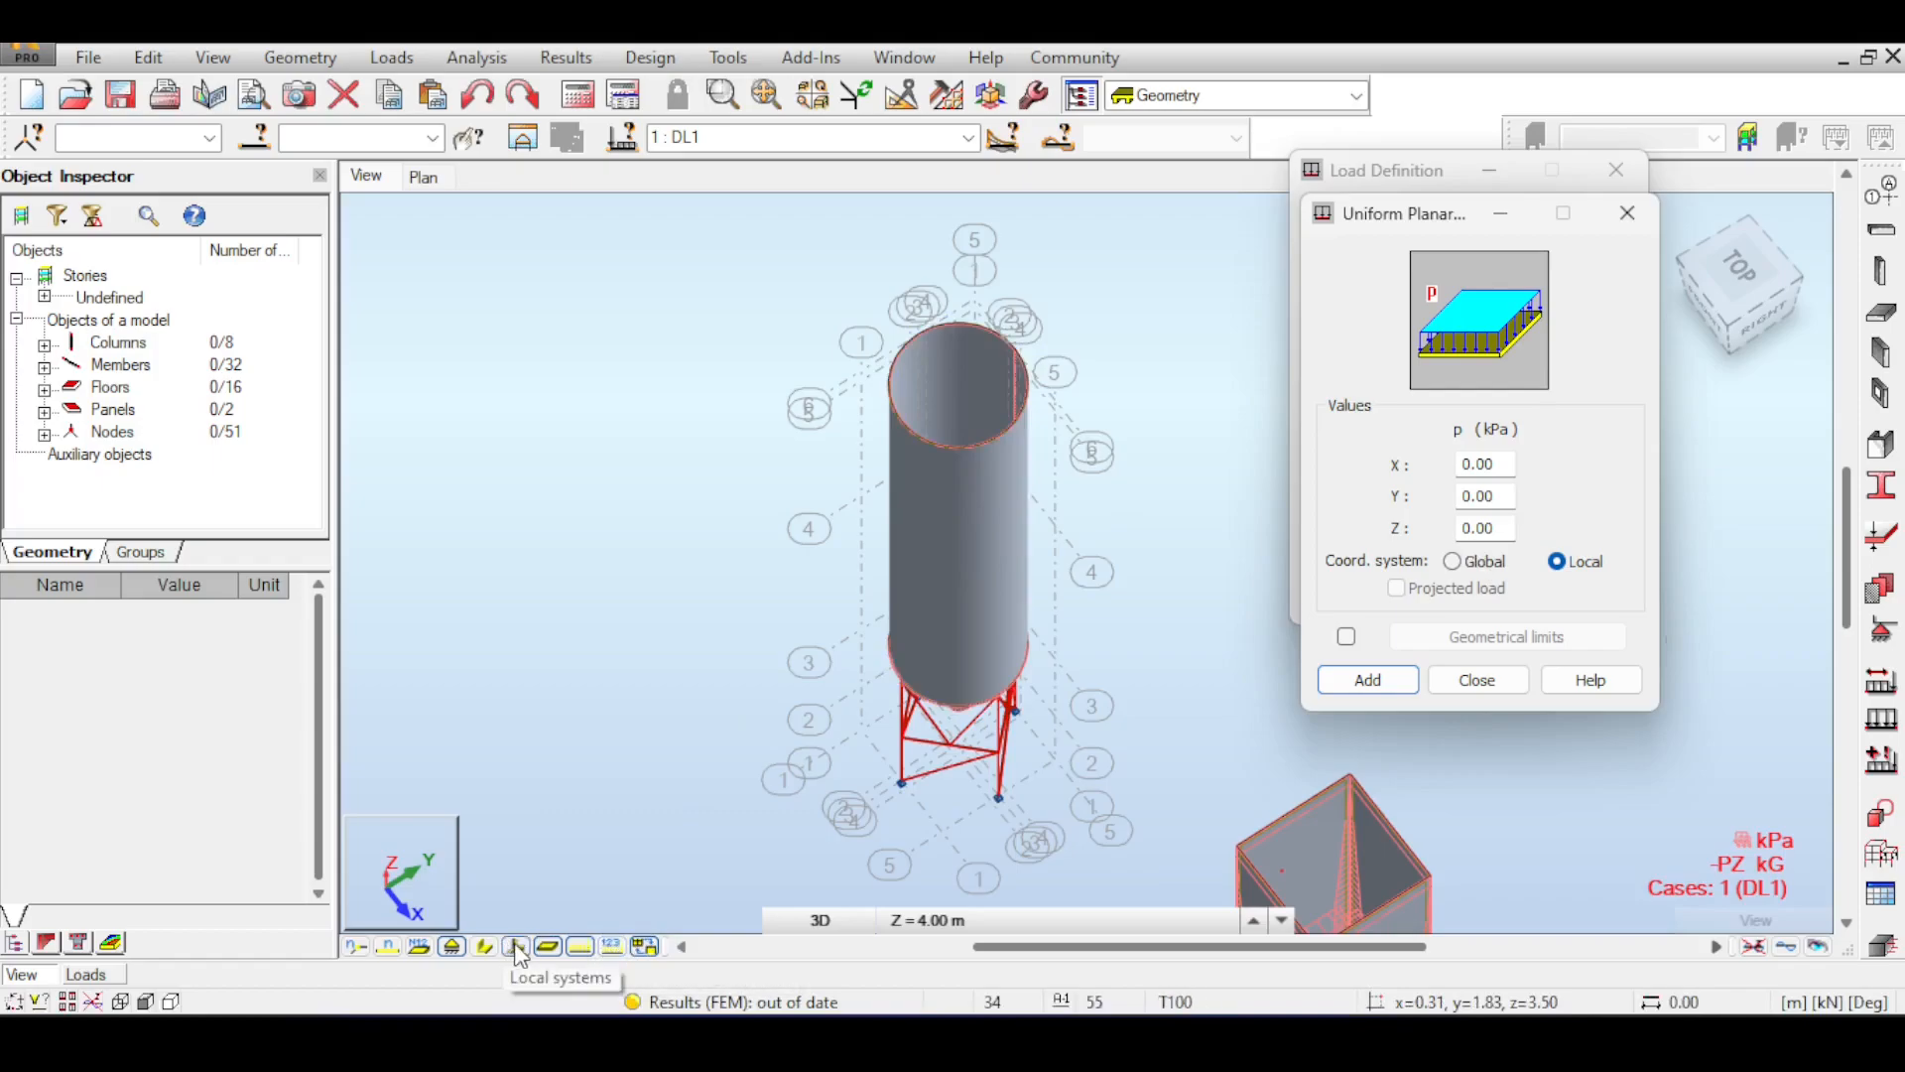
left_click(612, 948)
scroll(788, 518, "up", 3)
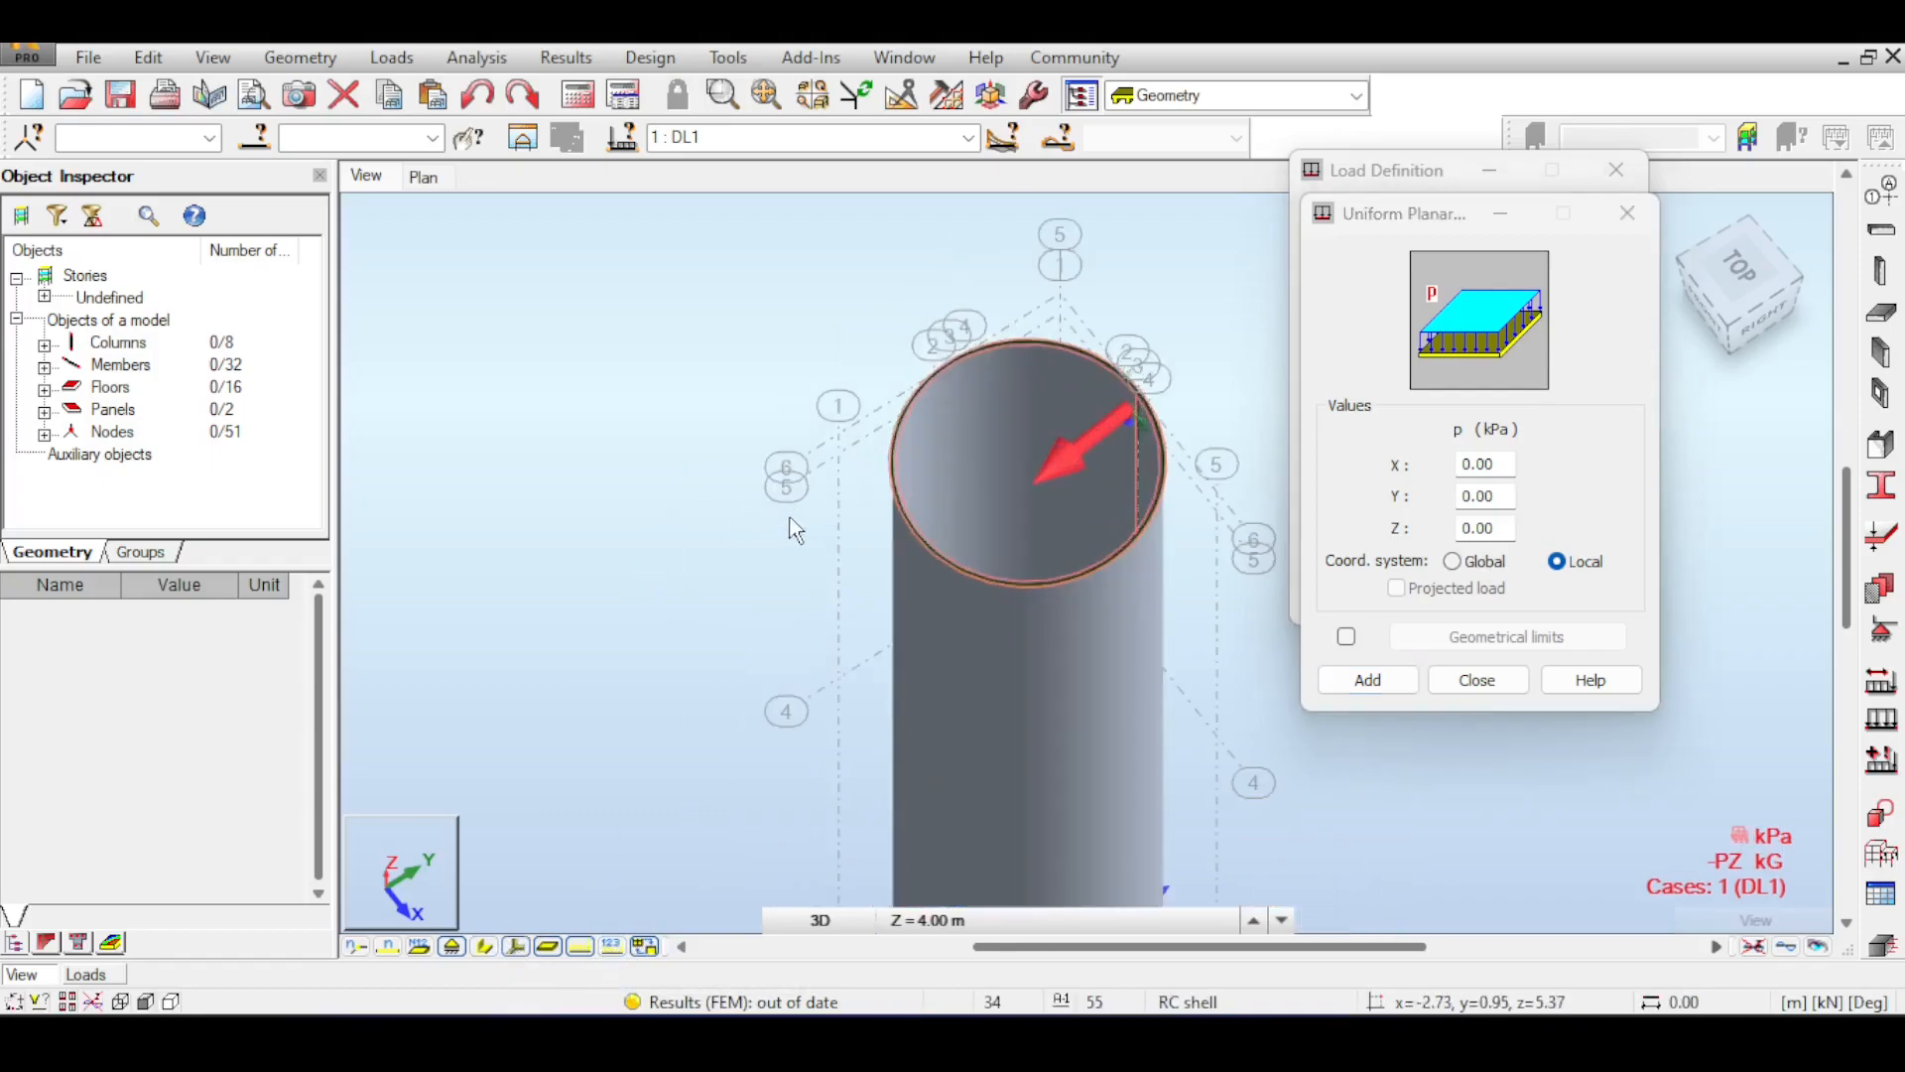
- Apply a uniform planar load of -10 kPa along local Z to the cylindrical silo's shell, panel 29
left_click(1481, 527)
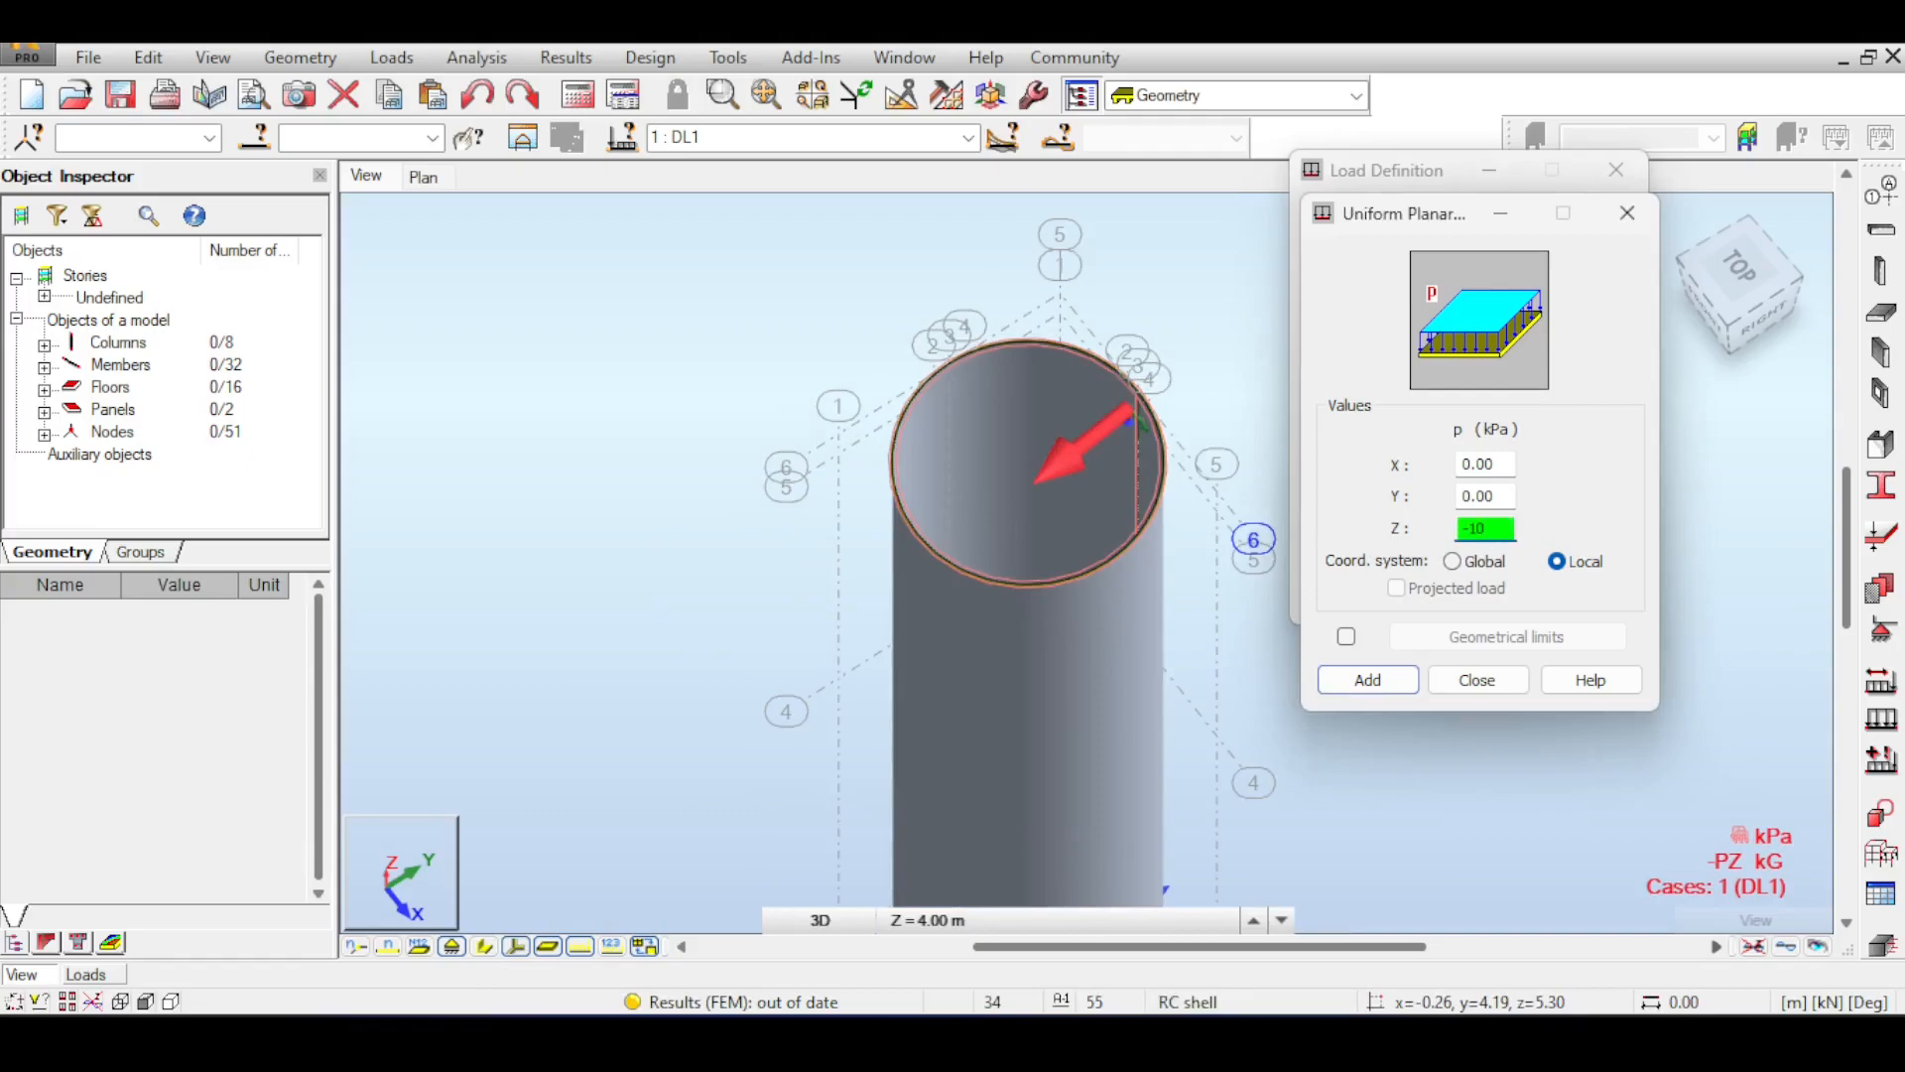
left_click(1388, 683)
left_click(896, 556)
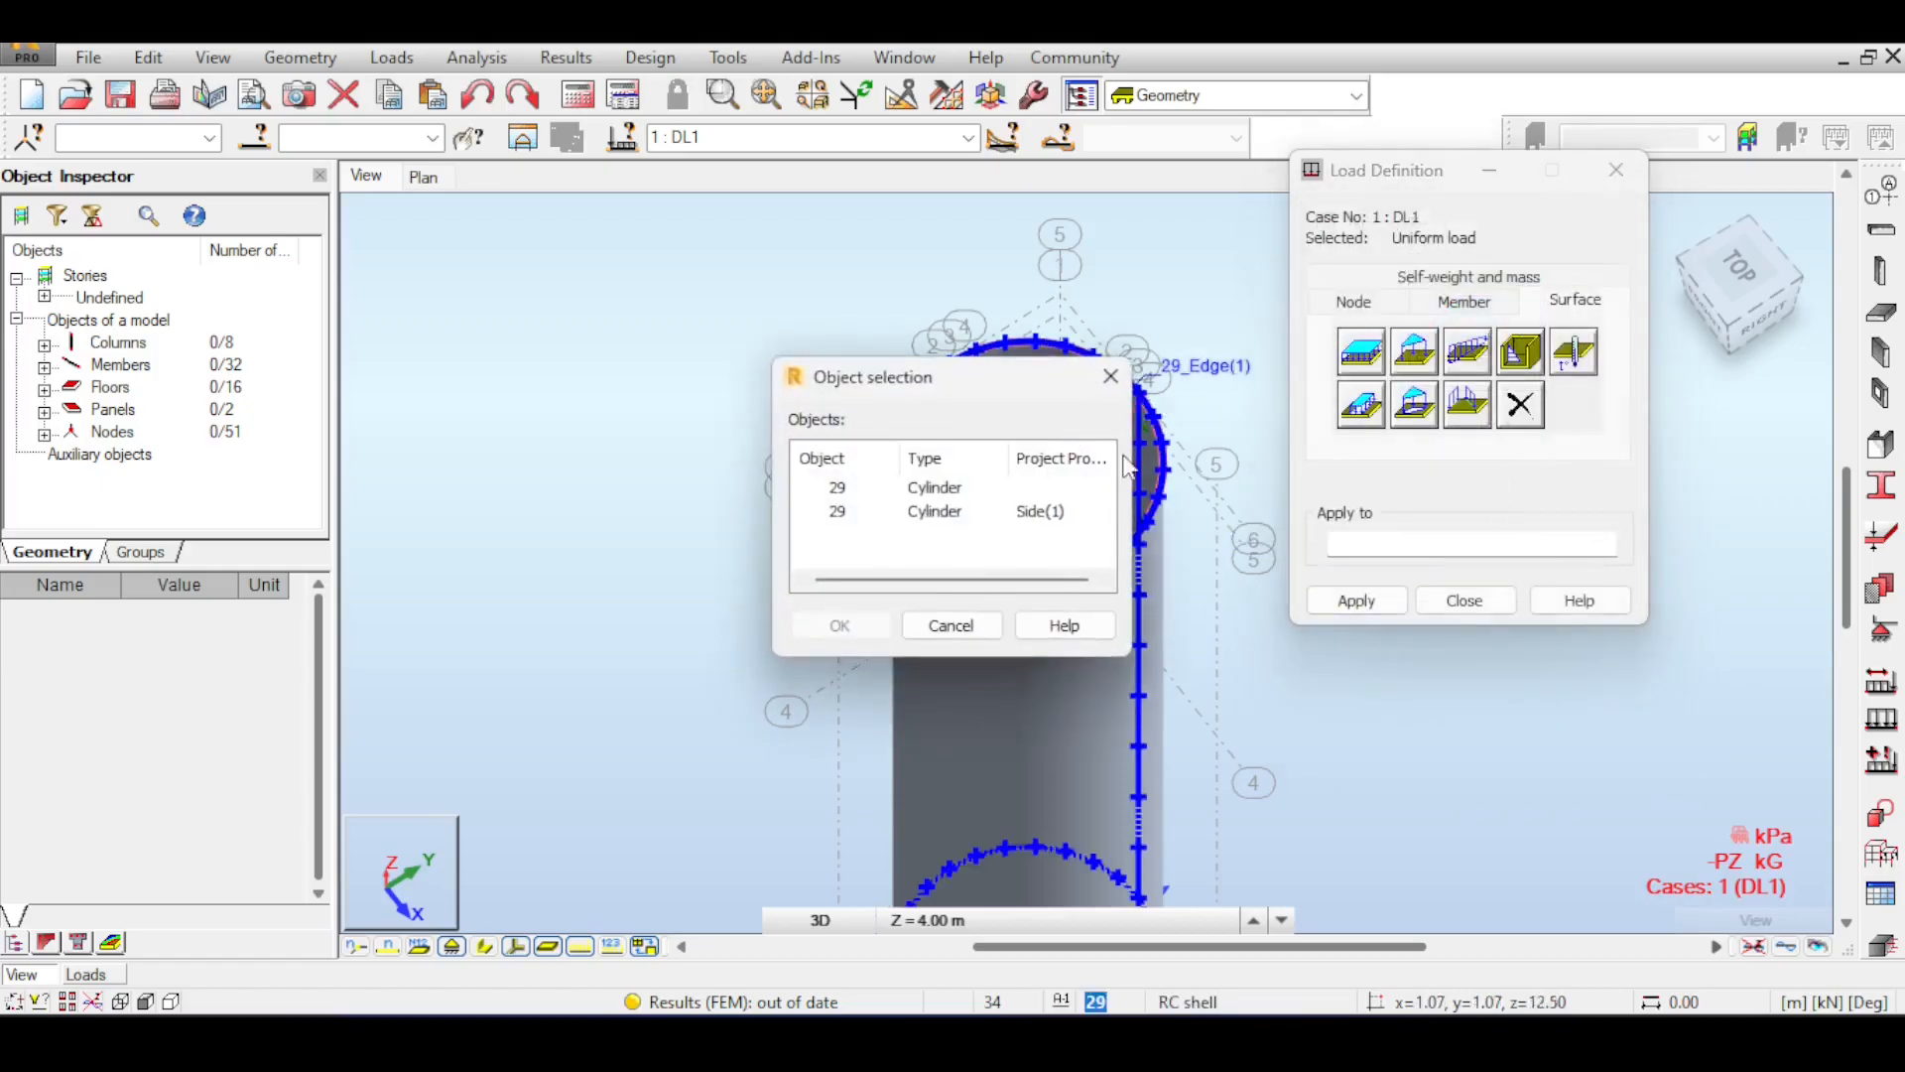
left_click(951, 625)
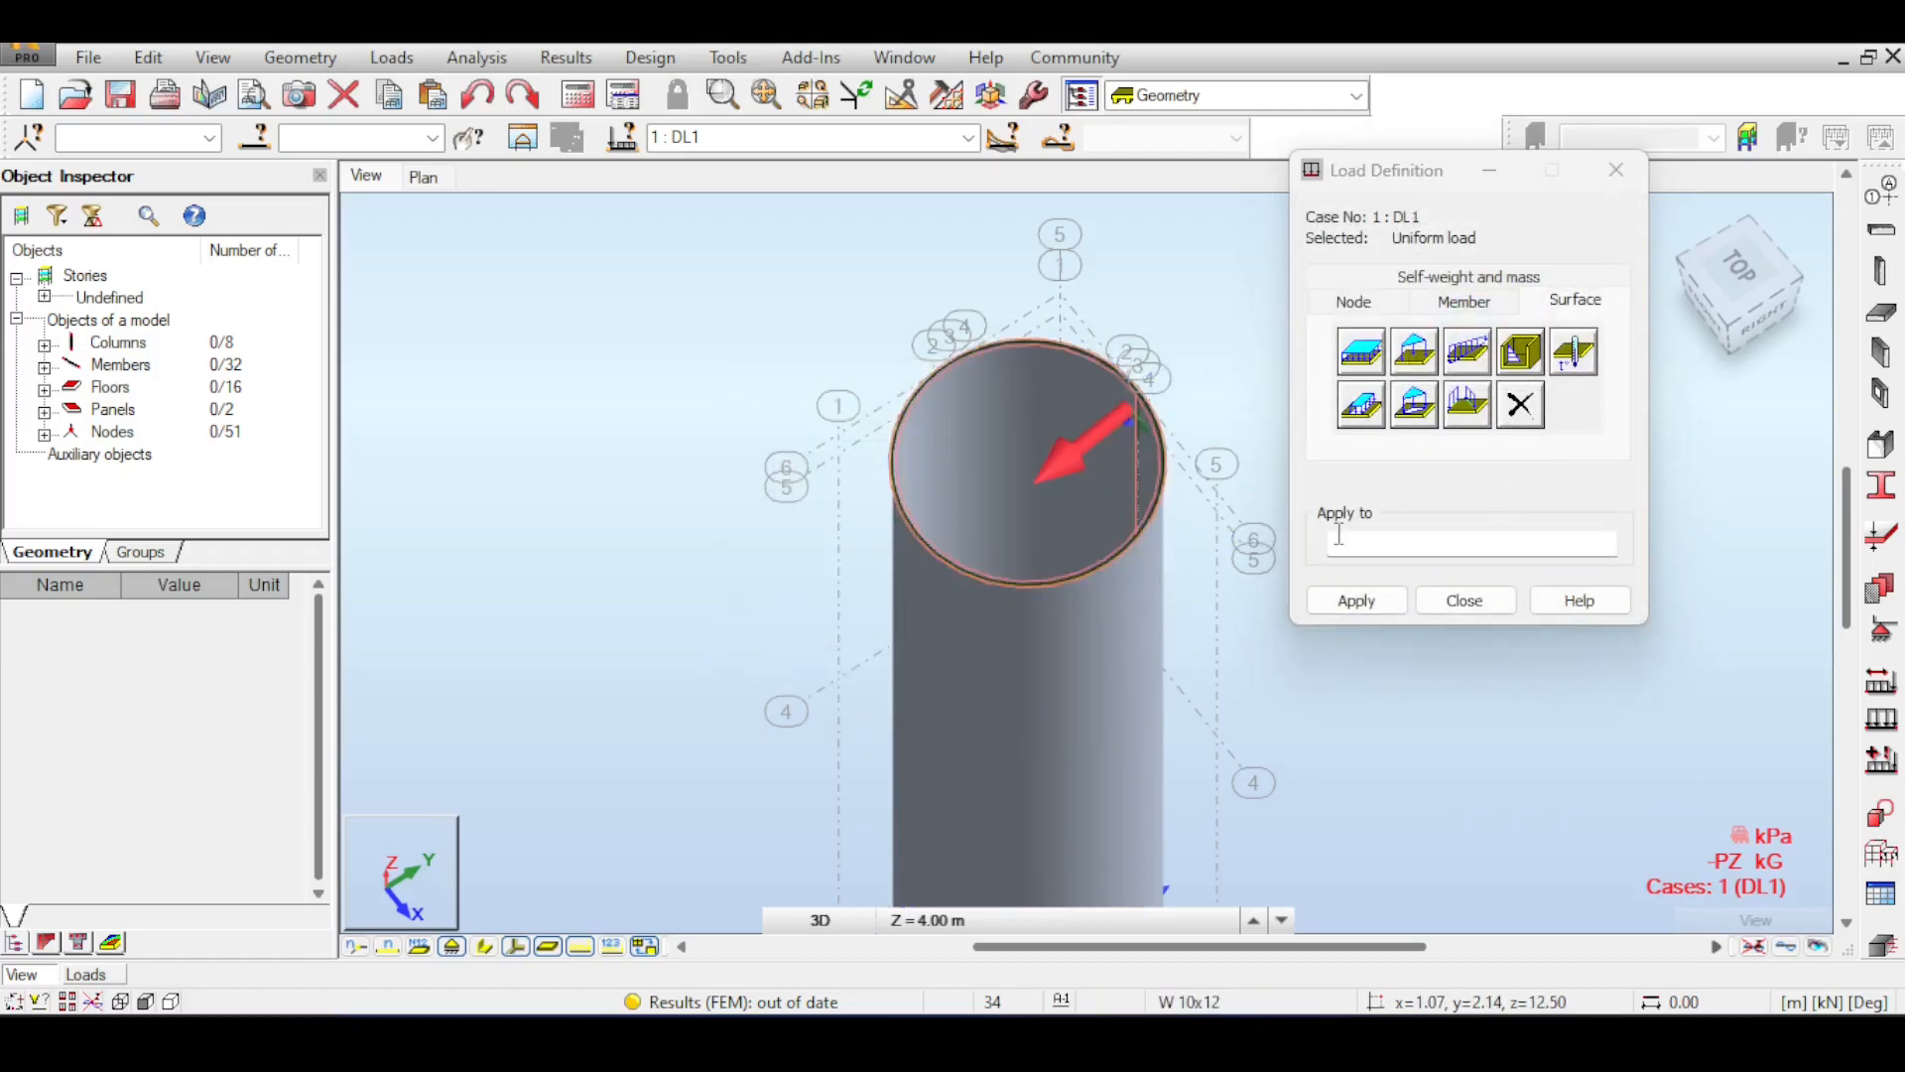
left_click_drag(1190, 319, 742, 683)
left_click(1363, 607)
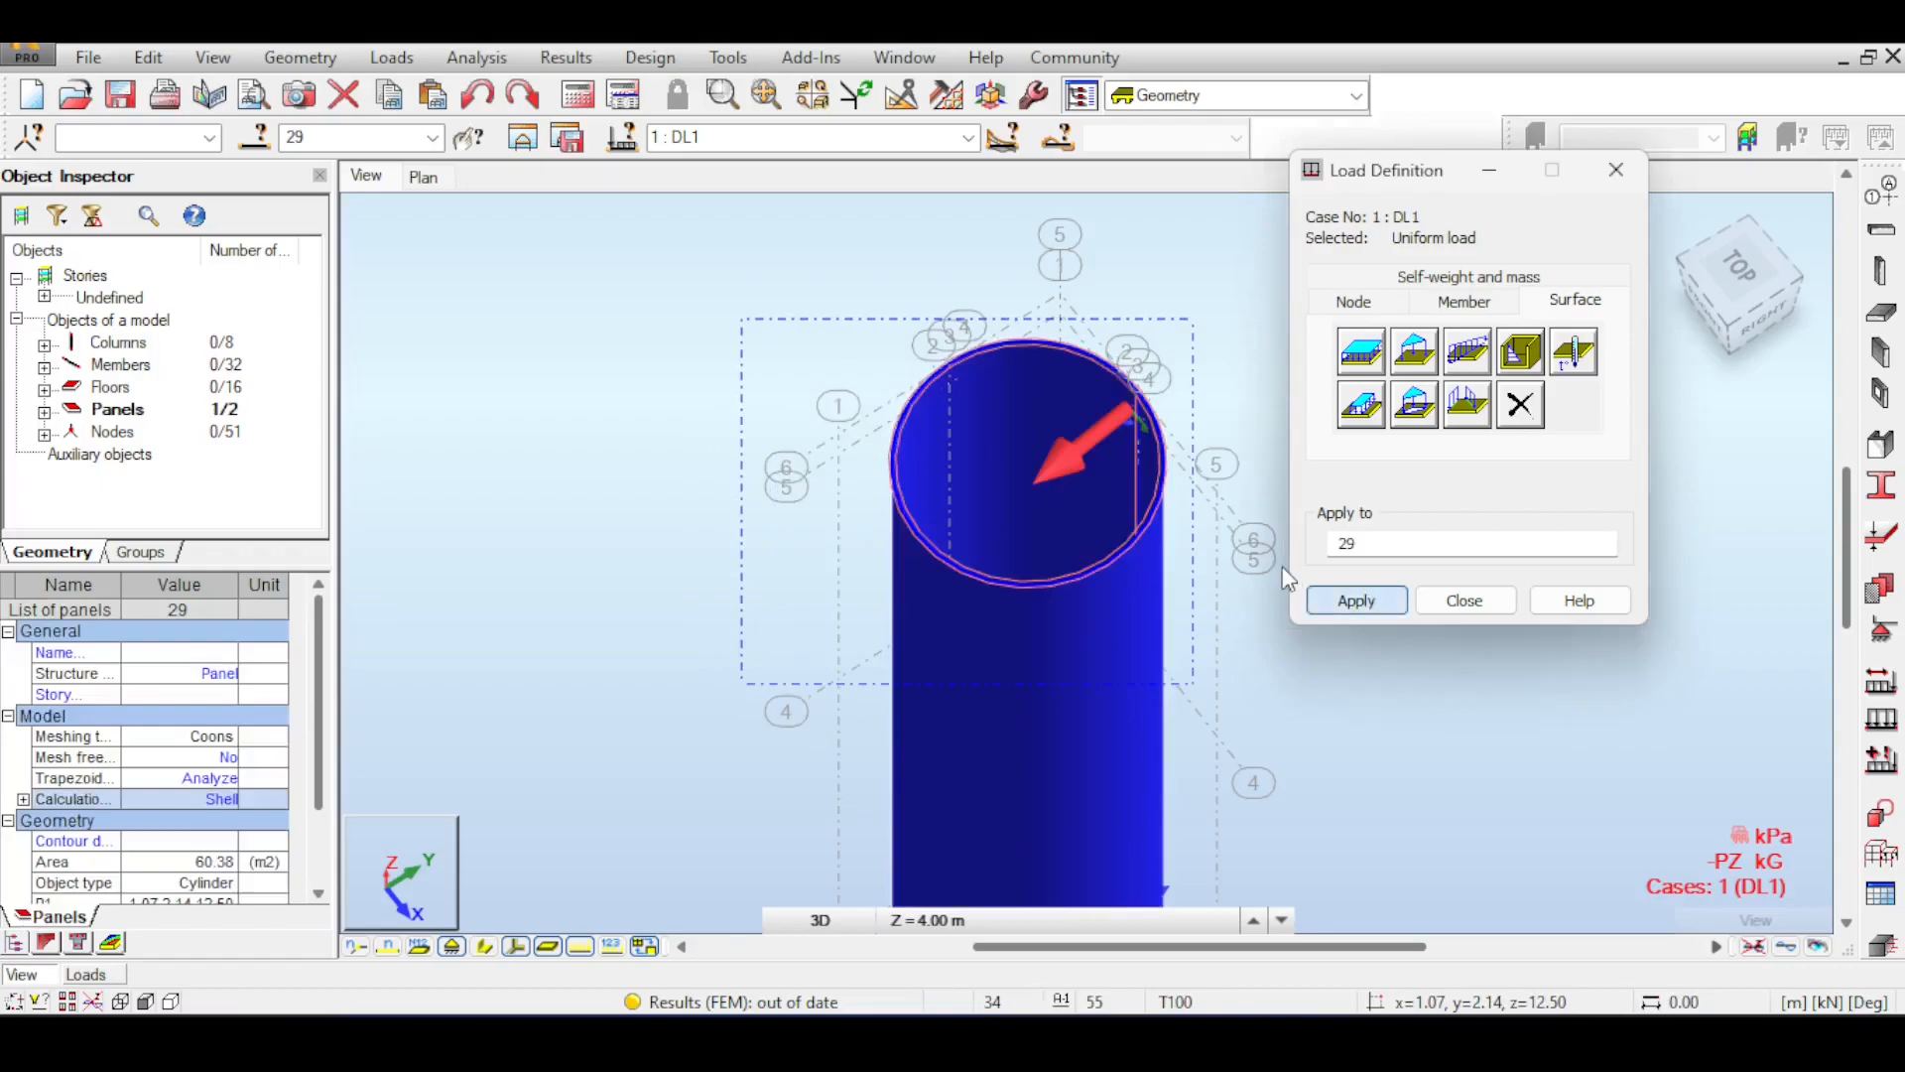
- Examine the load symbols and local axis directions on the cylindrical shell and compare them with the rectangular silo's walls
scroll(1132, 507, "up", 5)
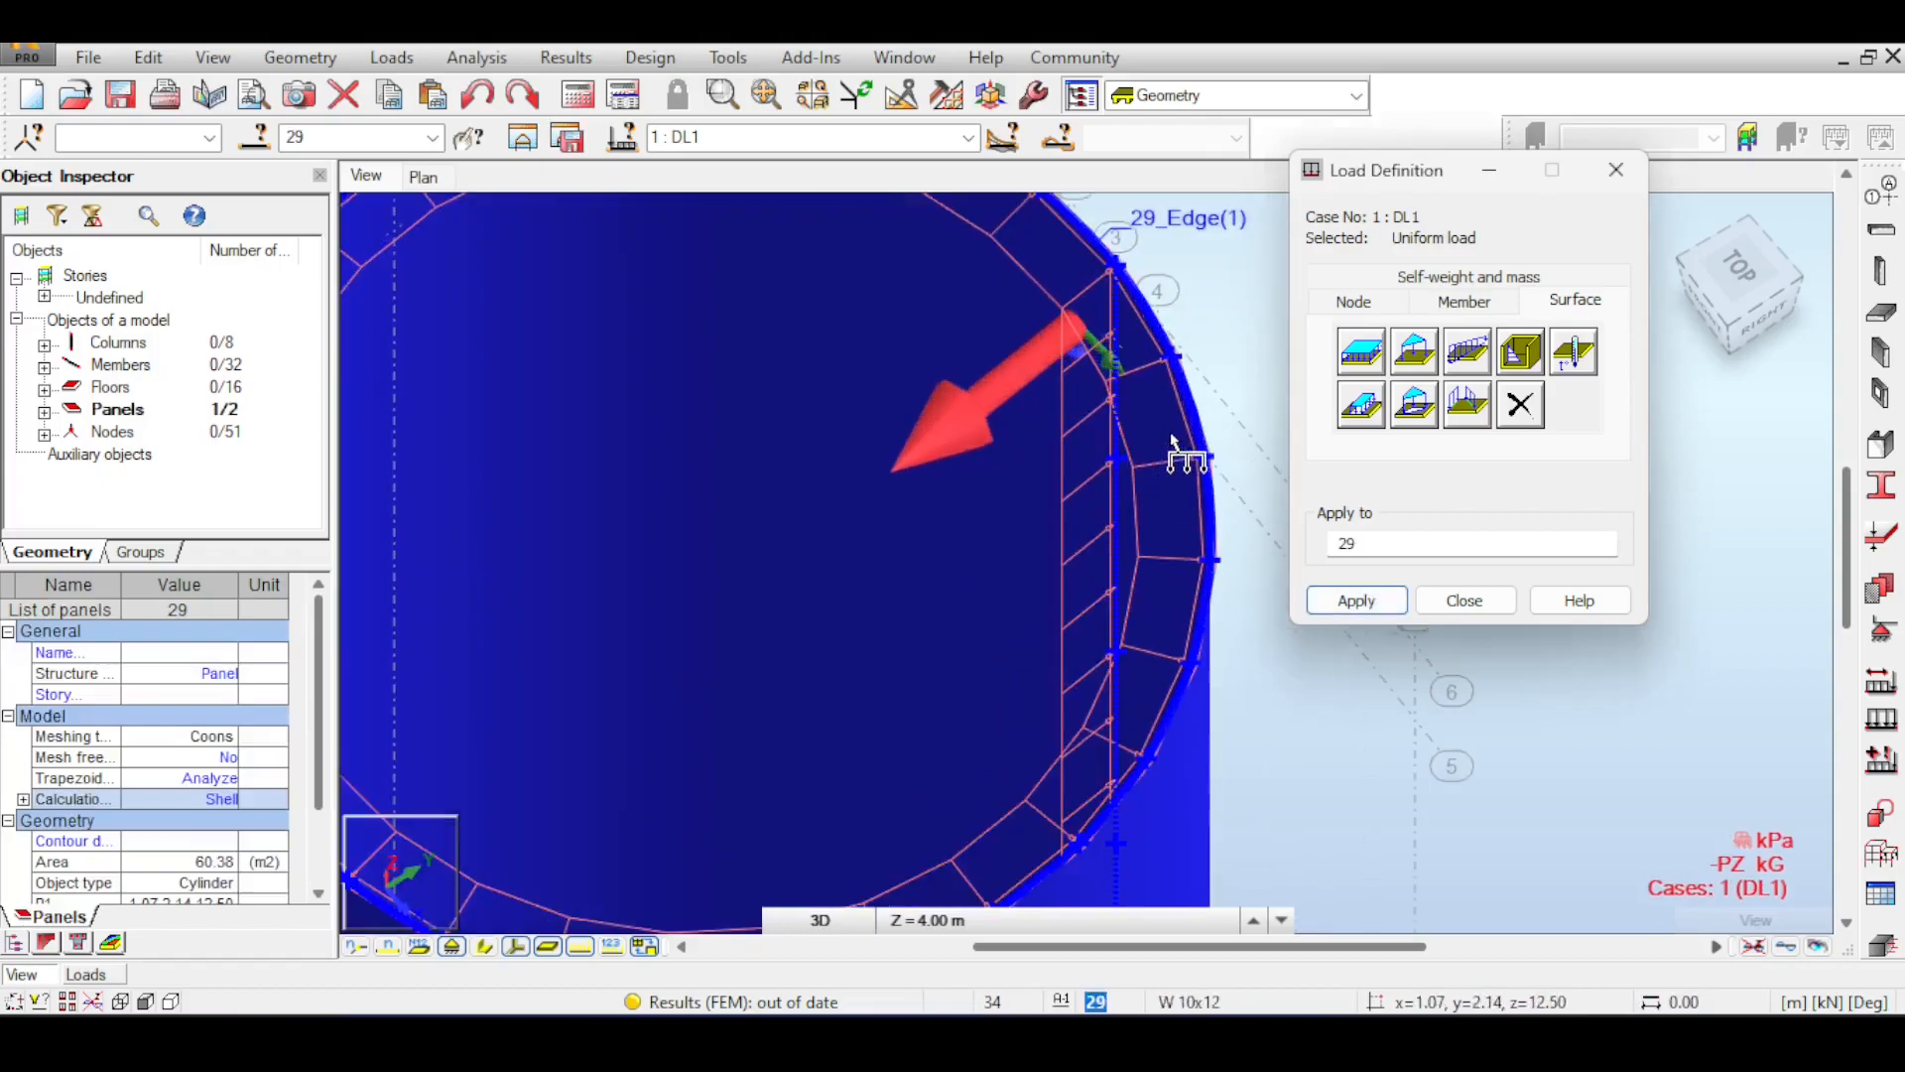
scroll(1186, 459, "down", 5)
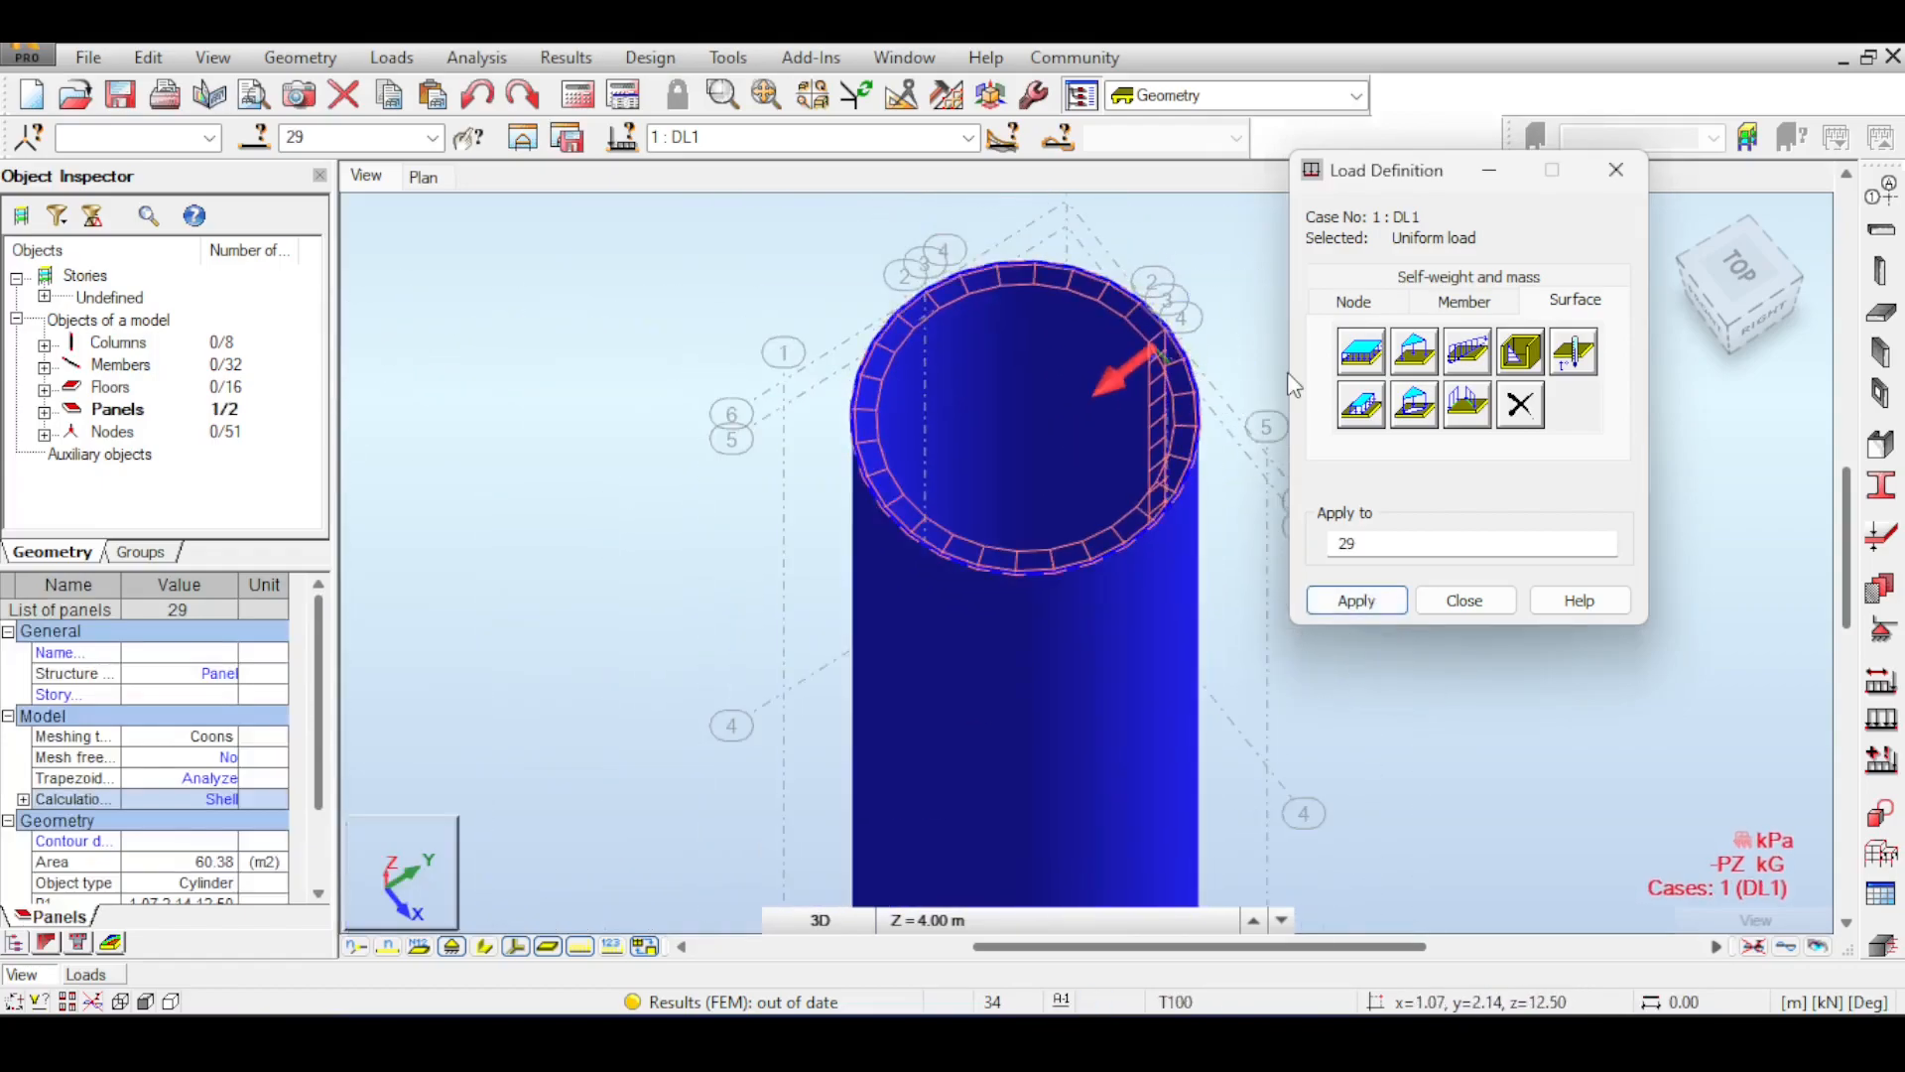
mouse_move(1742, 293)
left_mouse_down()
mouse_move(1743, 339)
mouse_move(1744, 316)
left_mouse_up()
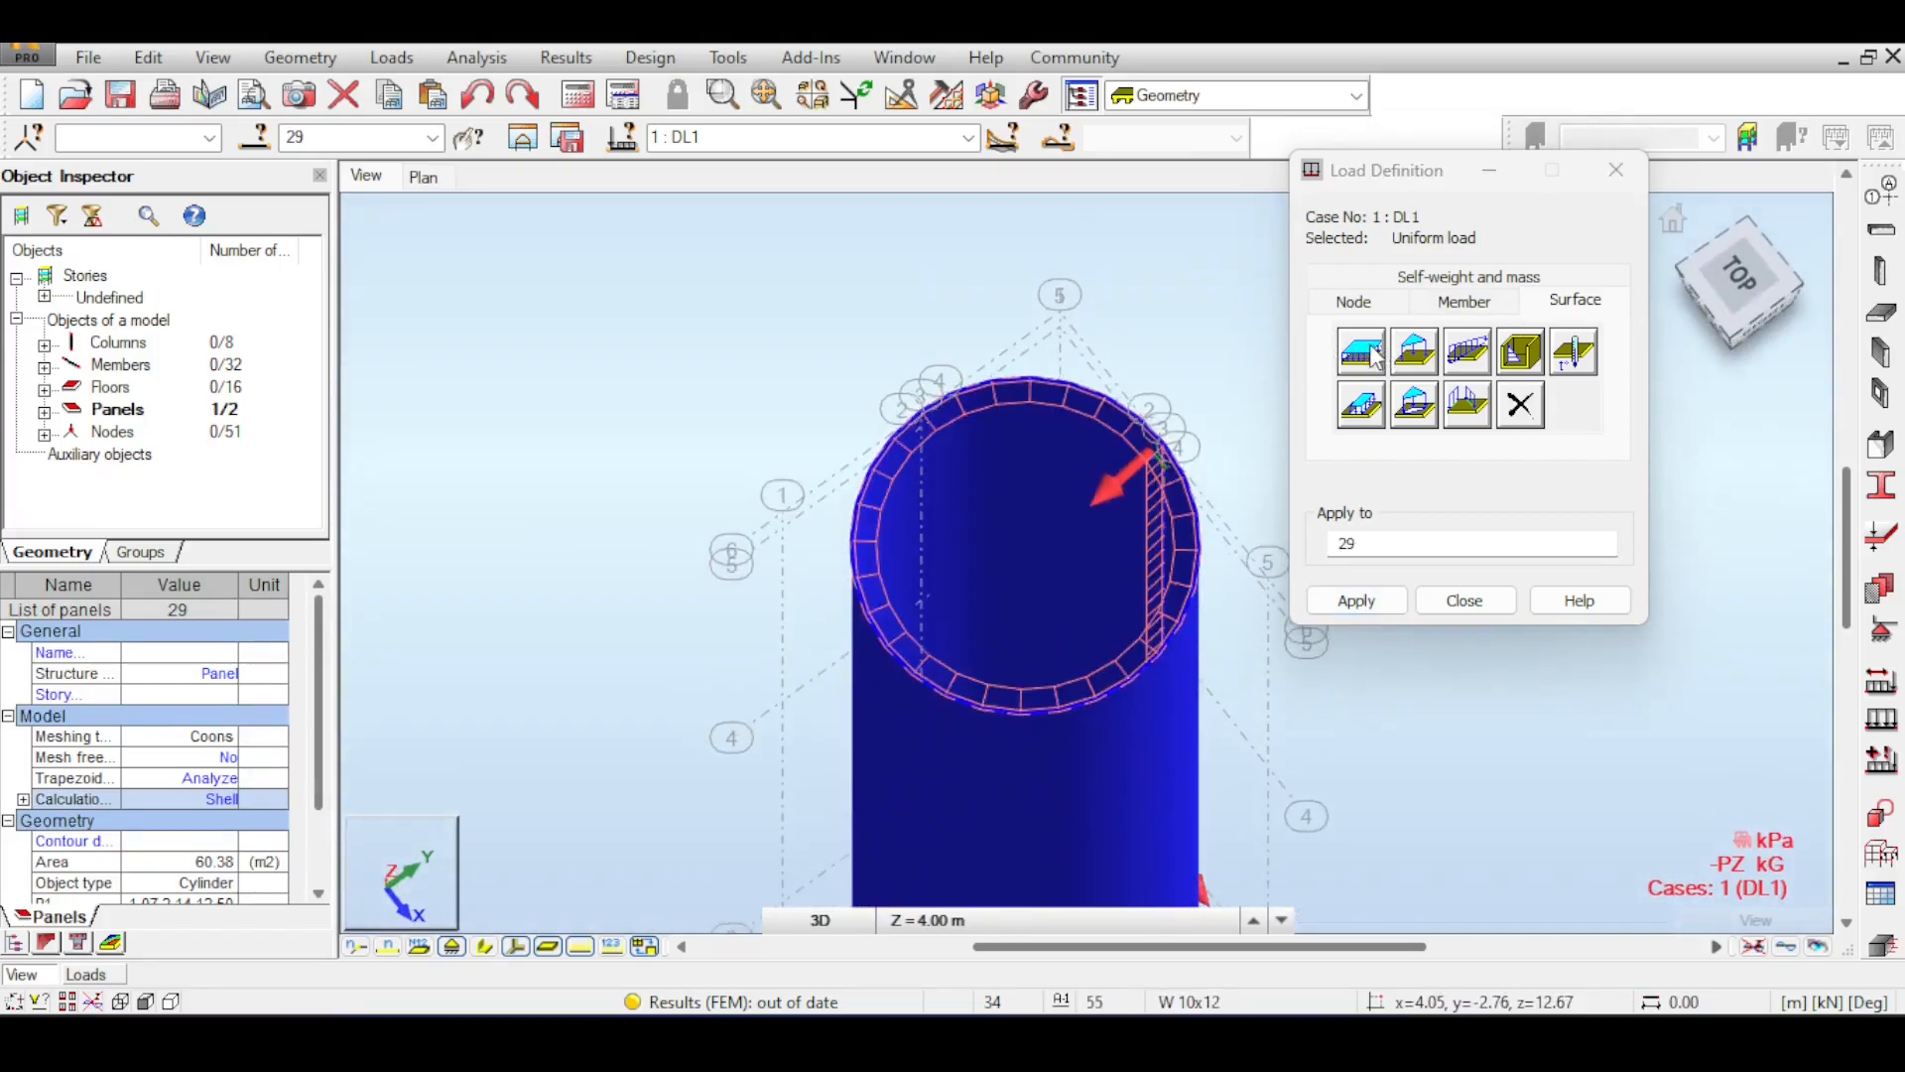
scroll(1033, 442, "down", 6)
middle_click_drag(745, 397, 904, 352)
scroll(998, 297, "down", 2)
scroll(1084, 416, "up", 4)
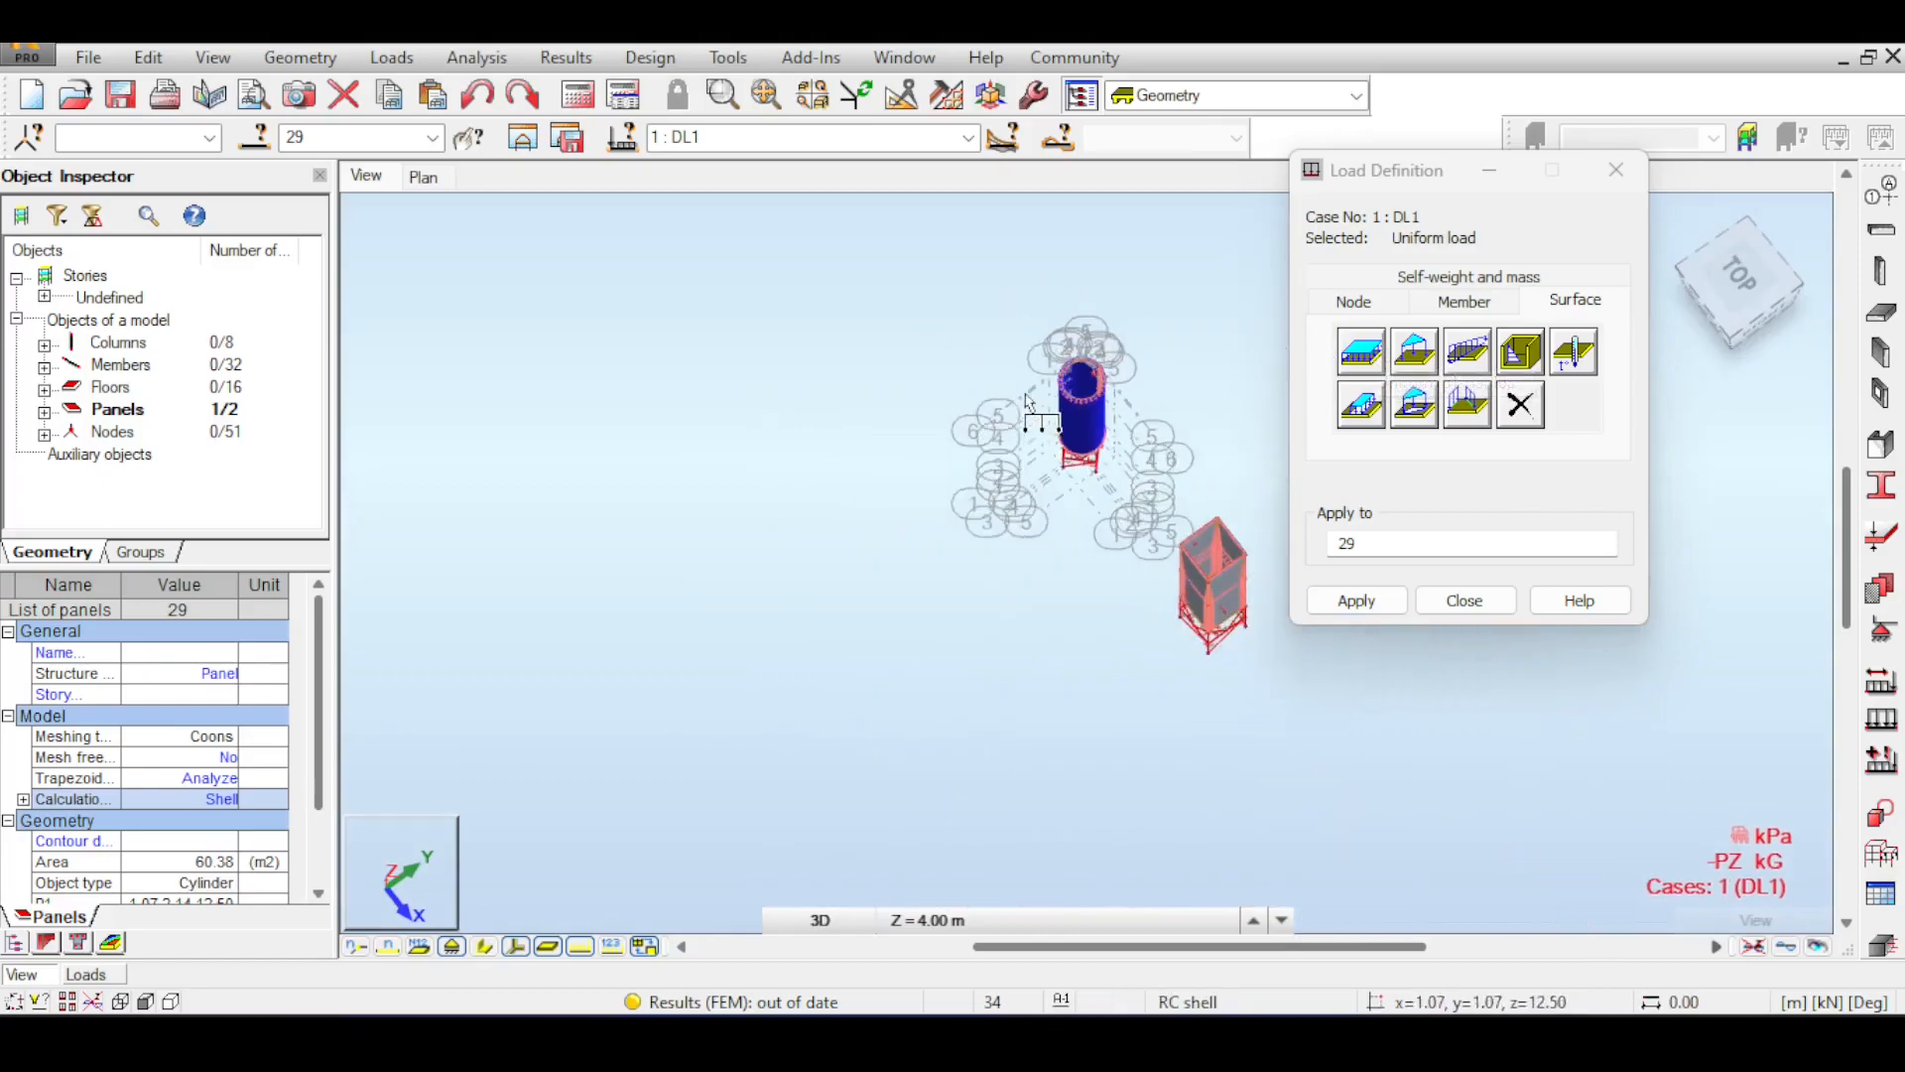
scroll(1084, 417, "up", 3)
middle_click_drag(1025, 418, 799, 360)
scroll(1052, 416, "up", 5)
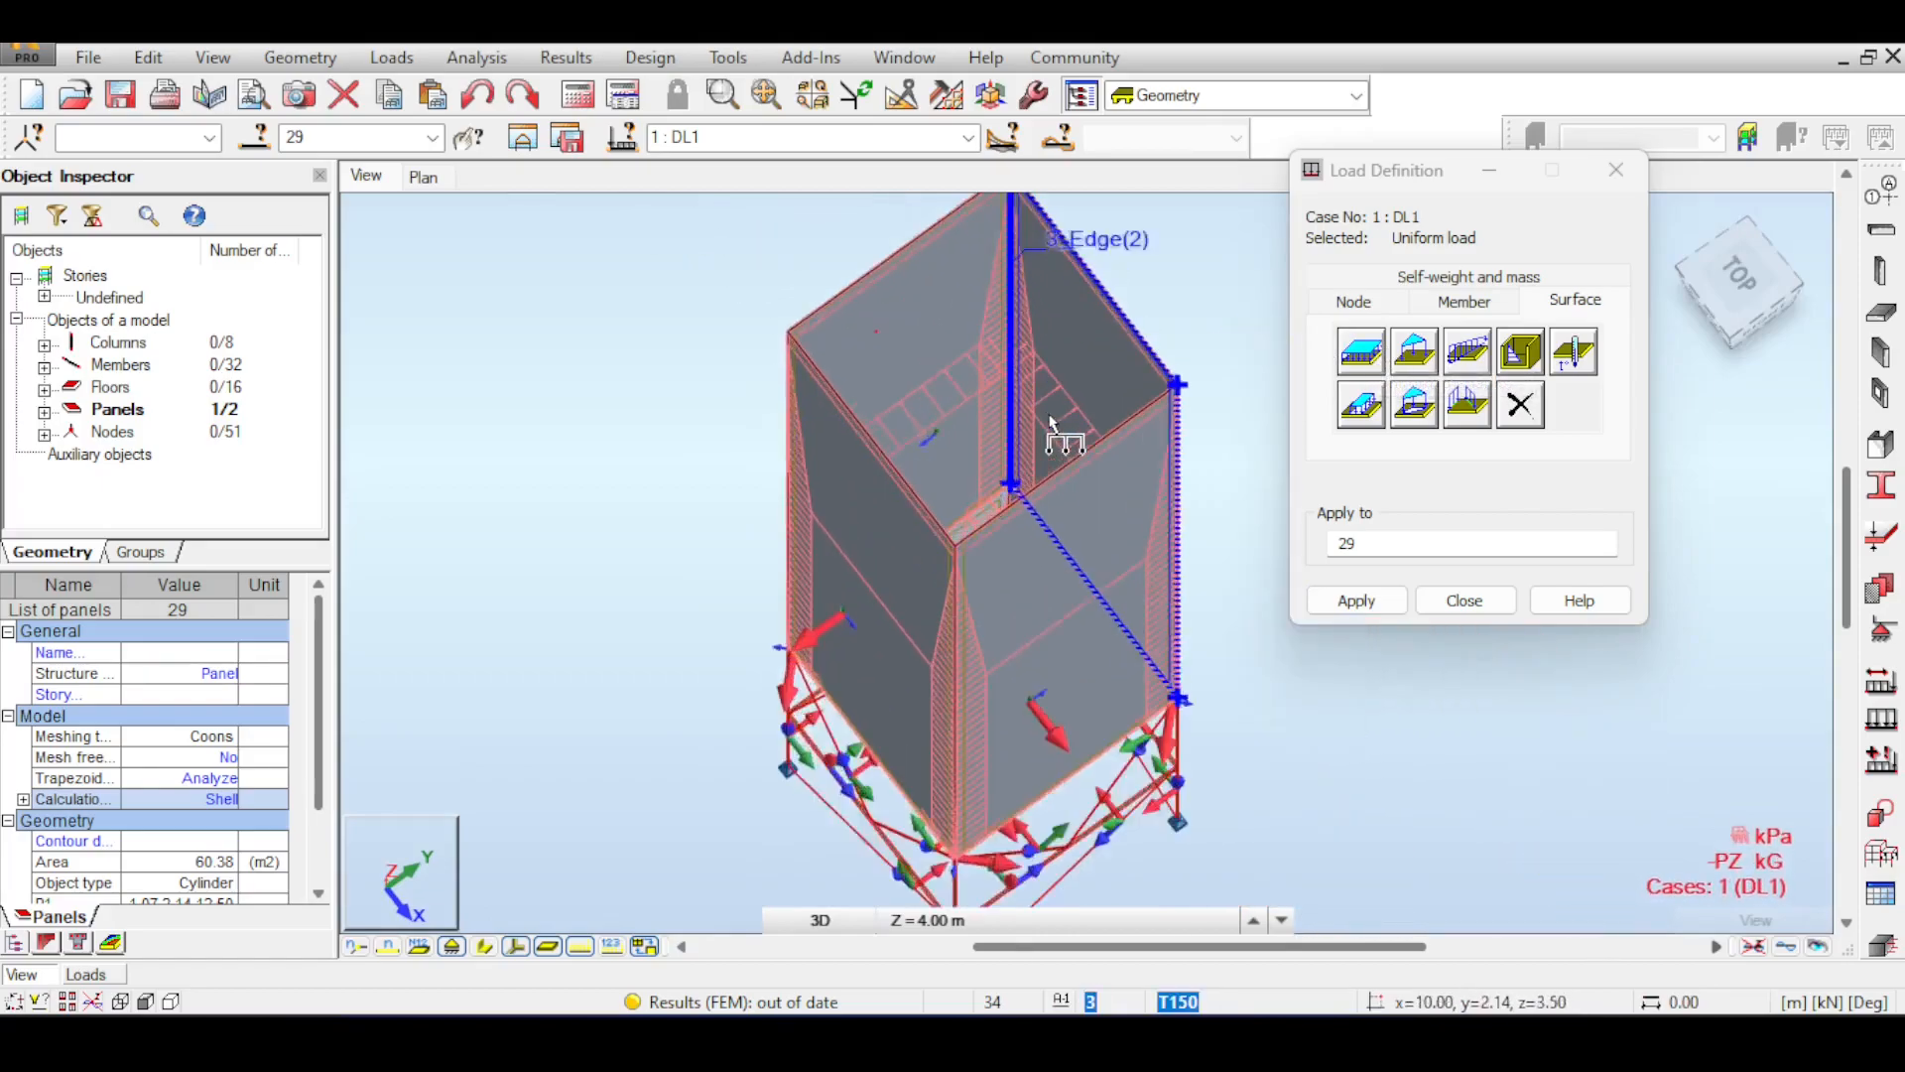
scroll(1051, 417, "down", 4)
scroll(993, 357, "down", 5)
middle_click_drag(873, 204, 1097, 402)
scroll(996, 551, "up", 6)
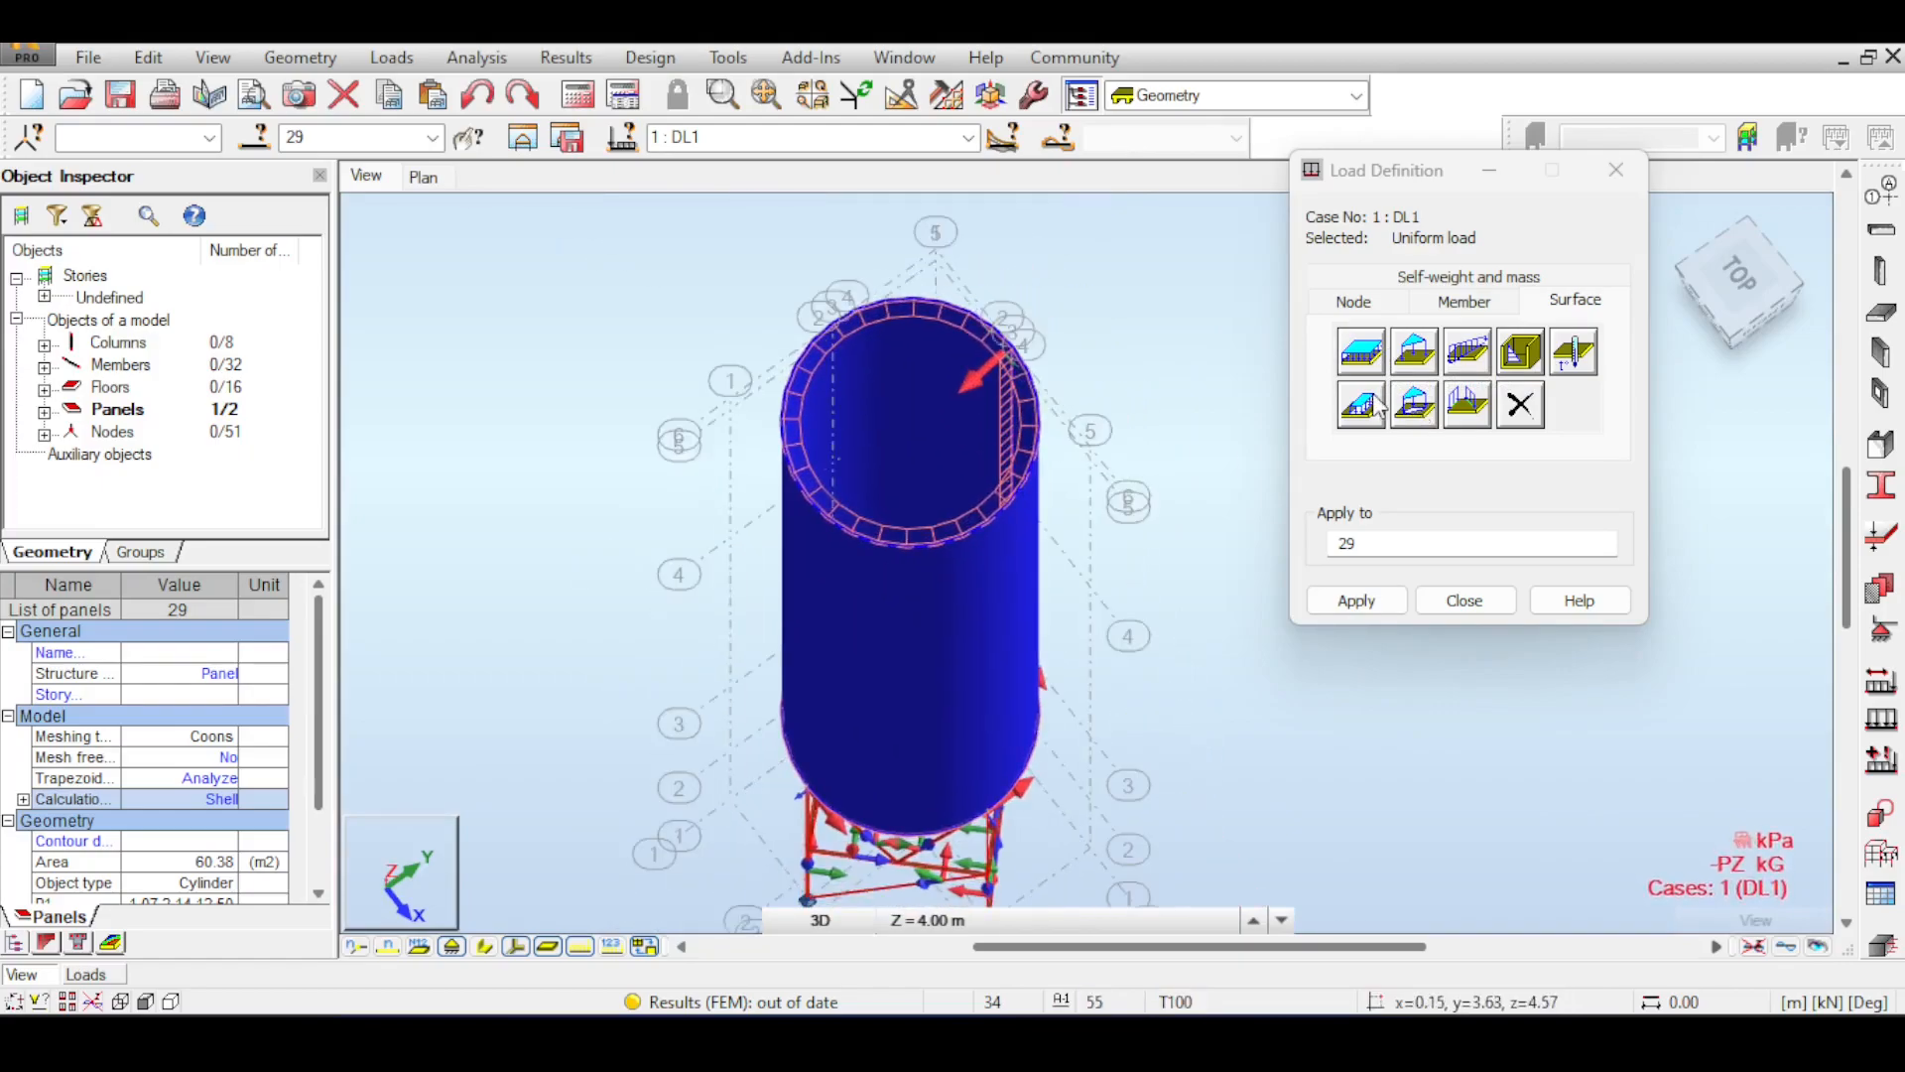
- Delete the uniform surface load from the cylindrical silo's shell
left_click(1519, 404)
left_click(1345, 601)
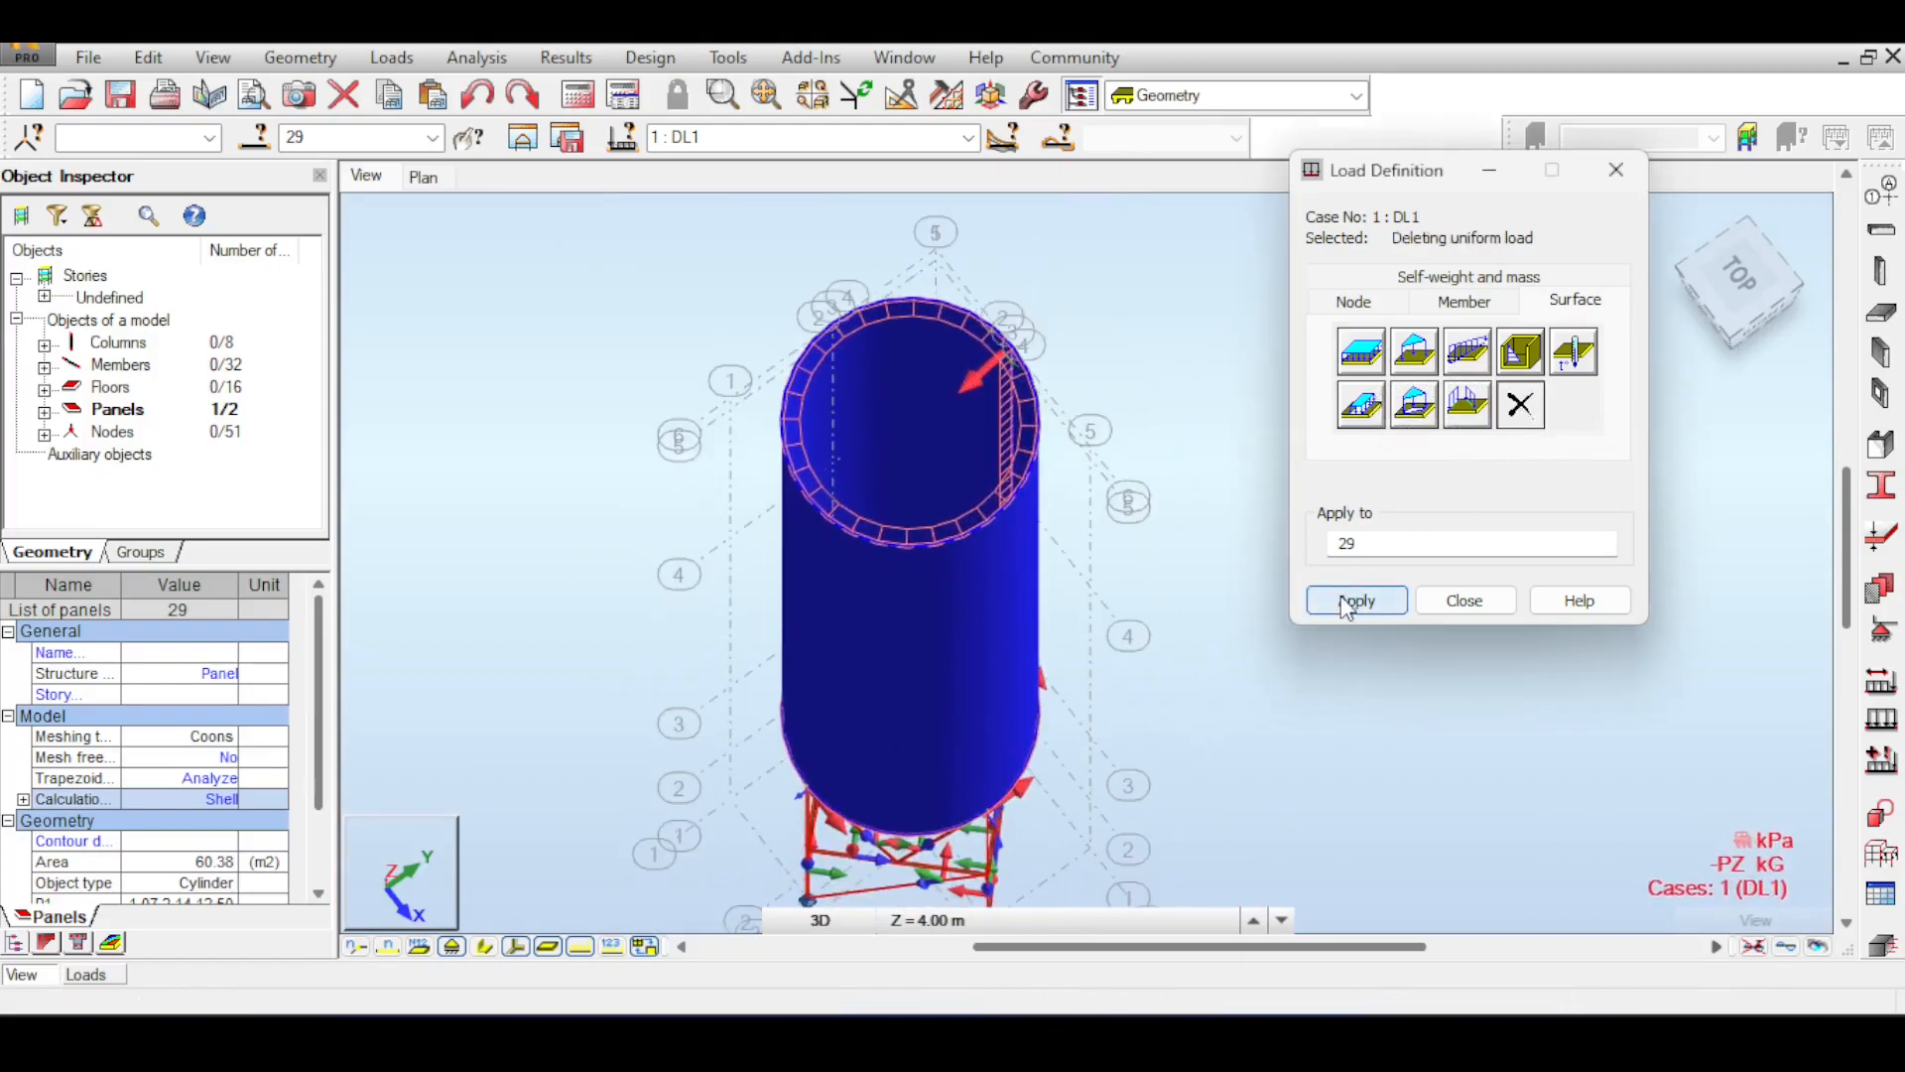
- Apply hydrostatic pressure to the cylindrical shell with -1000 kg/m3 liquid unit weight and 12.30 m liquid level along the -Z axis
left_click(1521, 373)
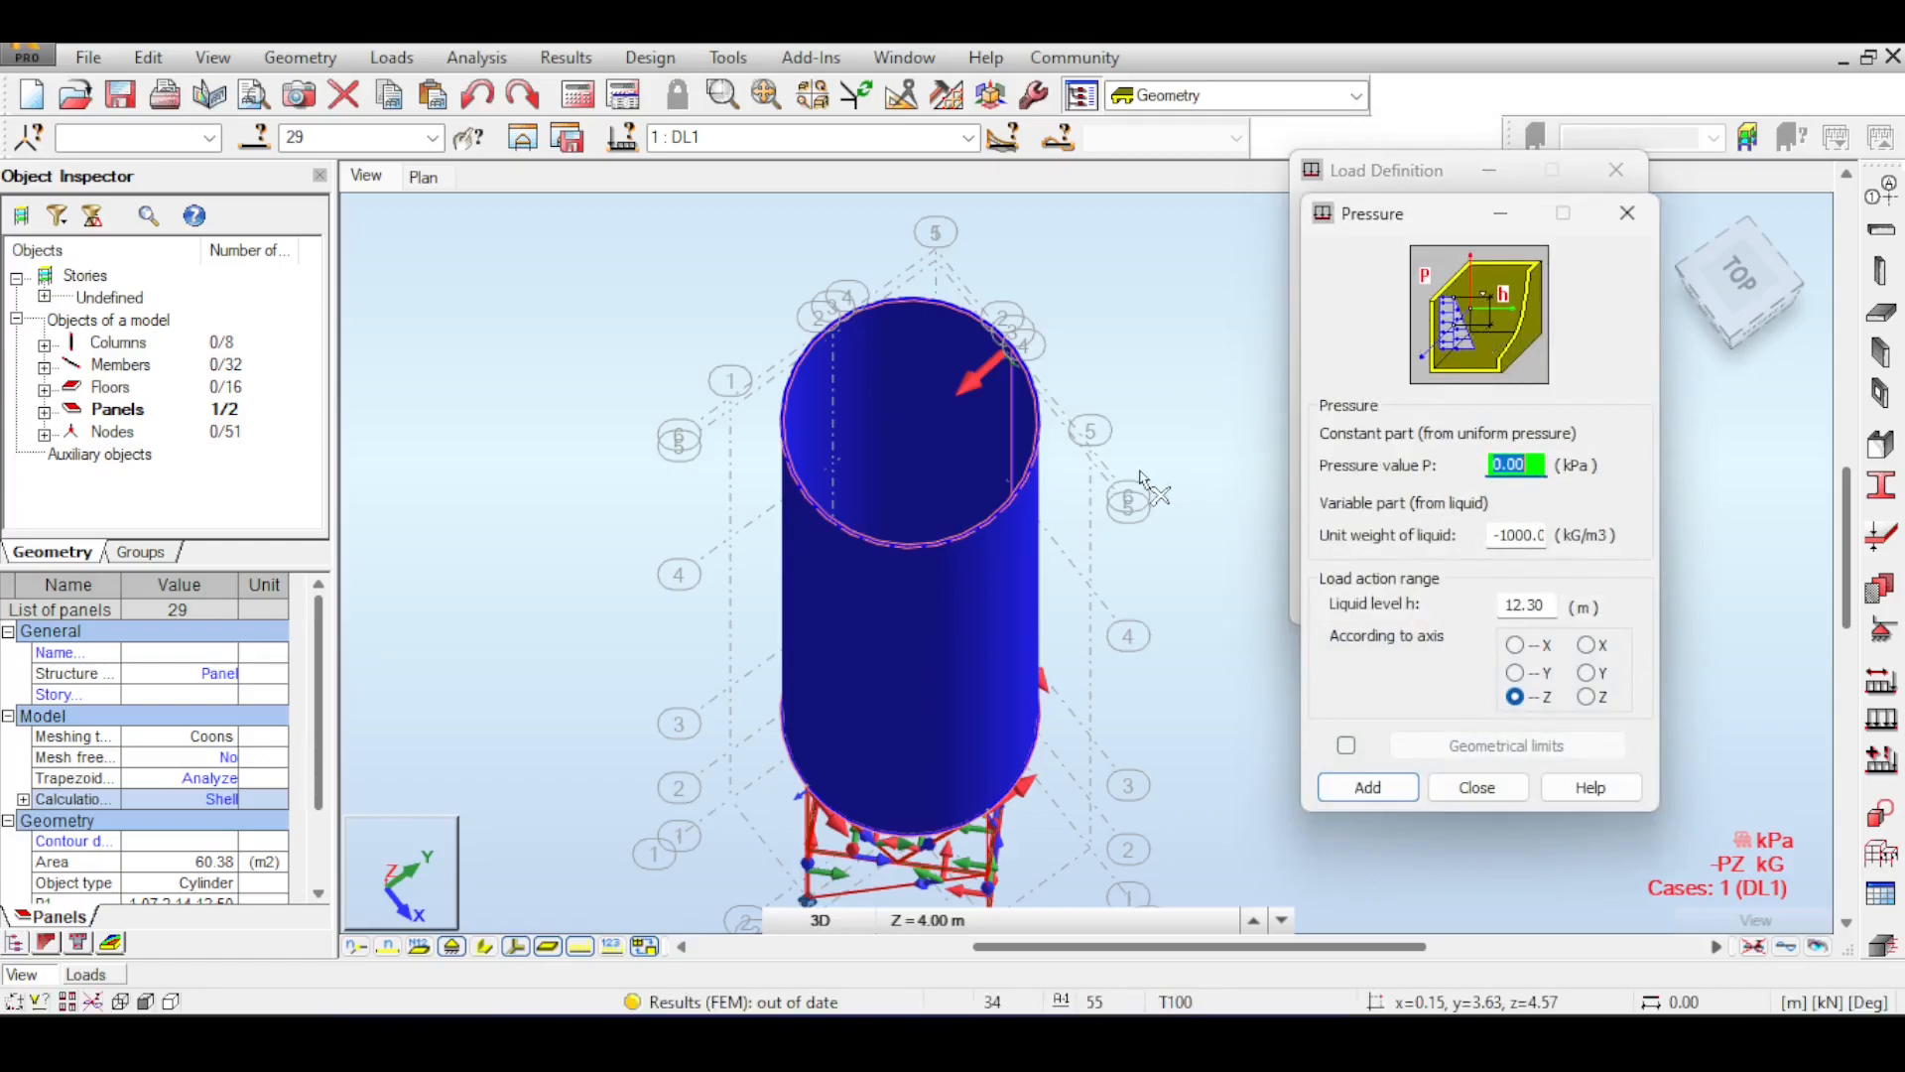
scroll(1144, 475, "down", 3)
middle_click_drag(1186, 480, 1029, 391)
middle_click_drag(1150, 736, 1295, 859)
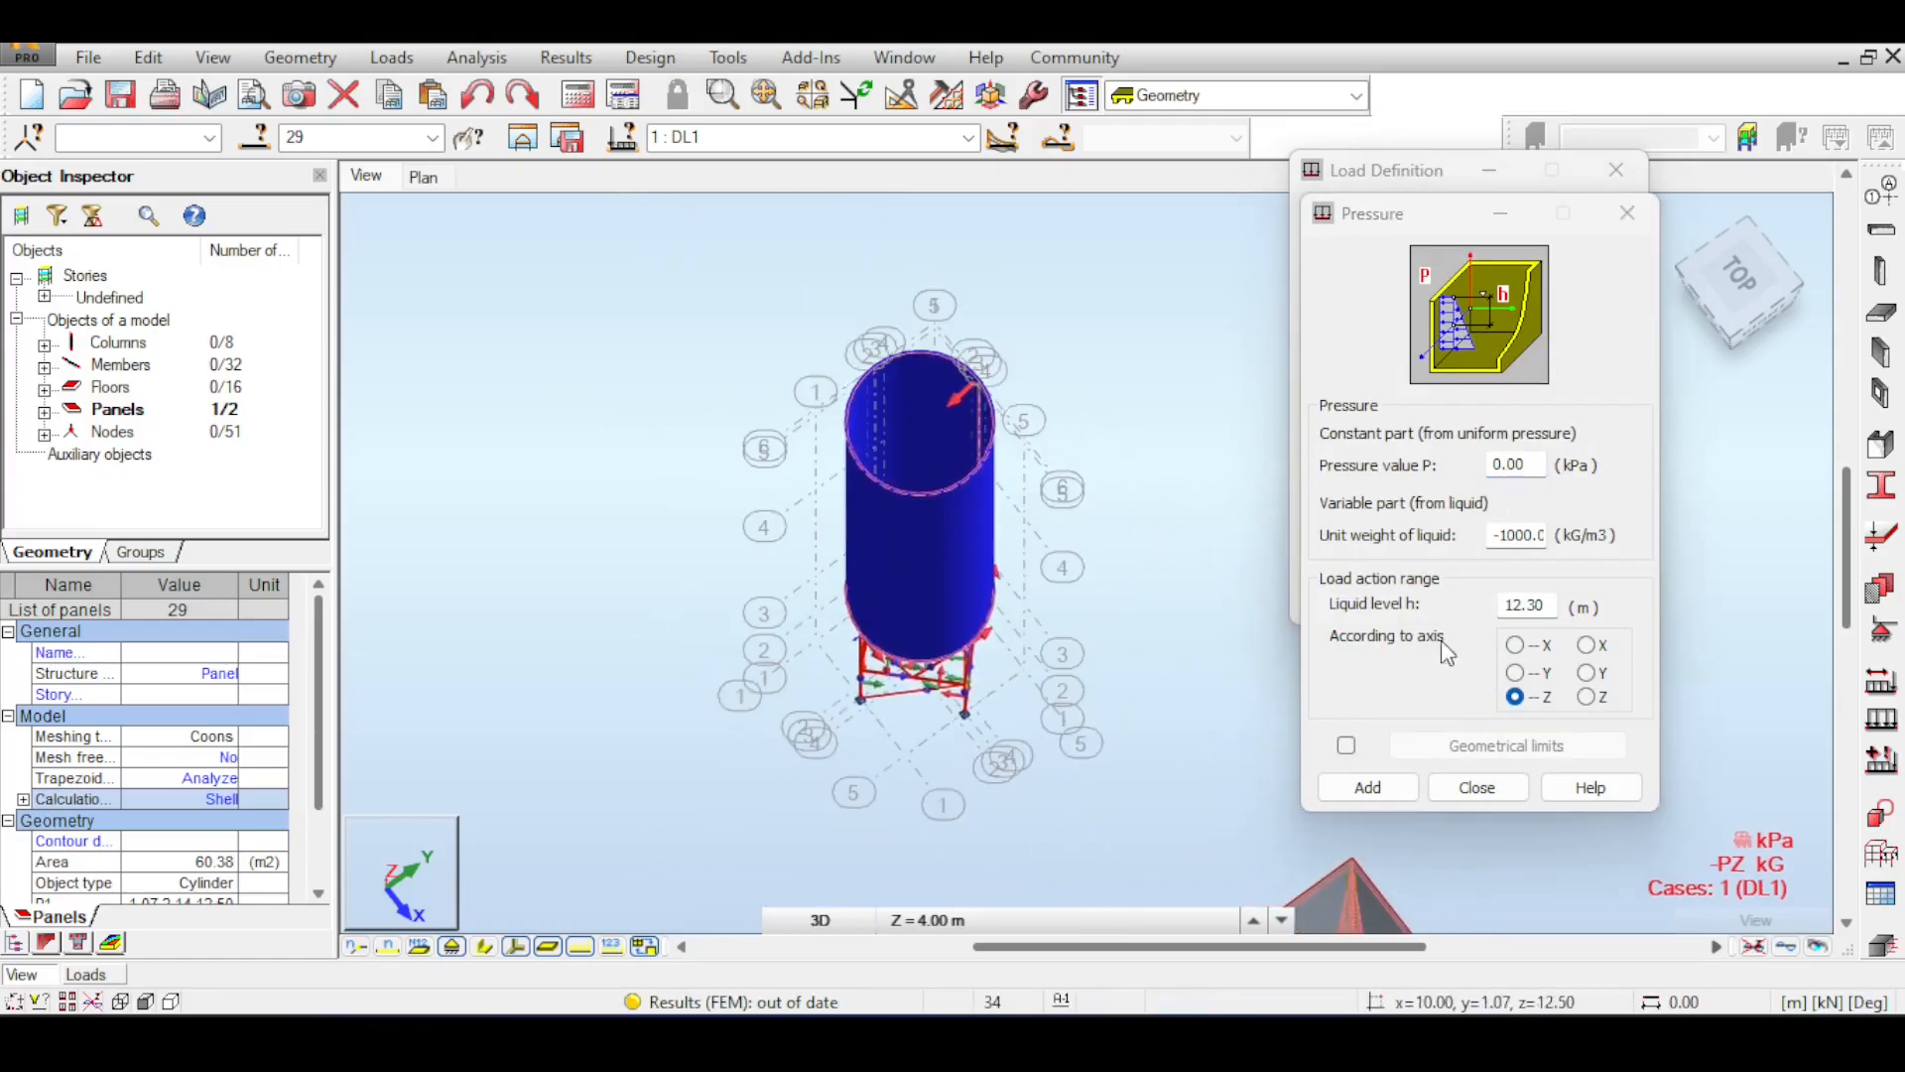
left_click(1411, 783)
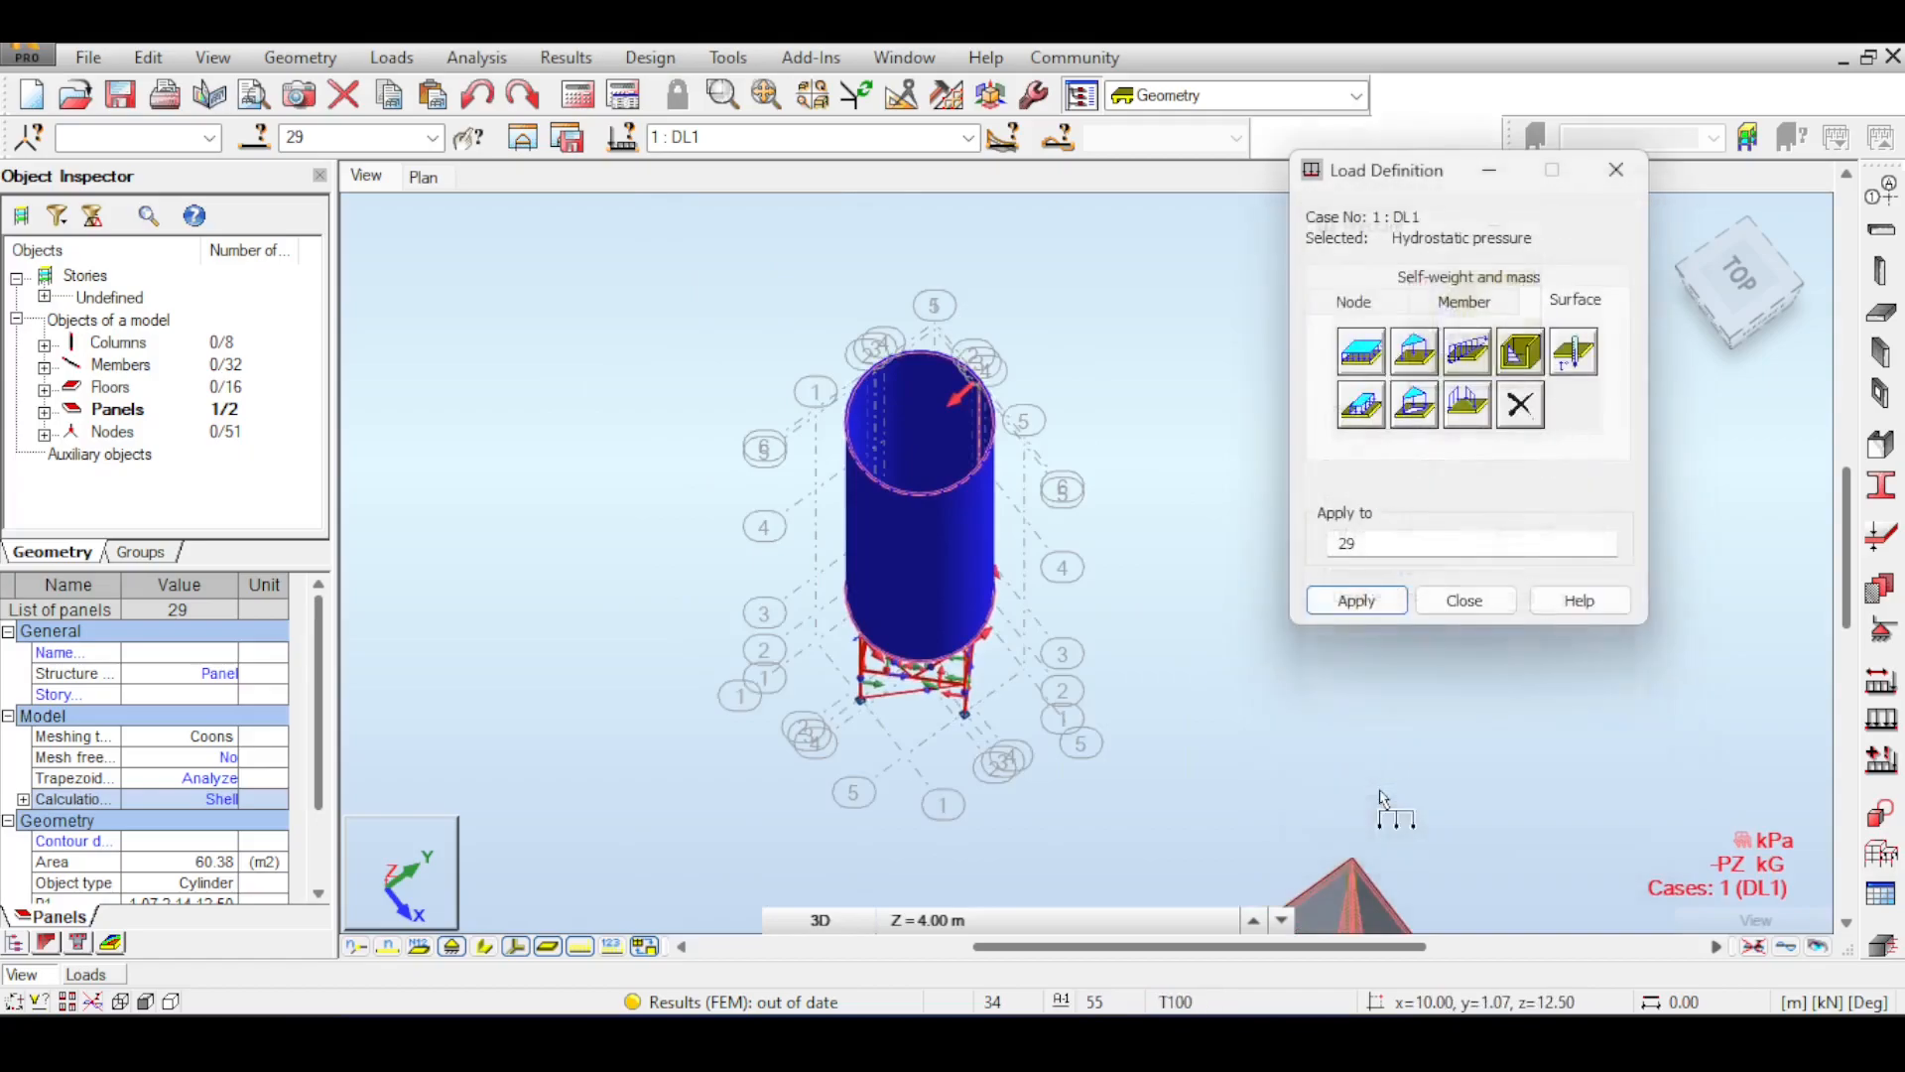
left_click(956, 387)
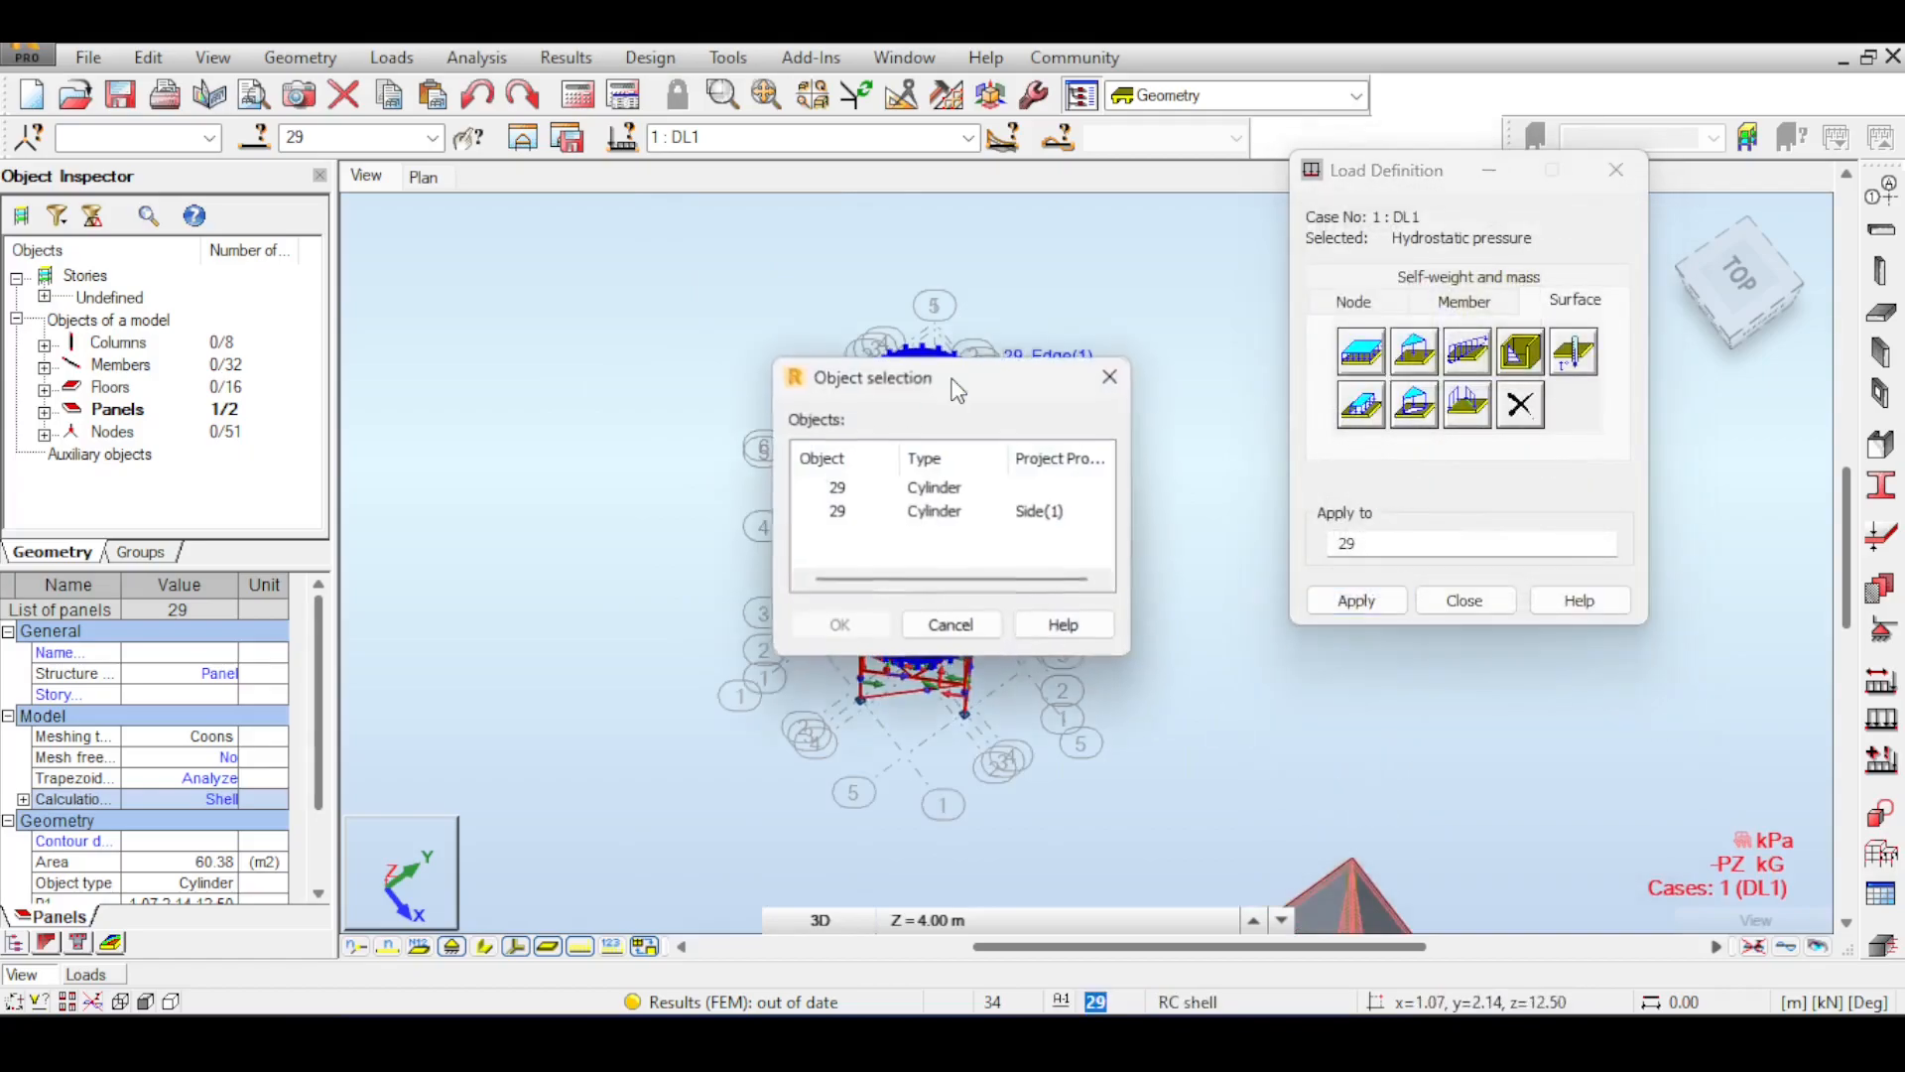
left_click(840, 625)
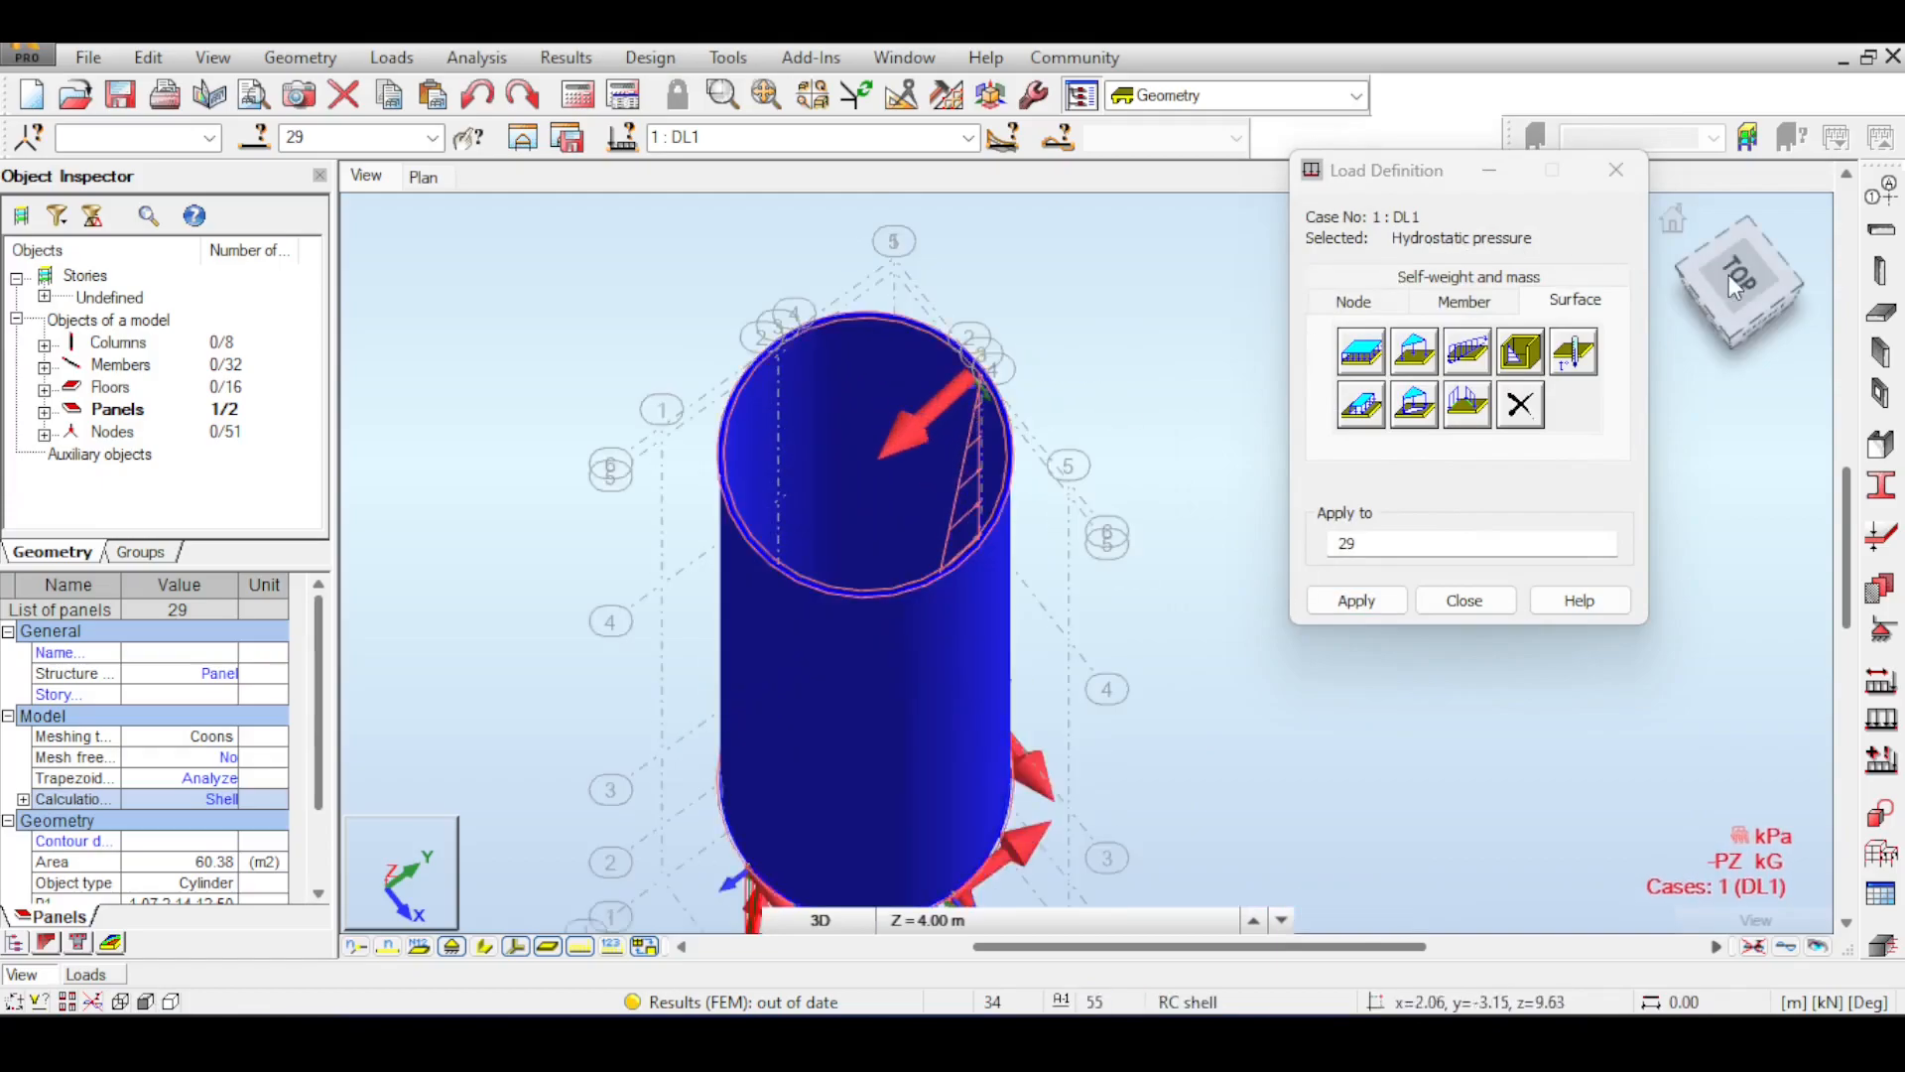
- Examine the hydrostatic pressure inside the cylindrical shell from above and review the pressure settings without changing them
left_click(1753, 322)
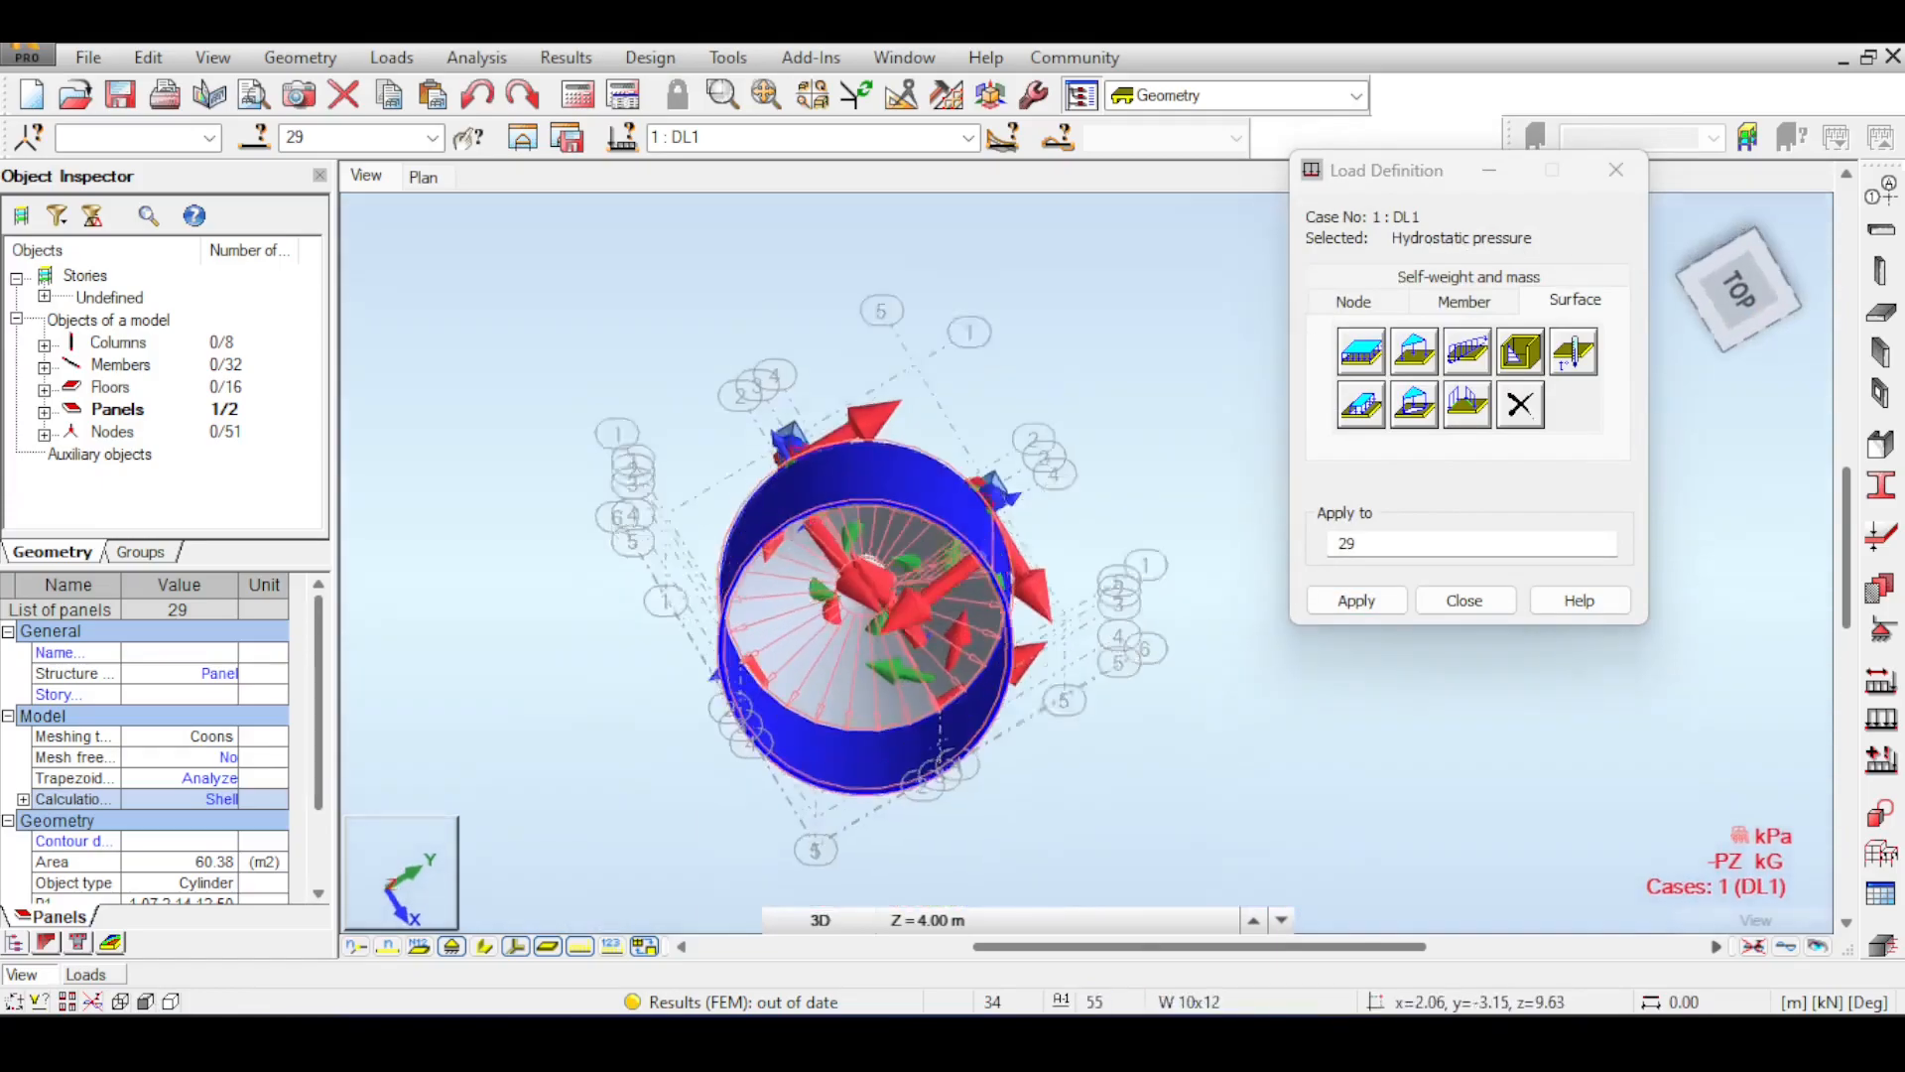
middle_click_drag(865, 654, 860, 582, "shift")
left_click_drag(1761, 333, 1754, 320)
left_click(1519, 352)
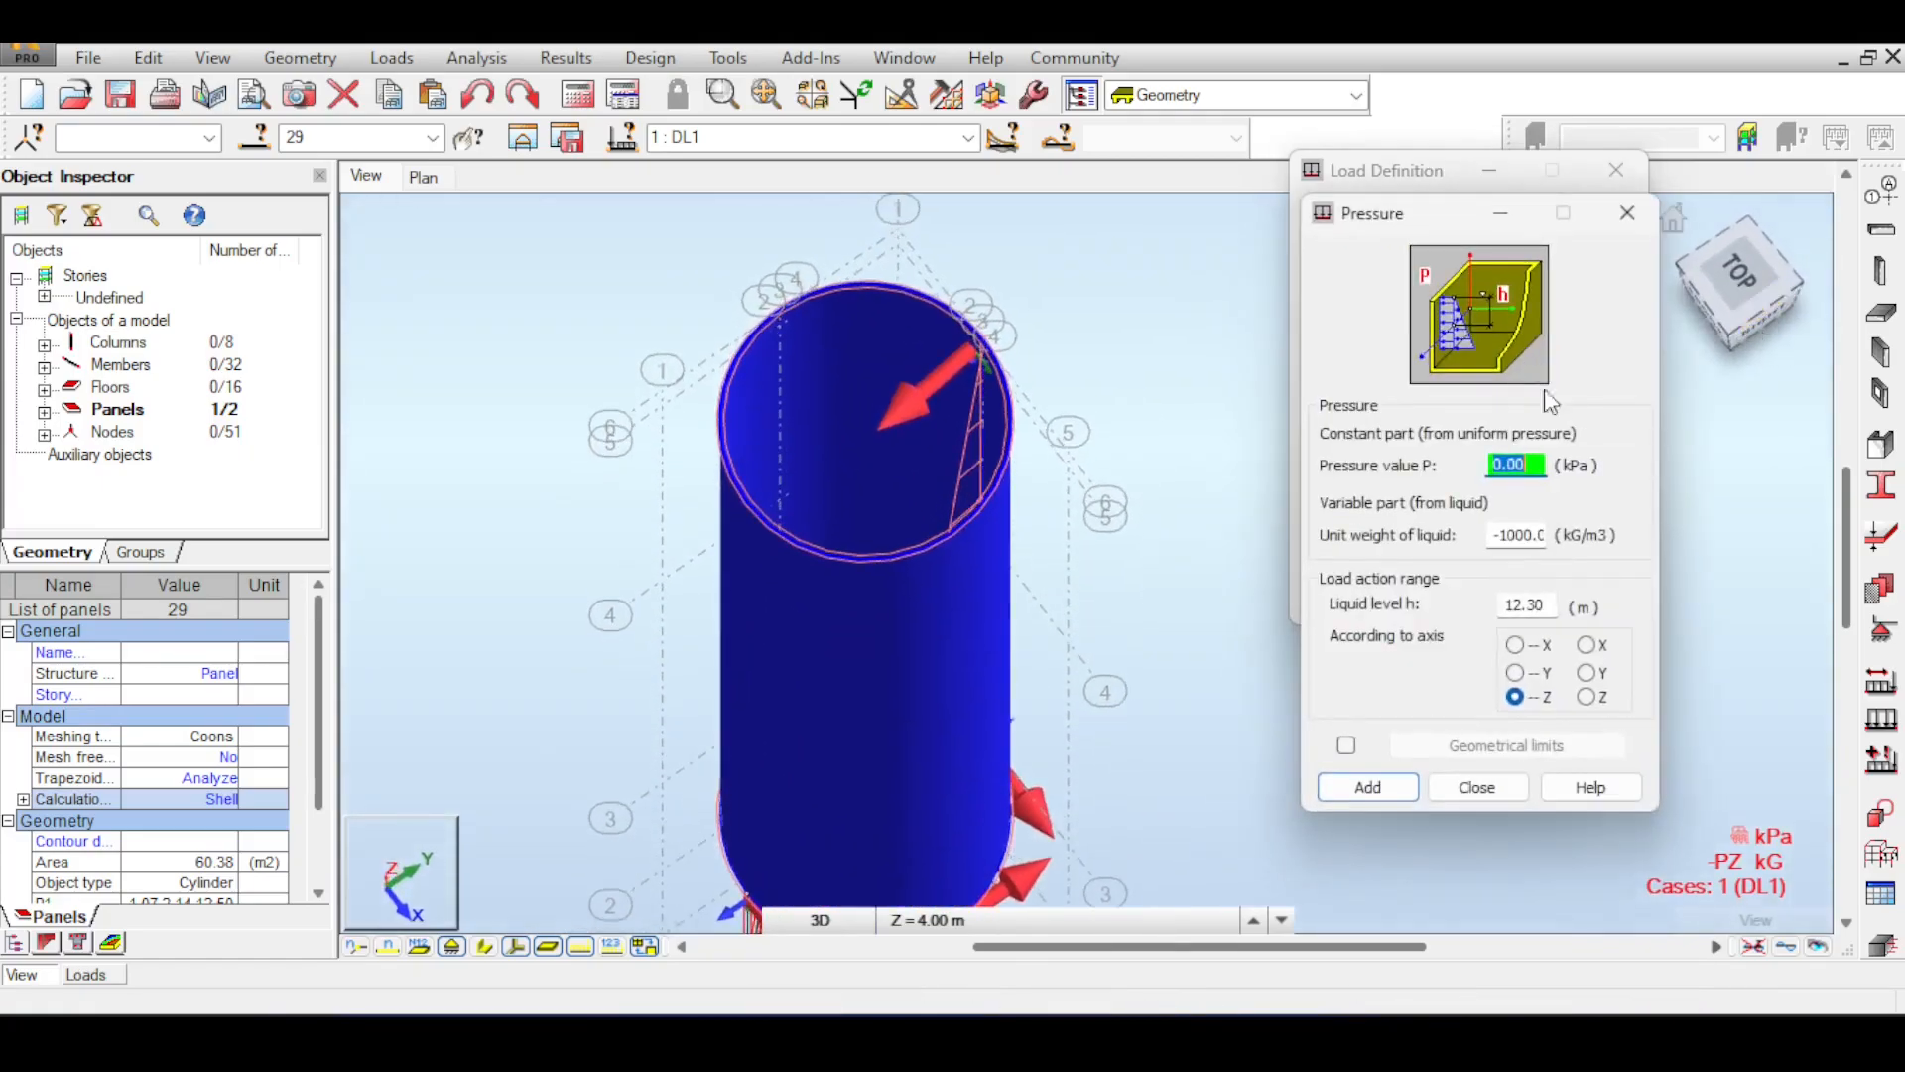
left_click(1499, 792)
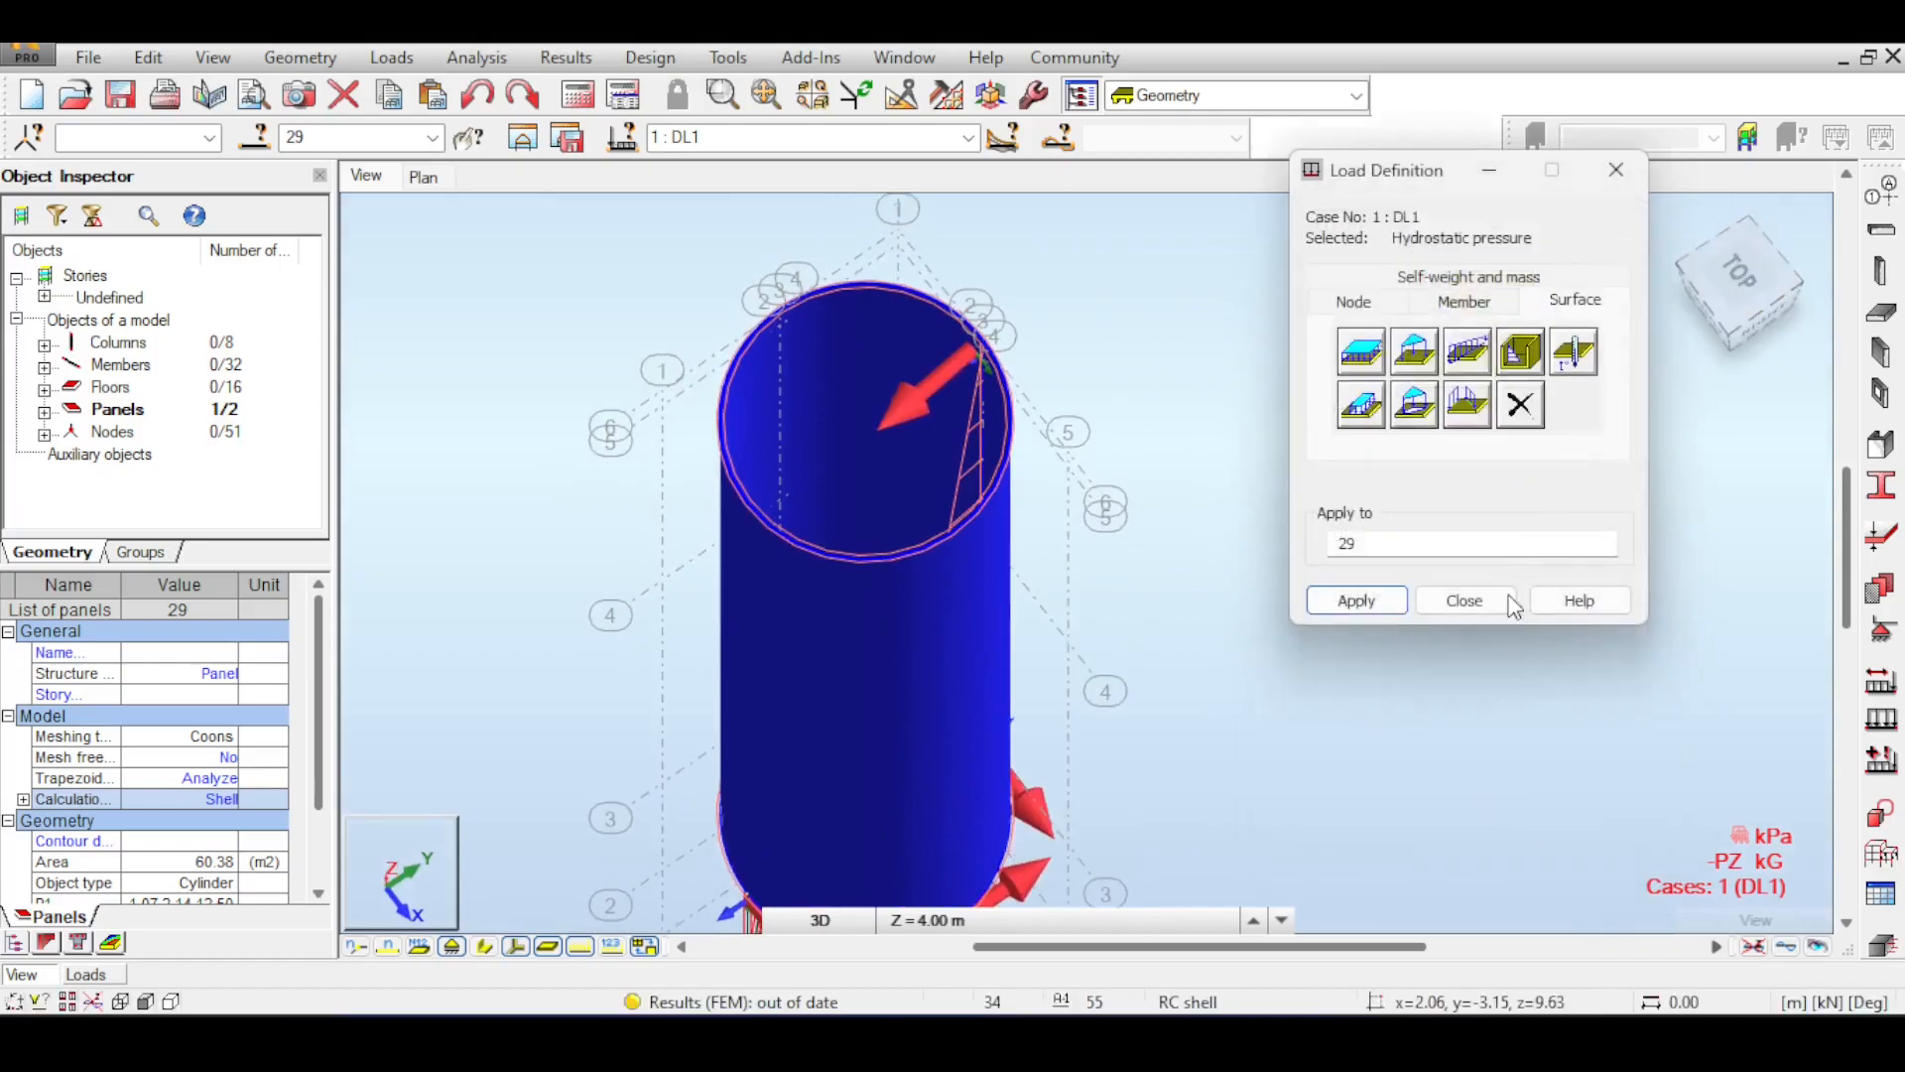
- Delete the hydrostatic pressure load from the cylindrical silo's shell and clear the selection
left_click(1518, 407)
left_click(1372, 602)
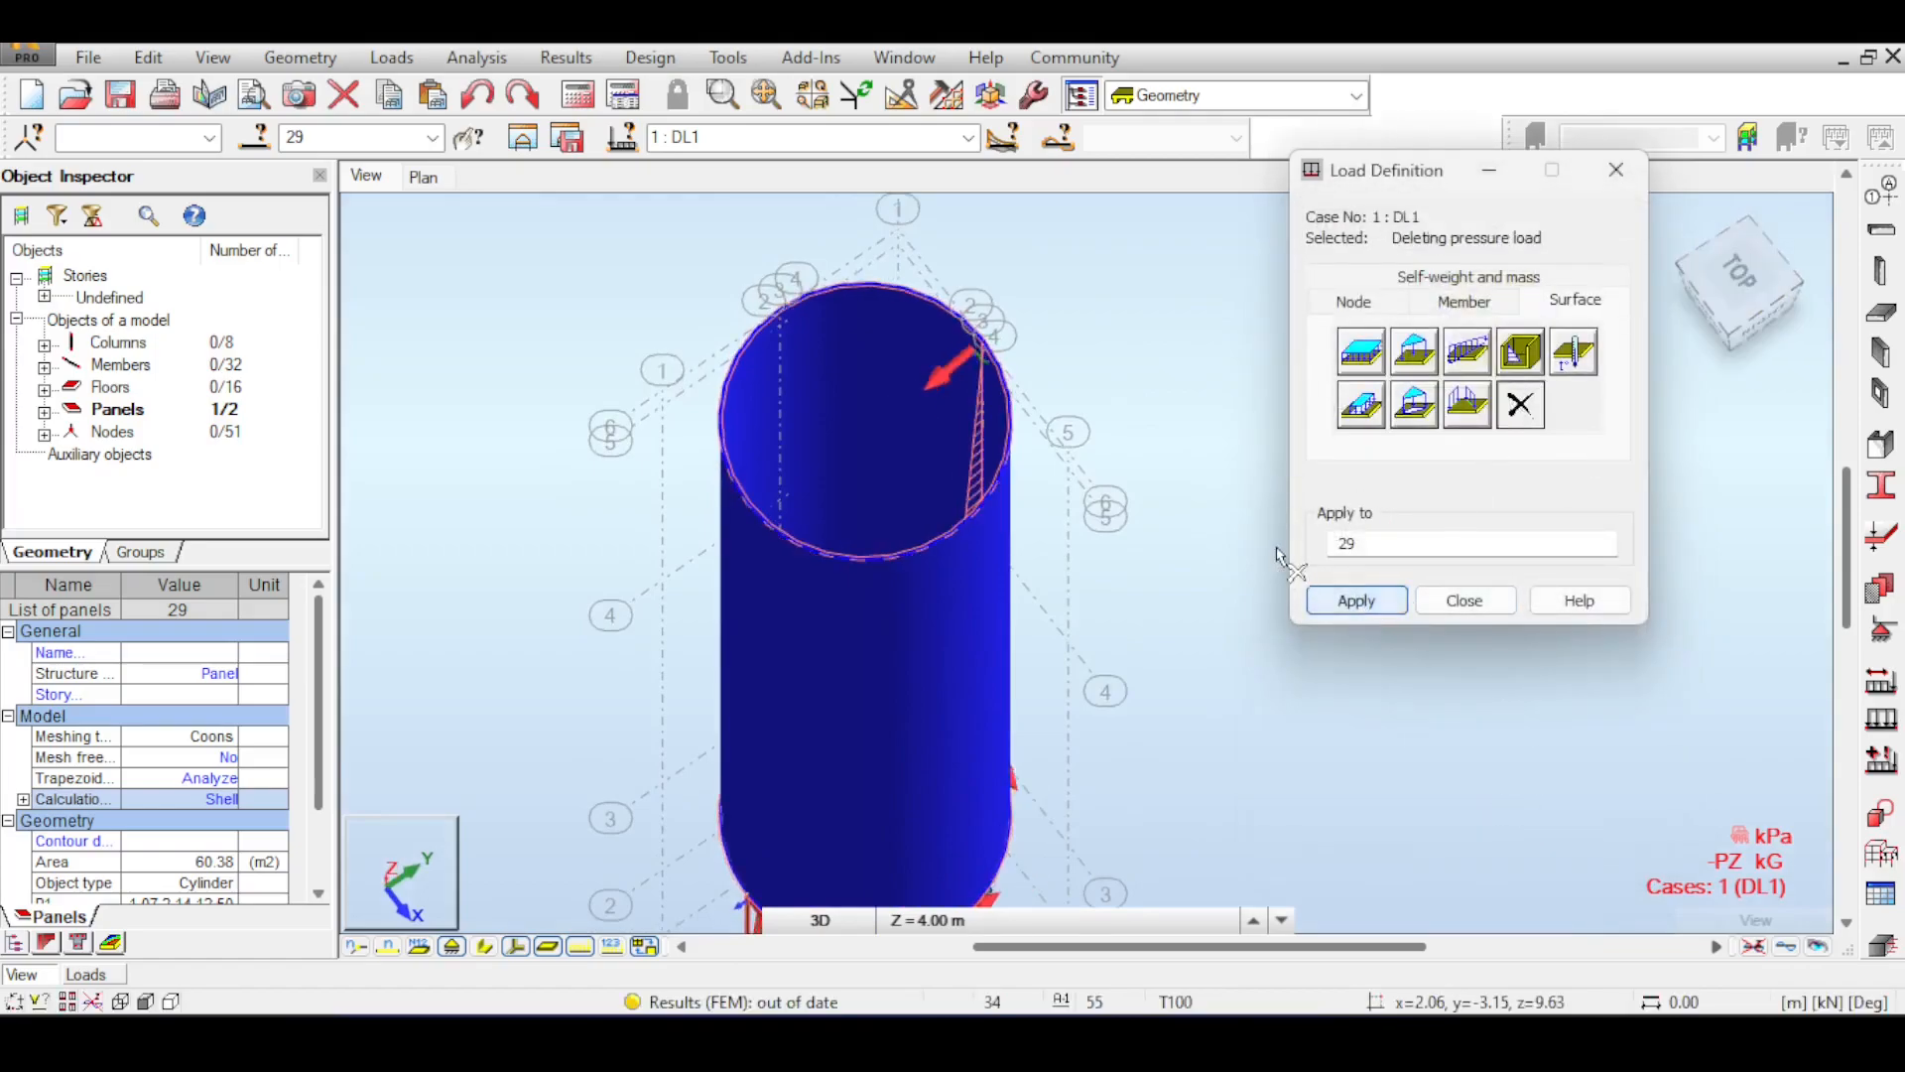
left_click(1360, 600)
left_click(1356, 601)
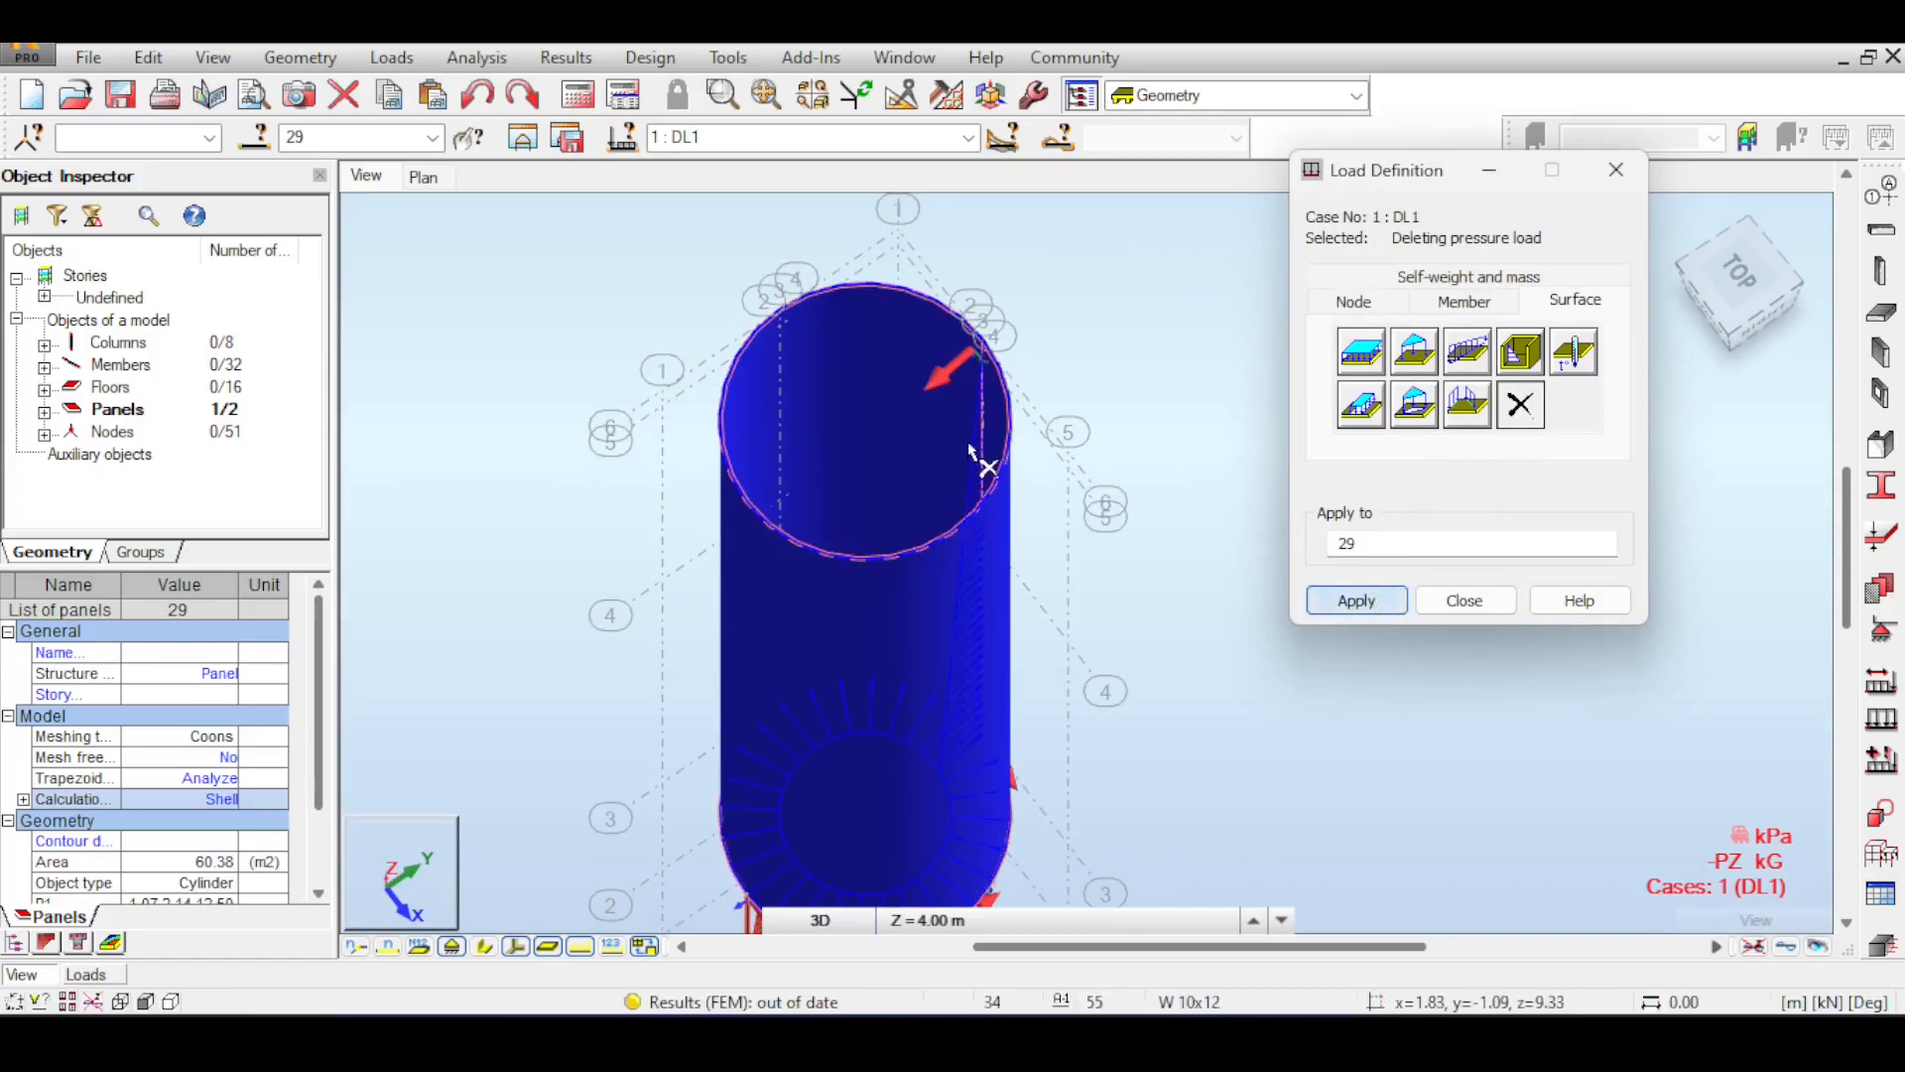
right_click(974, 437)
left_click(1024, 548)
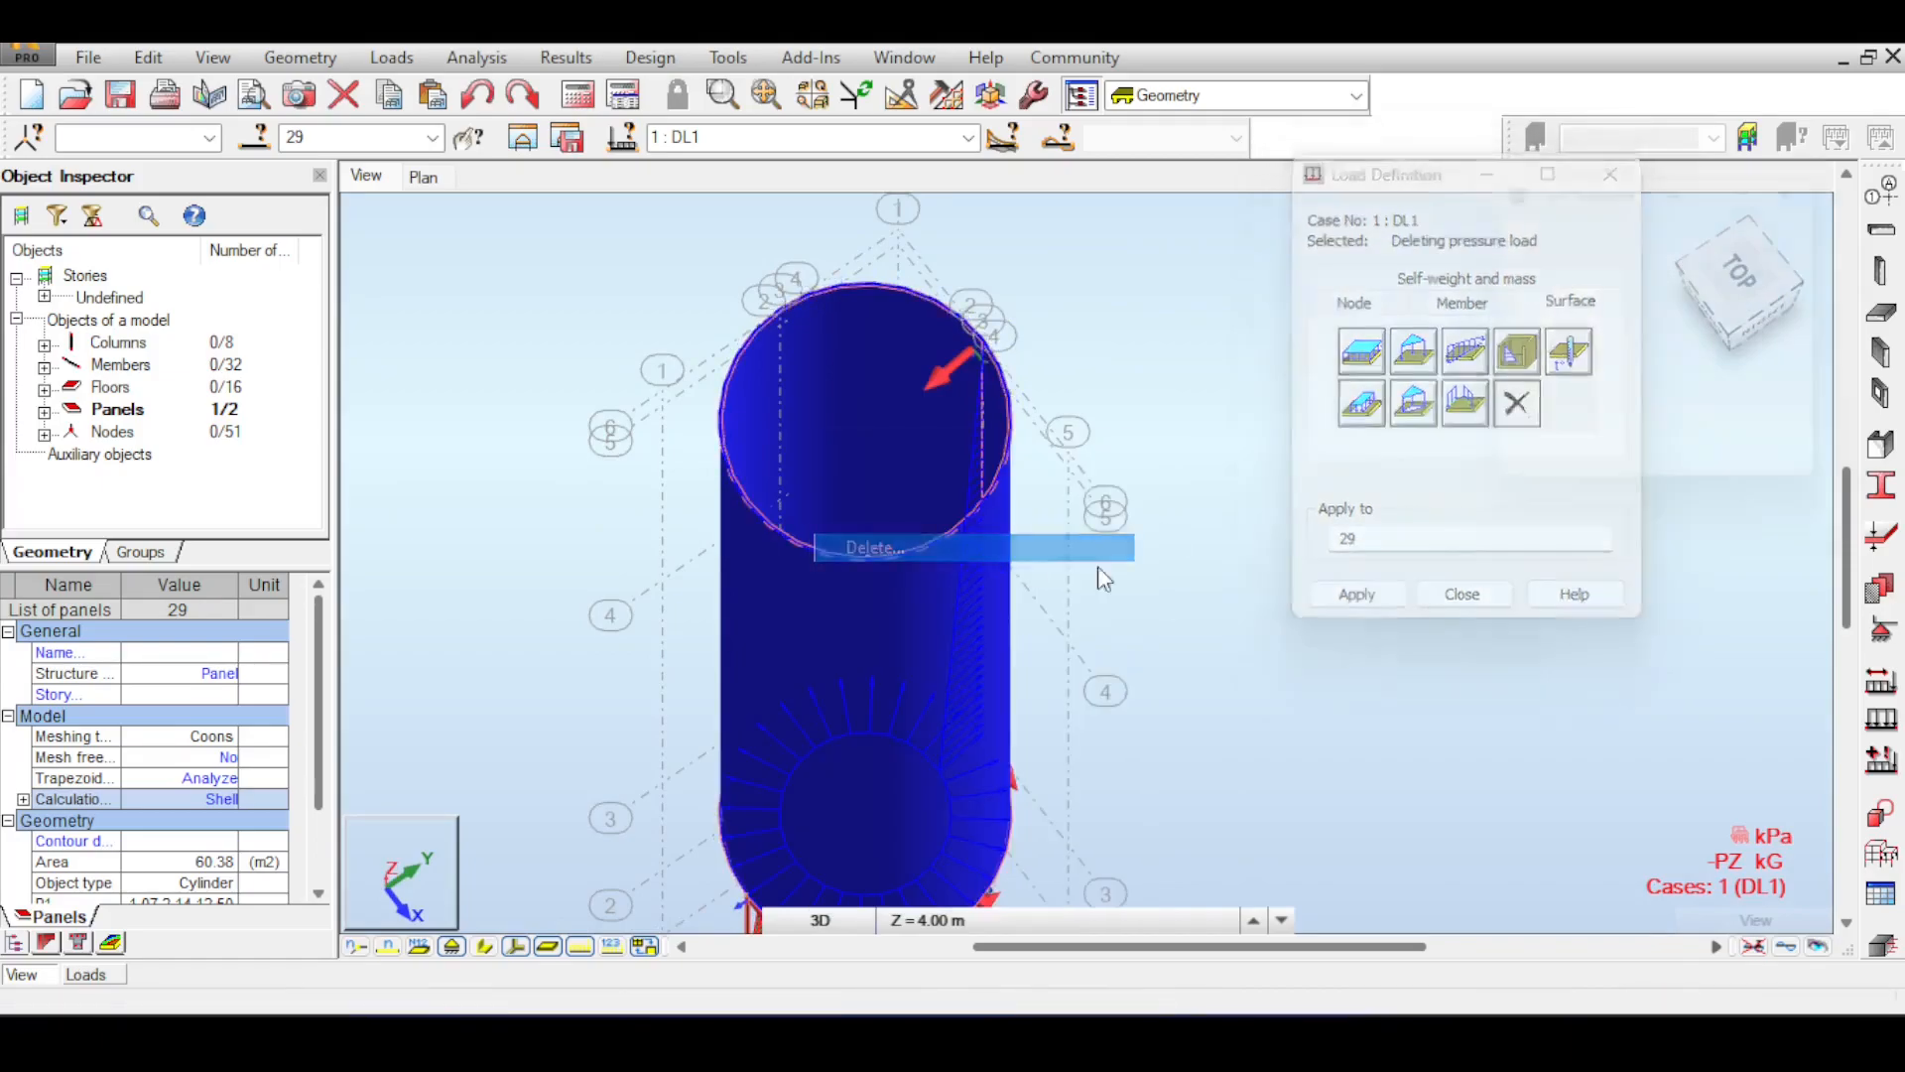
left_click(1573, 486)
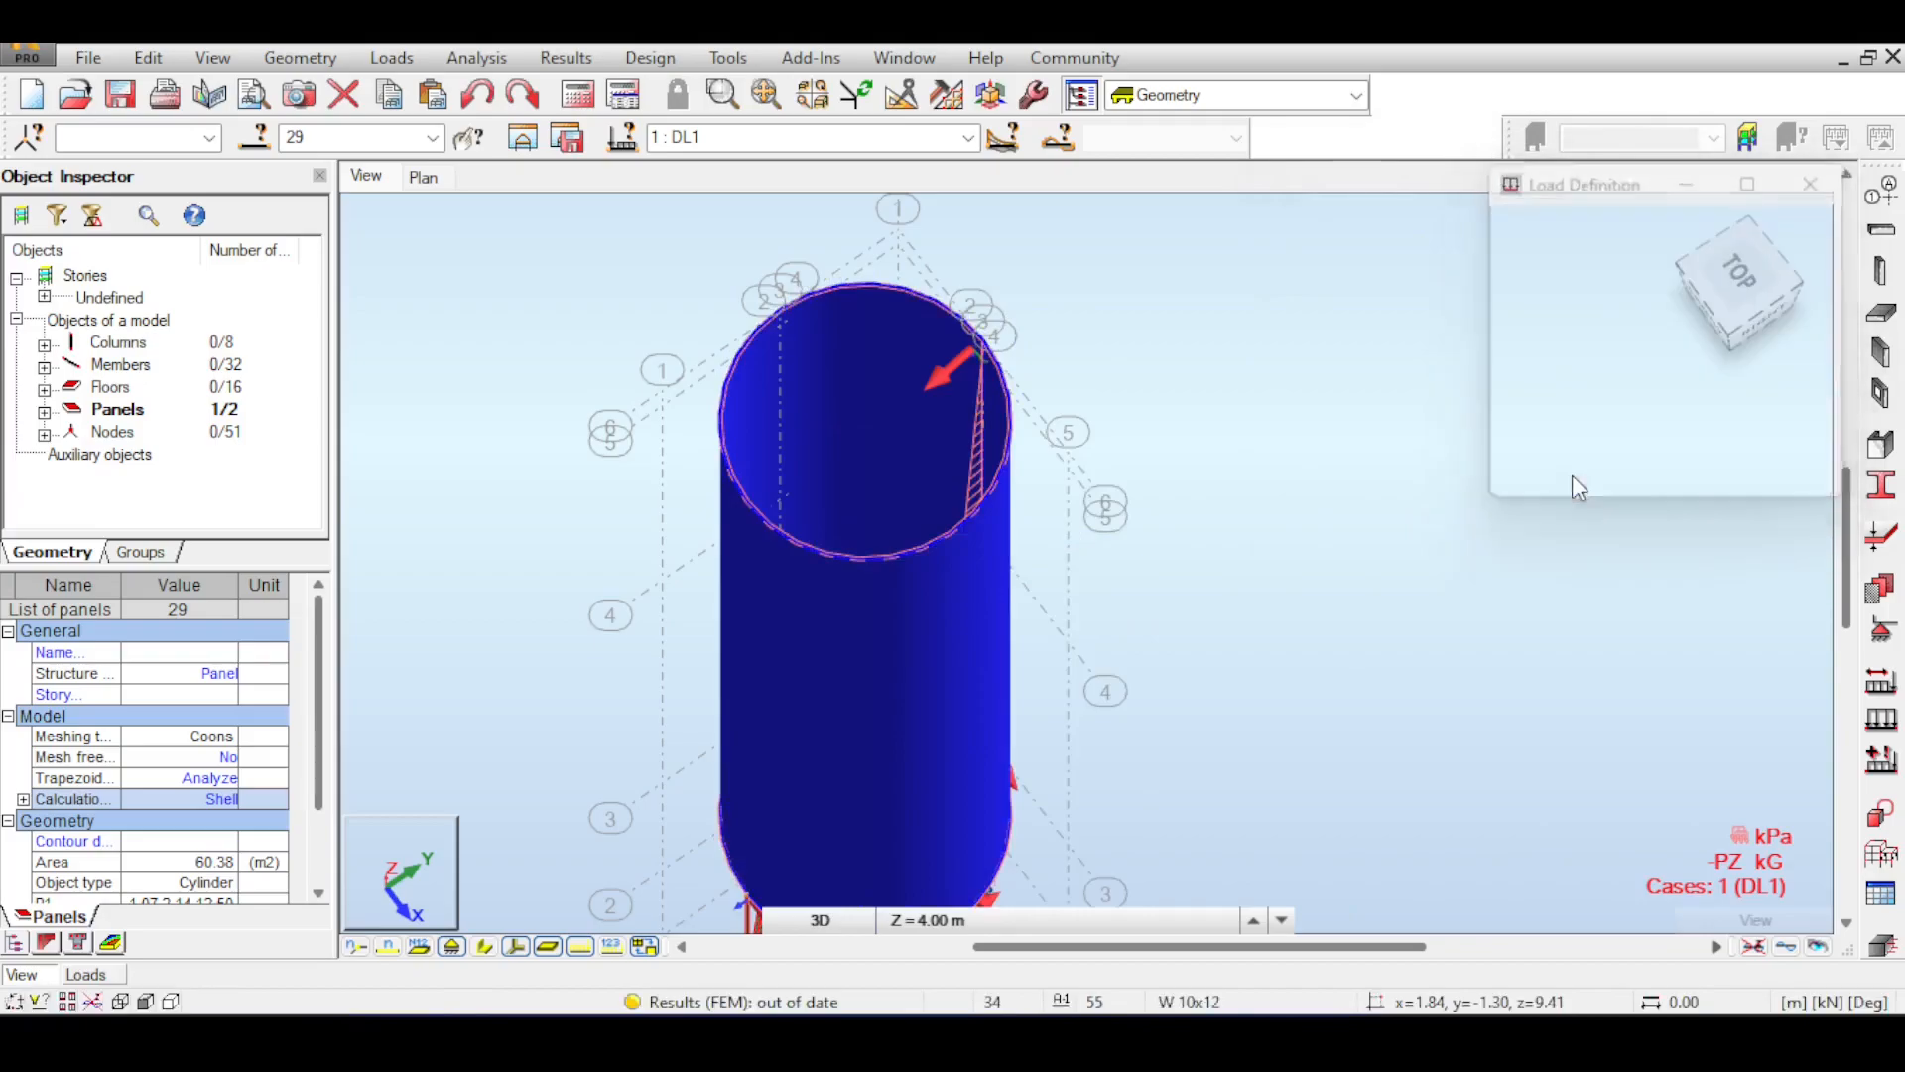
left_click(1262, 391)
middle_click_drag(1264, 391, 1300, 490)
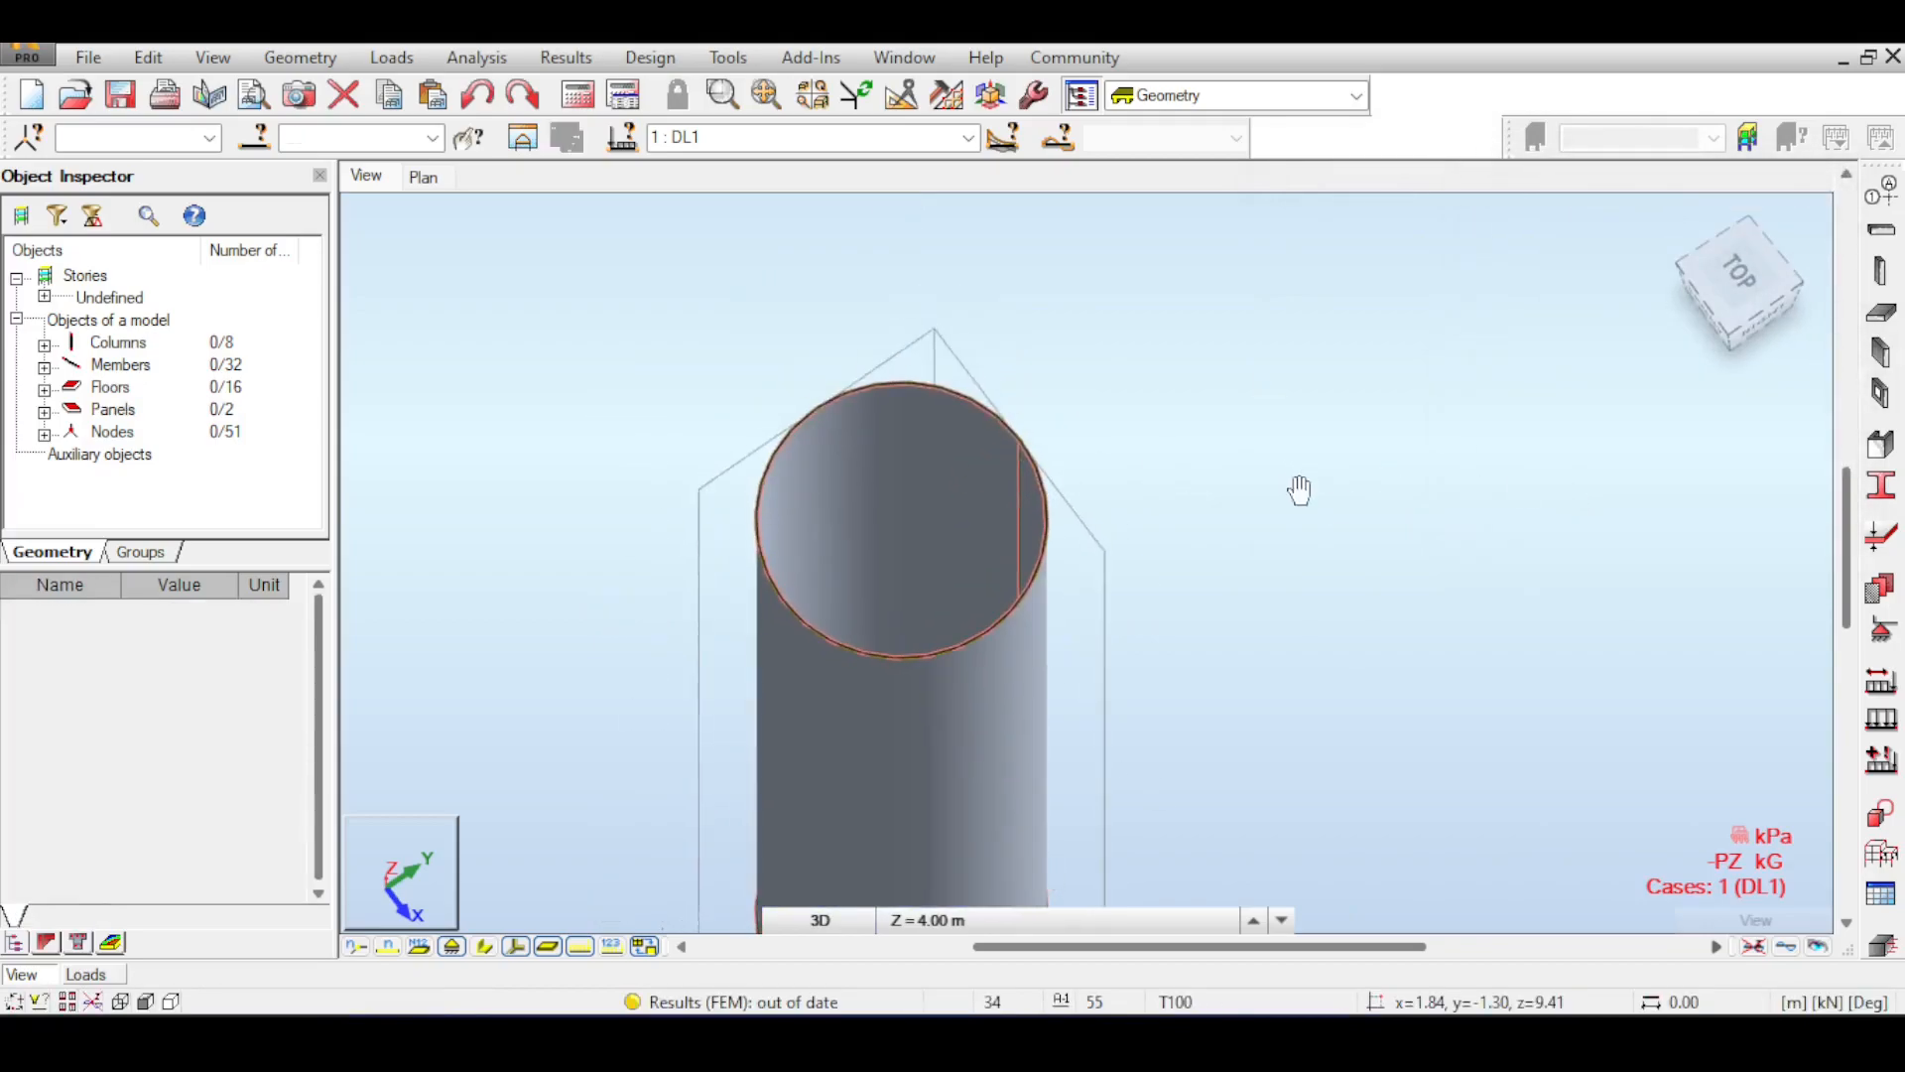
- Apply hydrostatic pressure to the cylindrical shell with -1000 kg/m3 liquid unit weight and 5 m liquid level along the -Z axis
left_click(1882, 722)
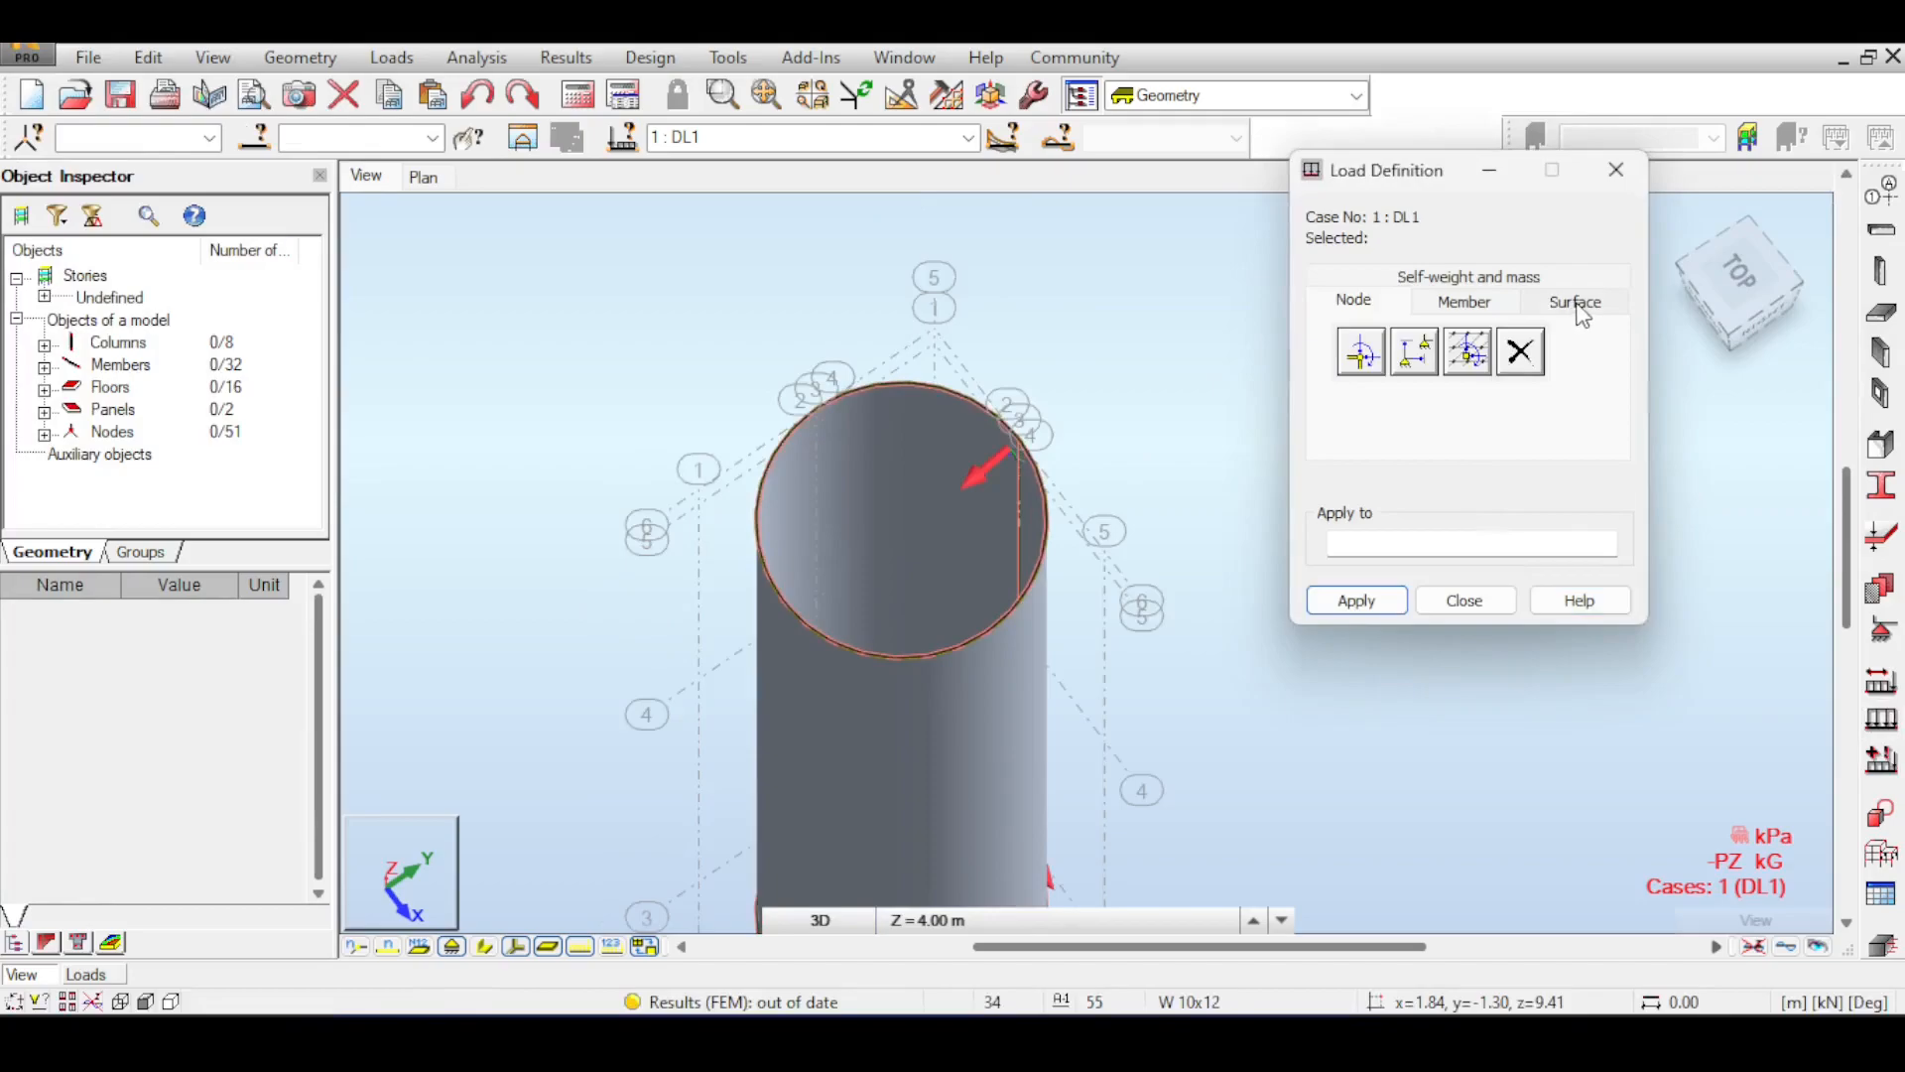
left_click(1576, 307)
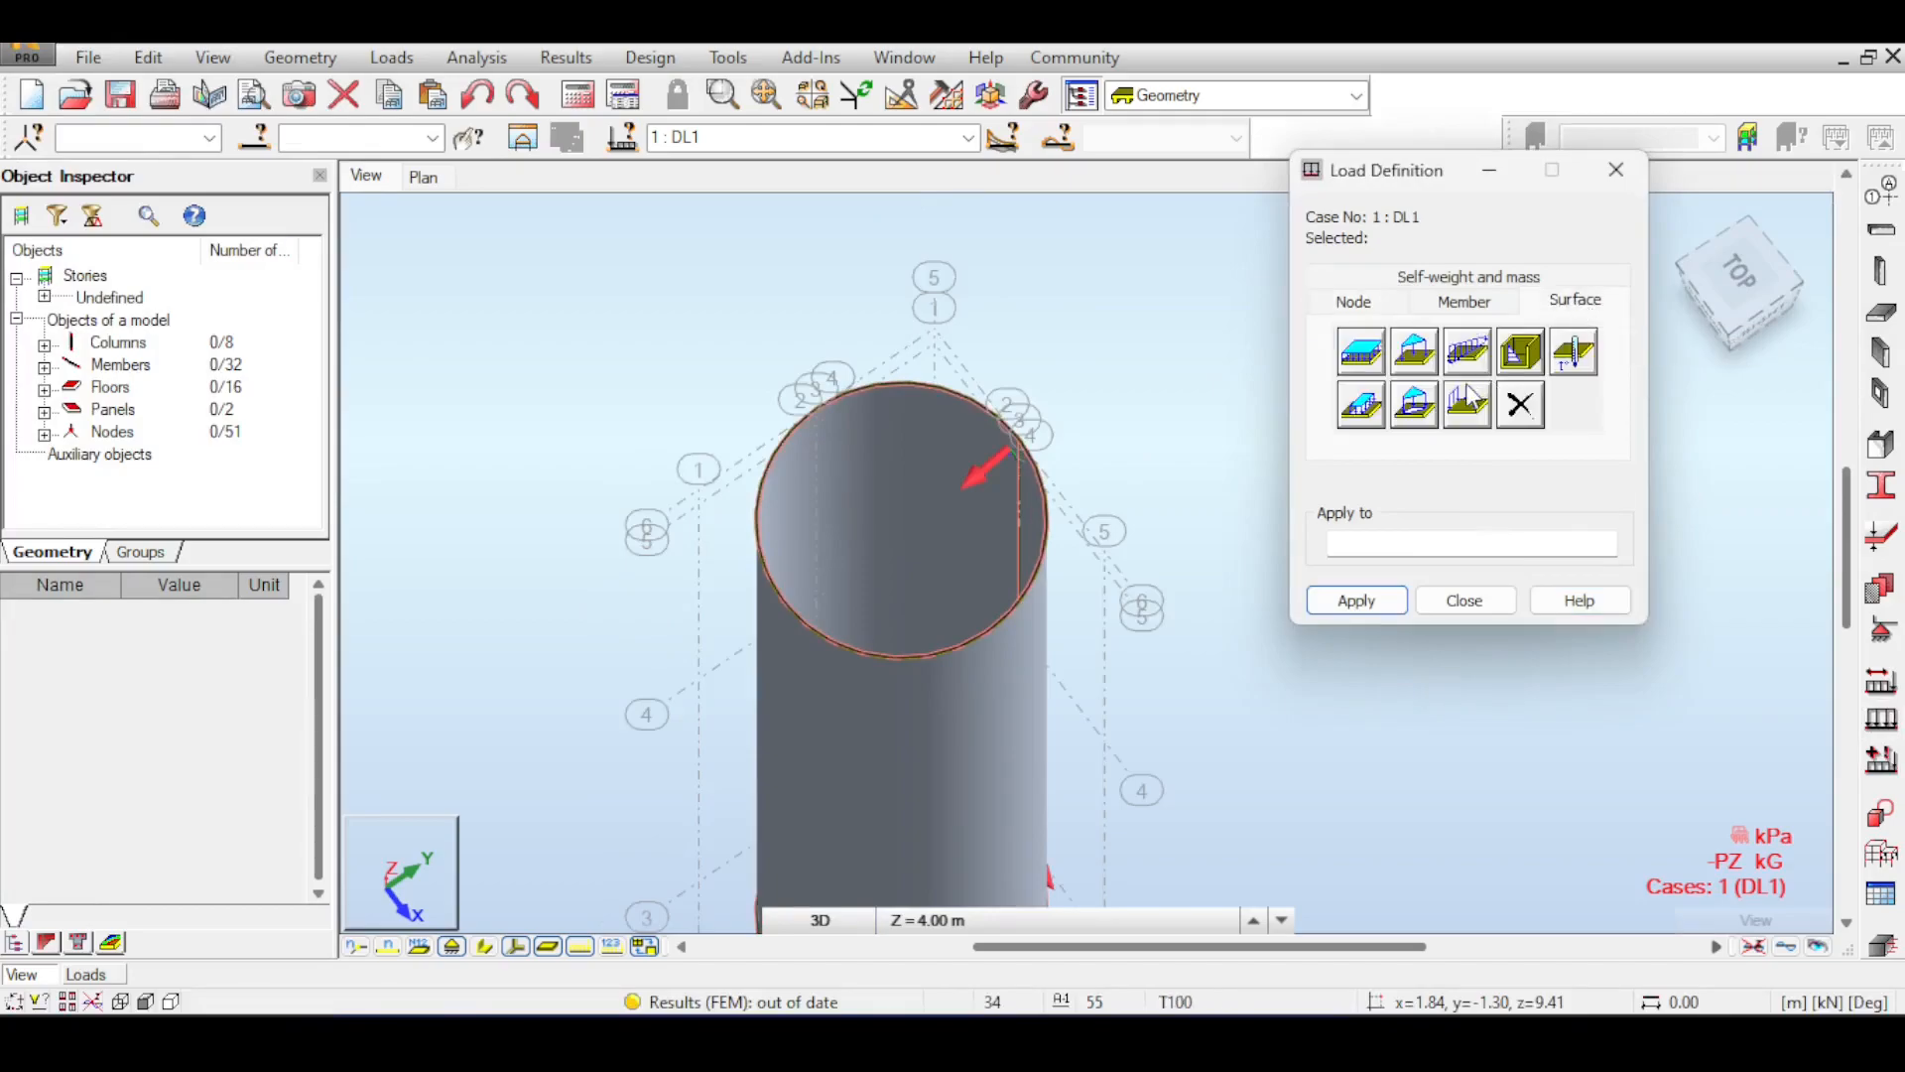
left_click(1520, 352)
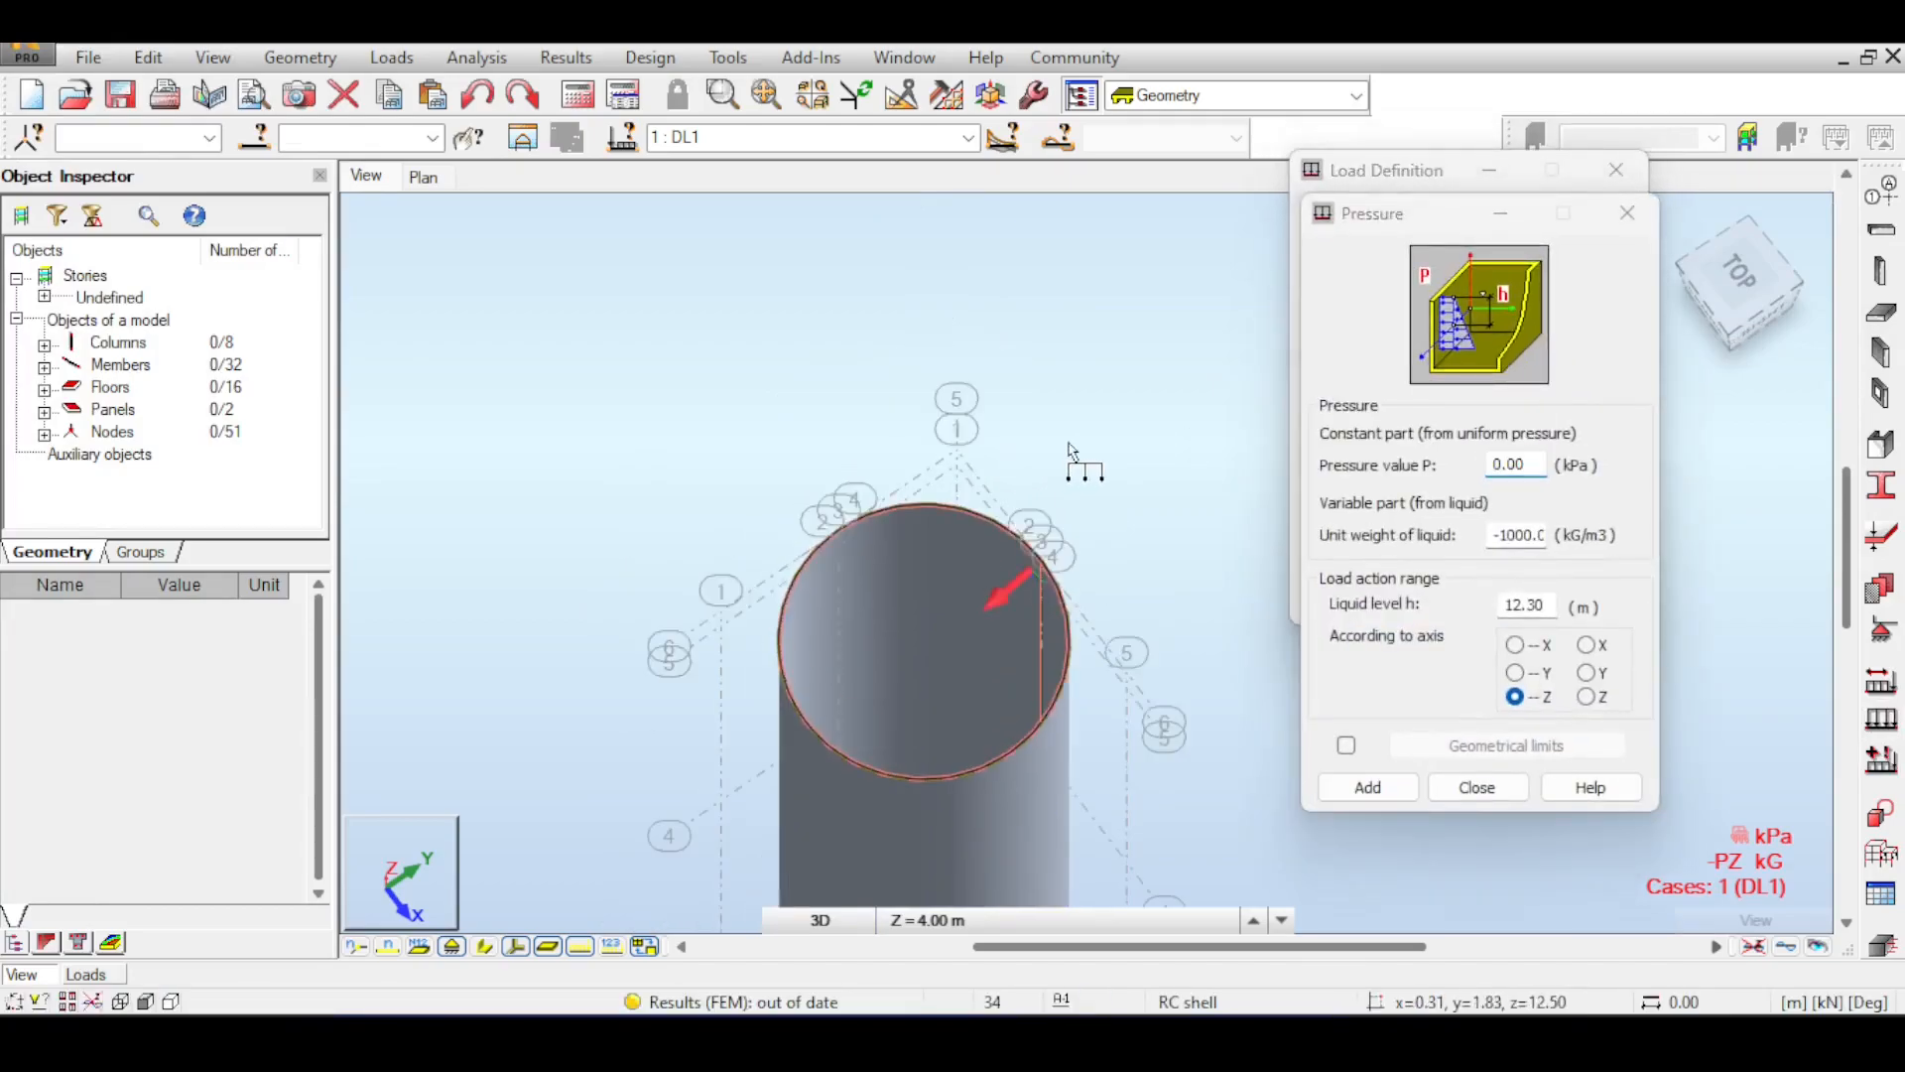
left_click(1556, 605)
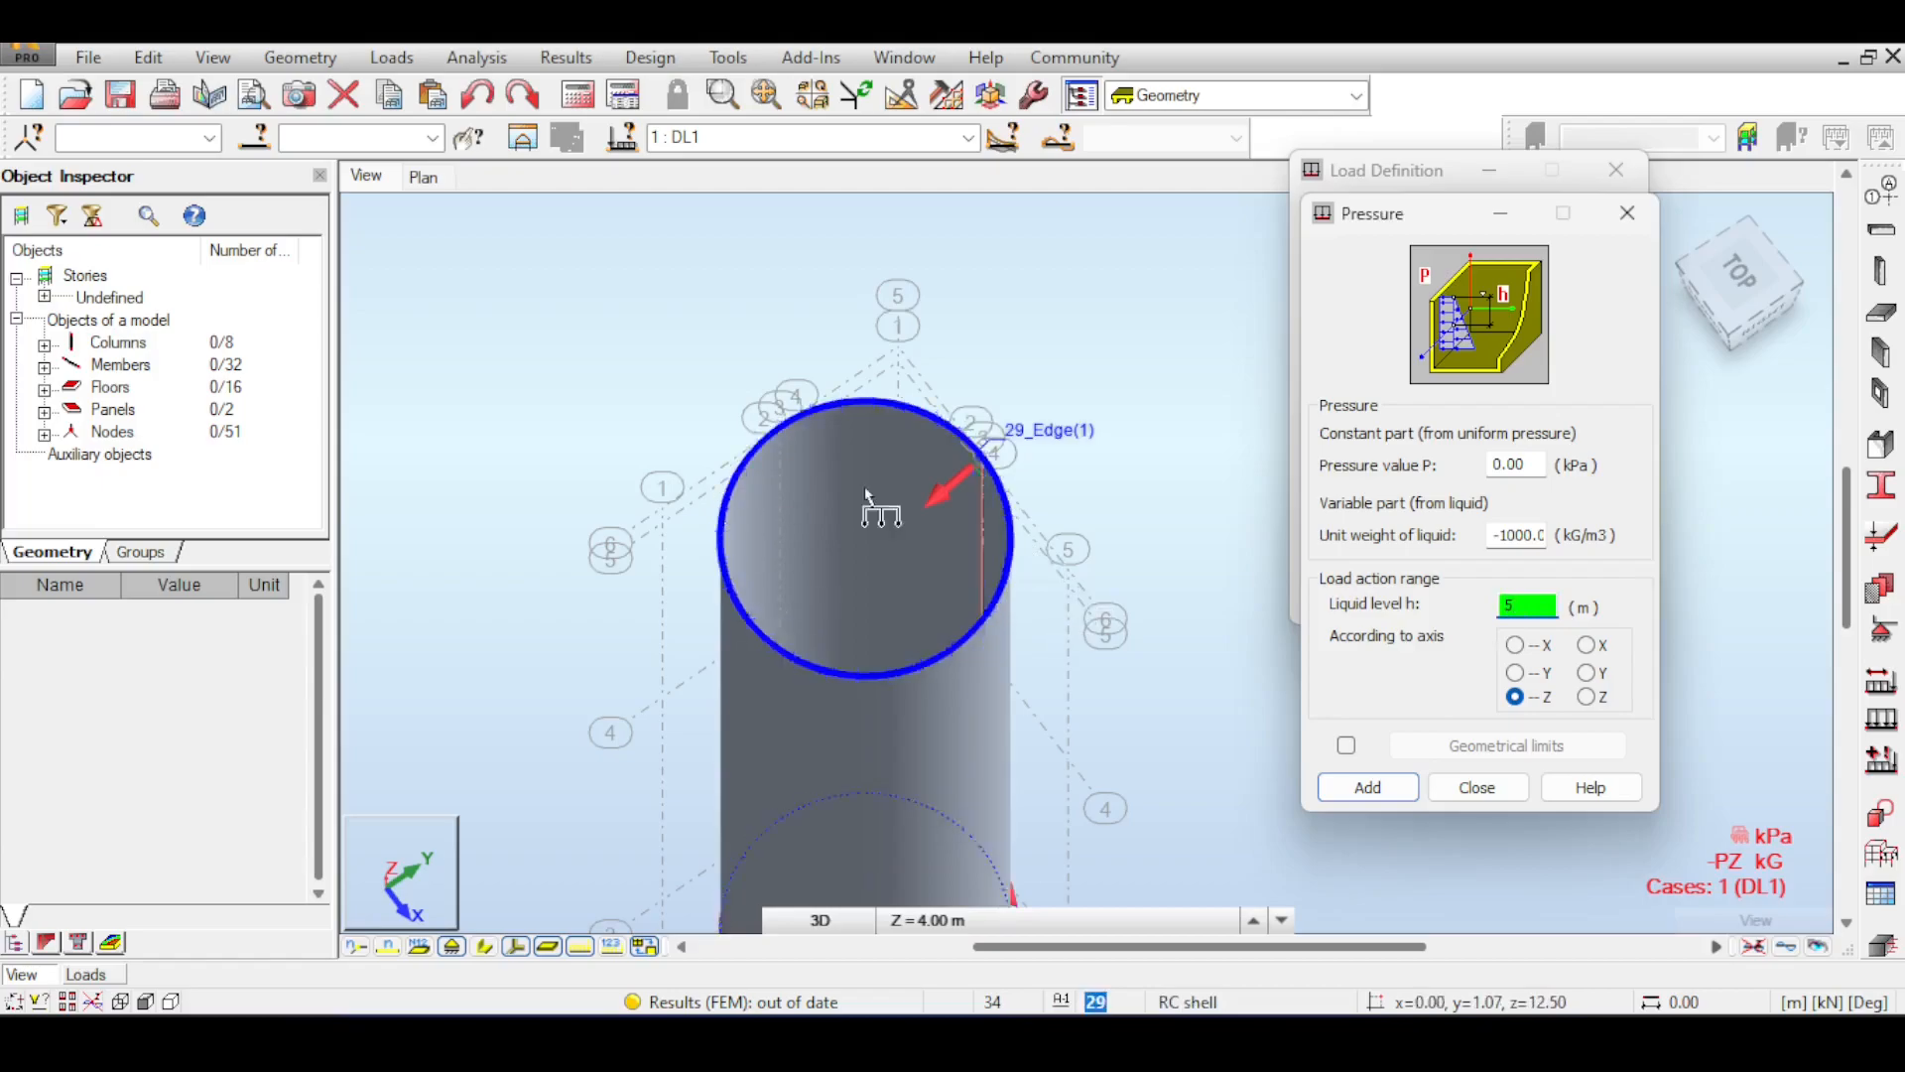
type("5")
left_click(1361, 787)
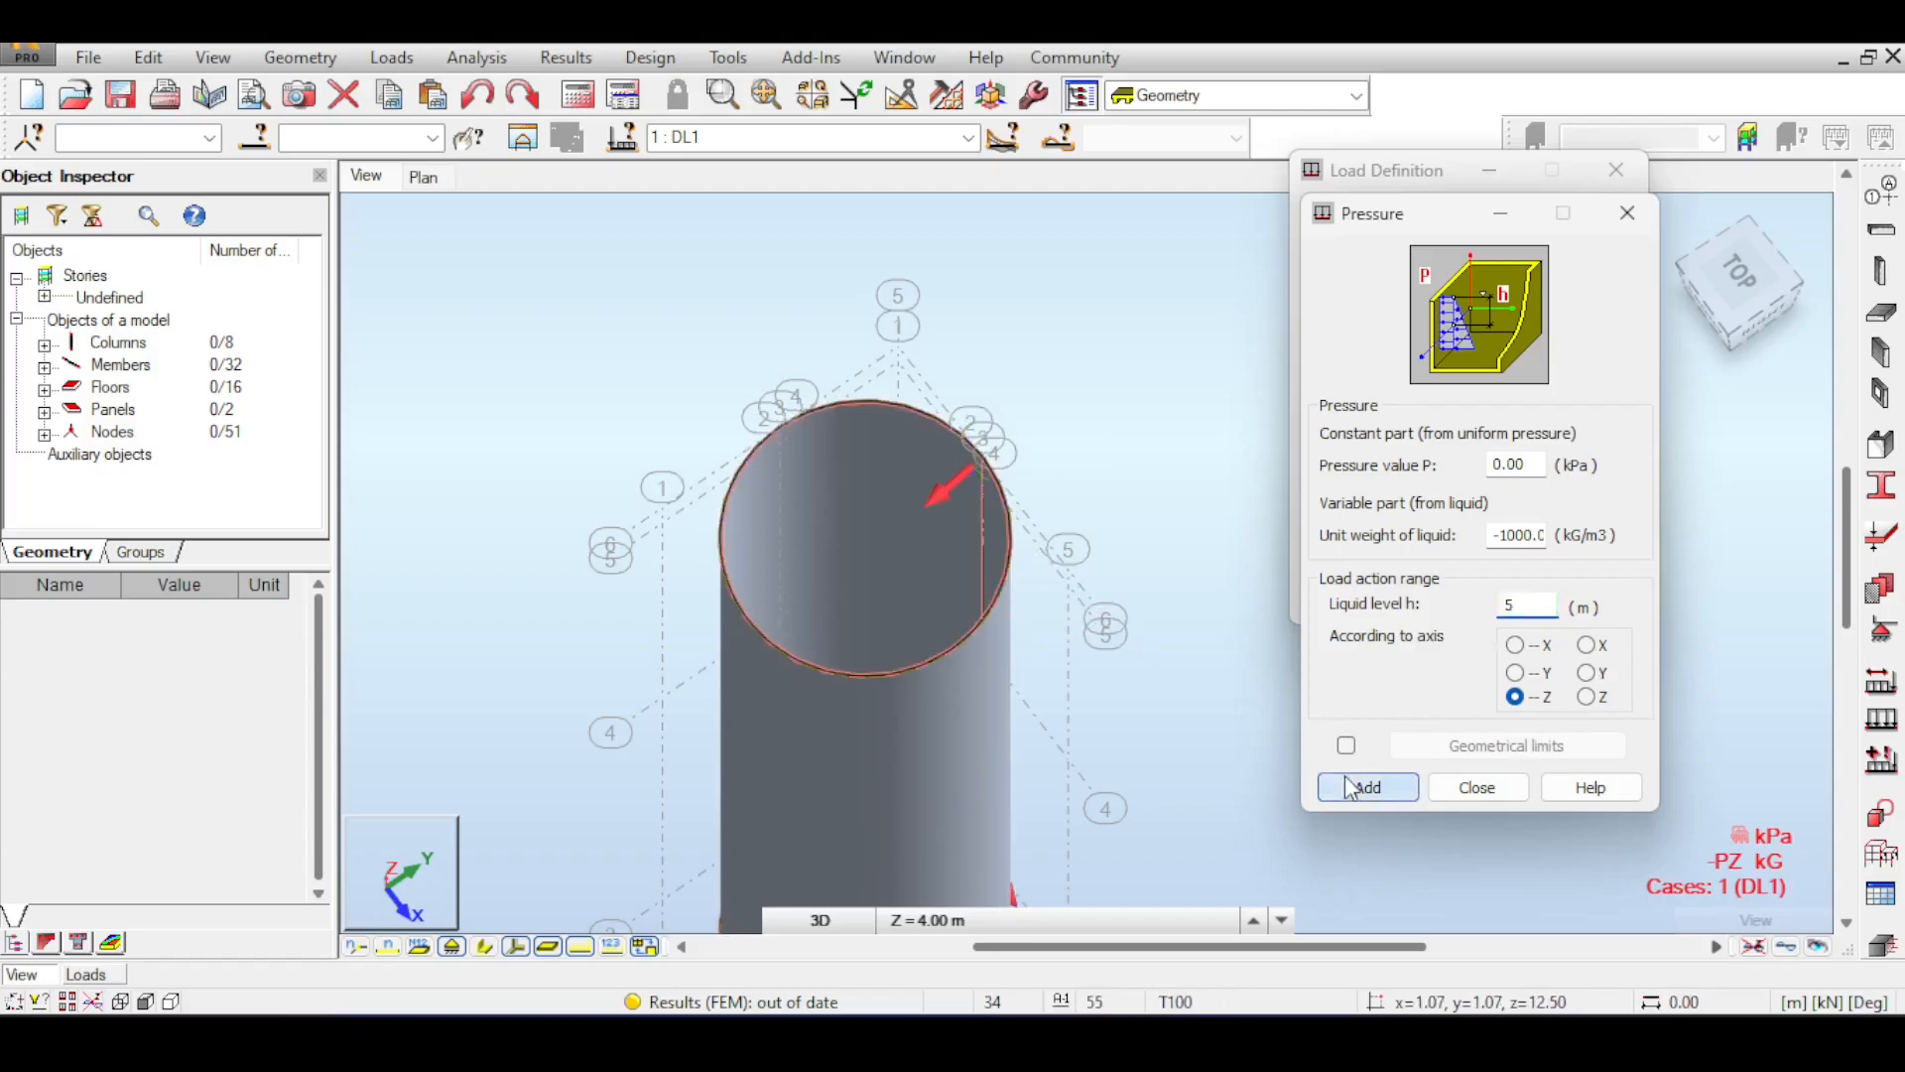
left_click(904, 505)
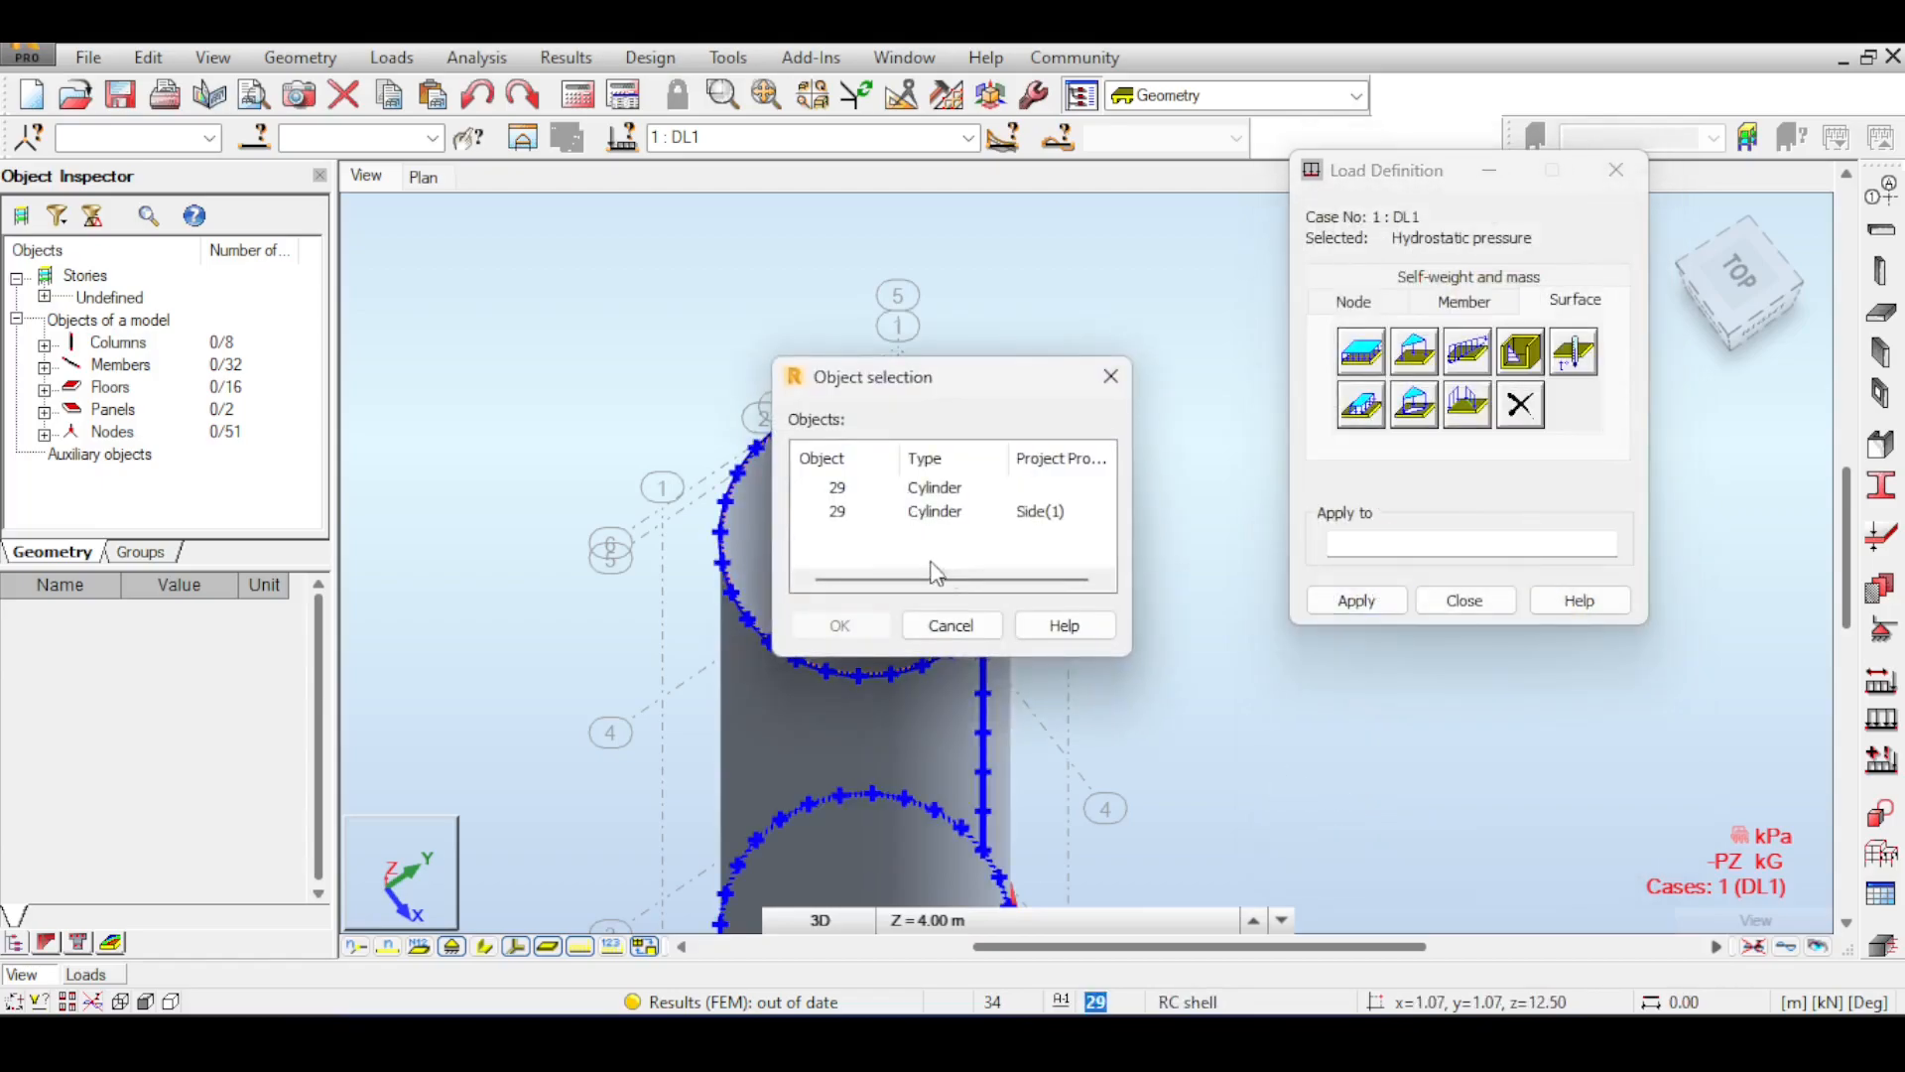
left_click(866, 624)
- Examine the hydrostatic pressure distribution around the lower inside of the cylindrical shell from several angles
scroll(1081, 412, "down", 3)
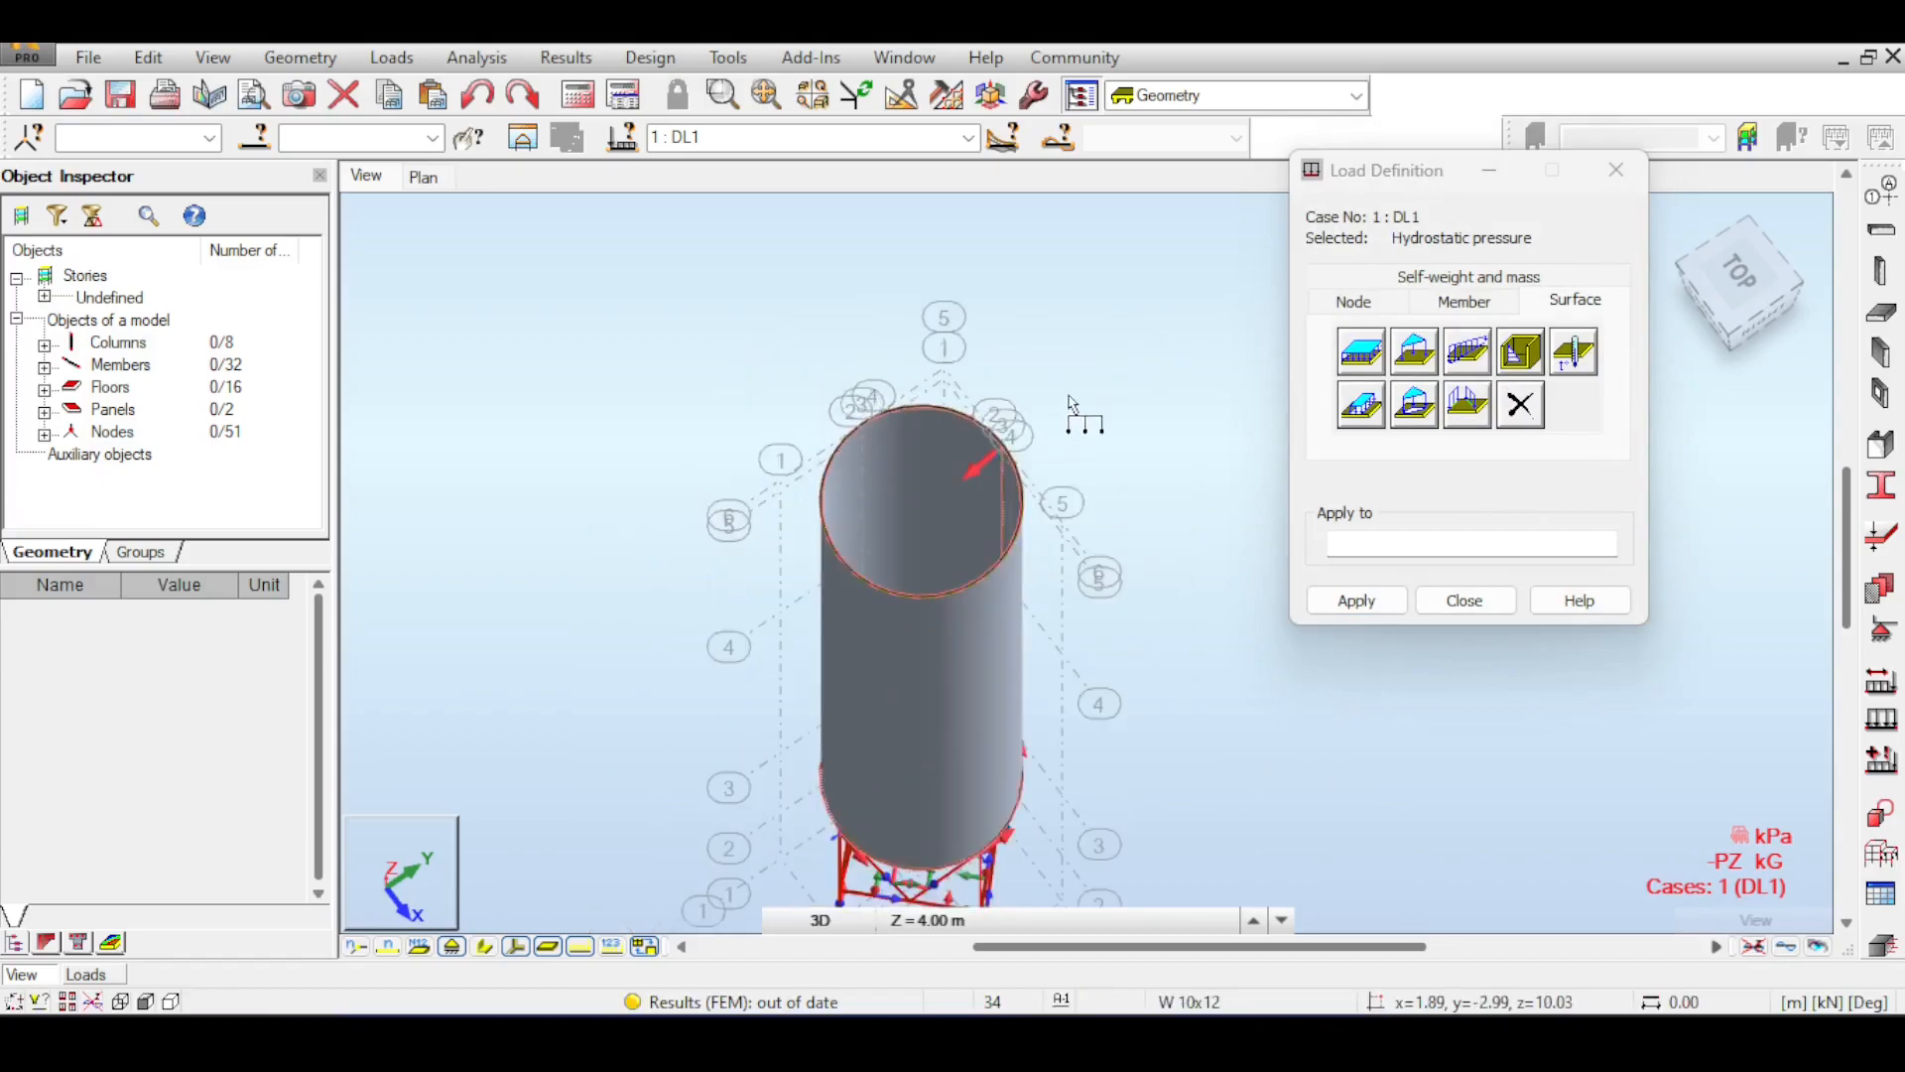
middle_click_drag(1084, 415, 1097, 508)
left_click_drag(1701, 248, 1711, 319)
scroll(959, 732, "up", 5)
scroll(1027, 714, "up", 5)
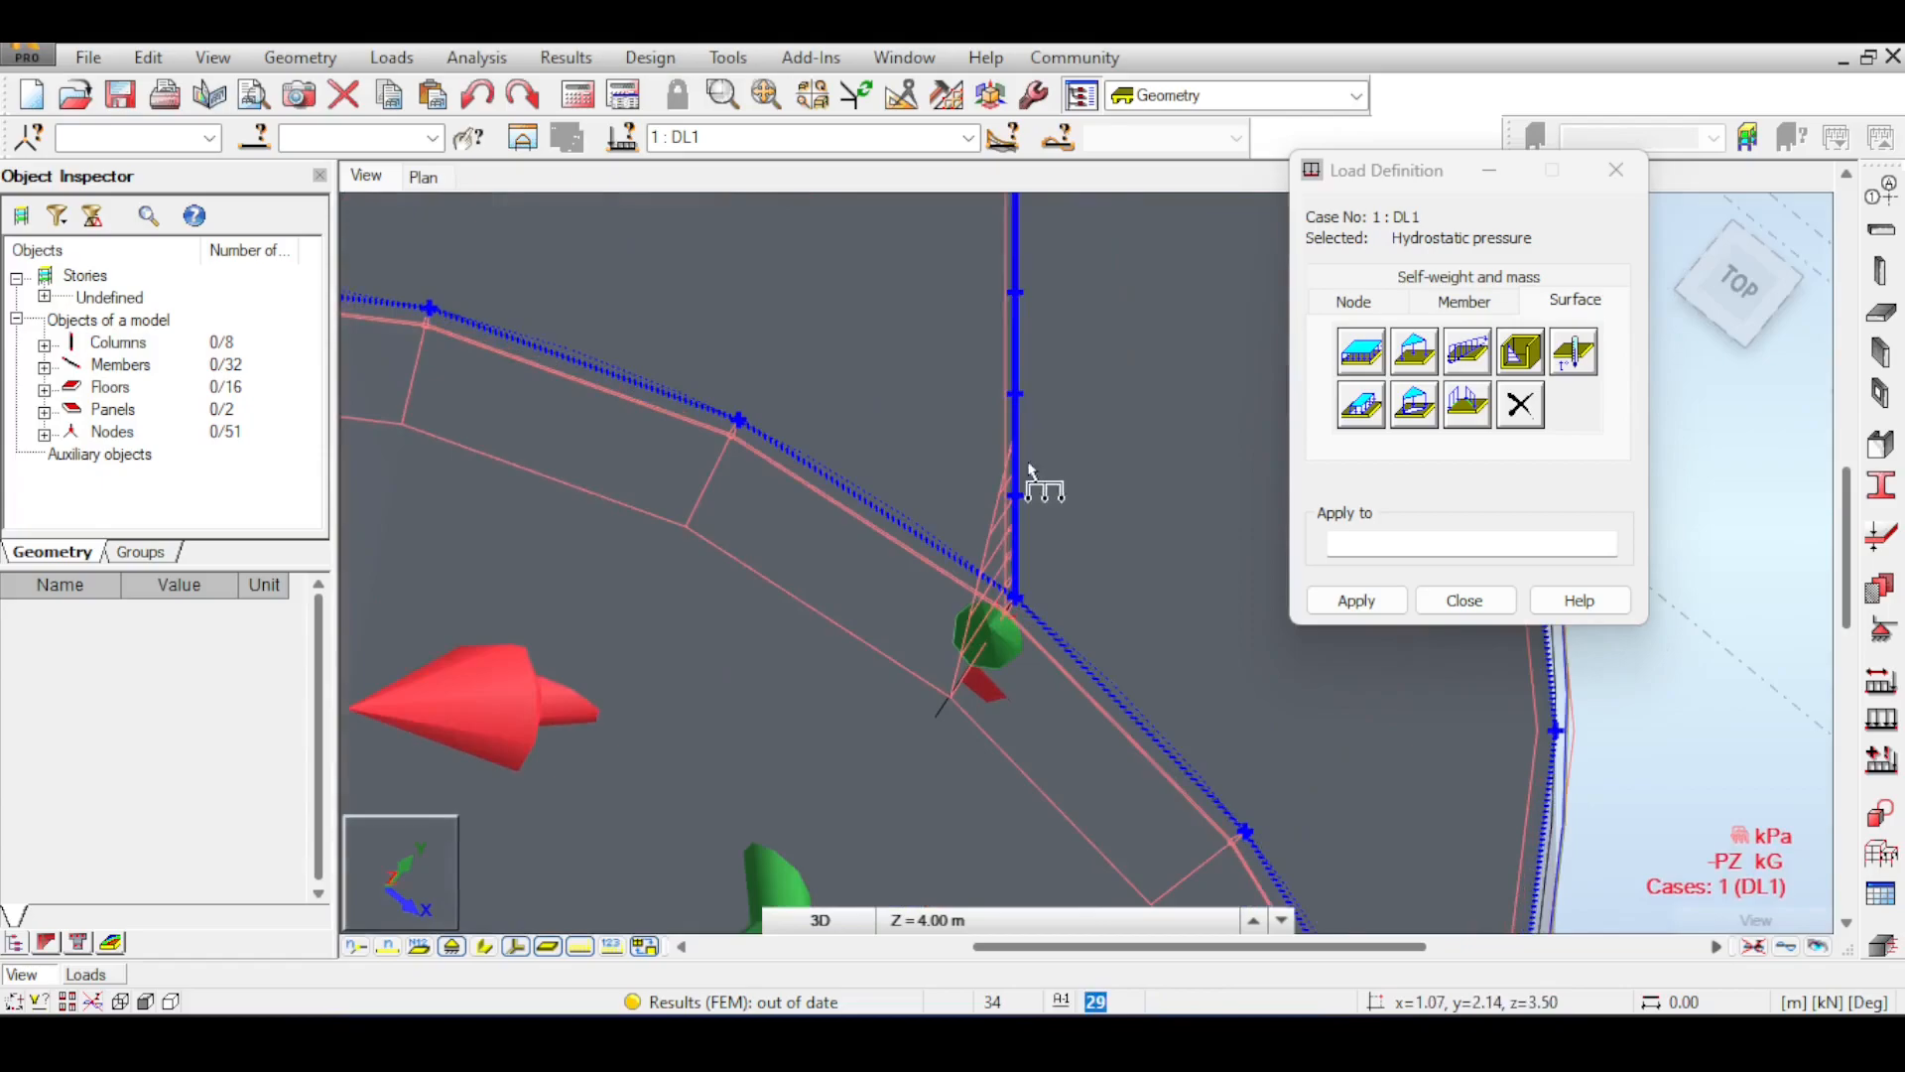
scroll(1032, 511, "down", 4)
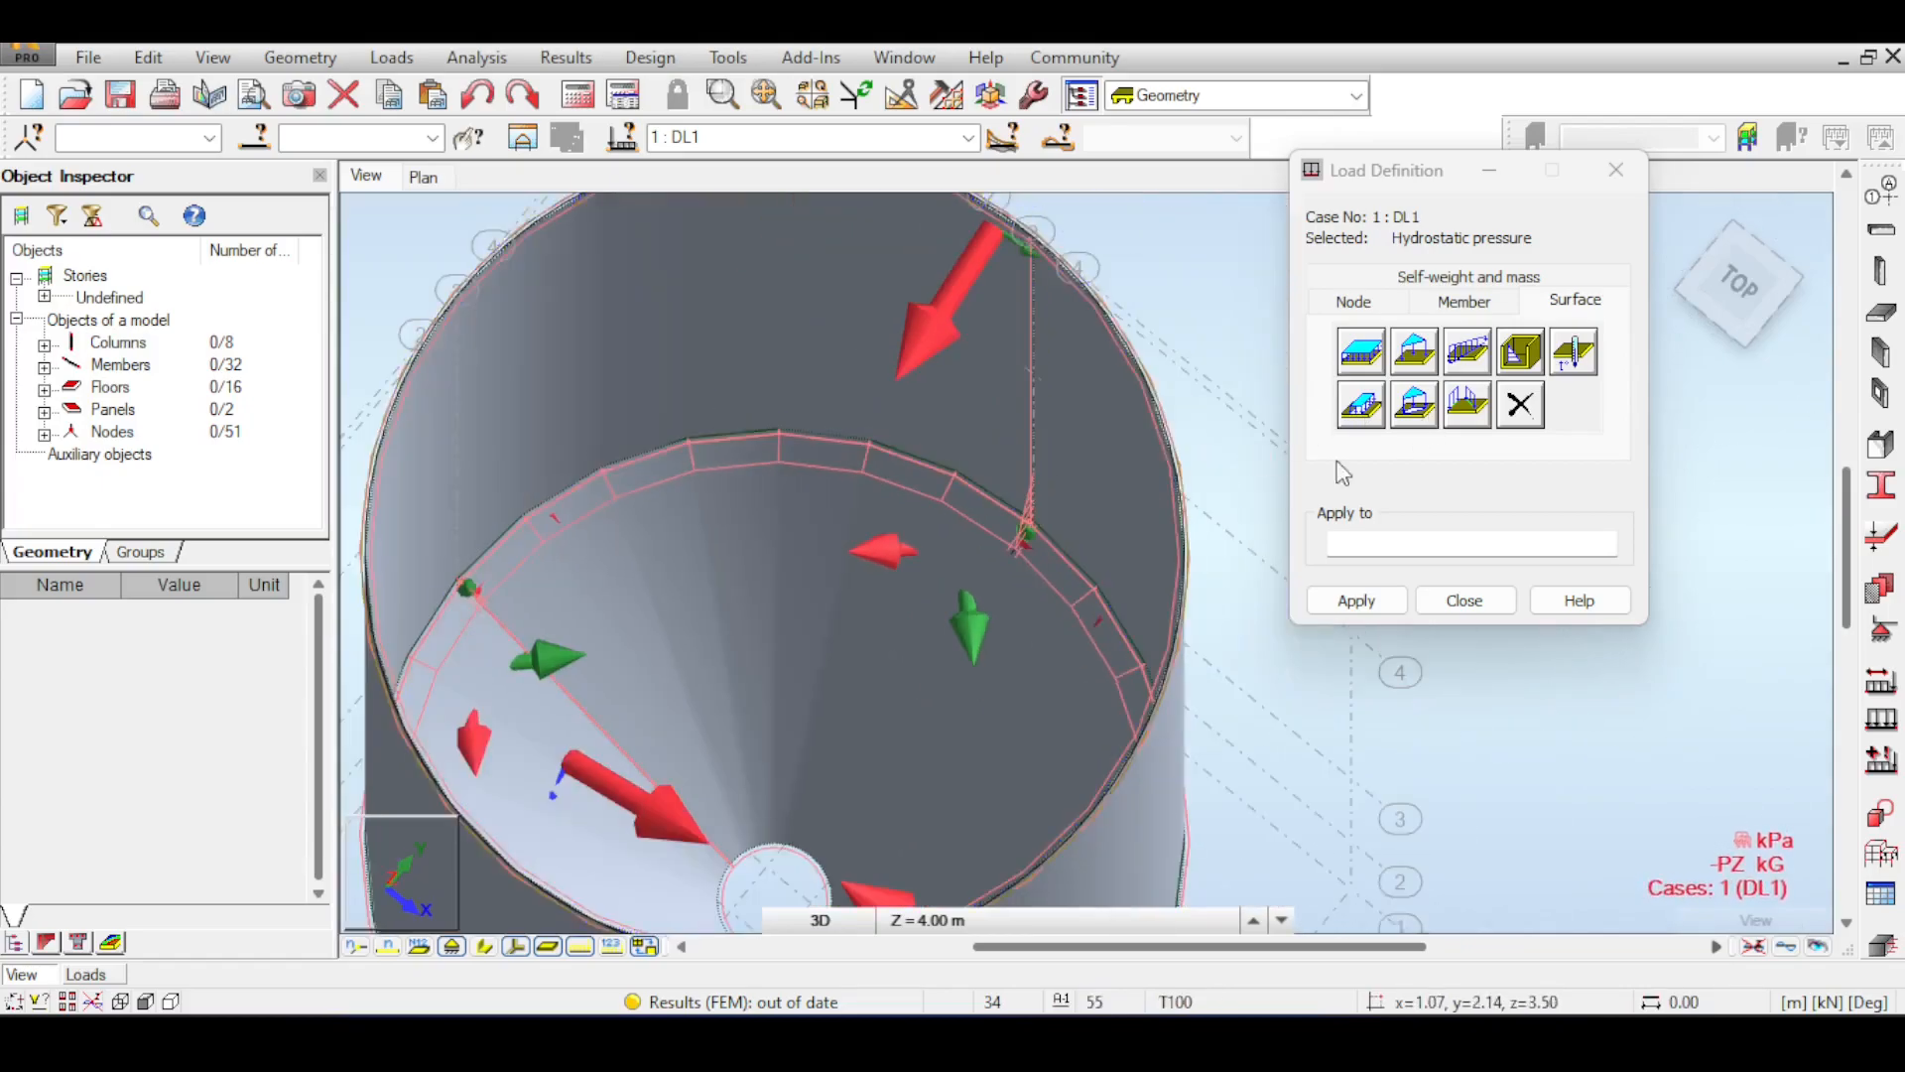
left_click_drag(1688, 324, 1677, 283)
scroll(1151, 613, "down", 4)
middle_click_drag(1146, 613, 1238, 404)
scroll(1599, 288, "up", 3)
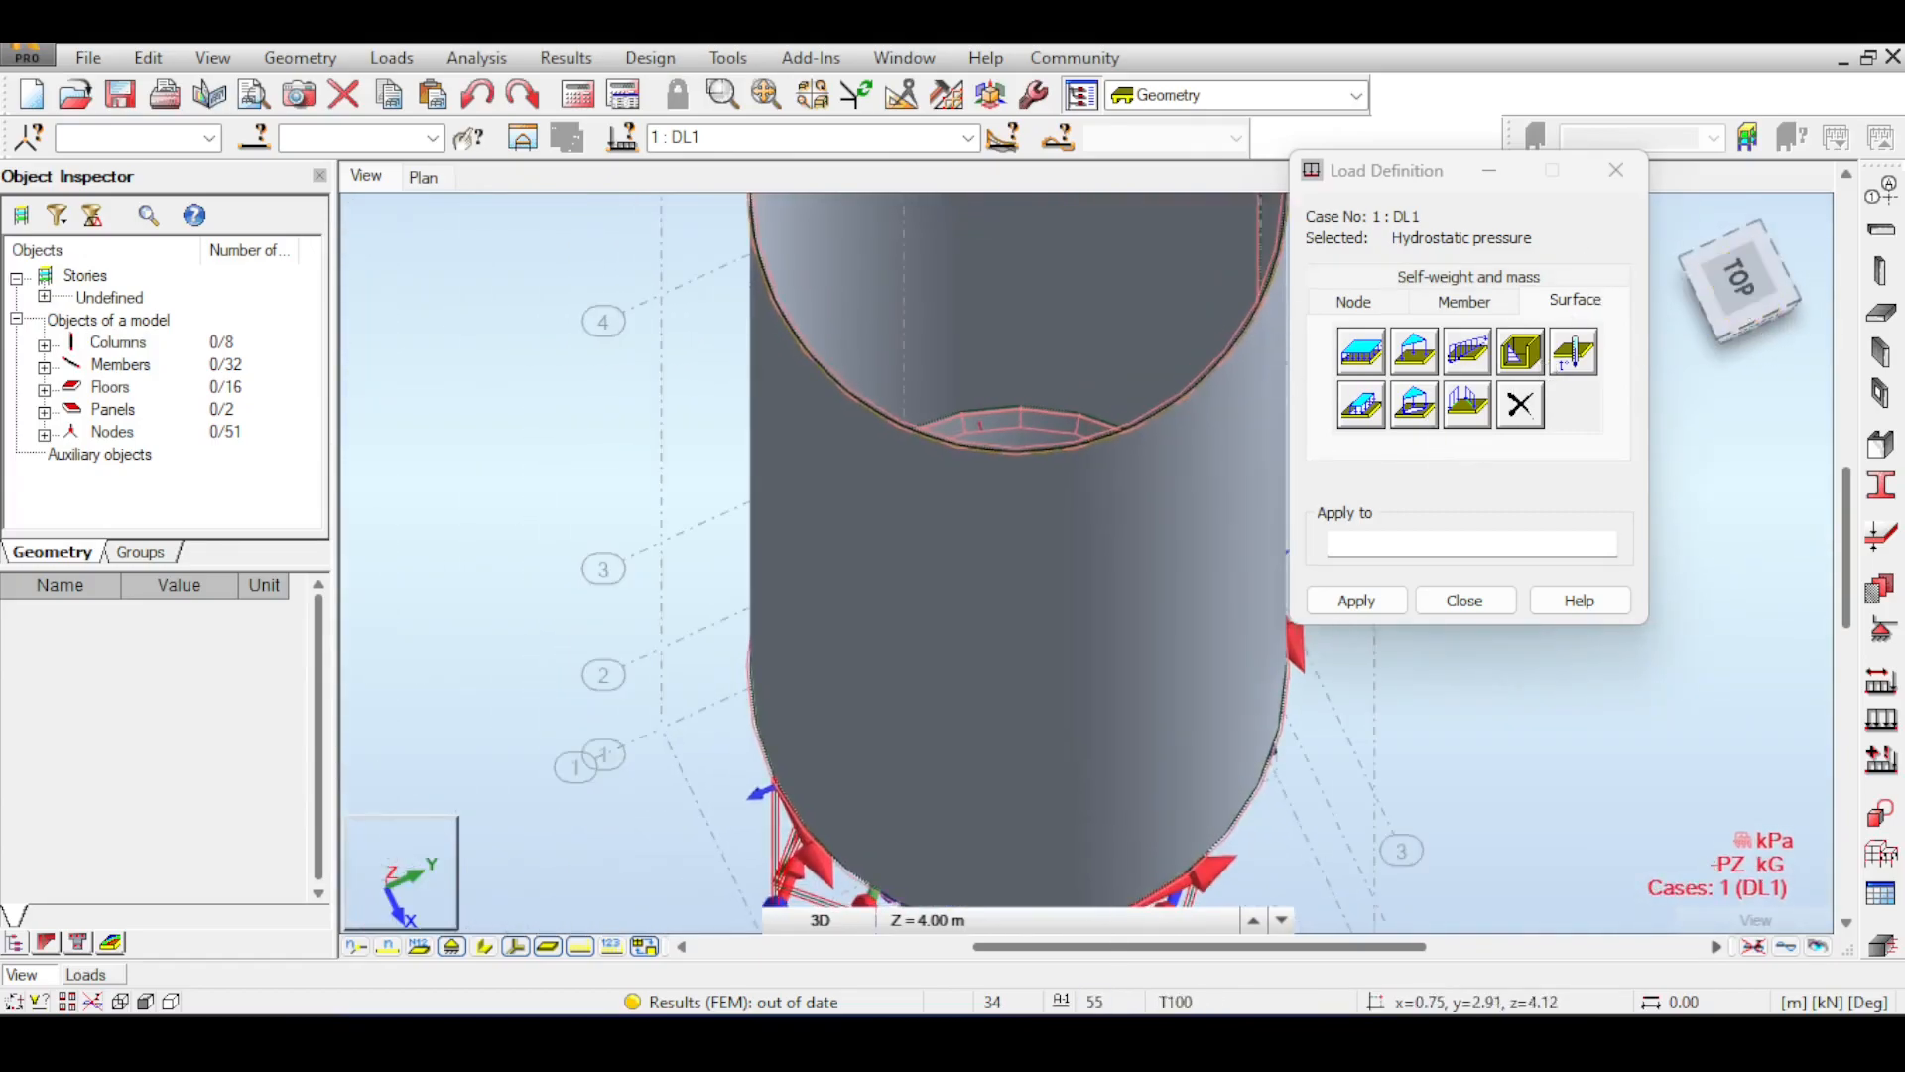
left_click(1742, 302)
left_click_drag(1742, 302, 1764, 265)
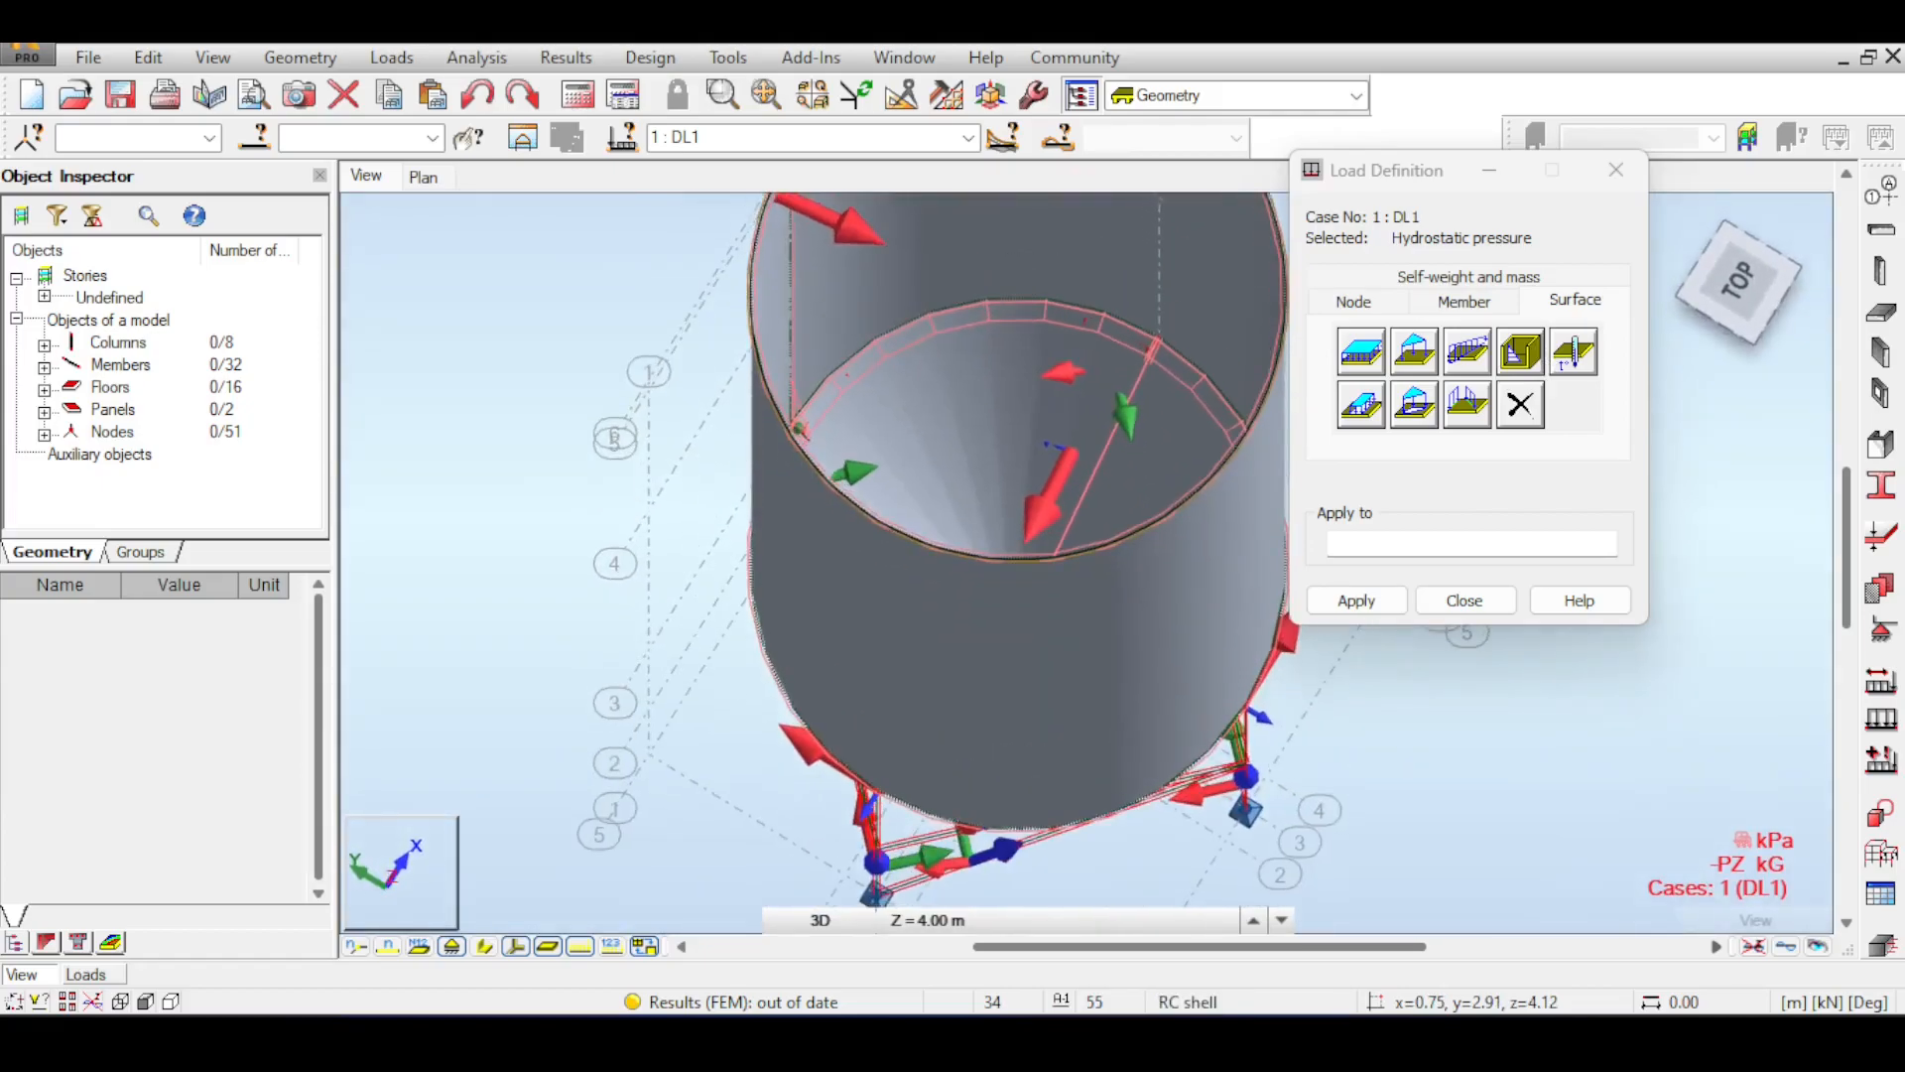
left_click(1521, 408)
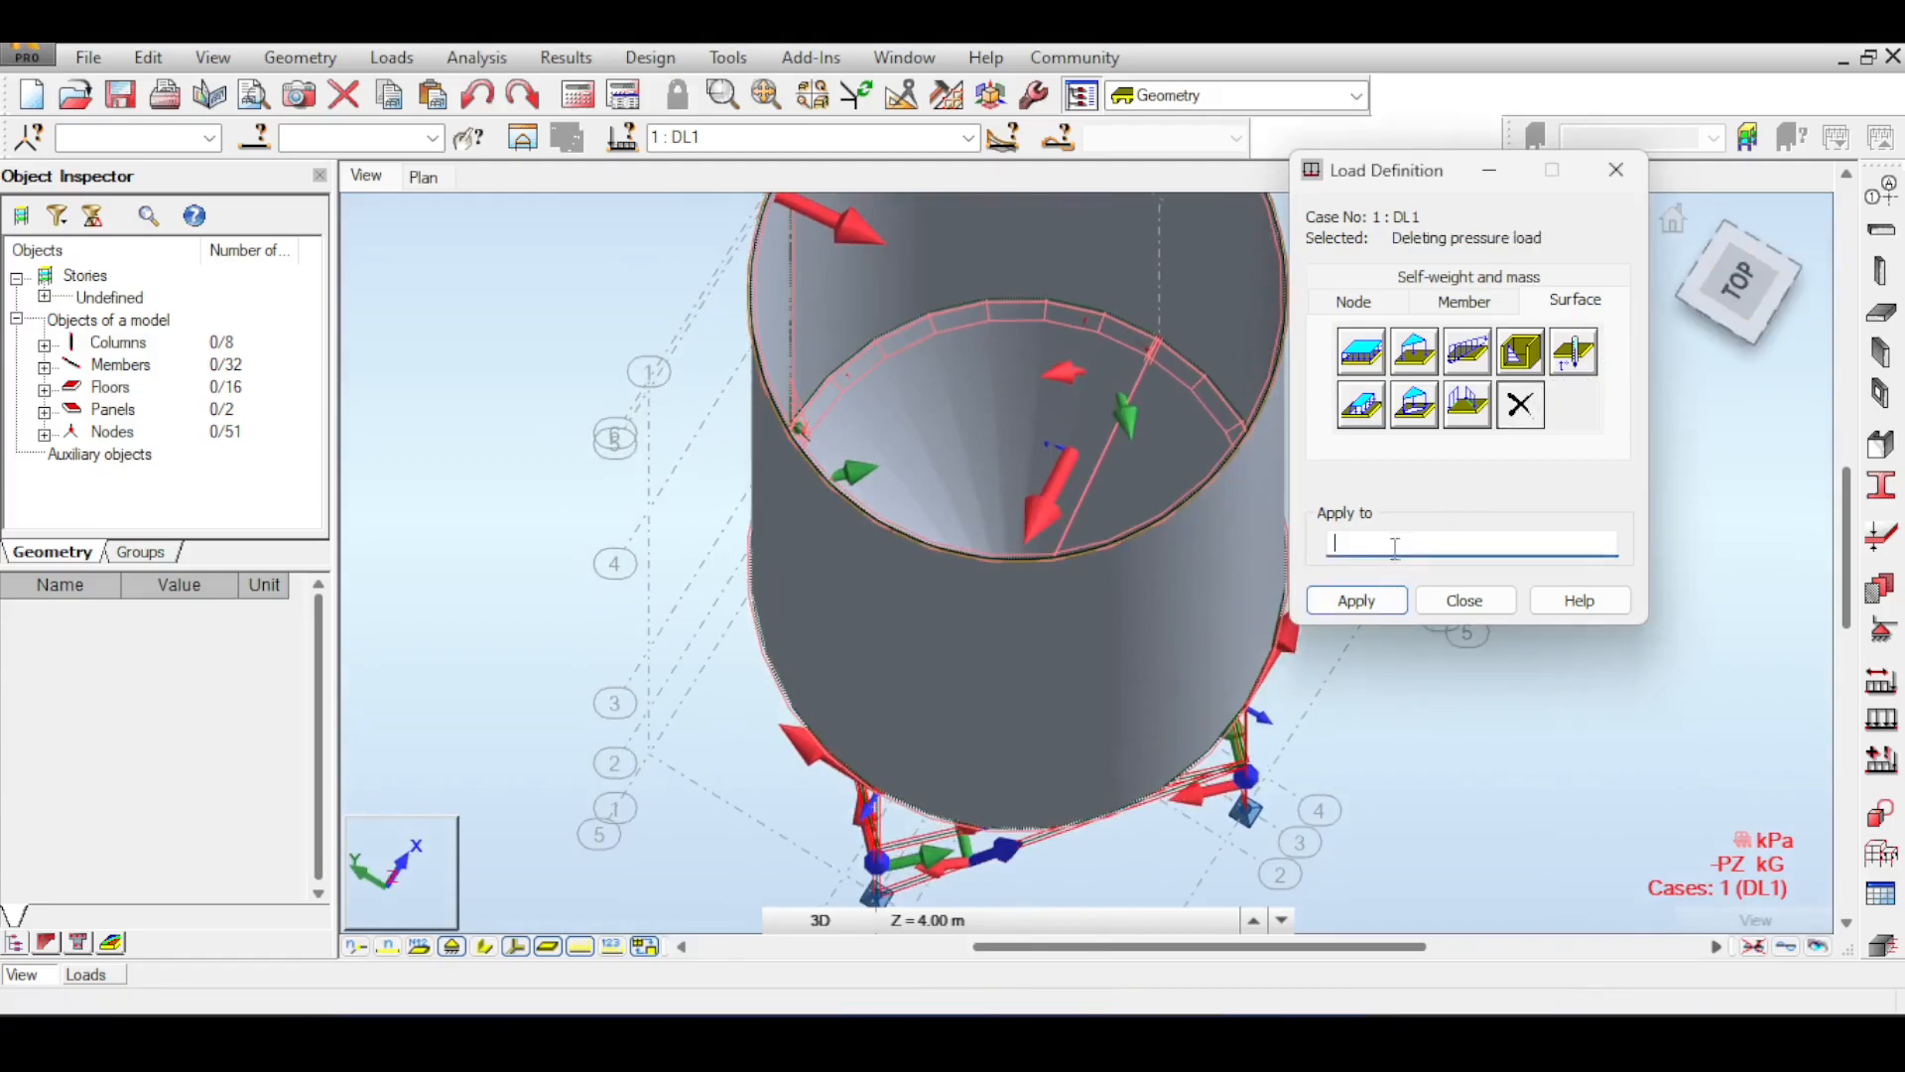
scroll(952, 561, "down", 5)
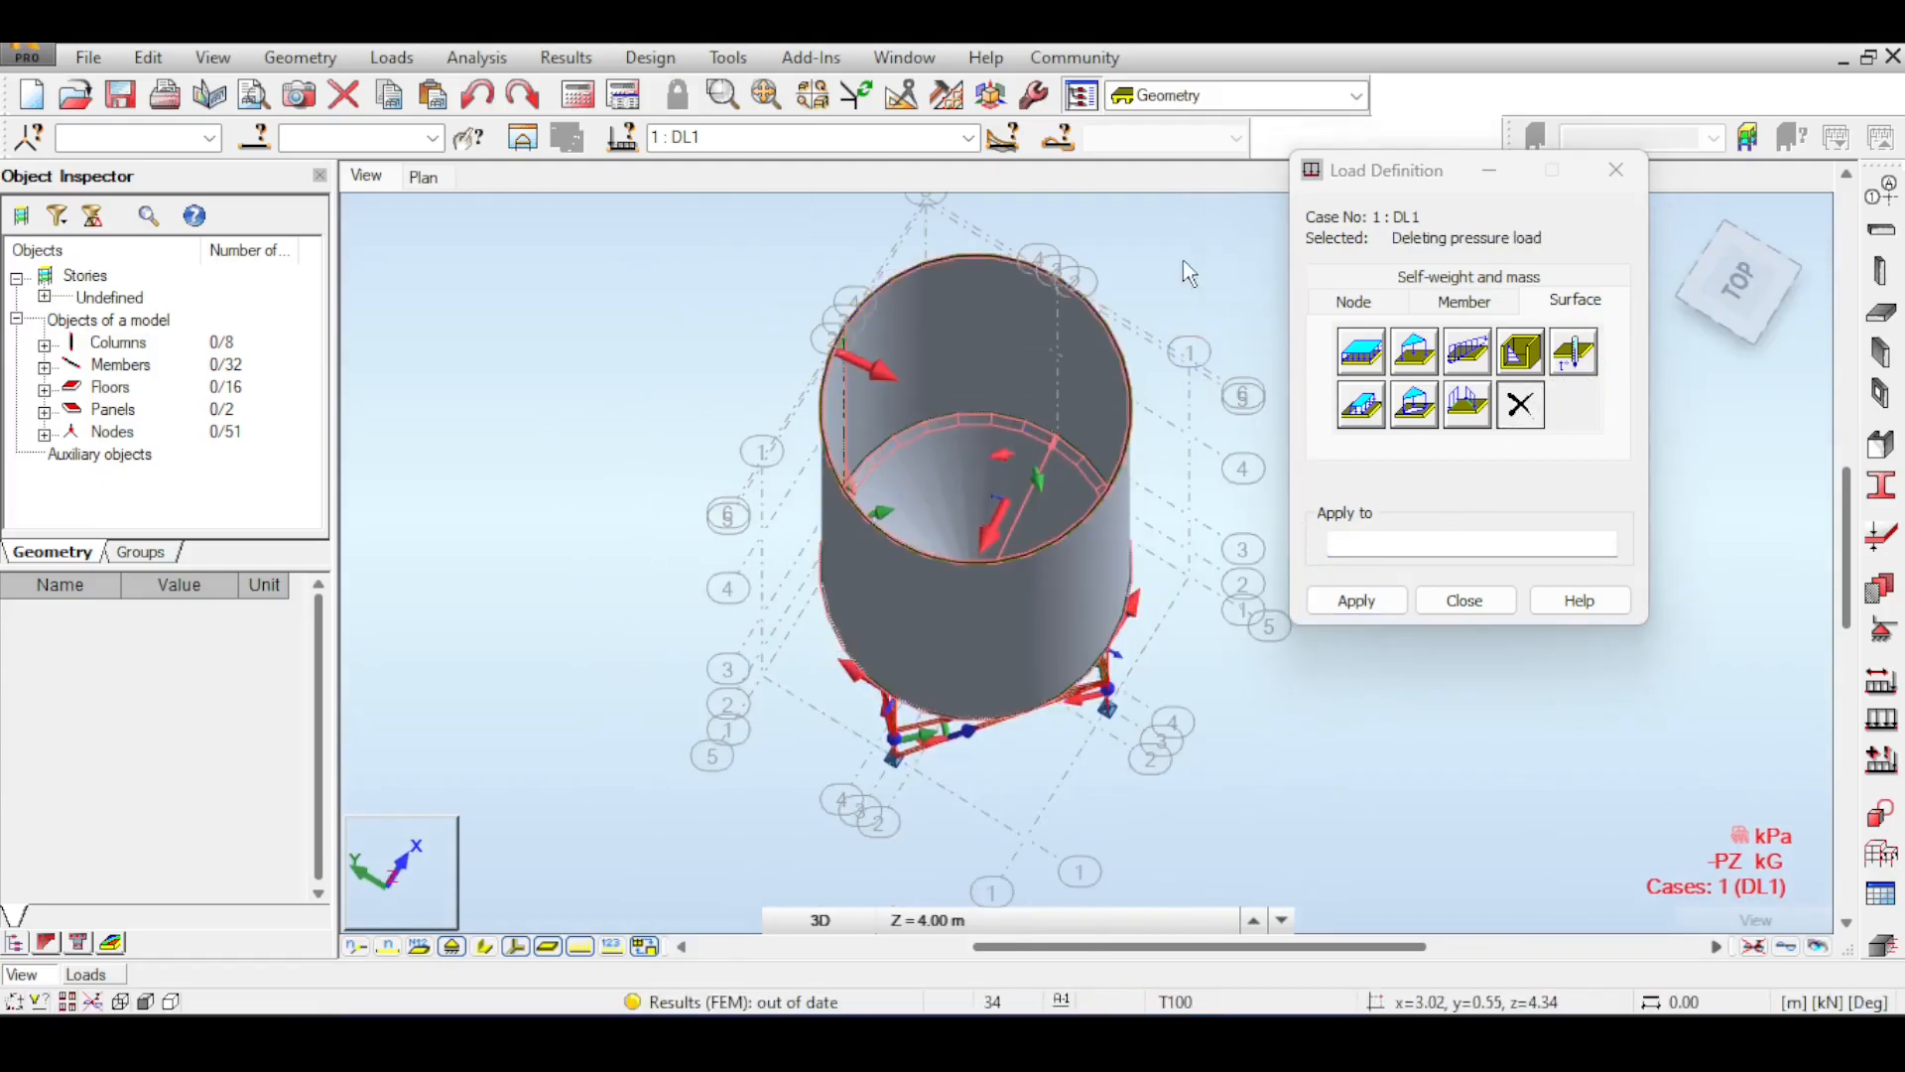
left_click(899, 480)
left_click(1335, 603)
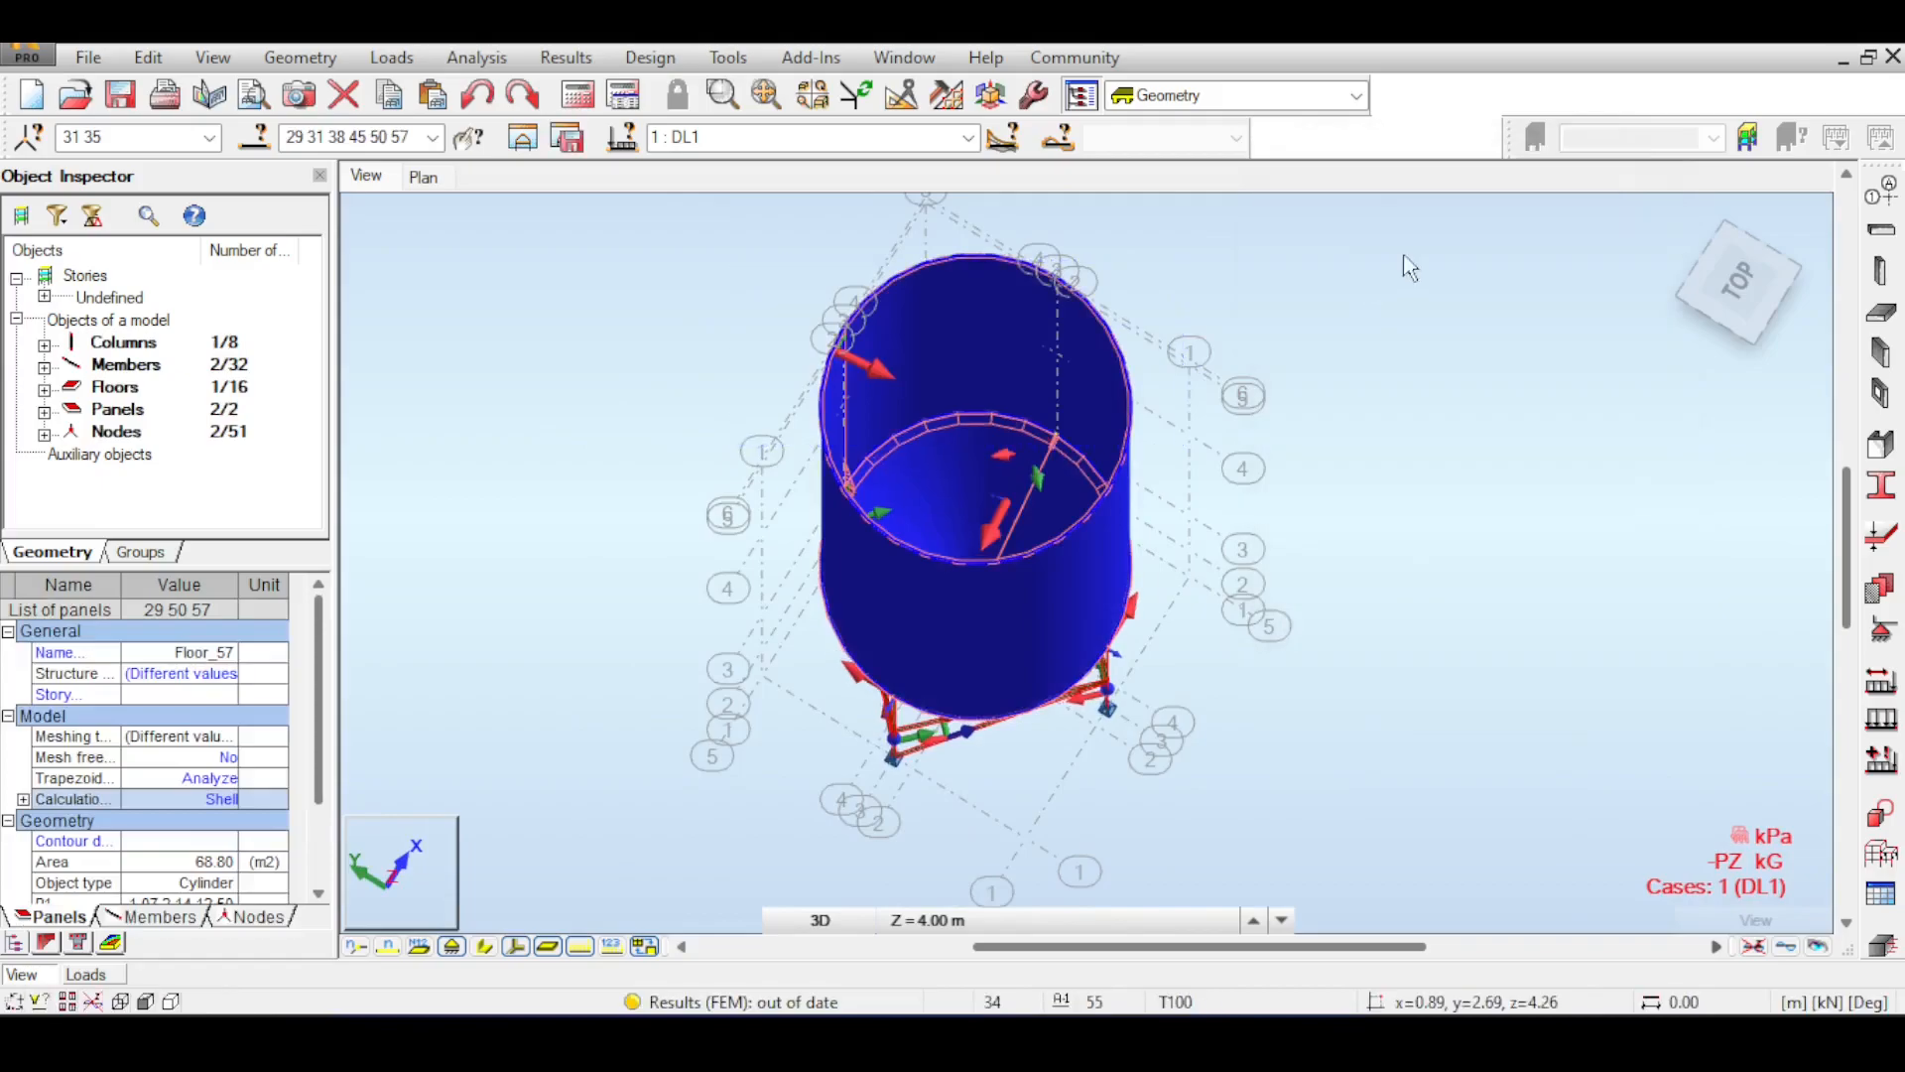
left_click(1047, 383)
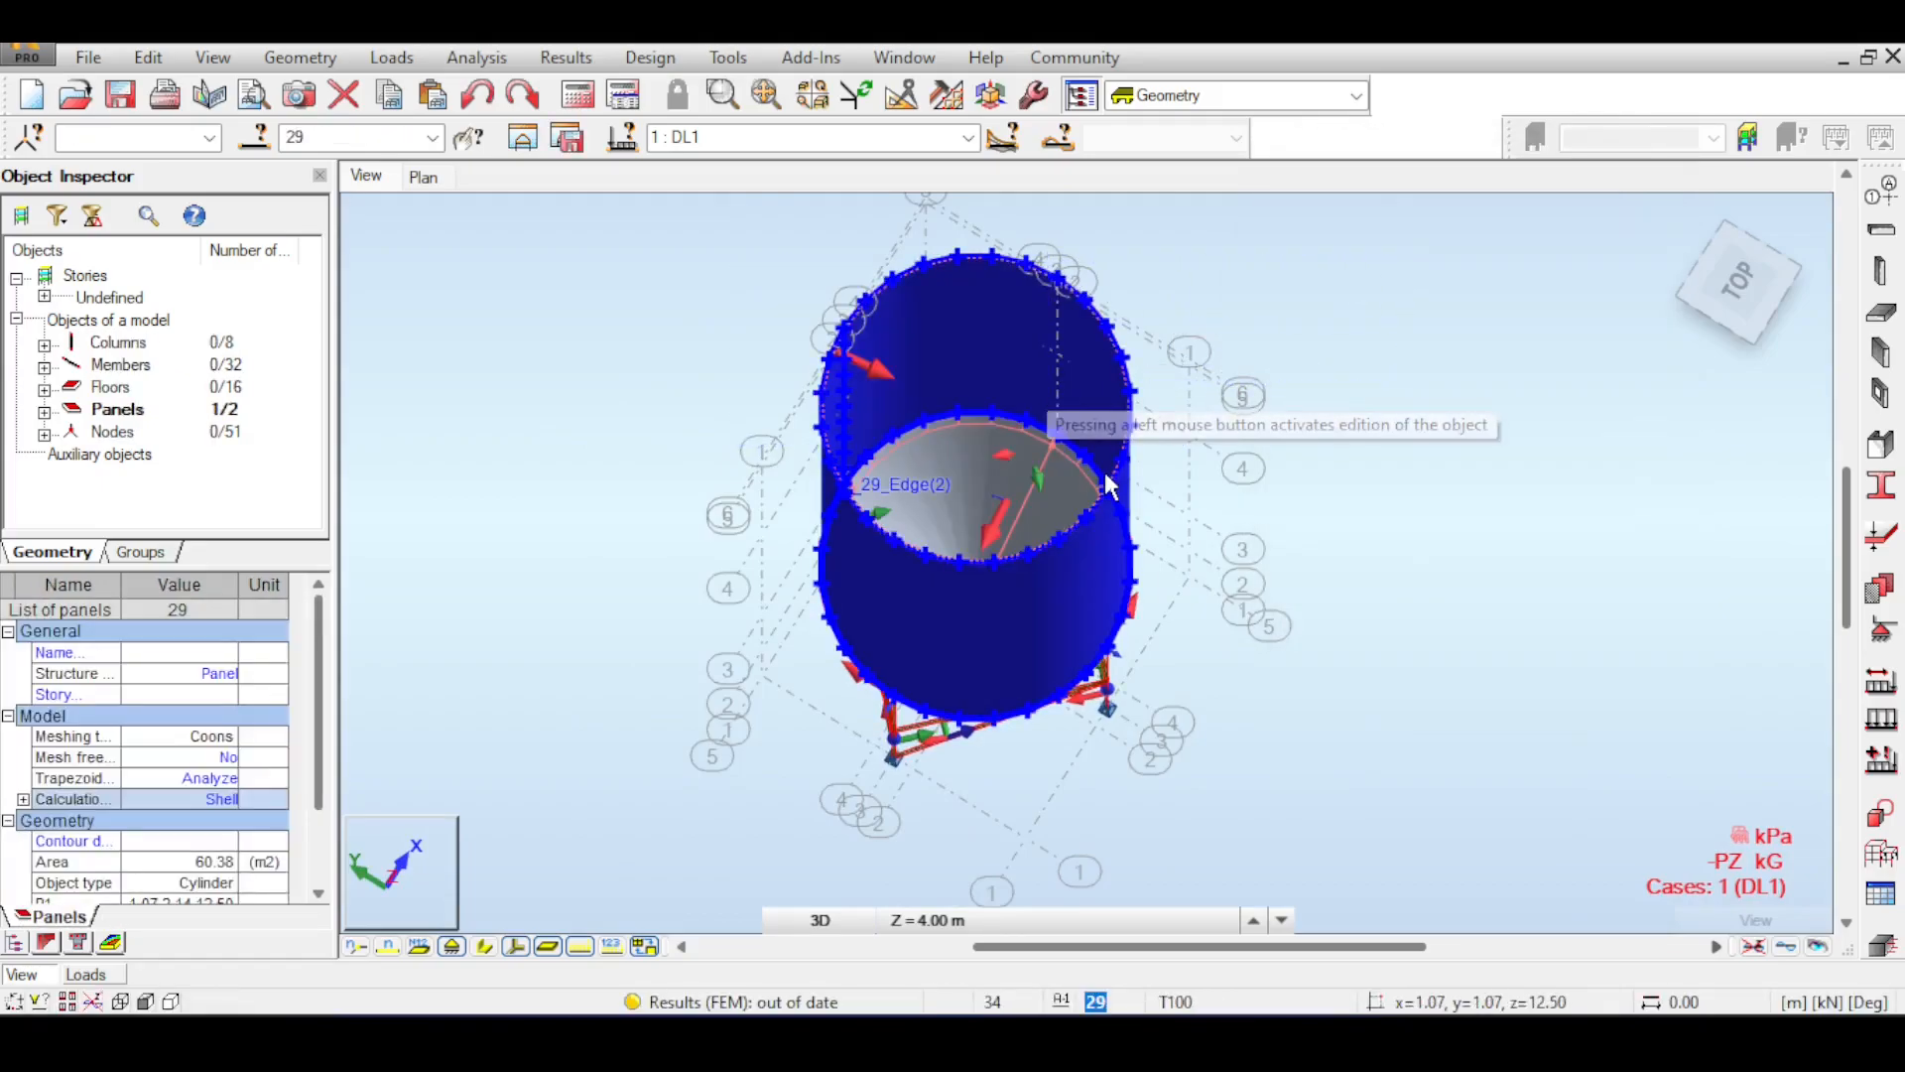
left_click(1352, 405)
- Compare the hydrostatic load display on the cylindrical silo with the loads on the rectangular silo's walls
middle_click_drag(1416, 359, 1501, 430)
left_click(1752, 309)
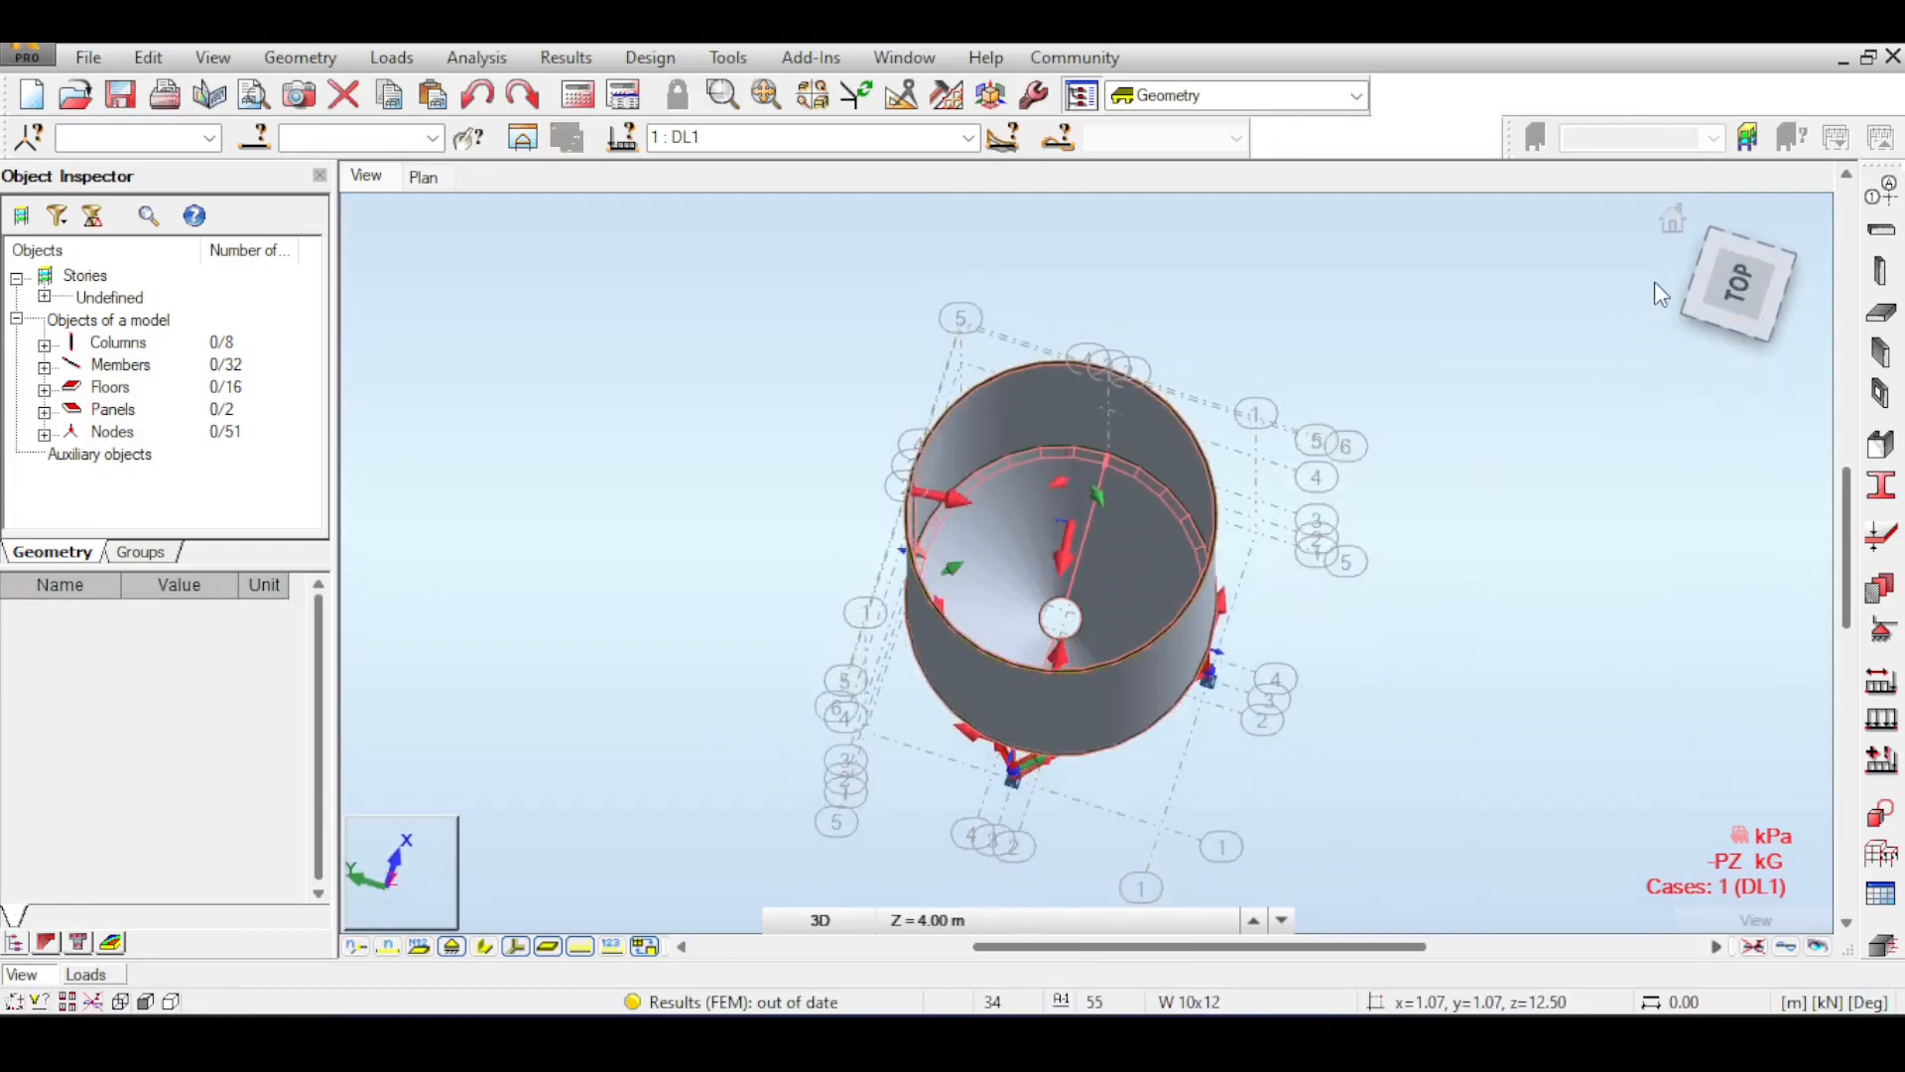
left_click(1672, 226)
scroll(1194, 437, "up", 3)
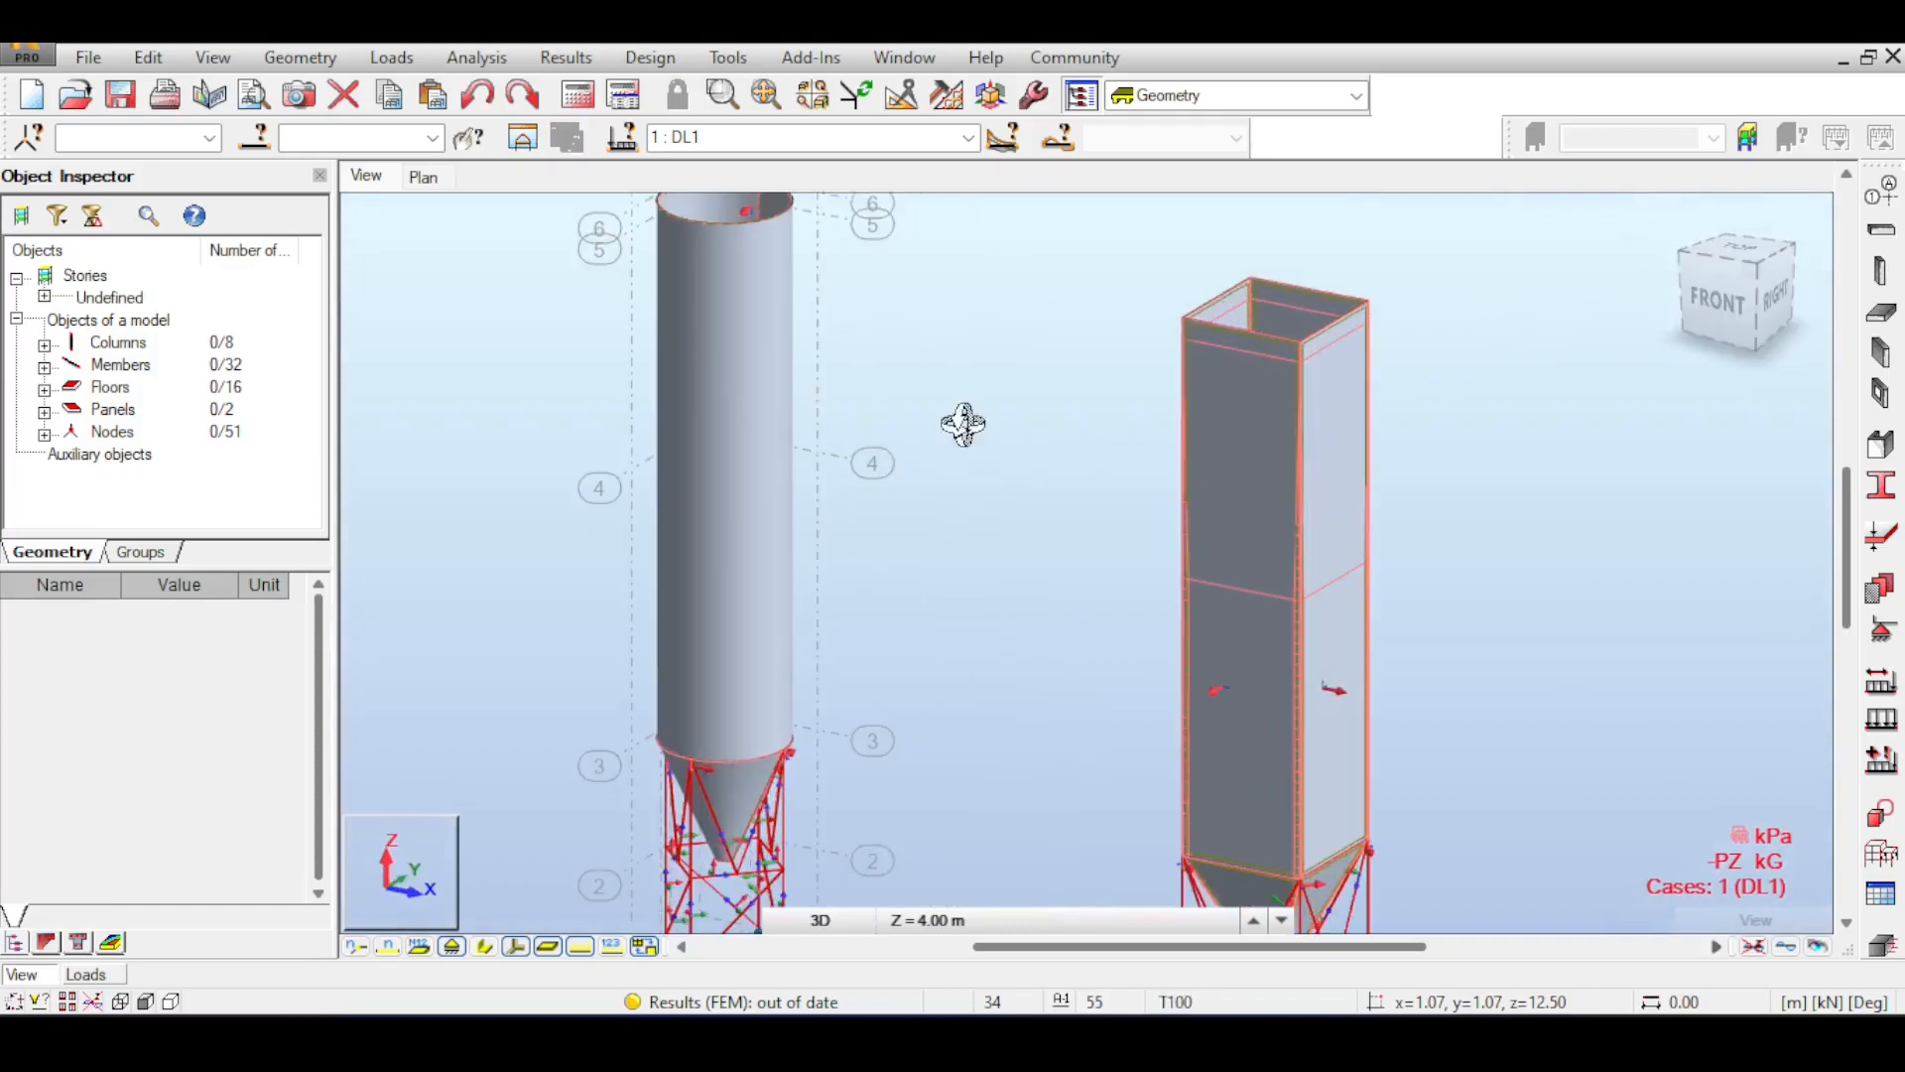
middle_click_drag(759, 364, 970, 498)
scroll(1611, 536, "up", 2)
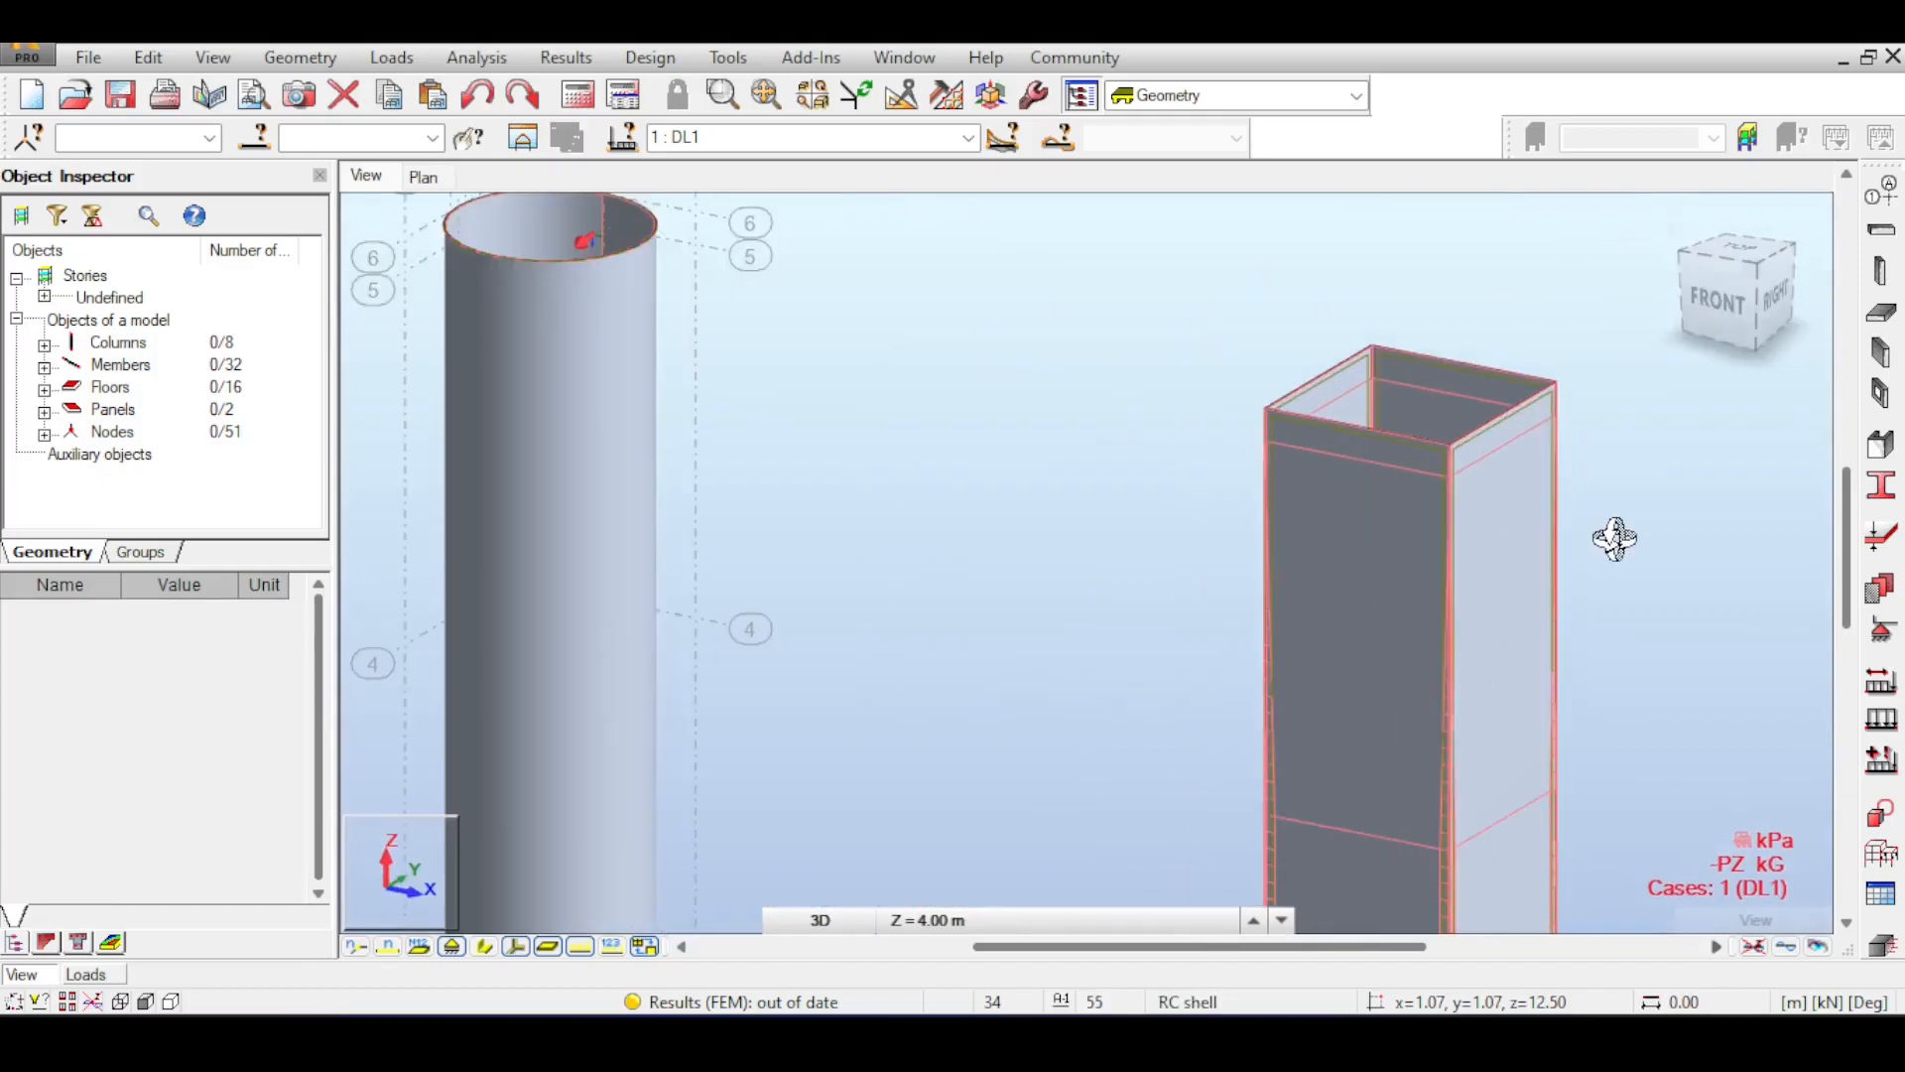
scroll(1502, 390, "up", 2)
scroll(1327, 370, "up", 2)
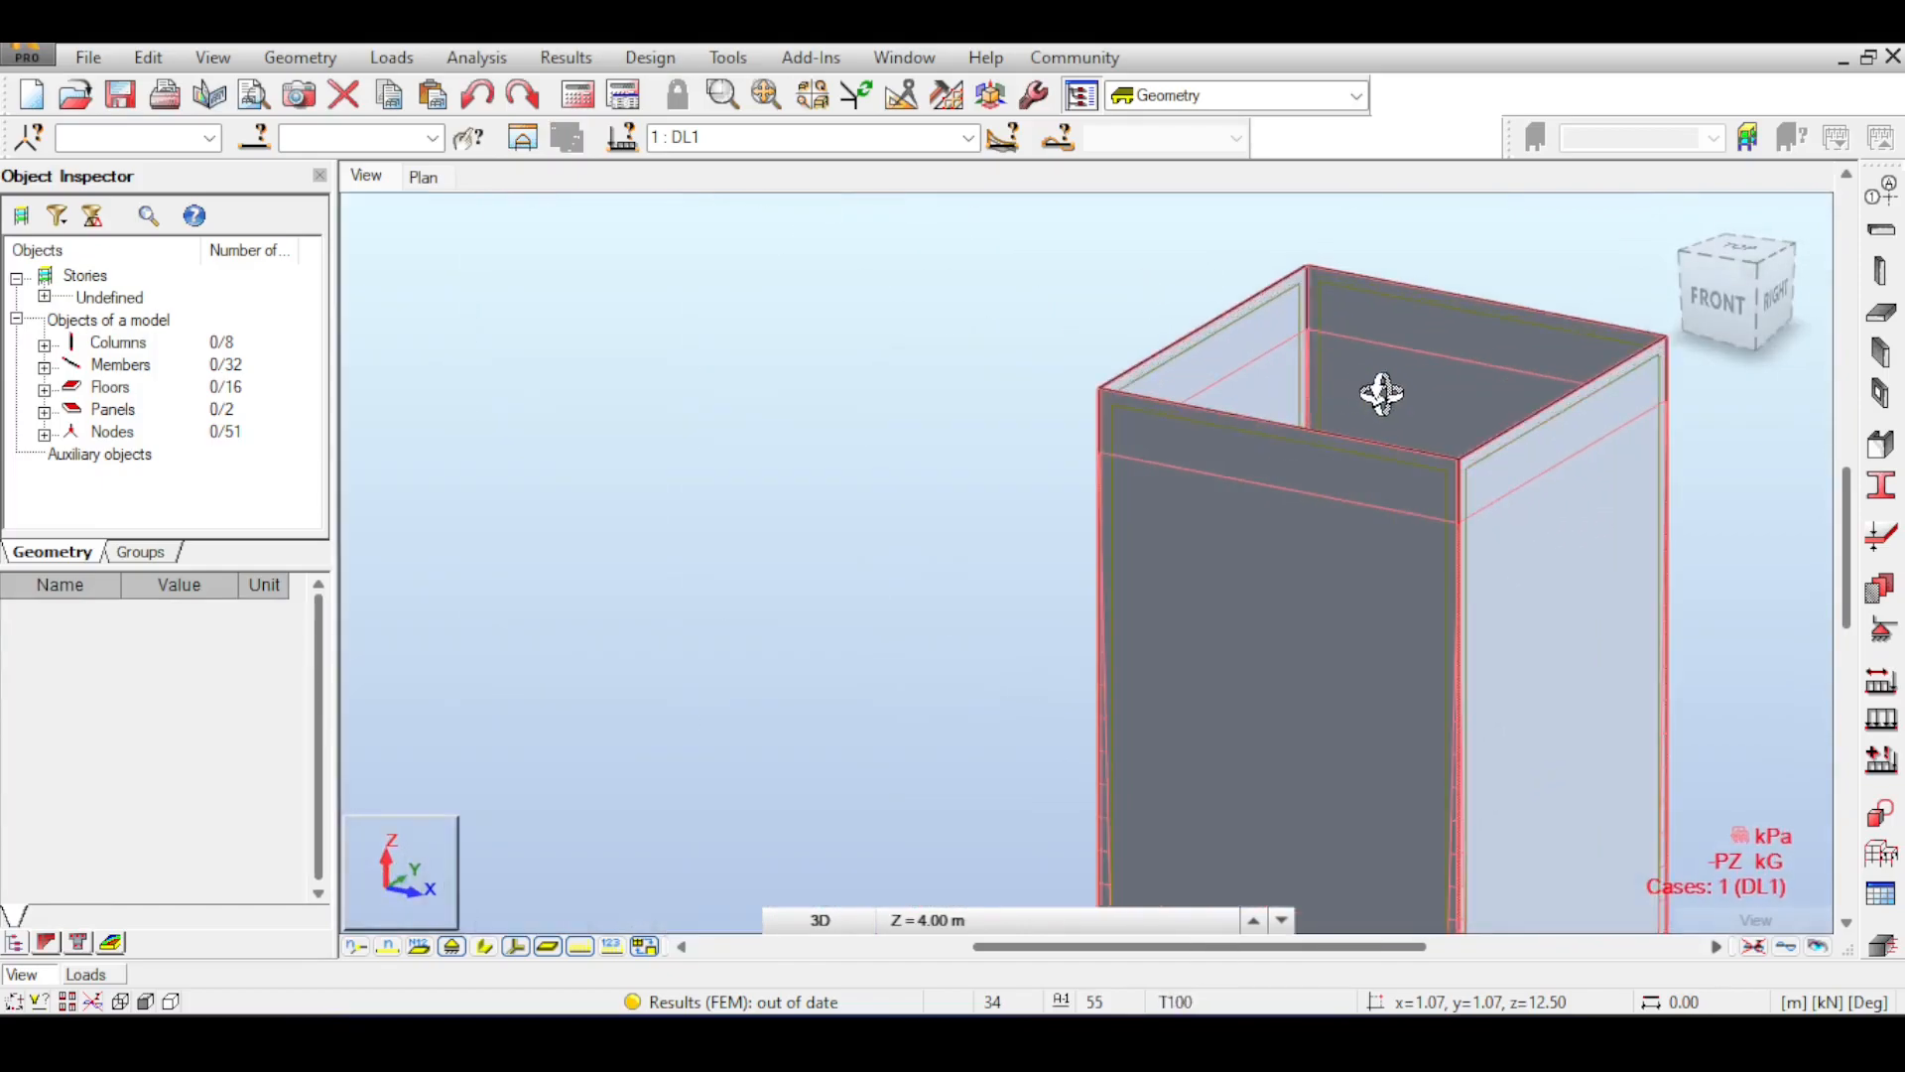
scroll(1006, 399, "down", 6)
middle_click_drag(748, 405, 1195, 443)
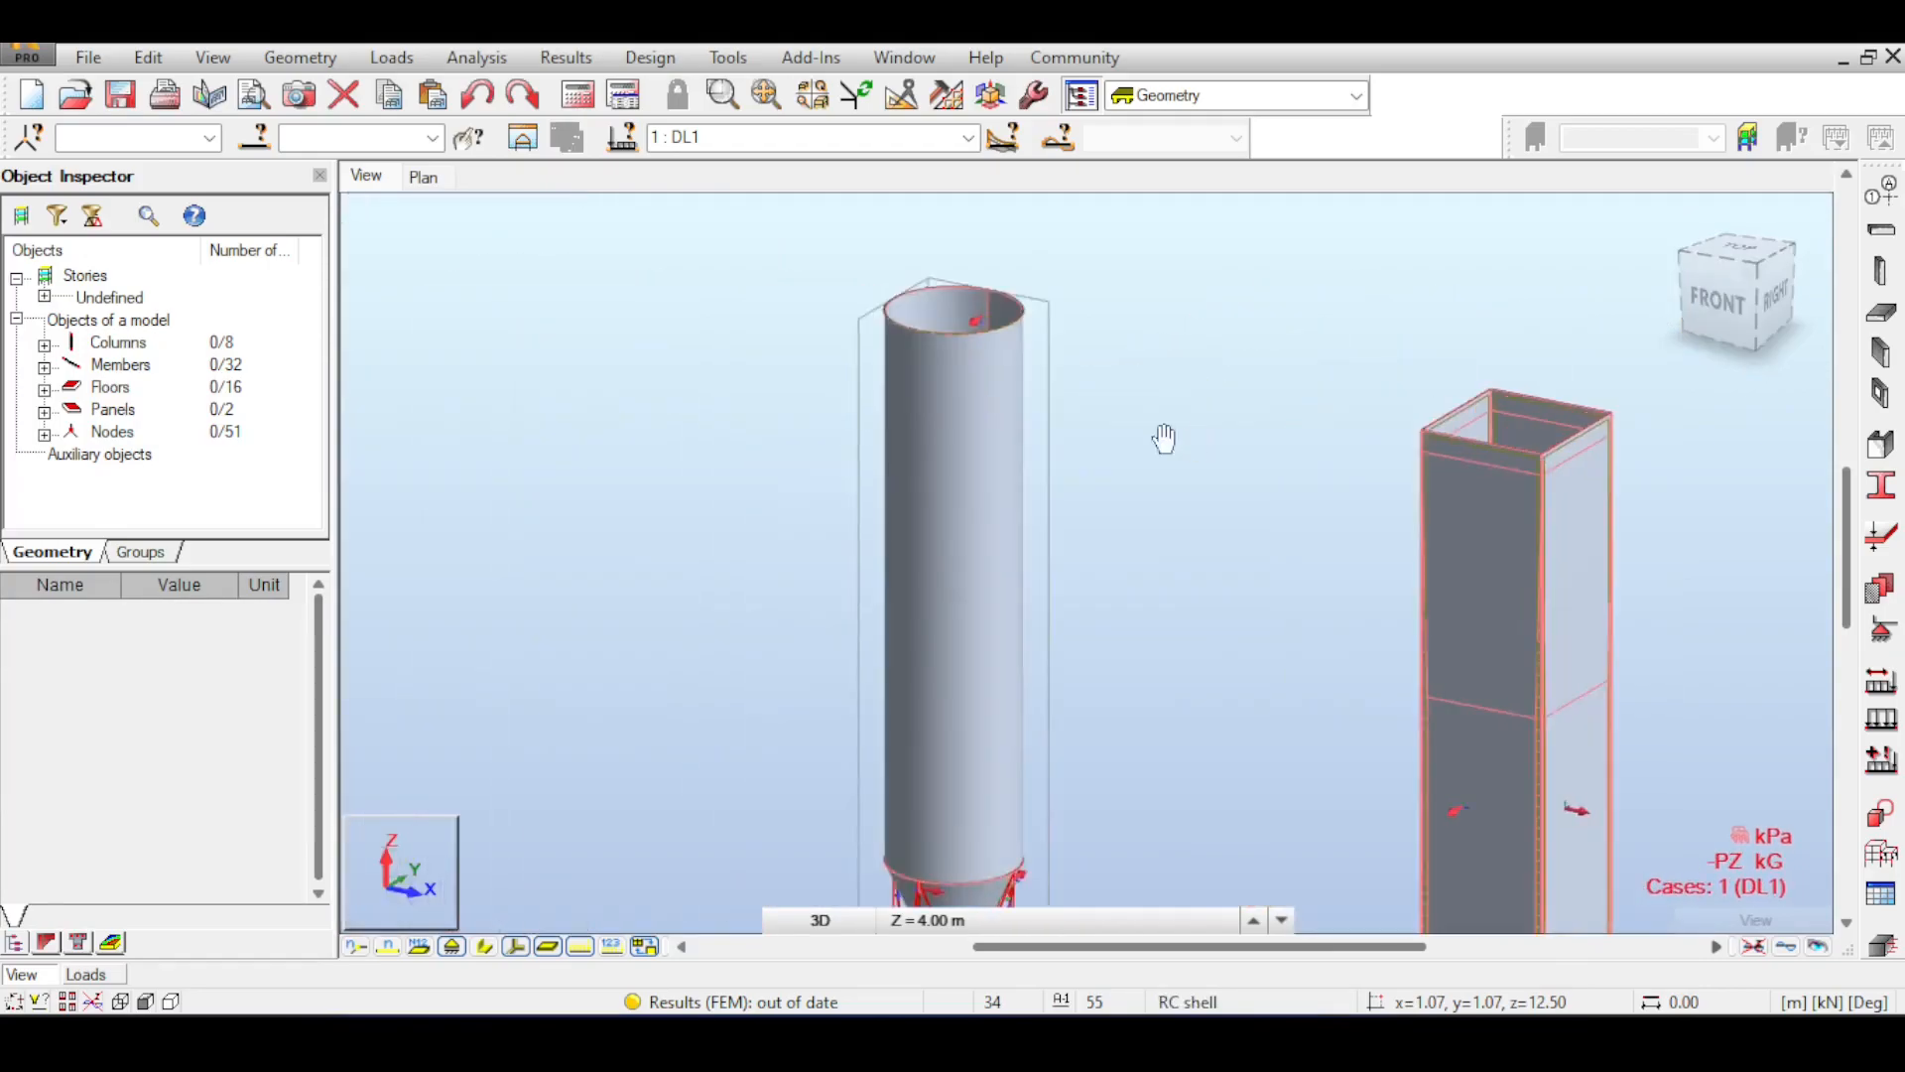
scroll(916, 346, "up", 1)
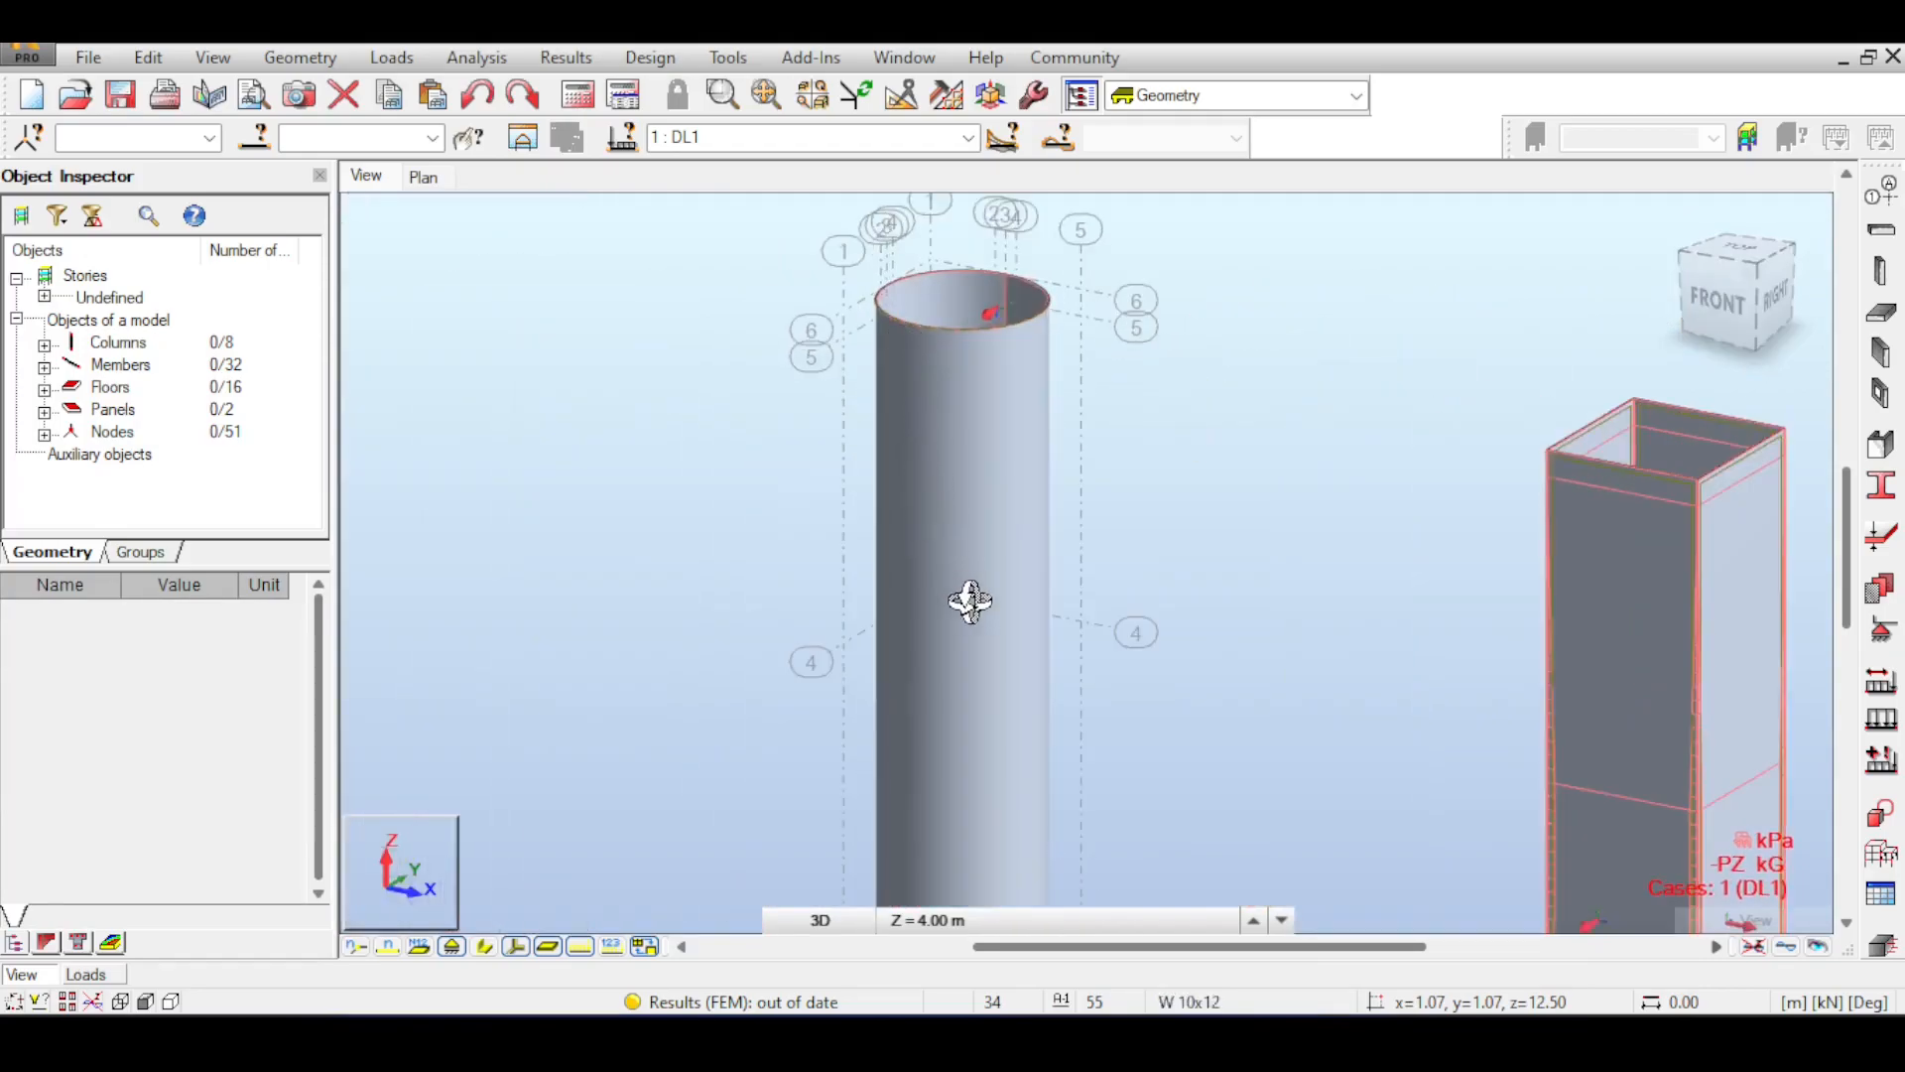
scroll(969, 602, "down", 2)
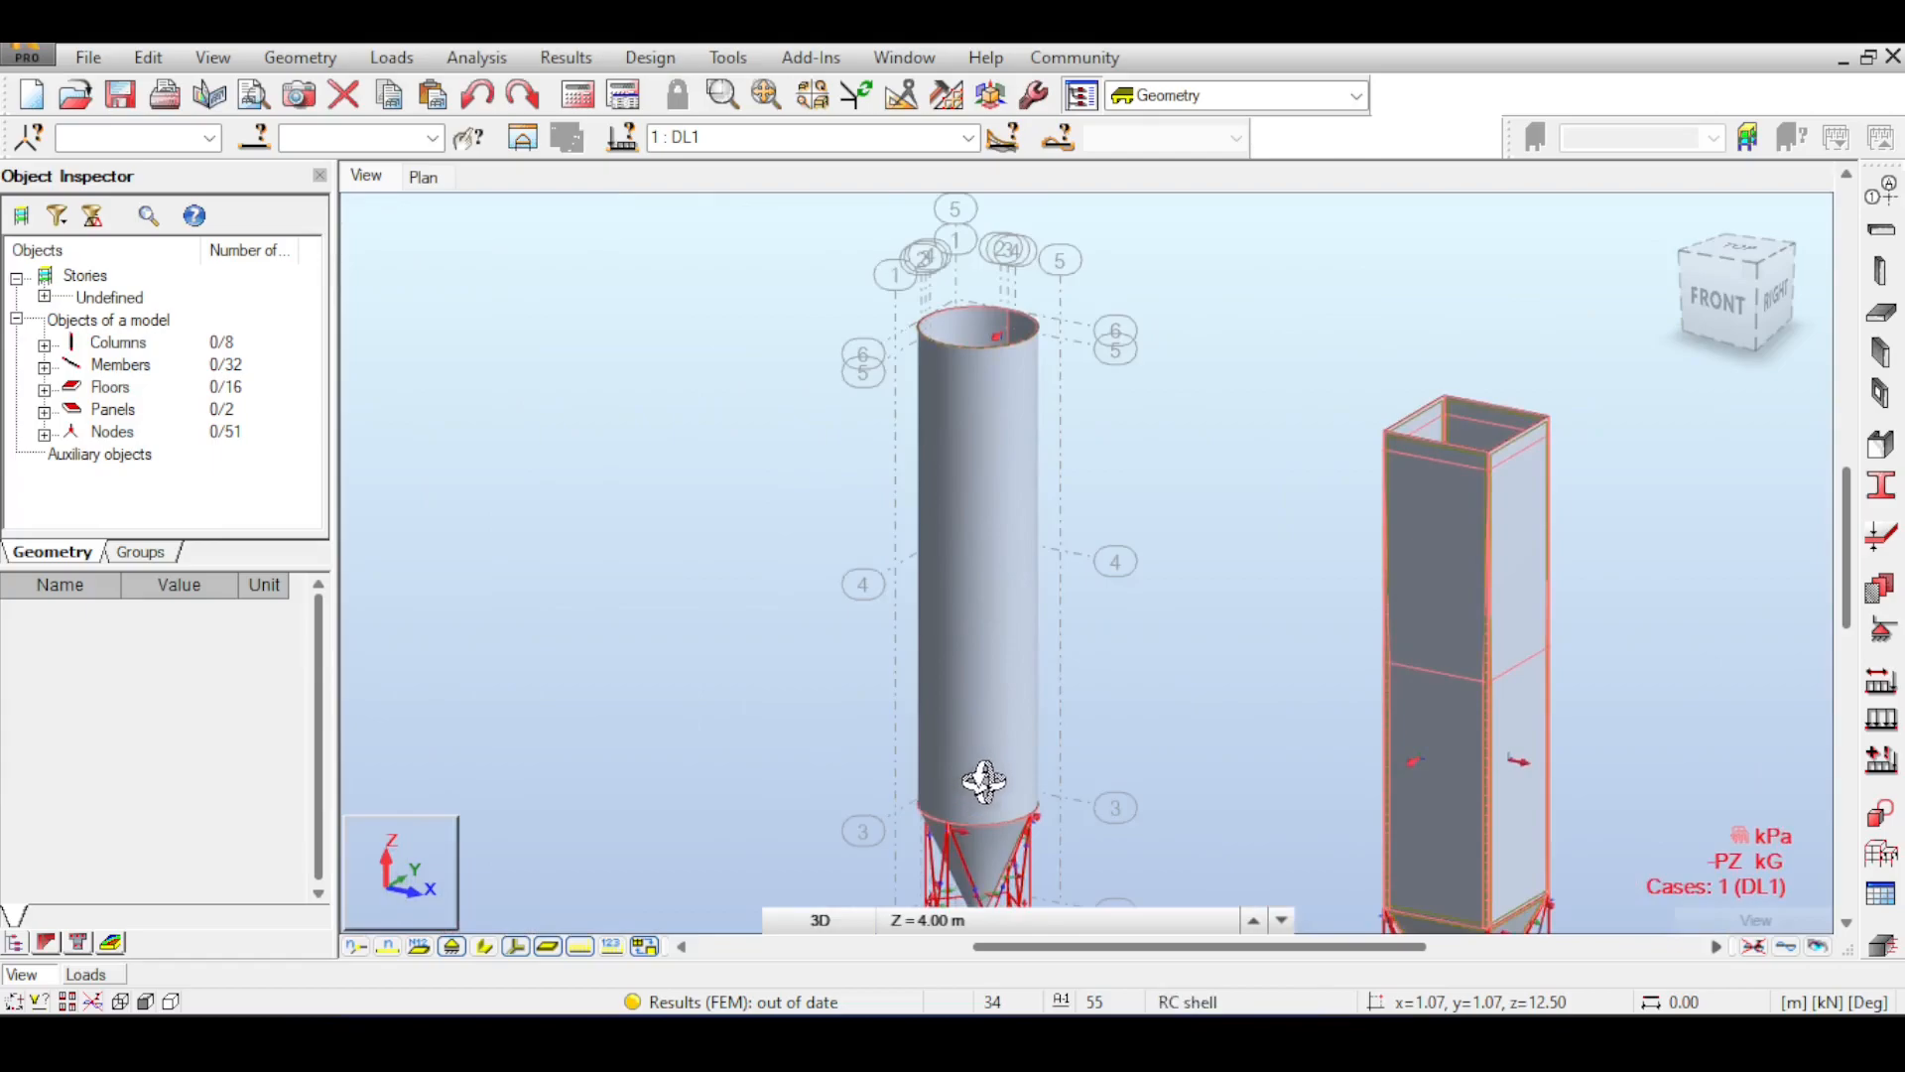
right_click(1212, 515)
left_click(1290, 553)
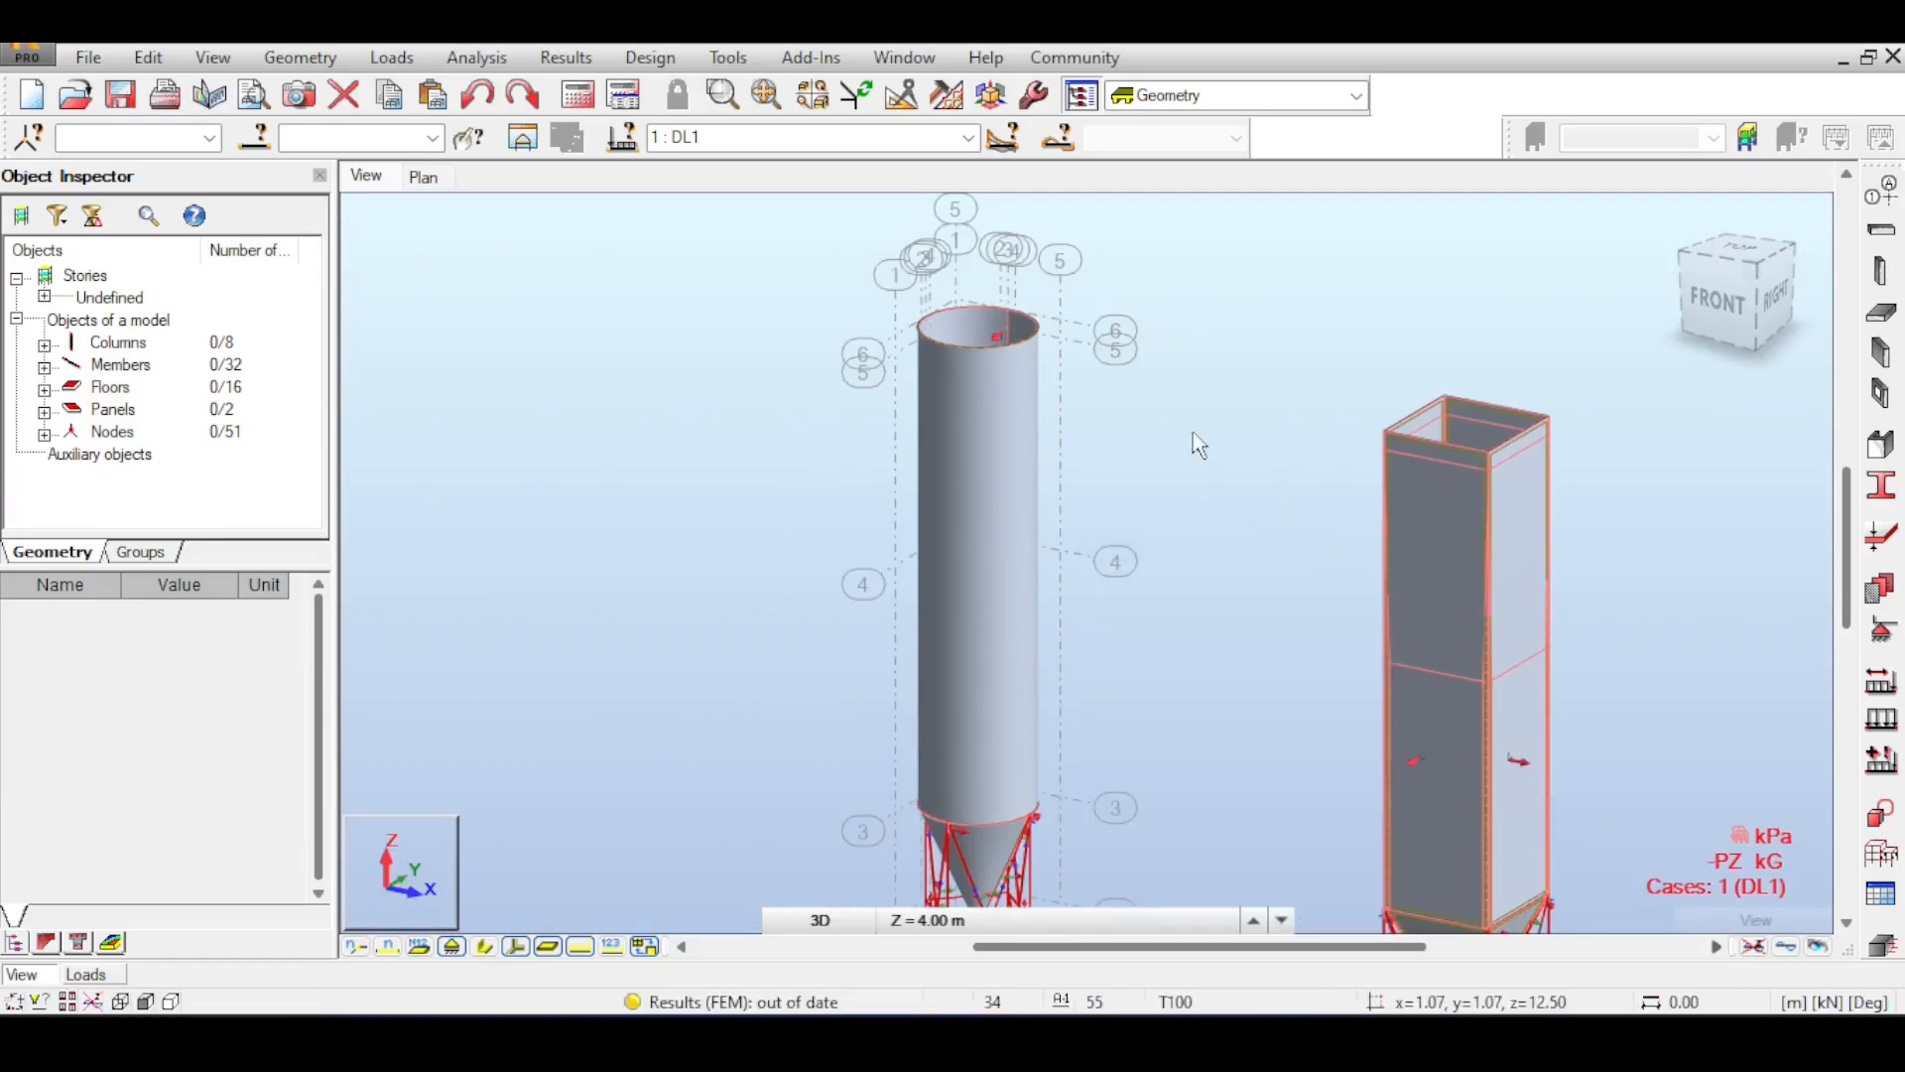
scroll(1219, 467, "down", 3)
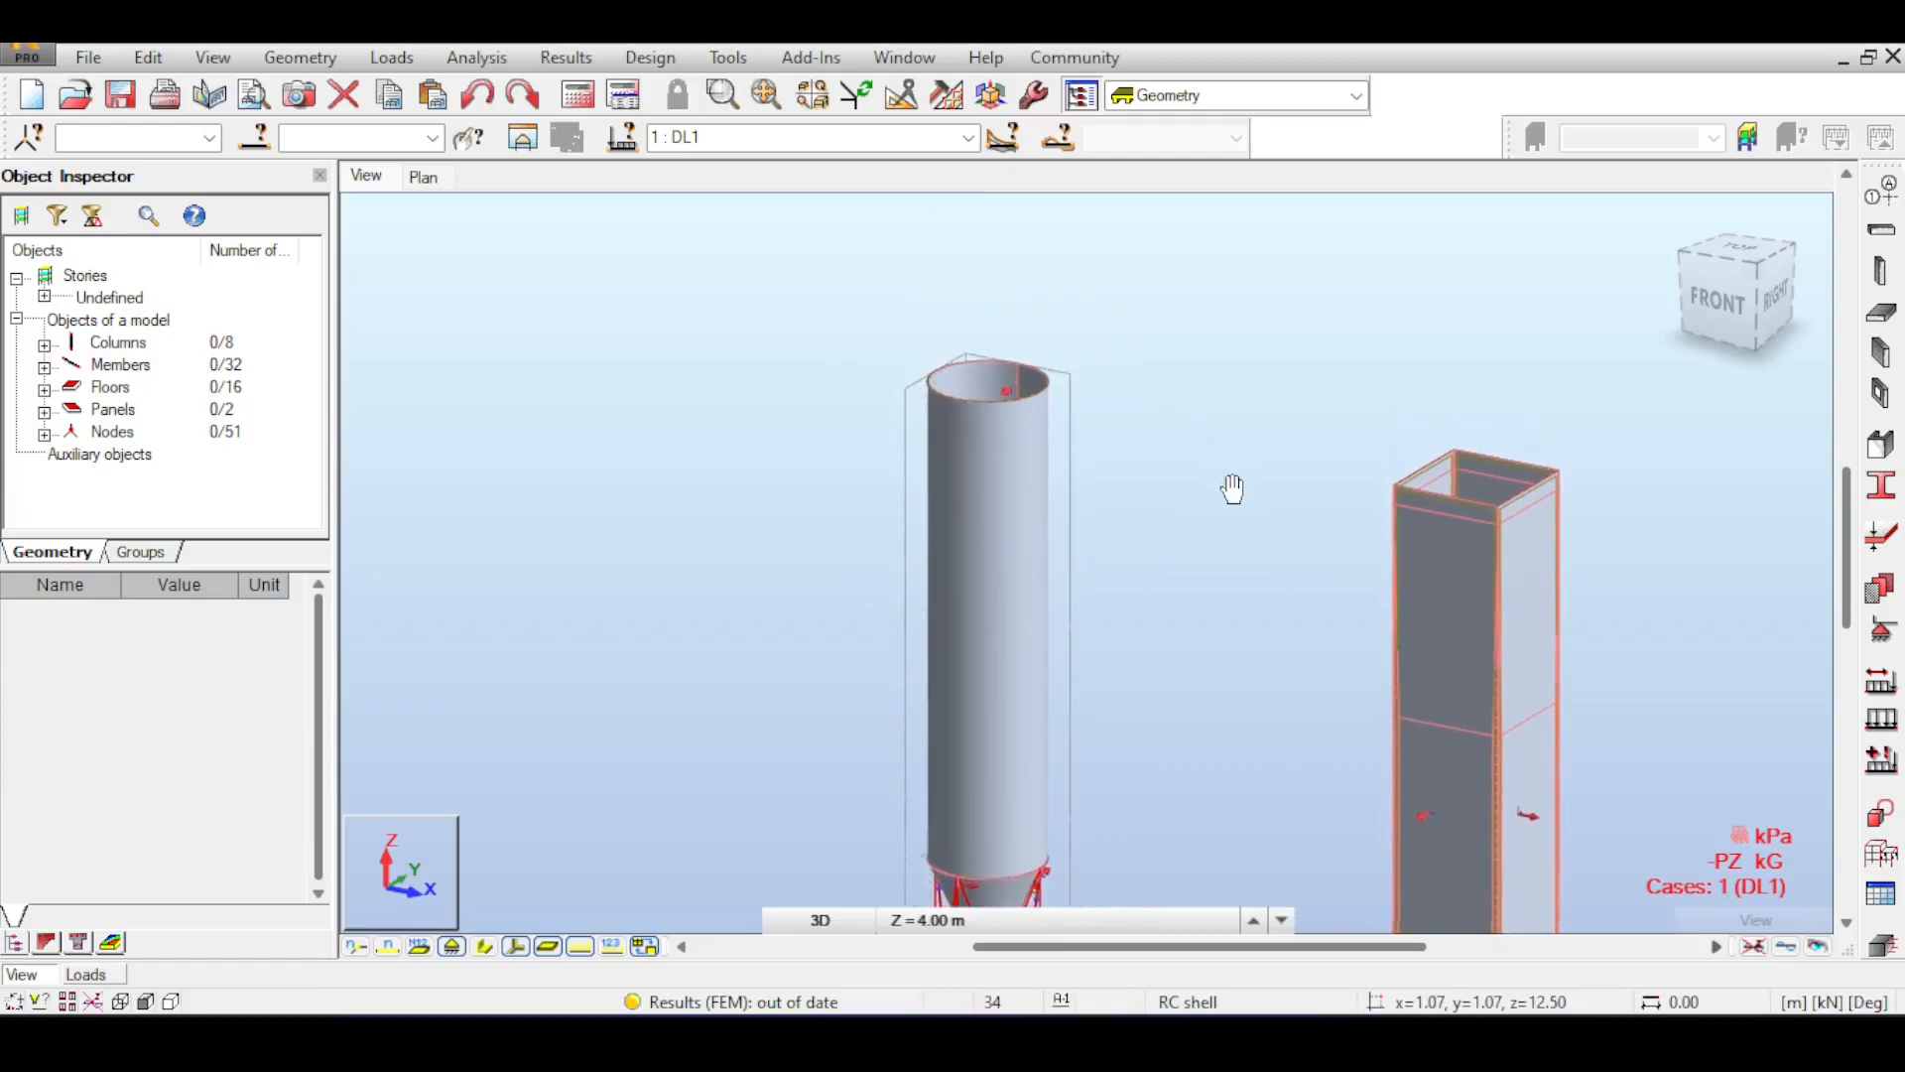
left_click_drag(1754, 269, 1751, 327)
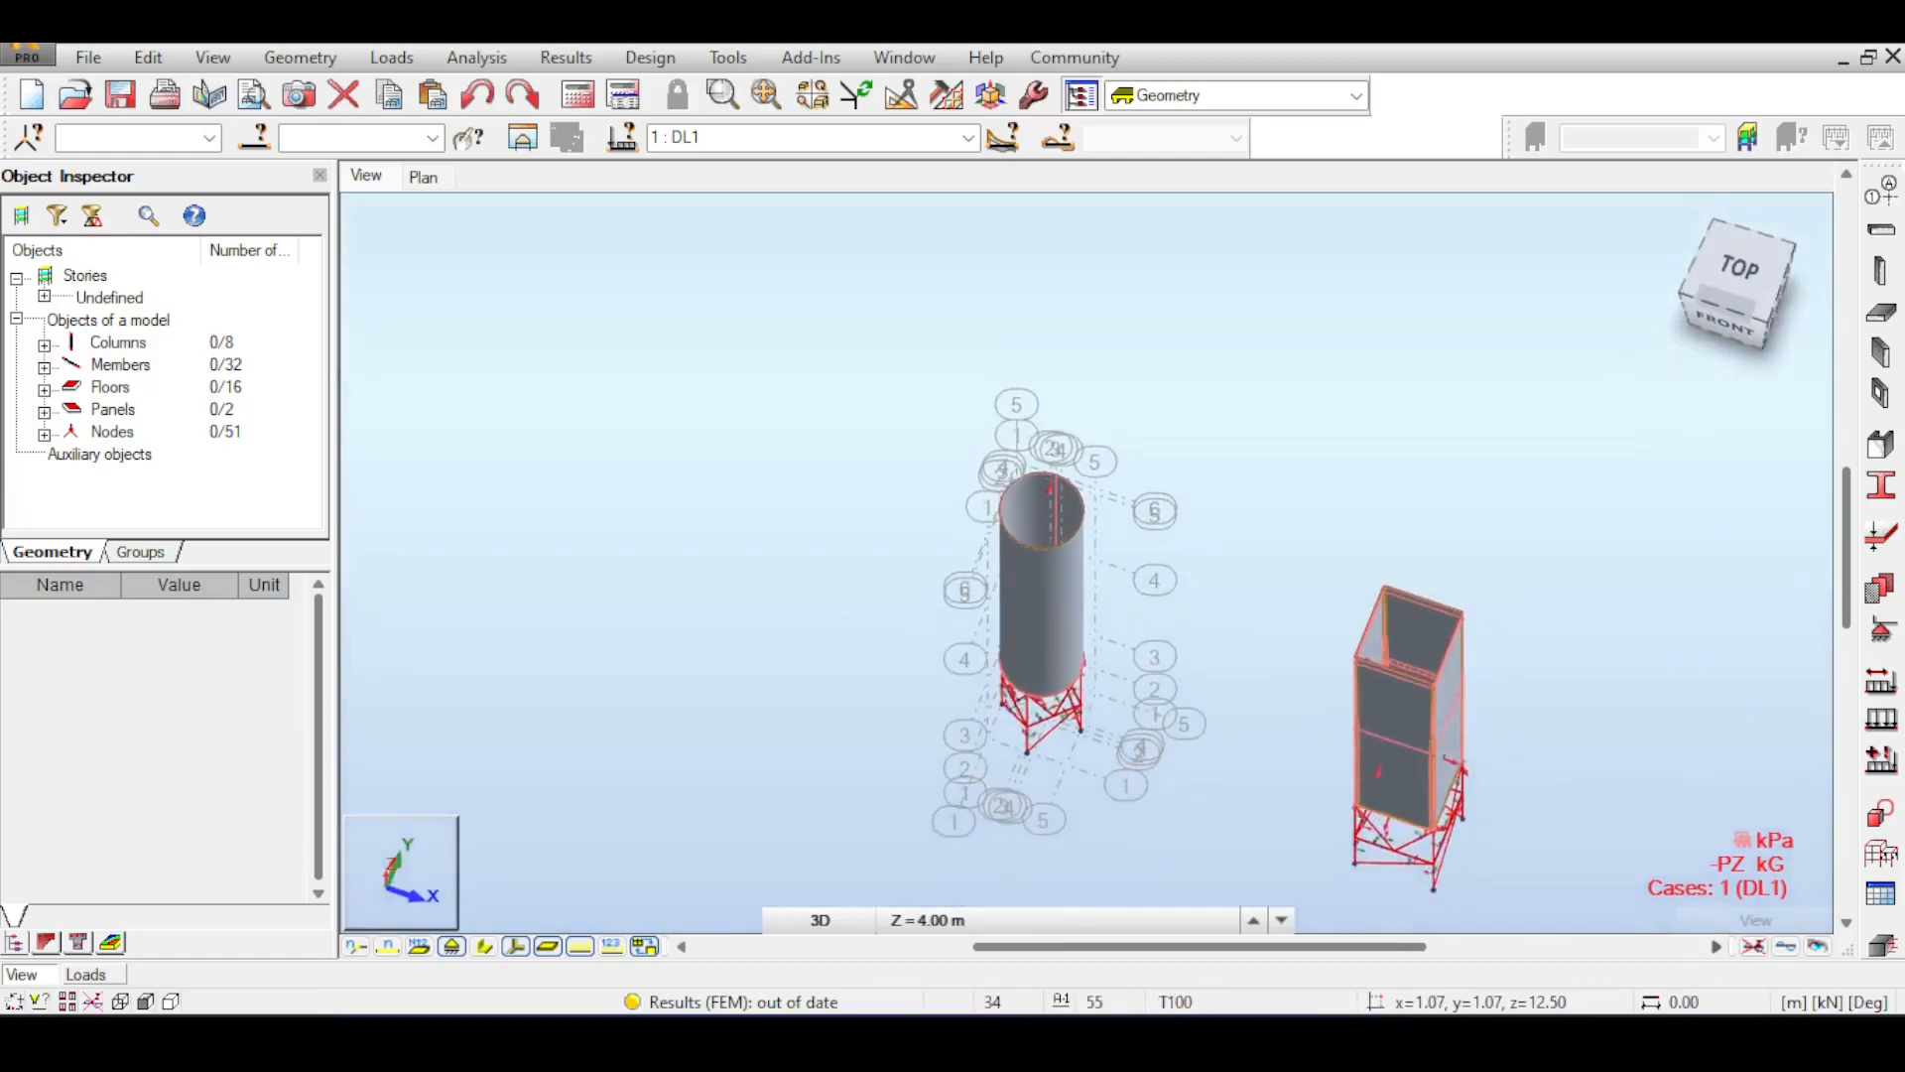
- Generate the finite element mesh for the cylindrical and rectangular silos
left_click(1065, 99)
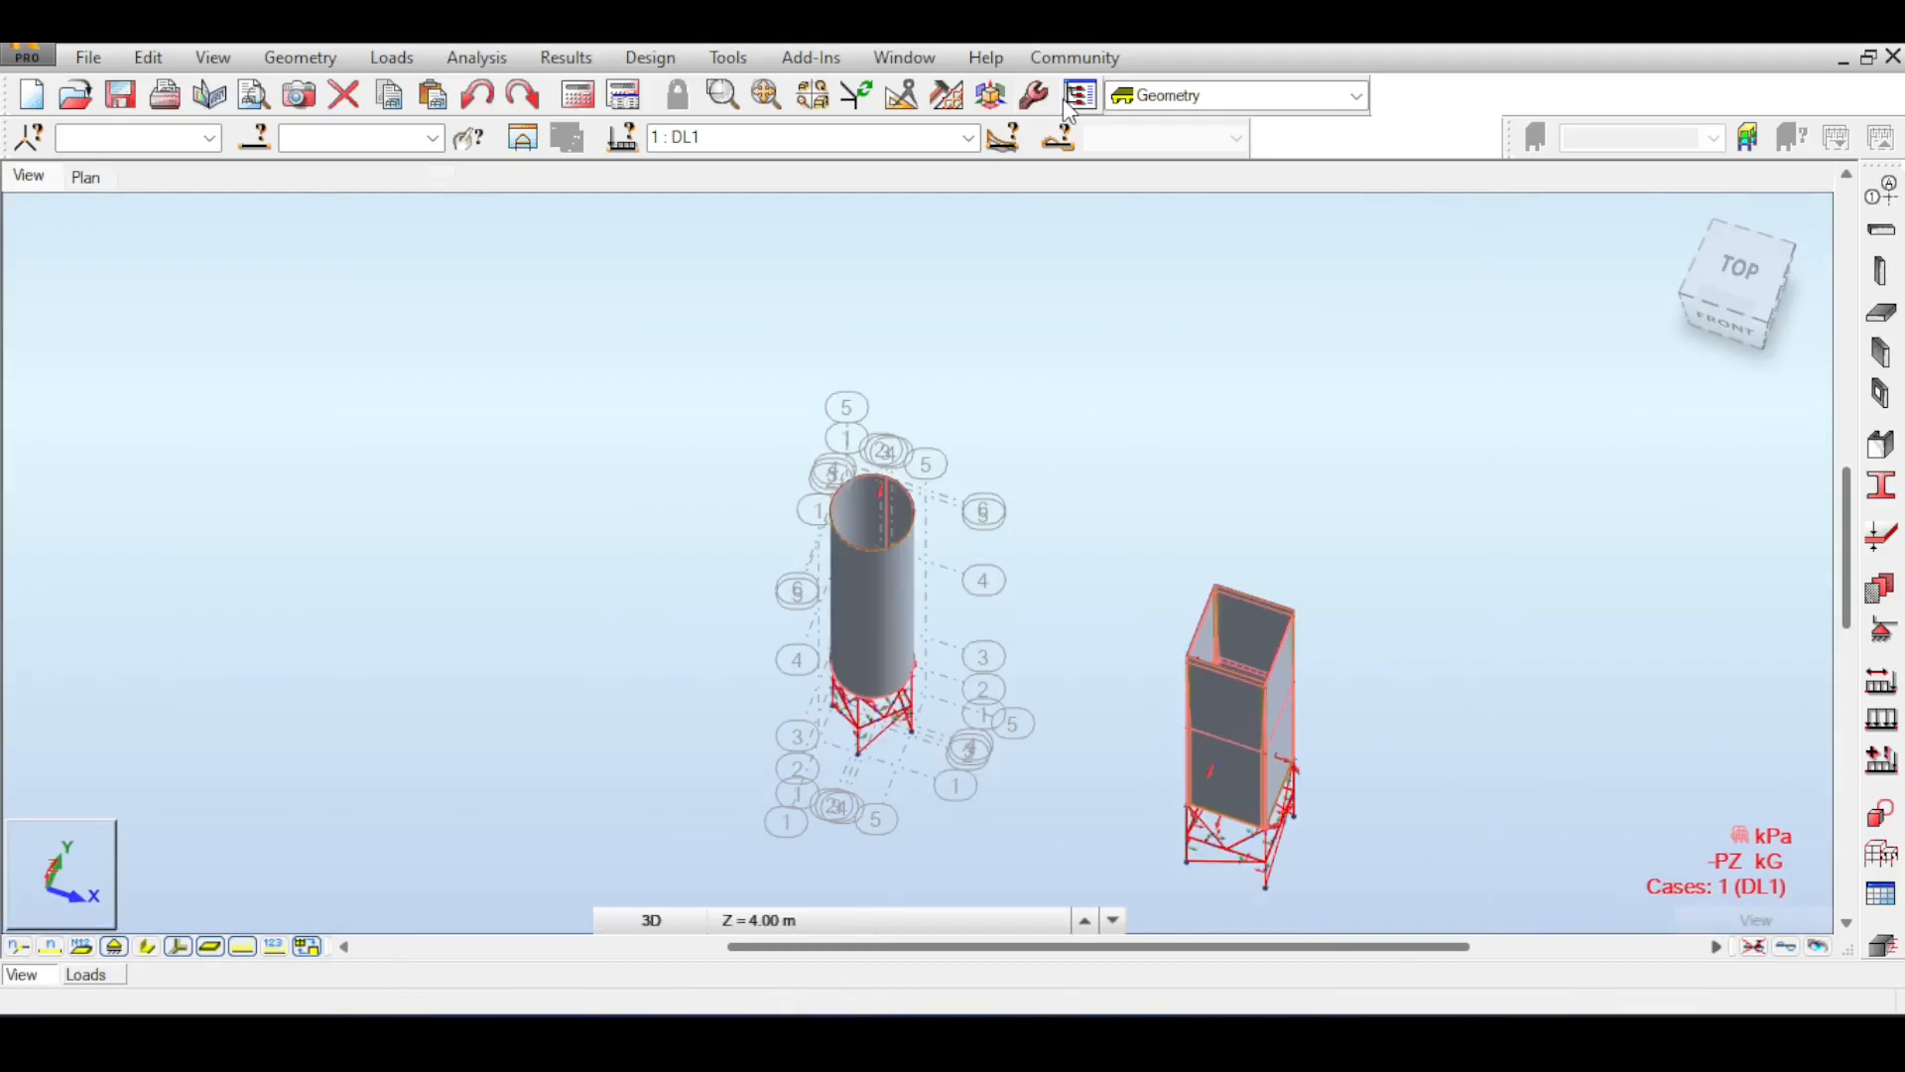
left_click(1064, 98)
left_click(1034, 97)
left_click(902, 116)
left_click(901, 96)
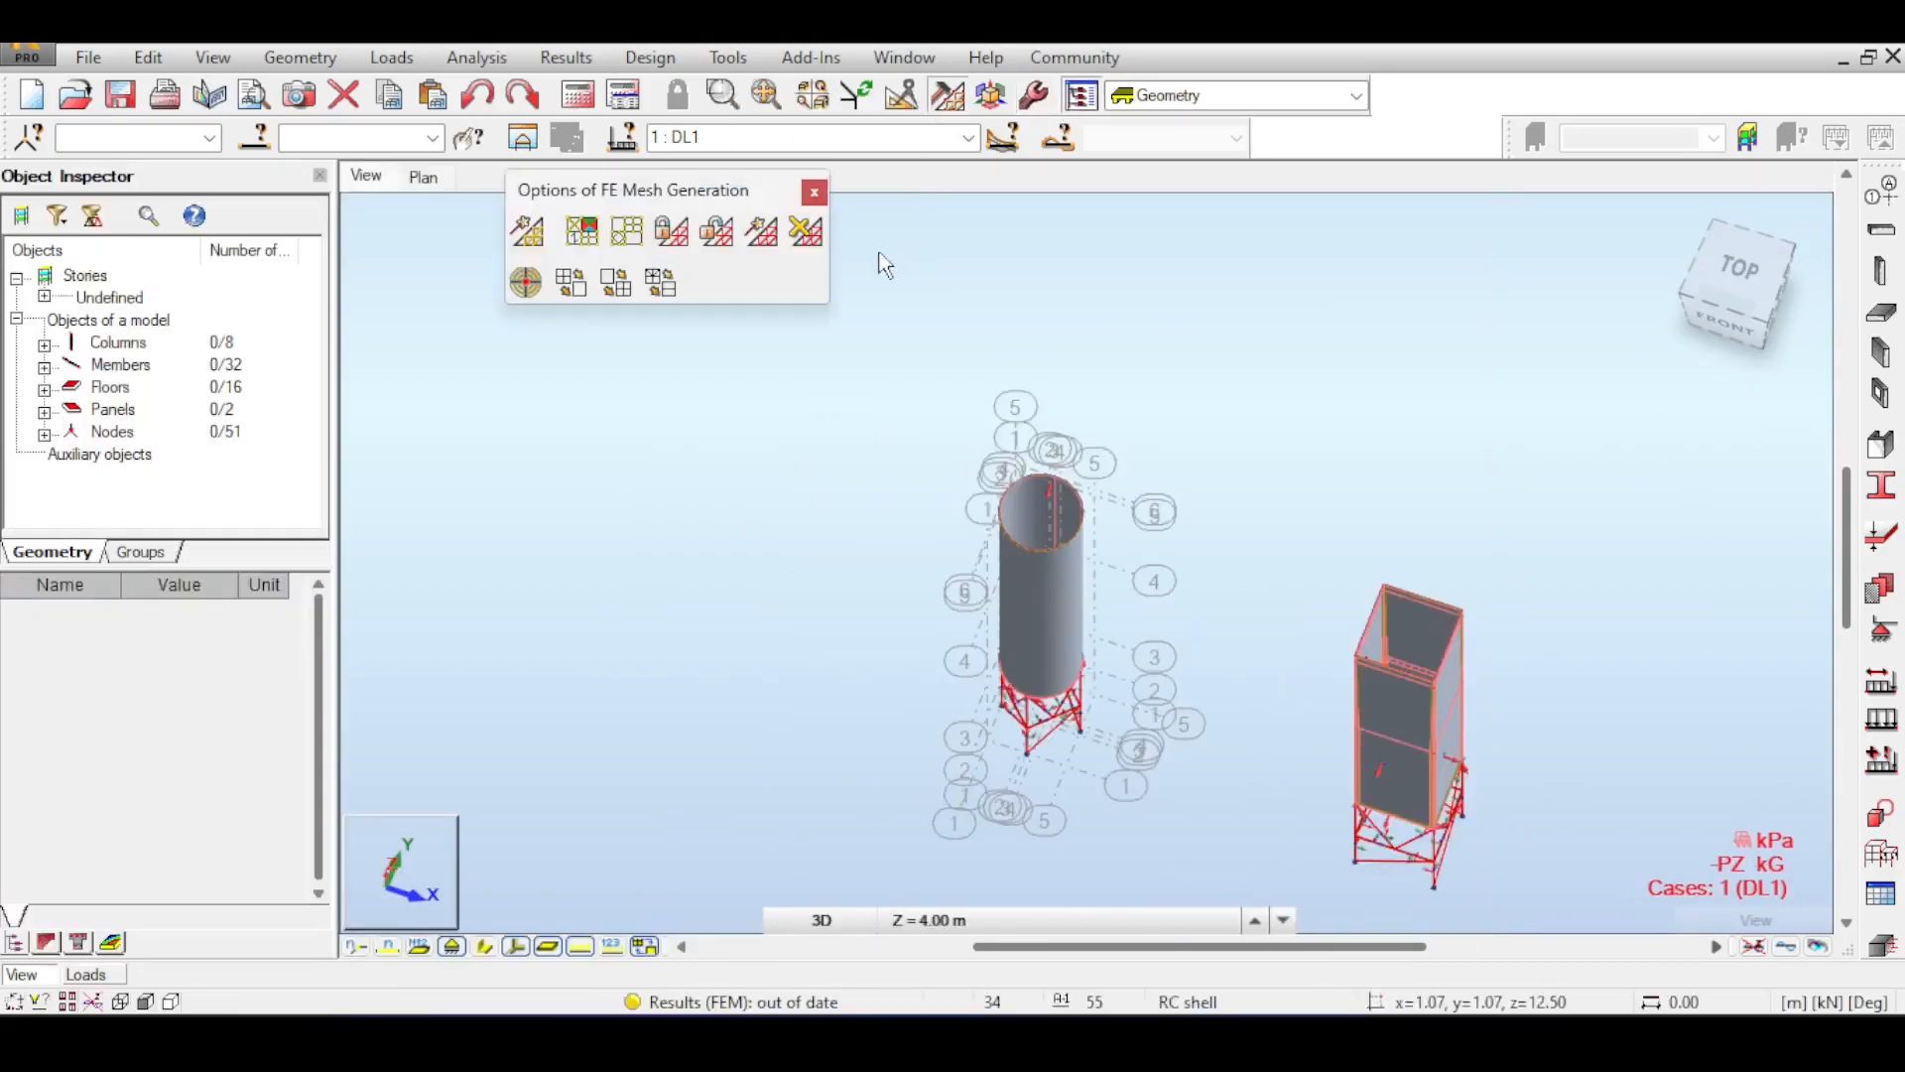
left_click(536, 241)
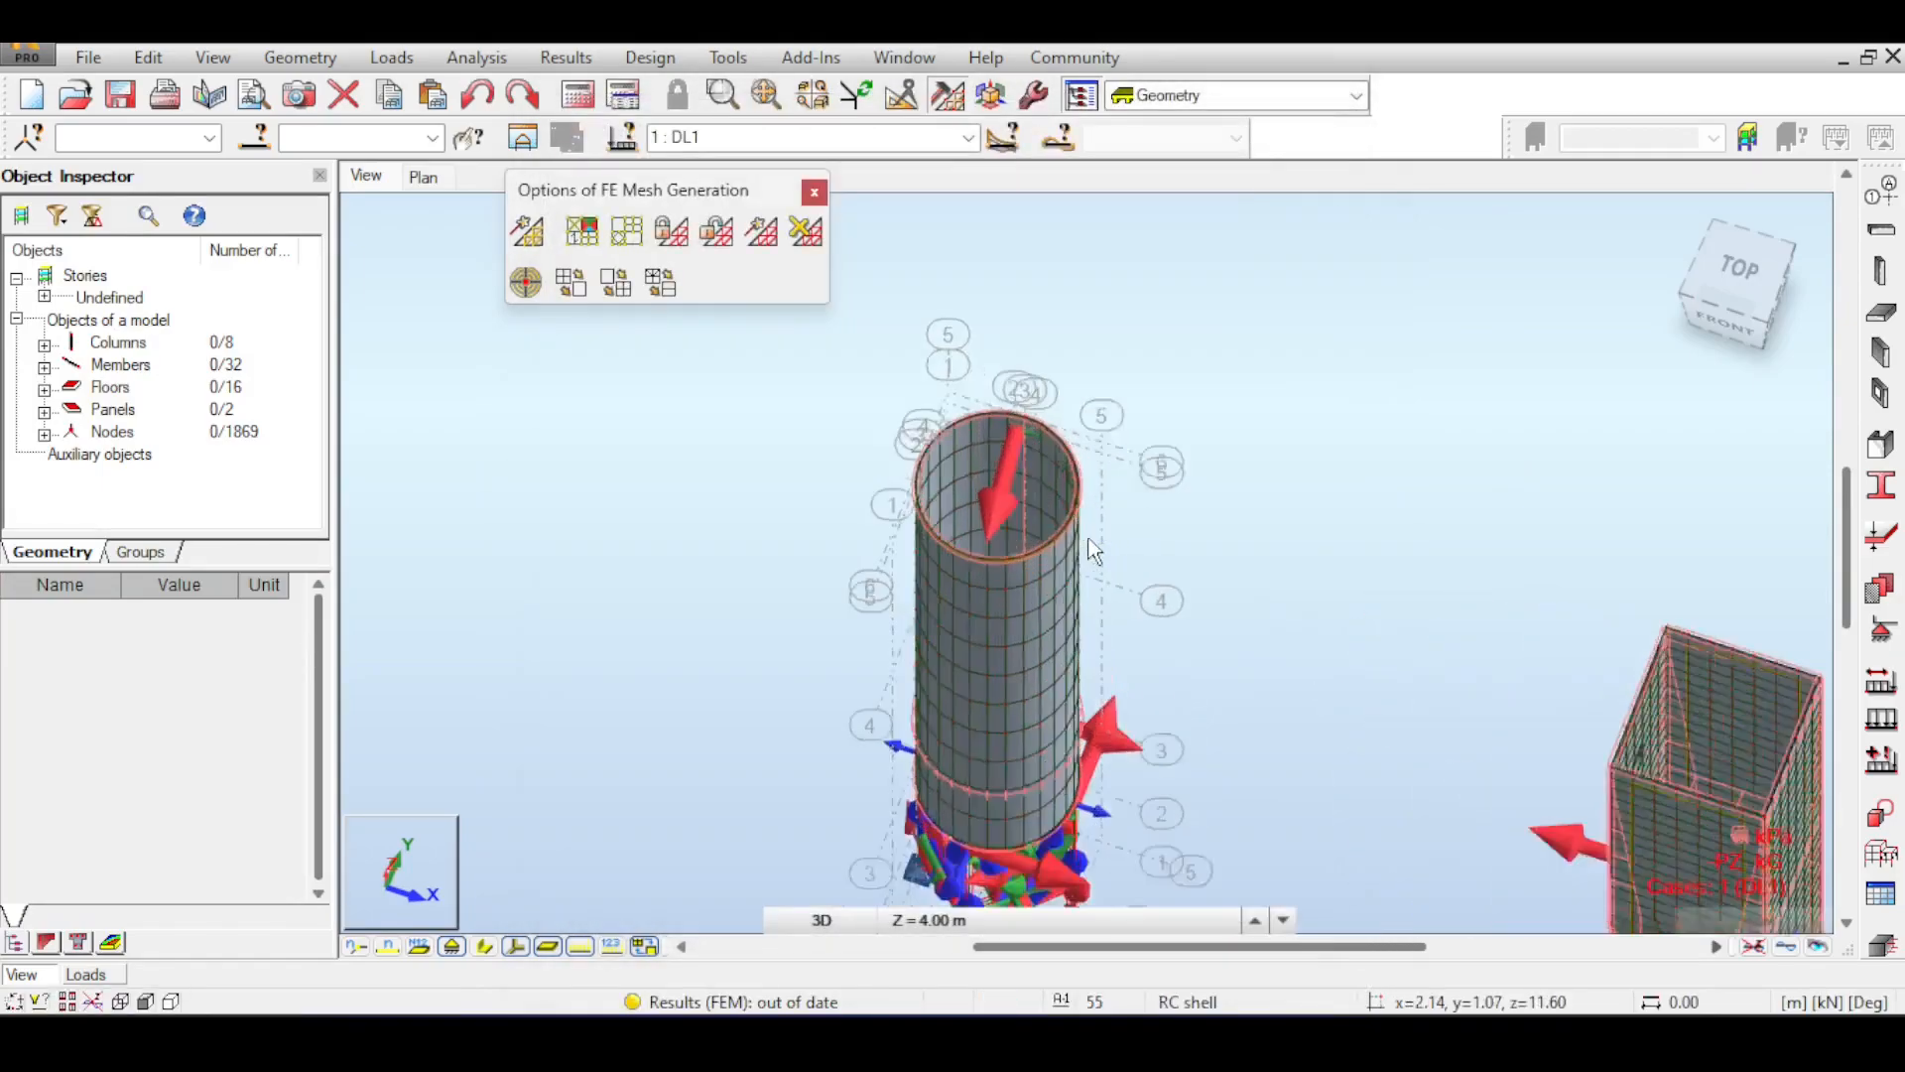
- Examine the meshed cylindrical shell, its cone and the hydrostatic load around its perimeter from above
left_click(1729, 287)
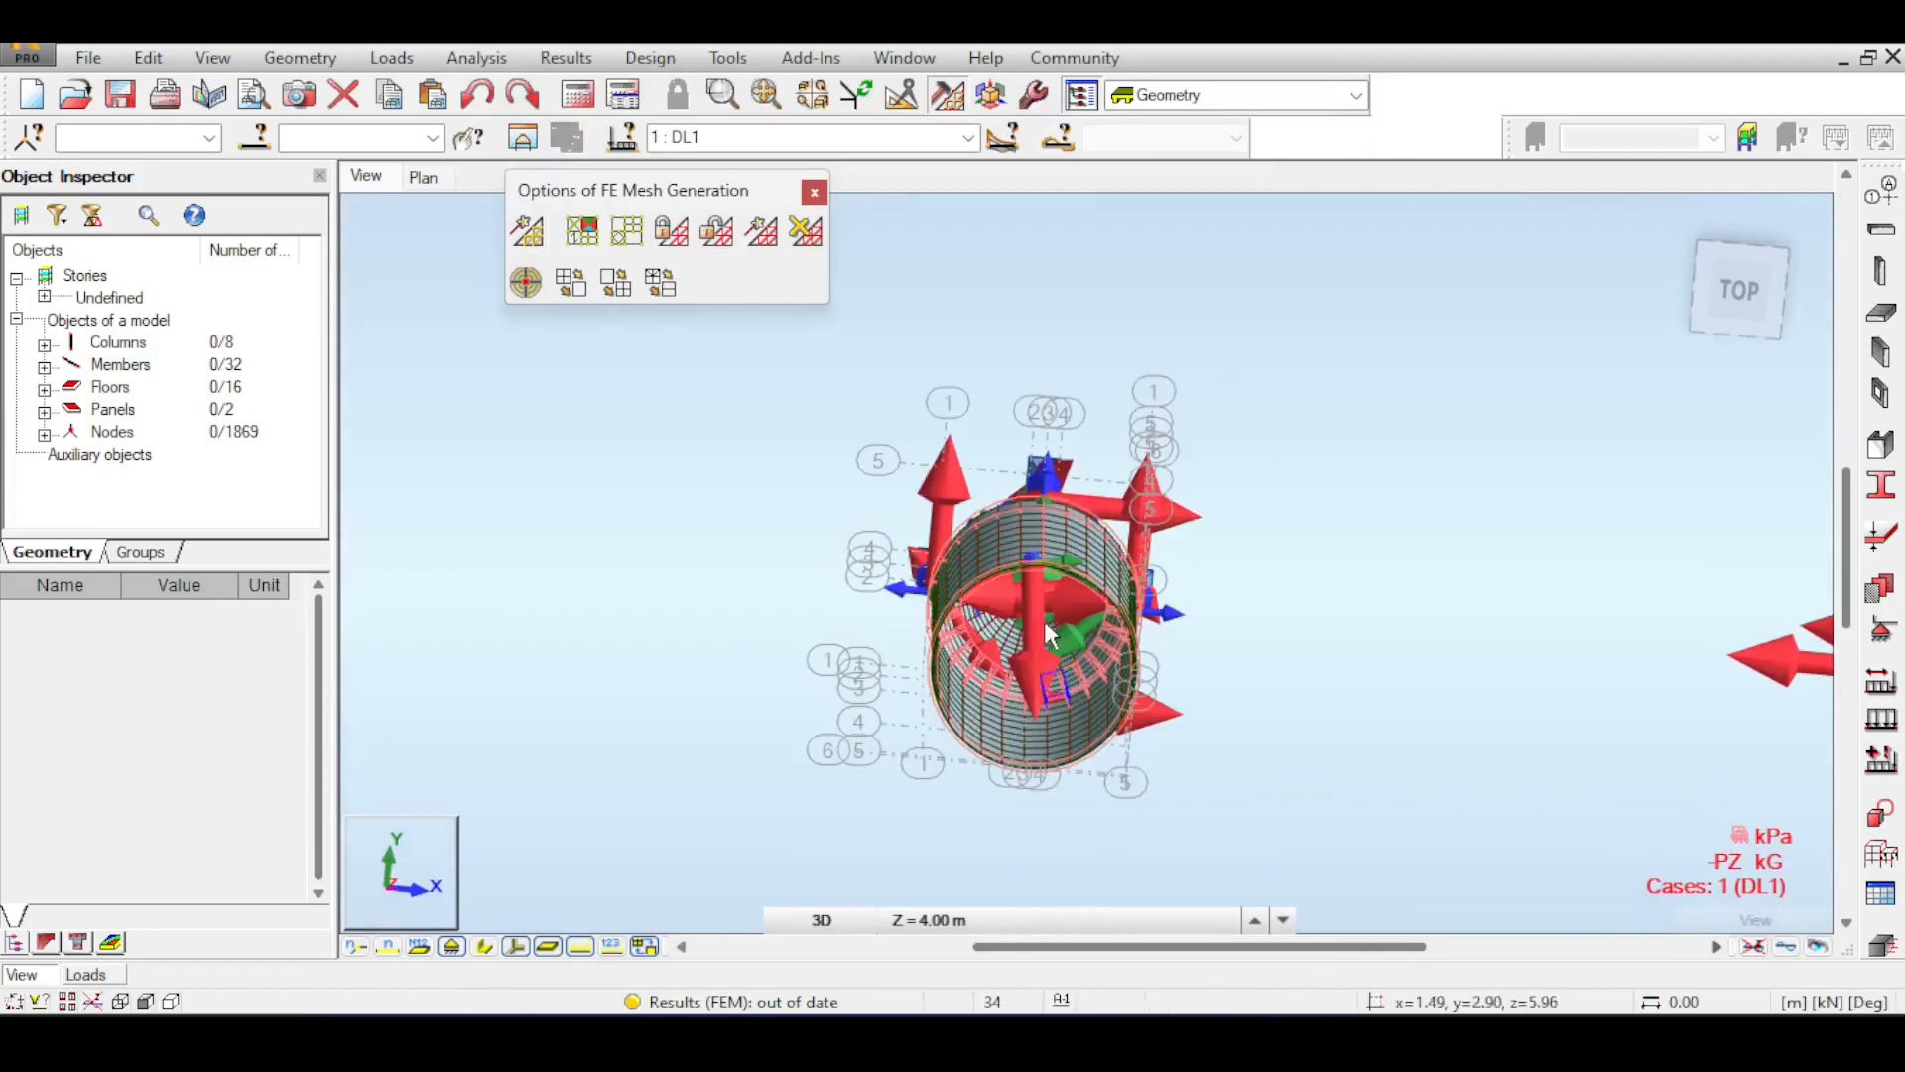
left_click(515, 945)
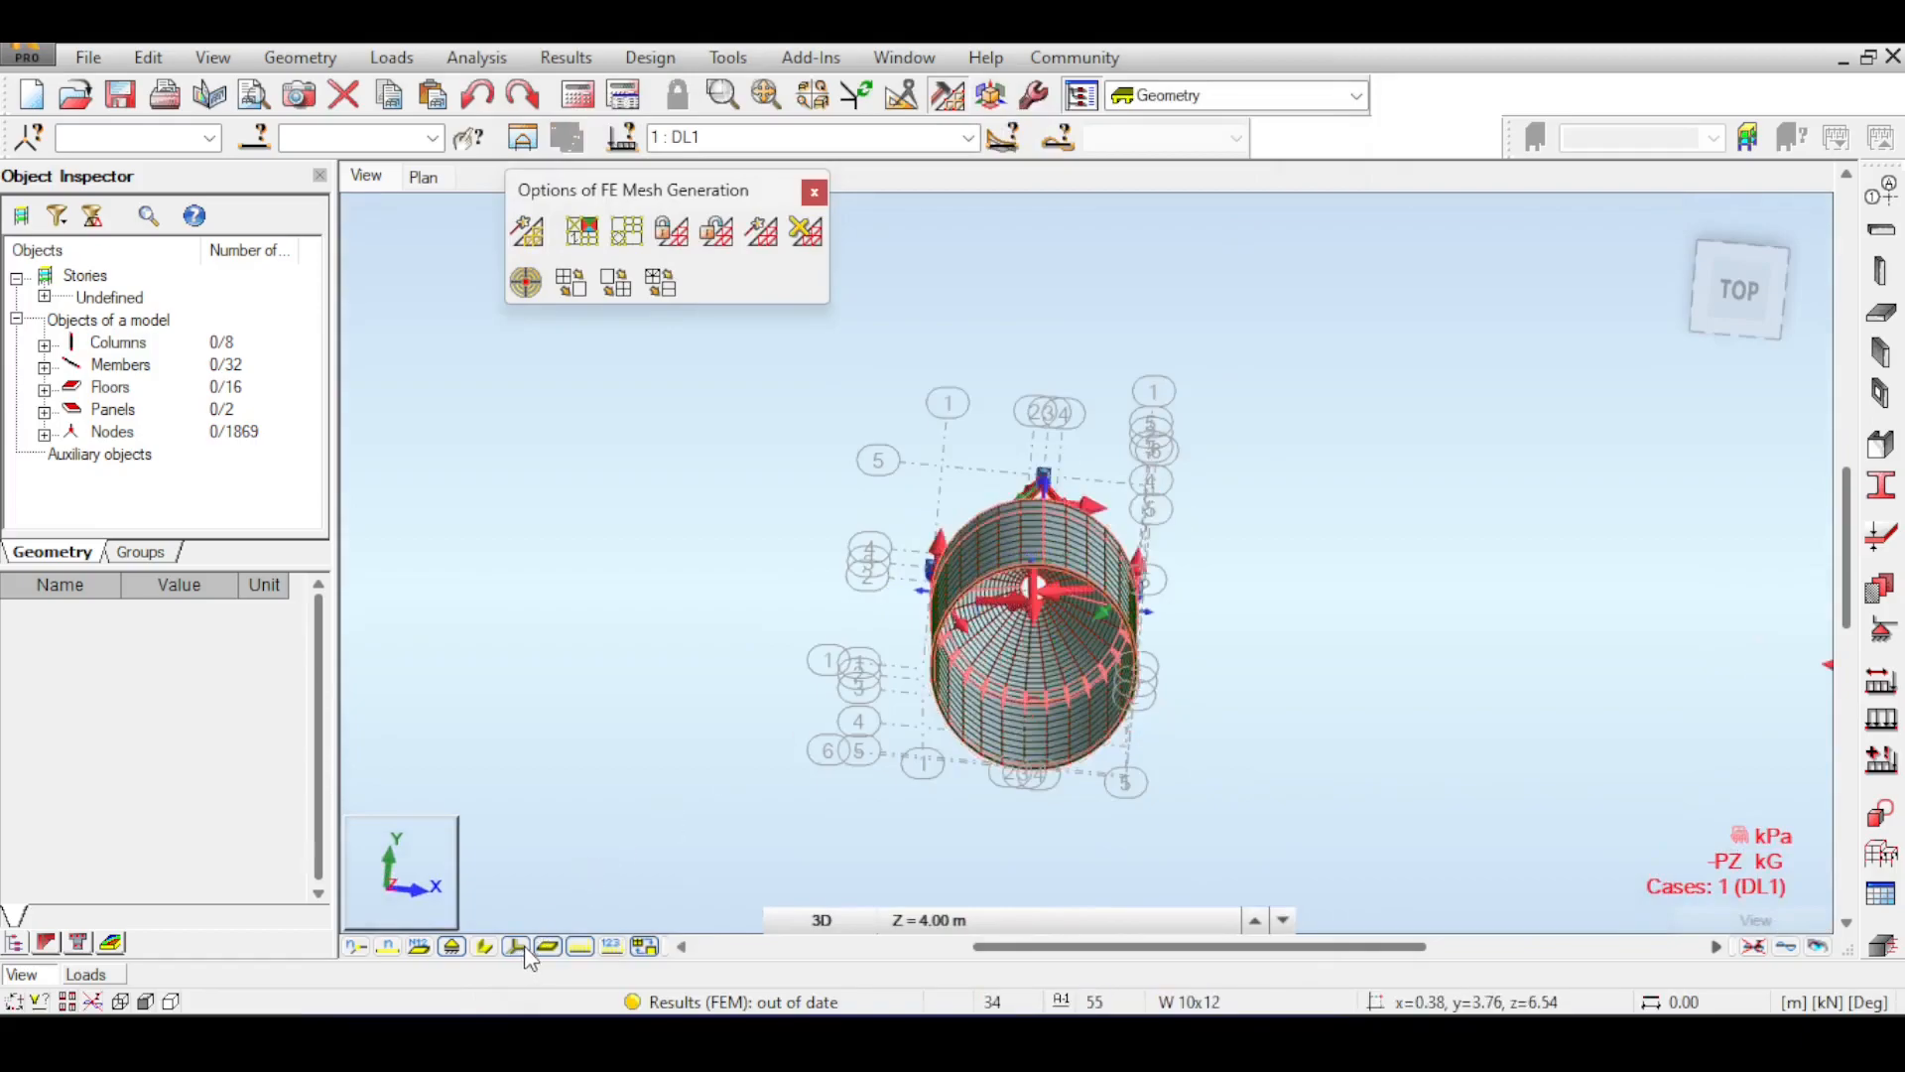
scroll(1289, 550, "up", 3)
left_click(1743, 298)
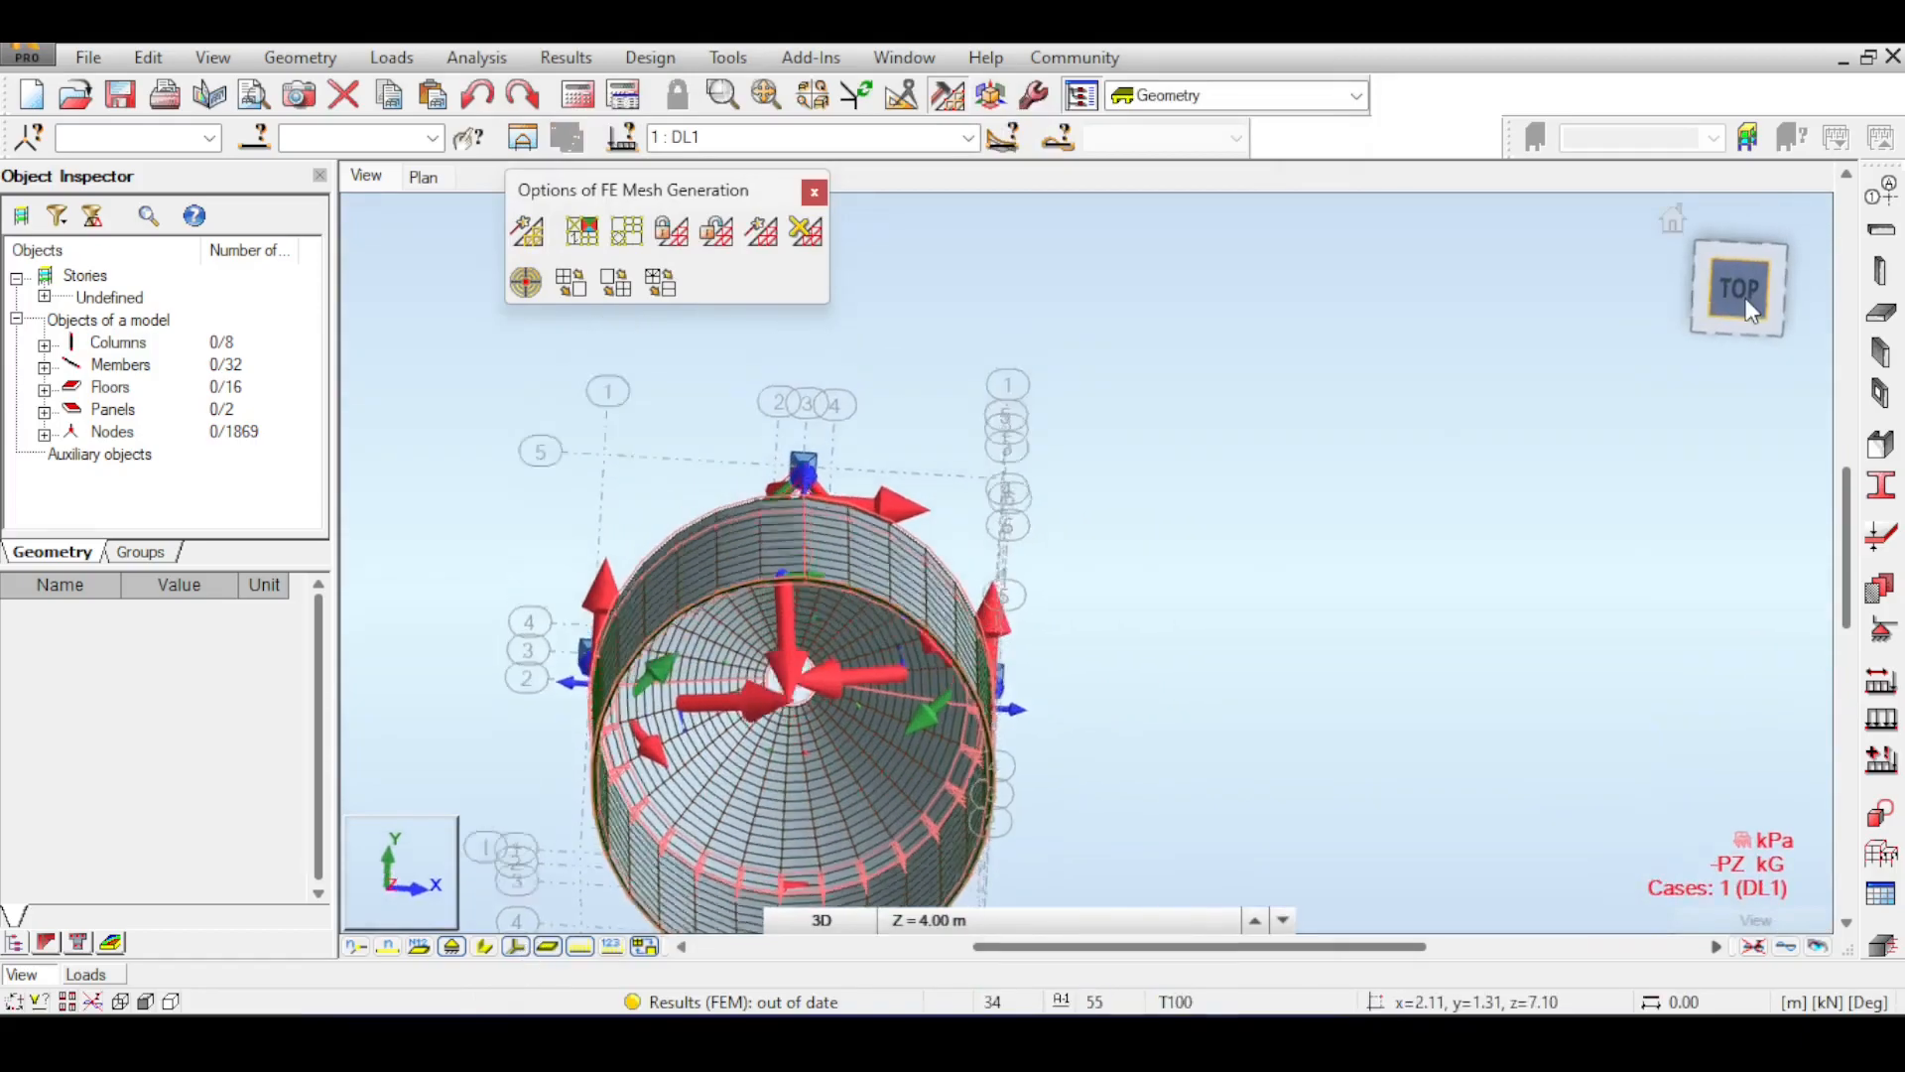
scroll(1195, 422, "up", 2)
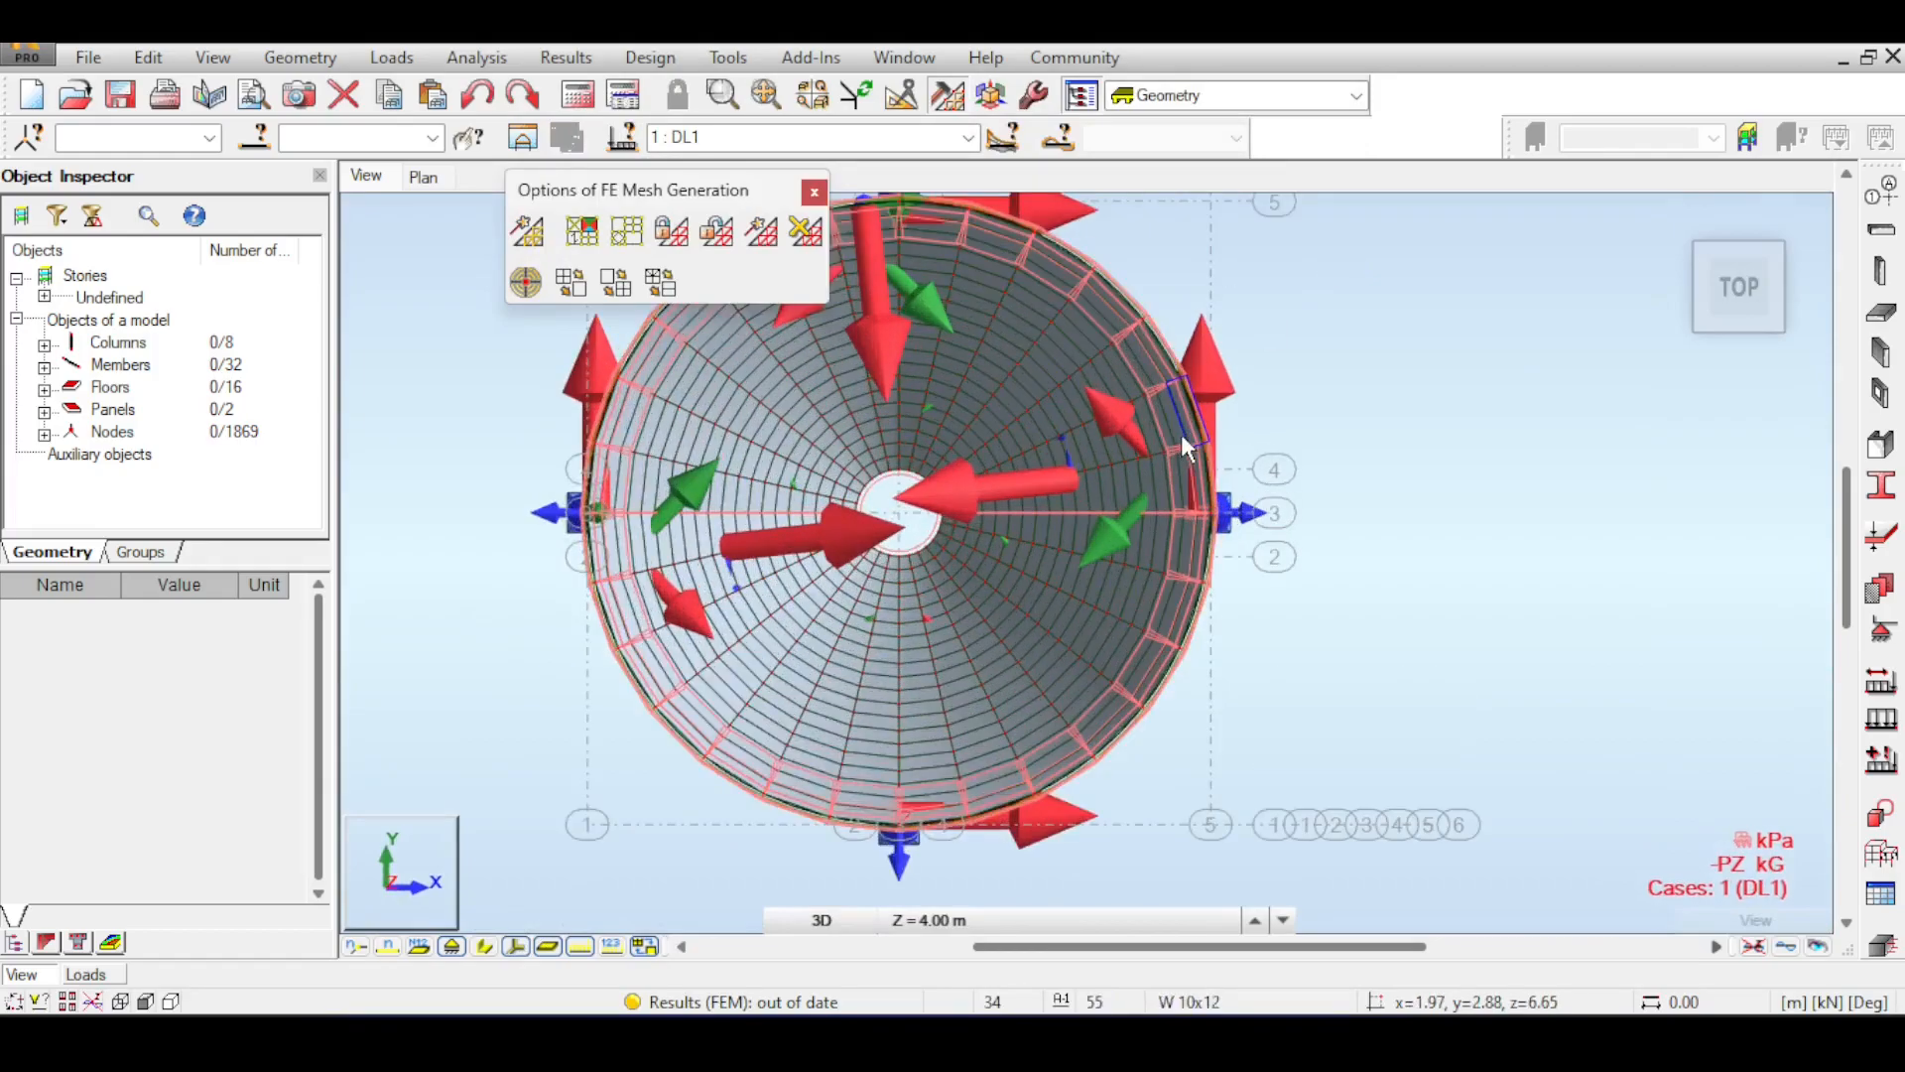
scroll(1180, 433, "up", 1)
scroll(1234, 417, "down", 2)
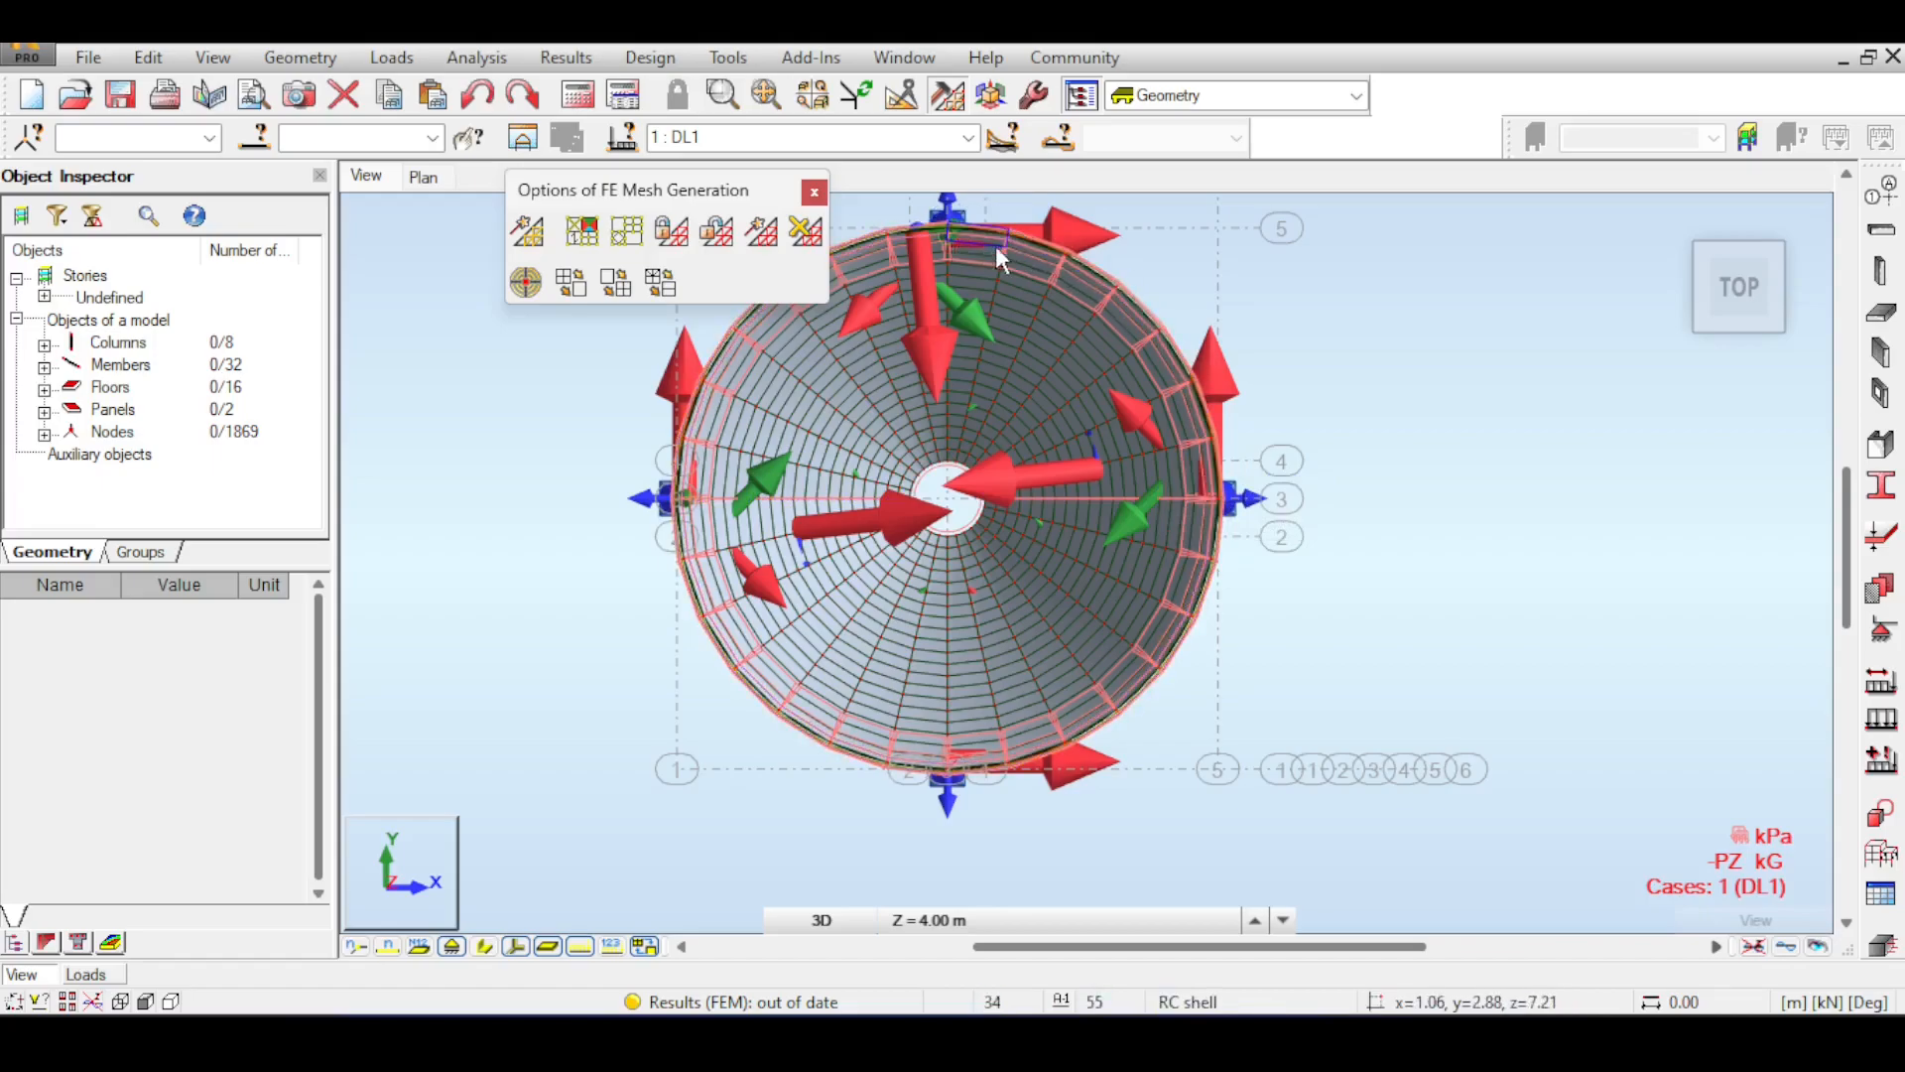
scroll(1139, 339, "down", 3)
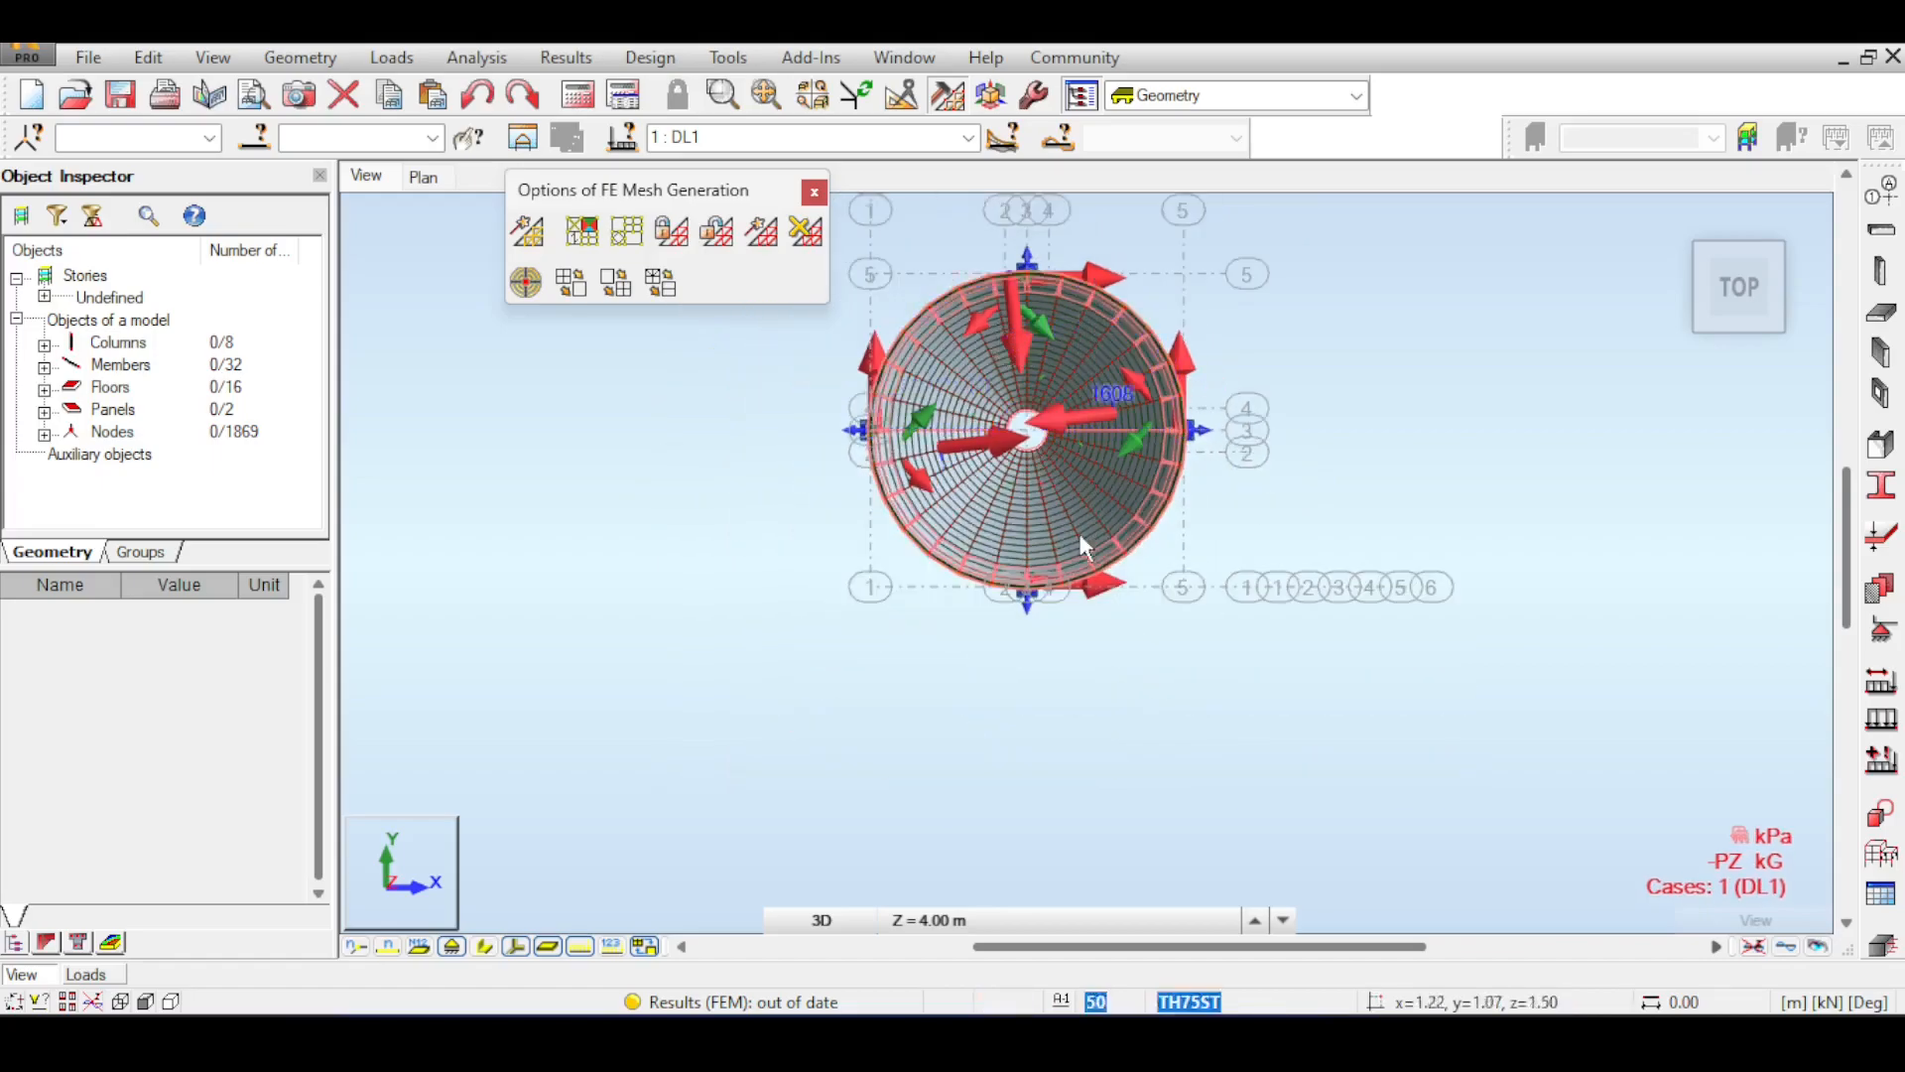
scroll(1240, 432, "up", 2)
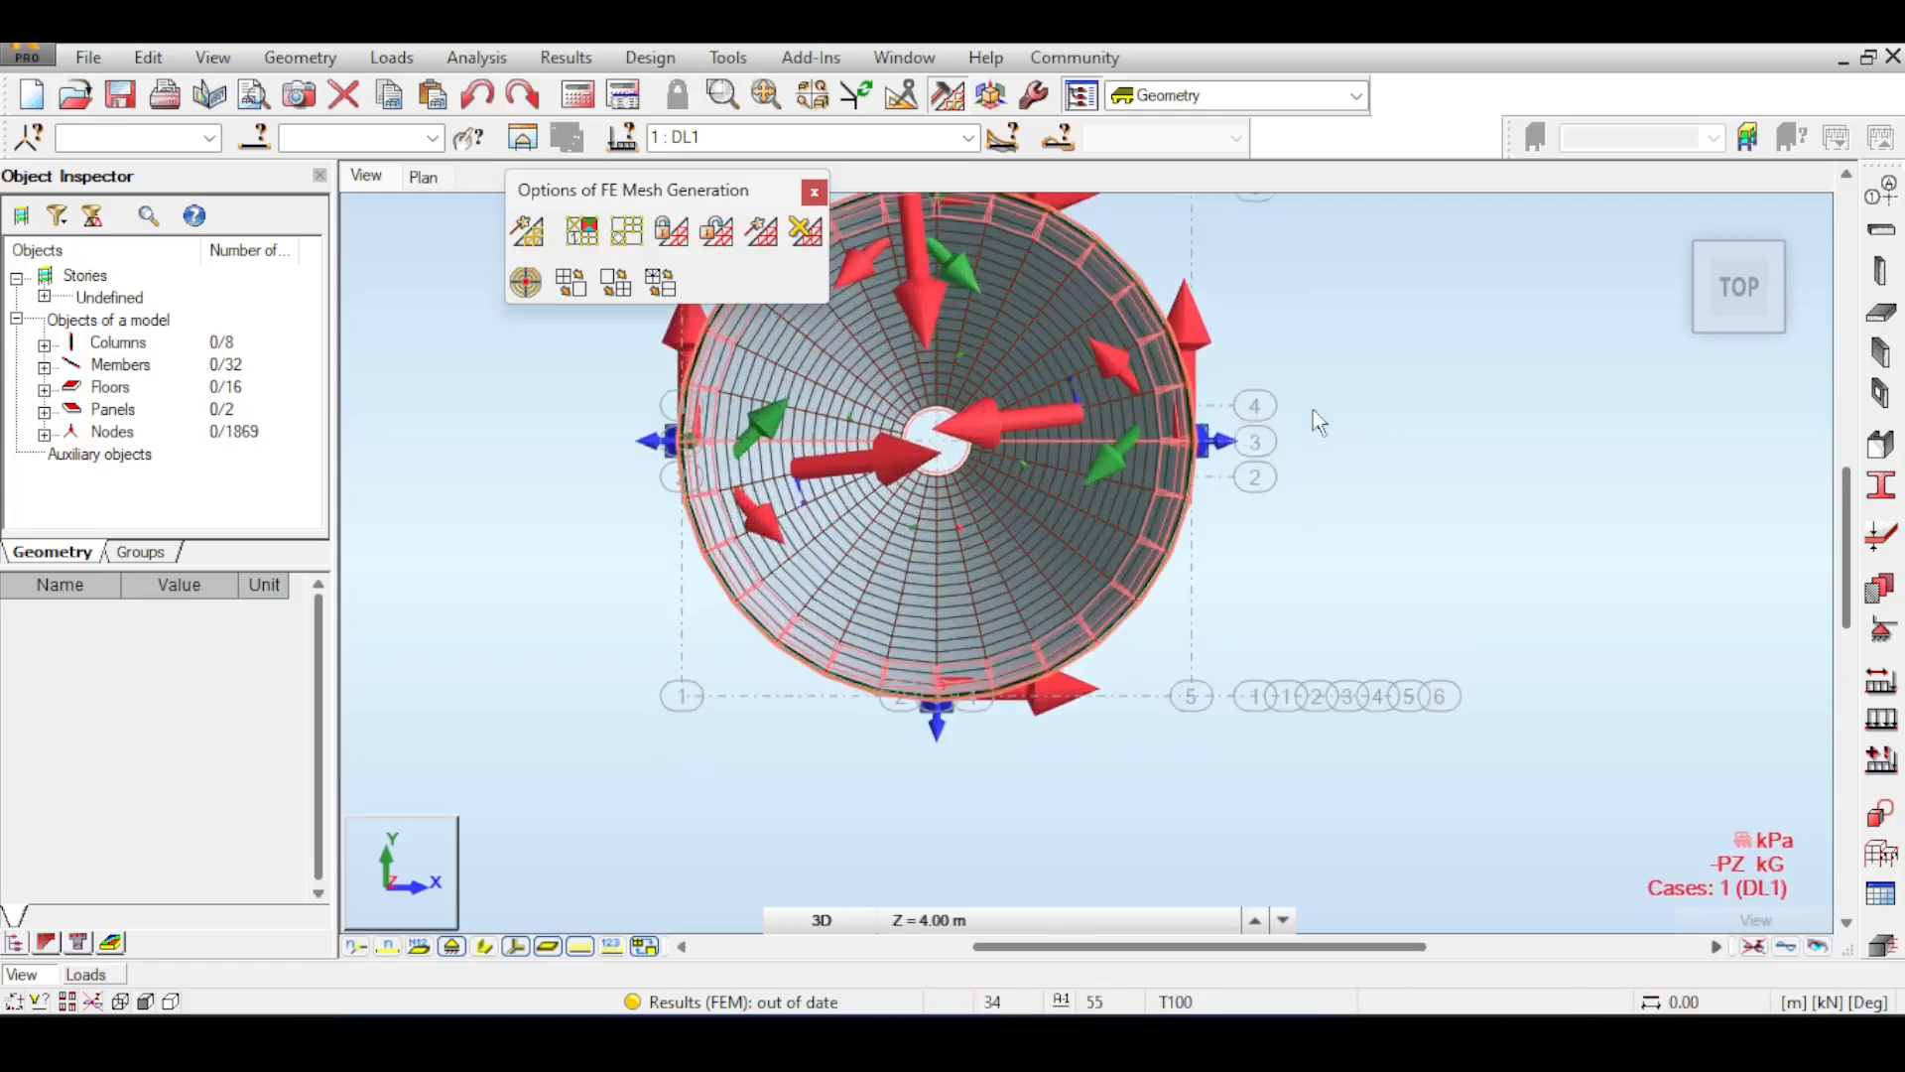
- Restore the 3D home view and delete the finite element mesh from the silos
left_click(1664, 214)
right_click(1115, 351)
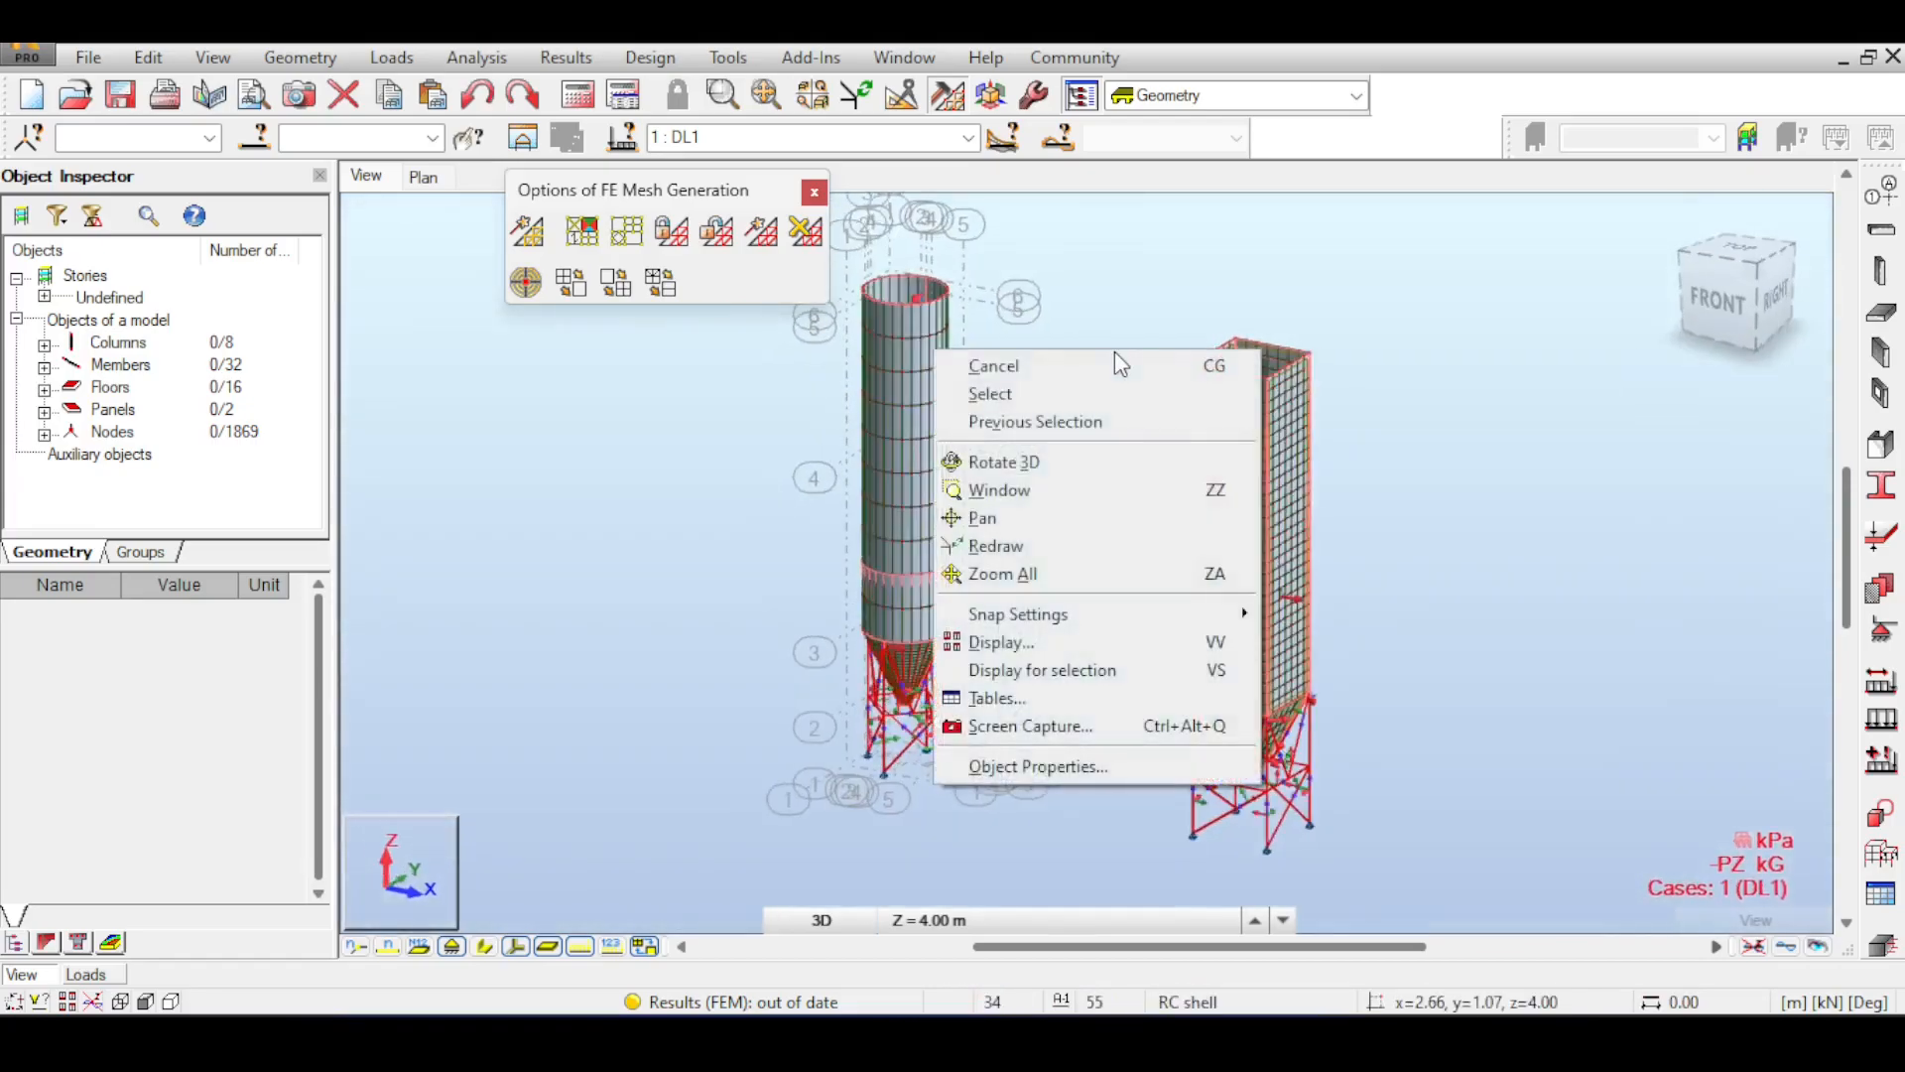
left_click(1115, 355)
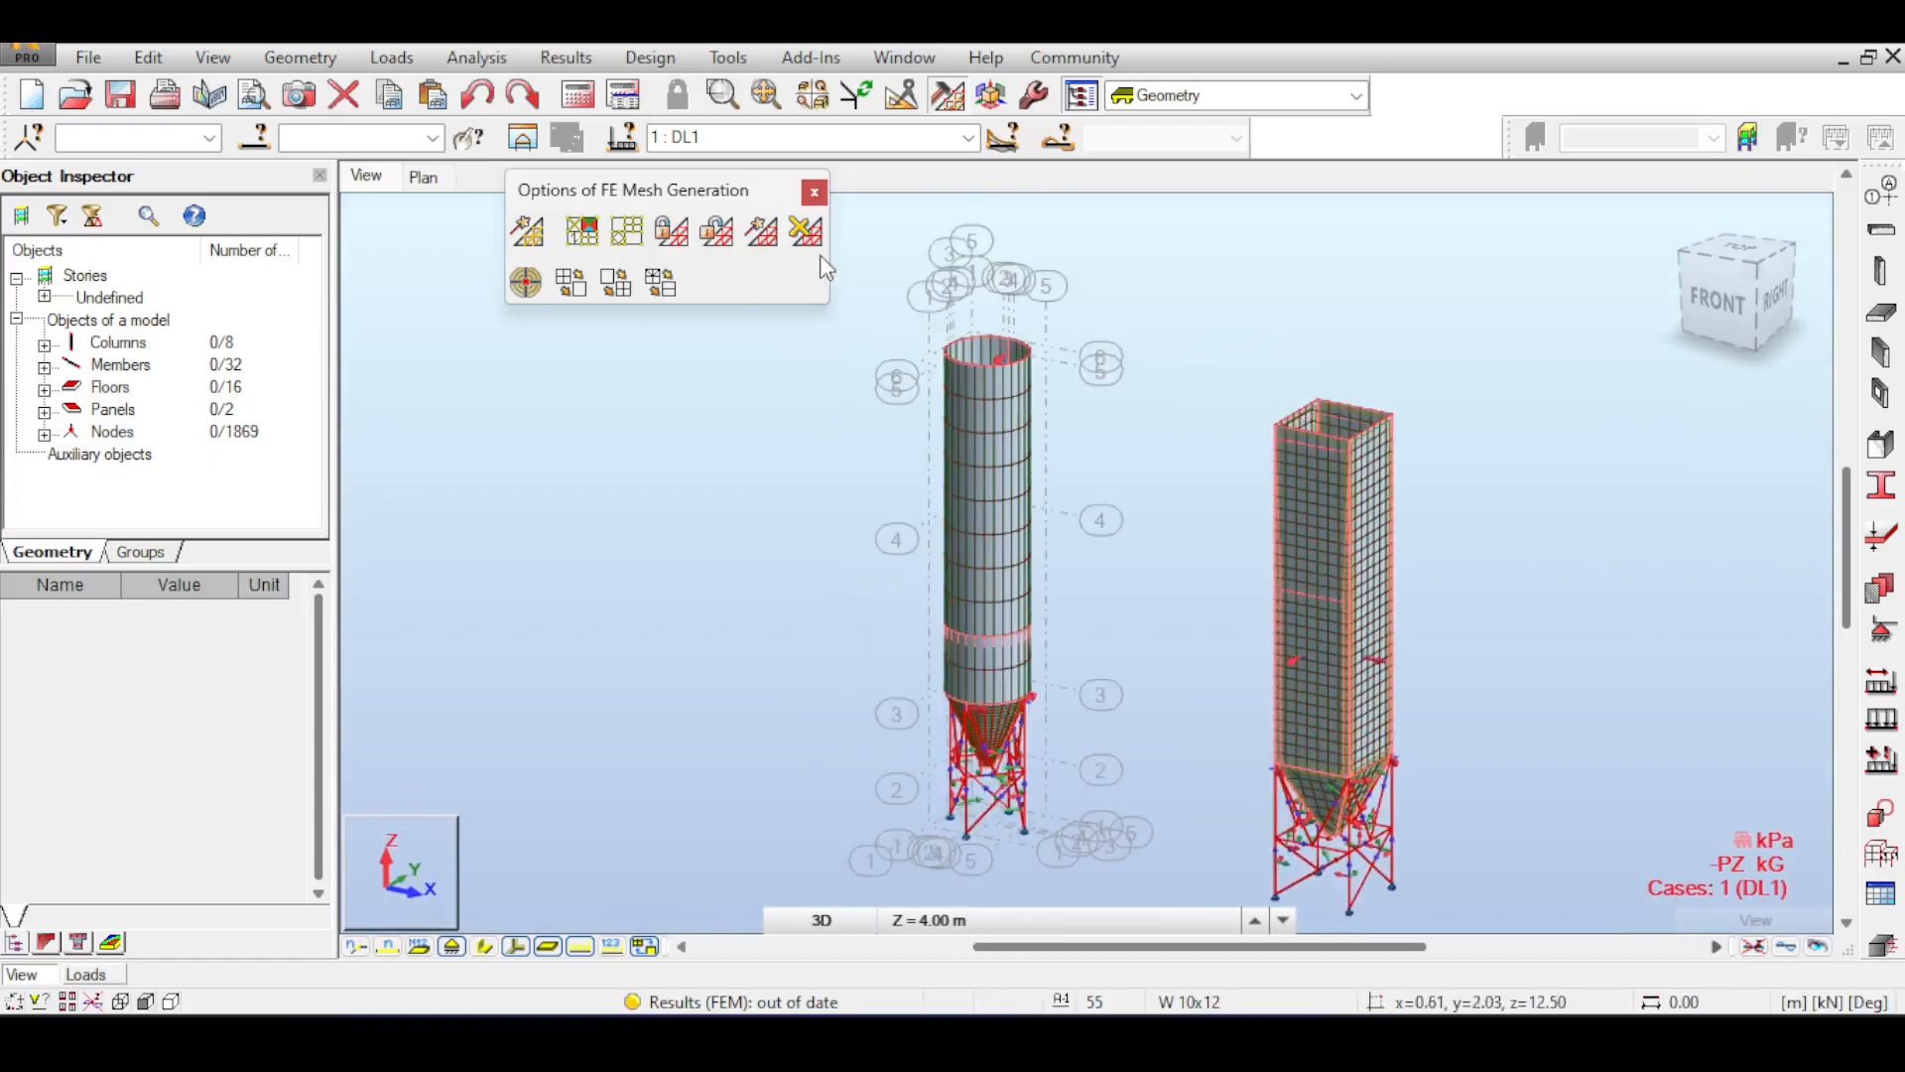
left_click(807, 232)
left_click(1024, 578)
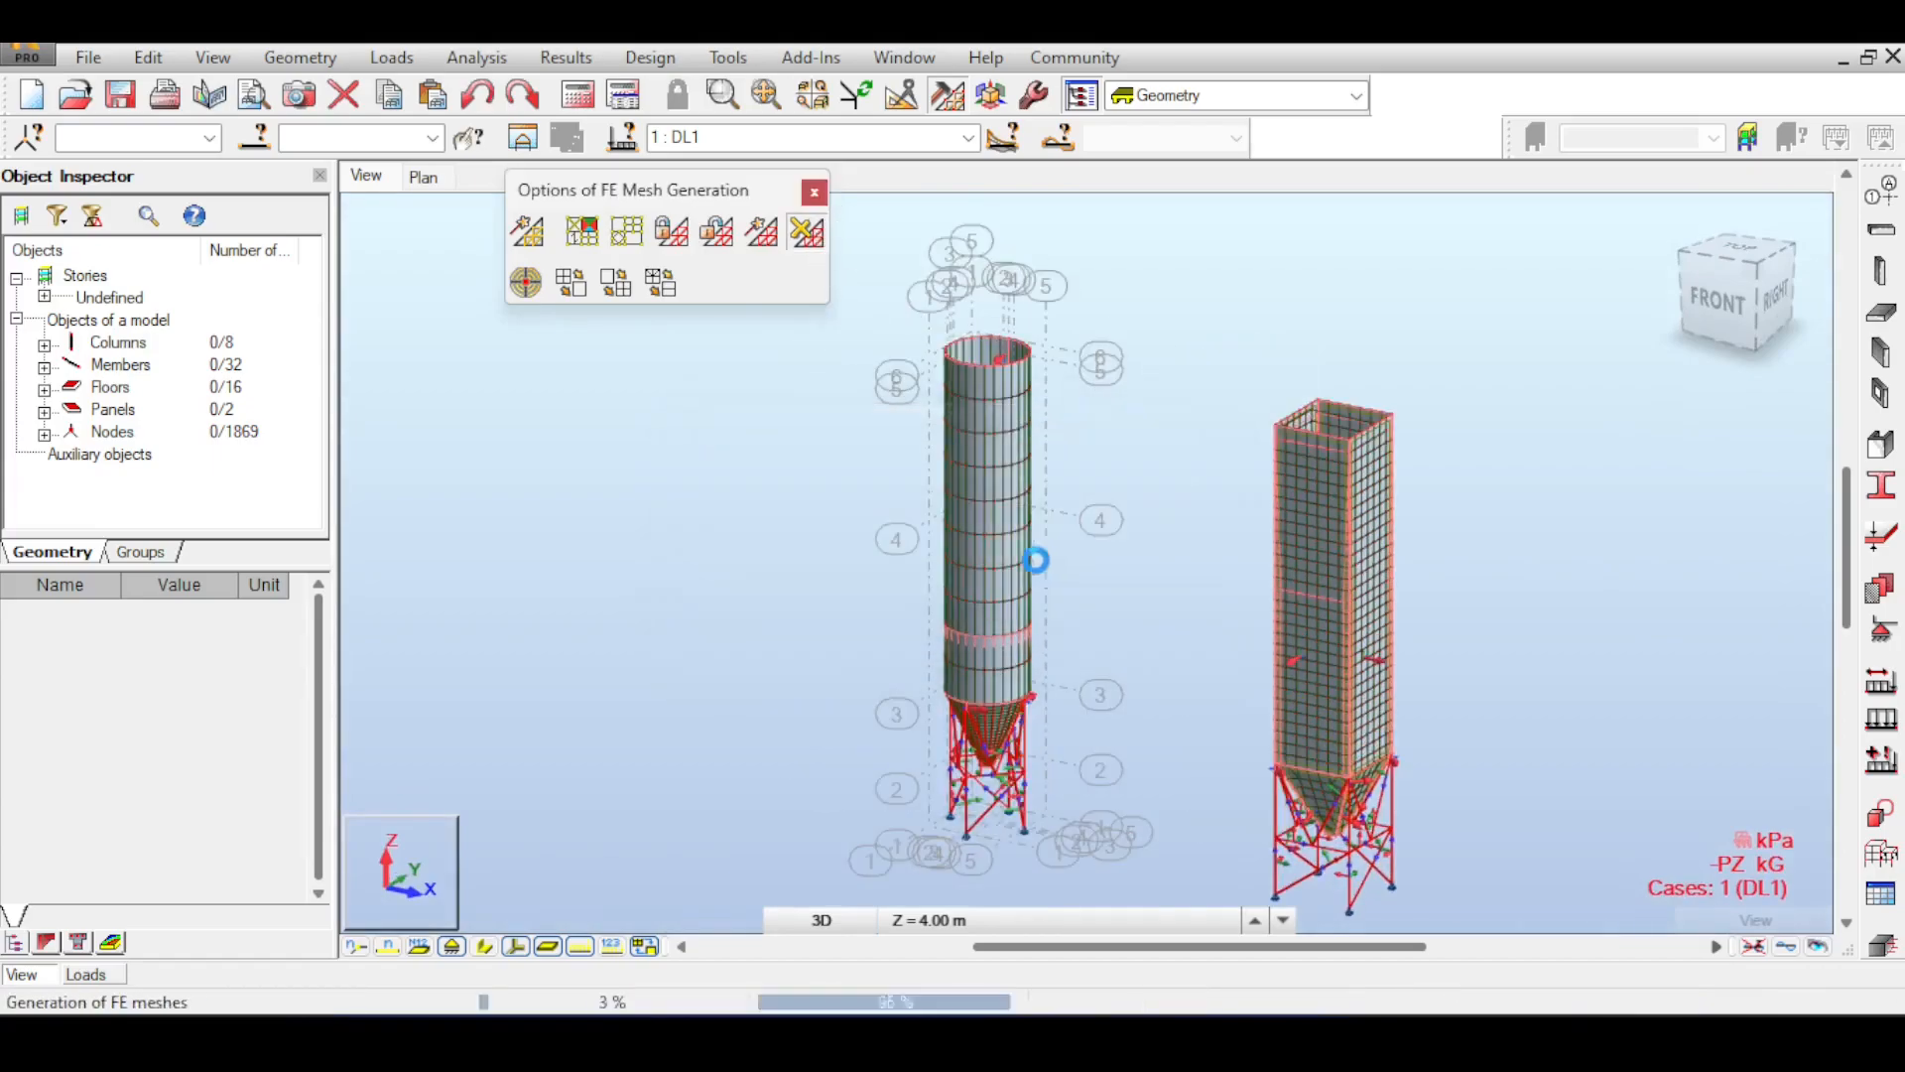
left_click(814, 191)
- Delete the cylindrical silo's upper shell, keeping its cone and support frame
left_click_drag(1136, 281, 825, 615)
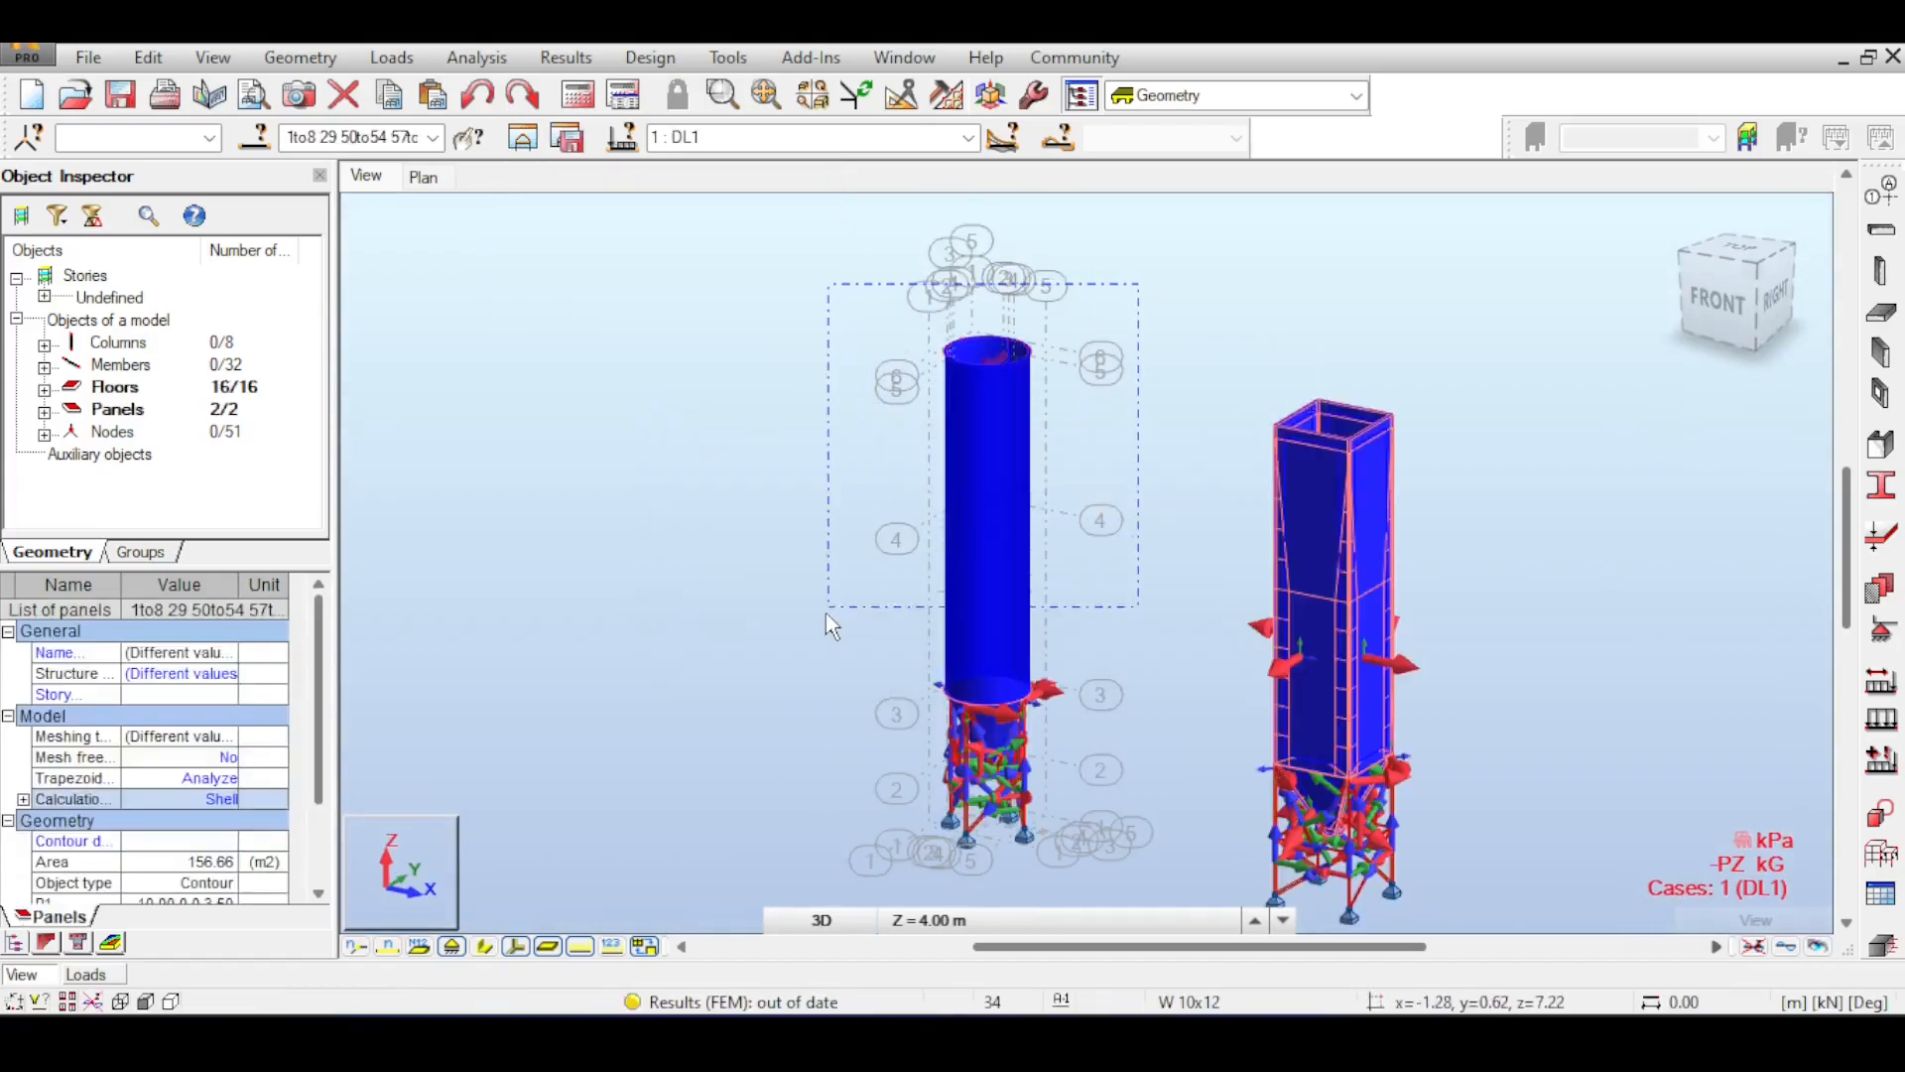
key("Delete")
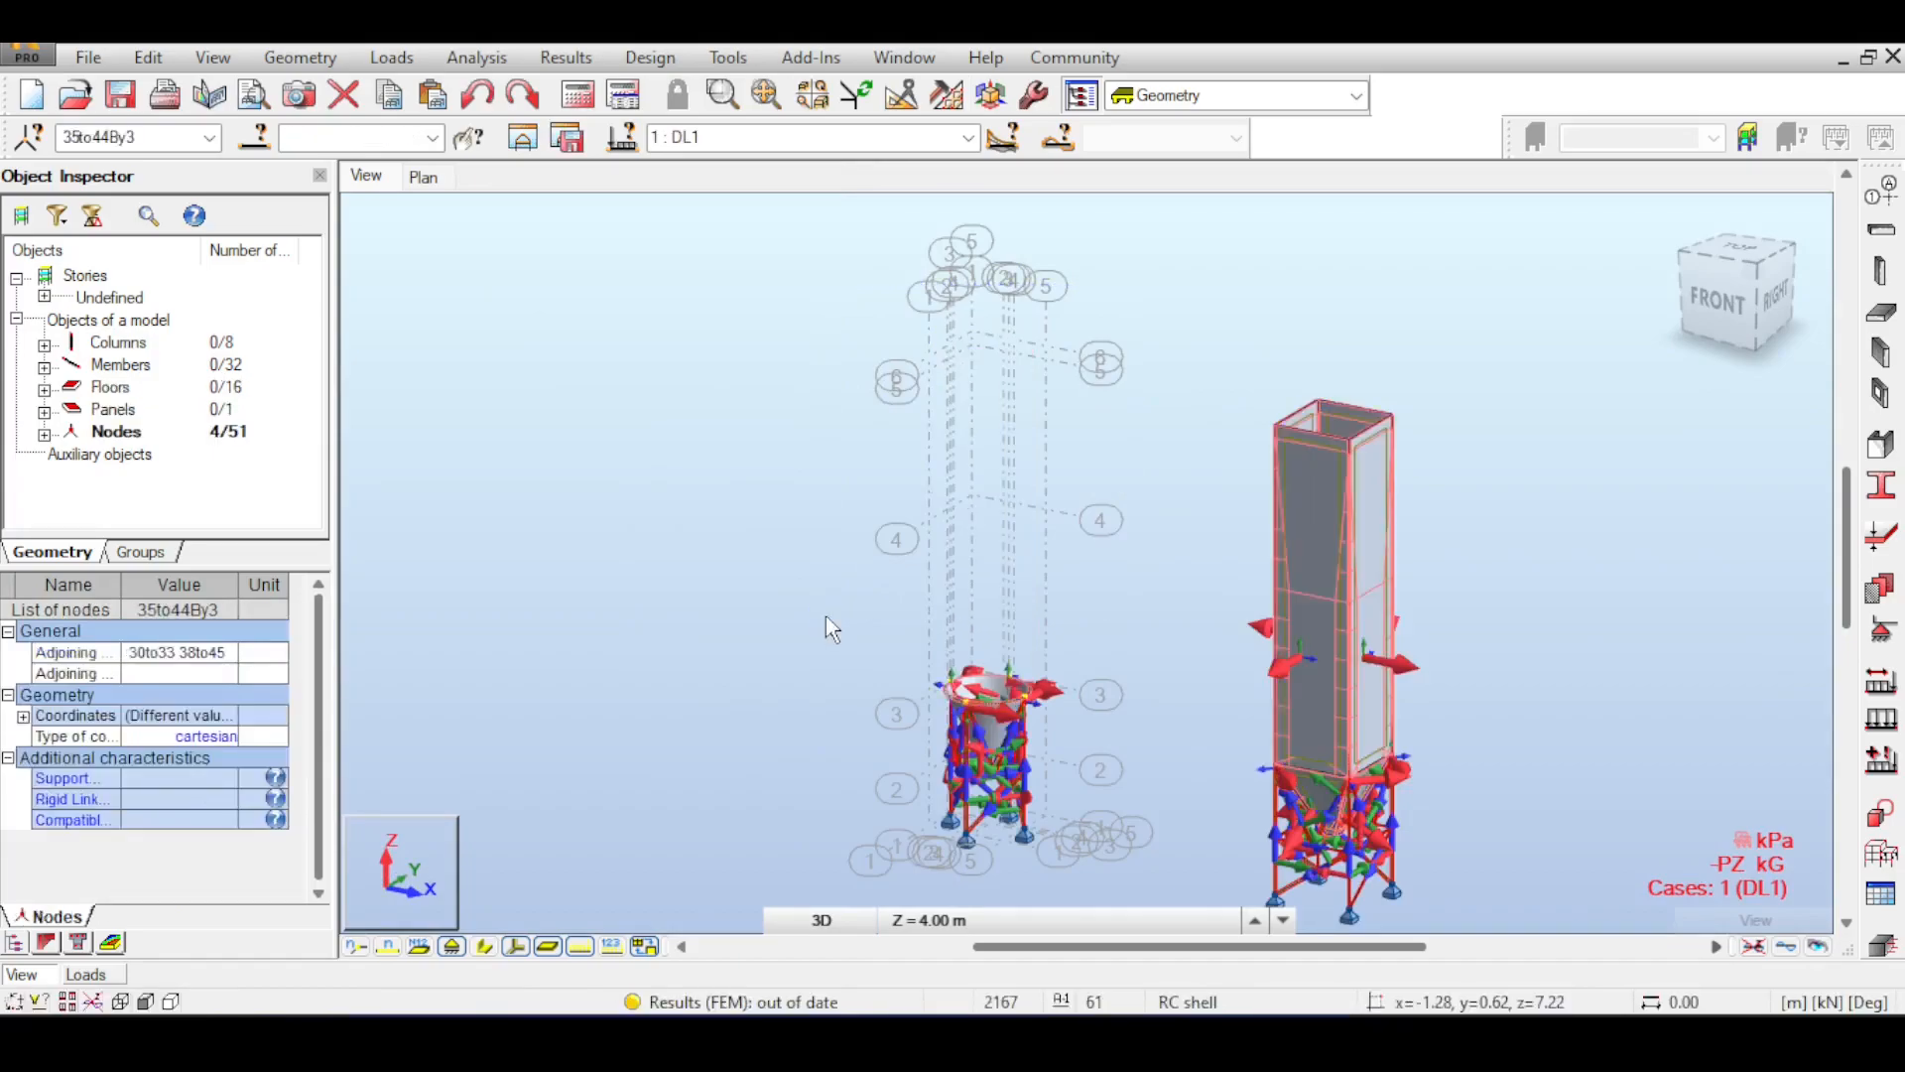
- Delete all DL1 load records from the load table and return to the 3D model view
middle_click_drag(908, 583, 721, 547)
left_click(392, 59)
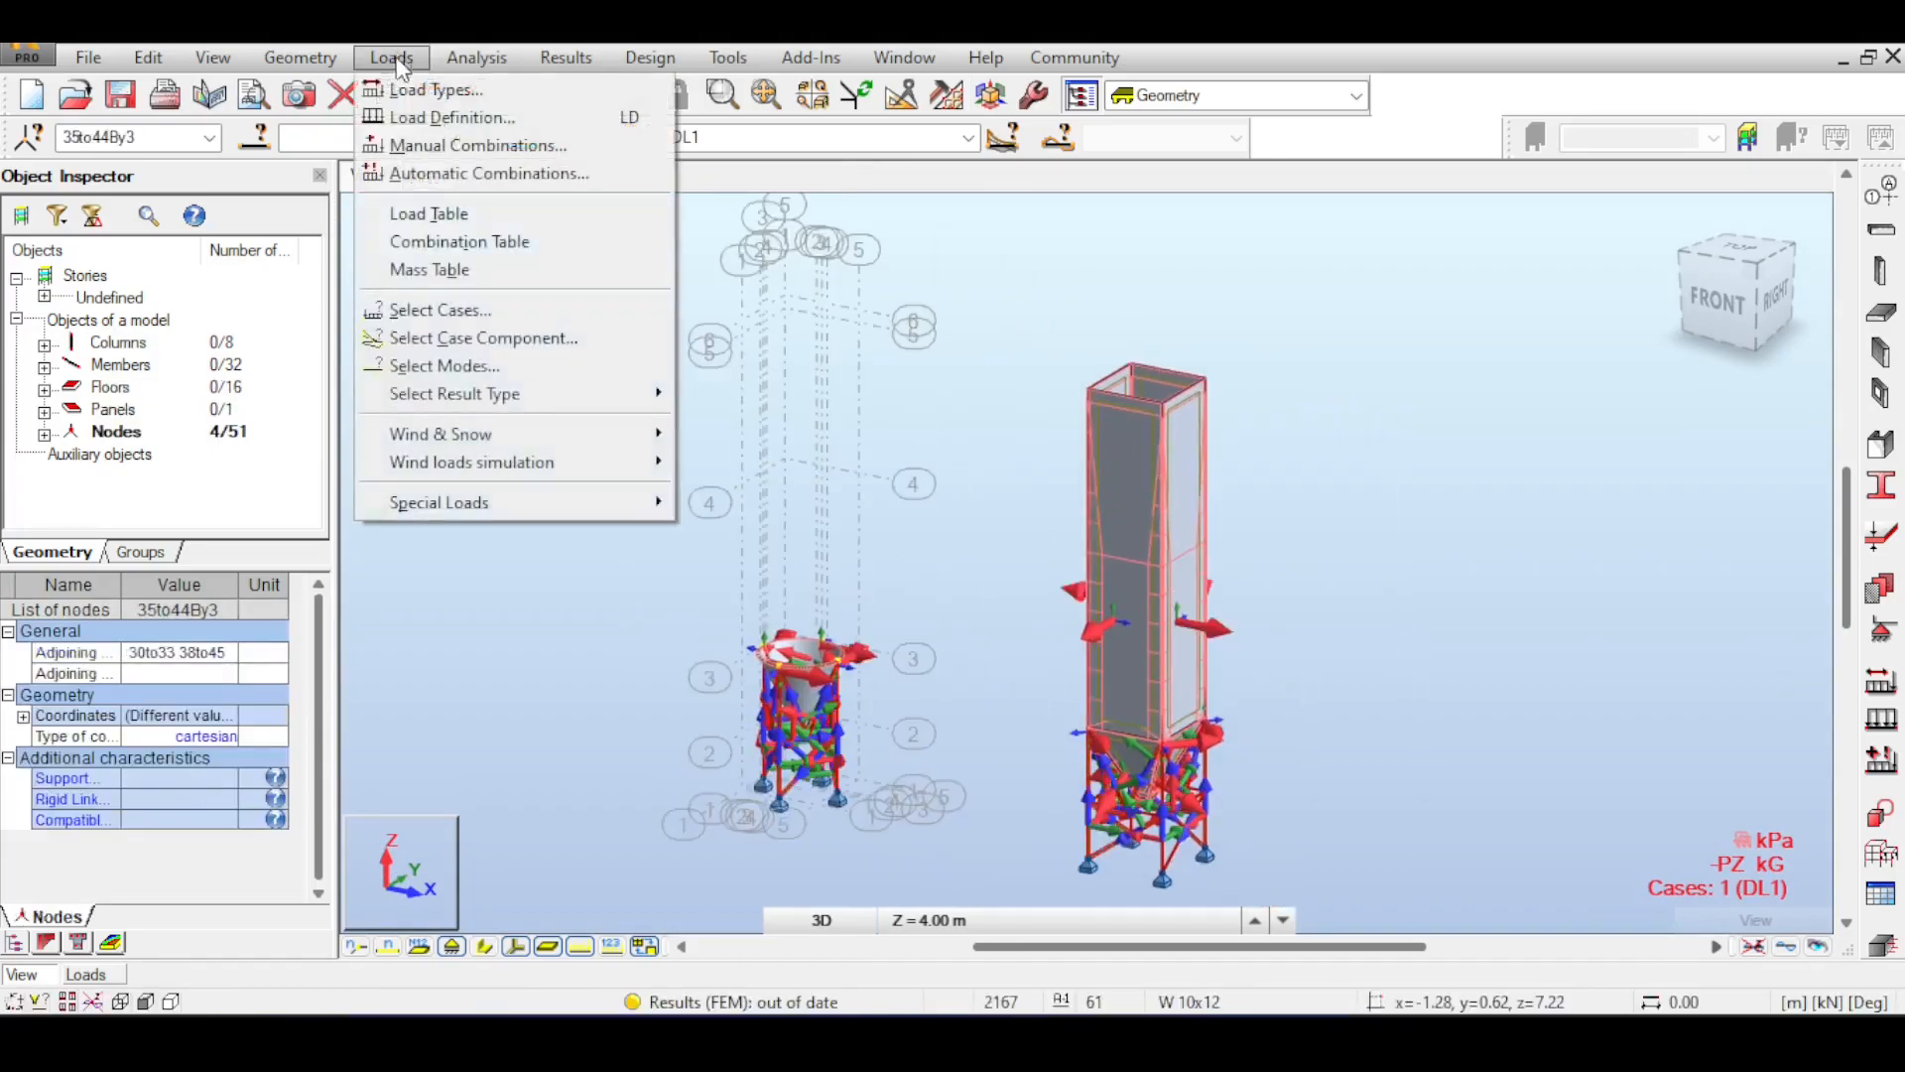
left_click(409, 210)
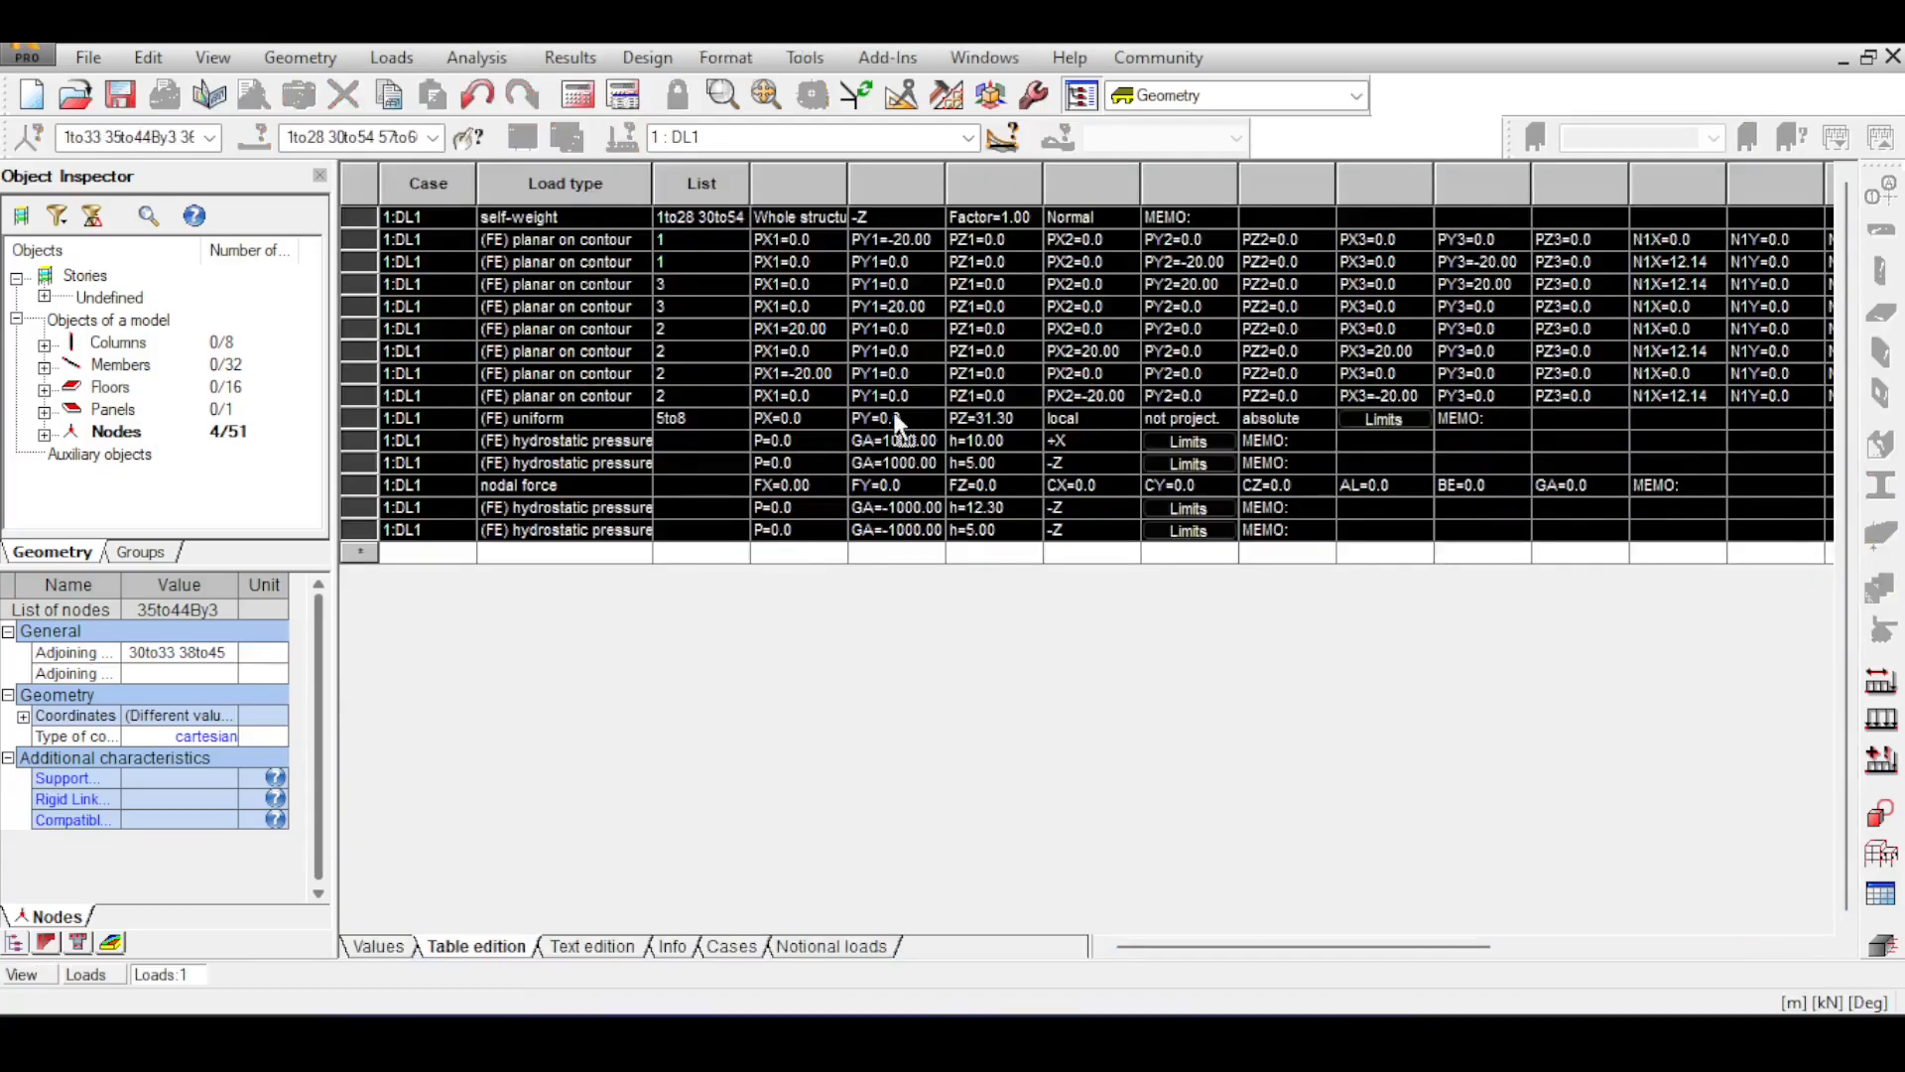
key("Delete")
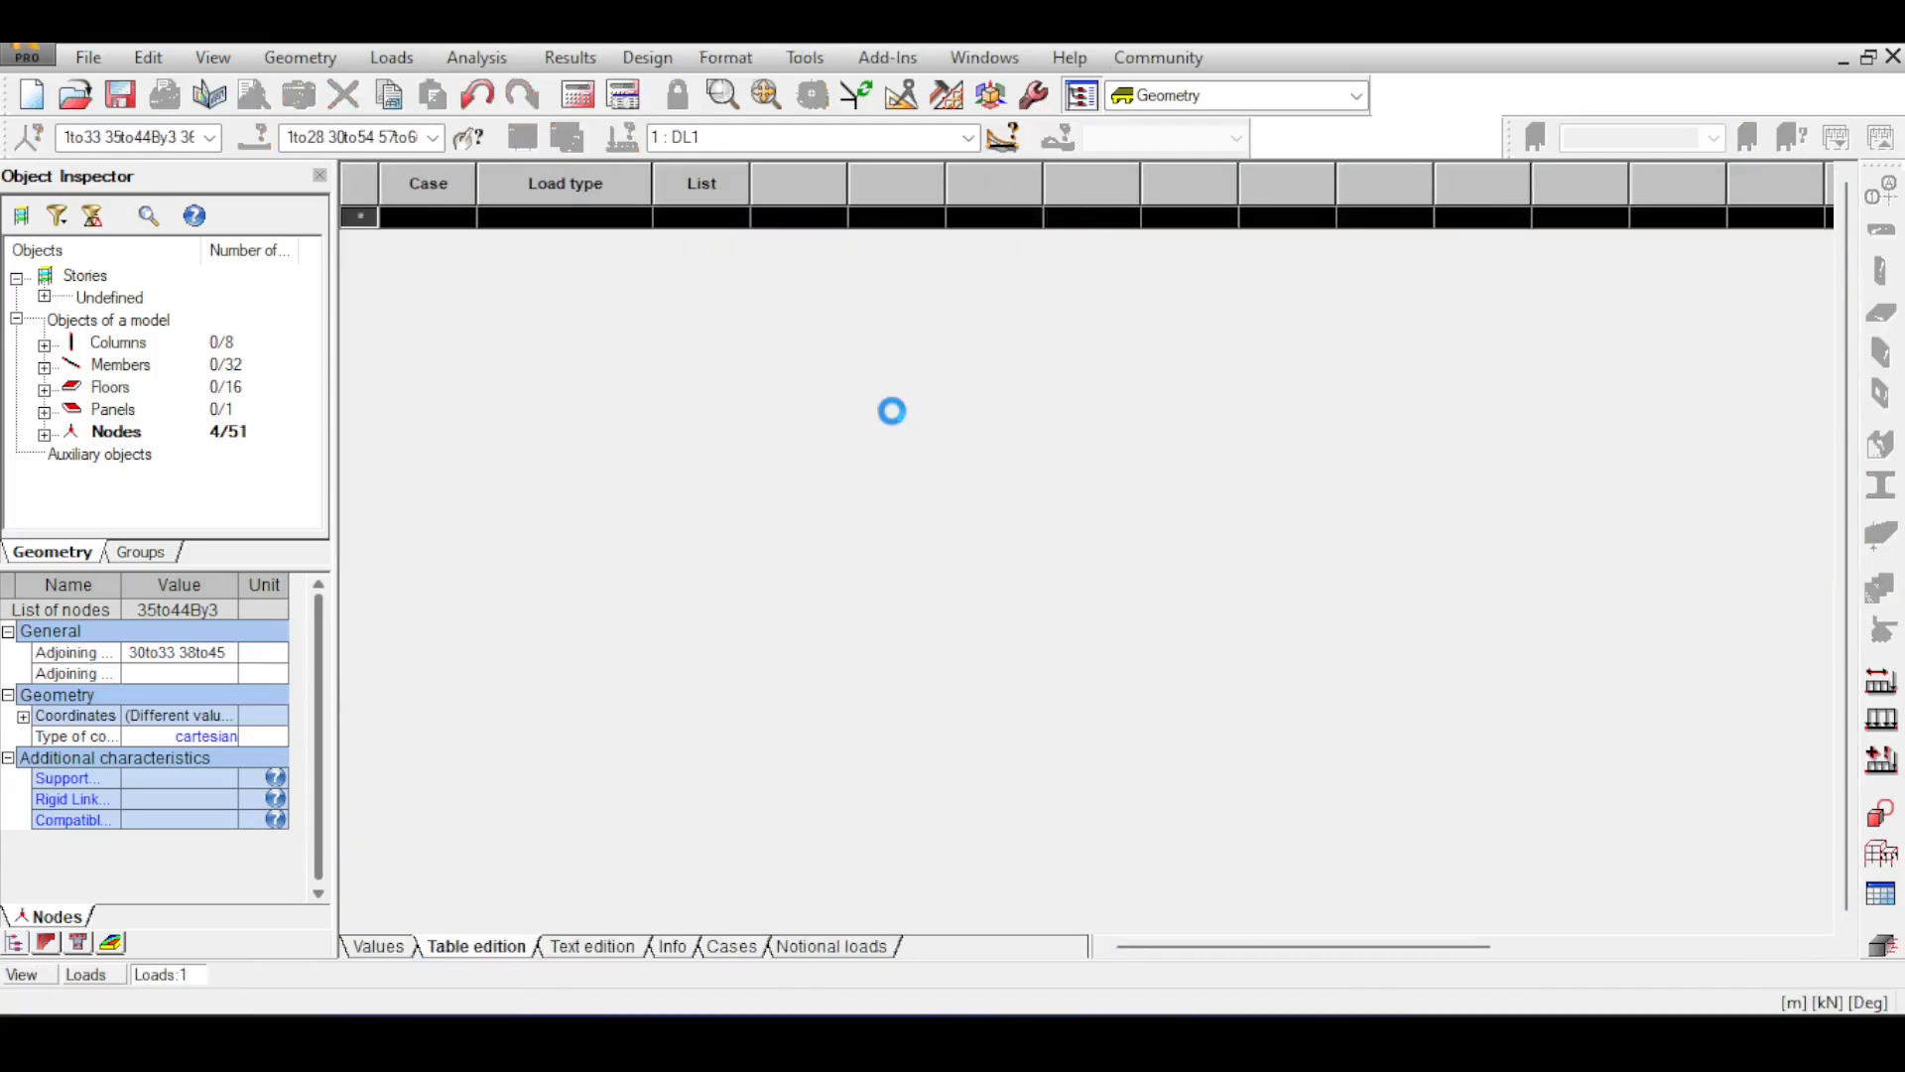
left_click(1892, 57)
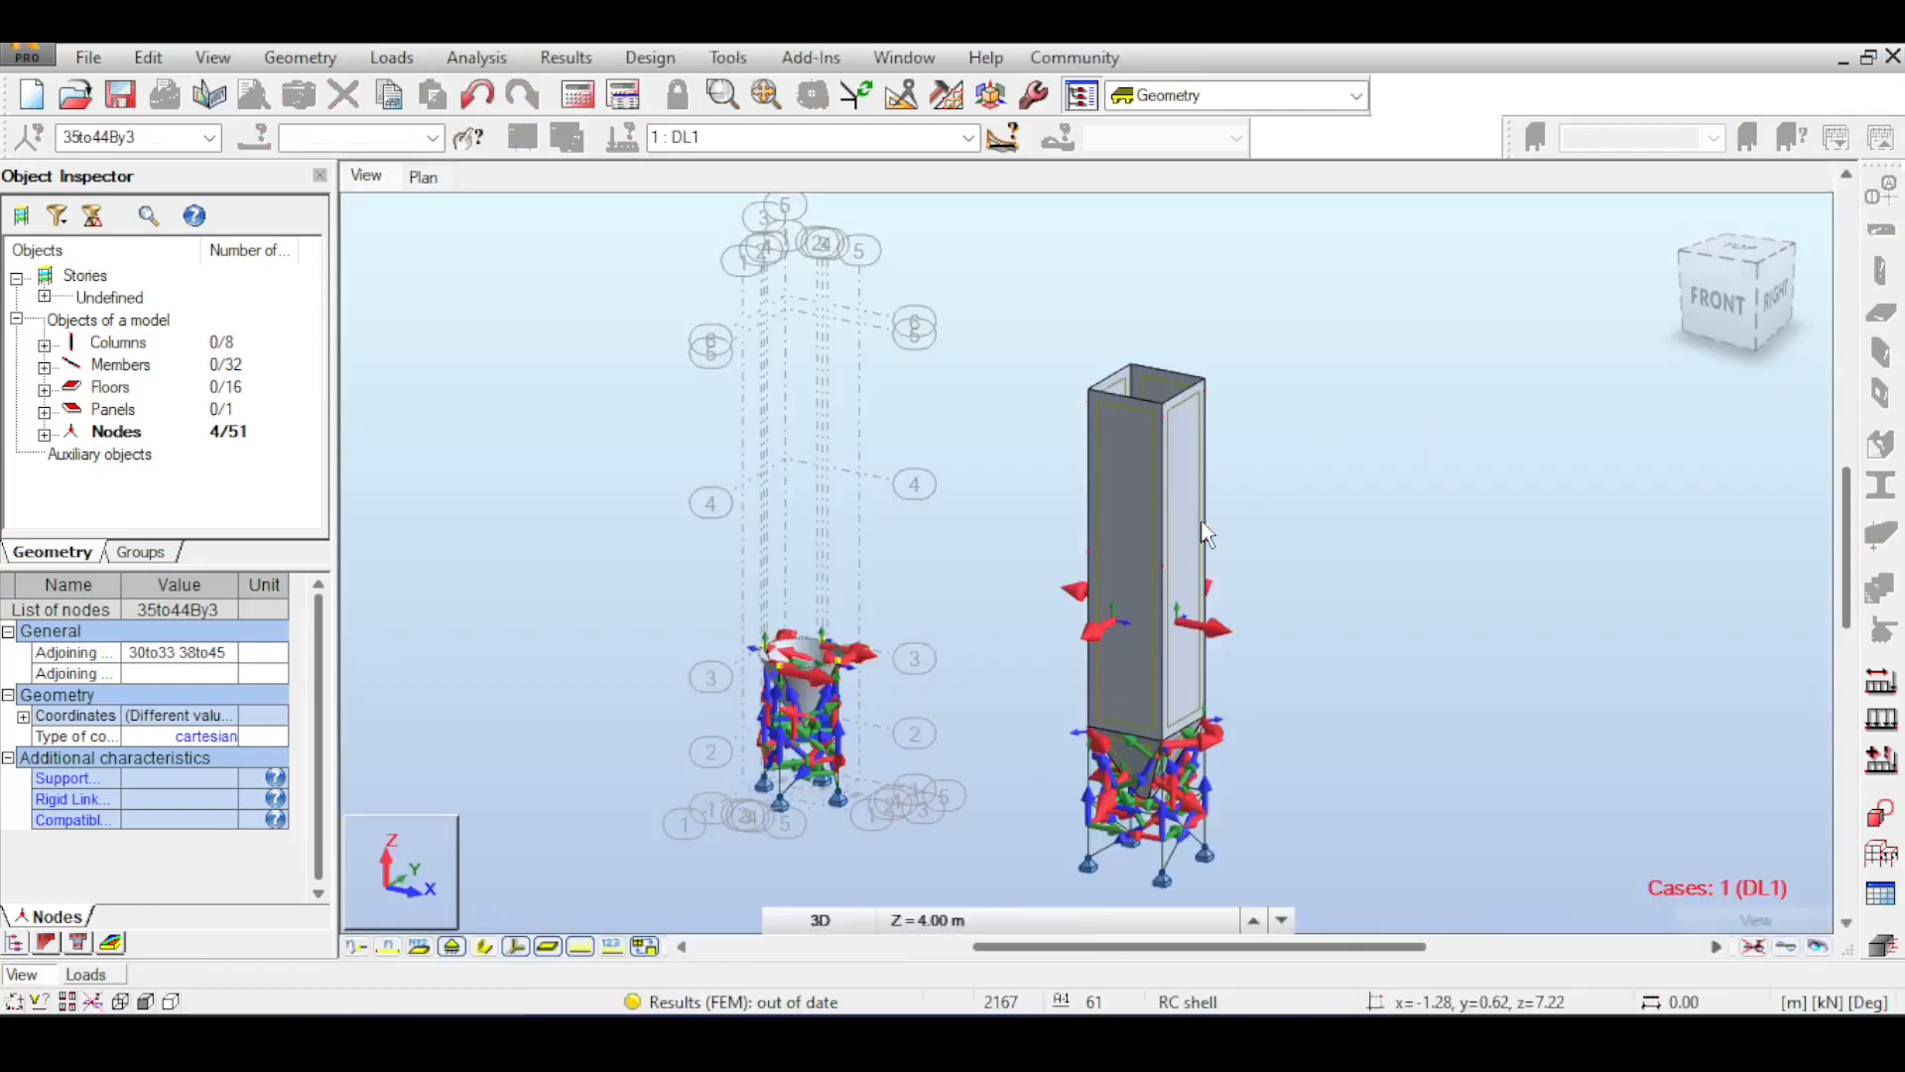
- Hide the local coordinate system arrows on the silos' members and panels
scroll(1191, 526, "up", 2)
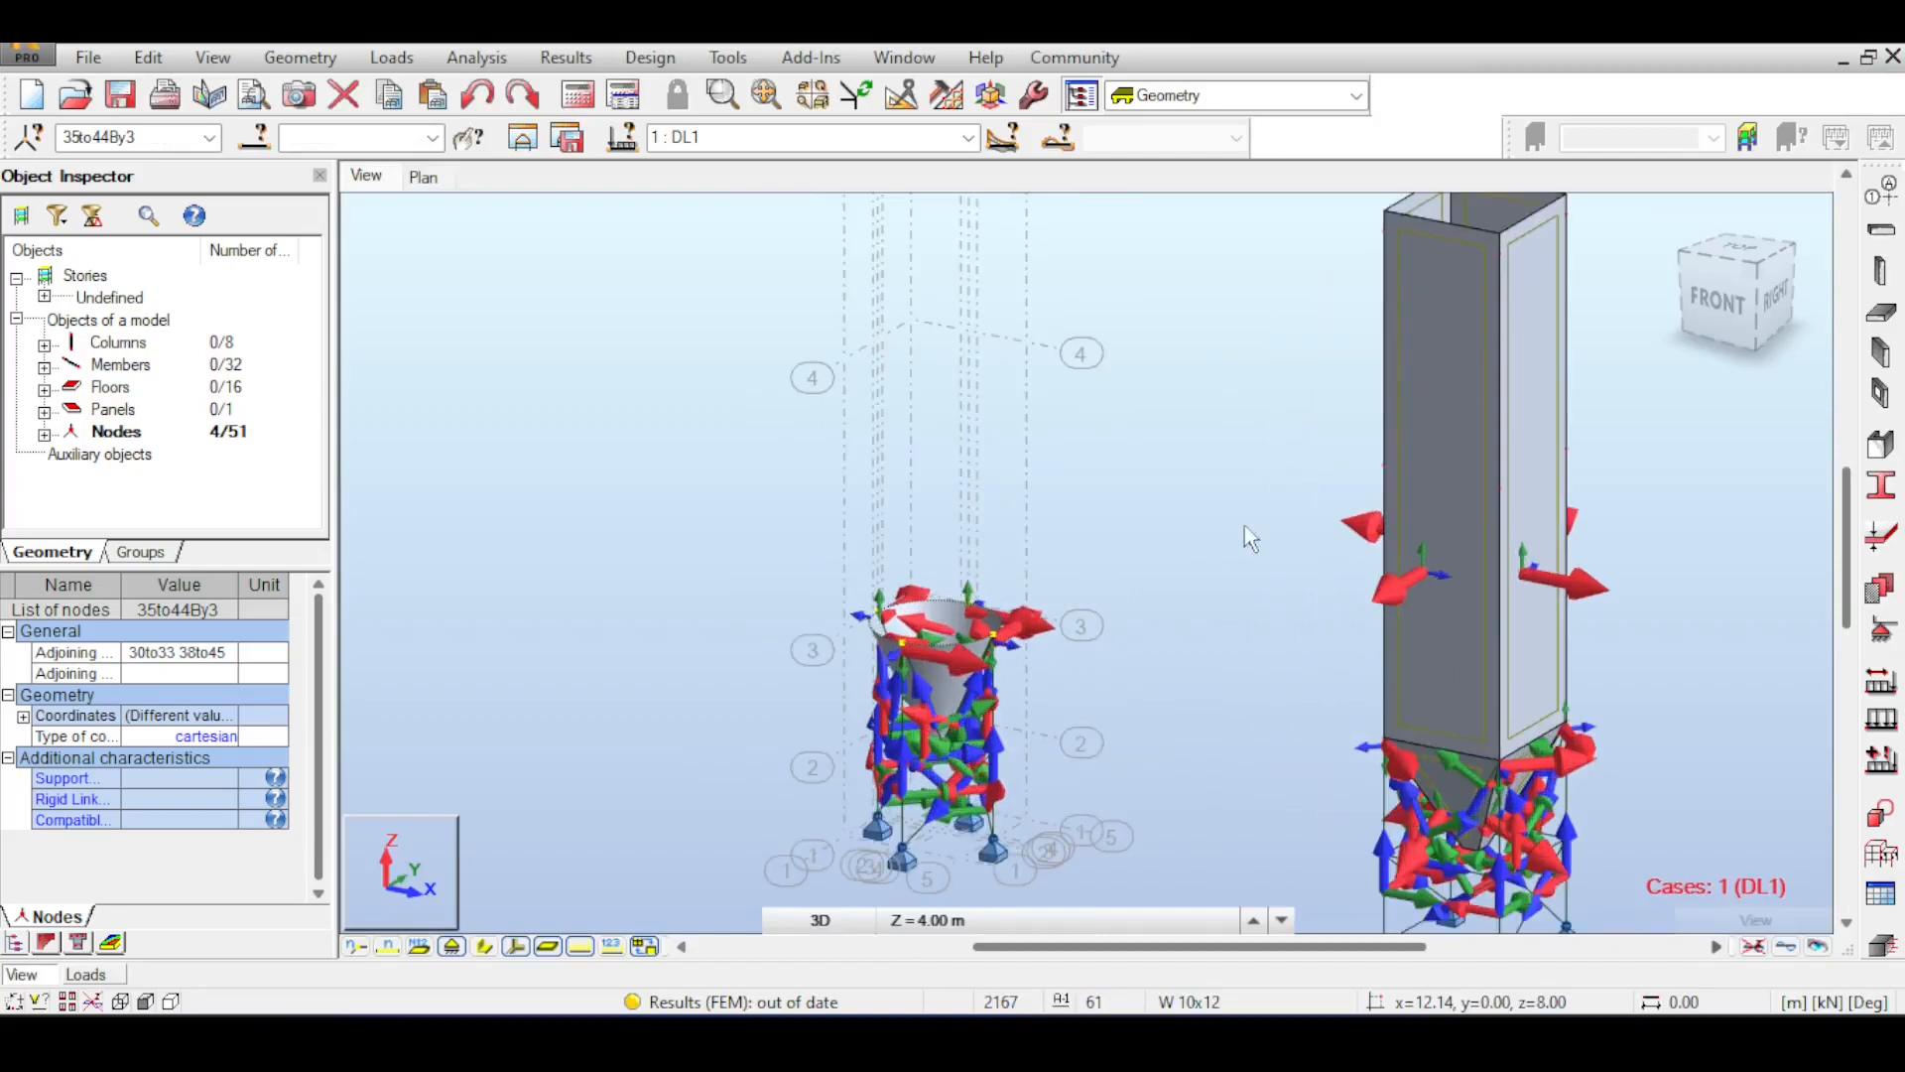
scroll(1468, 671, "down", 2)
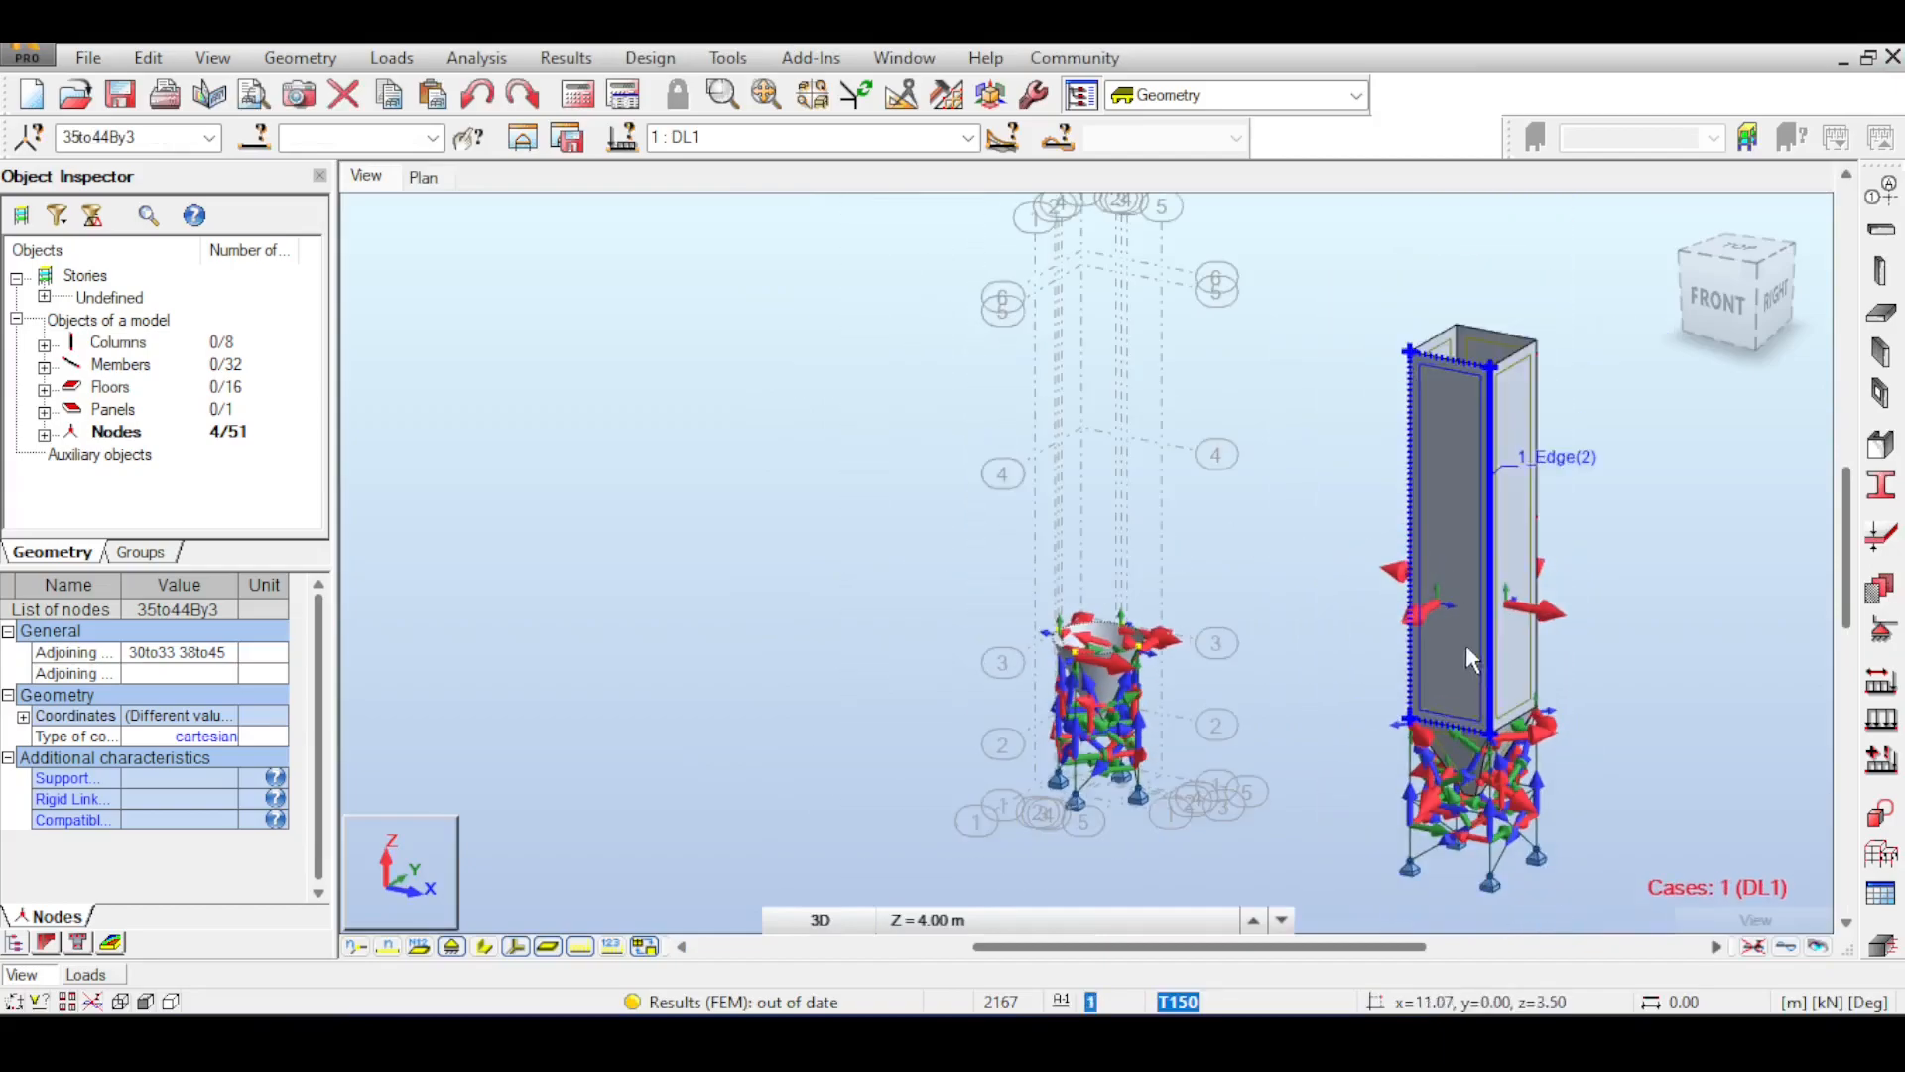
middle_click_drag(1196, 427, 1271, 519, "shift")
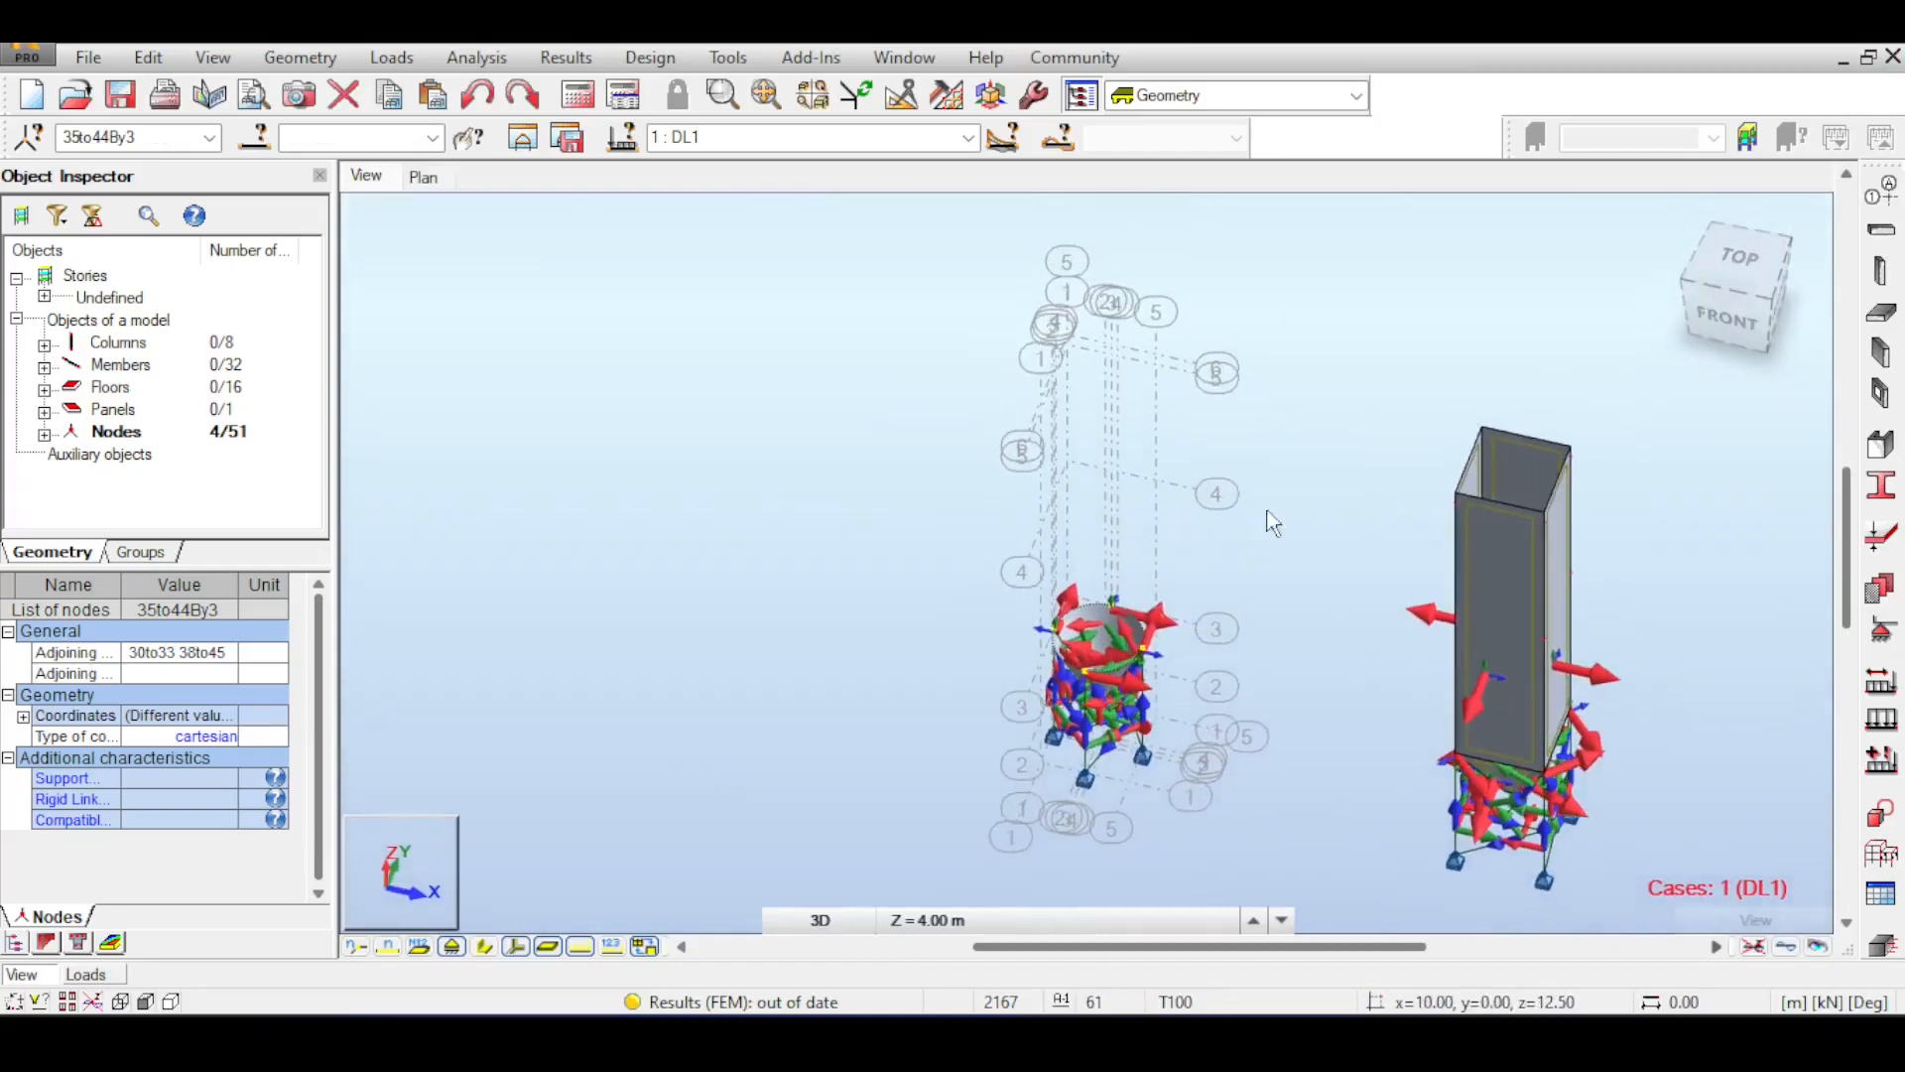
scroll(1235, 550, "up", 3)
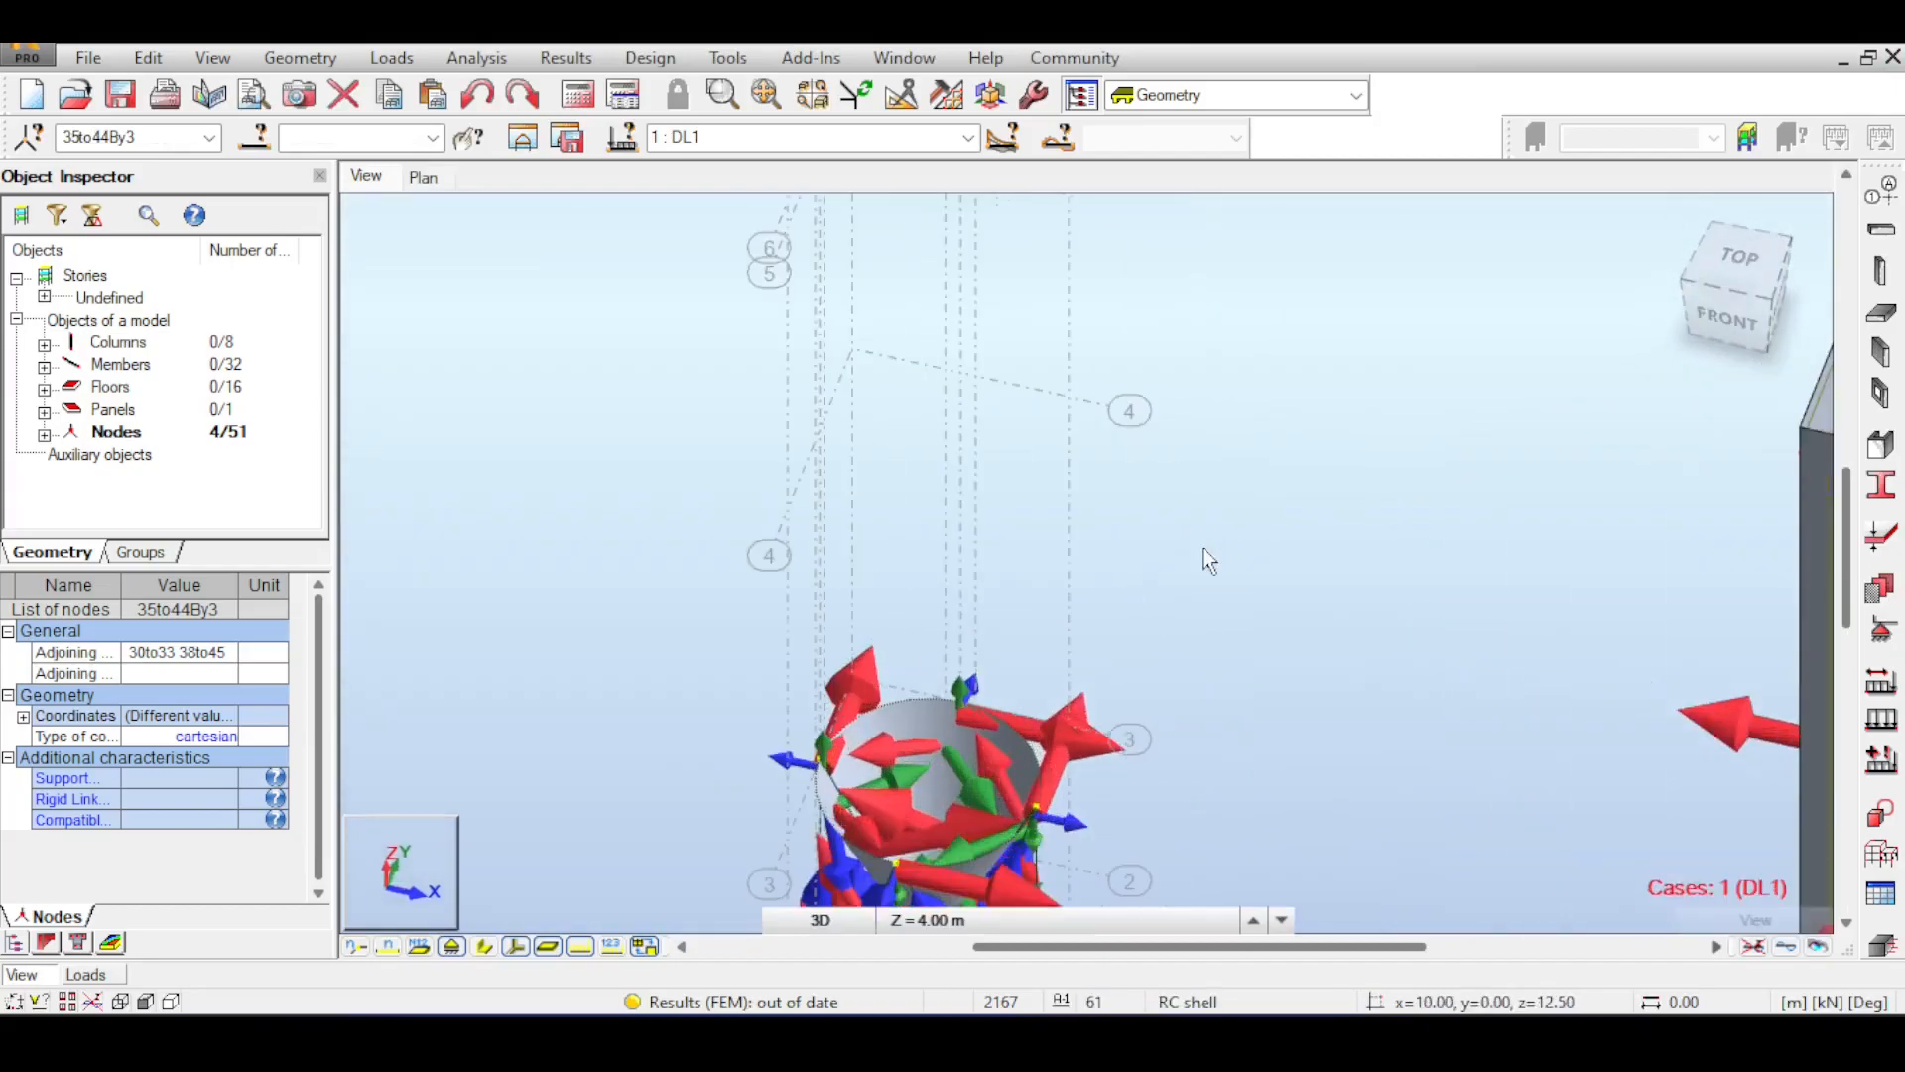
left_click(517, 946)
middle_click_drag(982, 538, 1011, 393)
scroll(1011, 393, "down", 1)
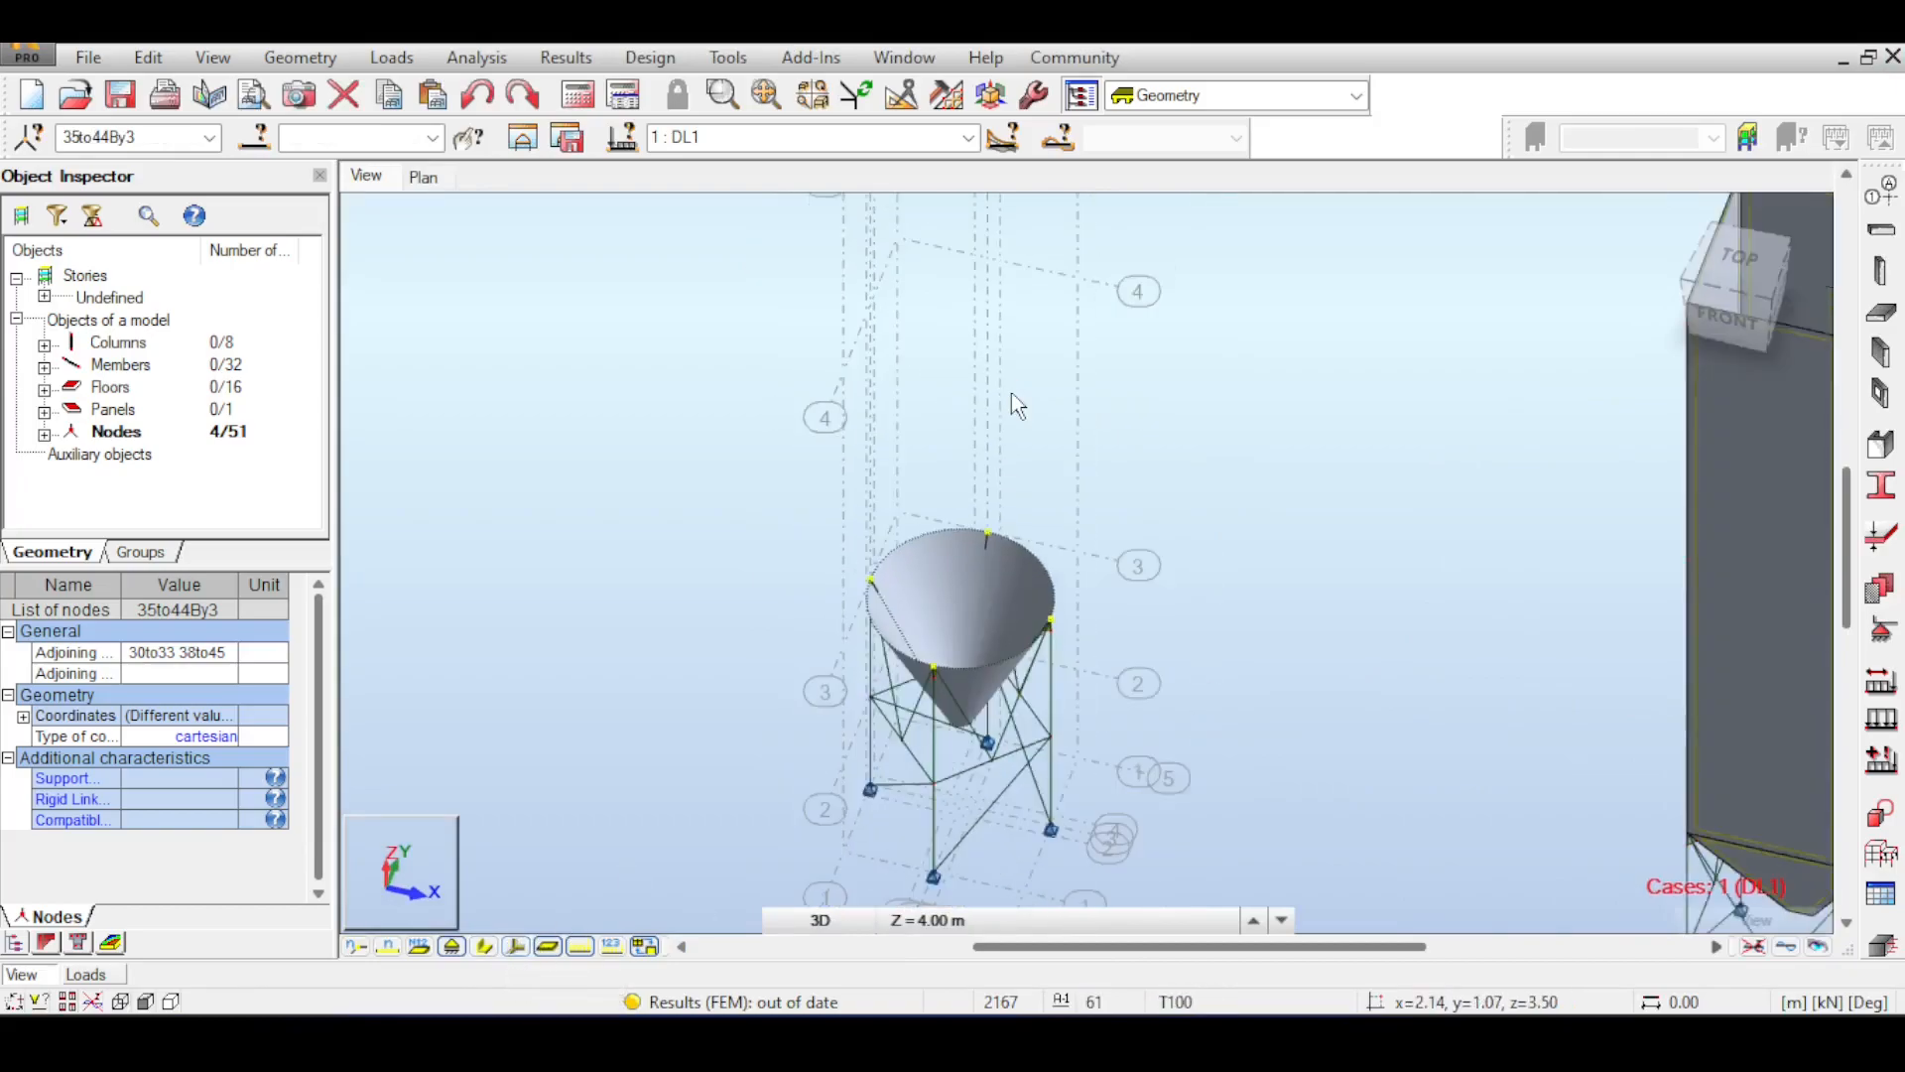
scroll(1017, 404, "down", 1)
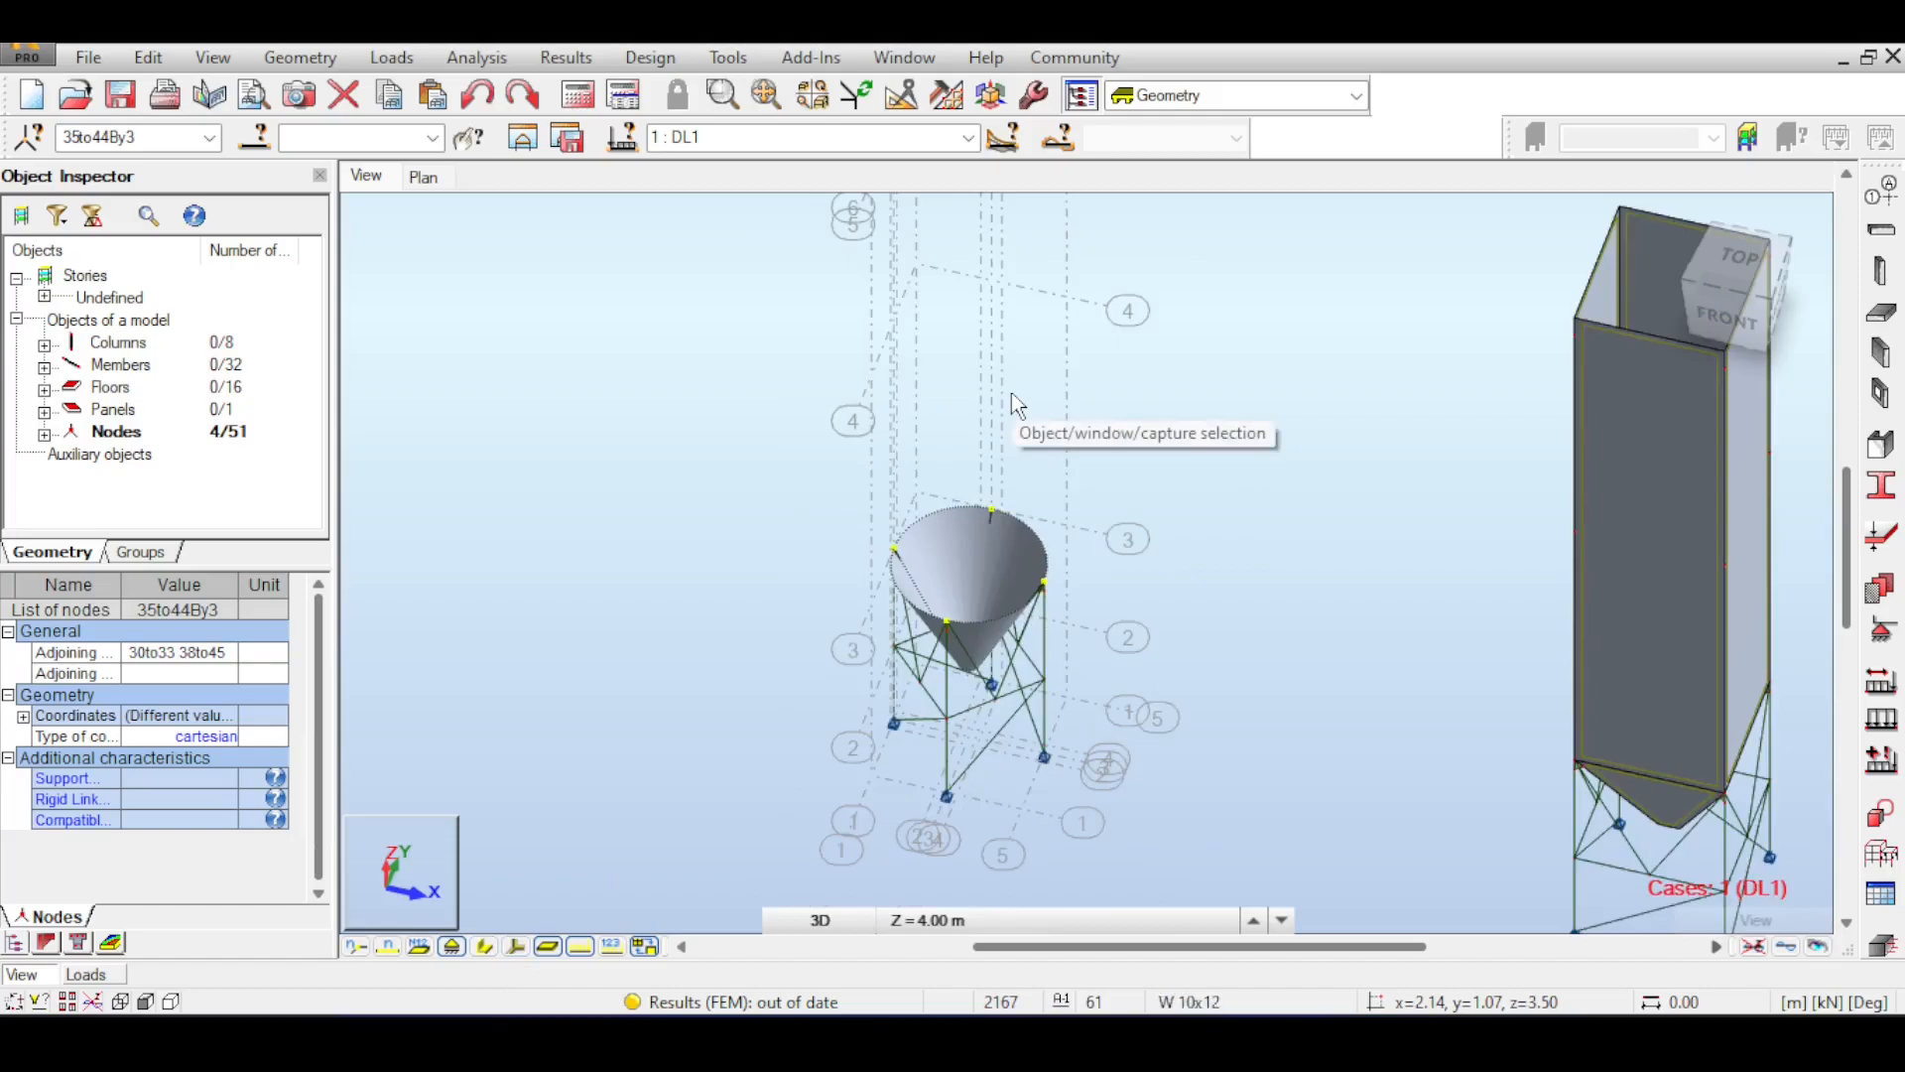
- Create a center-radius cylinder centred at x=1.07, y=1.07, z=12.50, with its radius point at y=2.14 and its height point at z=12.15
left_click(319, 57)
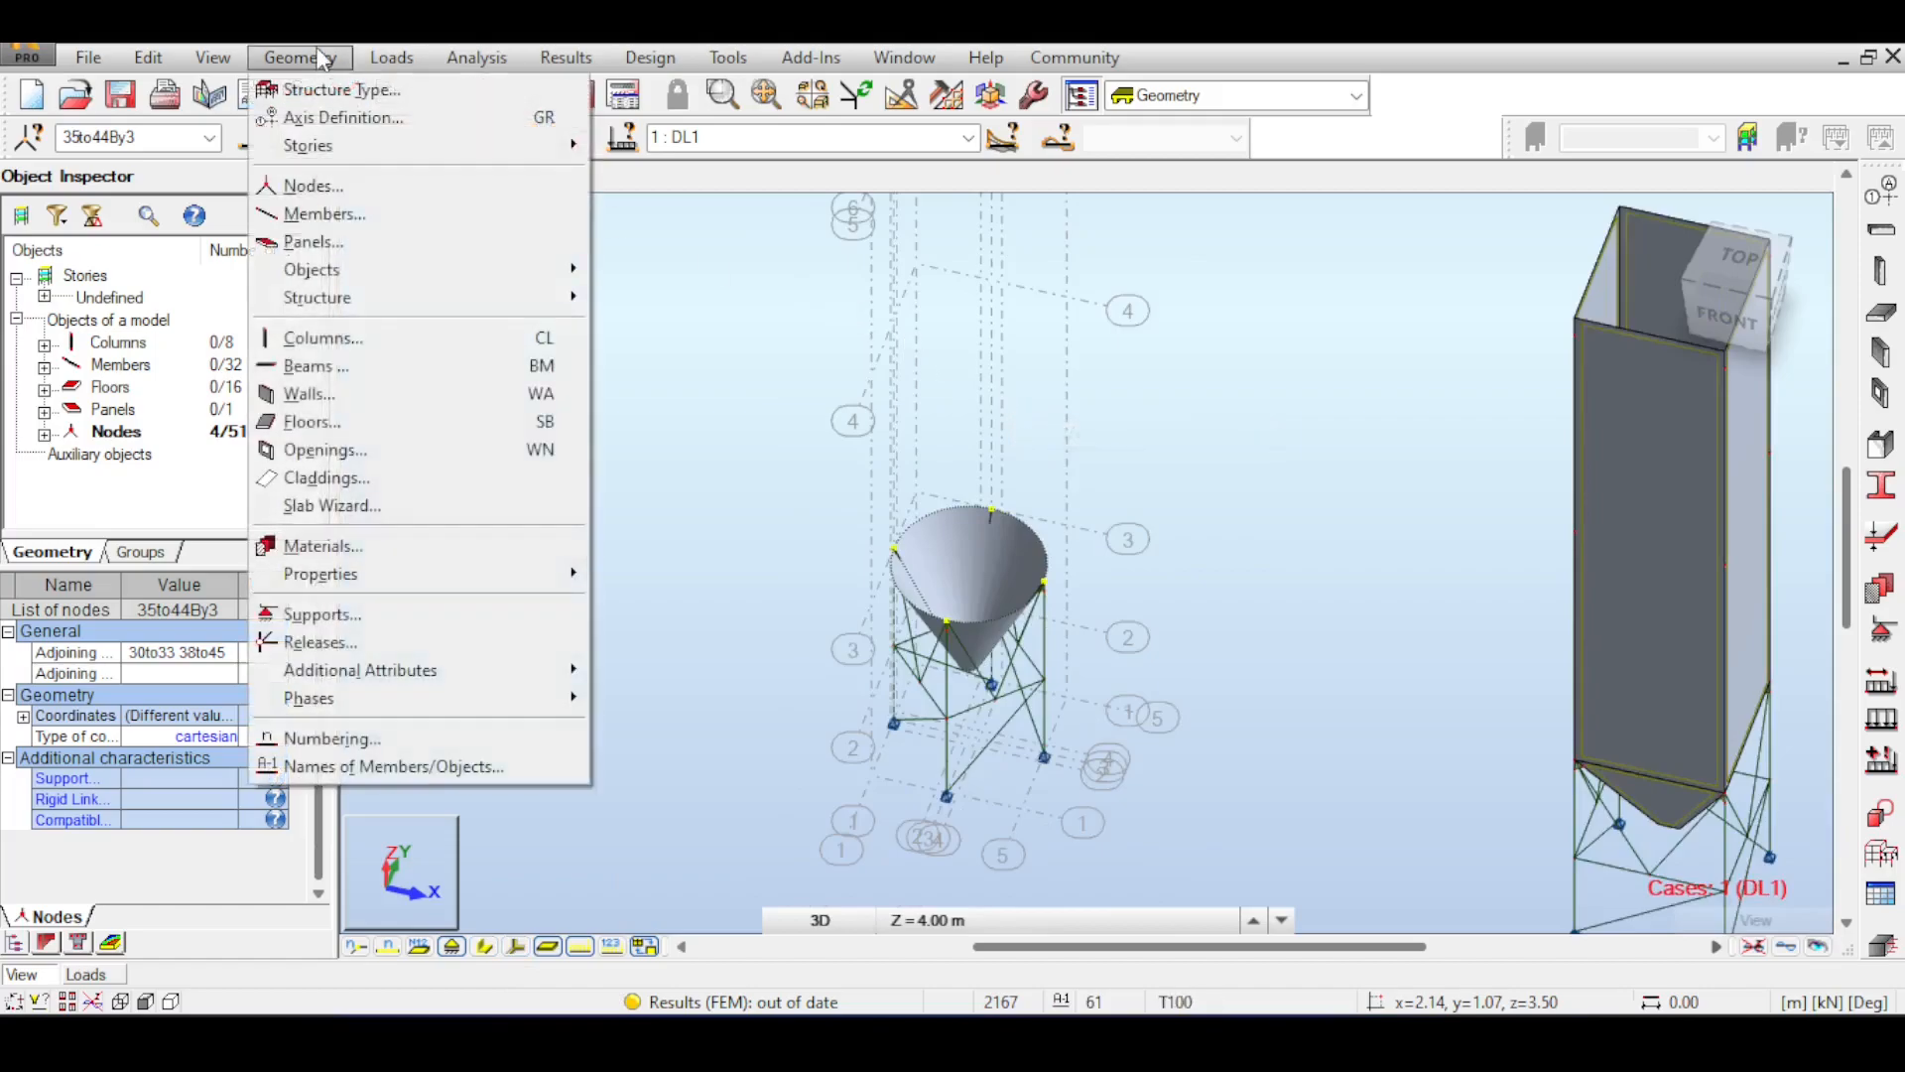
mouse_move(374, 272)
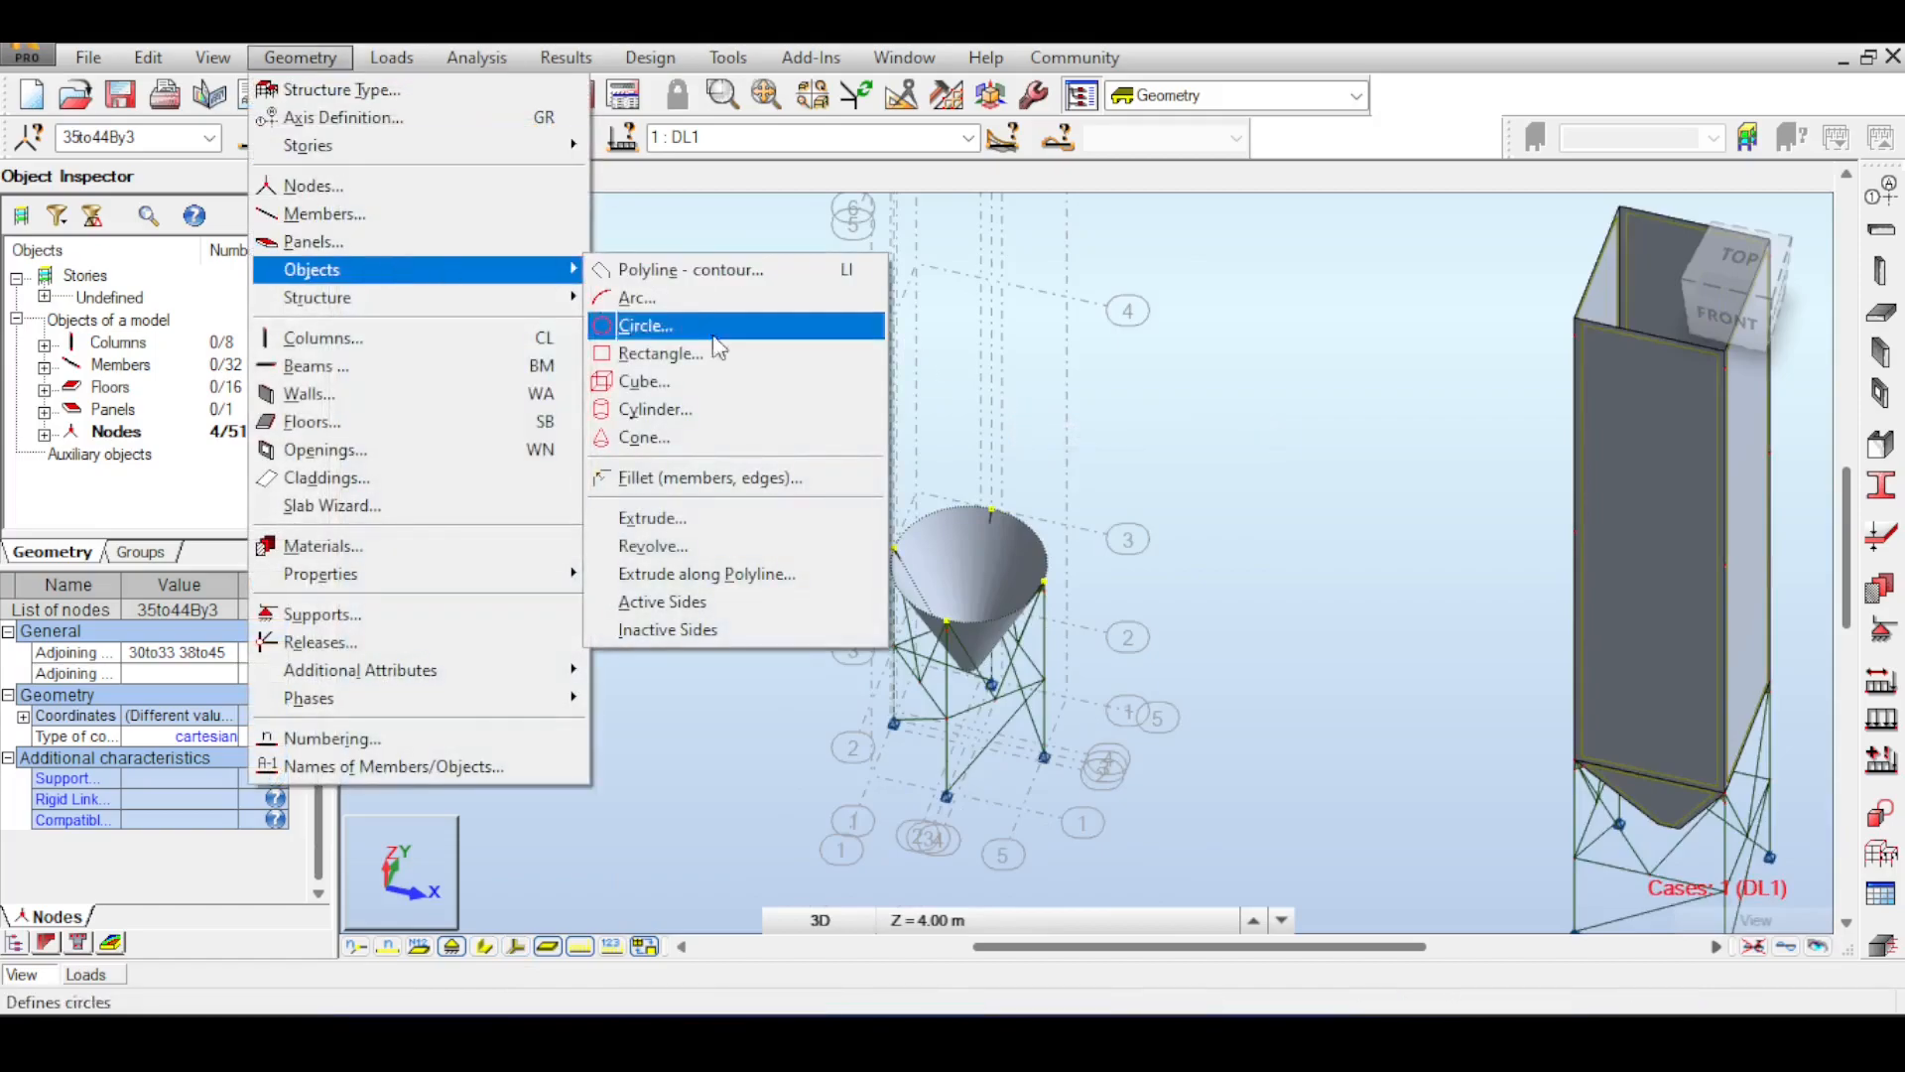
left_click(714, 411)
middle_click_drag(1102, 296, 1088, 430)
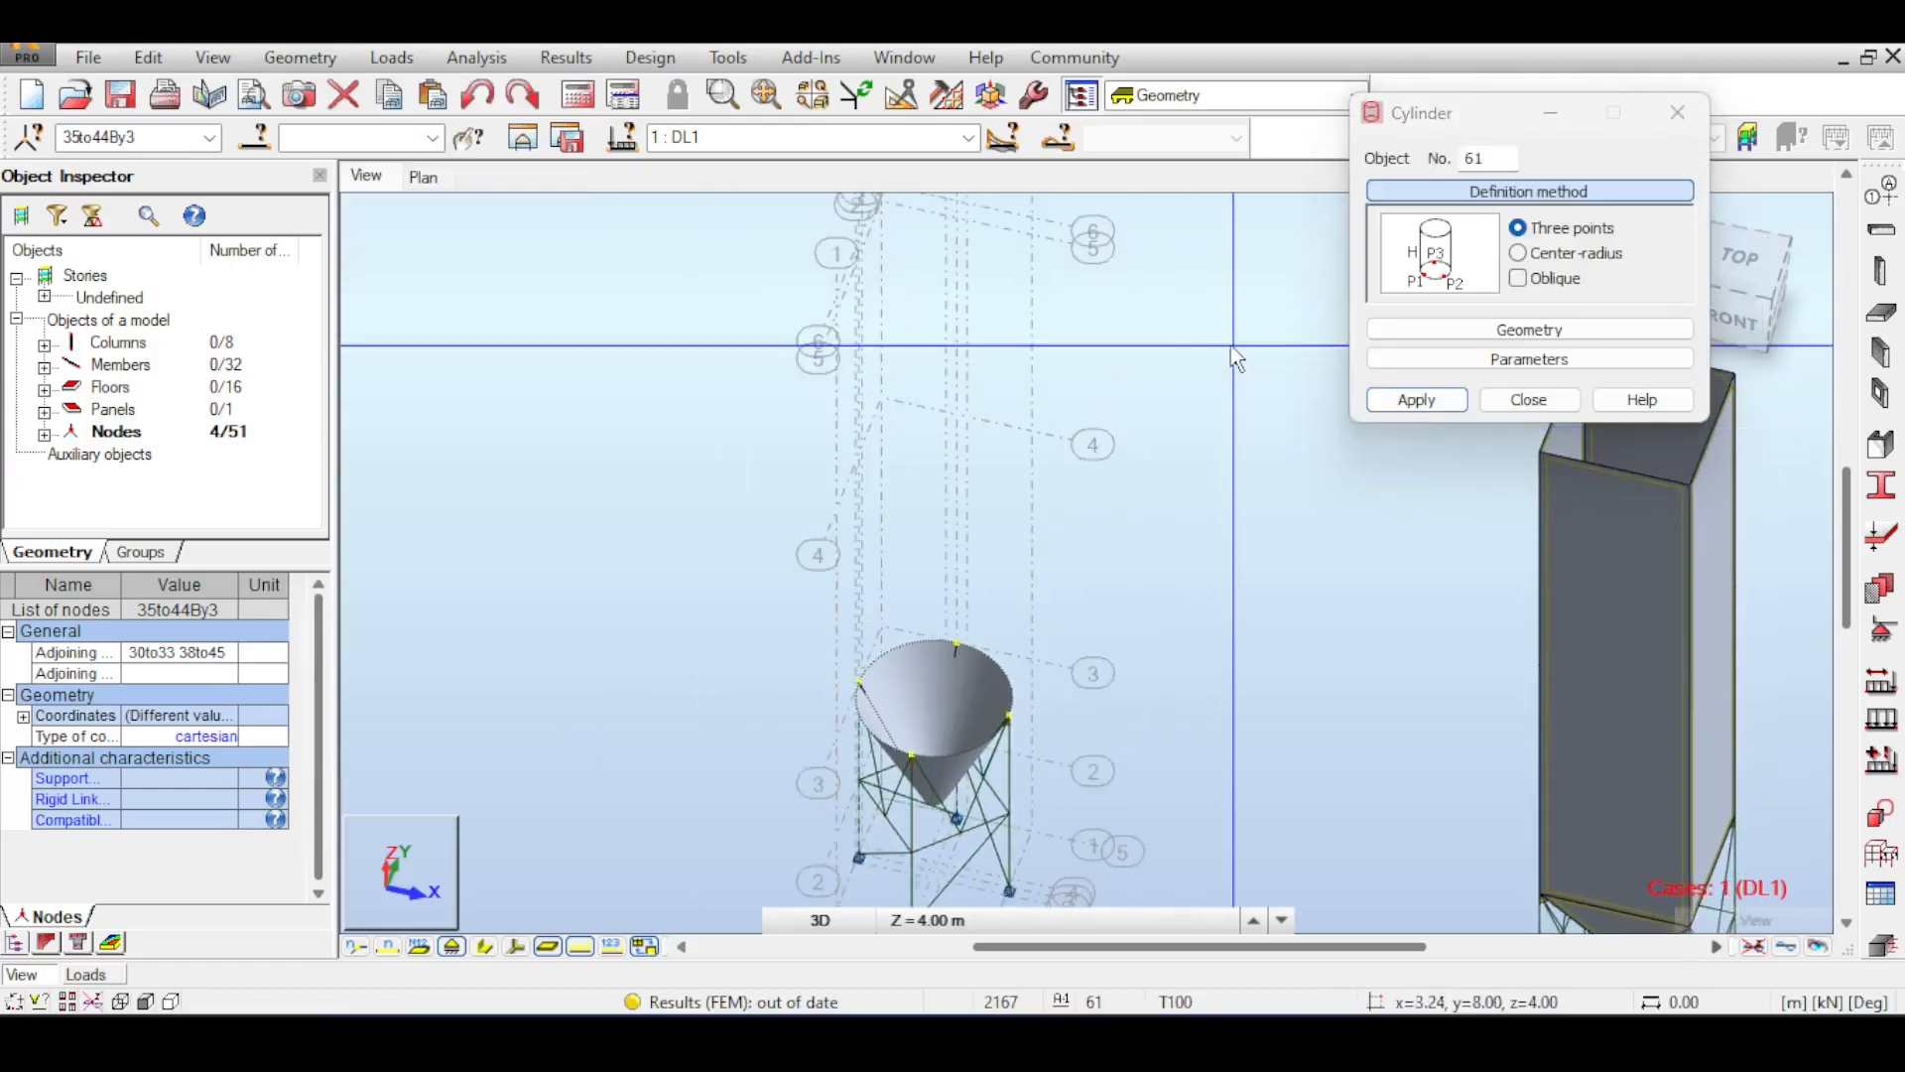
middle_click_drag(1239, 345, 1197, 438)
left_click(1521, 256)
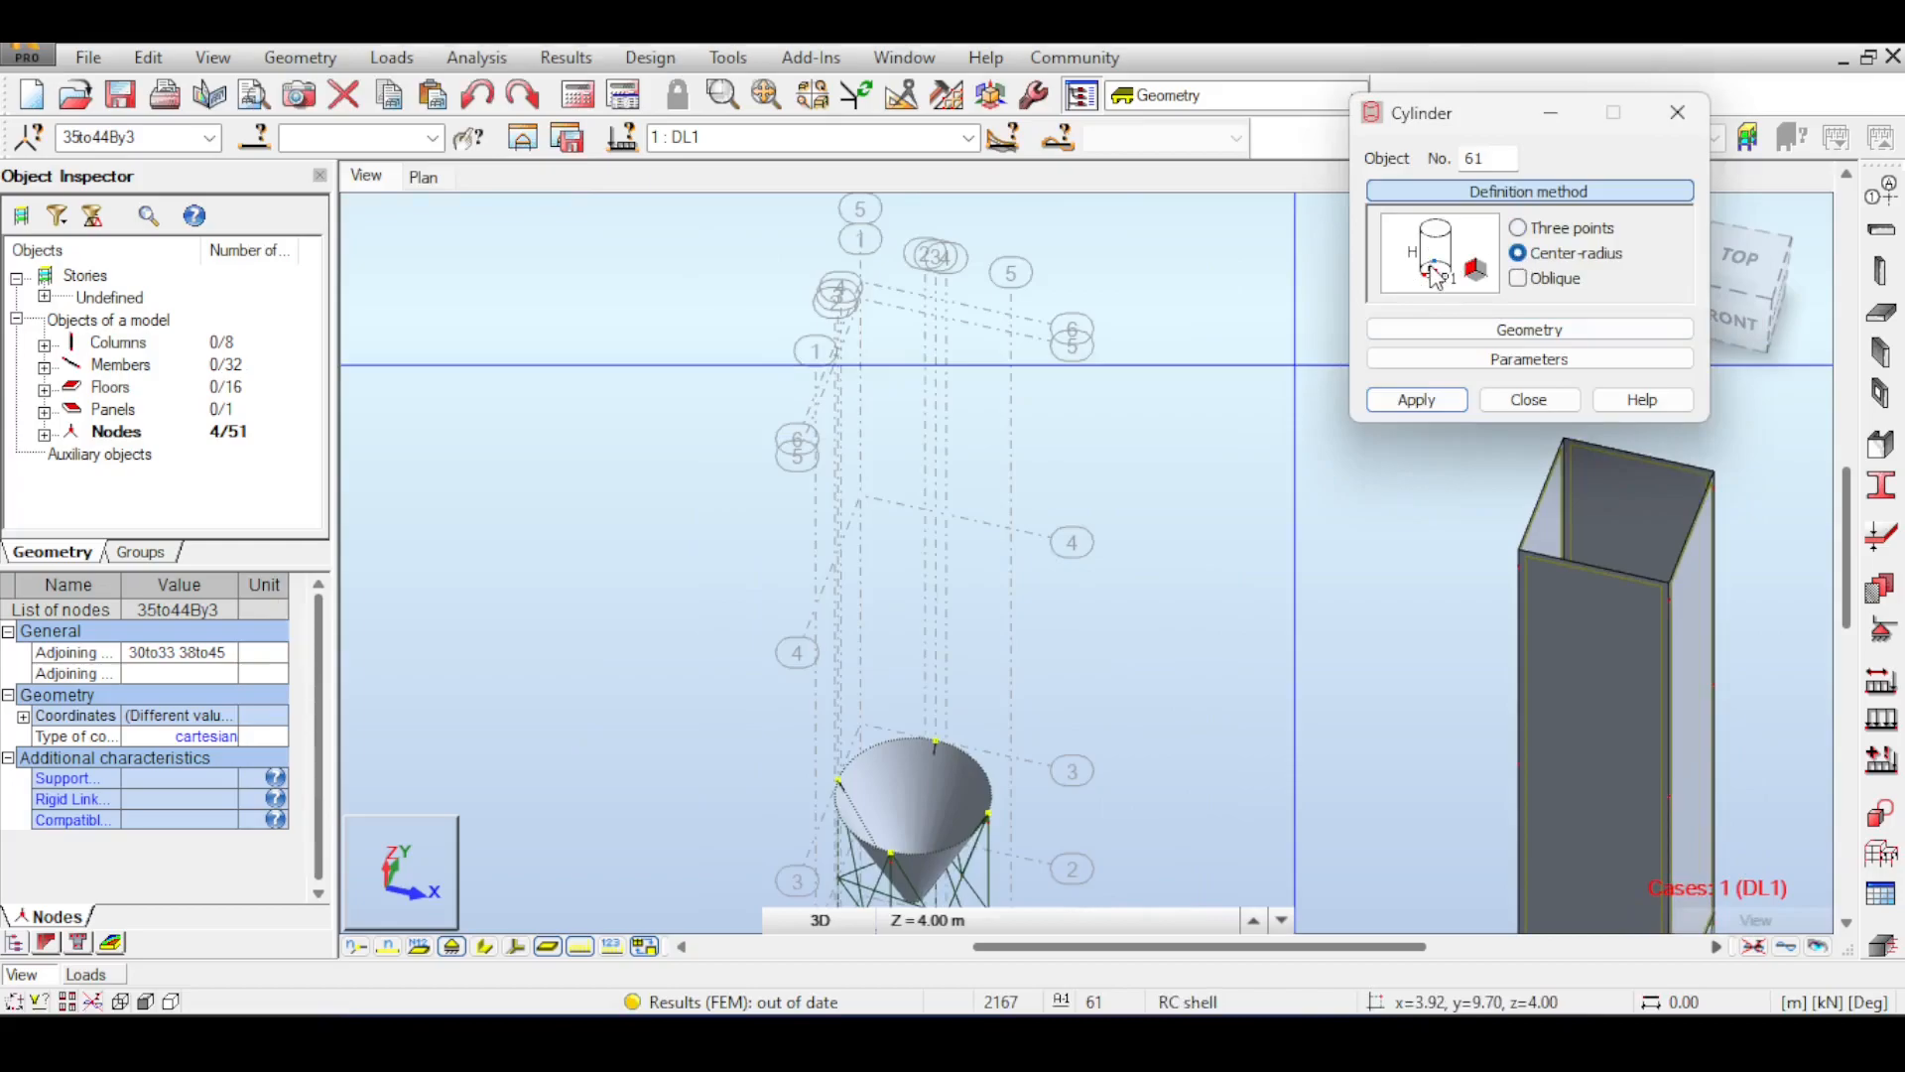
scroll(933, 397, "up", 3)
scroll(936, 402, "down", 2)
mouse_move(936, 401)
middle_mouse_down()
mouse_move(968, 311)
mouse_move(968, 381)
middle_mouse_up()
left_click_drag(1725, 274, 1723, 299)
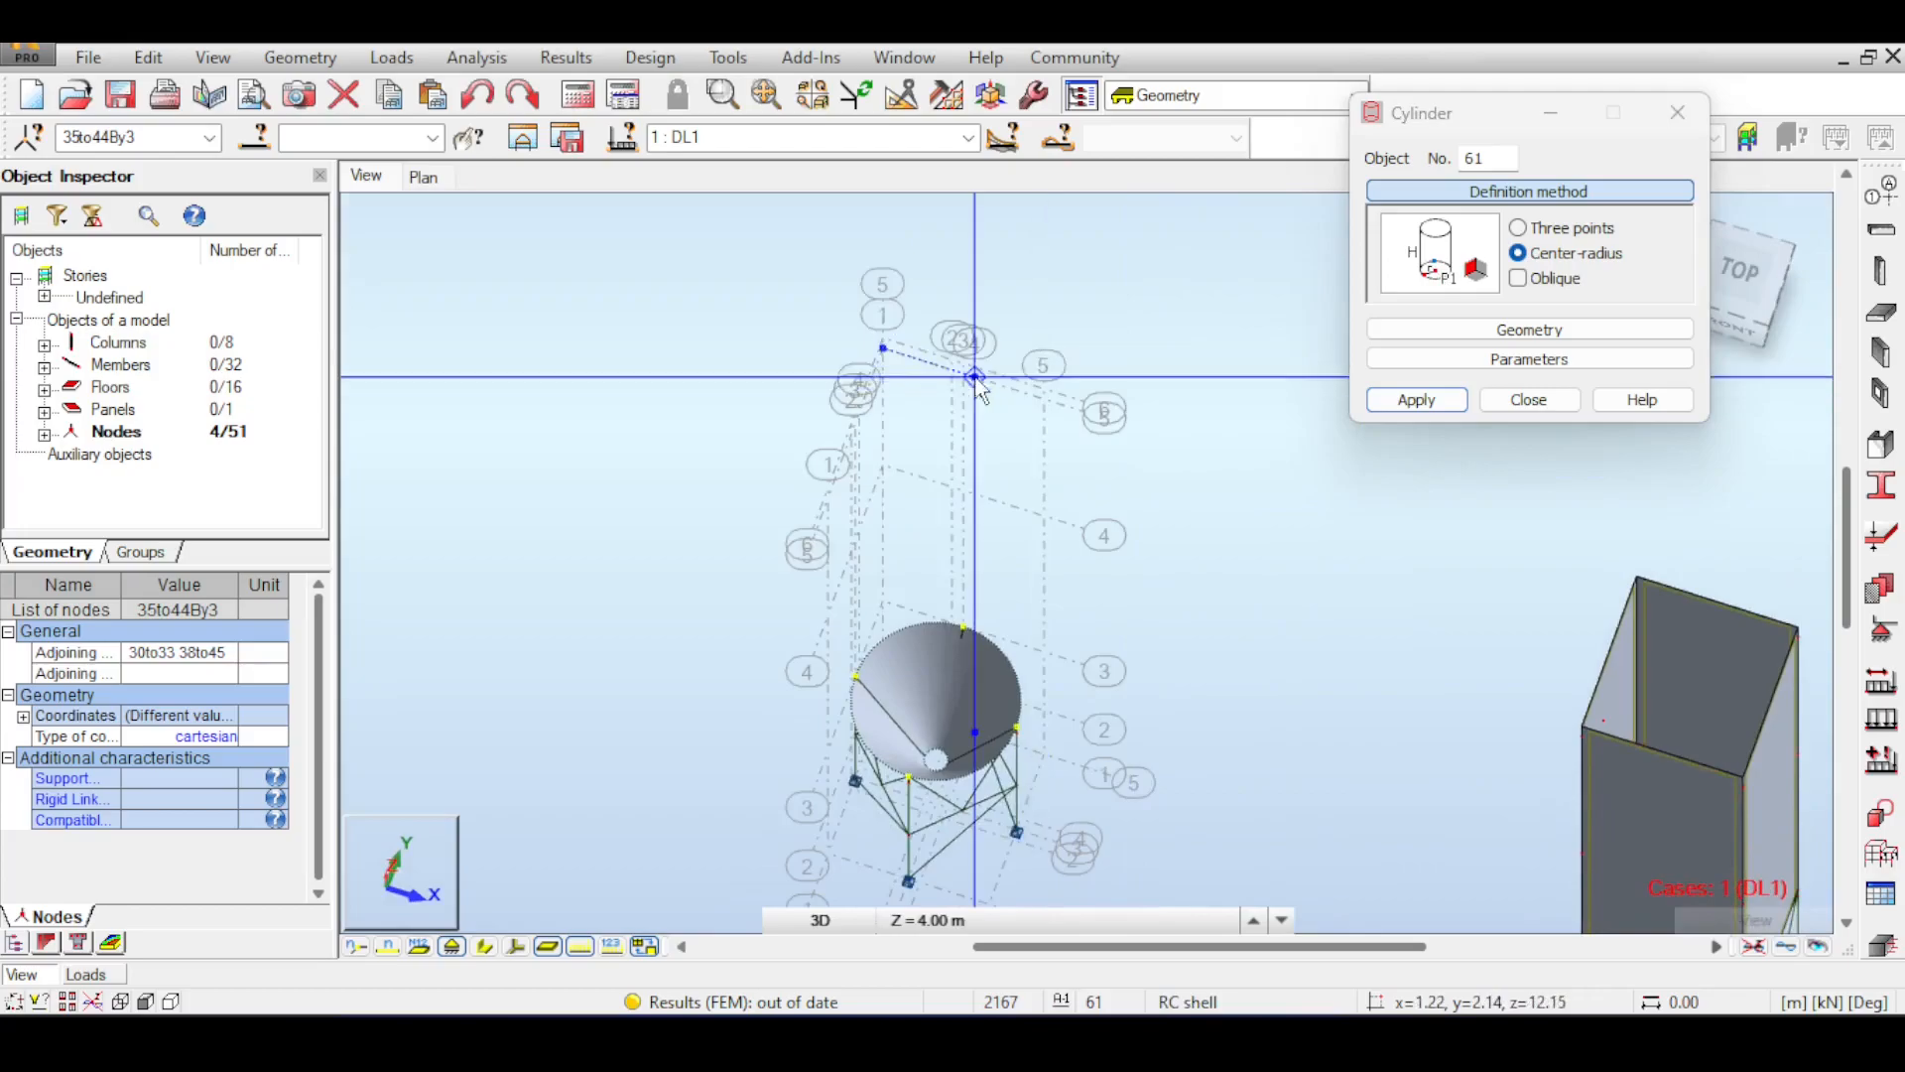
scroll(975, 382, "up", 5)
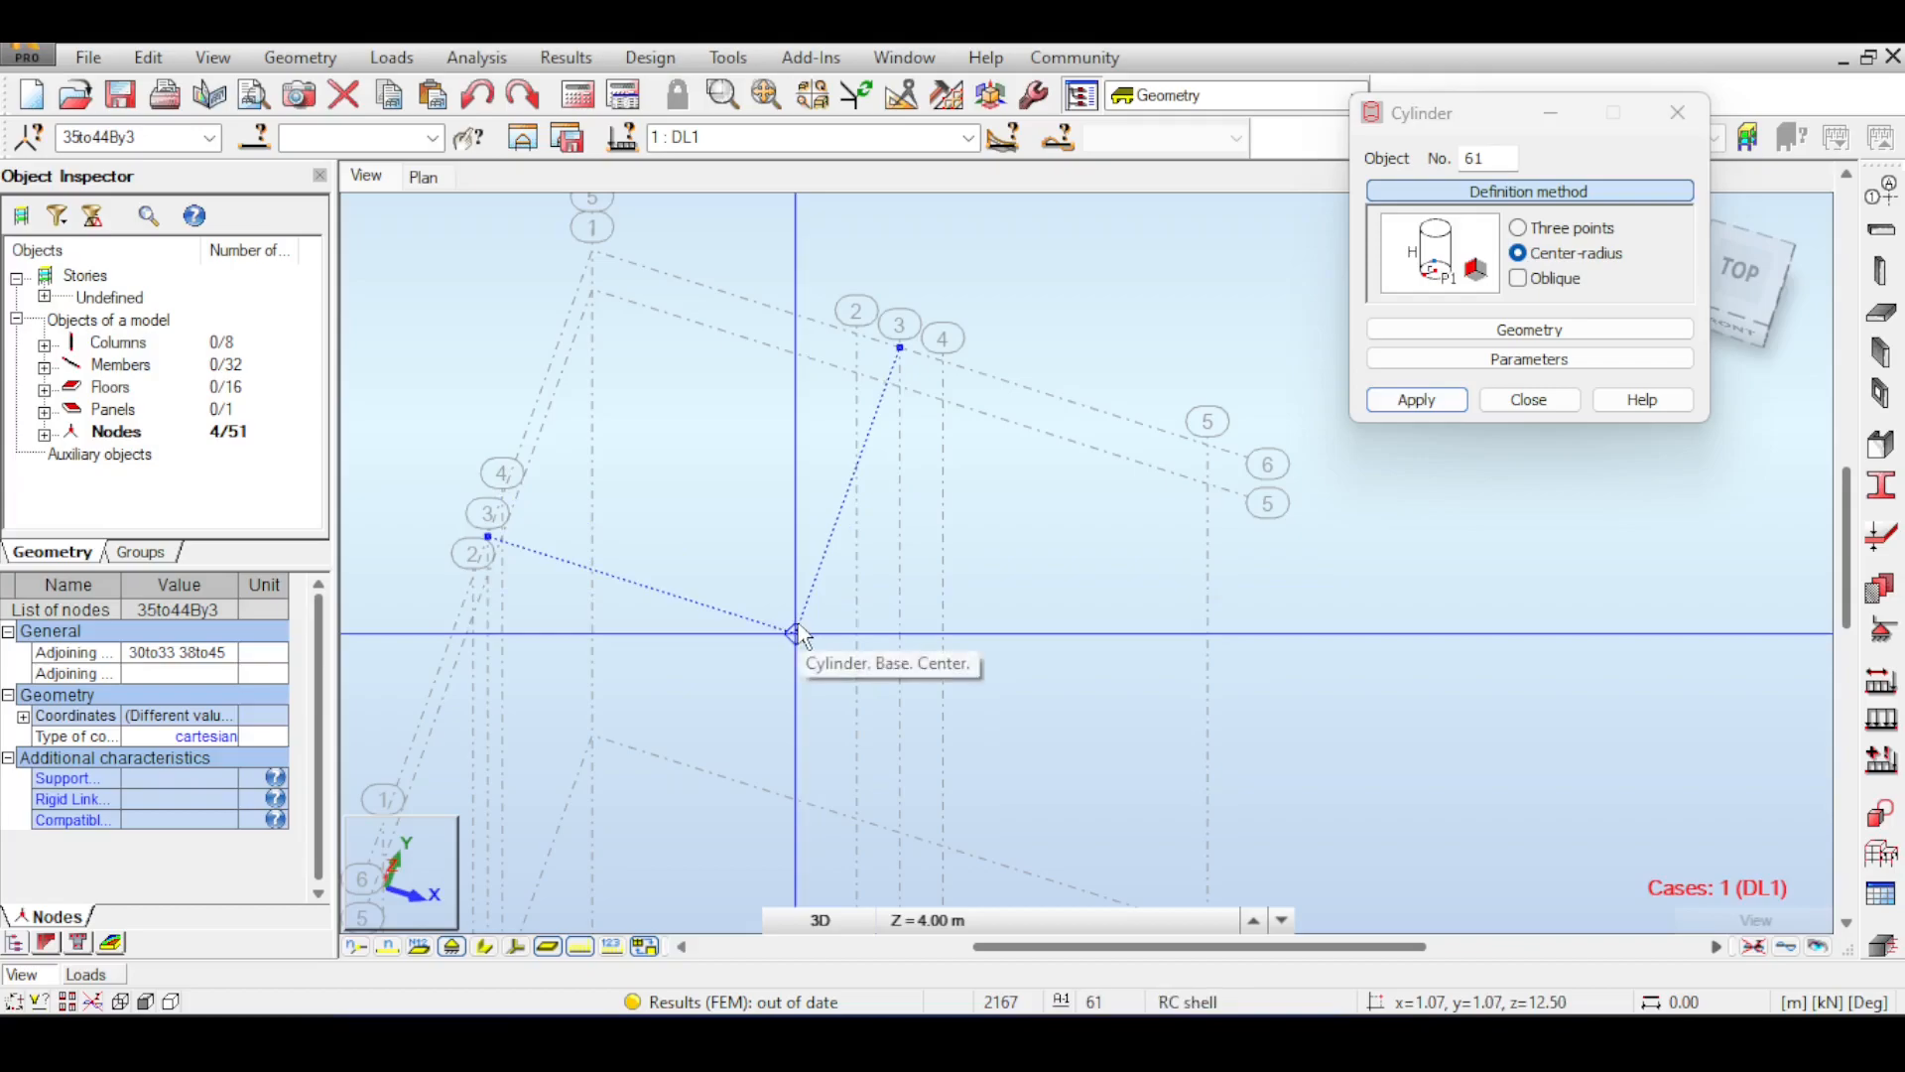
left_click(797, 633)
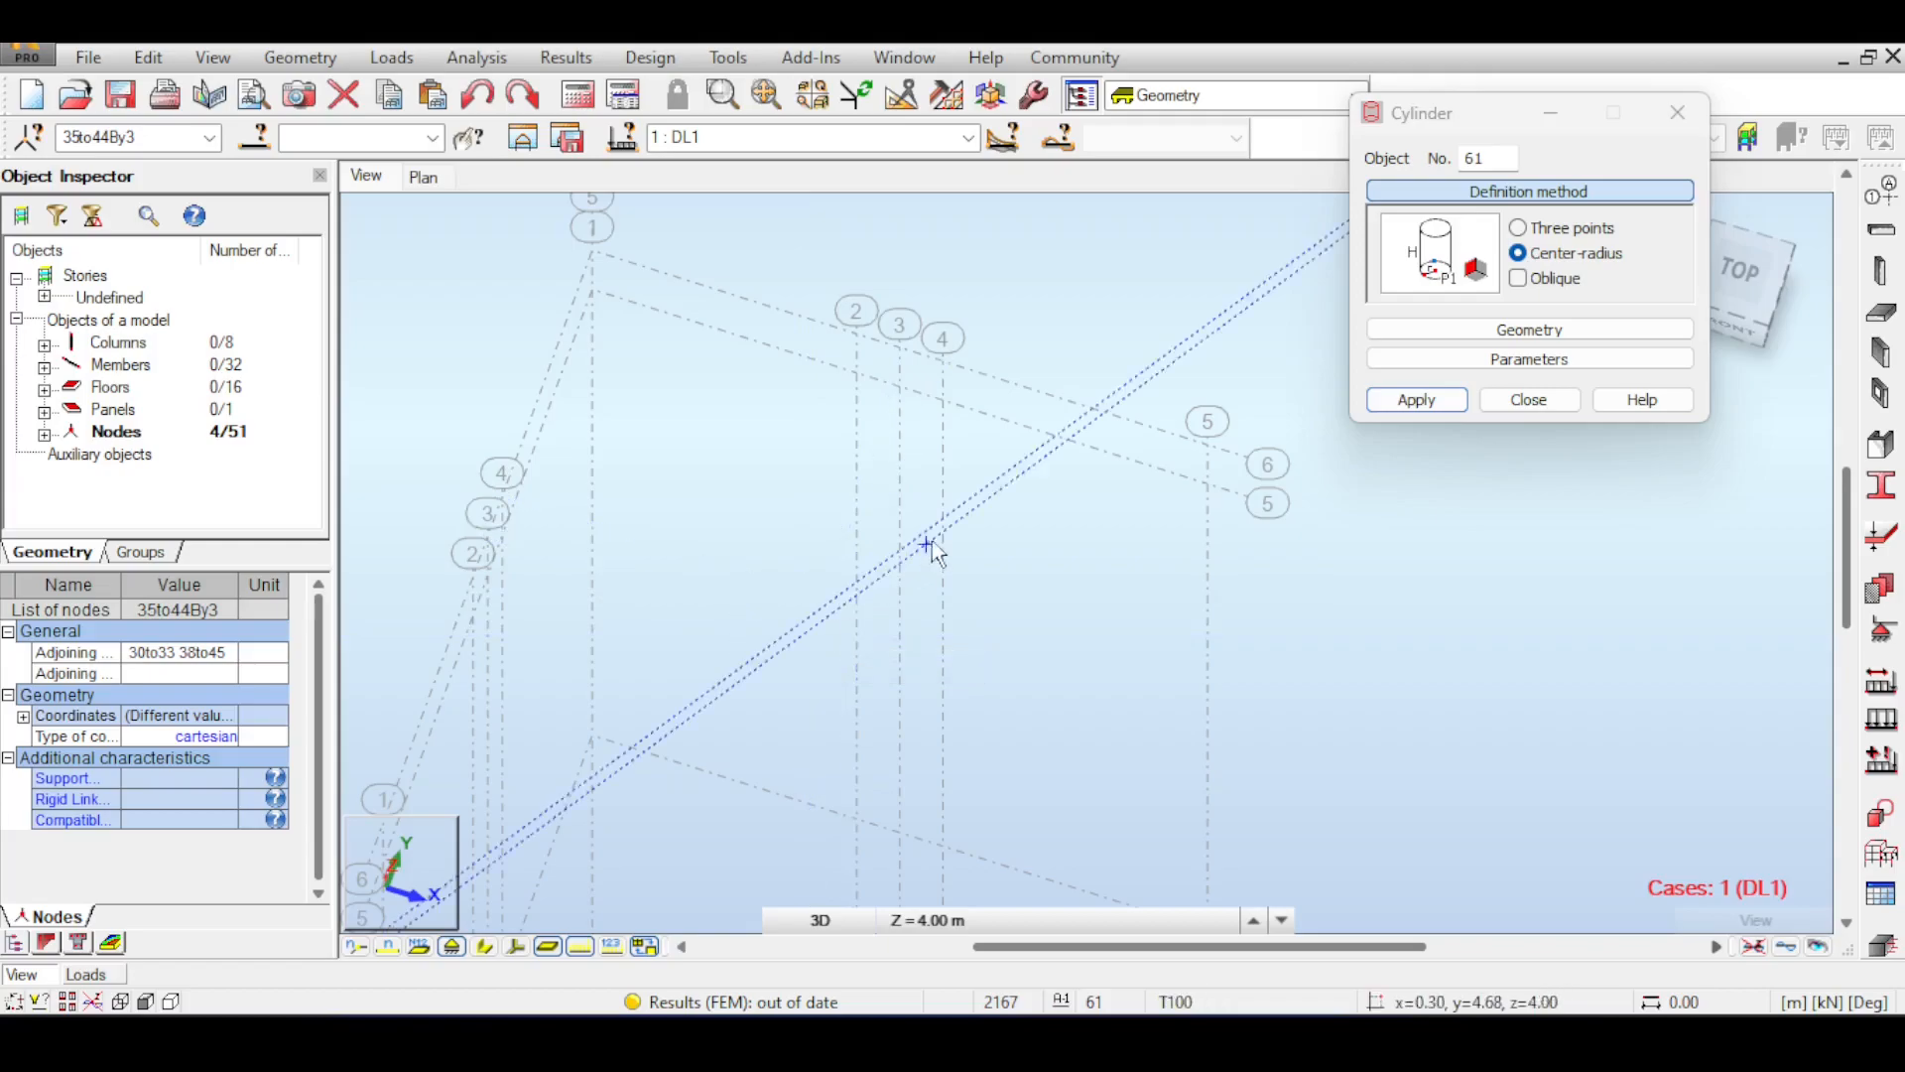
scroll(1037, 604, "down", 3)
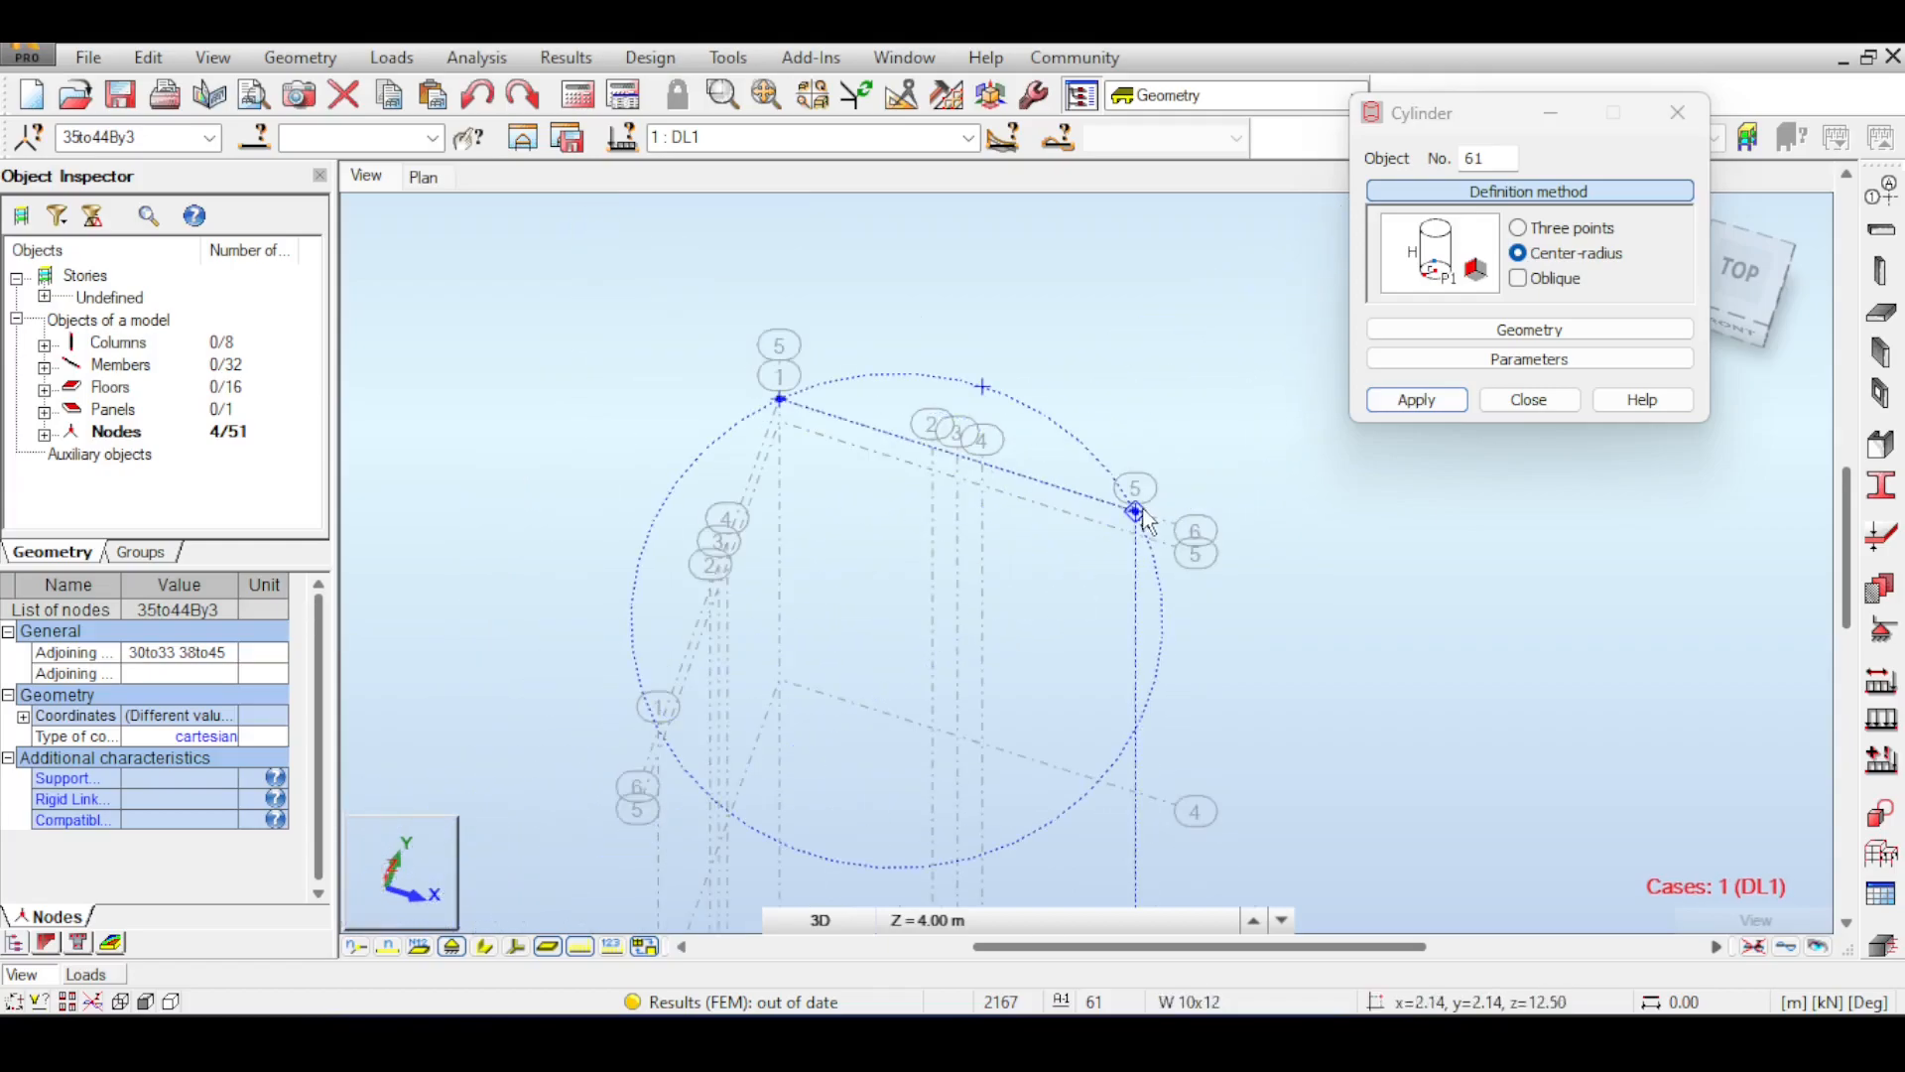
left_click(961, 459)
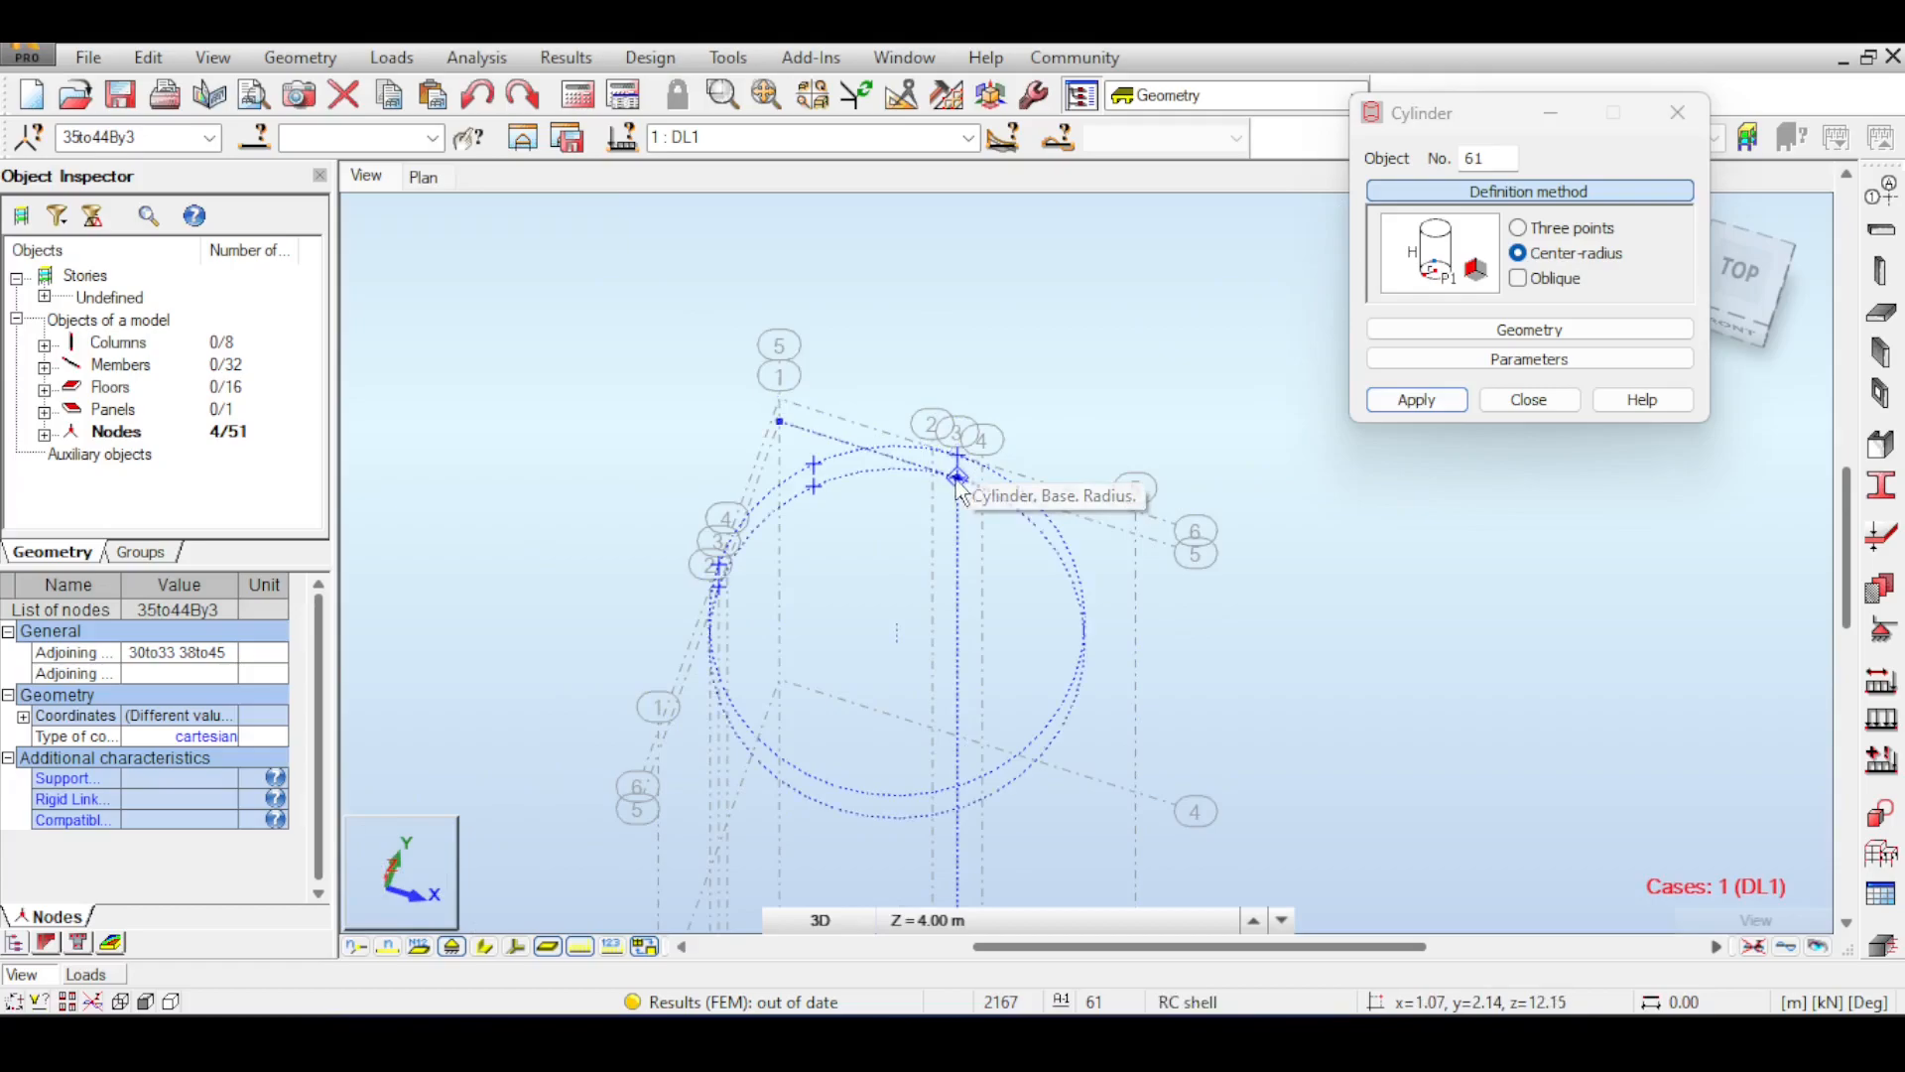
left_click(959, 482)
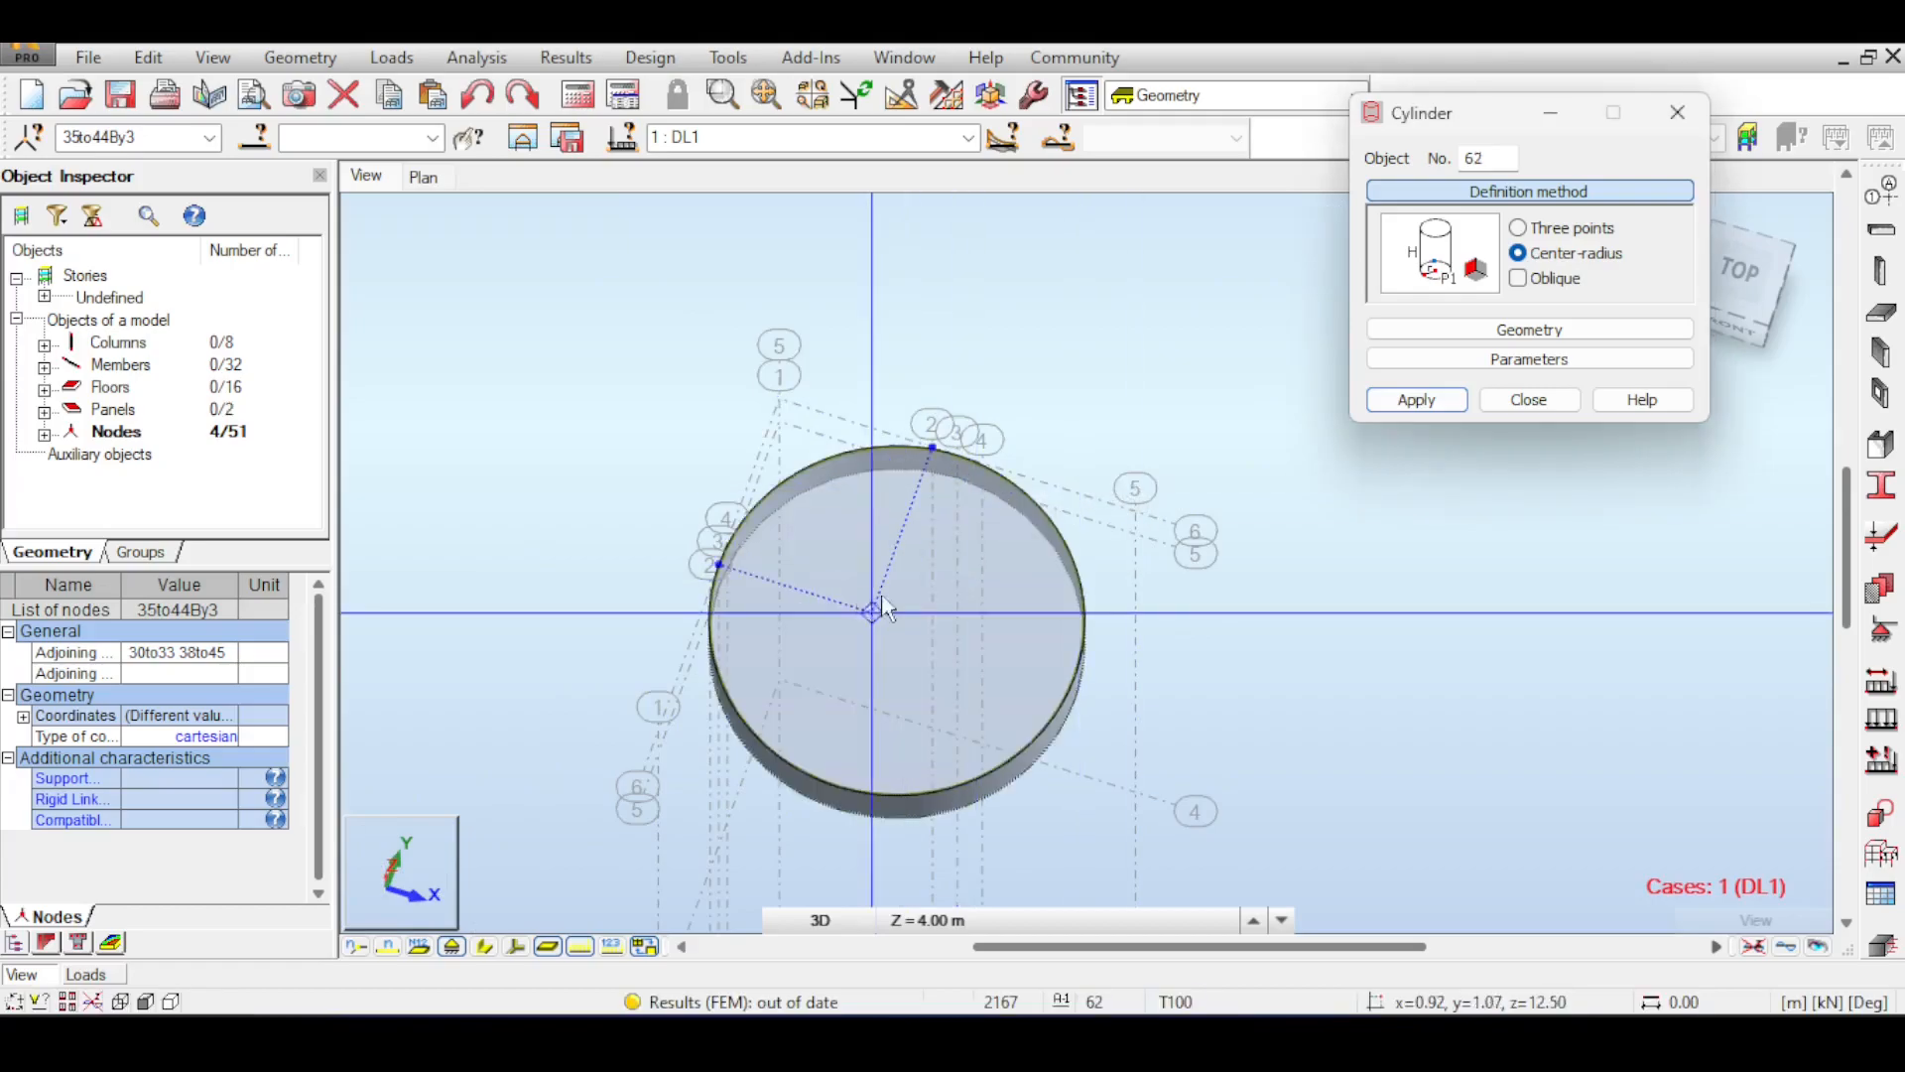
- Review the cylinder's circle discretization and side division parameters and discard the short cylinder above the cone
middle_click_drag(968, 643, 1006, 534)
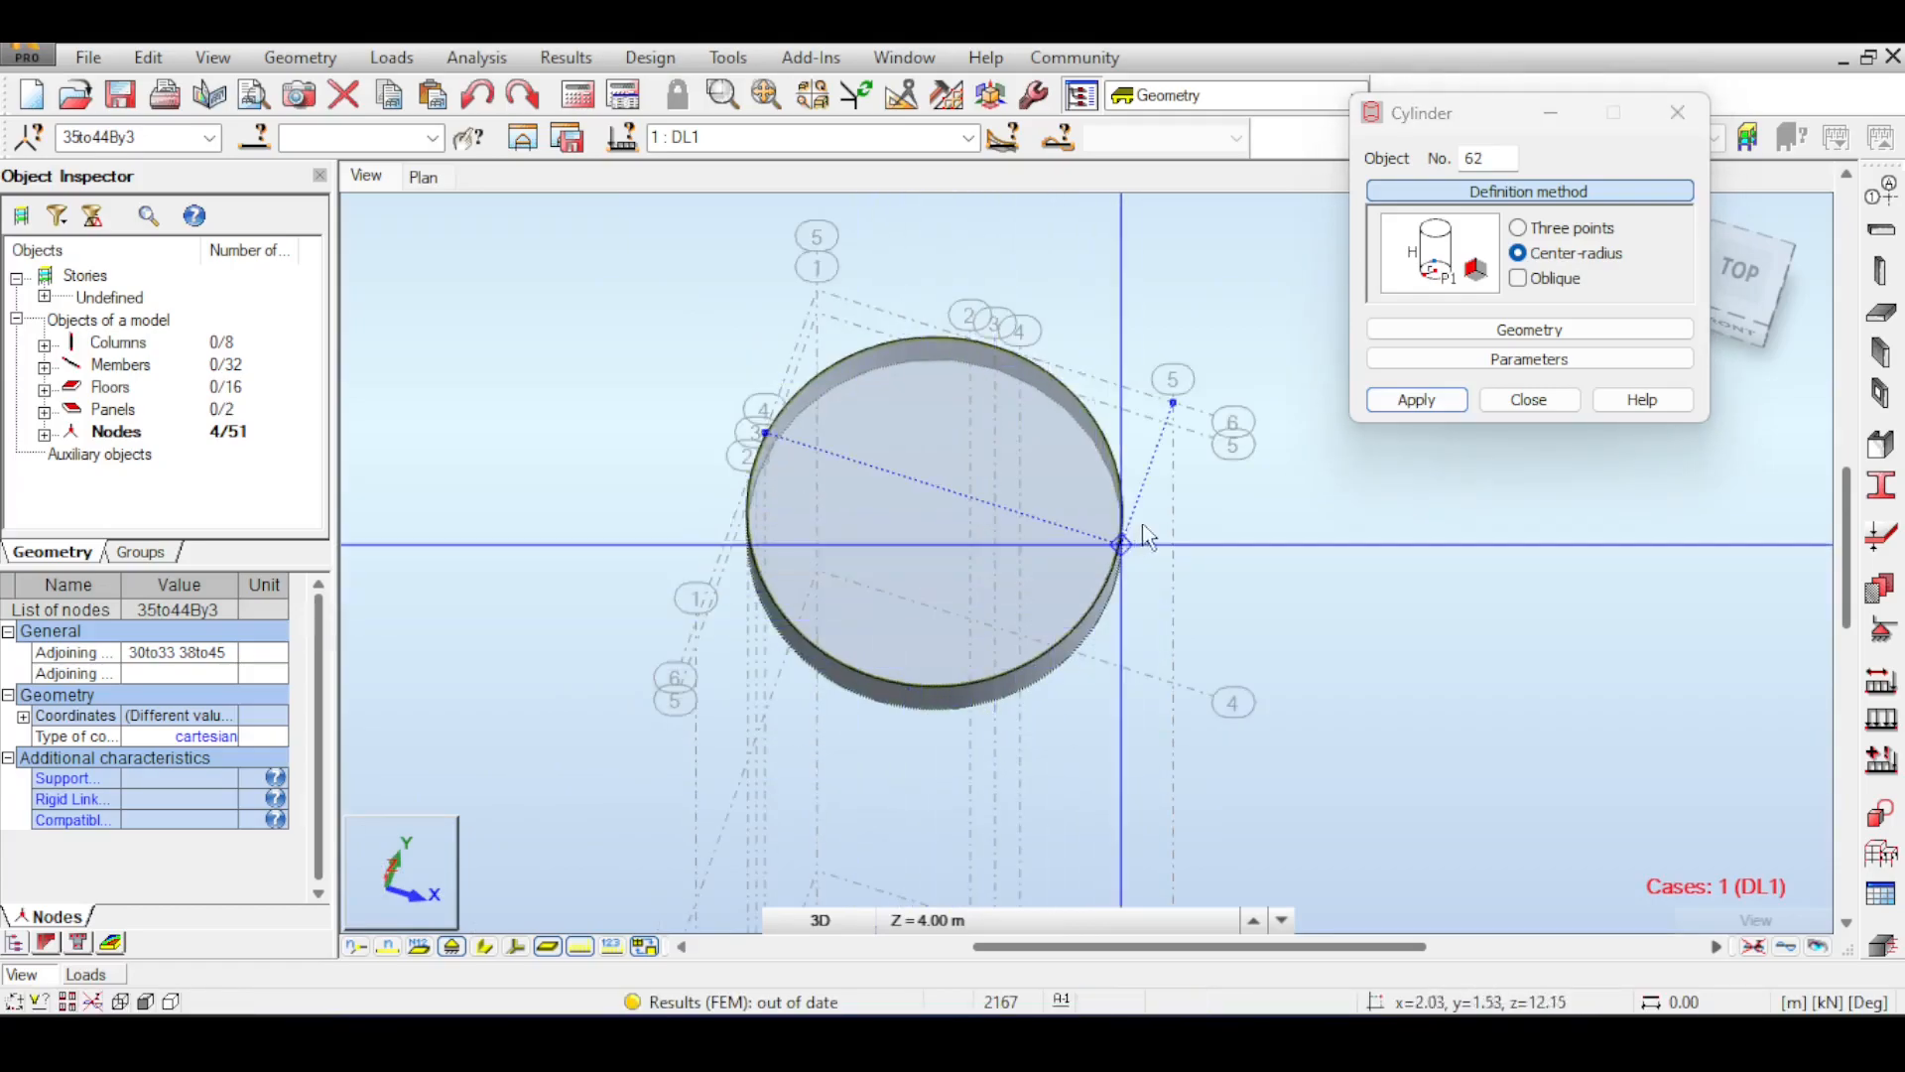
left_click(1532, 357)
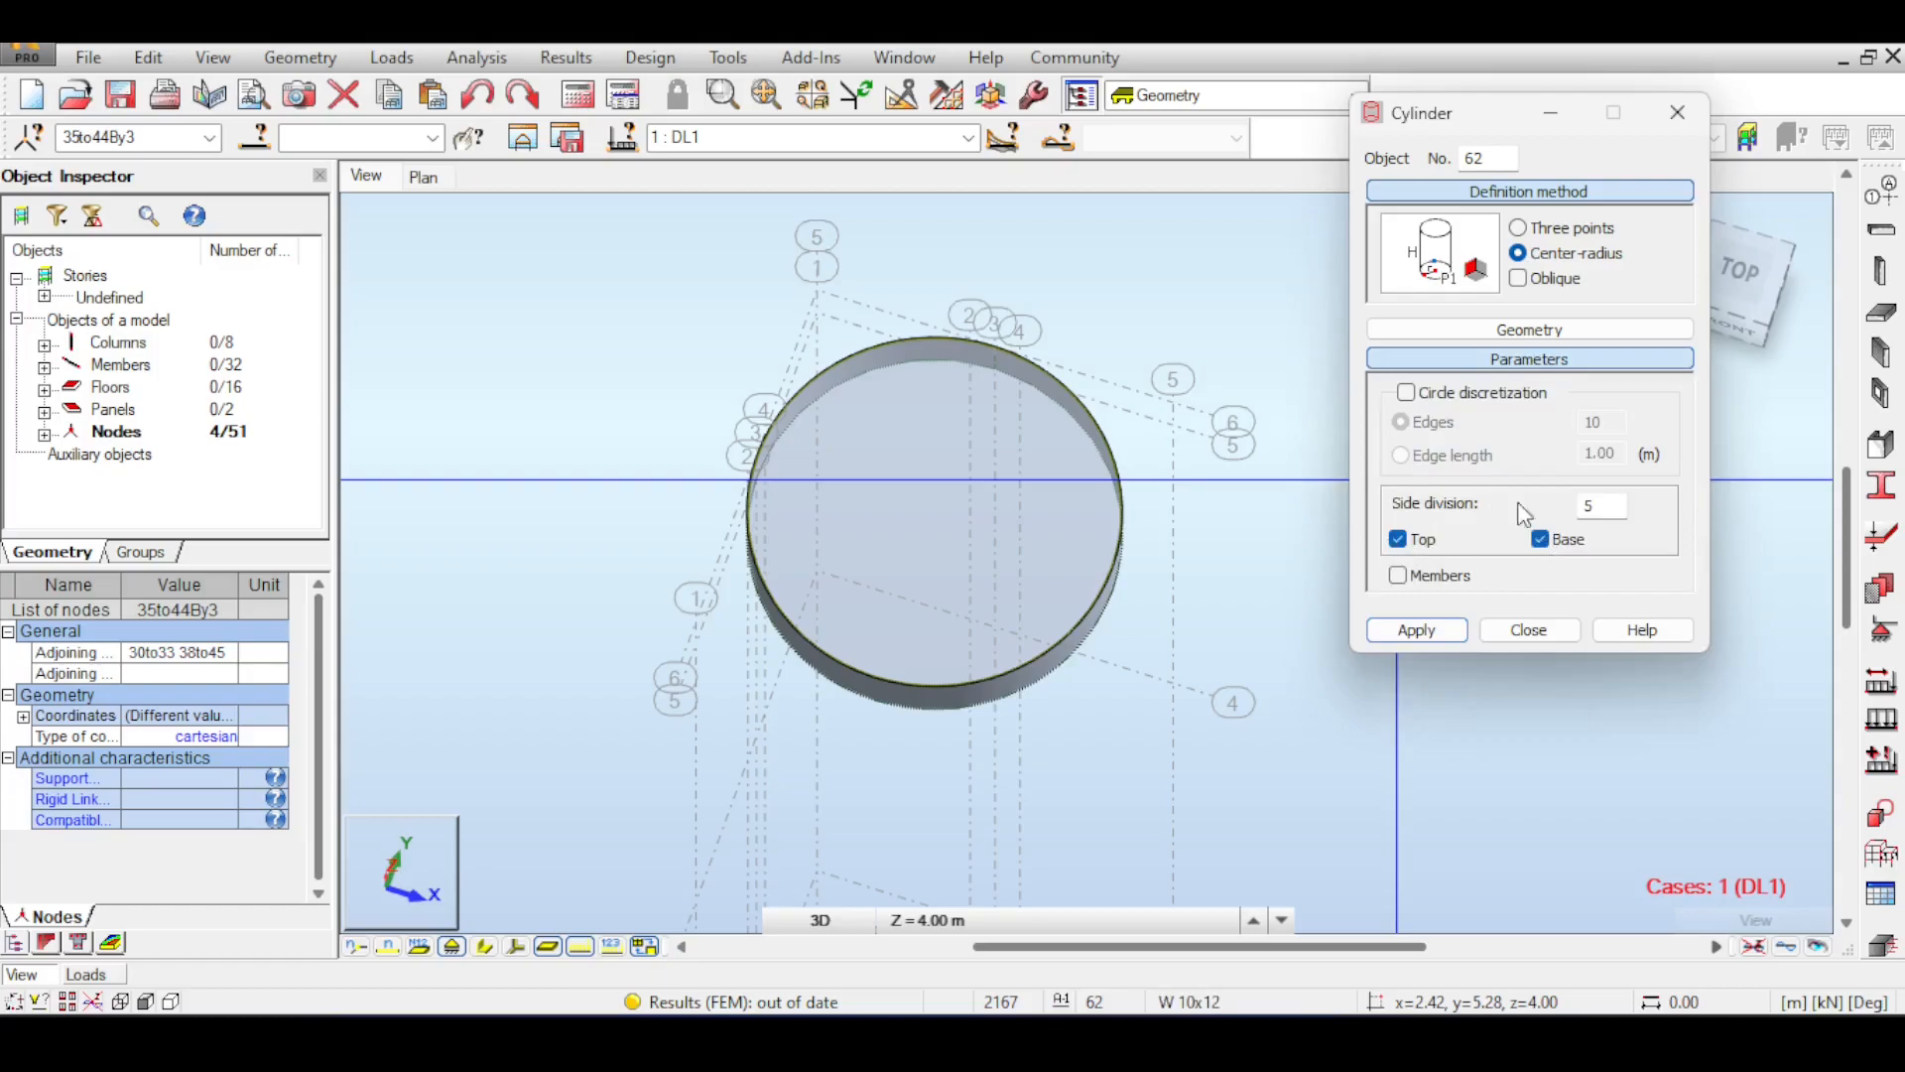
middle_click_drag(1102, 459, 1149, 897, "shift")
scroll(971, 552, "down", 2)
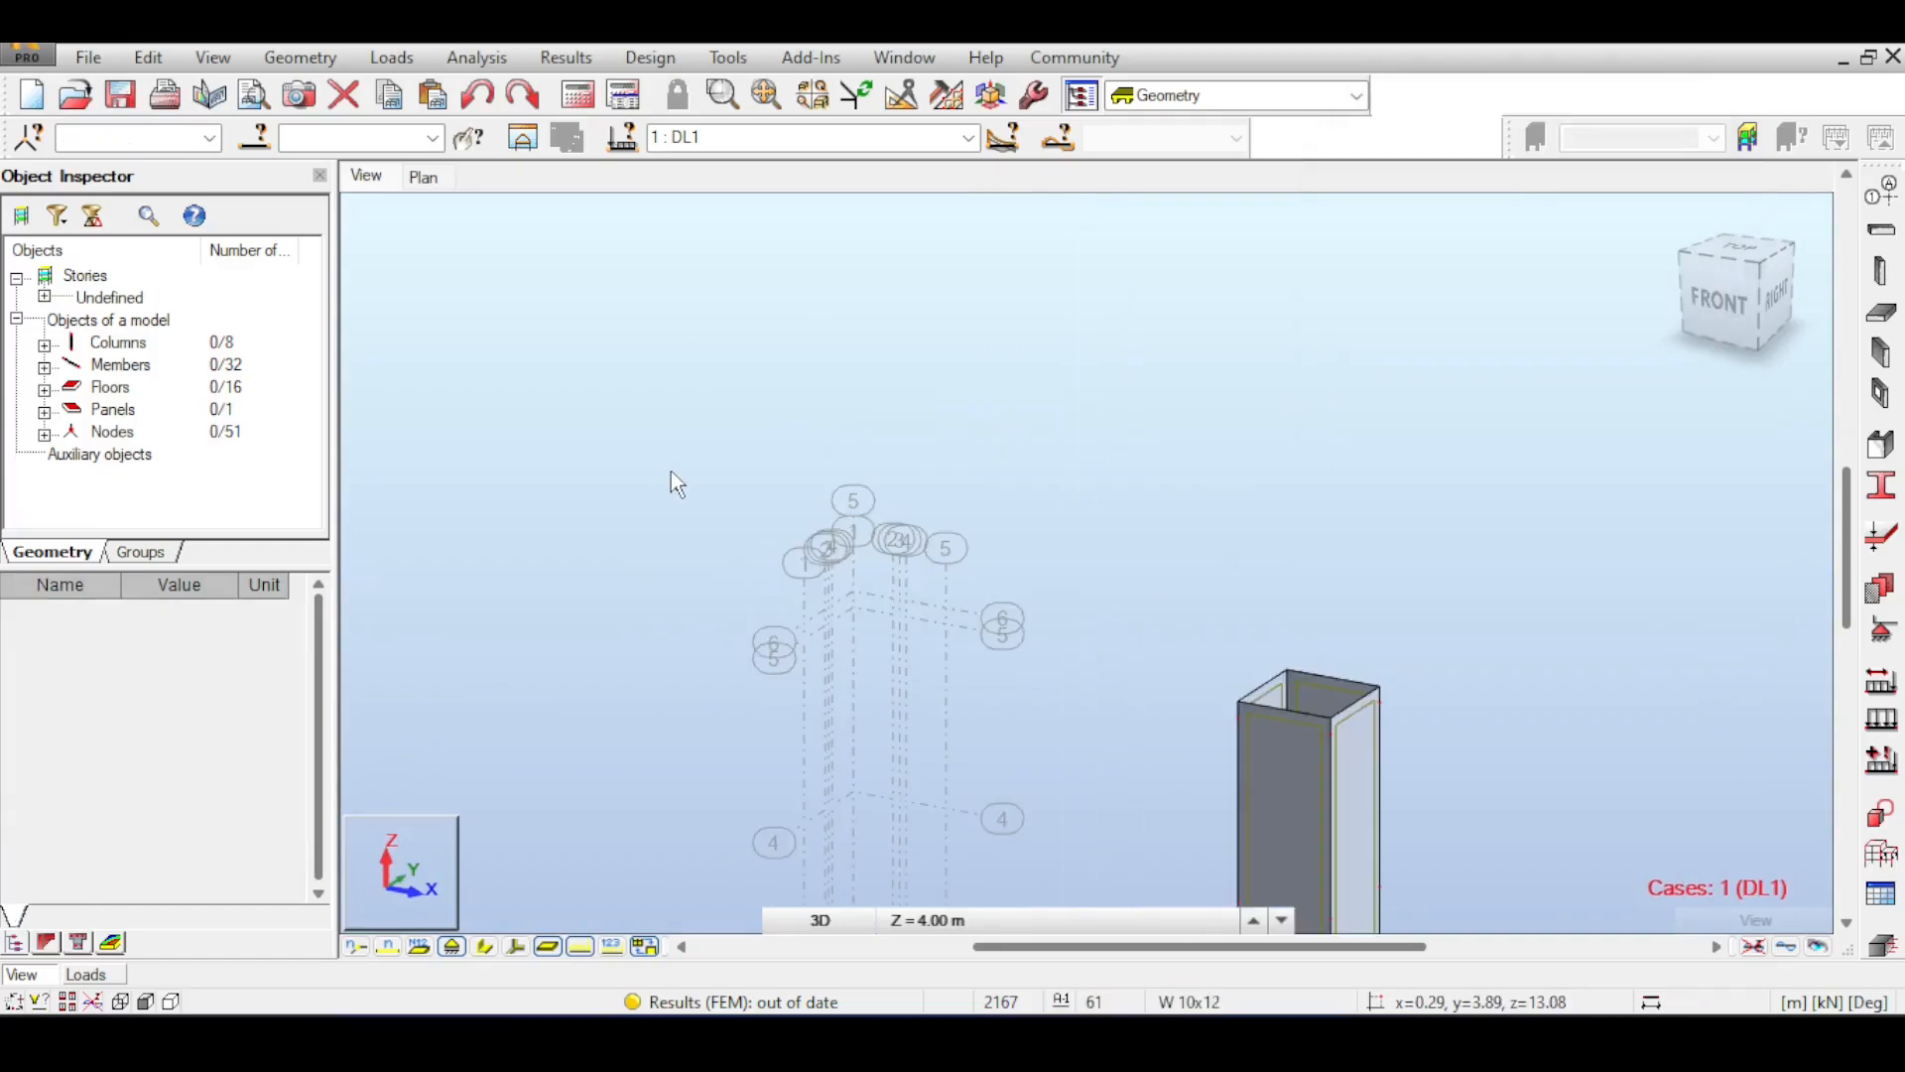
- Set up a new center-radius cylinder without top and base, with a side division of 2
middle_click_drag(849, 448, 851, 383)
left_click_drag(1741, 290, 1740, 322)
left_click(309, 53)
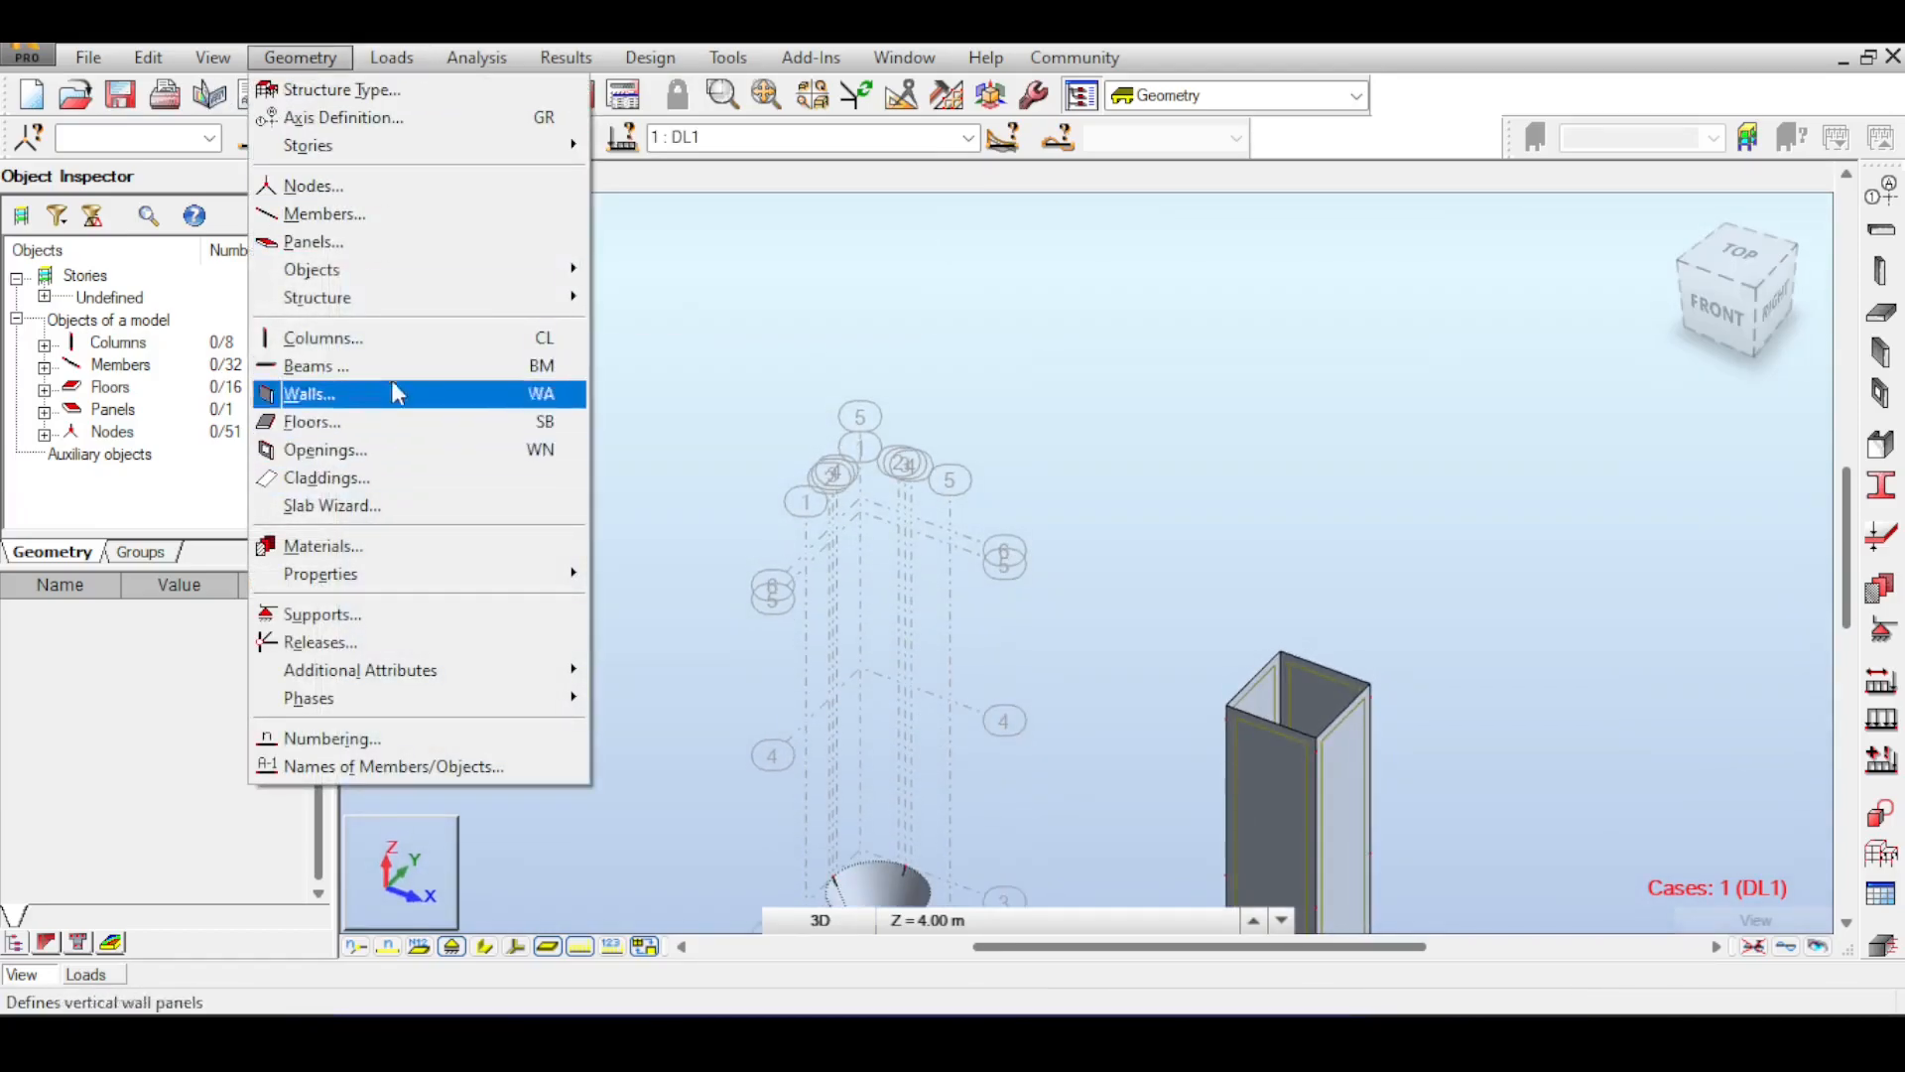
mouse_move(418, 271)
left_click(764, 407)
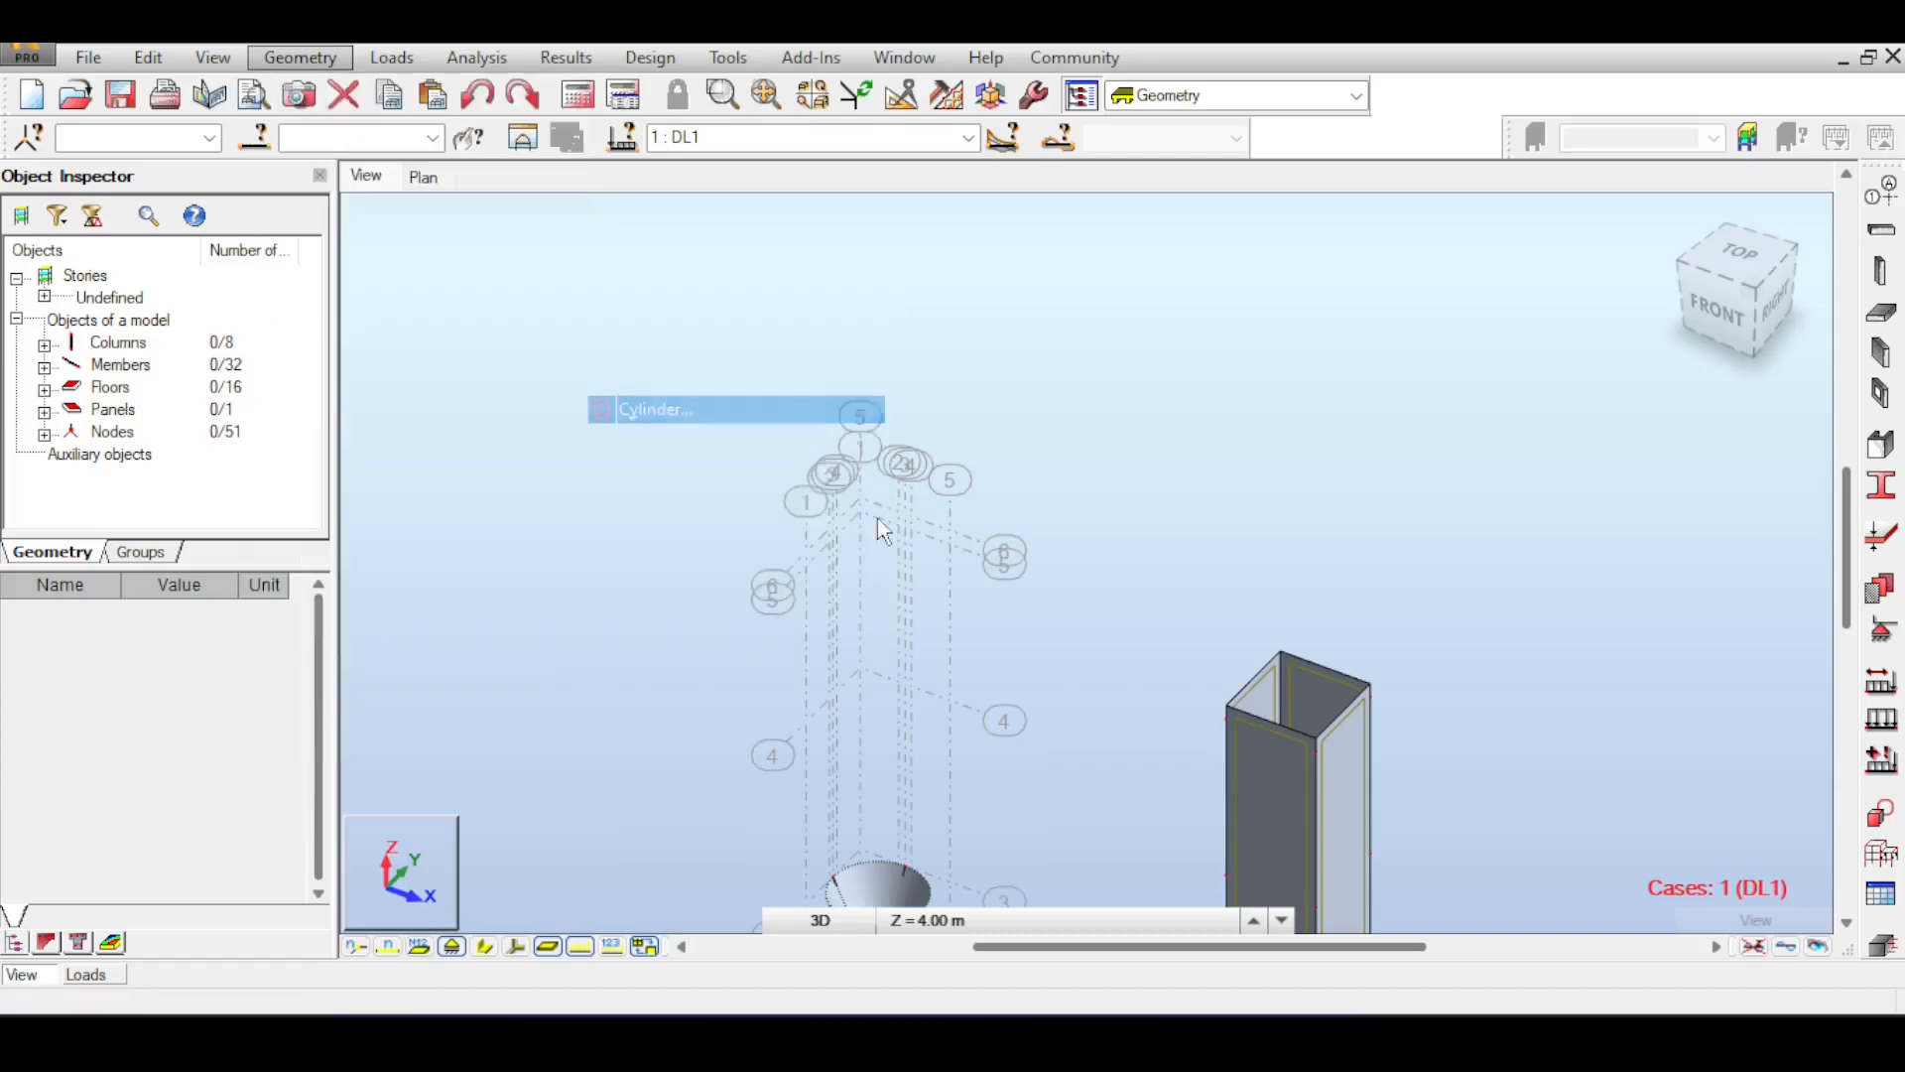
left_click(1518, 258)
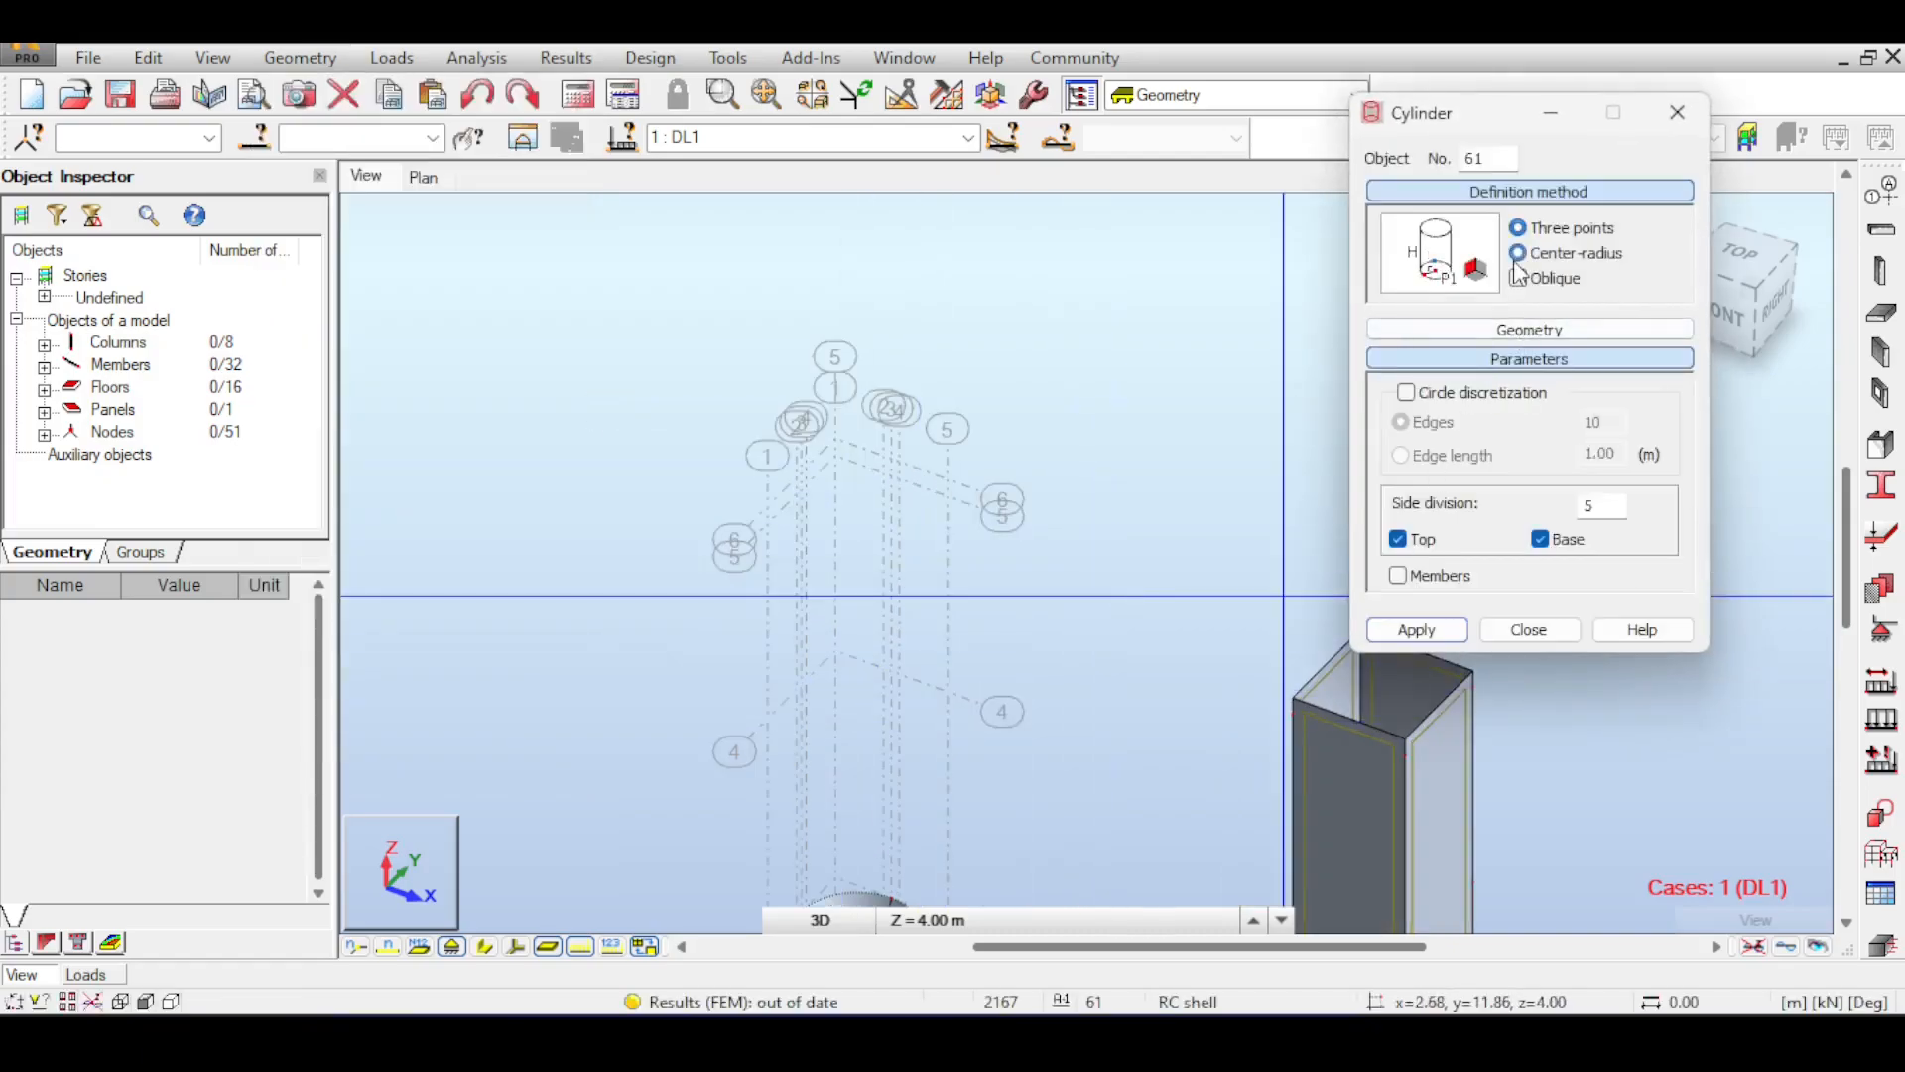
scroll(904, 494, "up", 3)
middle_click_drag(909, 506, 1111, 497)
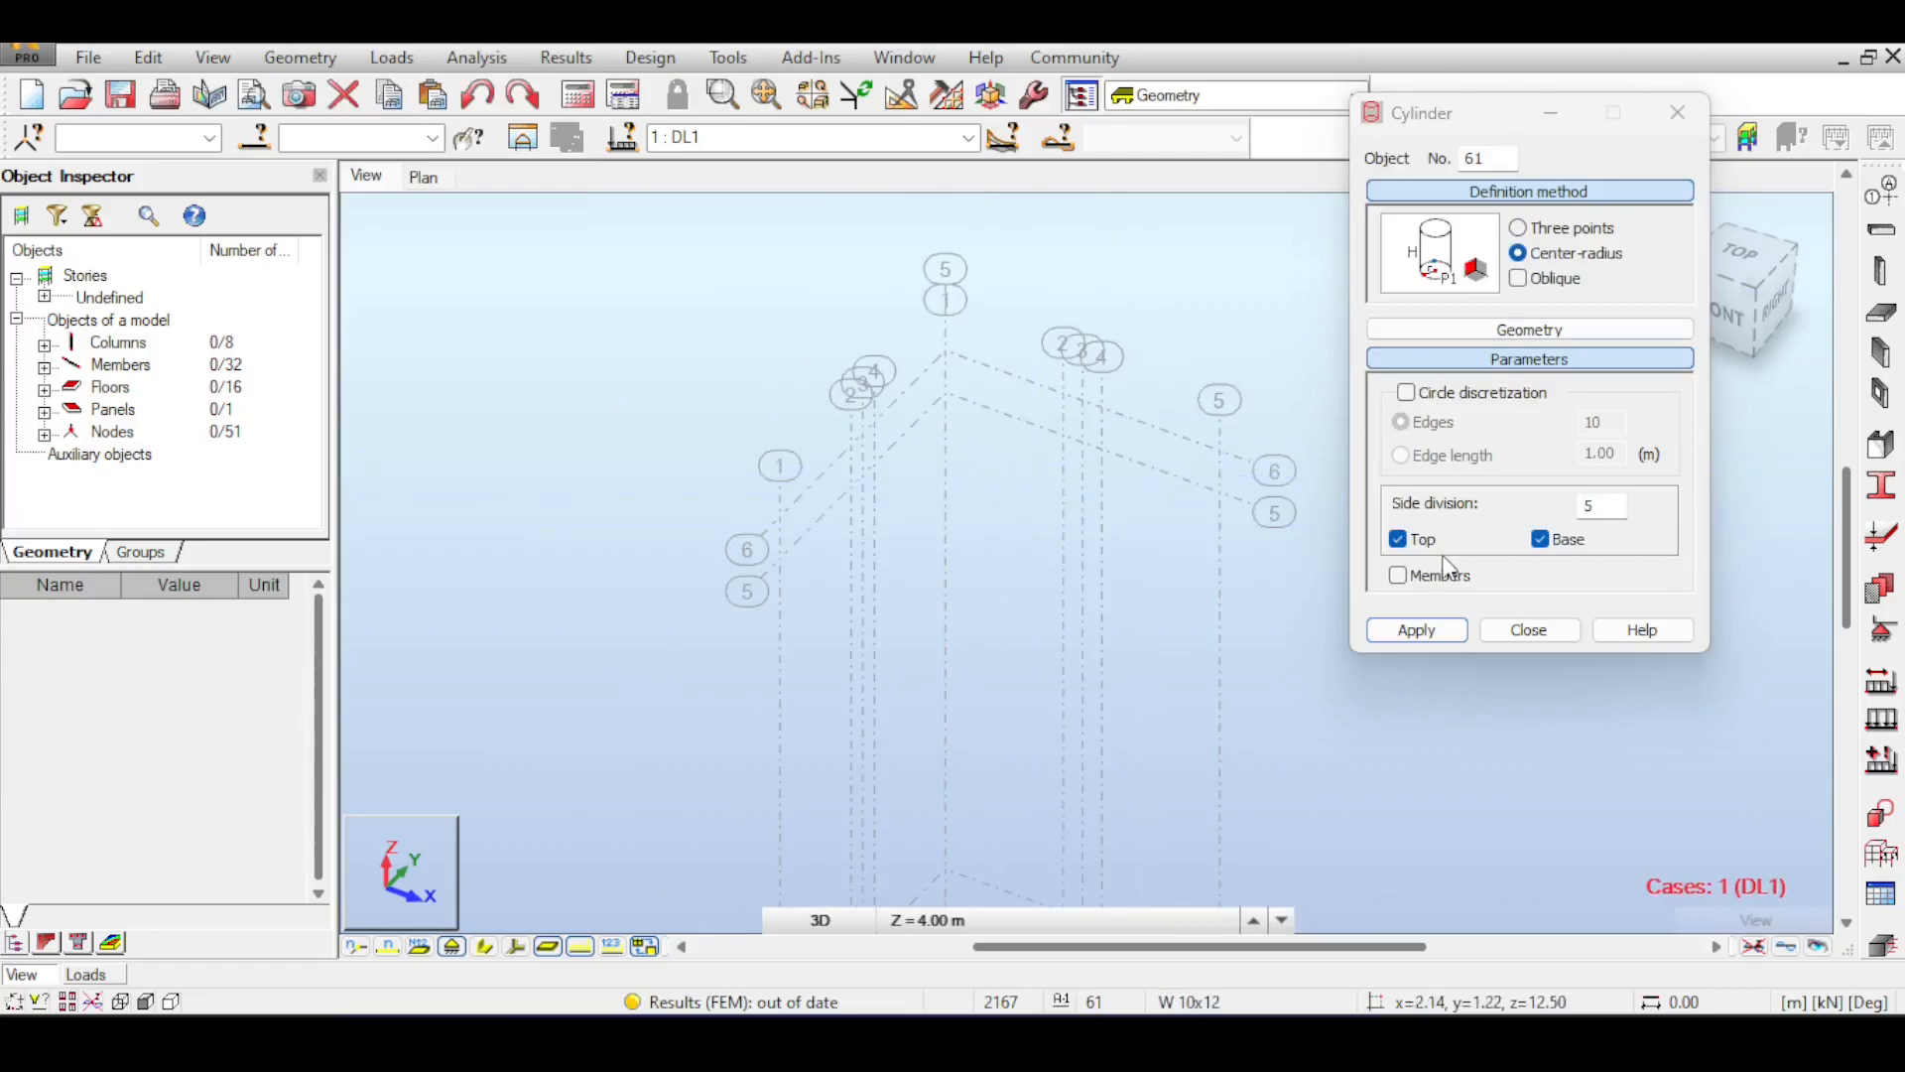
left_click(1539, 539)
left_click(1599, 506)
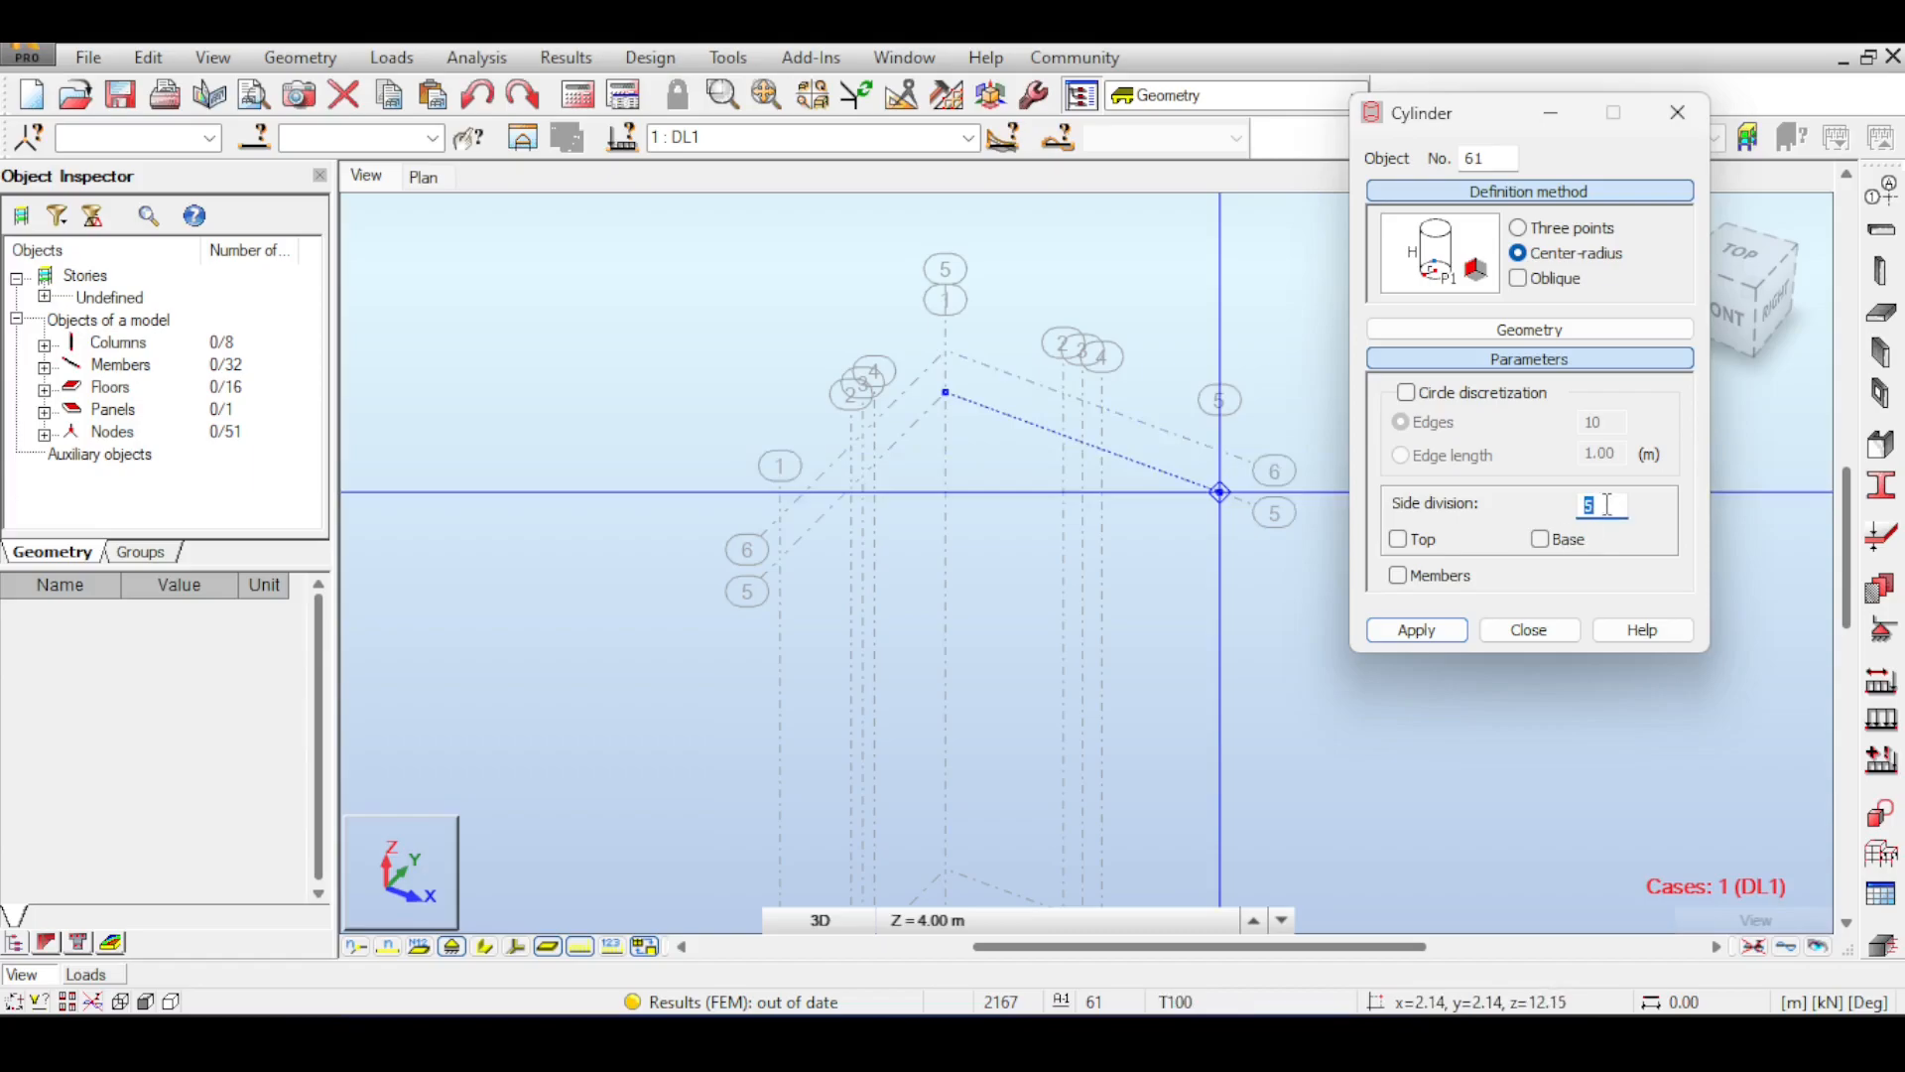
type("2")
- Examine the Z positions of the structural axes, comparing the 12.15 and 12.50 levels that bound the uppermost shell segment
middle_click_drag(1221, 493, 1039, 470)
left_click(1038, 468)
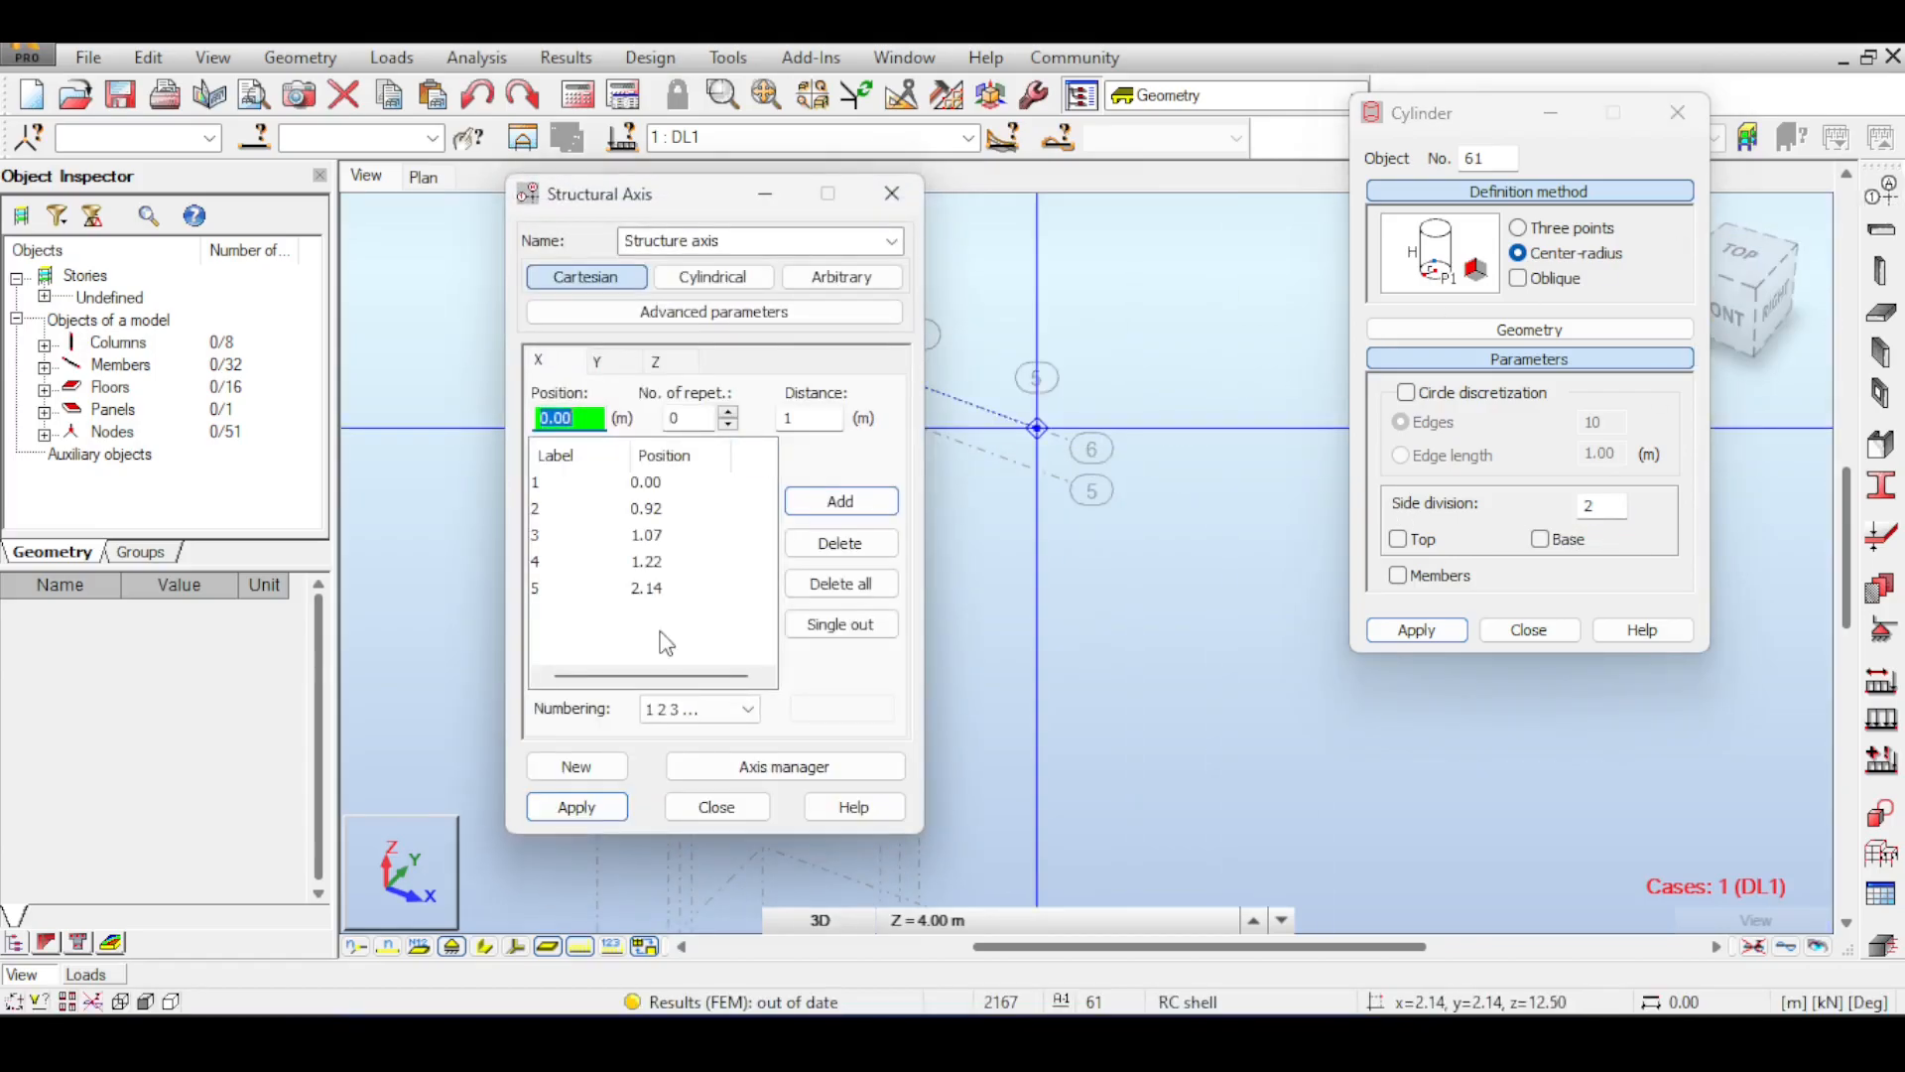
left_click(673, 365)
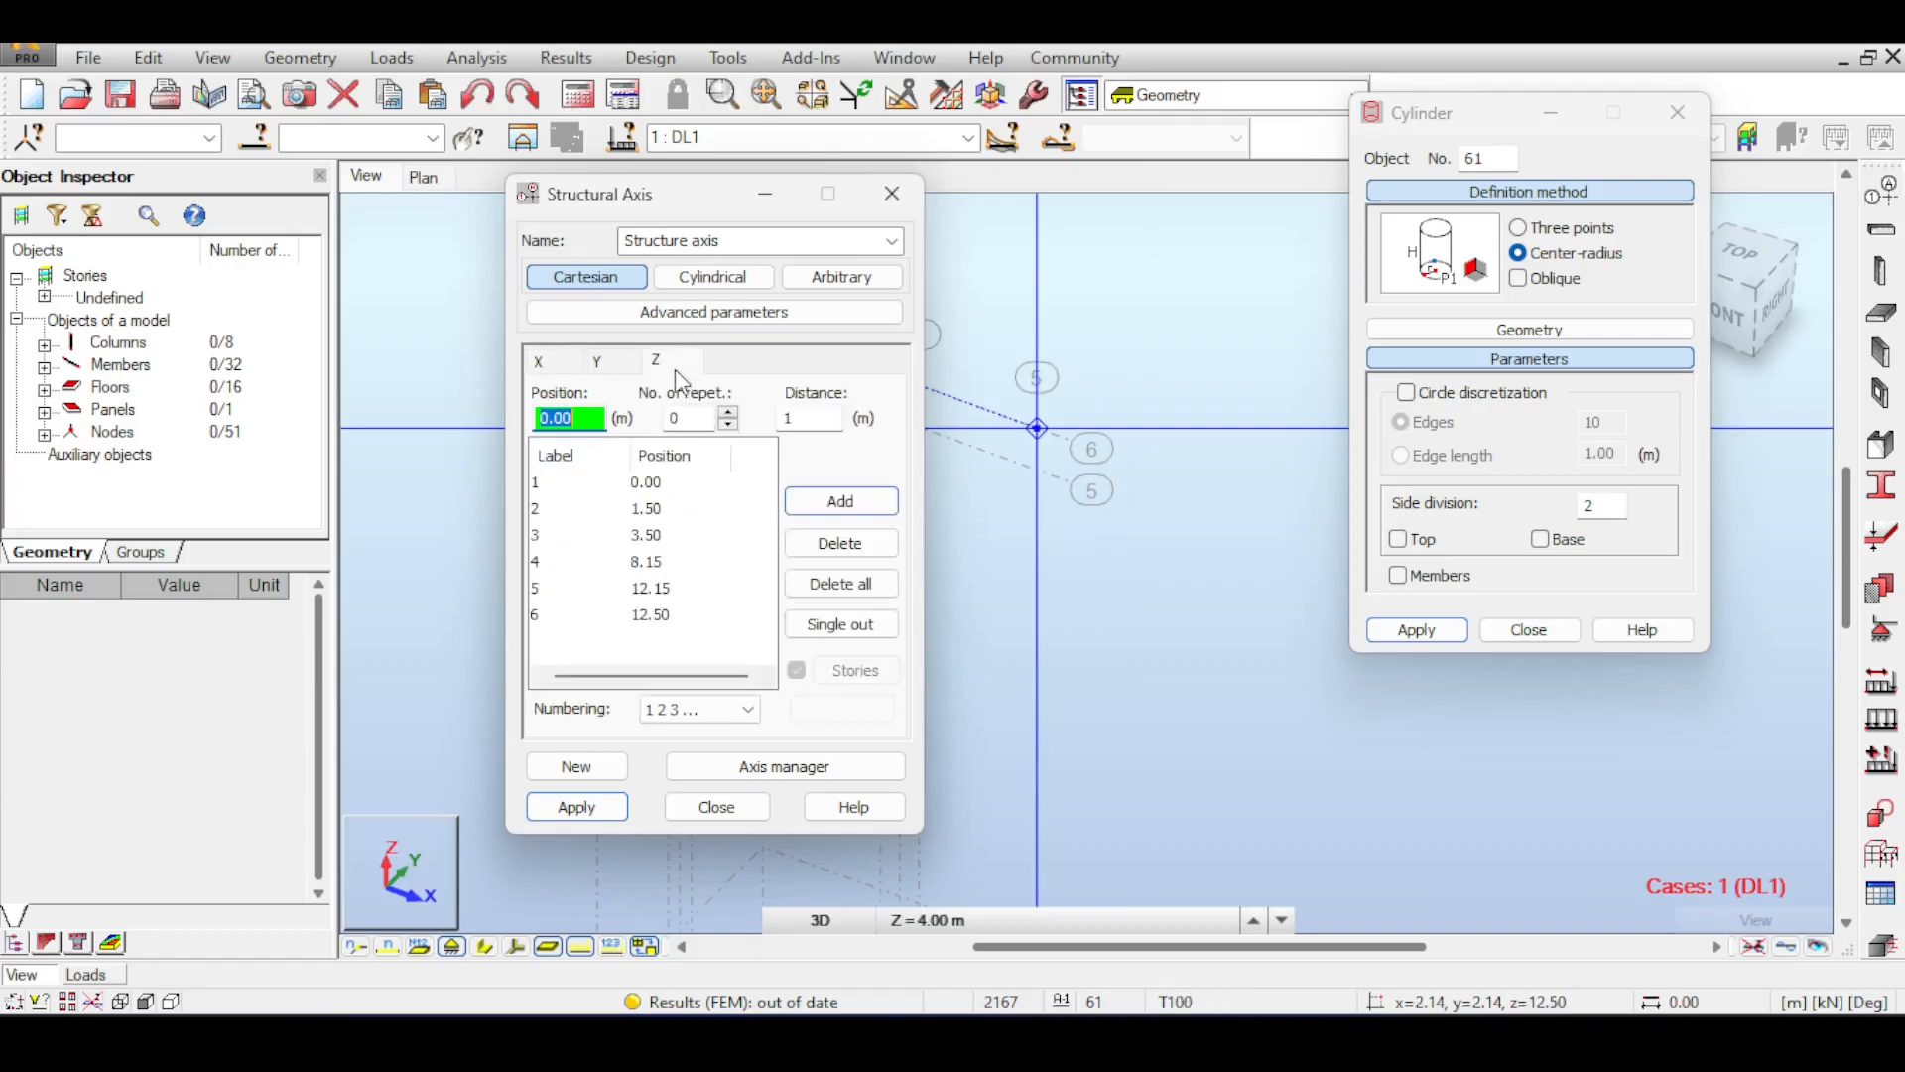
left_click(669, 616)
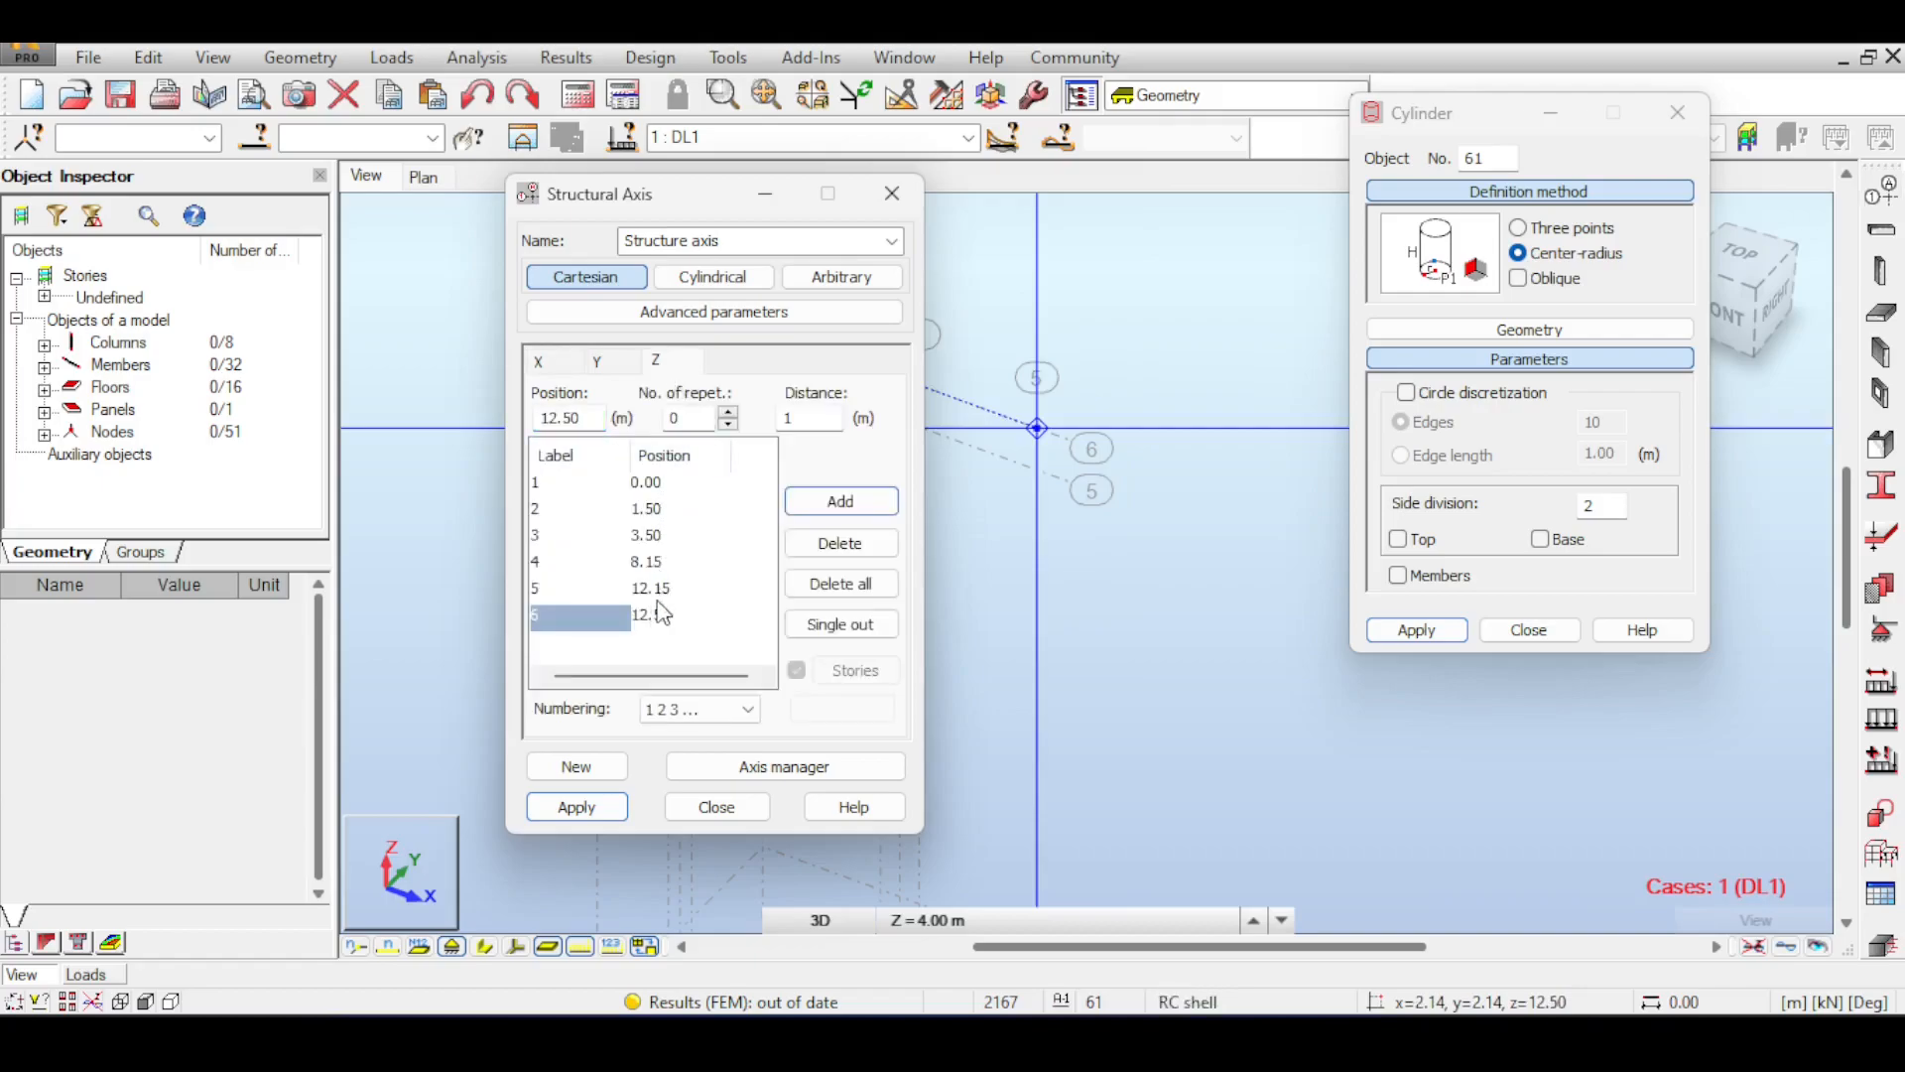
left_click(660, 539)
left_click(648, 621)
left_click(657, 538)
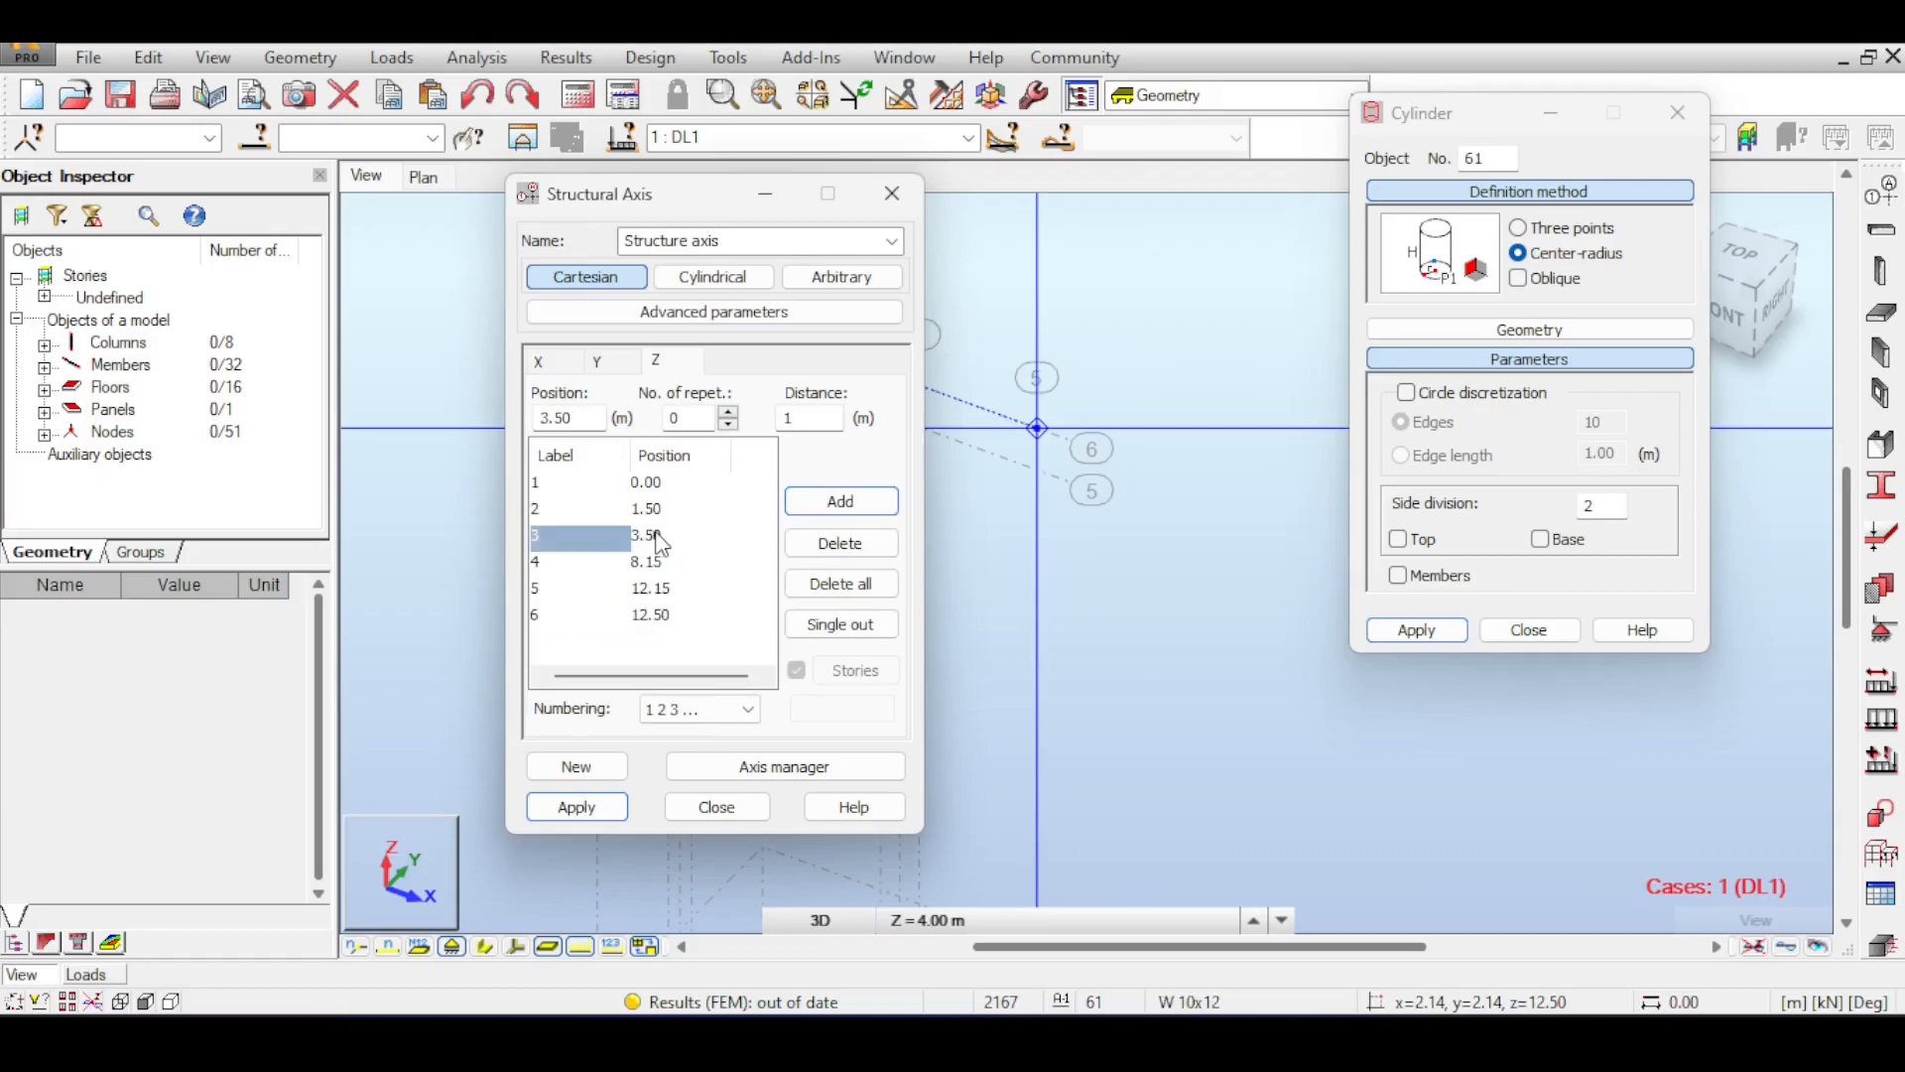
left_click(656, 536)
left_click(663, 590)
left_click(661, 615)
left_click(667, 592)
left_click(671, 615)
left_click(671, 592)
left_click(665, 613)
left_click(673, 589)
left_click(669, 612)
left_click(669, 598)
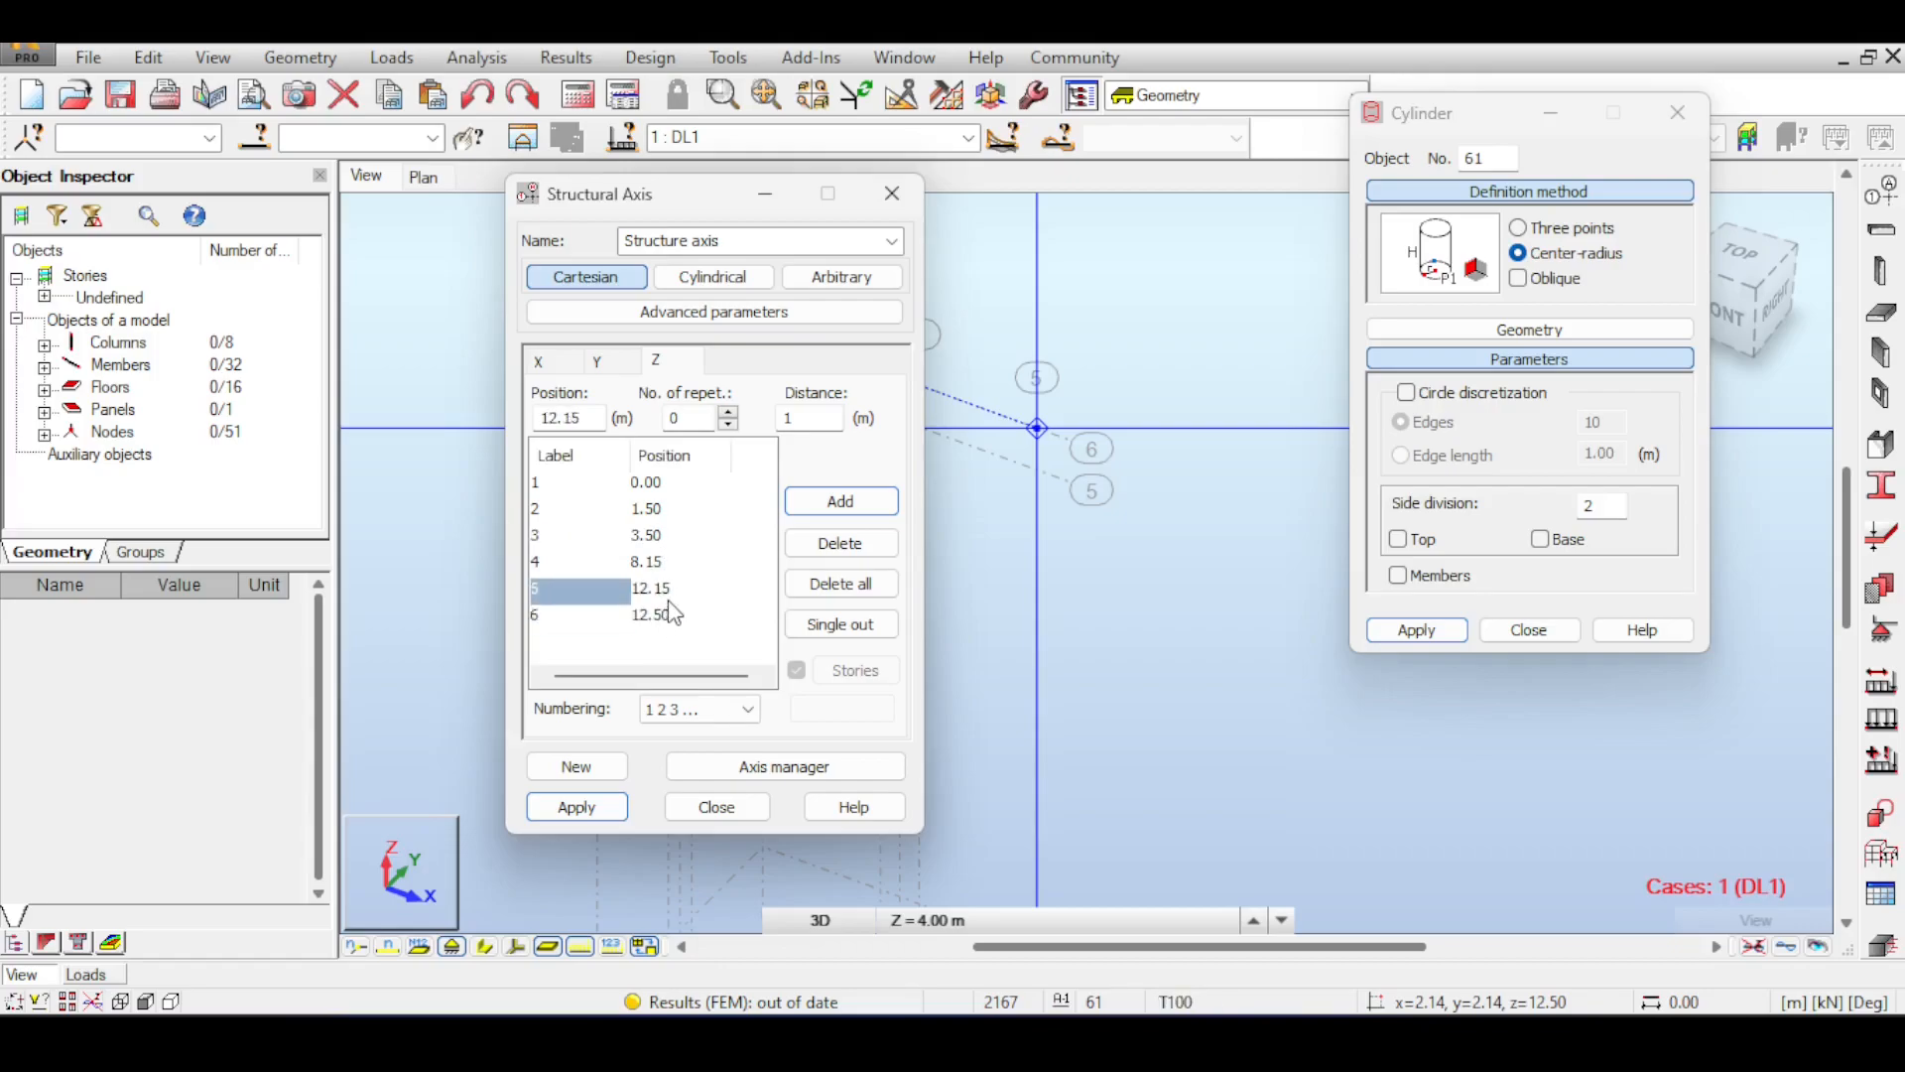
- Compare the structural axes' Z positions 3.50, 8.15 and 12.15 that bound the lower shell segments
left_click(647, 562)
left_click(647, 587)
left_click(649, 566)
left_click(661, 593)
key("Up")
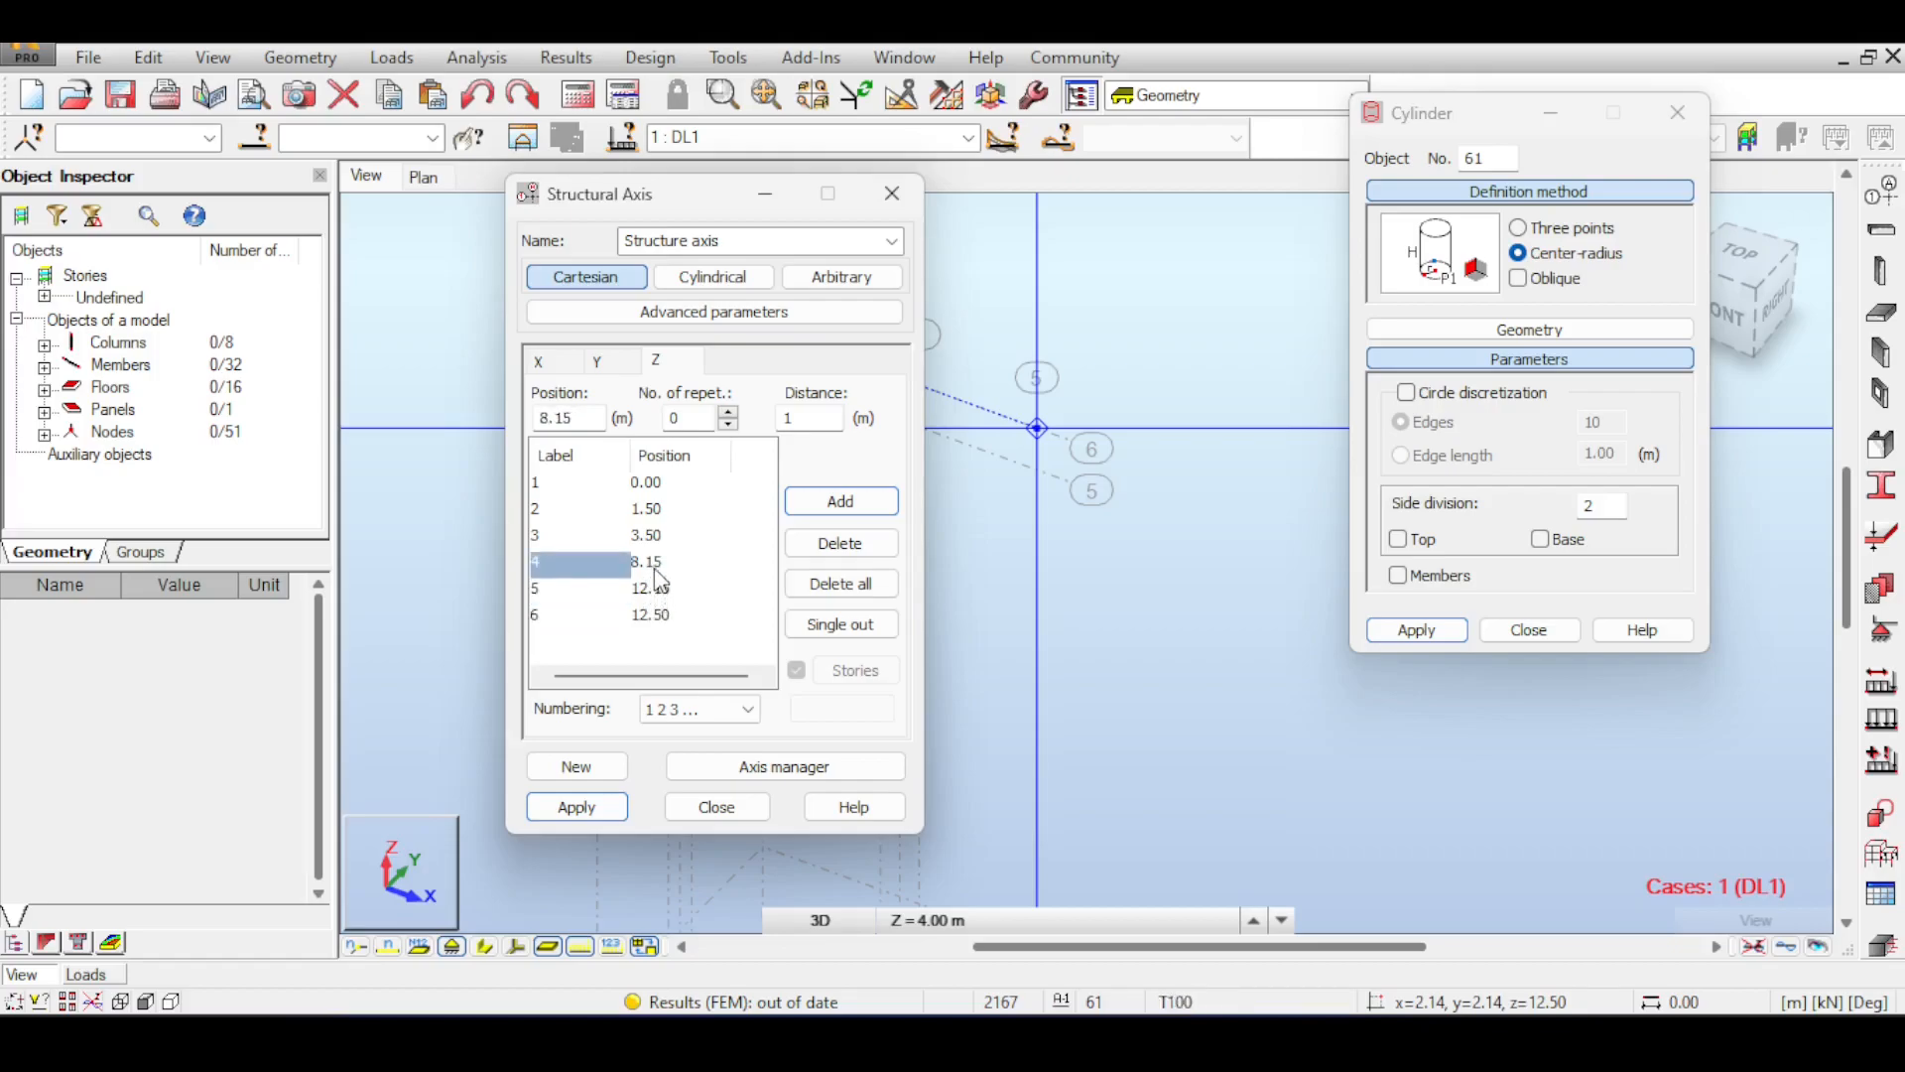
left_click(662, 535)
left_click(653, 563)
left_click(655, 537)
left_click(648, 558)
left_click(653, 538)
left_click(651, 559)
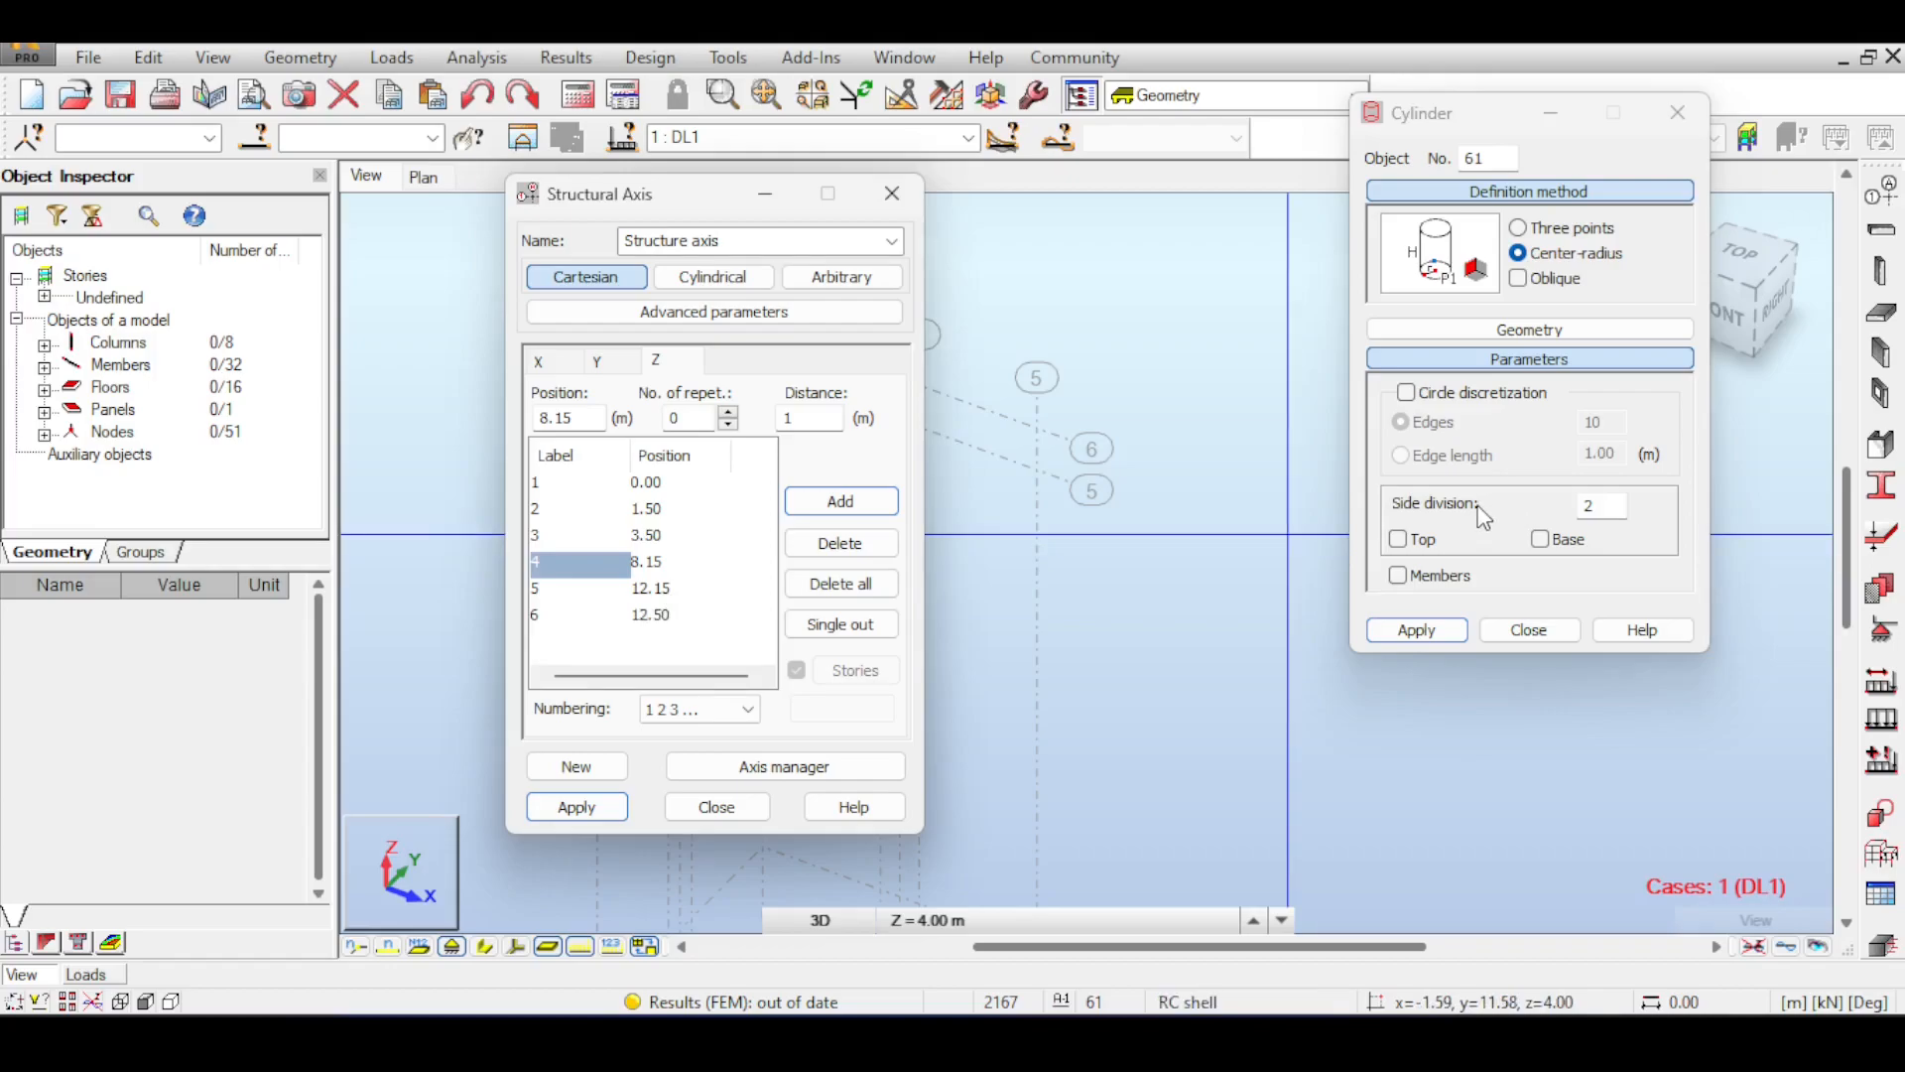
- Create the uppermost cylinder segment centred at x=1.07, y=1.07, z=12.15, with its radius point at y=2.14 and height point at z=12.50
left_click(1600, 507)
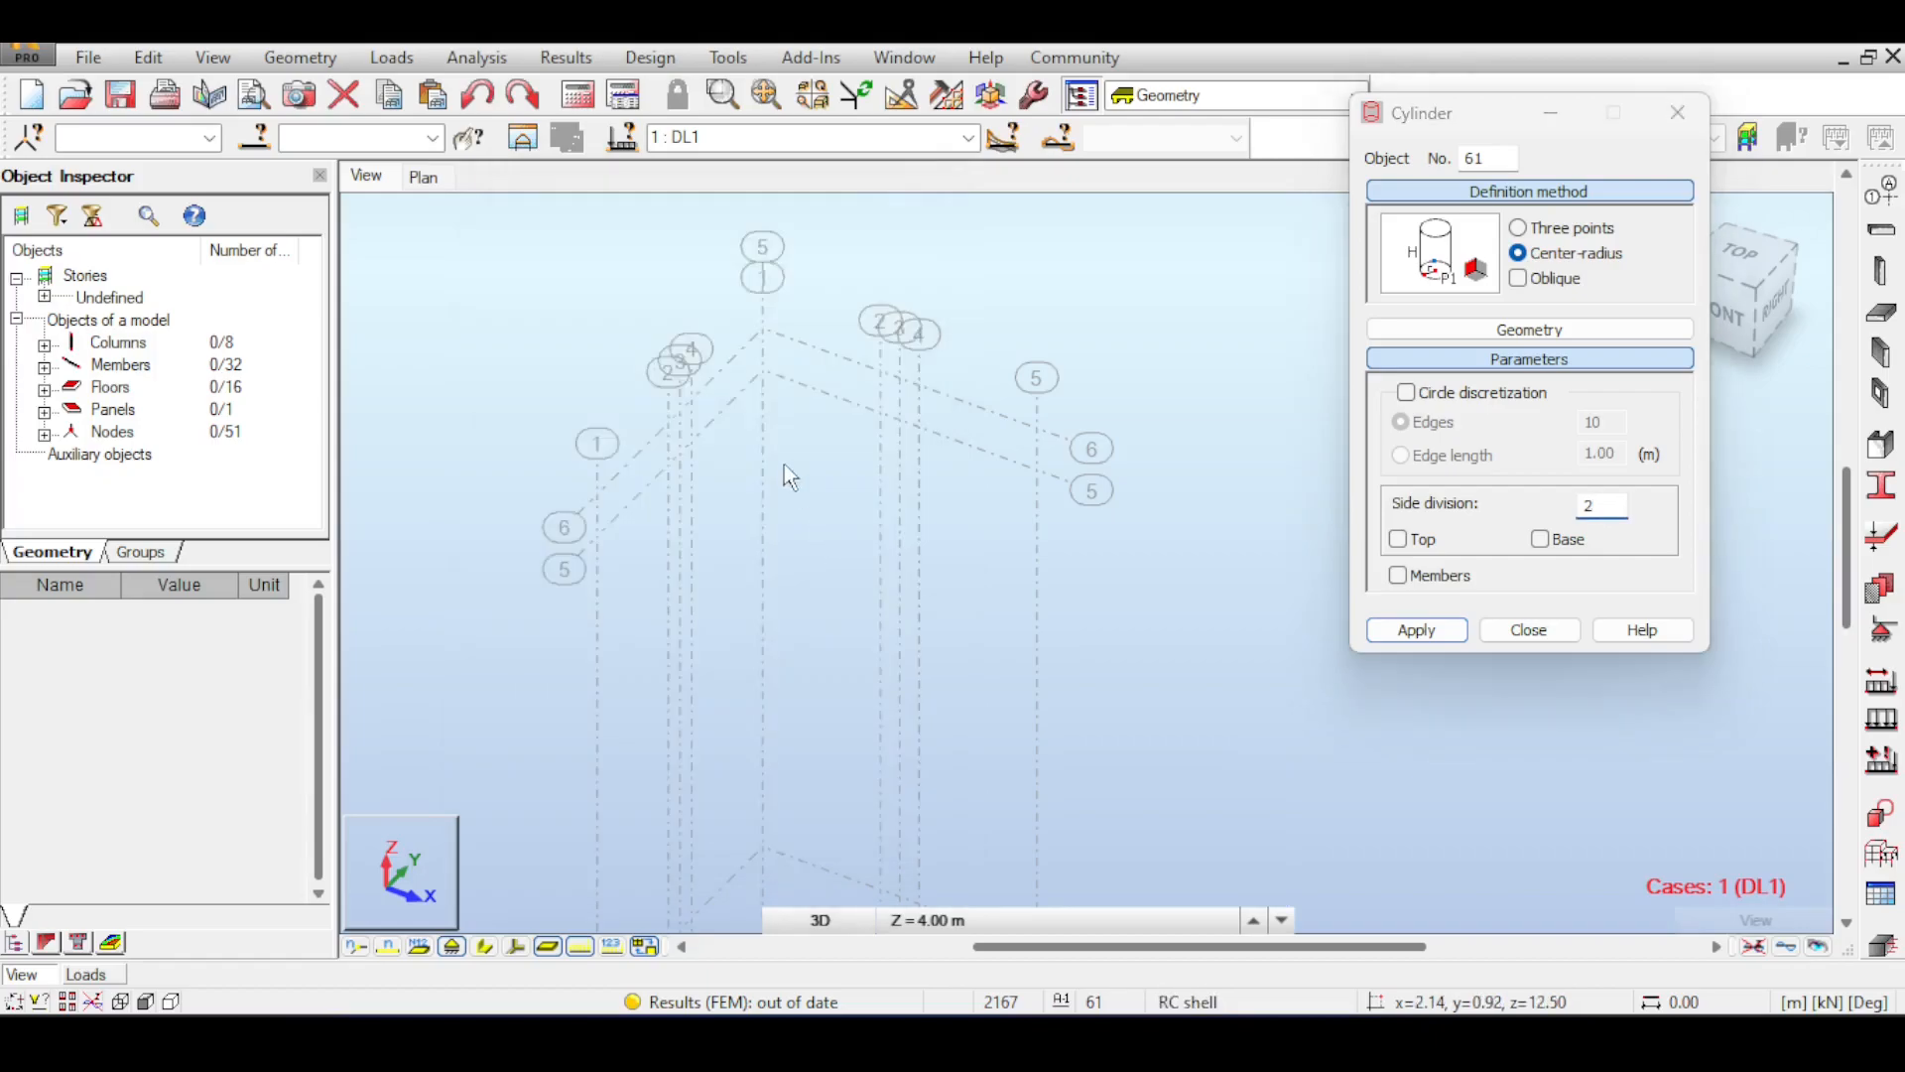
left_click(1550, 263)
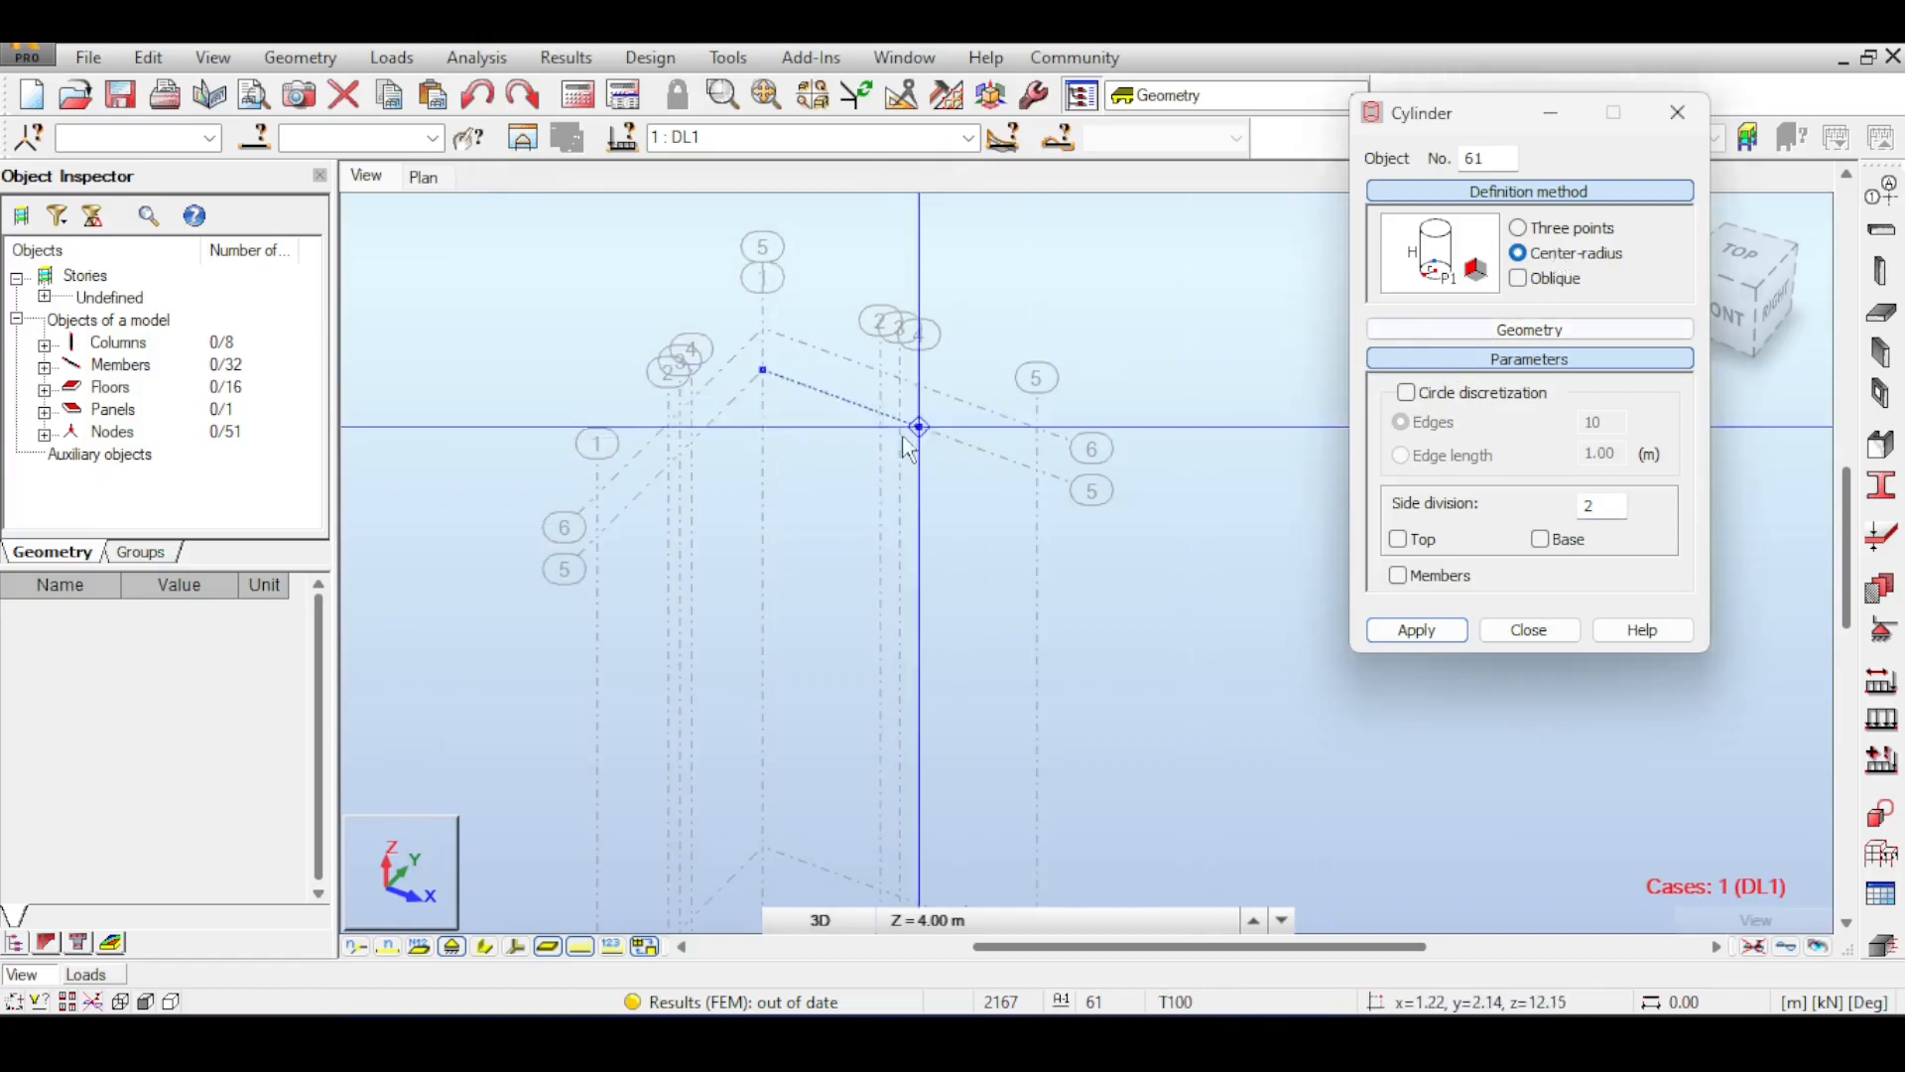
left_click(818, 462)
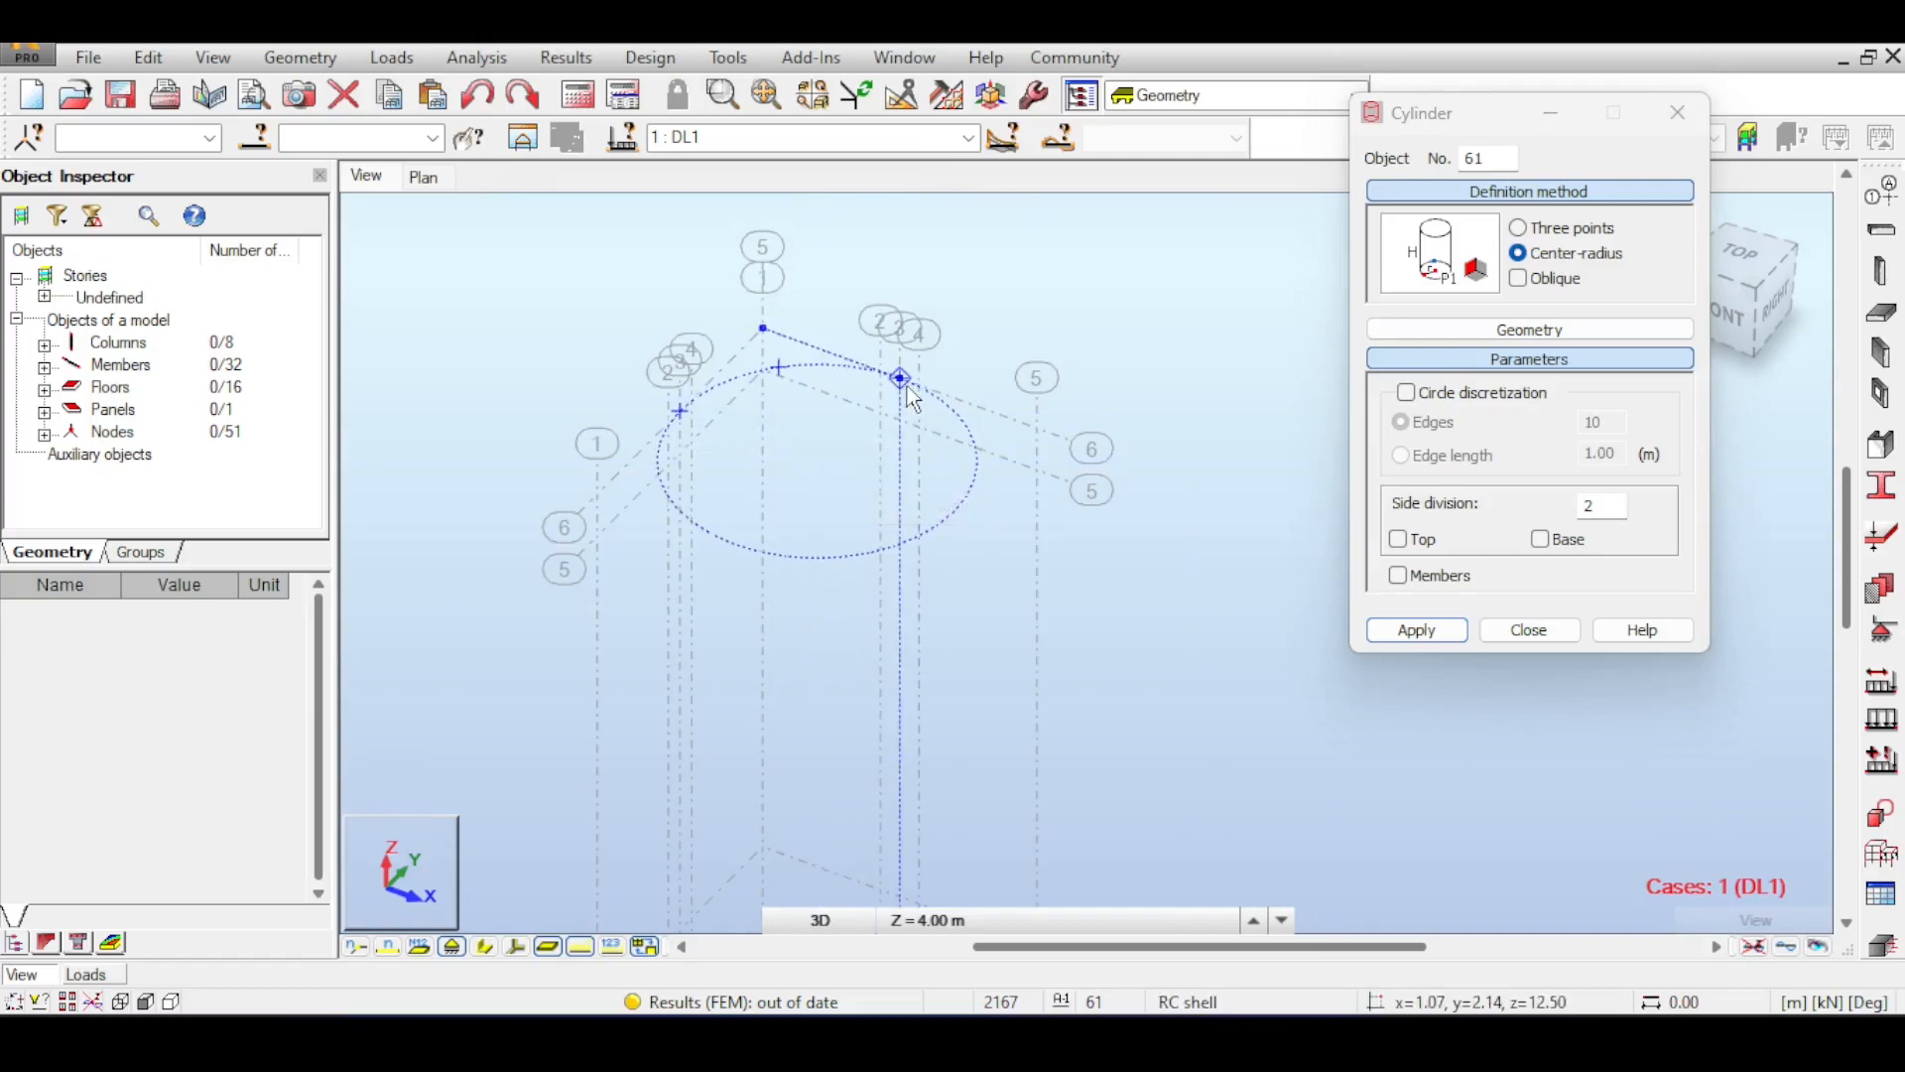
key("Escape")
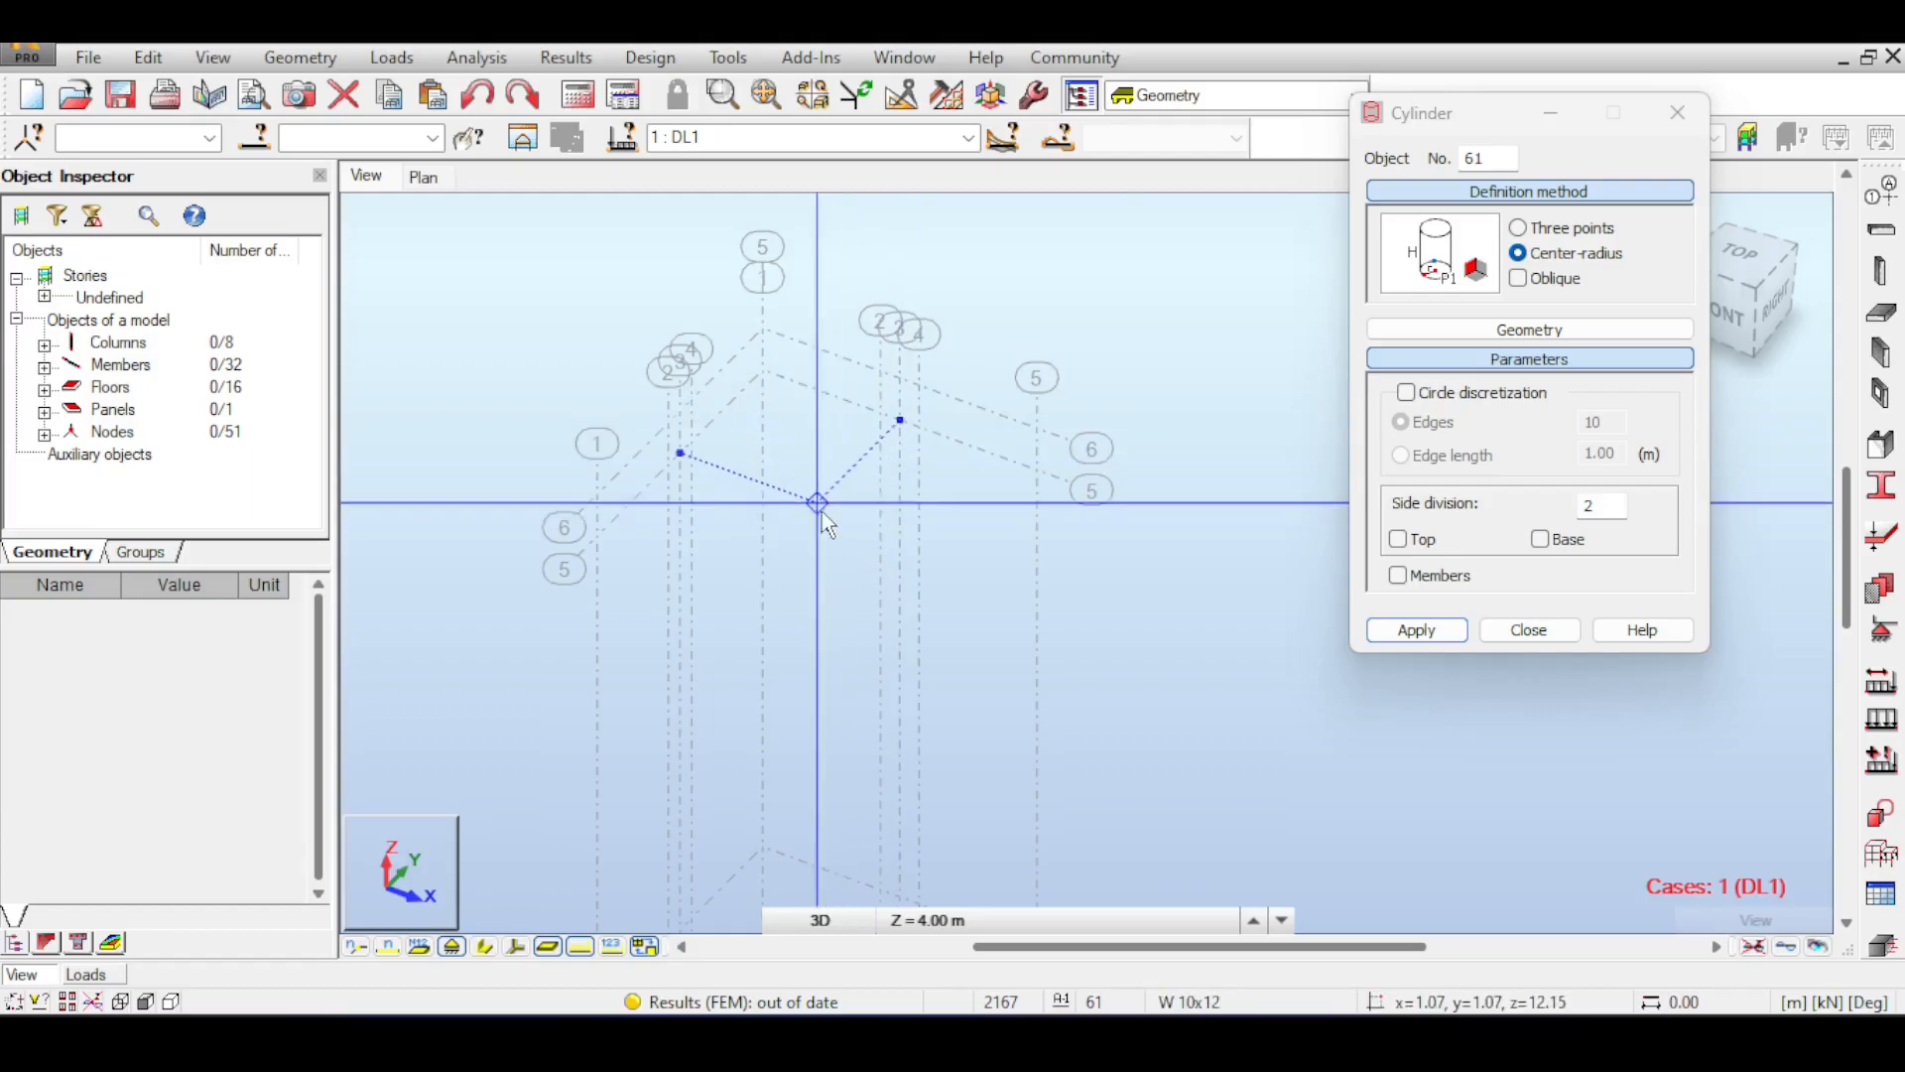
left_click(821, 508)
left_click(901, 418)
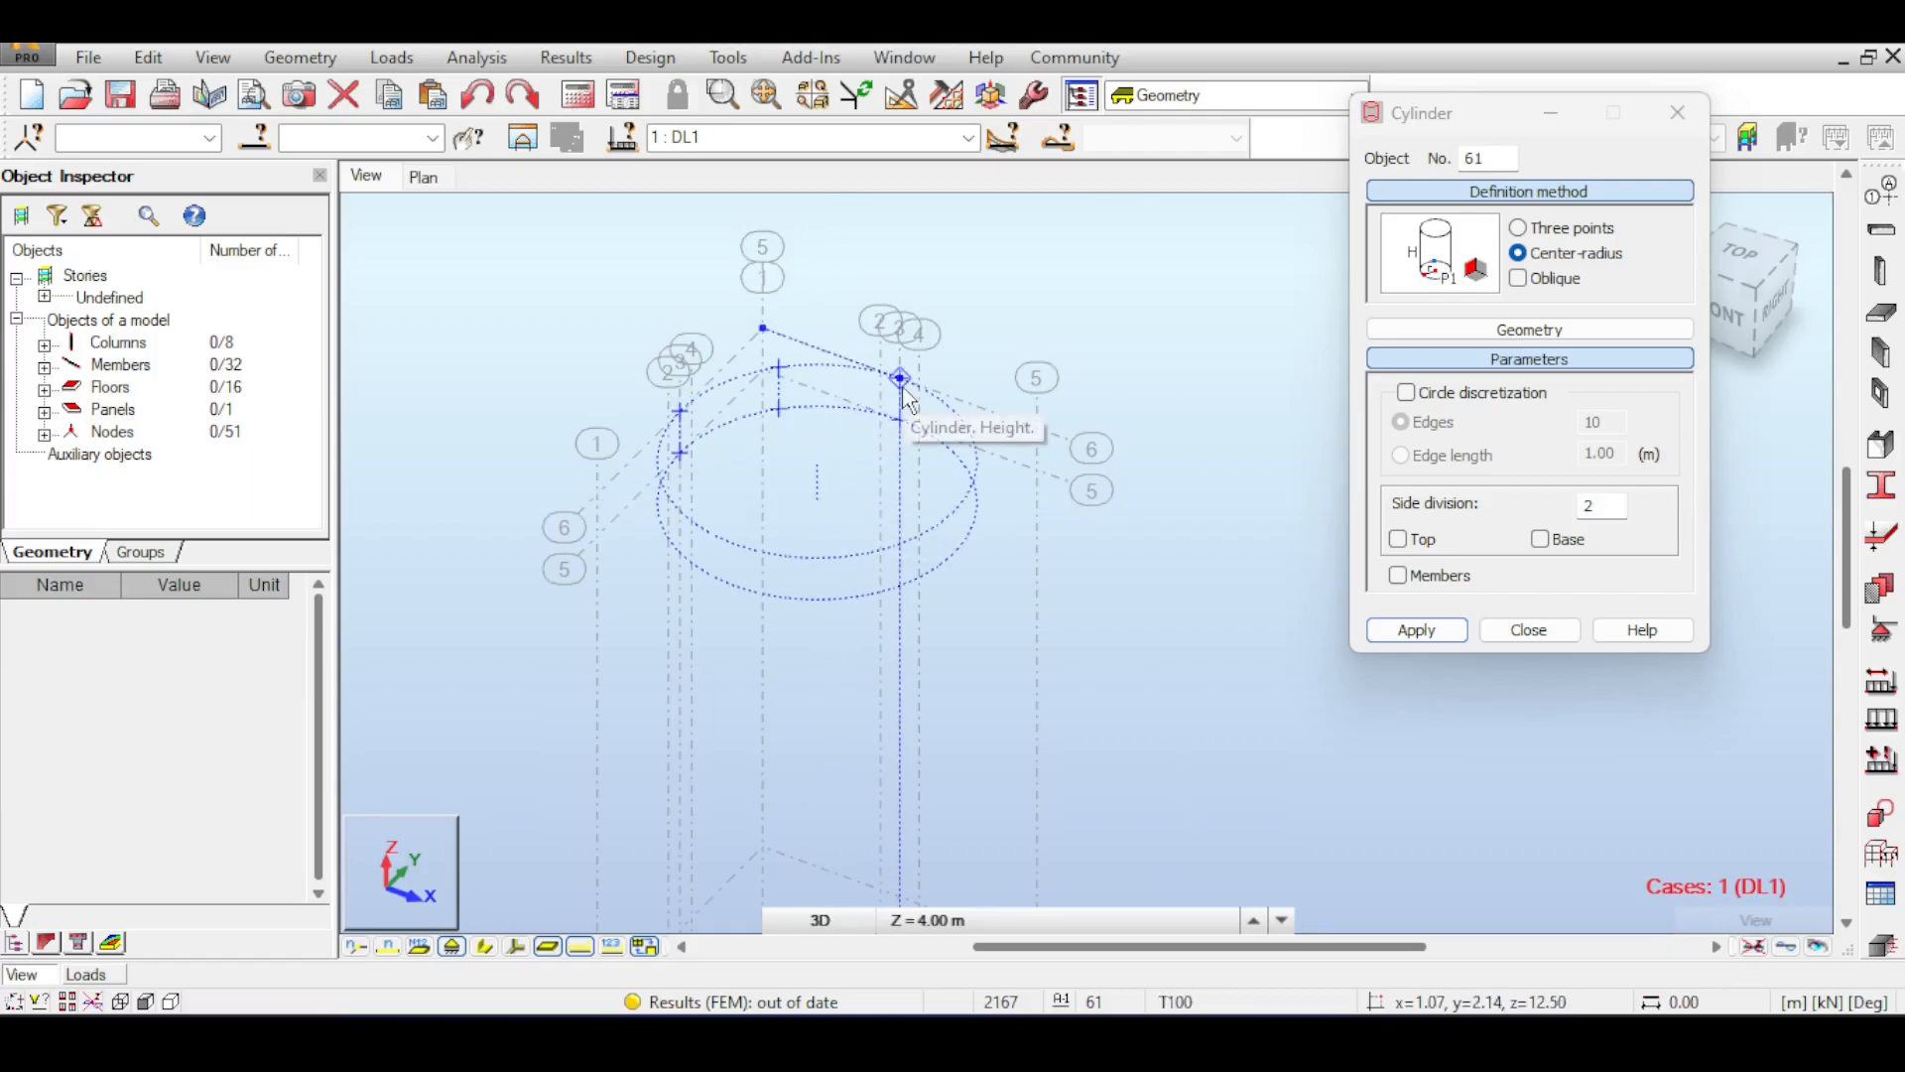
left_click(902, 387)
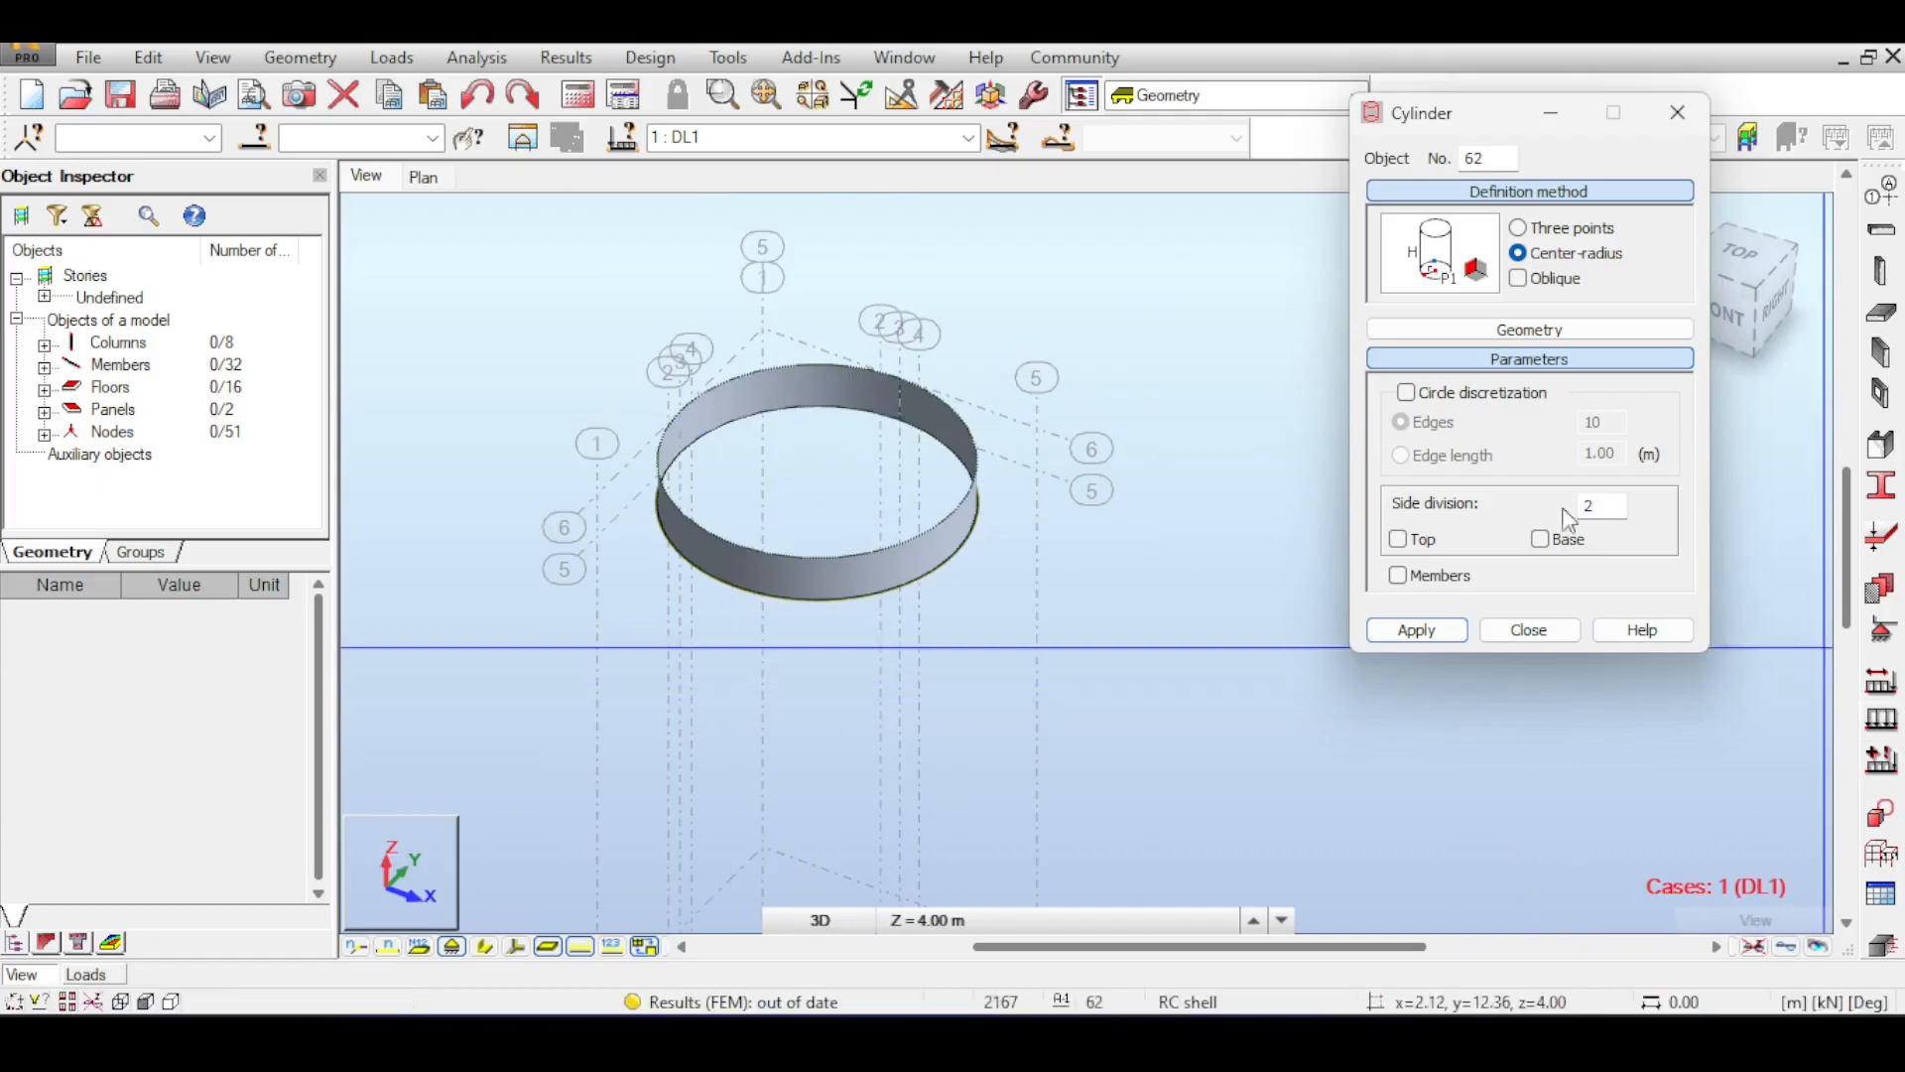
- Assign the TH75ST panel thickness to the short uppermost cylinder segment
left_click(1881, 536)
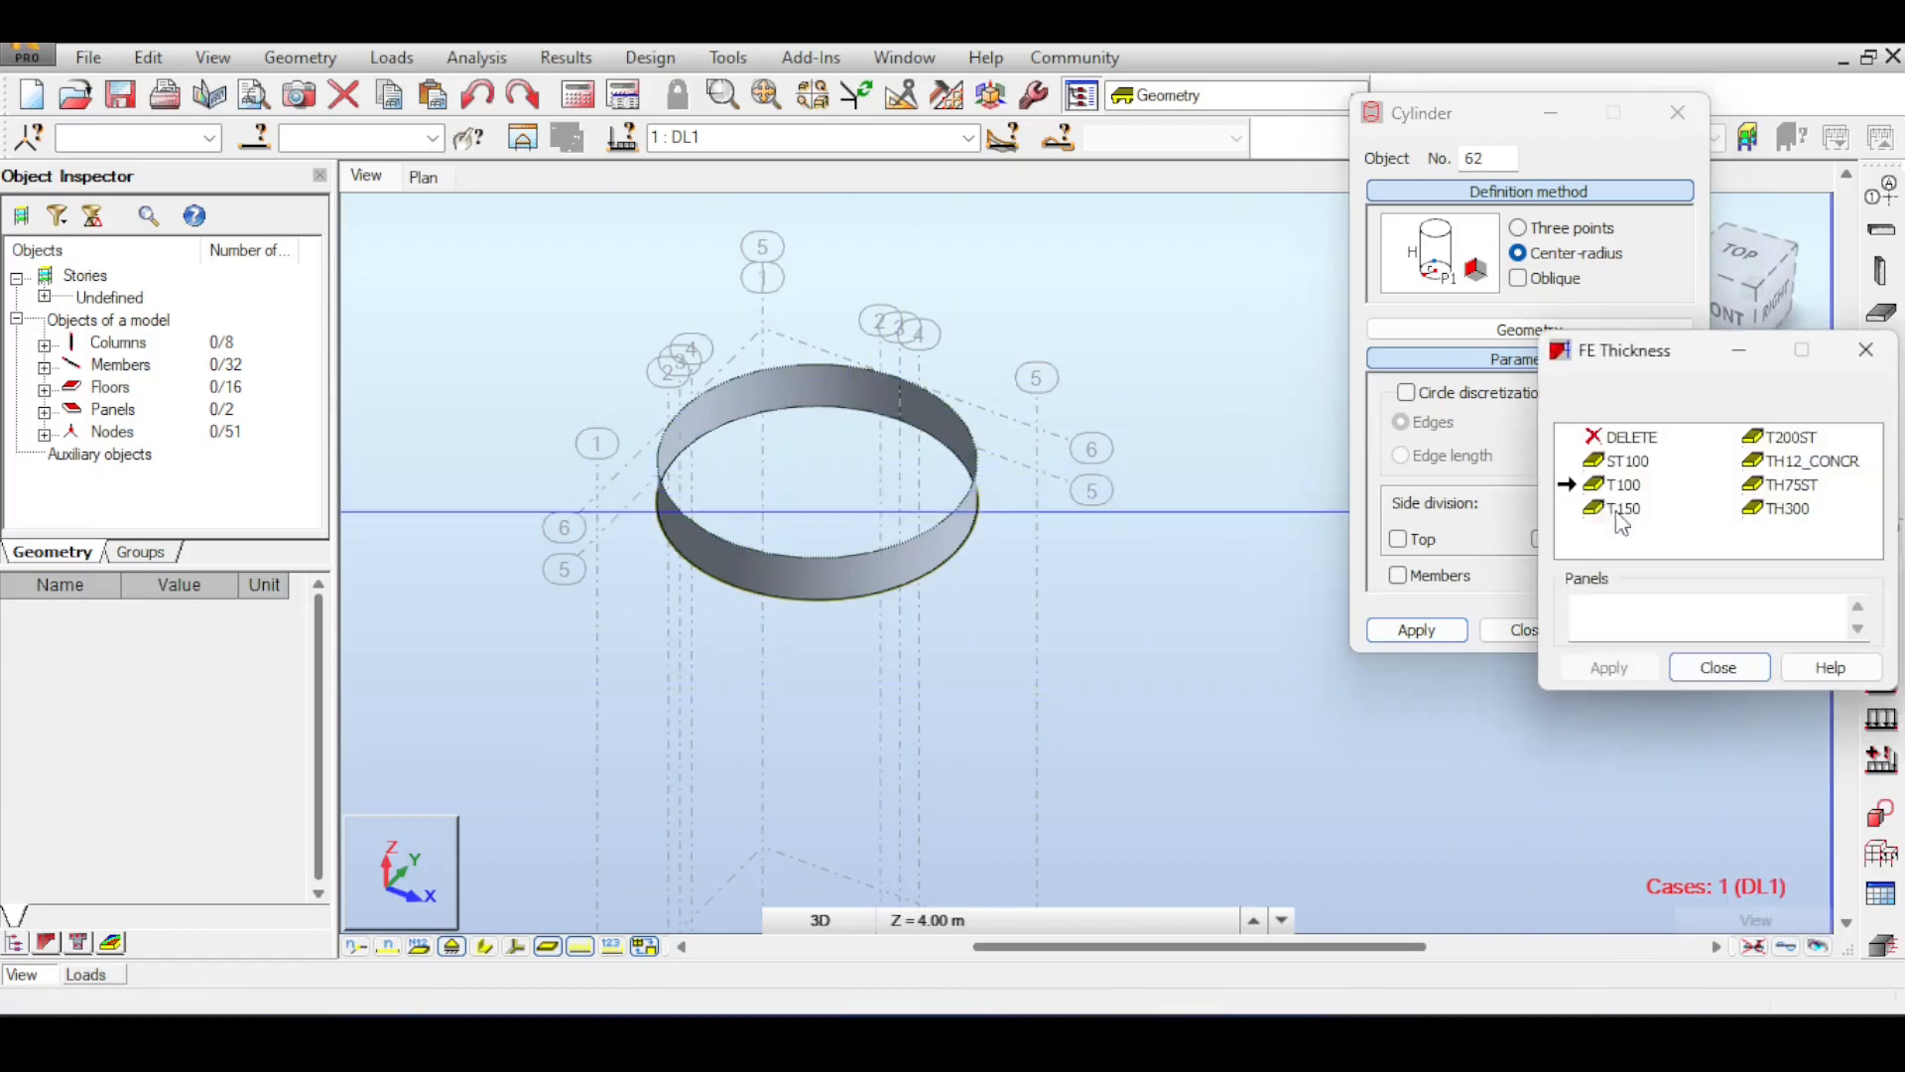
left_click(1797, 492)
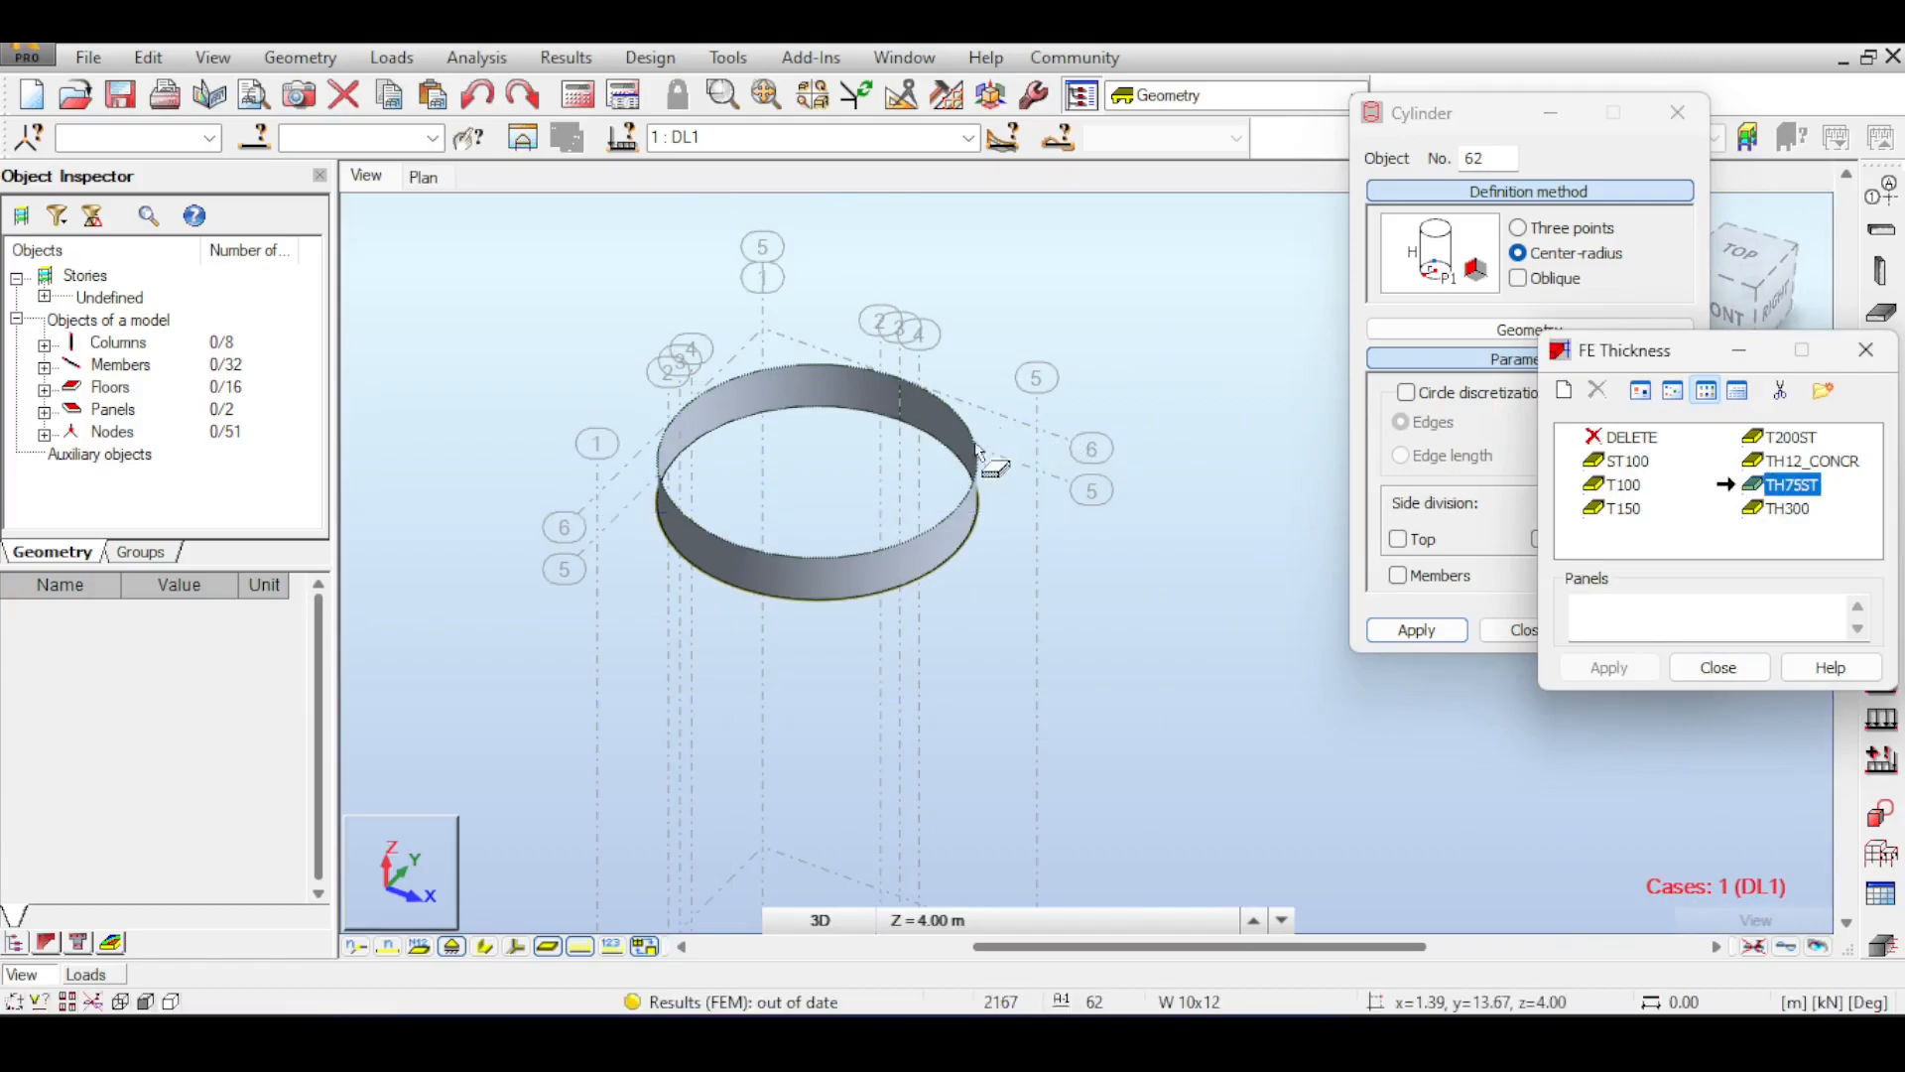
left_click(958, 470)
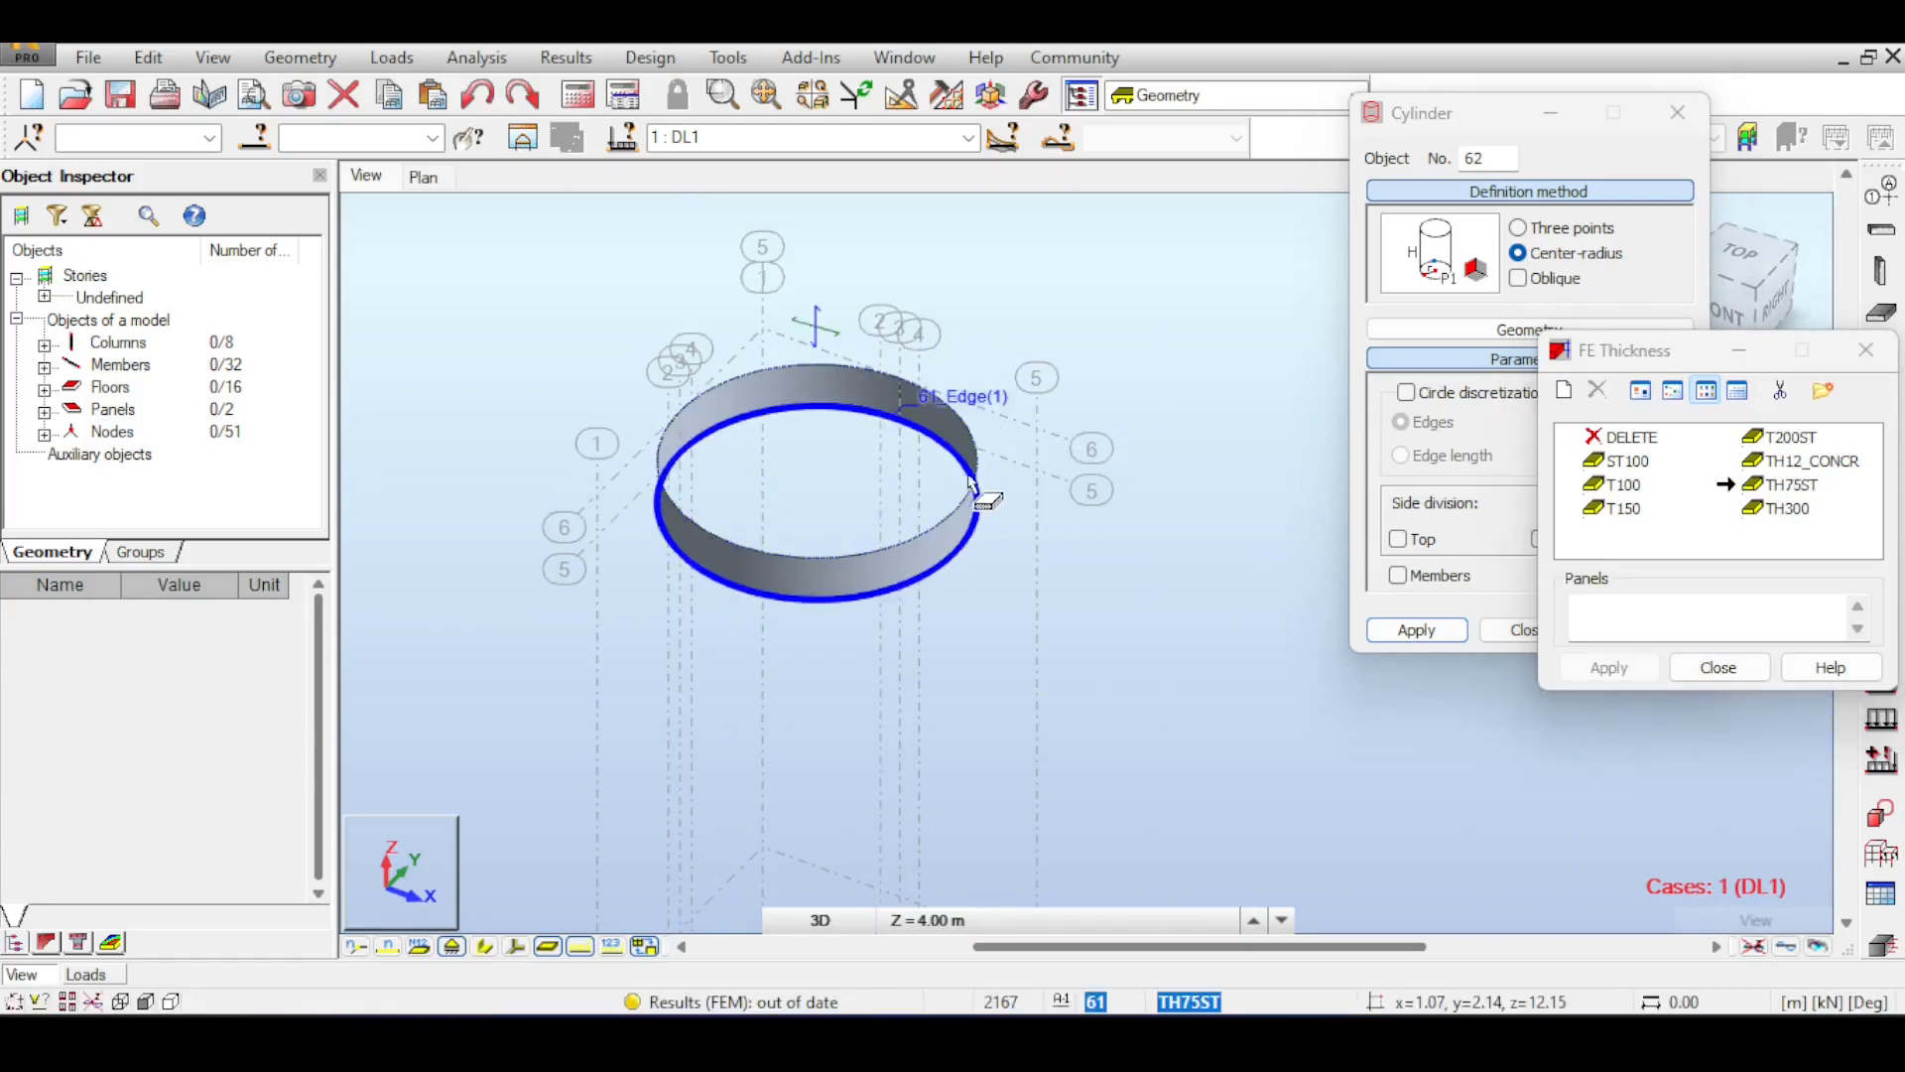
left_click(945, 546)
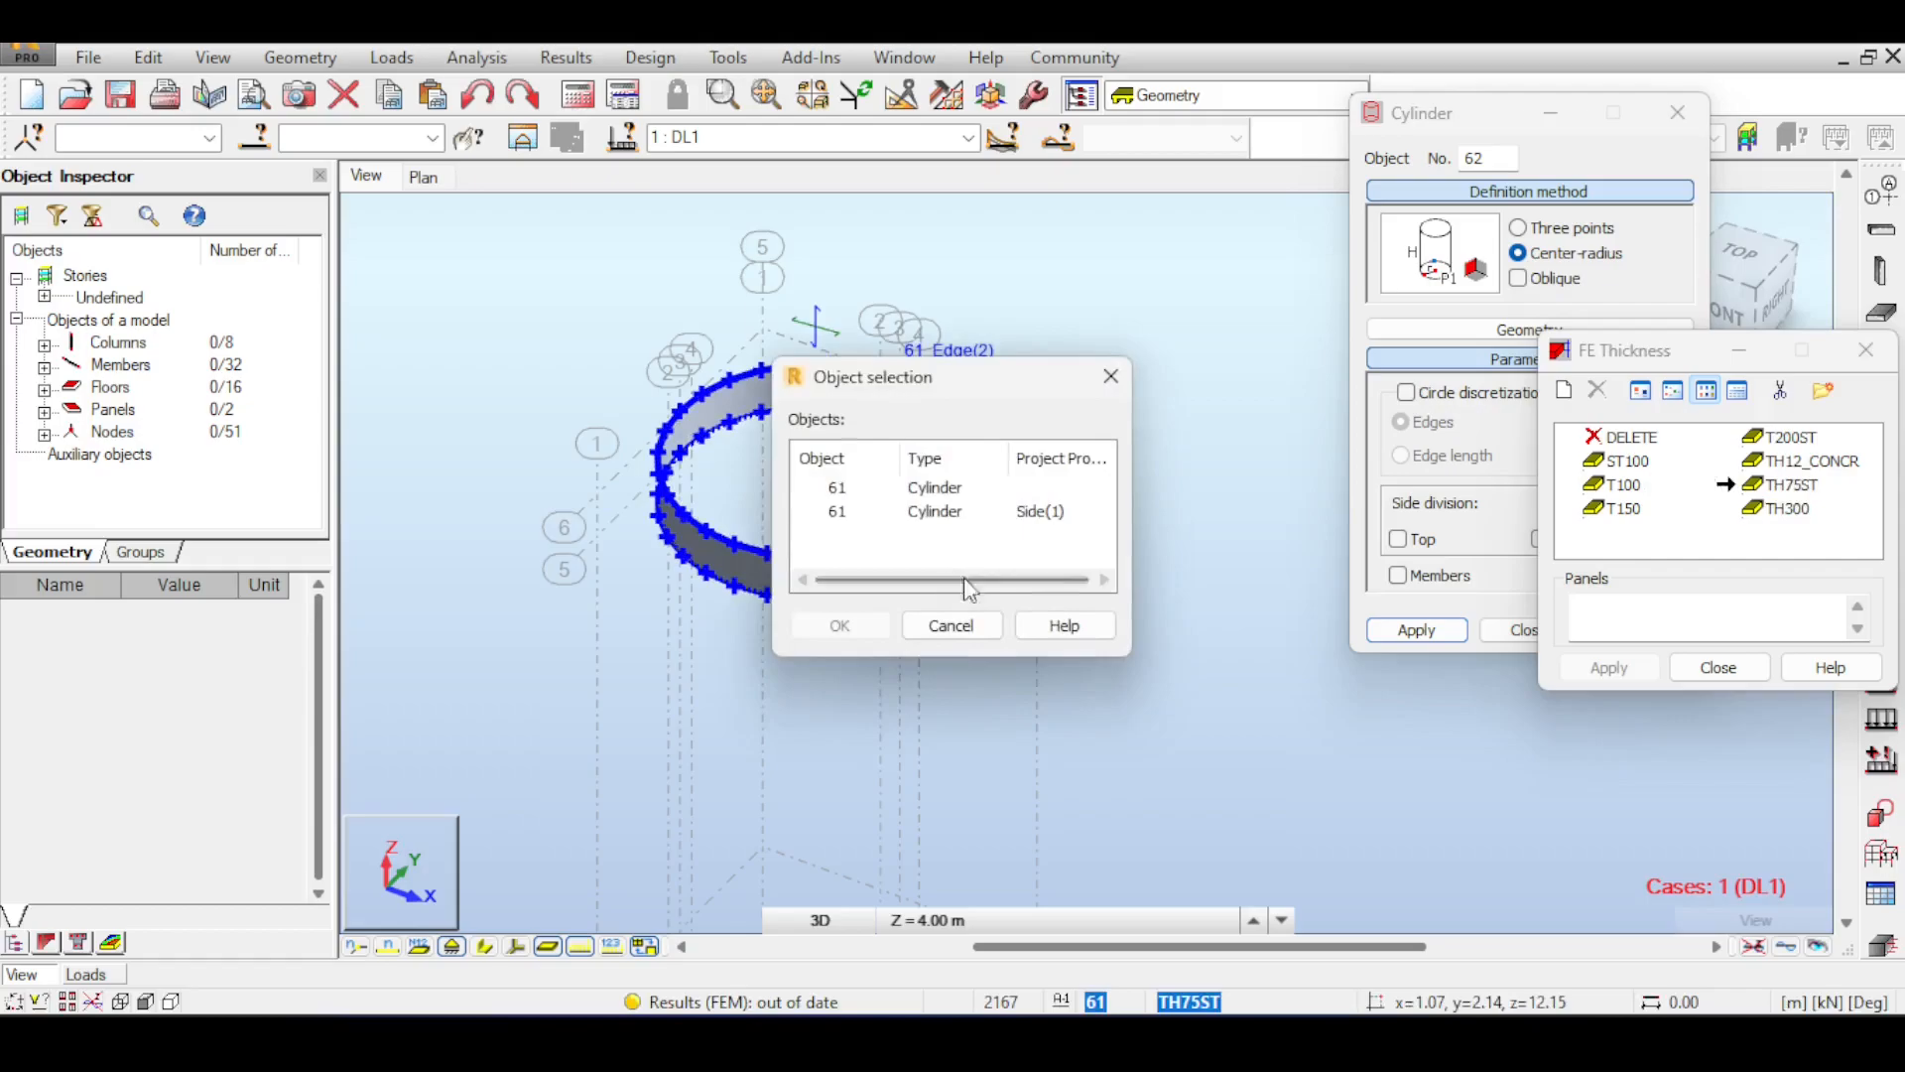
left_click(951, 625)
left_click(1694, 668)
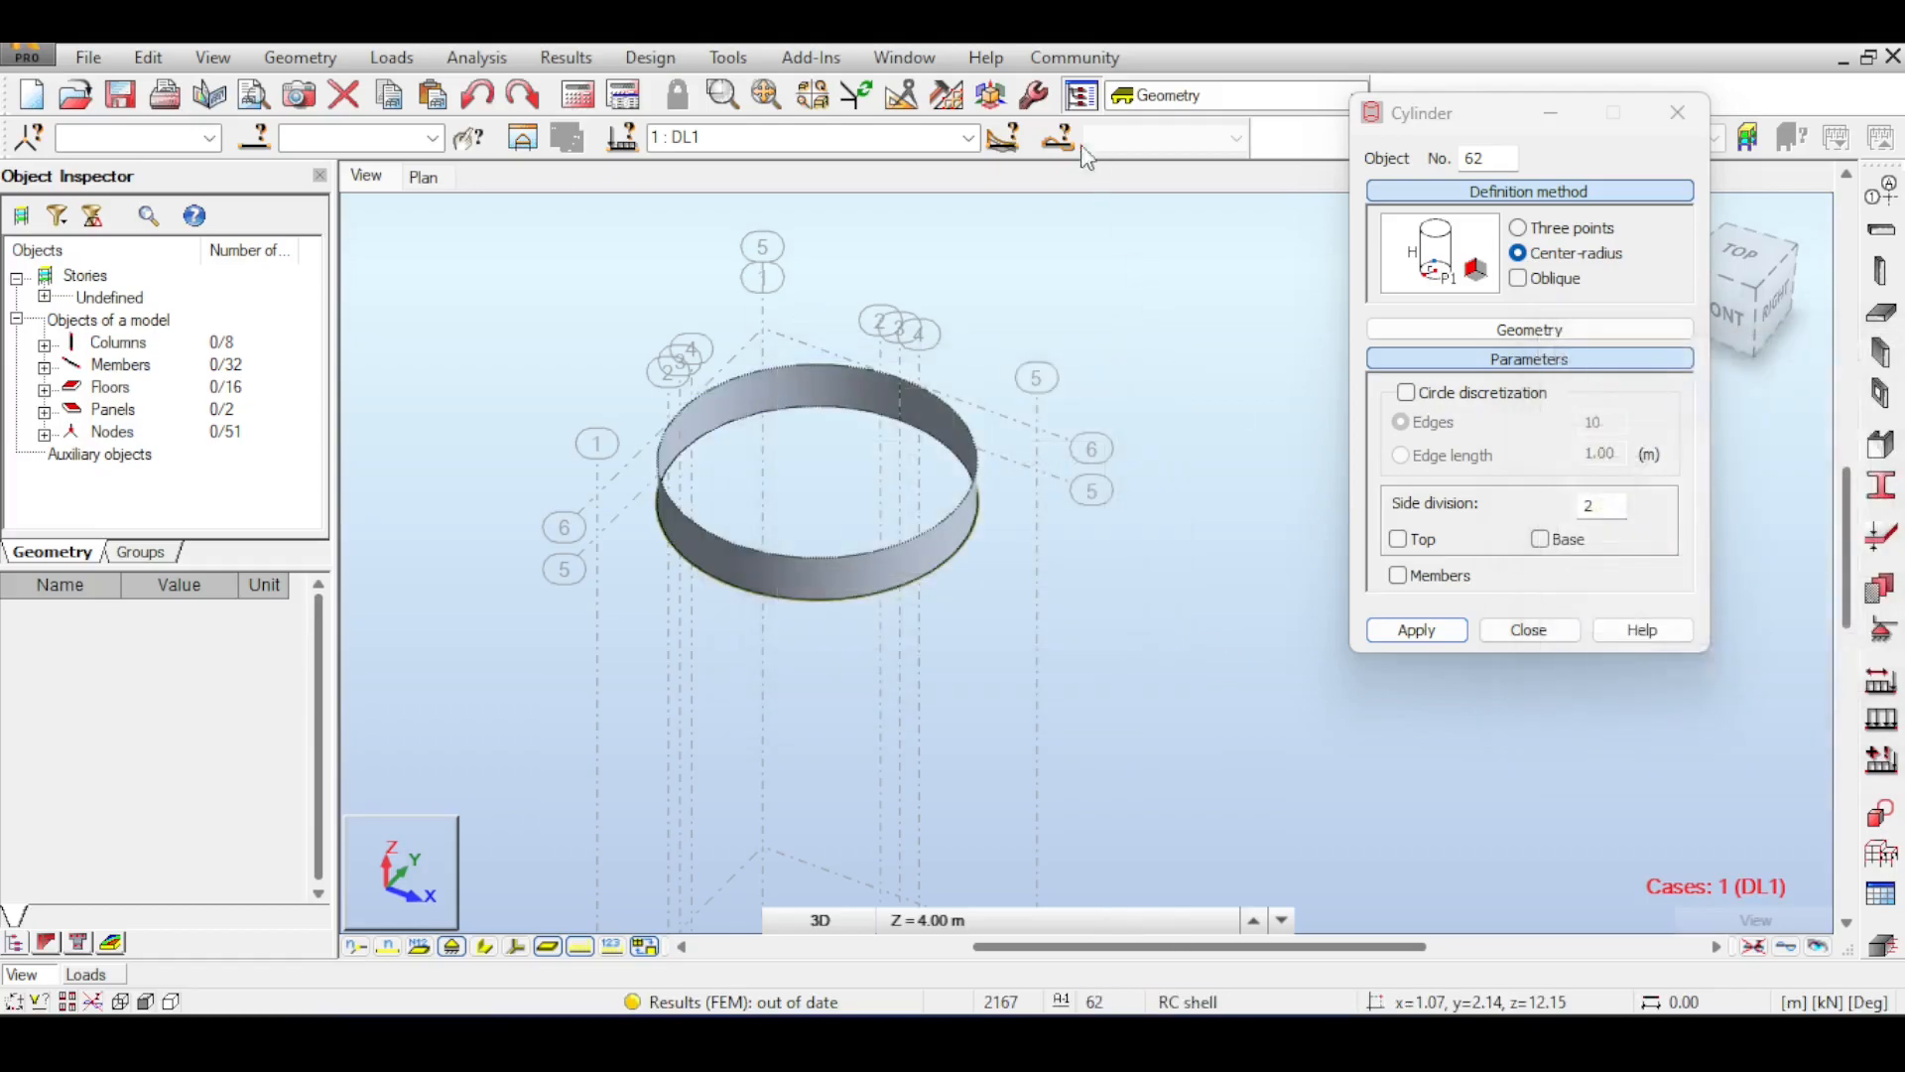
- Generate the finite element mesh for the model and compare the mesh divisions of the short cylinder and the cone from above
left_click(1033, 94)
left_click(899, 118)
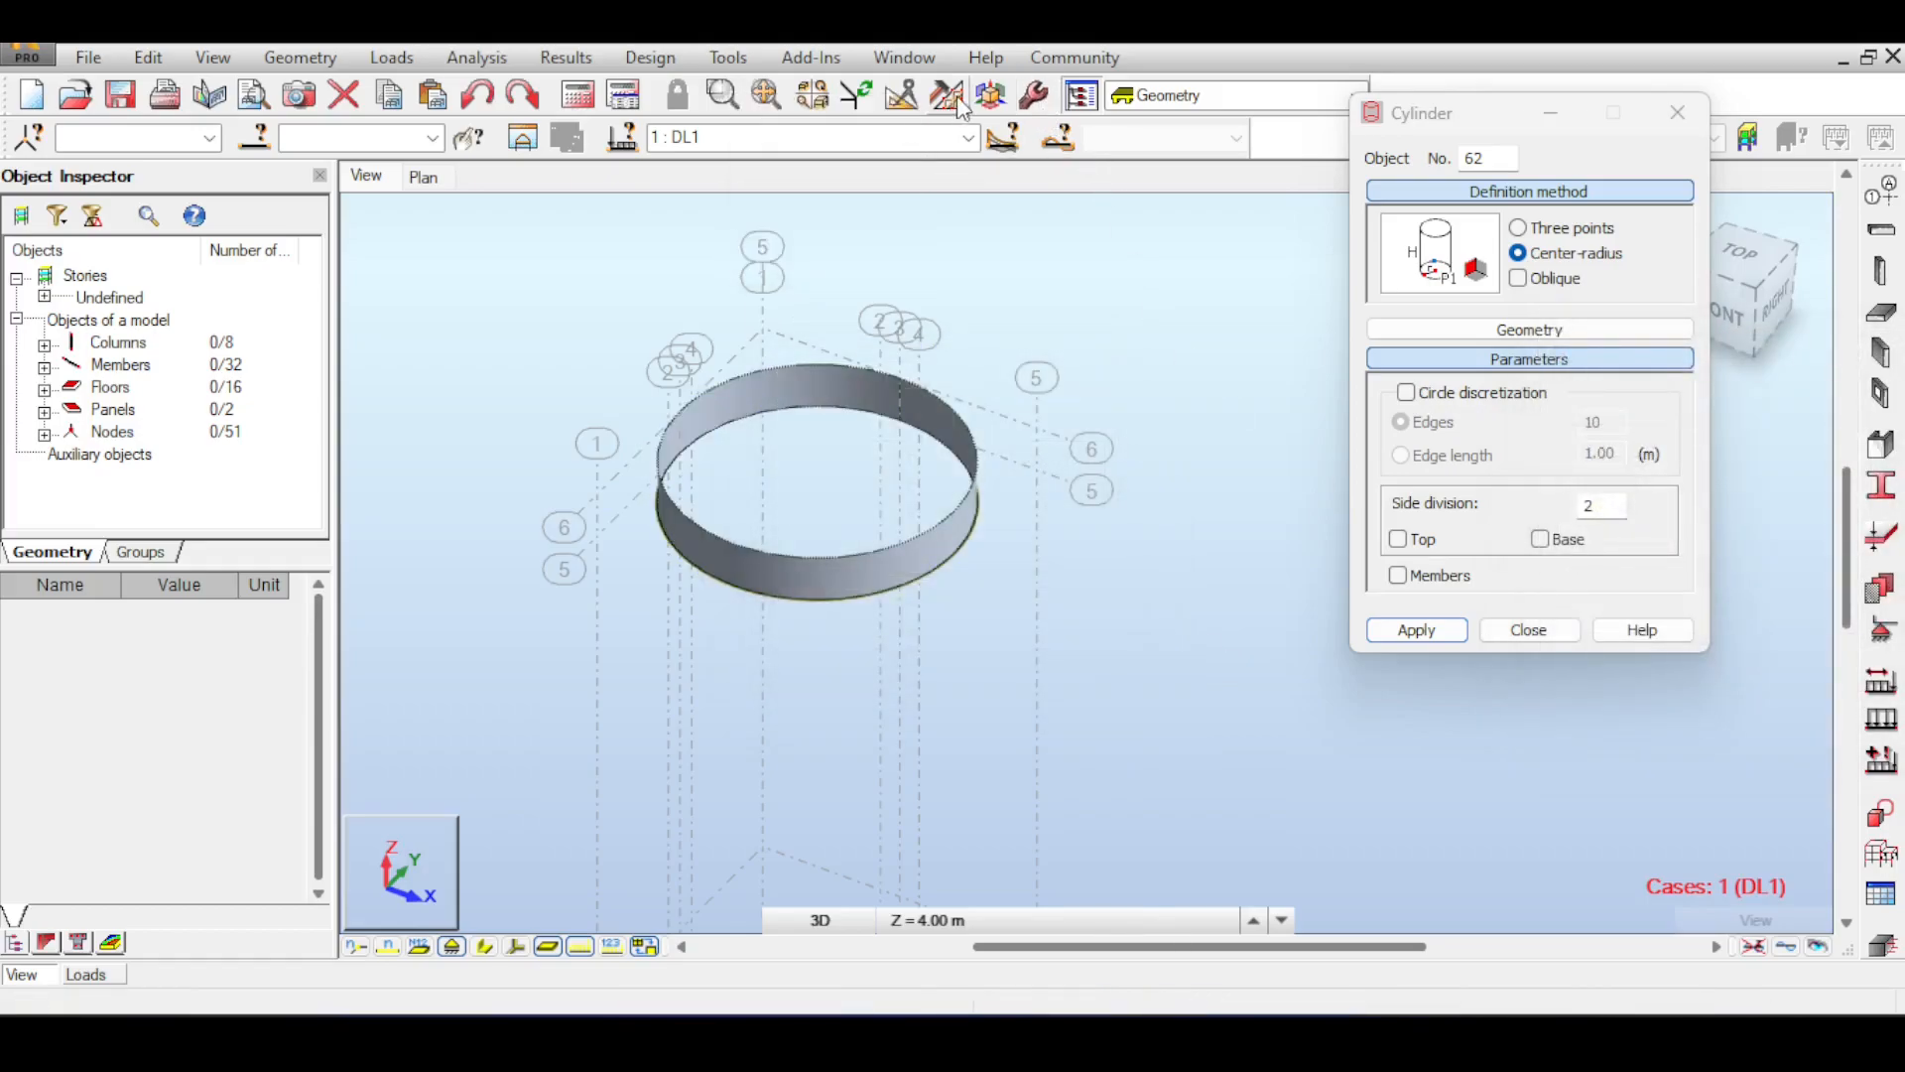
left_click(947, 96)
left_click(528, 234)
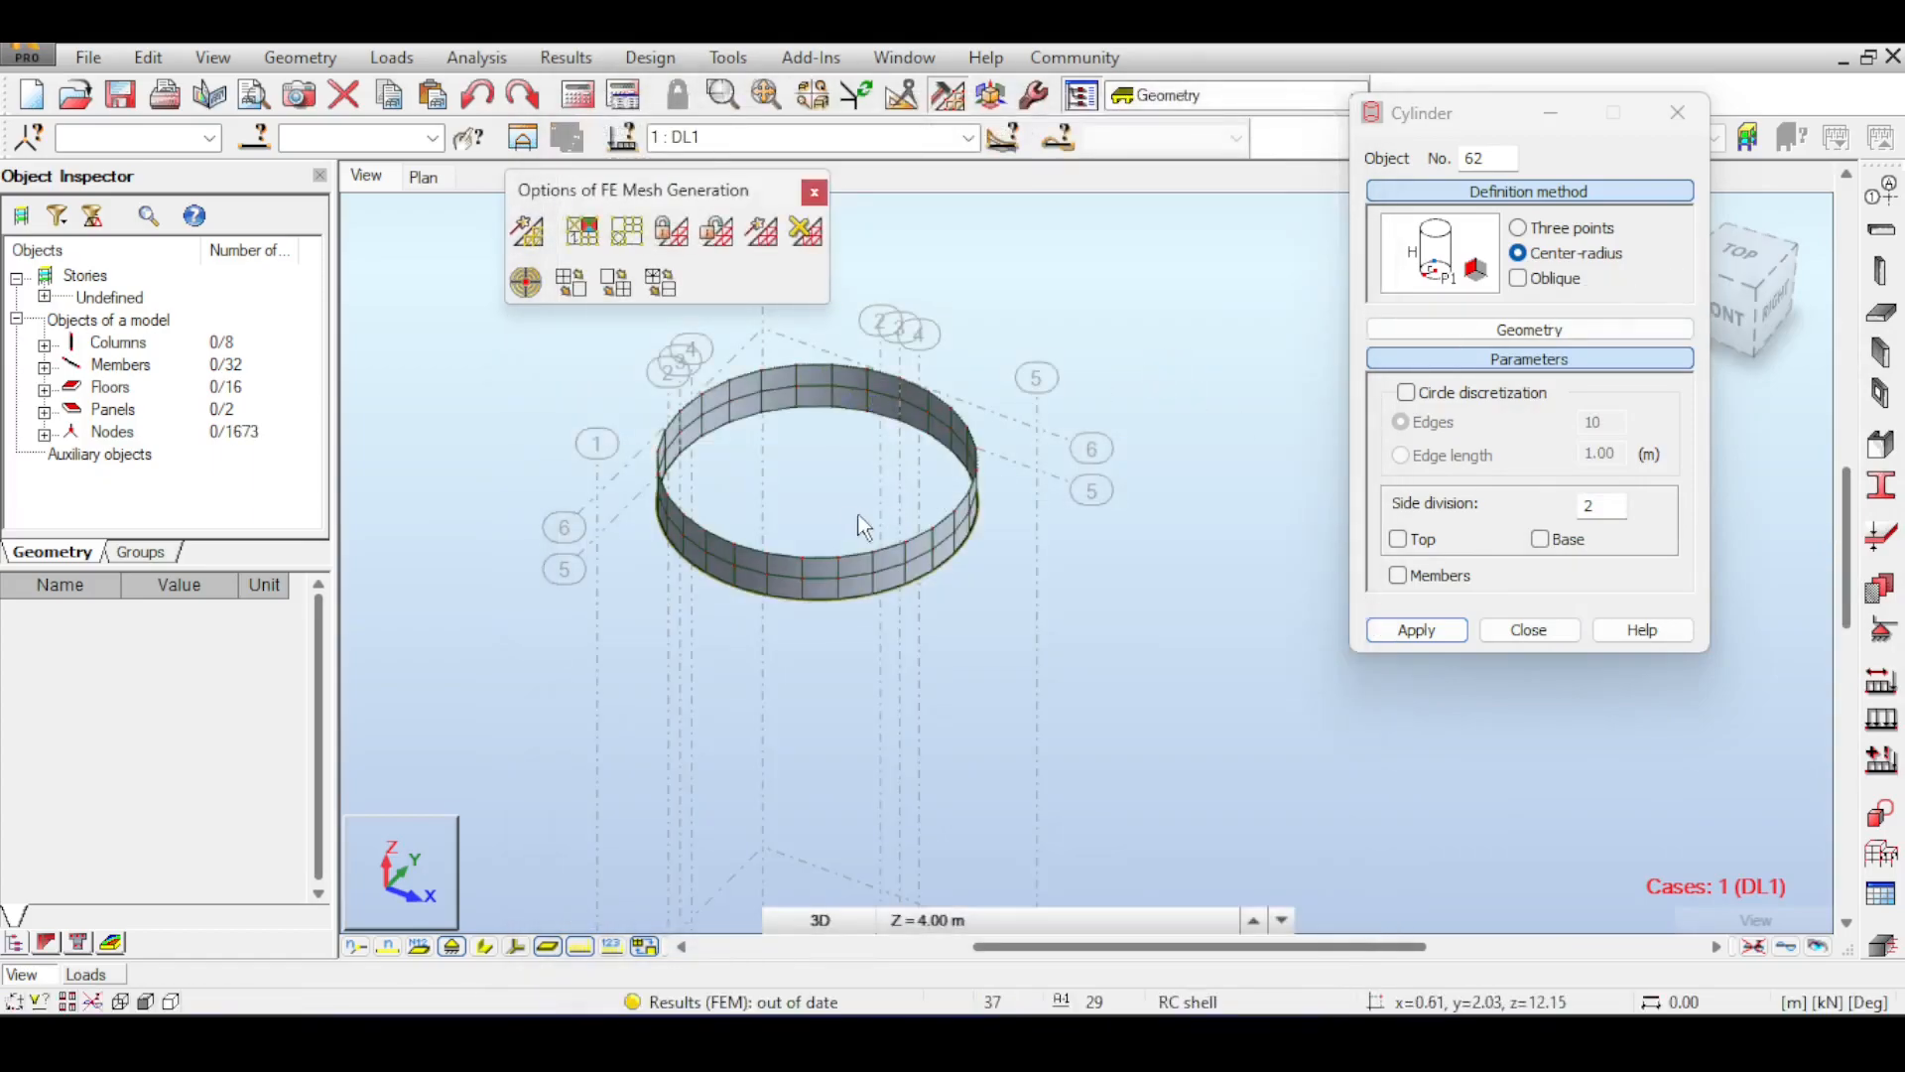
scroll(970, 510, "up", 2)
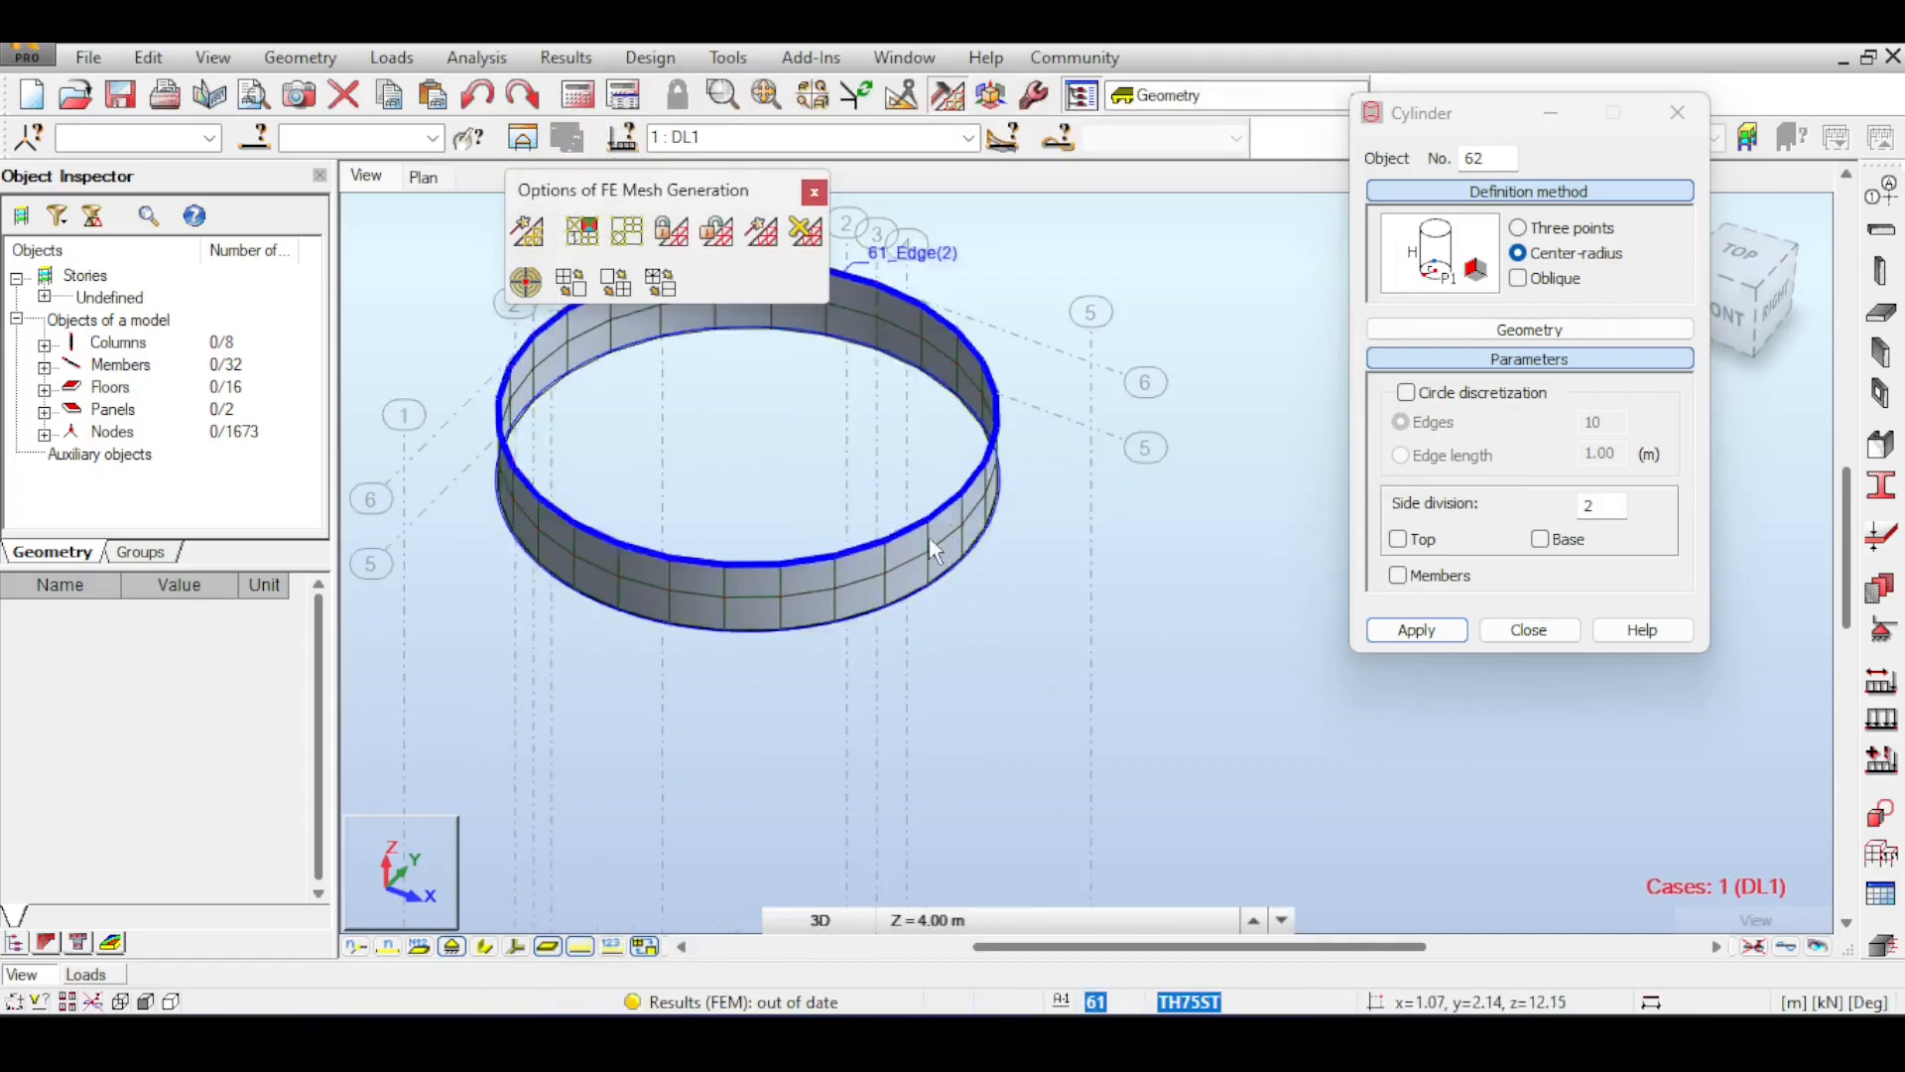
left_click(1735, 254)
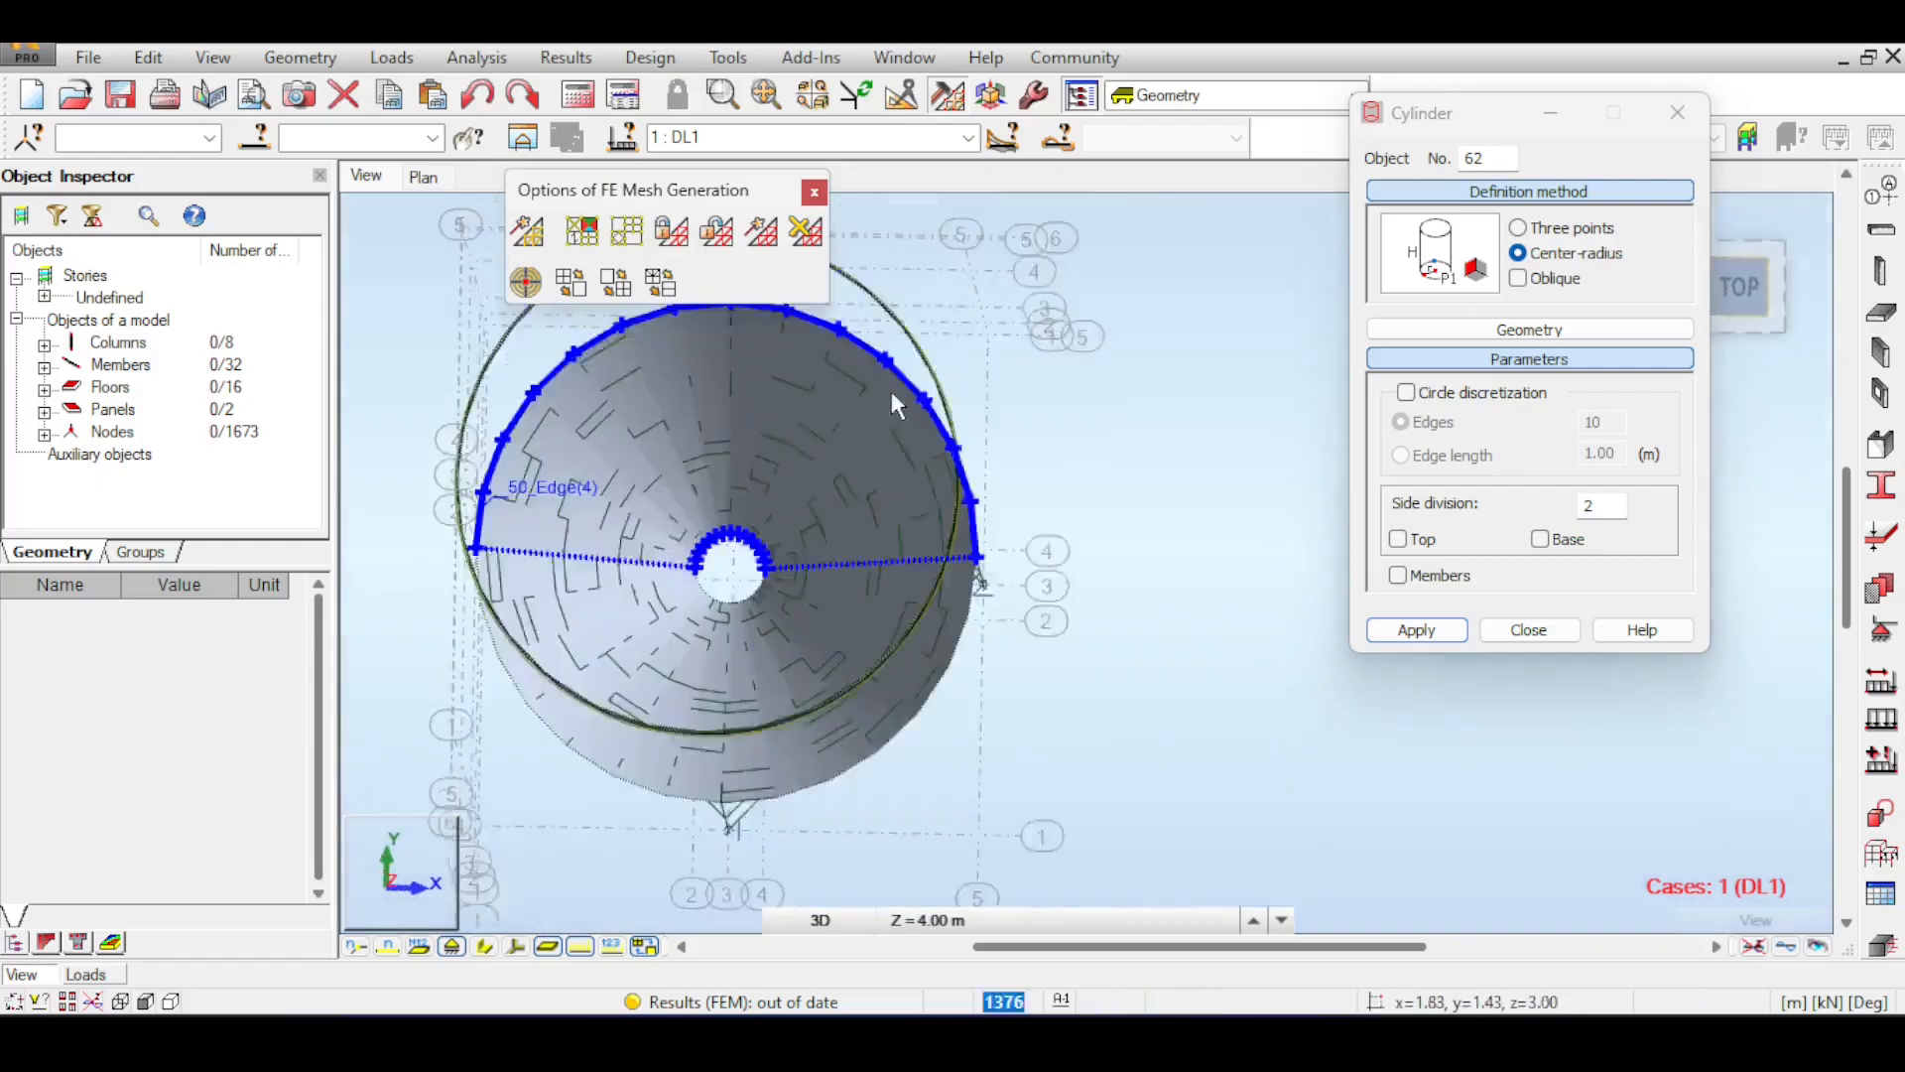
scroll(1098, 382, "up", 1)
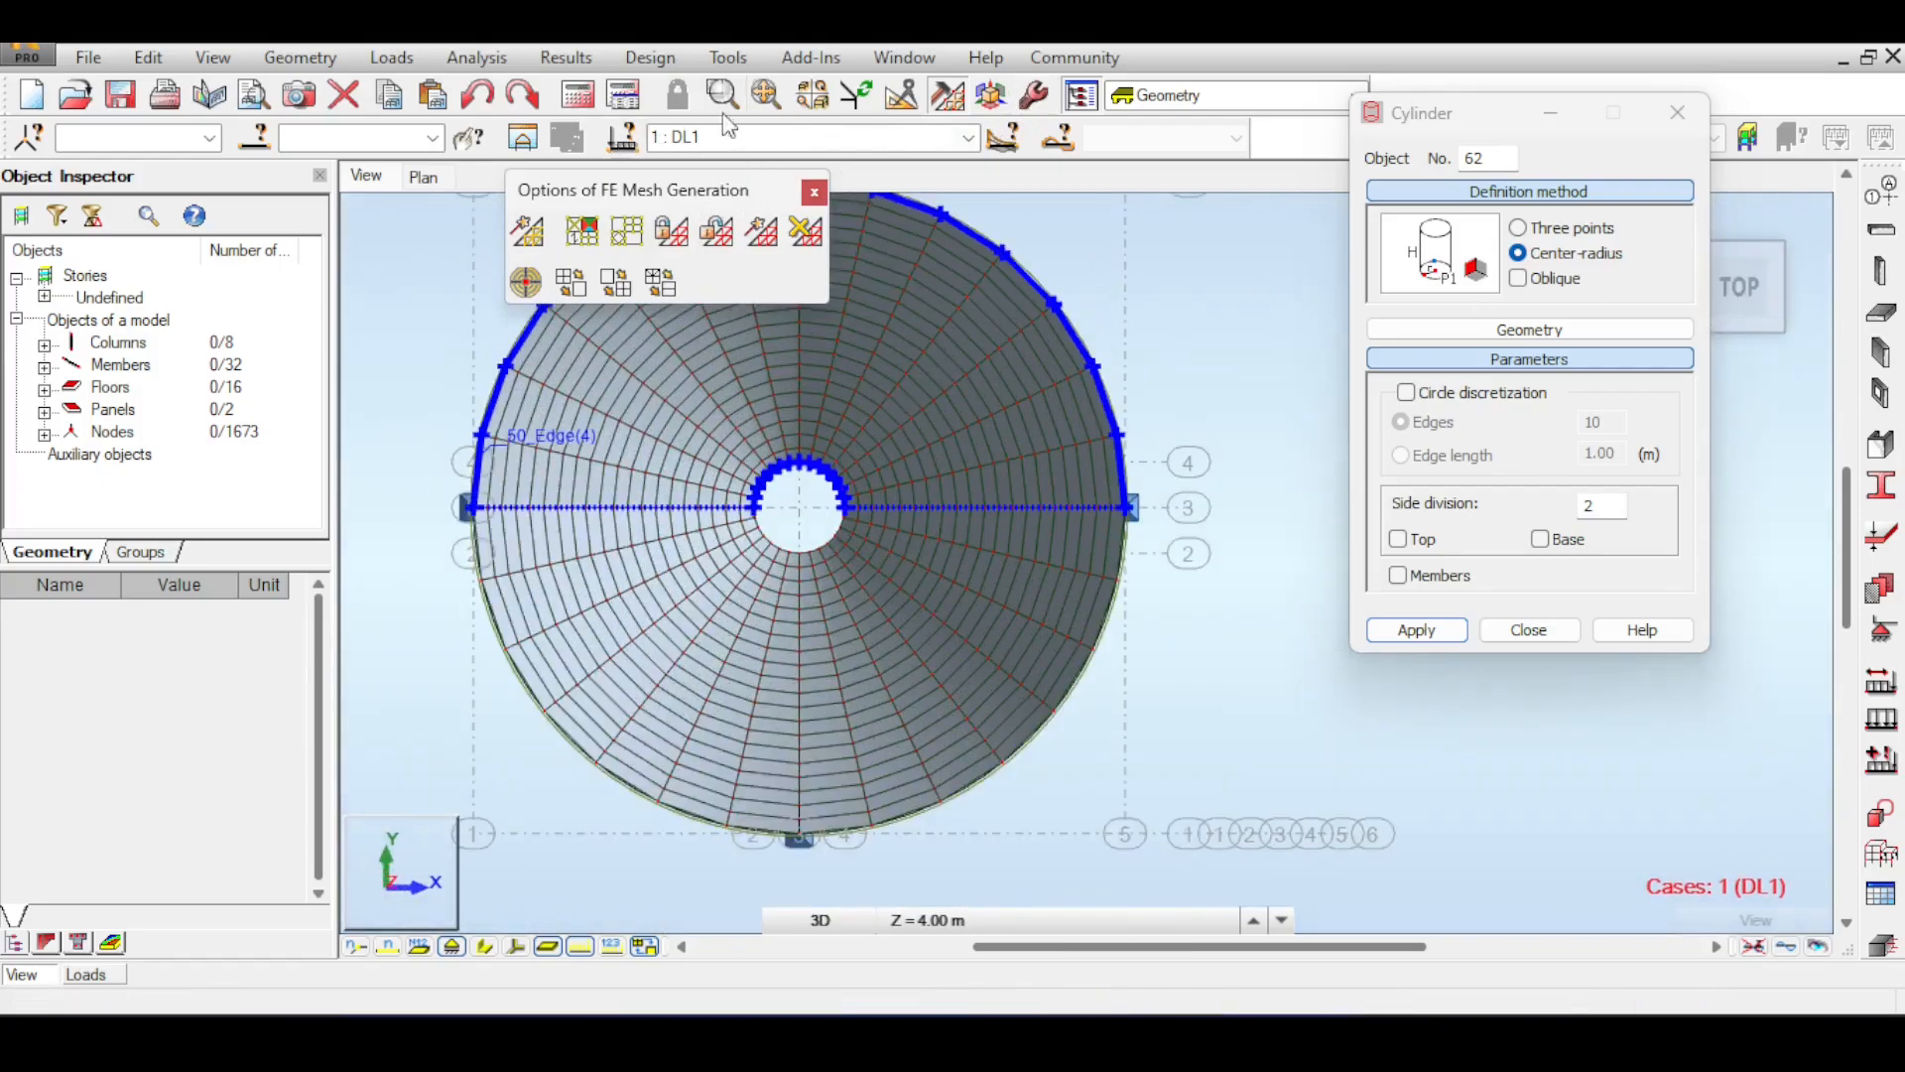
- Display the structural axes' Z positions beside the model as a reference for placing the middle cylinder segment
mouse_move(438, 384)
middle_mouse_down("shift")
mouse_move(428, 363)
mouse_move(429, 383)
middle_mouse_up("shift")
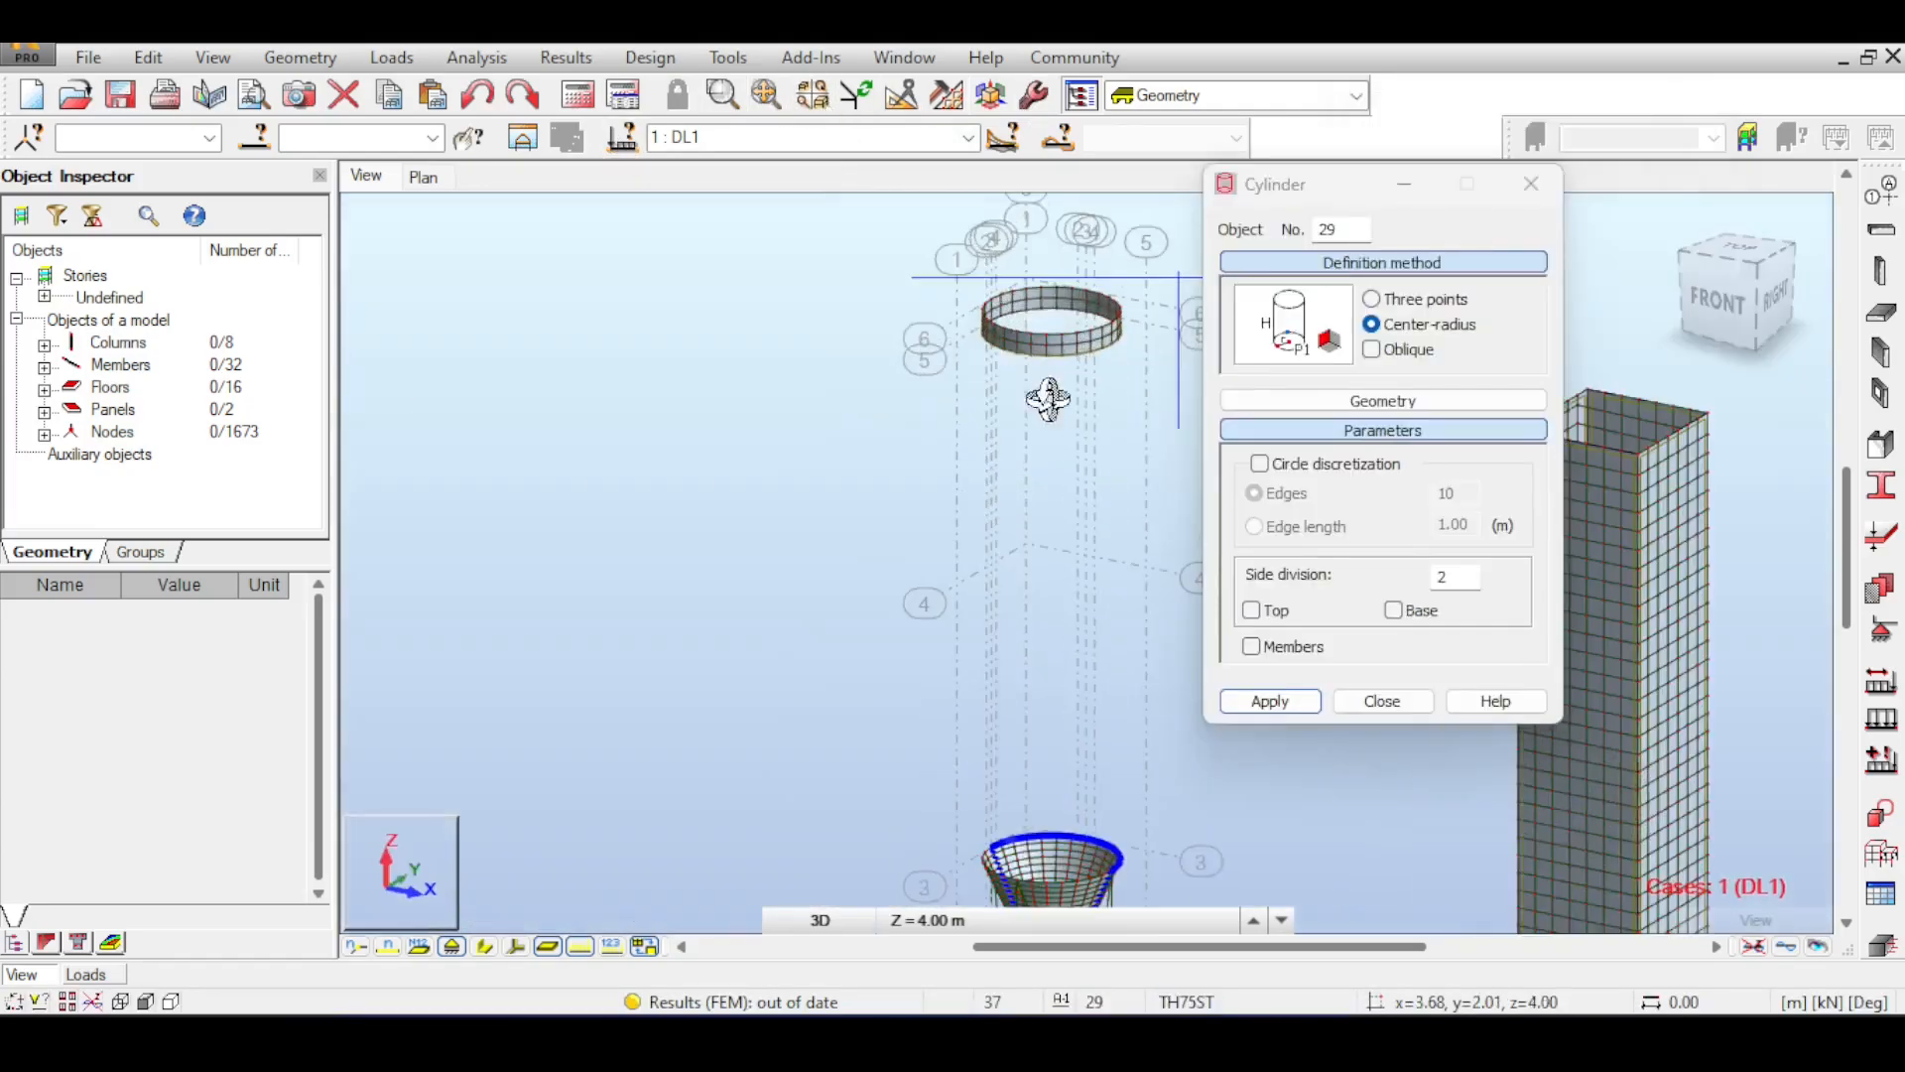
mouse_move(1042, 396)
middle_mouse_down("shift")
mouse_move(1127, 383)
mouse_move(1029, 413)
middle_mouse_up("shift")
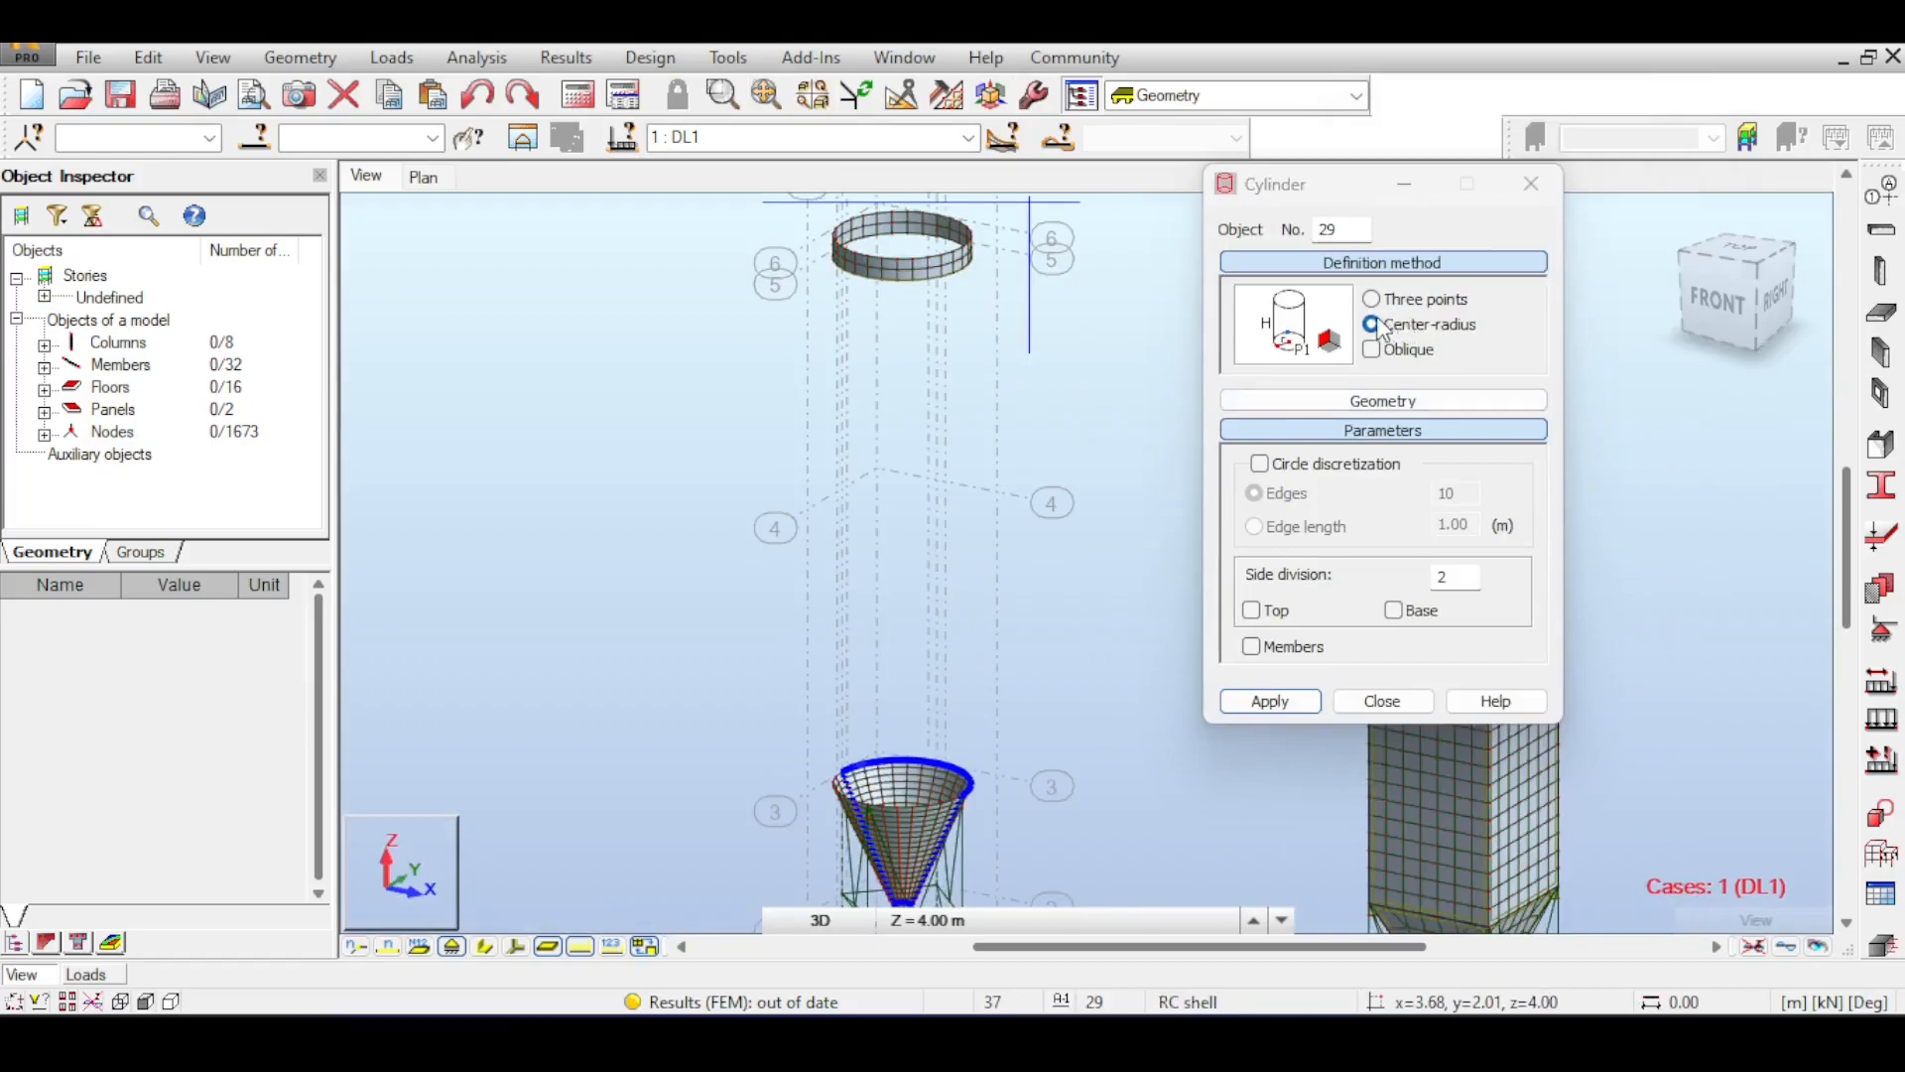
left_click(1885, 197)
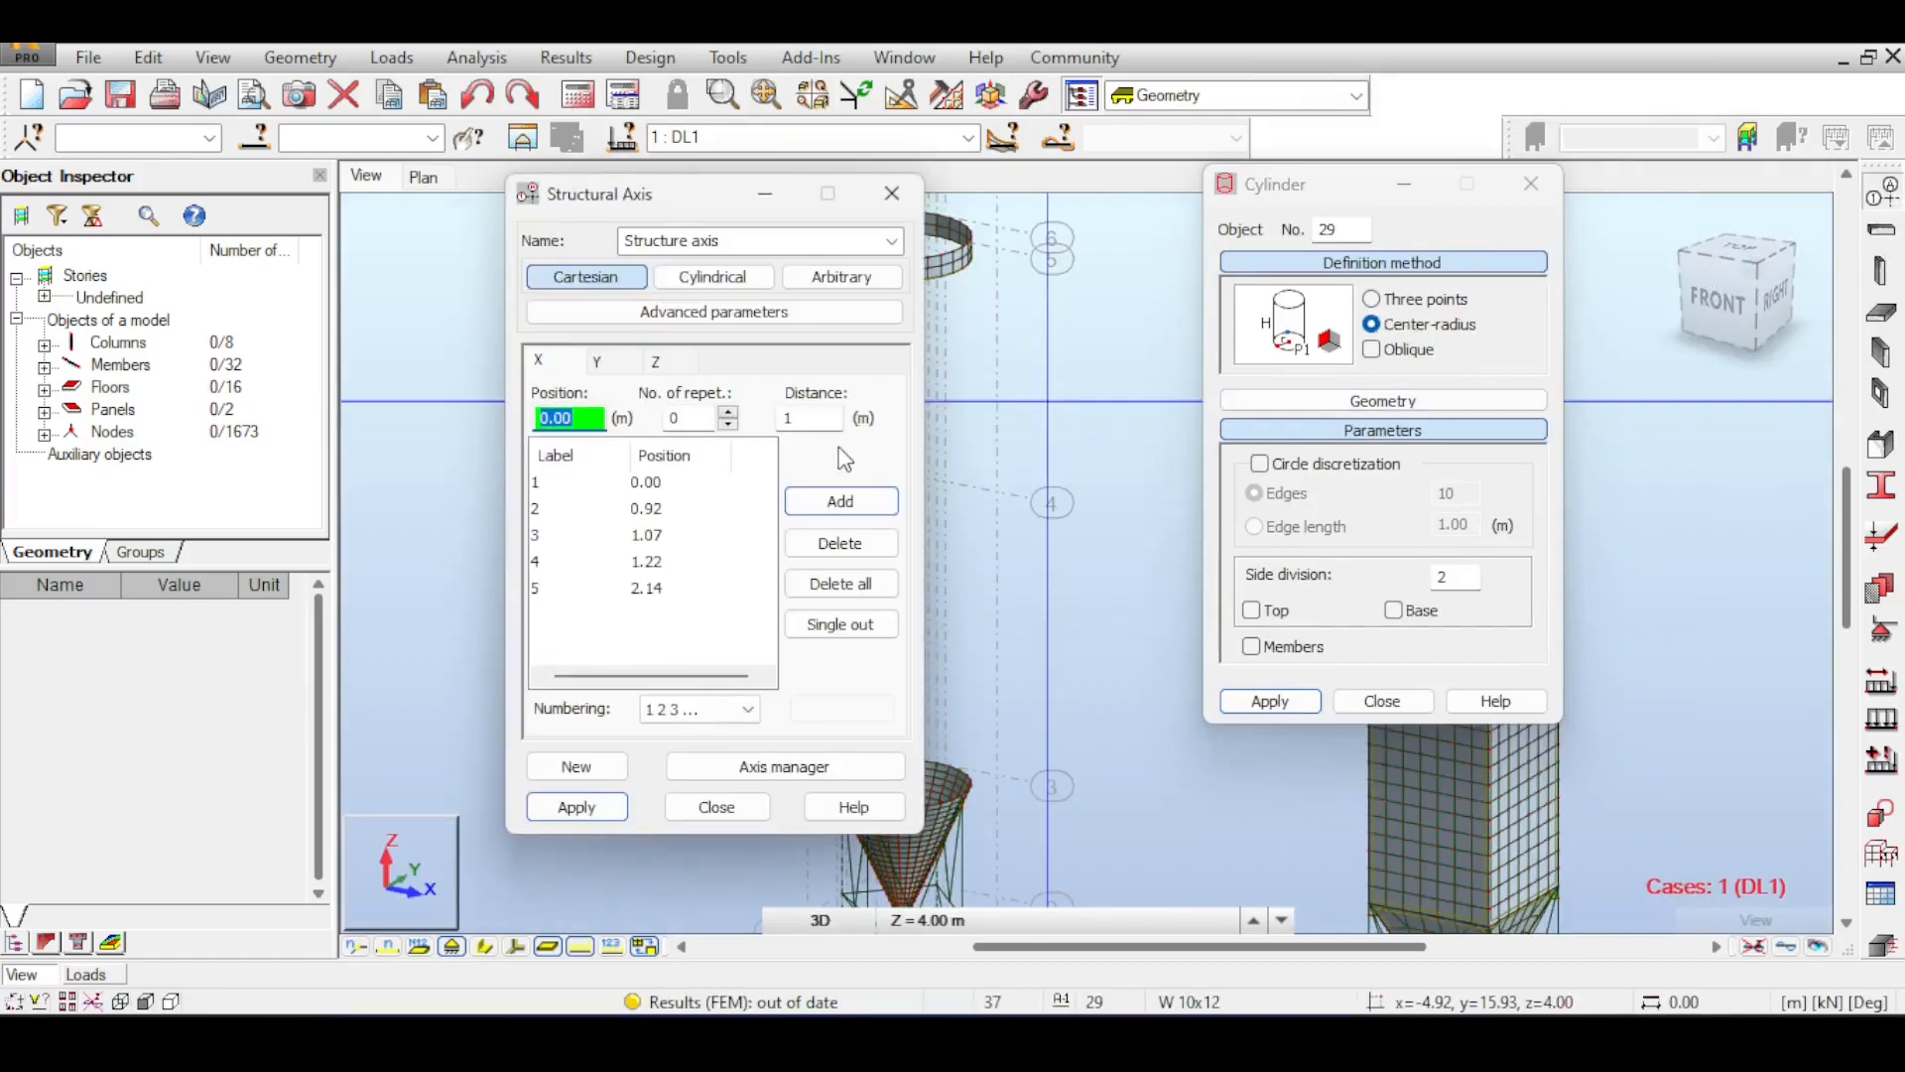
left_click(659, 362)
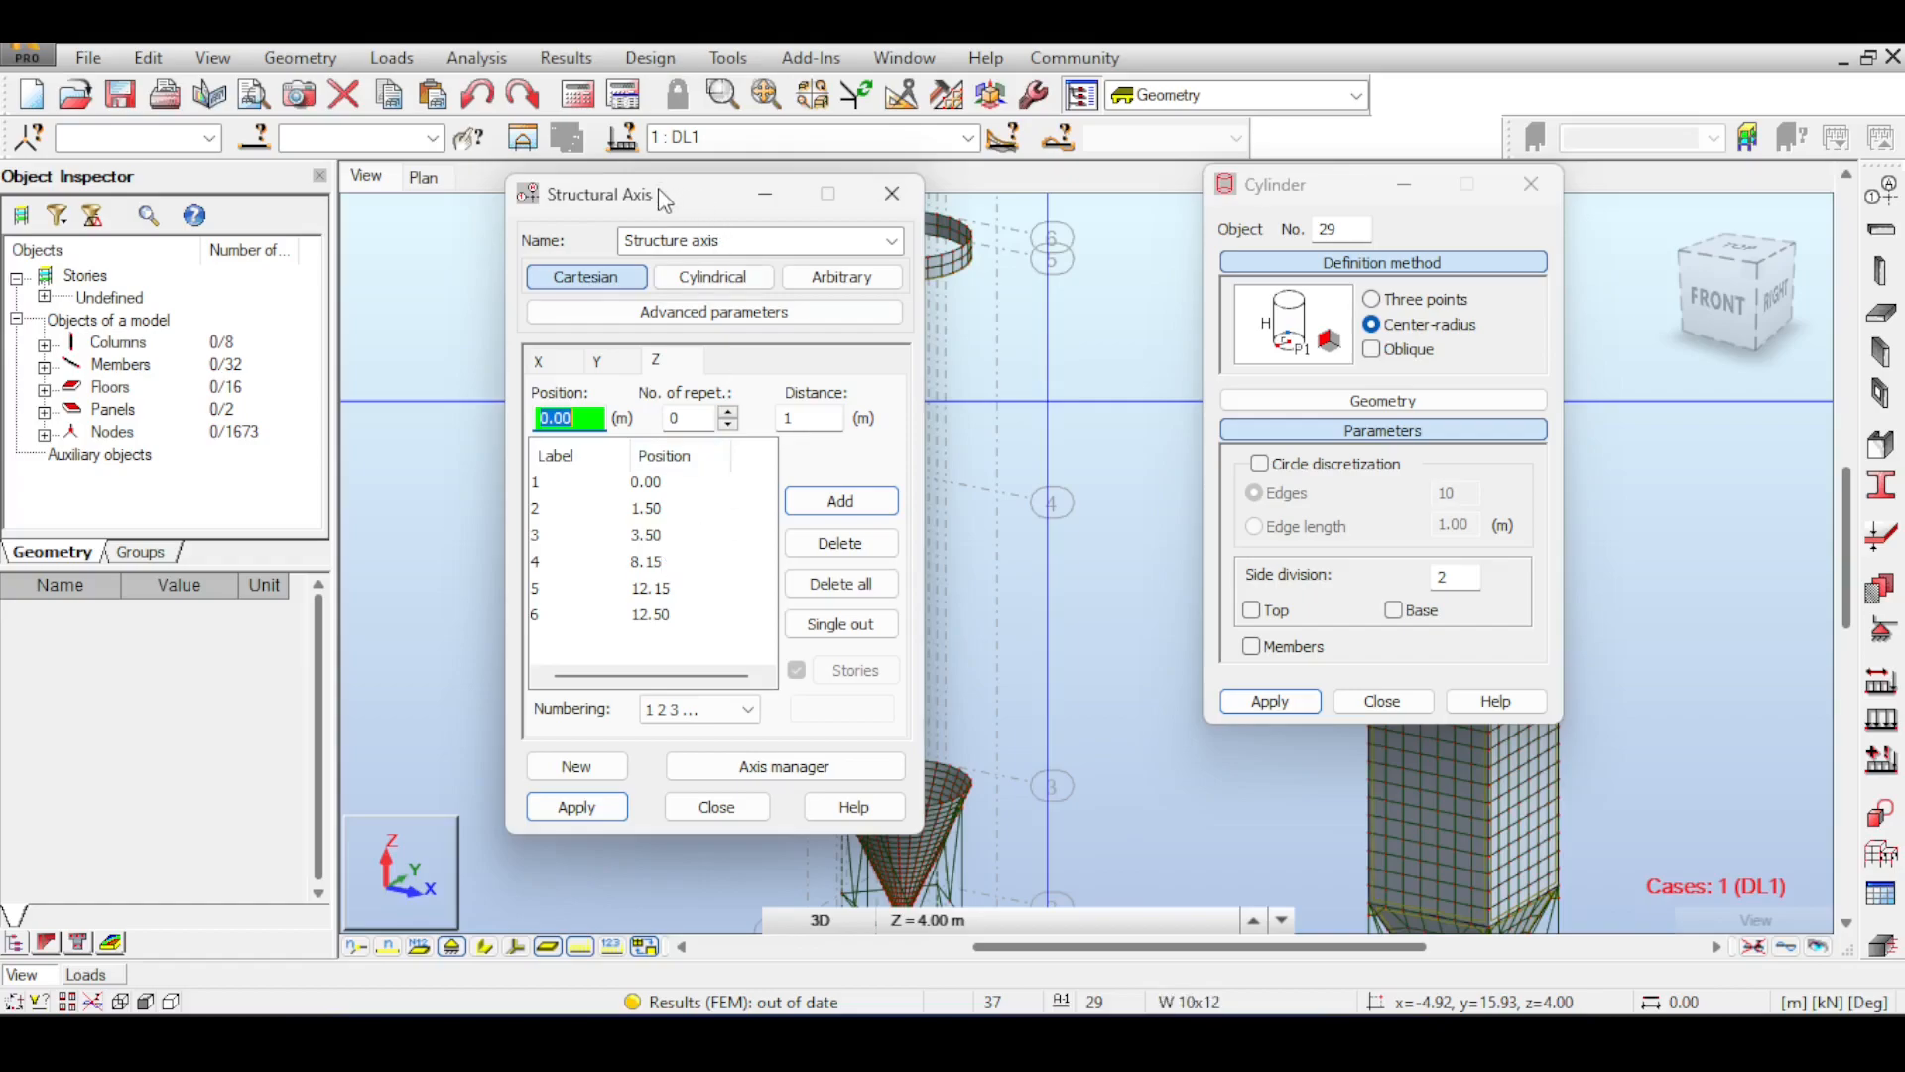
left_click_drag(658, 189, 420, 251)
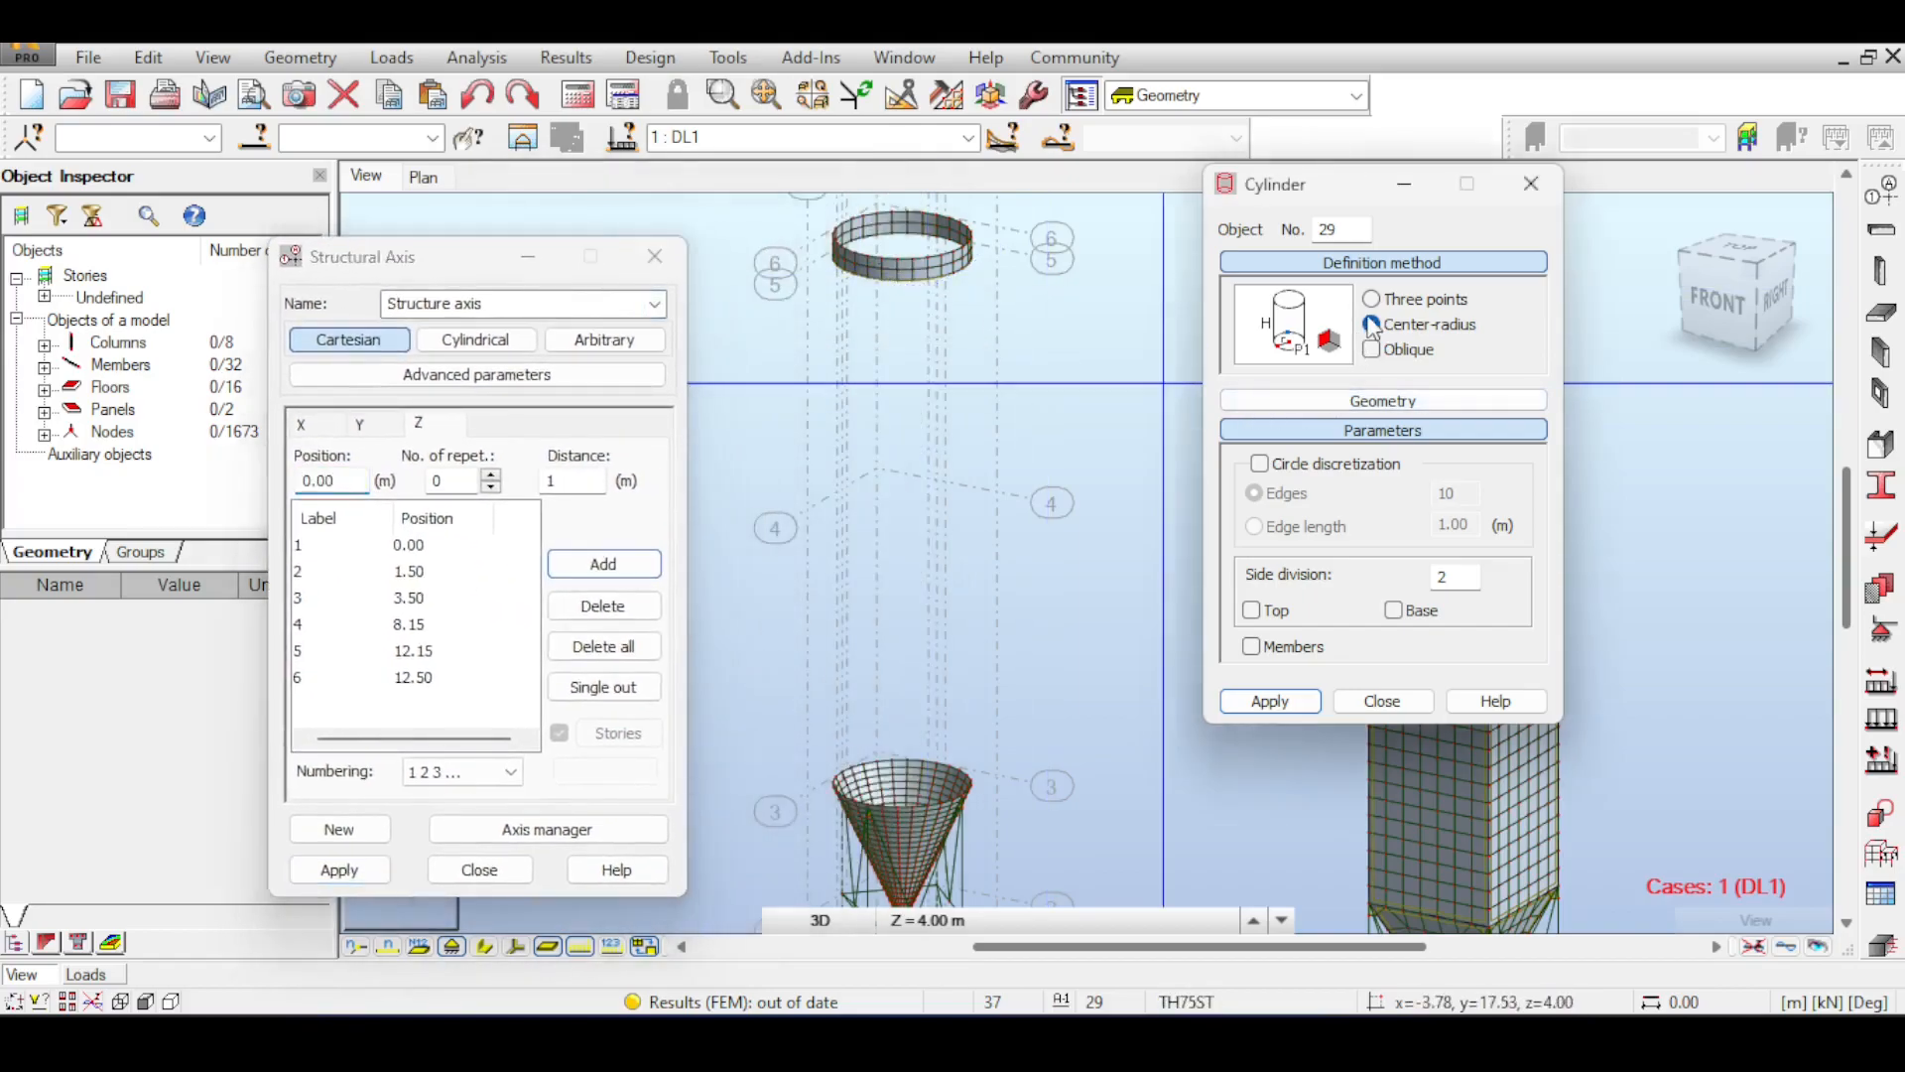
left_click(1760, 294)
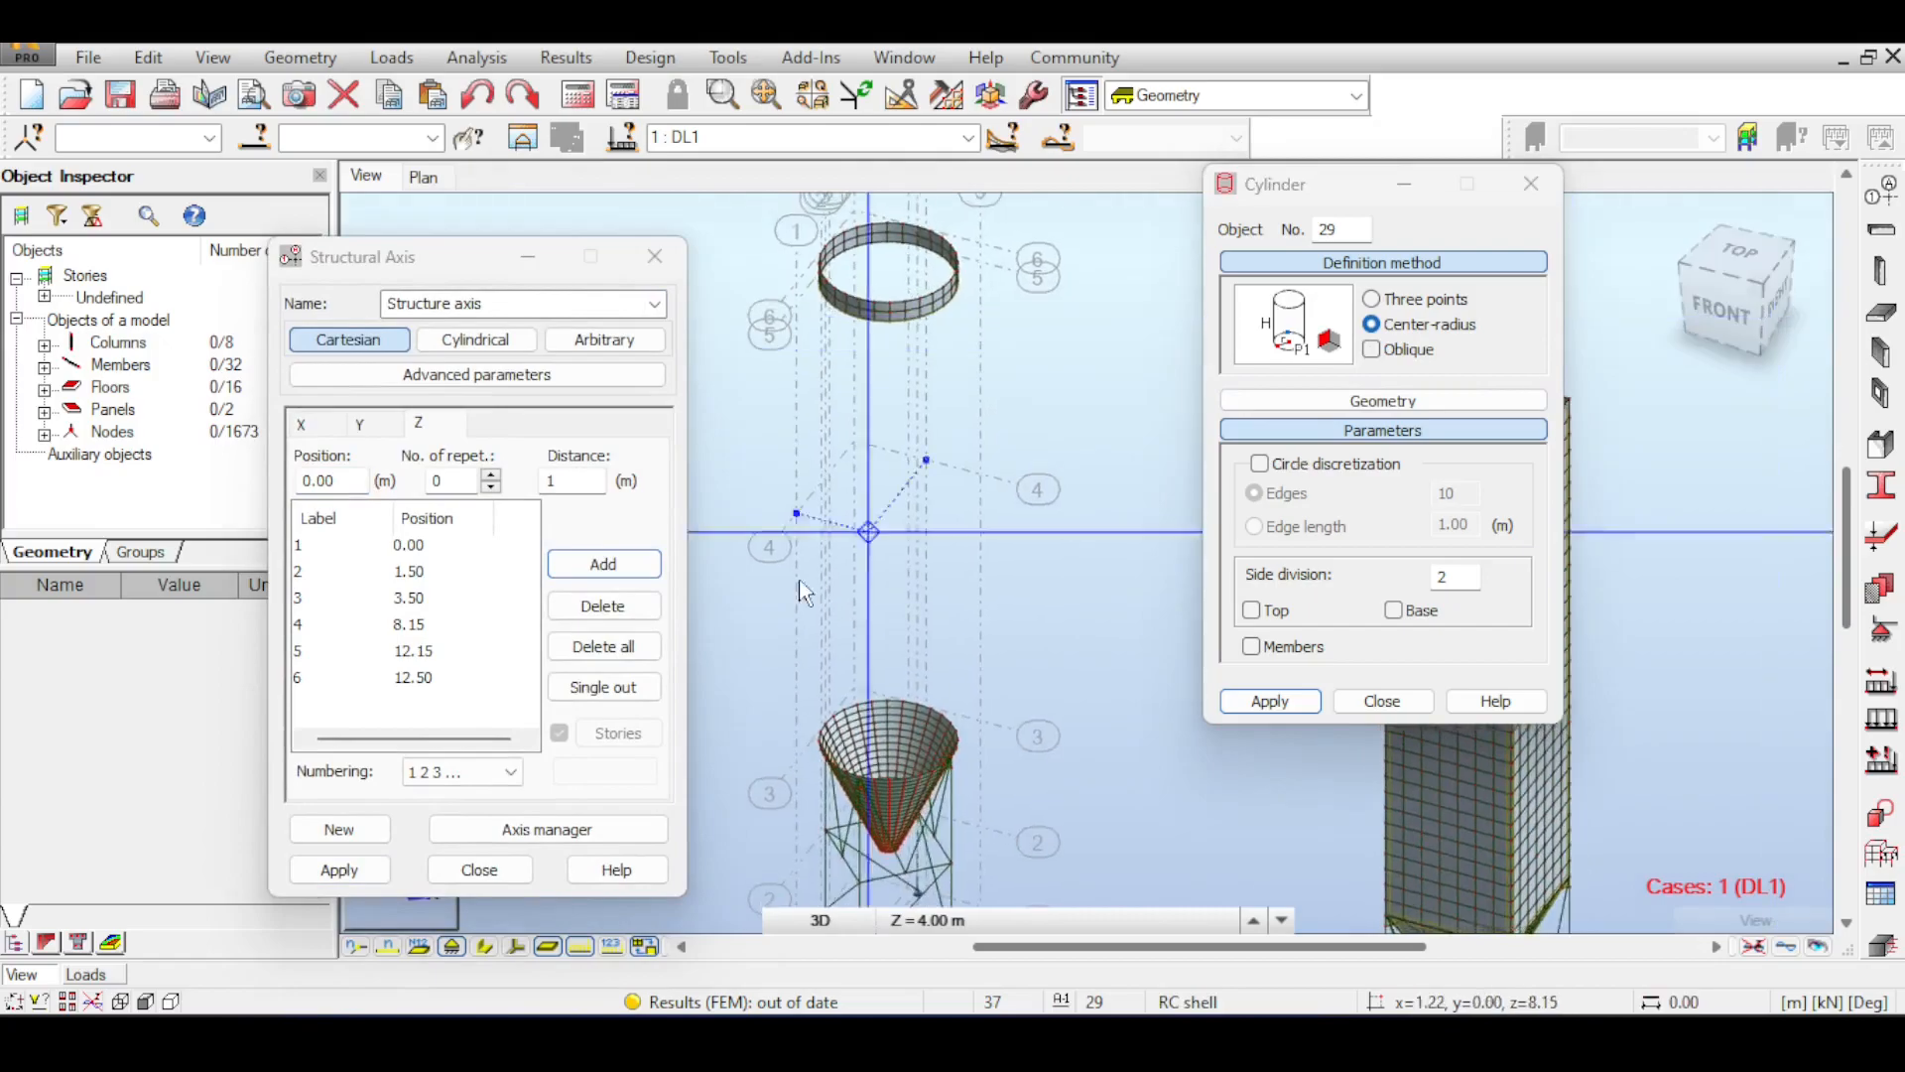
scroll(805, 616, "up", 3)
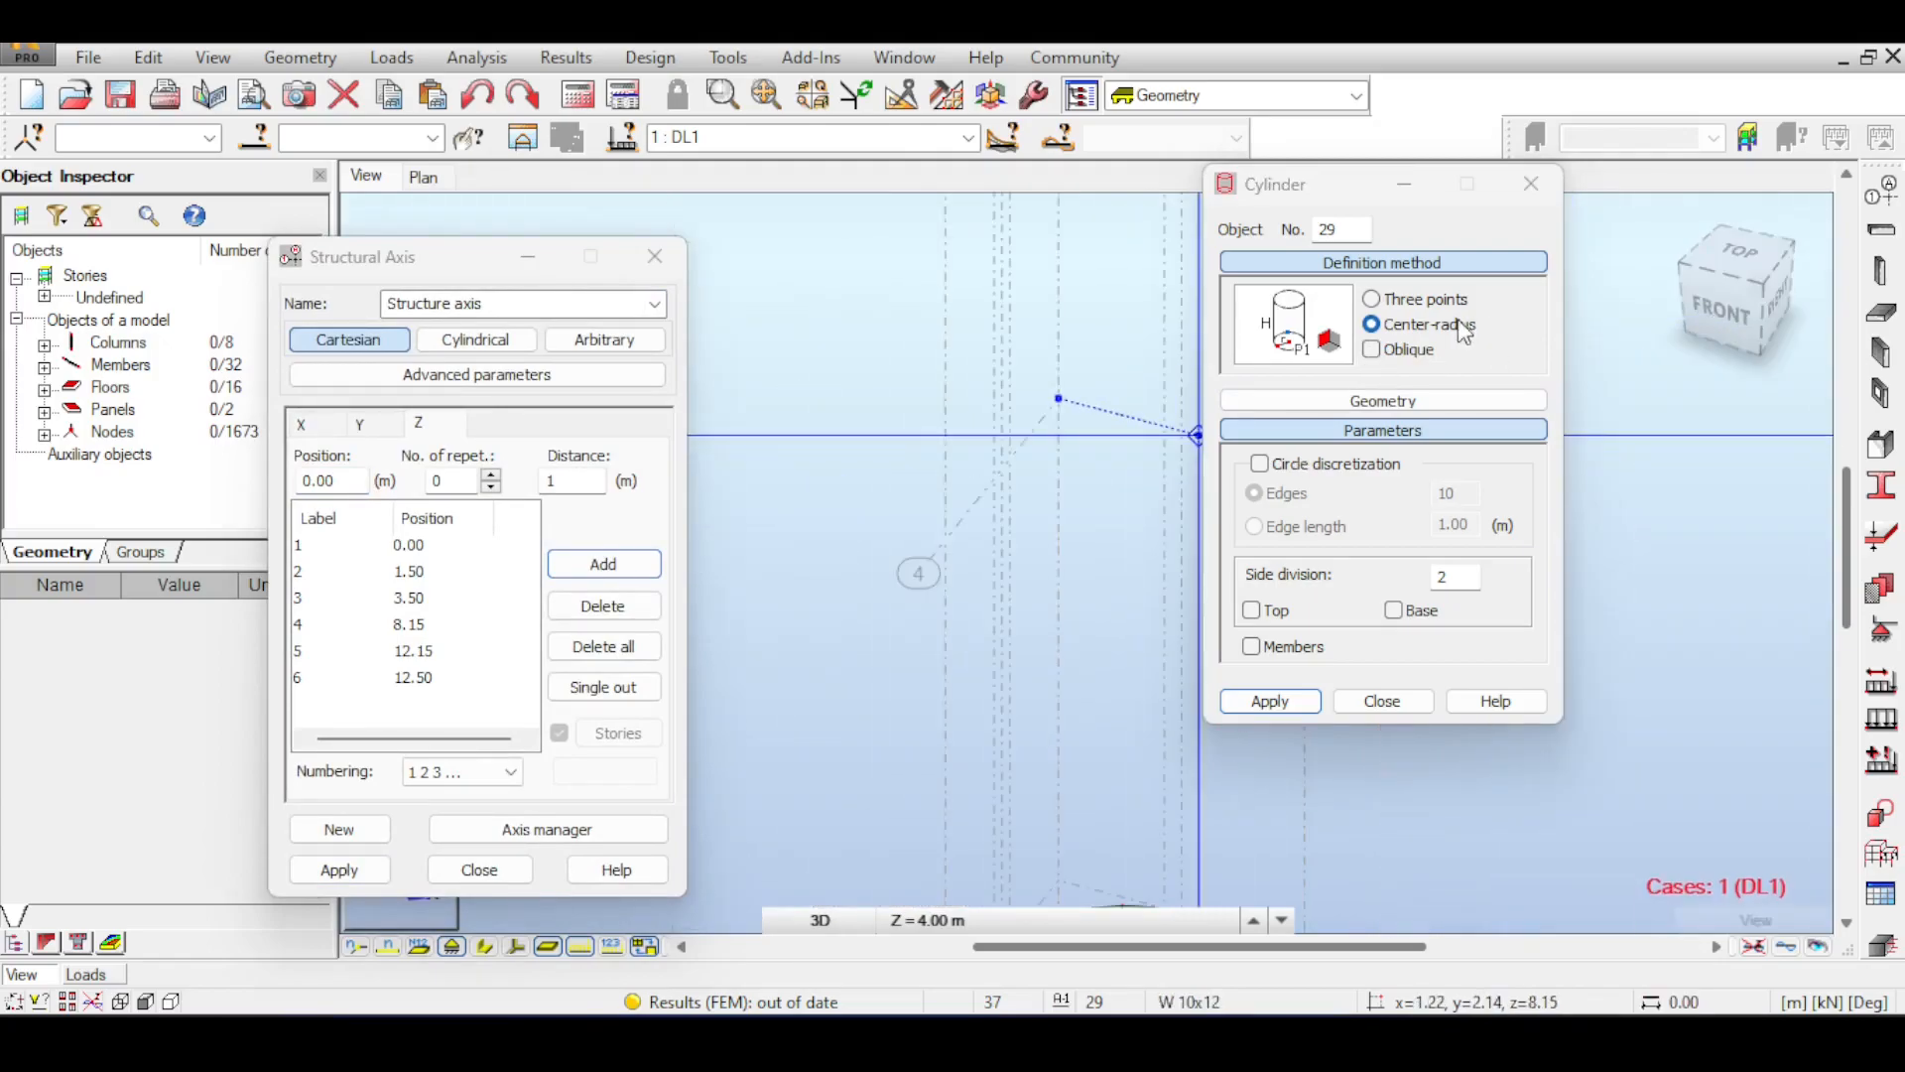
middle_click_drag(1112, 494, 952, 511)
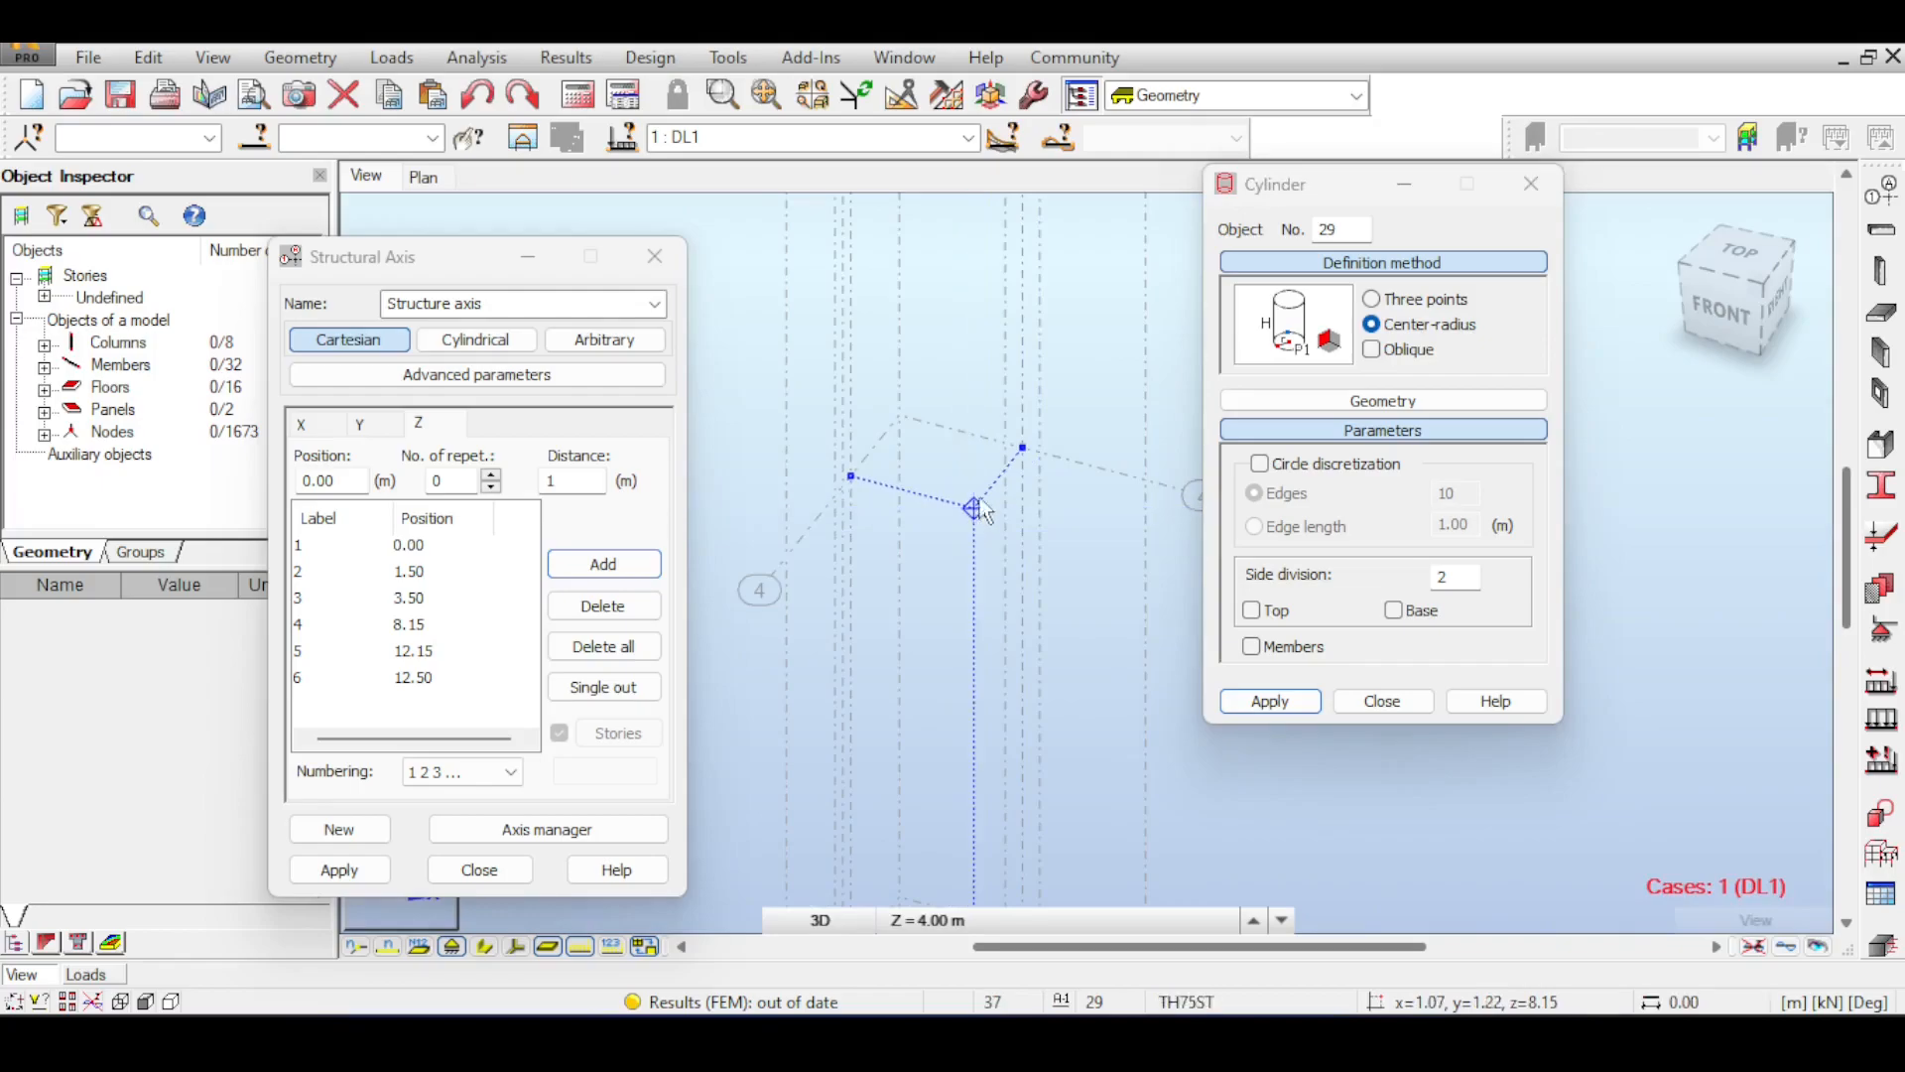
left_click(1008, 486)
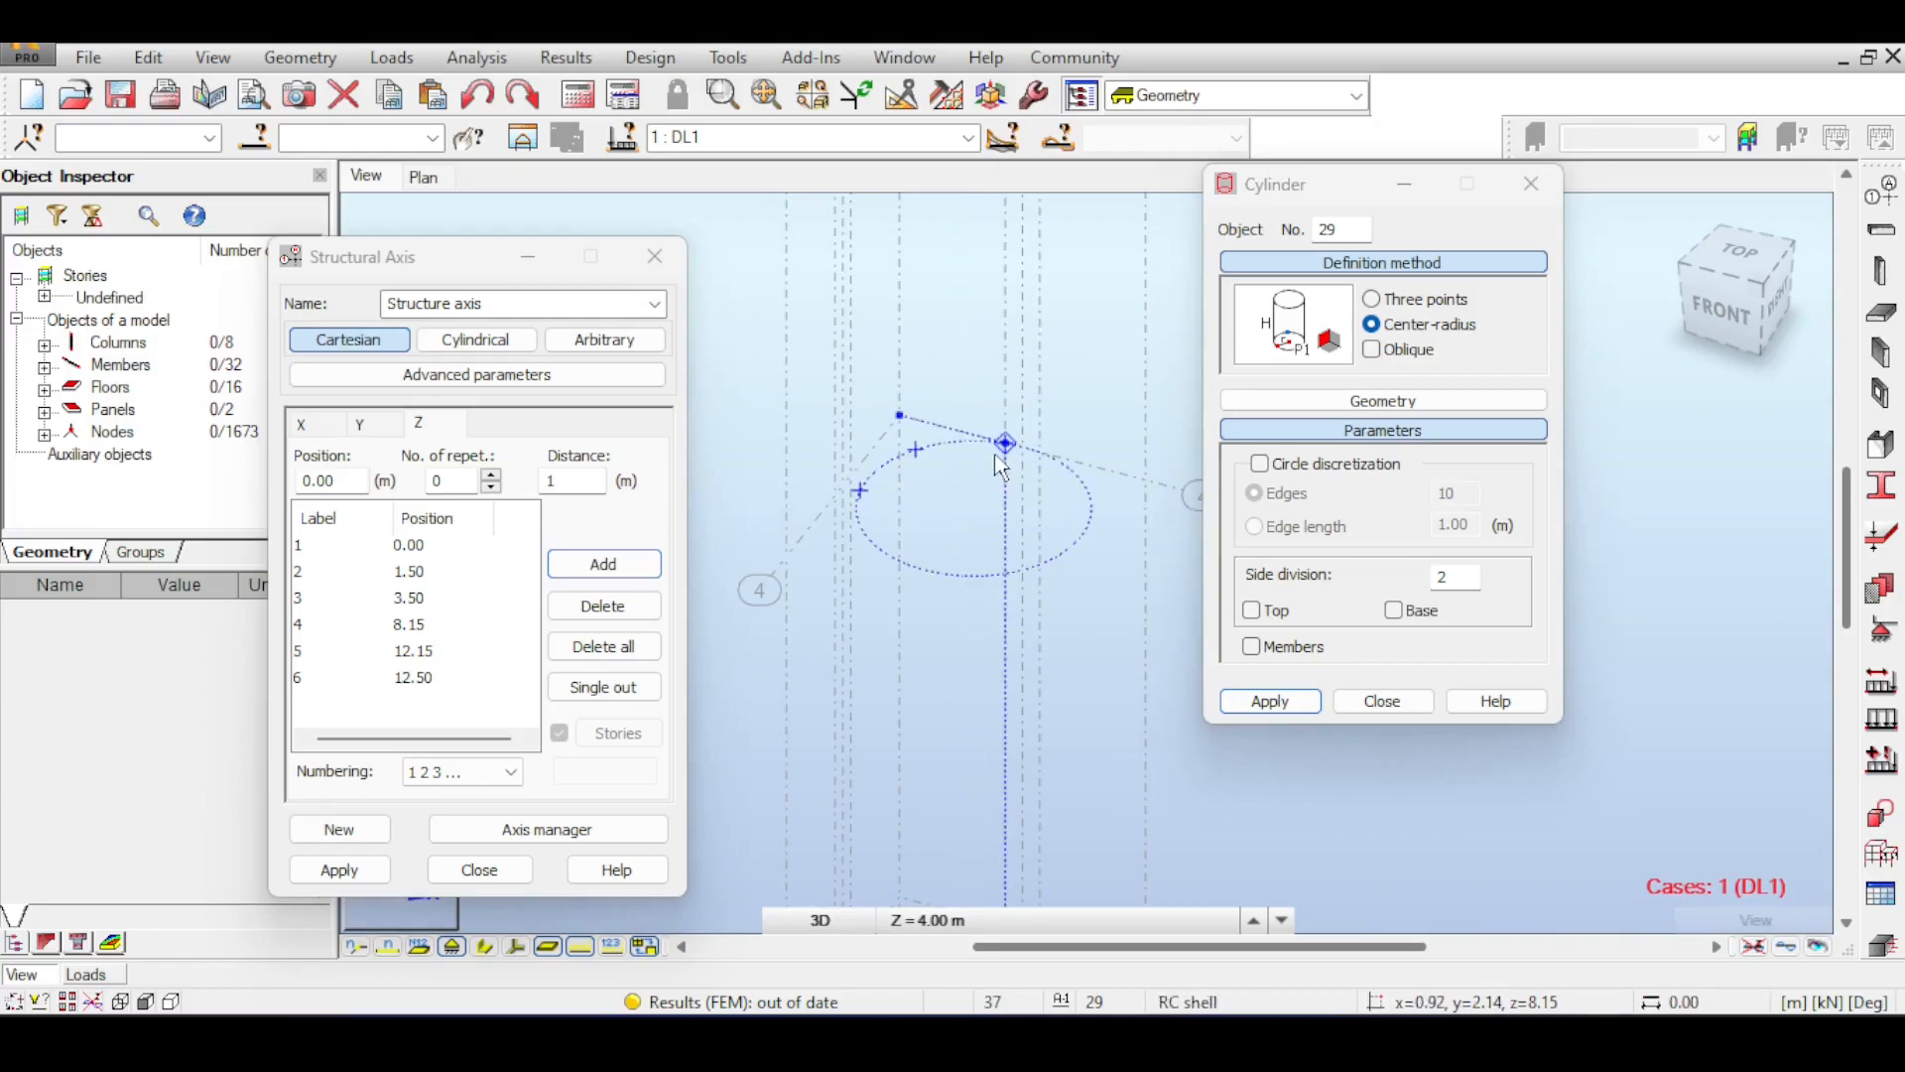
left_click(1386, 325)
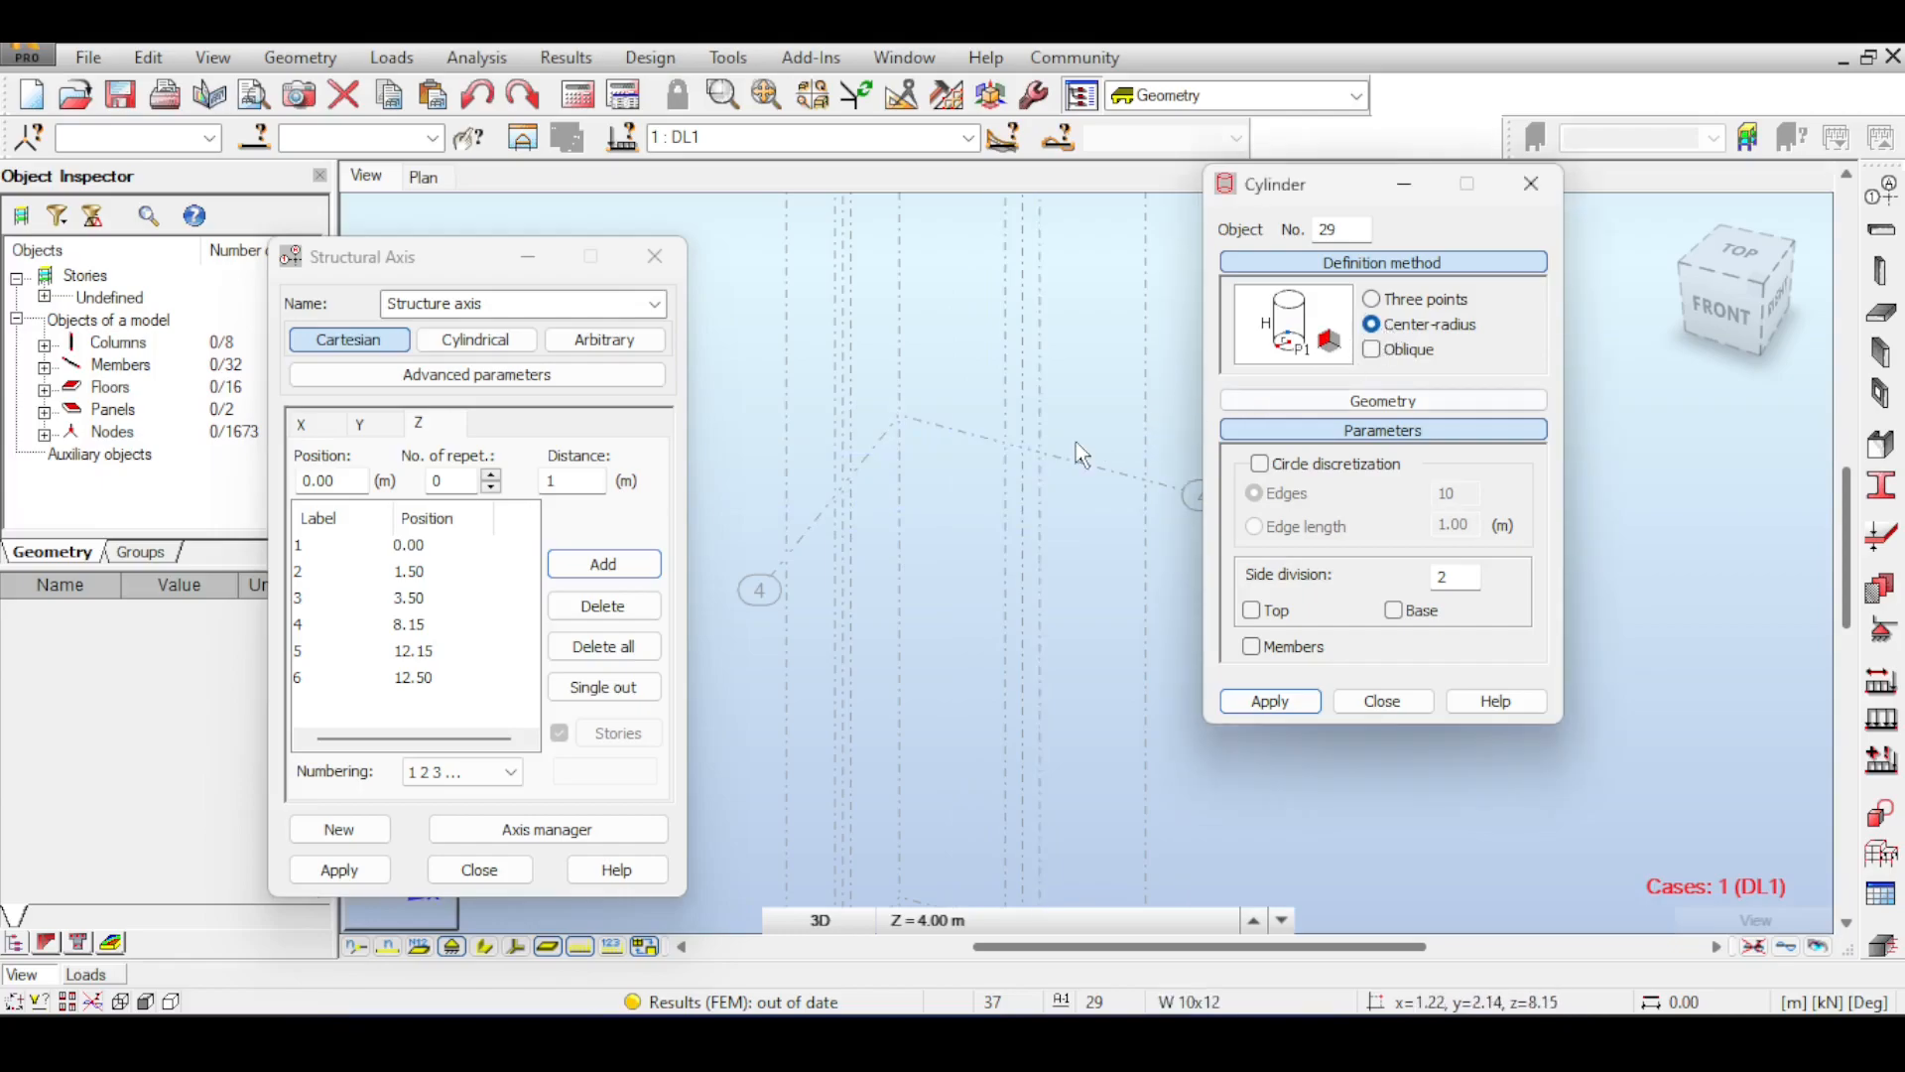
- Create a center-radius cylinder segment with side division 2, centred at x=1.07, y=1.07, z=8.15, with its height point at z=12.15
left_click(967, 520)
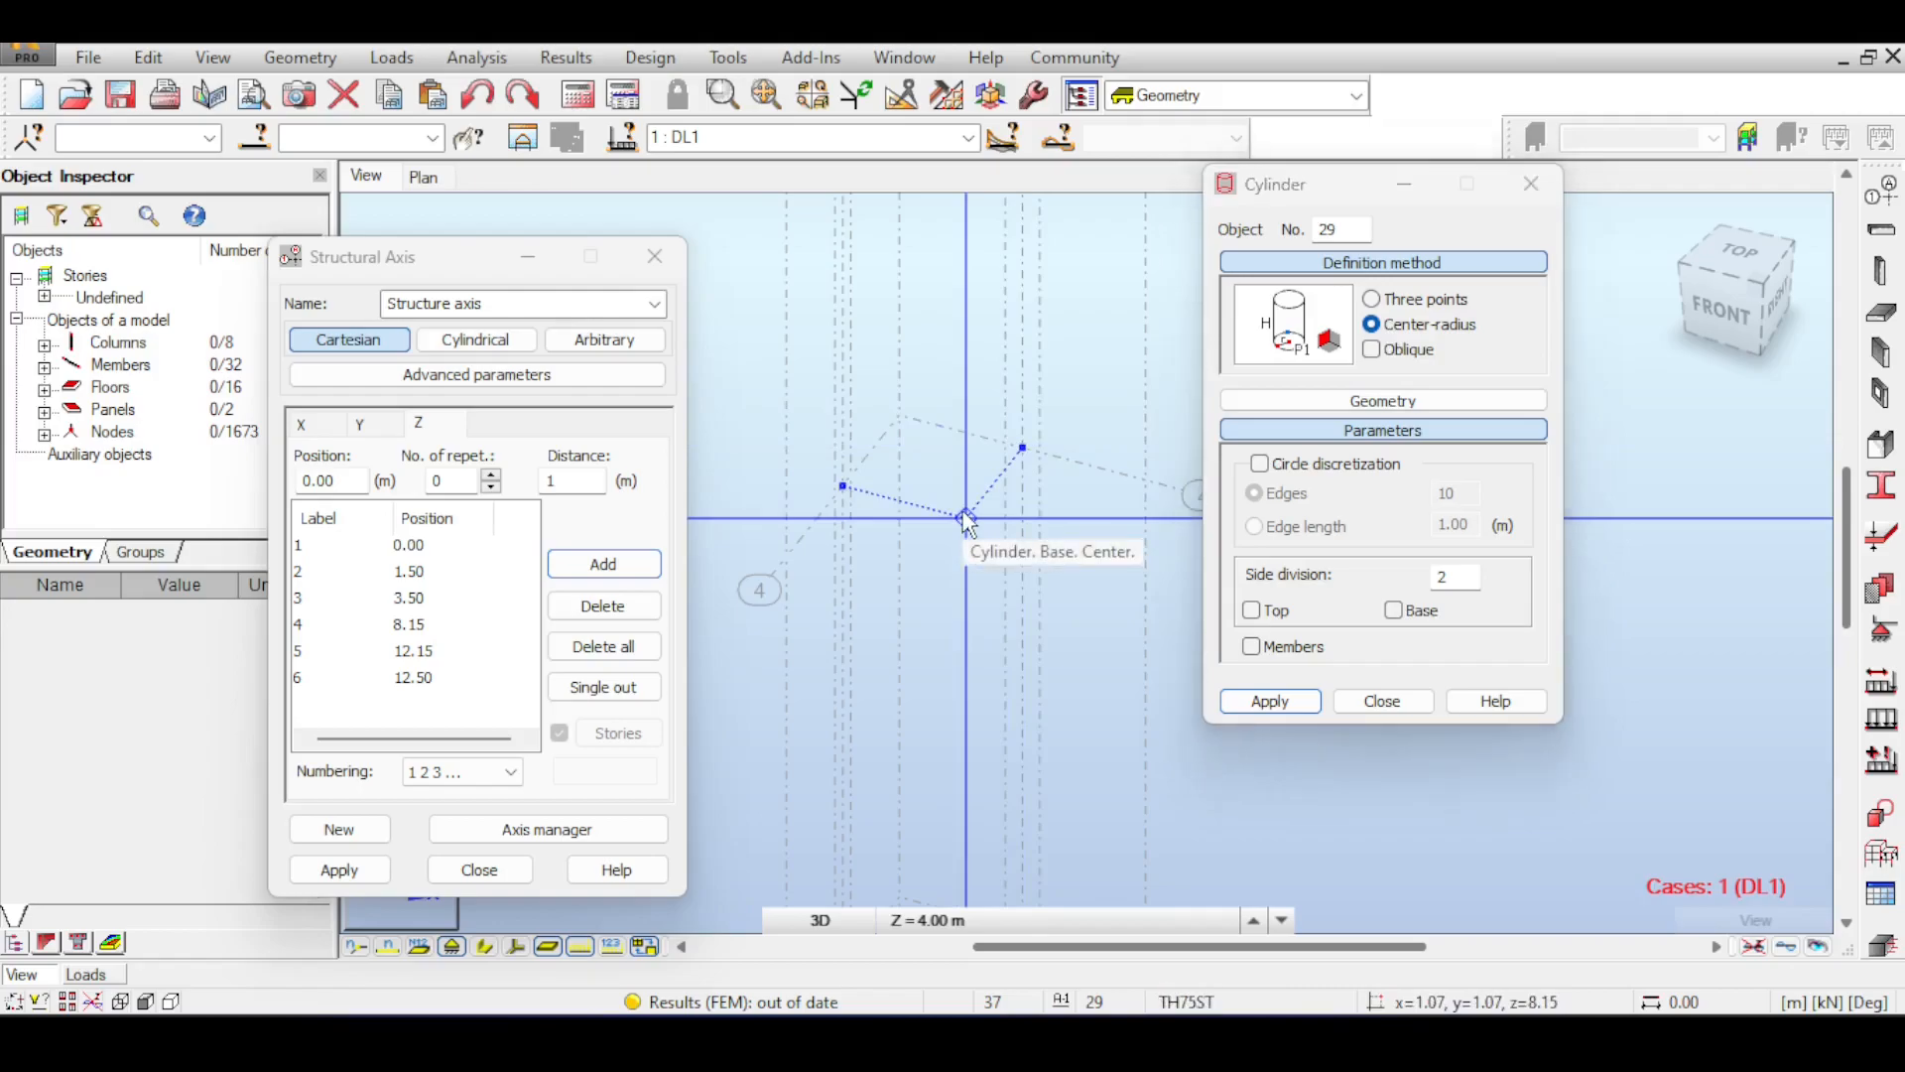
left_click(1023, 448)
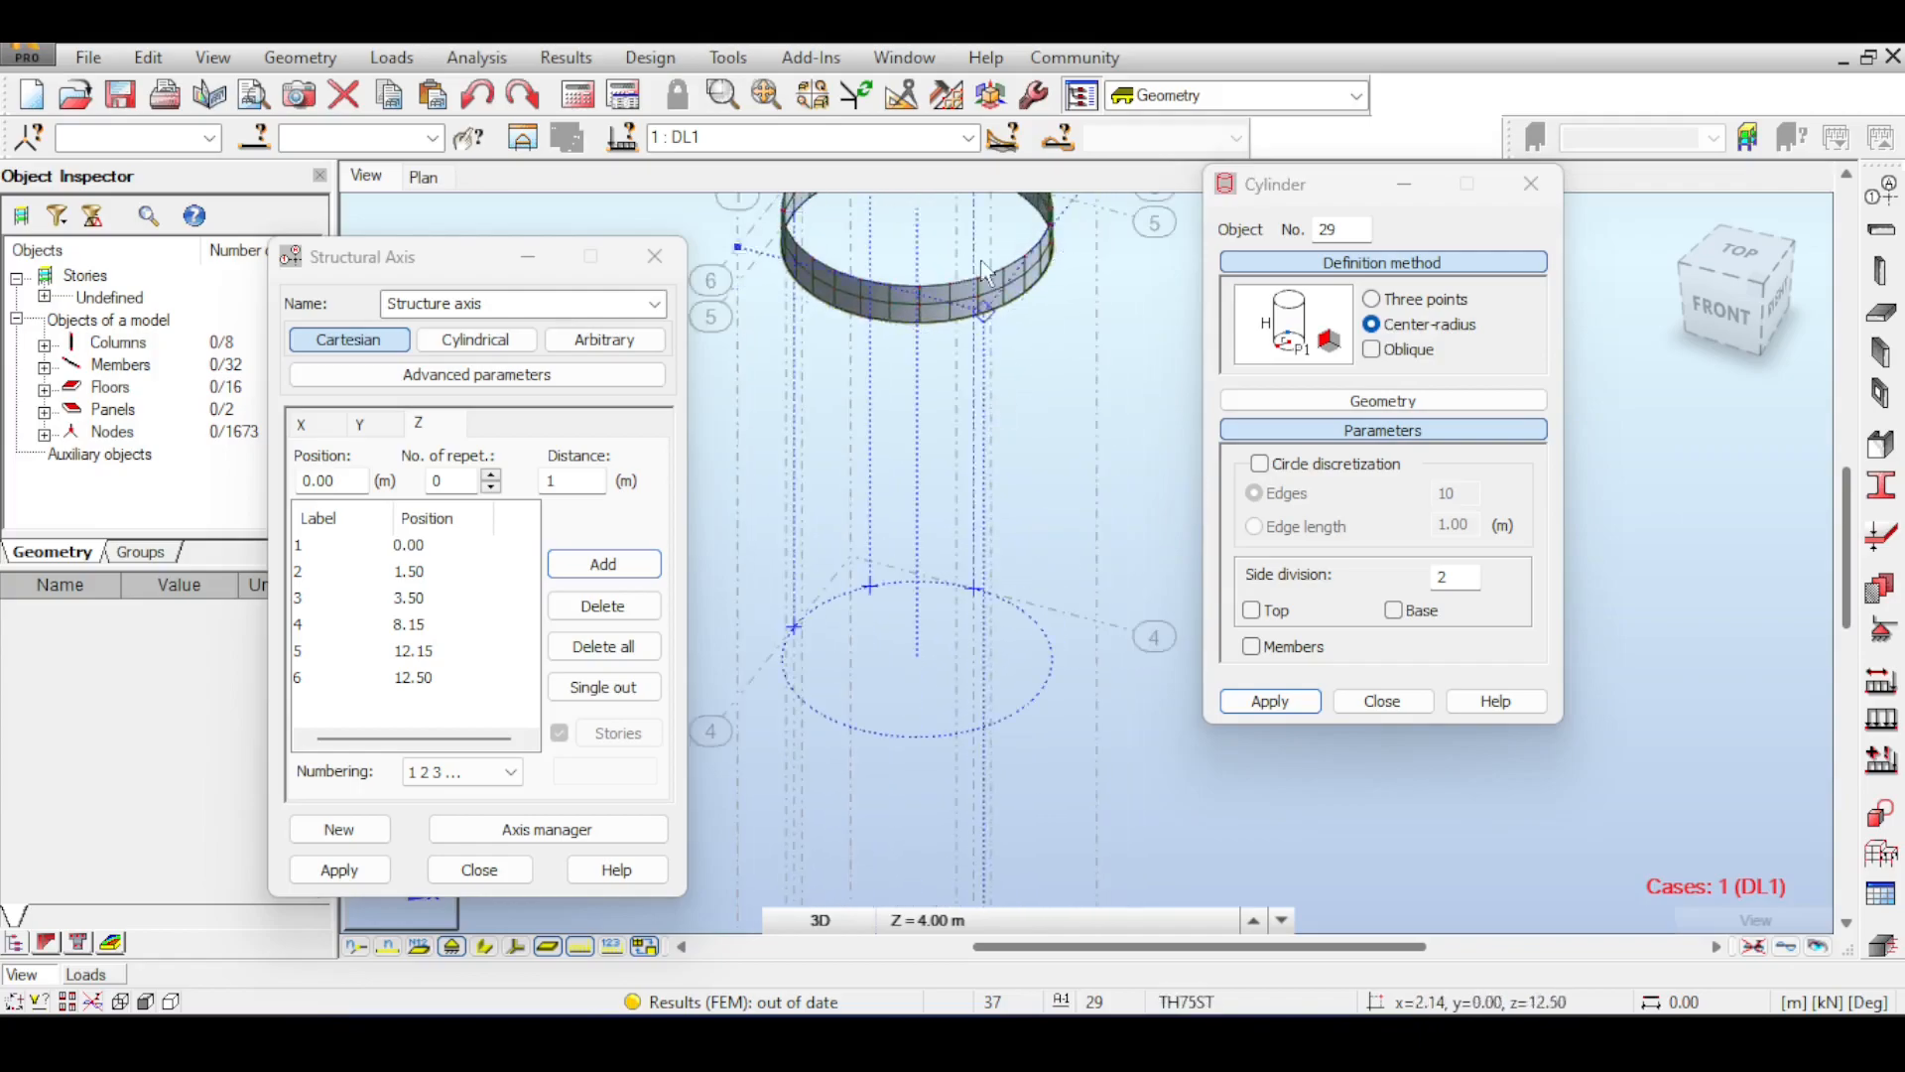
scroll(982, 298, "up", 5)
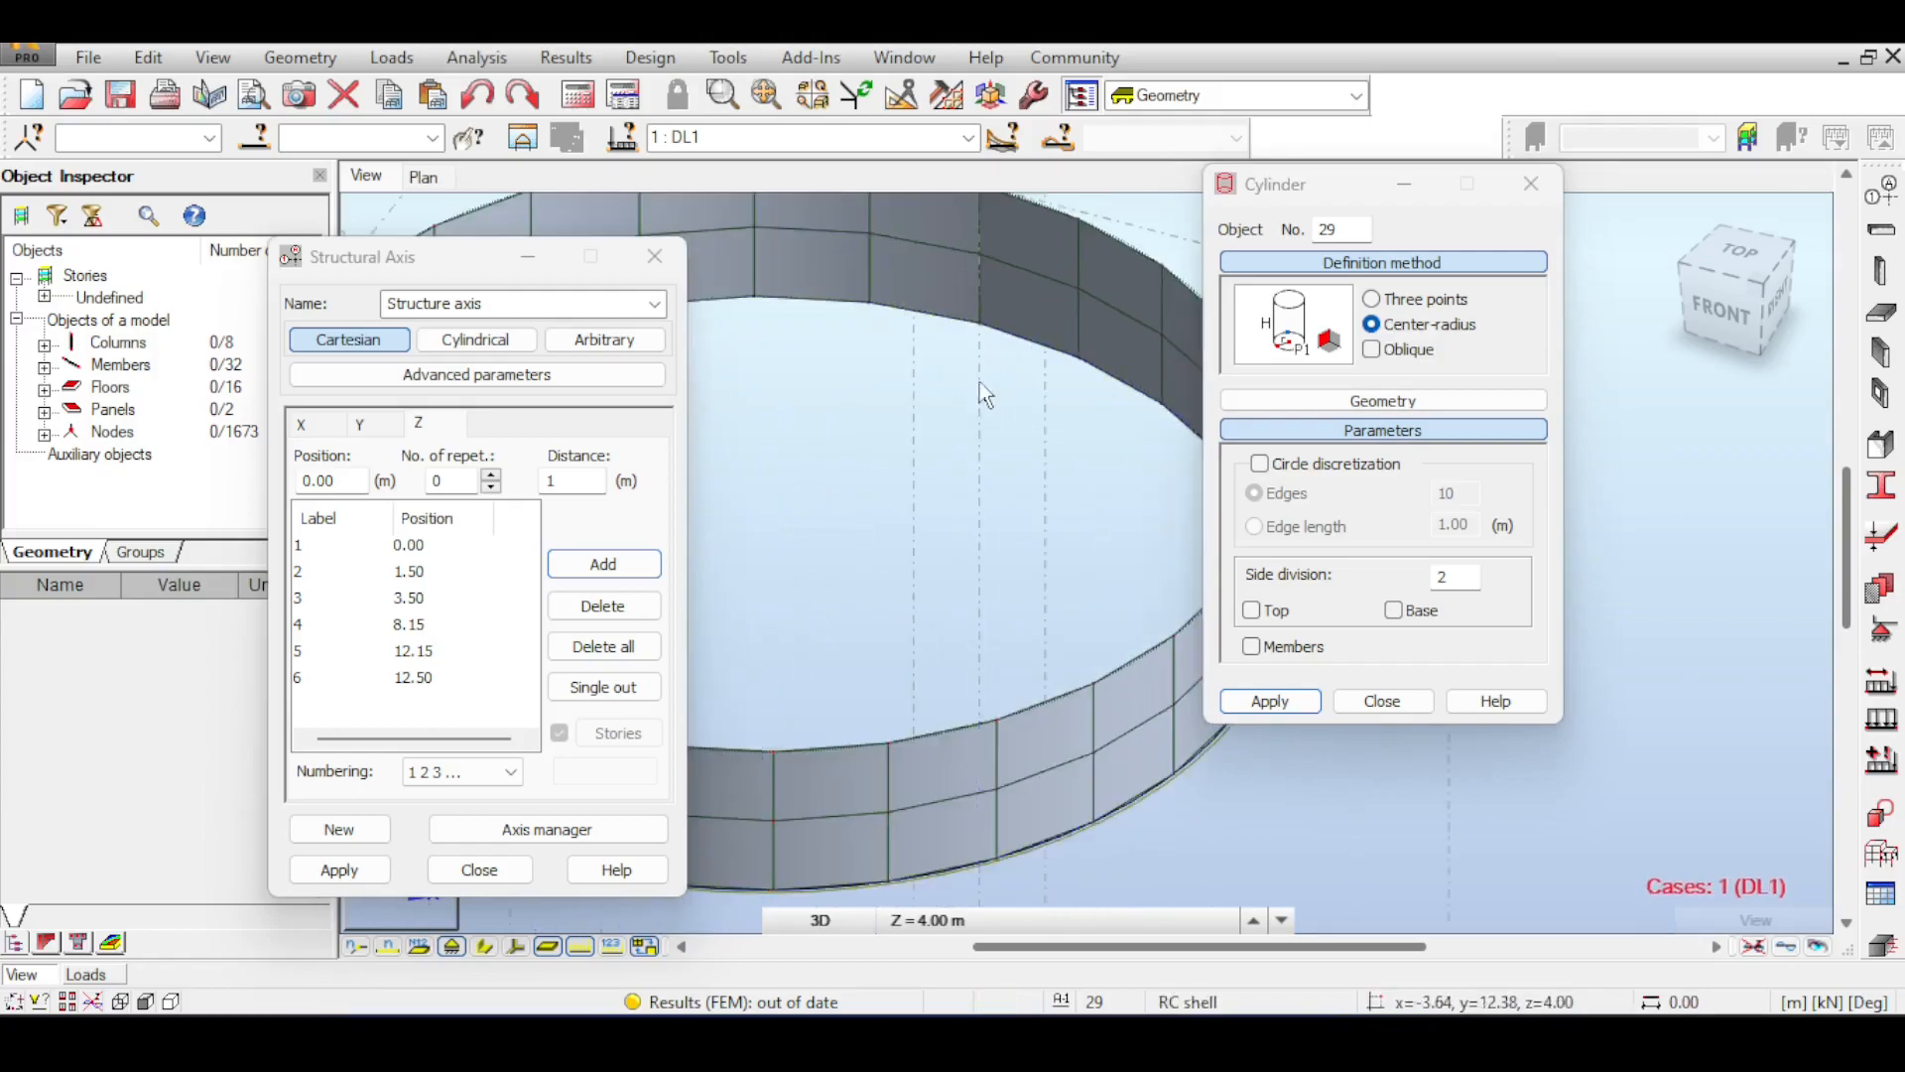
left_click(979, 456)
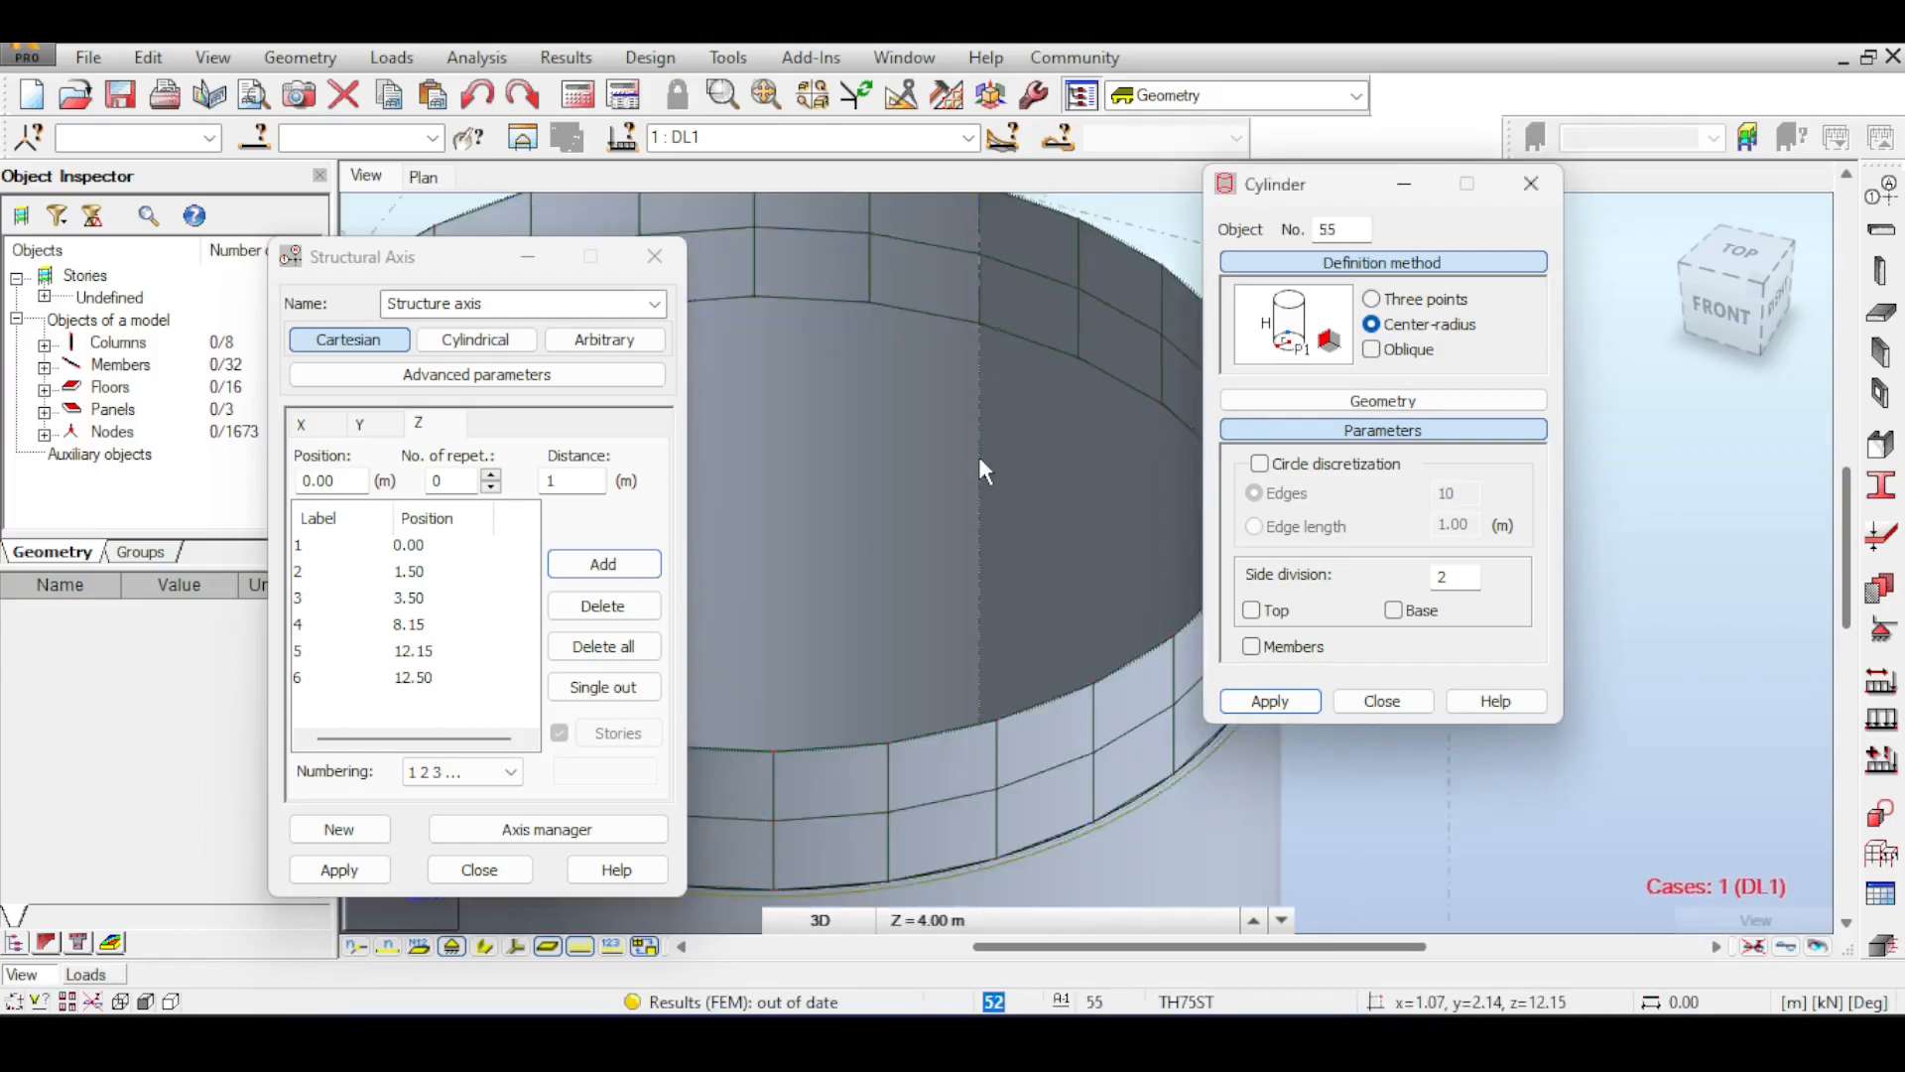
scroll(978, 456, "down", 3)
scroll(978, 456, "down", 4)
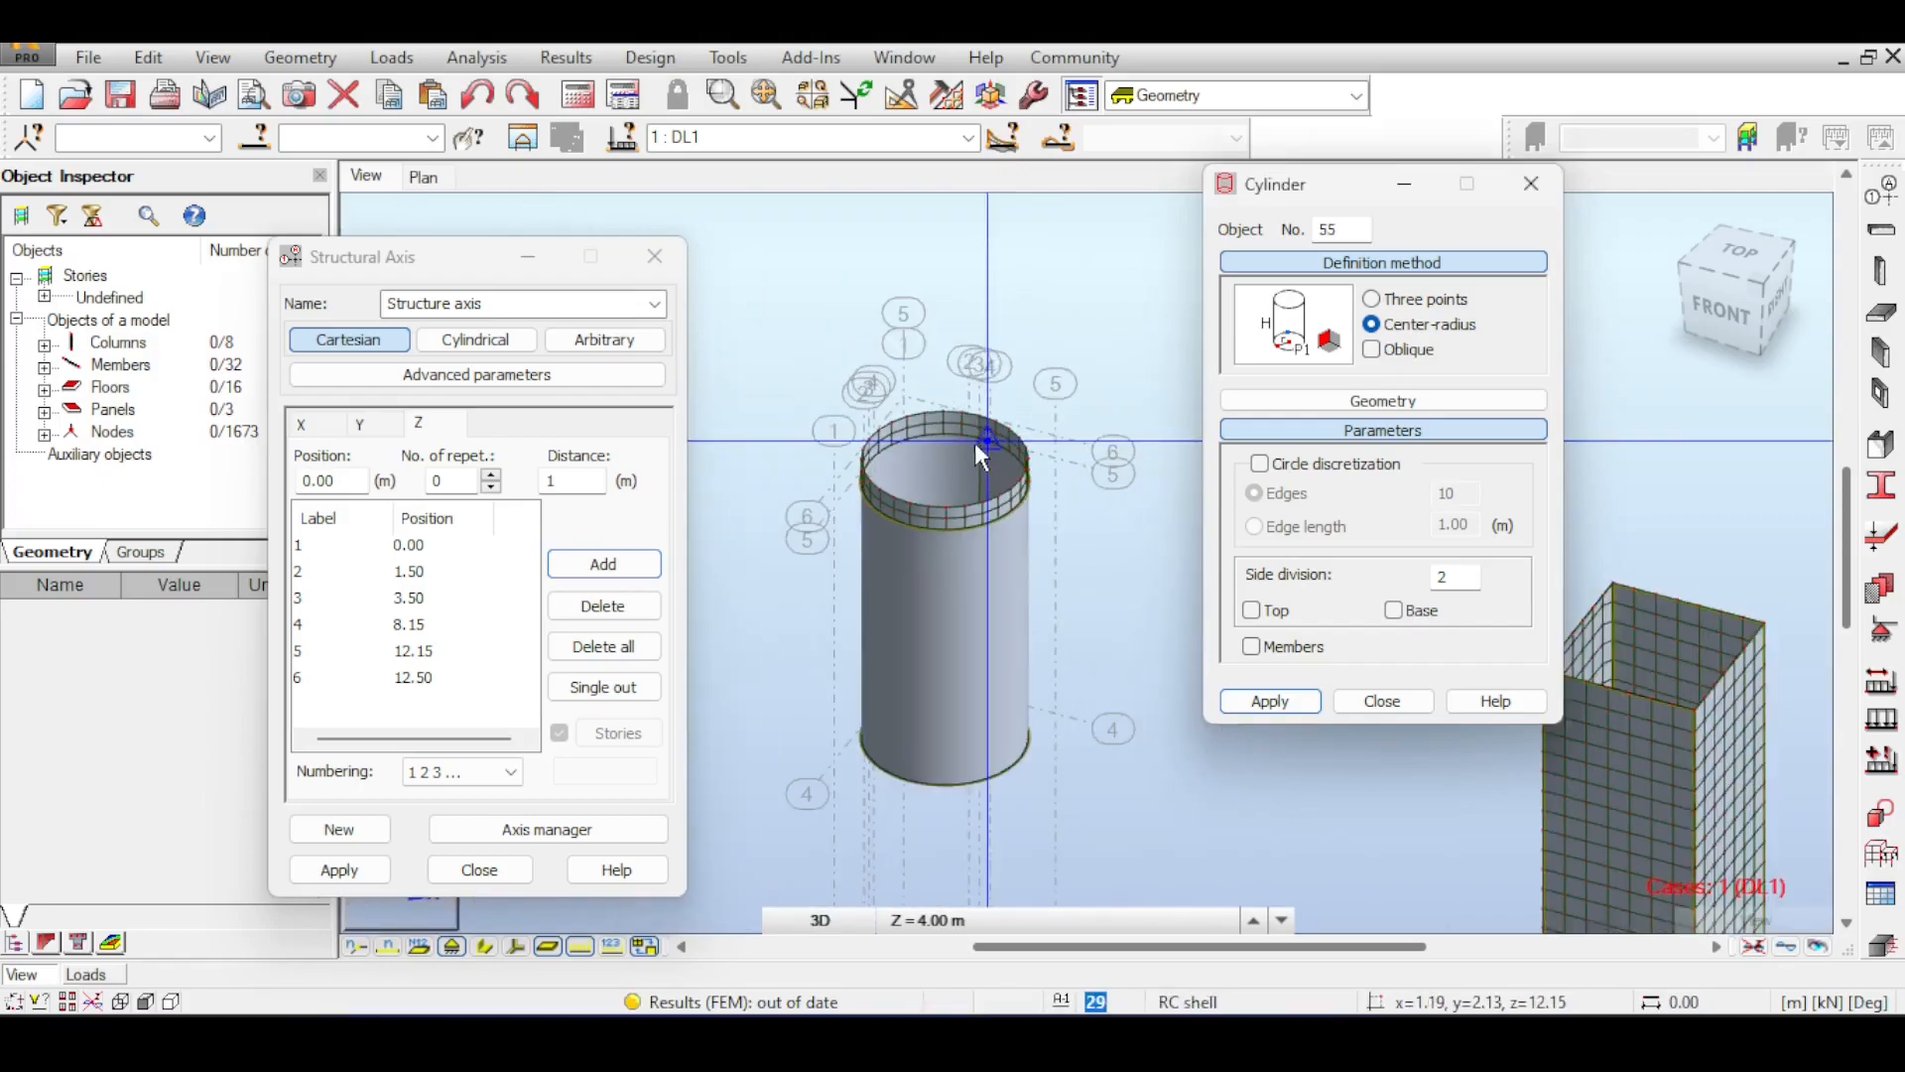
- Delete the newly created cylinder segment between levels 8.15 and 12.15, keeping the short uppermost ring
left_click(1455, 577)
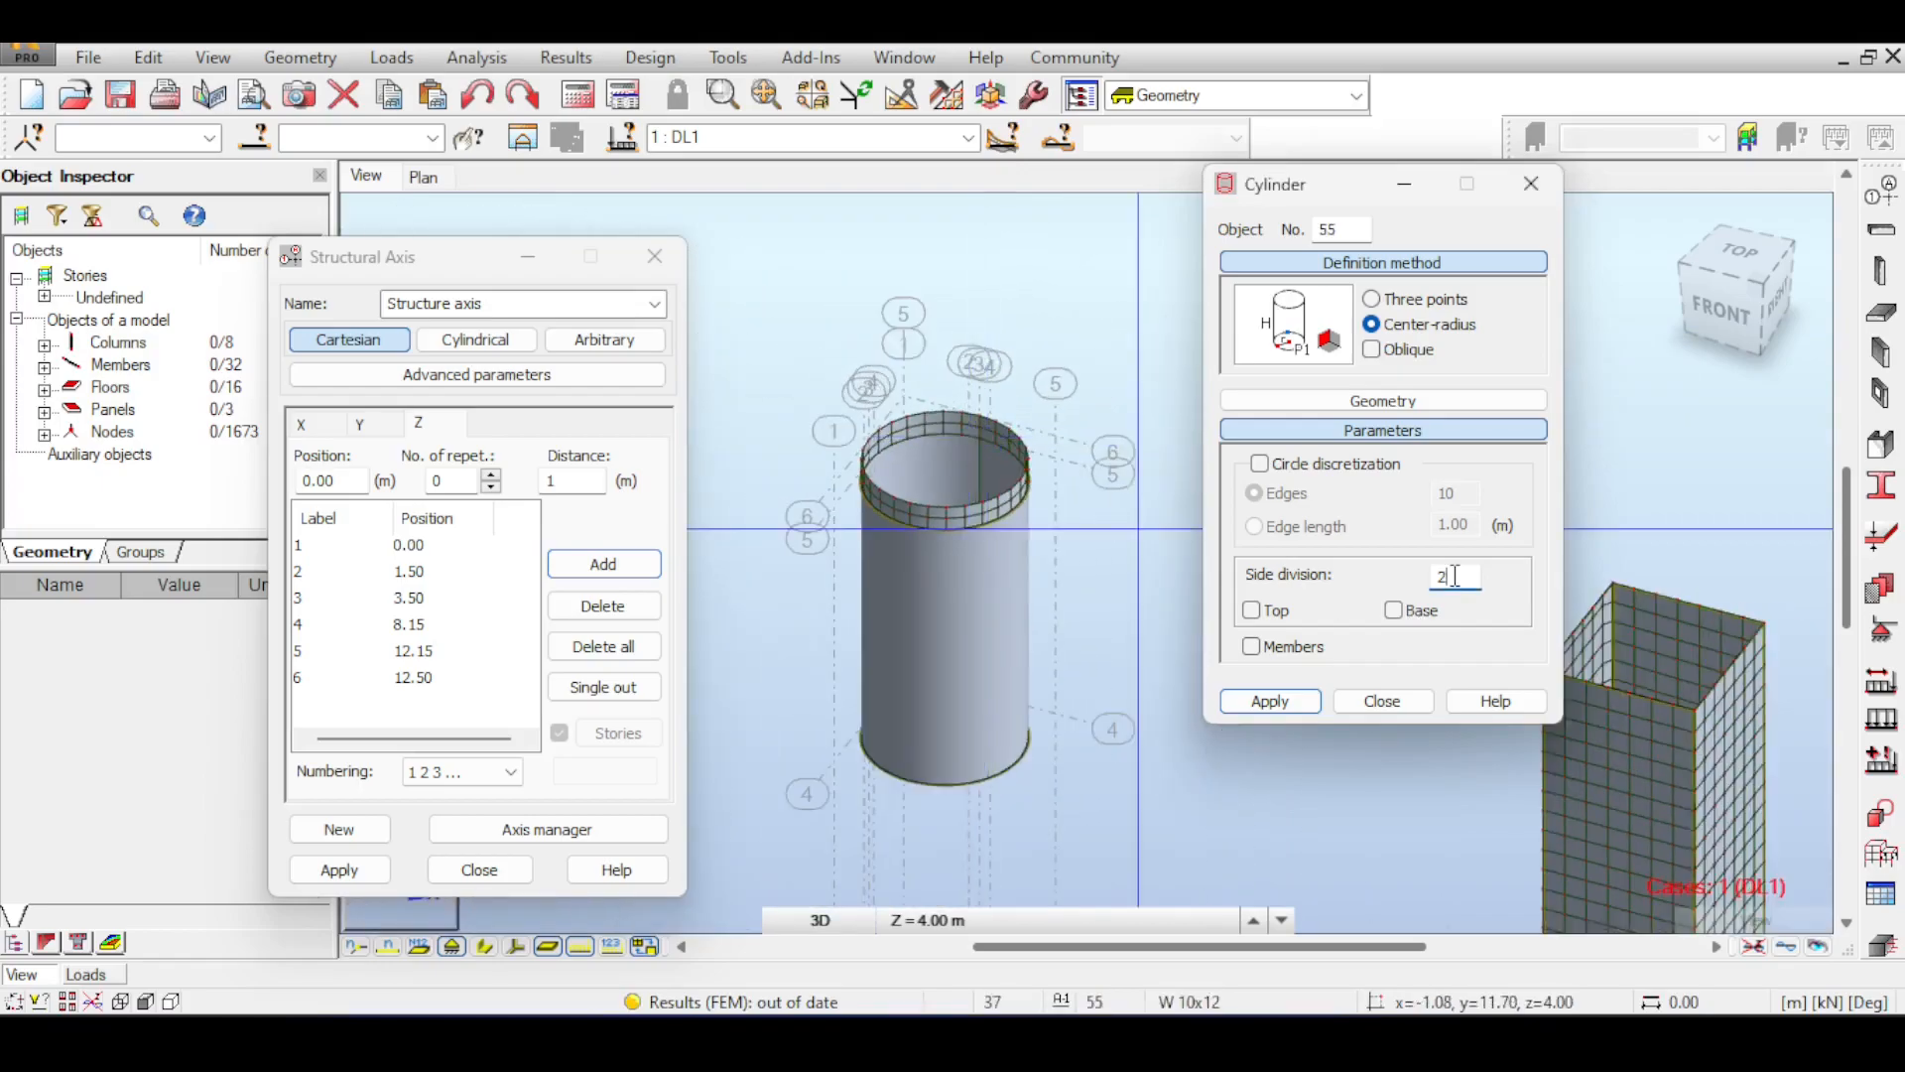
right_click(1068, 558)
left_click(1058, 568)
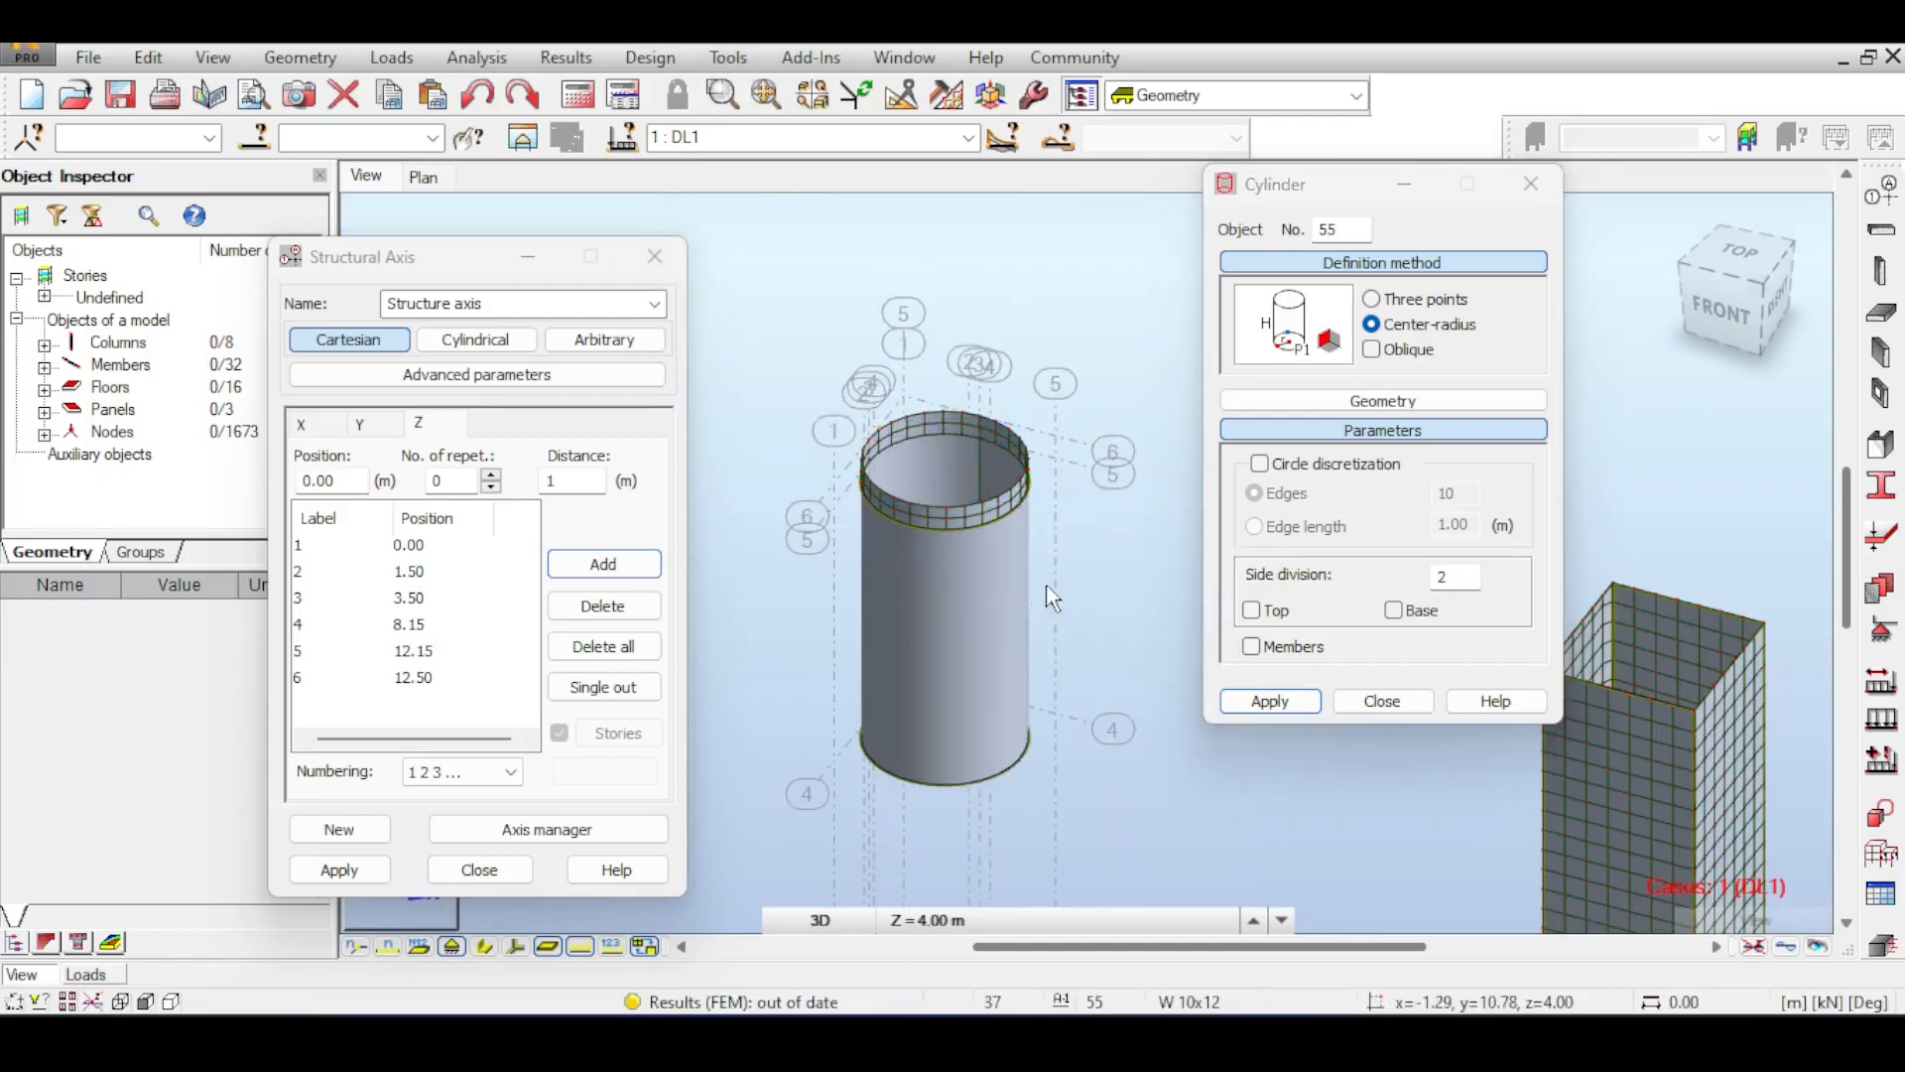
left_click(1382, 700)
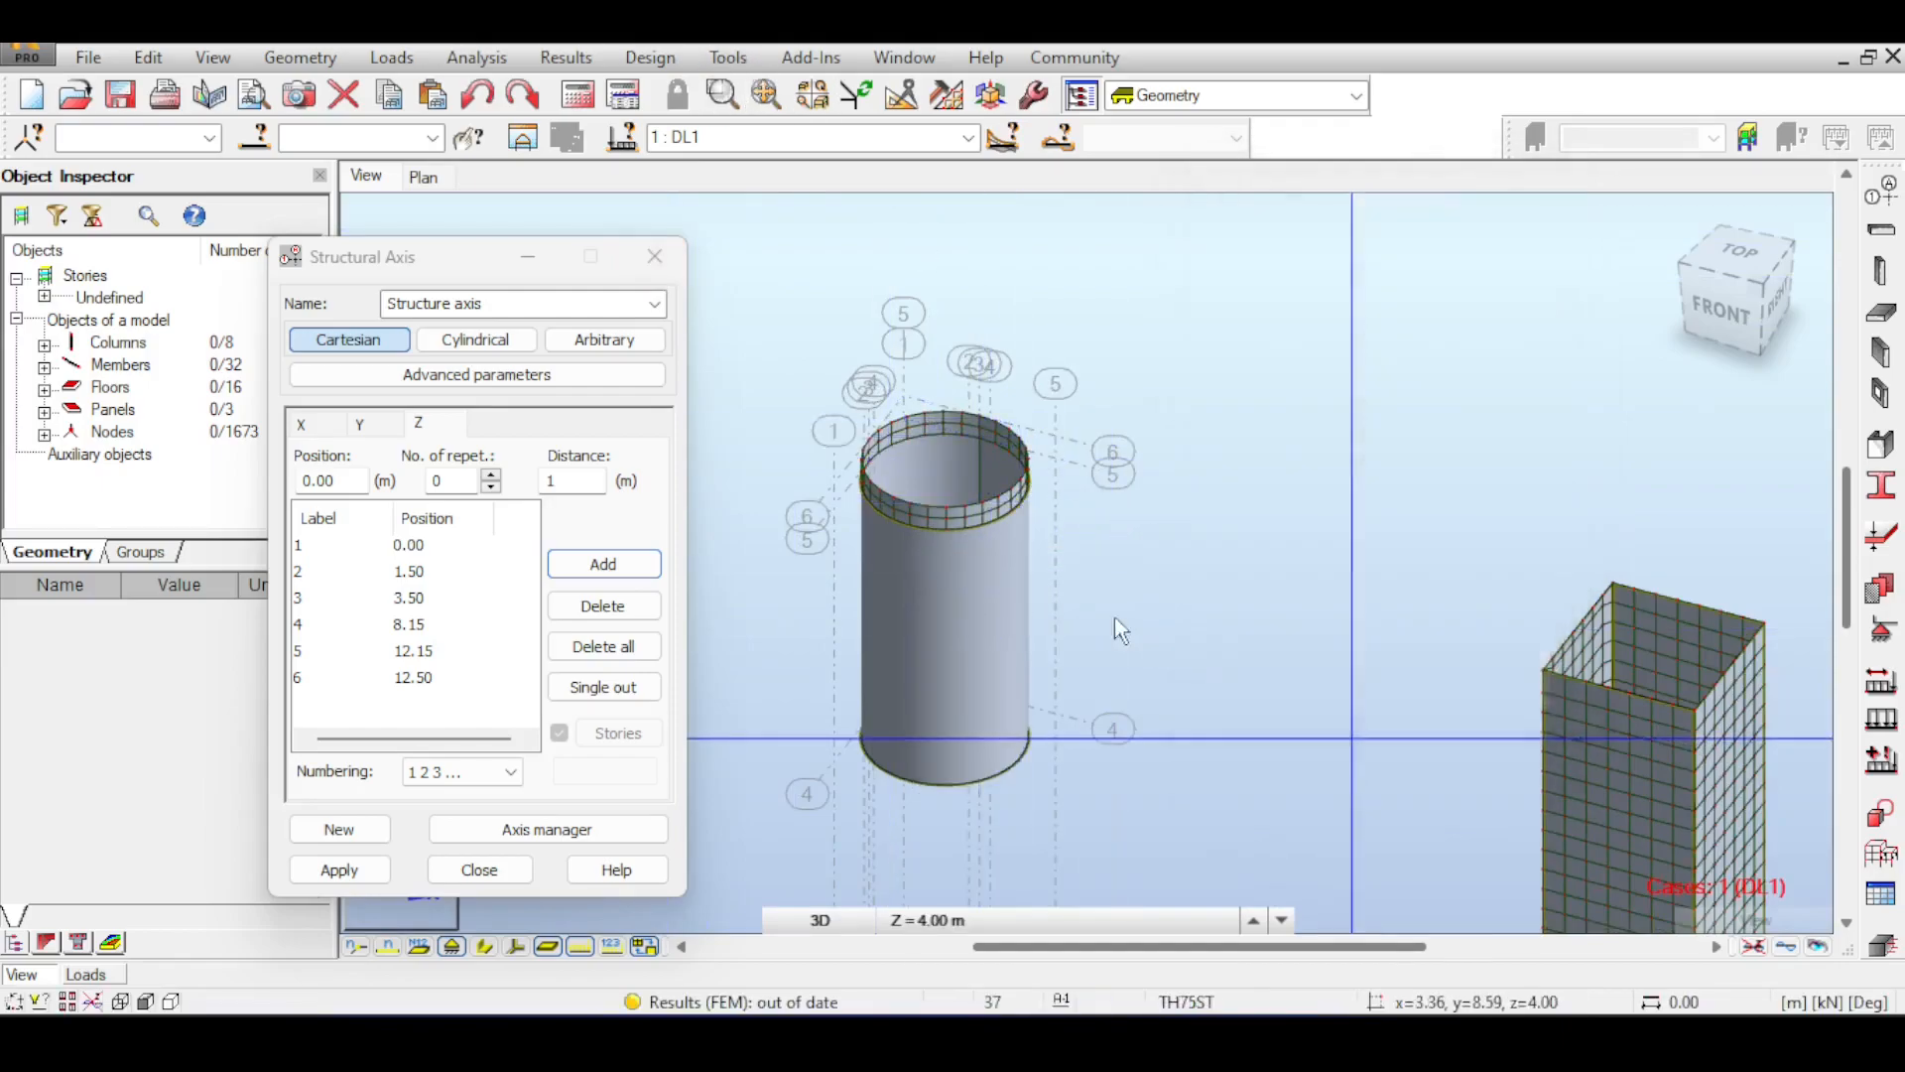
left_click(867, 673)
key("Delete")
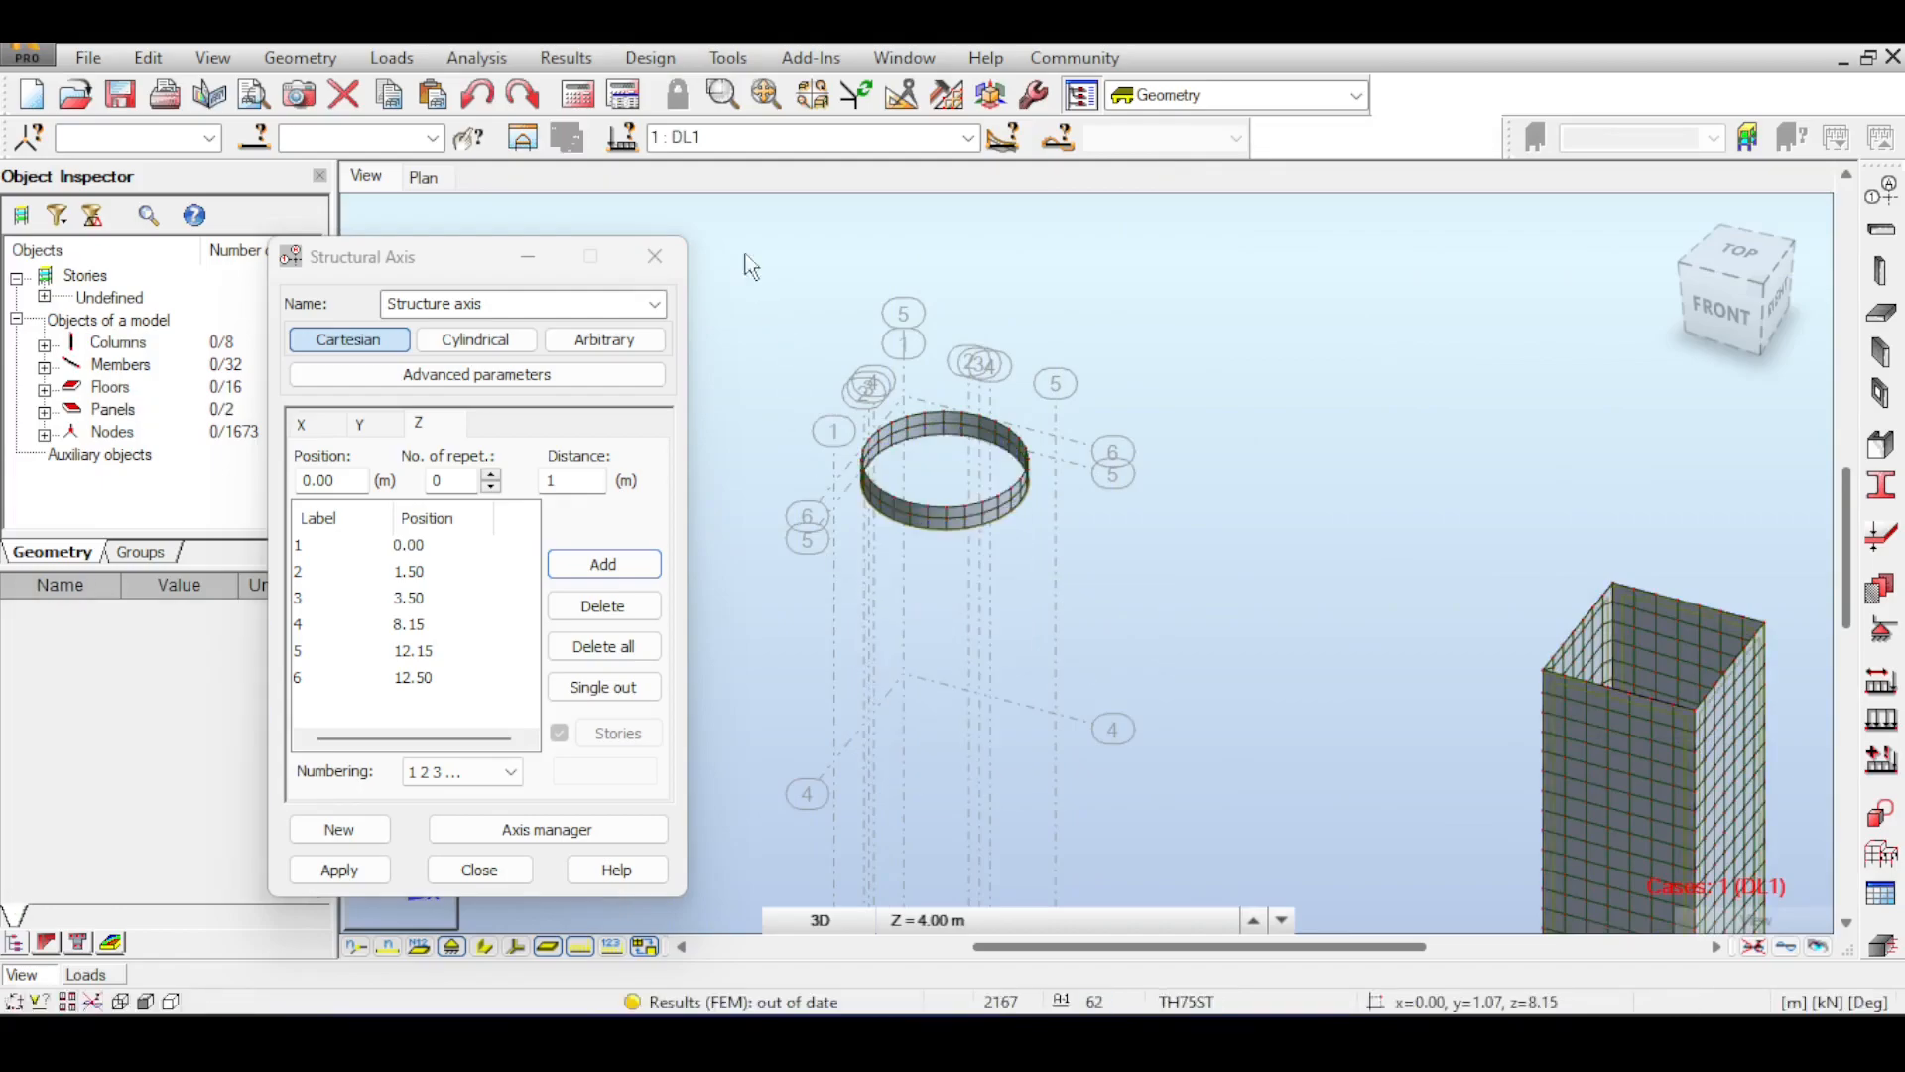
- Begin a new cylinder object using the center-radius definition method with a side division of 20
left_click(154, 62)
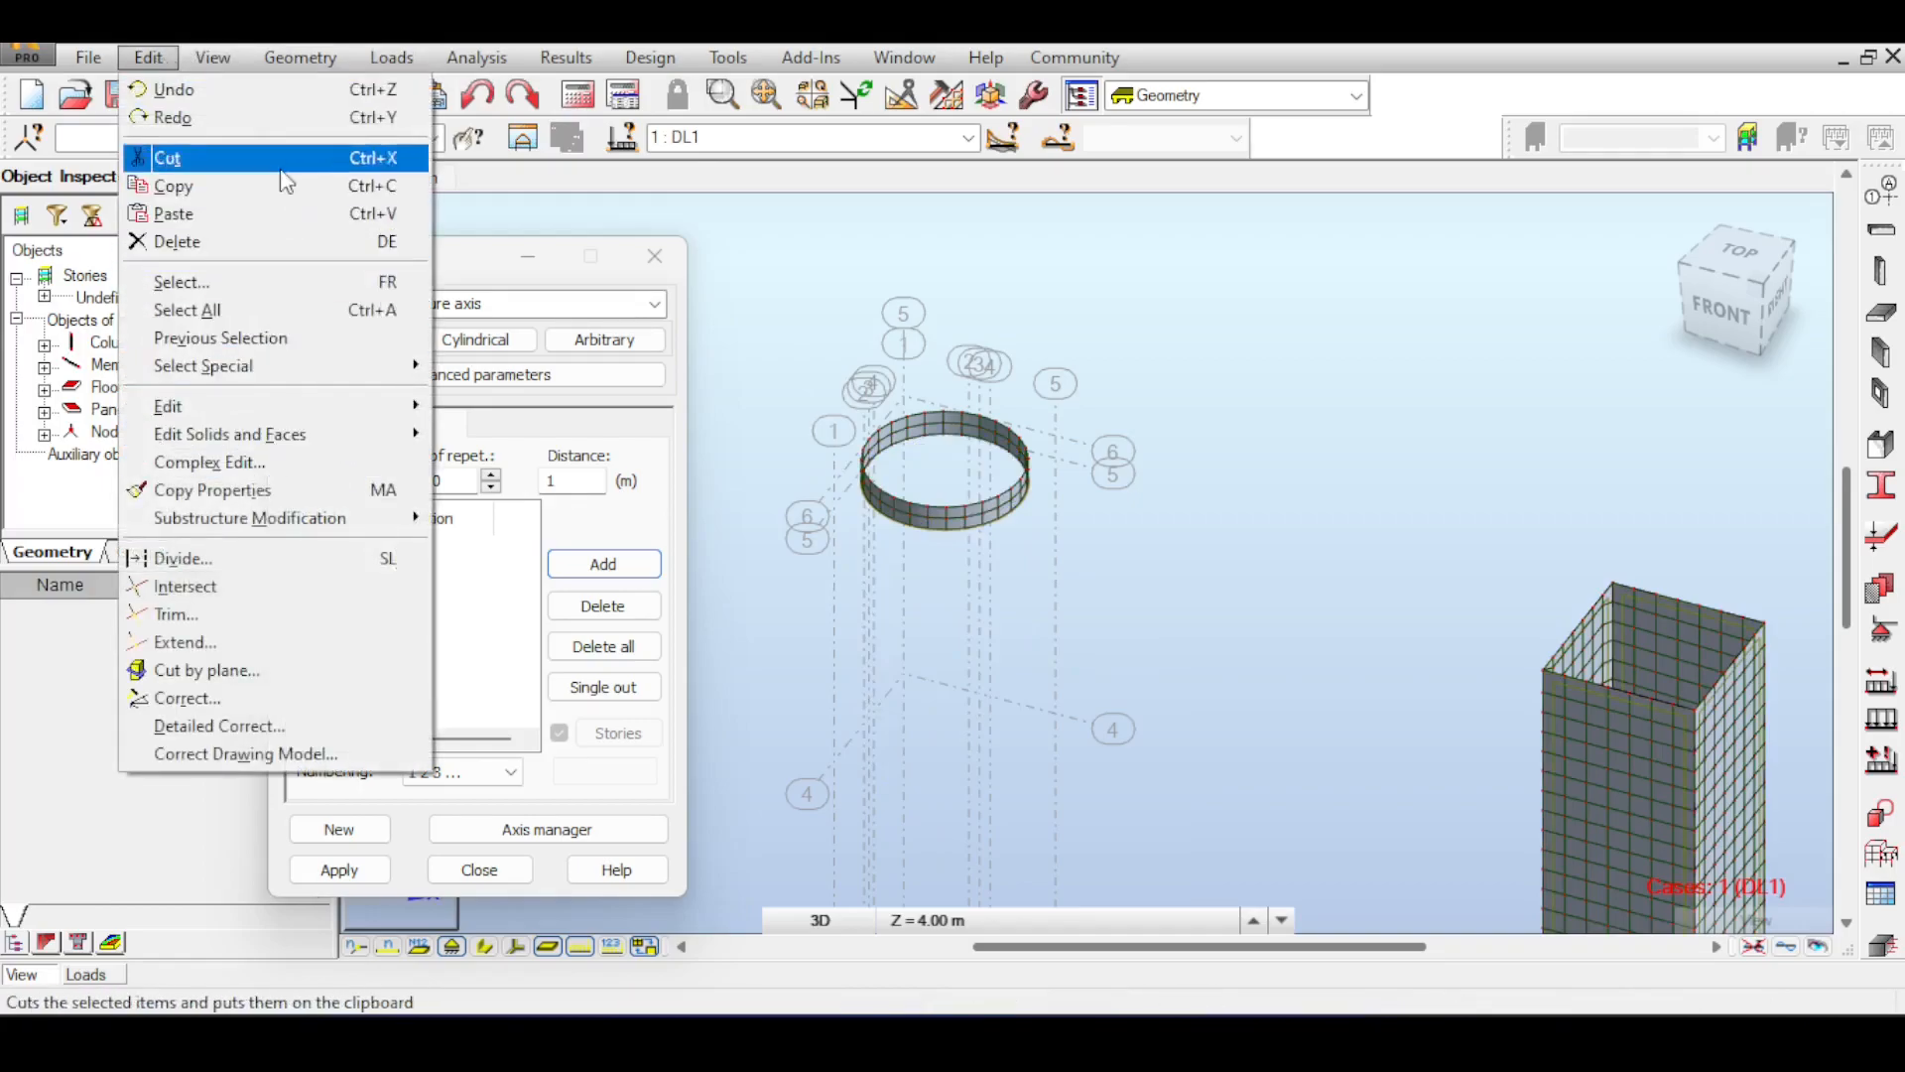
mouse_move(306, 72)
mouse_move(345, 274)
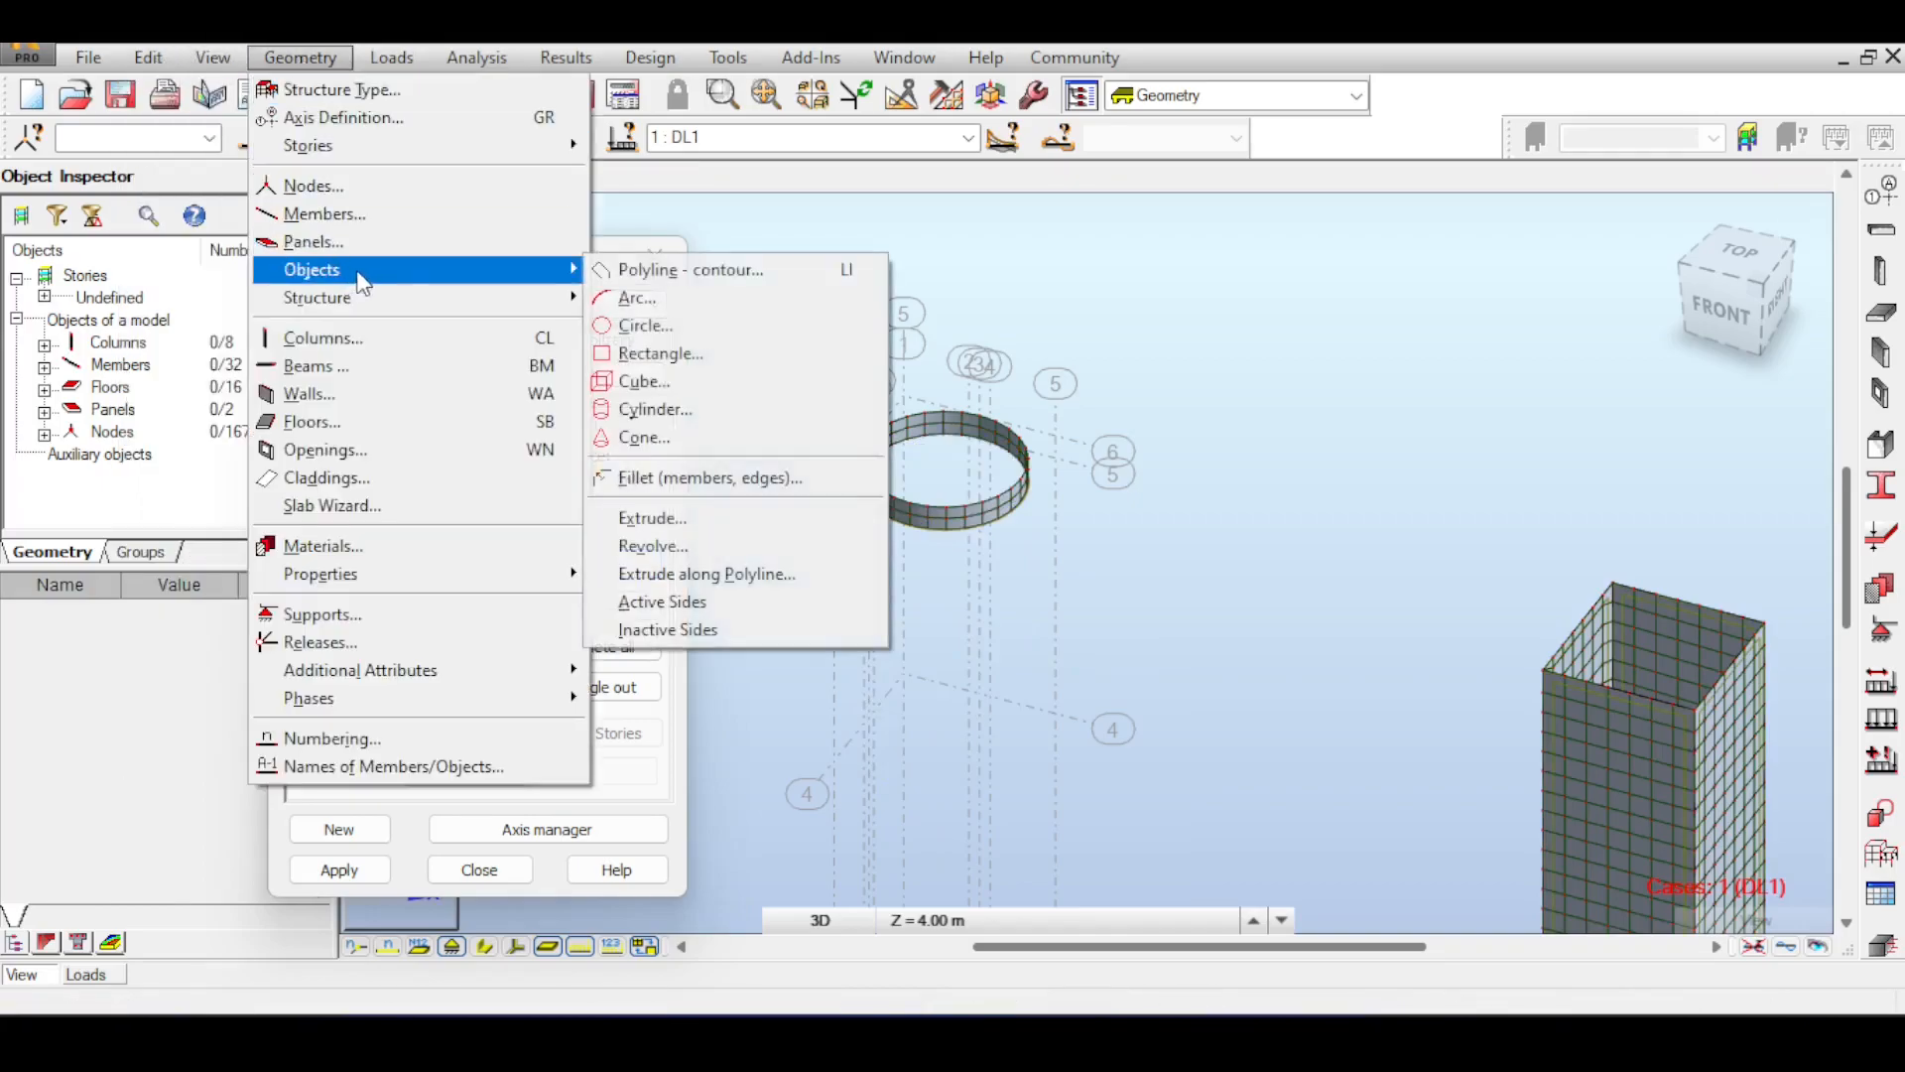
left_click(655, 410)
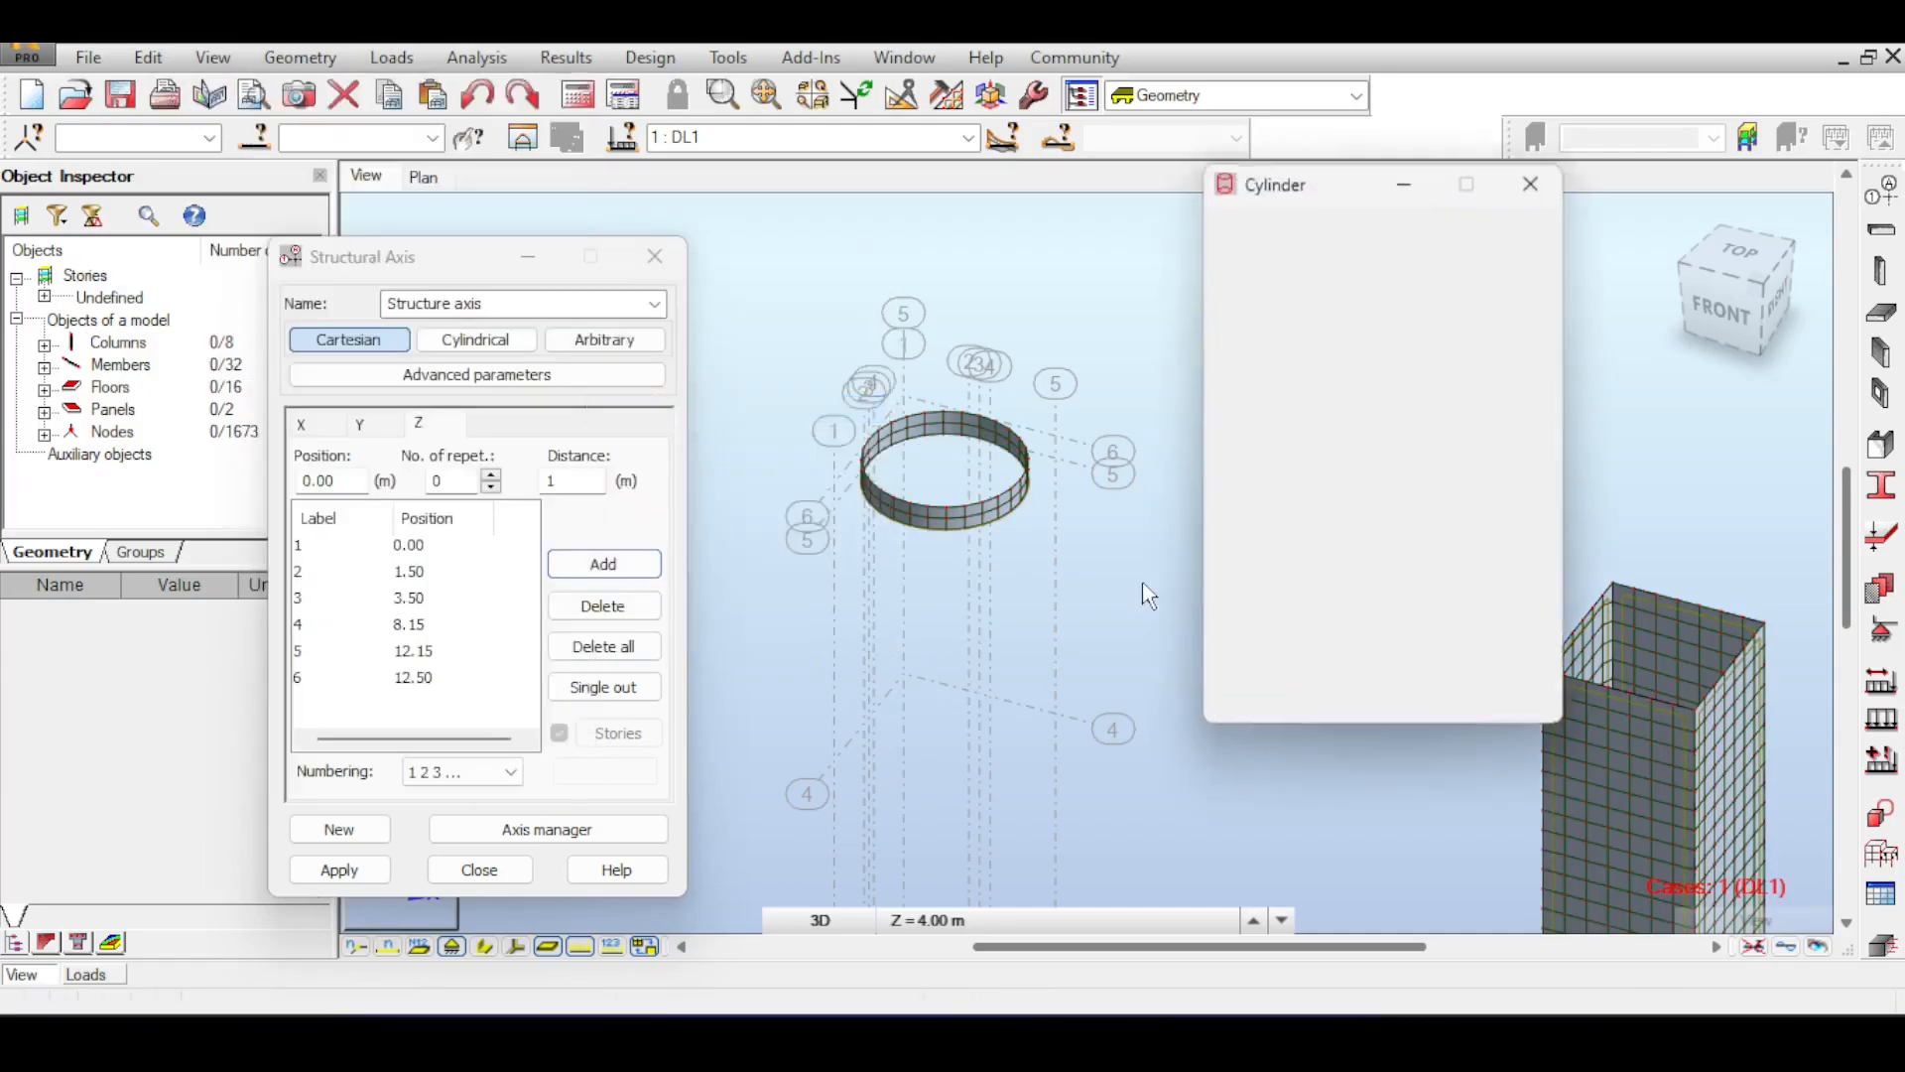
left_click(1395, 610)
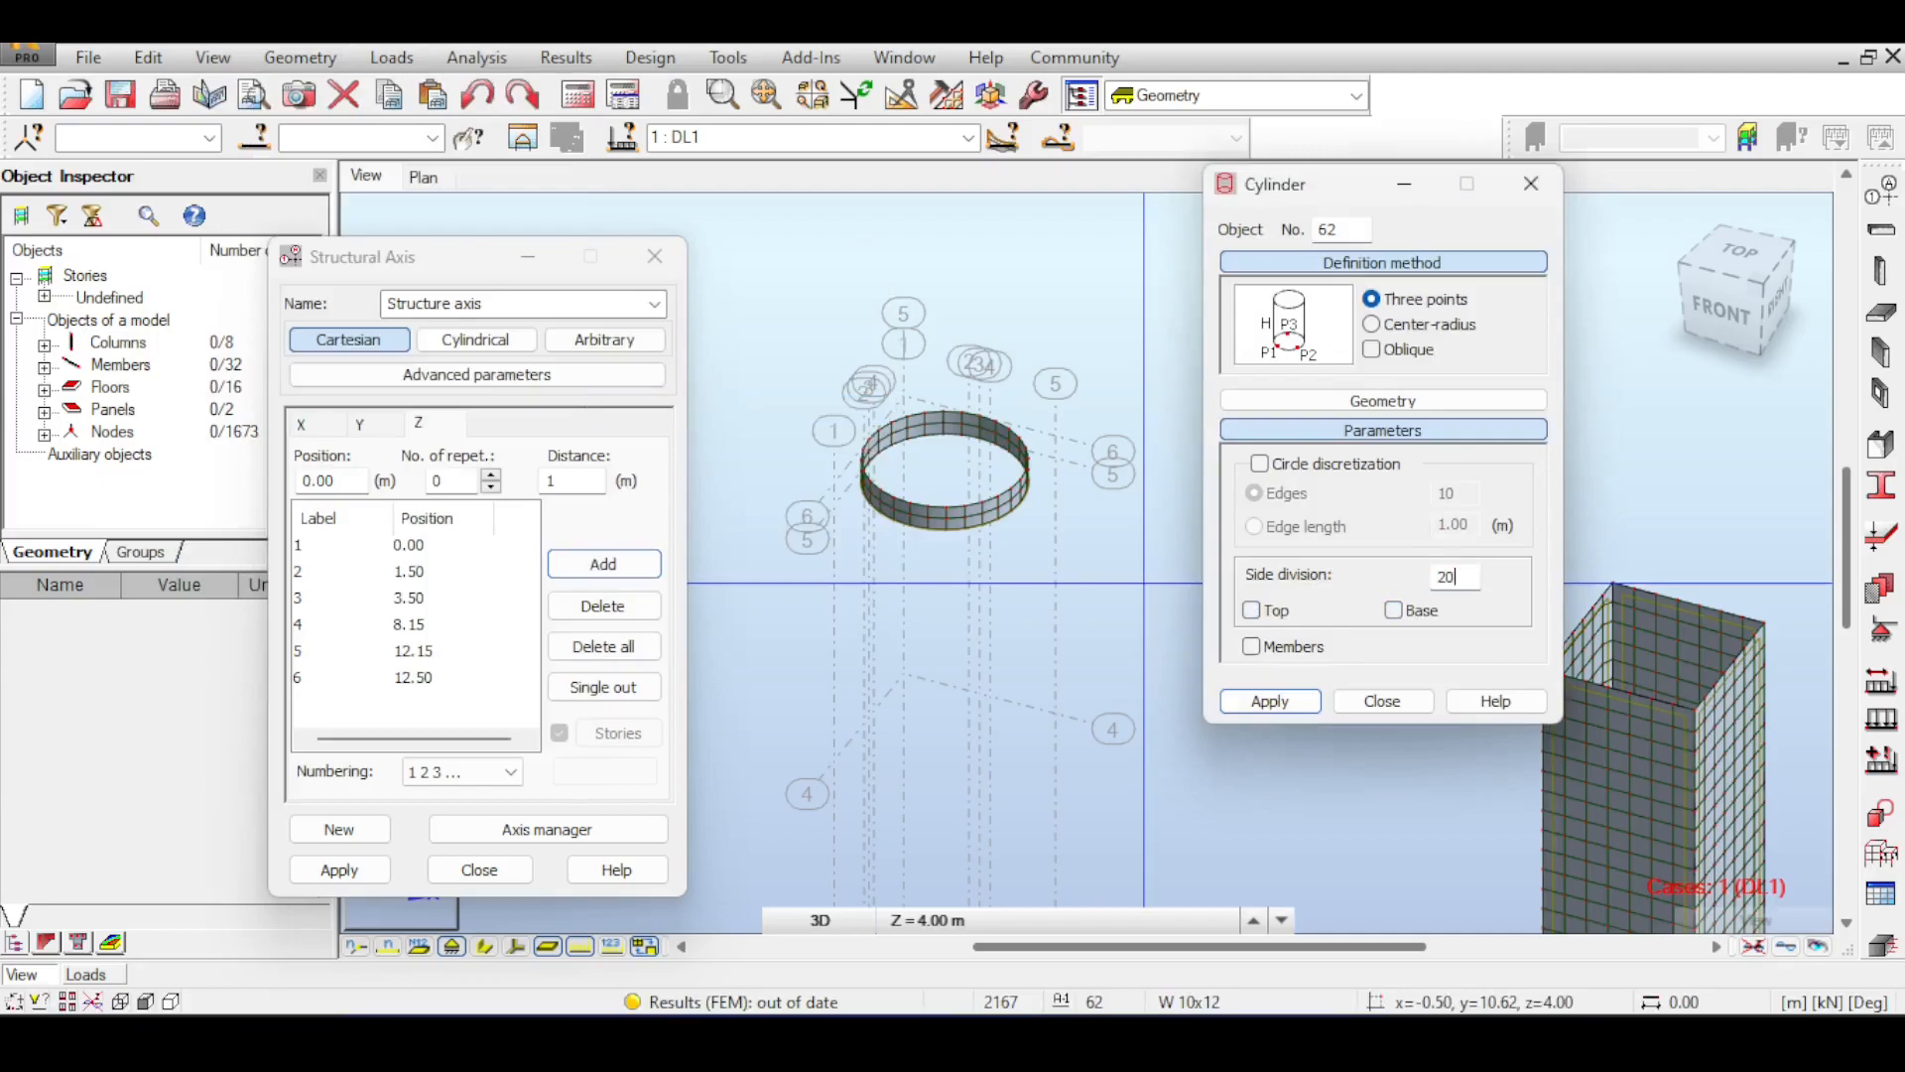
left_click(1369, 325)
- Create the cylinder centred at x=1.07, y=1.07, z=8.15, with its radius point at y=2.14 and height point at z=12.15
middle_click_drag(905, 714, 906, 564)
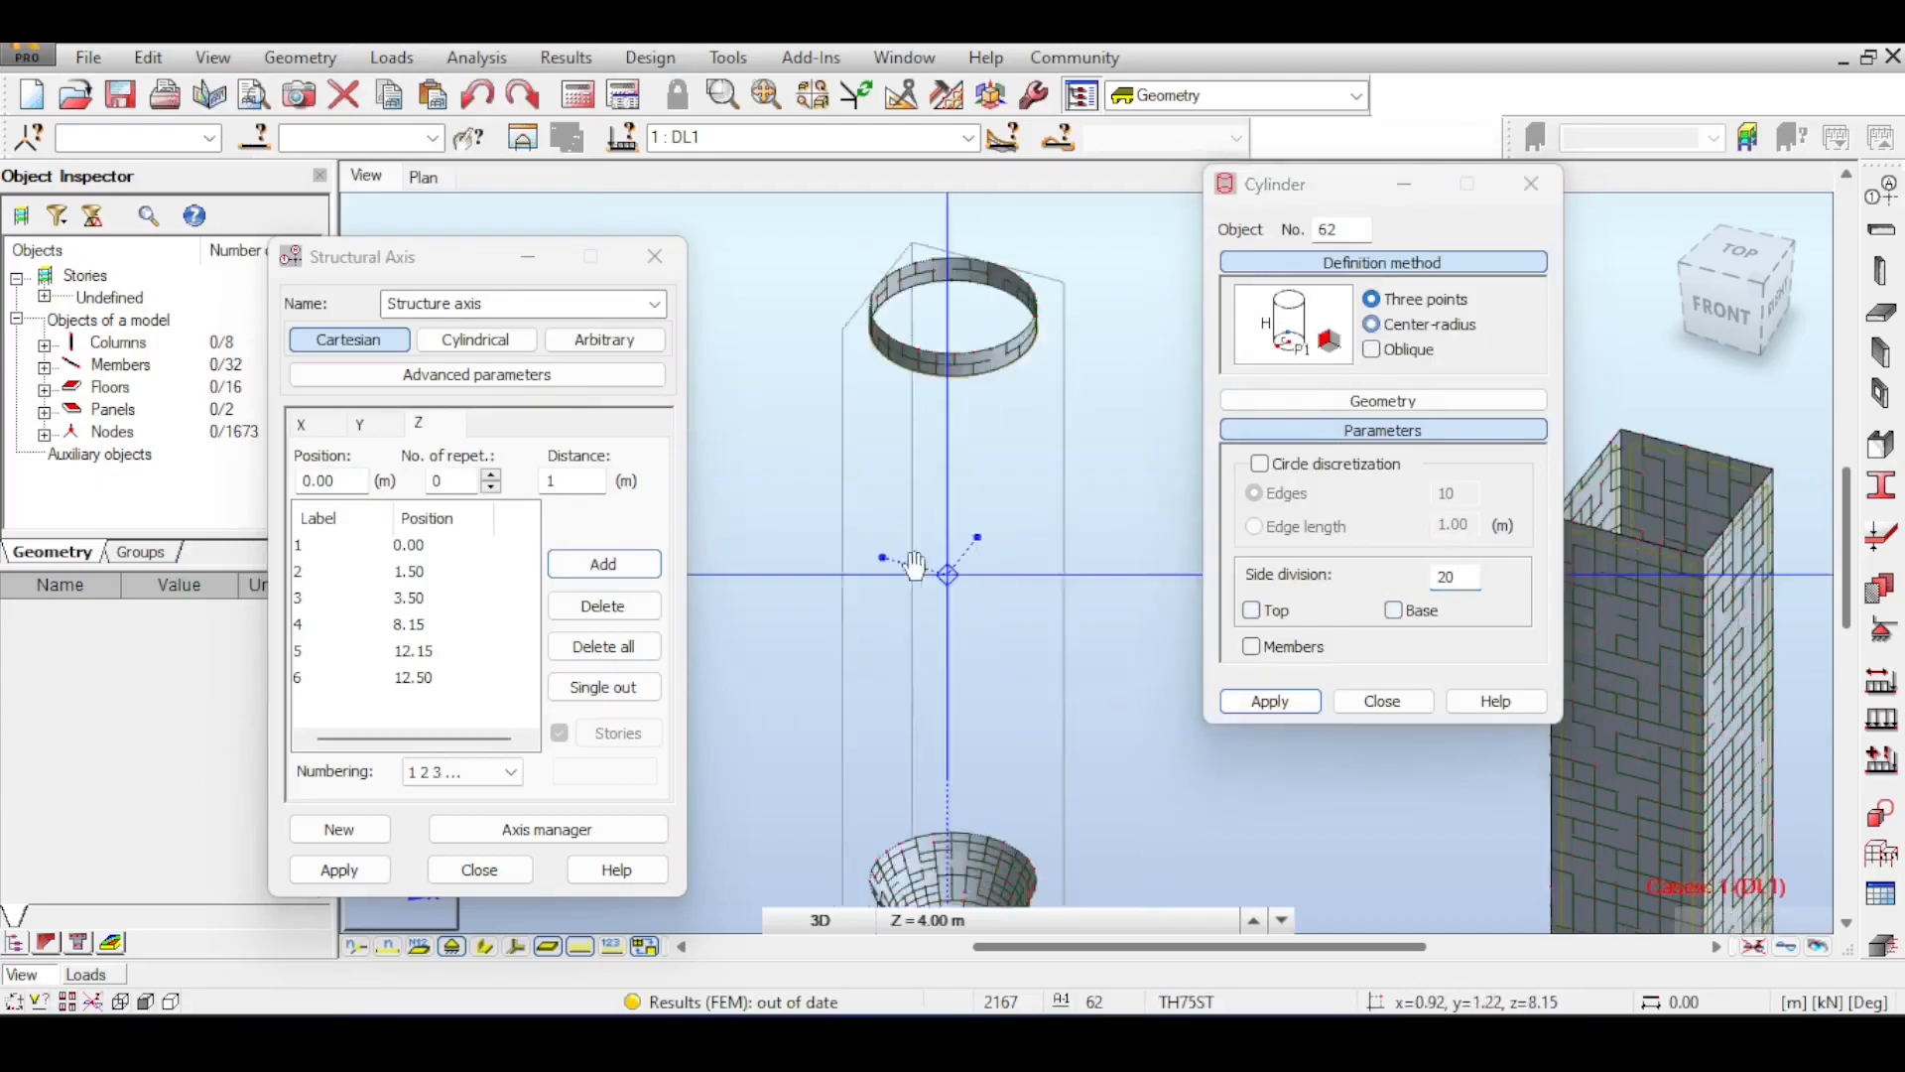
scroll(907, 565, "up", 1)
scroll(934, 602, "up", 2)
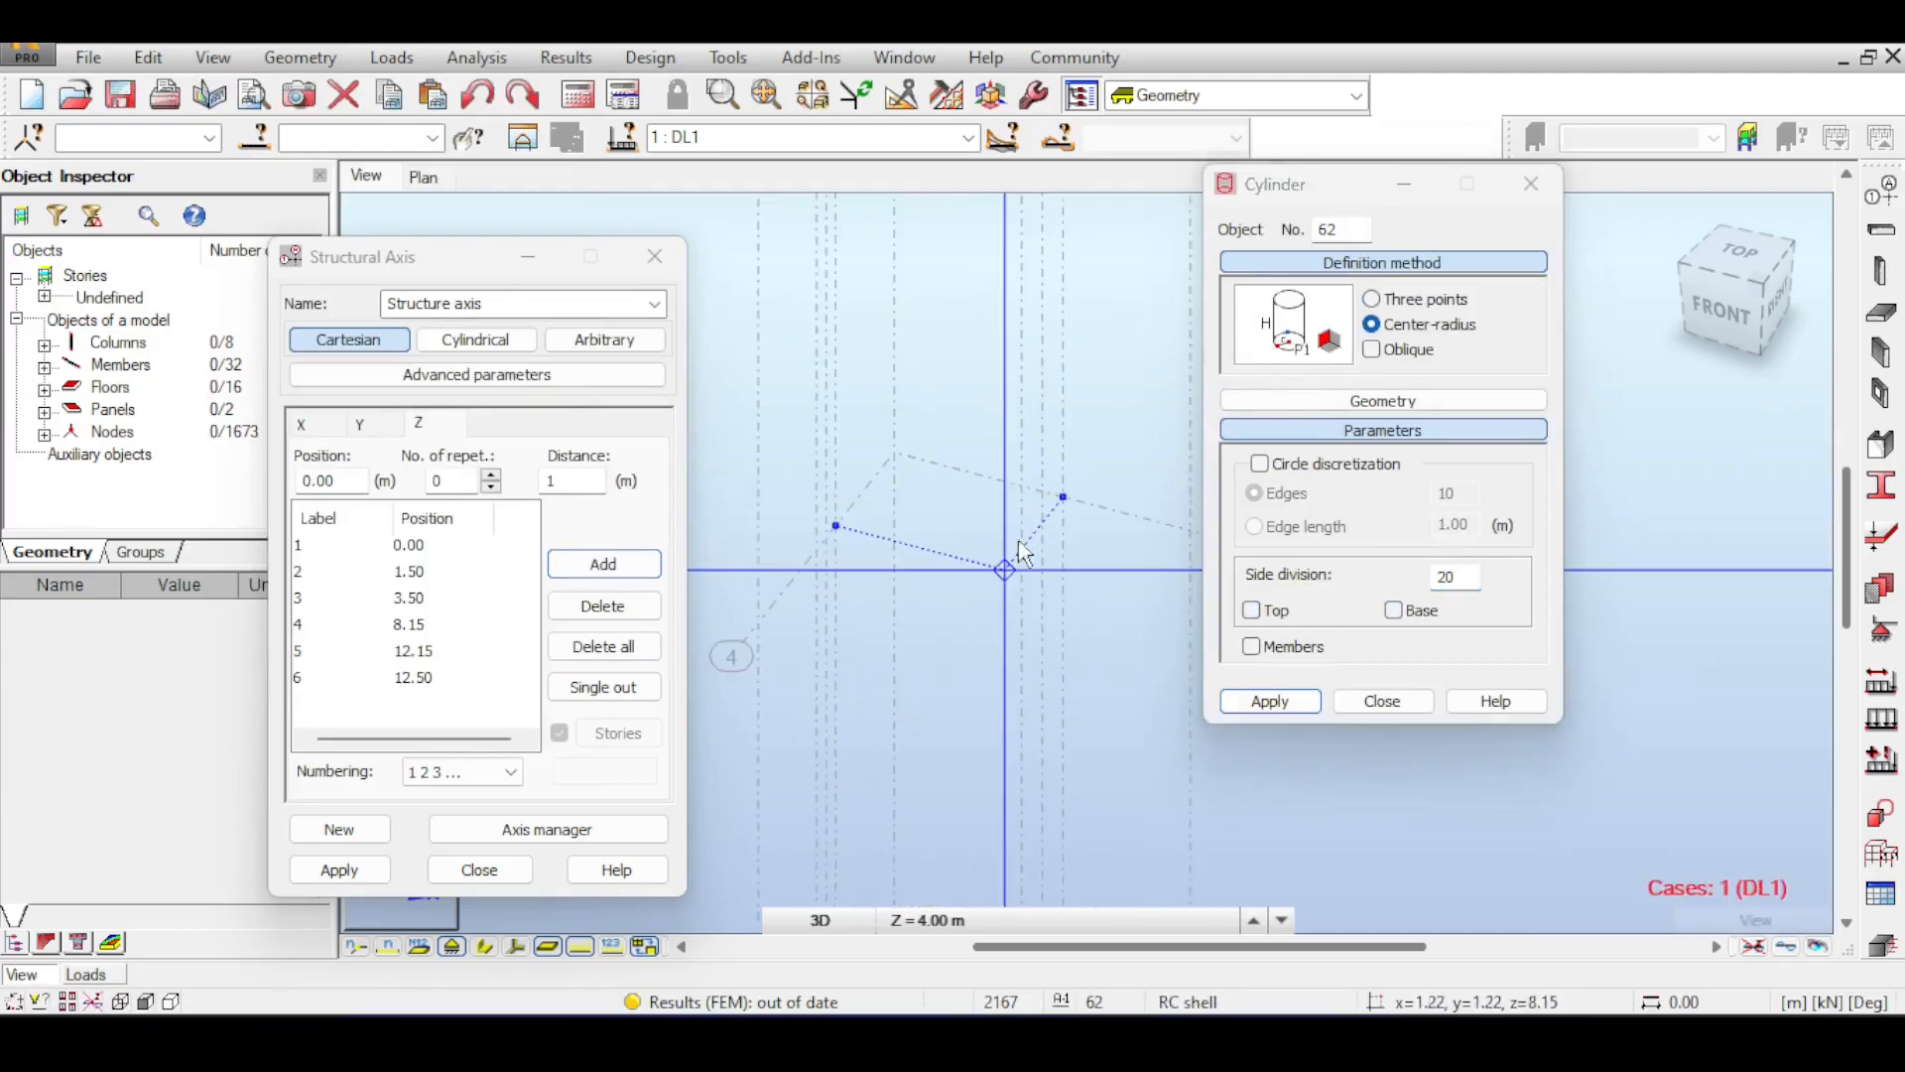
left_click(983, 584)
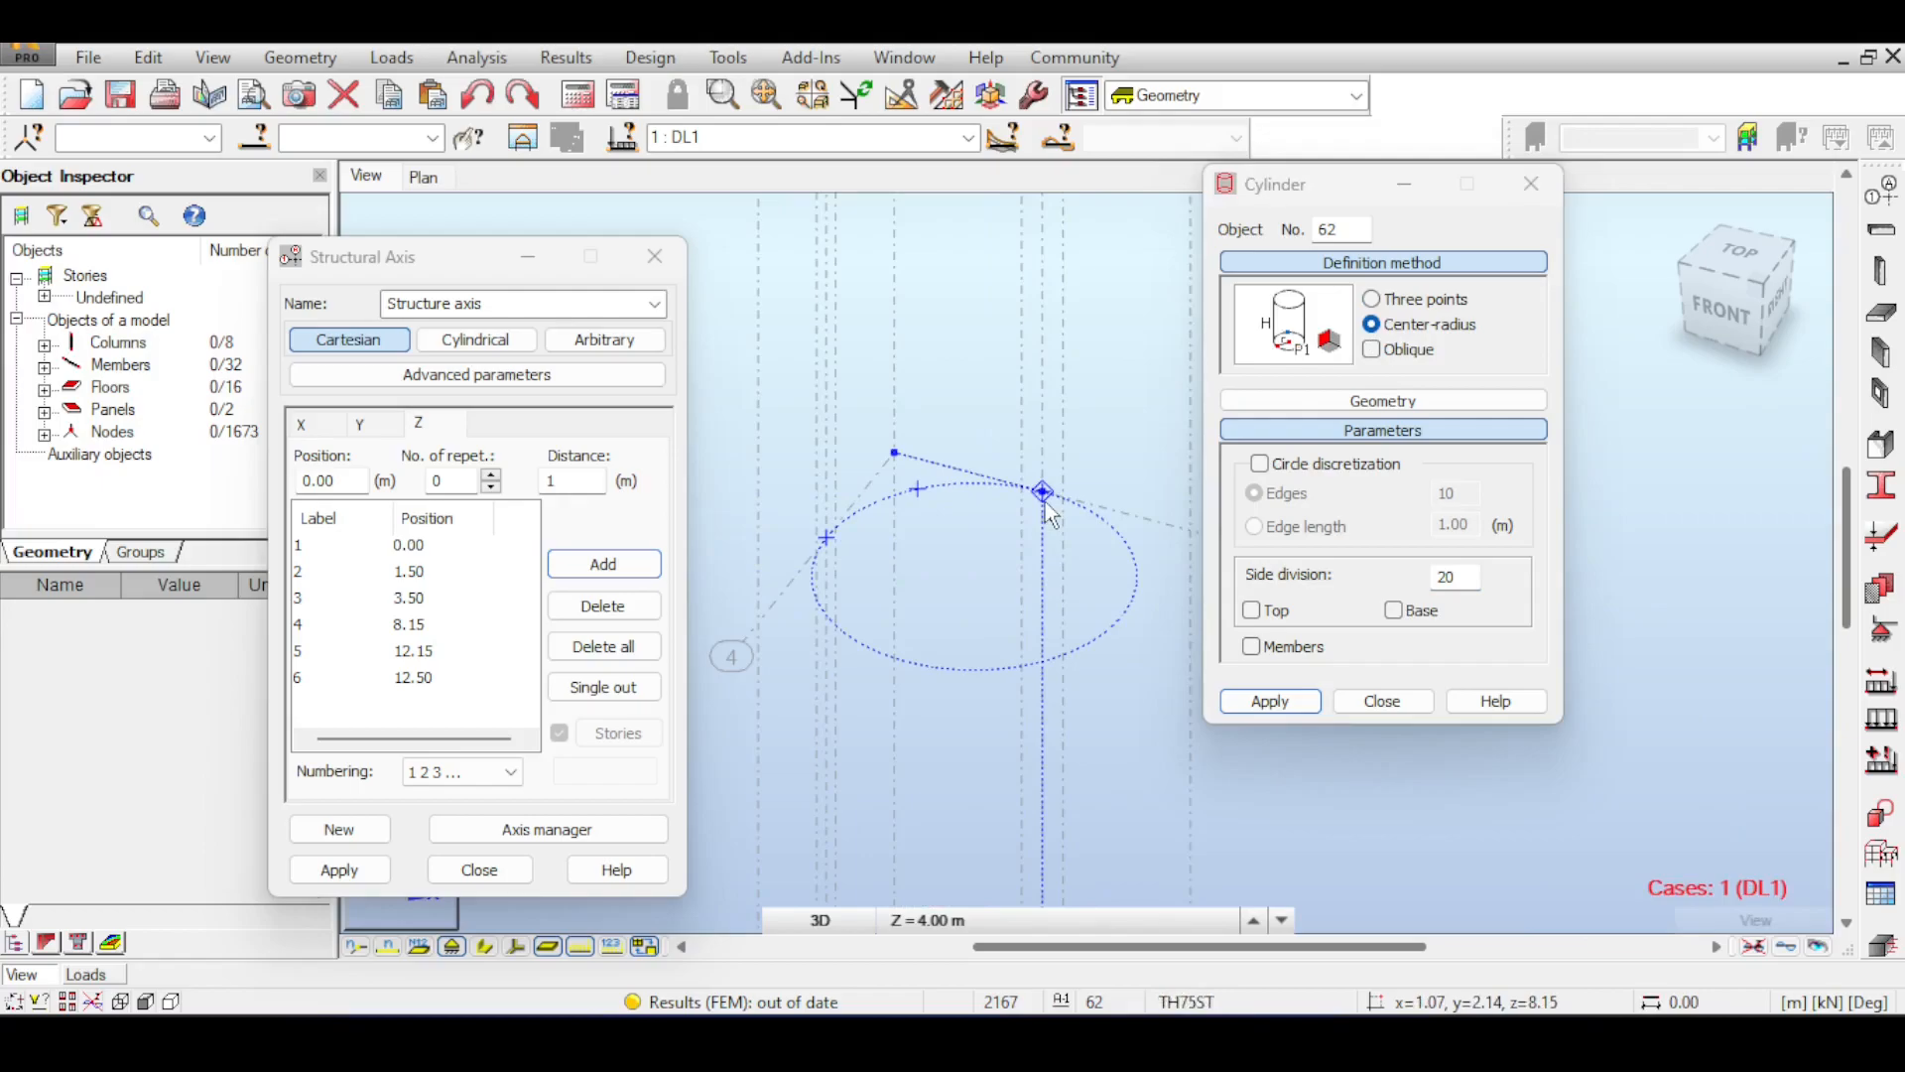
left_click(1044, 496)
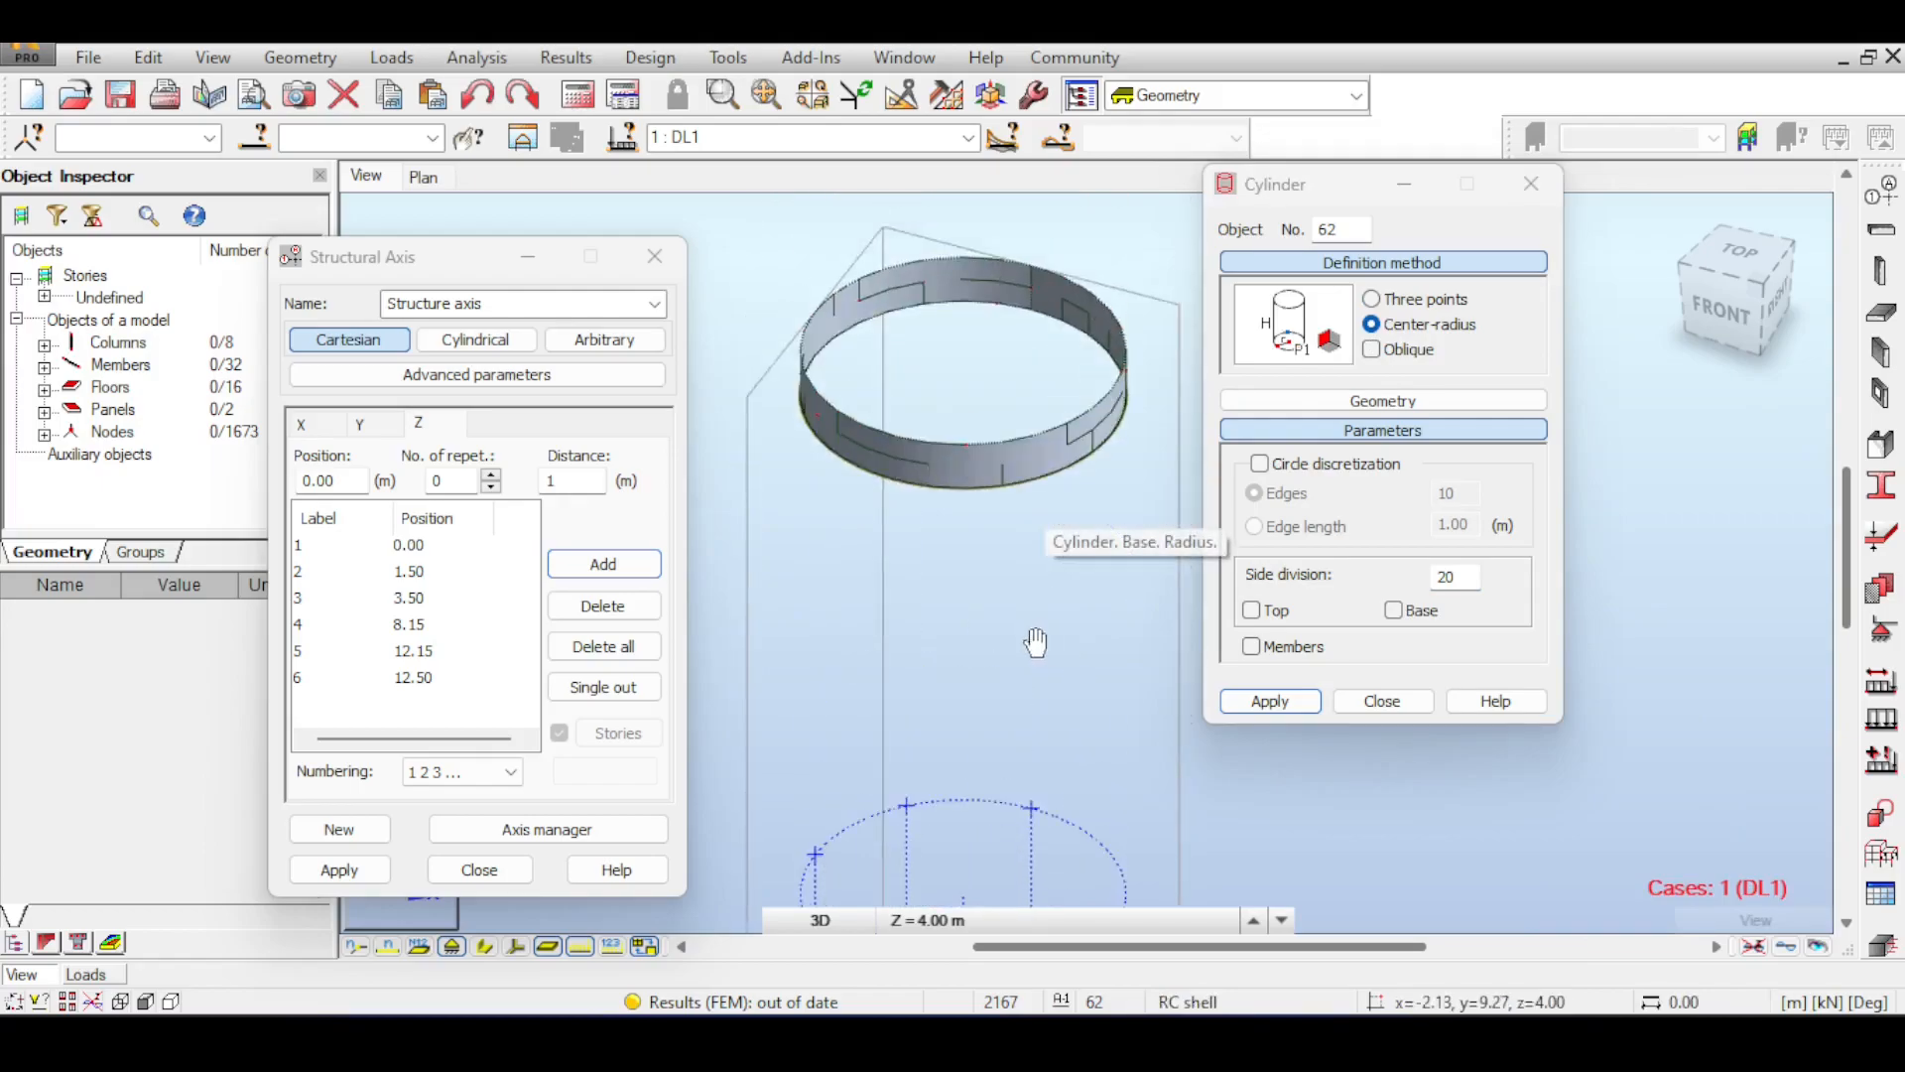
scroll(1021, 484, "up", 2)
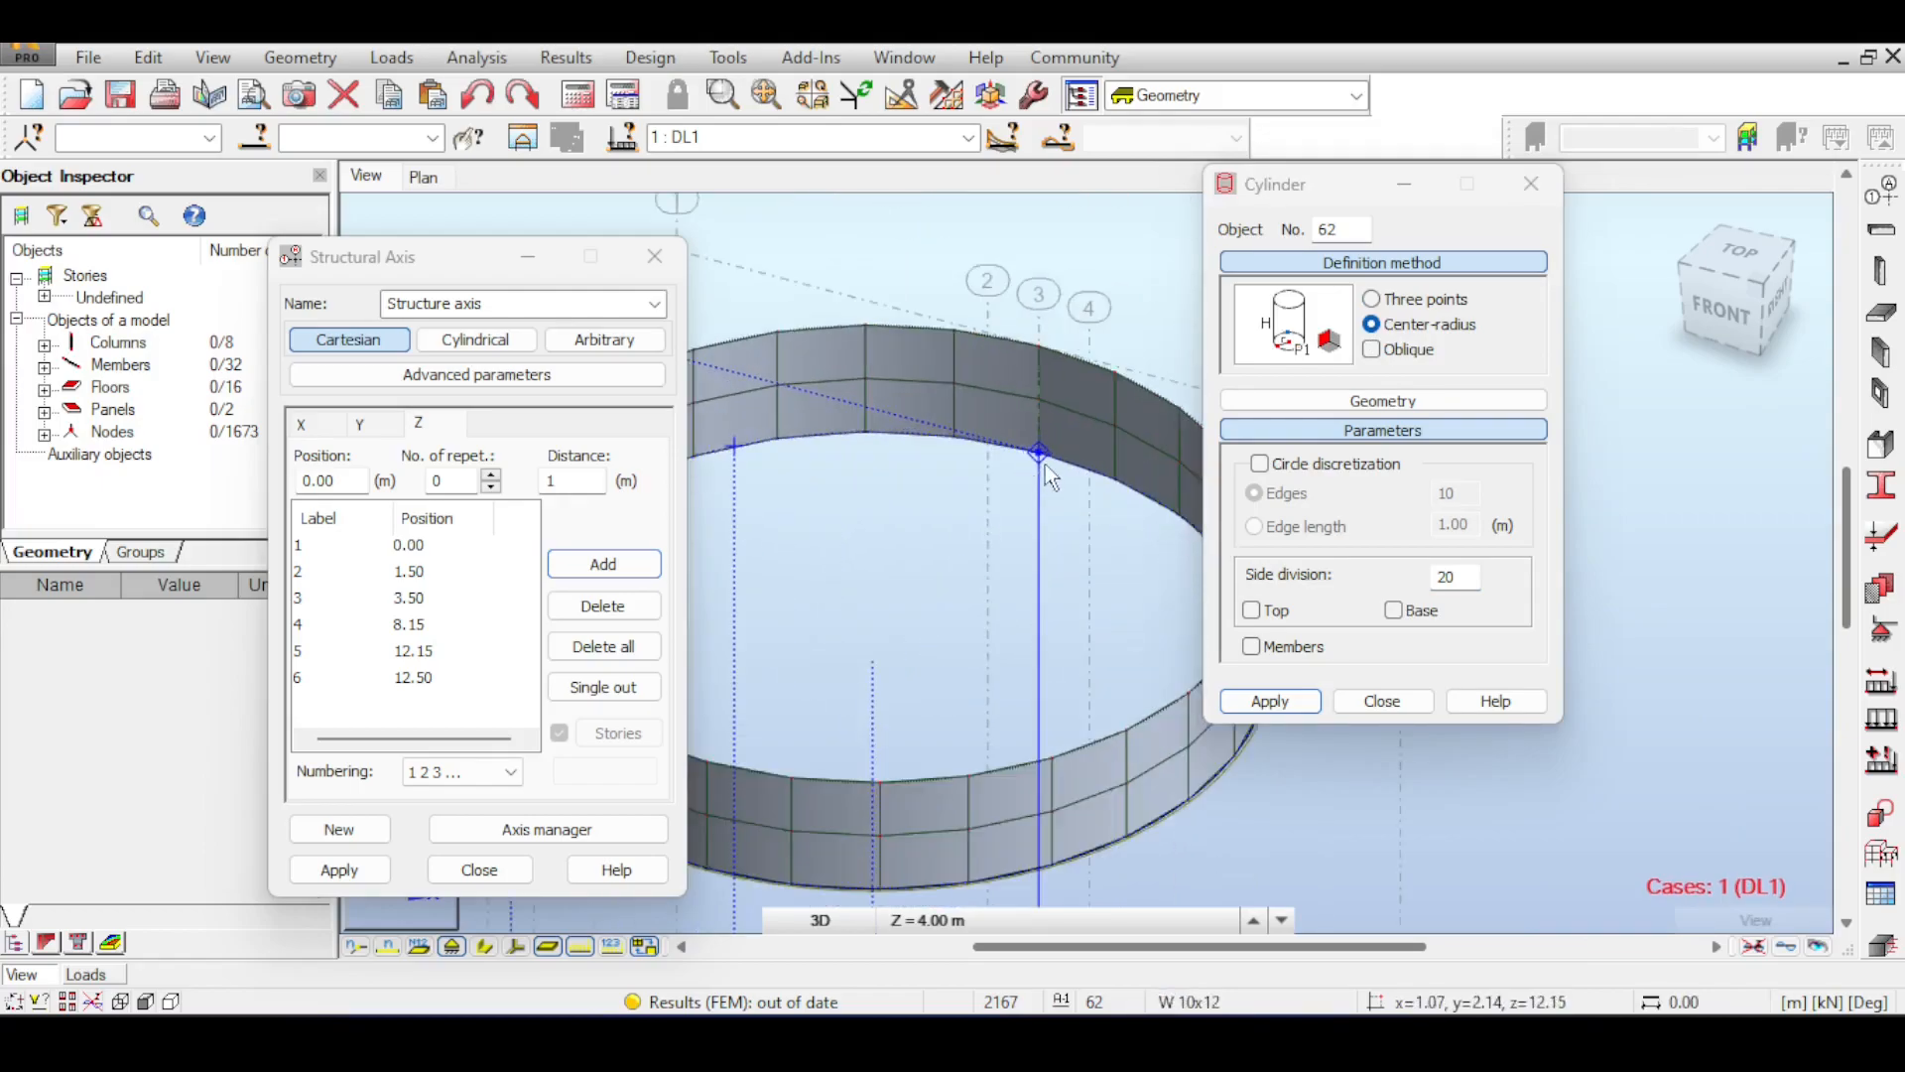
left_click(1045, 462)
scroll(984, 553, "down", 1)
scroll(984, 554, "down", 2)
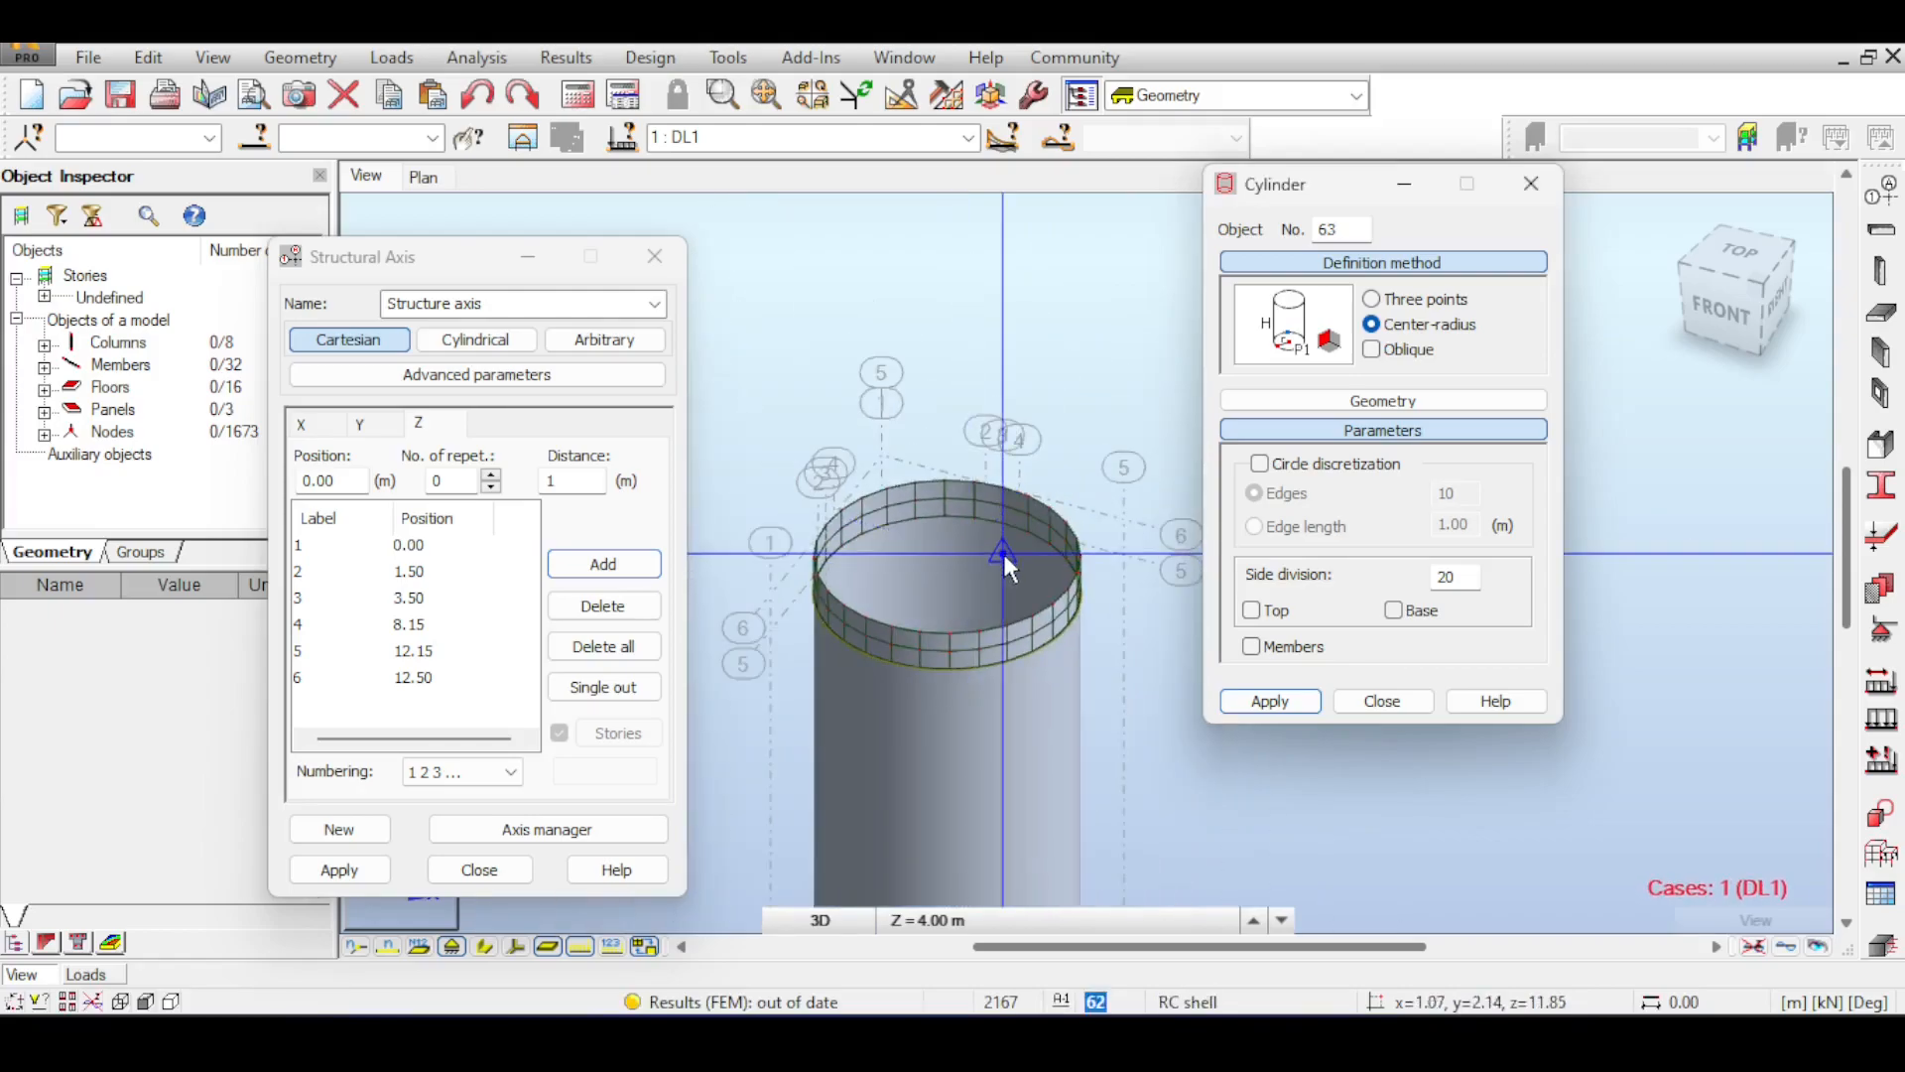
- Close the structural axis definition, regenerate the finite element mesh, and inspect the divisions along the segment between levels 8.15 and 12.15
scroll(1002, 549, "down", 2)
left_click(654, 256)
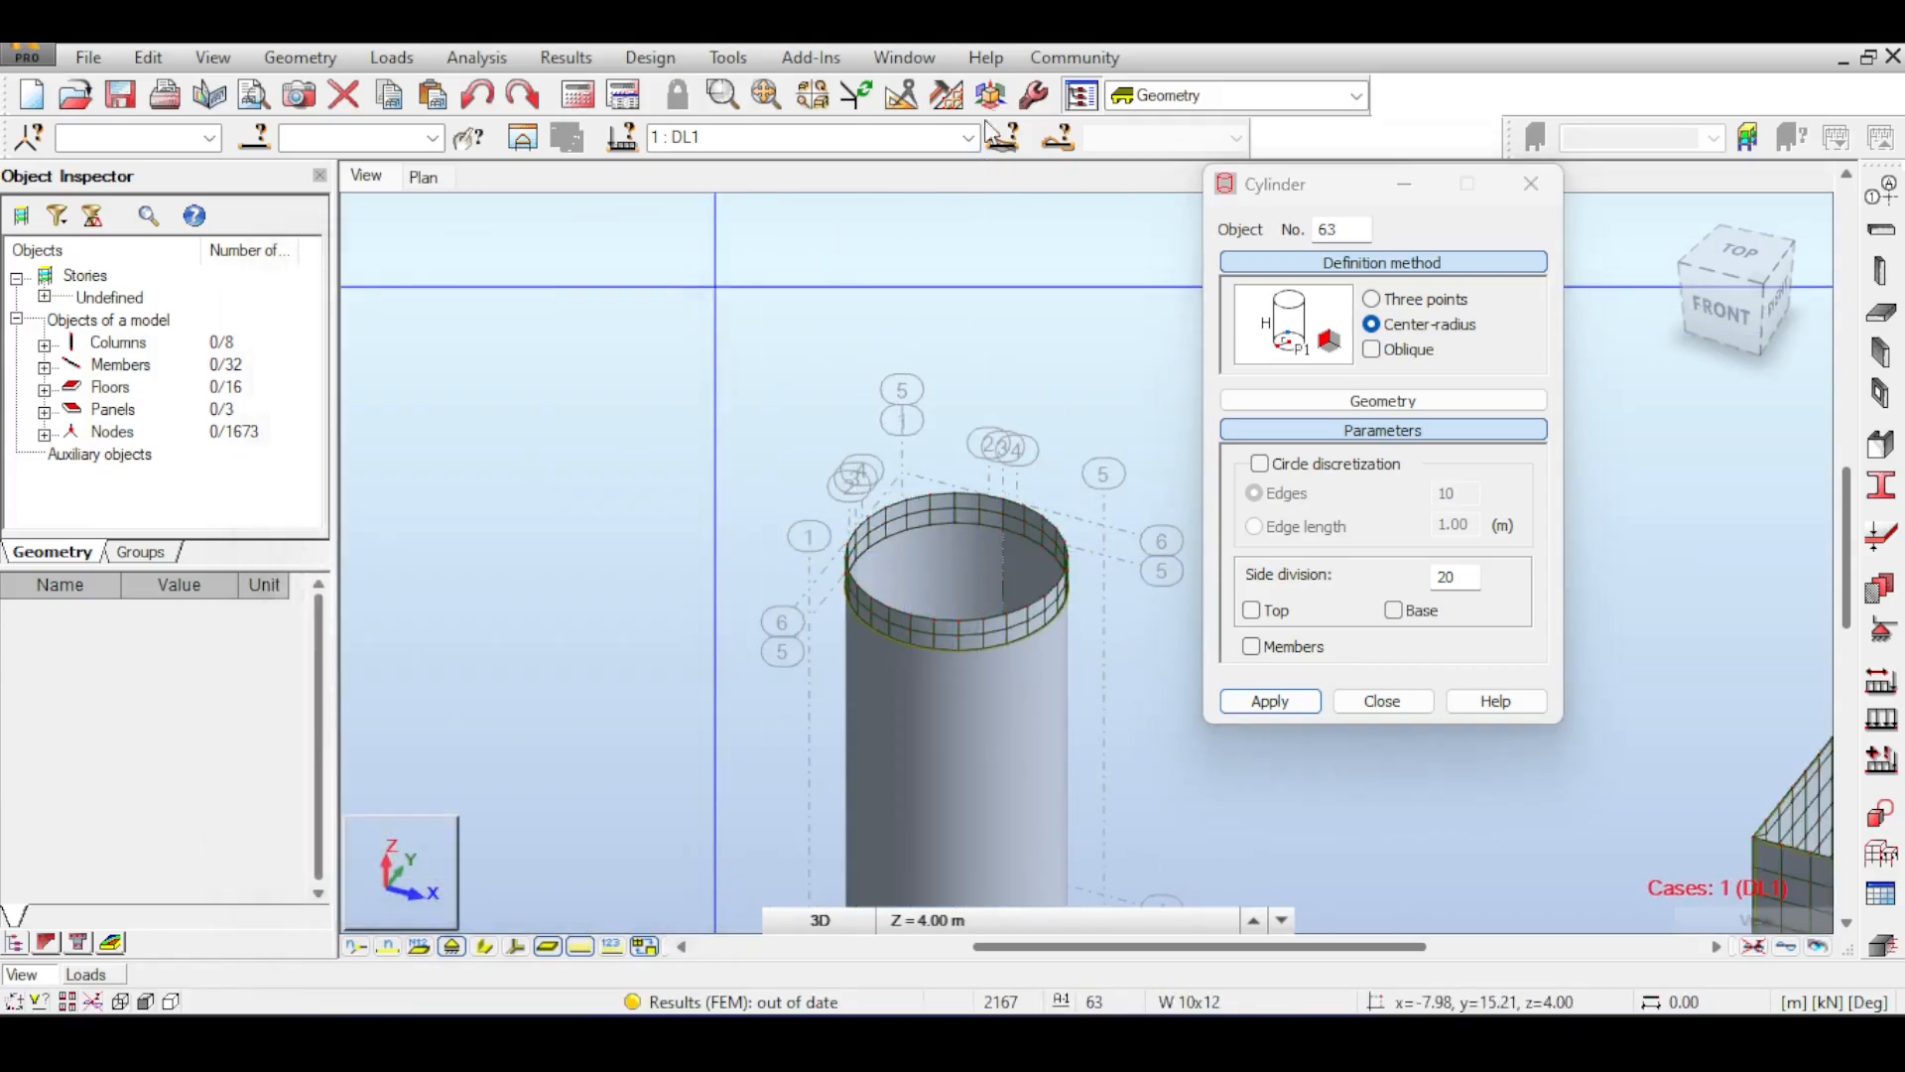
left_click(1035, 96)
left_click(898, 117)
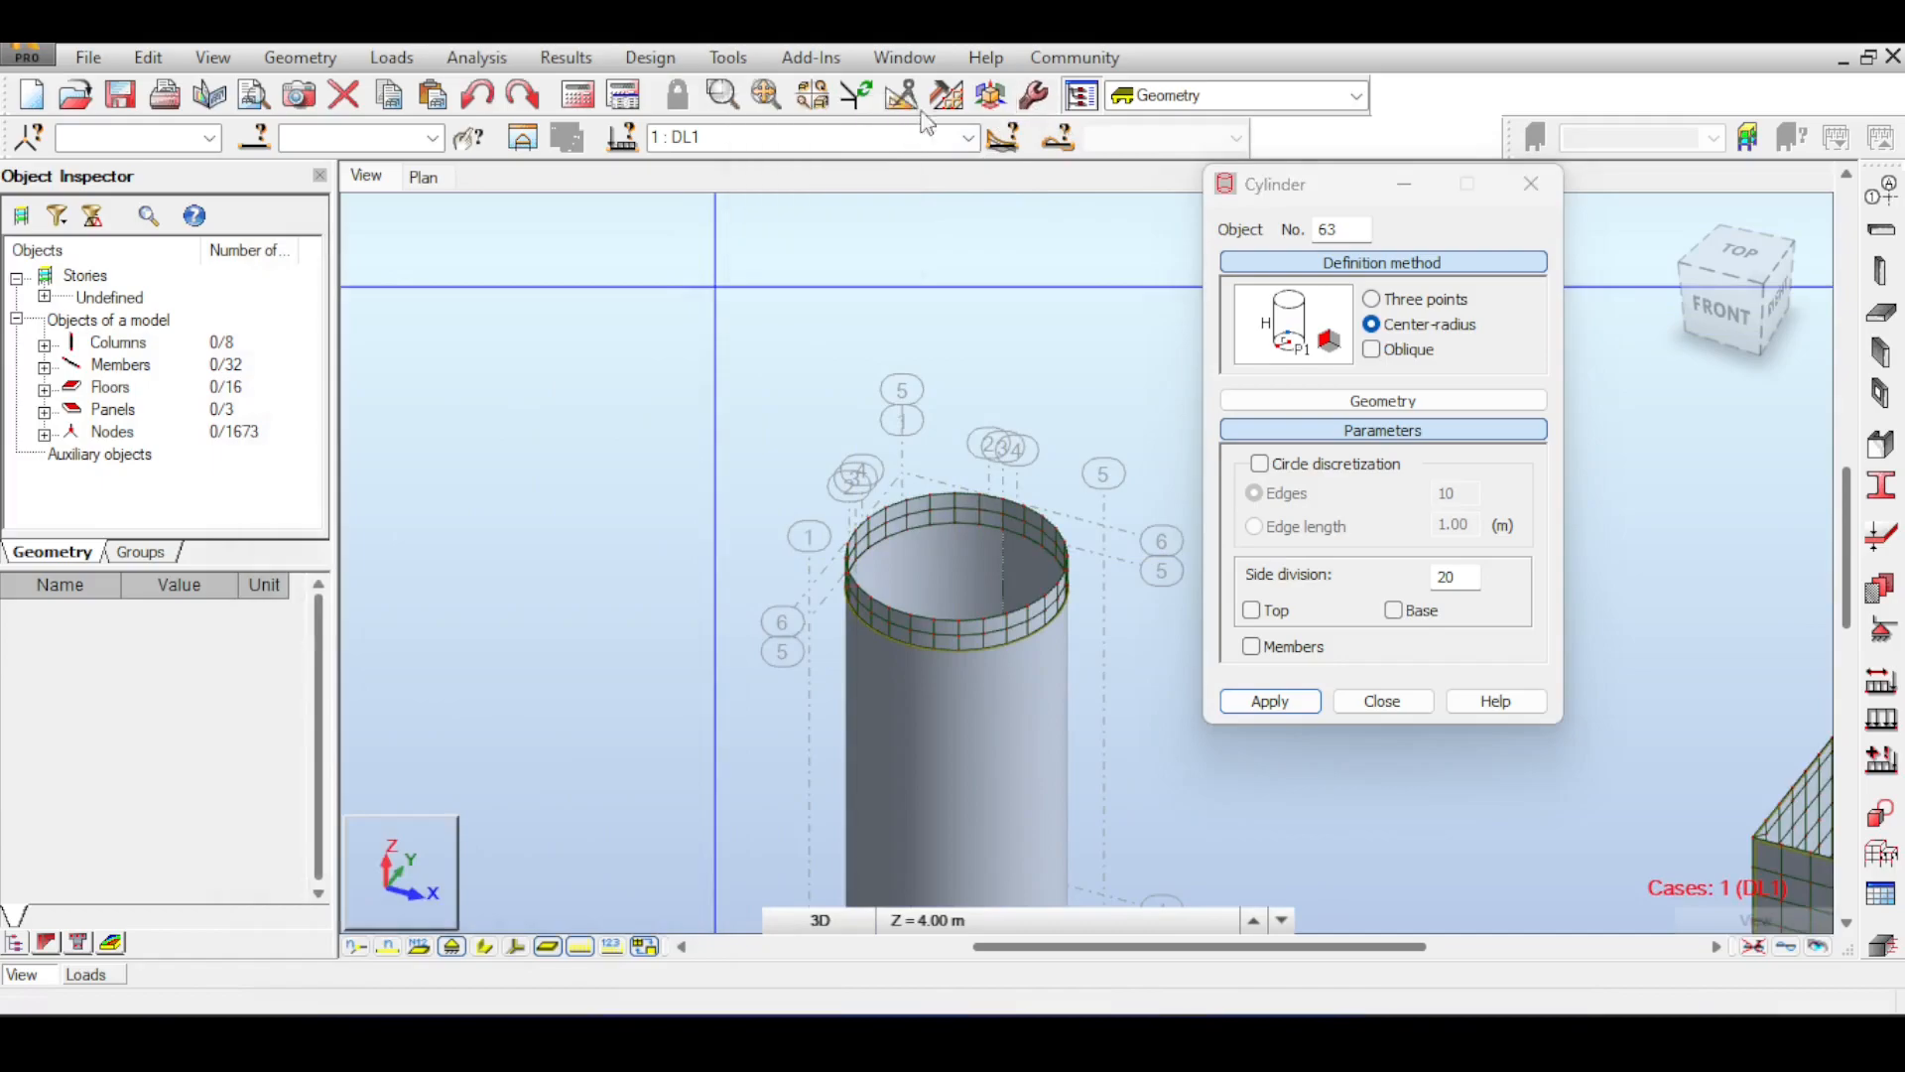
left_click(948, 94)
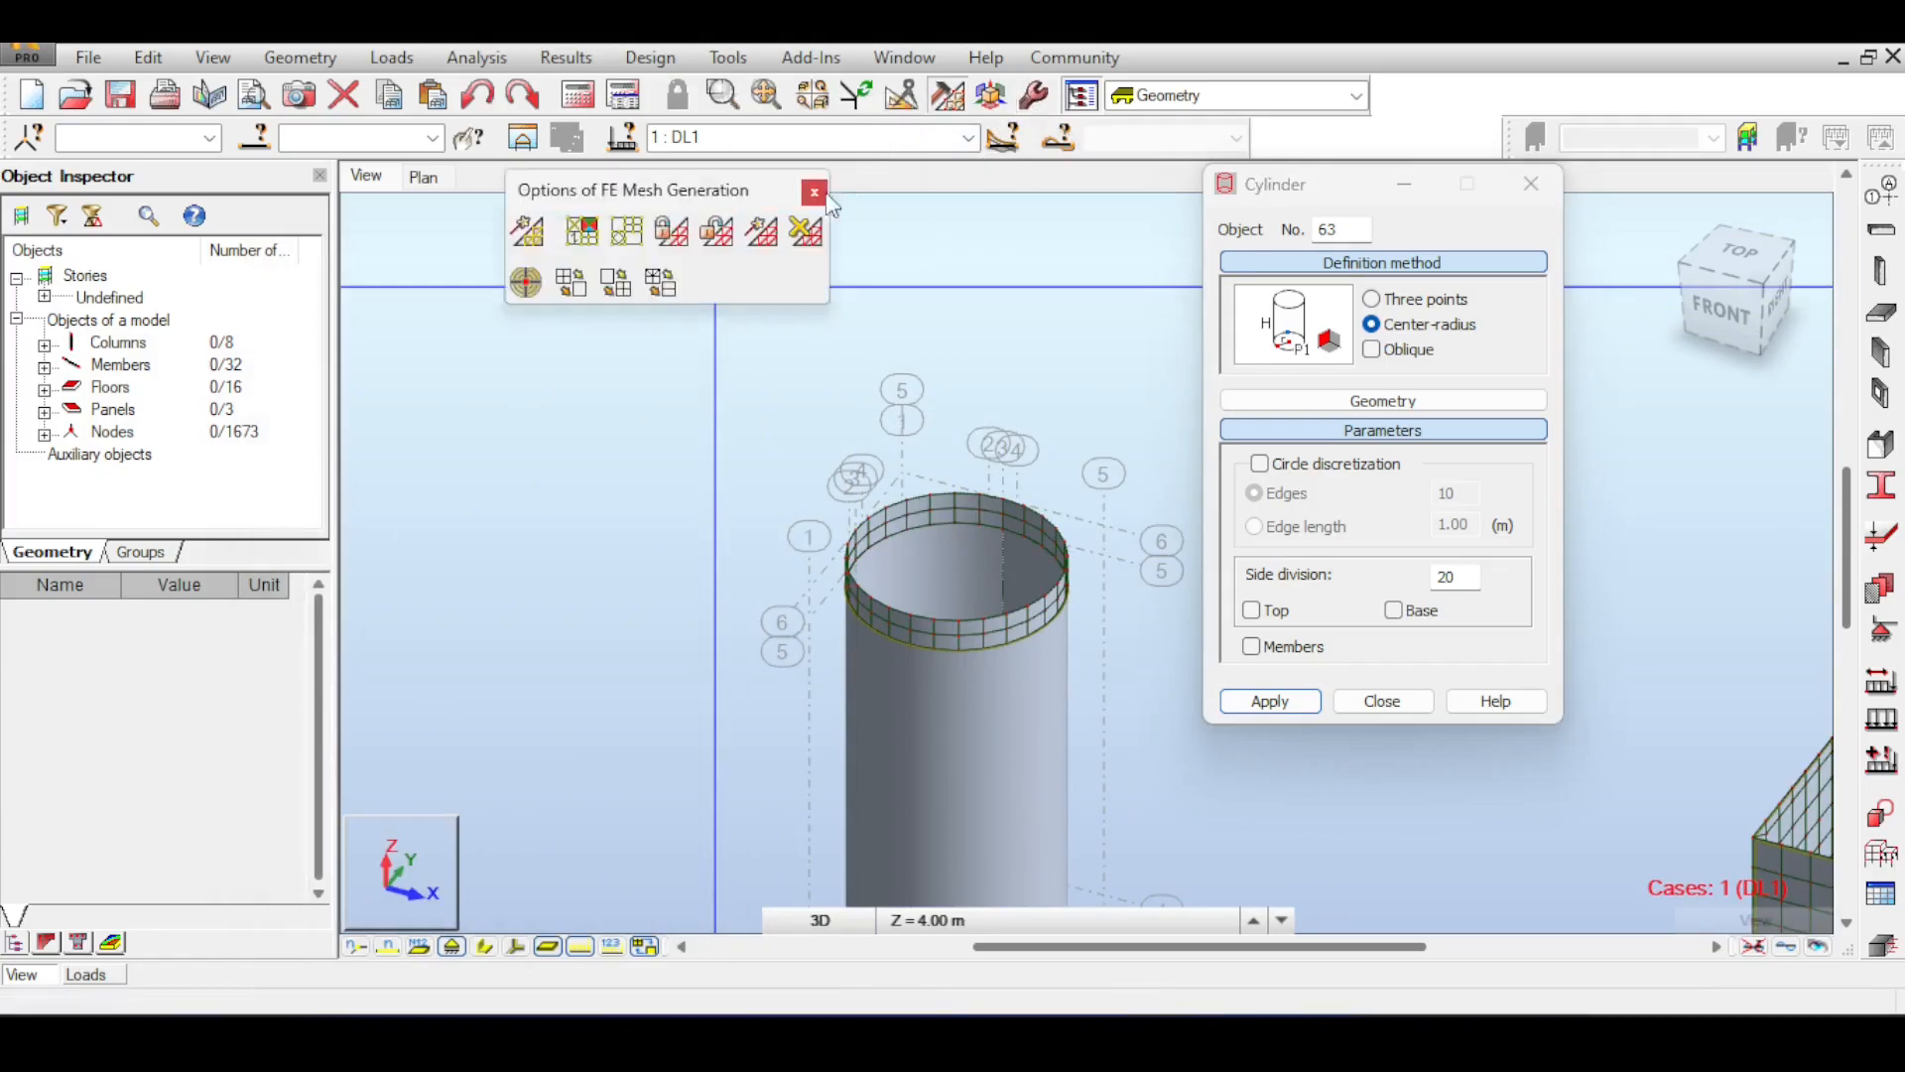
left_click(528, 238)
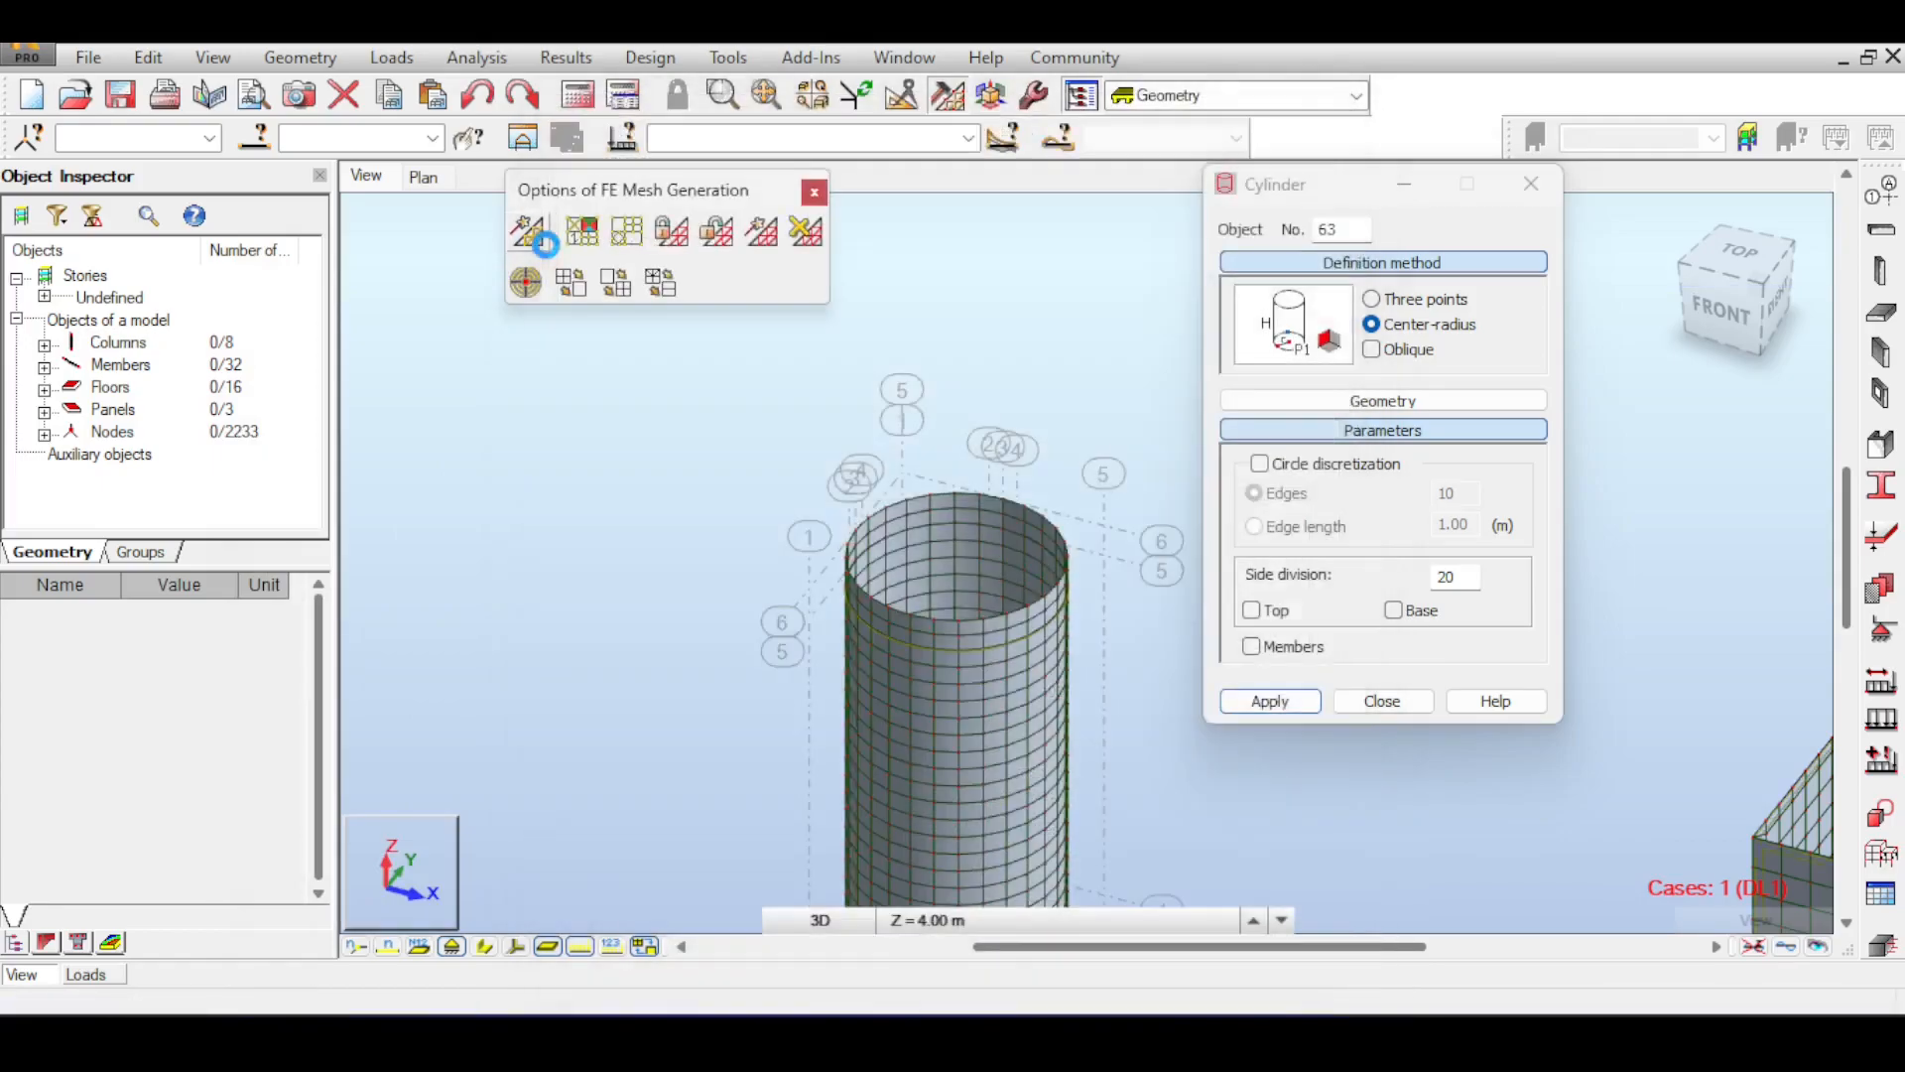
scroll(968, 715, "up", 2)
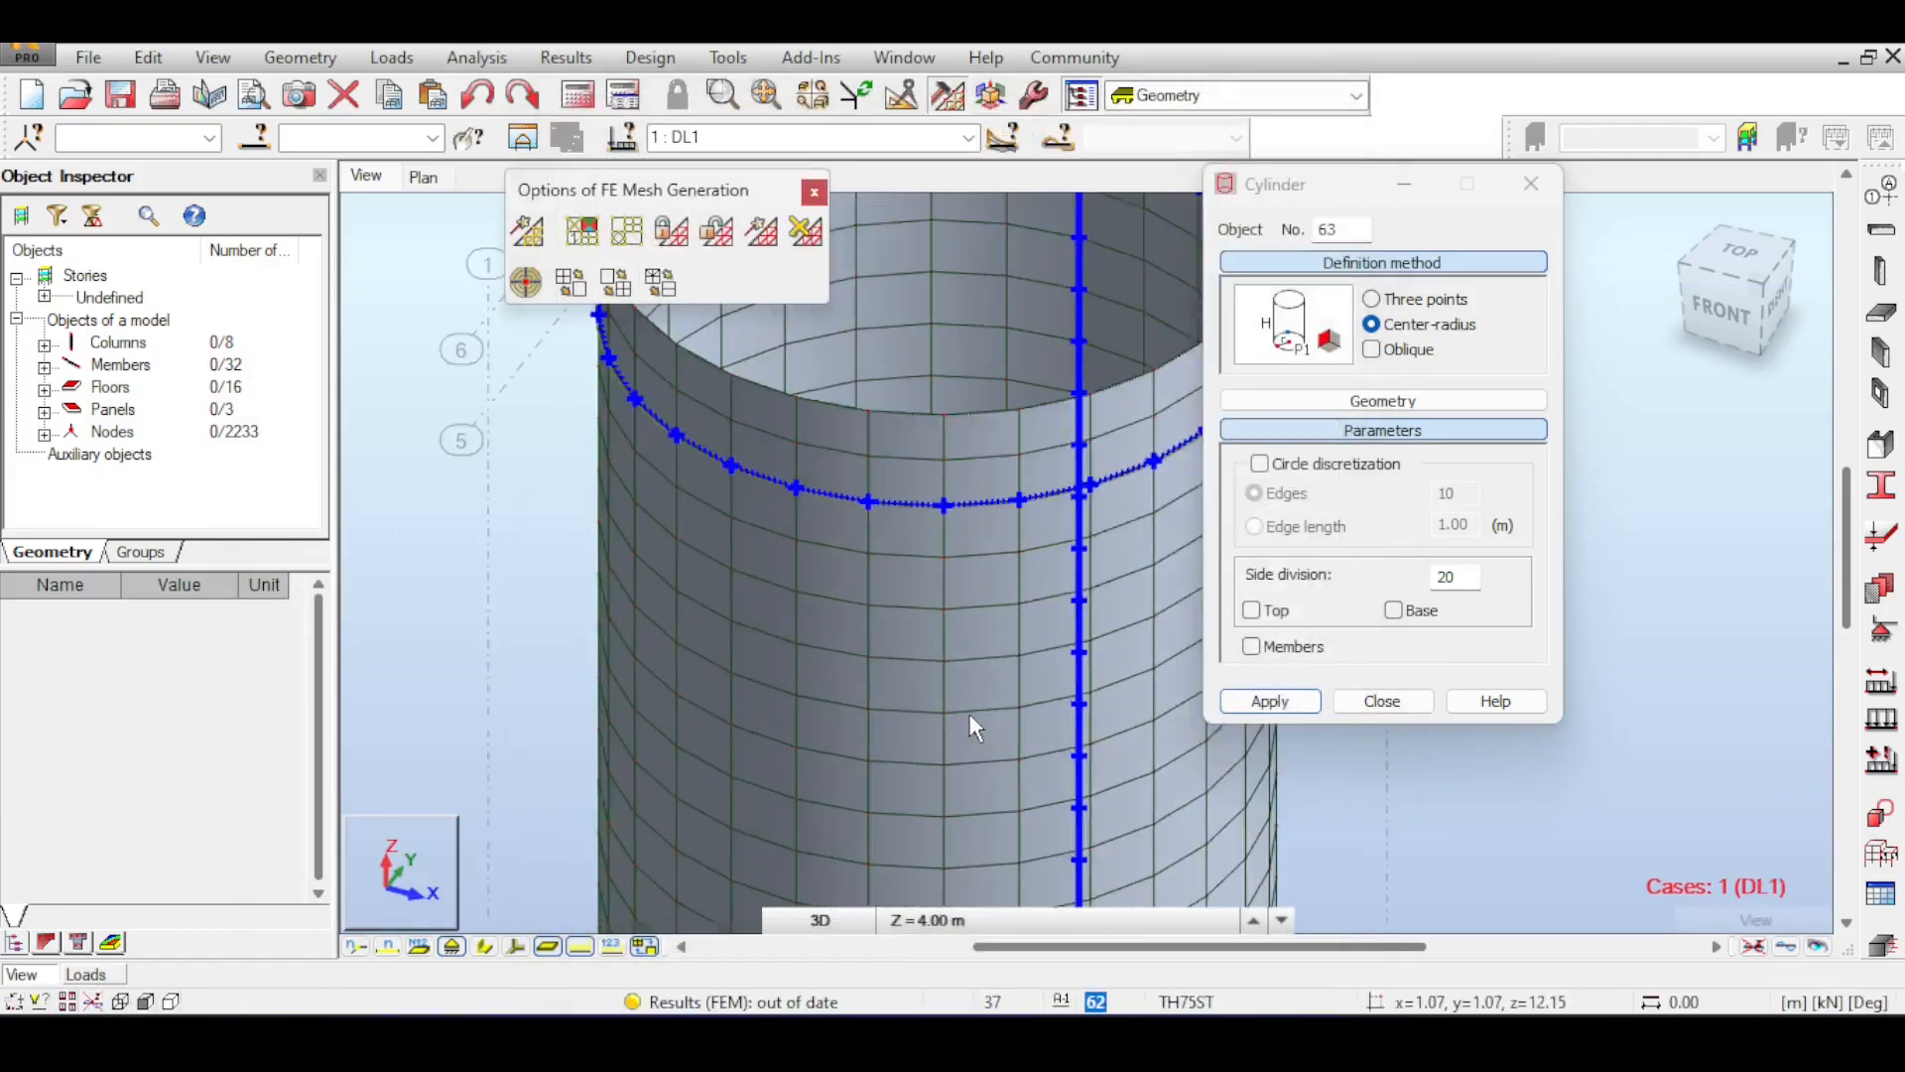
scroll(966, 711, "down", 4)
middle_click_drag(794, 626, 777, 494)
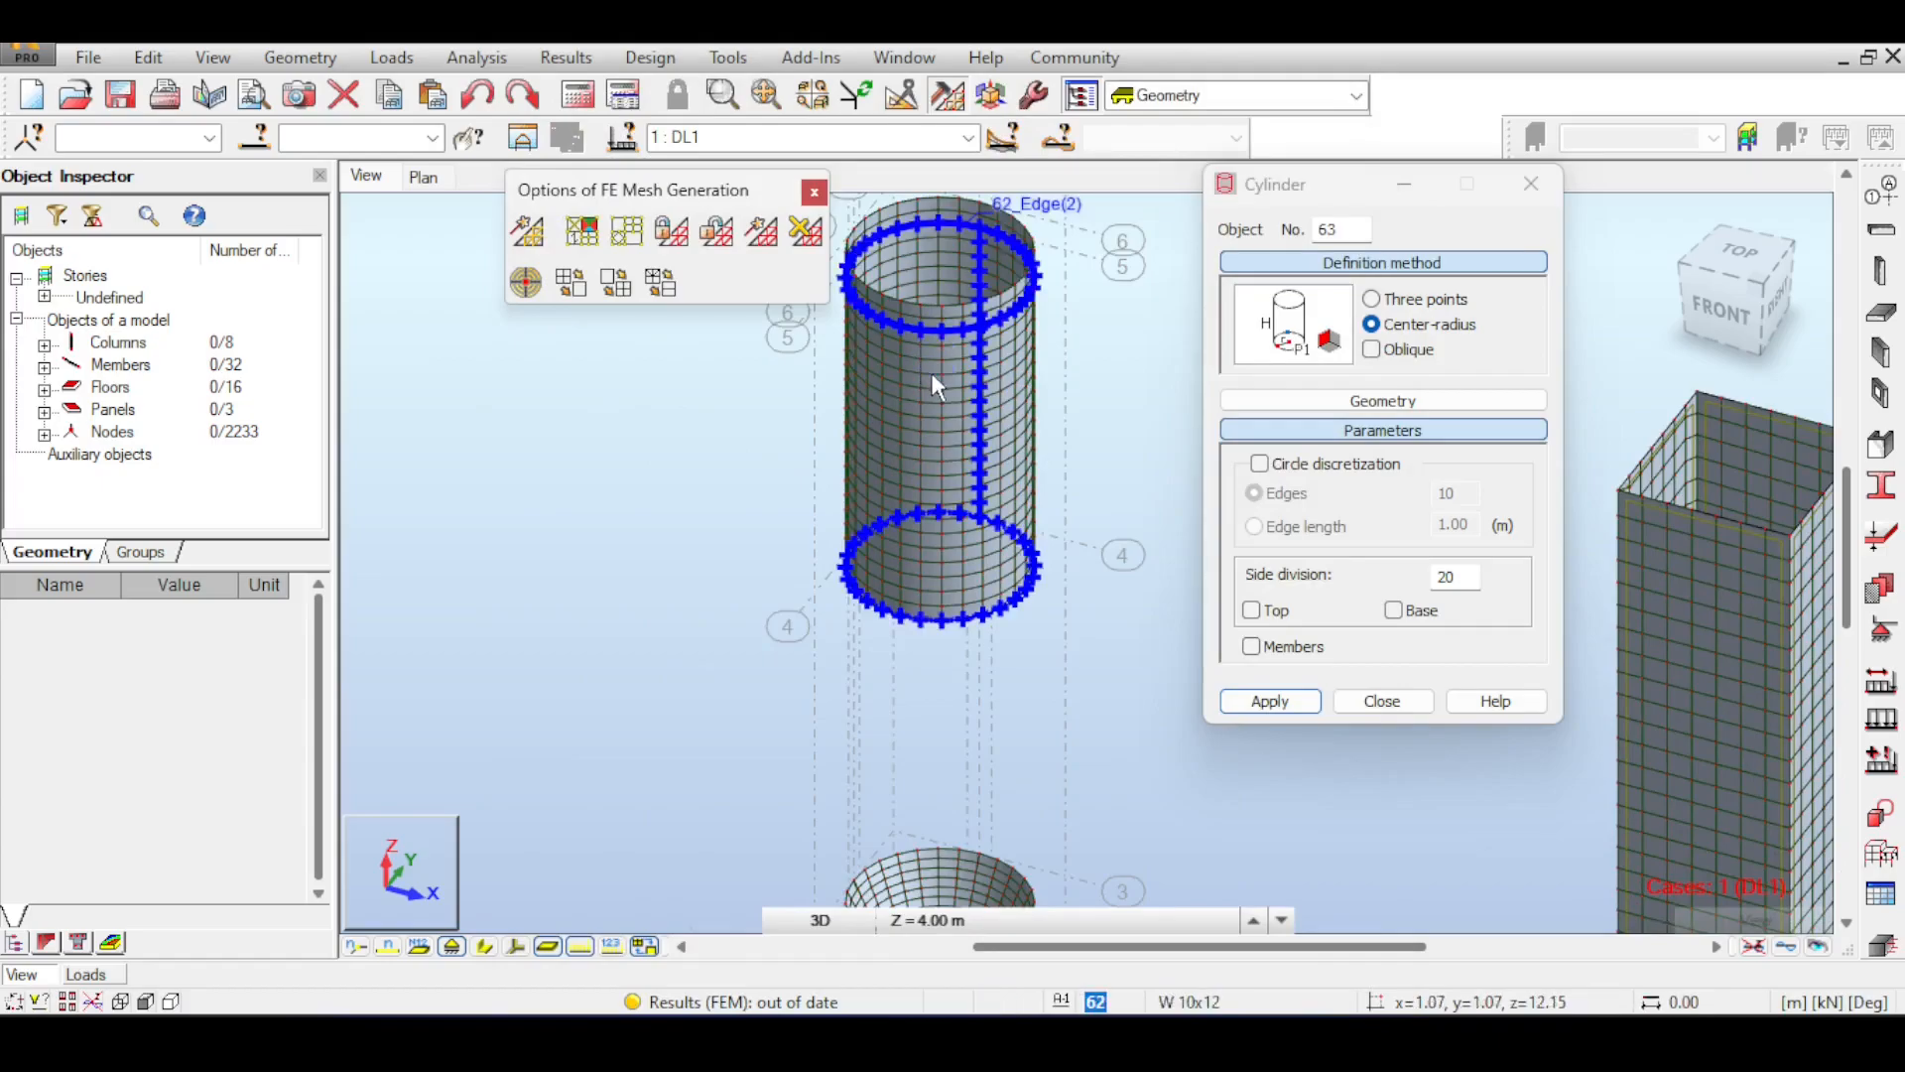
- Delete the finite element mesh from all panels of the model
left_click(812, 238)
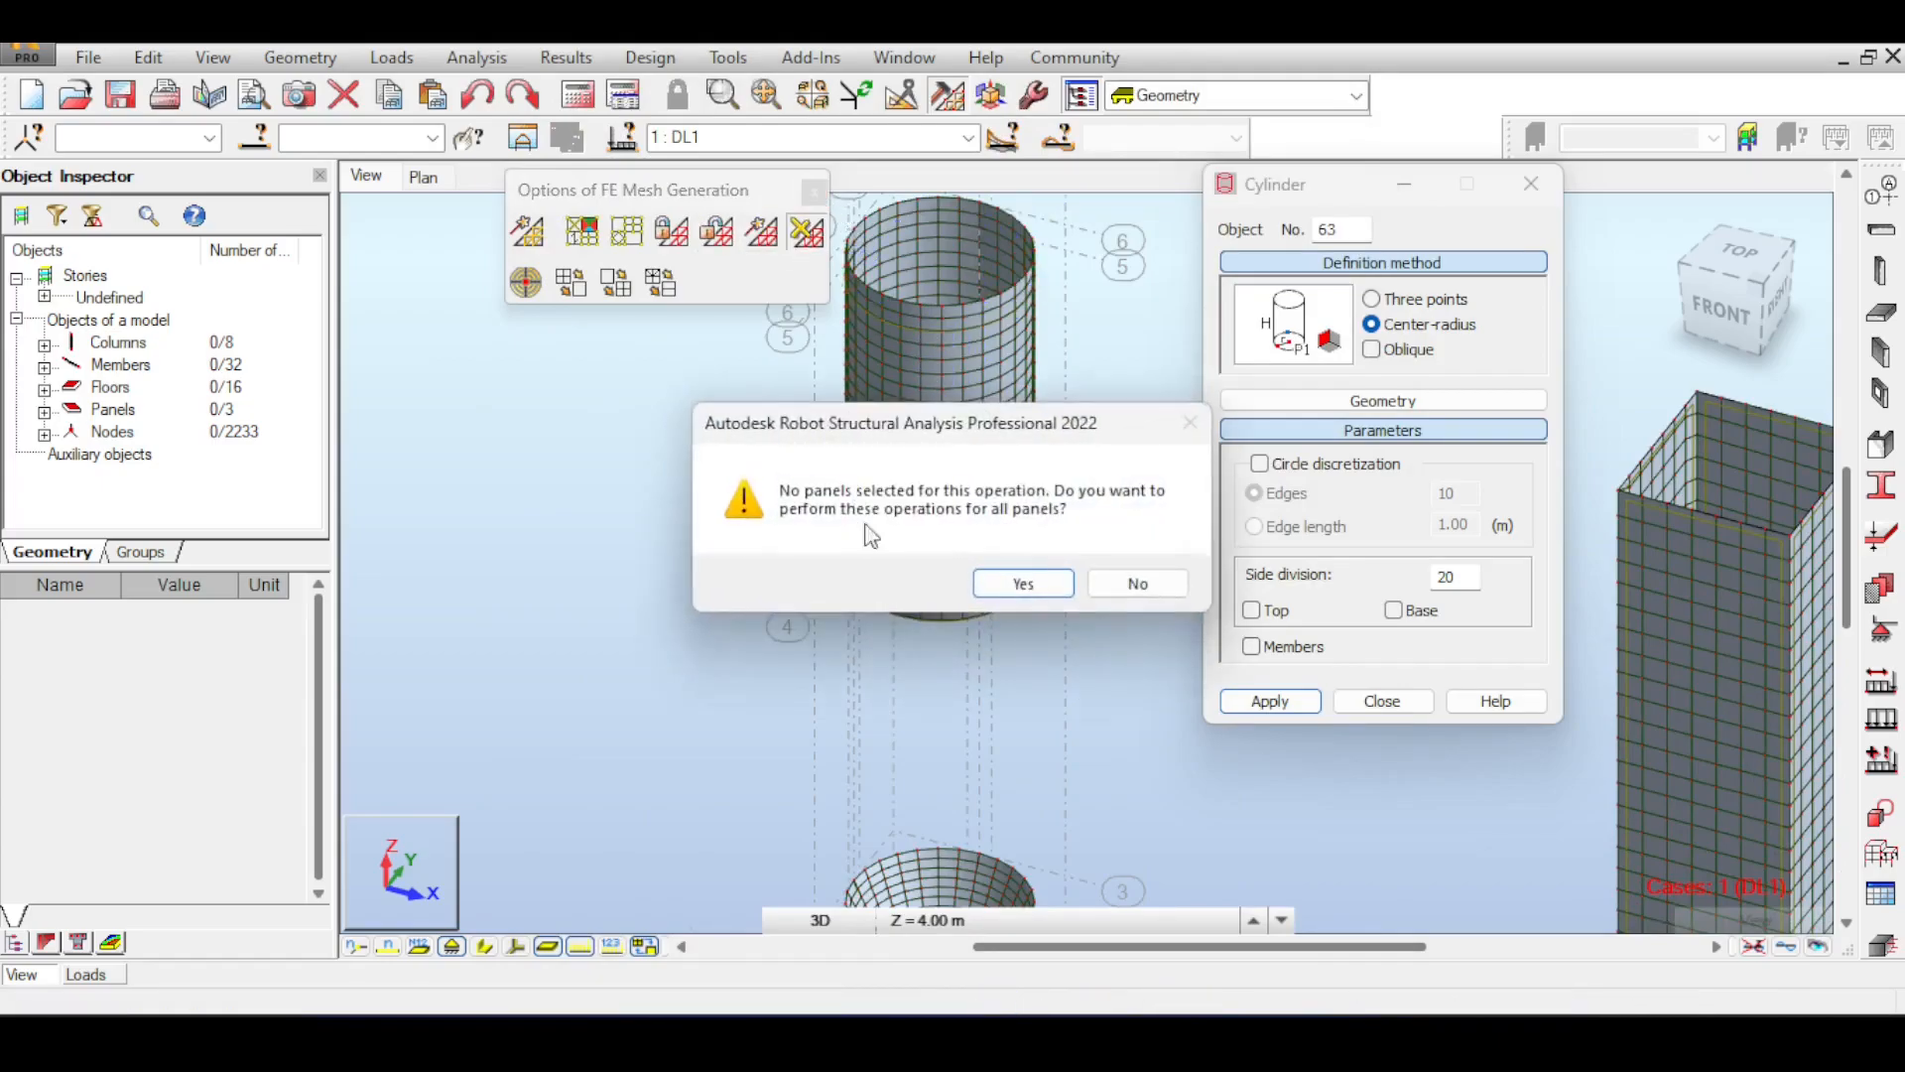
left_click(1022, 585)
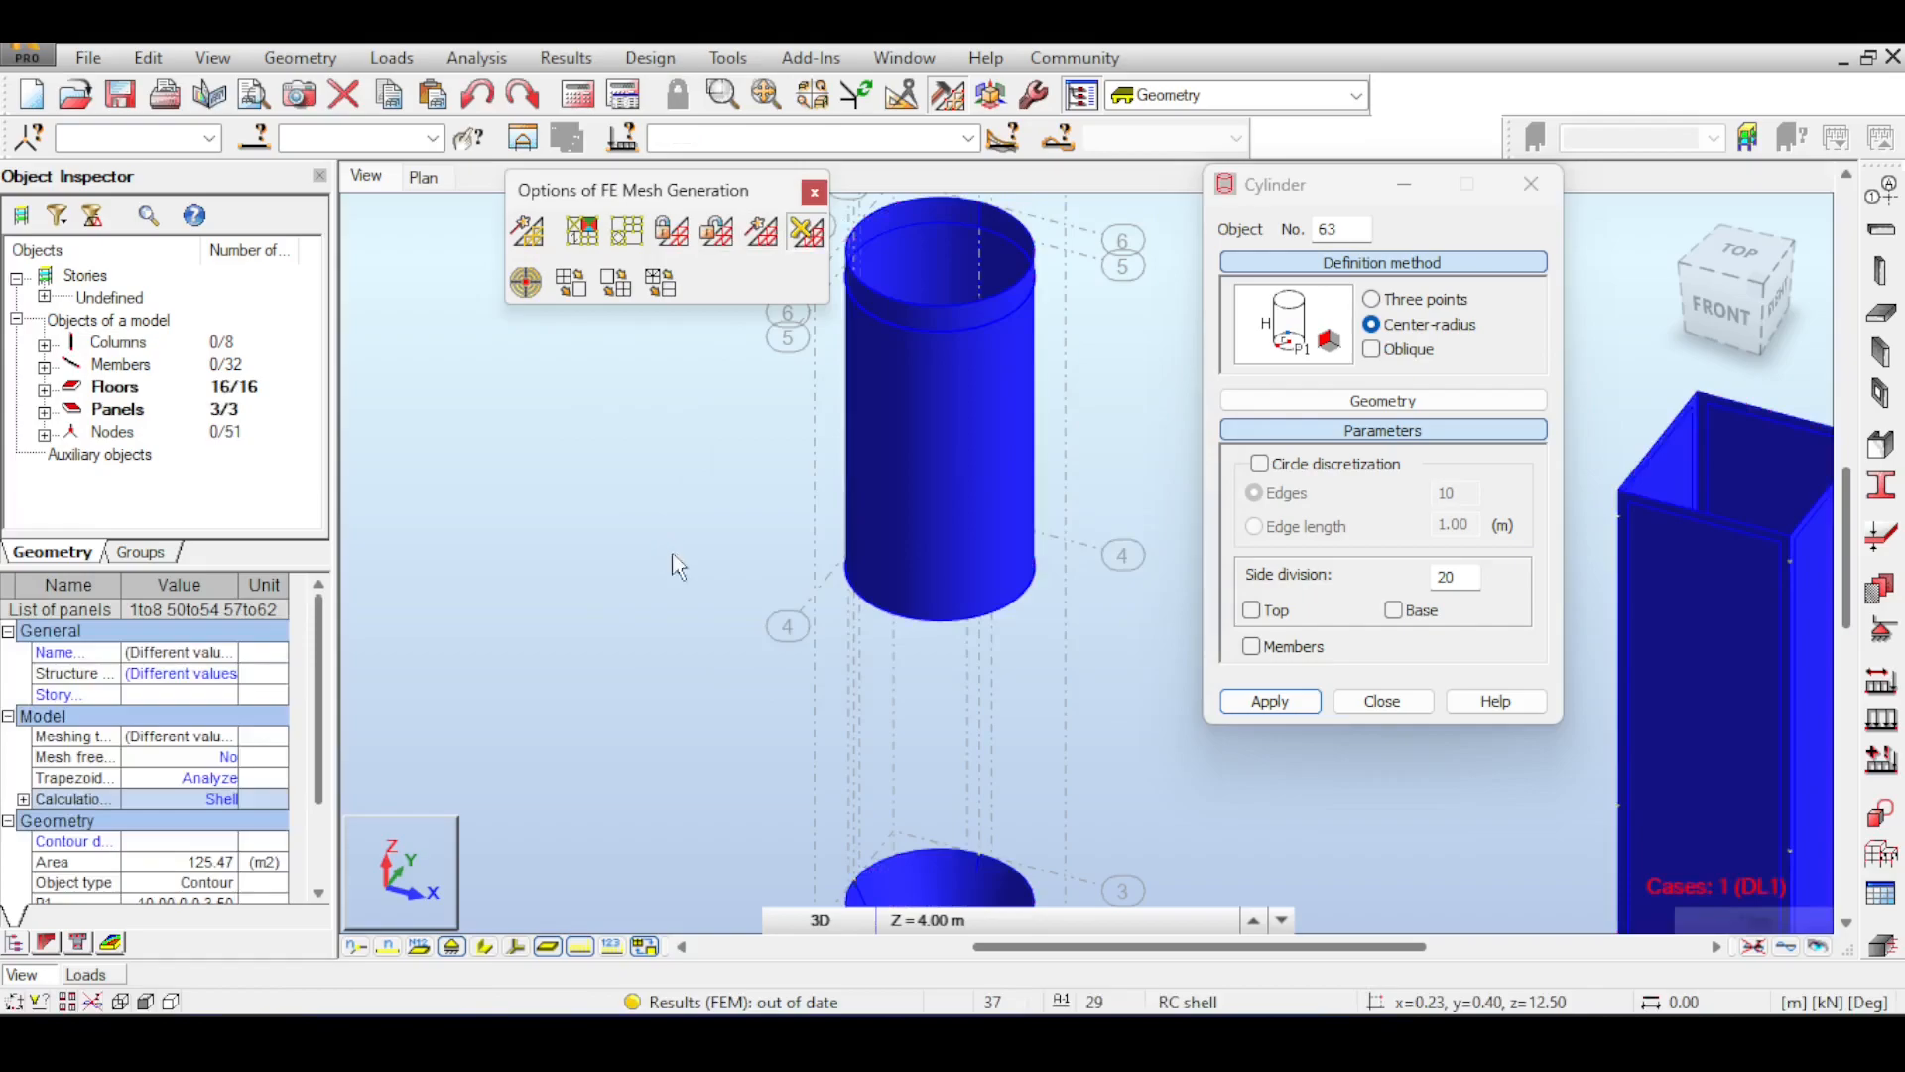
middle_click_drag(806, 605, 765, 425)
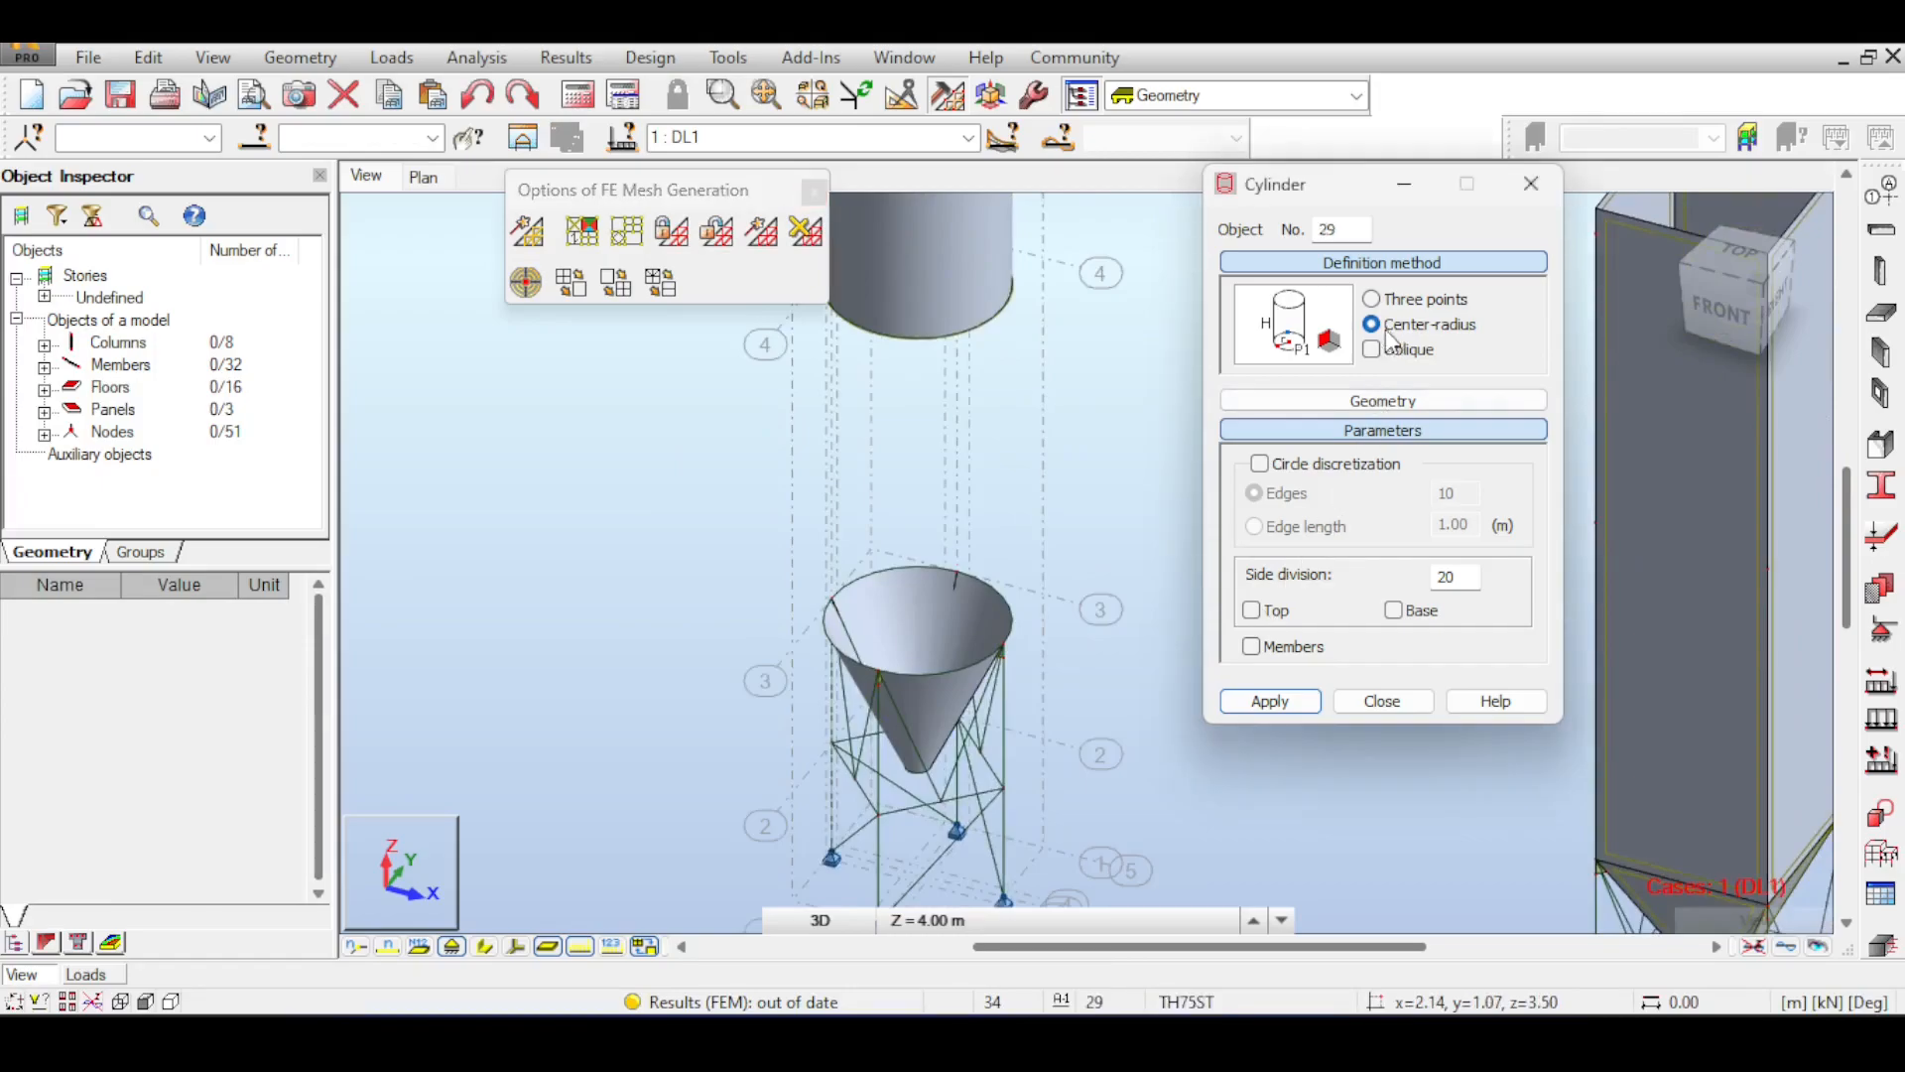
- Check the Z positions of structural axis levels 3 and 4, and close the axis definition
scroll(972, 648, "up", 4)
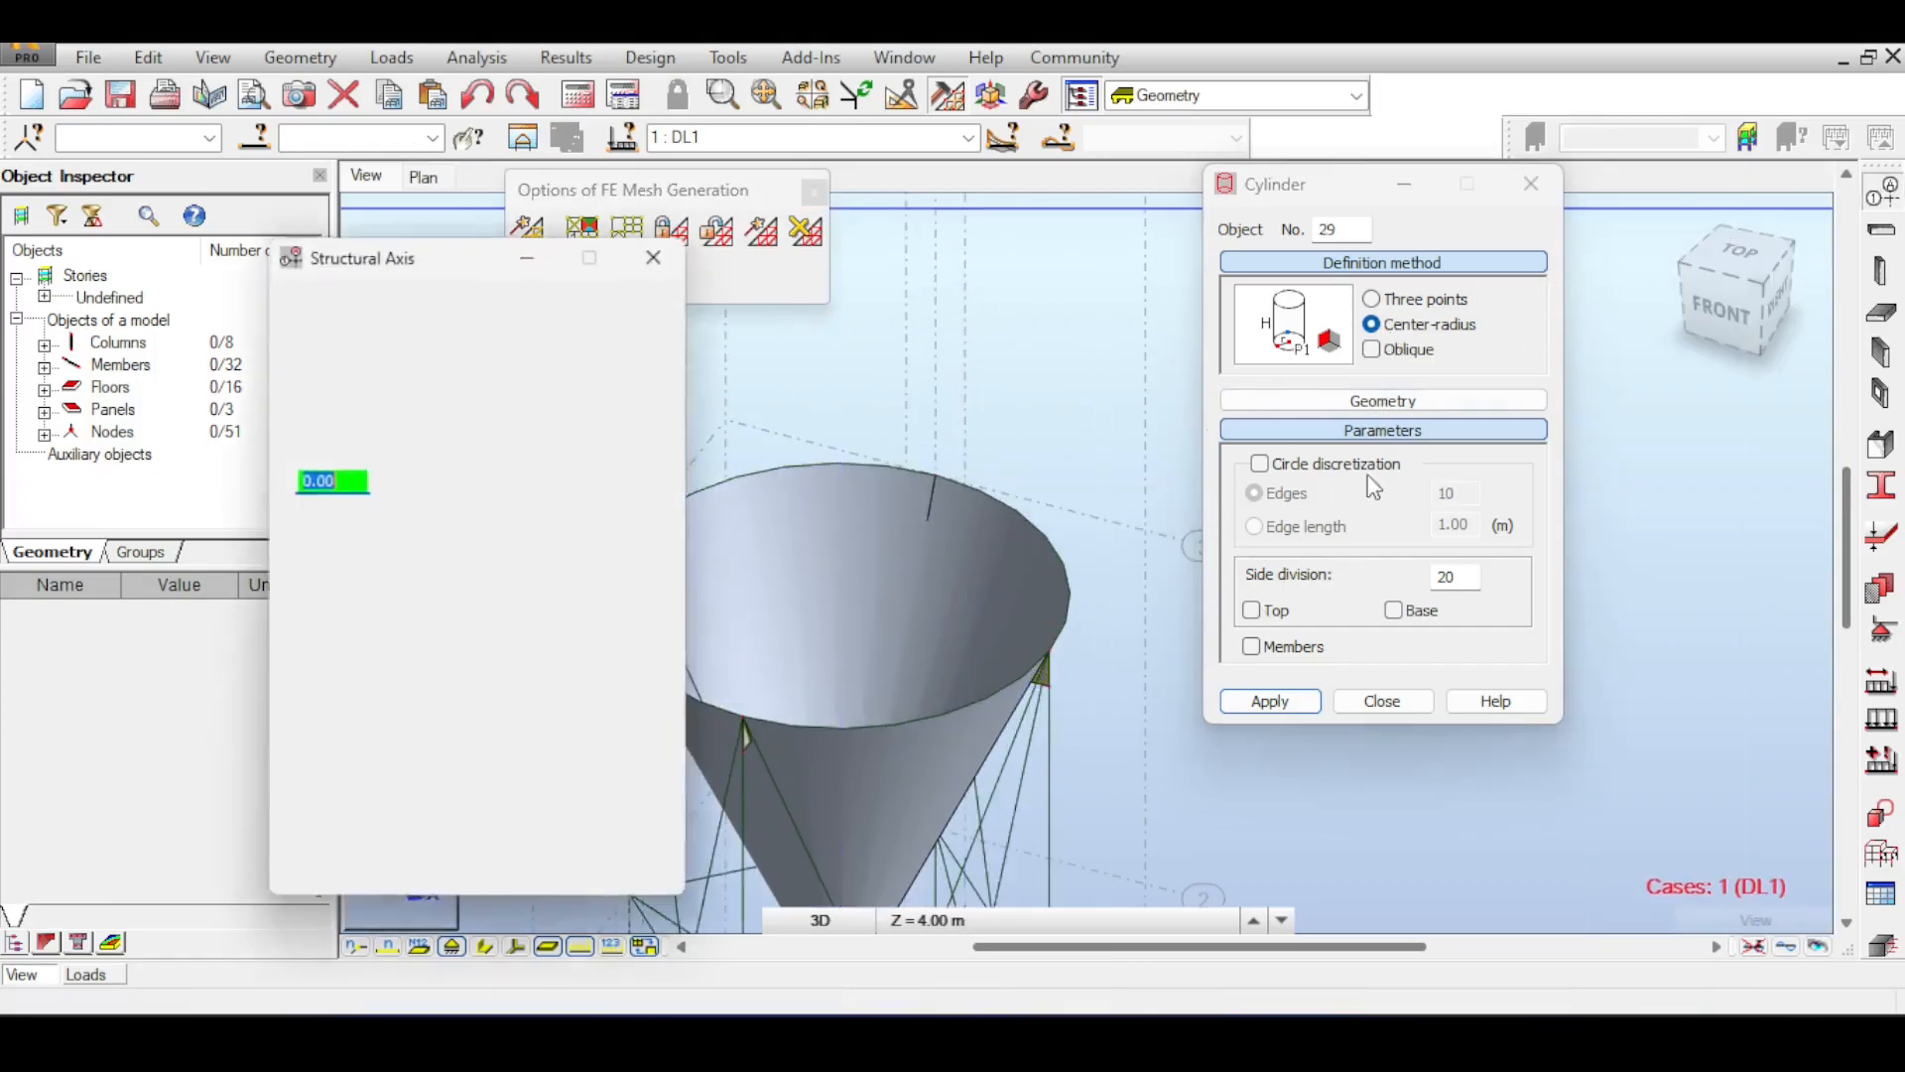
left_click(427, 425)
left_click(434, 600)
left_click(424, 625)
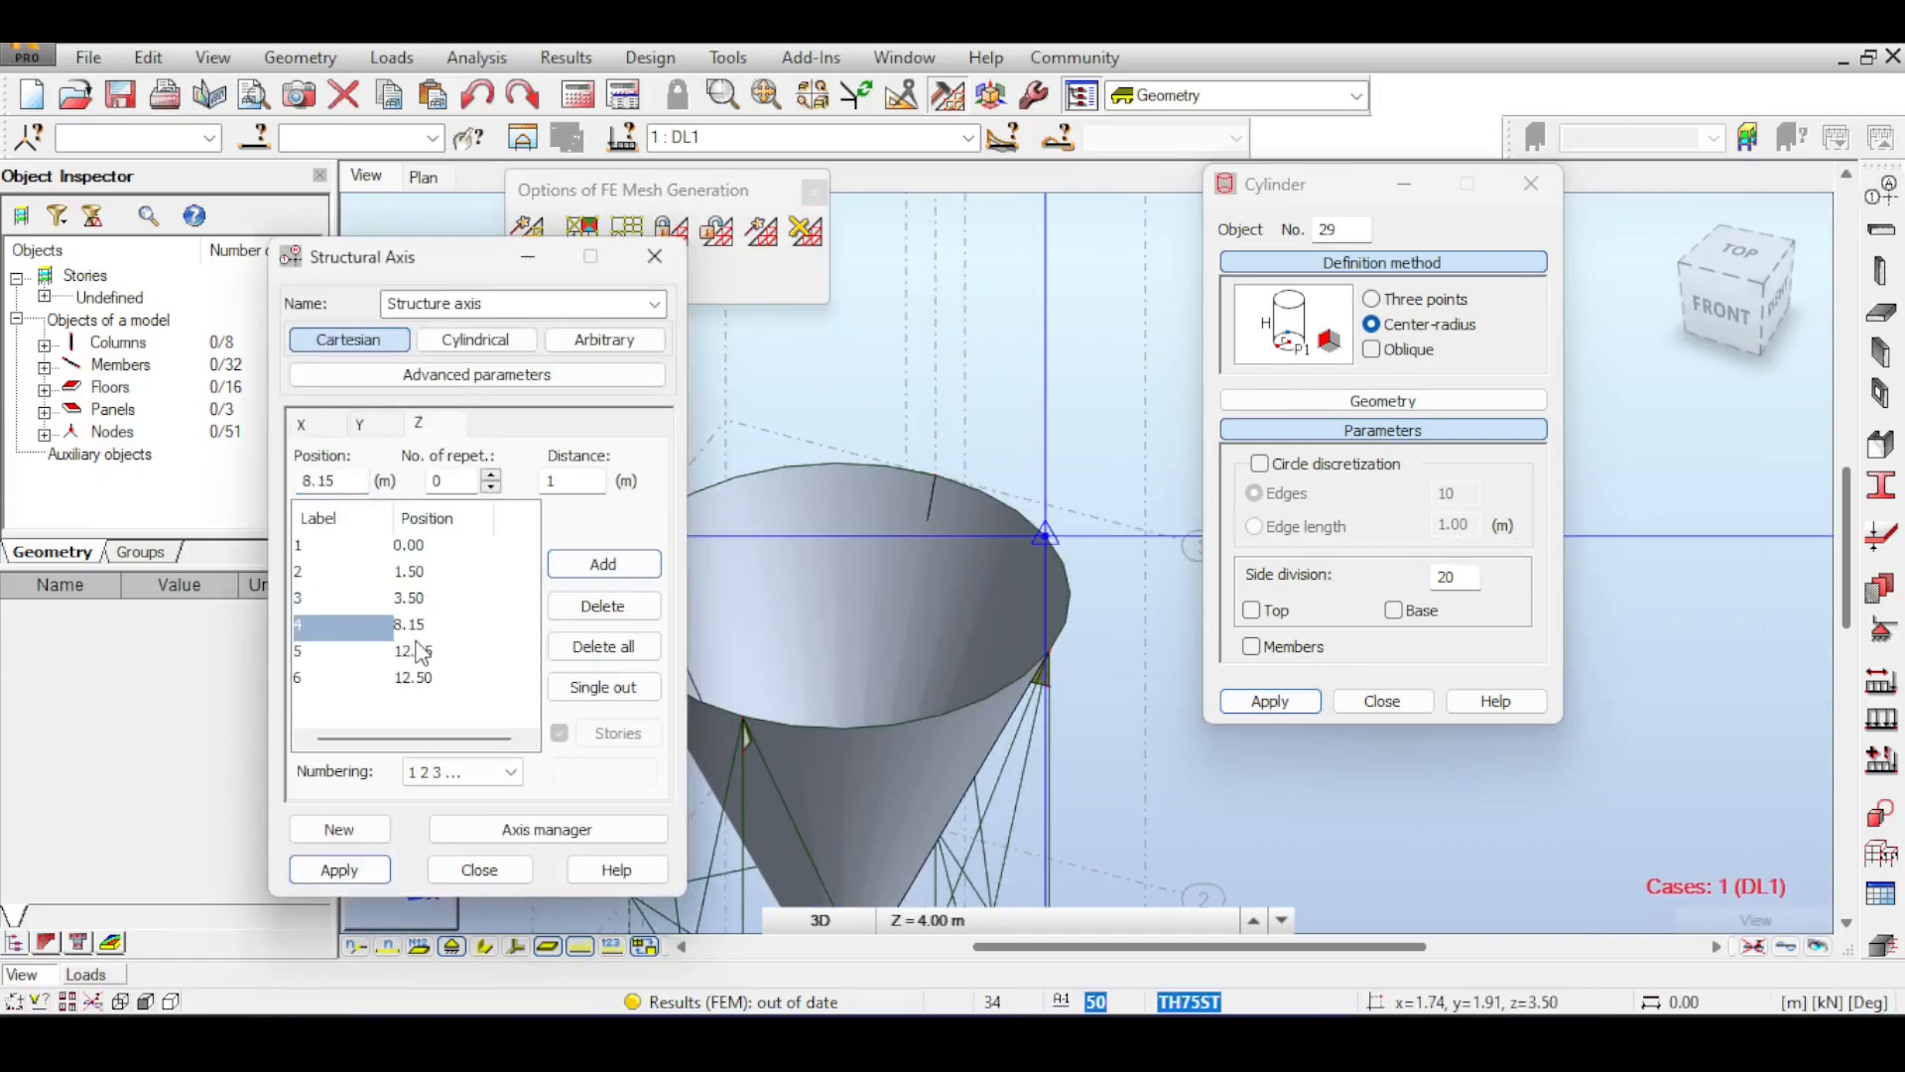
left_click(418, 607)
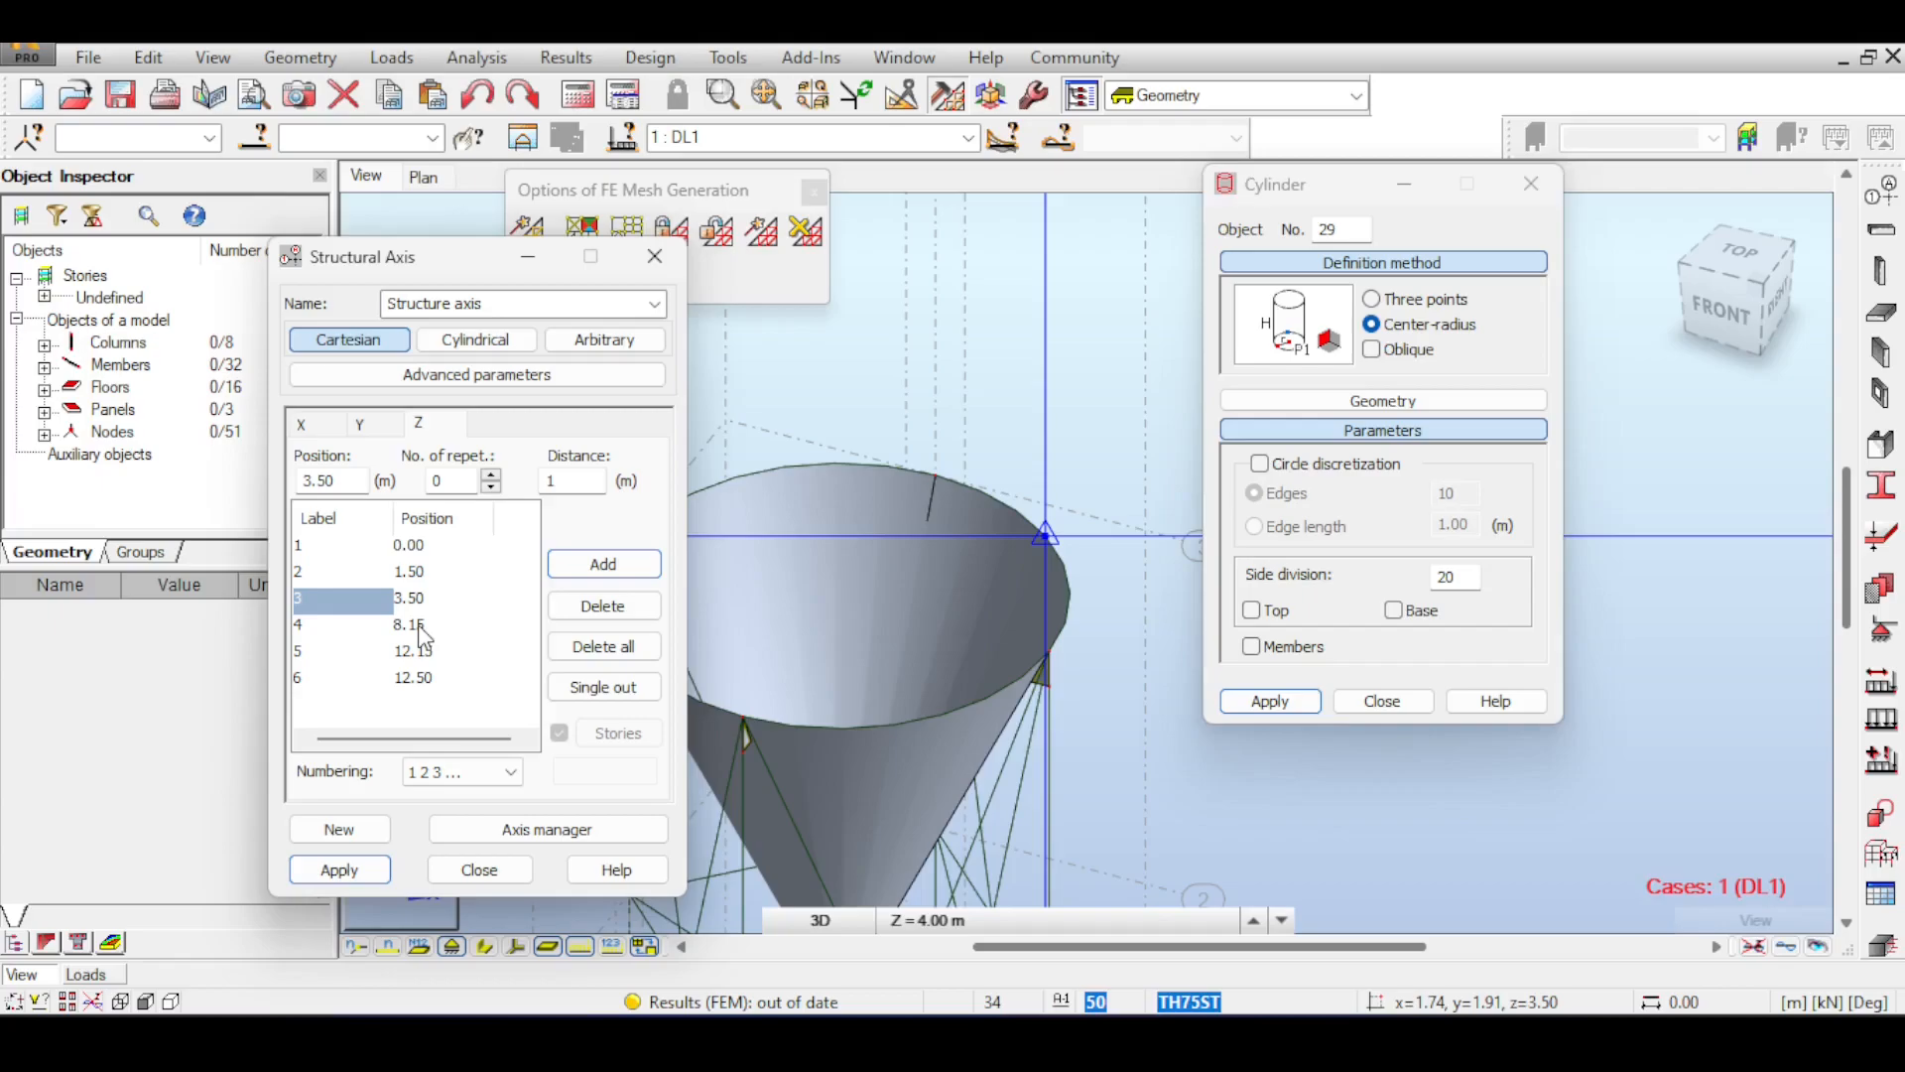
left_click(643, 260)
- Create a center-radius cylinder with side division 29, centred at x=1.07, y=1.07, z=3.50, with radius point at y=2.14 and height to z=8.15
left_click(1453, 576)
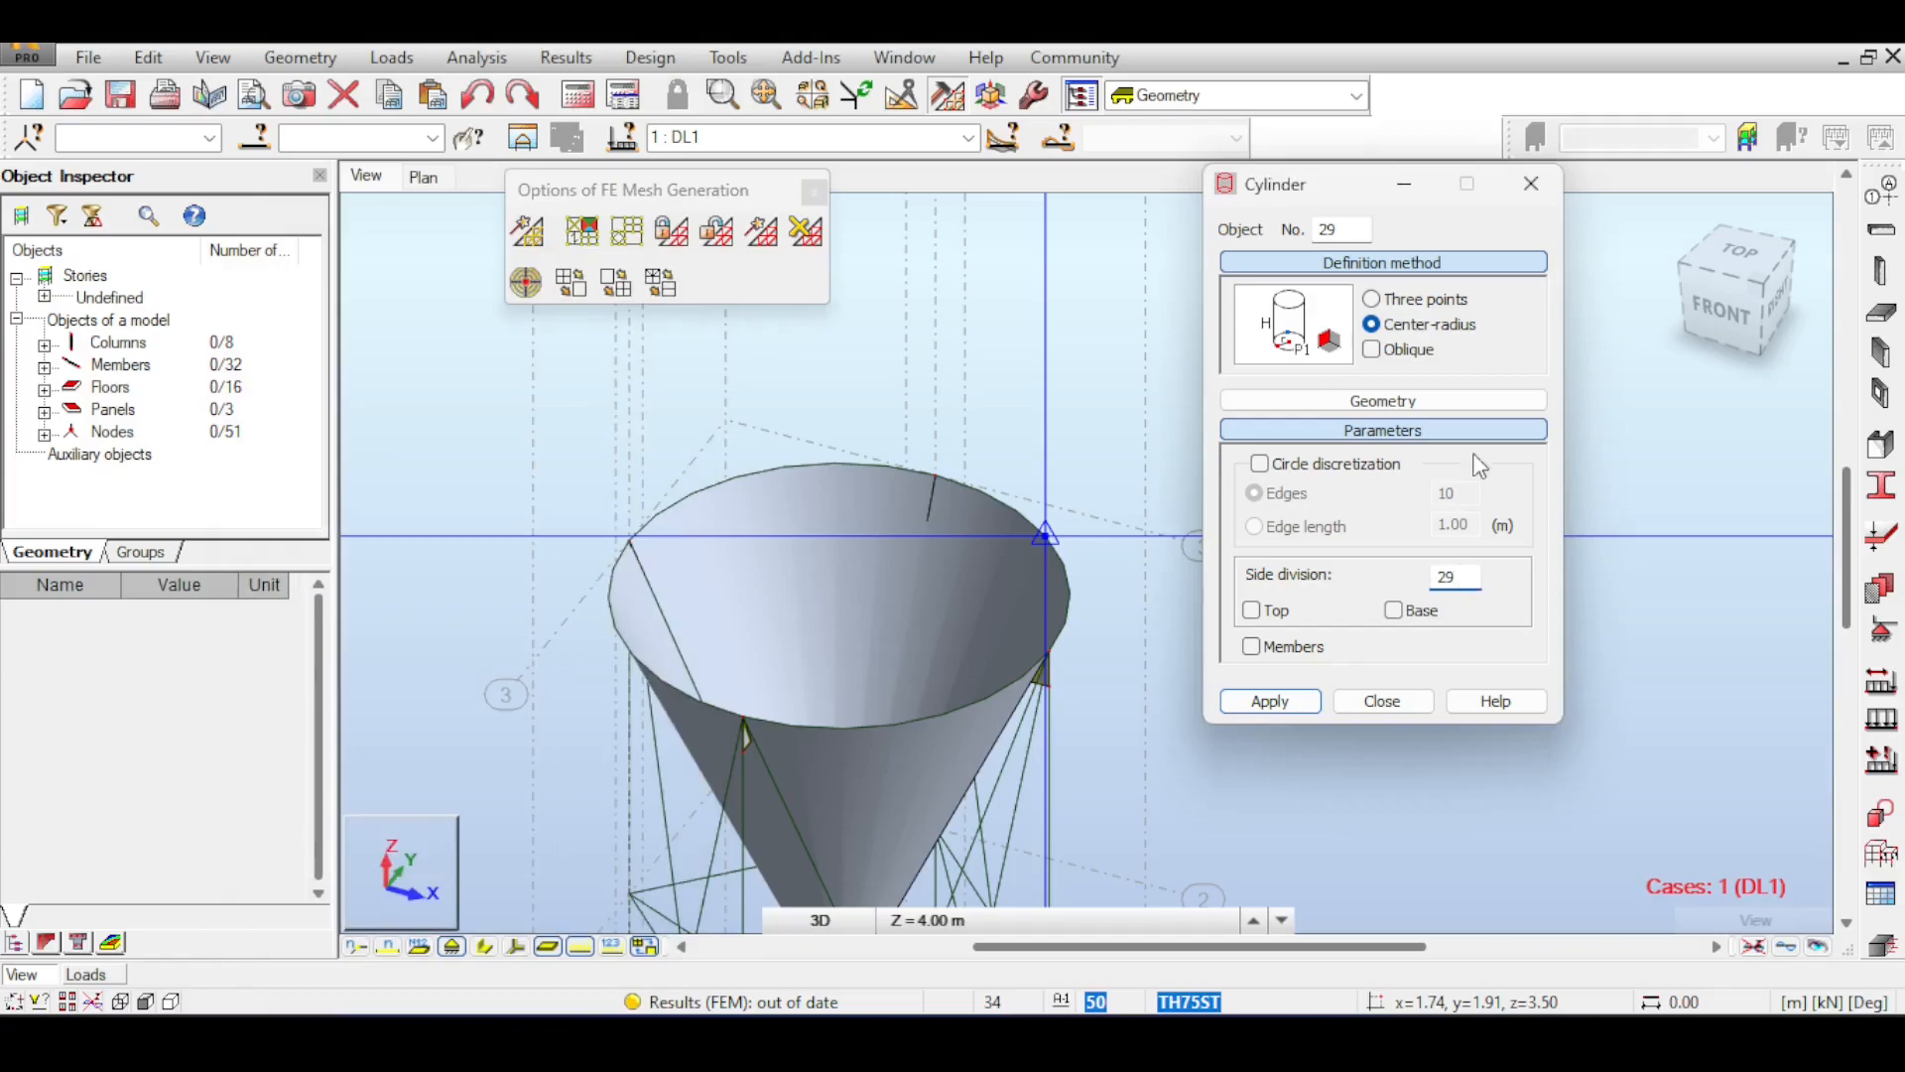
left_click(1373, 325)
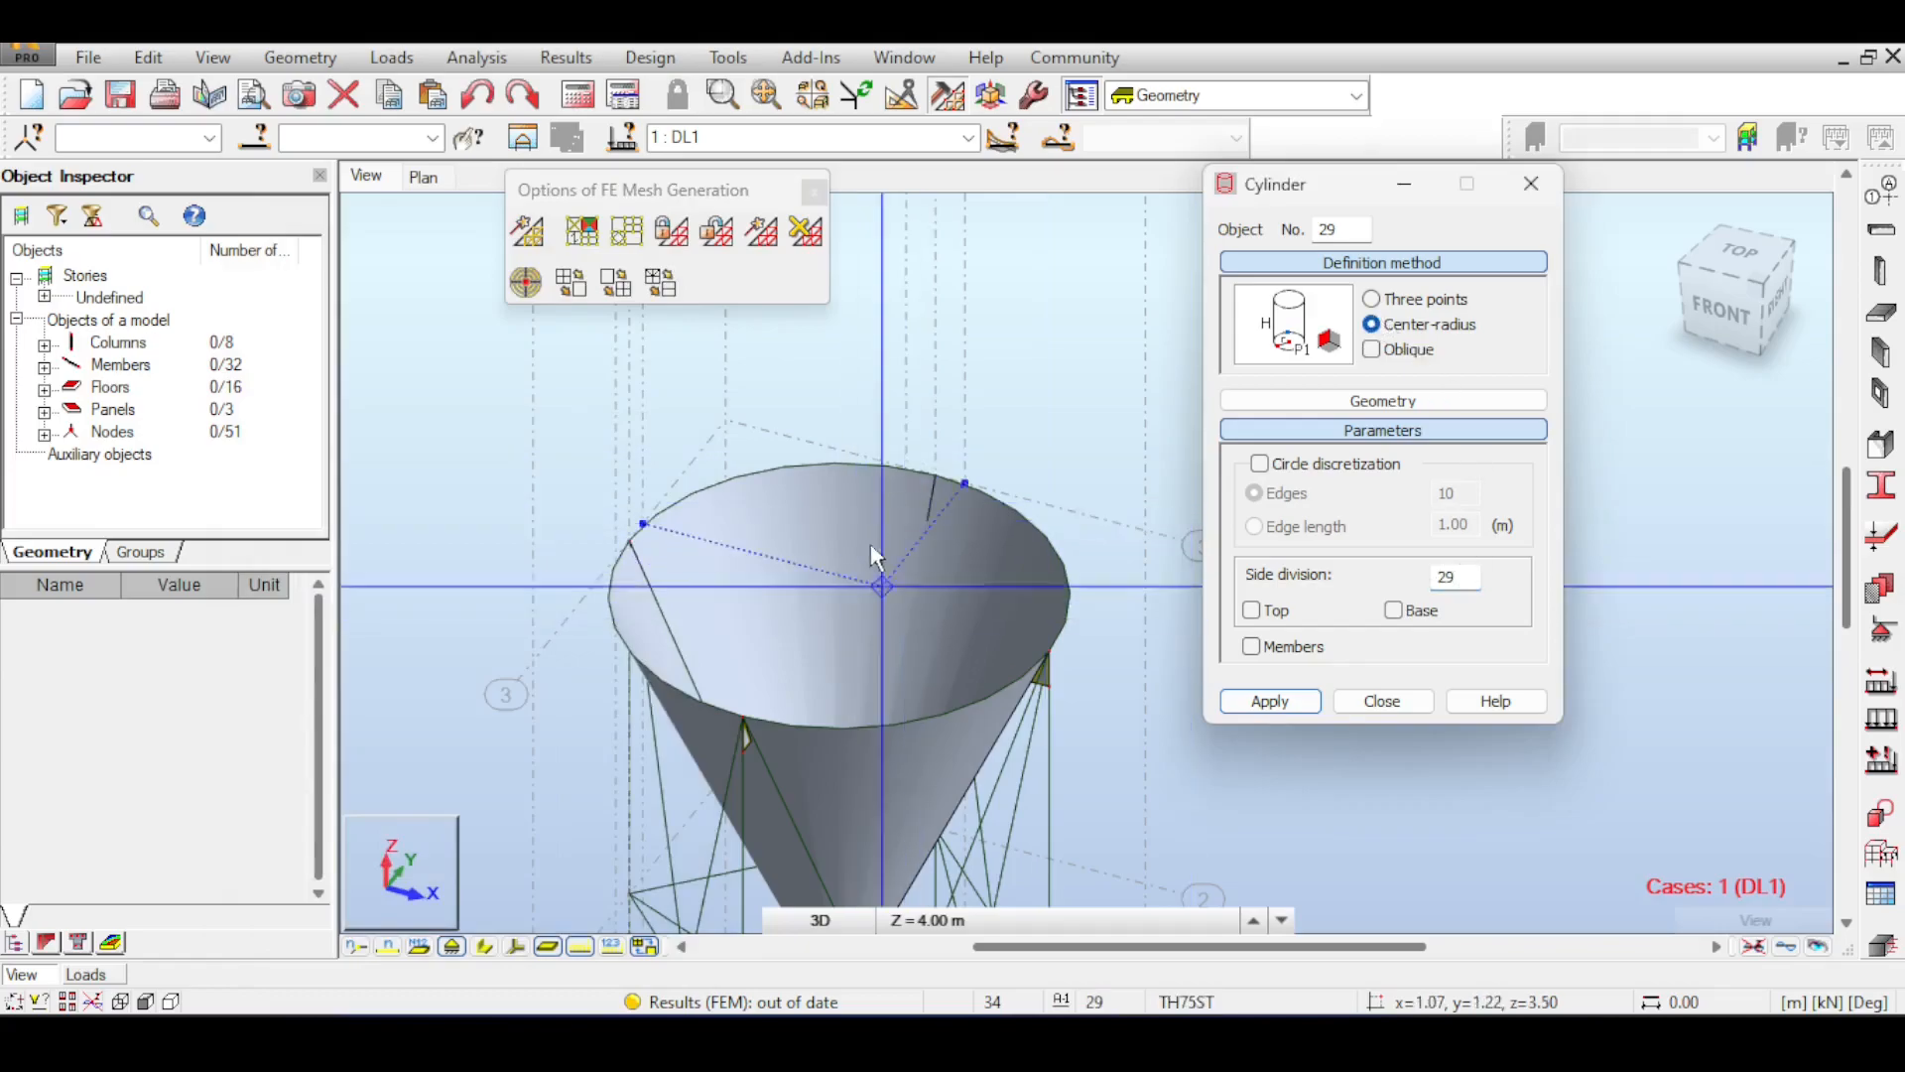
left_click(838, 601)
left_click(931, 476)
middle_click_drag(987, 328, 947, 535)
scroll(901, 384, "down", 1)
middle_click_drag(903, 278, 909, 483)
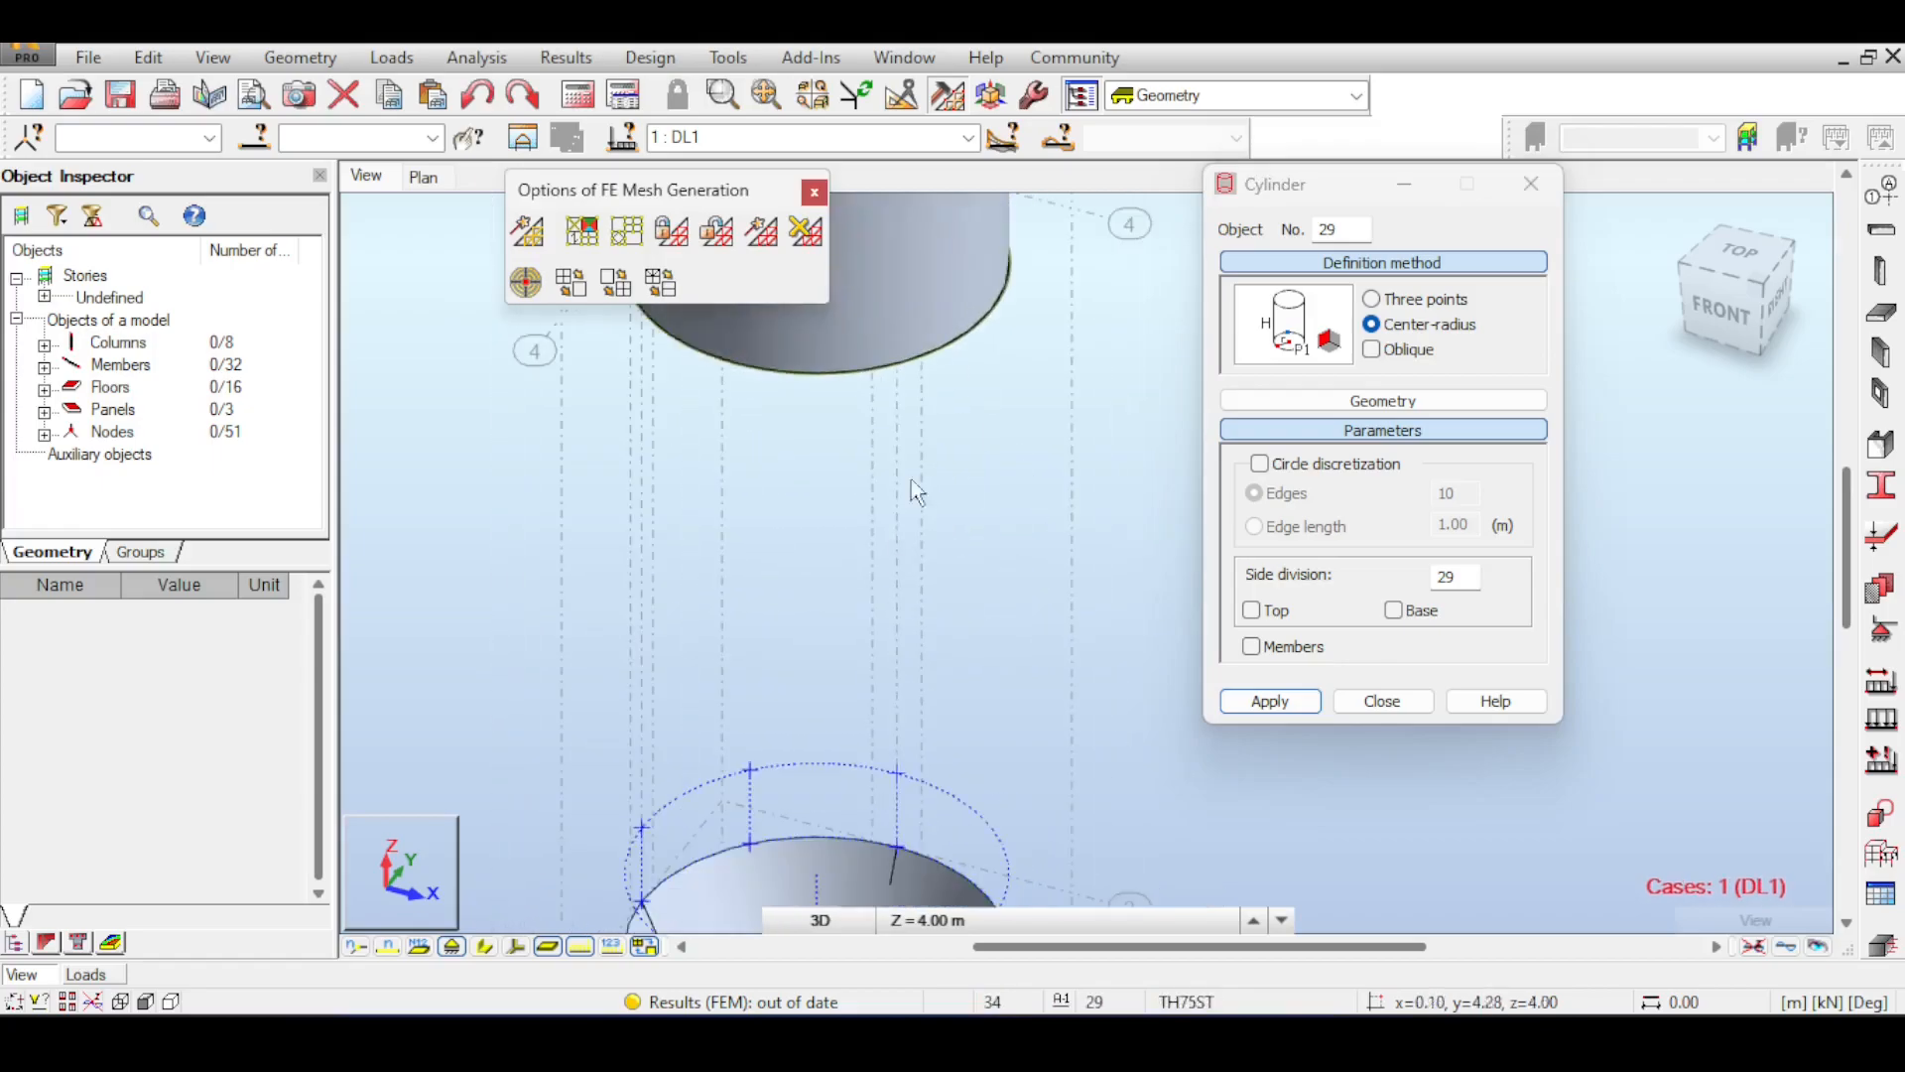
middle_click_drag(890, 379, 909, 488)
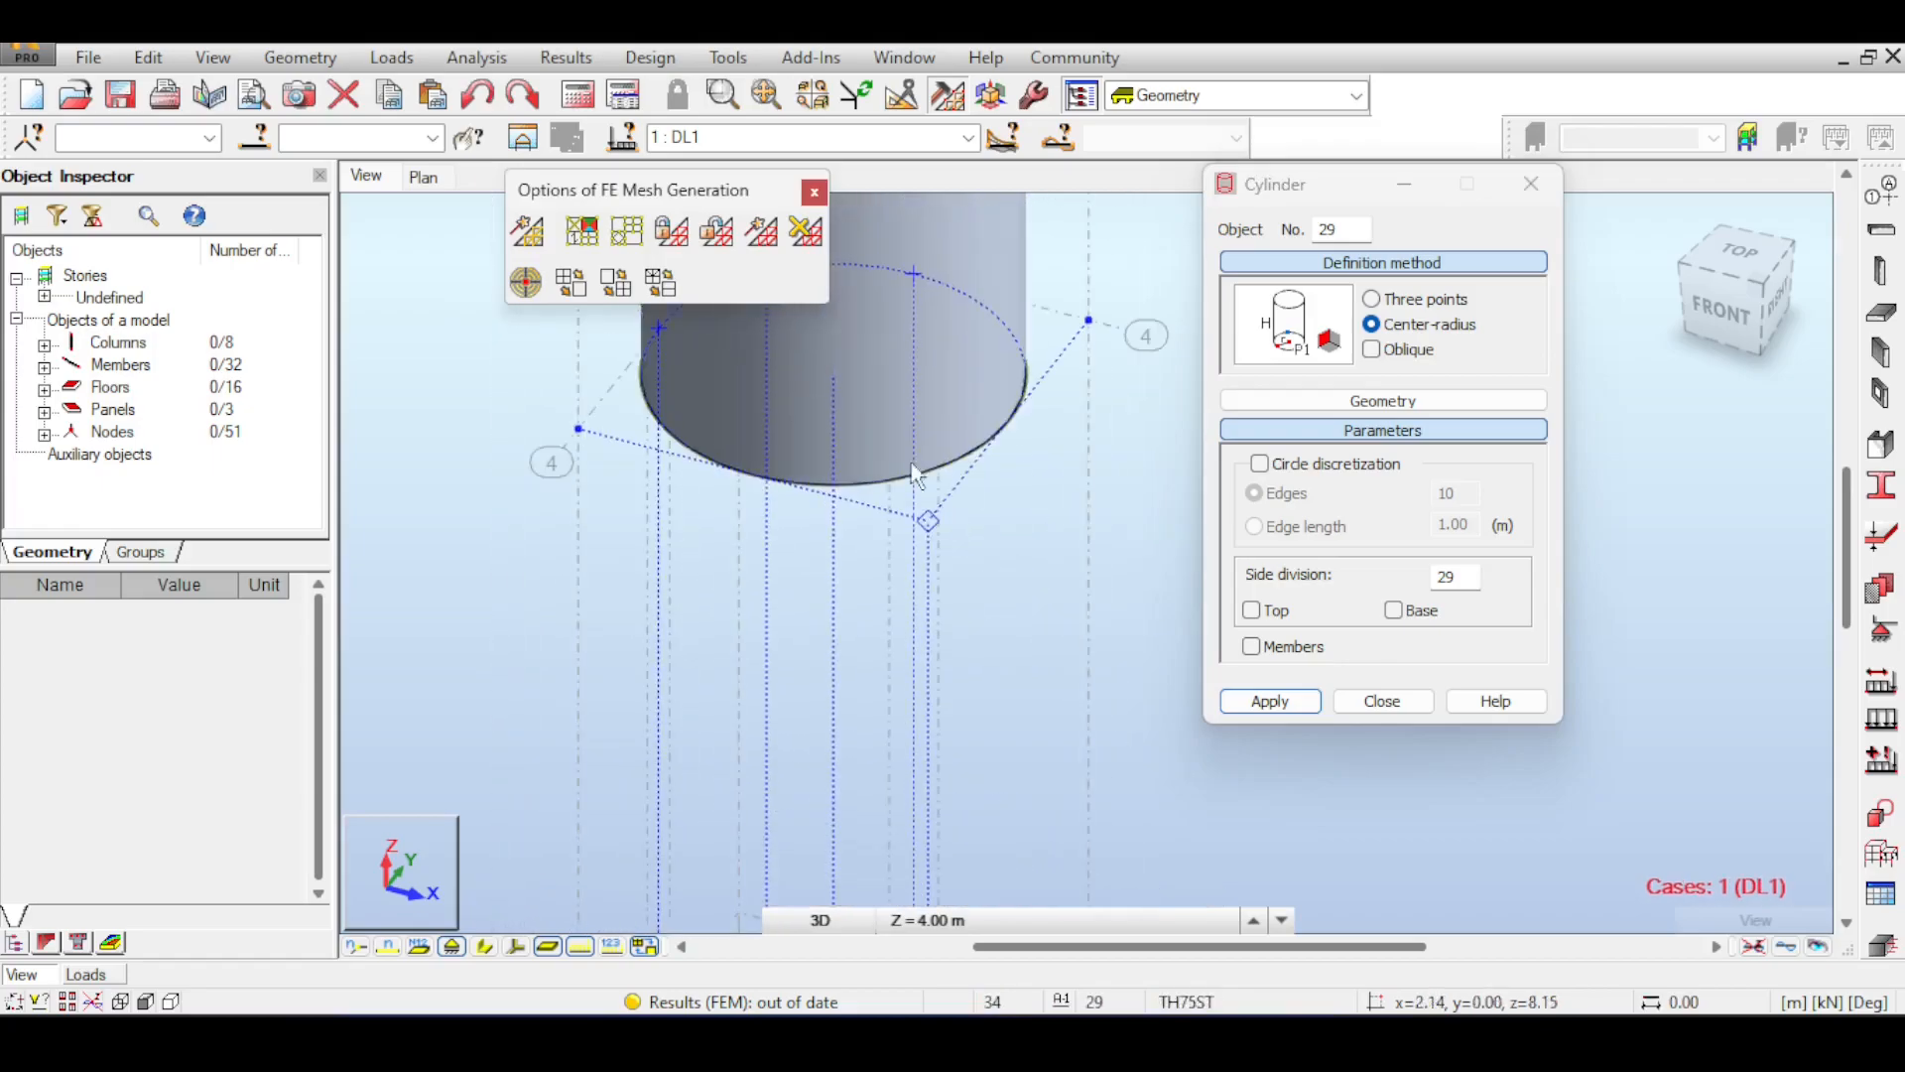
left_click(904, 289)
scroll(936, 621, "down", 3)
left_click(1381, 700)
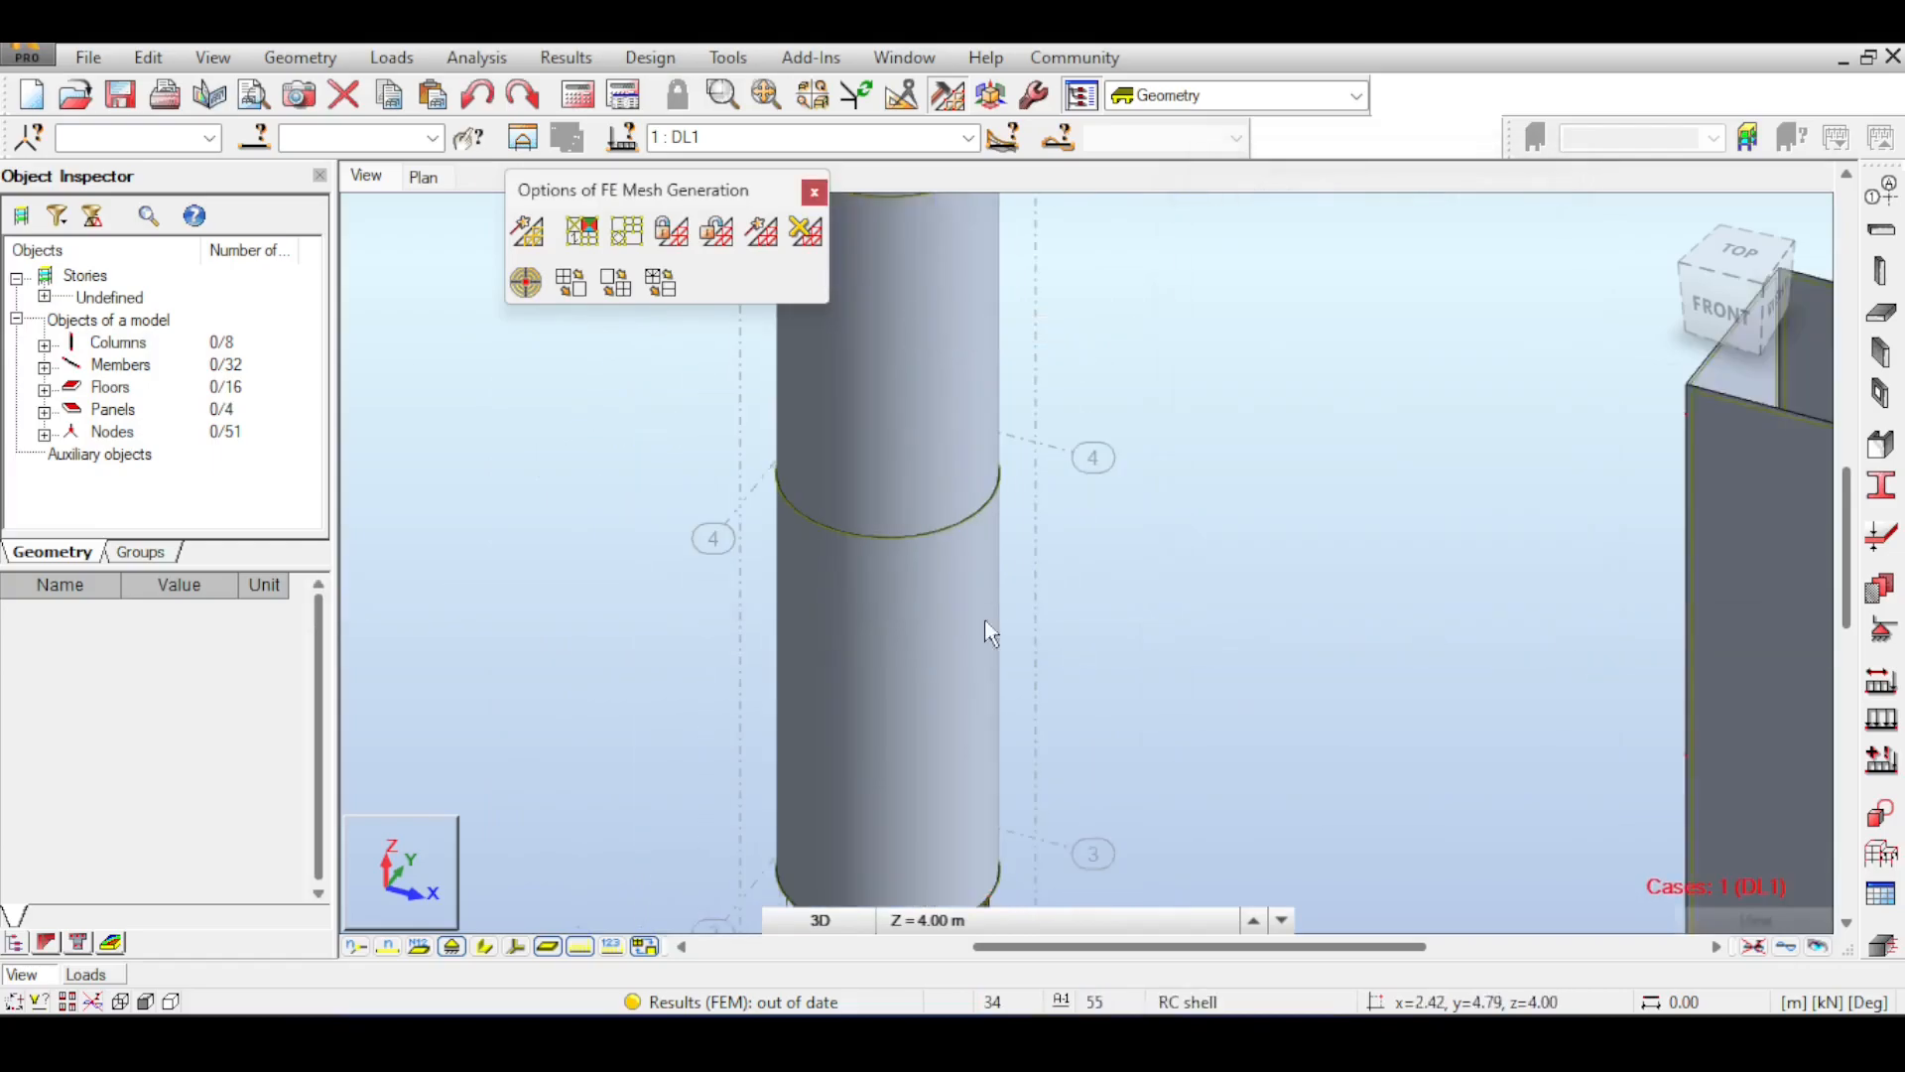
- Examine the thickness and material properties of the new cylinder between levels 3.50 and 8.15
scroll(986, 625, "down", 2)
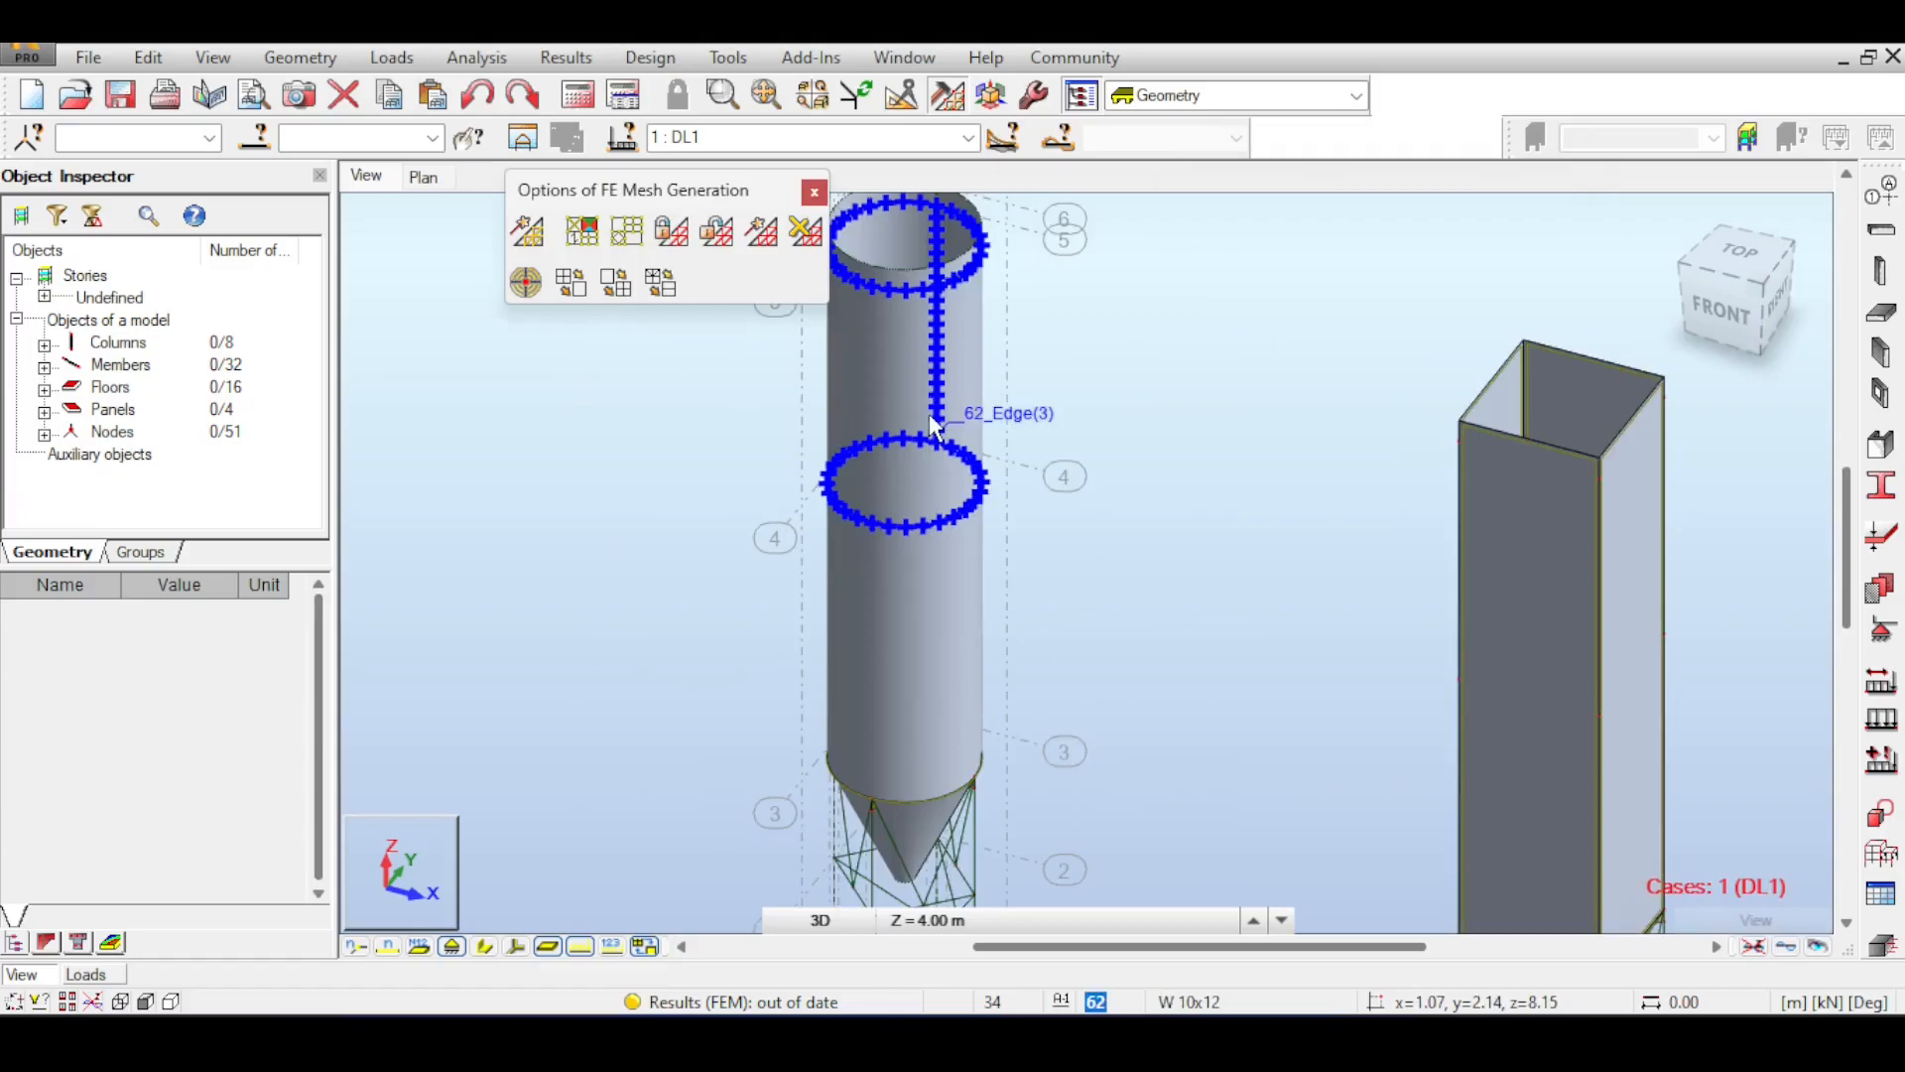
left_click(932, 420)
left_click(962, 629)
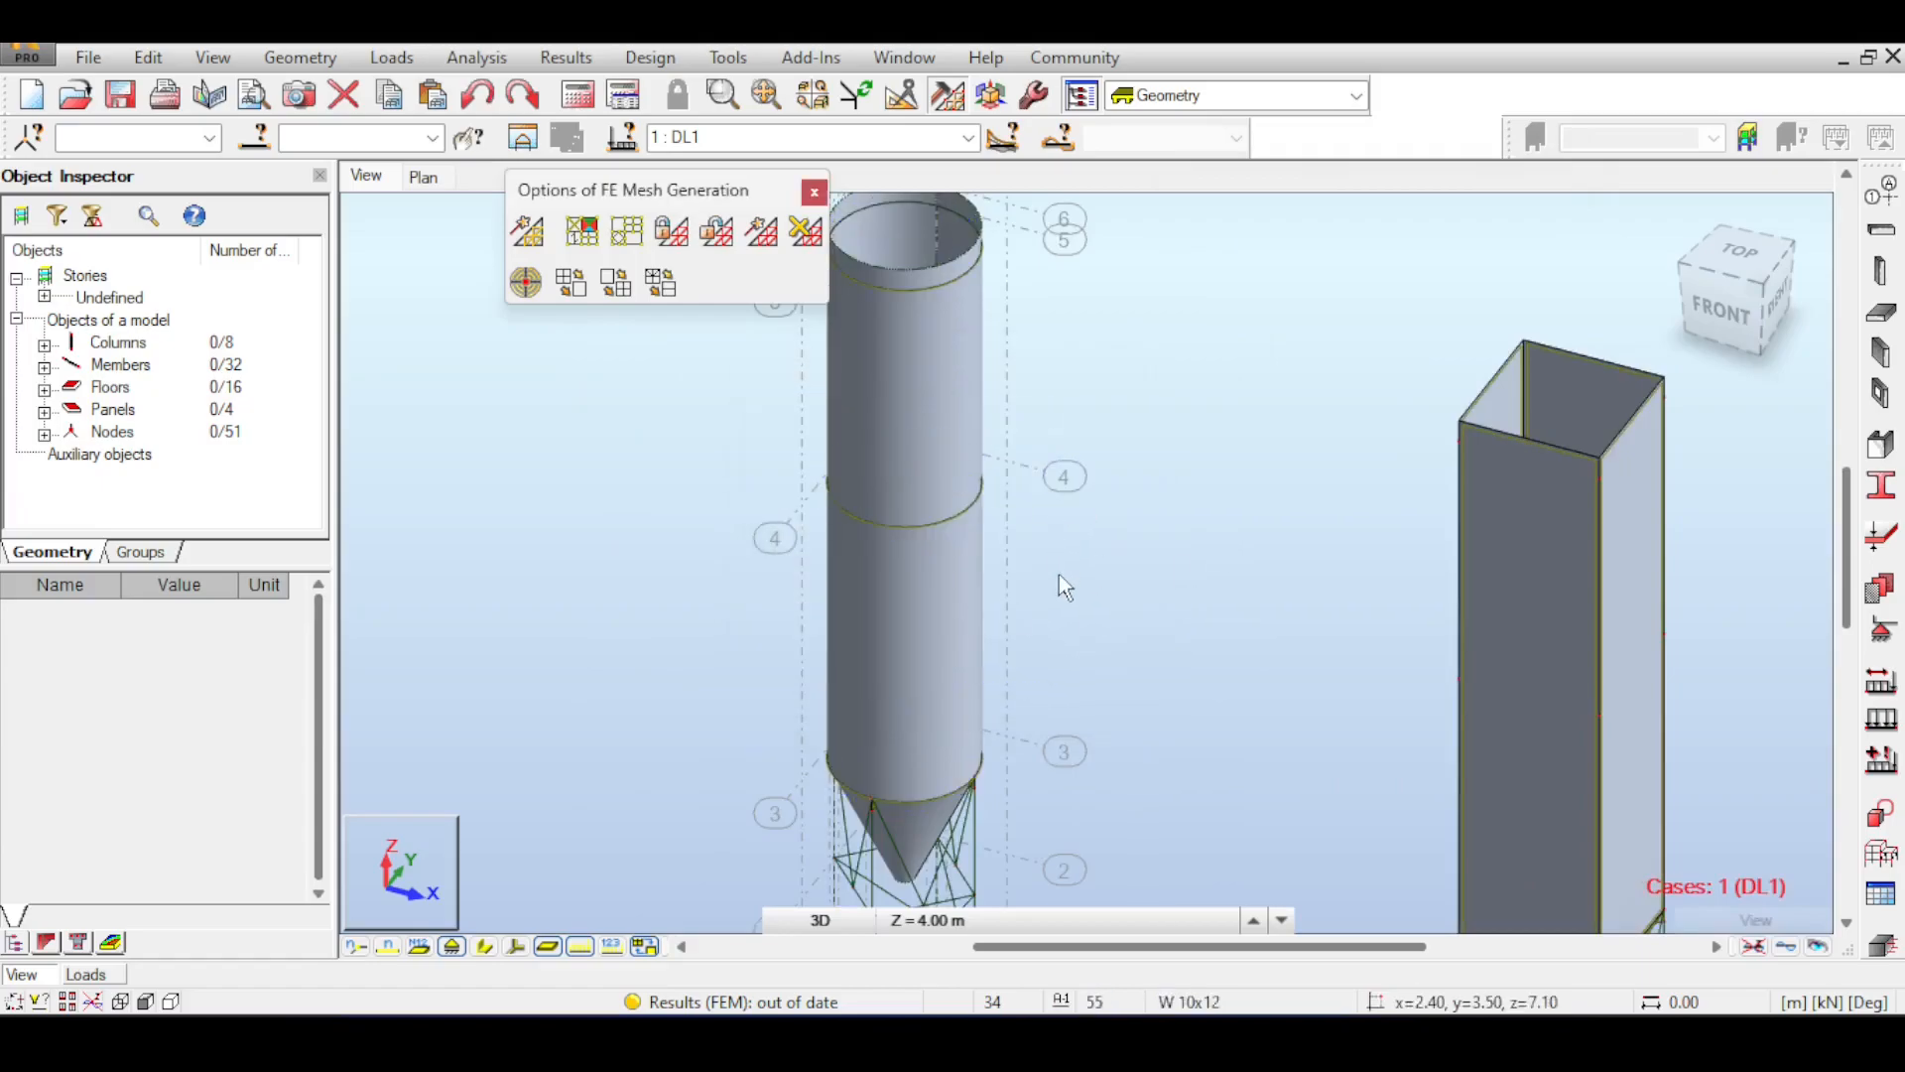
left_click(840, 625)
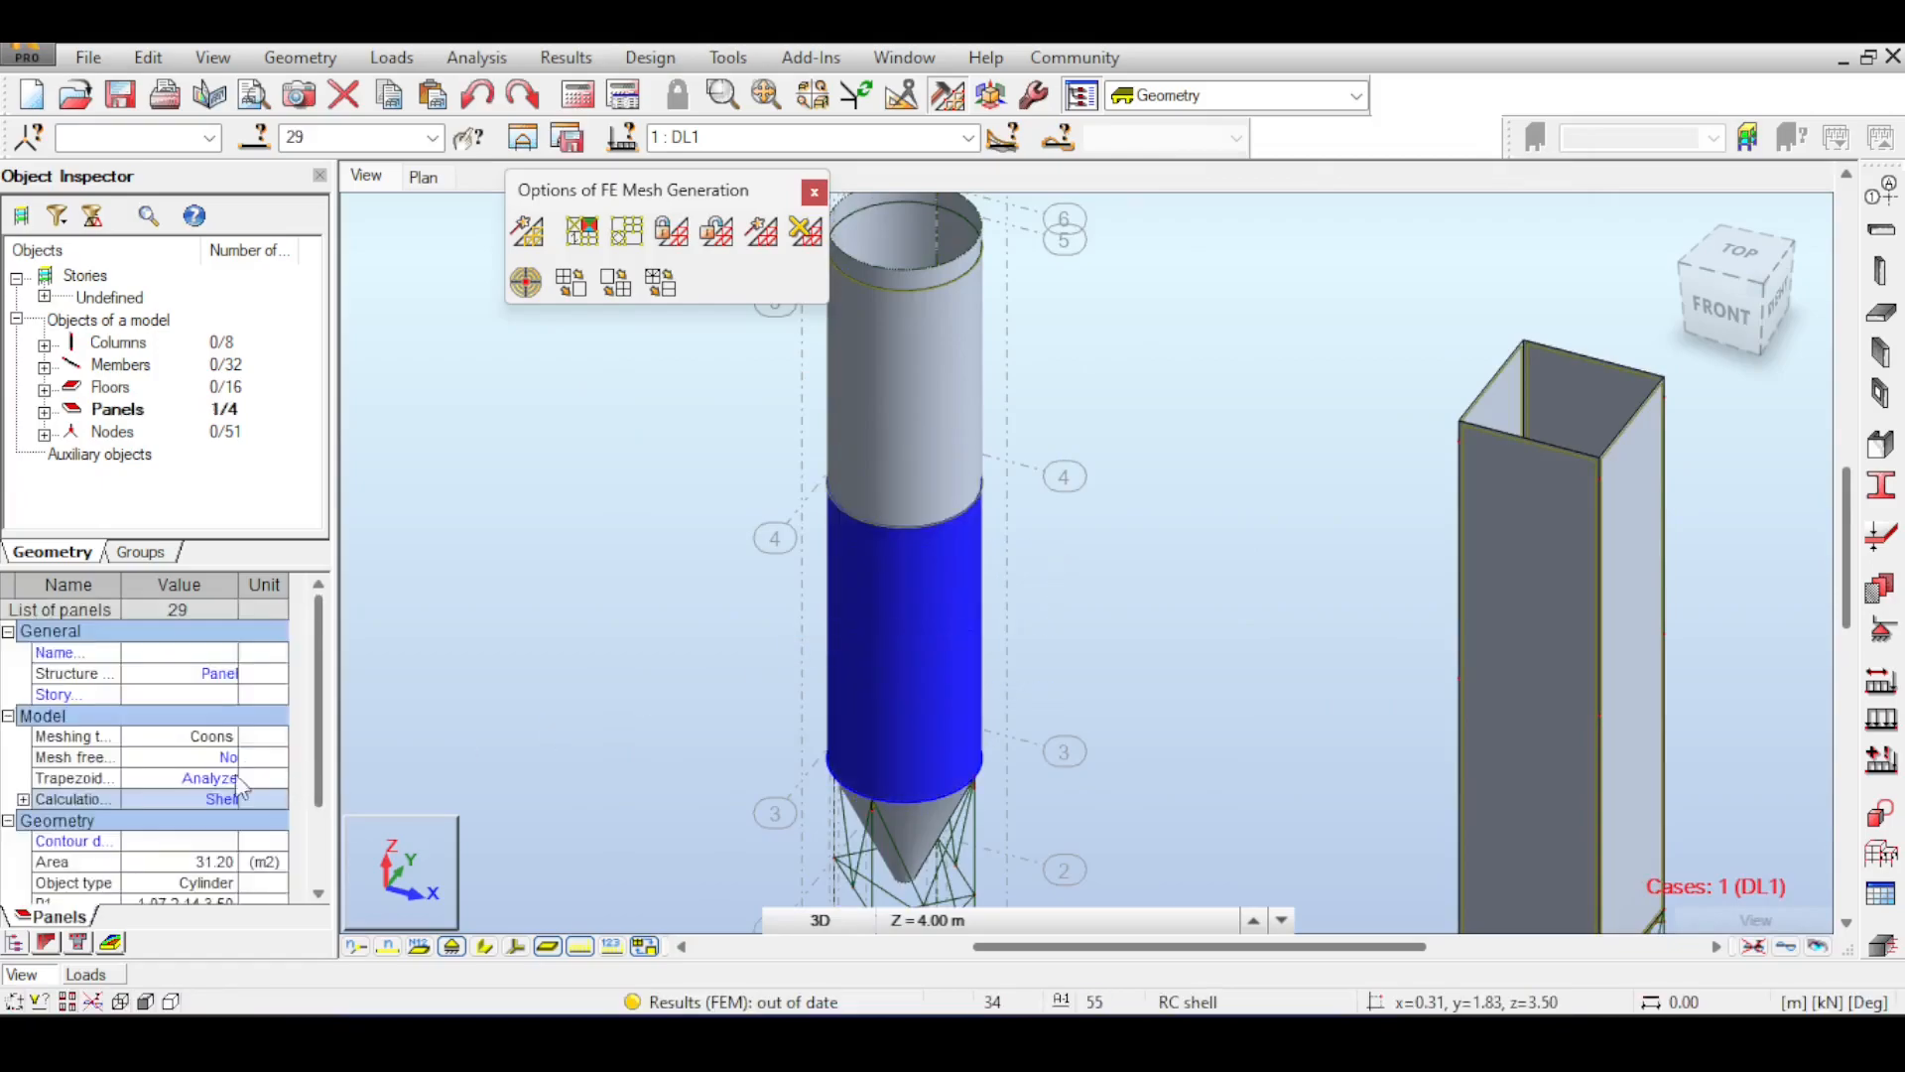
left_click_drag(313, 641, 312, 732)
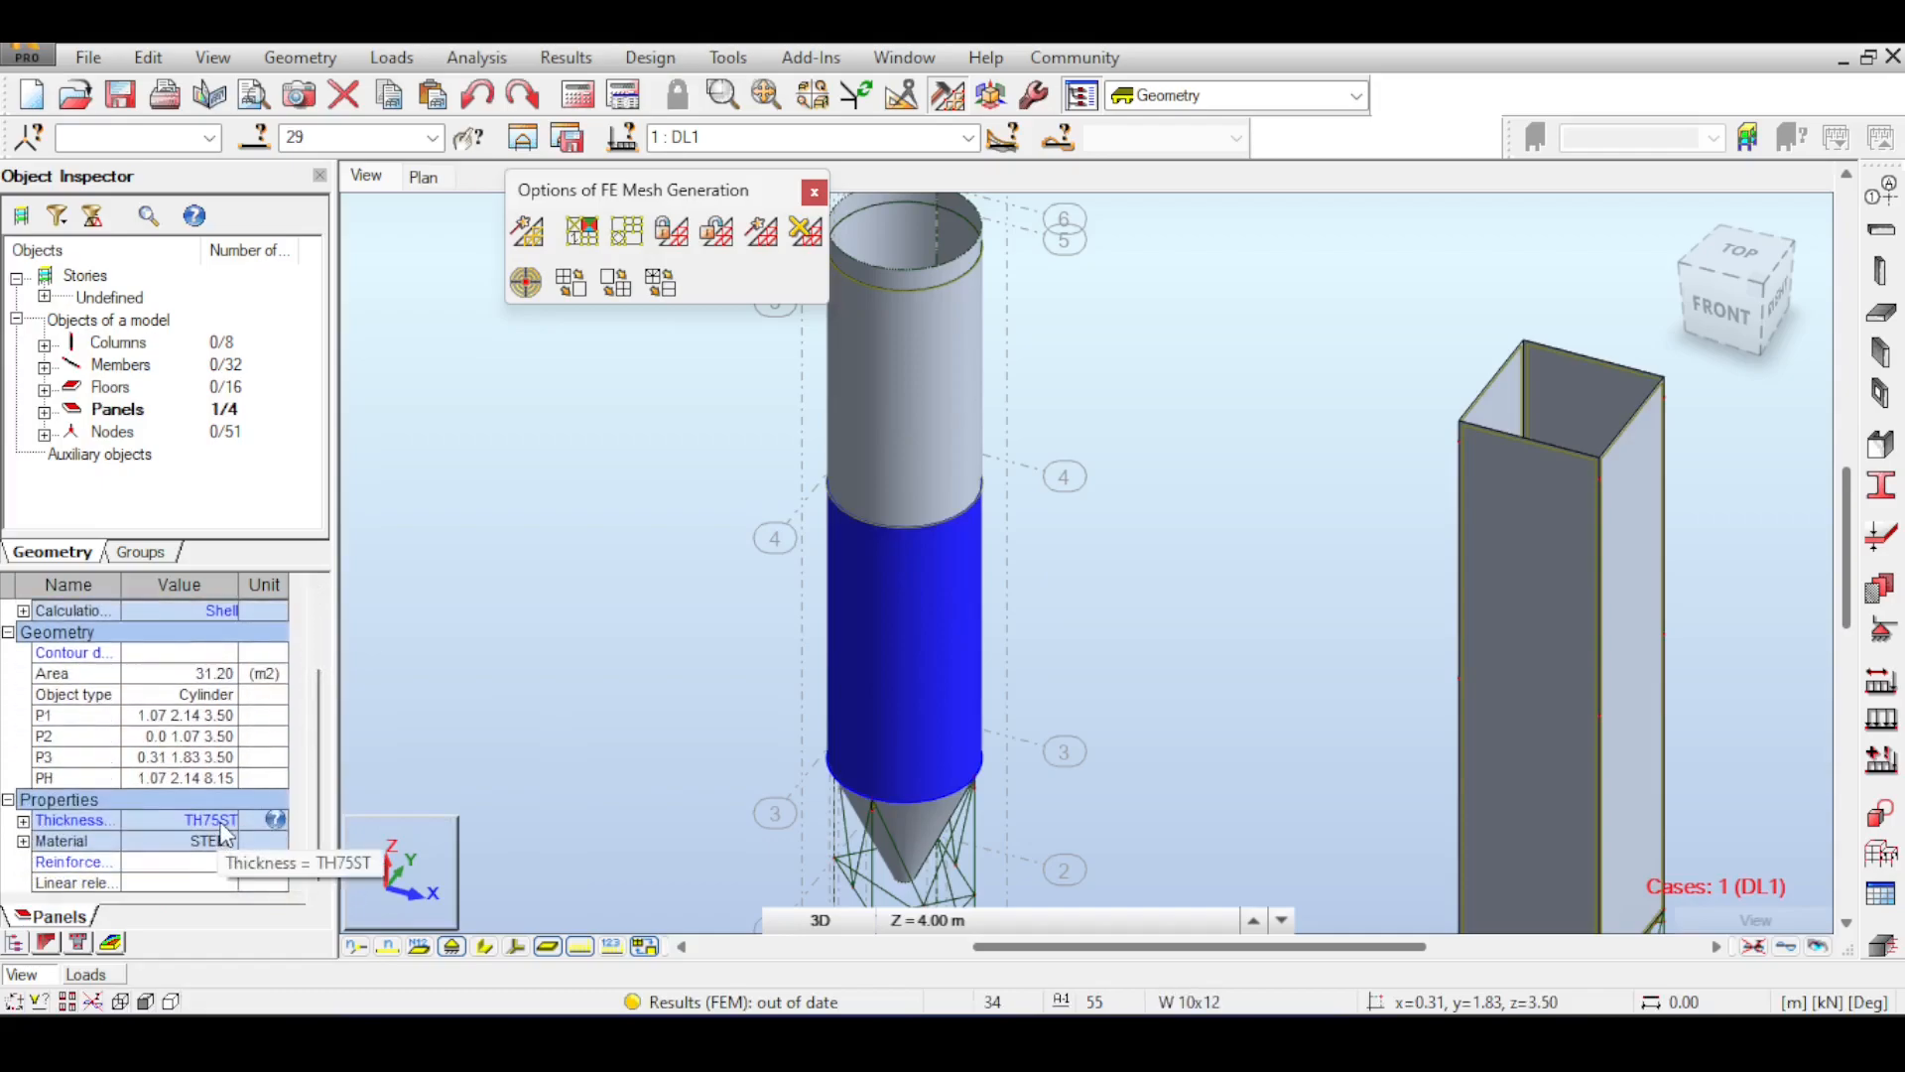
left_click(815, 696)
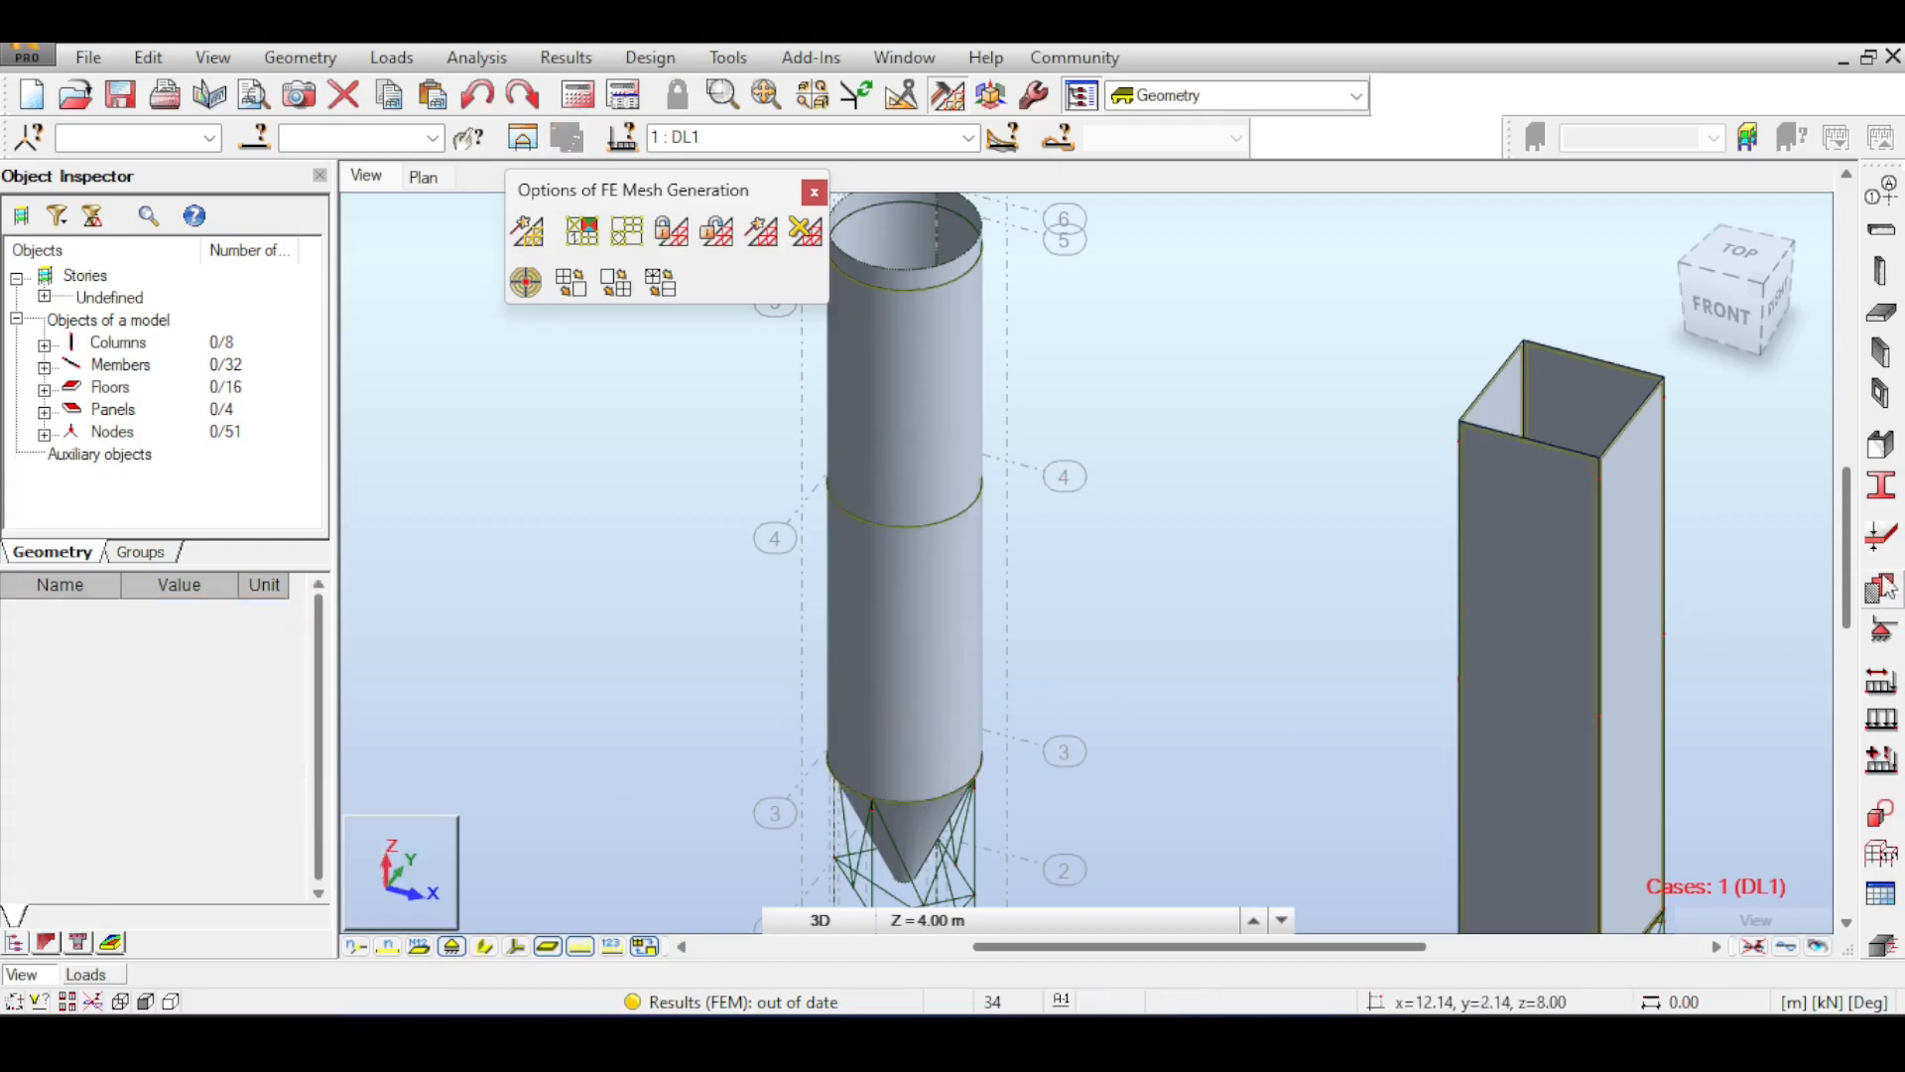
- Assign the TH75ST thickness to both cylinder segments, between levels 8.15 and 12.15 and between 3.50 and 8.15
left_click(1874, 486)
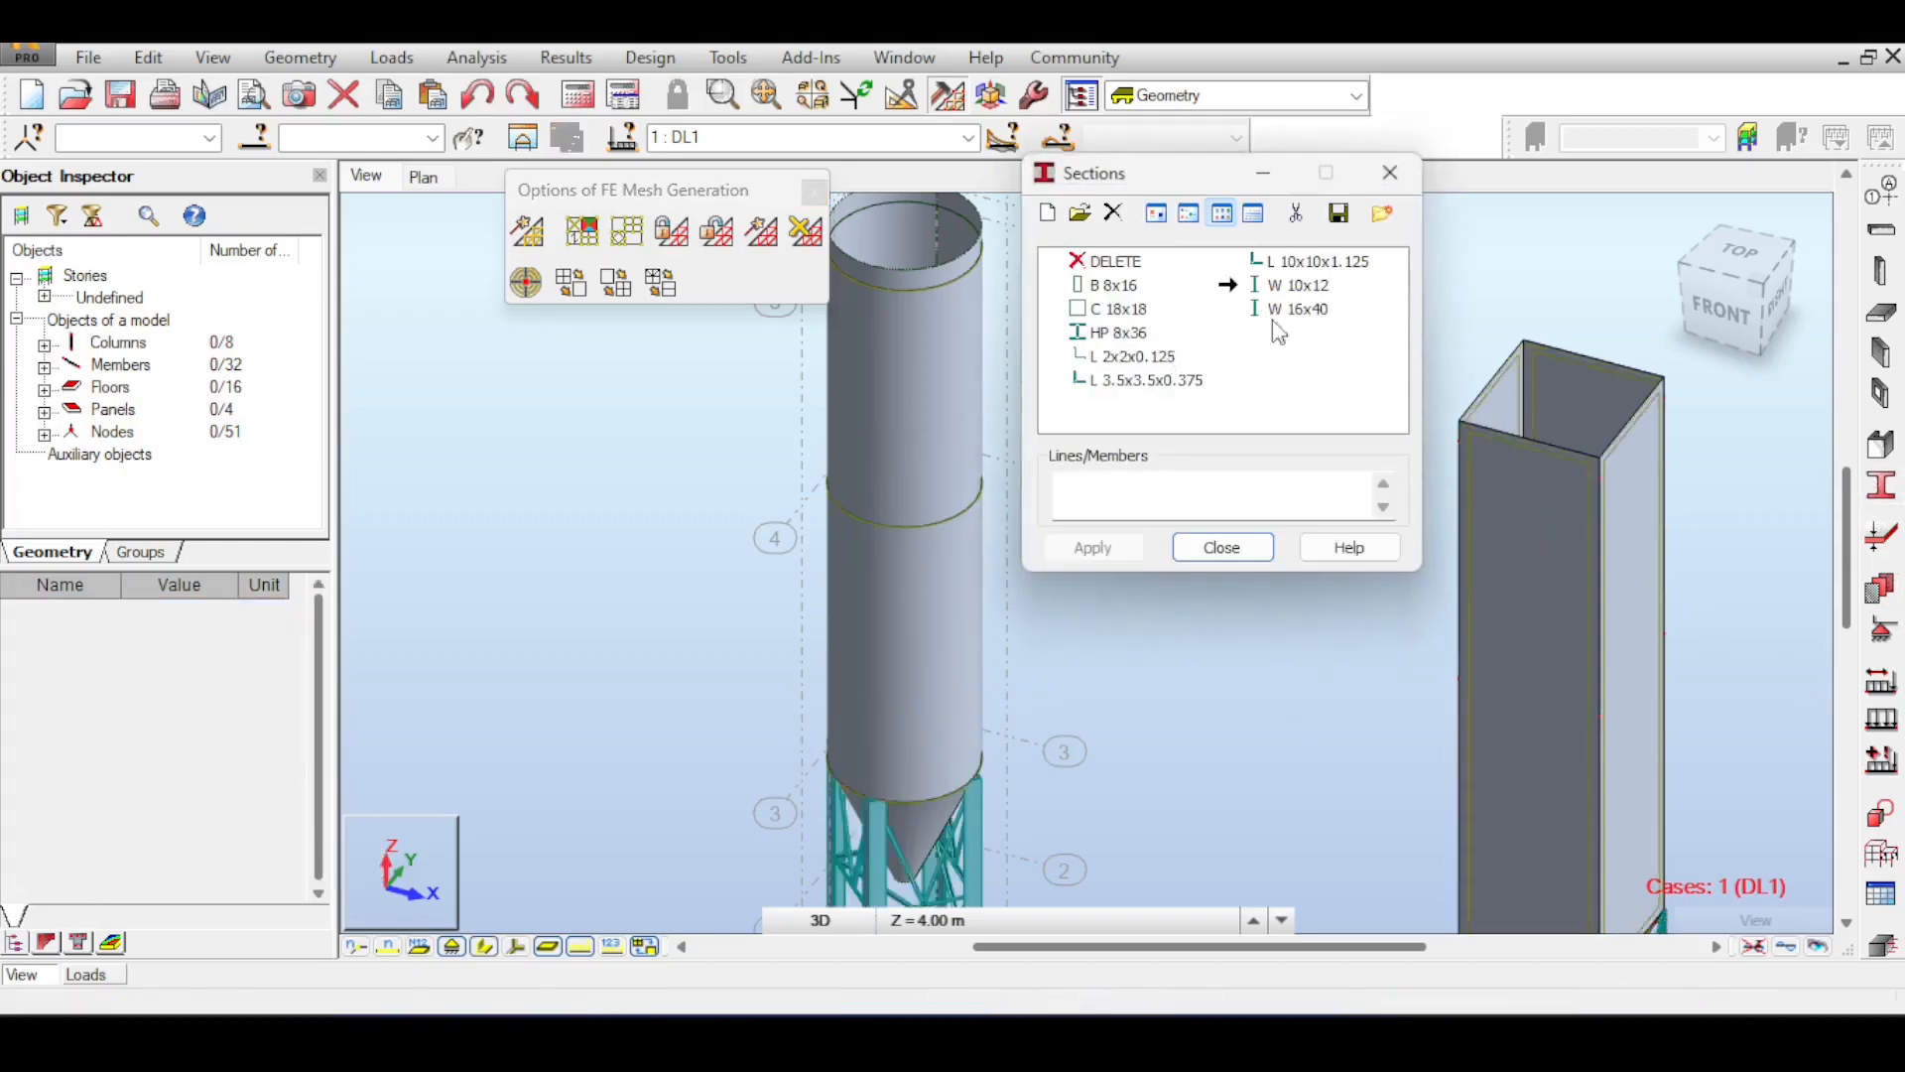
left_click(1389, 172)
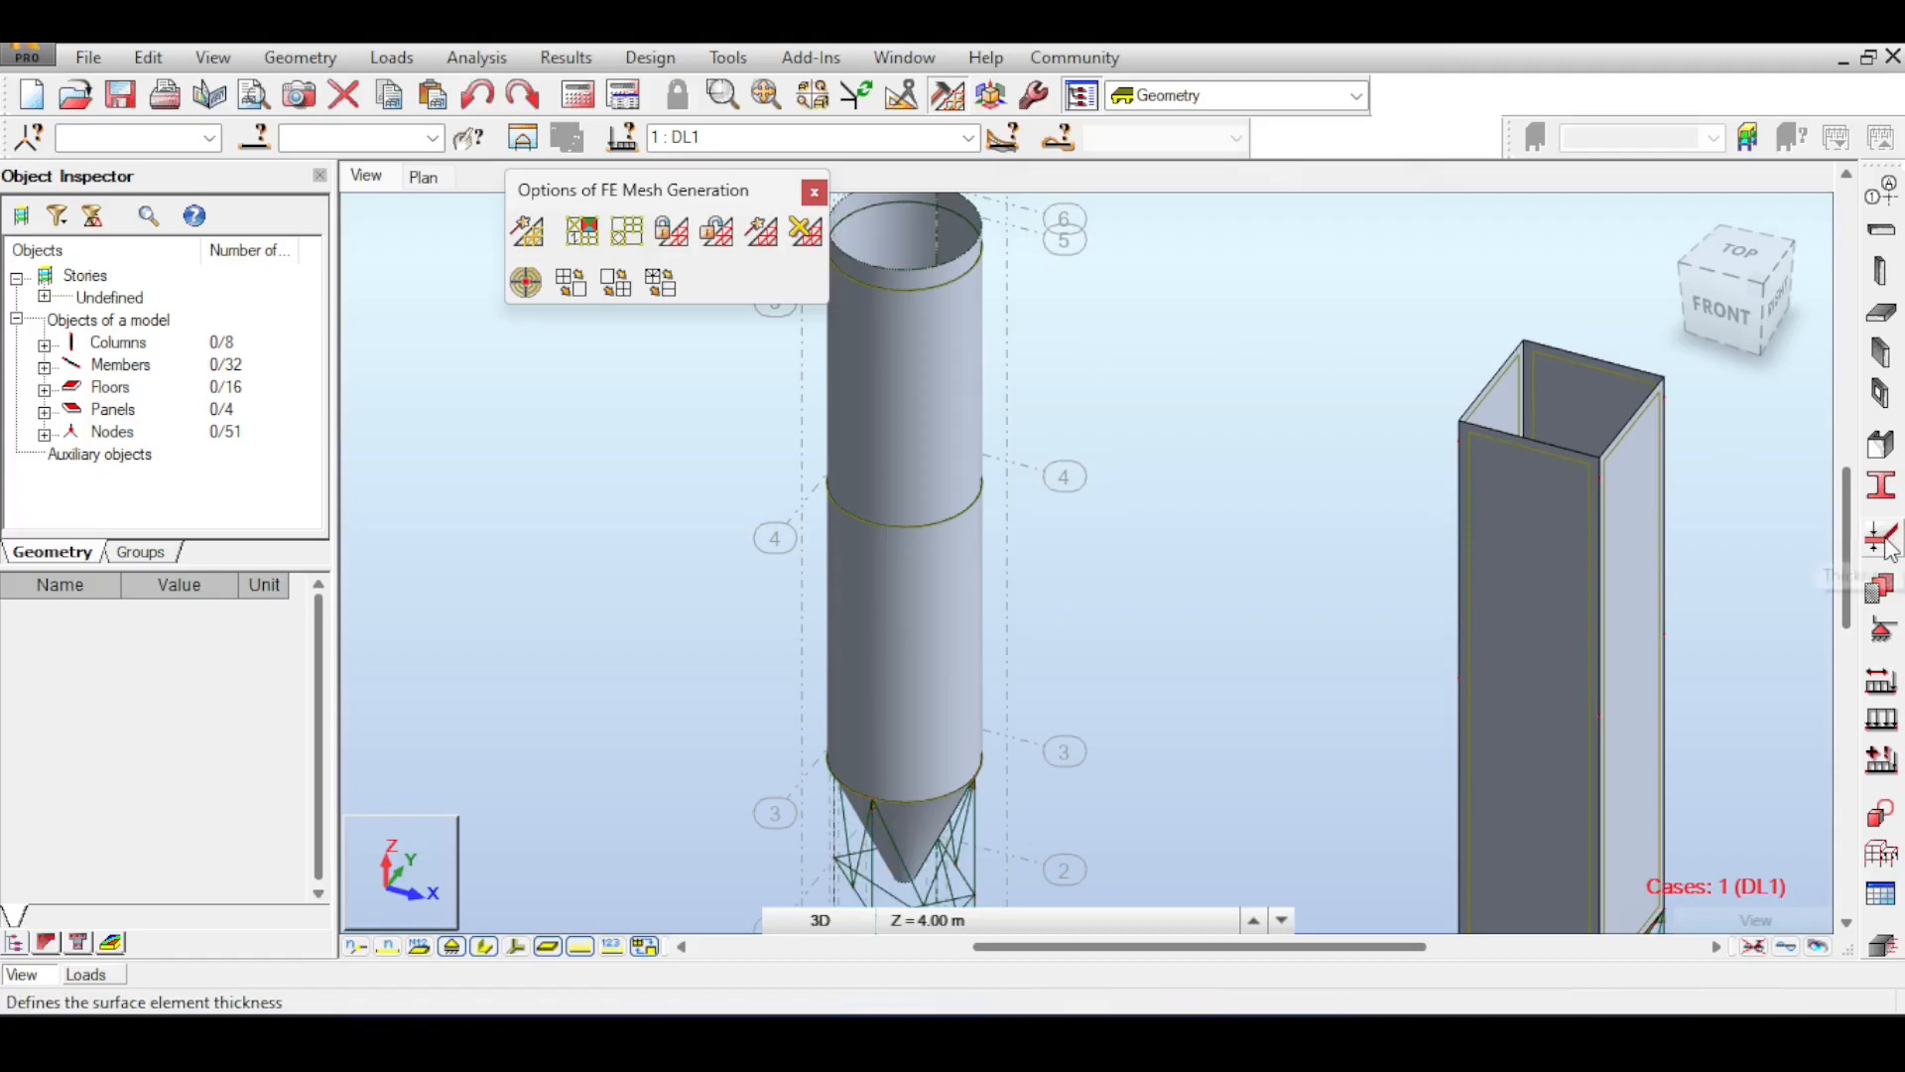
left_click(1881, 537)
left_click(1732, 486)
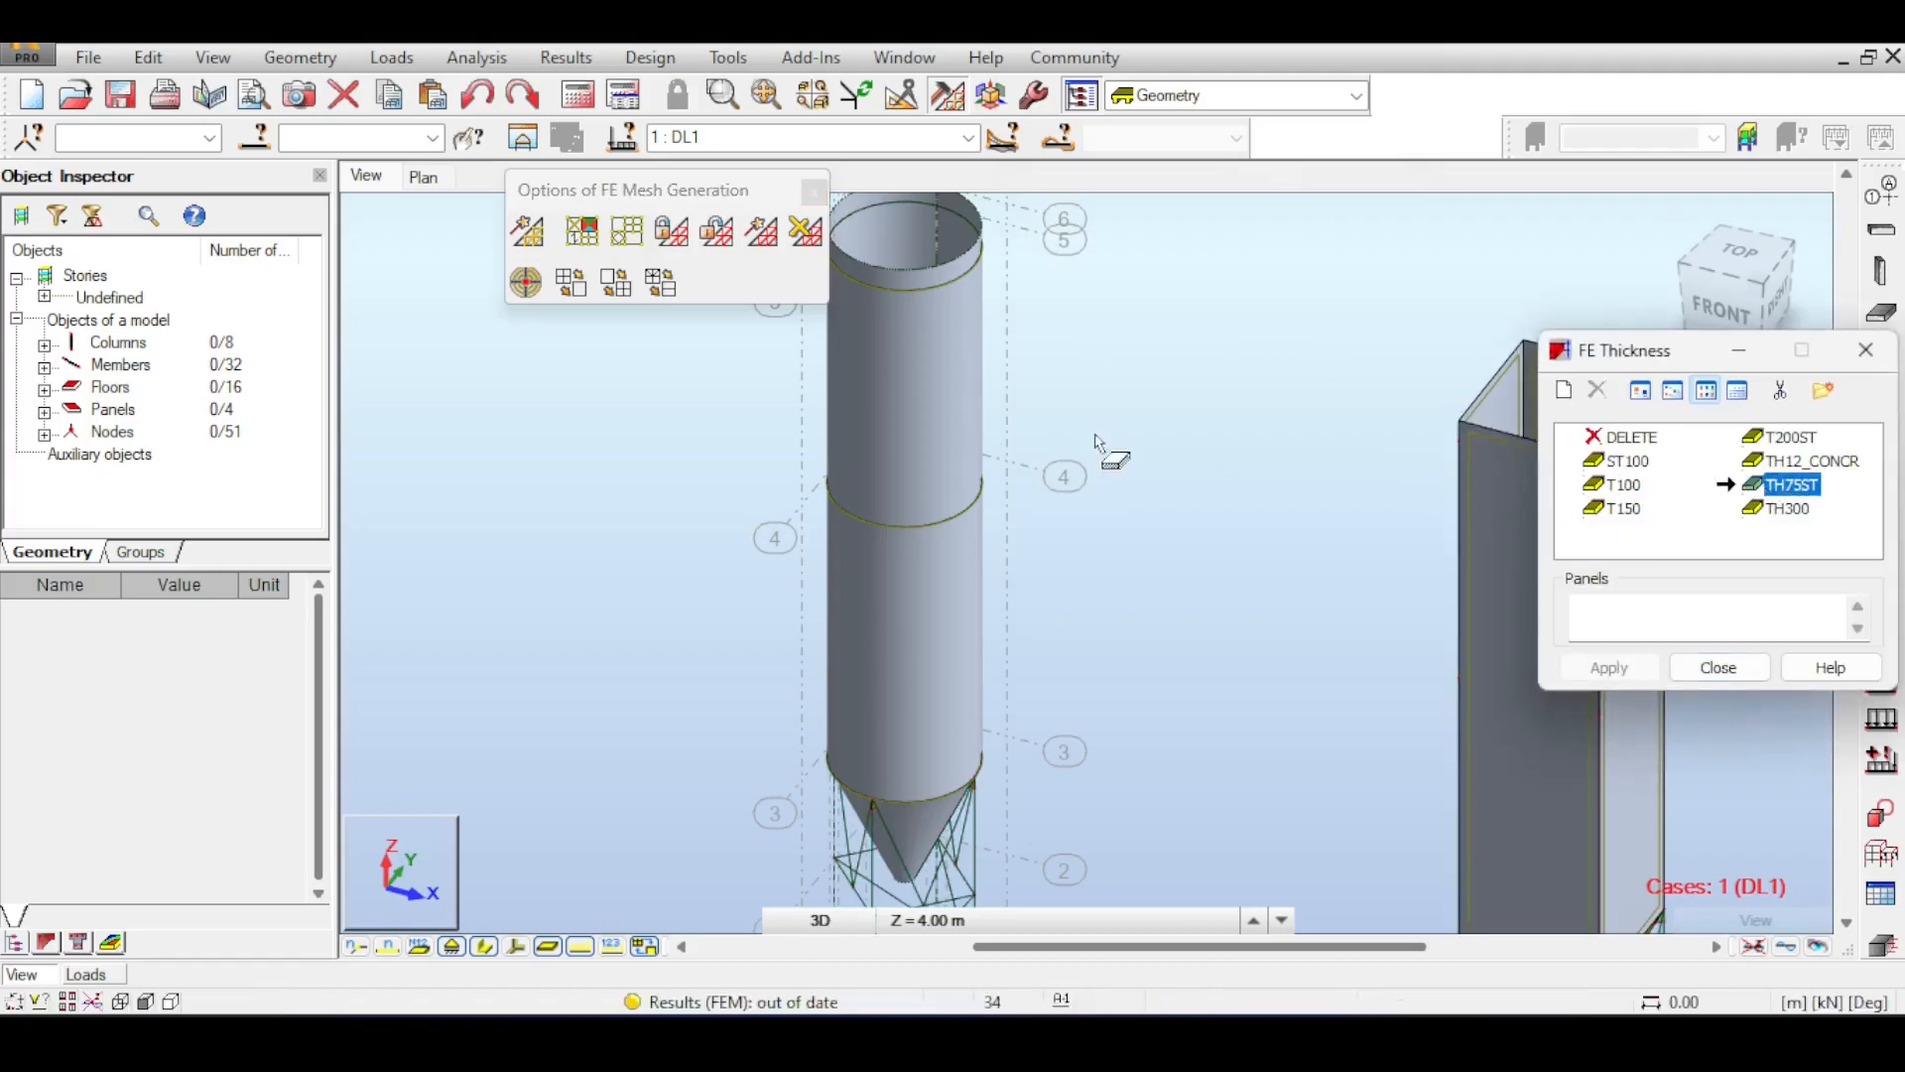
left_click(938, 437)
left_click(837, 511)
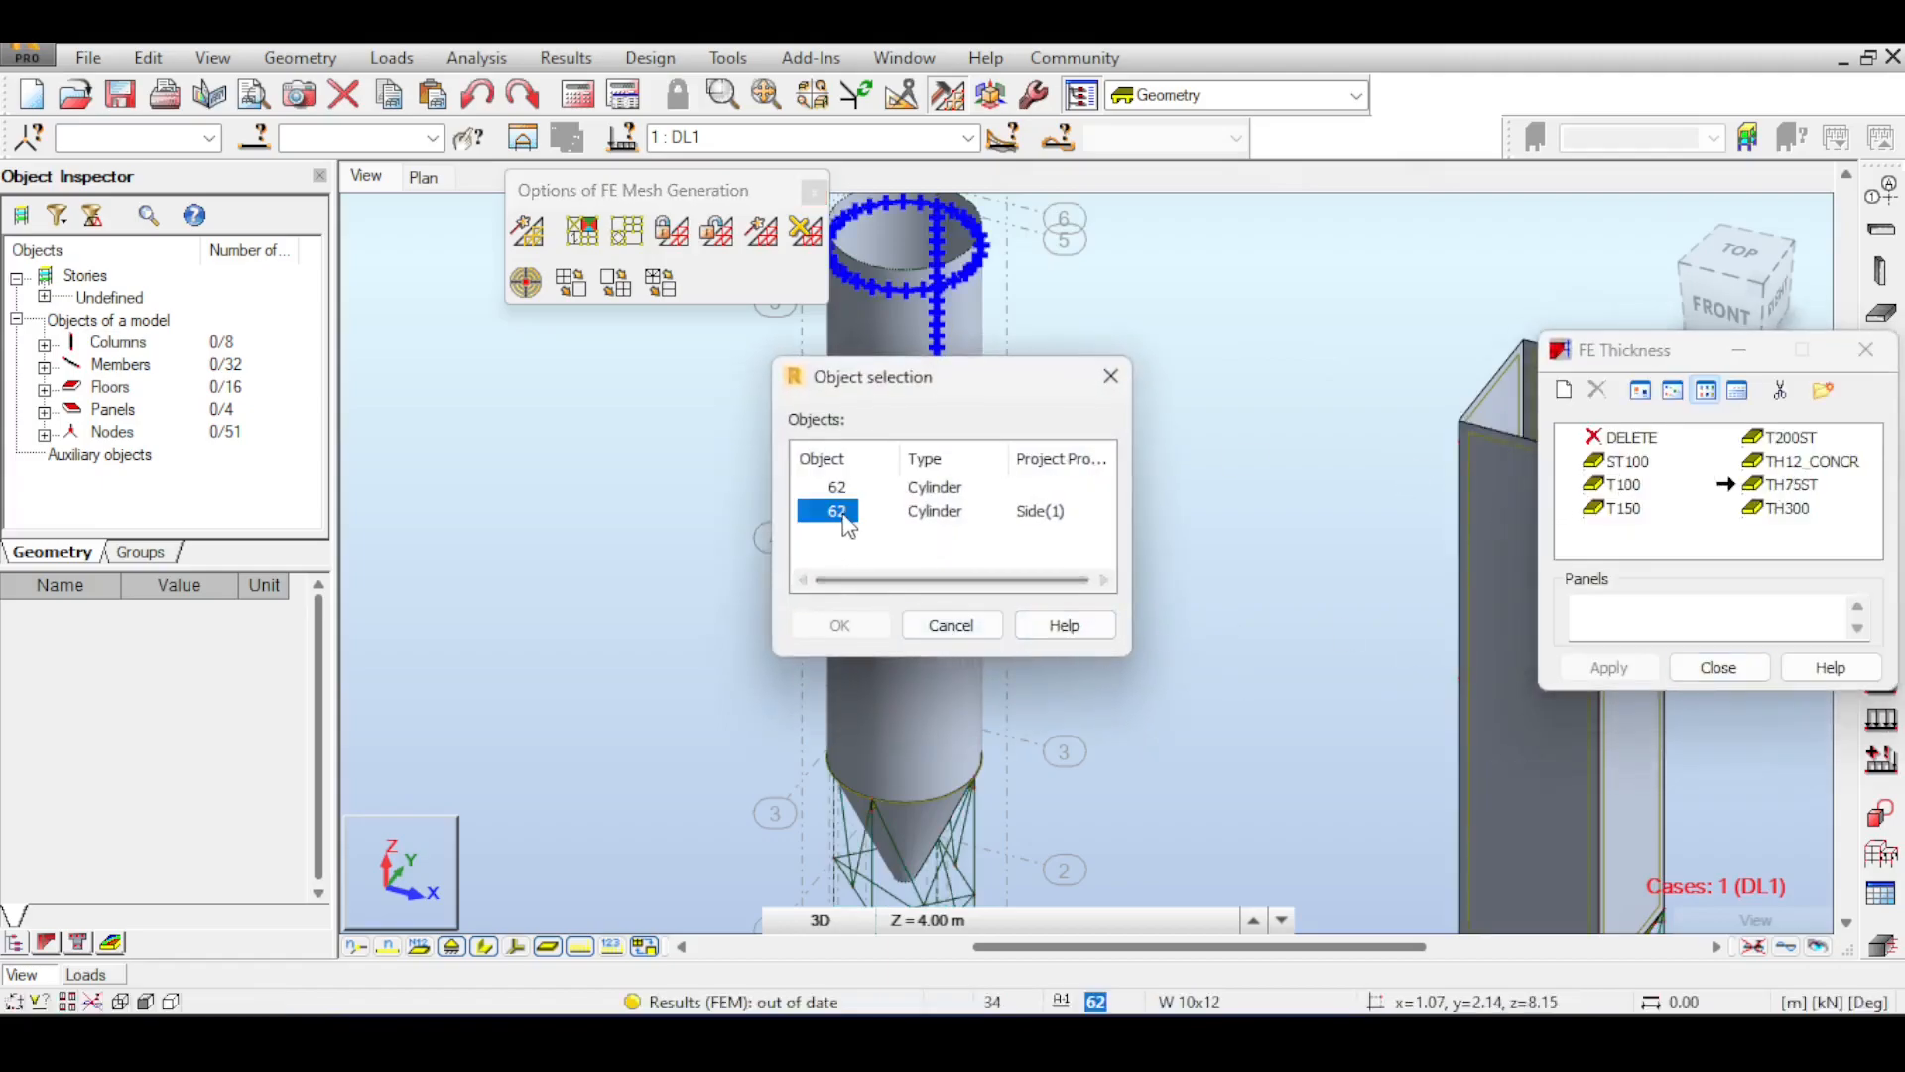
left_click(840, 625)
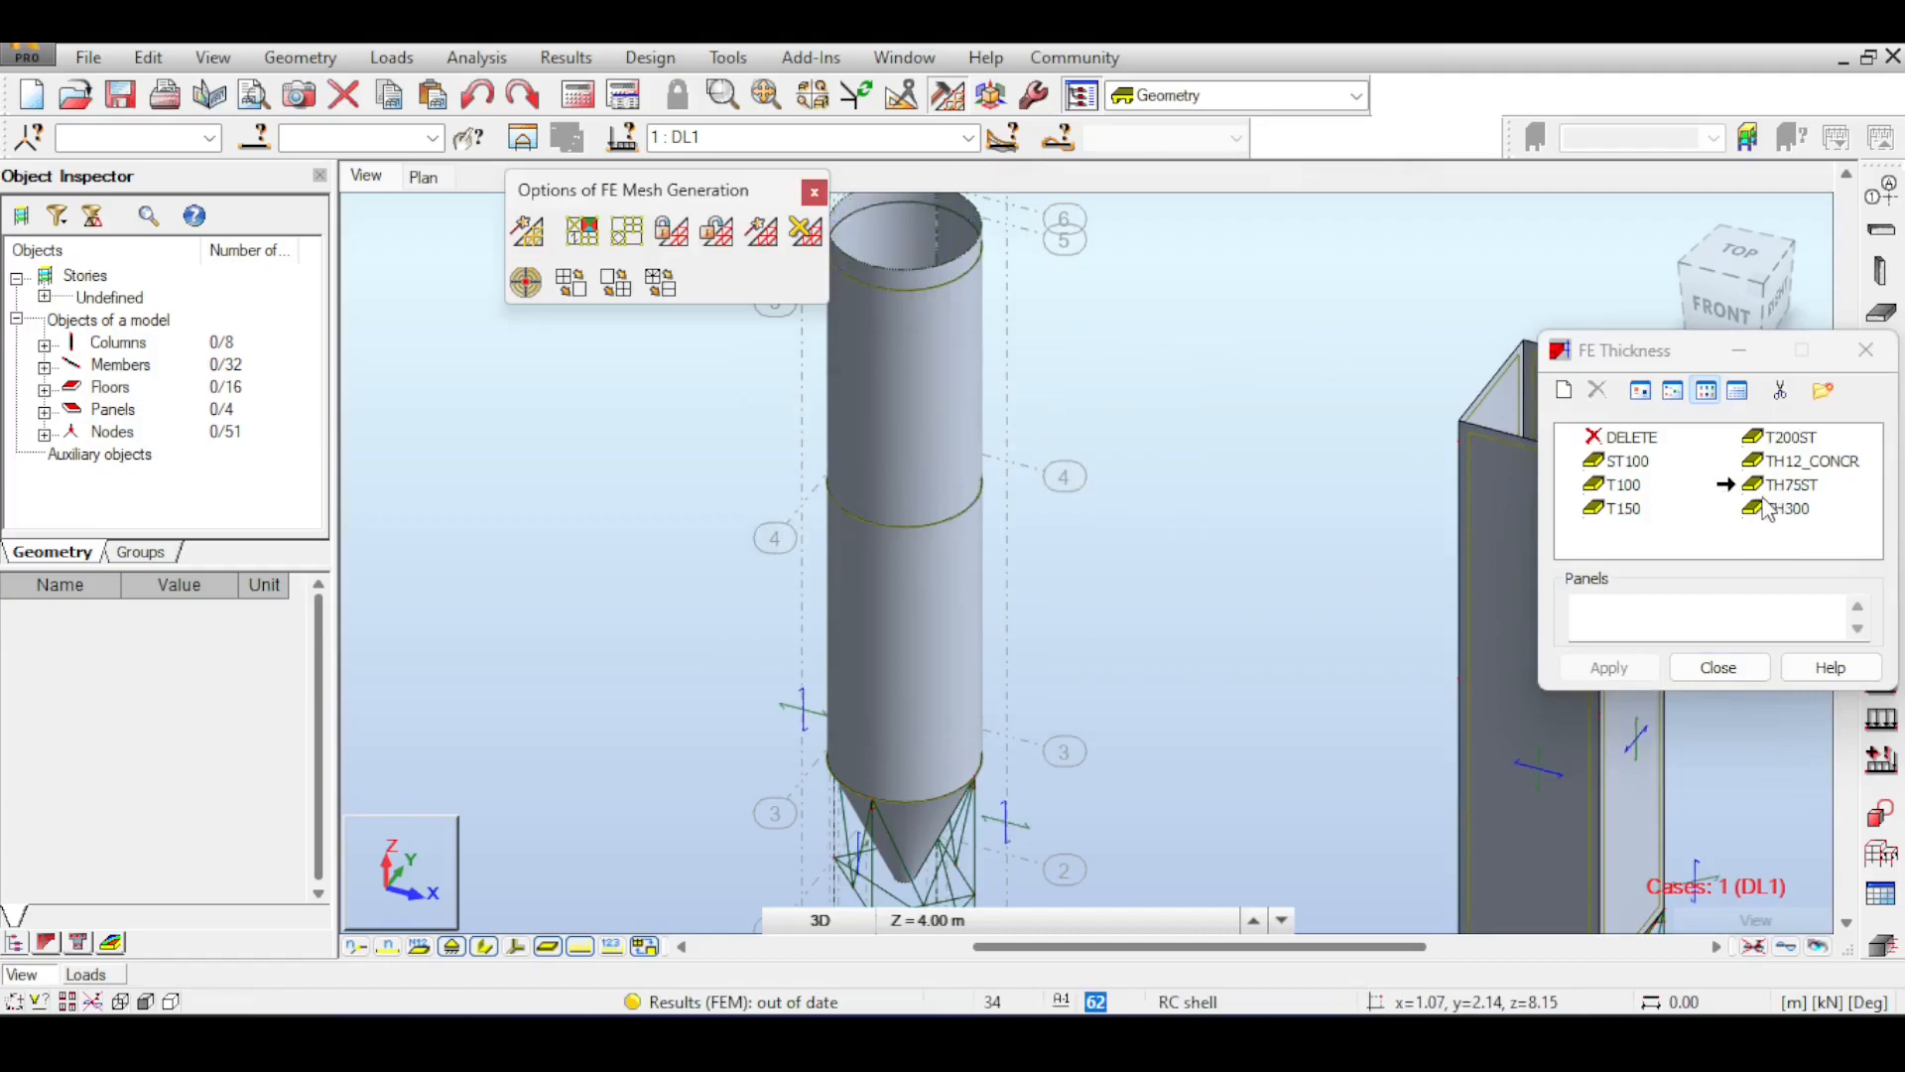
left_click(913, 645)
left_click(836, 511)
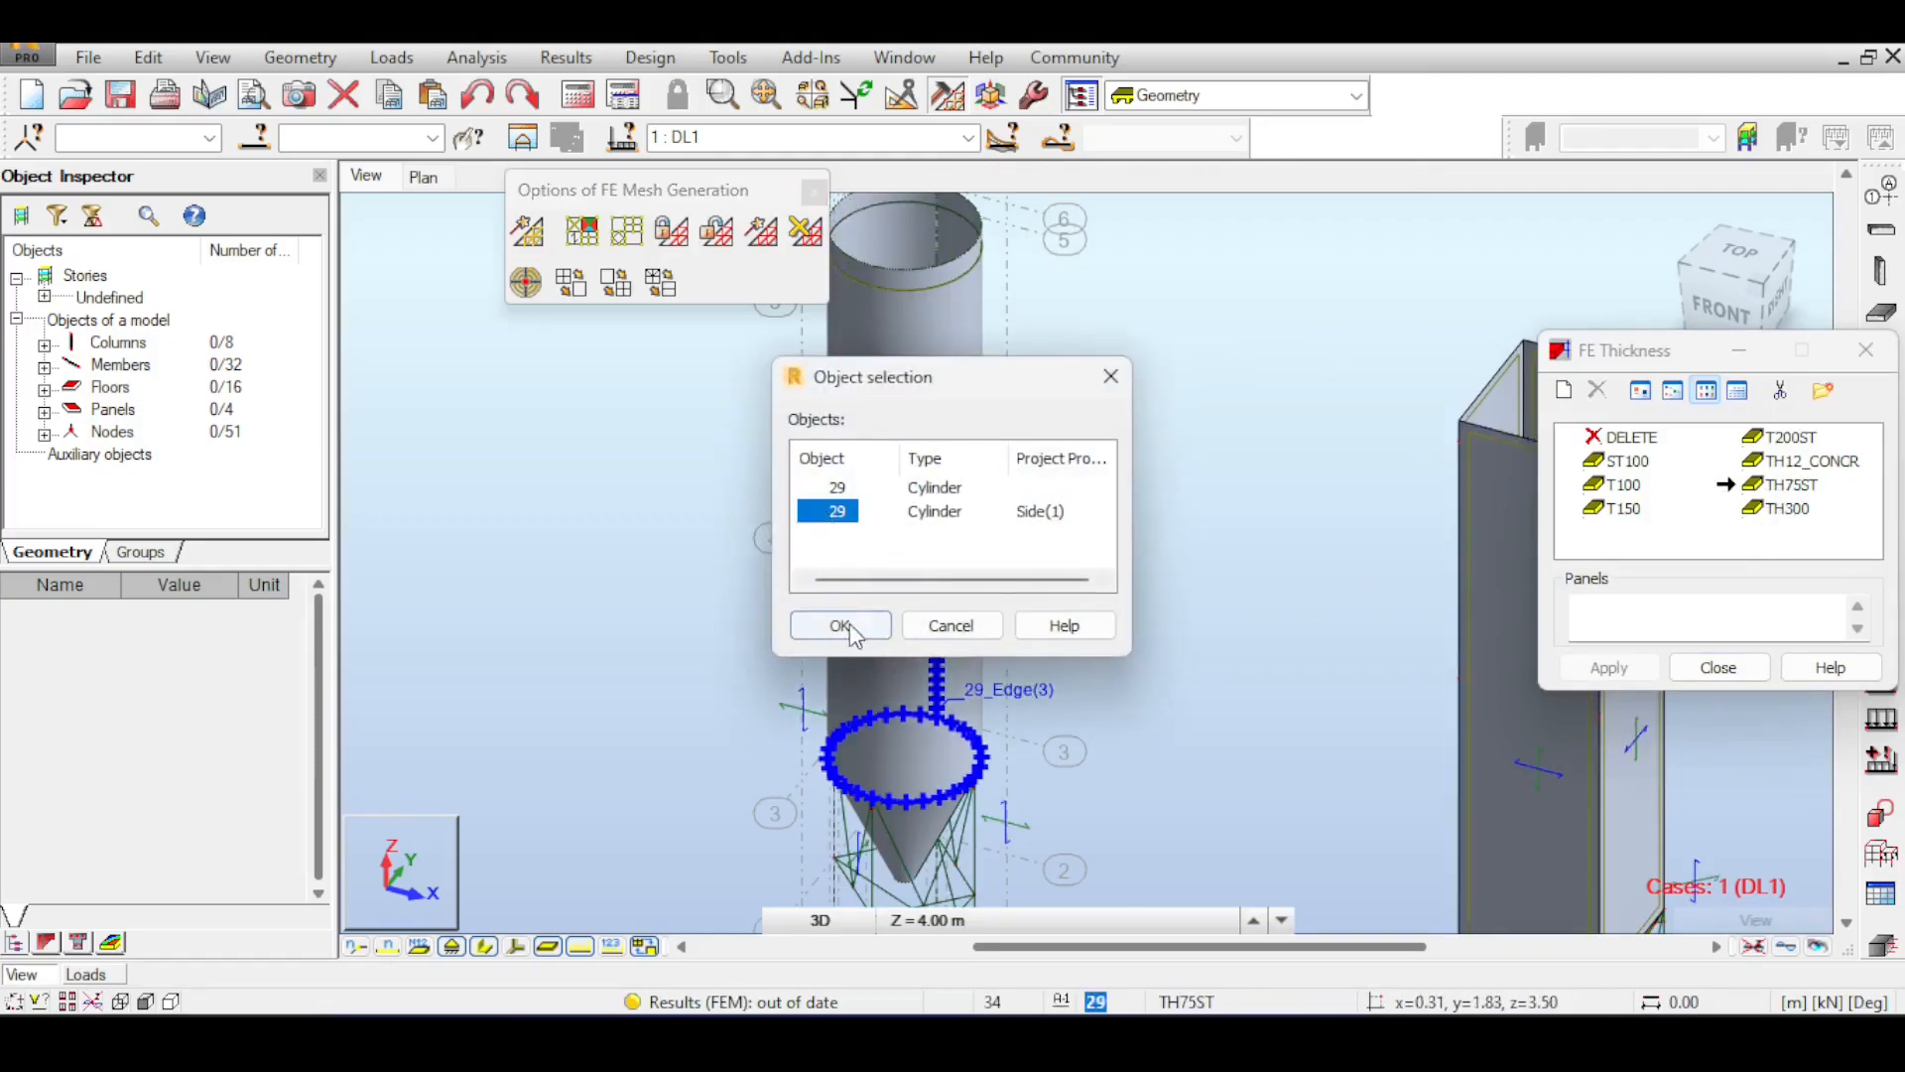
left_click(841, 626)
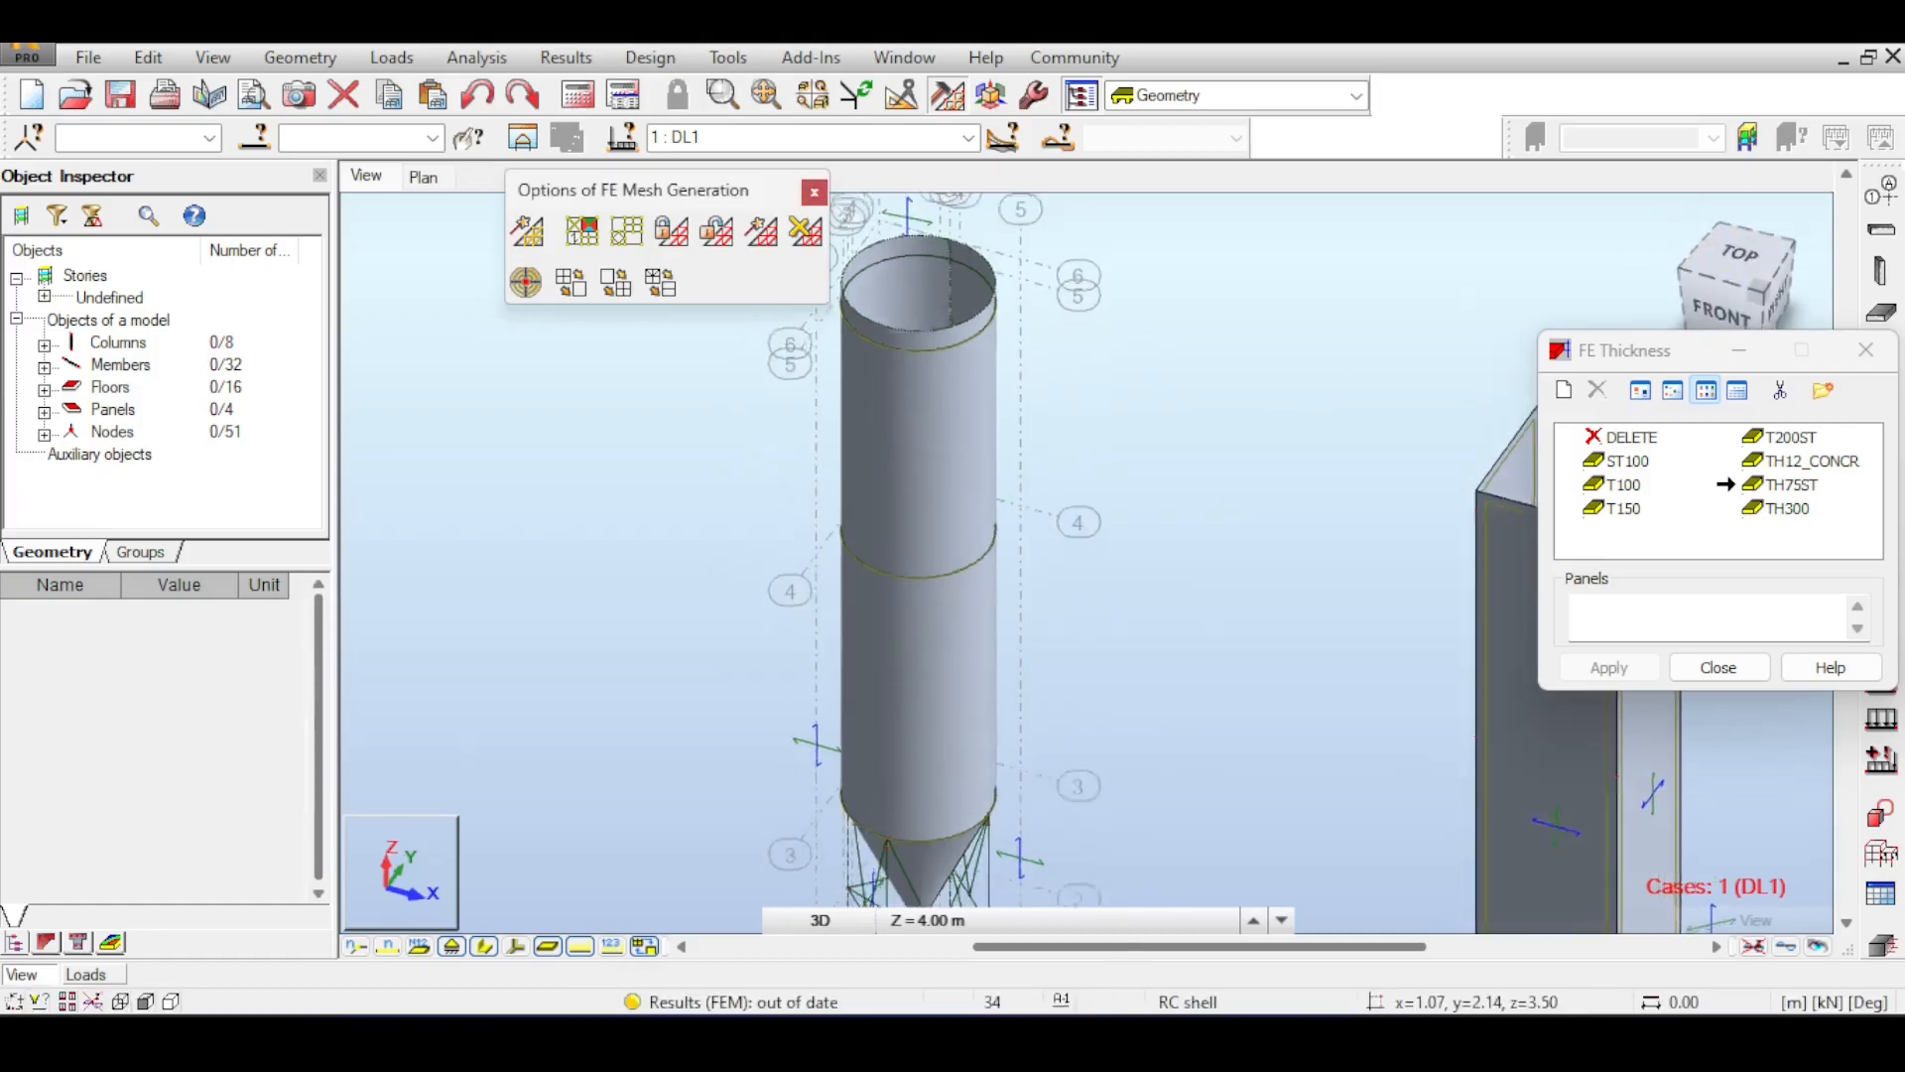
- Generate the finite element mesh for the model and inspect it along the cylindrical silo down to the cone
left_click(1738, 254)
left_click_drag(1669, 268, 1661, 206)
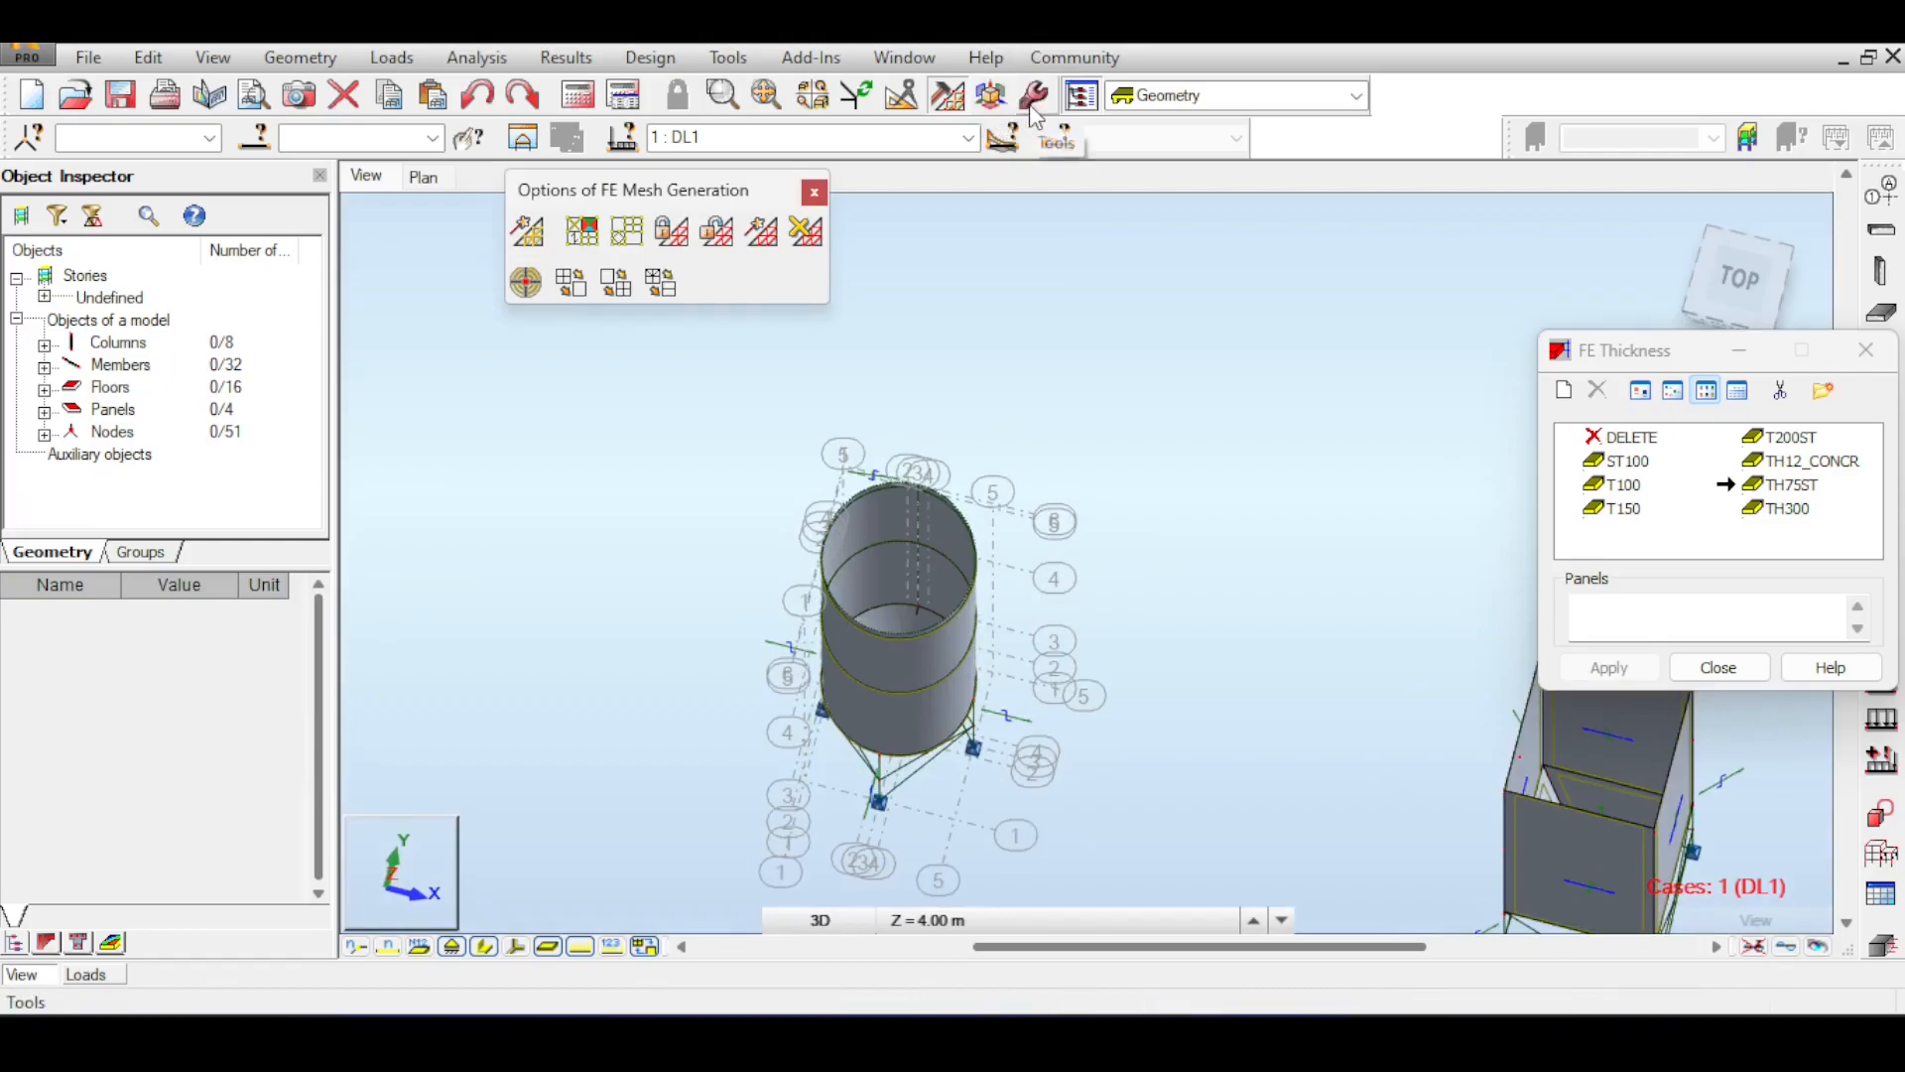
left_click(528, 230)
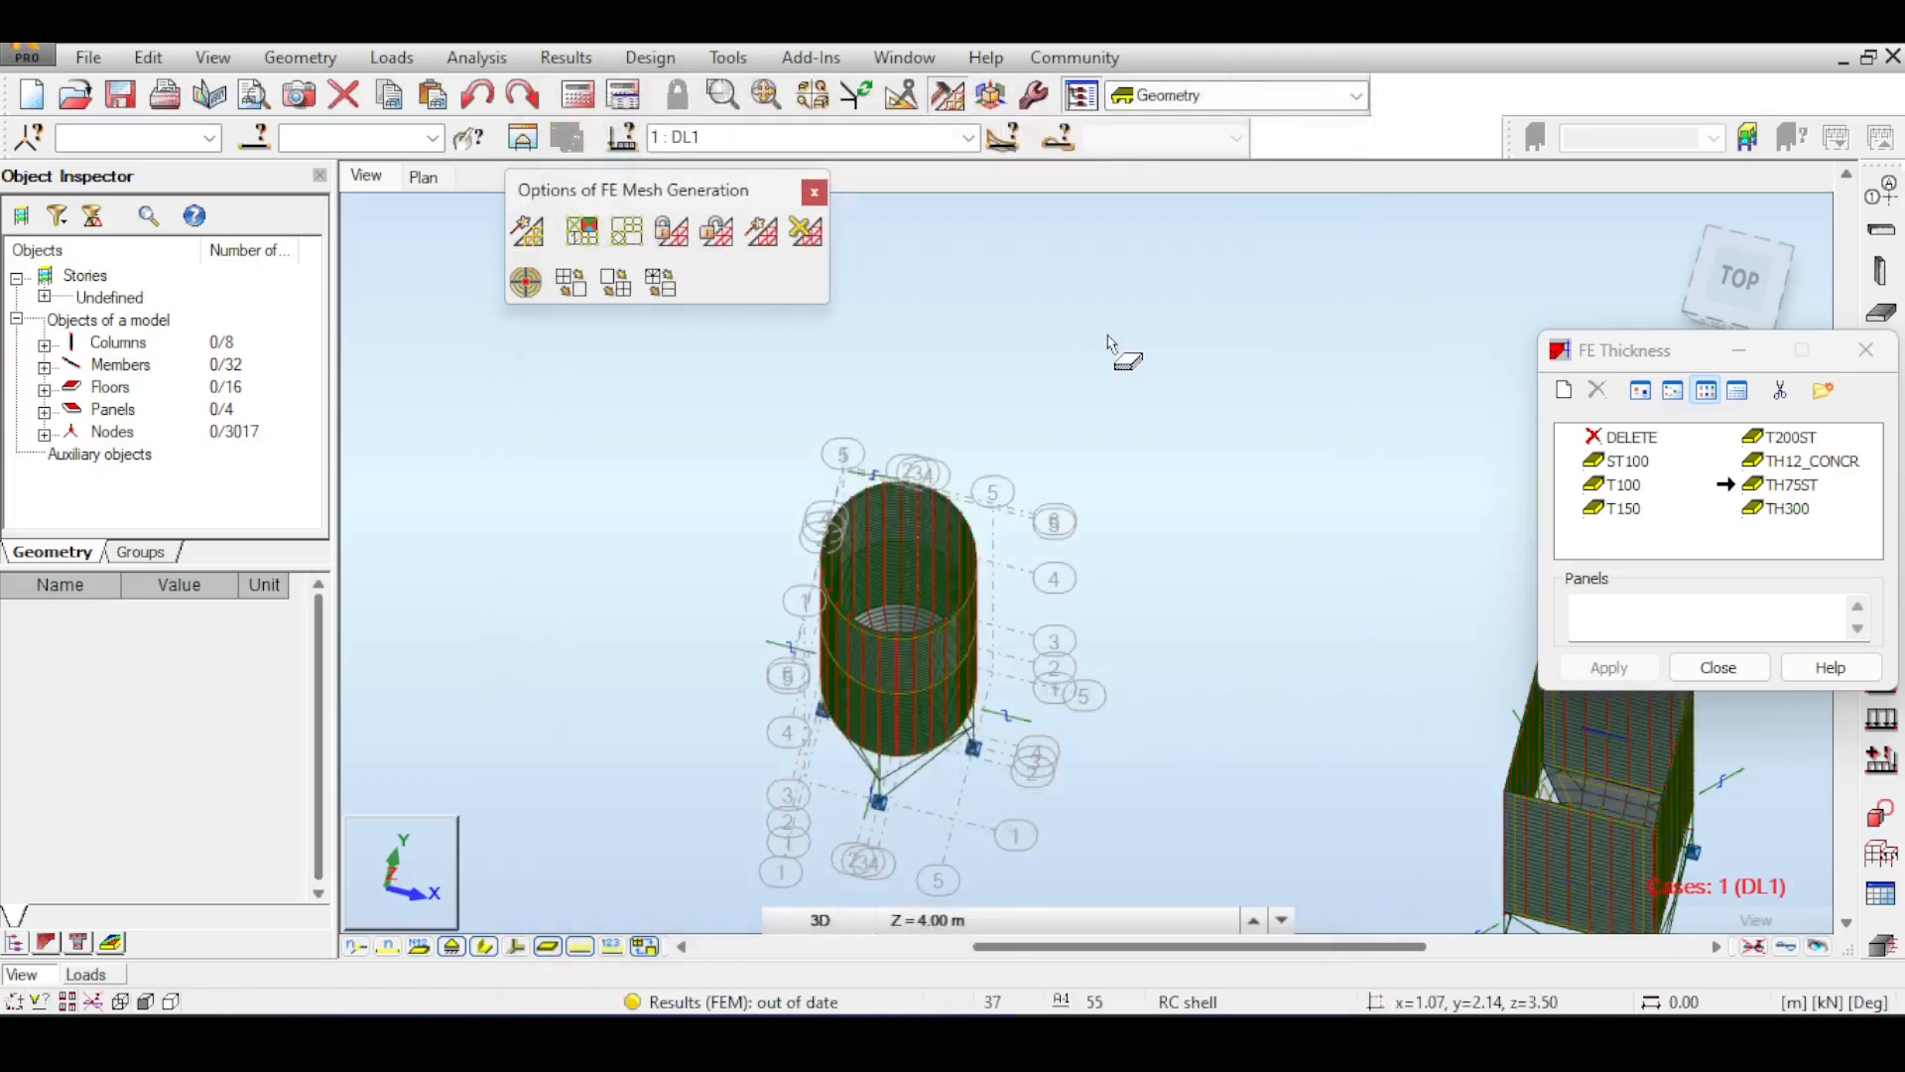
middle_click_drag(1108, 344, 1109, 213, "shift")
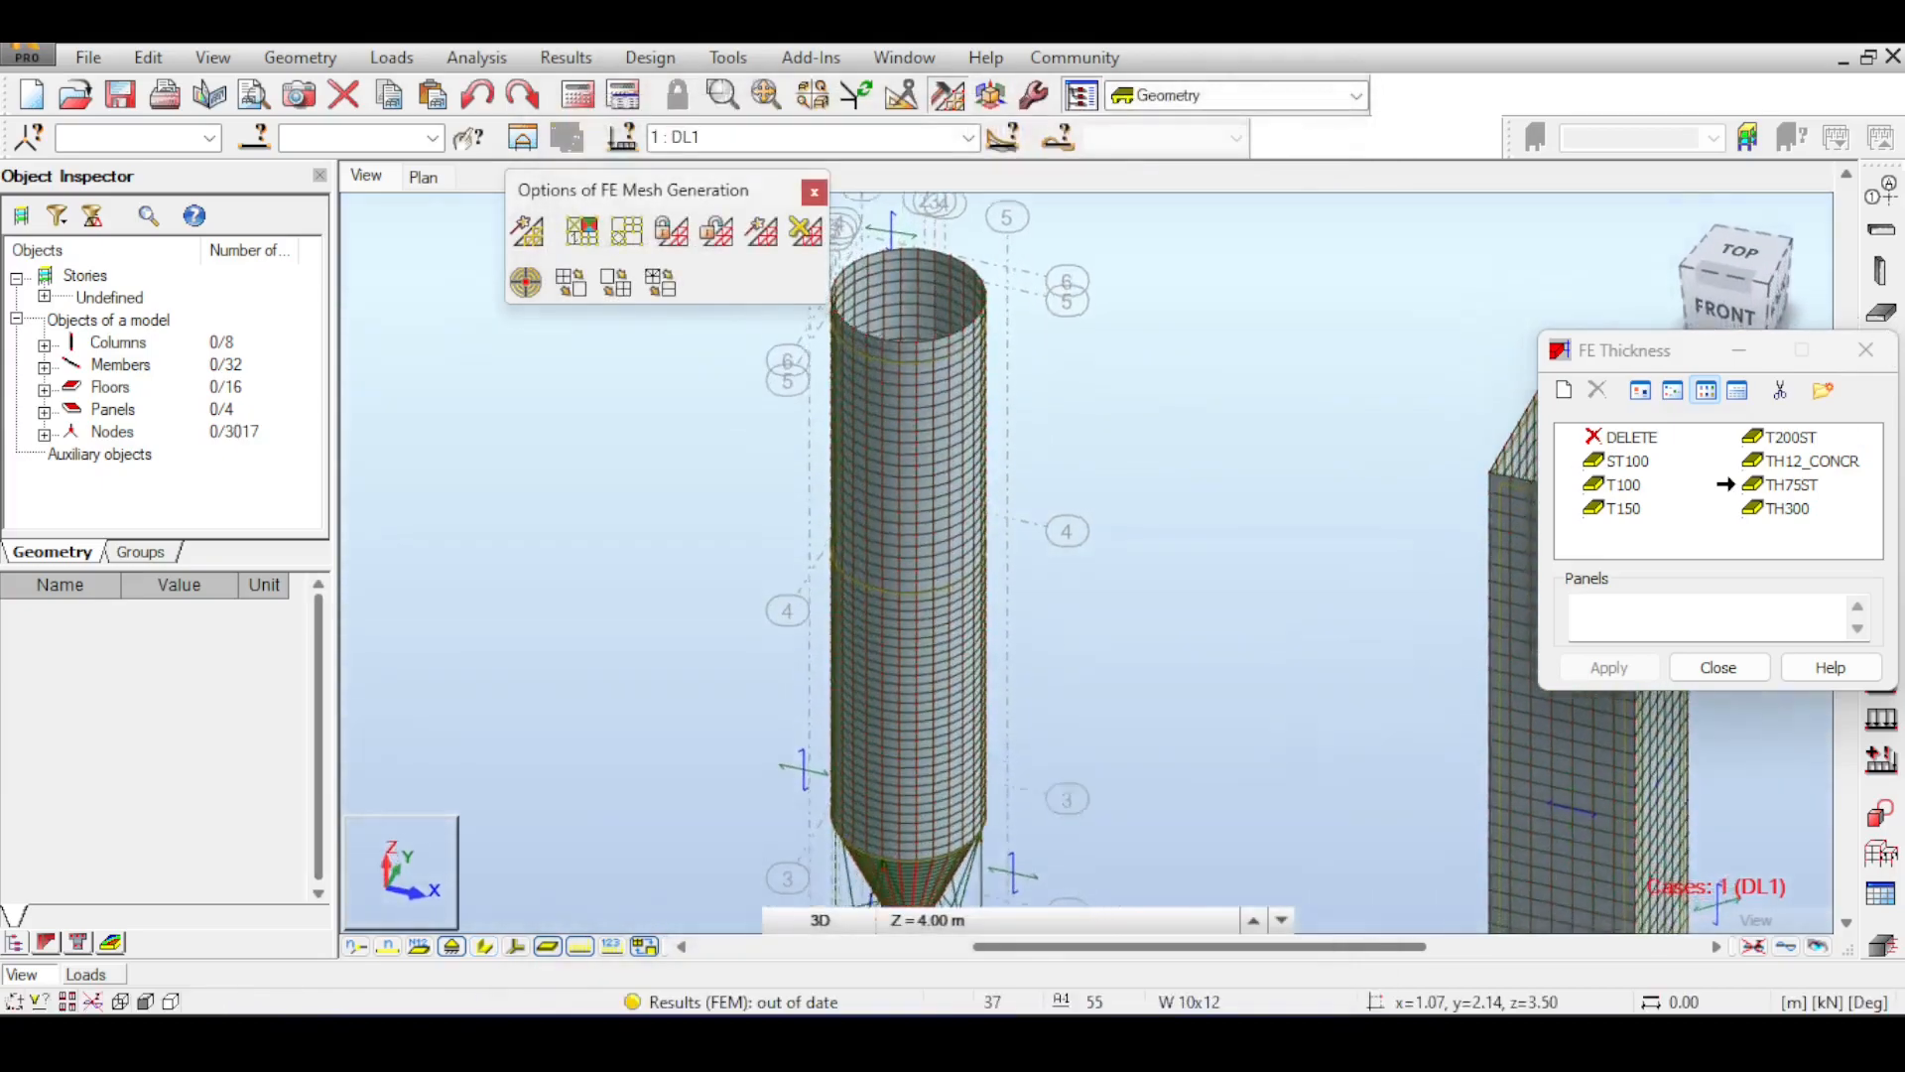
scroll(1234, 502, "down", 2)
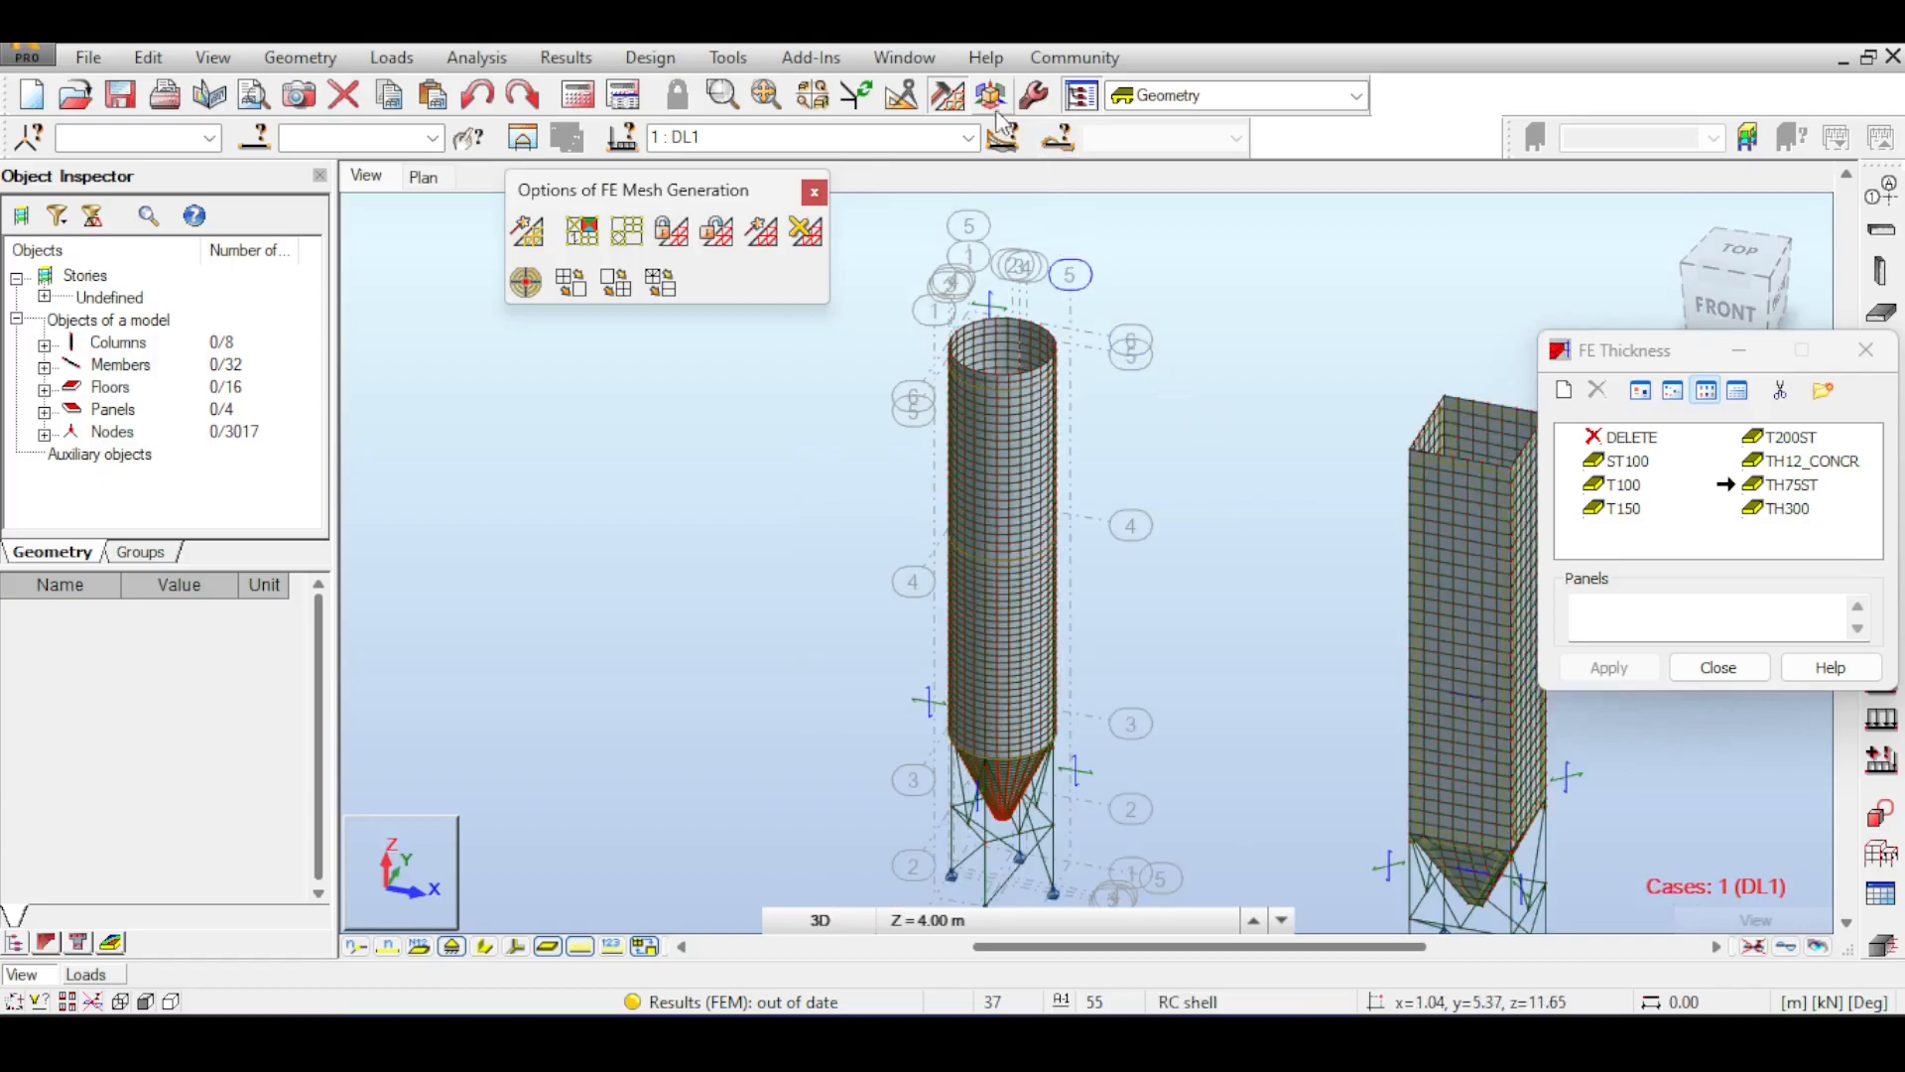
- Run the structural calculation, close the calculation messages, and view the silos from above
left_click(573, 135)
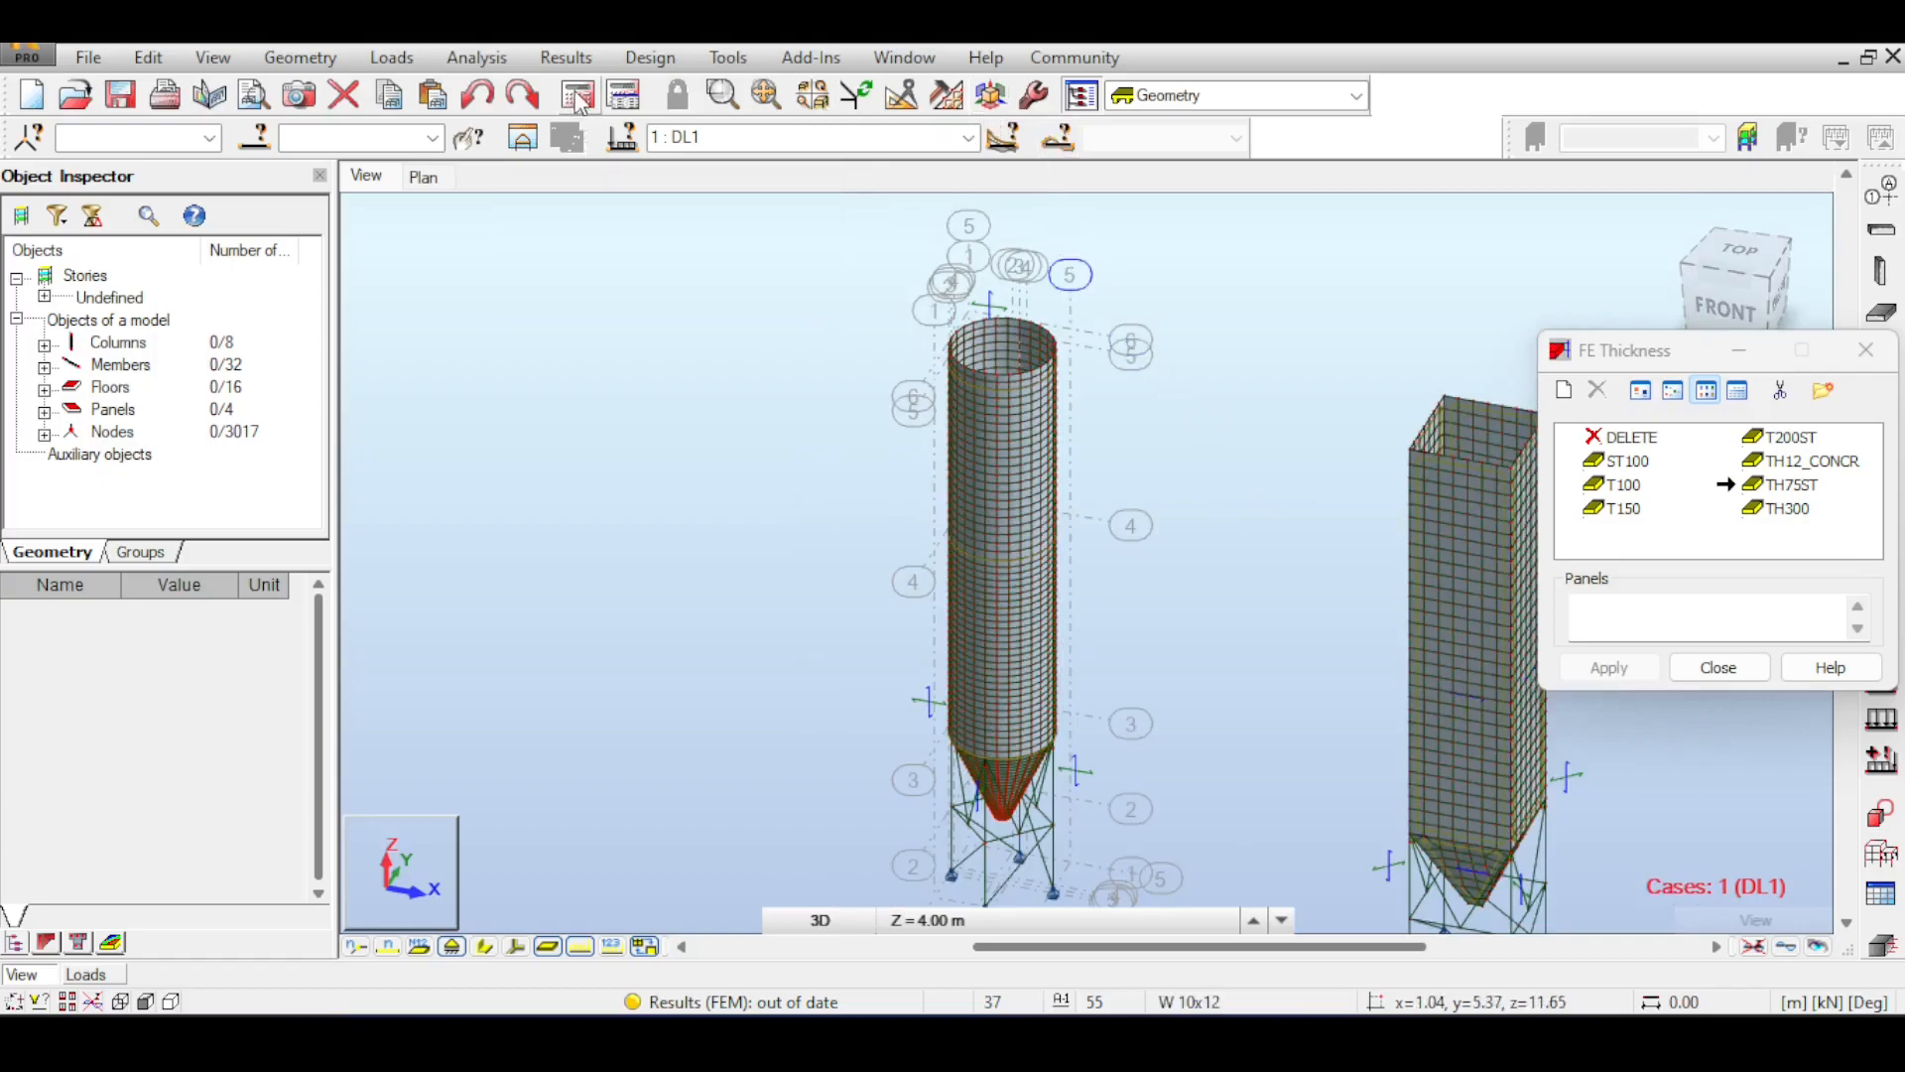
left_click(579, 94)
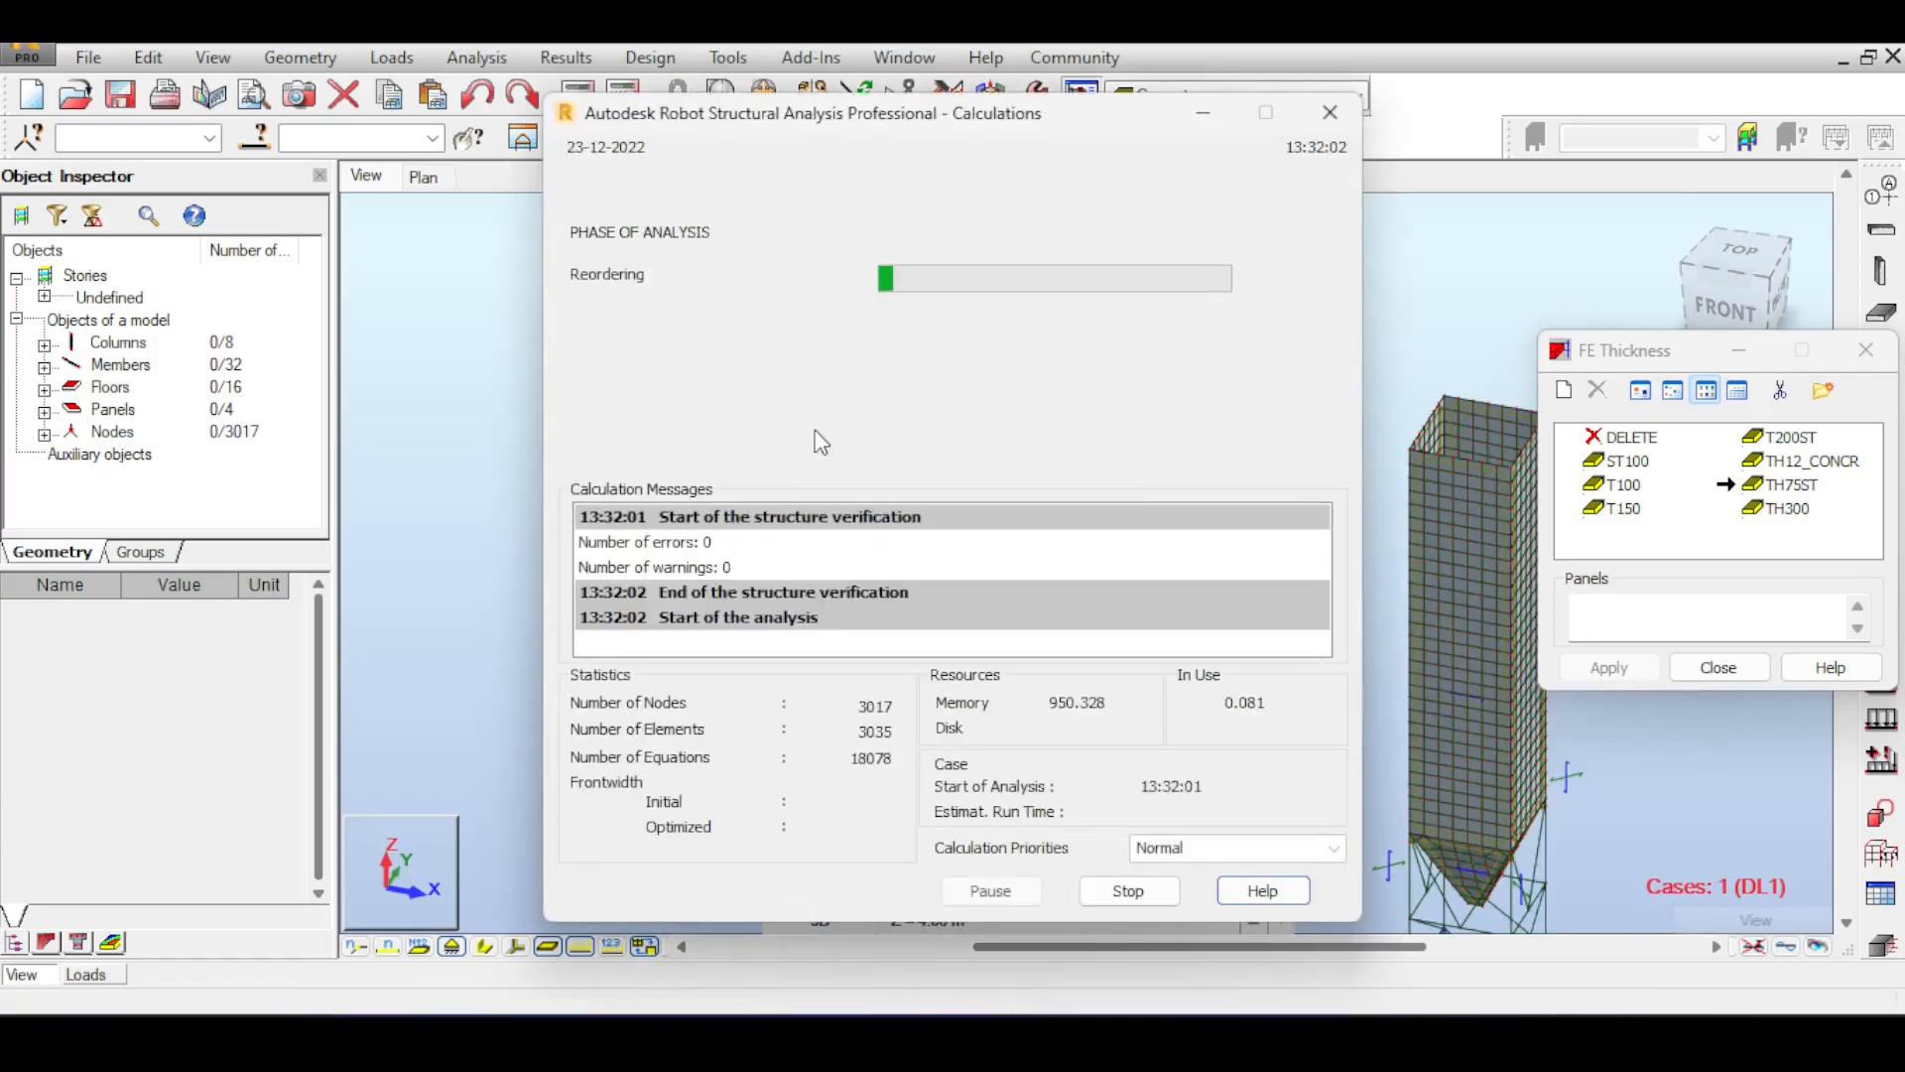
left_click(1037, 629)
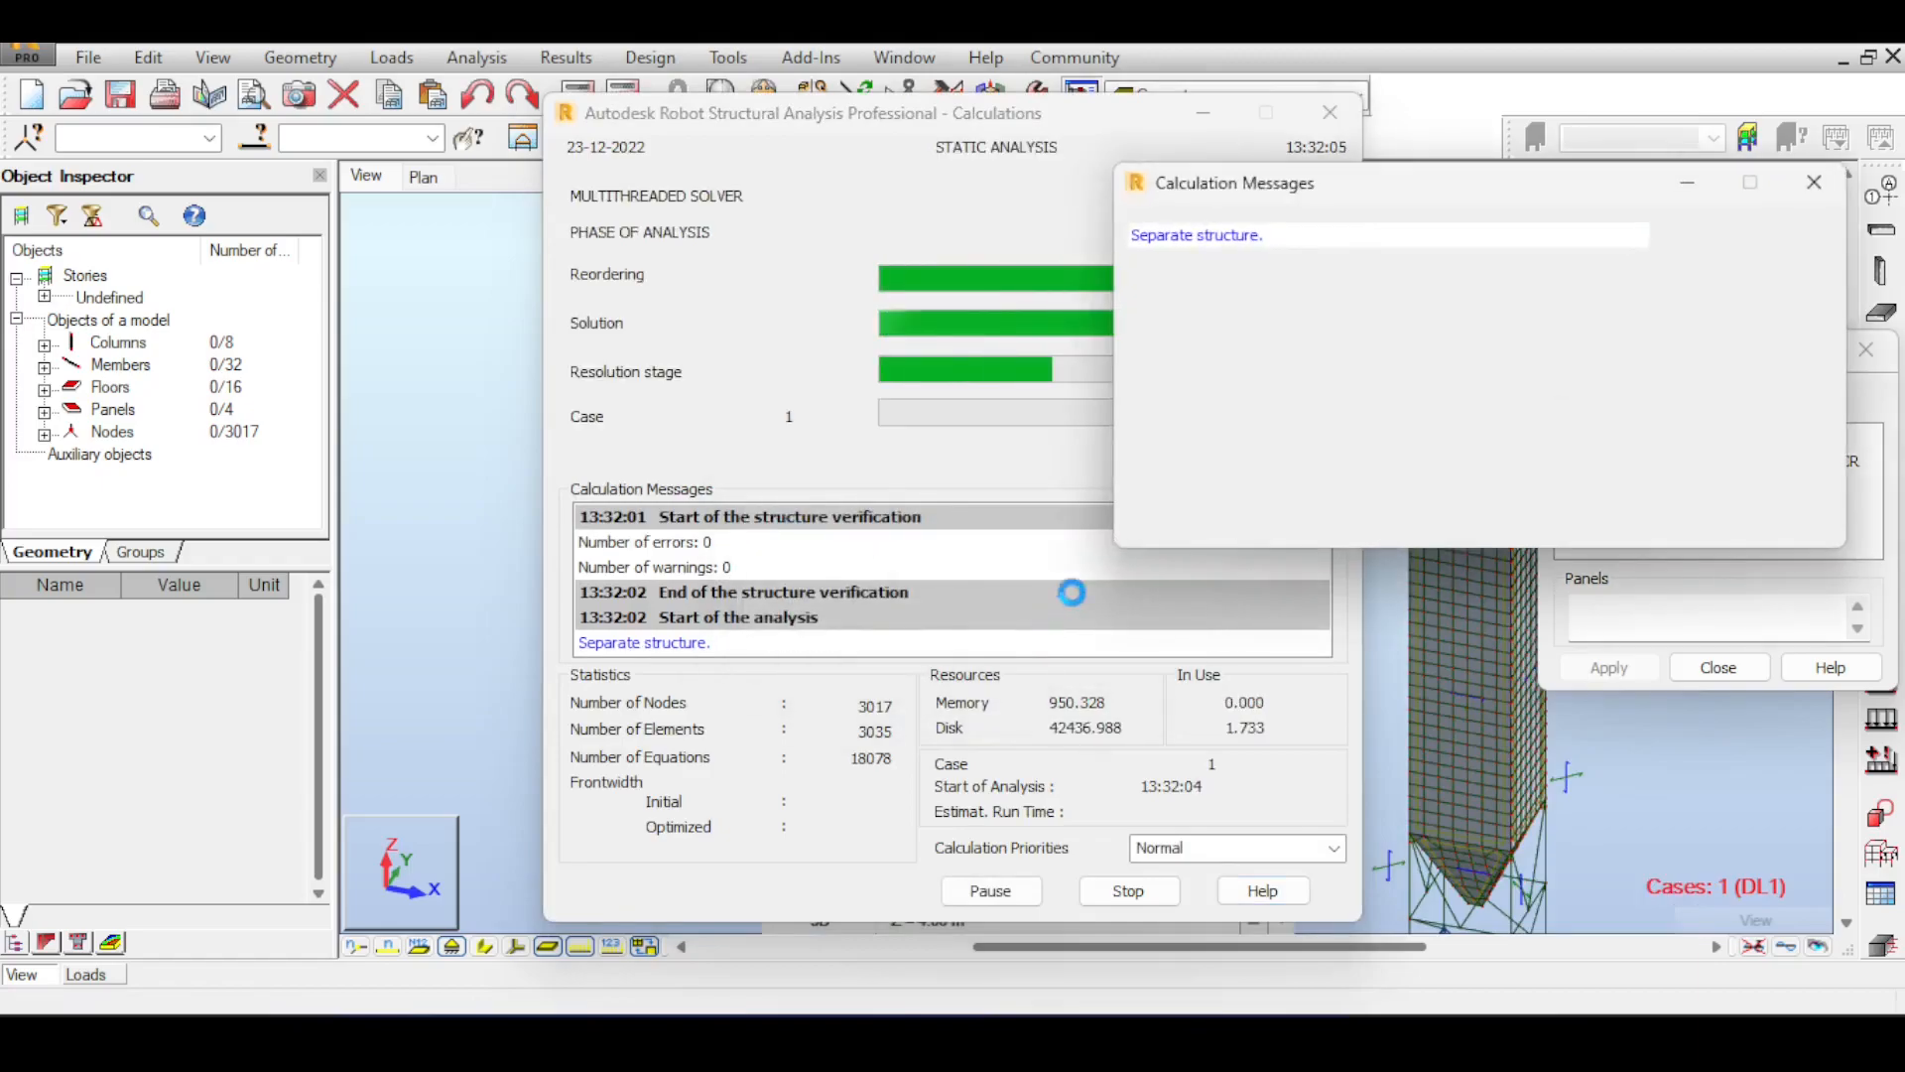
left_click(1813, 183)
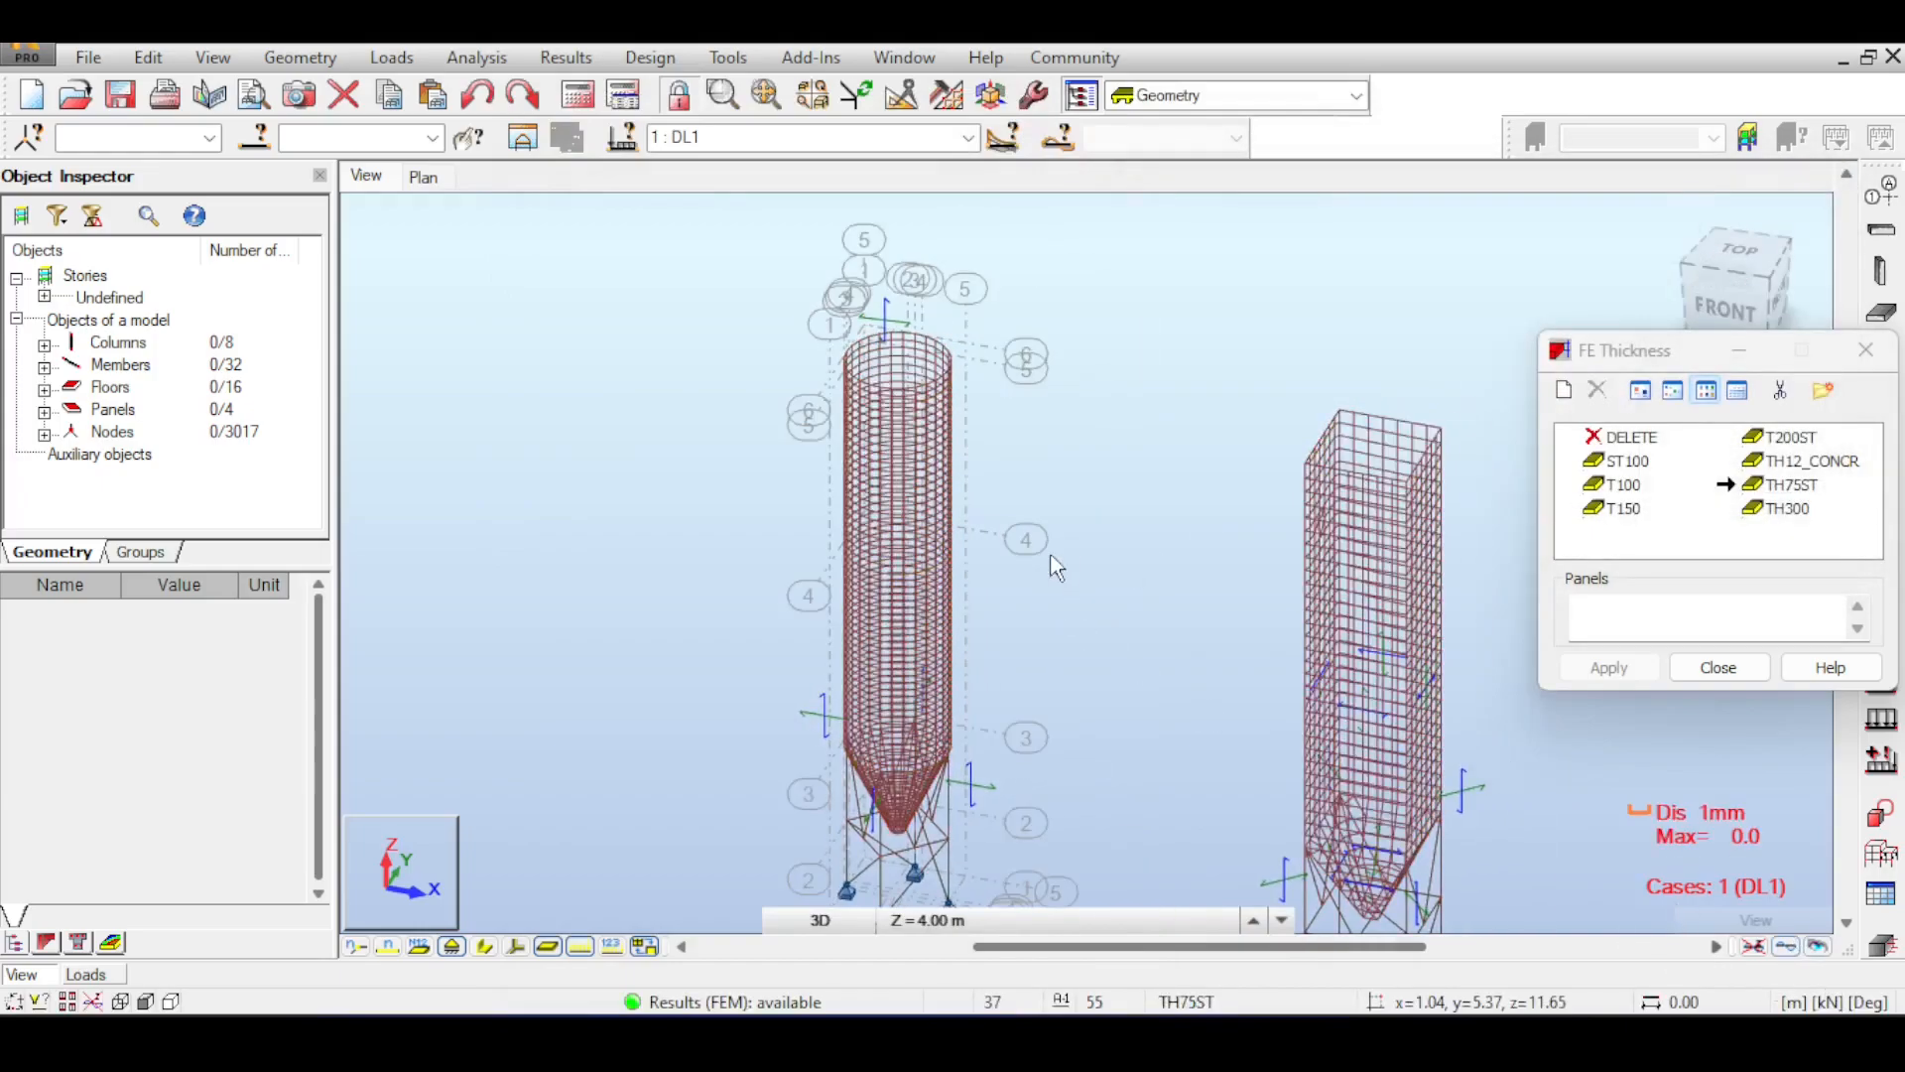
left_click(1754, 256)
mouse_move(1739, 279)
left_mouse_down()
mouse_move(1738, 329)
mouse_move(1728, 252)
left_mouse_up()
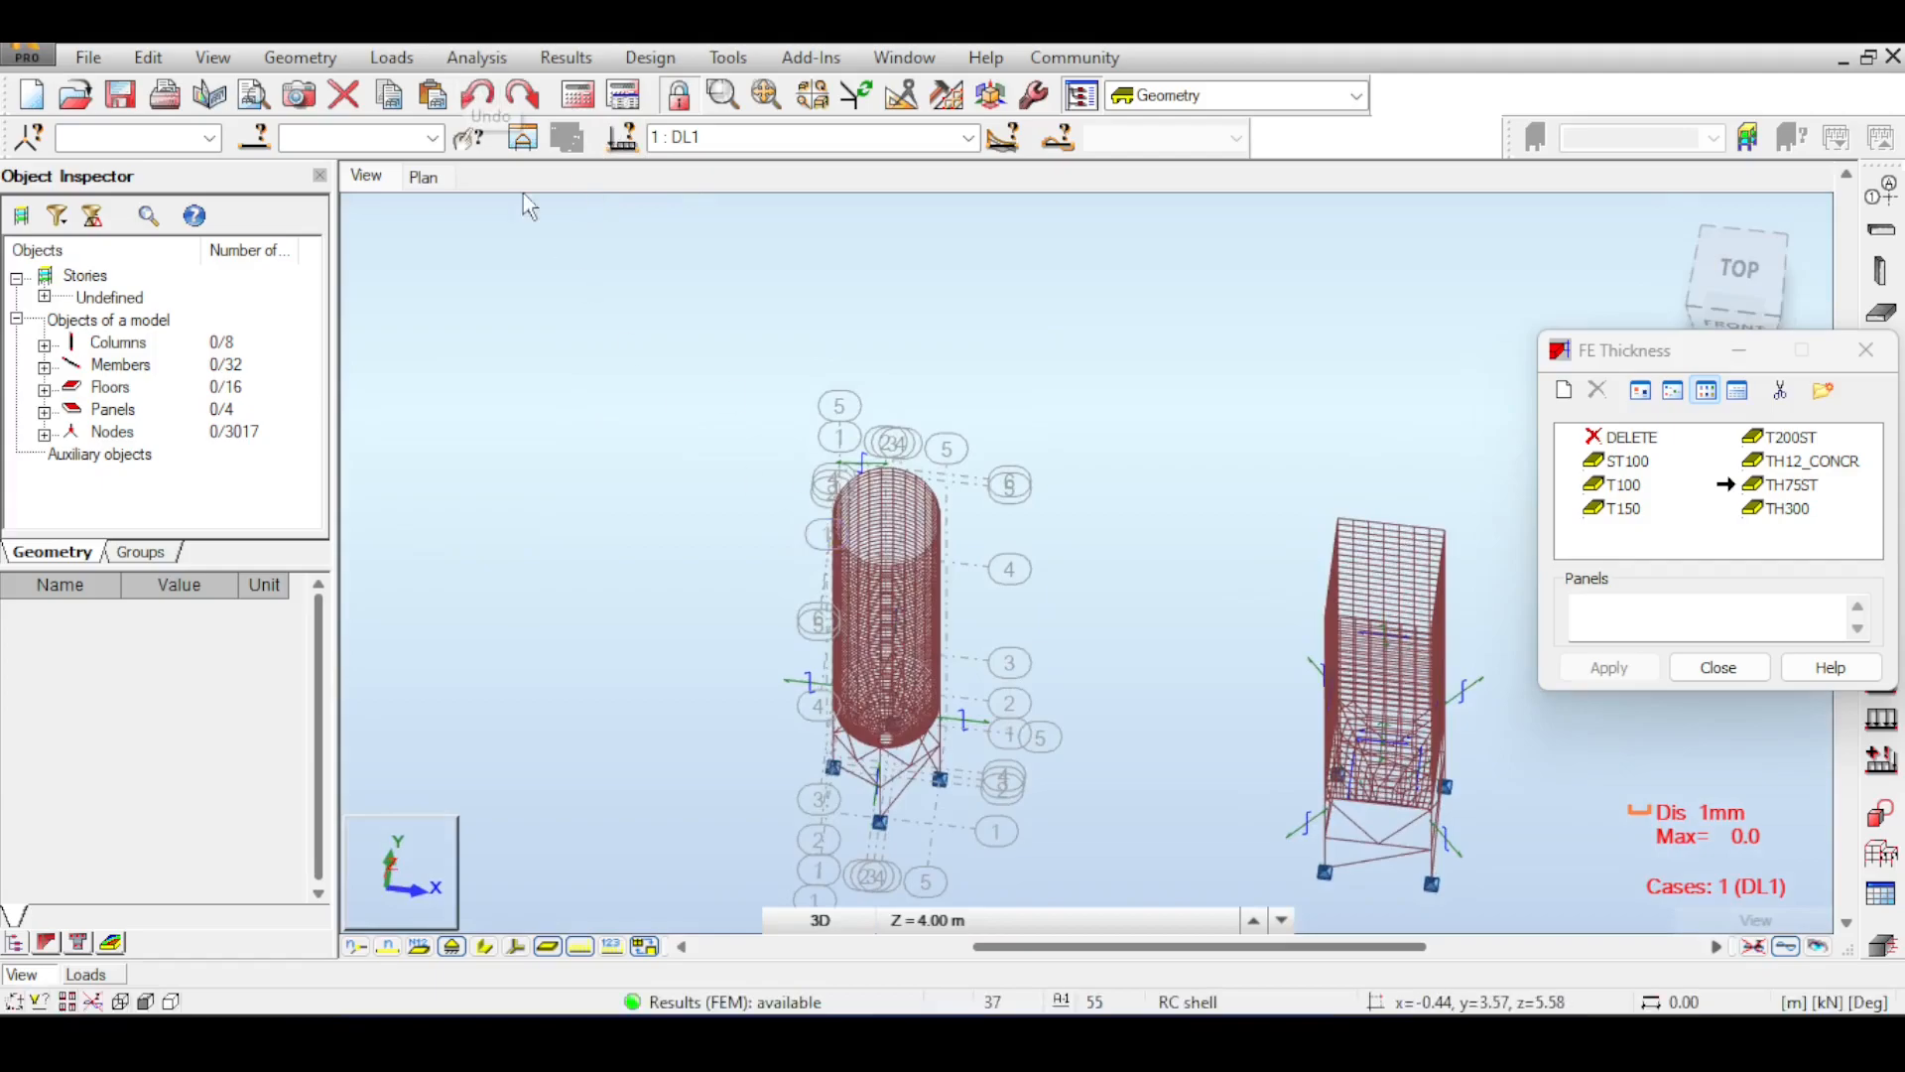
- Open the load table to check its entries, and close it
left_click(397, 57)
mouse_move(461, 61)
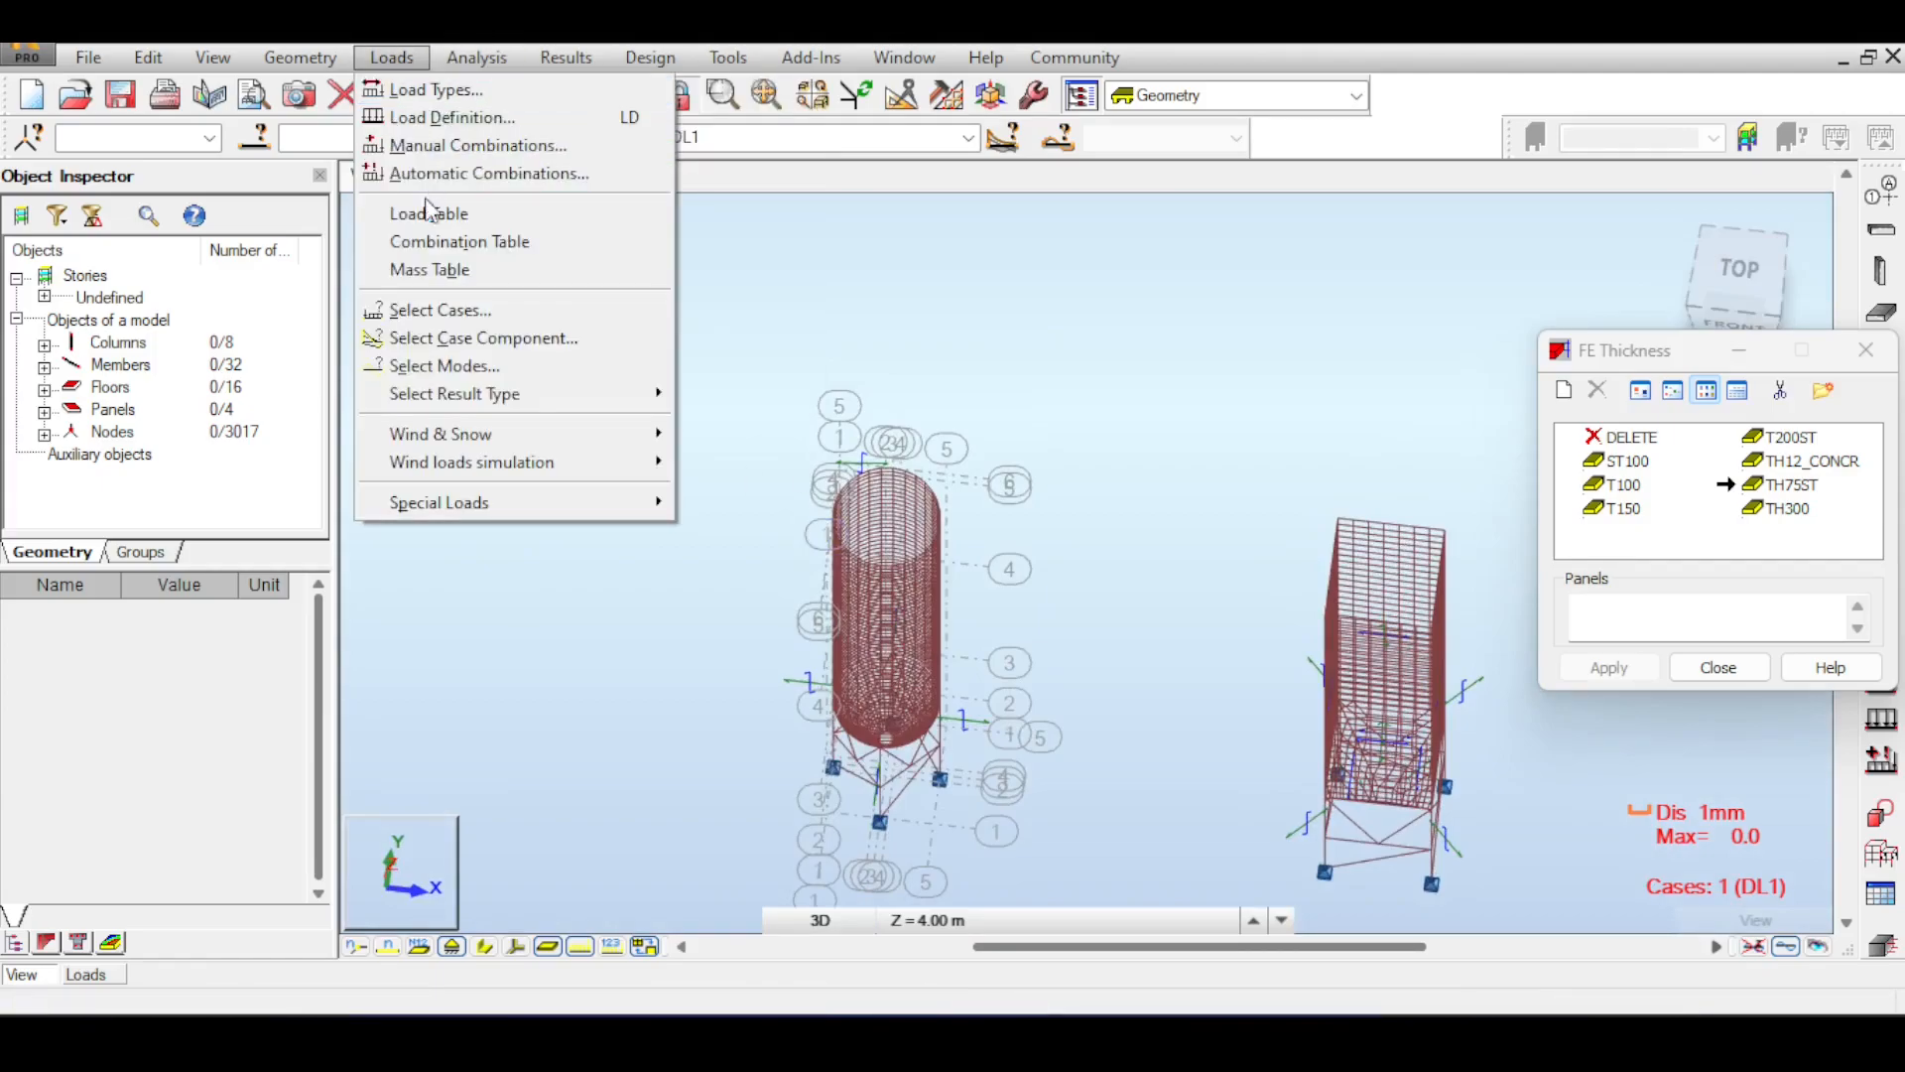
left_click(427, 211)
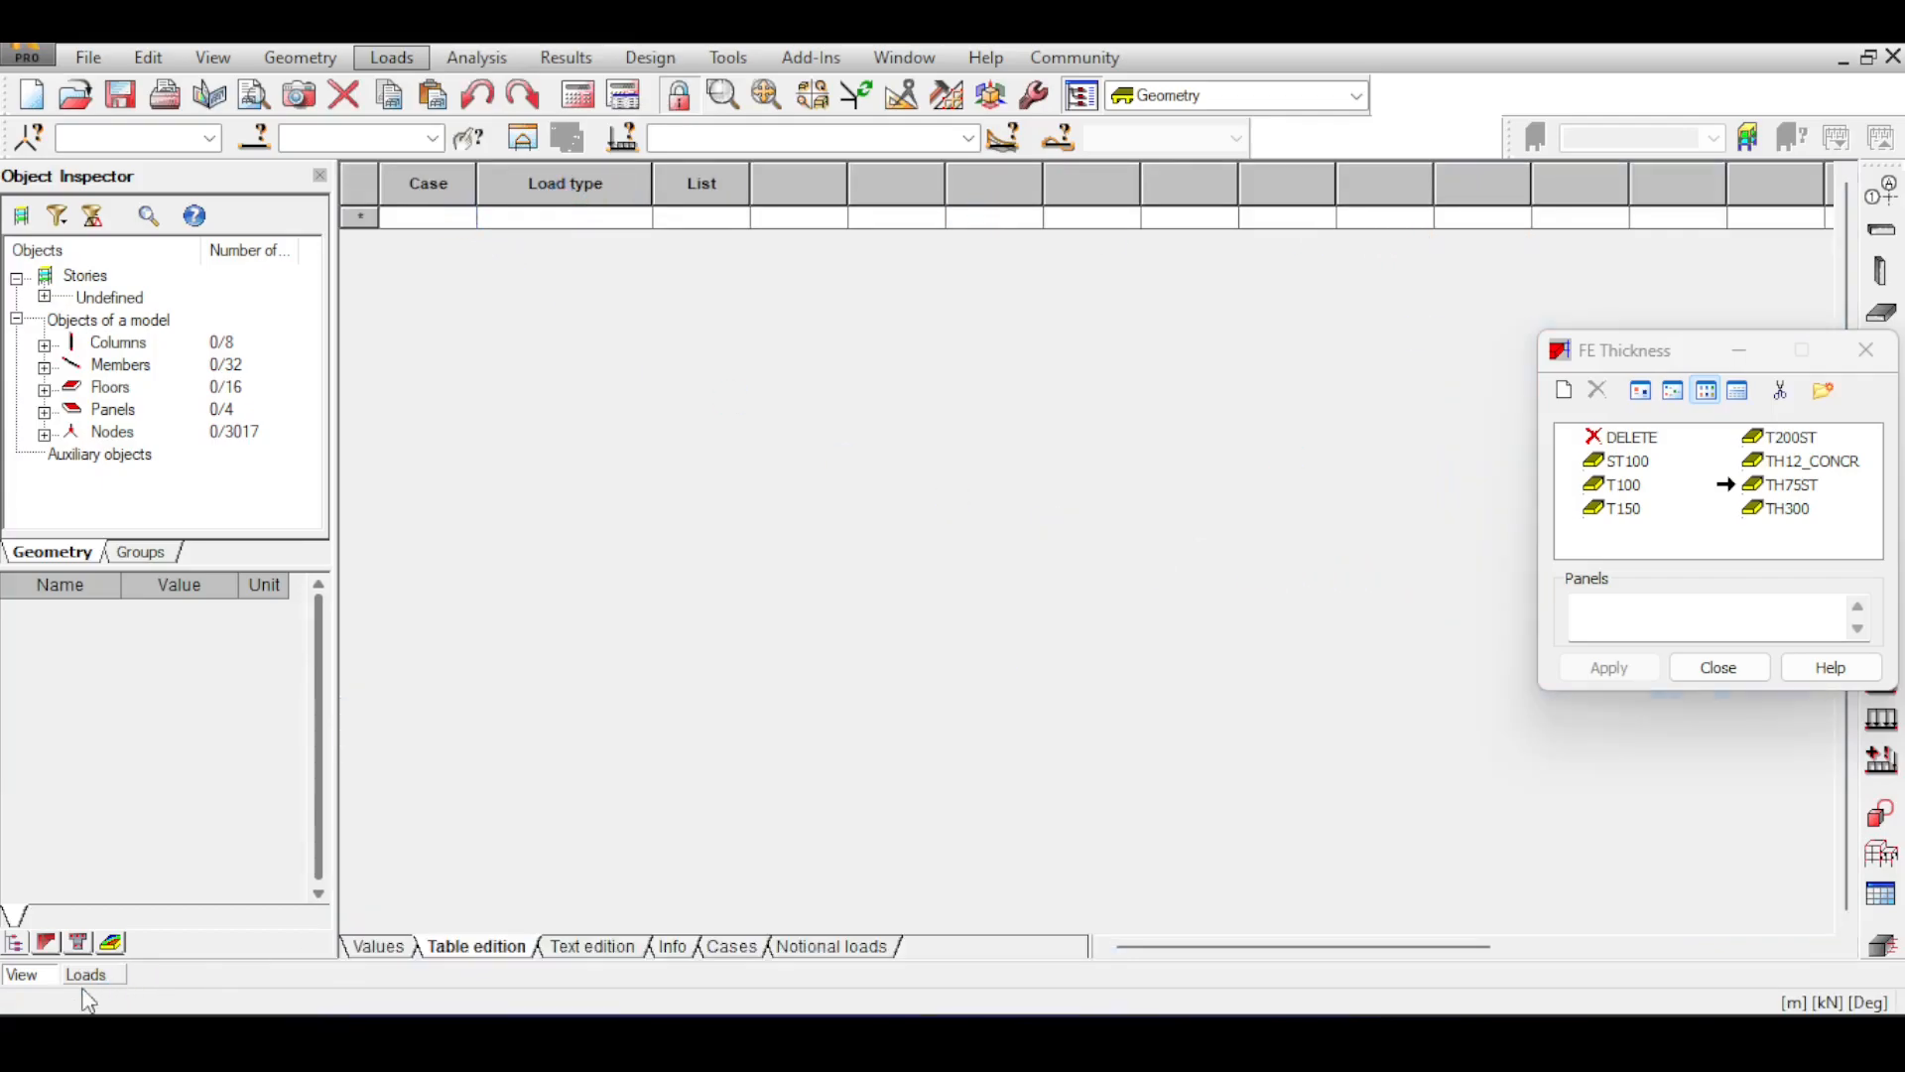
left_click(1892, 58)
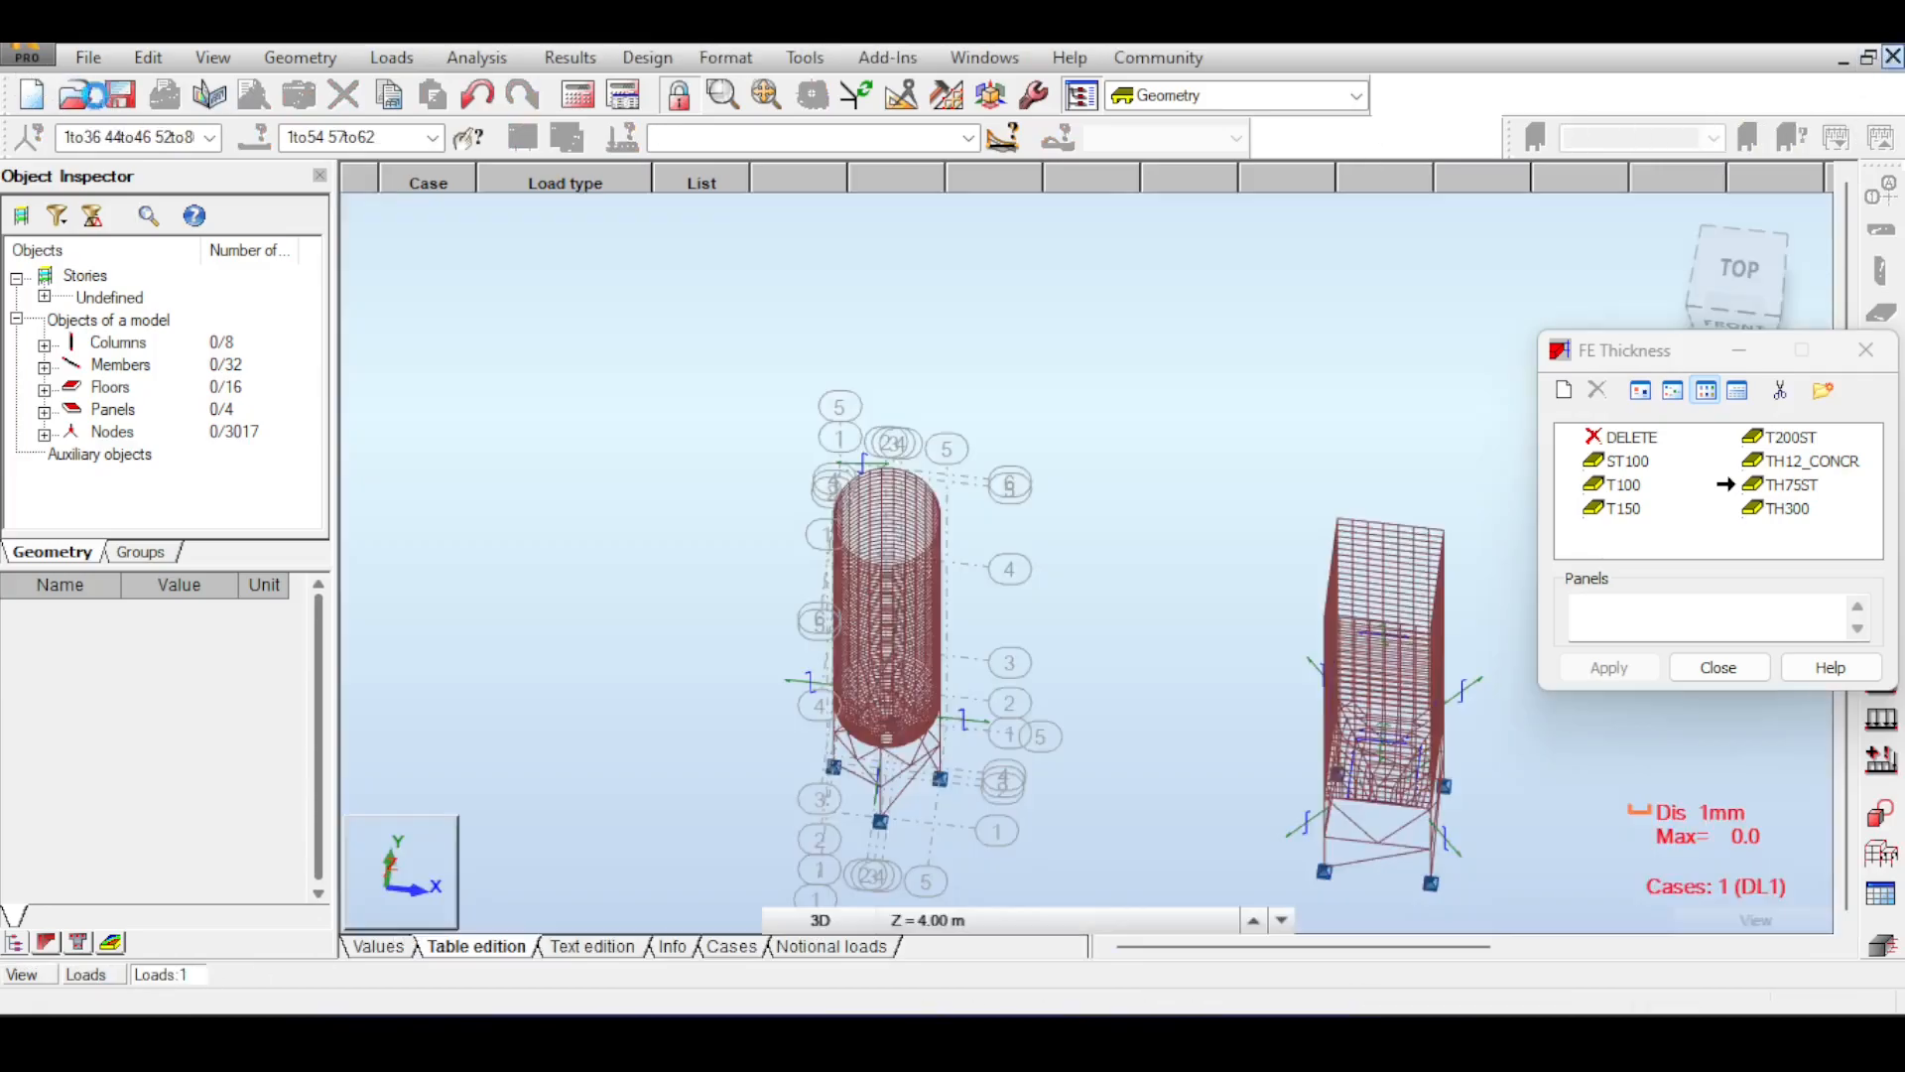
- Apply the self-weight of the whole structure in load case DL1
left_click(126, 109)
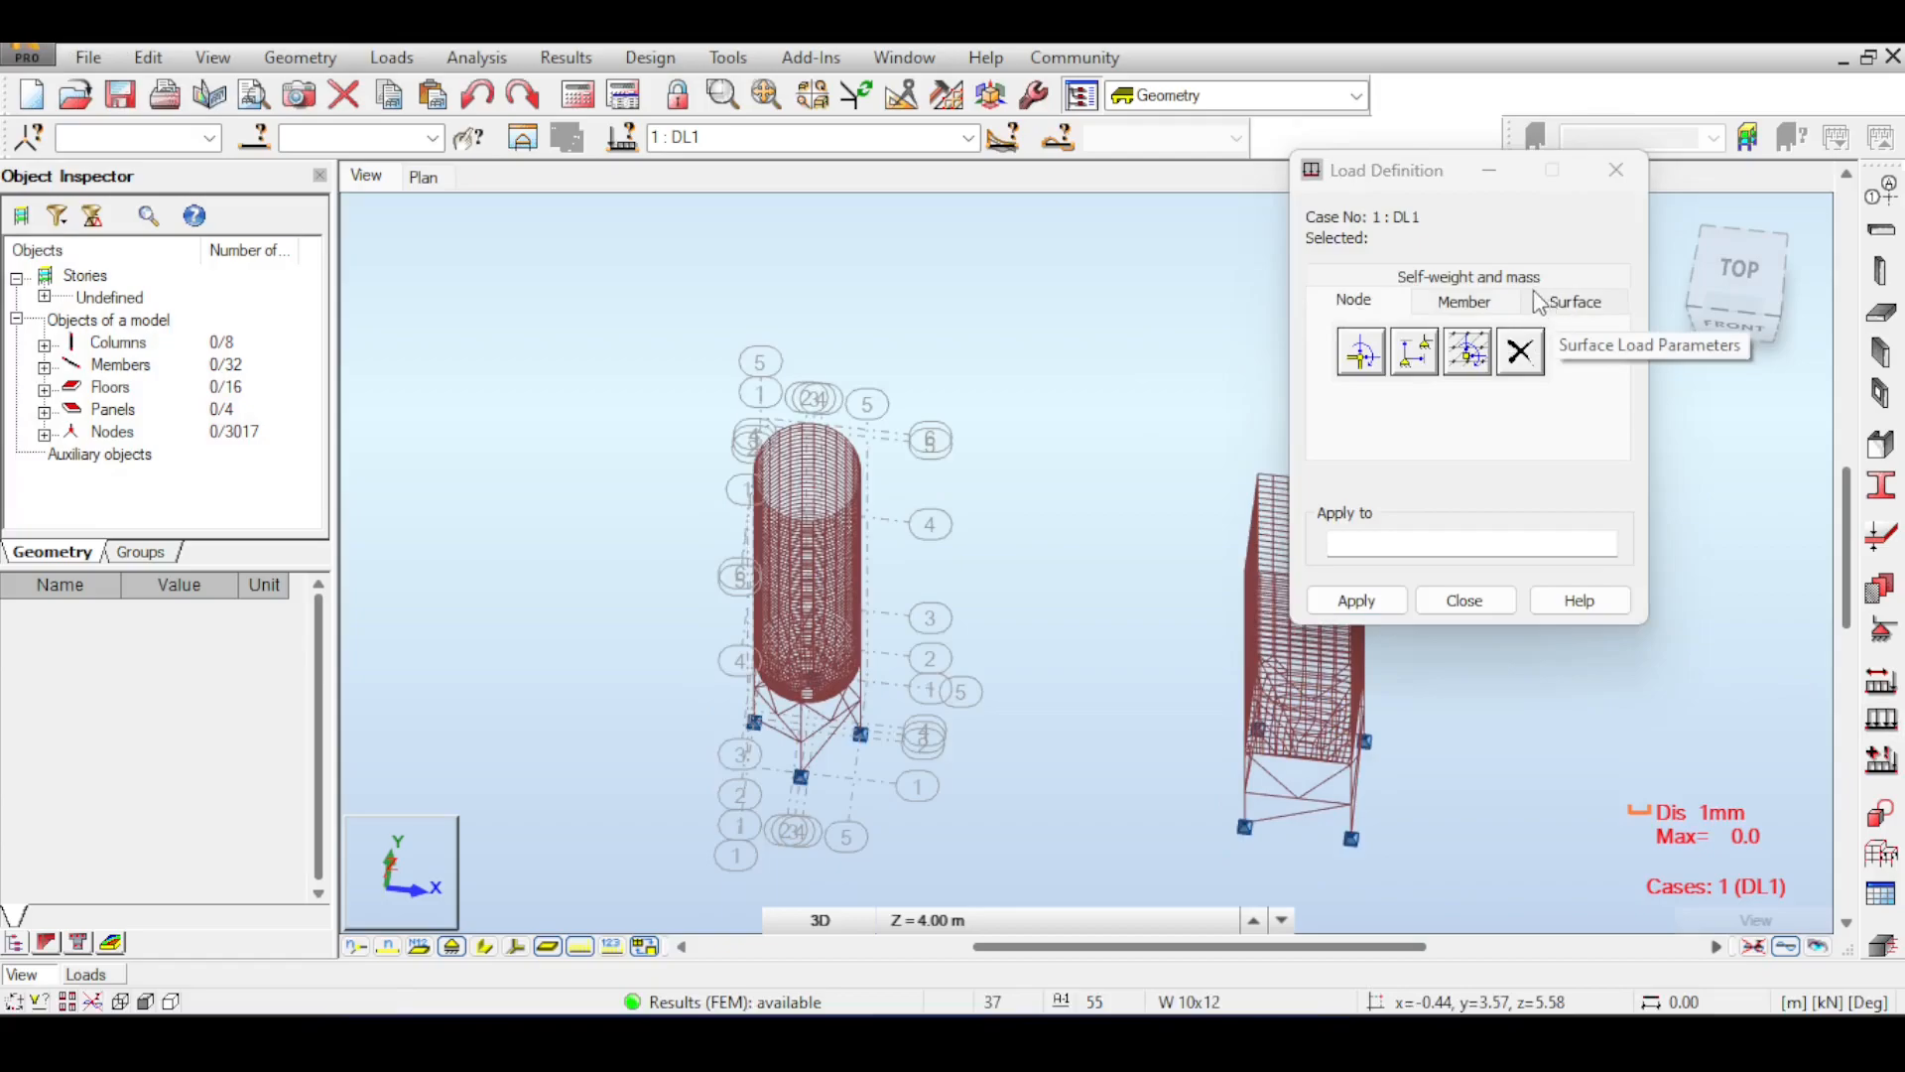
left_click(1534, 287)
left_click(1361, 349)
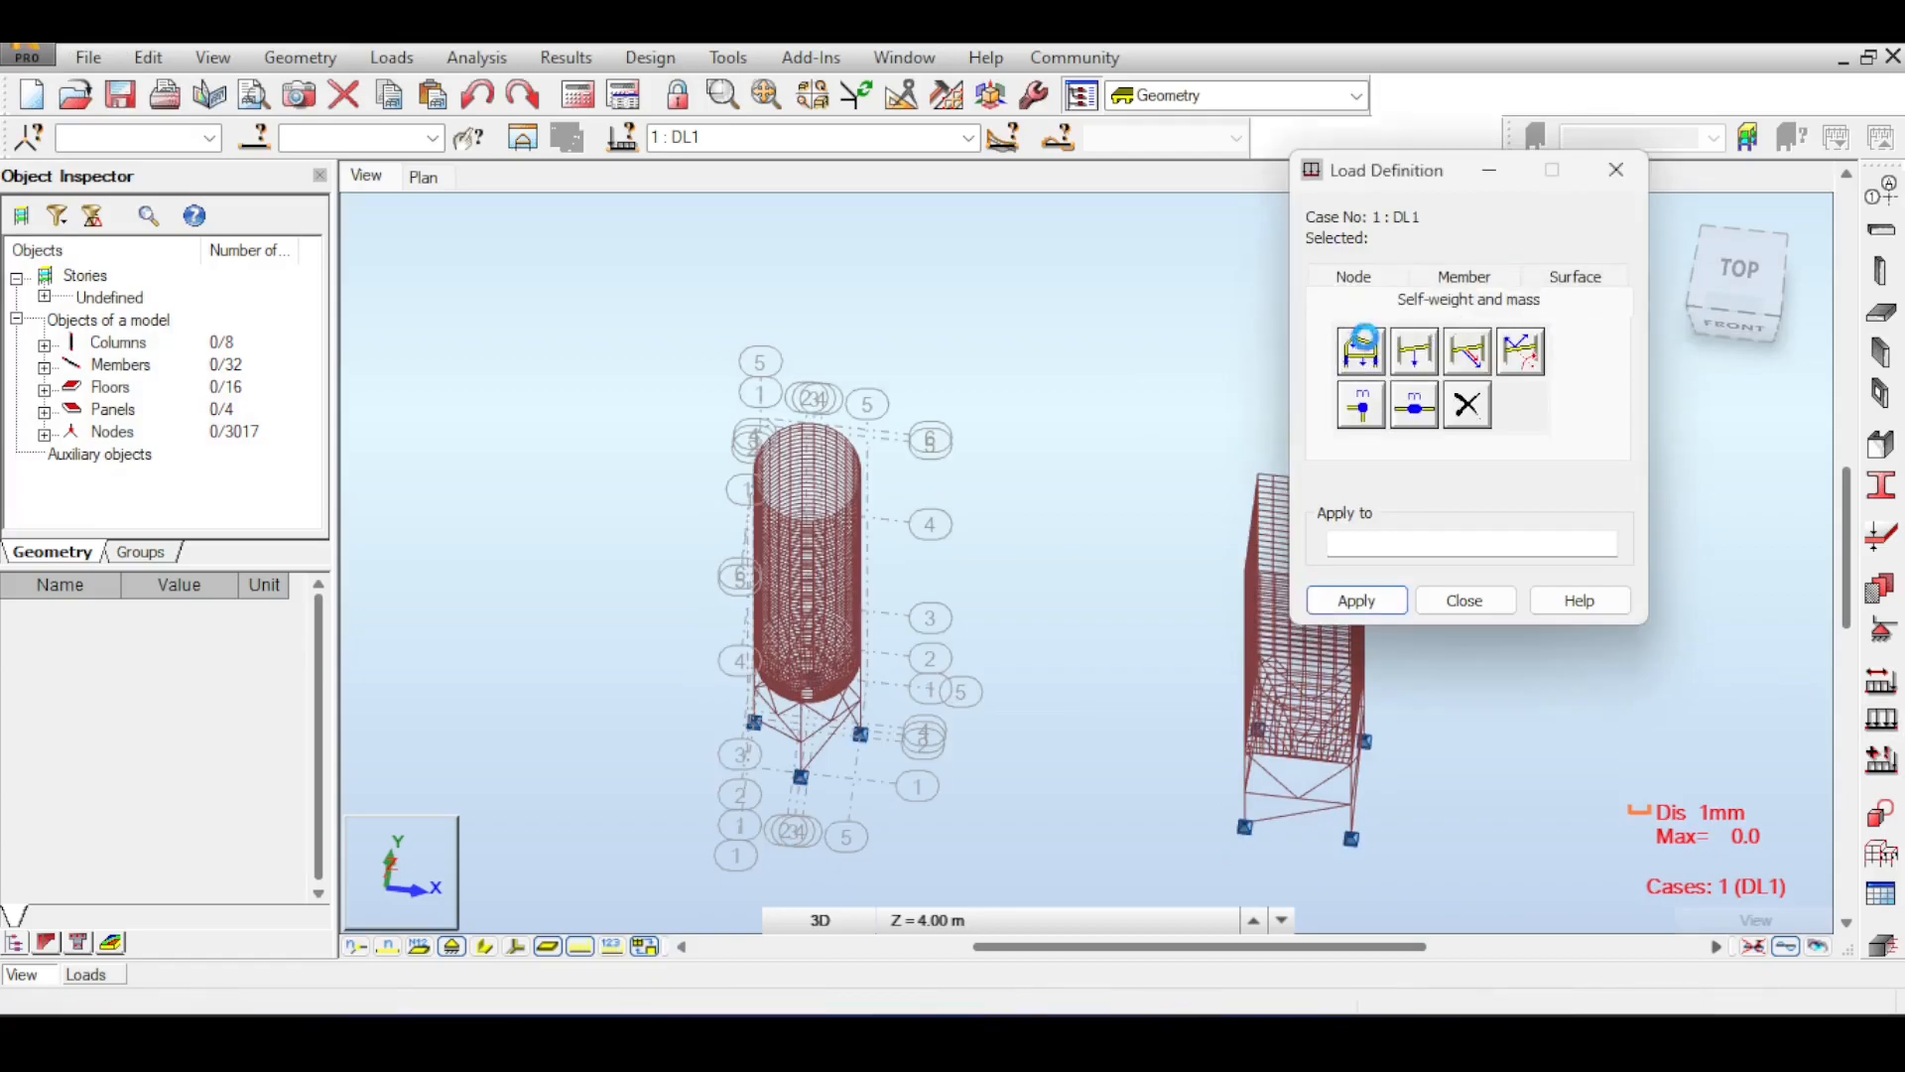
- Run the structural calculation, continuing with the separate structures, and close the calculation messages
left_click(561, 133)
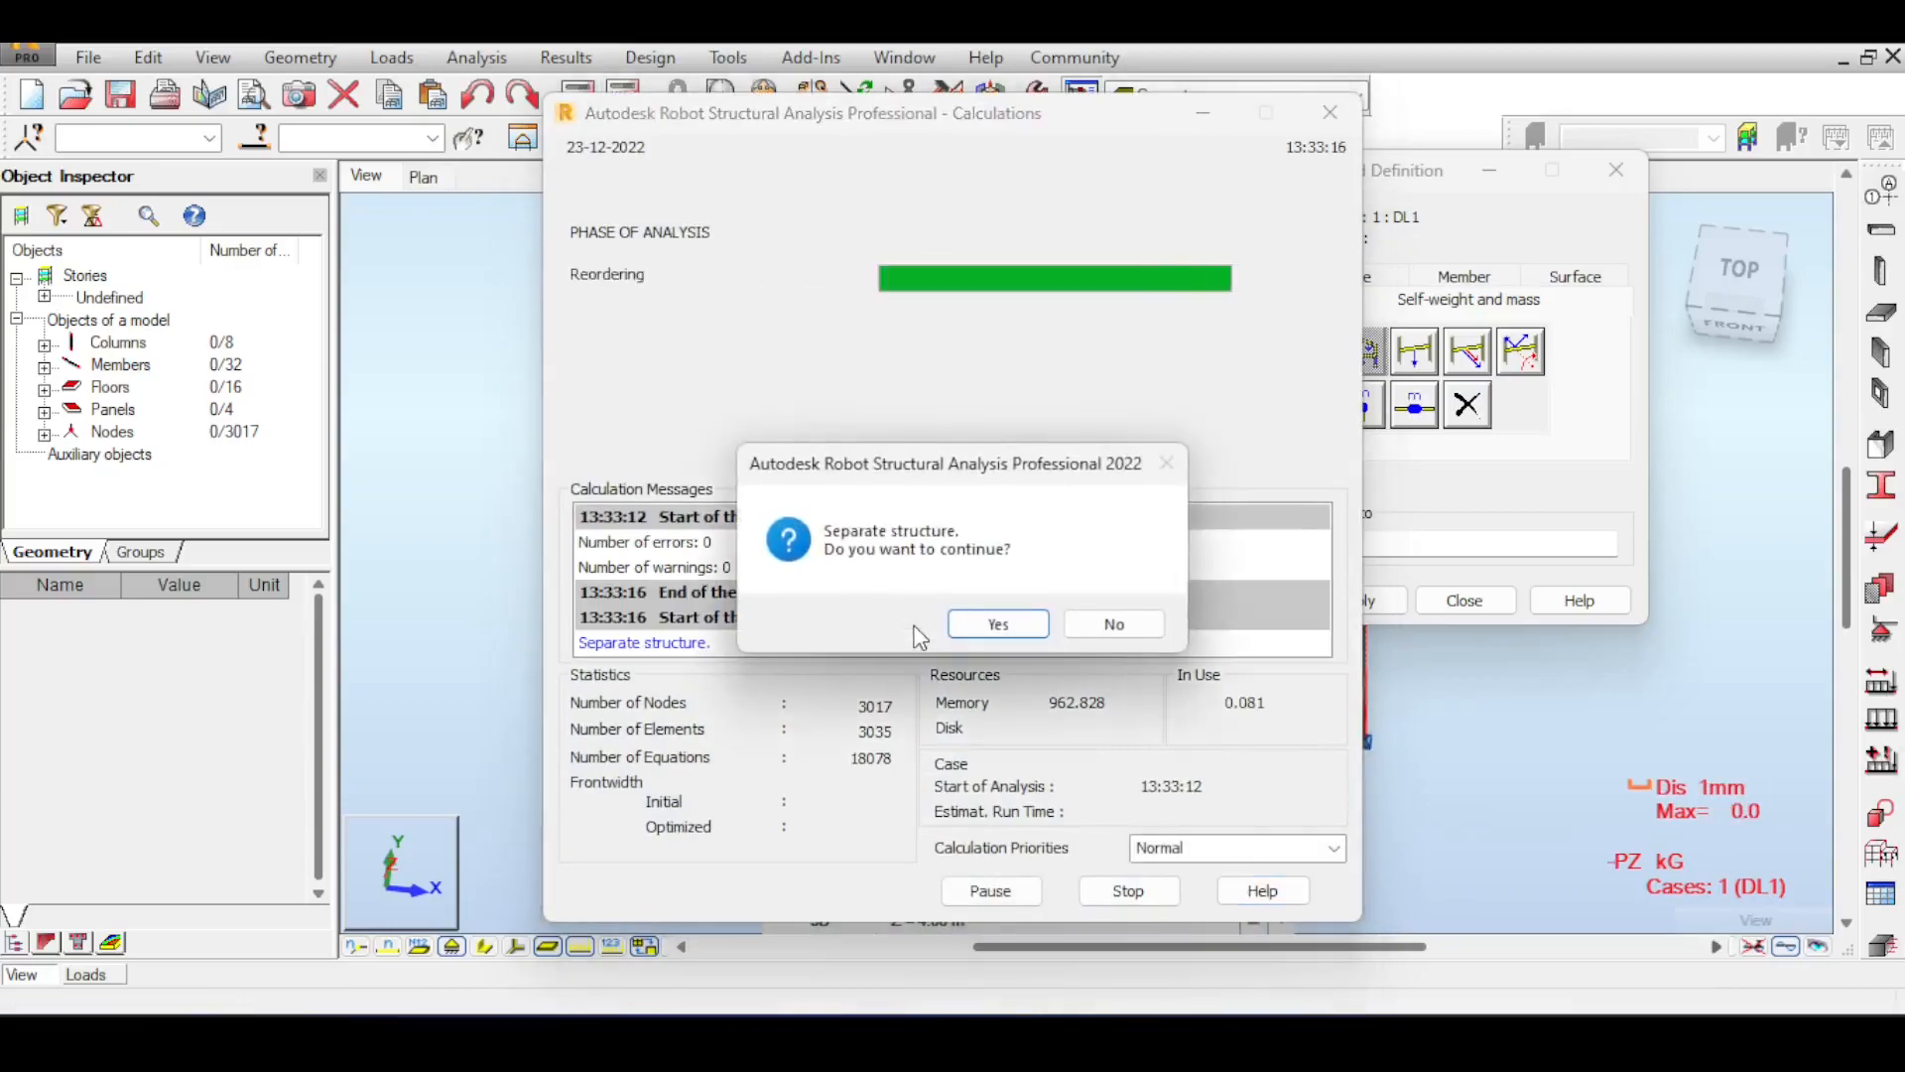
left_click(954, 625)
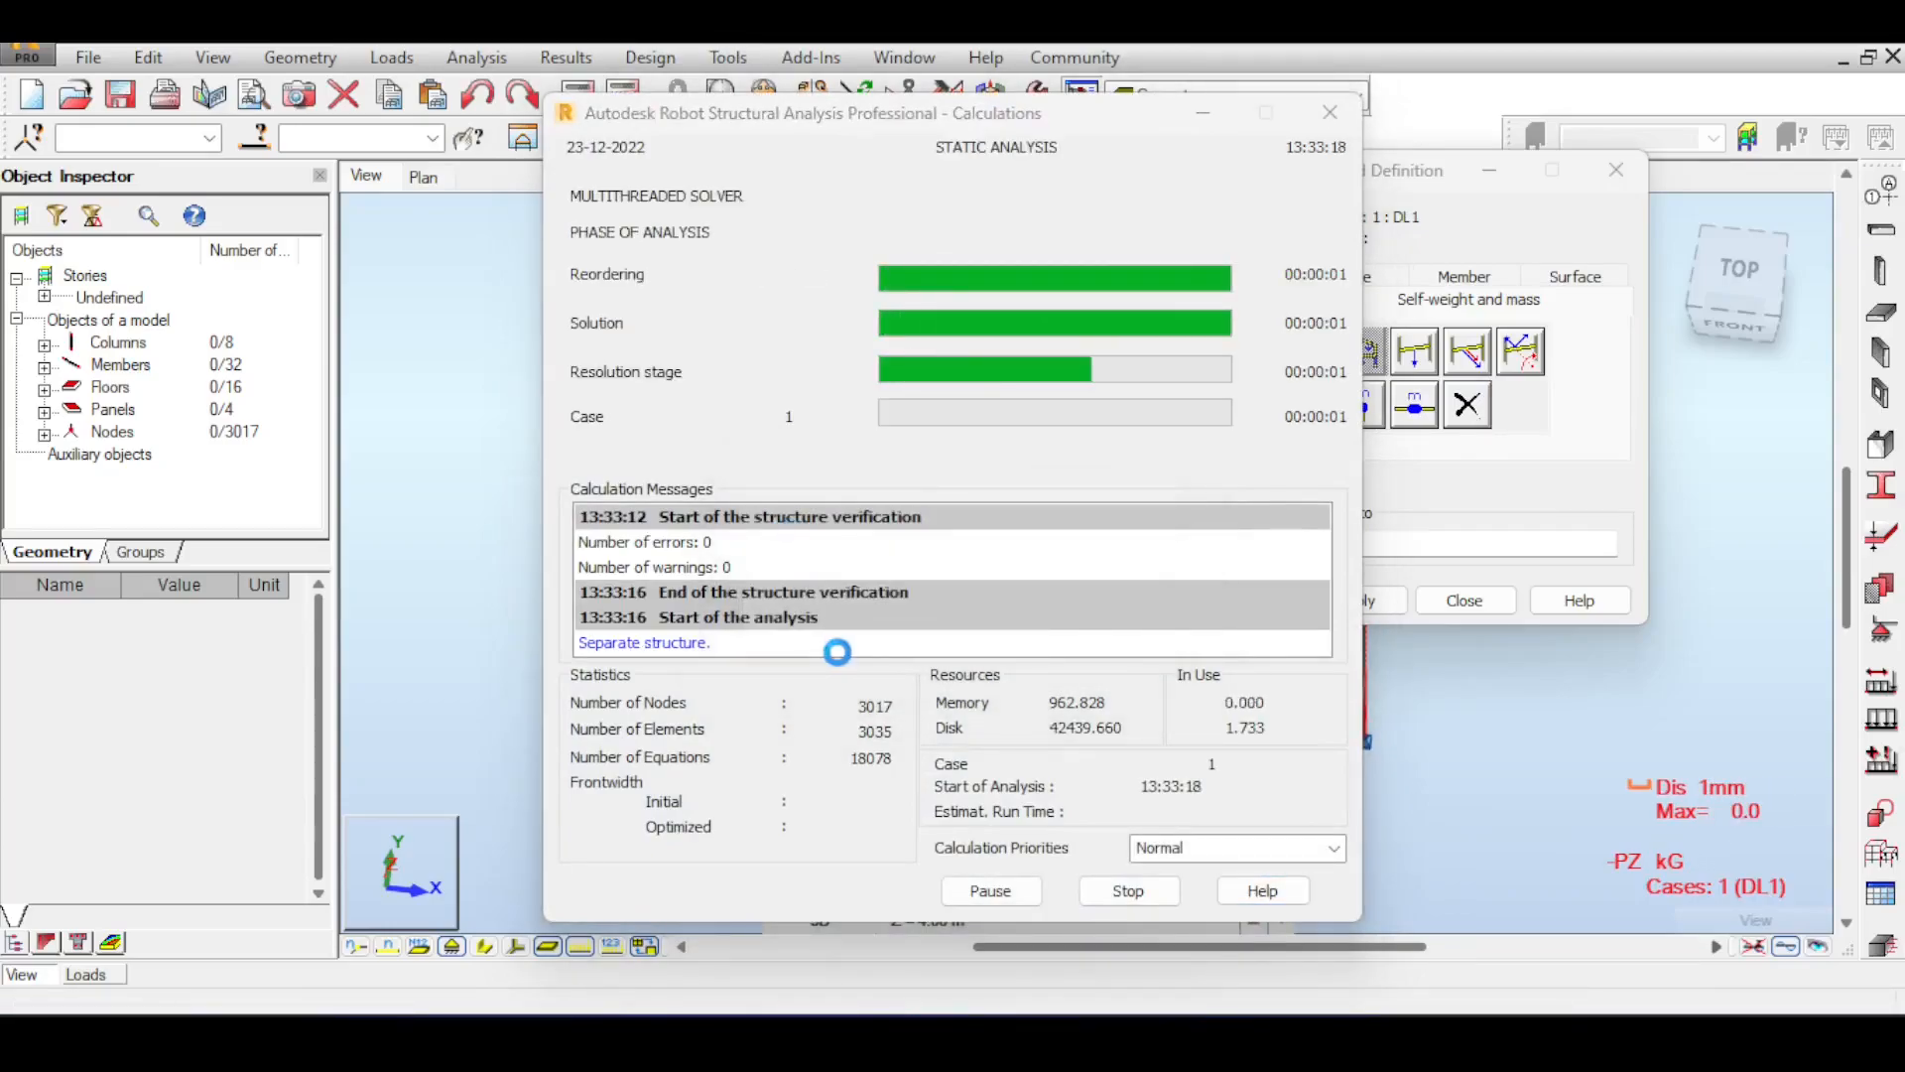
left_click(1816, 182)
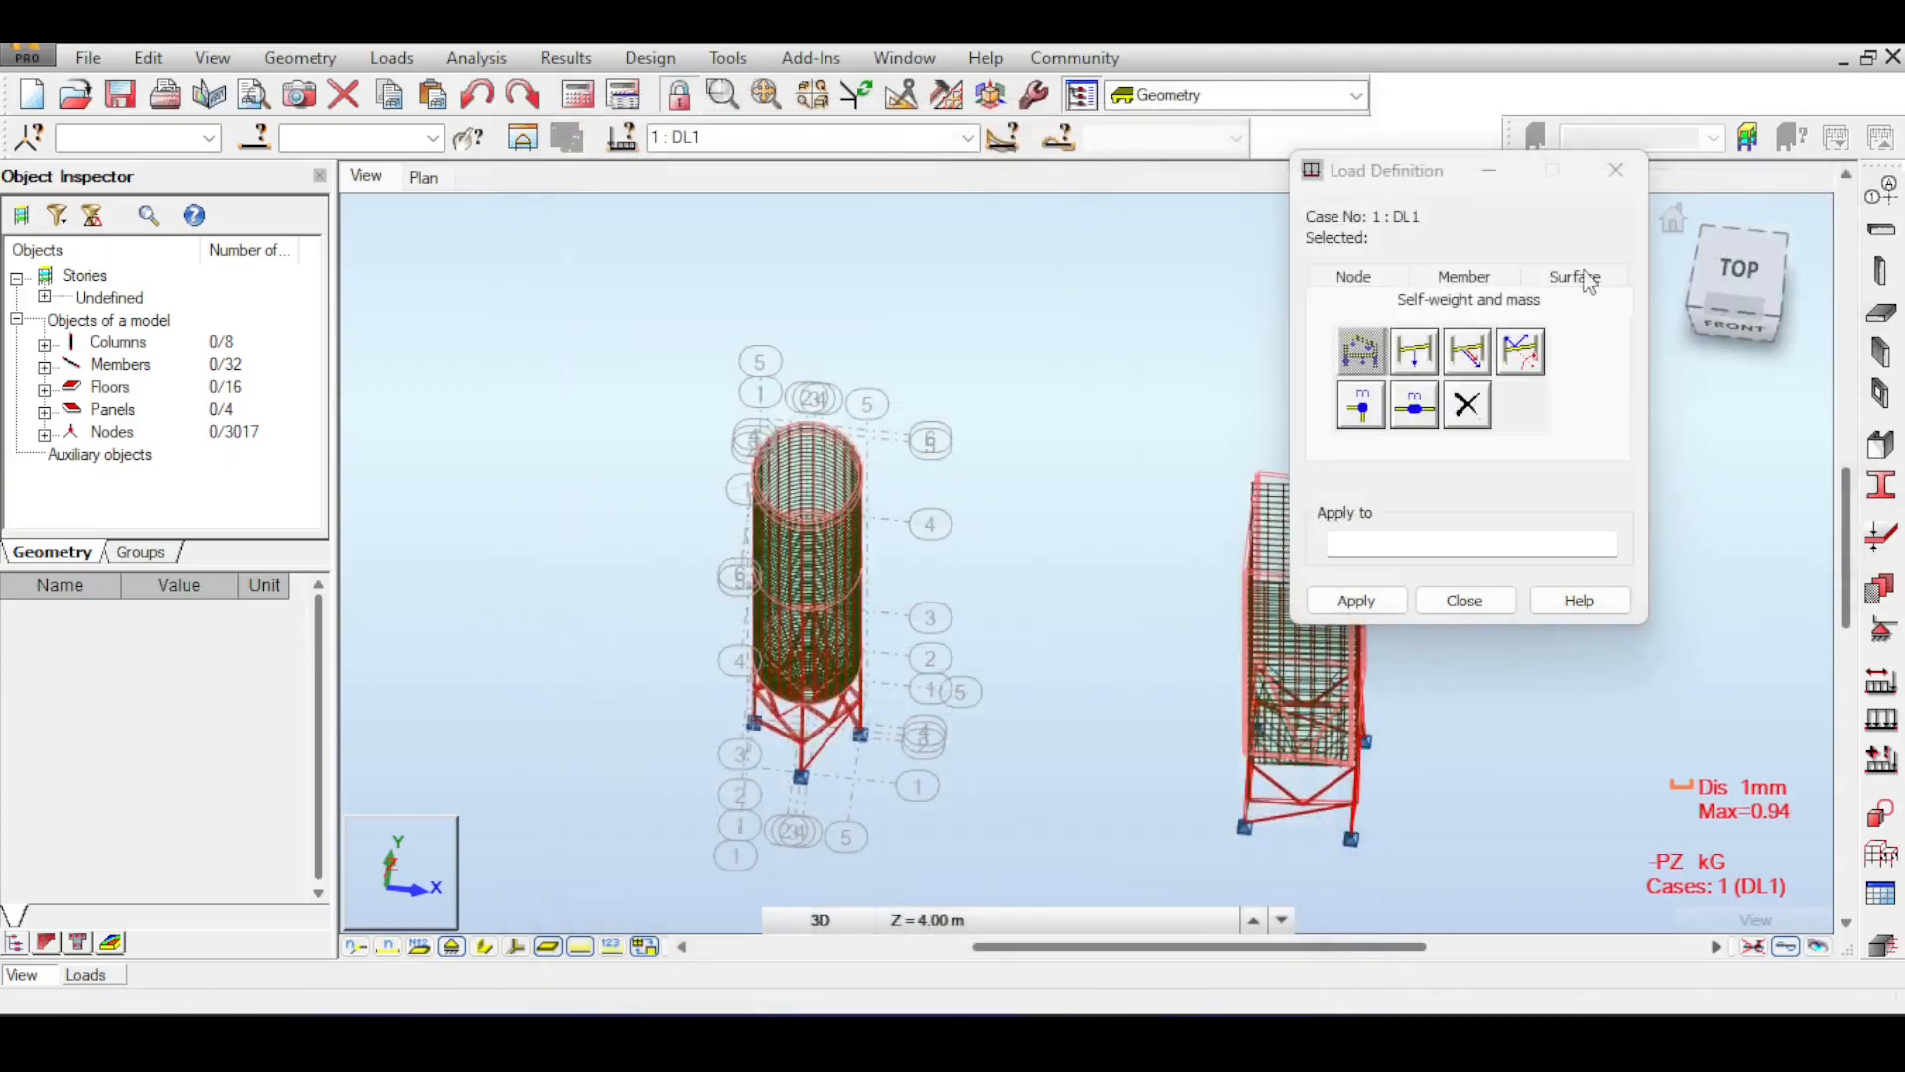
- Examine the cylindrical silo's self-weight deformation from the cone and supports up to the open rim, switching the deformed display on and off
scroll(1111, 675, "up", 1)
middle_click_drag(1002, 601, 1297, 582)
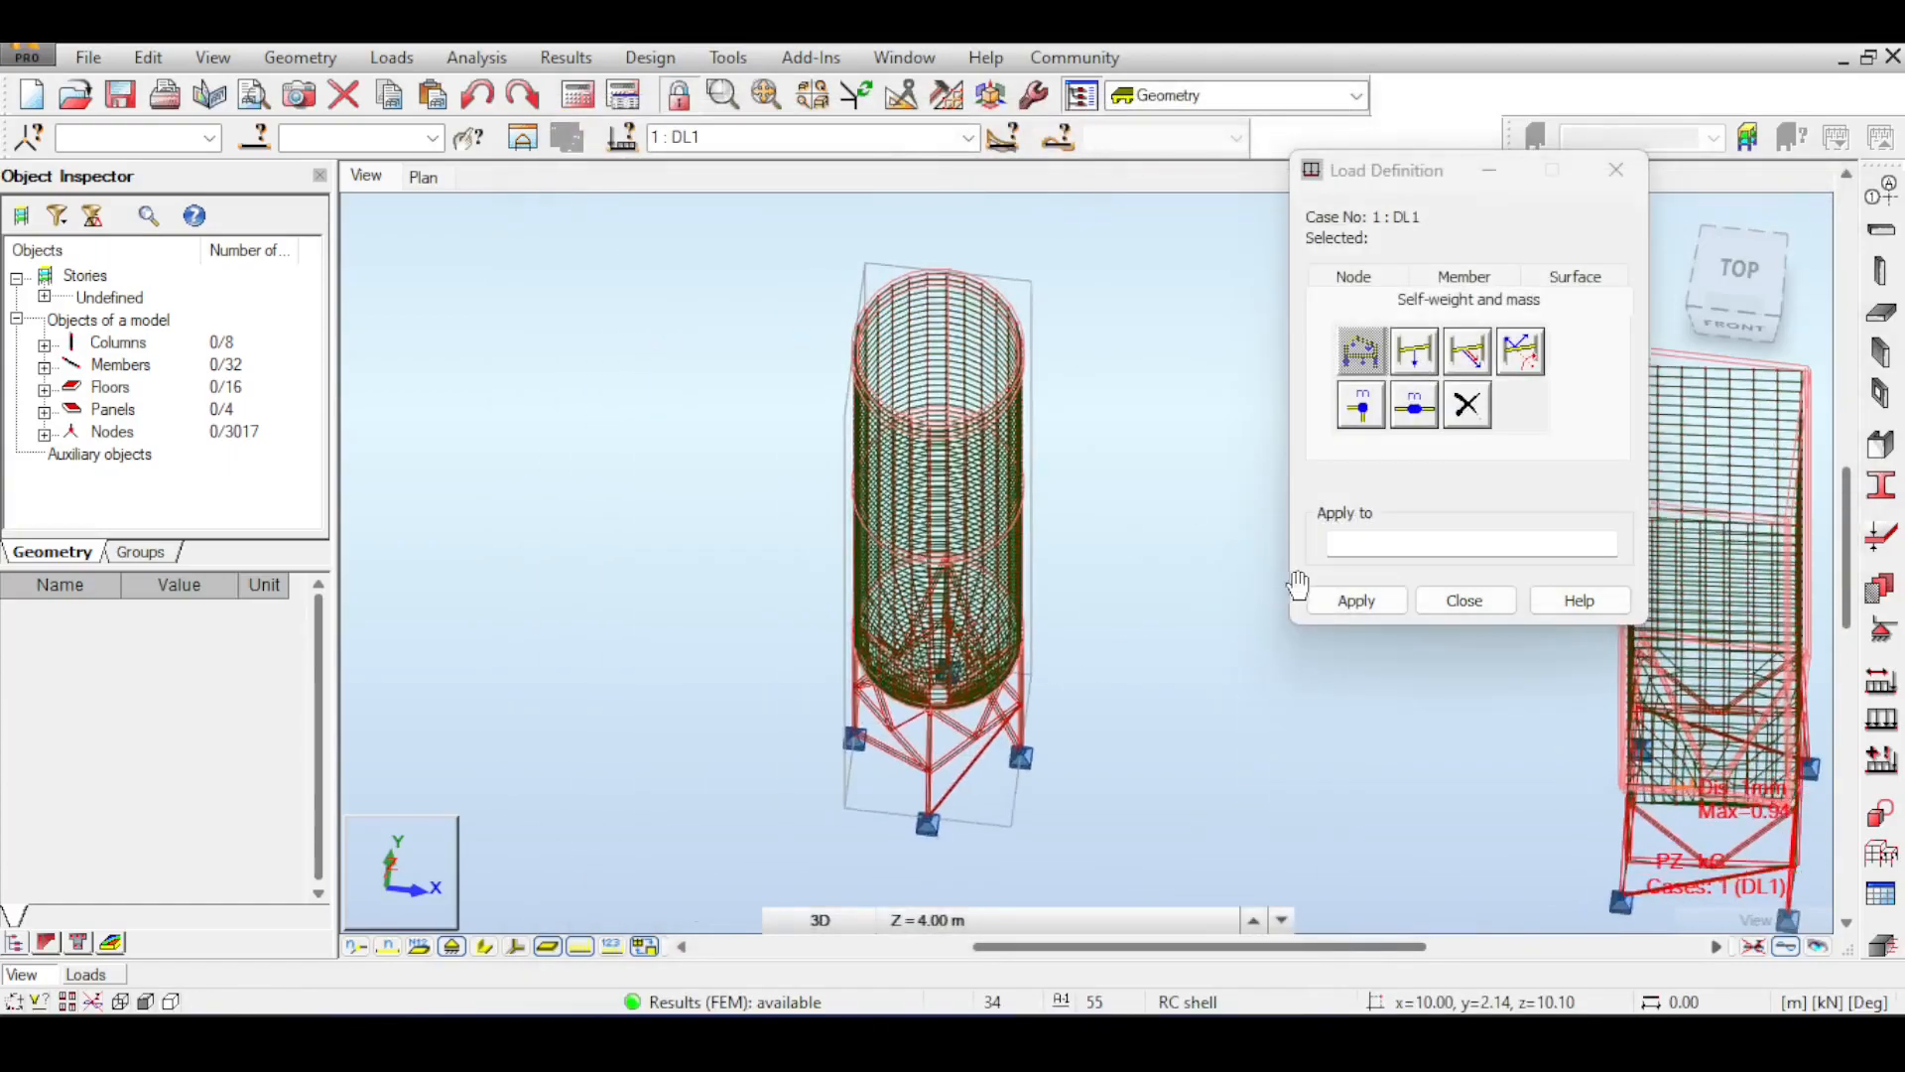
left_click(1785, 950)
left_click(1785, 950)
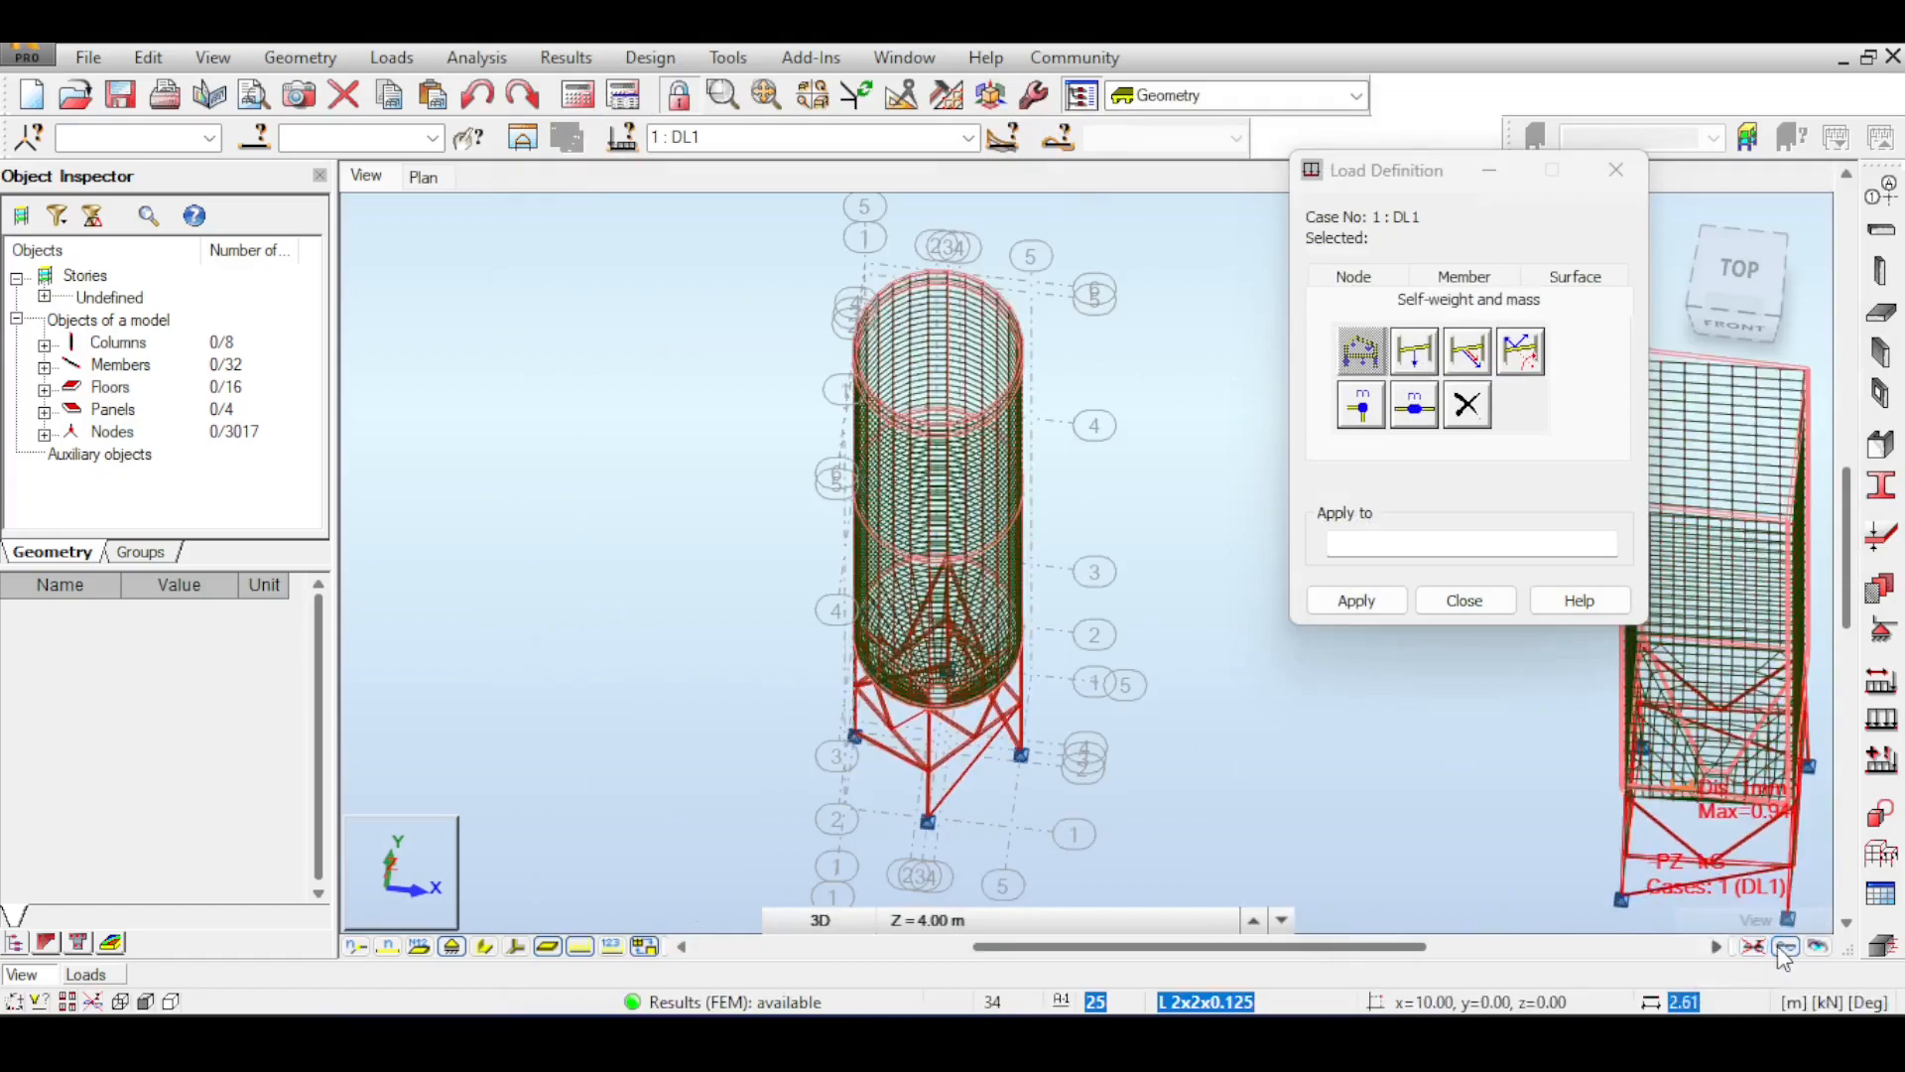
left_click_drag(1743, 305, 1732, 264)
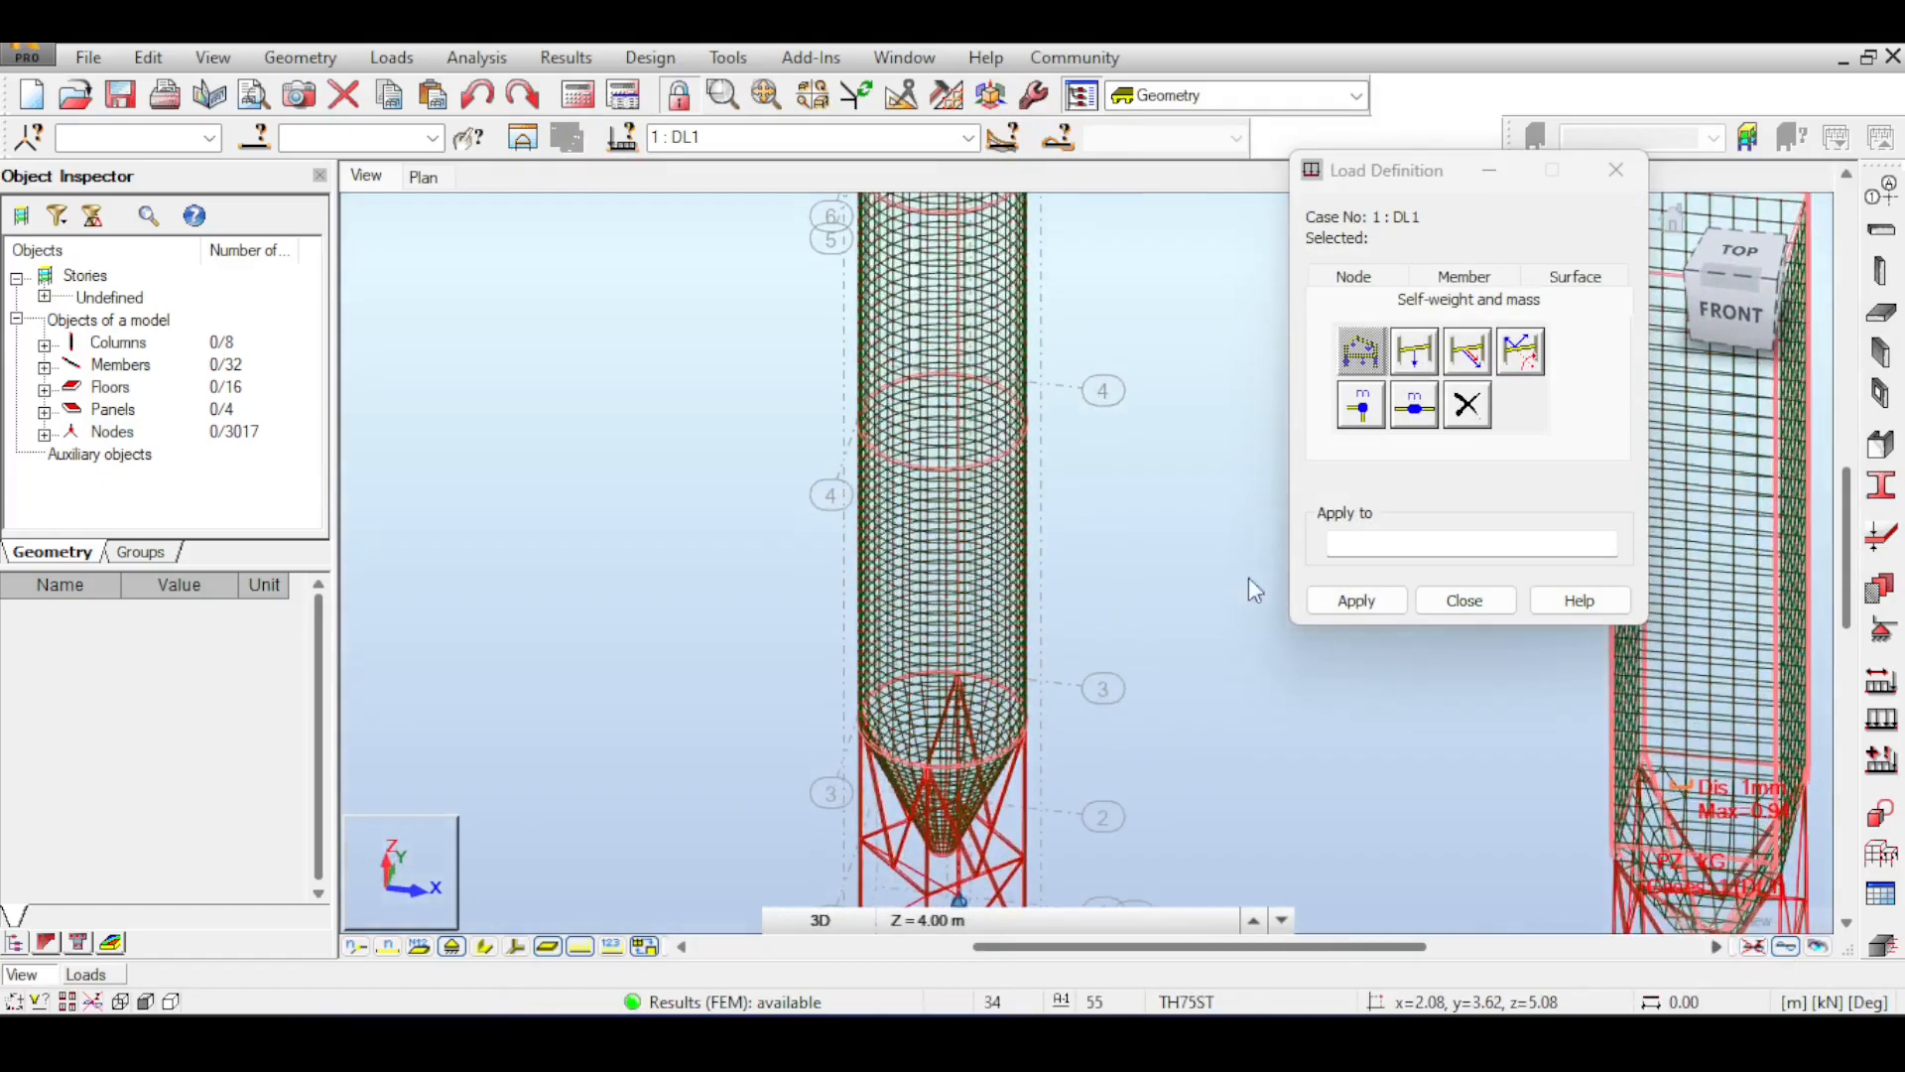
middle_click_drag(1247, 848, 1260, 649)
left_click(1786, 950)
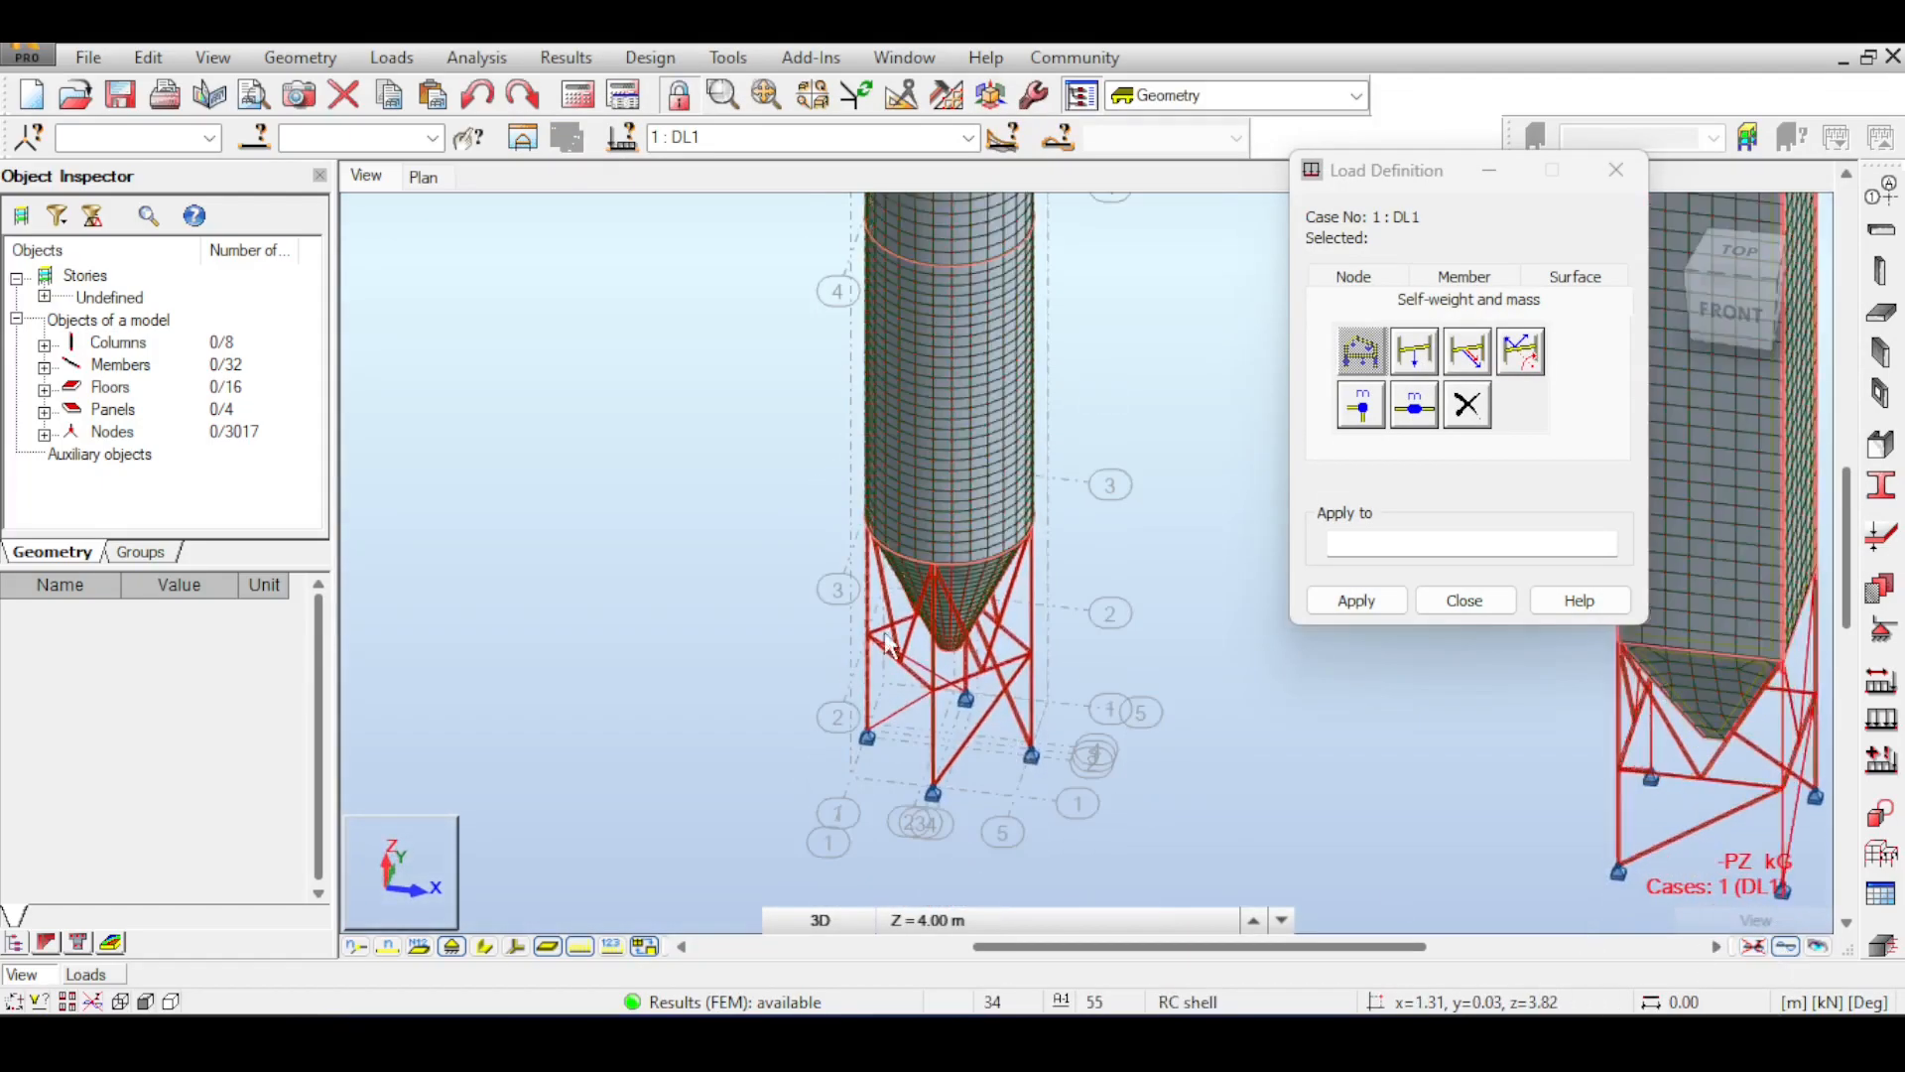
left_click(1782, 950)
left_click(1782, 950)
left_click(1782, 950)
mouse_move(1228, 426)
middle_mouse_down()
mouse_move(1270, 609)
mouse_move(1163, 568)
middle_mouse_up()
scroll(1252, 599, "down", 3)
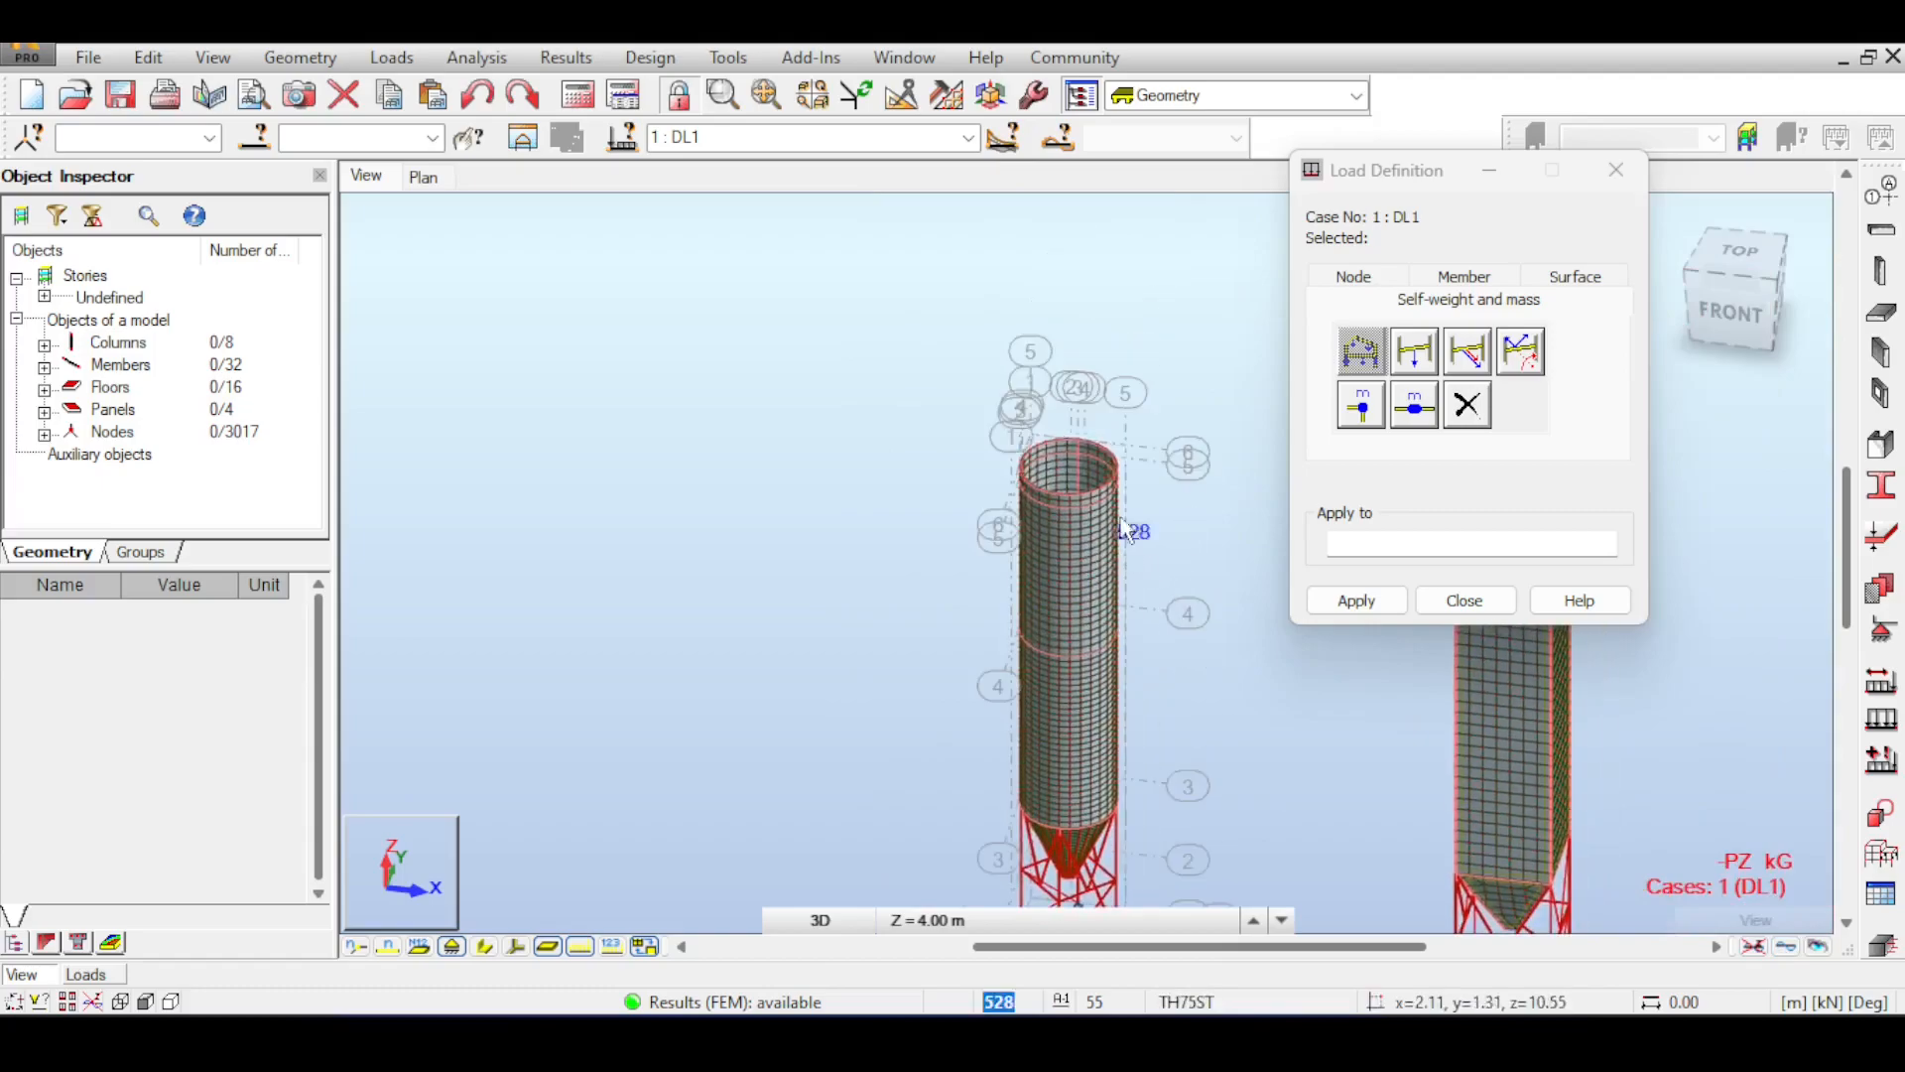
middle_click_drag(1105, 382, 1055, 358)
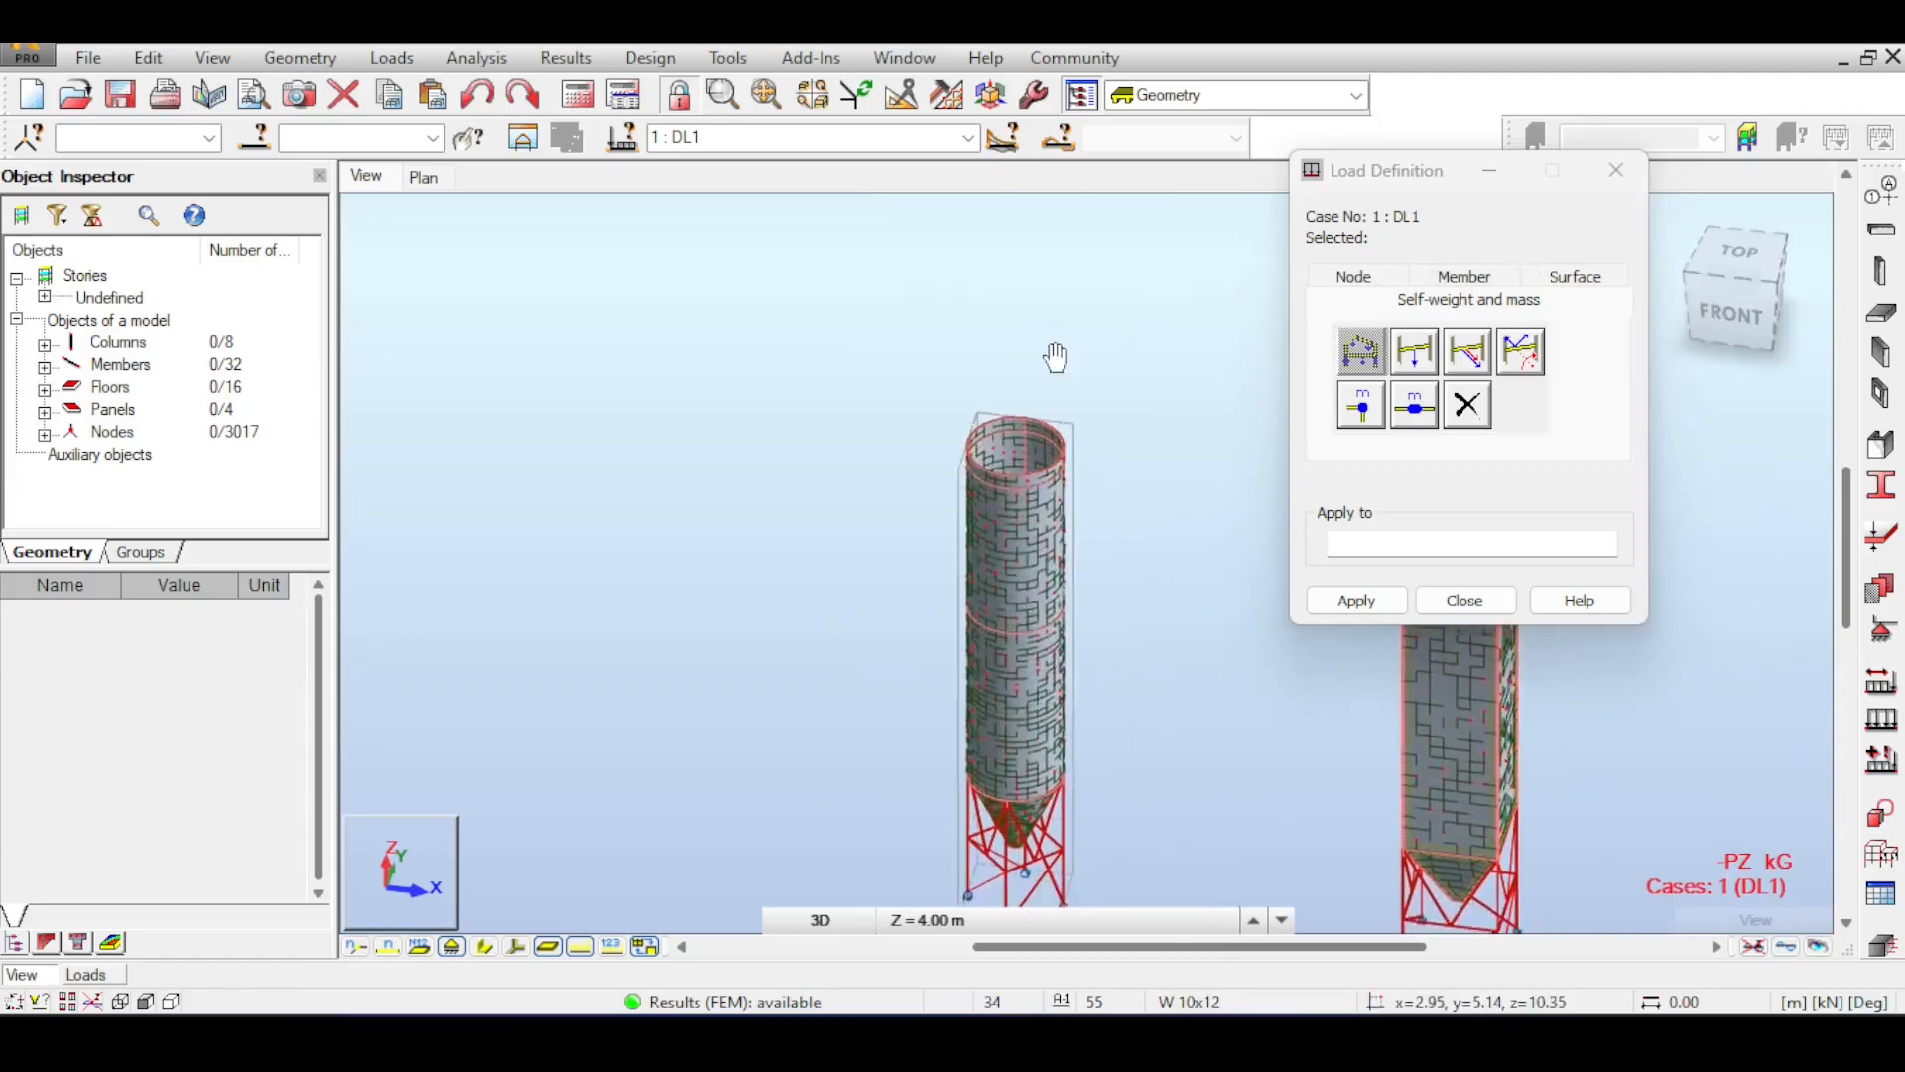
scroll(1069, 451, "up", 2)
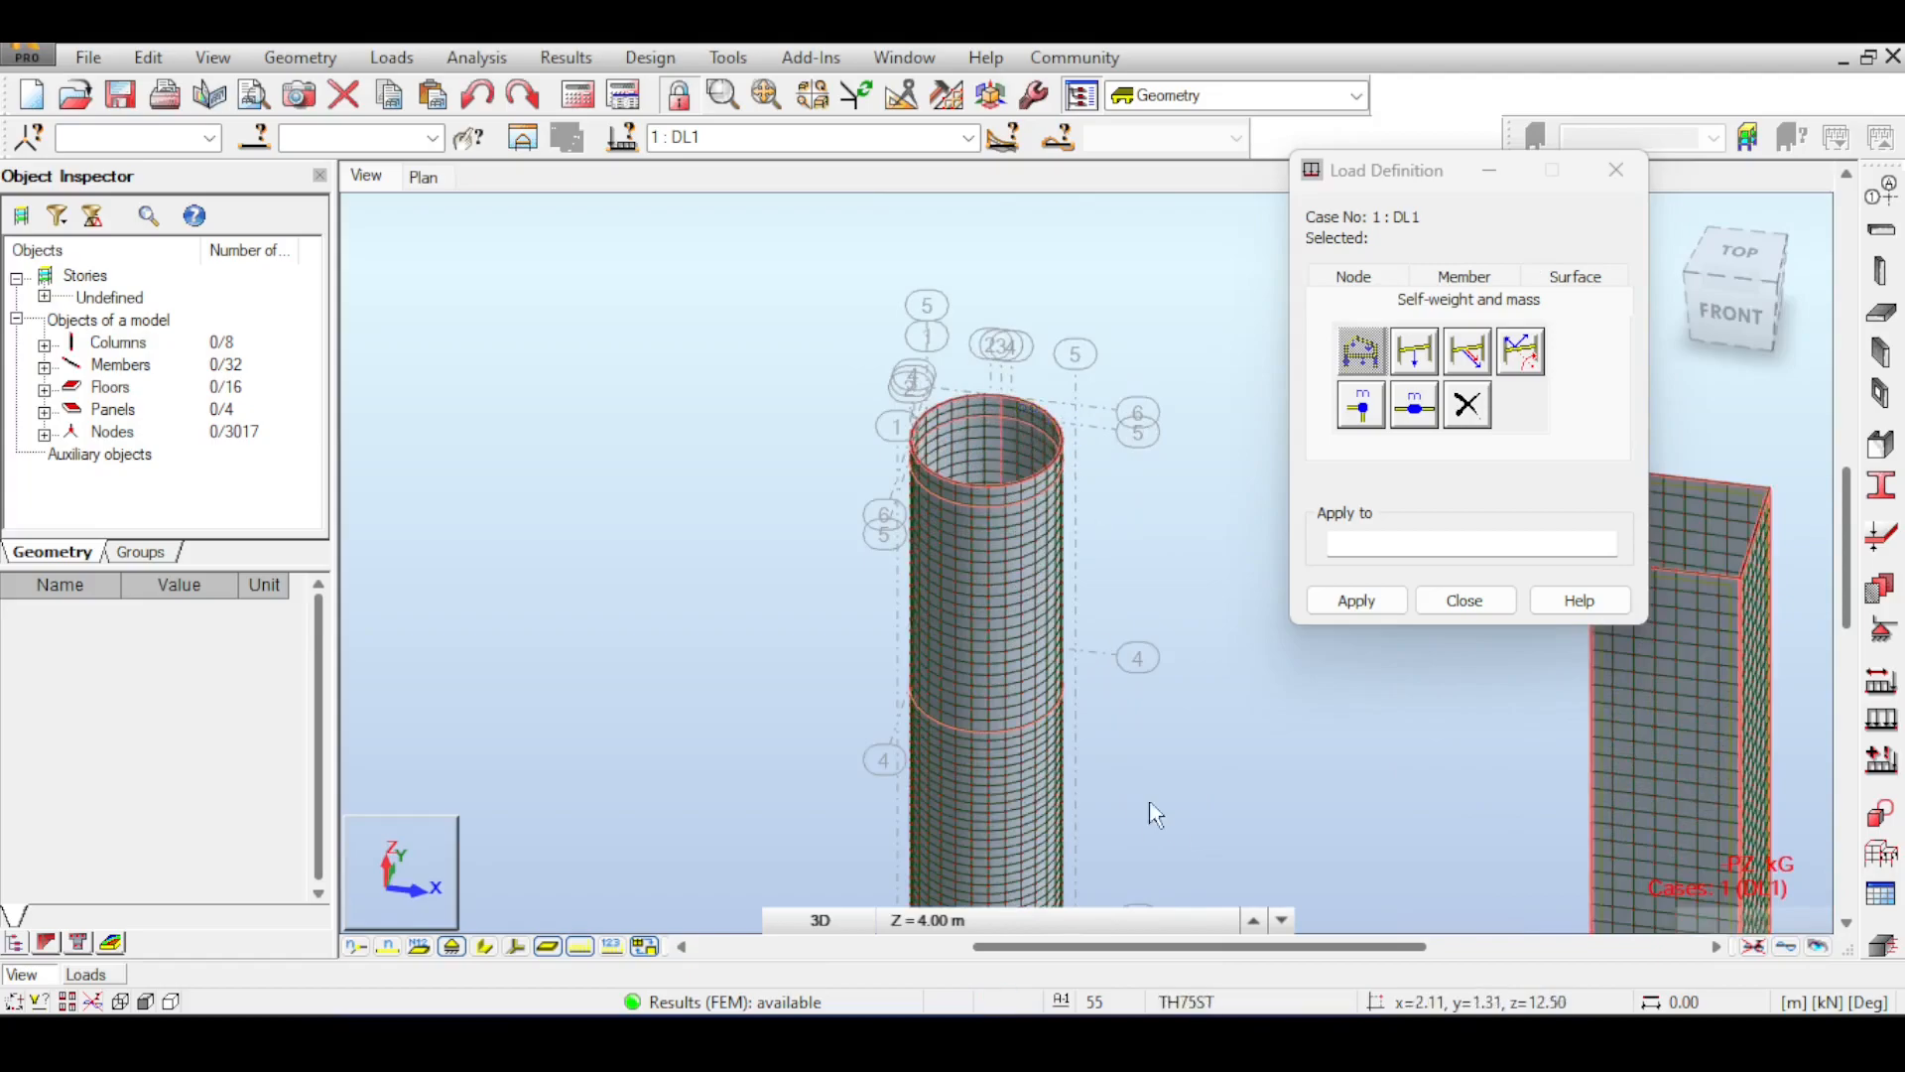
- Clear the generated finite element mesh from both silos
left_click(947, 95)
left_click(807, 231)
left_click(1023, 582)
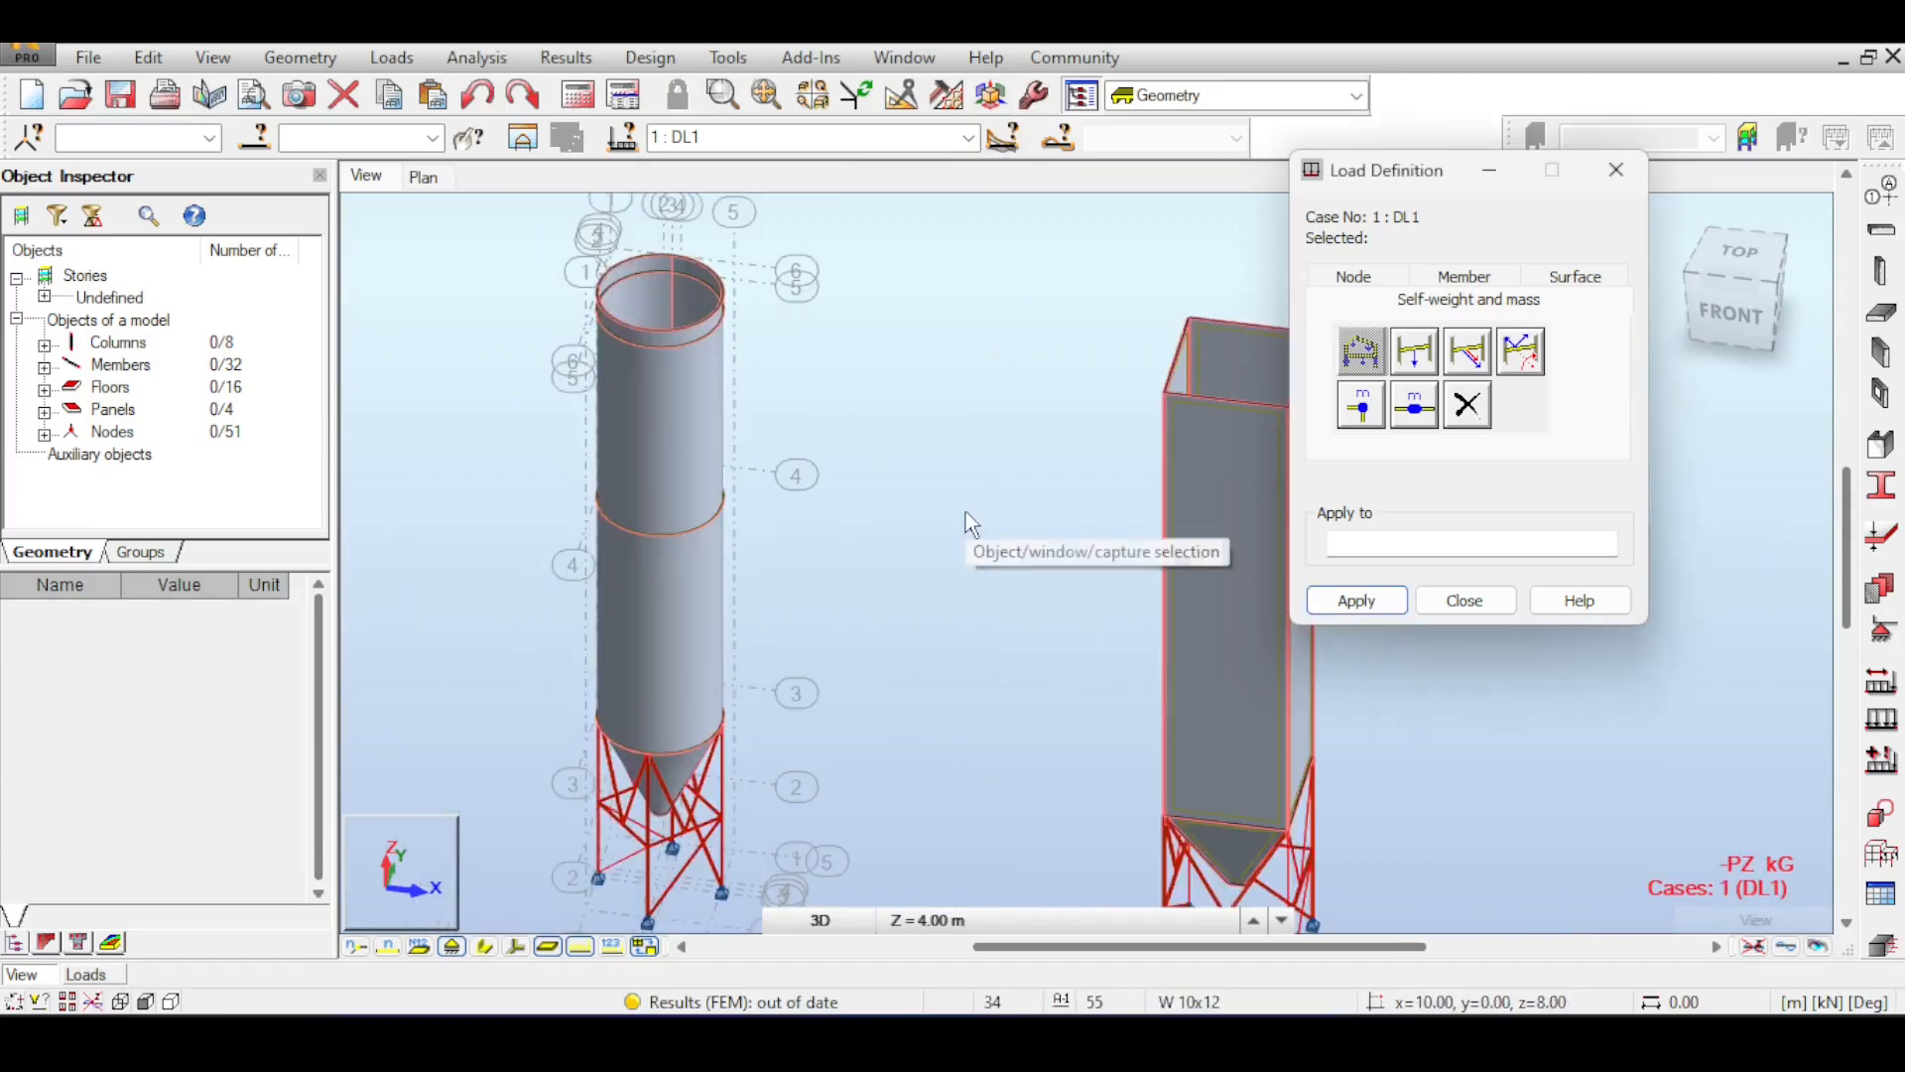
middle_click_drag(959, 486, 980, 504)
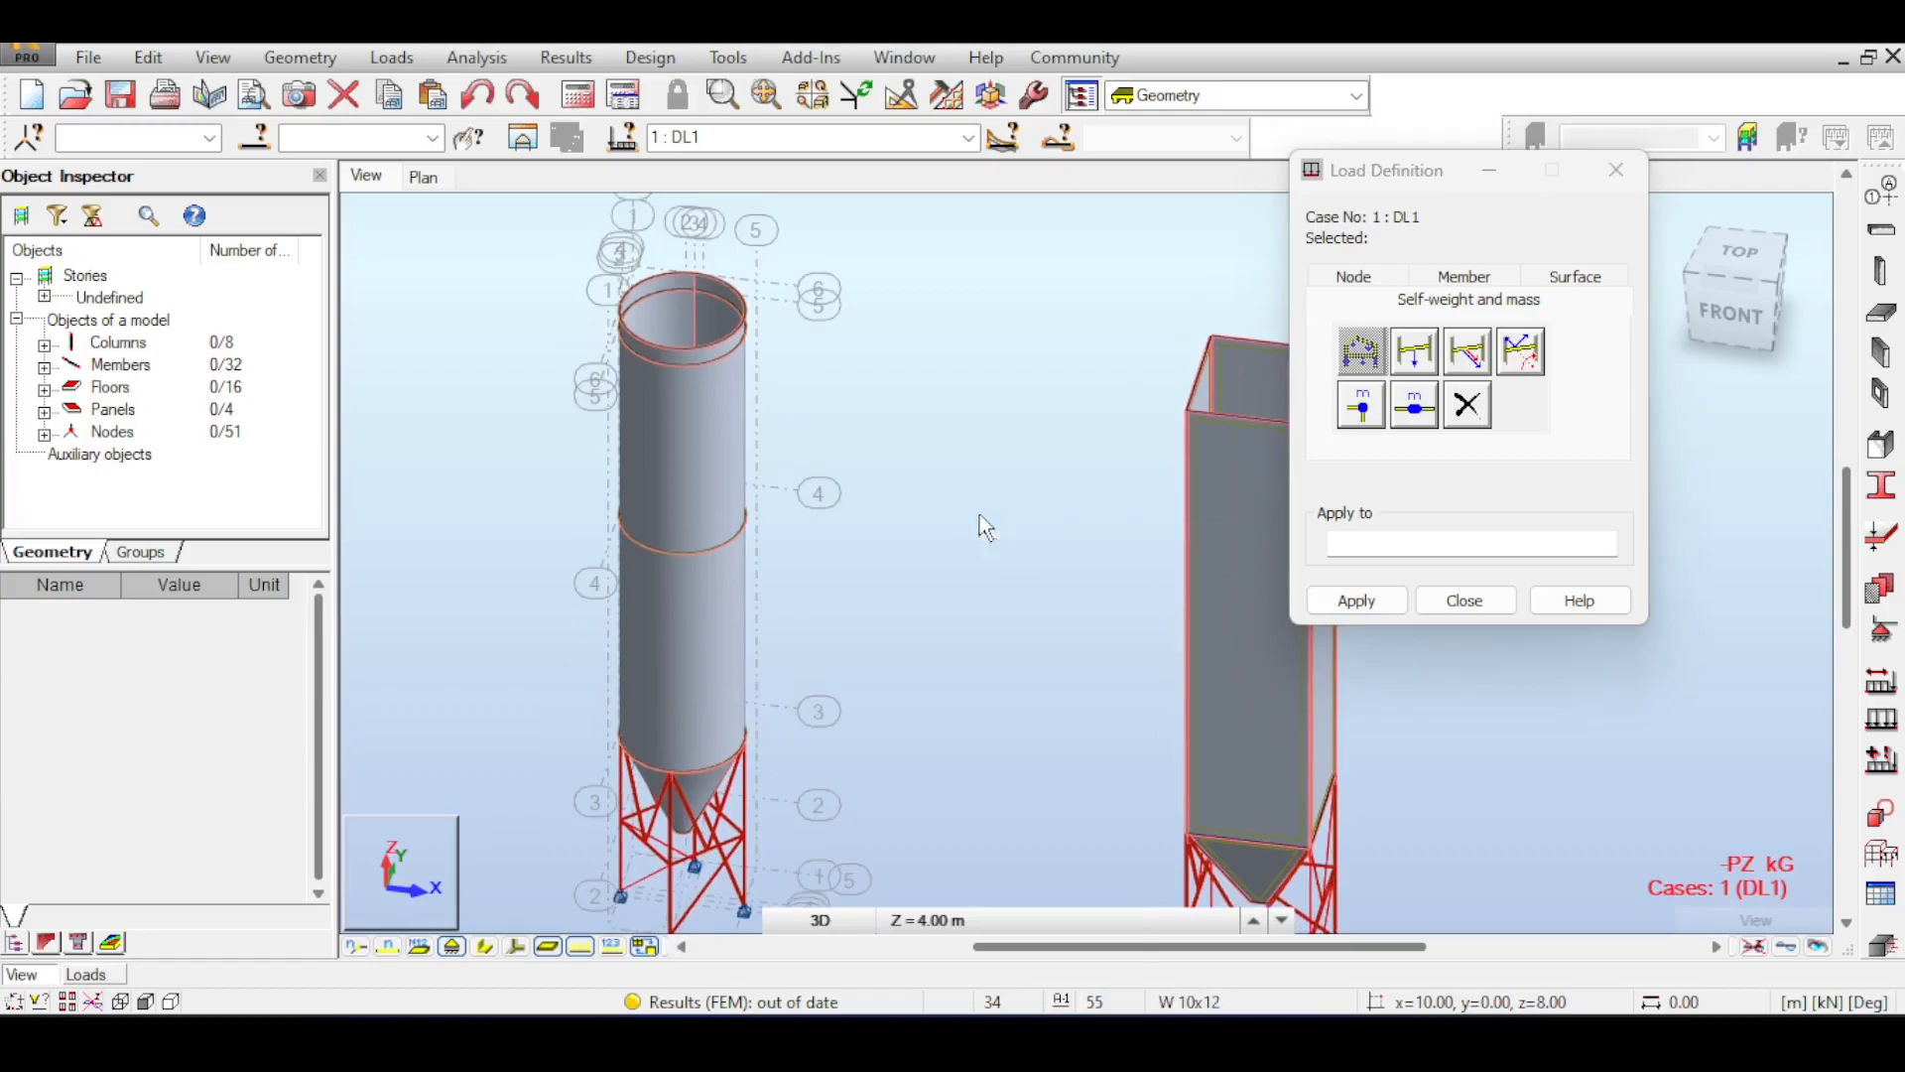
mouse_move(919, 478)
middle_mouse_down()
mouse_move(963, 475)
mouse_move(910, 492)
middle_mouse_up()
left_click(392, 57)
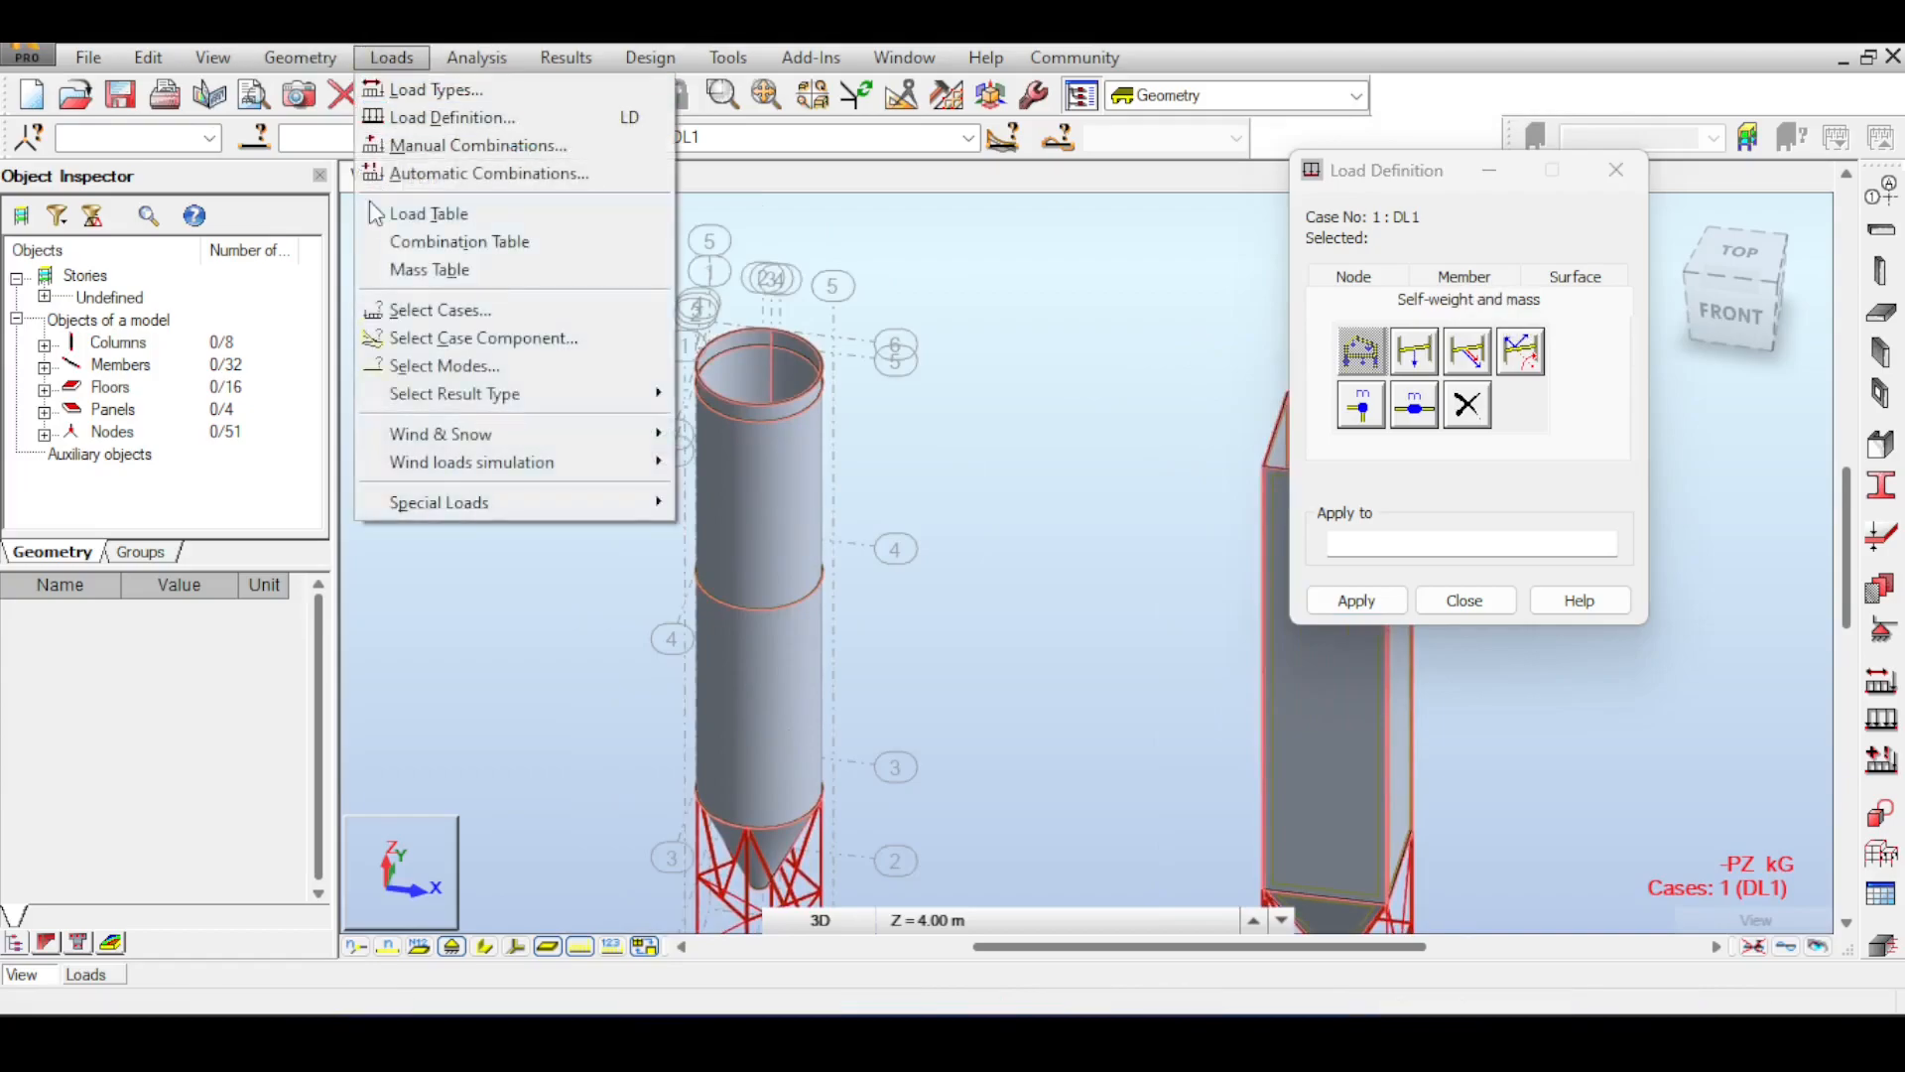
left_click(982, 328)
middle_click_drag(1240, 379, 1224, 322)
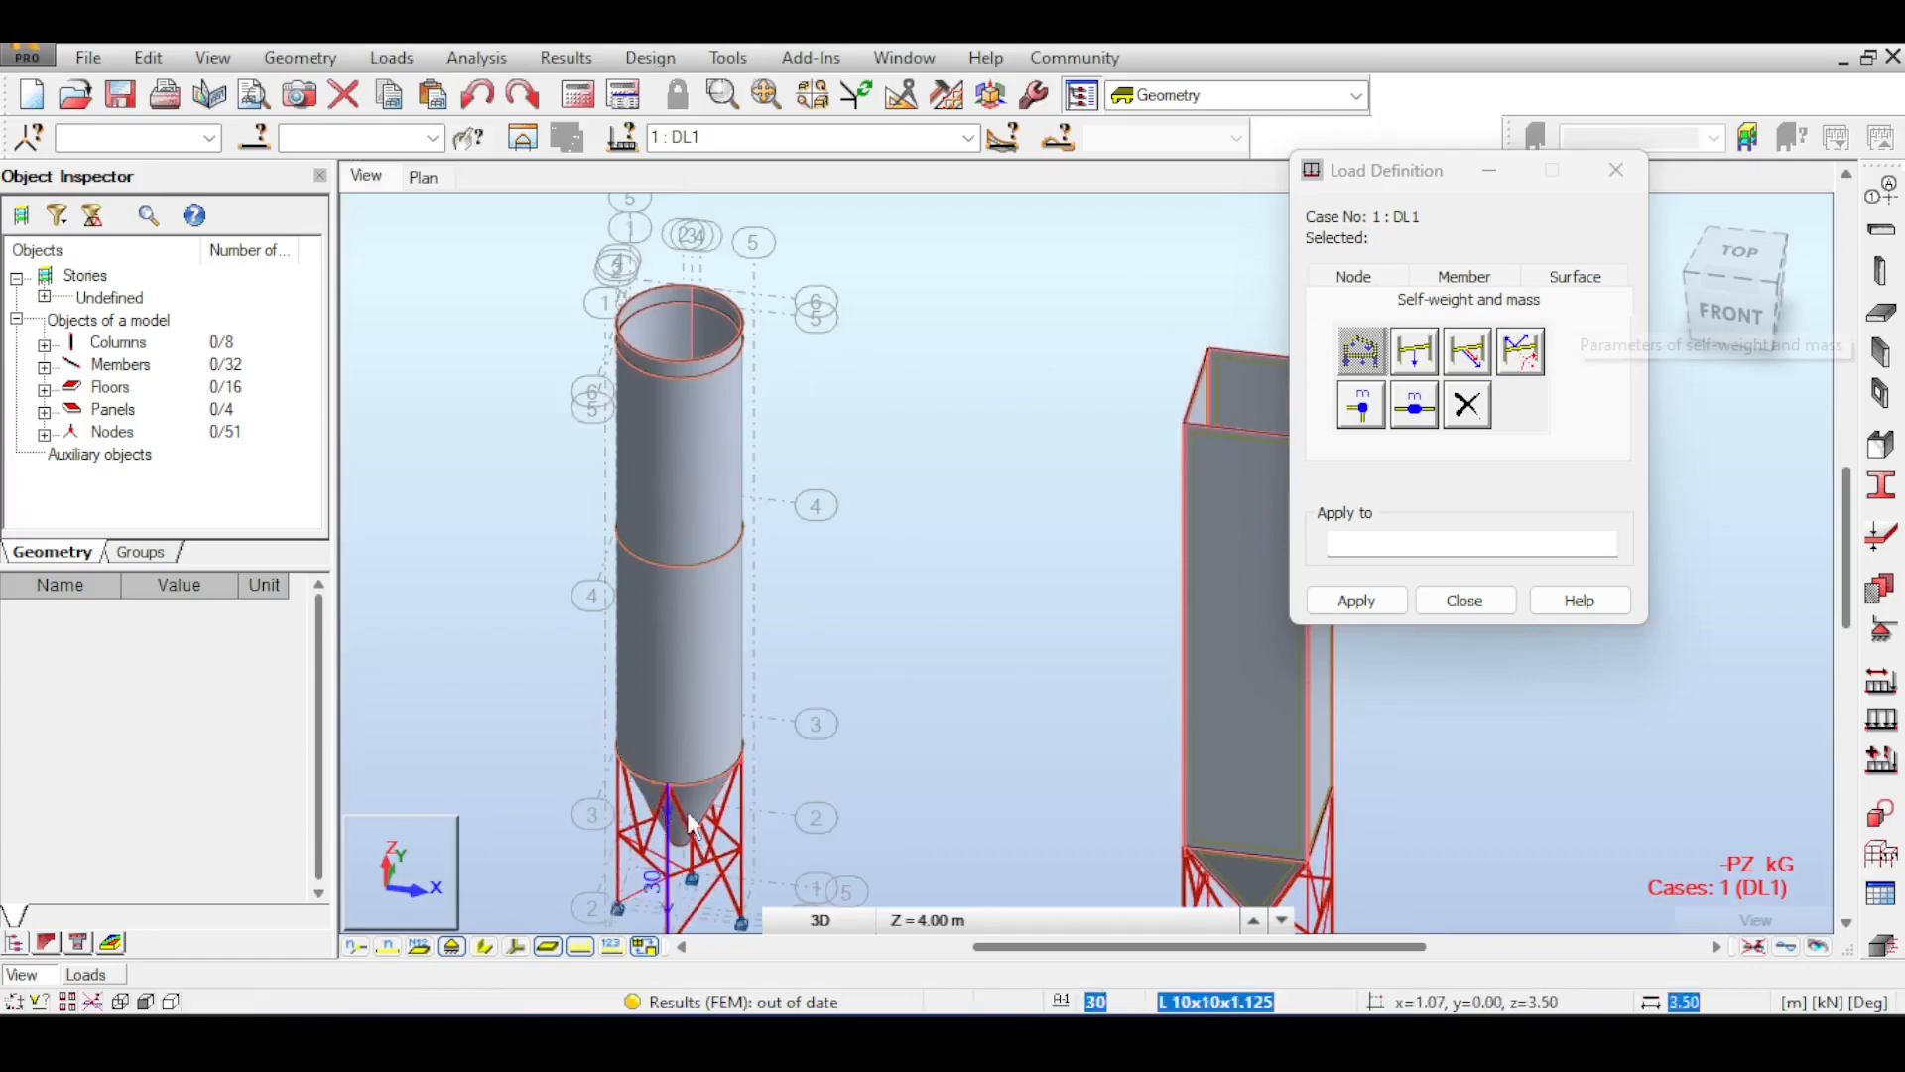
scroll(744, 784, "up", 2)
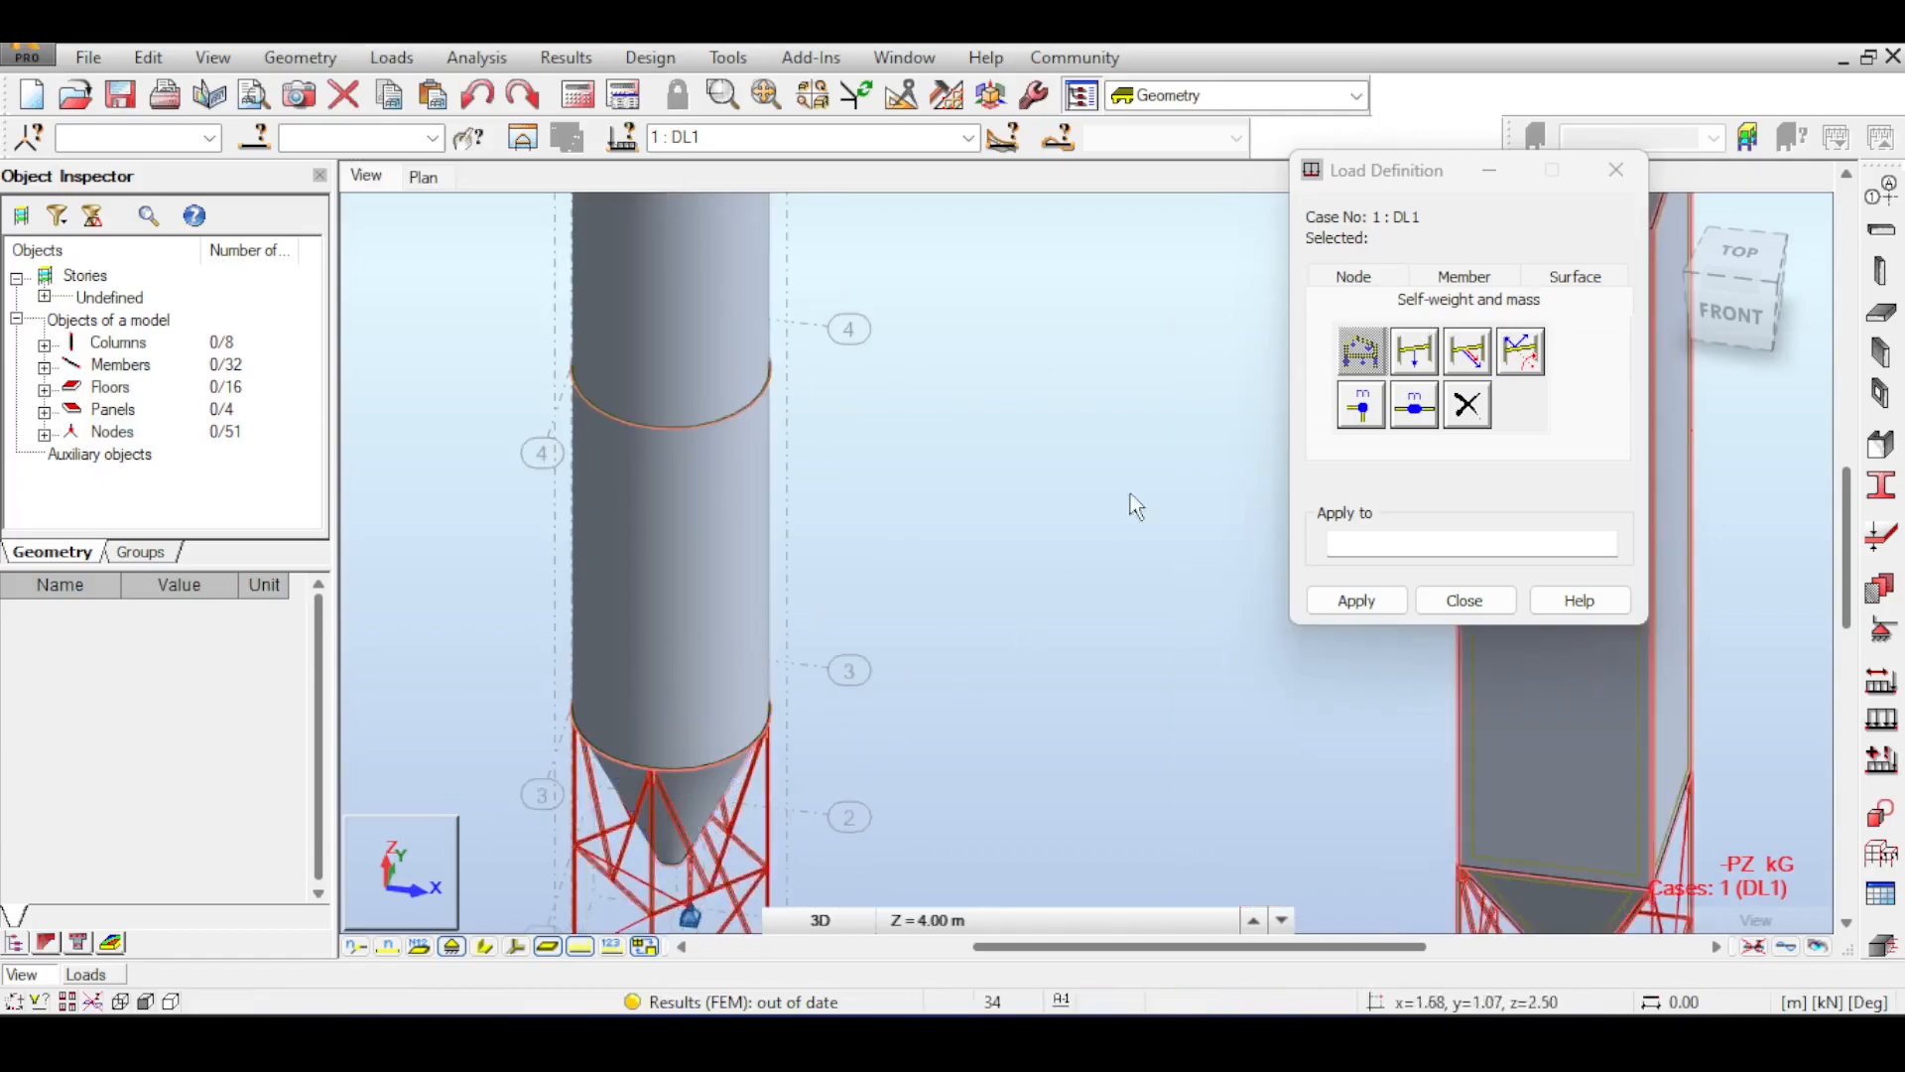
scroll(1167, 541, "down", 2)
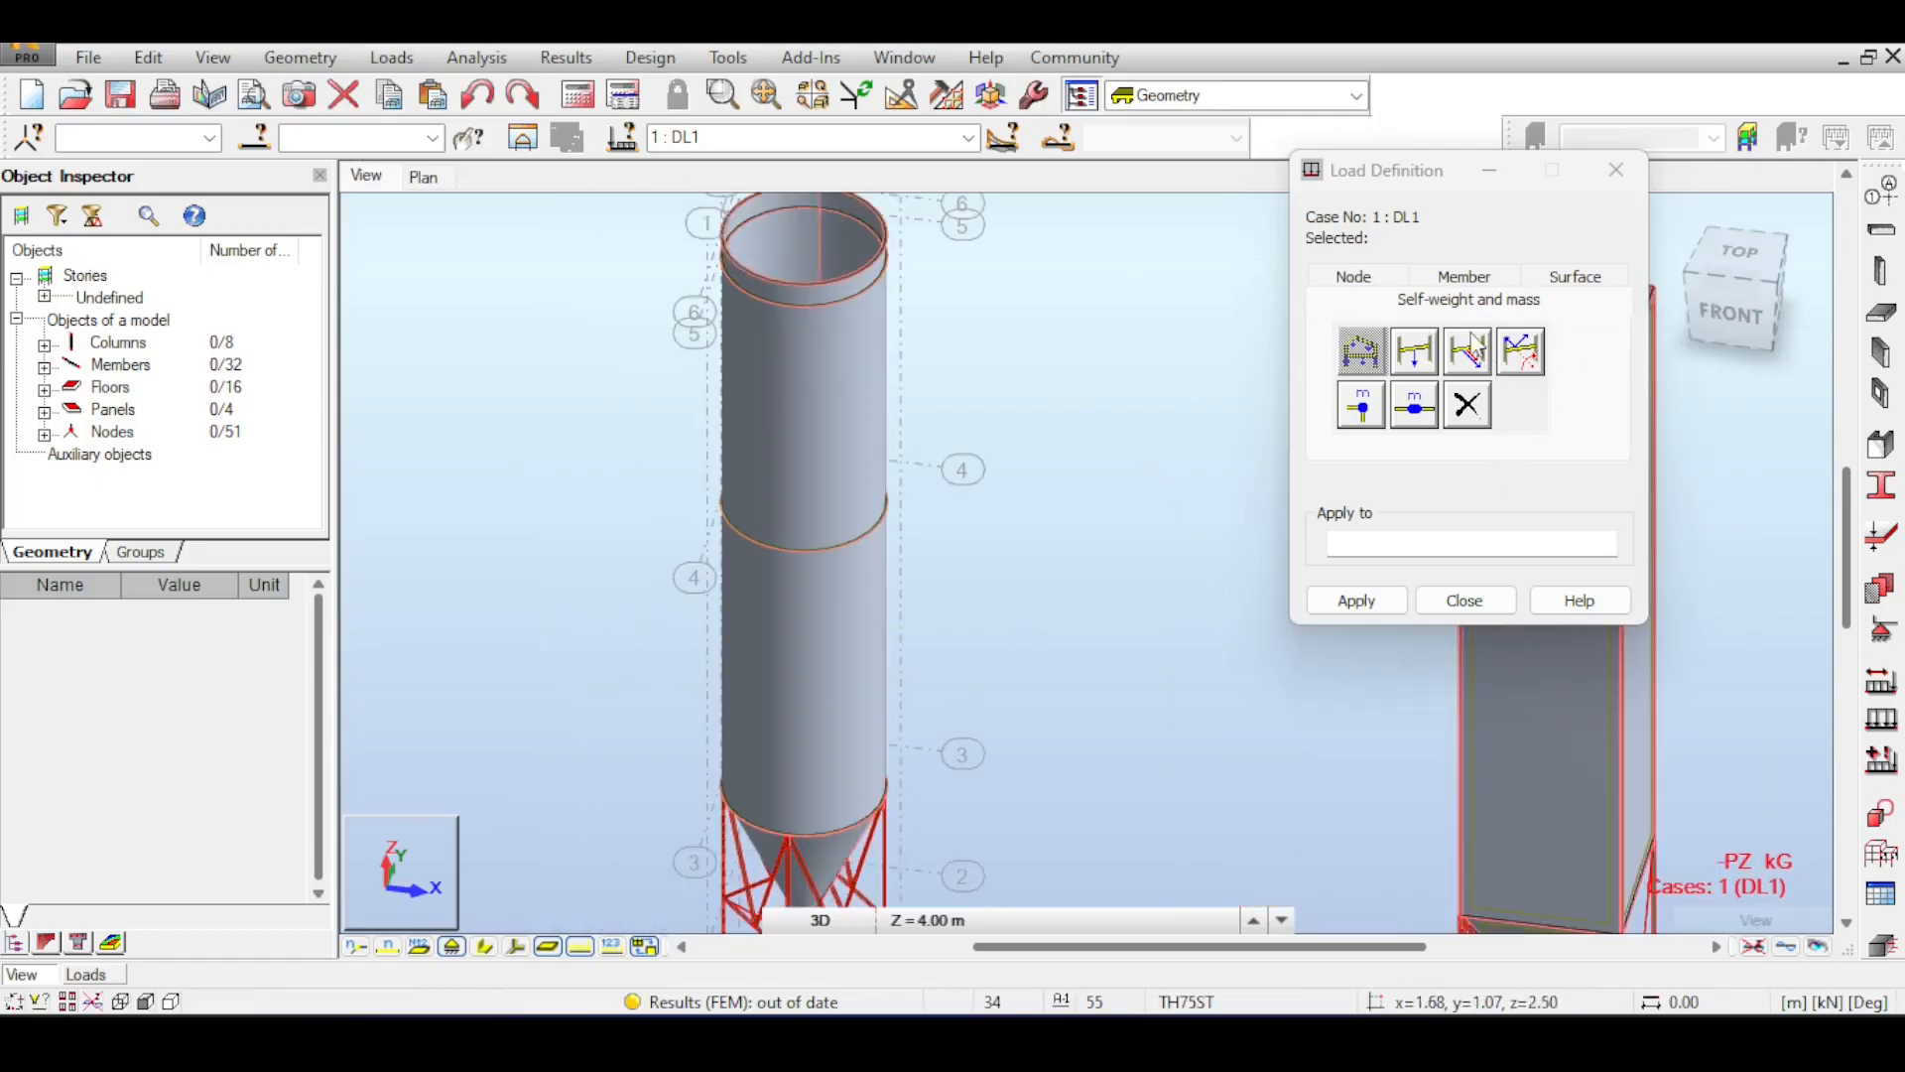
- Show the panels' local axes and define a uniform planar surface load of -20 kPa along local Z
left_click(1567, 278)
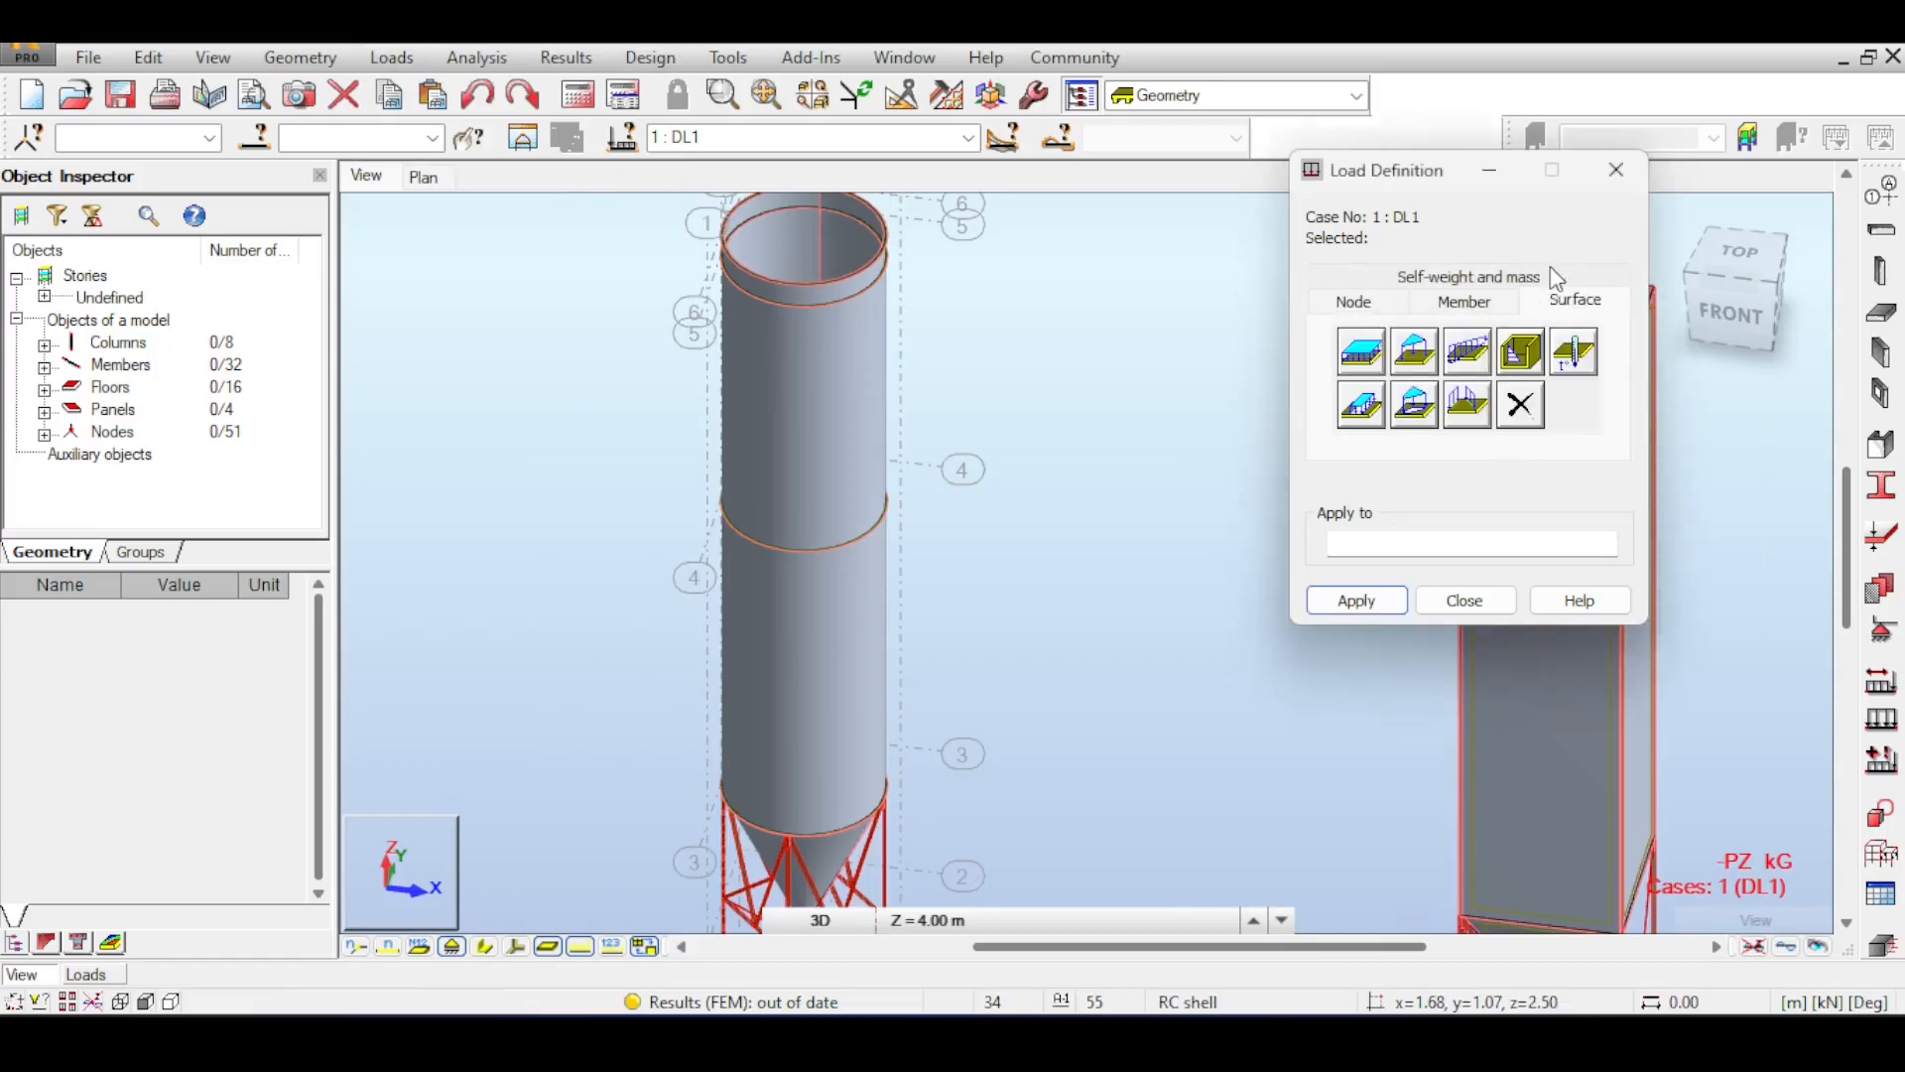
left_click(1372, 348)
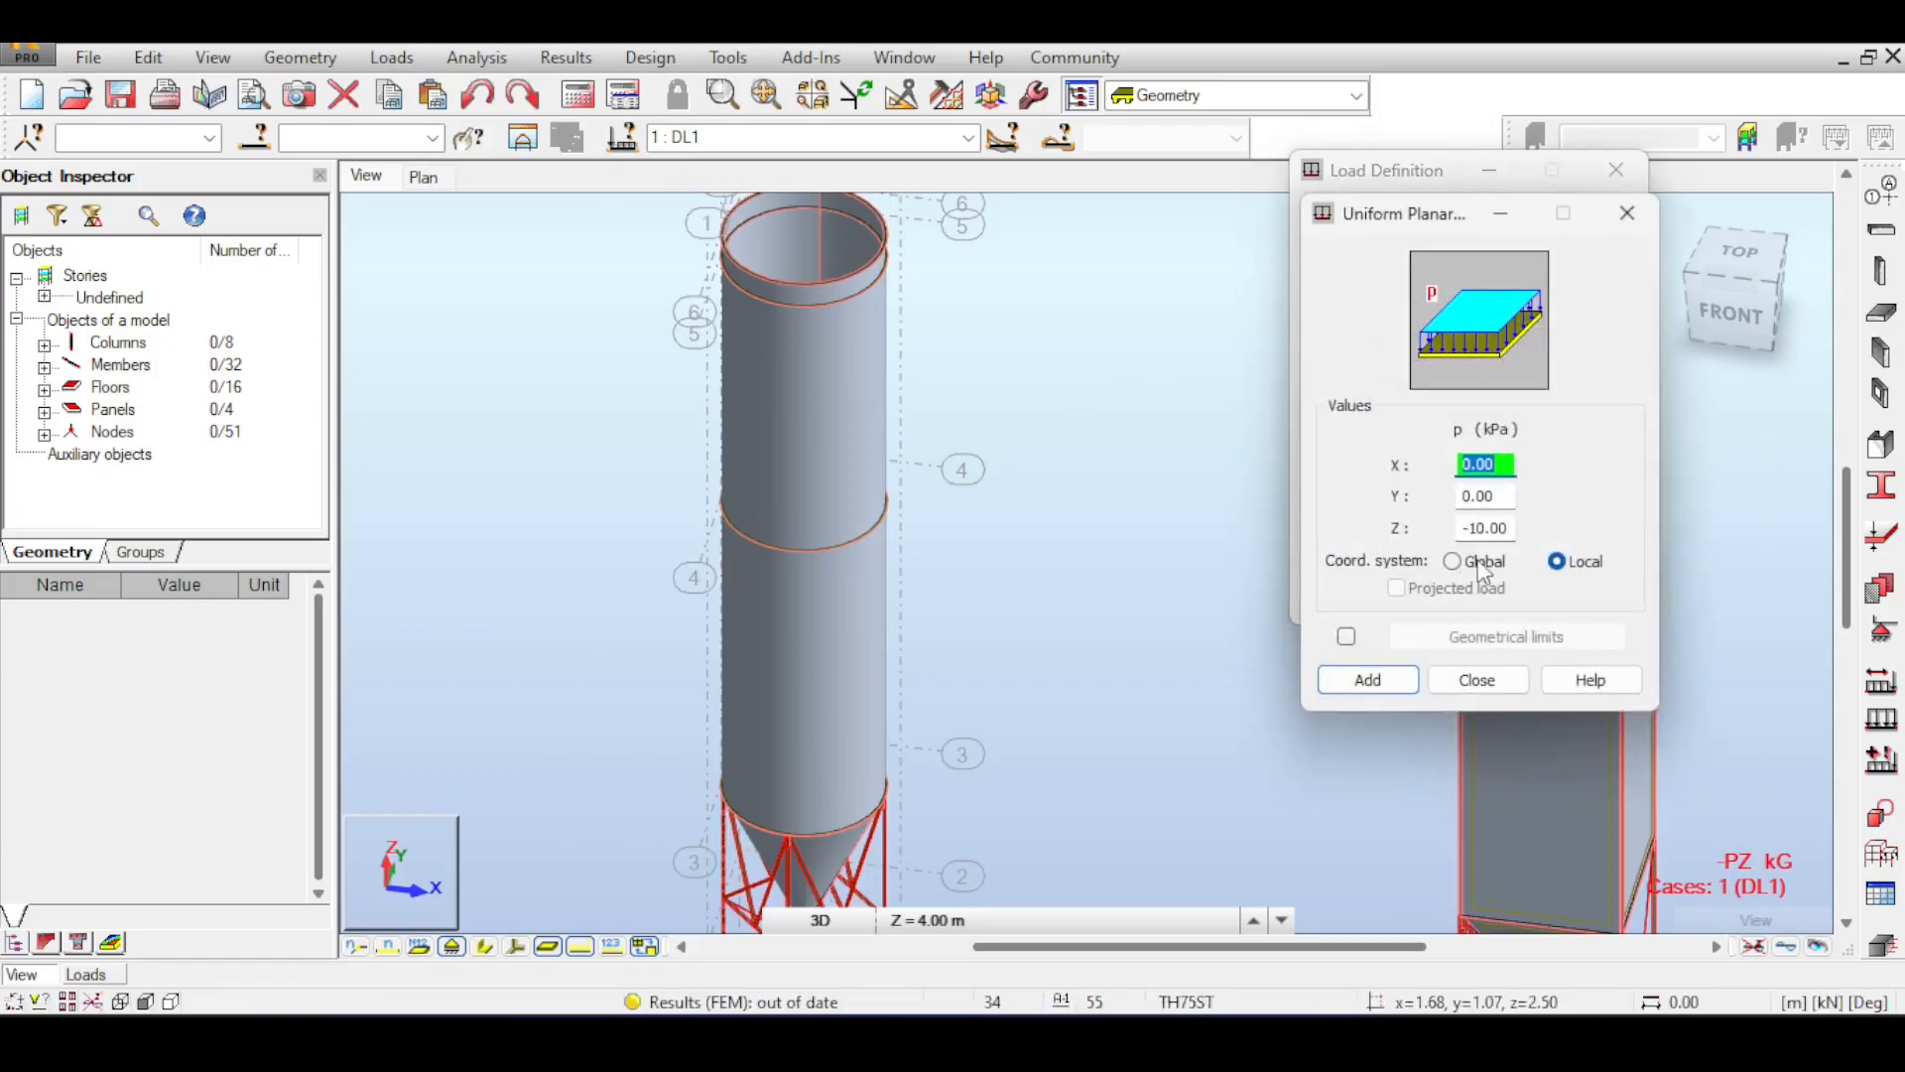
middle_click_drag(1101, 526, 1103, 588)
left_click_drag(1723, 302, 1645, 414)
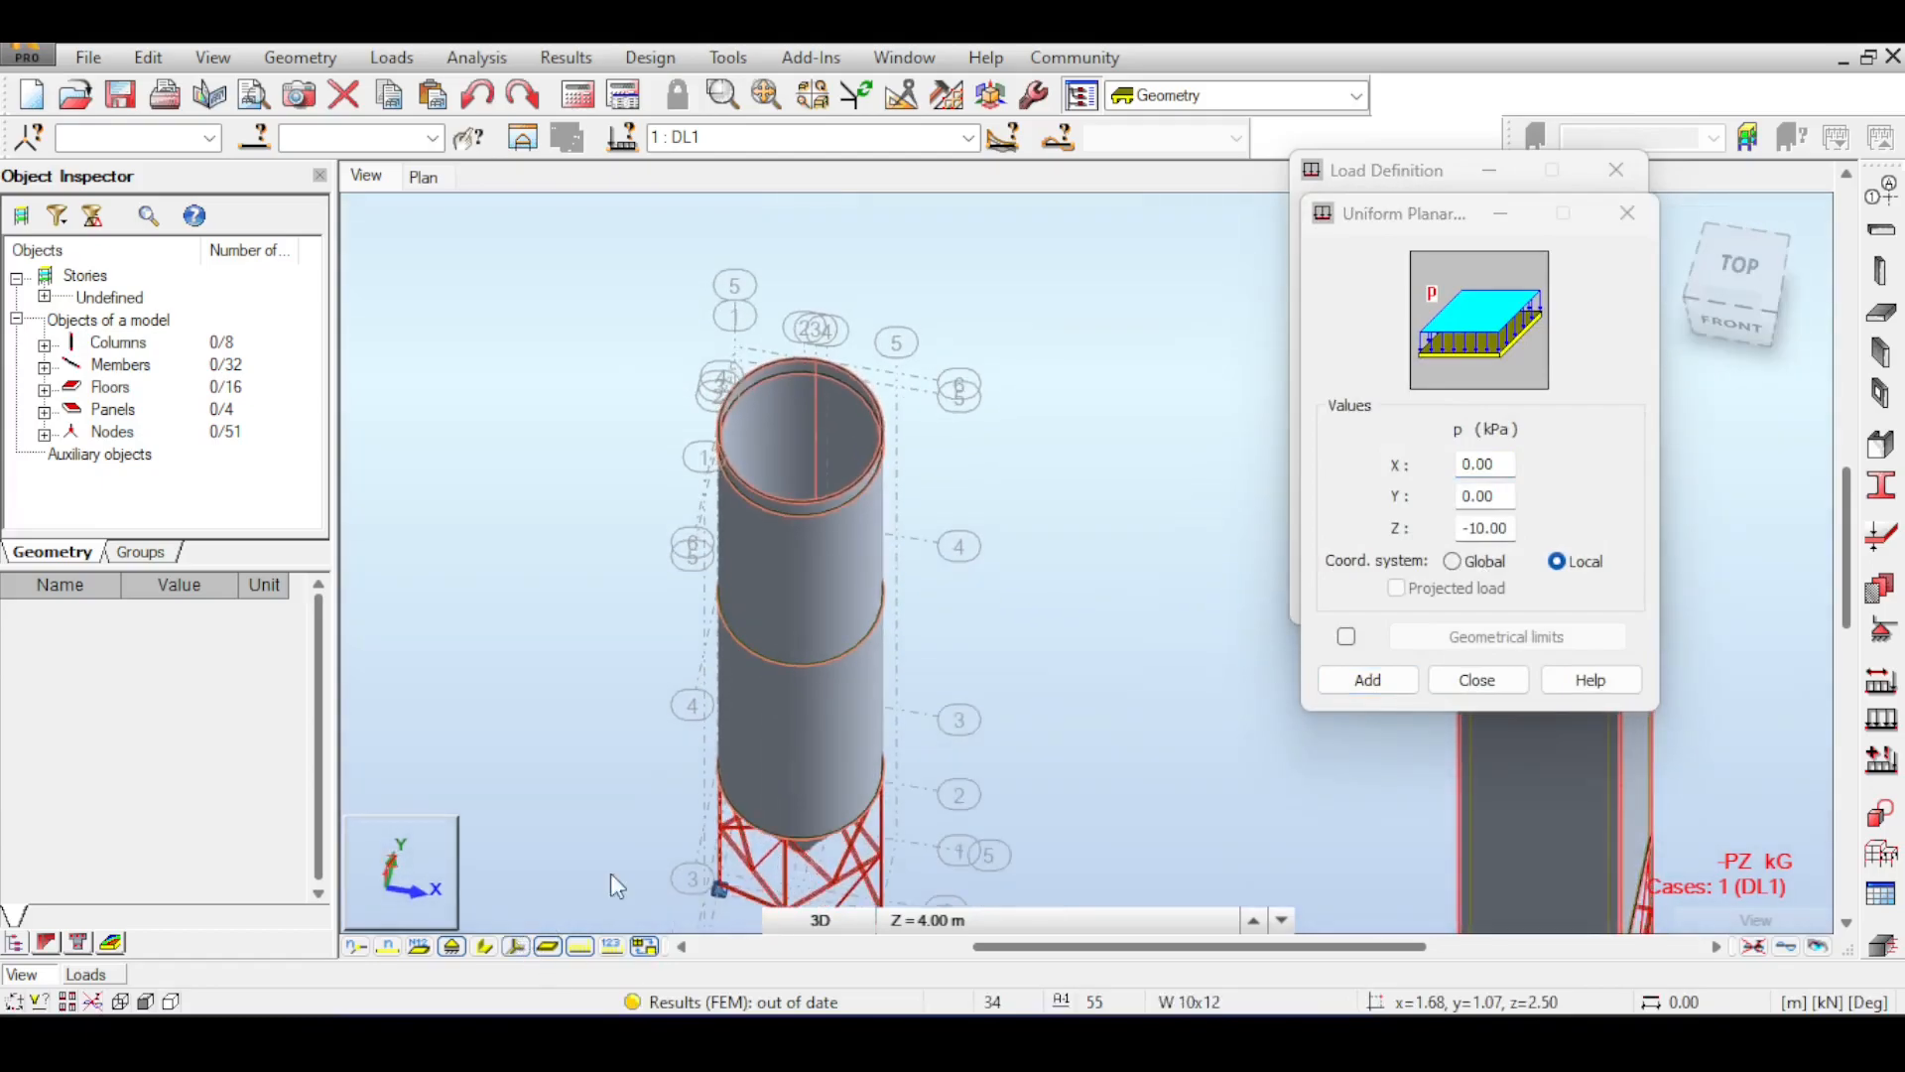
scroll(828, 382, "up", 4)
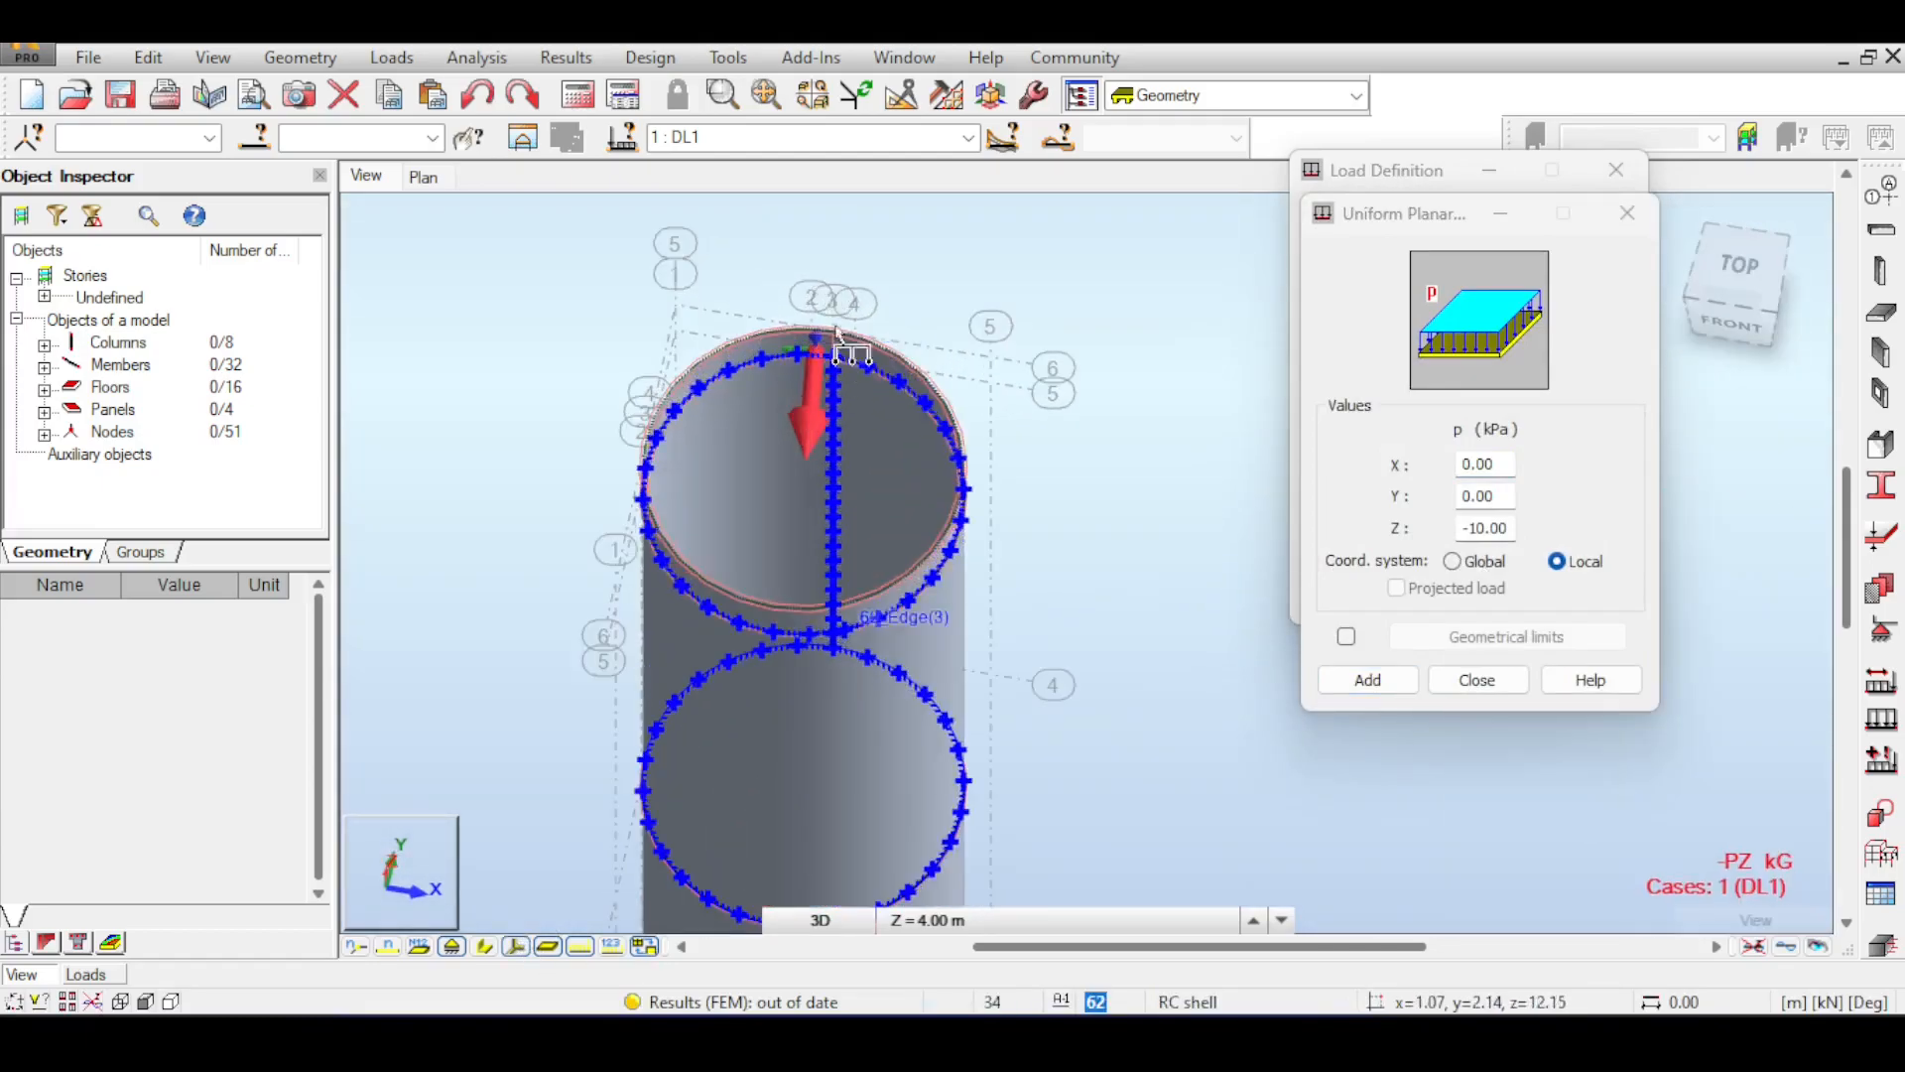
mouse_move(1739, 270)
left_mouse_down()
mouse_move(1742, 320)
mouse_move(1736, 278)
left_mouse_up()
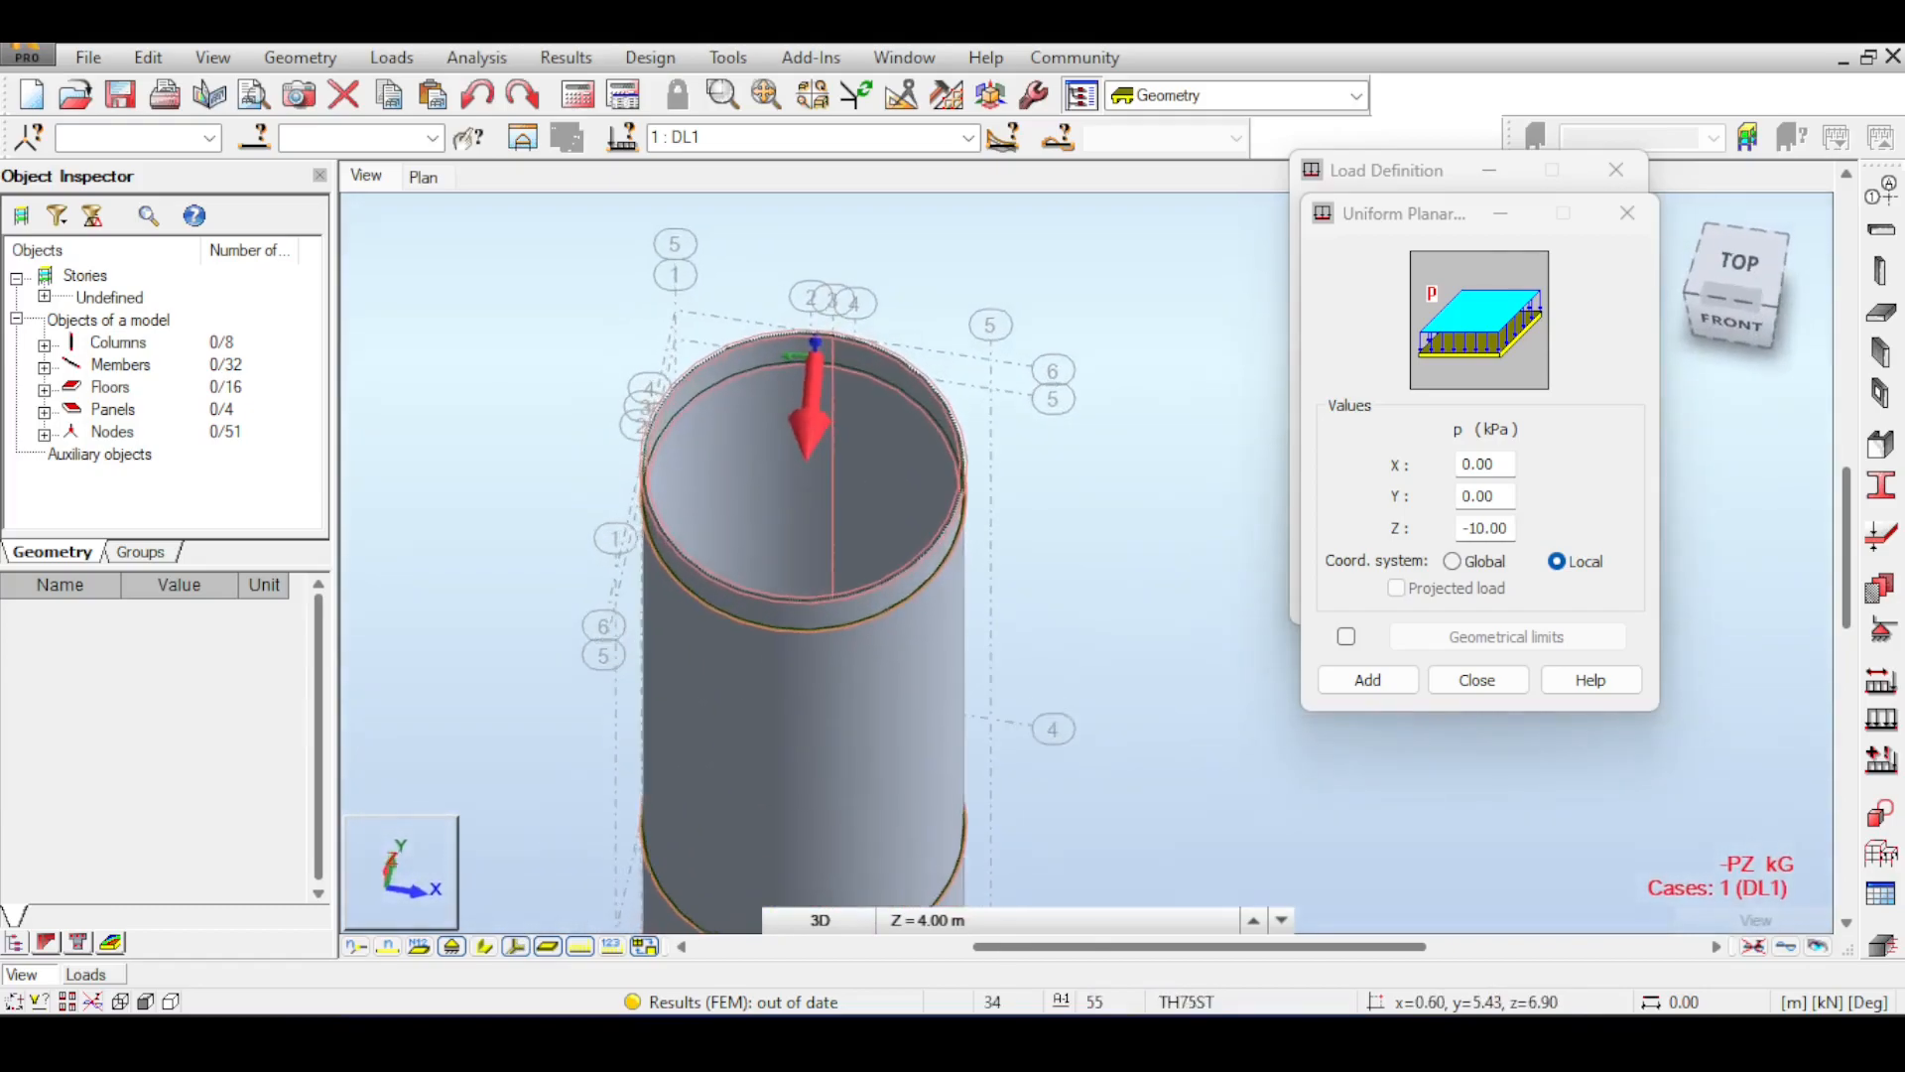
double_click(1488, 525)
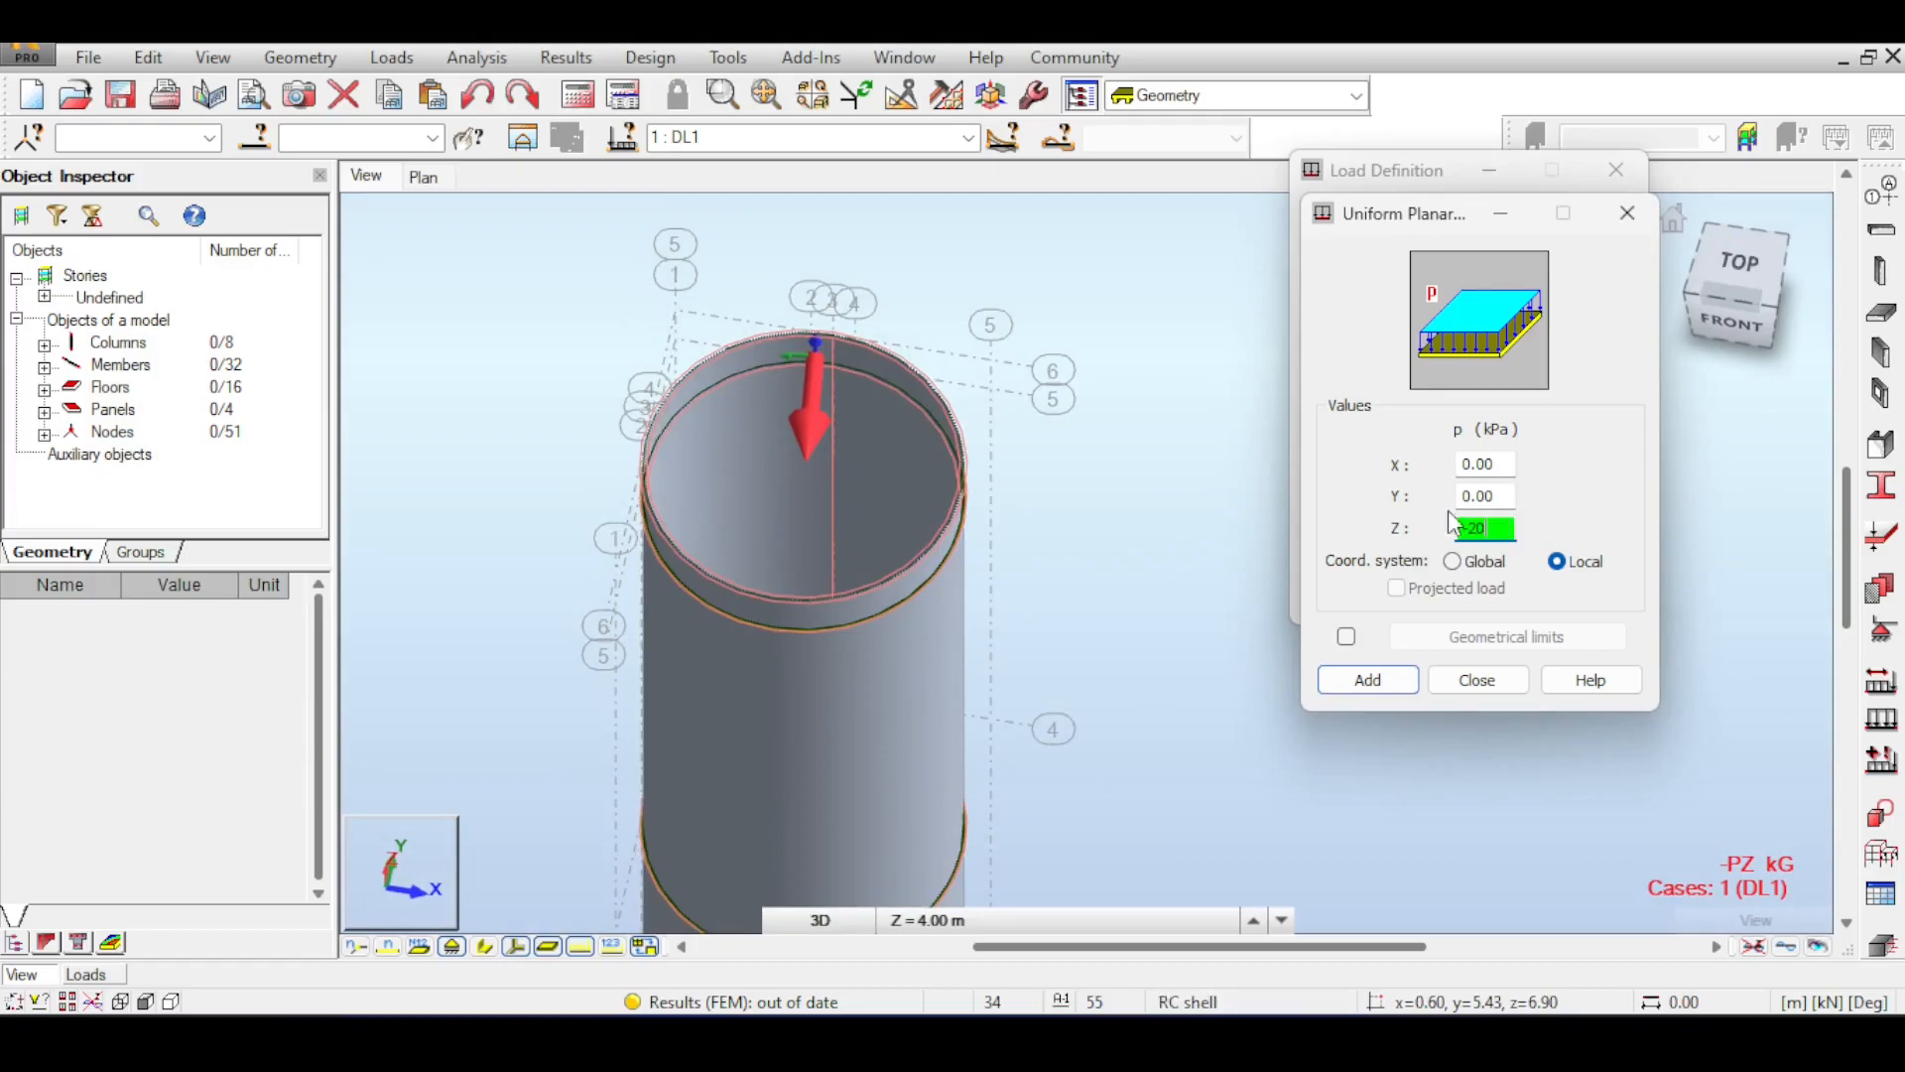
left_click(1368, 680)
- Apply the uniform load to Side(1) of cylinder 29, the silo's lower segment, and close the load definition
middle_click_drag(1011, 725, 1103, 292)
left_click(1032, 622)
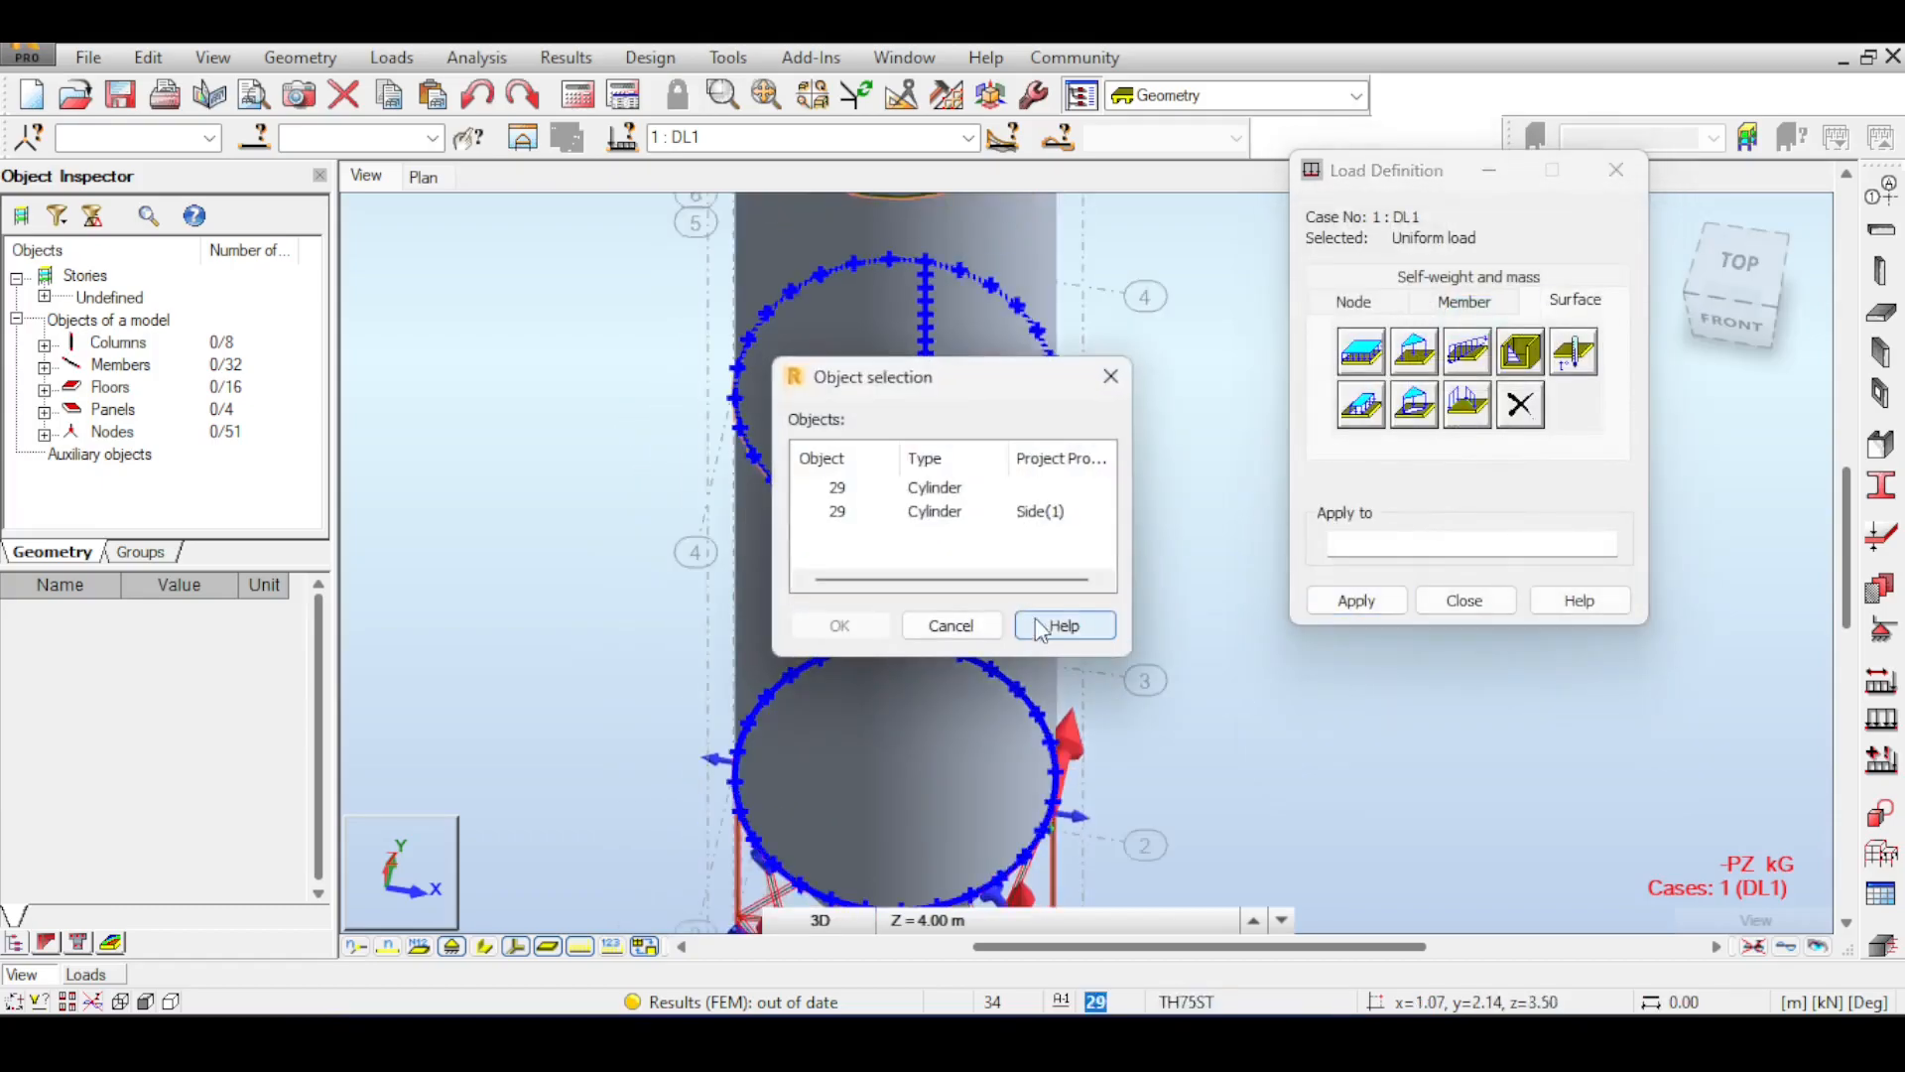
left_click(853, 514)
left_click(852, 625)
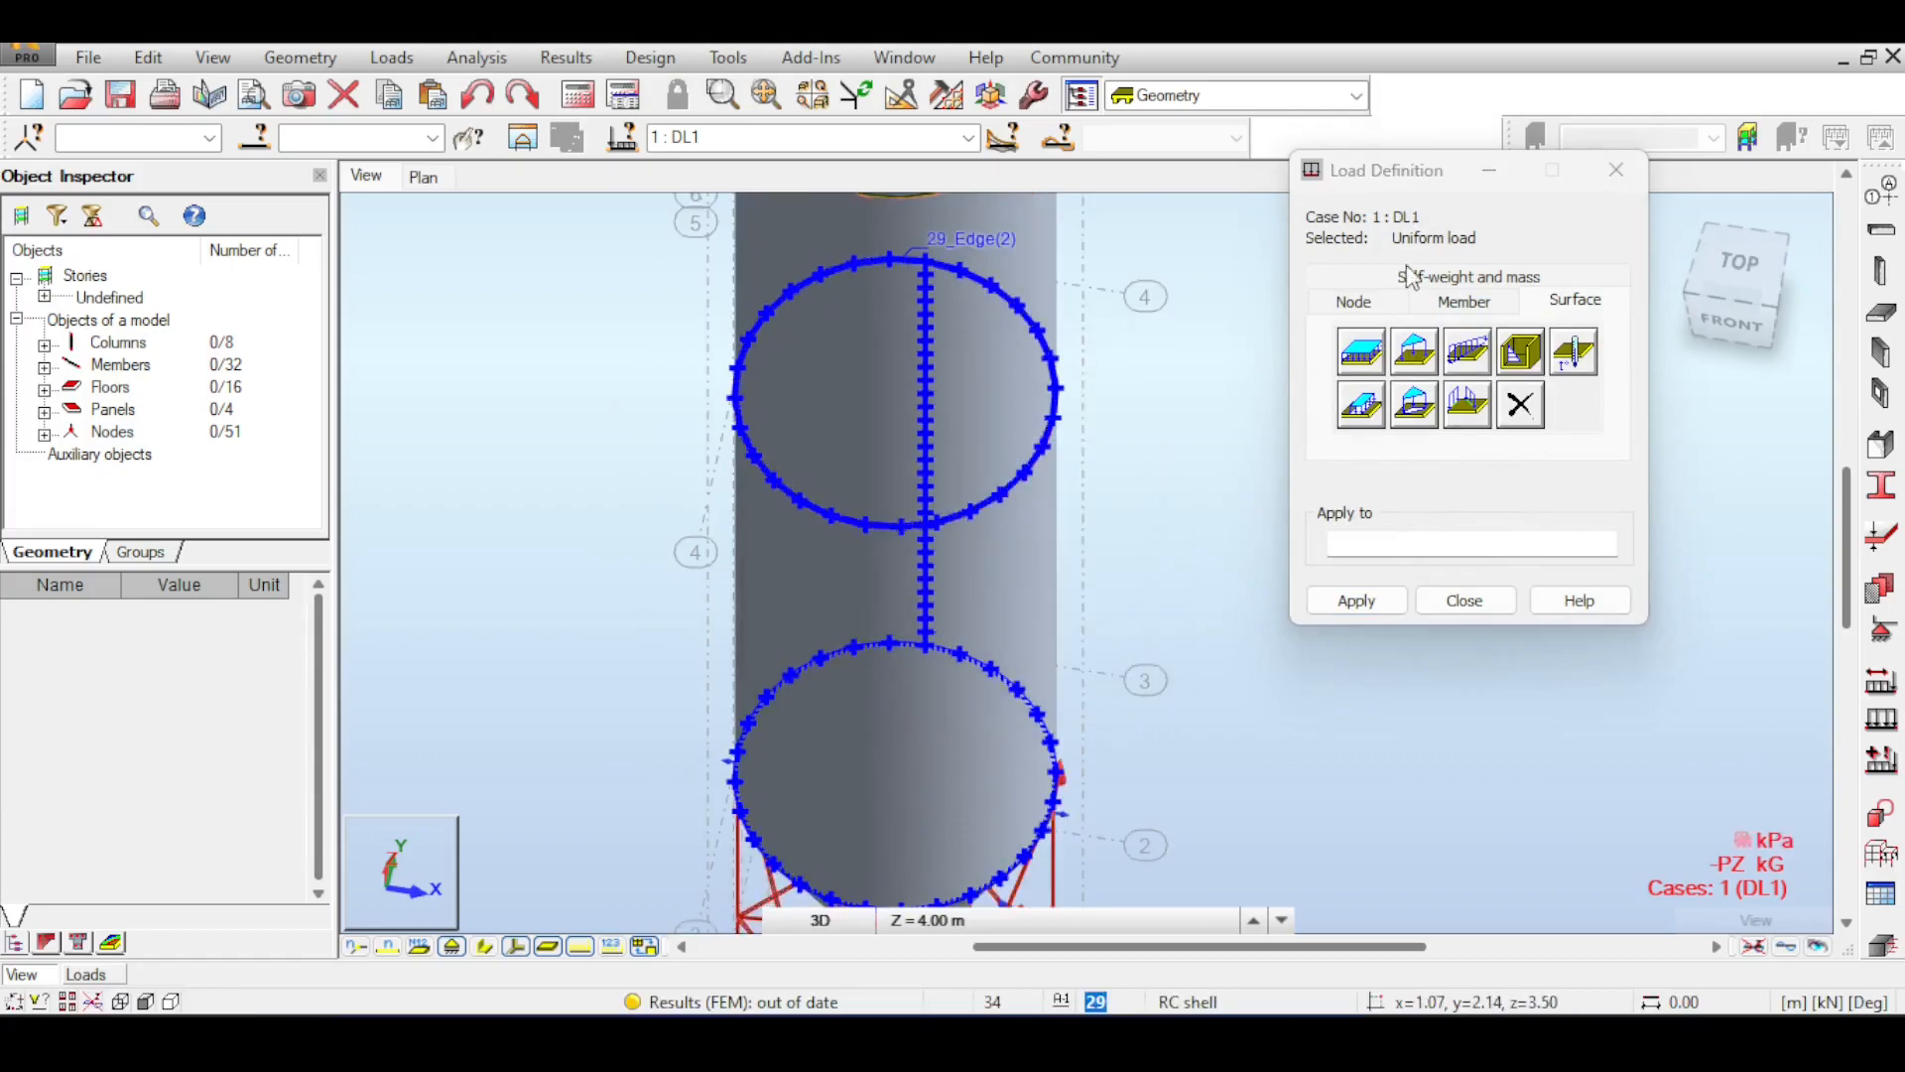
left_click(1738, 270)
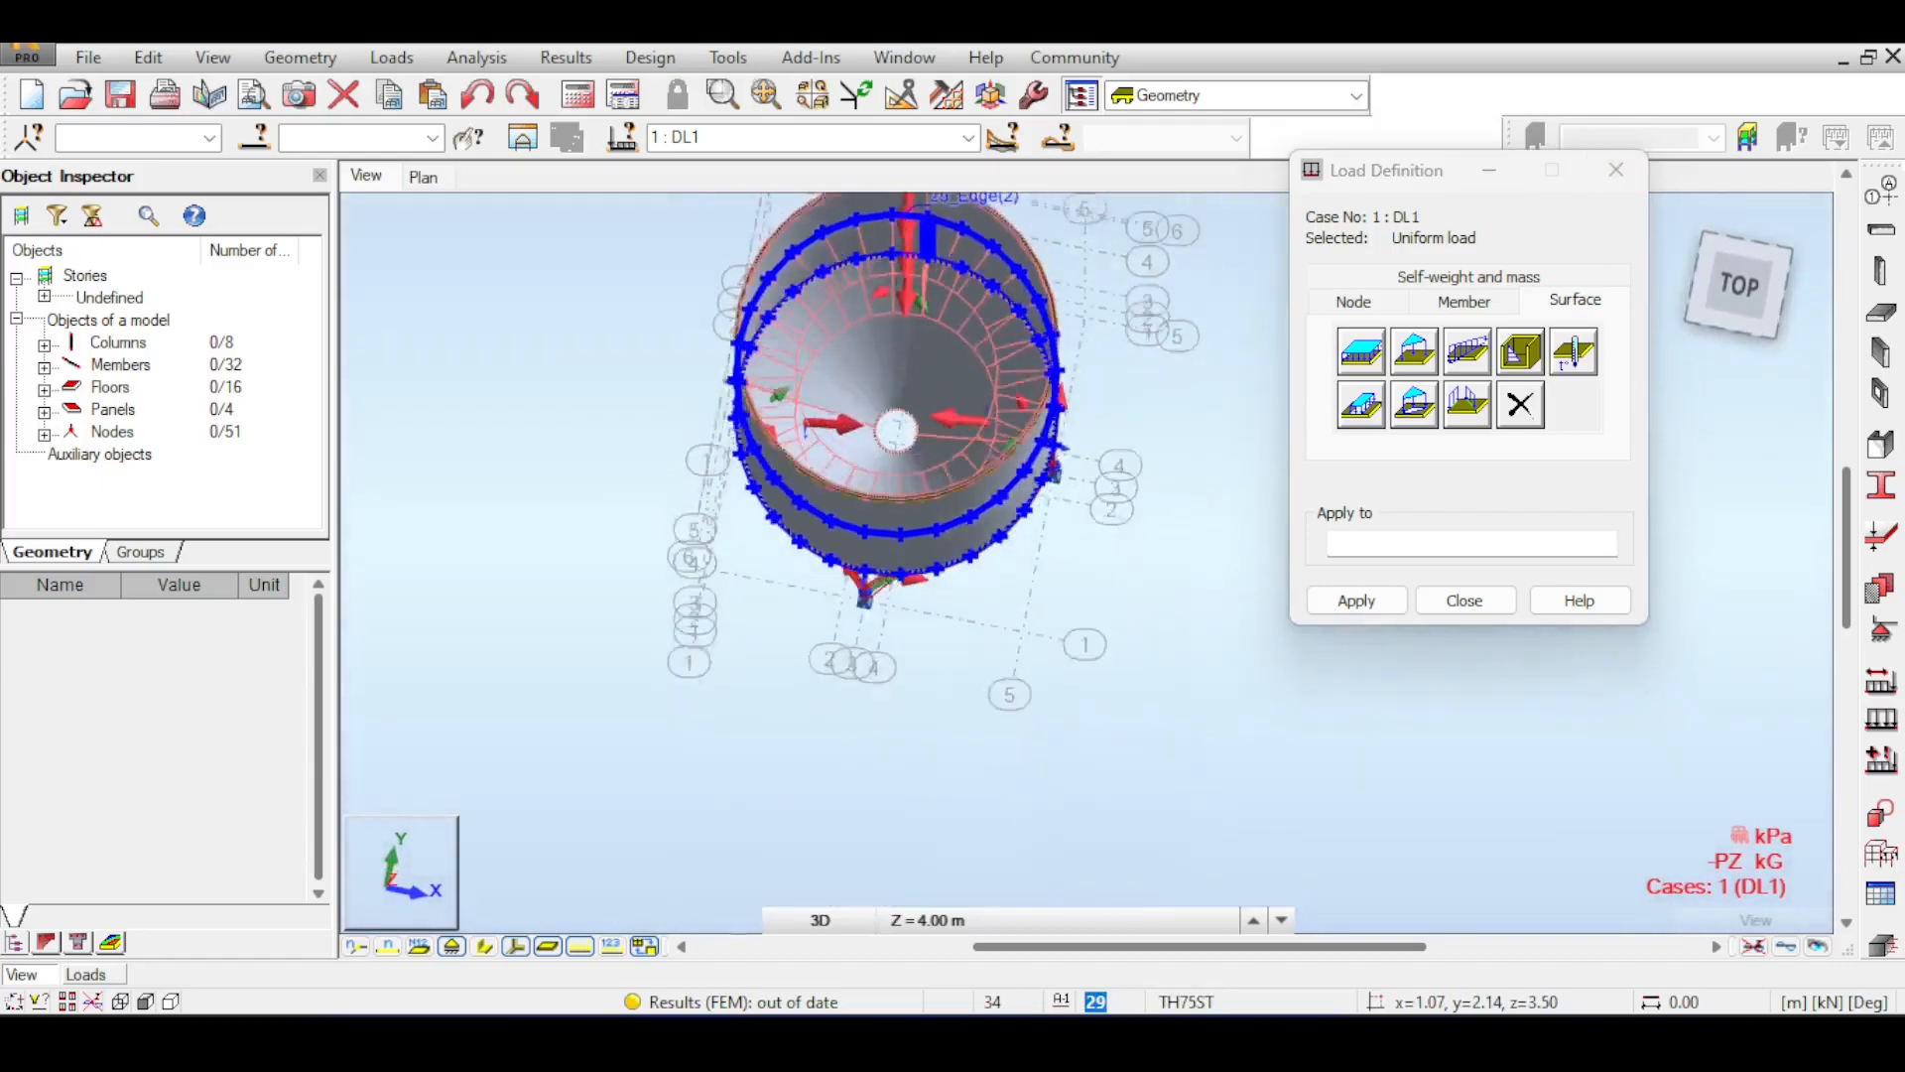
left_click(1480, 601)
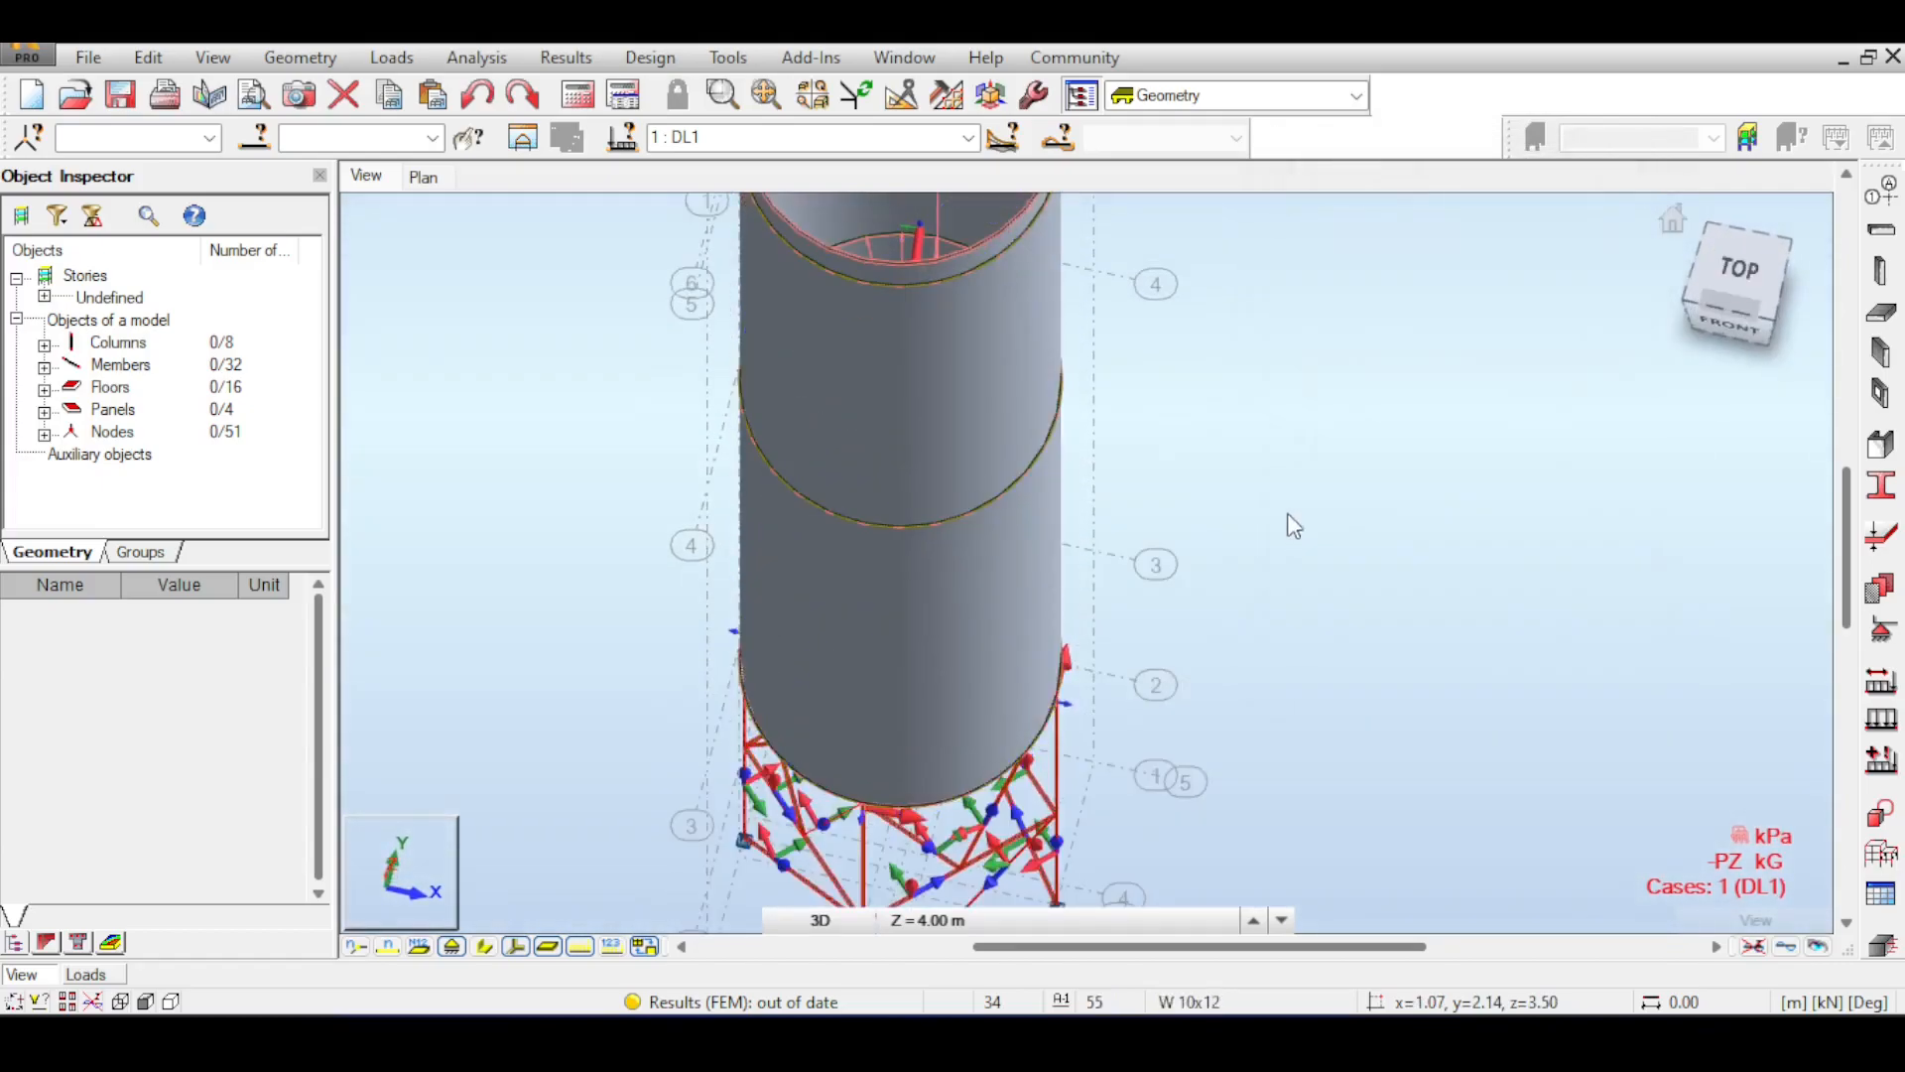
- Recalculate the model with the surface load included, and close the calculation messages
left_click(579, 98)
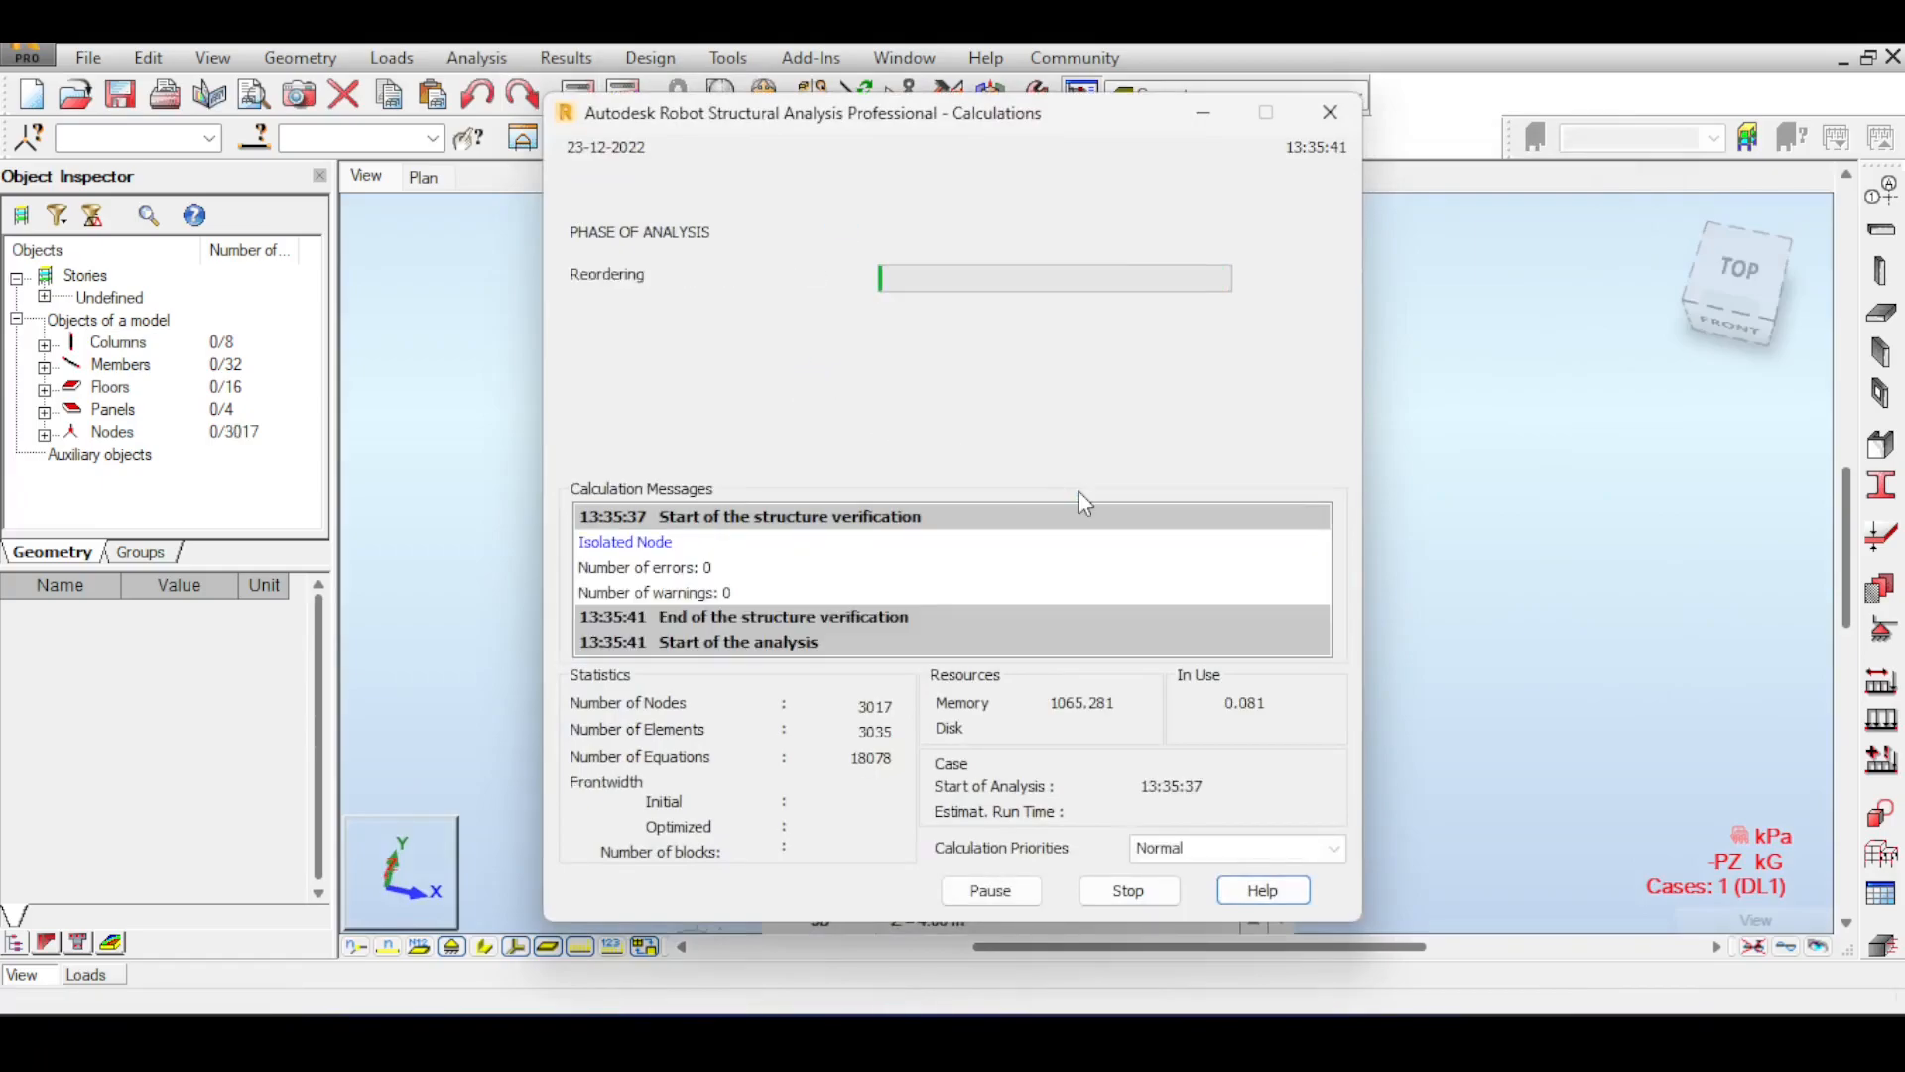
left_click(998, 623)
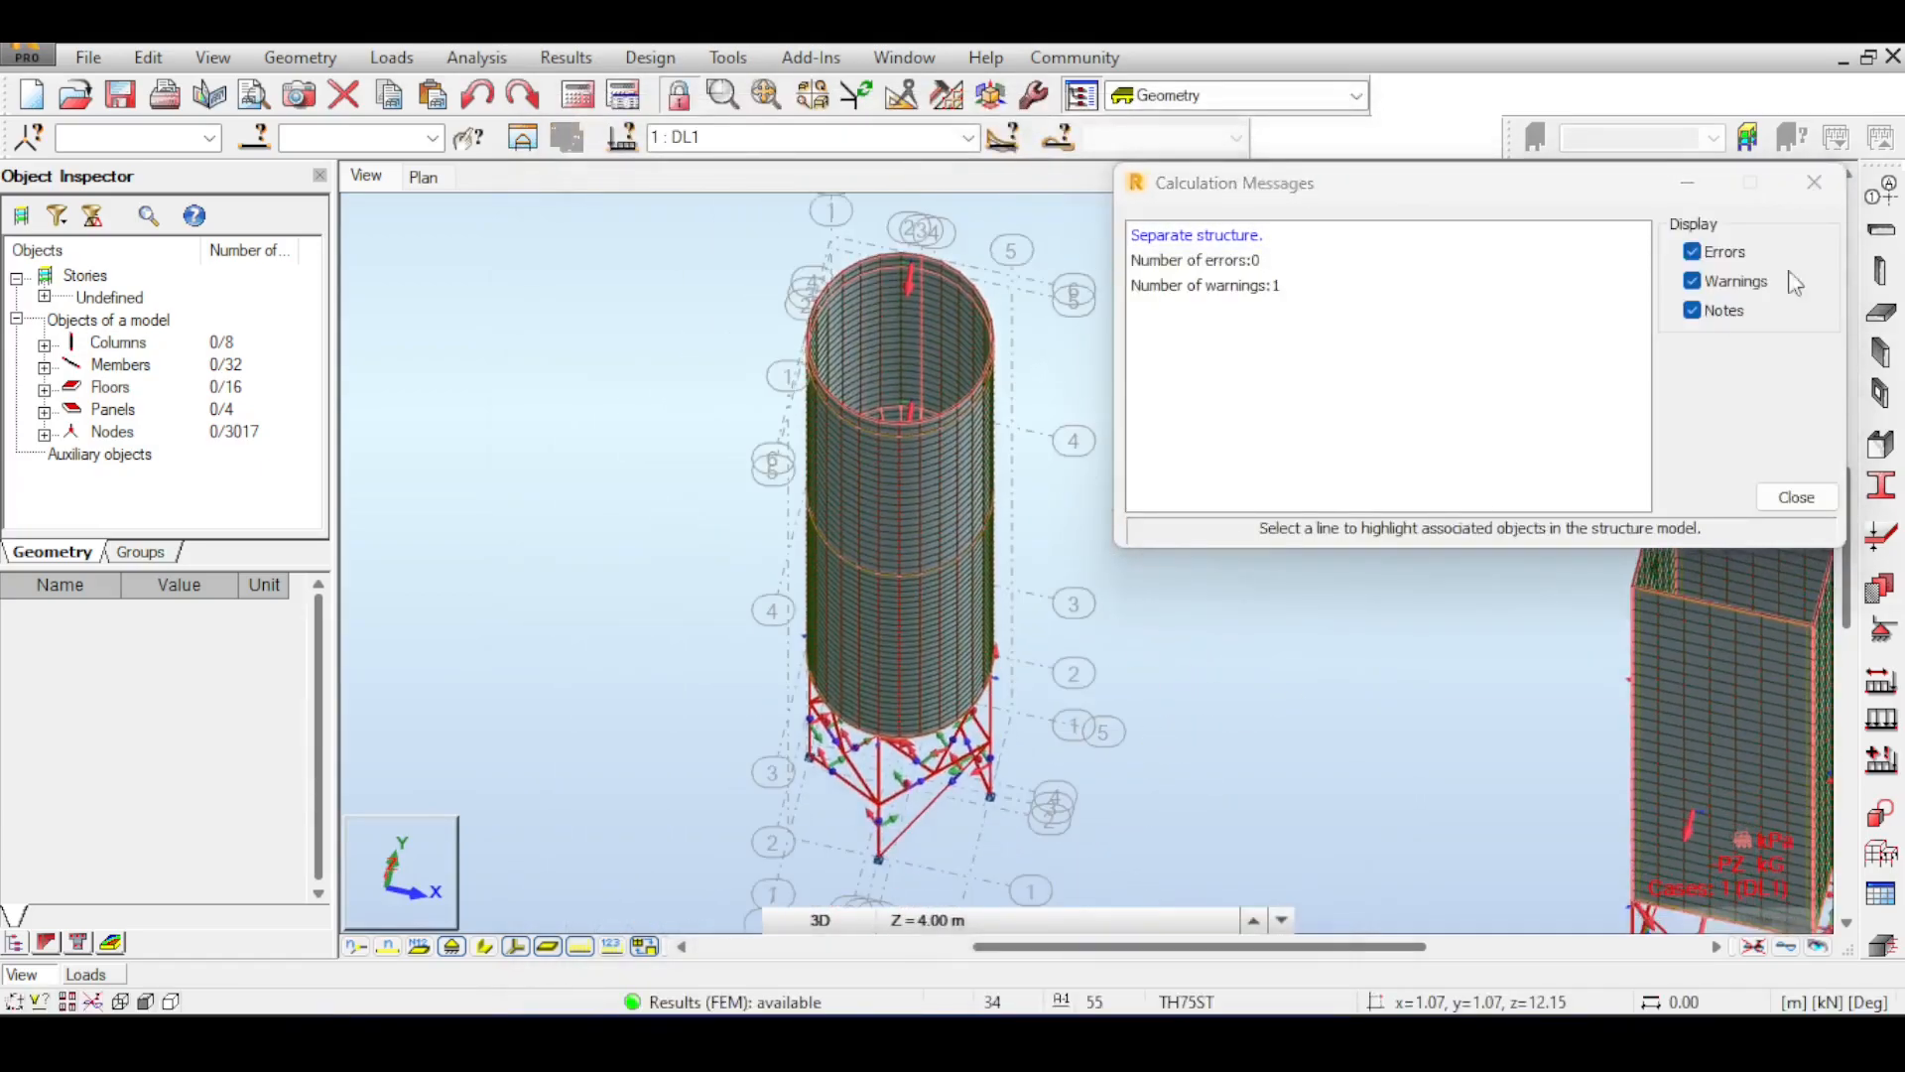
left_click(1816, 185)
- Display the deformation and examine the cylindrical silo around its lower shell, cone and supporting frame
left_click(1785, 946)
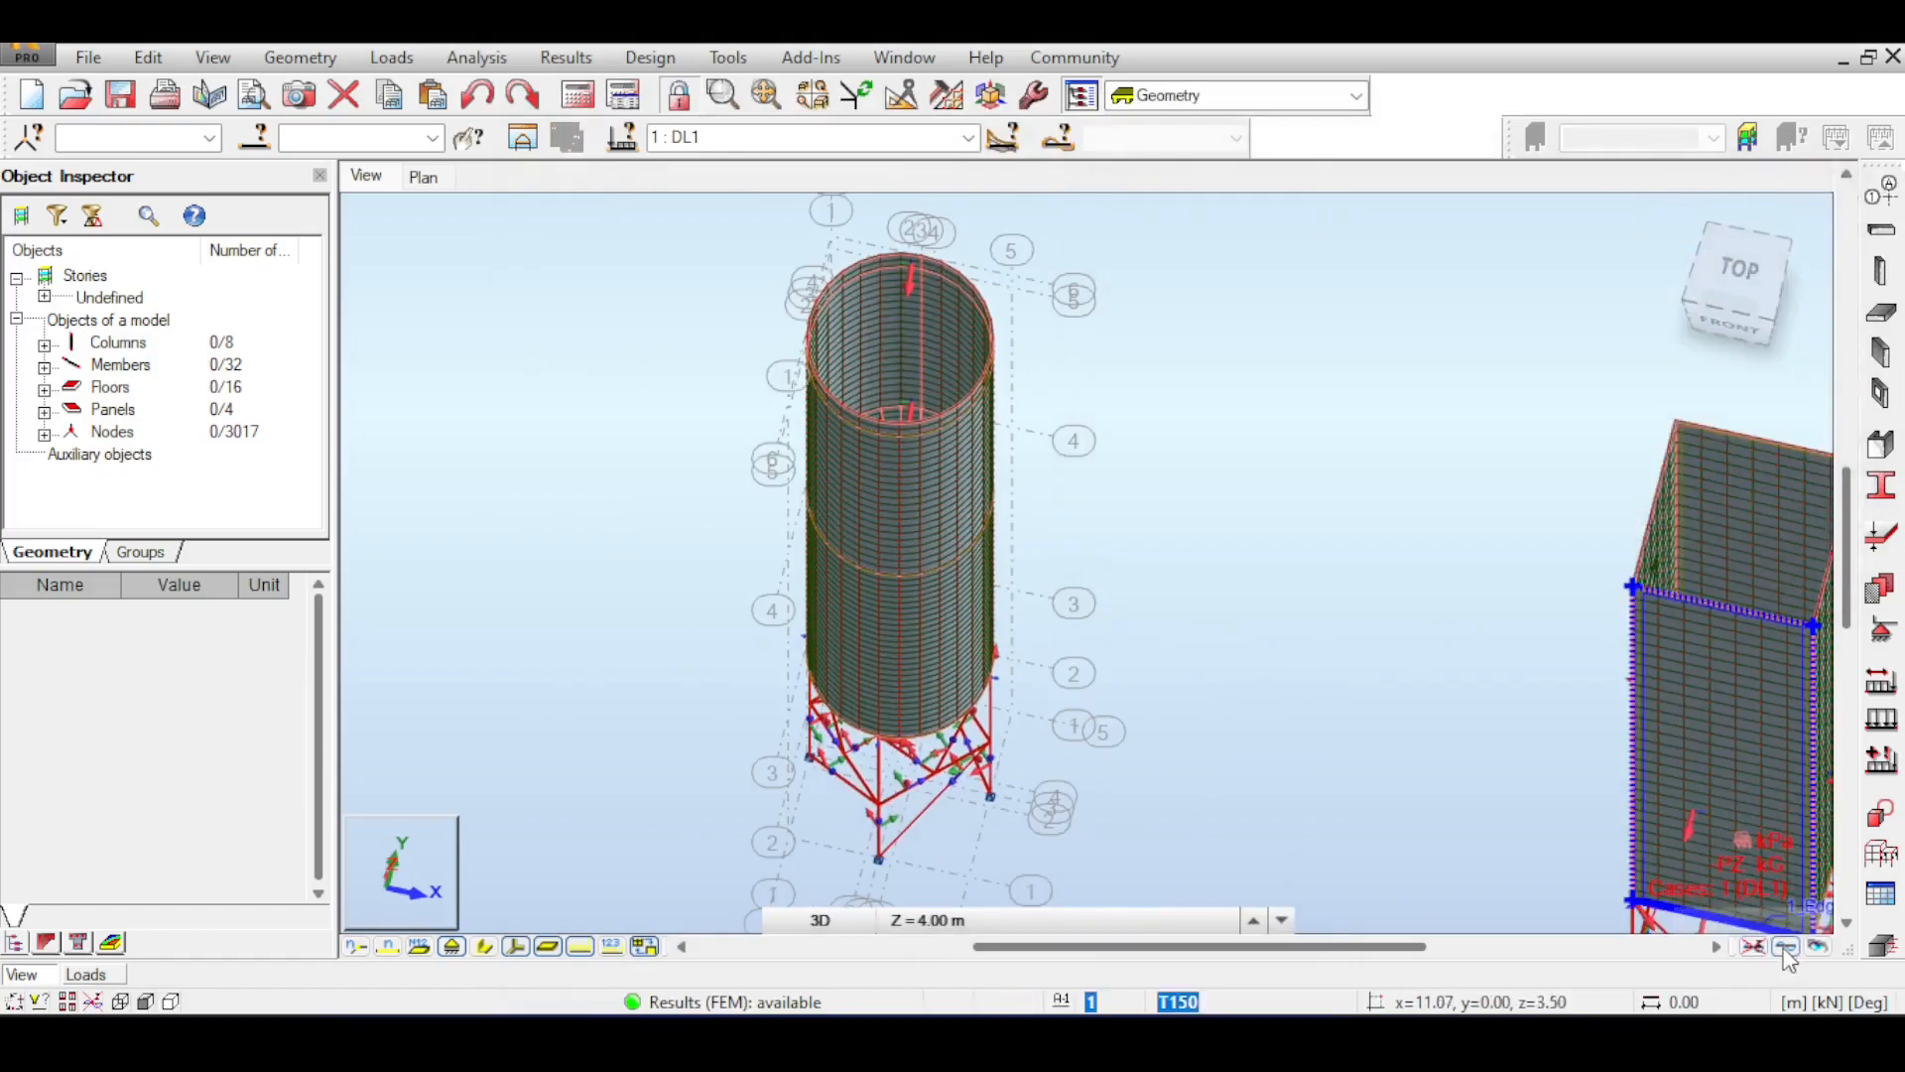
left_click(1736, 288)
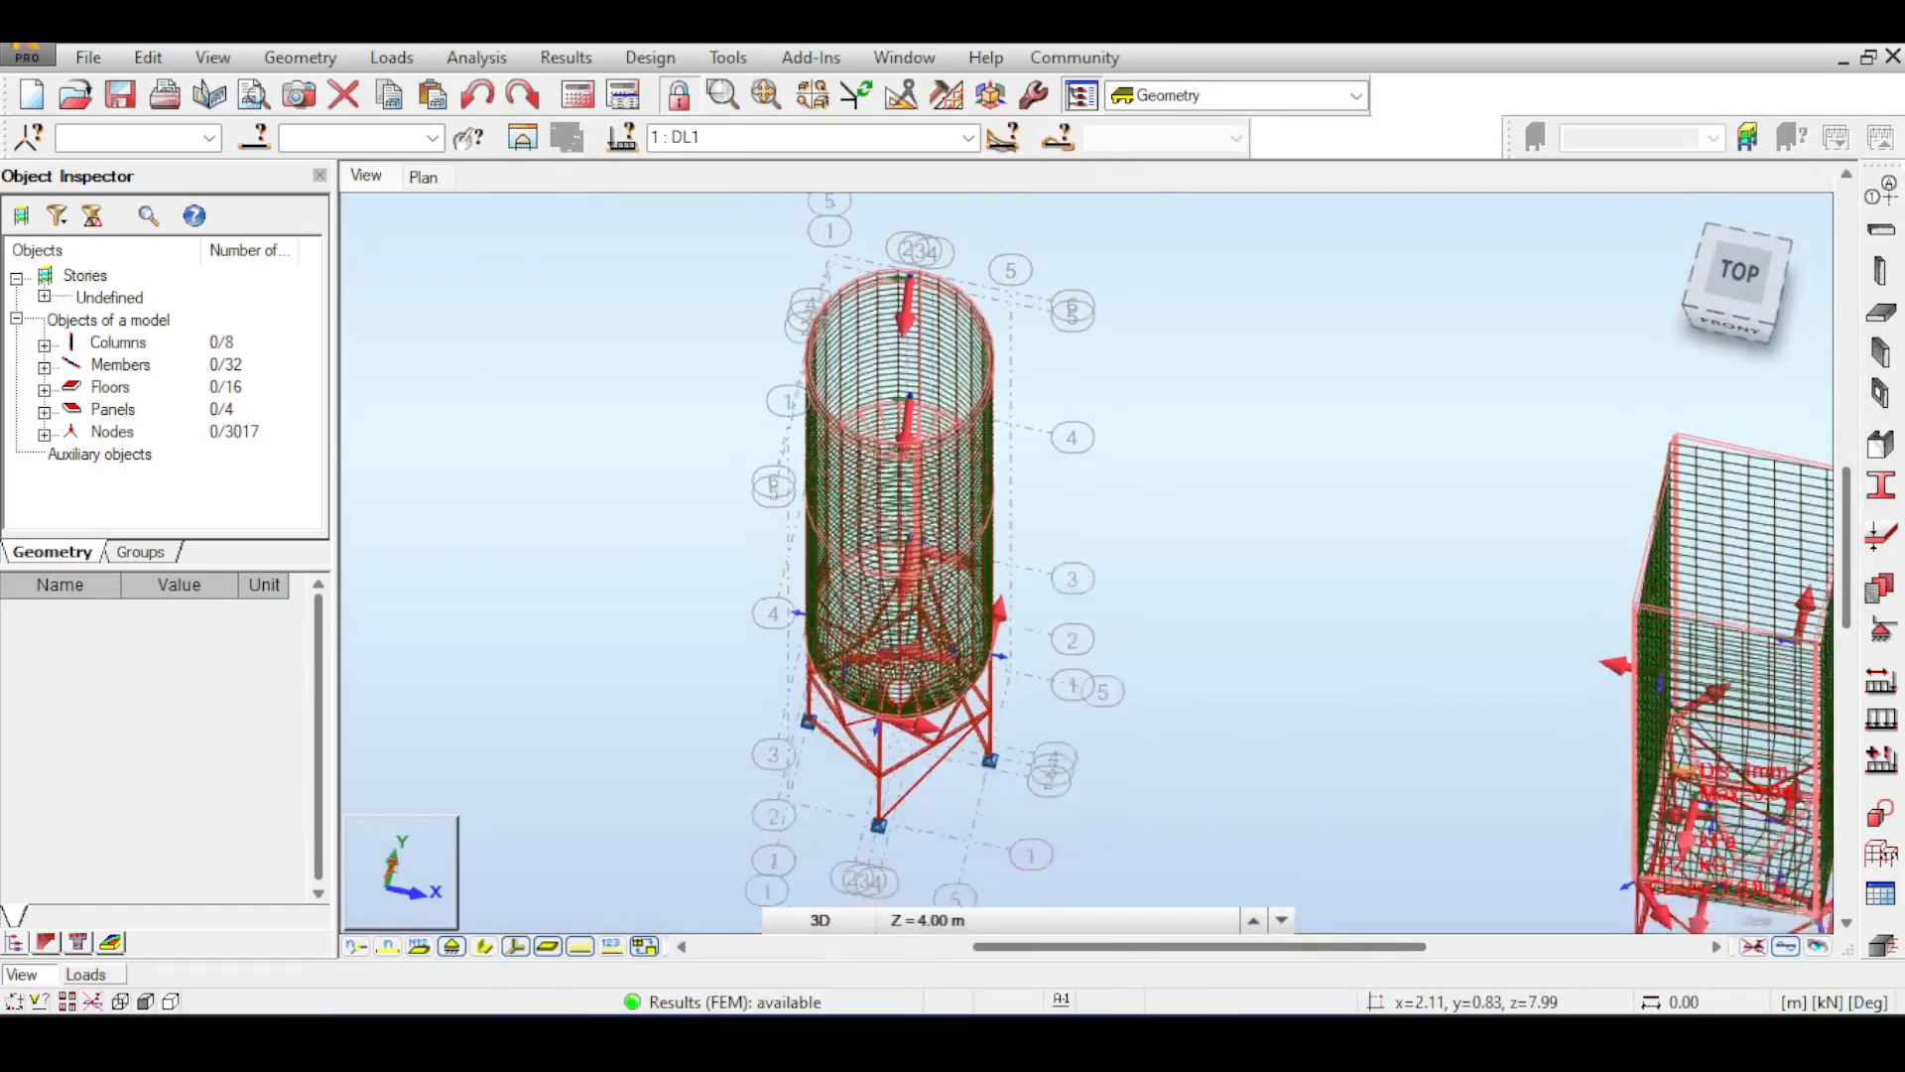
middle_click_drag(1086, 635, 1086, 491, "shift")
left_click_drag(1729, 293, 1732, 317)
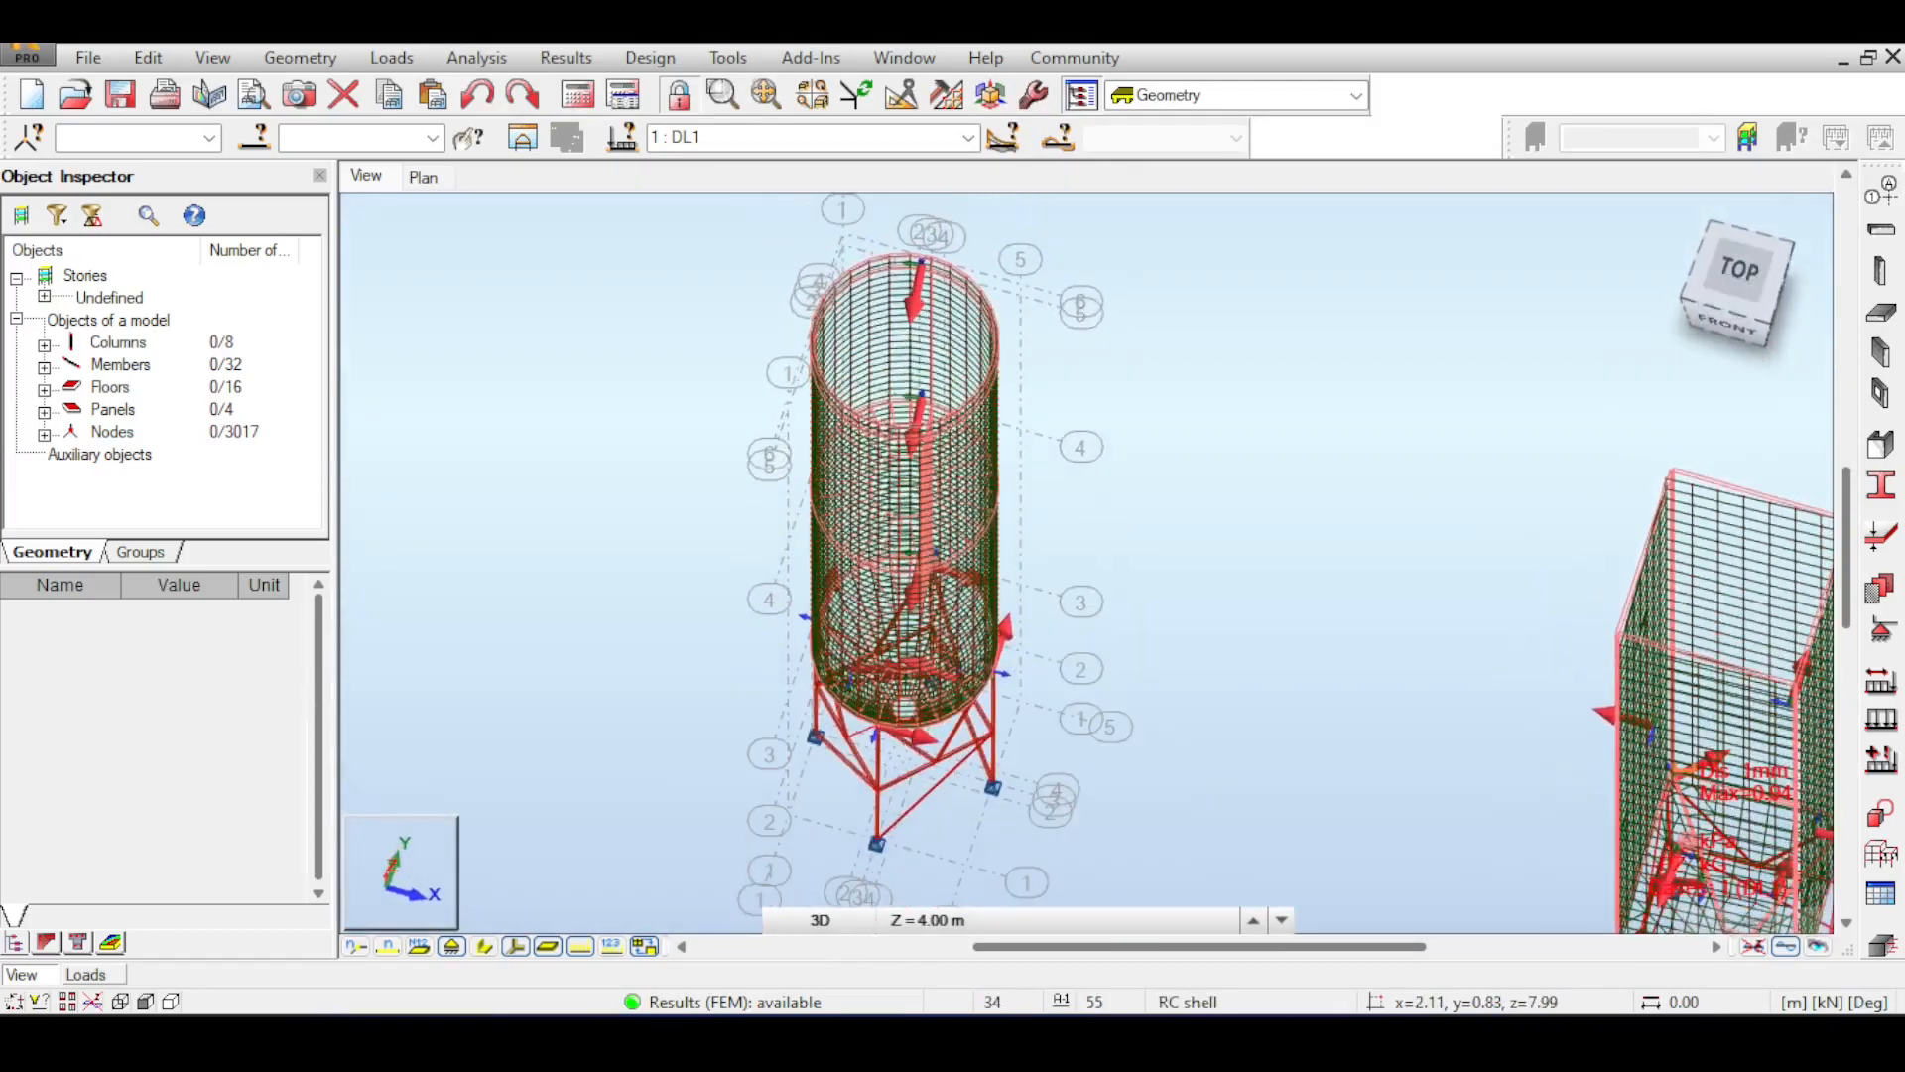
scroll(1041, 576, "up", 4)
middle_click_drag(1102, 569, 1221, 479)
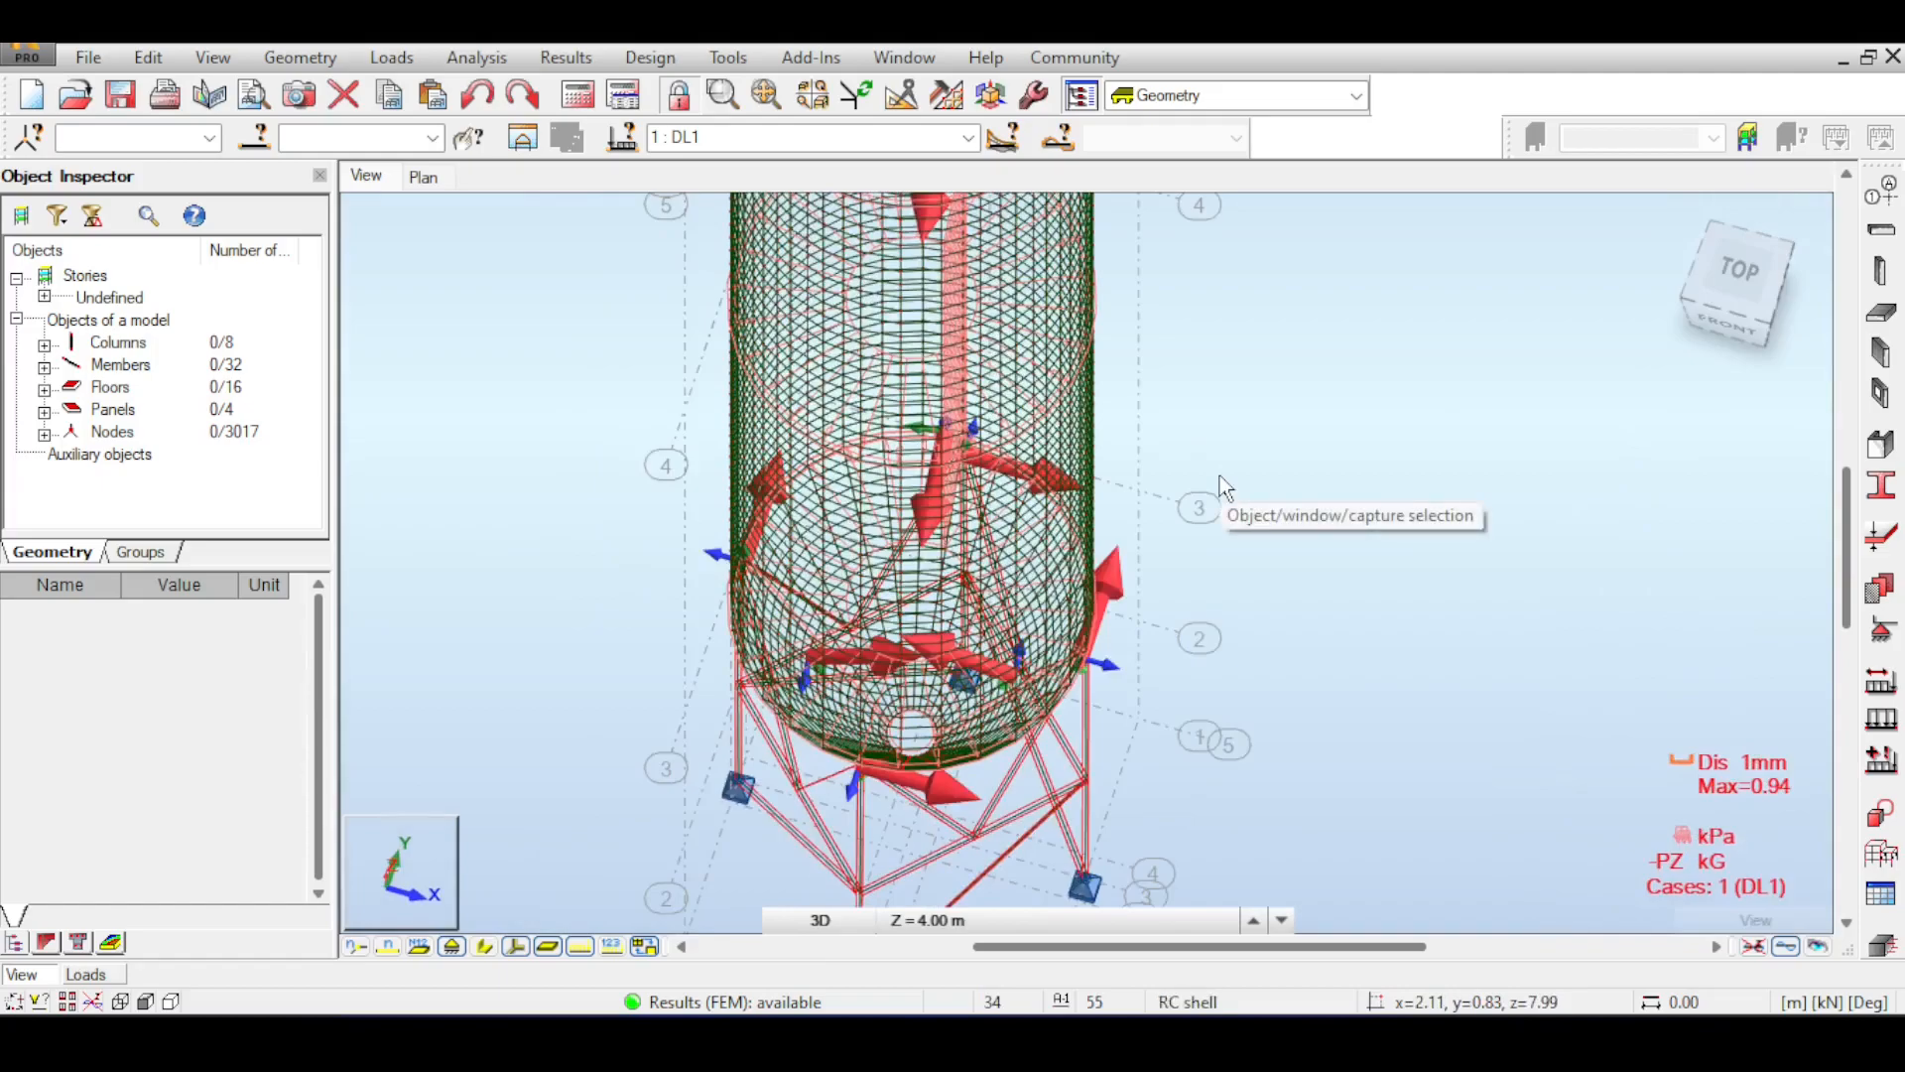
scroll(1226, 491, "down", 1)
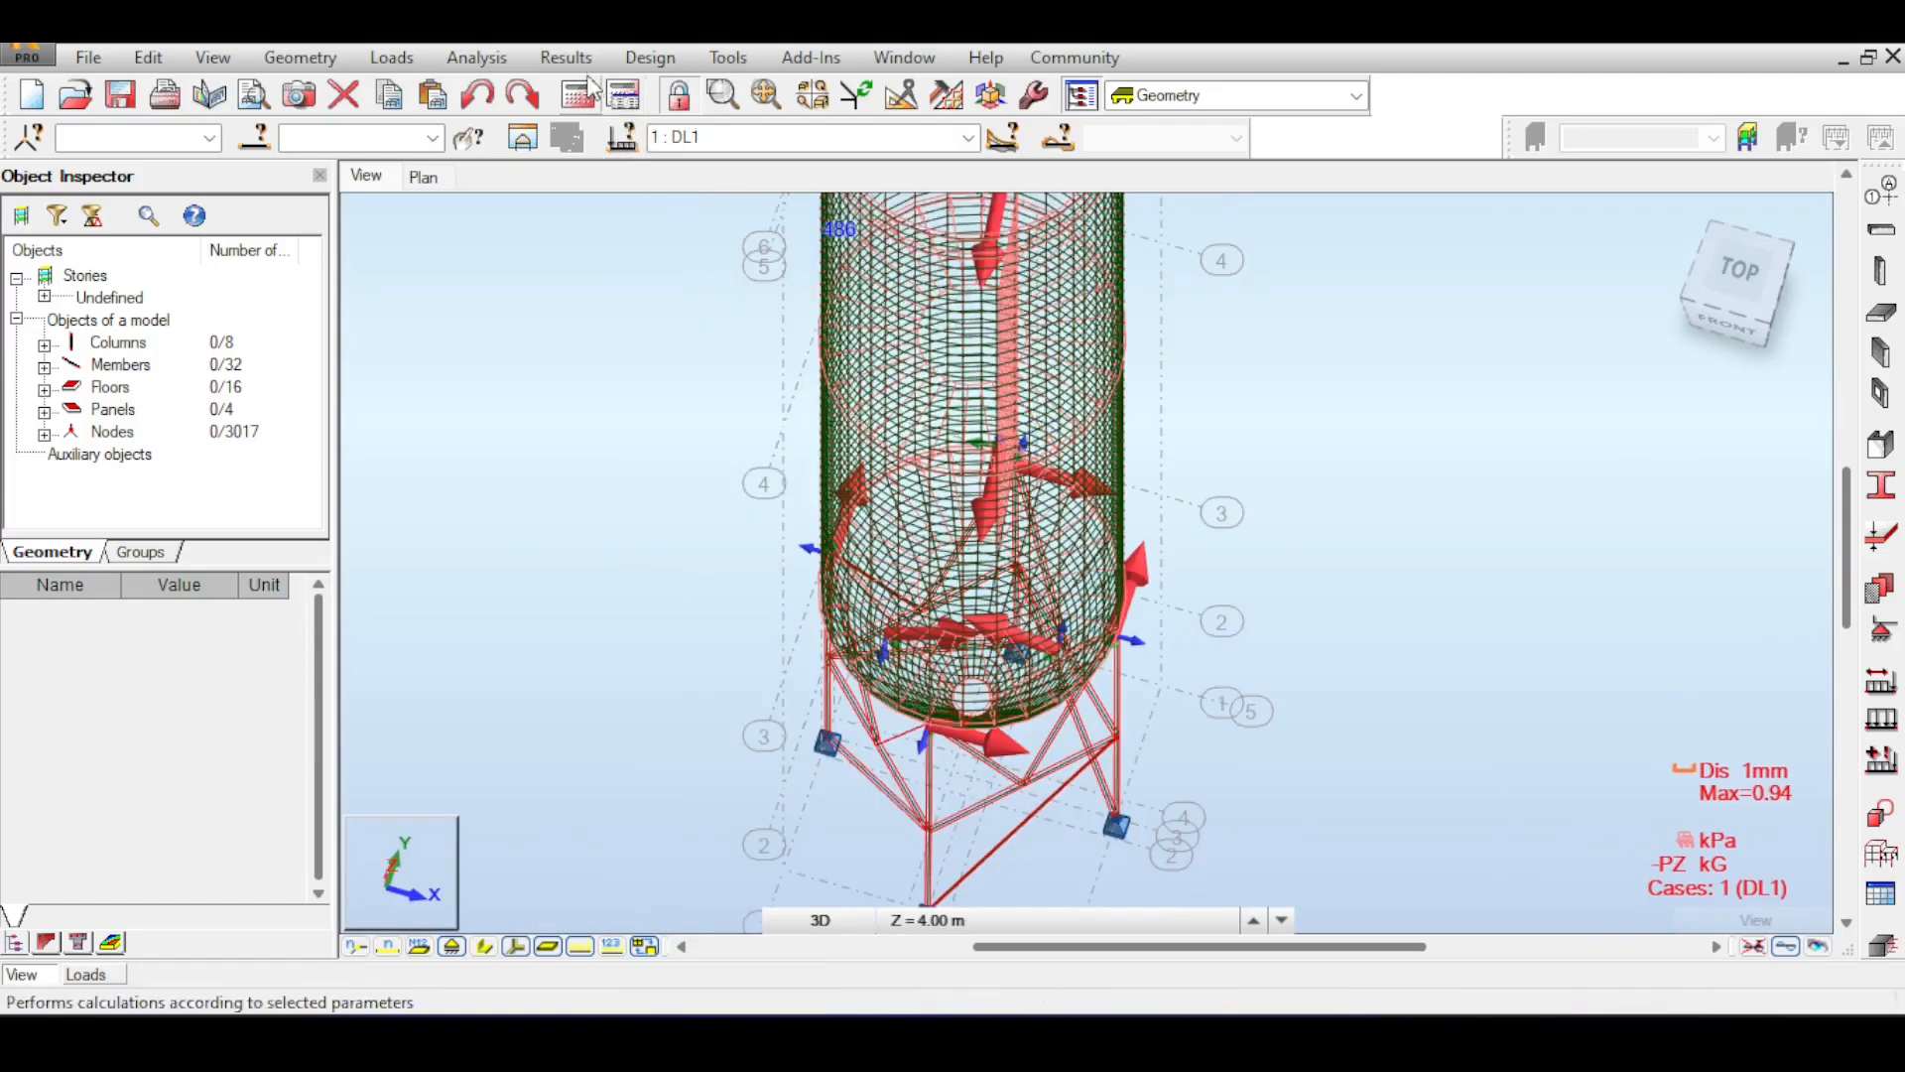
left_click(506, 59)
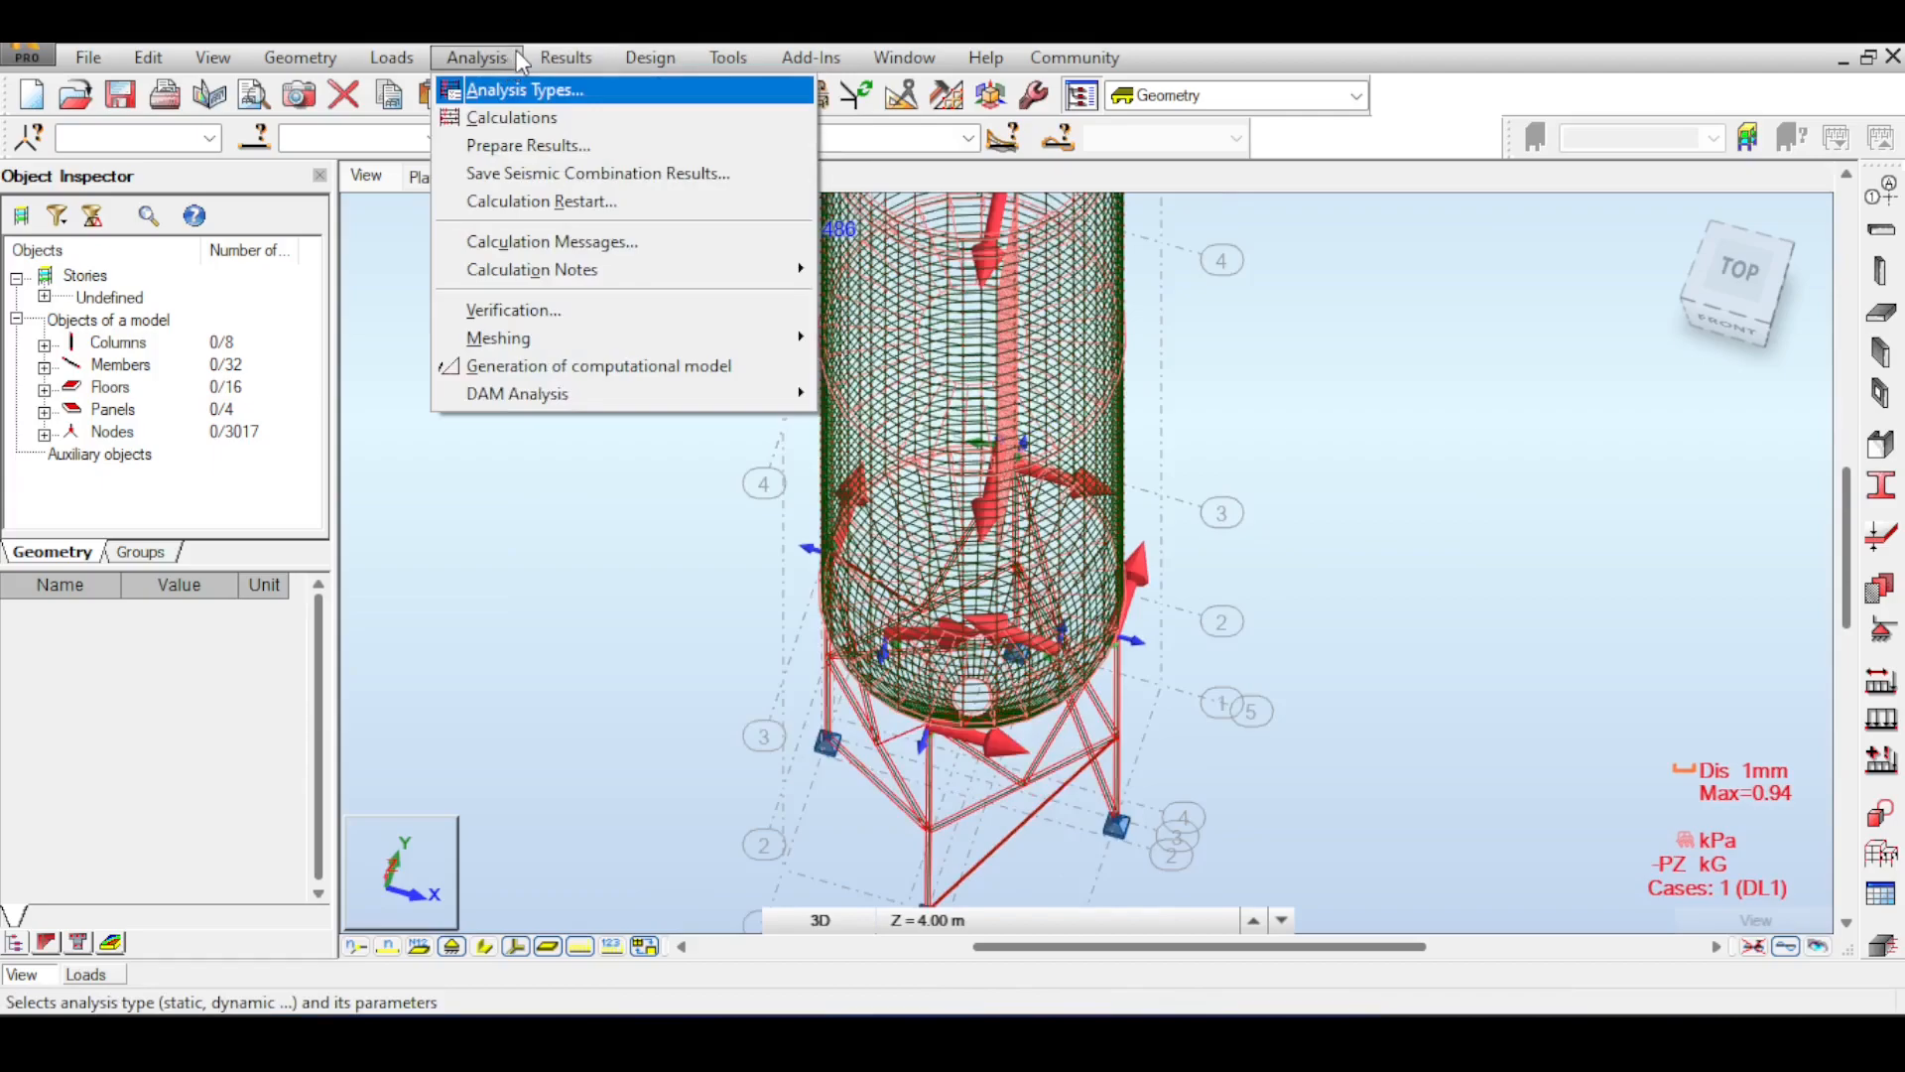
mouse_move(720, 58)
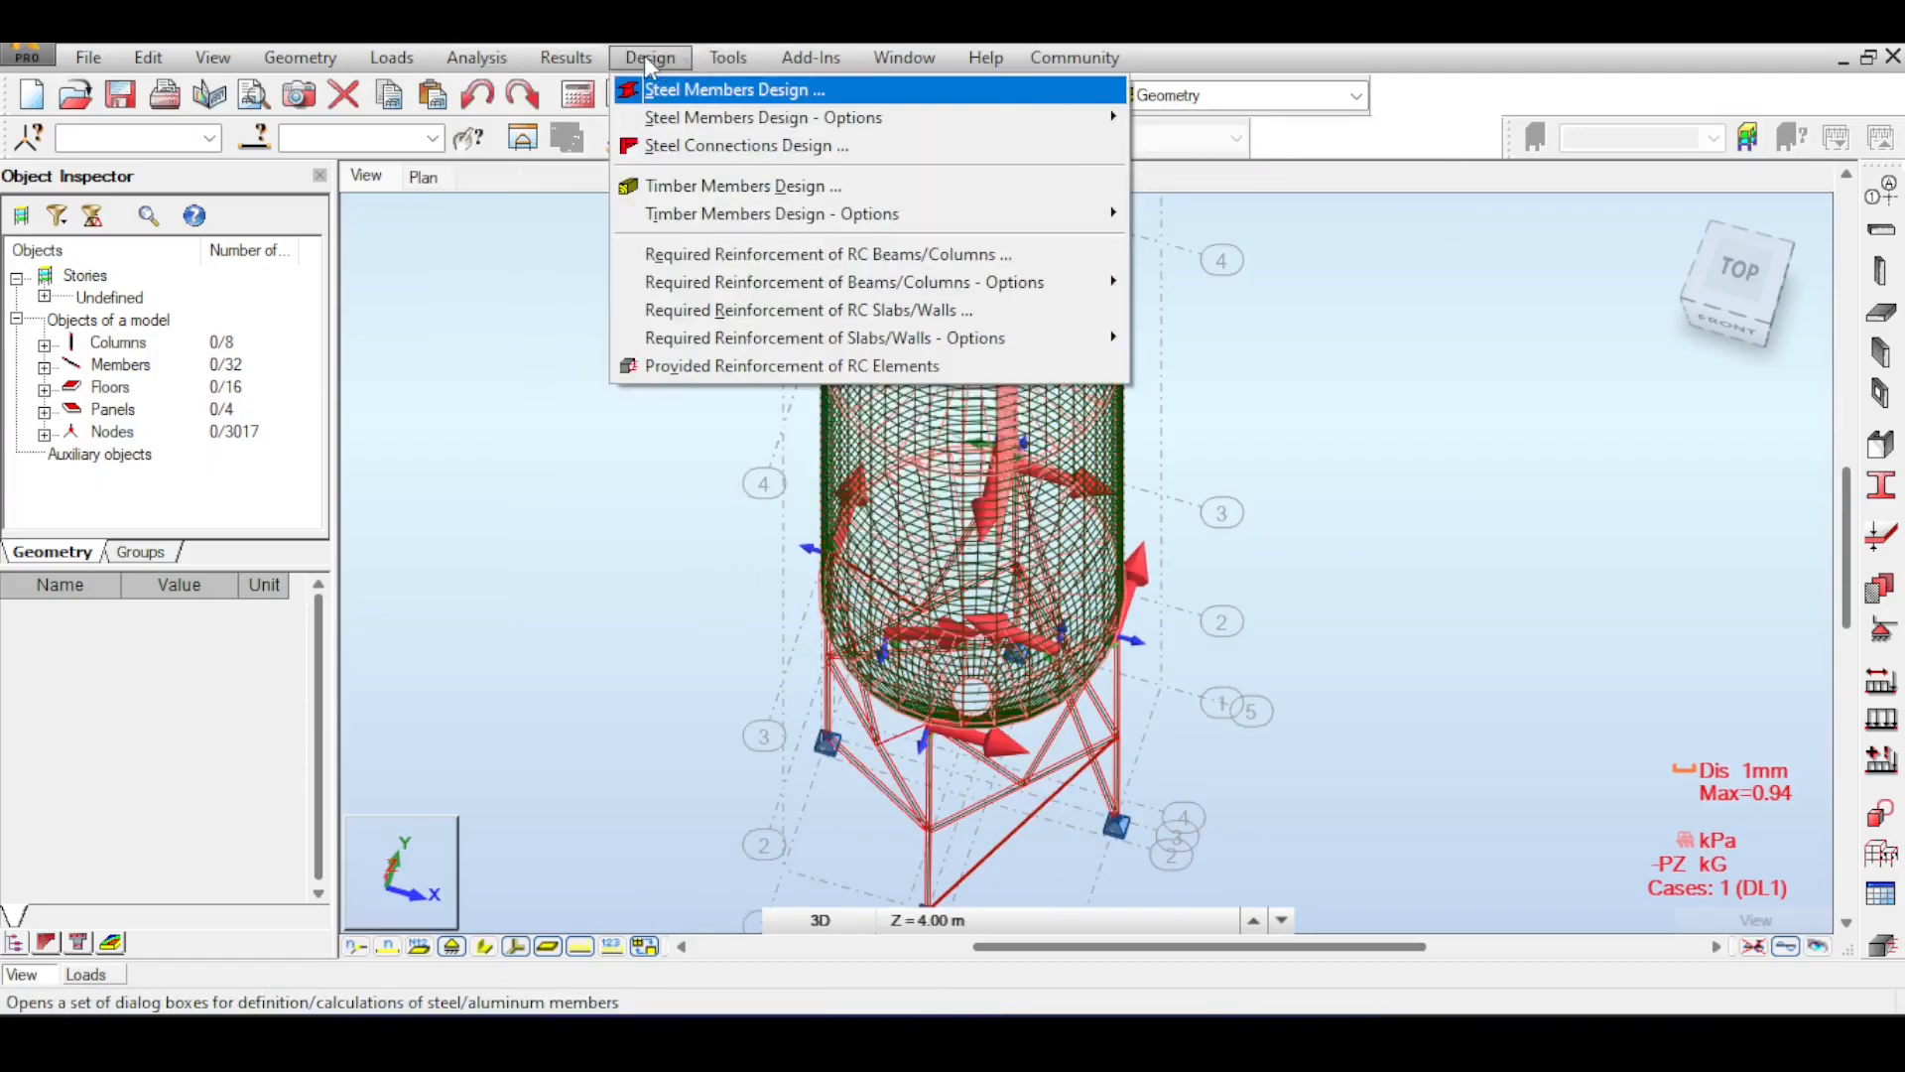
mouse_move(595, 57)
left_click(614, 189)
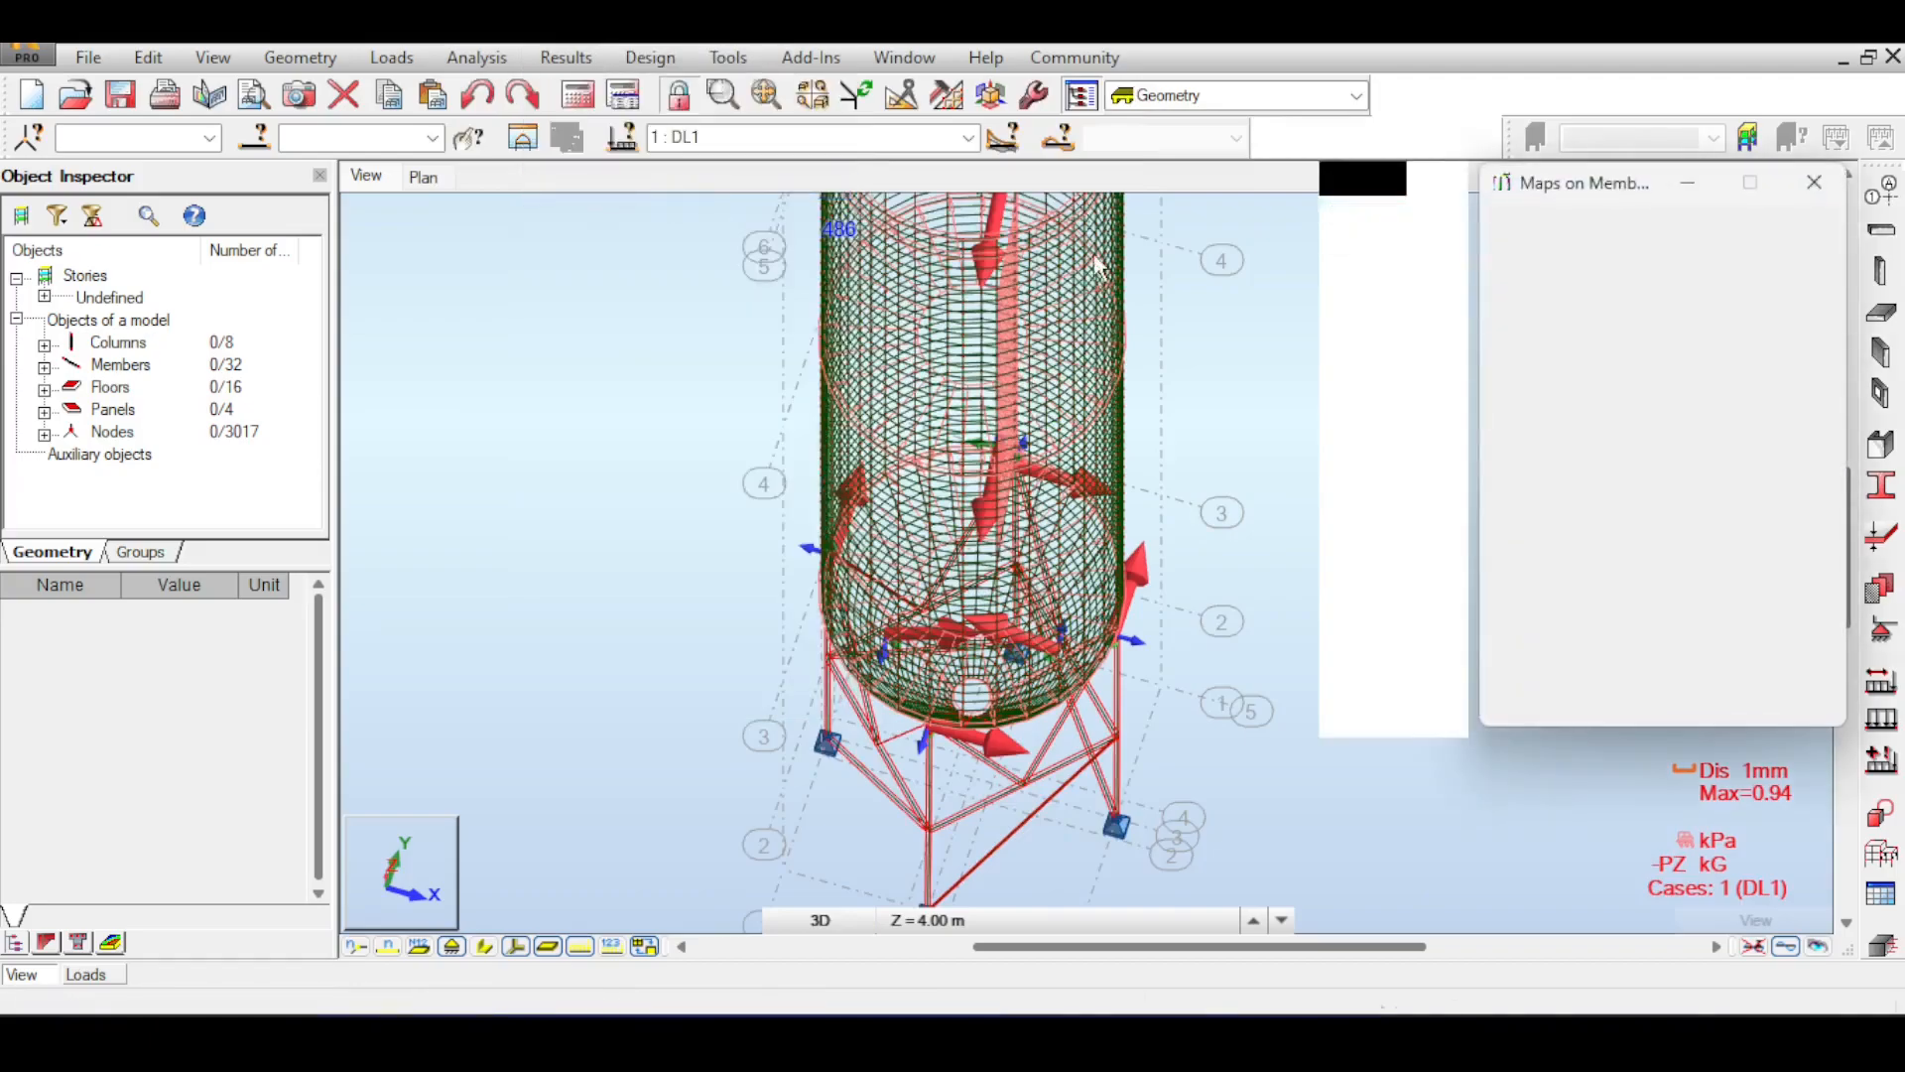
left_click(1815, 182)
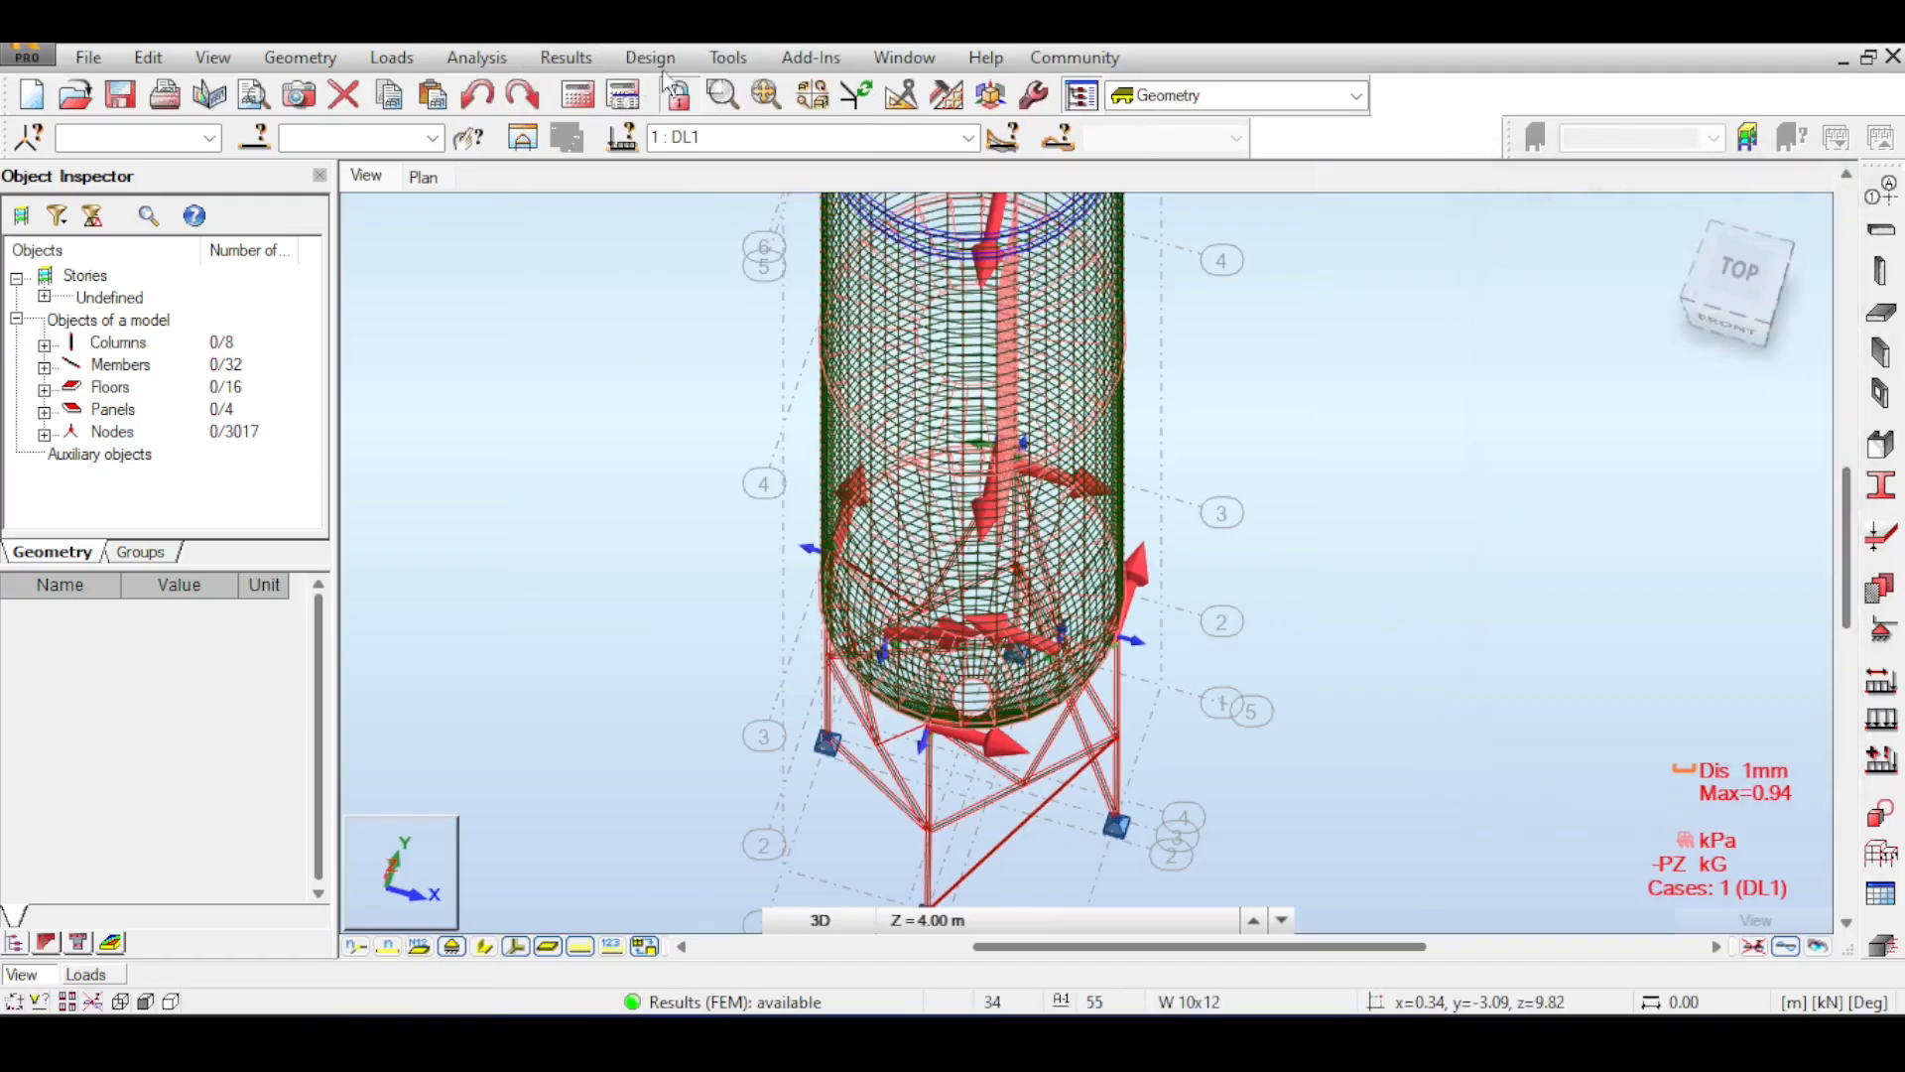
- Open the deformation diagram settings for members and normalize the diagram scale
left_click(533, 63)
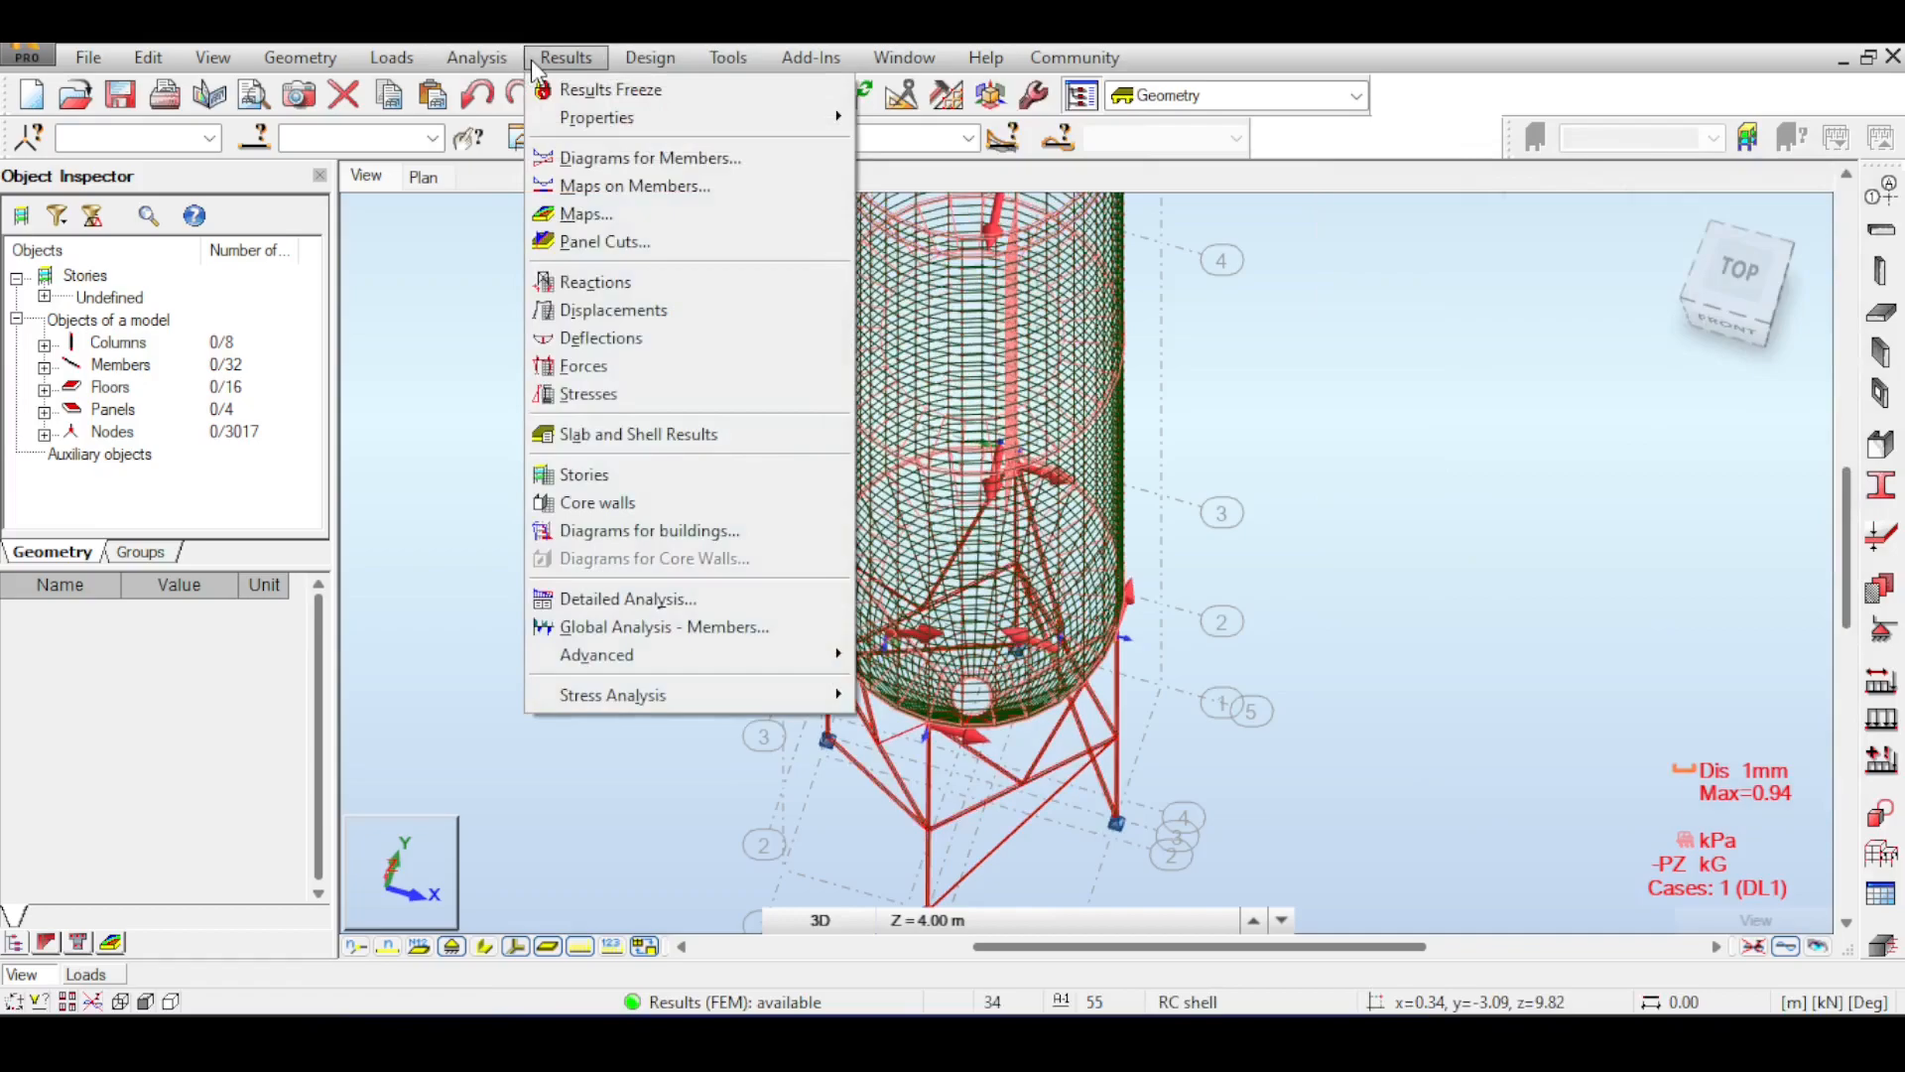
left_click(597, 158)
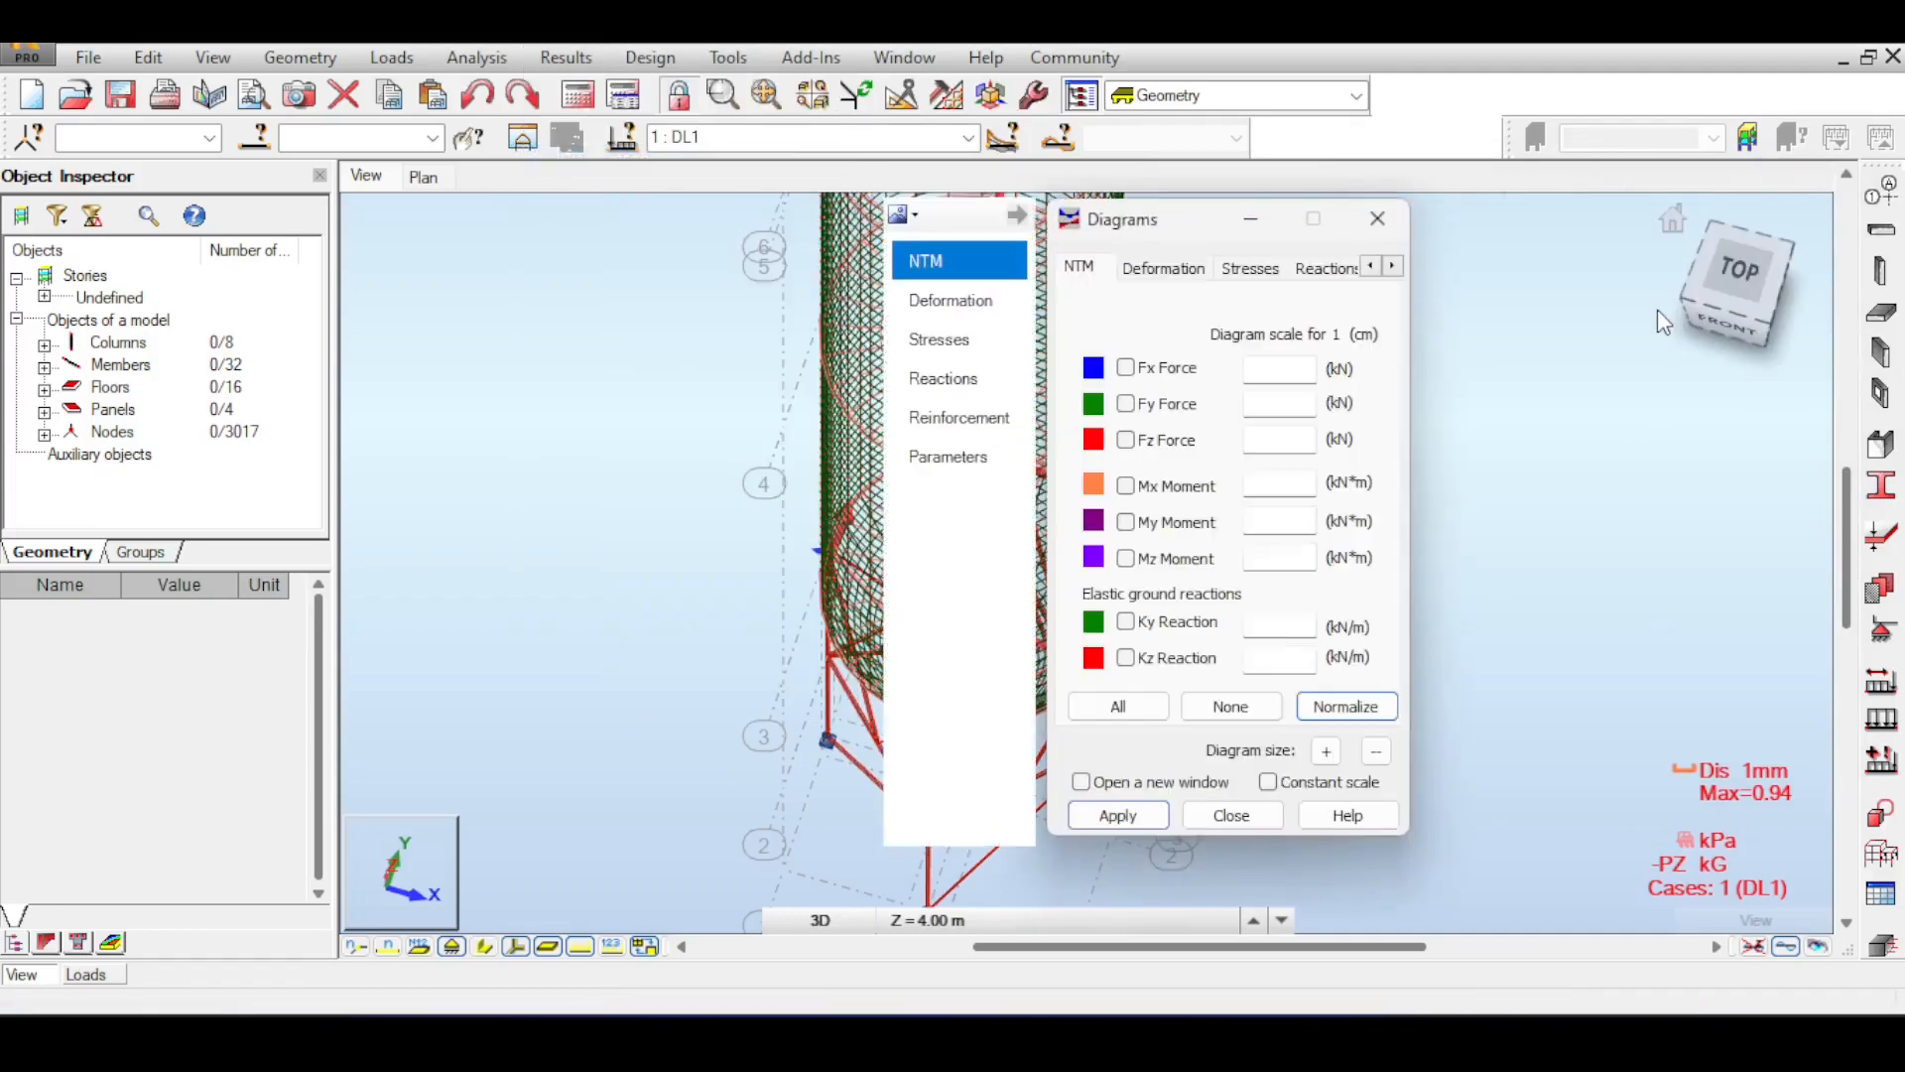
left_click(1208, 270)
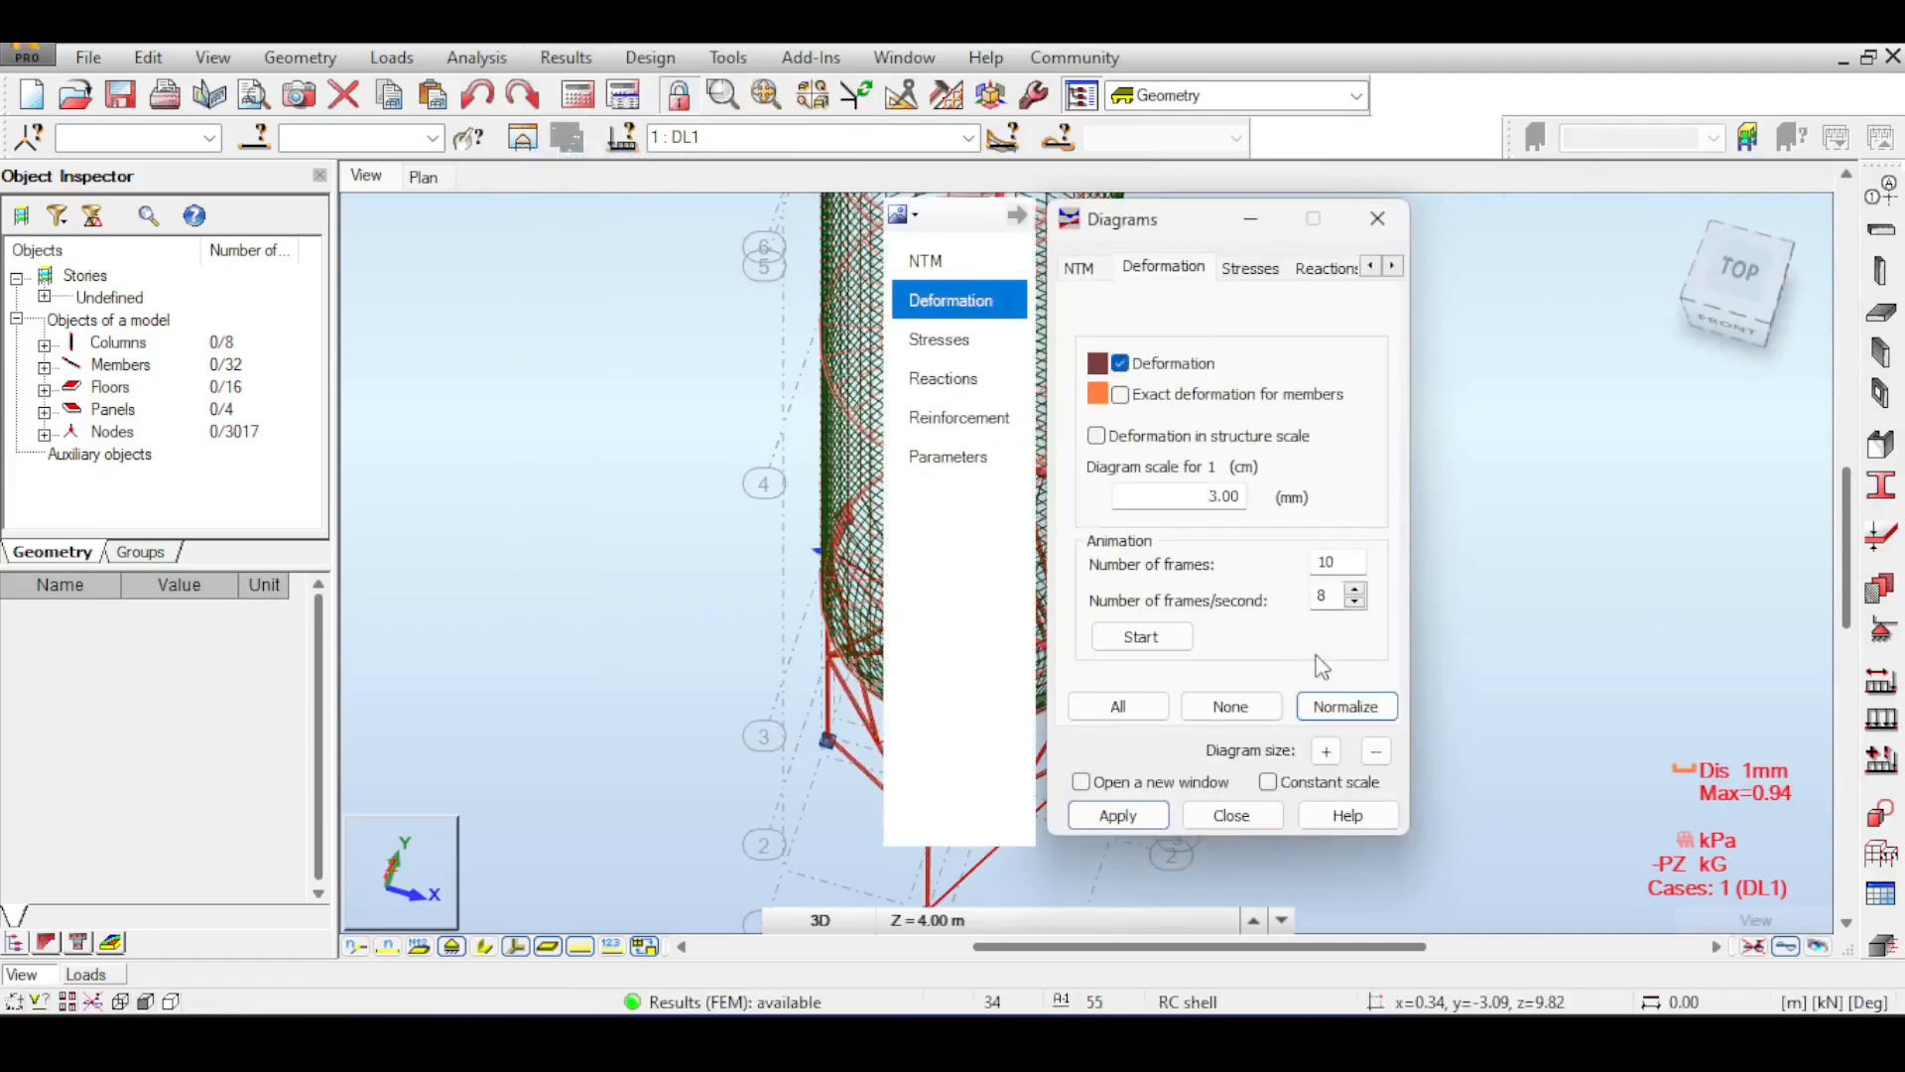
left_click(1344, 707)
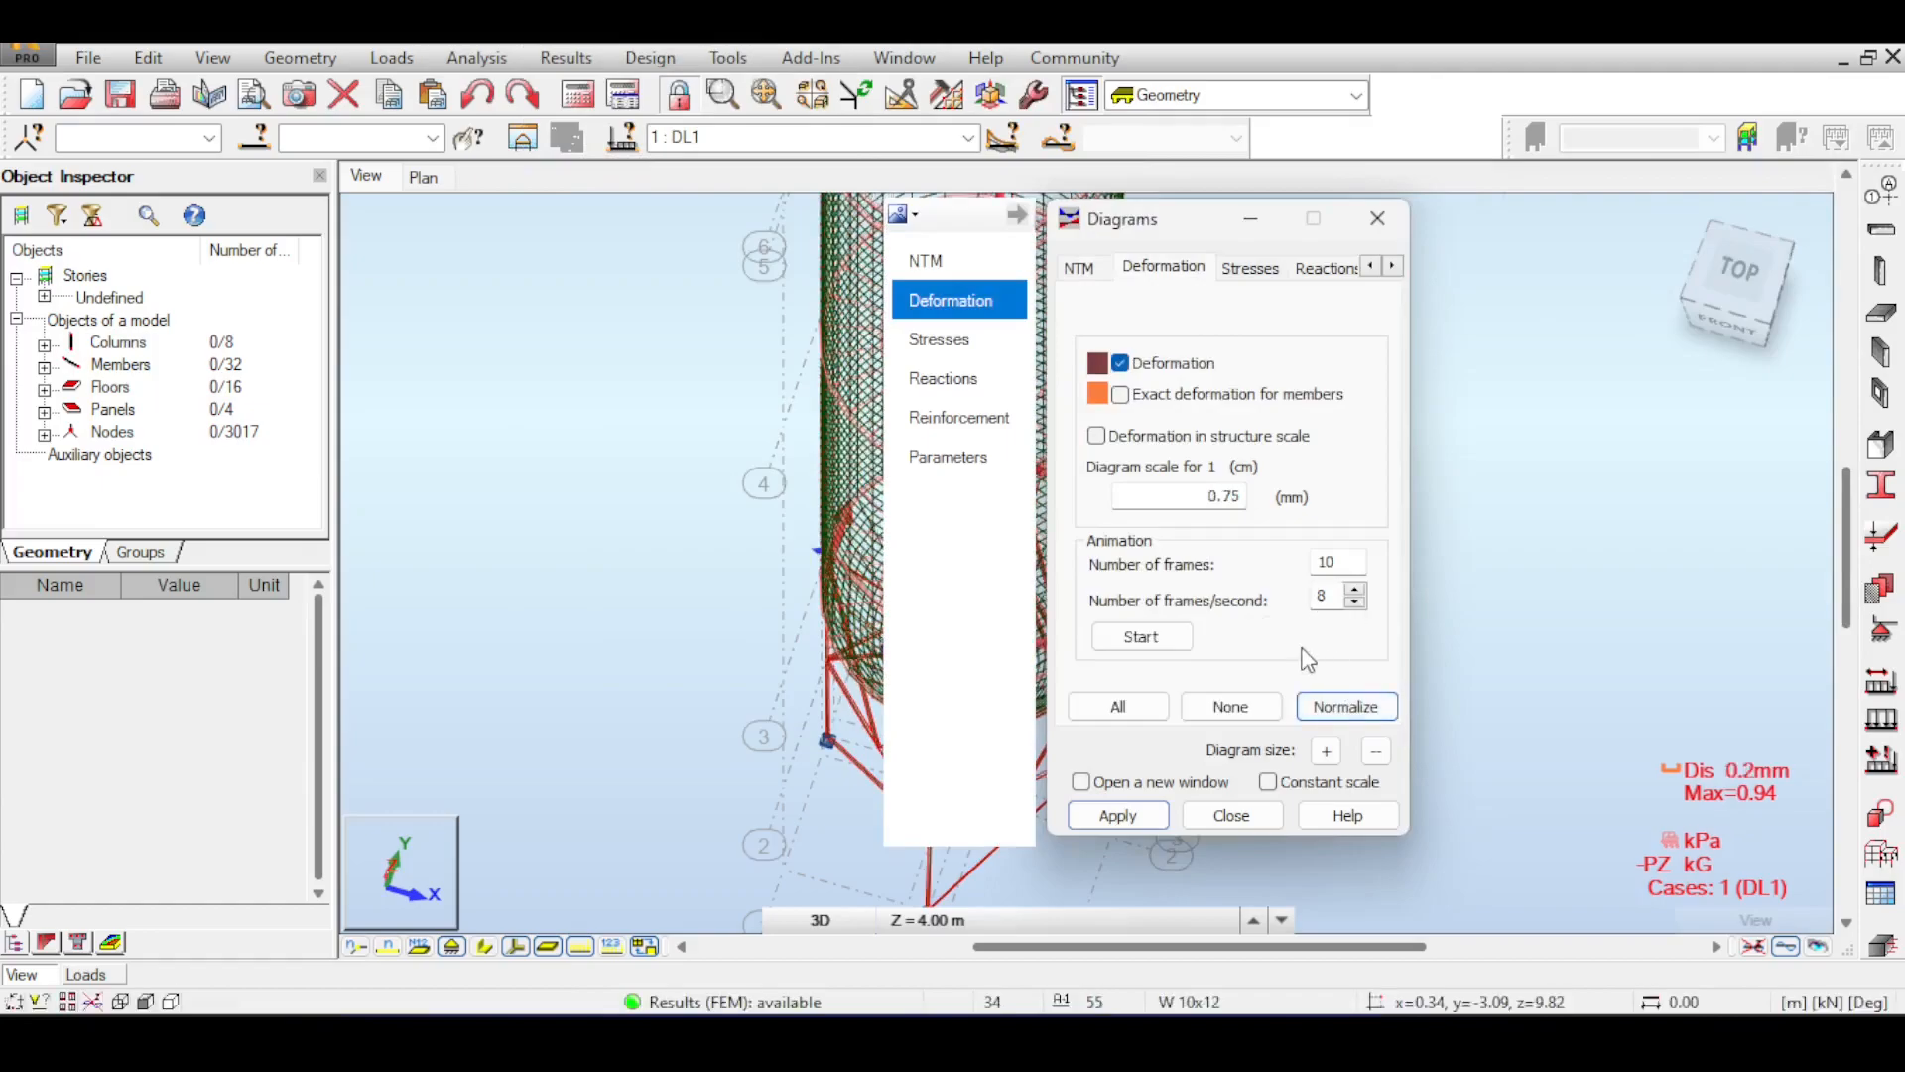
- Enlarge the deformation diagram to a scale of 0.03 mm per 1 cm and apply it
left_click(1325, 750)
left_click(1324, 749)
left_click(1118, 815)
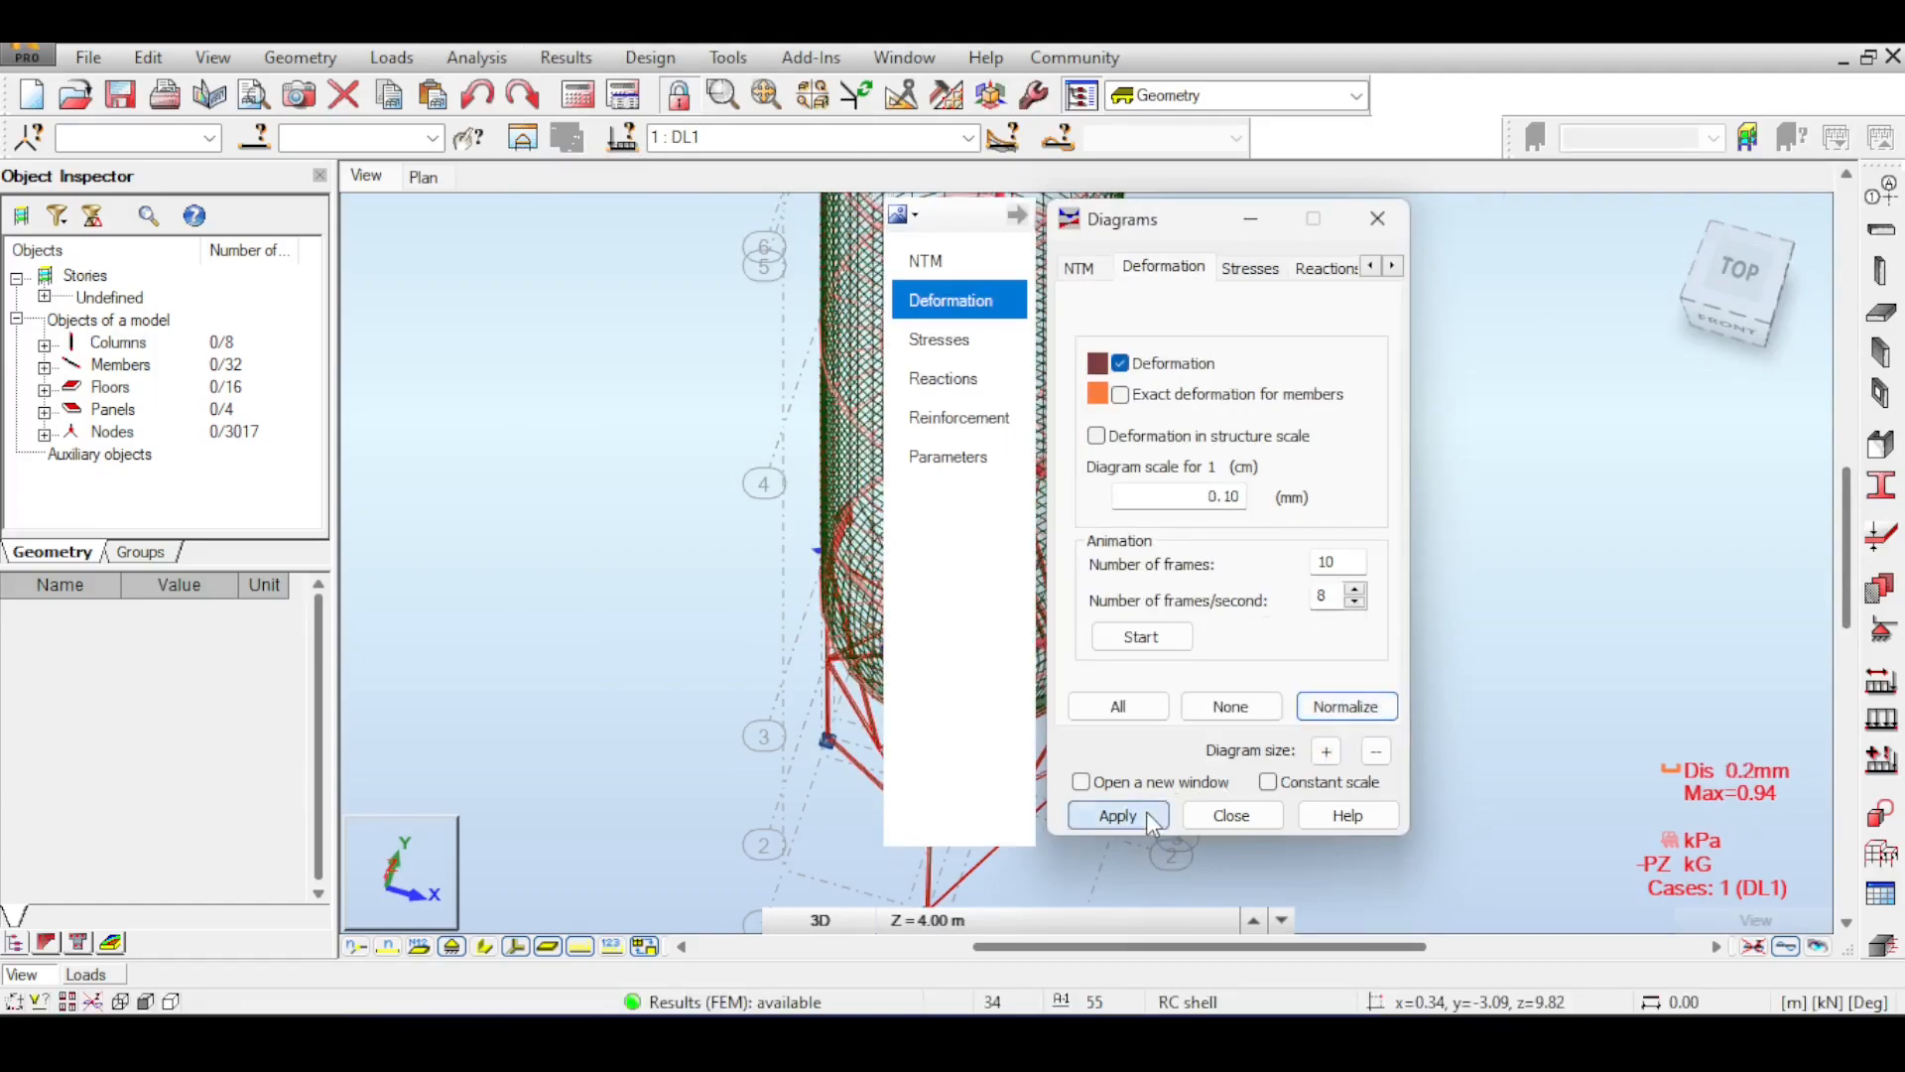
left_click(1325, 750)
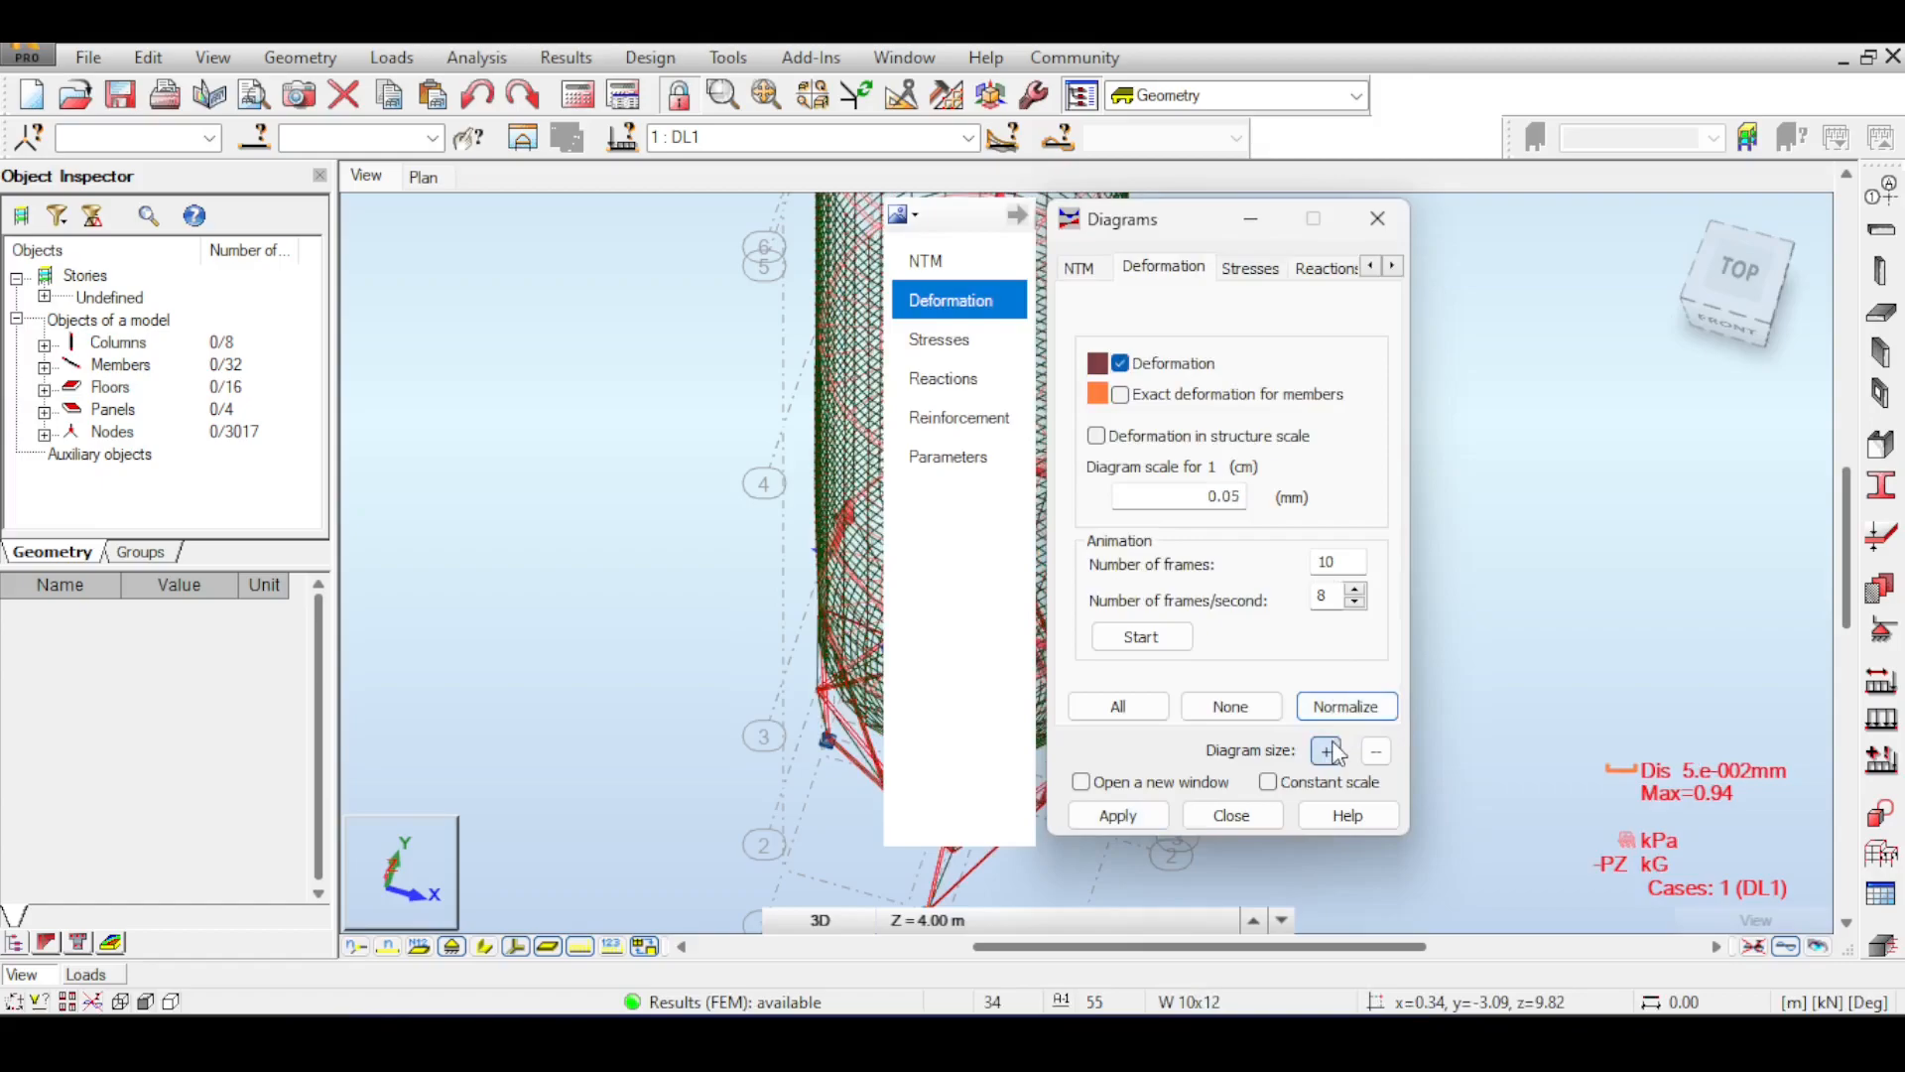
left_click(1114, 816)
- Examine the exaggerated deformation of the cylindrical silo from above, comparing it with the neighbouring rectangular silo
scroll(617, 428, "down", 3)
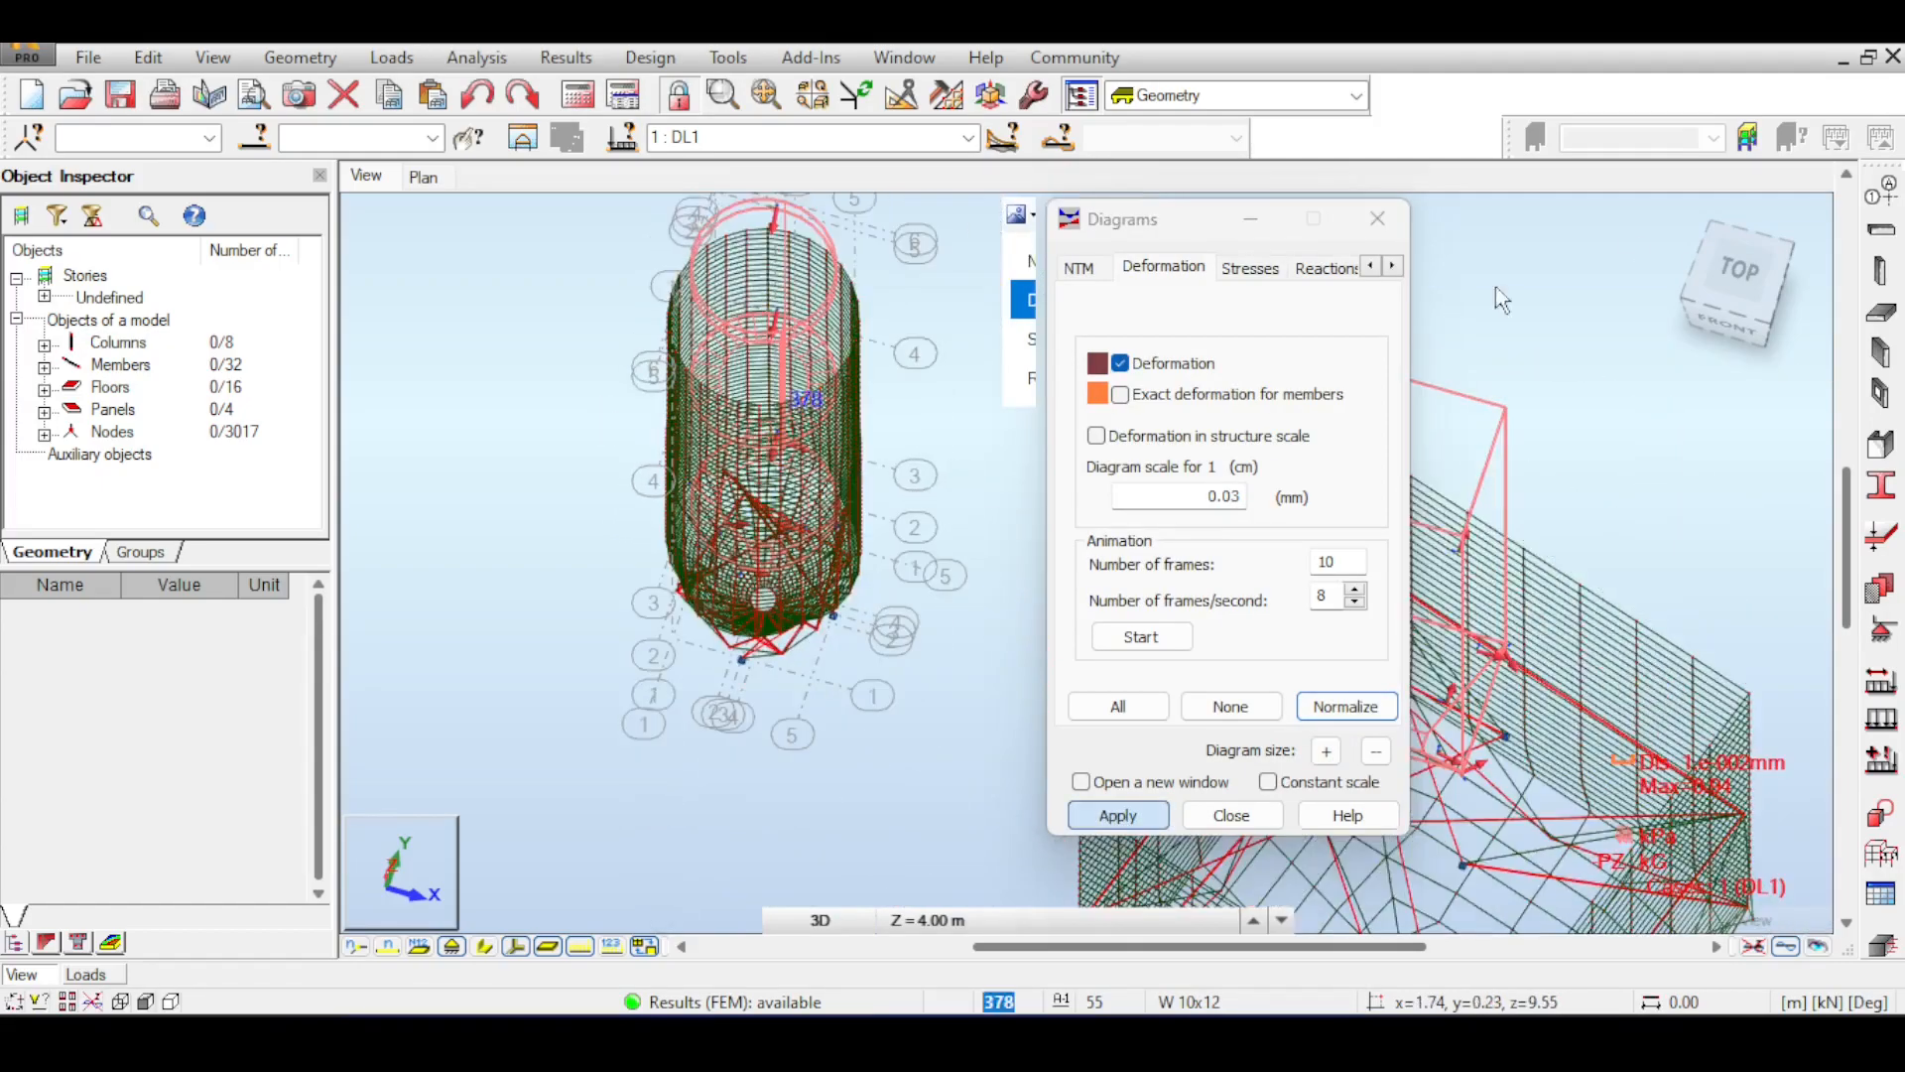
left_click(1764, 273)
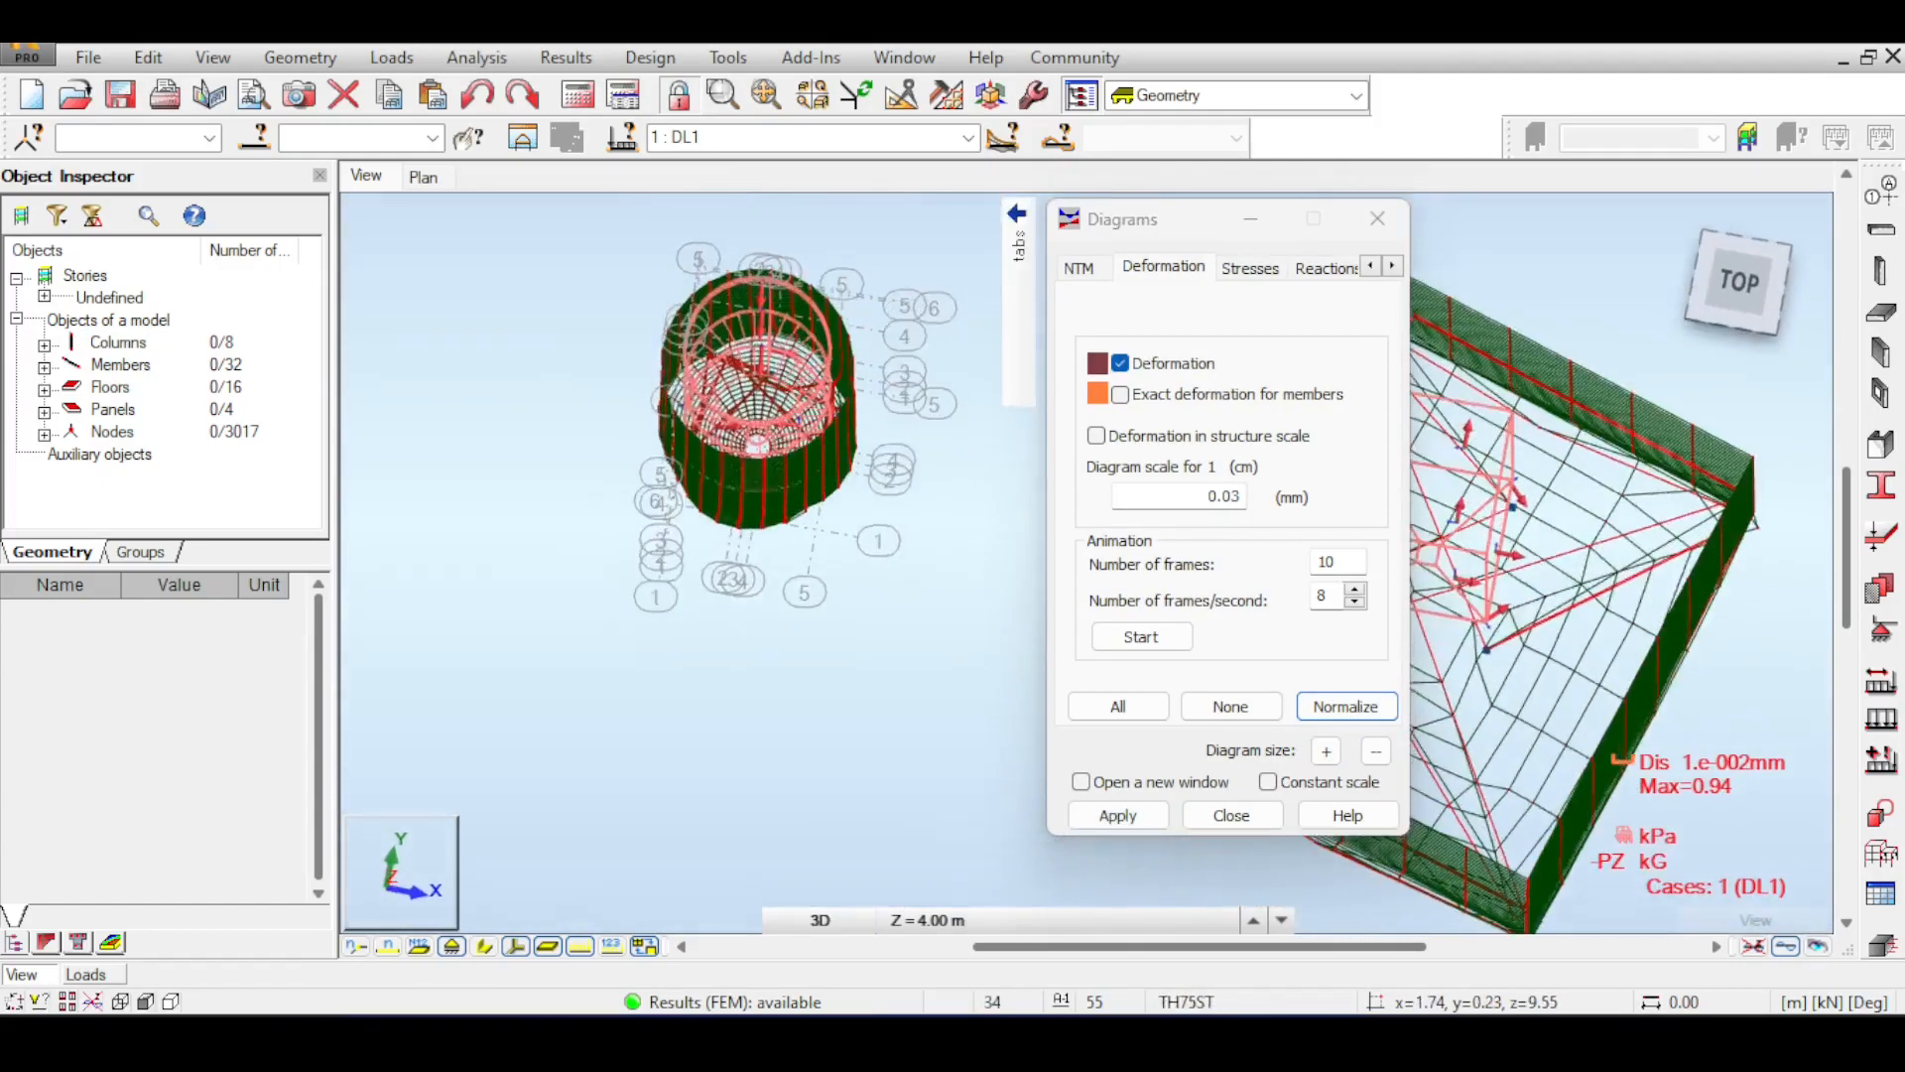
mouse_move(1751, 288)
left_mouse_down()
mouse_move(1767, 269)
mouse_move(1751, 259)
left_mouse_up()
middle_click_drag(734, 417, 694, 595, "shift")
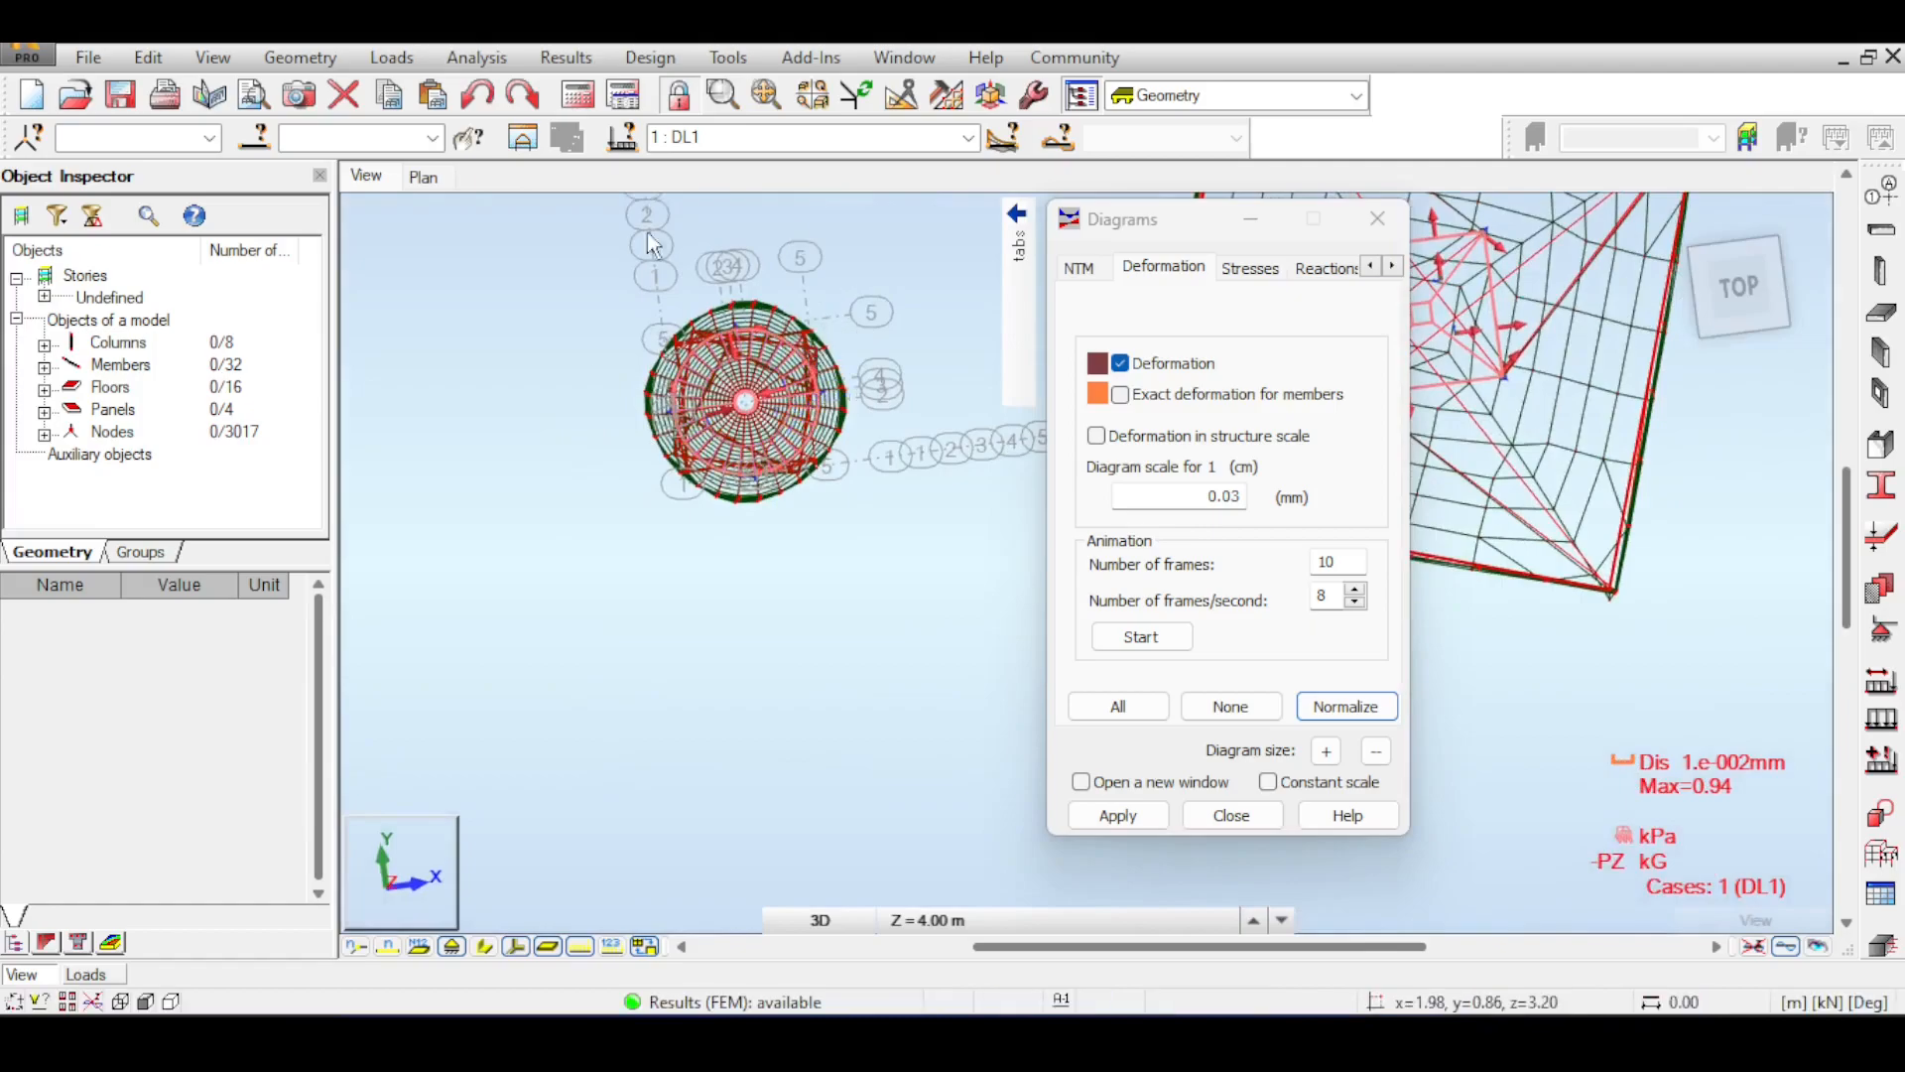
scroll(834, 322, "up", 3)
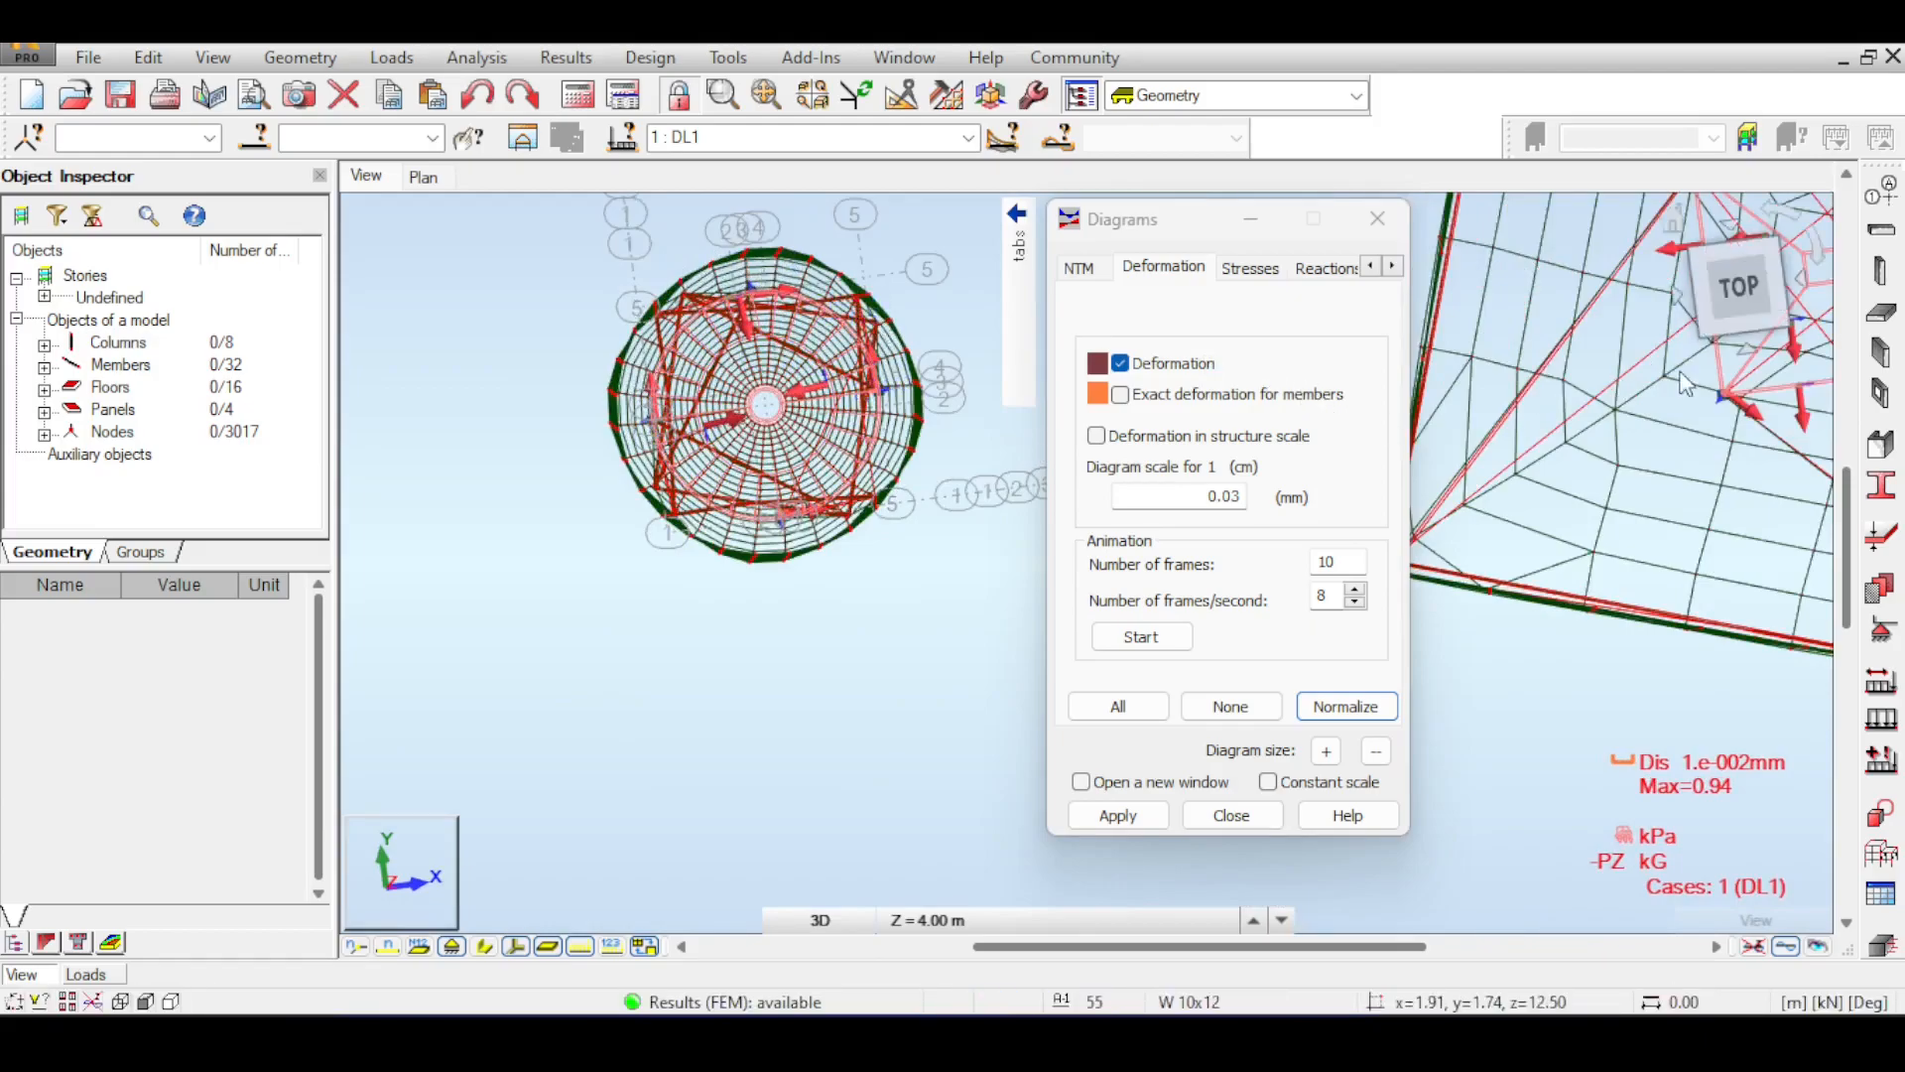
middle_click_drag(1518, 362, 982, 448)
scroll(721, 456, "down", 1)
middle_click_drag(717, 455, 1141, 429)
scroll(765, 418, "up", 3)
scroll(765, 418, "down", 3)
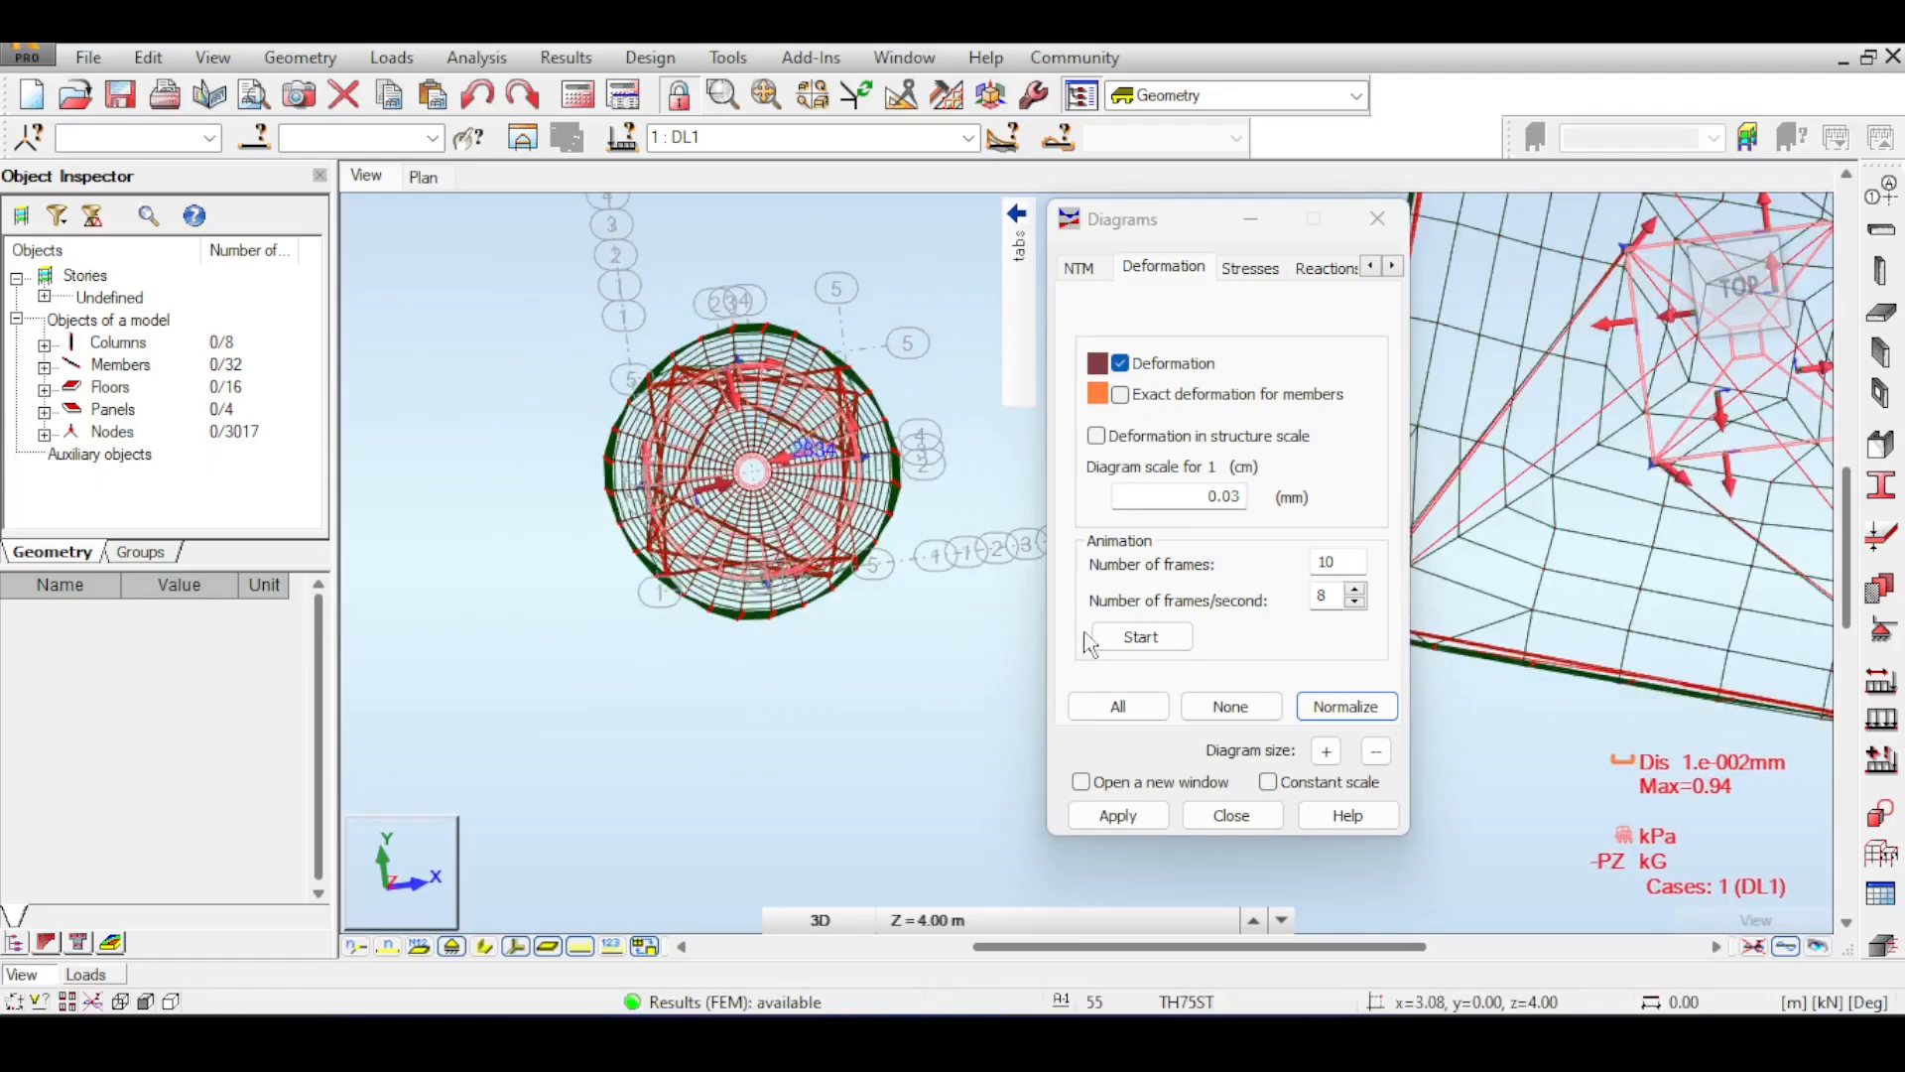
- Normalize the deformation scale again and examine the cylindrical silo's deformed shell from above and at an angle
left_click(1346, 706)
scroll(814, 359, "up", 3)
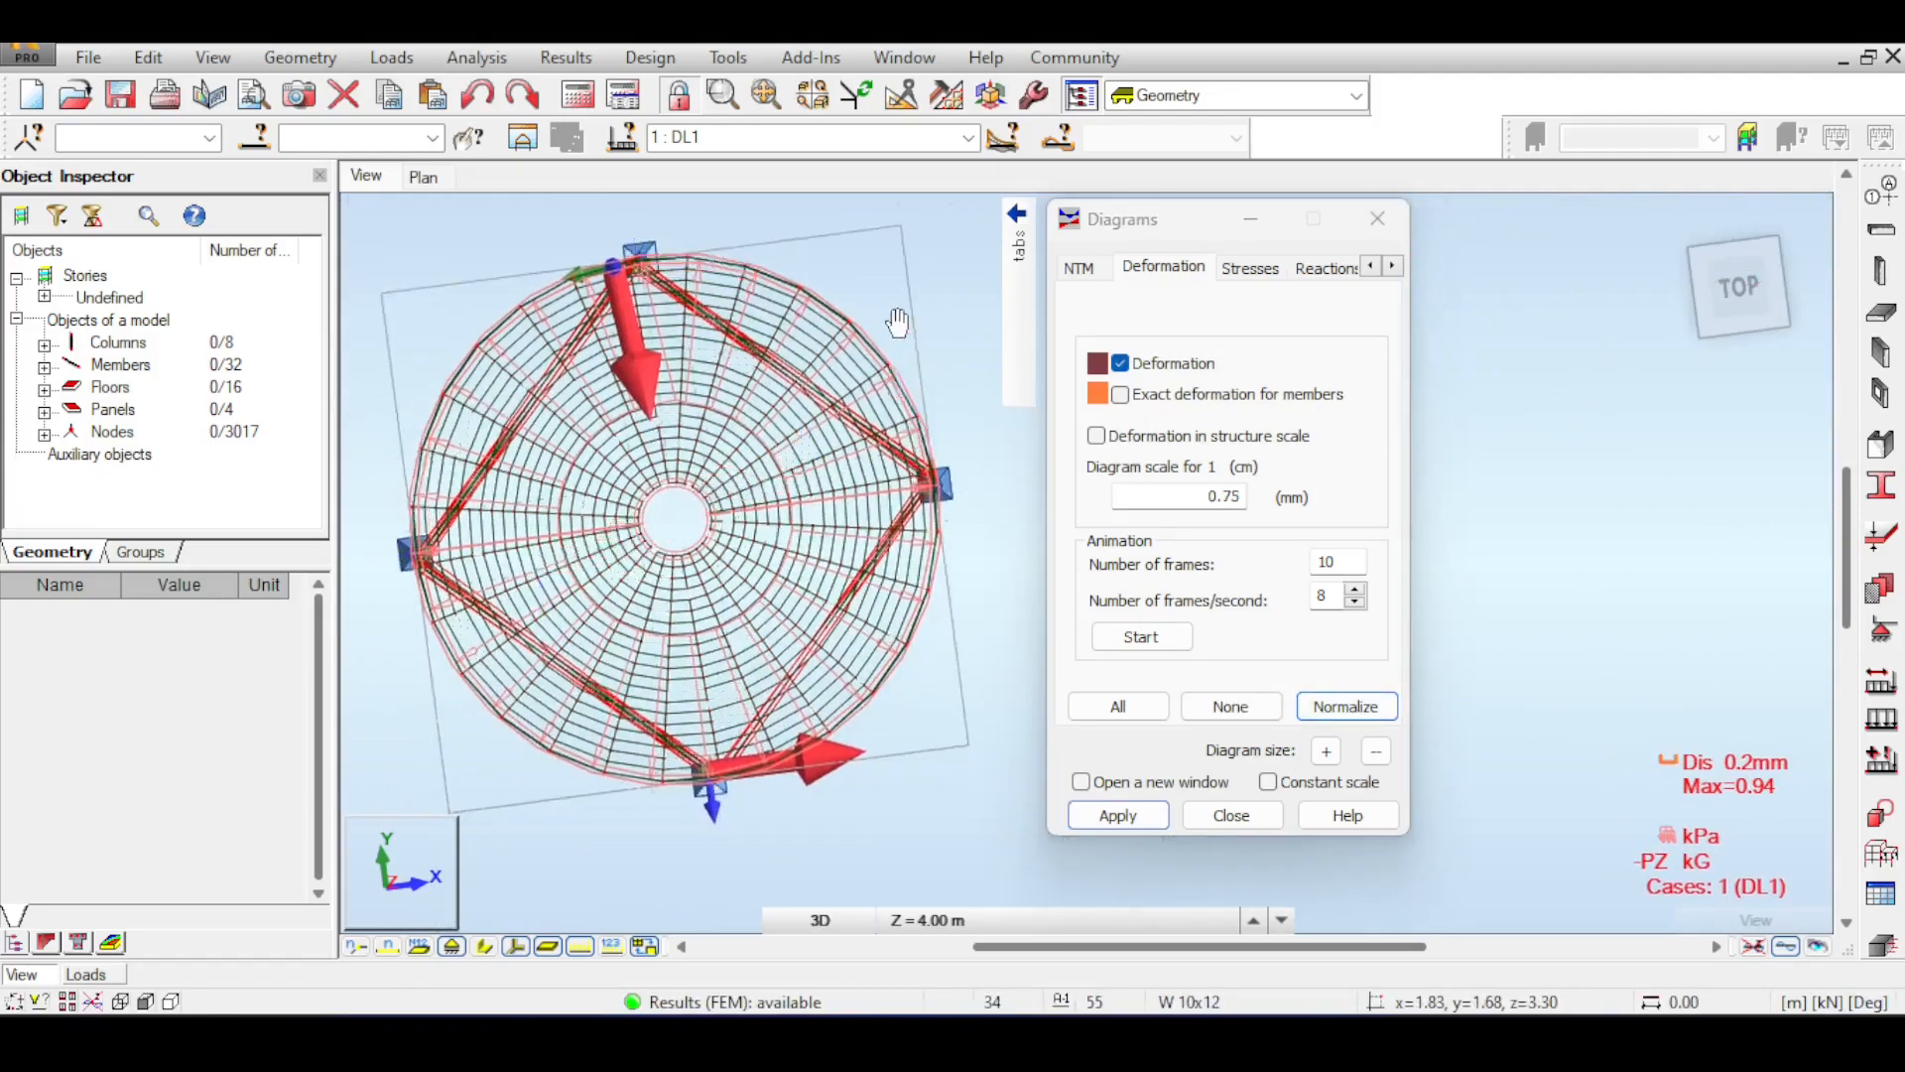
scroll(814, 362, "down", 2)
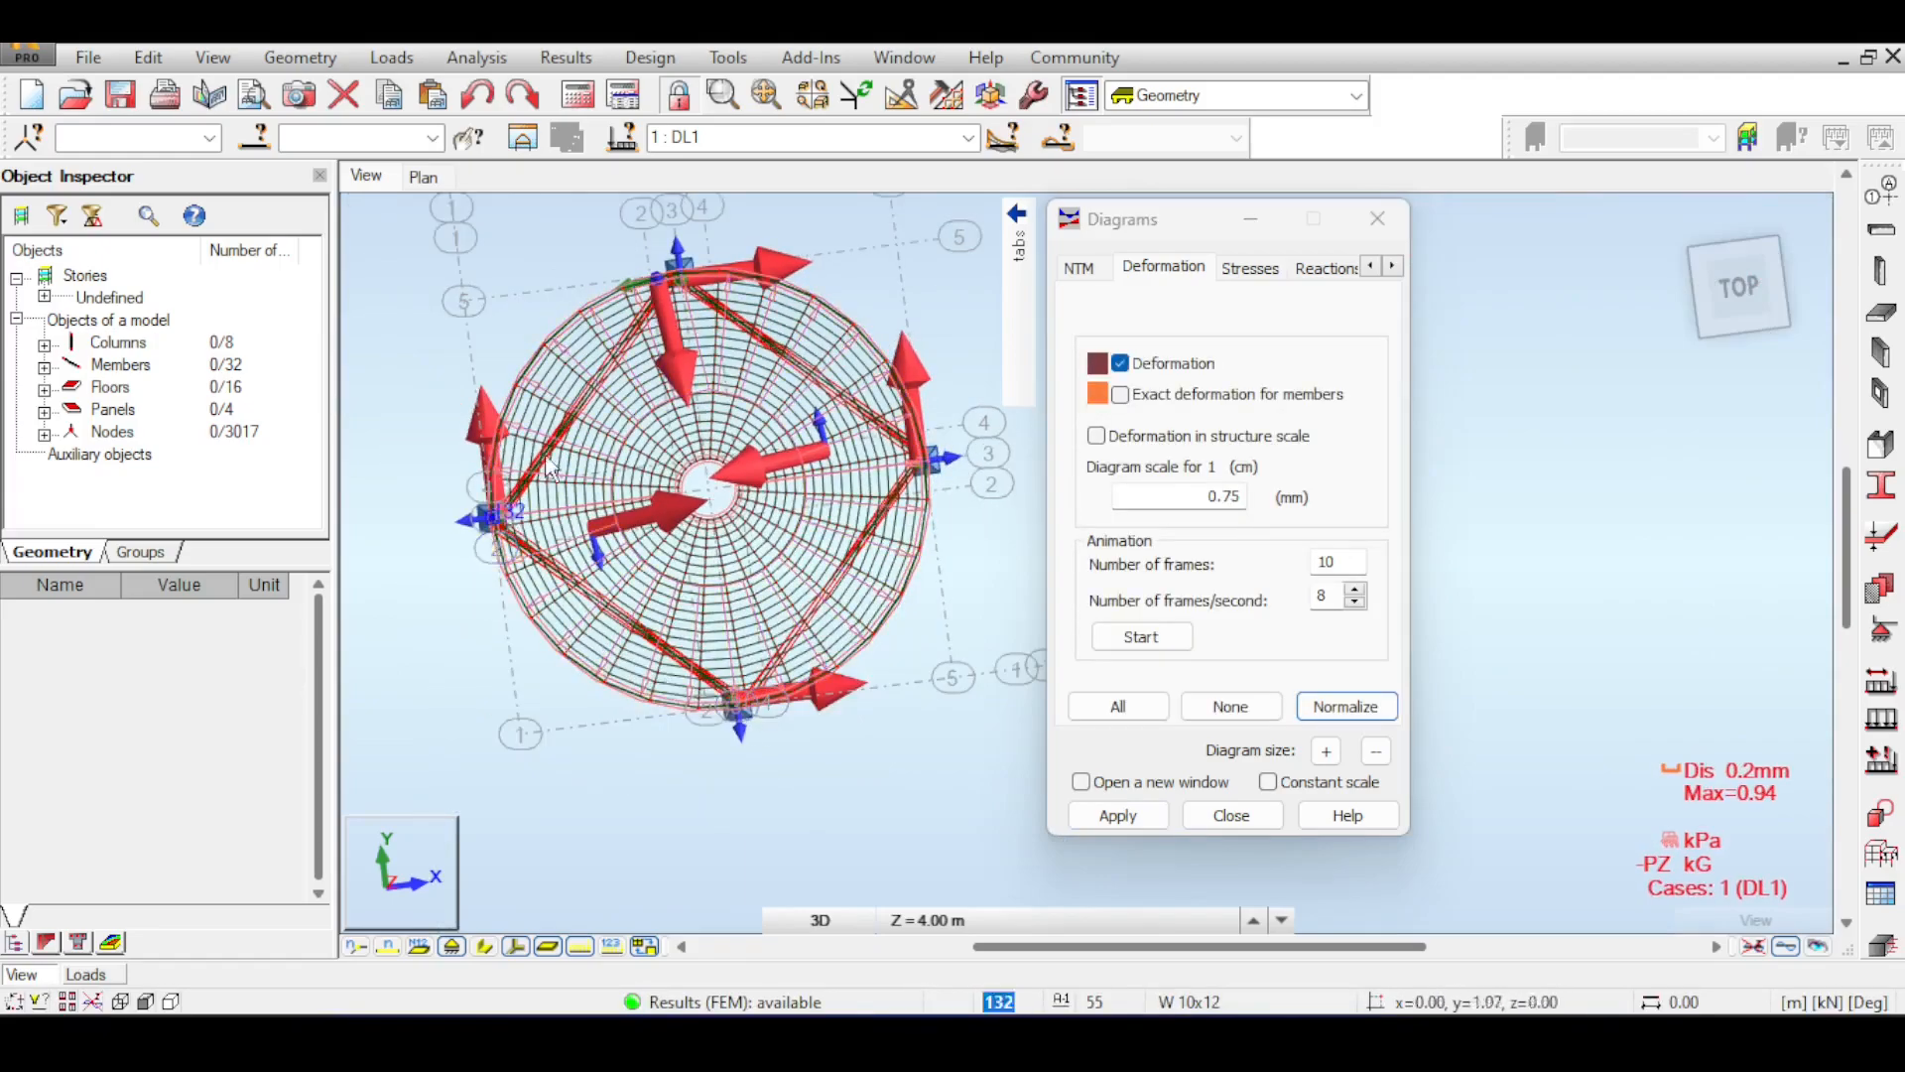
mouse_move(1735, 287)
left_mouse_down()
mouse_move(1736, 247)
mouse_move(1721, 252)
left_mouse_up()
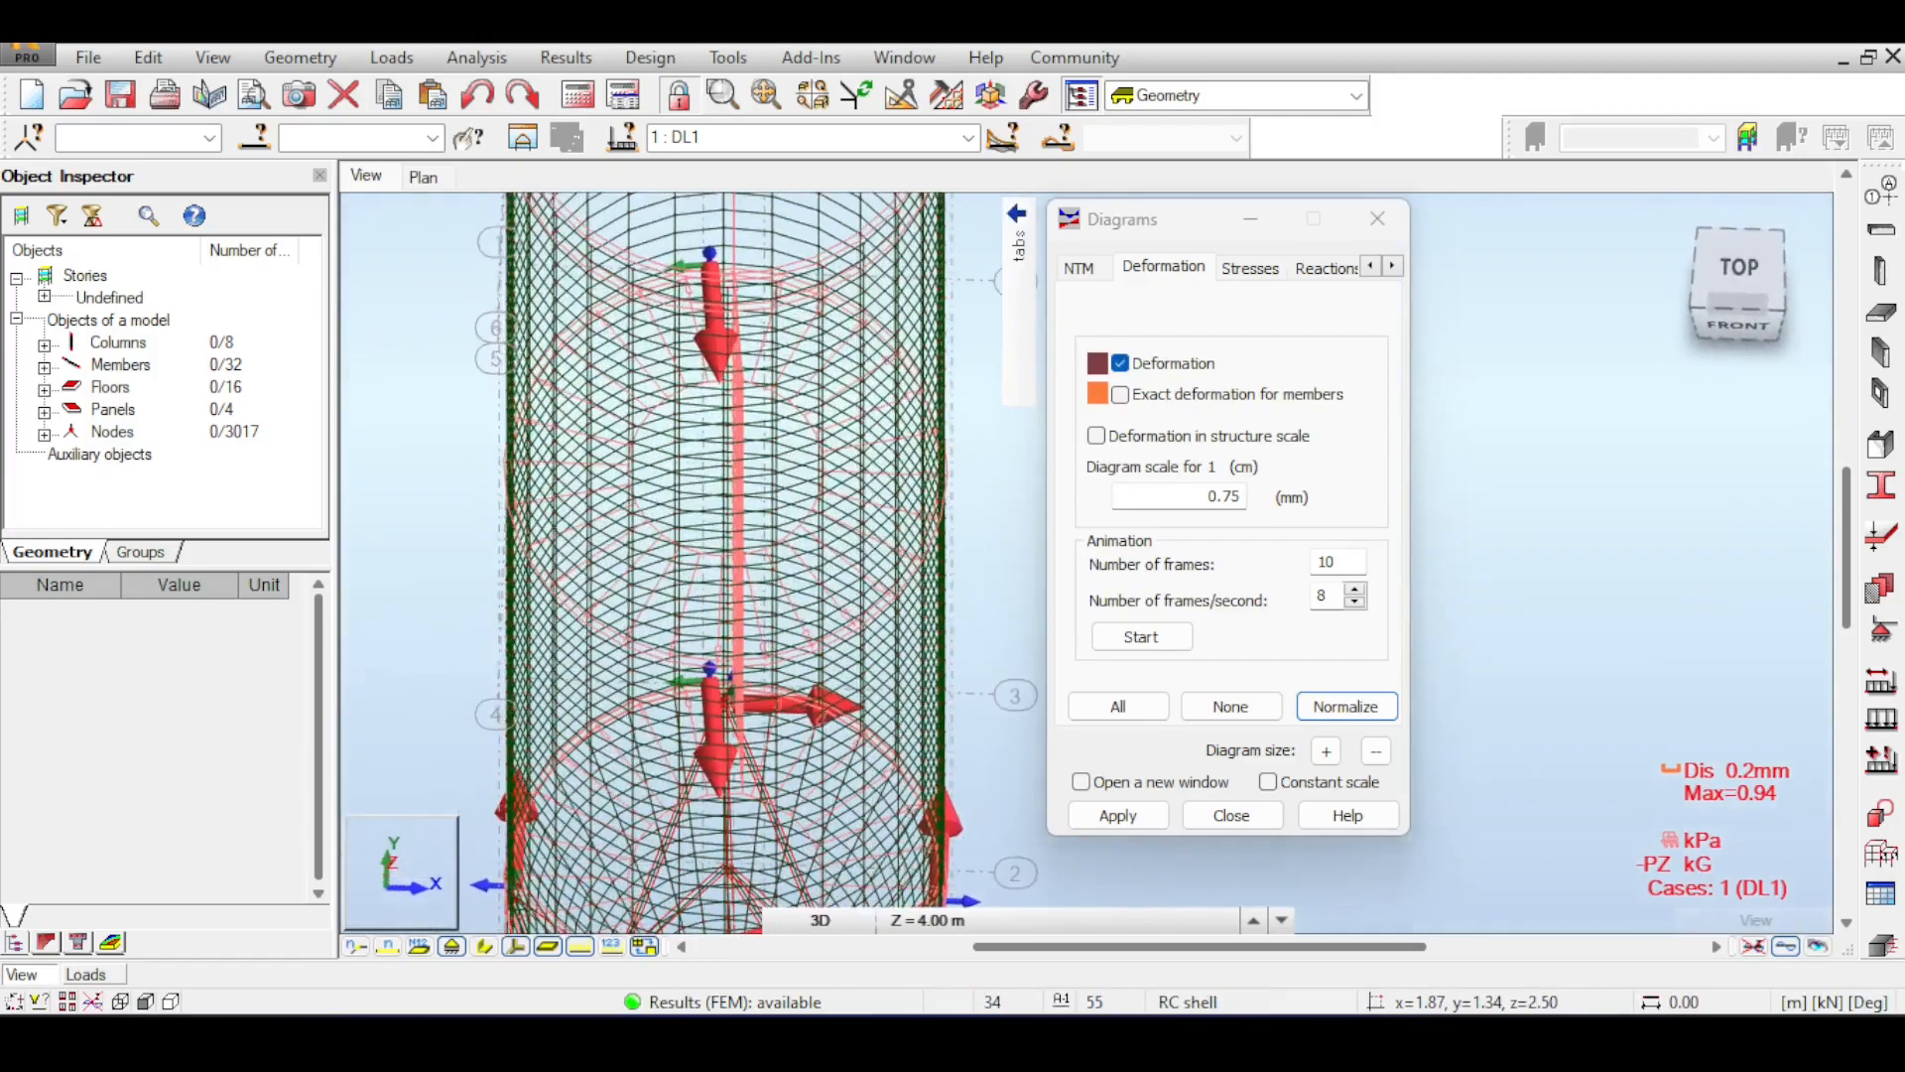
scroll(823, 673, "down", 2)
middle_click_drag(823, 673, 872, 482)
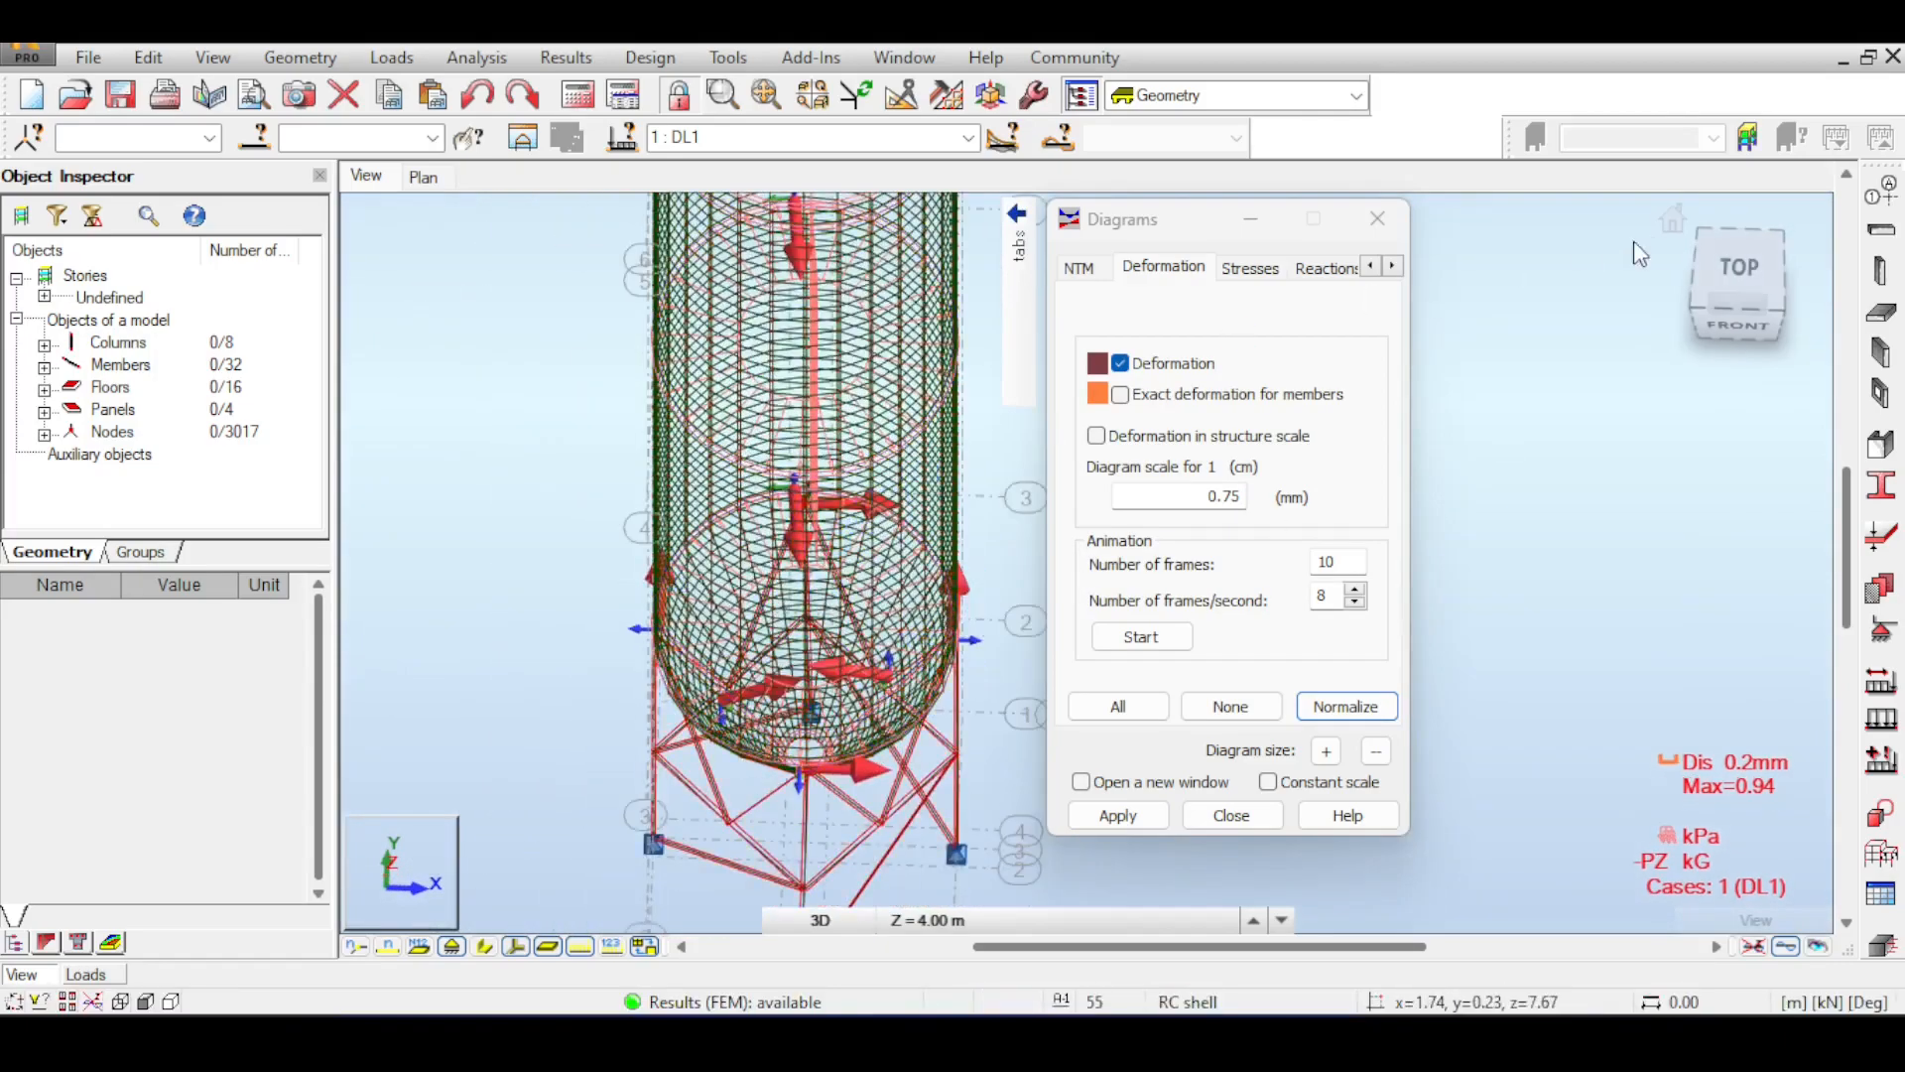
- Inspect the normalized deformation from the top and home views, focusing on the cylindrical silo's lower shell and cone
left_click(1731, 270)
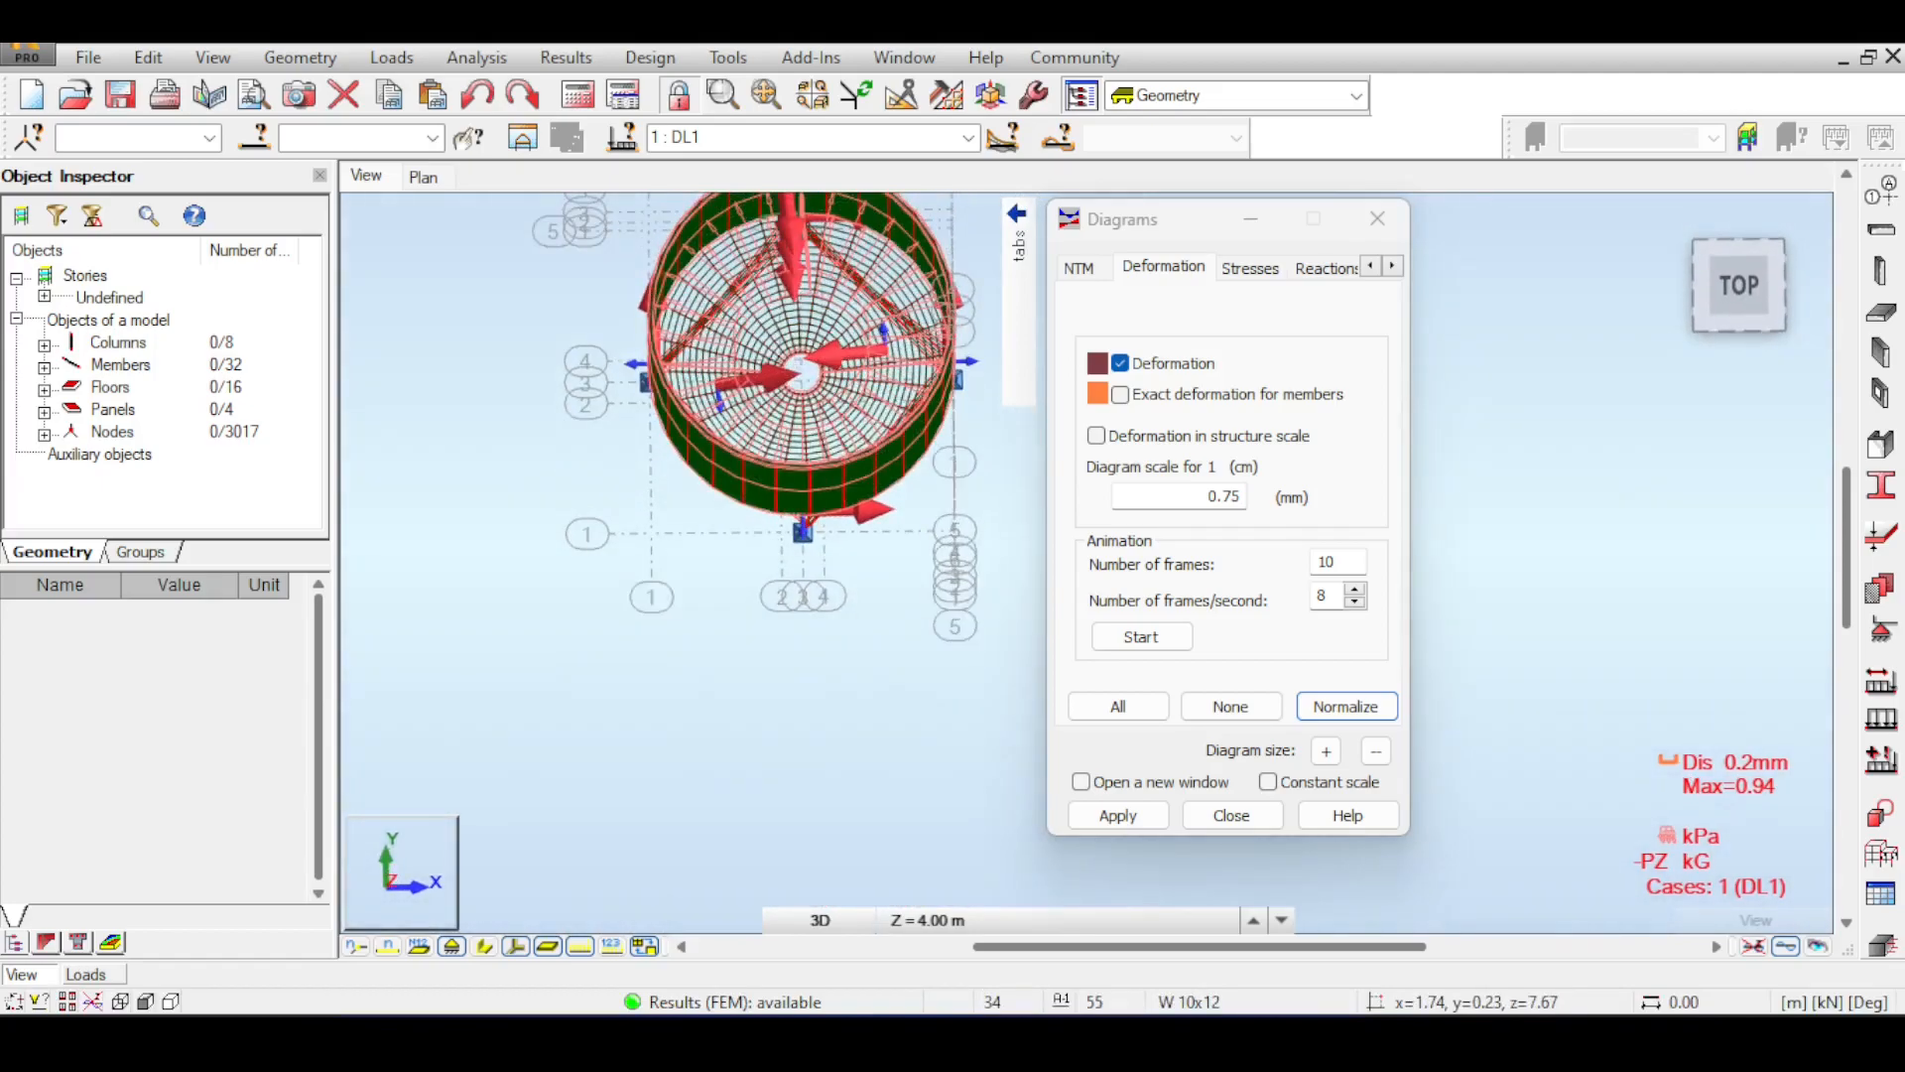
left_click_drag(1739, 276, 1700, 295)
left_click(1675, 221)
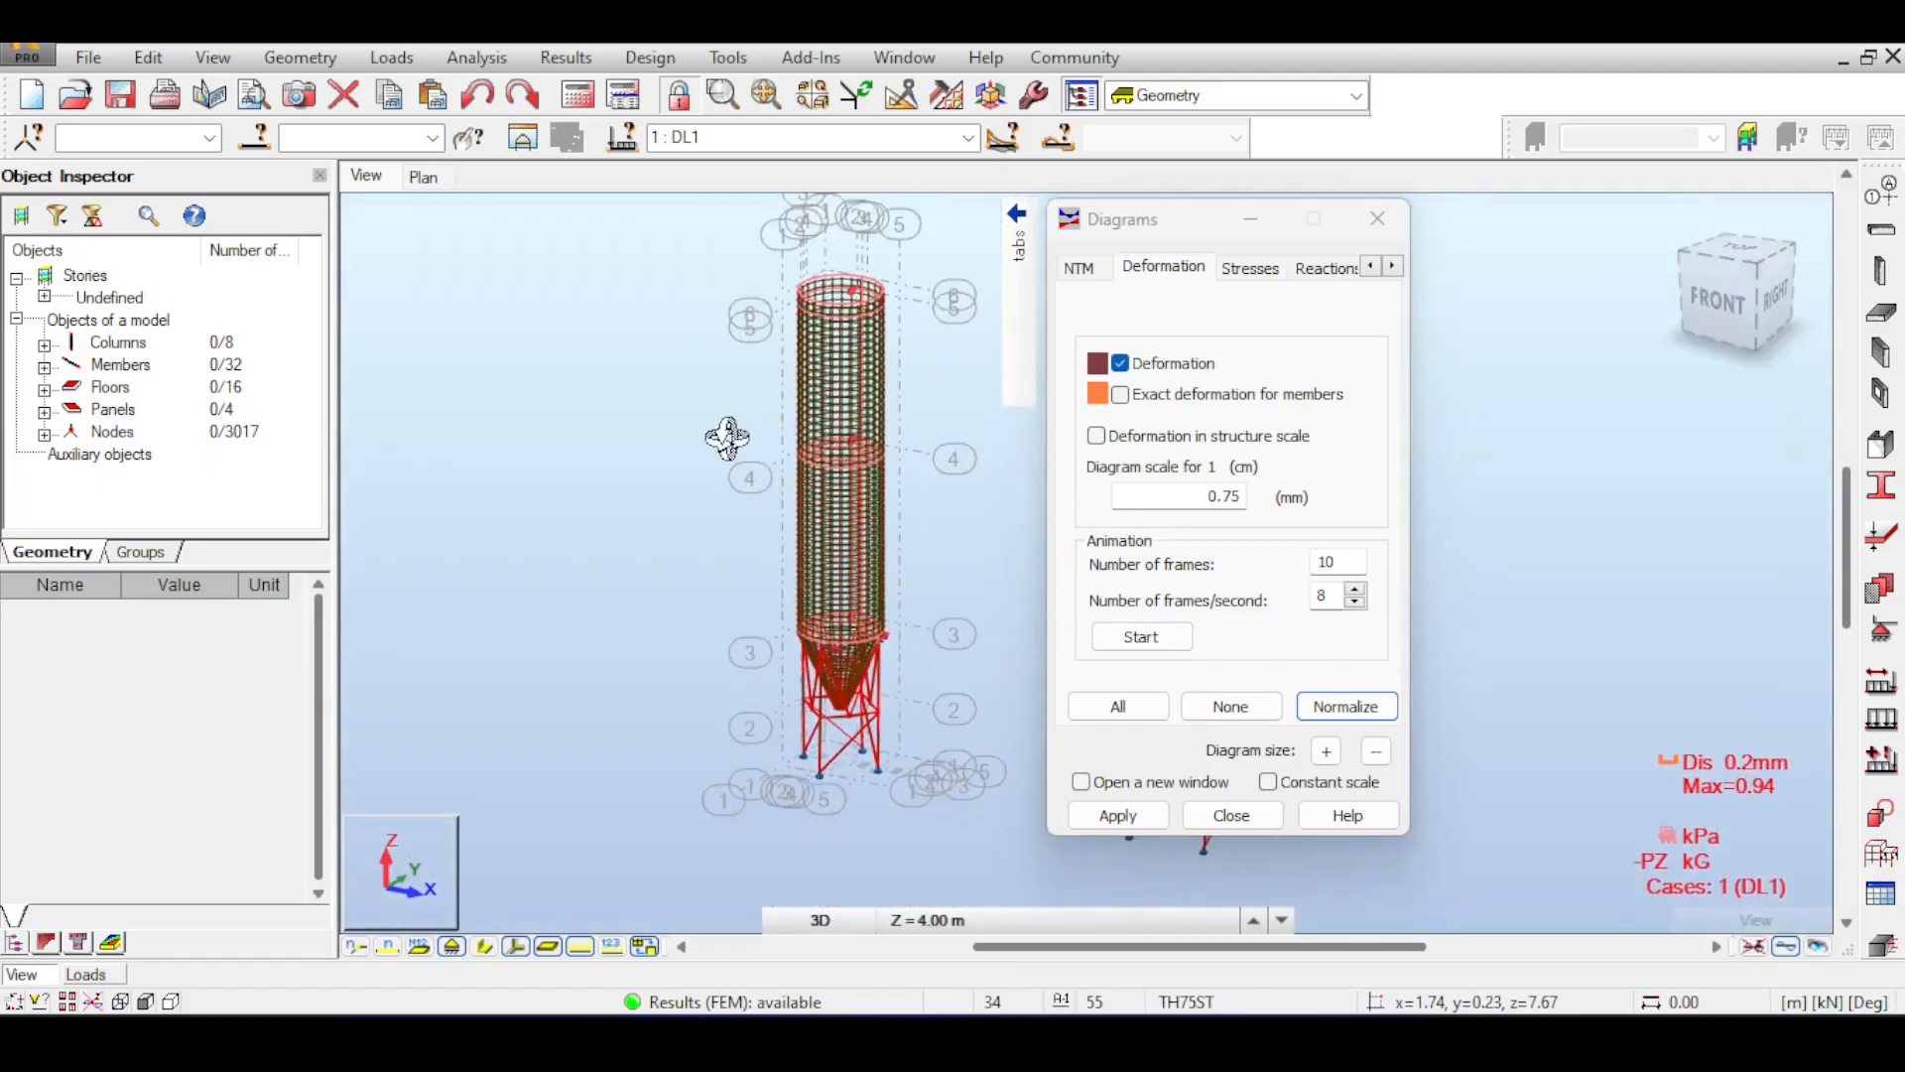
scroll(855, 527, "up", 5)
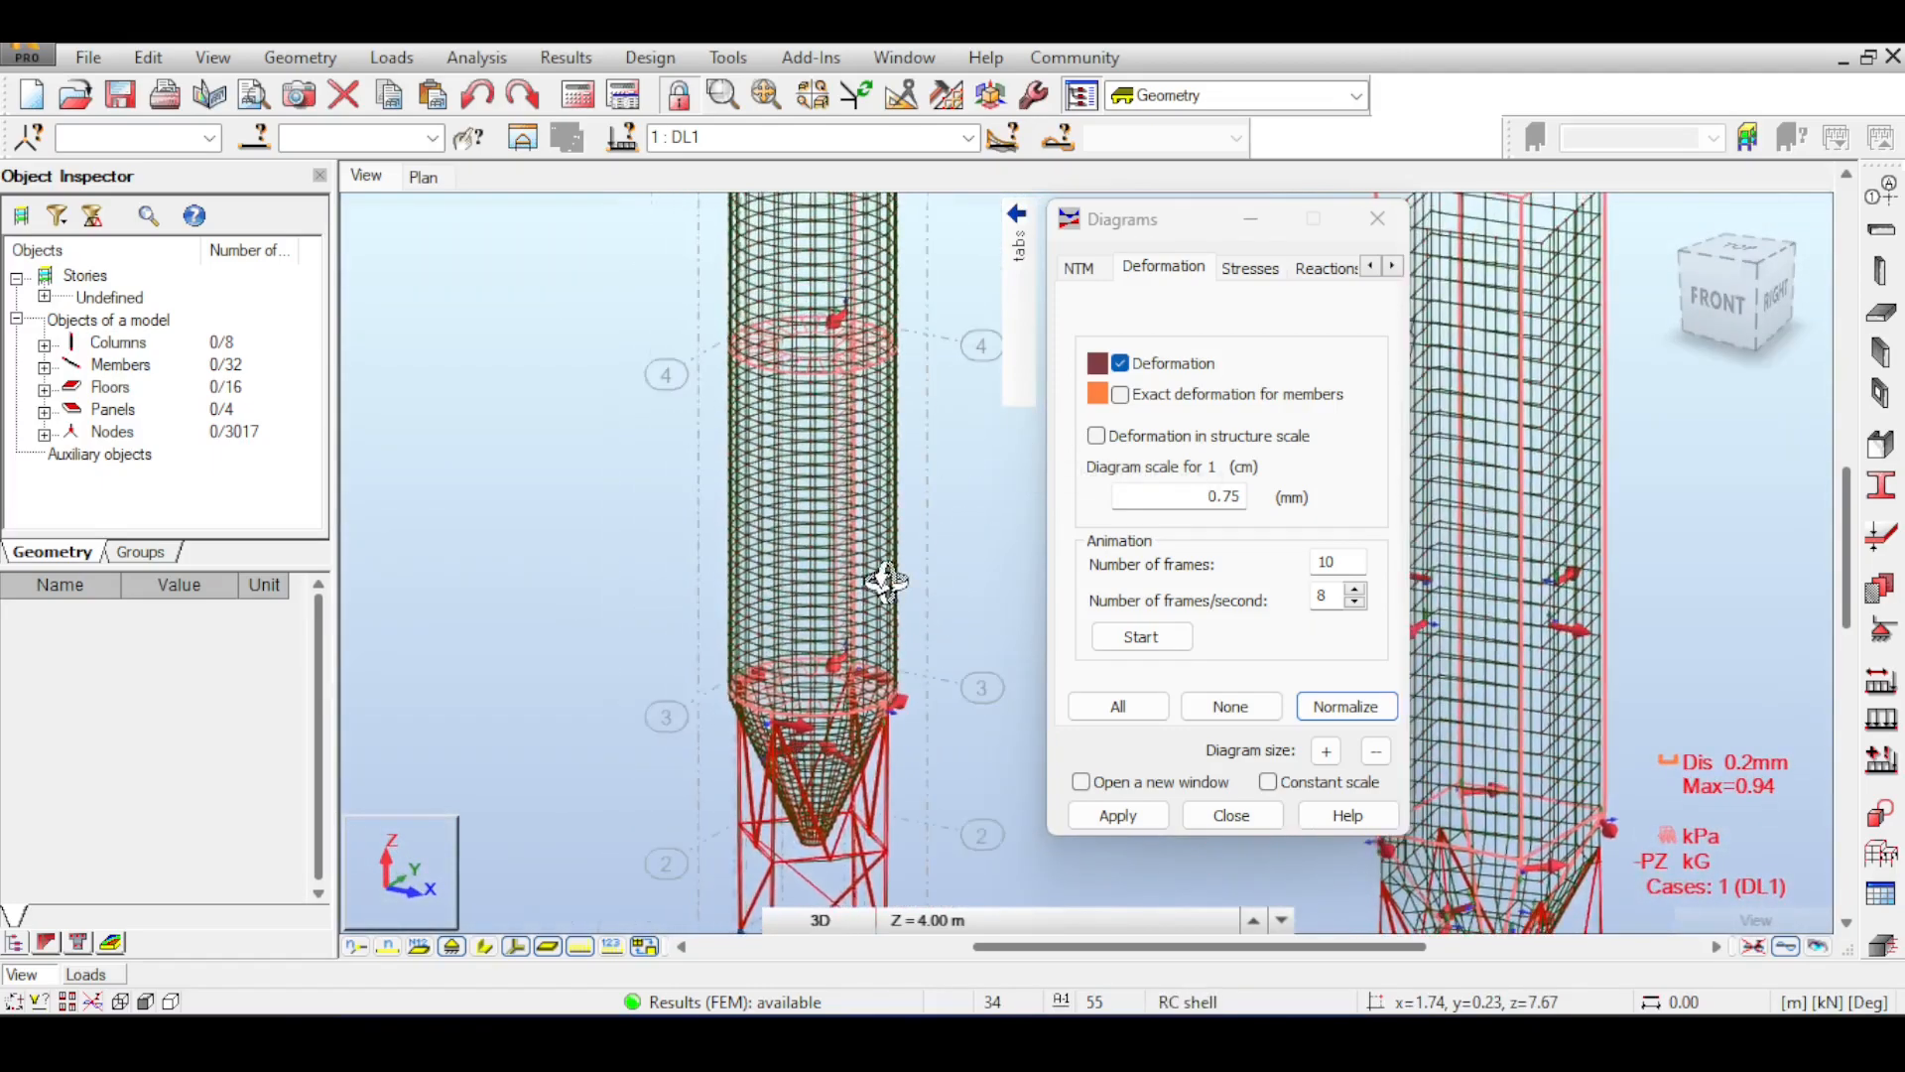
scroll(886, 582, "up", 2)
scroll(694, 397, "up", 2)
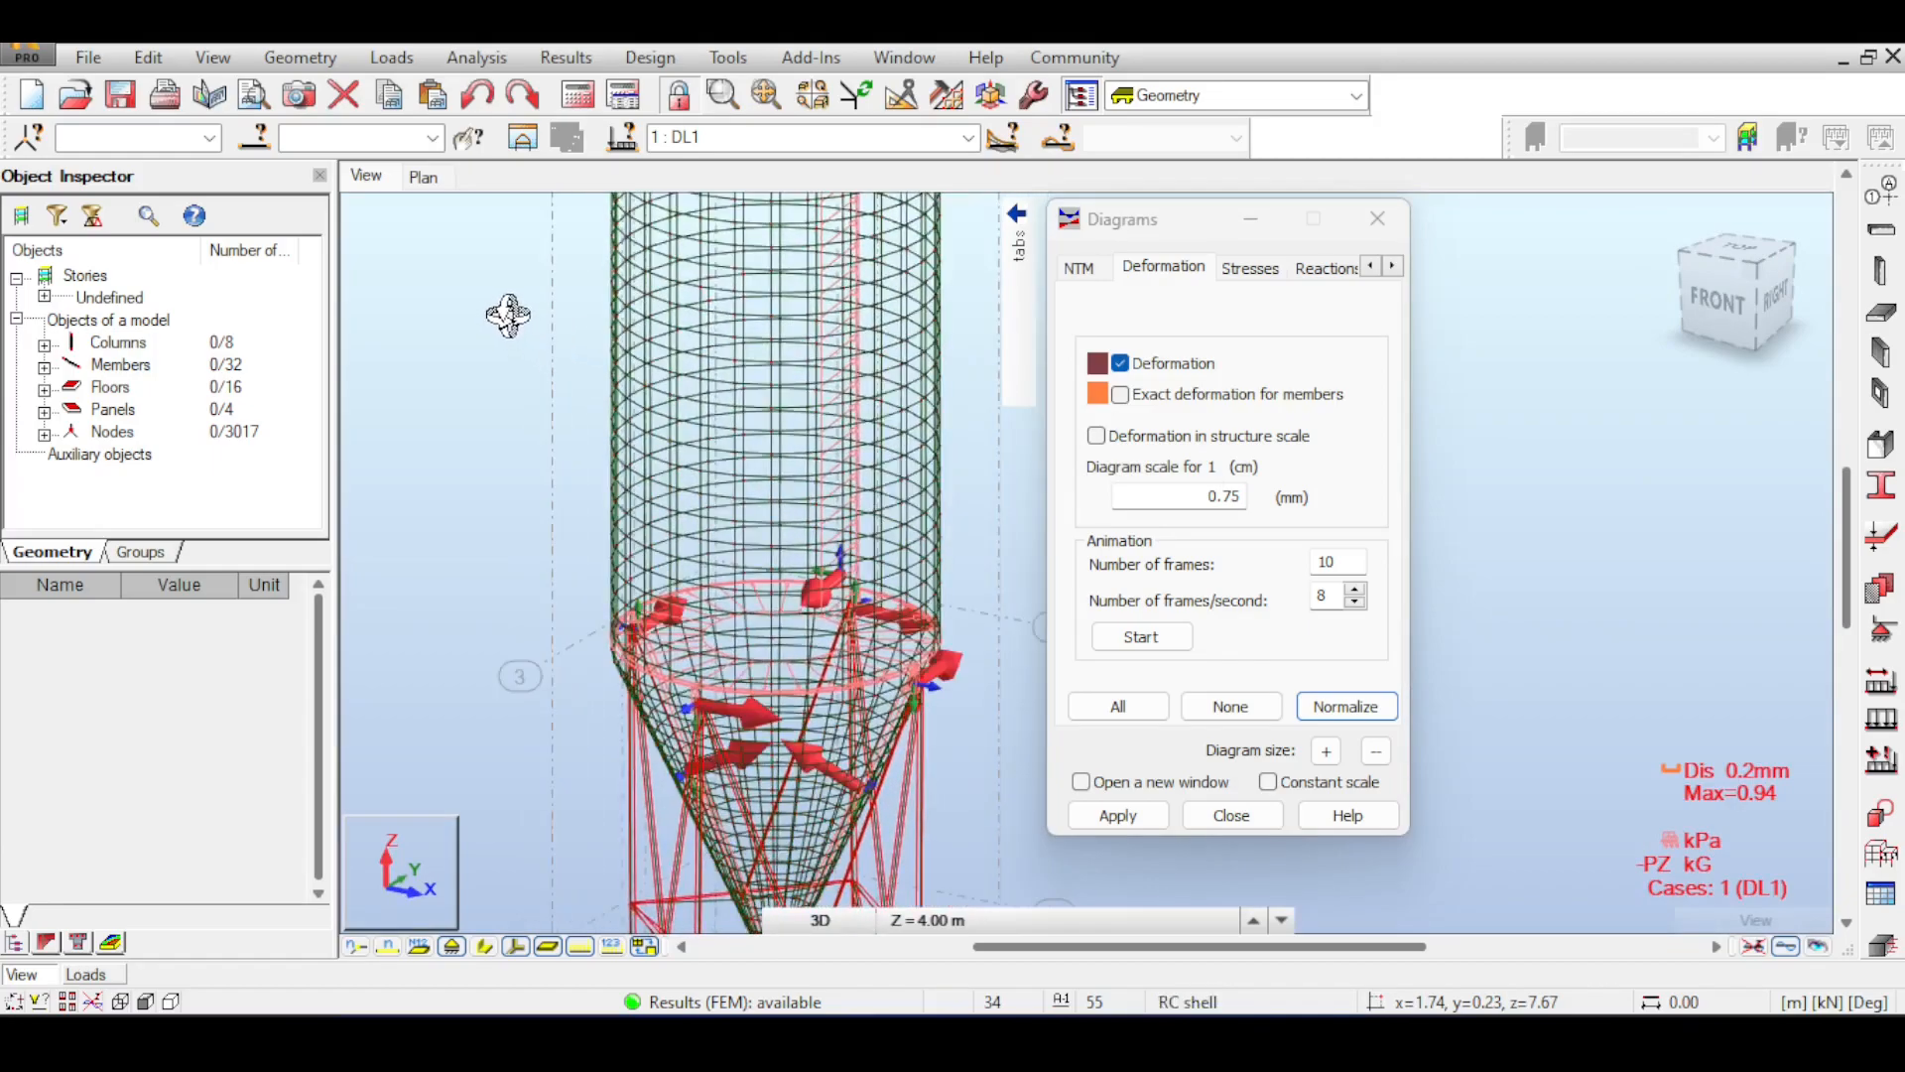
- Examine the DL1 deformation diagram of the cylindrical silo from above and from the default 3D view
left_click_drag(489, 281, 526, 459)
middle_click_drag(560, 356, 641, 486)
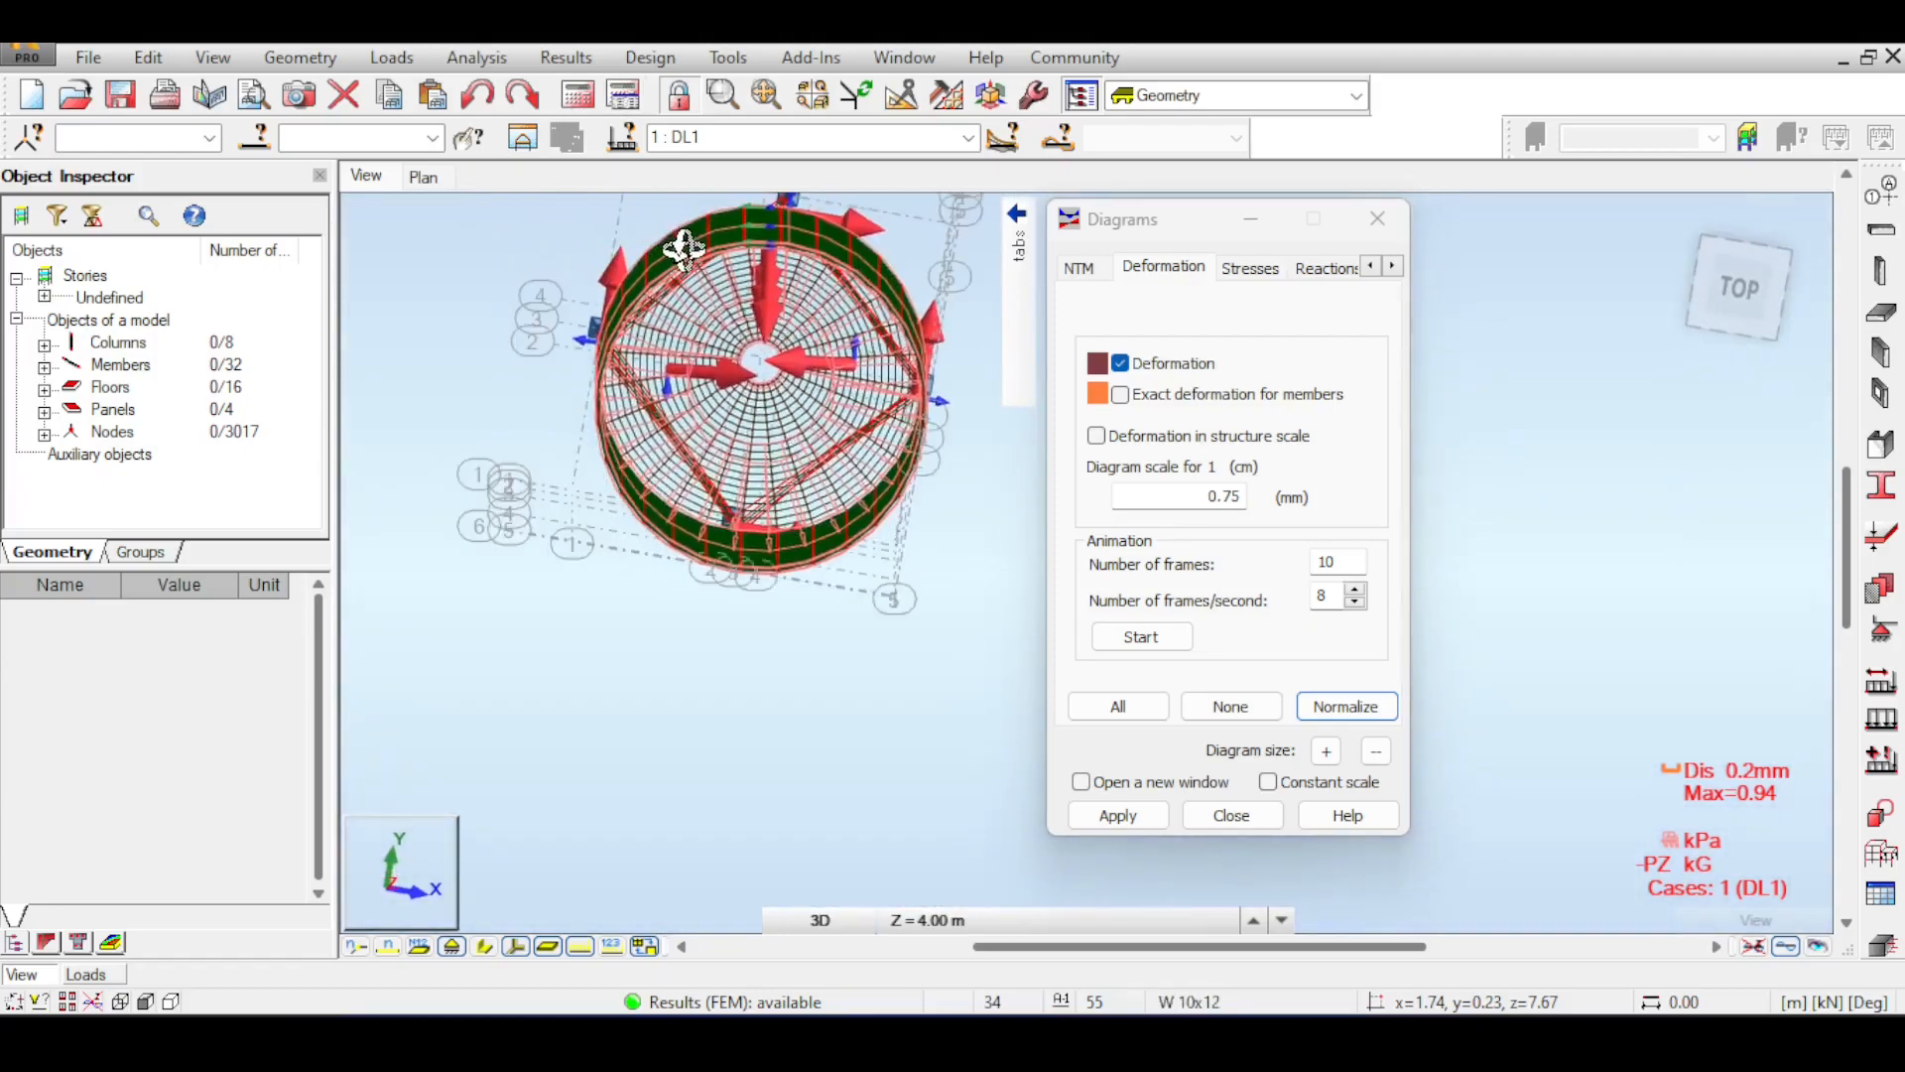
left_click_drag(472, 344, 476, 329)
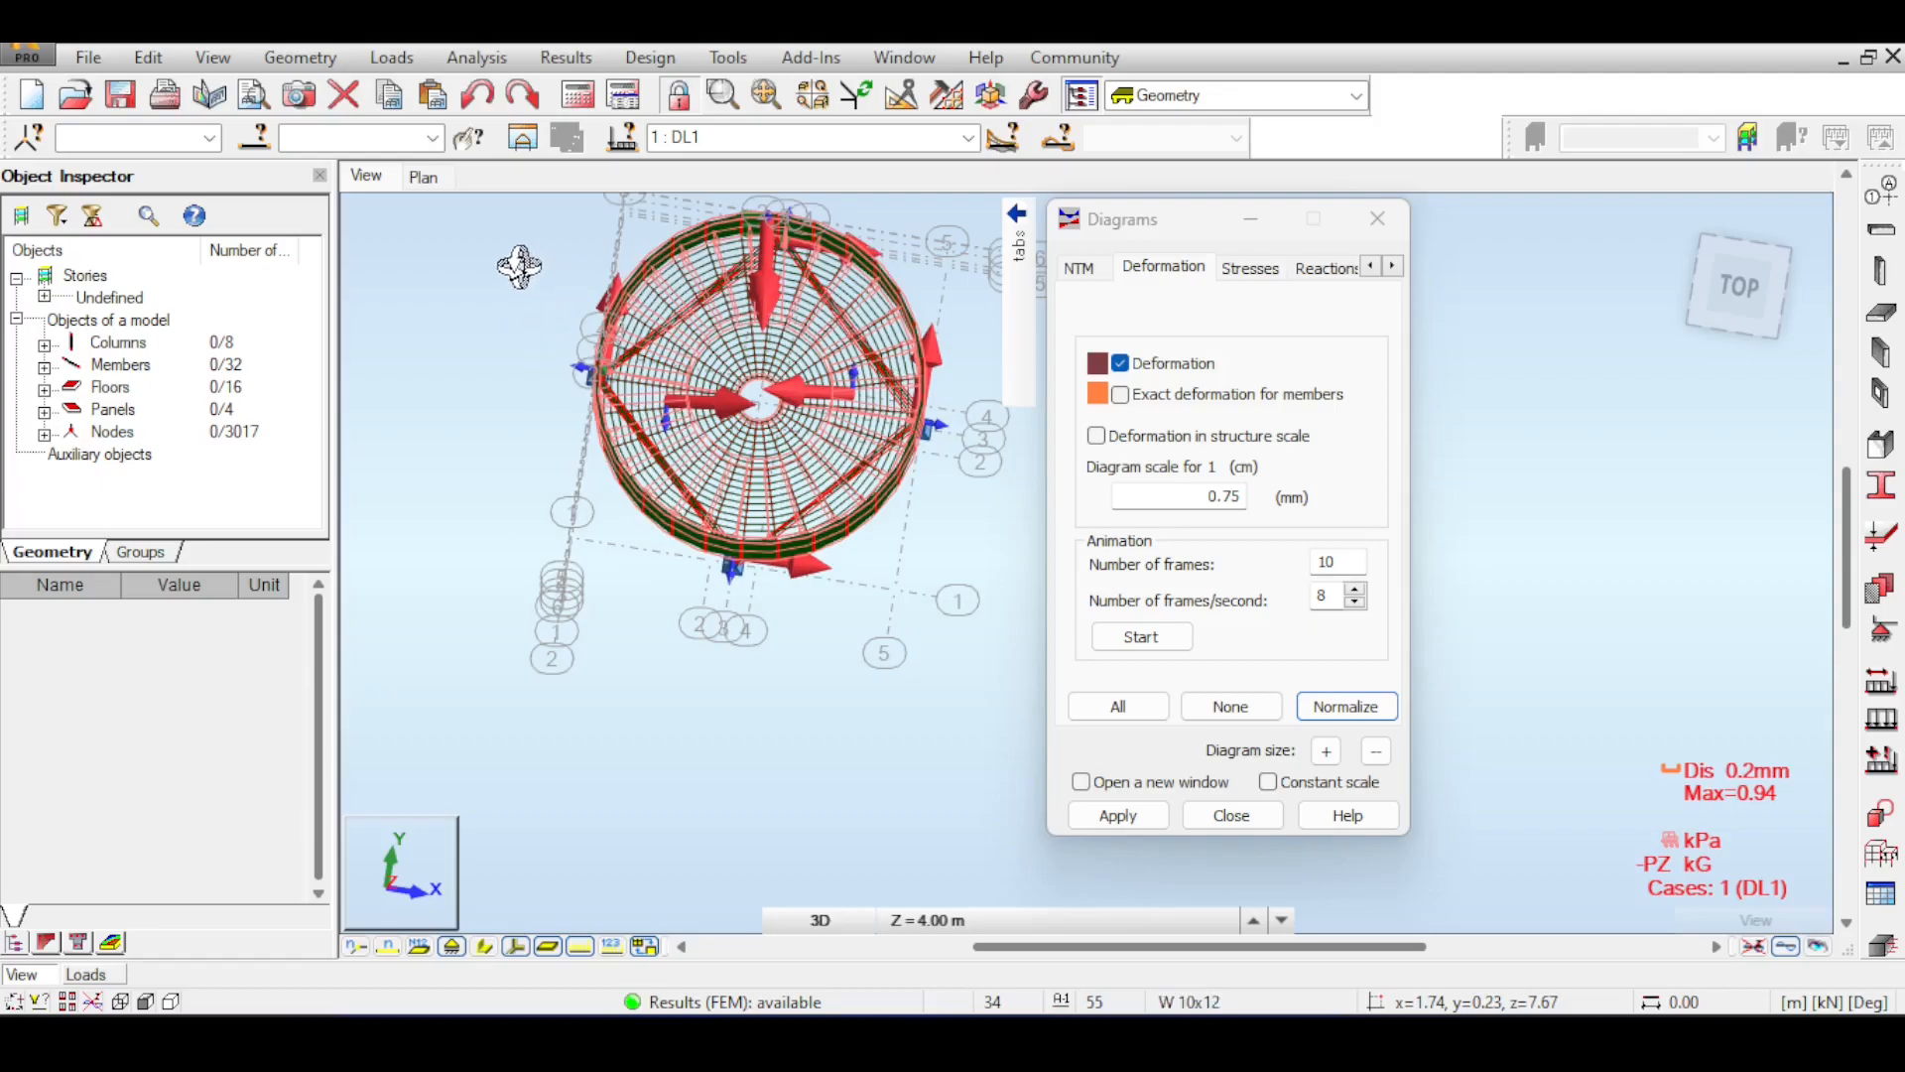
left_click_drag(519, 268, 570, 386)
mouse_move(467, 288)
middle_mouse_down("shift")
mouse_move(446, 247)
mouse_move(467, 284)
middle_mouse_up("shift")
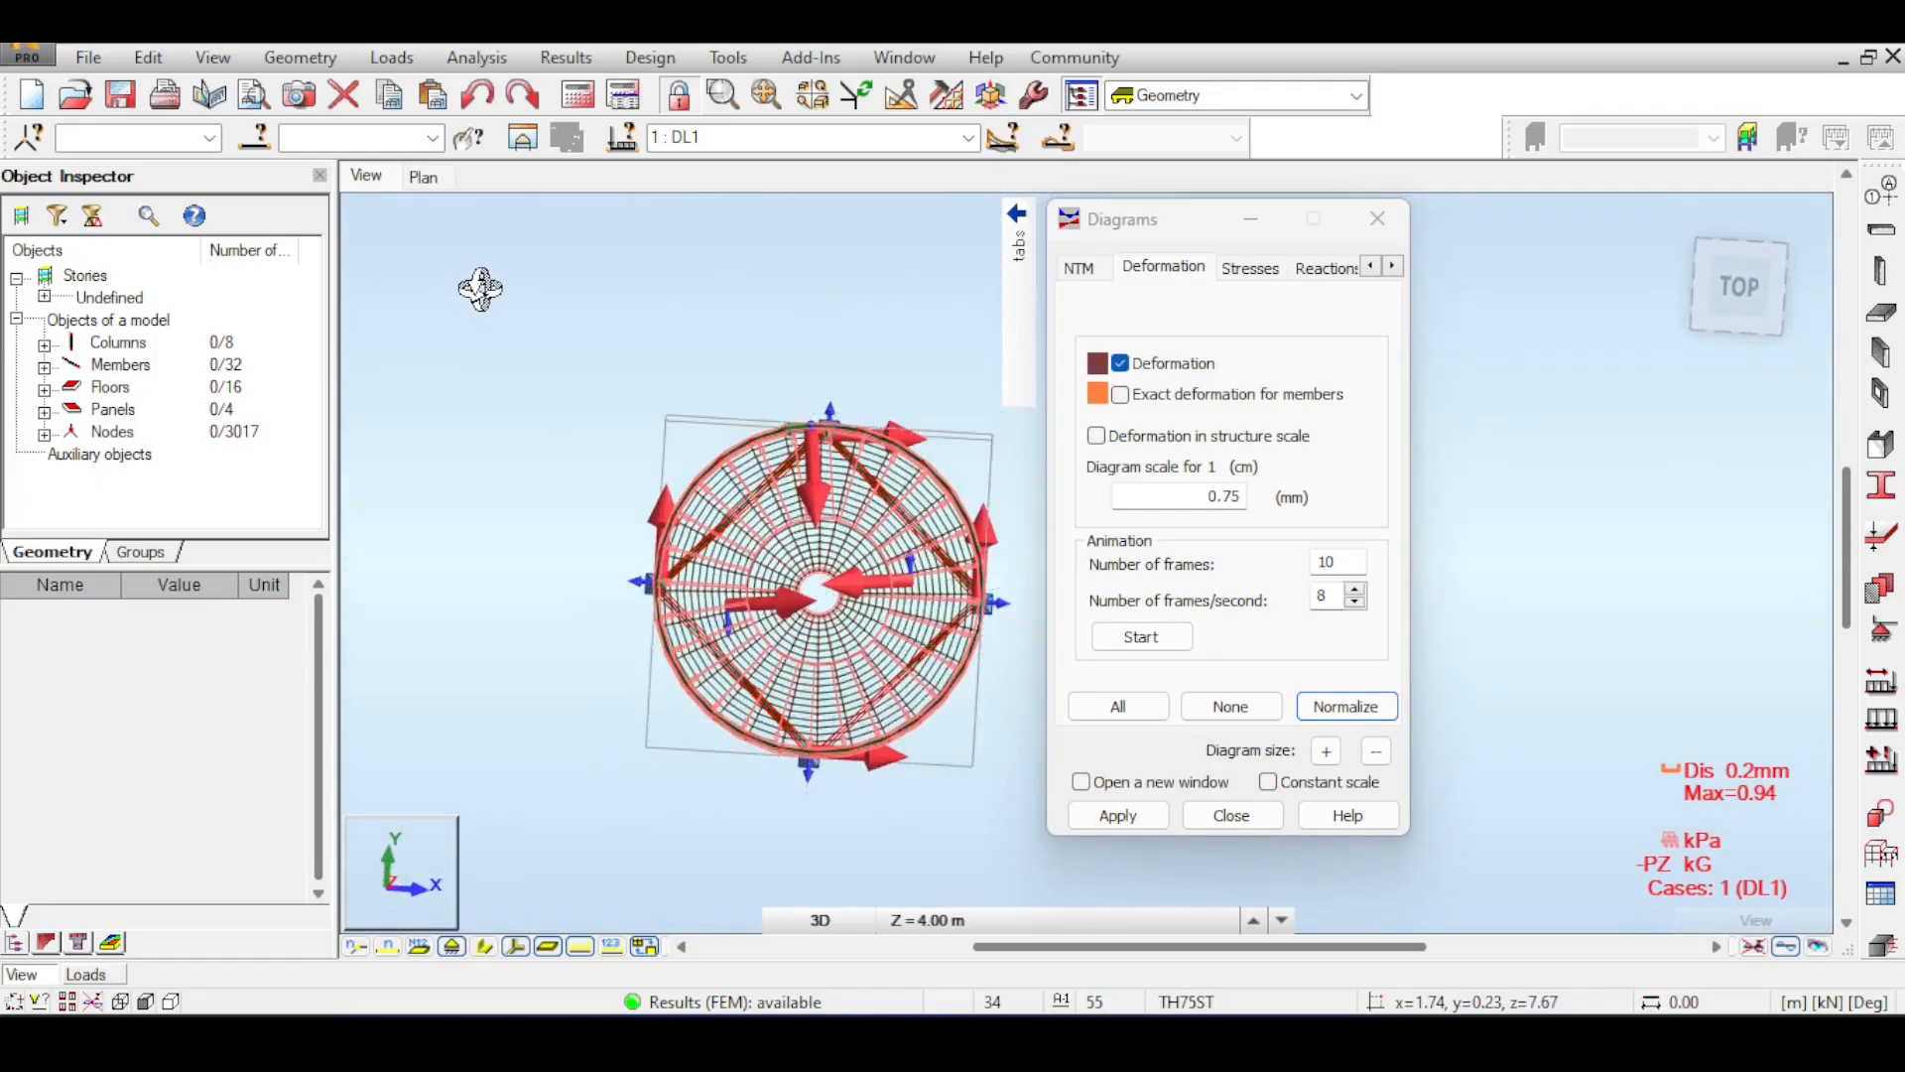
left_click(1677, 236)
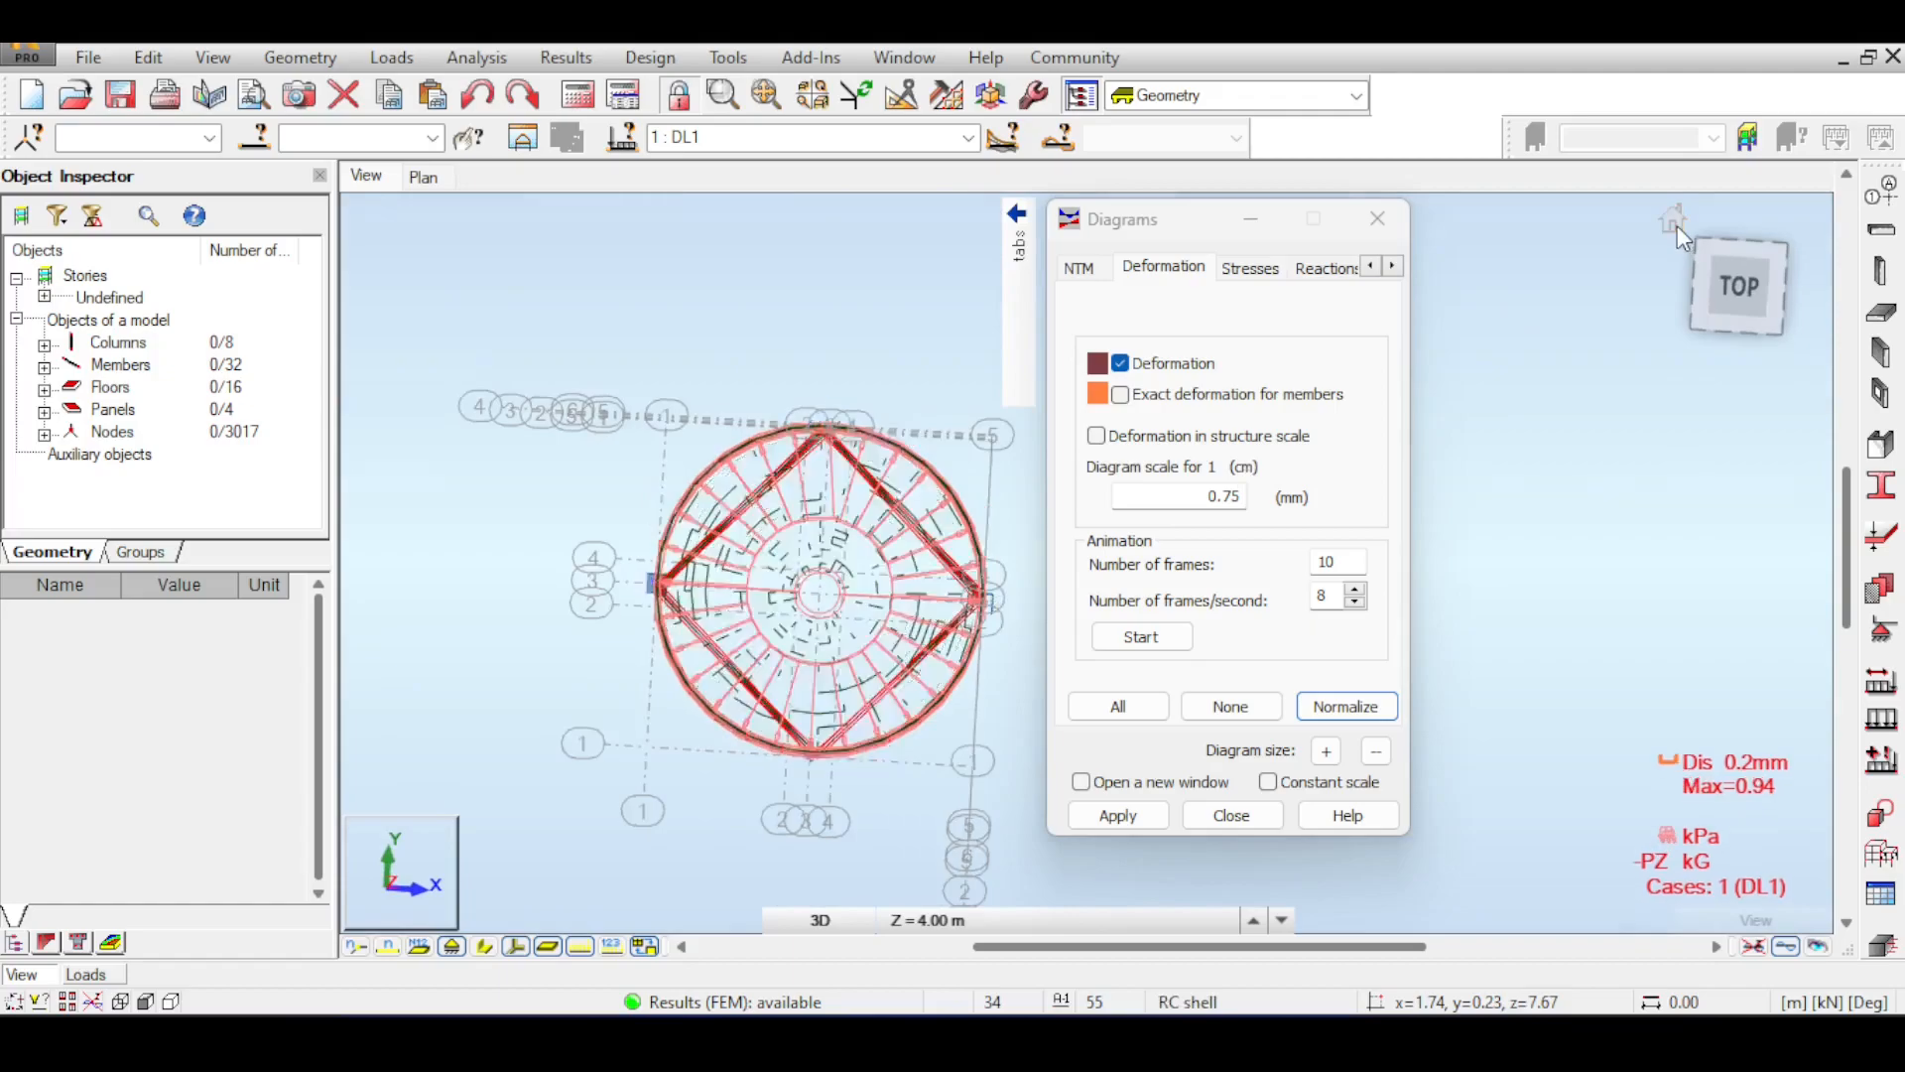
scroll(930, 474, "up", 6)
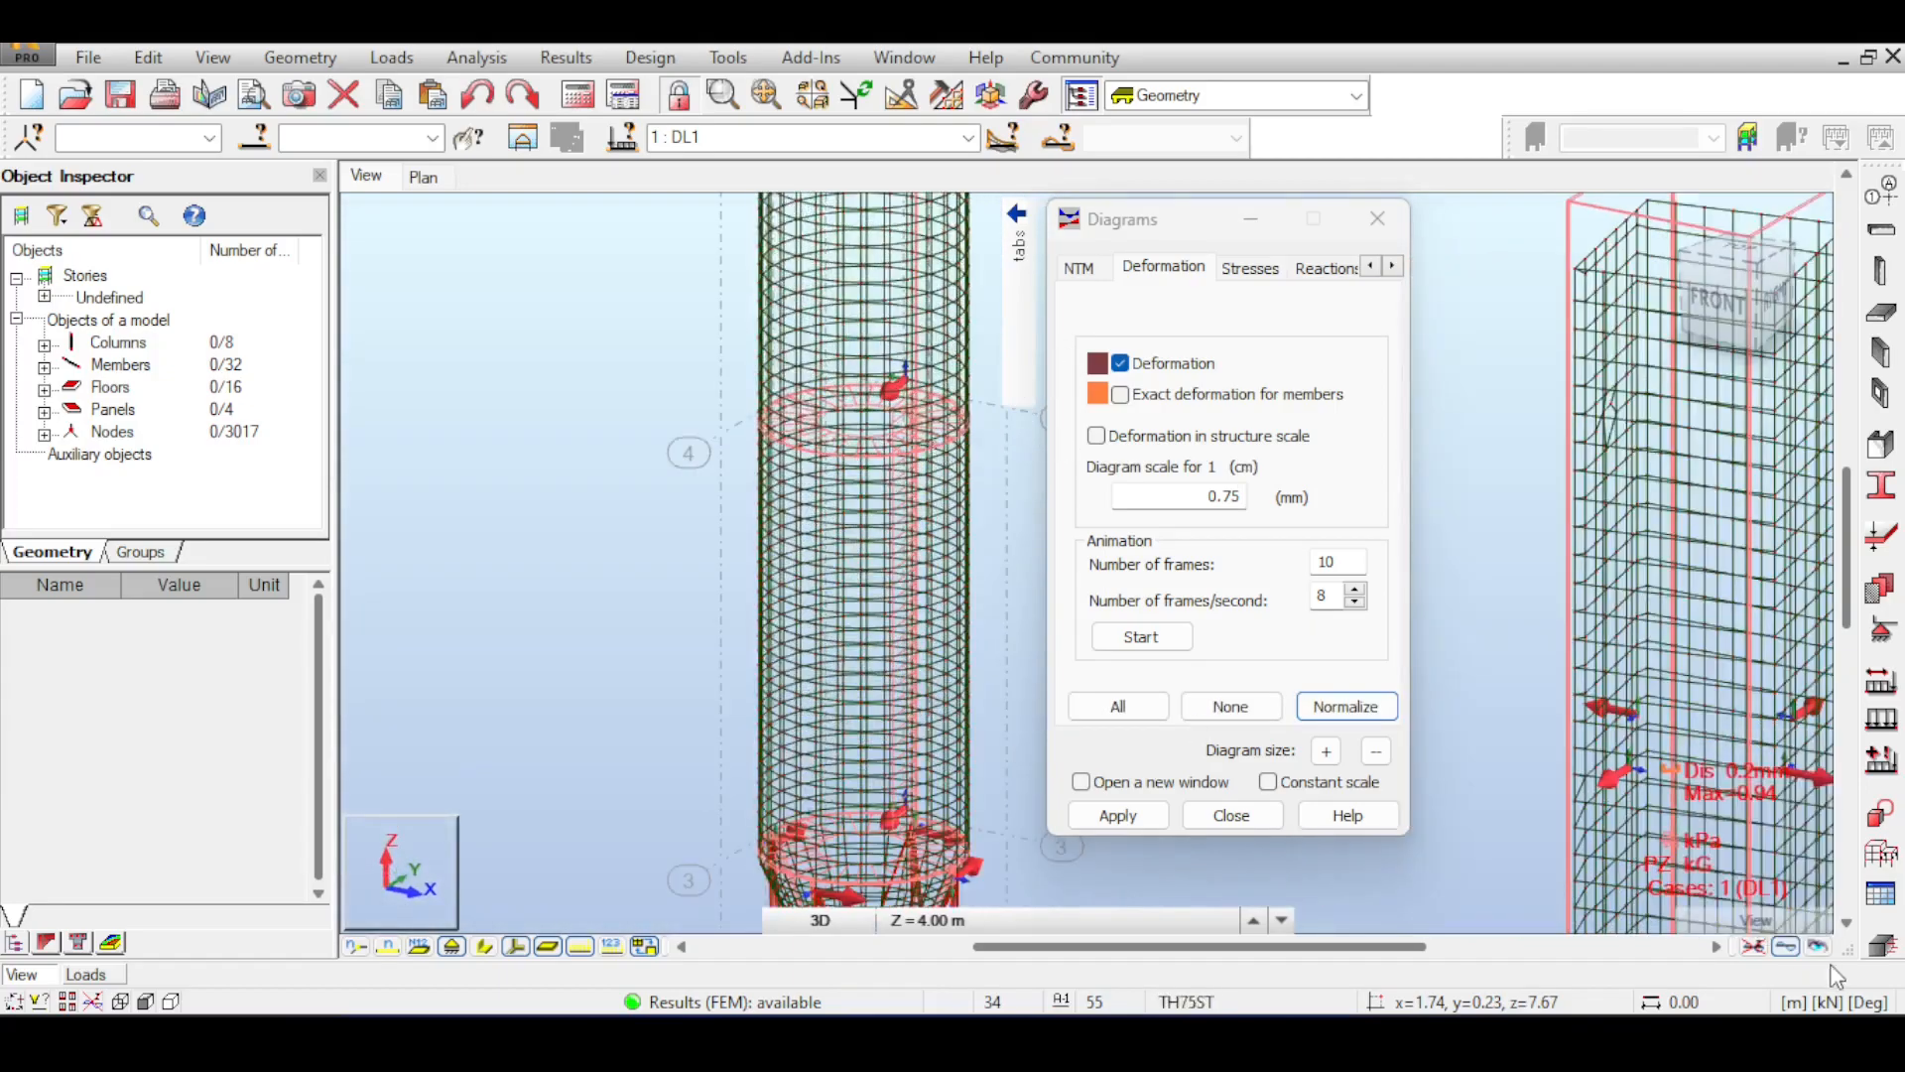
- Replace the deformation diagram with a shaded panel display and show the DL1 load symbols on the cylindrical silo
left_click(1762, 948)
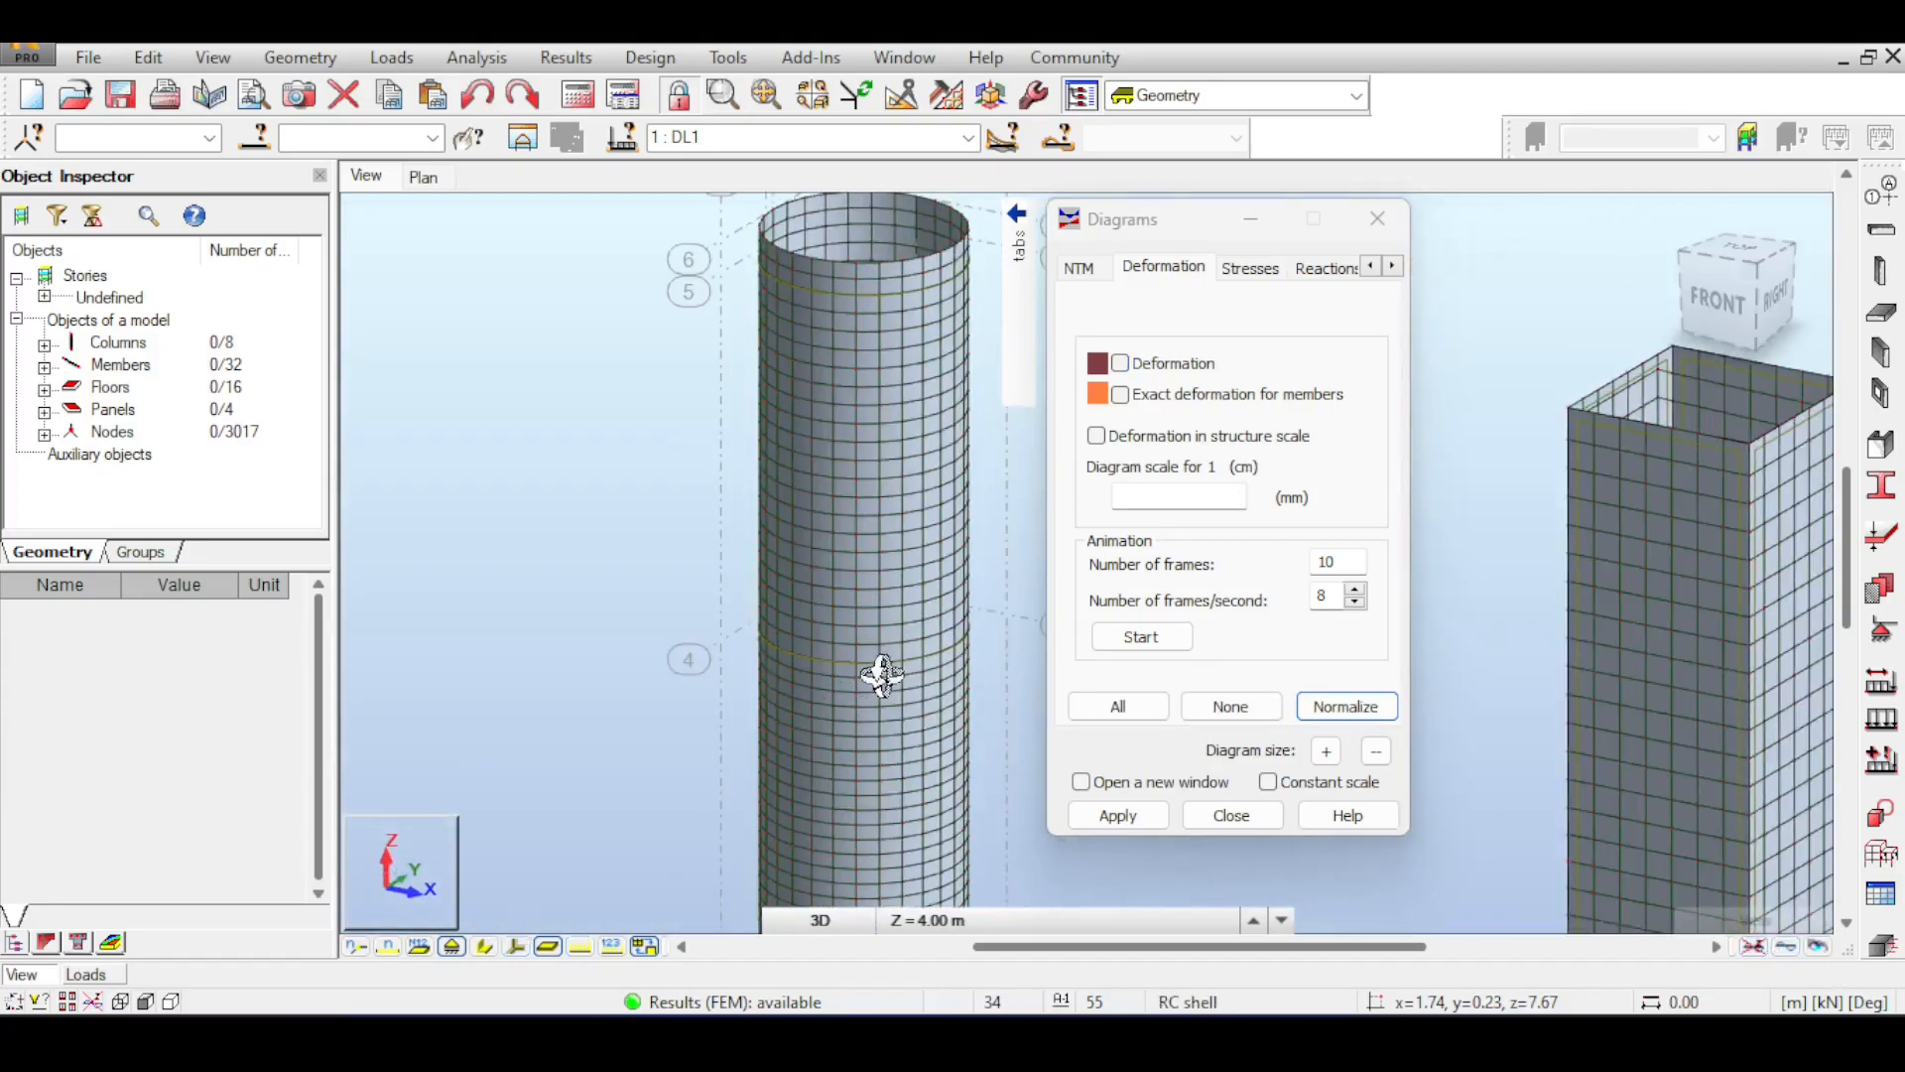
middle_click_drag(654, 476, 687, 866, "shift")
left_click(580, 948)
scroll(900, 655, "up", 8)
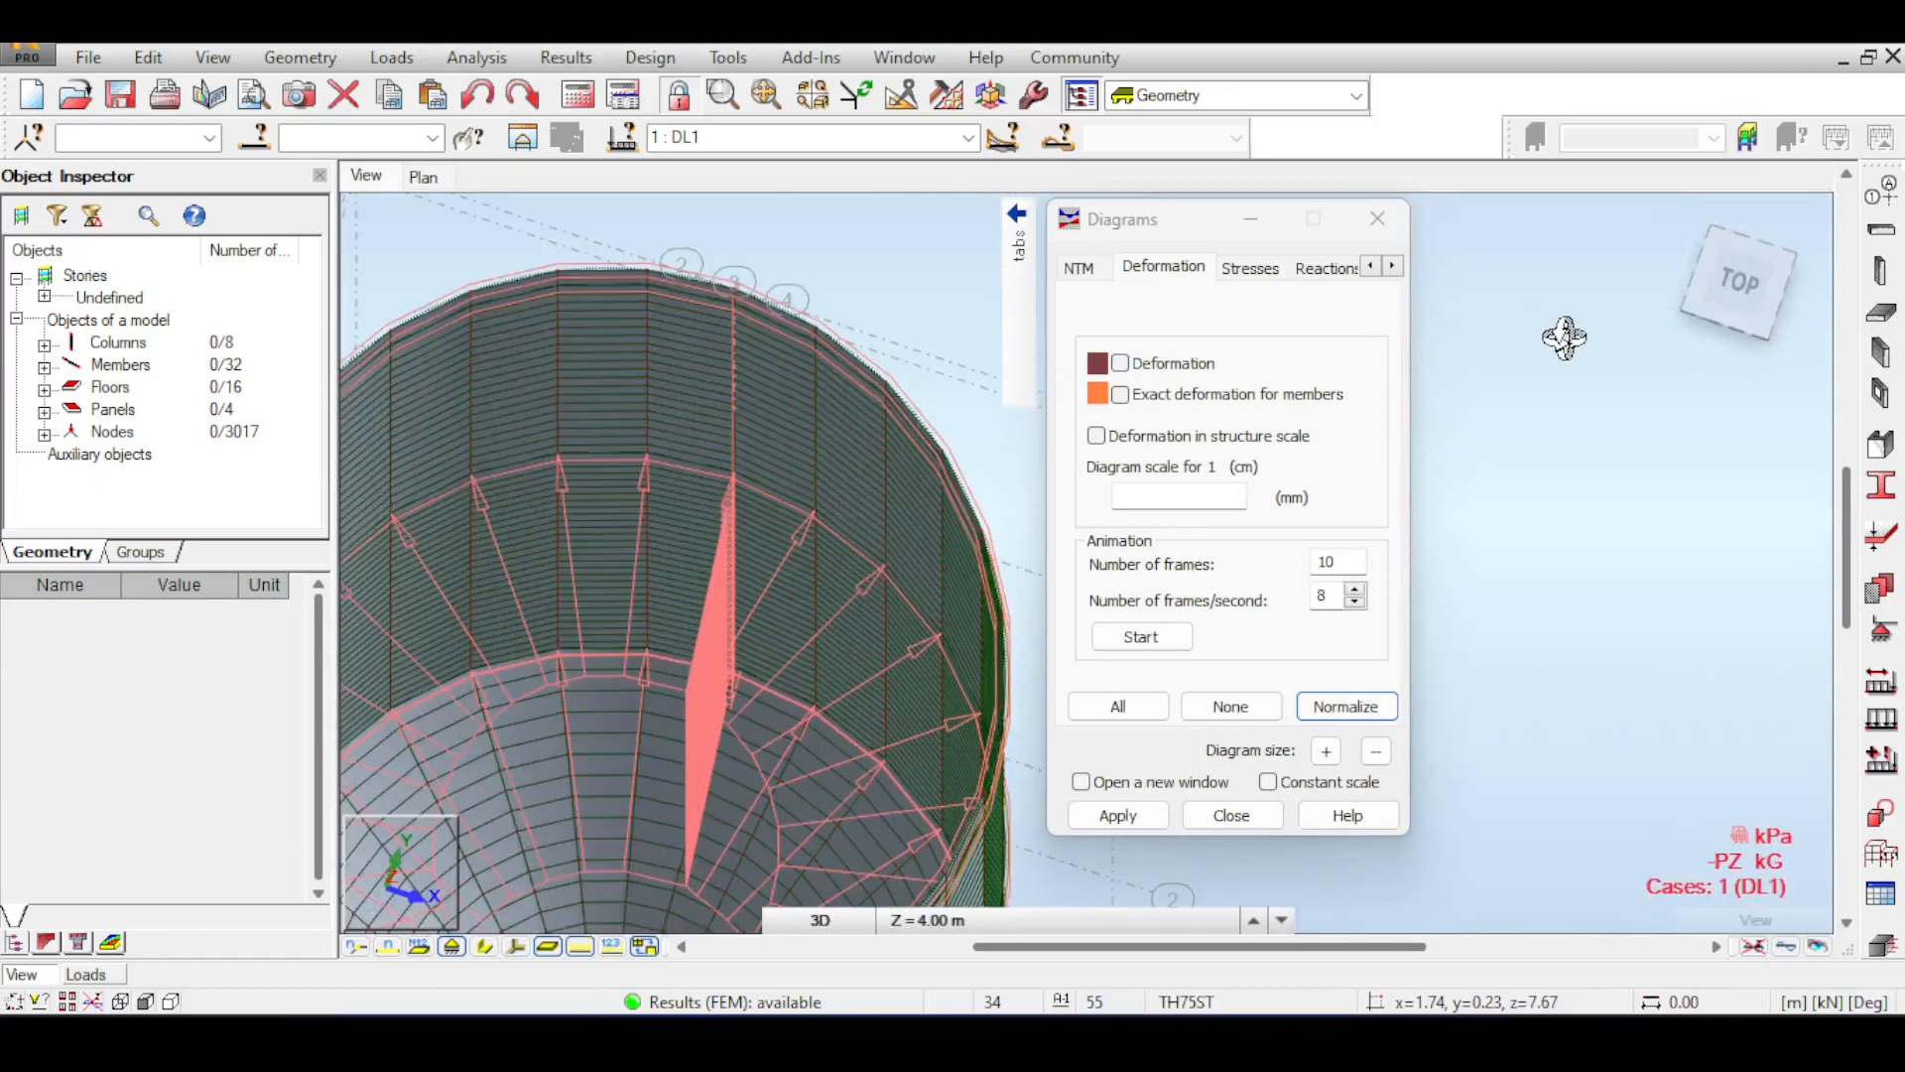
left_click(1748, 293)
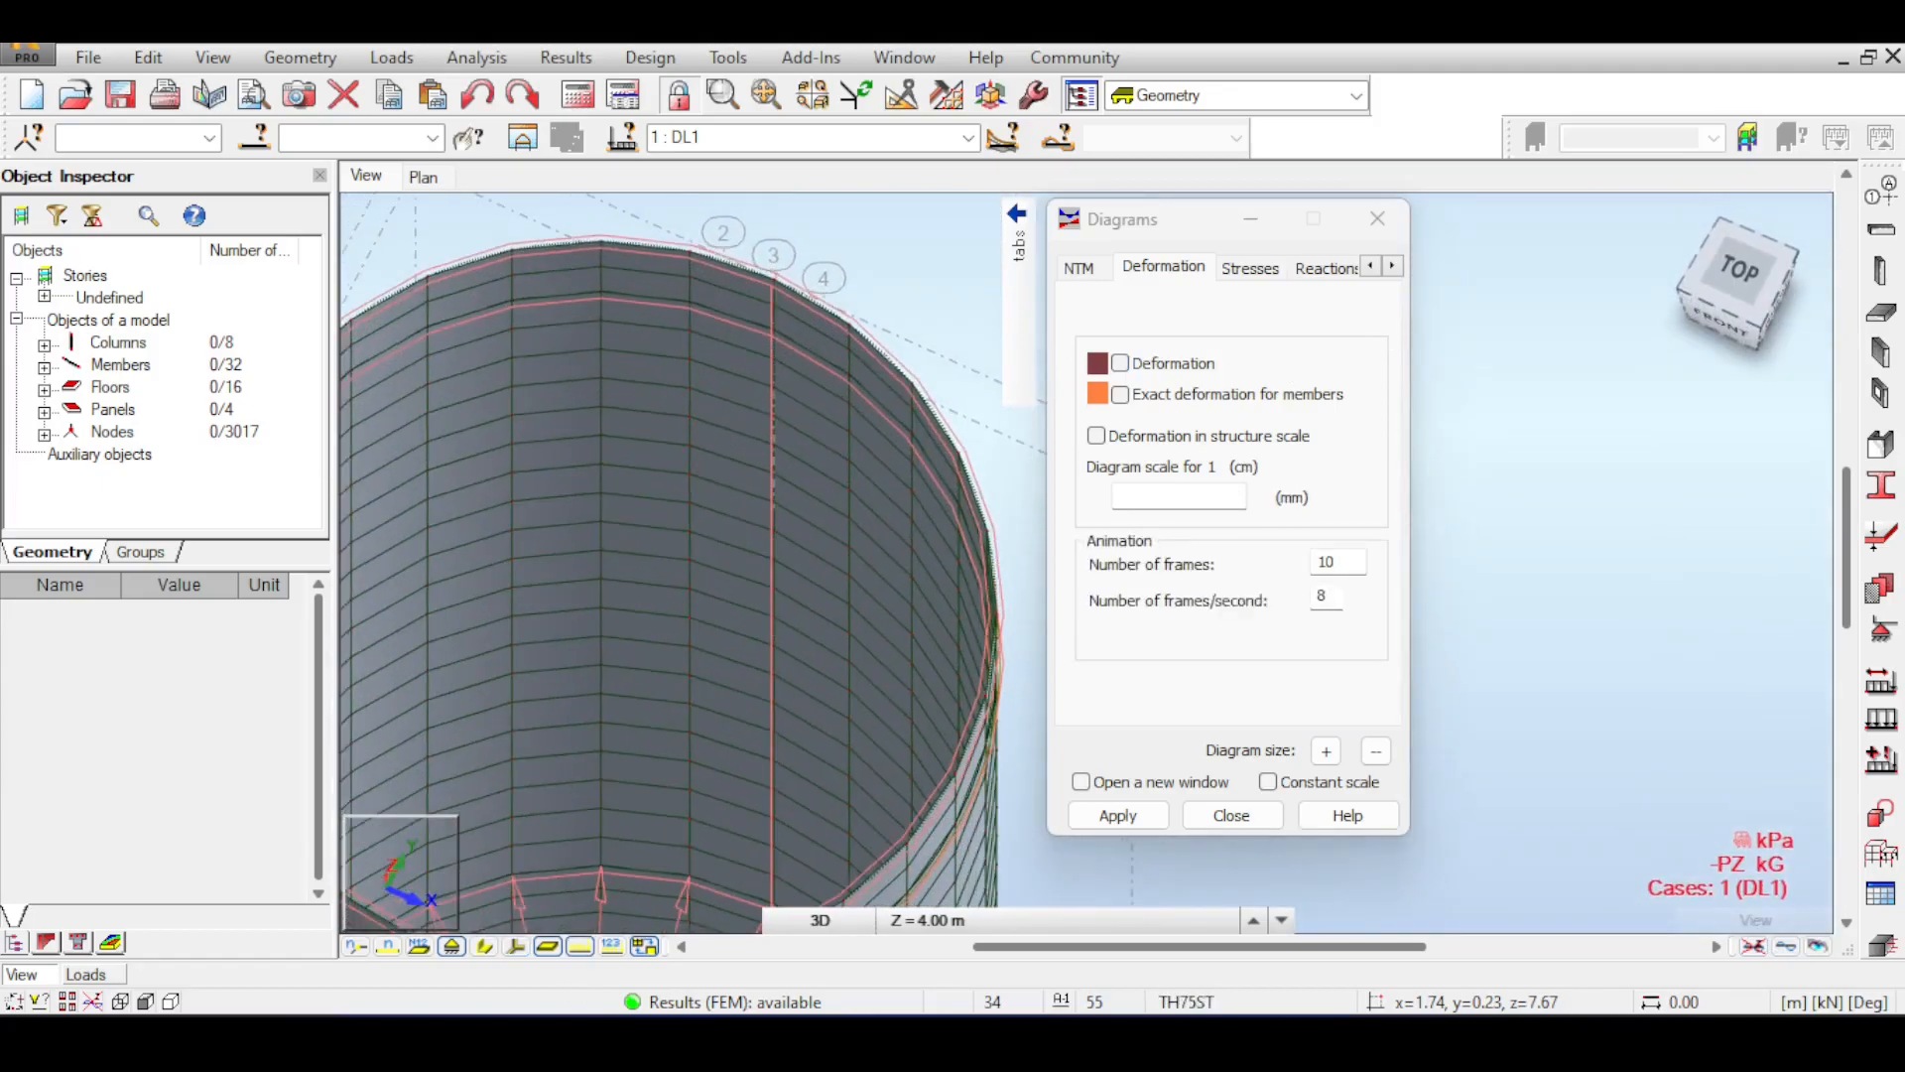
scroll(783, 651, "down", 5)
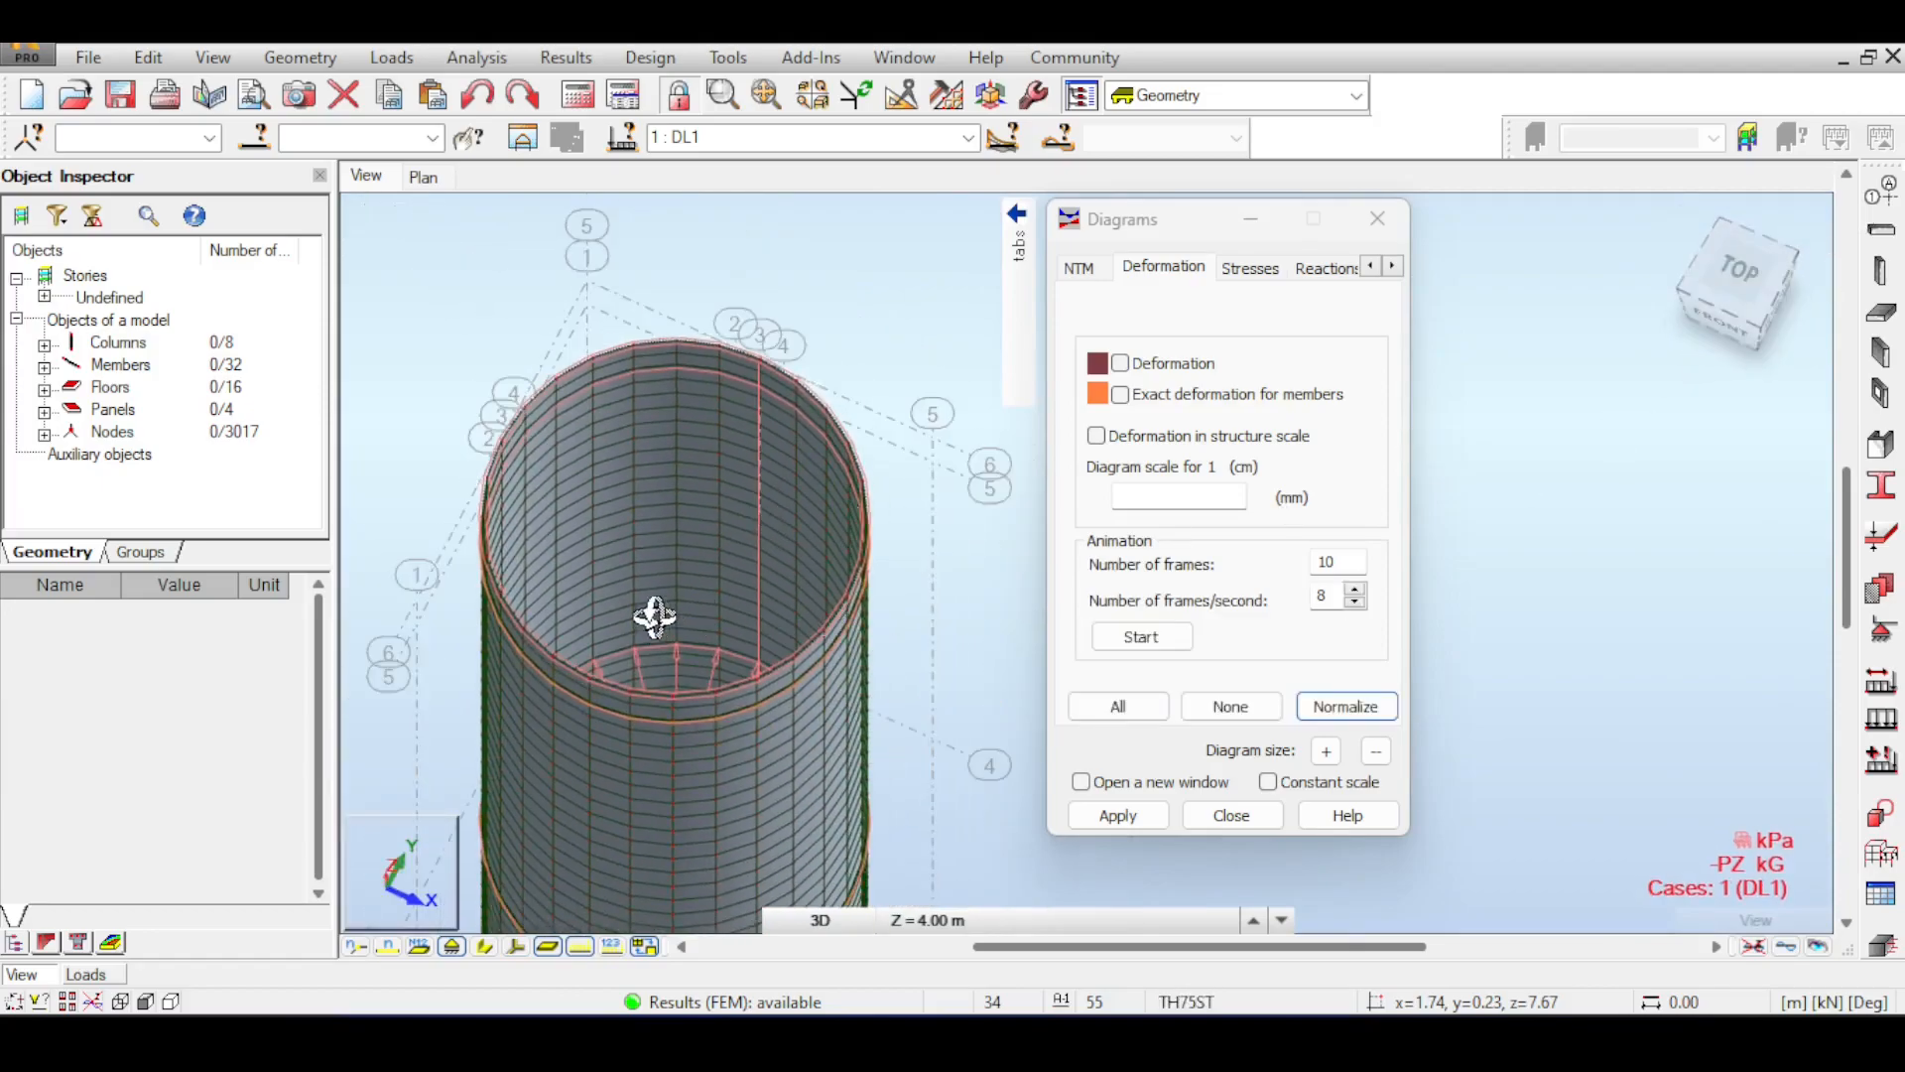
- Close the diagram settings and open the hydrostatic pressure definition for surface loads in case DL1
left_click(1379, 228)
left_click(1881, 720)
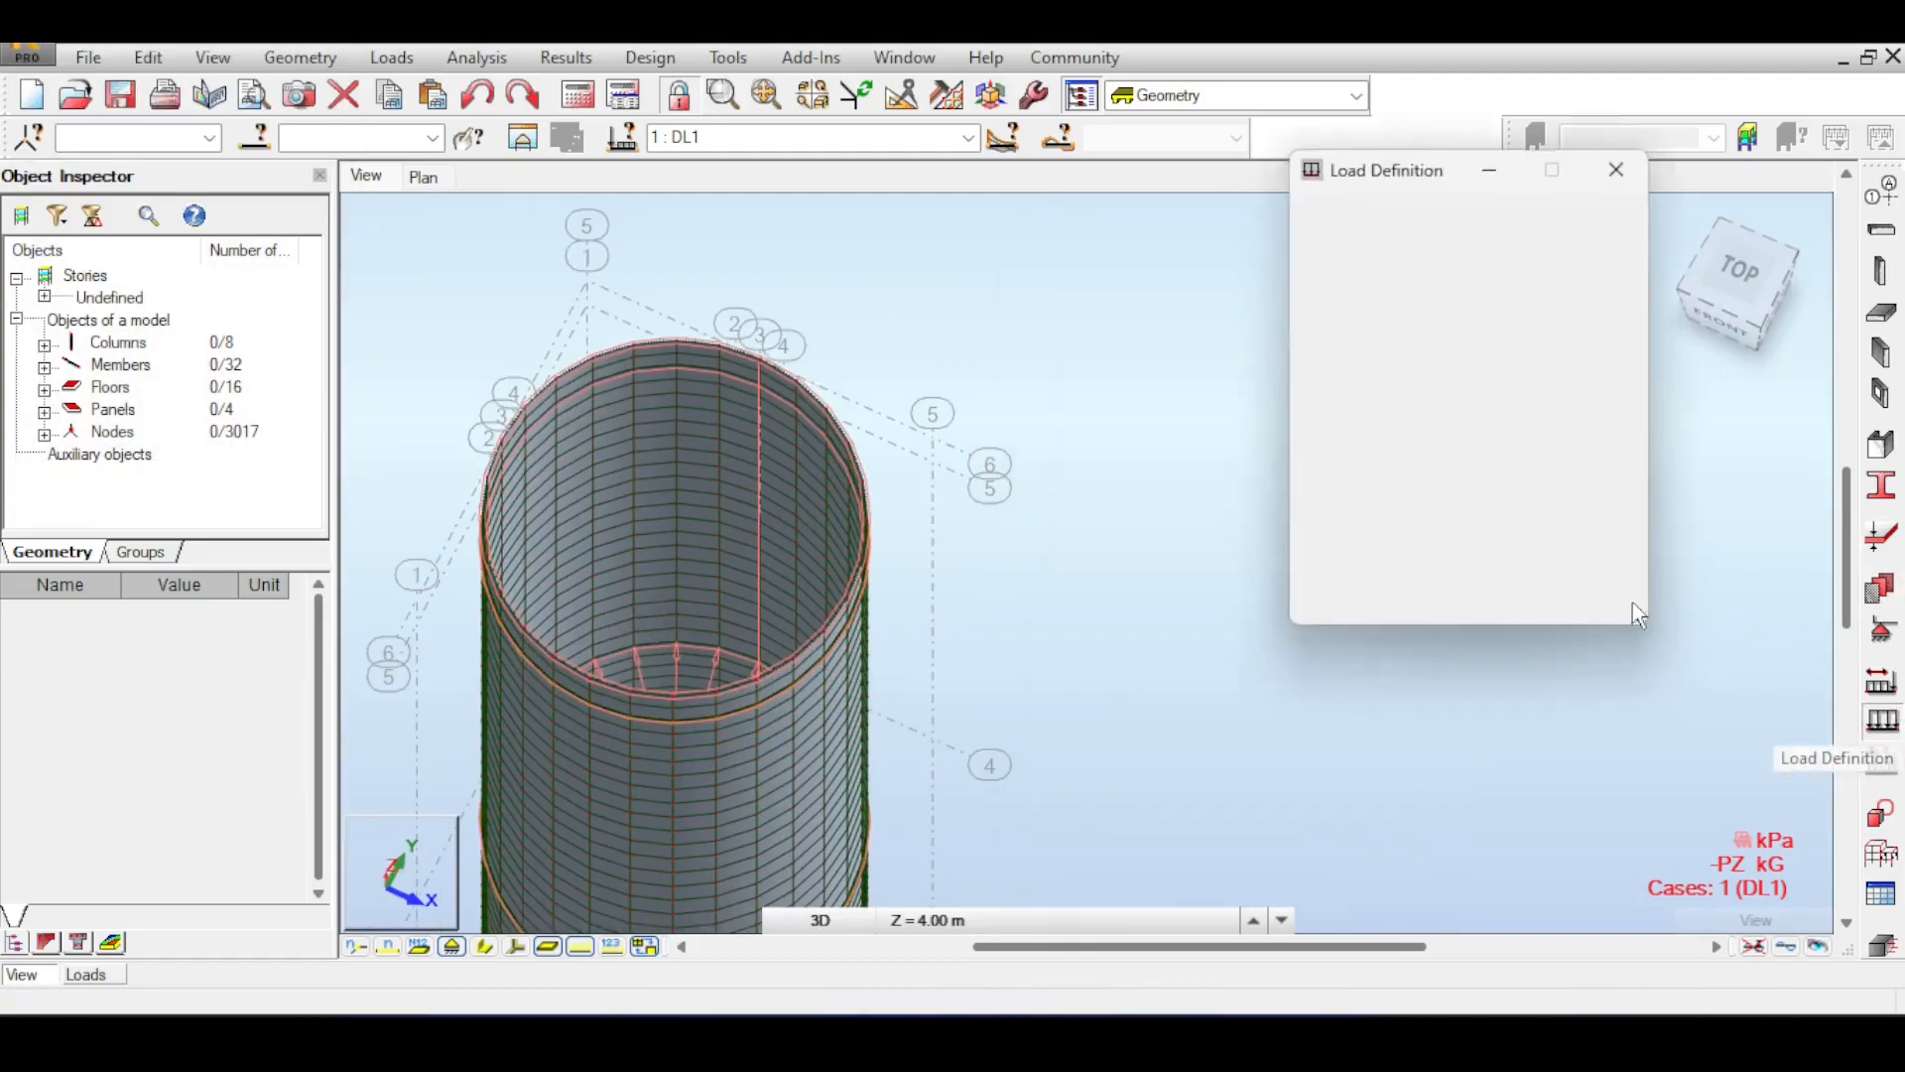
left_click(1601, 300)
left_click(1520, 348)
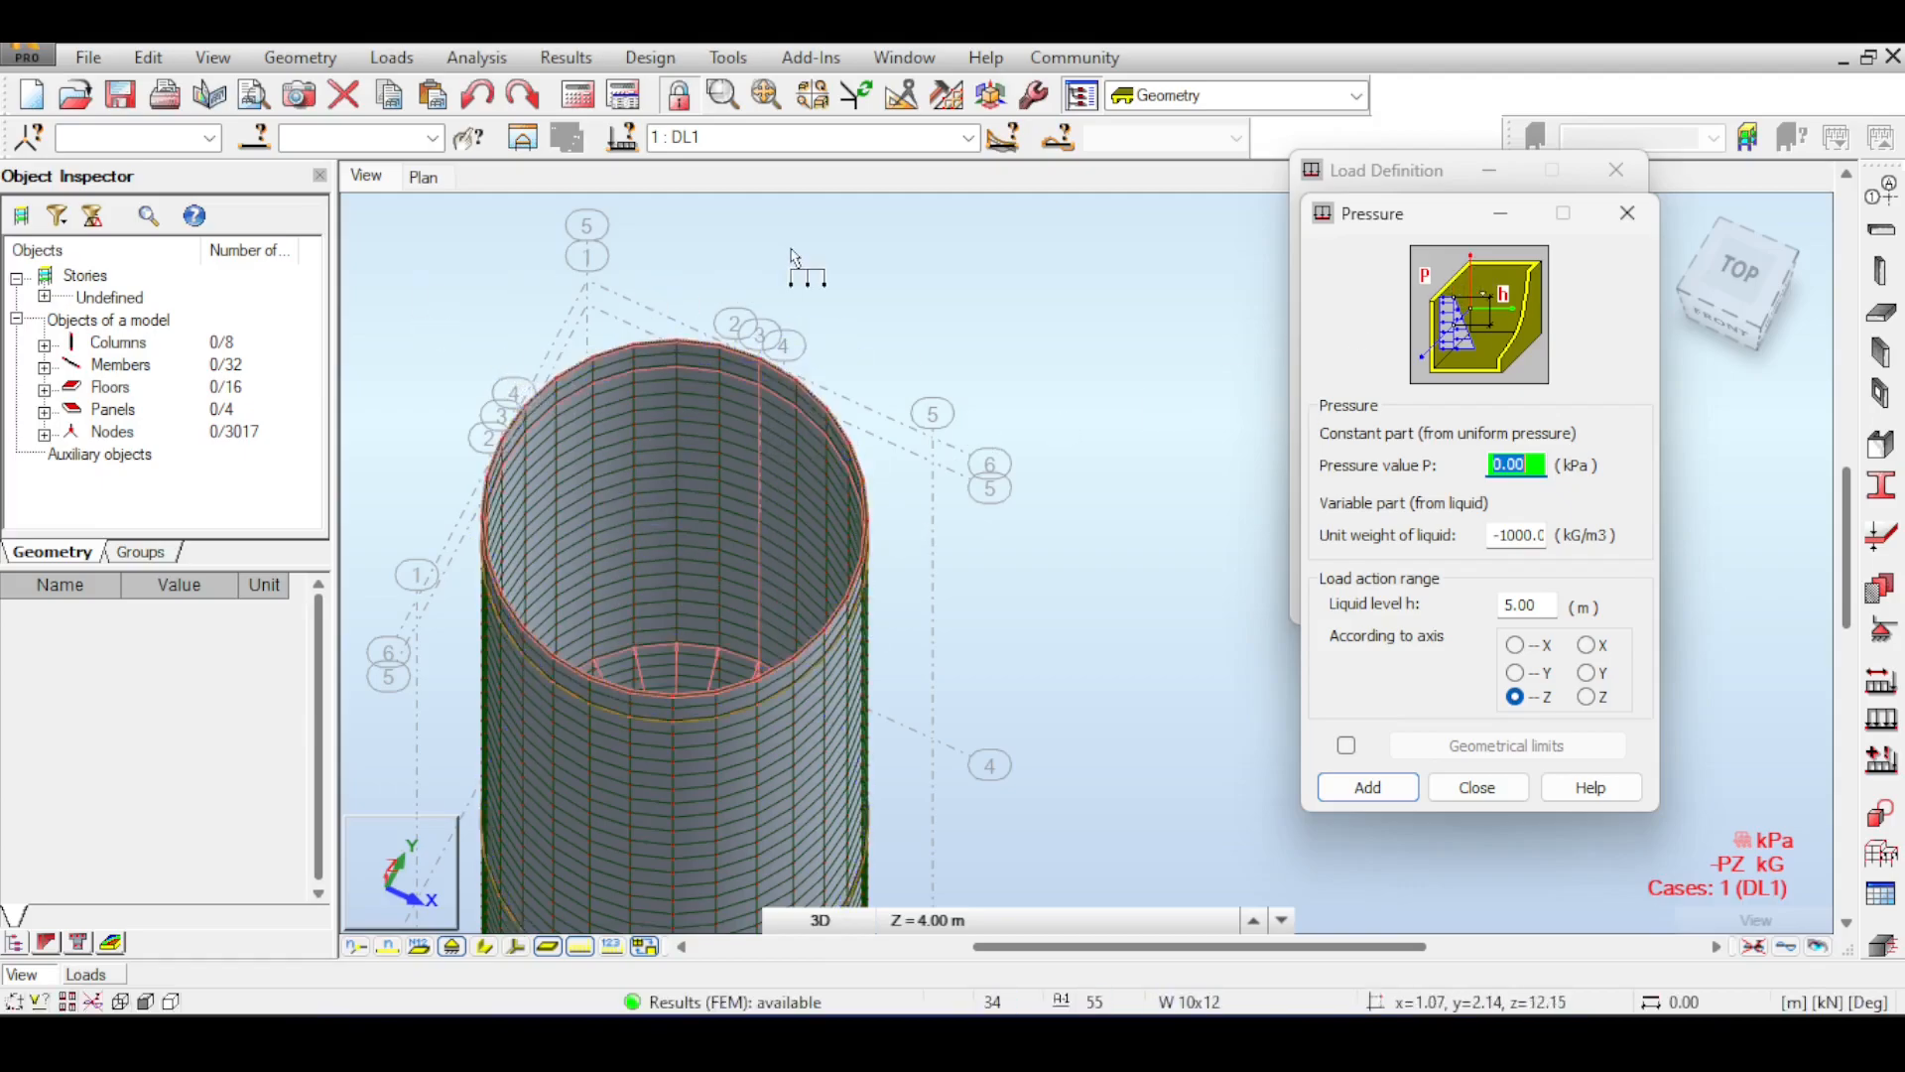
left_click(1526, 529)
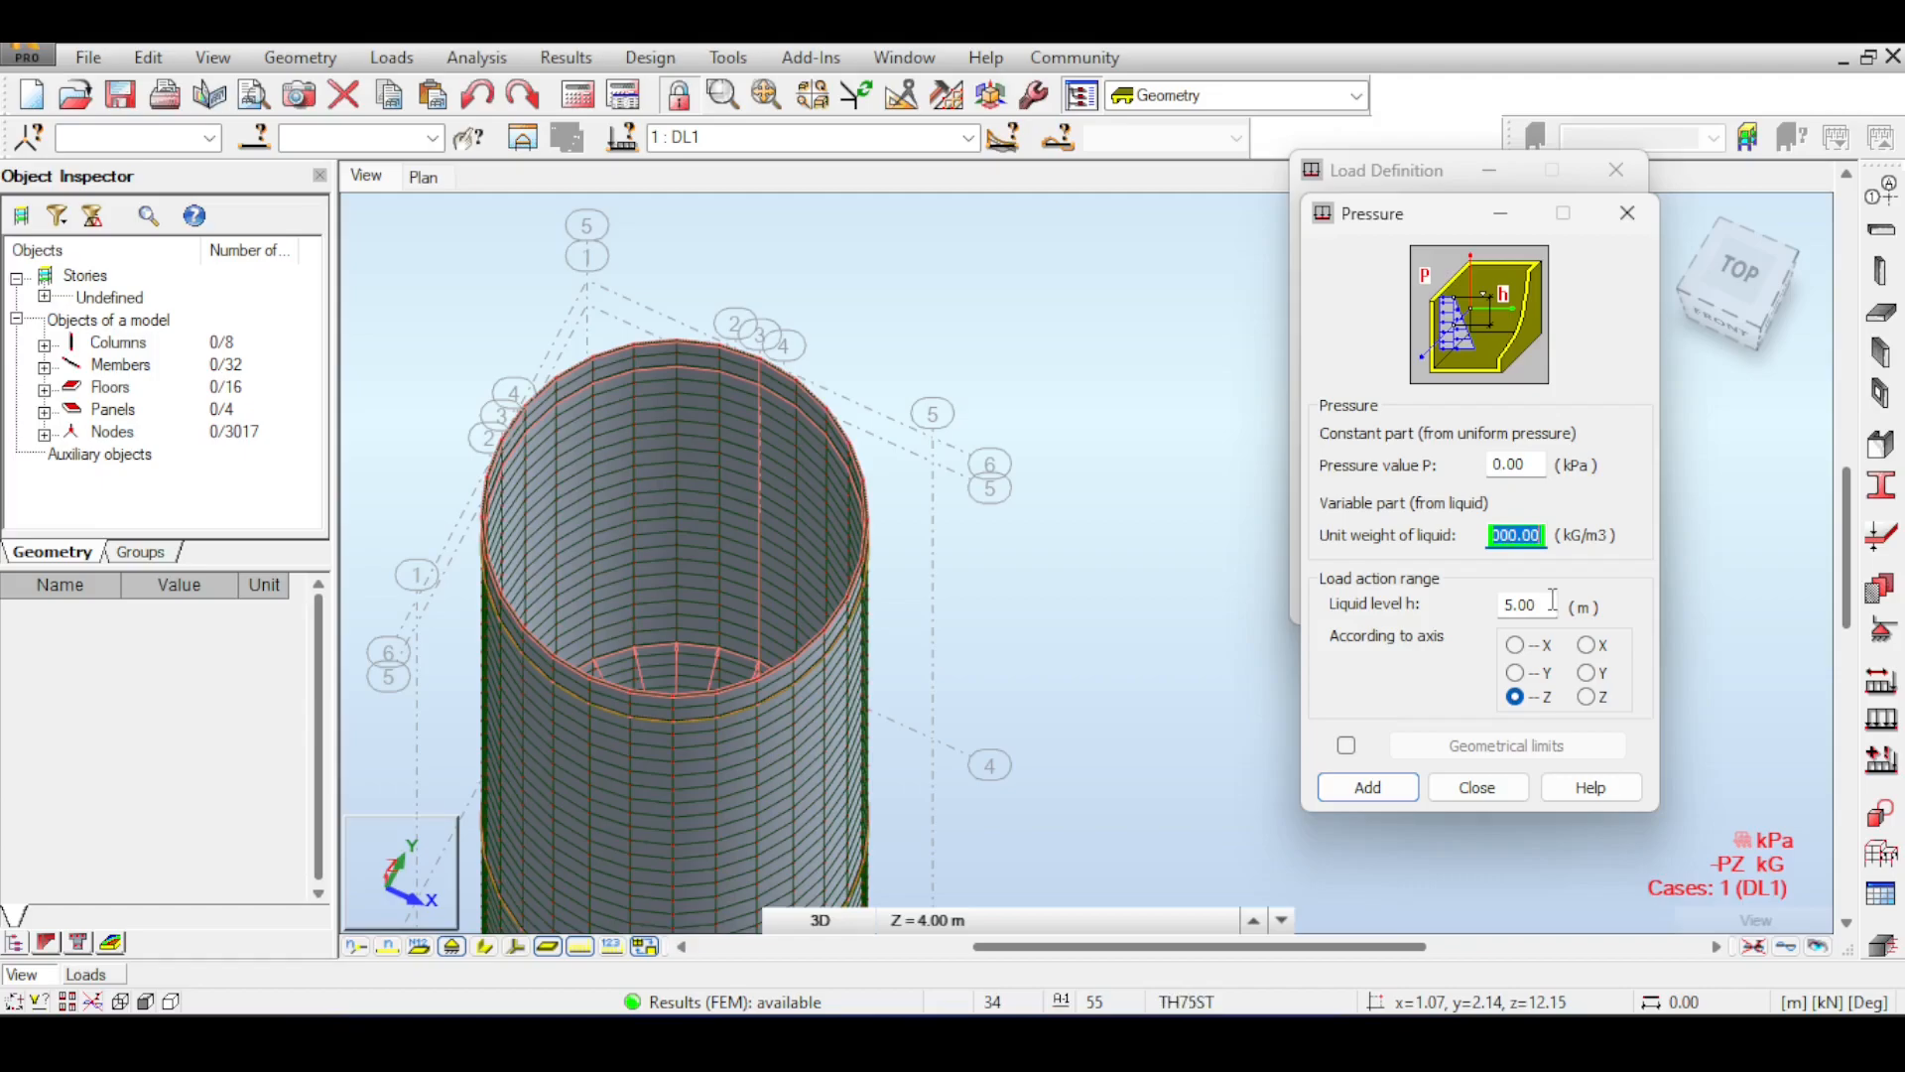
double_click(1553, 601)
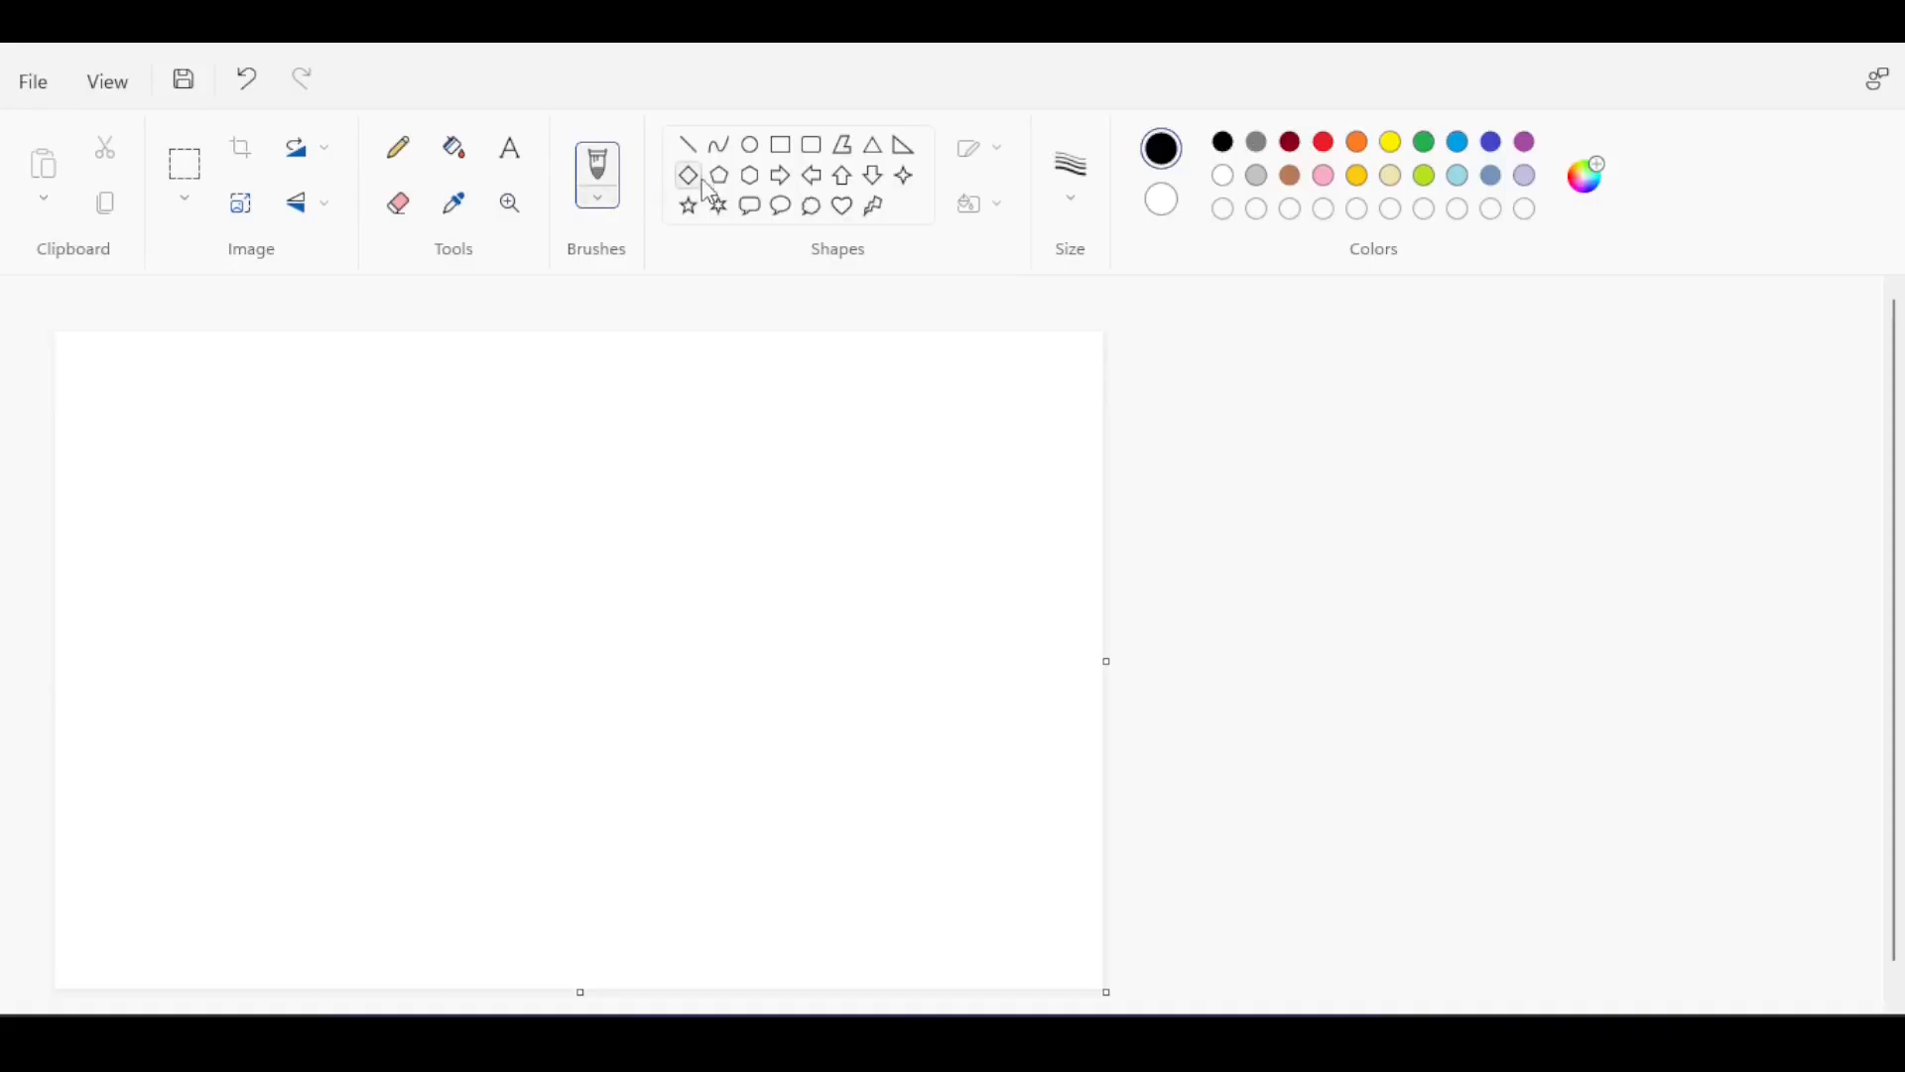
- Switch to Paint and draw a narrow upright black rectangle as the wall with a red triangular pressure diagram along it, widening downward
left_click_drag(428, 440, 464, 650)
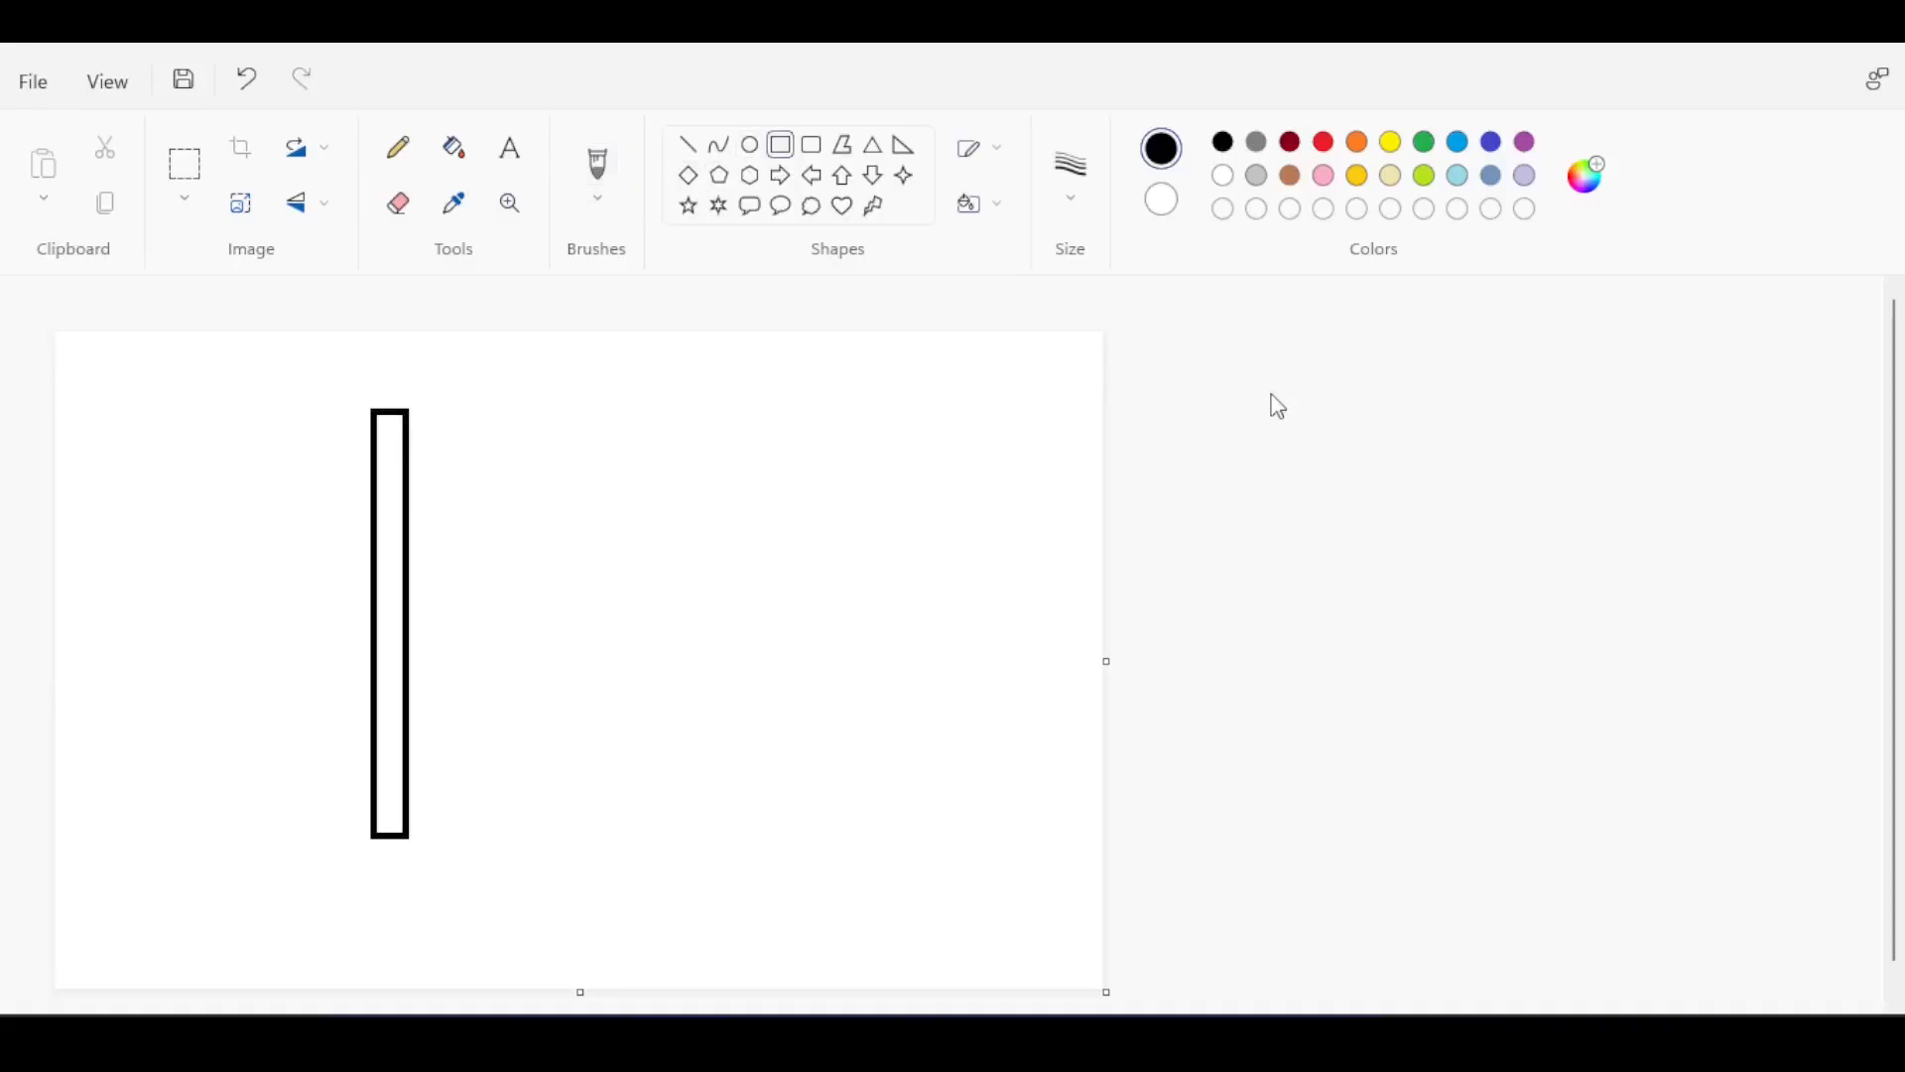
left_click(1325, 145)
left_click(597, 166)
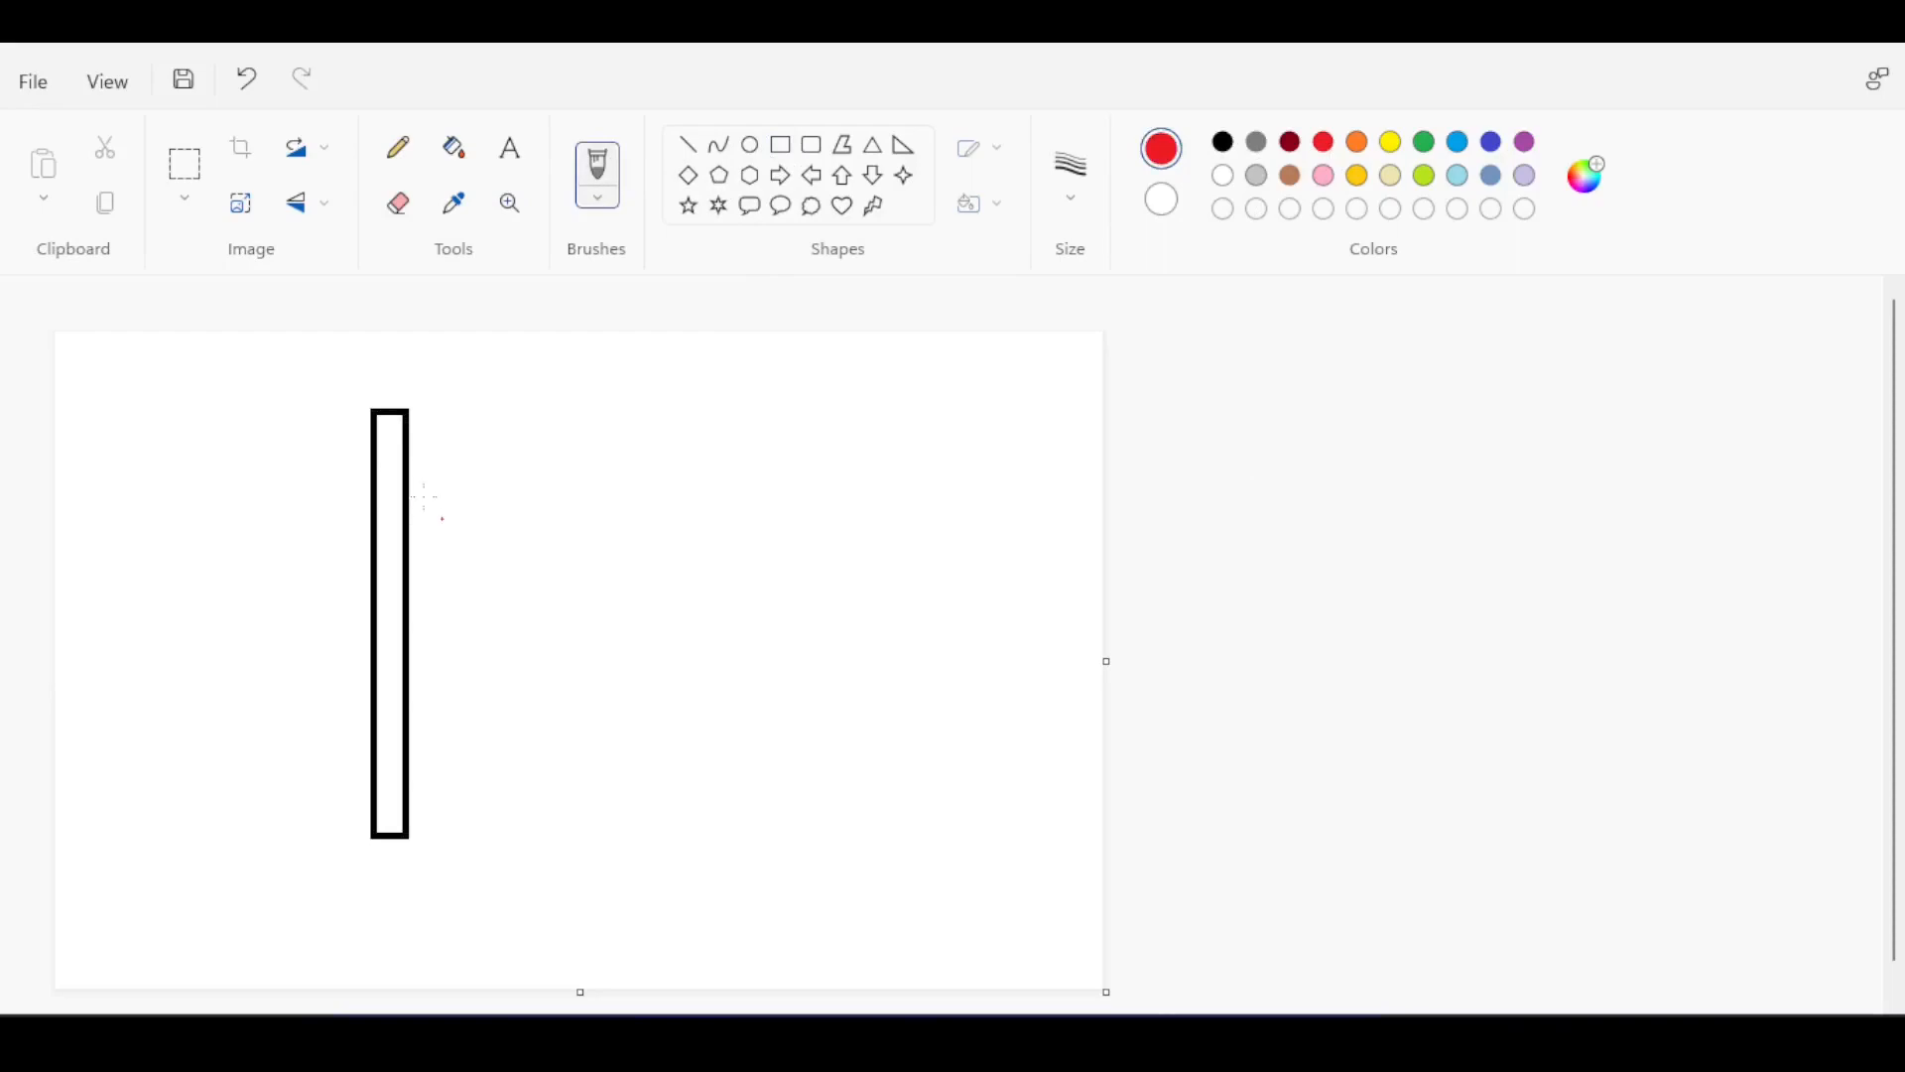
left_click_drag(408, 410, 626, 830)
left_click_drag(460, 820, 410, 824)
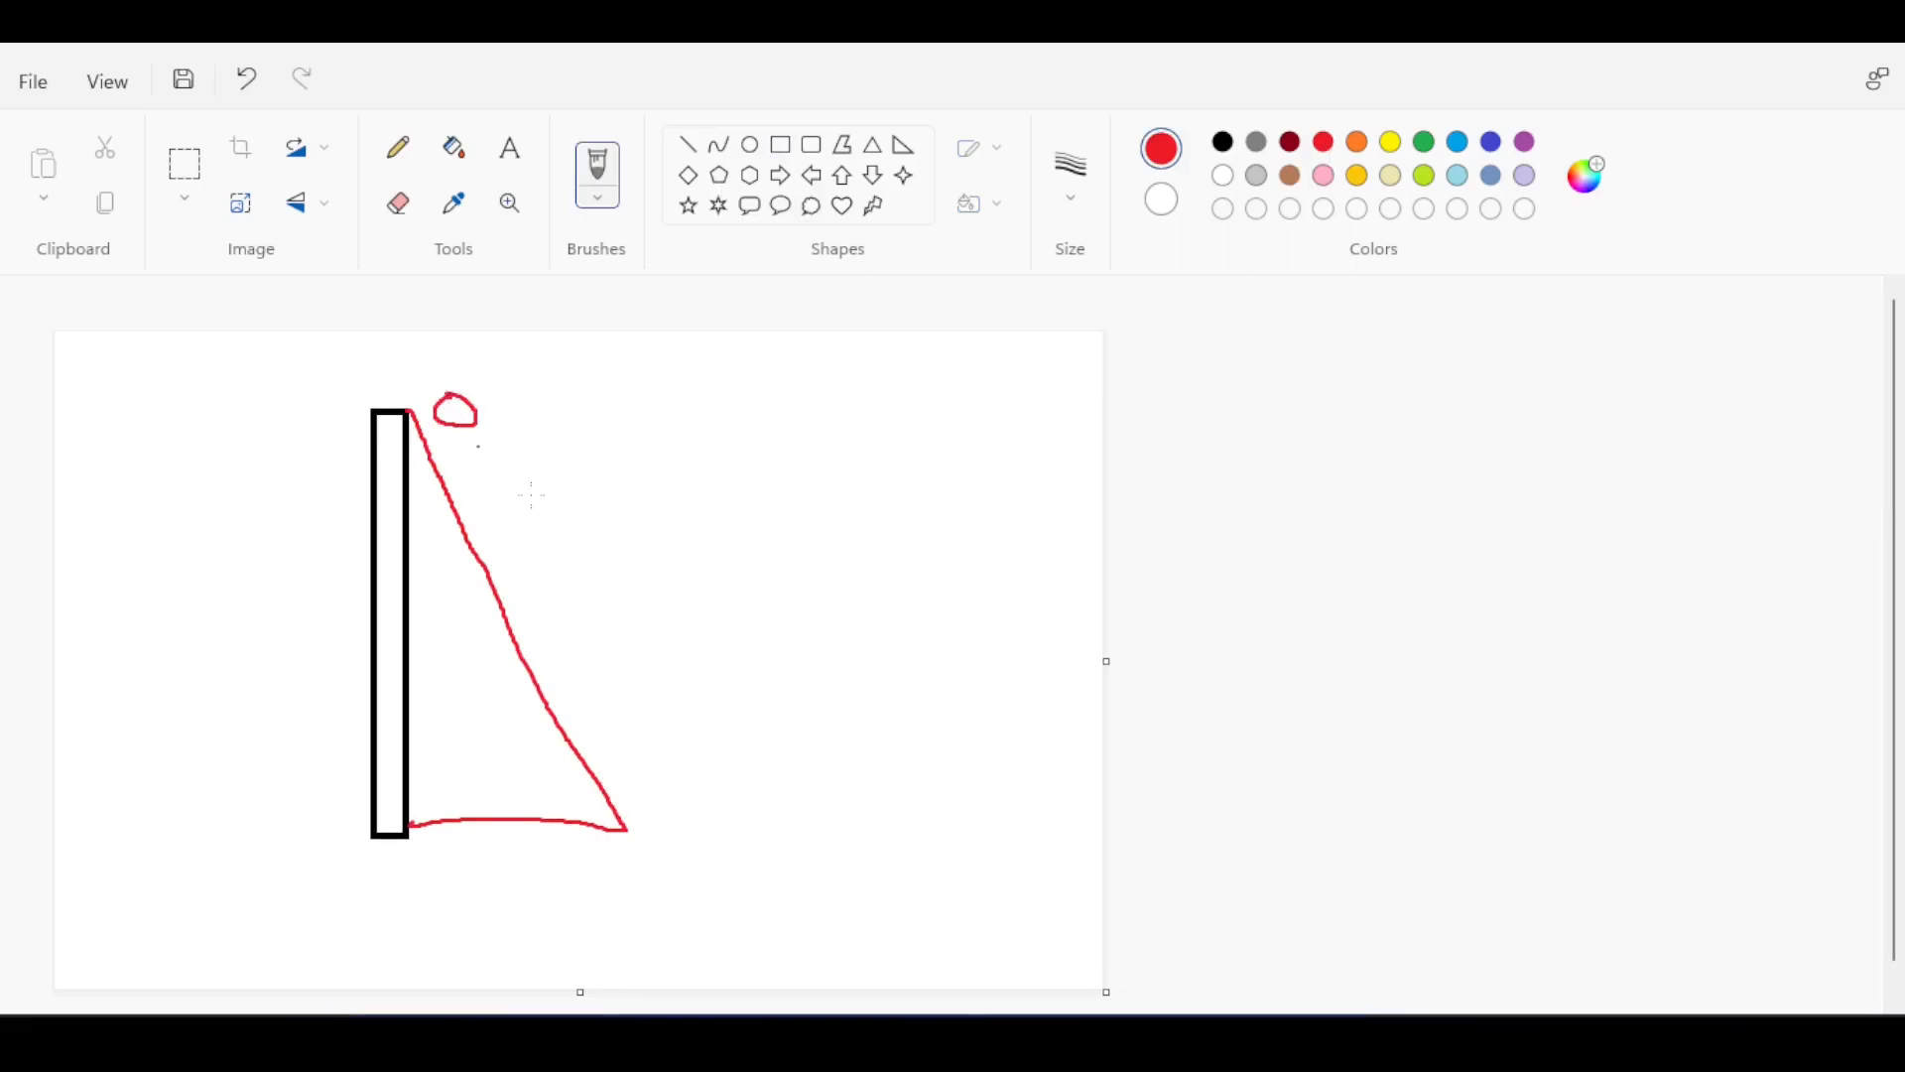
- Label the red pressure triangle's lower end 30 and add an arrow pointing to its slope with the expression γH
left_click_drag(693, 783, 698, 792)
mouse_move(760, 482)
left_mouse_down()
mouse_move(657, 596)
mouse_move(580, 590)
left_mouse_up()
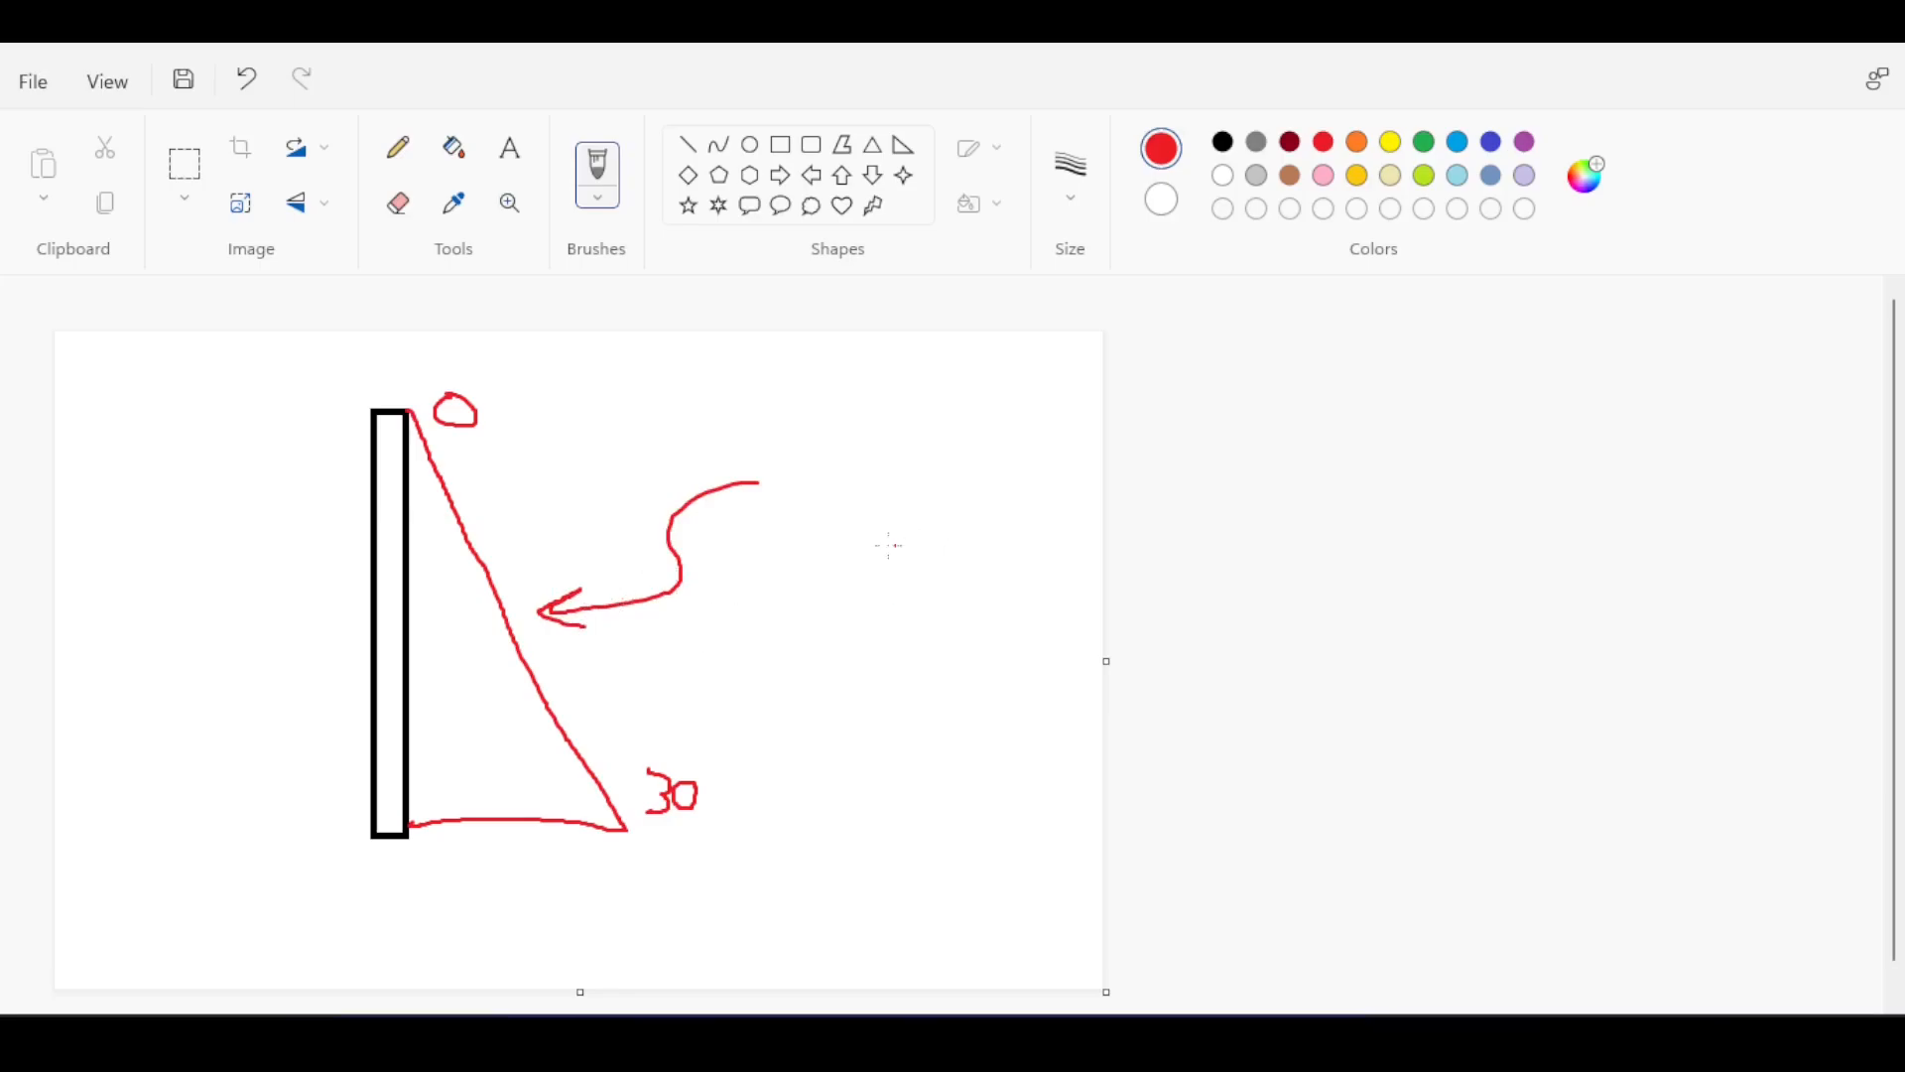
left_click_drag(820, 524, 870, 583)
mouse_move(911, 521)
left_mouse_down()
mouse_move(906, 594)
mouse_move(940, 603)
left_mouse_up()
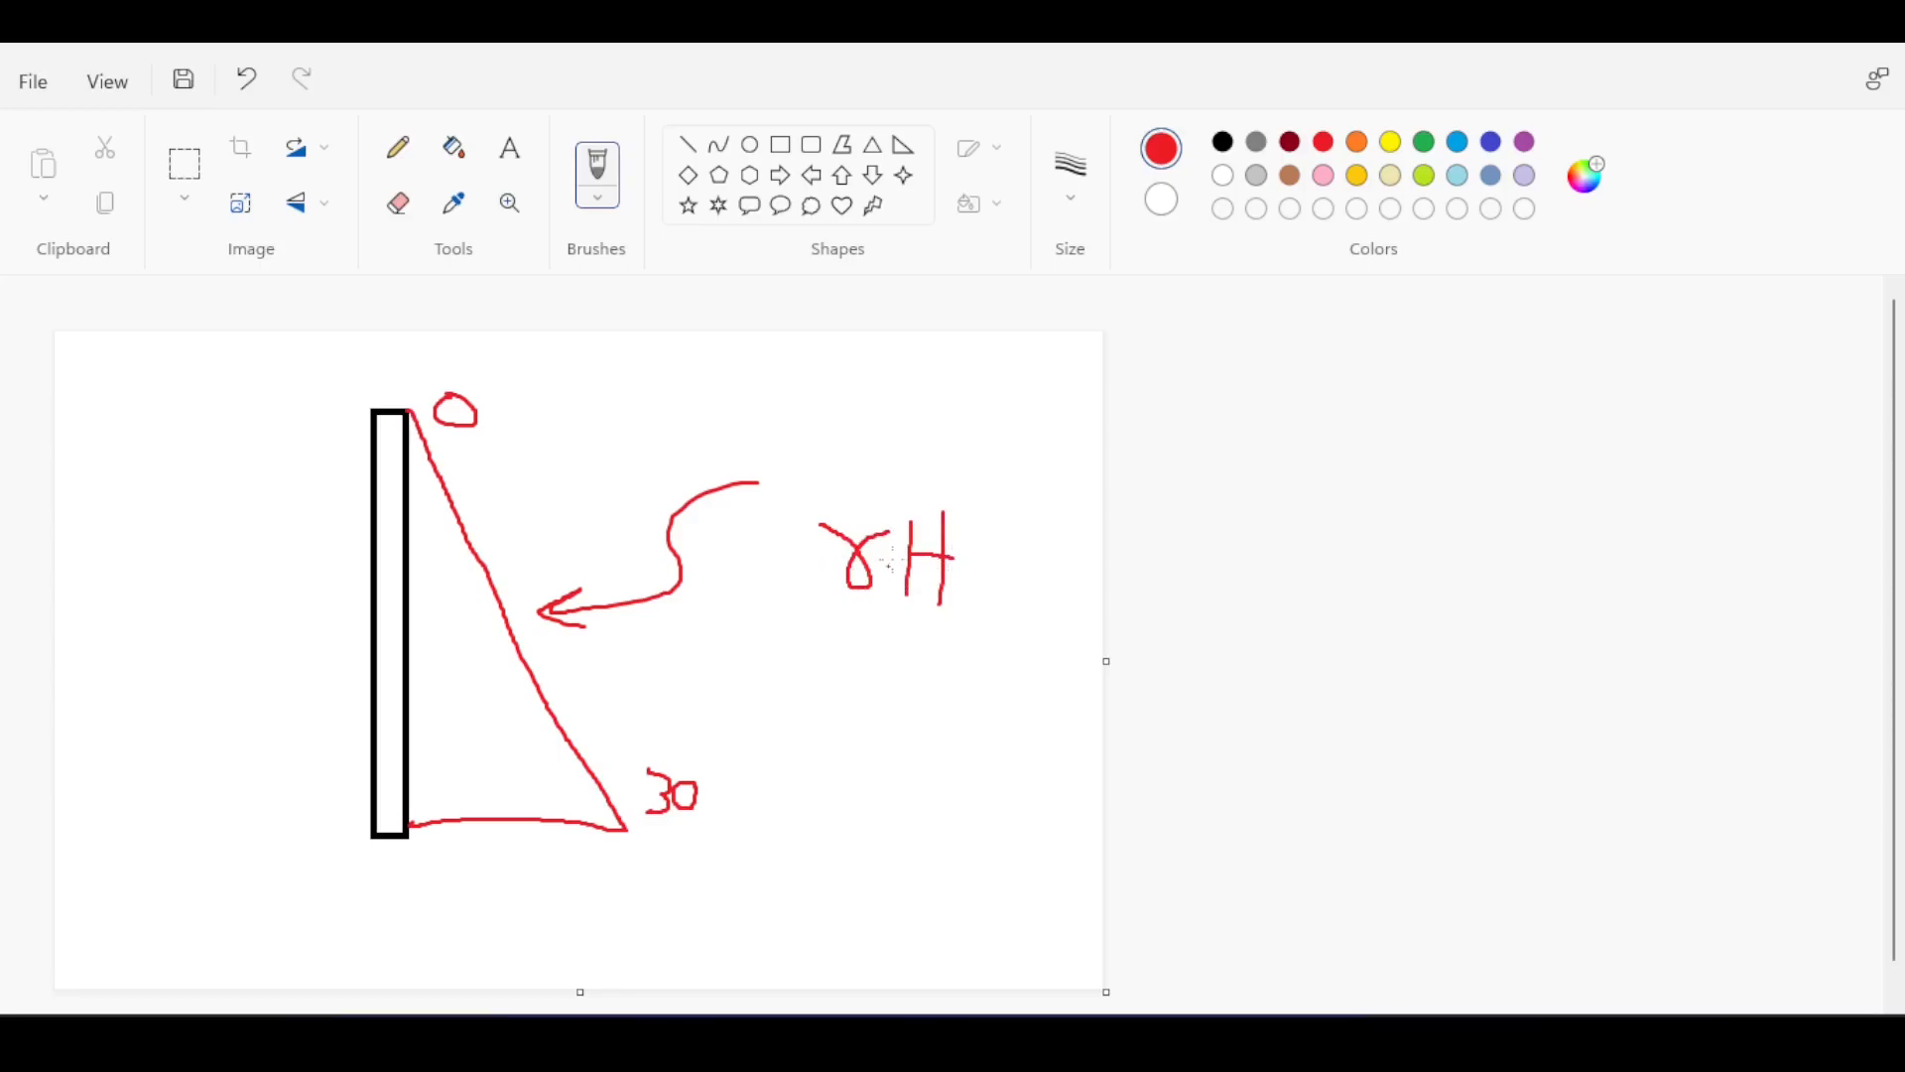
left_click_drag(870, 527, 832, 495)
key("ctrl+z")
mouse_move(881, 517)
left_mouse_down()
mouse_move(834, 609)
mouse_move(881, 525)
left_mouse_up()
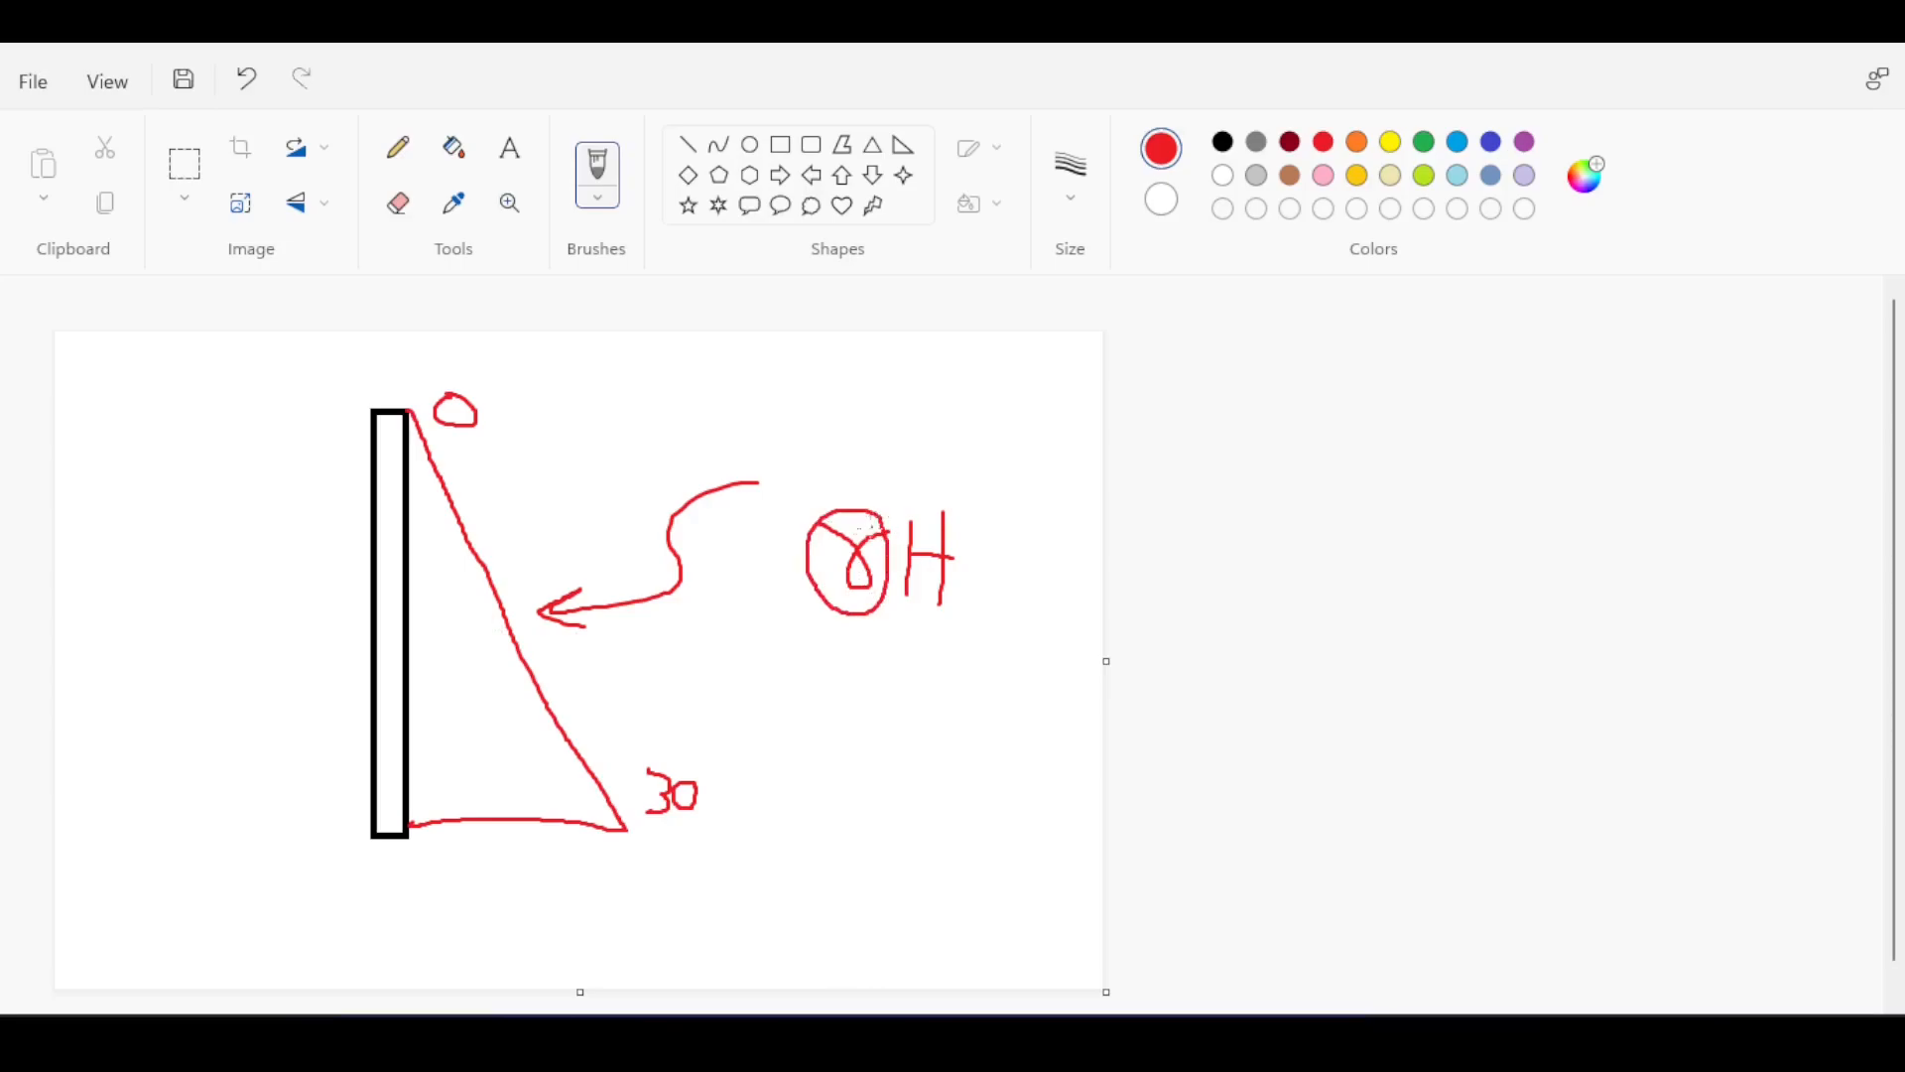
key("ctrl+z")
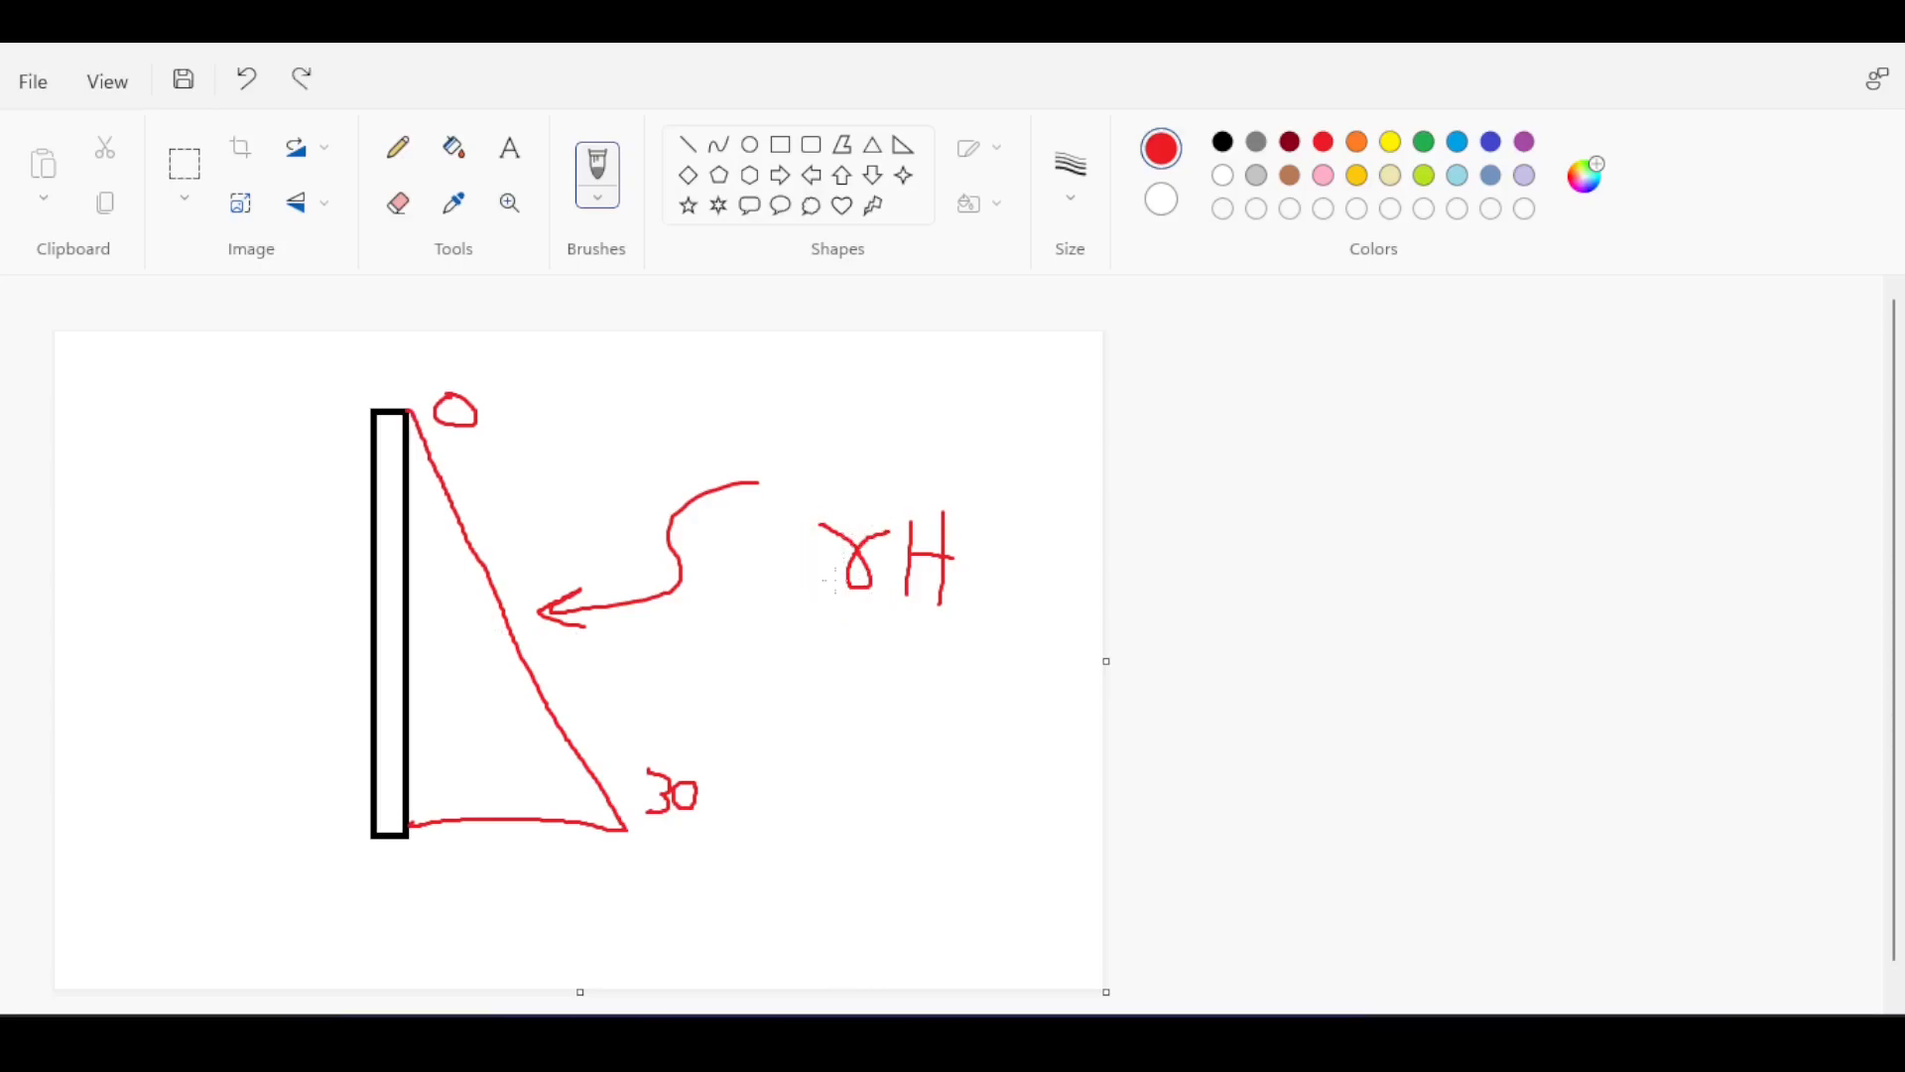
key("ctrl+z")
left_click_drag(300, 413, 262, 407)
left_click_drag(282, 416, 310, 794)
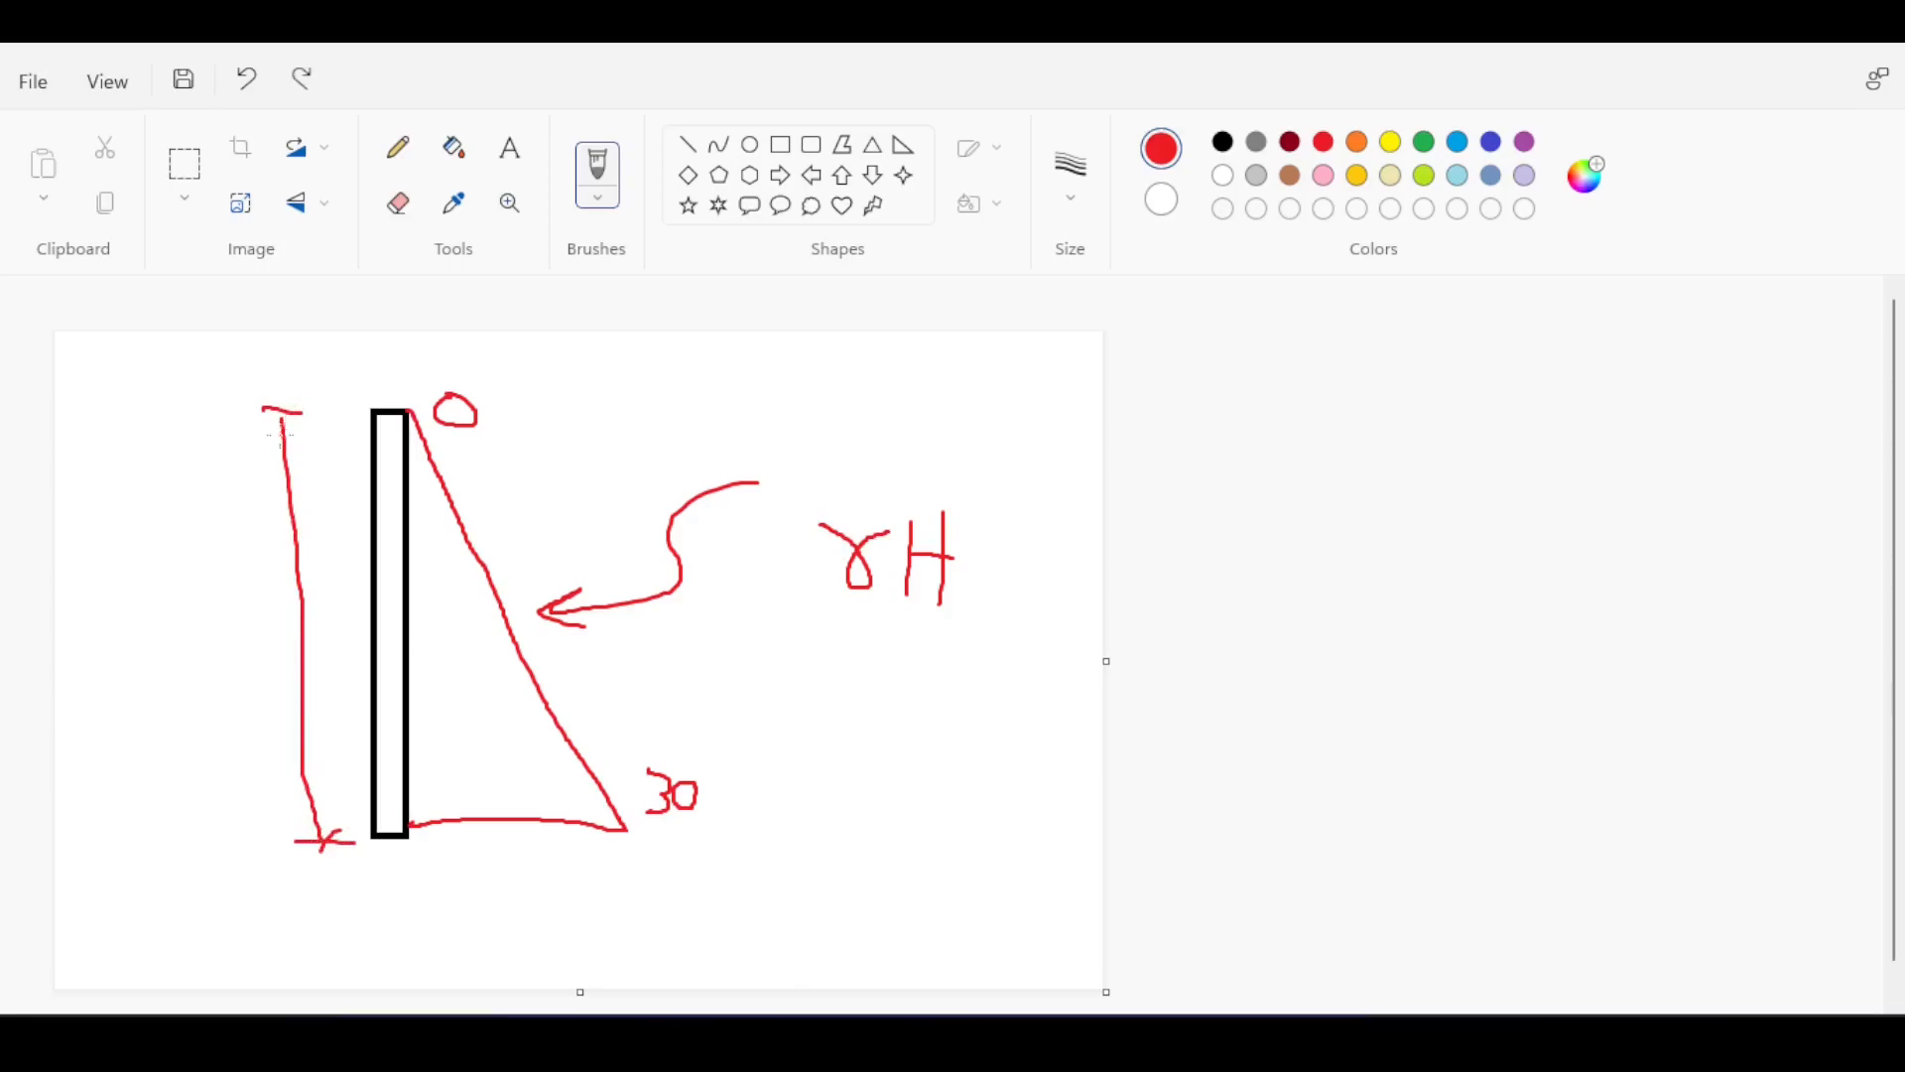
key("ctrl+z")
key("ctrl+z")
- Switch to Robot Structural Analysis and check the Z positions of structural axes 4 and 5 for the liquid height
key("alt+Tab")
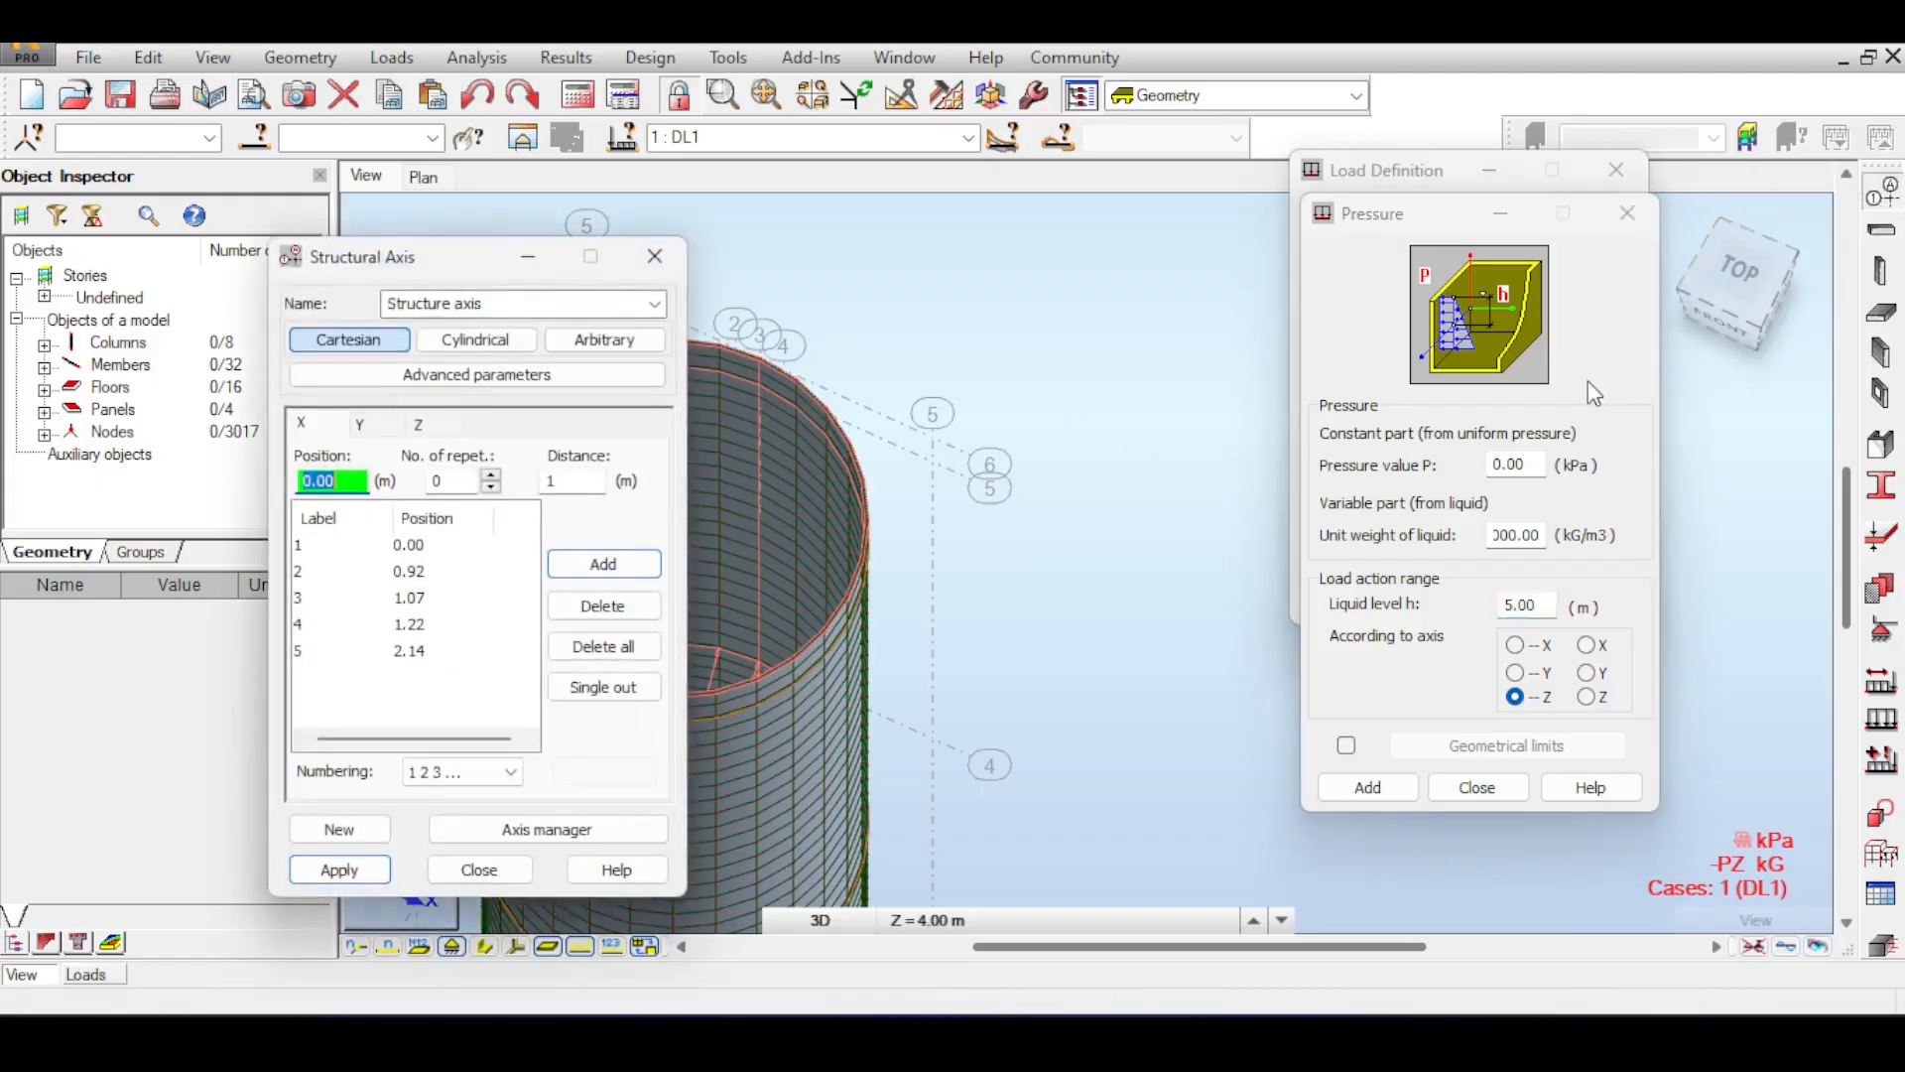
left_click(448, 425)
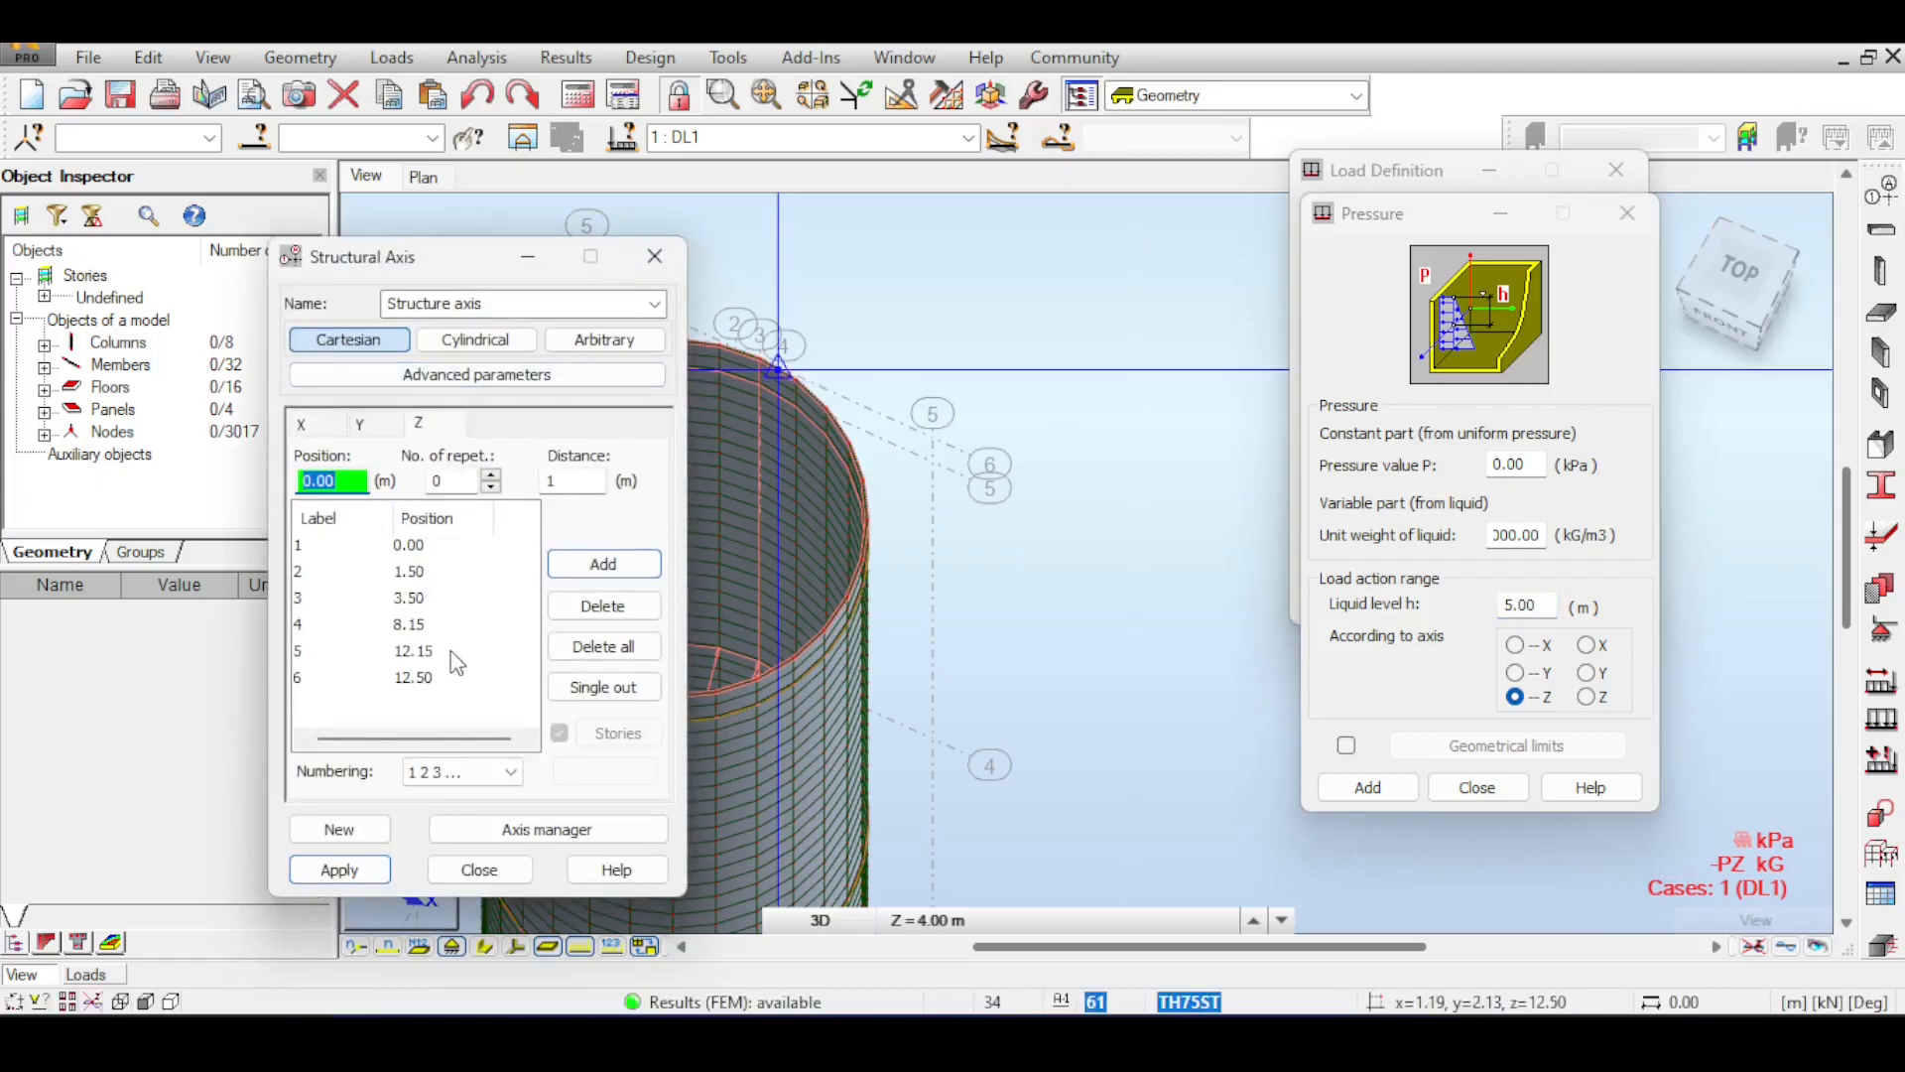
left_click(403, 655)
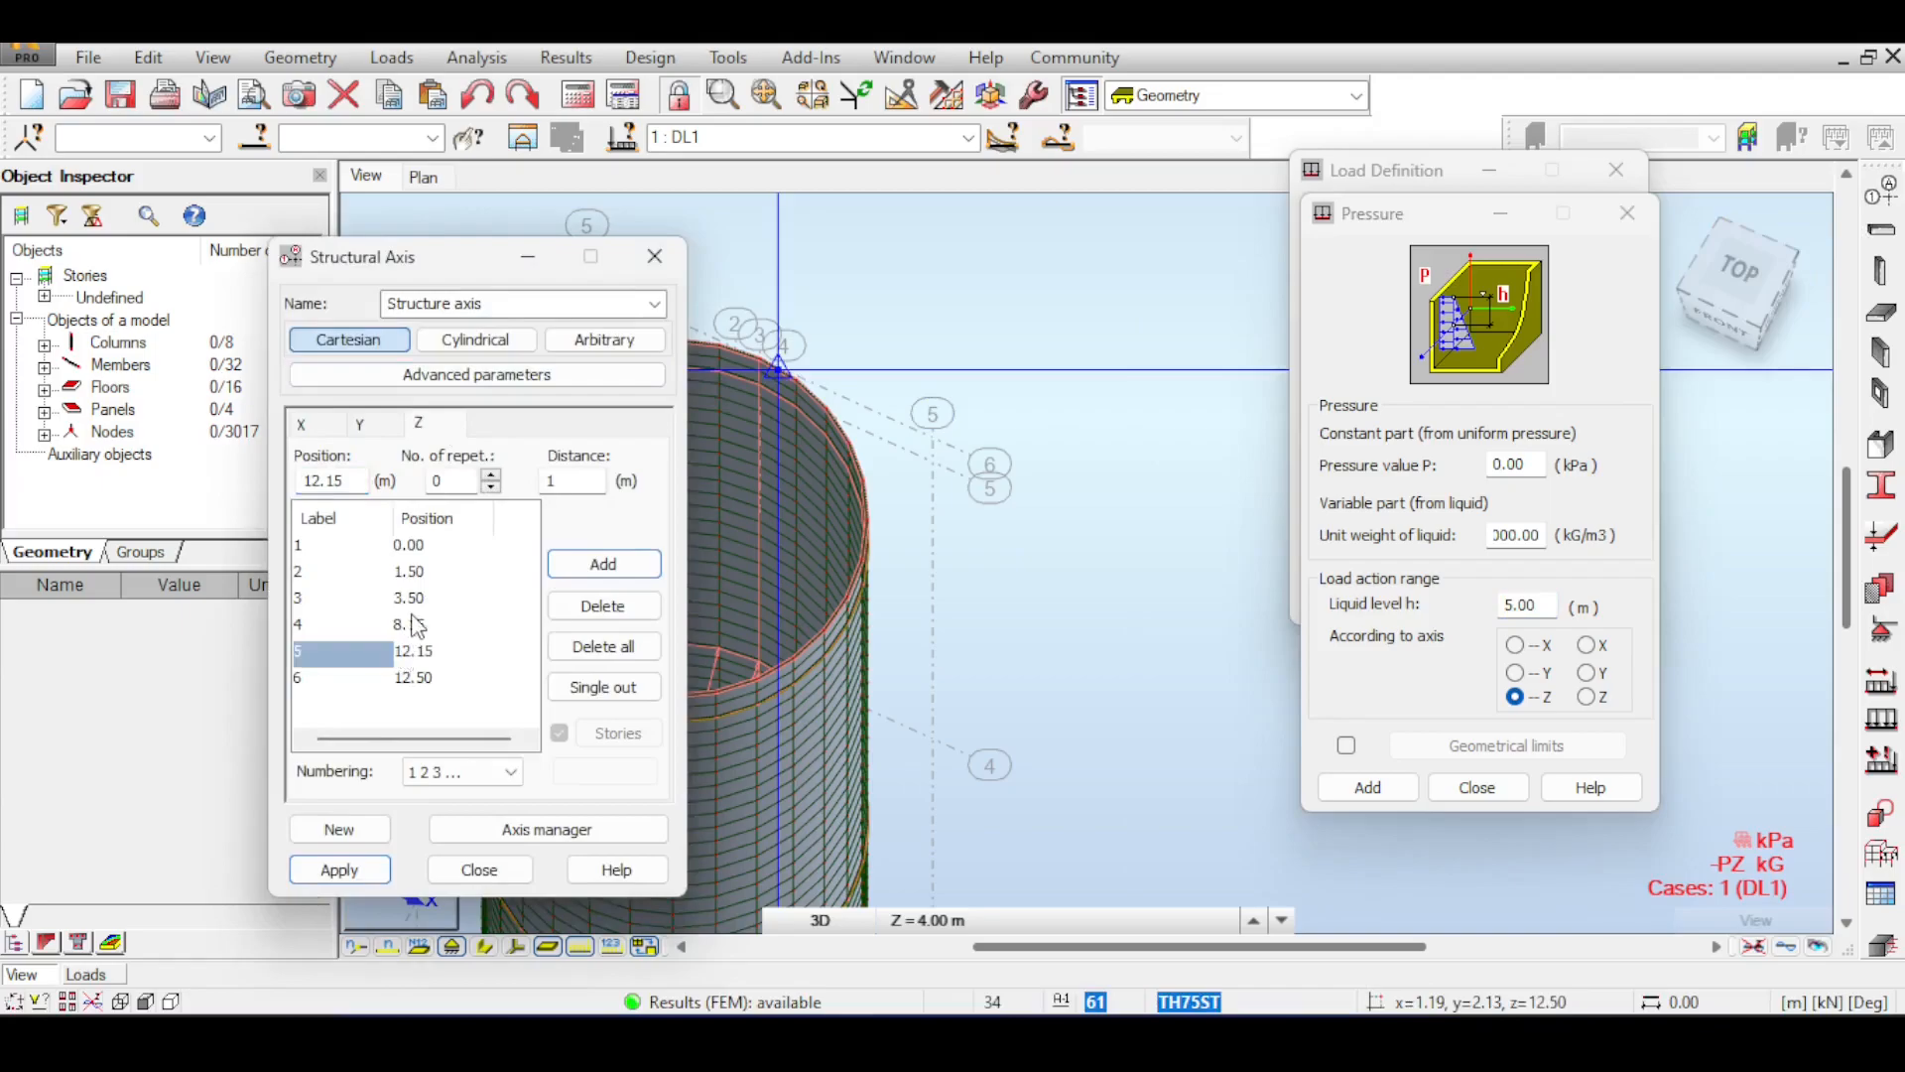
left_click(414, 627)
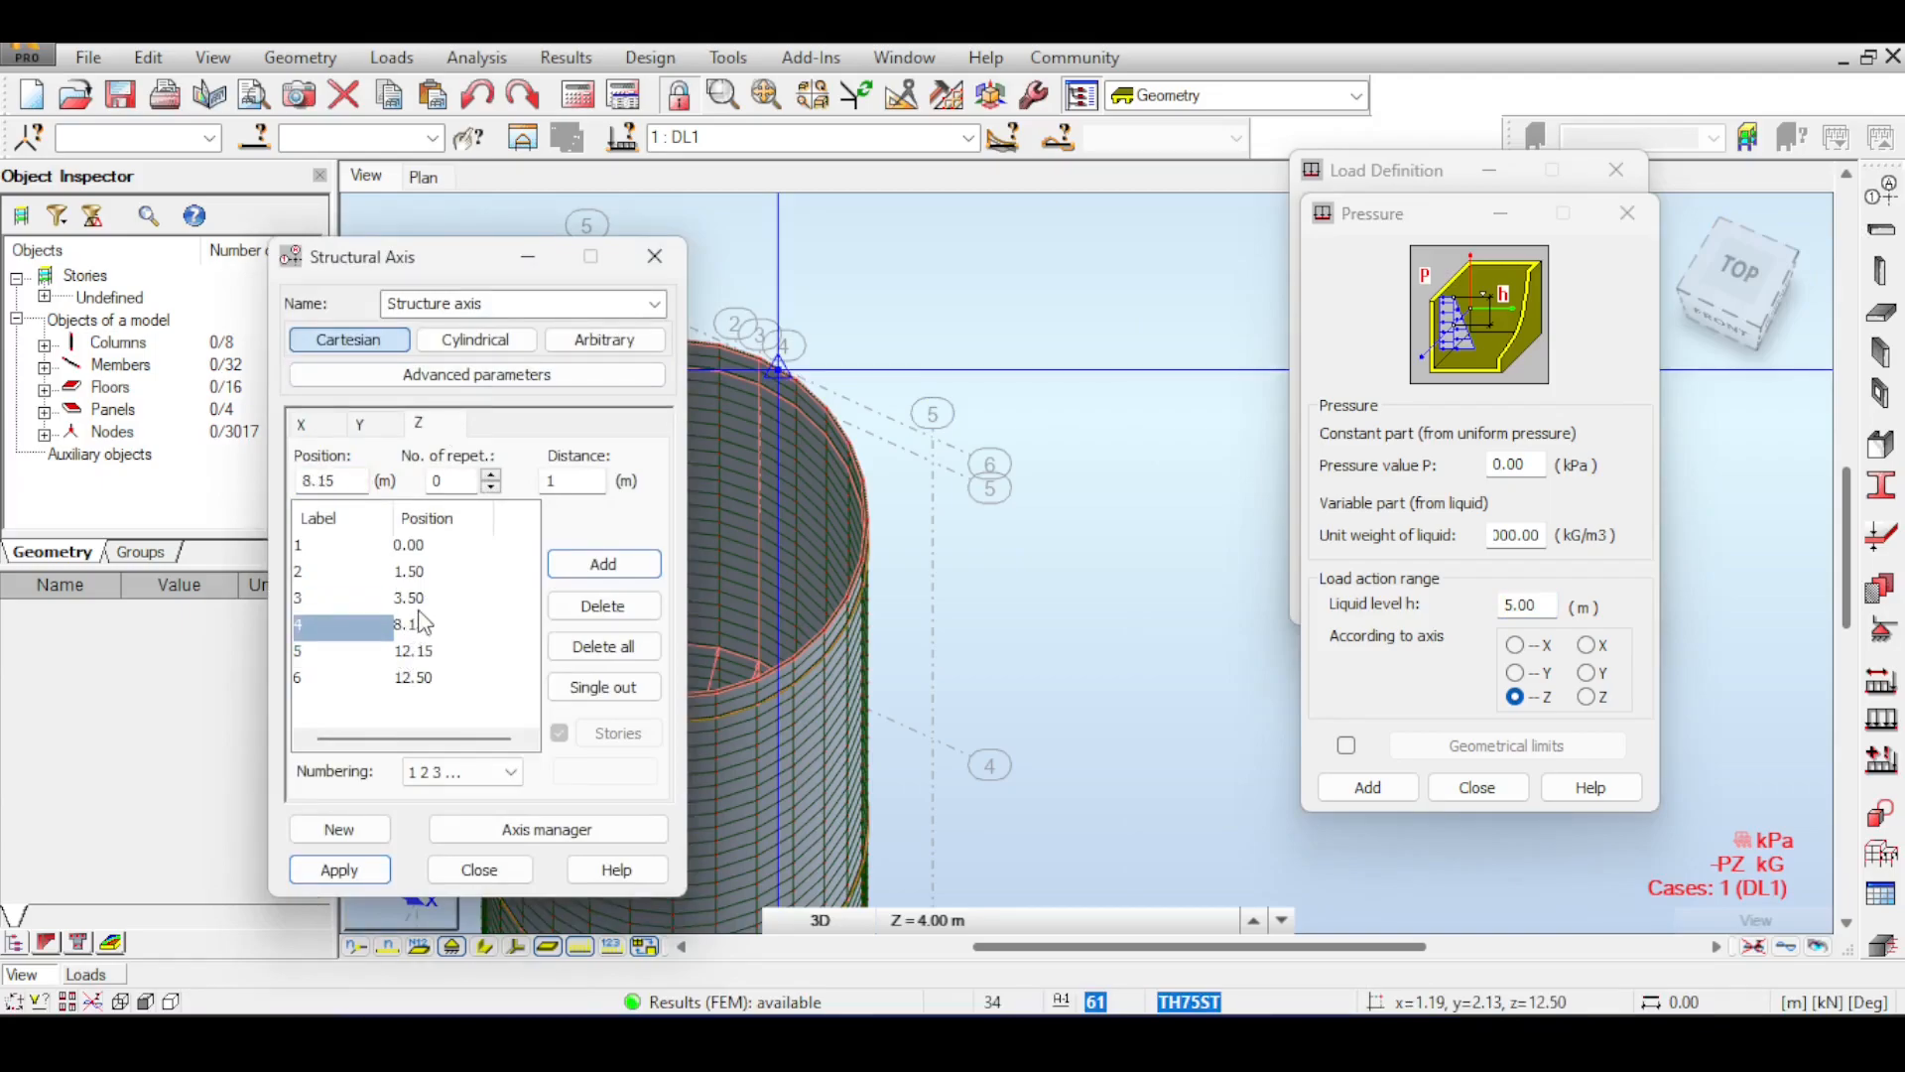
- Switch to Paint and handwrite P = γ 4m and γ = 30/4 below γH, with the result 7.5 kN/m³
key("alt+Tab")
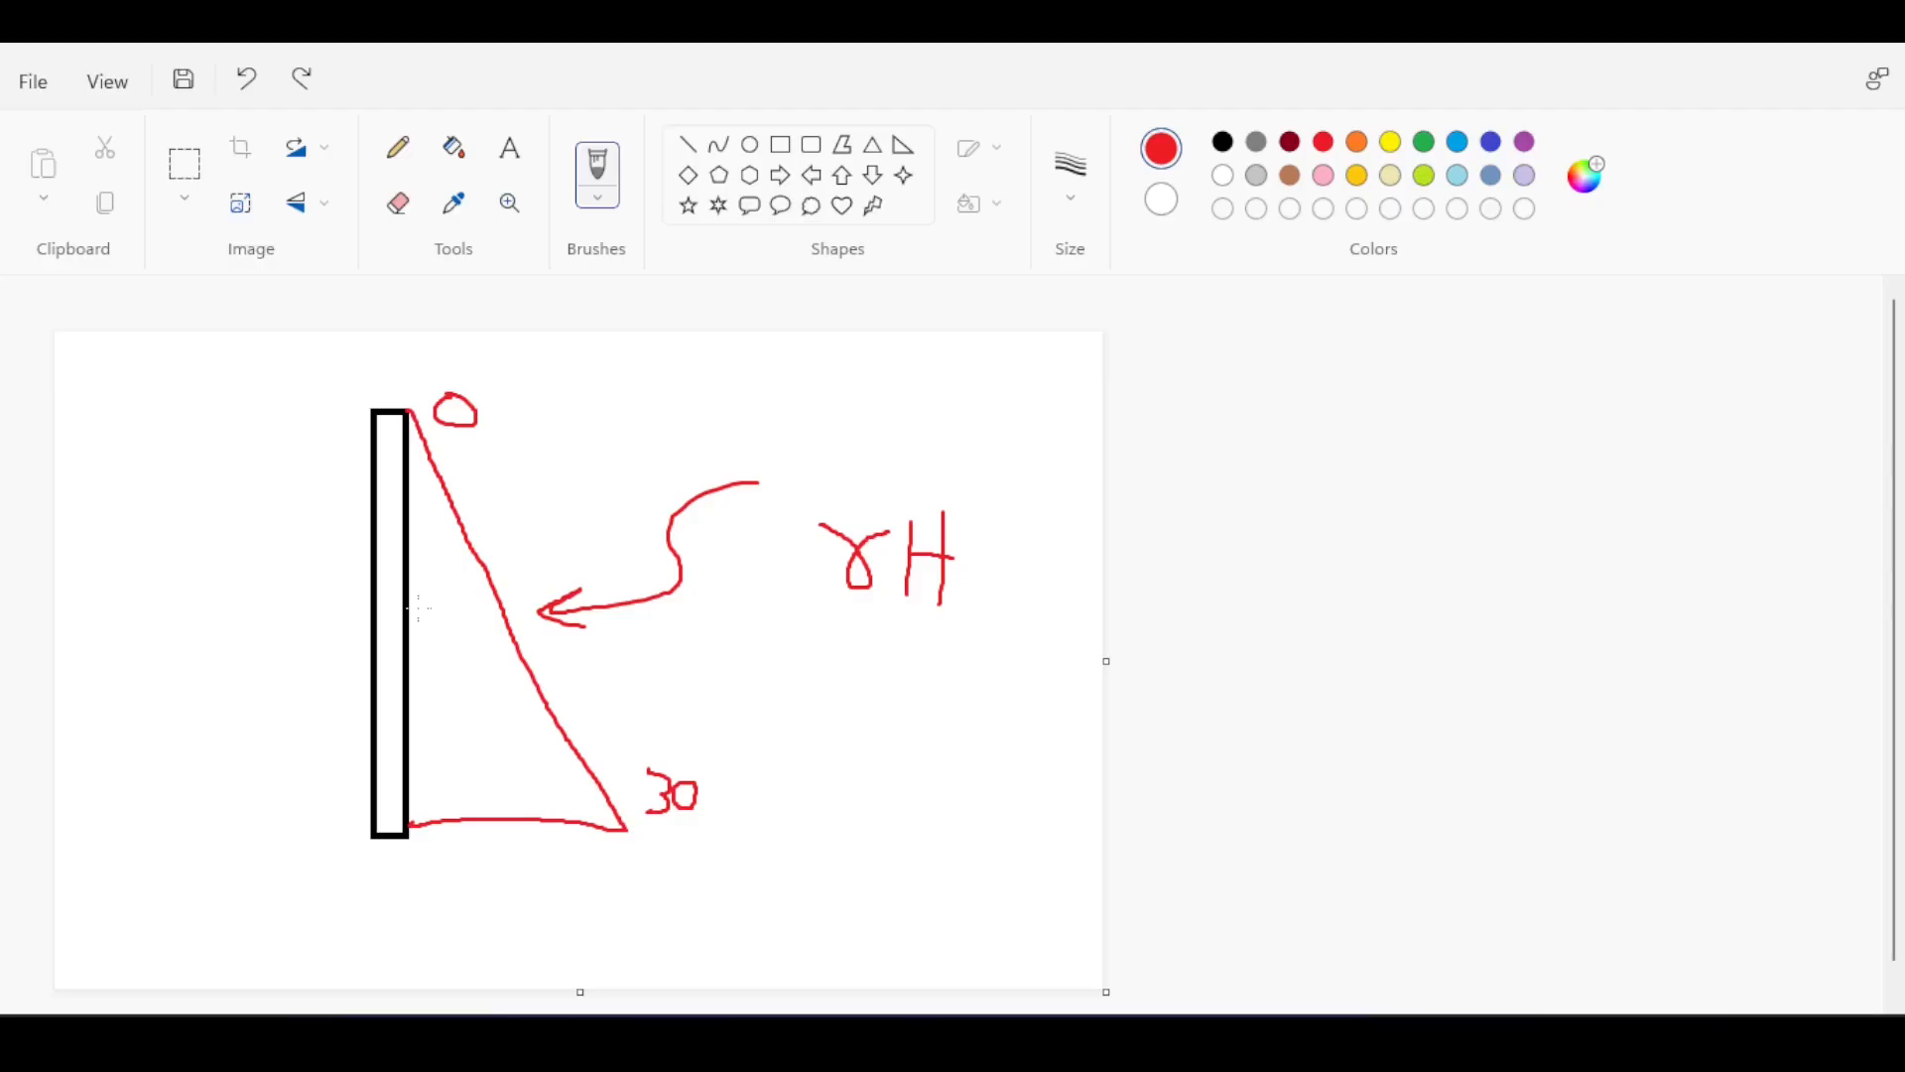
mouse_move(939, 639)
left_mouse_down()
mouse_move(944, 674)
mouse_move(991, 652)
left_mouse_up()
mouse_move(725, 646)
left_mouse_down()
mouse_move(742, 712)
mouse_move(734, 682)
mouse_move(823, 684)
mouse_move(863, 652)
left_mouse_up()
mouse_move(734, 724)
left_mouse_down()
mouse_move(766, 759)
mouse_move(804, 735)
mouse_move(907, 731)
mouse_move(939, 783)
mouse_move(892, 822)
left_mouse_up()
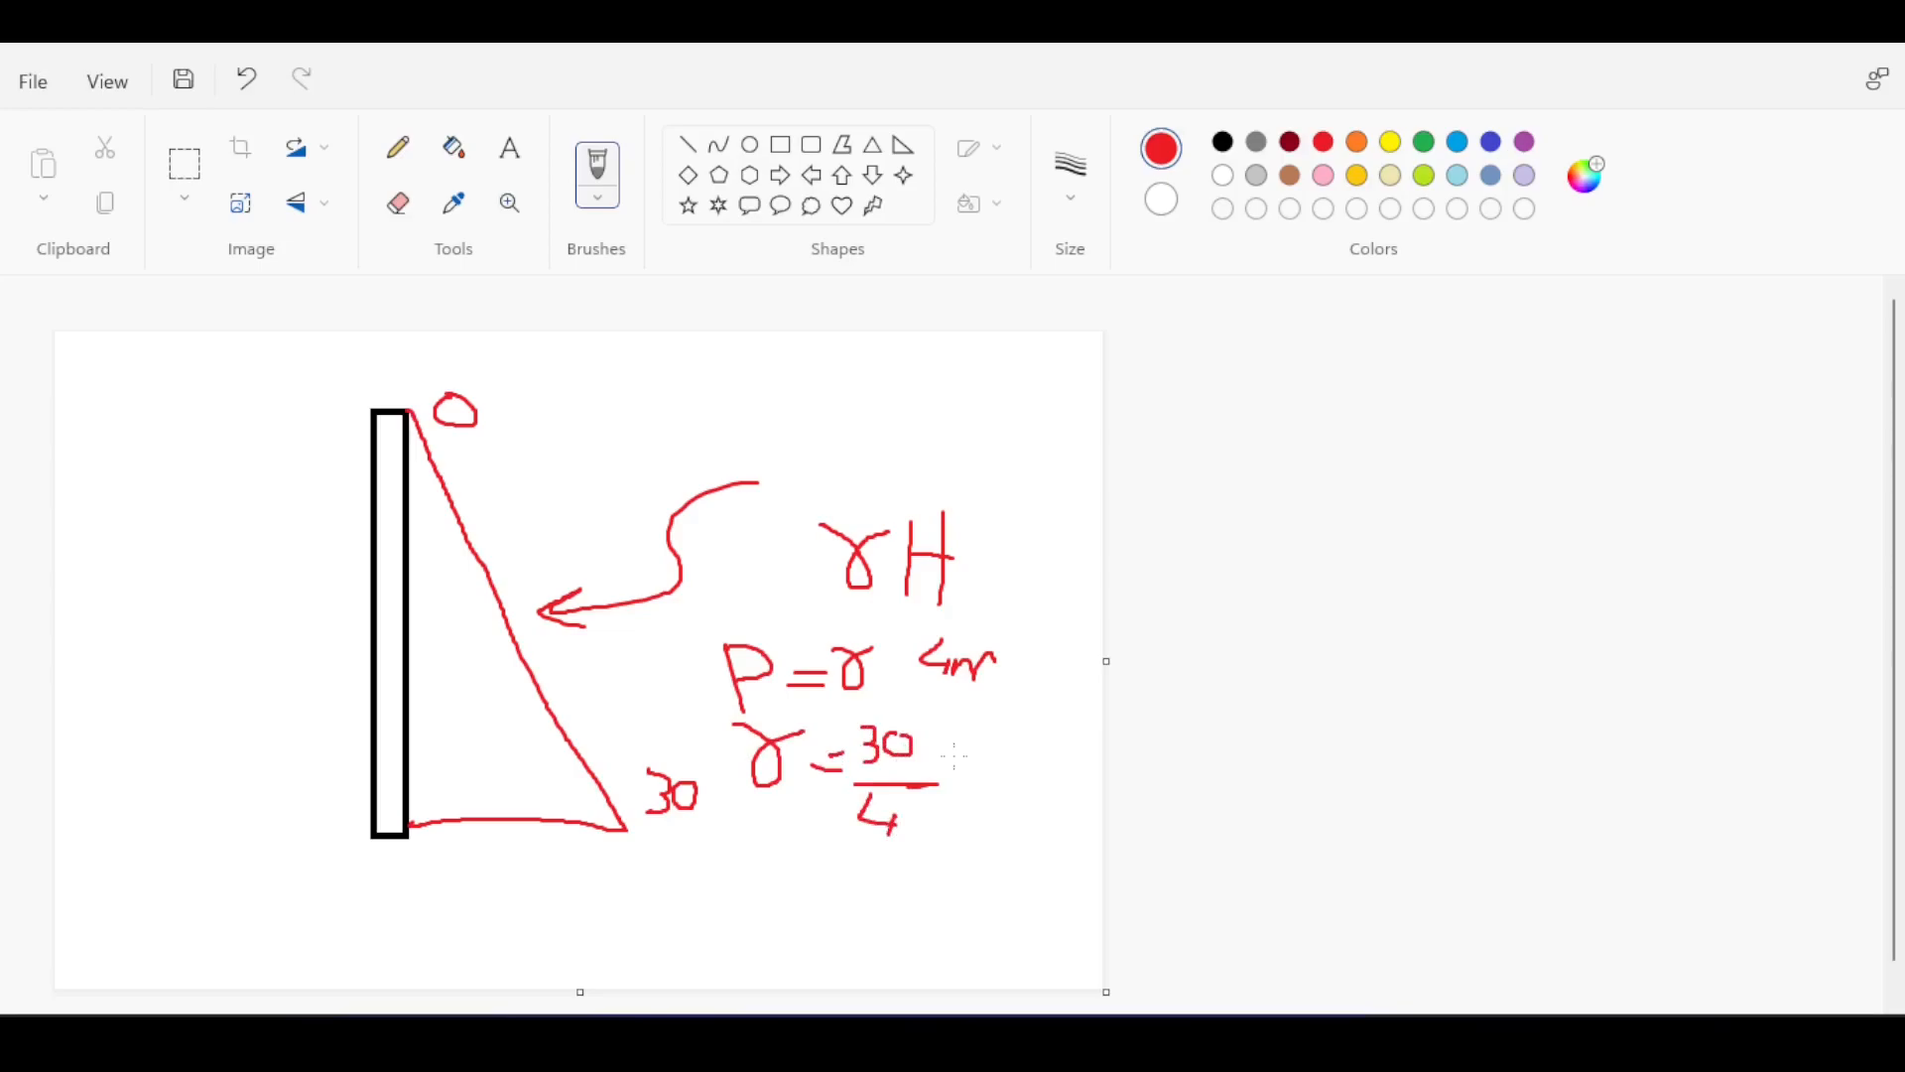
left_click_drag(698, 886, 682, 943)
left_click_drag(756, 901, 748, 924)
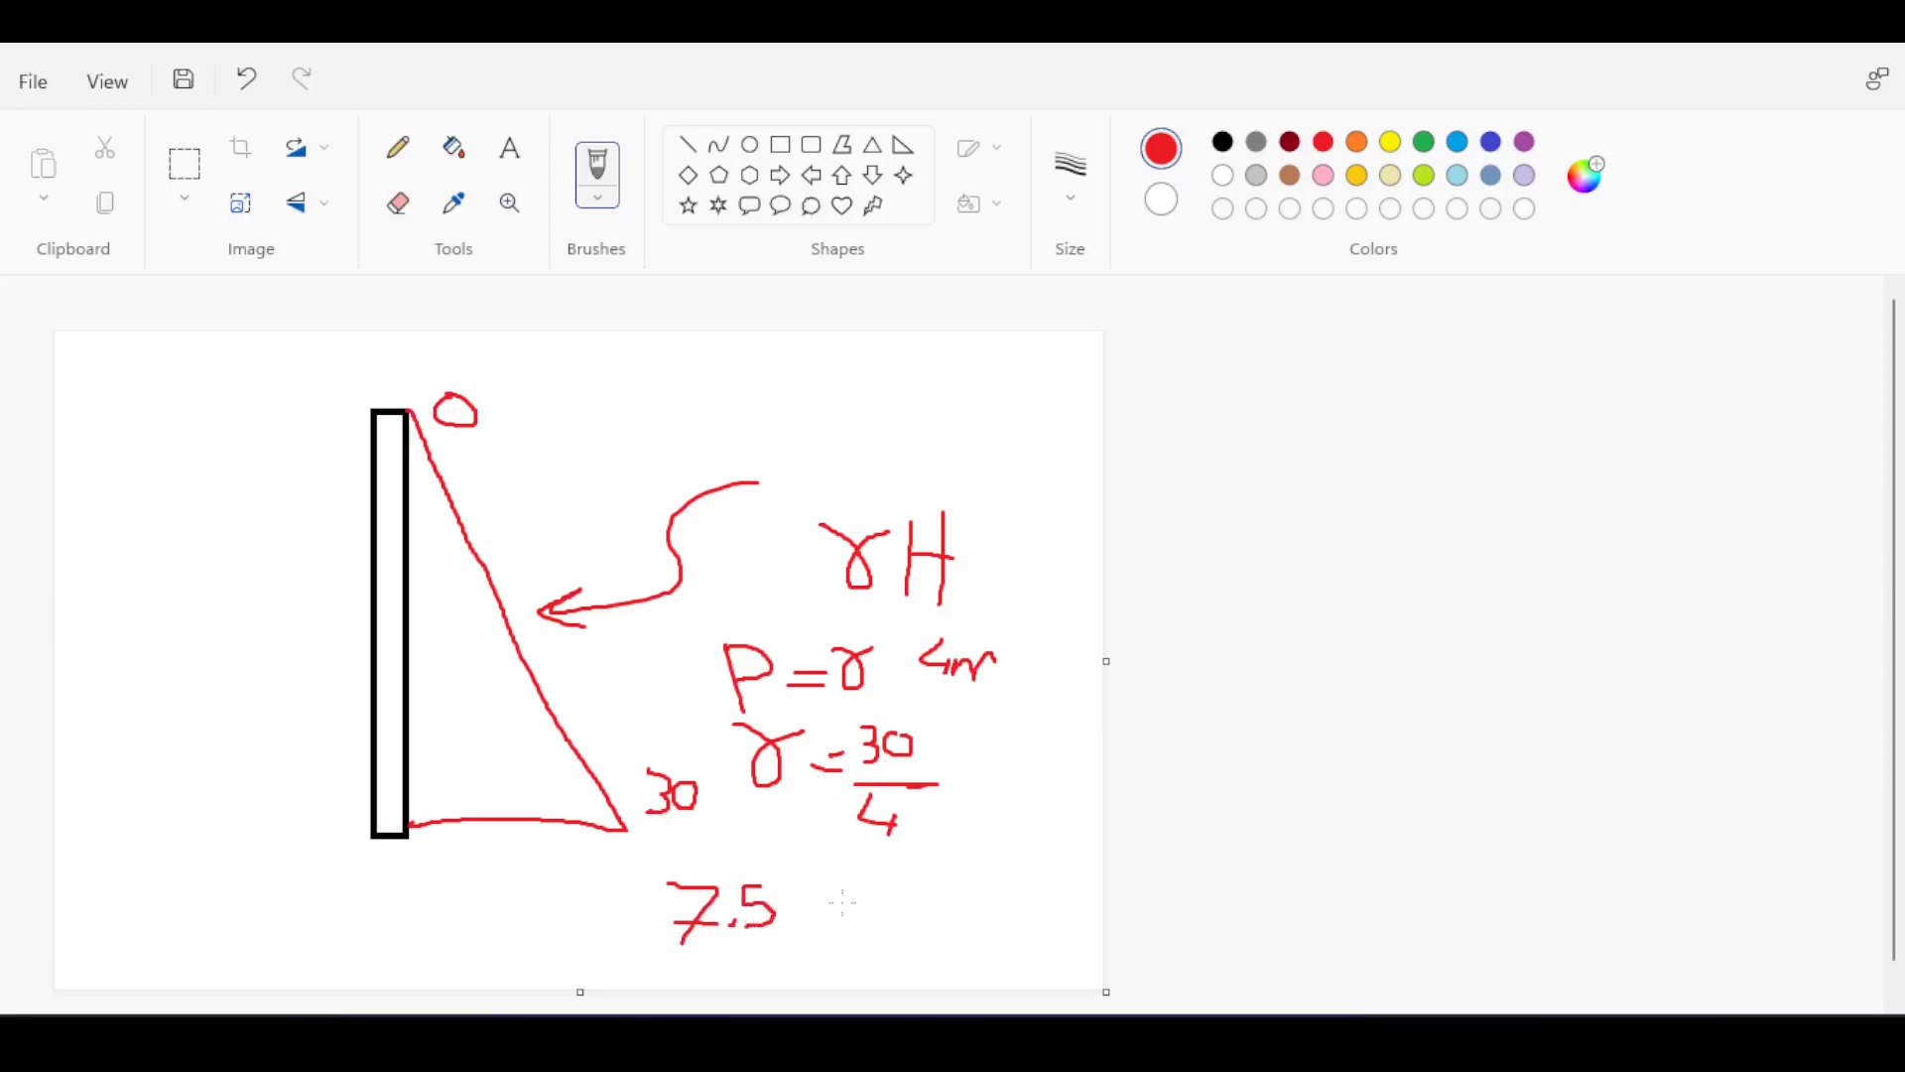
mouse_move(844, 875)
left_mouse_down()
mouse_move(834, 940)
mouse_move(911, 891)
mouse_move(902, 928)
mouse_move(963, 910)
left_mouse_up()
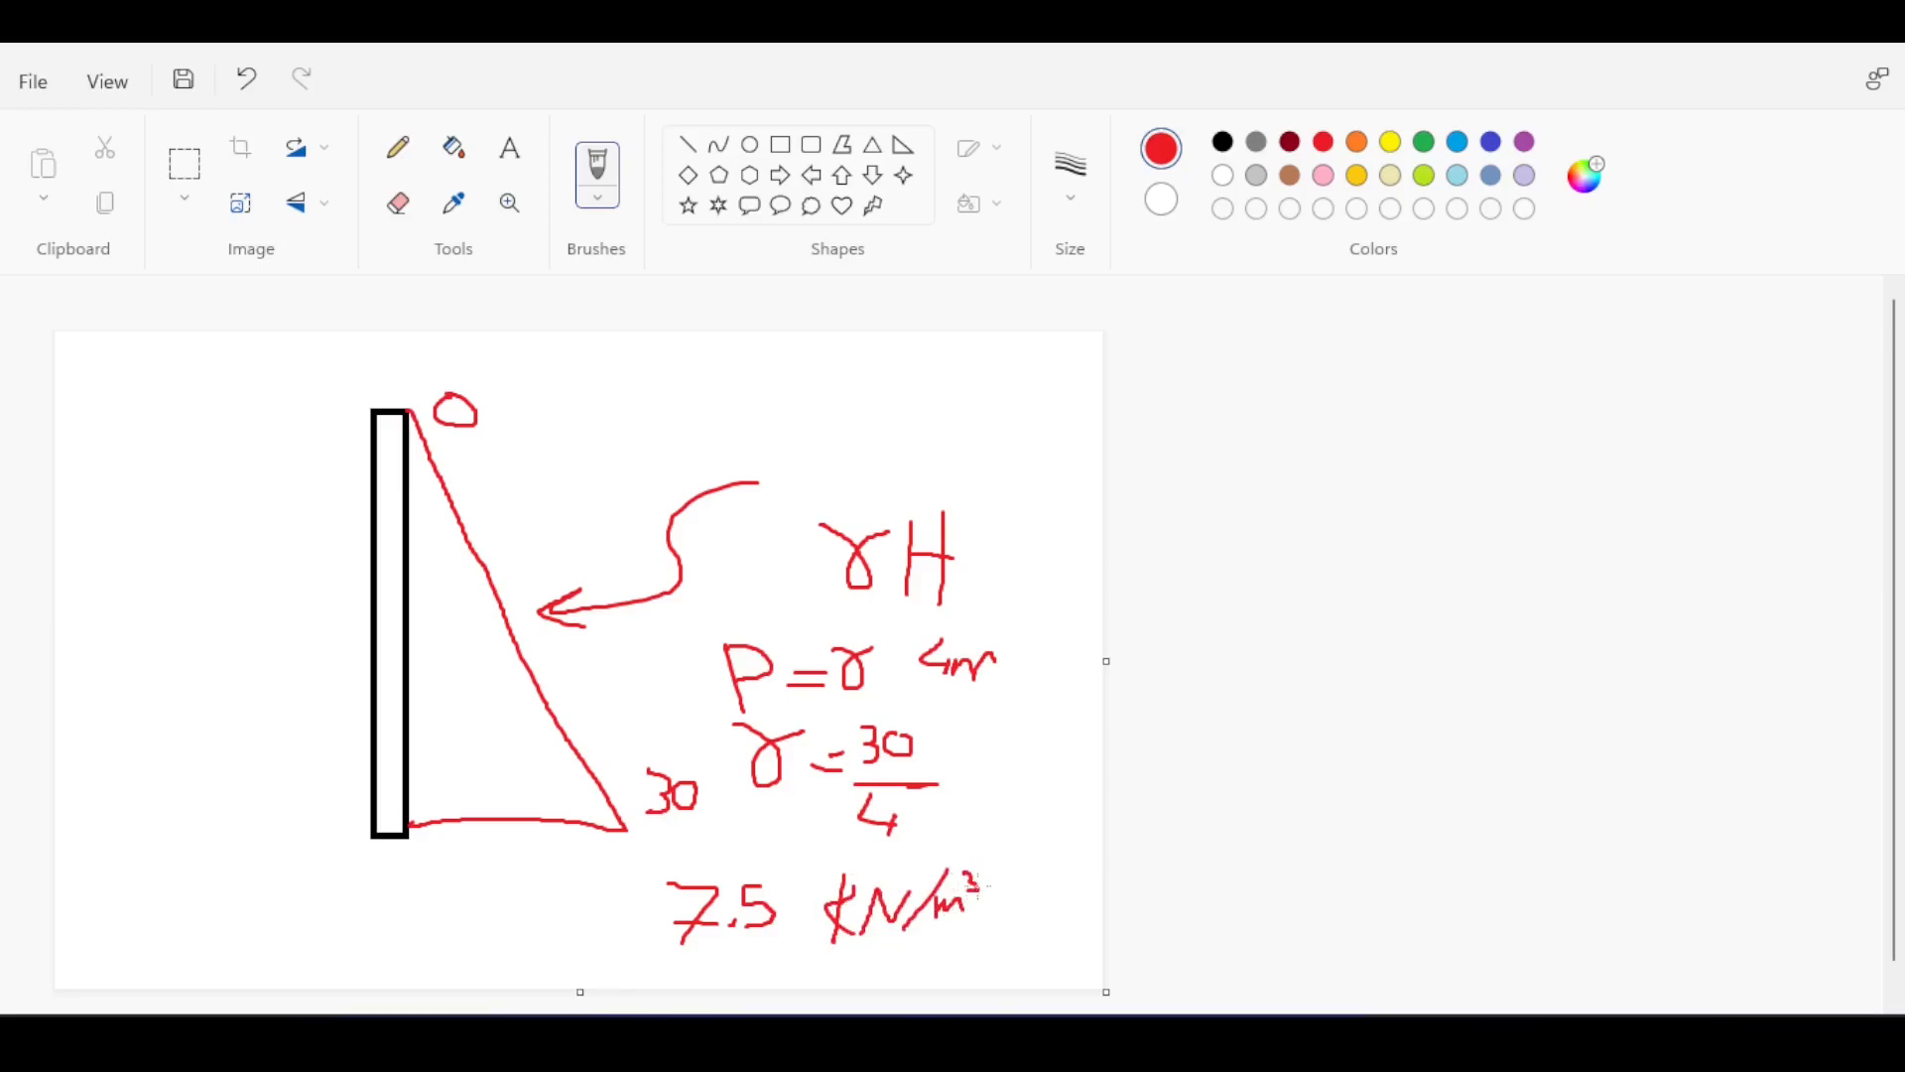
- Switch to Robot Structural Analysis and check which unit the pressure load uses for the liquid's unit weight
key("alt+Tab")
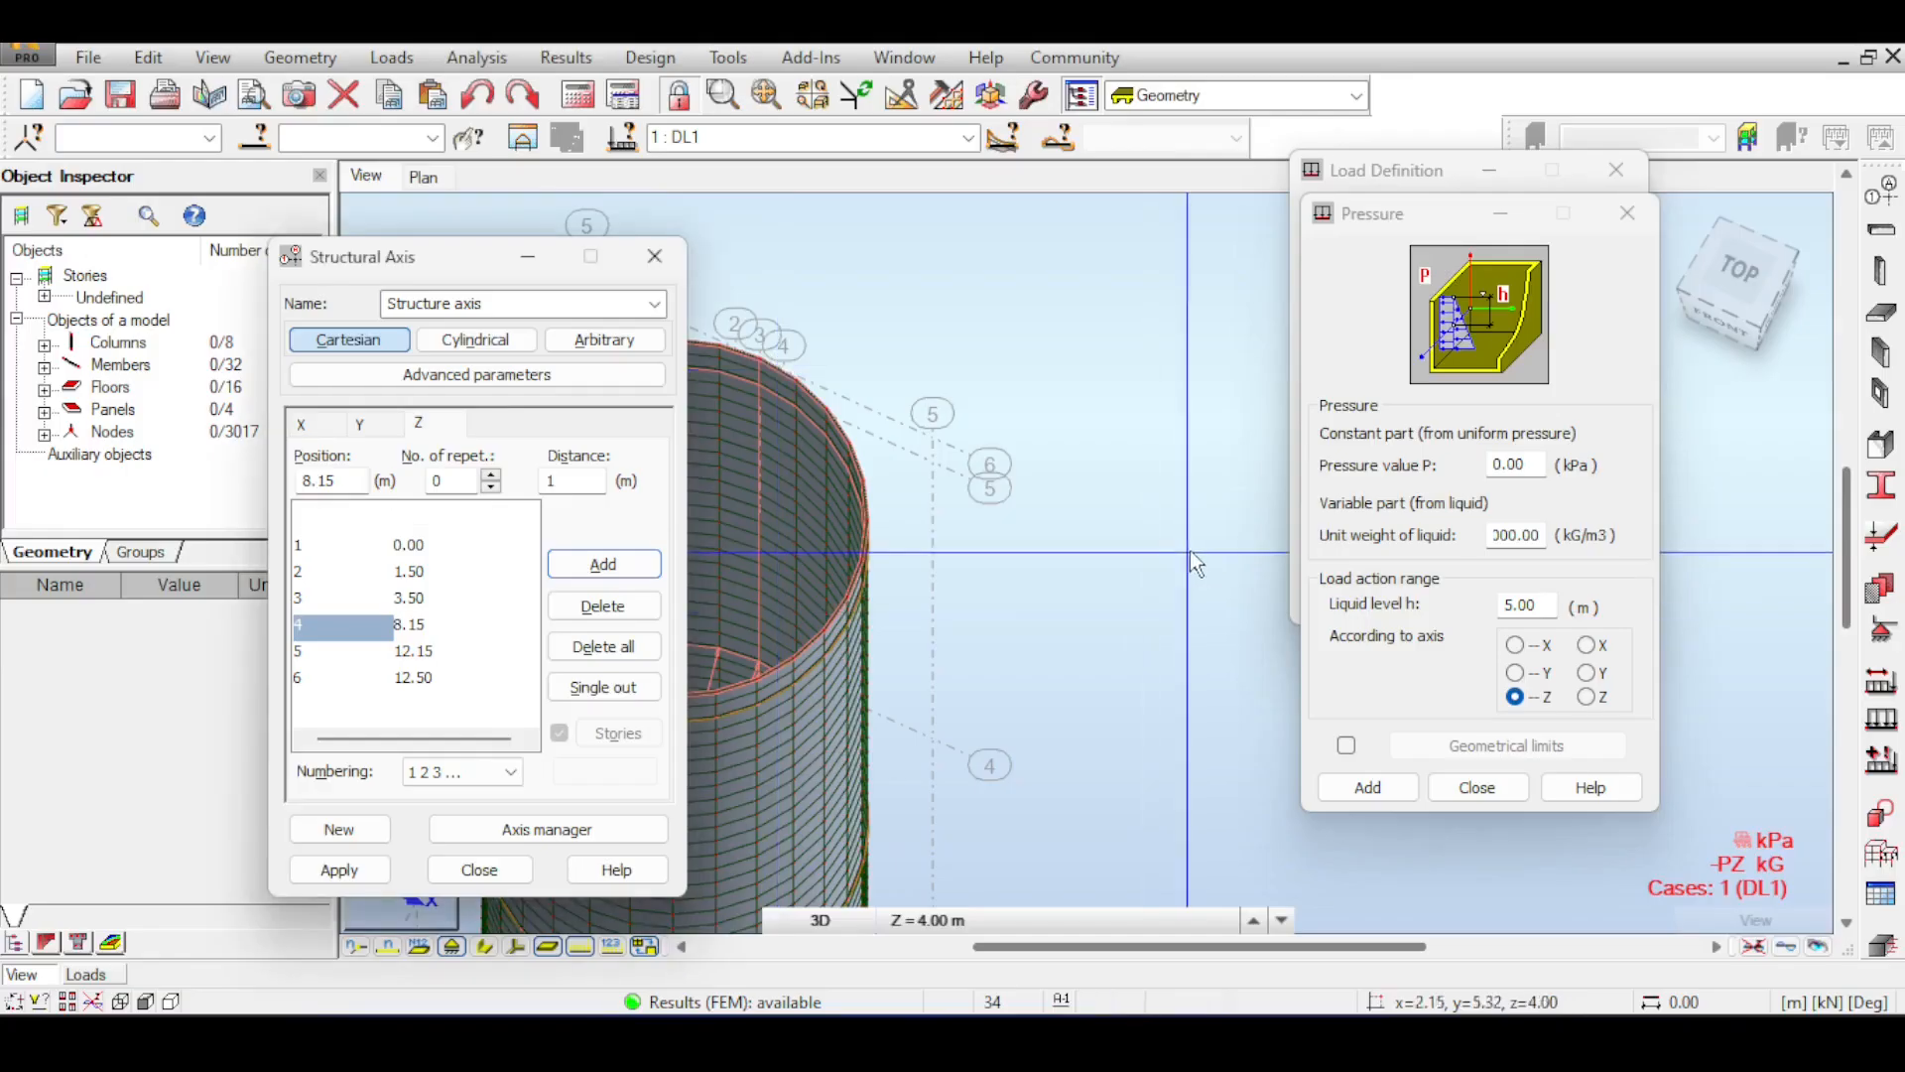
left_click(1504, 527)
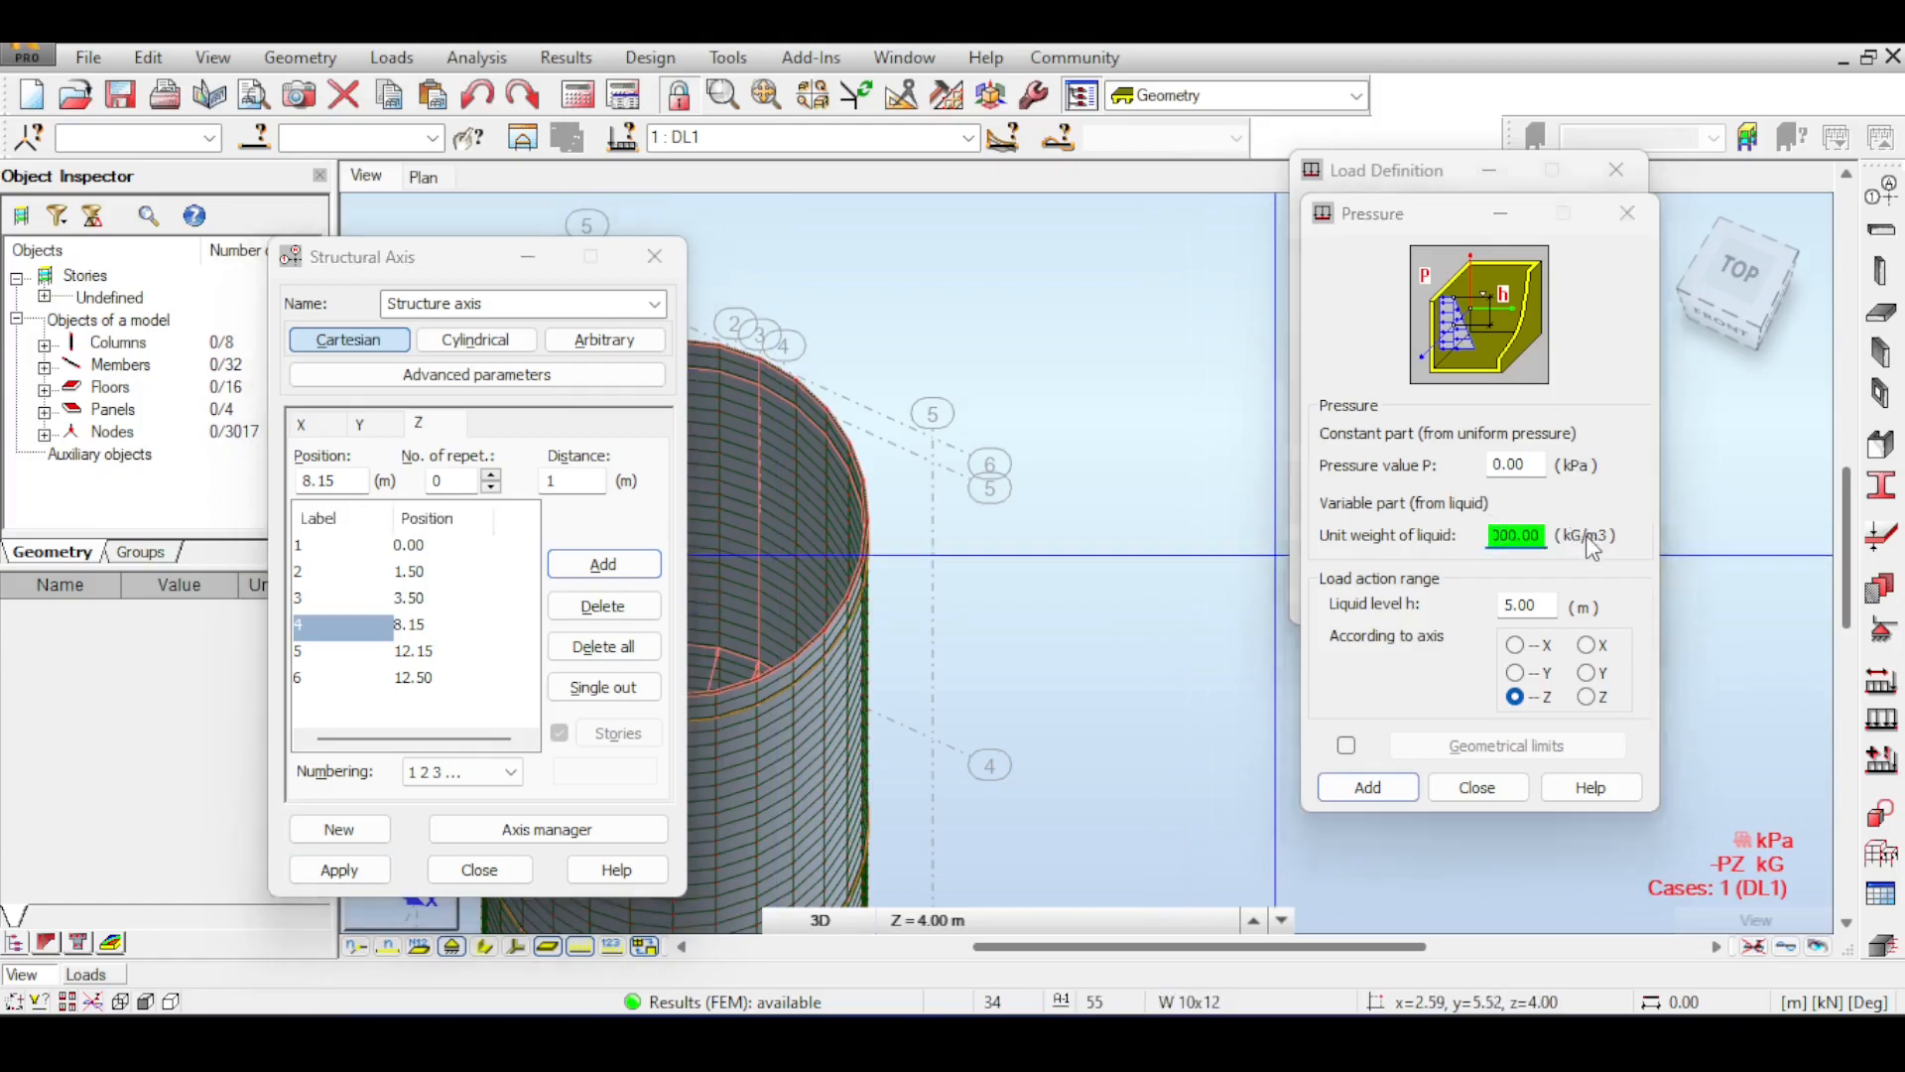
- Switch to Paint and add a text block beside the wall sketch reading P = gamma * H, H = 4 and P = 30 kN/m2
key("alt+Tab")
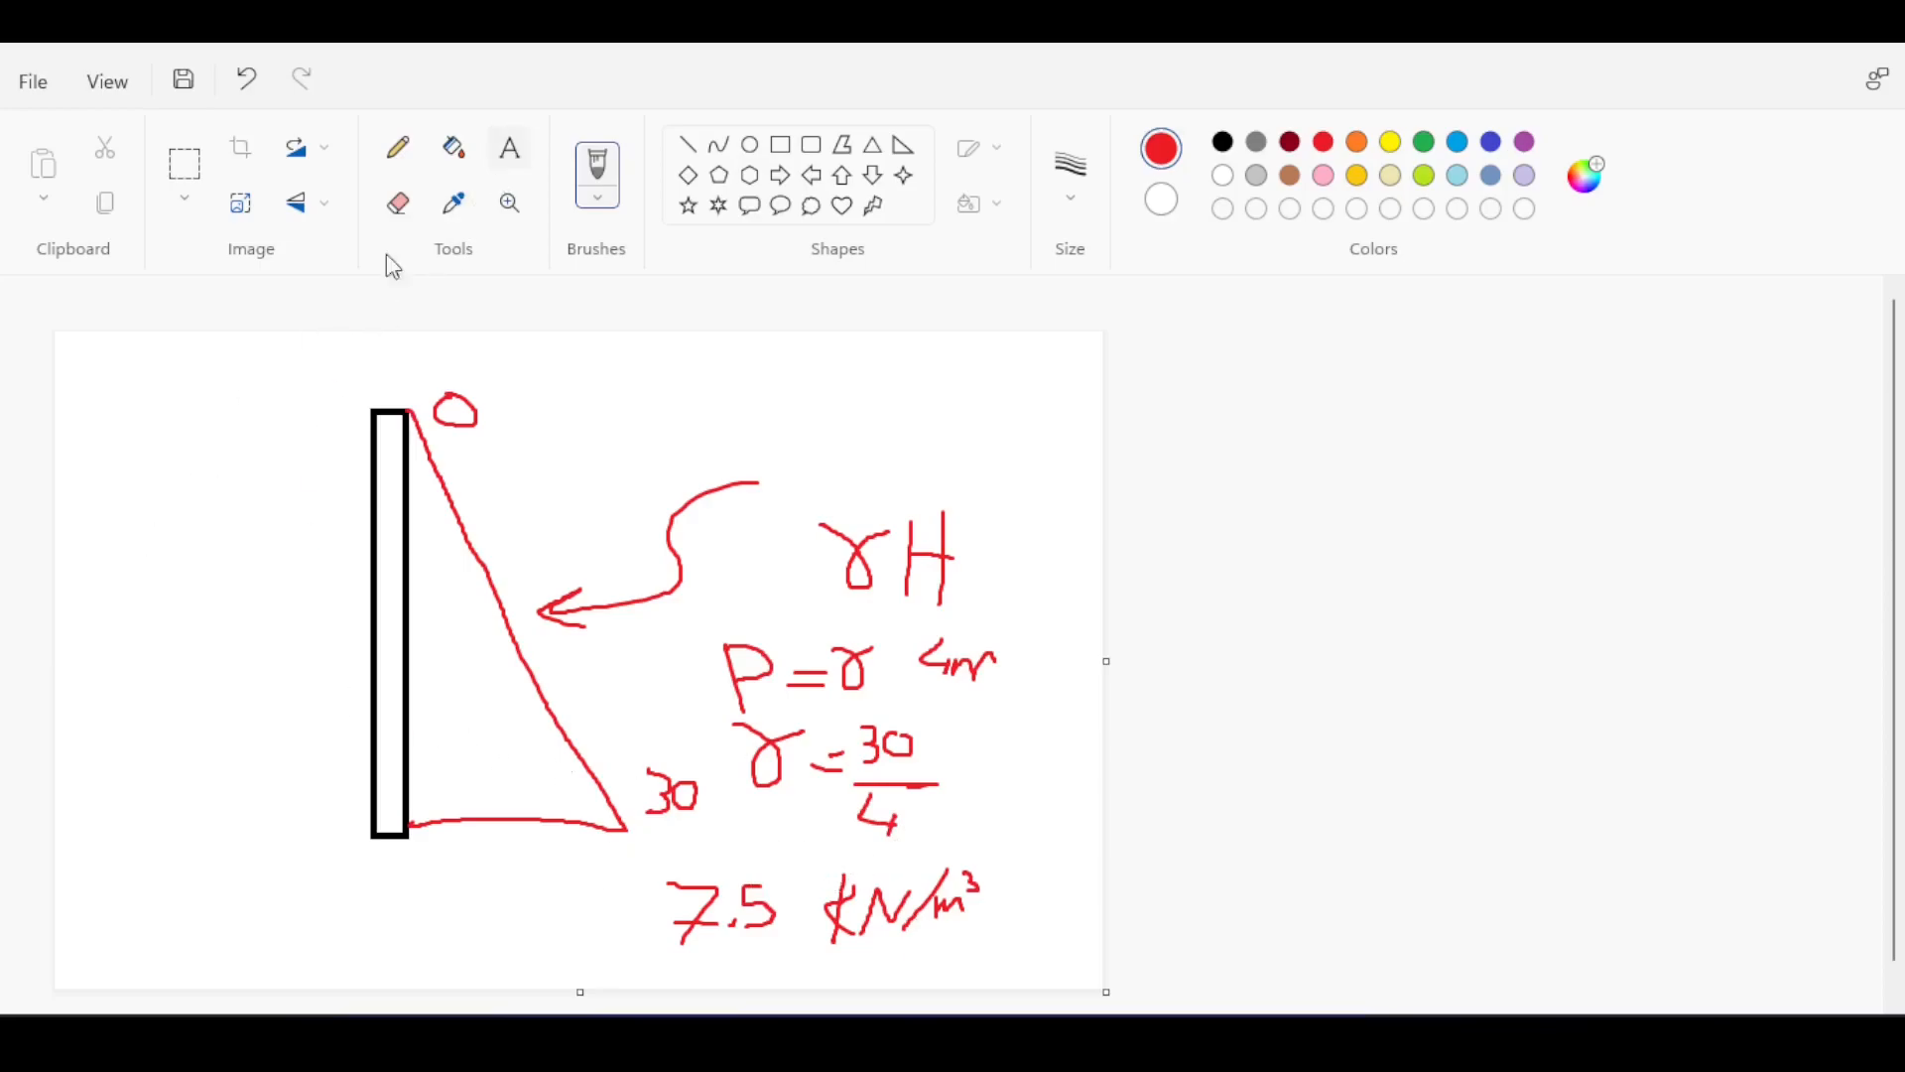
left_click(99, 434)
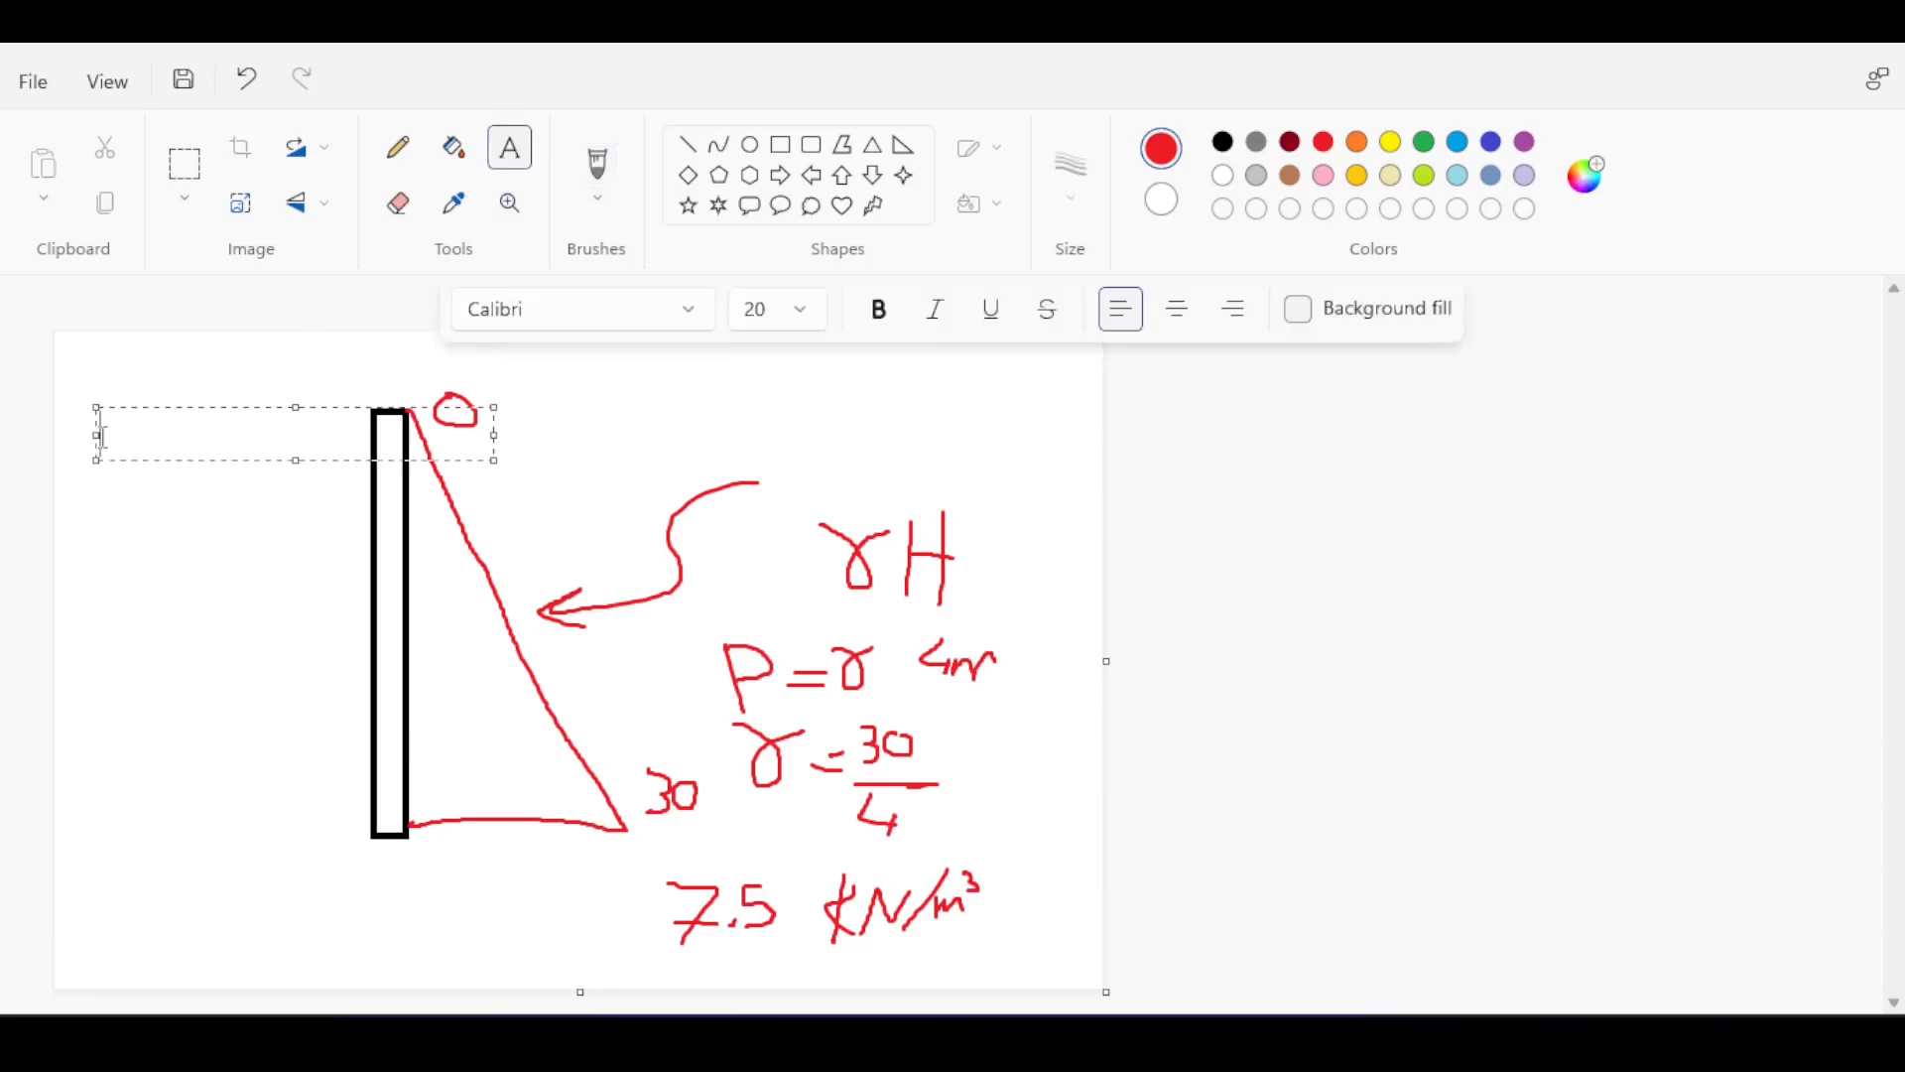
type("P = gamma * H")
key("Return")
type("H = 4")
key("Return")
type("P = ")
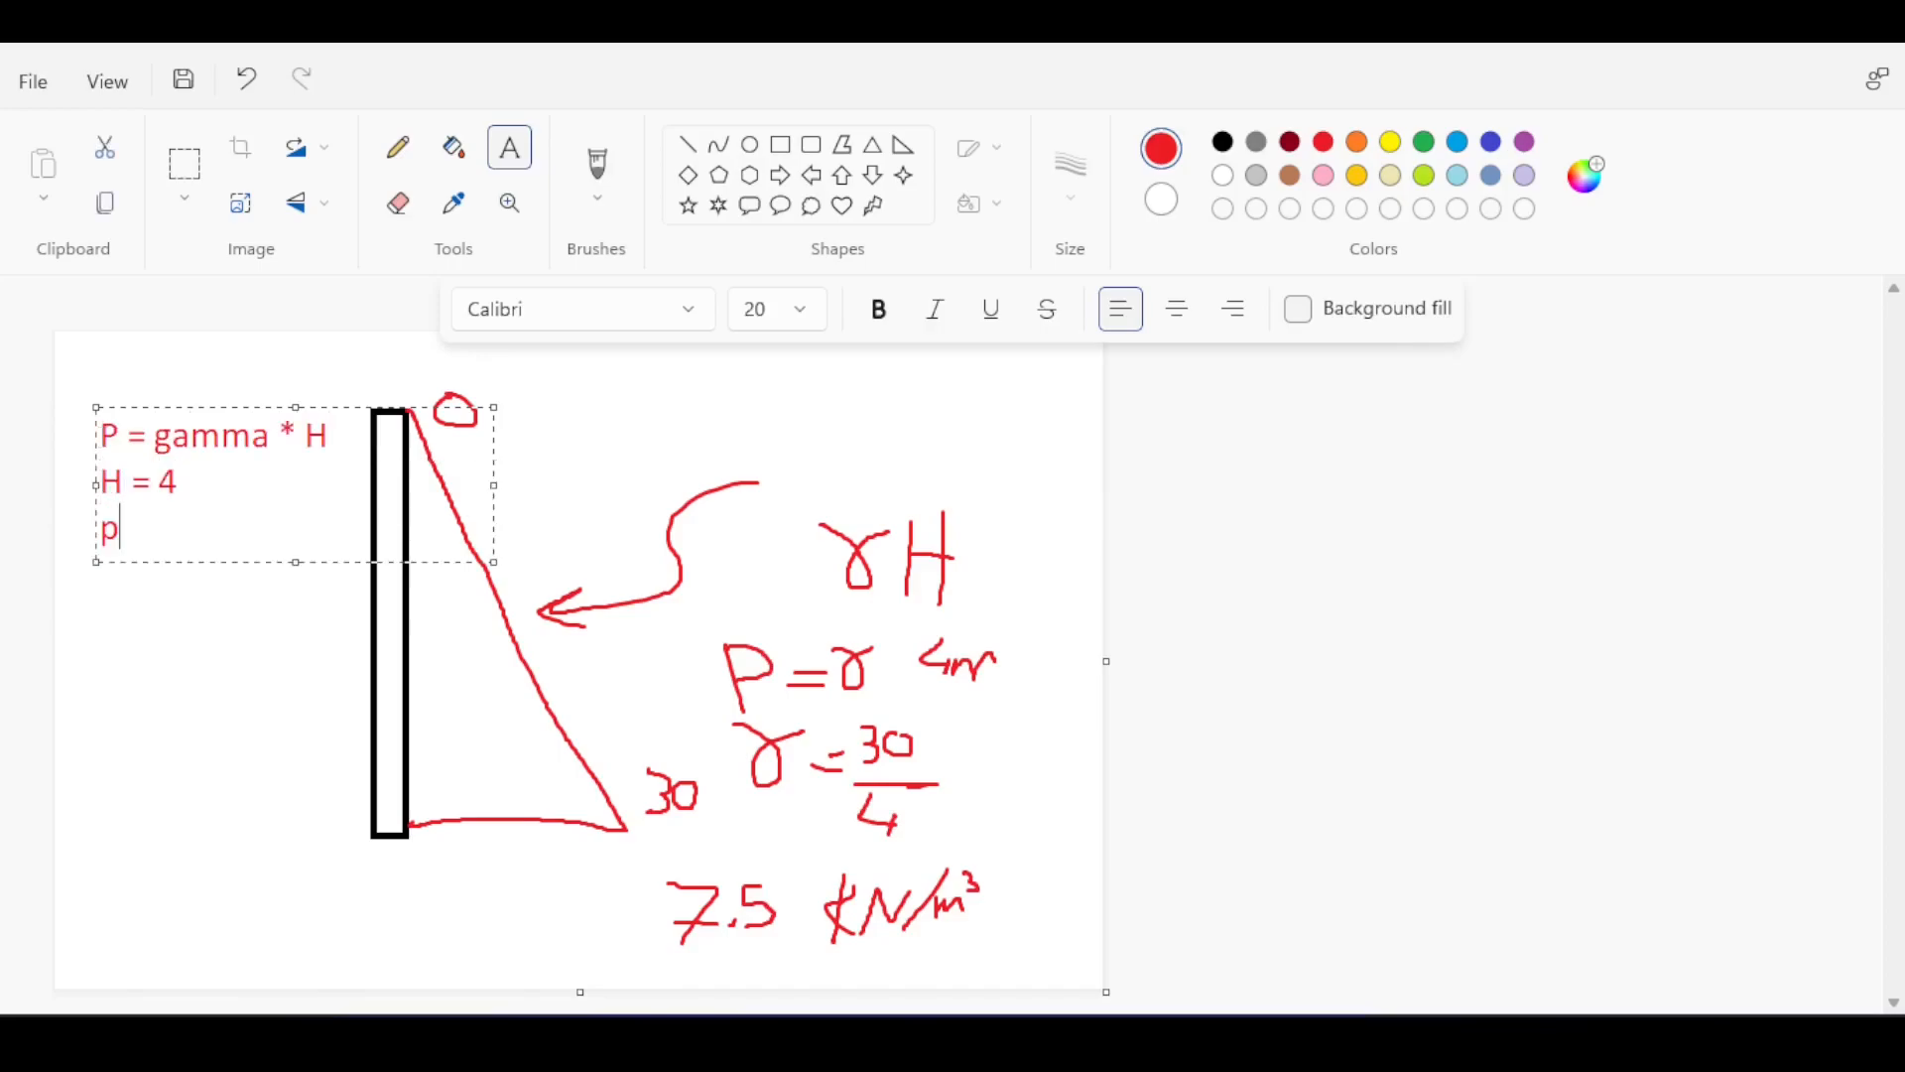
type("30 kN")
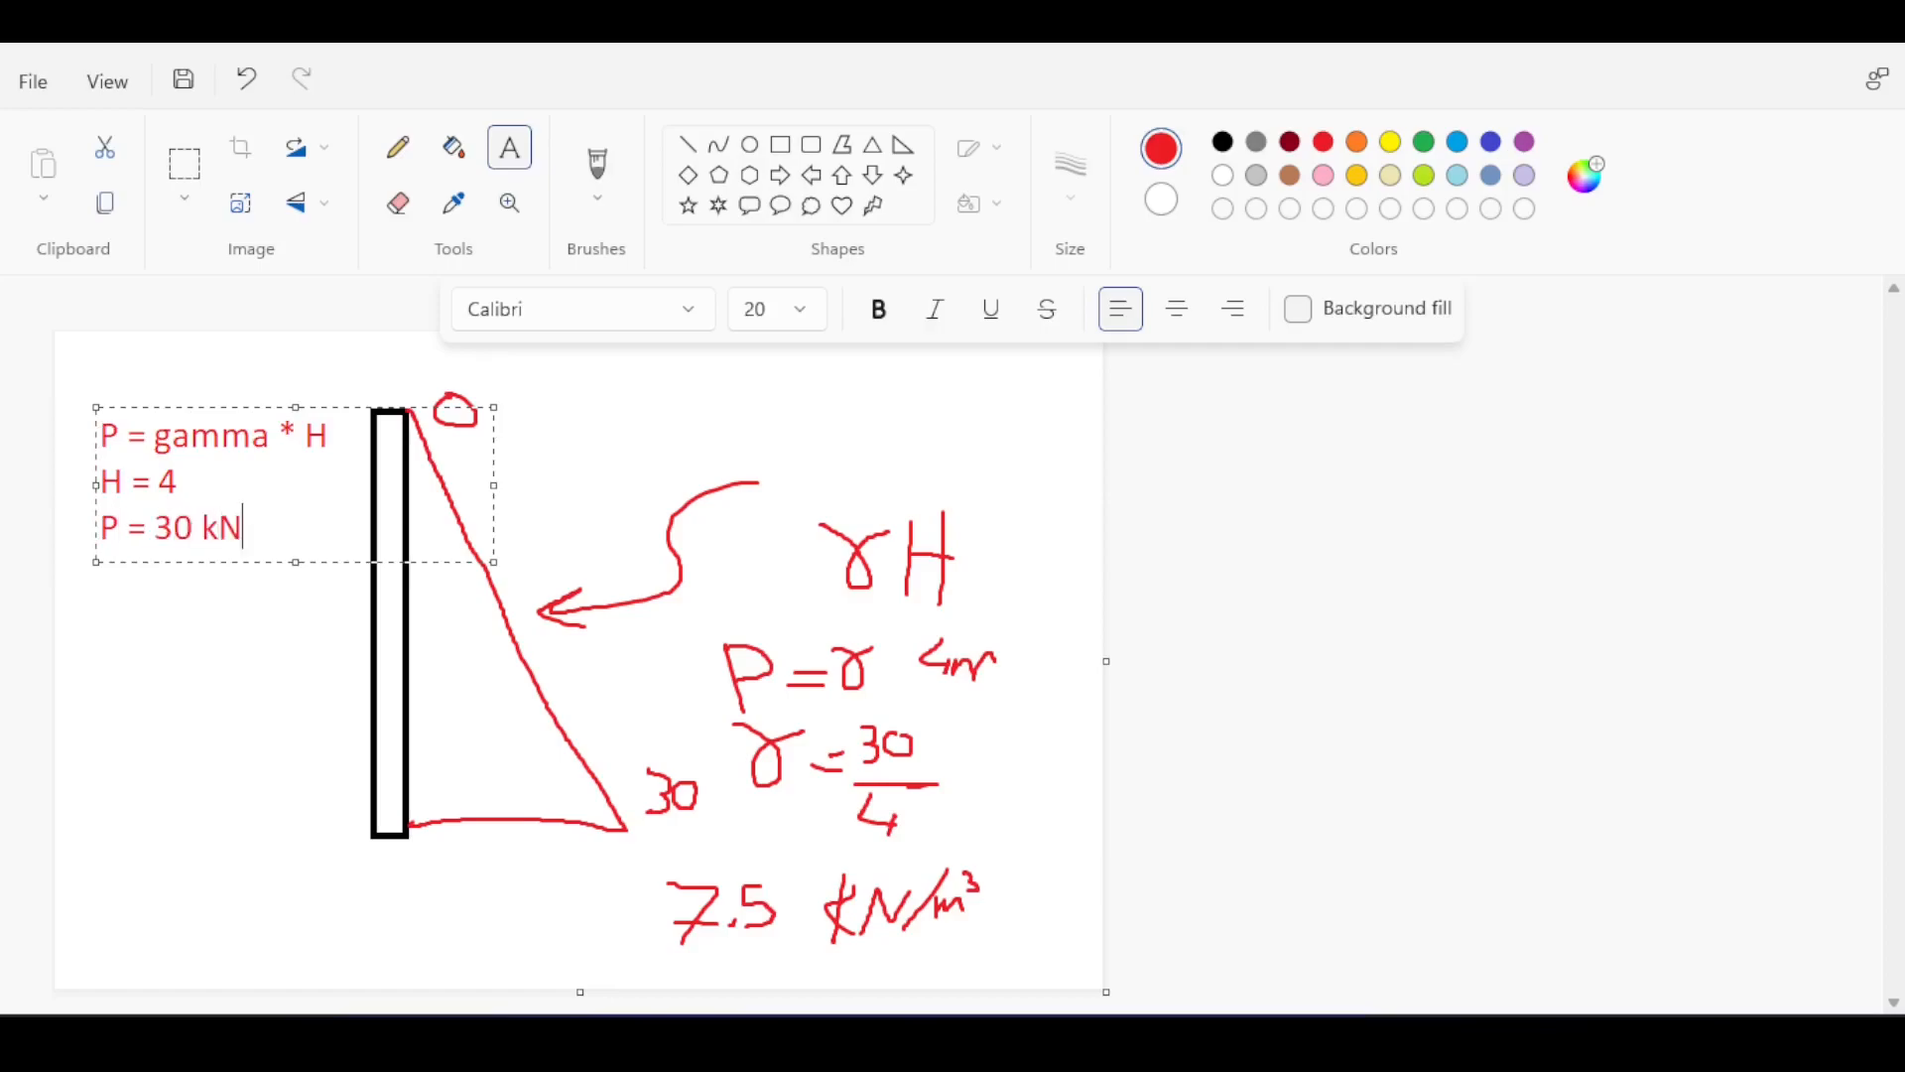
type("/m2")
key("Return")
- Continue the text with gamma = P/h, gamma = 30/4, = 7.5 kN/m3 and = 7500 N/m3 on separate lines
type("gamma = P/h")
key("Return")
type("gamma ")
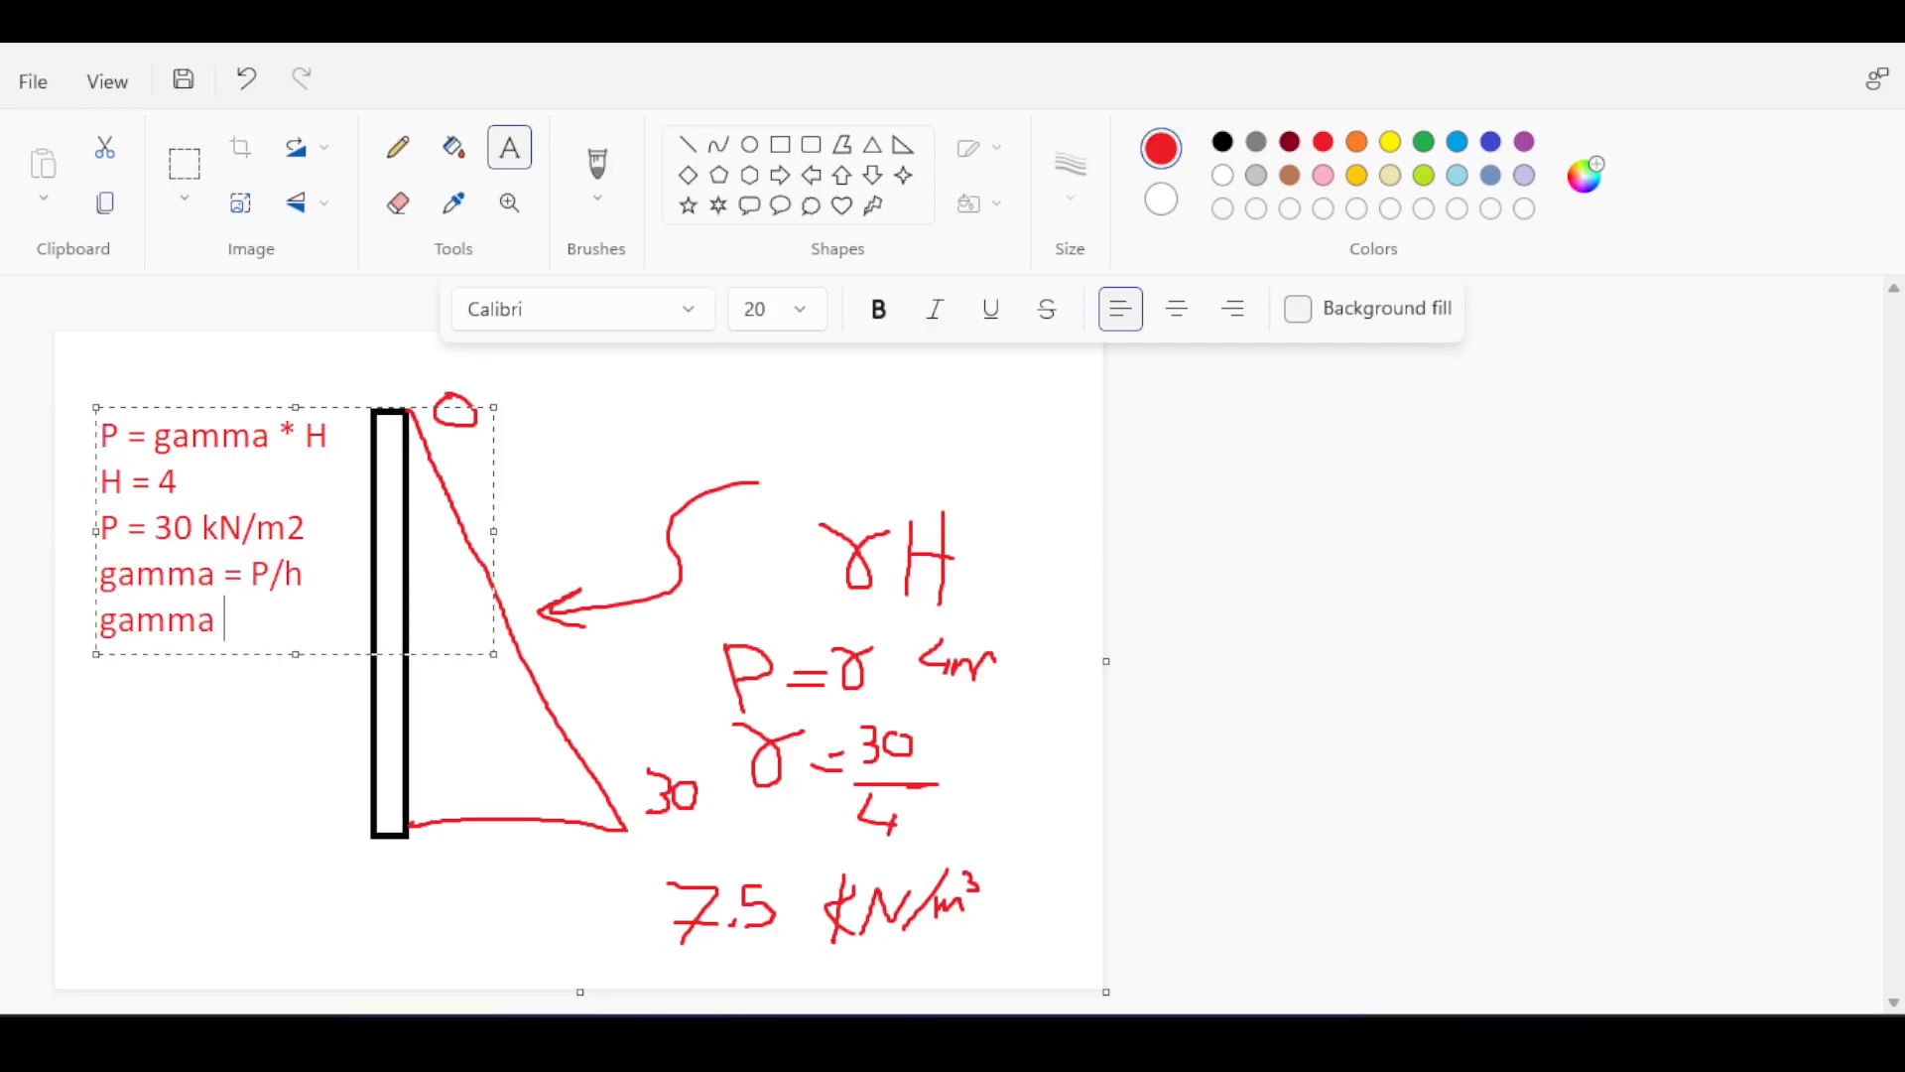
type("= 30/4")
type(" =")
key("BackSpace")
key("BackSpace")
key("Return")
type("= 7")
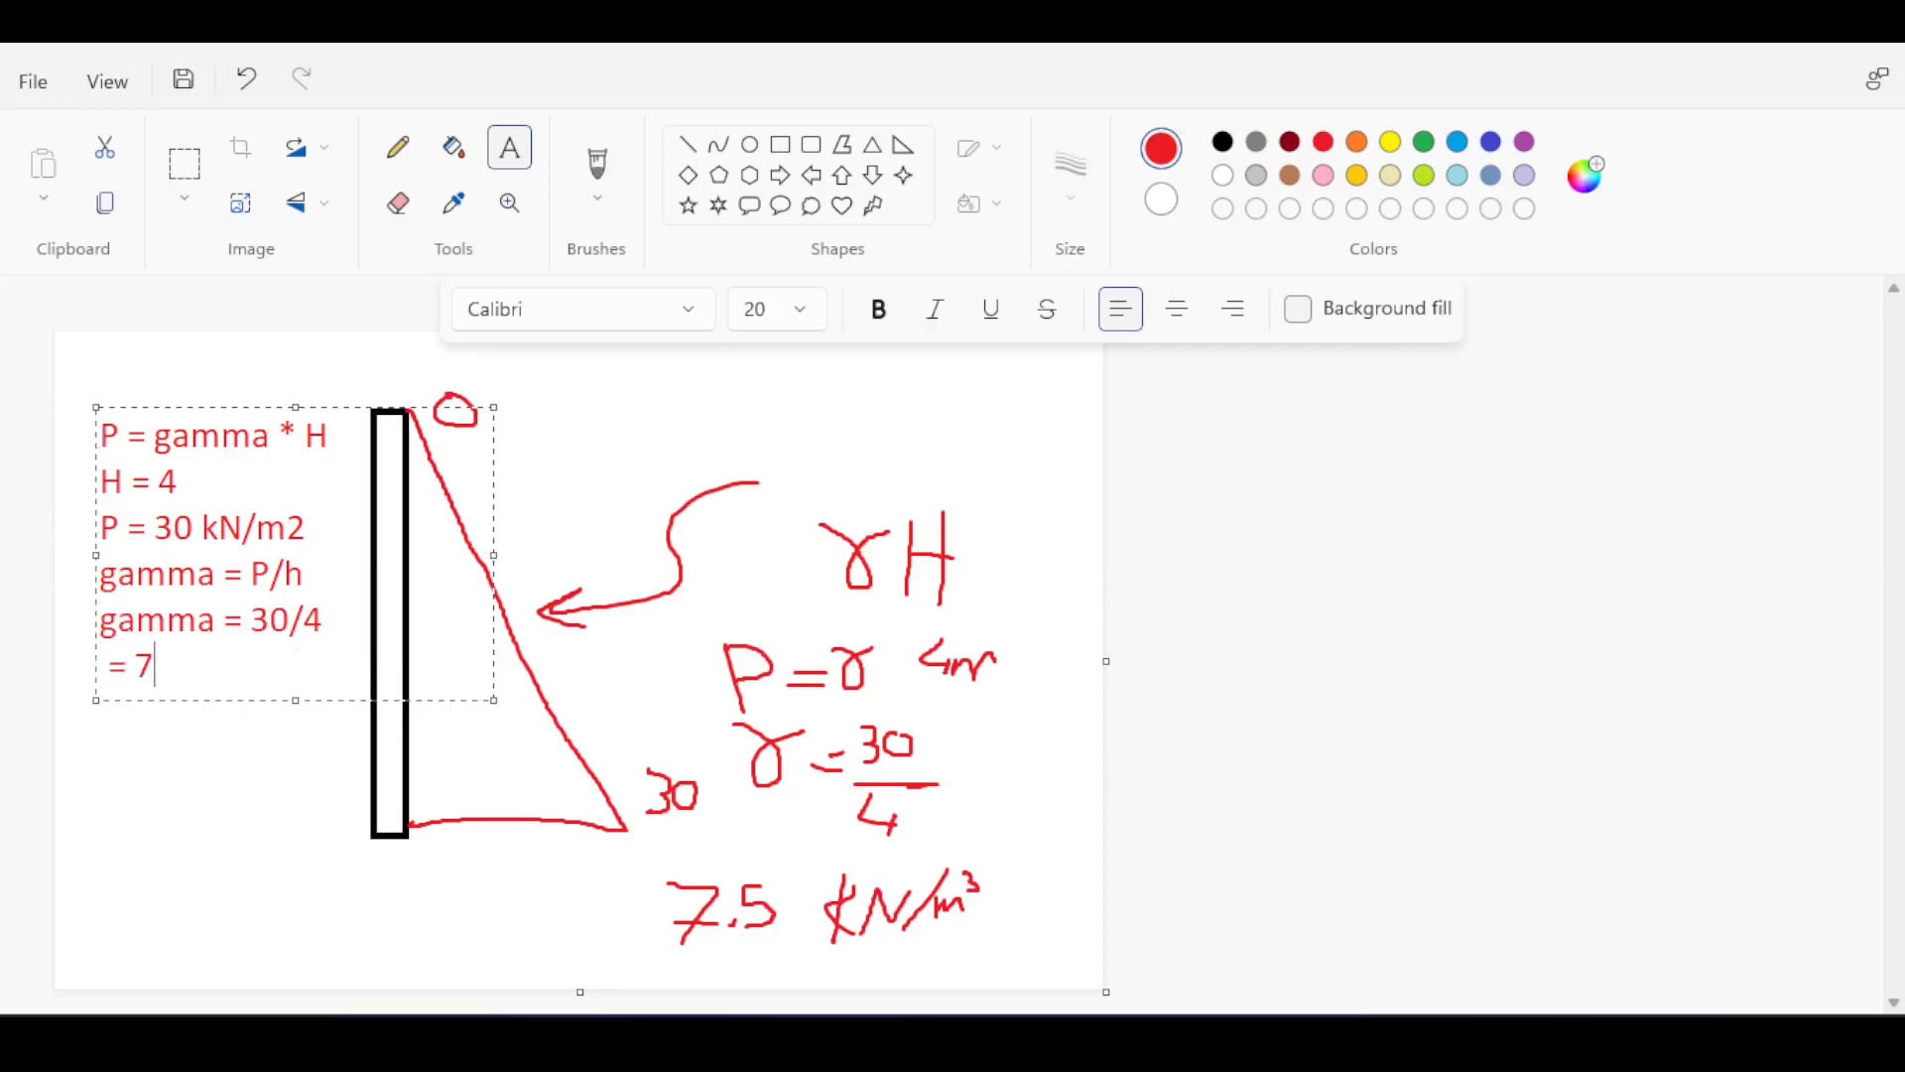
type(".5 kN/m3")
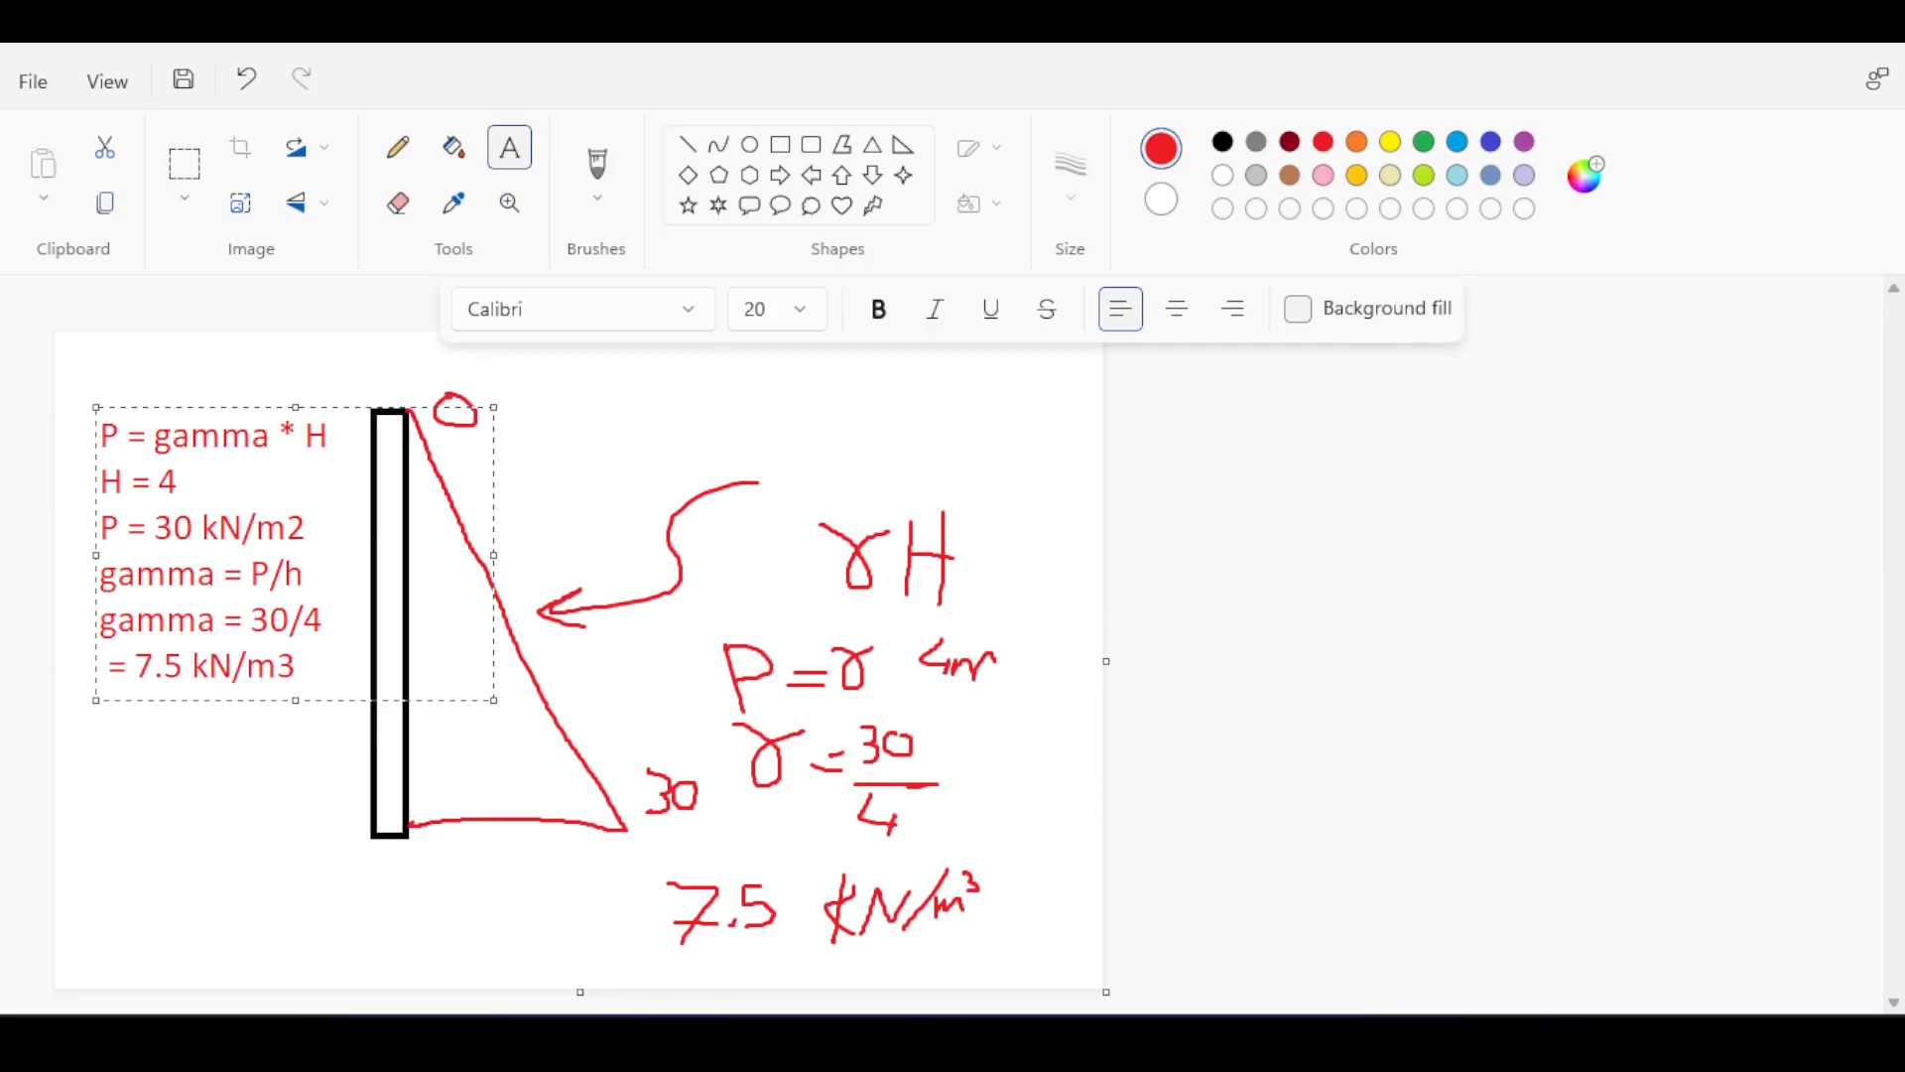
key("Return")
type("= 7500 N/m3")
key("Return")
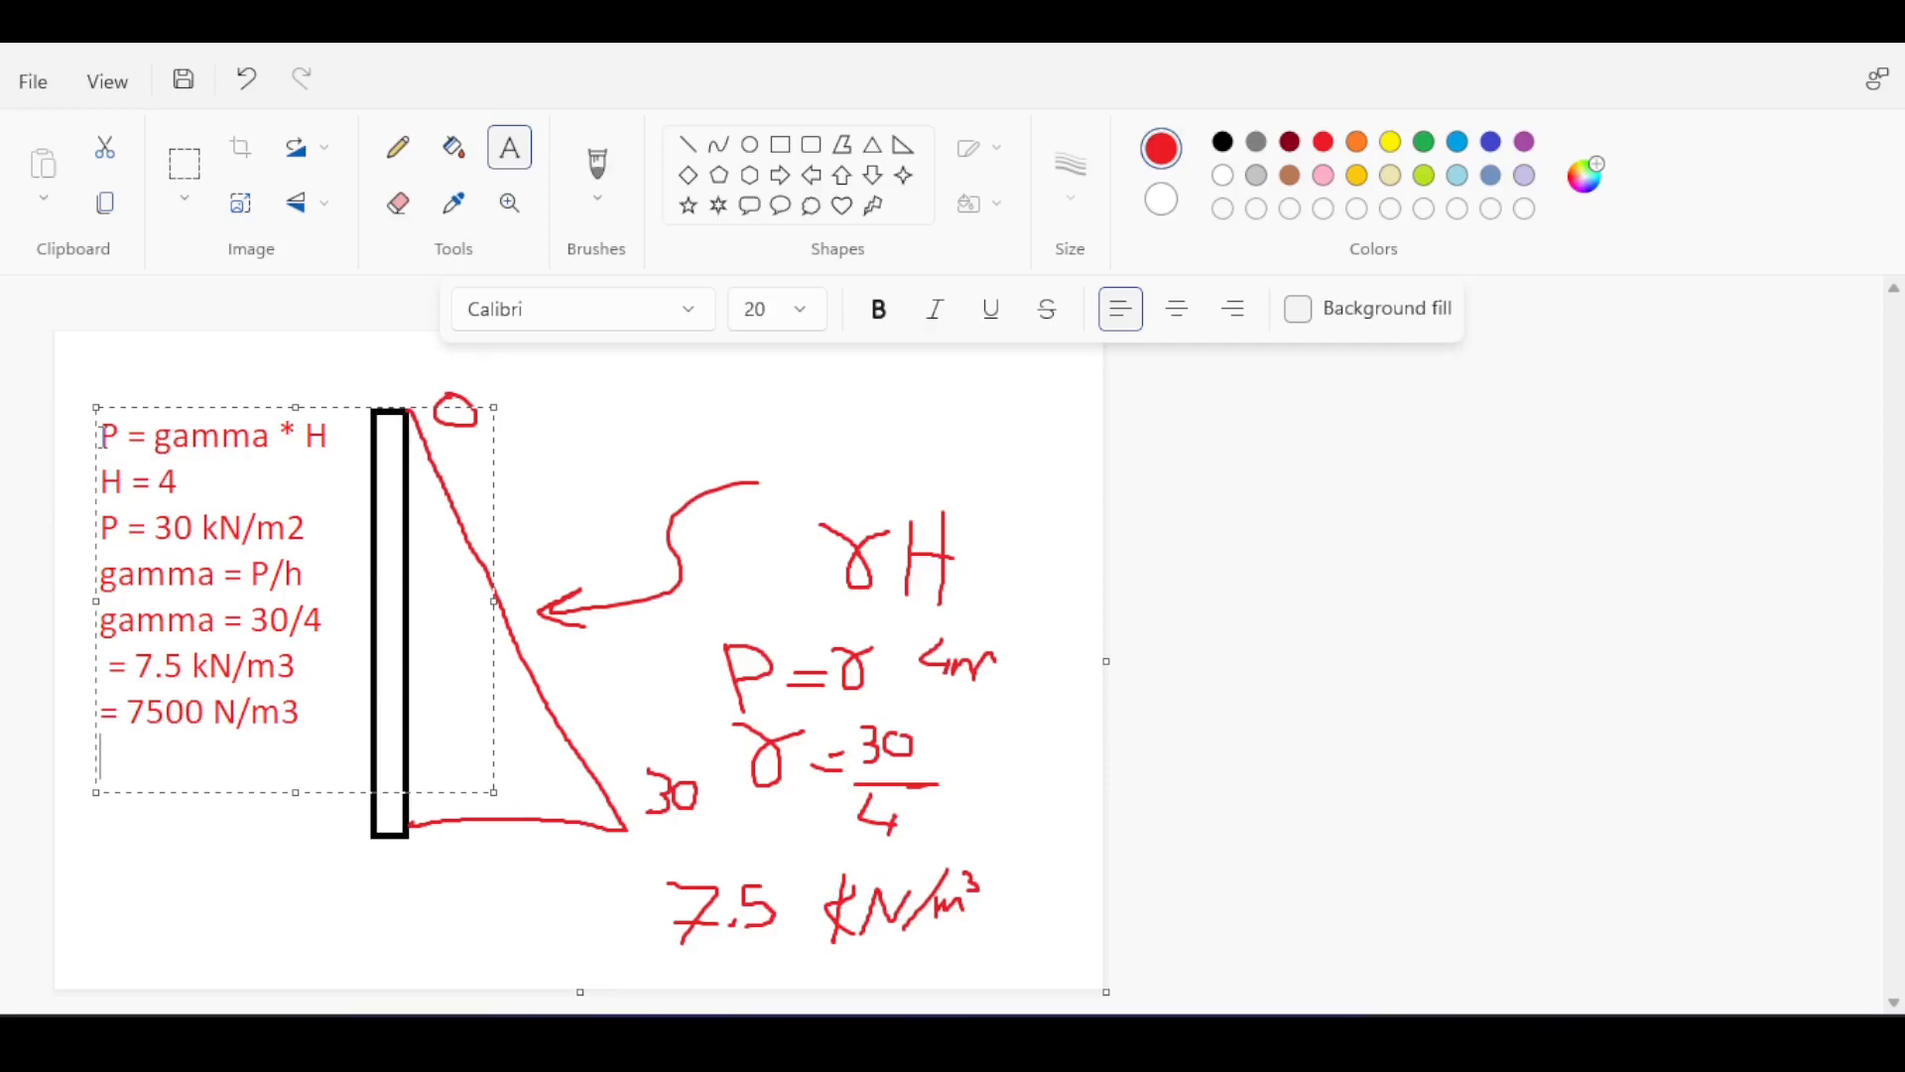
- Add the line density = 7500/9.81 to the text and compute 7500/9.81 in Calculator
type("density ")
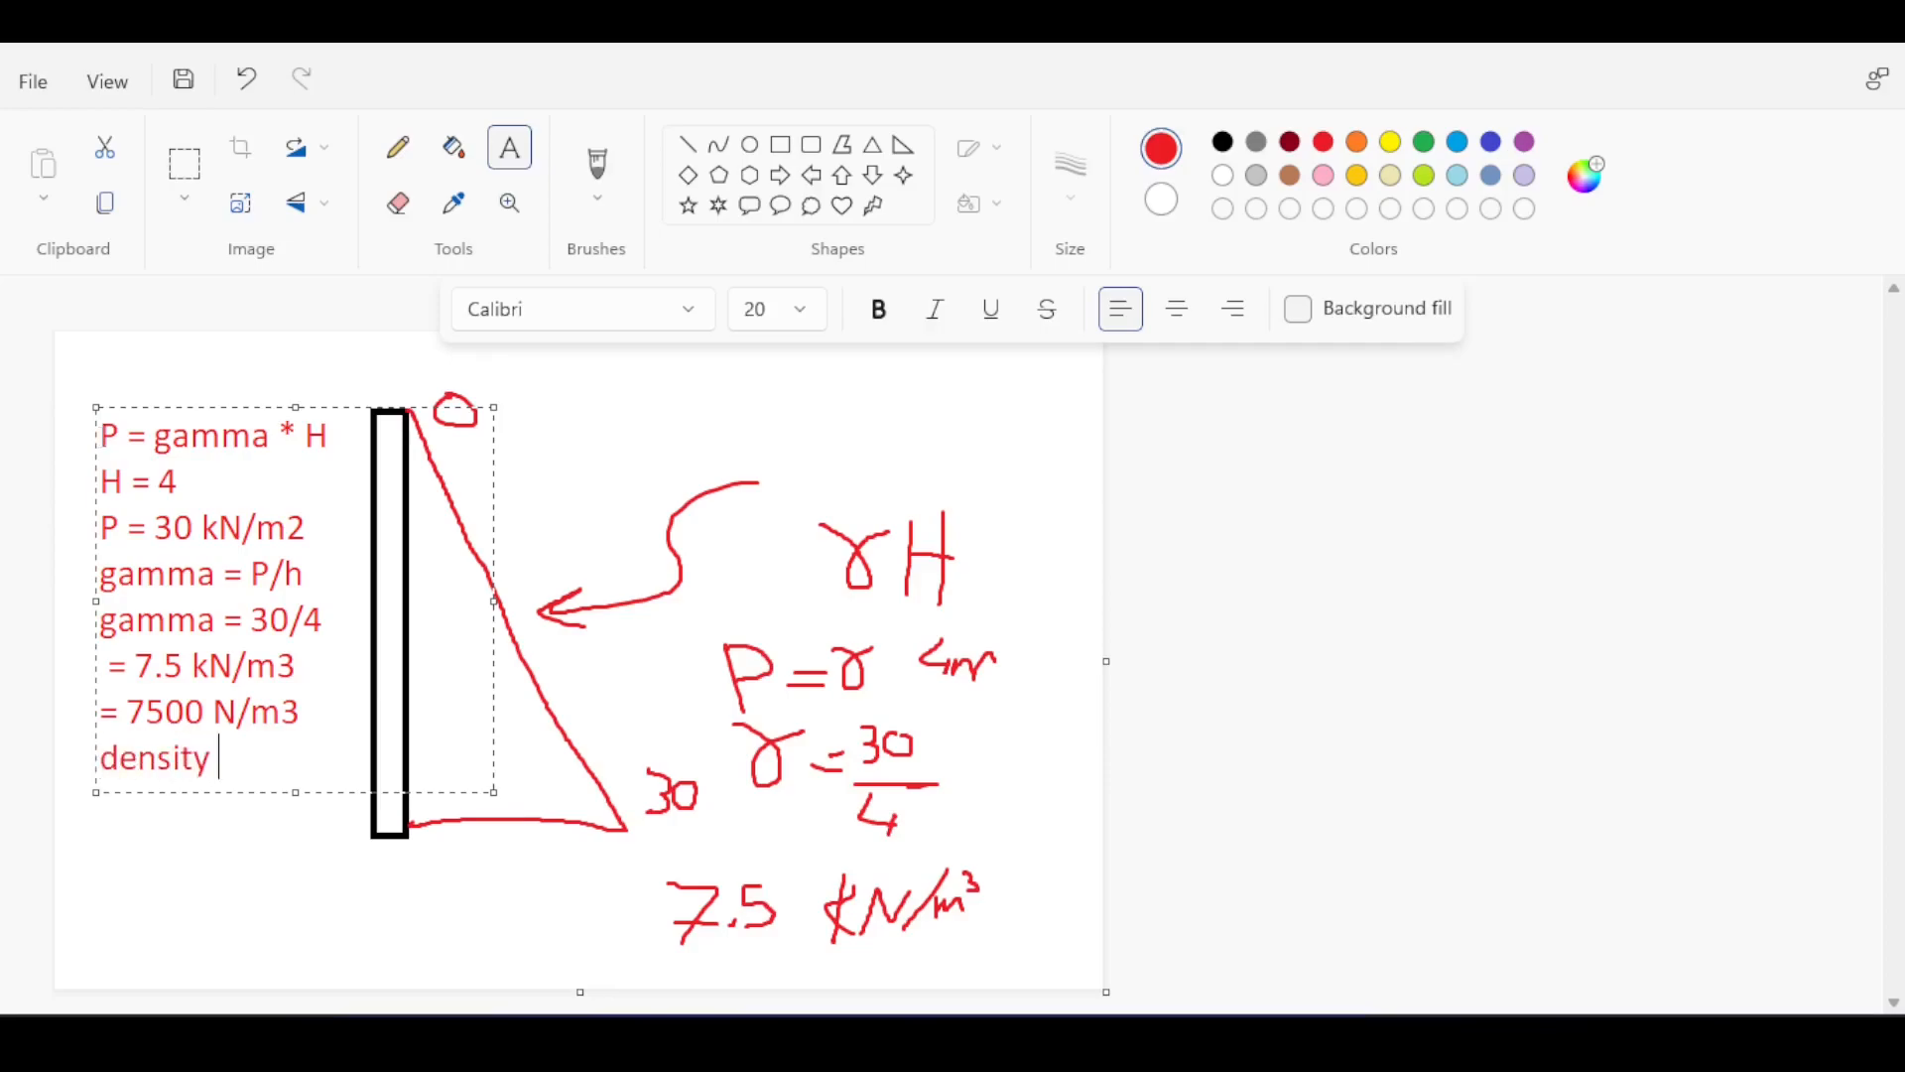
type("= 7500/")
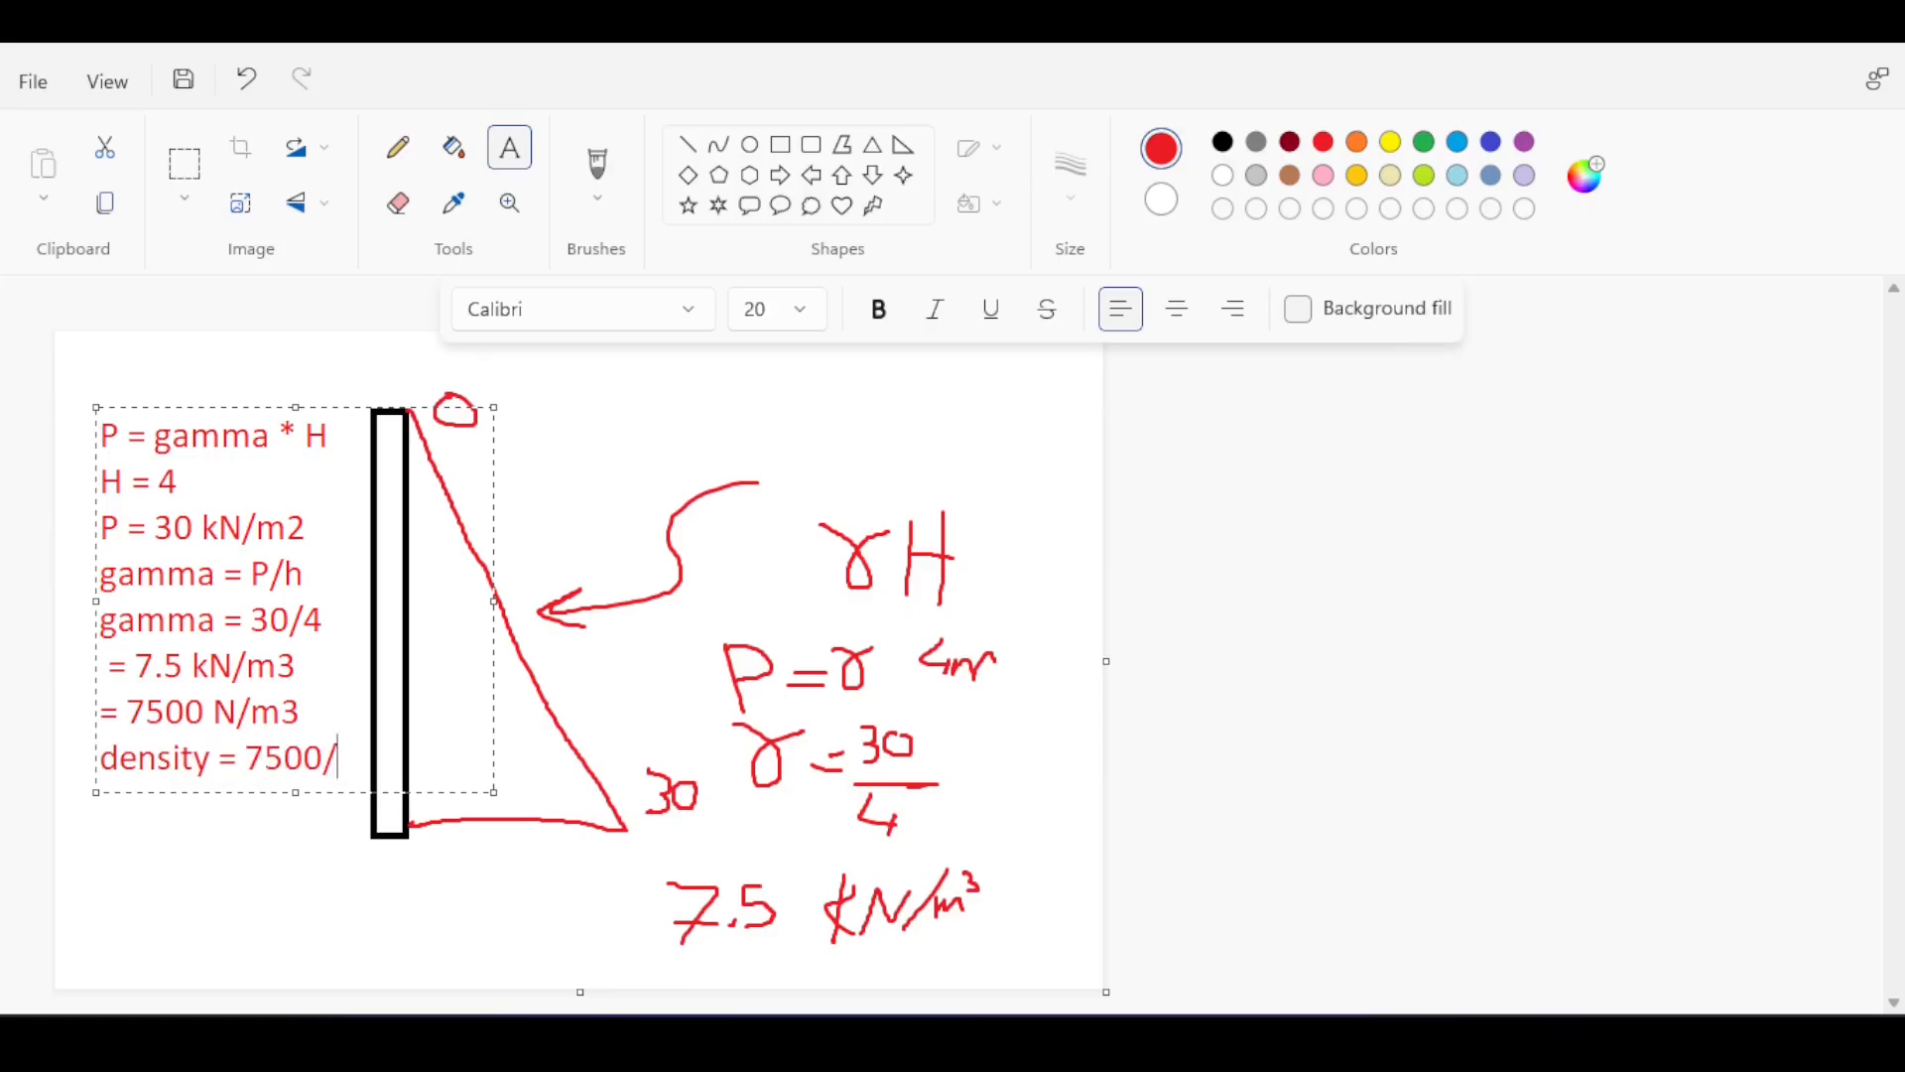
type("9.81")
key("alt+Tab")
type("7")
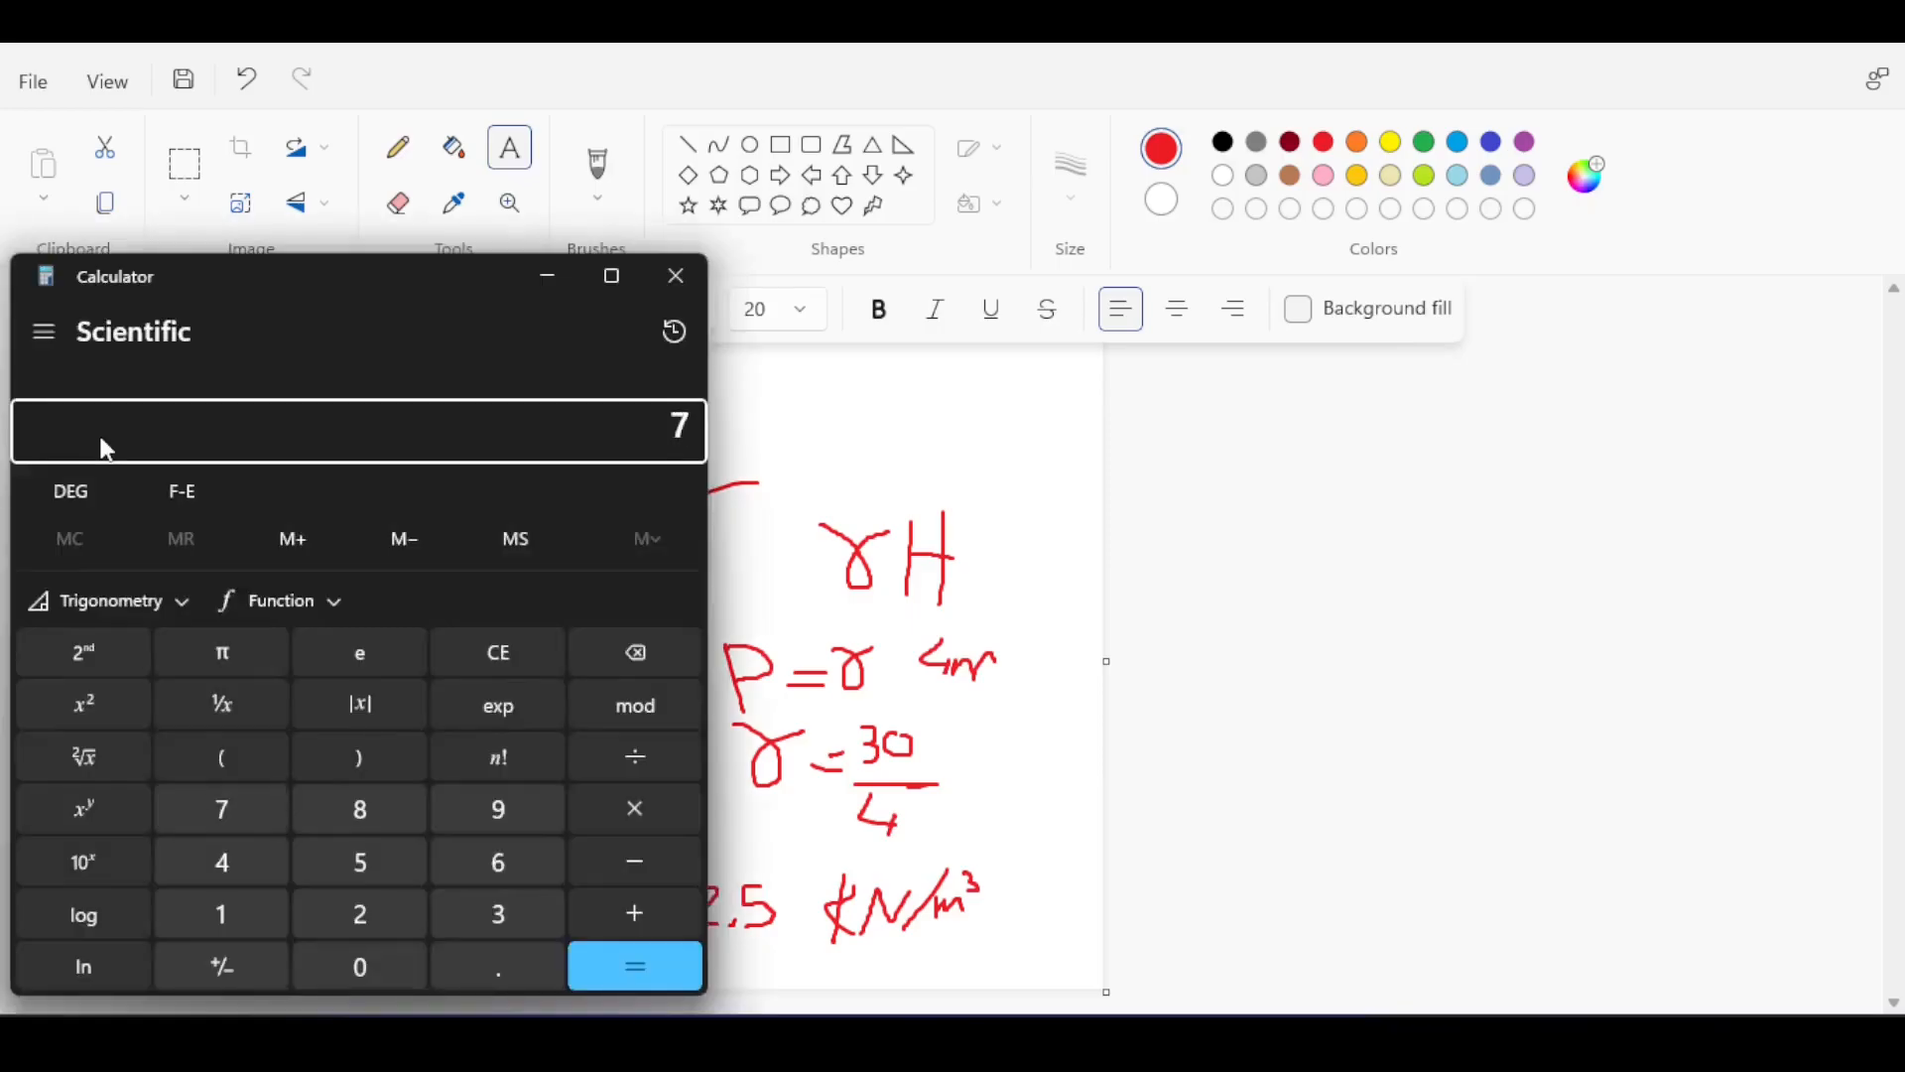
type("500/9.81")
key("Return")
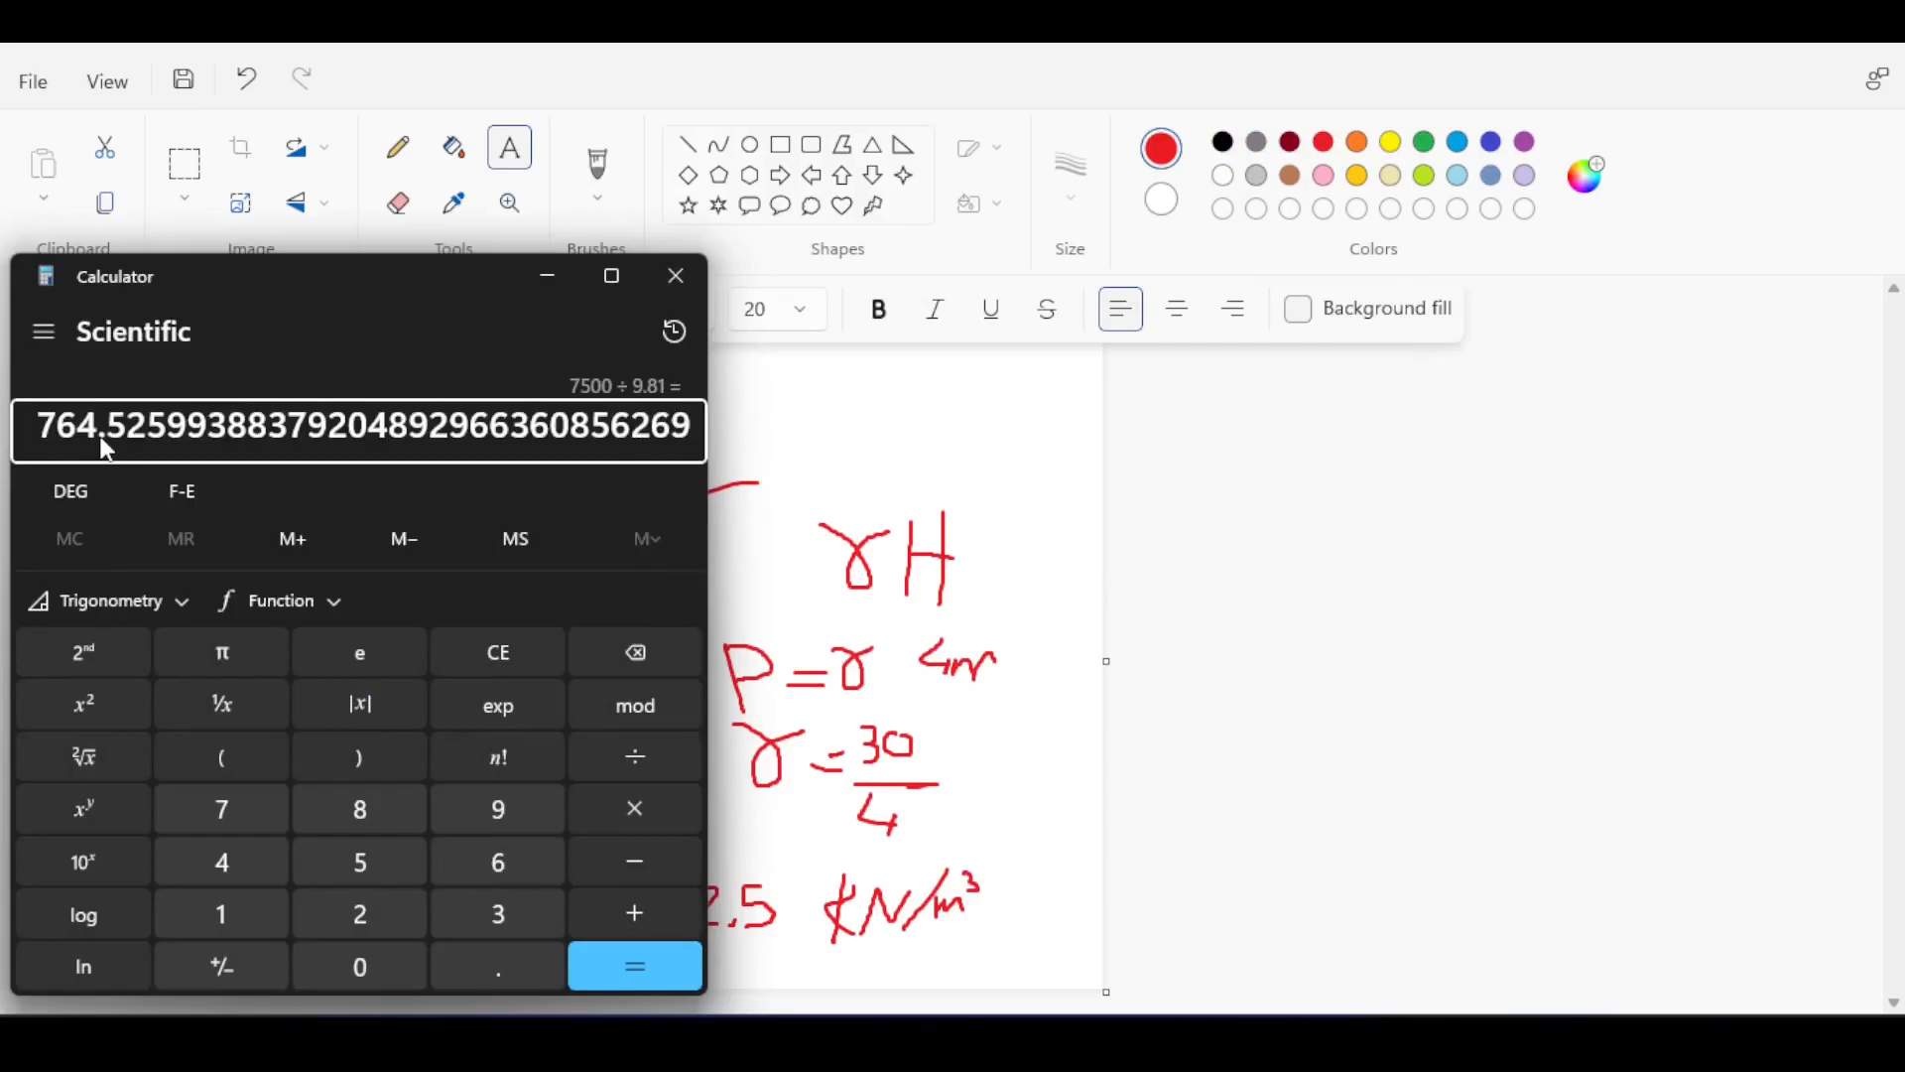
- Switch back to Paint, write 764.52kg/m3 under the density line and finish the text block
key("alt+Tab")
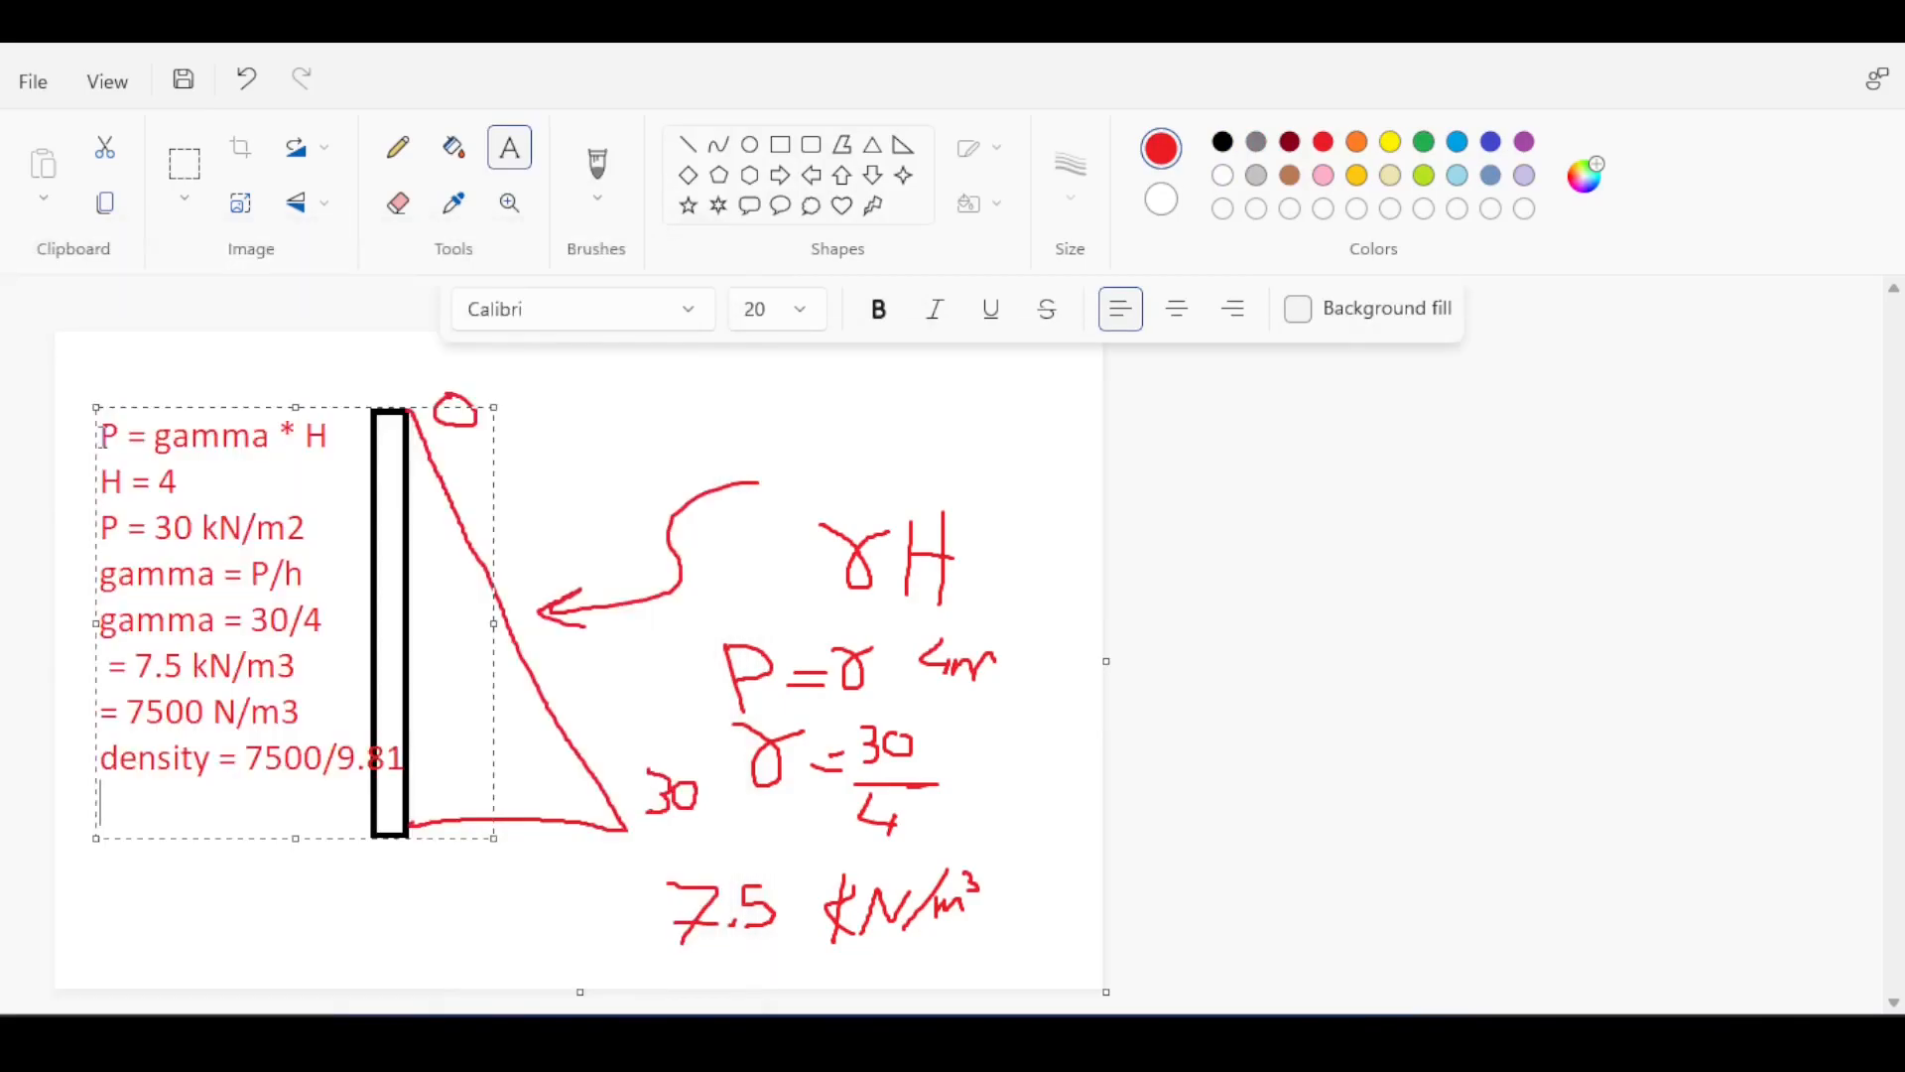
key("Return")
type("764.52kg/m3")
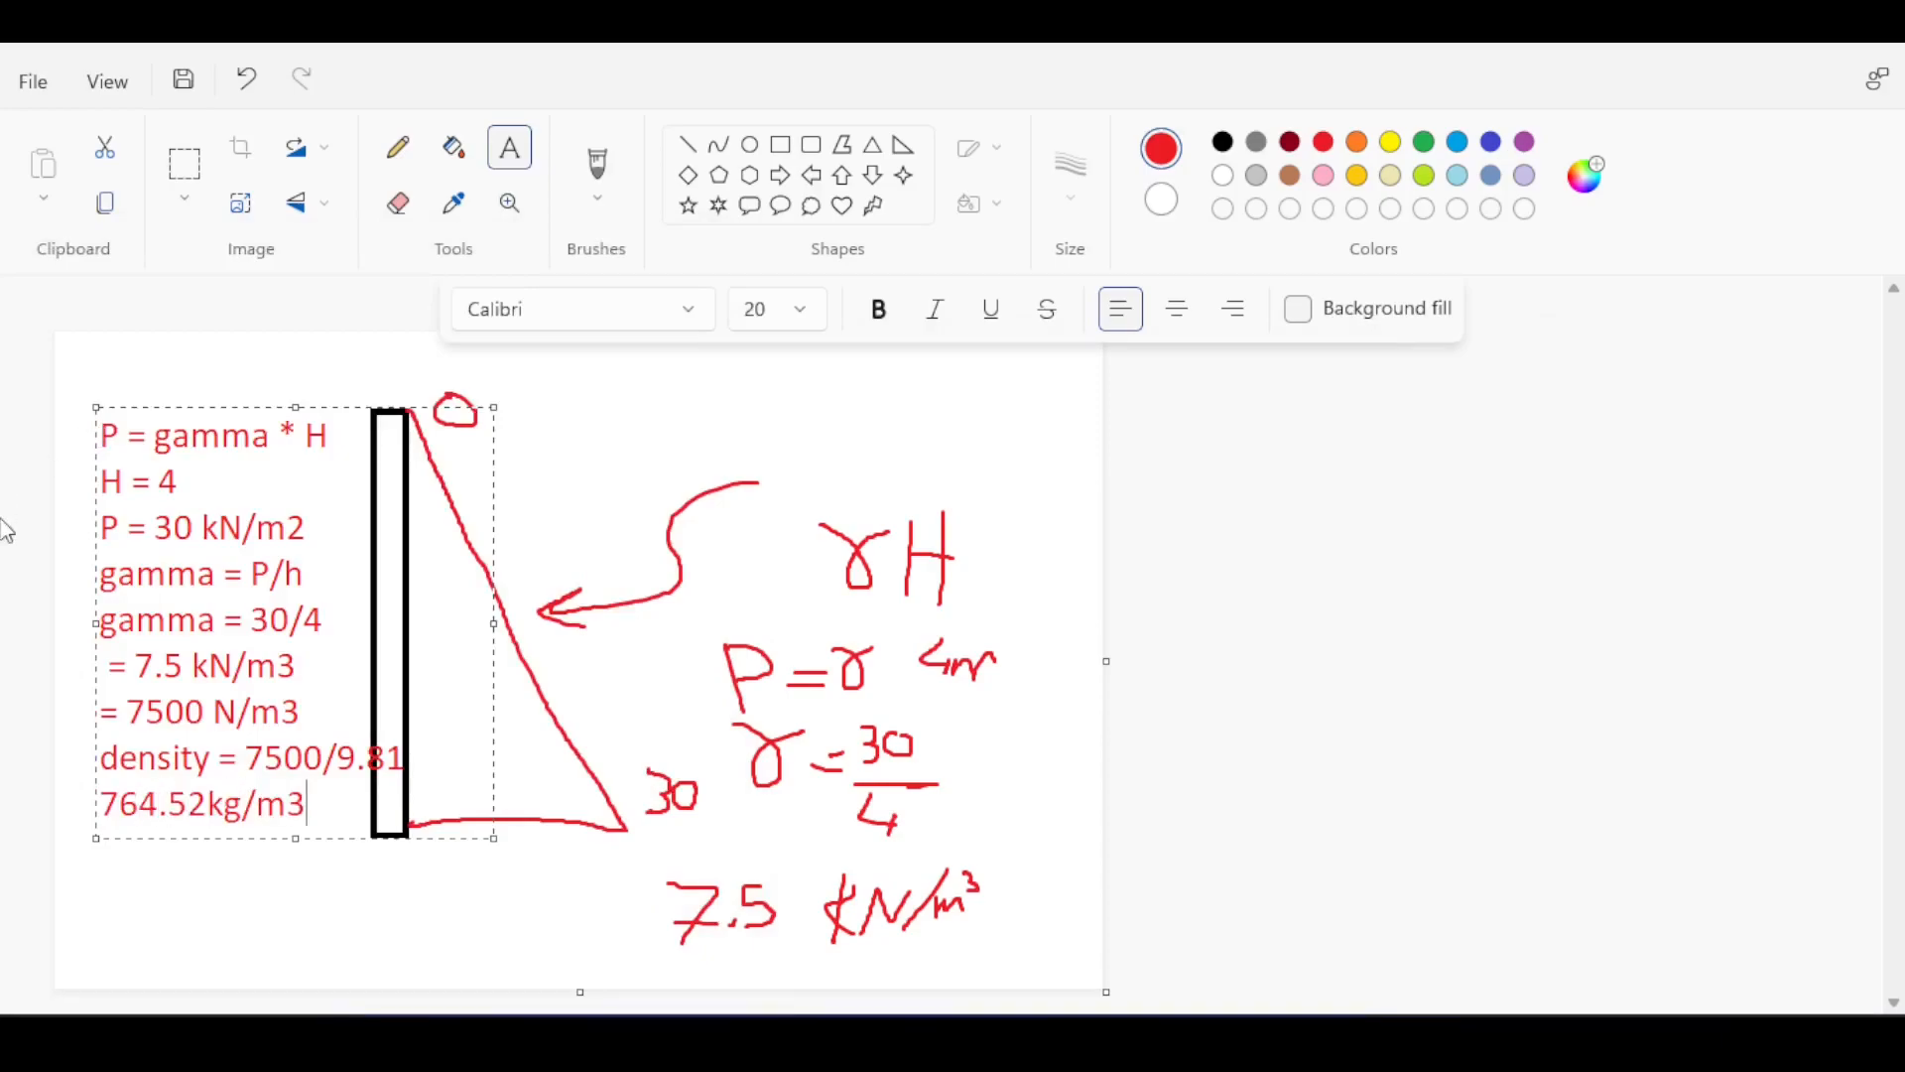
left_click(248, 915)
- Switch to Robot Structural Analysis and set the pressure load's unit weight of liquid to -764.52 kG/m3
key("alt+Tab")
key("alt+Tab")
double_click(1516, 536)
key("BackSpace")
key("alt+Tab")
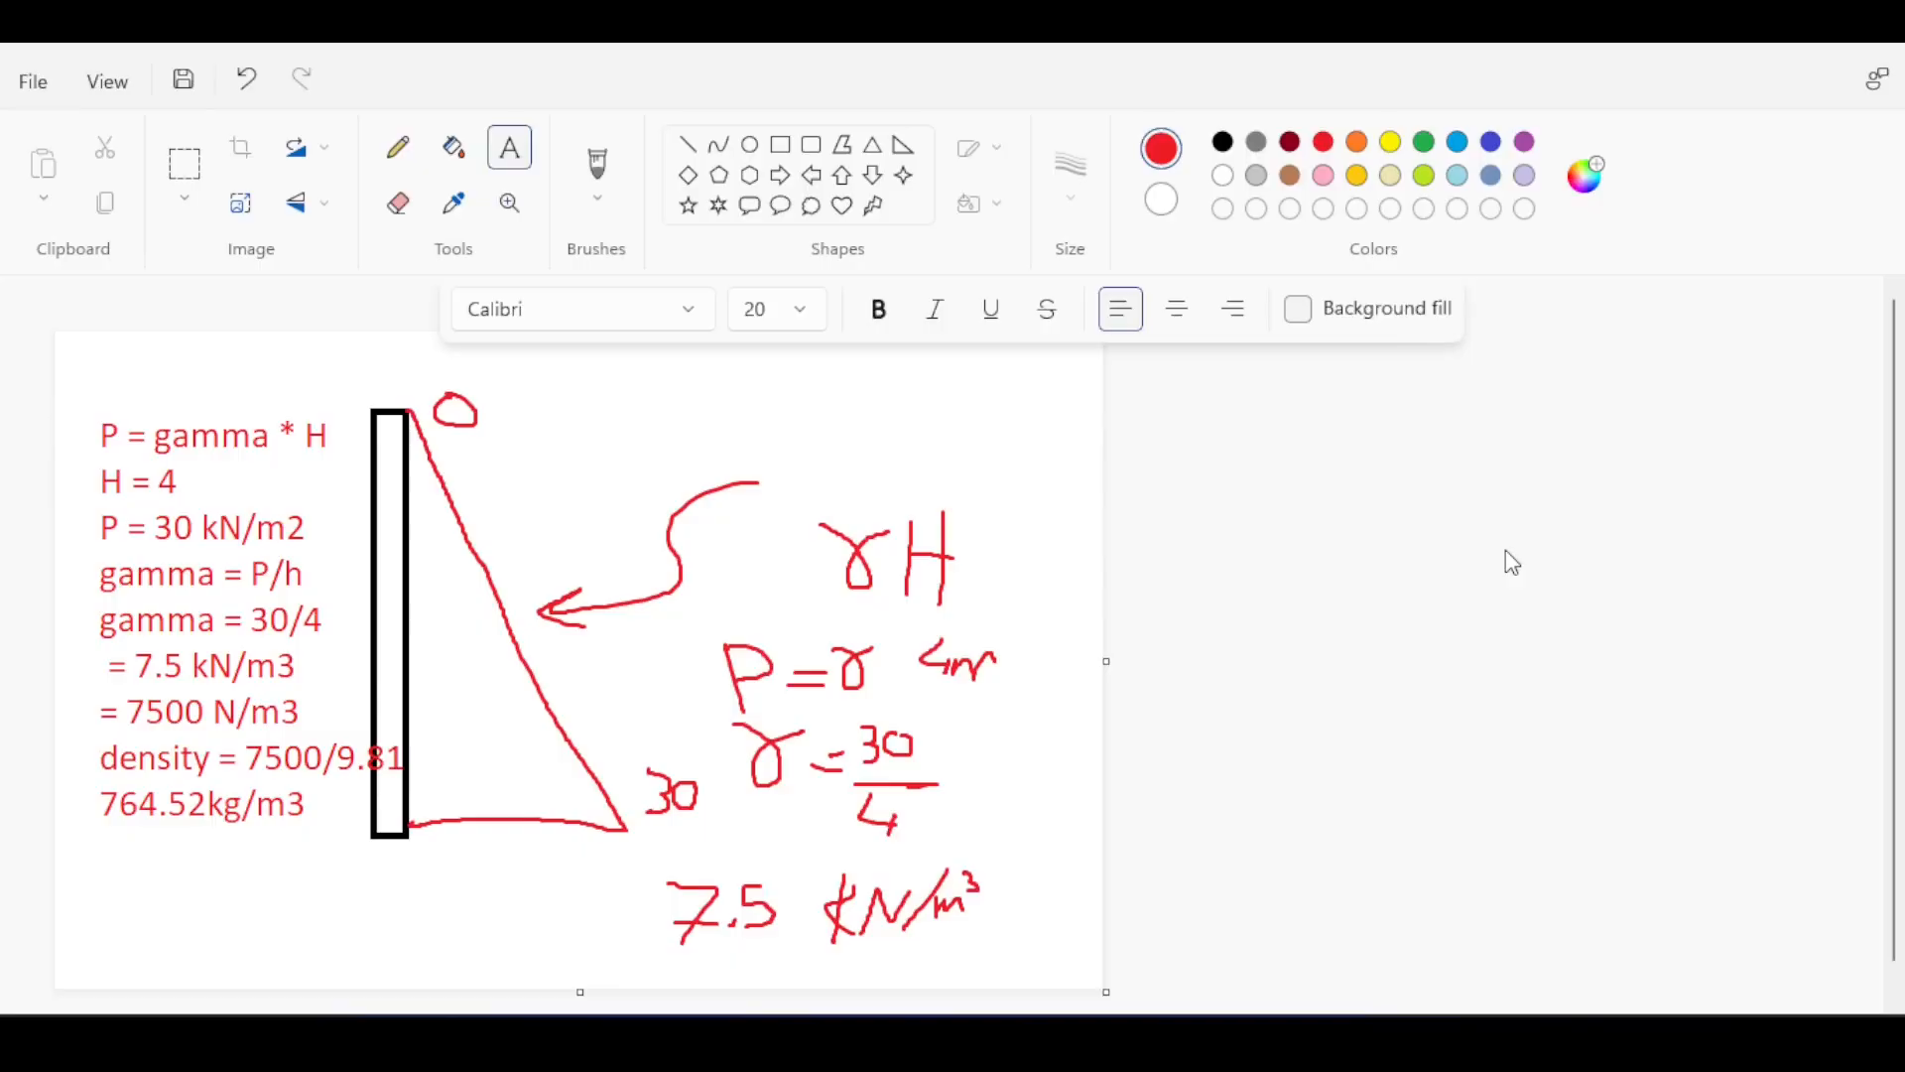
key("alt+Tab")
type("-76")
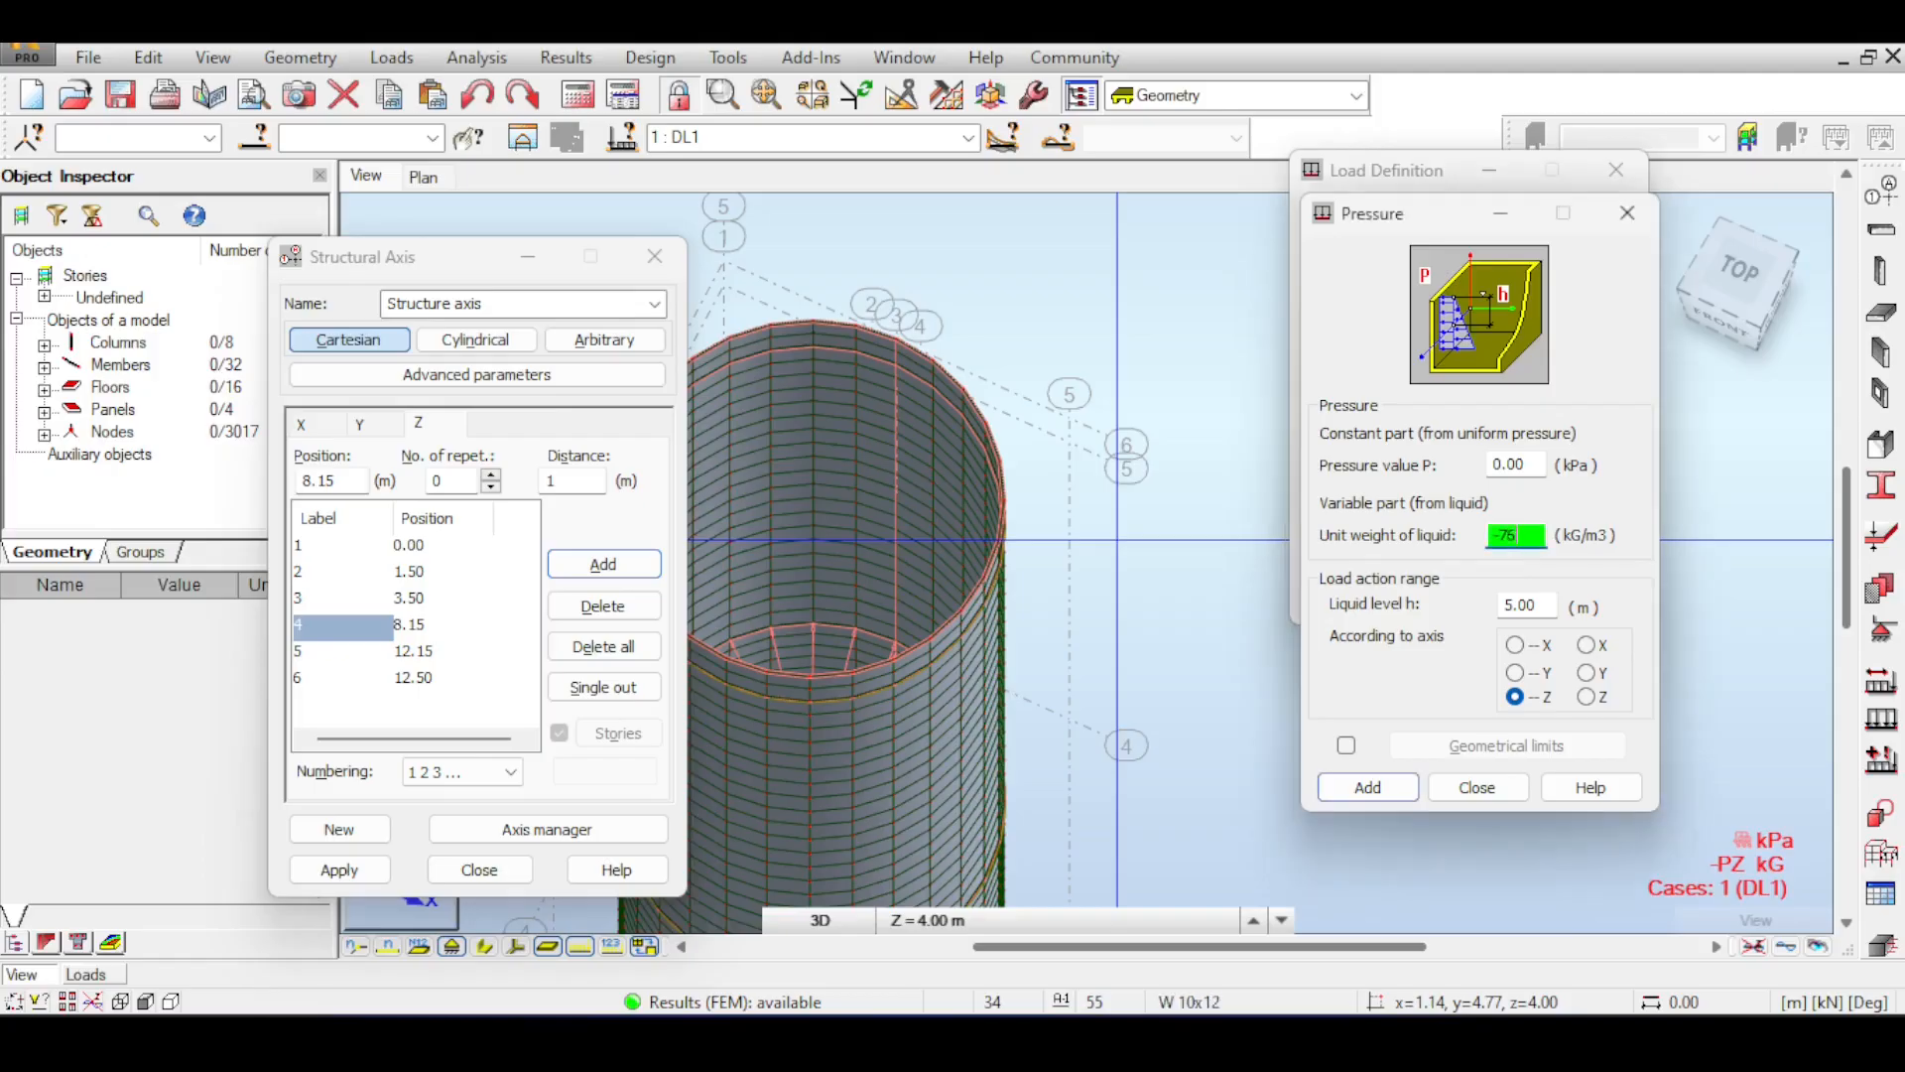
type("4.52")
- Check structural axis 5's Z position at the silo's top for the liquid level, closing the axis definition when finished
middle_click_drag(1069, 435, 1124, 360)
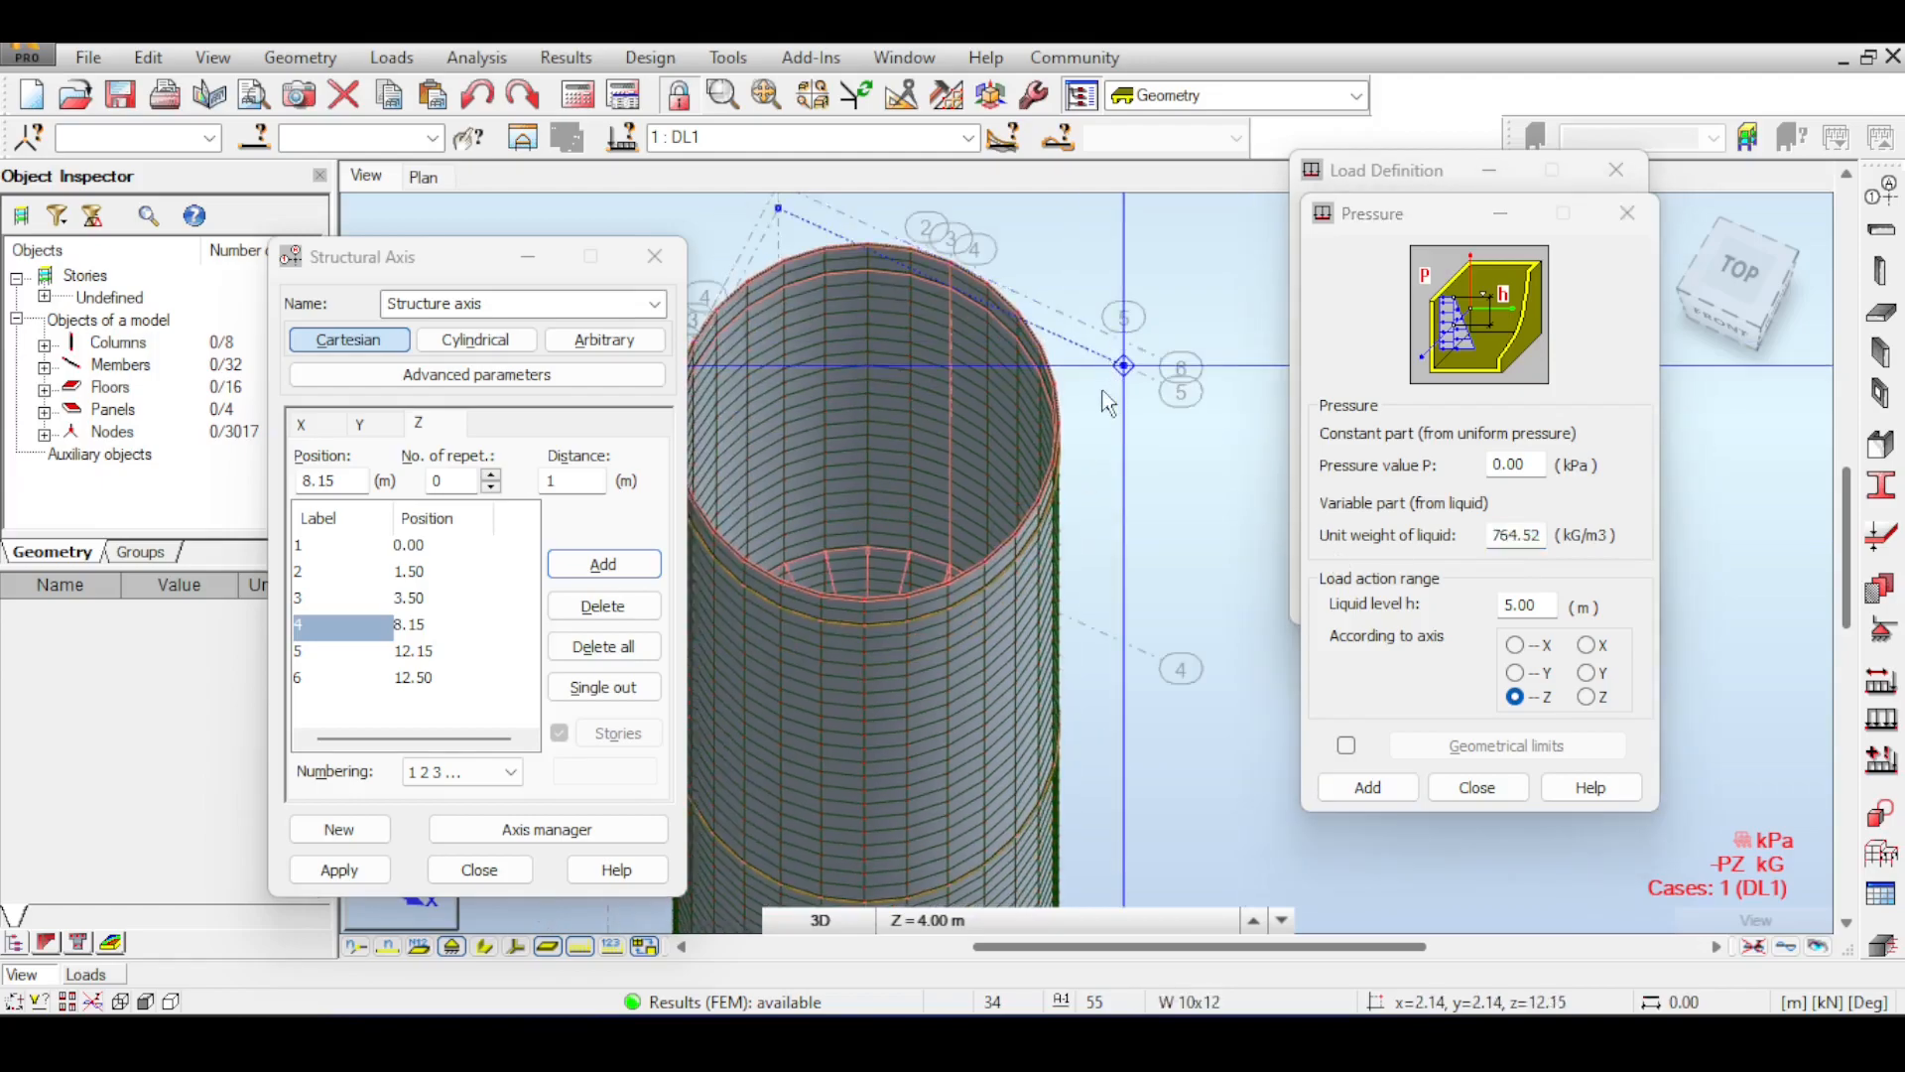
double_click(1525, 606)
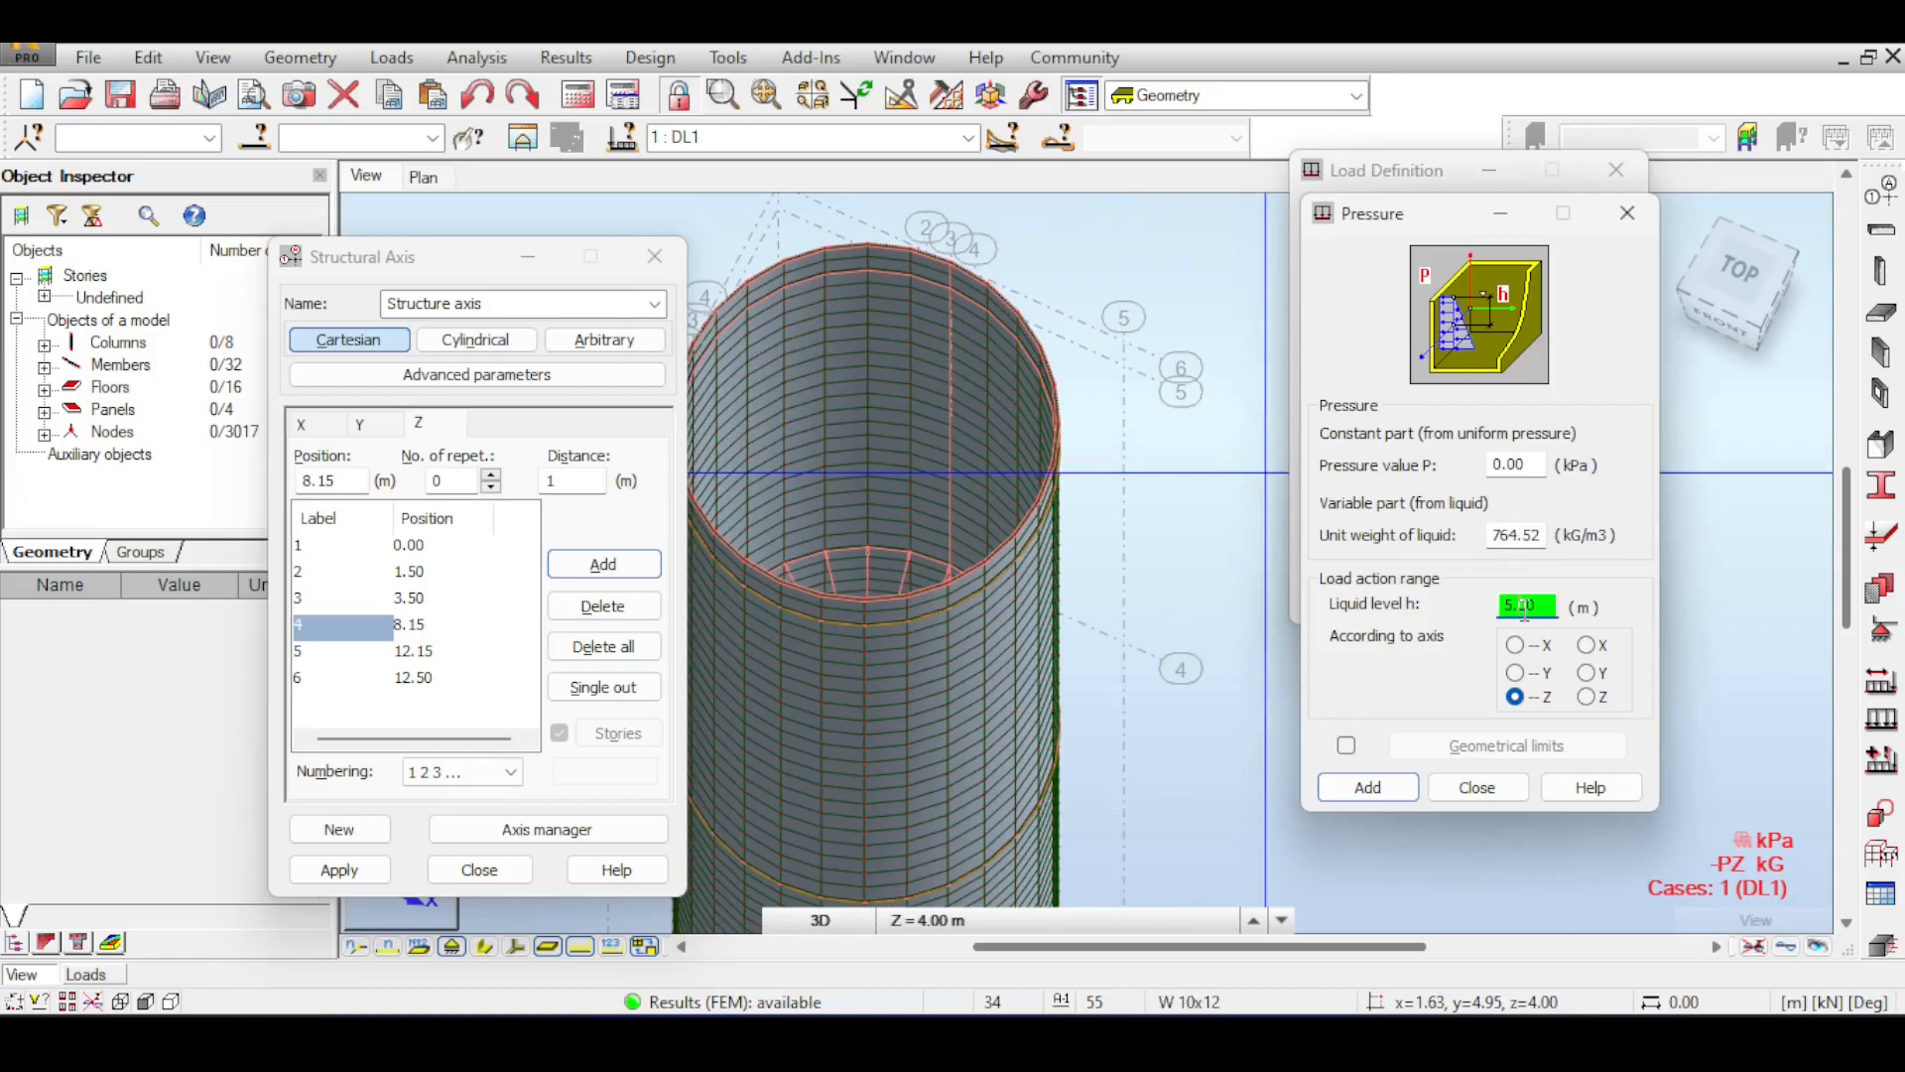
middle_click_drag(1208, 426, 1274, 370)
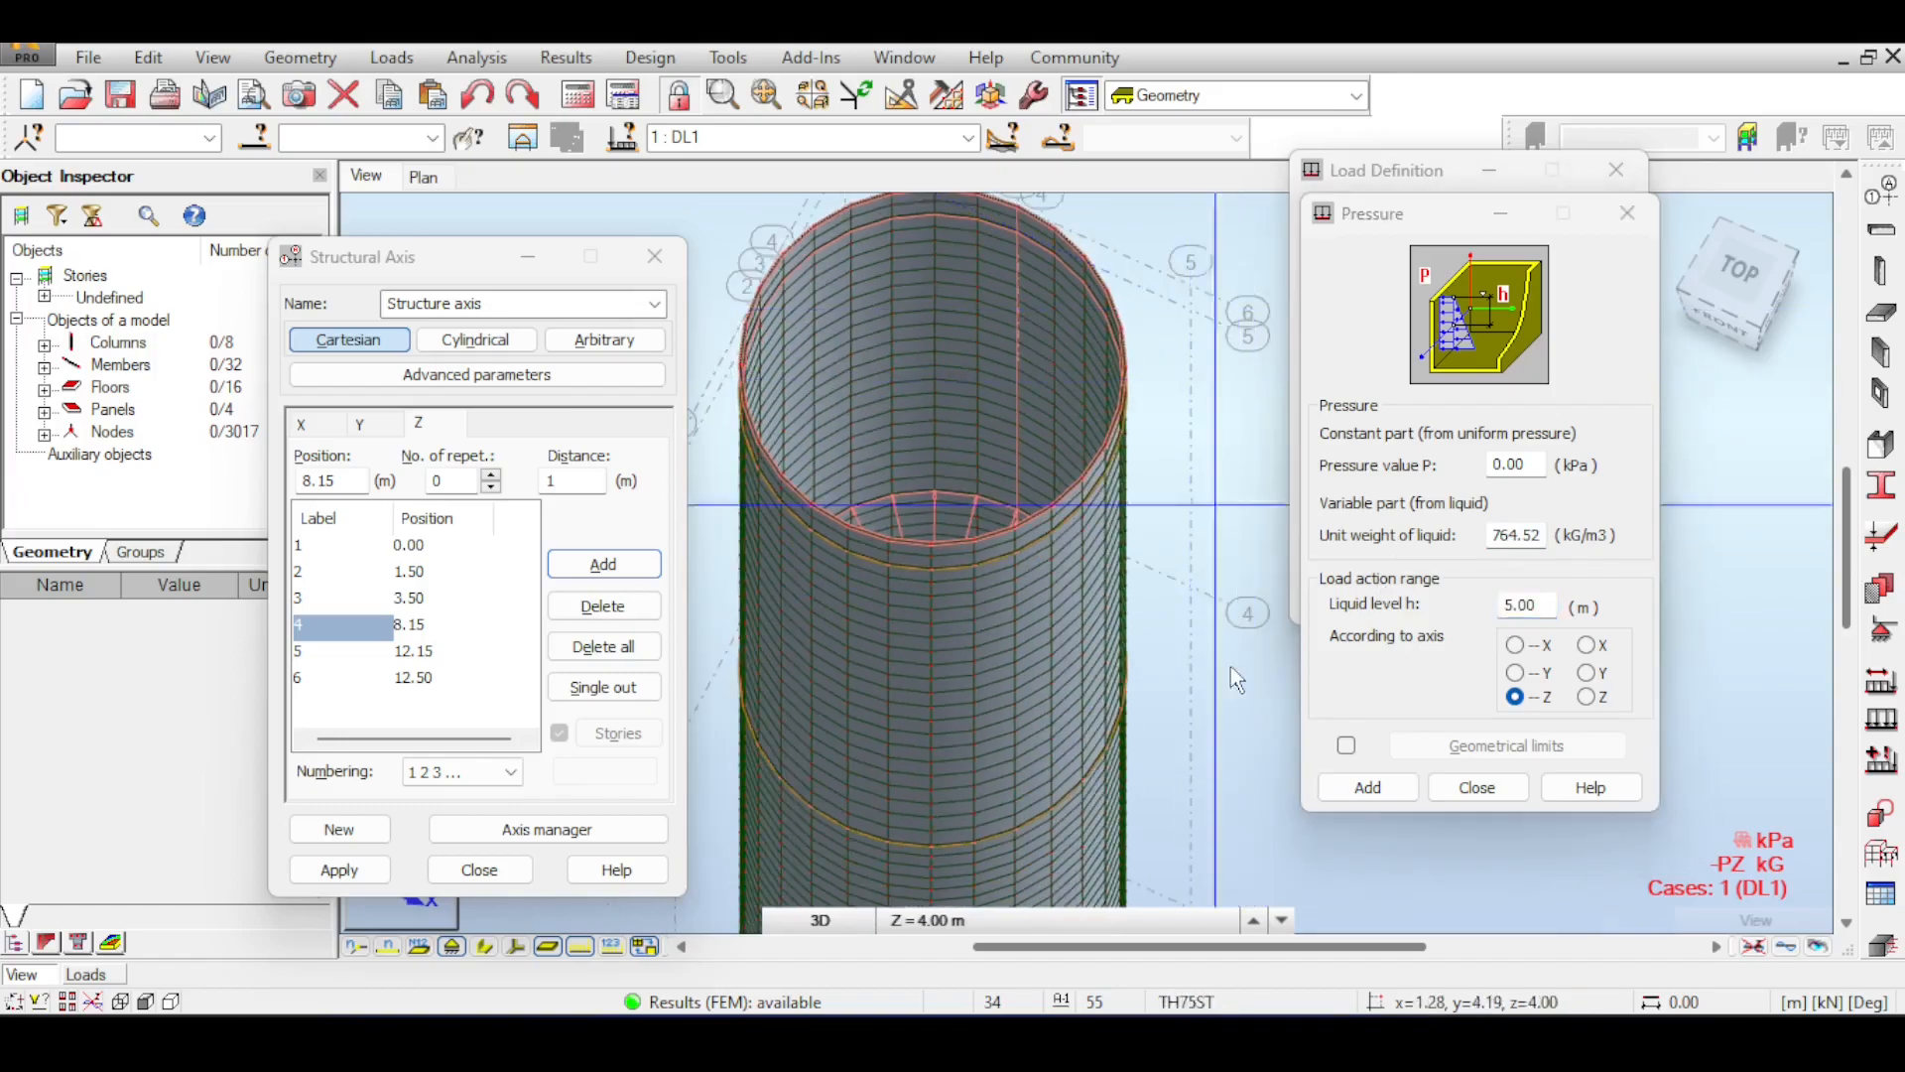
scroll(1232, 675, "down", 5)
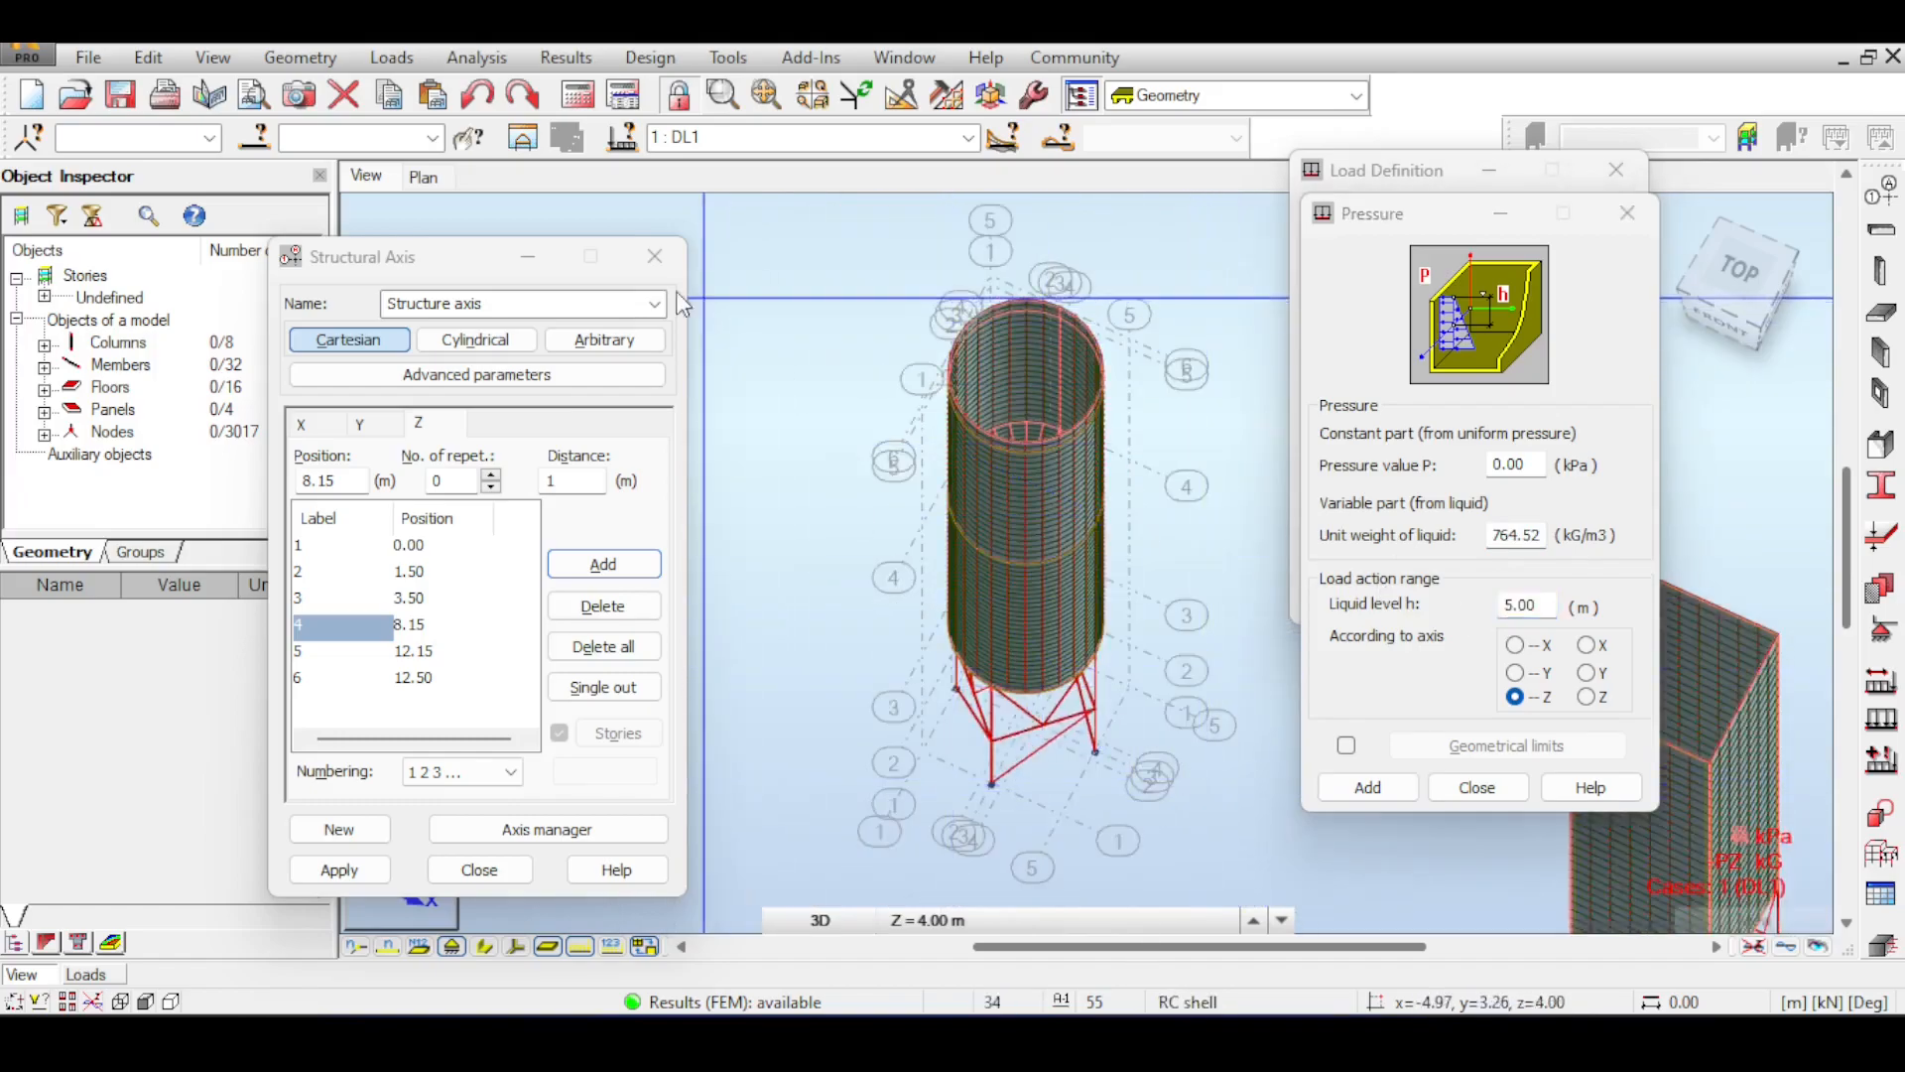
left_click(655, 256)
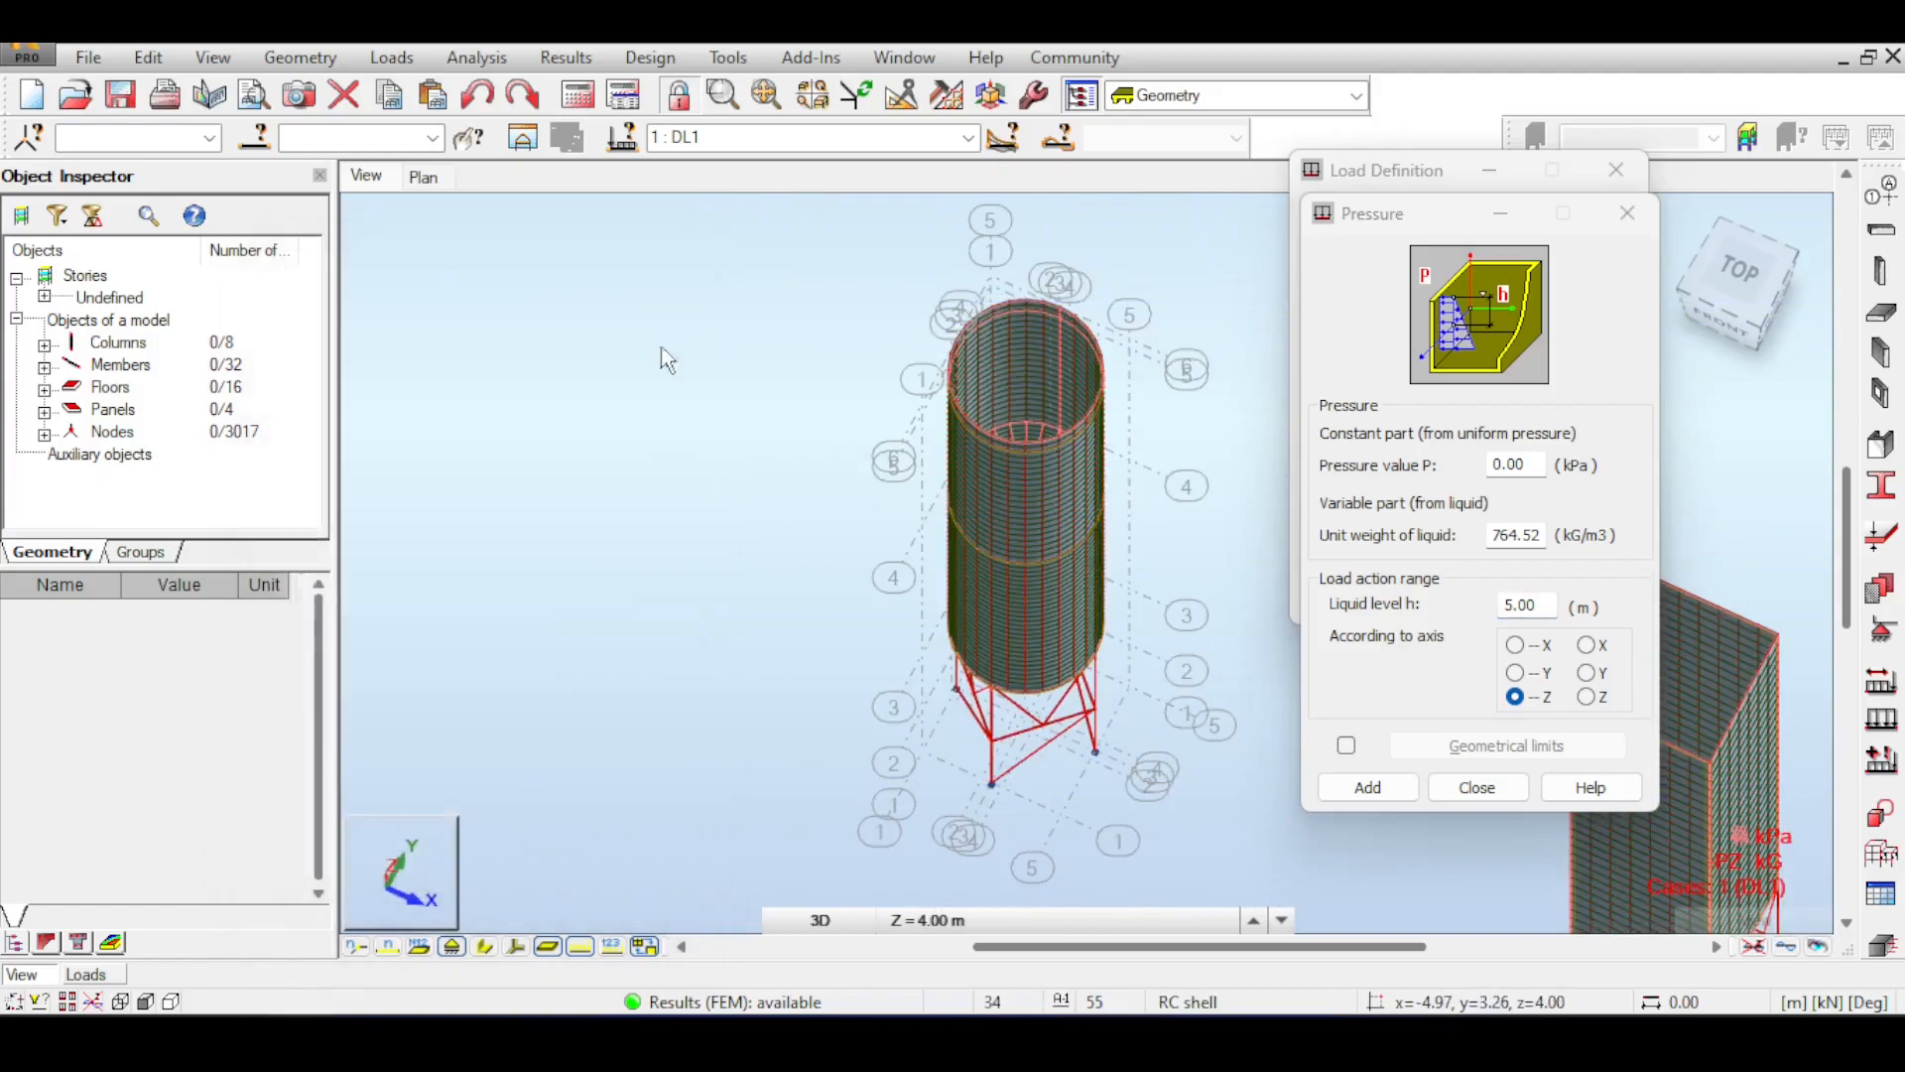
left_click(1523, 595)
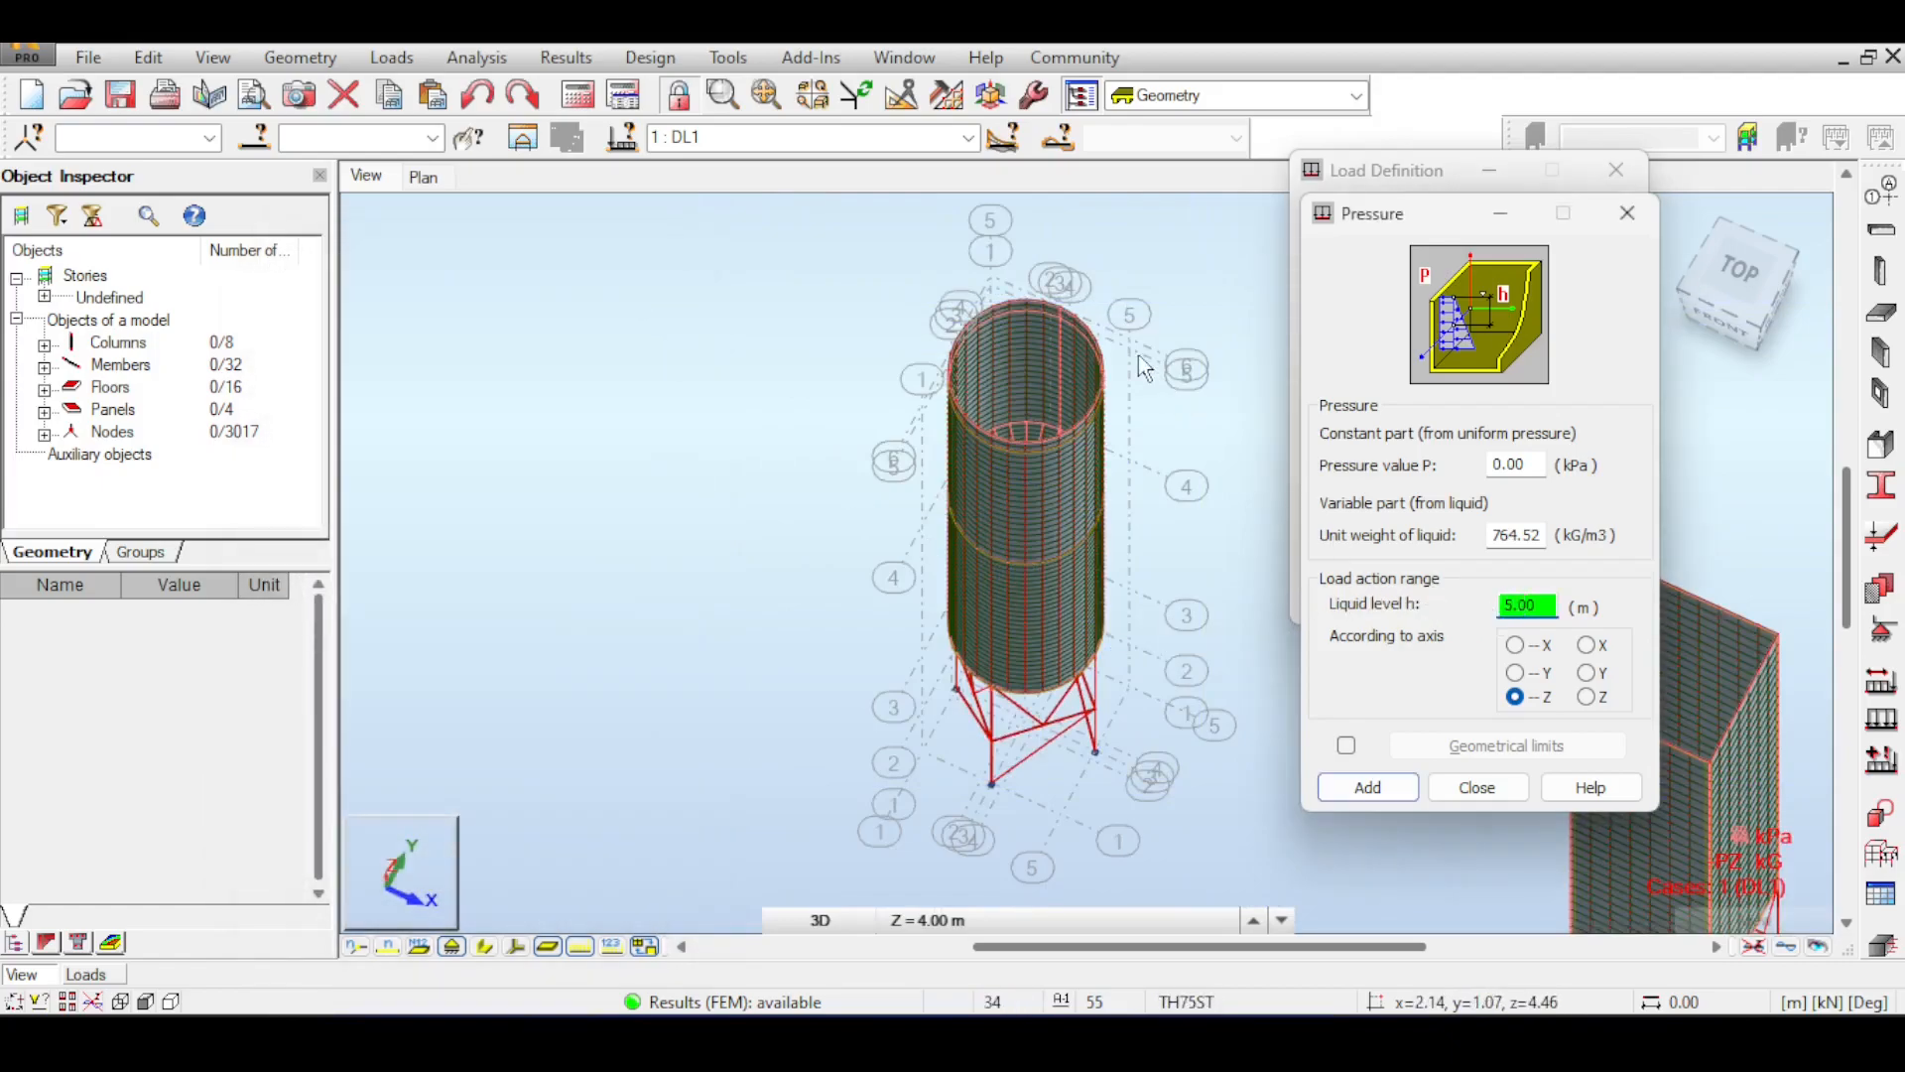
scroll(1131, 353, "up", 5)
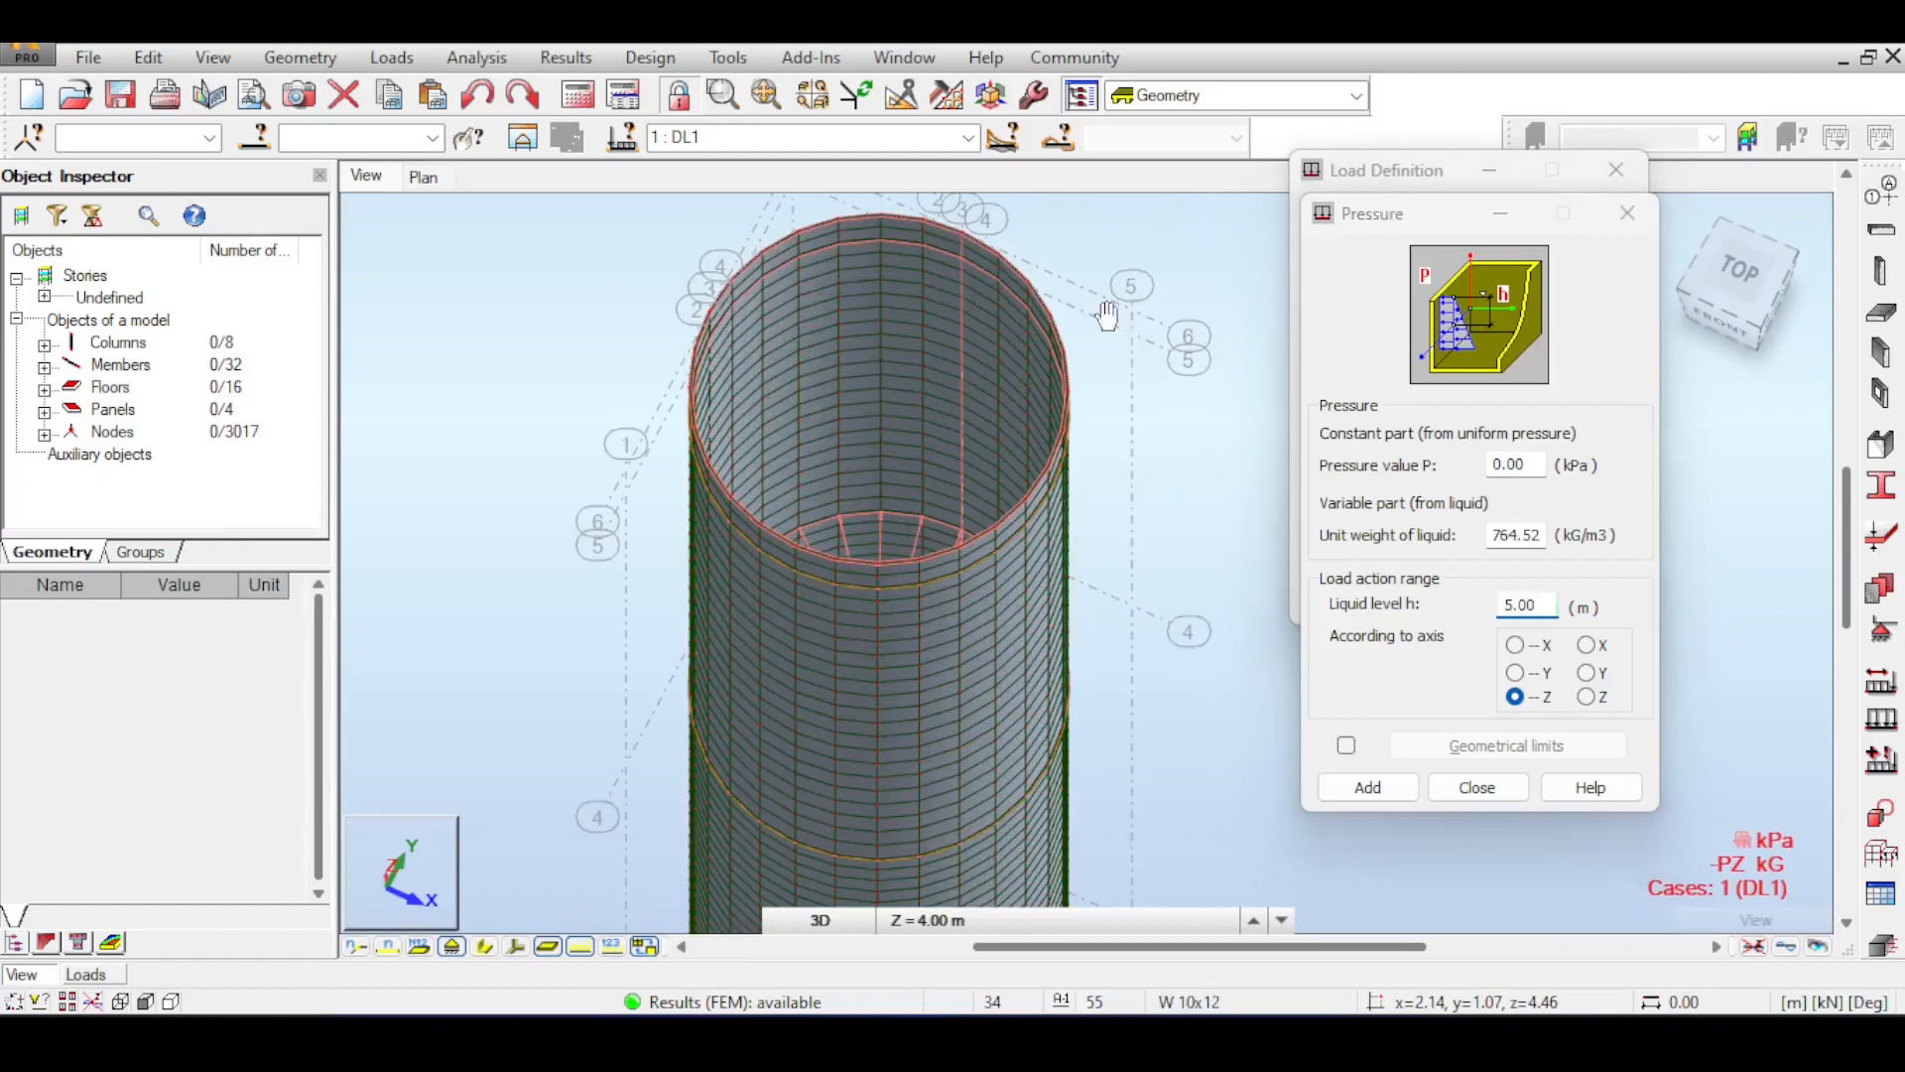
scroll(1131, 337, "up", 3)
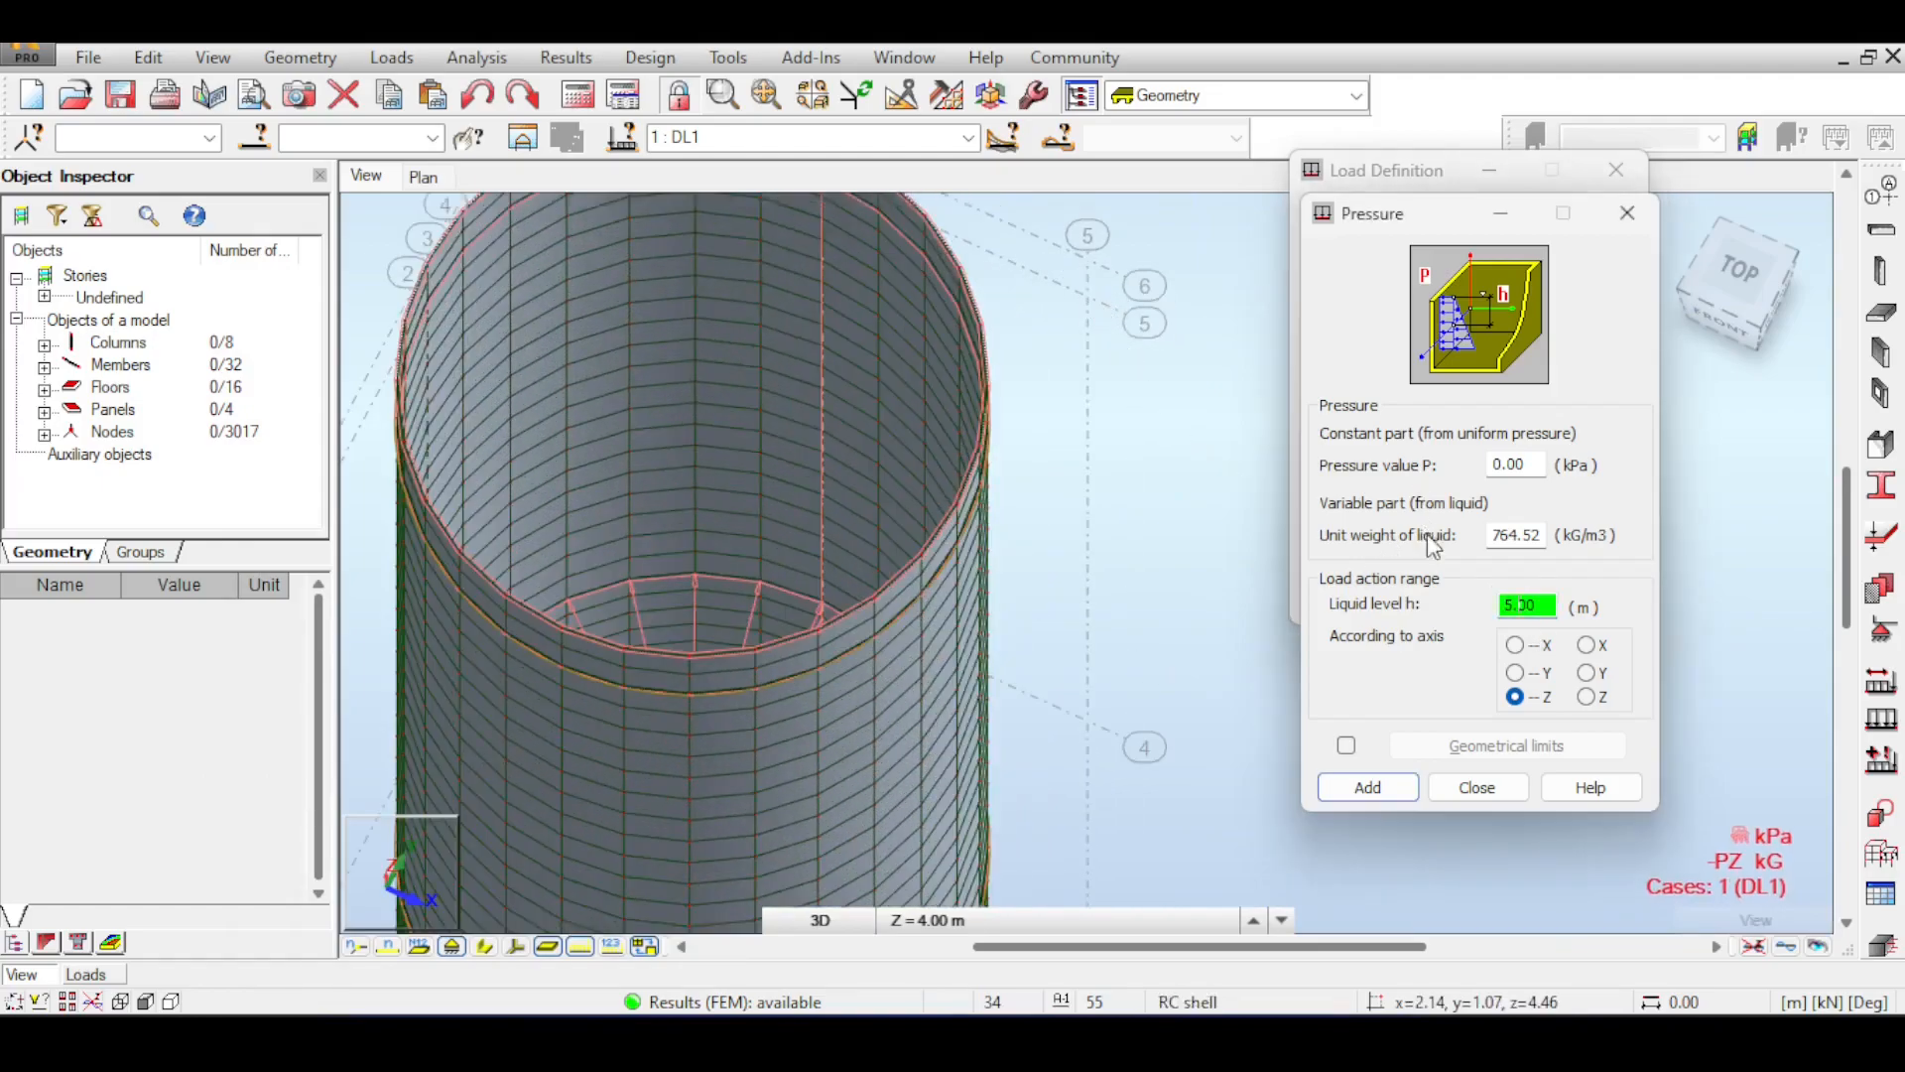
left_click_drag(1543, 603, 1459, 611)
left_click(1875, 228)
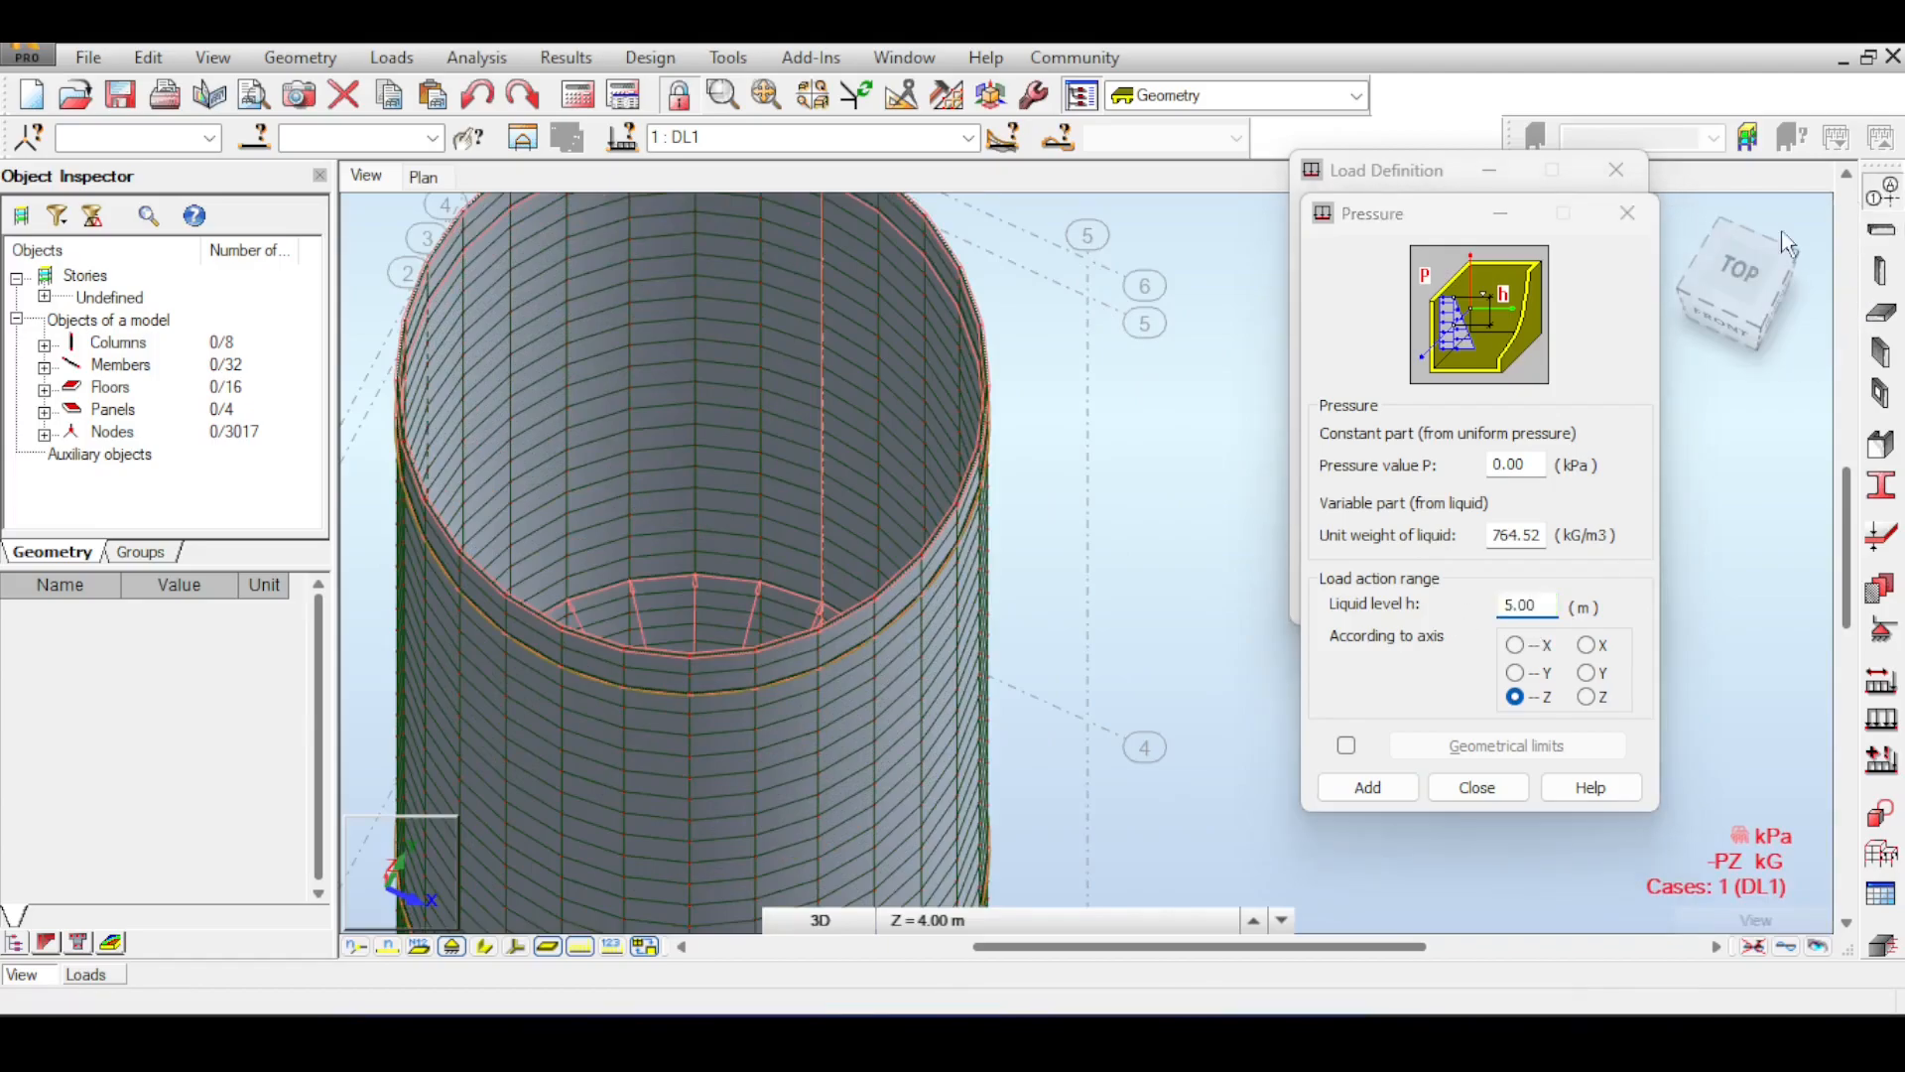
left_click(435, 424)
left_click(654, 257)
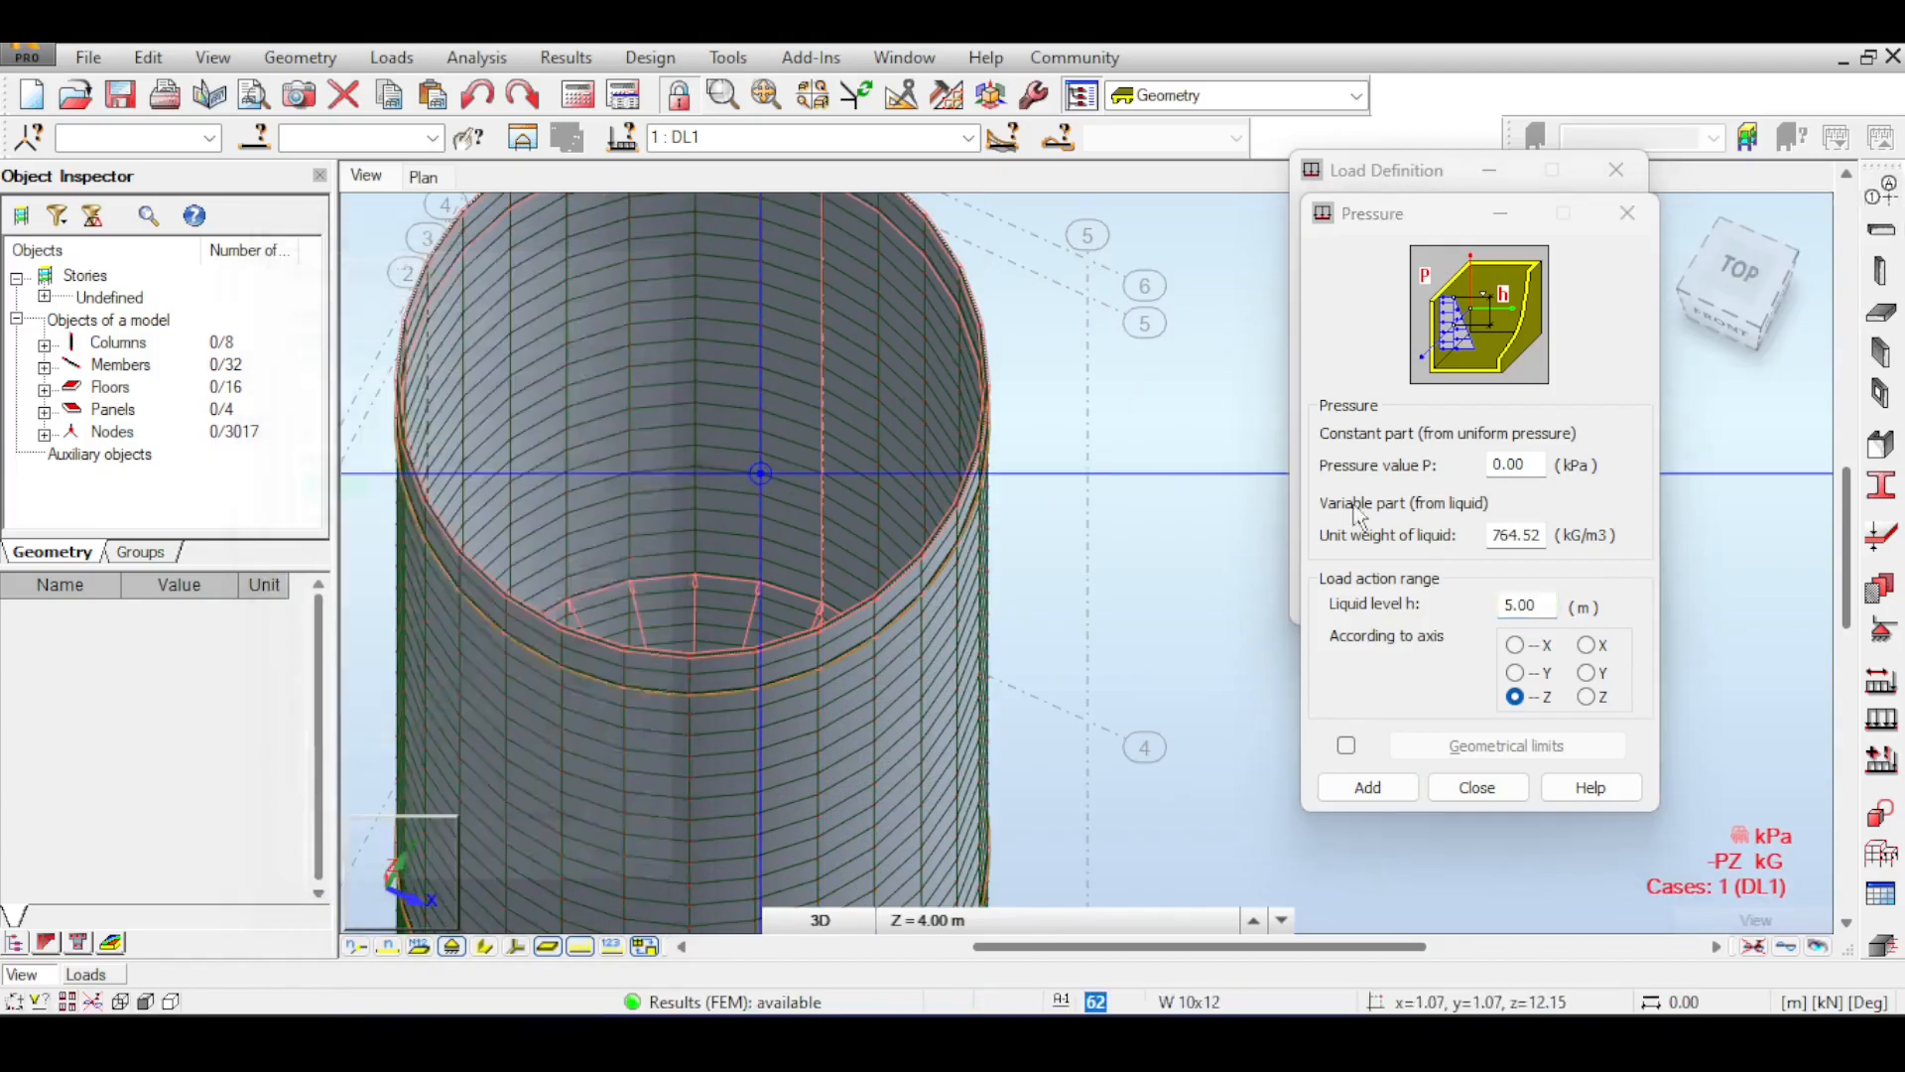
- Set the liquid level to 12.15 m along the -Z axis and add the hydrostatic pressure definition
double_click(1528, 605)
type("12.15")
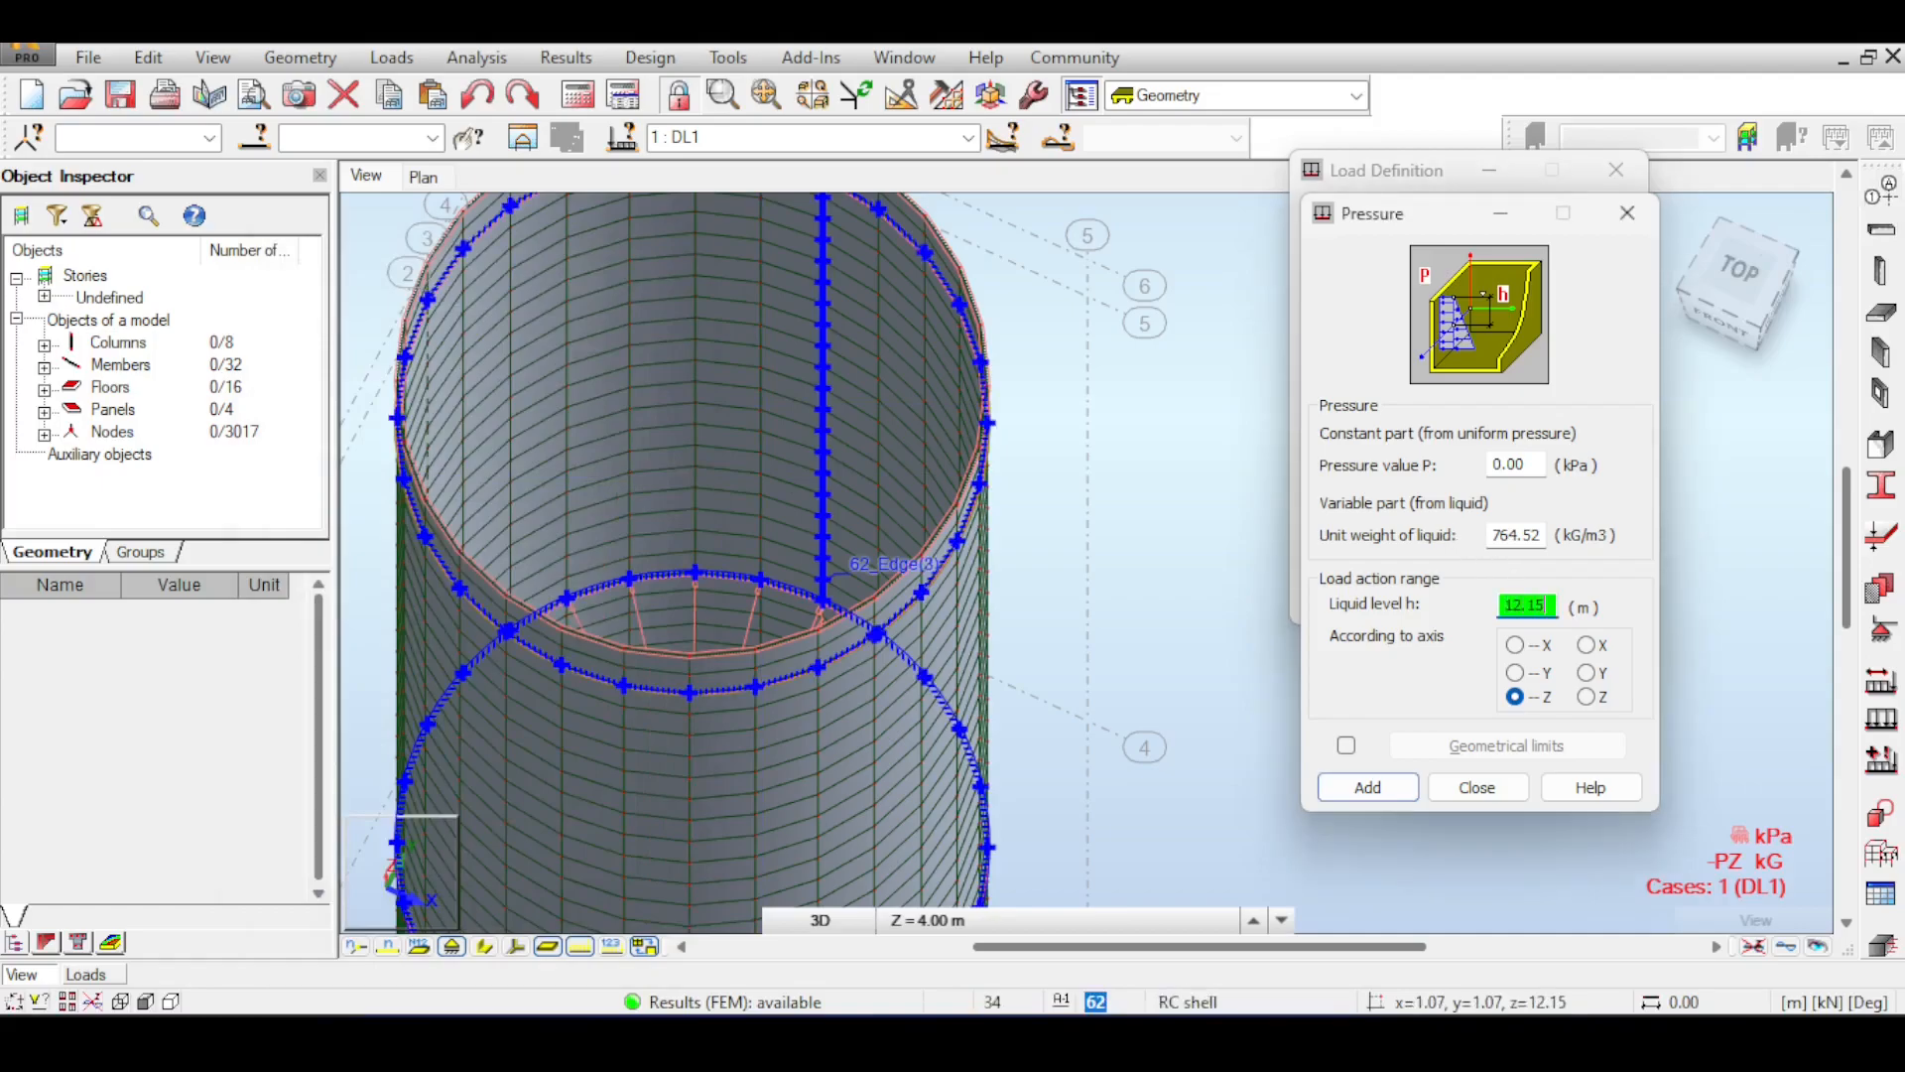
left_click(1357, 784)
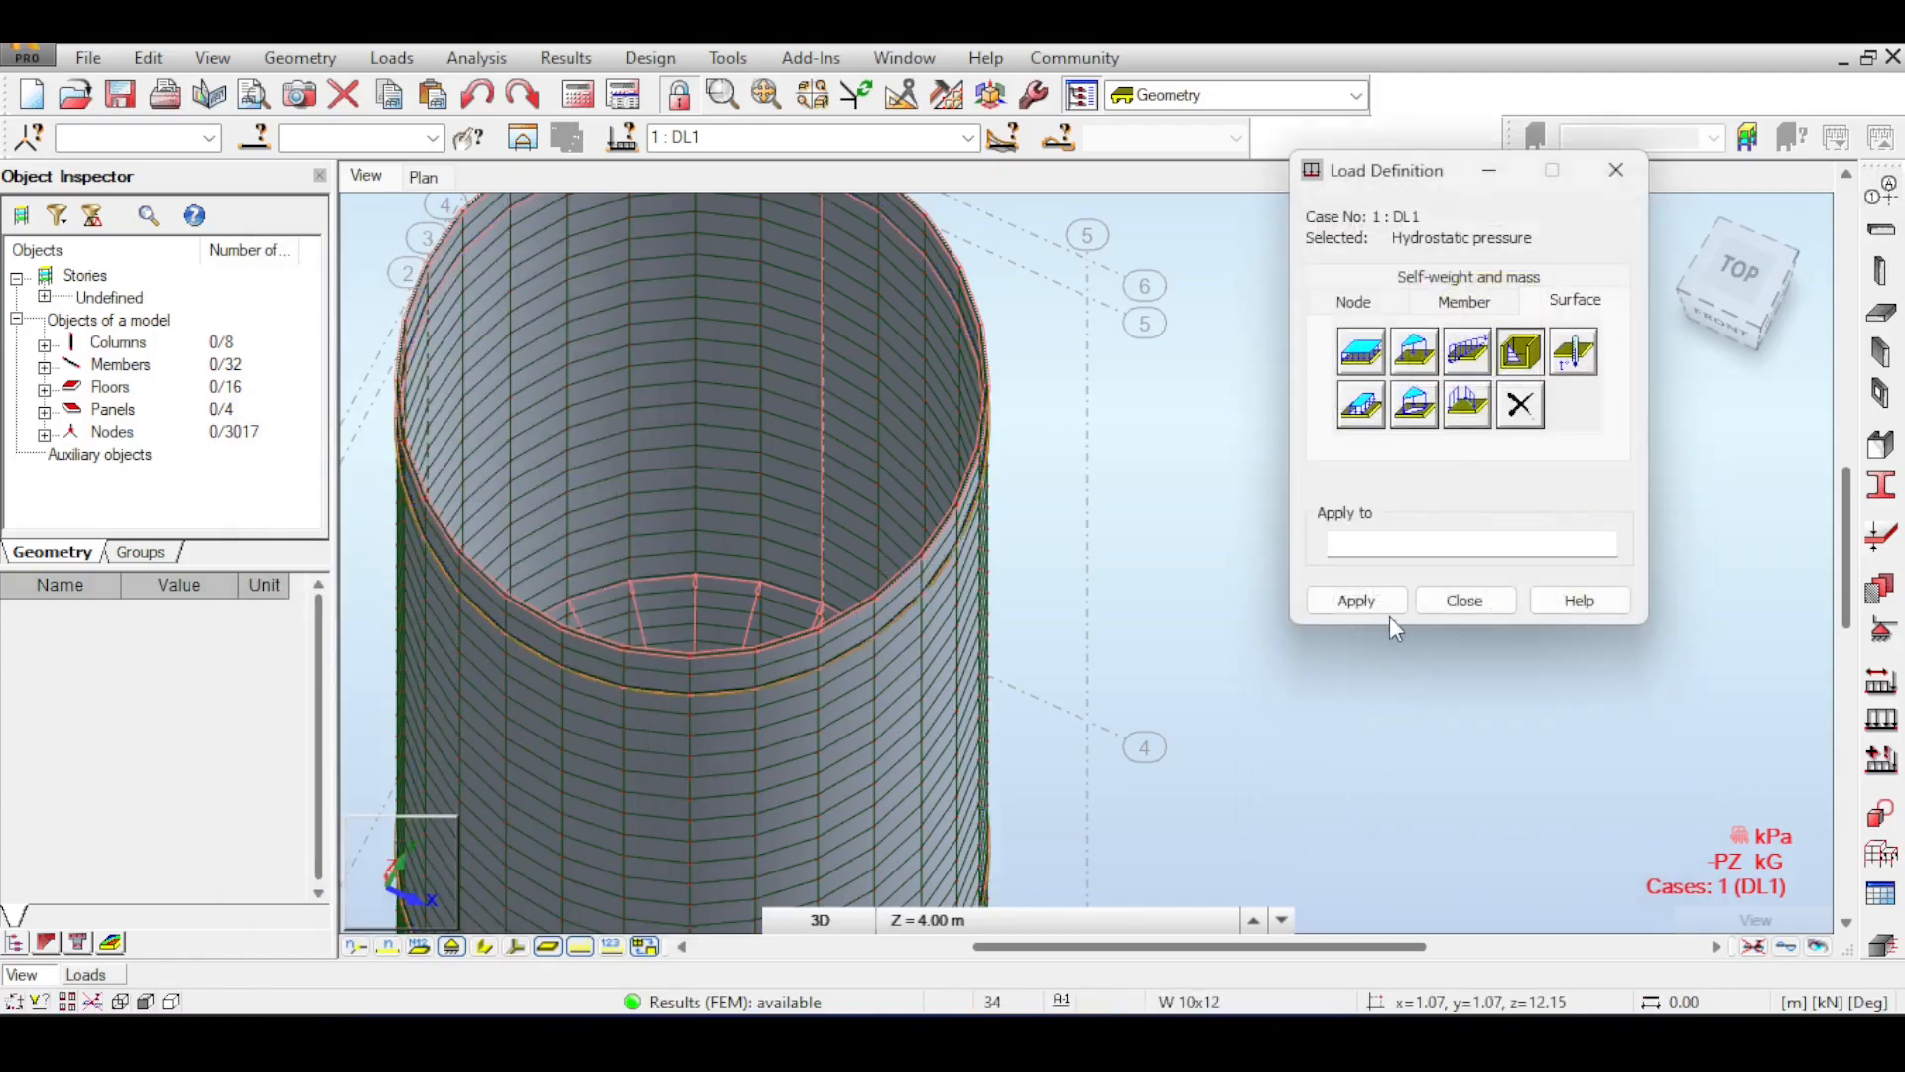
- Delete the finite element mesh of all panels
left_click(1386, 547)
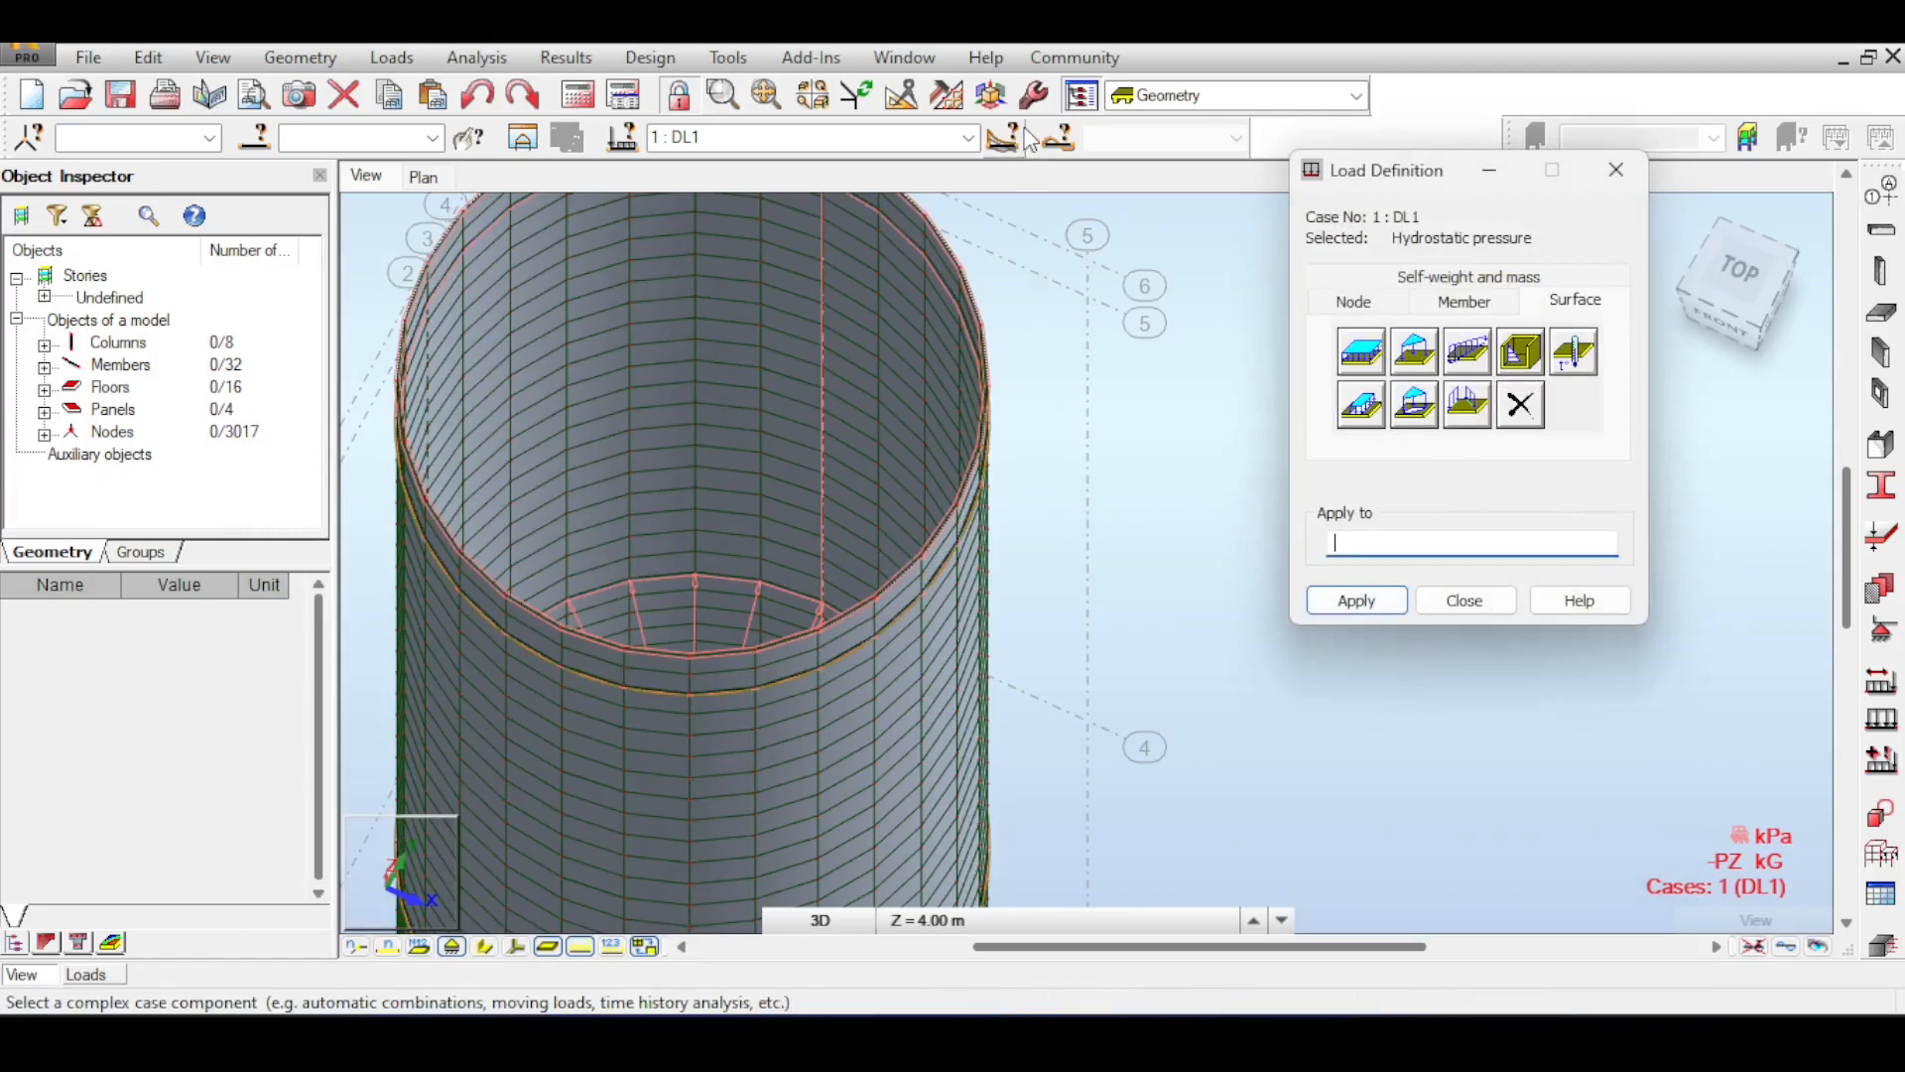
left_click(947, 94)
left_click(813, 241)
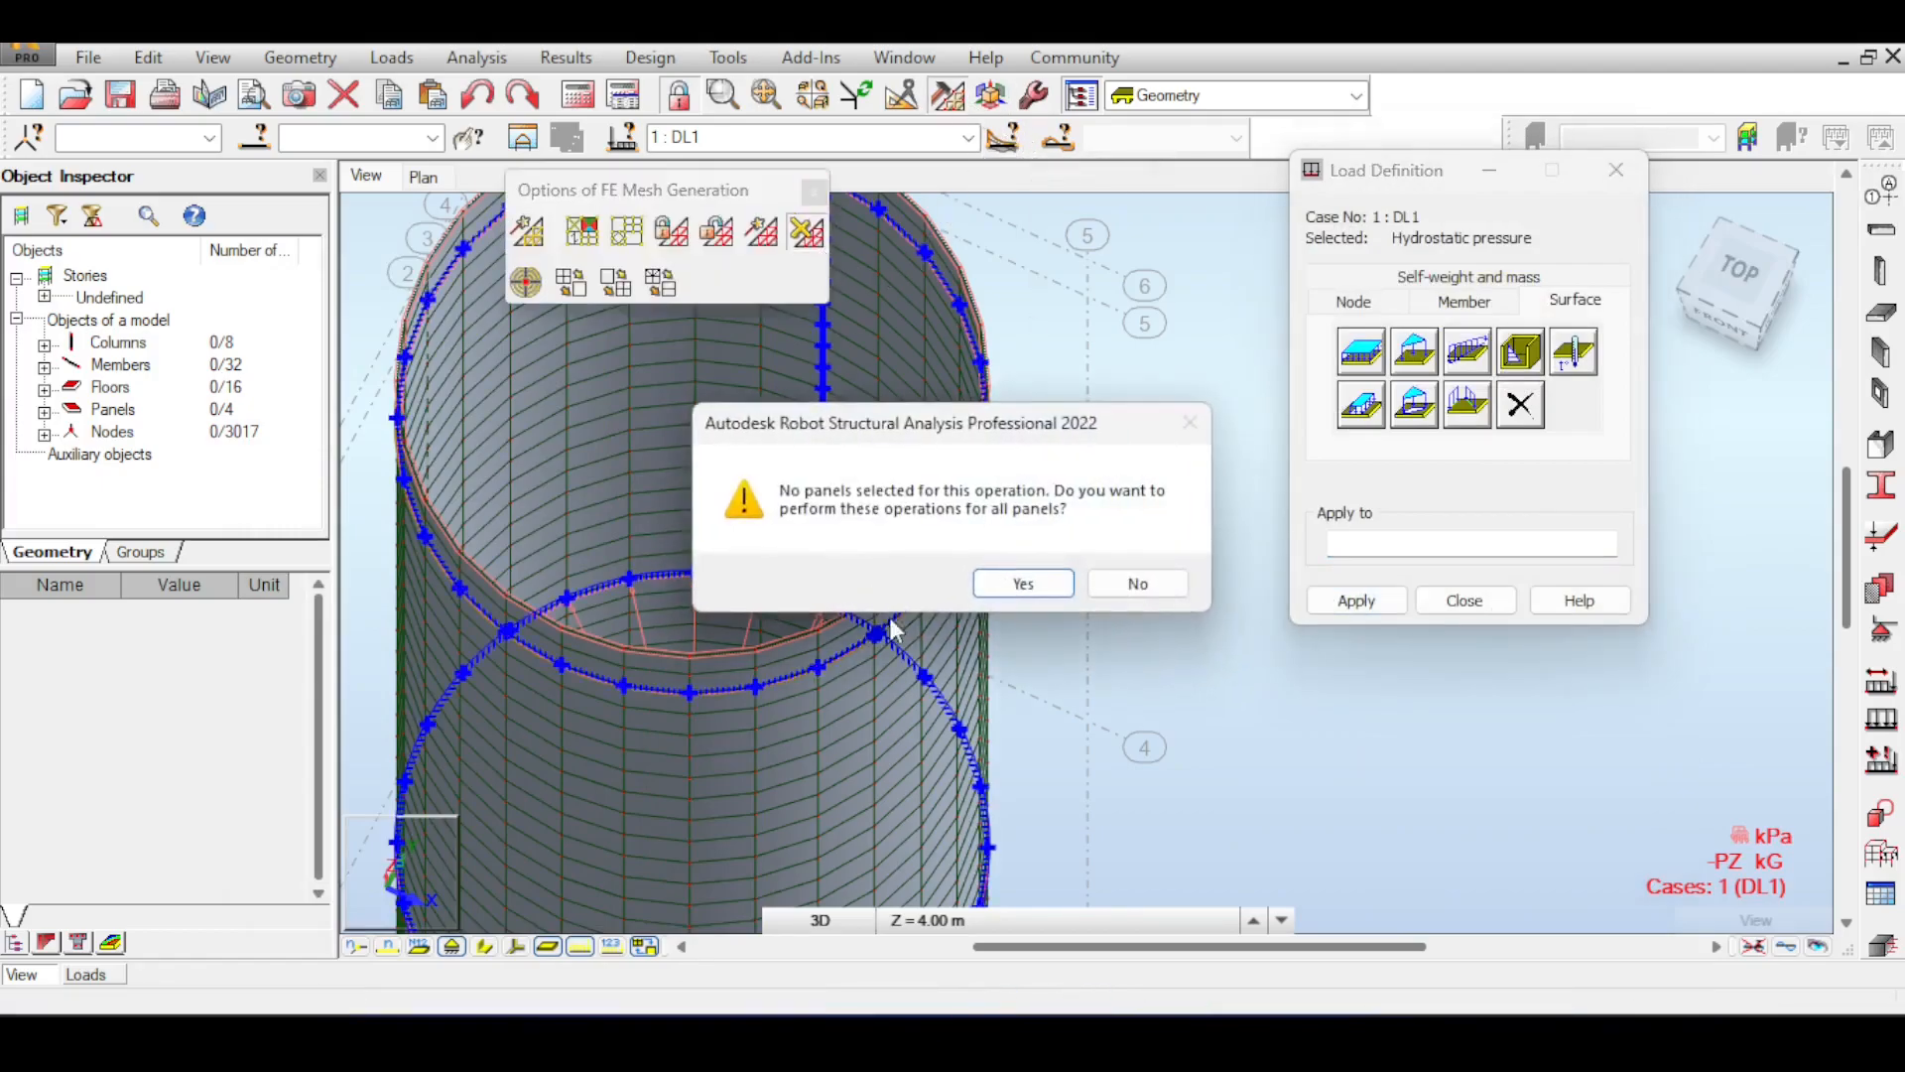
left_click(1022, 586)
left_click(1038, 587)
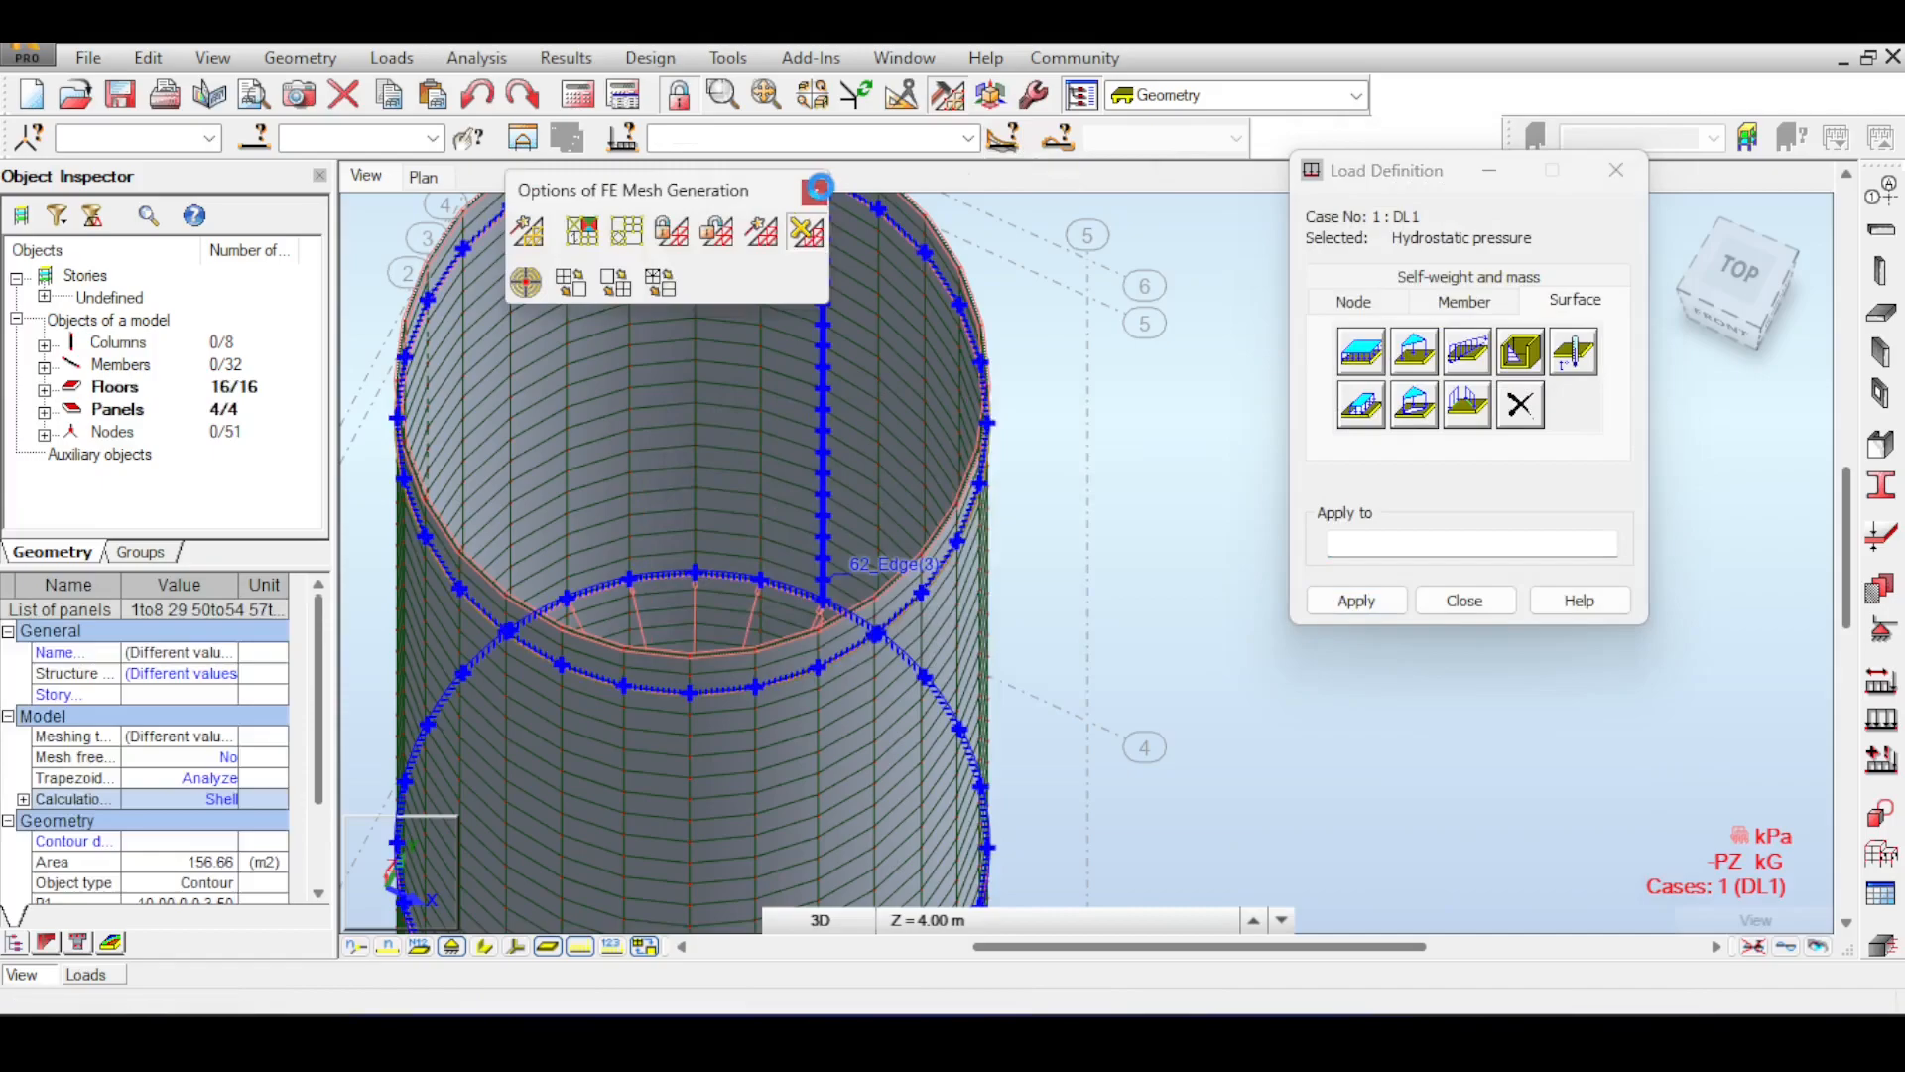
left_click(813, 192)
- Apply the hydrostatic pressure to the inner side surface 62_SIDE(1) of the silo's upper cylinder
left_click(1097, 280)
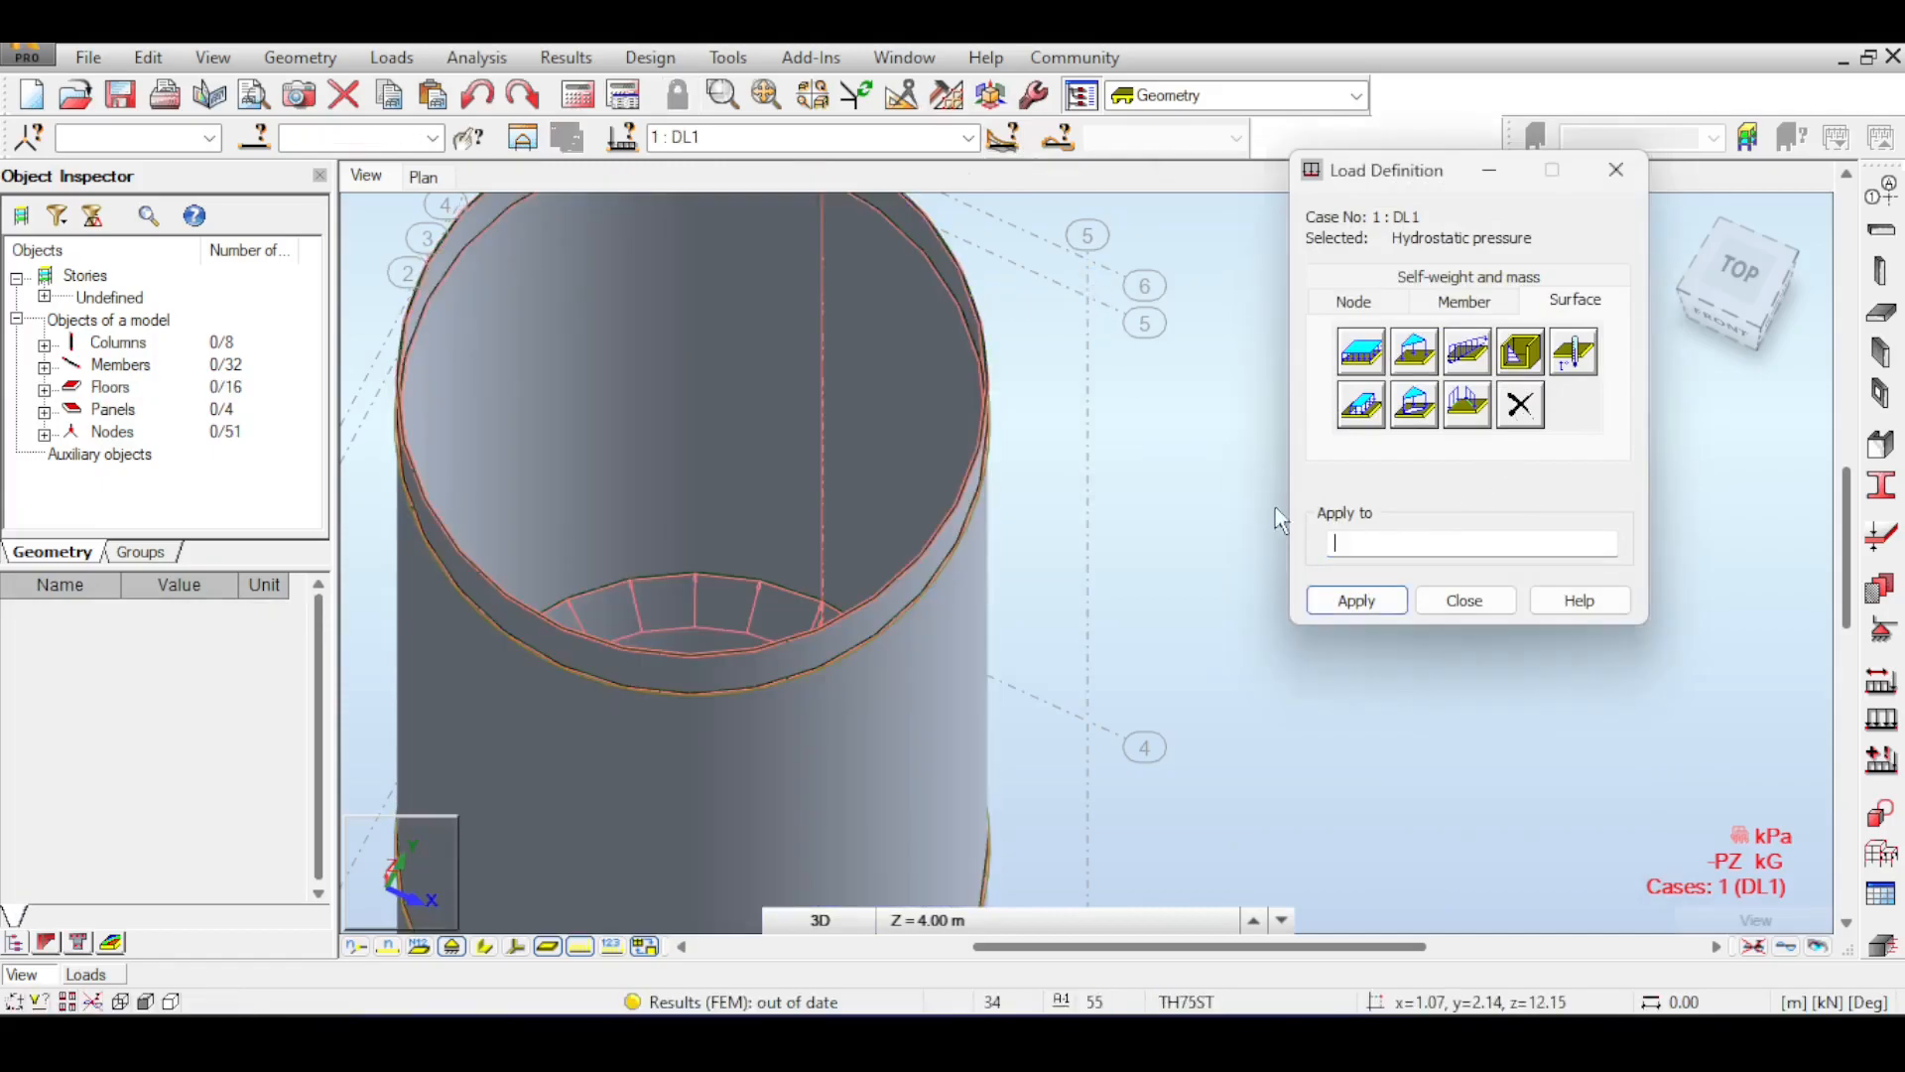
left_click(935, 318)
left_click(1144, 404)
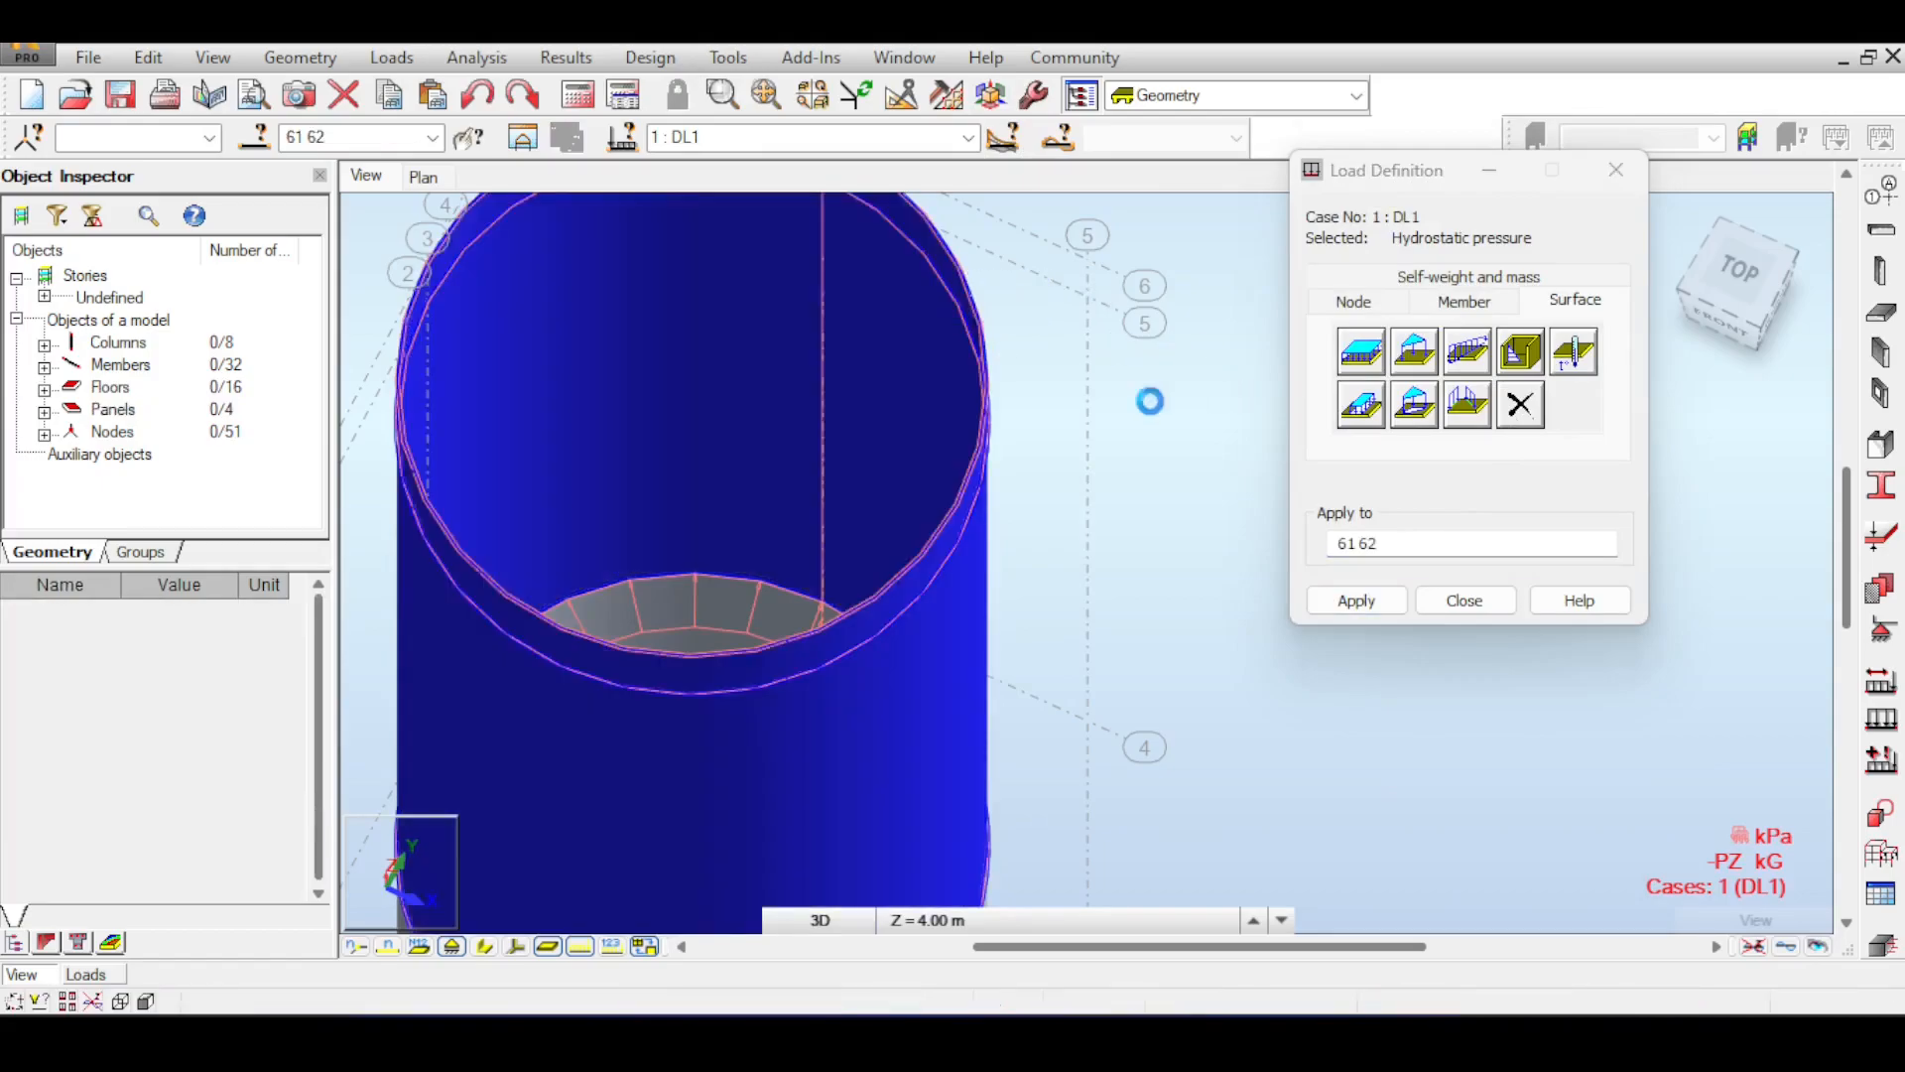
left_click(1728, 318)
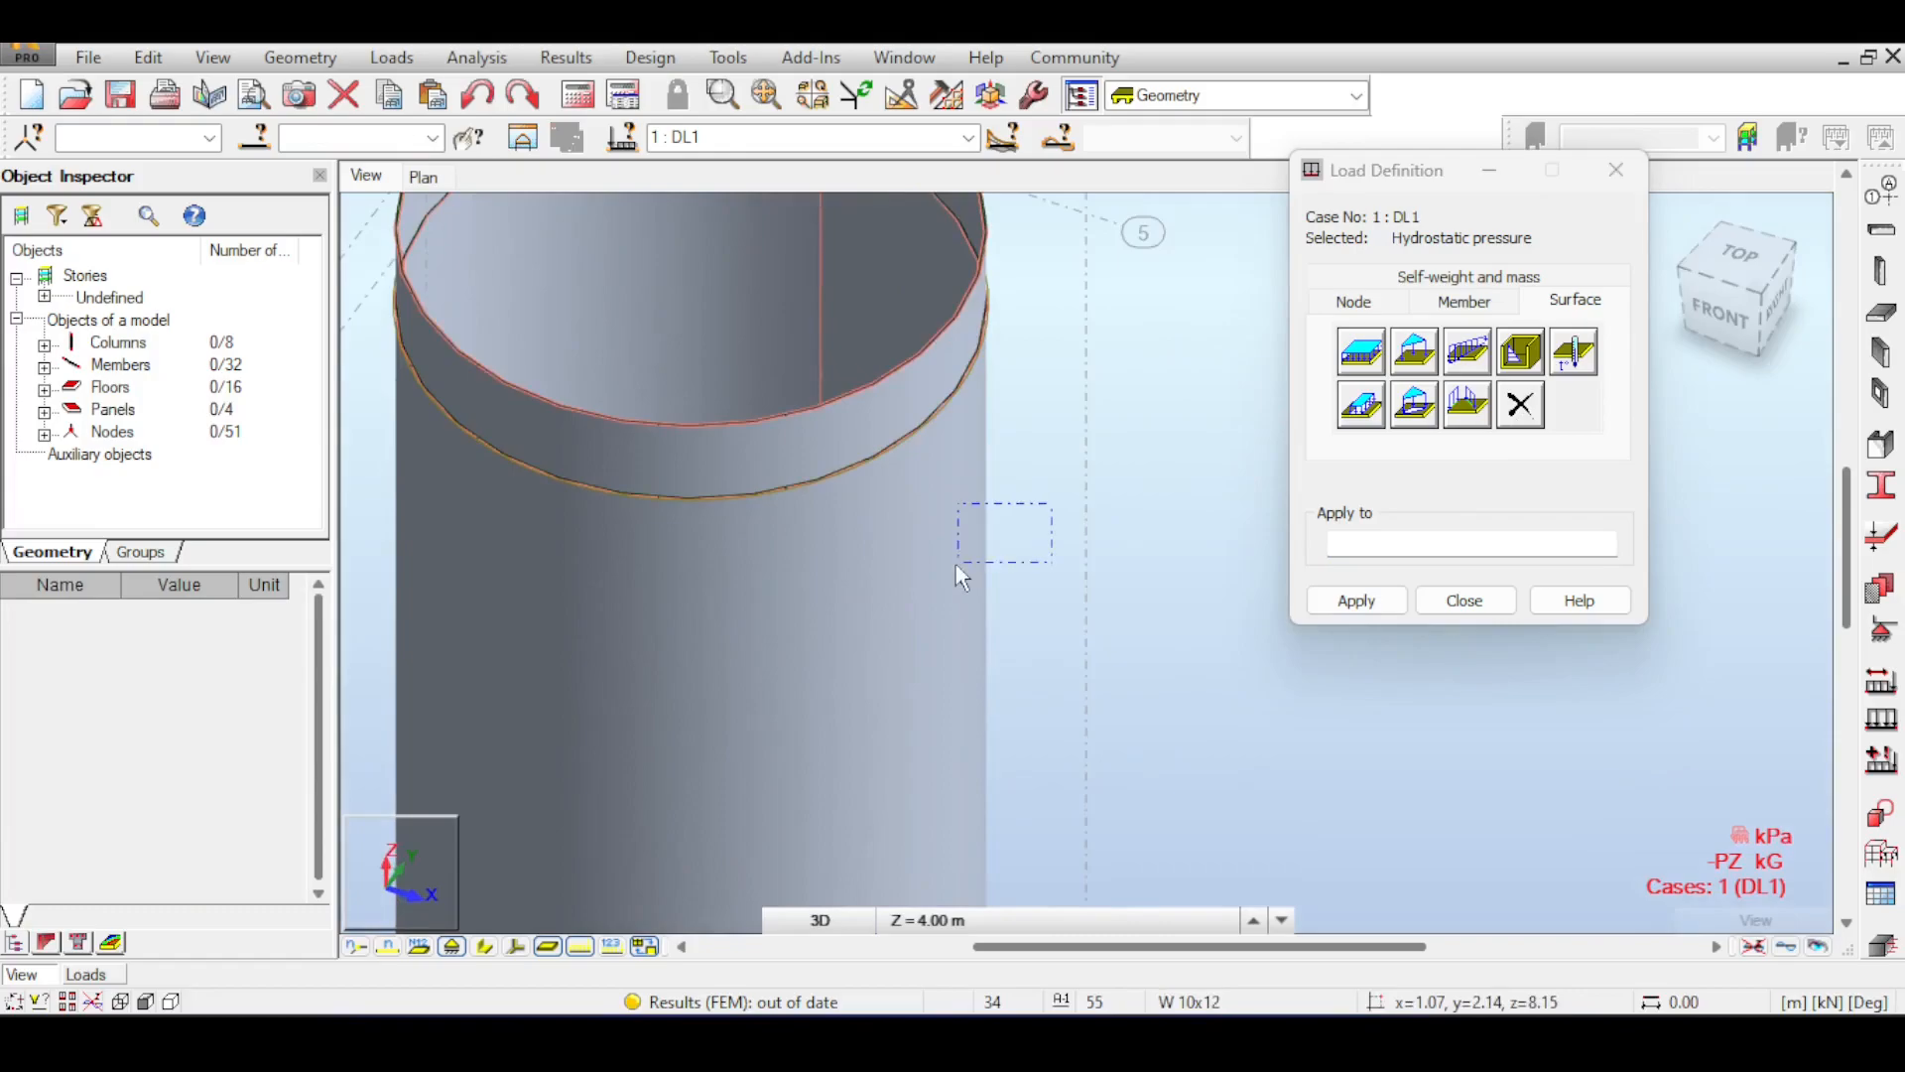
left_click(1014, 434)
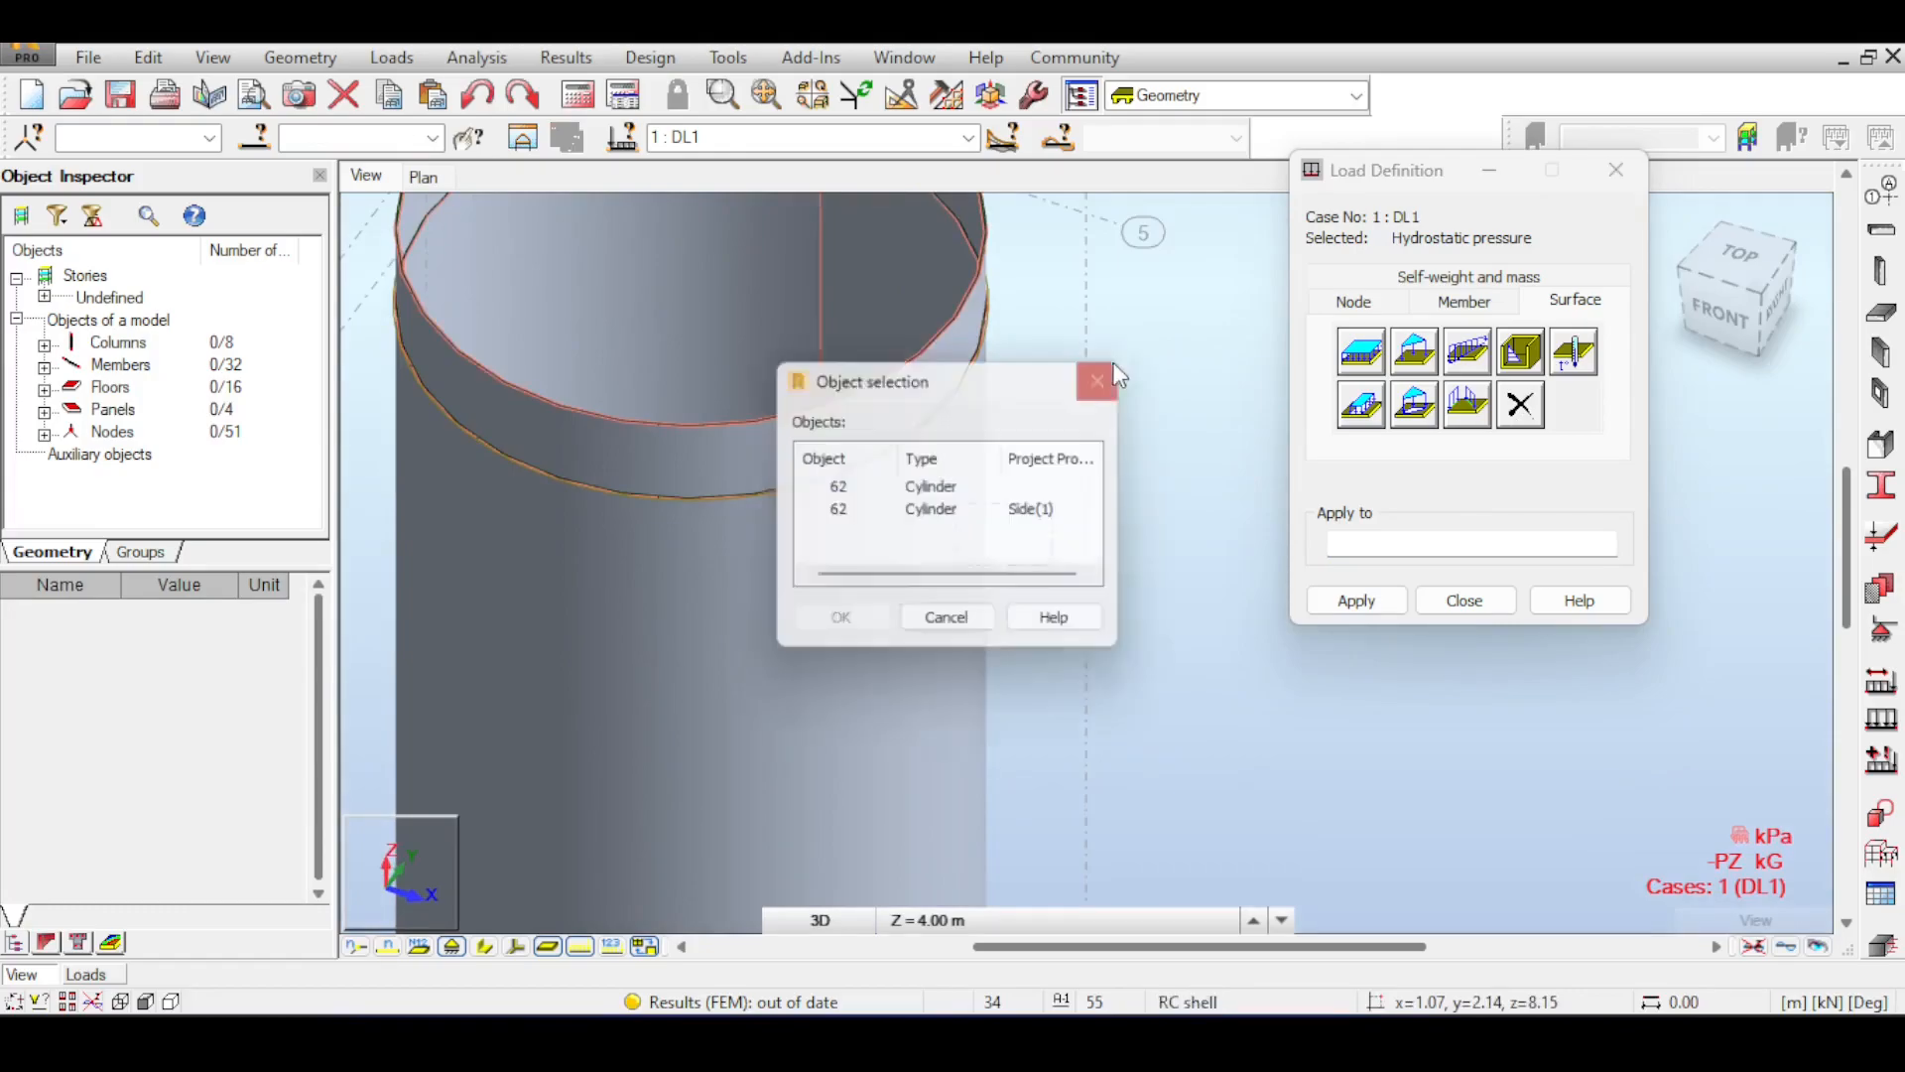
left_click(839, 511)
left_click(843, 625)
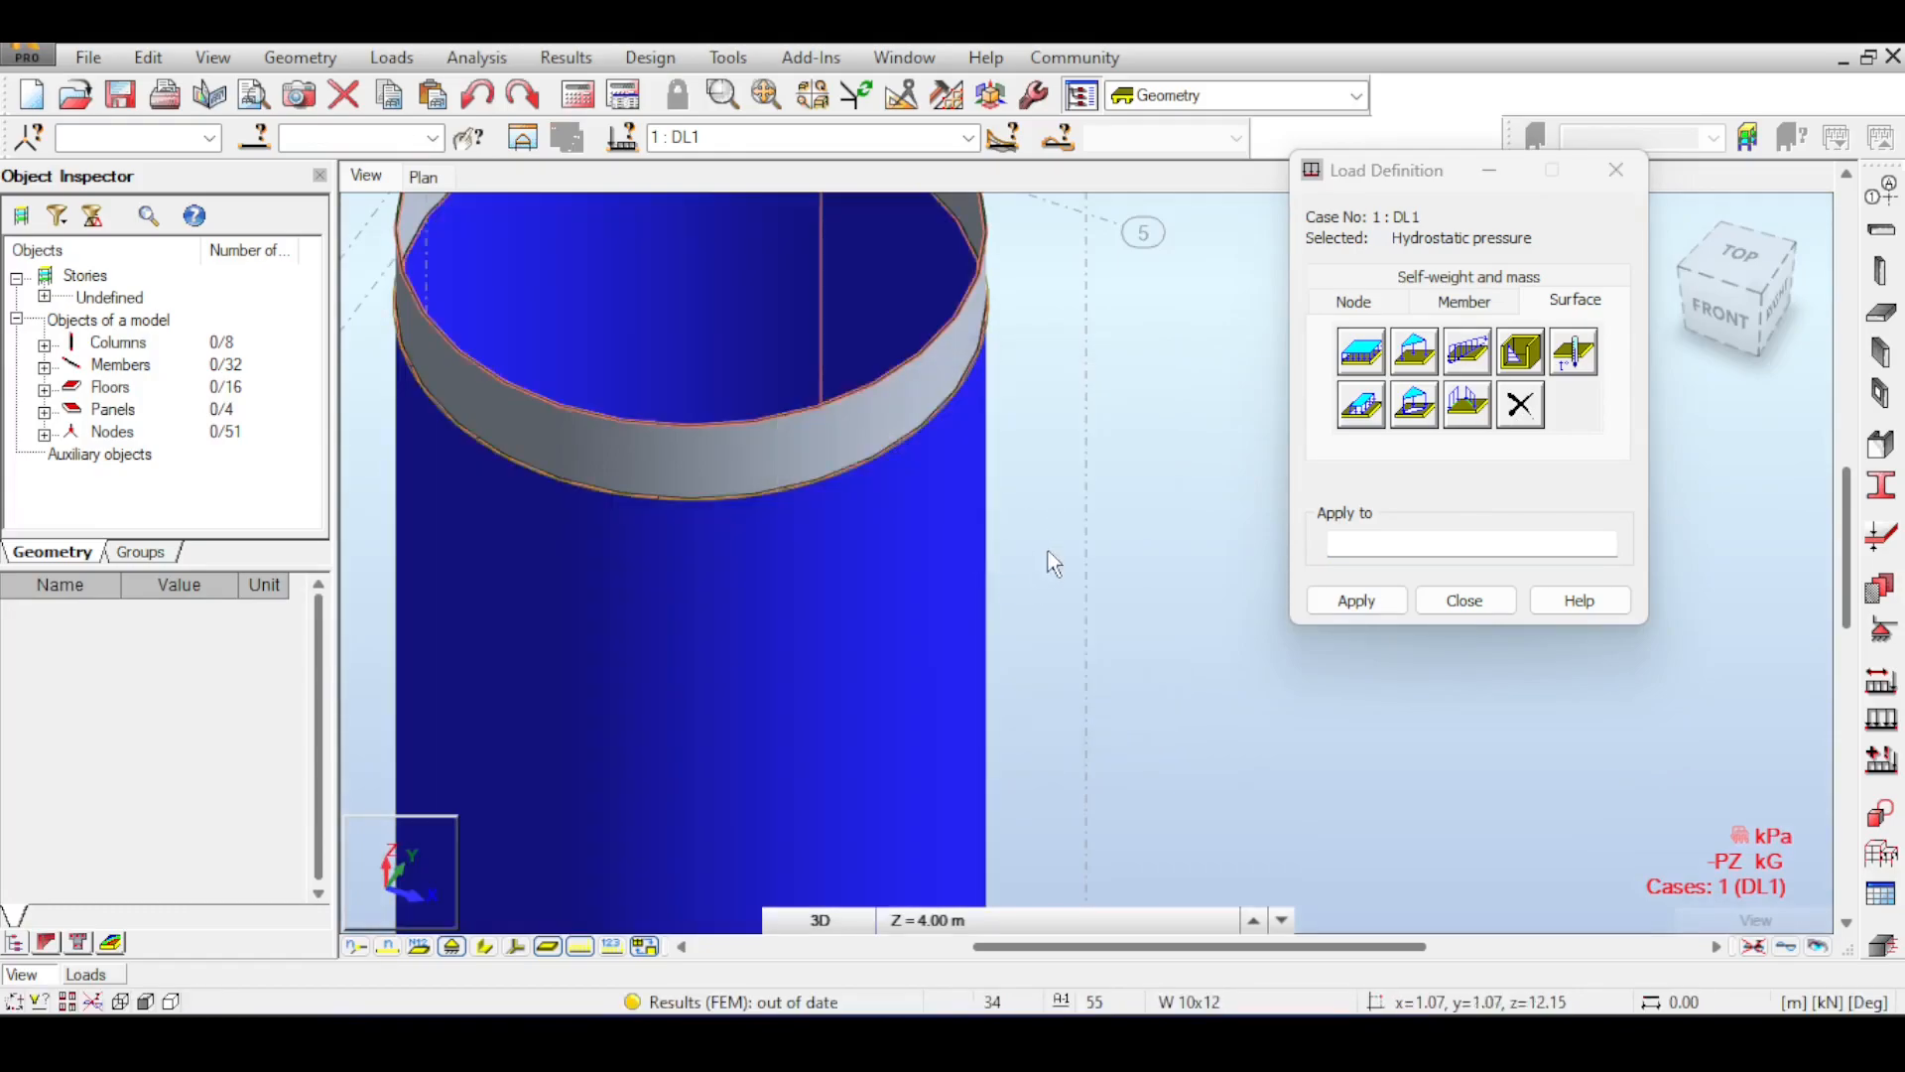
left_click(1357, 601)
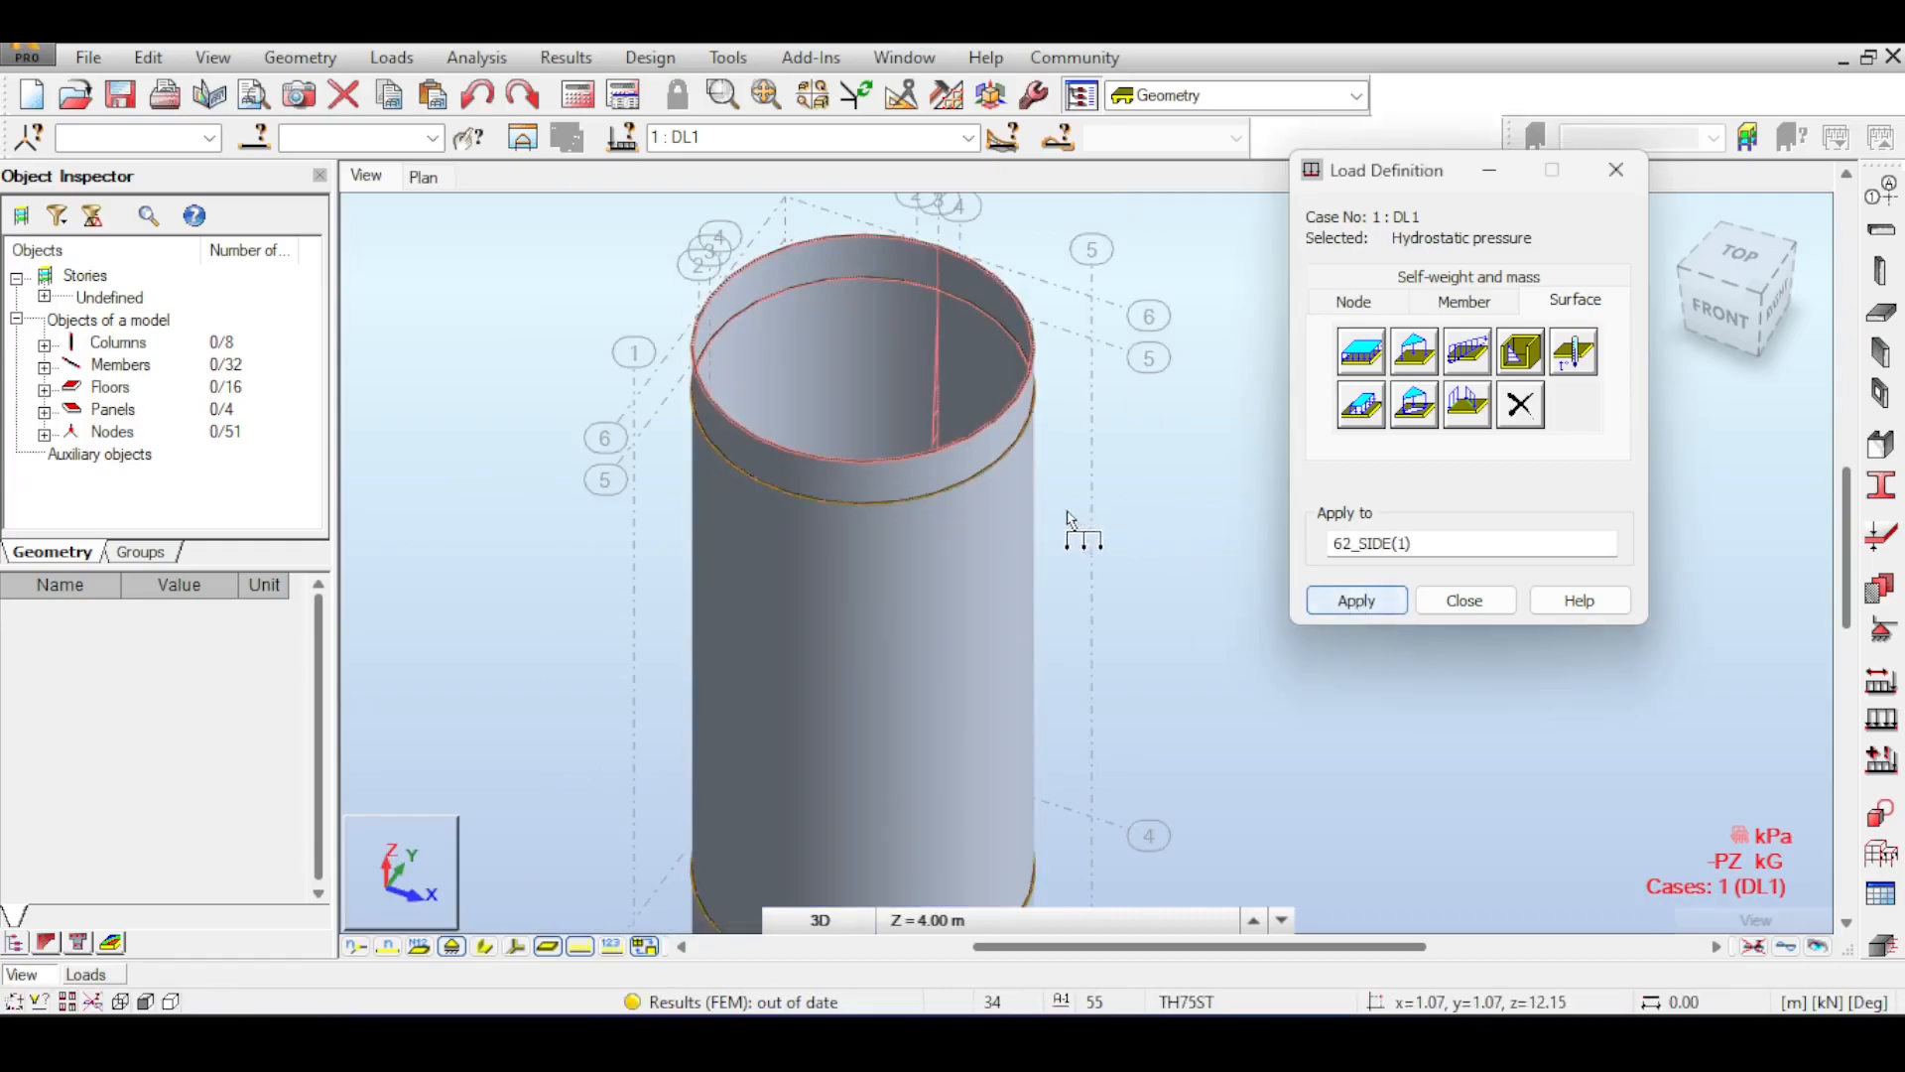
- Examine the load diagrams inside the silo, comparing the hydrostatic pressure with the uniform pressure where the upper and lower cylinders meet
left_click(1735, 304)
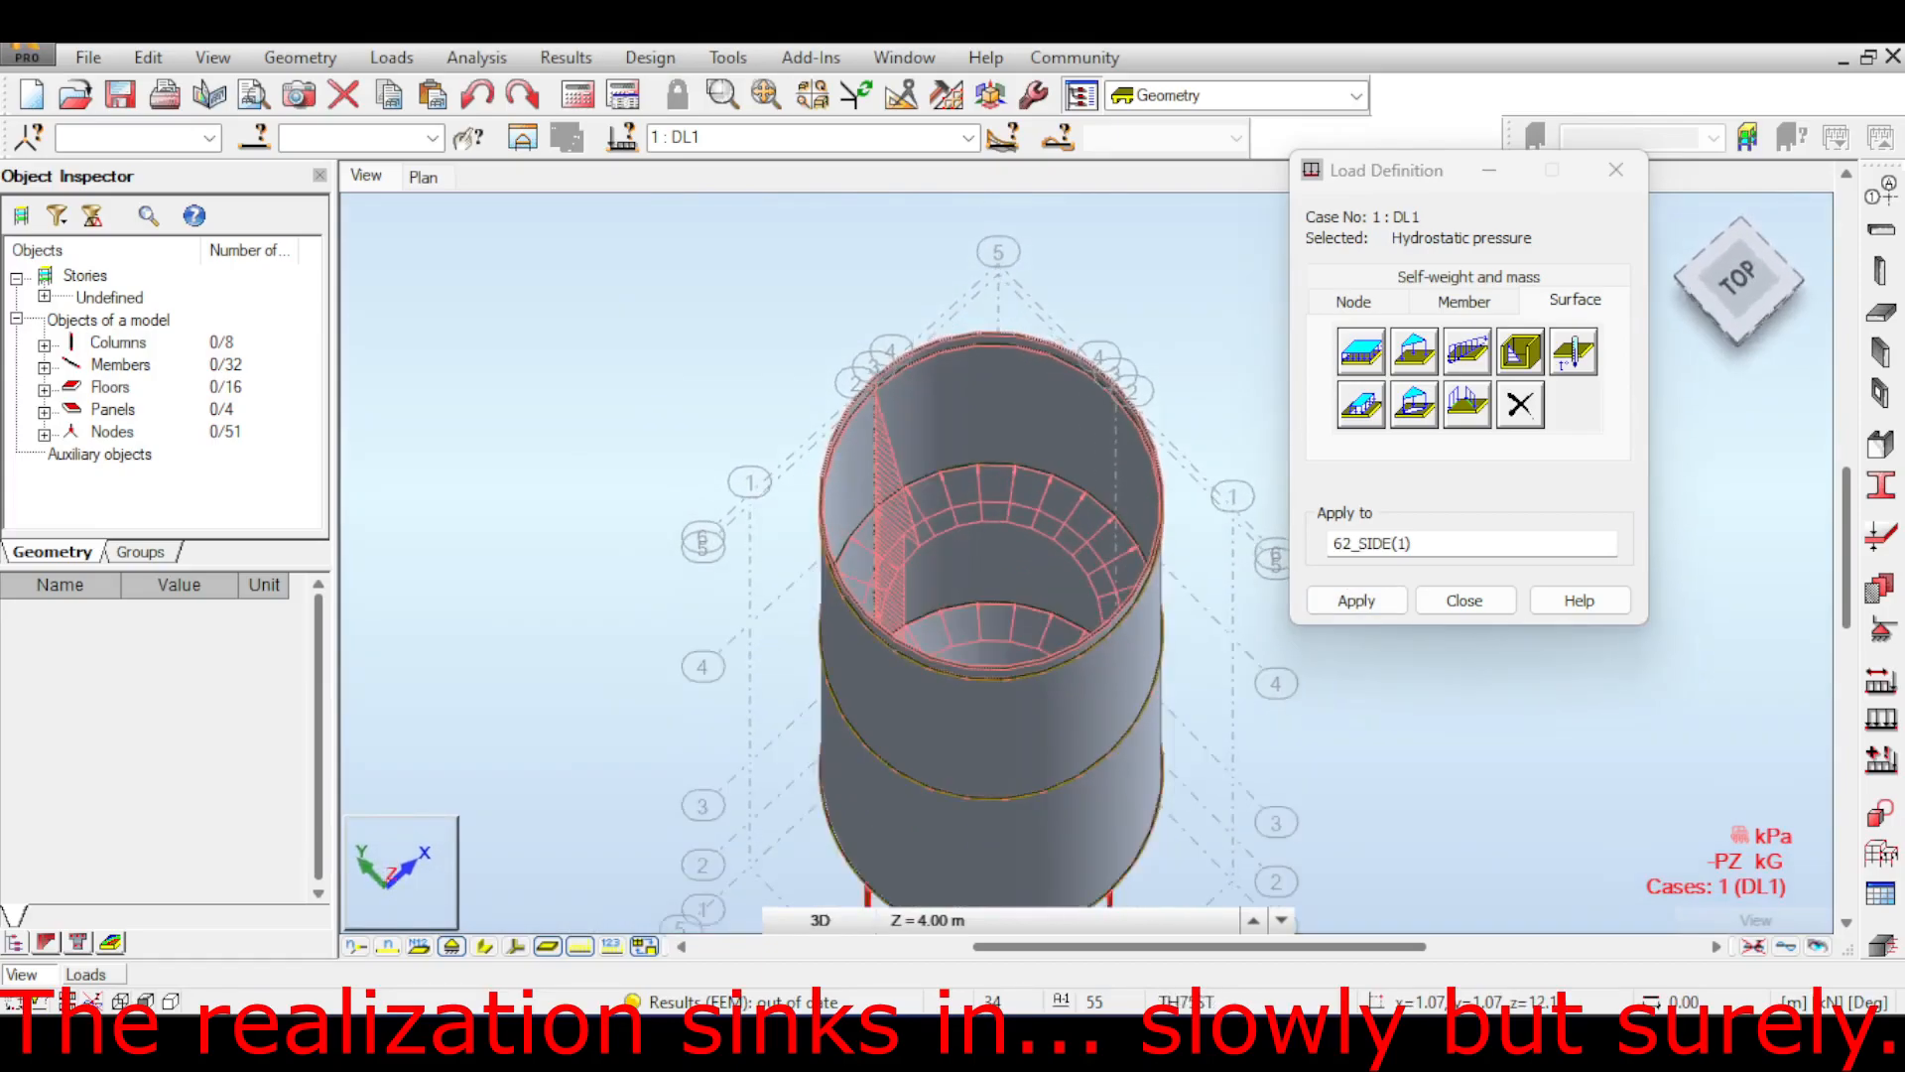
scroll(1028, 496, "up", 4)
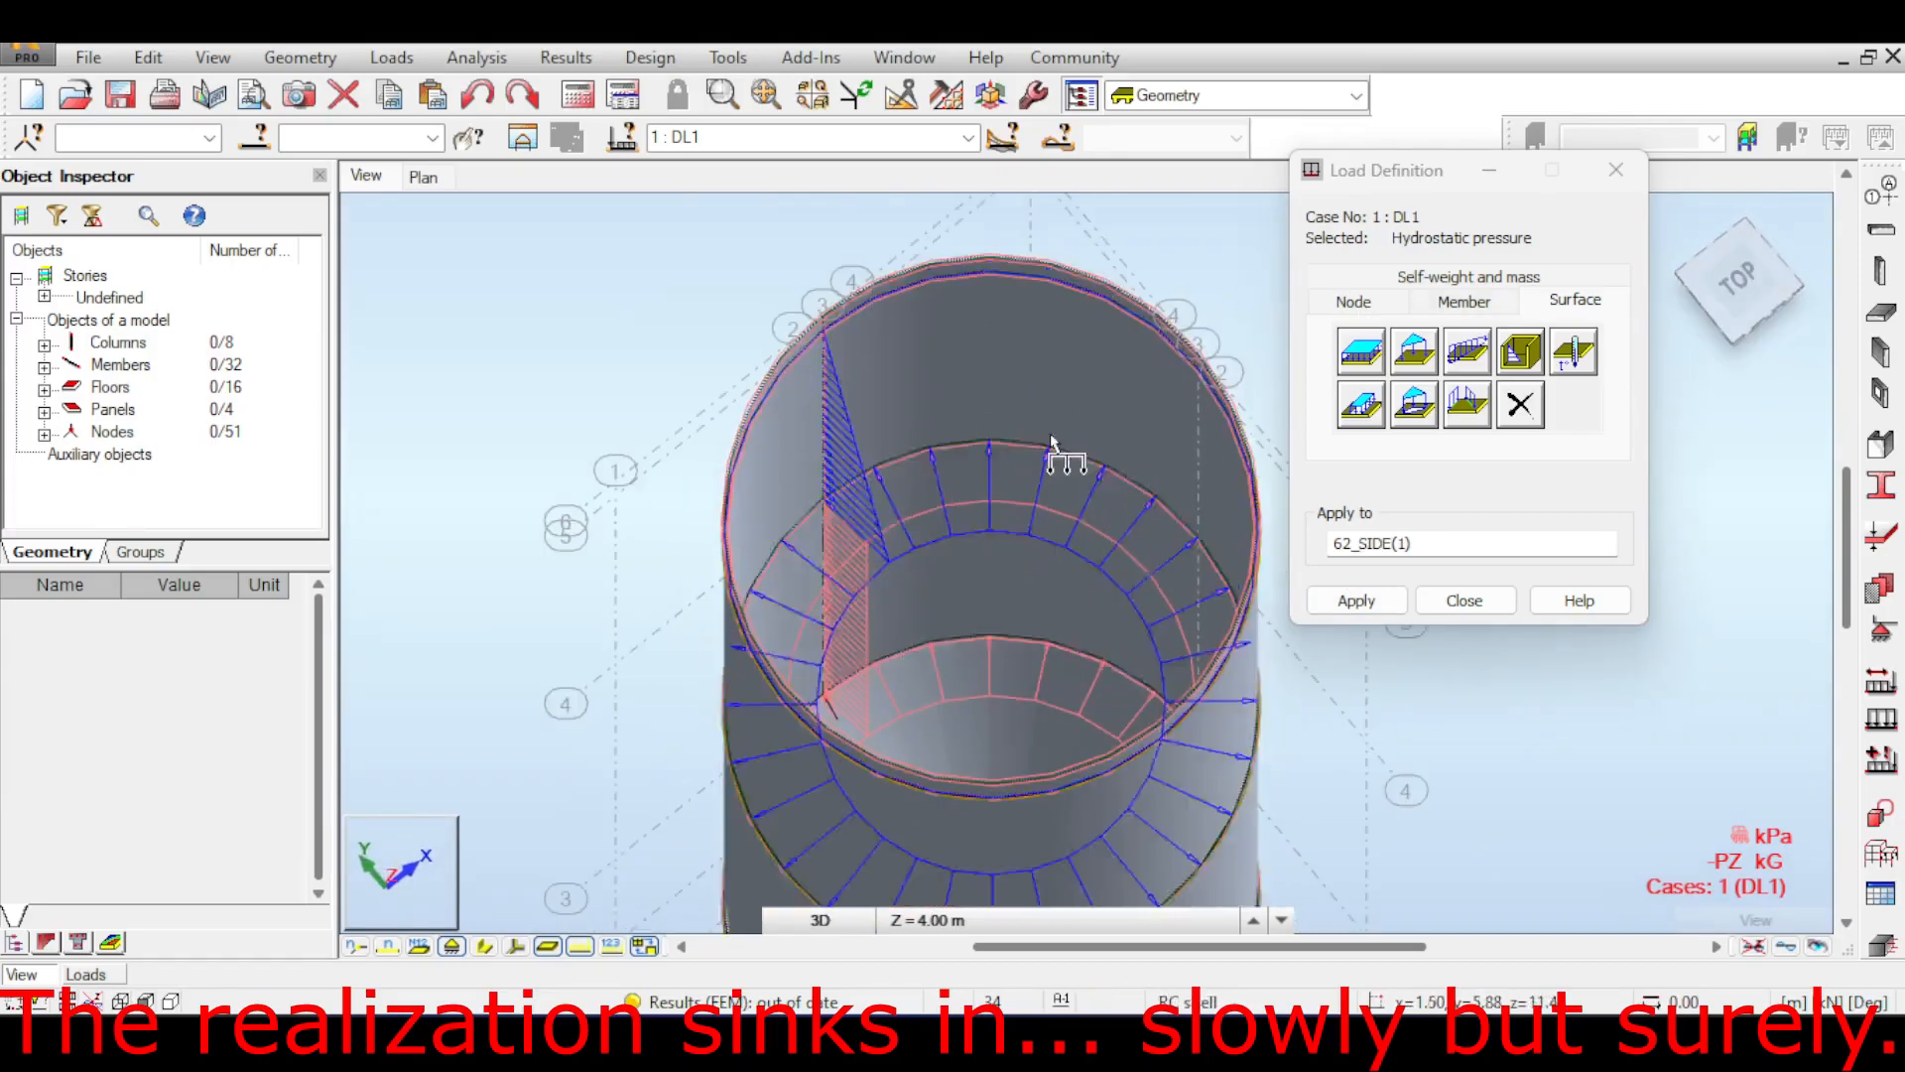
scroll(1028, 496, "up", 5)
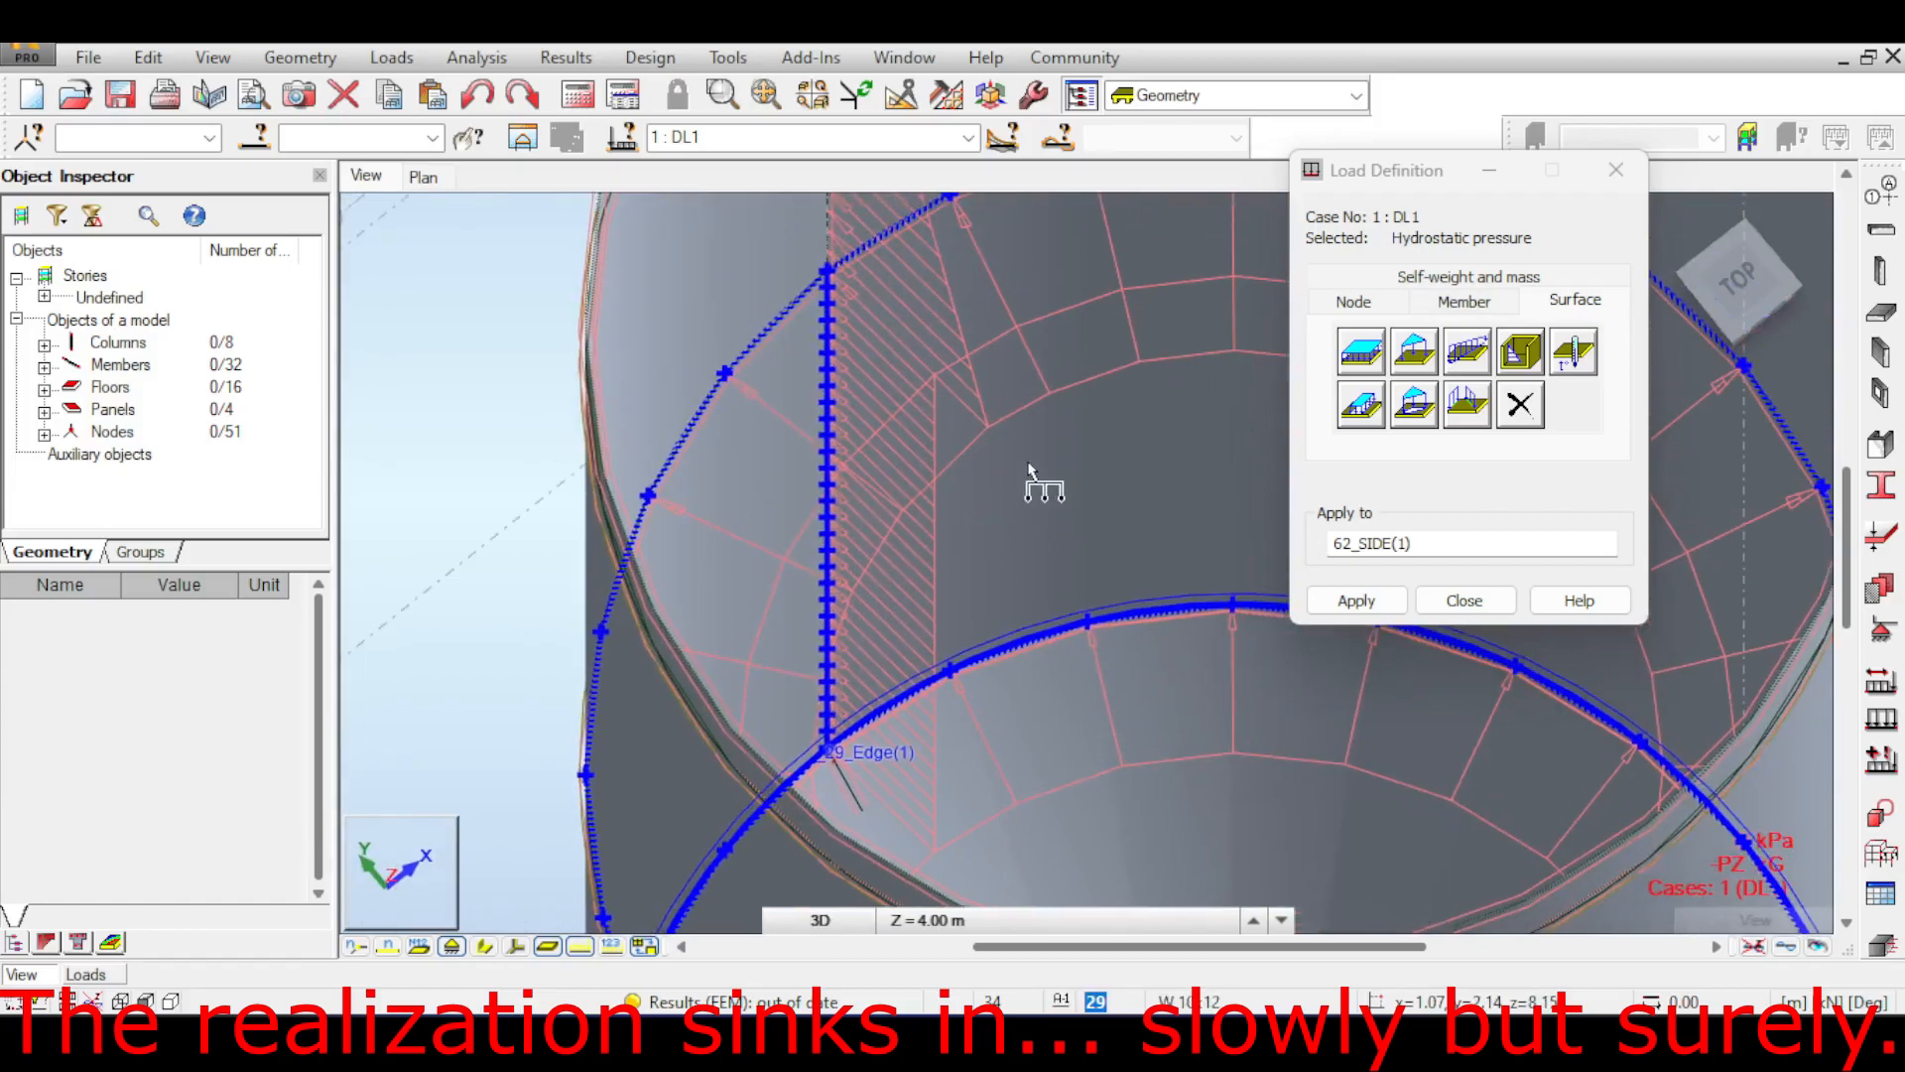
scroll(1032, 496, "down", 3)
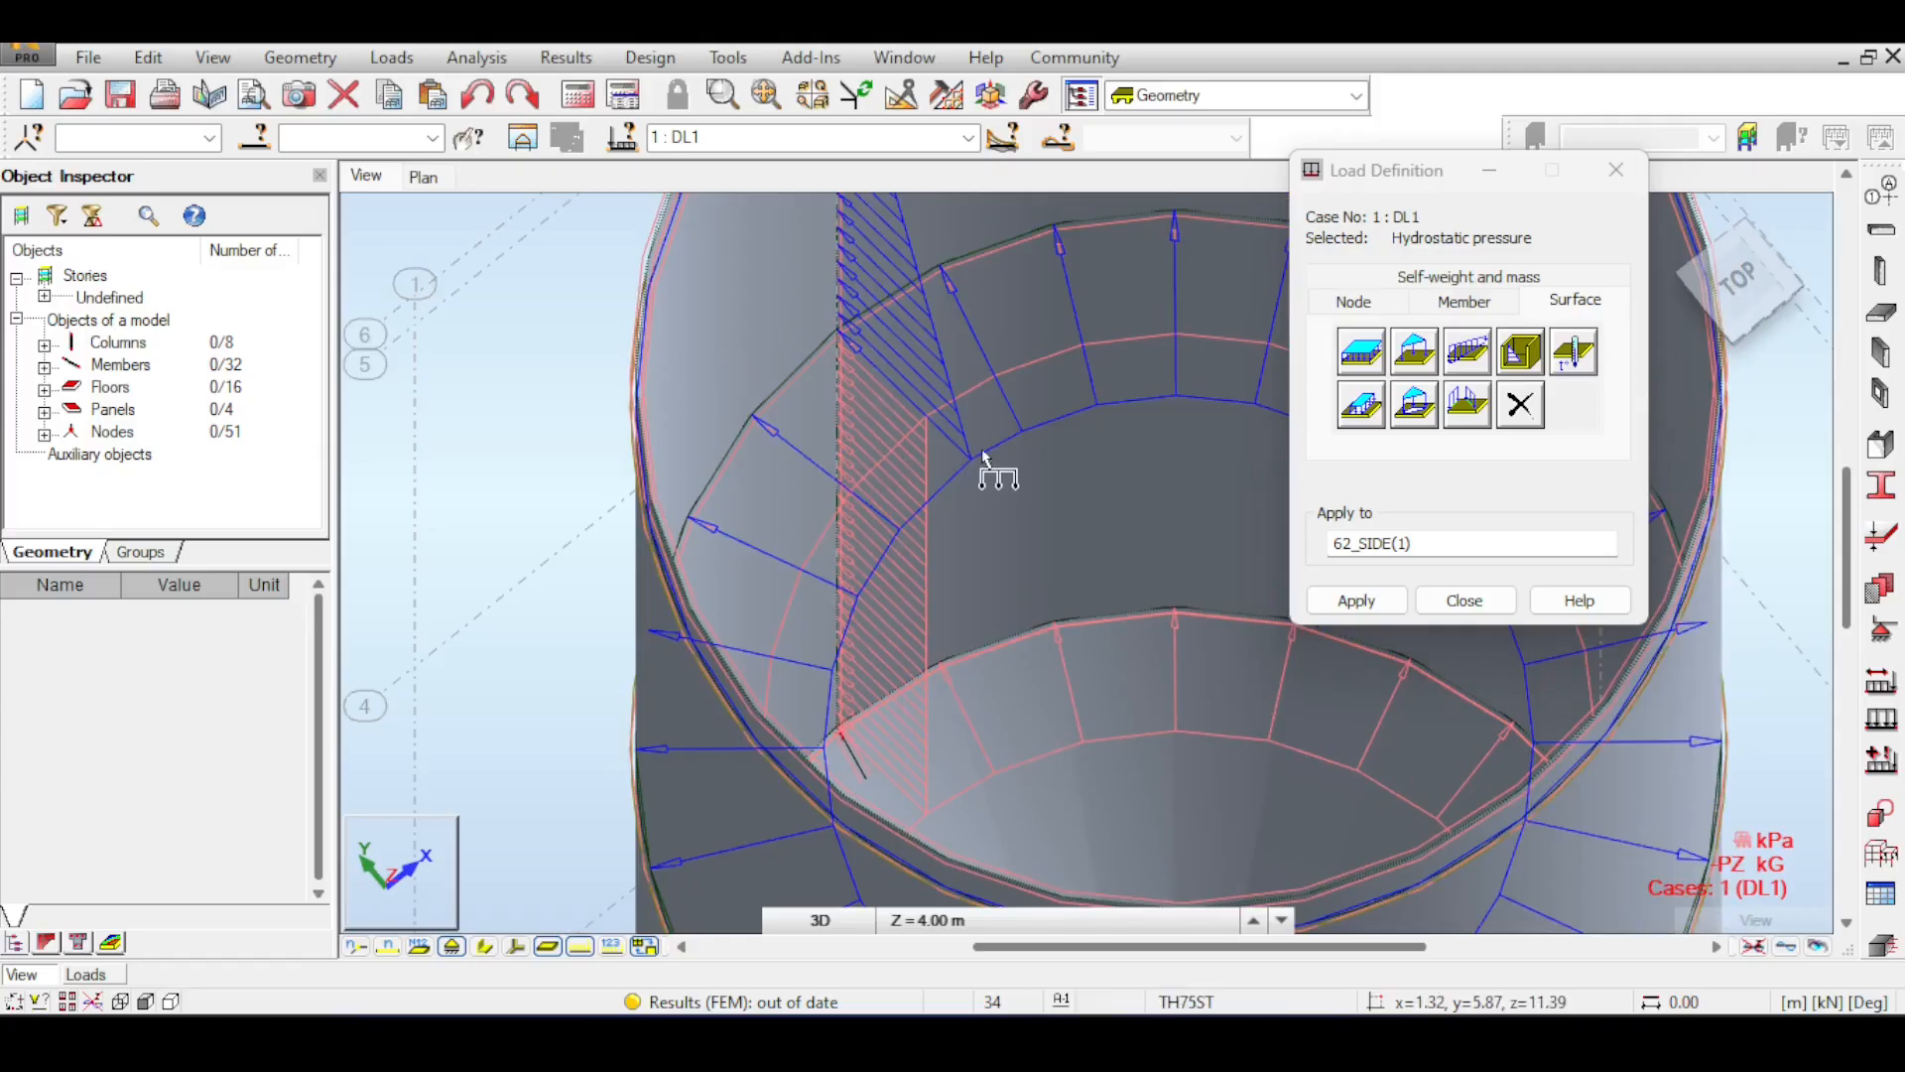
scroll(973, 447, "up", 2)
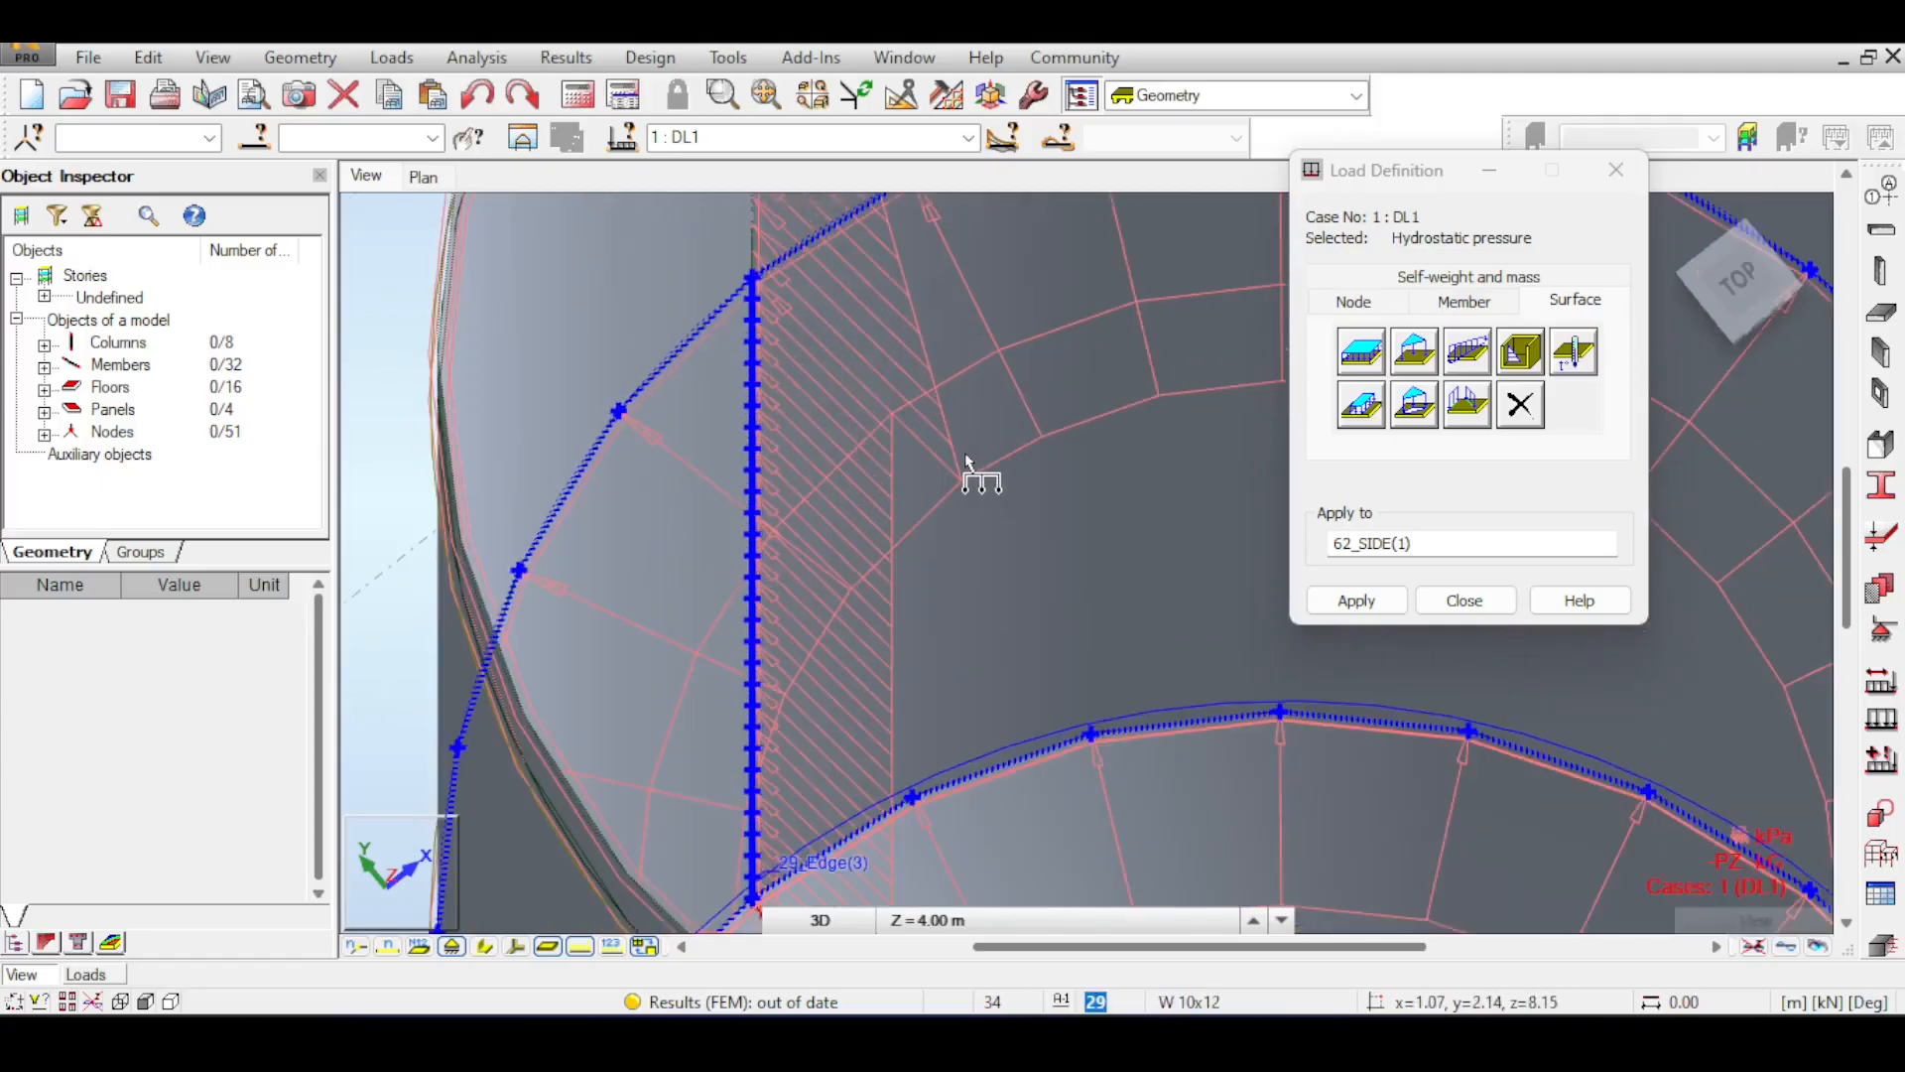
scroll(971, 437, "up", 5)
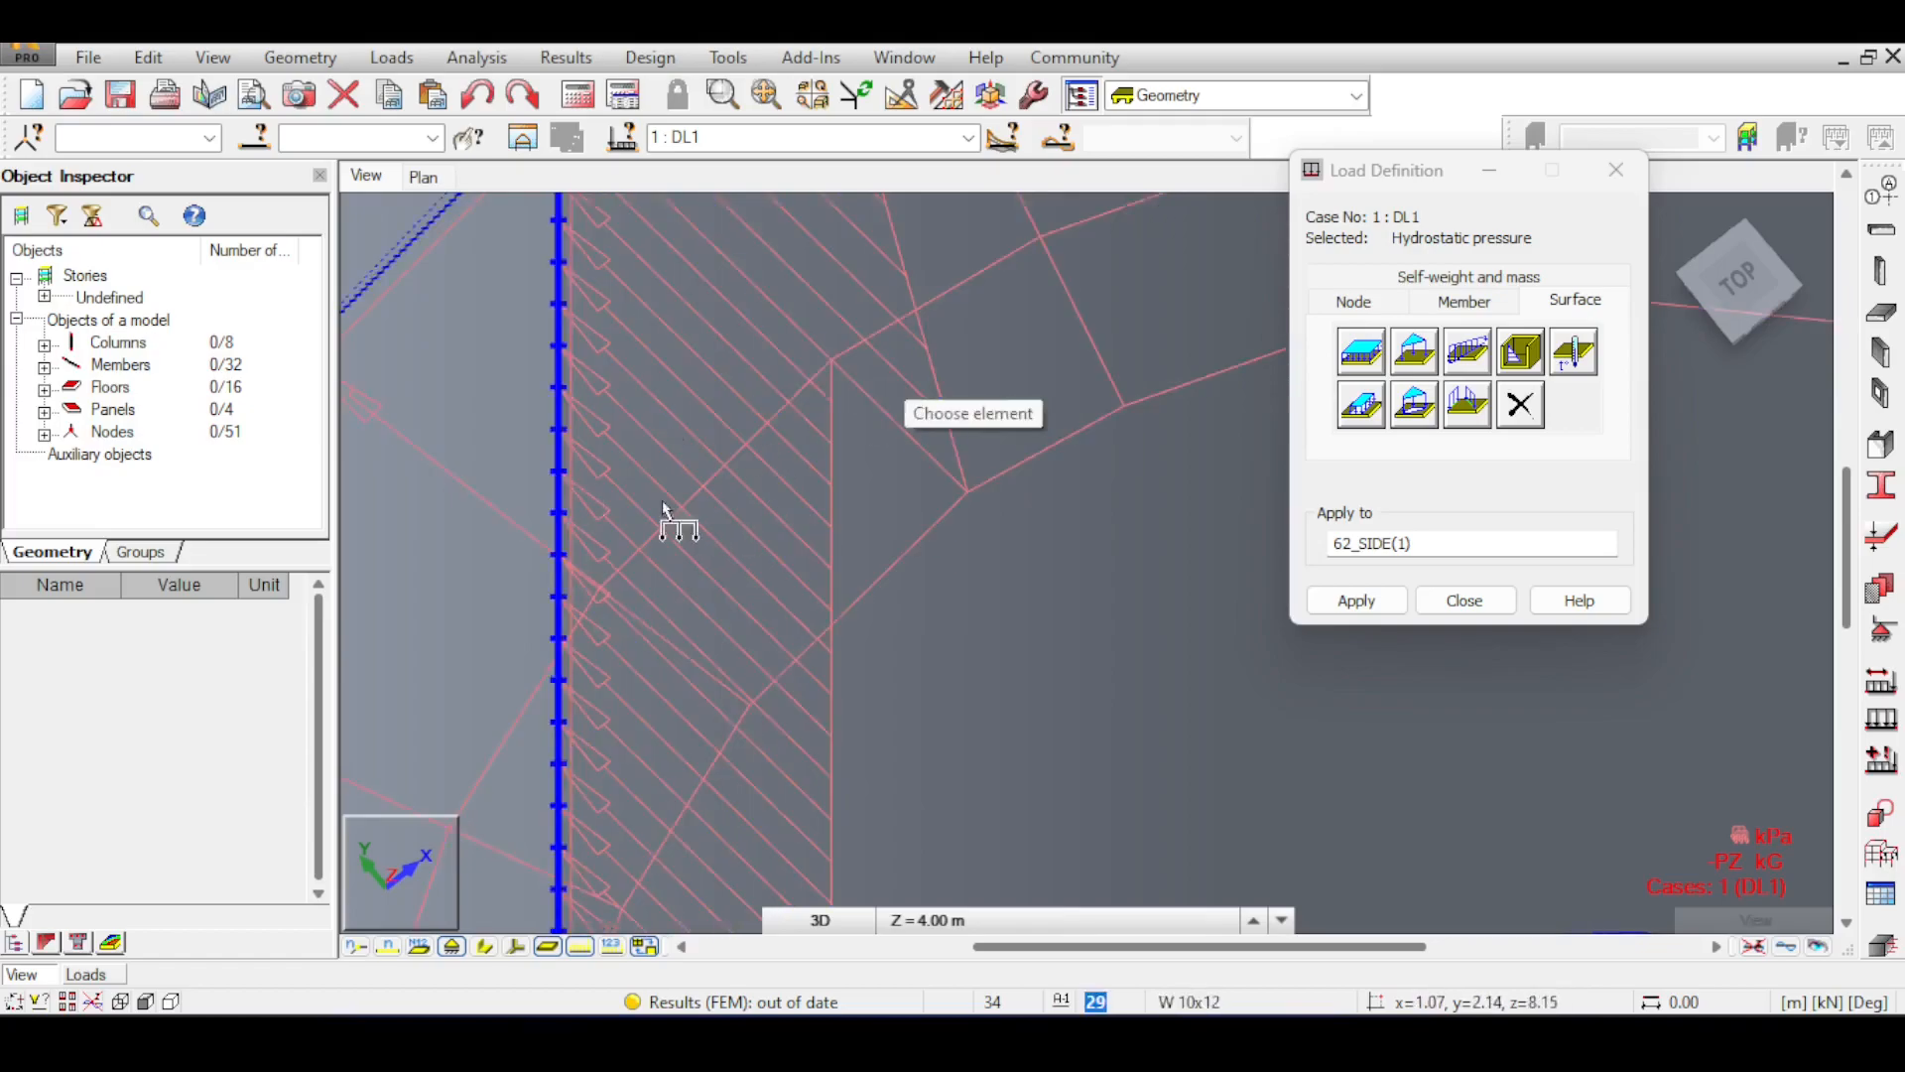
scroll(838, 416, "down", 1)
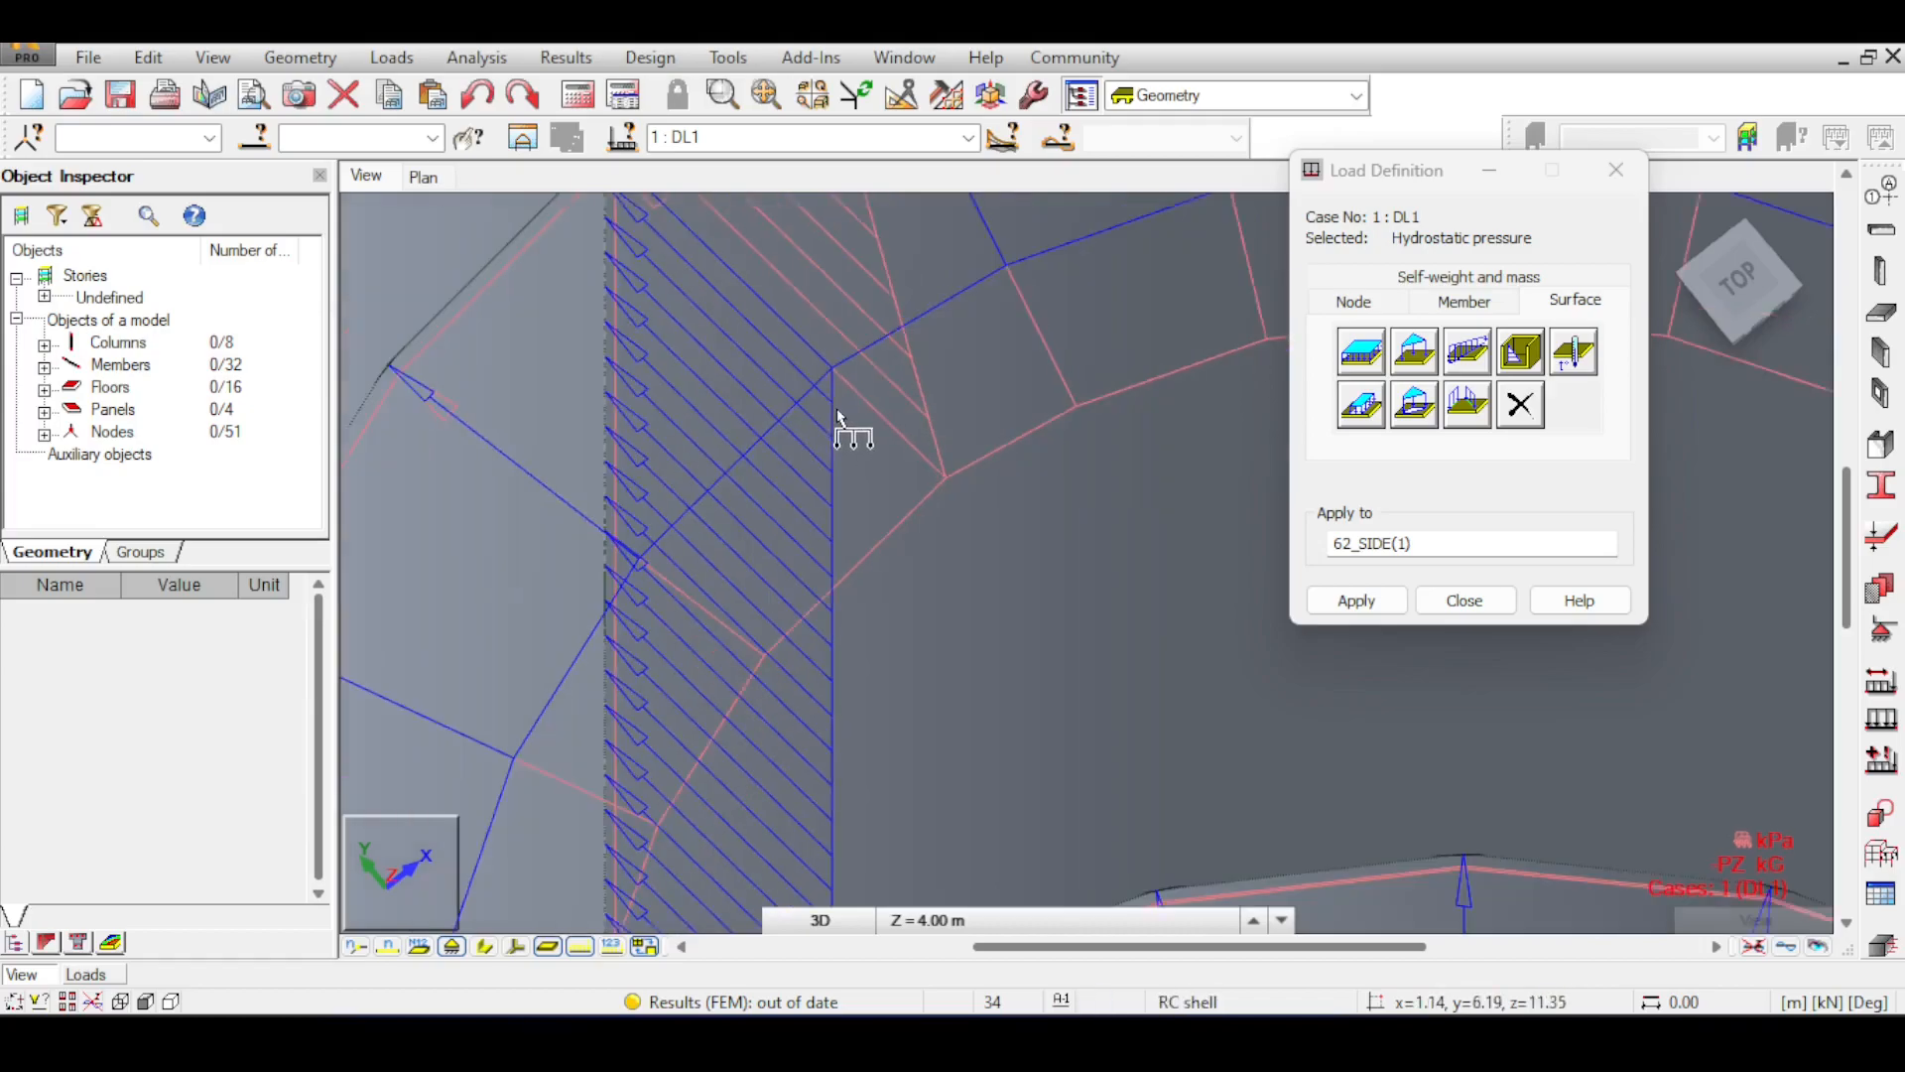
scroll(838, 416, "down", 2)
scroll(839, 417, "down", 1)
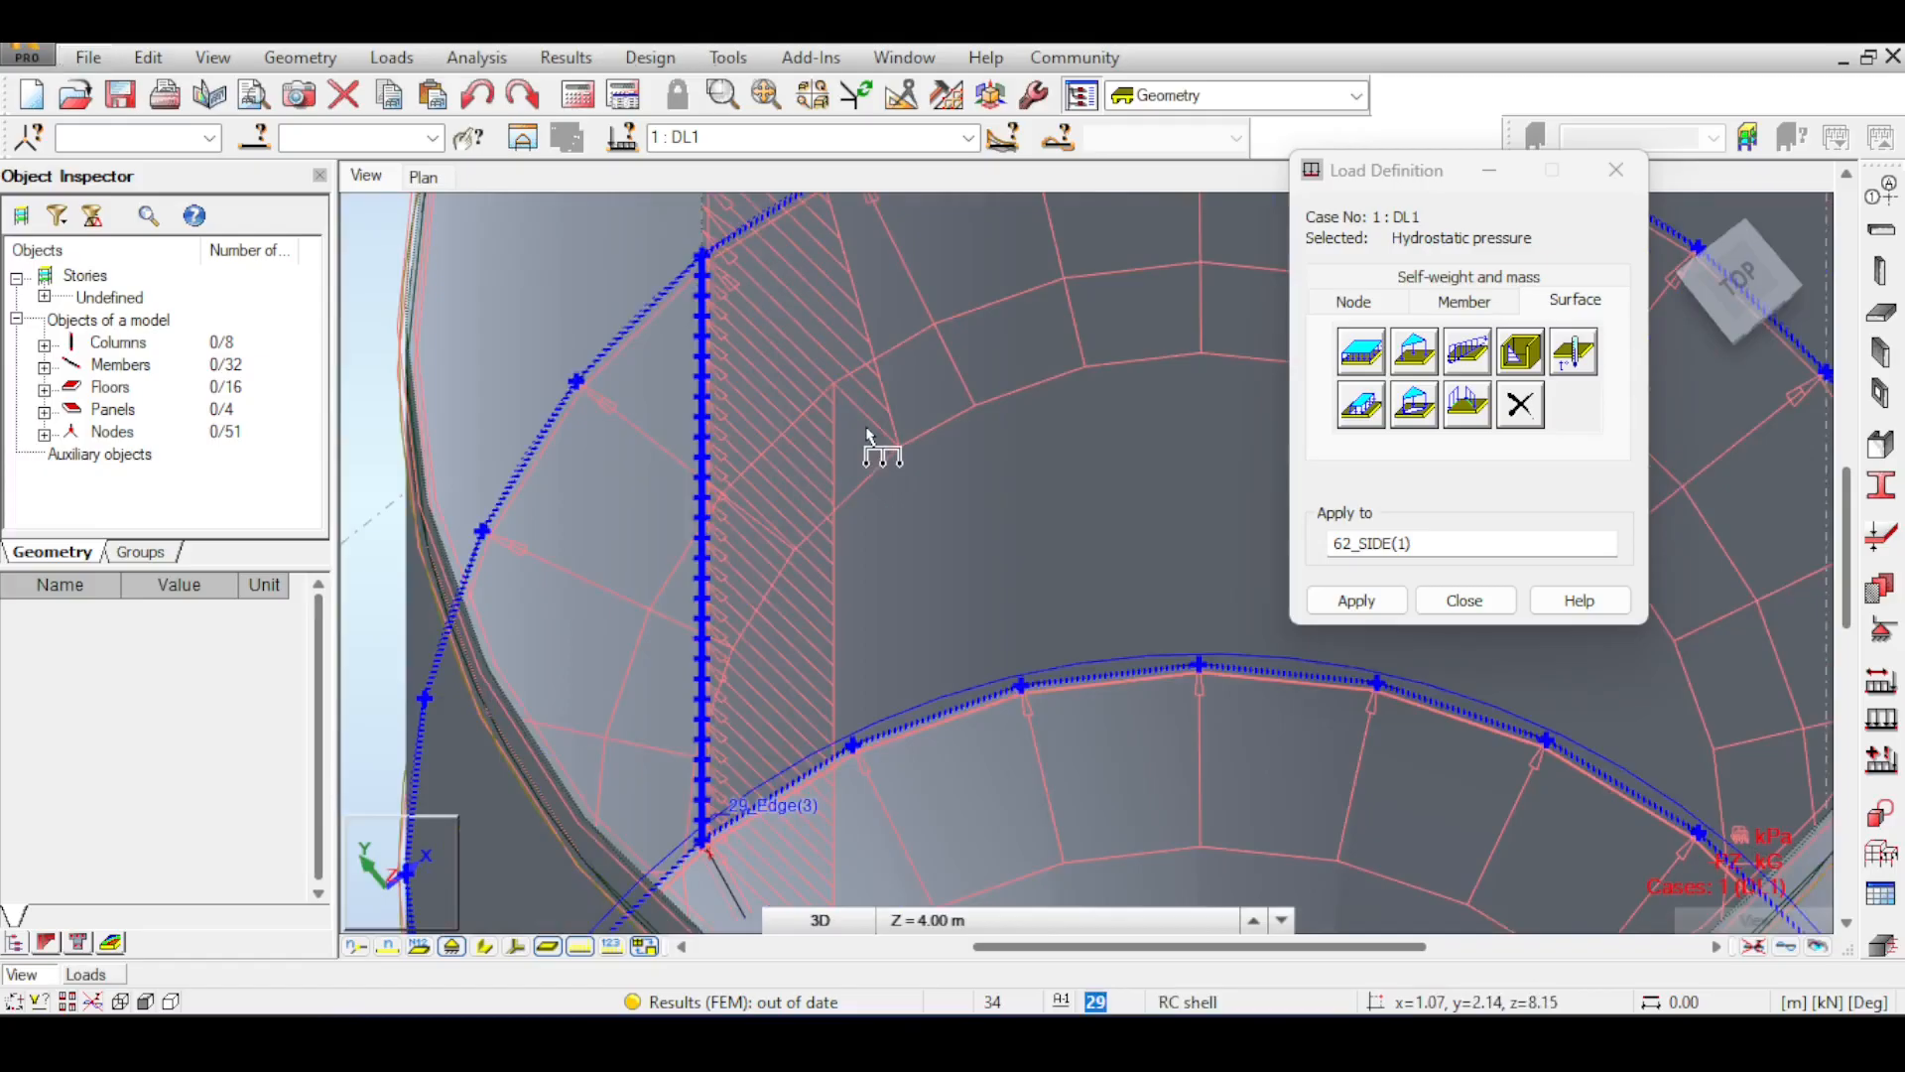
- Switch to the Paint sketch, circle both 30/4 expressions and underline the 764.52kg/m3 density with a blue brush
key("alt+Tab")
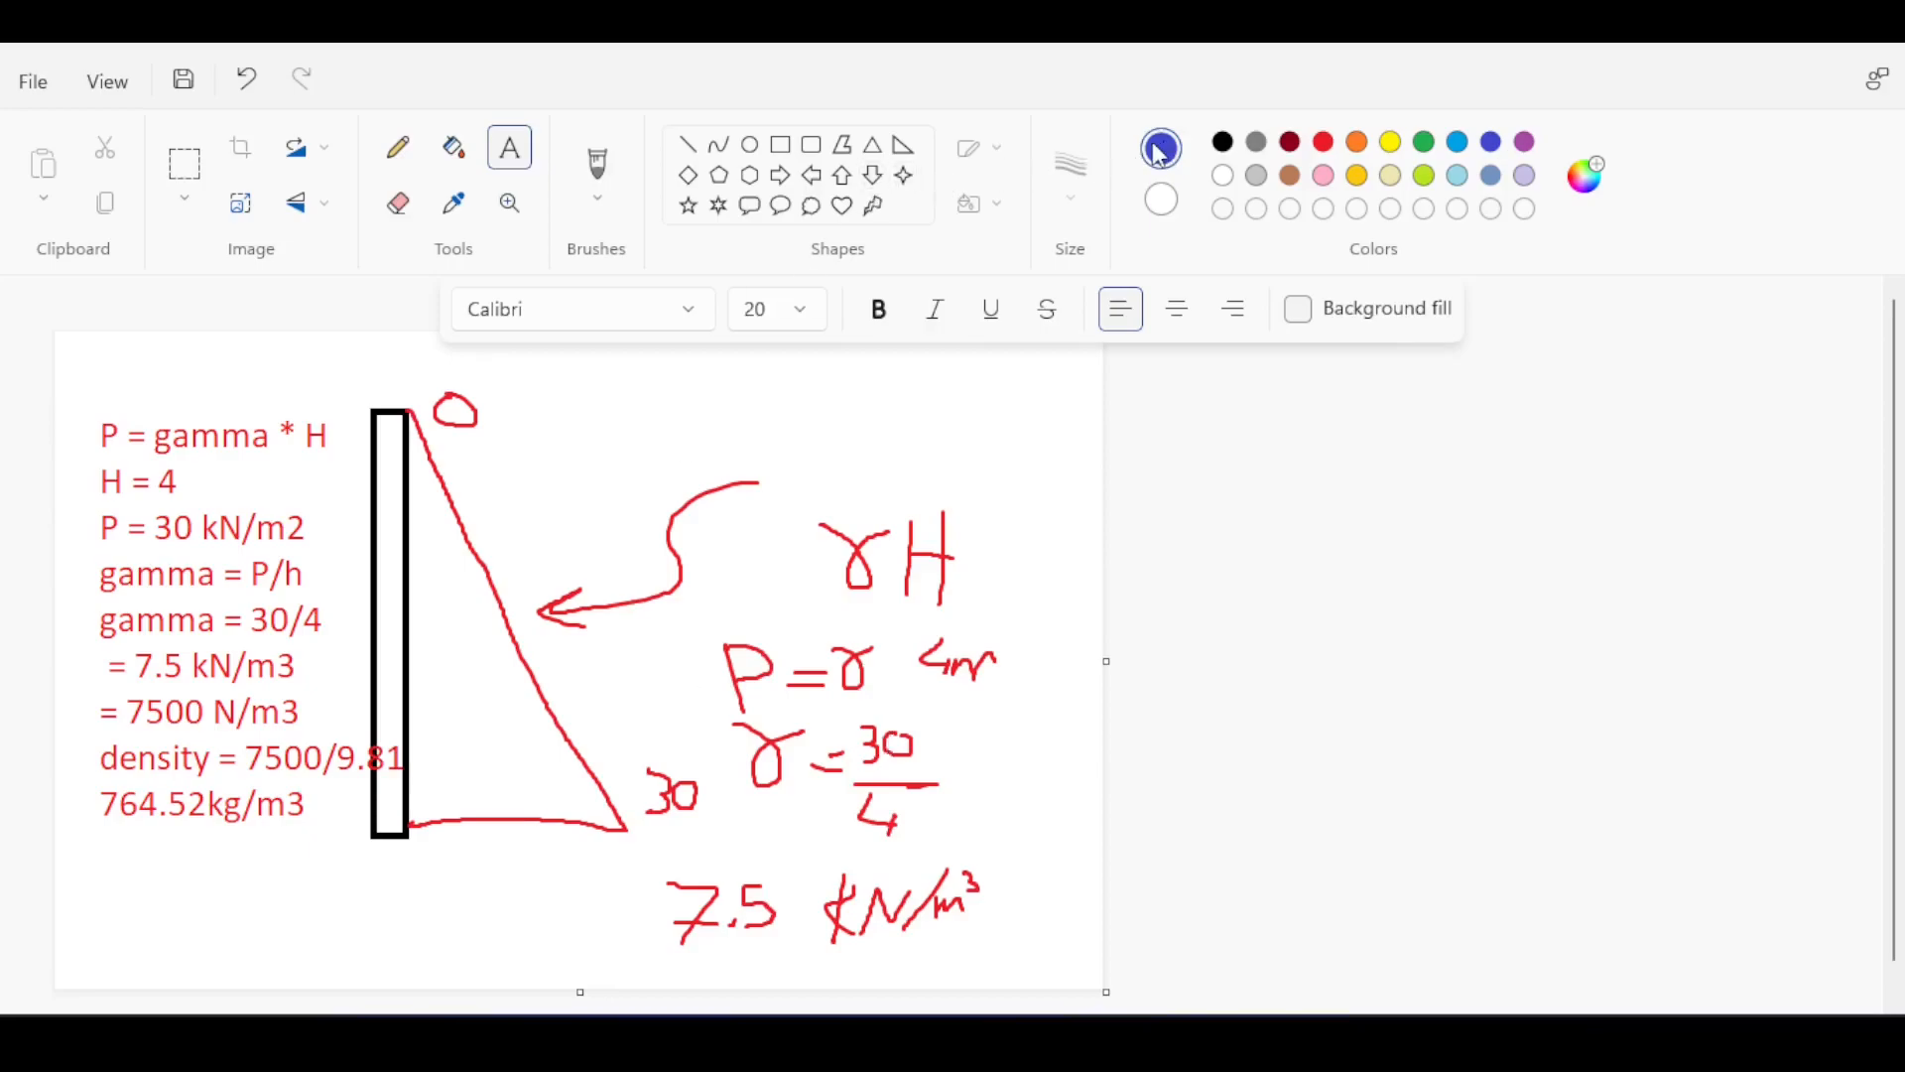
left_click(594, 179)
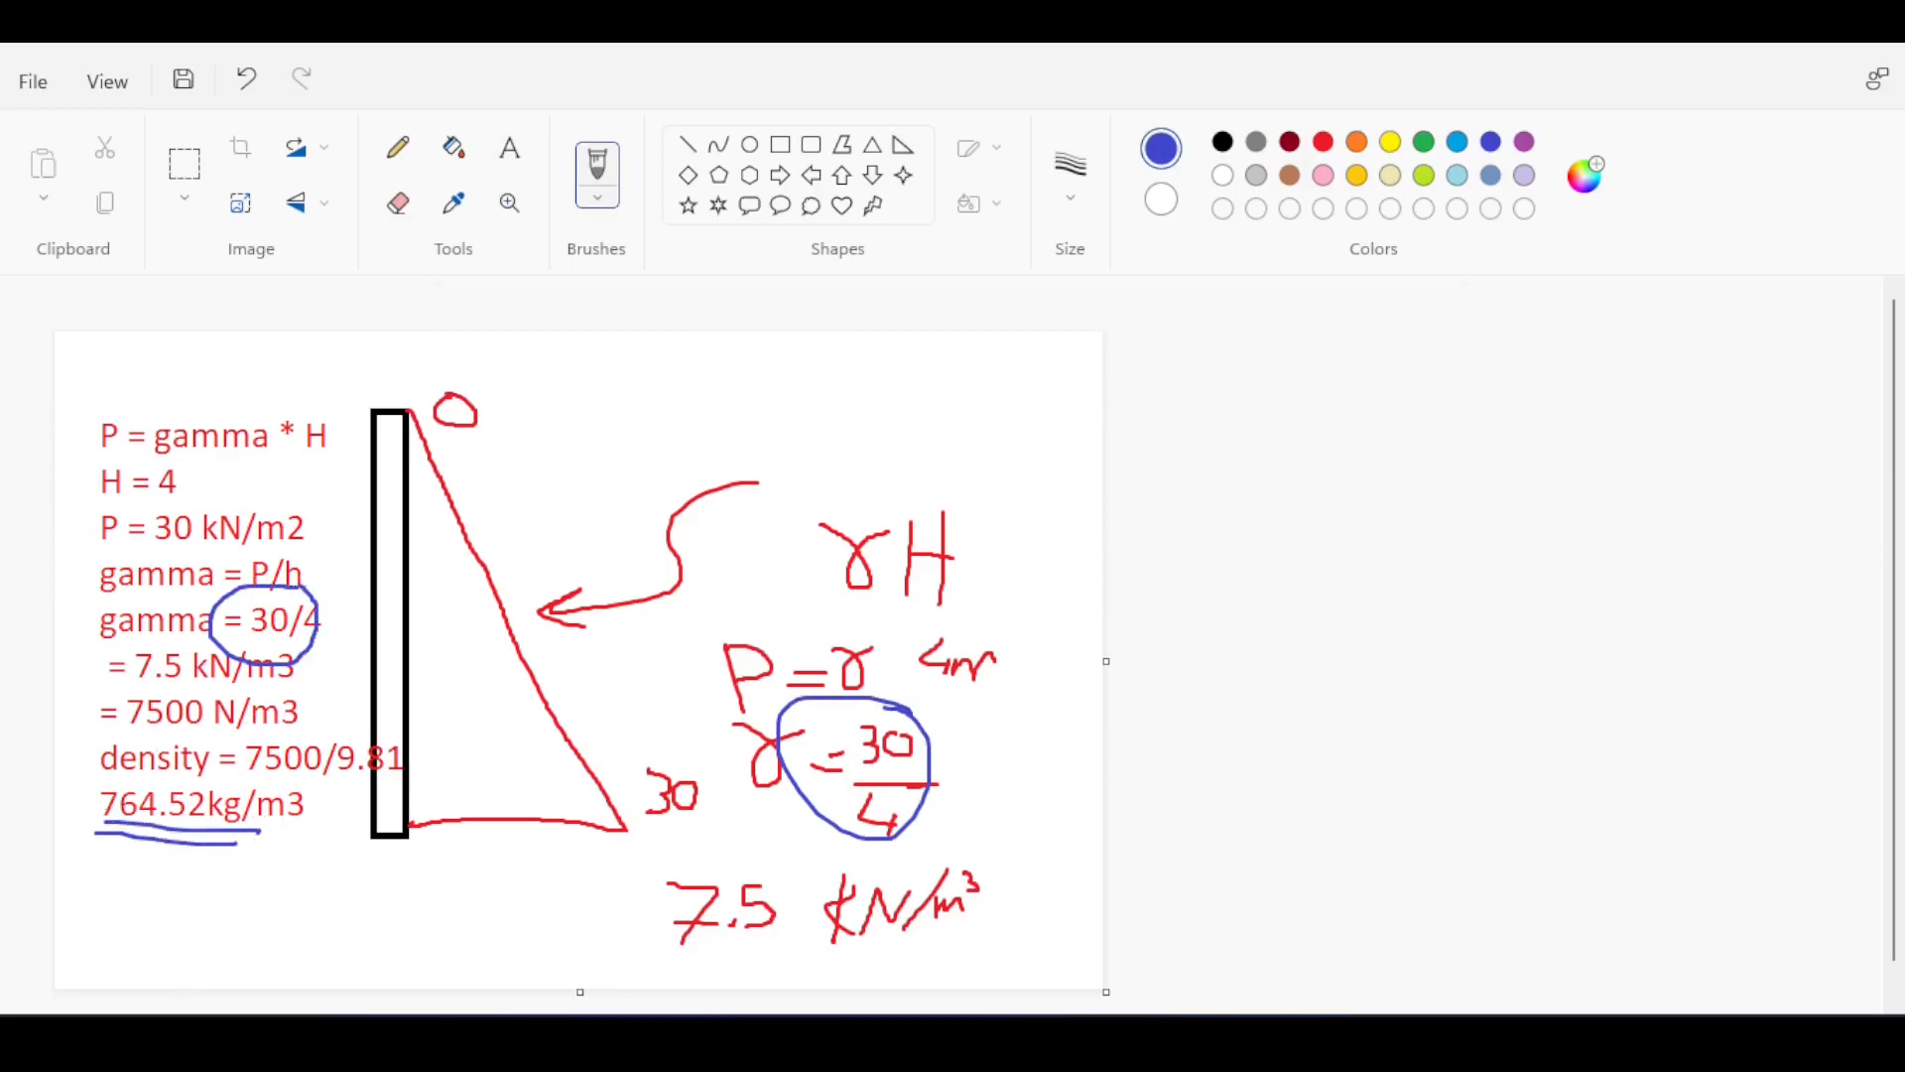
- Divide the Calculator's density result by 3 and multiply by 2, and write 509.68 below the underlined density in the Paint sketch
key("alt+Tab")
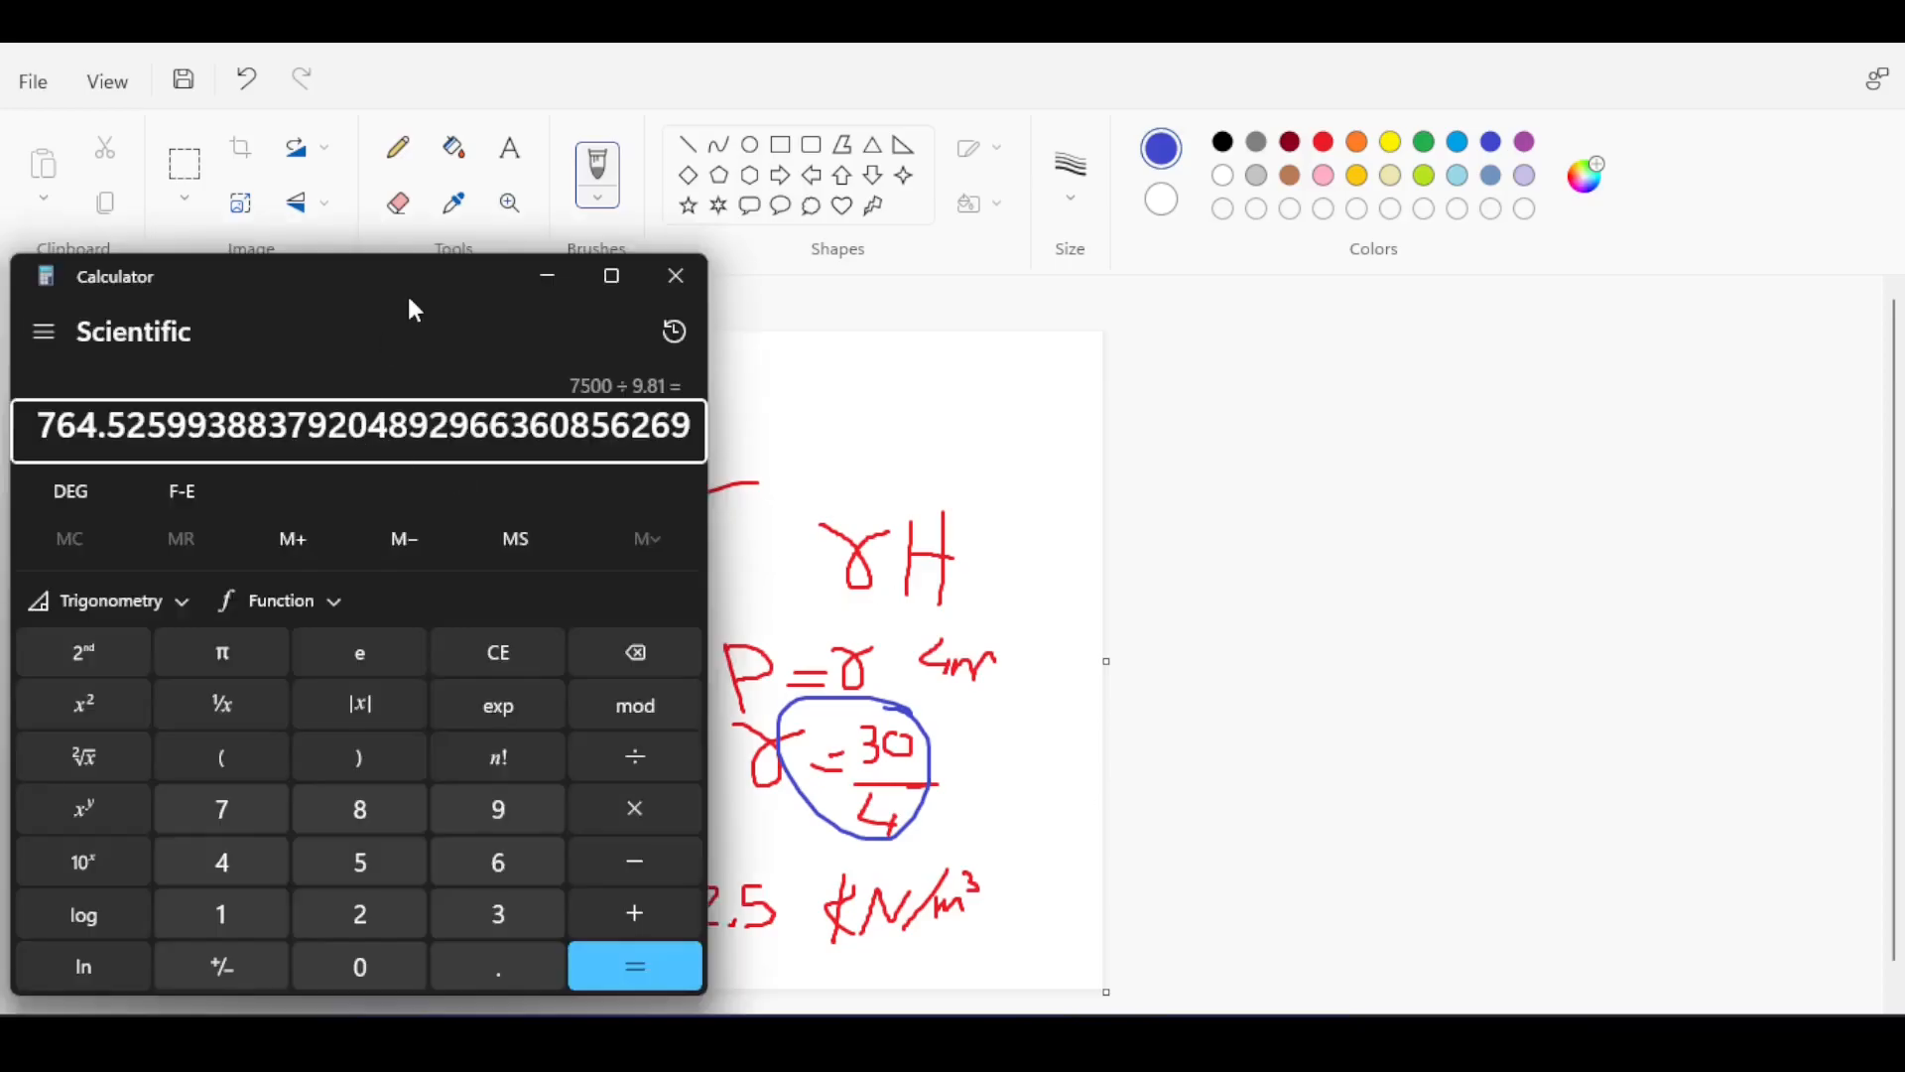
key("slash")
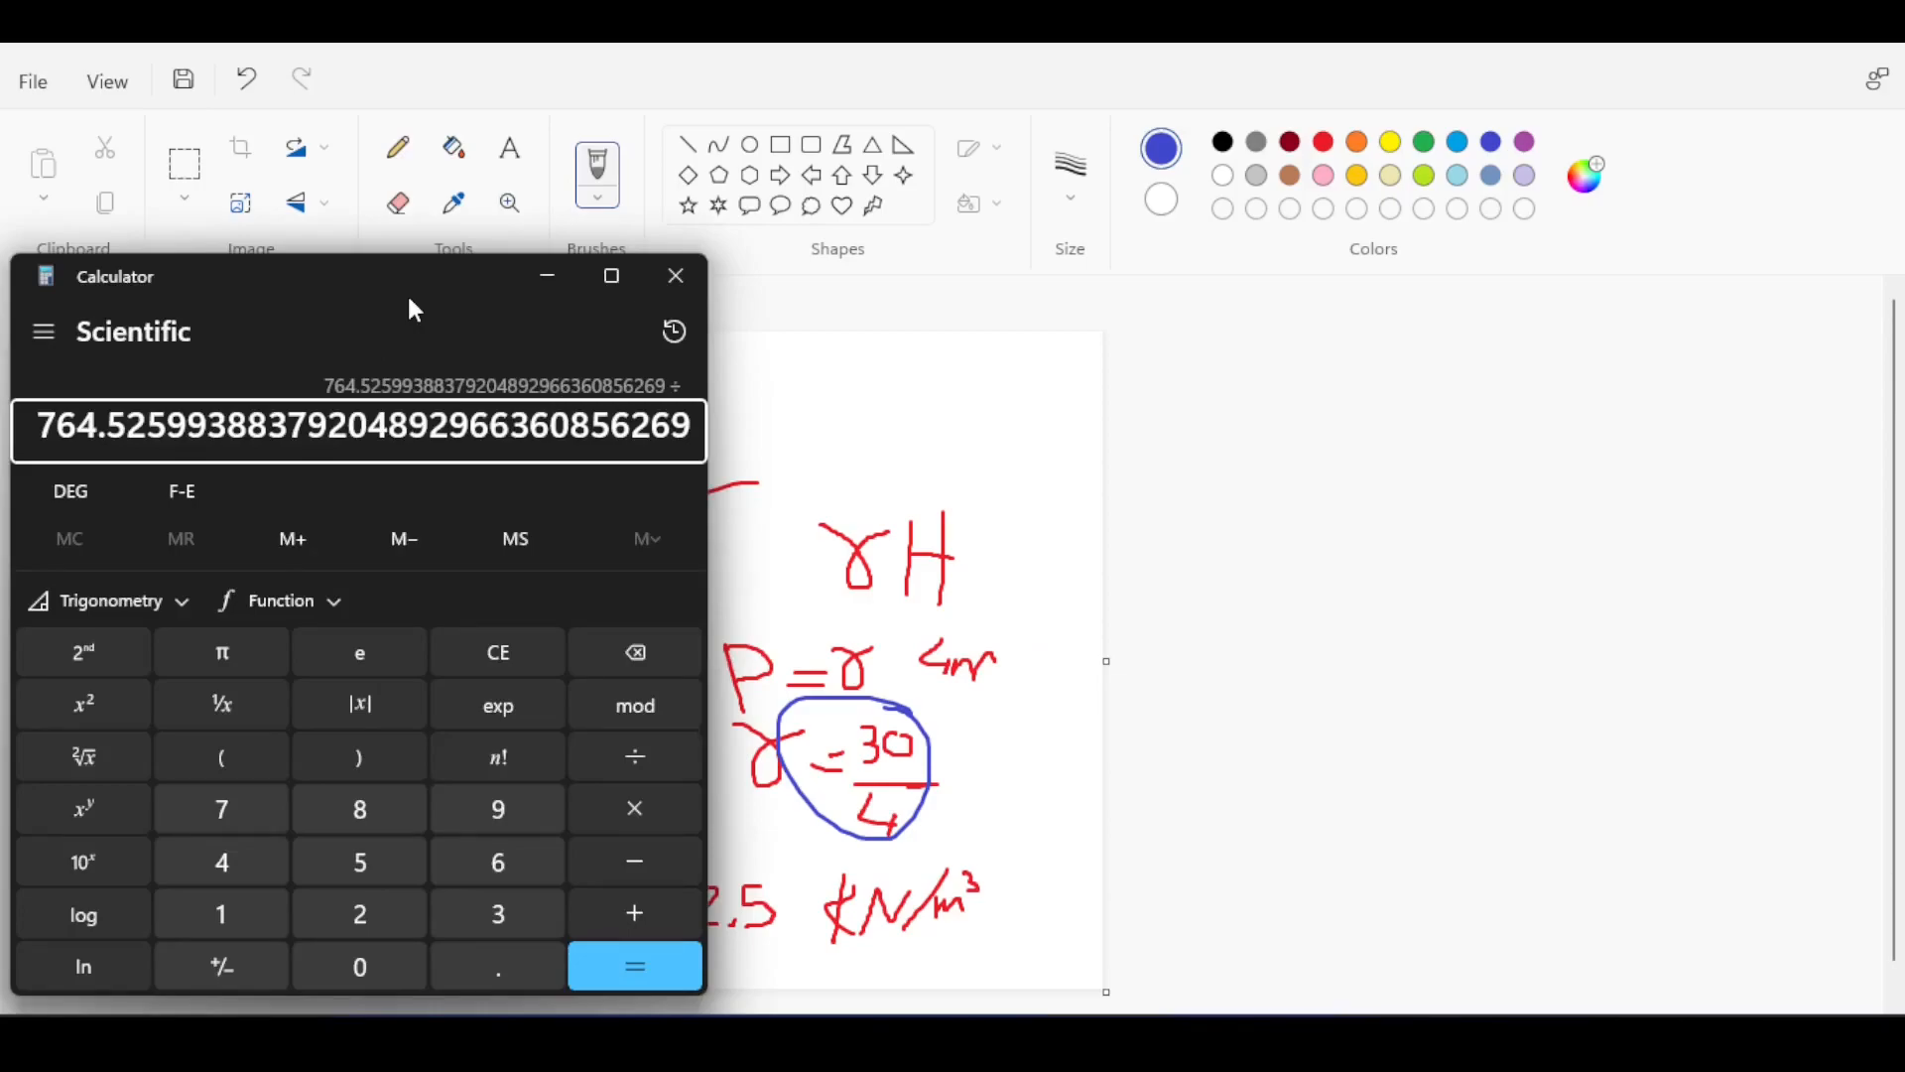
type("3")
key("asterisk")
type("2")
key("Return")
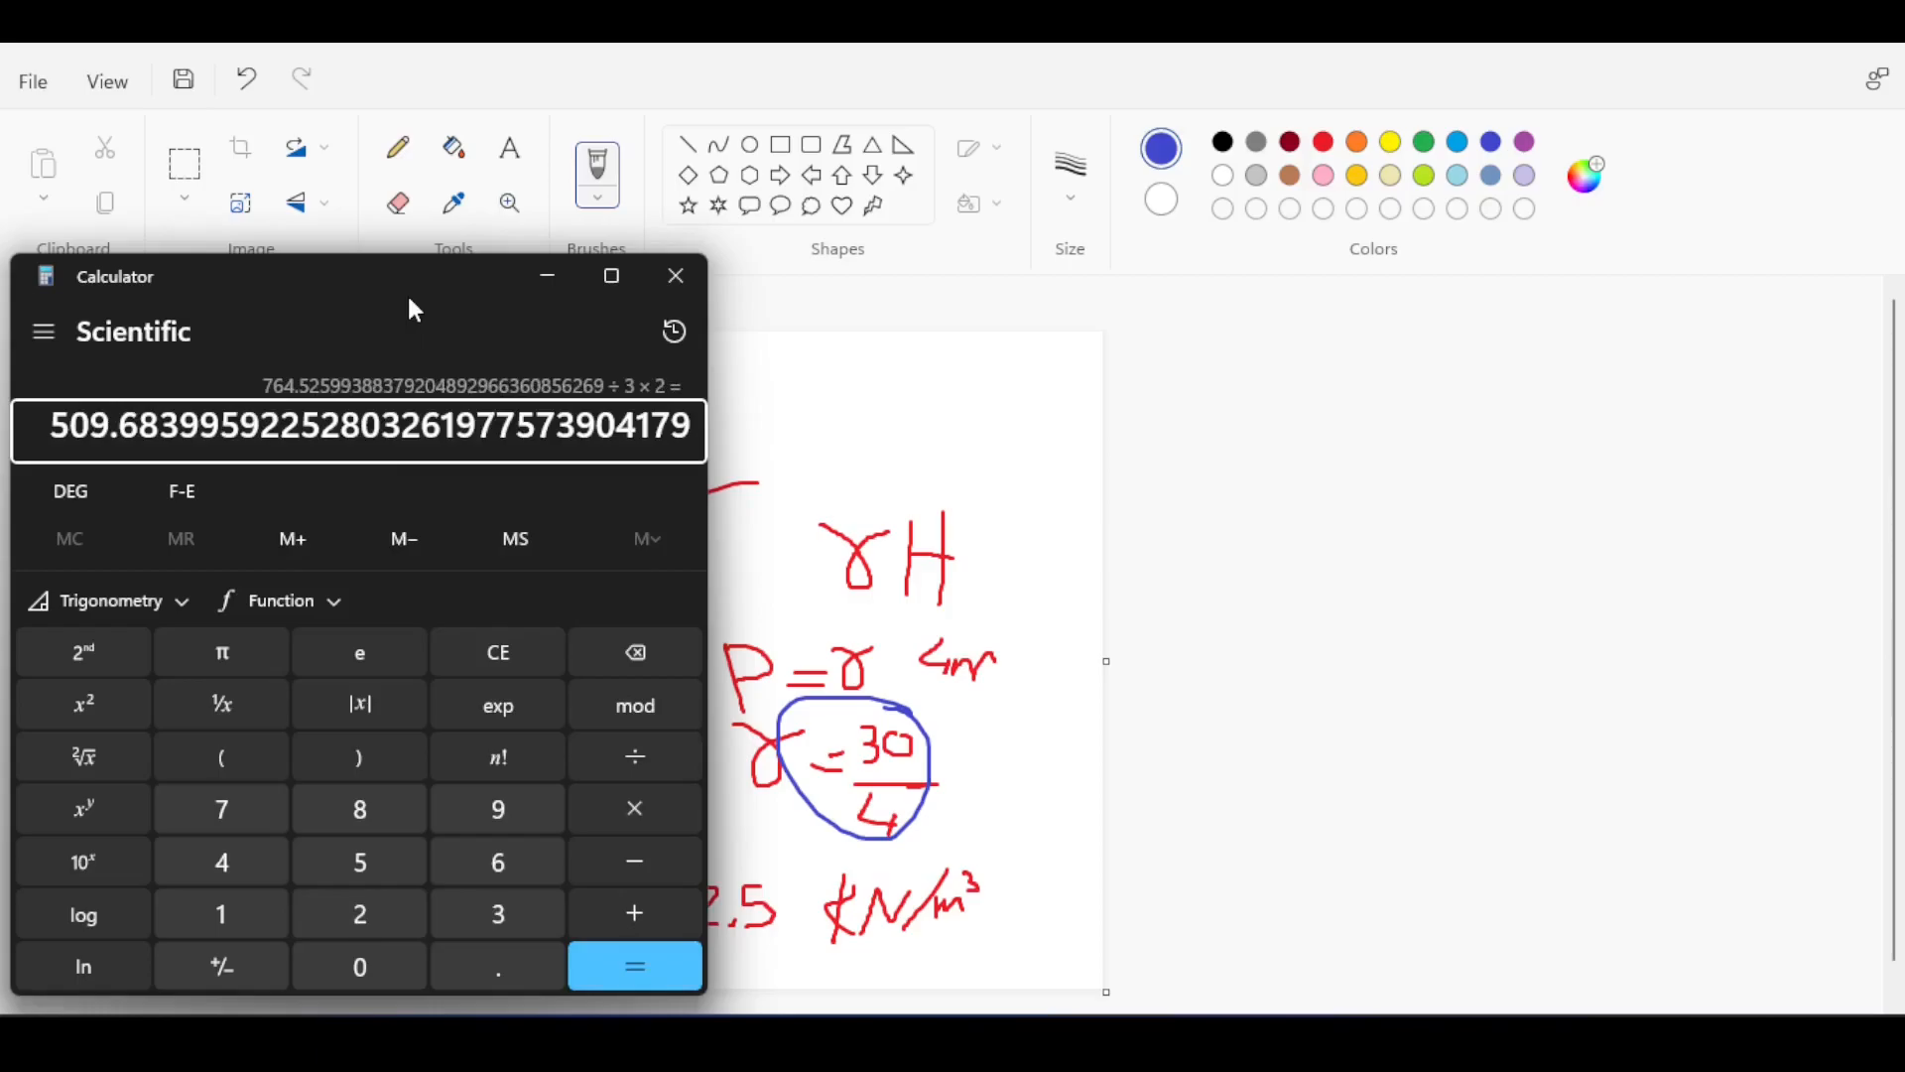
left_click(675, 276)
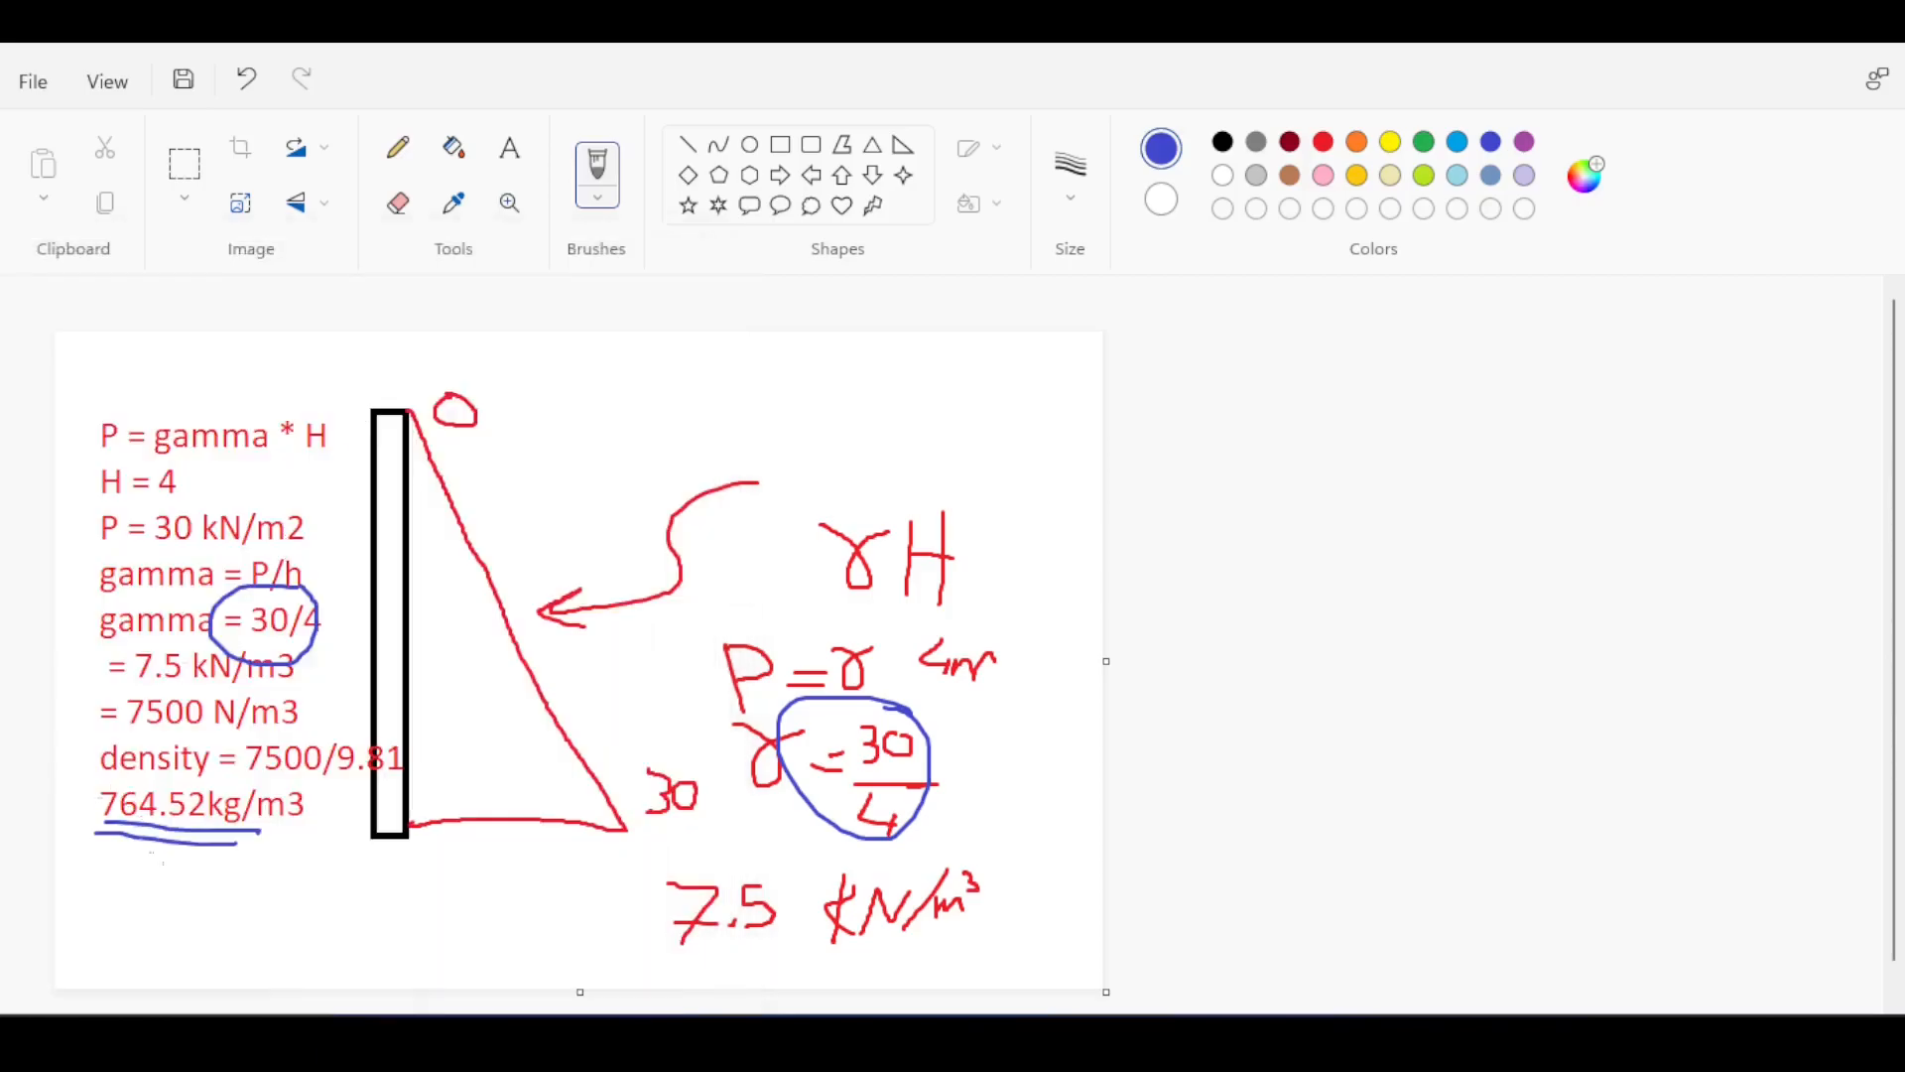
left_click(127, 871)
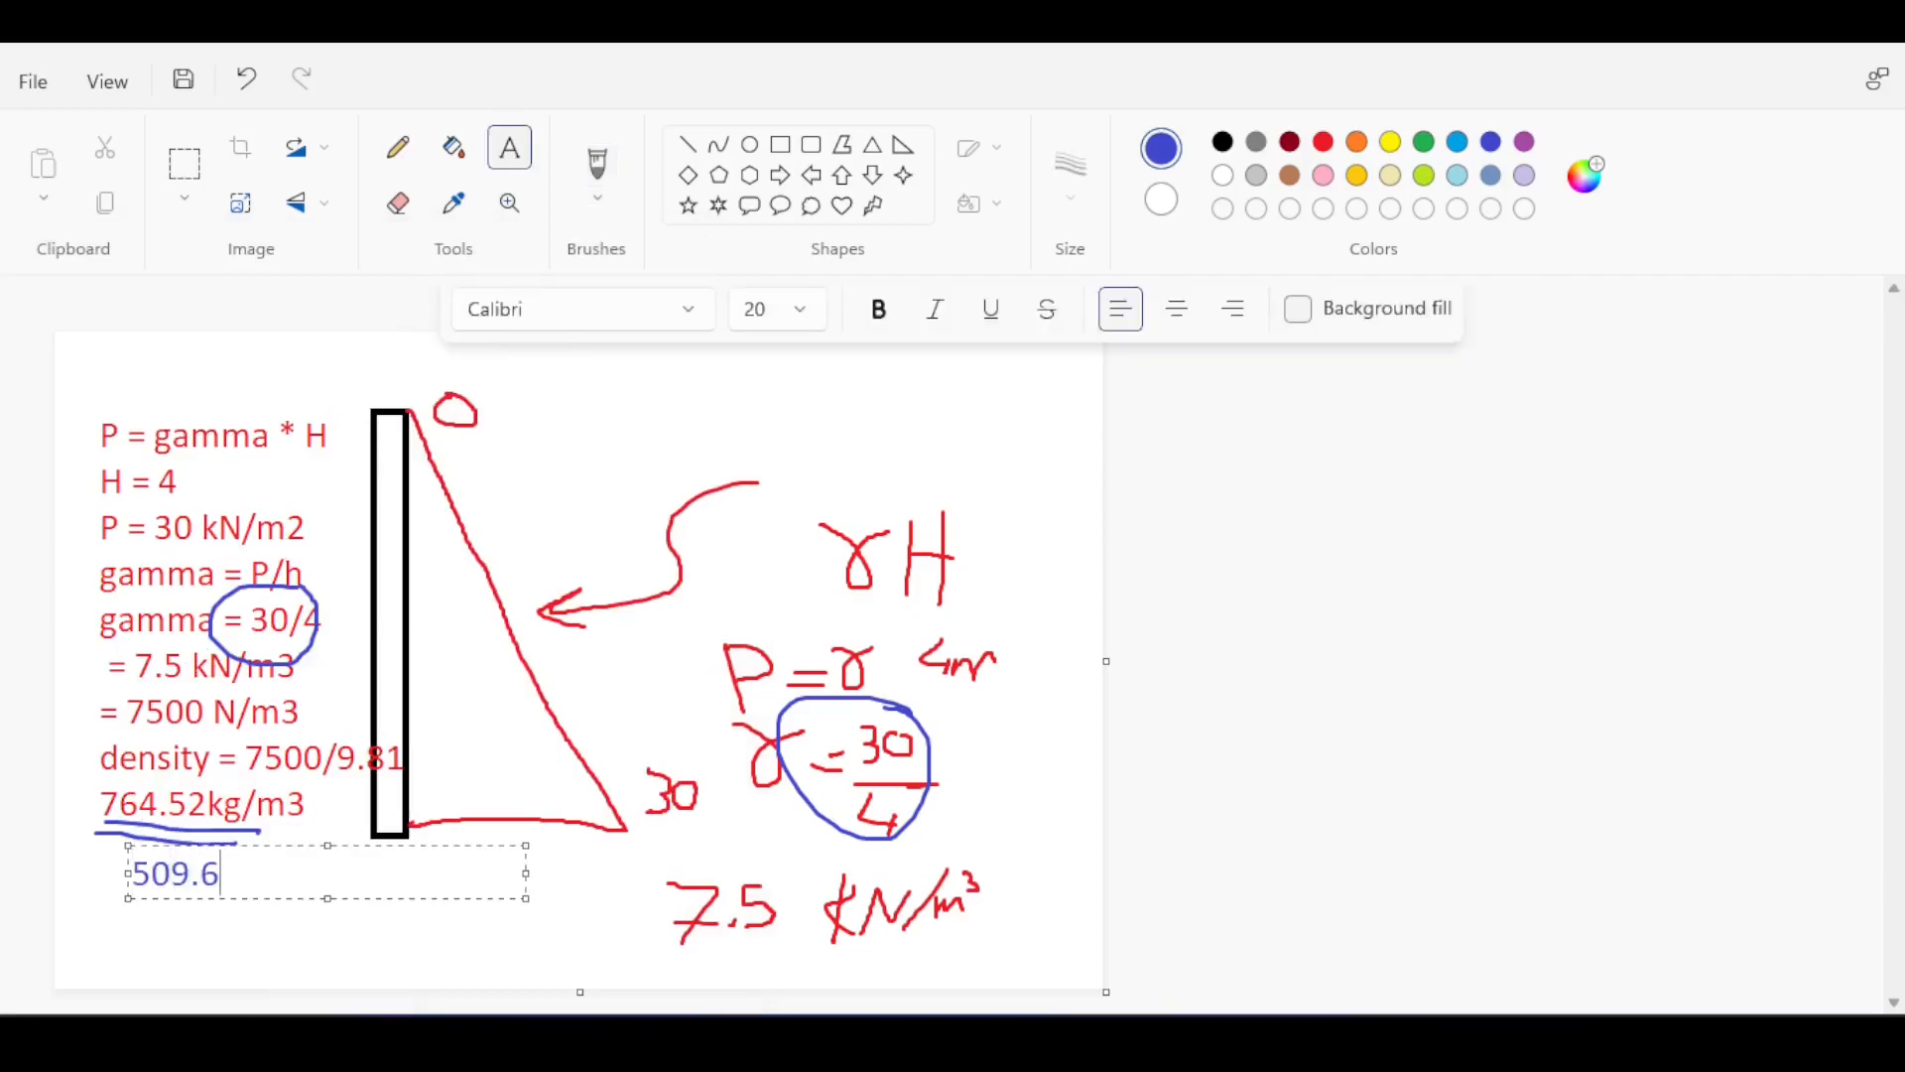
left_click(817, 719)
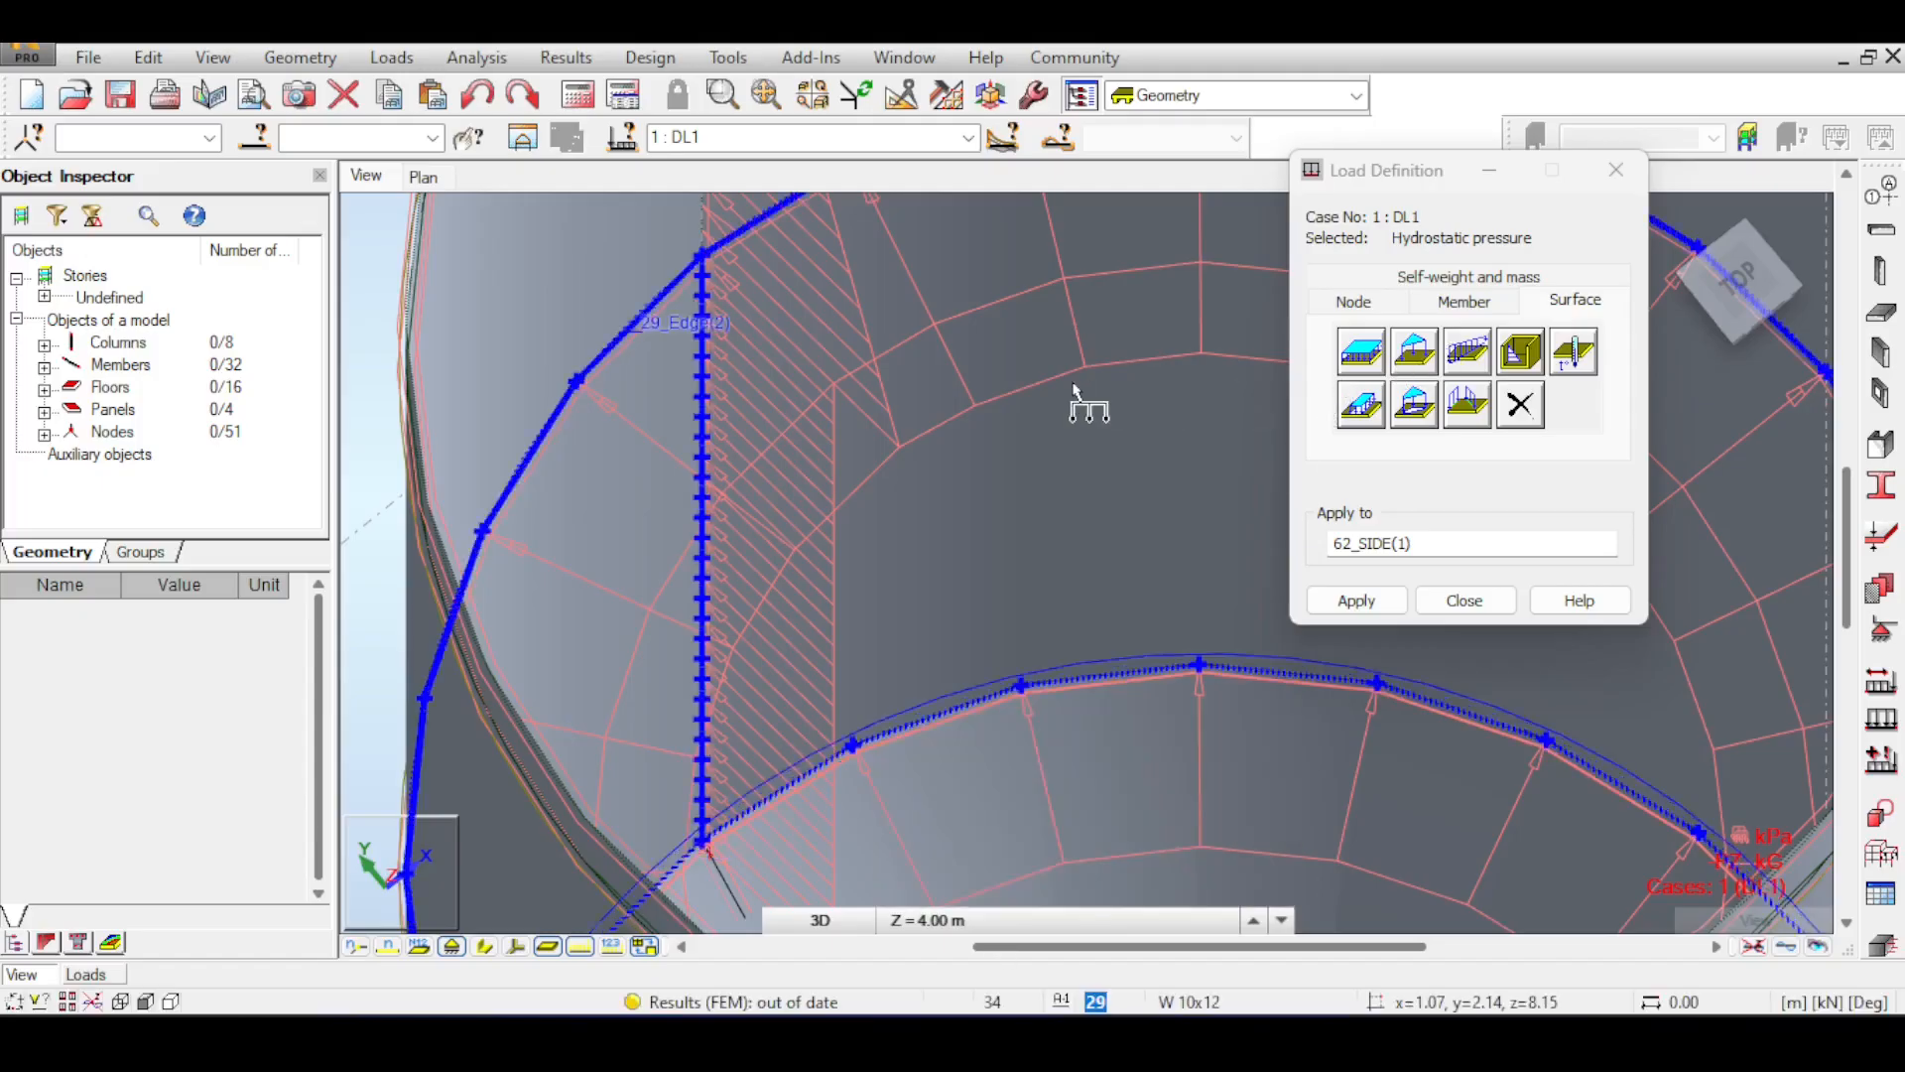
- Switch to Robot Structural Analysis and set the hydrostatic pressure's GA to -509.68 in the load table, closing the table when finished
left_click(393, 62)
left_click(420, 211)
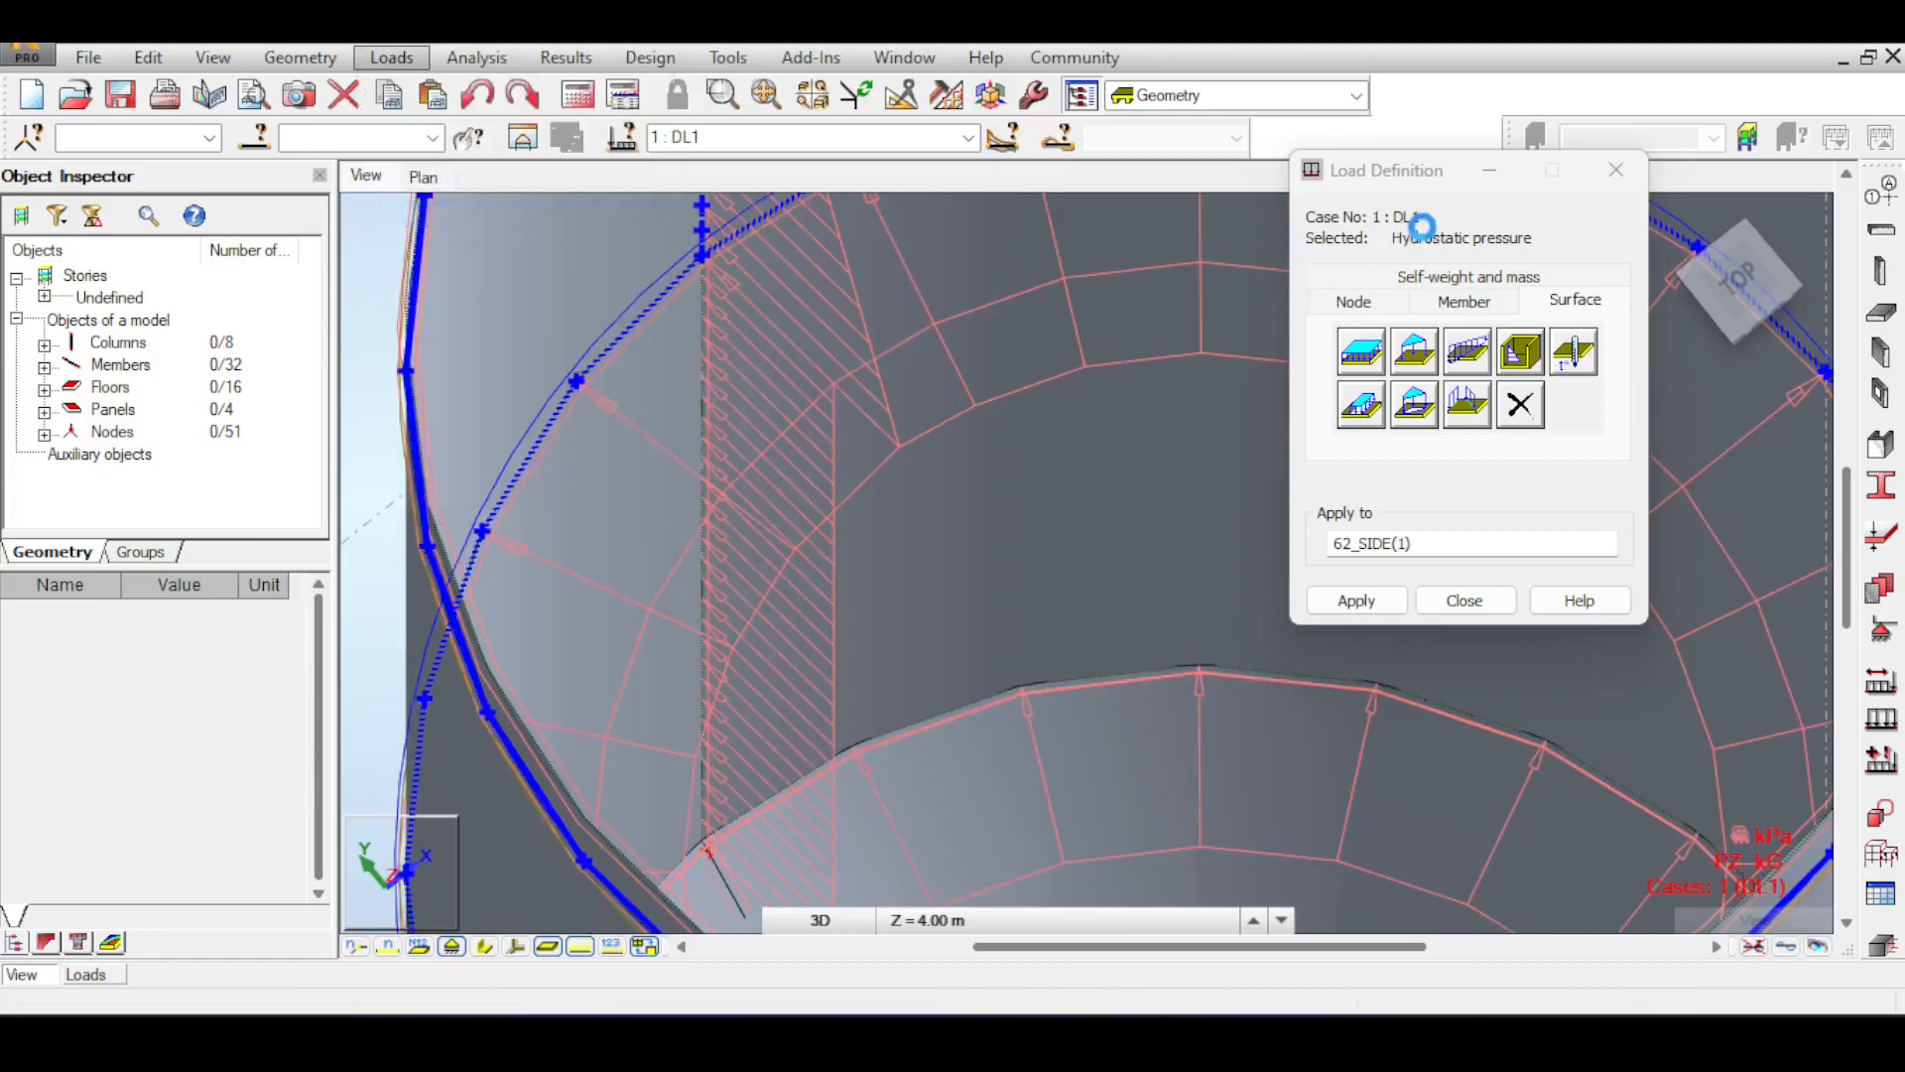
left_click_drag(1352, 191, 1287, 421)
left_click(913, 266)
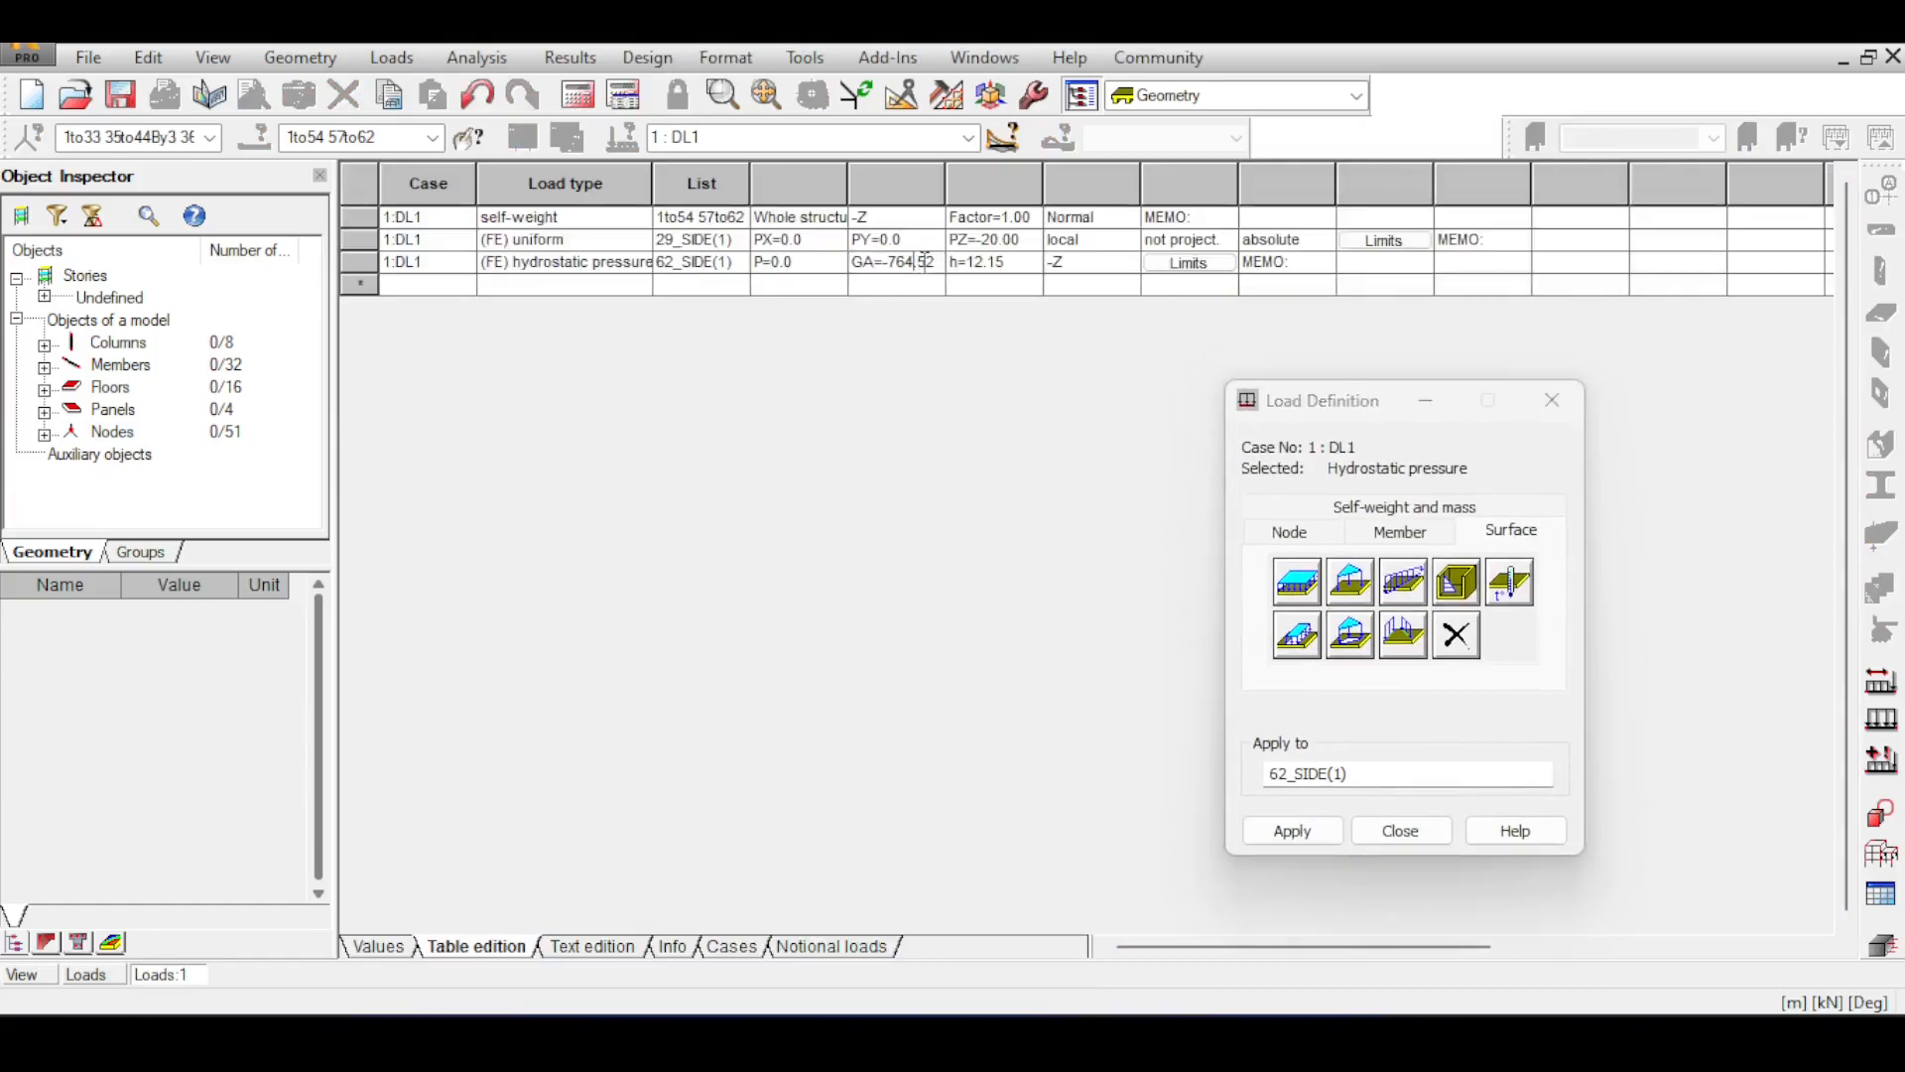
key("alt+Tab")
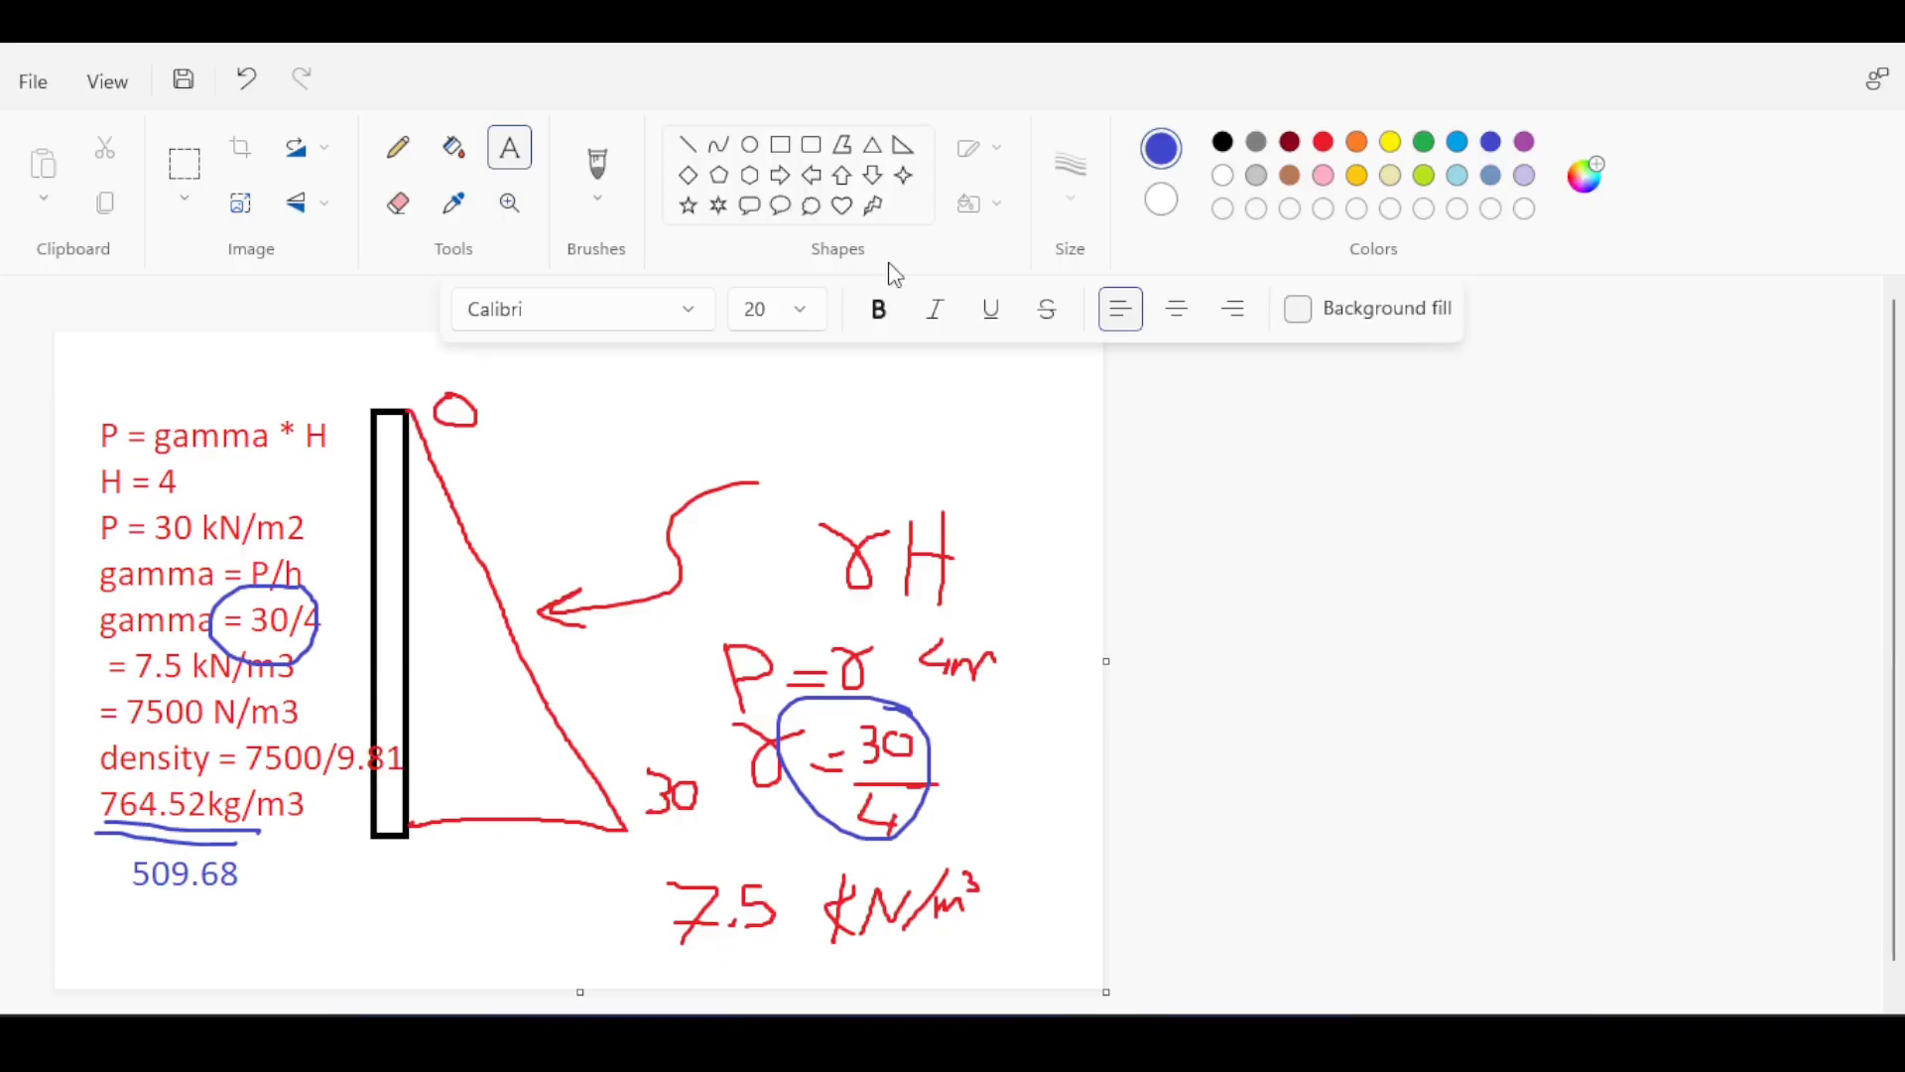
key("alt+Tab")
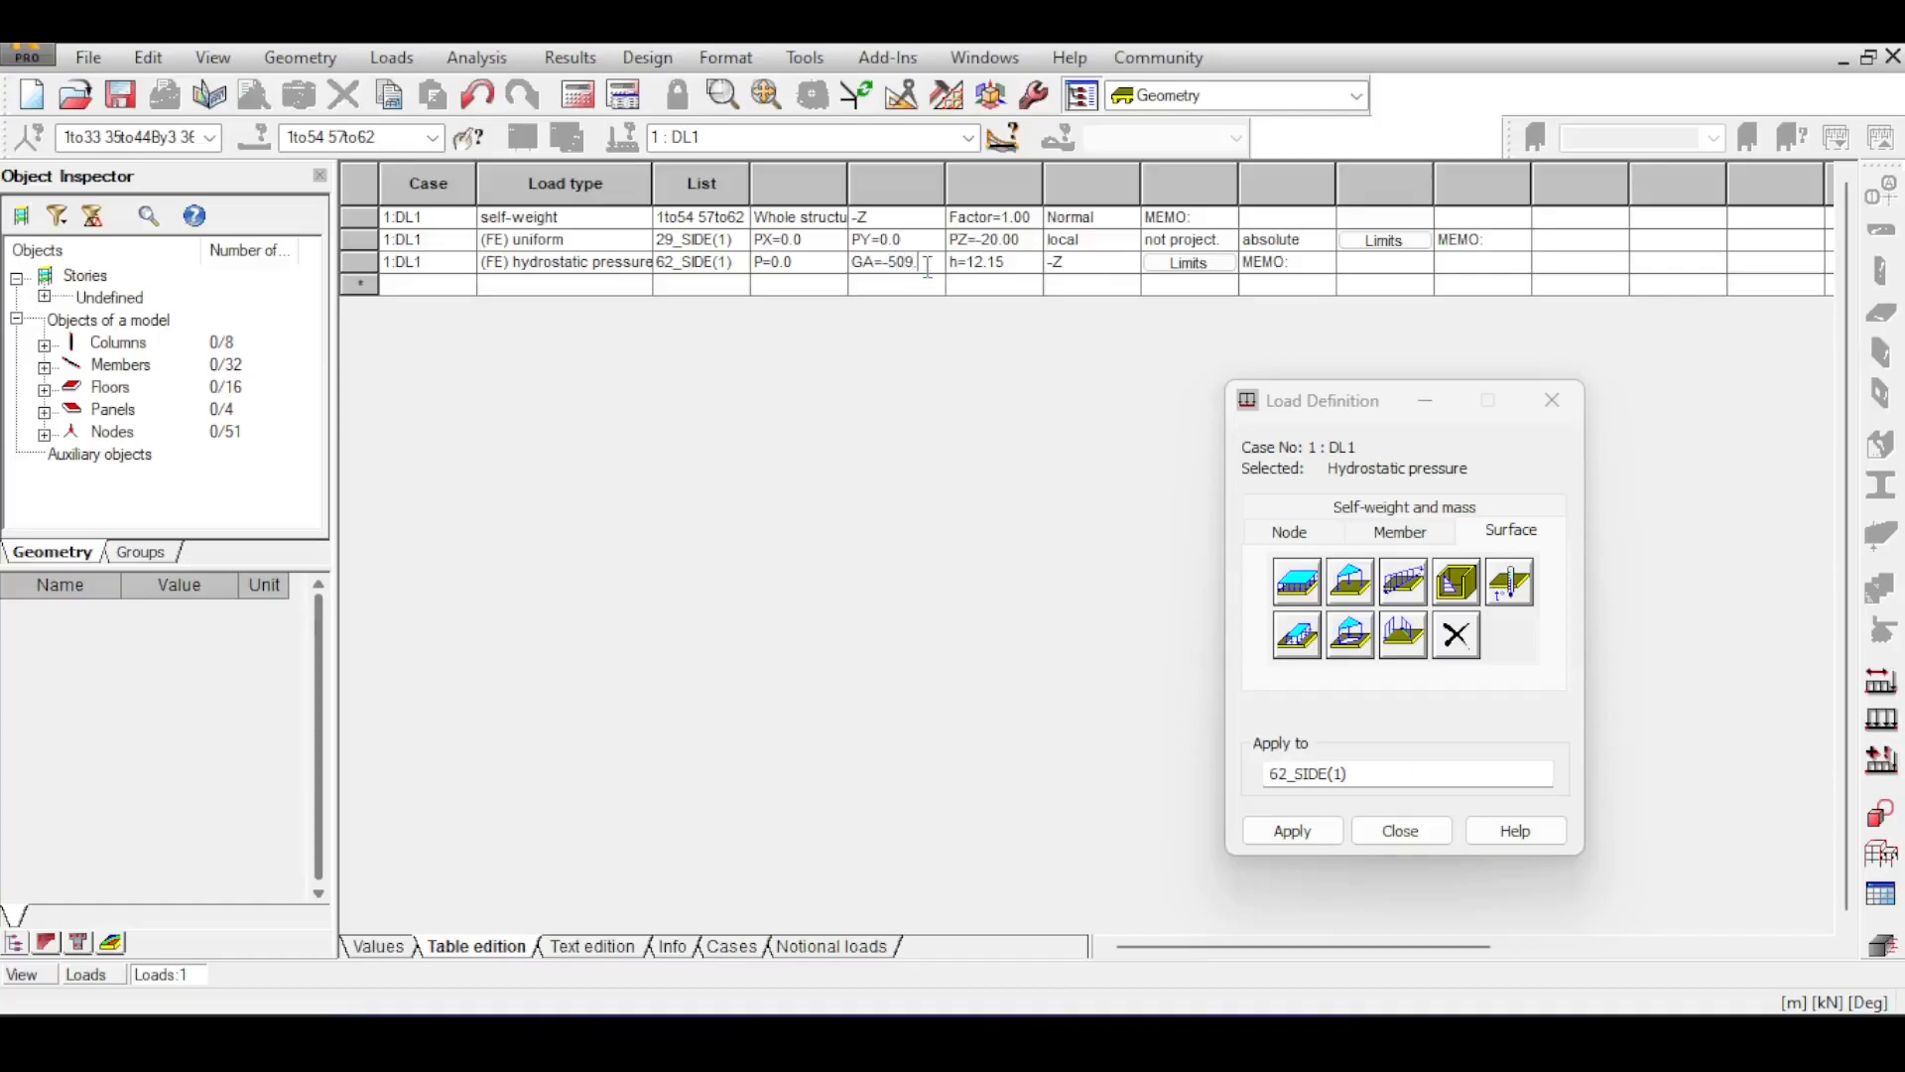
left_click(1890, 57)
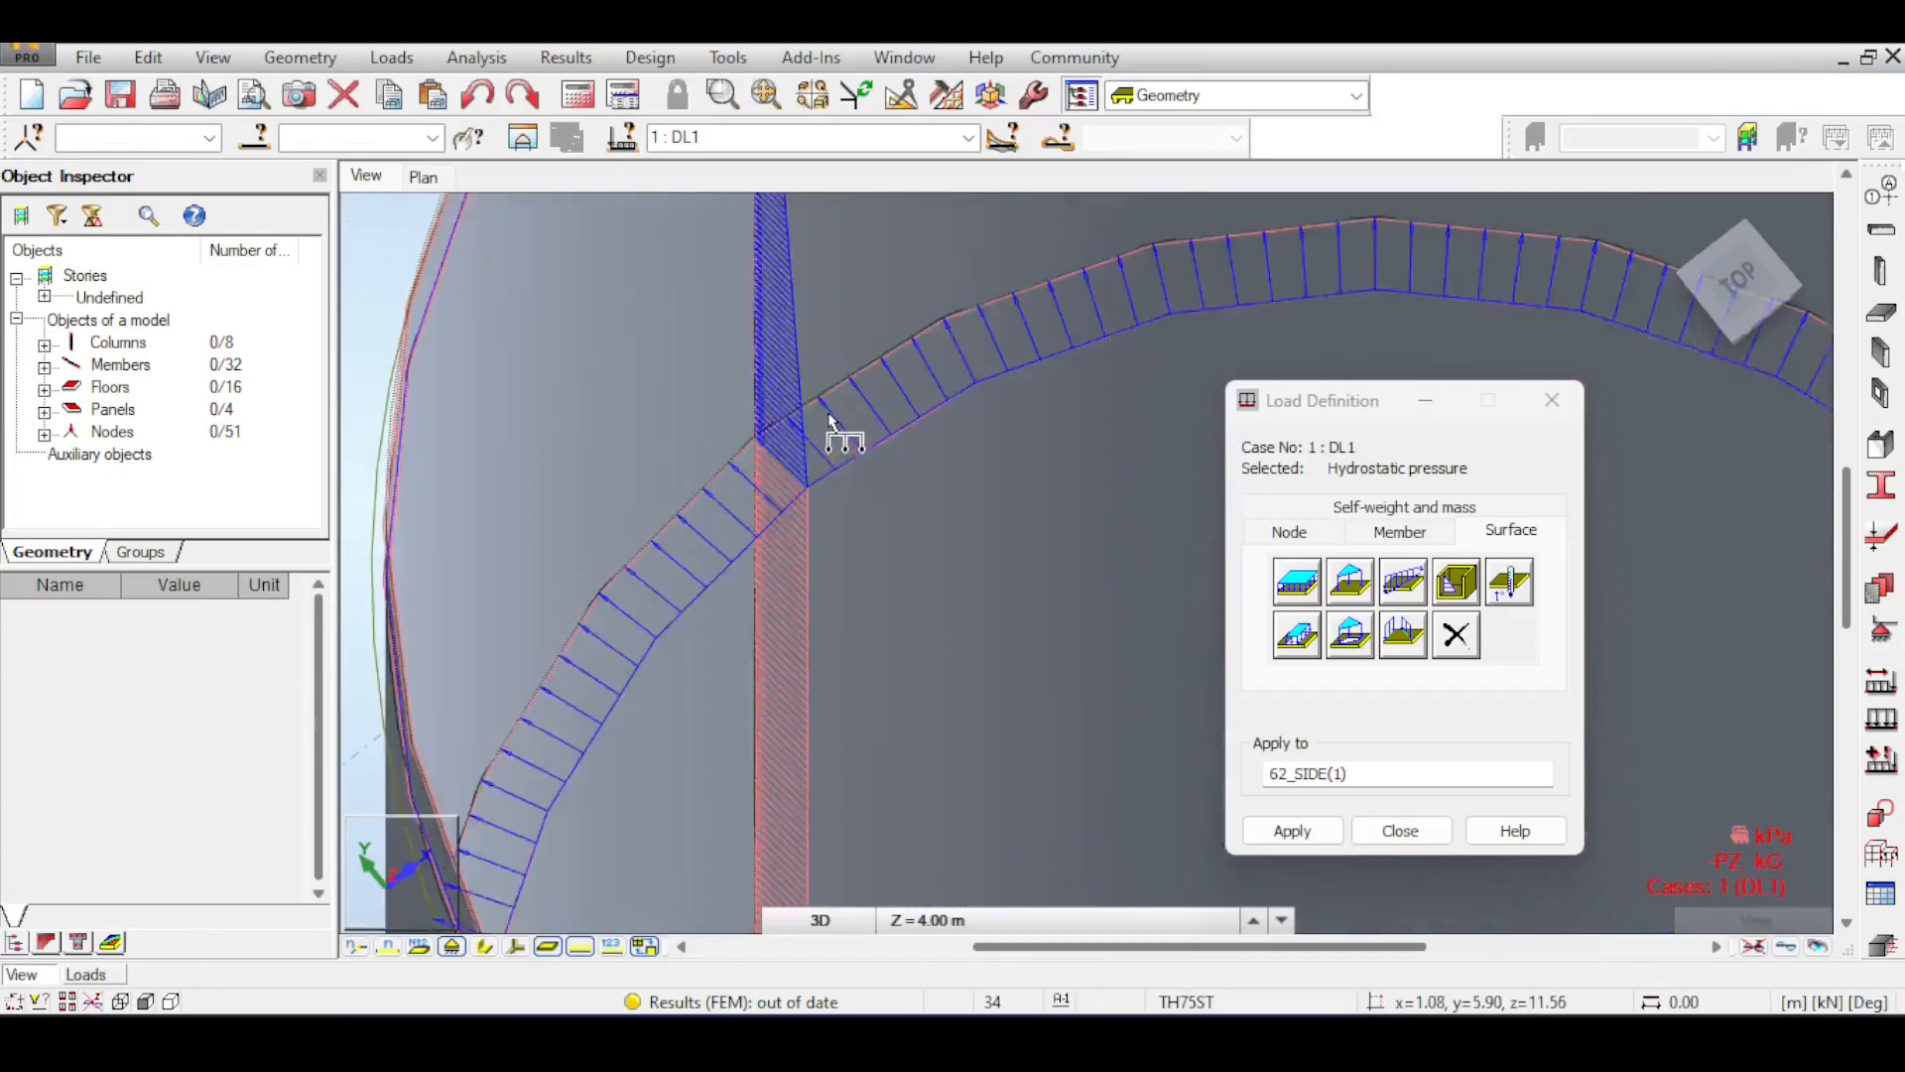
- Inspect closely how the corrected hydrostatic load lines up with the uniform load at the cylinder junction, closing the load definition when finished
scroll(836, 422, "up", 3)
mouse_move(834, 601)
middle_mouse_down("shift")
mouse_move(834, 536)
mouse_move(834, 573)
middle_mouse_up("shift")
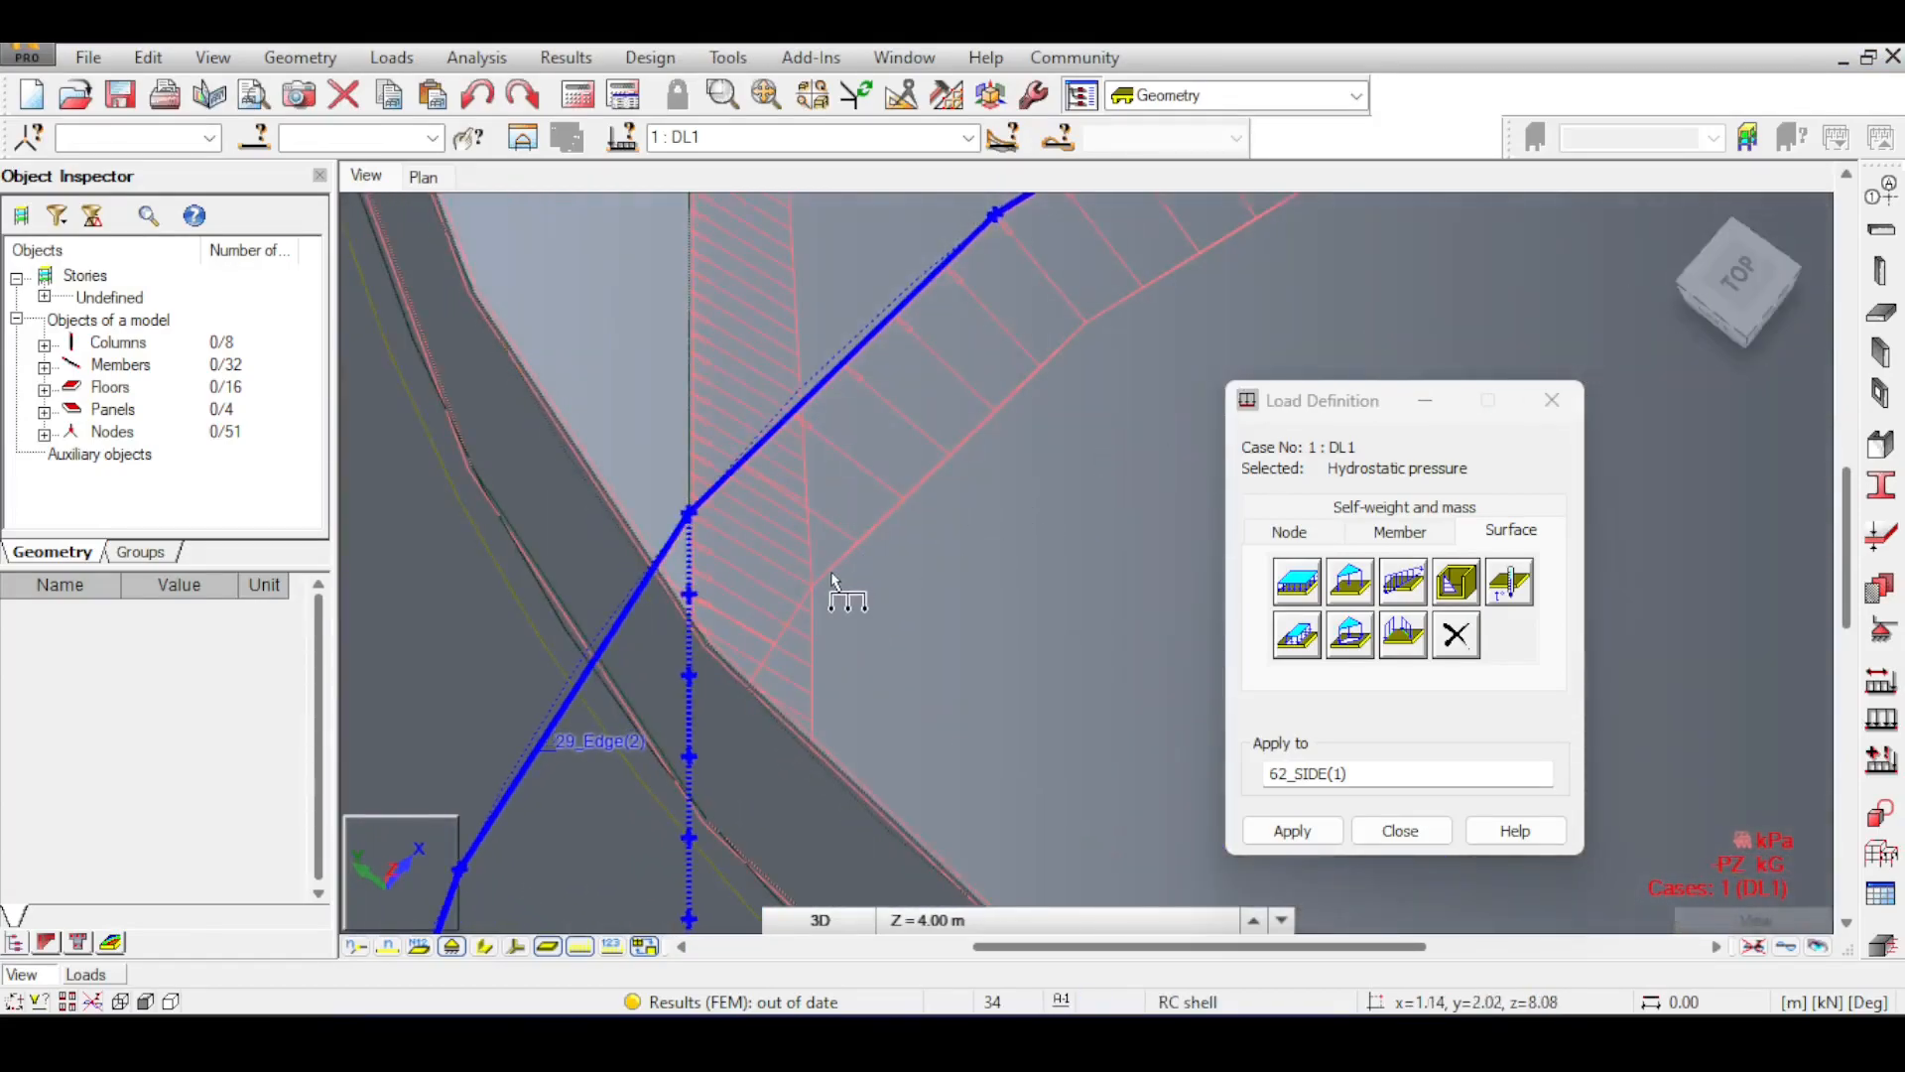
scroll(825, 579, "up", 10)
scroll(886, 496, "up", 2)
scroll(773, 567, "up", 5)
scroll(822, 573, "up", 3)
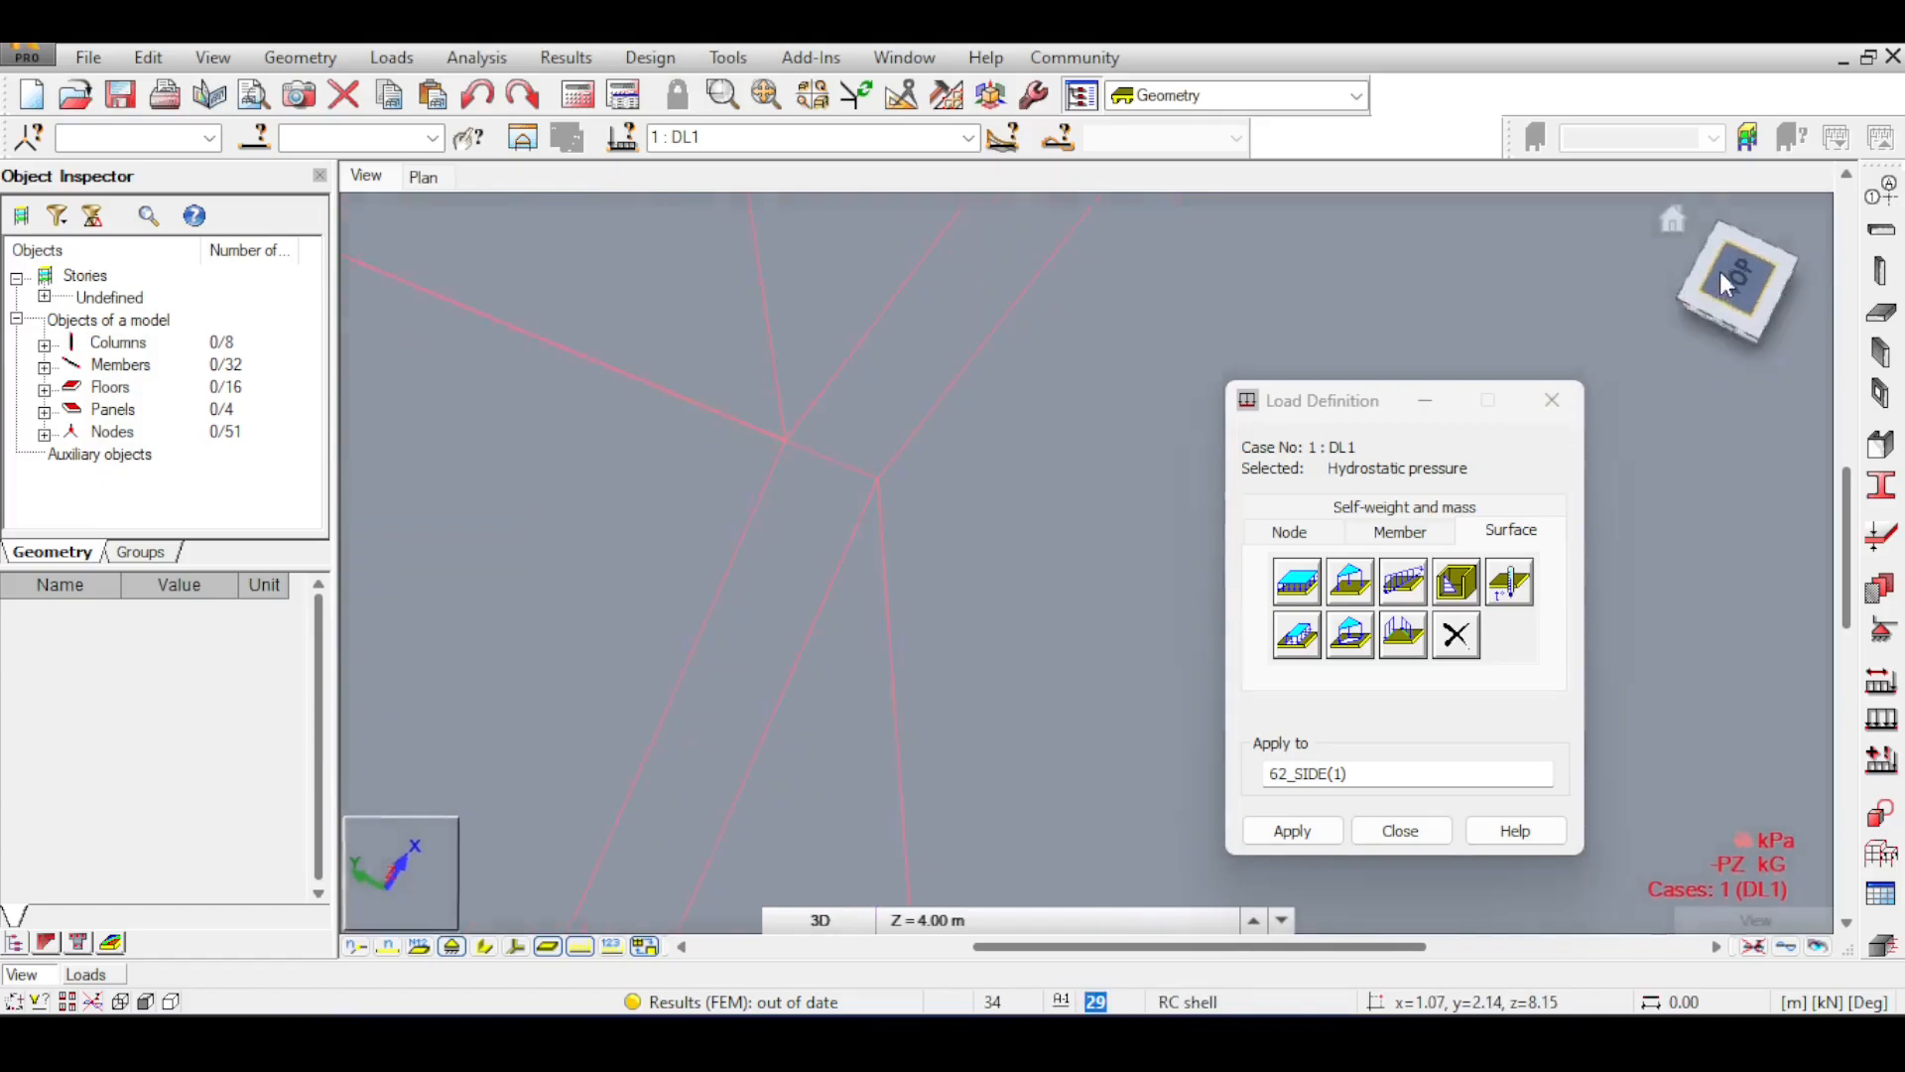
left_click(1673, 220)
scroll(927, 408, "up", 2)
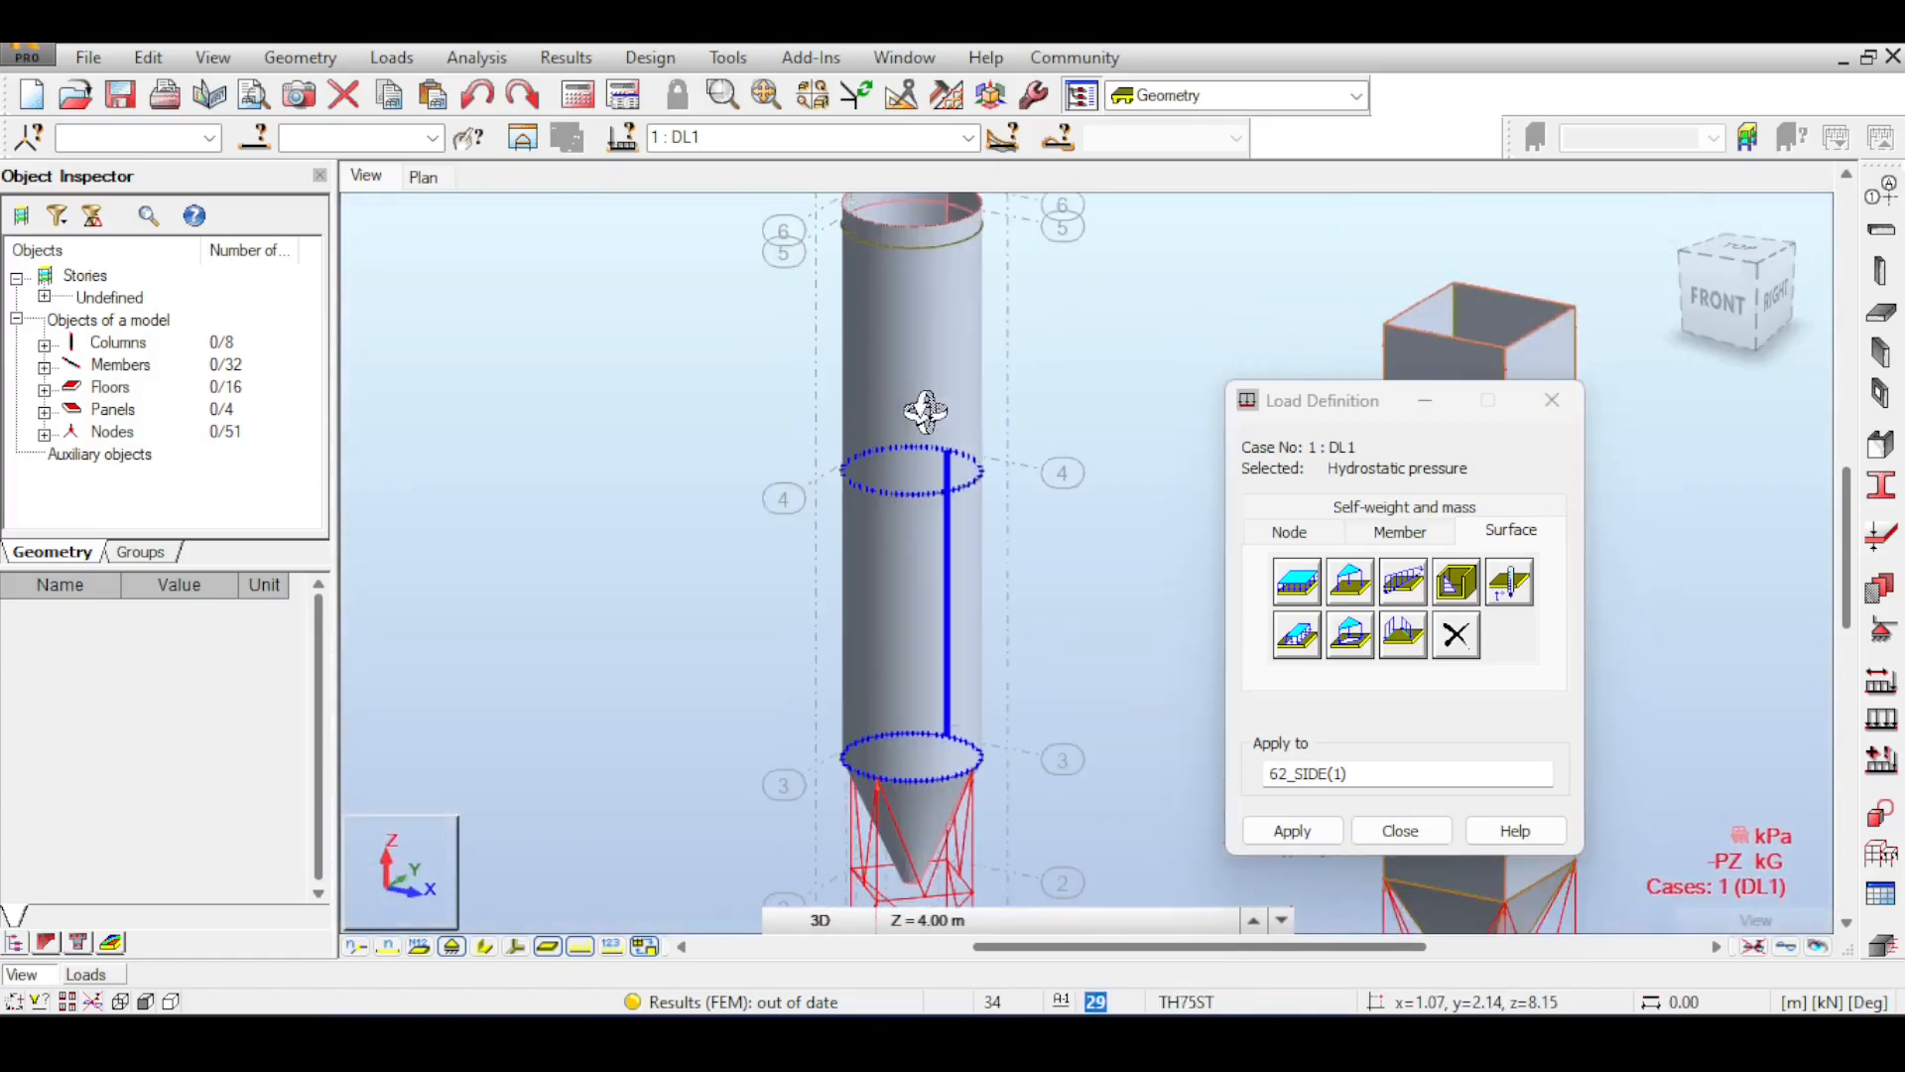
left_click(1401, 834)
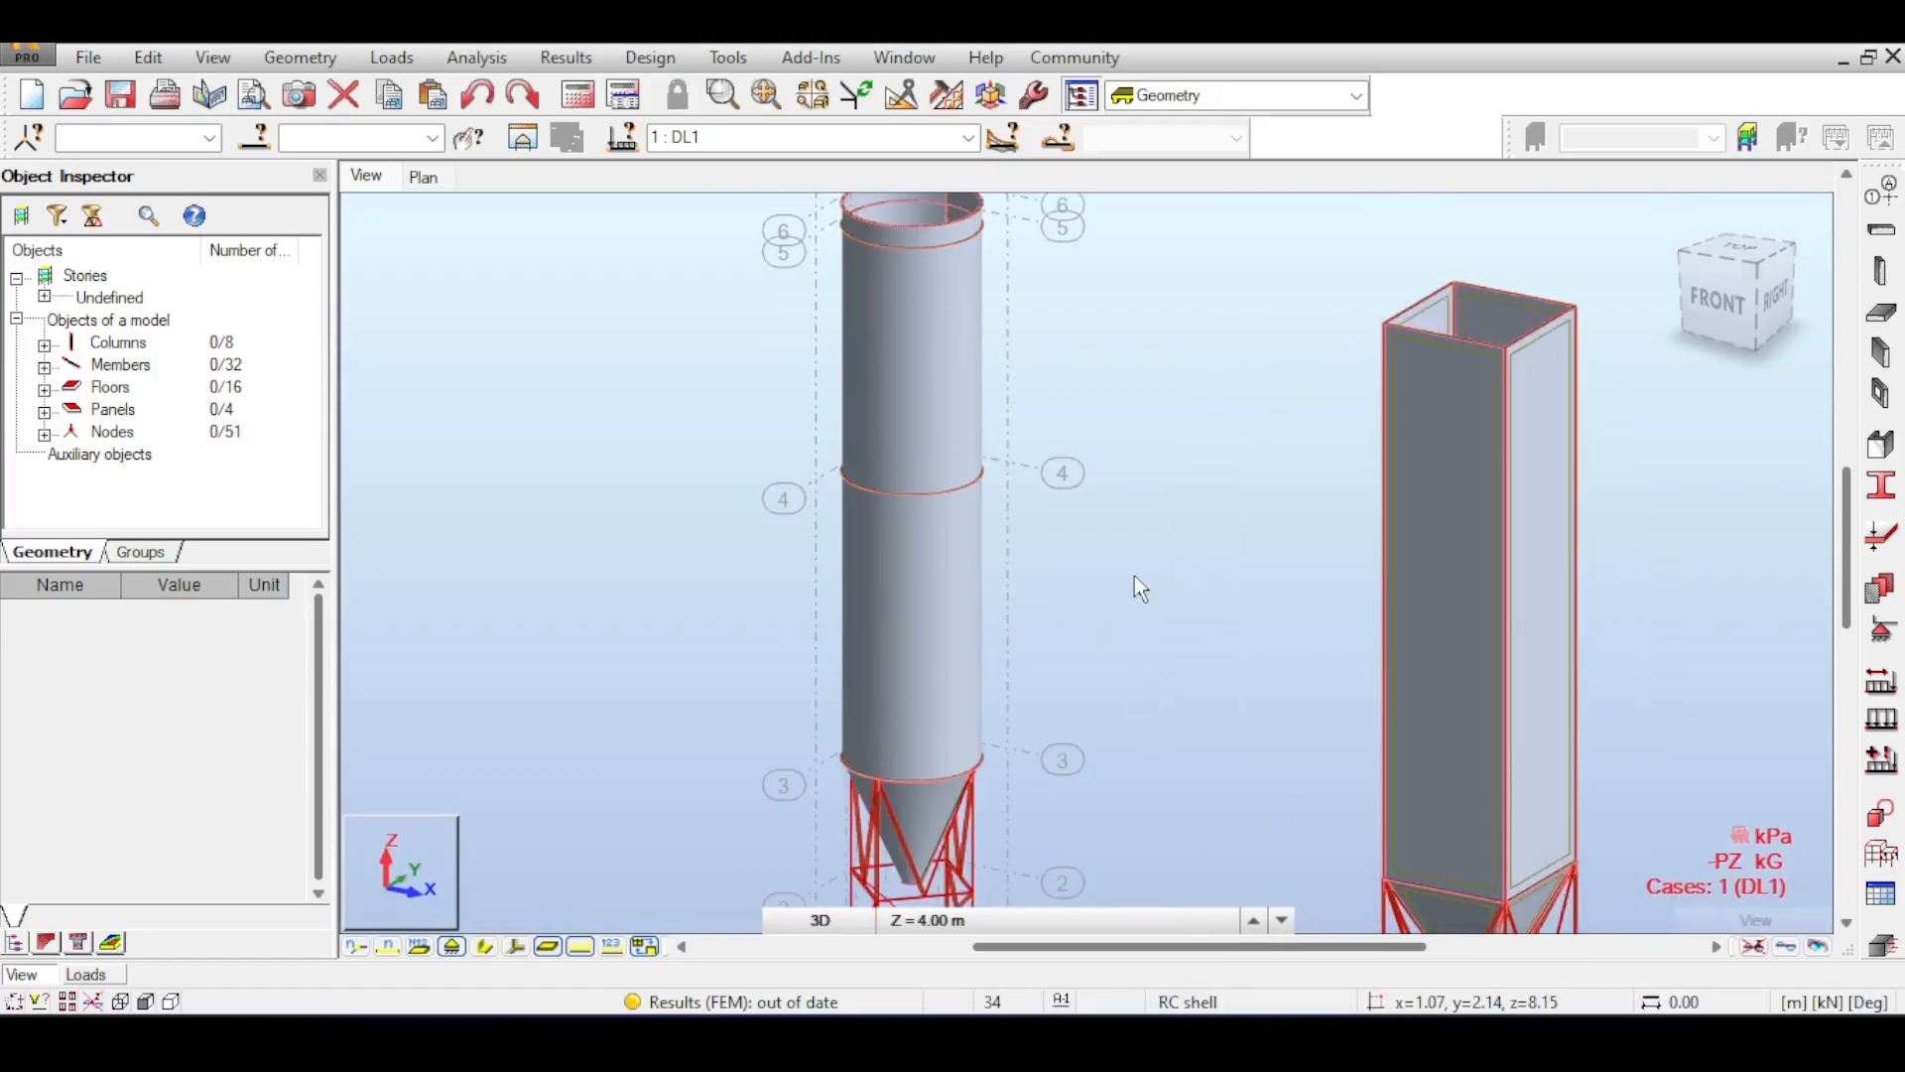
- Add a uniform planar surface load definition acting along the local Z direction for the silo's conical hopper
middle_click_drag(1267, 677, 1206, 554)
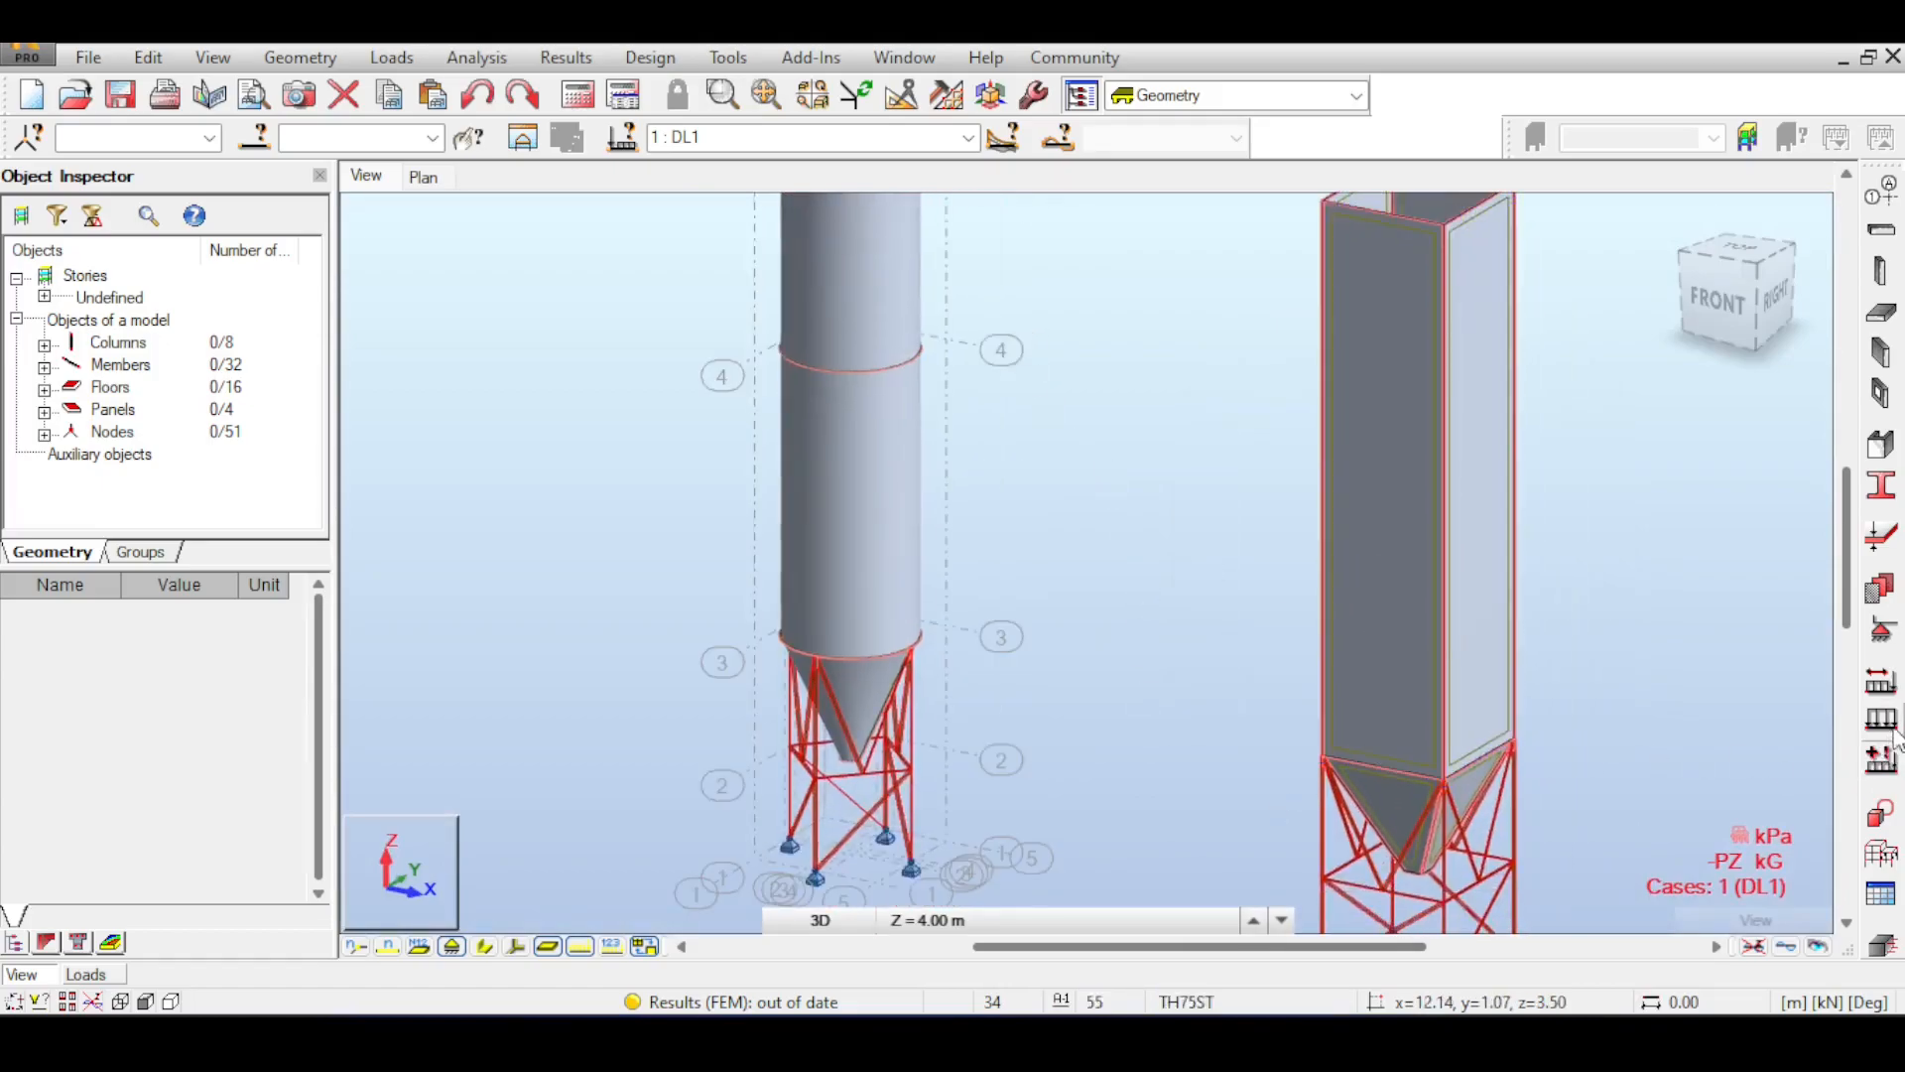
left_click(1880, 760)
left_click(1508, 533)
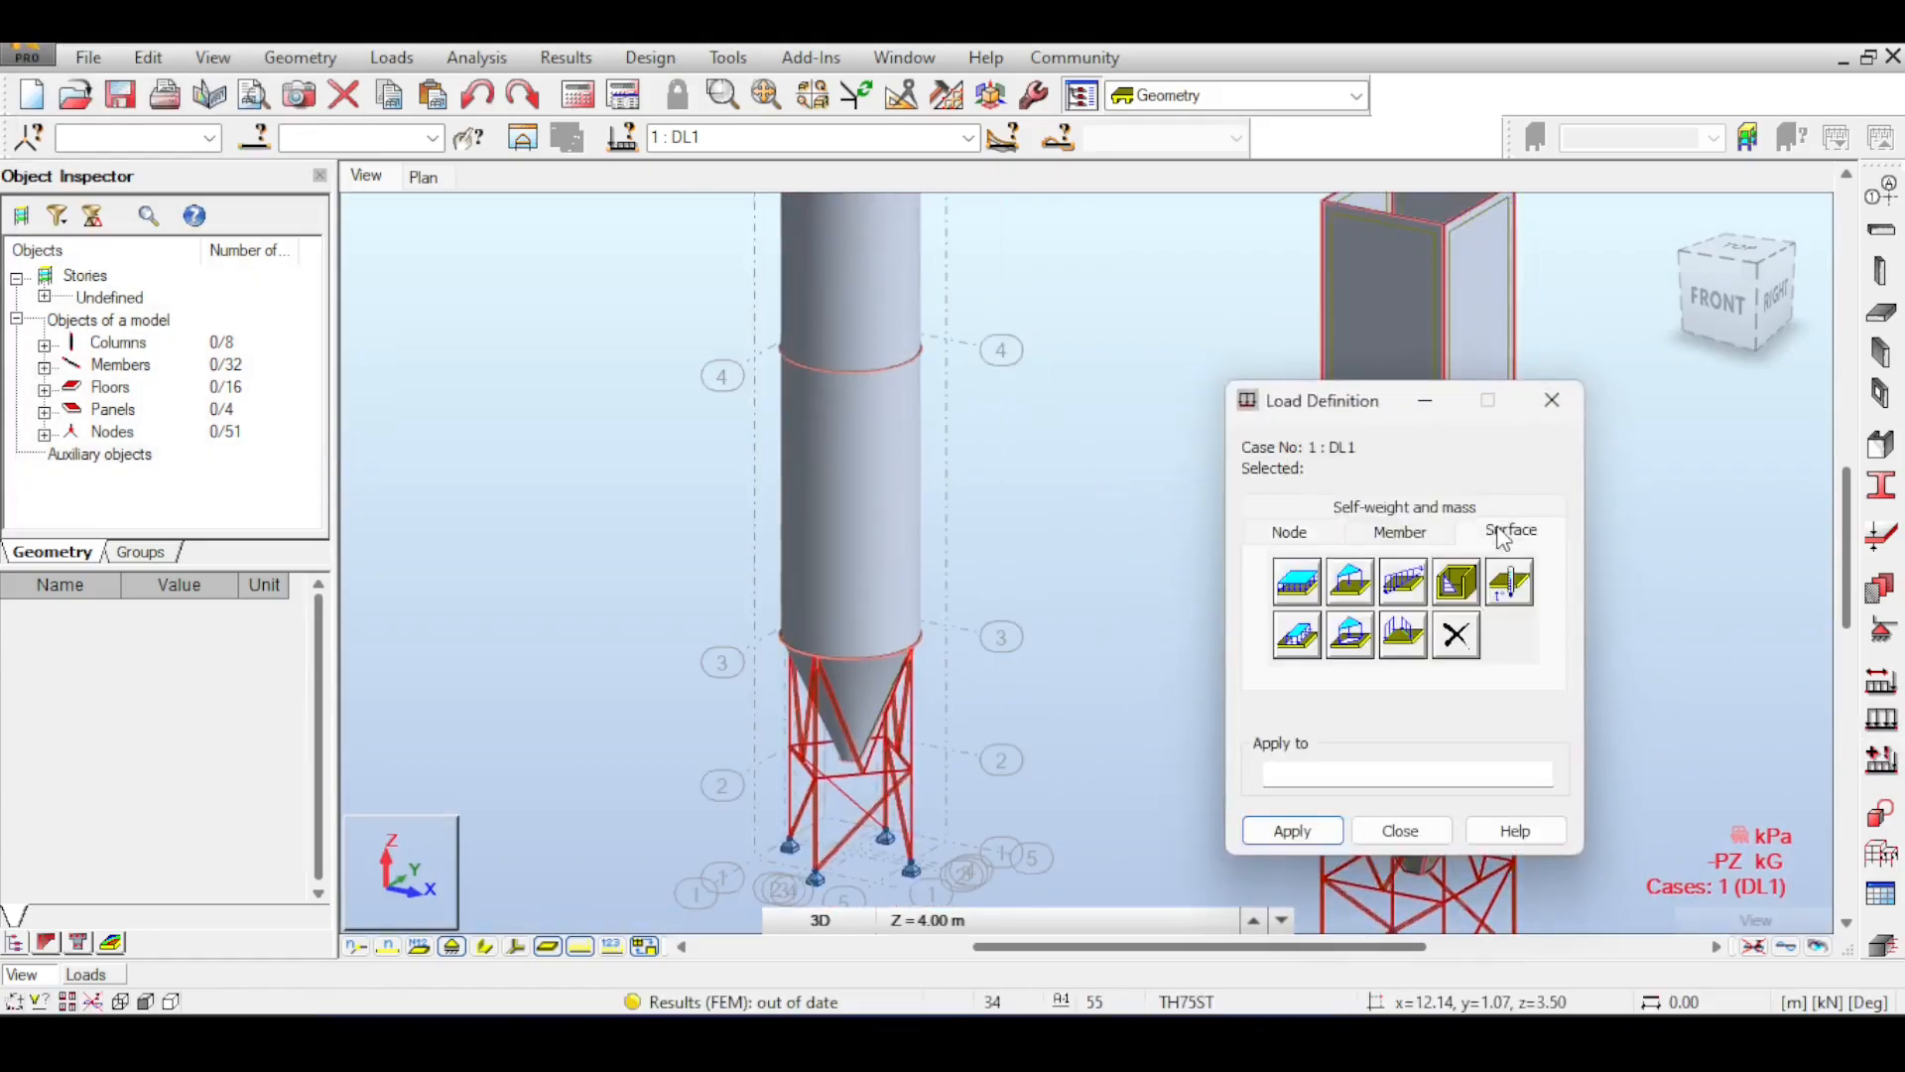
left_click(1318, 599)
double_click(1429, 759)
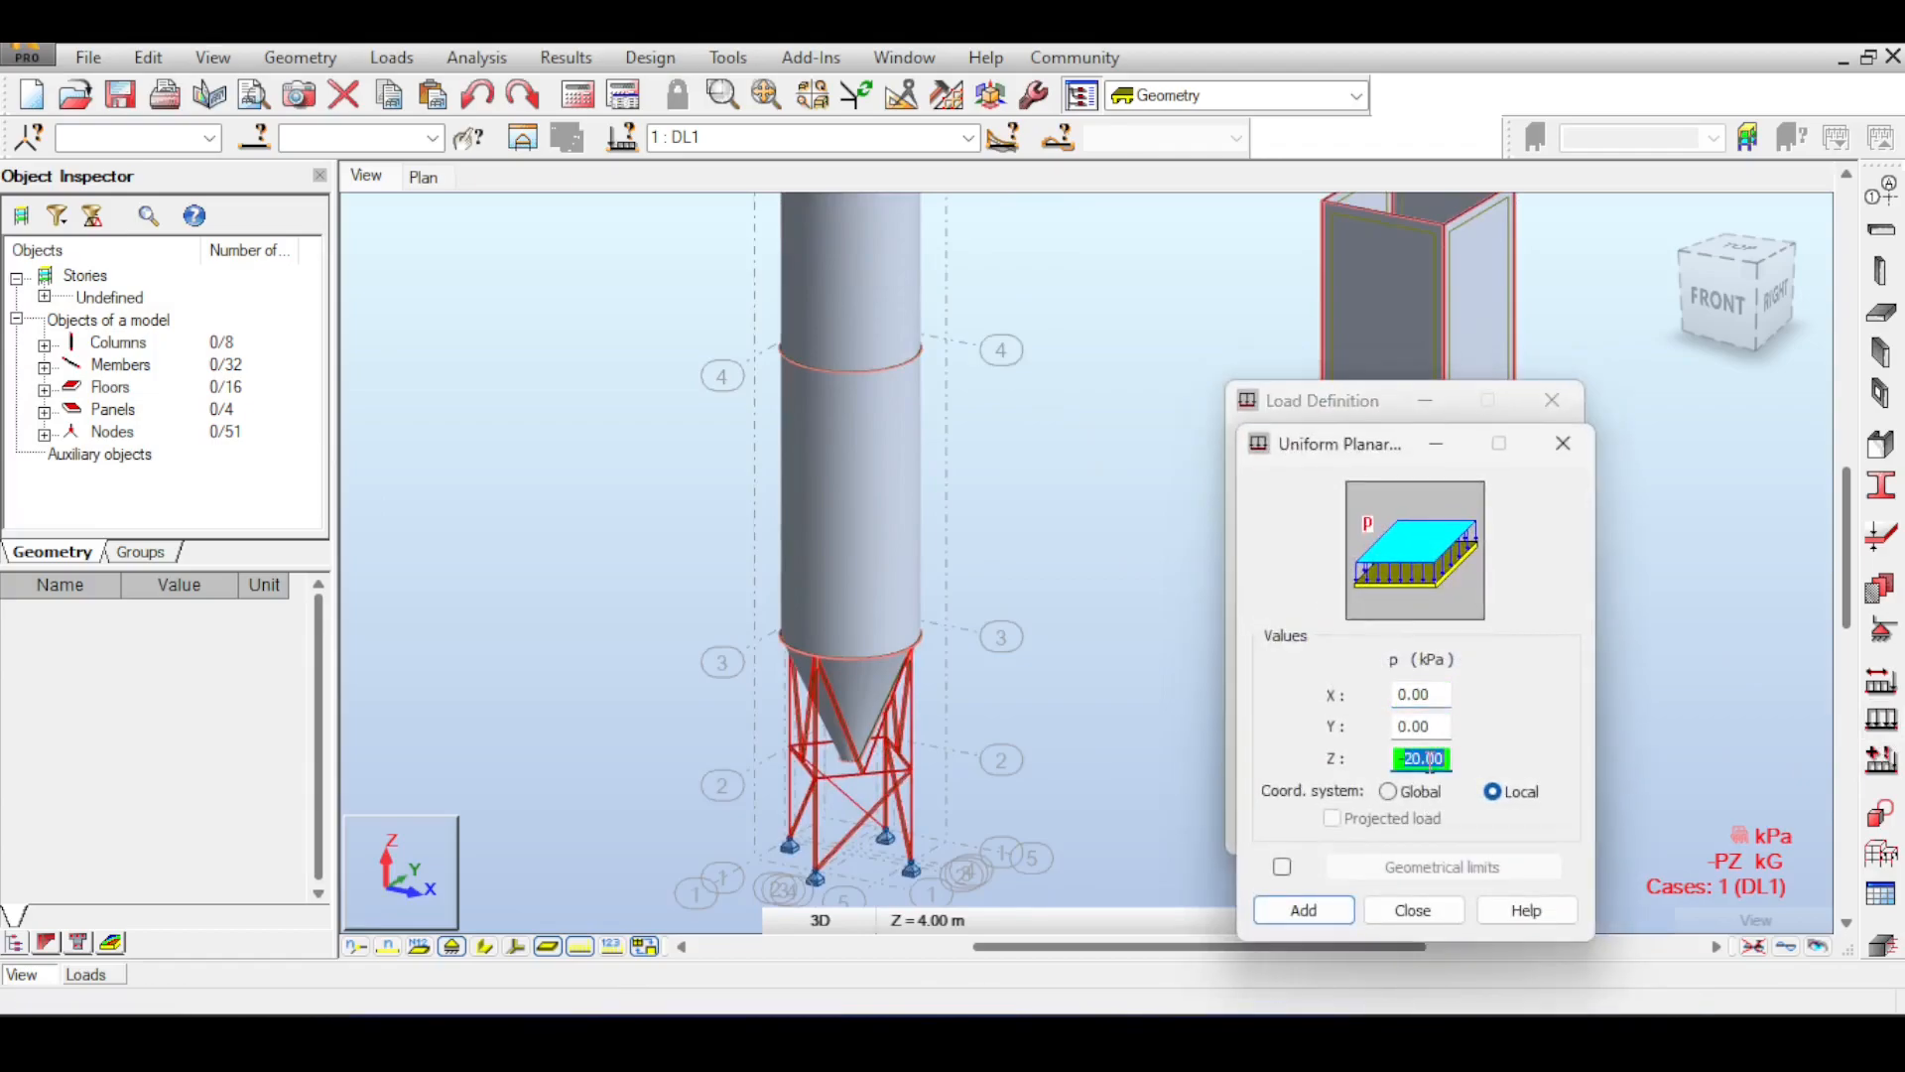
left_click(1273, 910)
scroll(876, 710, "up", 3)
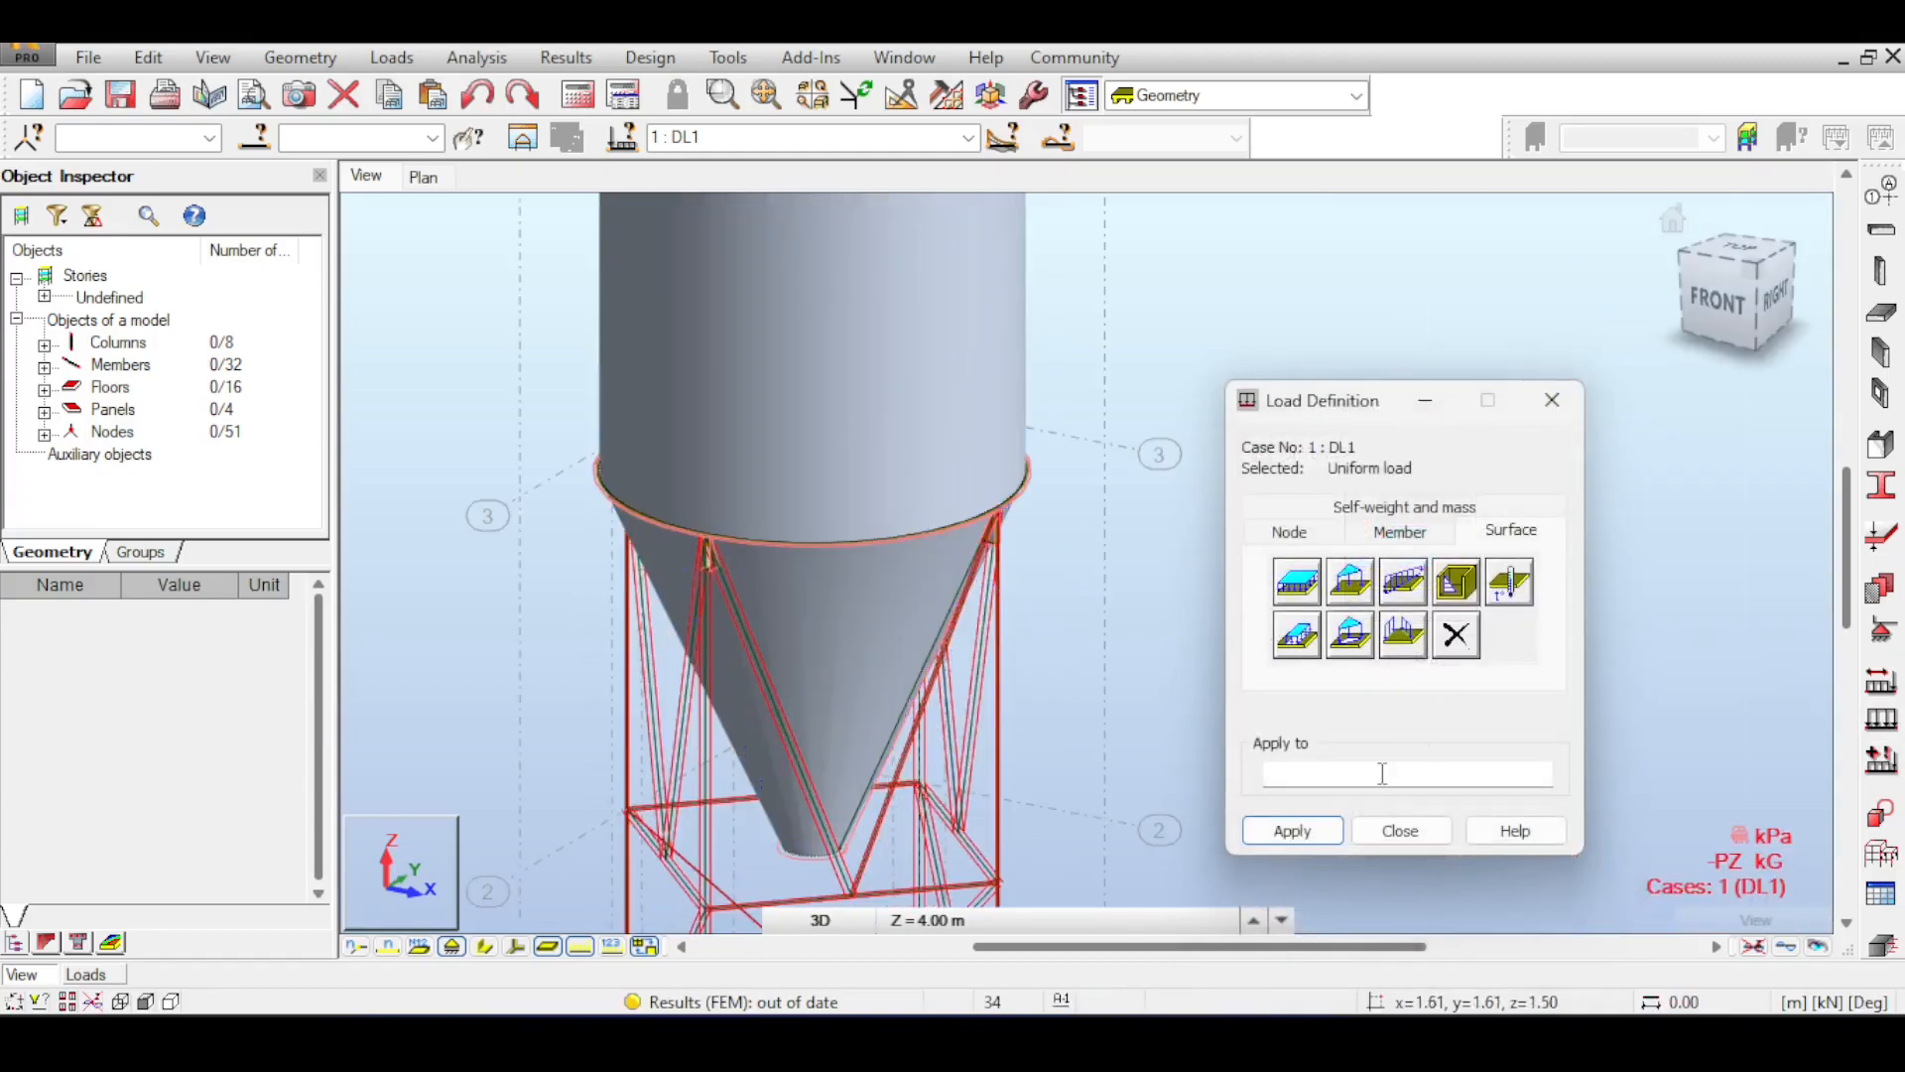
- Apply the uniform planar load to panel 50, the silo's conical hopper, in load case DL1
left_click(1361, 772)
scroll(844, 823, "up", 5)
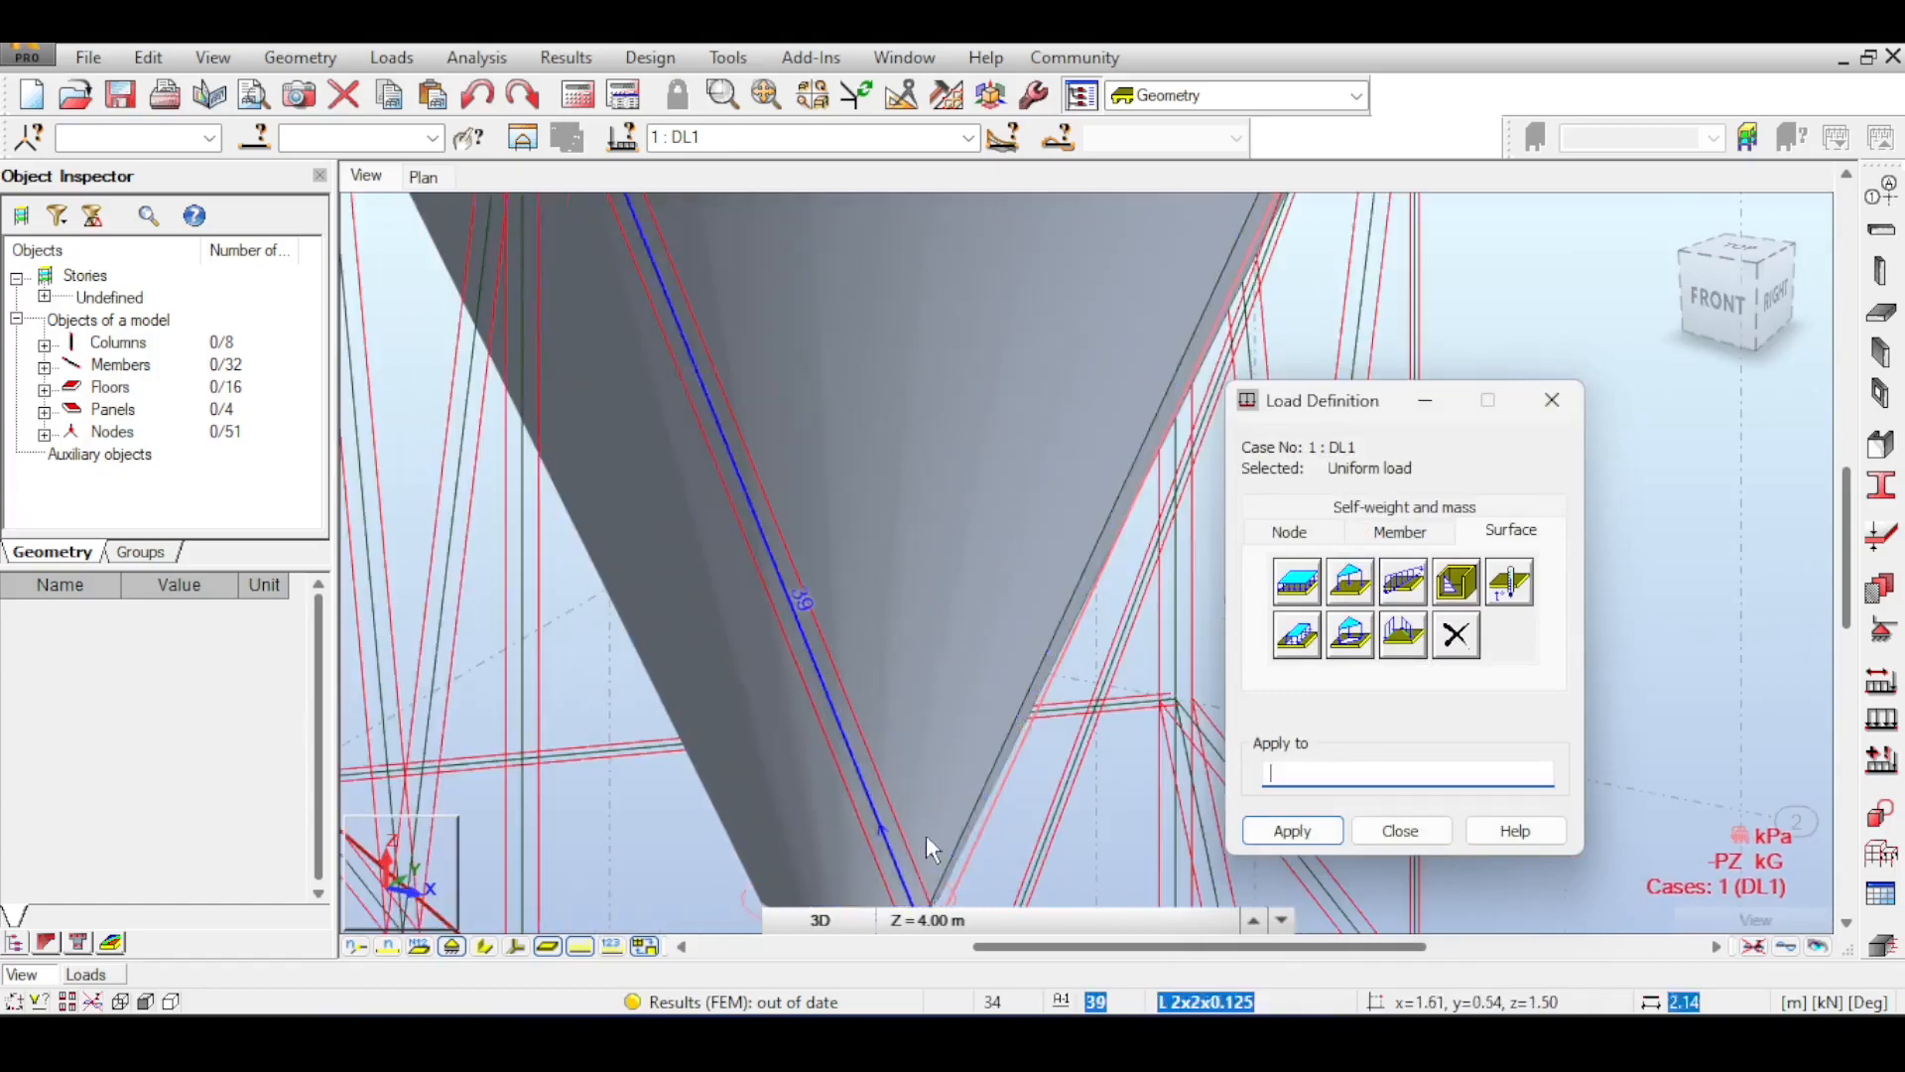
left_click(914, 772)
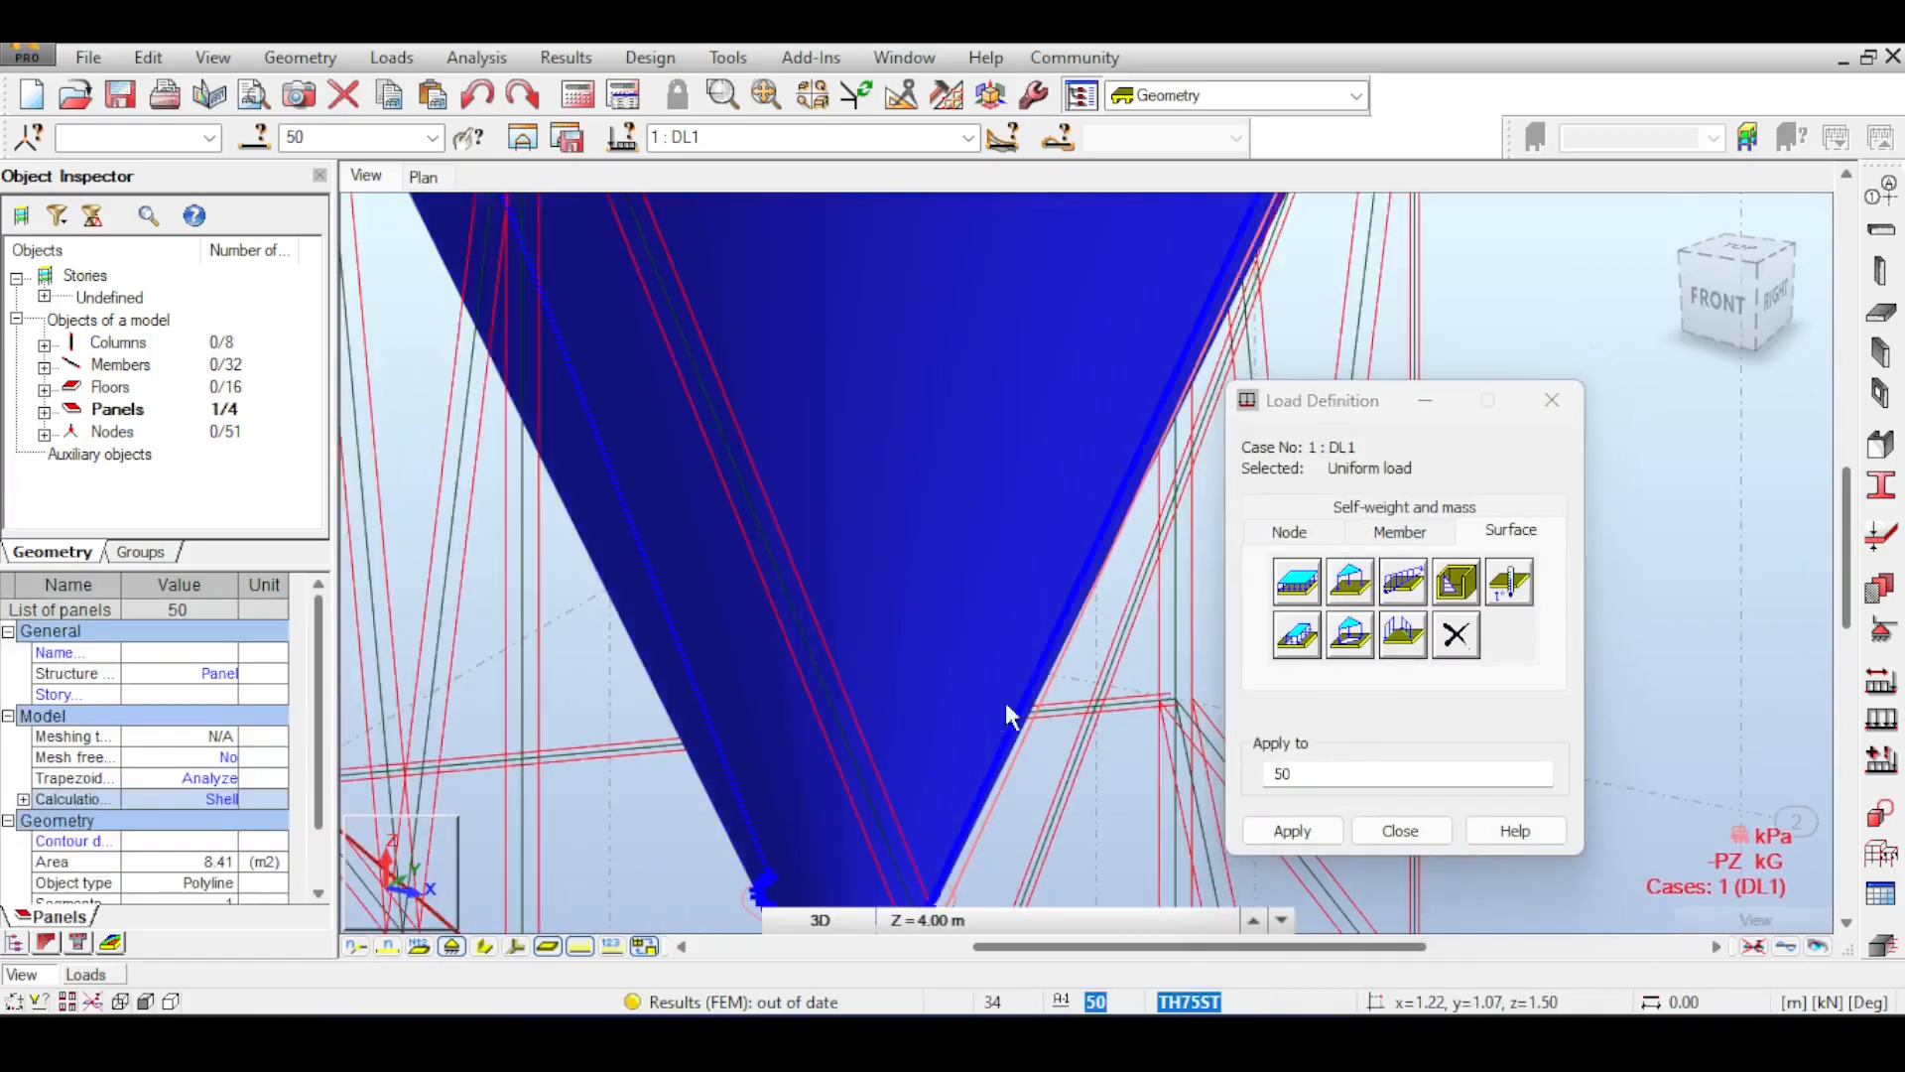
scroll(989, 698, "down", 5)
left_click(1320, 774)
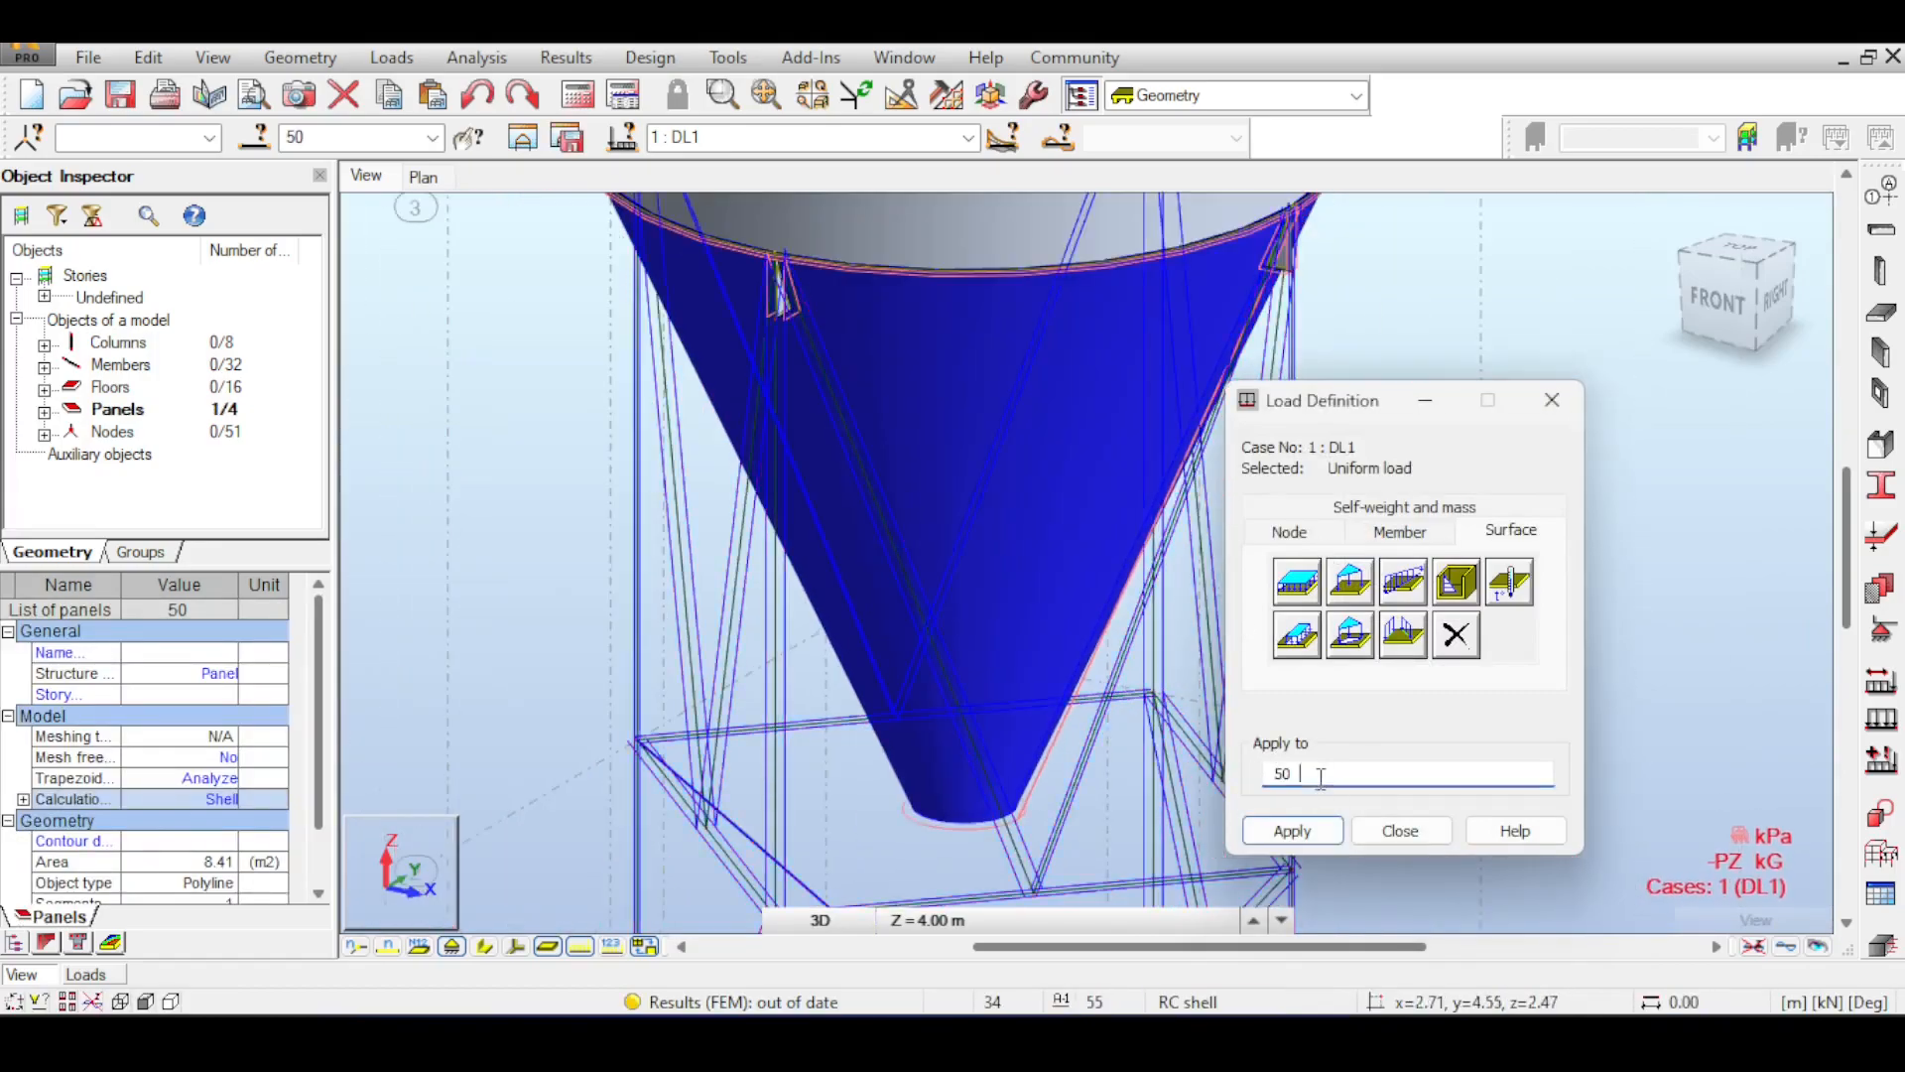
left_click_drag(1750, 305, 1846, 334)
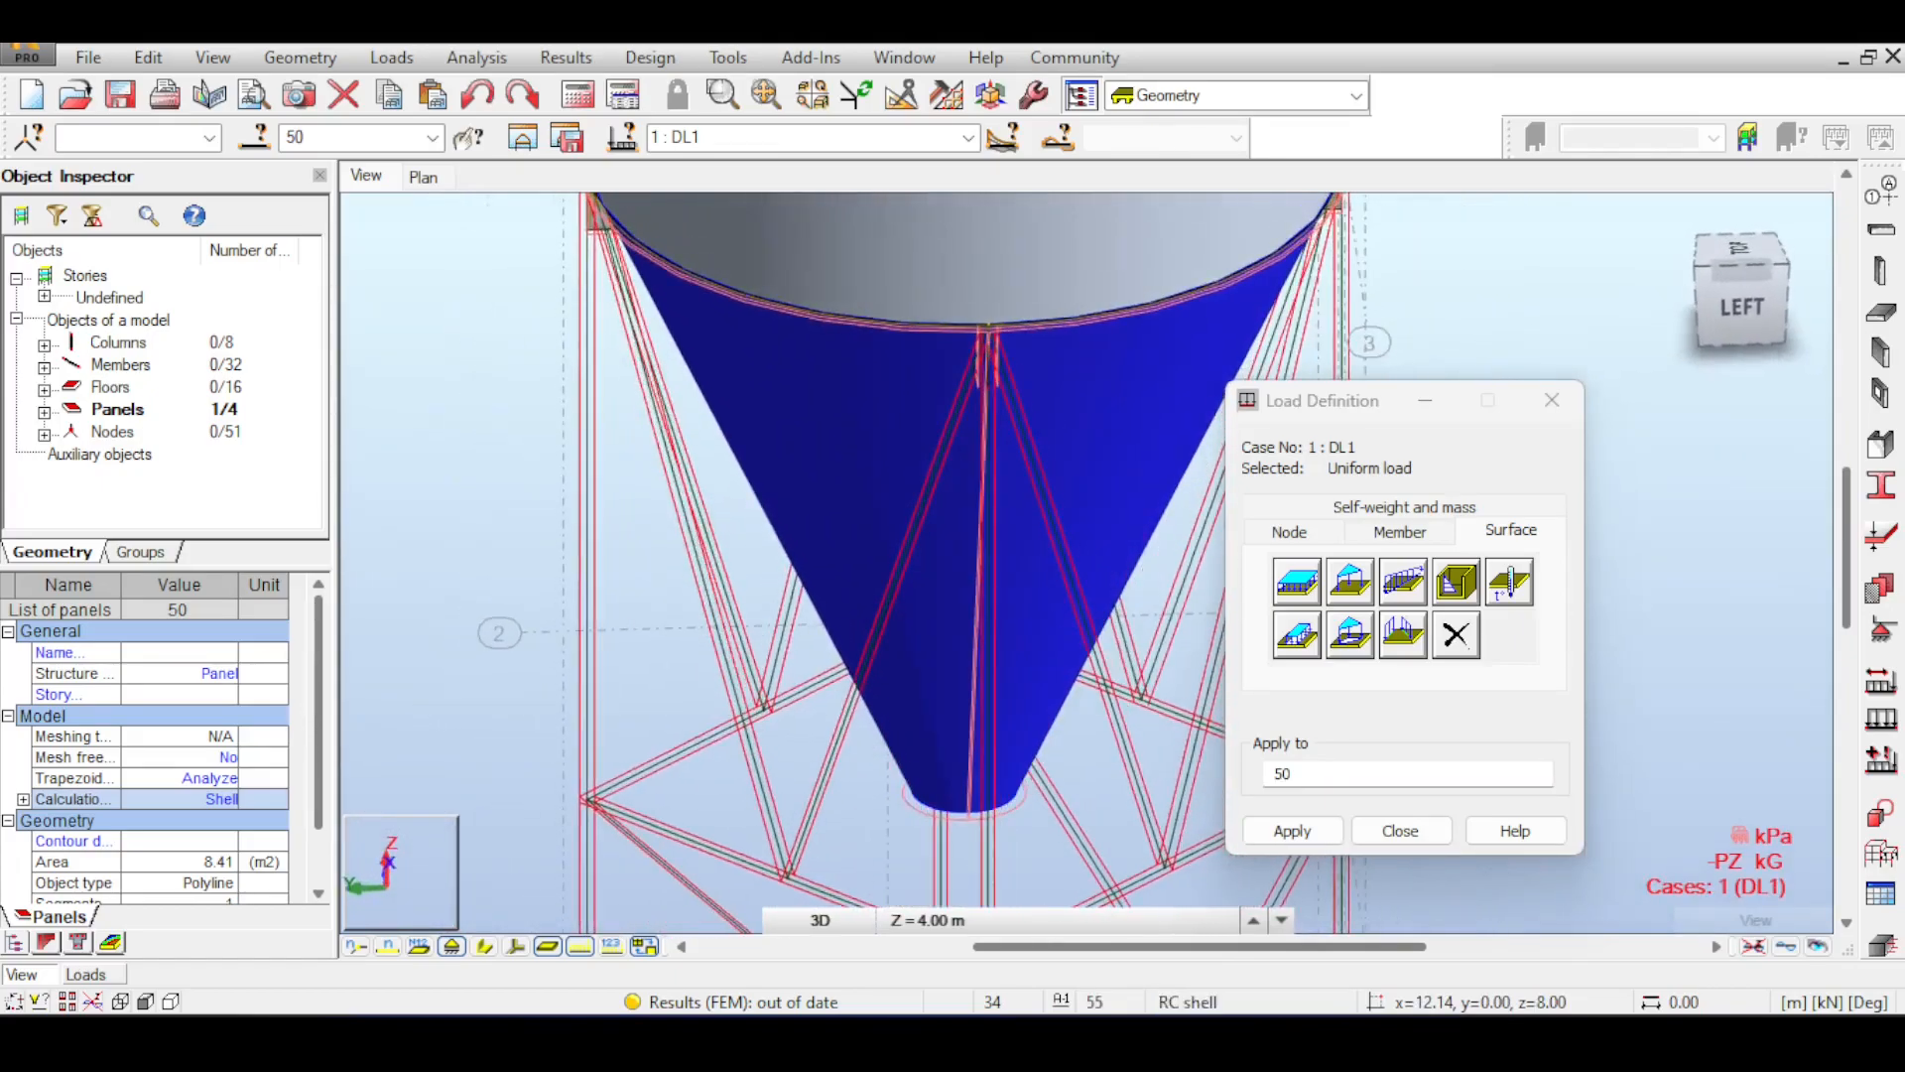
scroll(1110, 611, "down", 3)
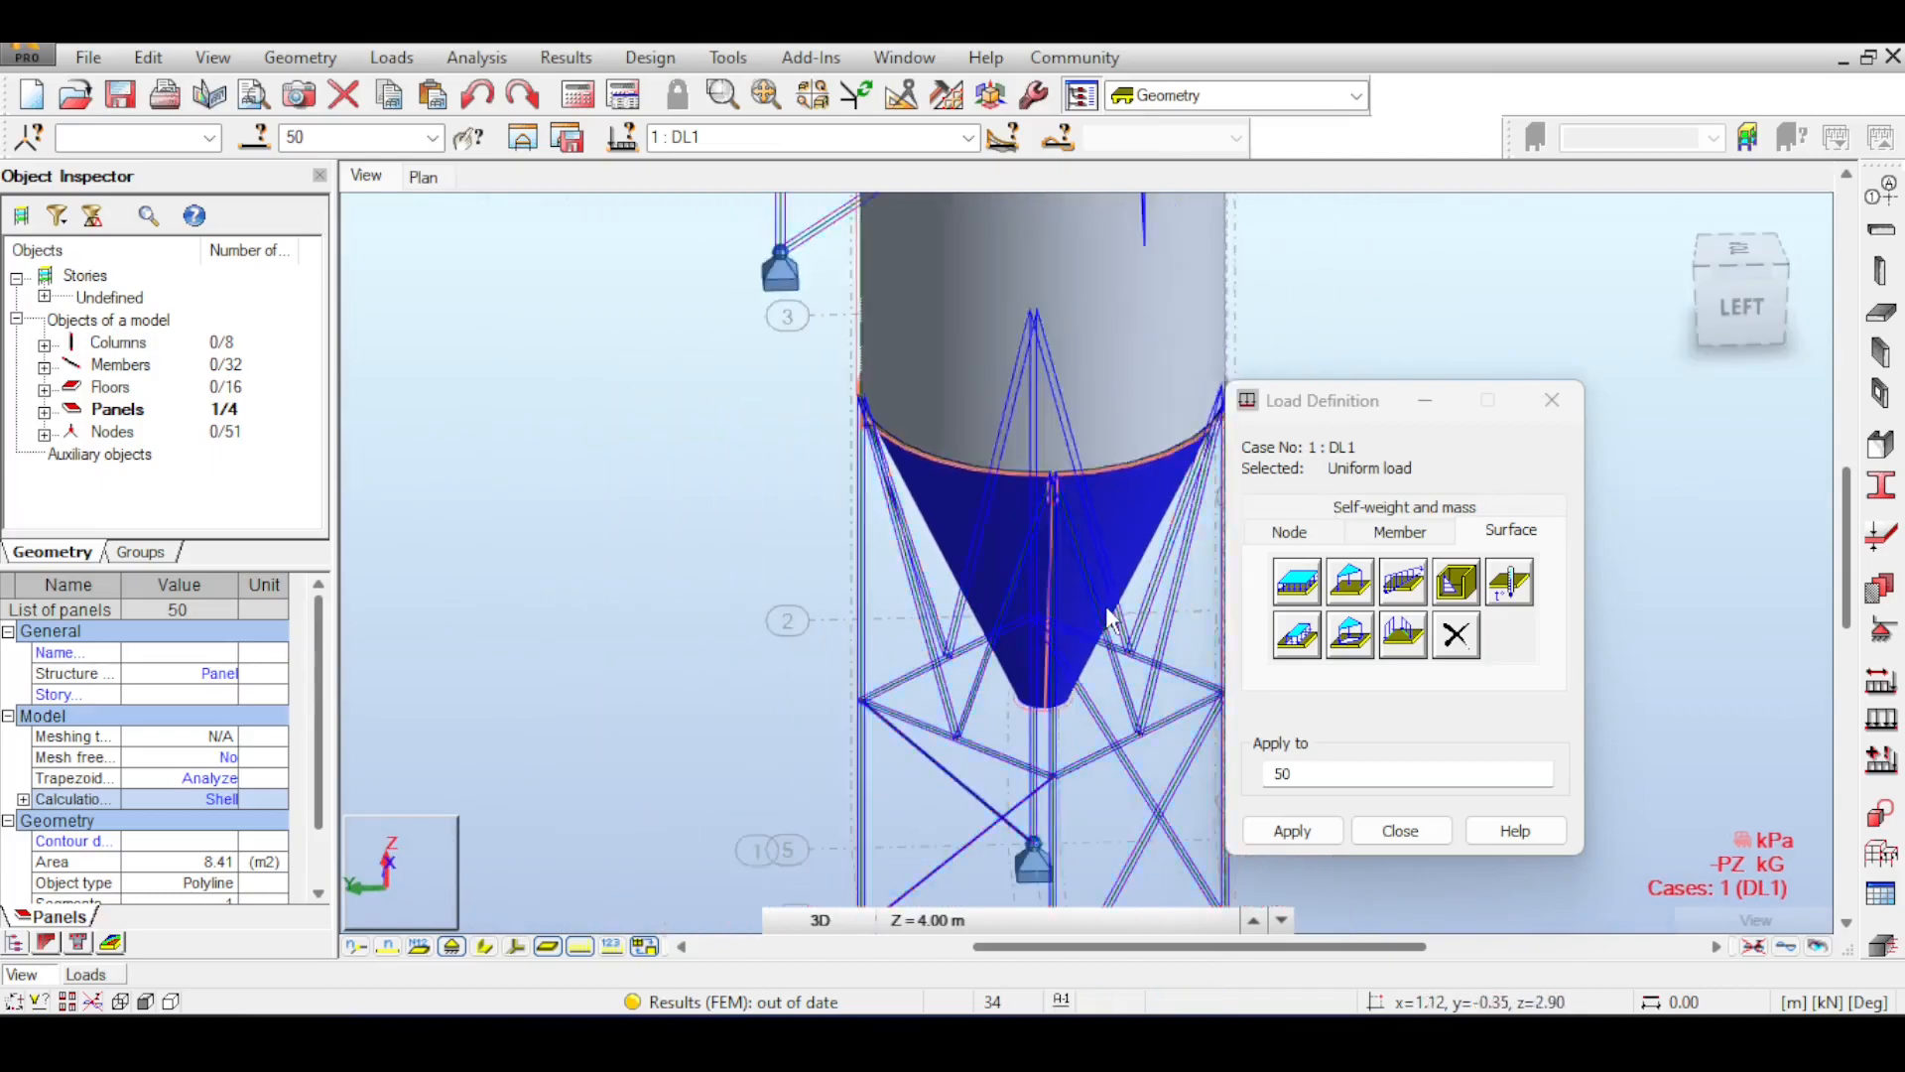
scroll(1110, 611, "up", 5)
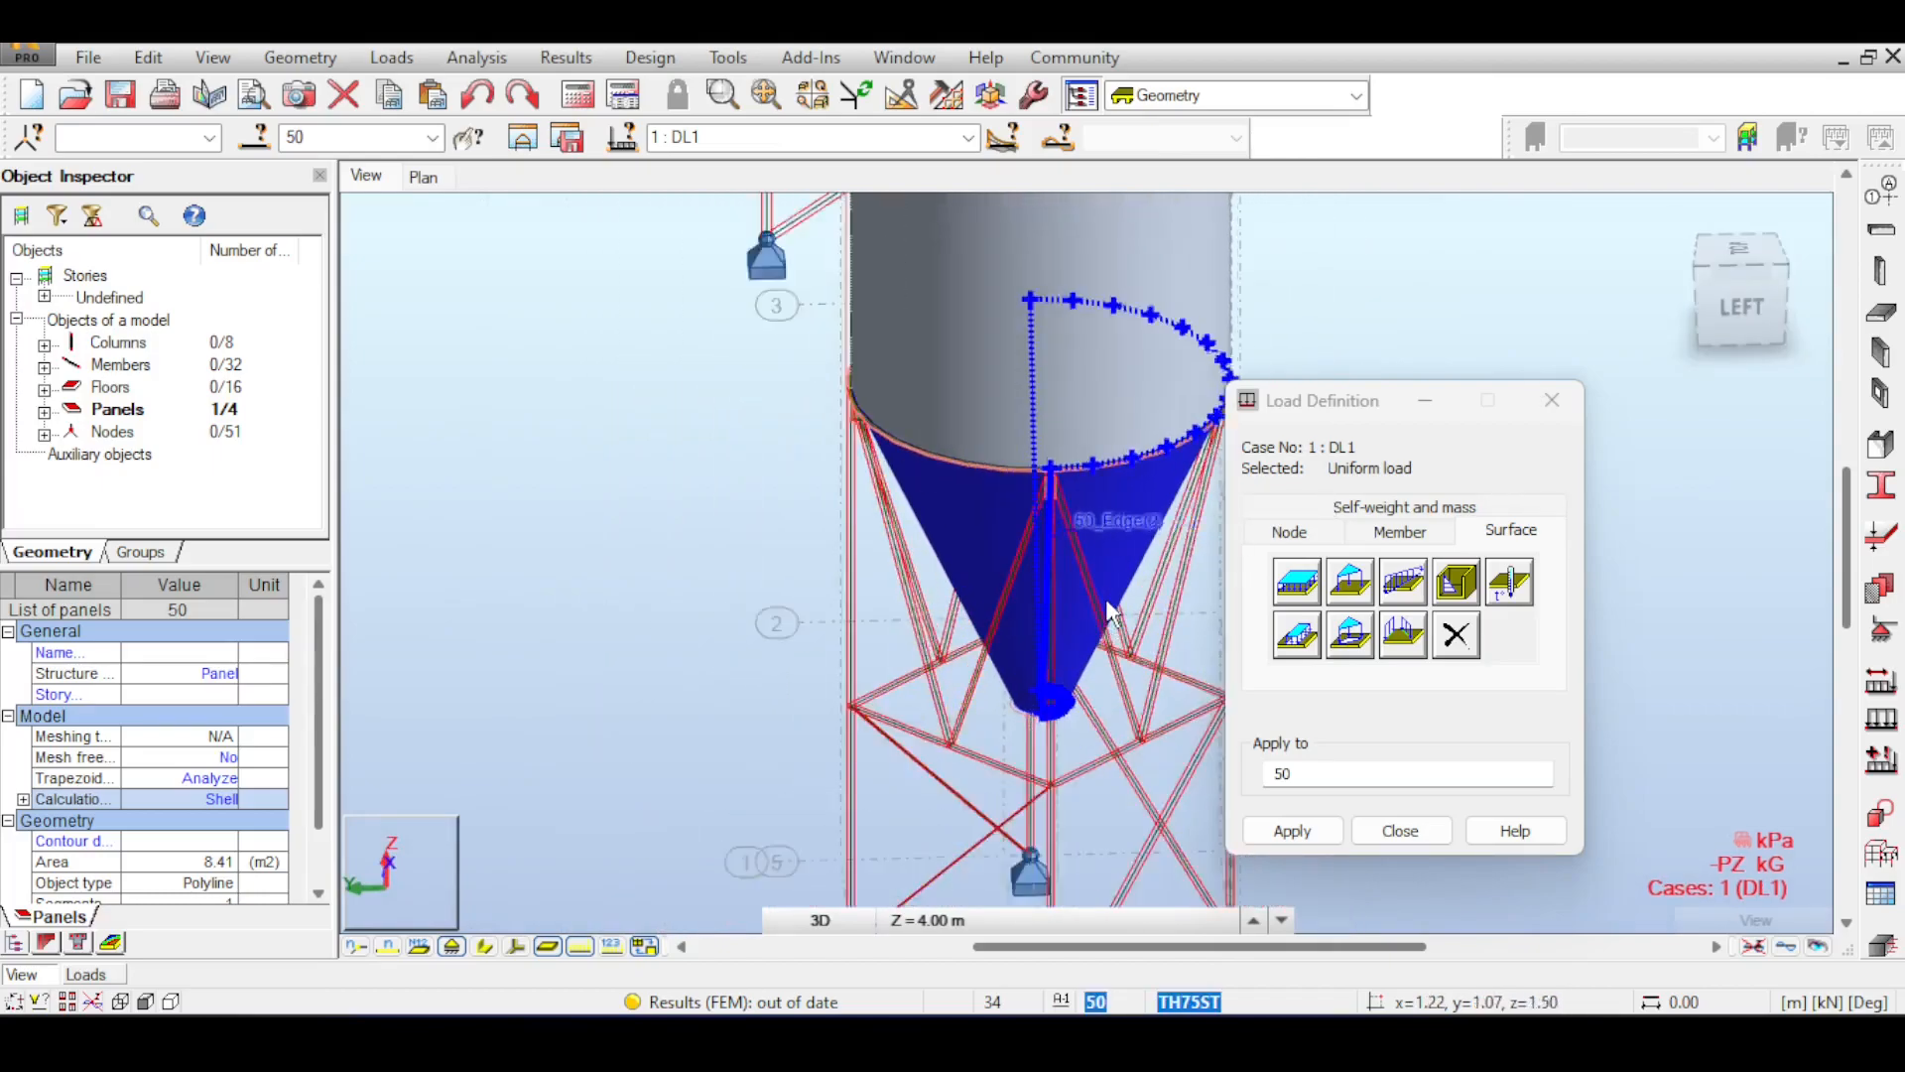
scroll(874, 491, "down", 5)
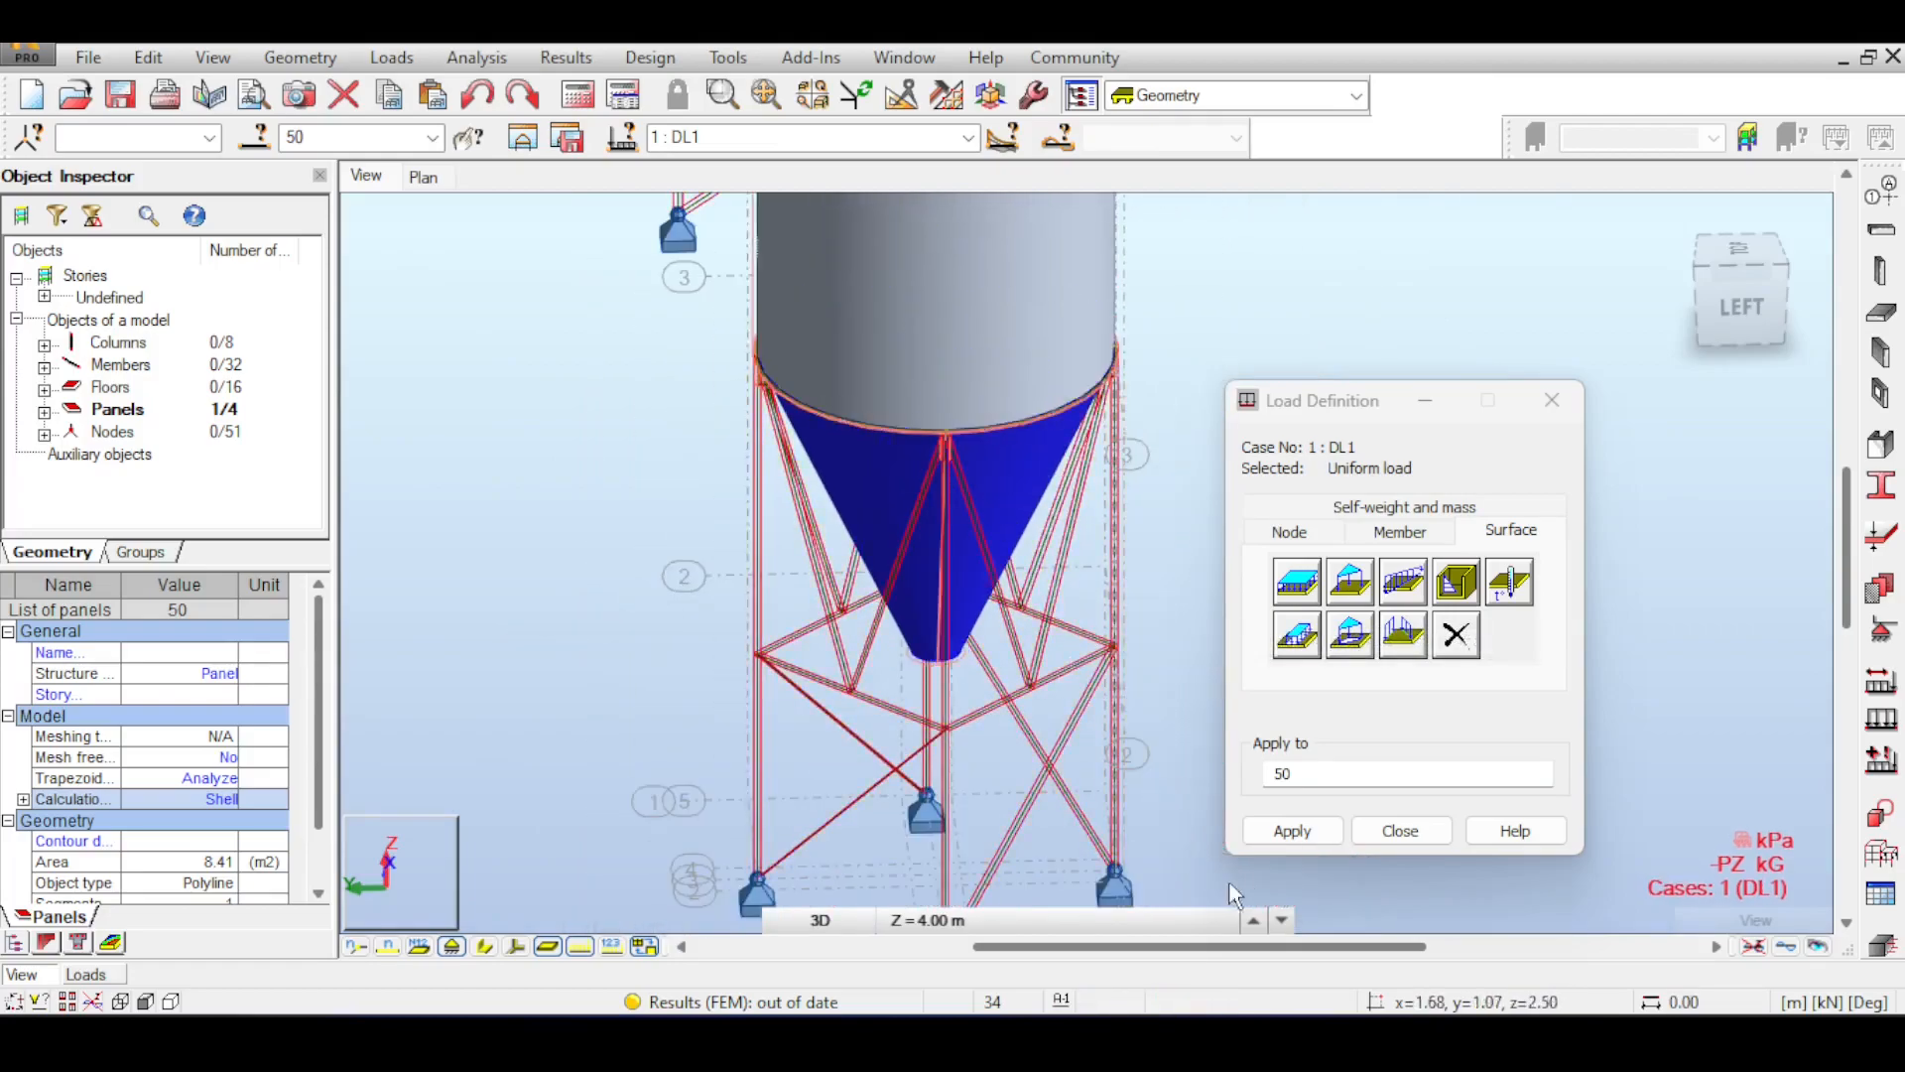
left_click(1290, 831)
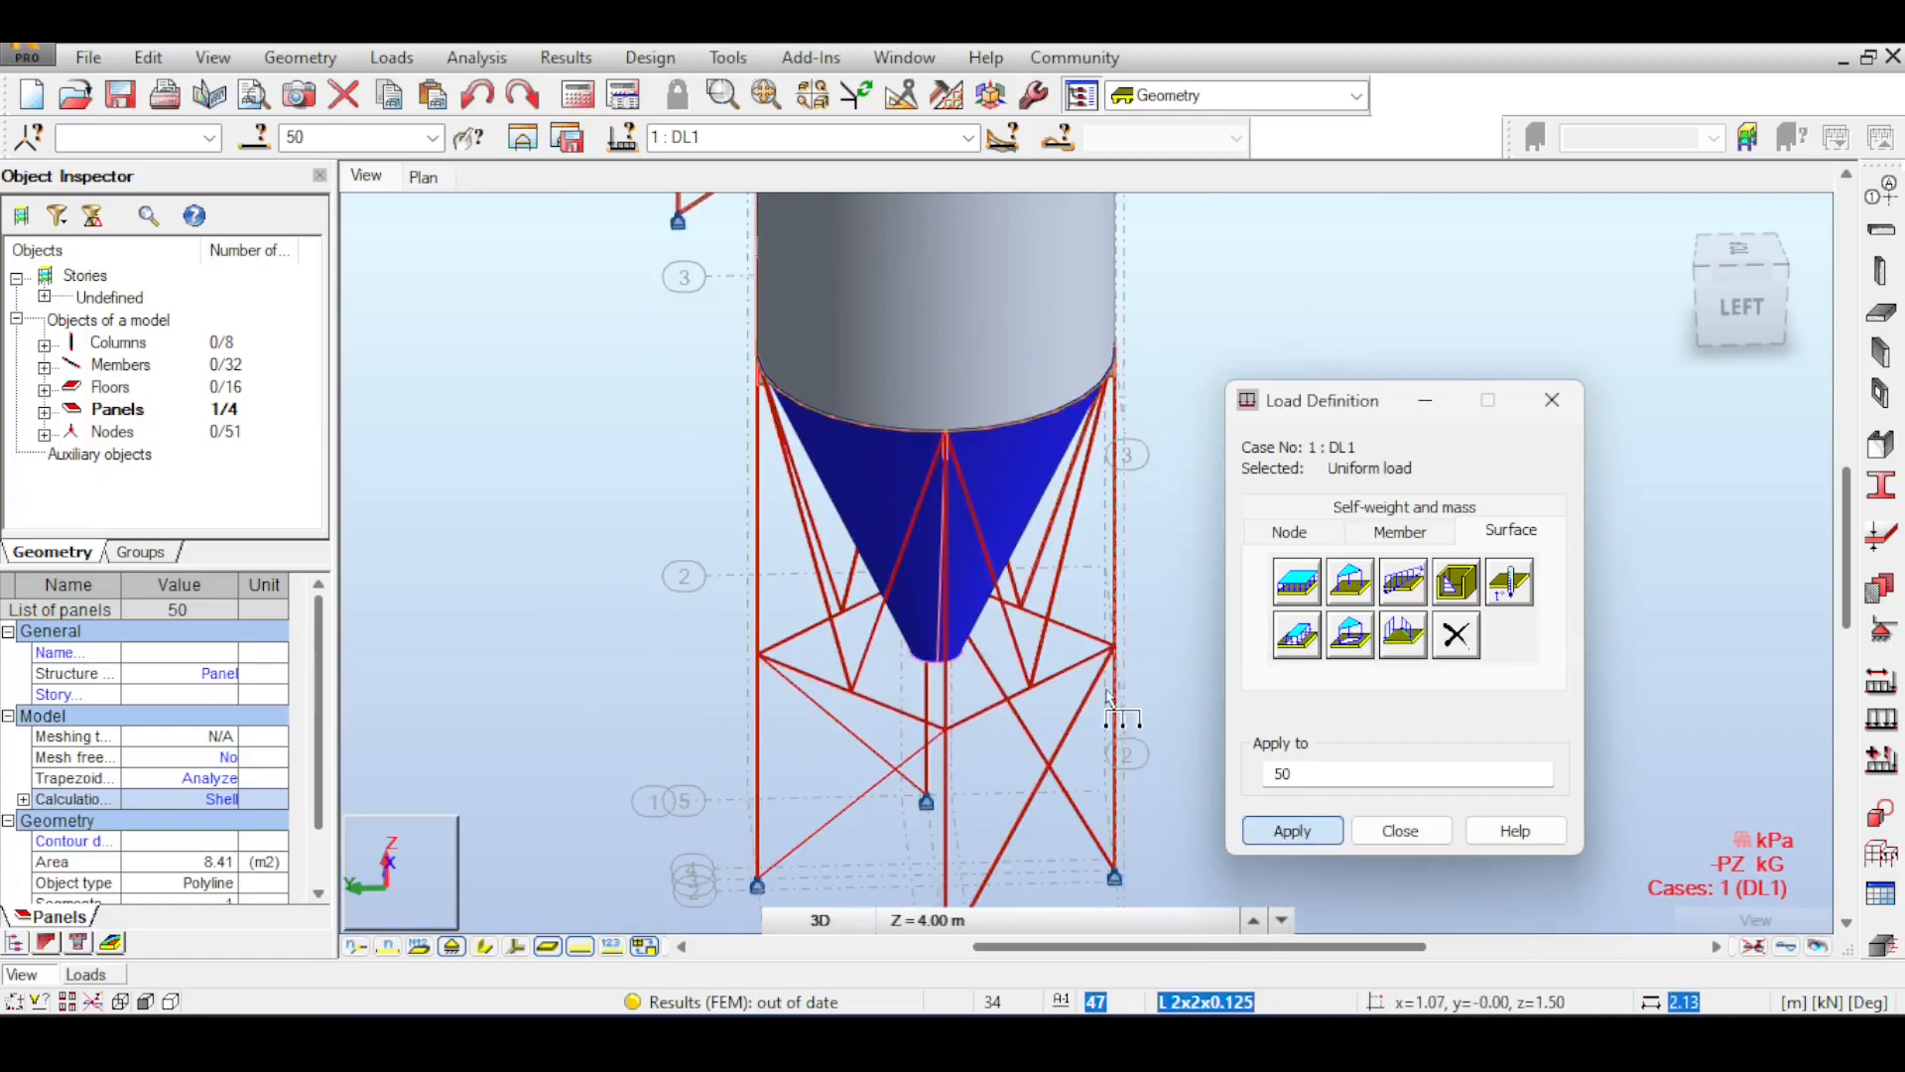
- Examine from above how the uniform load acts on the inner face of the conical hopper
left_click(1745, 260)
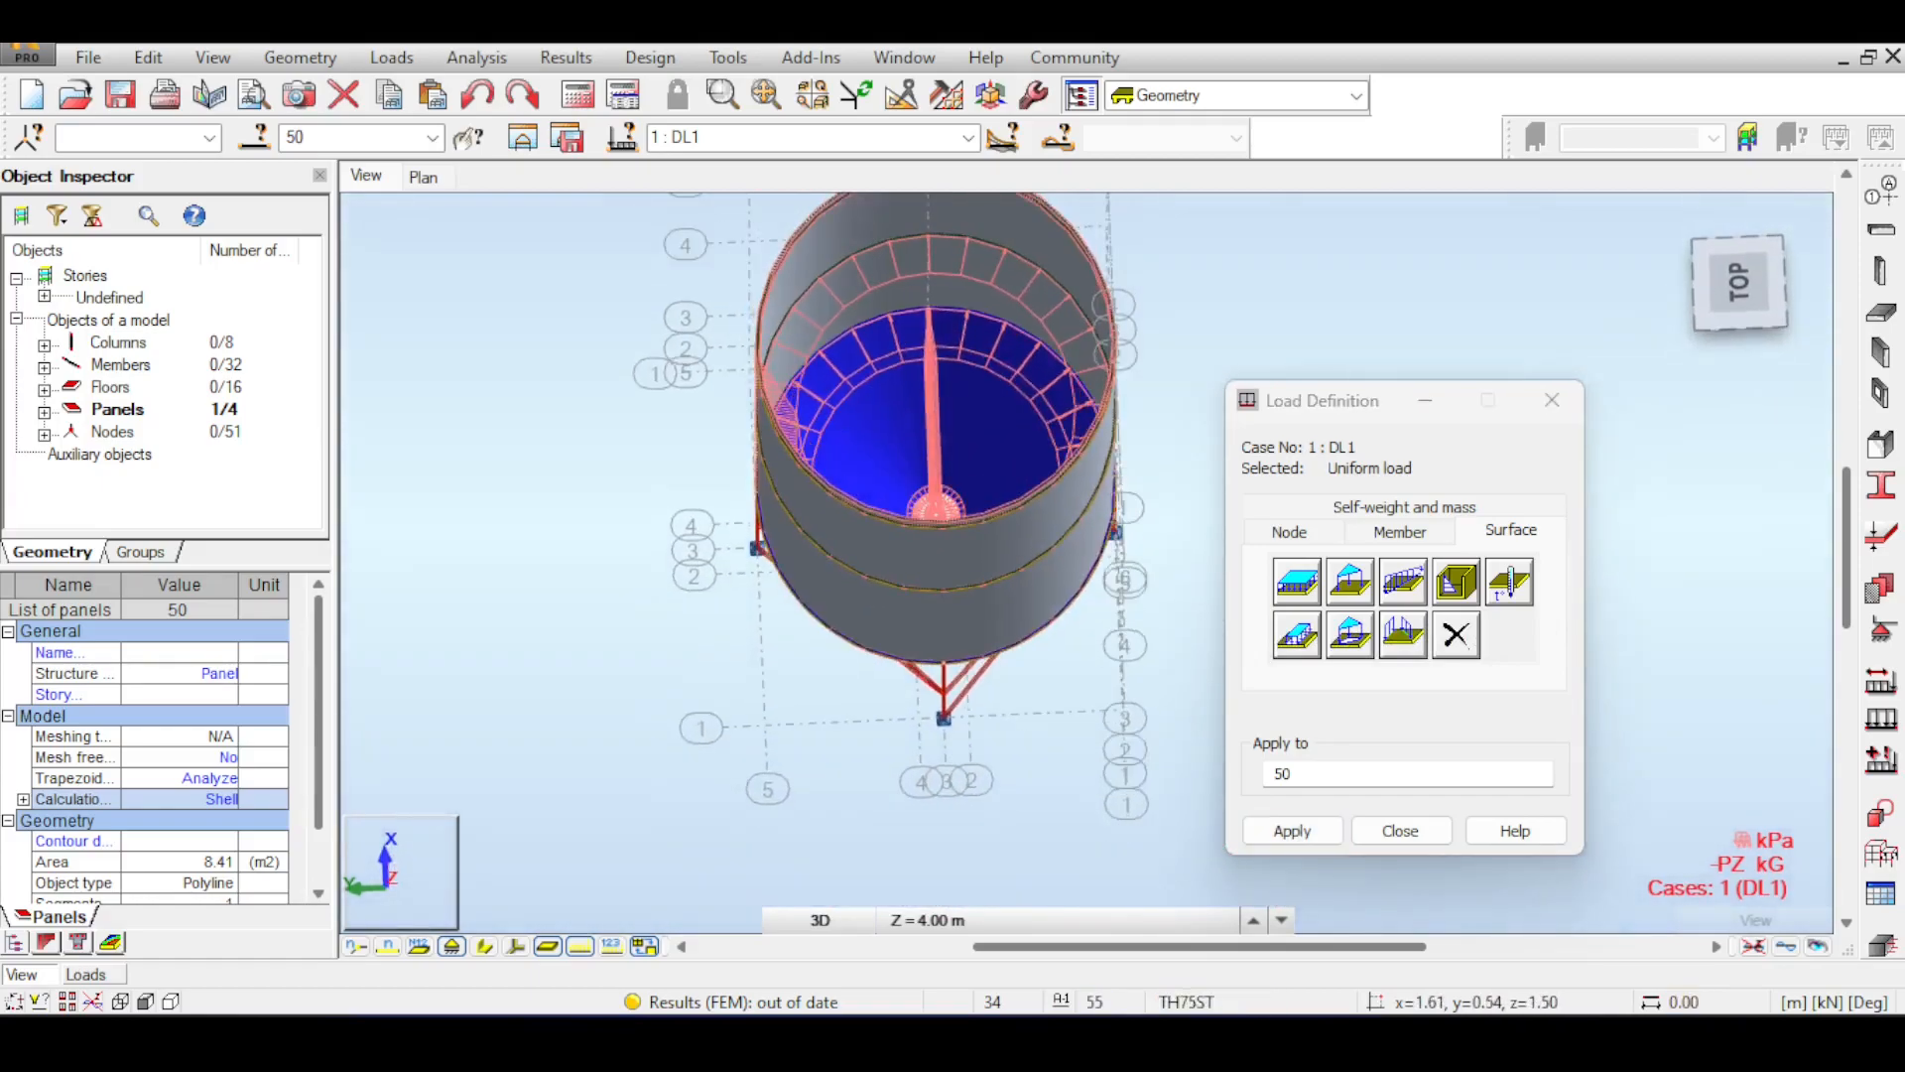
scroll(1002, 399, "up", 5)
scroll(770, 438, "down", 3)
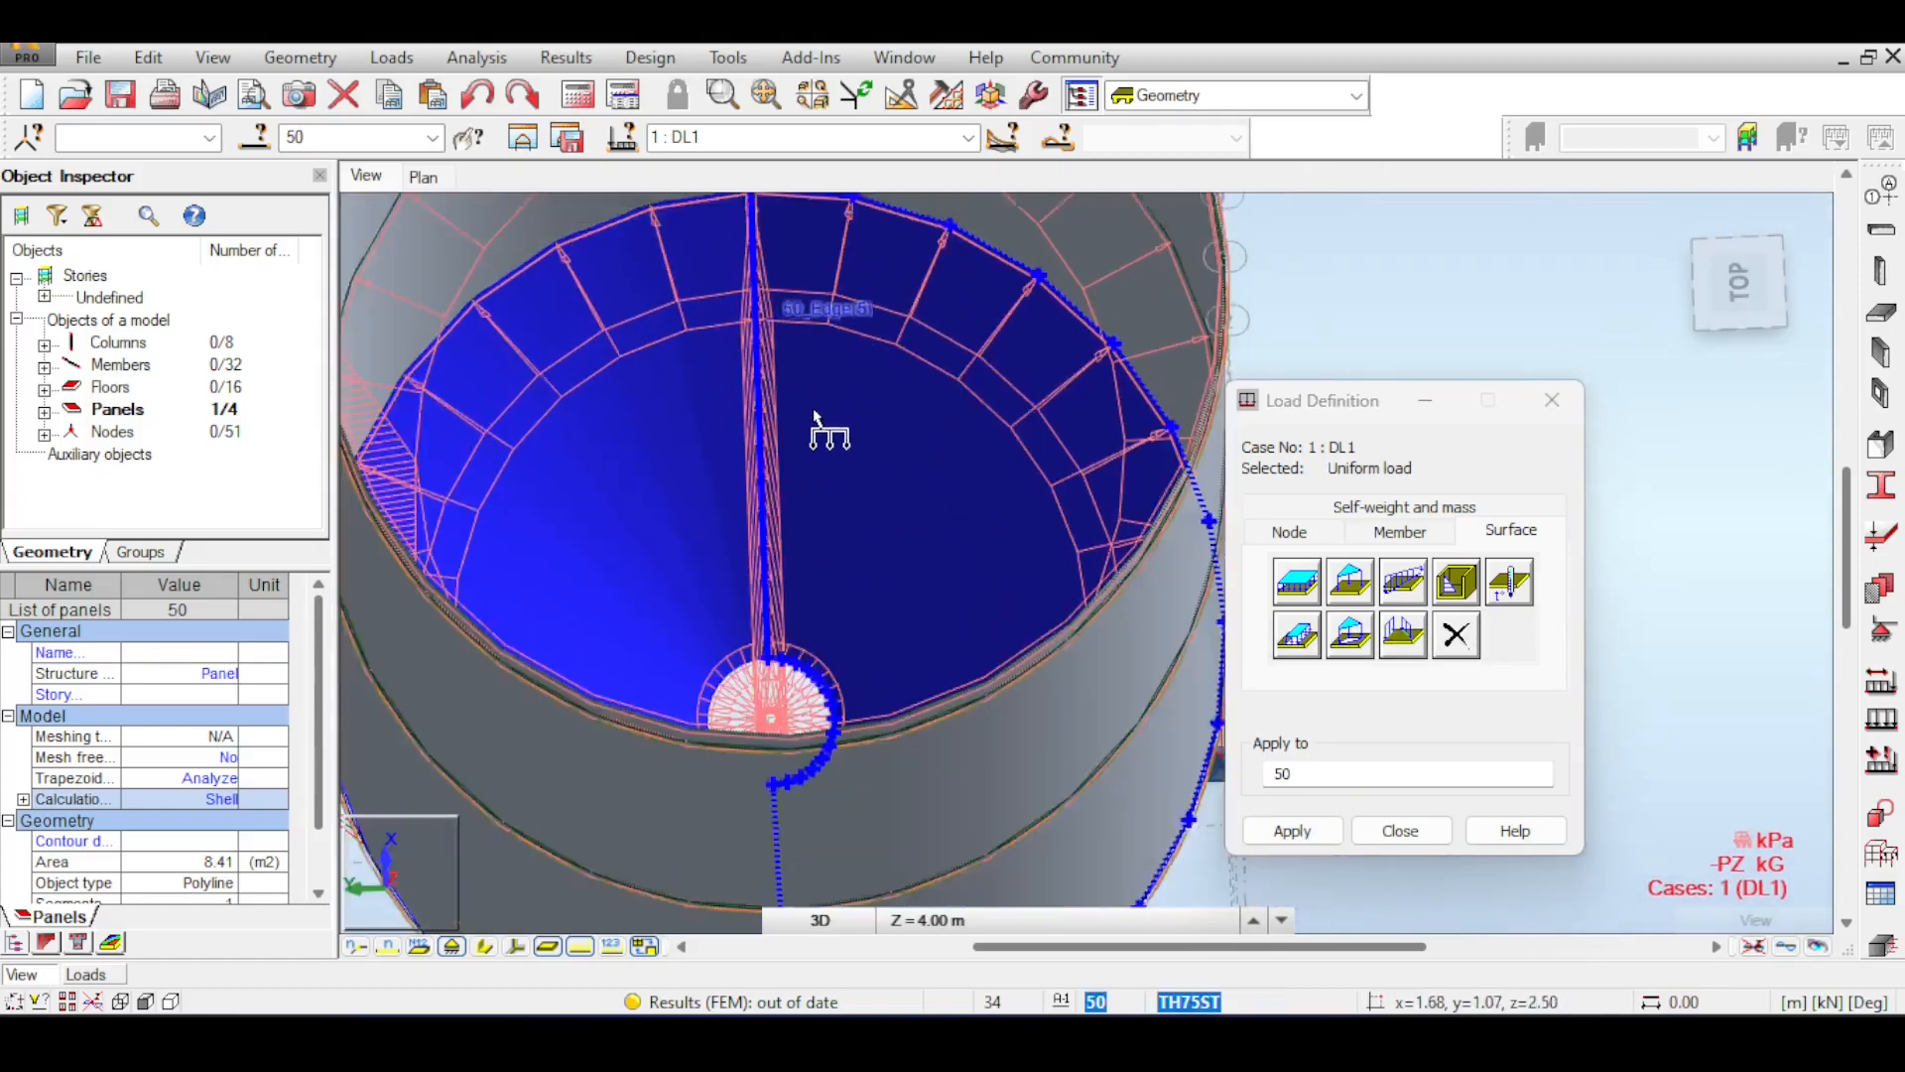
left_click(1740, 301)
mouse_move(1740, 286)
left_mouse_down()
mouse_move(1740, 260)
mouse_move(1750, 322)
mouse_move(1732, 260)
mouse_move(1731, 303)
left_mouse_up()
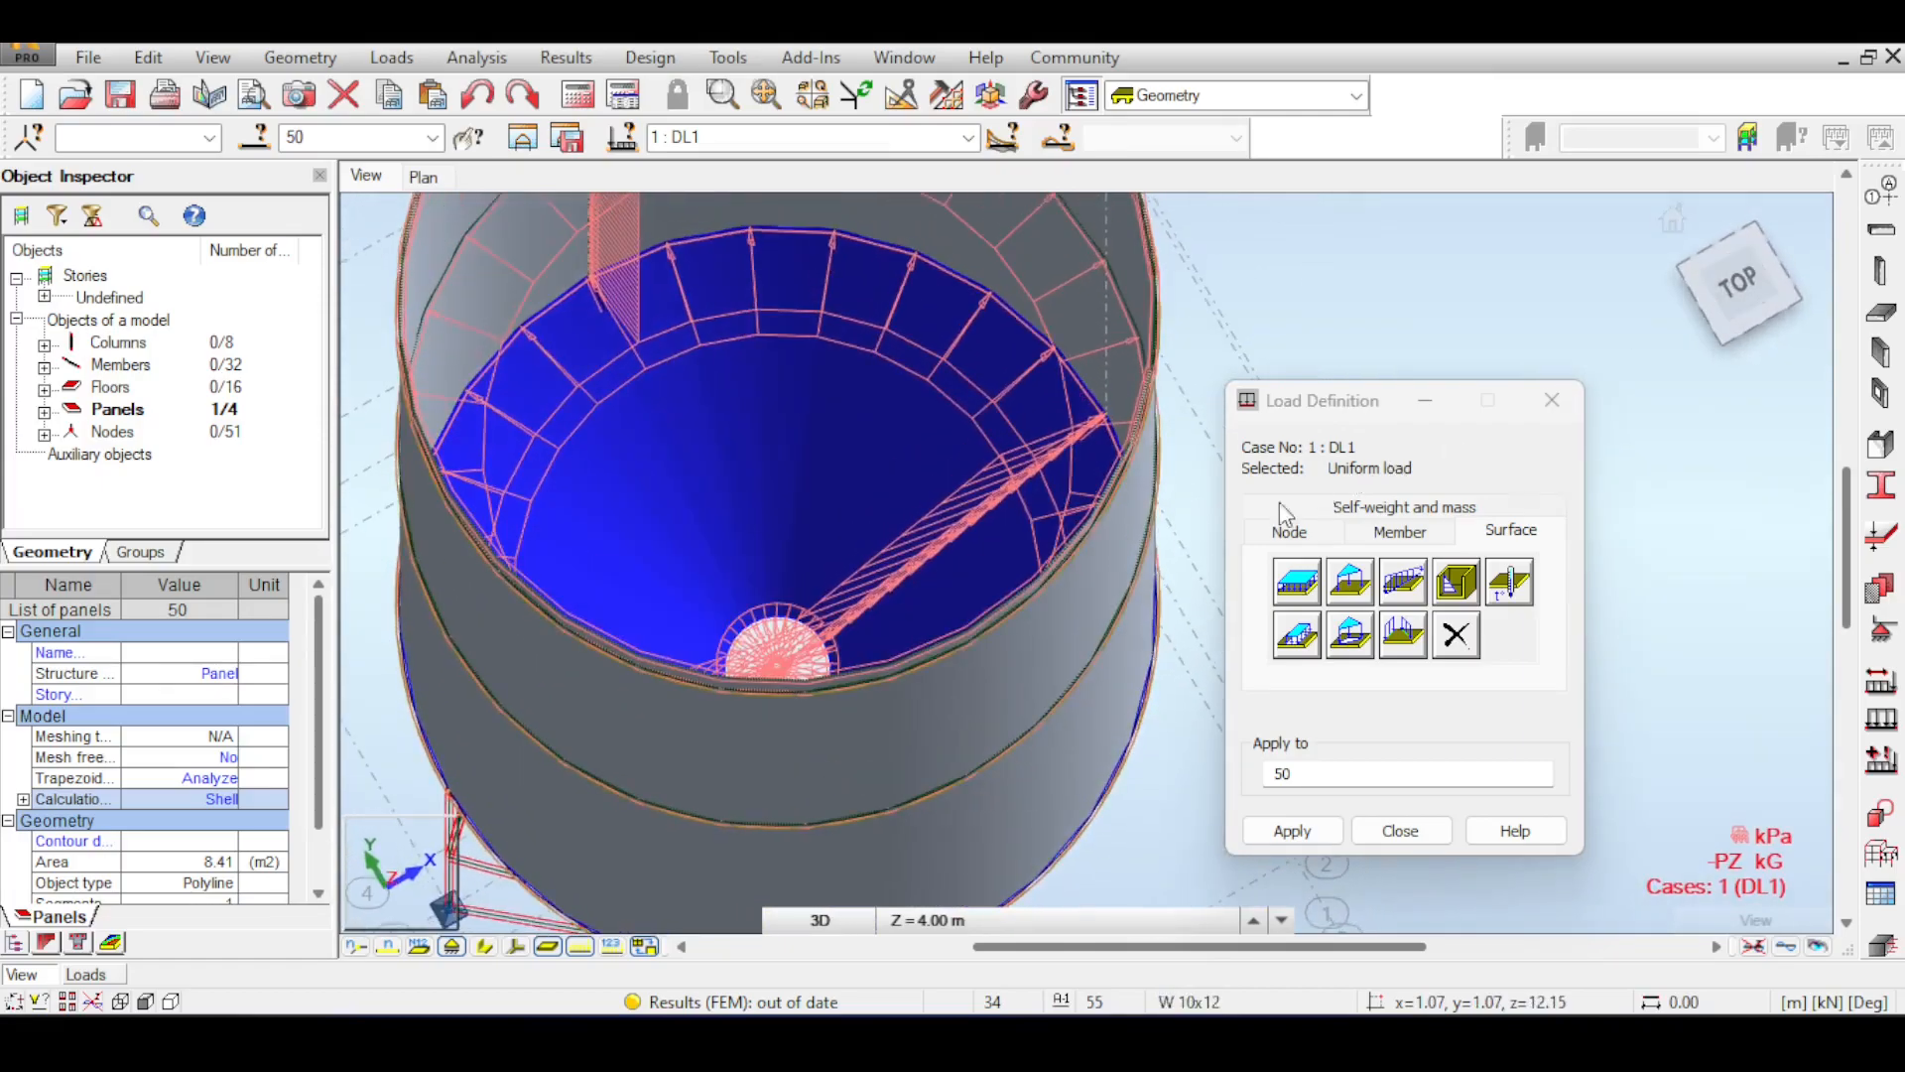
scroll(1022, 581, "up", 6)
scroll(1114, 456, "down", 8)
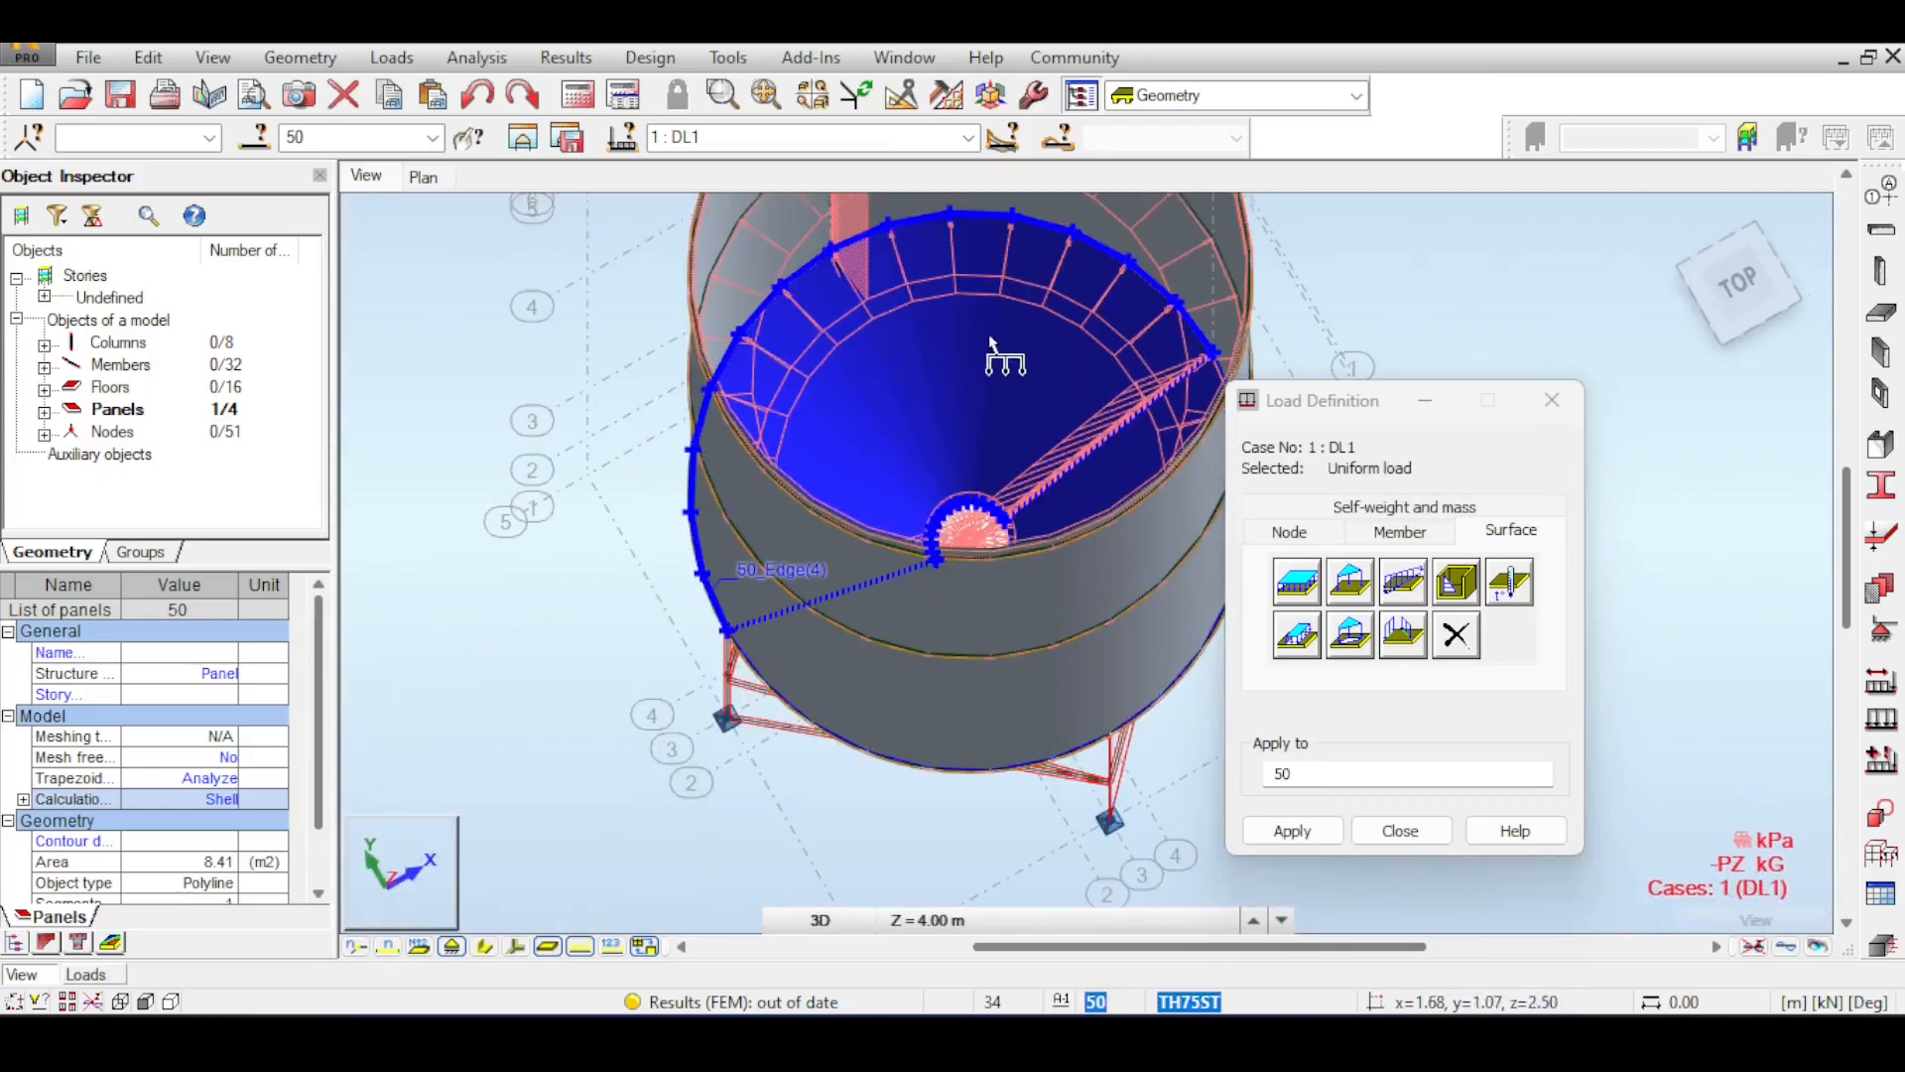
middle_click_drag(988, 333, 1053, 347)
scroll(1196, 407, "up", 3)
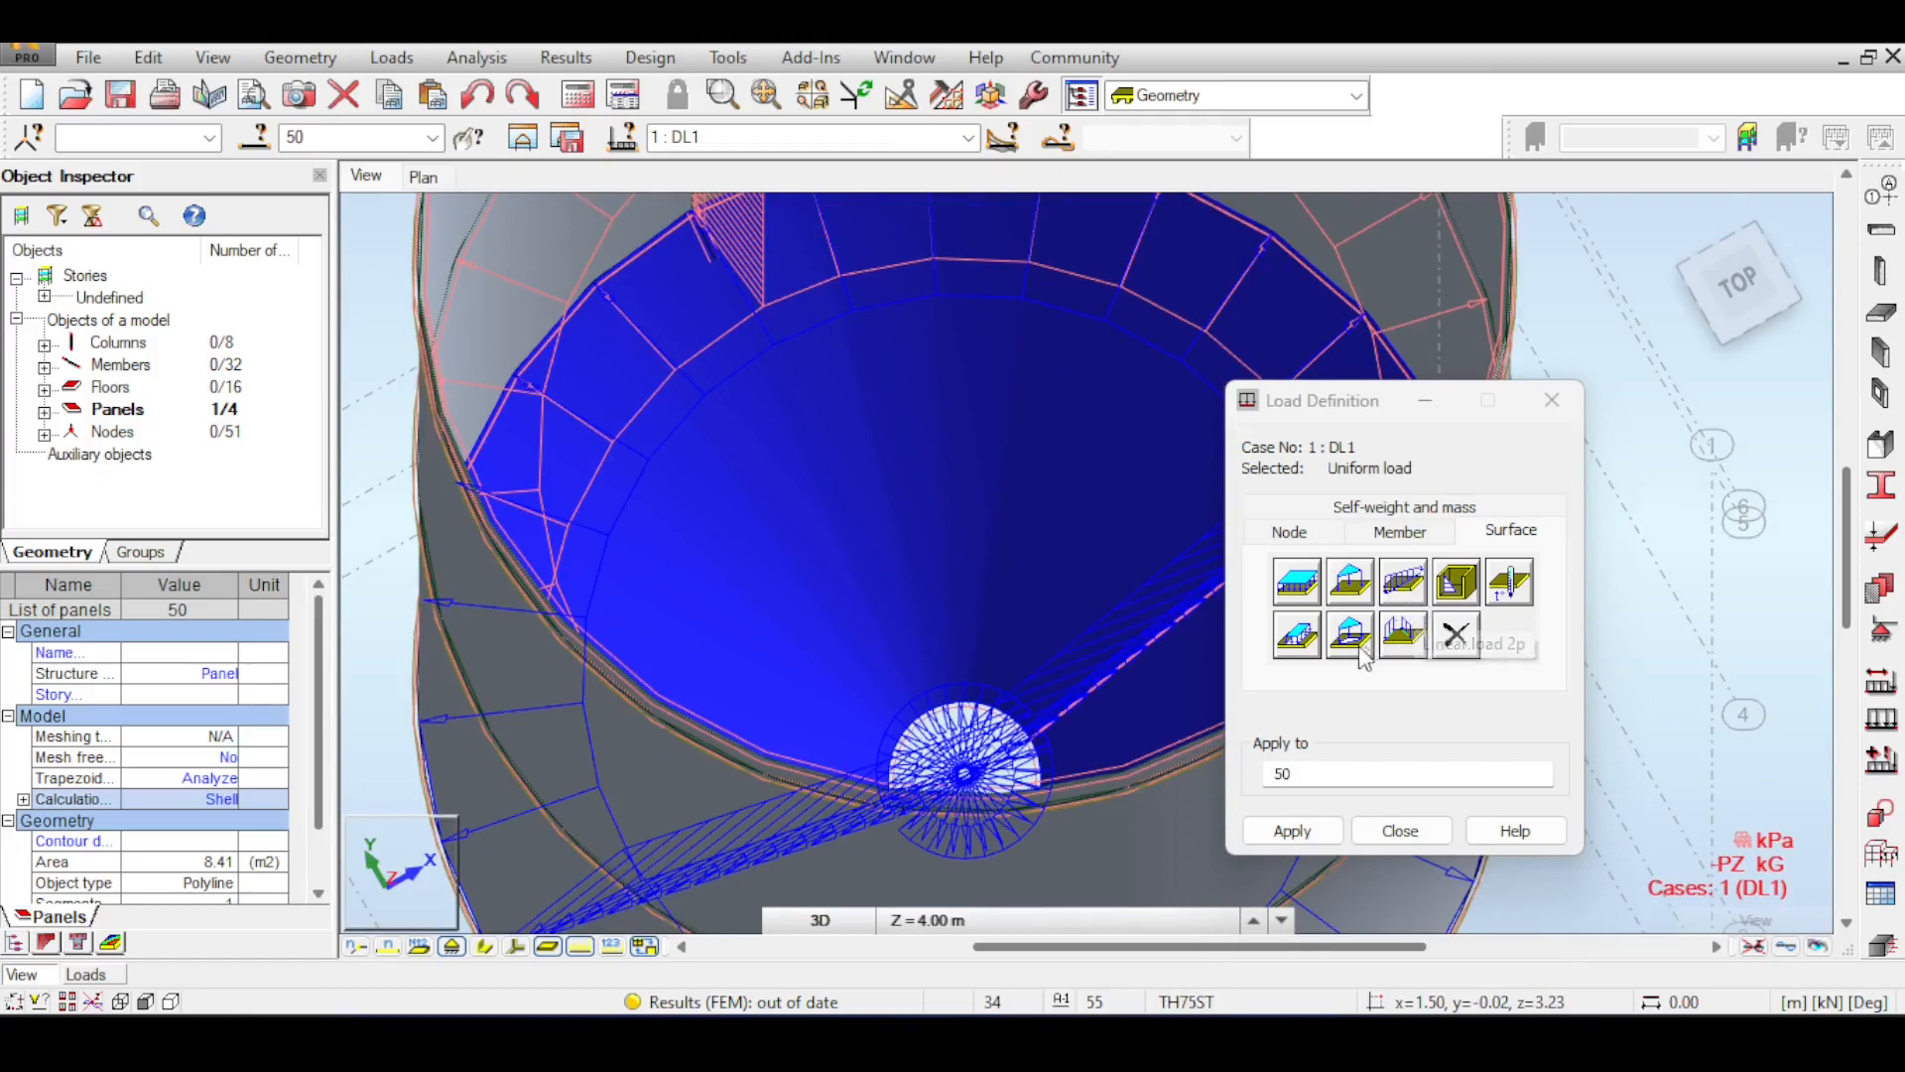
- Reopen the uniform planar load values and compare the local Z load with the load arrows around the hopper's outlet and seam
left_click(1299, 594)
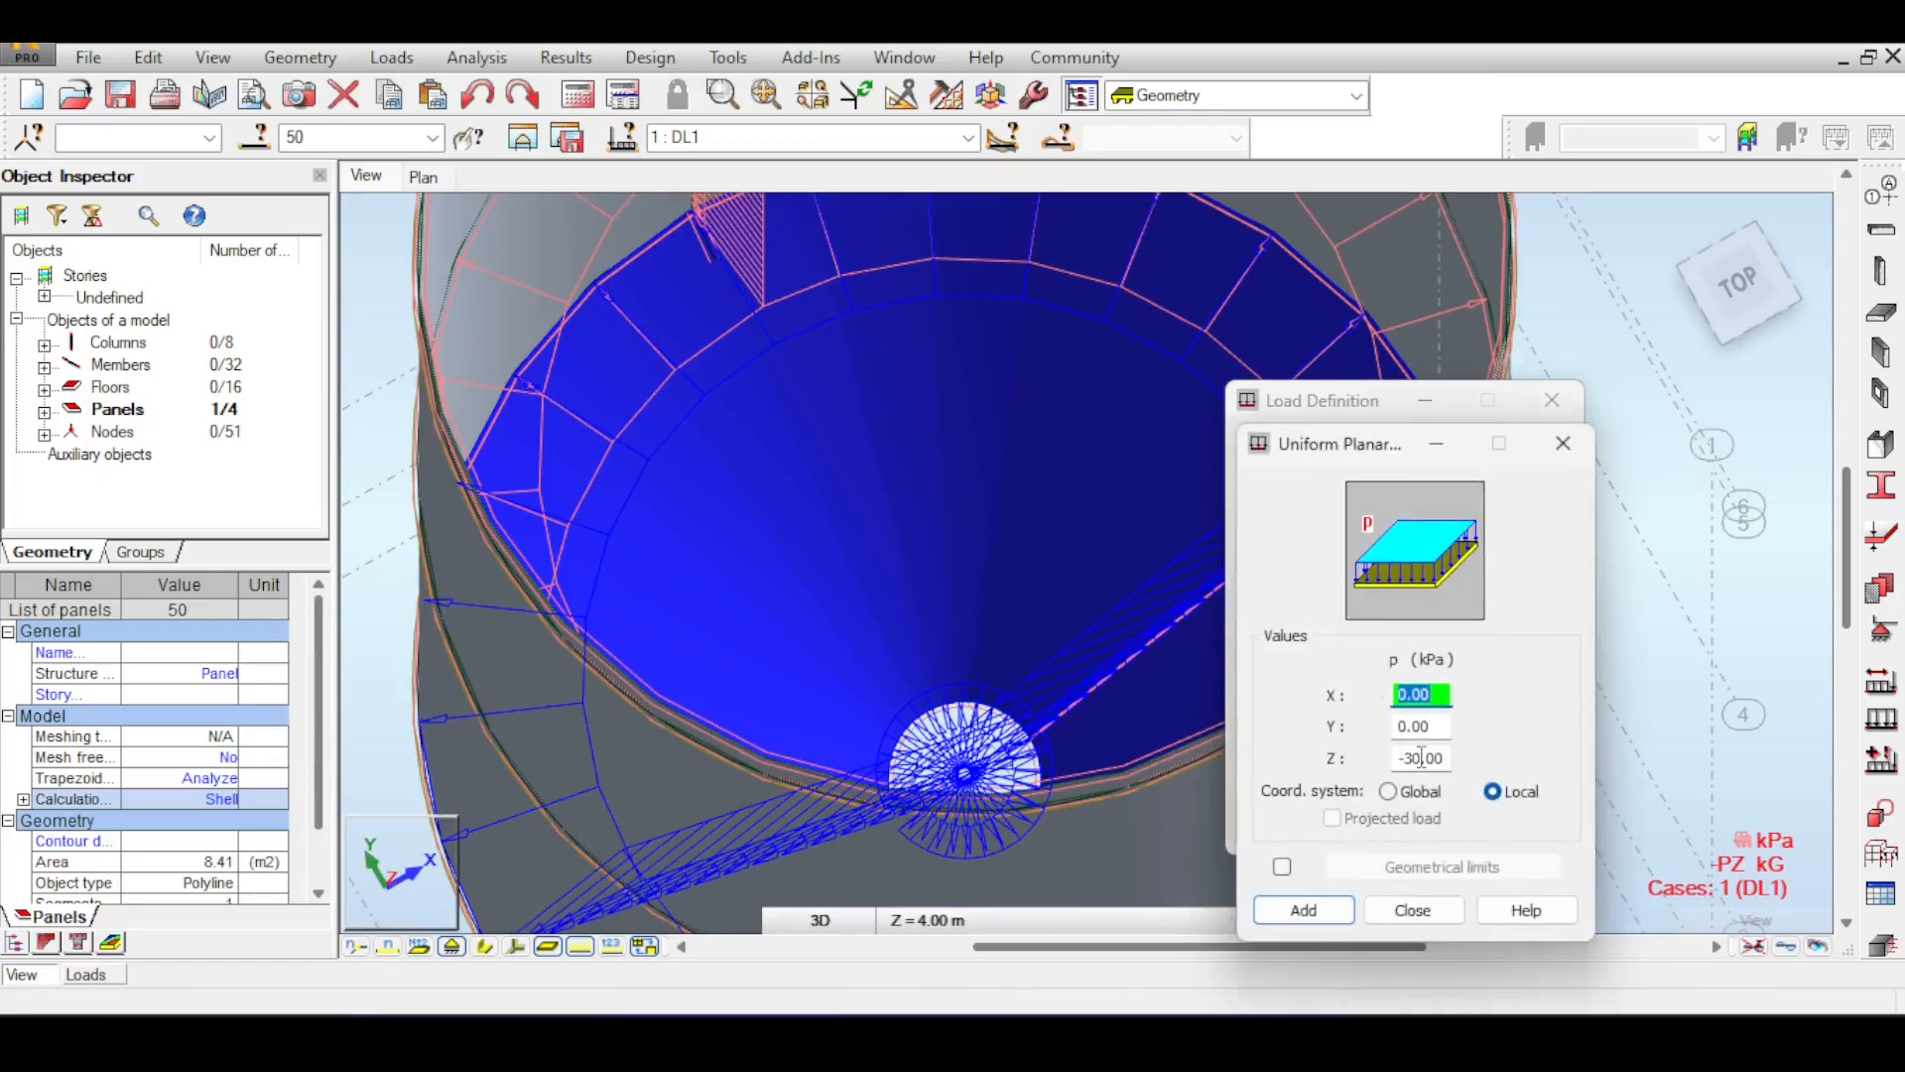
scroll(983, 543, "down", 6)
middle_click_drag(982, 615, 1096, 492, "shift")
middle_click_drag(752, 507, 714, 789, "shift")
middle_click_drag(855, 338, 865, 465, "shift")
scroll(913, 490, "up", 4)
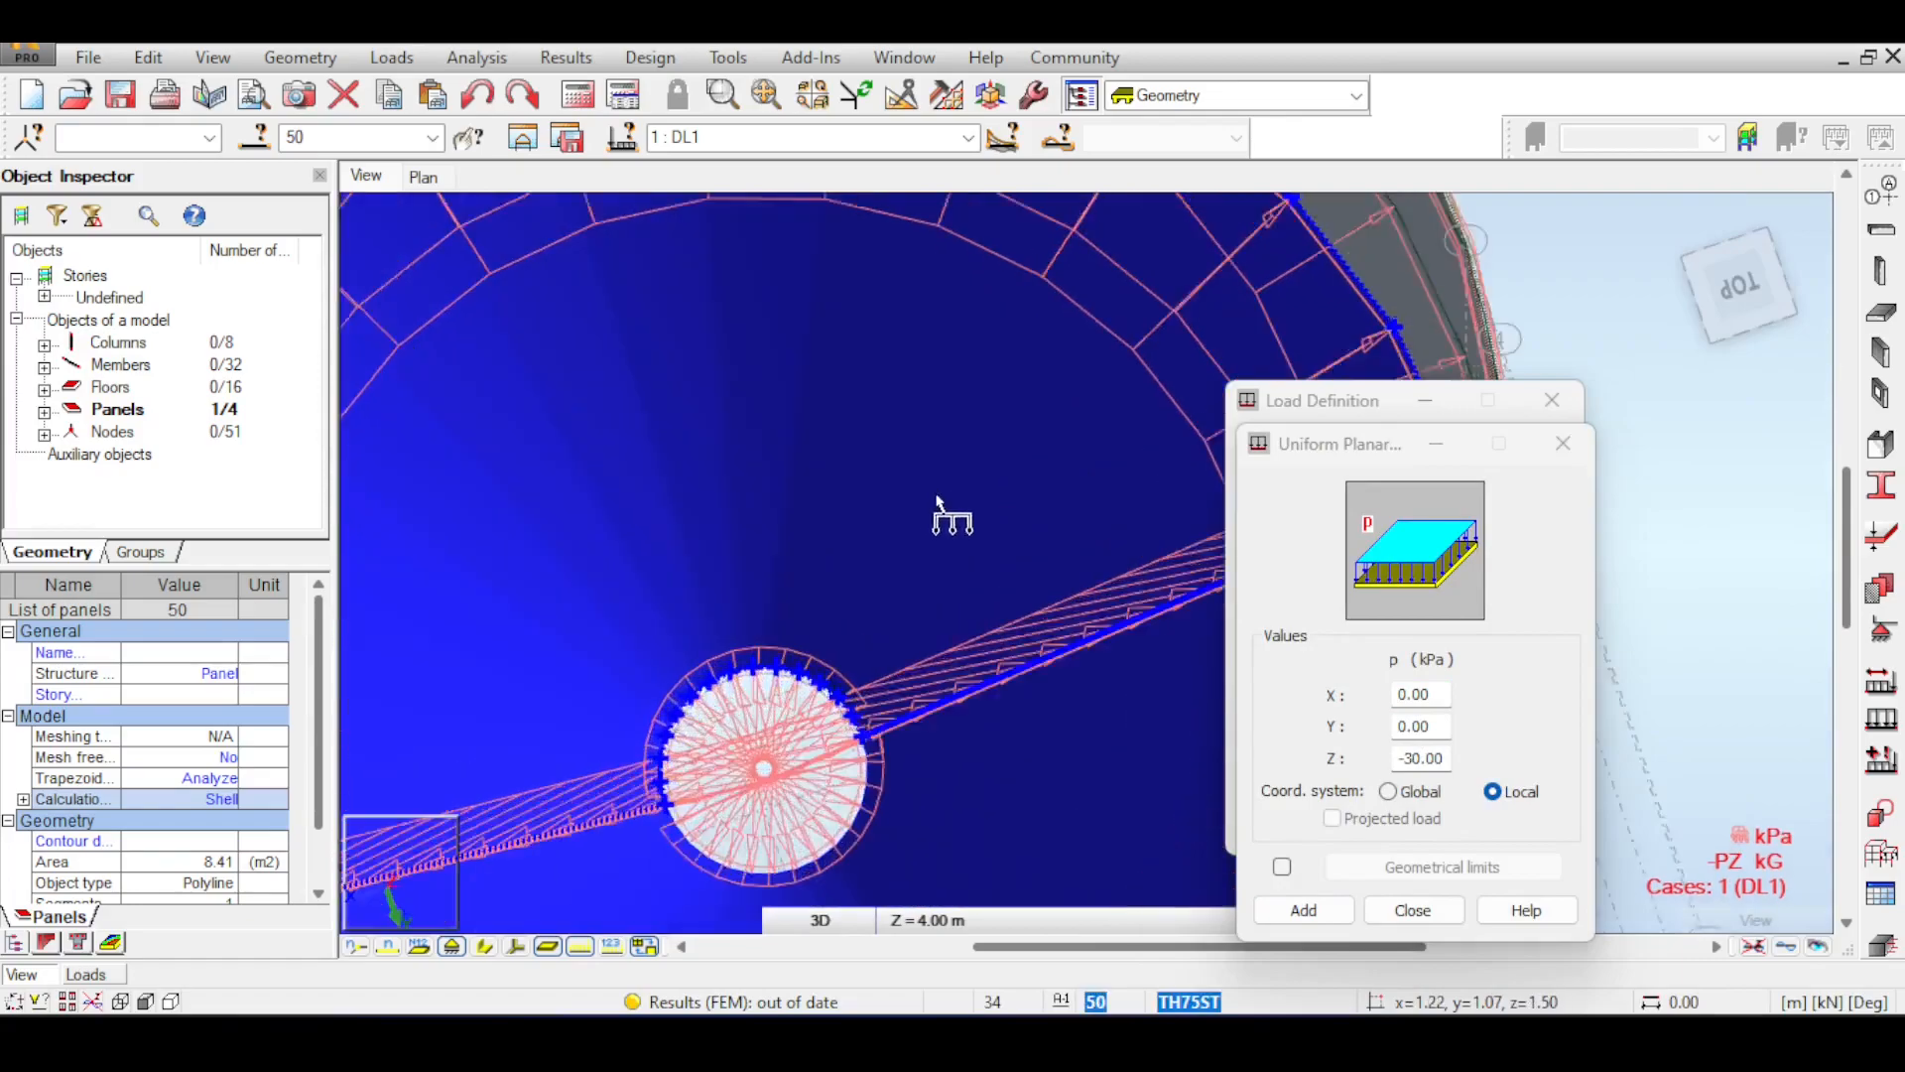
scroll(932, 496, "up", 6)
middle_click_drag(933, 496, 998, 532, "shift")
middle_click_drag(1227, 371, 1228, 402, "shift")
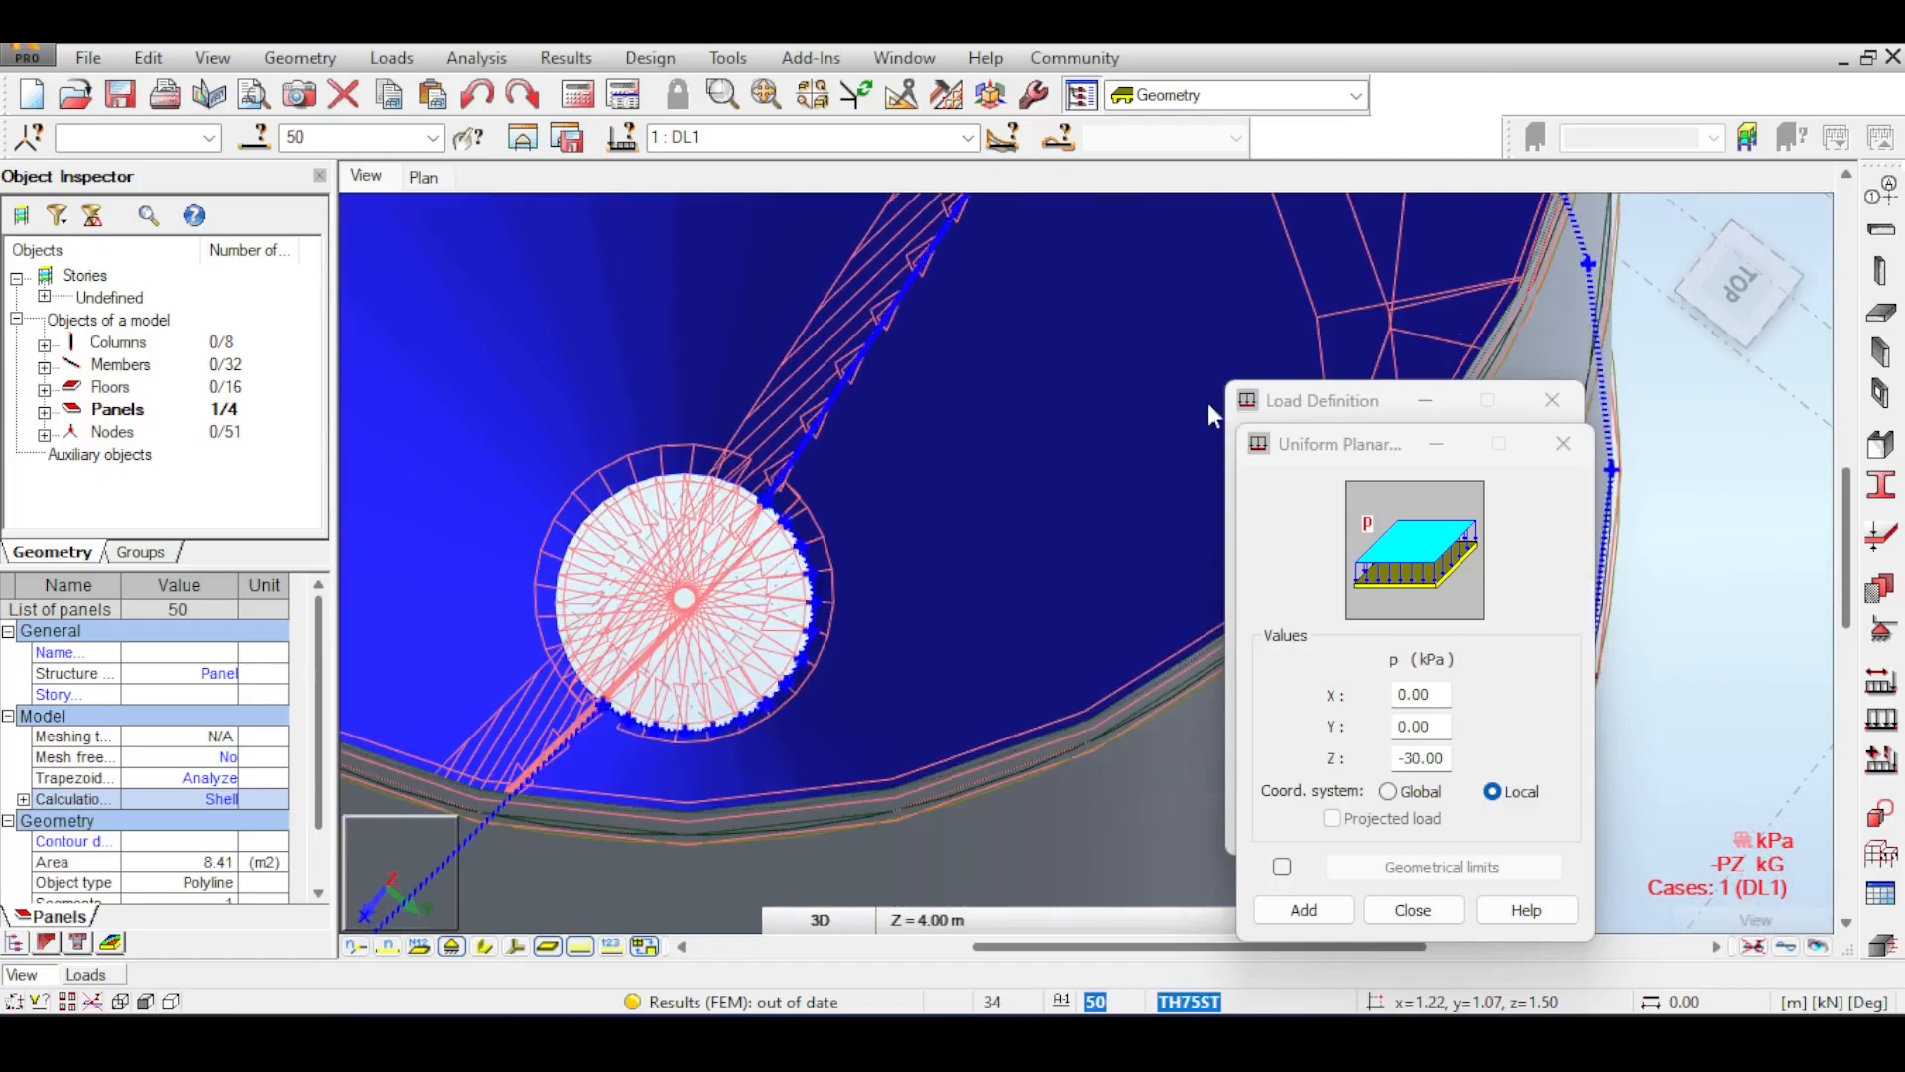
scroll(1128, 407, "down", 5)
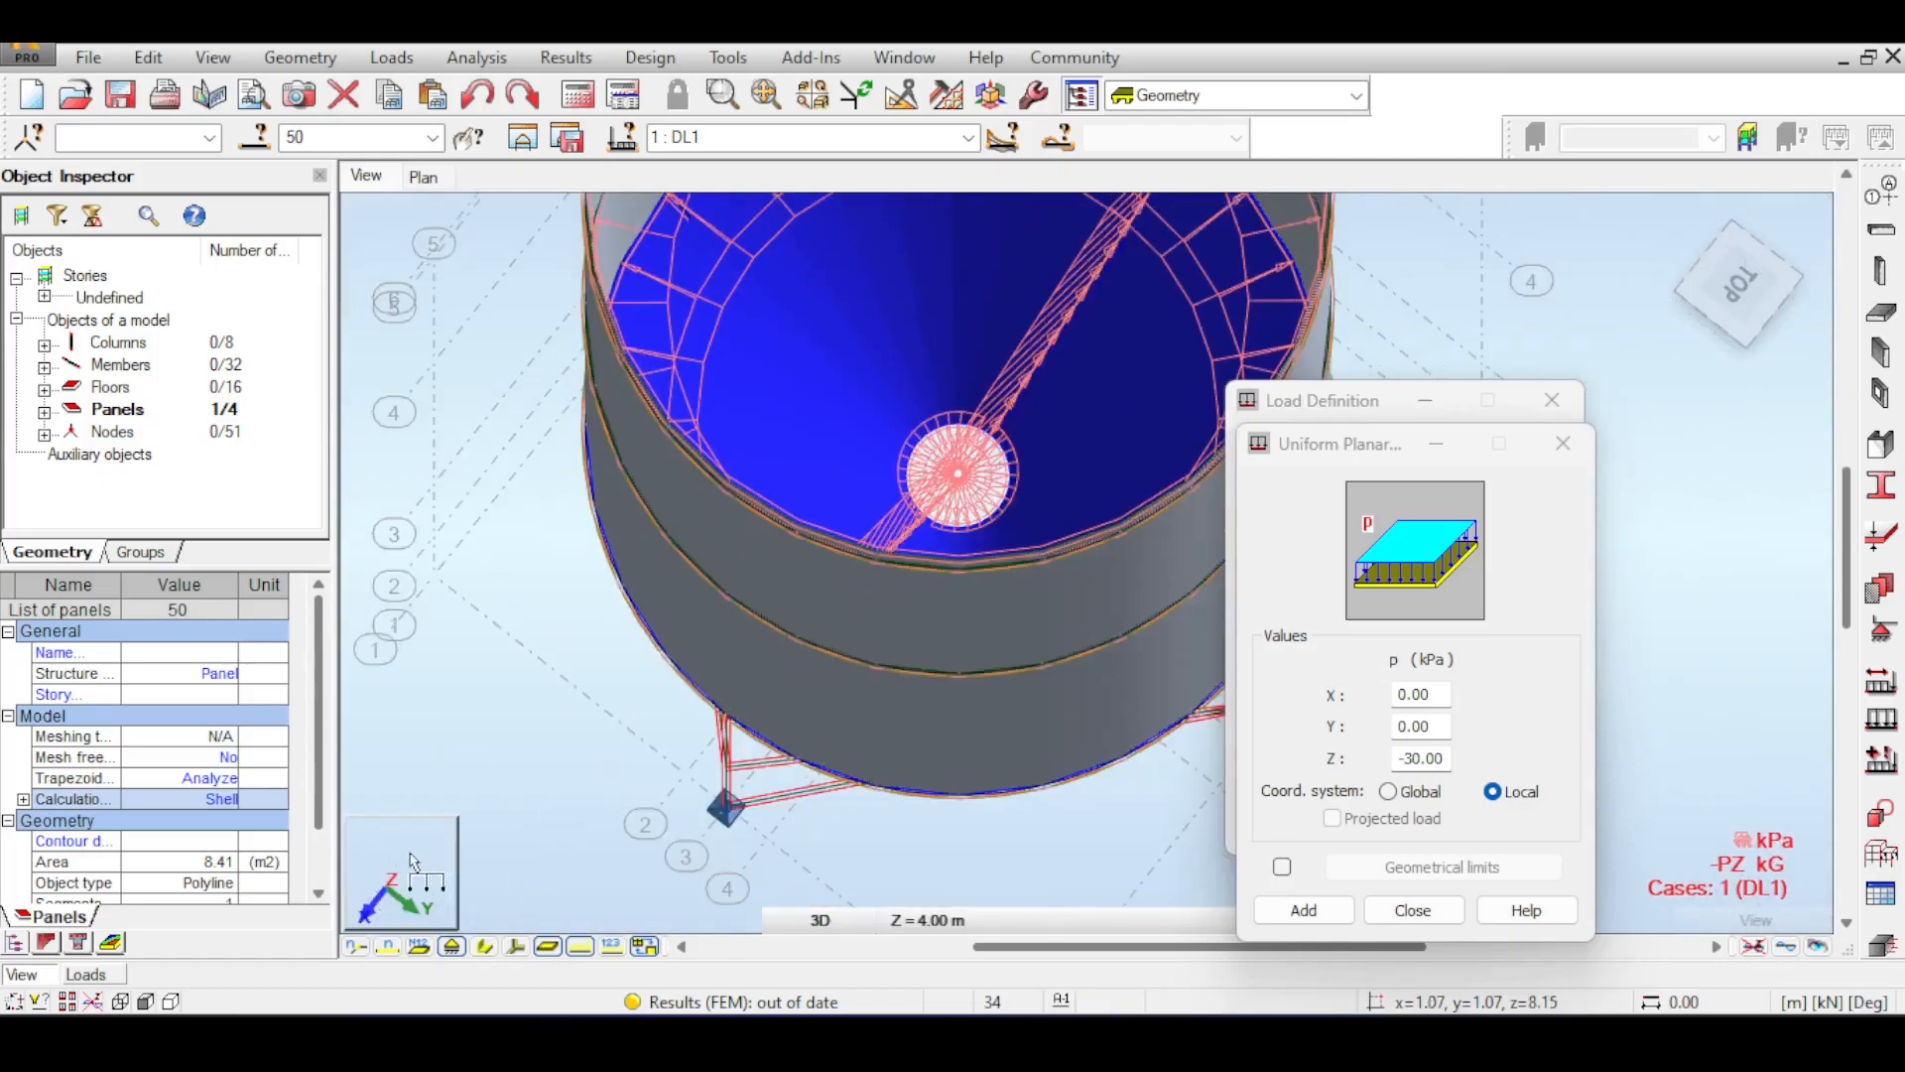
- Display the local coordinate systems of the panels and bars, keeping the panels shaded, and view the hopper from the back
left_click(546, 945)
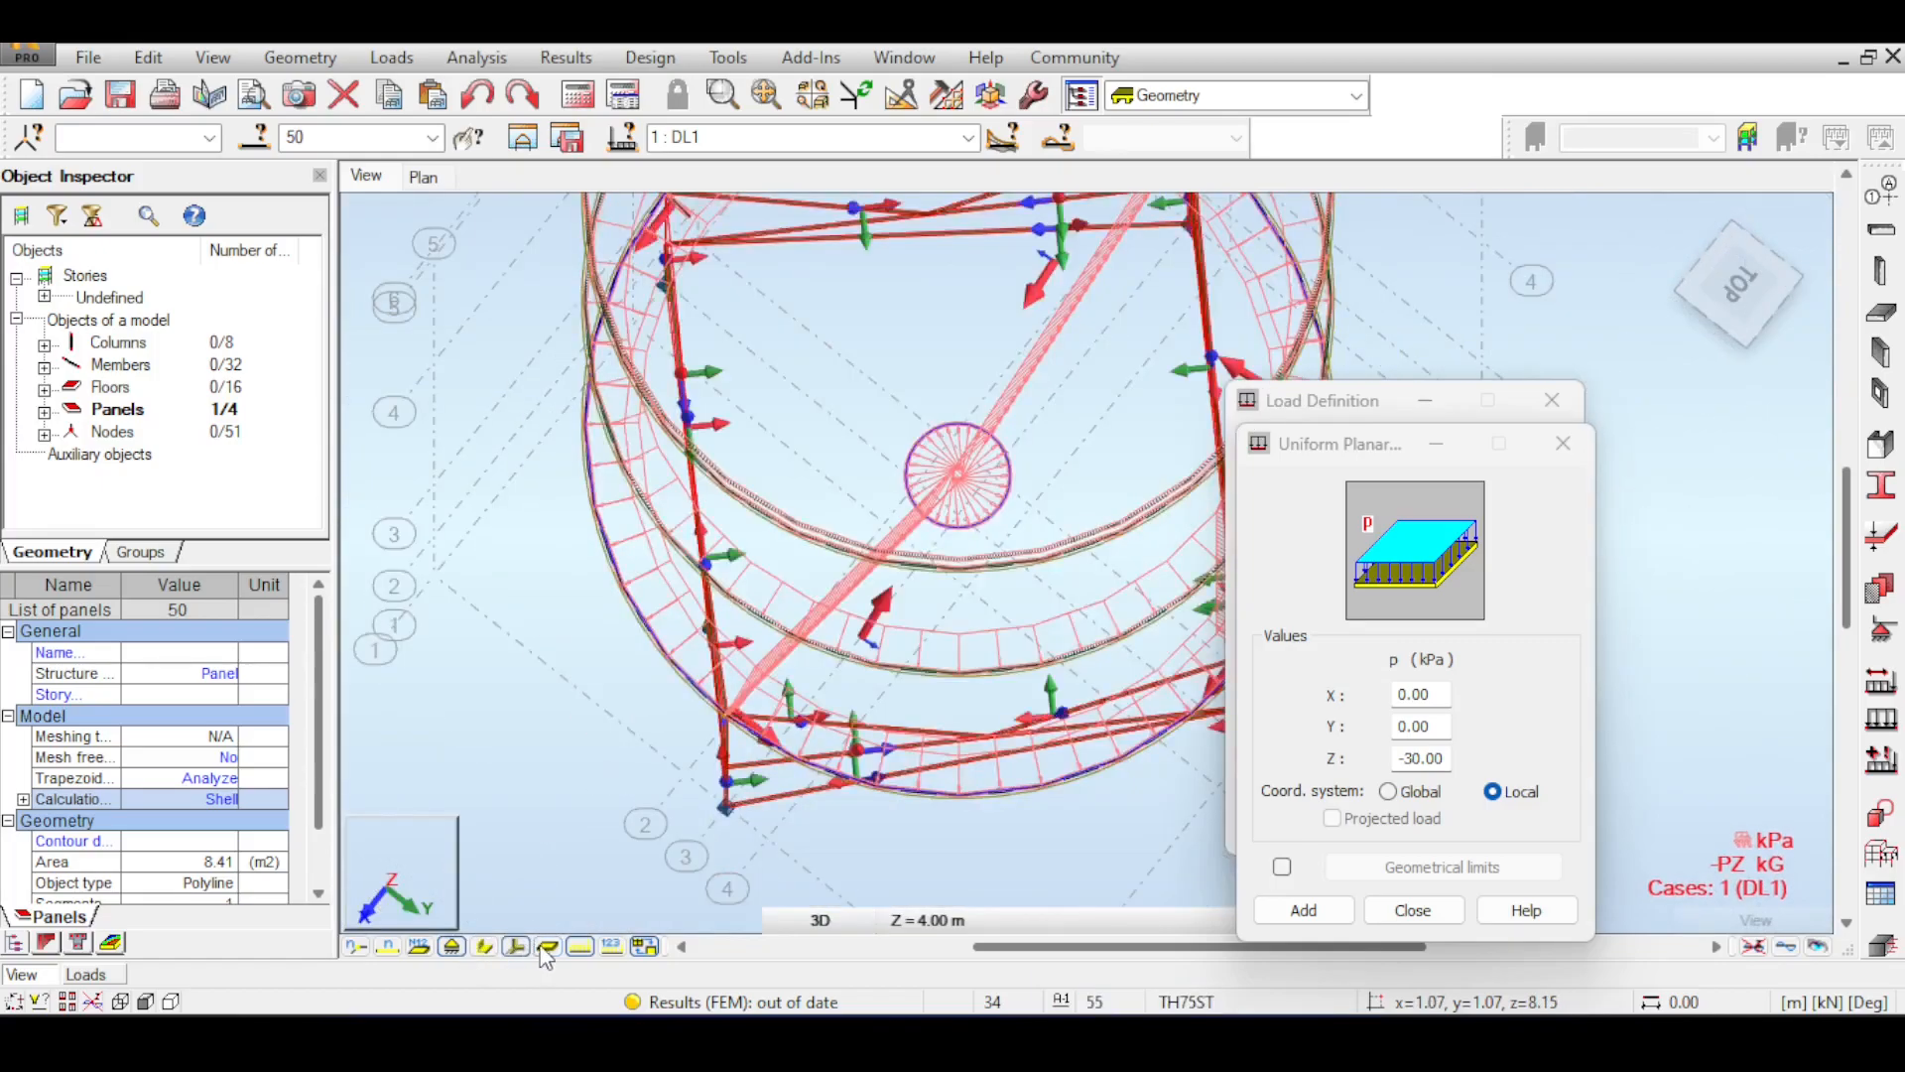
scroll(1055, 456, "up", 5)
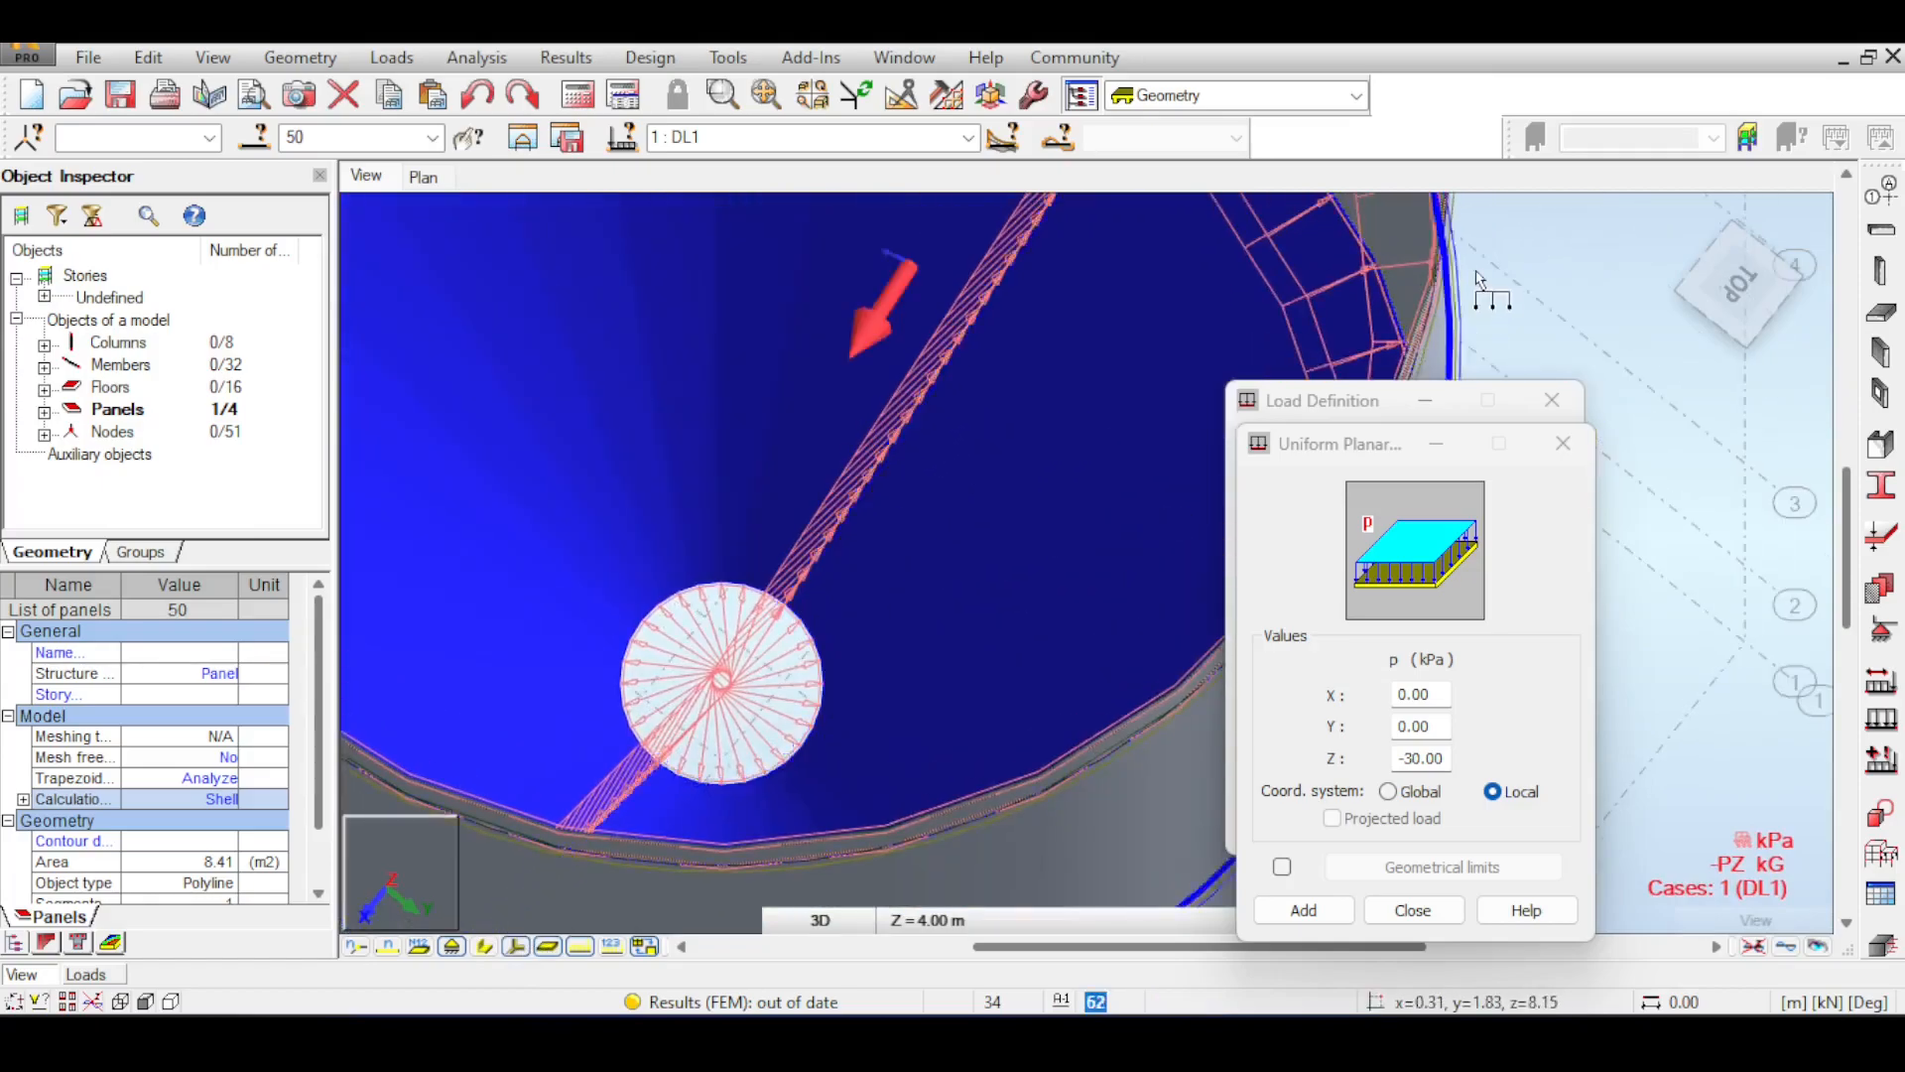
middle_click_drag(1173, 336, 1143, 390)
left_click_drag(1753, 277, 1736, 228)
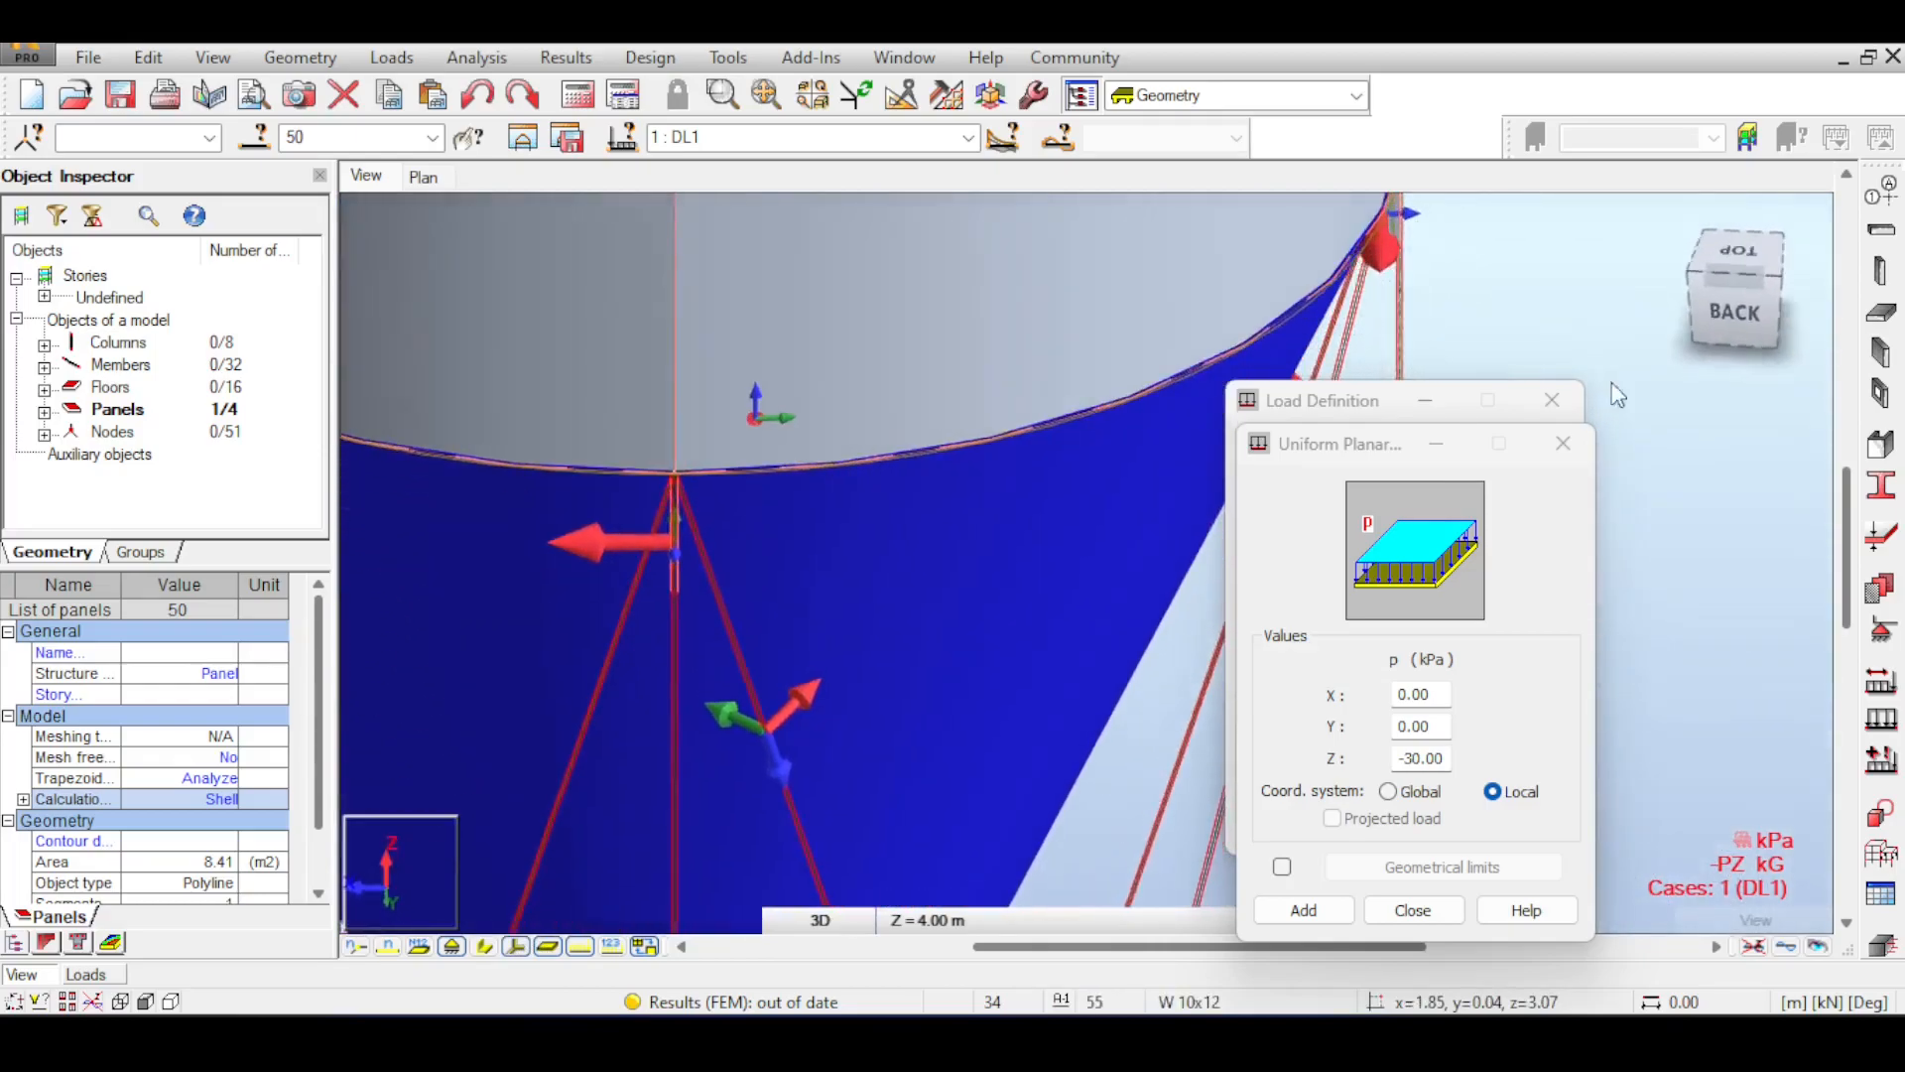
- Inspect the direction of the local axes on the outer side of the conical hopper
scroll(981, 599, "down", 2)
scroll(980, 598, "down", 2)
middle_click_drag(1705, 417, 1645, 368)
left_click_drag(1736, 313, 1701, 277)
scroll(884, 659, "up", 10)
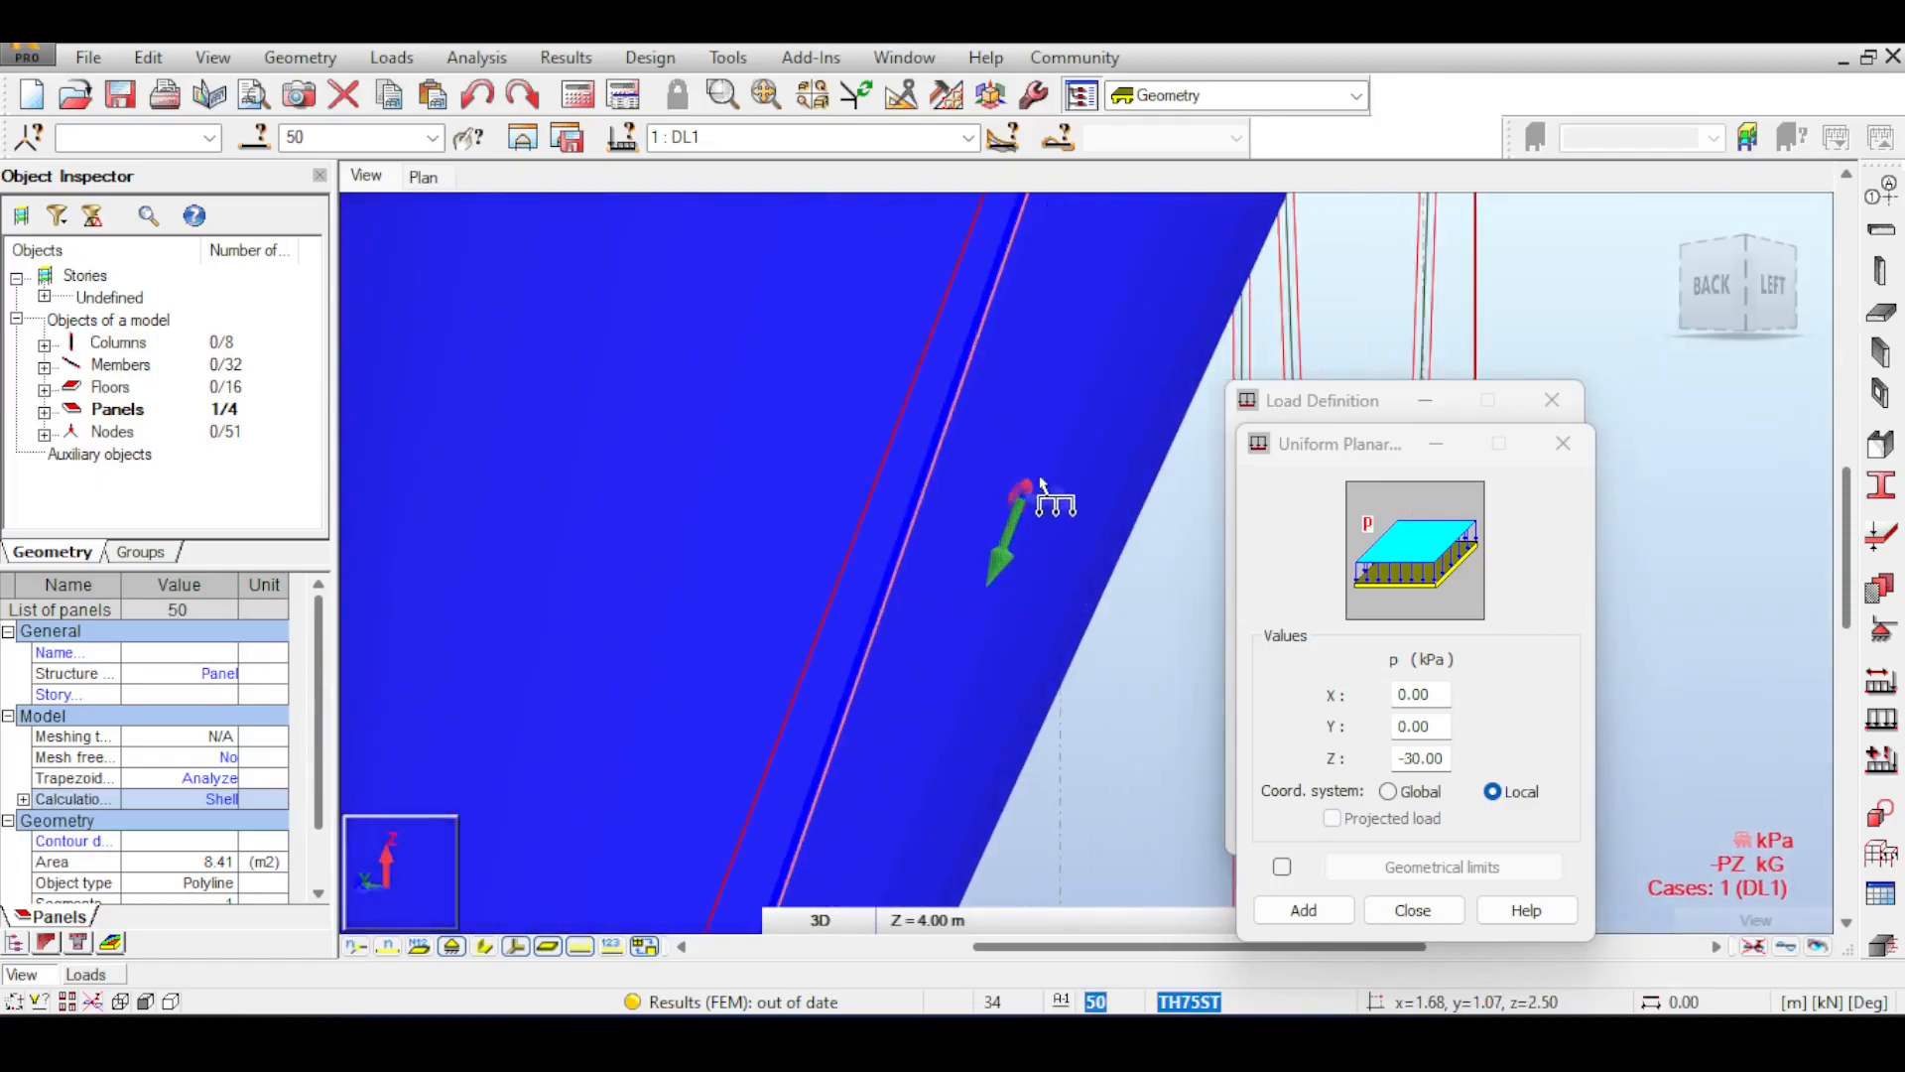
scroll(997, 508, "down", 8)
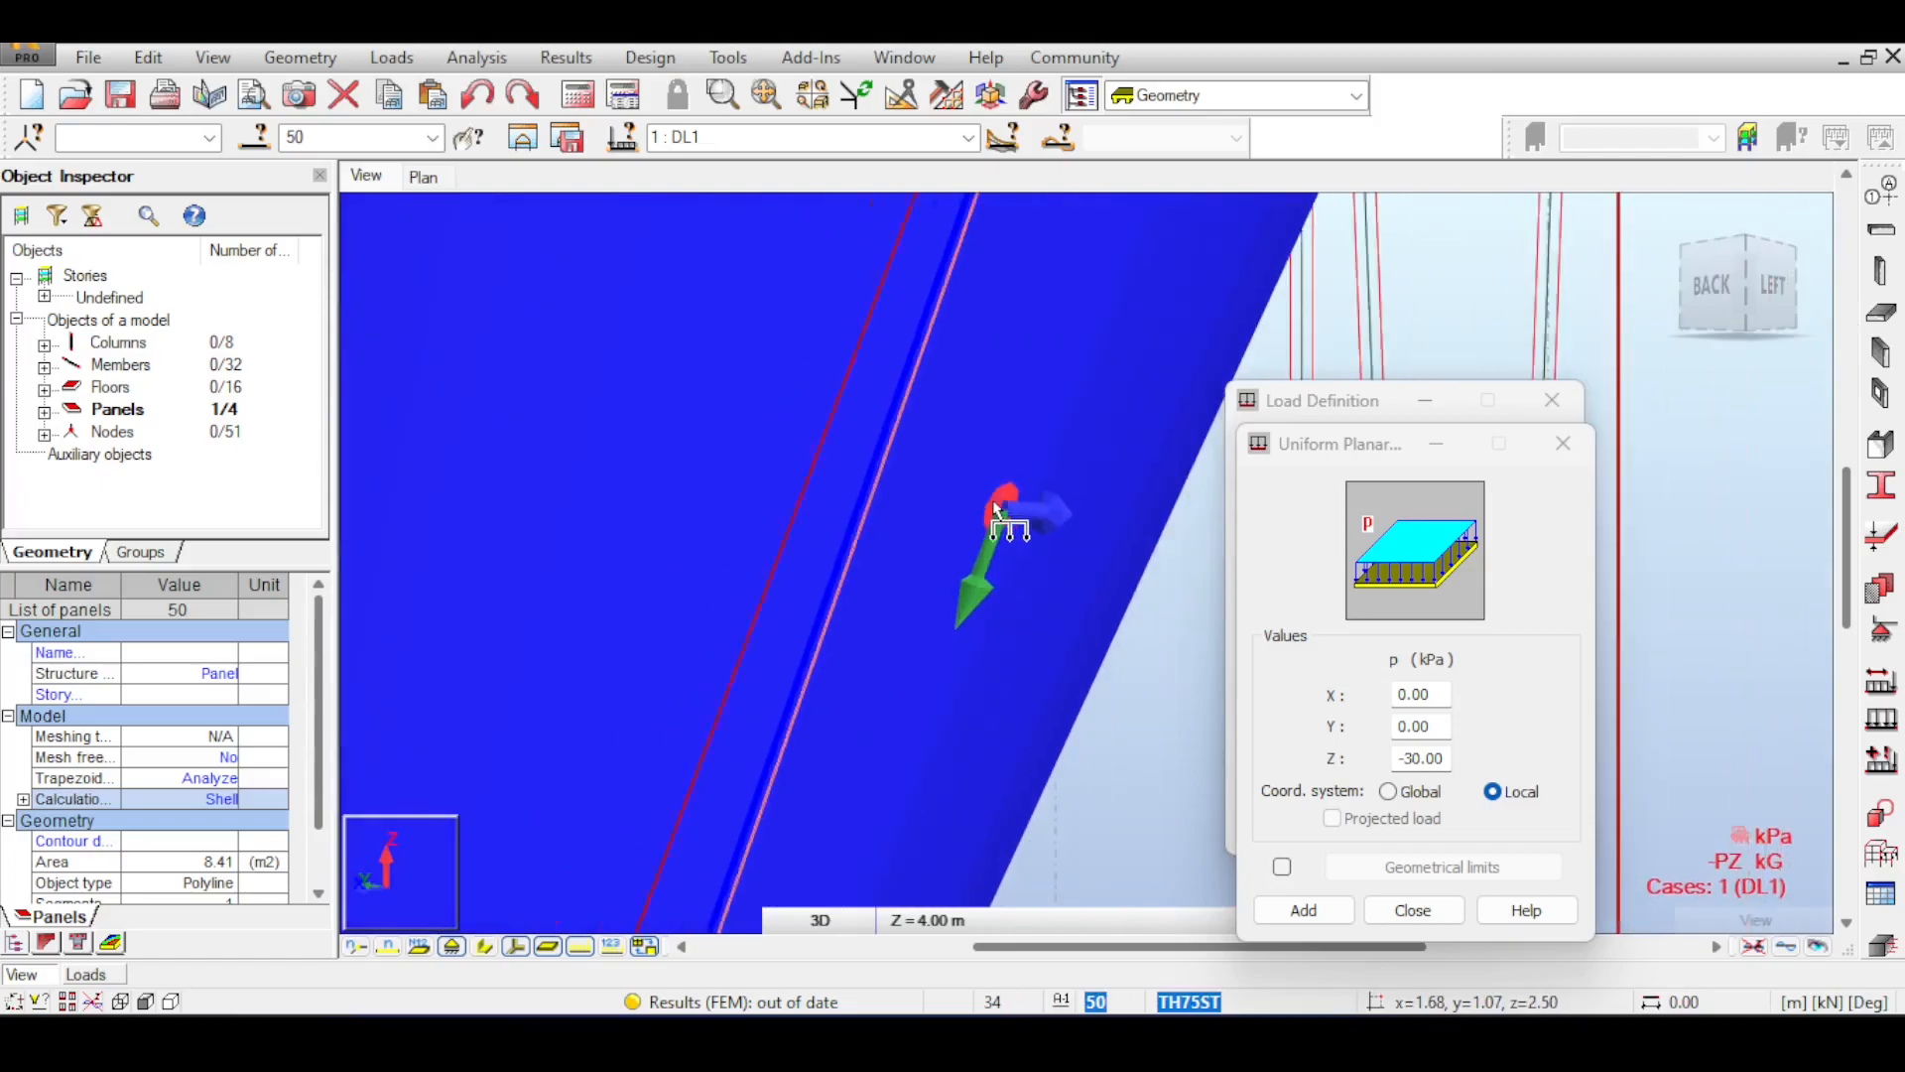
left_click(1734, 295)
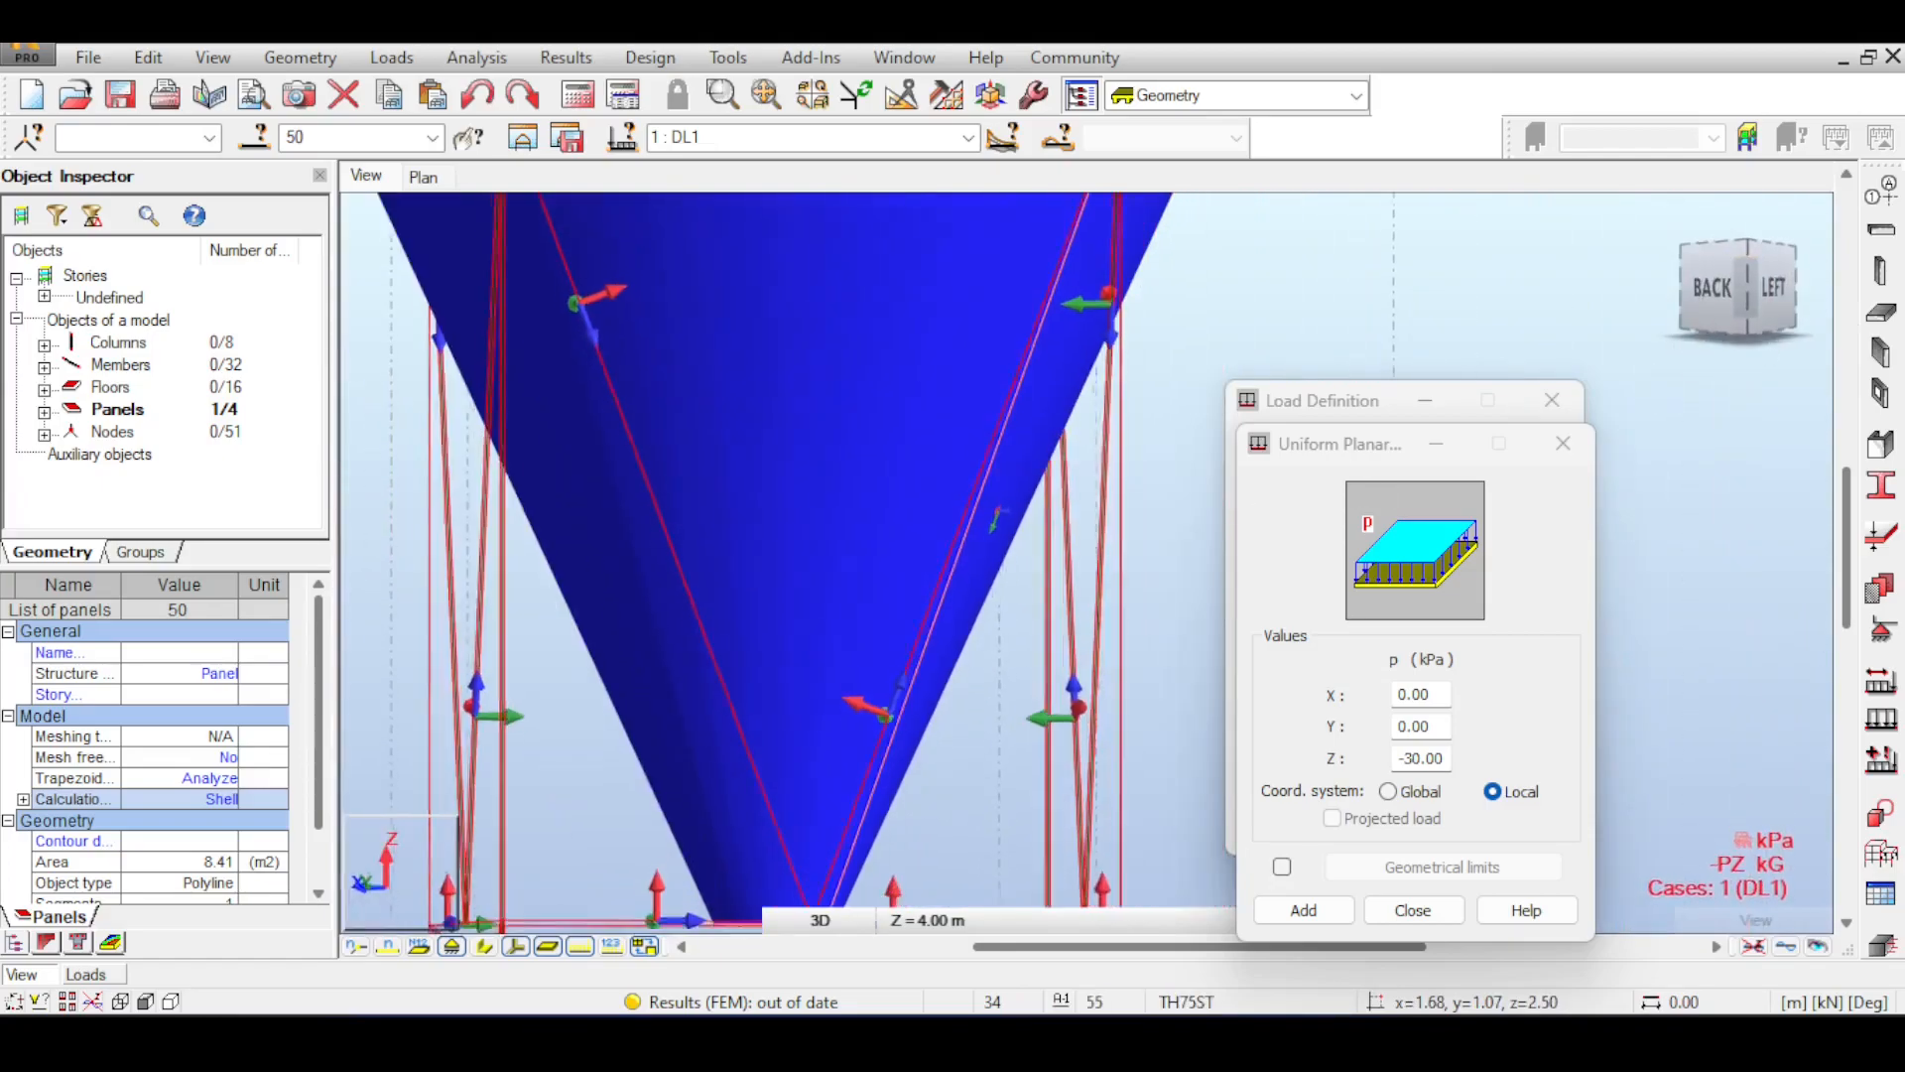
- Compare the hopper's local axes with the load arrows by looking down into the silo from the top
middle_click_drag(774, 446, 779, 491, "shift")
scroll(993, 505, "up", 5)
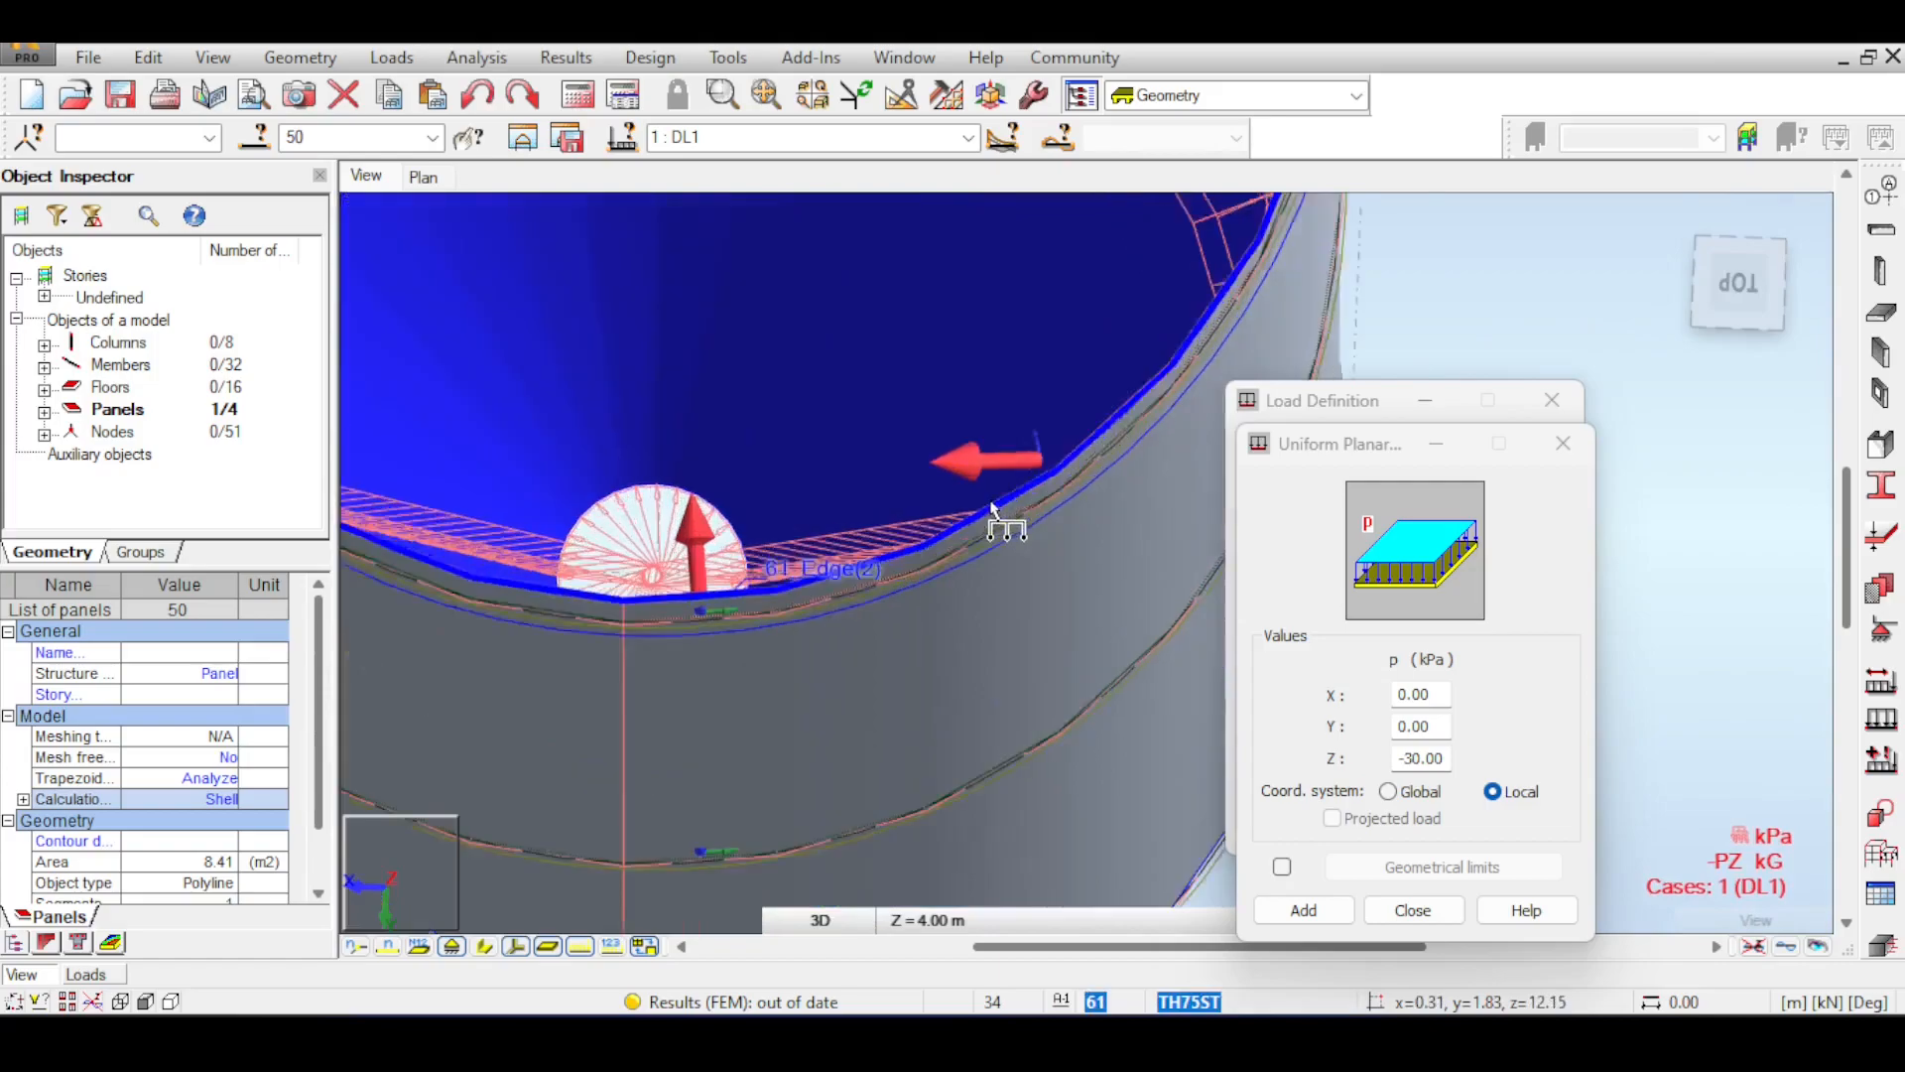
middle_click_drag(1056, 405, 1161, 347)
scroll(1151, 332, "down", 7)
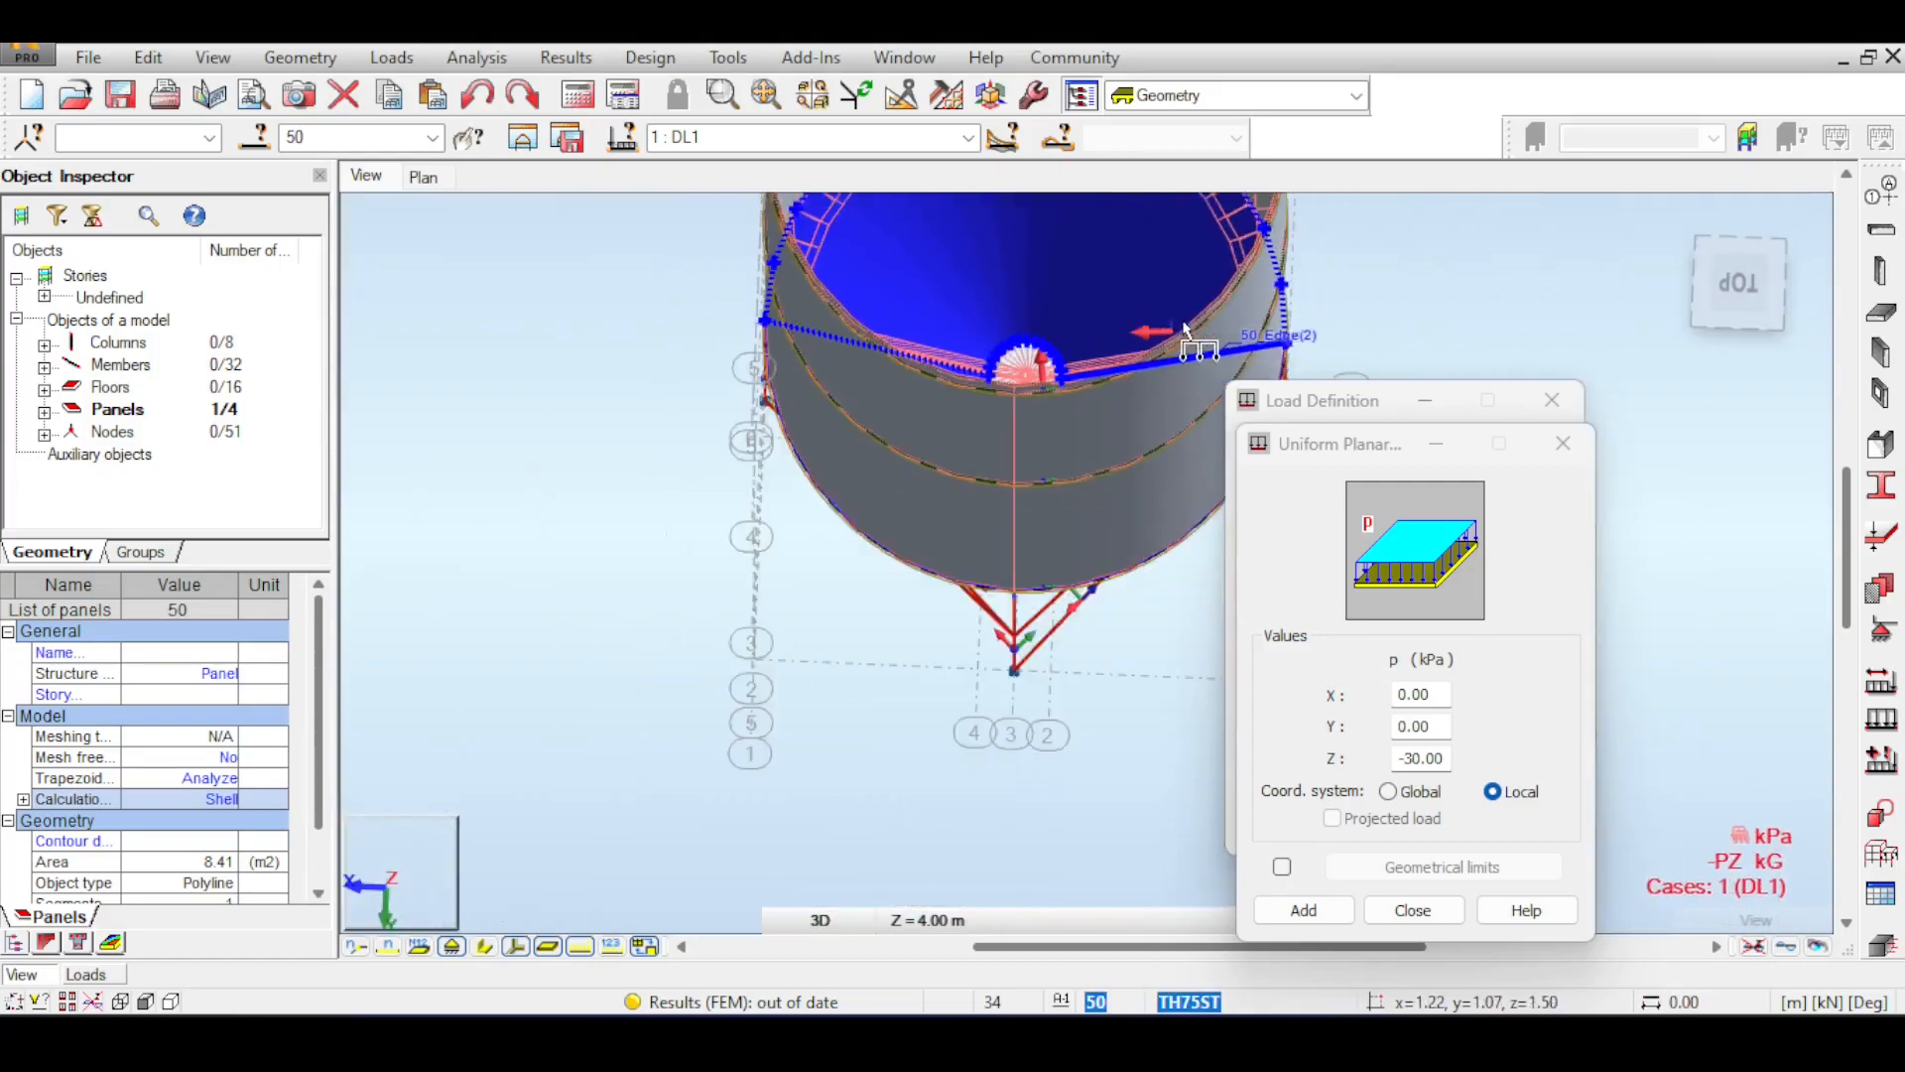
scroll(1184, 330, "down", 3)
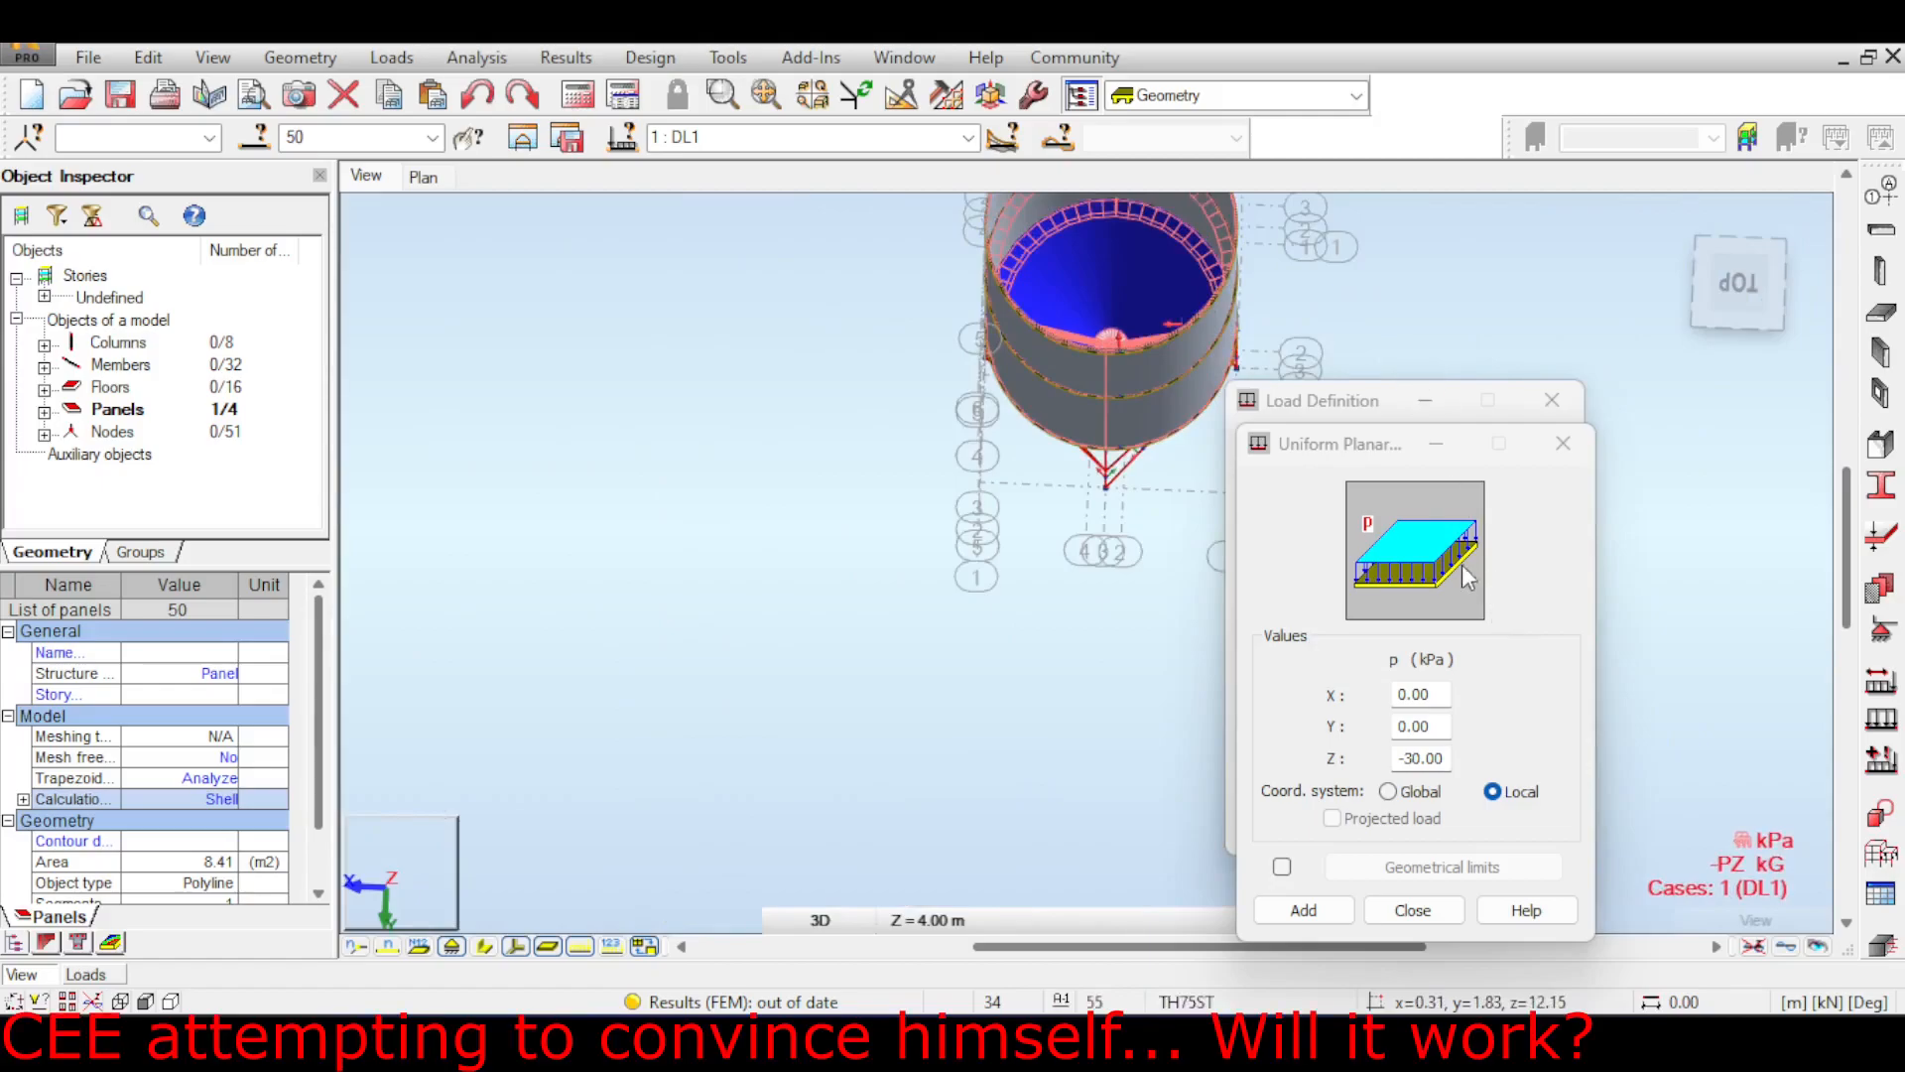
middle_click_drag(1322, 213, 1252, 214)
middle_click_drag(1171, 337, 1163, 375)
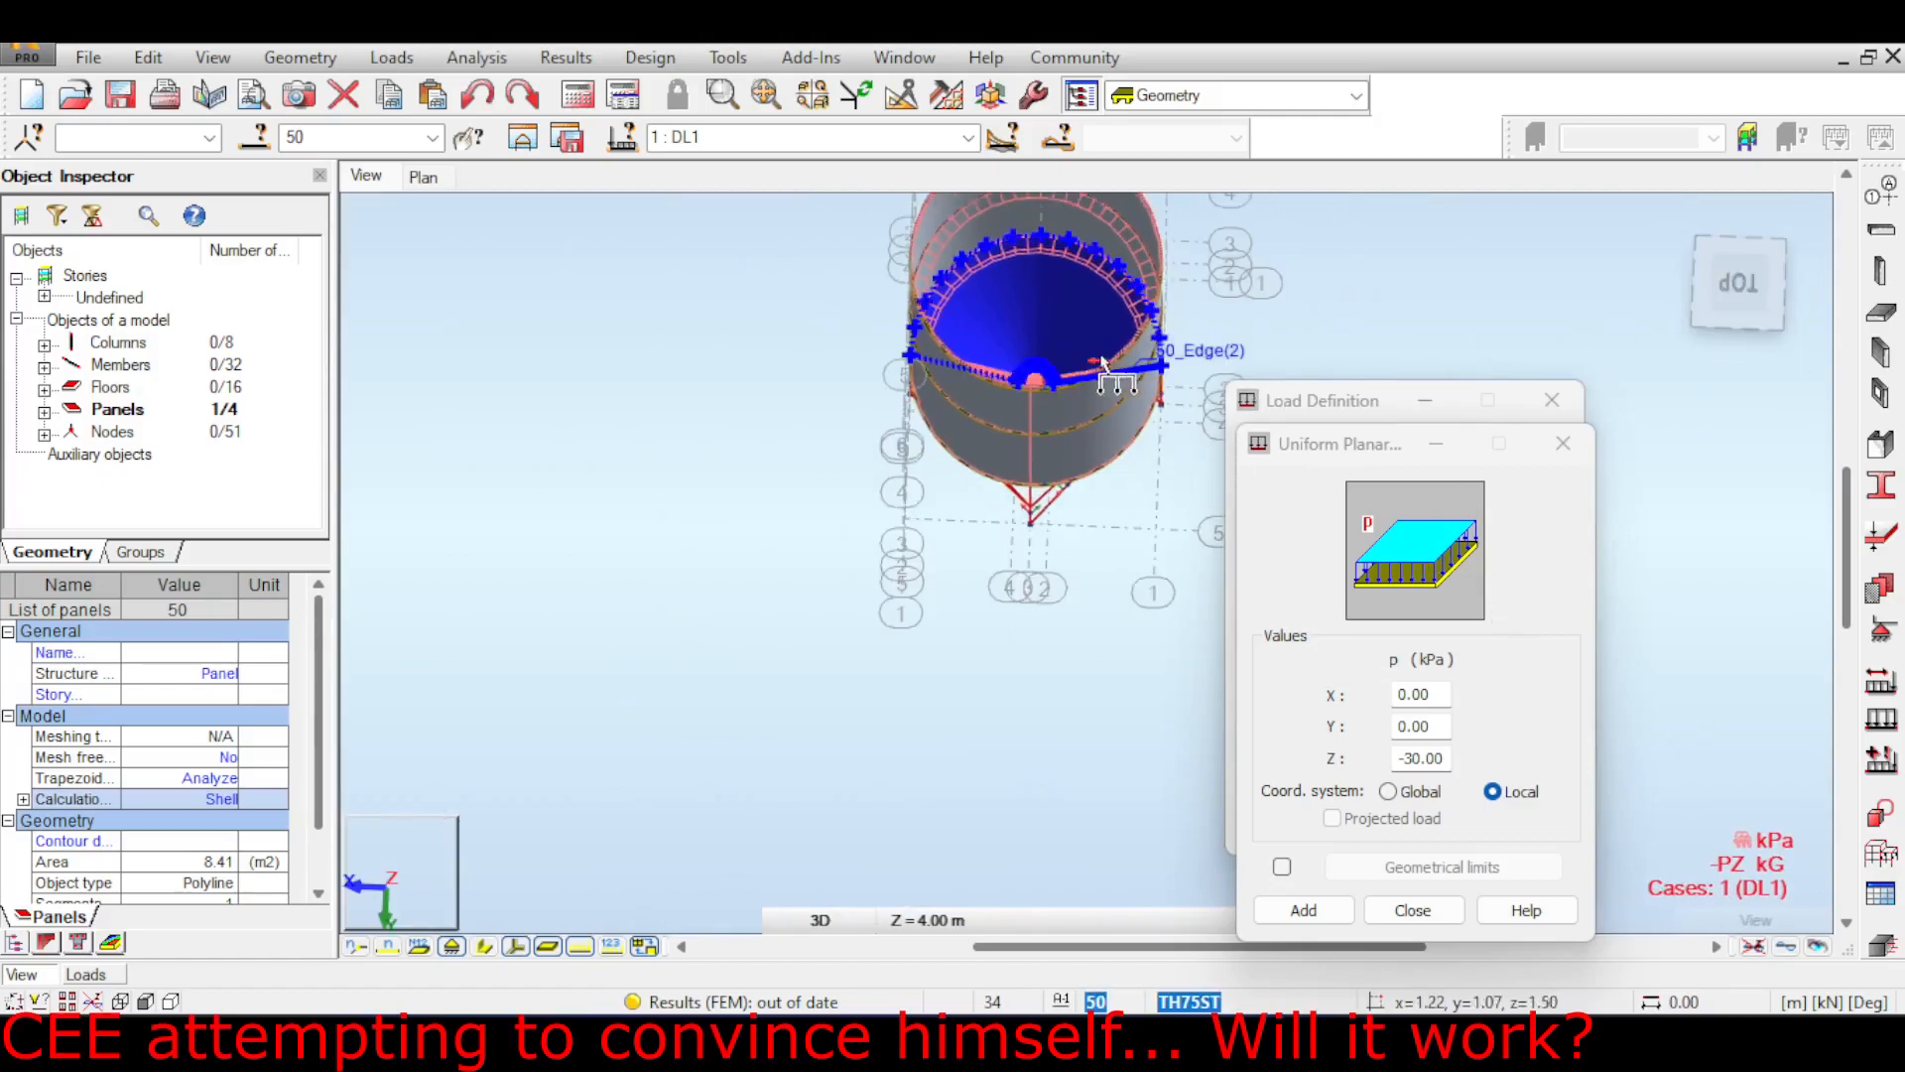
scroll(1131, 363, "up", 3)
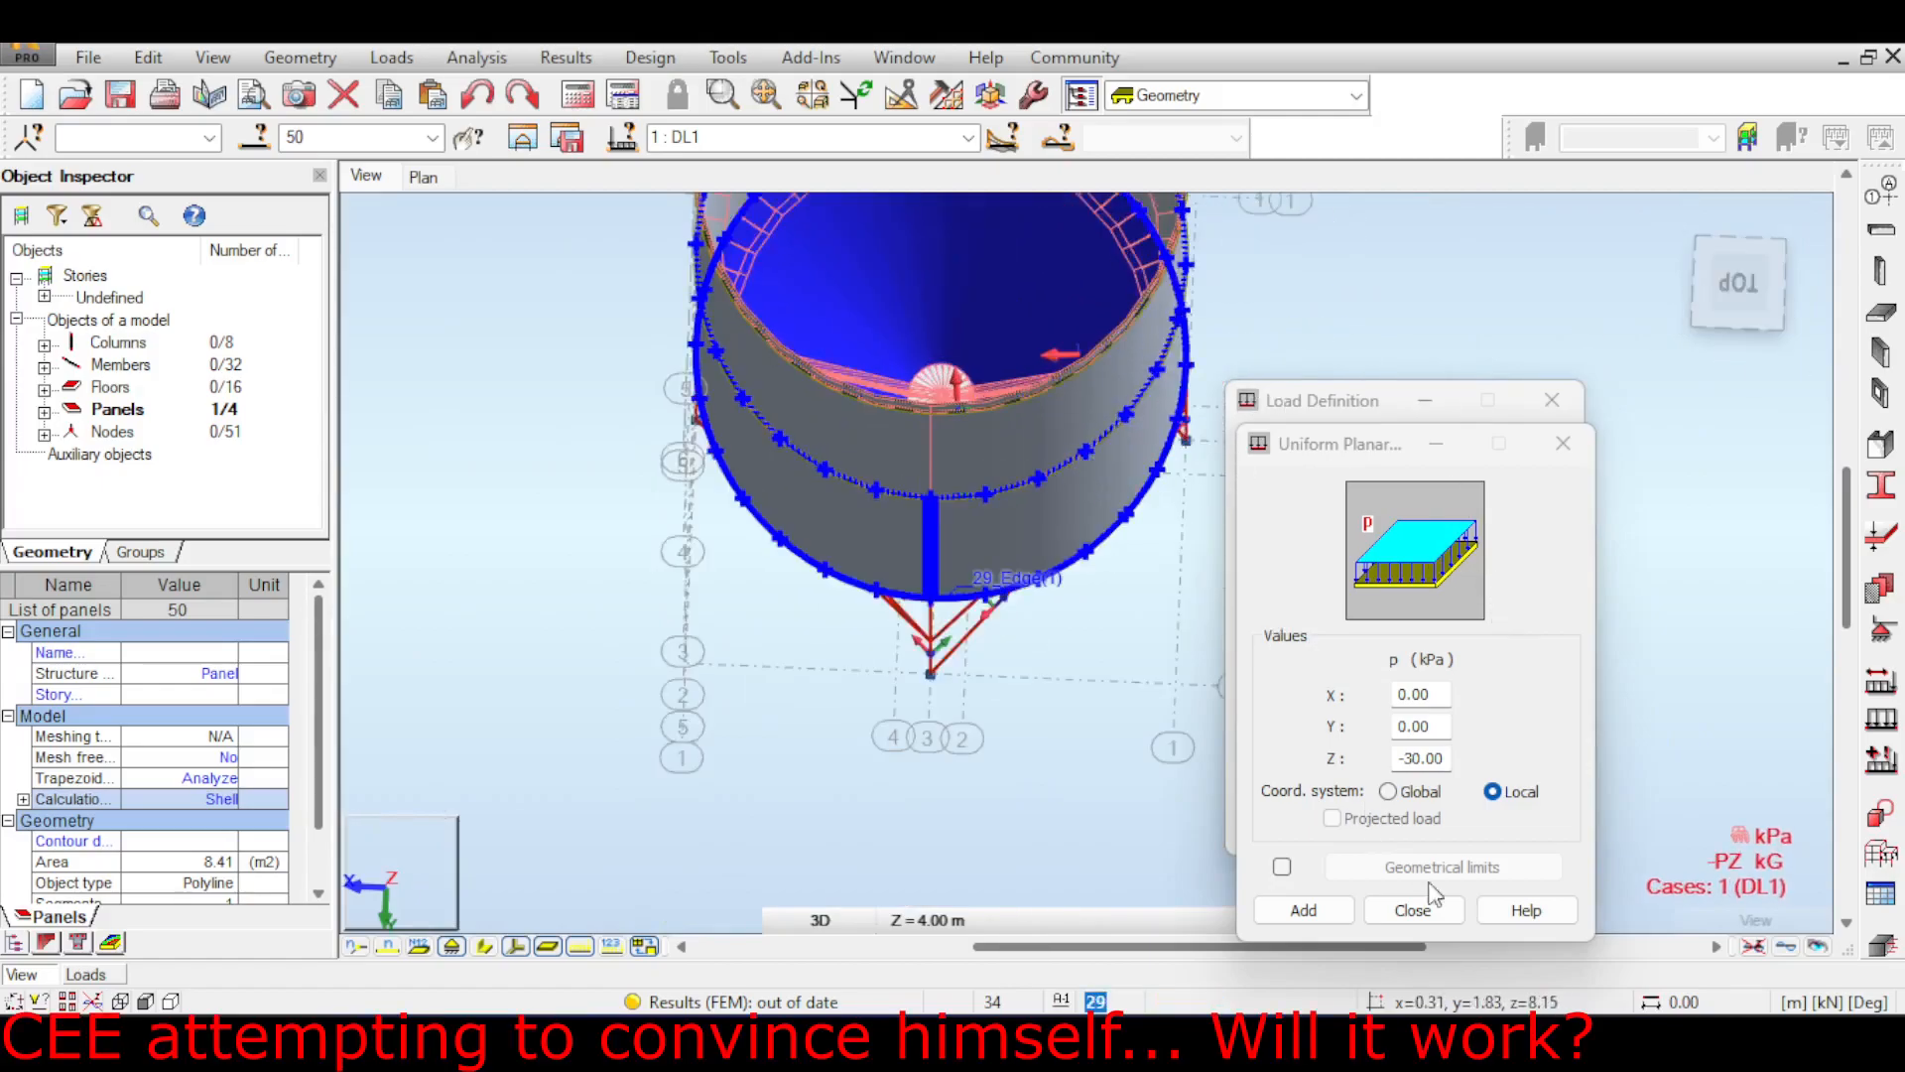
- Close the uniform planar load and load definition dialogs, clear the panel selection, and view the whole silo
left_click(1563, 443)
left_click(1552, 400)
scroll(1271, 486, "up", 3)
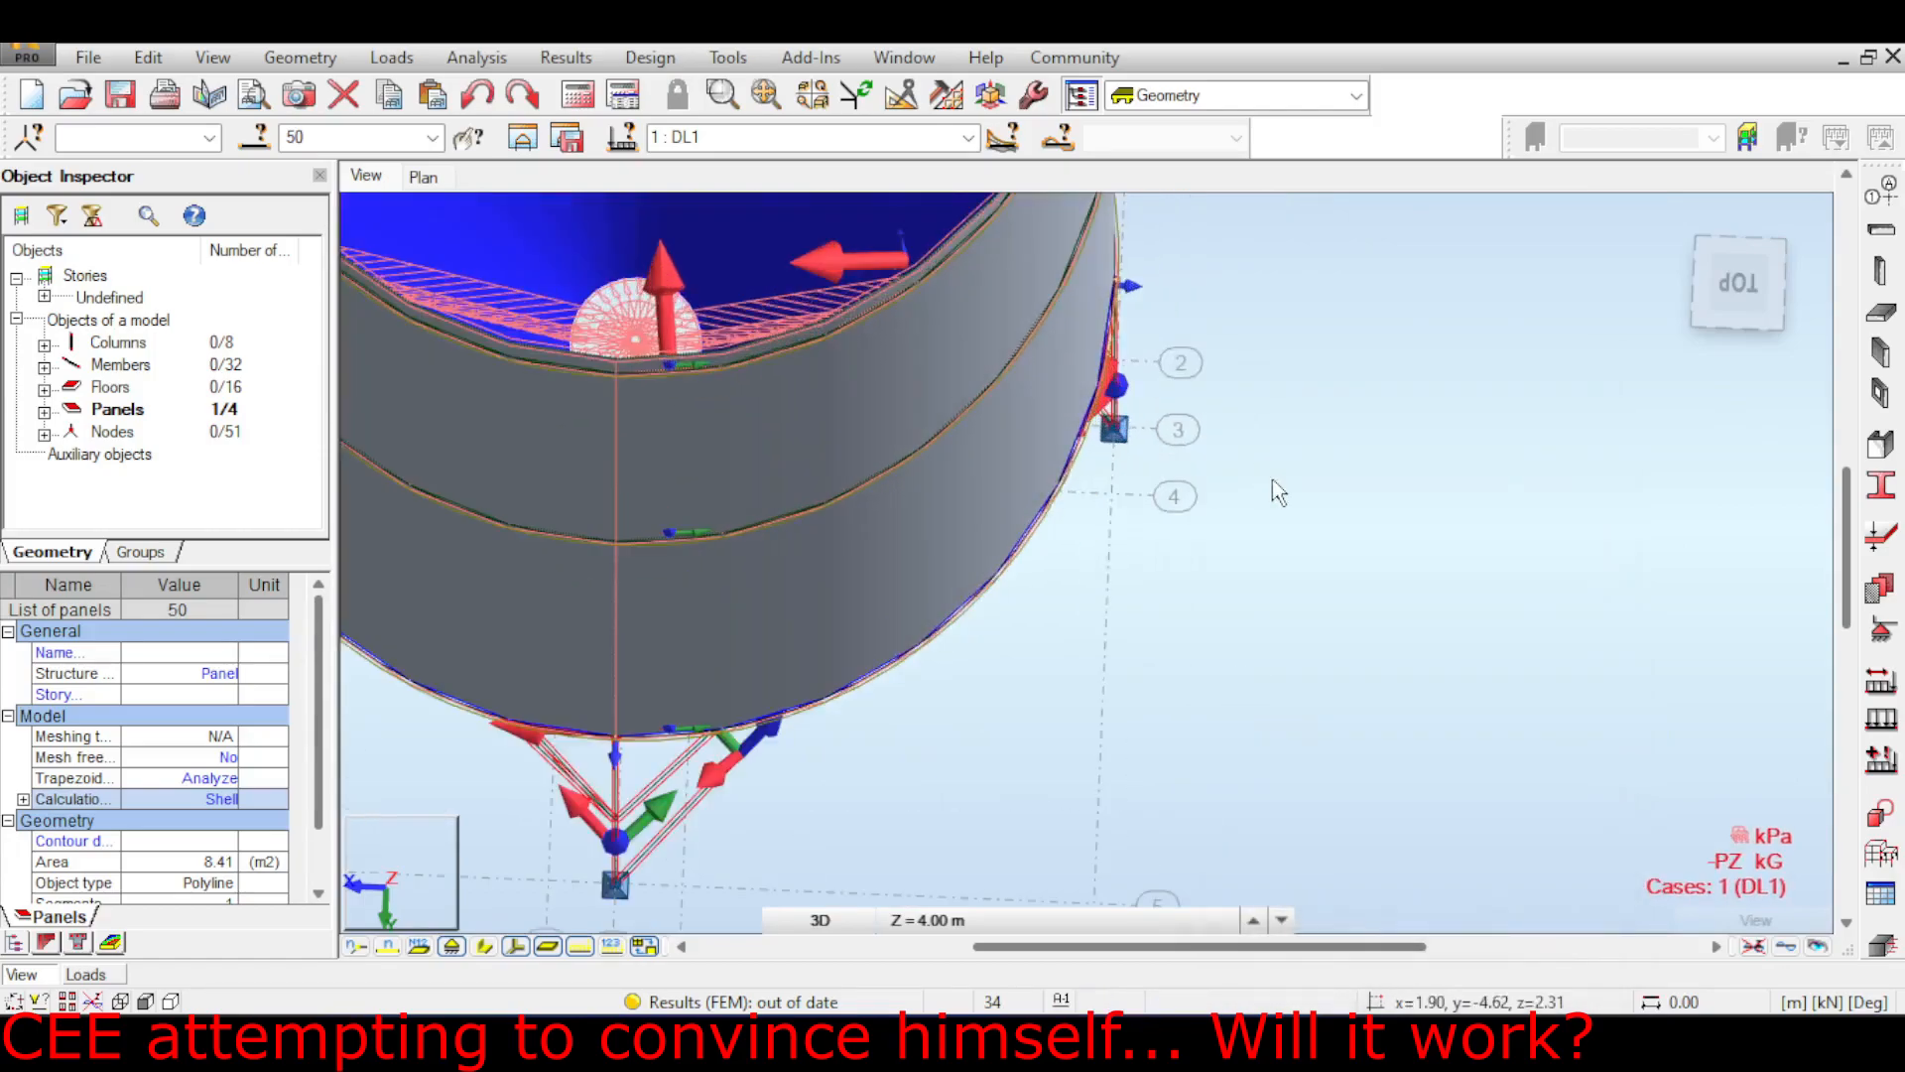
middle_click_drag(1201, 364, 1473, 638)
scroll(1493, 612, "down", 3)
left_click_drag(1754, 304, 1734, 268)
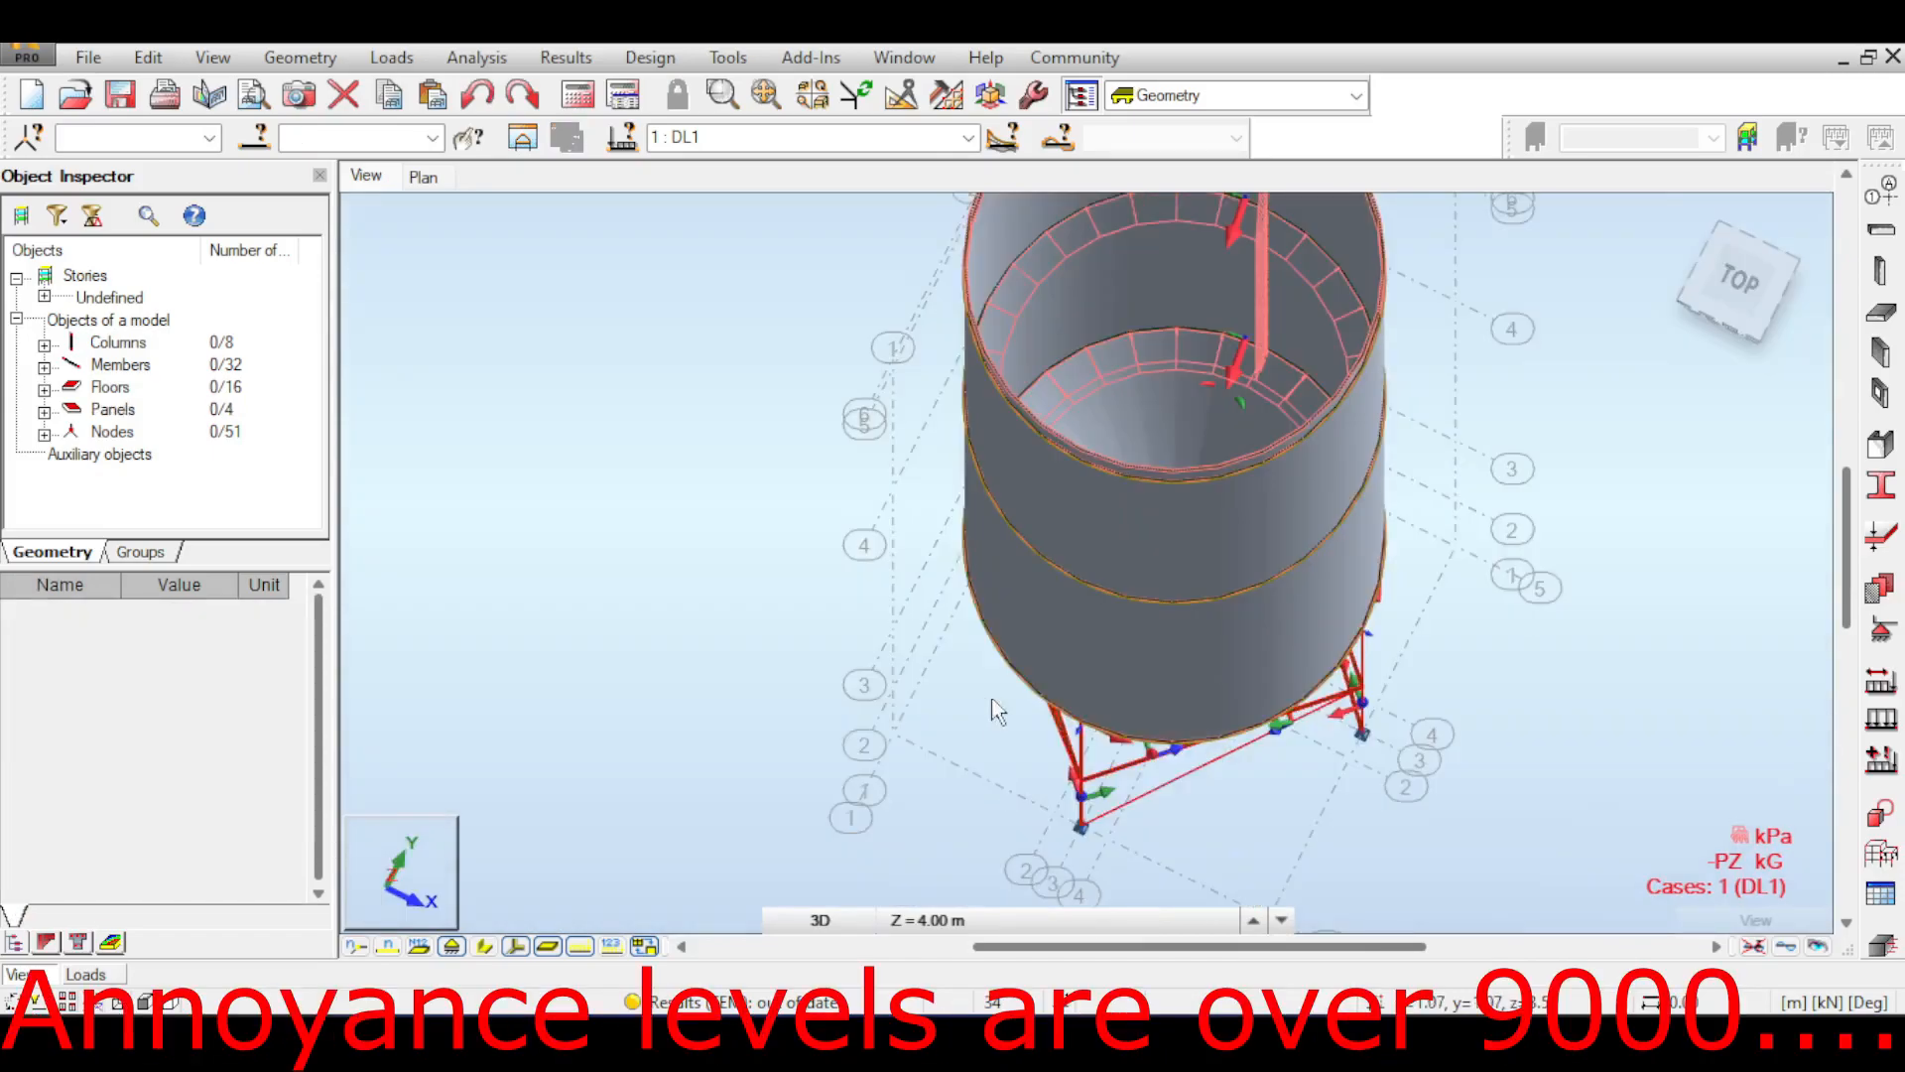
middle_click_drag(989, 699, 960, 770)
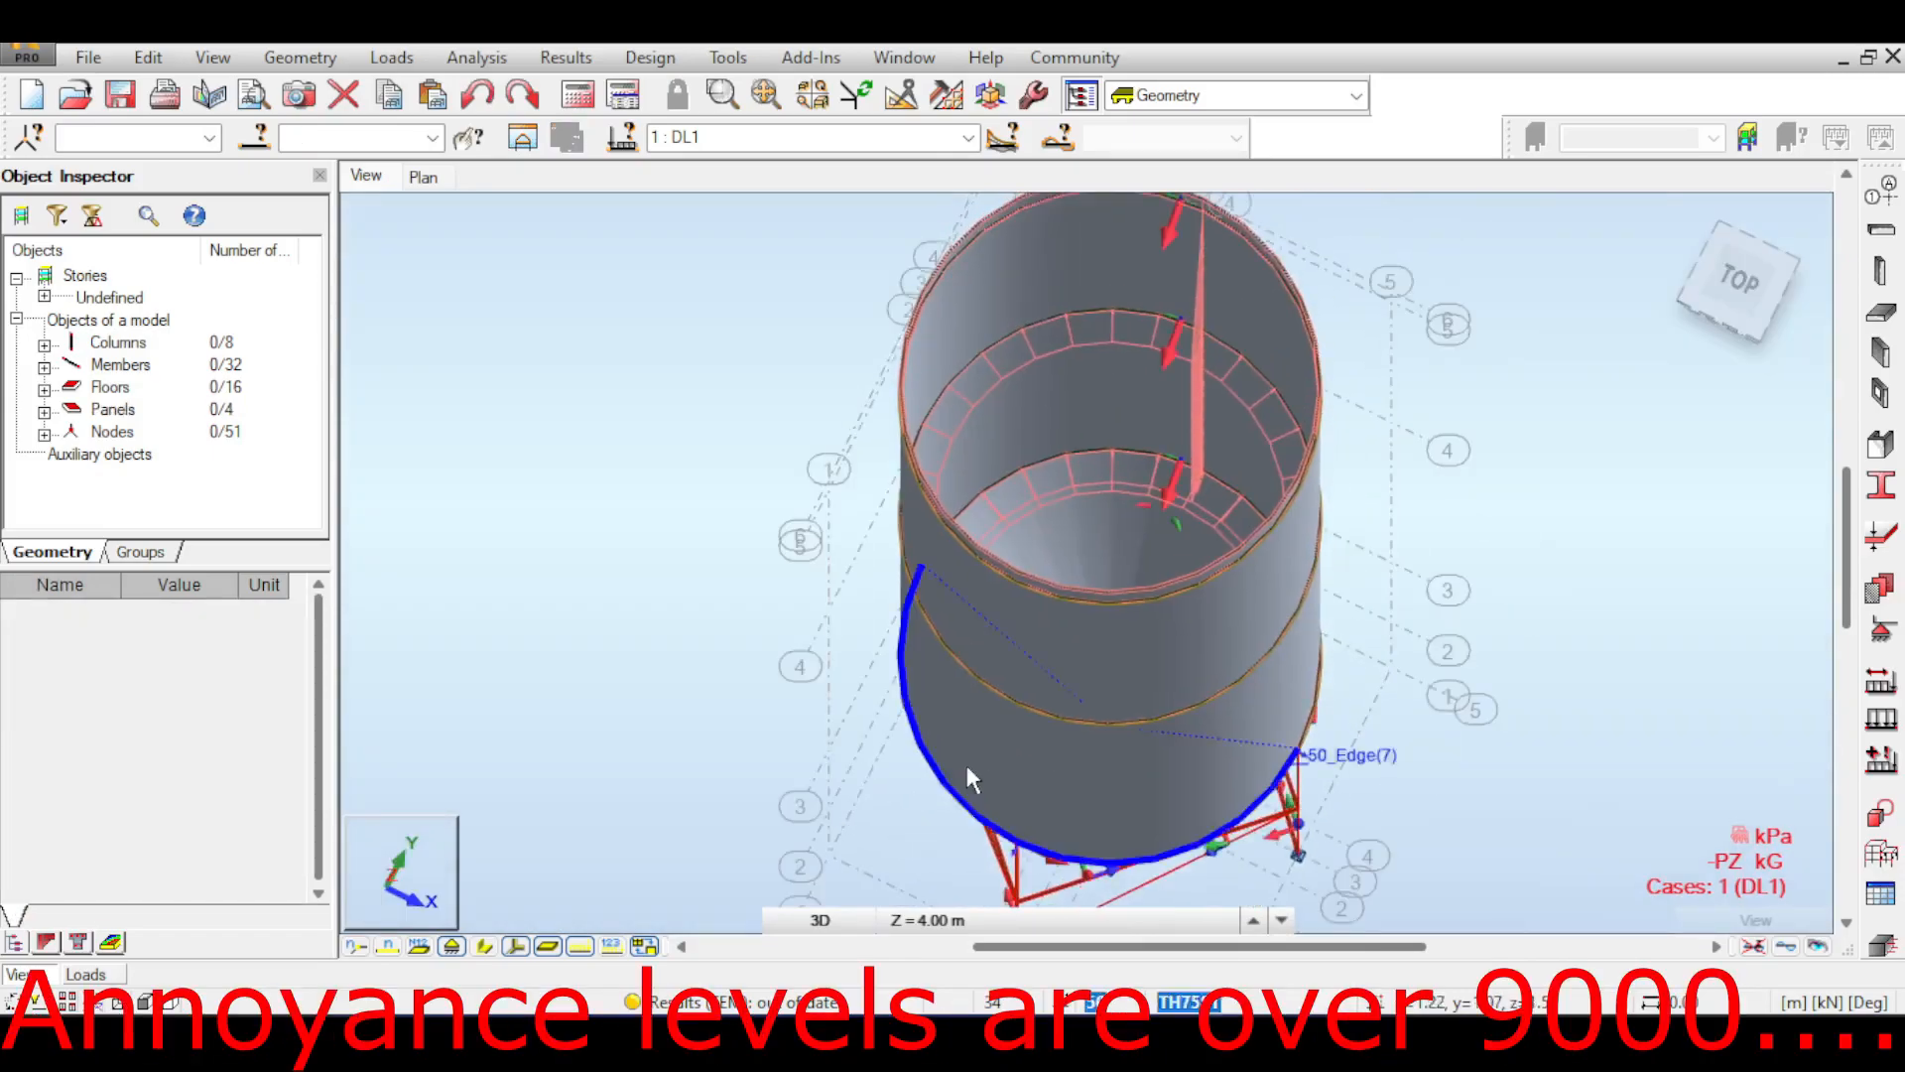
left_click_drag(1751, 304, 1748, 272)
scroll(1525, 517, "down", 3)
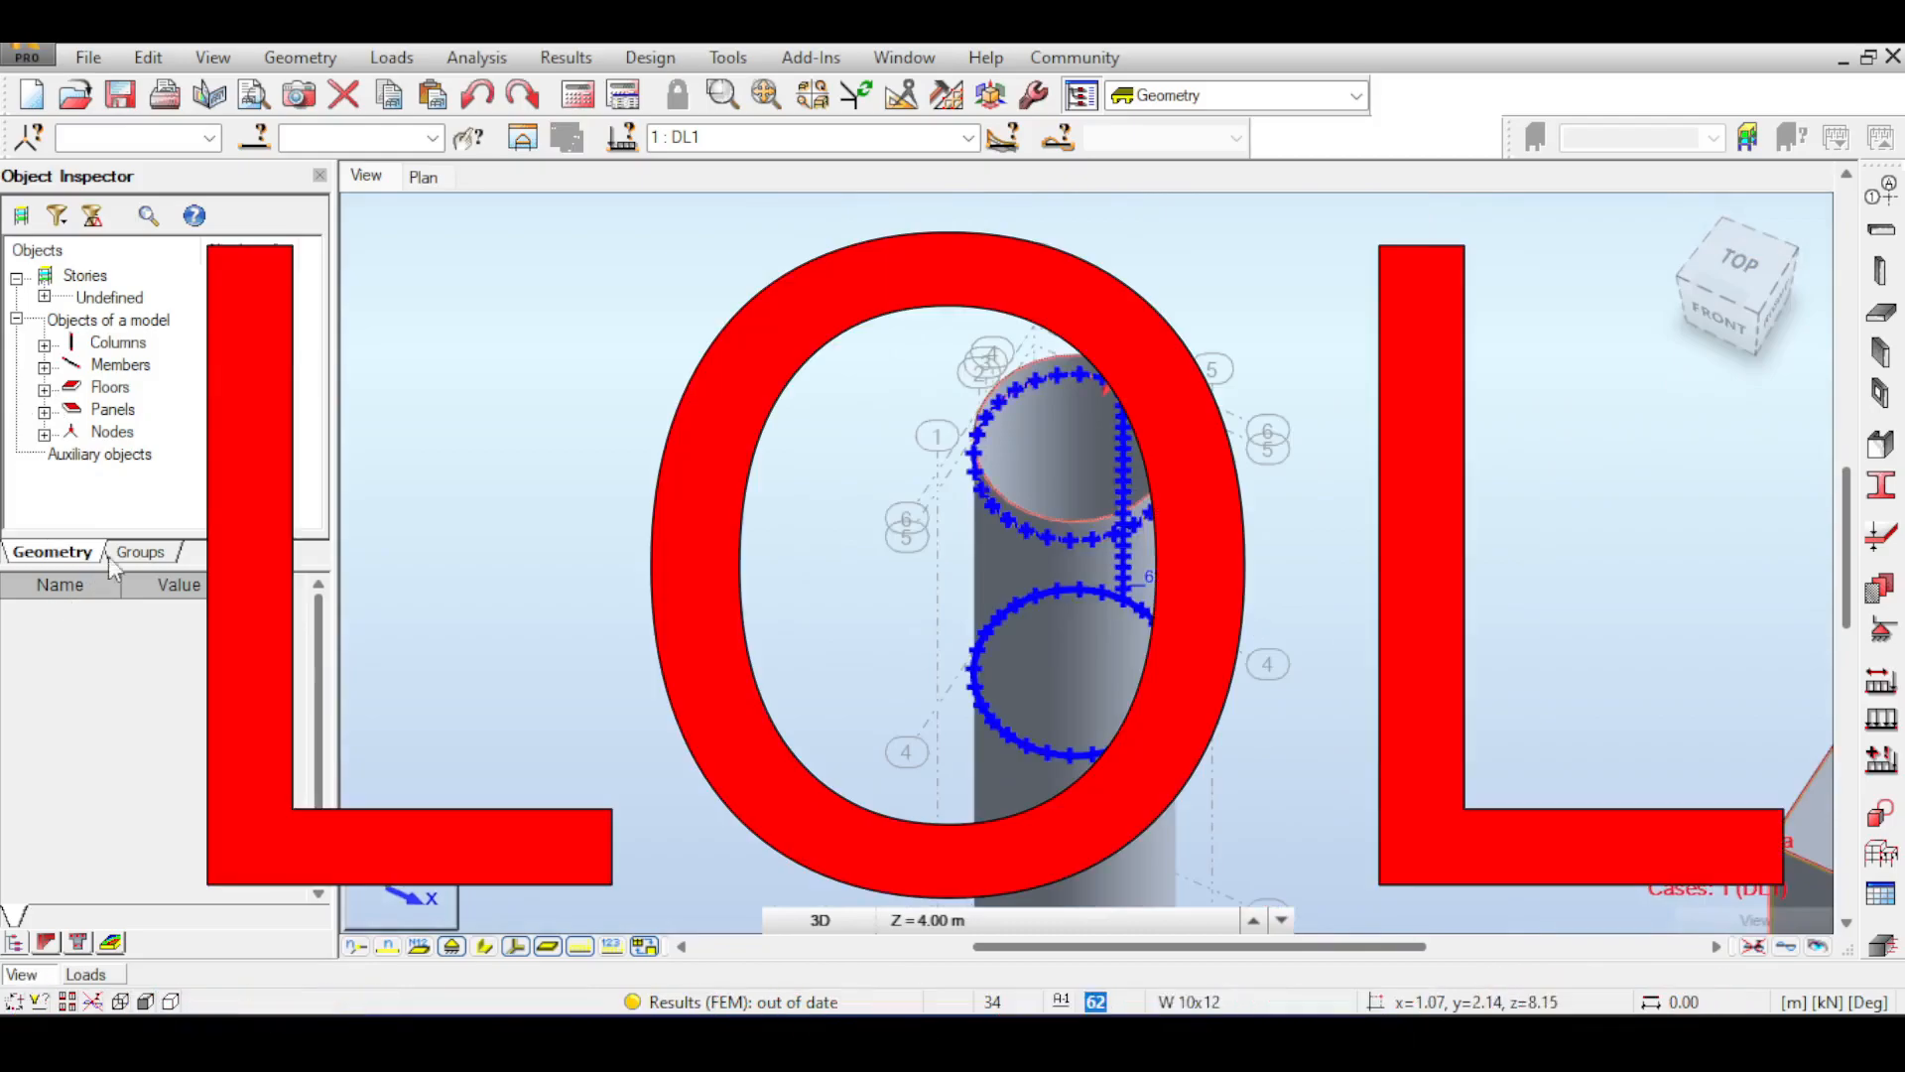
- Add a new panel group to the model's groups and isolate the conical hopper for close inspection of its load
left_click(139, 552)
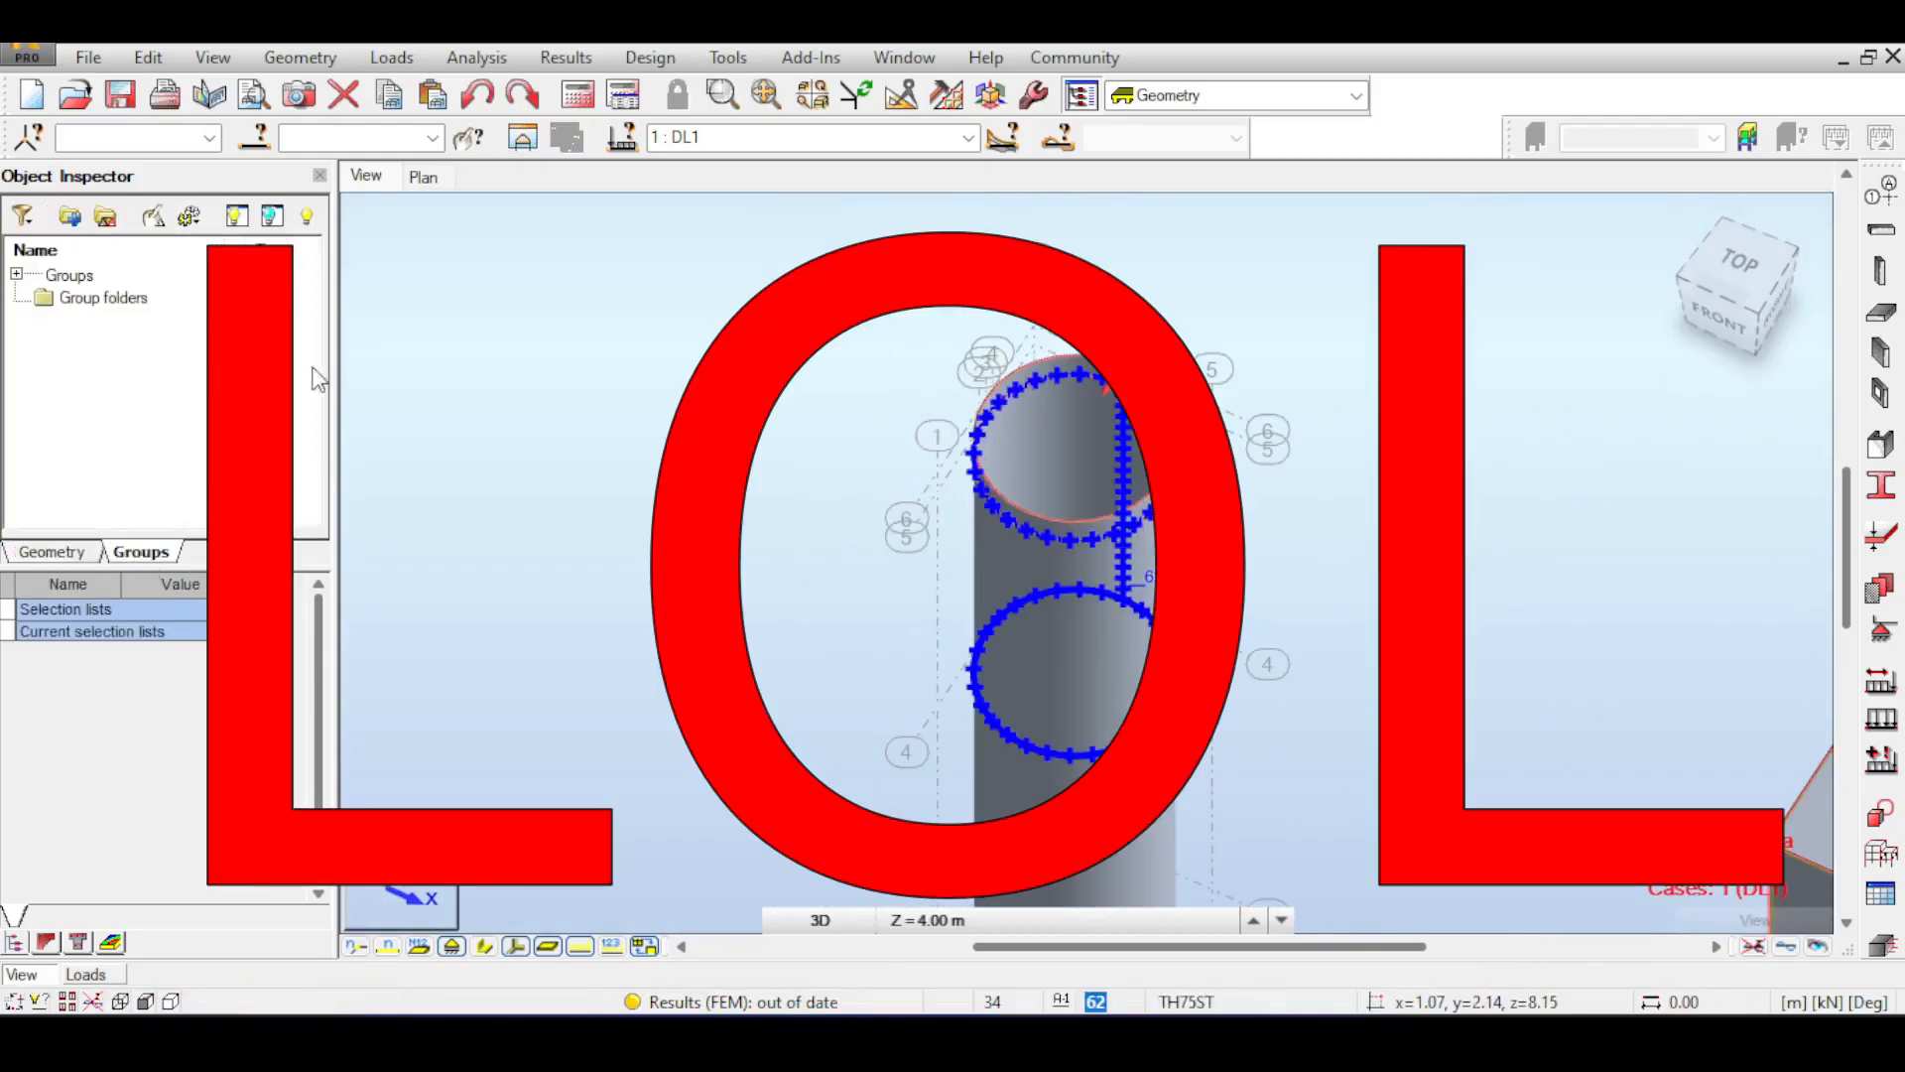
left_click(18, 277)
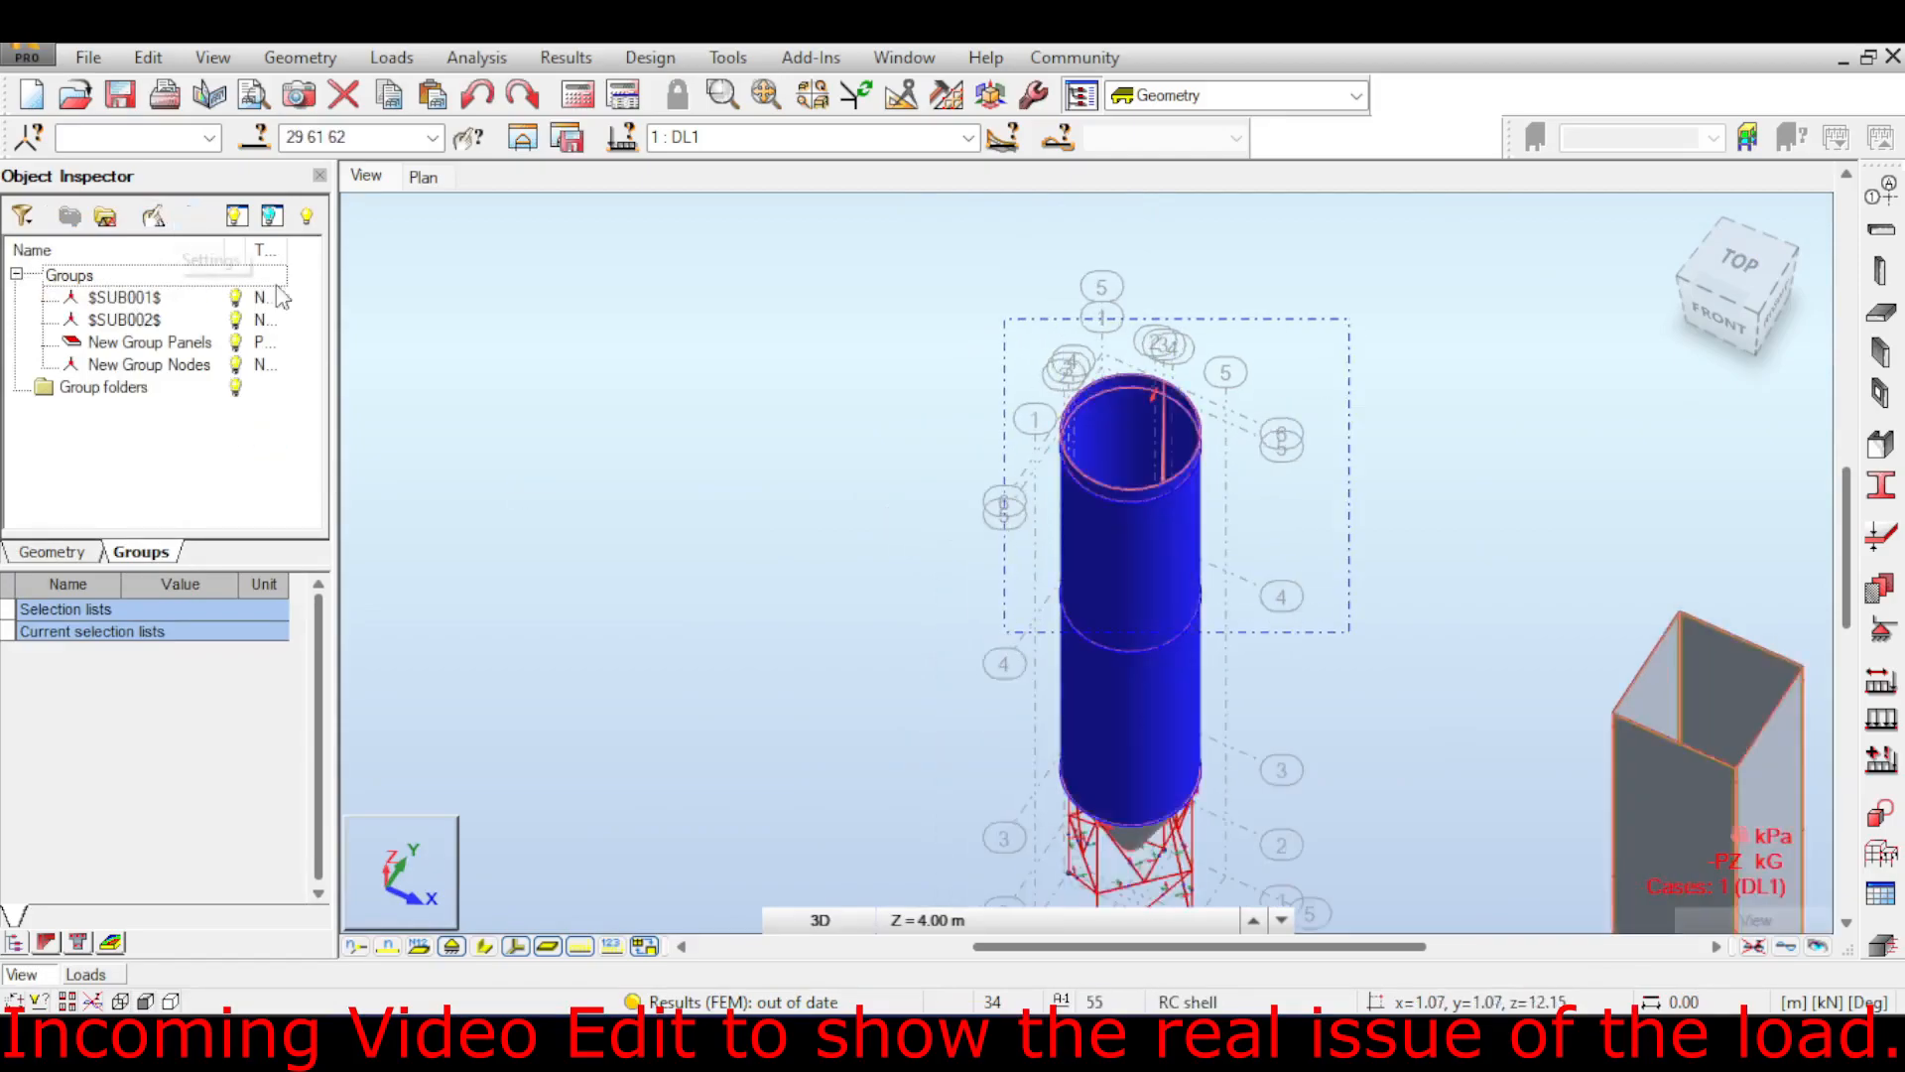
scroll(1468, 582, "up", 5)
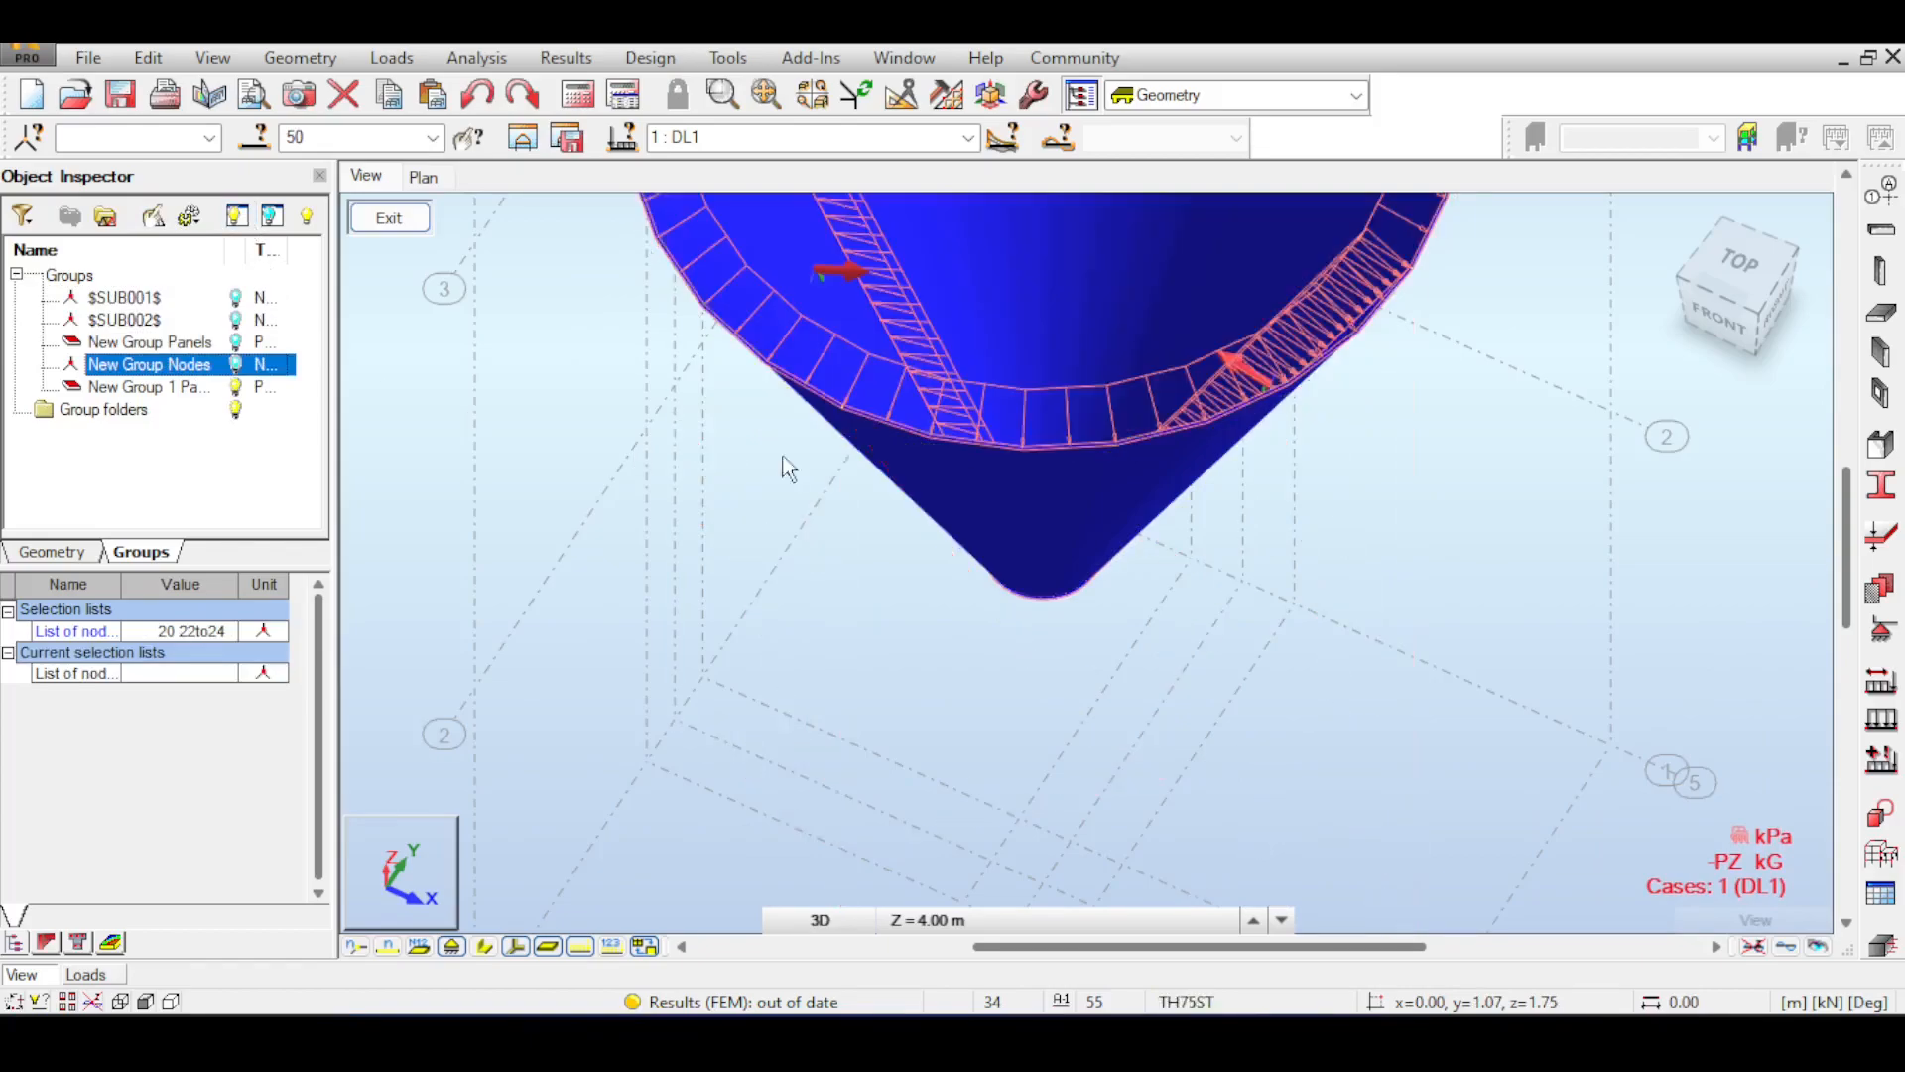
- Examine the load arrows along the hopper's upper rim against the red local axis arrow on its inner wall
scroll(784, 460, "down", 1)
middle_click_drag(799, 497, 870, 804)
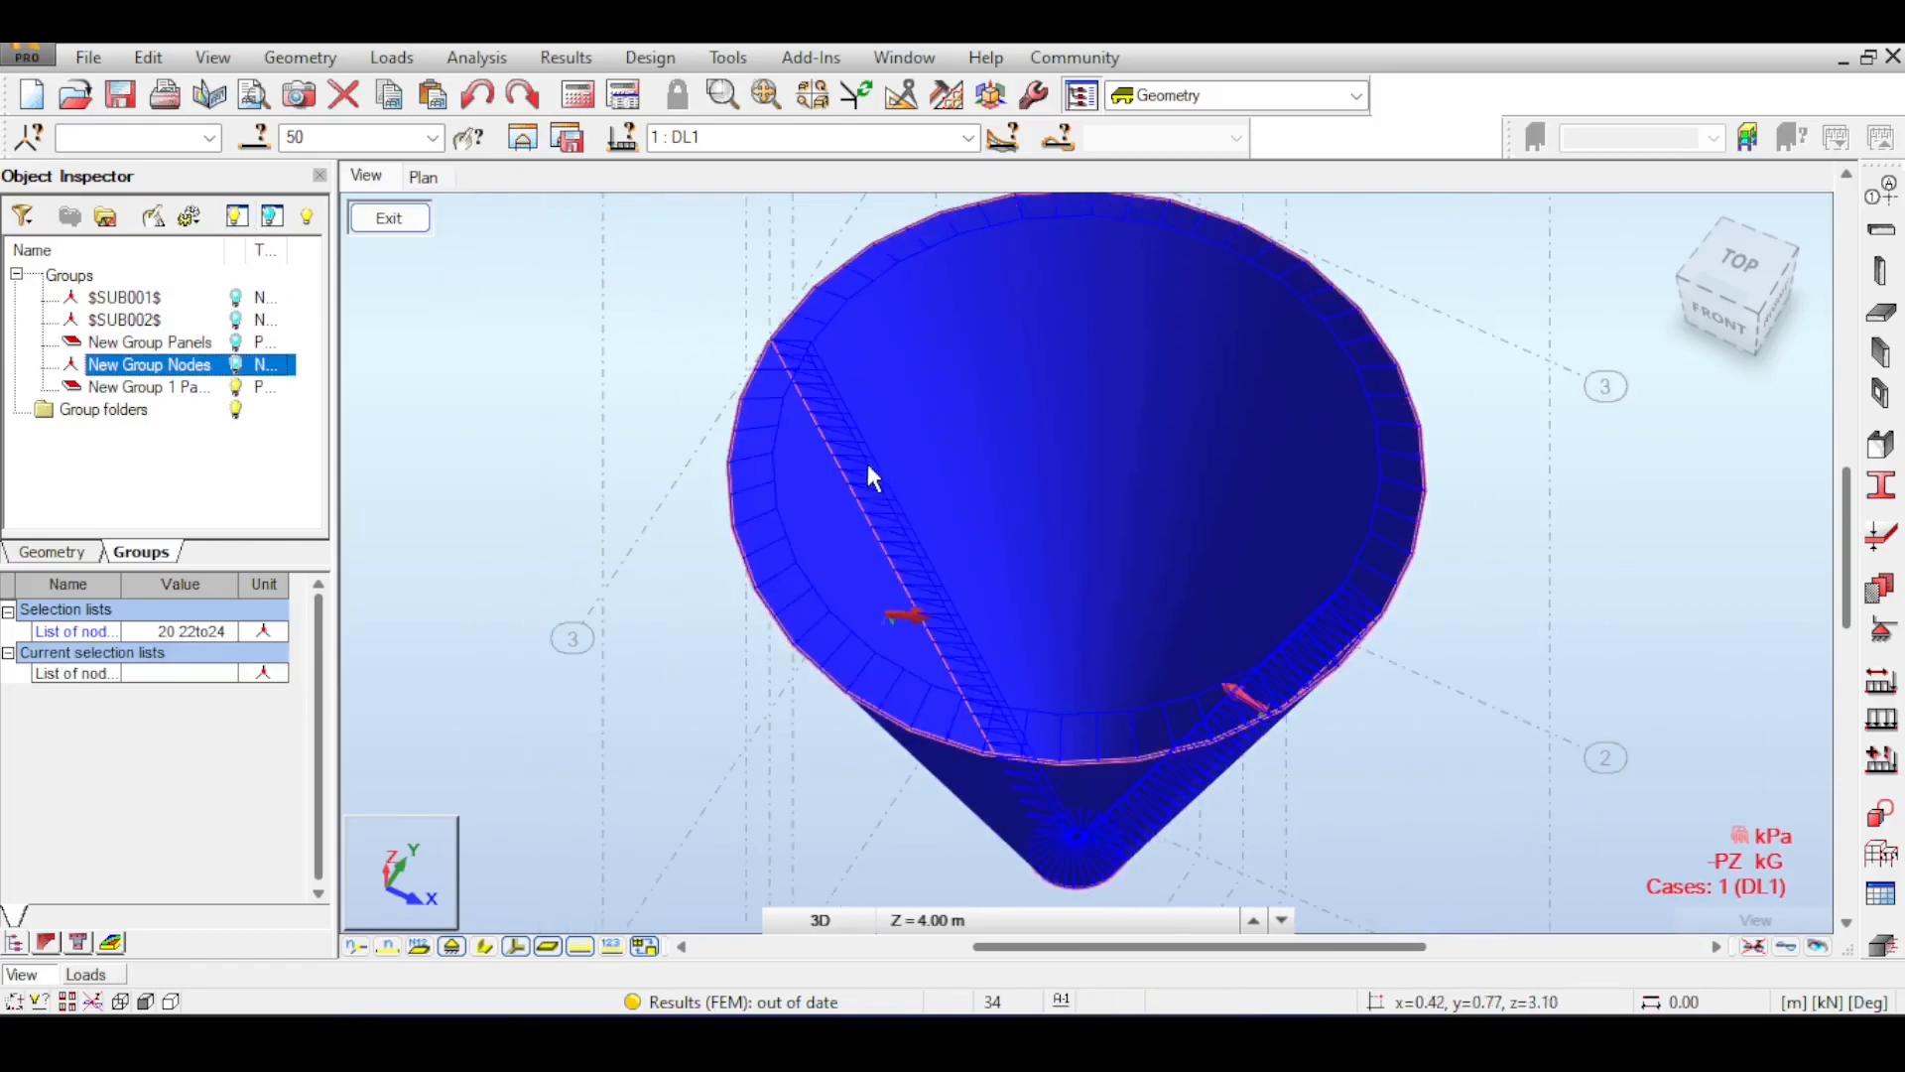
scroll(868, 462, "up", 1)
scroll(1063, 486, "up", 1)
scroll(1066, 499, "down", 3)
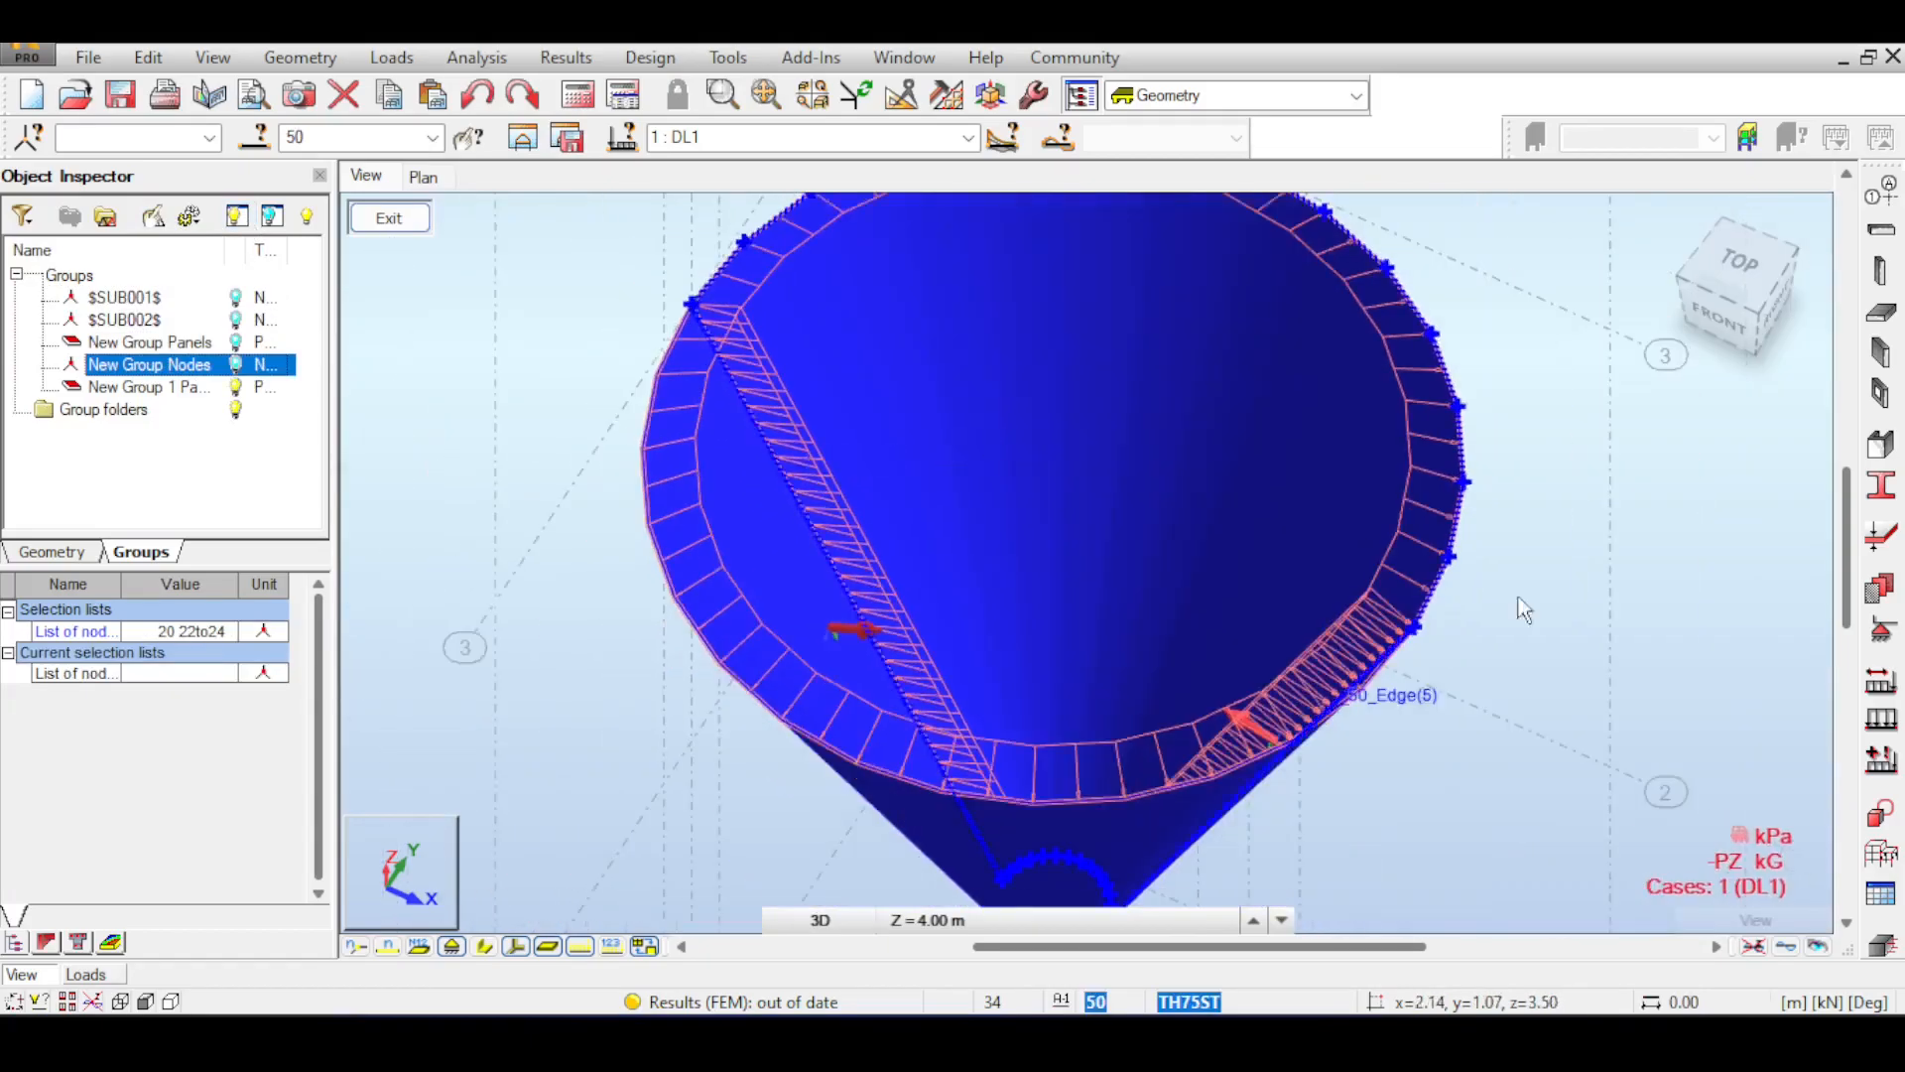
scroll(1455, 662, "up", 3)
scroll(1329, 613, "up", 2)
scroll(1331, 616, "down", 2)
middle_click_drag(1331, 616, 1369, 467)
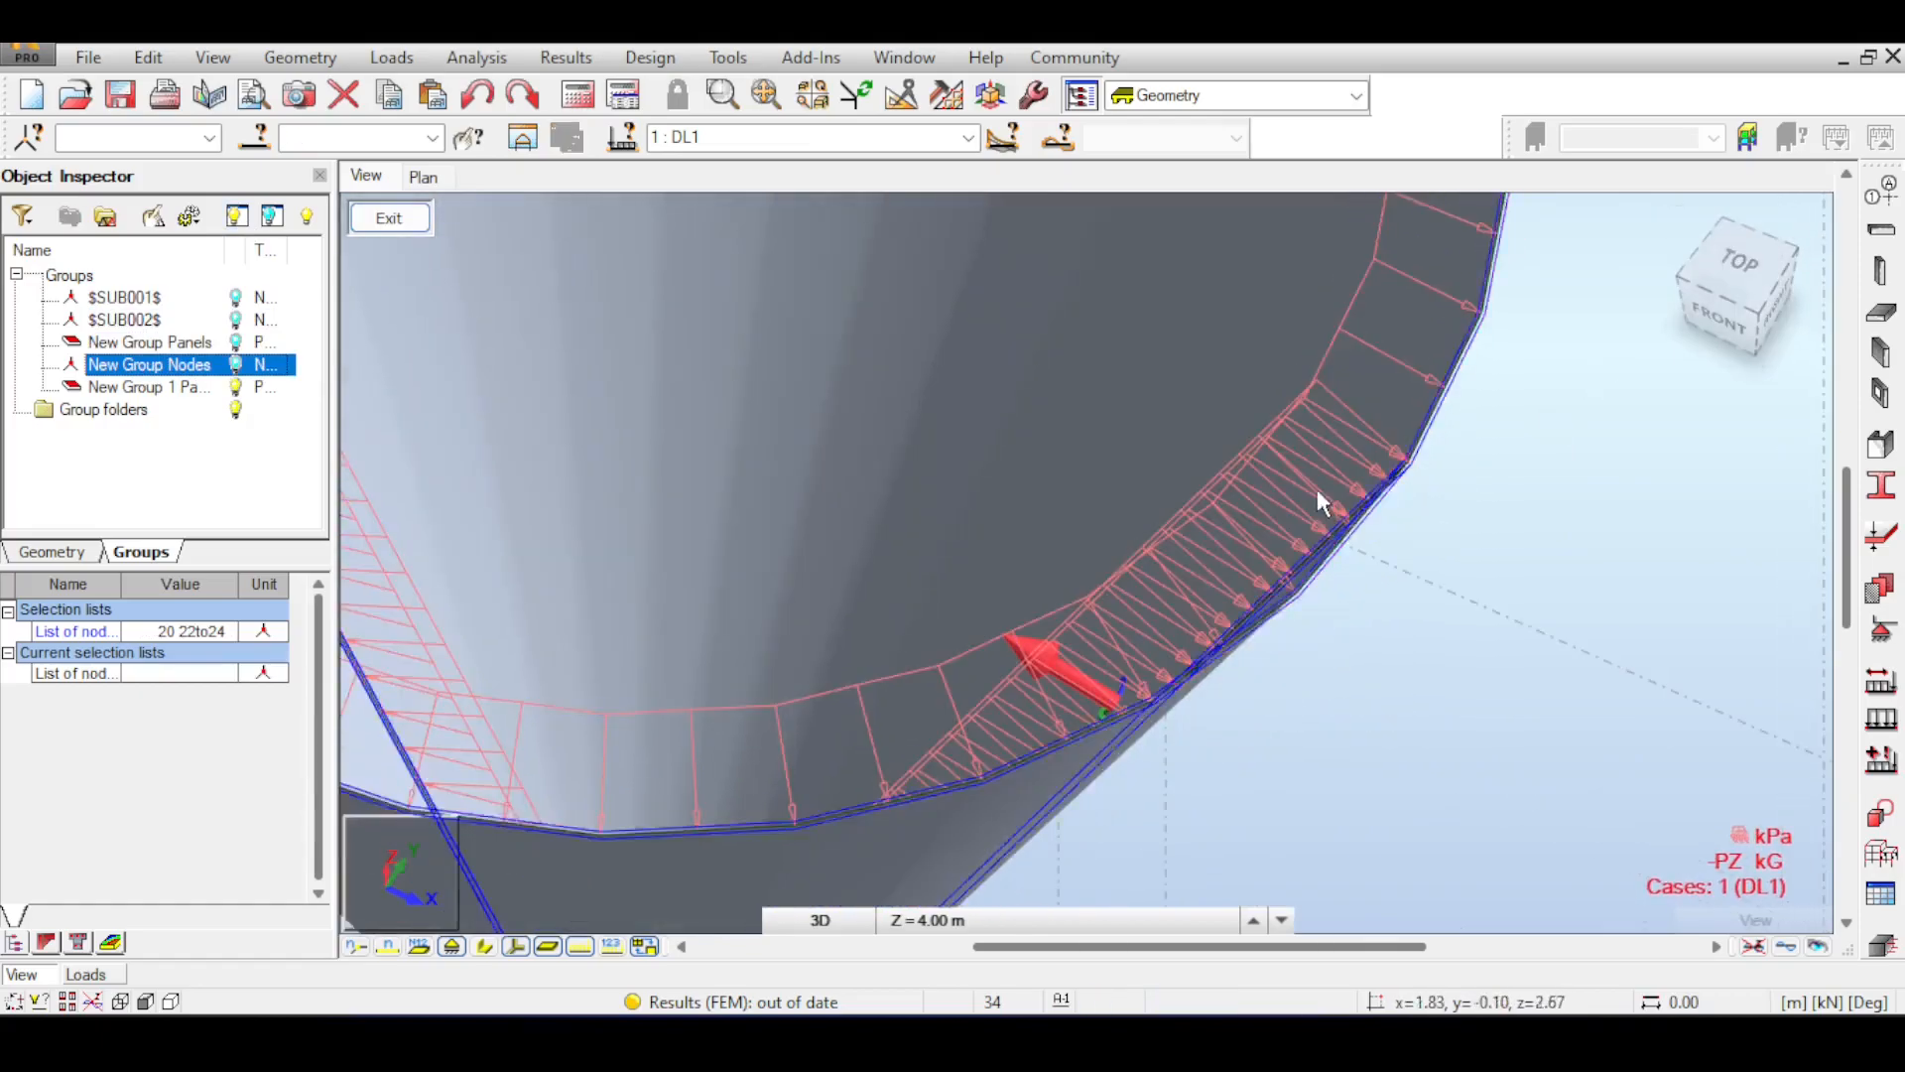
- Compare the load arrows along the hopper's panel seam with the local axis direction from above and from the front
left_click(1712, 342)
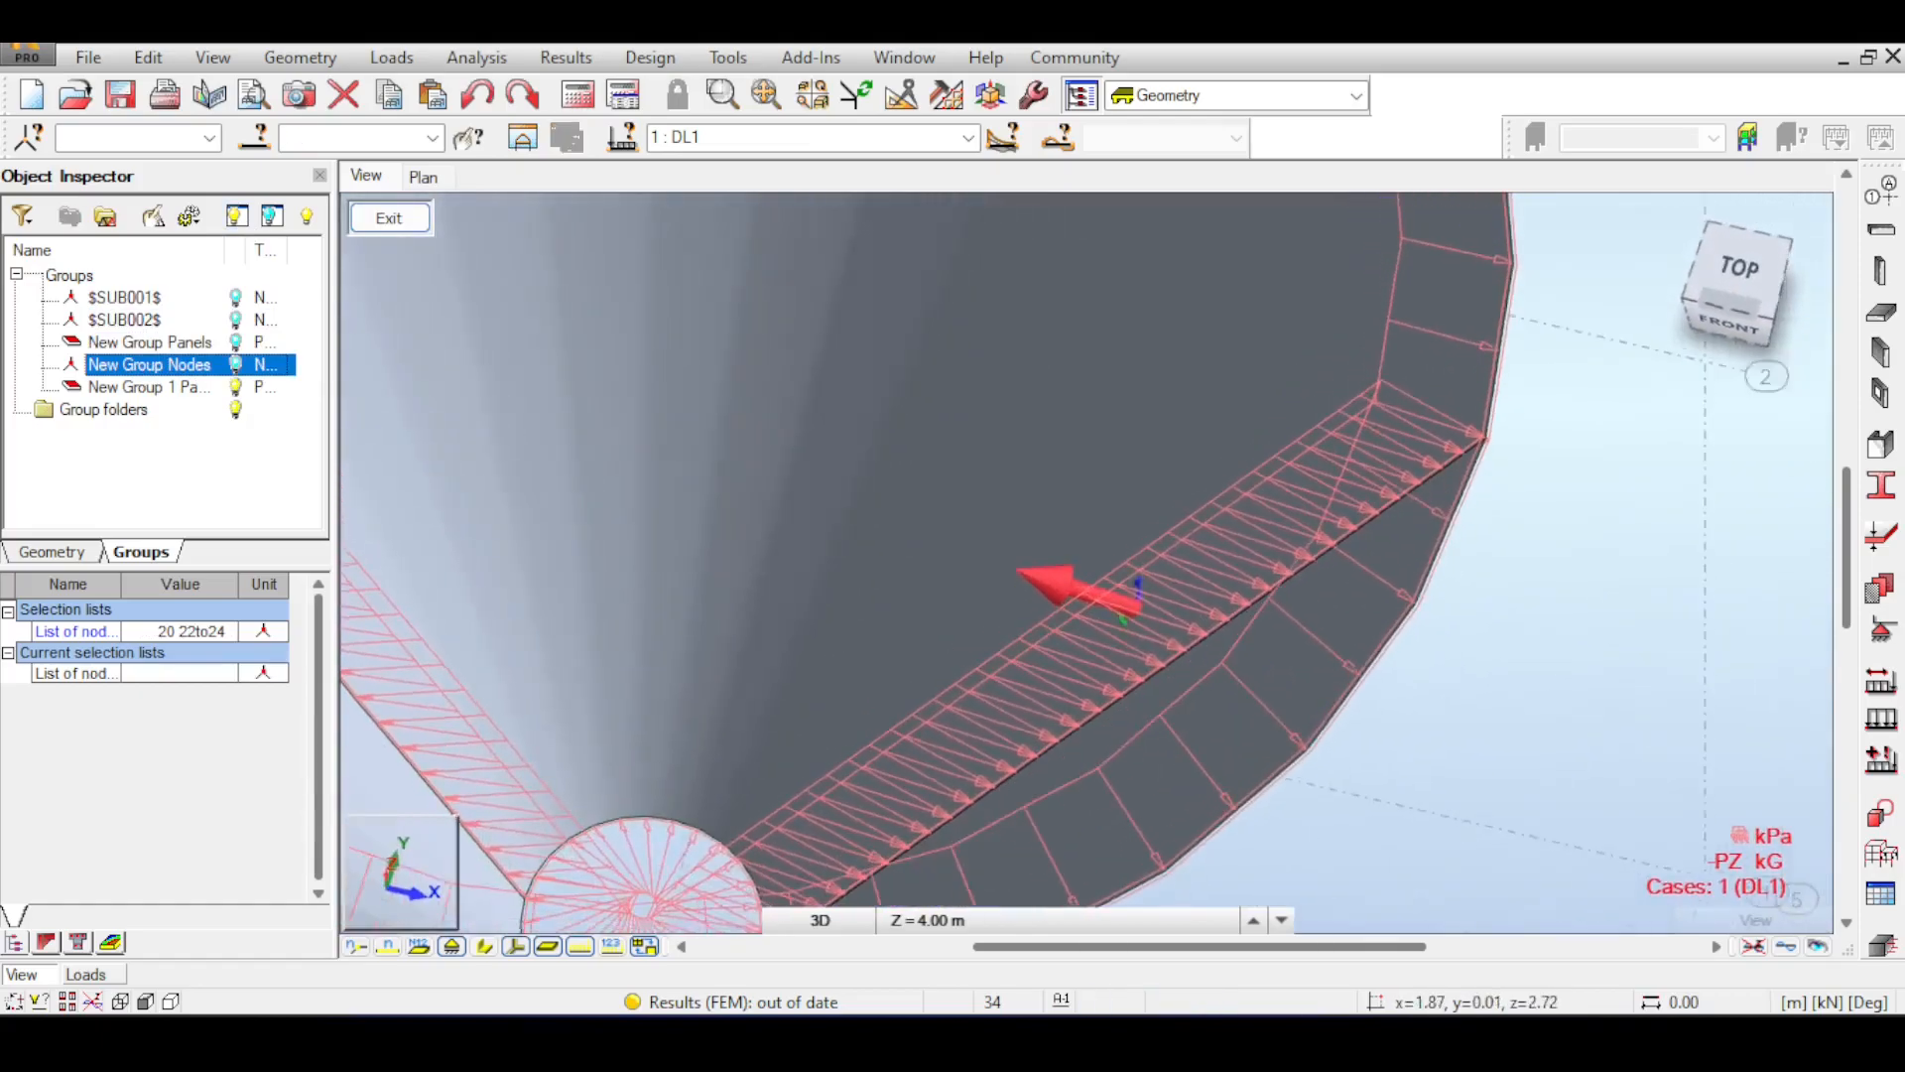
left_click_drag(1735, 306, 1743, 289)
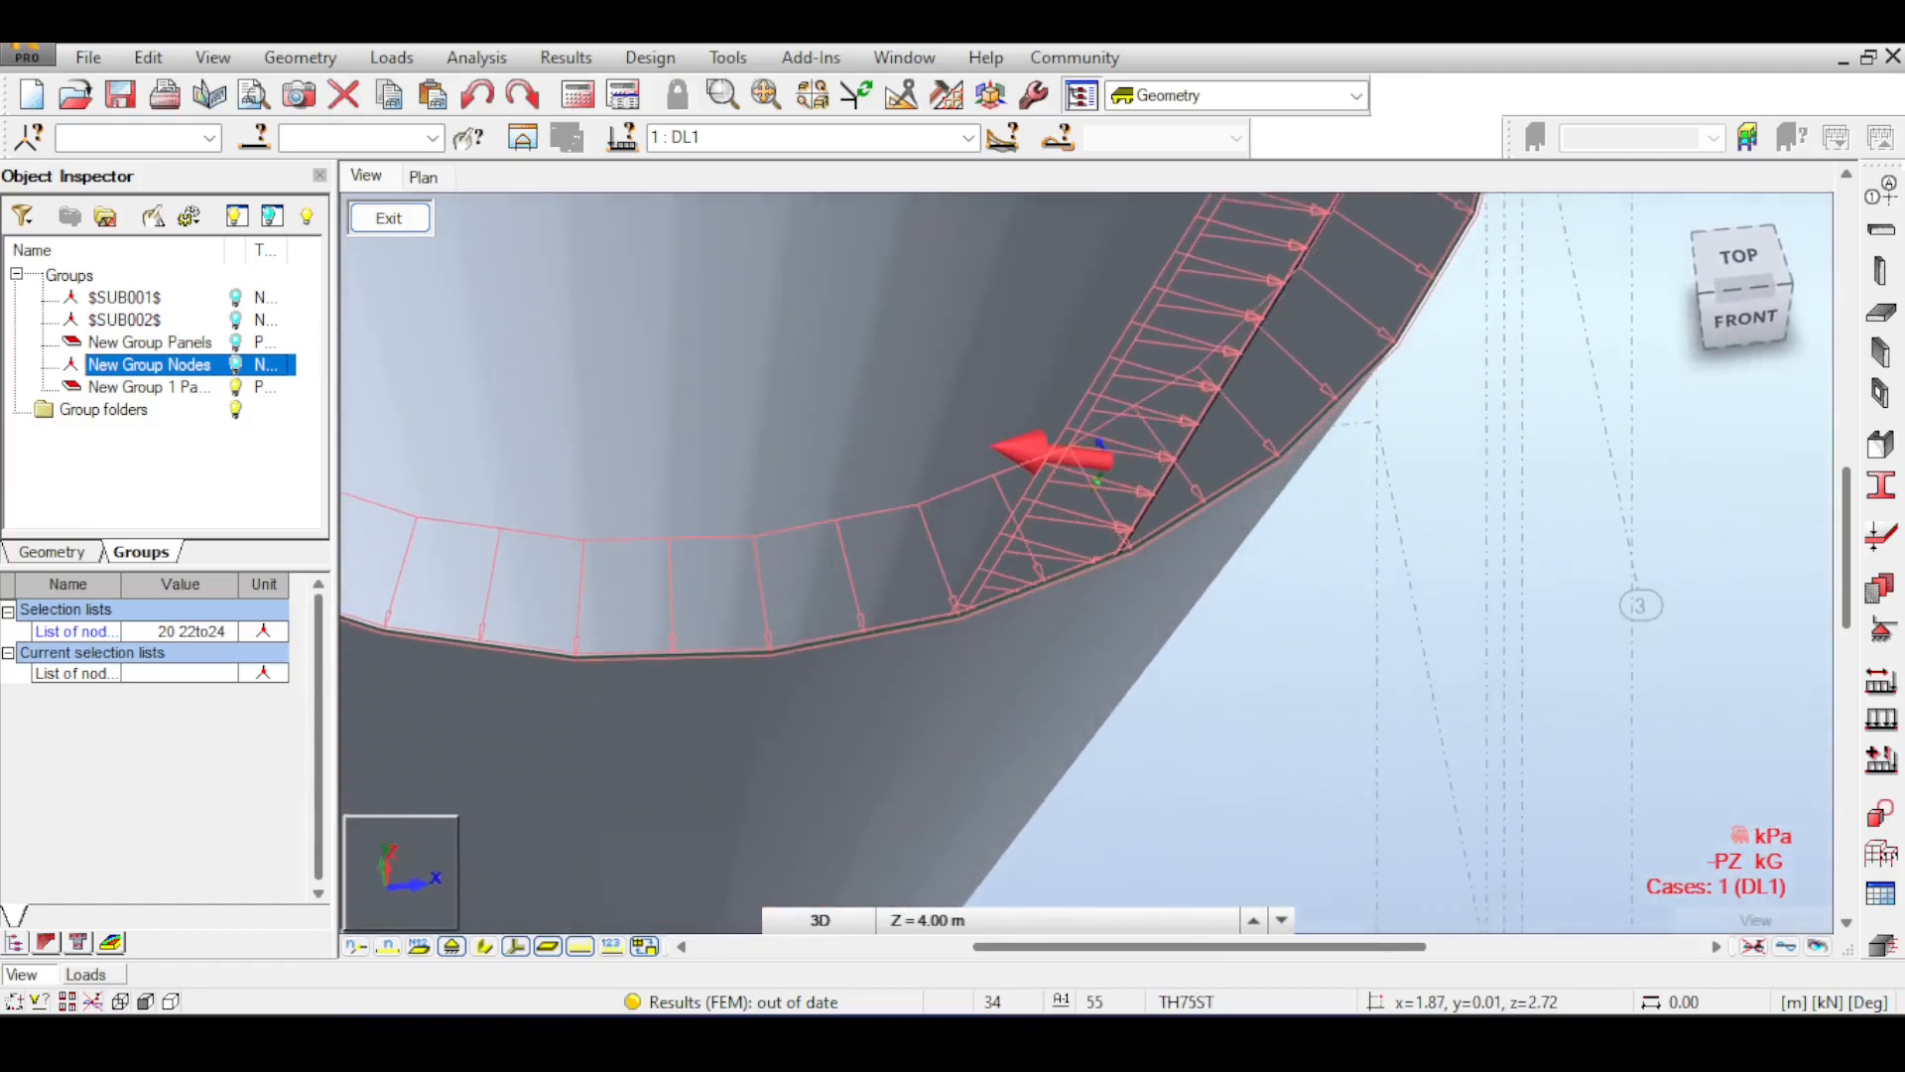
scroll(1096, 345, "up", 5)
scroll(1338, 401, "up", 2)
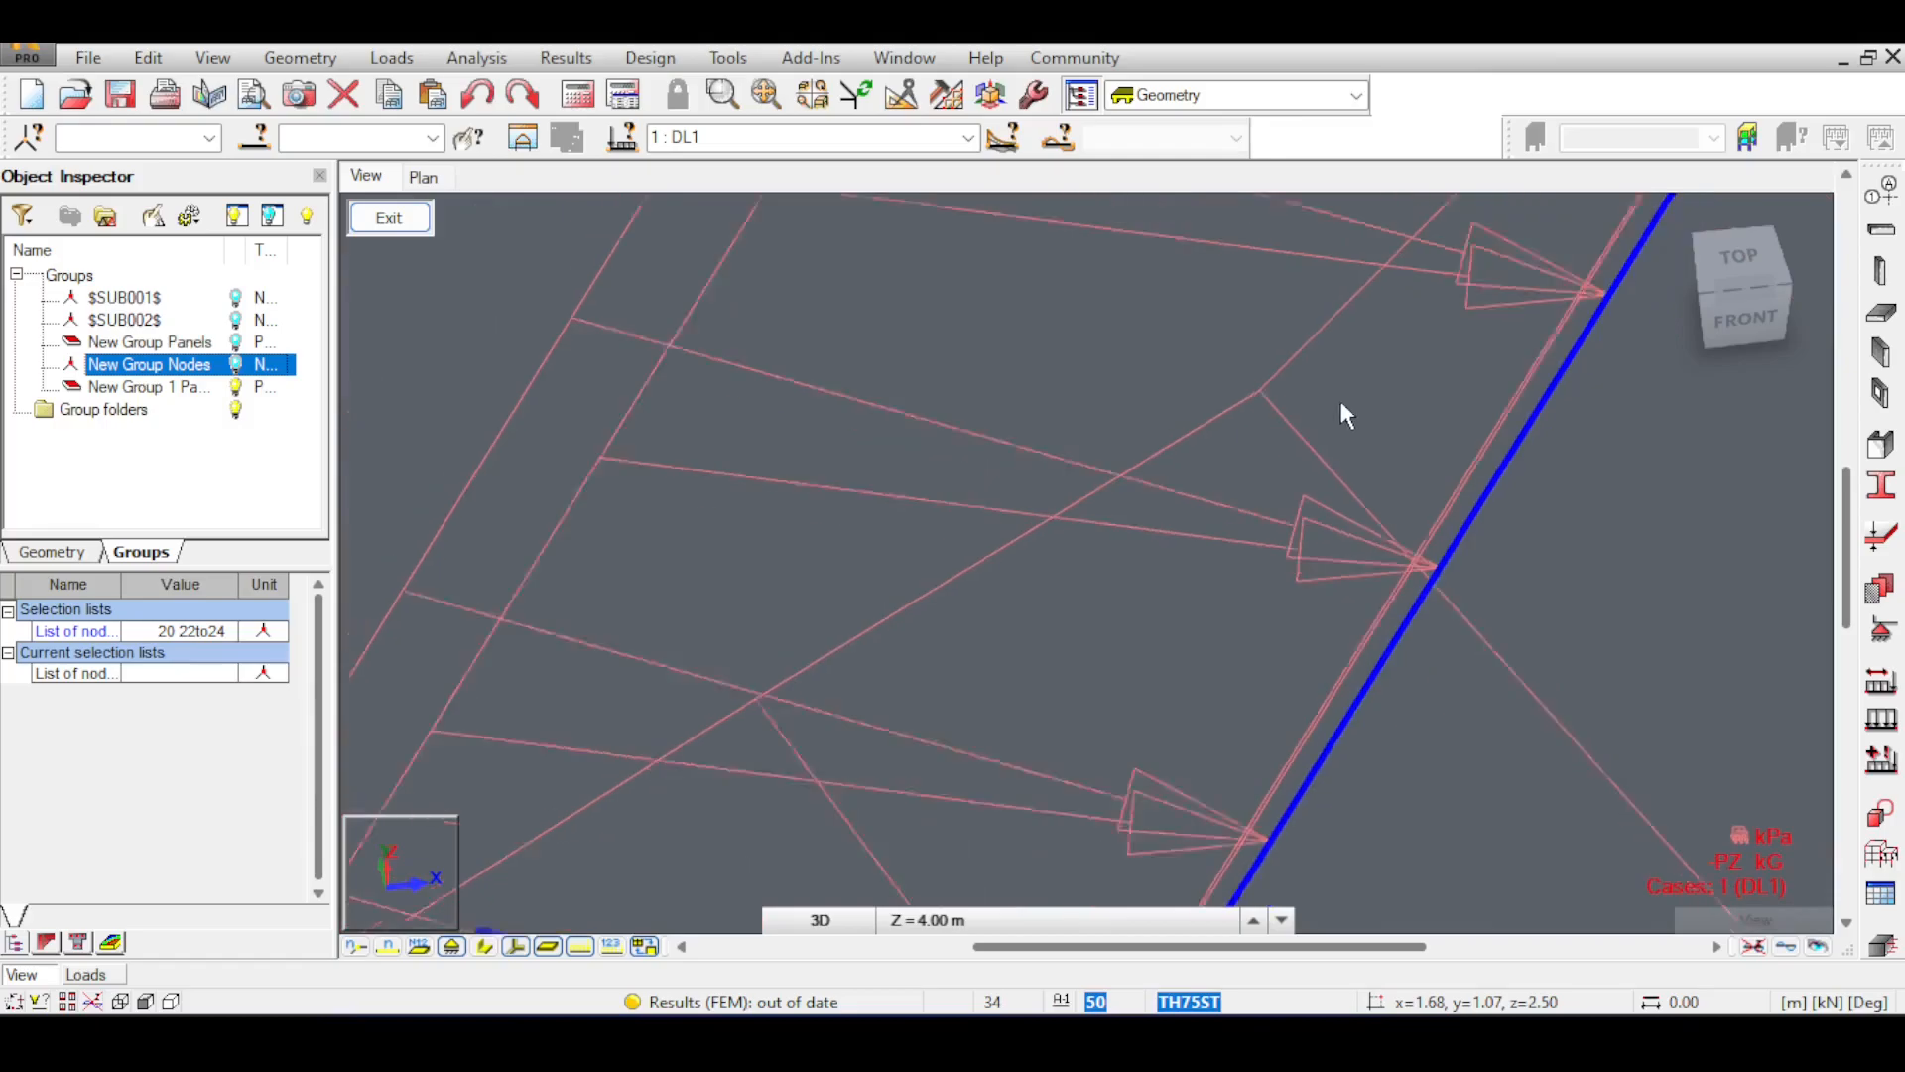
scroll(1338, 399, "down", 5)
scroll(1336, 413, "down", 6)
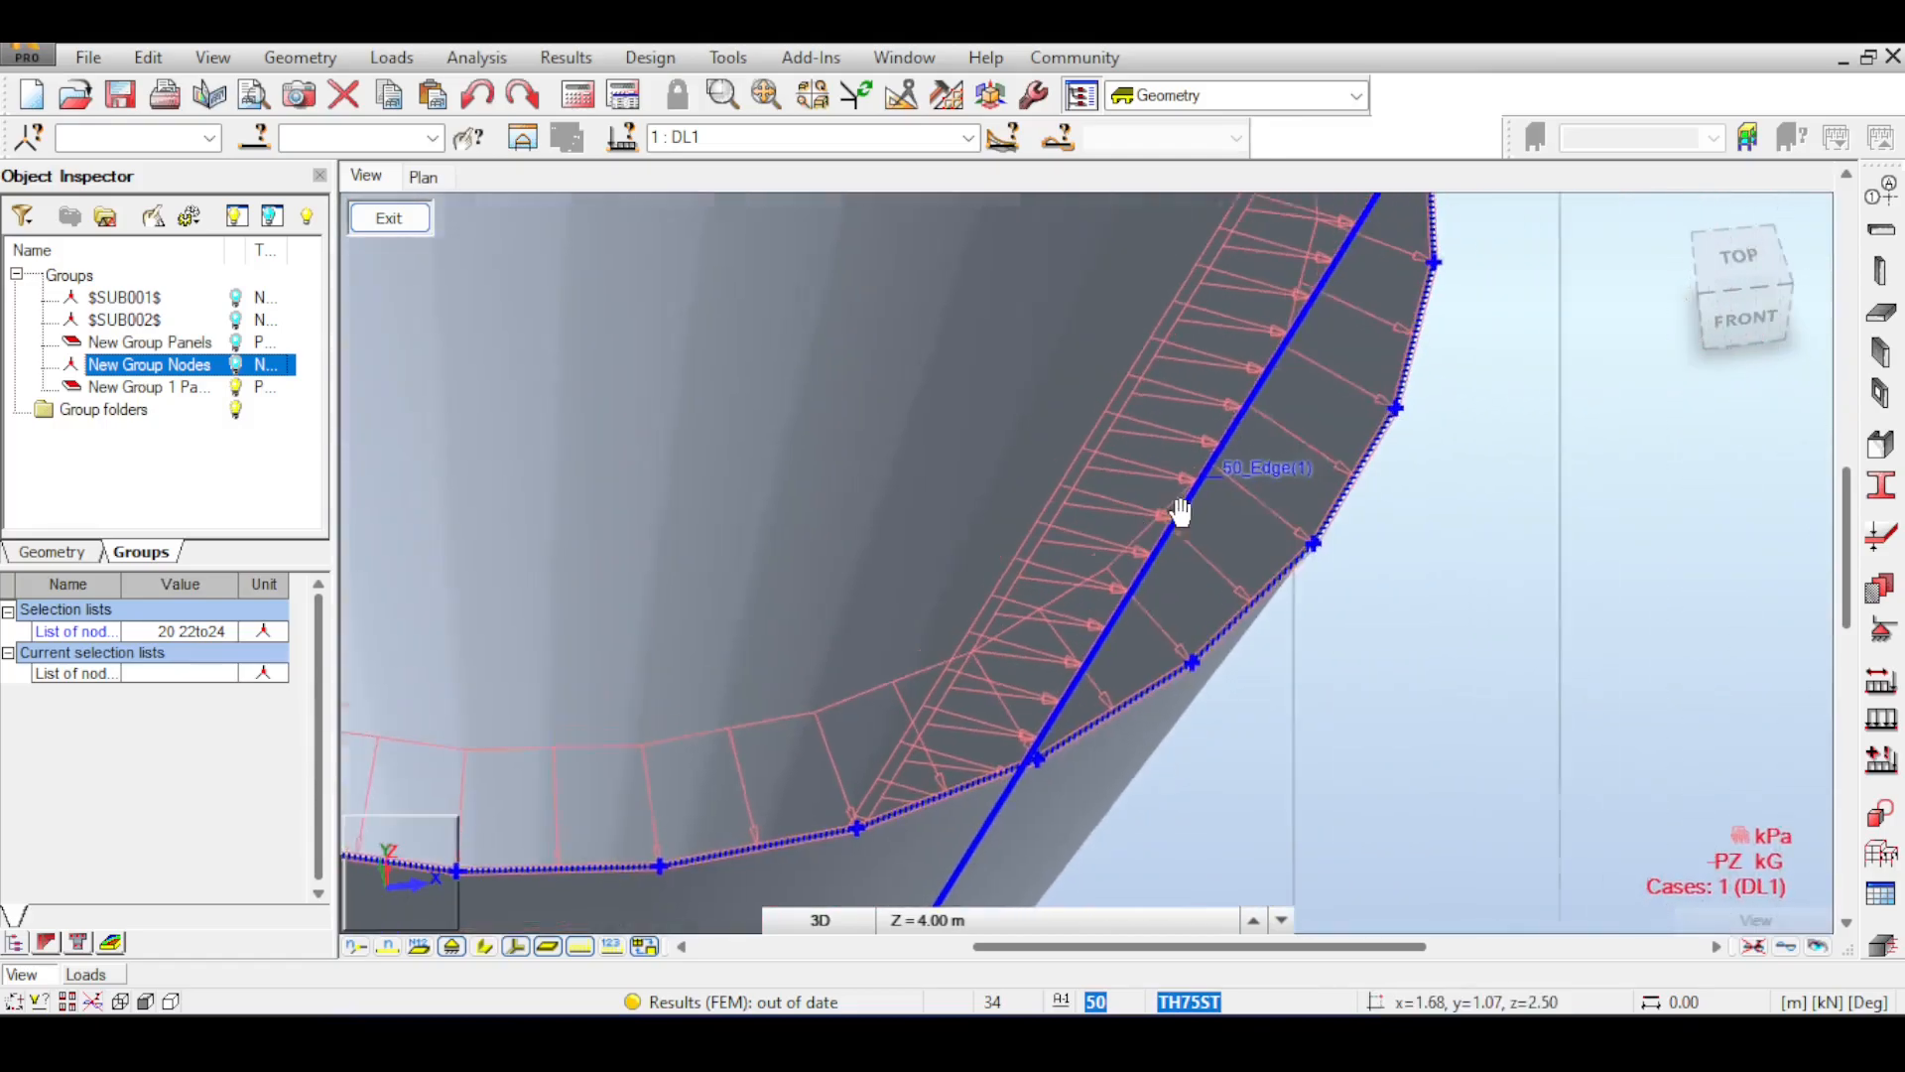
scroll(1113, 442, "down", 2)
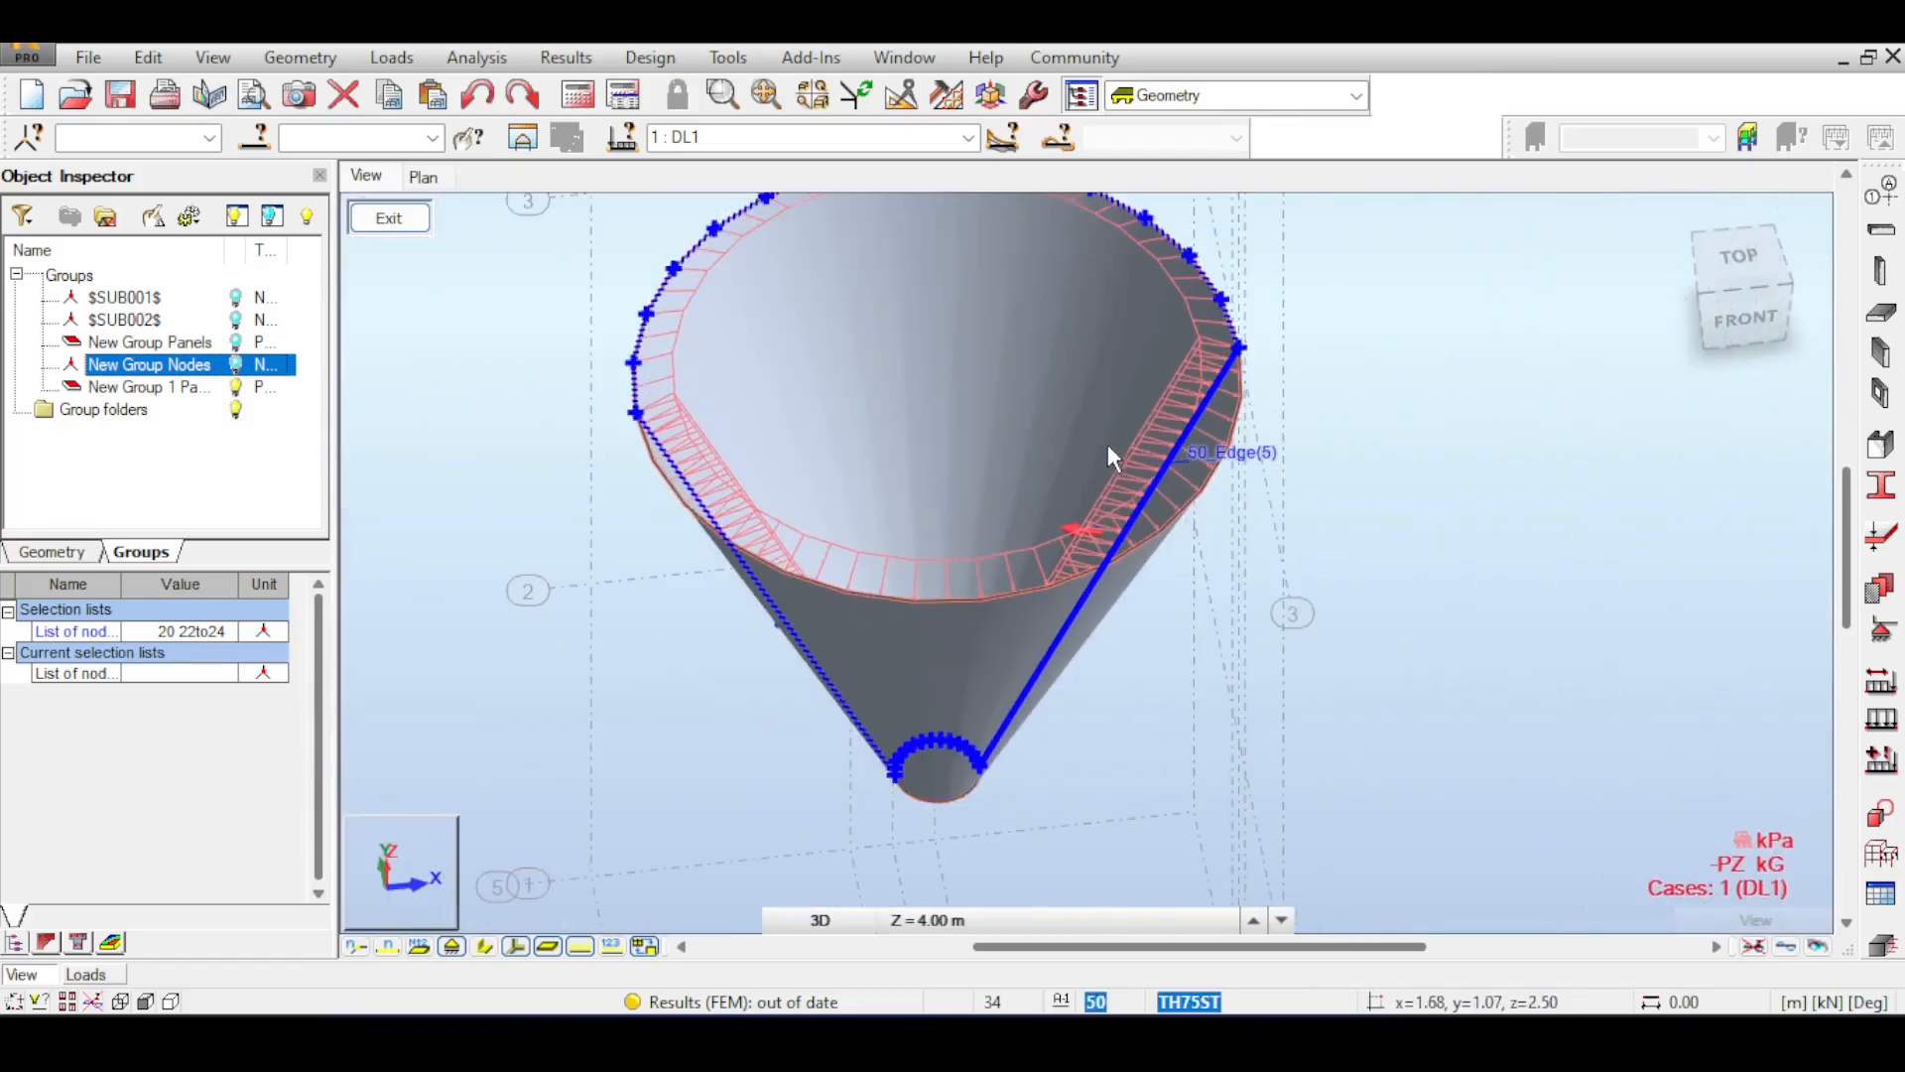
scroll(1109, 443, "up", 7)
scroll(1372, 379, "down", 6)
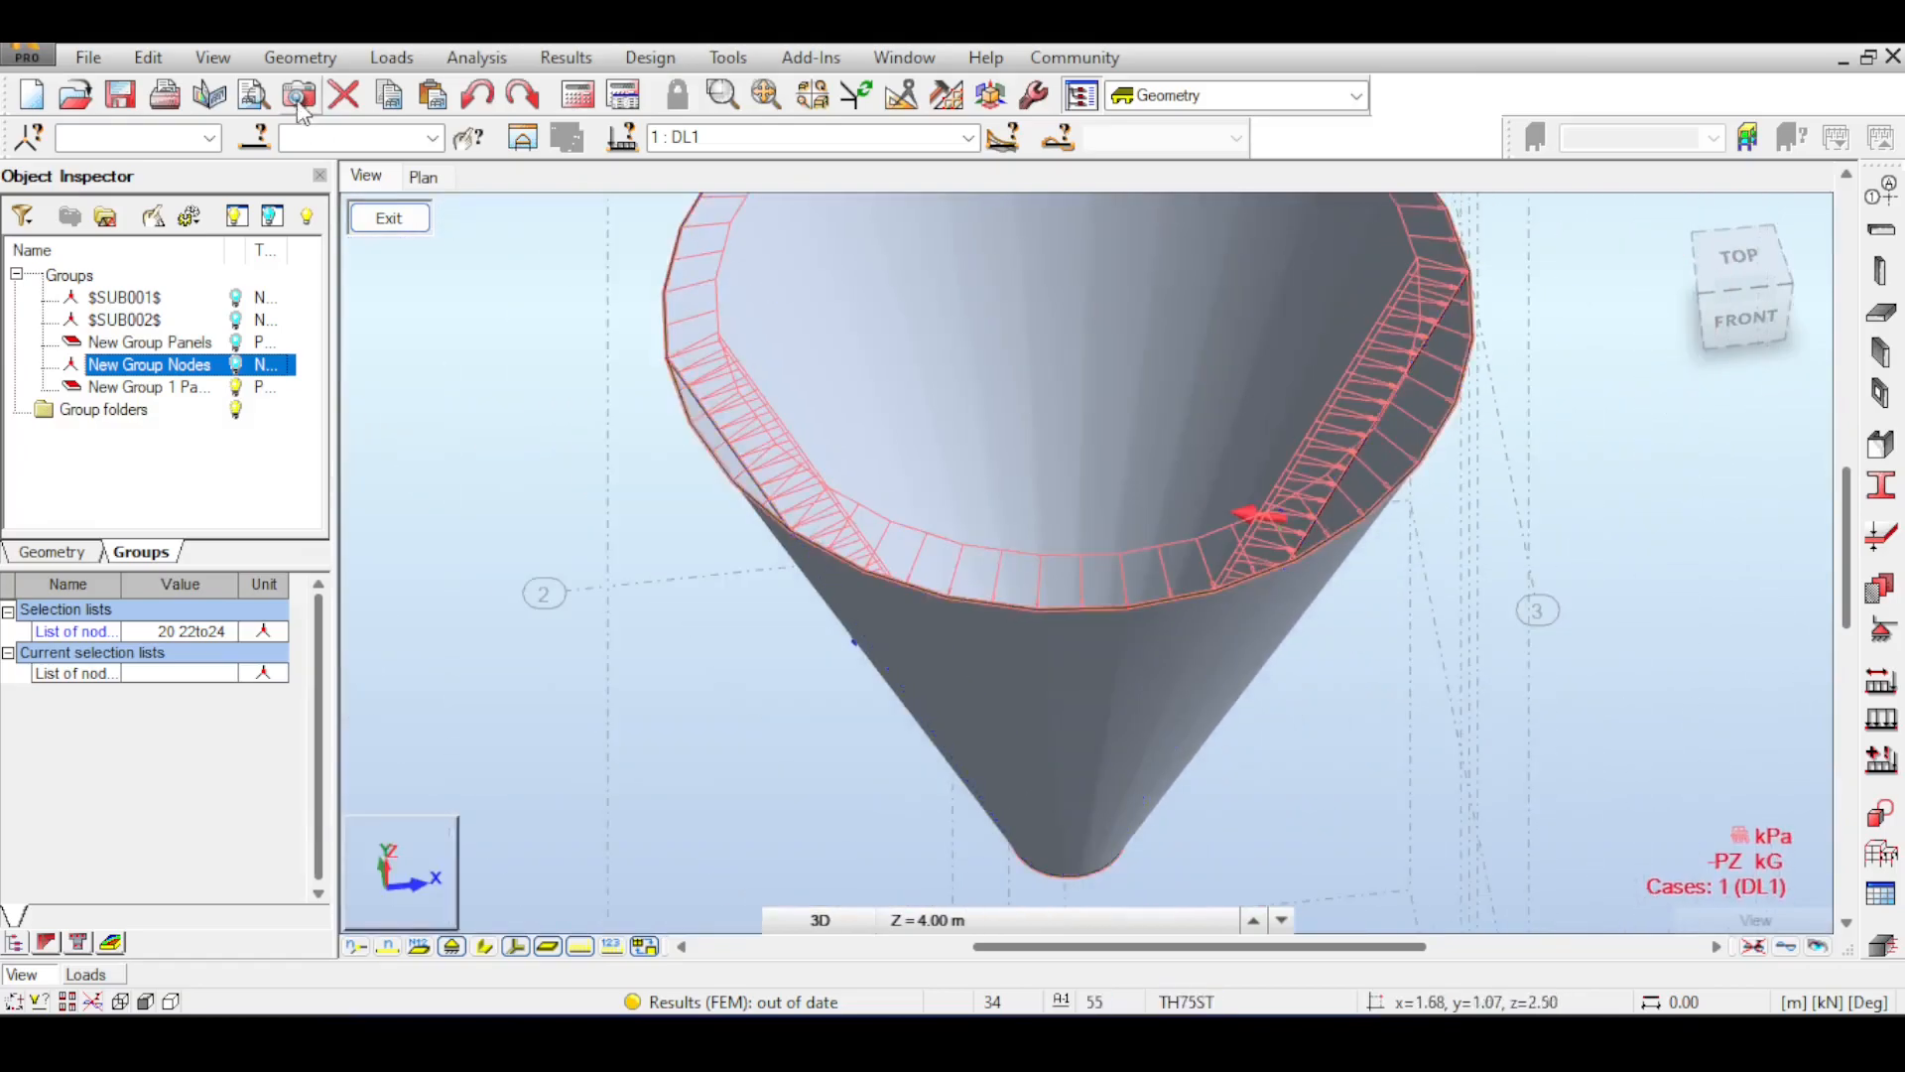
- Review the DL1 load records in the load table and return to the model view of the hopper
left_click(391, 56)
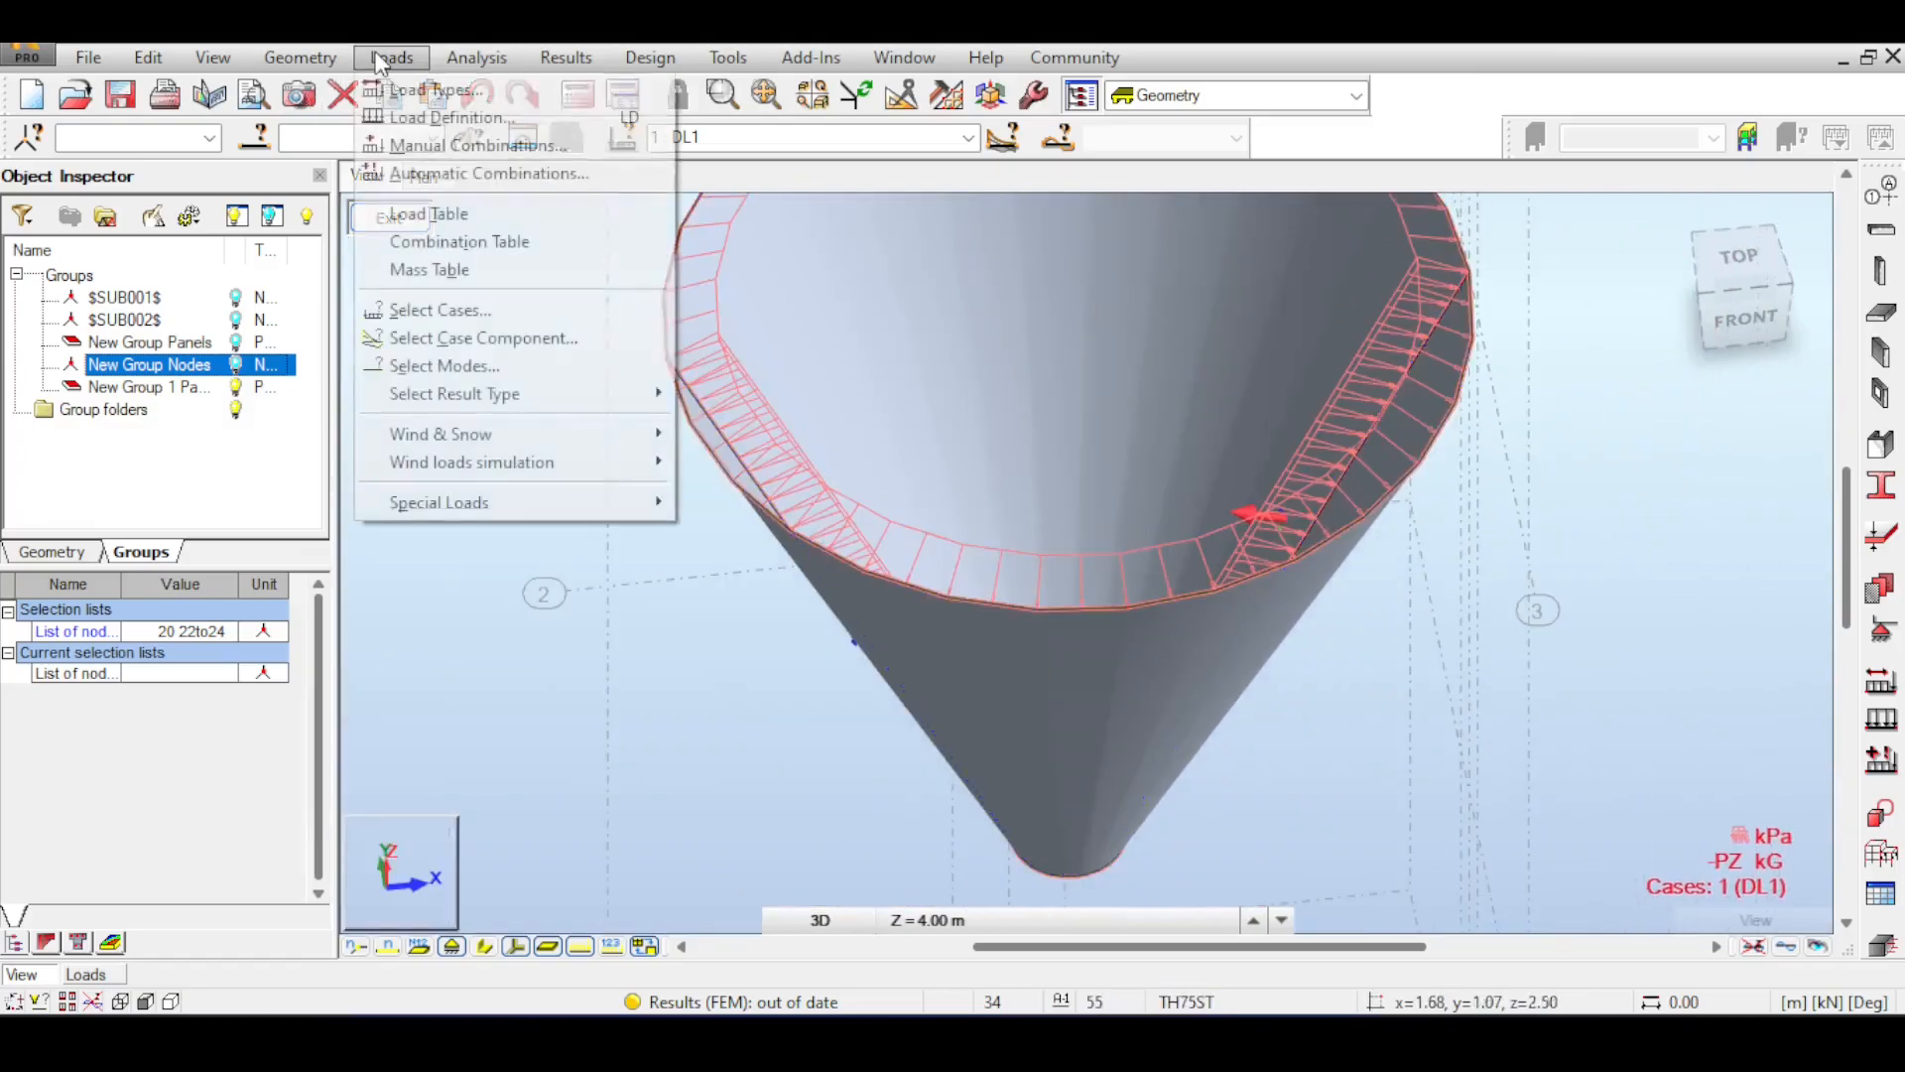
left_click(429, 217)
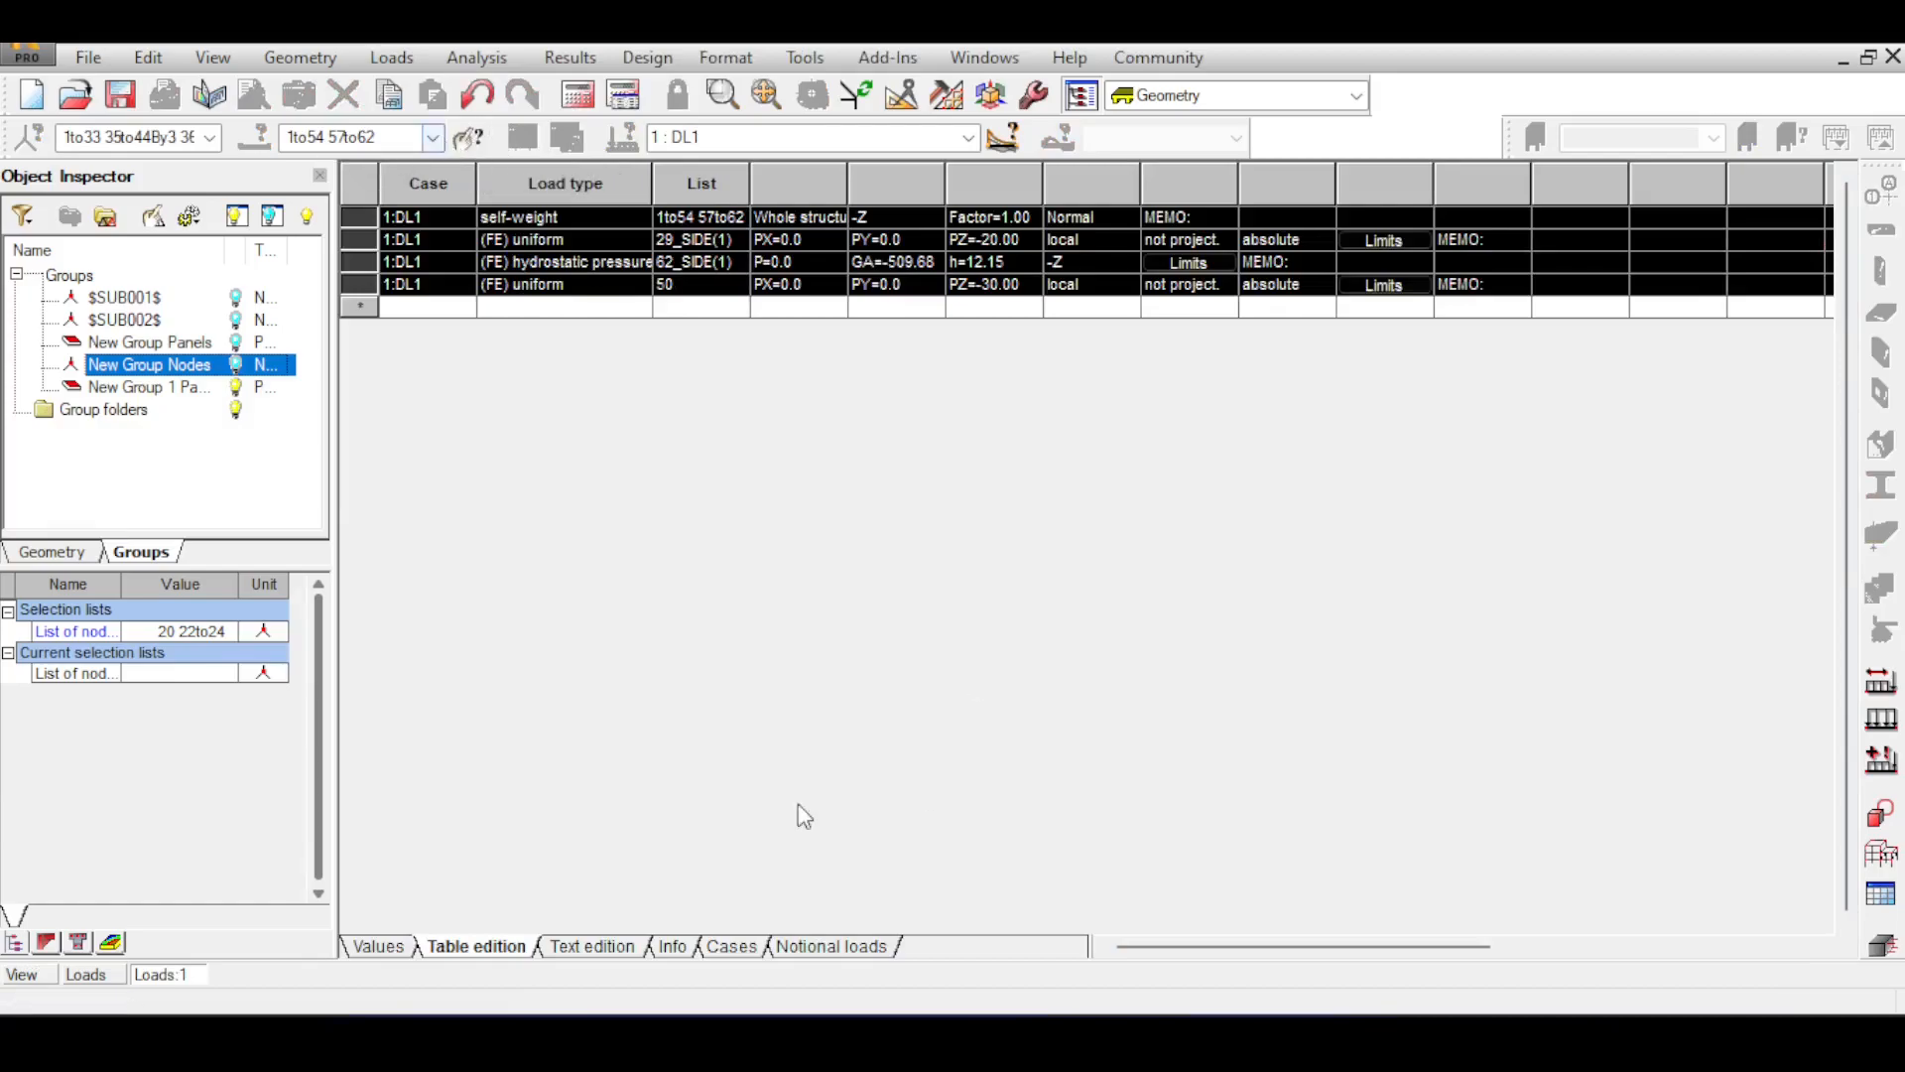
left_click(23, 976)
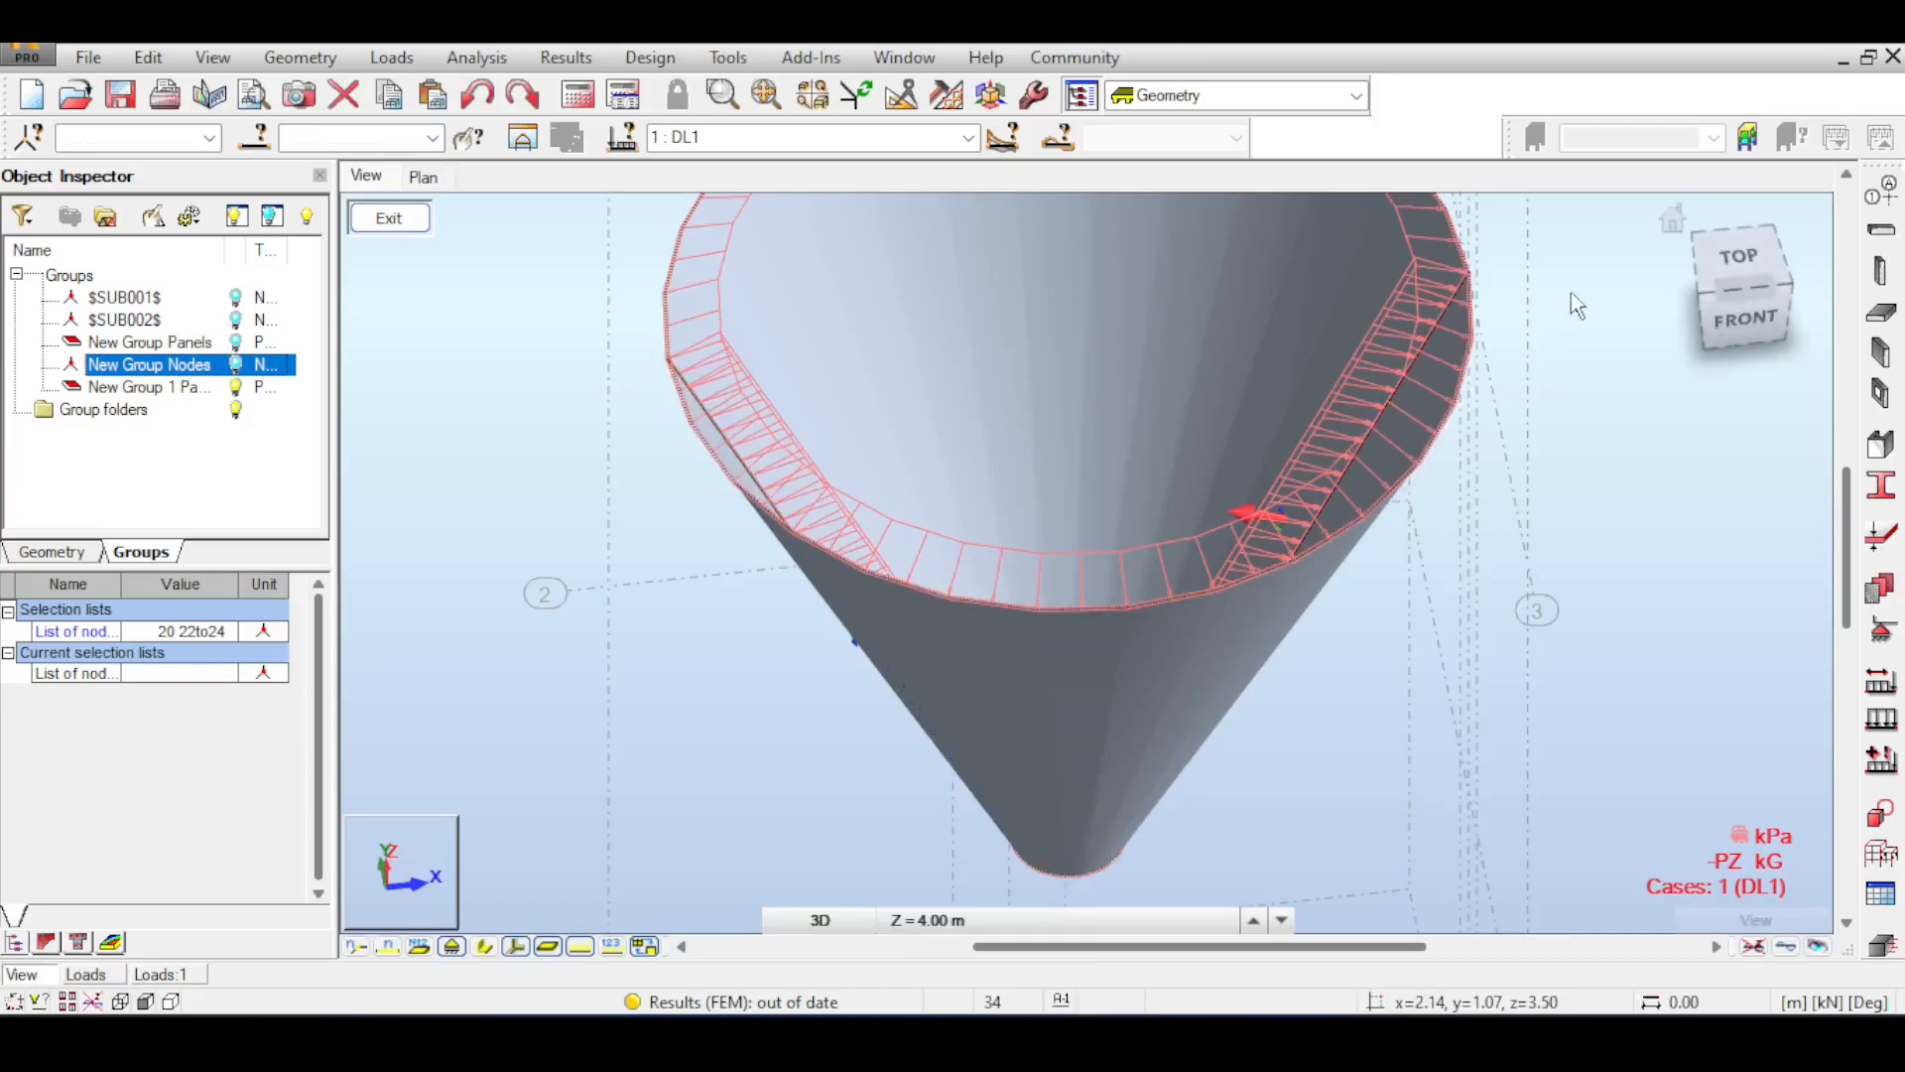
left_click(562, 258)
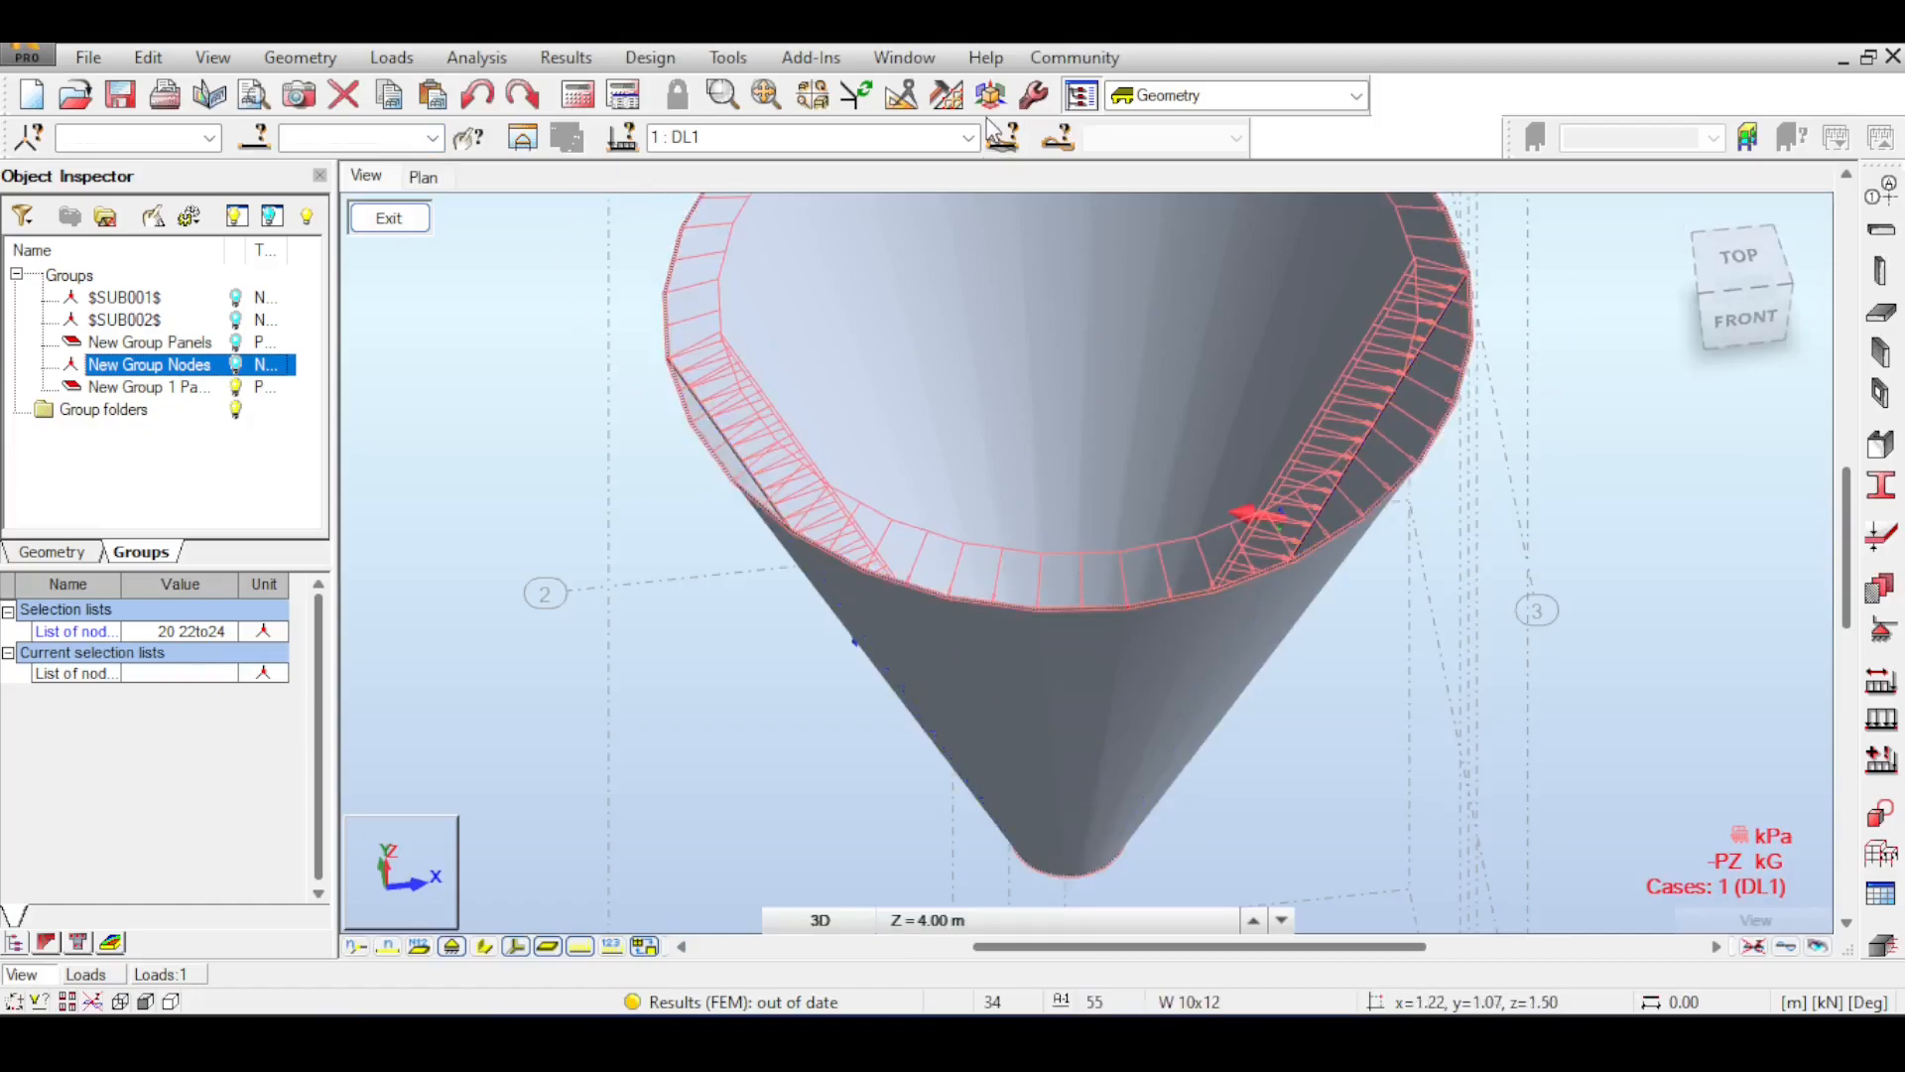
left_click(89, 975)
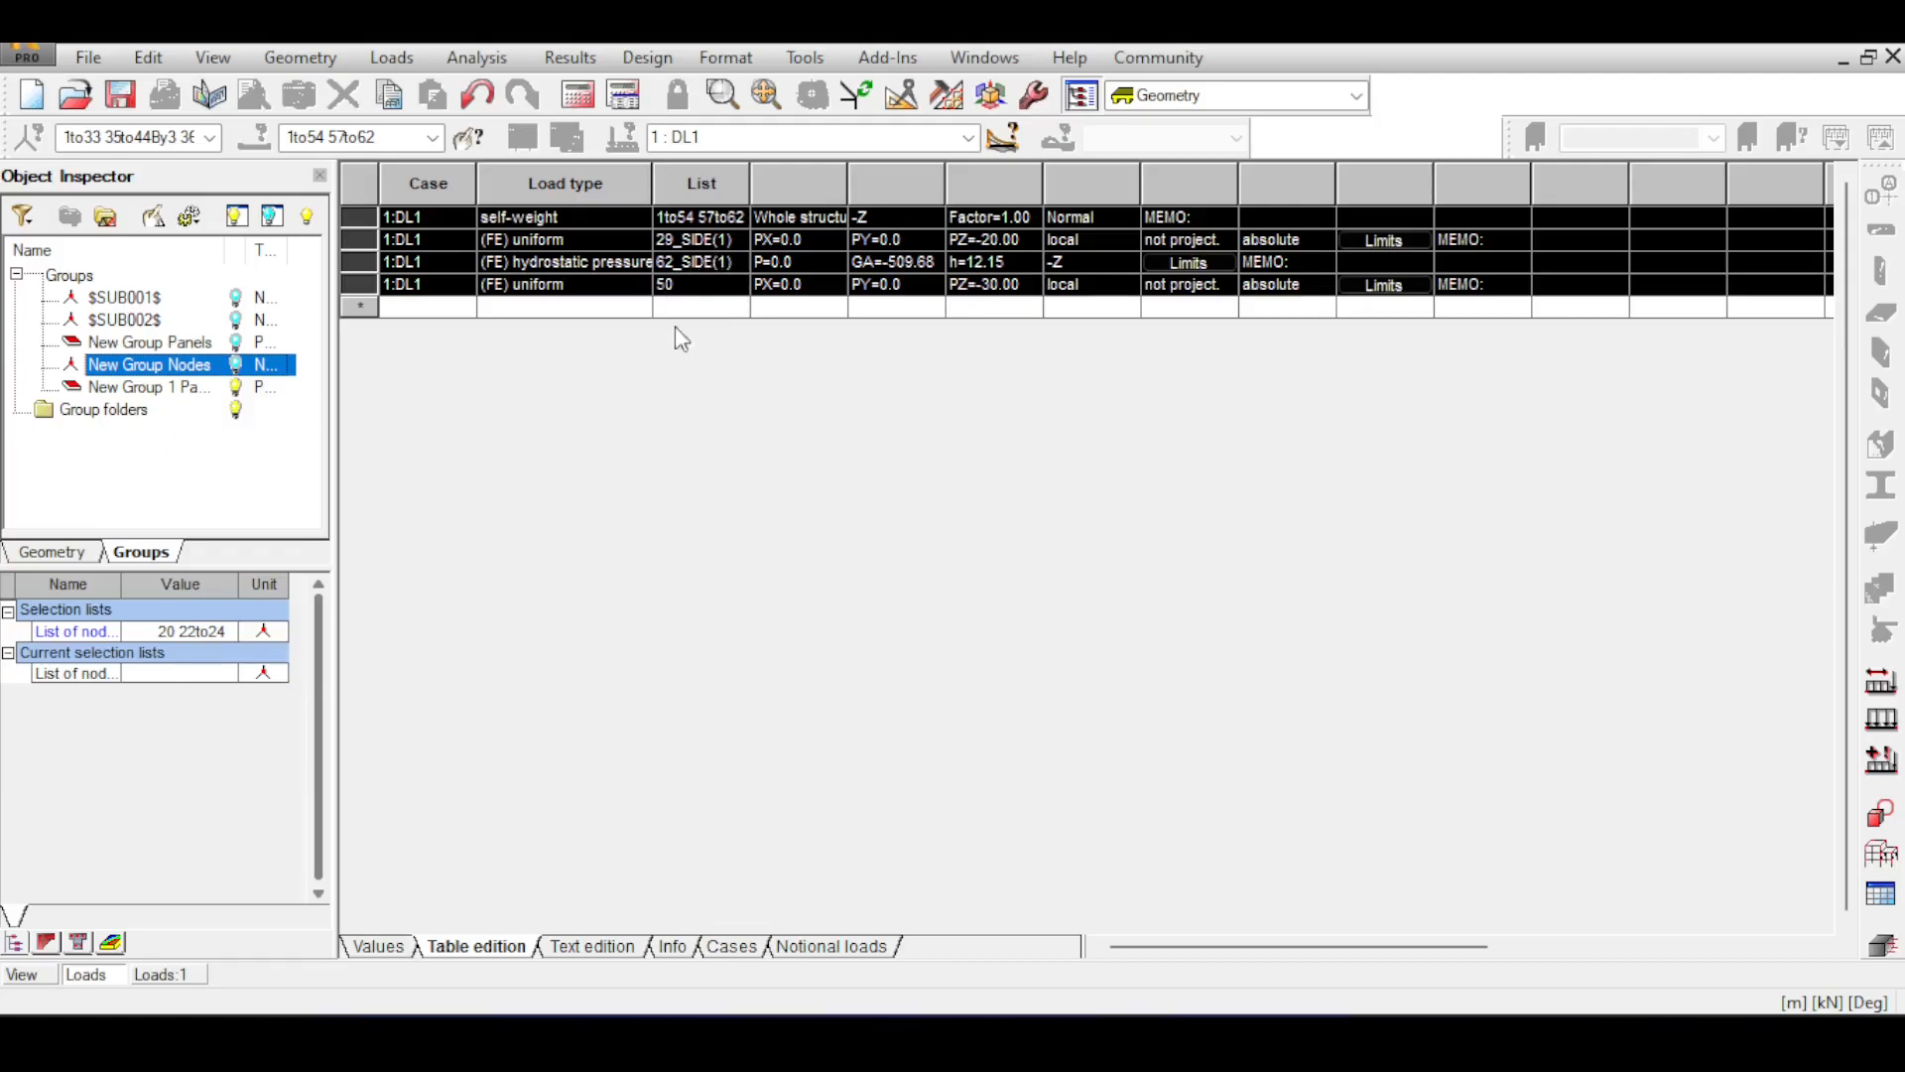
left_click(24, 975)
- Inspect the direction of the load arrows on the hopper's seam and rim from its front-left side
scroll(1329, 420, "up", 5)
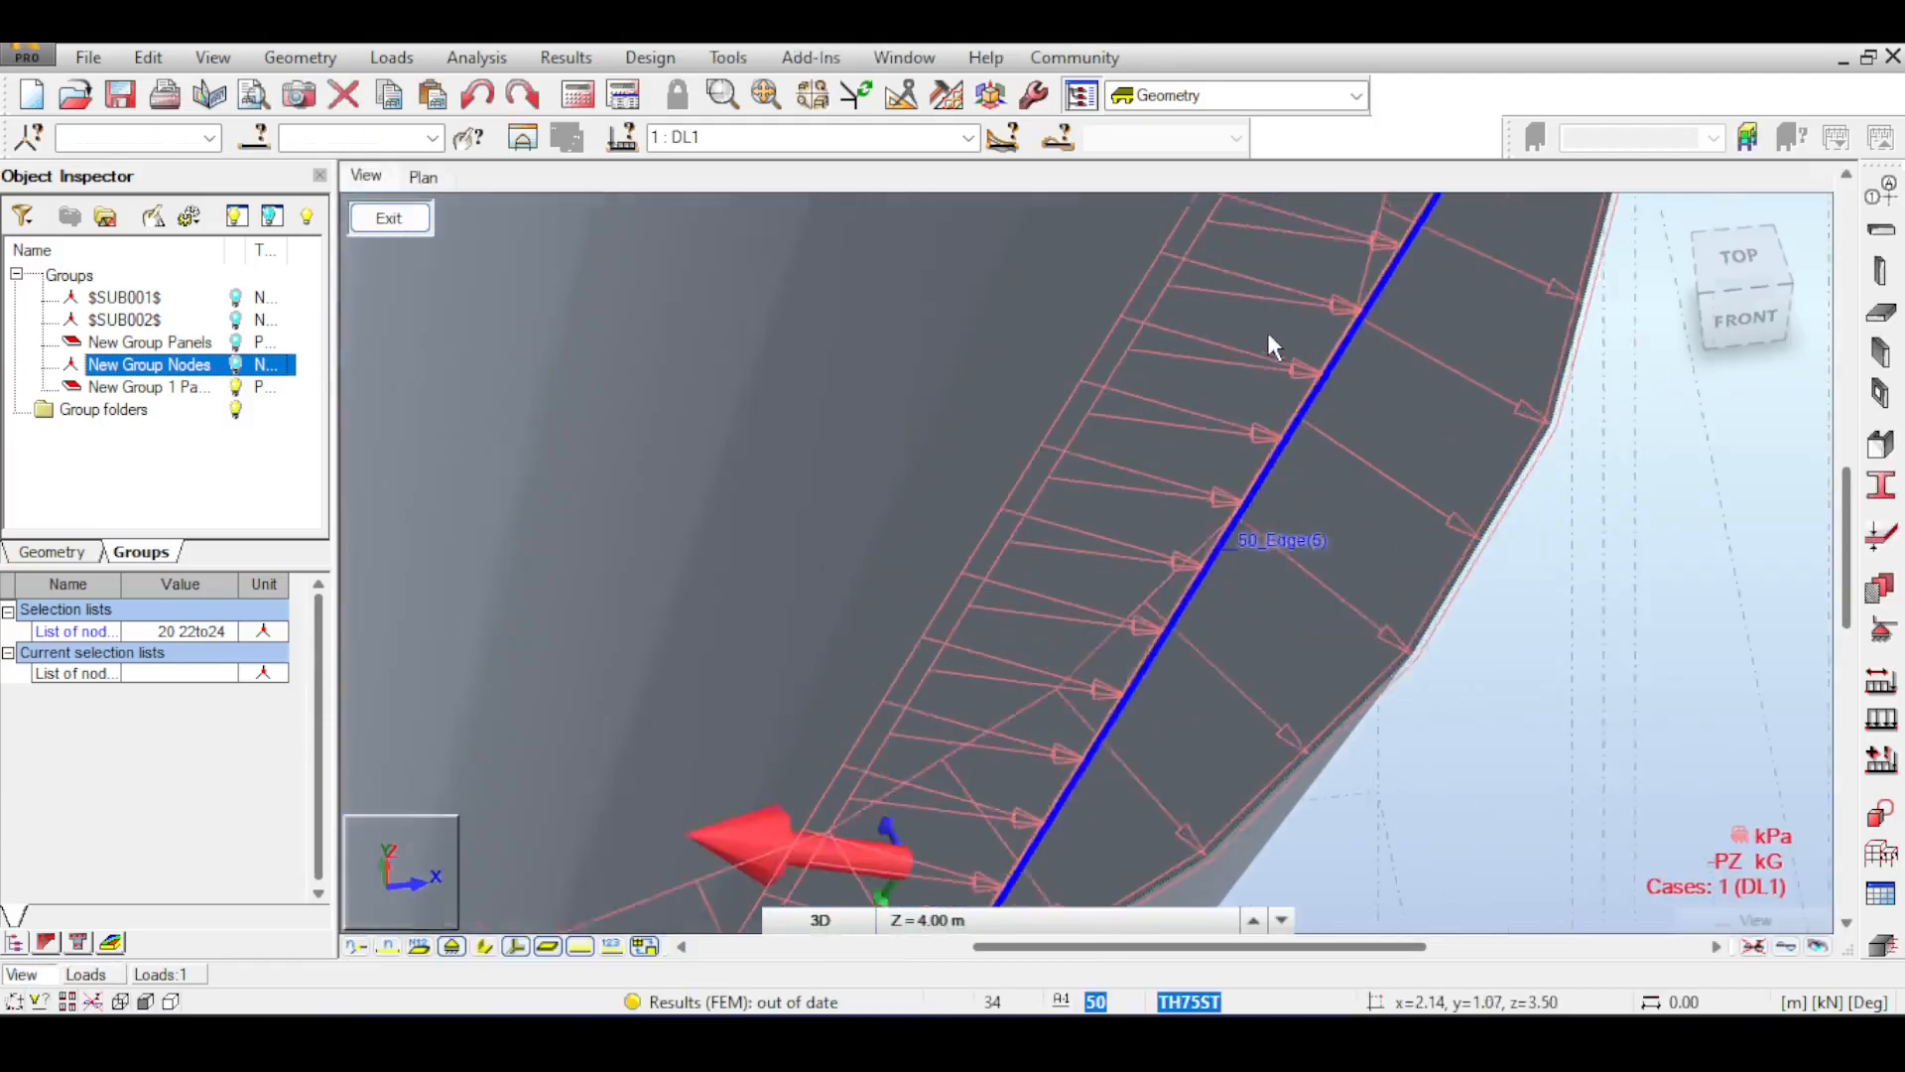
scroll(1265, 340, "up", 3)
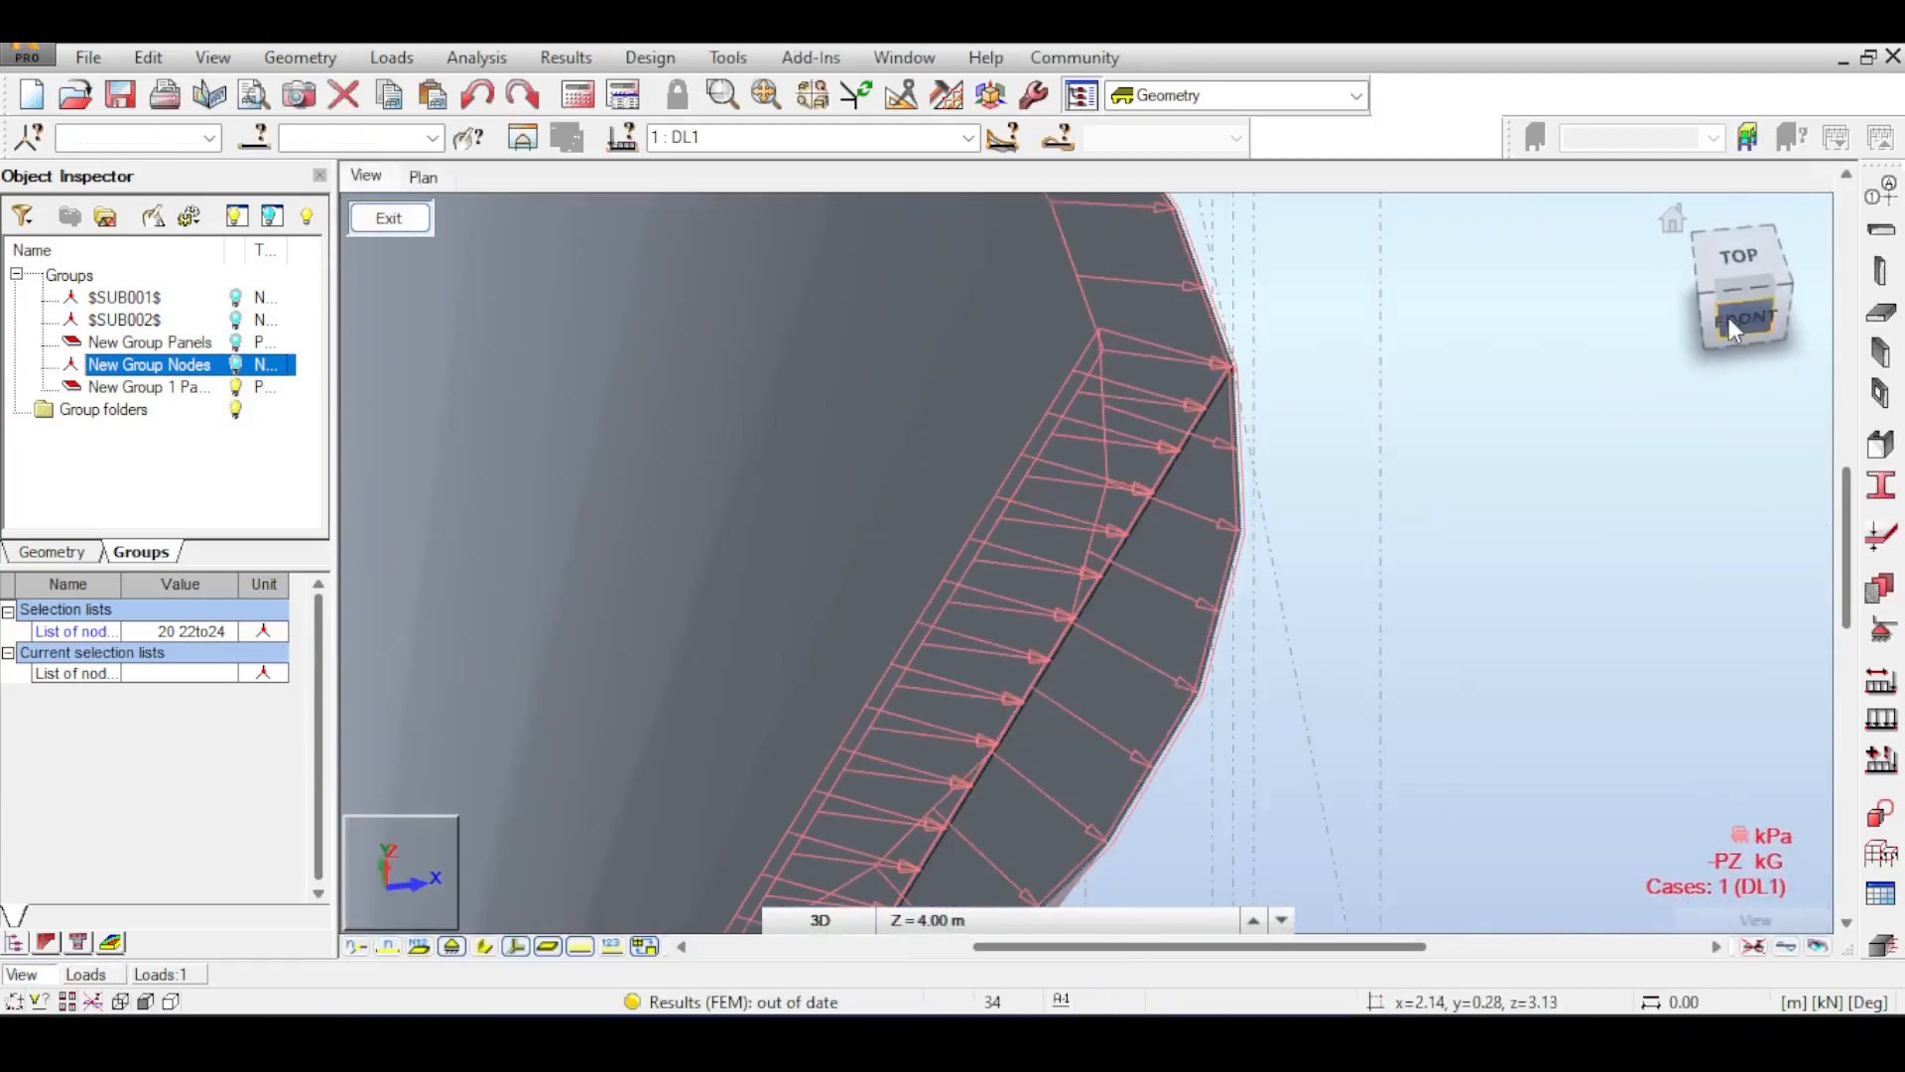
left_click_drag(1728, 317, 1798, 300)
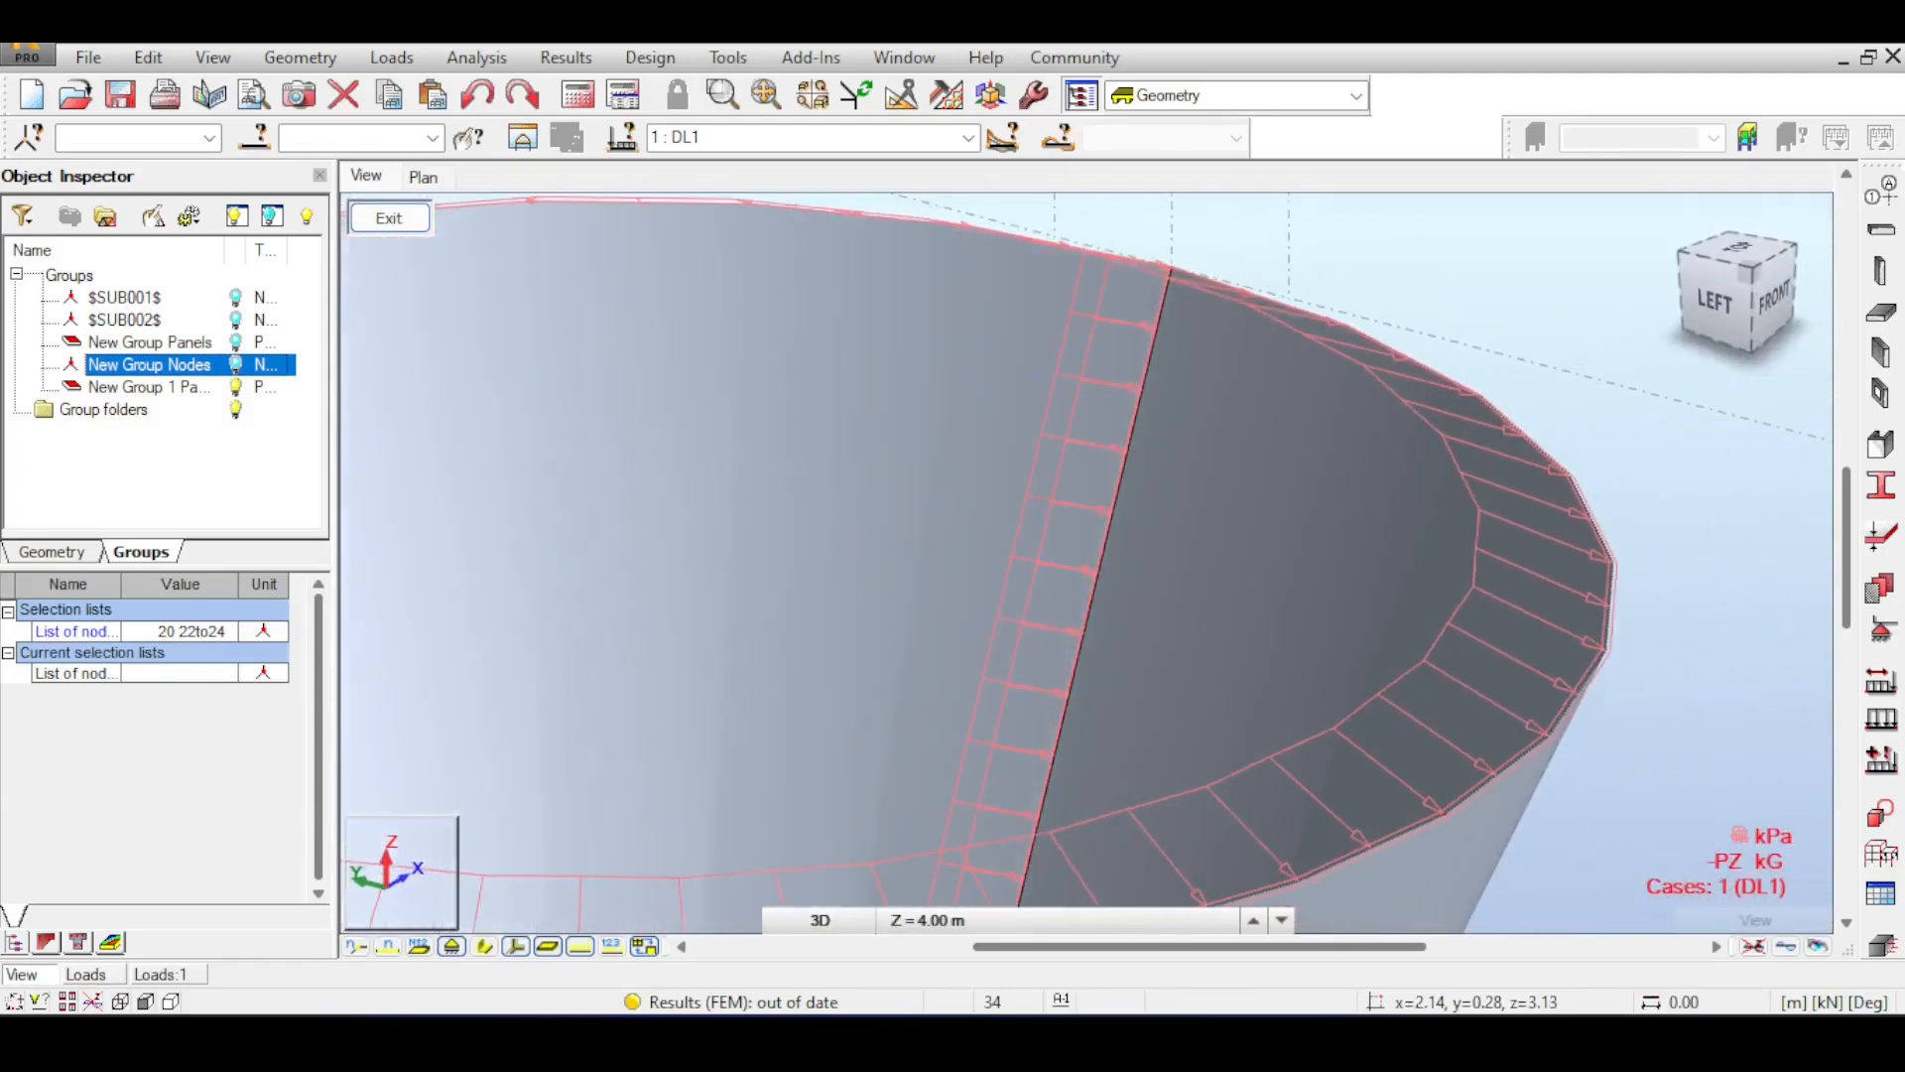
scroll(1256, 448, "down", 1)
middle_click_drag(1219, 432, 1413, 303)
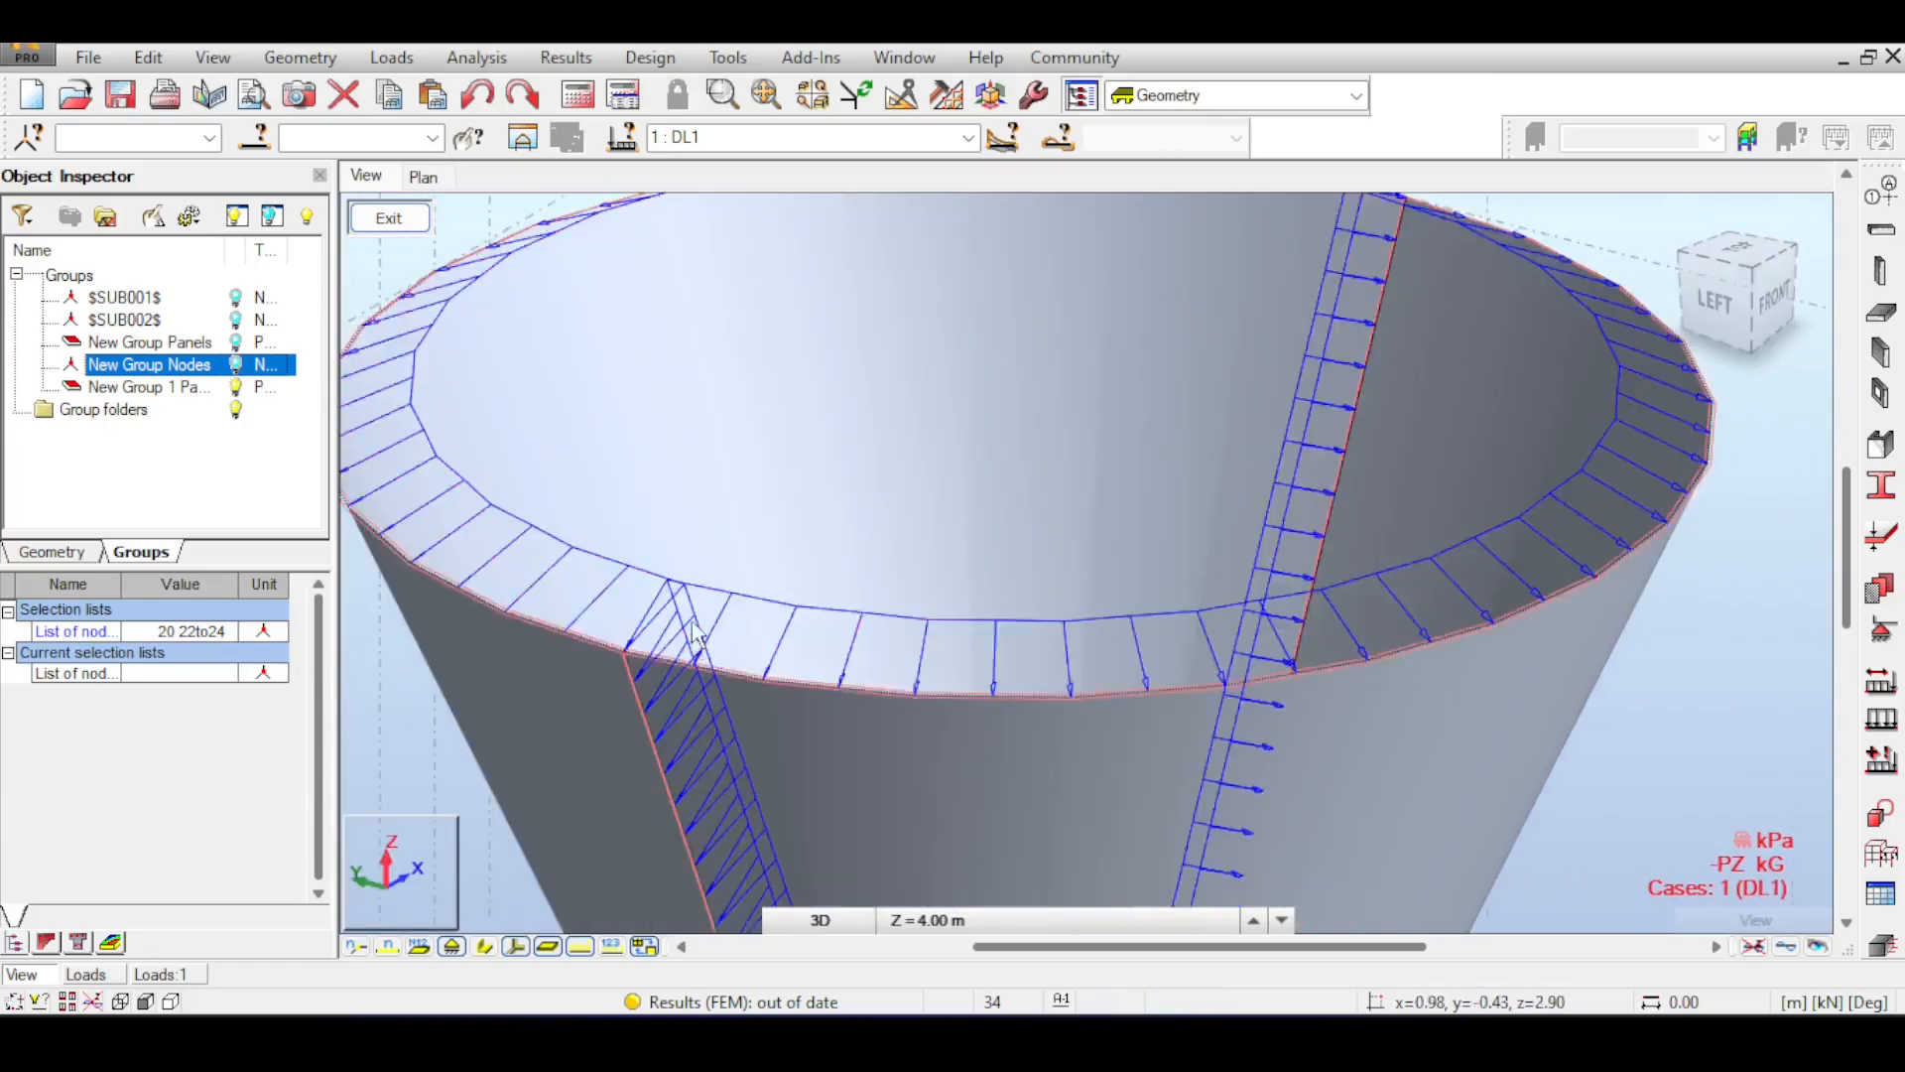
middle_click_drag(703, 625, 1042, 554)
scroll(944, 581, "down", 5)
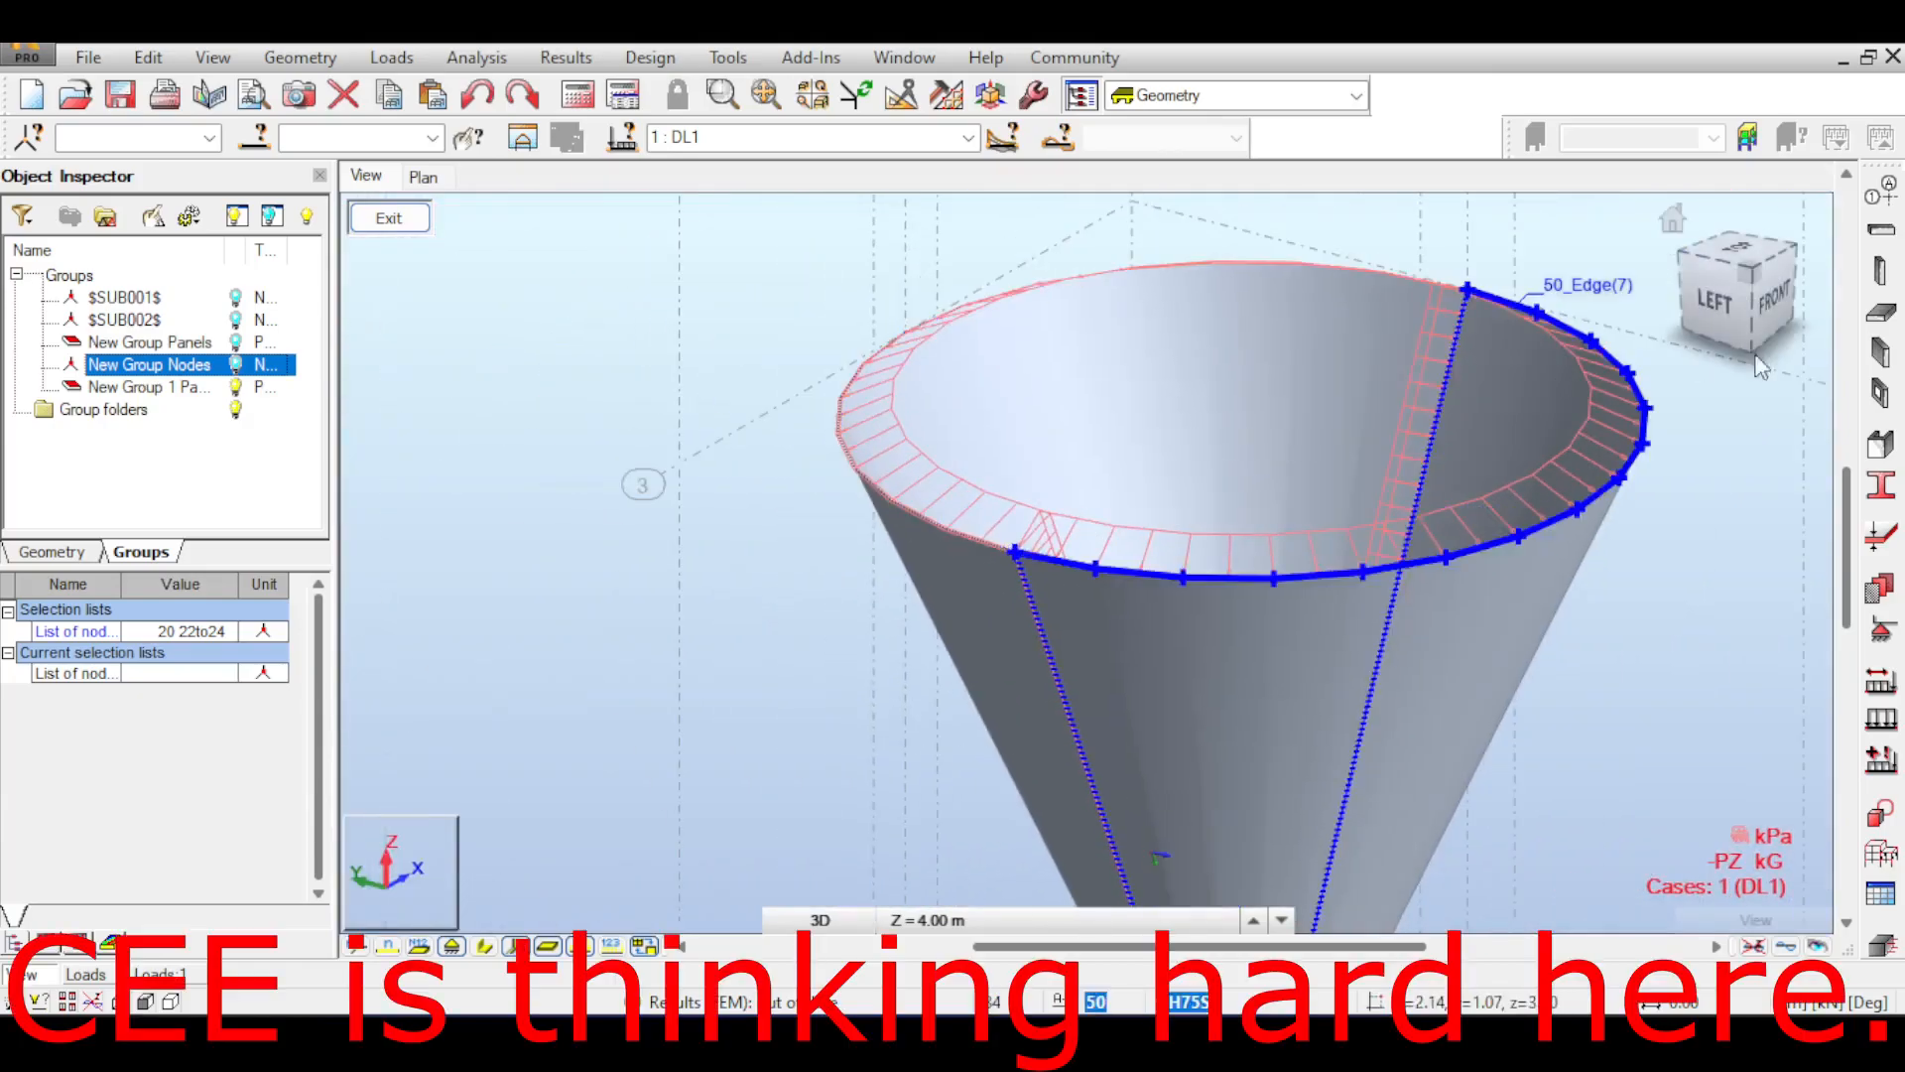
- Check the load arrows around the hopper's outlet opening against both panels' local axes, looking down from the top
left_click_drag(1763, 283, 1587, 343)
middle_click_drag(1098, 502, 1148, 208)
scroll(1048, 561, "up", 8)
scroll(1161, 580, "down", 1)
scroll(1163, 580, "down", 4)
middle_click_drag(1358, 472, 812, 557)
middle_click_drag(1130, 514, 1198, 409)
scroll(1054, 557, "up", 2)
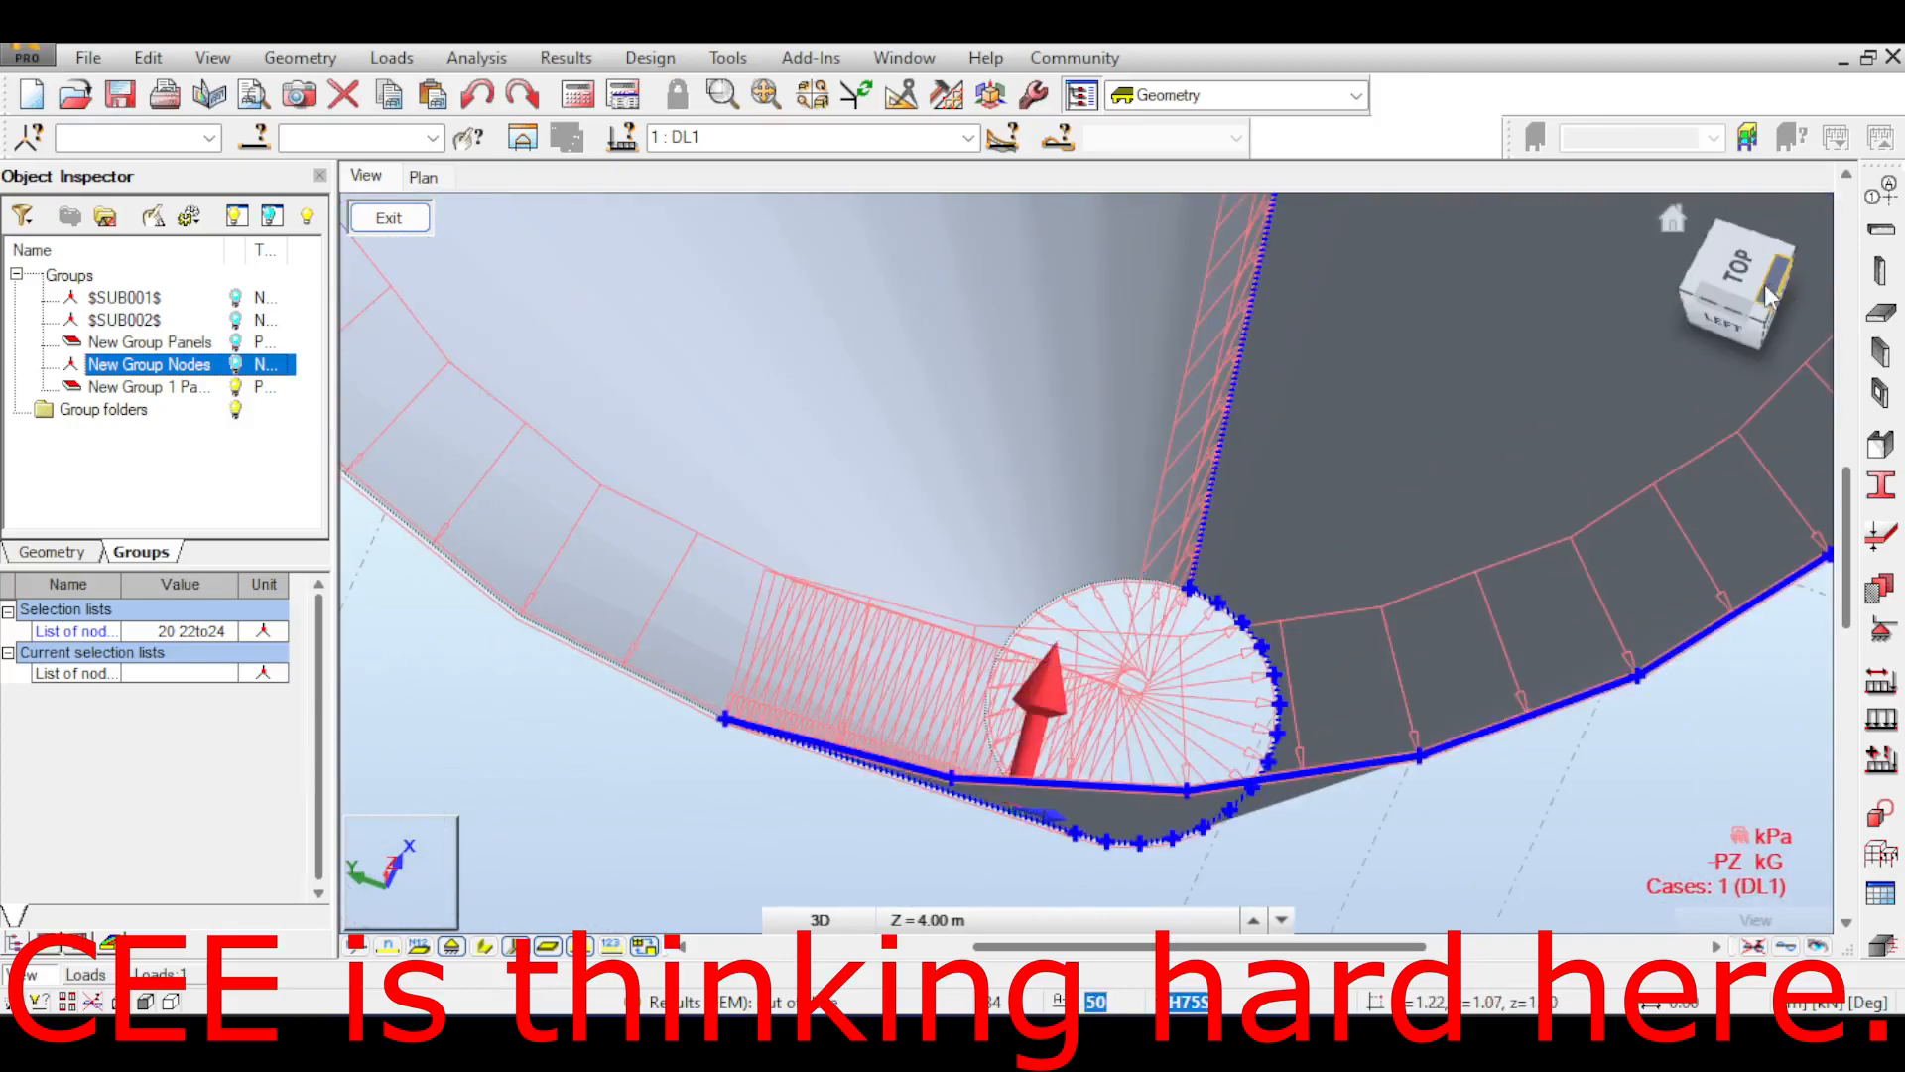
left_click(1766, 282)
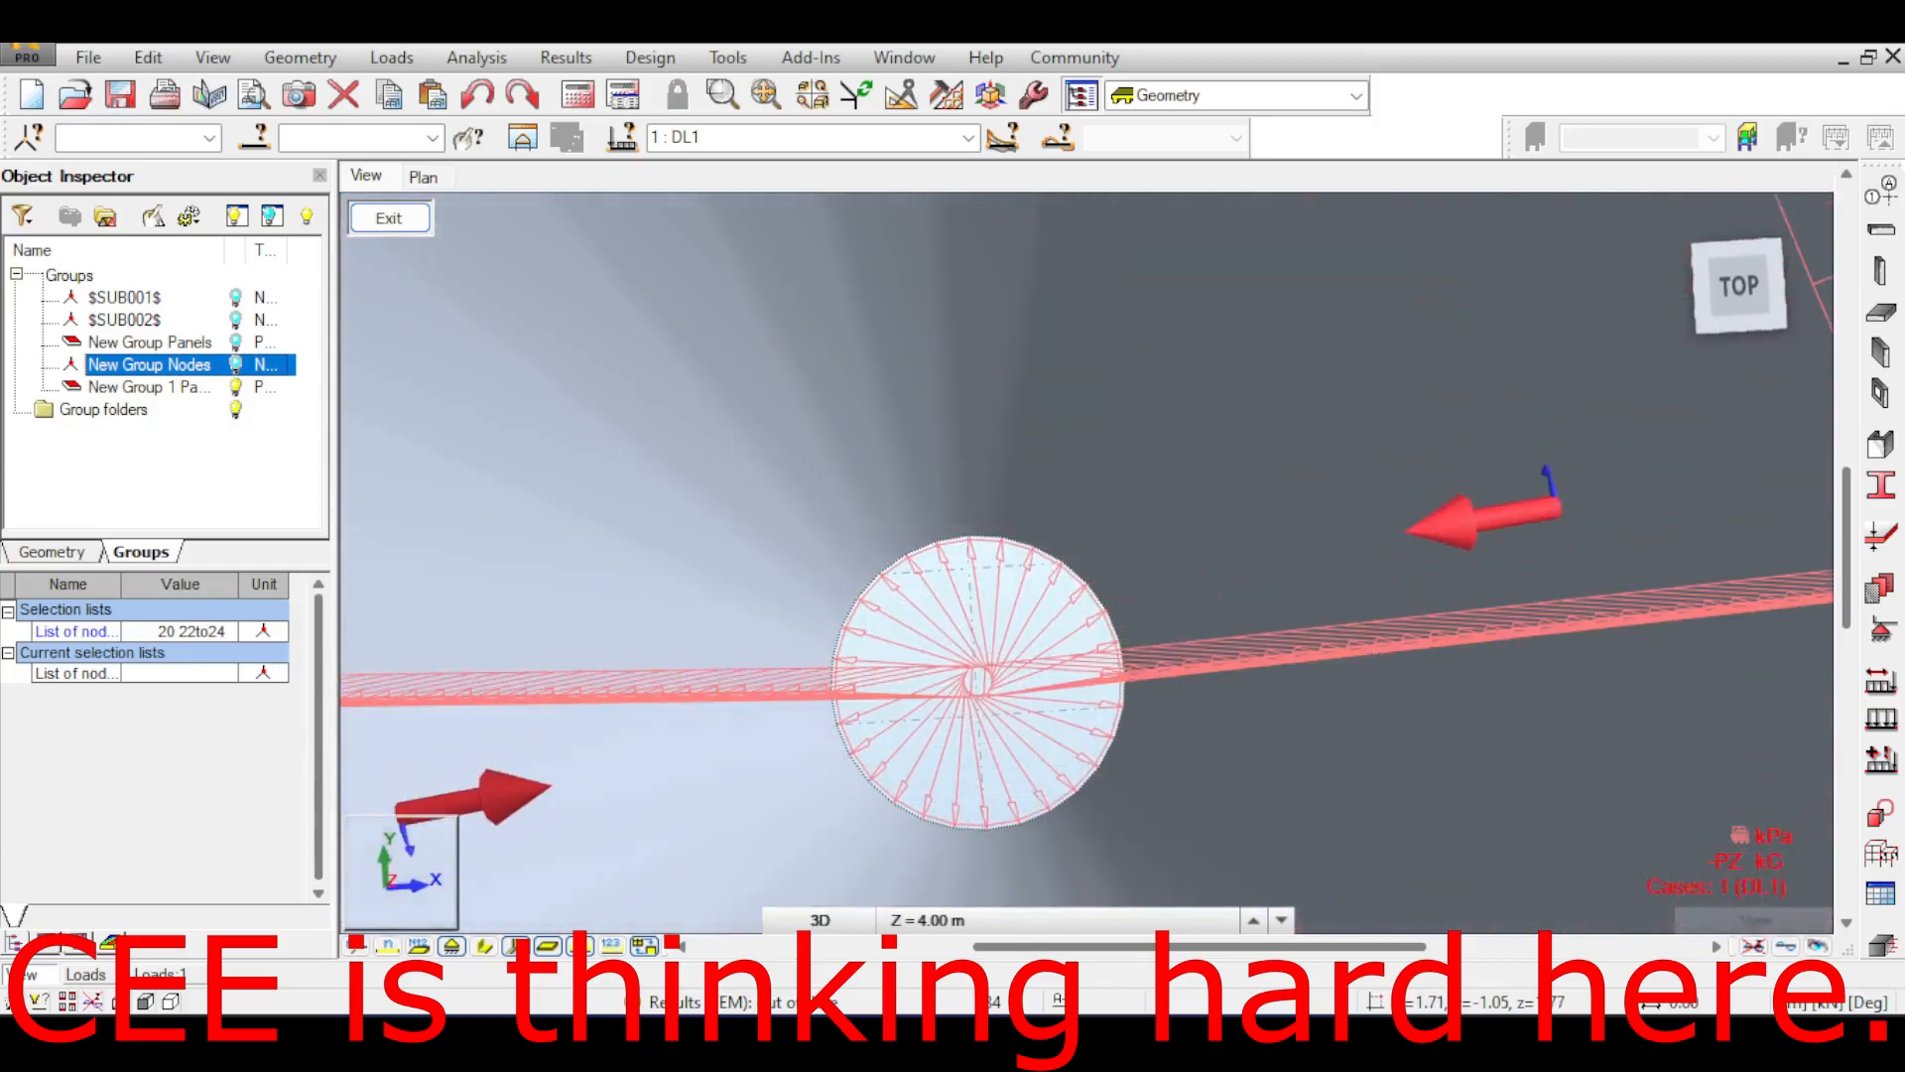
left_click_drag(1757, 285, 1652, 276)
scroll(1122, 650, "down", 1)
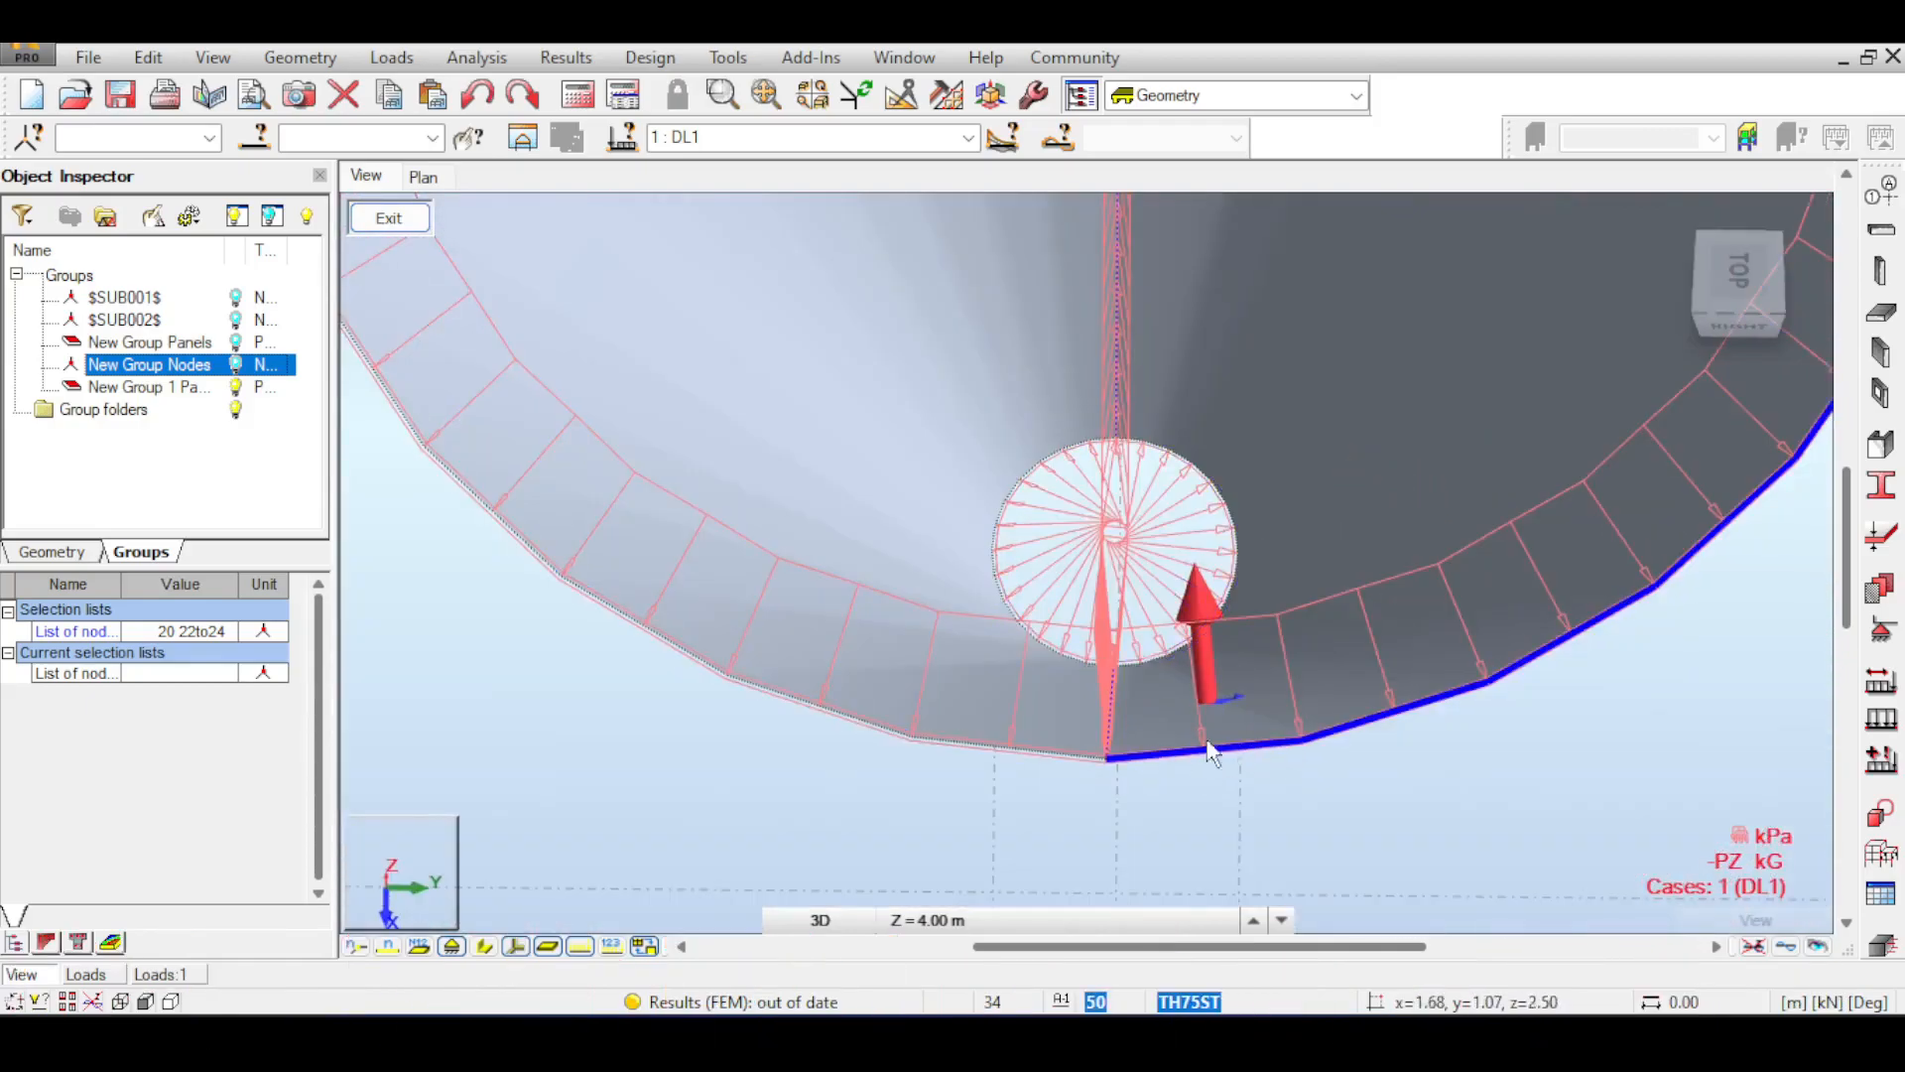
- Compare the rim load arrows on both hopper halves with the adjacent local axis arrow, viewing from the top and right
scroll(1244, 759, "down", 1)
scroll(1167, 677, "down", 1)
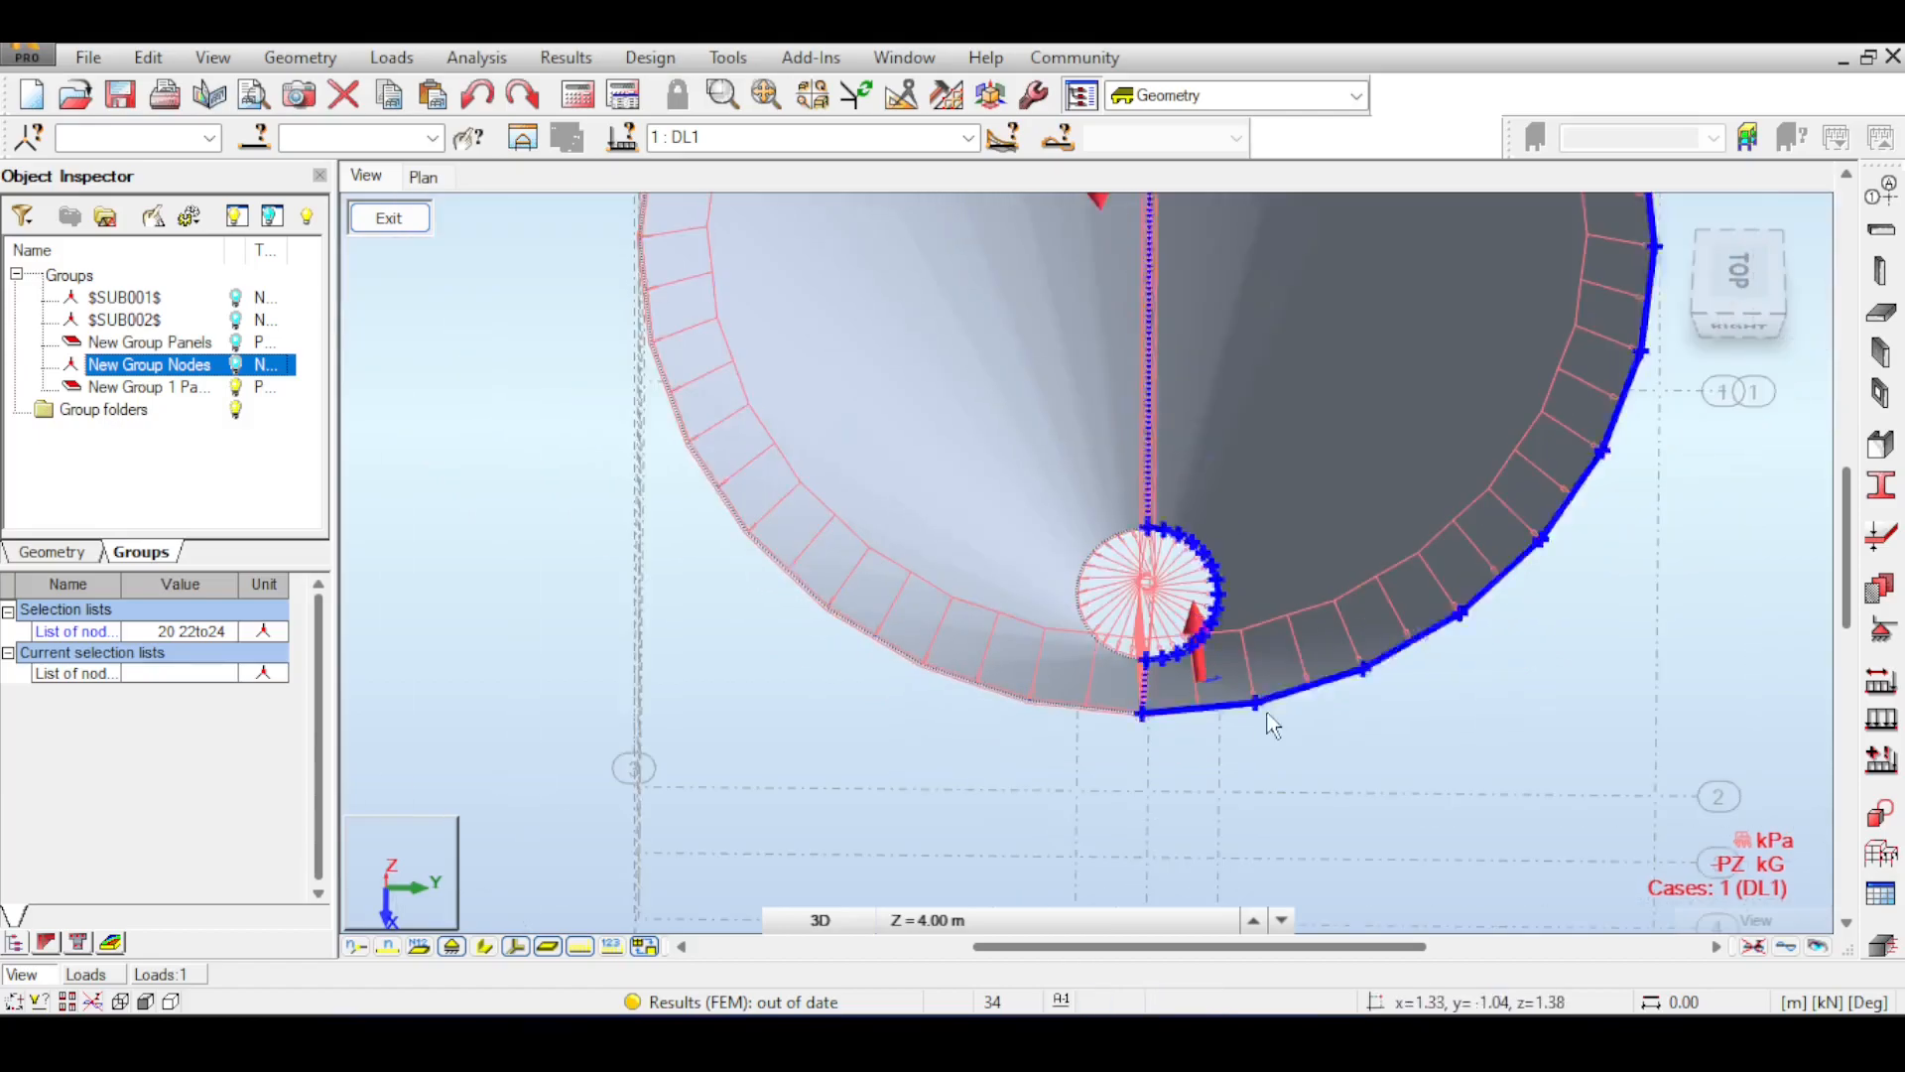
scroll(1260, 711, "up", 3)
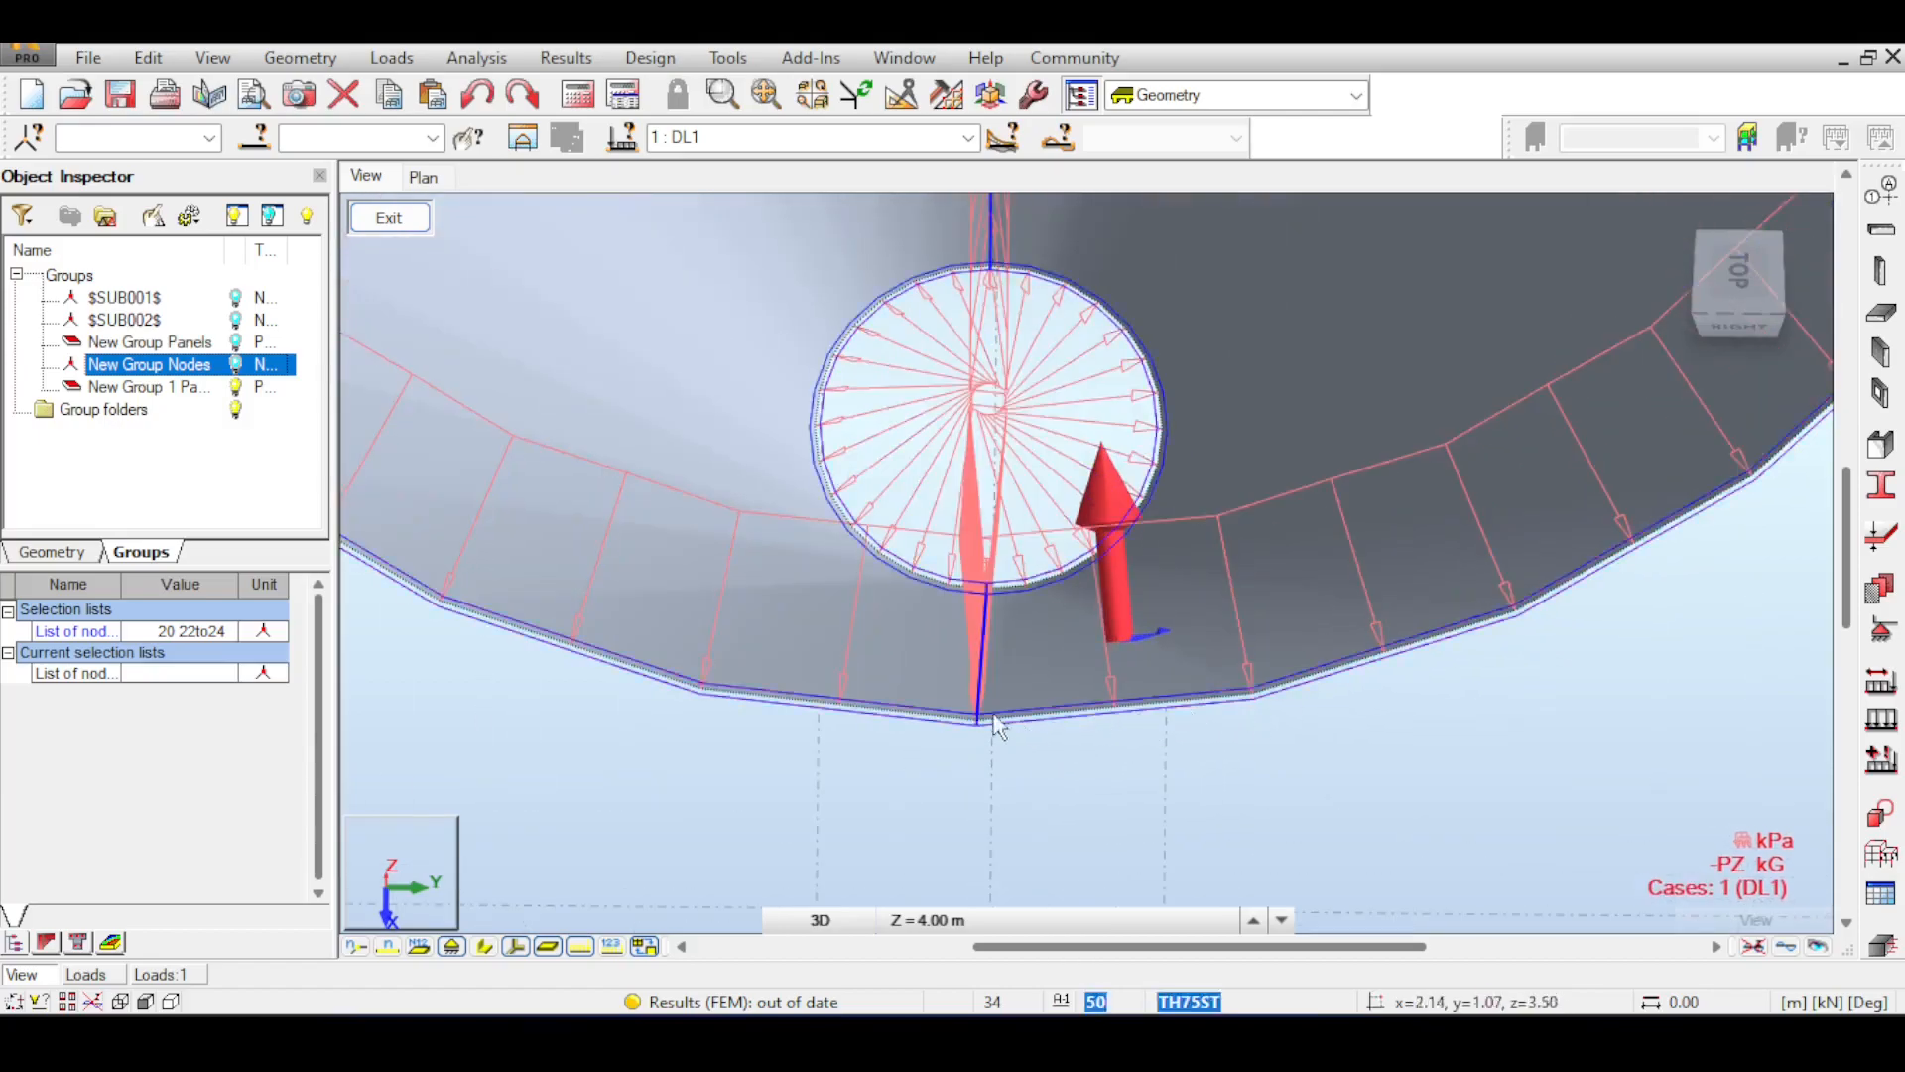
scroll(975, 607, "up", 2)
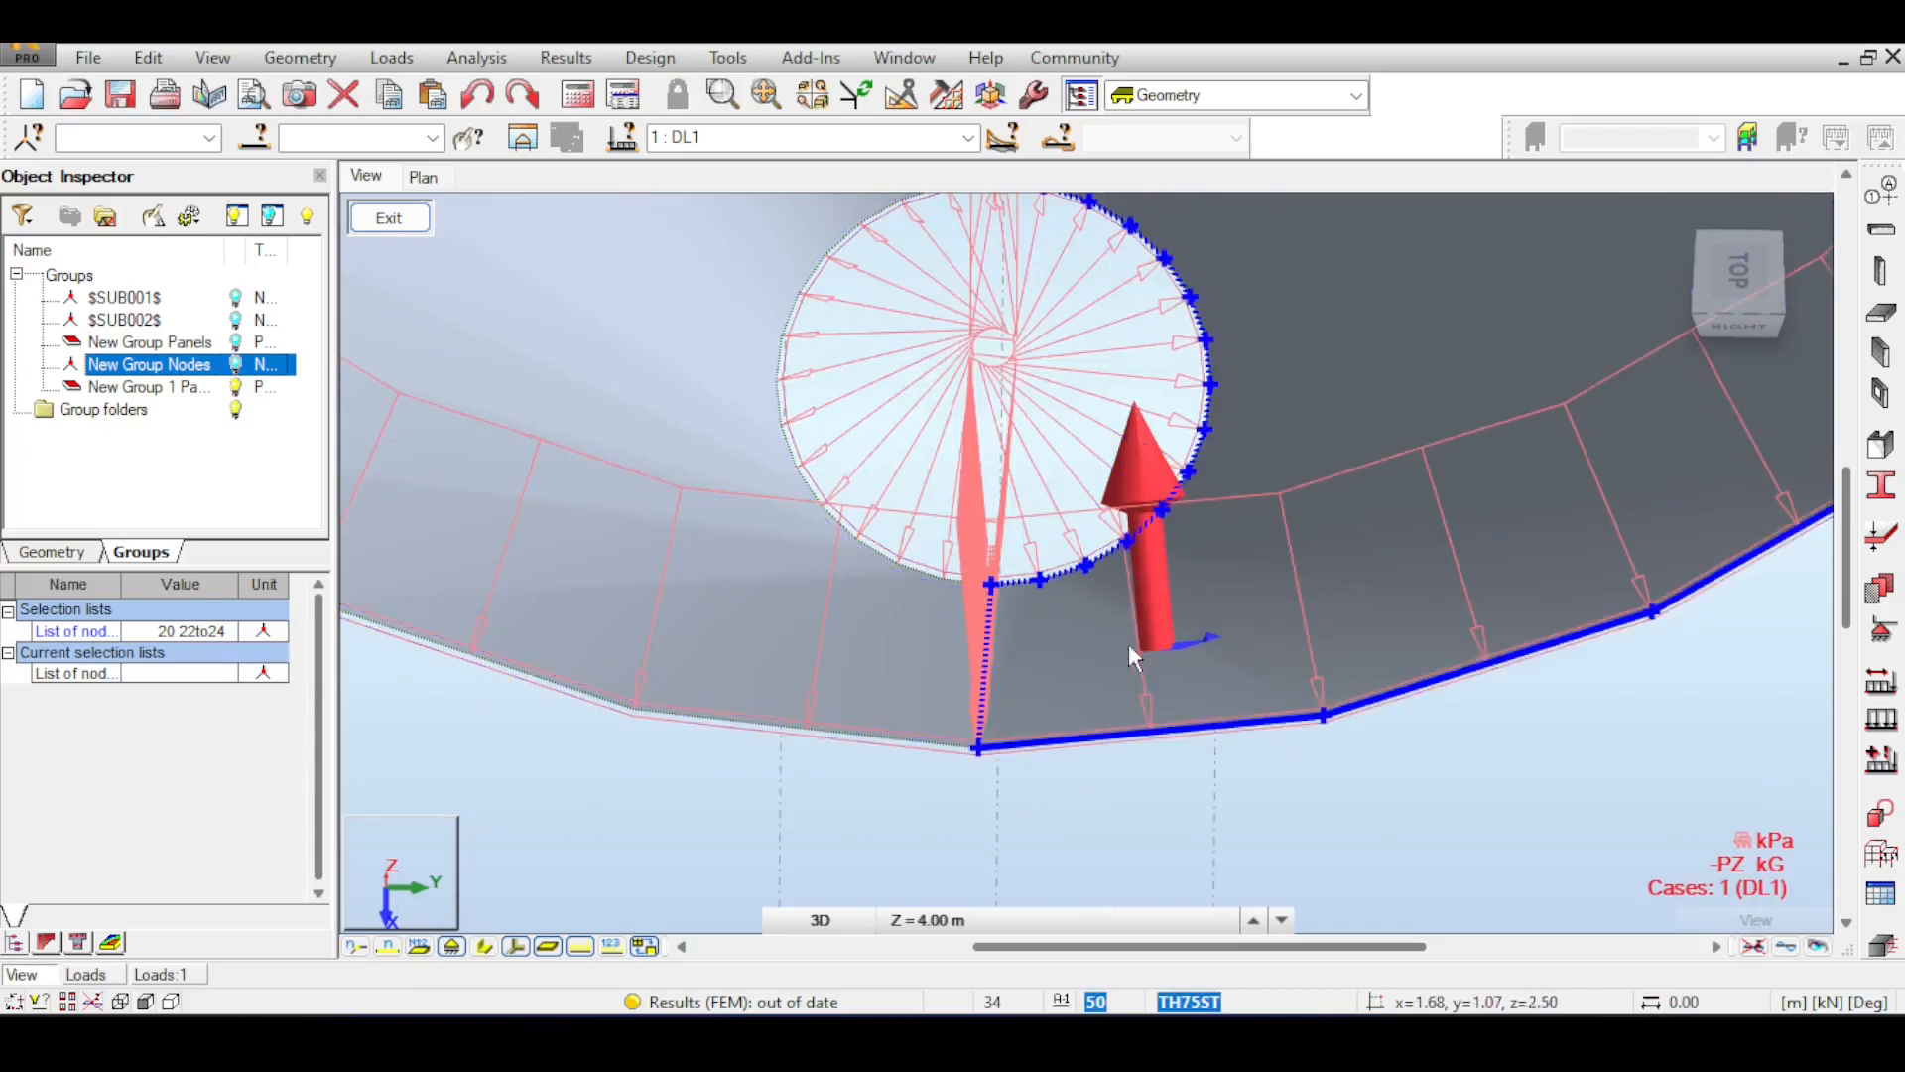
middle_click_drag(1116, 662, 1249, 605)
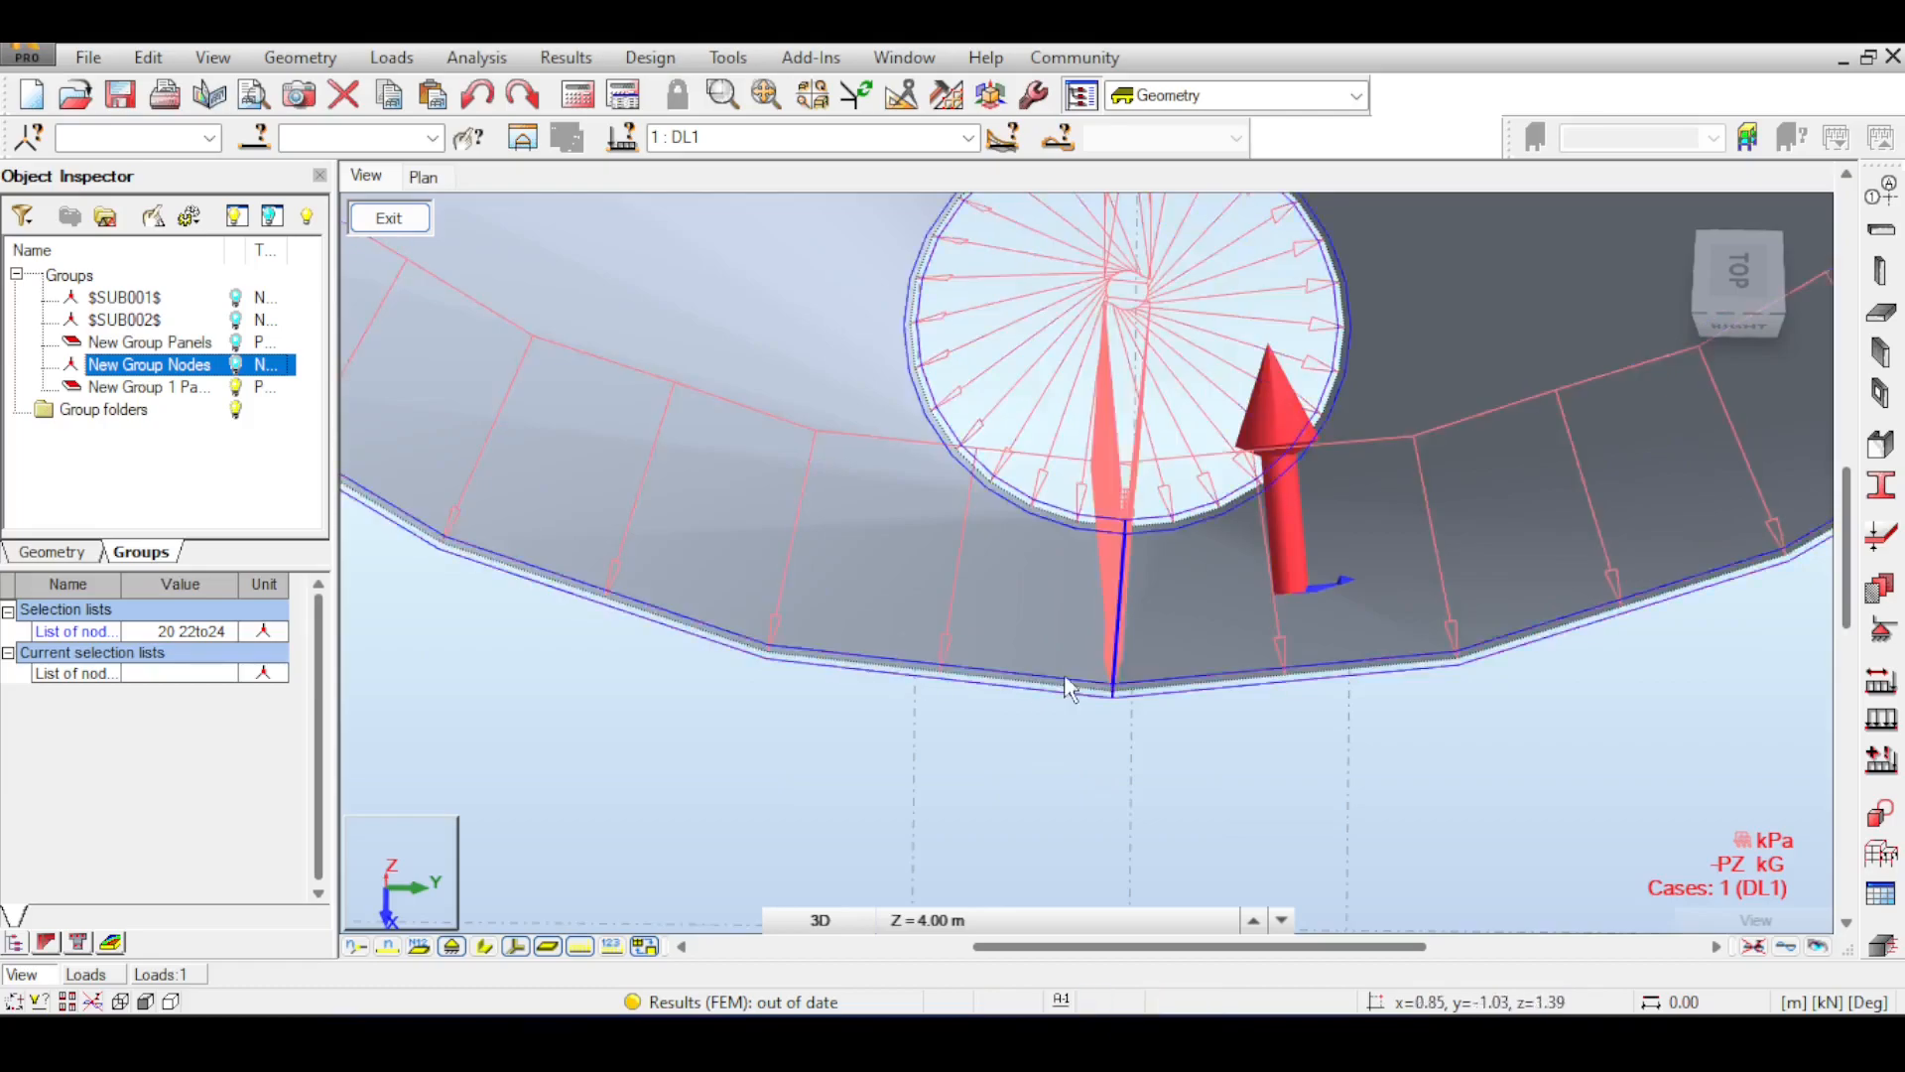
scroll(891, 624, "down", 5)
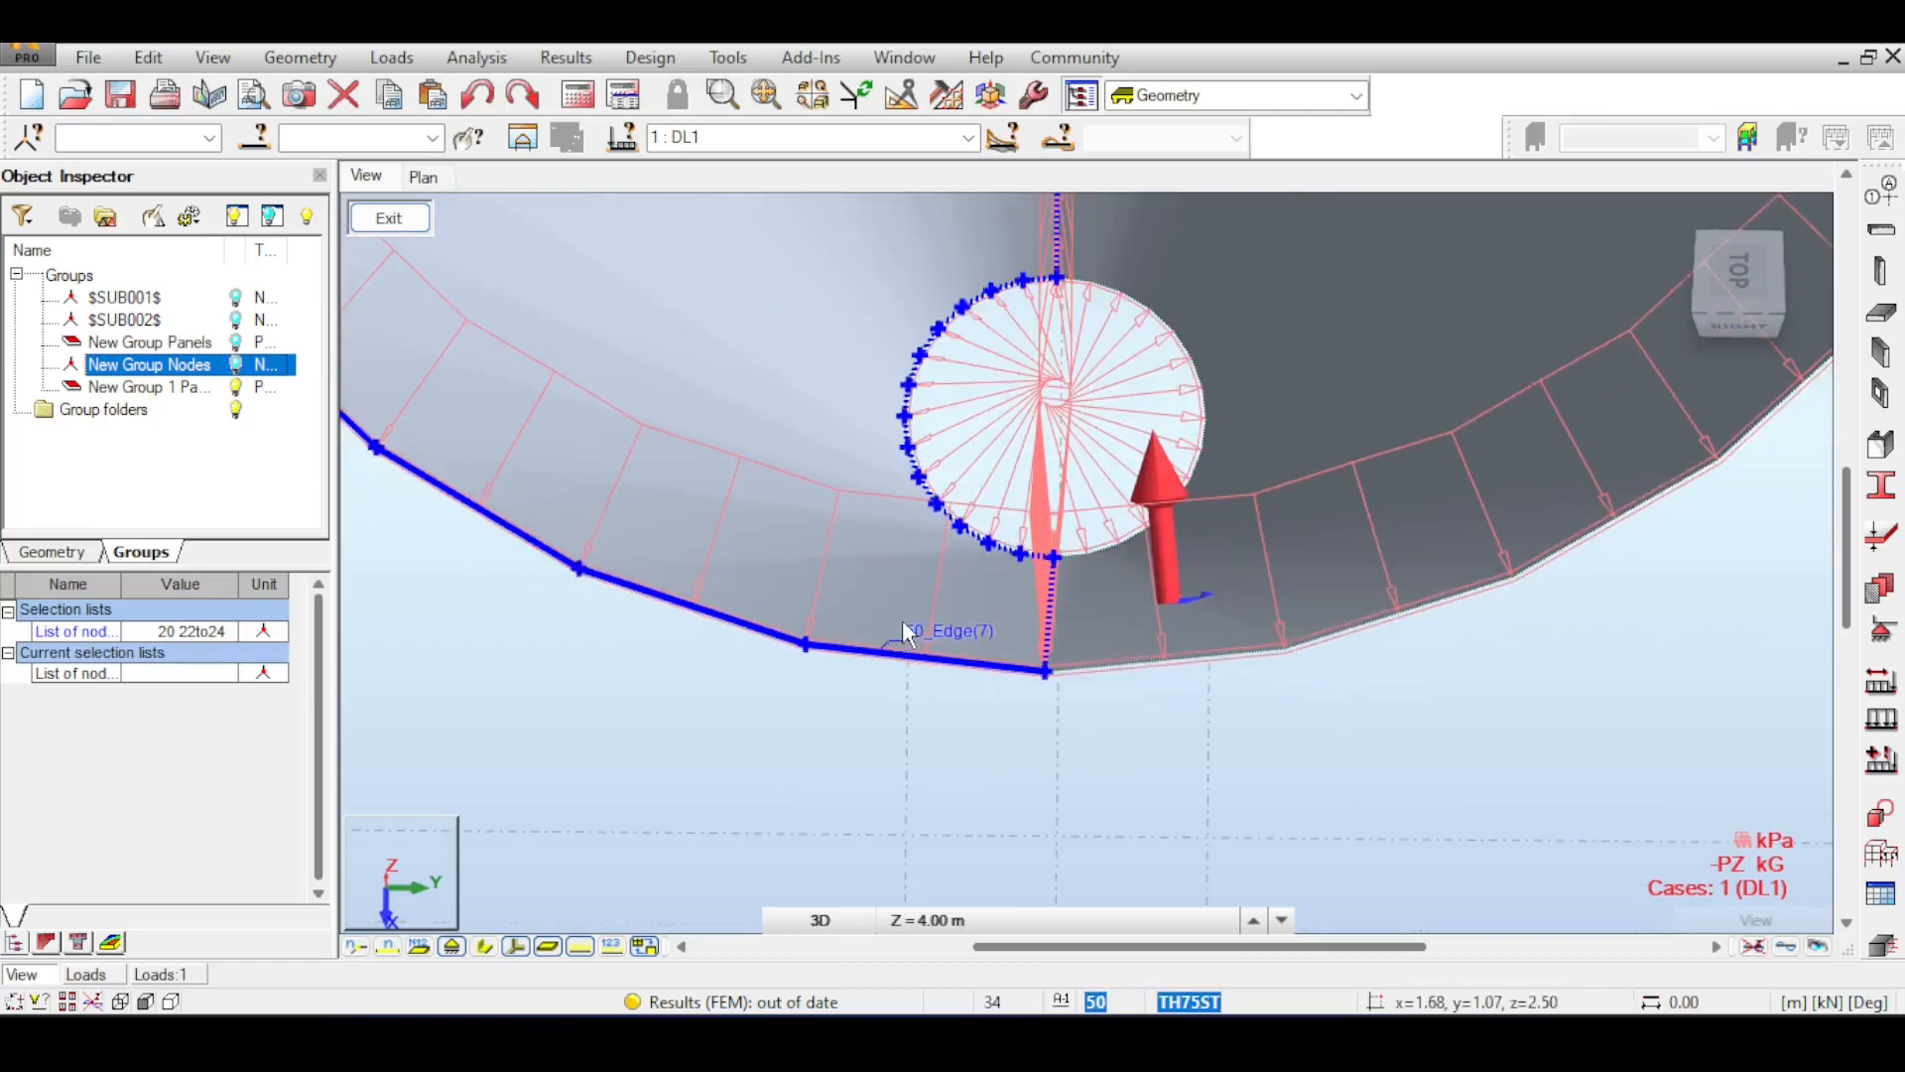
scroll(1254, 586, "down", 4)
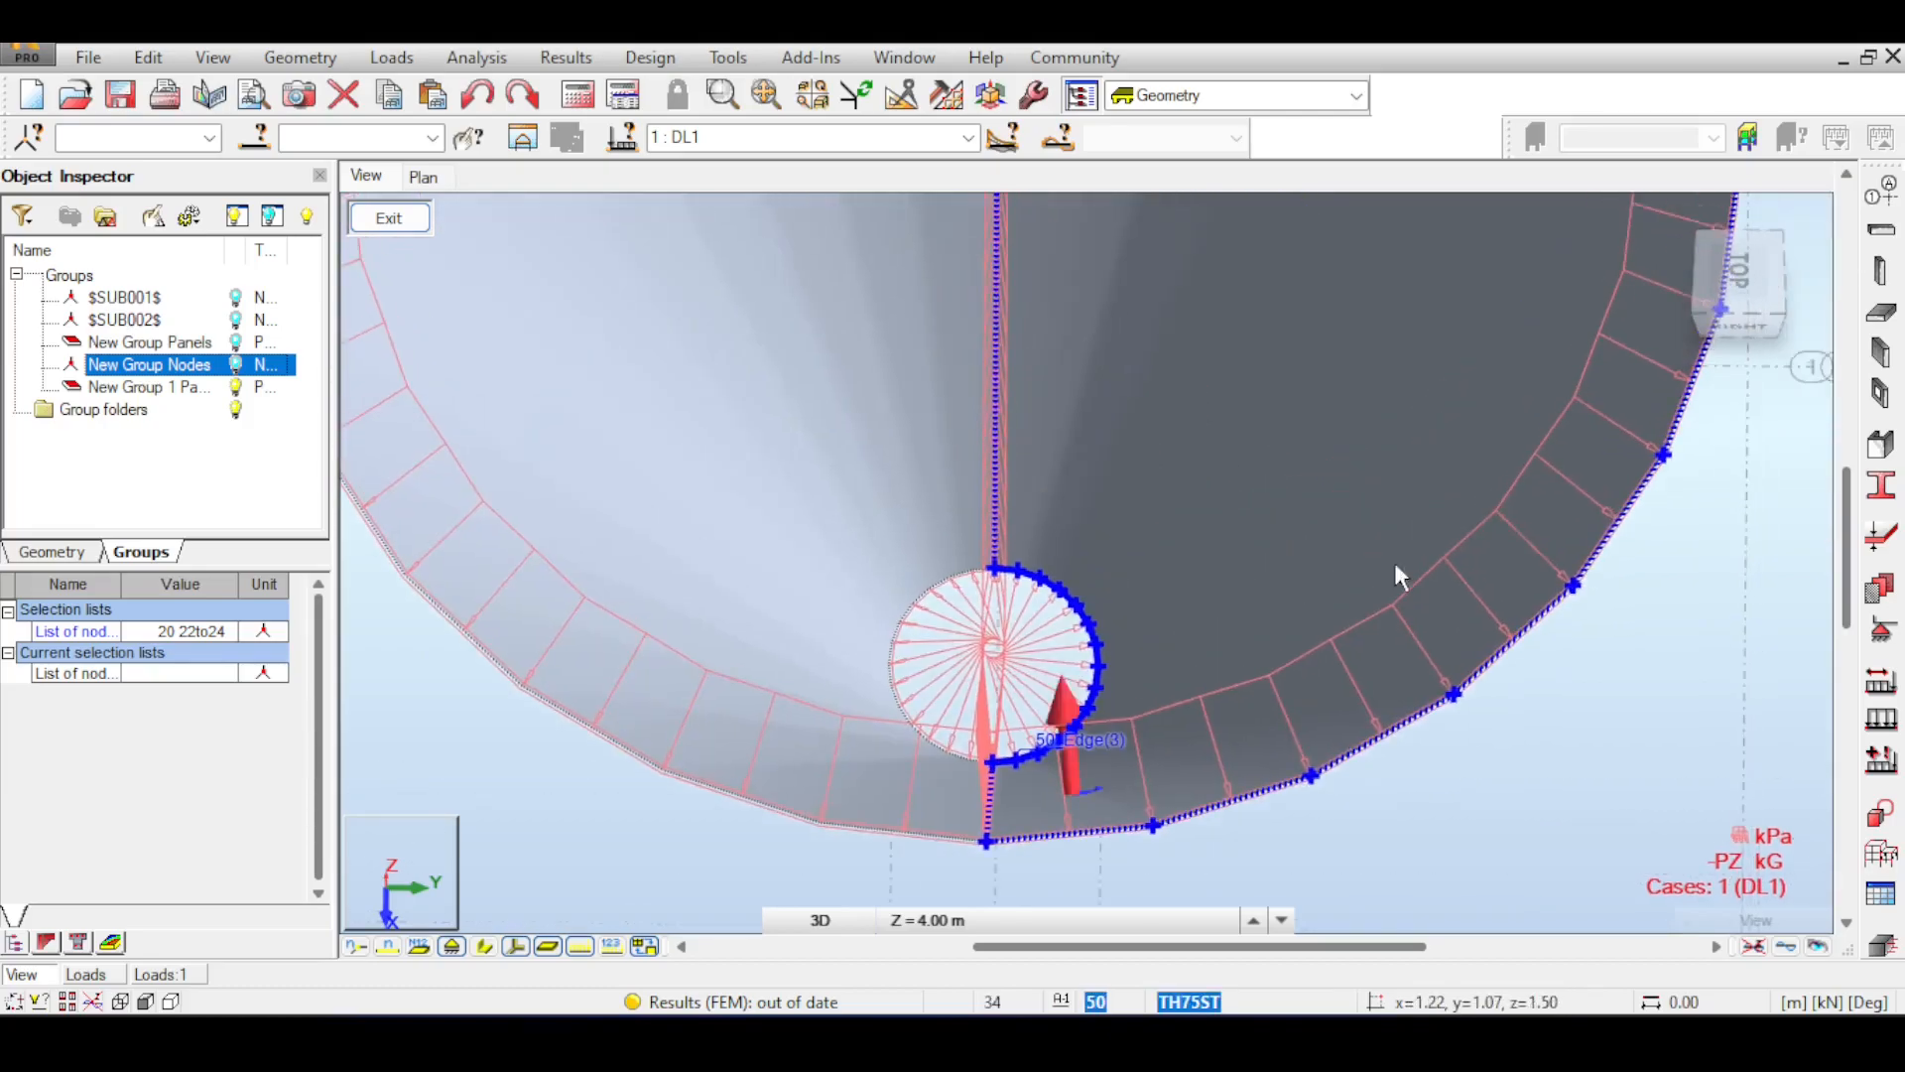
middle_click_drag(1284, 521, 1190, 649)
scroll(1266, 527, "down", 3)
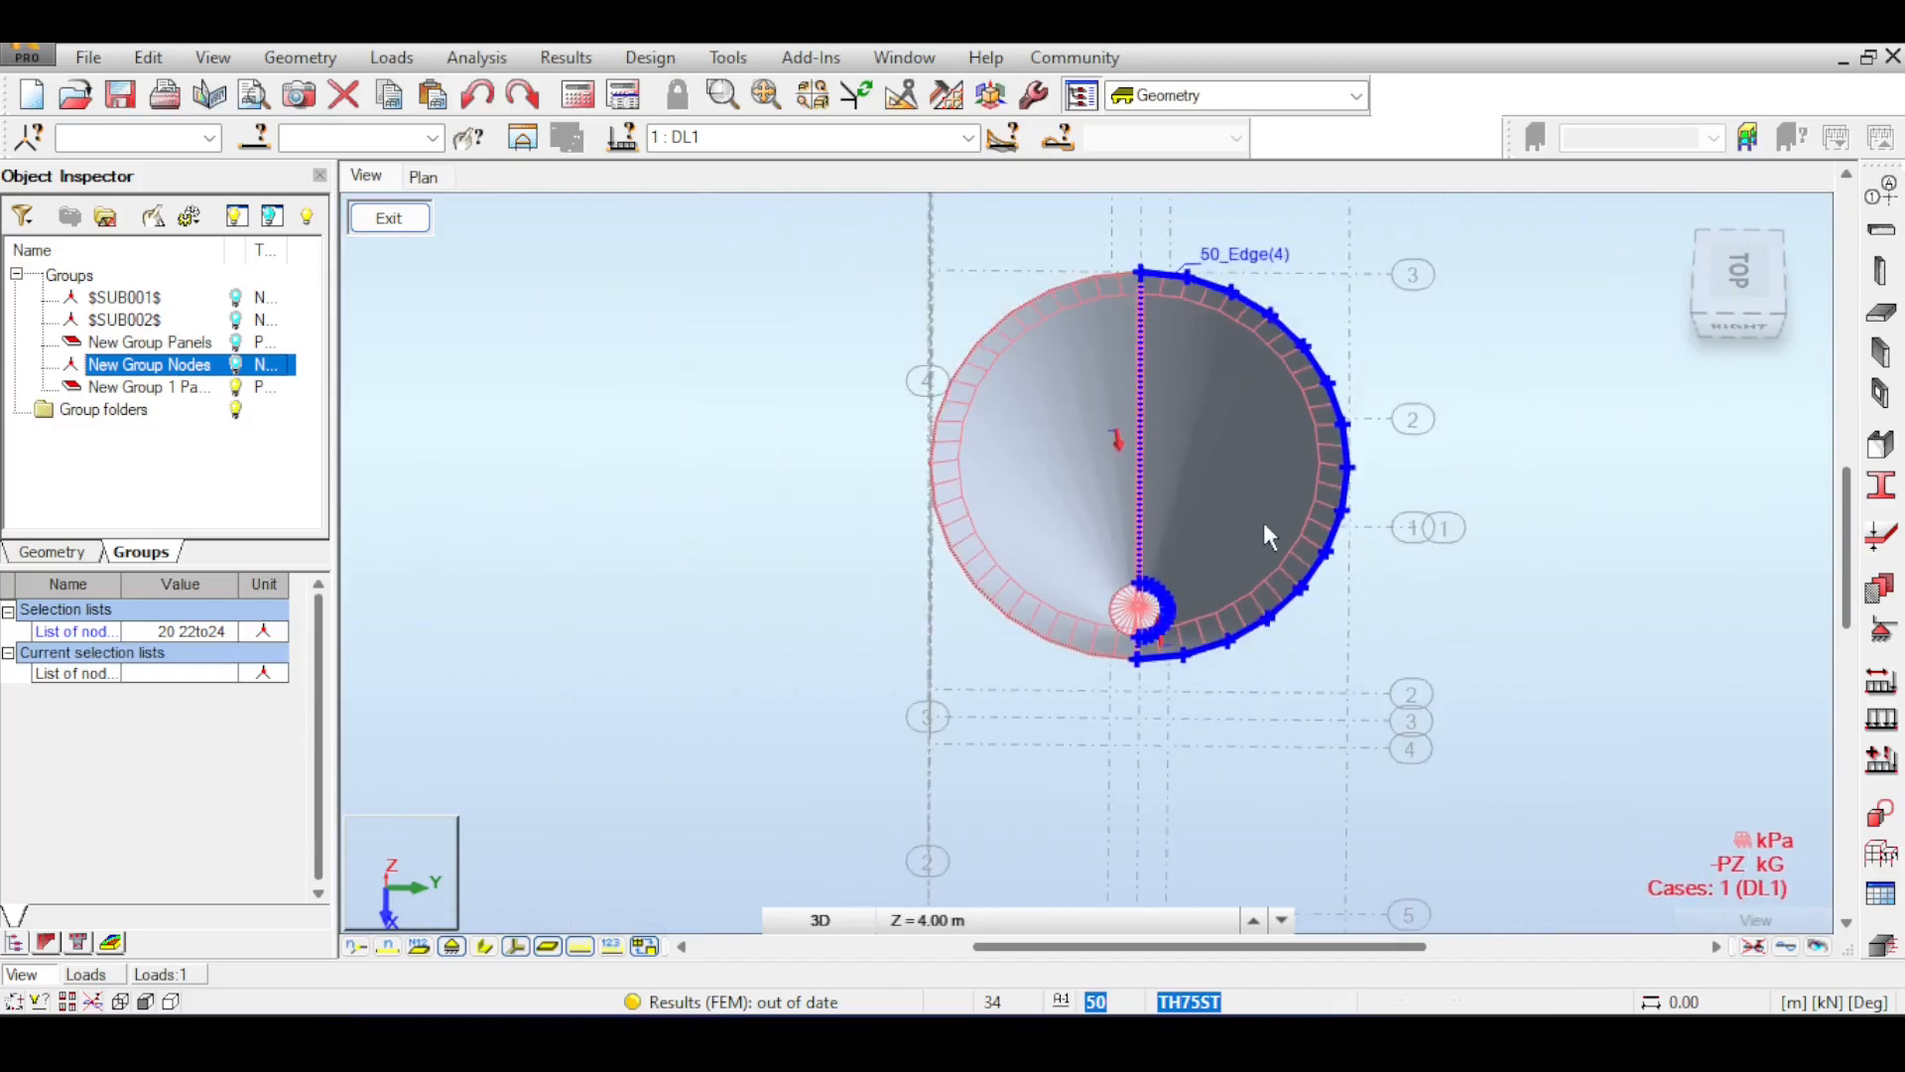
middle_click_drag(1261, 527, 1259, 616)
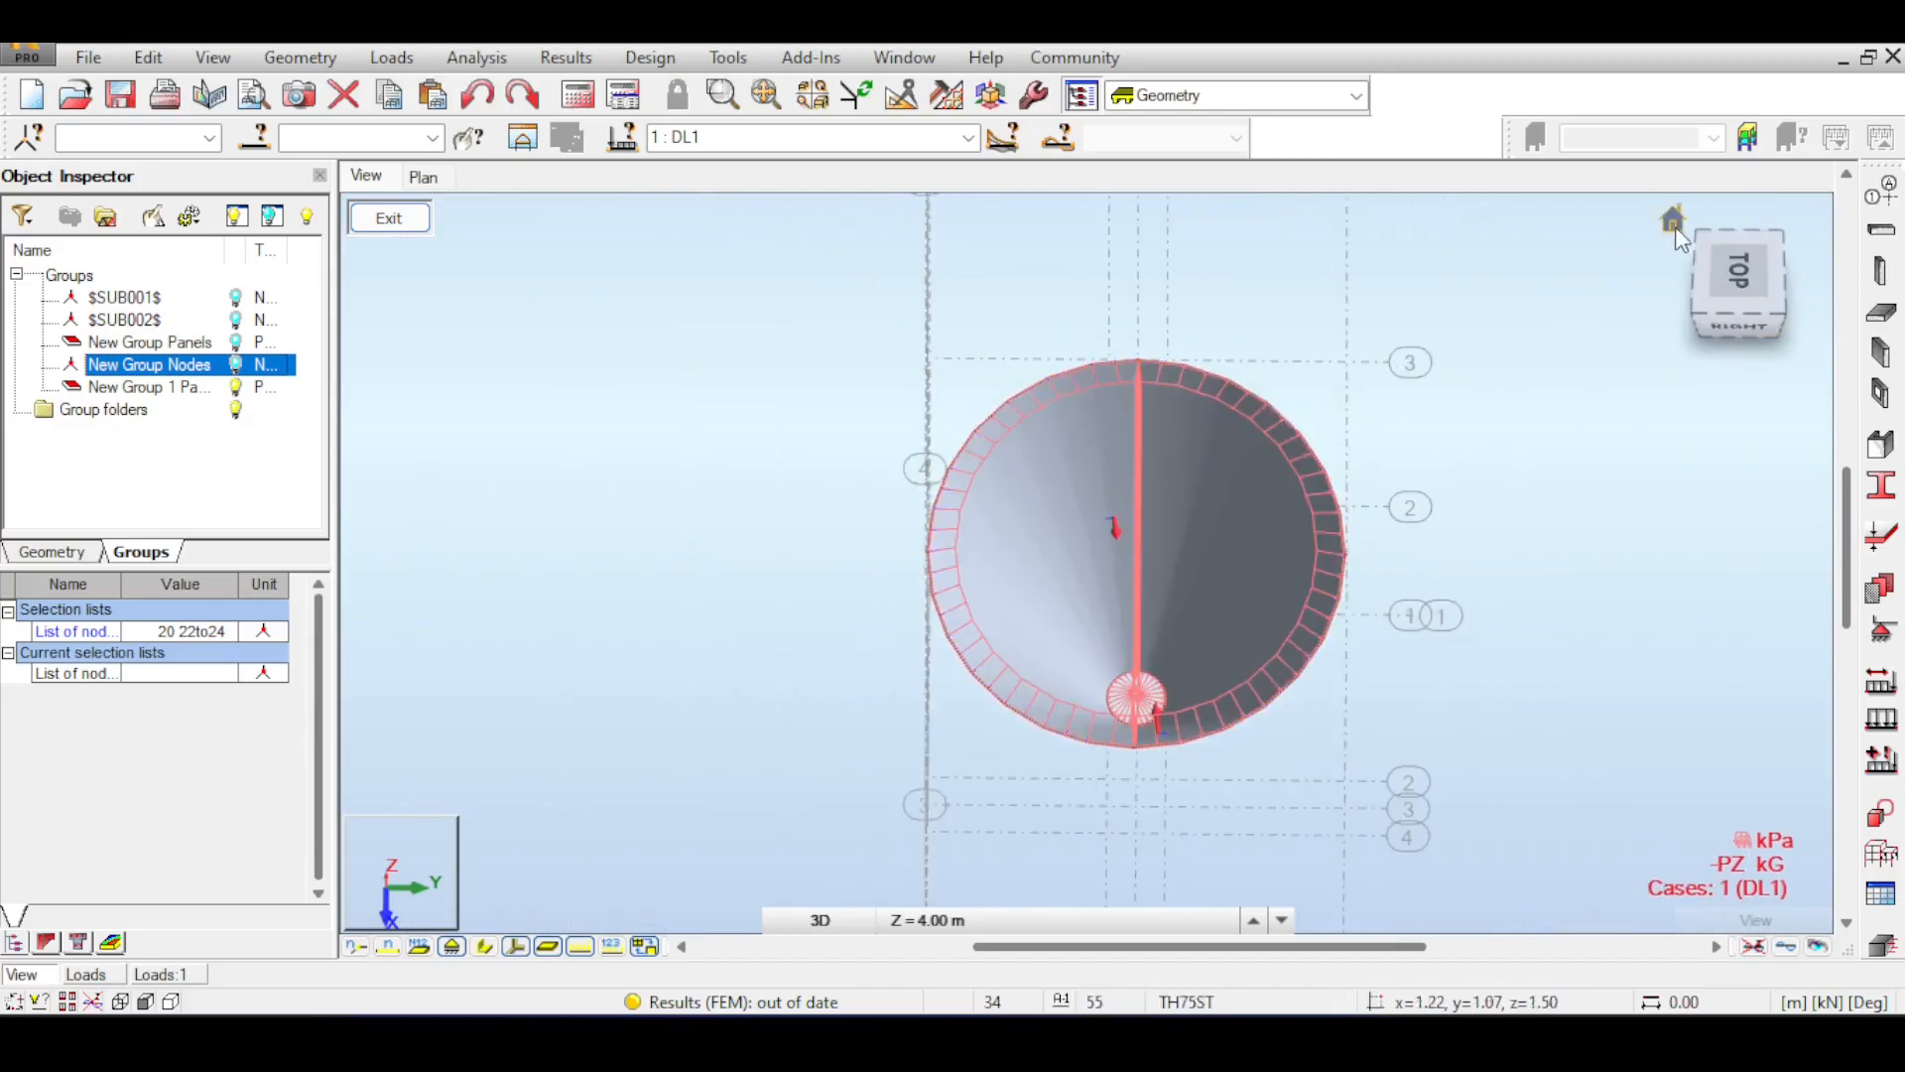
- Restore the default 3D view and make all parts of both silos visible again
left_click(1674, 218)
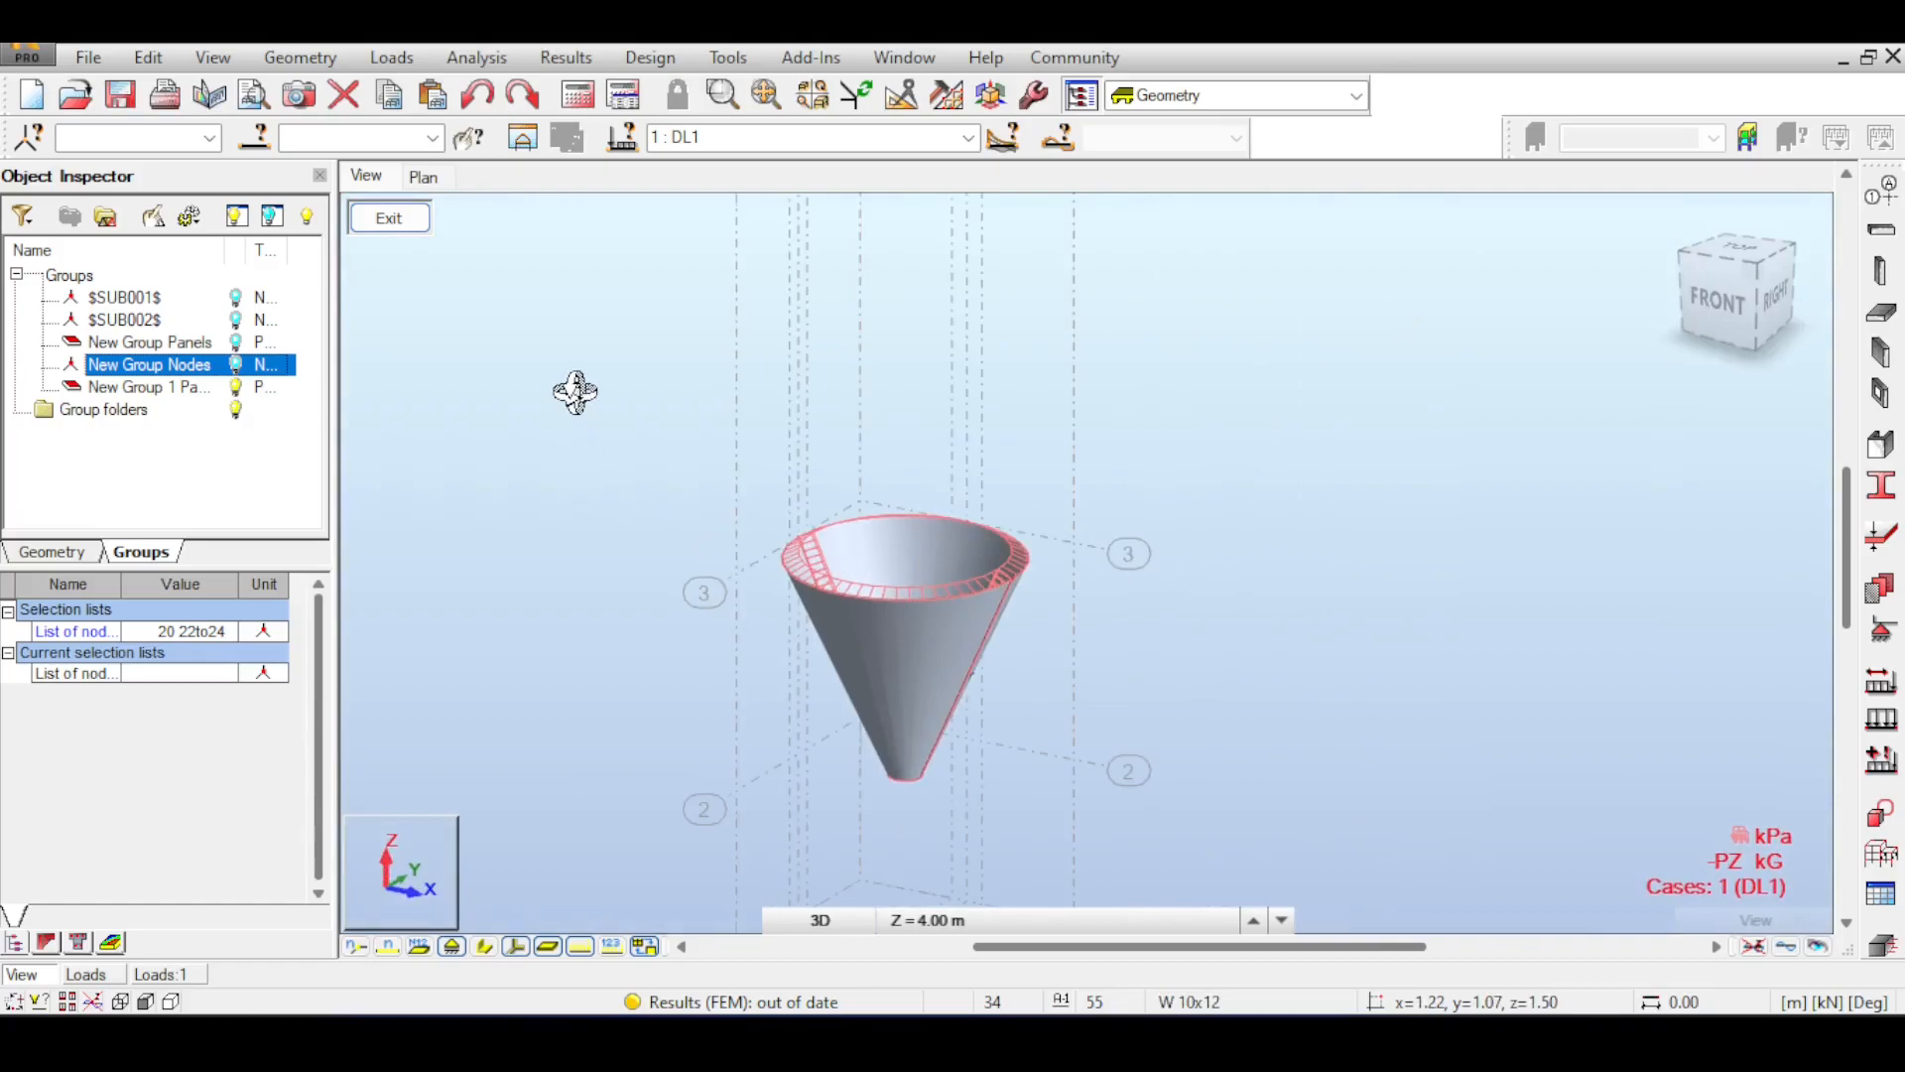
left_click(305, 217)
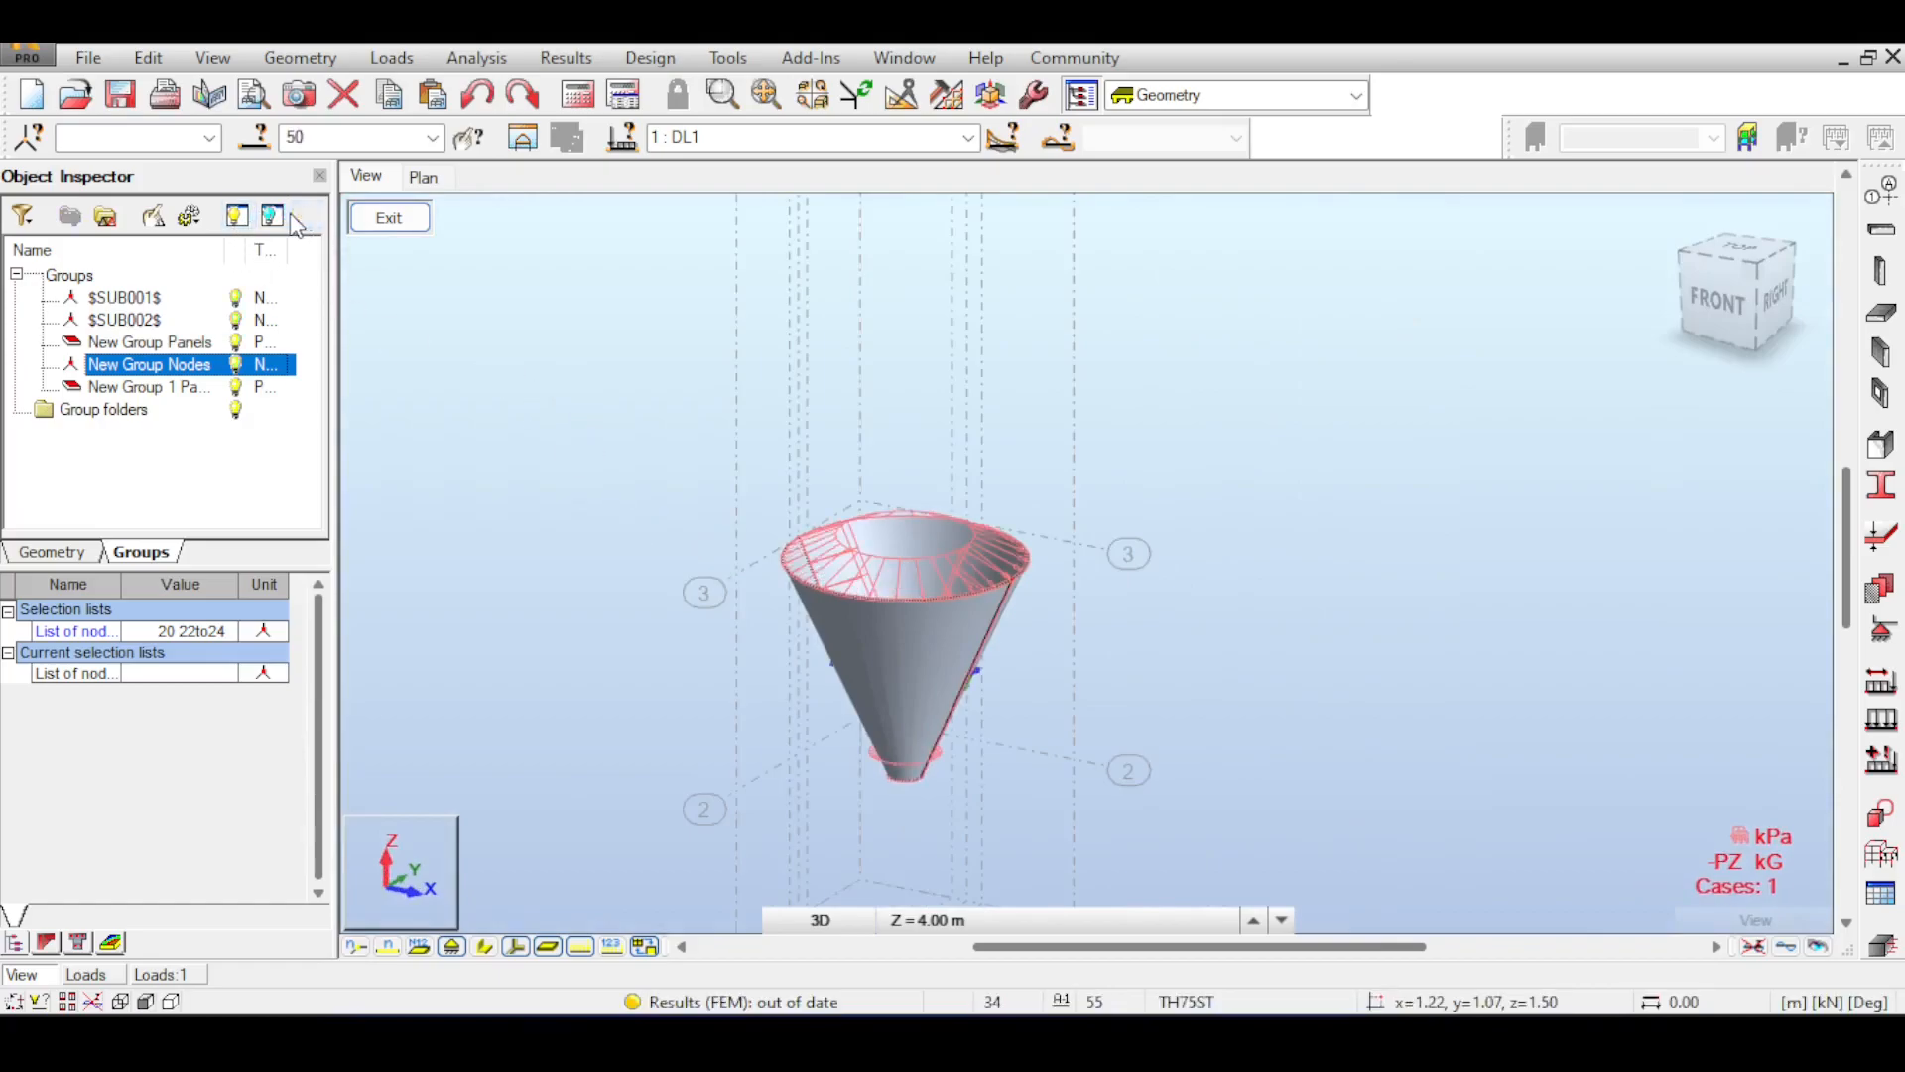
left_click(250, 215)
left_click(275, 217)
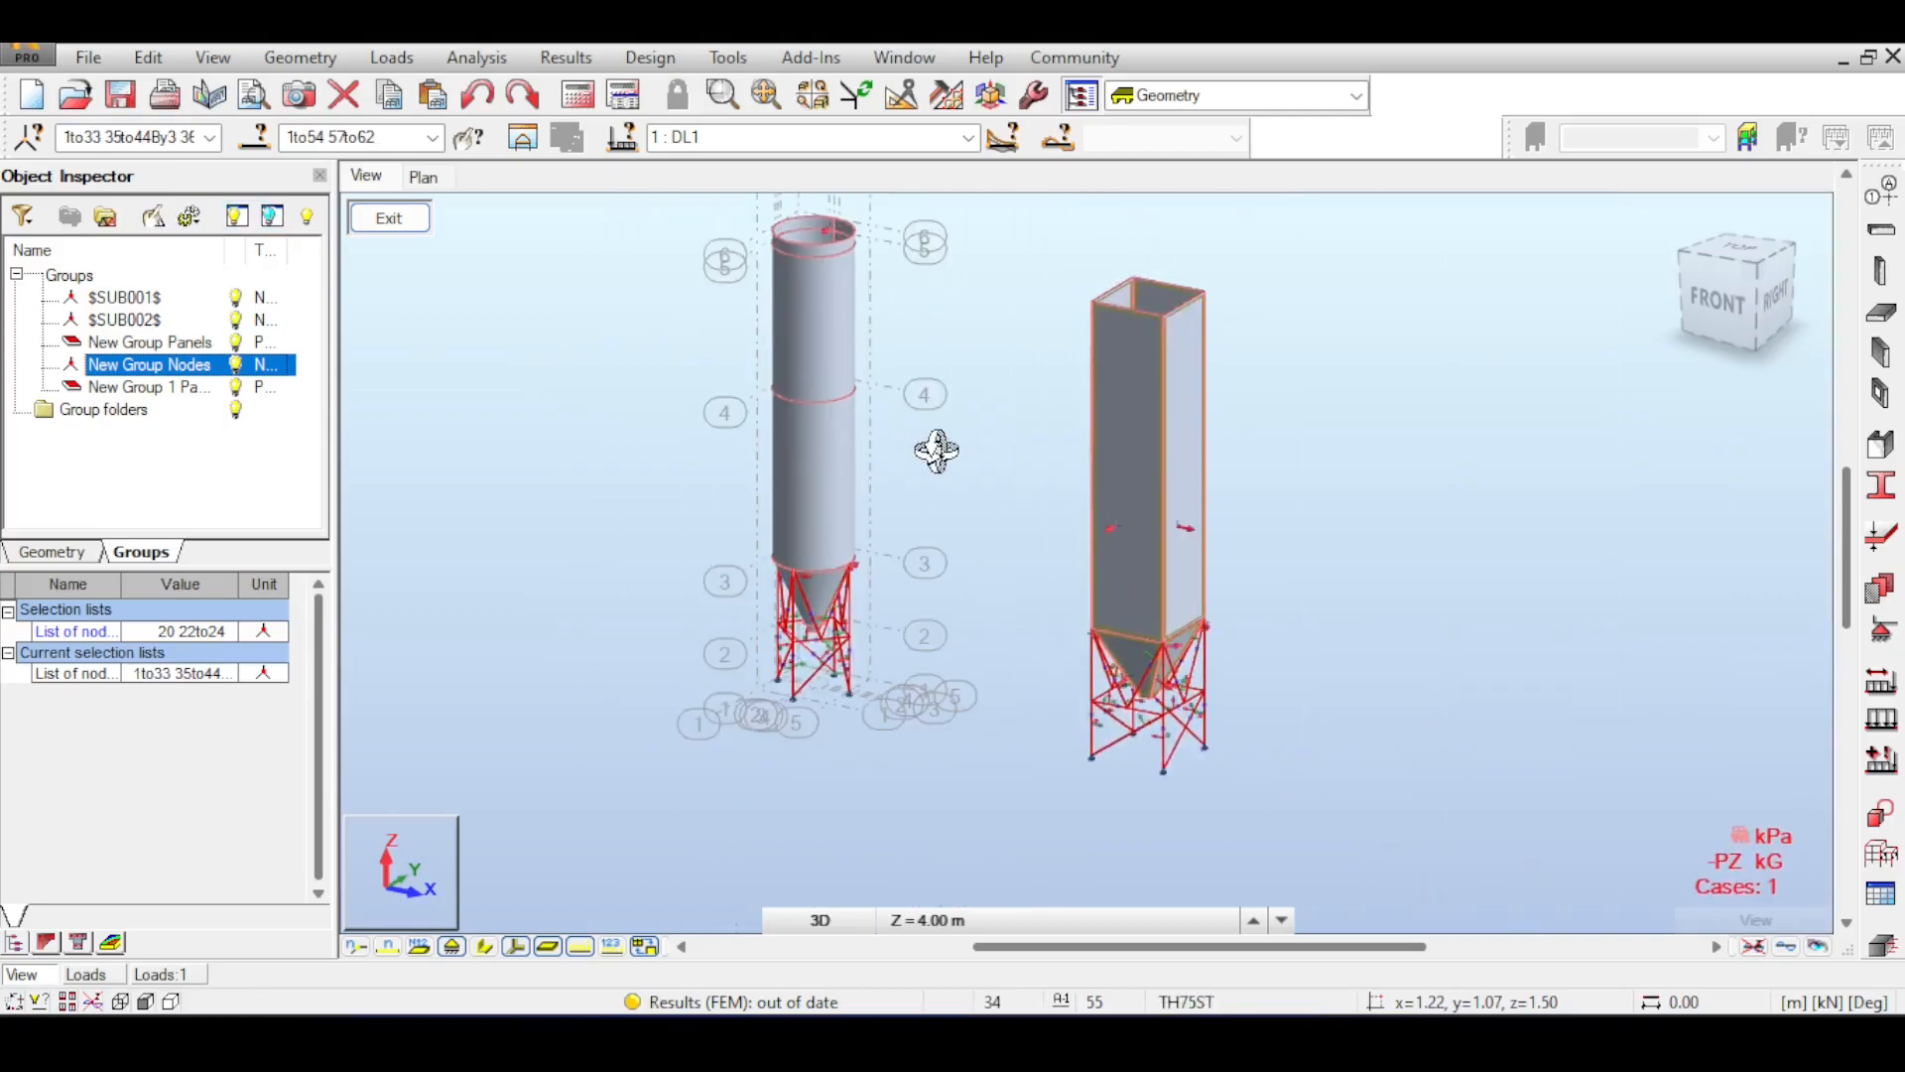
- Run the structural calculation and look closely at the mesh on the circular silo's cylinders
left_click(593, 97)
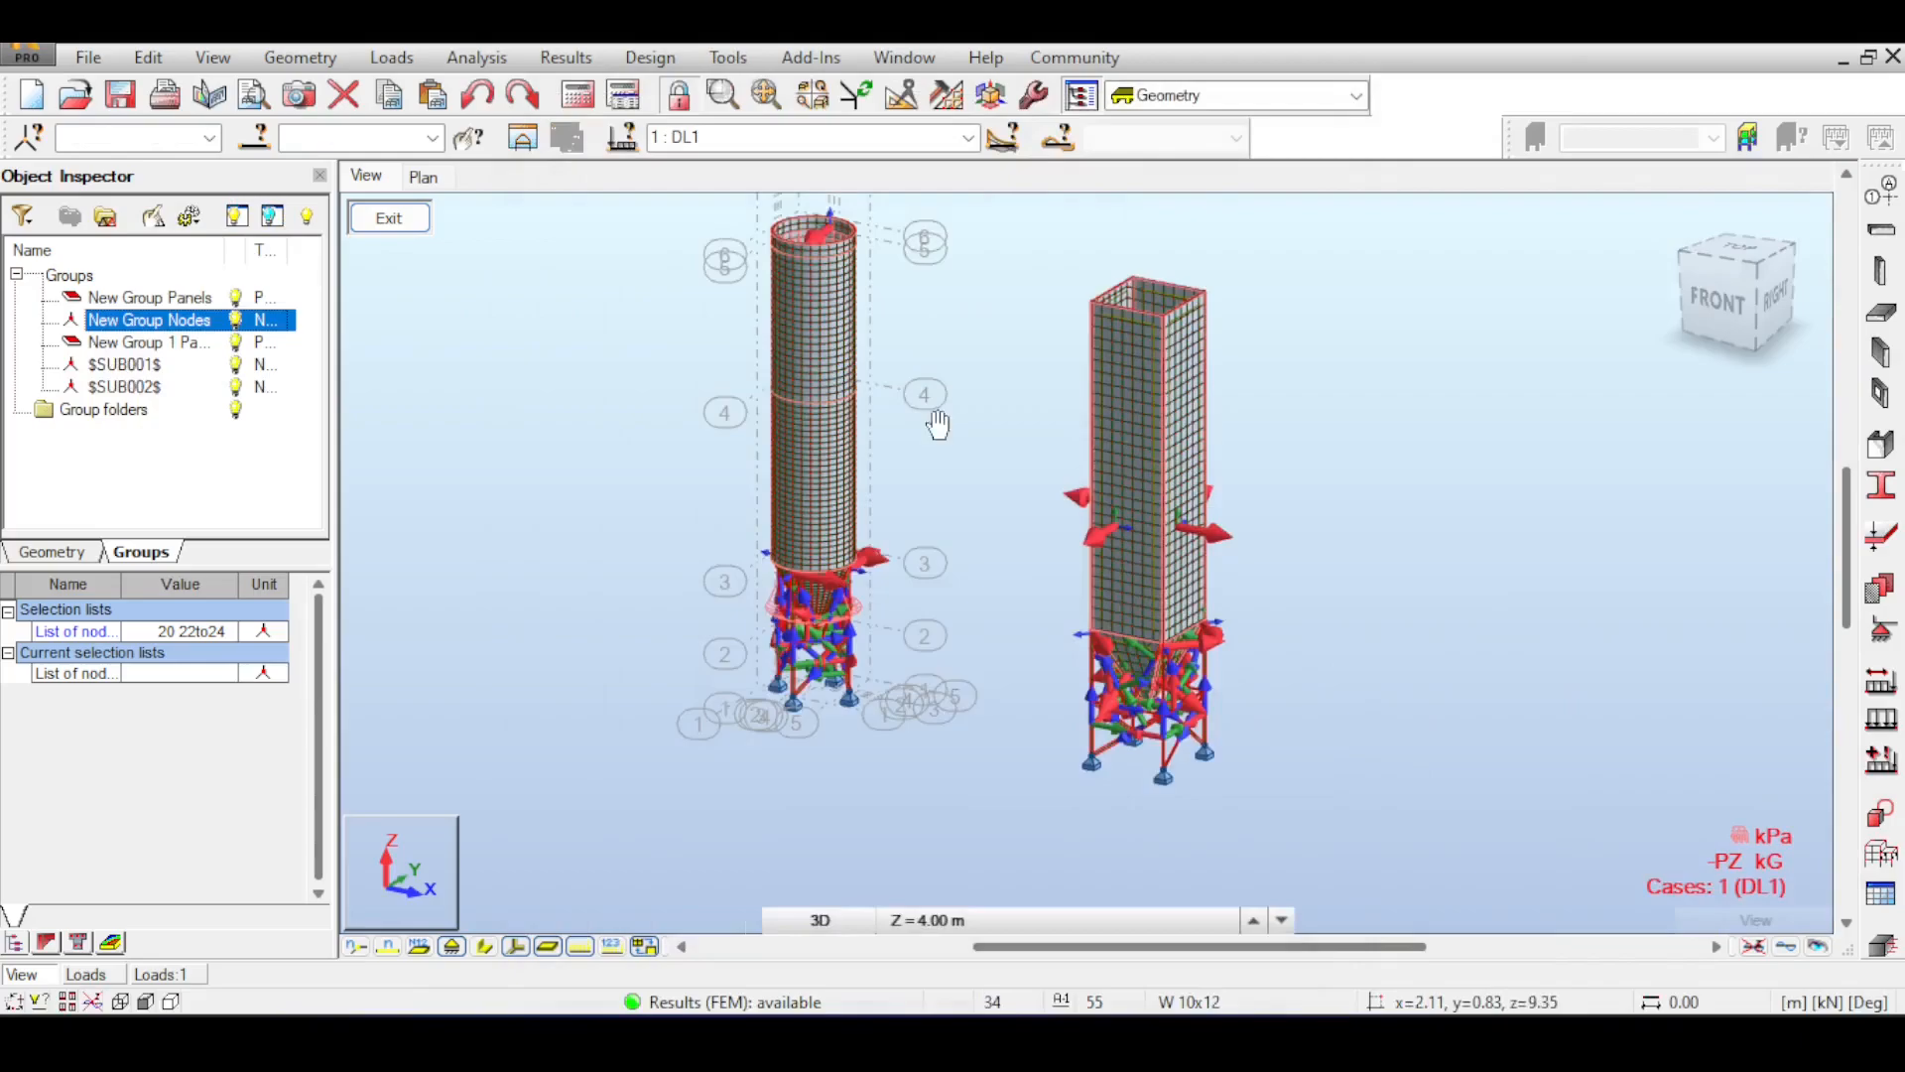
middle_click_drag(938, 424, 1362, 413)
scroll(877, 428, "up", 6)
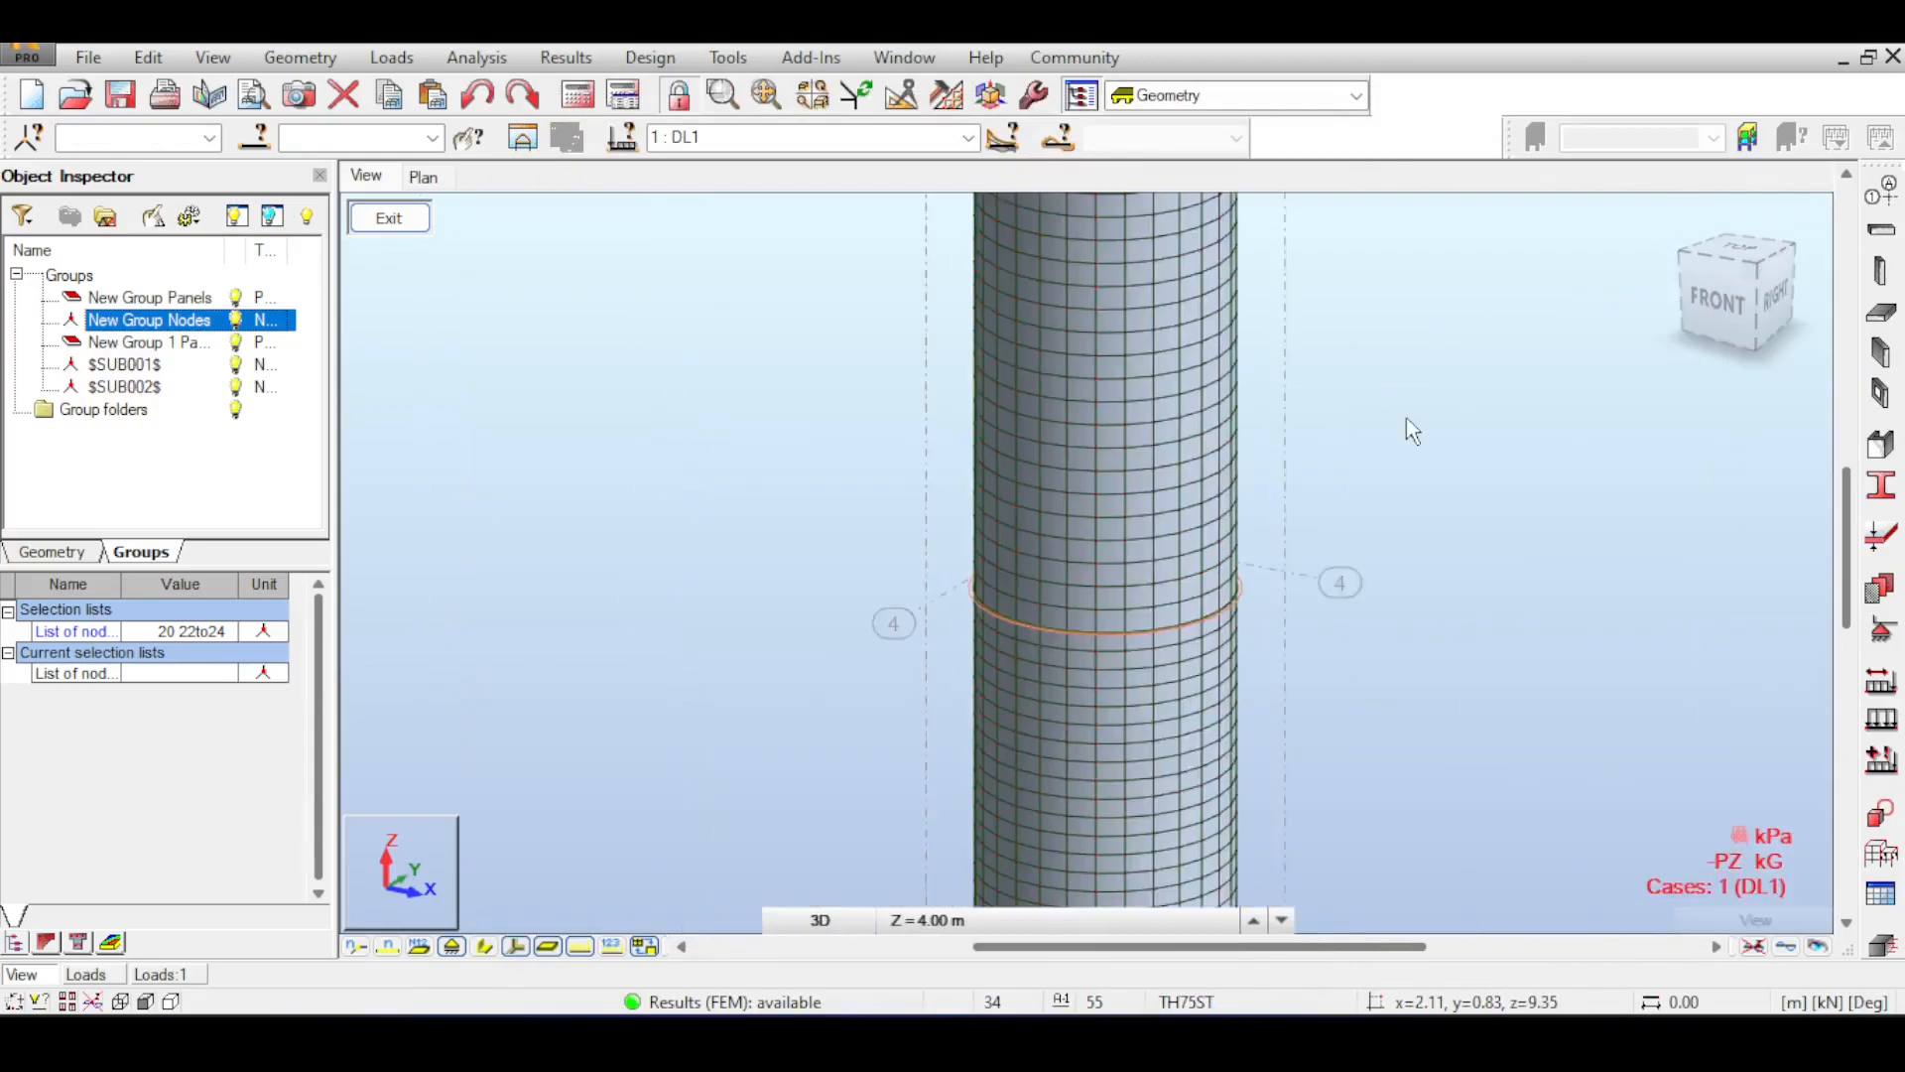
- Display the deformed shape of both silos for load case DL1 and hide the load symbols and local axes
scroll(1407, 419, "down", 2)
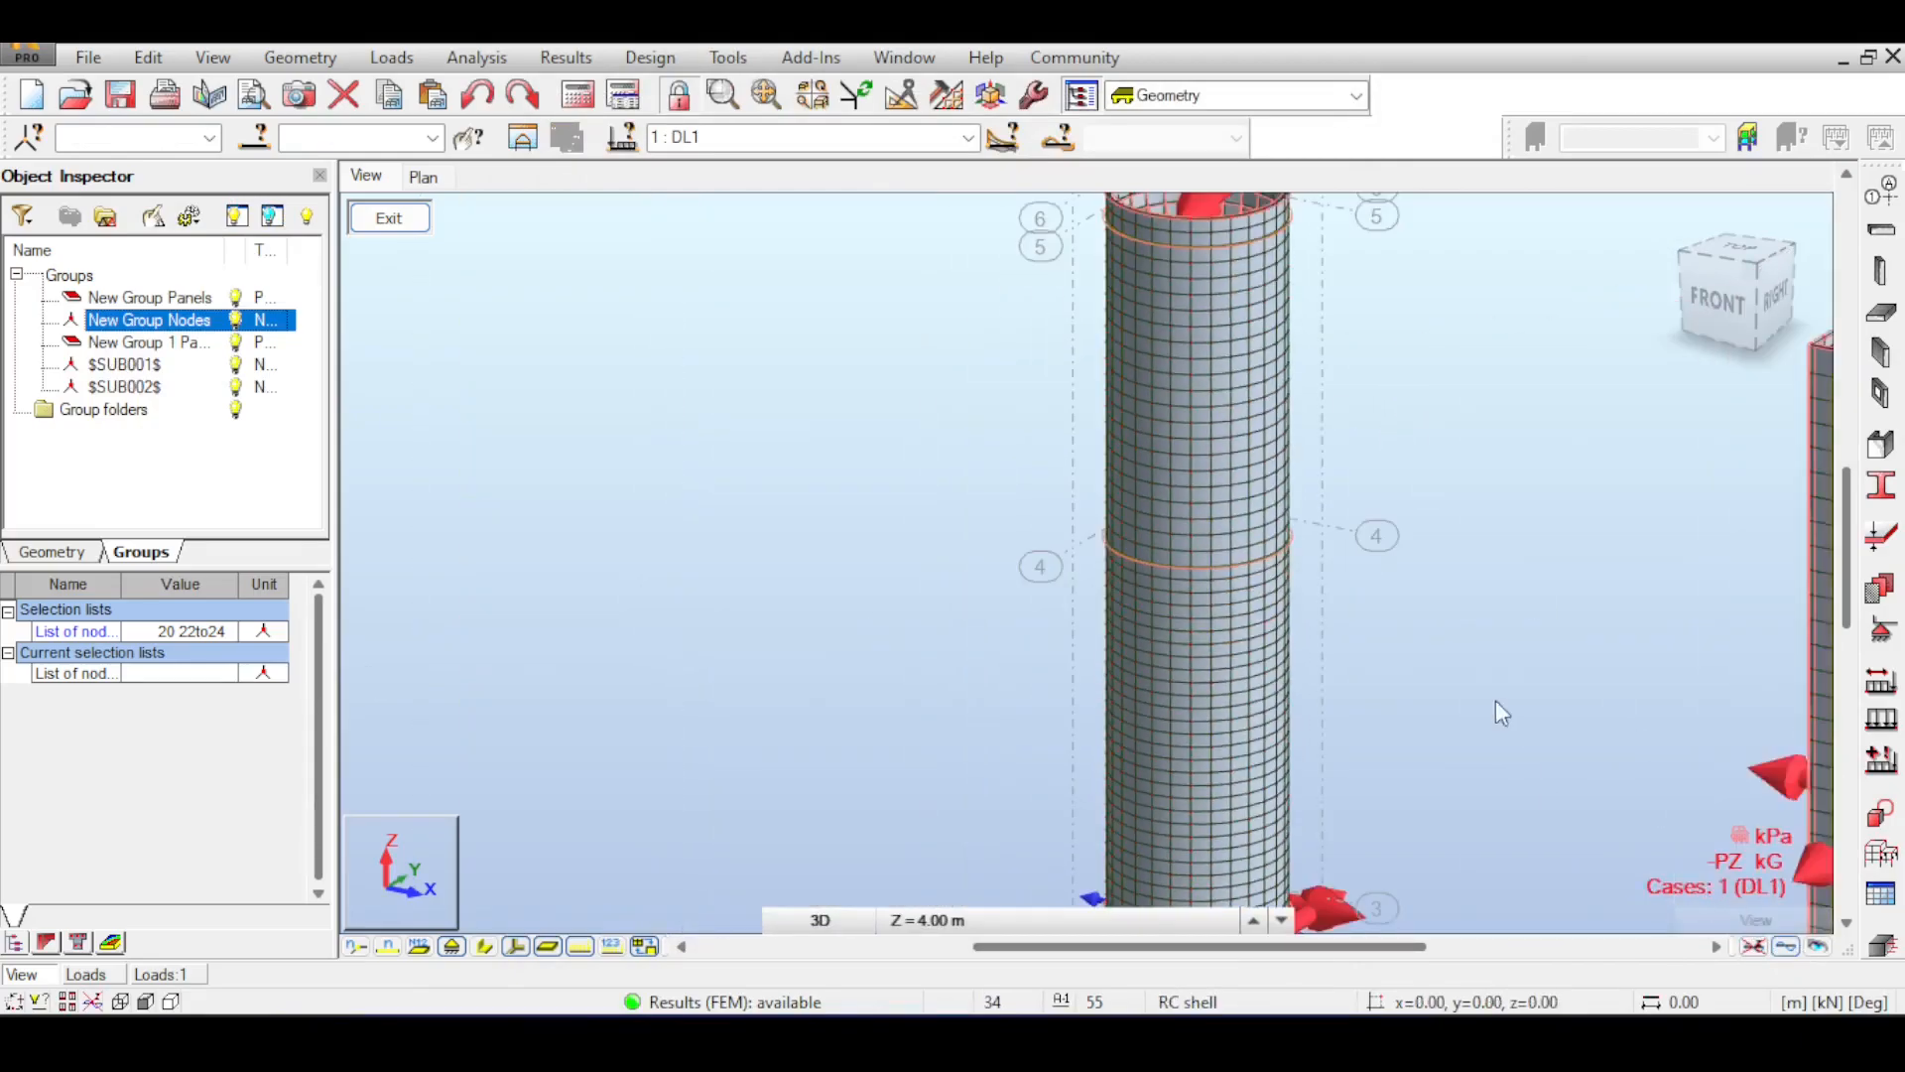
scroll(1509, 523, "down", 5)
scroll(1042, 387, "up", 5)
scroll(1098, 437, "down", 5)
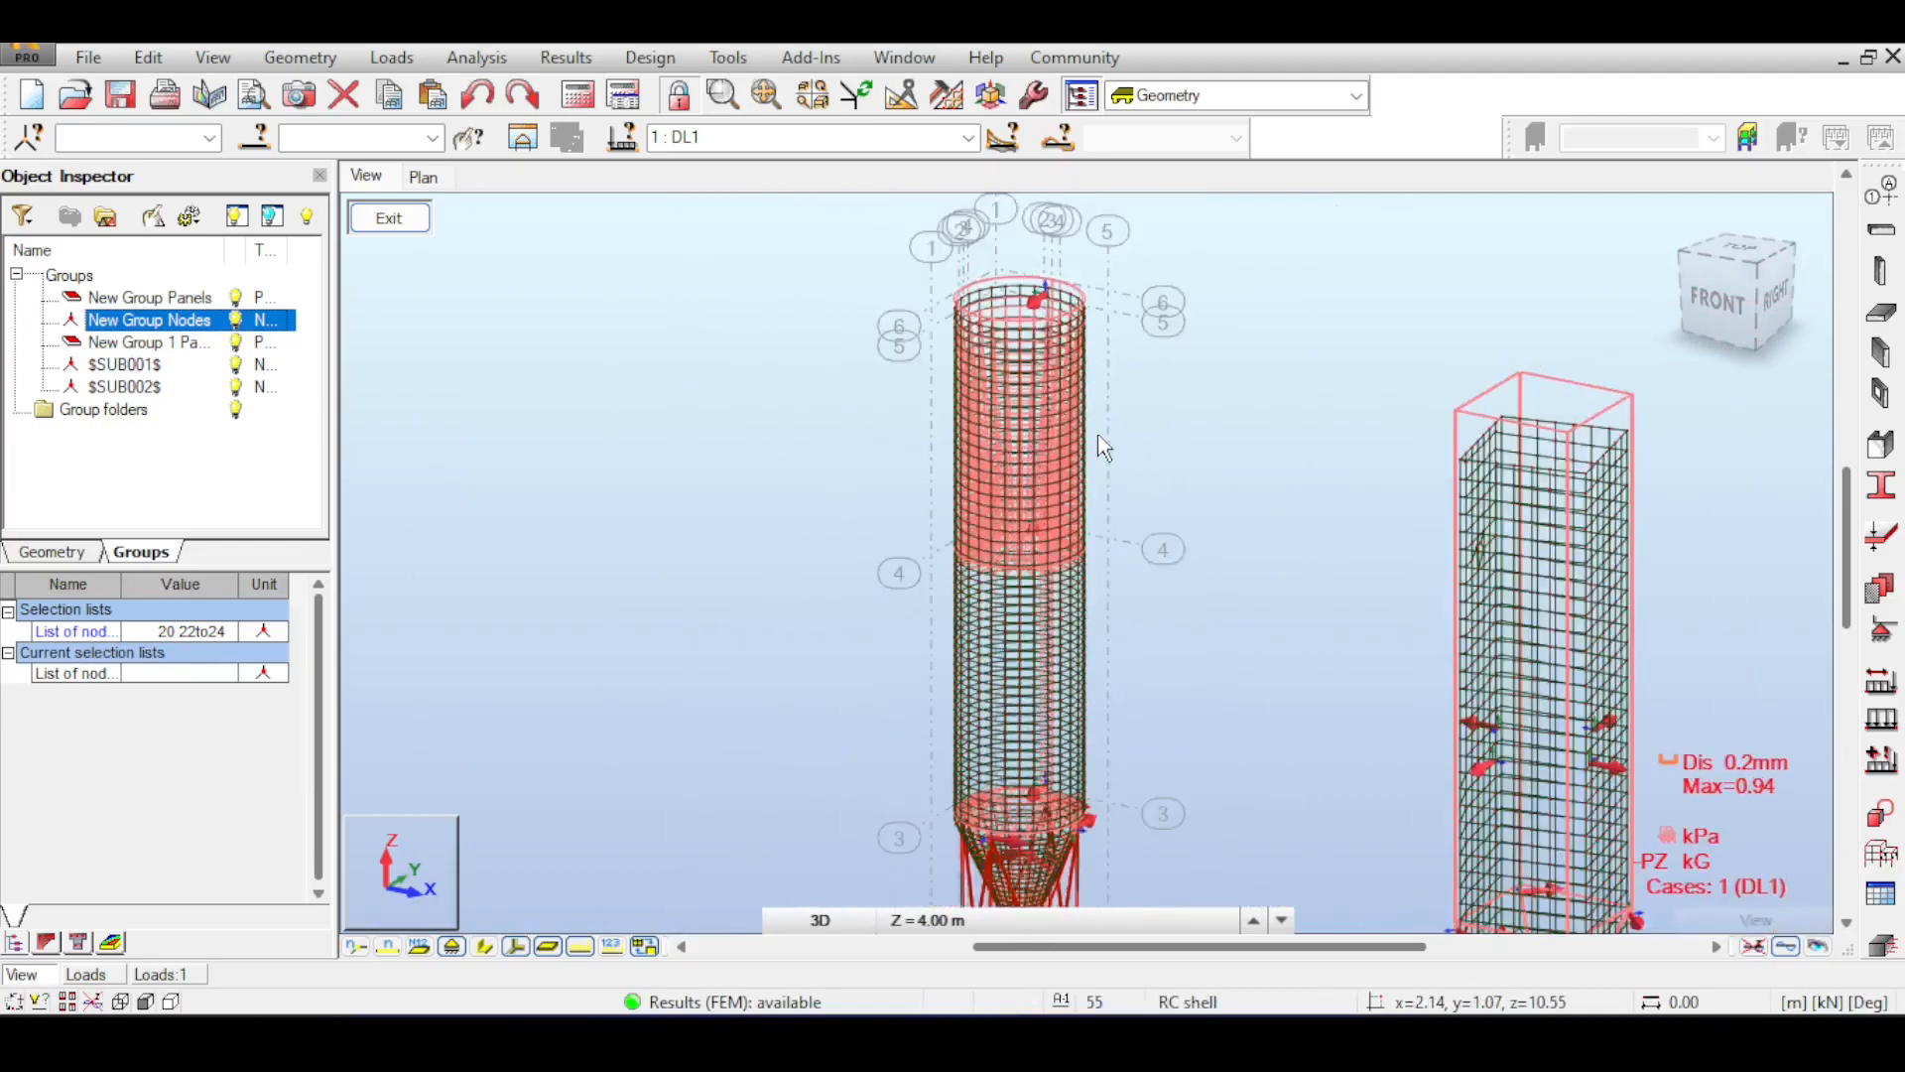
scroll(1097, 443, "down", 1)
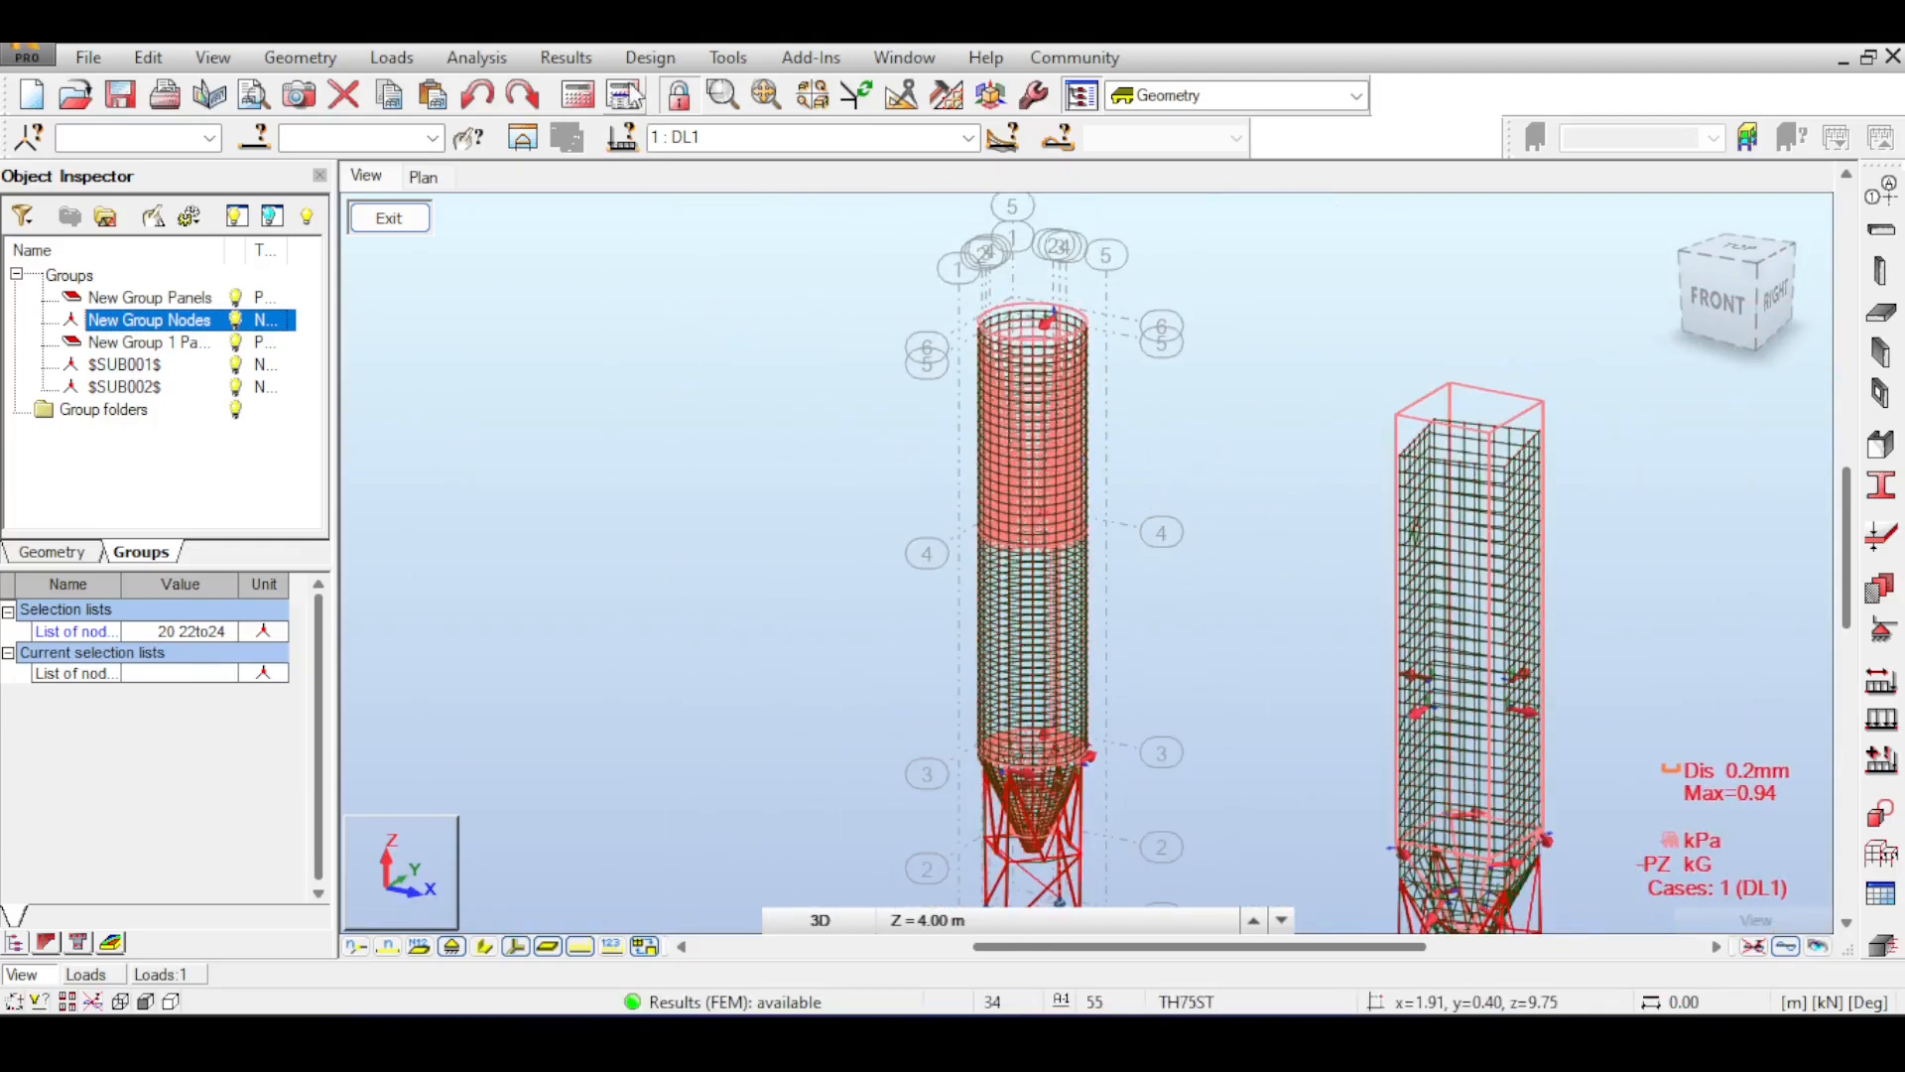
left_click(566, 56)
mouse_move(650, 57)
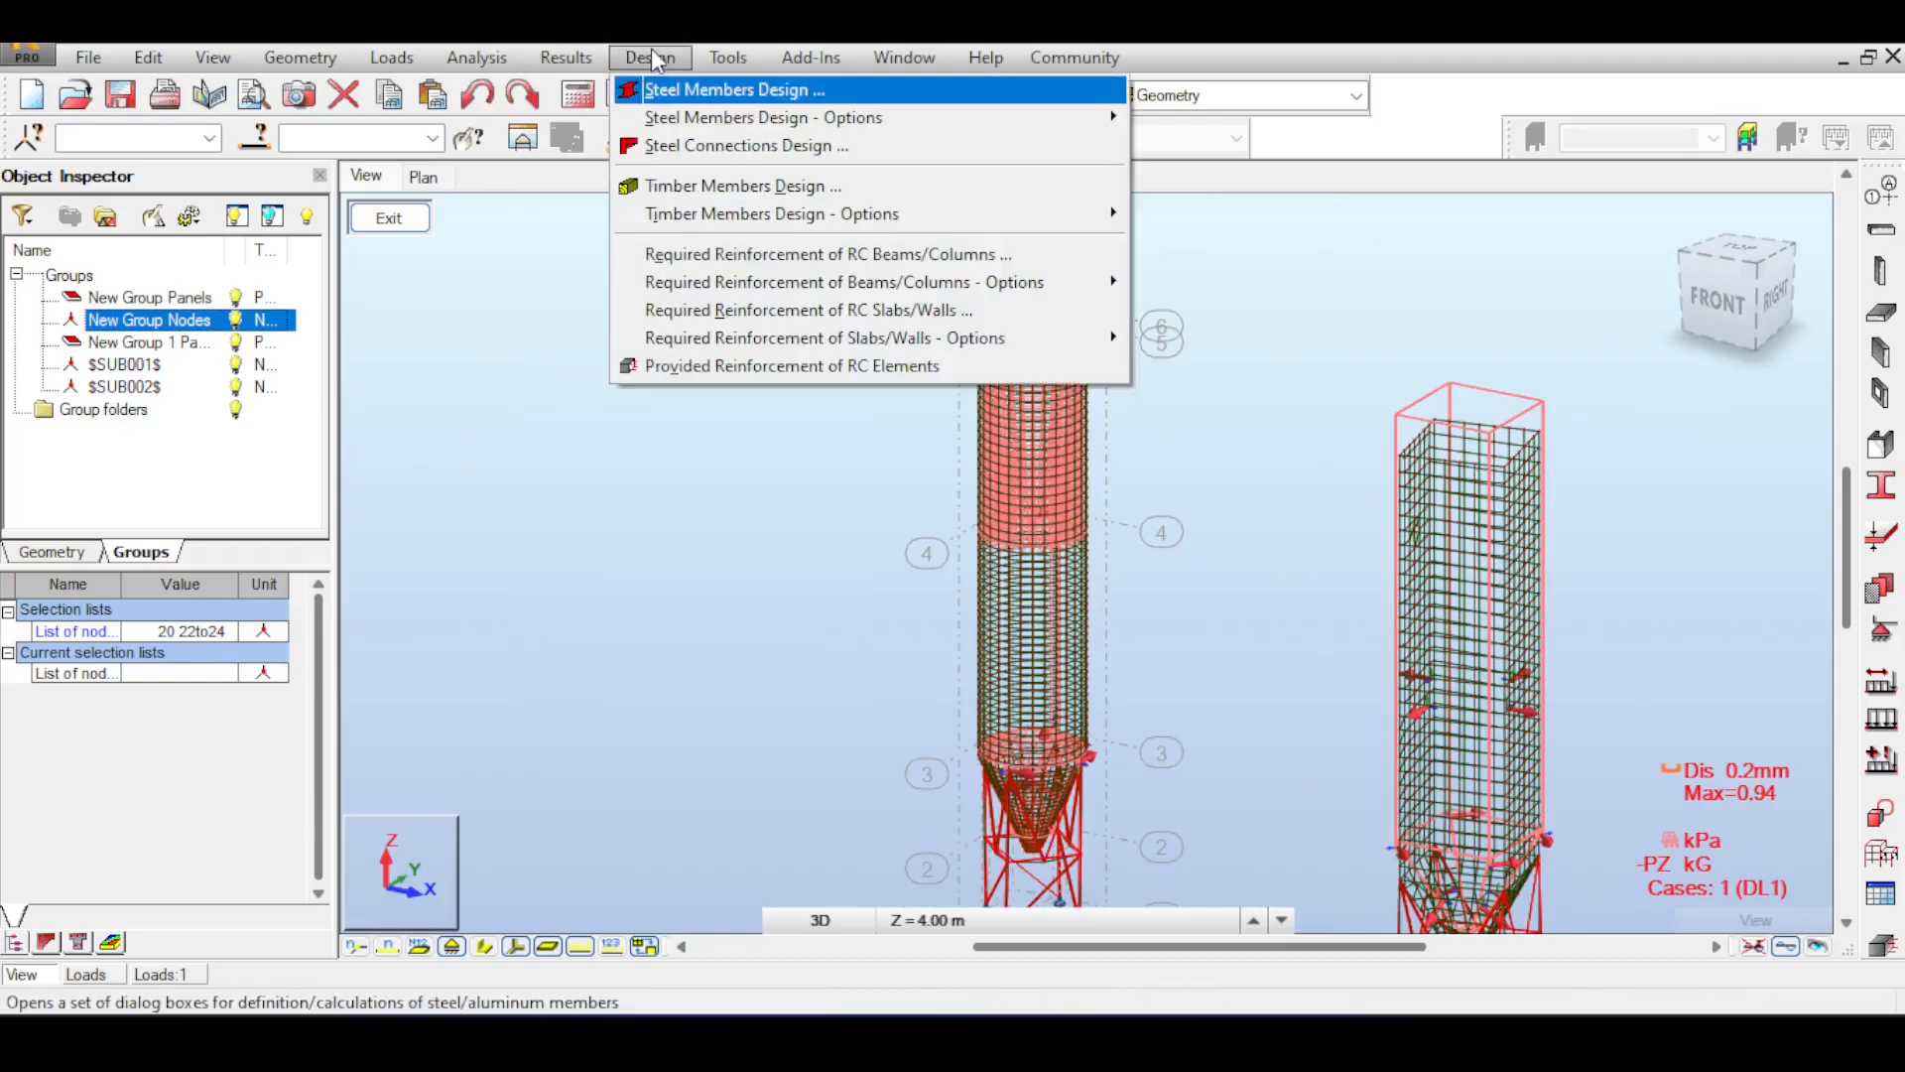
mouse_move(328, 68)
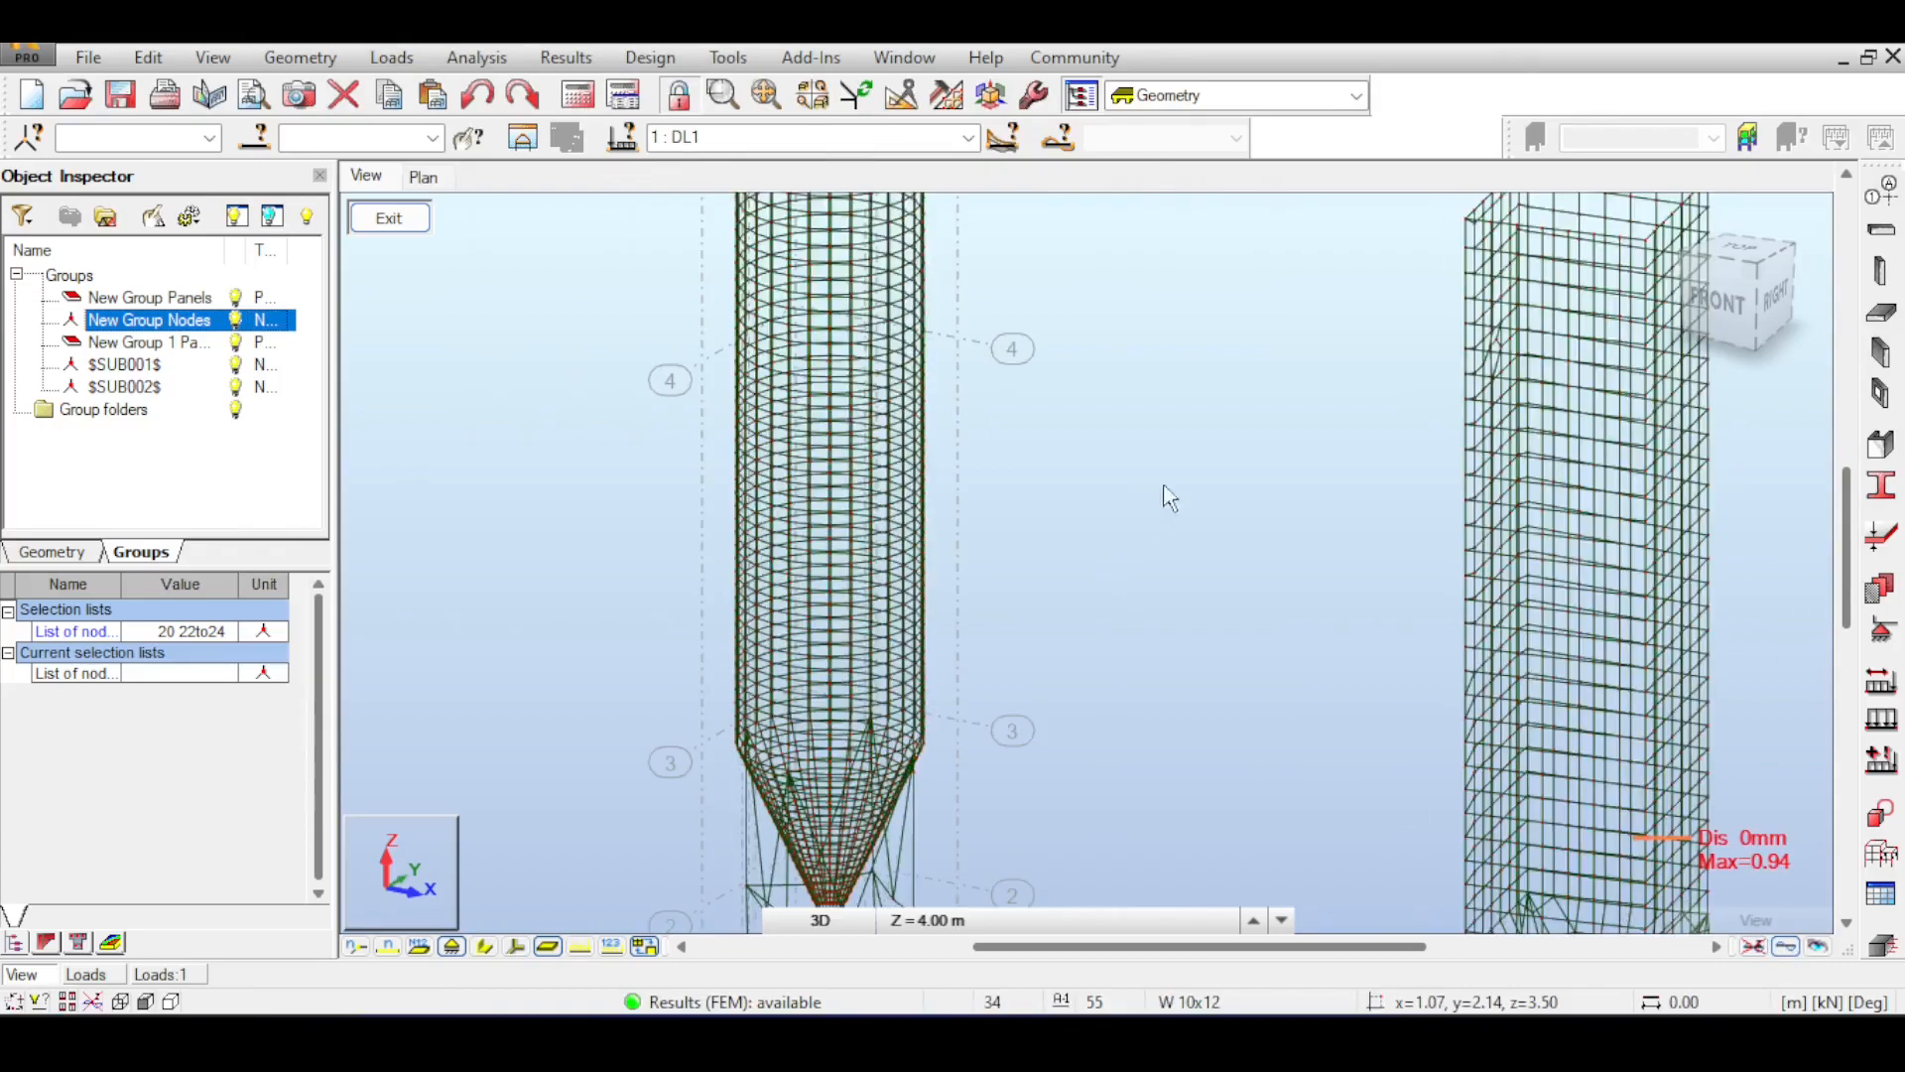
- Turn on the Deformation diagram for members, increase its diagram size, and apply it
left_click(546, 62)
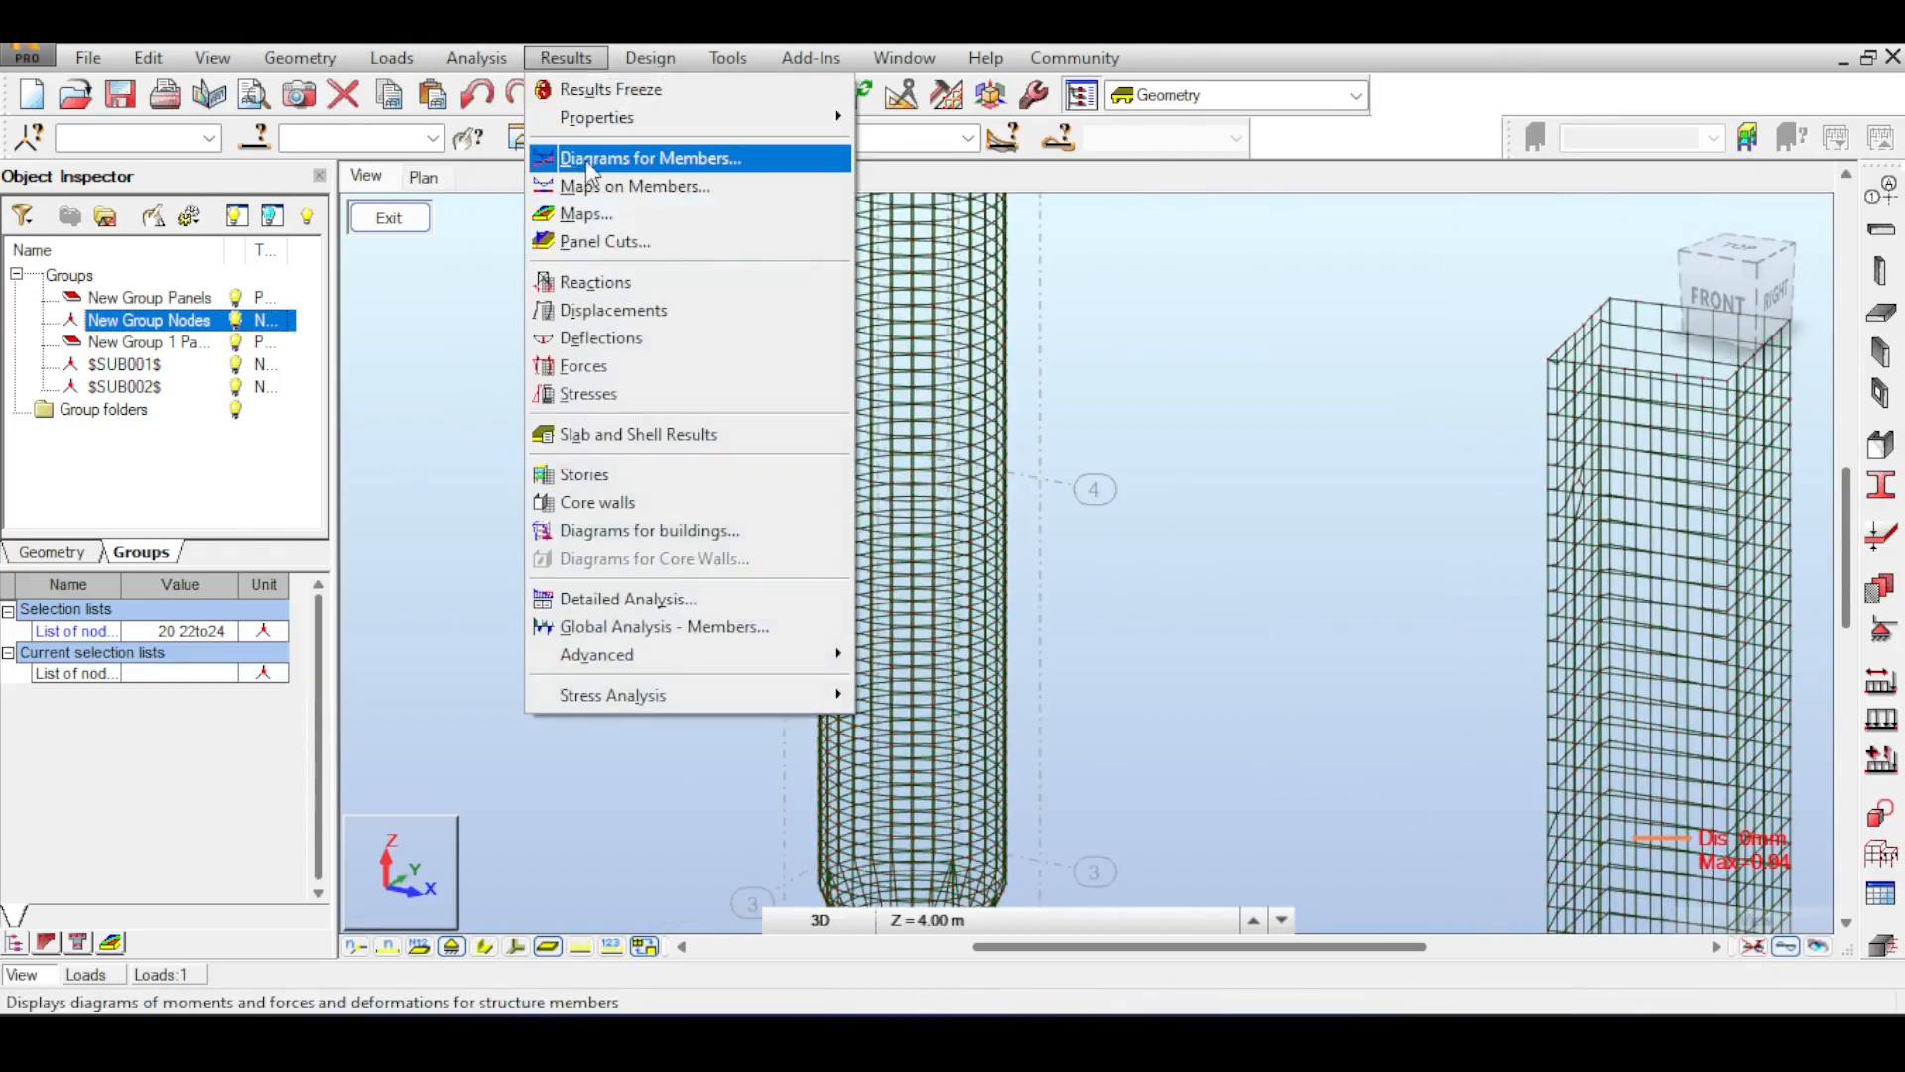
left_click(592, 163)
left_click(1164, 269)
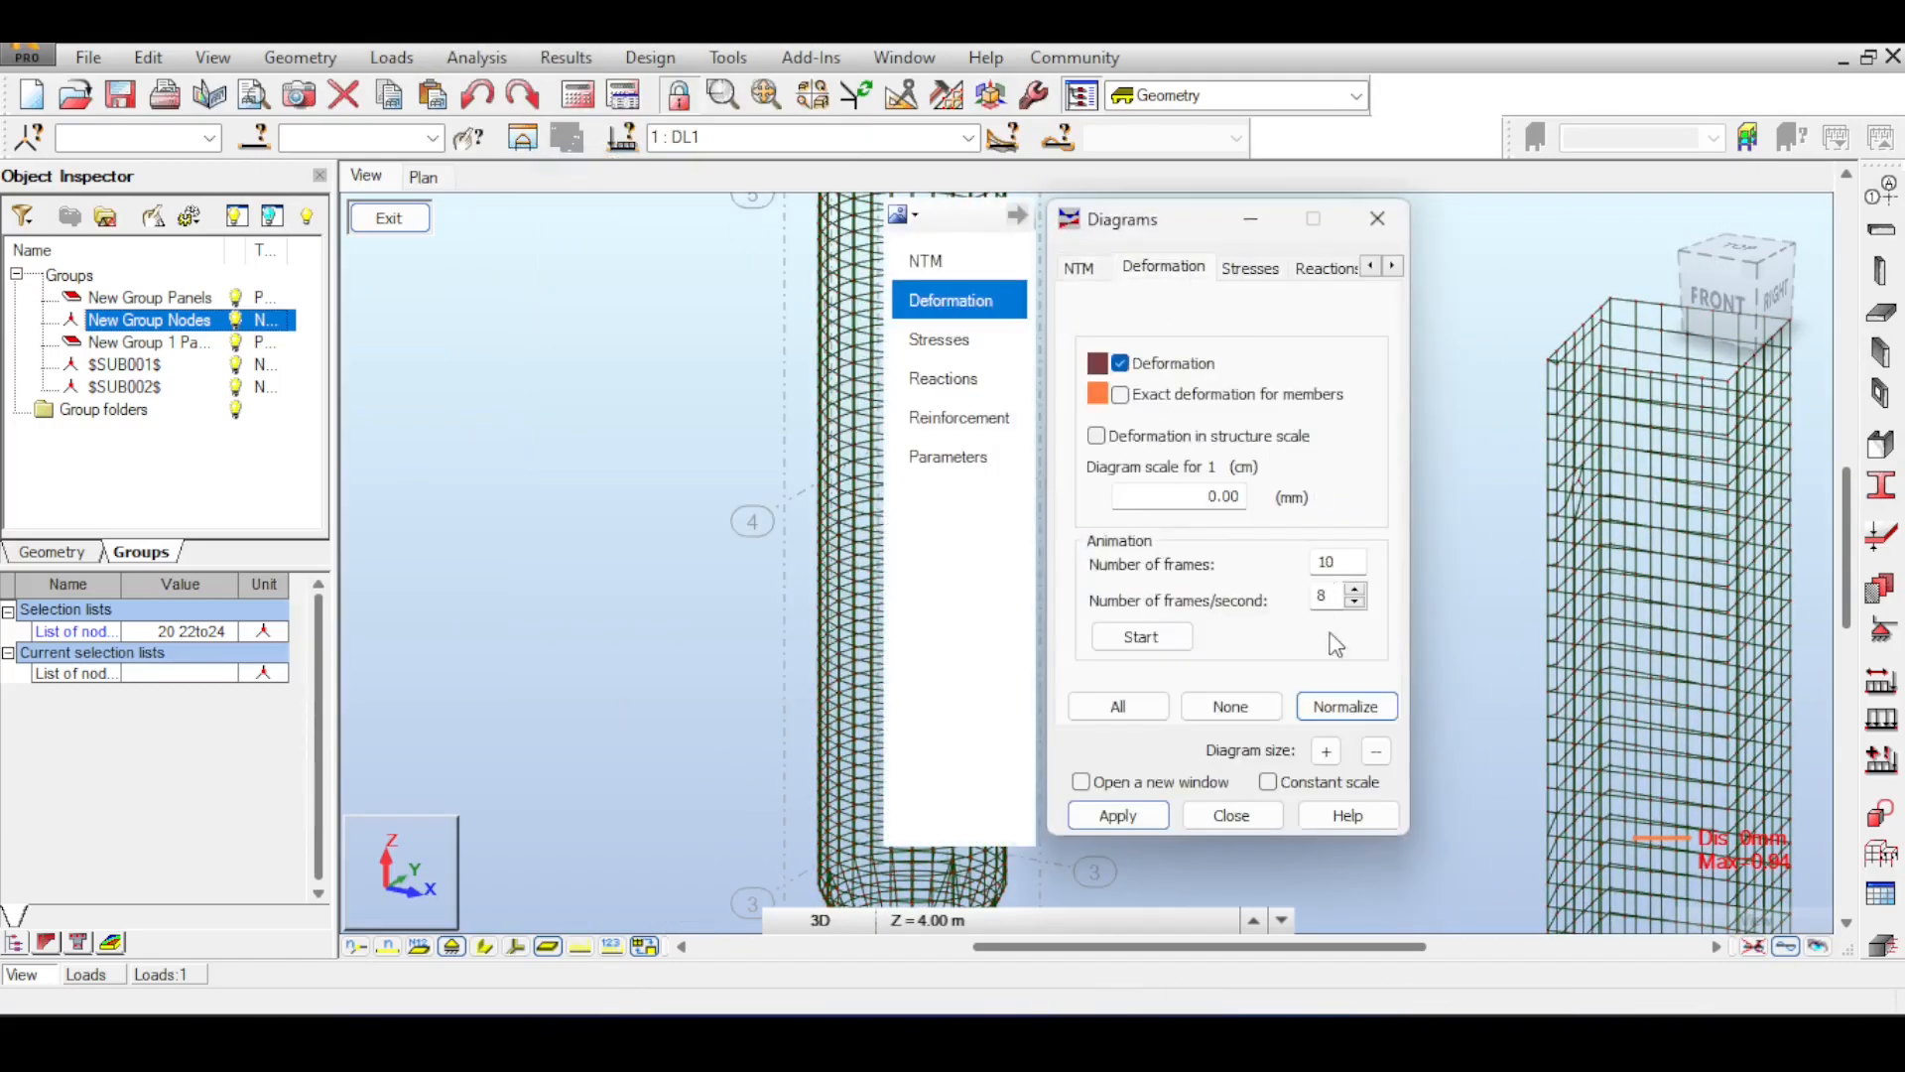
left_click(1326, 752)
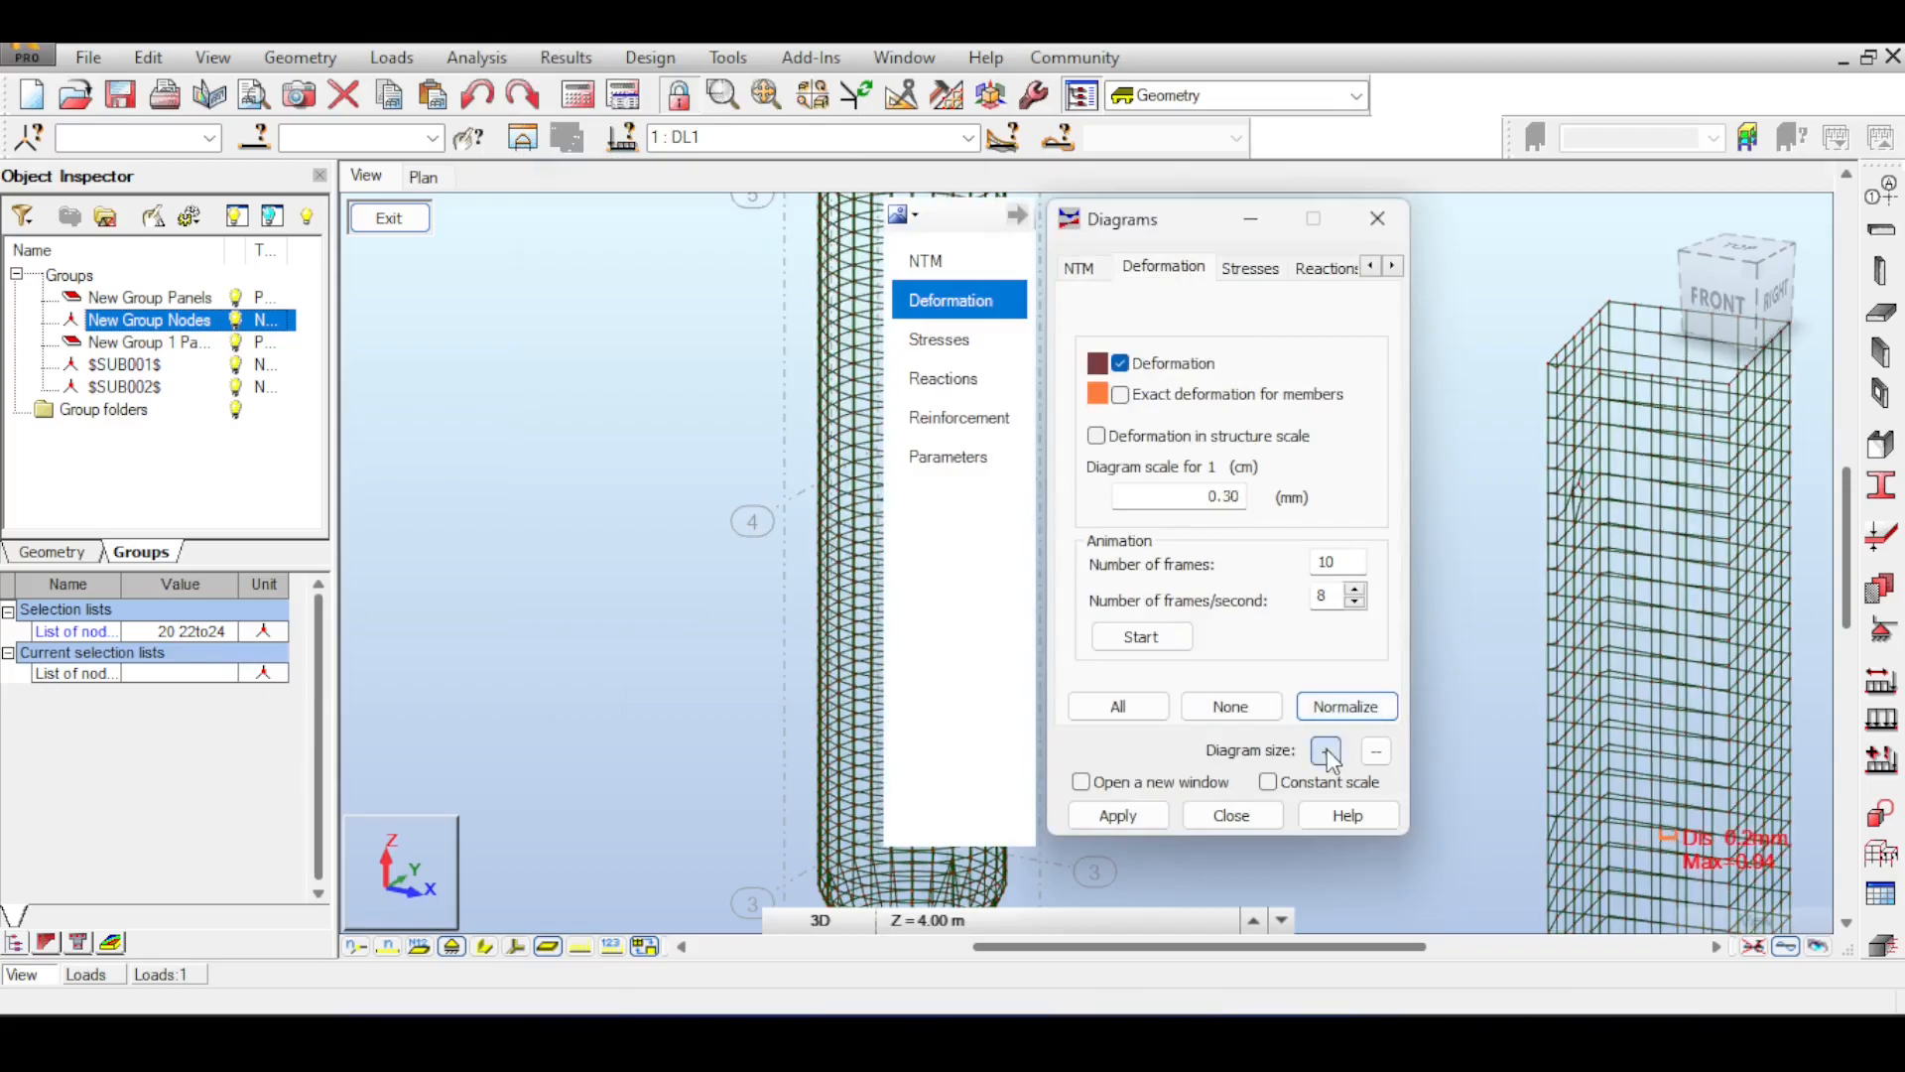
left_click(1118, 815)
- Compare the circular silo's deformed and undeformed shapes by switching the deformation display off while viewing from above
middle_click_drag(645, 367, 665, 596, "shift")
left_click_drag(1747, 675, 1754, 750)
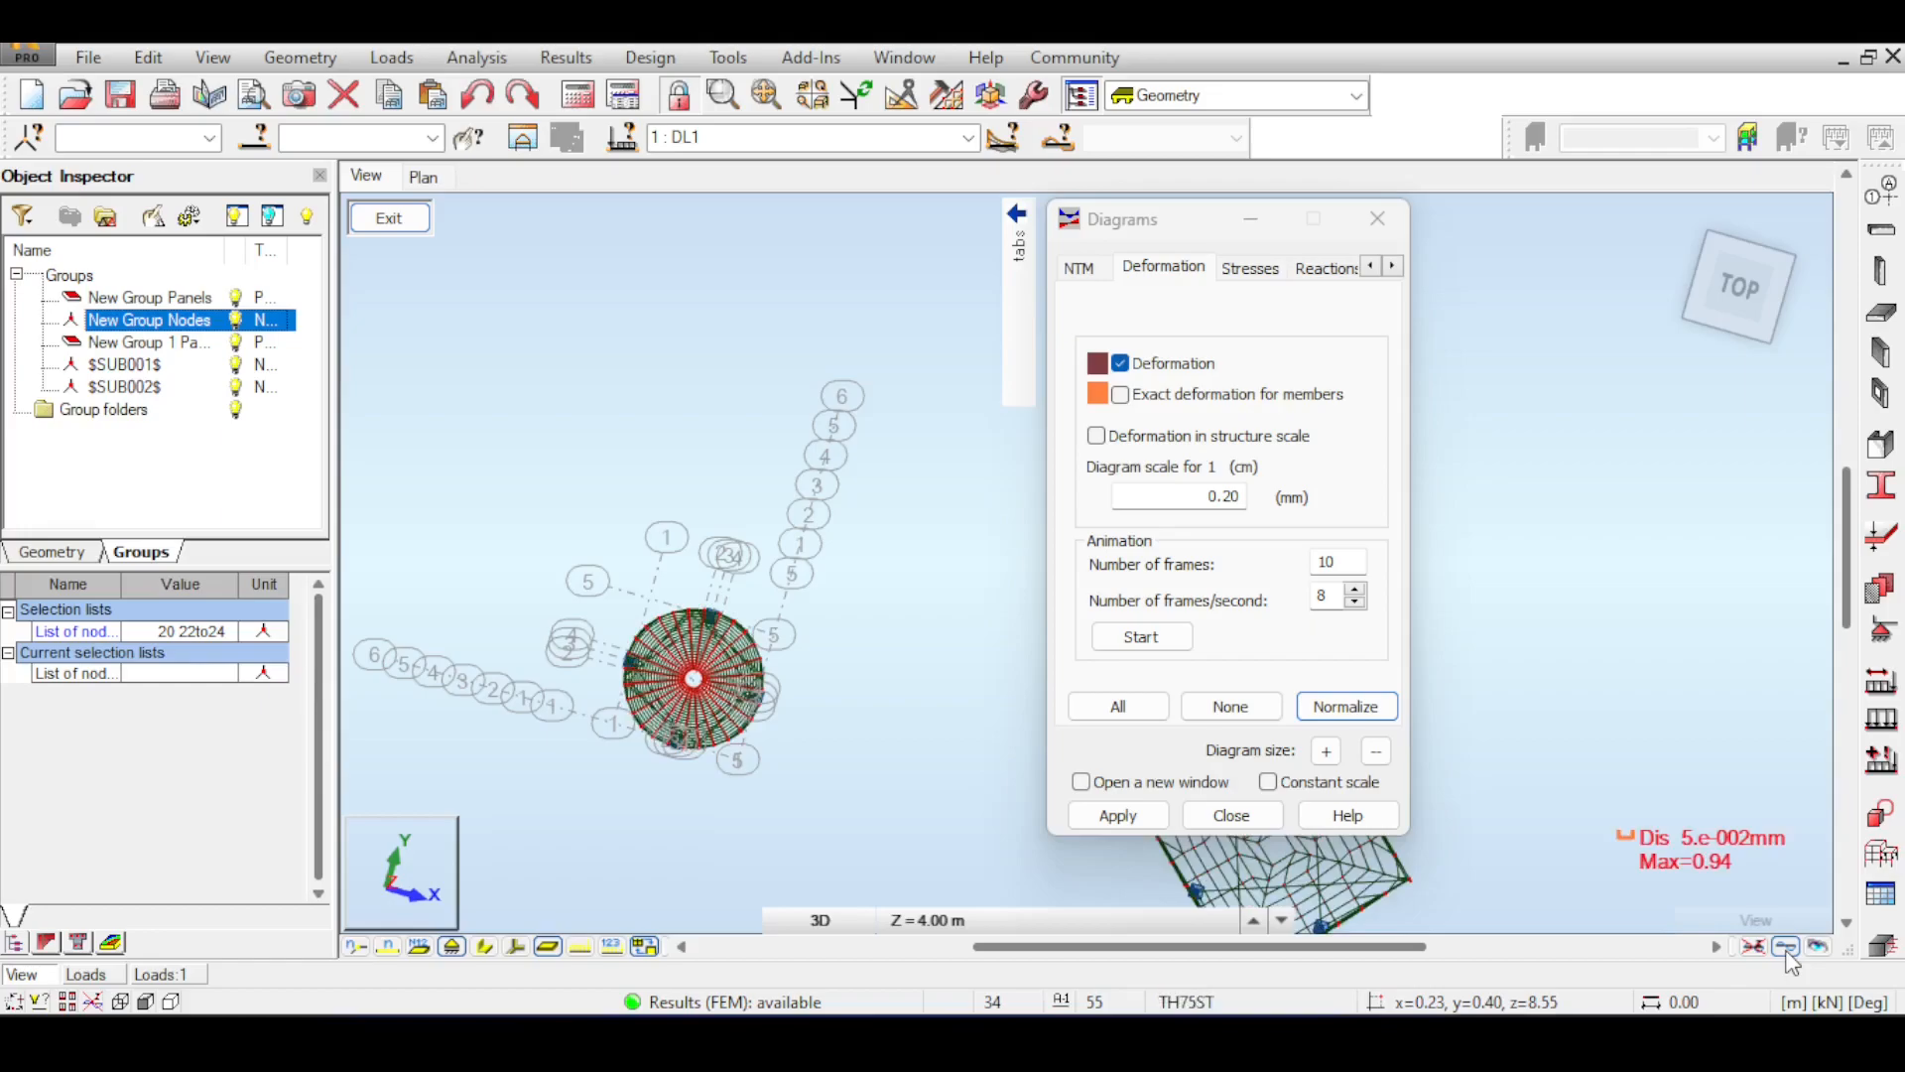
left_click(1786, 947)
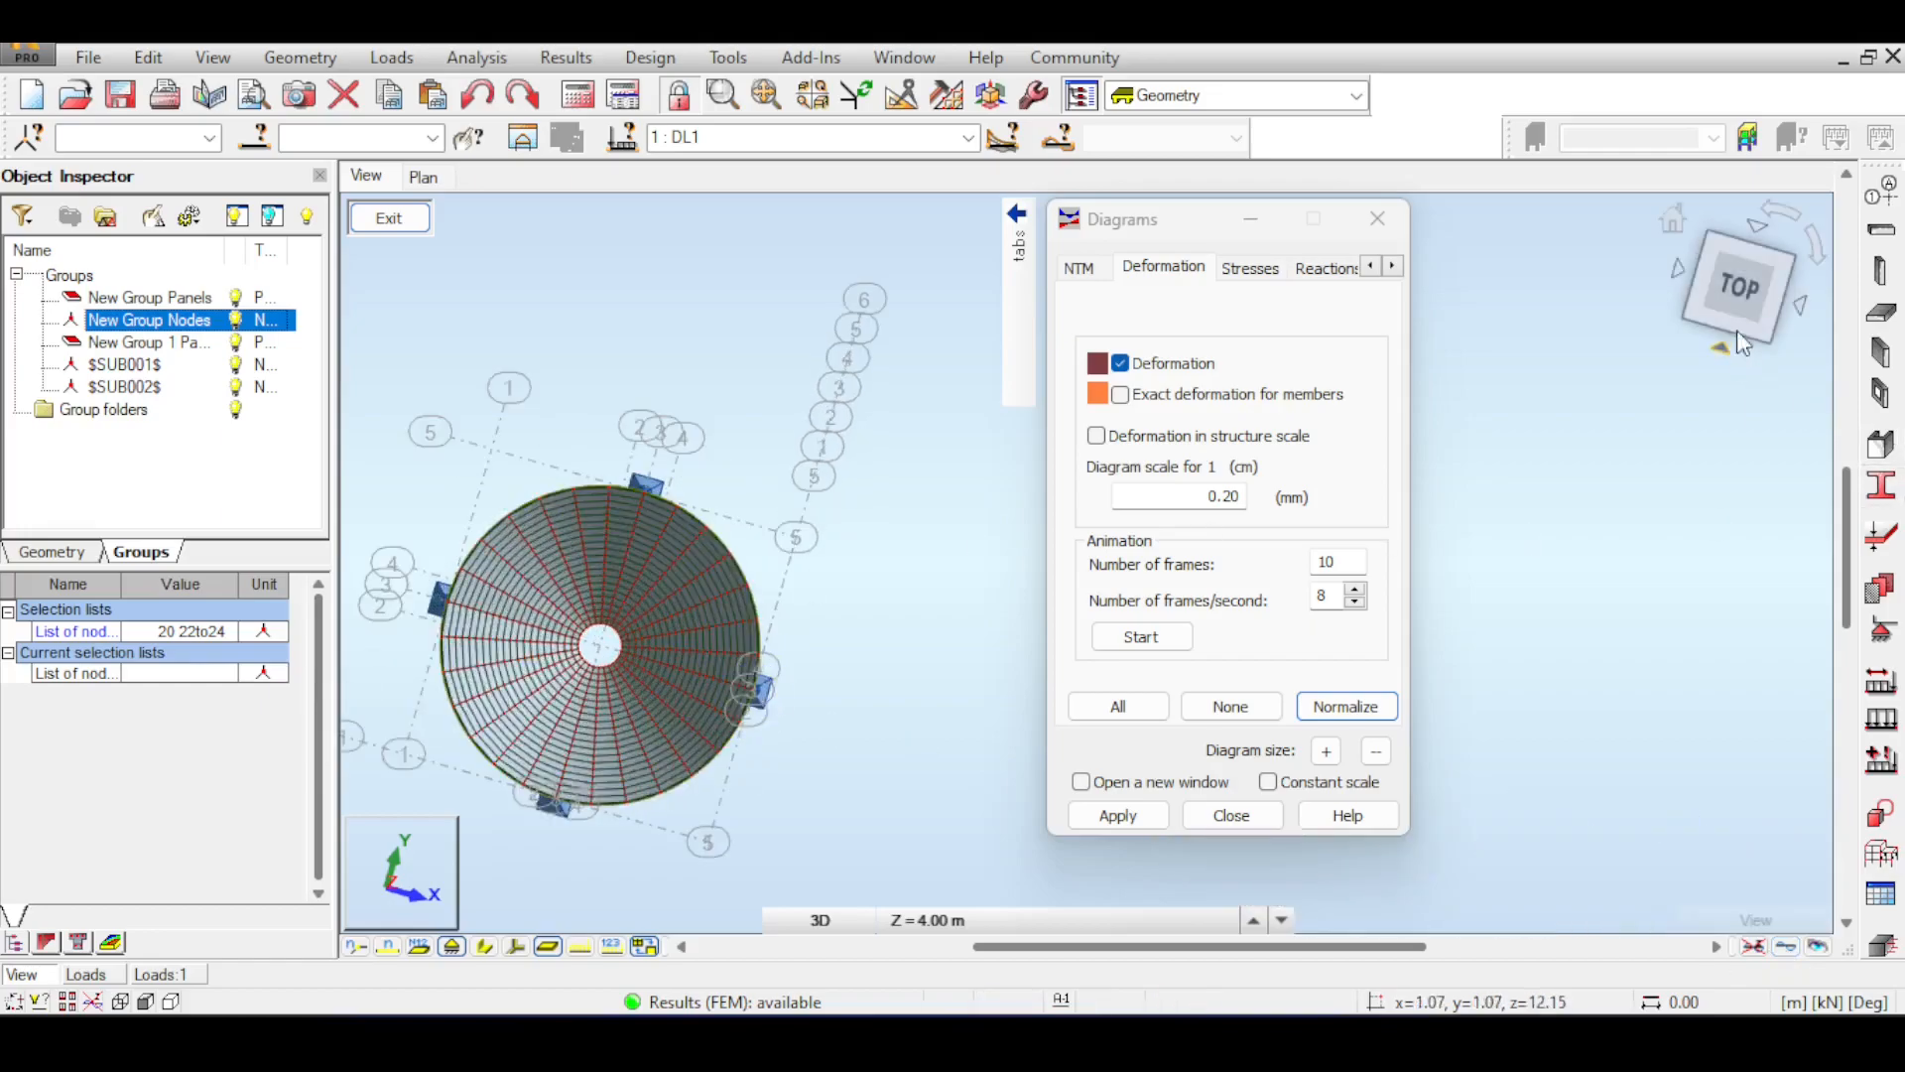
left_click(1744, 349)
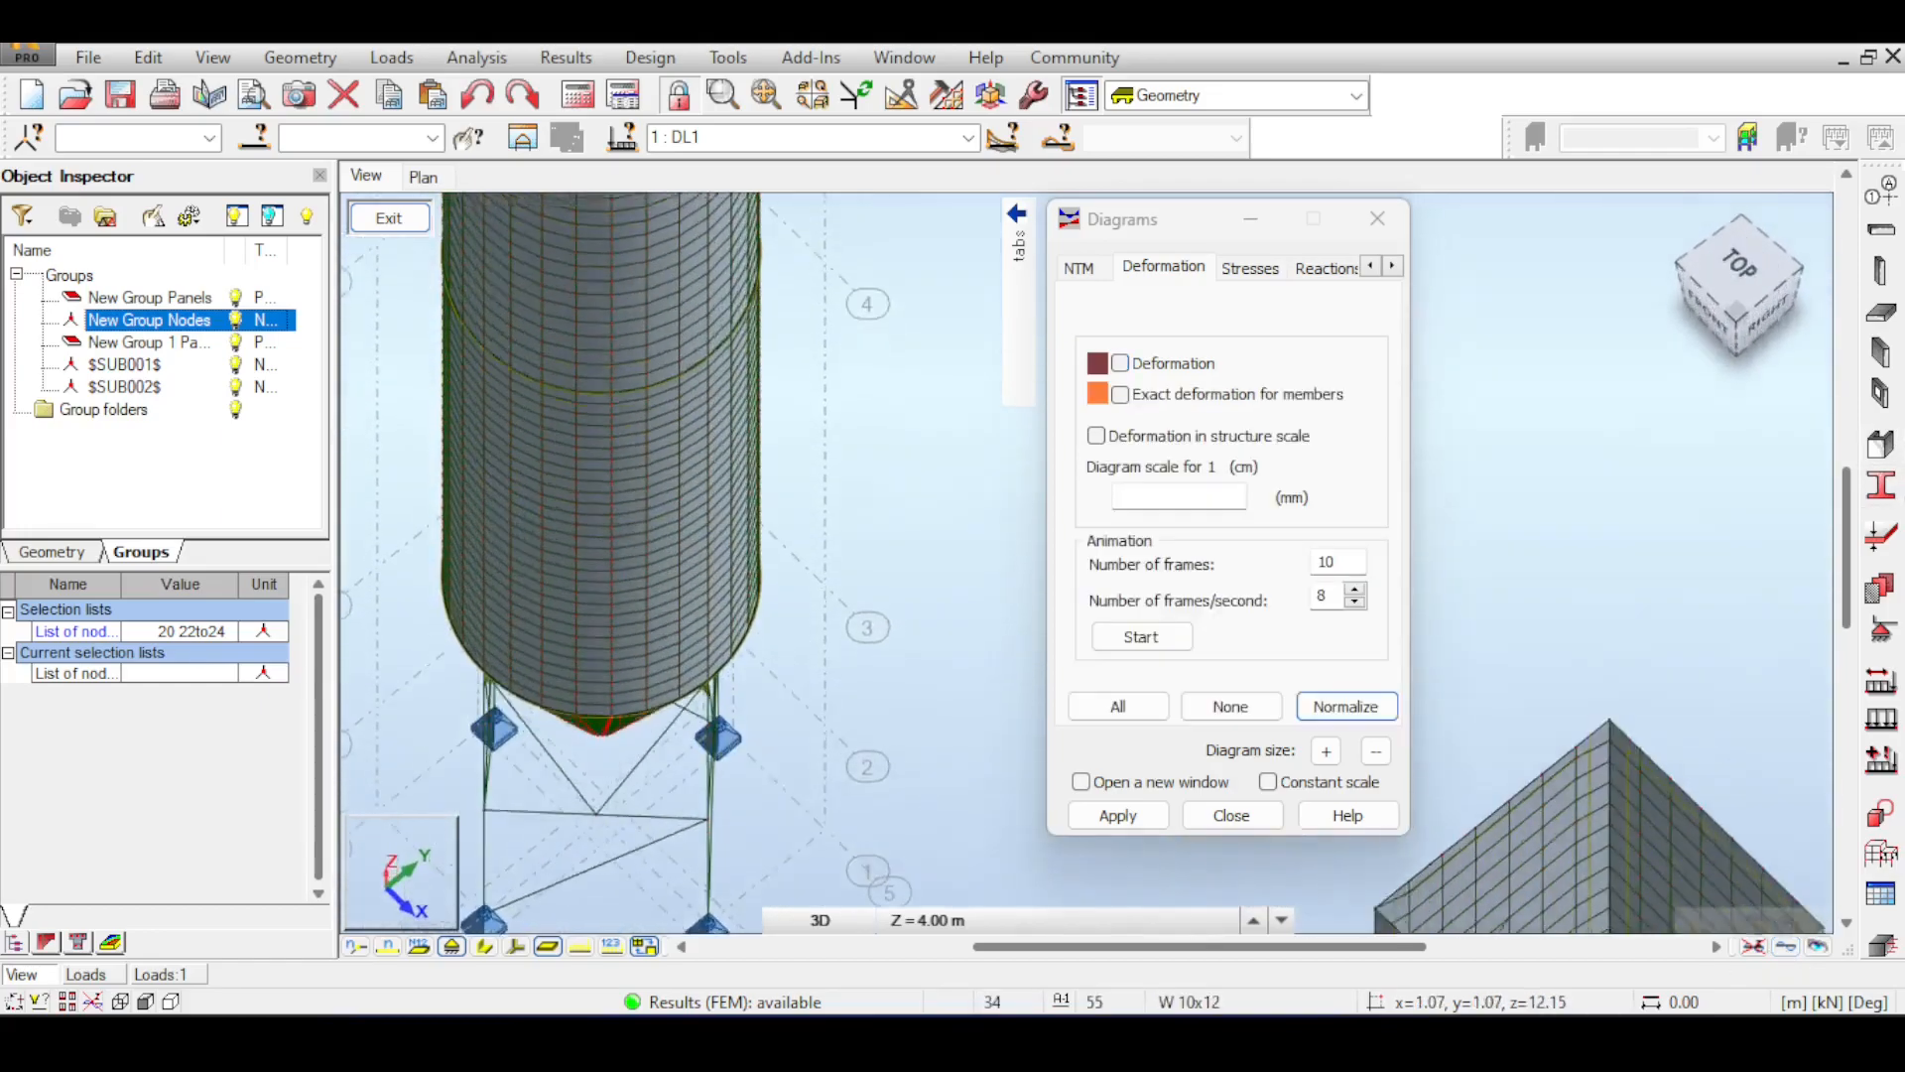
- Inspect the circular silo's deformed shape along its full height in a tilted 3D view, and close the diagram settings
middle_click_drag(684, 382, 1340, 585)
middle_click_drag(856, 526, 599, 540)
middle_click_drag(752, 463, 631, 514)
scroll(812, 585, "down", 4)
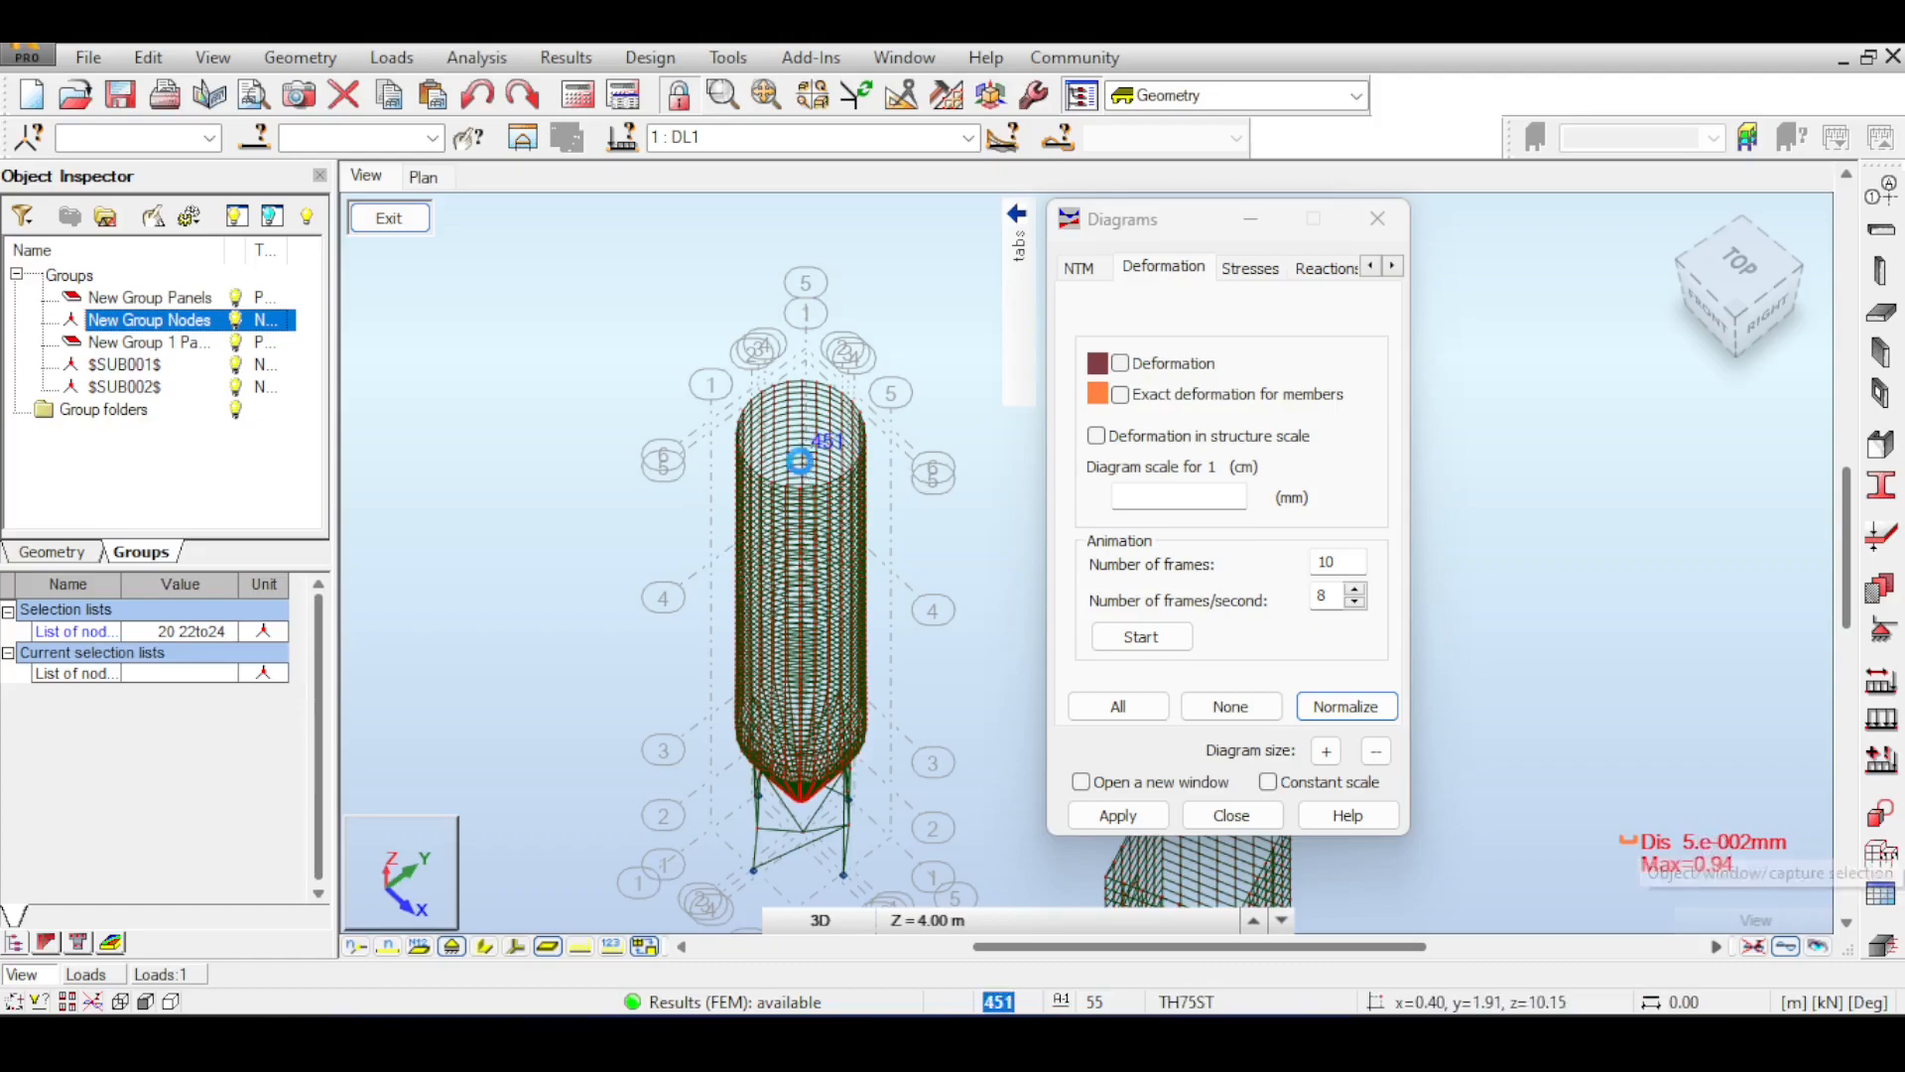
scroll(802, 414, "up", 3)
middle_click_drag(813, 444, 881, 498)
scroll(873, 542, "down", 4)
scroll(885, 571, "up", 2)
scroll(890, 585, "down", 2)
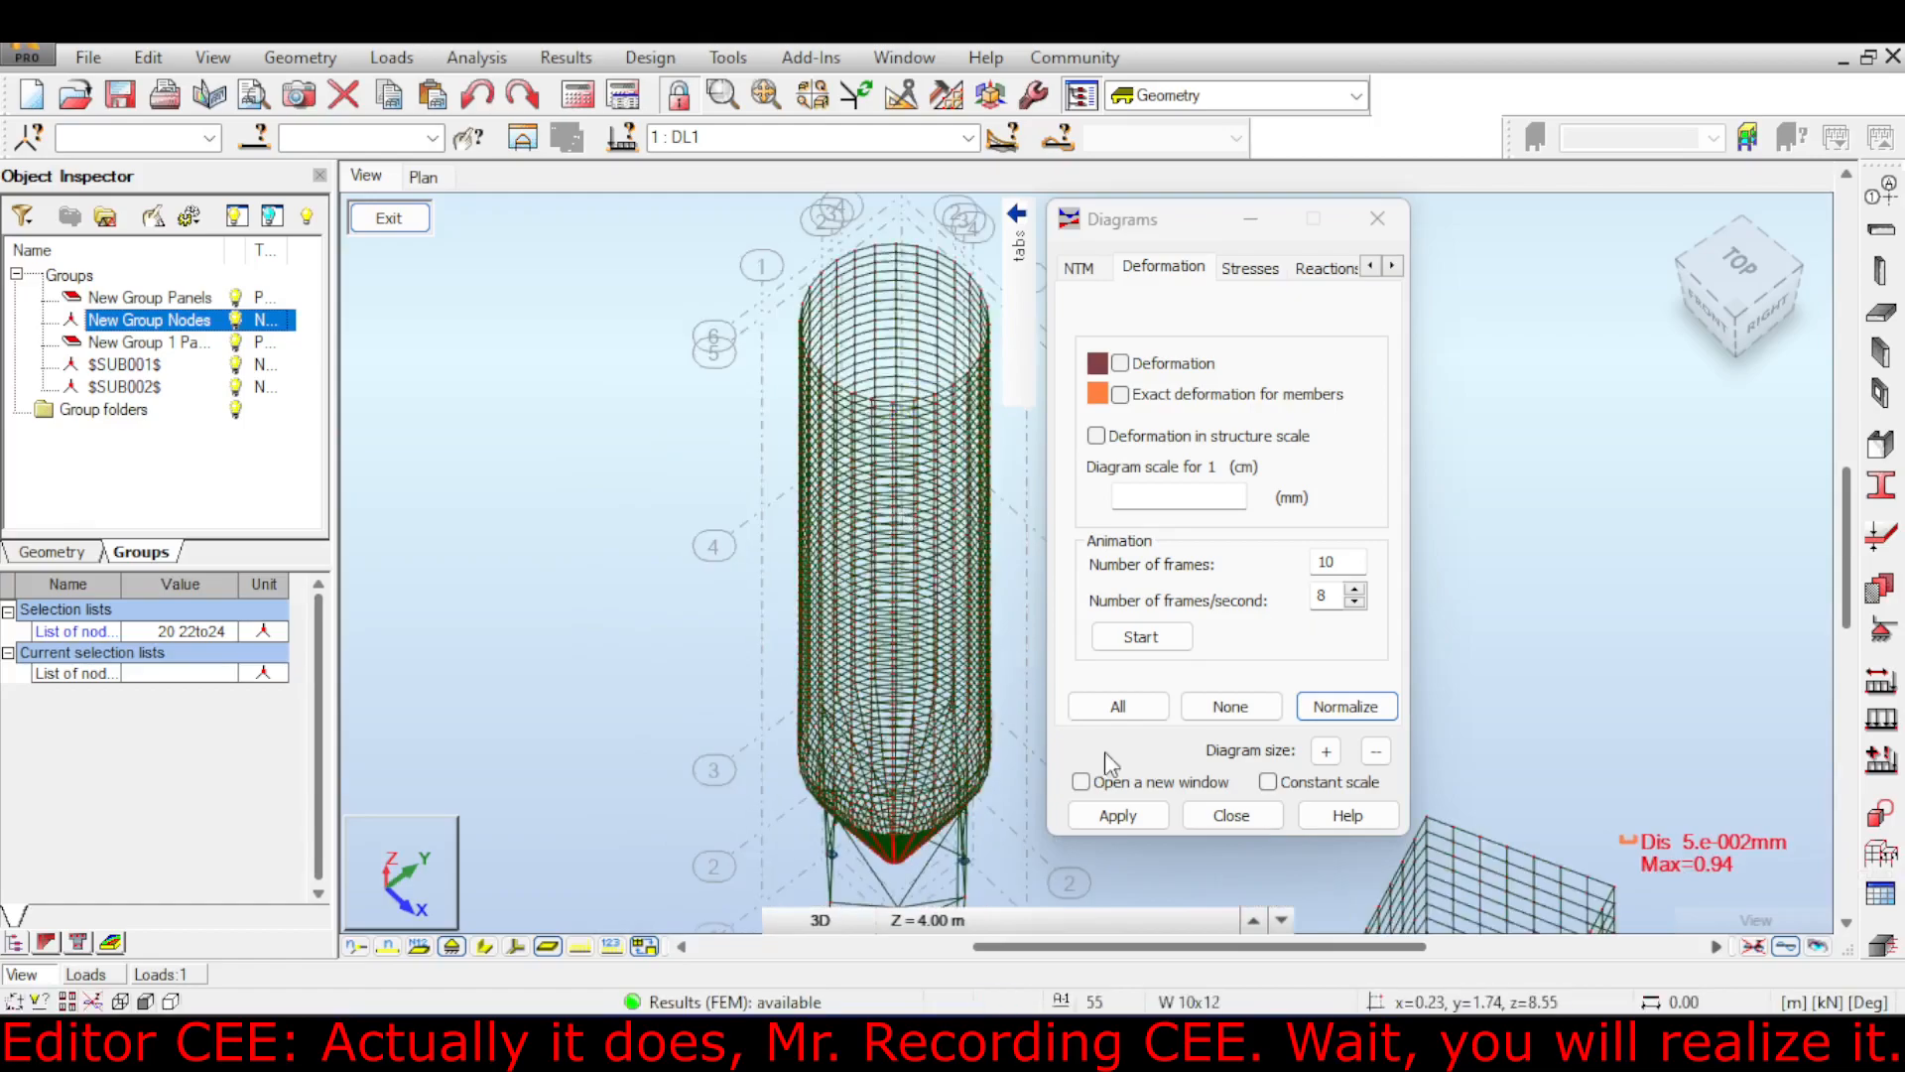
left_click(1231, 815)
- Delete the entire square silo, accepting the change to the result status
scroll(975, 647, "down", 3)
scroll(1111, 635, "down", 2)
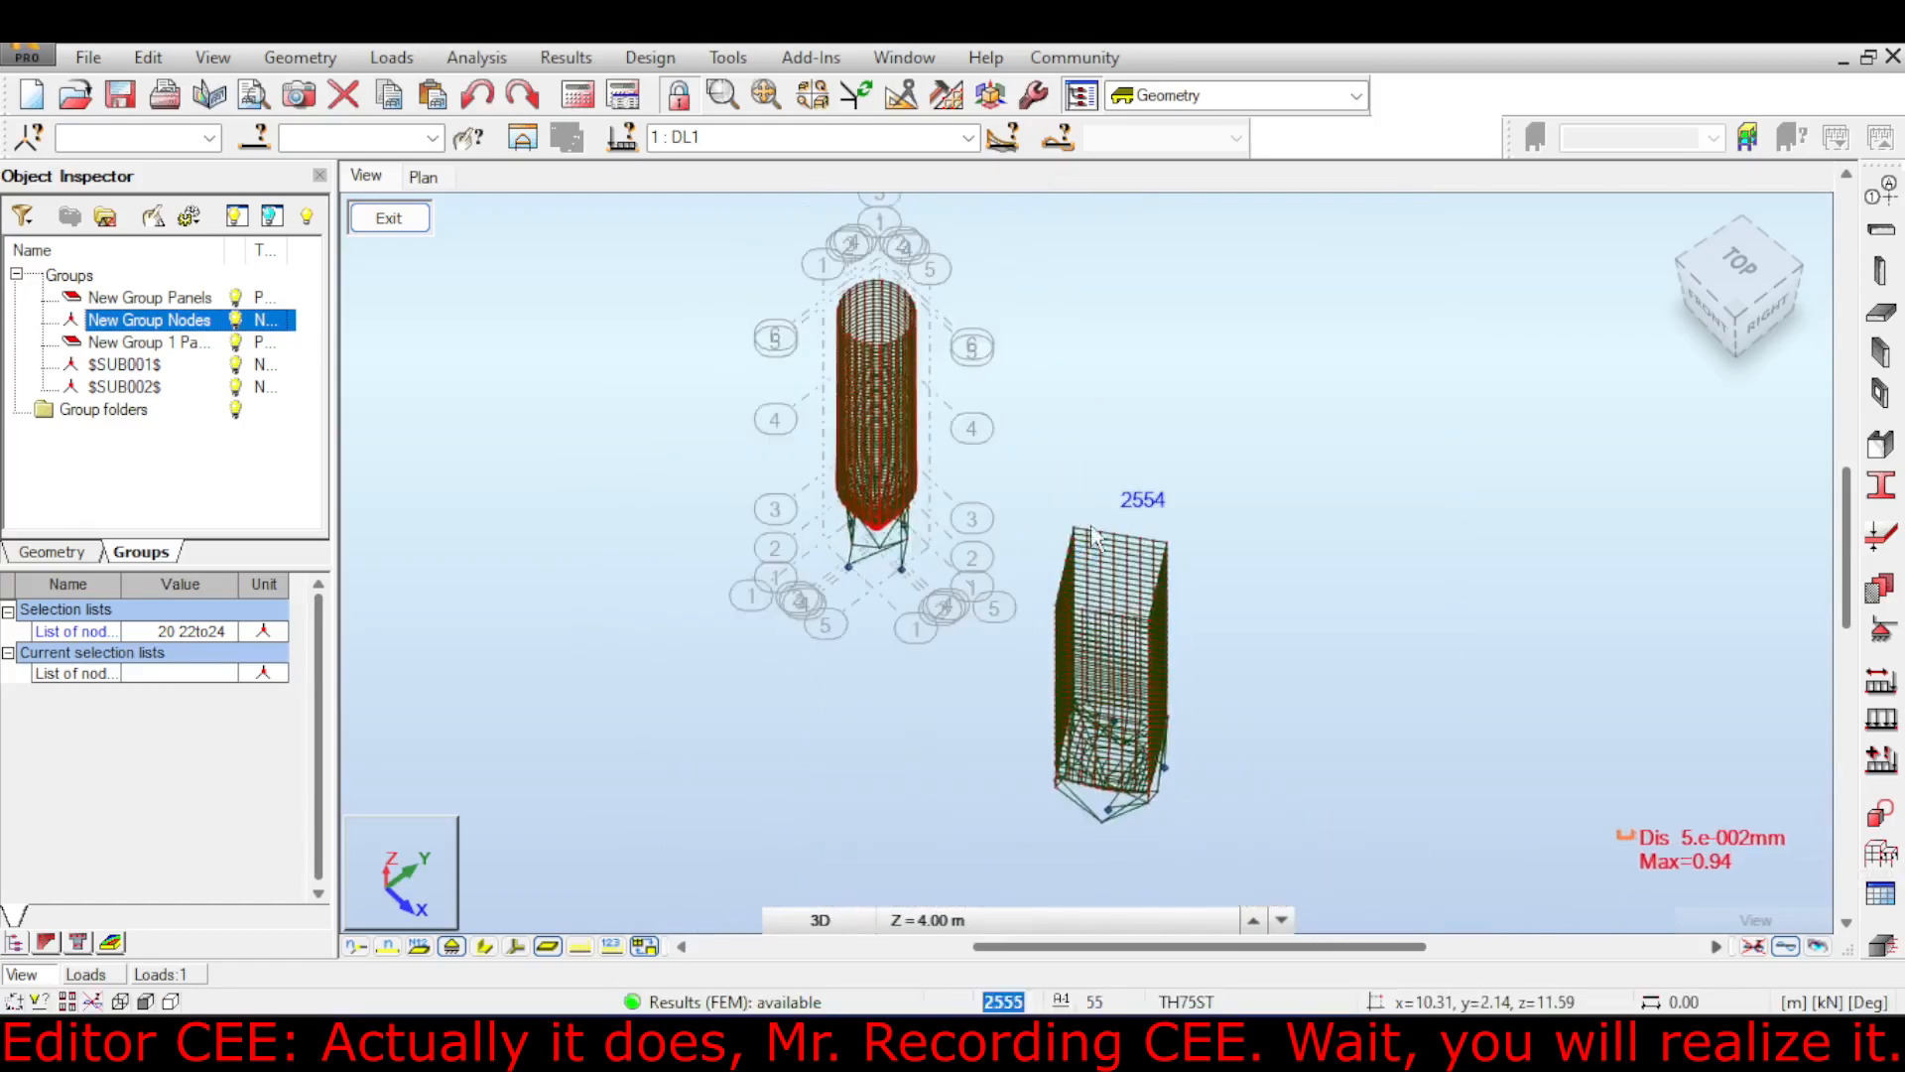
scroll(1141, 476, "down", 2)
left_click_drag(1021, 443, 1256, 750)
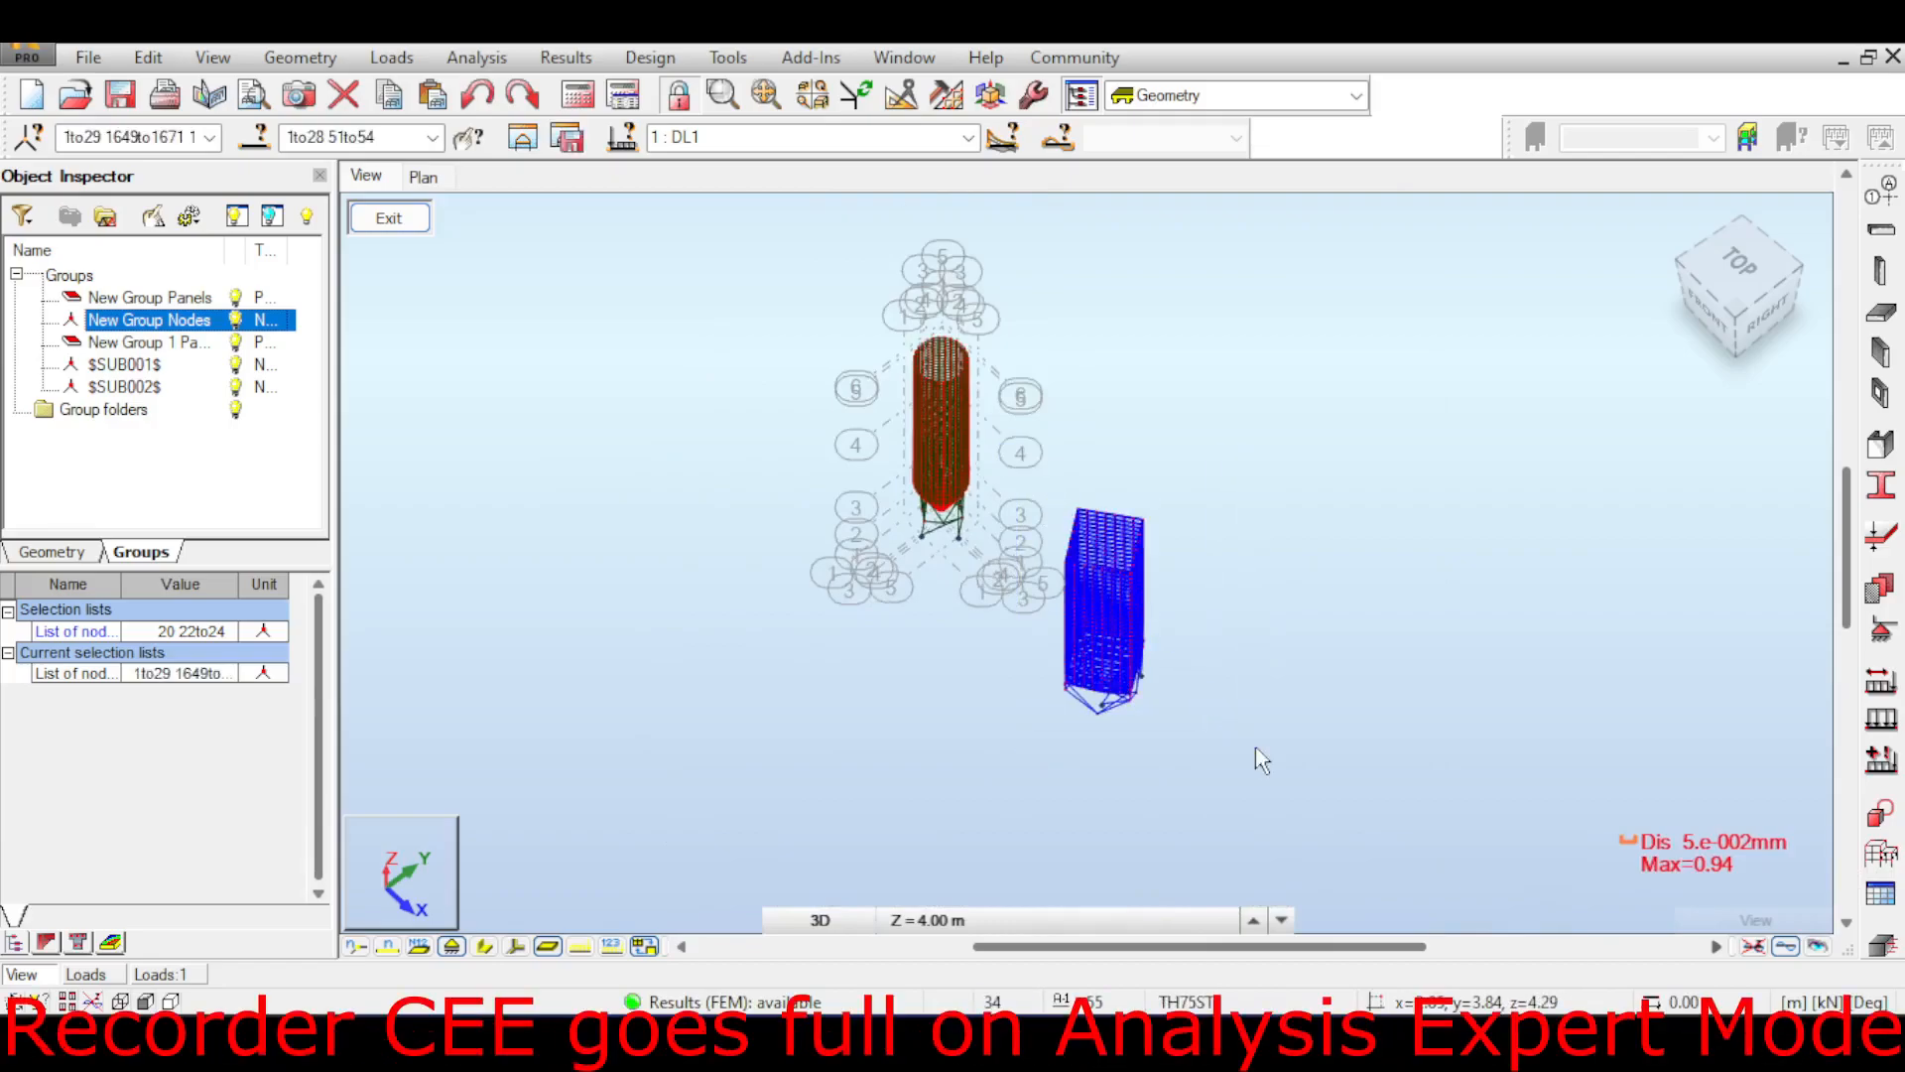
key("Delete")
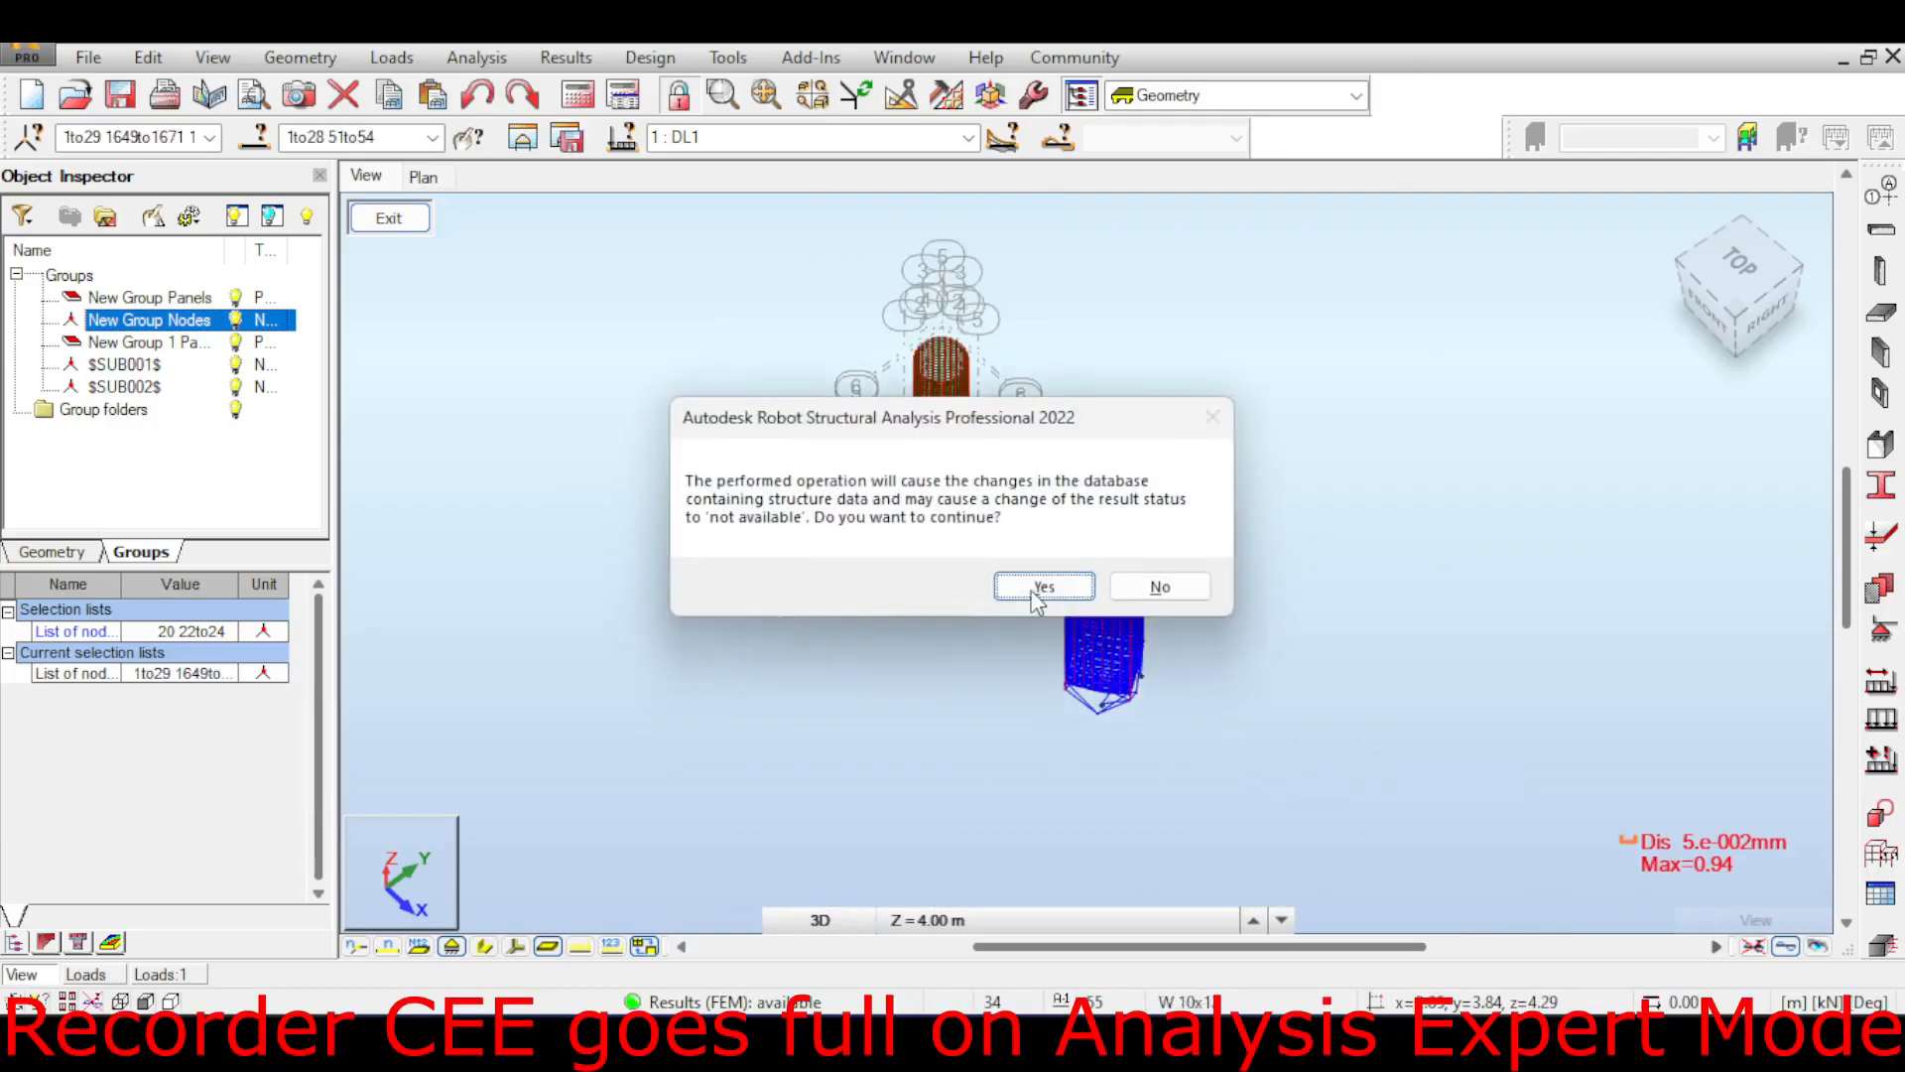
left_click(1042, 587)
- Hide the deformation display and rerun the structural calculation on the remaining circular silo
scroll(1161, 574, "up", 2)
scroll(1174, 559, "up", 1)
middle_click_drag(1090, 481, 1367, 516)
scroll(1195, 643, "up", 2)
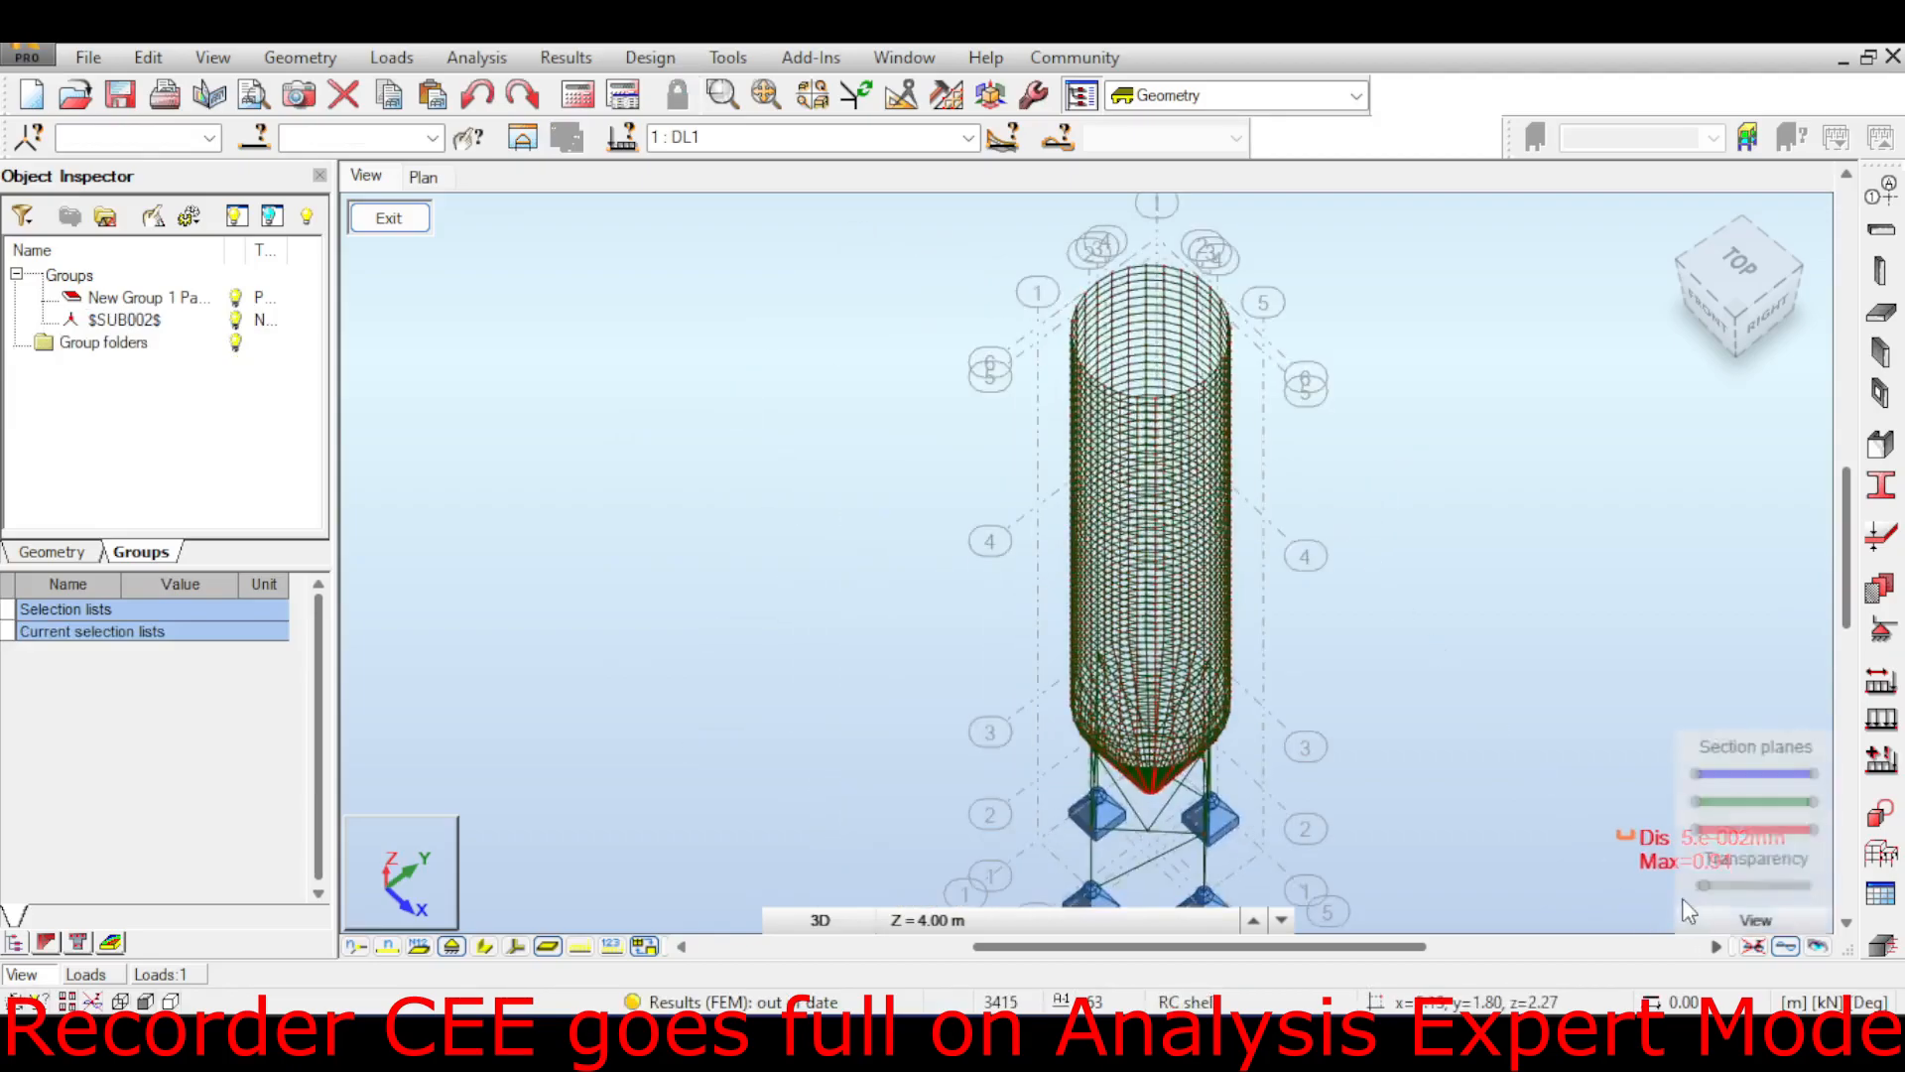
left_click(1789, 947)
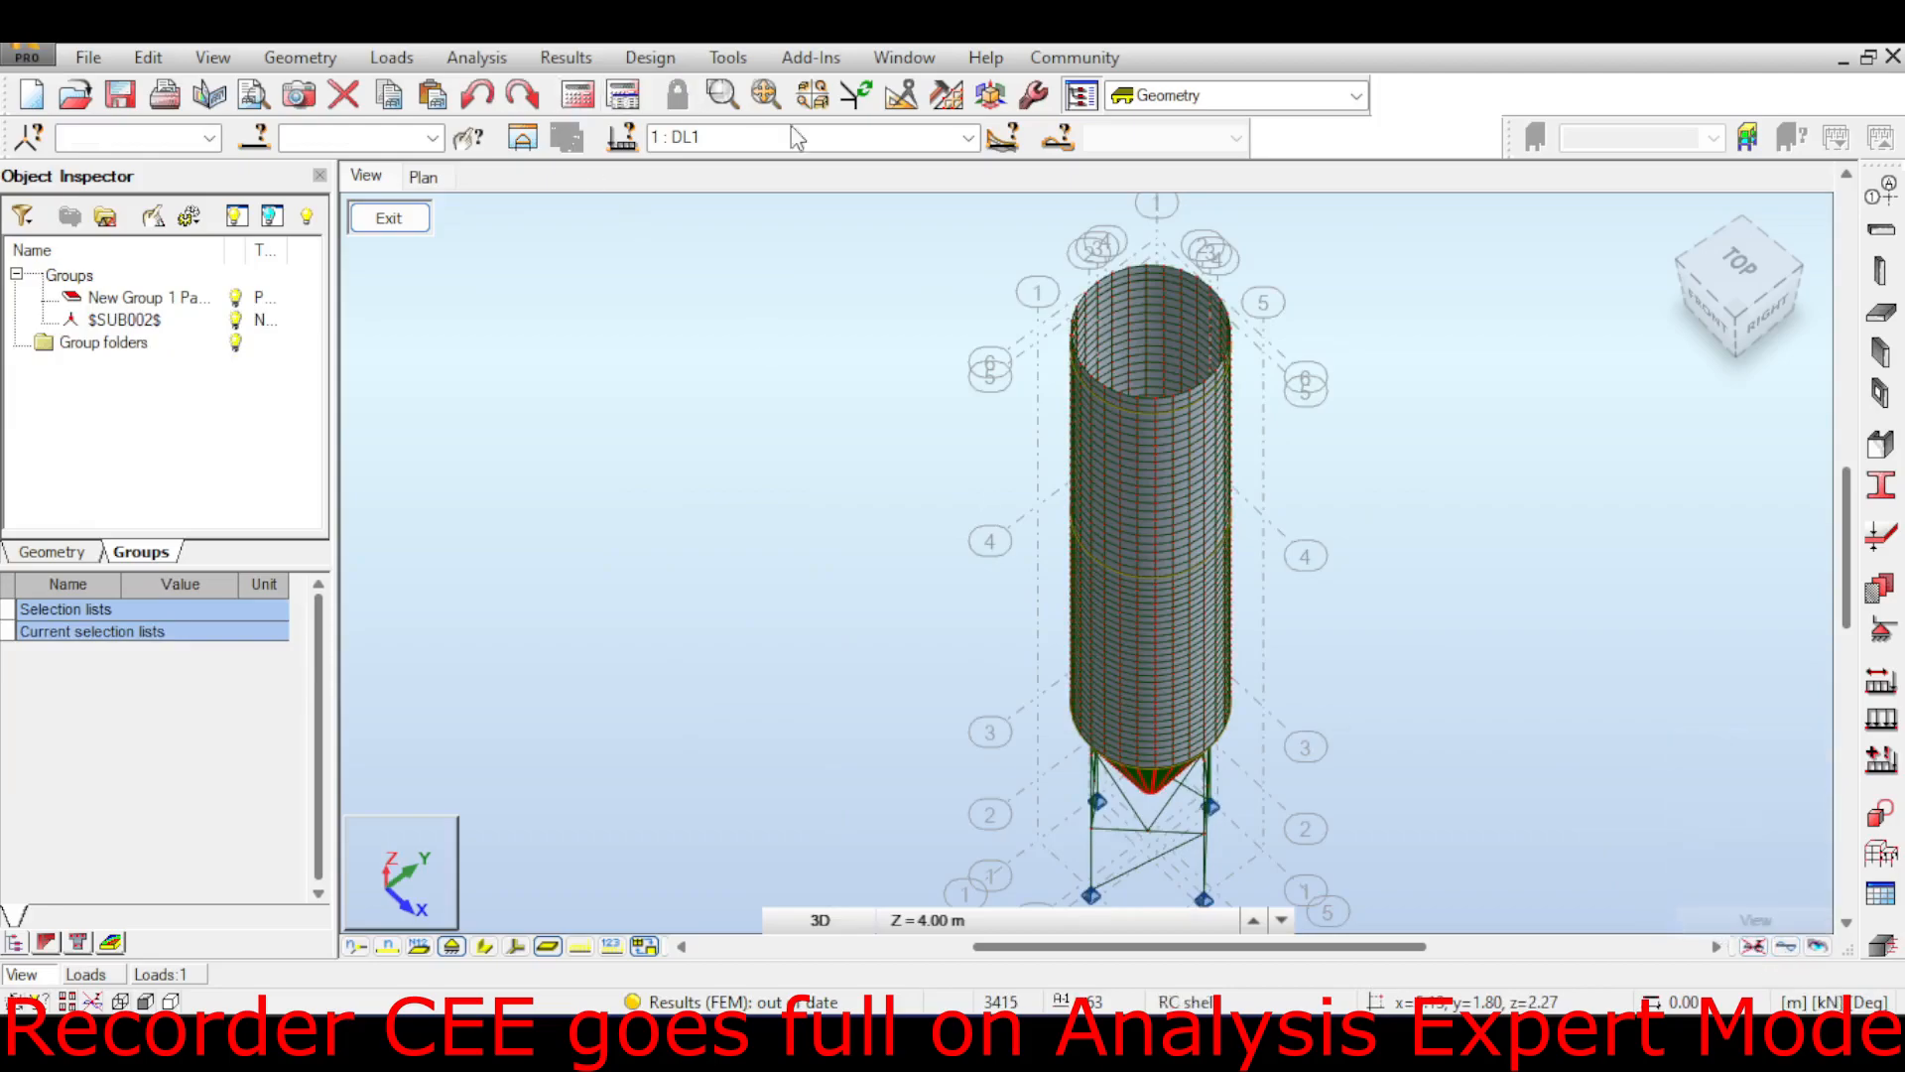
left_click(578, 95)
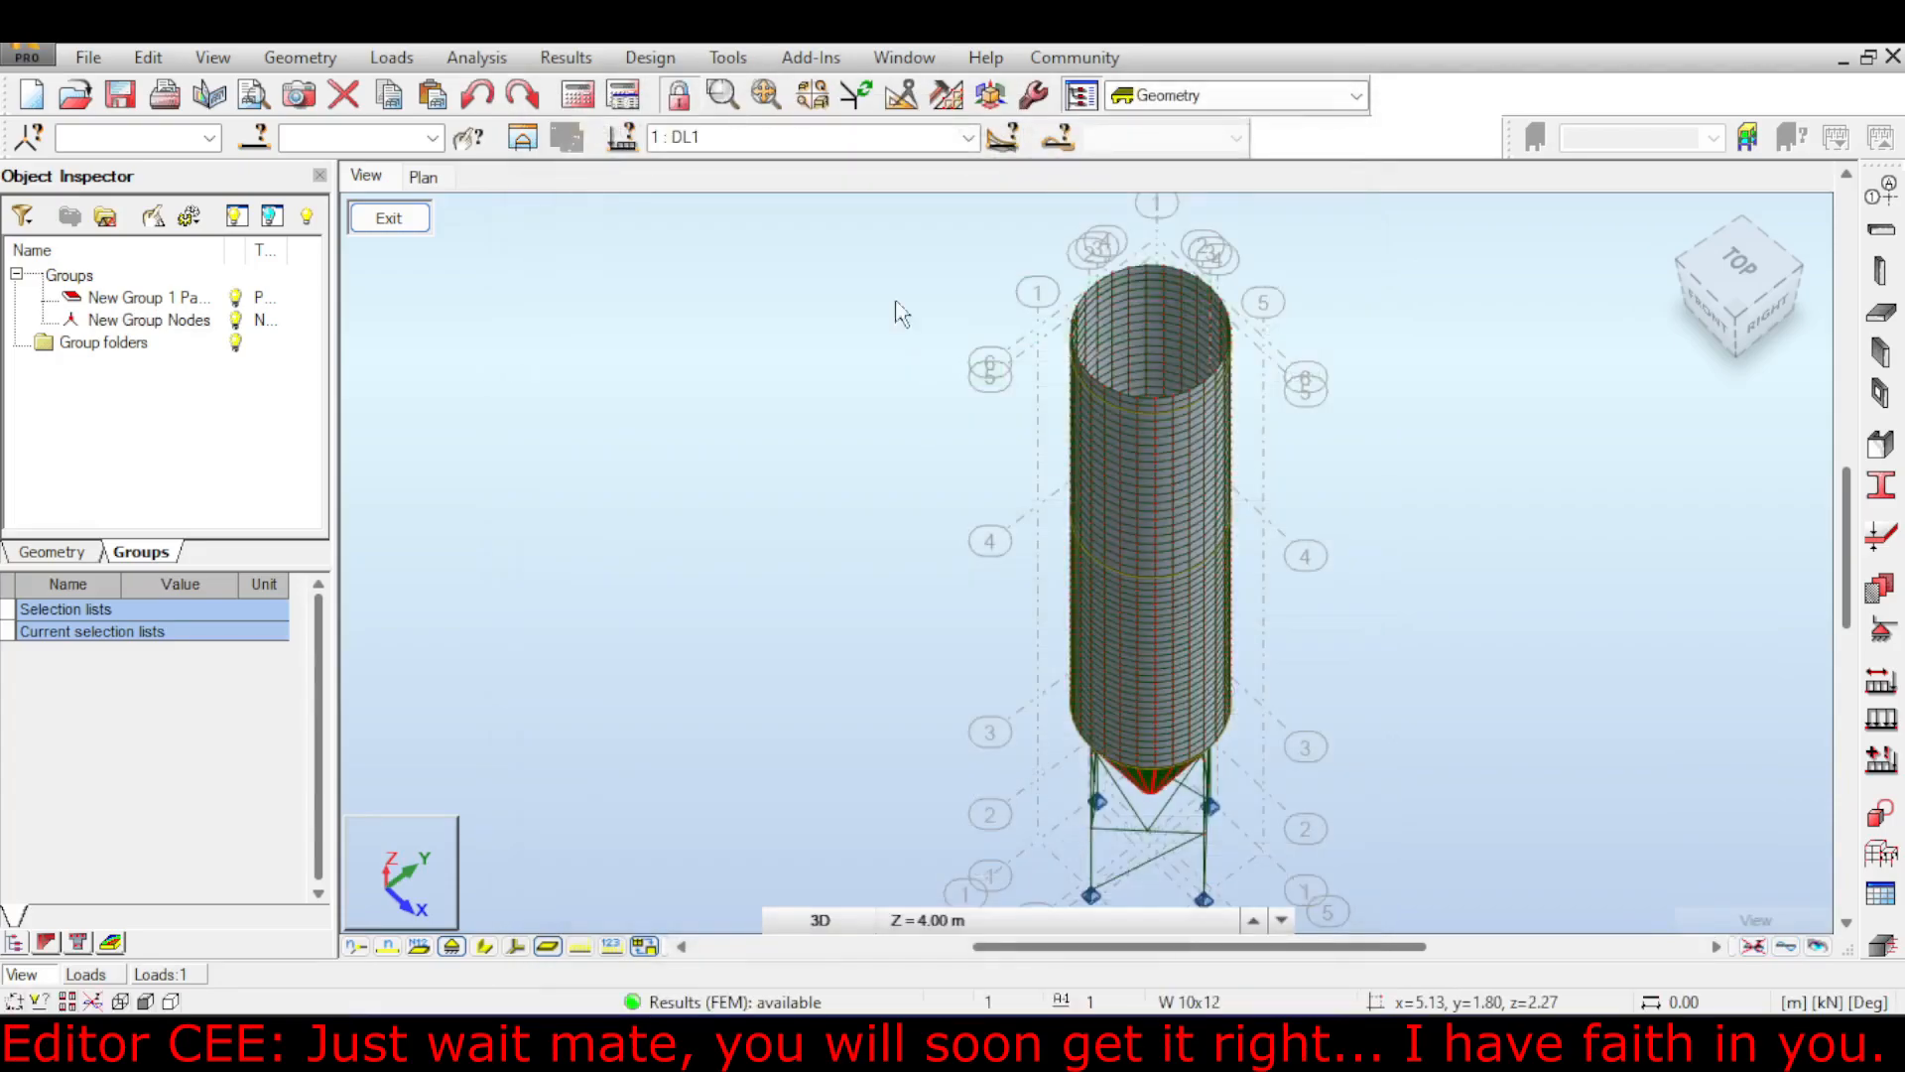
- Display the recalculated deformation of the circular silo, looking into its open top
left_click_drag(1736, 260, 1738, 343)
middle_click_drag(1432, 426, 1375, 214)
left_click(570, 59)
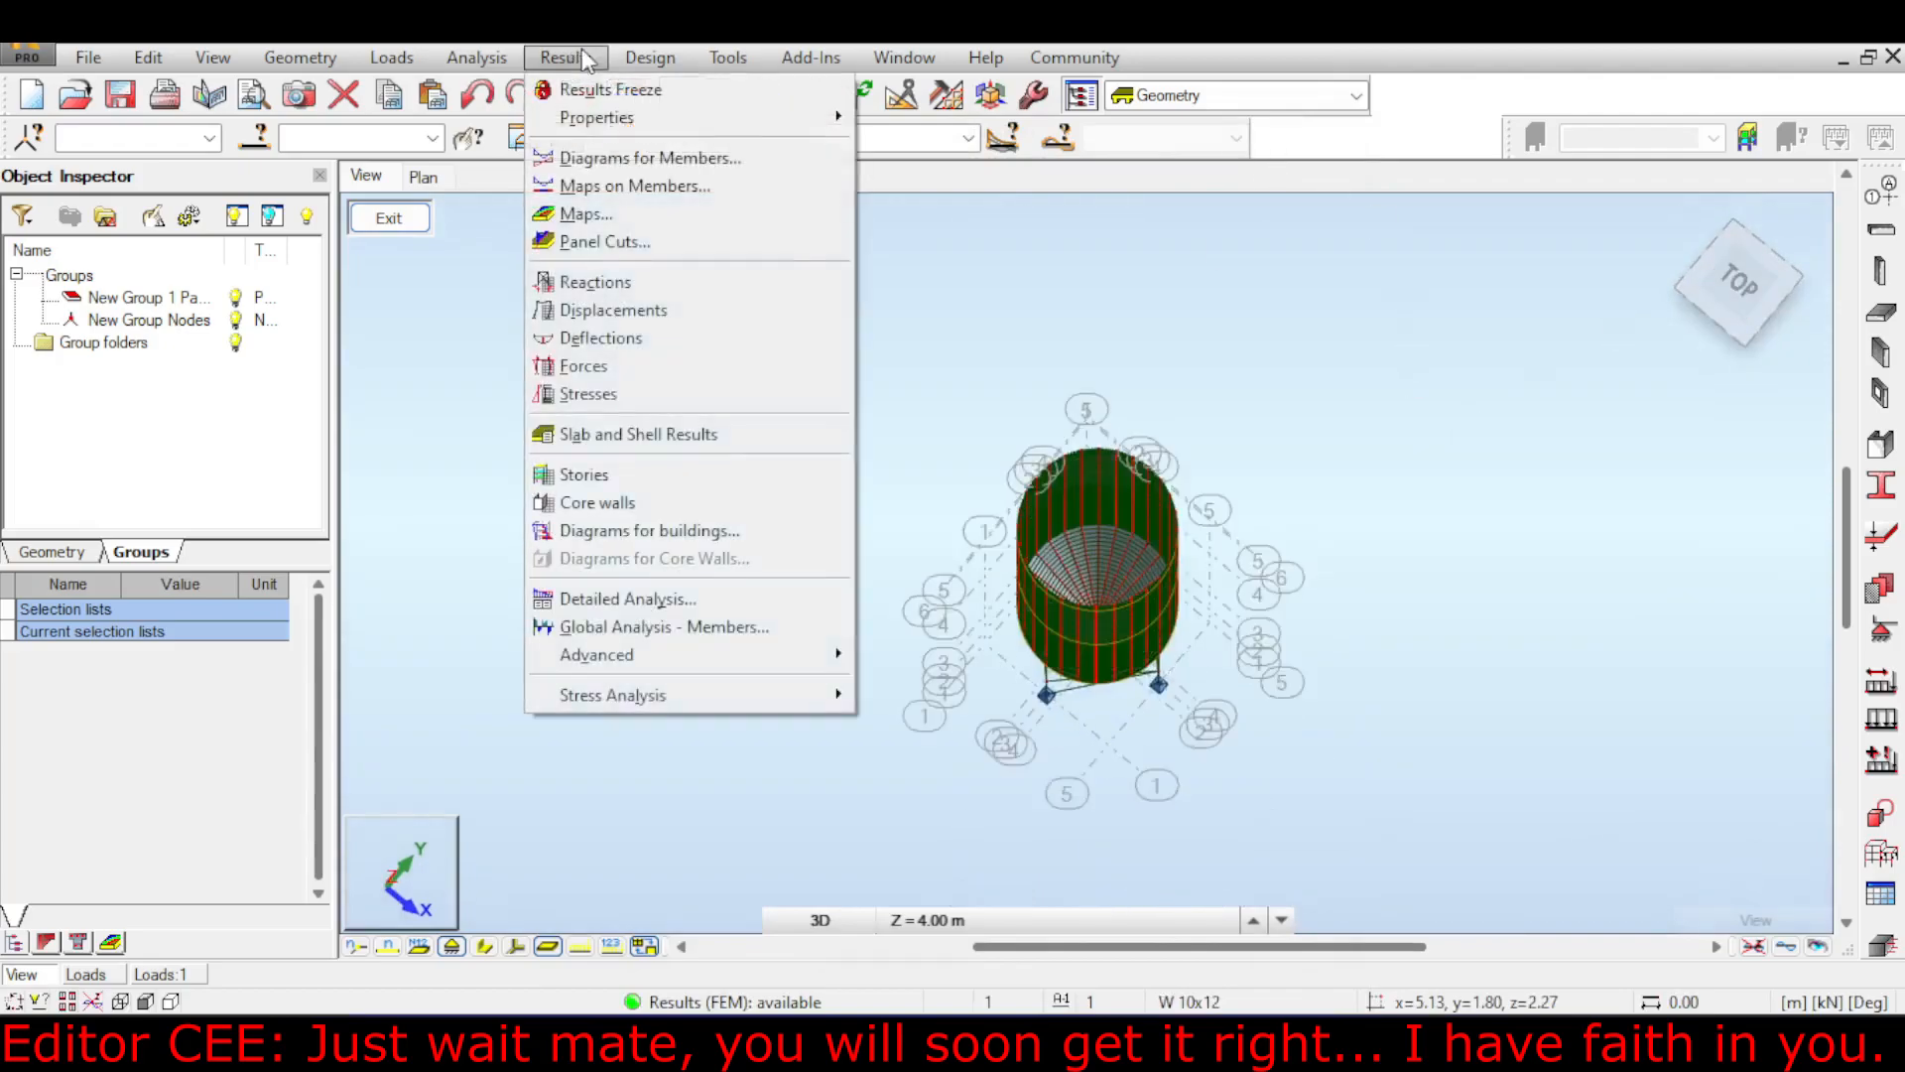
left_click(584, 61)
left_click(1786, 946)
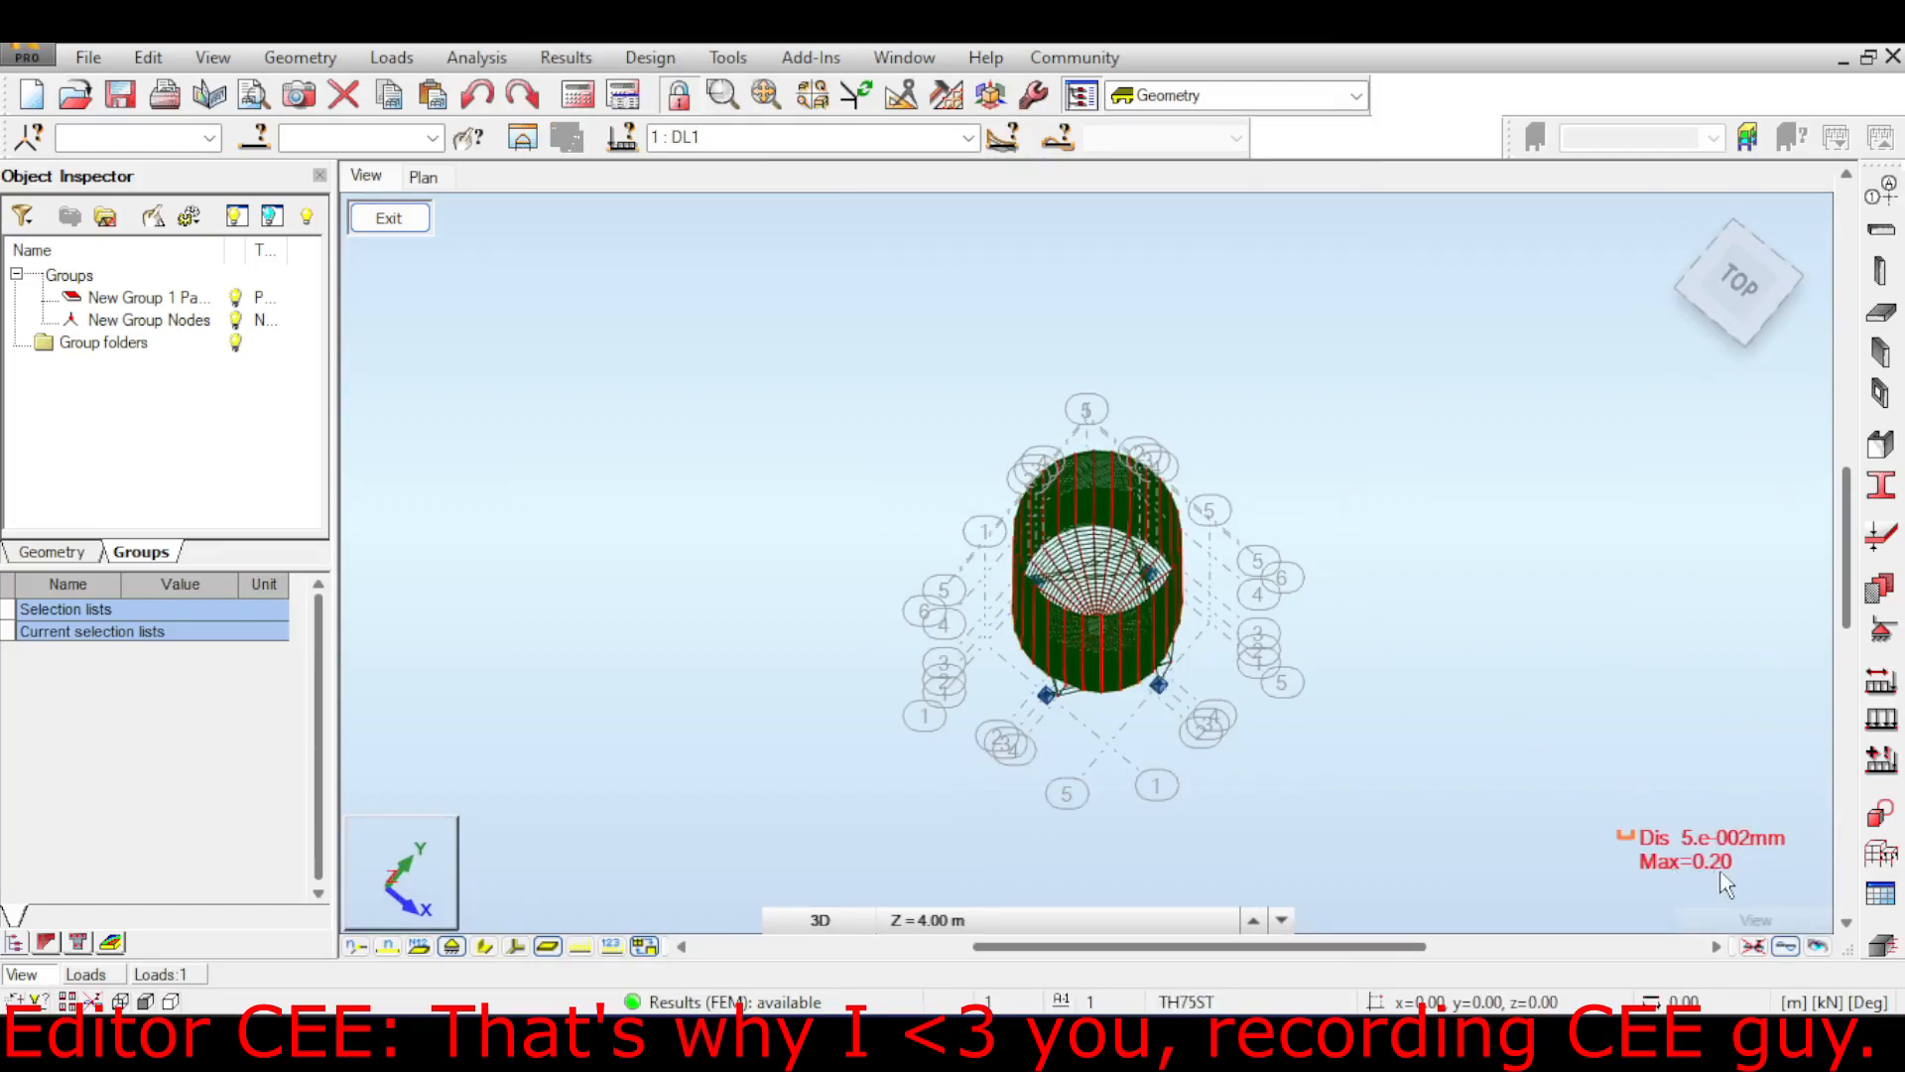
- Examine the deformation of the circular silo's walls and conical hopper from above and from the side
middle_click_drag(1127, 412, 1024, 283)
scroll(1021, 330, "up", 2)
scroll(1032, 329, "down", 3)
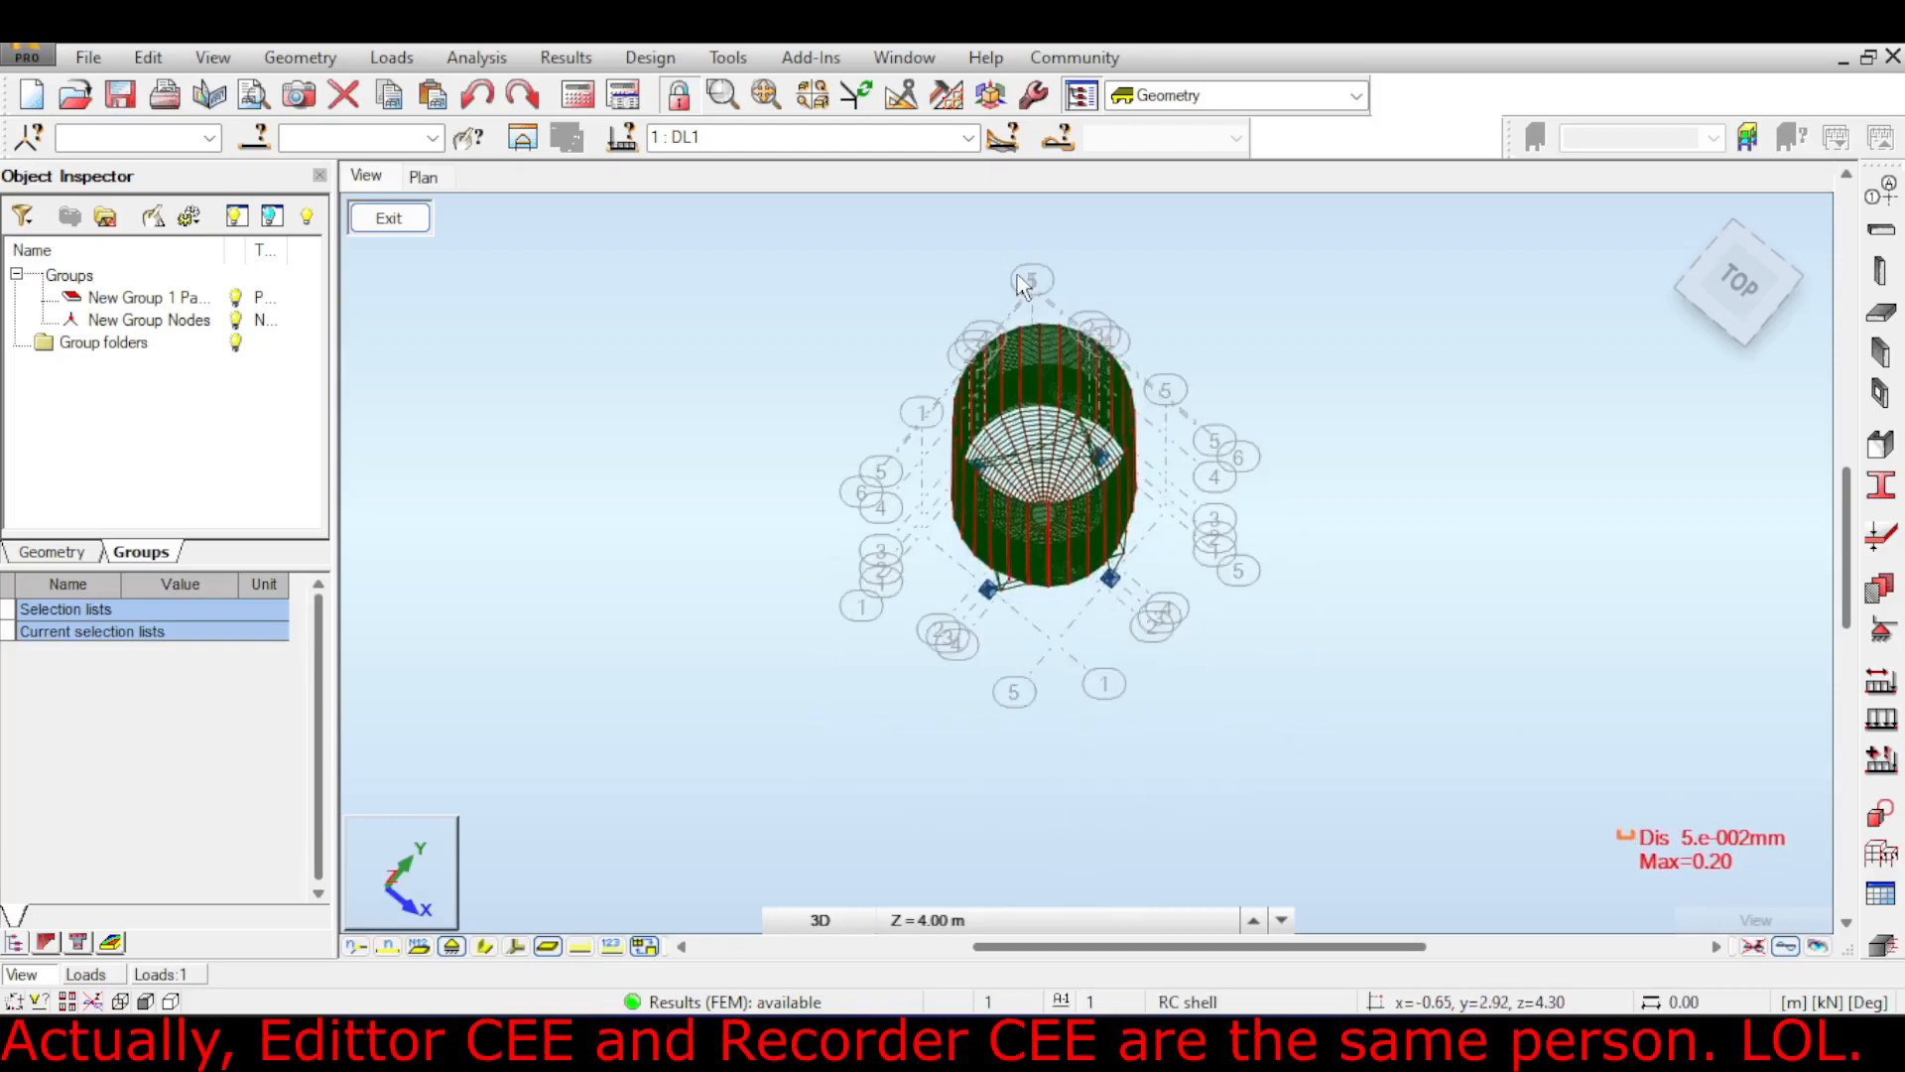
left_click(1722, 328)
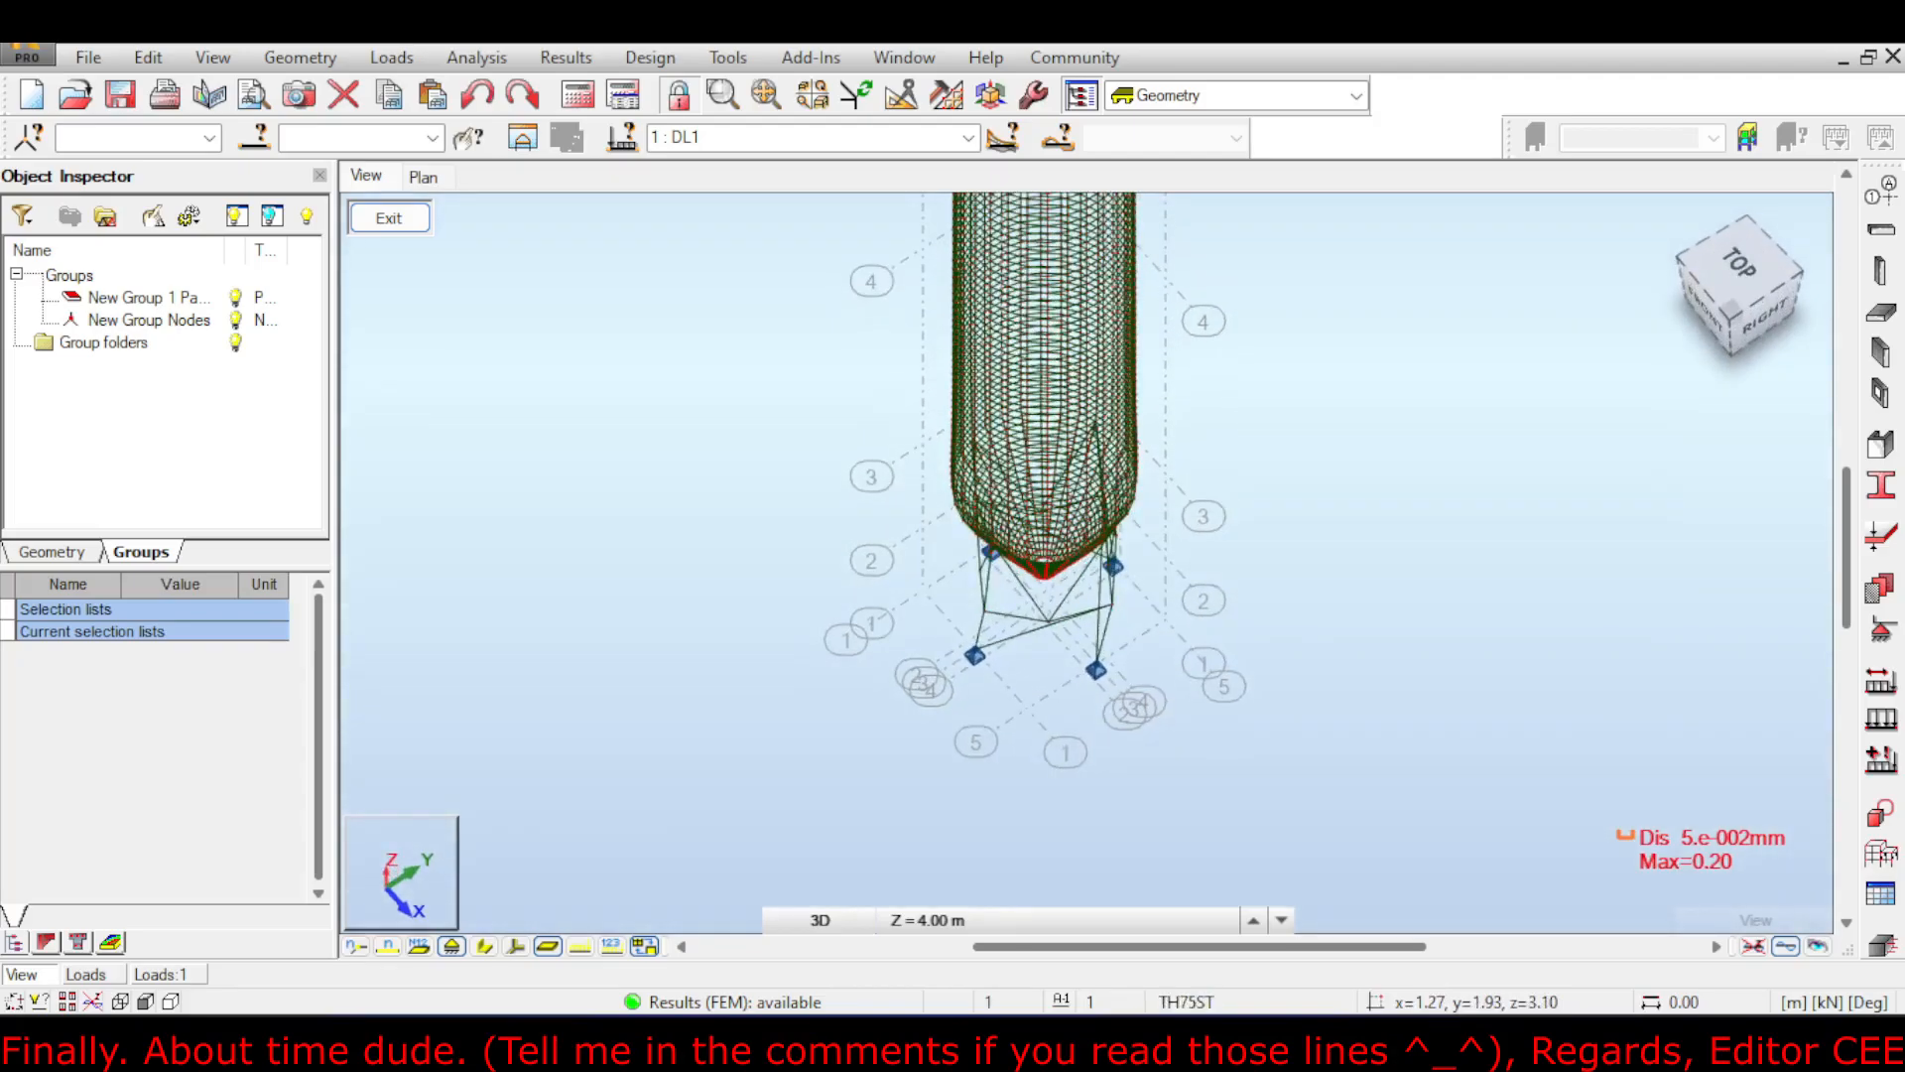
mouse_move(1734, 318)
left_mouse_down()
mouse_move(1722, 385)
mouse_move(1724, 365)
mouse_move(1745, 375)
mouse_move(1748, 332)
left_mouse_up()
scroll(1458, 498, "down", 2)
middle_click_drag(1458, 498, 1323, 461)
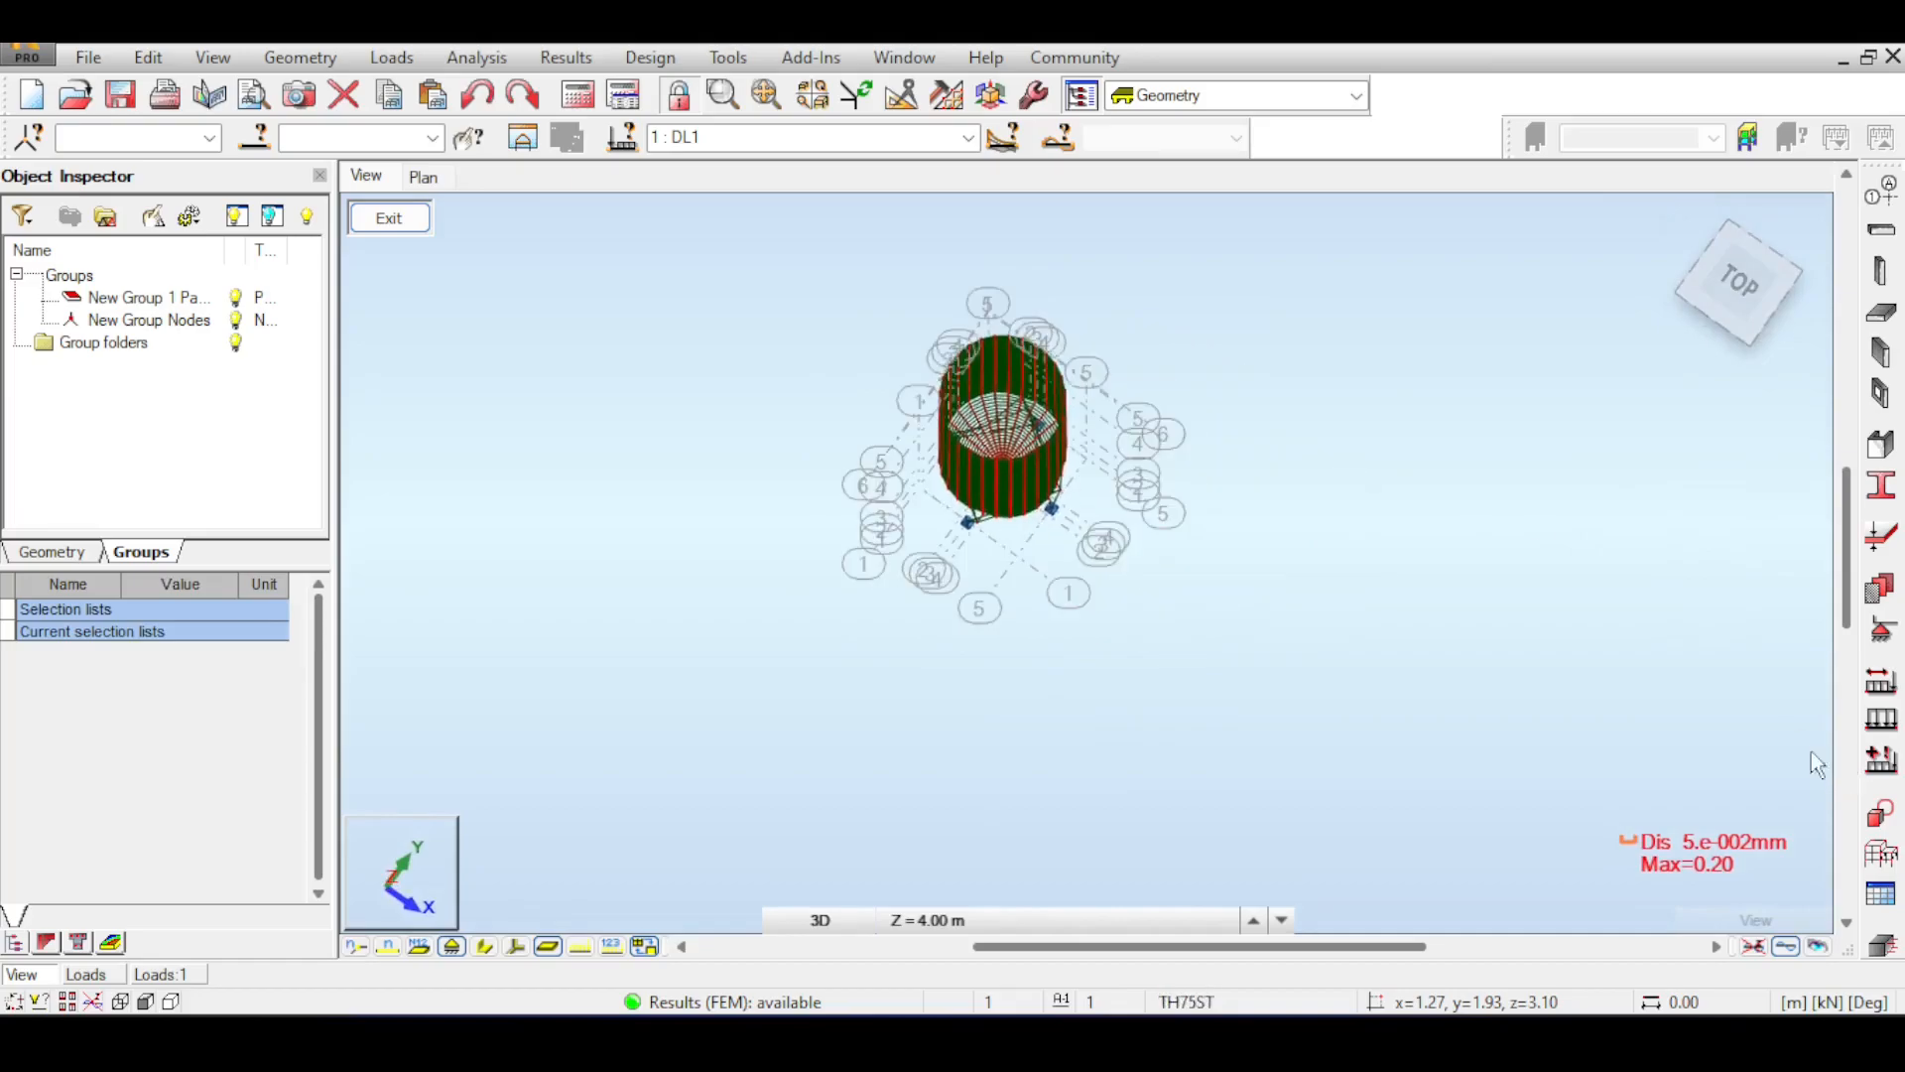
middle_click_drag(1505, 571, 1339, 519)
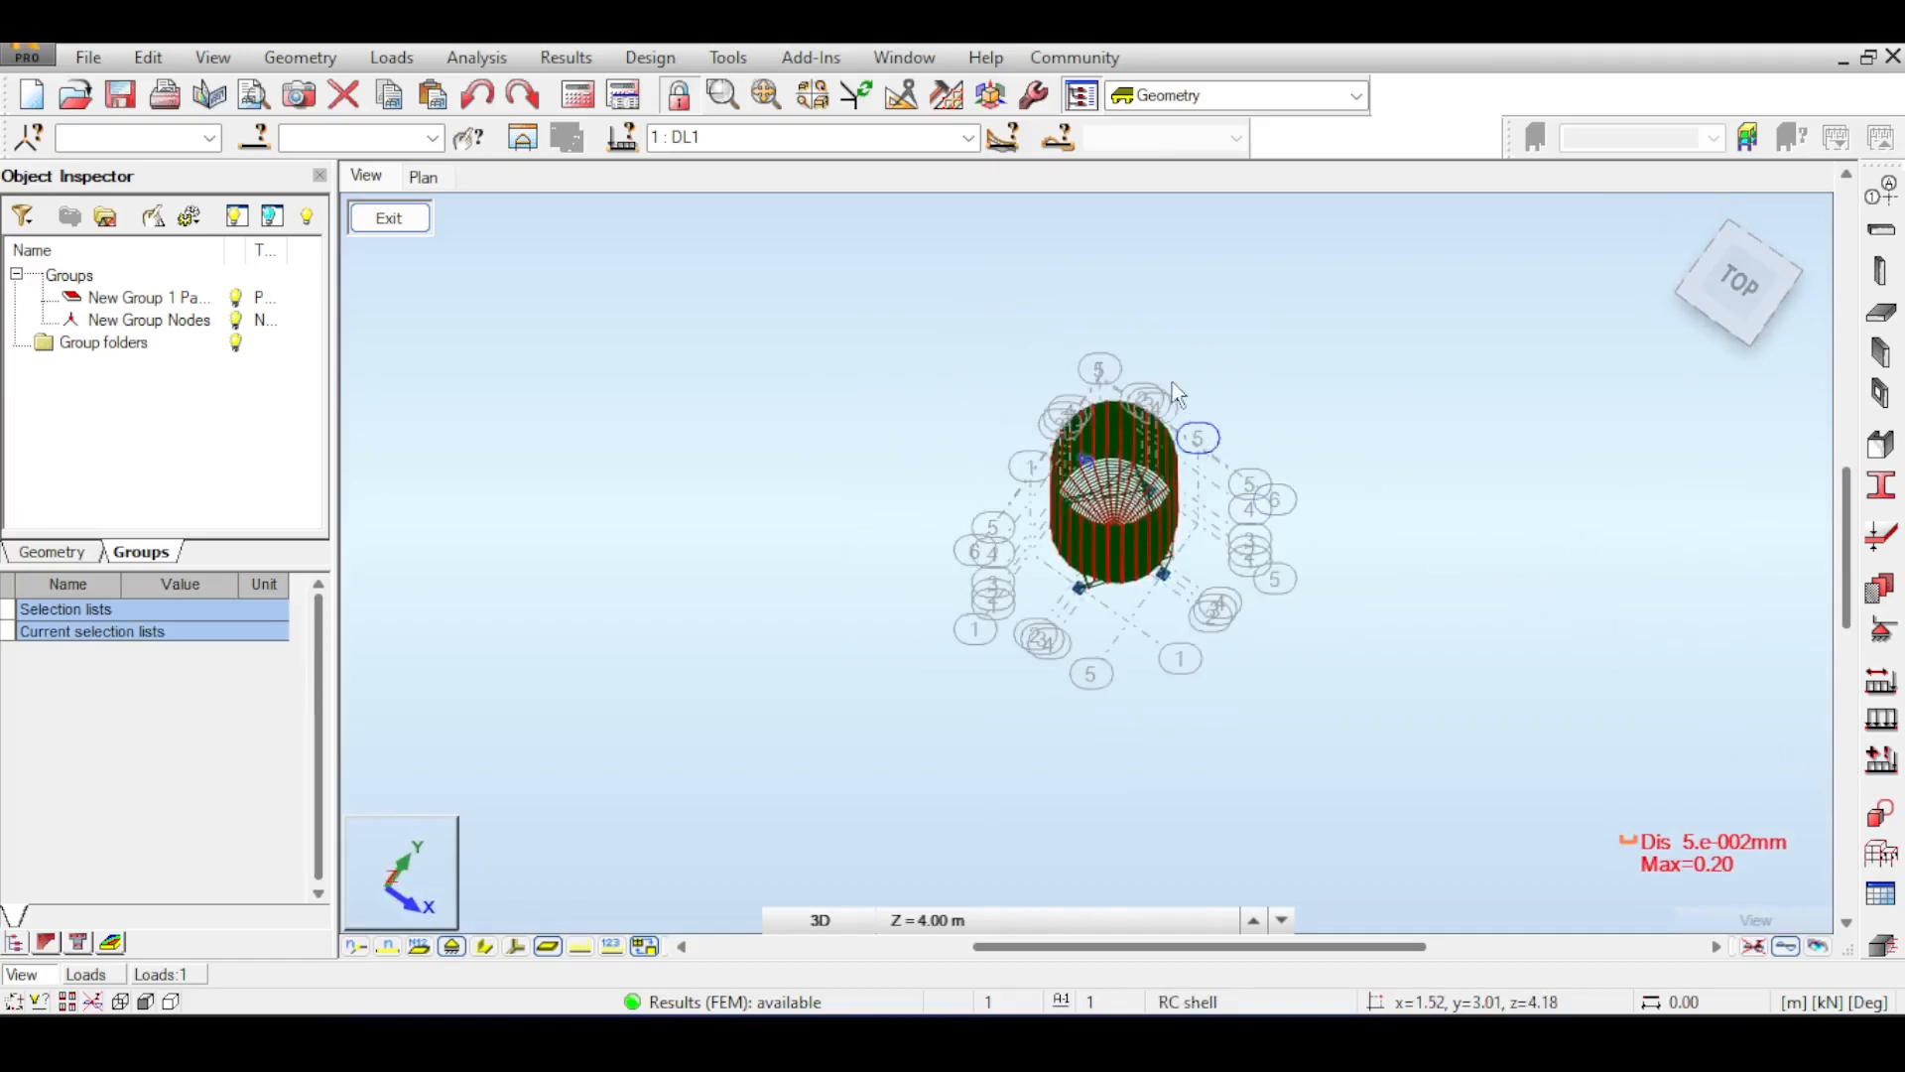
scroll(1170, 397, "up", 5)
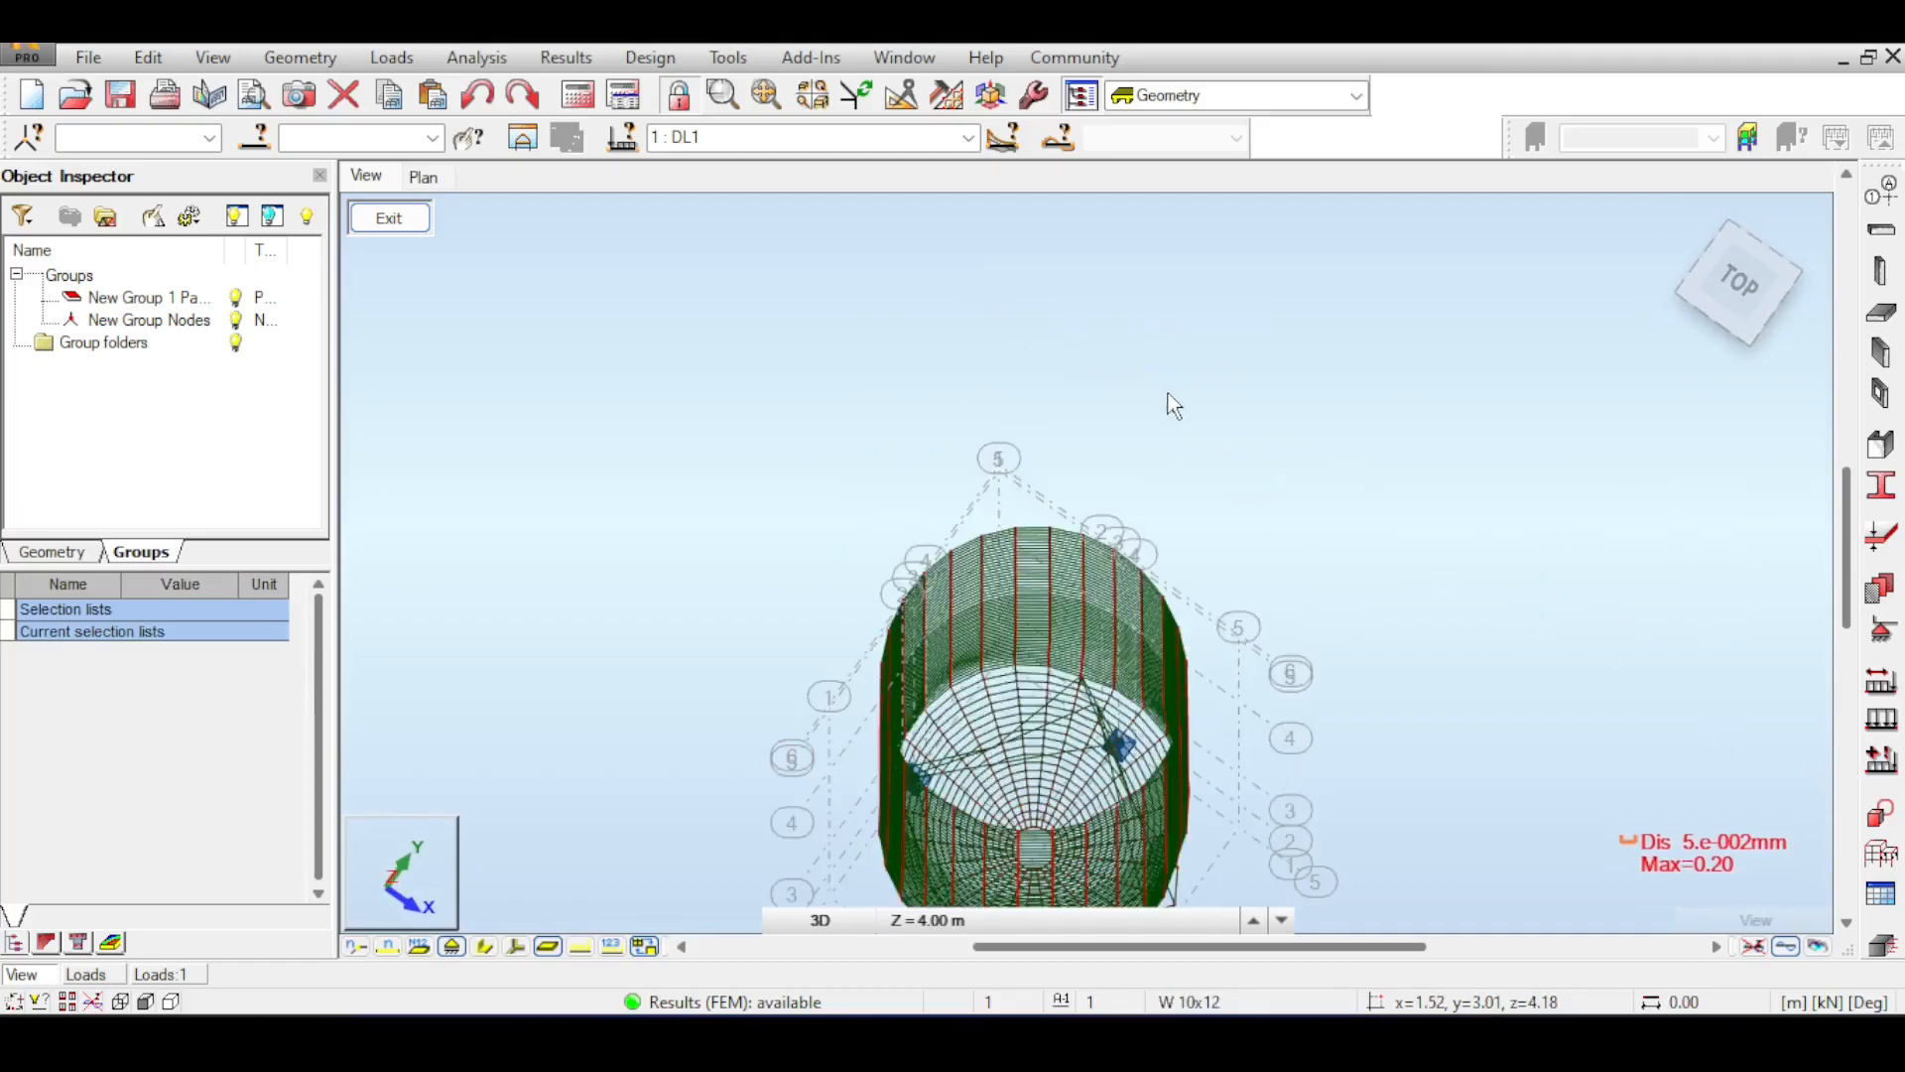
scroll(1188, 389, "down", 5)
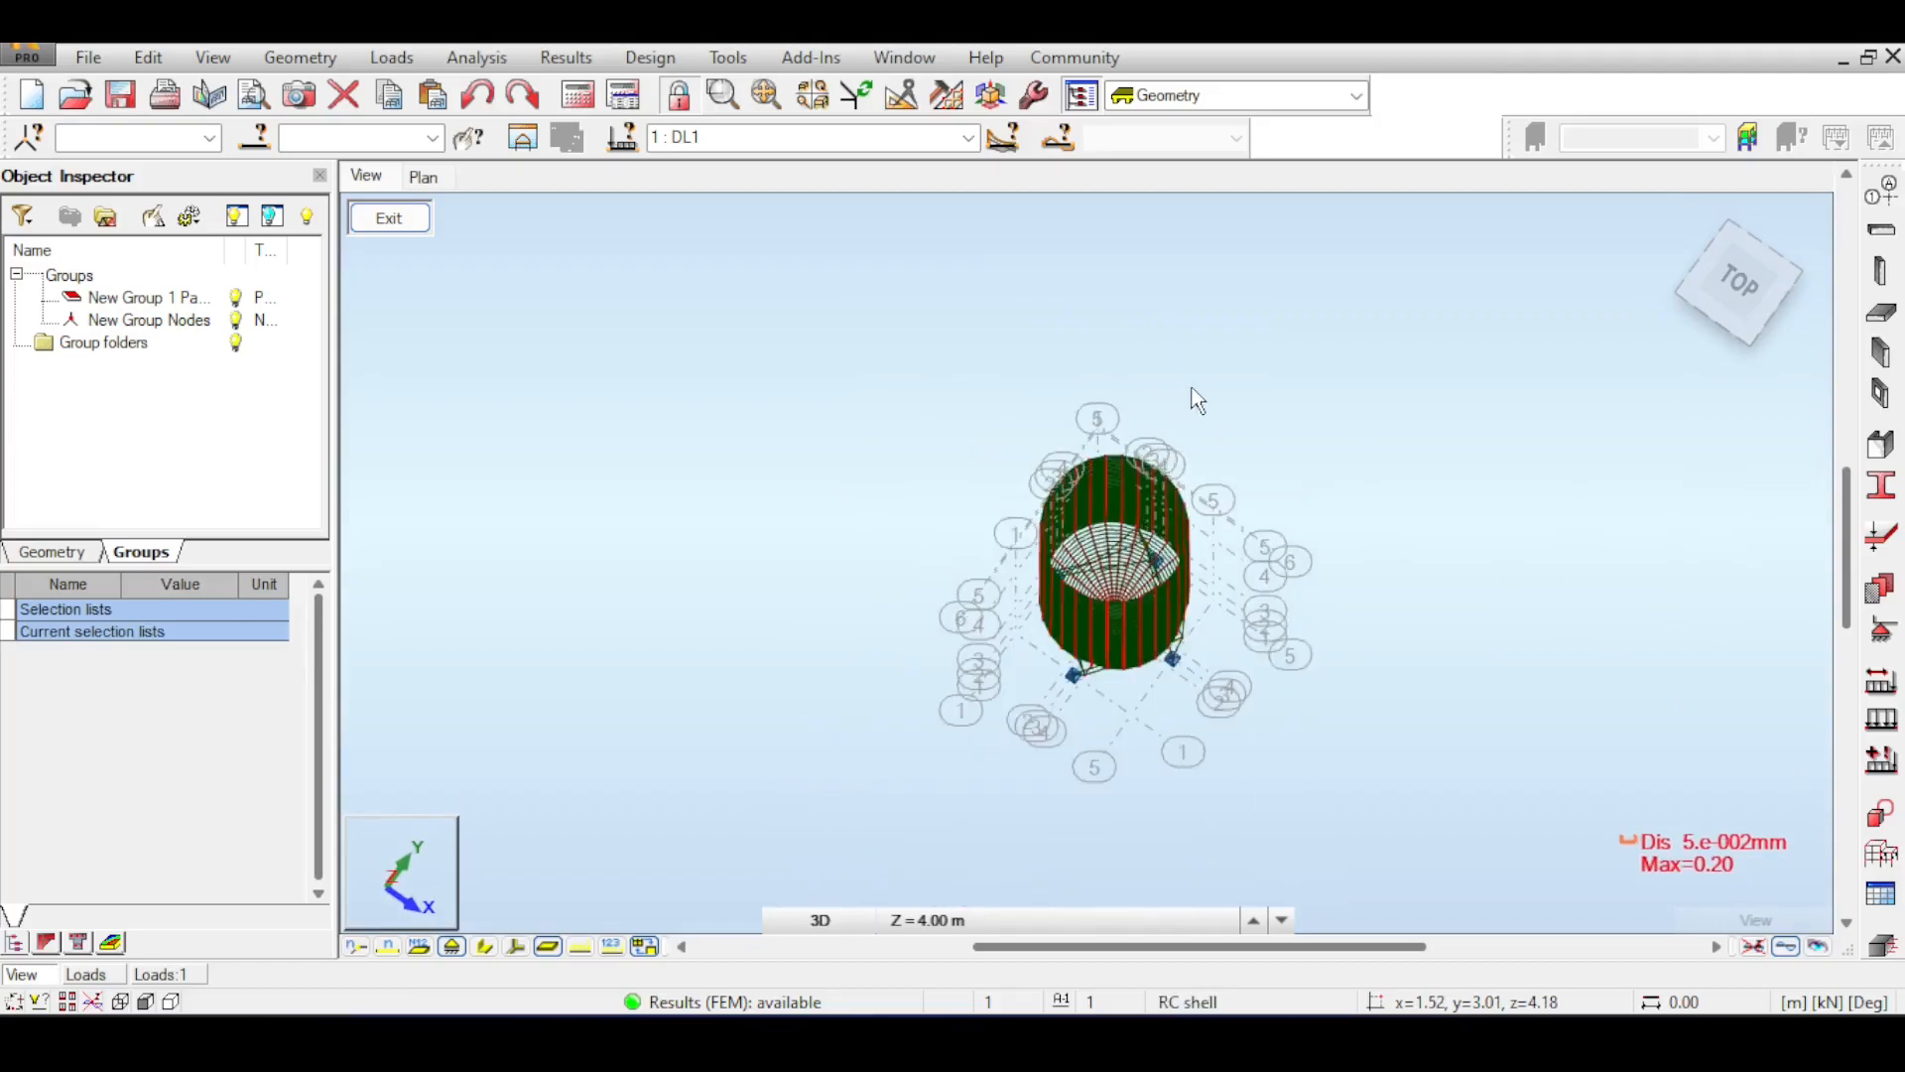
scroll(1186, 384, "up", 1)
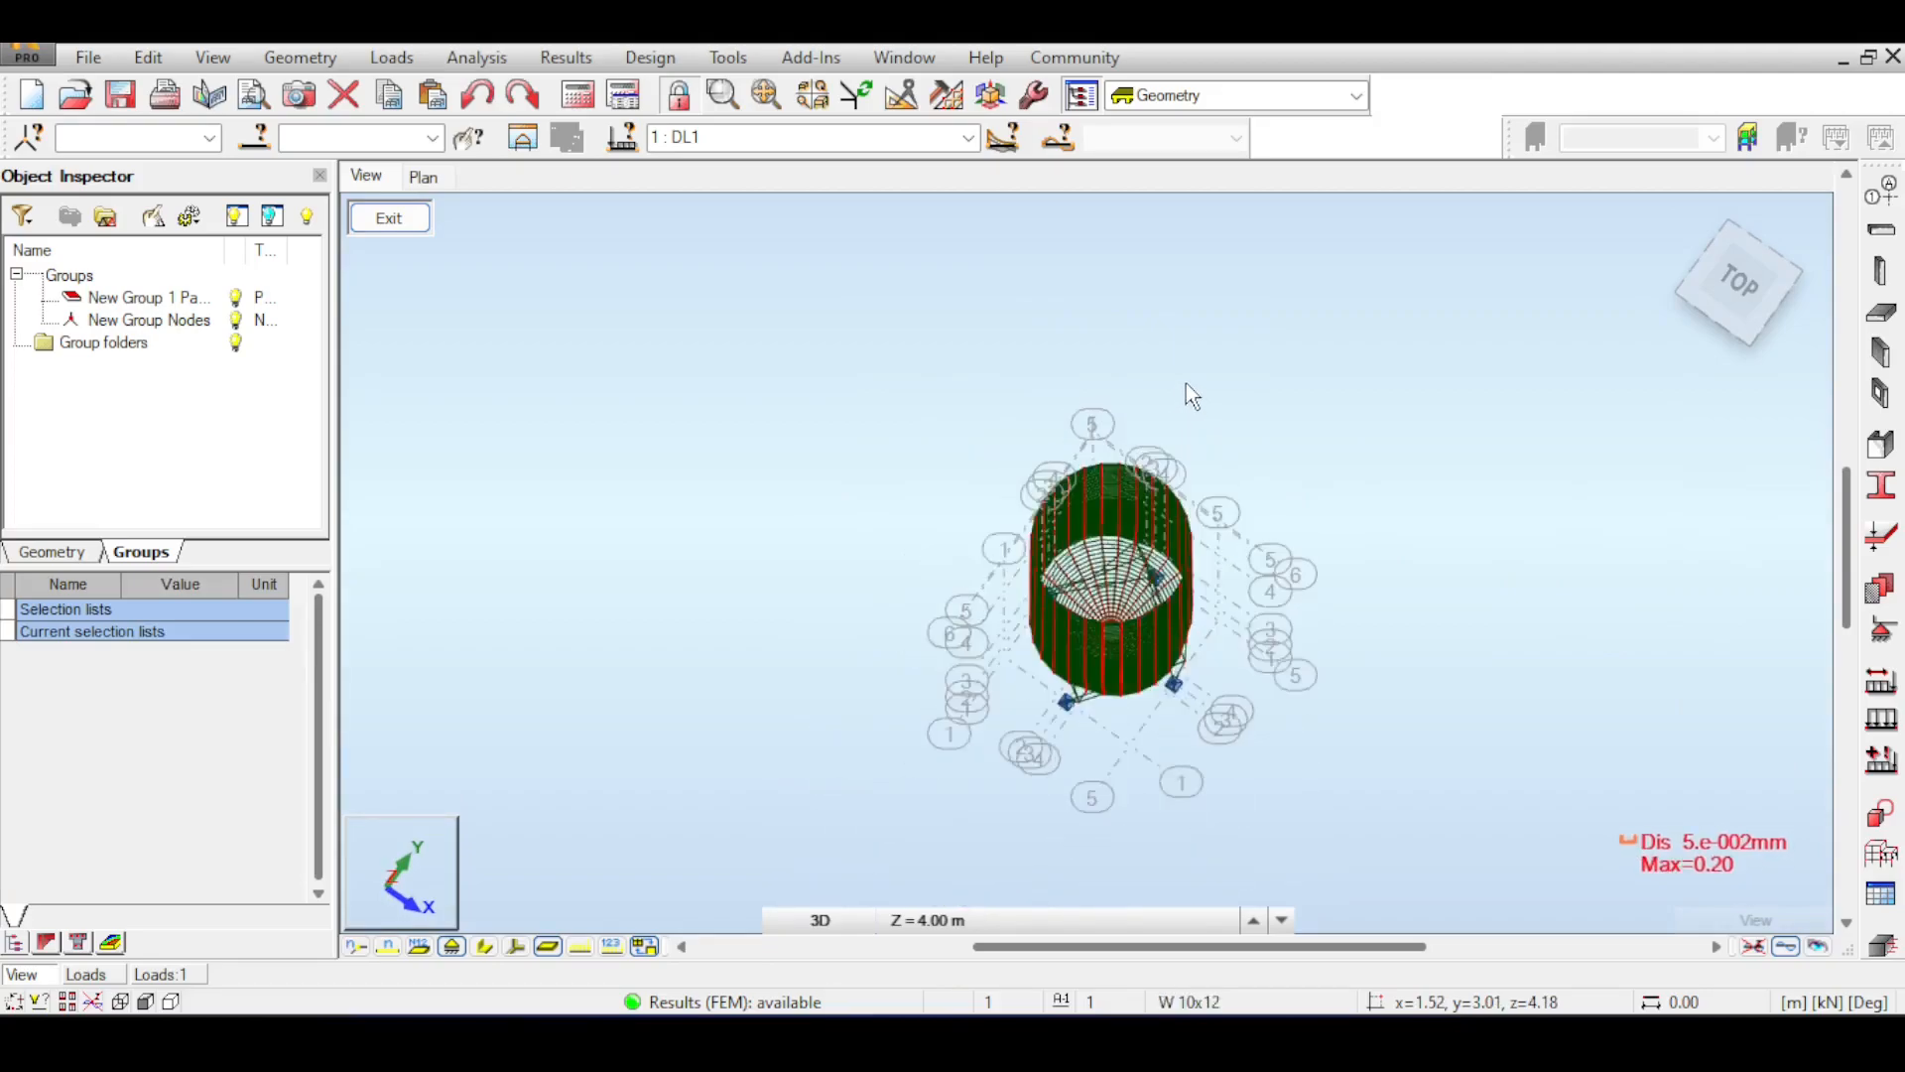
scroll(1179, 369, "up", 3)
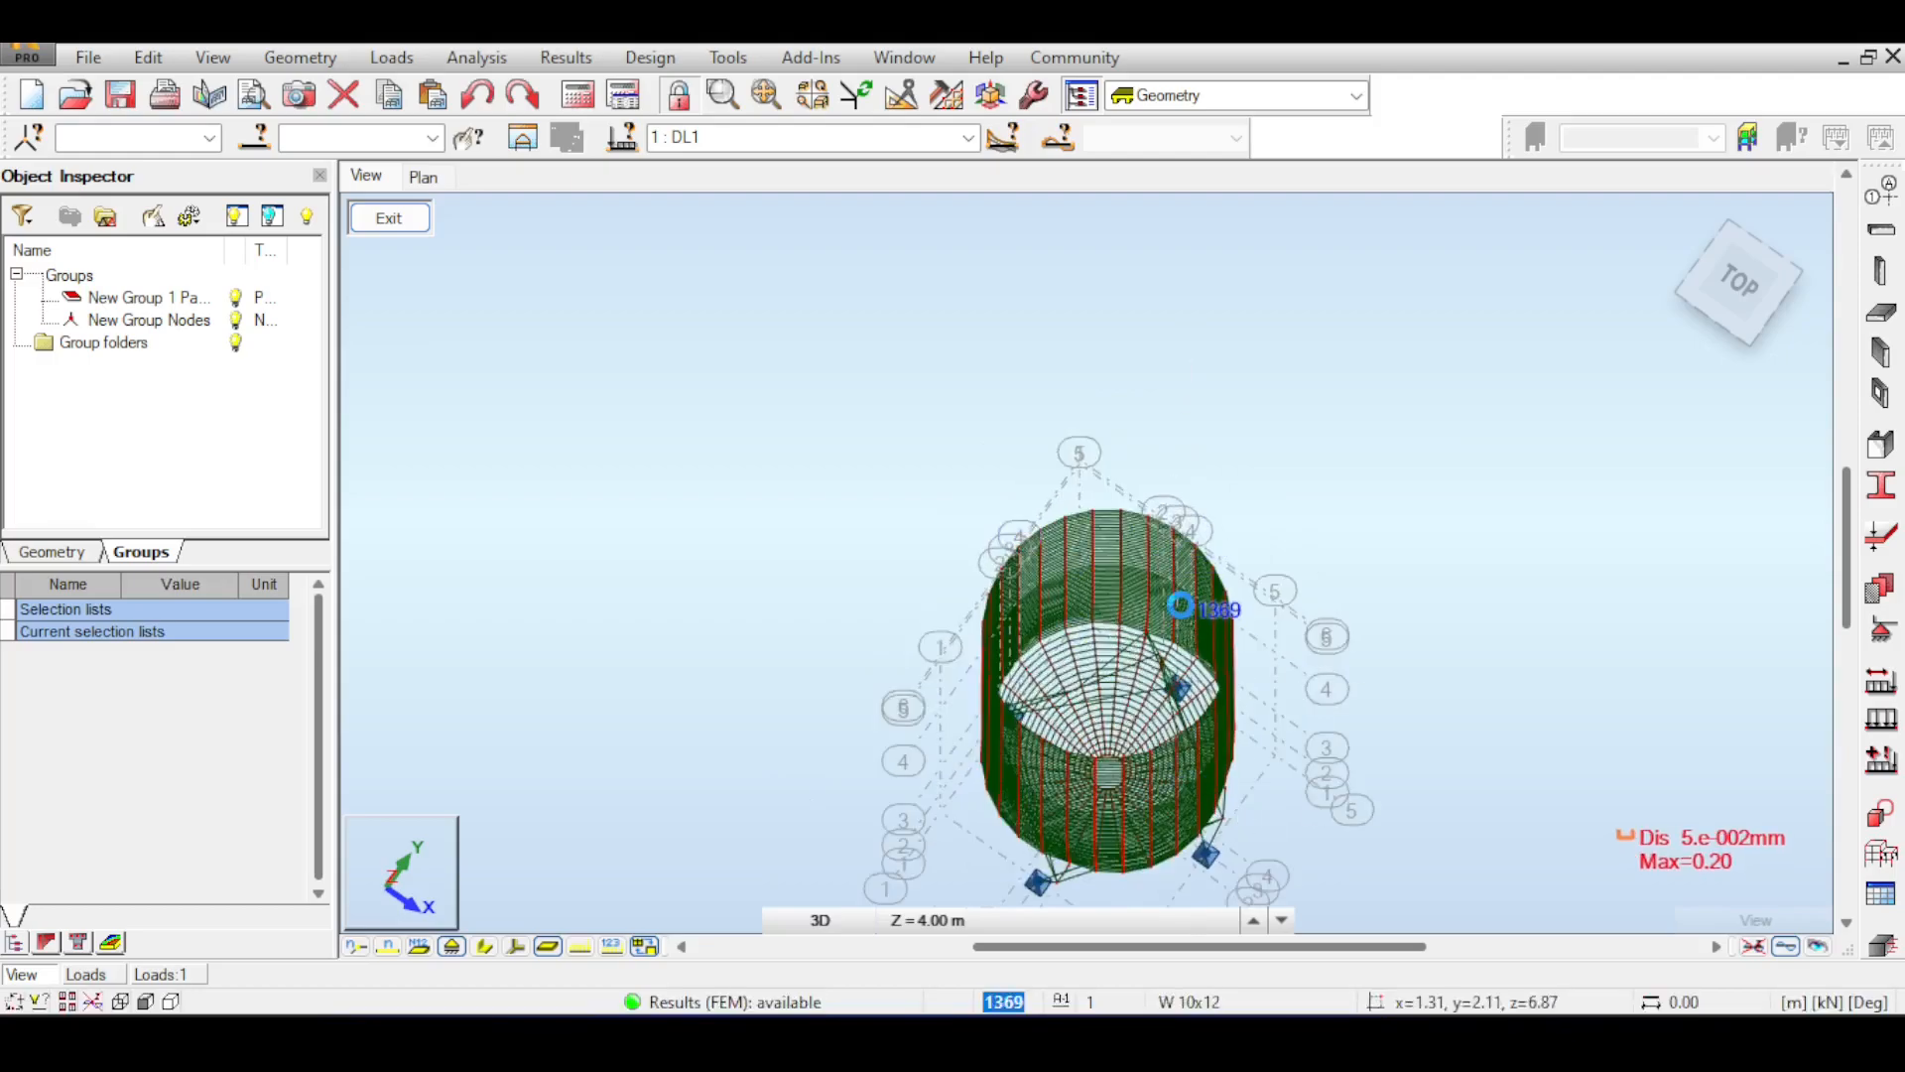
- Enlarge the circular silo's Deformation diagram beyond a scale of 0.07 mm per cm, apply it, and close the settings
left_click(566, 56)
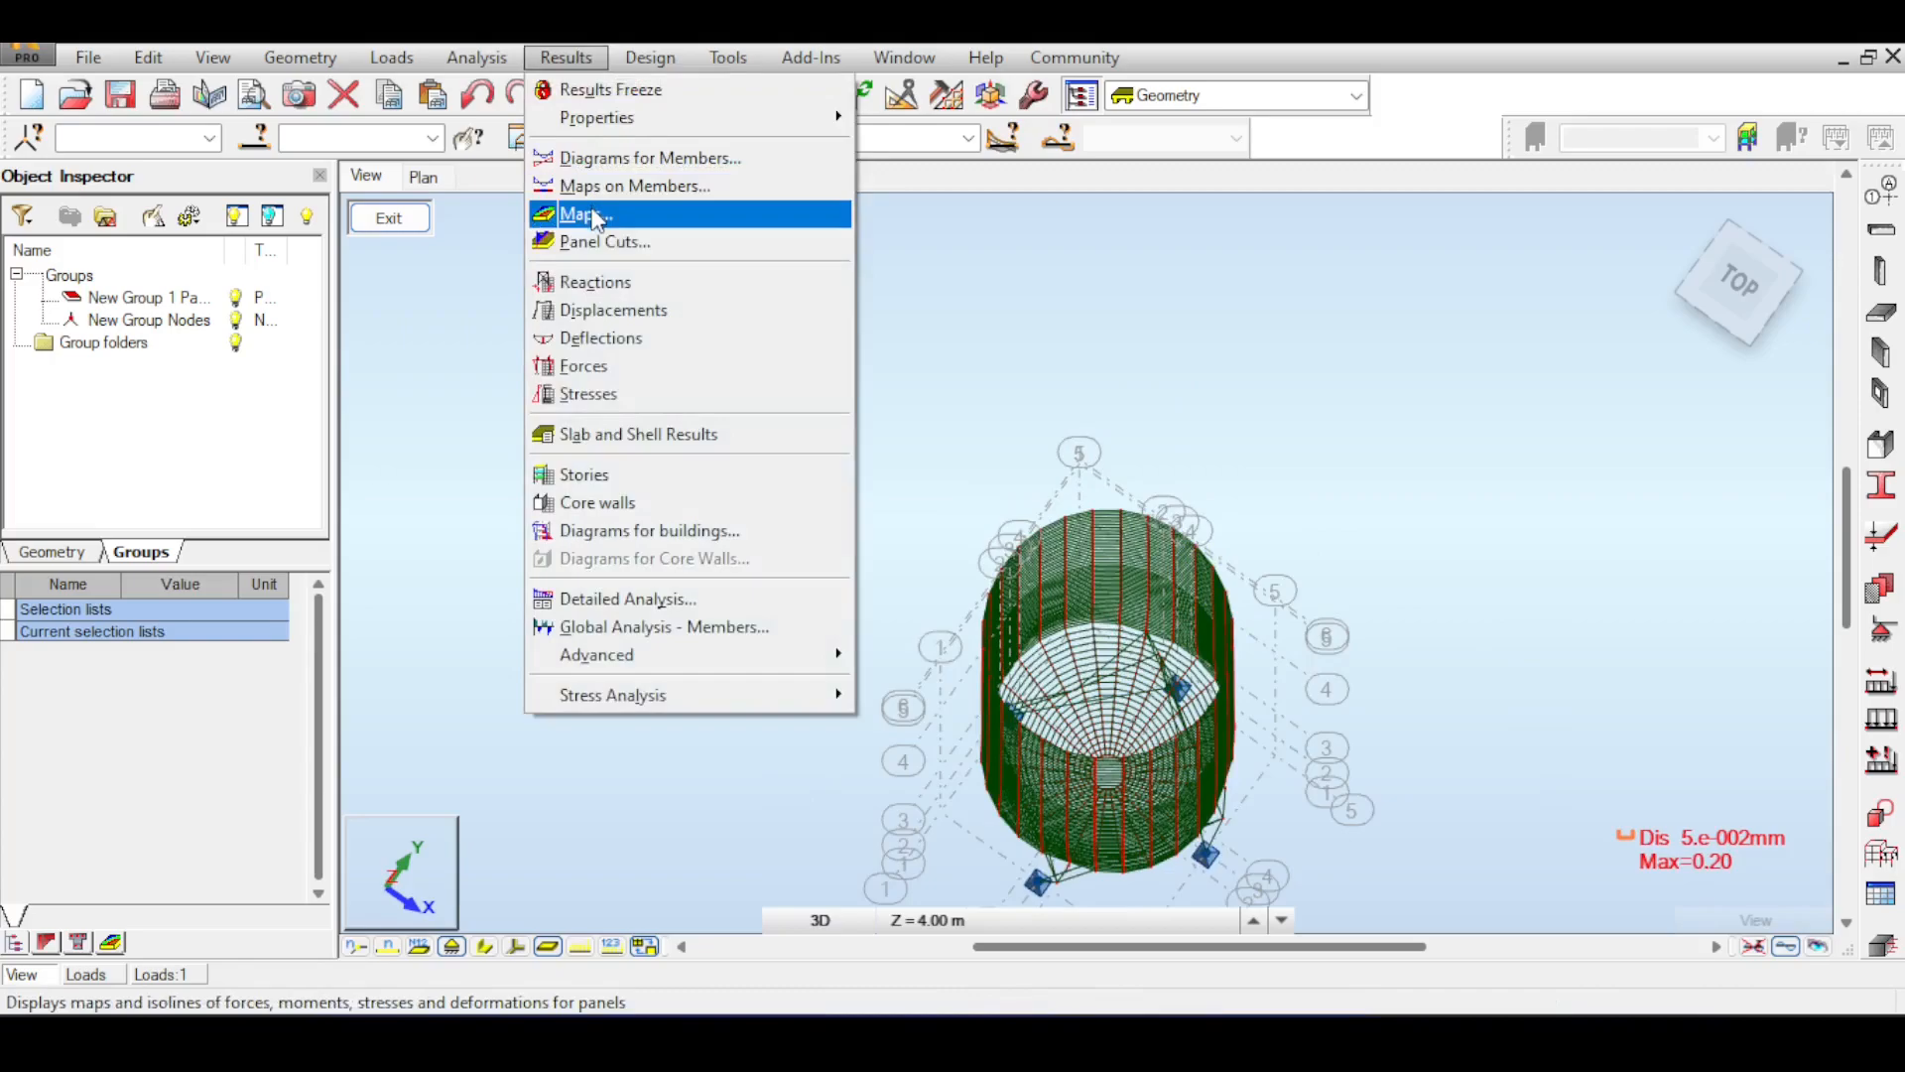
left_click(635, 157)
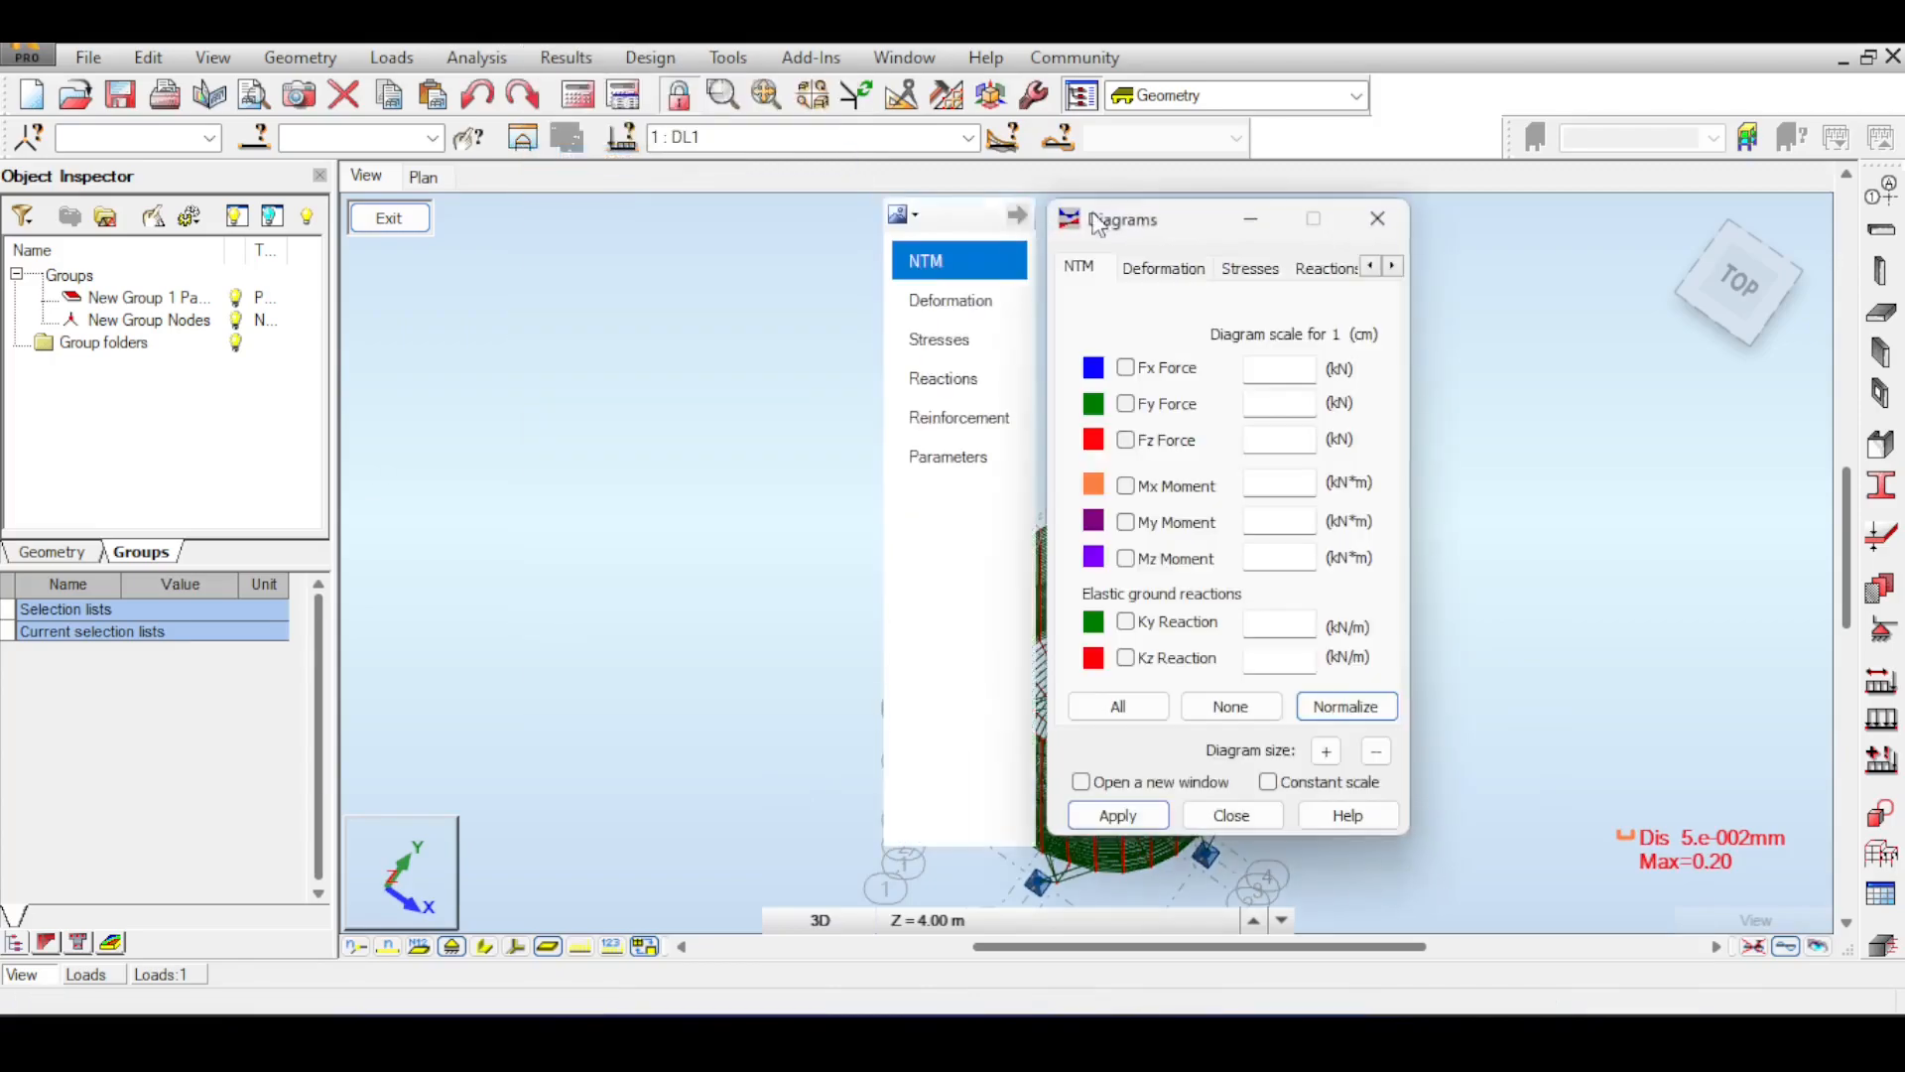
left_click(1171, 266)
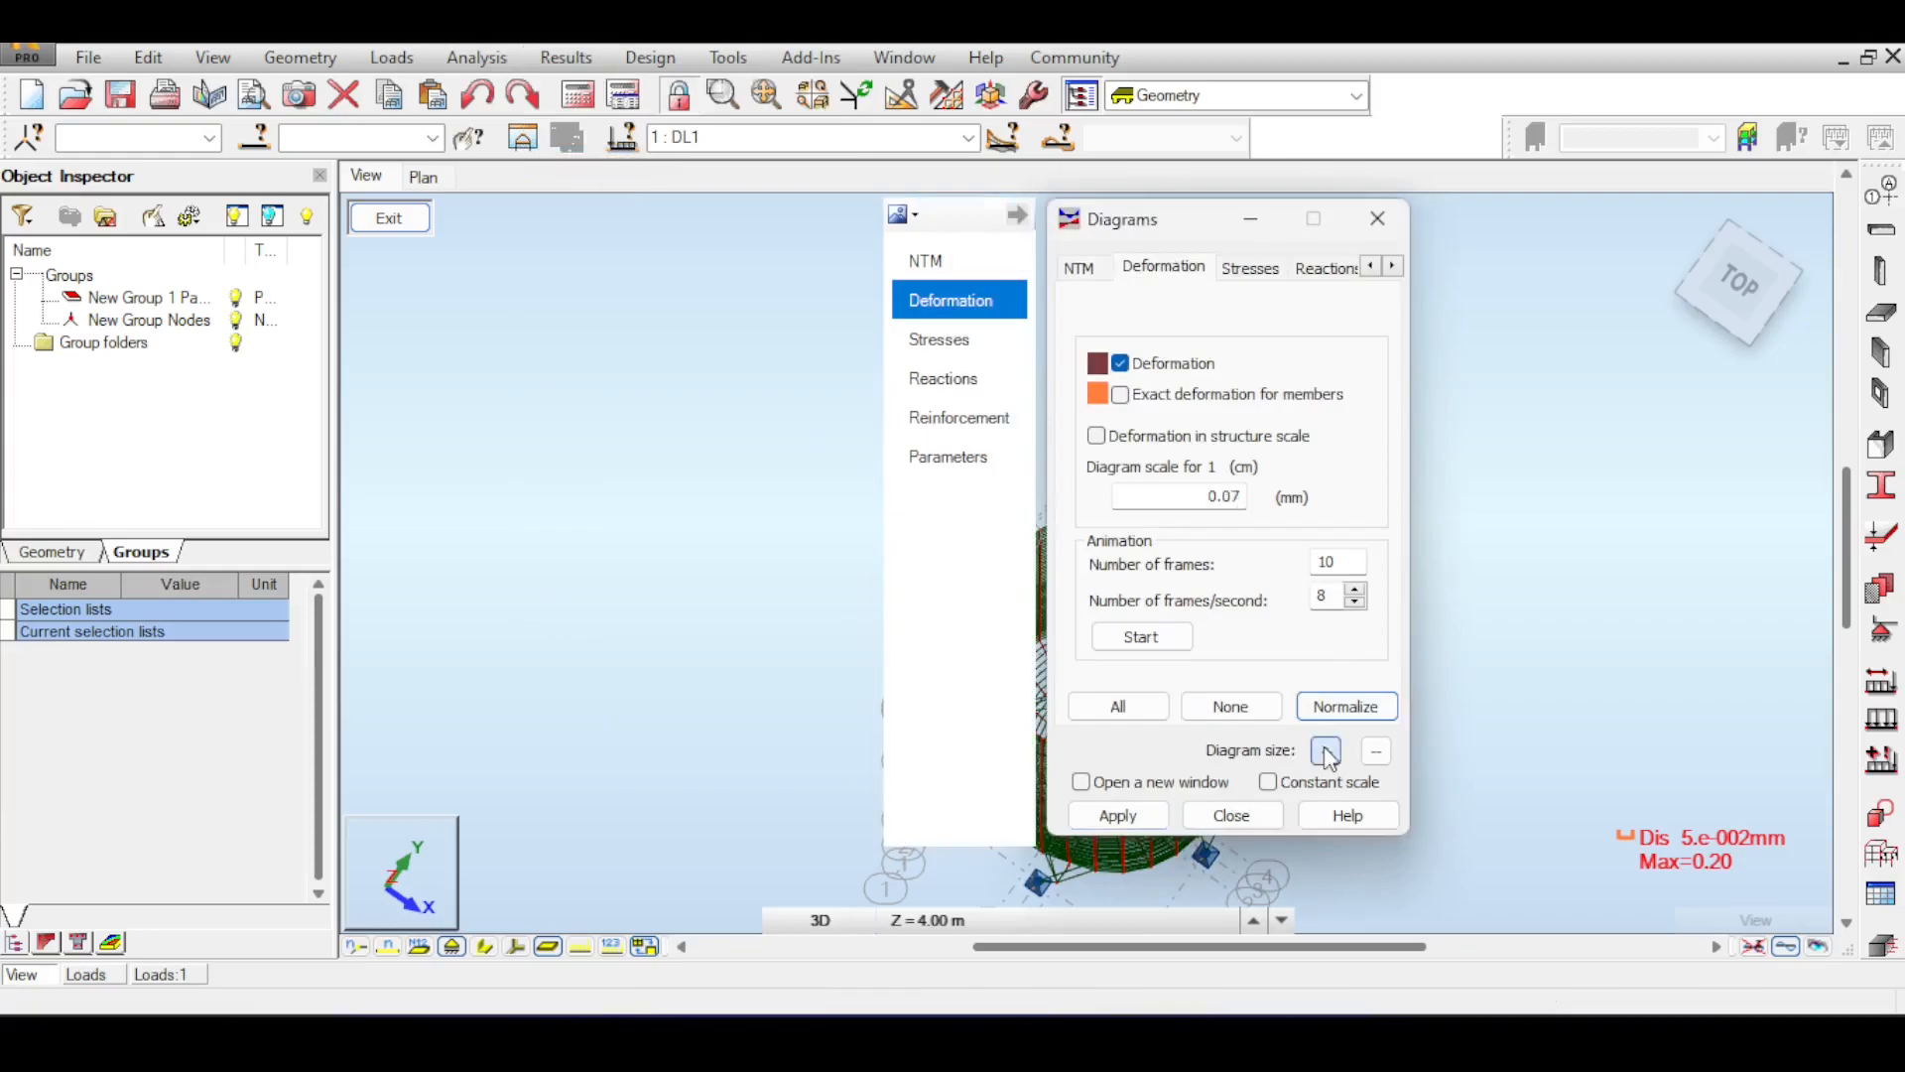
left_click(1151, 815)
left_click(1377, 218)
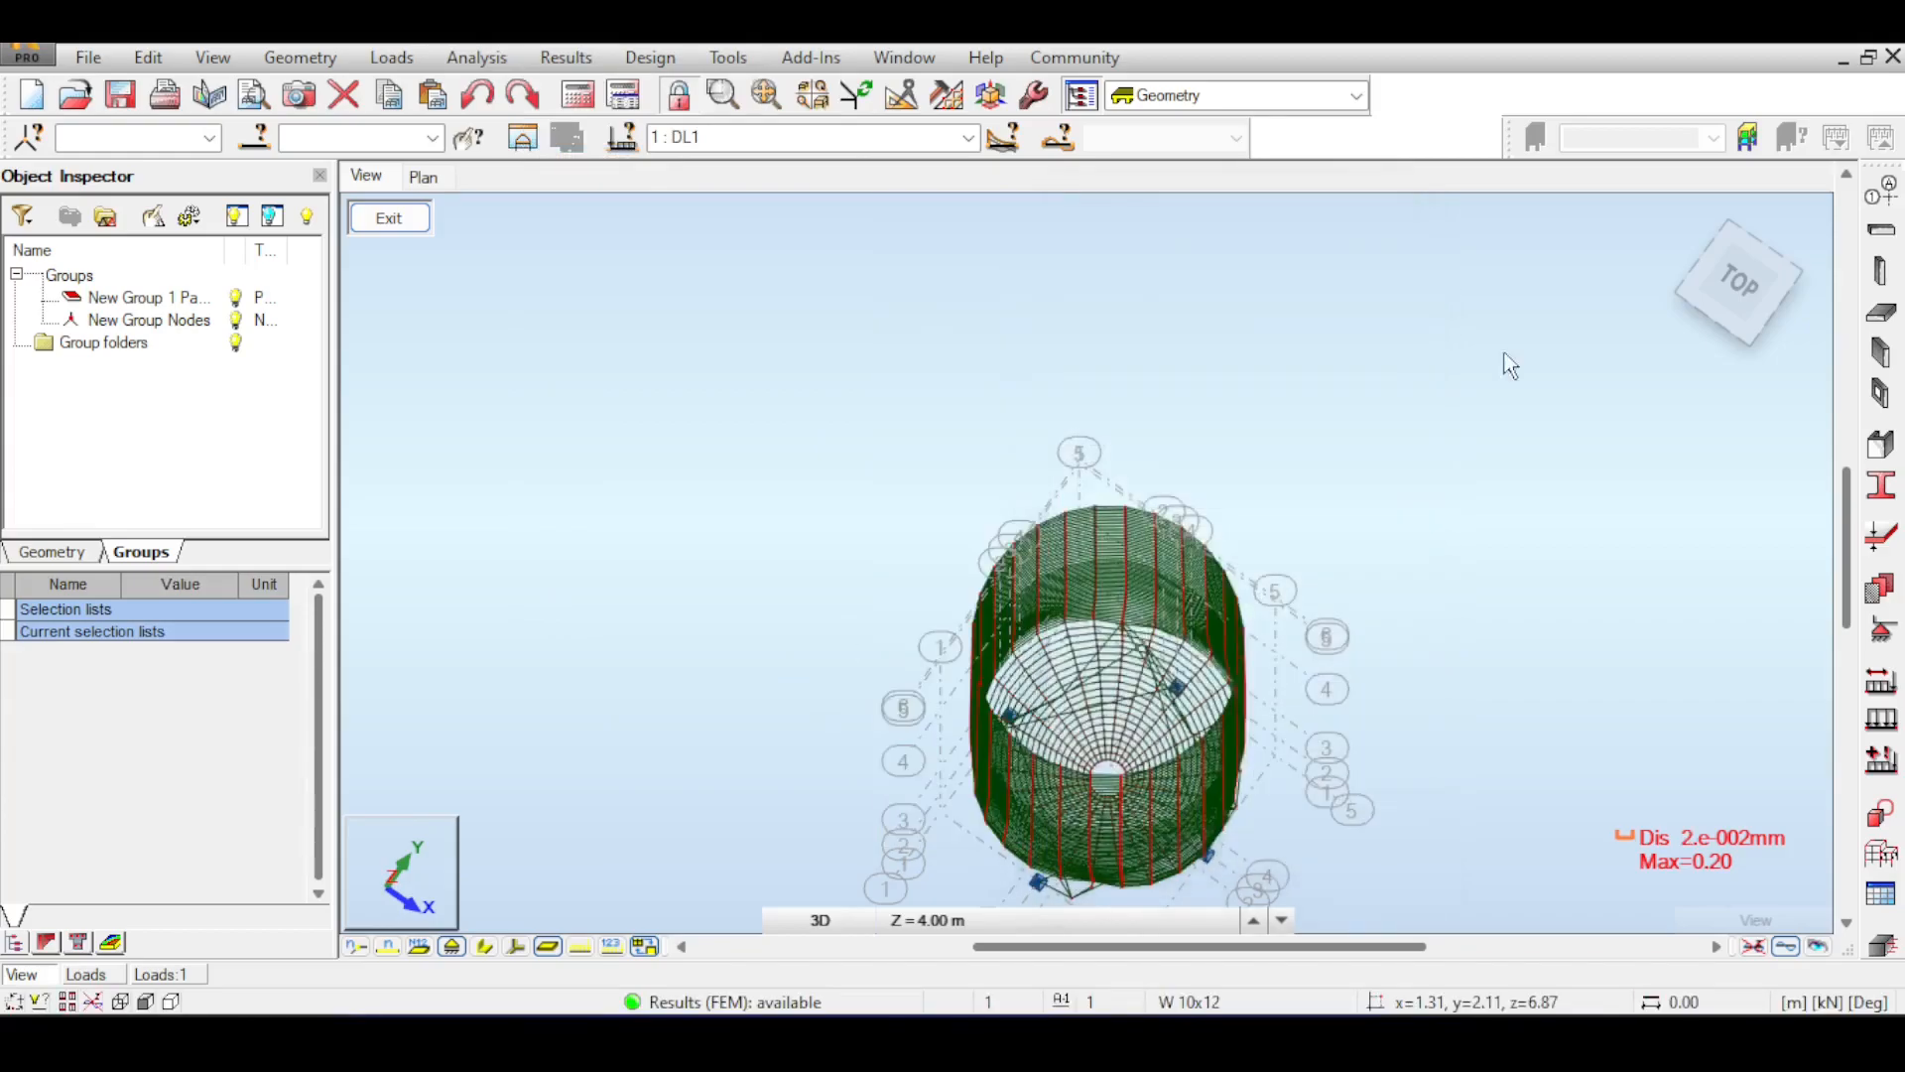
- Display the circular silo's deformation in the top view and examine the deformed outline of its wall
left_click_drag(1477, 408, 1407, 412)
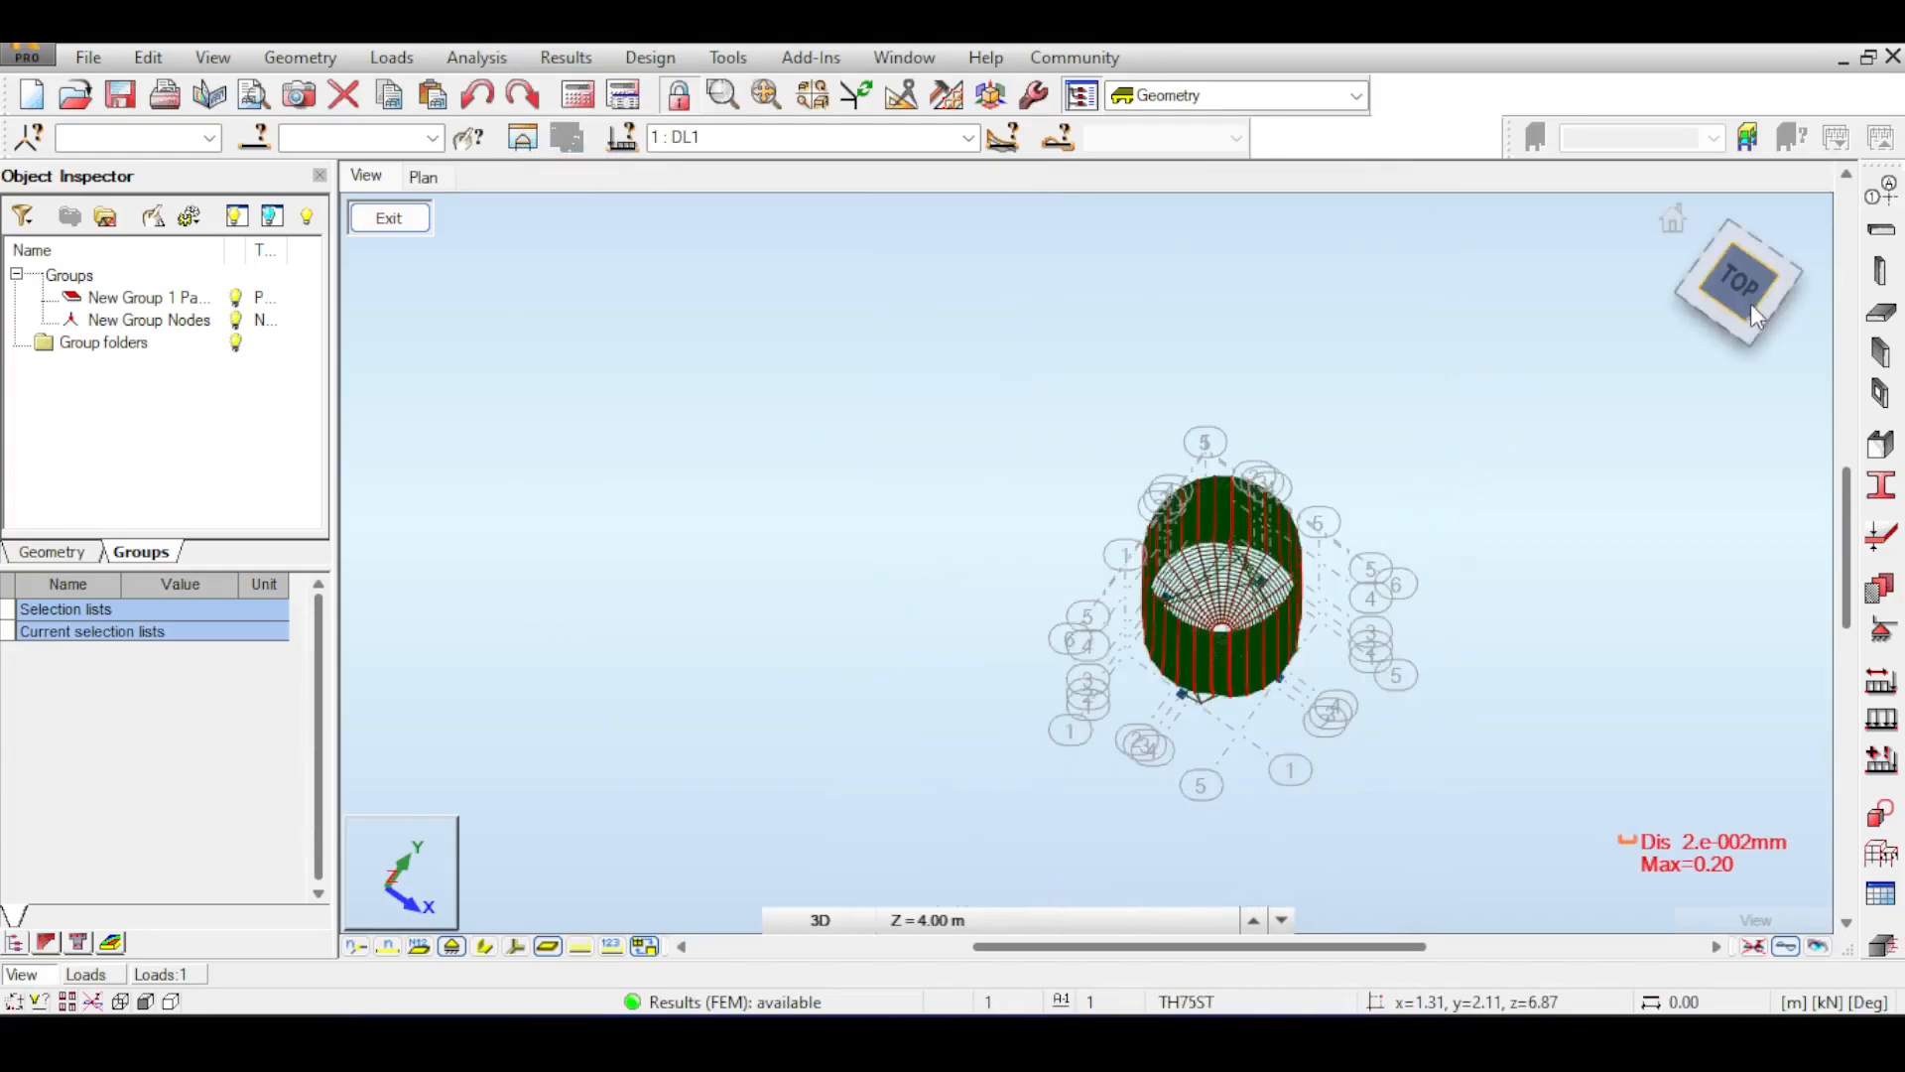
left_click_drag(1738, 285, 1751, 378)
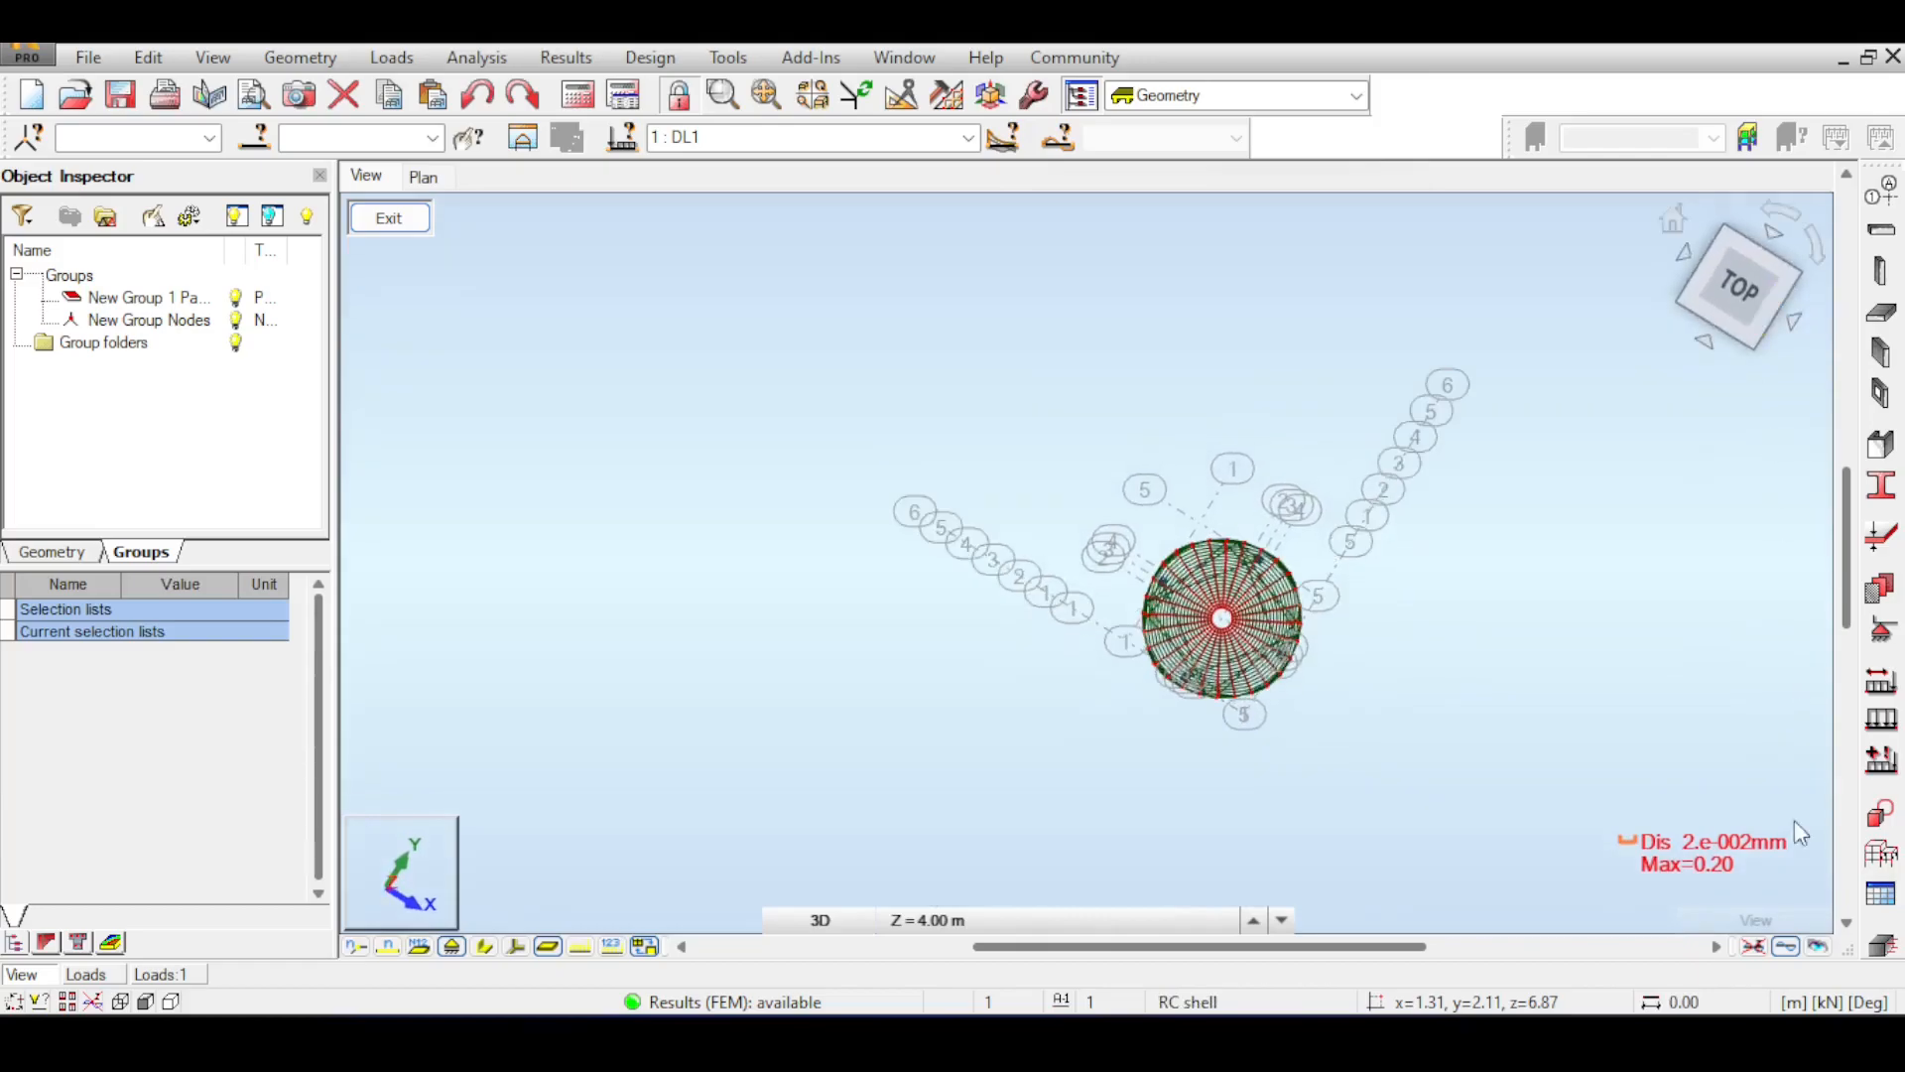
left_click(1786, 945)
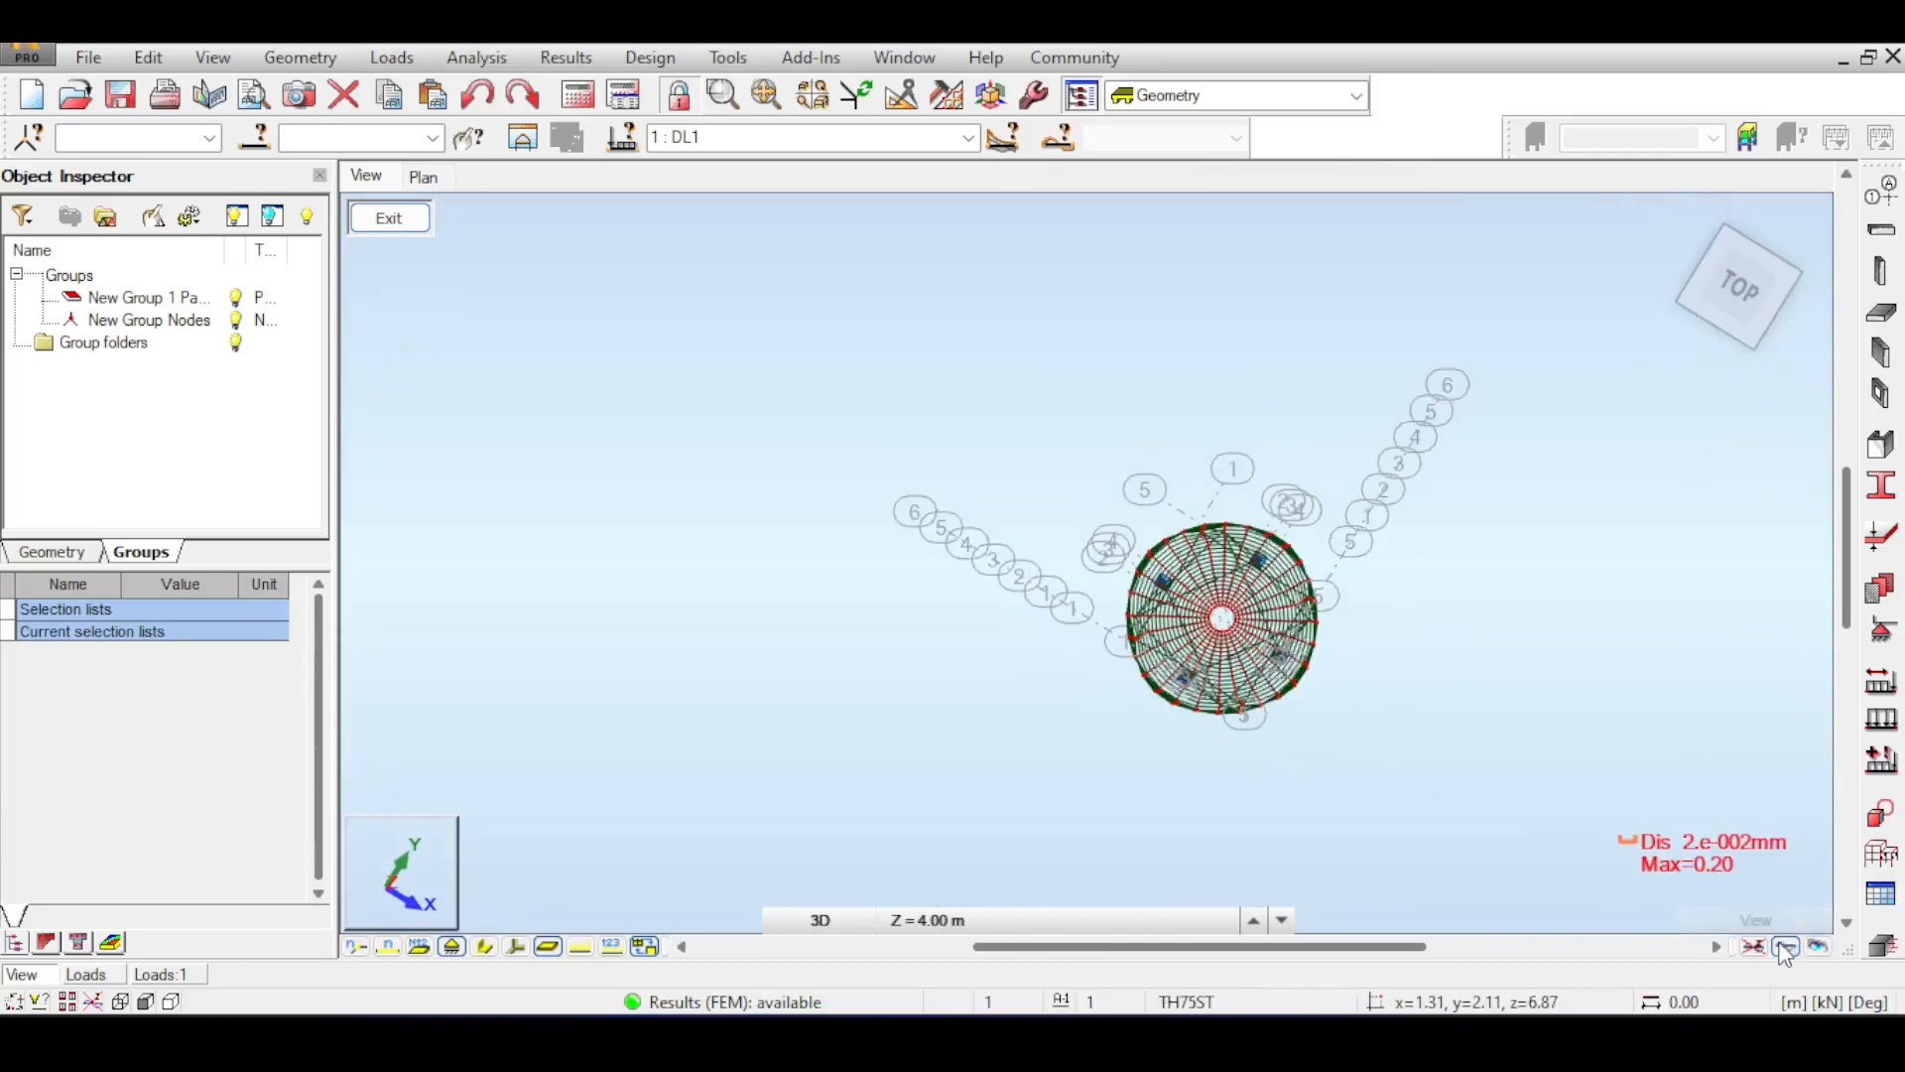
mouse_move(1735, 302)
left_mouse_down()
mouse_move(1739, 262)
mouse_move(1741, 315)
left_mouse_up()
left_click(1750, 289)
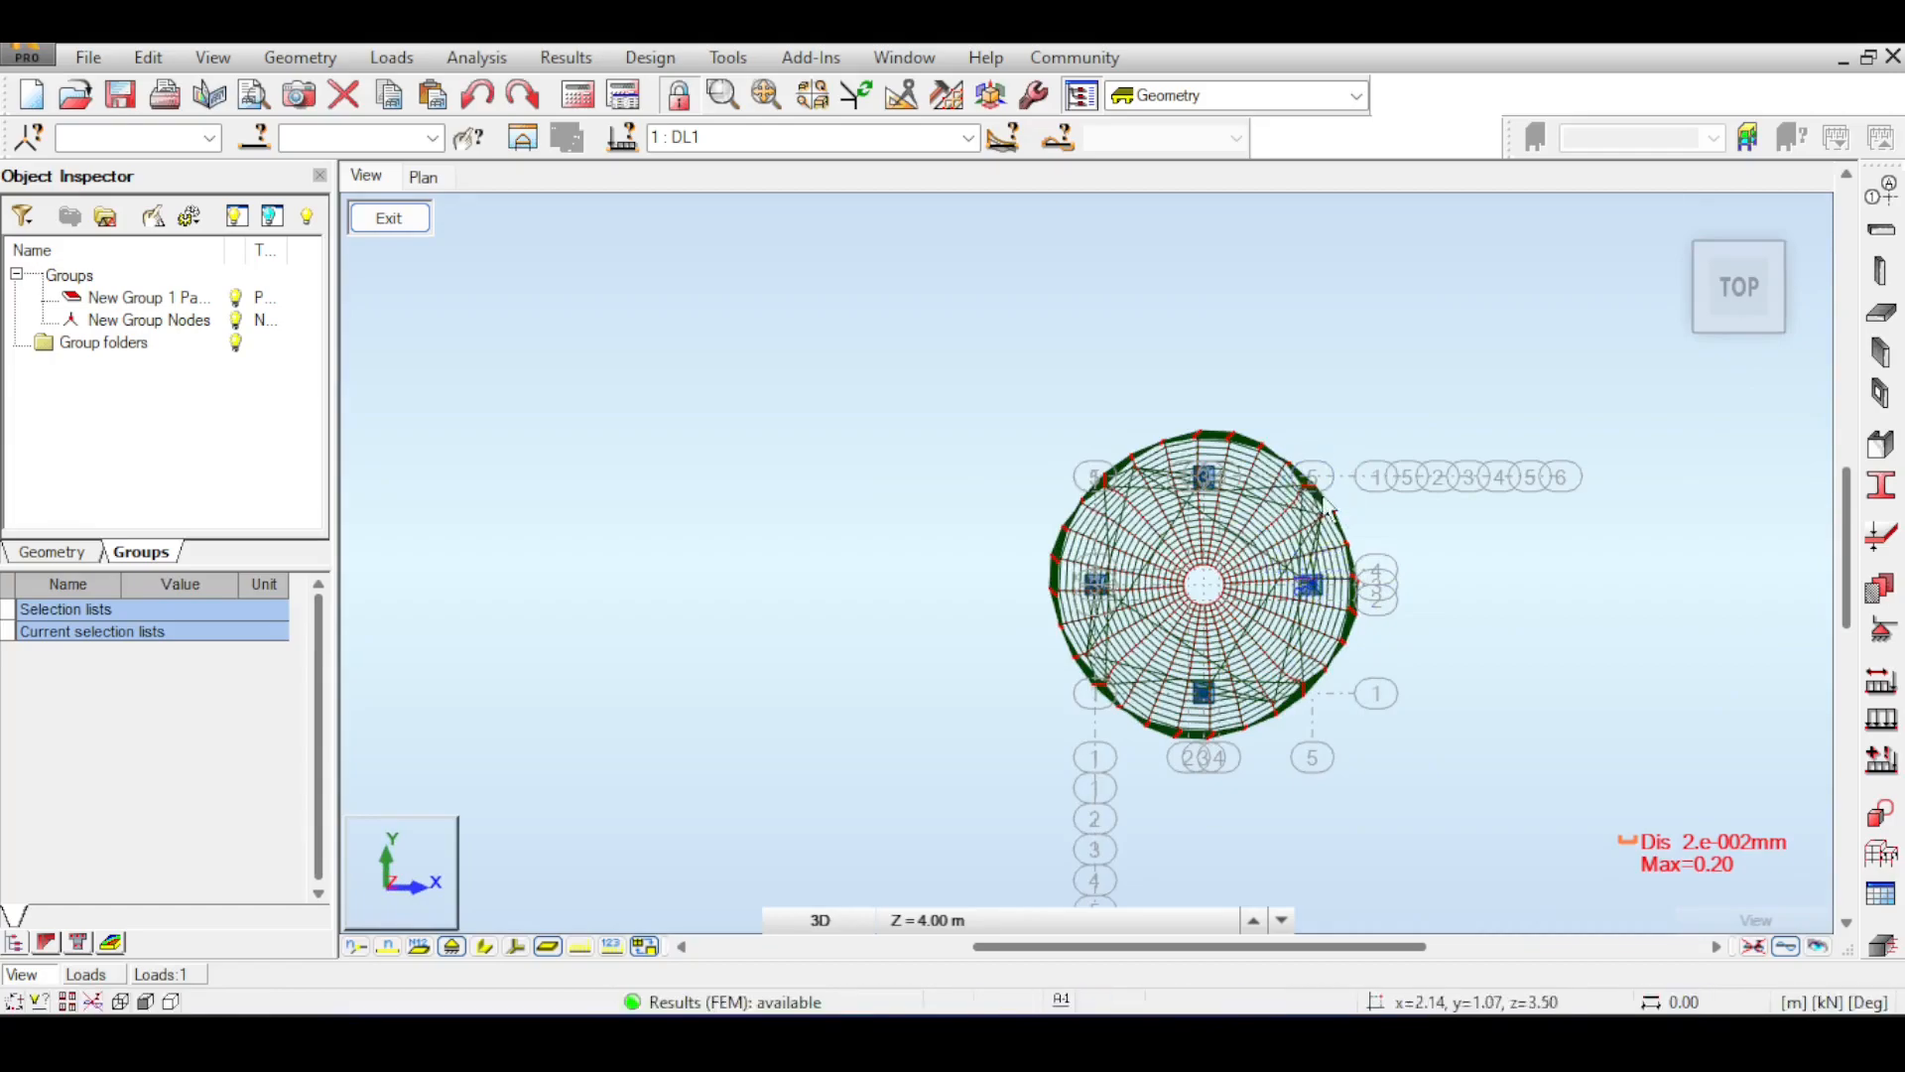
- Examine the deformed conical hopper and its support frame up close, and the full silo height from the front
mouse_move(1739, 303)
left_mouse_down()
mouse_move(1735, 266)
mouse_move(1735, 319)
left_mouse_up()
scroll(1344, 516, "up", 4)
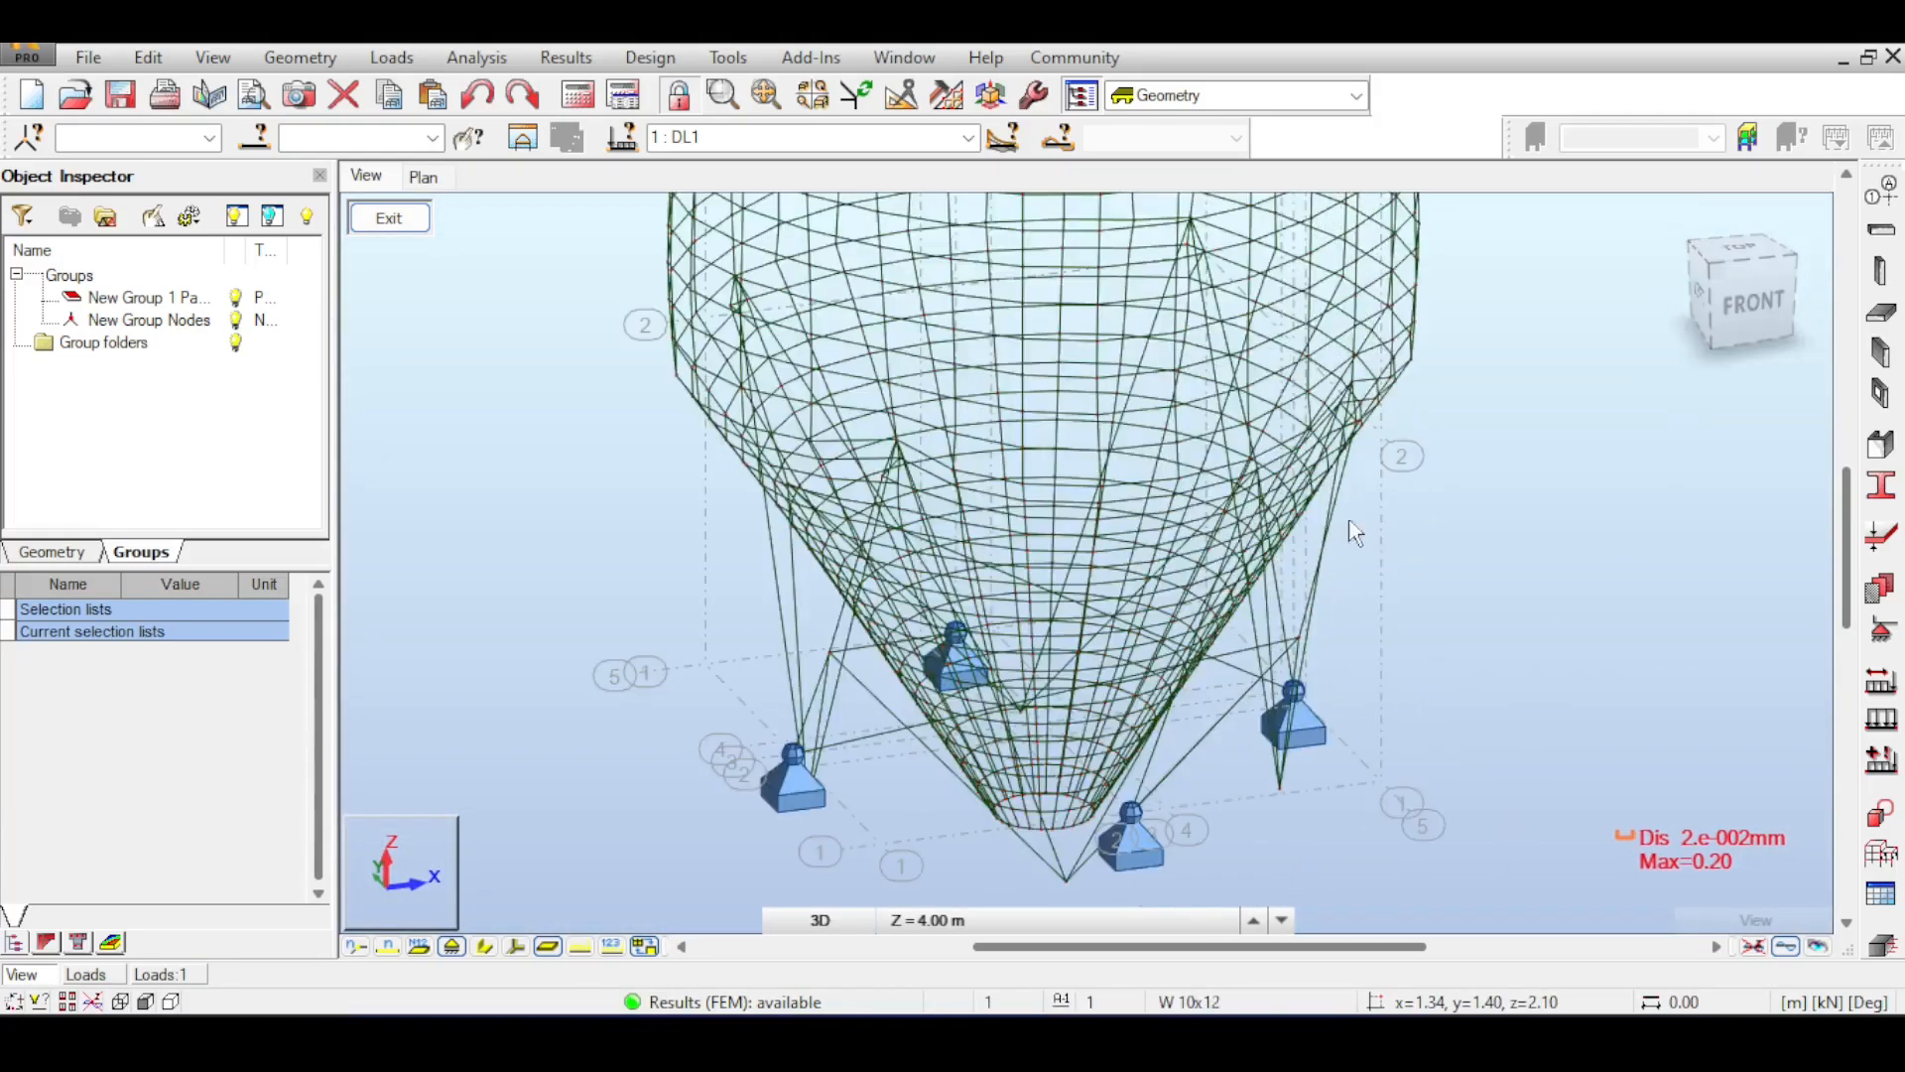
left_click(1776, 290)
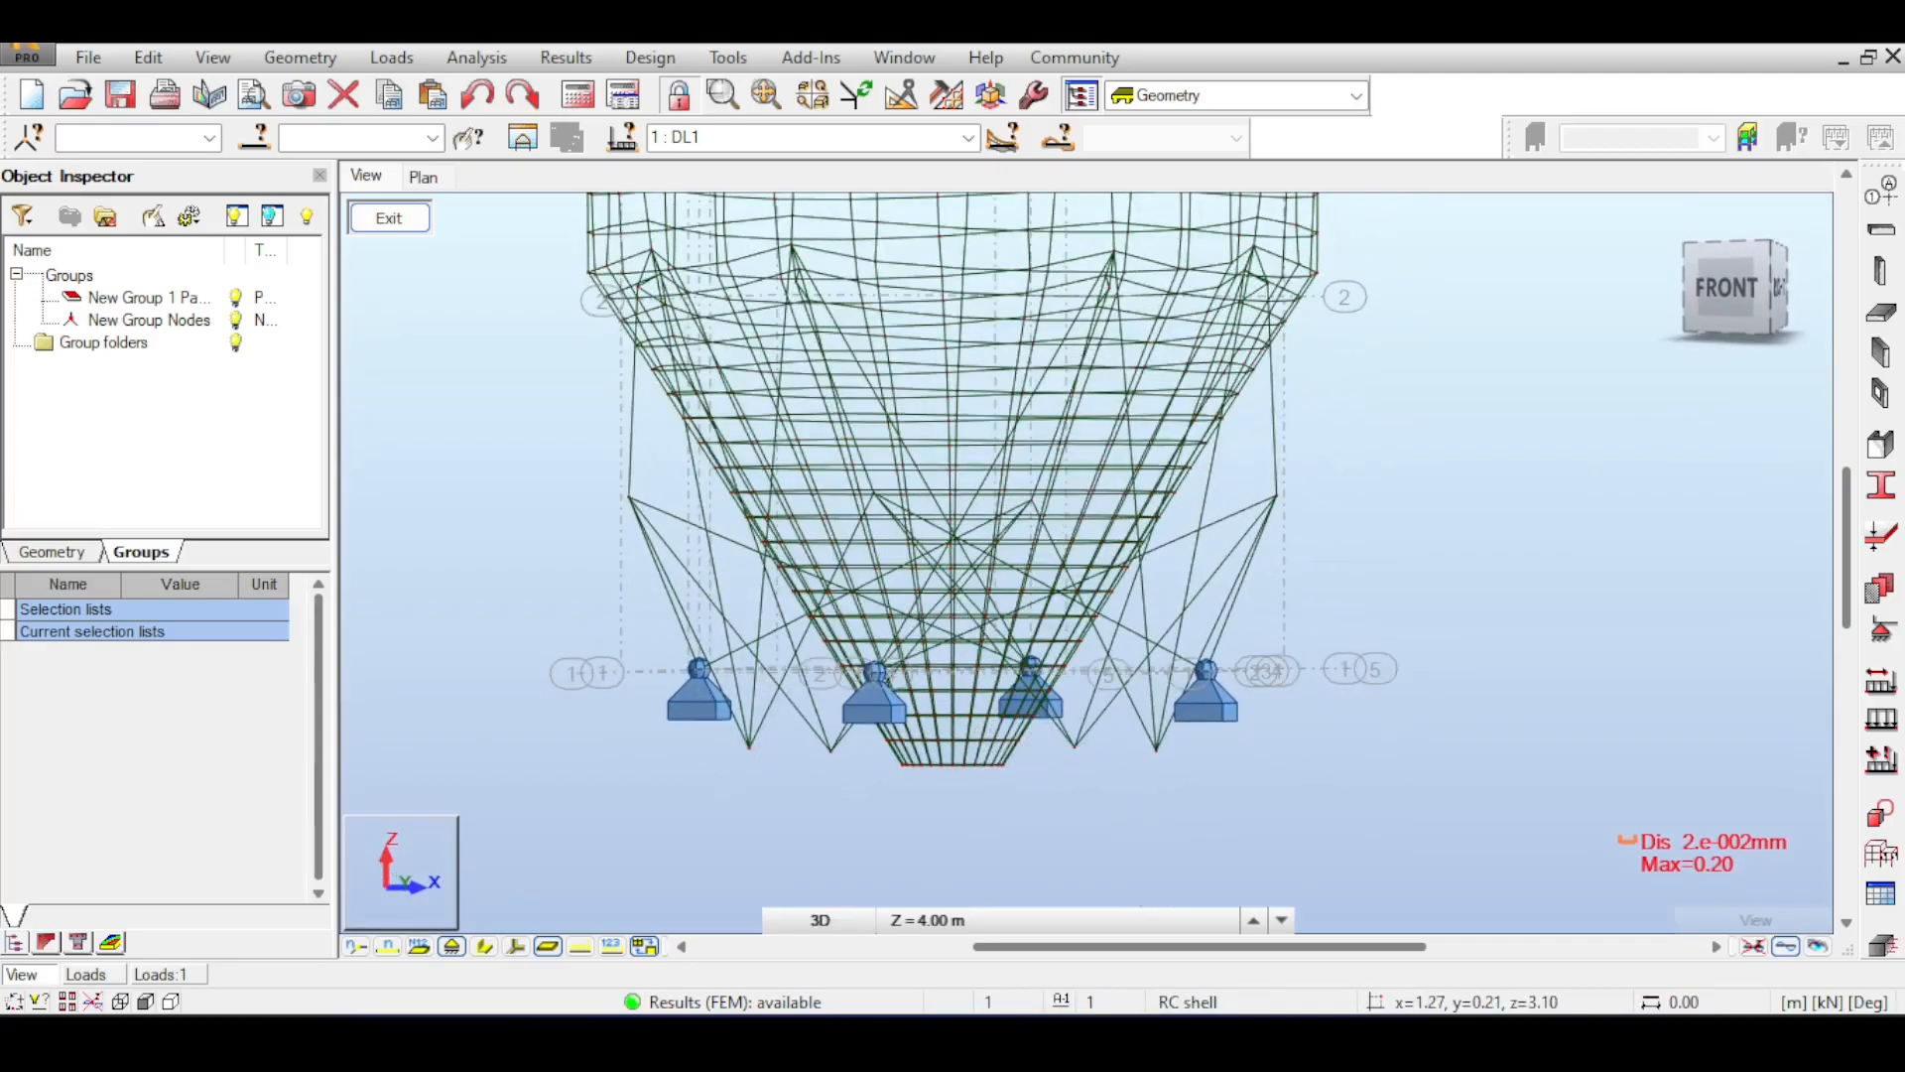
middle_click_drag(952, 516, 991, 609, "shift")
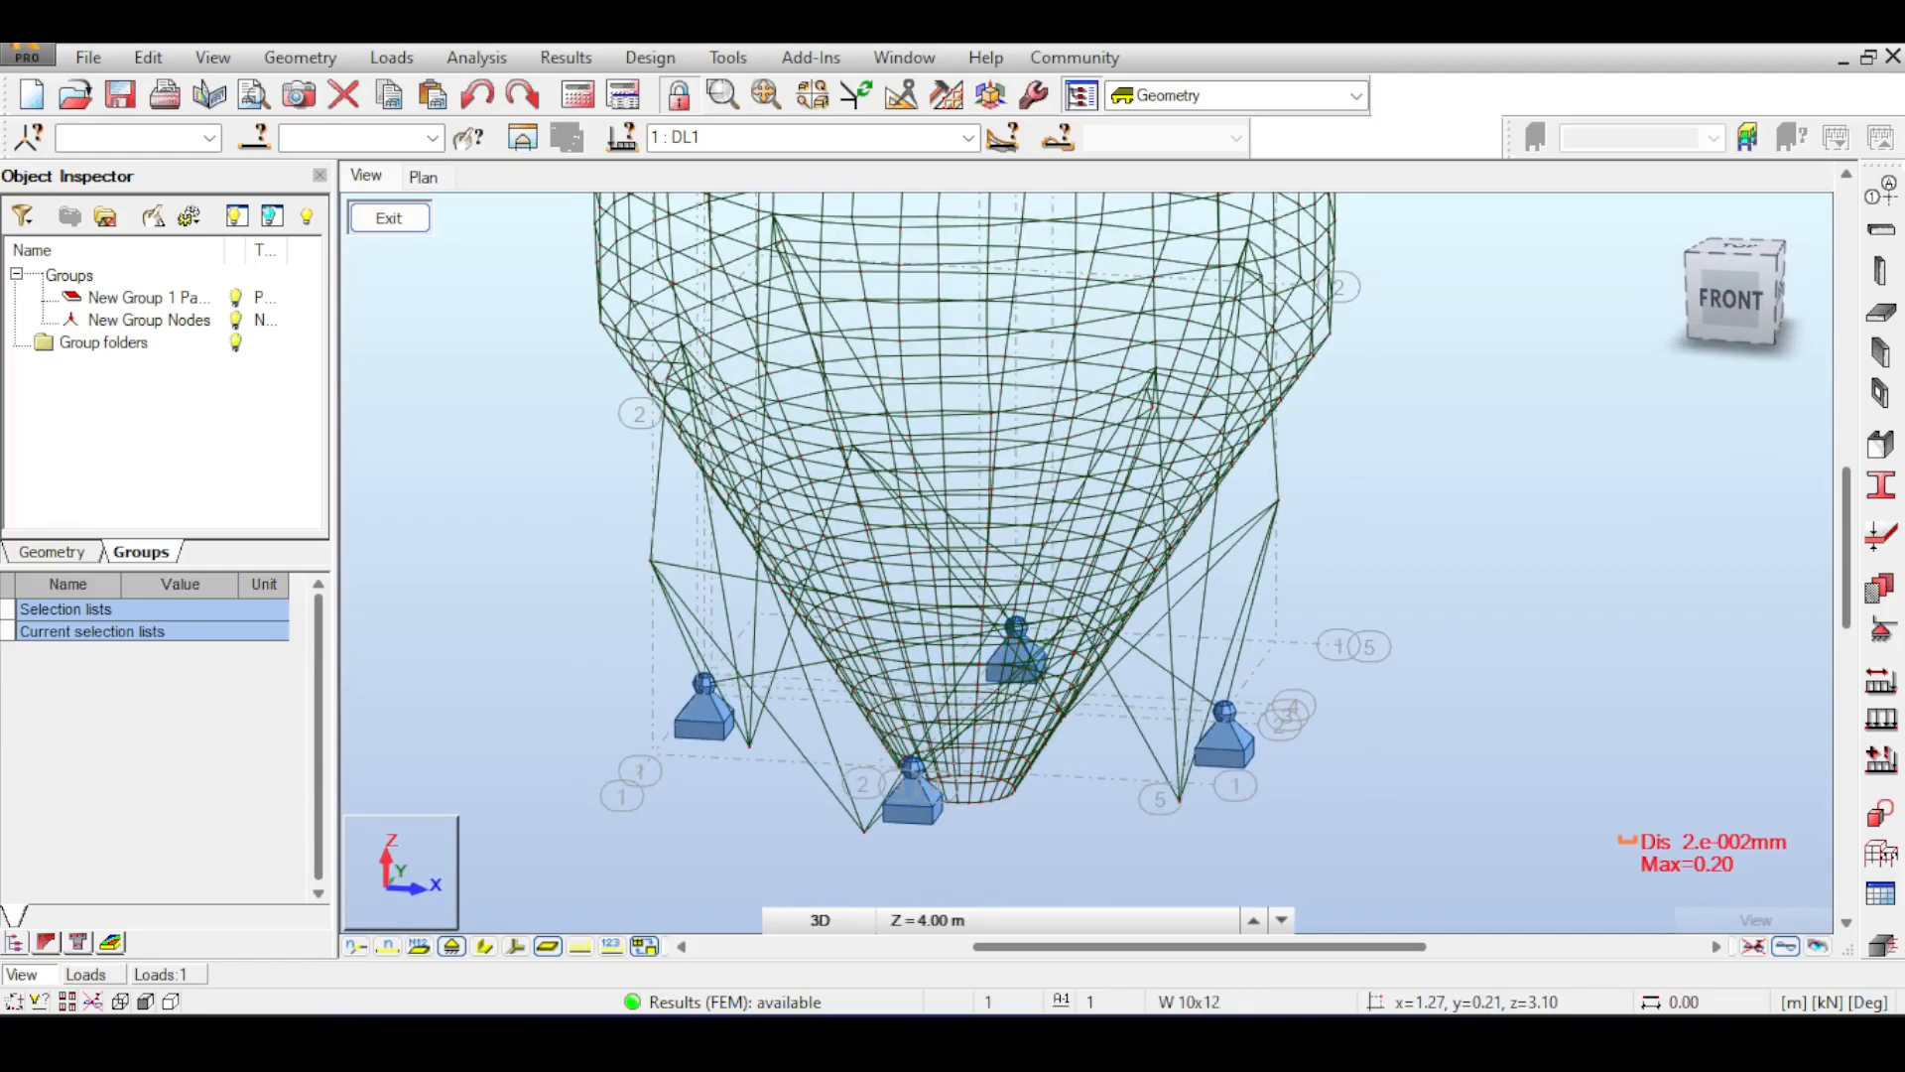
middle_click_drag(952, 536, 964, 621, "shift")
left_click(1738, 307)
scroll(1455, 377, "down", 2)
middle_click_drag(1512, 316, 1379, 531)
scroll(1389, 516, "down", 4)
middle_click_drag(1445, 377, 1382, 504)
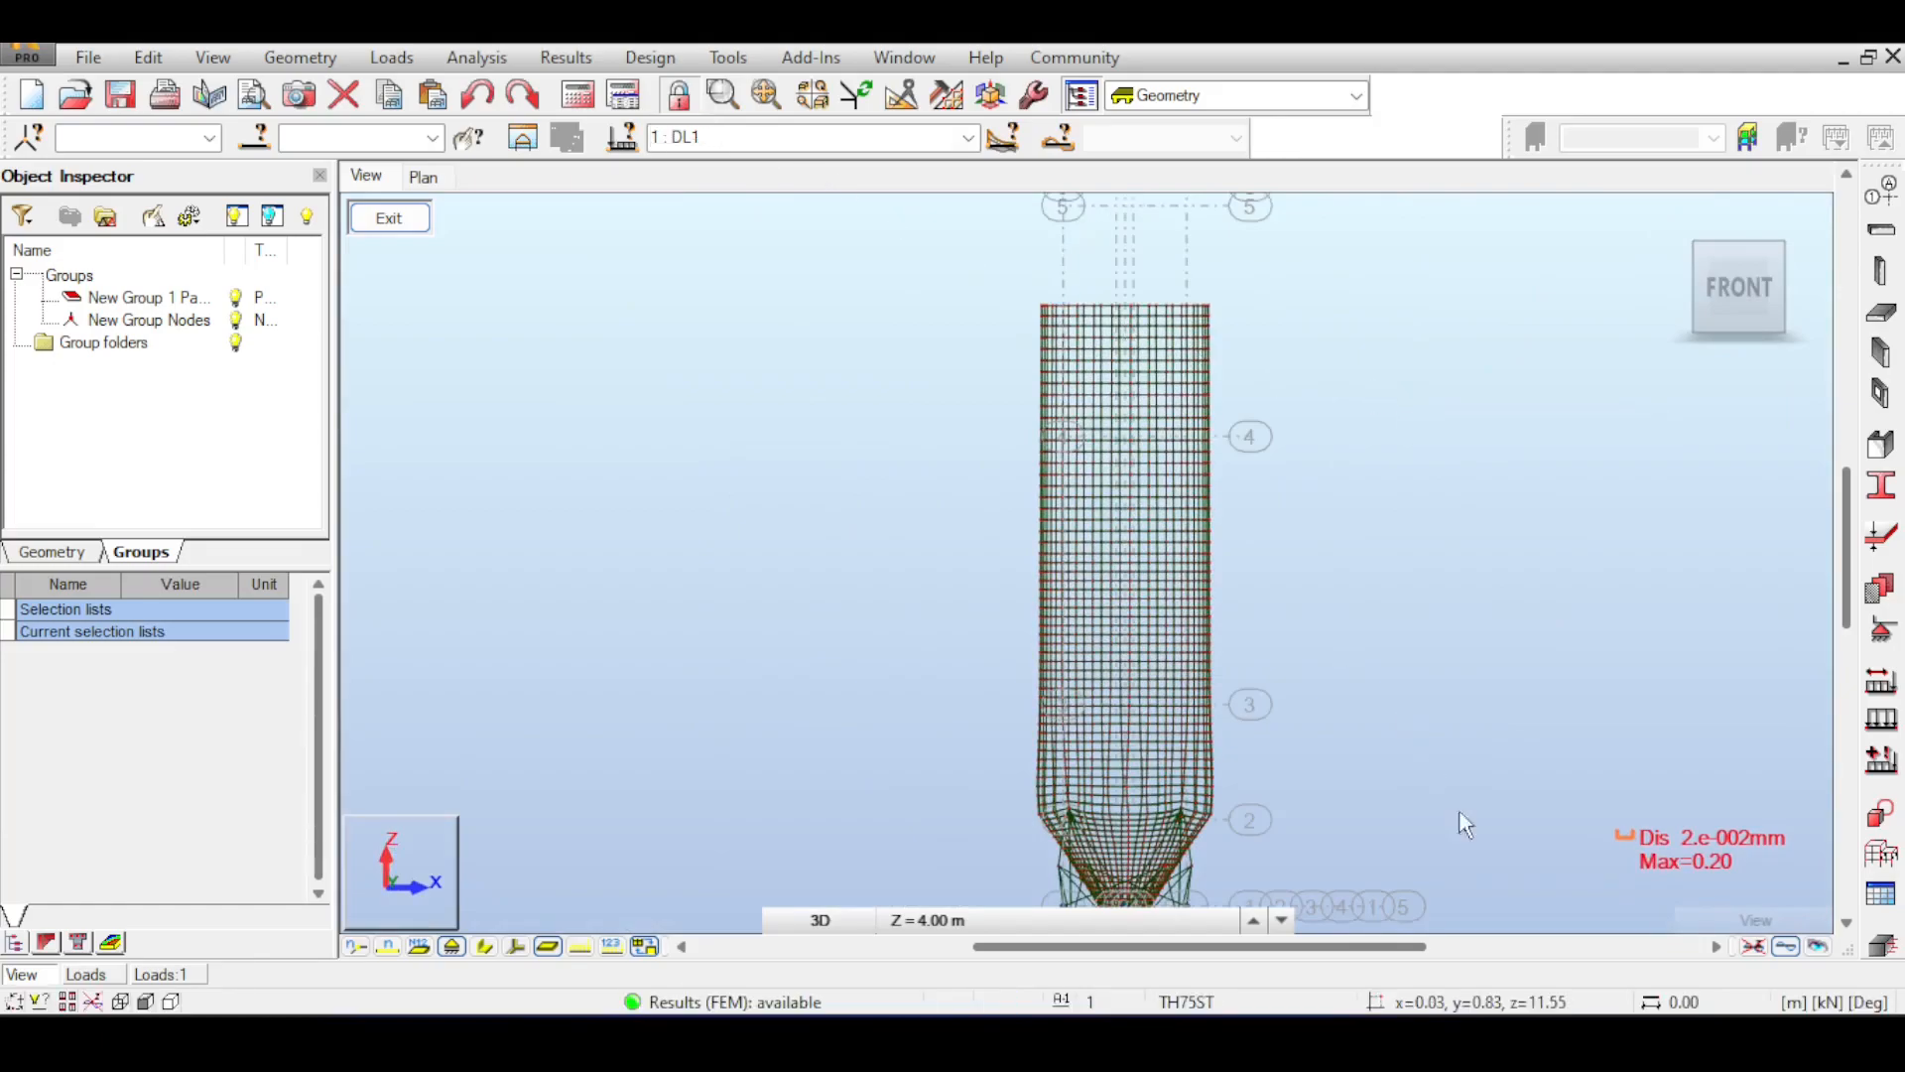
- Hide the deformation display and show the whole undeformed silo in a 3D view
left_click(1754, 946)
middle_click_drag(1373, 434, 1267, 770)
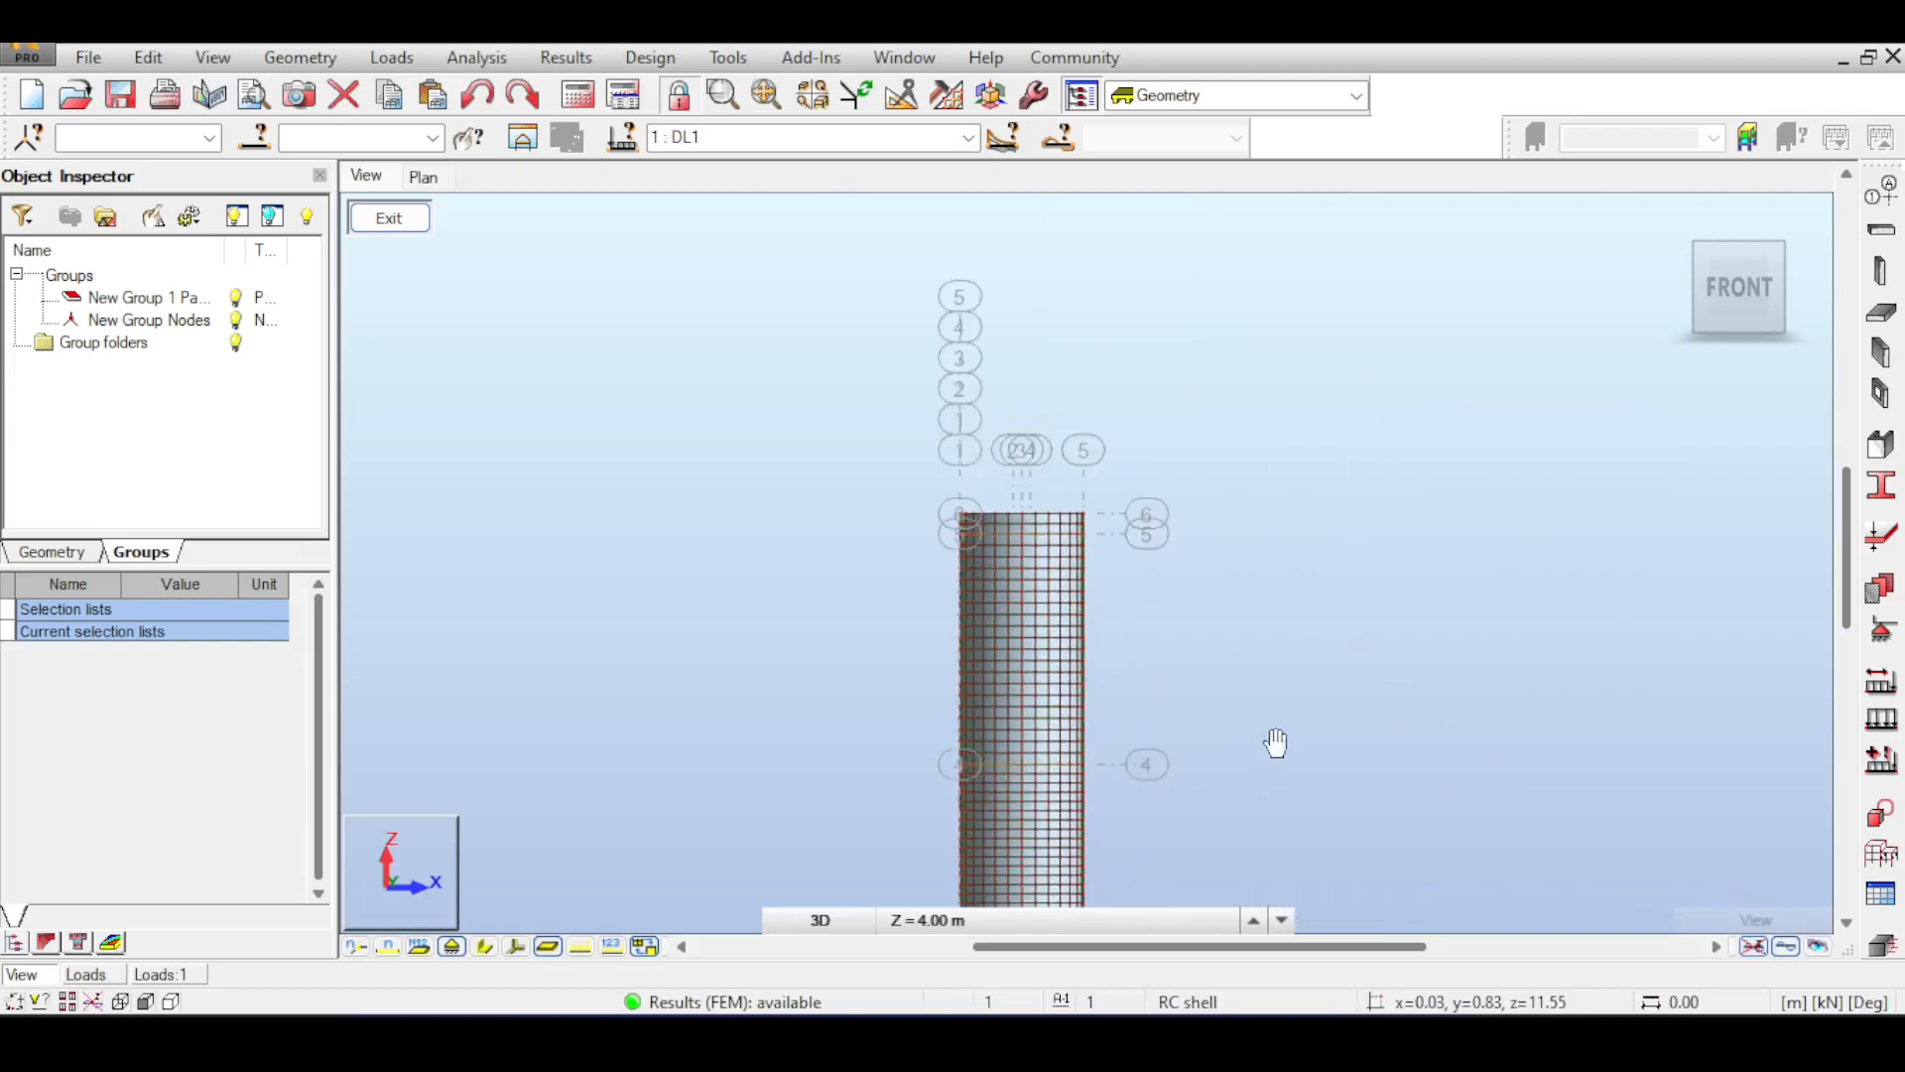
scroll(1385, 561, "down", 2)
left_click(1784, 243)
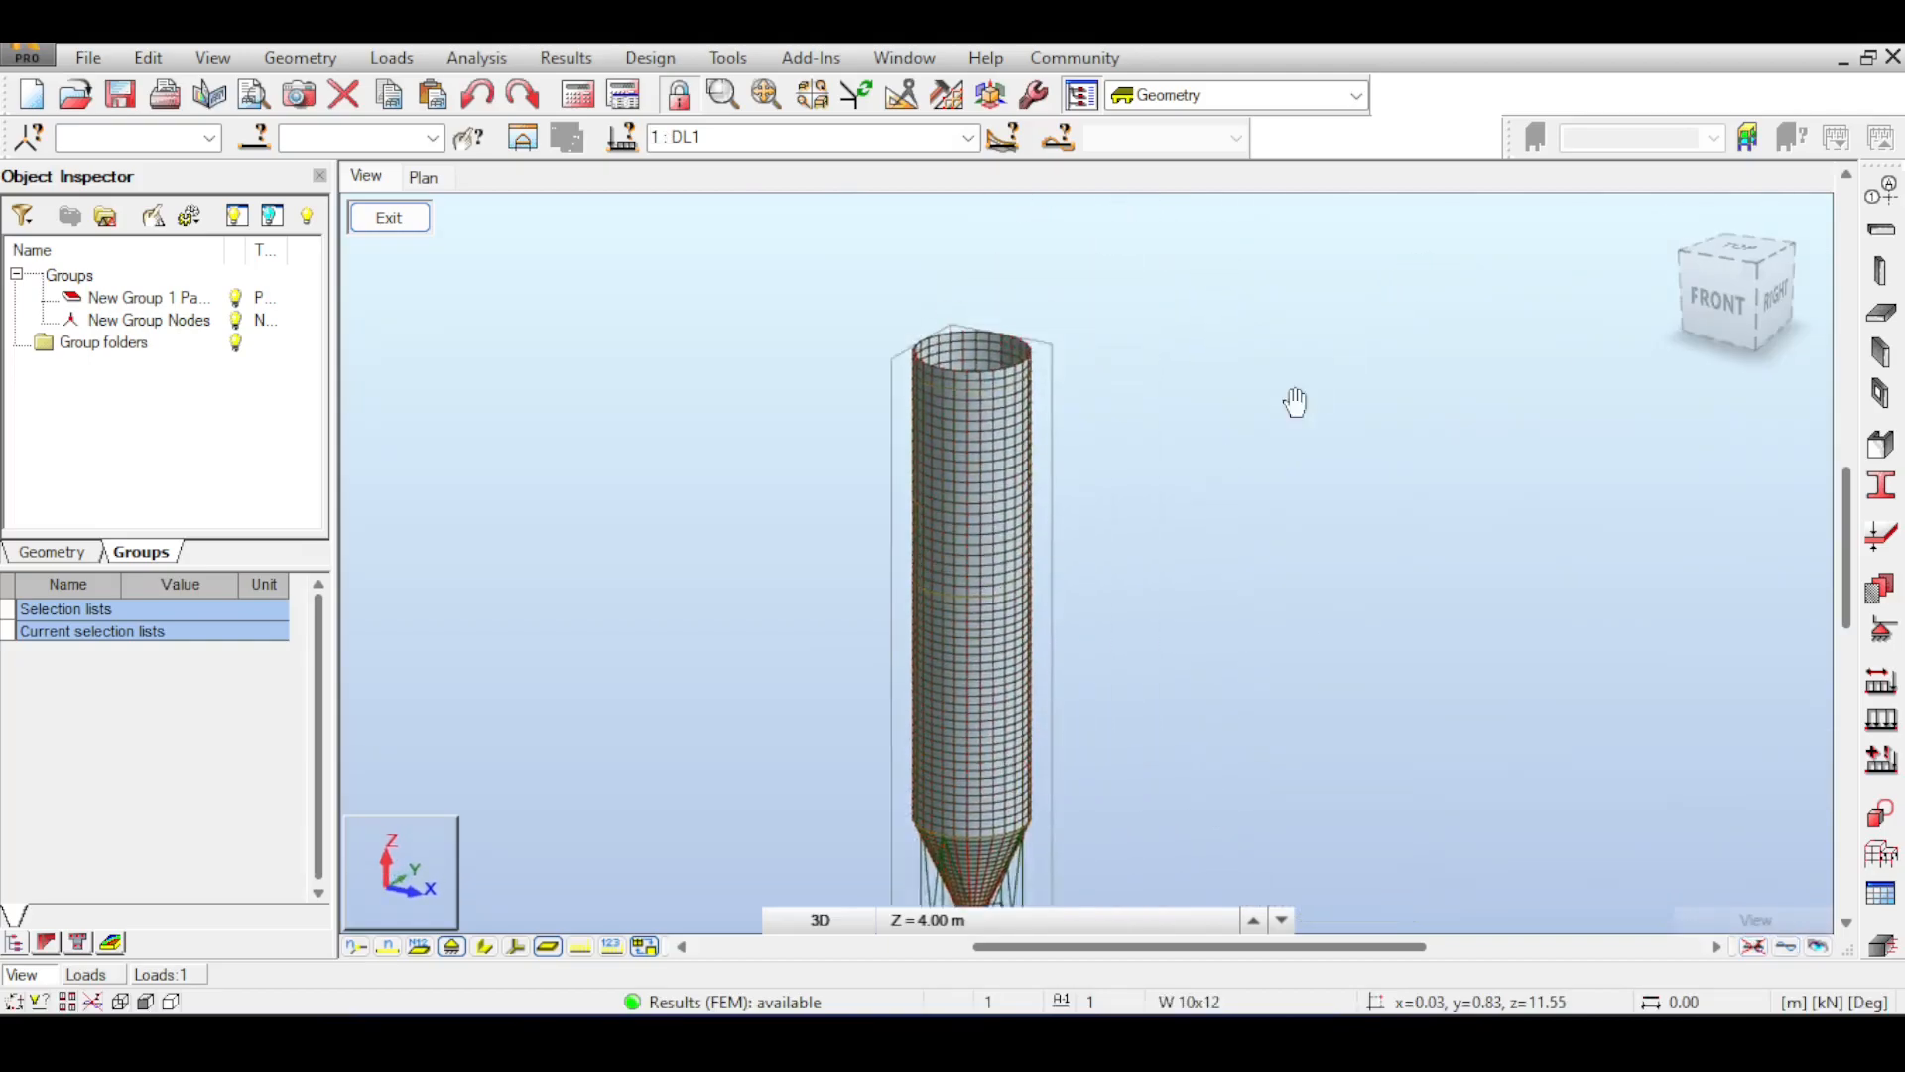
middle_click_drag(1286, 386, 1118, 310)
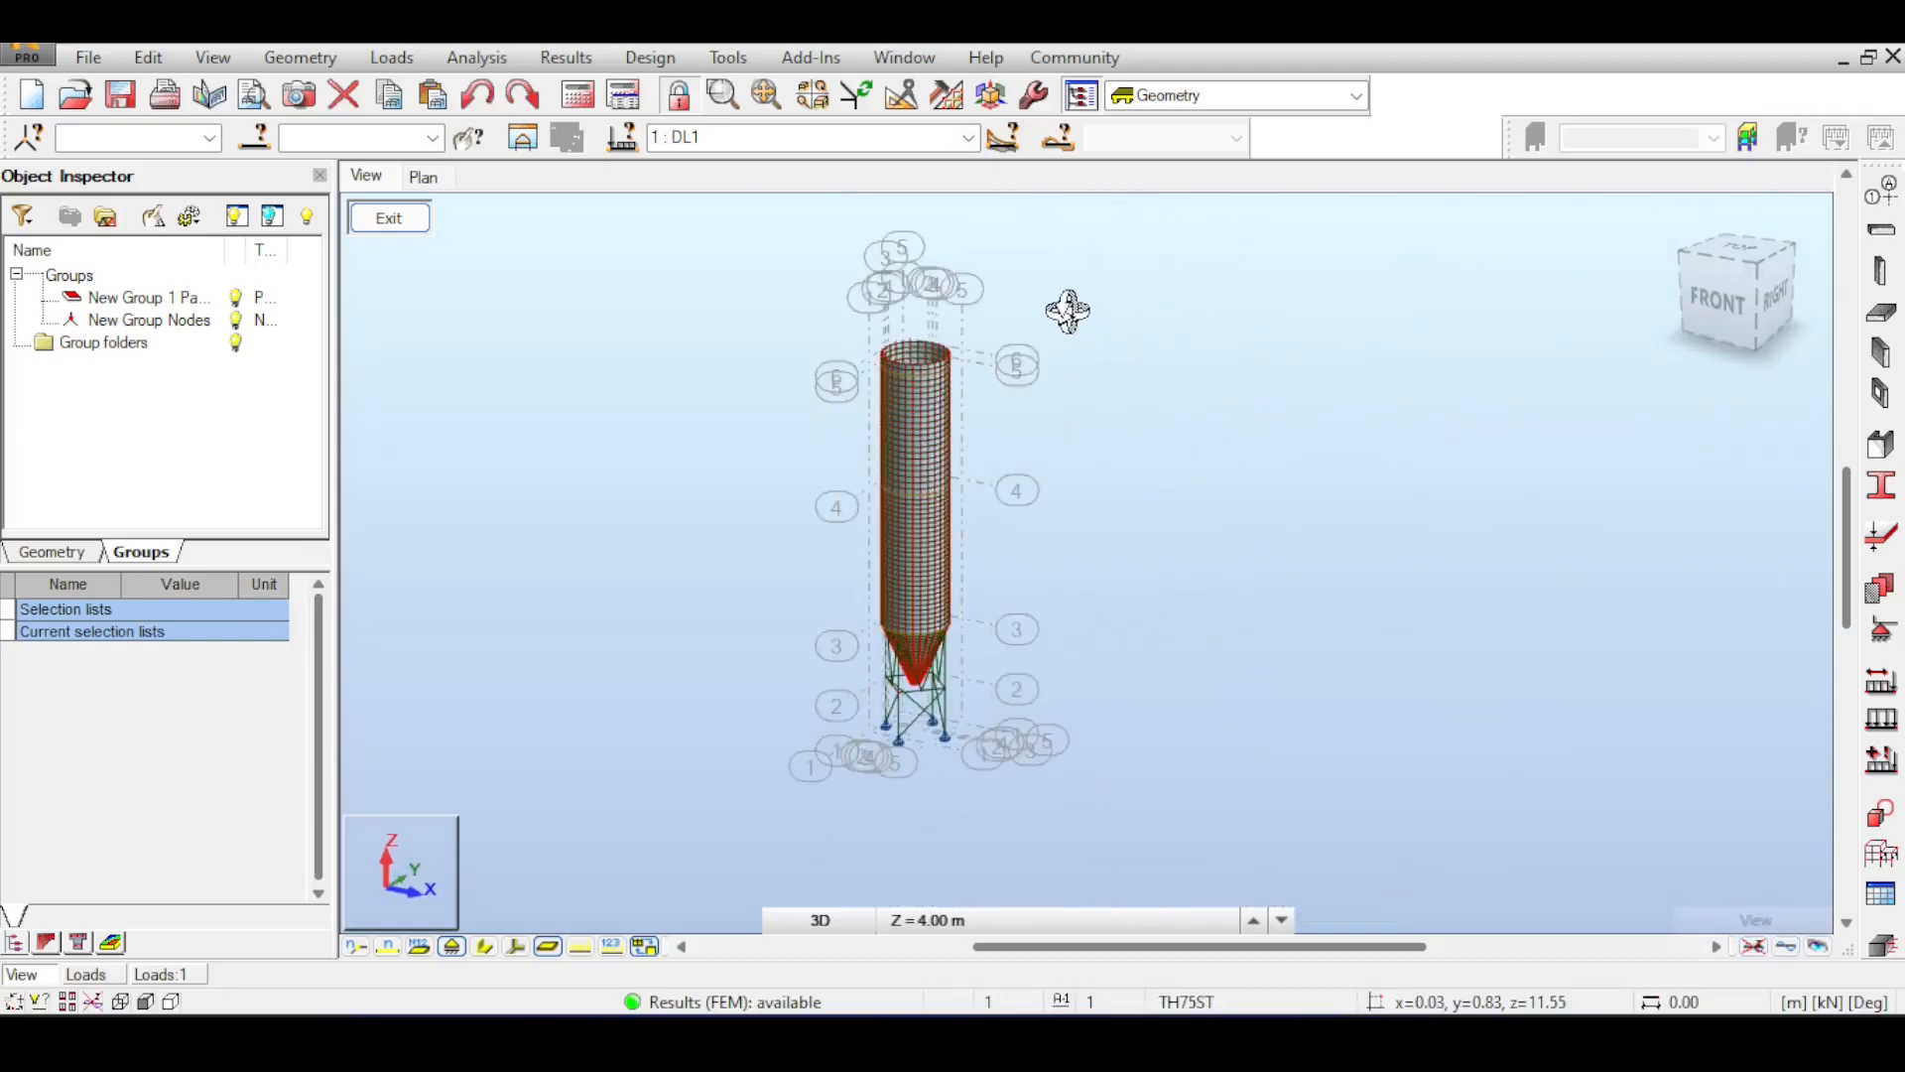
- Inspect the steel support frame beneath the hopper, selecting several of its members and clearing the selection
scroll(1092, 582, "up", 4)
right_click(1031, 440)
left_click(1037, 433)
scroll(1033, 422, "up", 1)
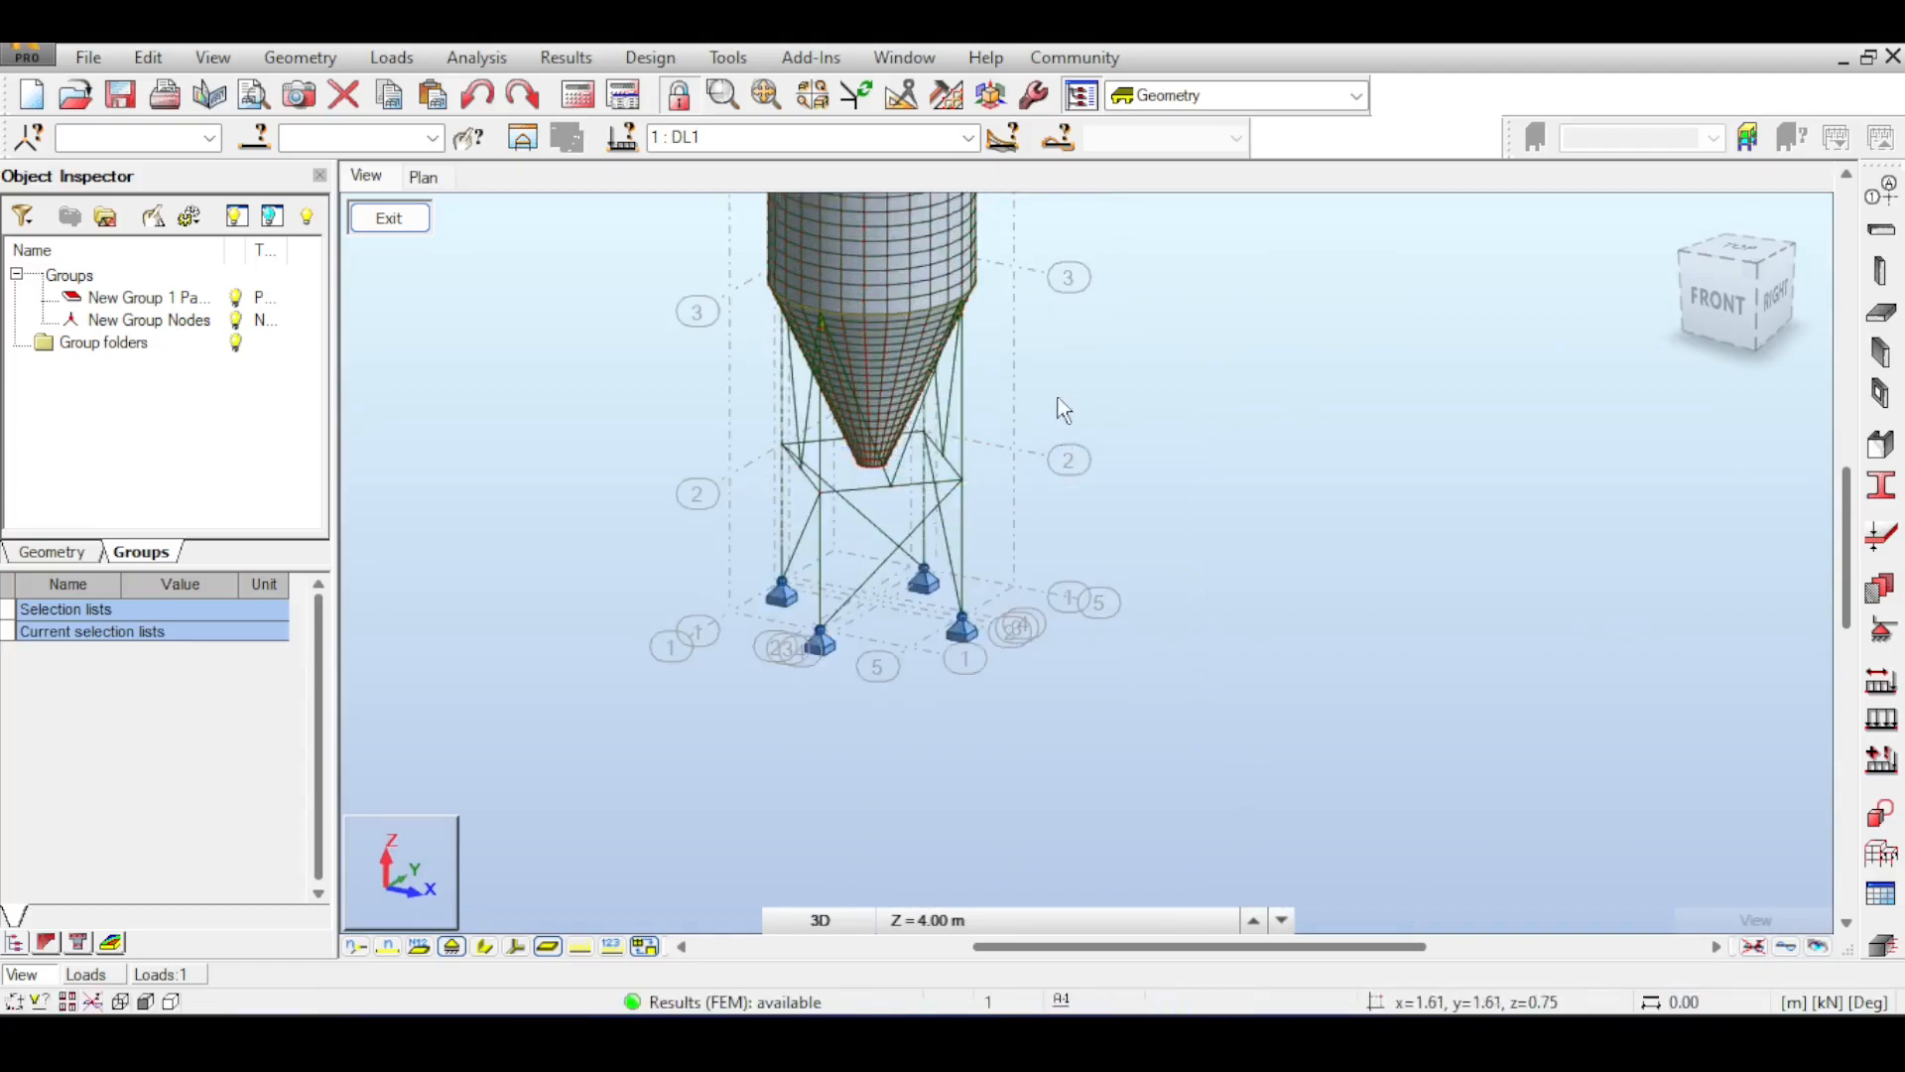
middle_click_drag(982, 427, 1071, 380)
left_click_drag(1036, 448, 1029, 460)
middle_click_drag(1148, 294, 1088, 463)
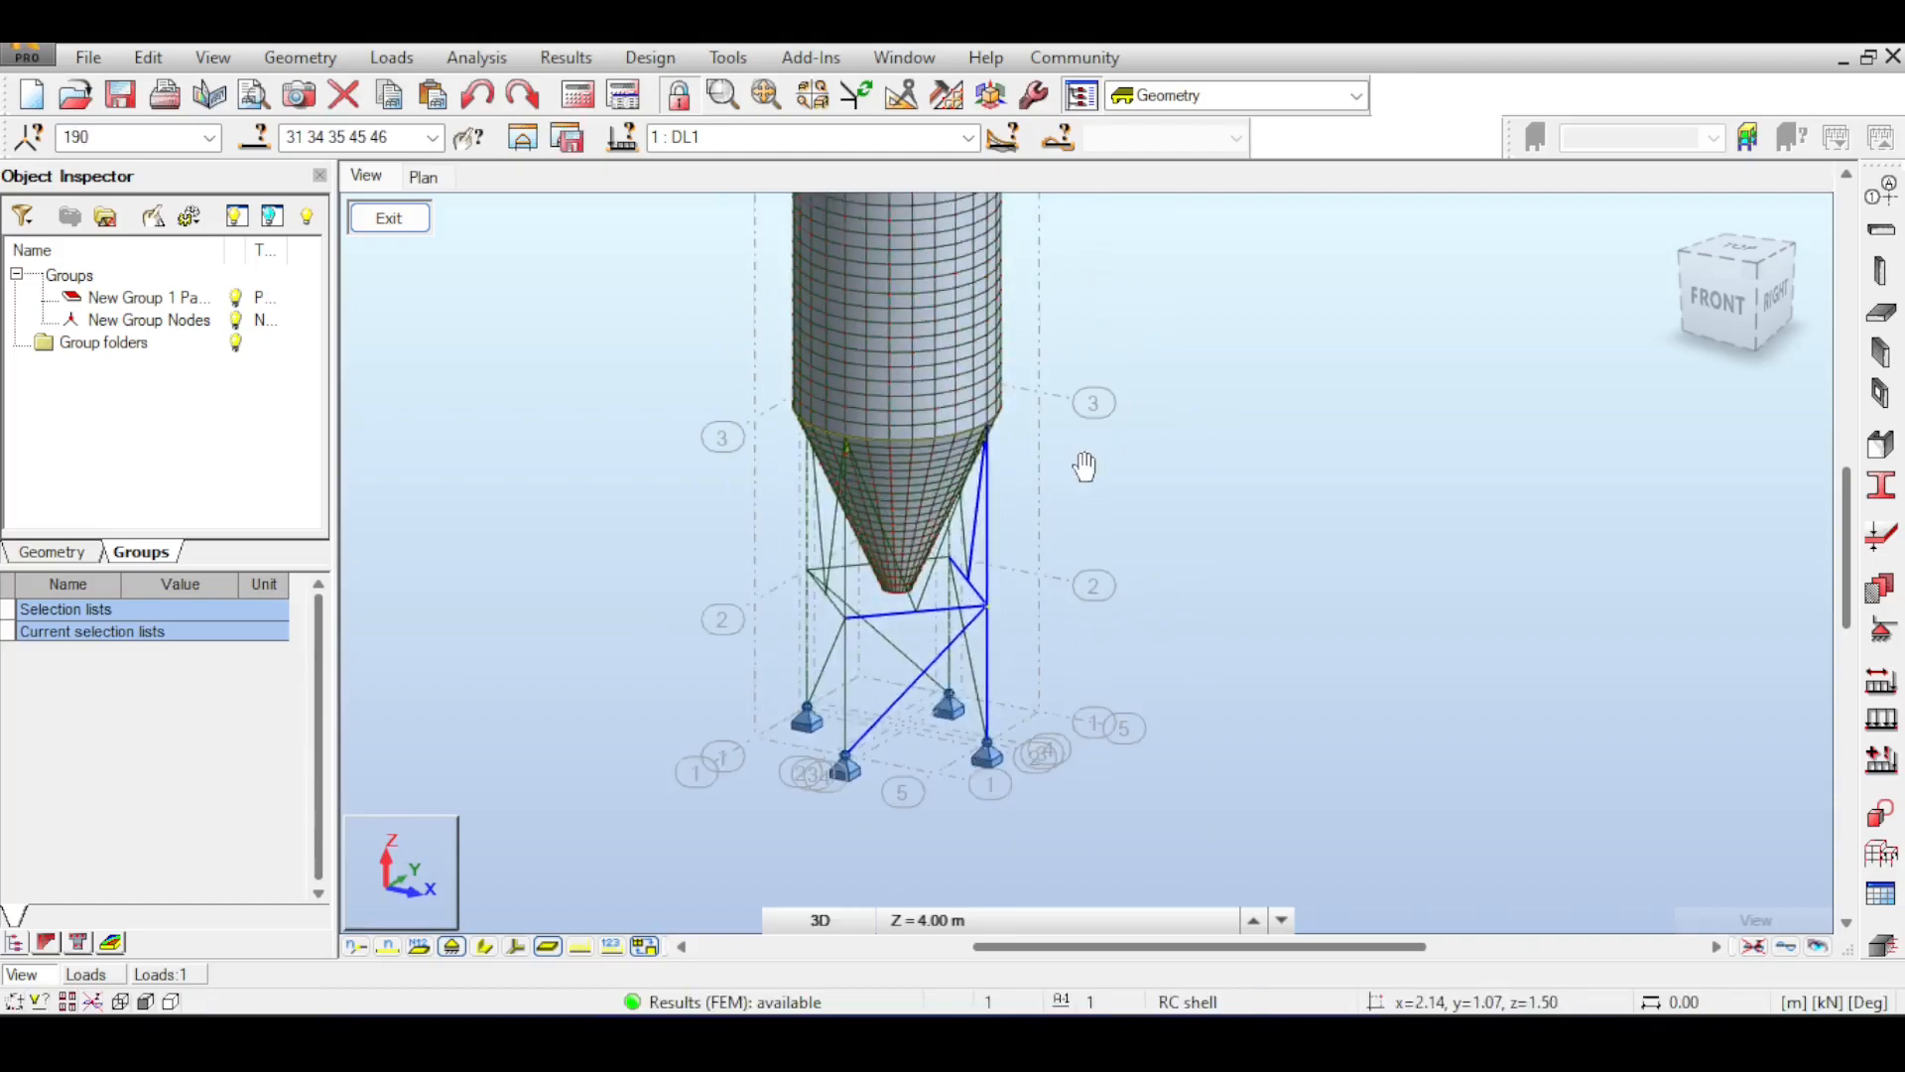
key("Escape")
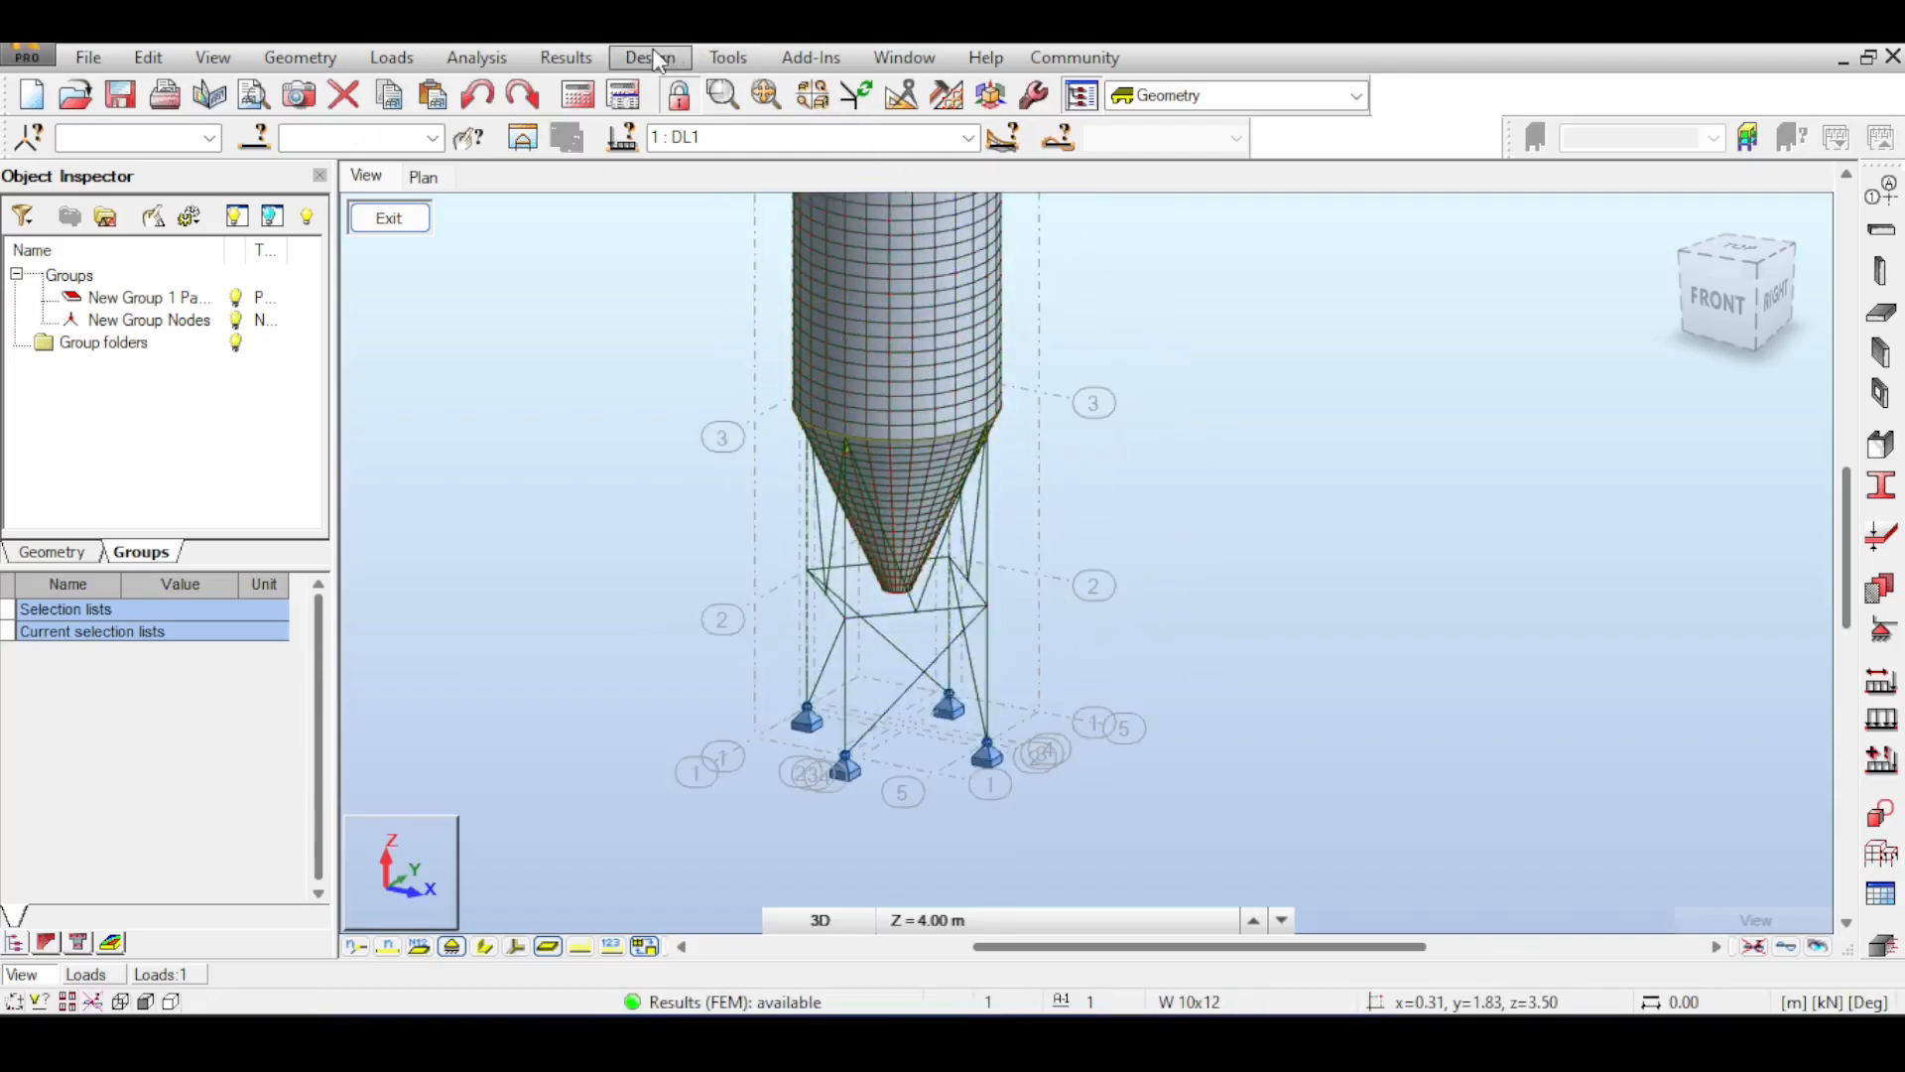
left_click(587, 58)
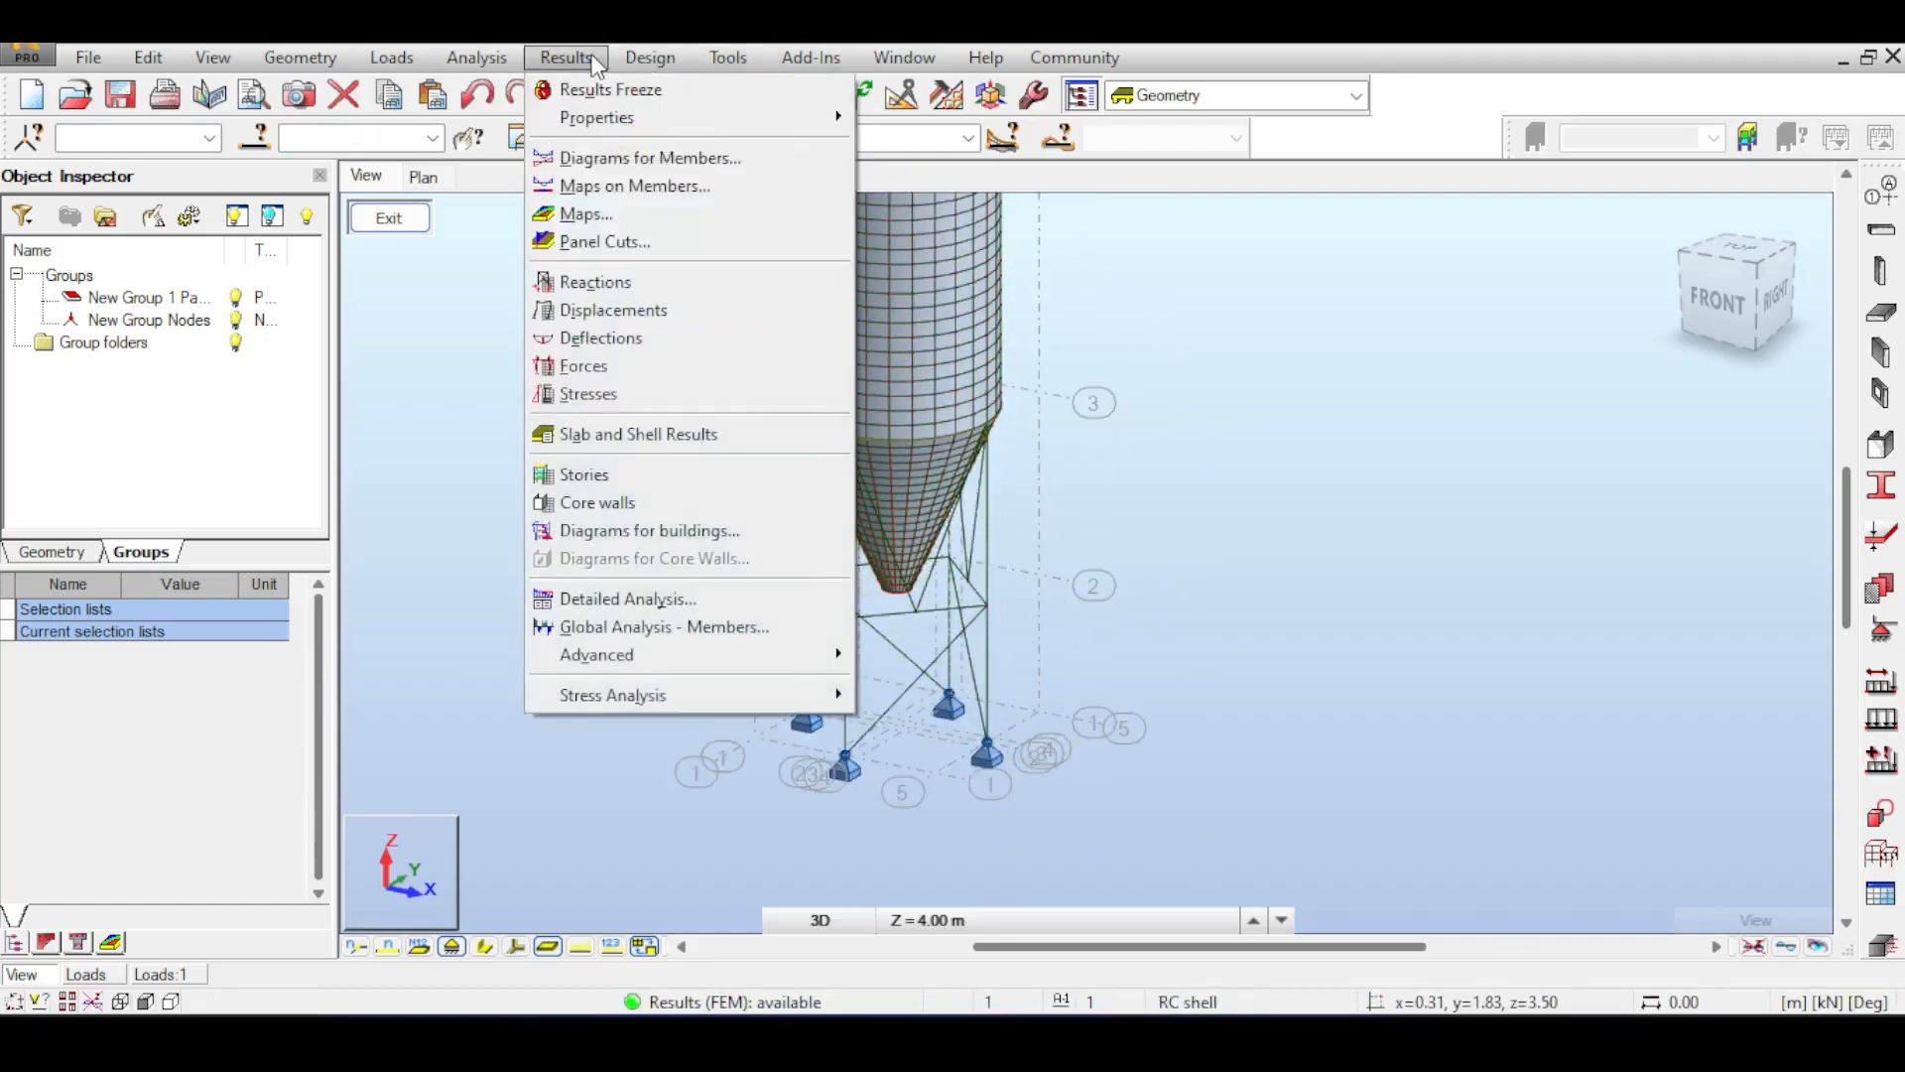
left_click(1343, 370)
middle_click_drag(1267, 344, 1284, 583)
scroll(1138, 459, "down", 3)
middle_click_drag(1127, 417, 1089, 599)
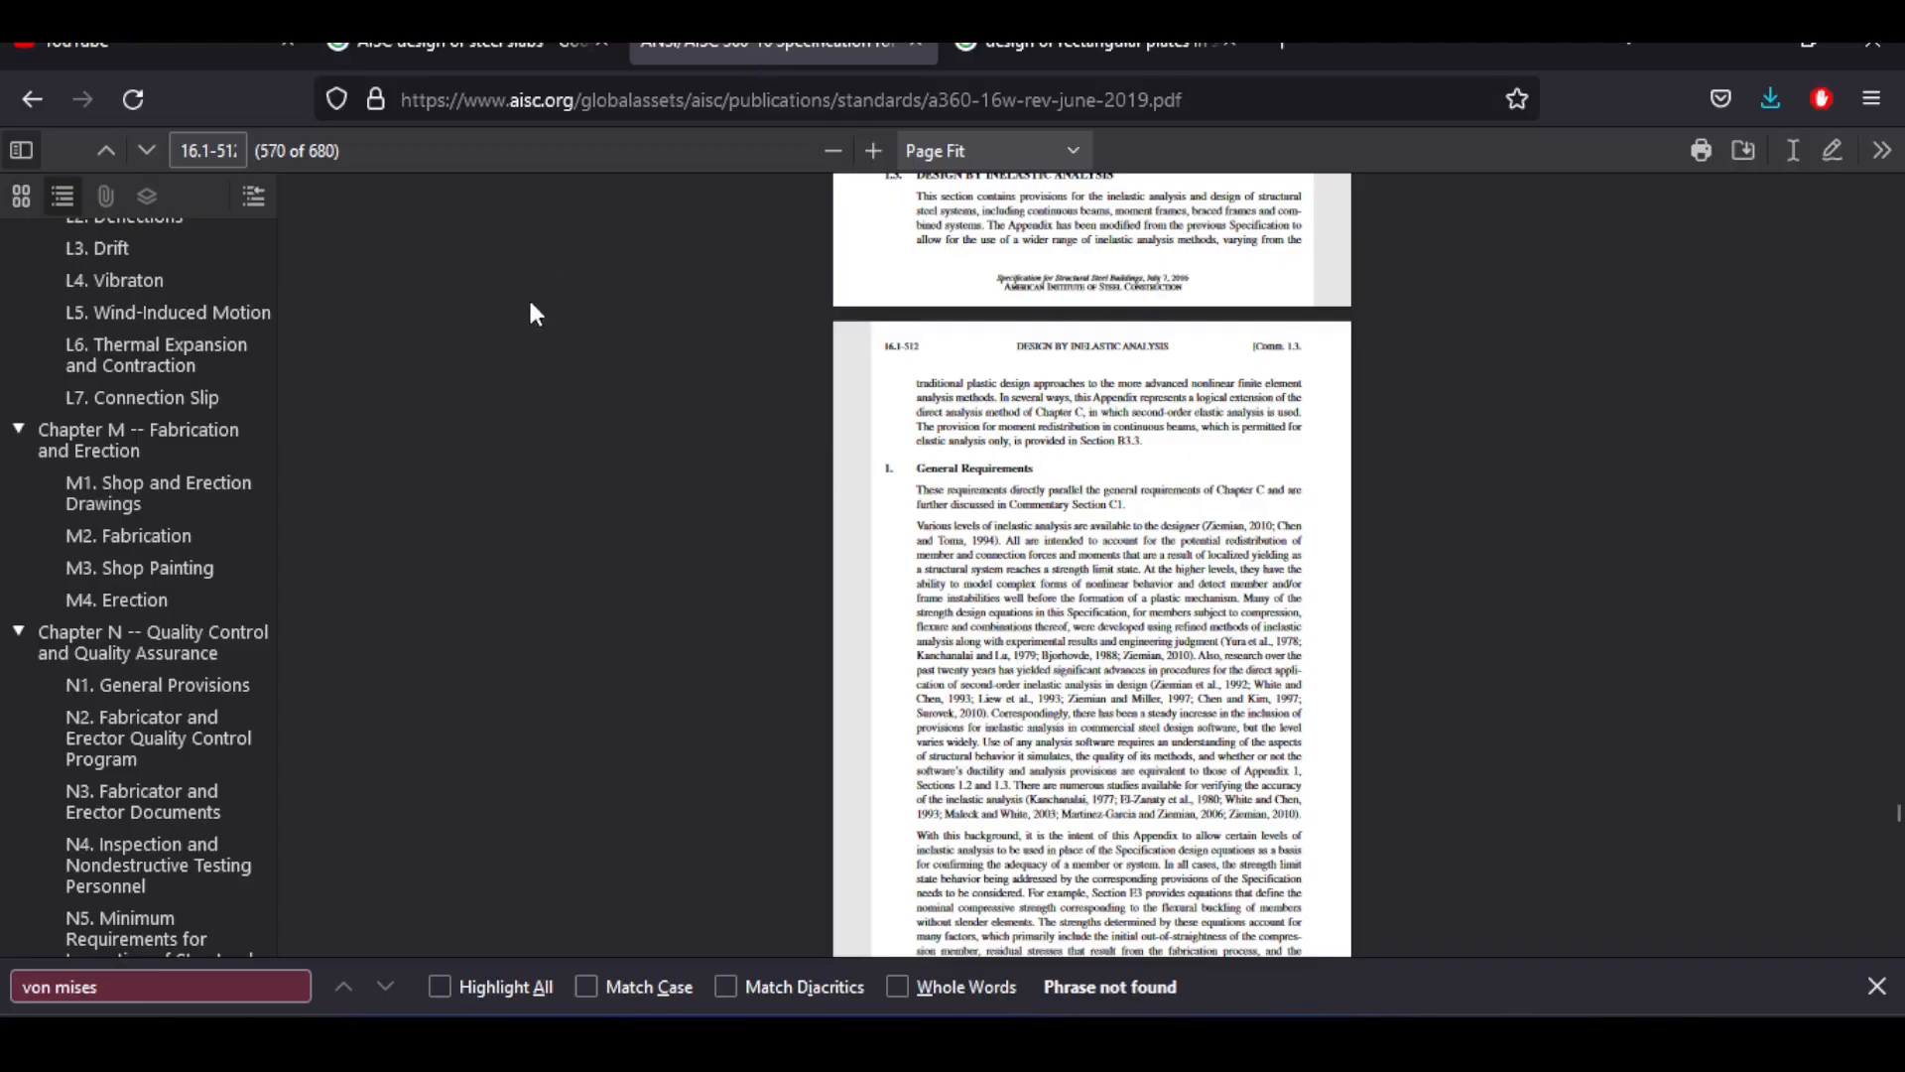
- Switch to the ANSI/AISC 360-16 PDF in the browser and go back to the start of its document outline
scroll(562, 290, "up", 15)
scroll(588, 288, "up", 4)
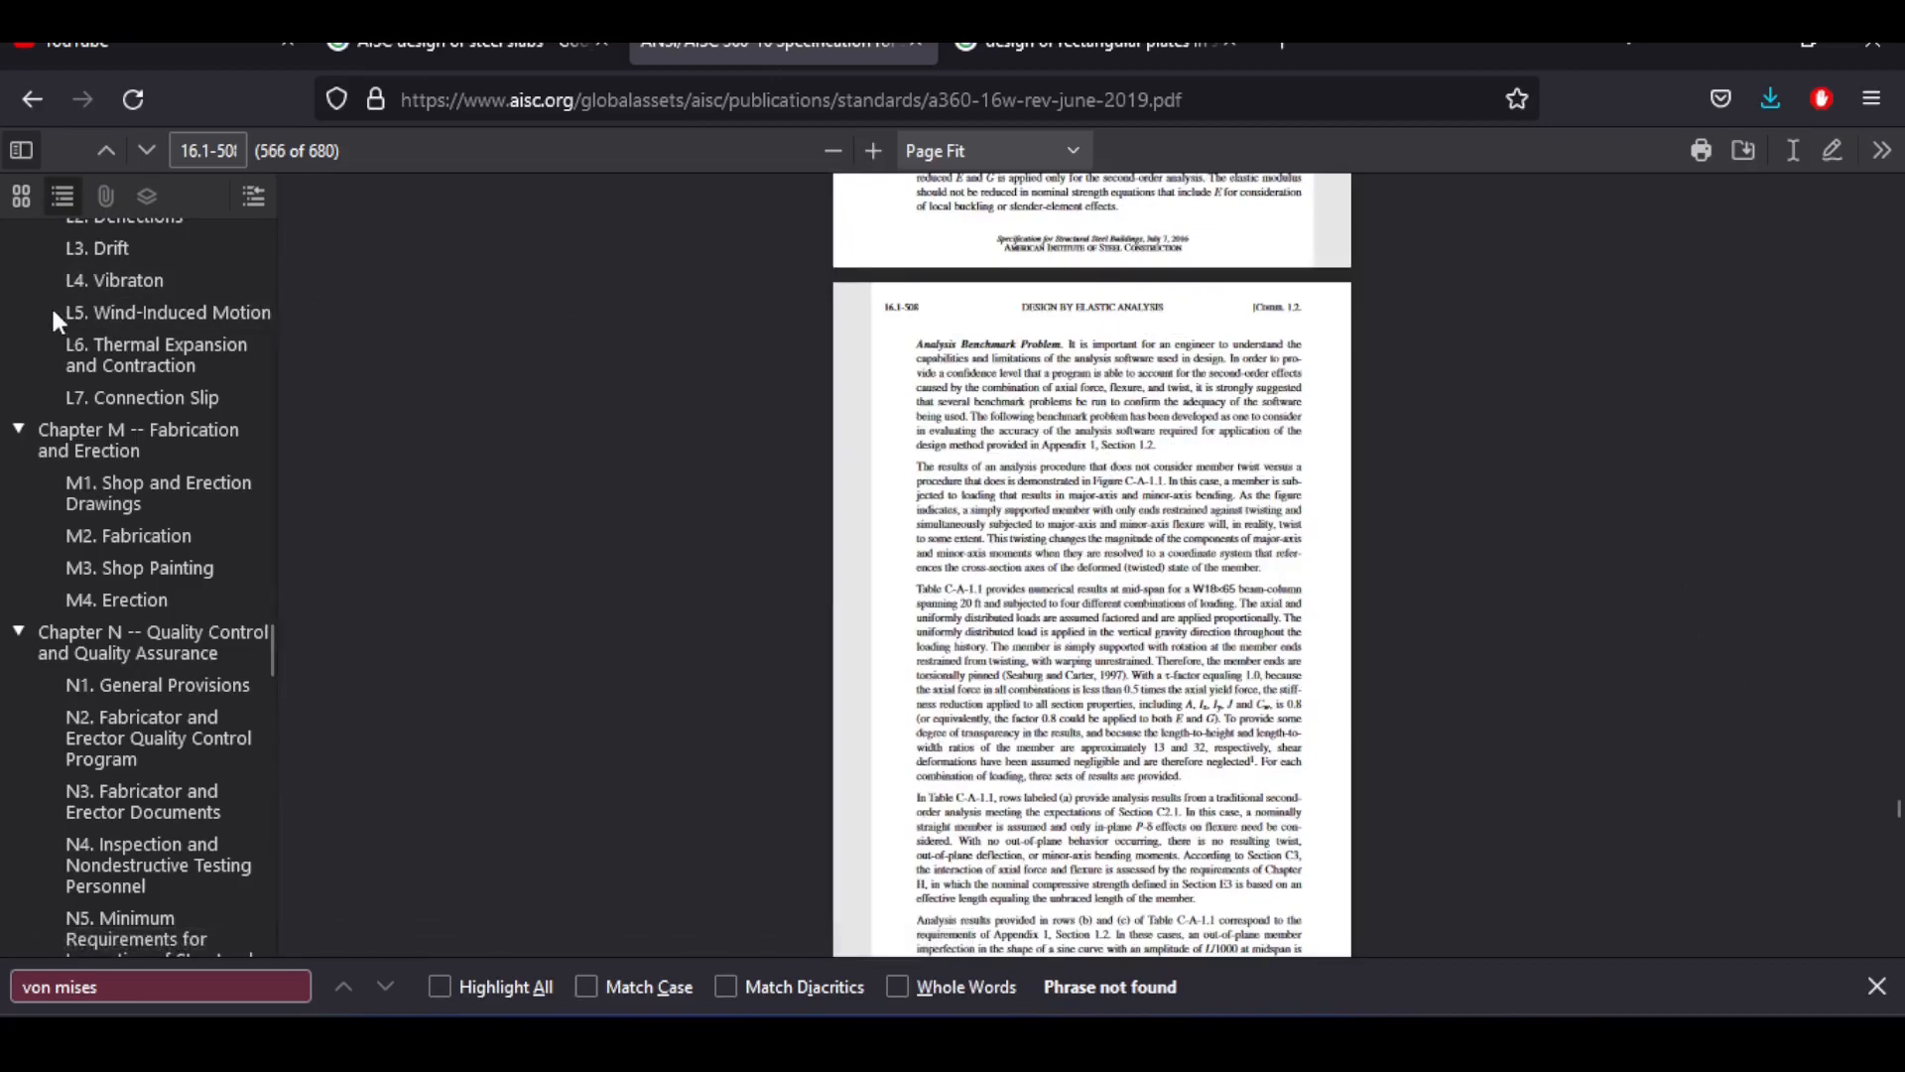
scroll(56, 312, "up", 10)
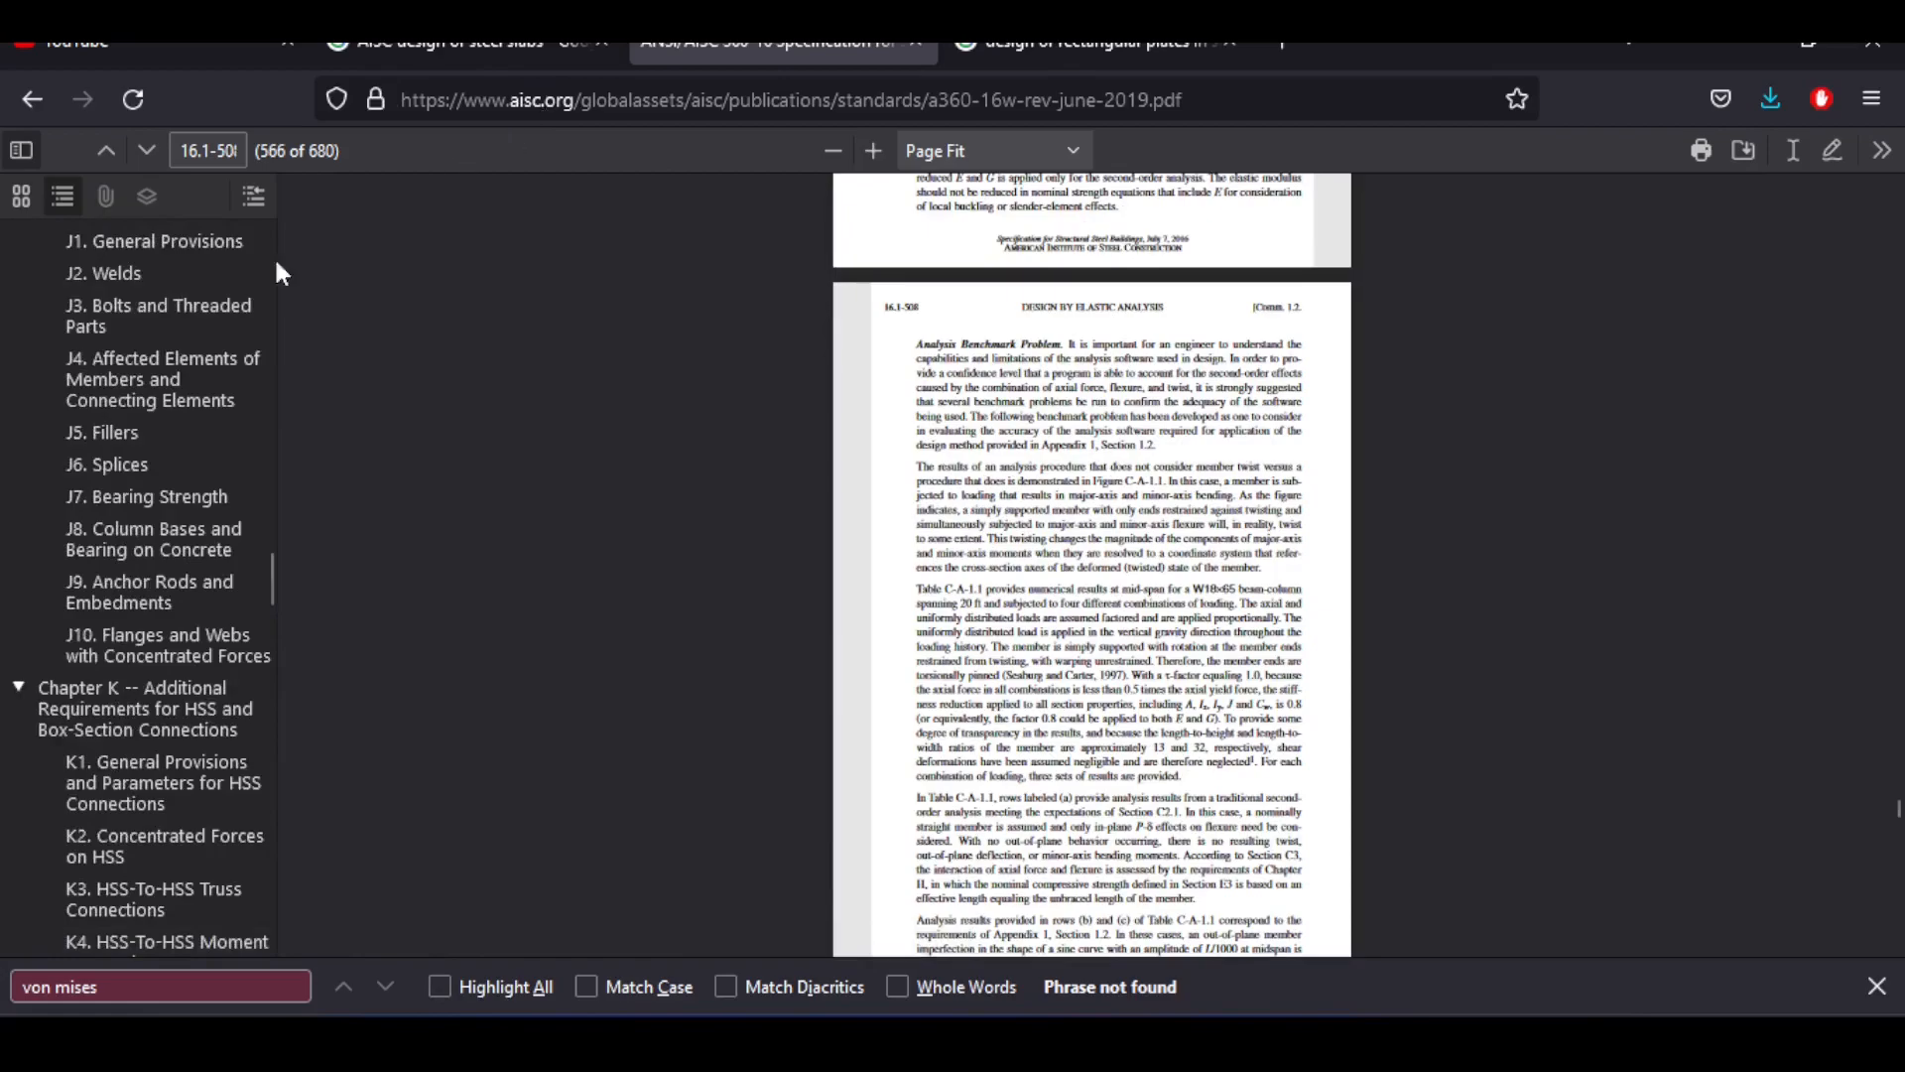
scroll(188, 367, "up", 15)
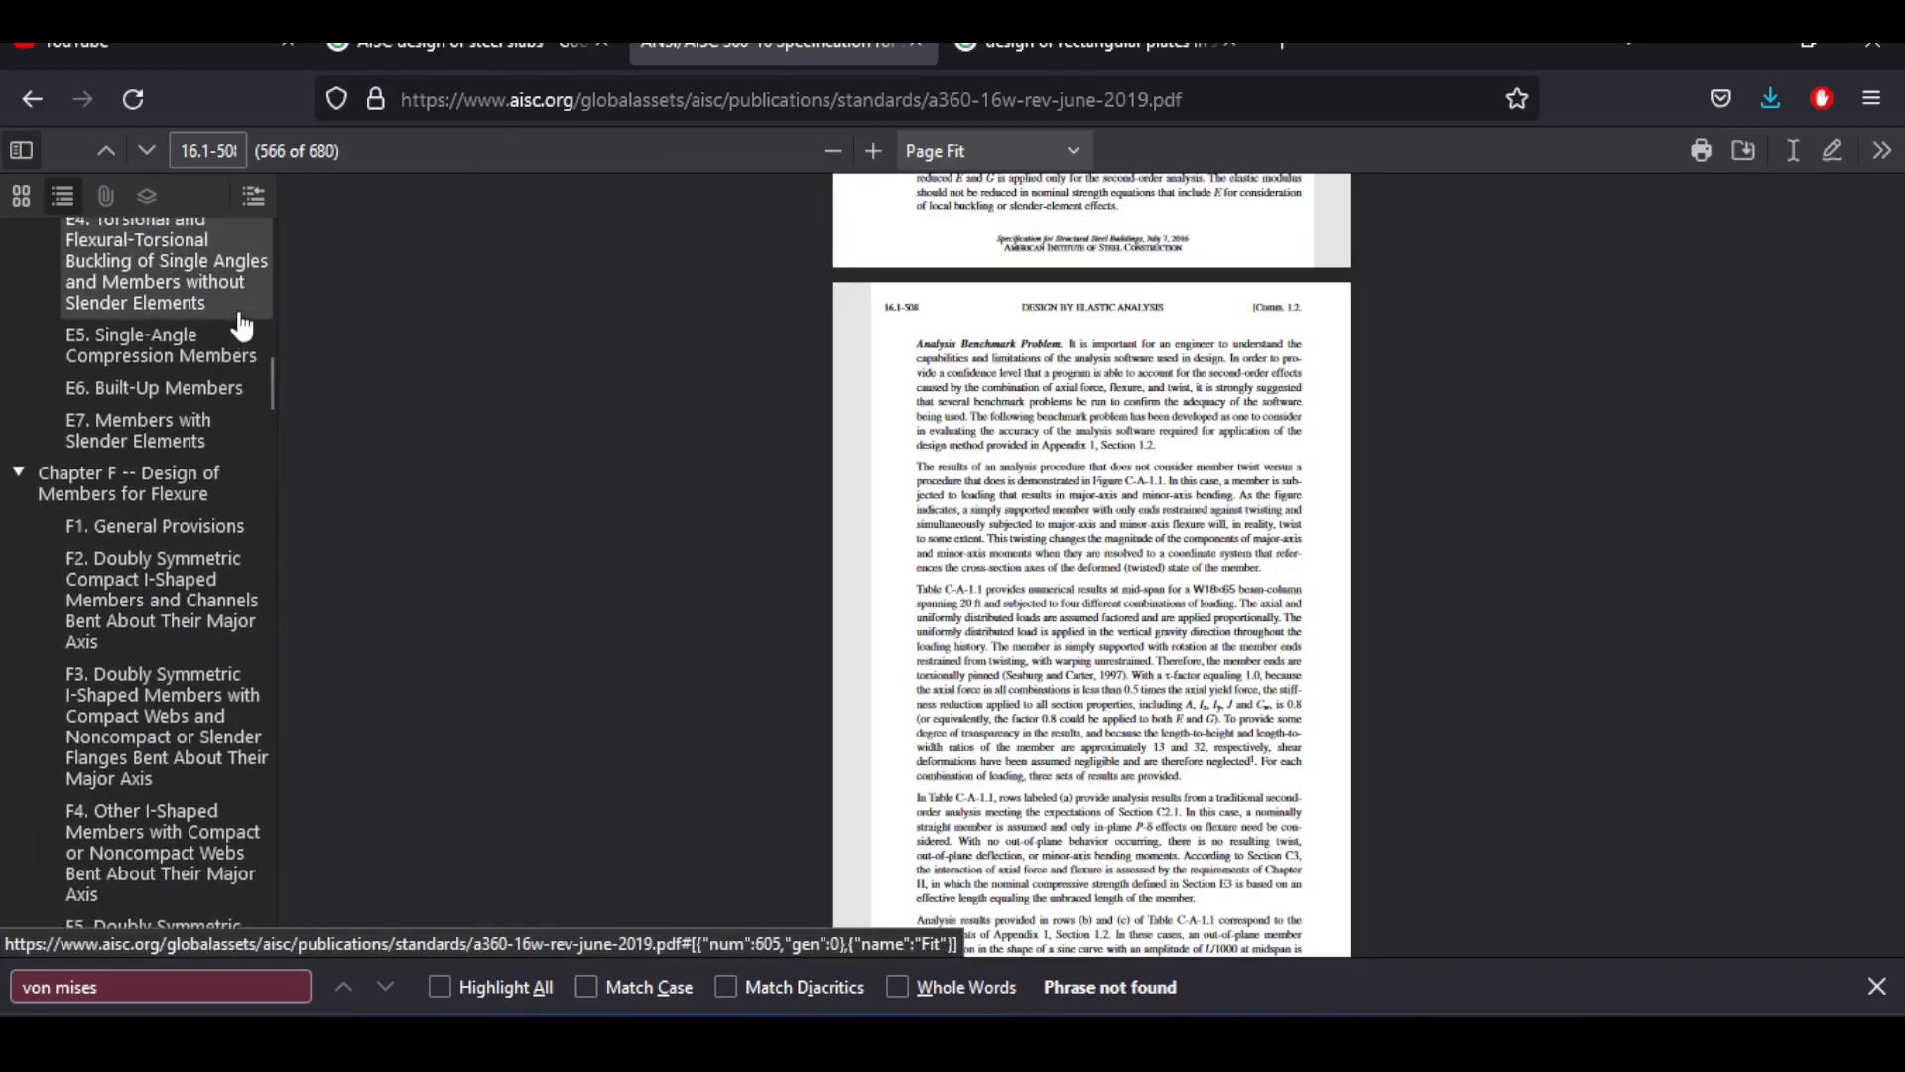
scroll(241, 326, "up", 3)
scroll(241, 325, "up", 20)
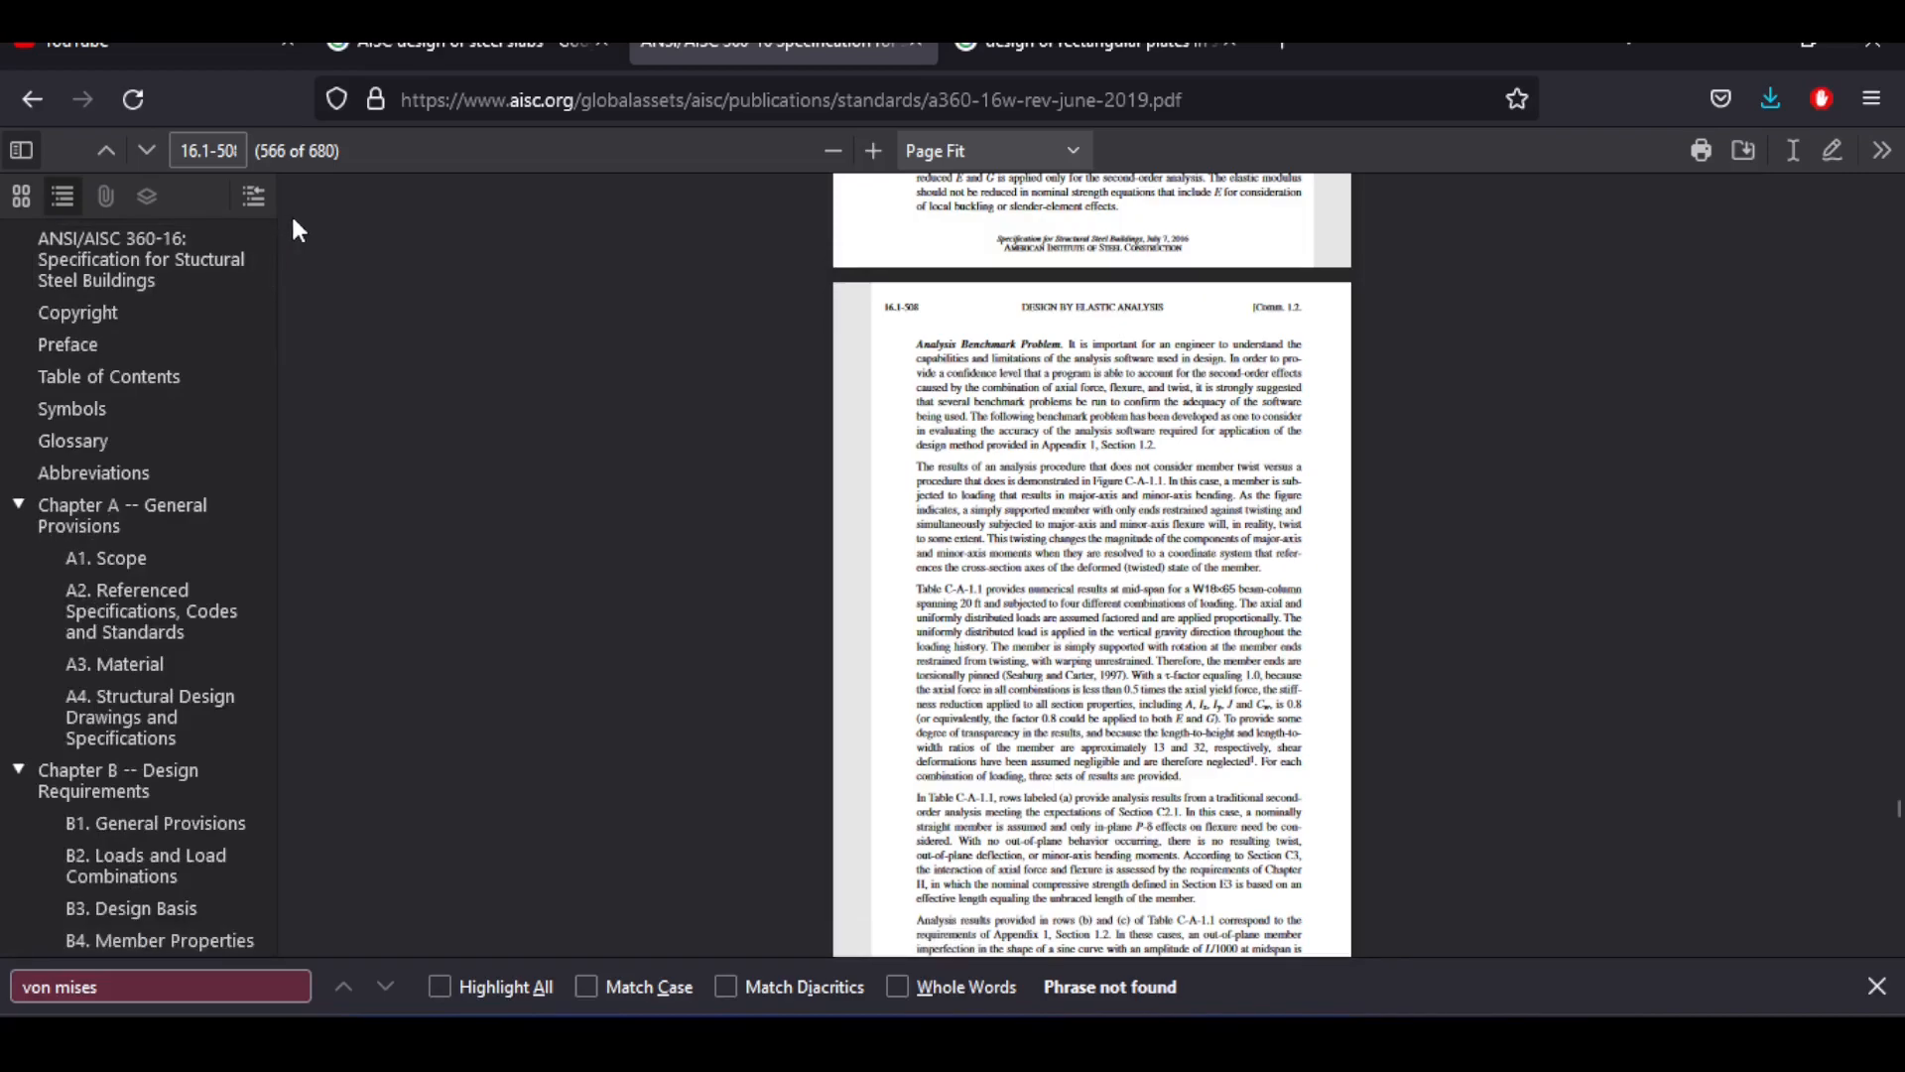
- Look through the specification's outline from Chapter A to Chapter I for provisions applicable to the silo
scroll(184, 551, "down", 3)
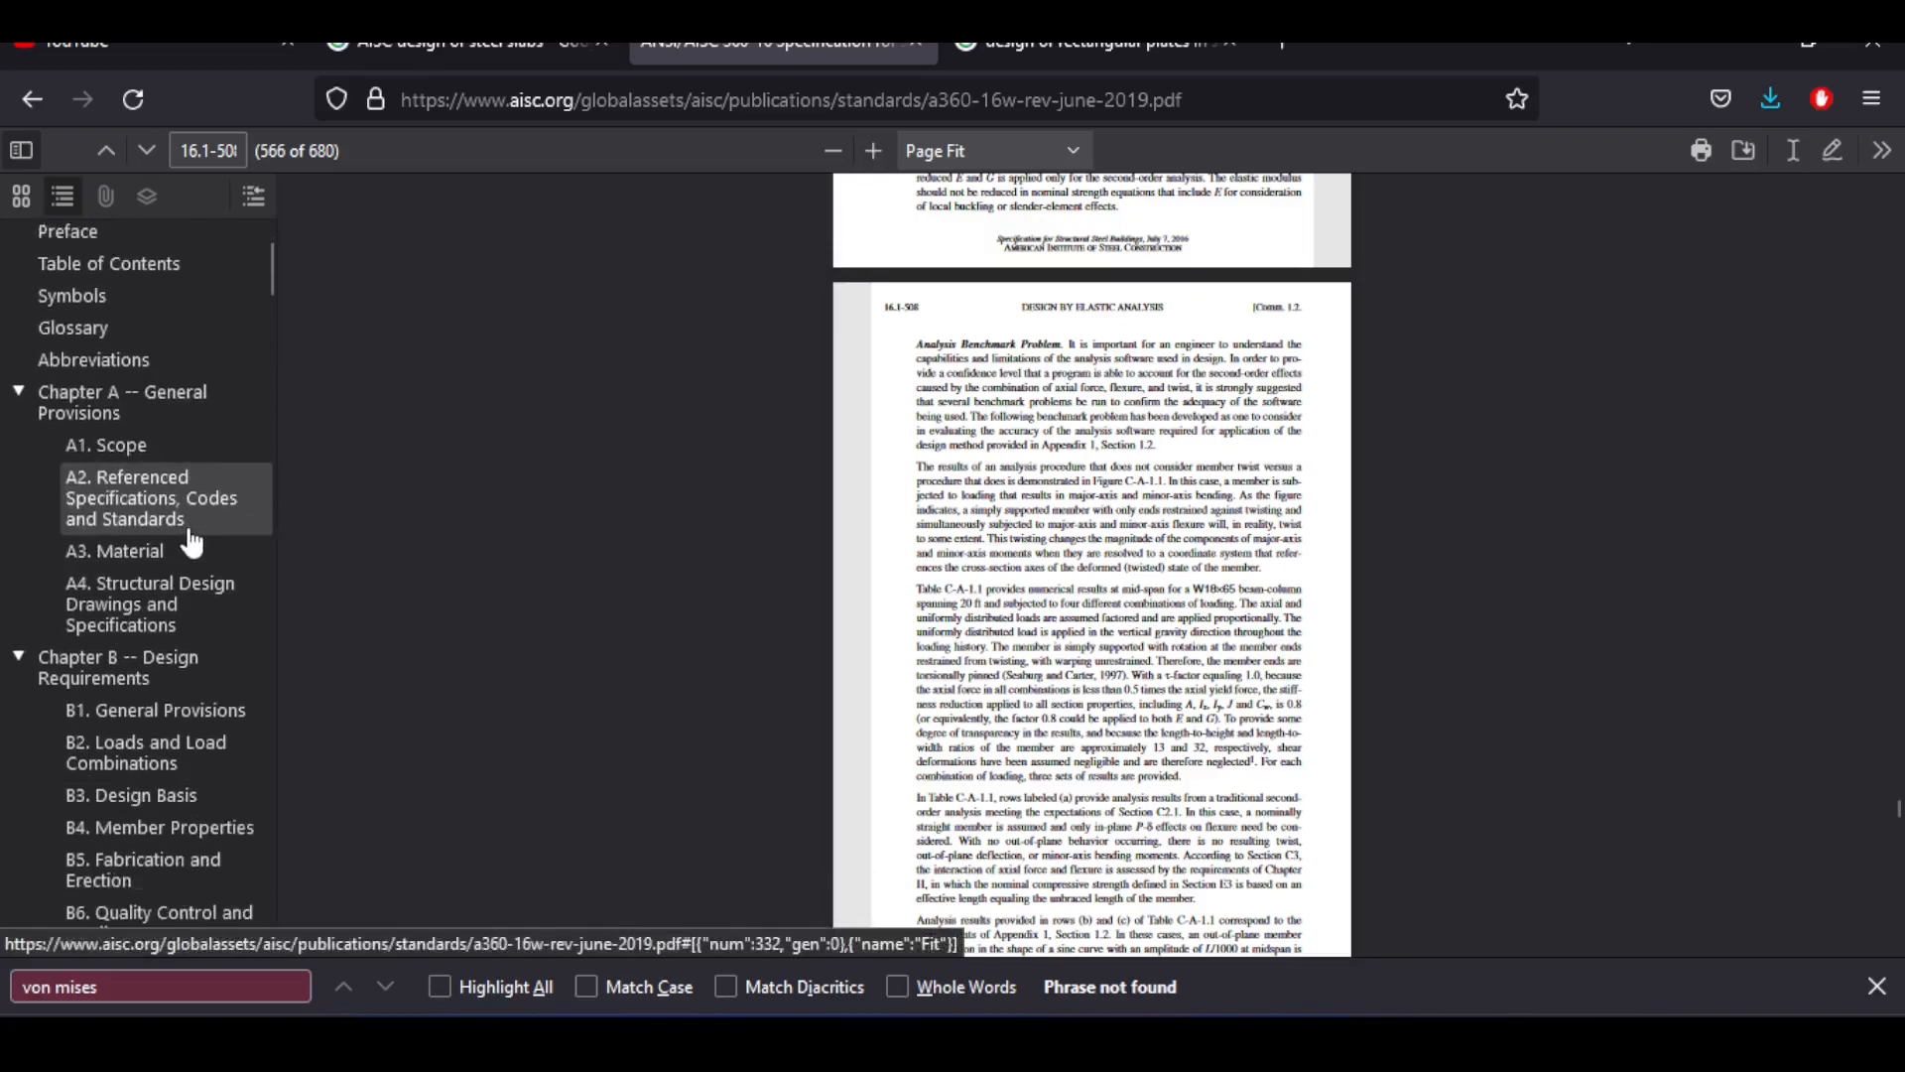
scroll(167, 531, "down", 3)
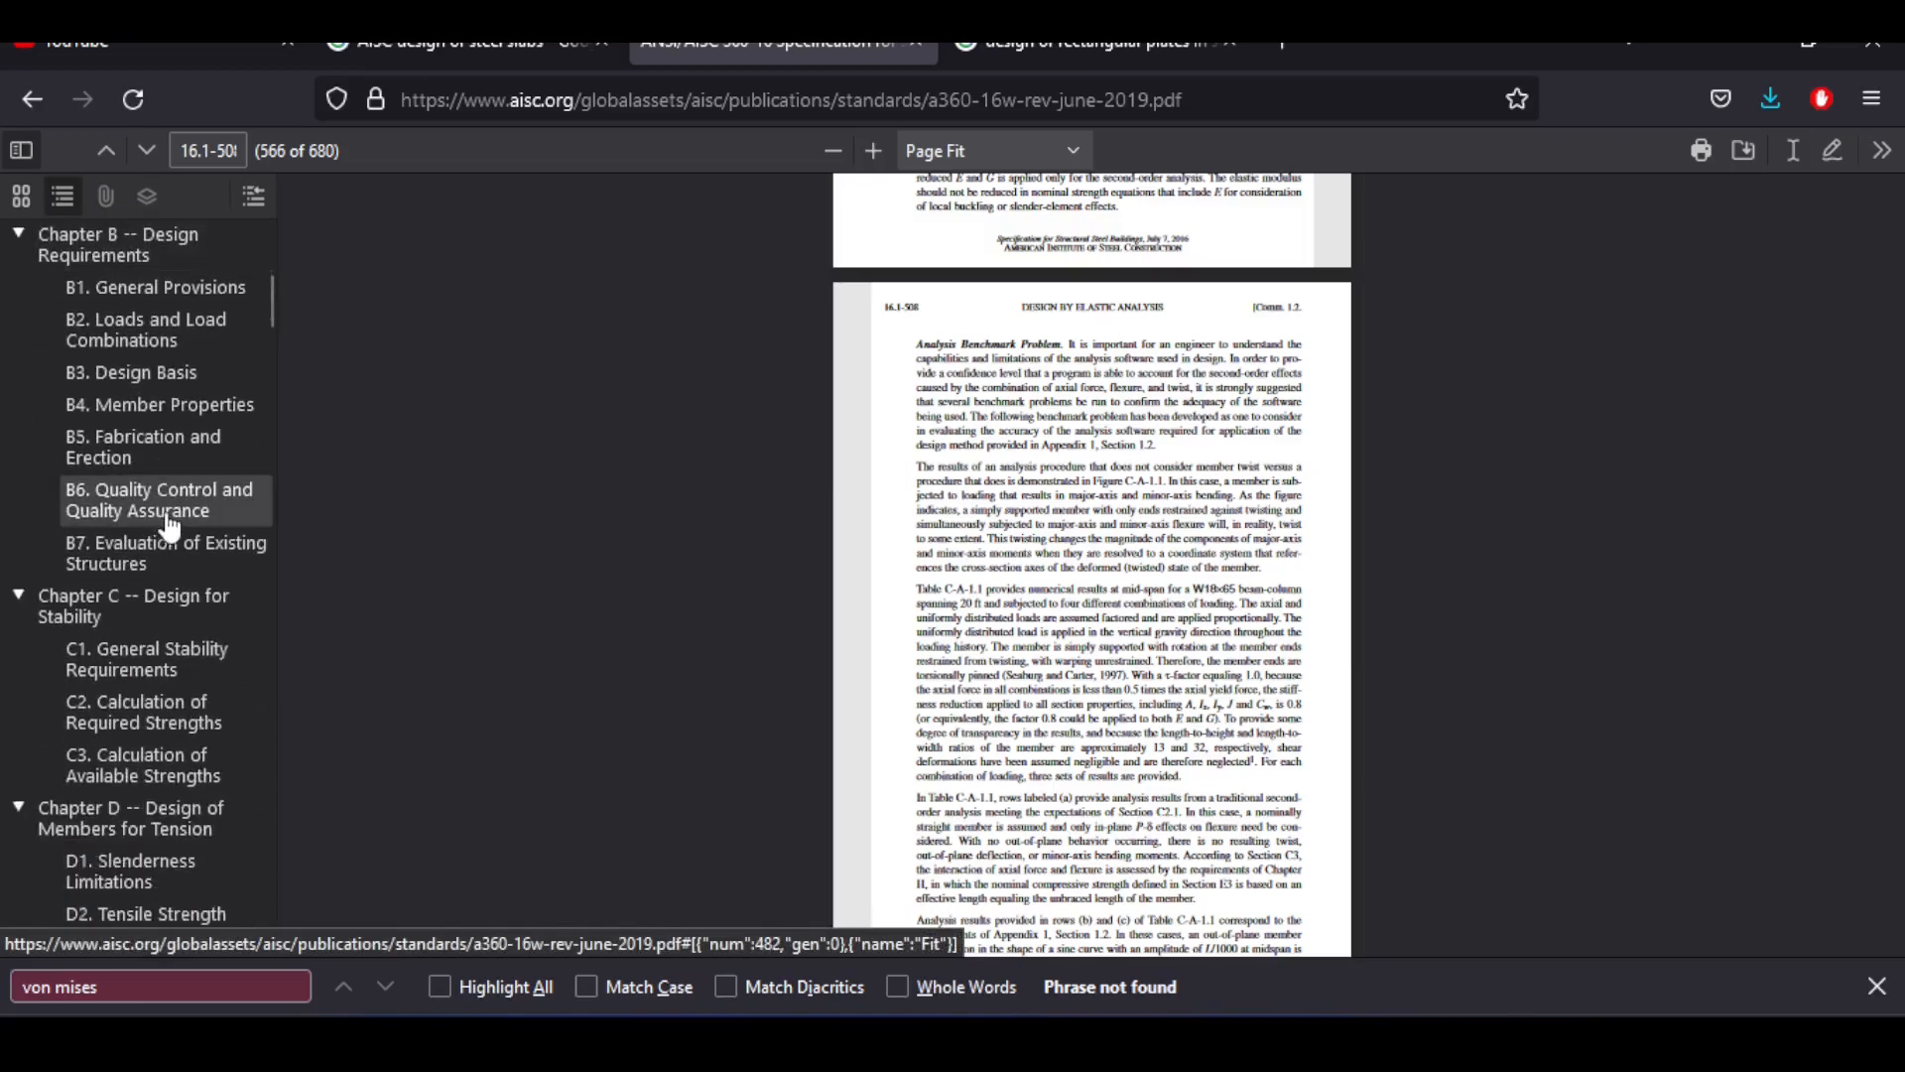
scroll(188, 417, "down", 5)
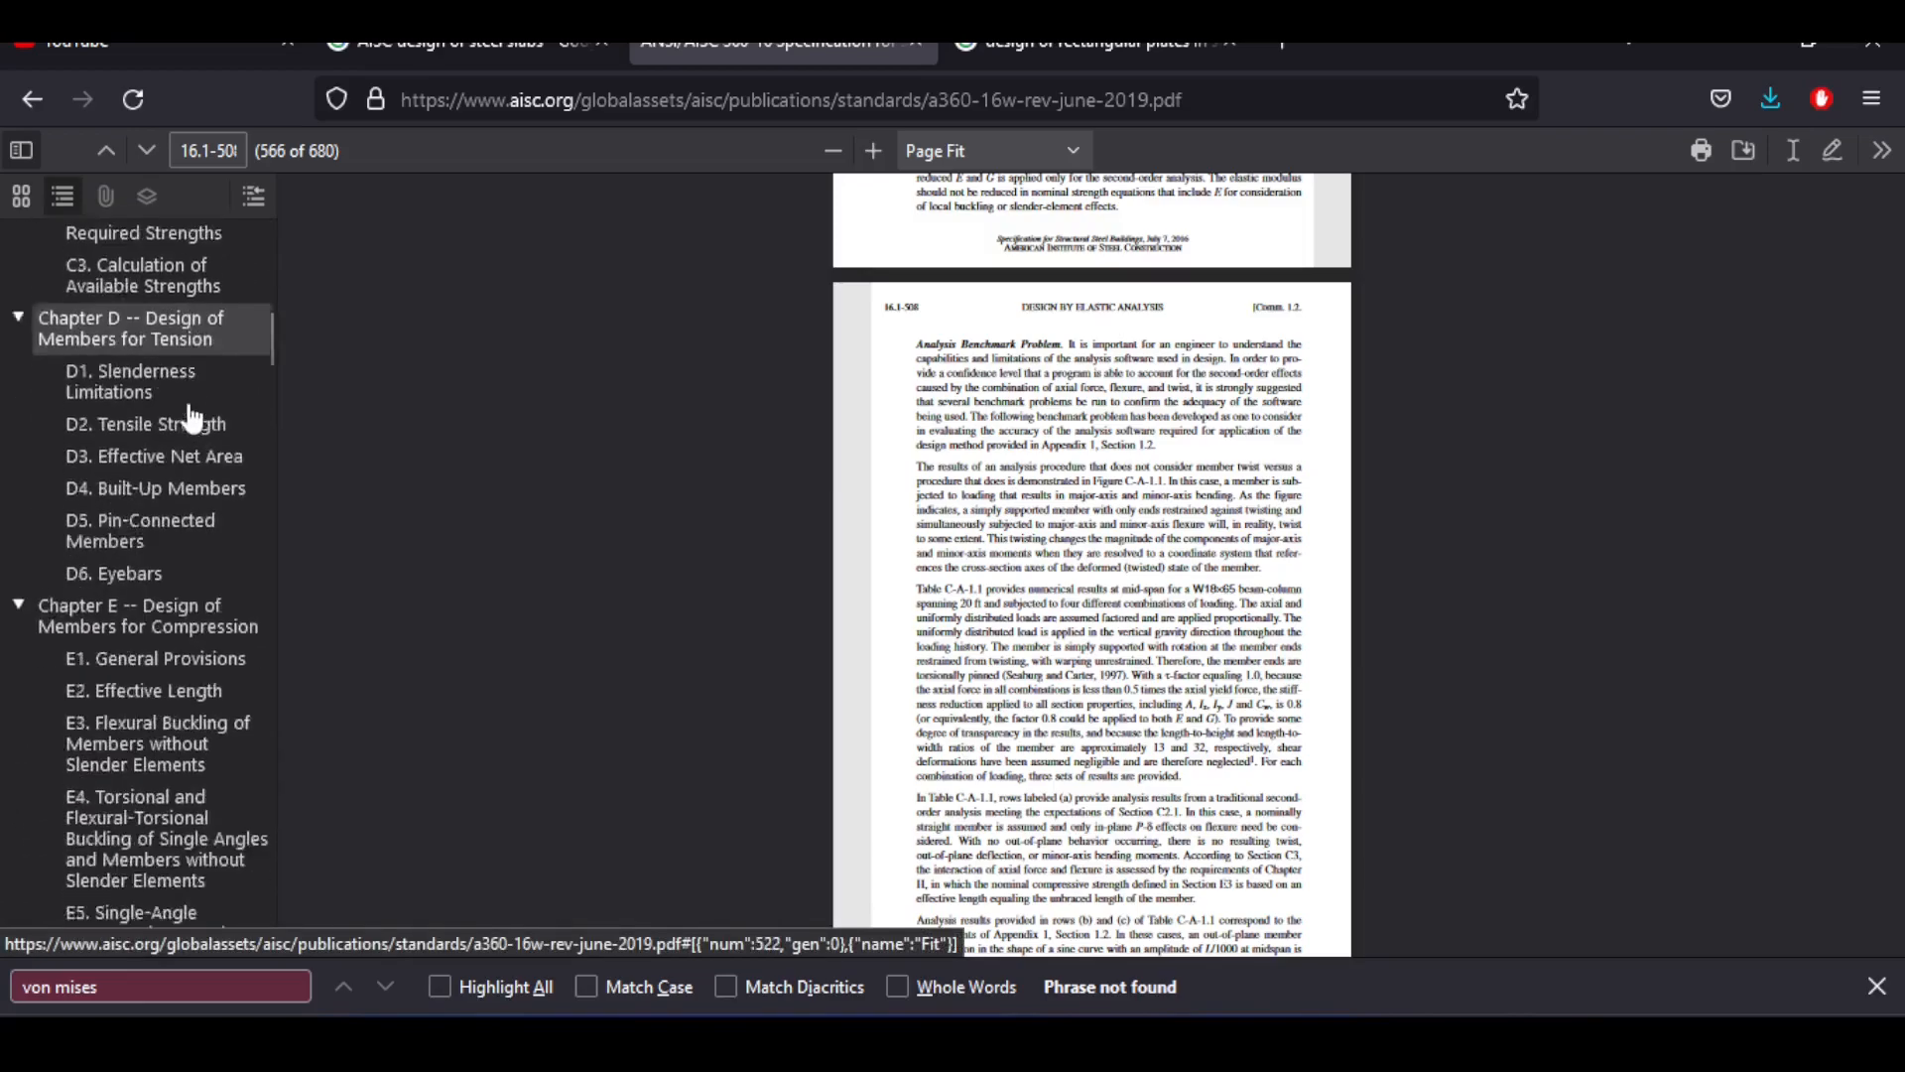
scroll(192, 418, "down", 2)
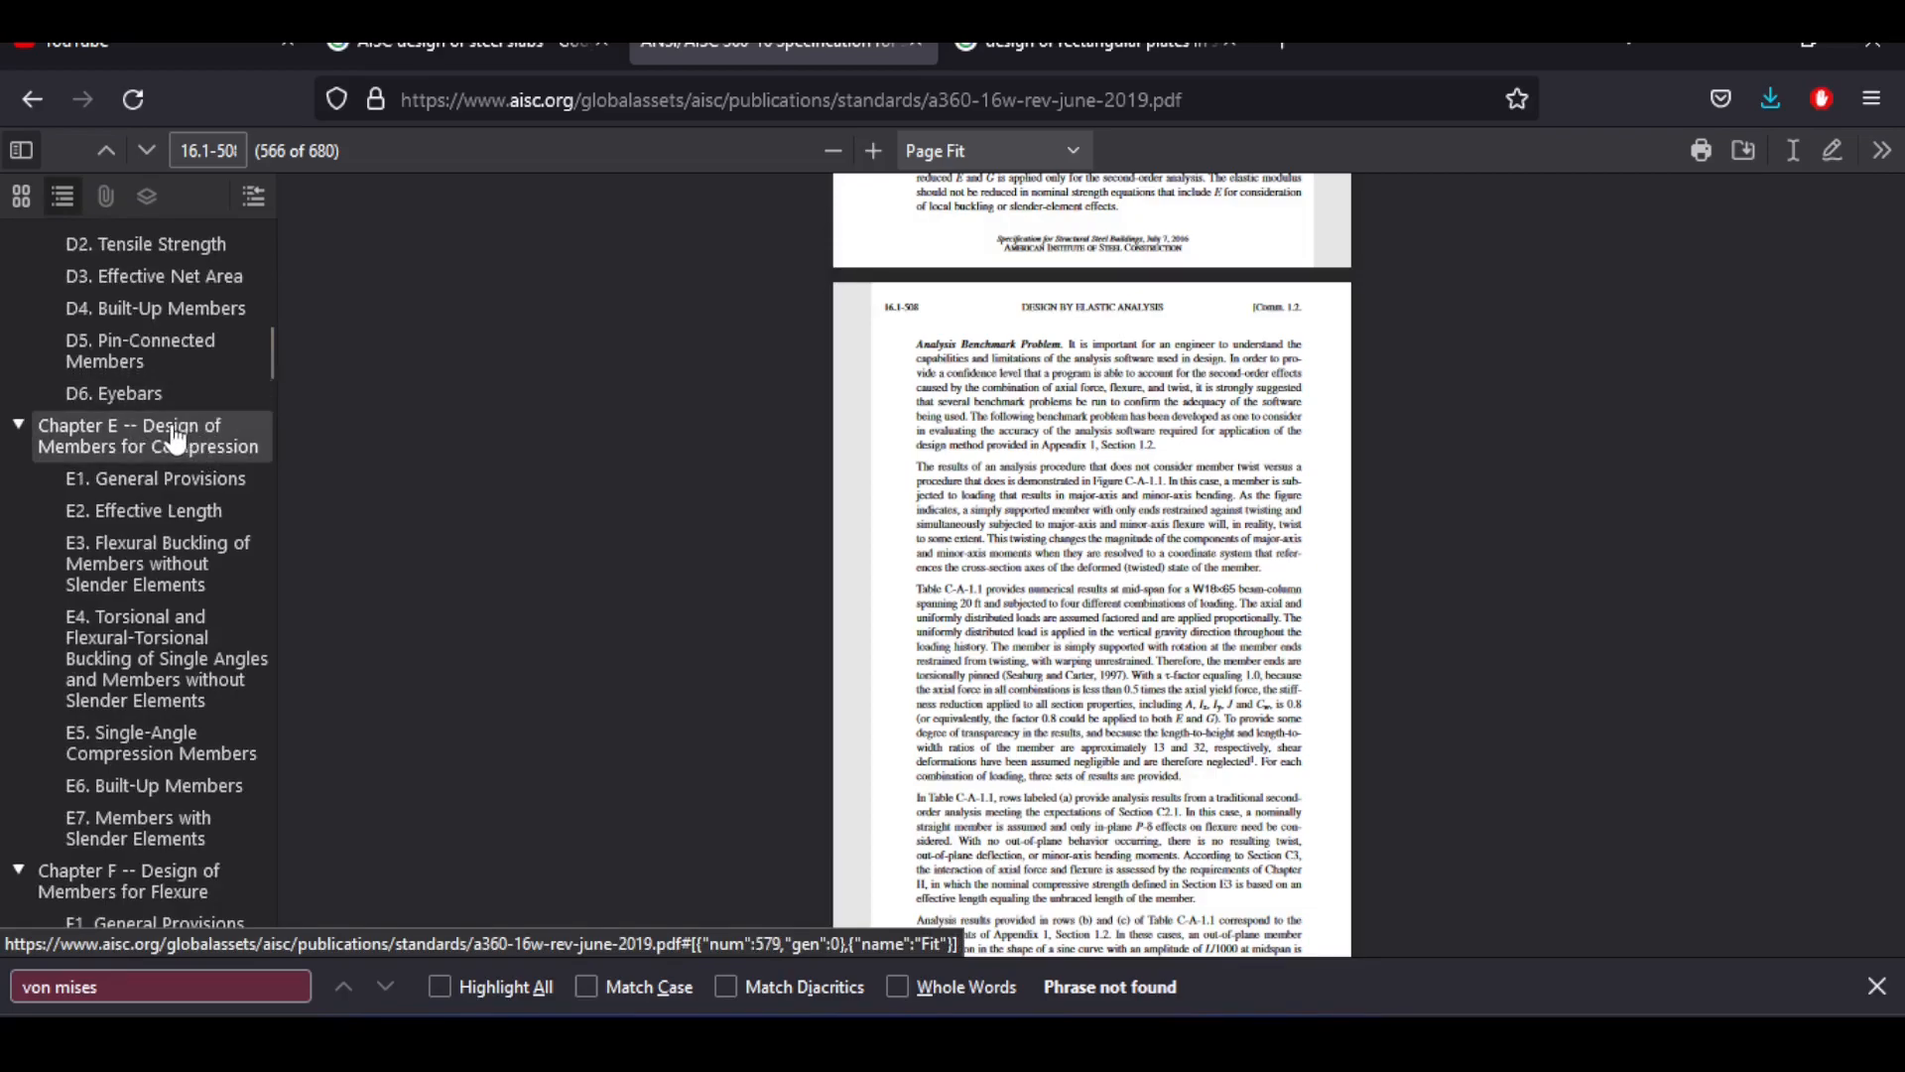
scroll(174, 437, "down", 8)
scroll(194, 476, "down", 10)
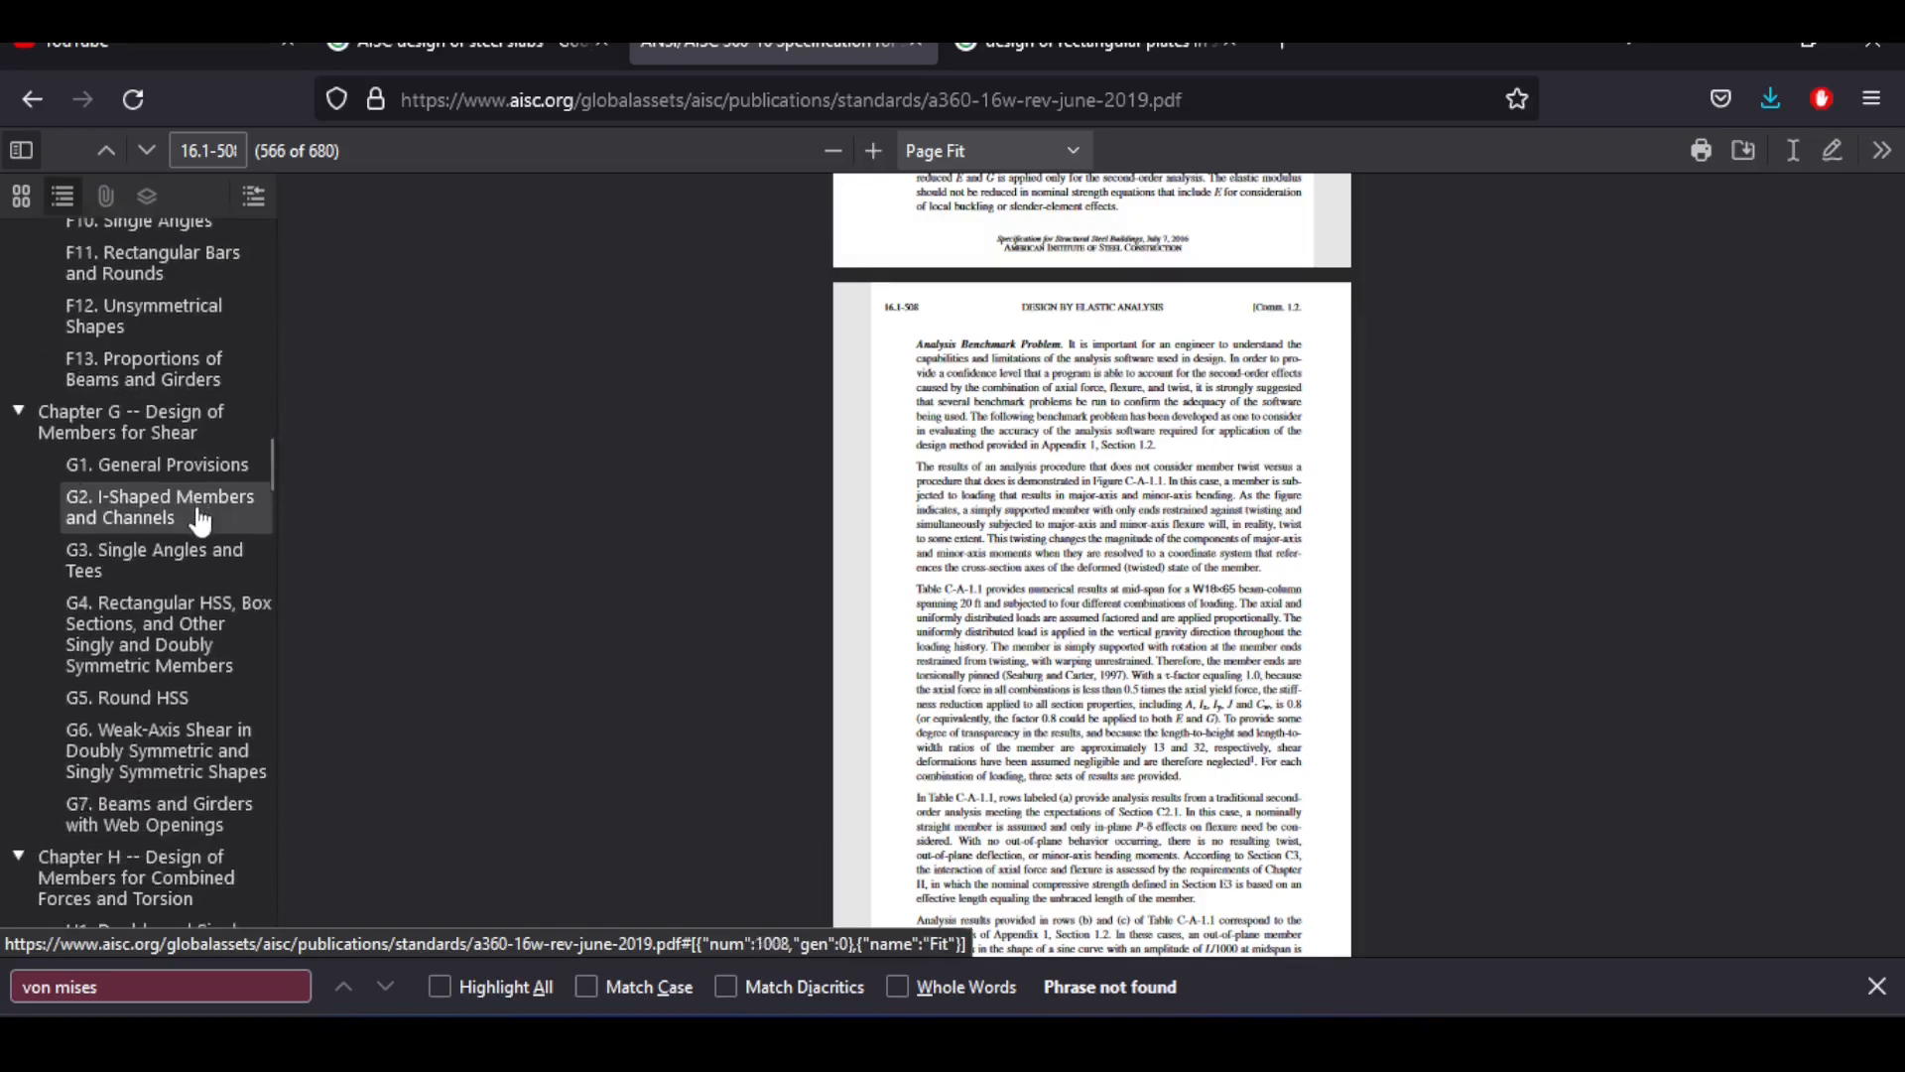
scroll(199, 518, "down", 7)
scroll(203, 478, "down", 10)
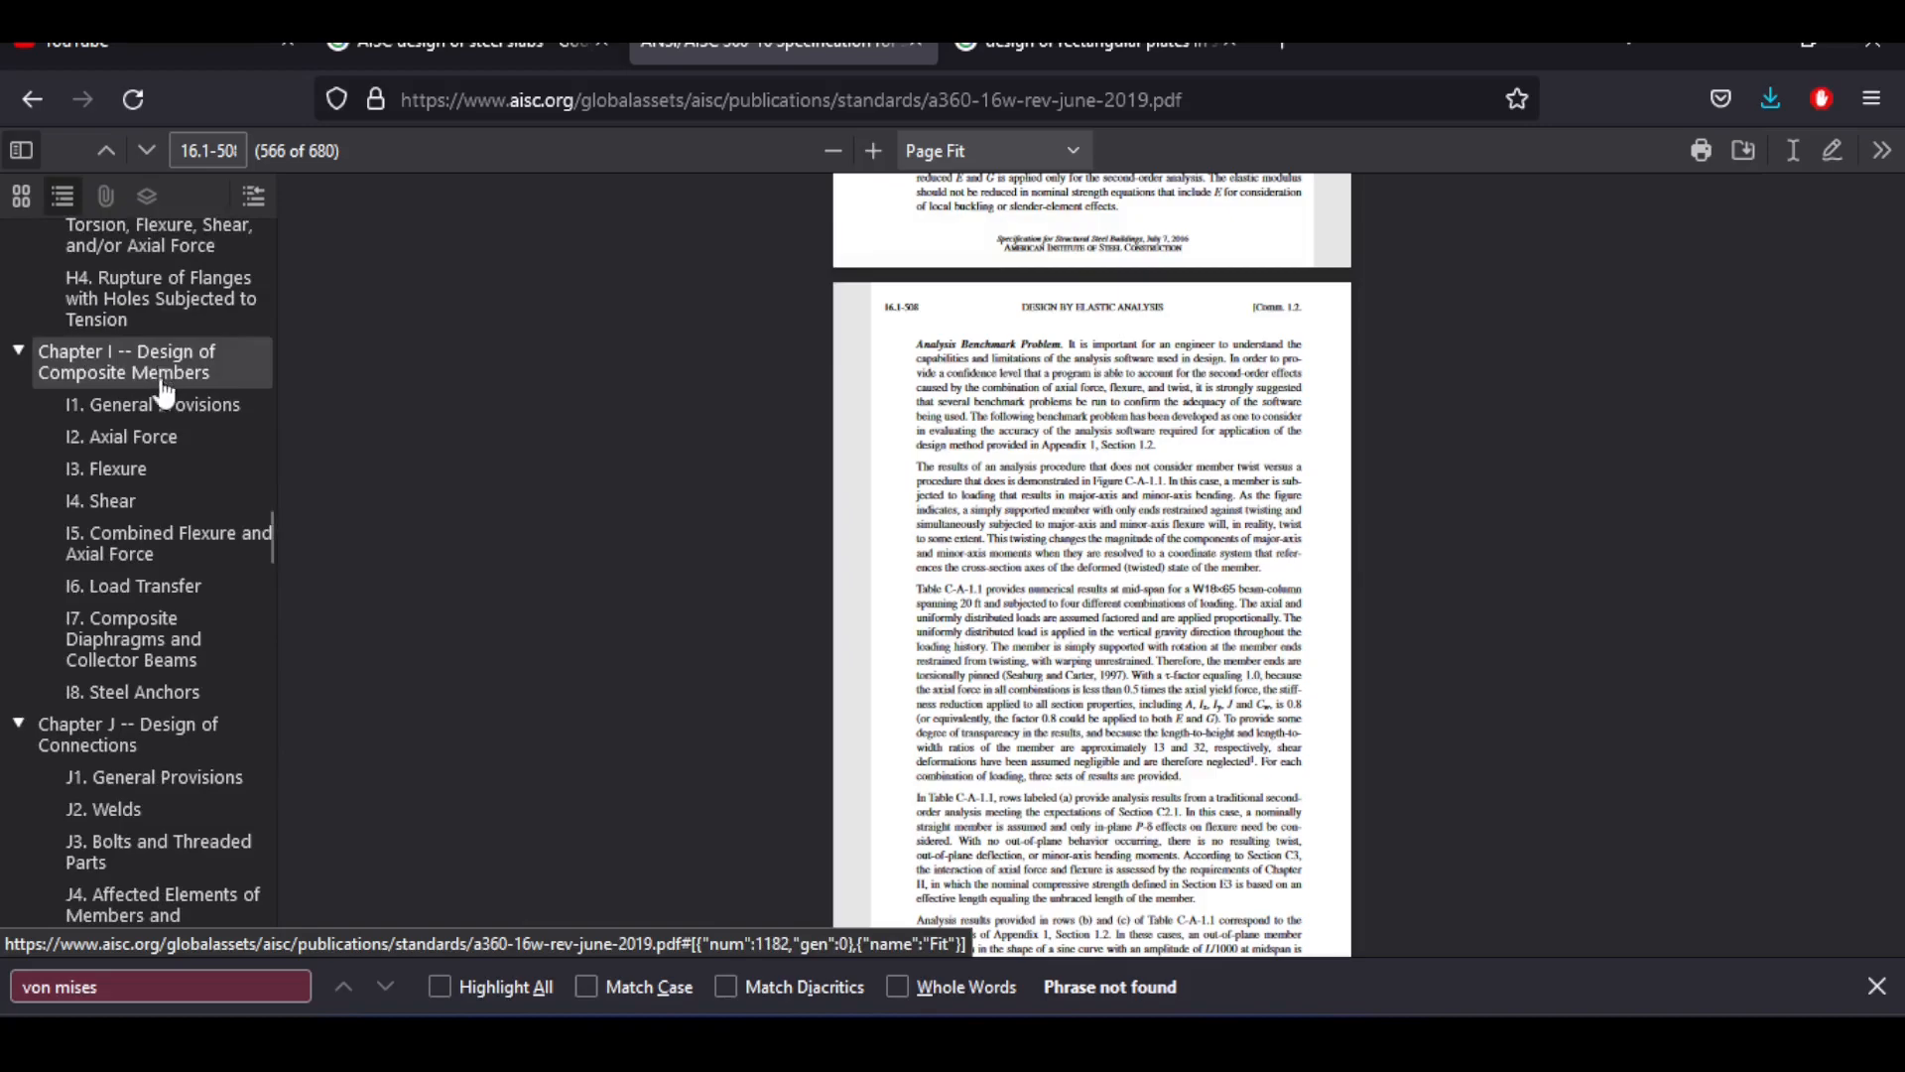
- Open section I7, Composite Diaphragms and Collector Beams, and skim the following provisions on steel anchors
left_click(132, 638)
scroll(1022, 685, "down", 20)
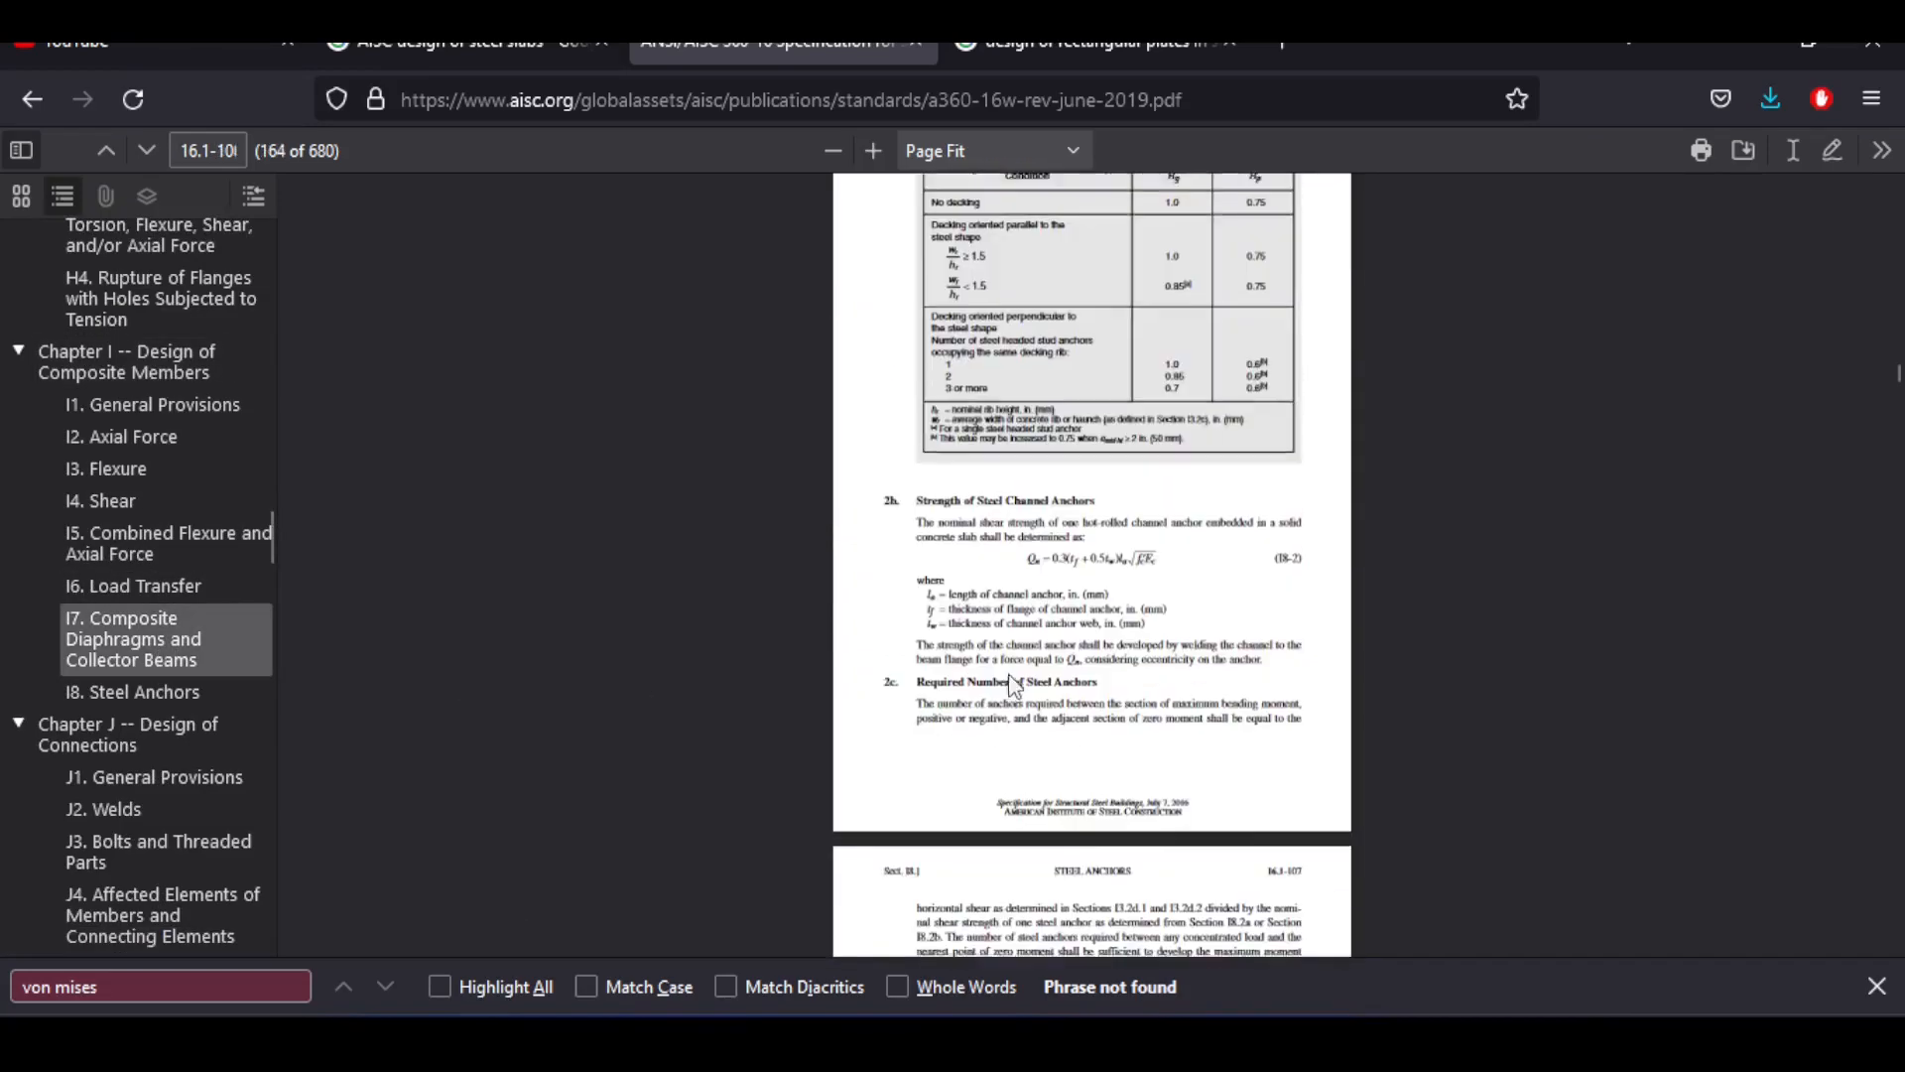
scroll(1007, 681, "down", 9)
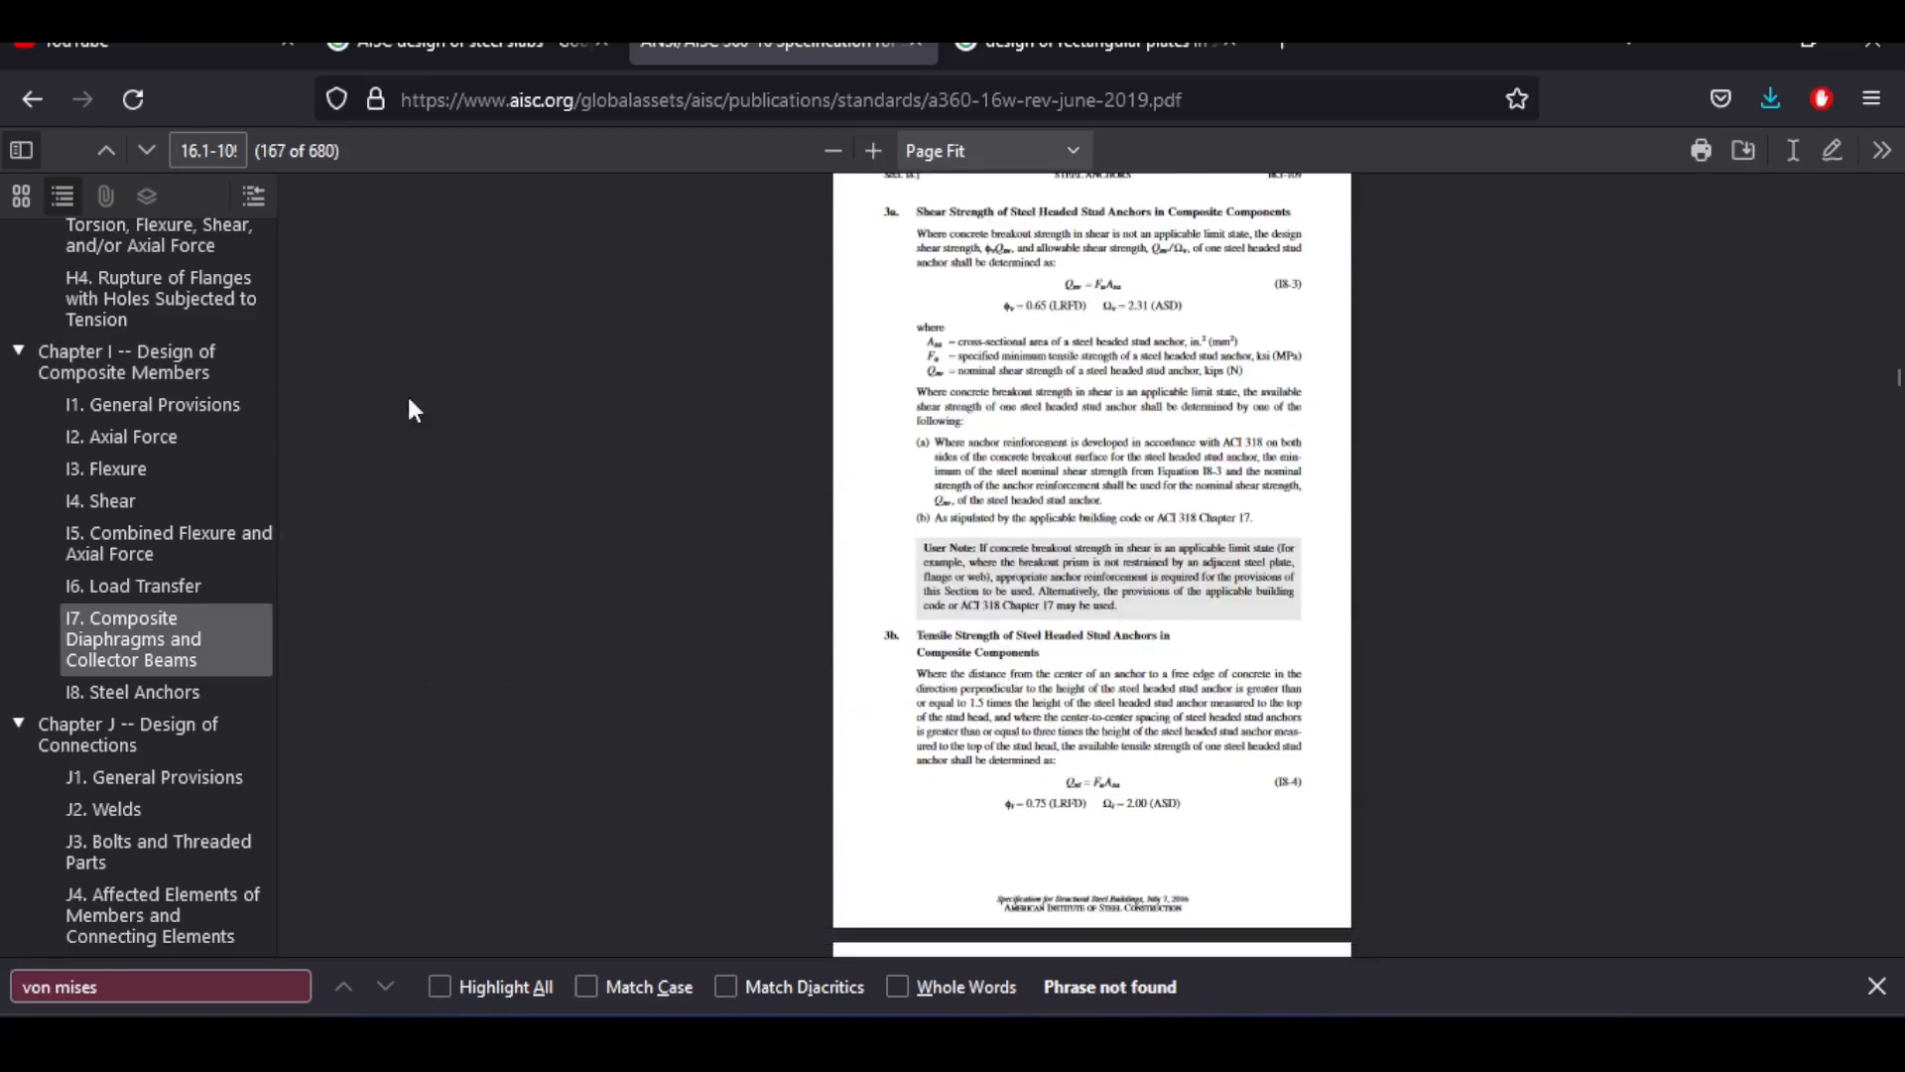
- Check the outline entries of Chapters H to J, then open section I3, Flexure, and skim its provisions
scroll(149, 576, "down", 5)
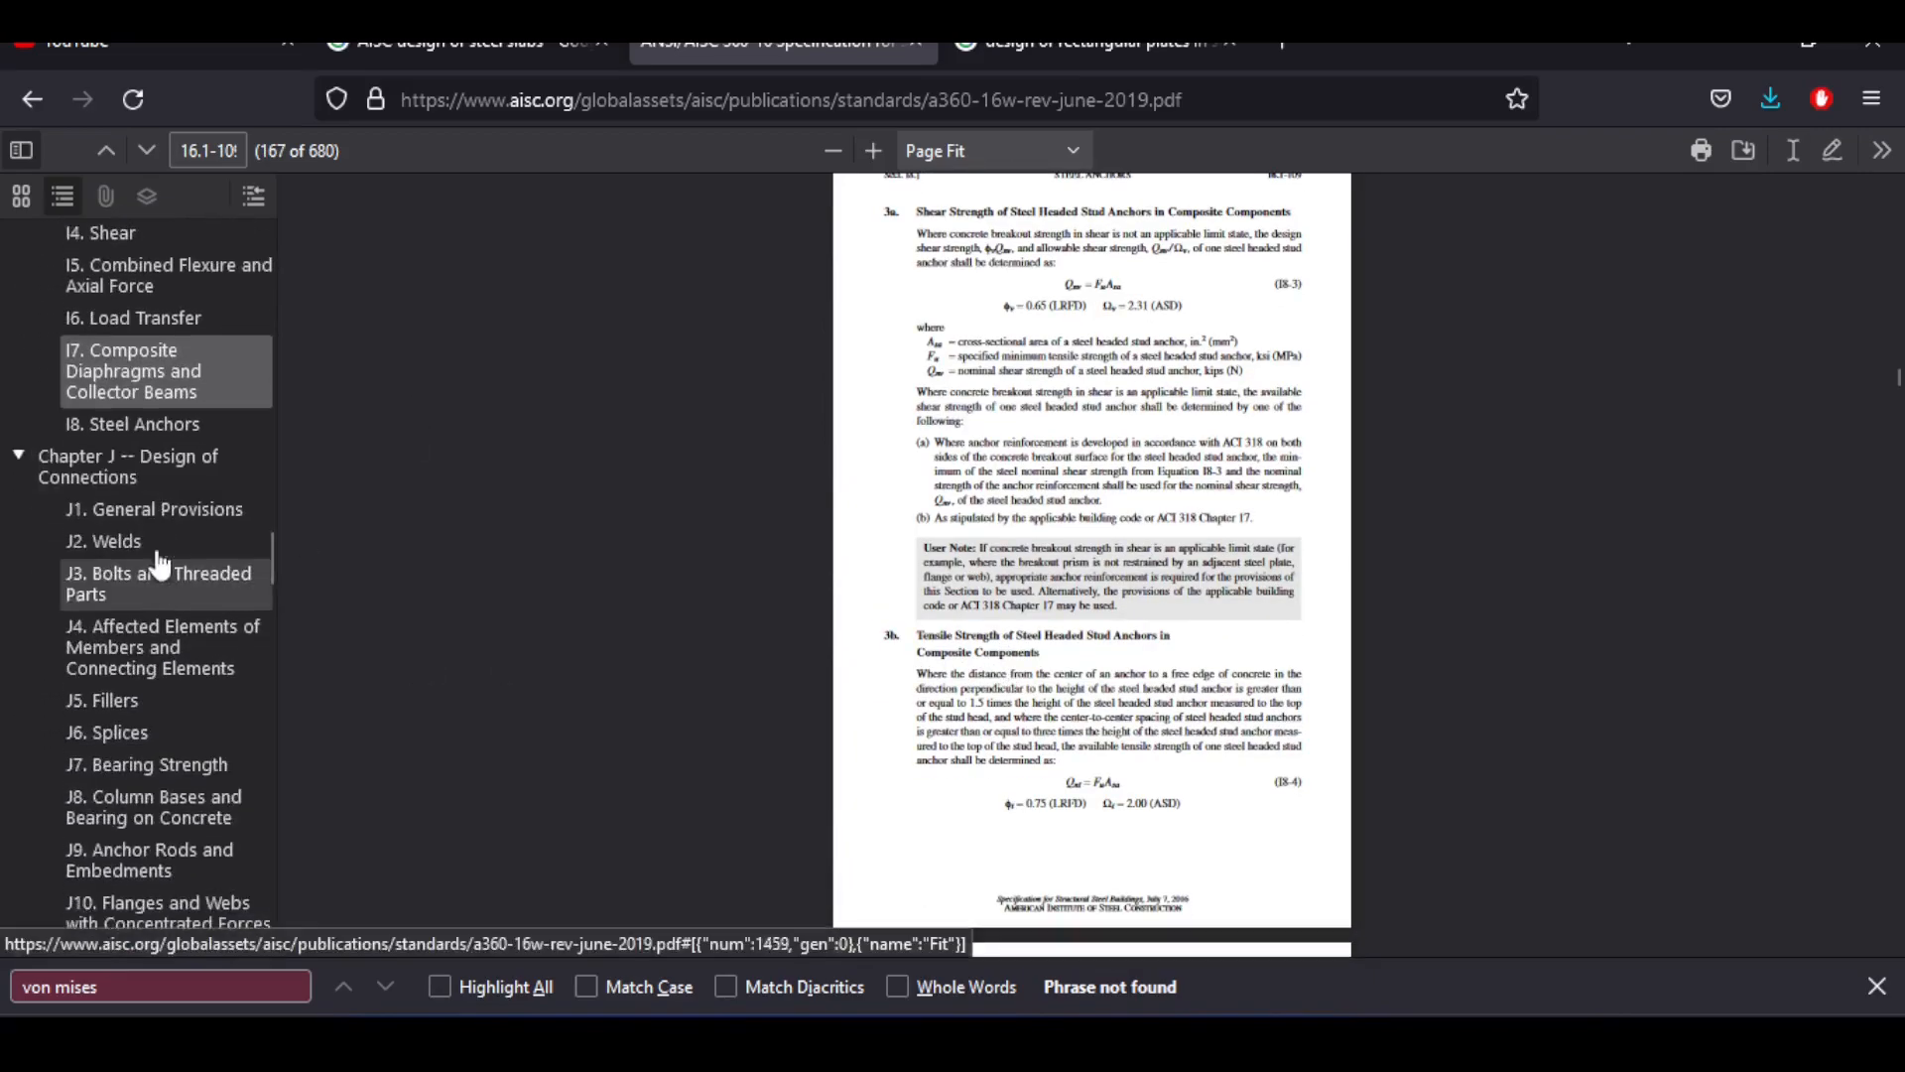
scroll(132, 480, "down", 5)
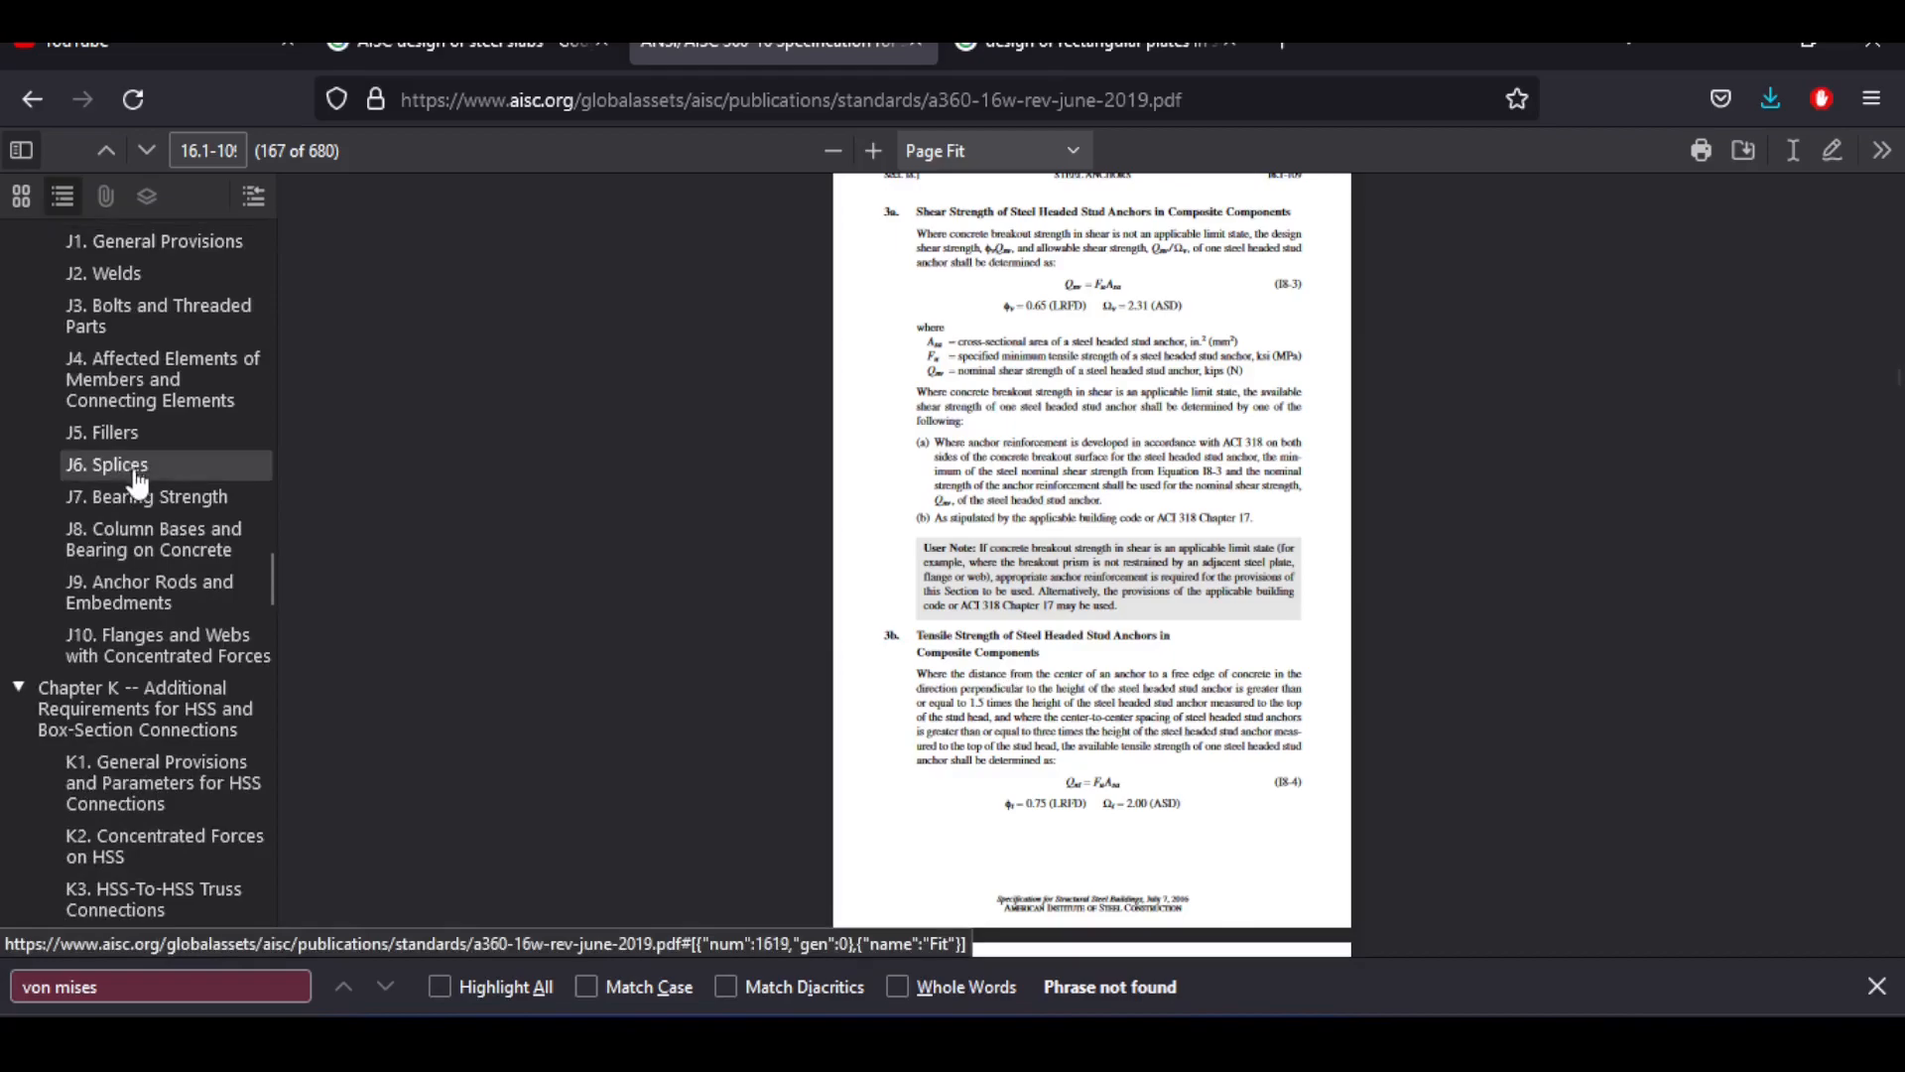
scroll(139, 476, "up", 12)
scroll(162, 483, "up", 4)
scroll(162, 487, "down", 4)
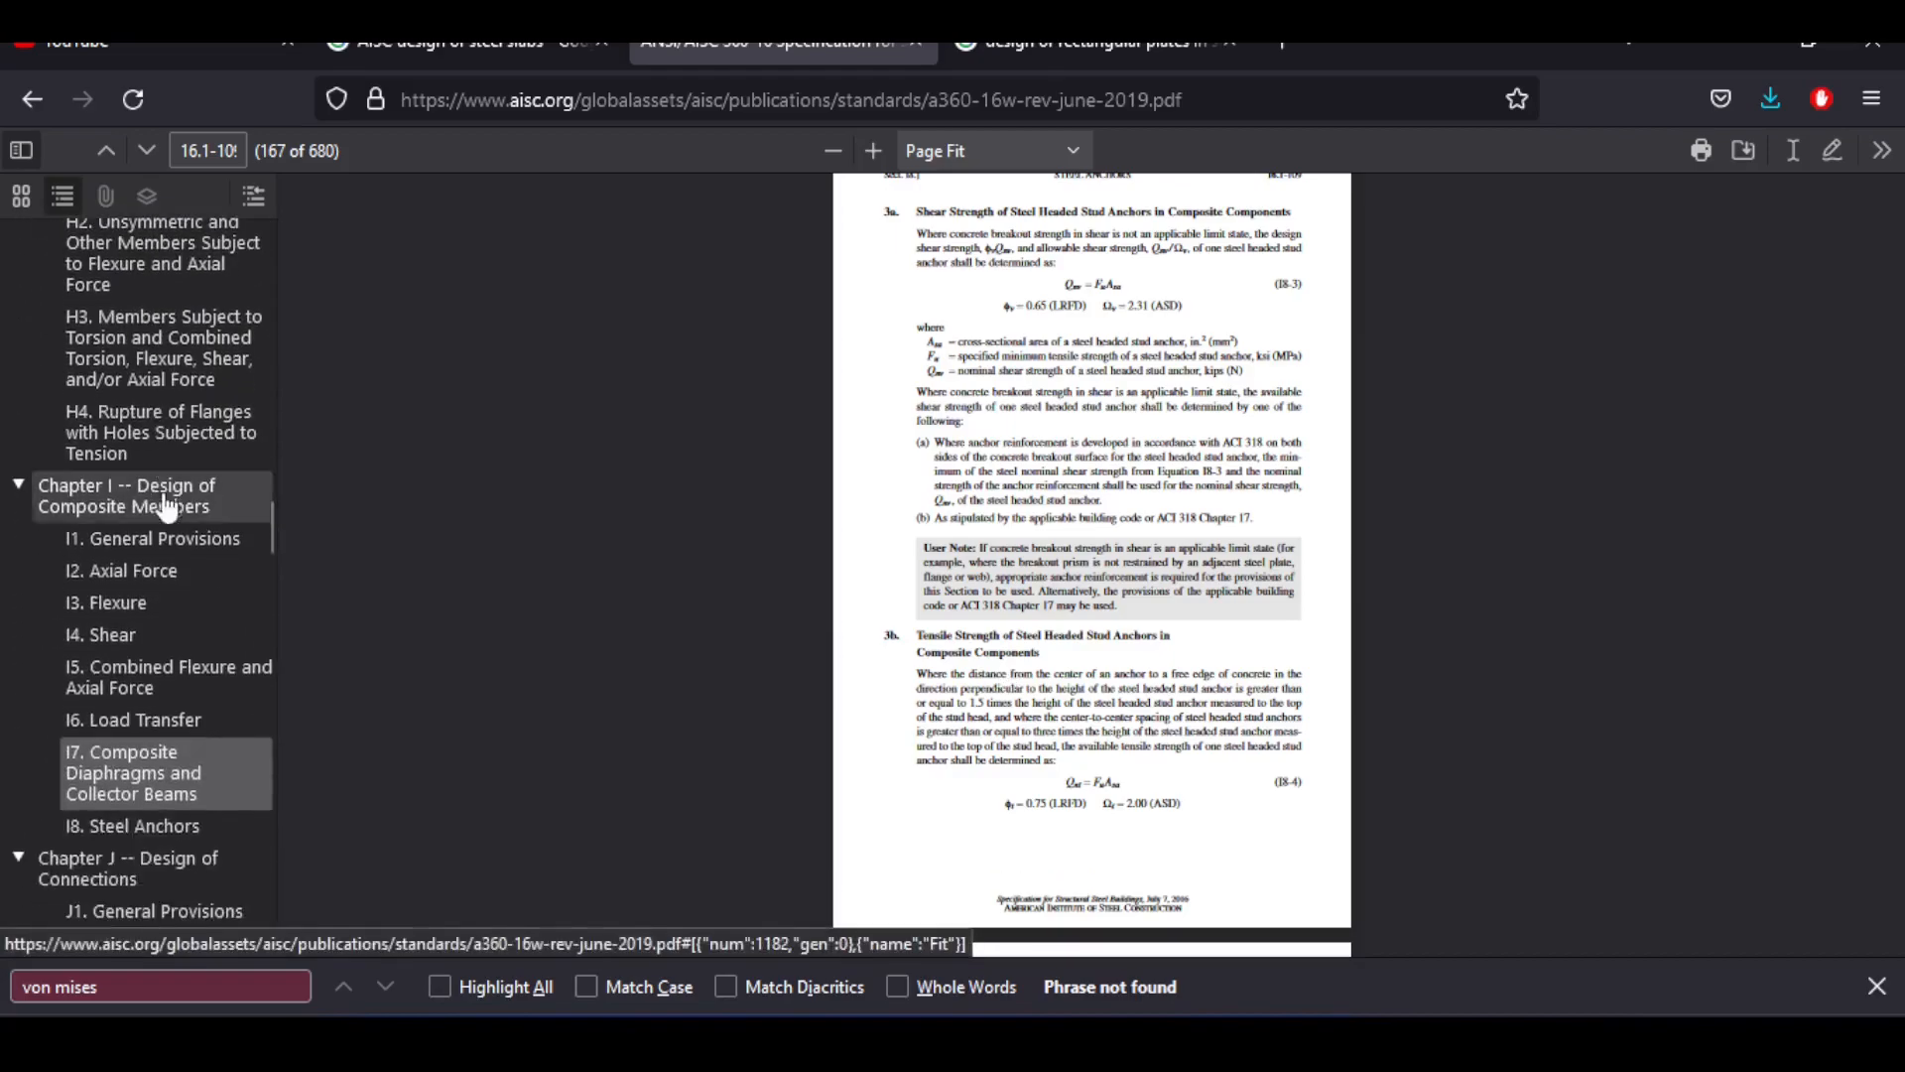
left_click(149, 610)
scroll(1008, 539, "down", 10)
scroll(1008, 539, "down", 10)
- Look through the rest of the outline from Chapter J to Appendix 7 for applicable design provisions
scroll(156, 585, "down", 5)
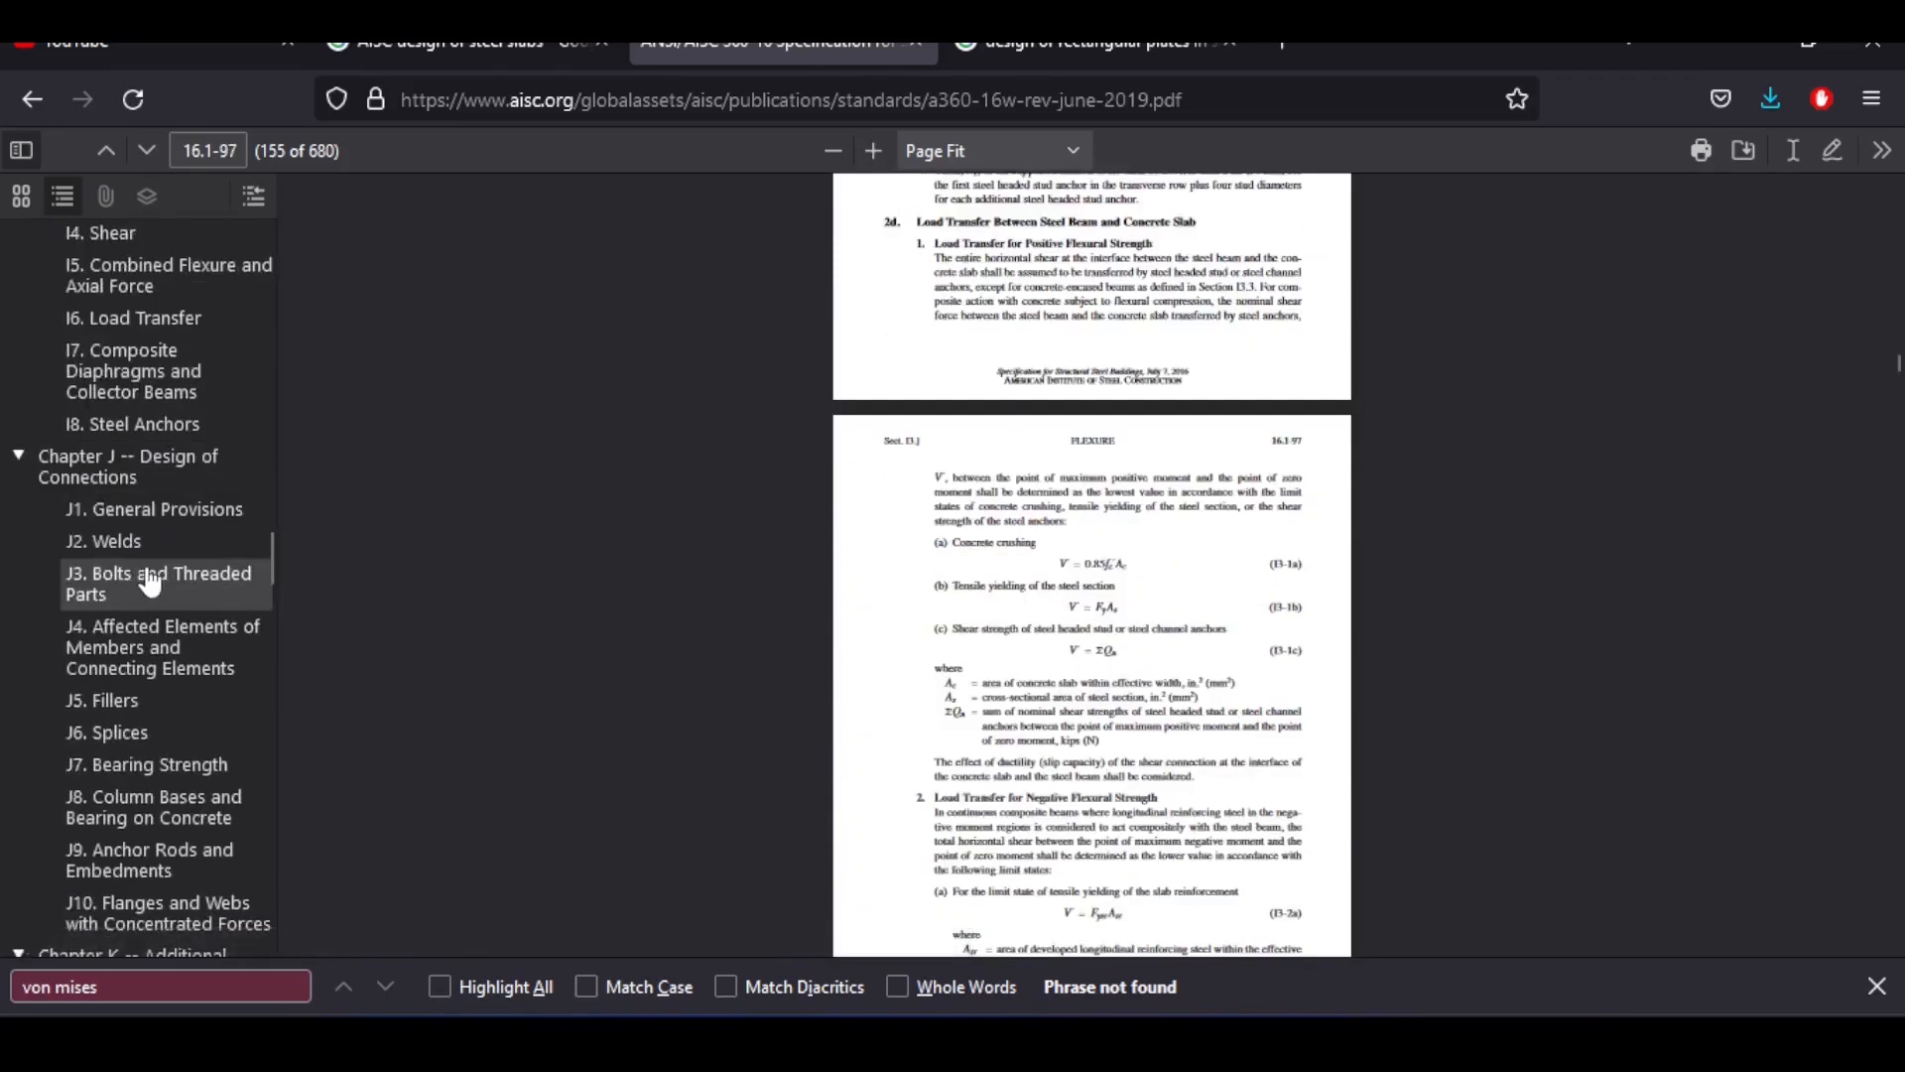
scroll(159, 571, "down", 8)
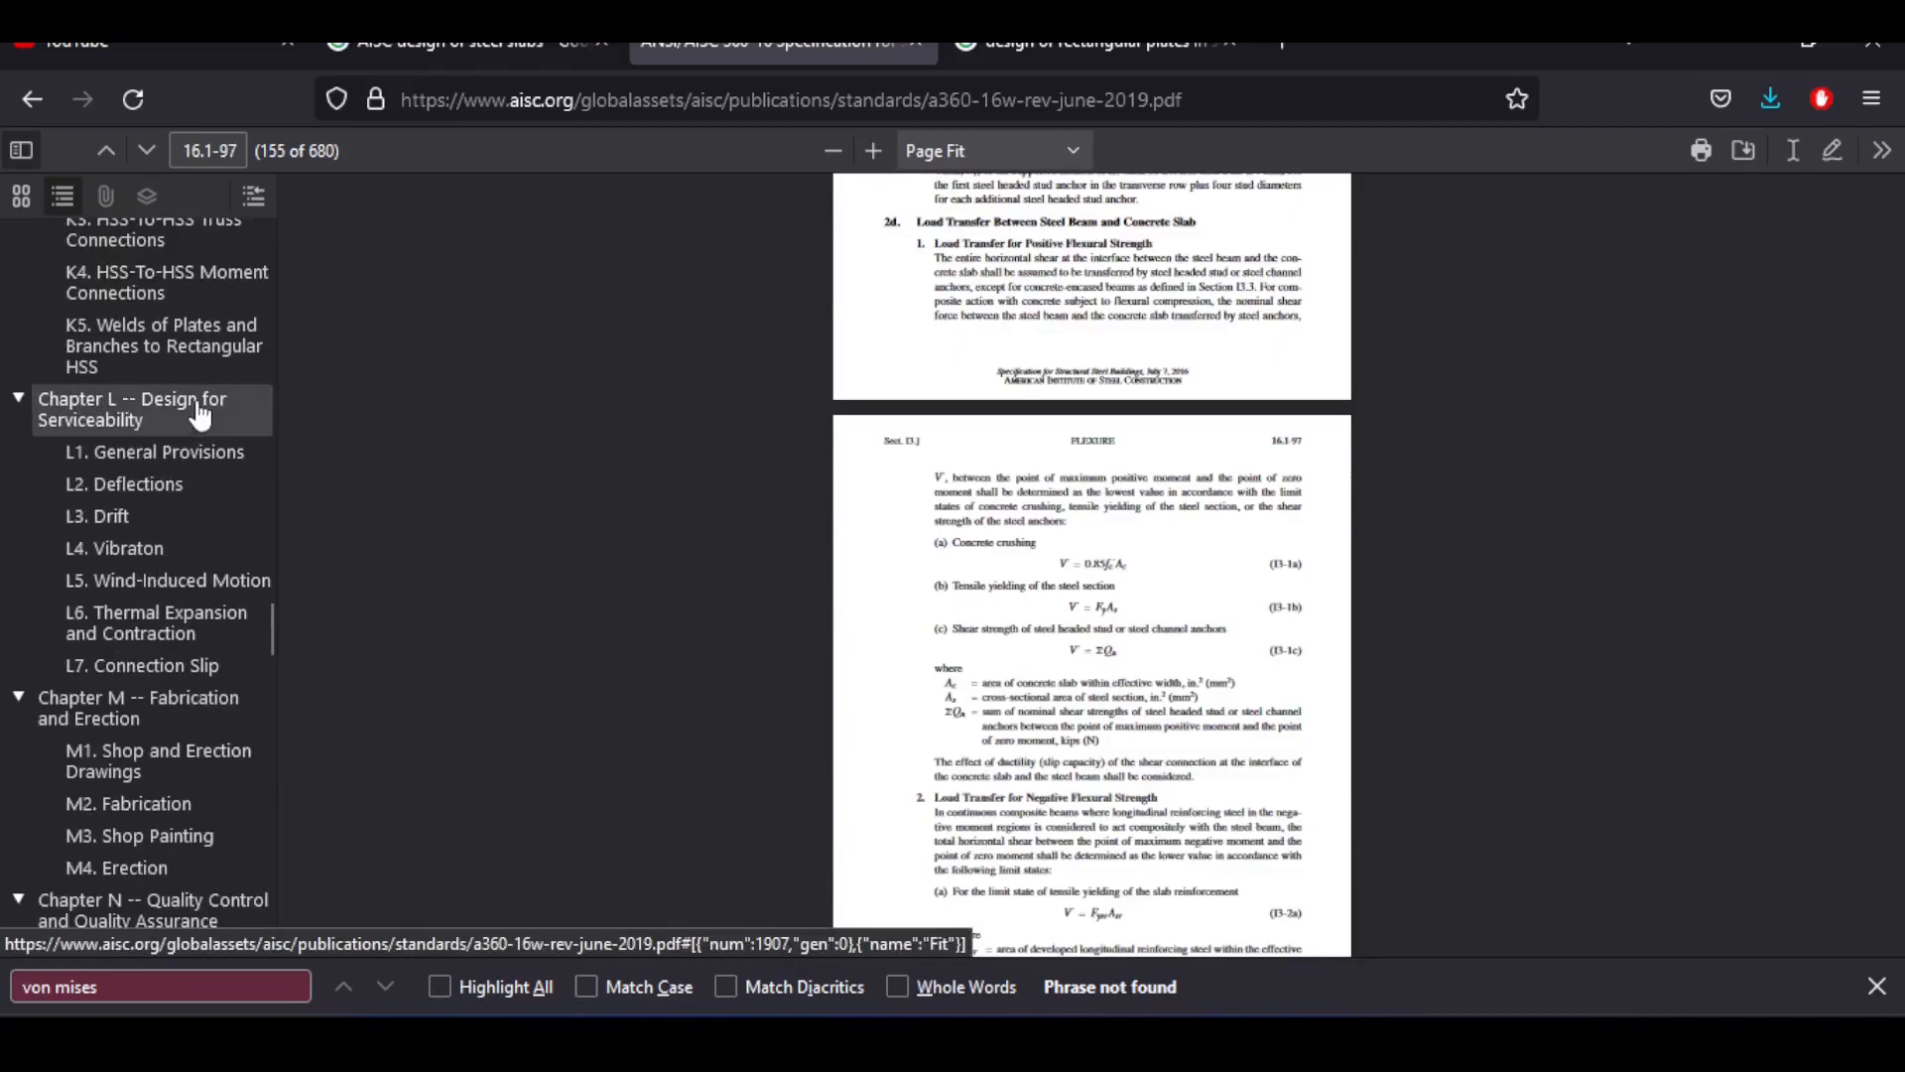
scroll(204, 411, "down", 6)
scroll(209, 419, "down", 10)
scroll(213, 421, "down", 10)
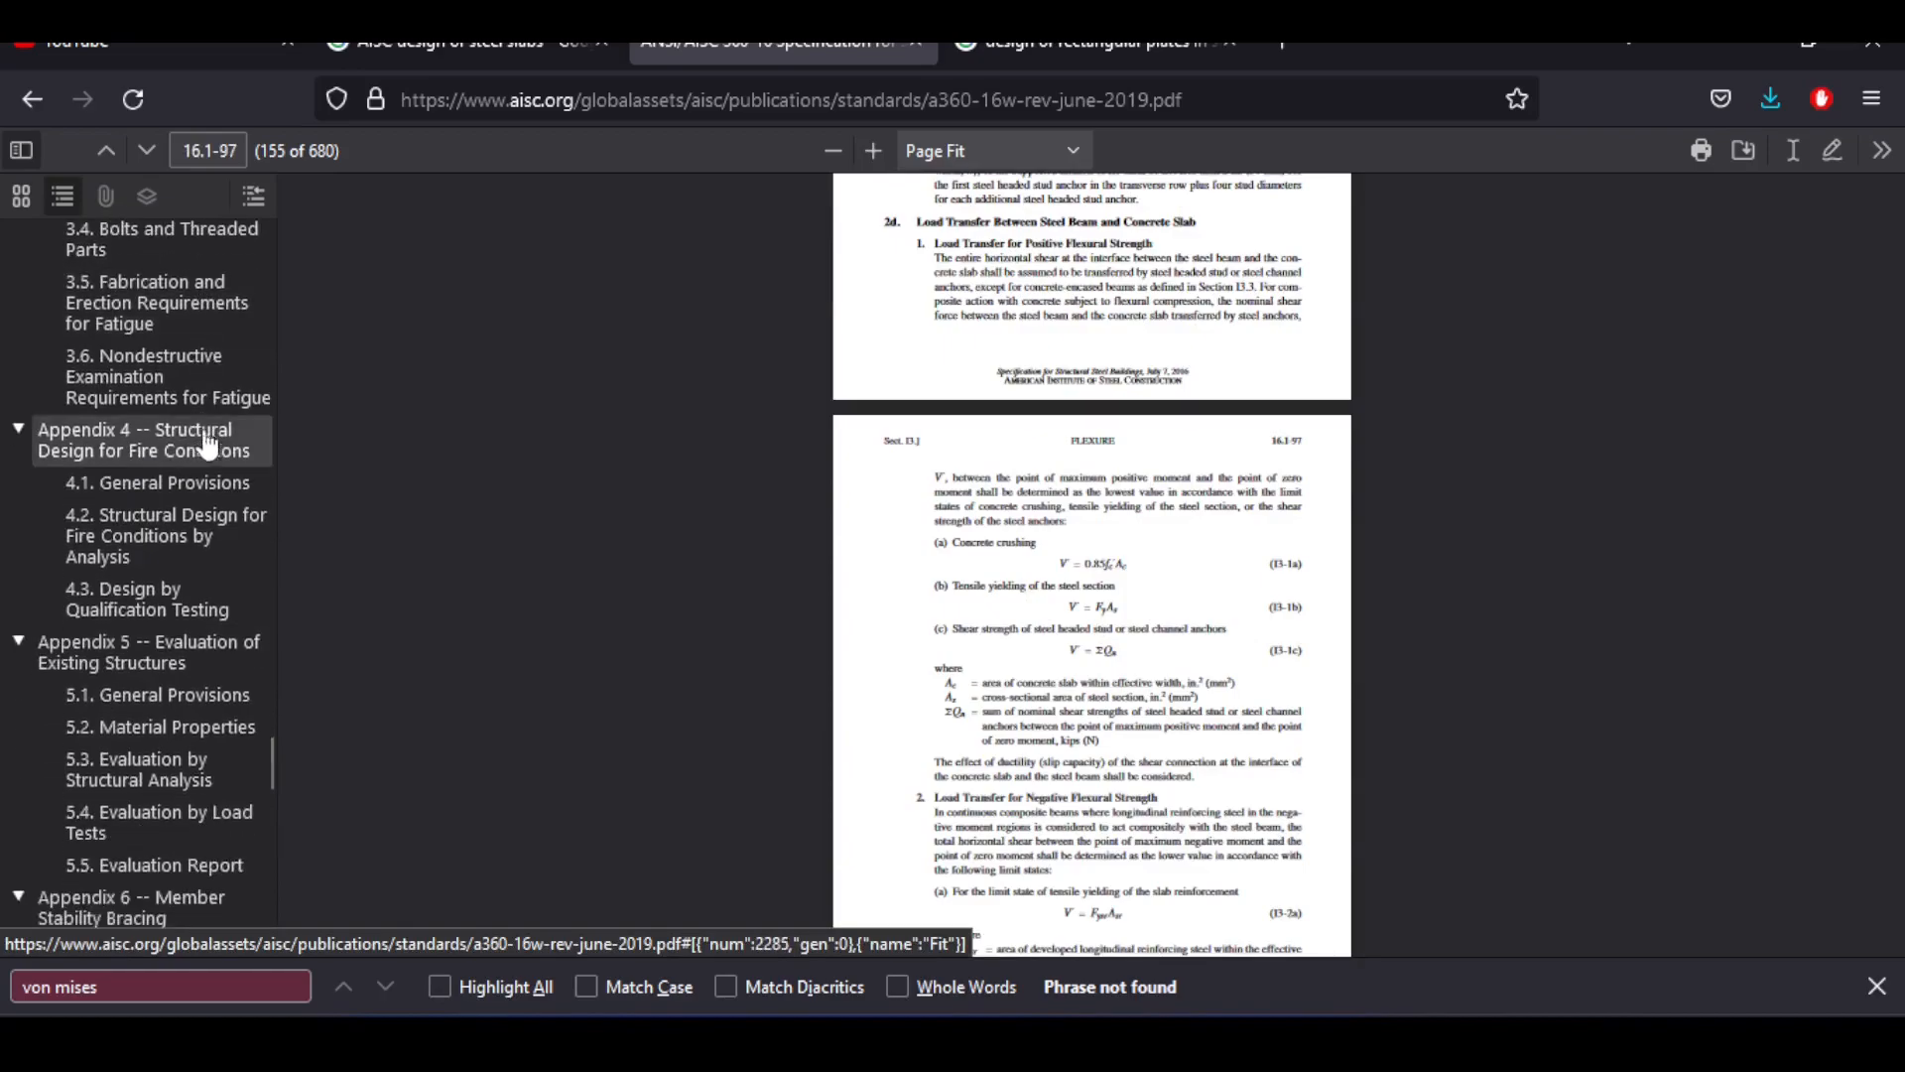
scroll(238, 455, "down", 4)
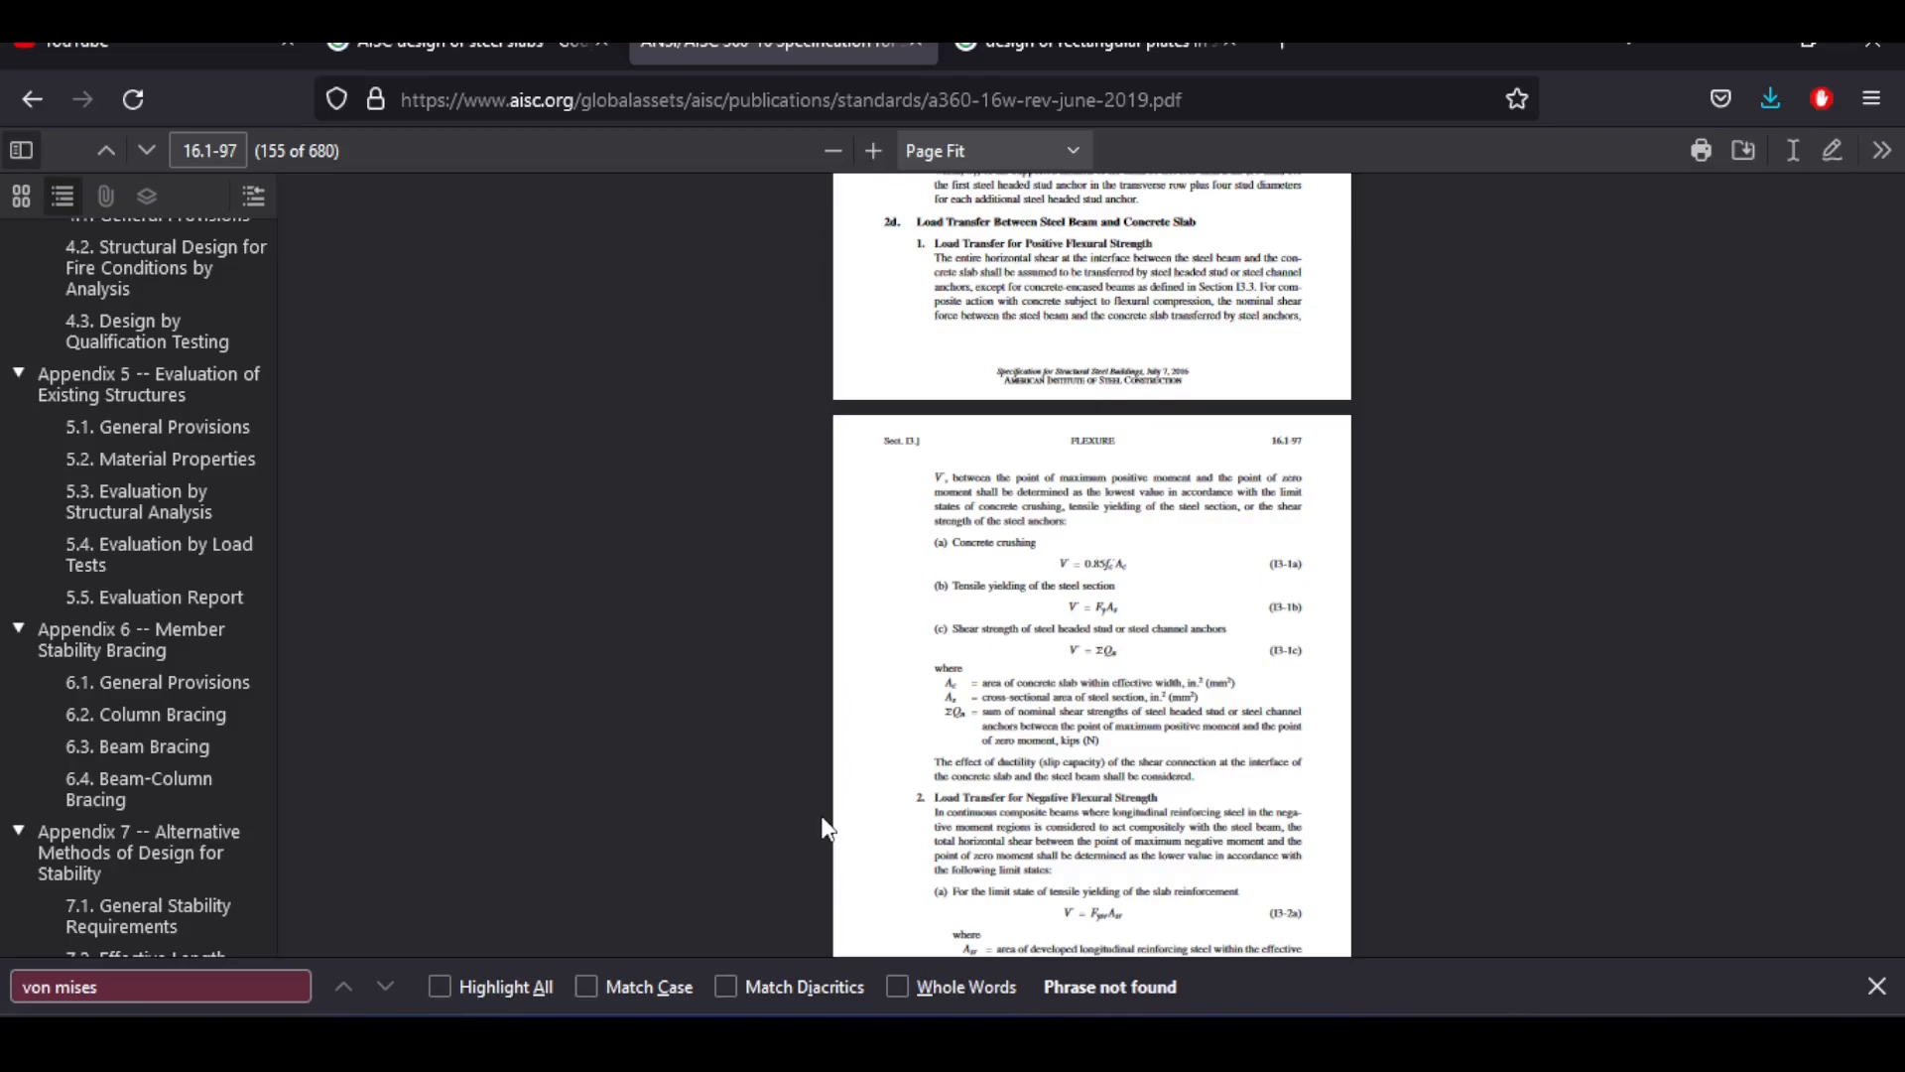
- Look back through the specification's outline from Appendix 7 up to Chapter I for provisions applicable to the silo
scroll(51, 546, "up", 10)
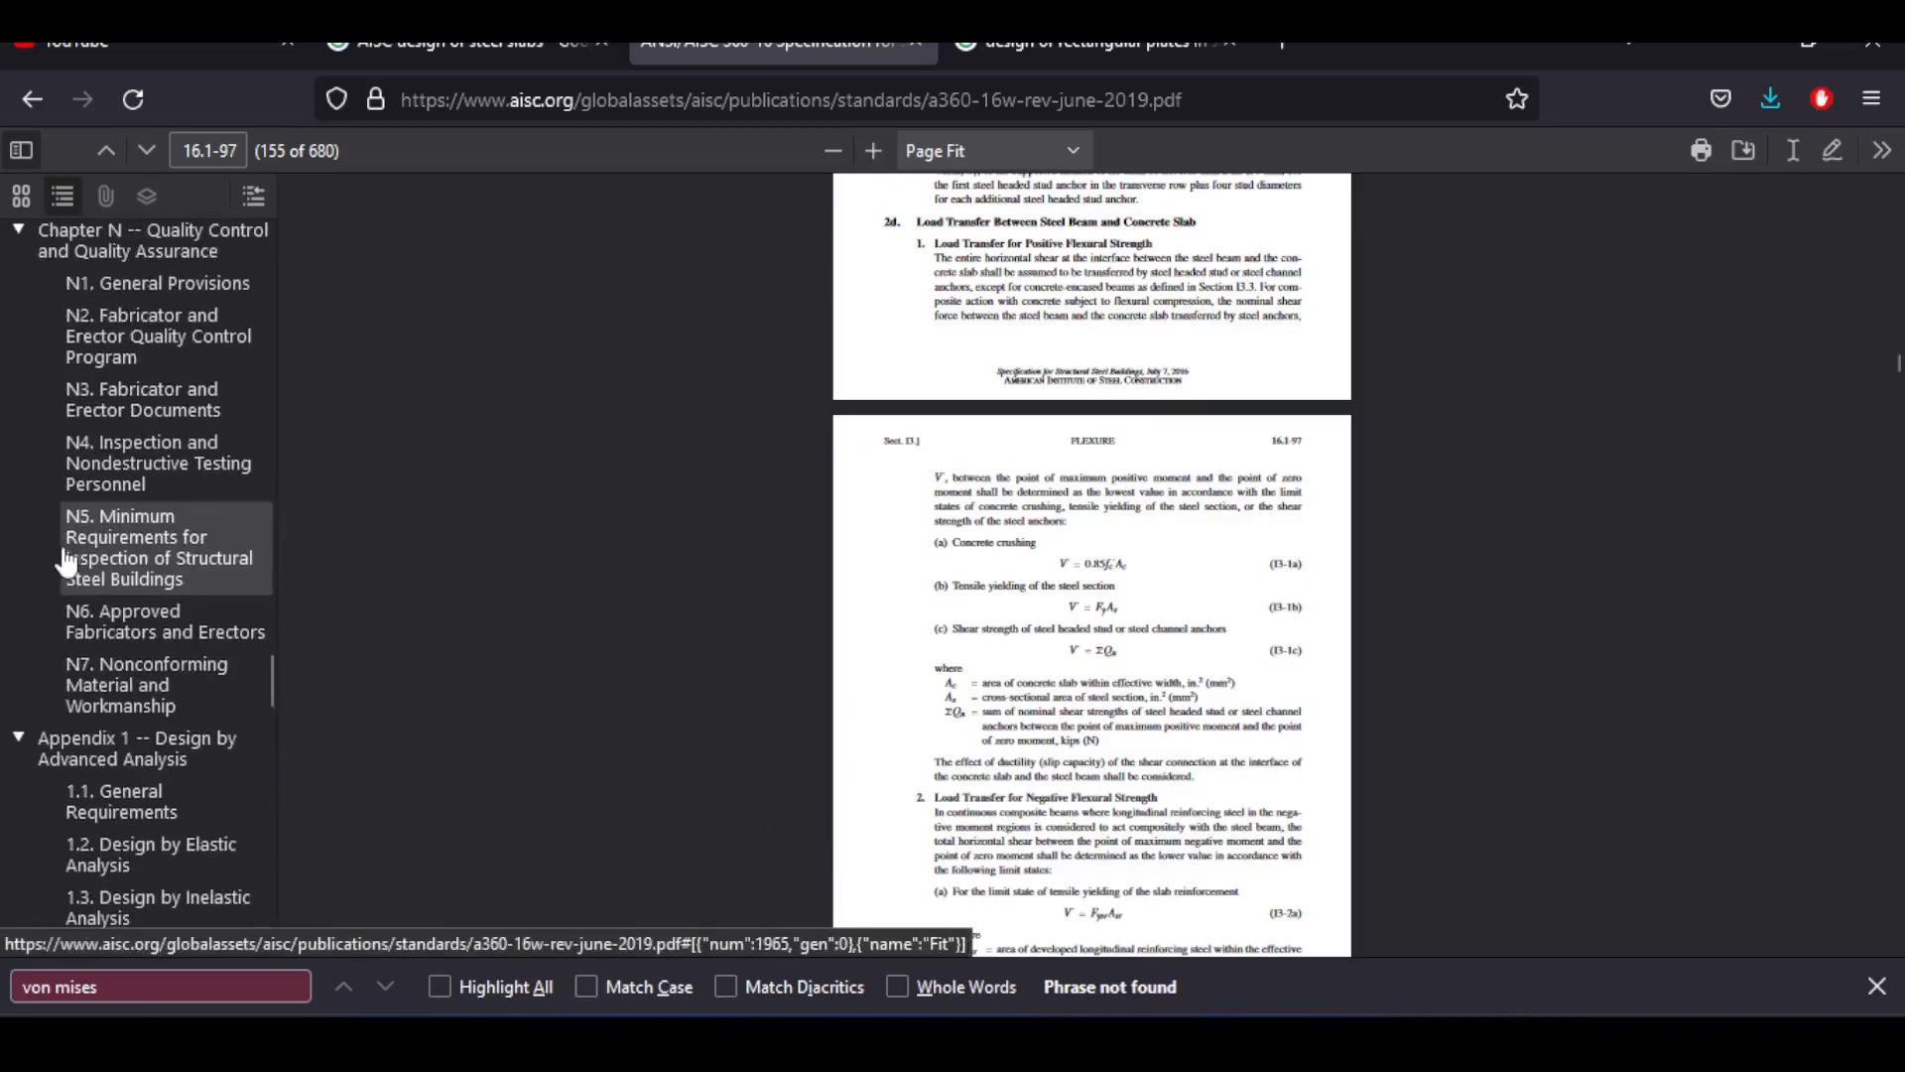
scroll(109, 543, "up", 10)
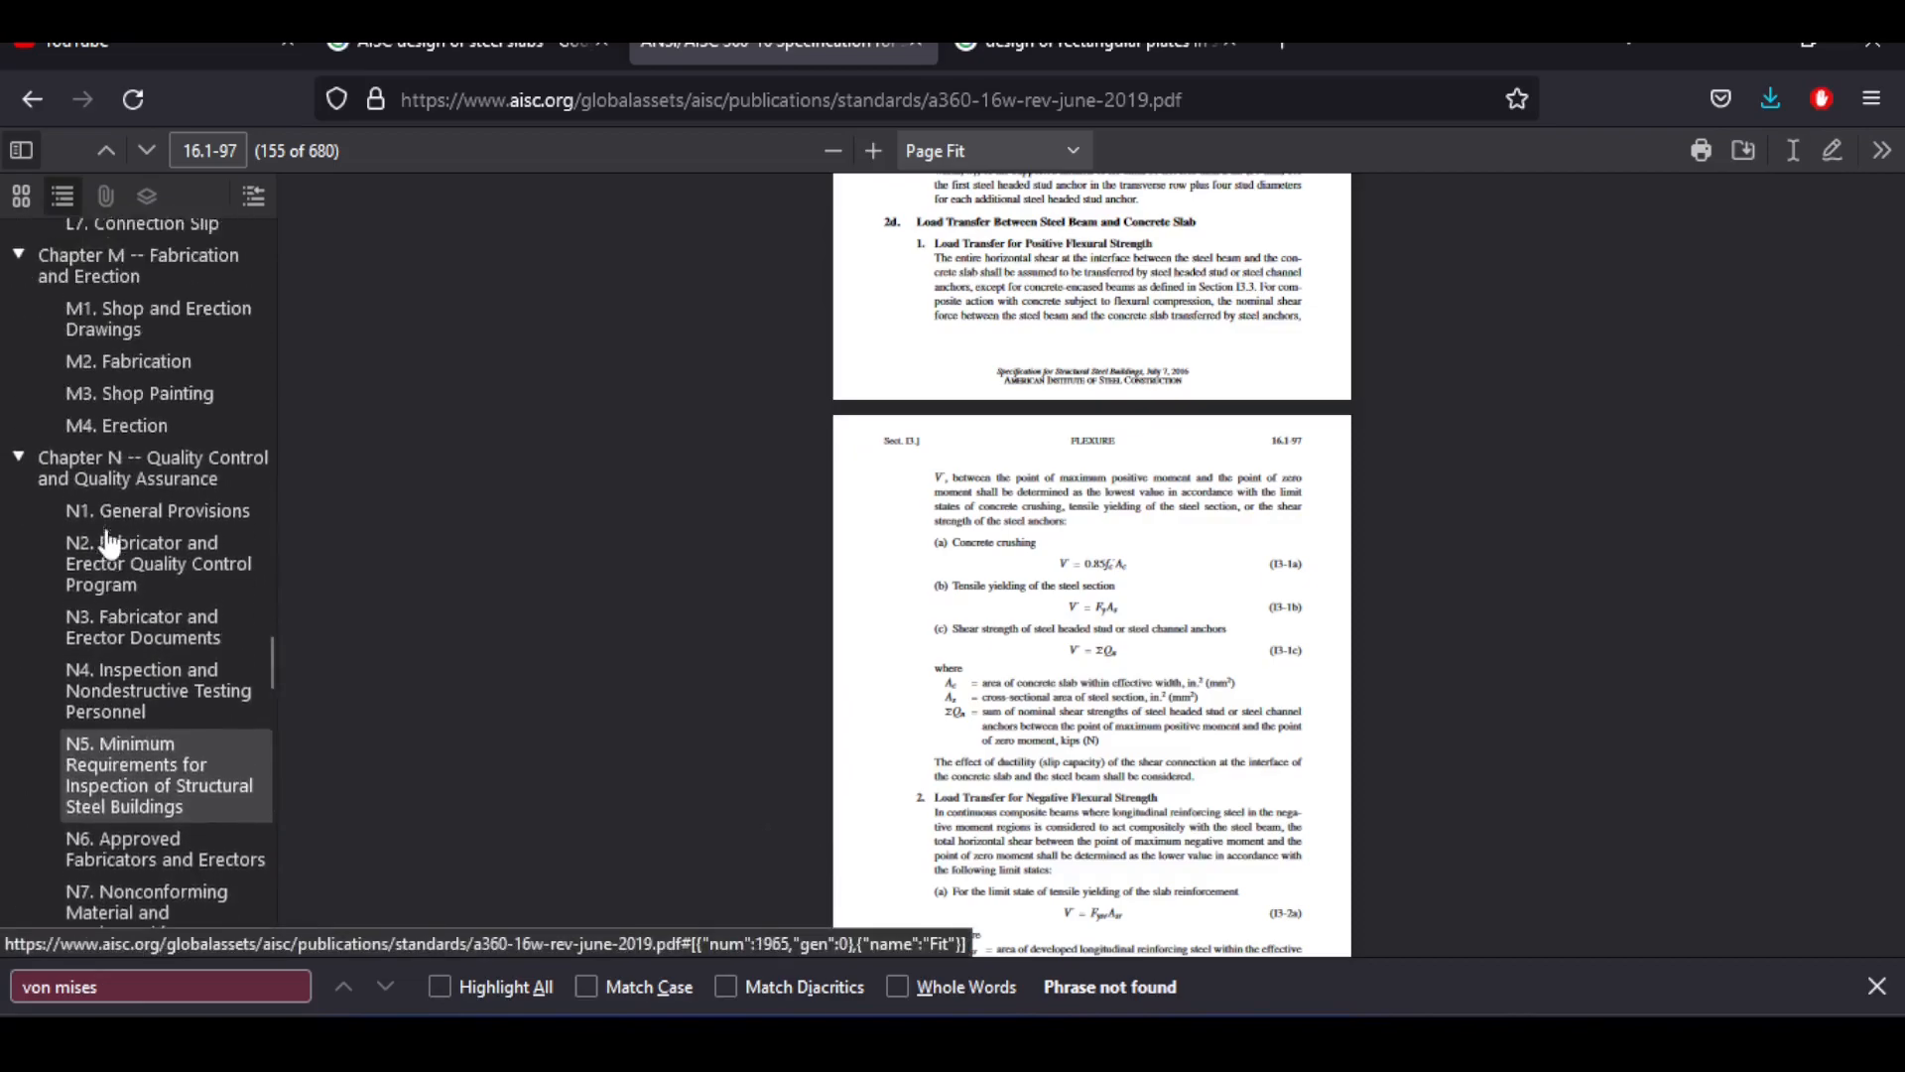
scroll(109, 543, "up", 8)
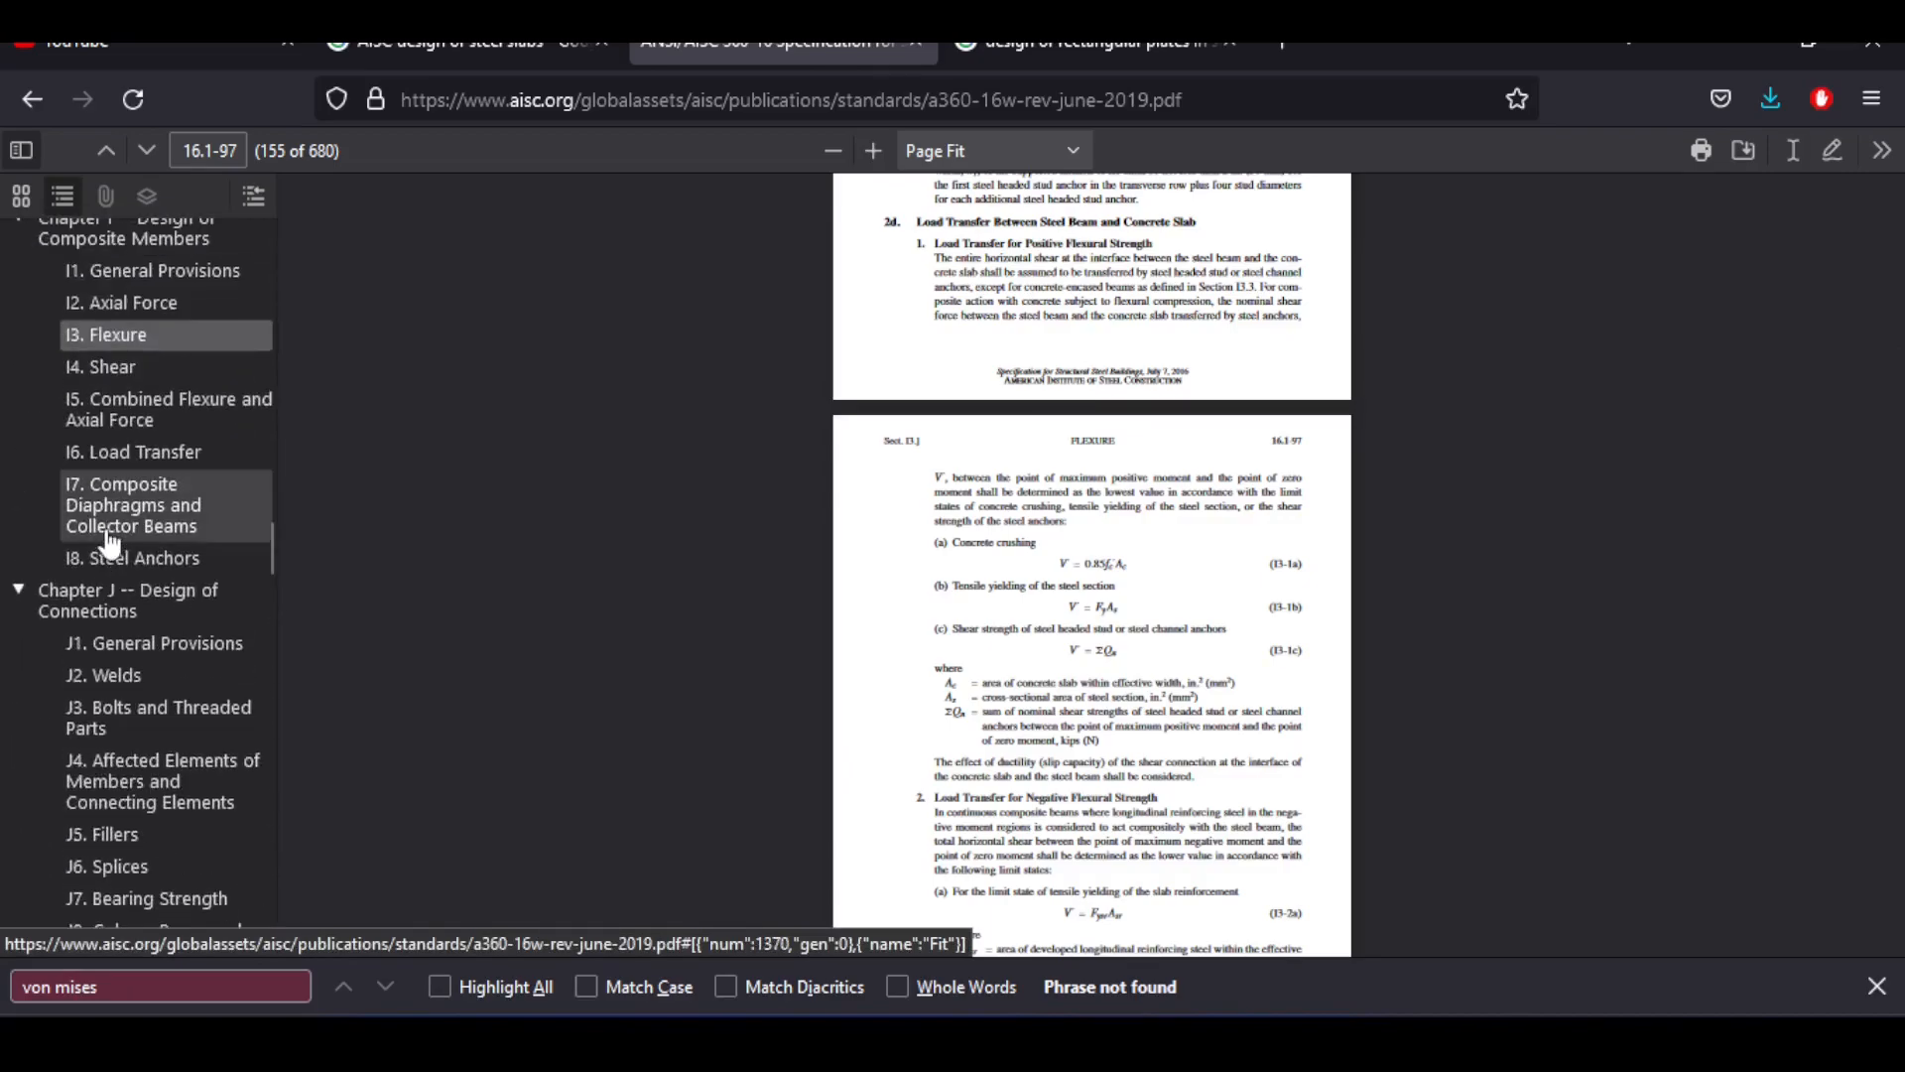
scroll(109, 544, "up", 7)
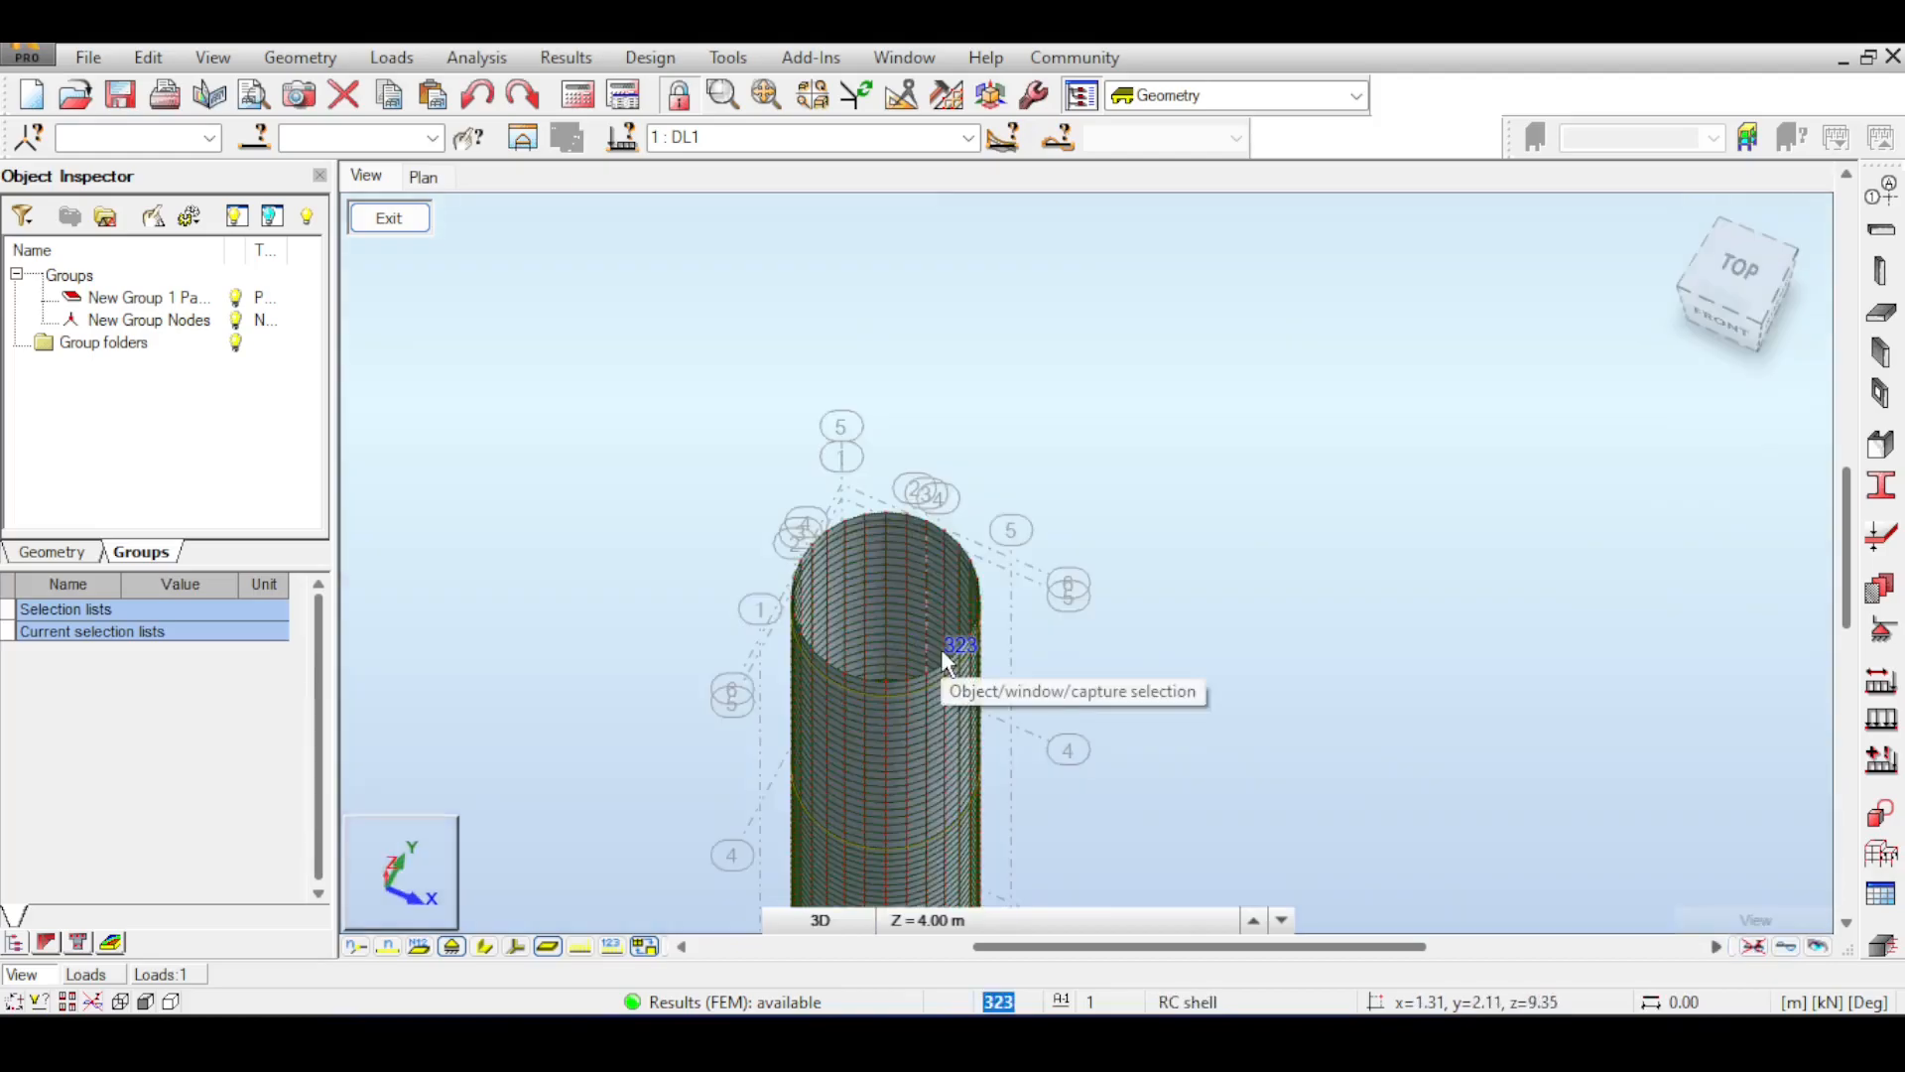
- Switch to Robot Structural Analysis and display the Mxx moment map on the silo's shell panels
middle_click_drag(941, 649, 1036, 528)
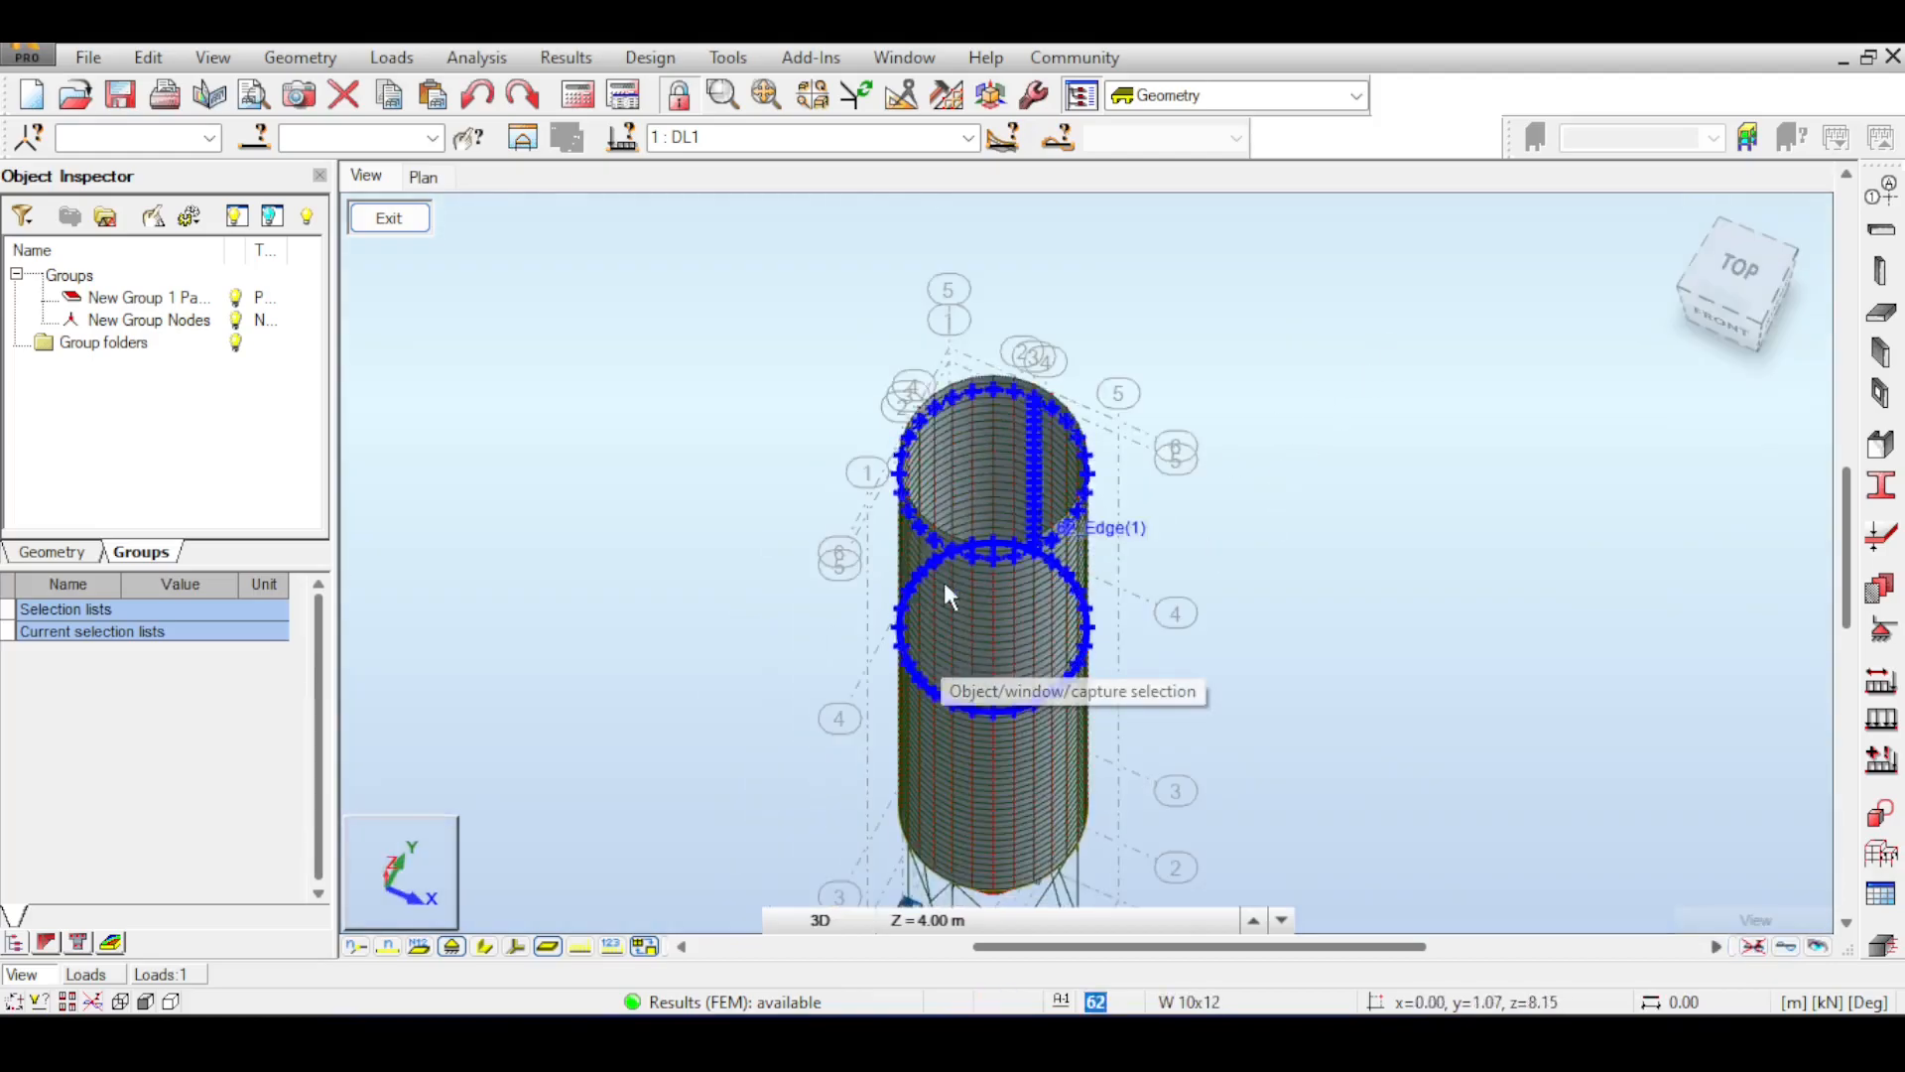
scroll(1299, 402, "up", 2)
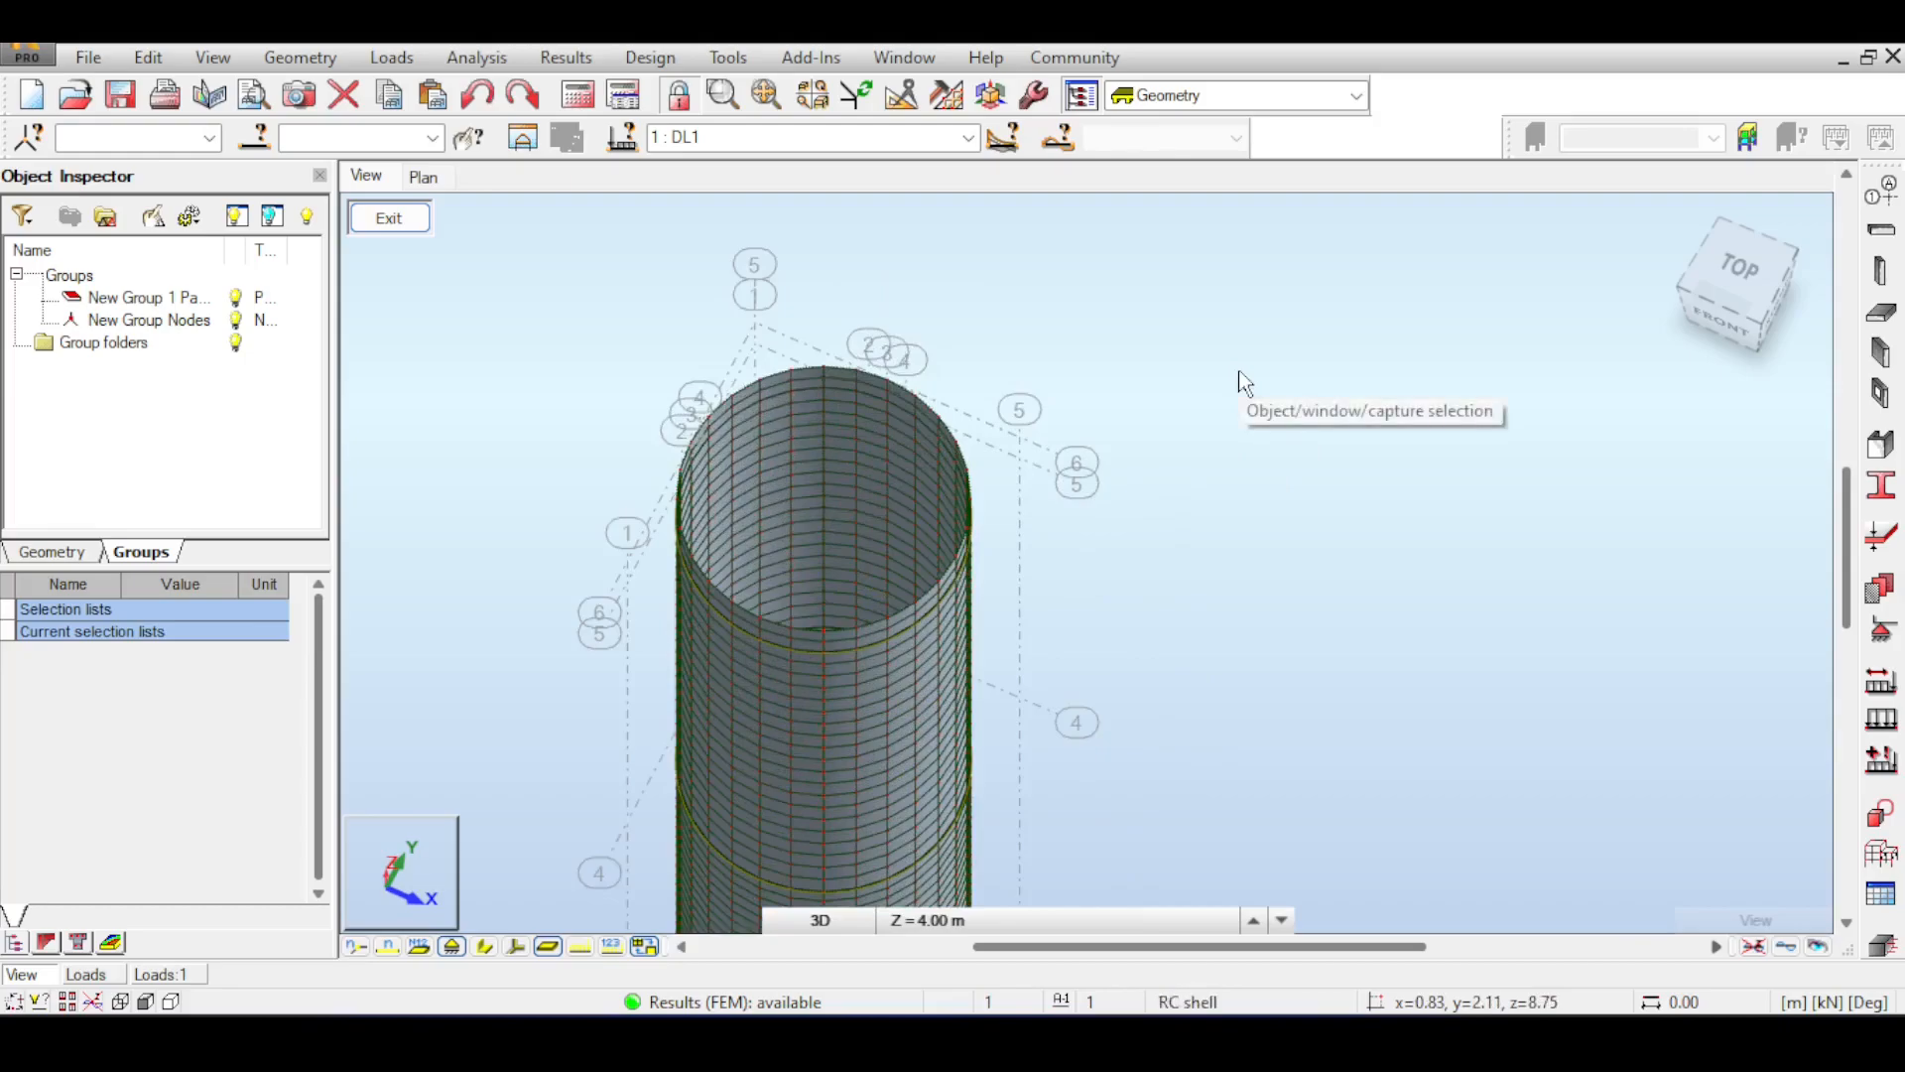
left_click(1734, 280)
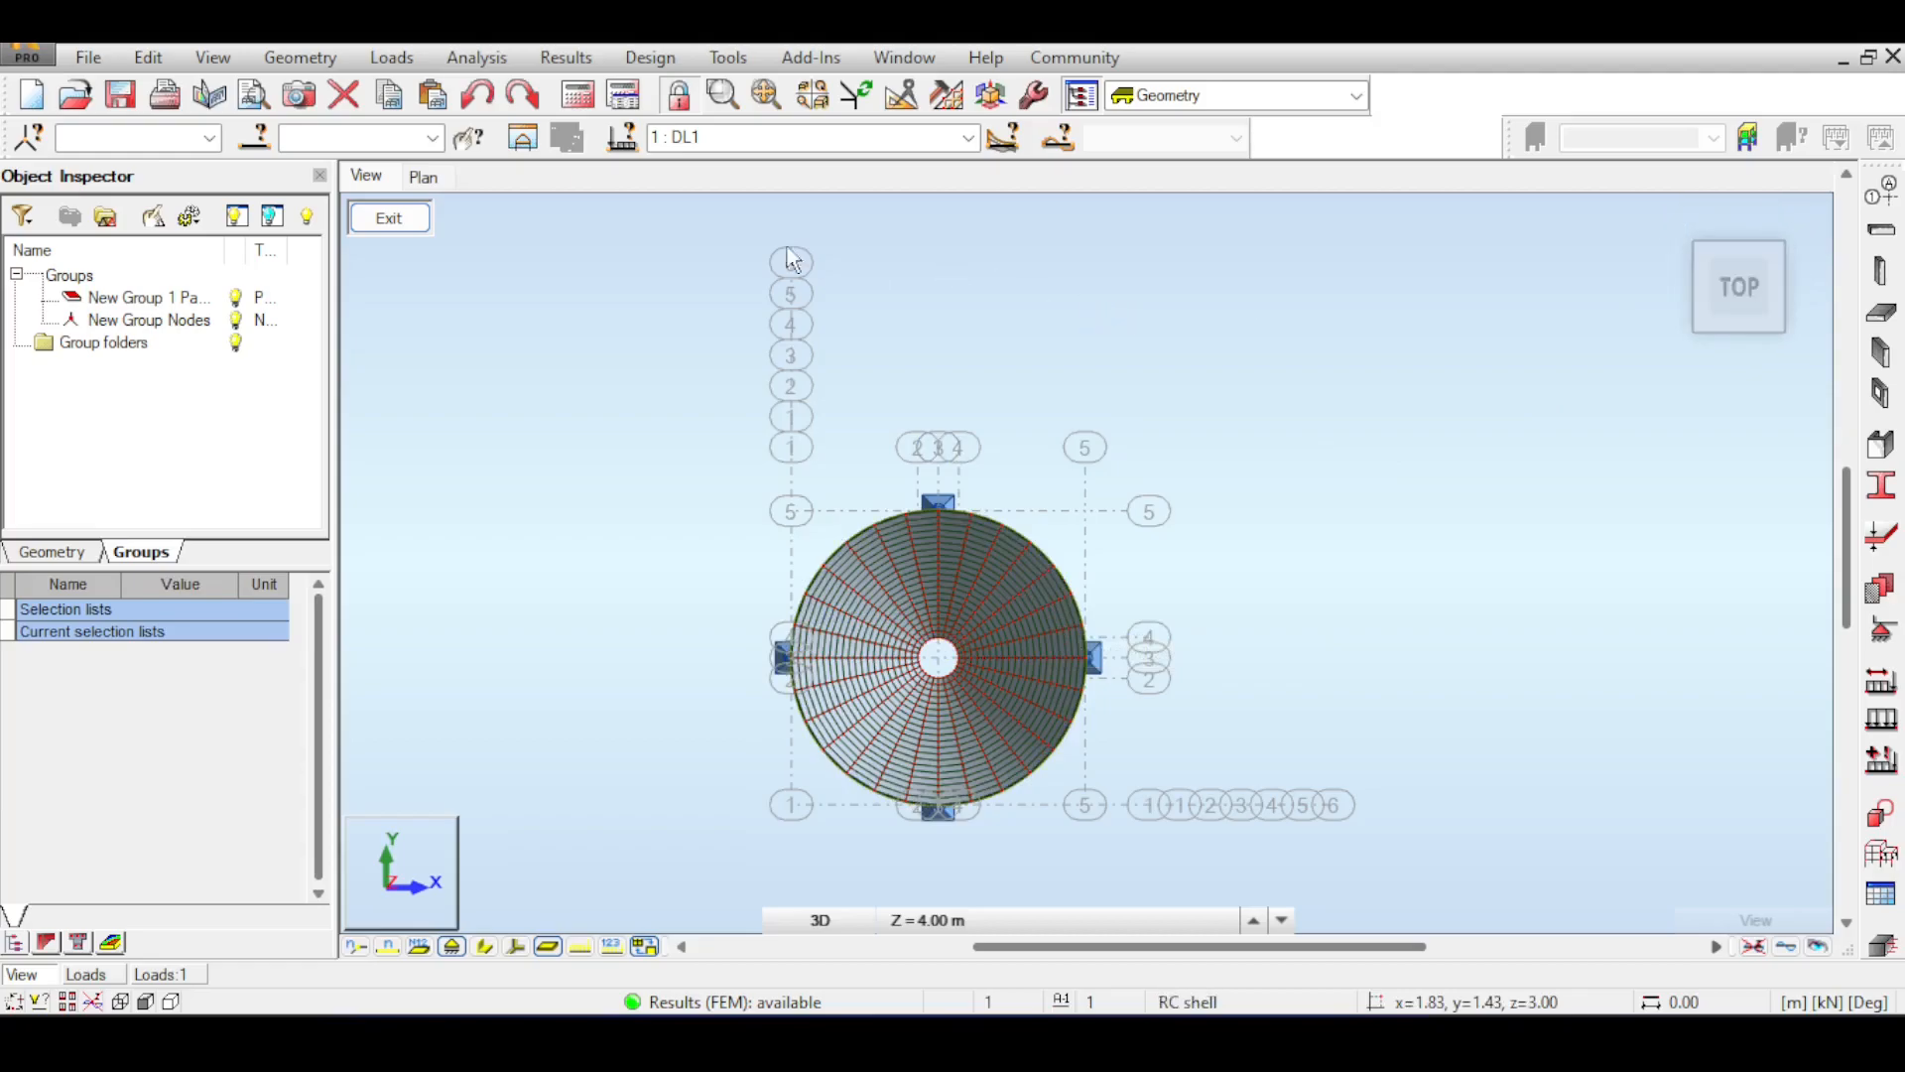
left_click(1677, 222)
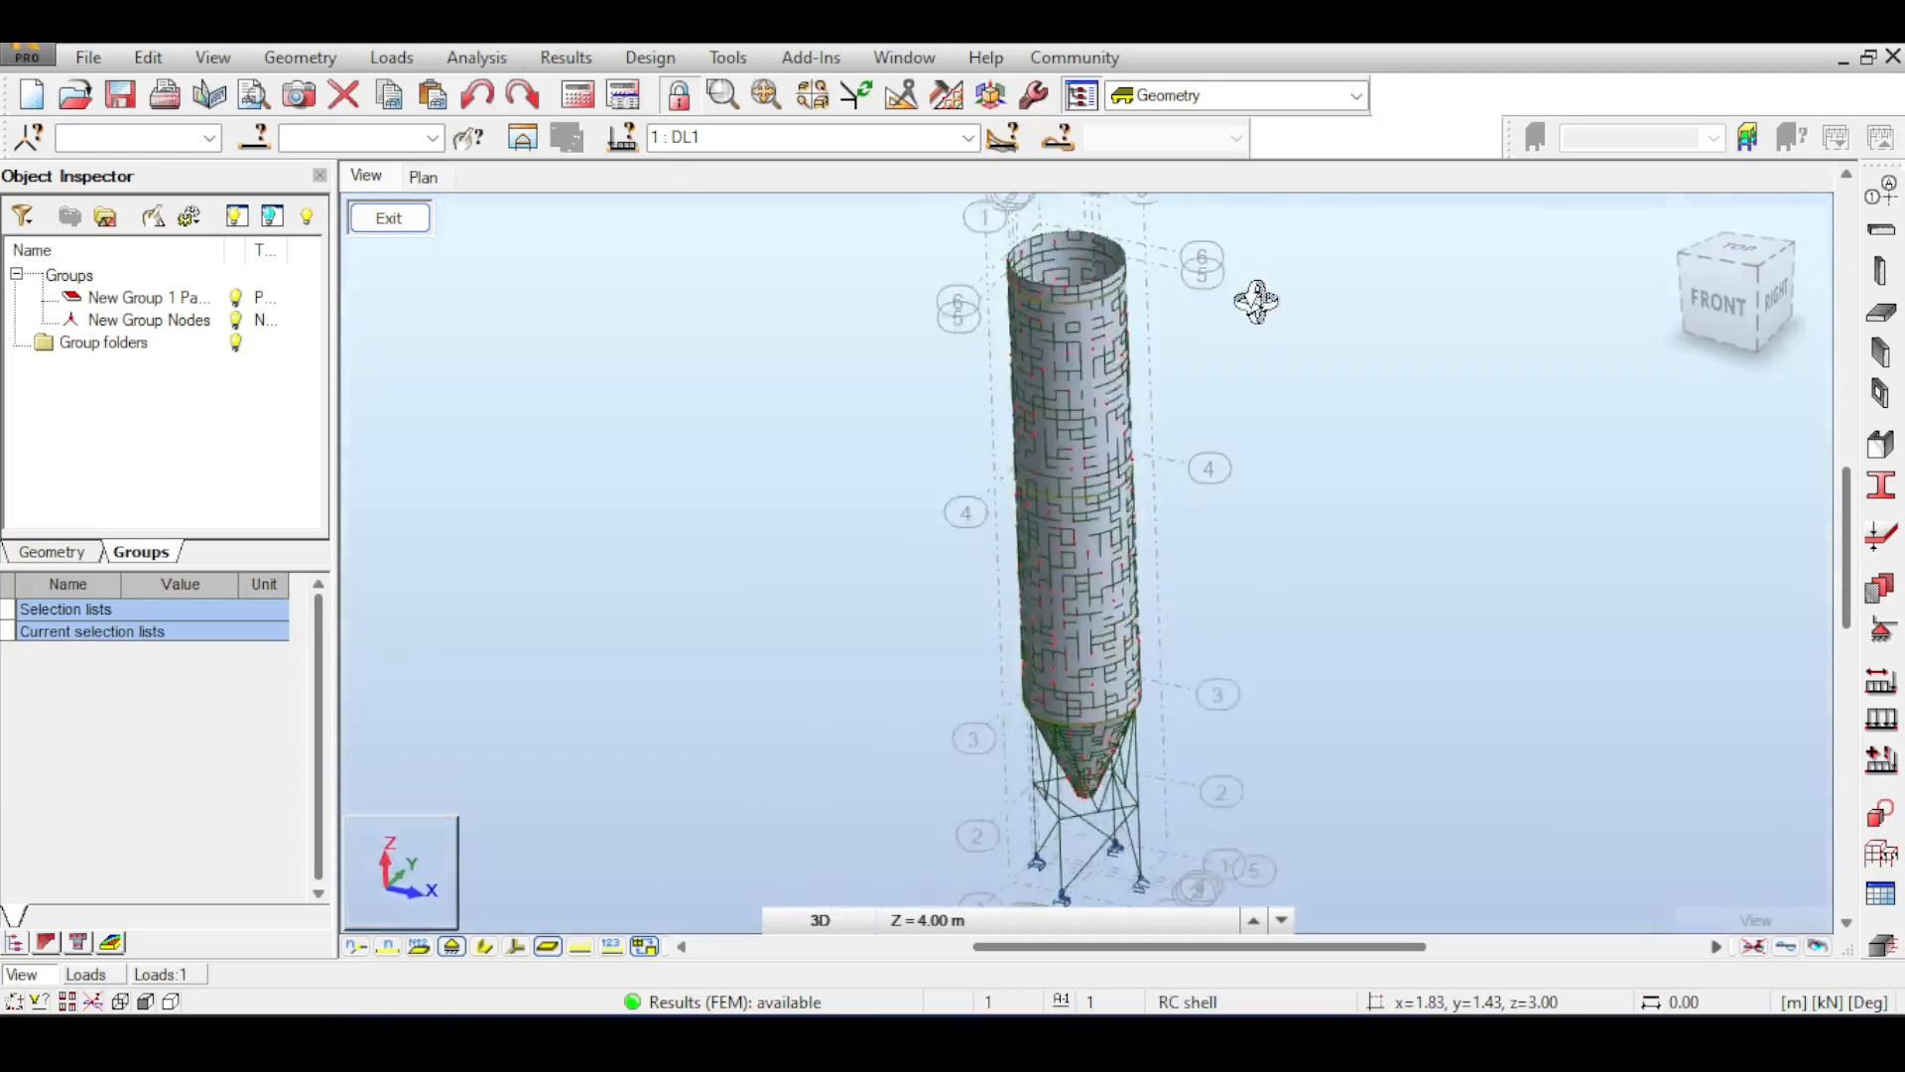
left_click(567, 57)
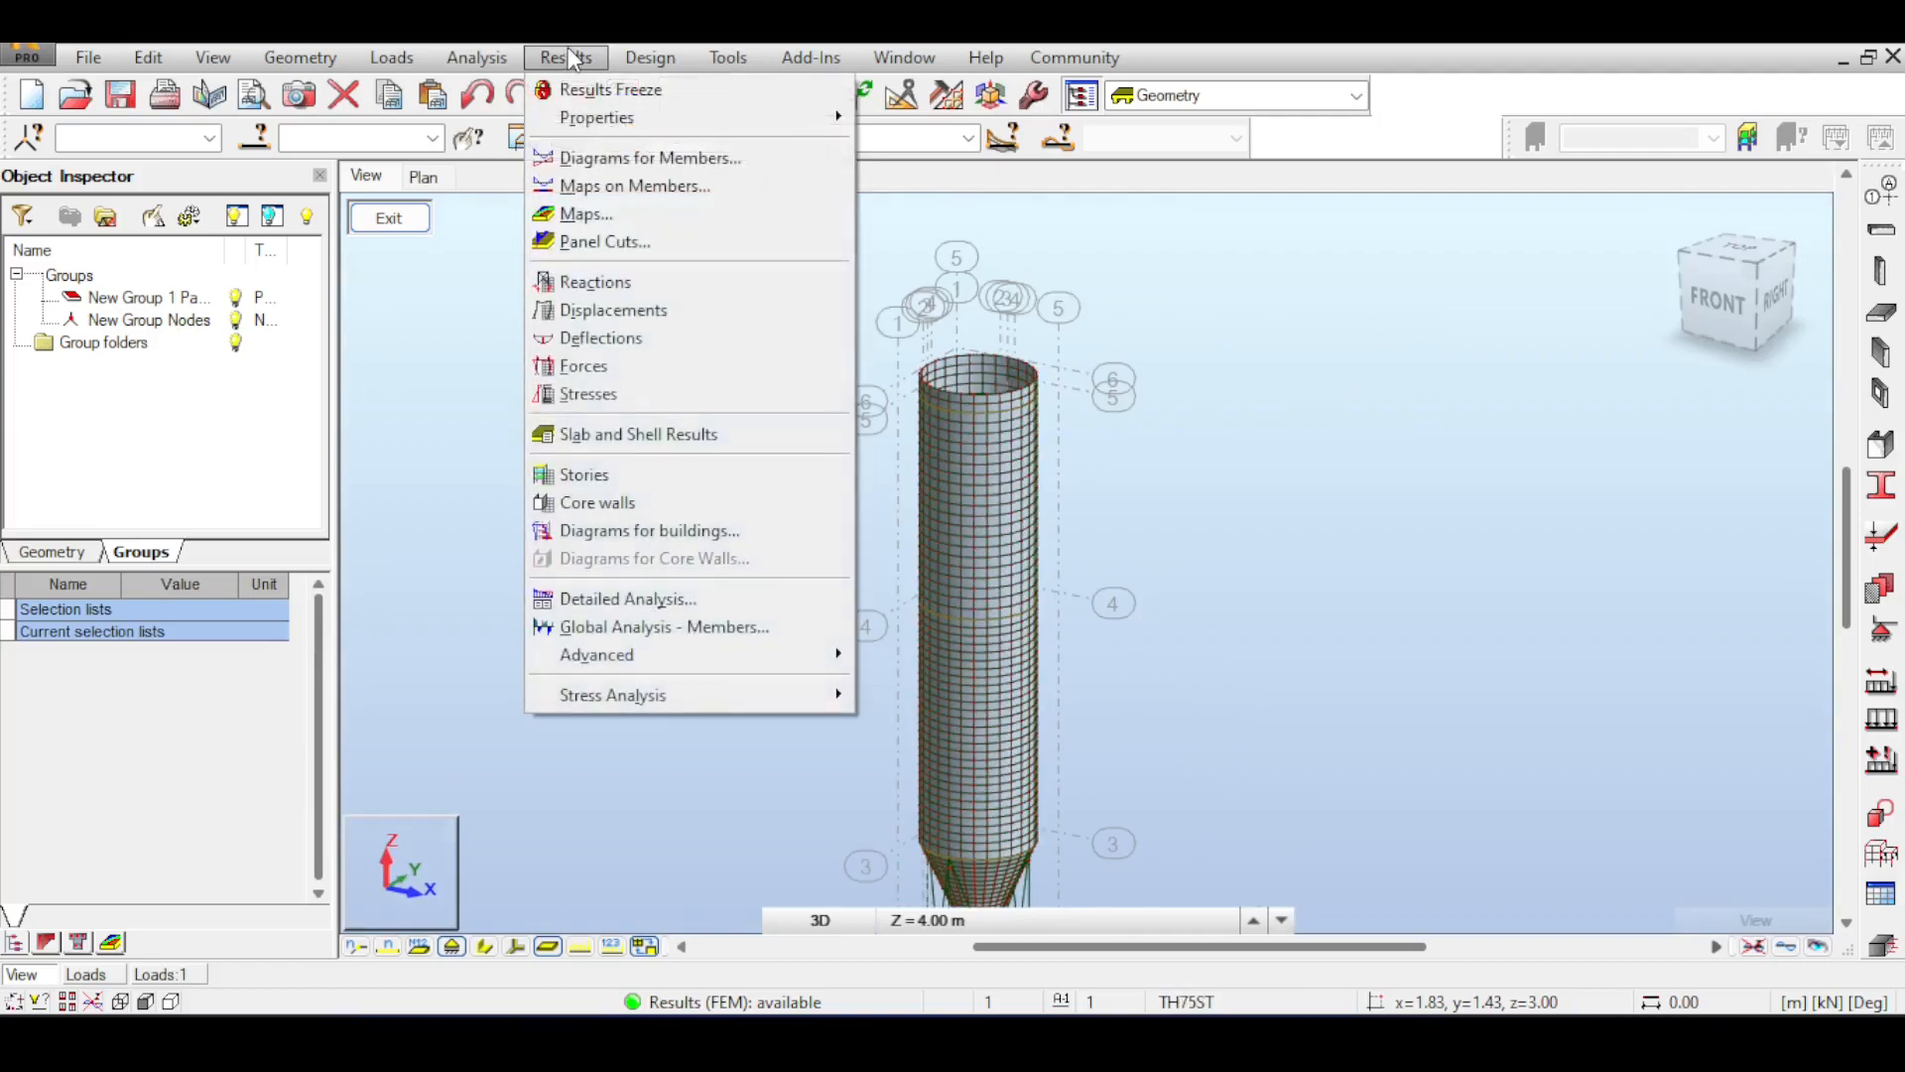
left_click(668, 219)
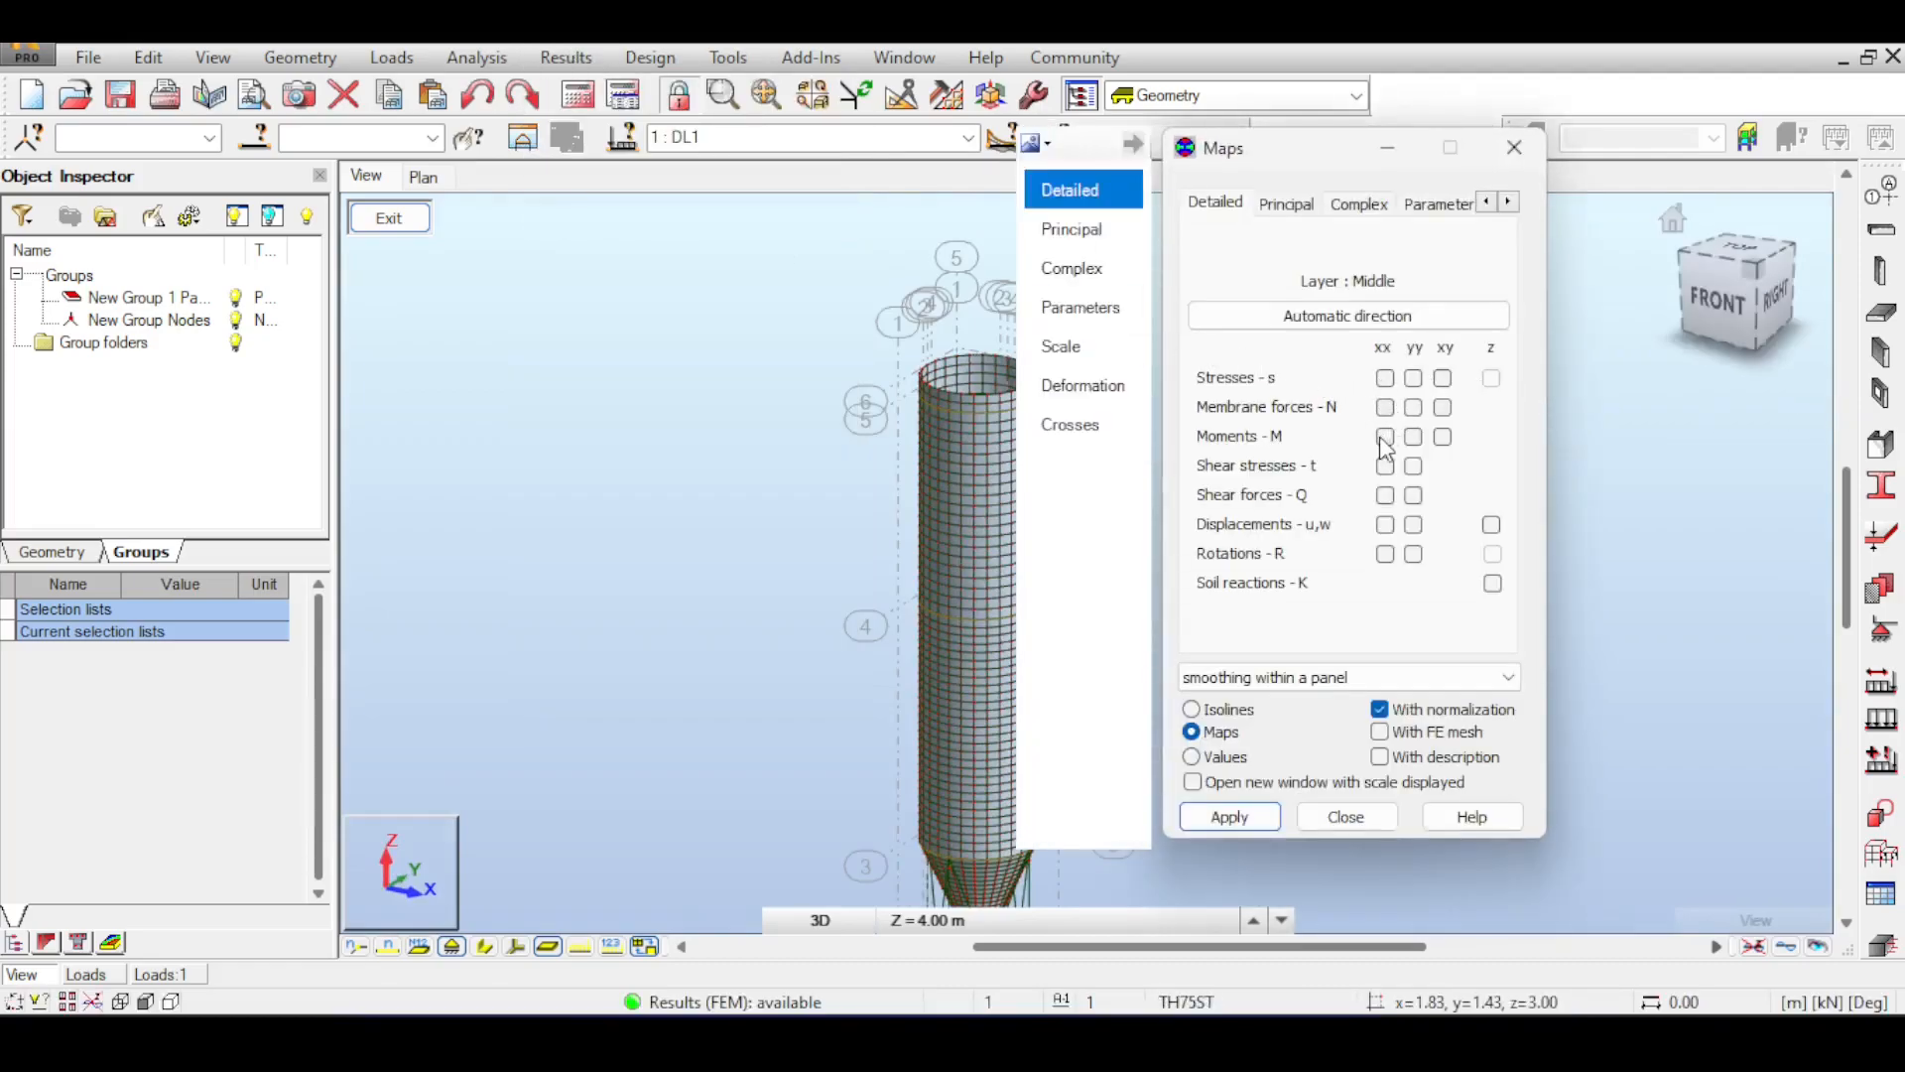
left_click(1230, 816)
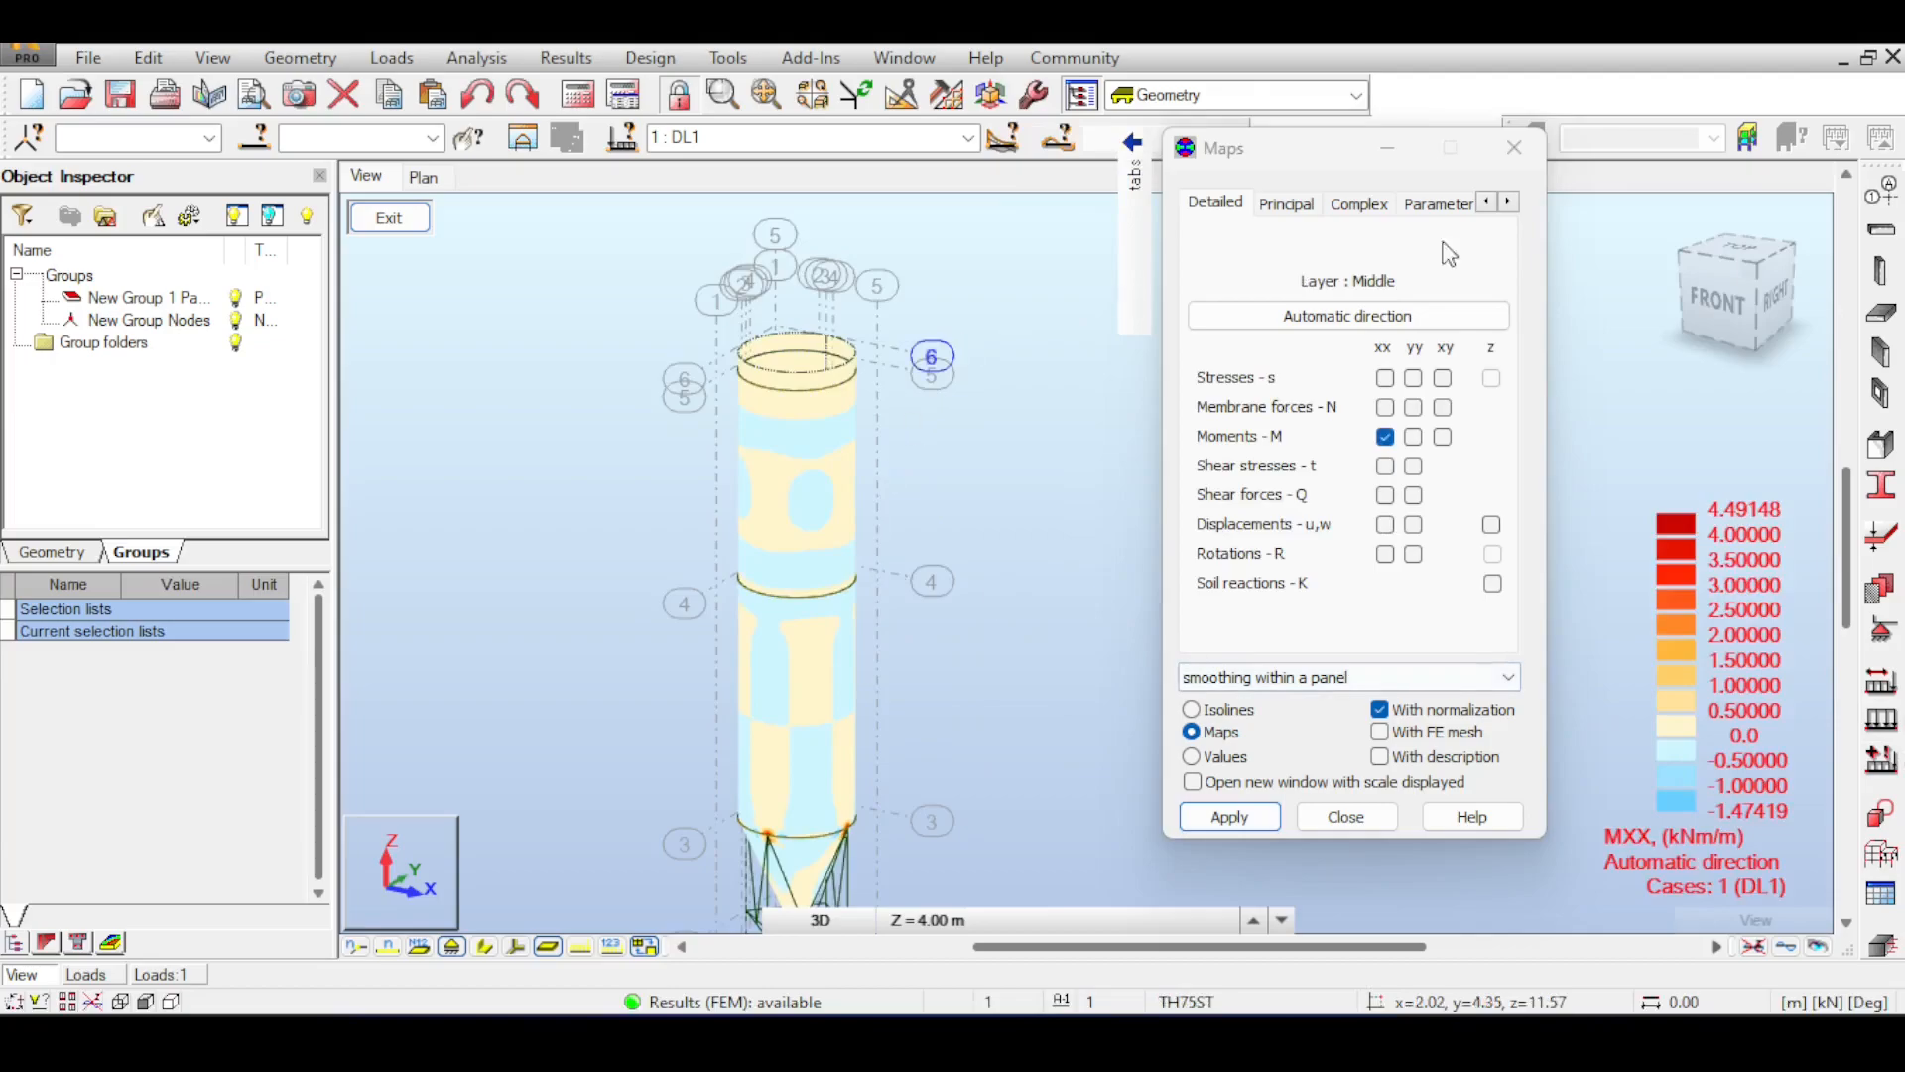
- Examine the Mxx moment map close up at the hopper ring's supports and up the cylinder wall
left_click(1731, 280)
scroll(826, 800, "up", 5)
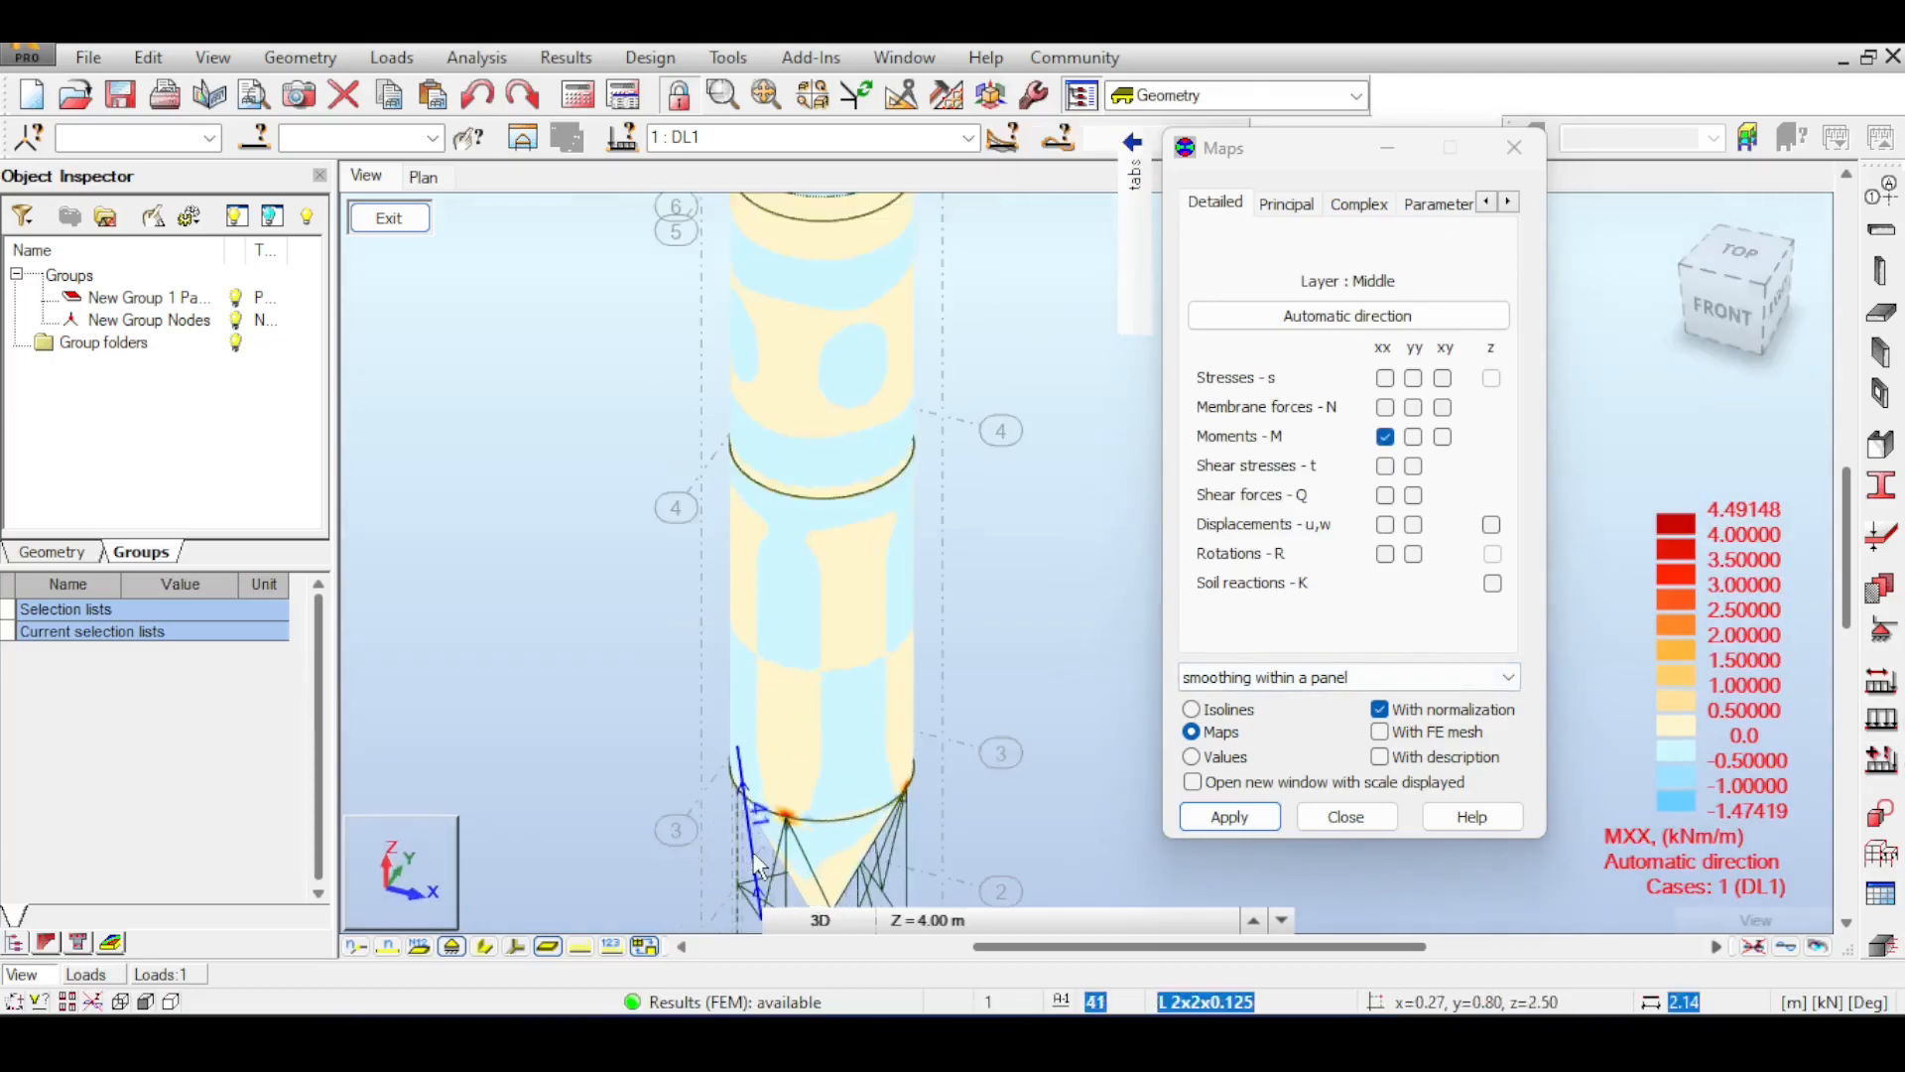
scroll(814, 793, "up", 4)
scroll(774, 784, "down", 5)
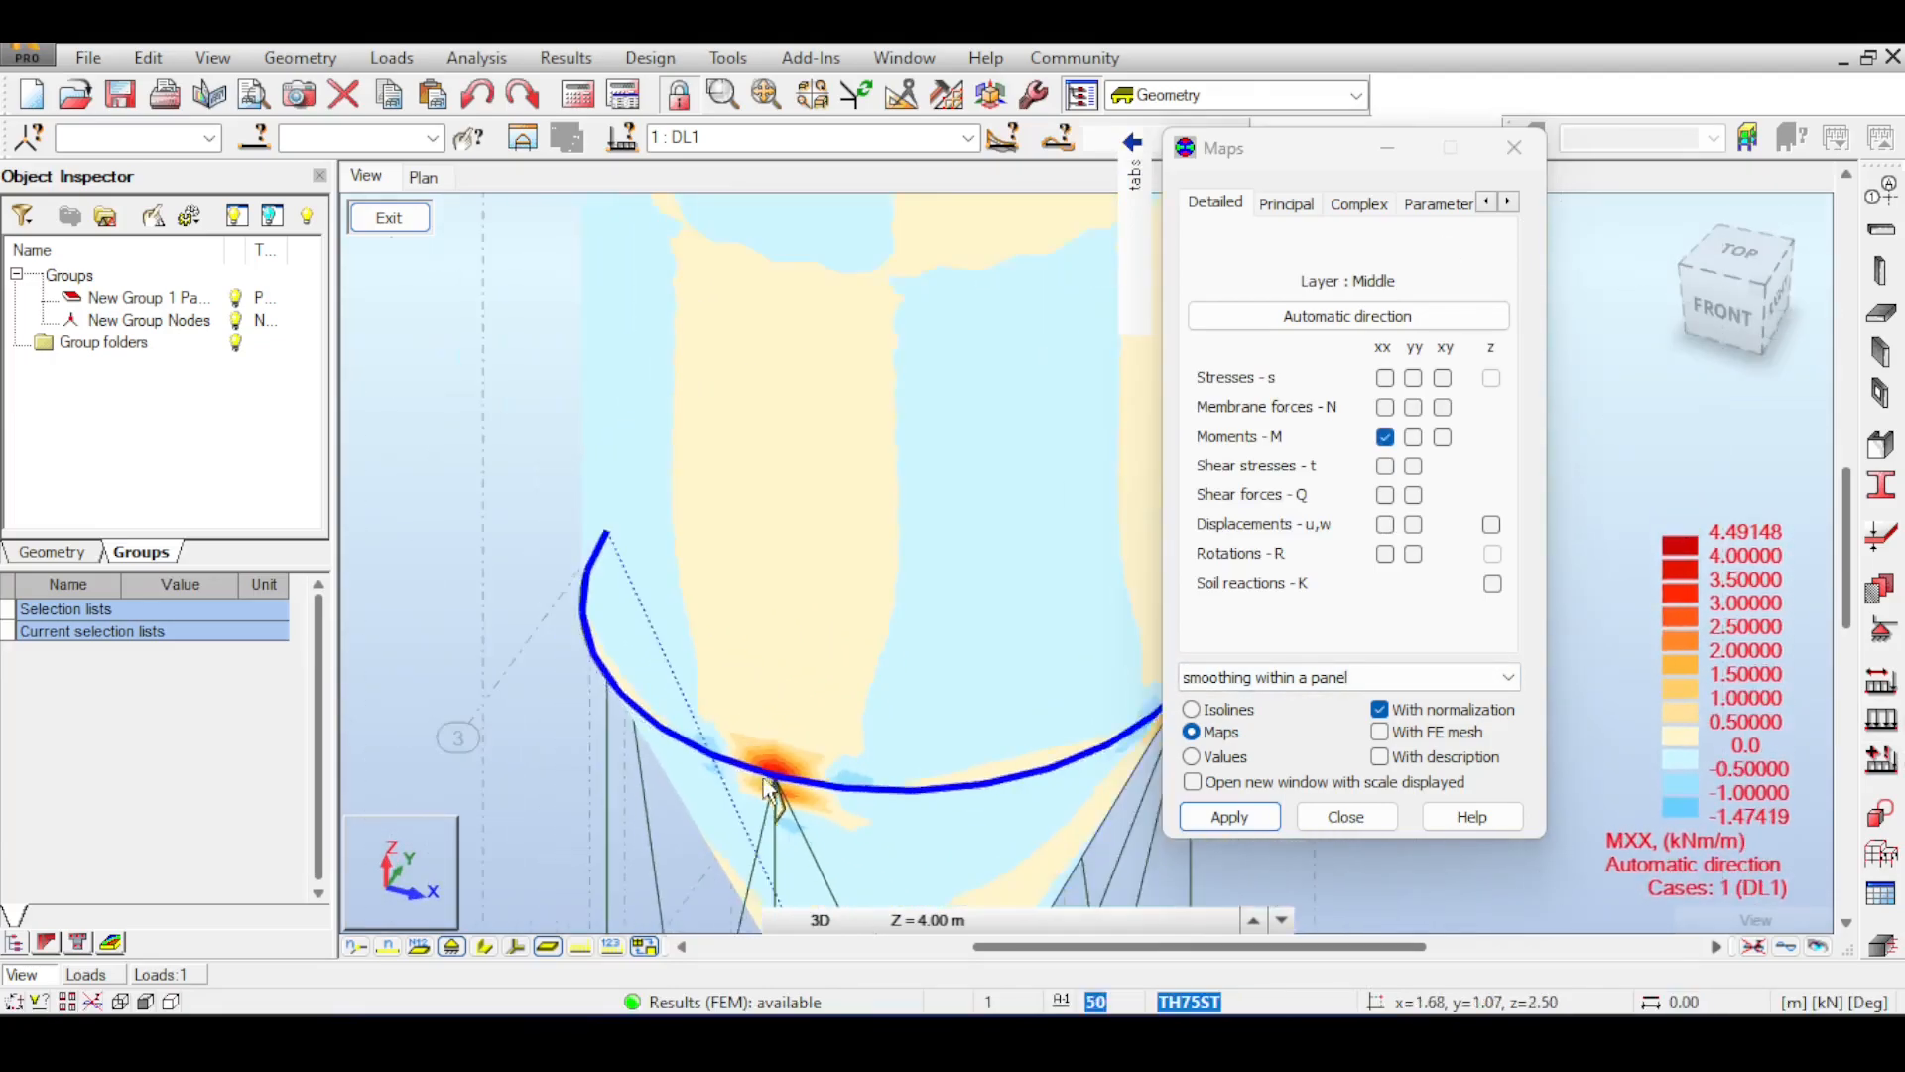
scroll(777, 784, "up", 5)
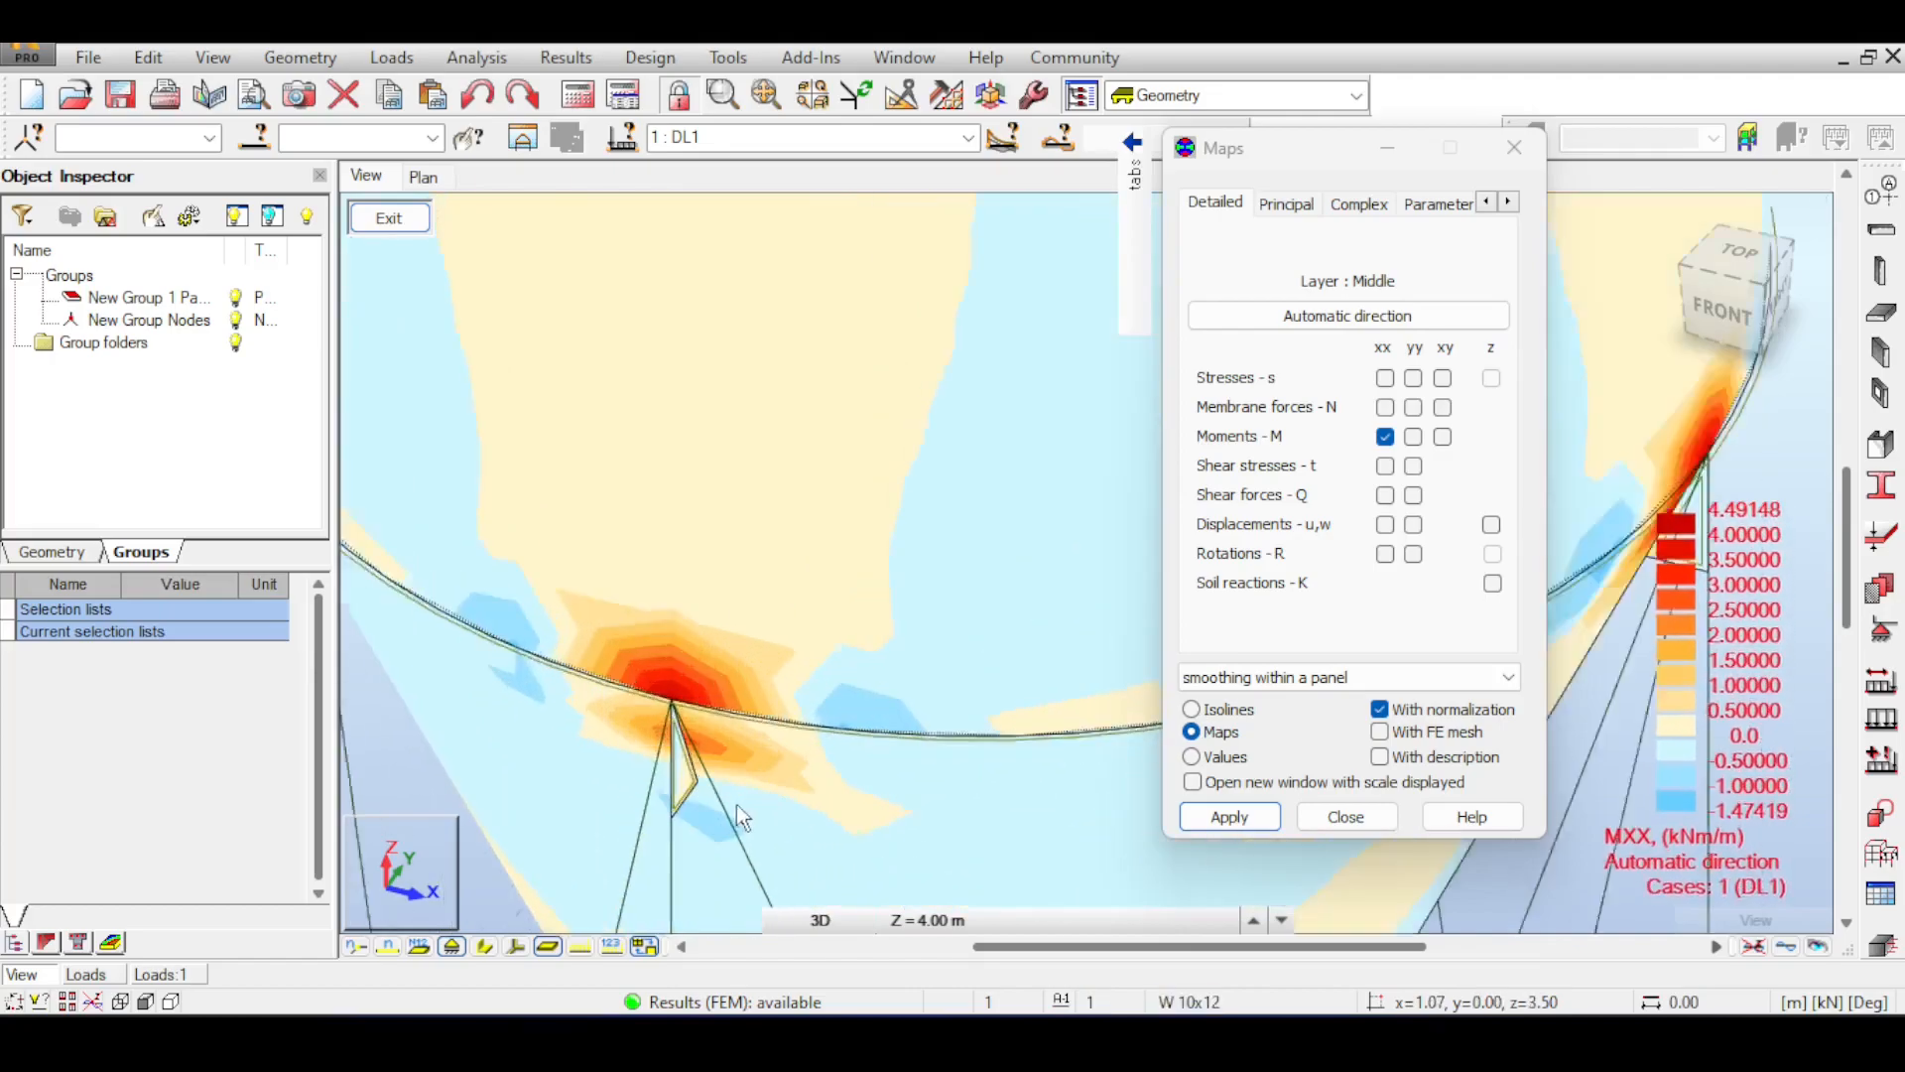
mouse_move(1738, 320)
left_mouse_down()
mouse_move(1703, 290)
mouse_move(1726, 306)
left_mouse_up()
scroll(1005, 671, "down", 6)
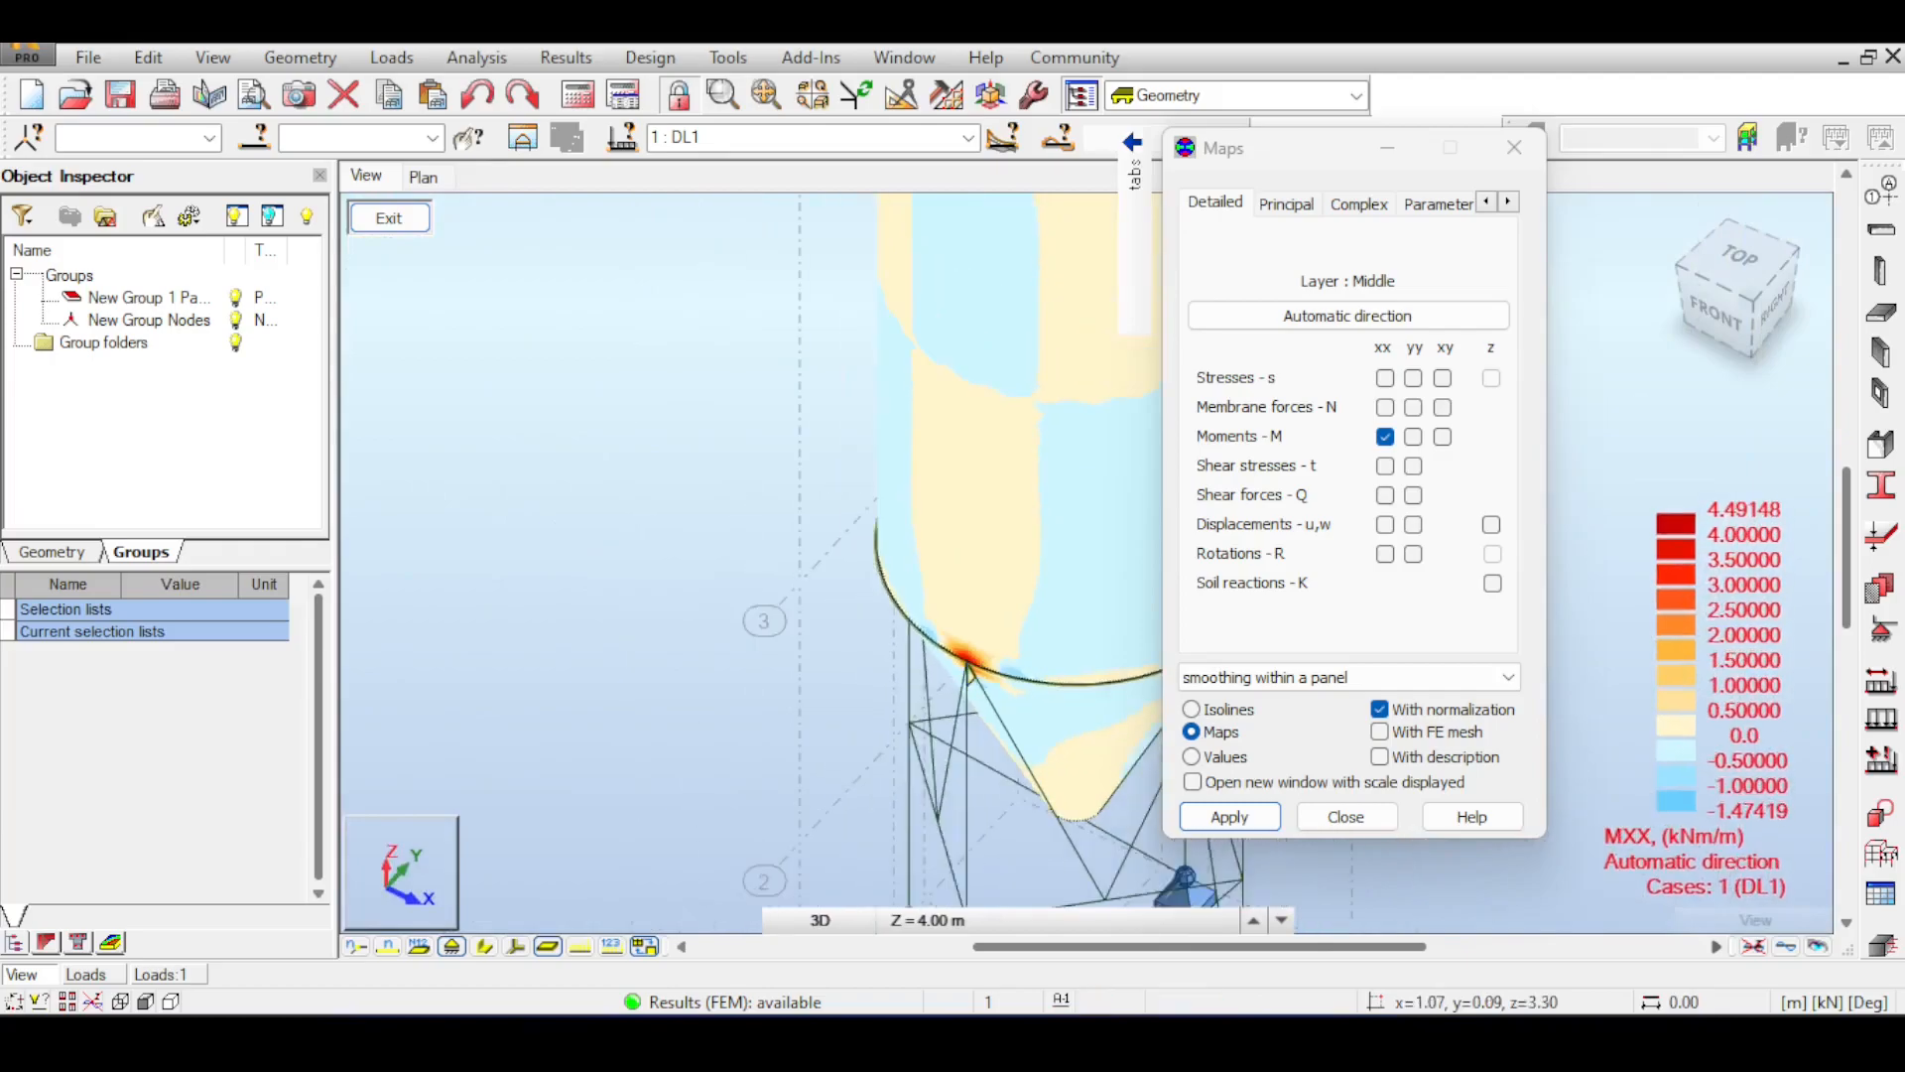
scroll(1006, 670, "down", 3)
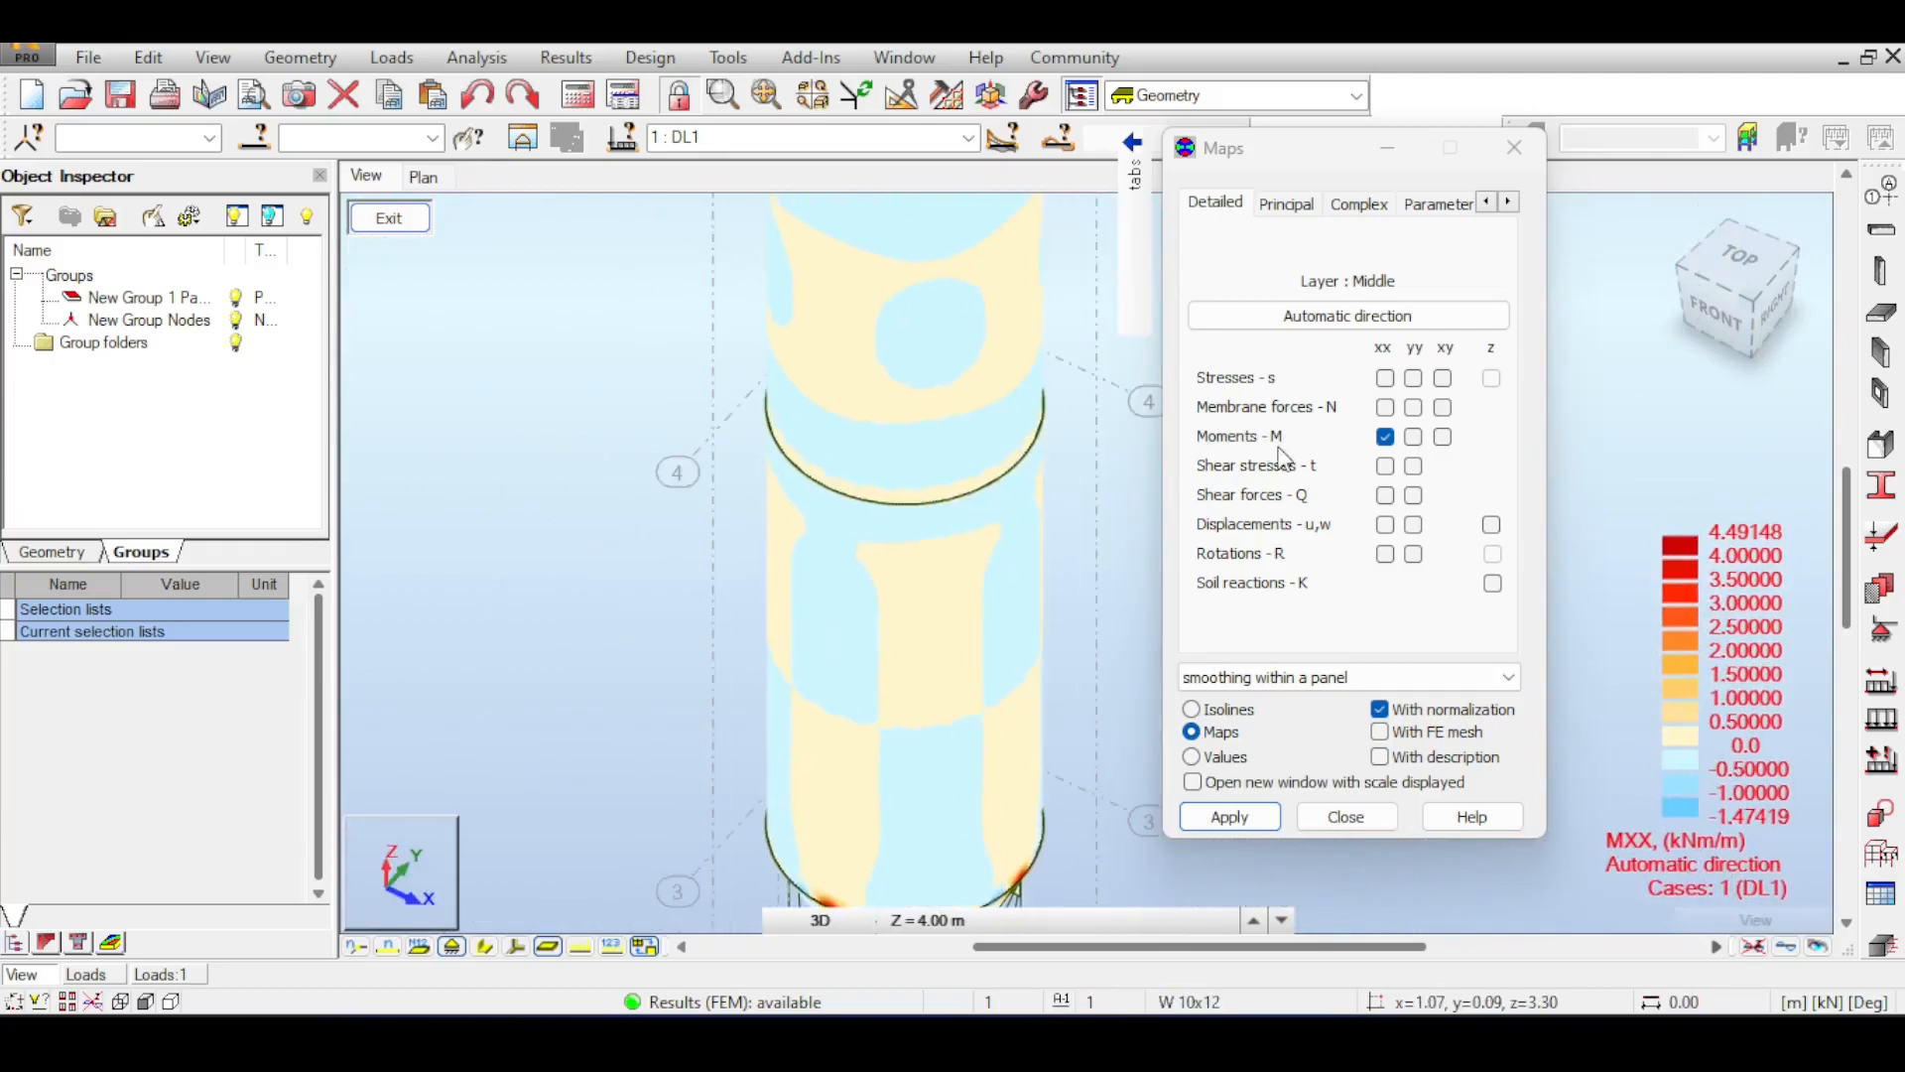
middle_click_drag(980, 397, 974, 511)
scroll(959, 516, "down", 1)
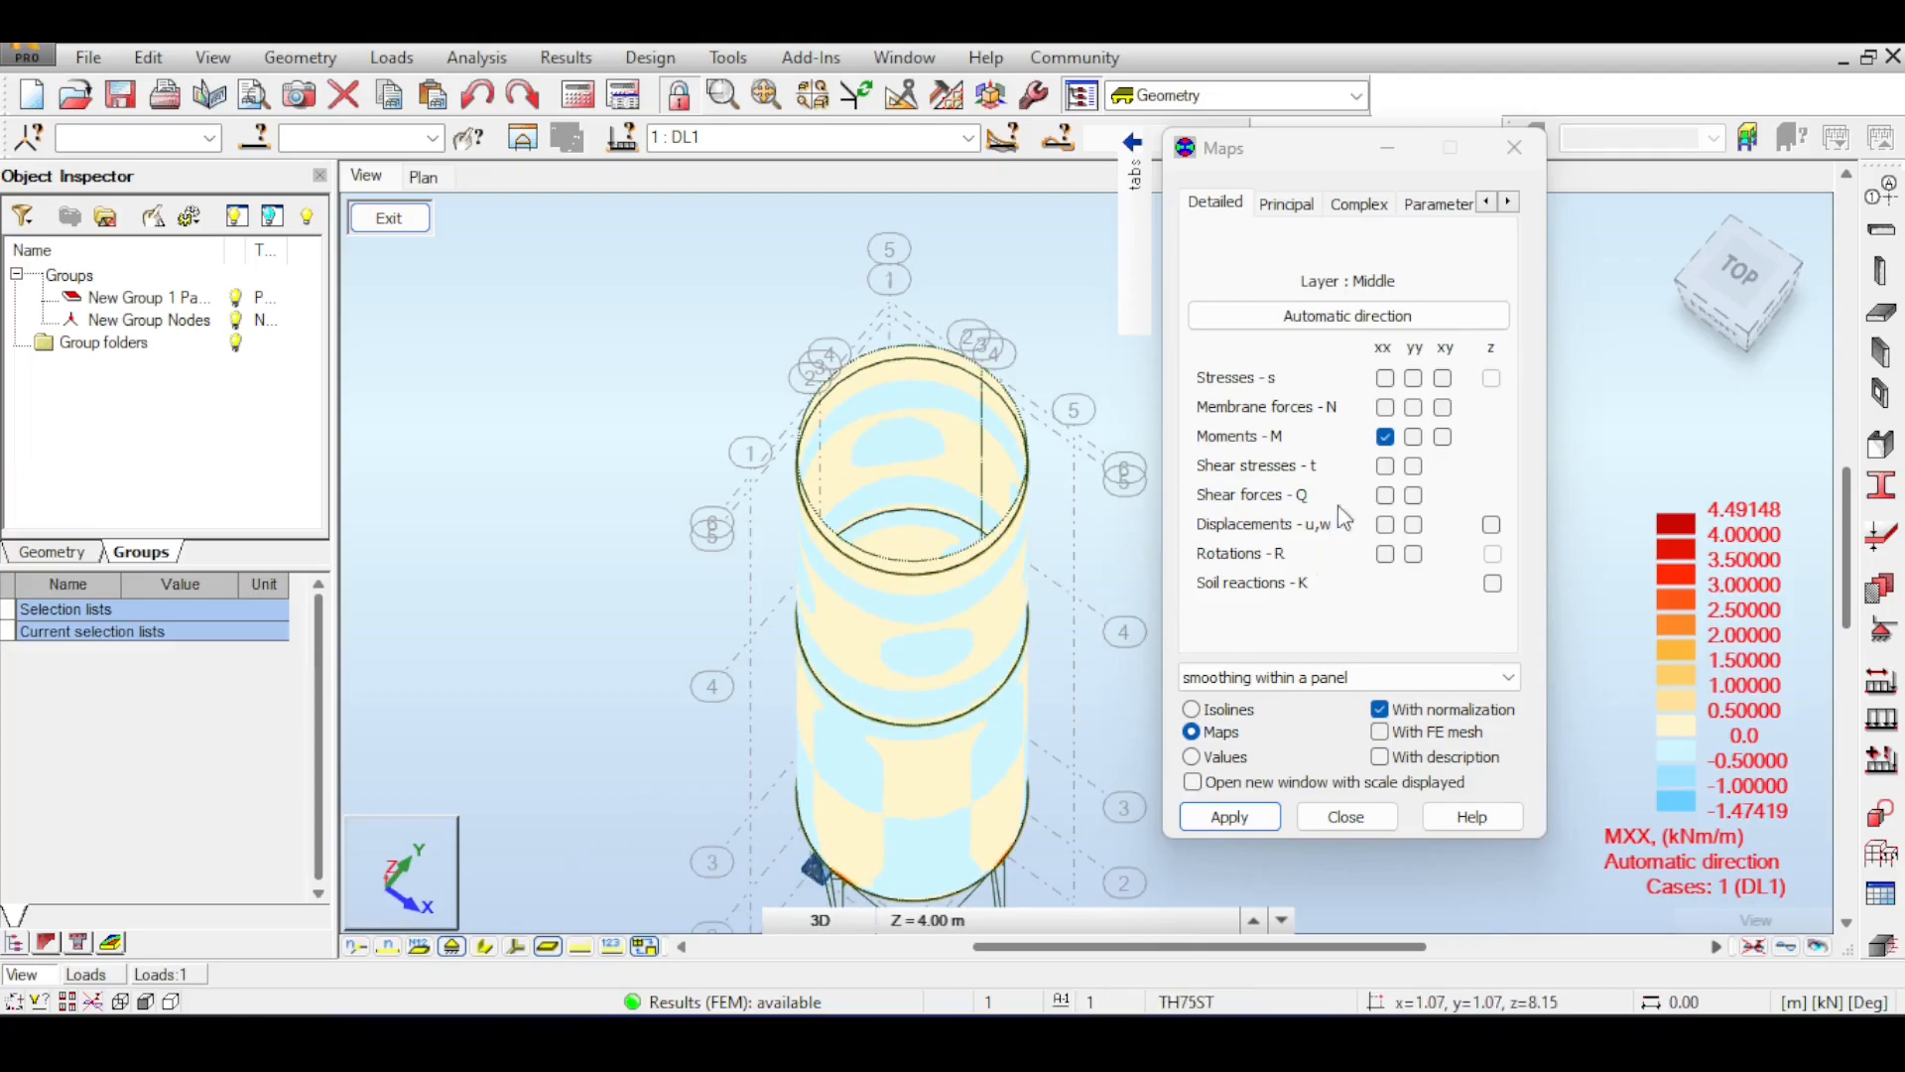
- Switch the panel map to the Myy moments
left_click(1413, 436)
left_click(1230, 816)
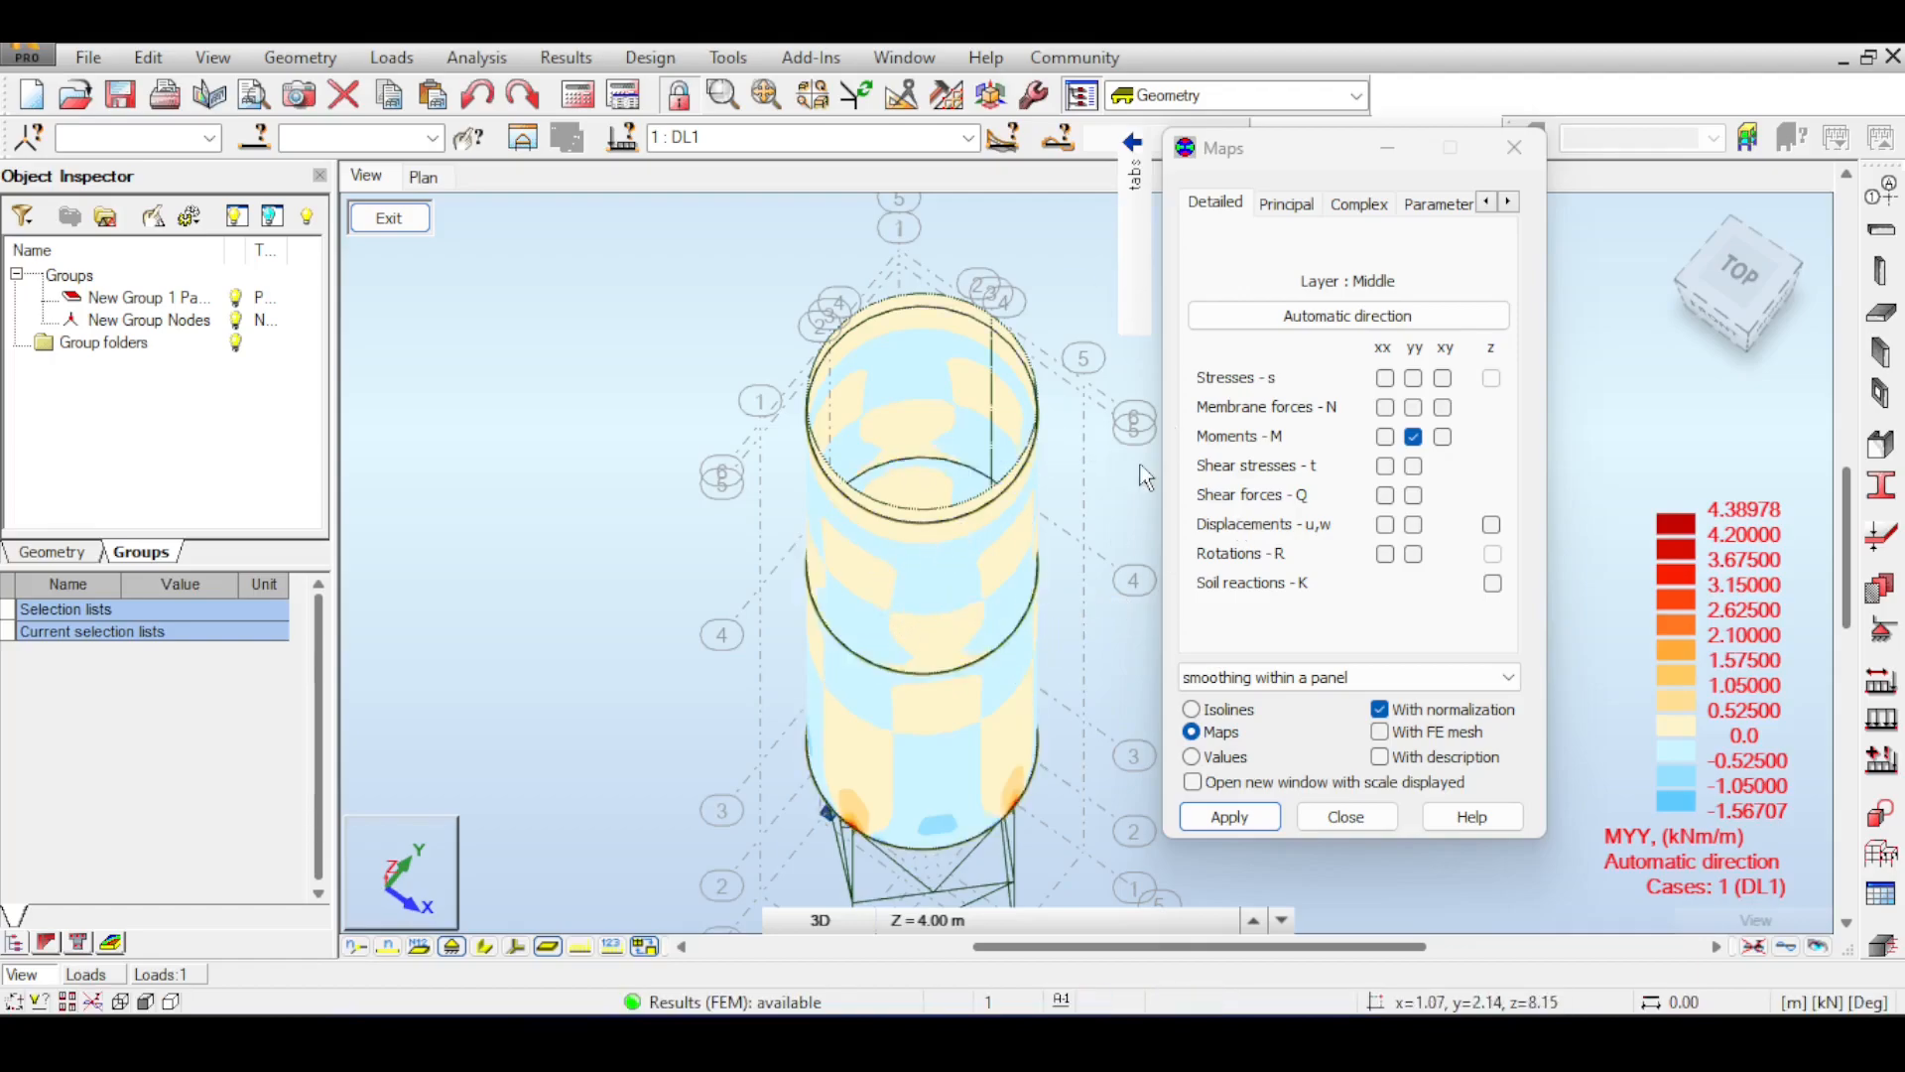
left_click(1386, 378)
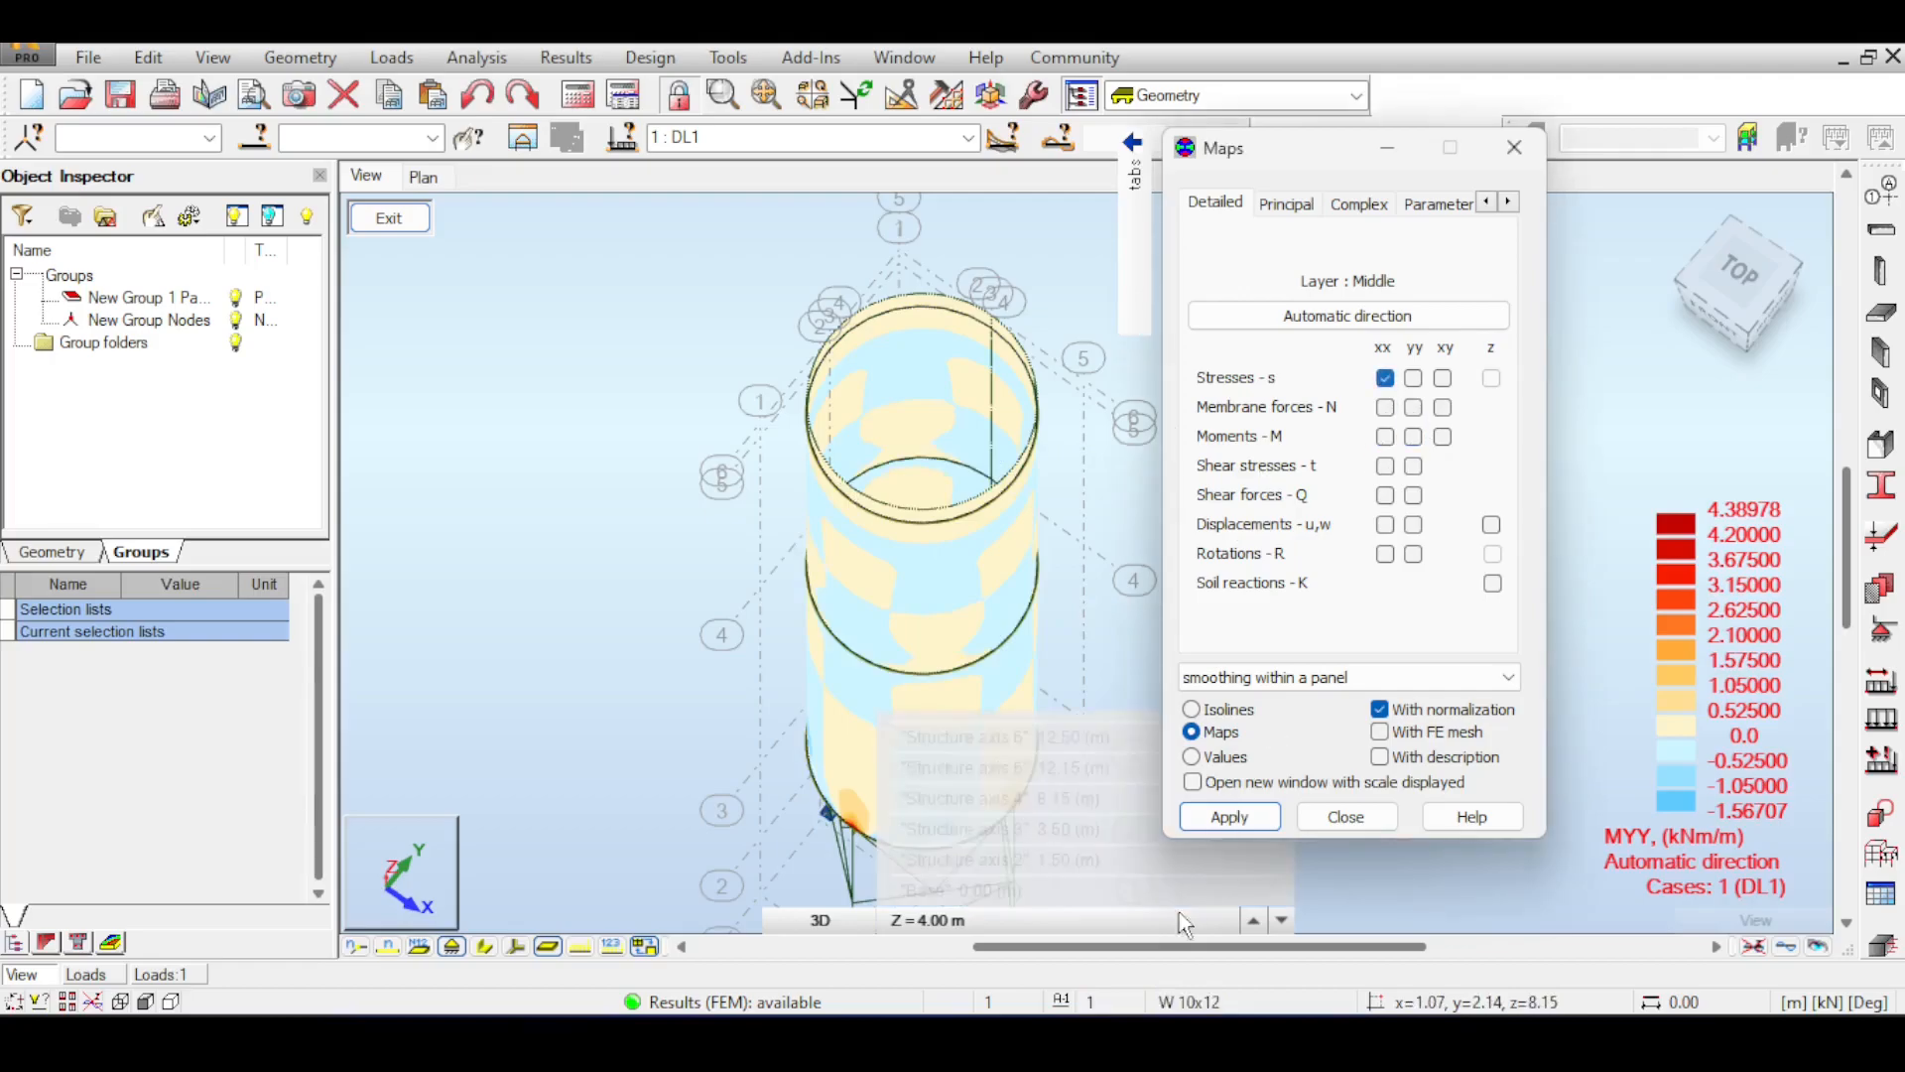
left_click(1252, 783)
left_click(1230, 817)
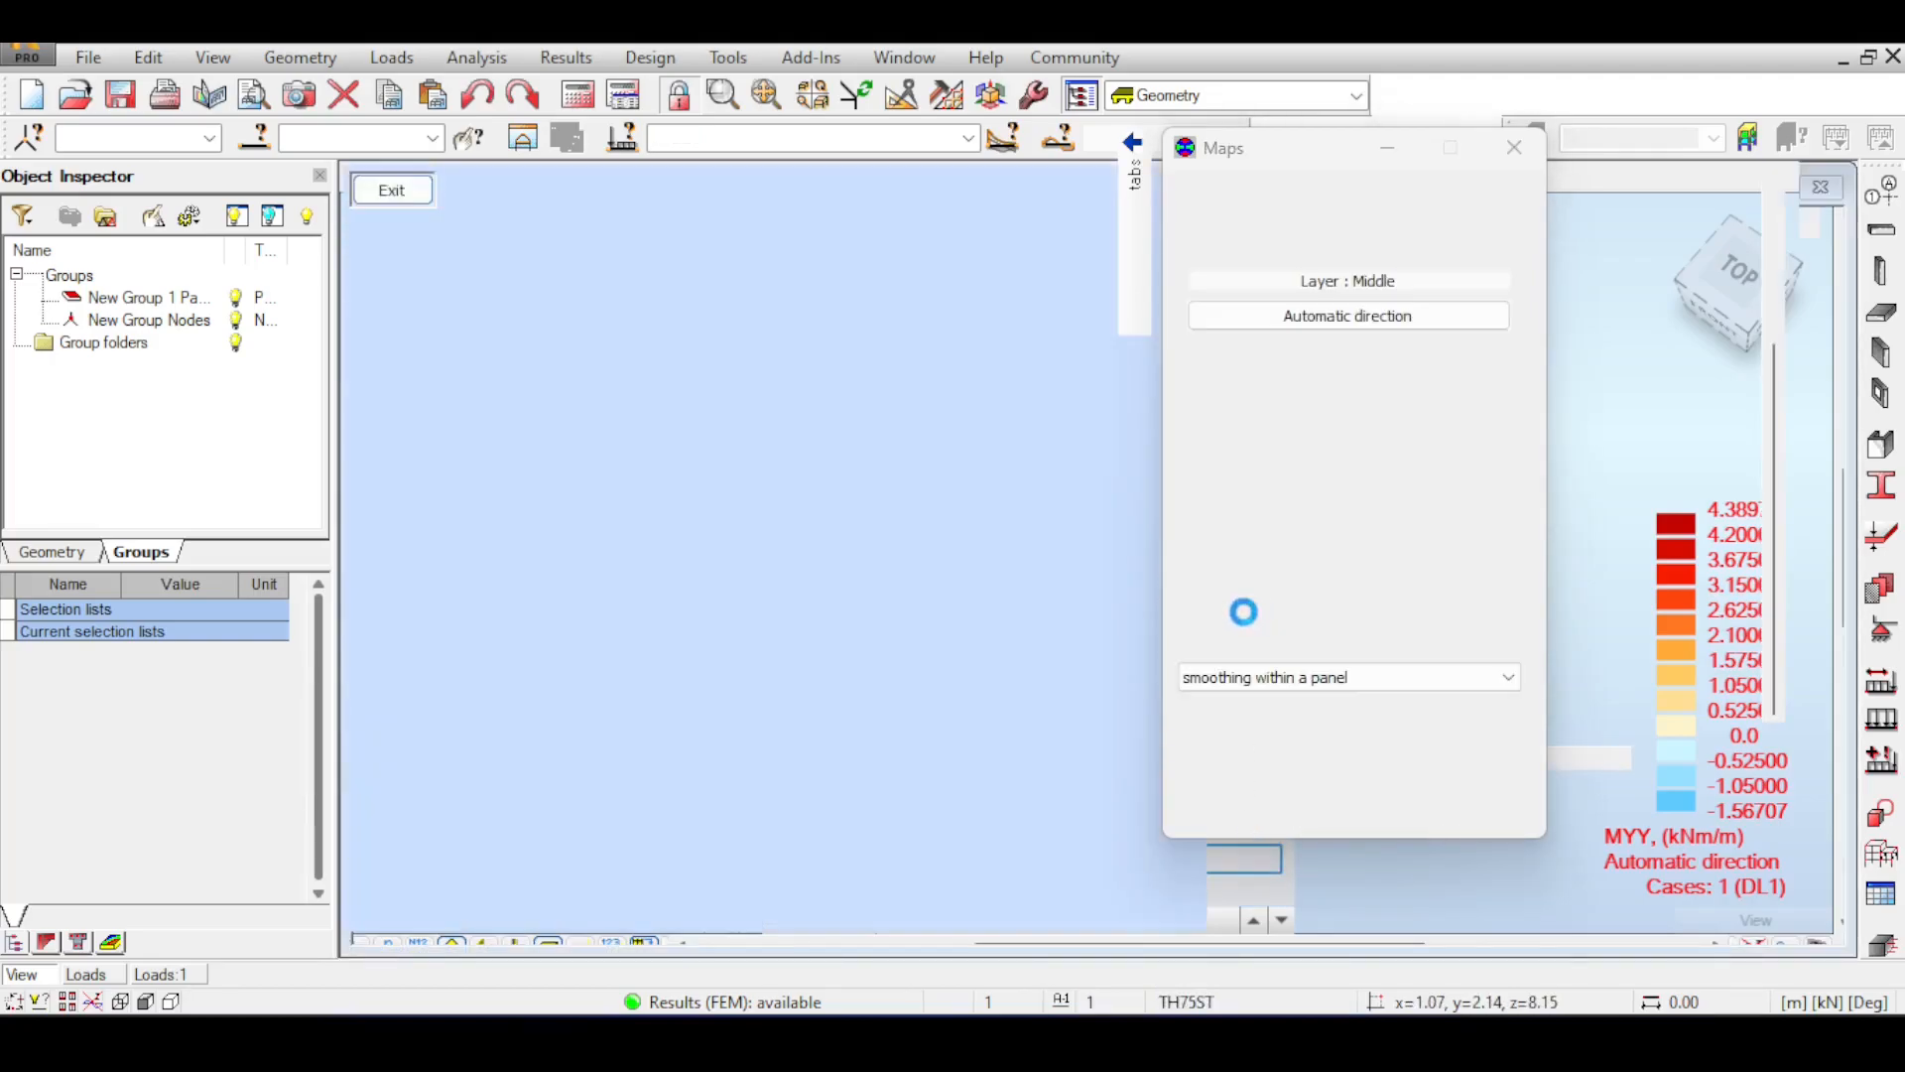
left_click(394, 189)
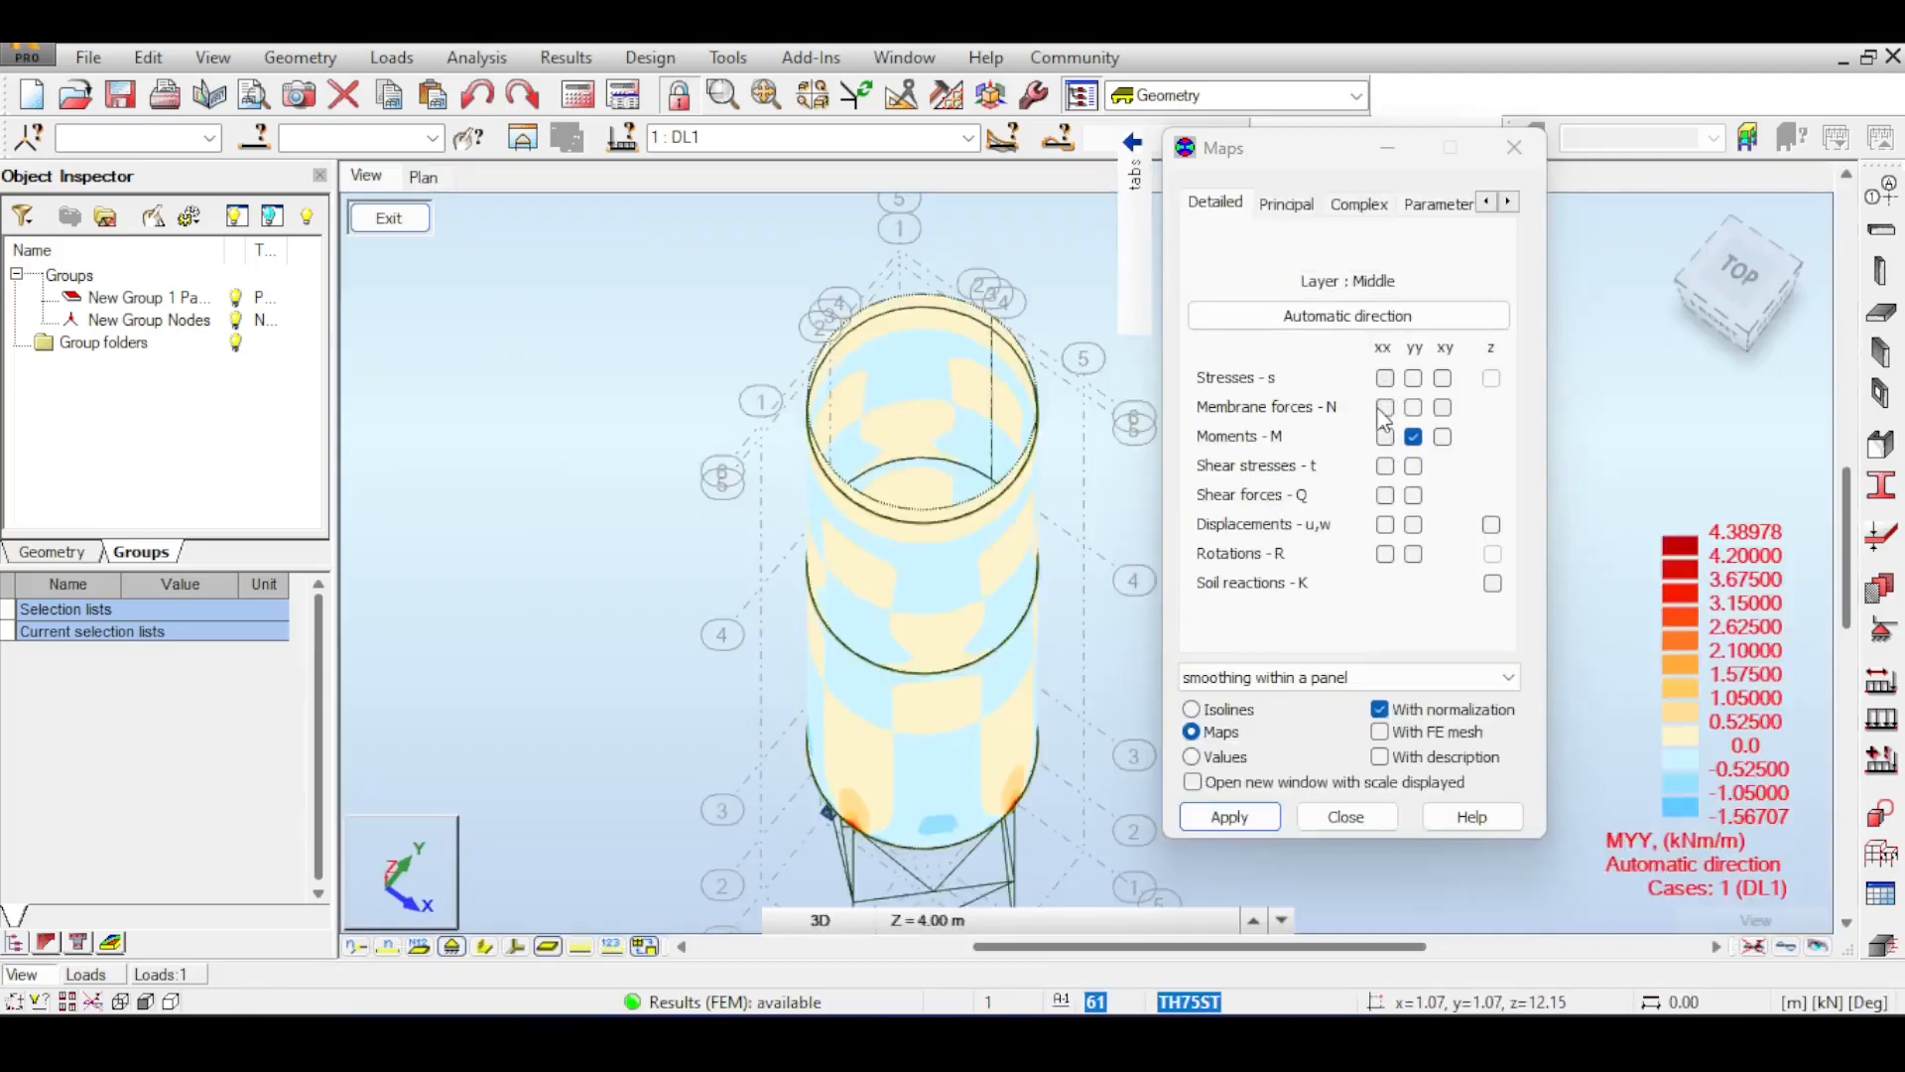
- Display the Nxx membrane force map on the silo and examine its distribution from above
left_click(1385, 407)
left_click(1229, 815)
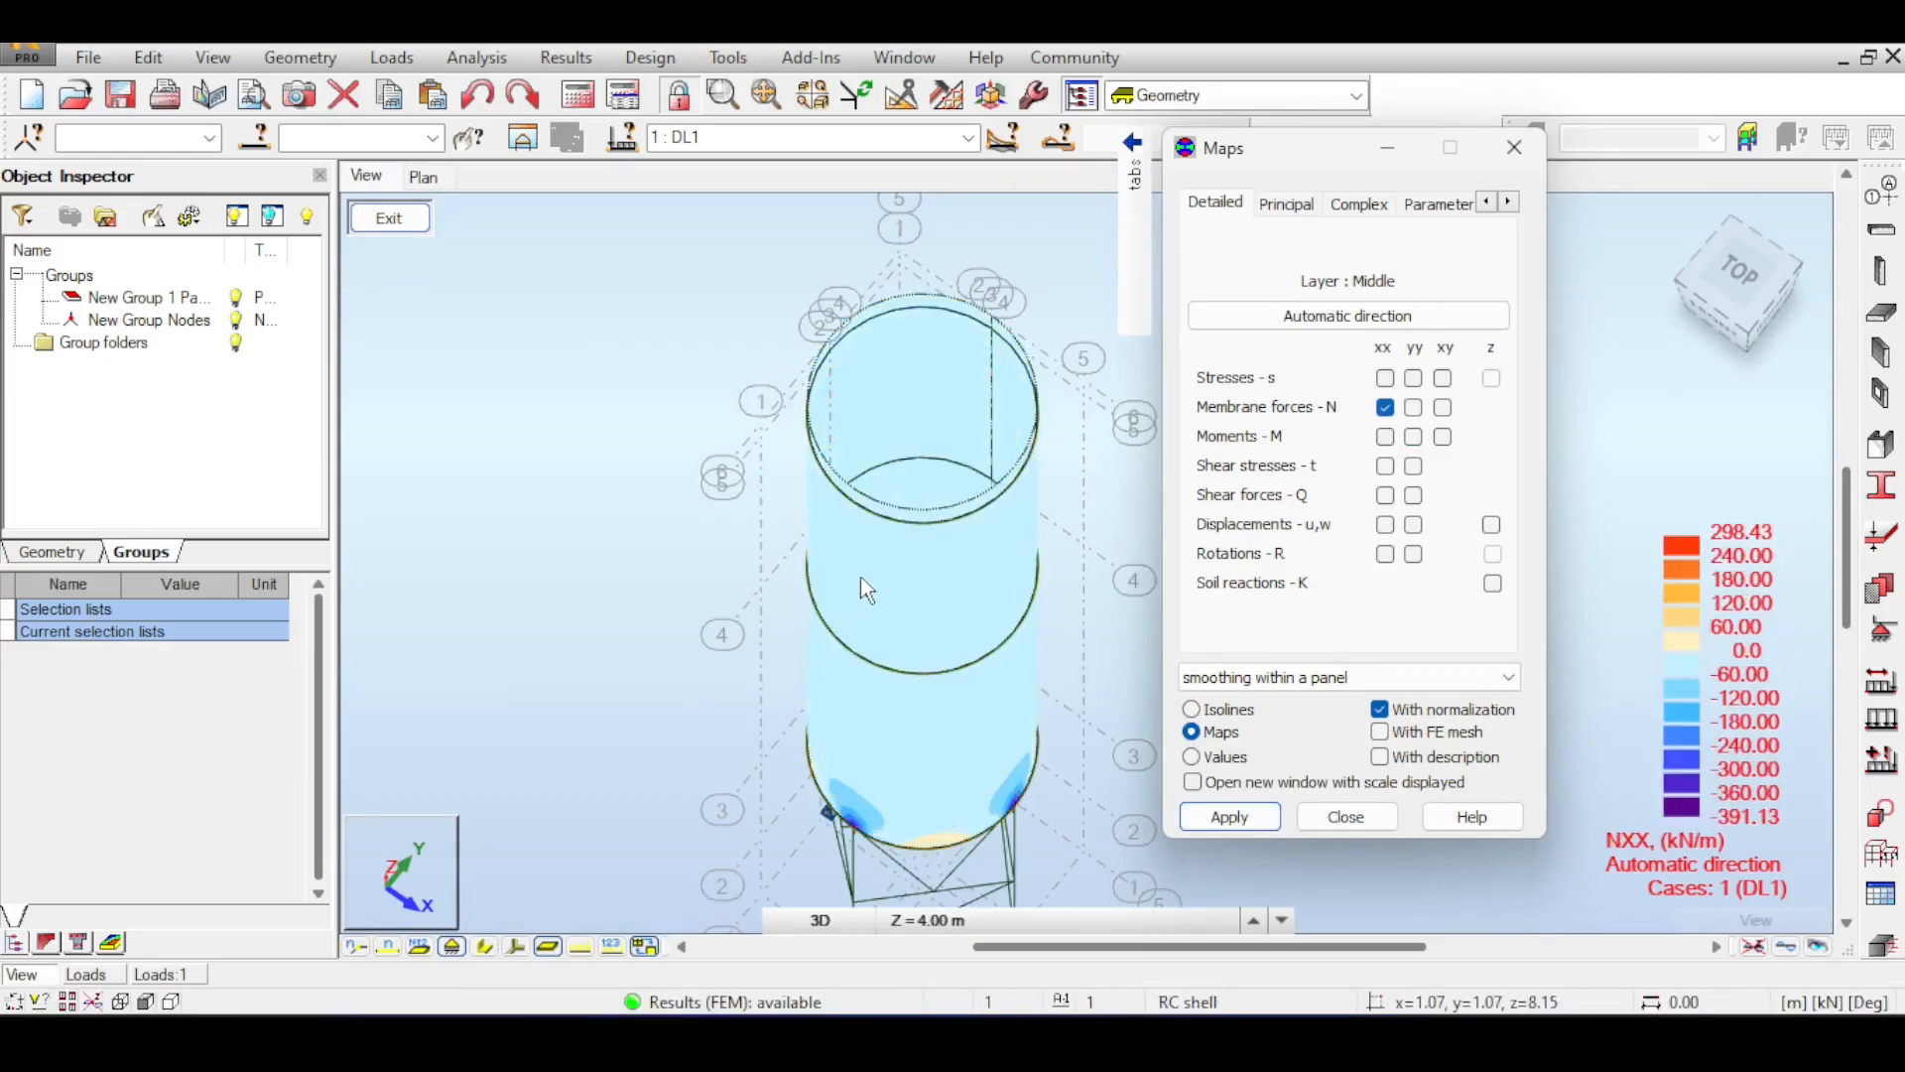
scroll(860, 575, "up", 5)
scroll(901, 621, "down", 6)
middle_click_drag(904, 543, 893, 629)
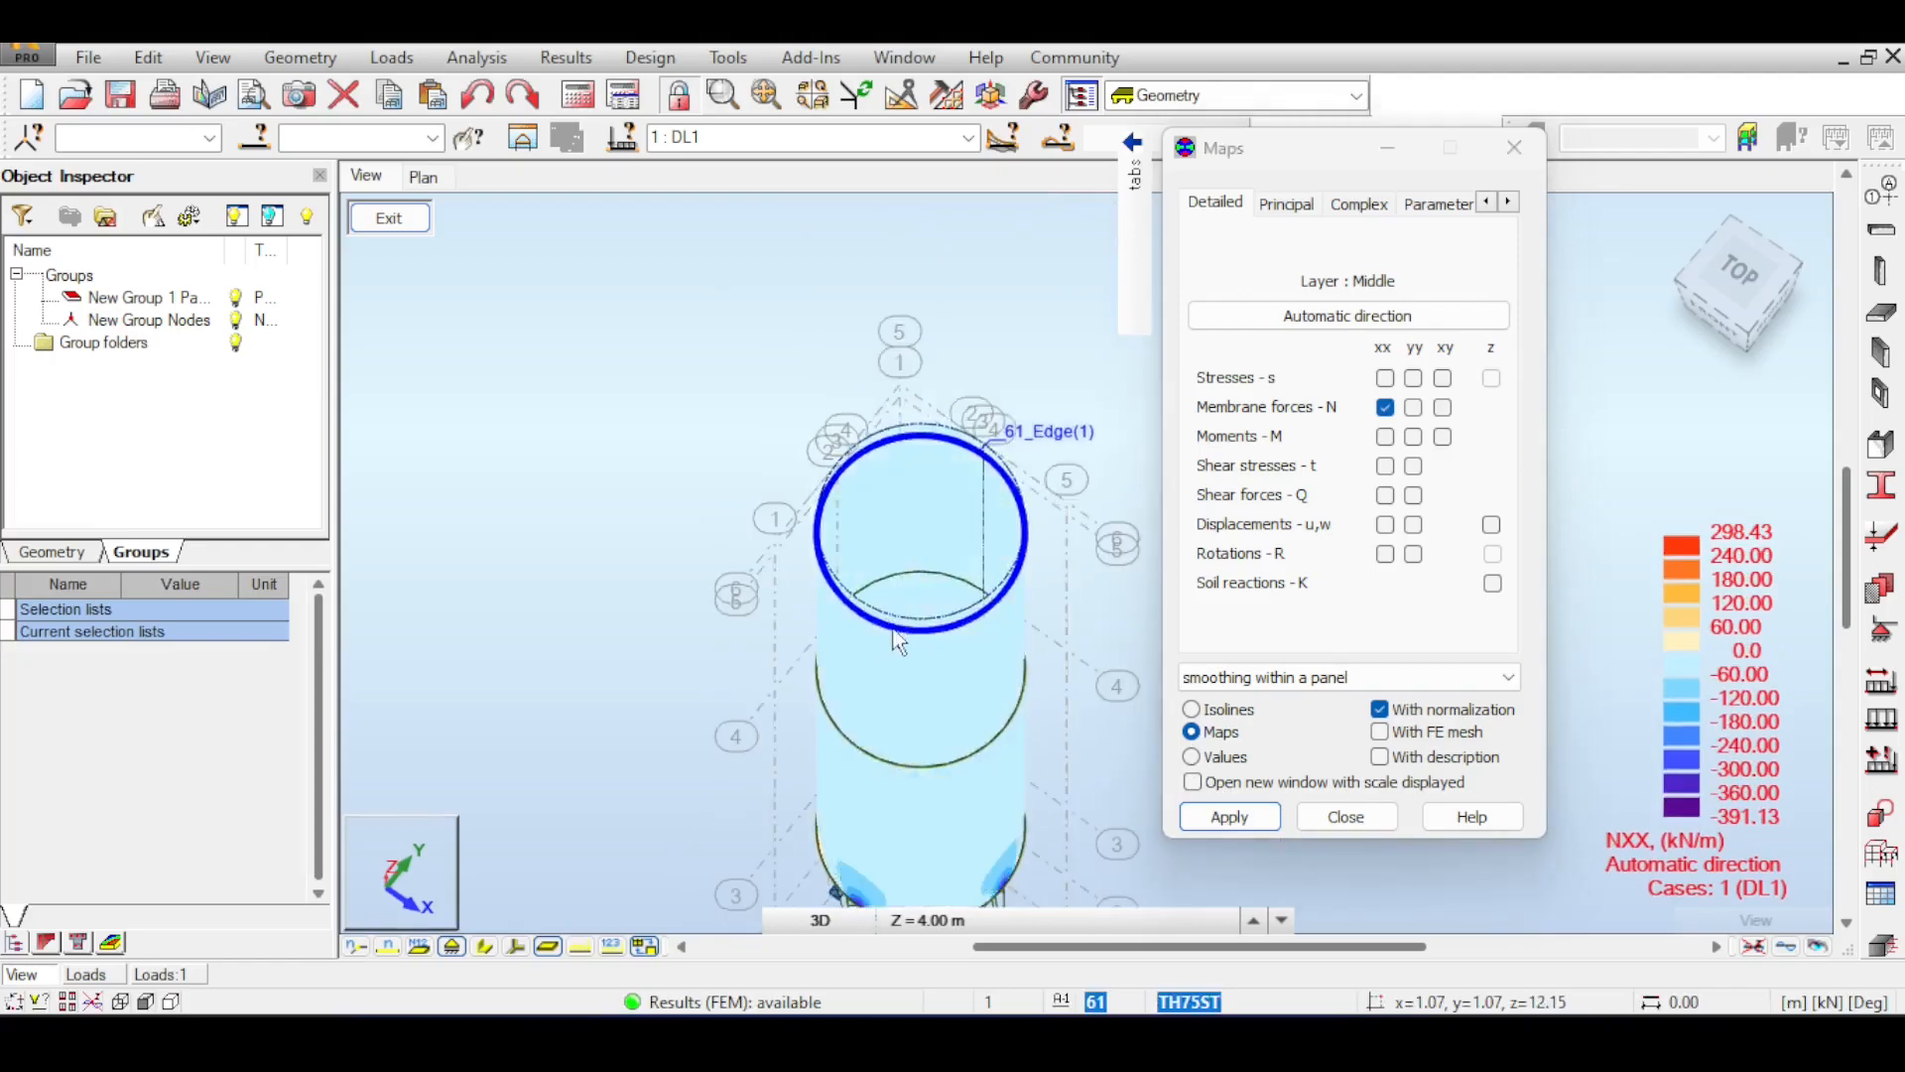
scroll(893, 631, "down", 2)
left_click(1725, 292)
left_click_drag(1725, 342, 1720, 256)
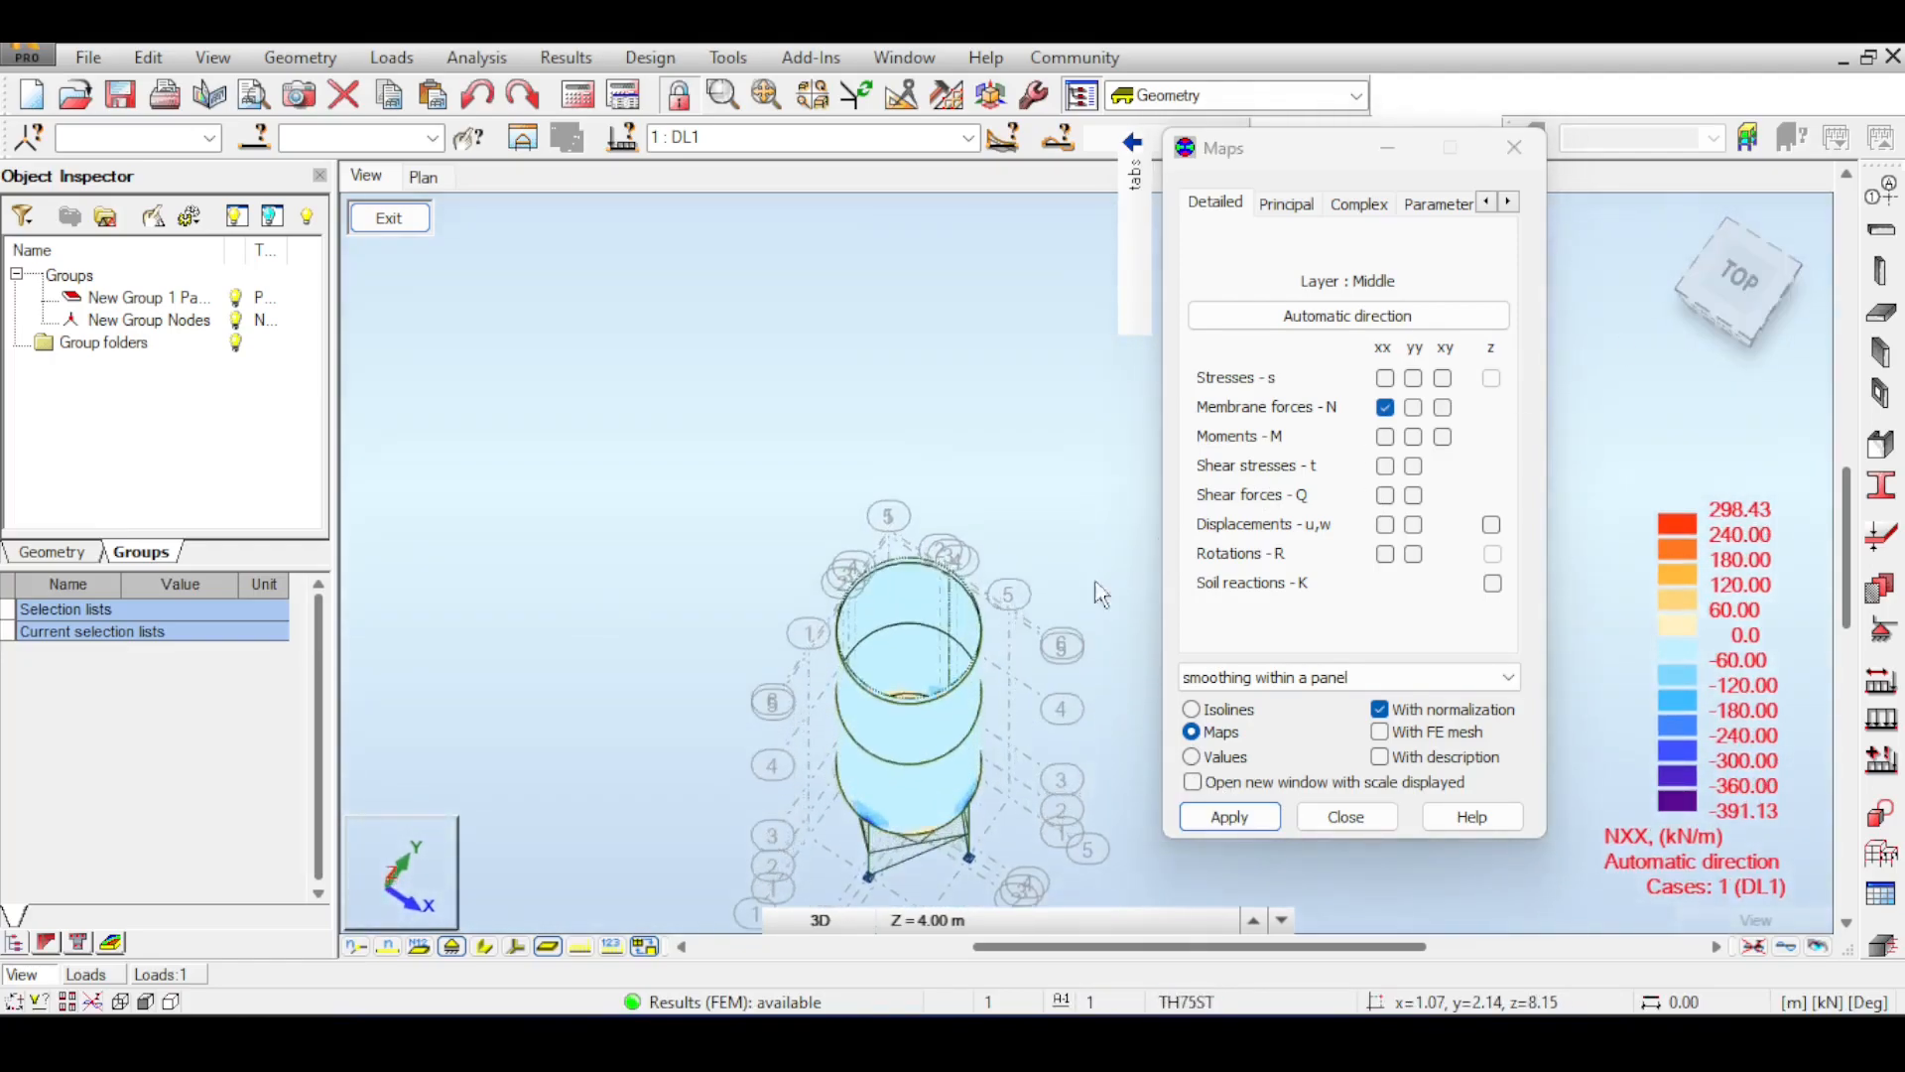
scroll(948, 469, "up", 5)
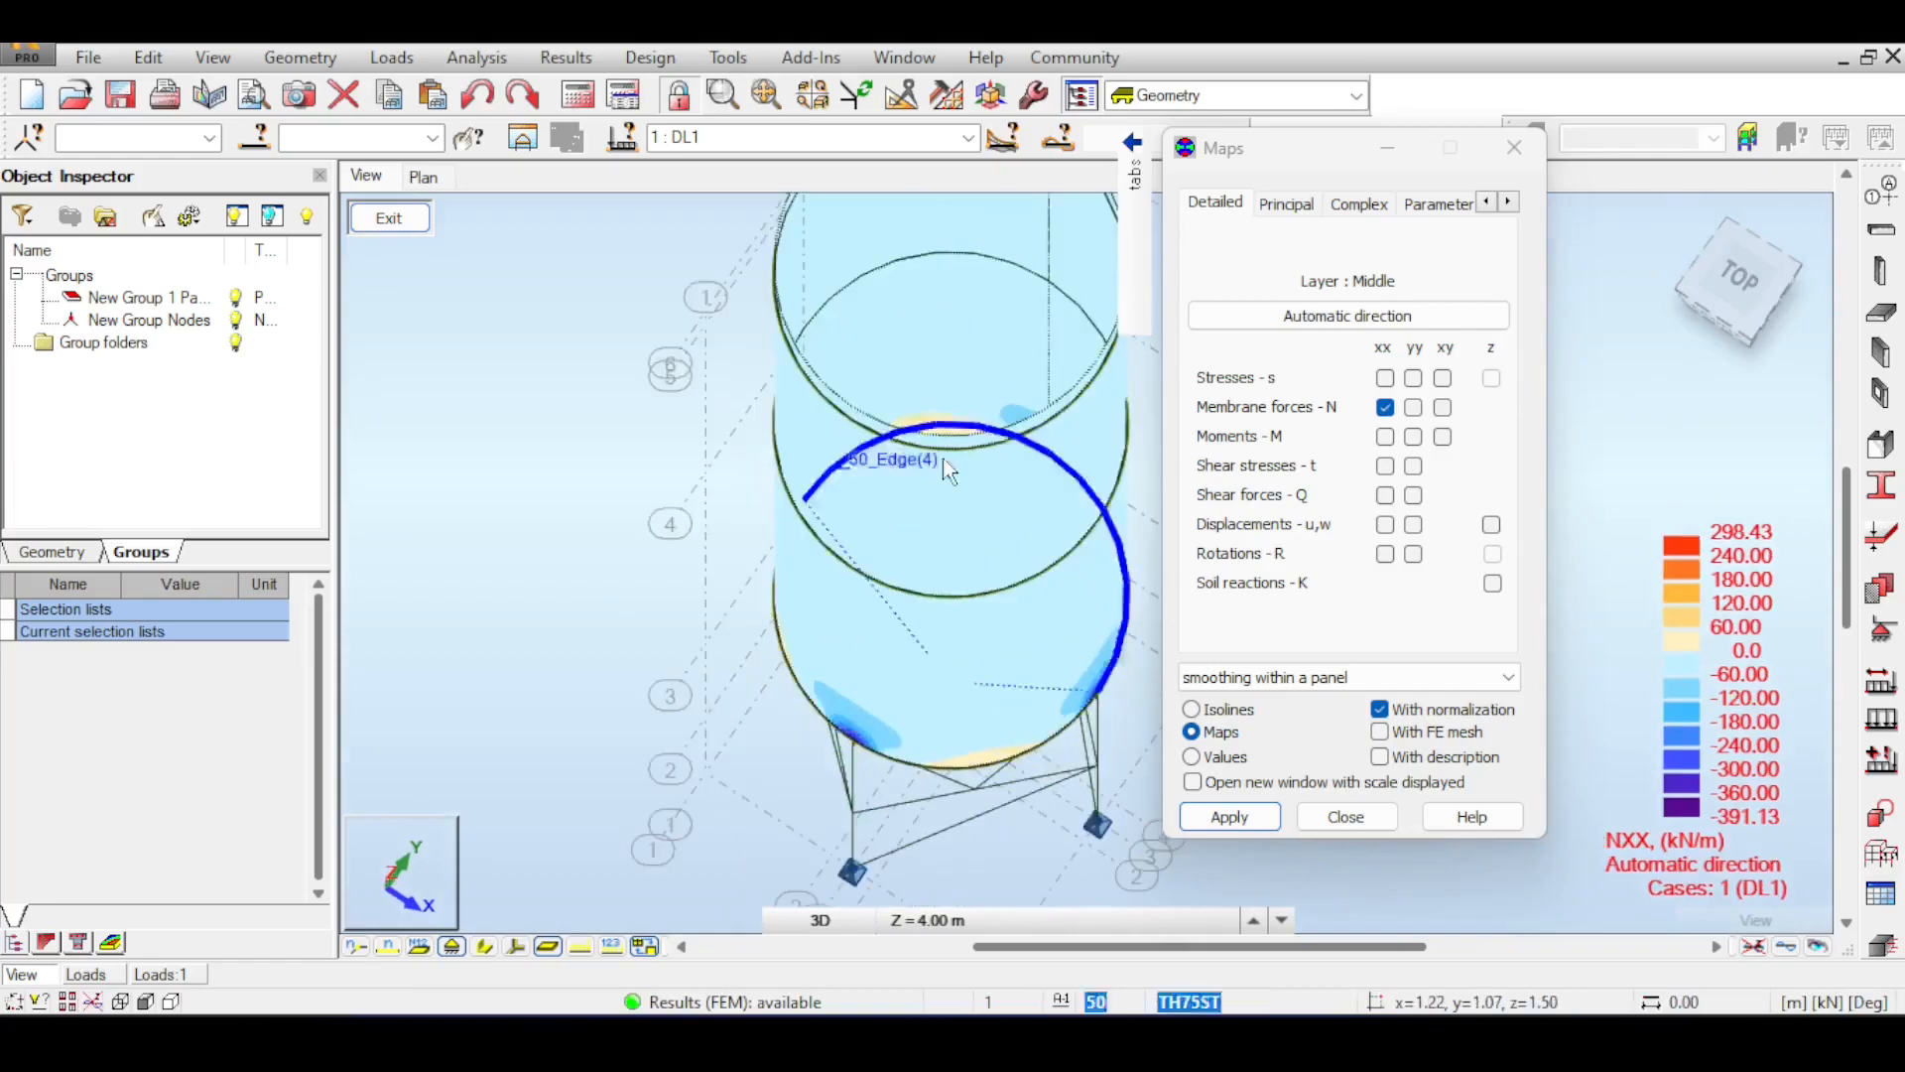
- Examine the Nxx map around the hopper from the front, showing and hiding the structure's deformation for comparison
left_click_drag(1715, 320, 1716, 253)
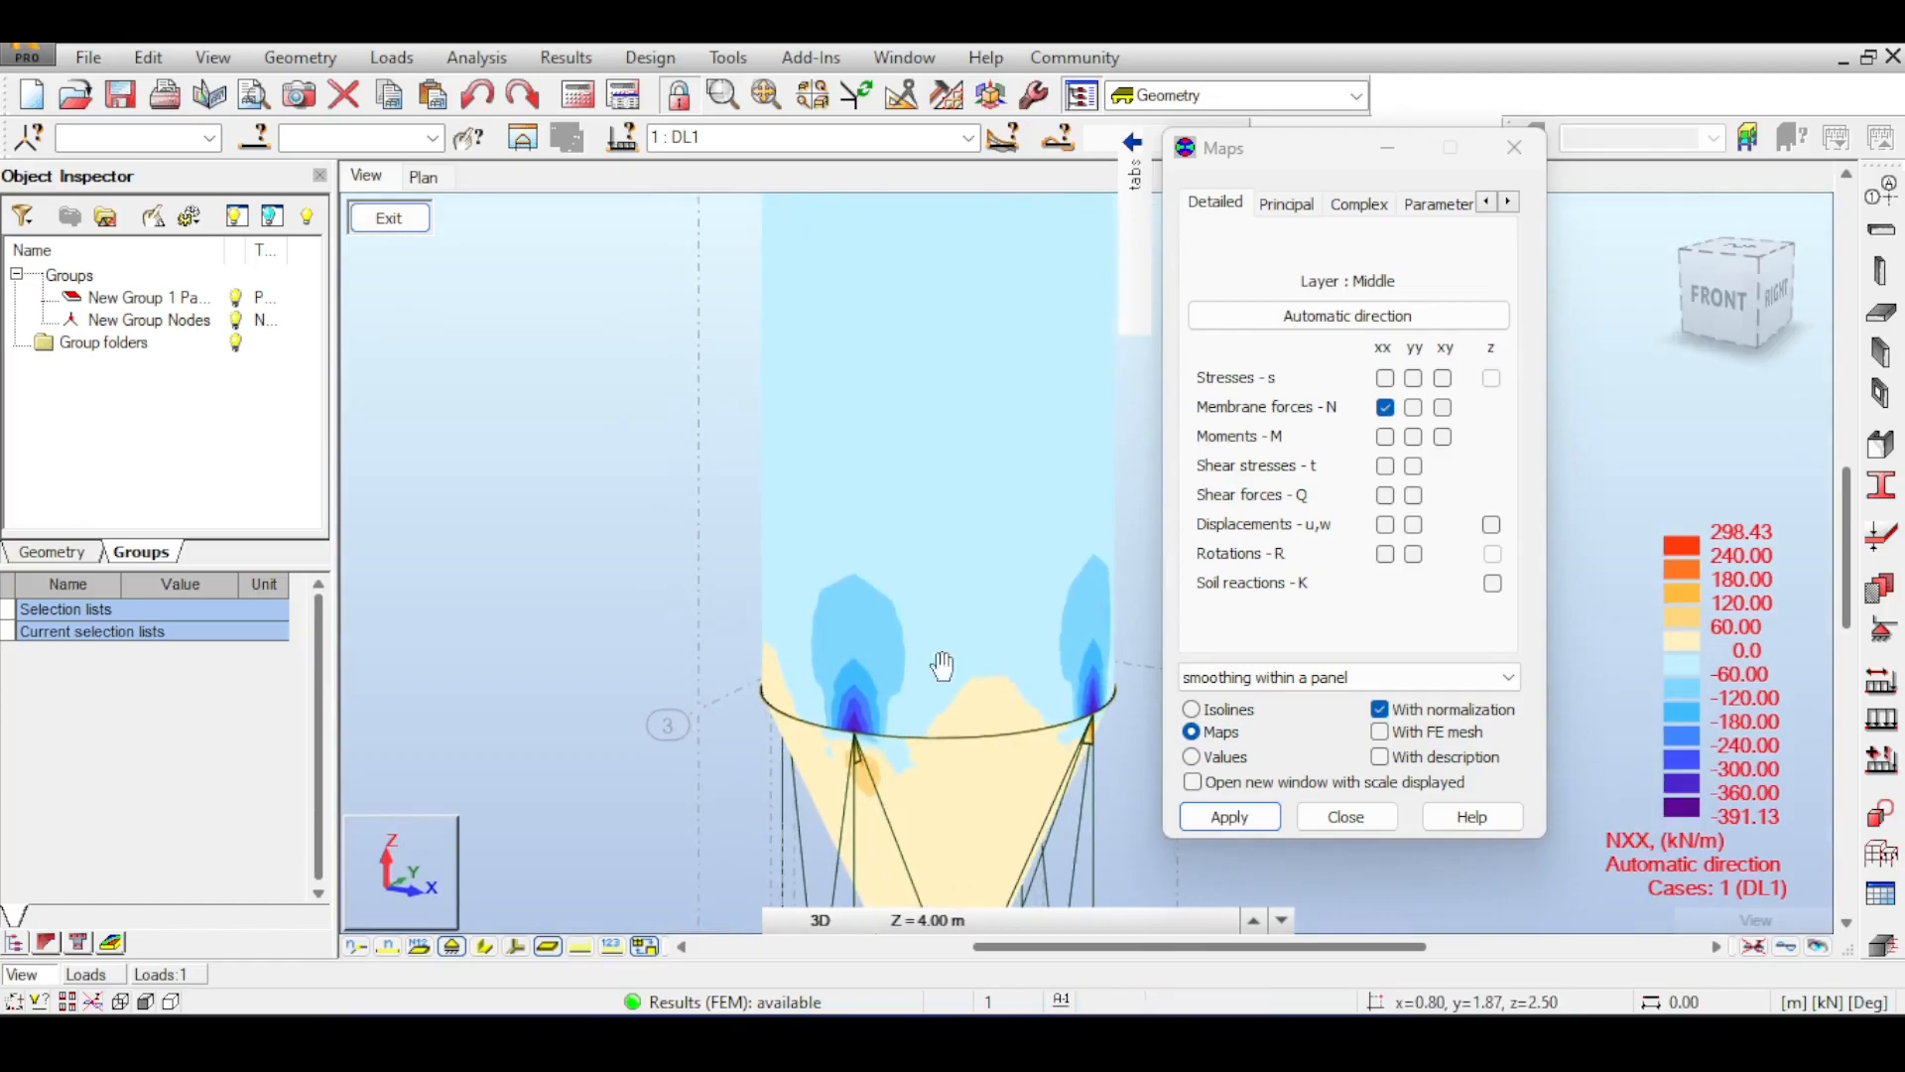
middle_click_drag(942, 666, 1003, 531)
scroll(1000, 724, "up", 4)
scroll(969, 591, "down", 6)
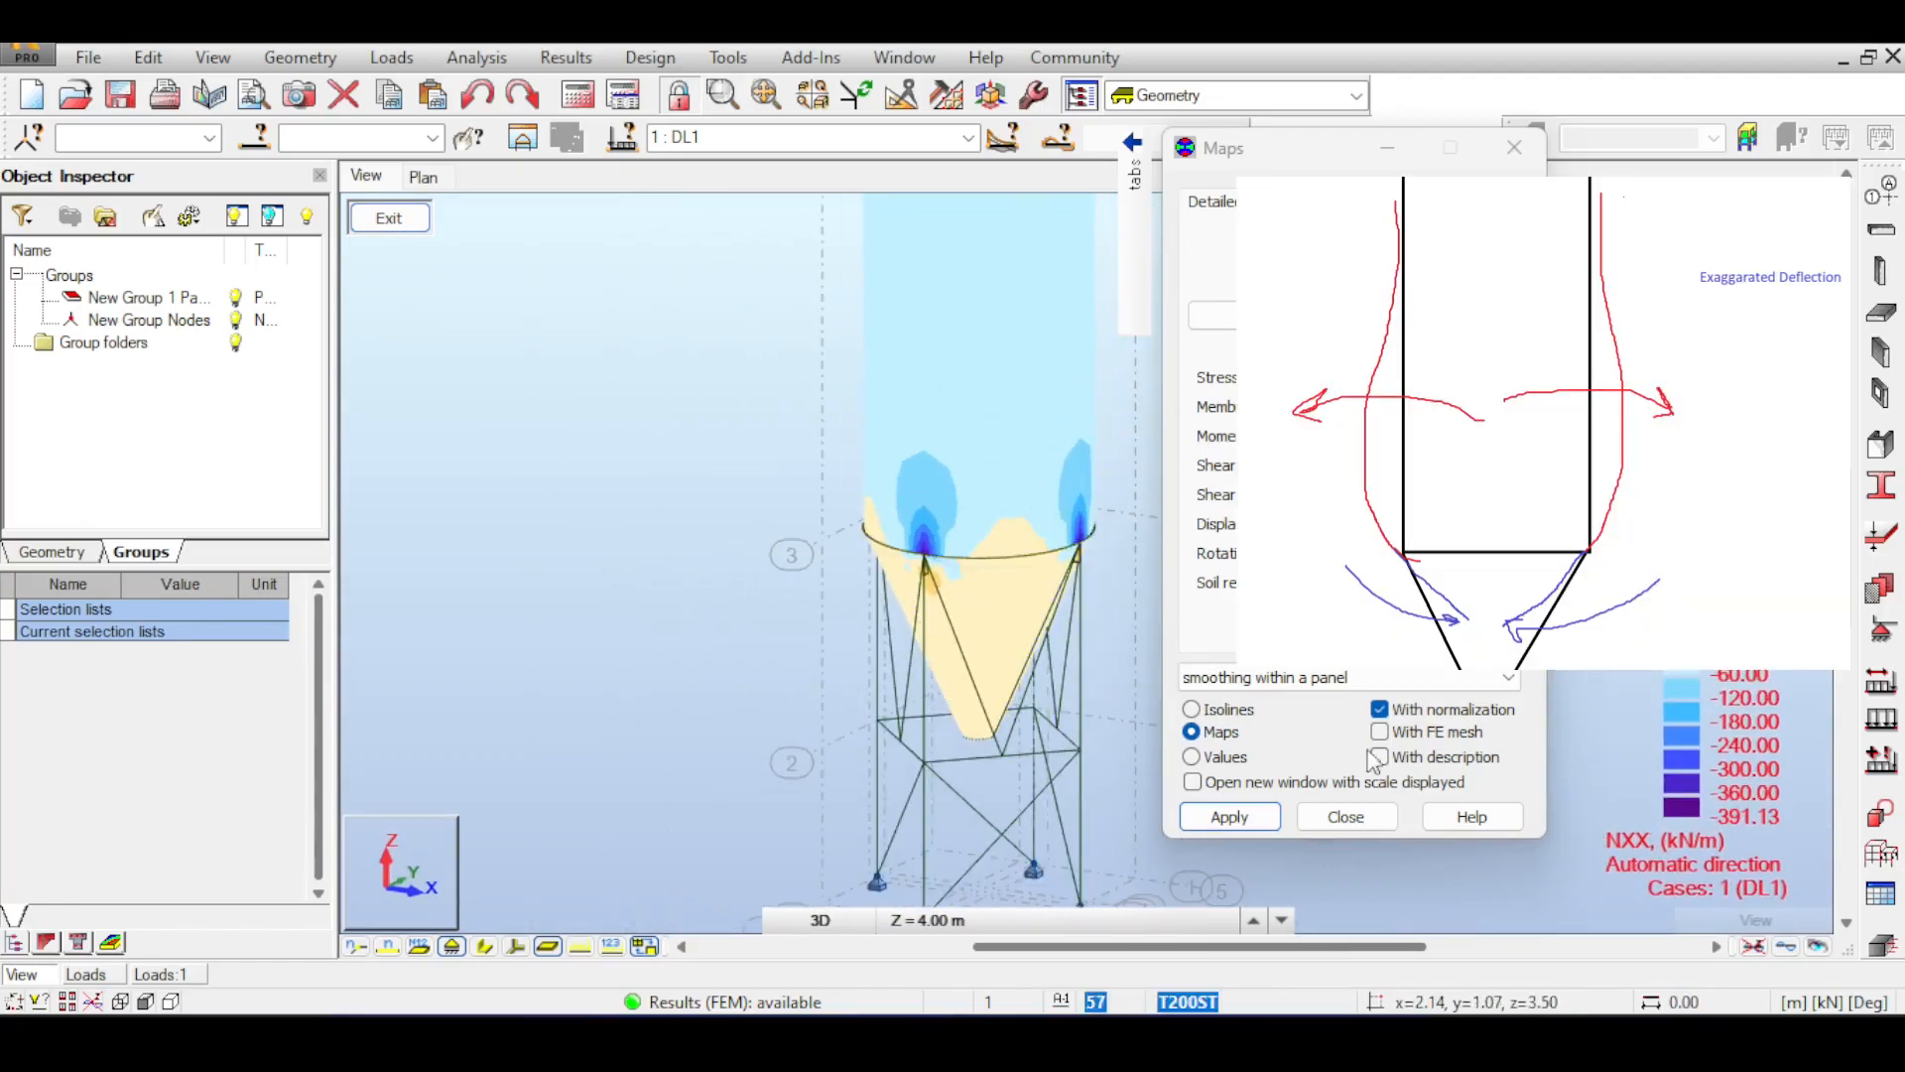
left_click(1754, 945)
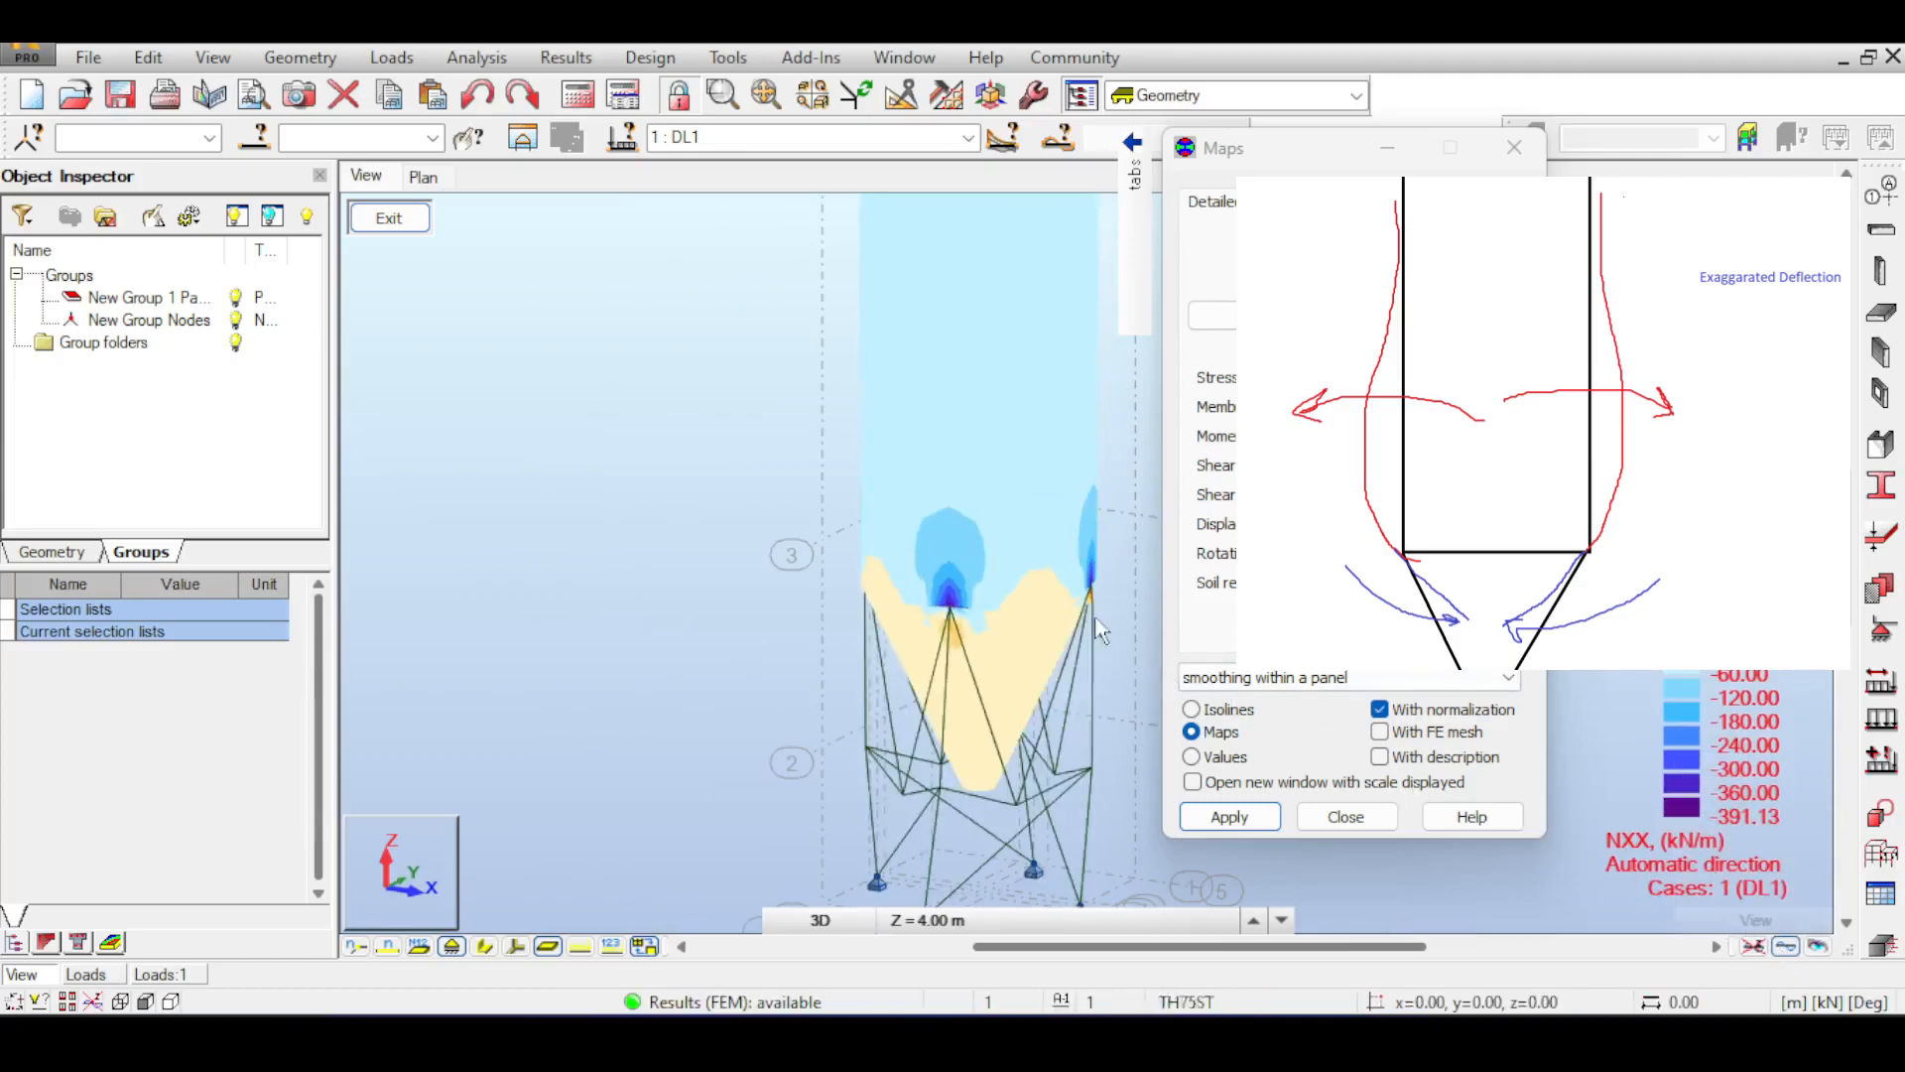
left_click(1787, 947)
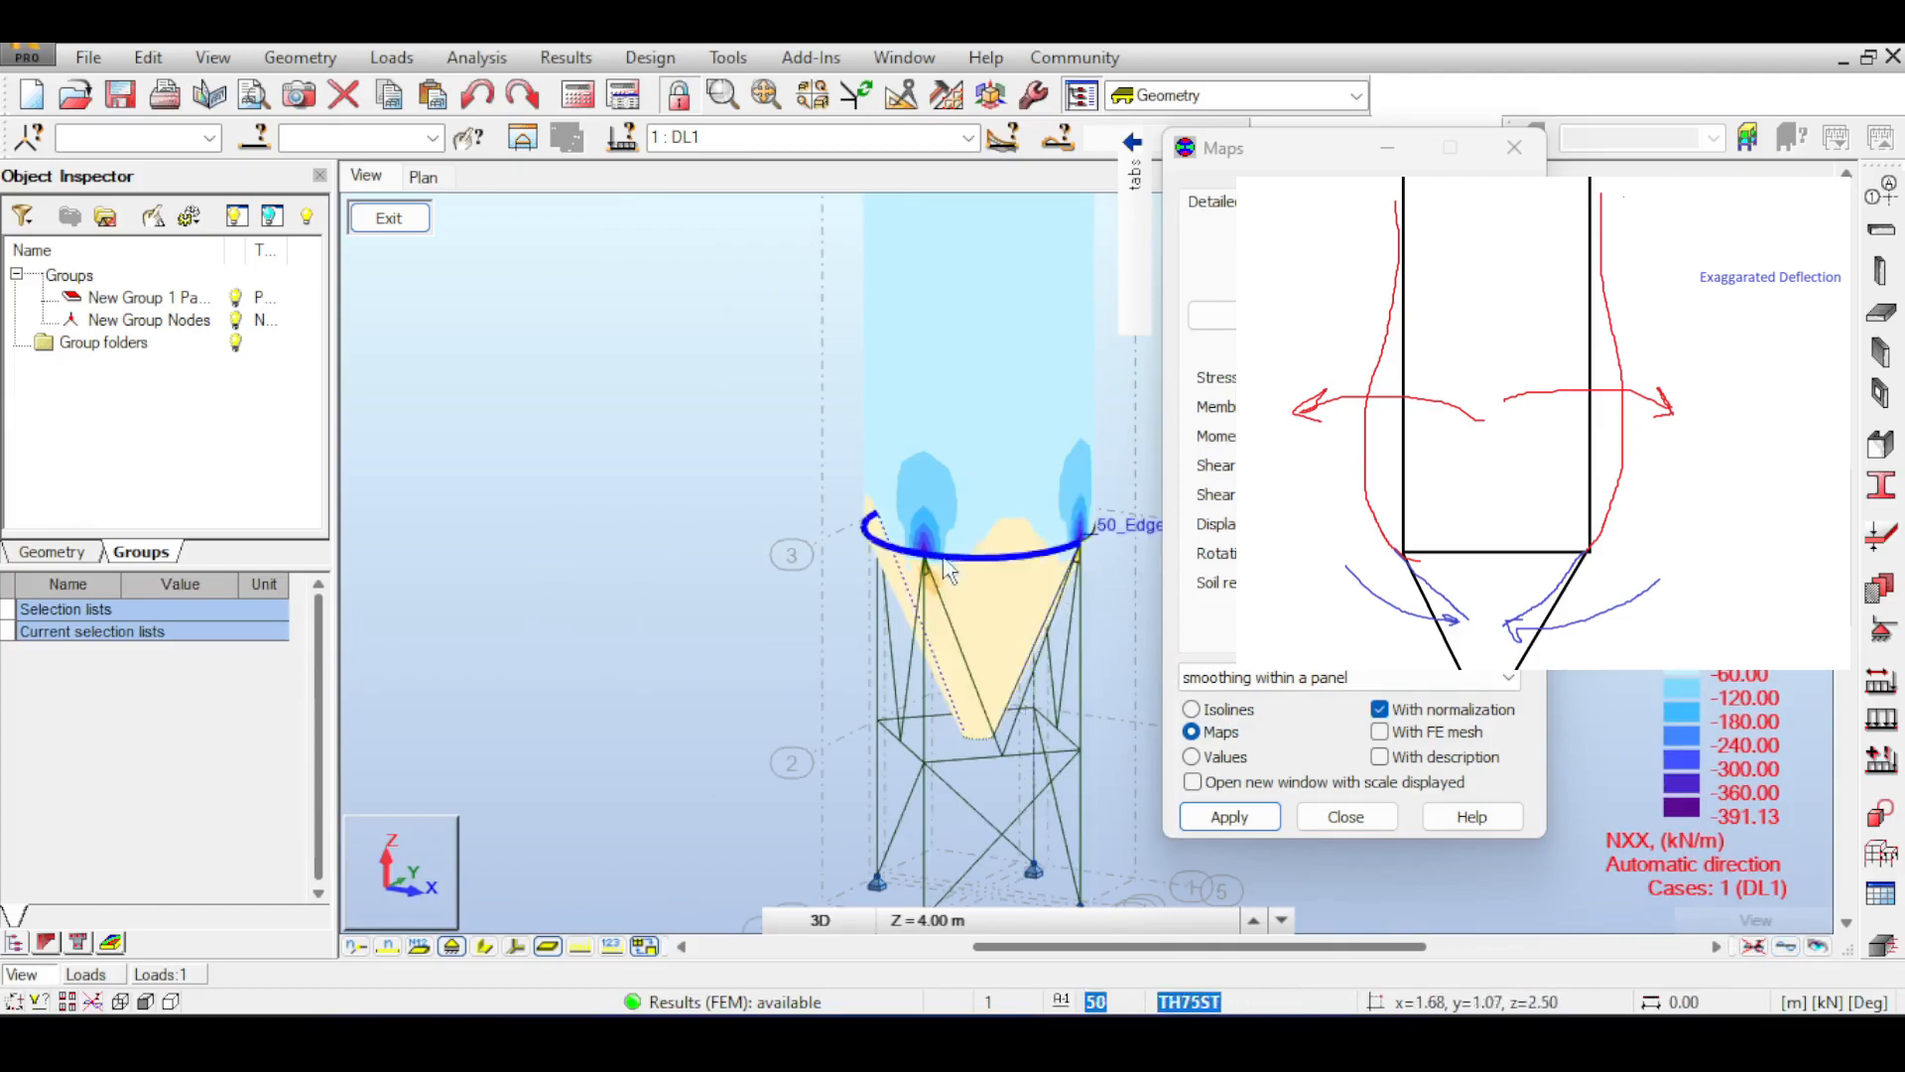
middle_click_drag(1101, 489, 1025, 650)
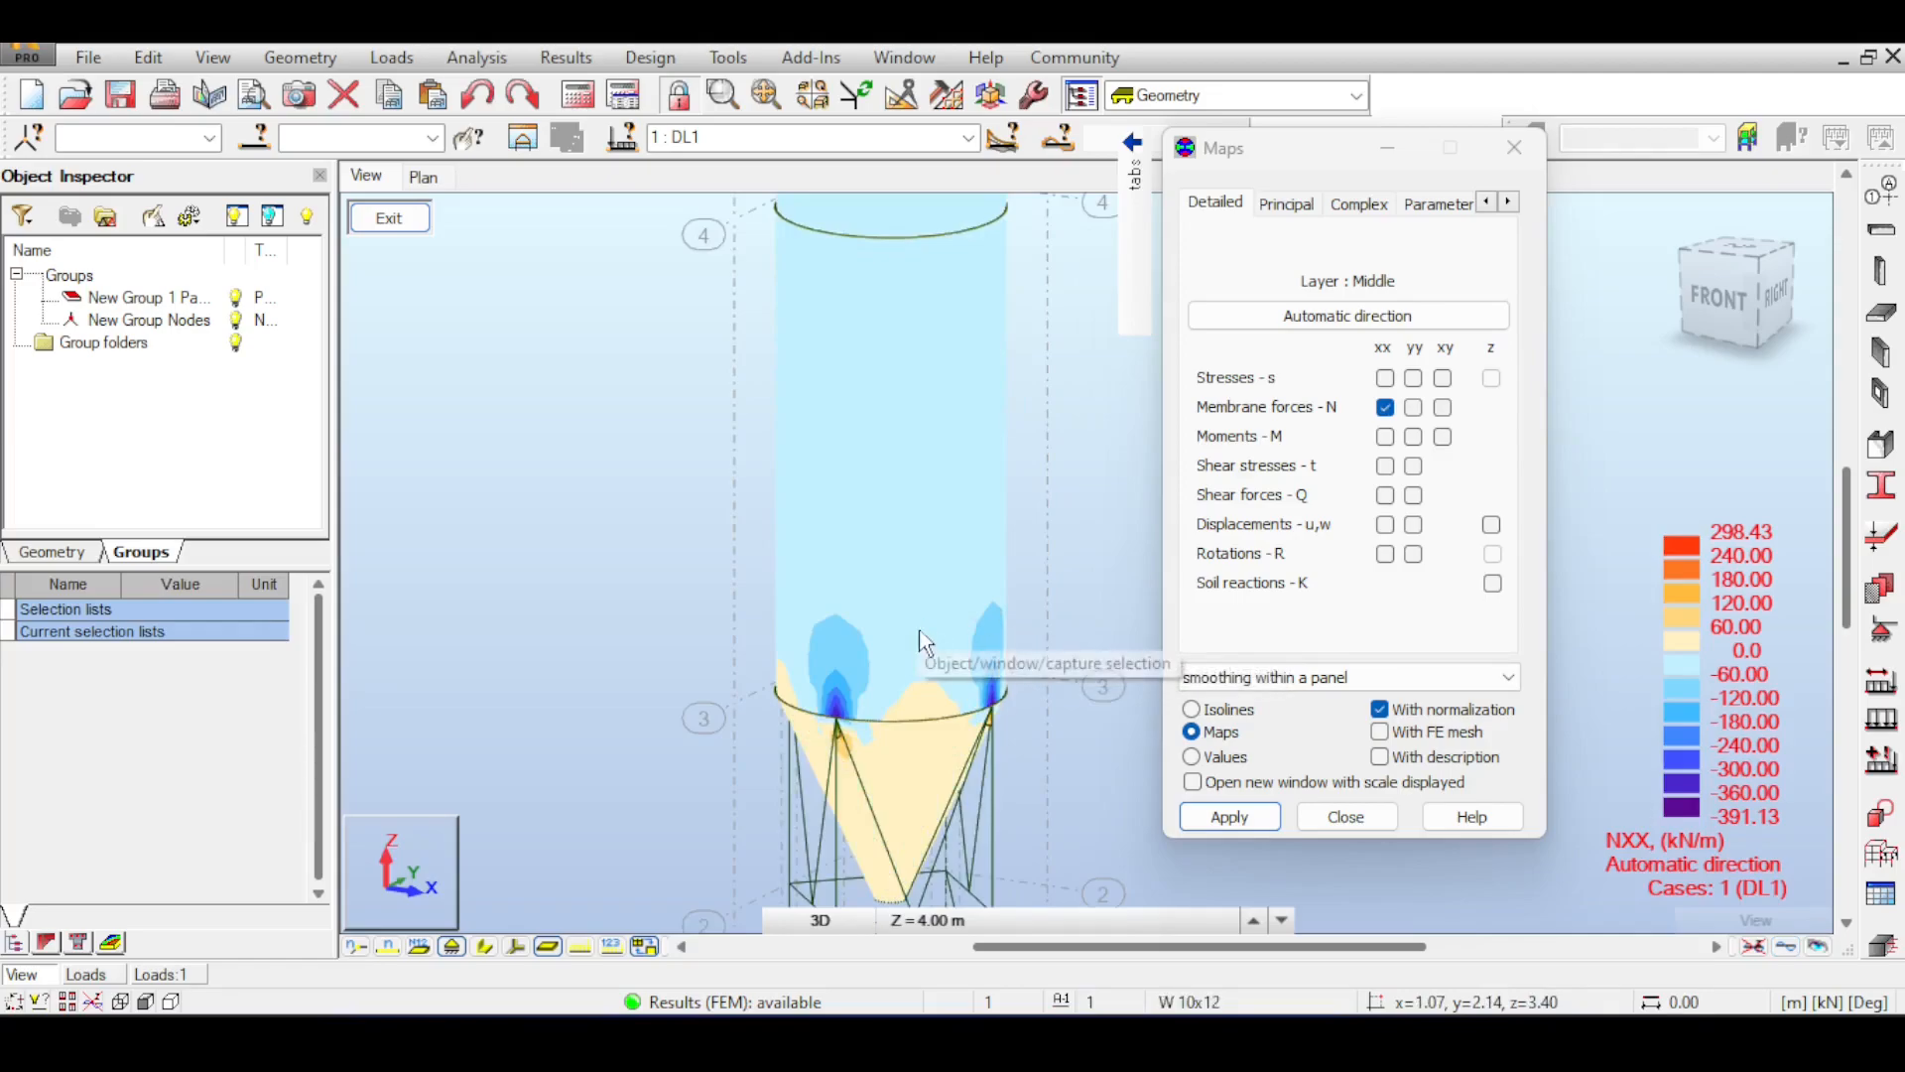
- Examine the Nxx membrane forces close up where the support columns meet the ring between cylinder and hopper
scroll(921, 638, "down", 4)
scroll(764, 825, "up", 5)
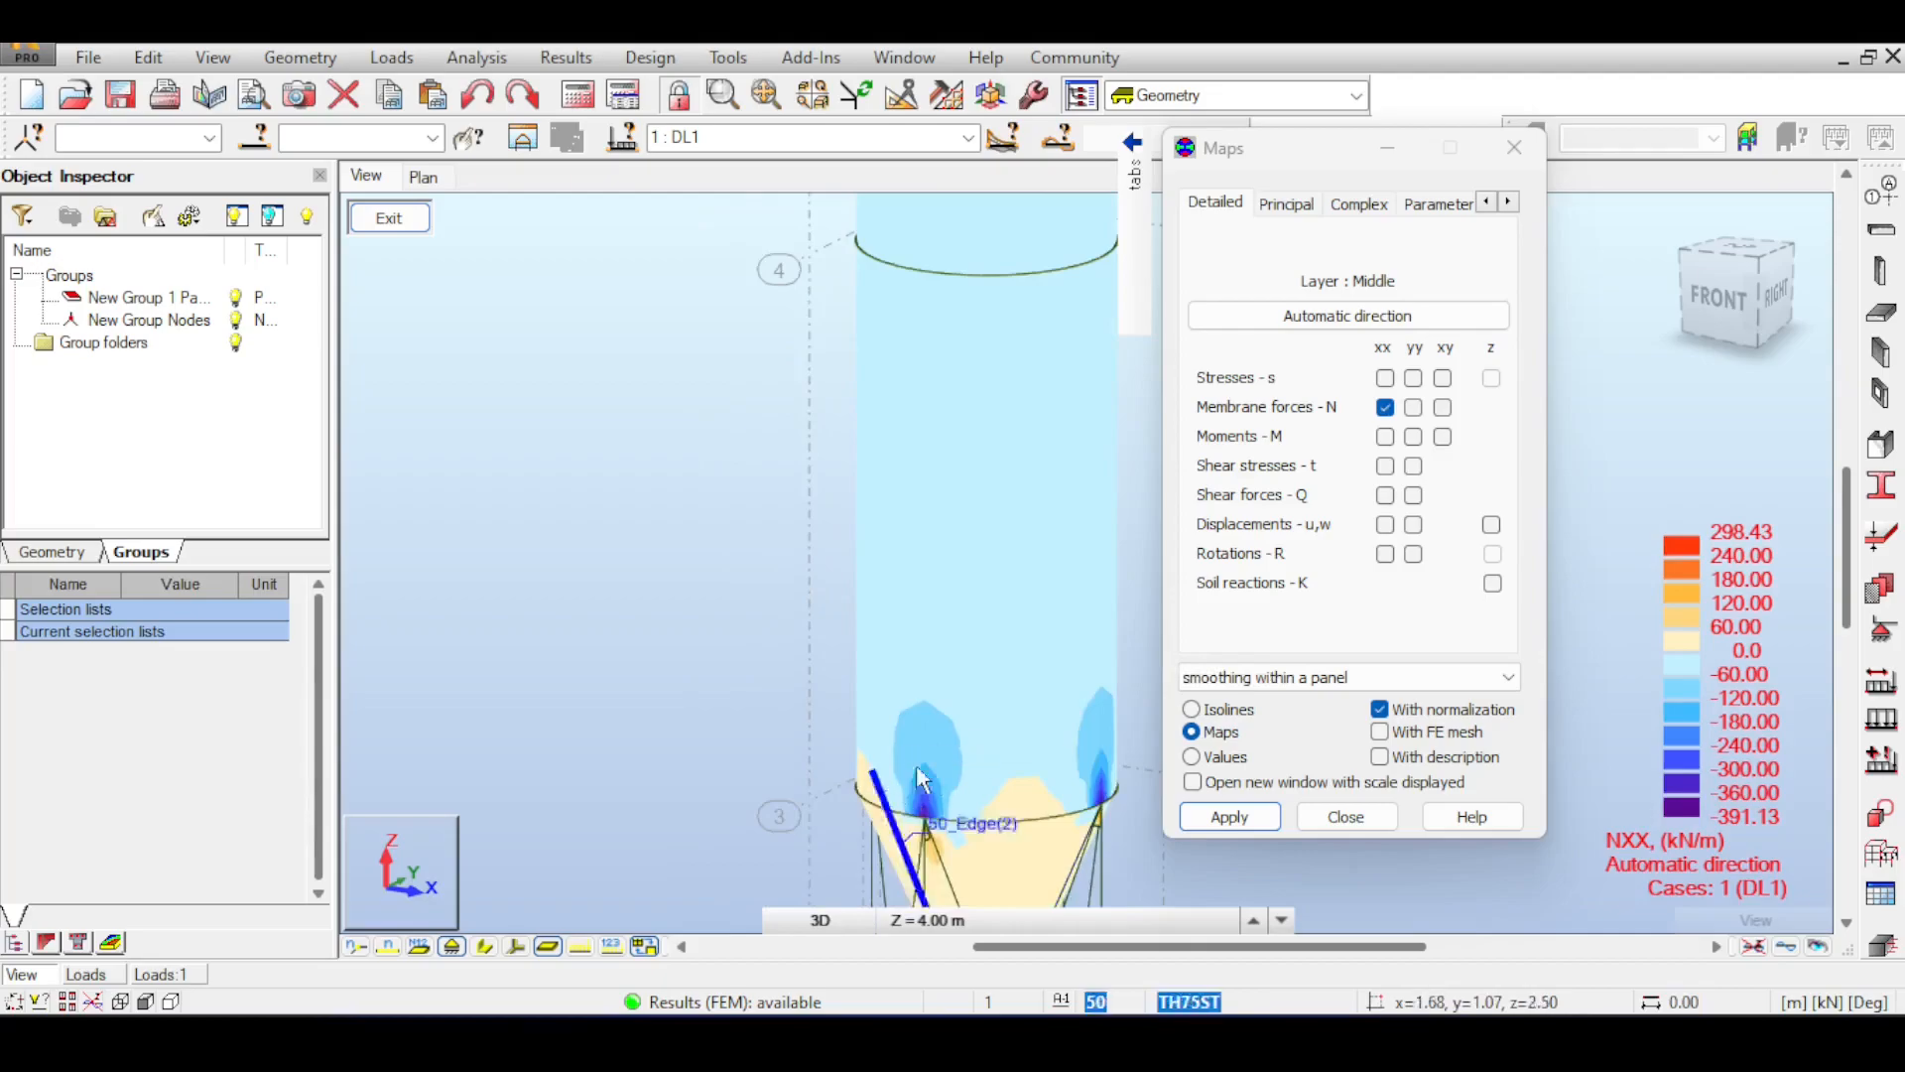
scroll(831, 836, "up", 2)
scroll(832, 836, "up", 4)
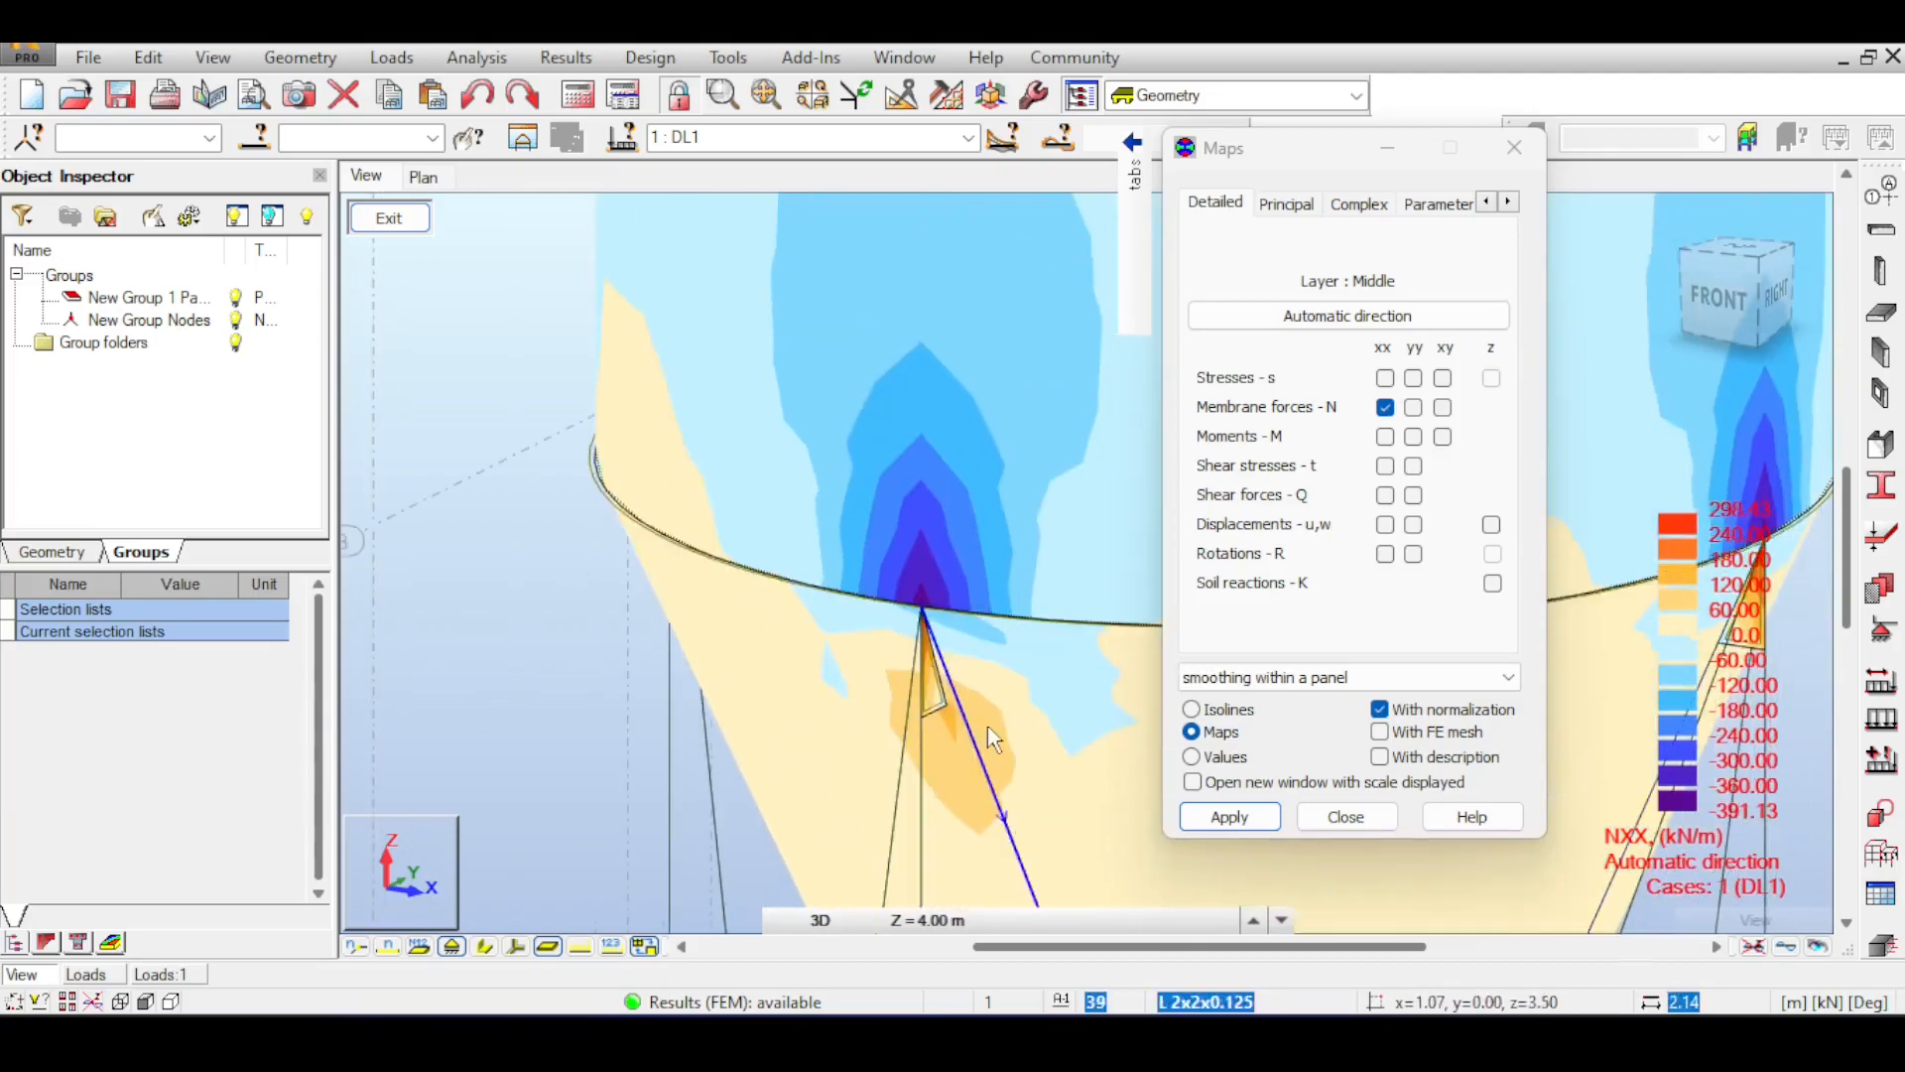
scroll(928, 690, "up", 2)
middle_click_drag(930, 675, 890, 646)
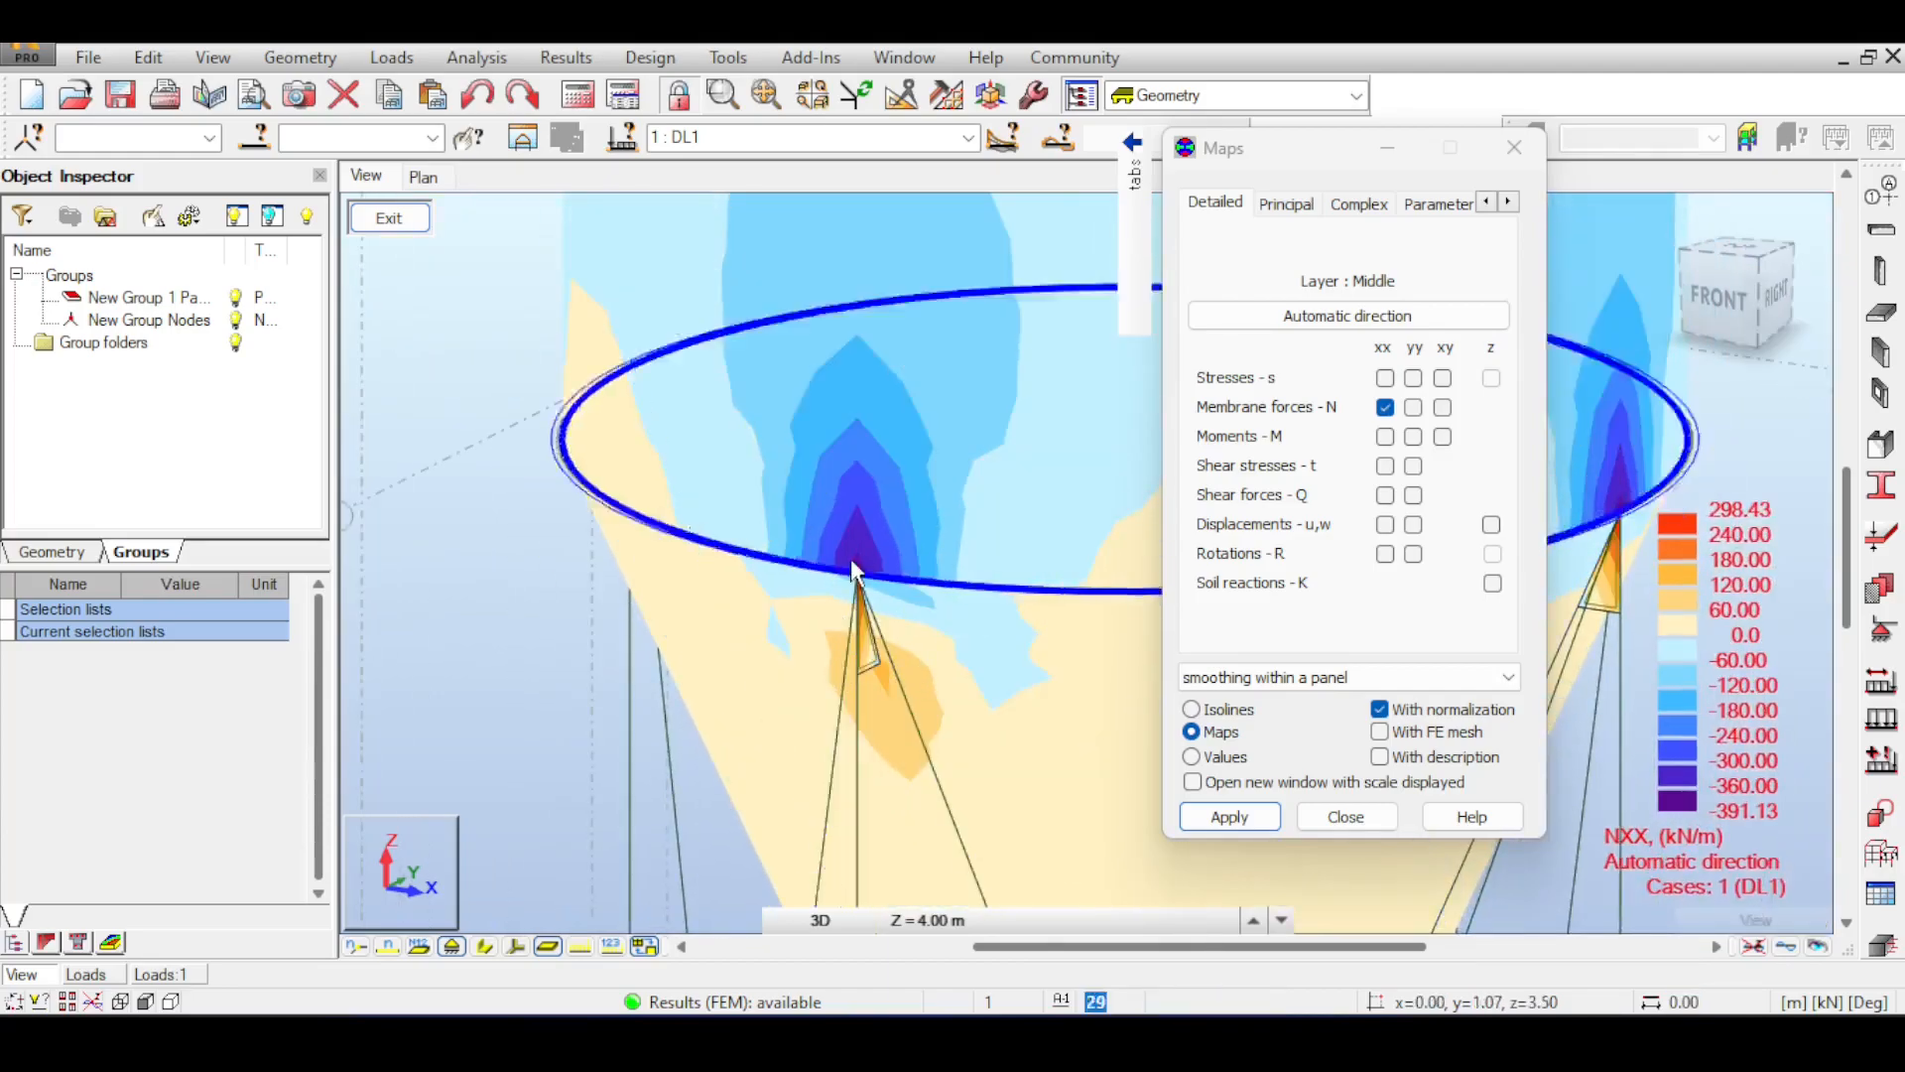
scroll(905, 679, "down", 3)
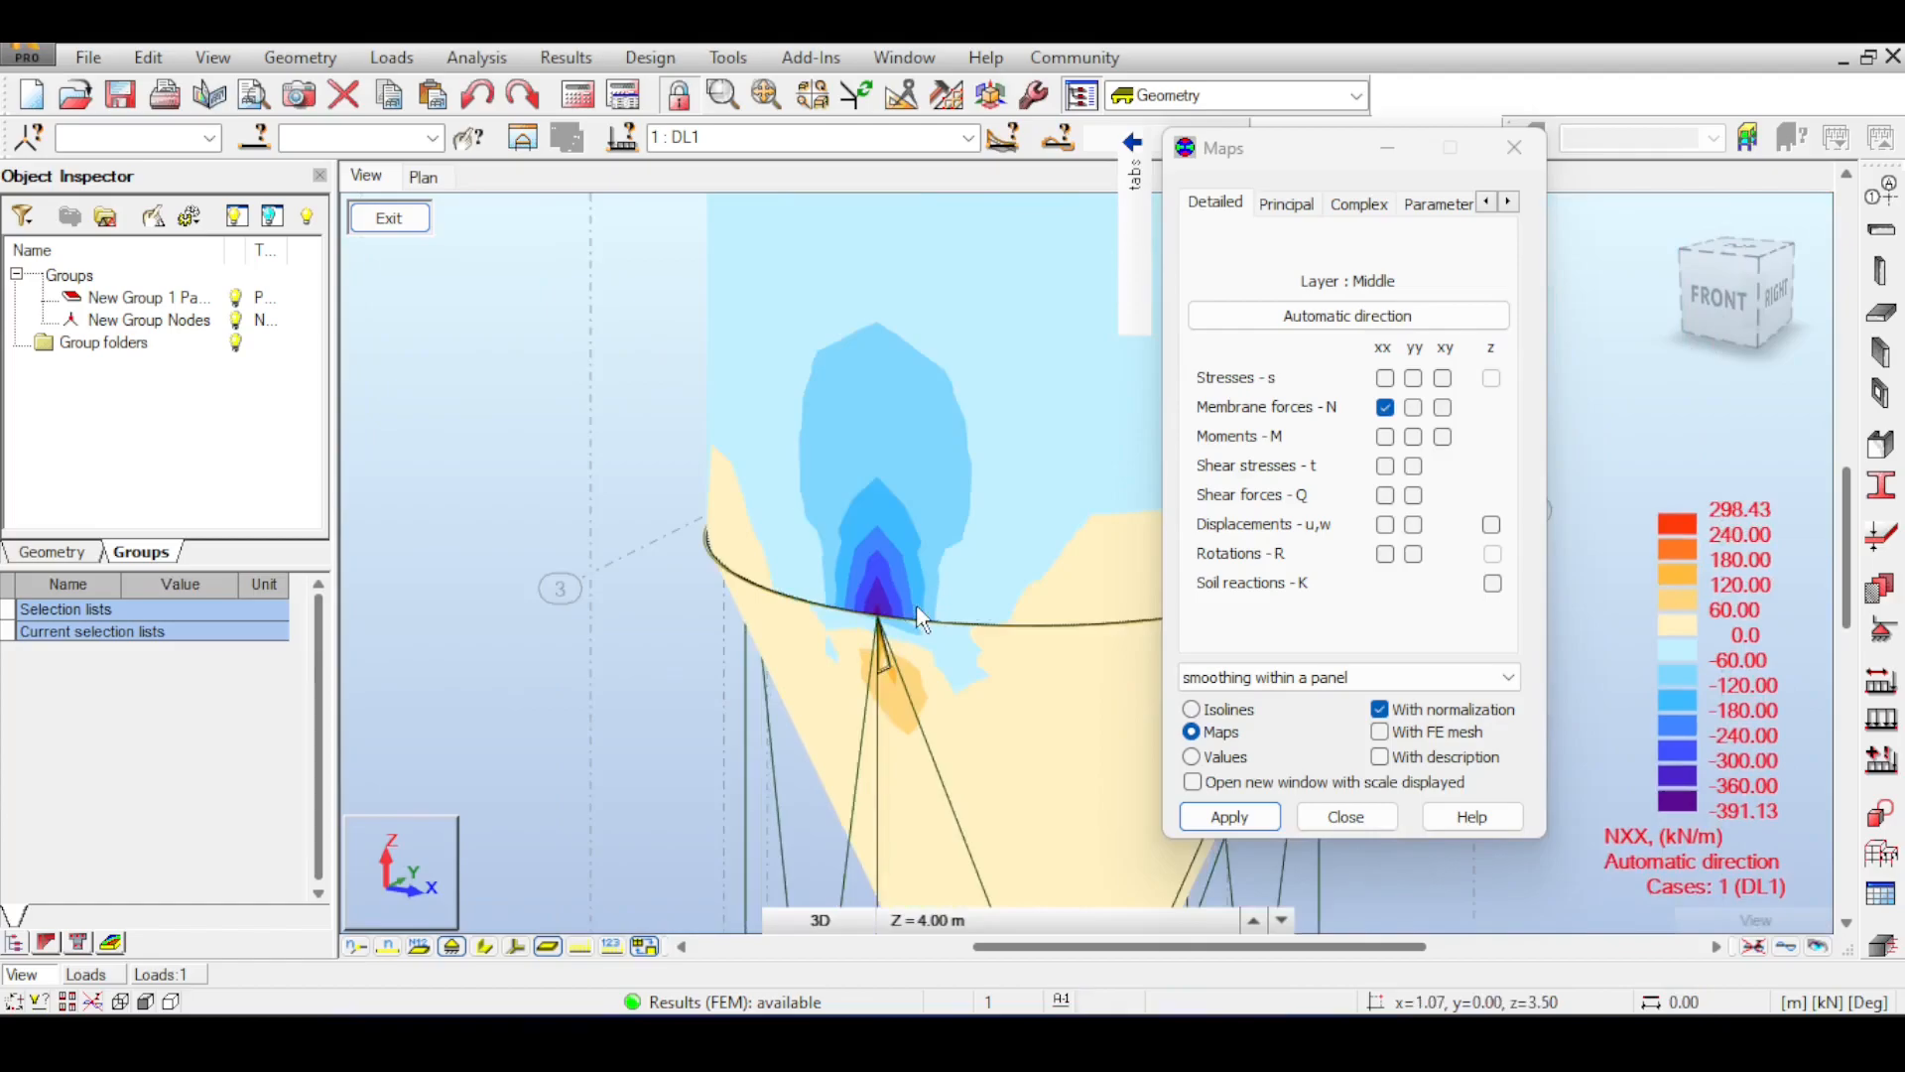
scroll(873, 617, "down", 3)
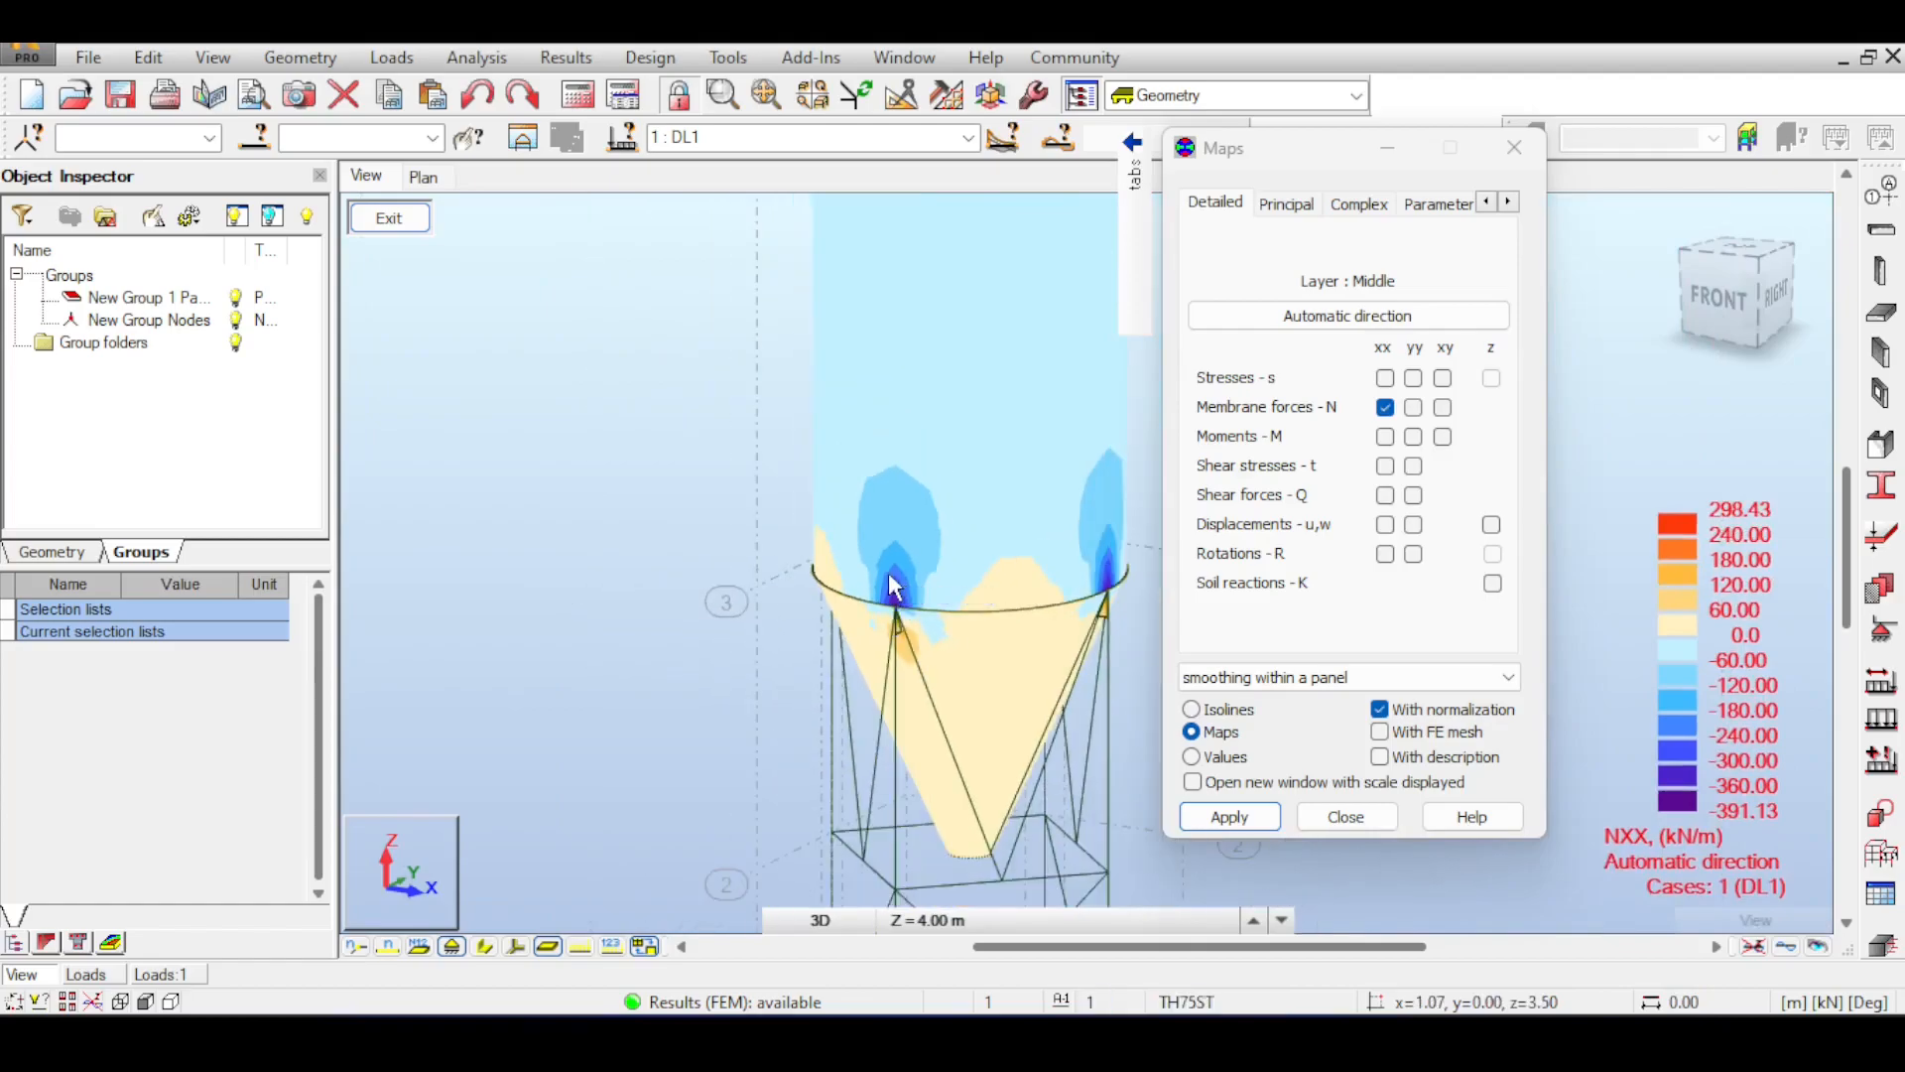
mouse_move(1148, 179)
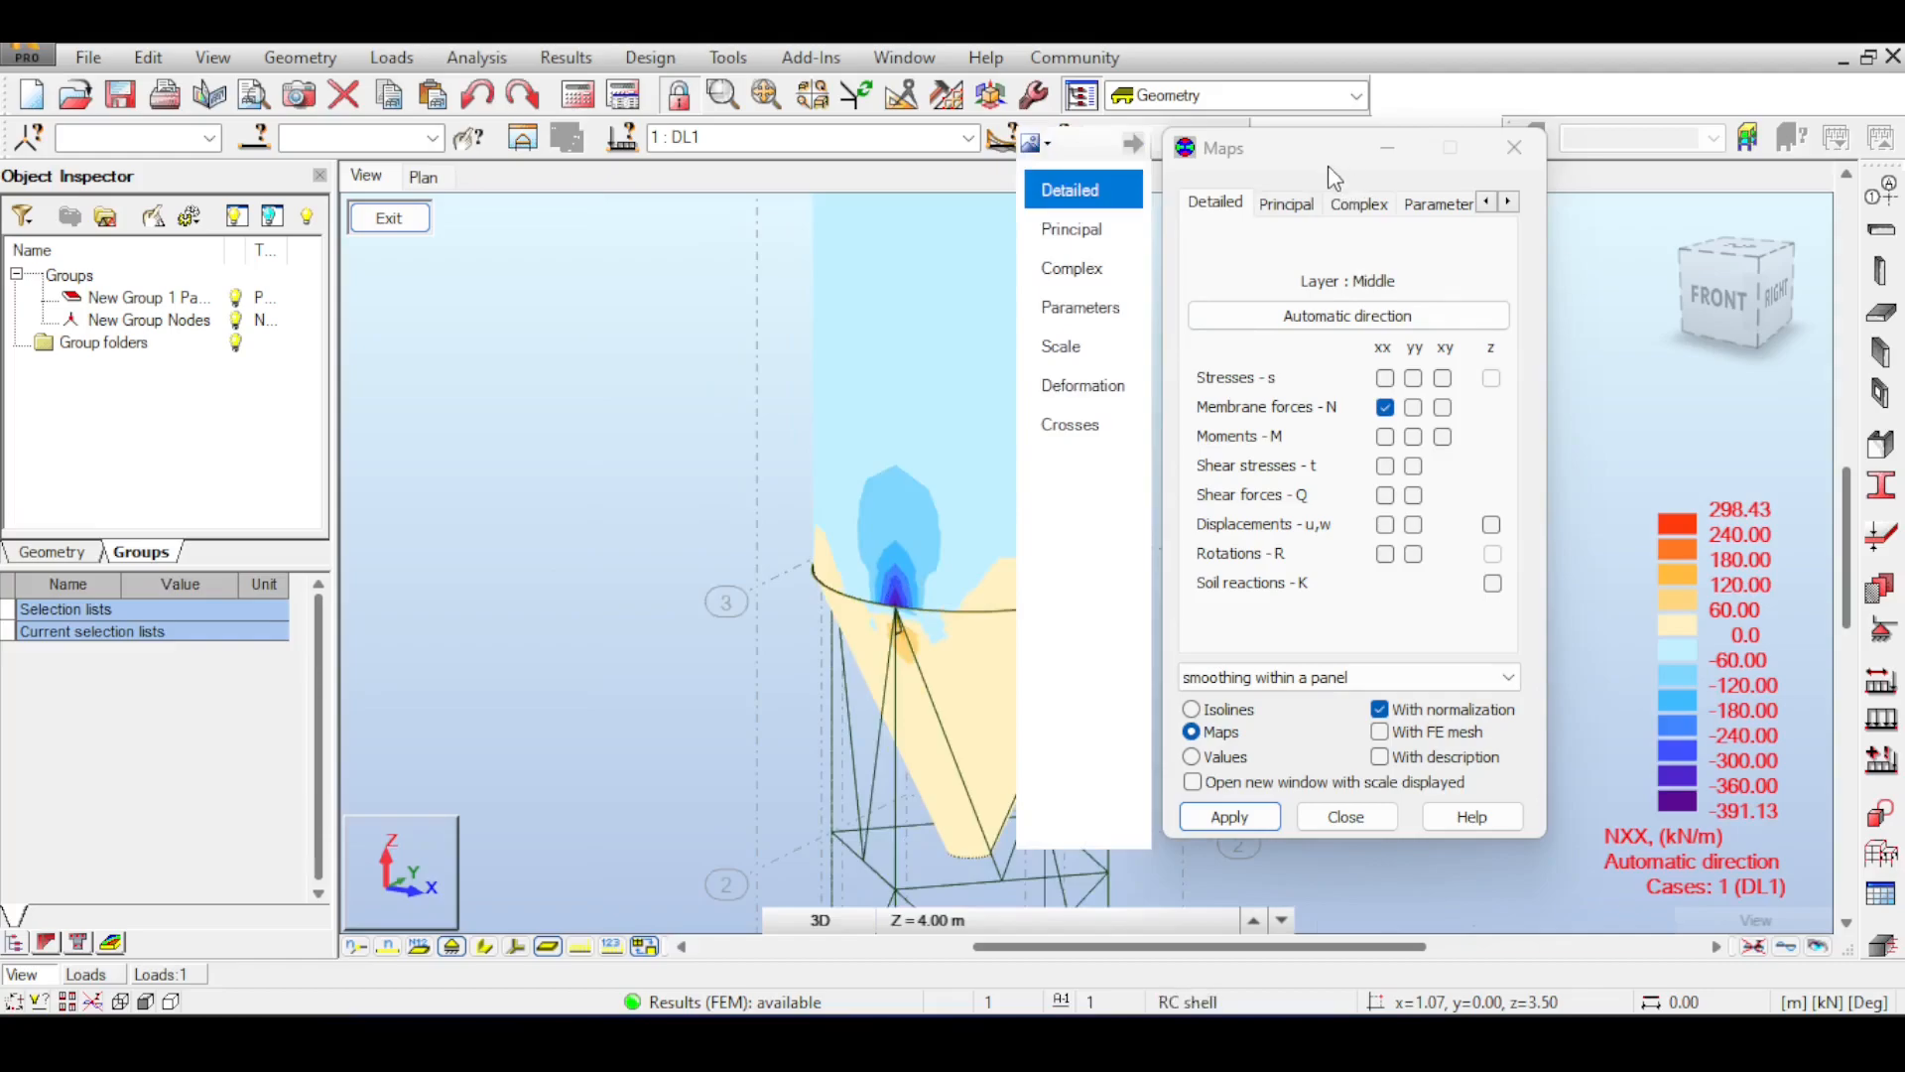
scroll(753, 458, "down", 1)
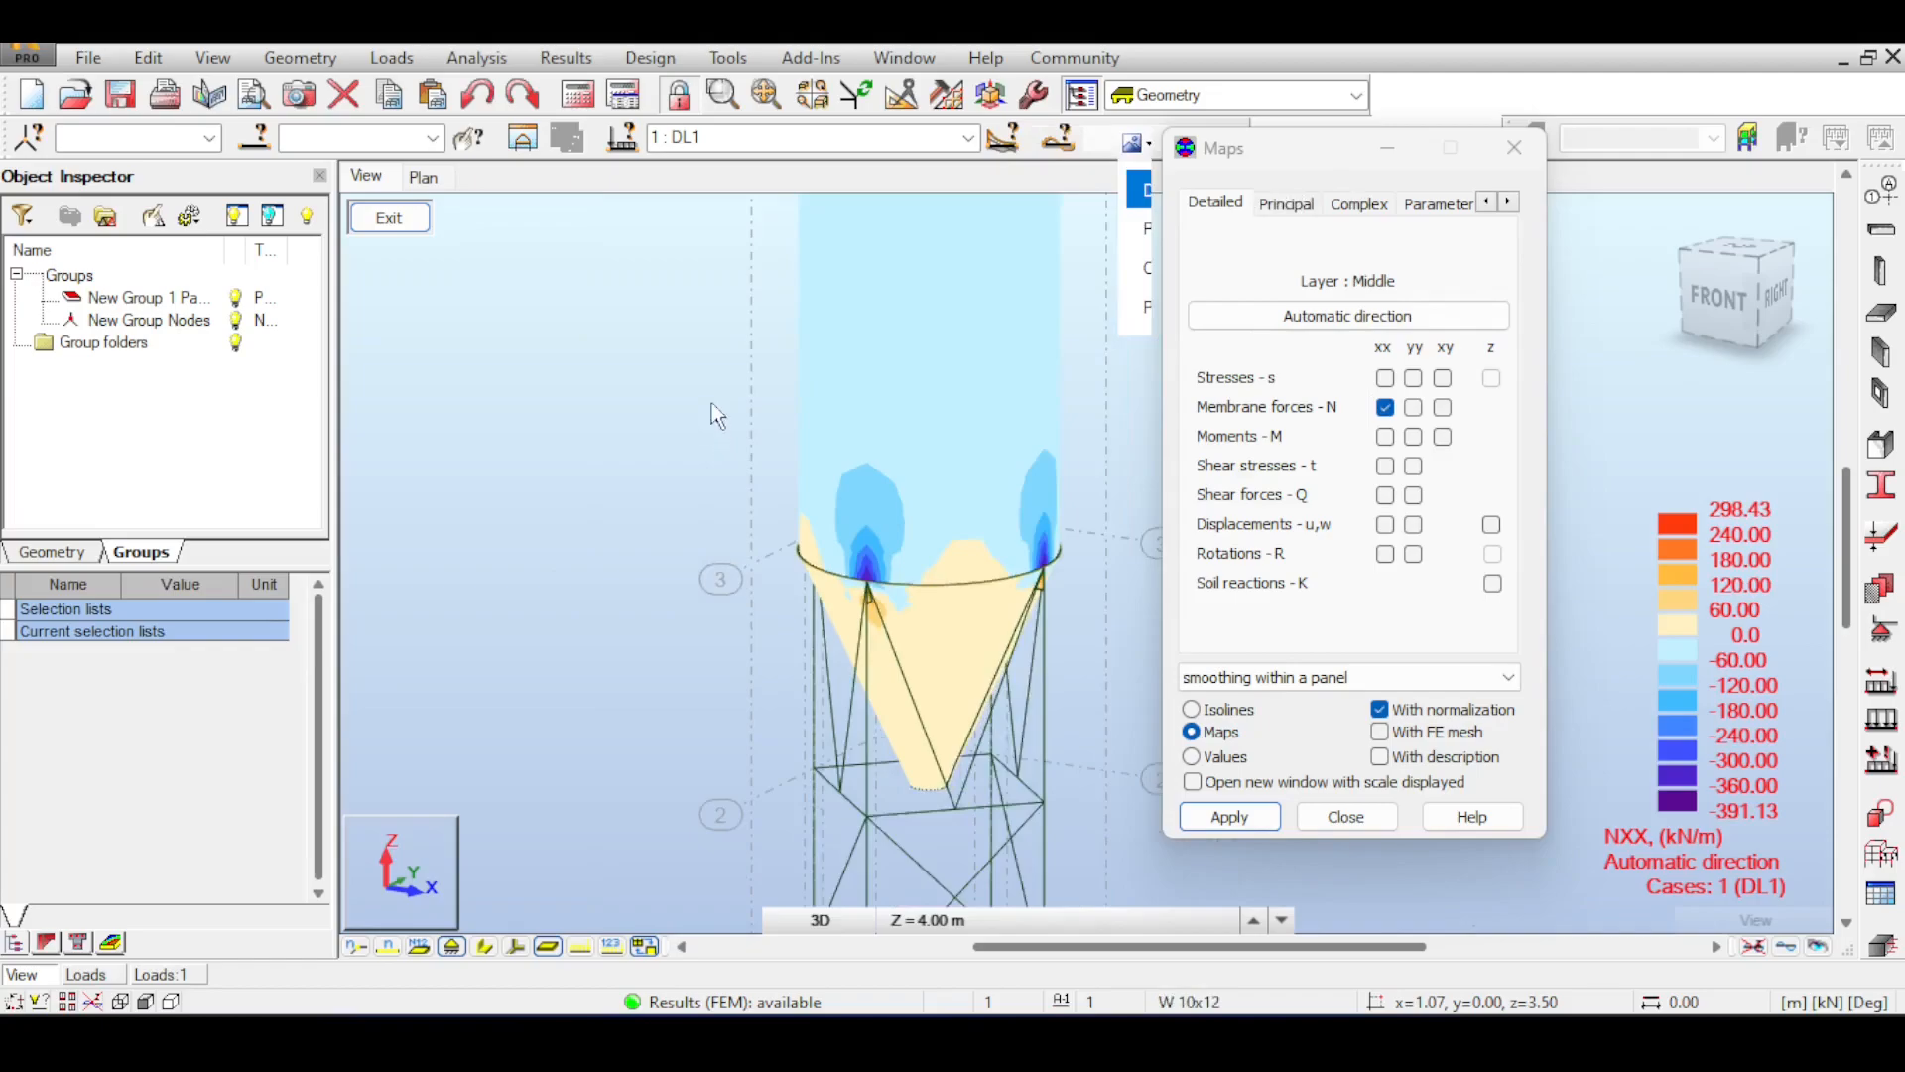
middle_click_drag(713, 400, 692, 502)
scroll(693, 502, "down", 1)
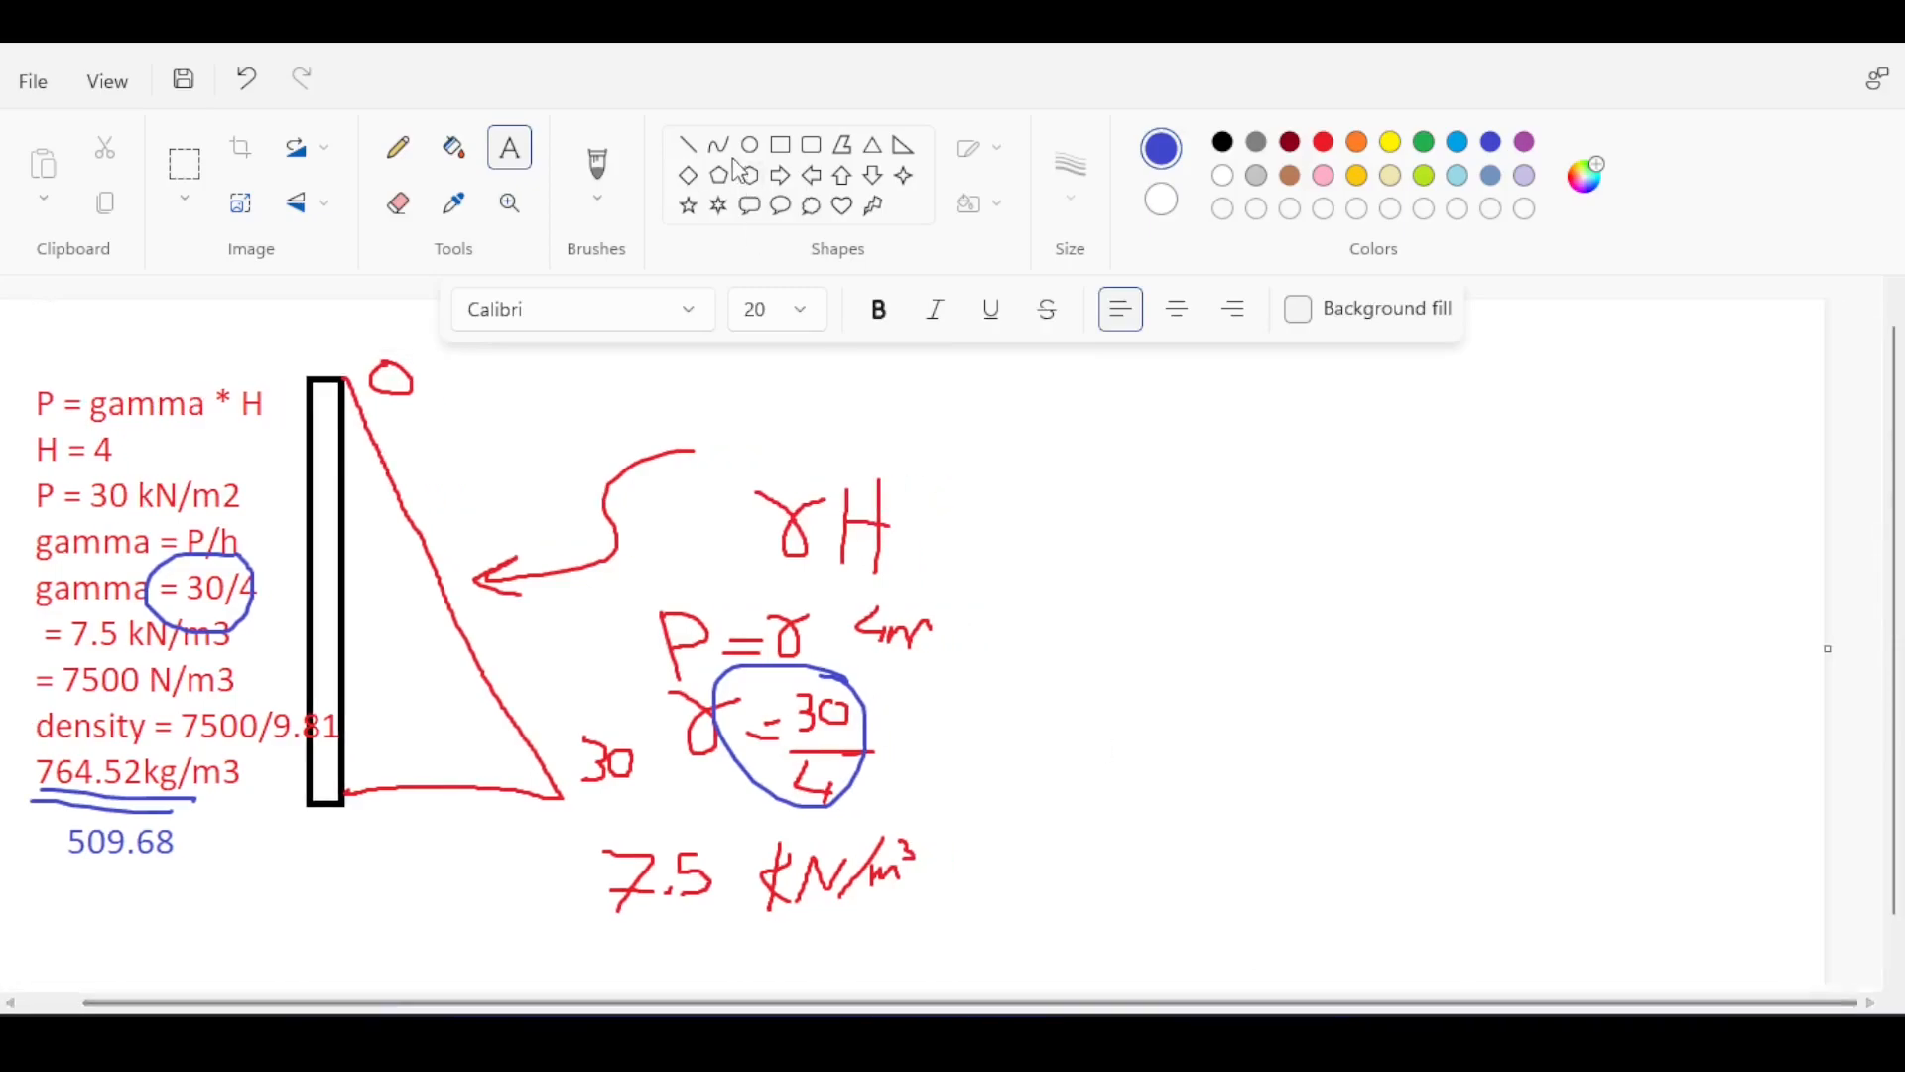
- Switch to Paint and draw a blue square element beside the pressure notes, with an inward normal arrow on each side
left_click(780, 145)
left_click_drag(1190, 533, 1386, 703)
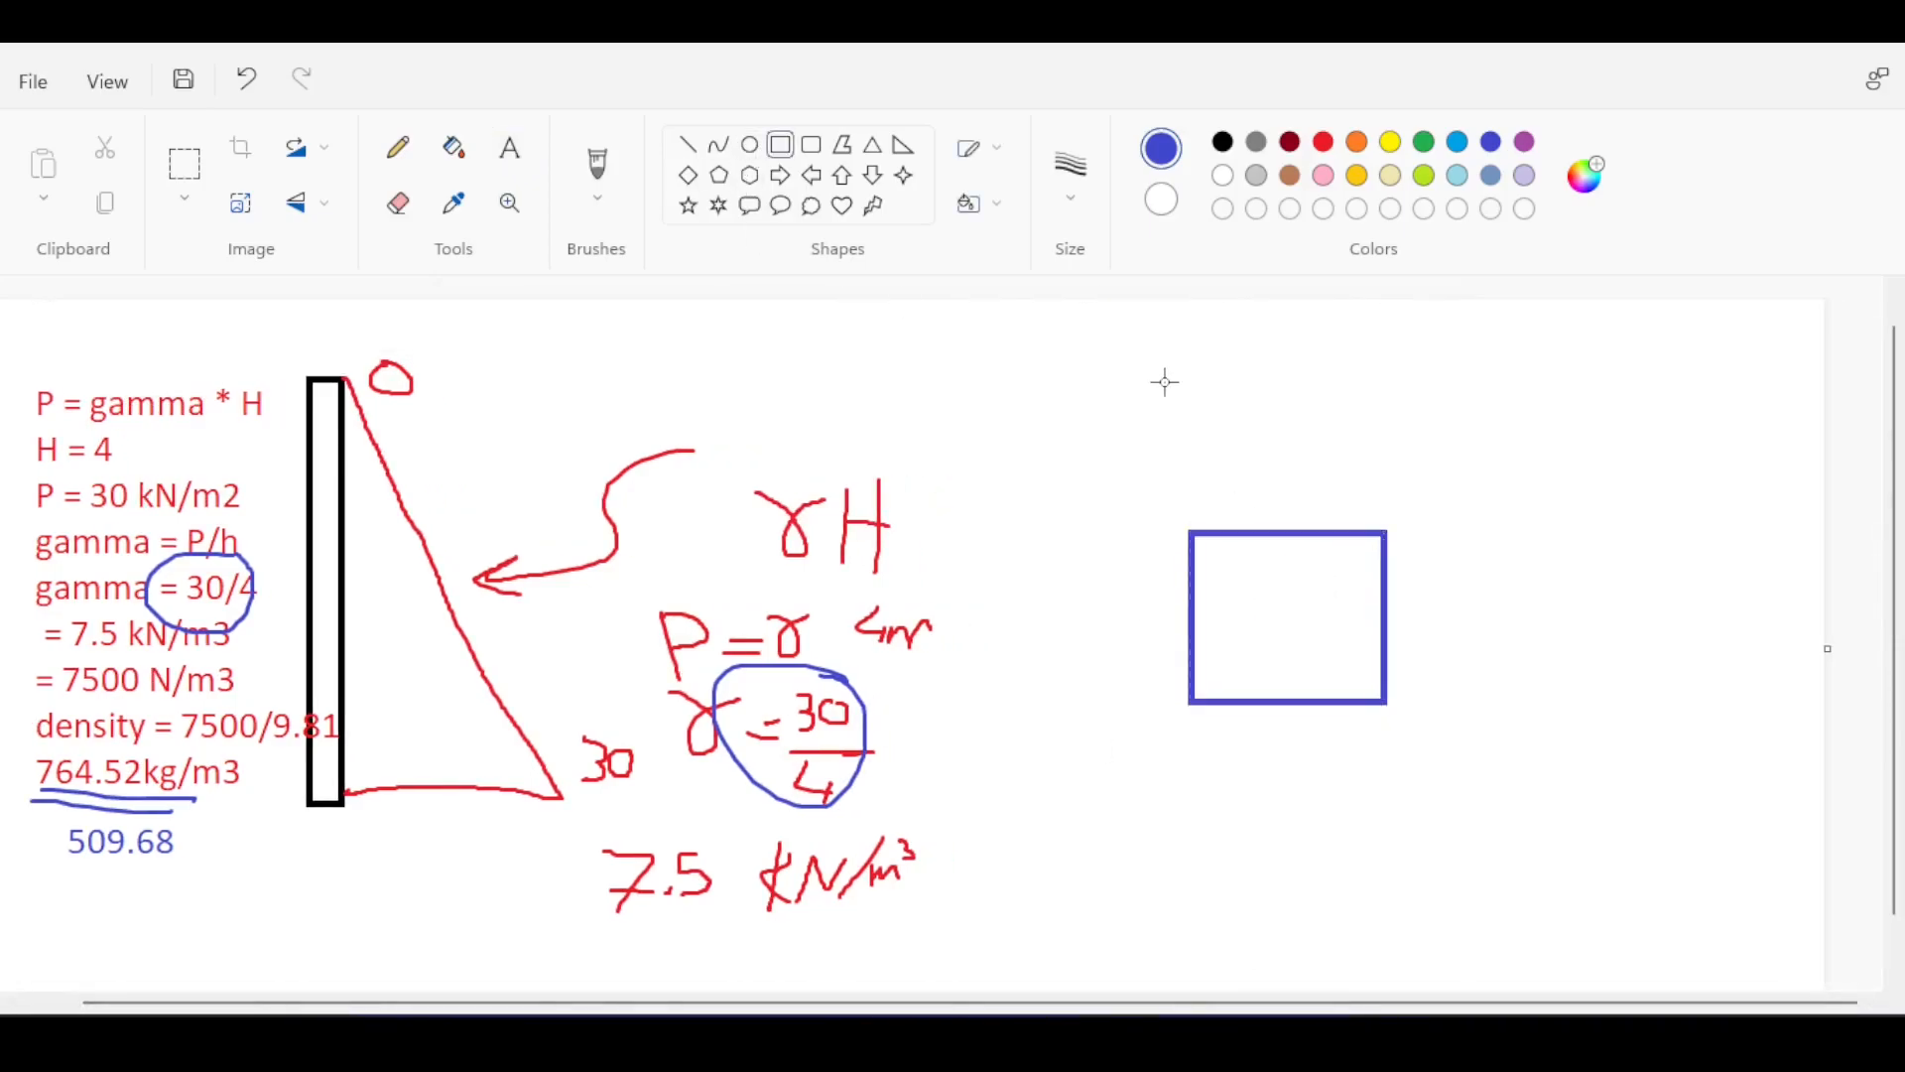
left_click(597, 164)
left_click_drag(1523, 610, 1423, 593)
left_click_drag(1066, 604, 1221, 620)
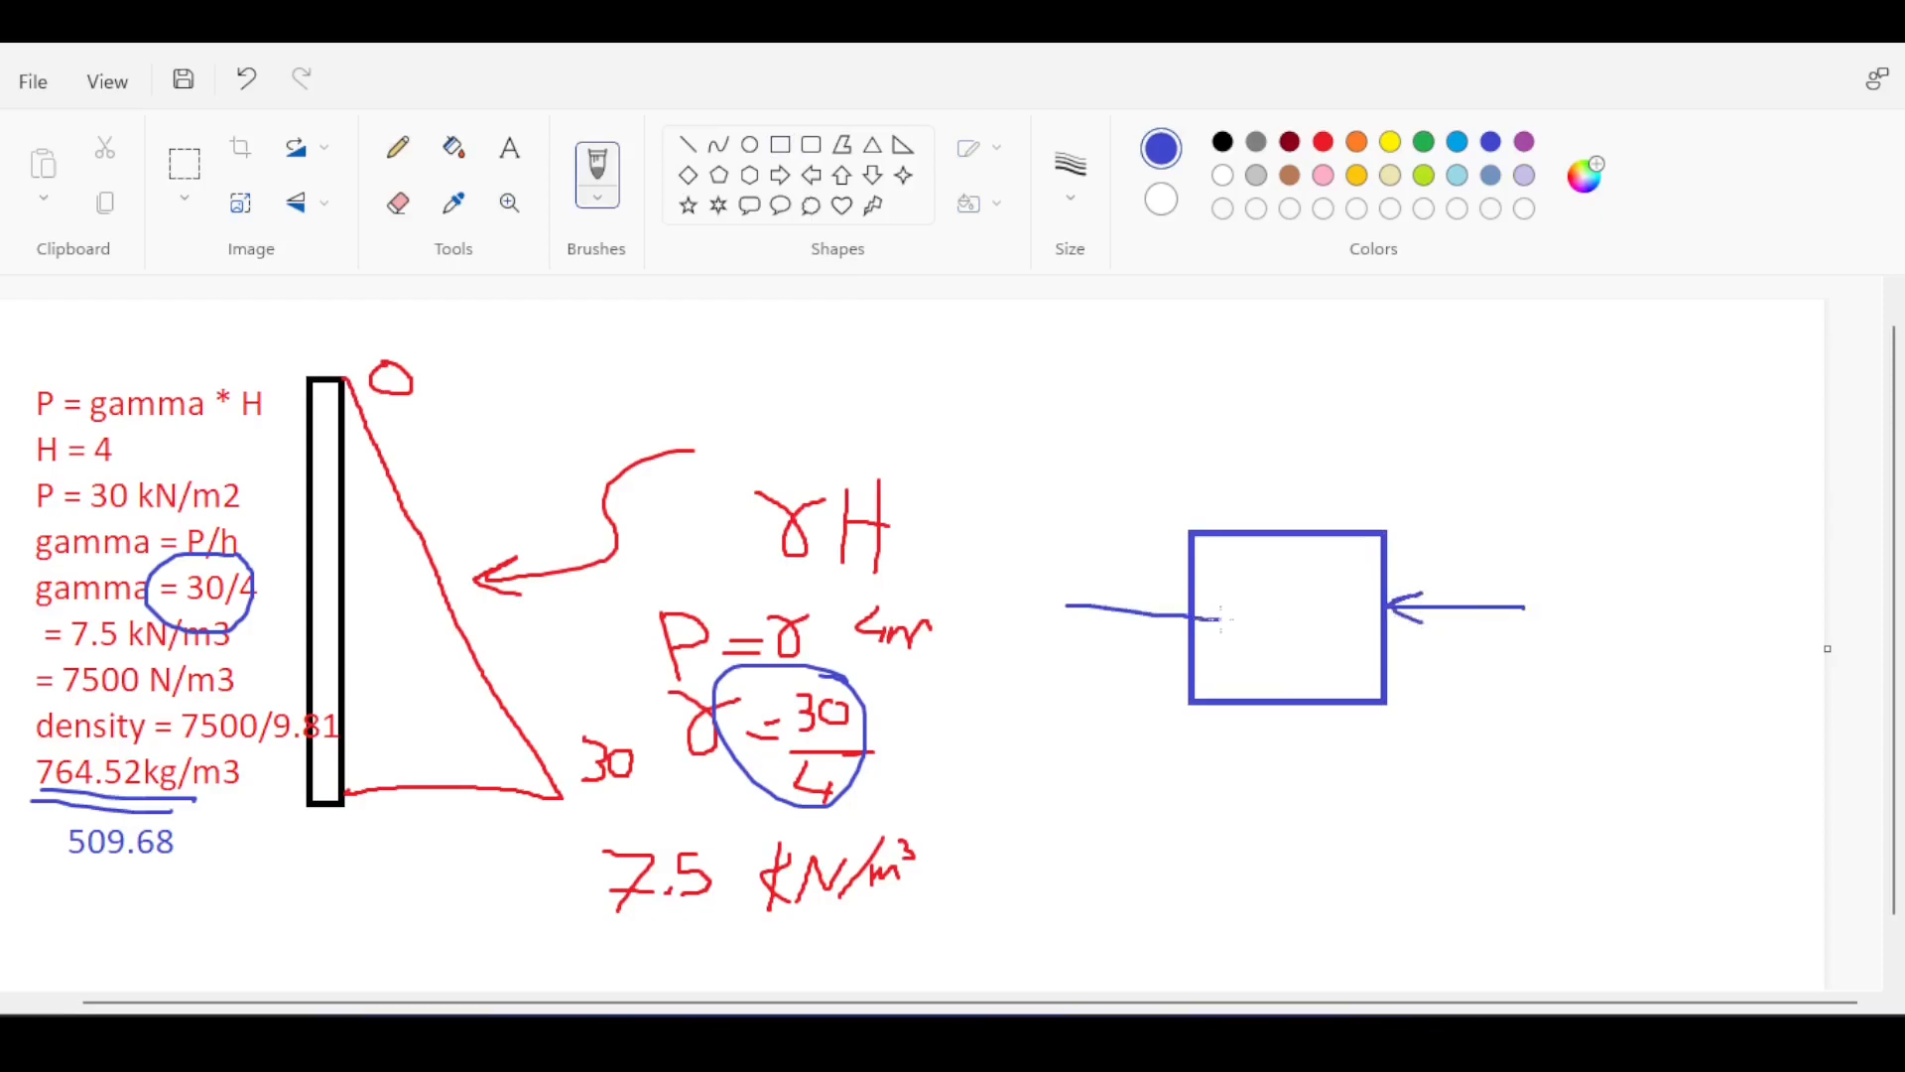
left_click_drag(1283, 437, 1287, 524)
mouse_move(1302, 783)
left_mouse_down()
mouse_move(1298, 705)
mouse_move(1320, 732)
left_mouse_up()
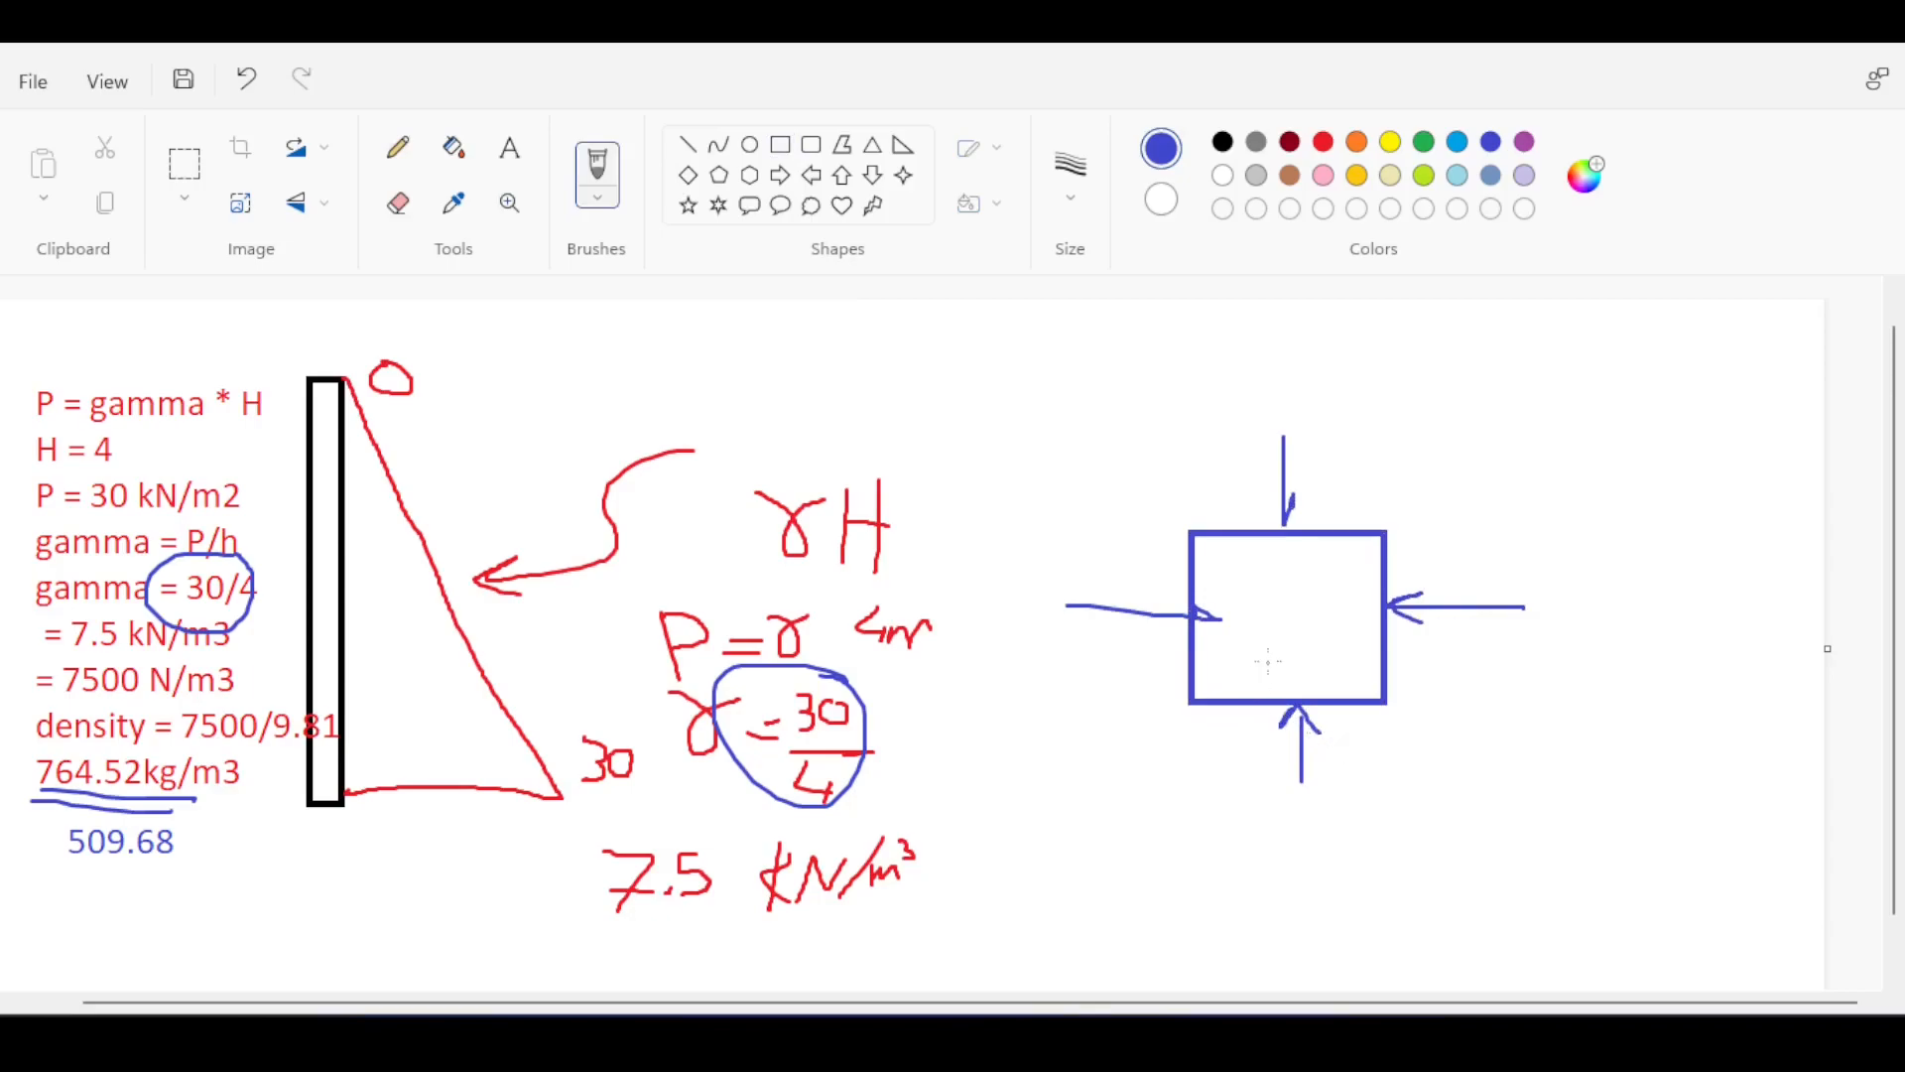
- Add blue shear arrows along the square element's four edges and a check mark above it
left_click_drag(1209, 504, 1320, 483)
mouse_move(1416, 697)
left_mouse_down()
mouse_move(1424, 616)
mouse_move(1457, 587)
left_mouse_up()
left_click_drag(1364, 729, 1190, 740)
left_click_drag(1160, 541, 1165, 700)
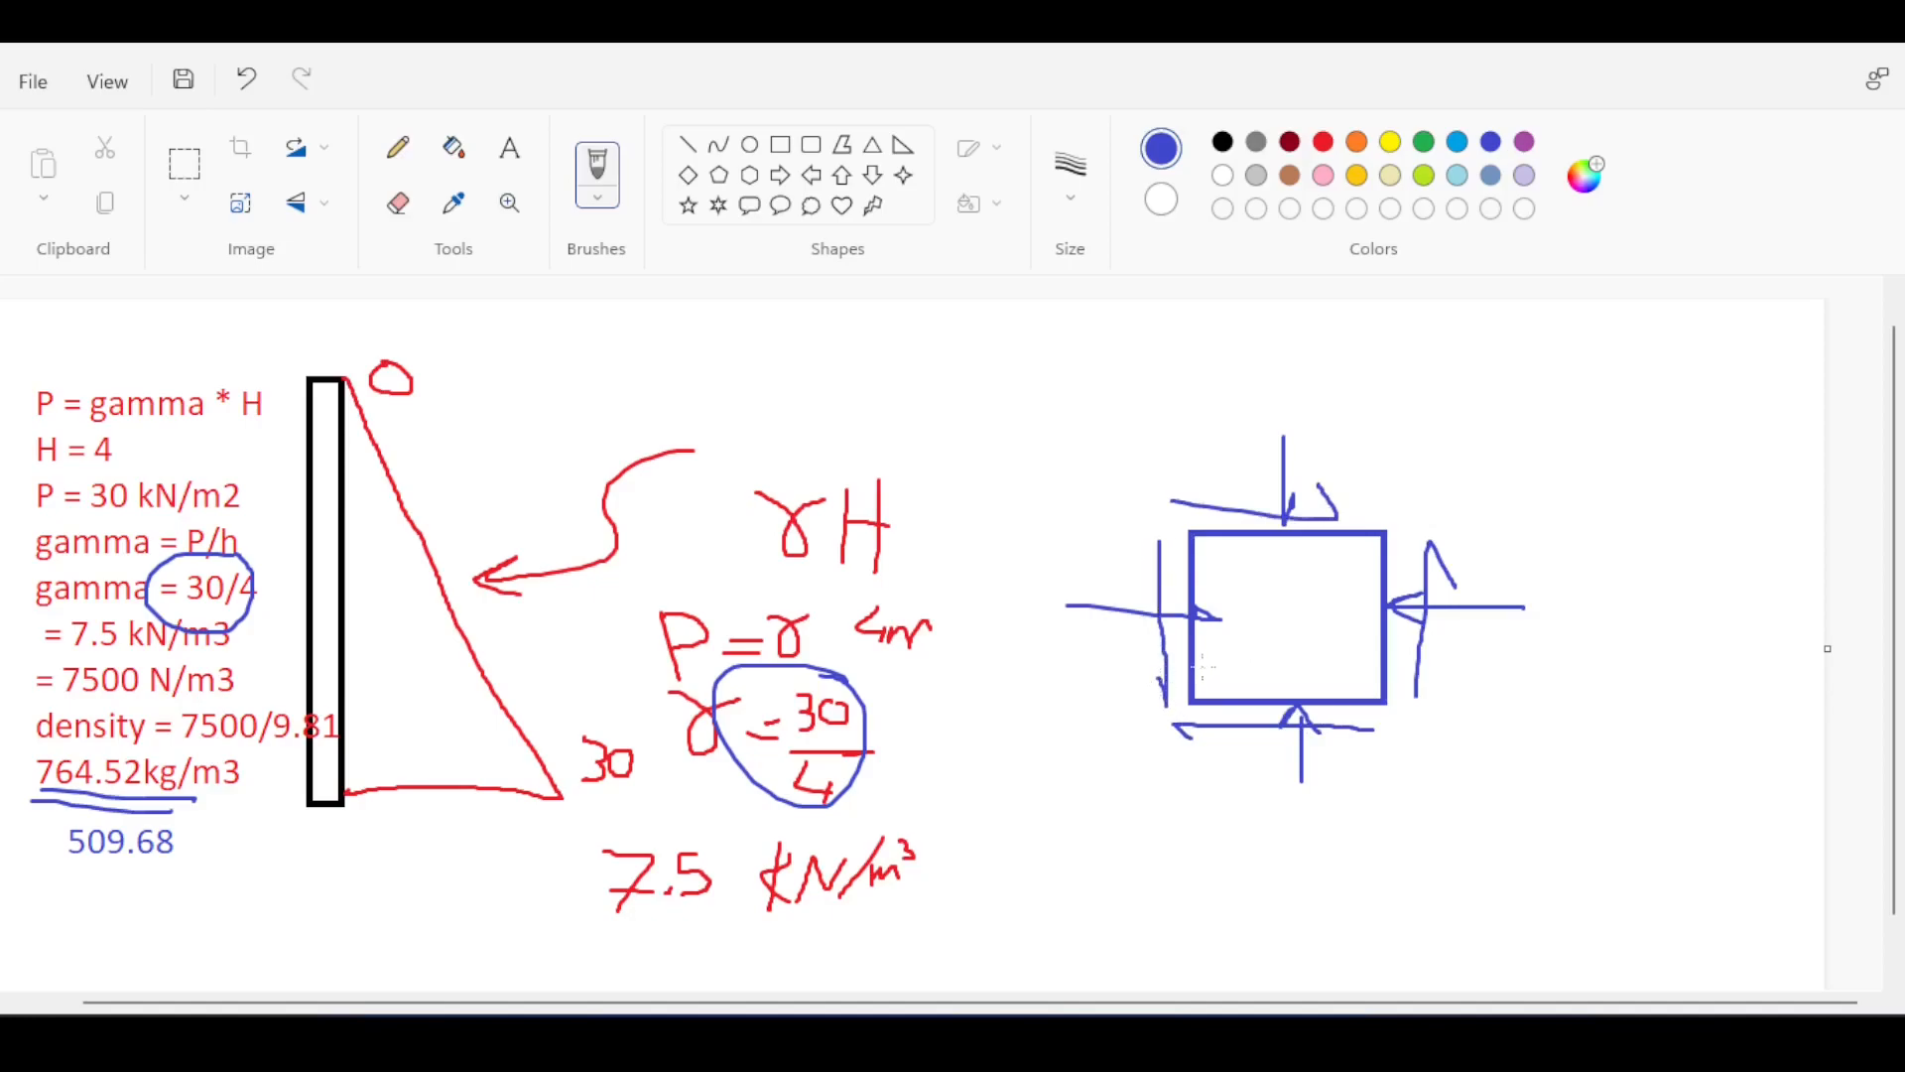
mouse_move(1109, 375)
left_mouse_down()
mouse_move(1108, 406)
mouse_move(1287, 300)
left_mouse_up()
- Extend the canvas downward to make blank drawing space below the existing sketches
scroll(1197, 700, "down", 1)
scroll(1196, 697, "down", 1, "ctrl")
left_click_drag(975, 681, 944, 906)
left_click_drag(944, 906, 944, 920)
left_click(779, 145)
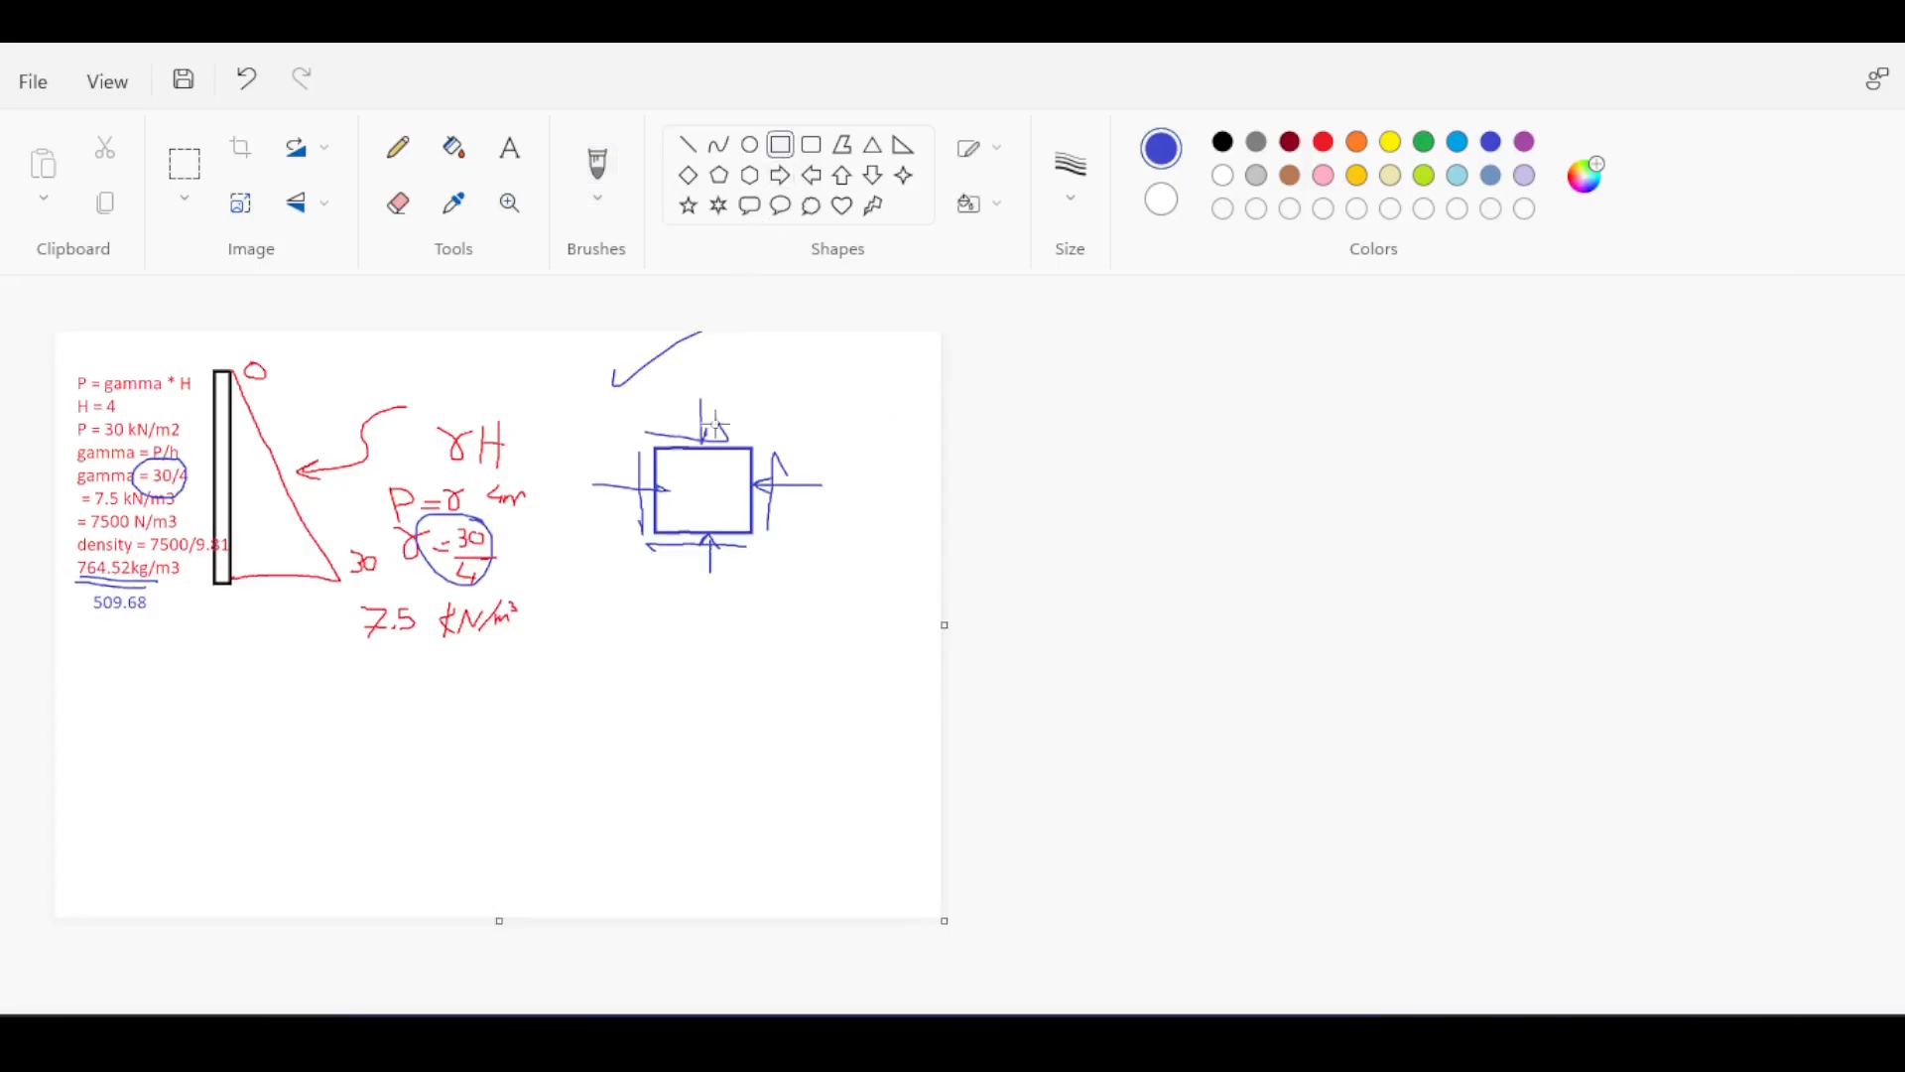
left_click_drag(499, 921, 499, 973)
scroll(328, 735, "up", 1, "ctrl")
scroll(316, 659, "down", 10)
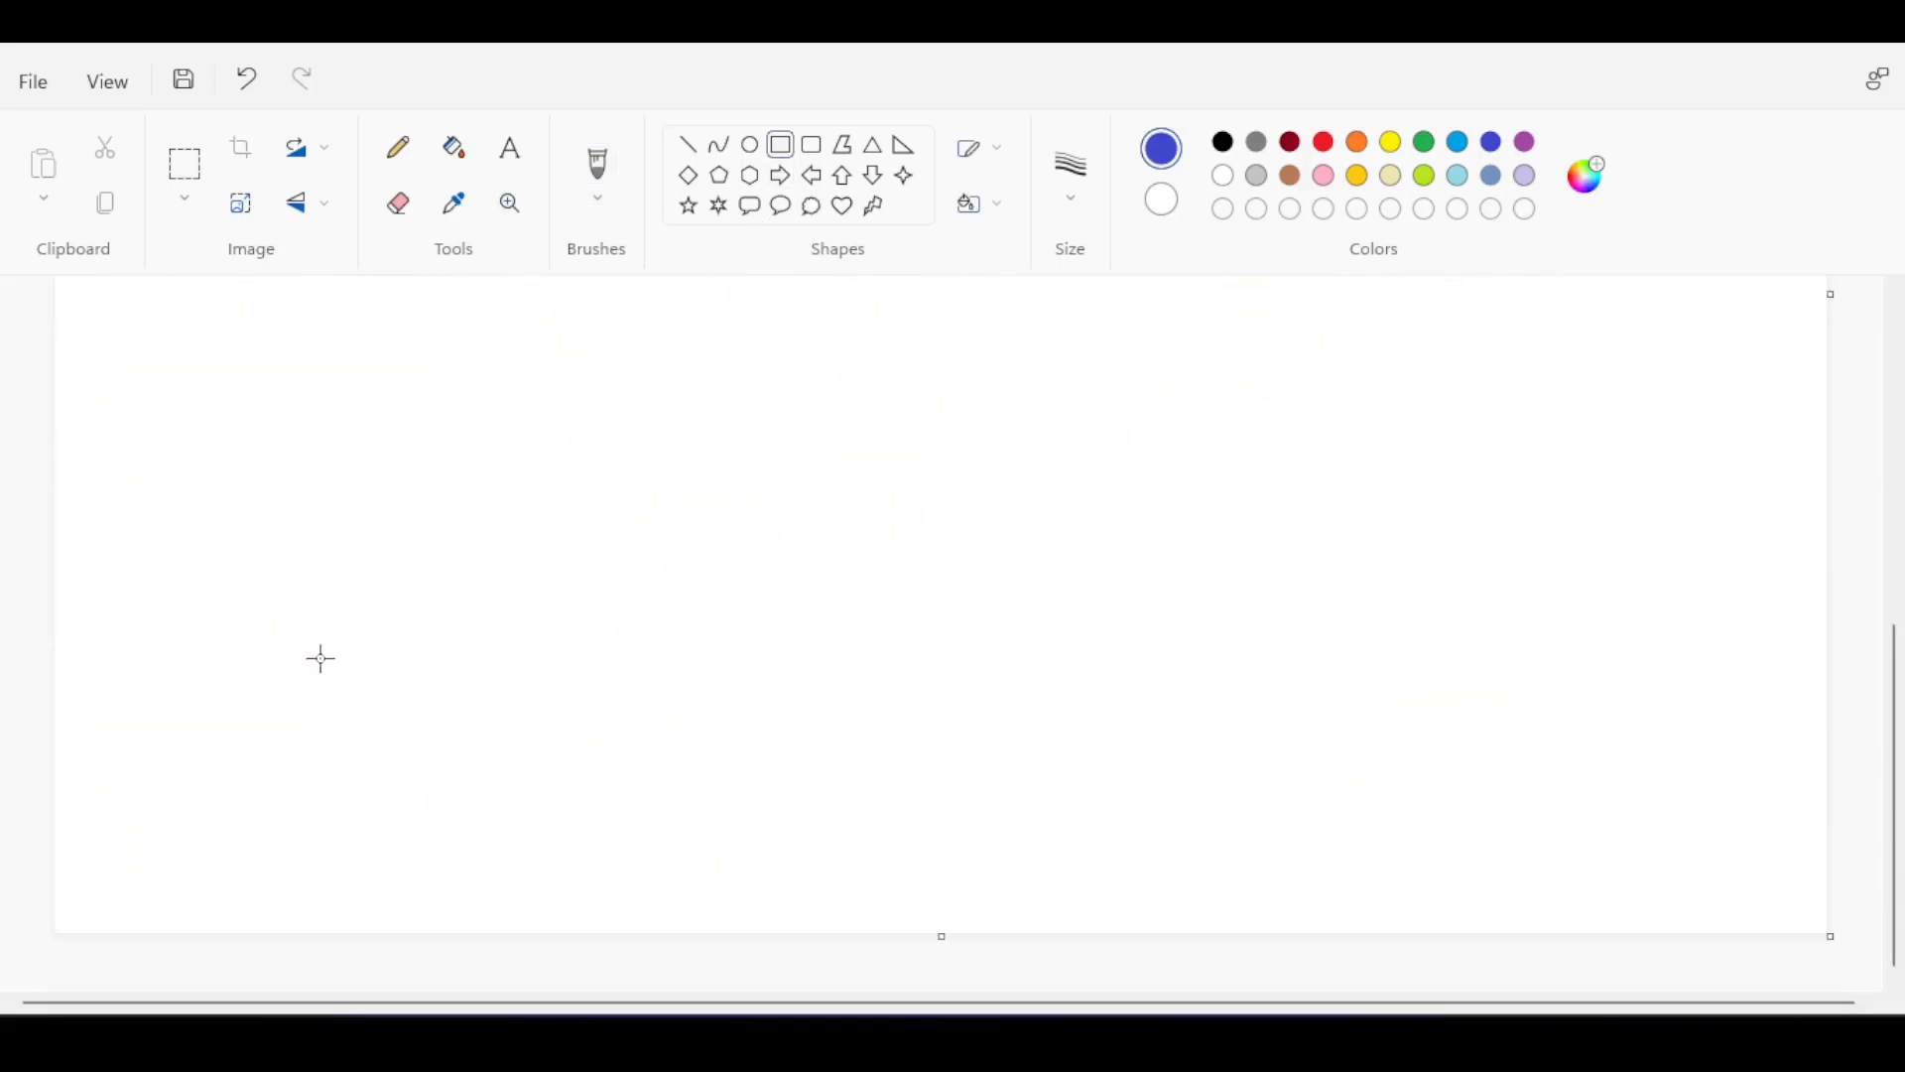
- Draw a large black square in the blank area with red normal arrows, inward horizontally and outward vertically
left_click(1223, 144)
mouse_move(371, 434)
left_mouse_down()
mouse_move(553, 638)
mouse_move(654, 707)
left_mouse_up()
left_click(598, 177)
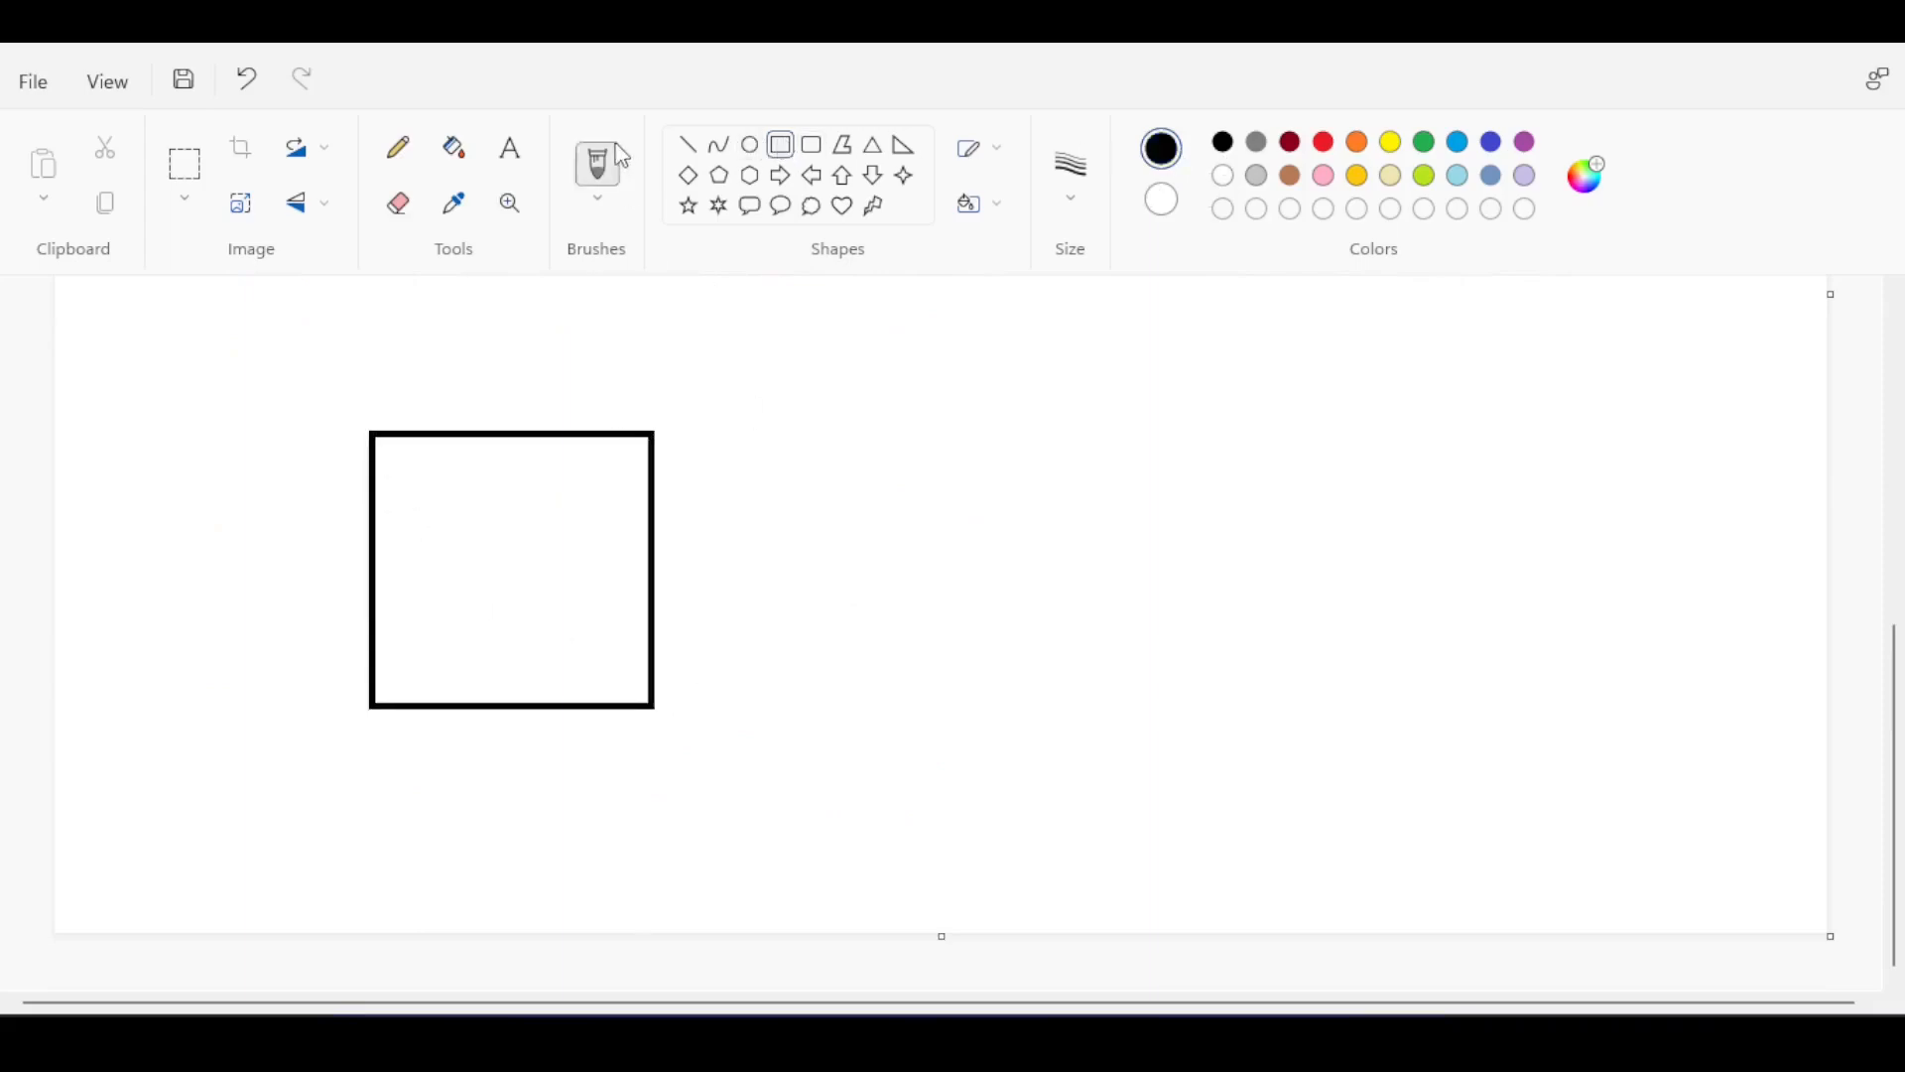
left_click(1327, 143)
mouse_move(857, 550)
left_mouse_down()
mouse_move(695, 553)
mouse_move(710, 562)
left_mouse_up()
left_click_drag(182, 554, 303, 537)
mouse_move(514, 428)
left_mouse_down()
mouse_move(517, 321)
mouse_move(544, 350)
left_mouse_up()
mouse_move(499, 707)
left_mouse_down()
mouse_move(501, 808)
mouse_move(516, 791)
left_mouse_up()
left_click_drag(482, 782, 501, 808)
- Add red shear arrows along the four edges of the large black square
left_click_drag(386, 397, 616, 373)
mouse_move(691, 653)
left_mouse_down()
mouse_move(691, 468)
mouse_move(706, 493)
left_mouse_up()
mouse_move(621, 739)
left_mouse_down()
mouse_move(408, 737)
mouse_move(432, 759)
left_mouse_up()
mouse_move(328, 464)
left_mouse_down()
mouse_move(307, 667)
mouse_move(278, 632)
left_mouse_up()
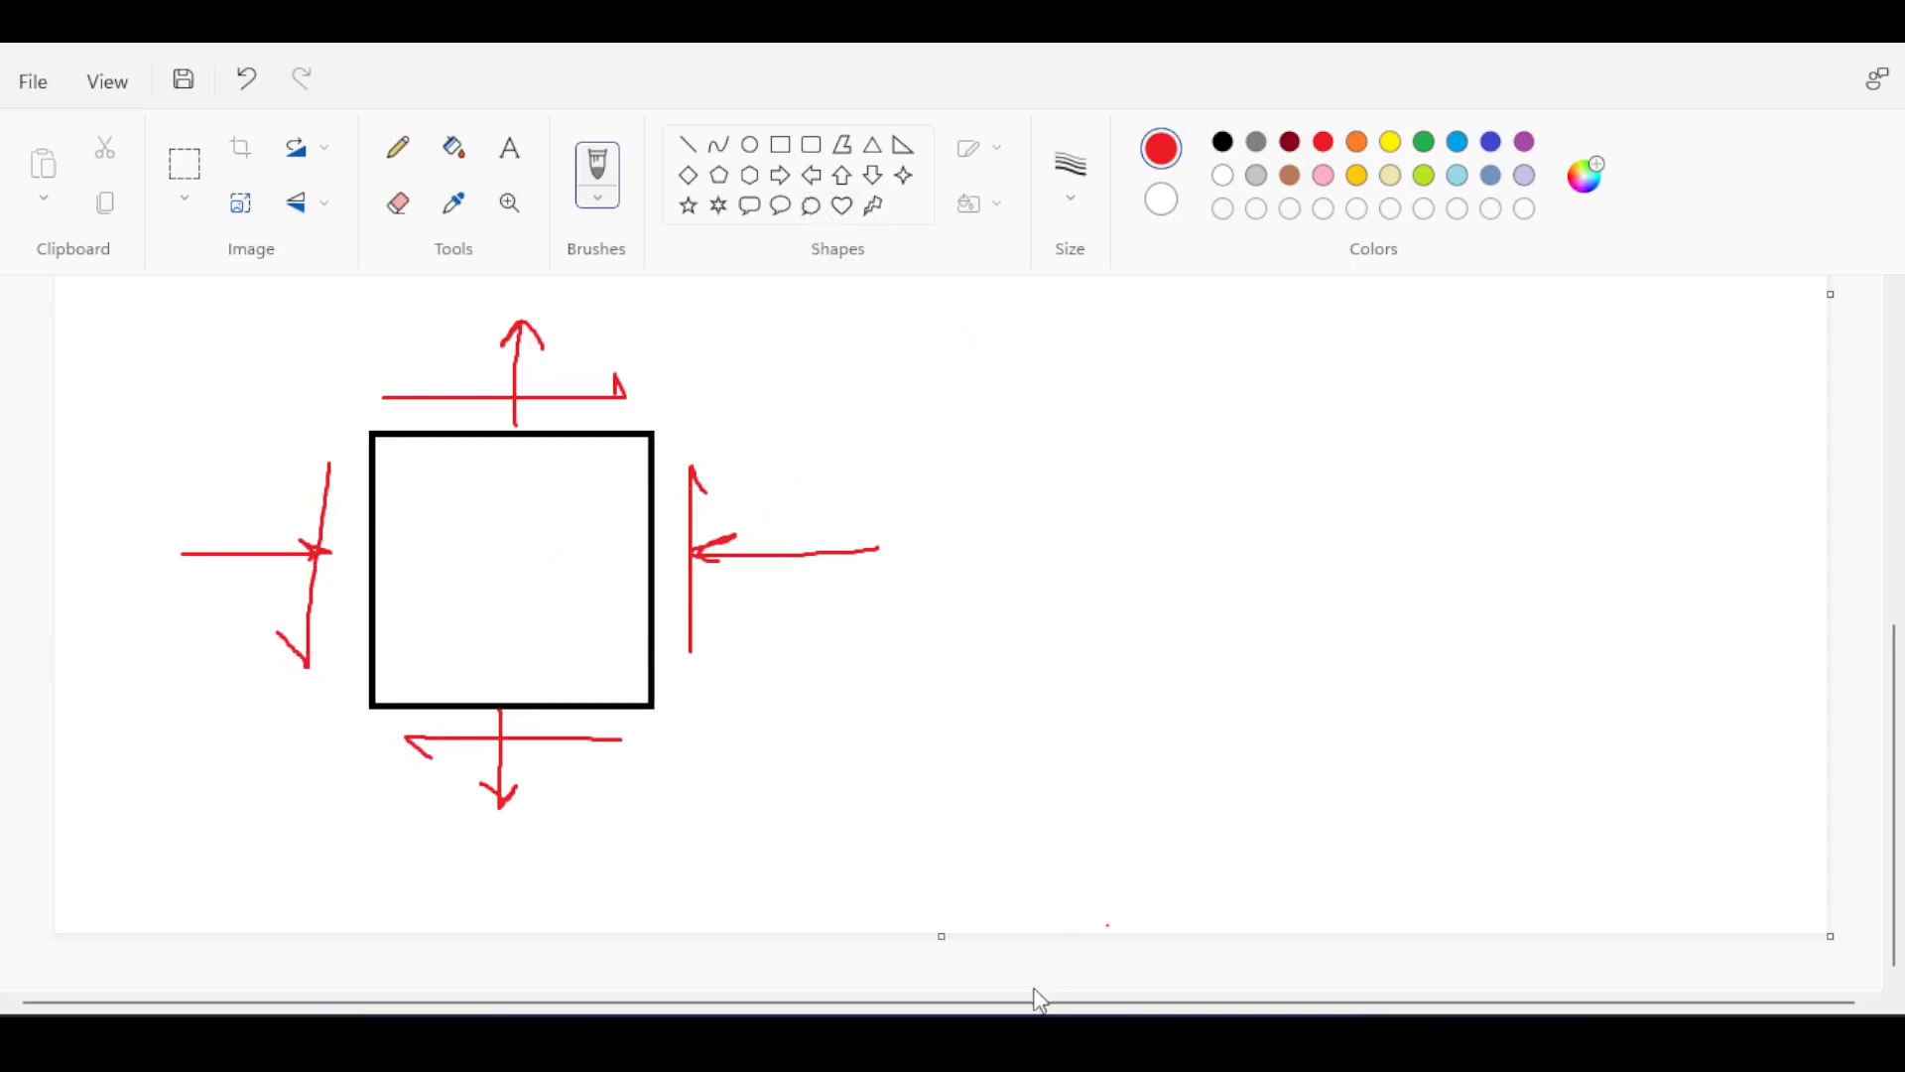
- Sketch a rotated black element beside the large square, with one outward and one inward pair of red normal arrows
left_click_drag(1022, 1001, 1121, 1000)
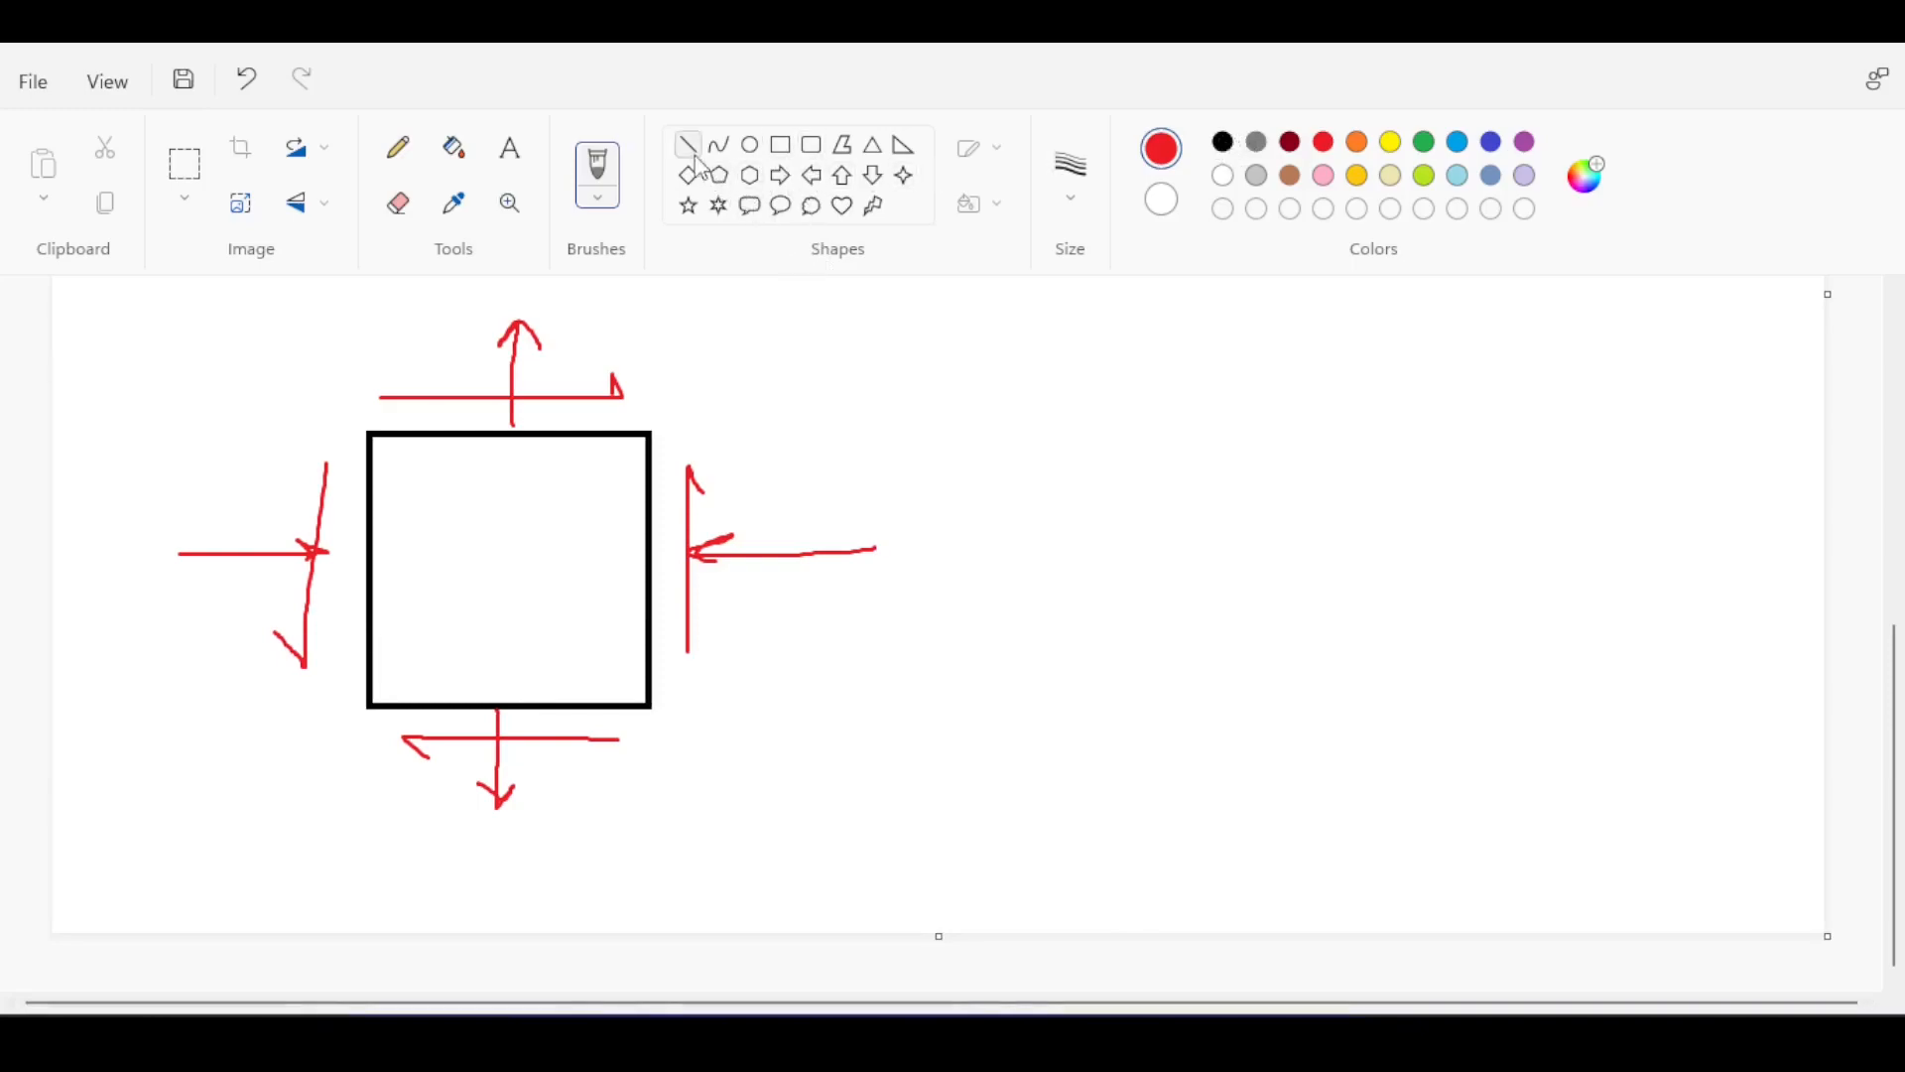
left_click(1222, 142)
mouse_move(1029, 348)
left_mouse_down()
mouse_move(1093, 461)
mouse_move(1248, 425)
mouse_move(1213, 334)
mouse_move(1061, 318)
mouse_move(990, 335)
left_mouse_up()
left_click(1324, 141)
mouse_move(1229, 345)
left_mouse_down()
mouse_move(1331, 297)
mouse_move(1326, 315)
left_mouse_up()
mouse_move(1045, 405)
left_mouse_down()
mouse_move(929, 438)
mouse_move(951, 435)
left_mouse_up()
left_click_drag(1209, 534, 1191, 466)
mouse_move(1040, 278)
left_mouse_down()
mouse_move(1062, 318)
mouse_move(1074, 305)
left_mouse_up()
- Sketch a second rotated black element below the first, with red outward normal arrows on all four sides
left_click(1223, 143)
mouse_move(1102, 729)
left_mouse_down()
mouse_move(1049, 822)
mouse_move(1161, 875)
mouse_move(1253, 775)
mouse_move(1108, 714)
left_mouse_up()
left_click(1324, 144)
left_click_drag(1238, 835, 1293, 861)
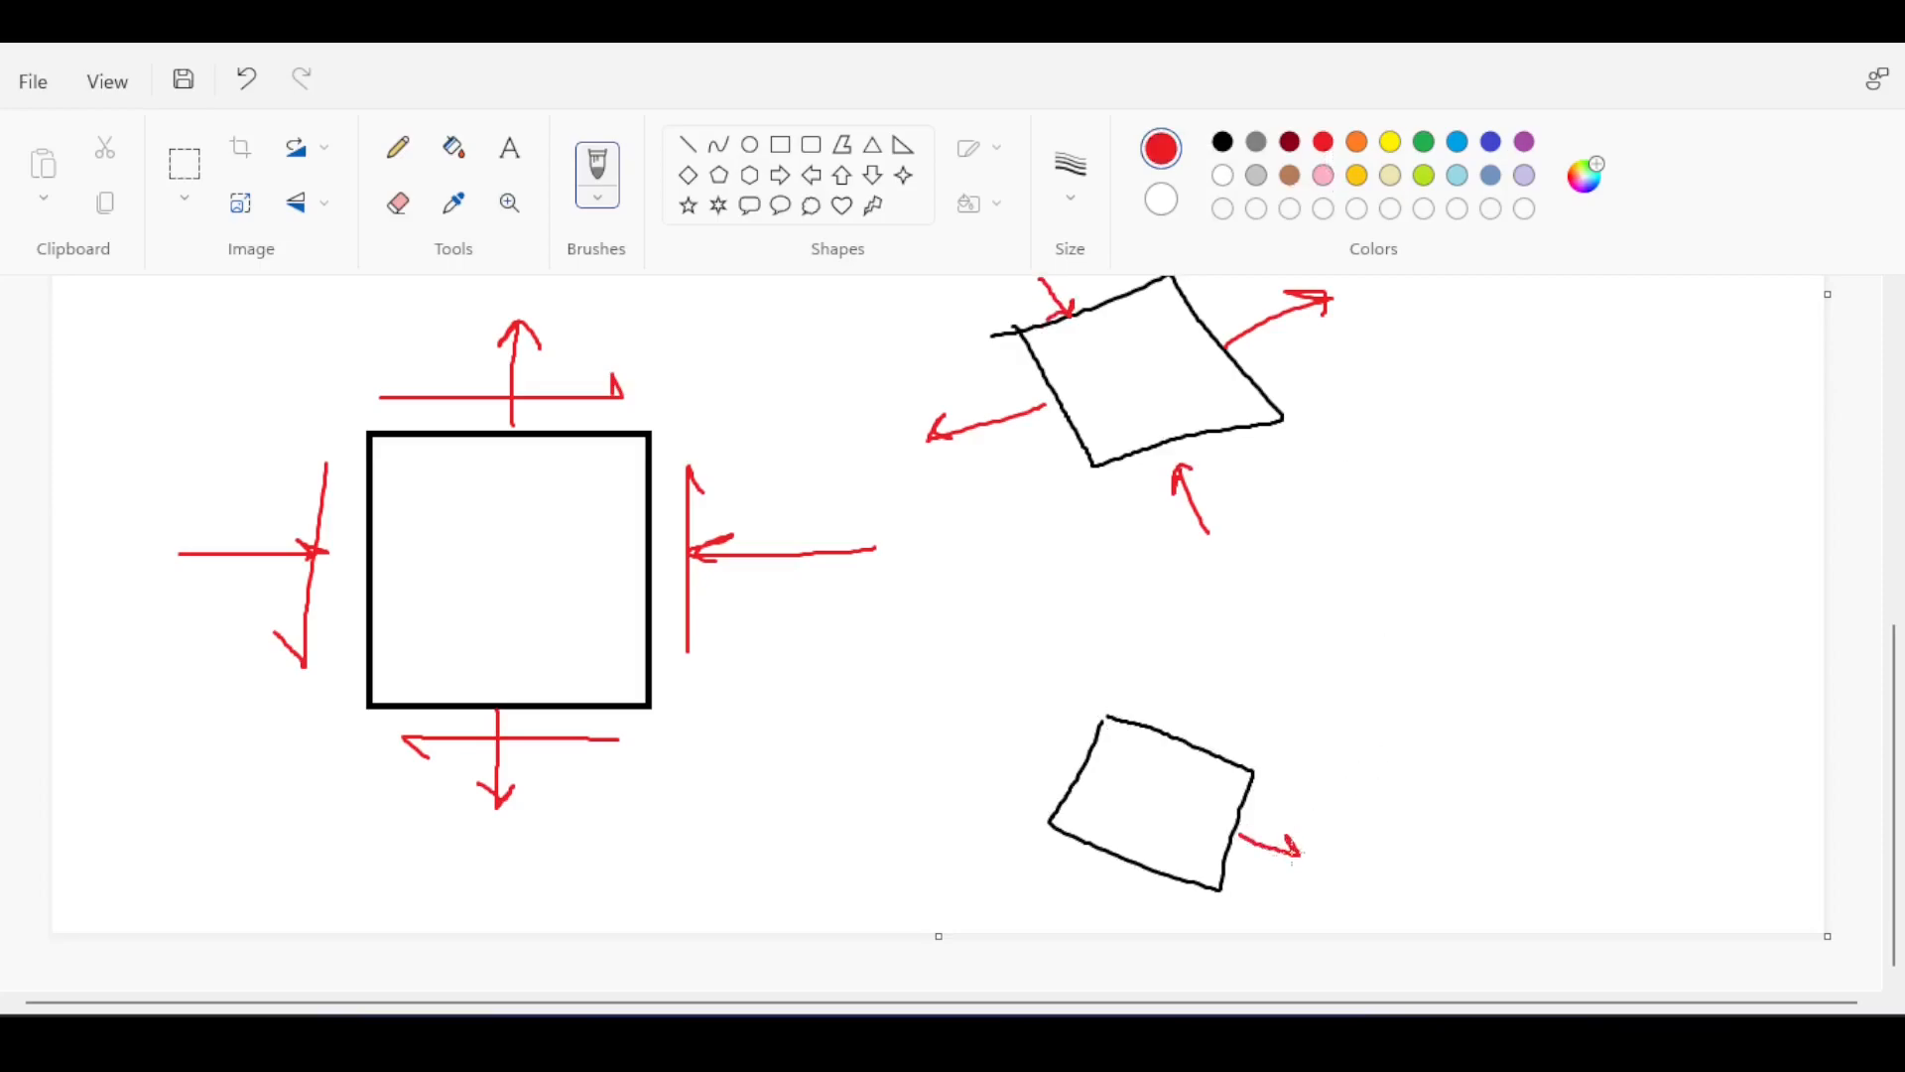
mouse_move(1181, 739)
left_mouse_down()
mouse_move(1196, 685)
mouse_move(1218, 708)
left_mouse_up()
mouse_move(1082, 776)
left_mouse_down()
mouse_move(1018, 744)
mouse_move(1049, 741)
left_mouse_up()
left_click_drag(1137, 865, 1111, 898)
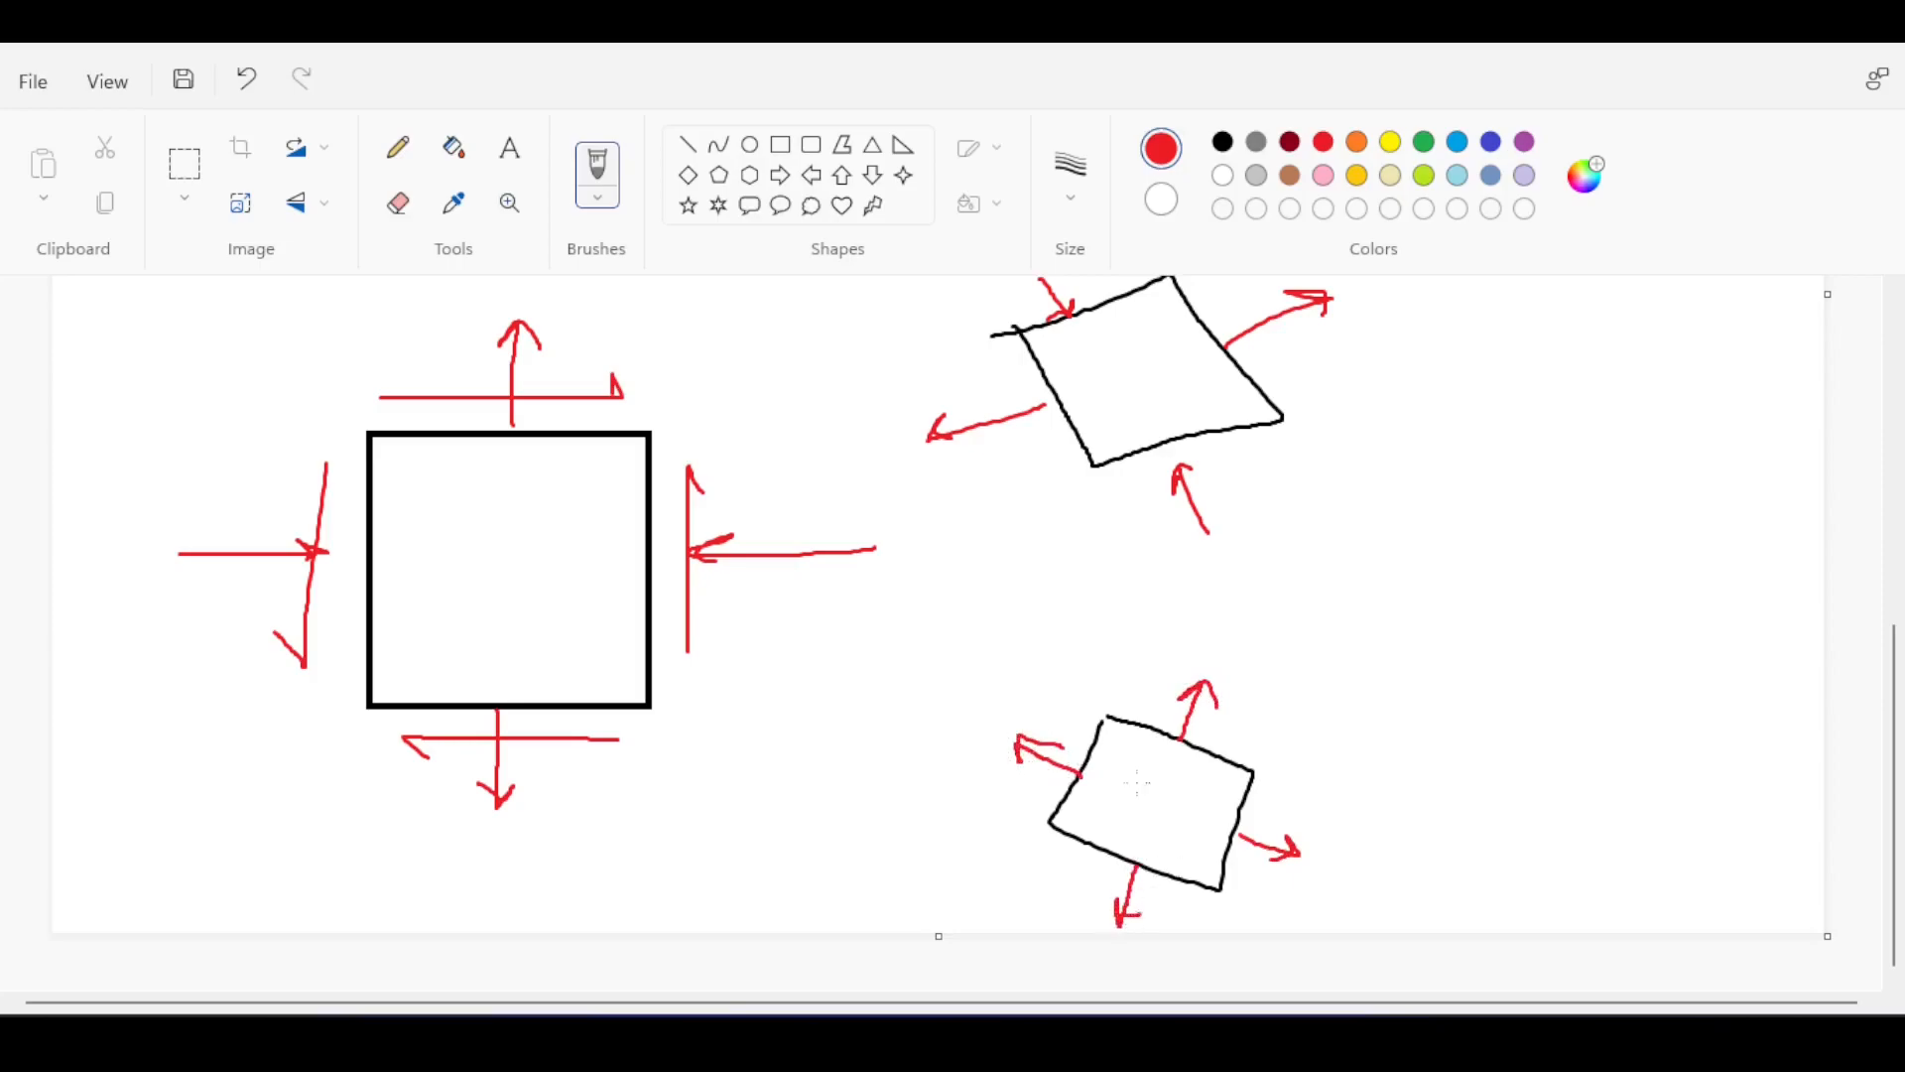
- Add red shear arrows along the four edges of the lower rotated element
left_click_drag(1117, 699, 1297, 746)
left_click_drag(1247, 897, 1271, 789)
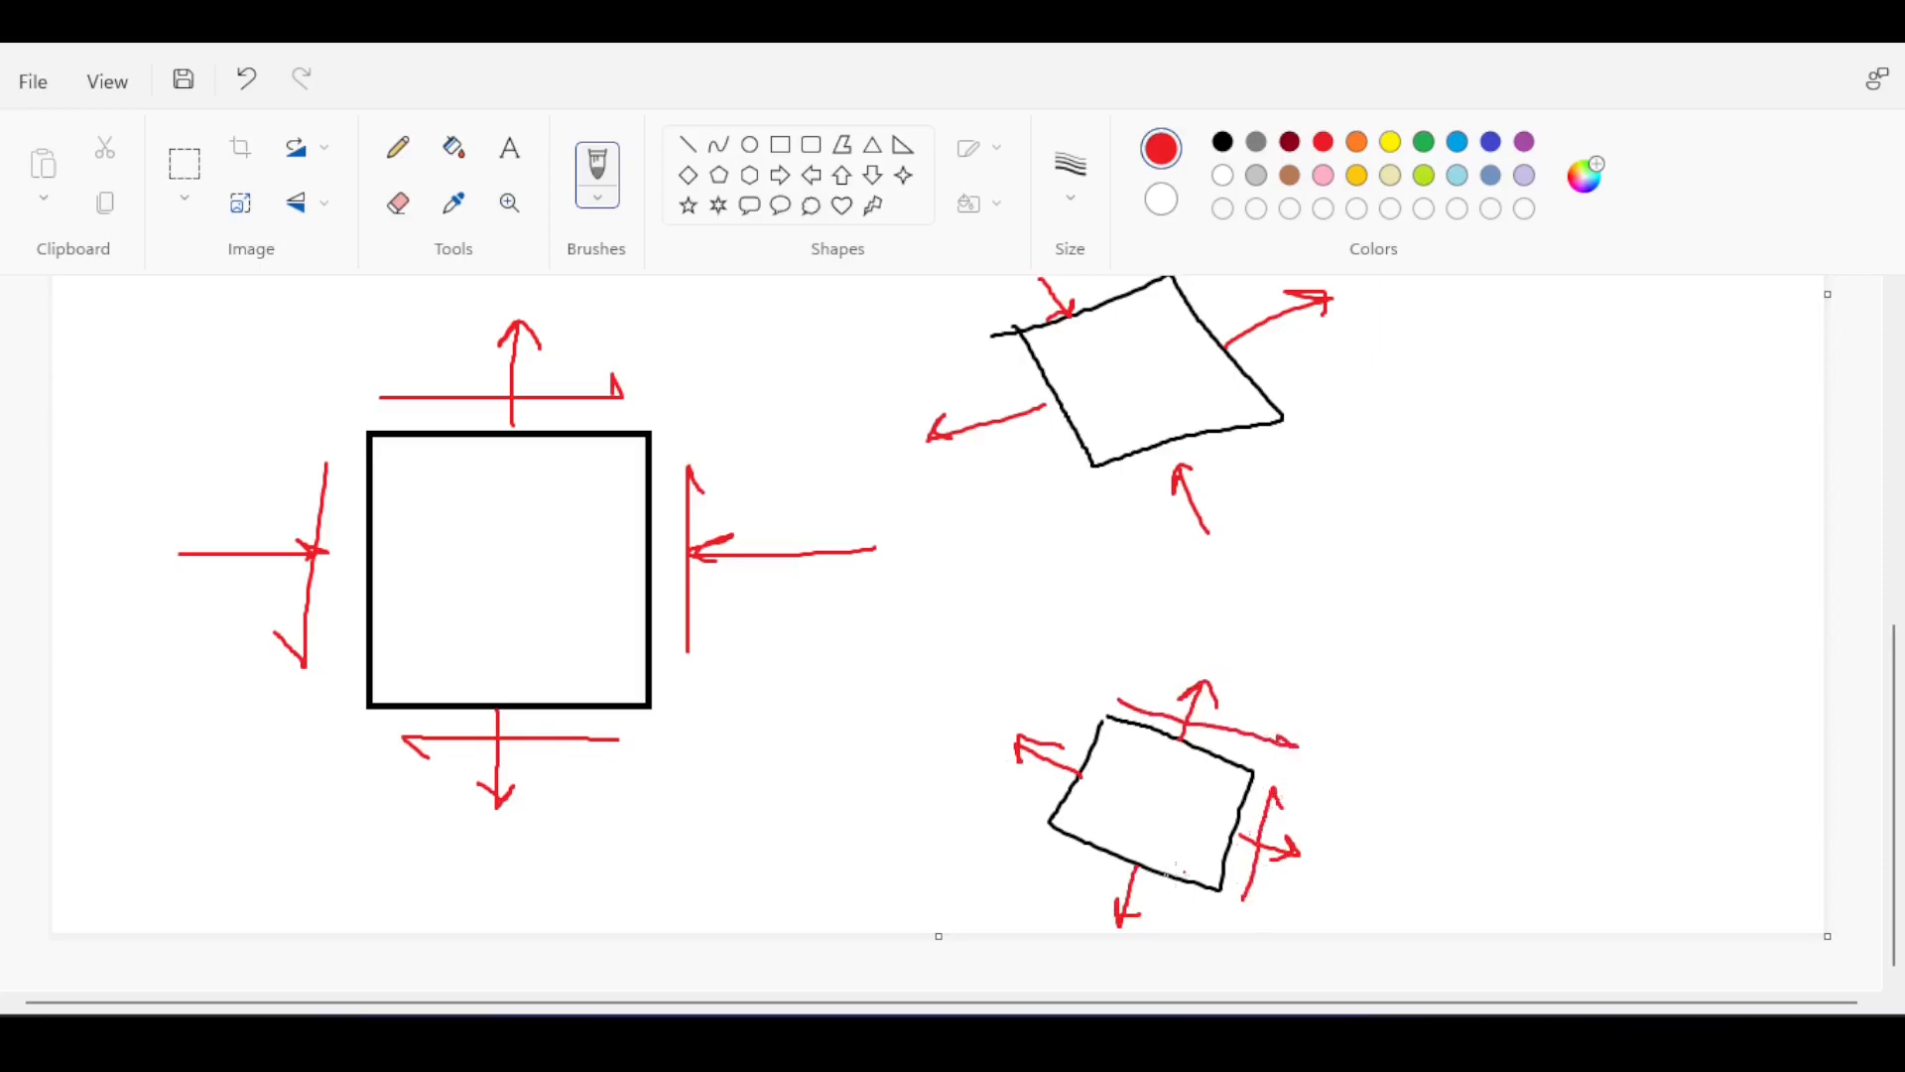
left_click_drag(1166, 902, 1053, 877)
left_click_drag(1090, 717, 1027, 807)
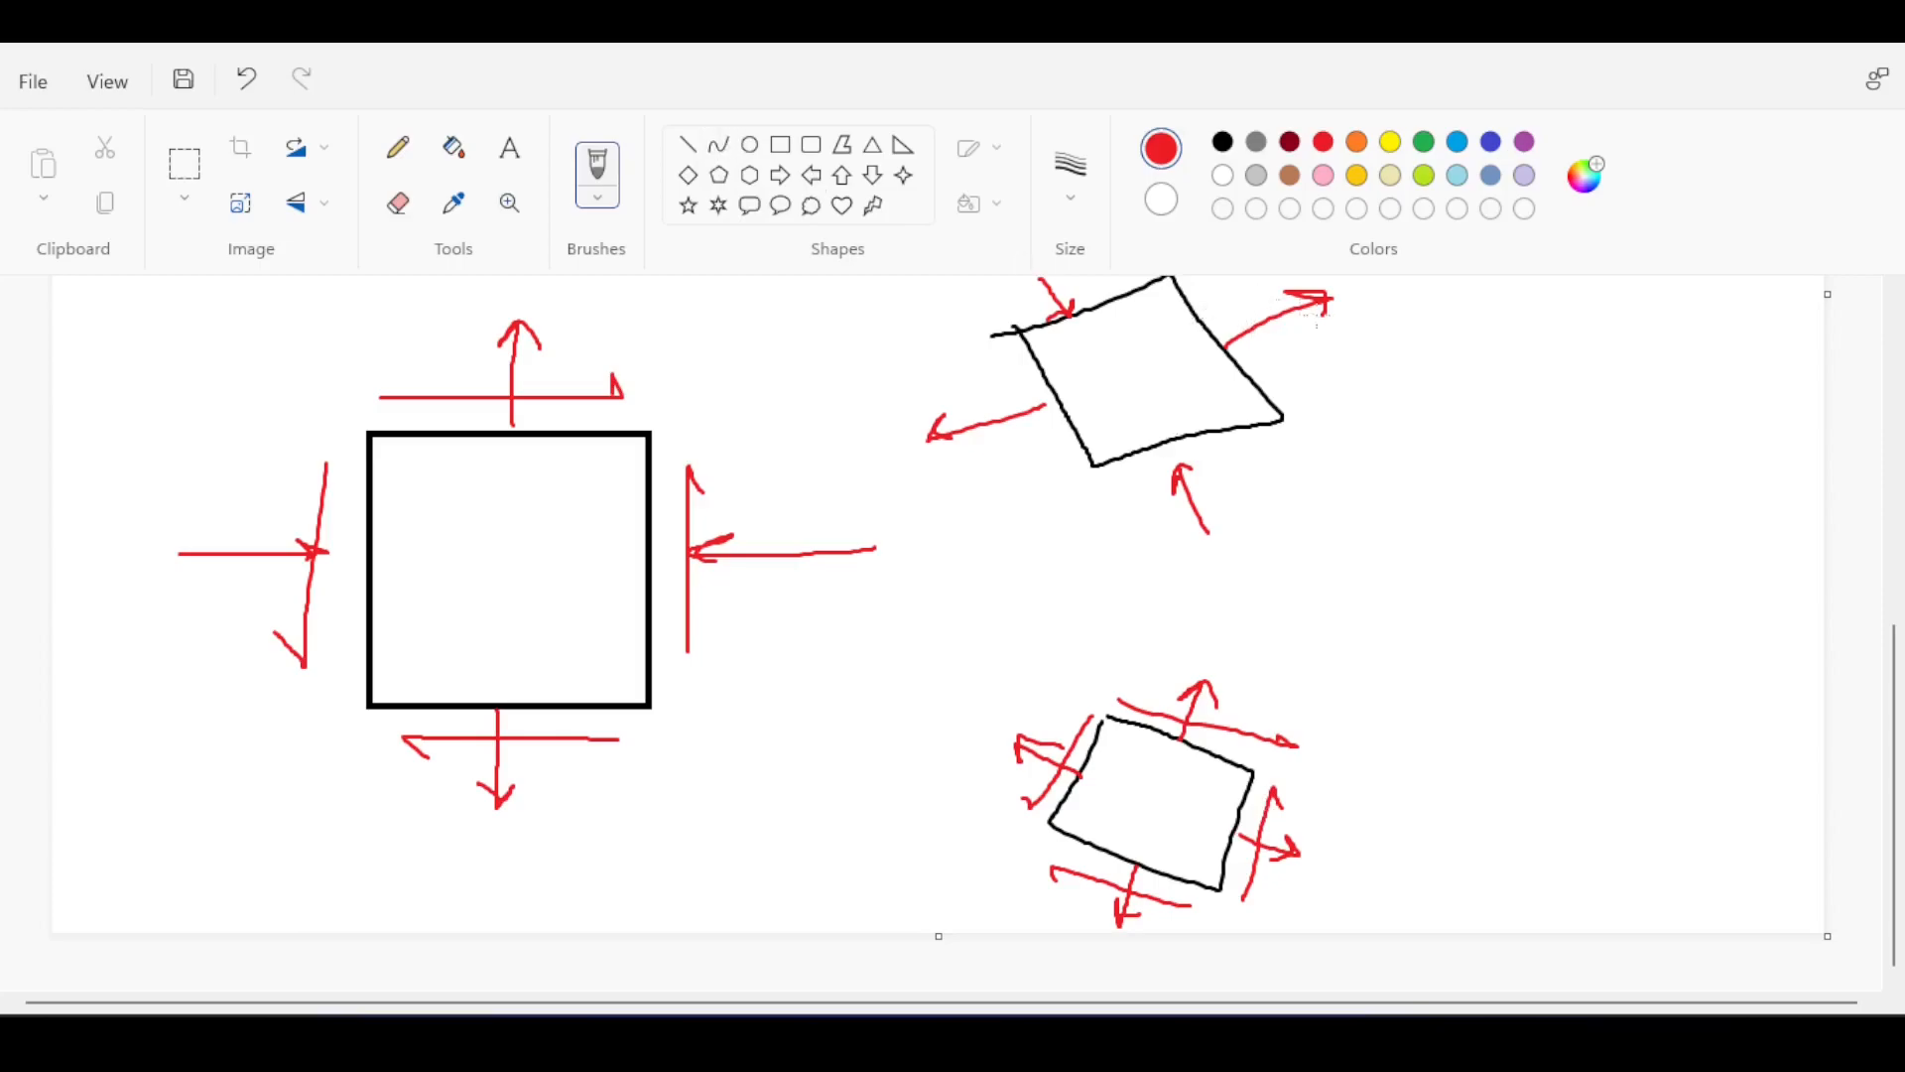
- Add red text beside the upper rotated element reading "Max Sigma + 100Mpa" and "Max Sigma - 80Mpa" on two lines
left_click(510, 148)
left_click(1387, 385)
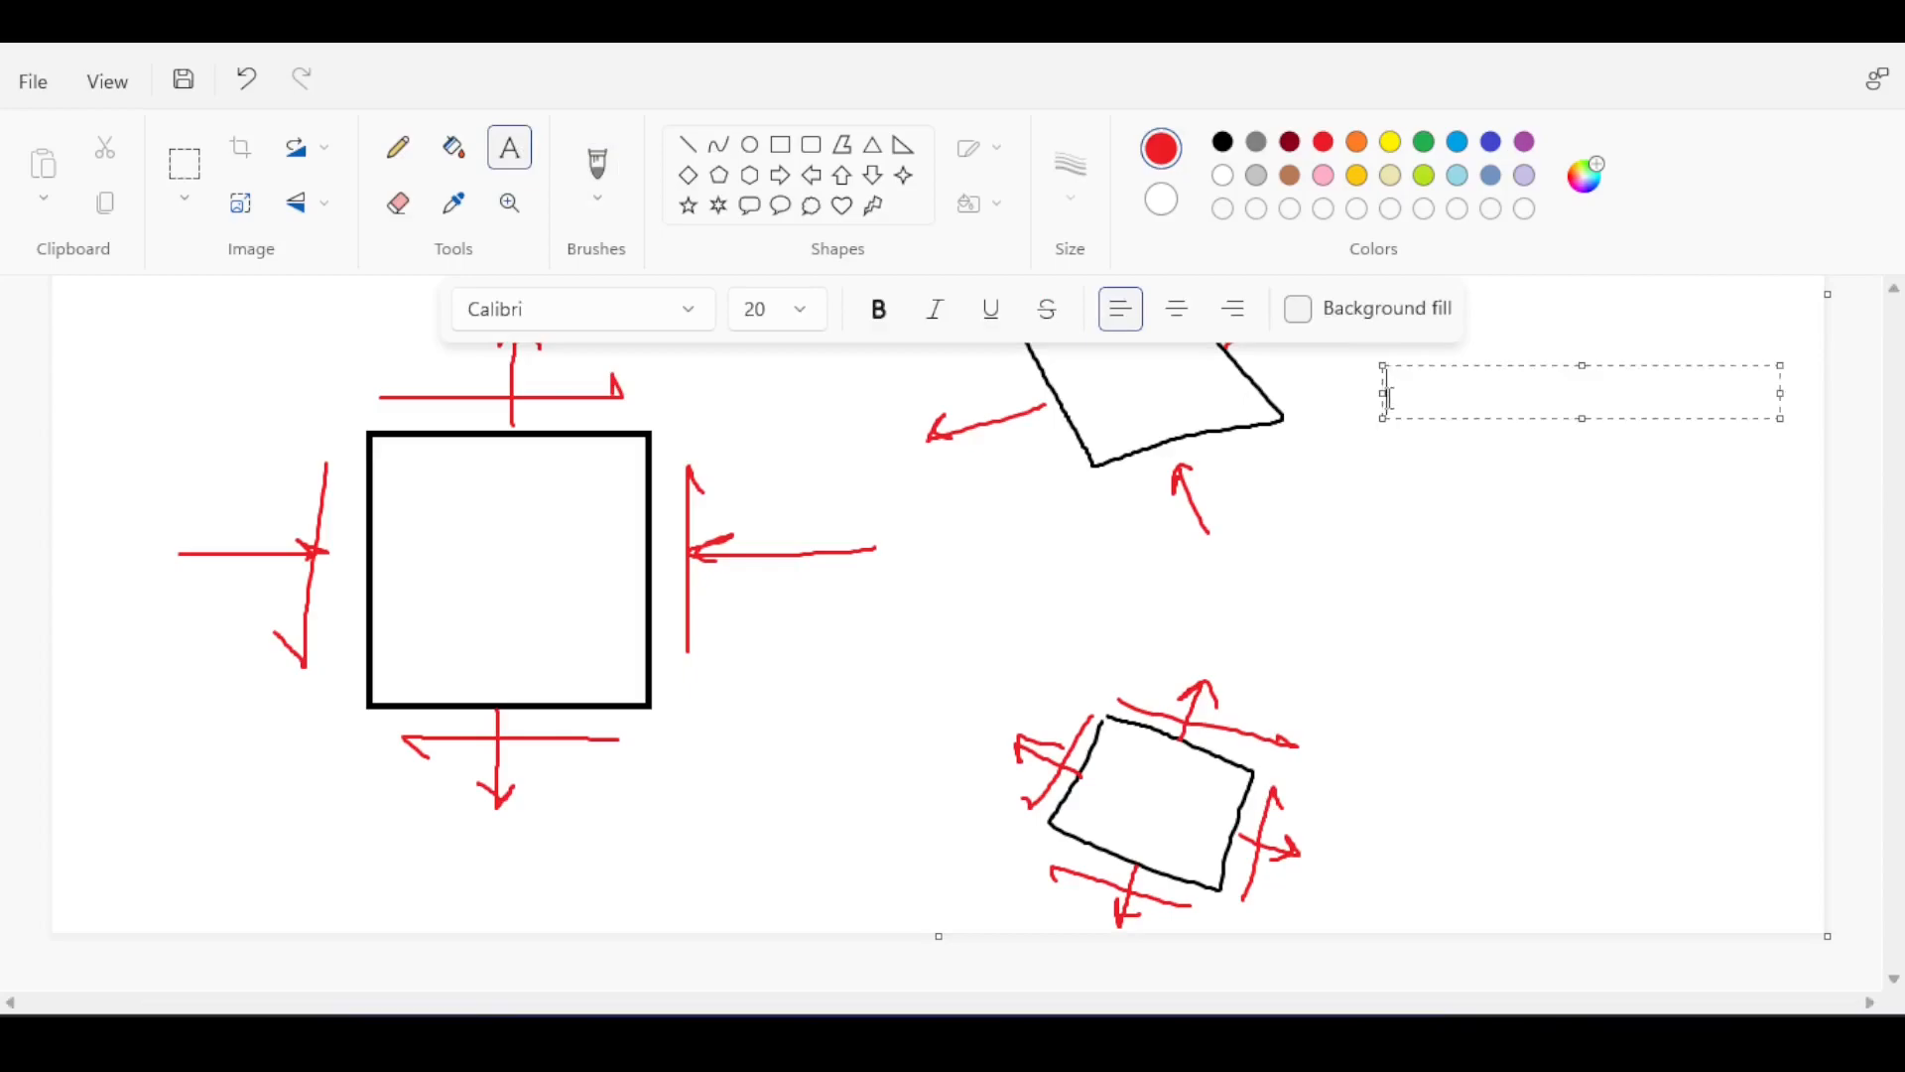
type("Max Sigma + 100Mpa")
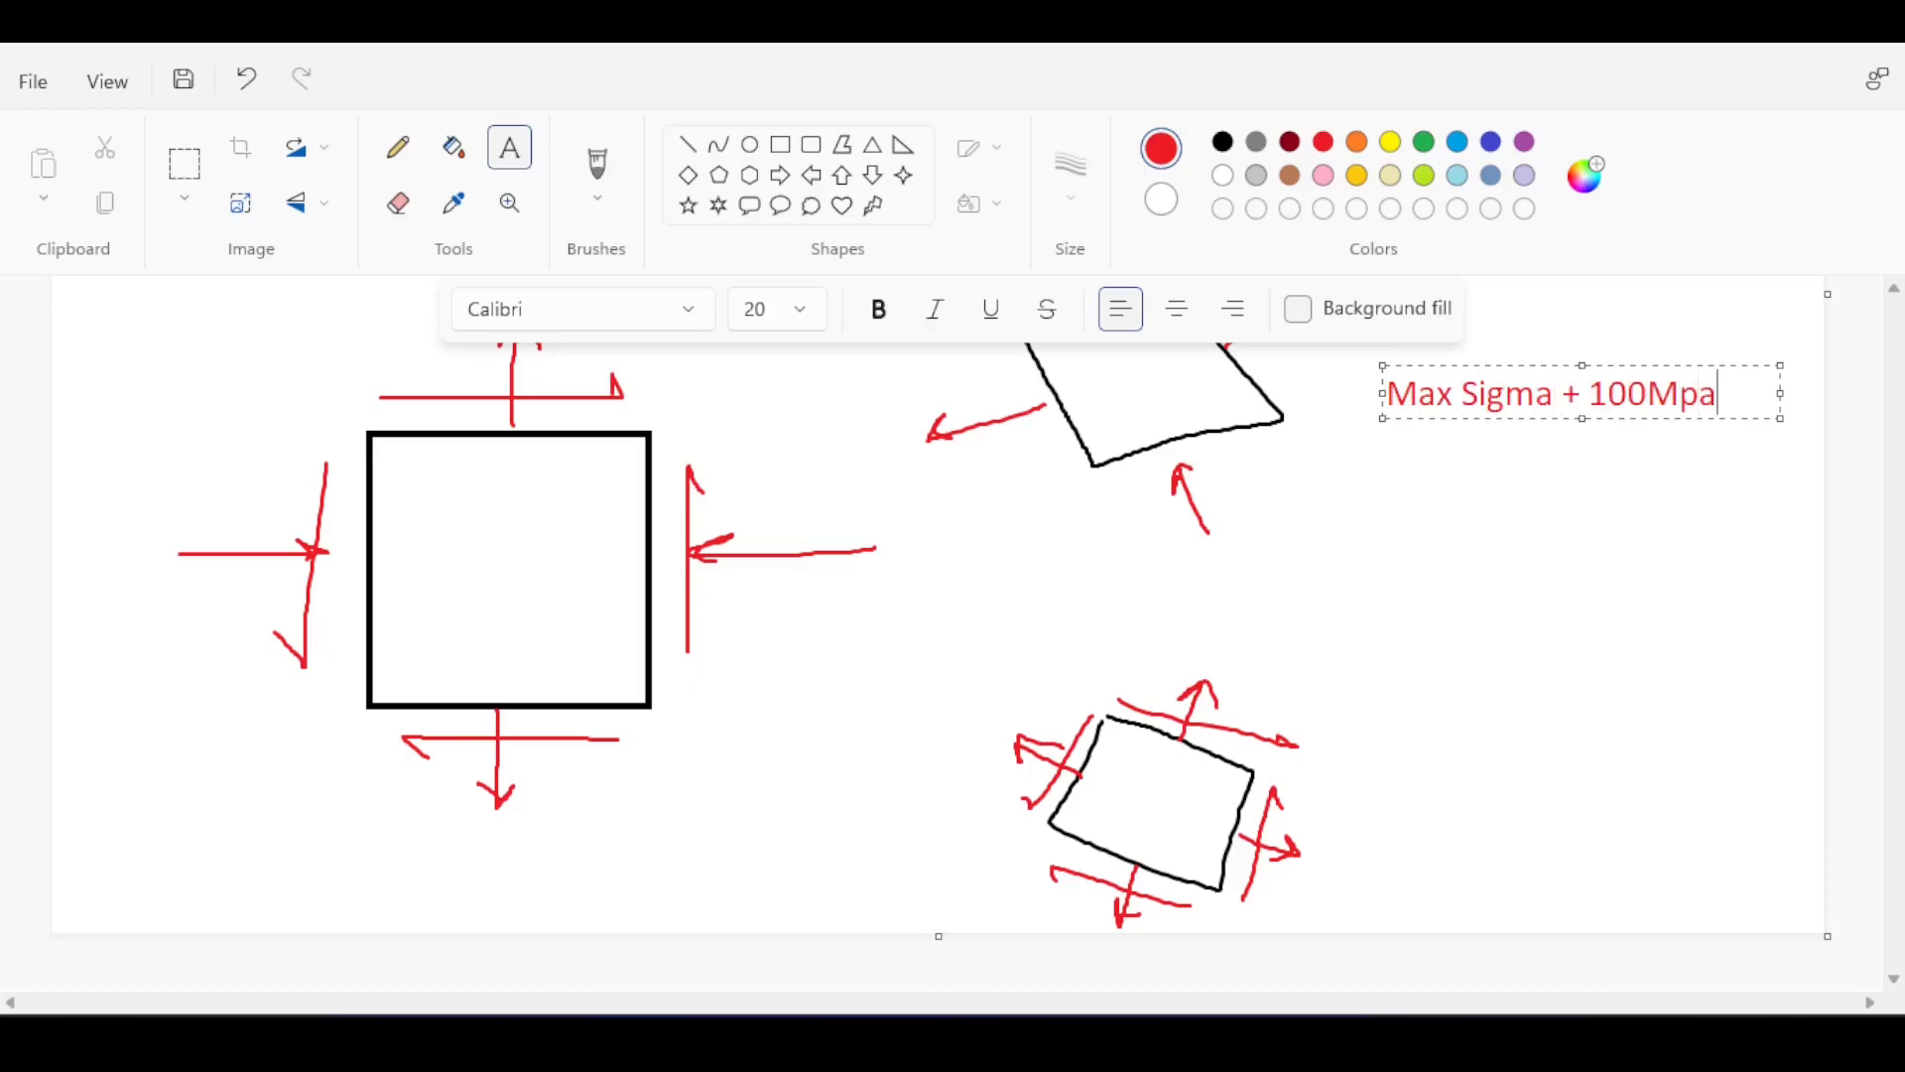
key("Return")
type("Max ")
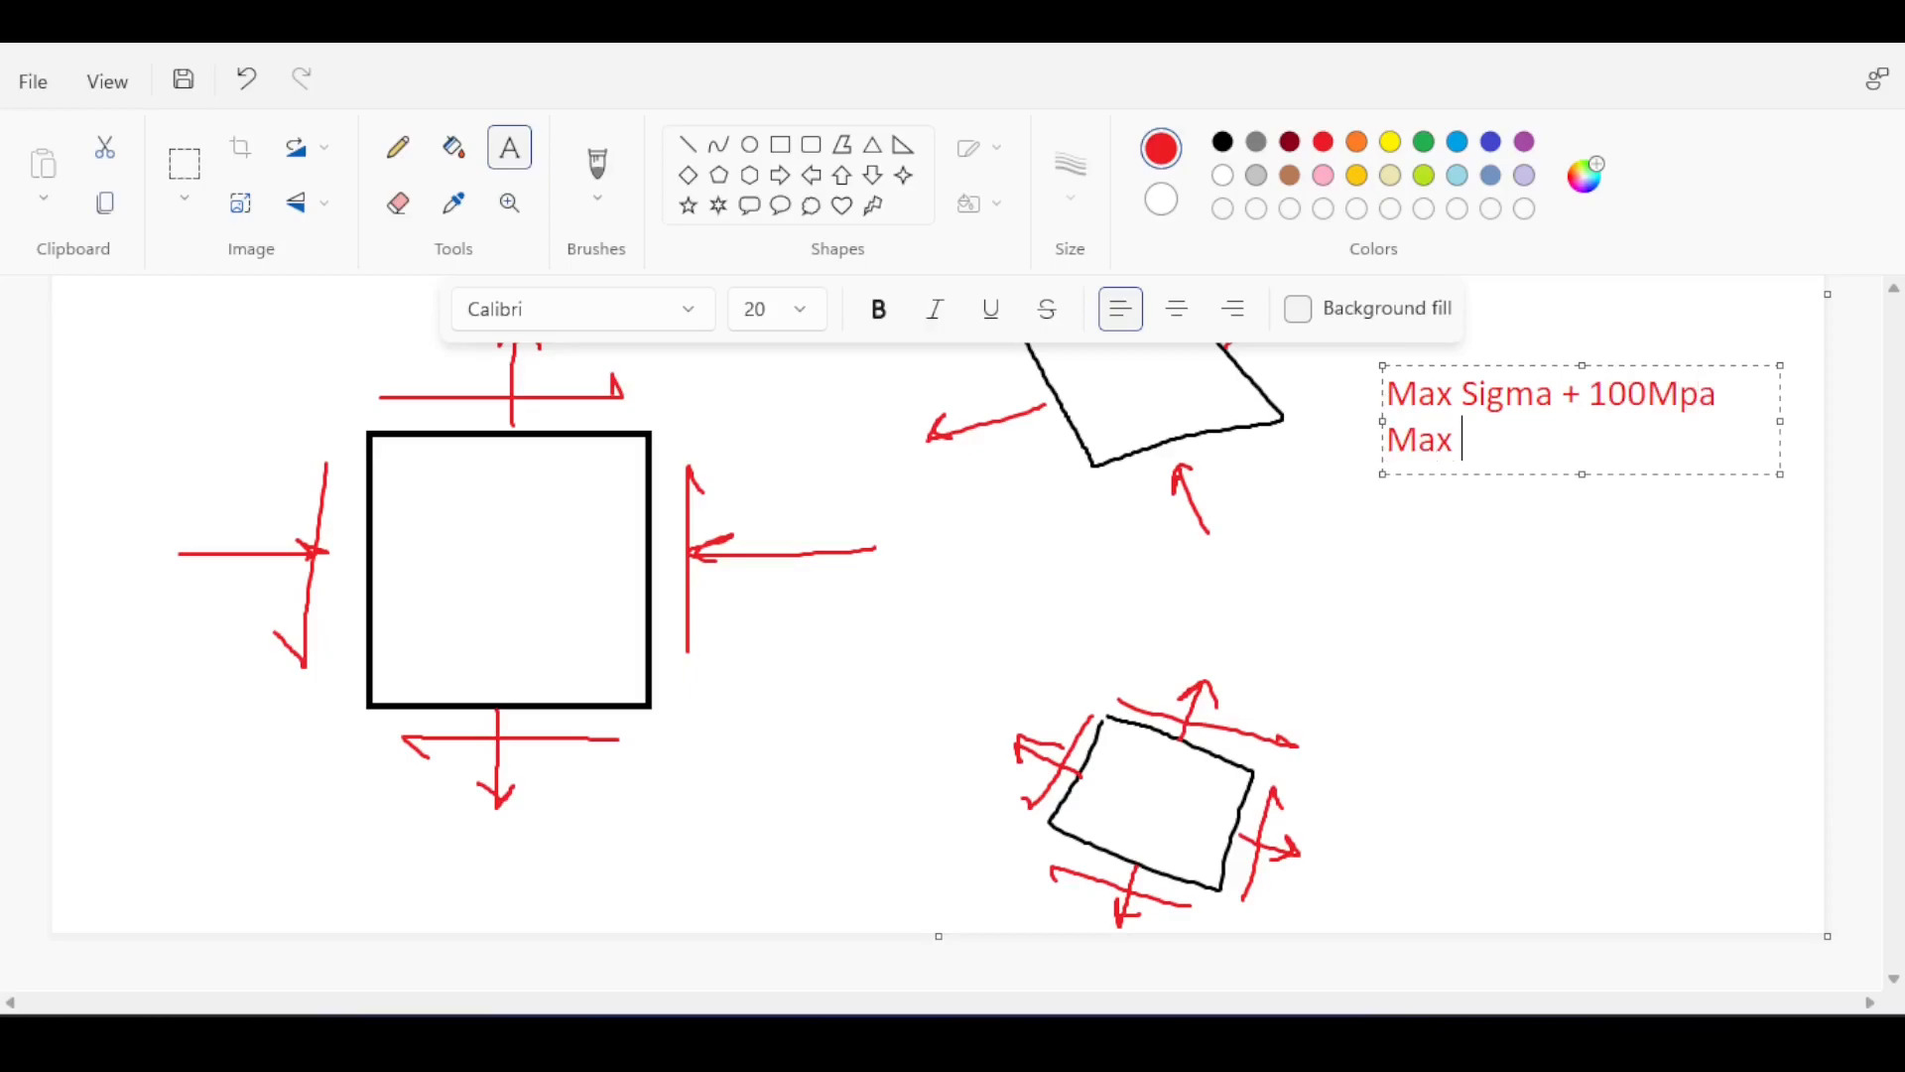
type("Sigma - 80Mpa")
key("Return")
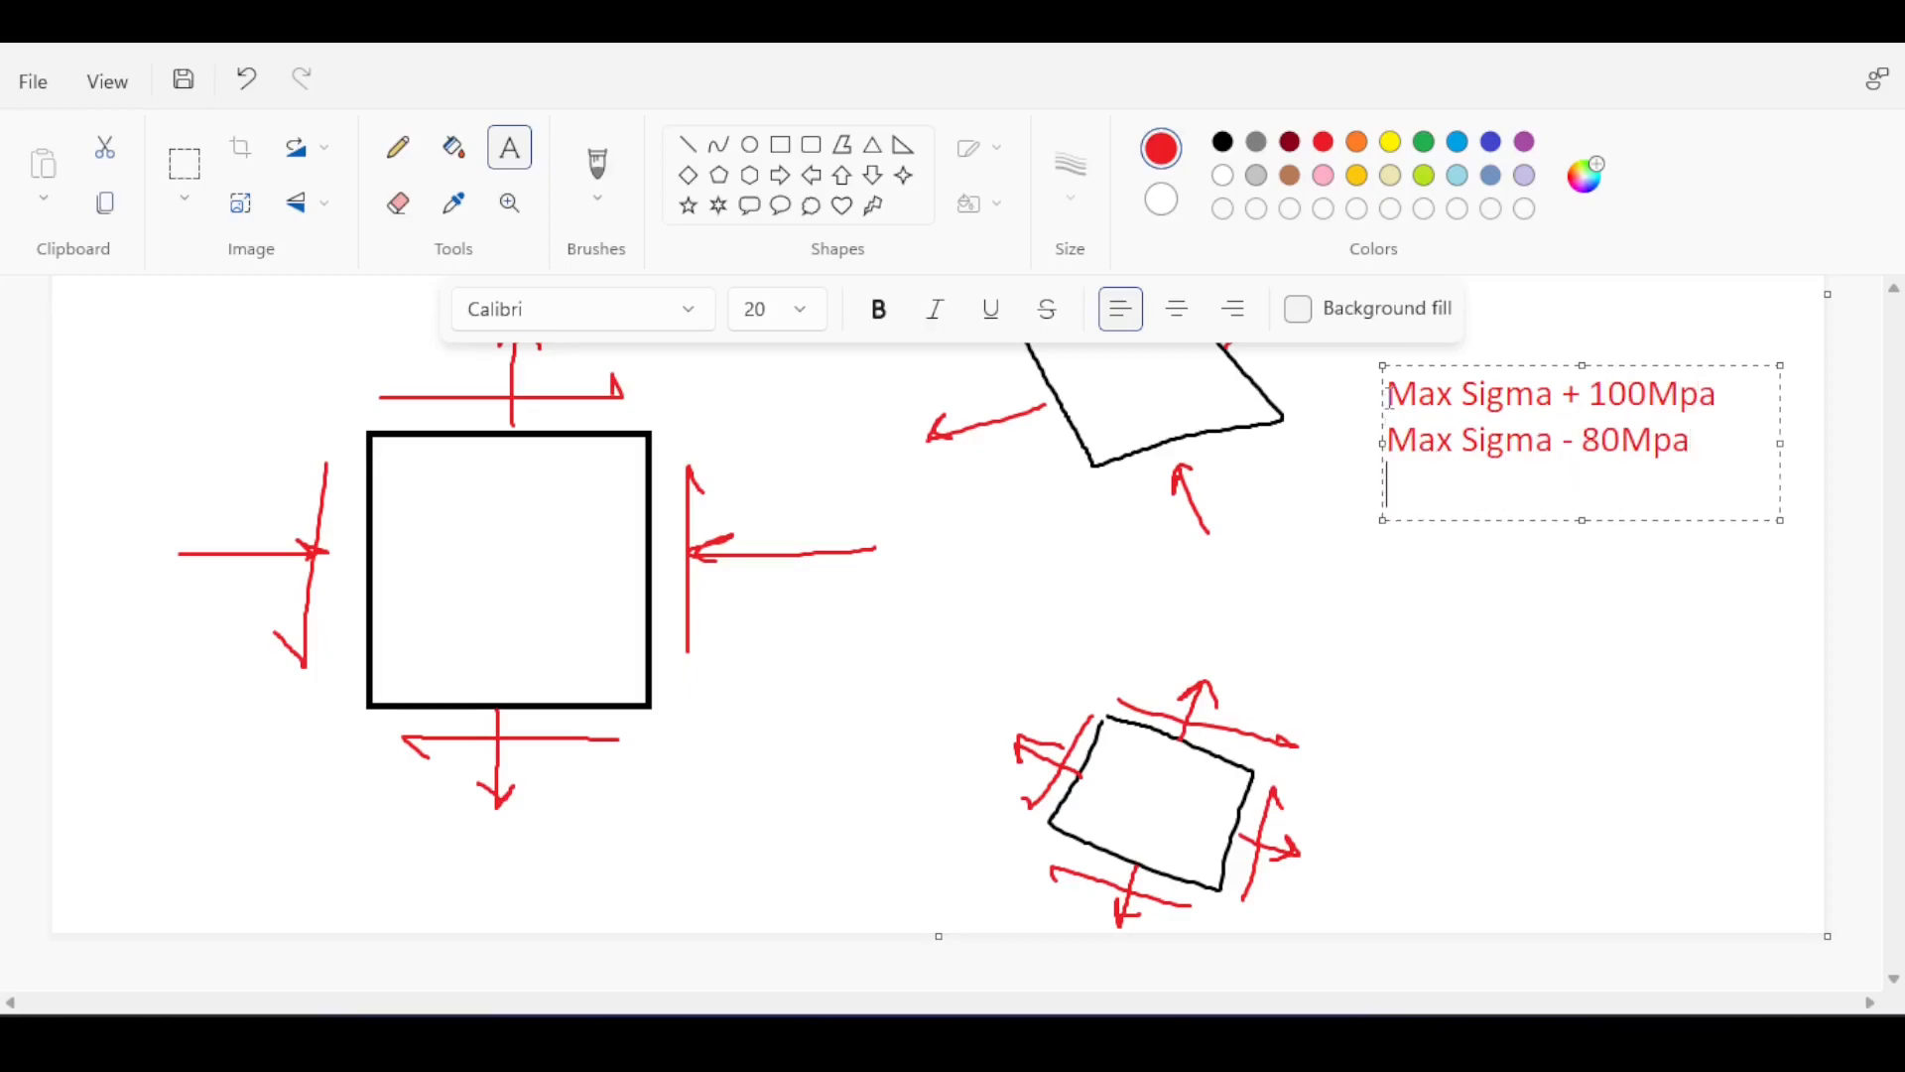
left_click(1524, 599)
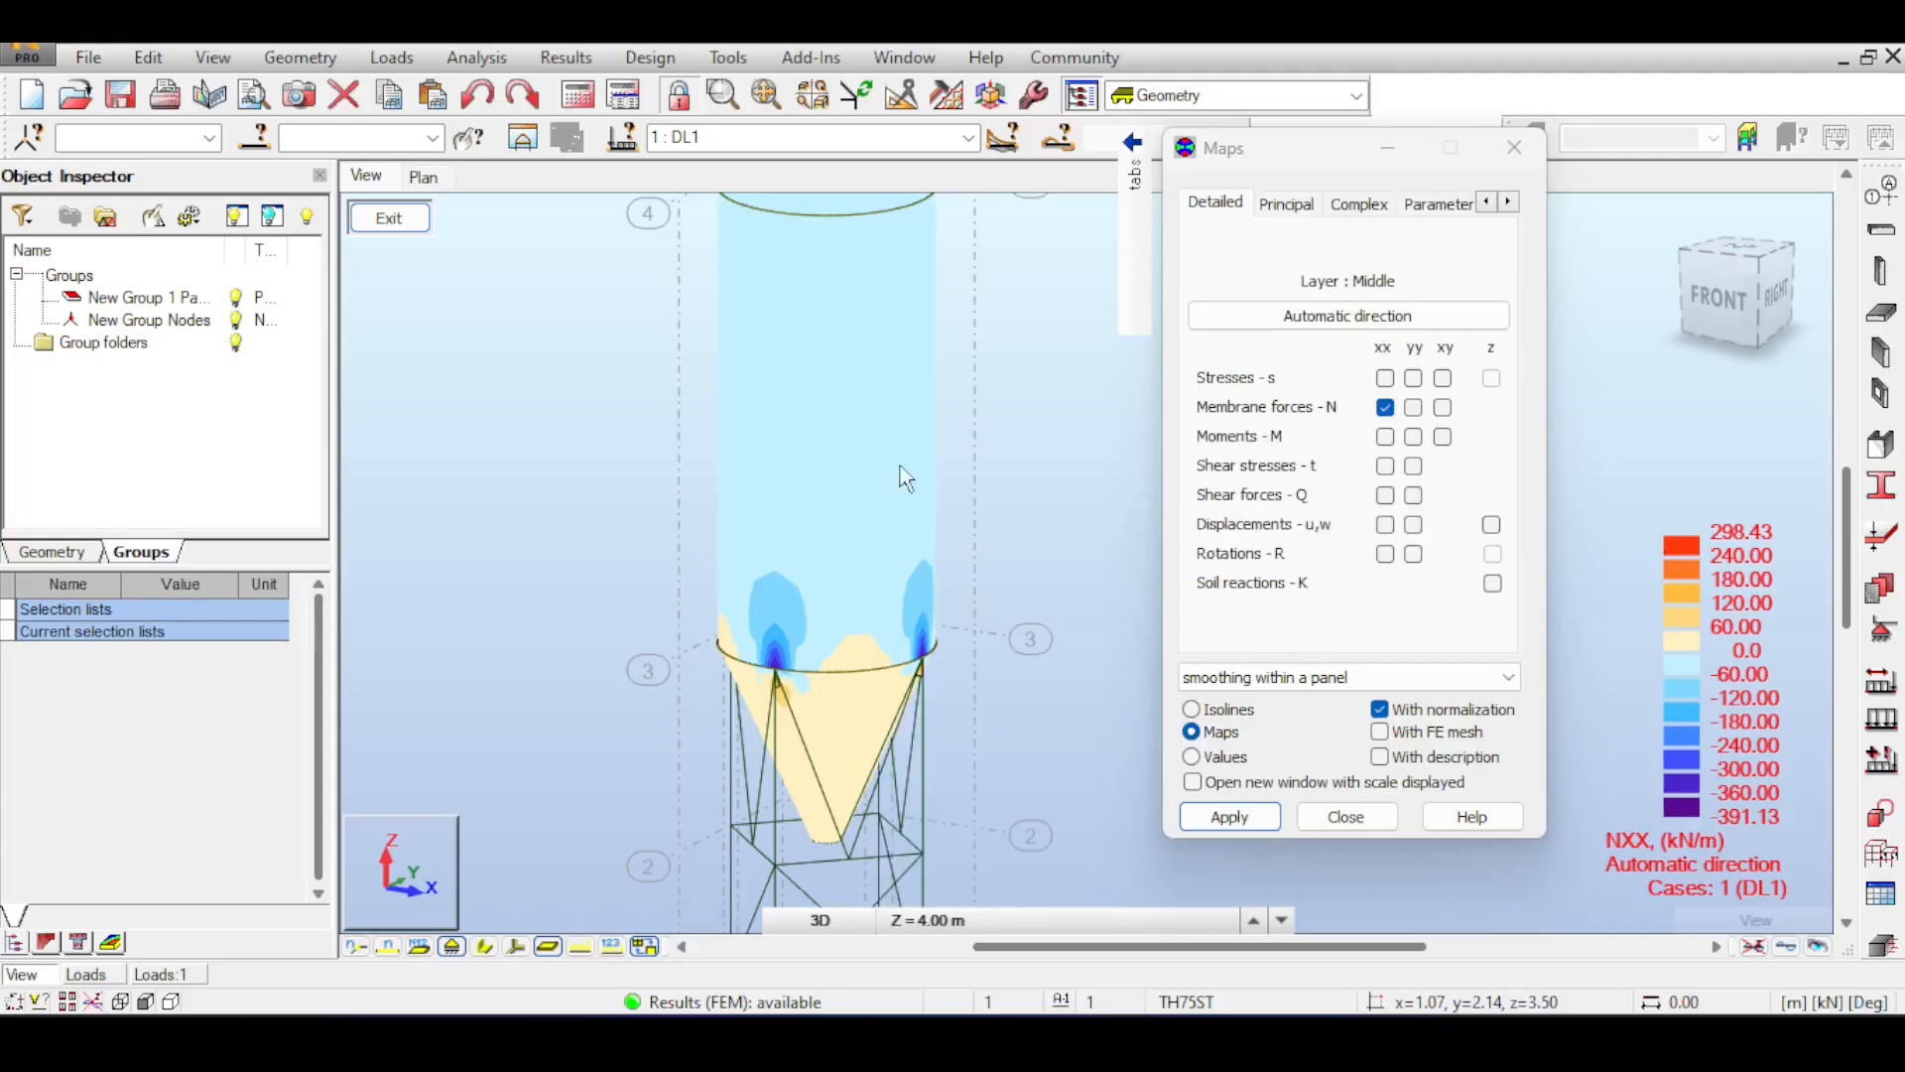
- Switch to Robot Structural Analysis, close the Maps dialog, and open the steel material definition from the job preferences
left_click(1514, 149)
left_click(1033, 95)
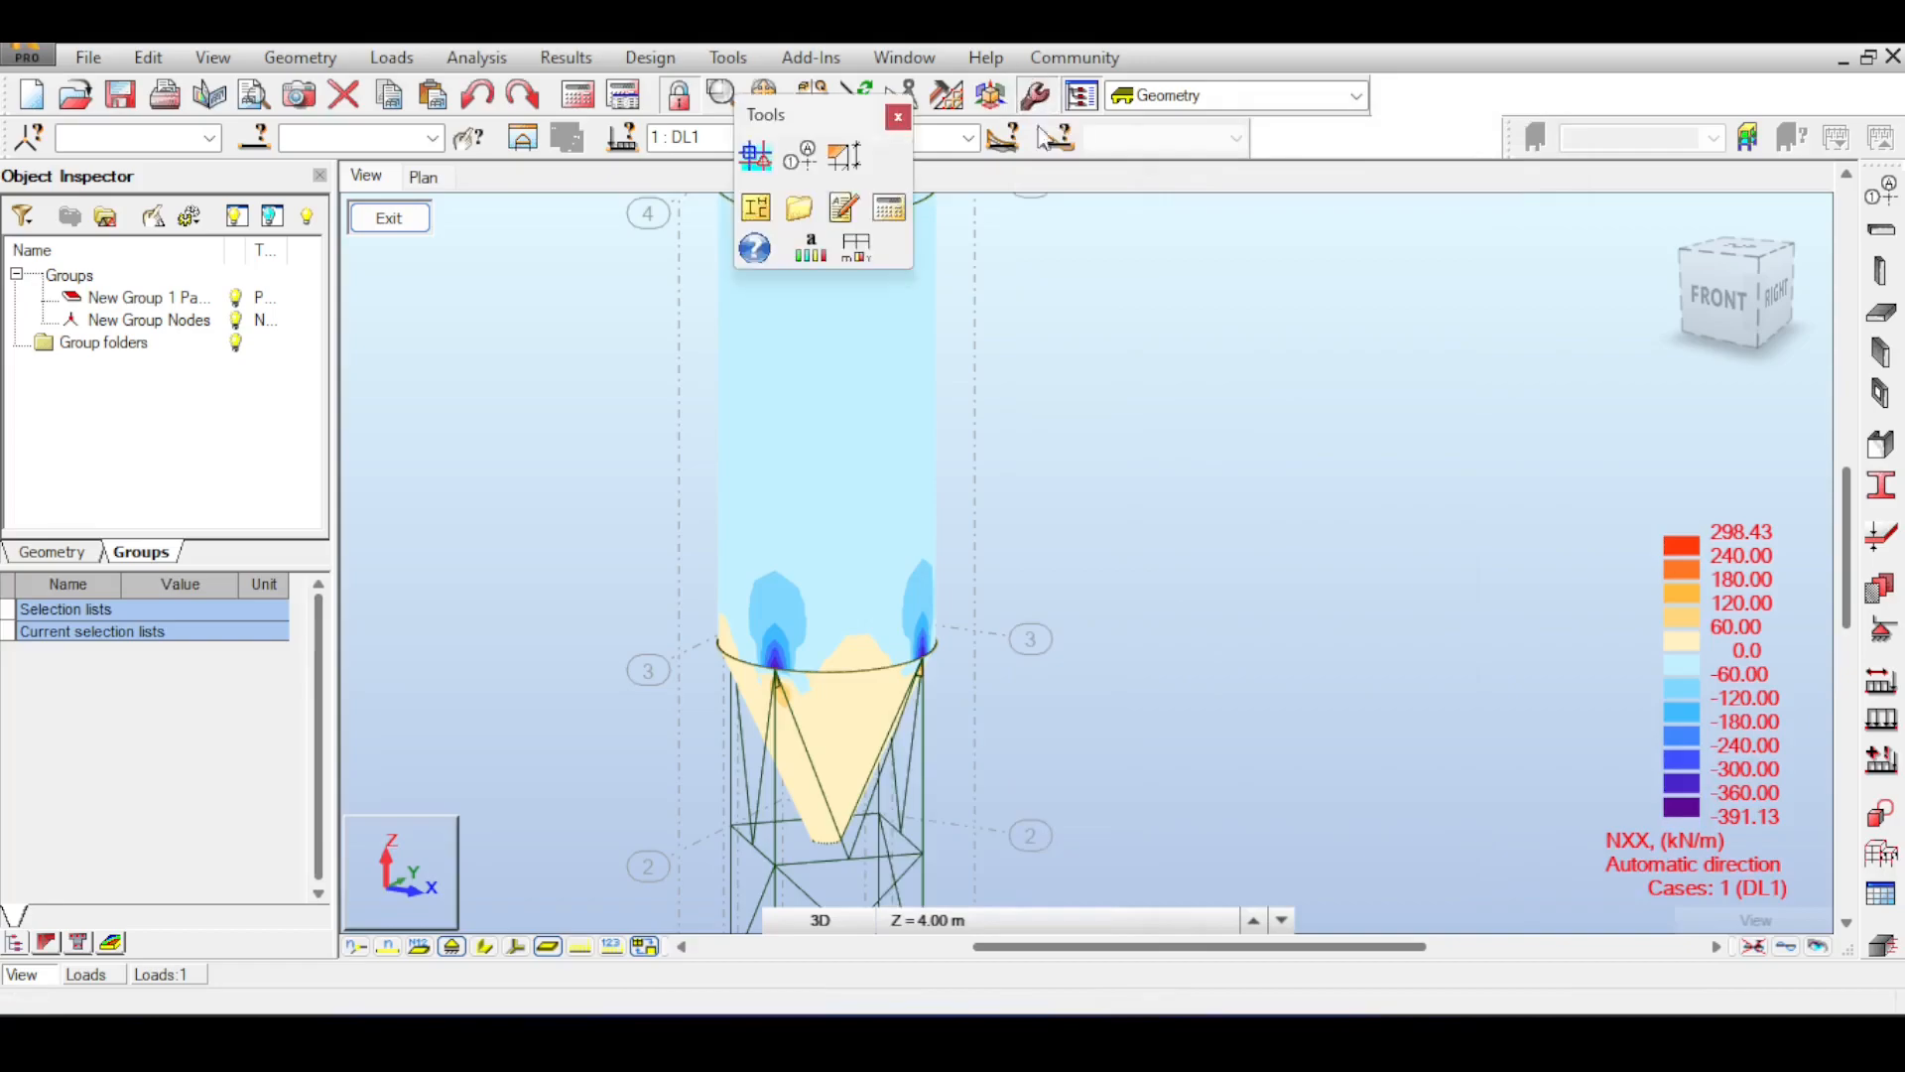
left_click(1037, 107)
left_click(1038, 109)
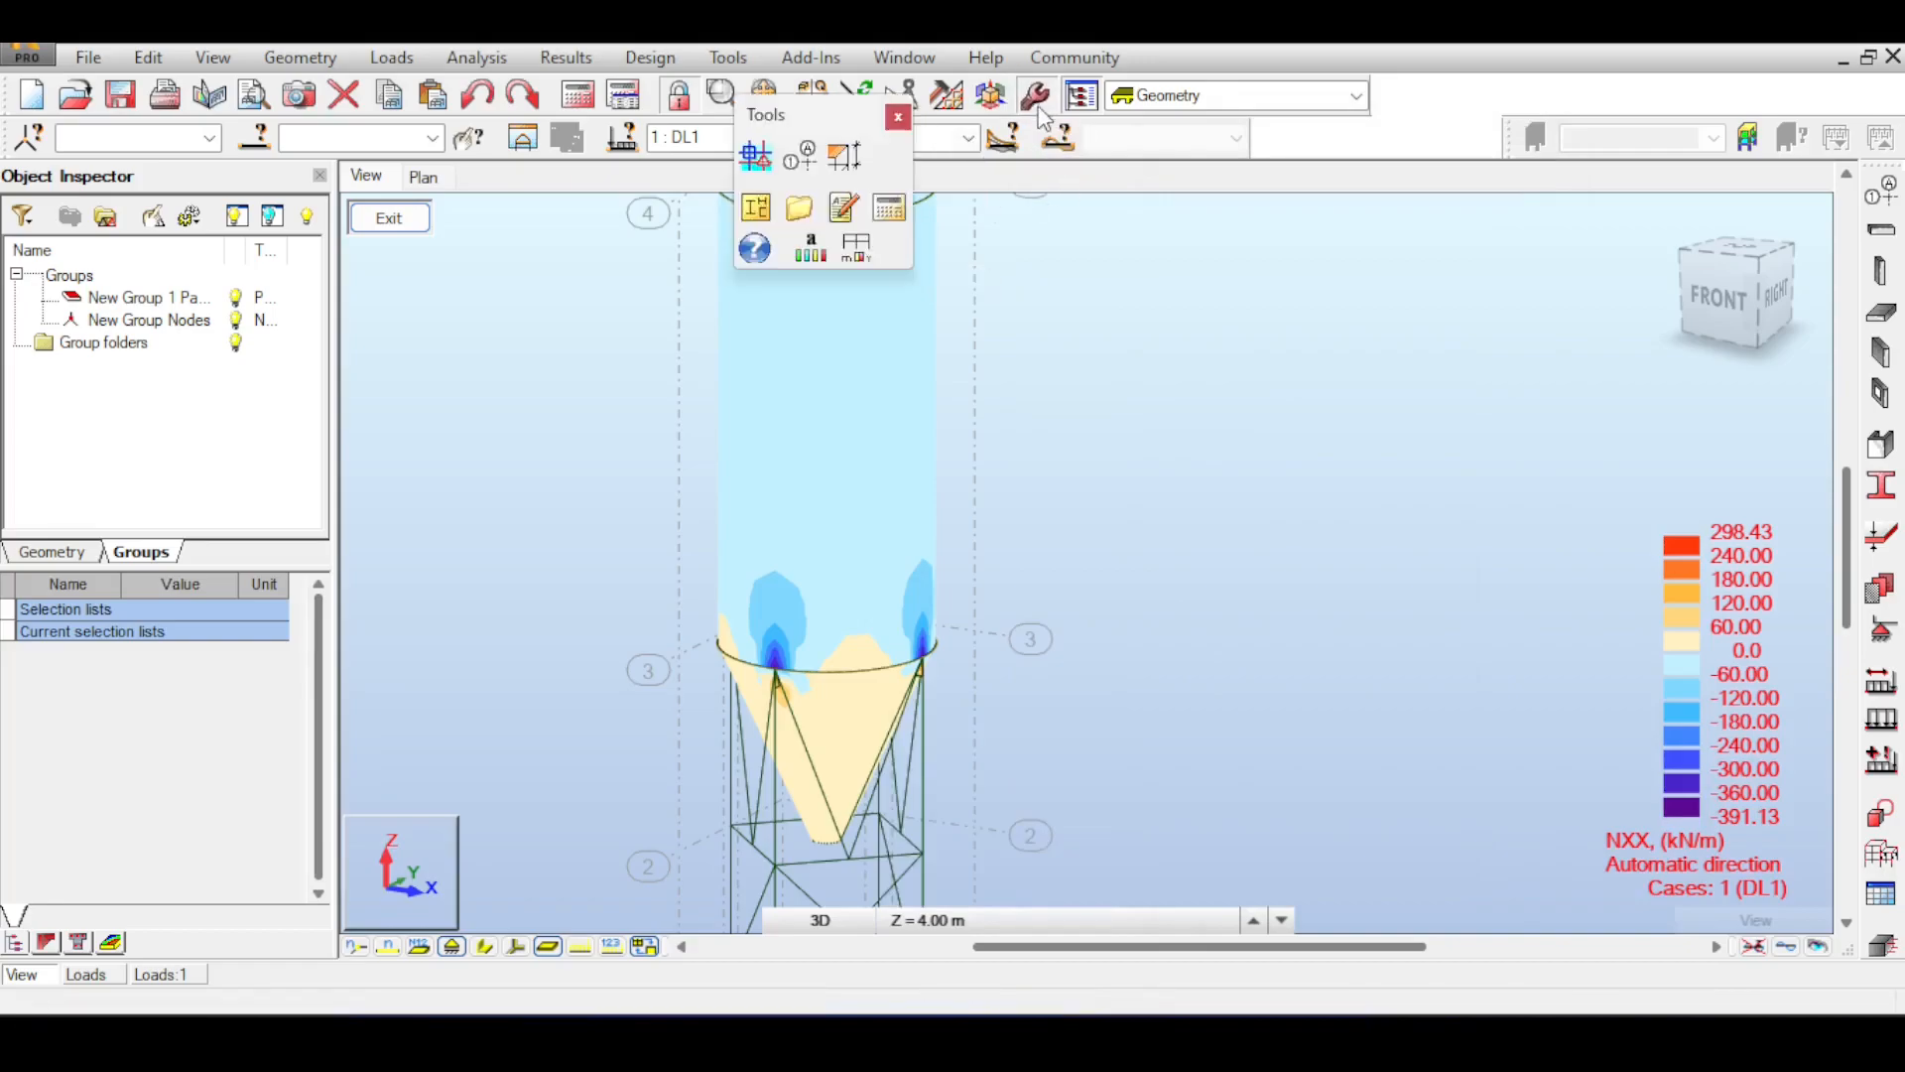
left_click(858, 250)
left_click(629, 401)
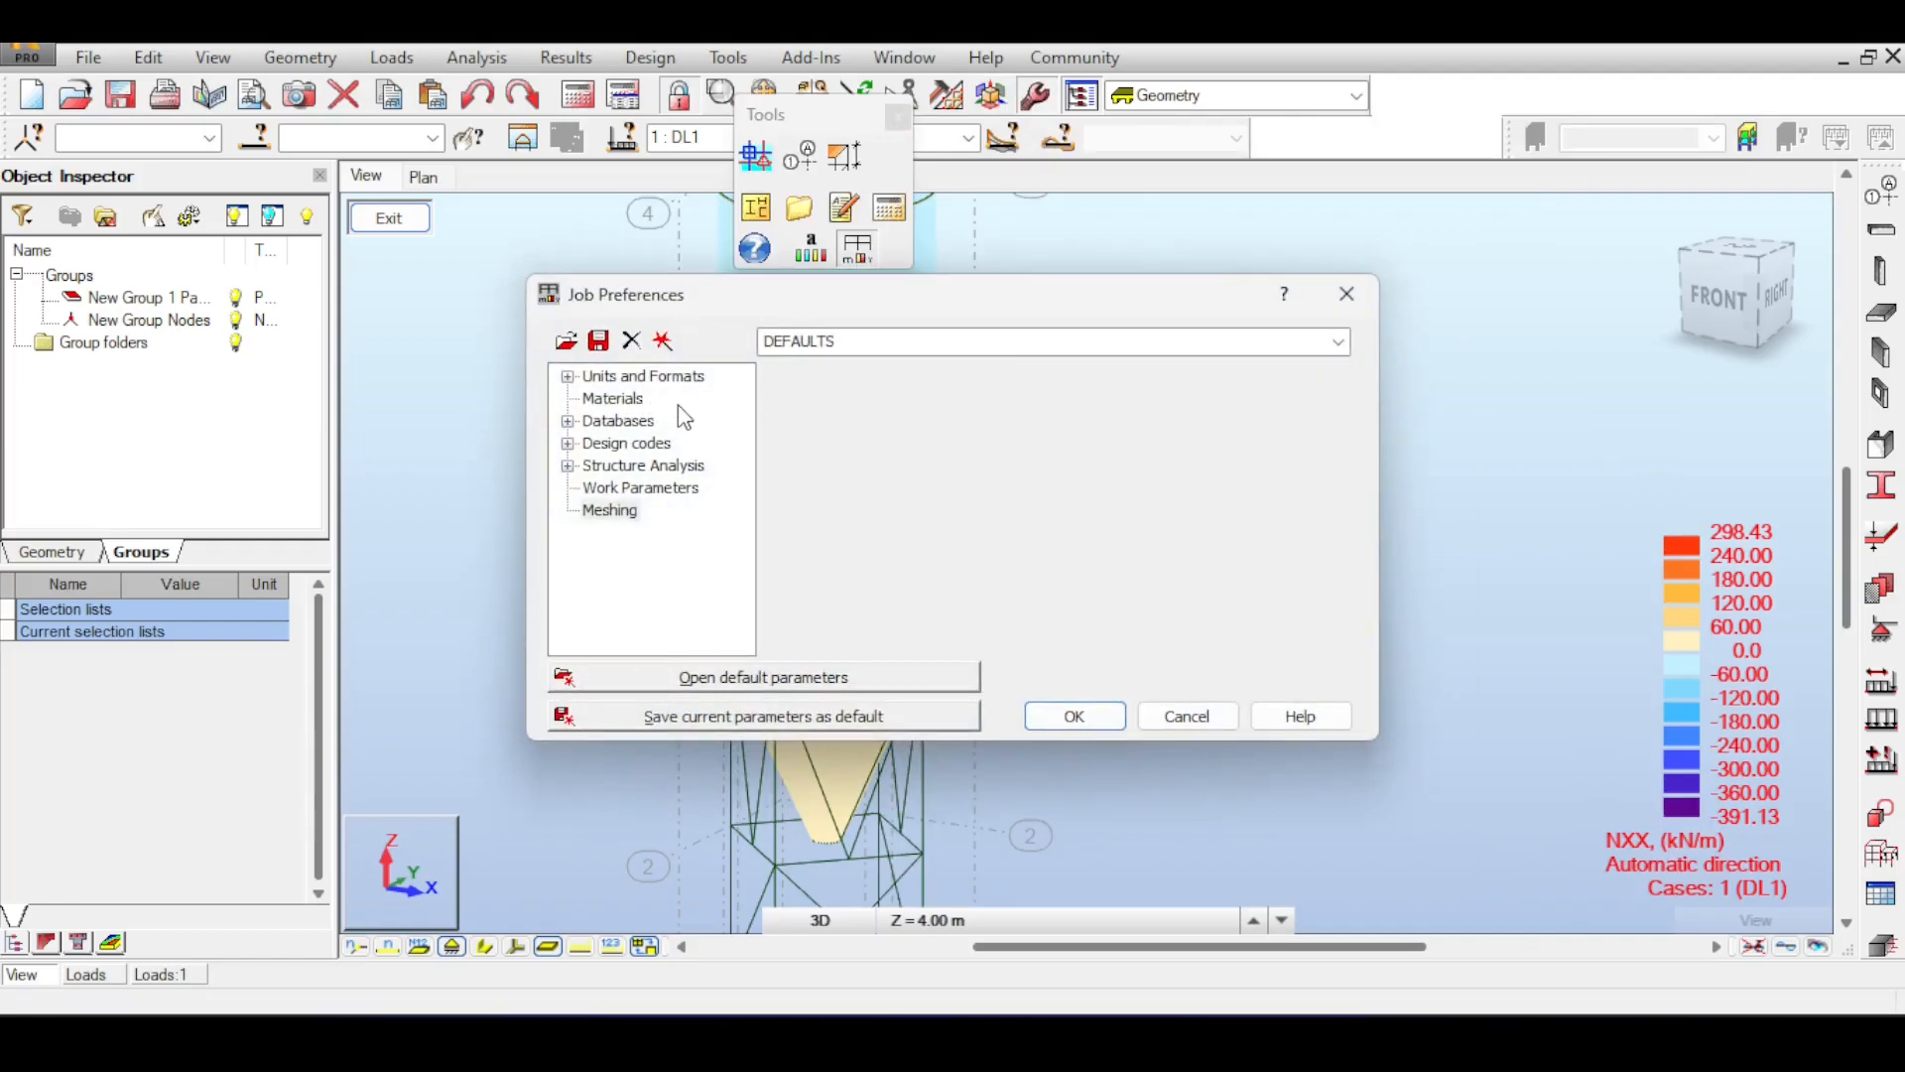
left_click(626, 402)
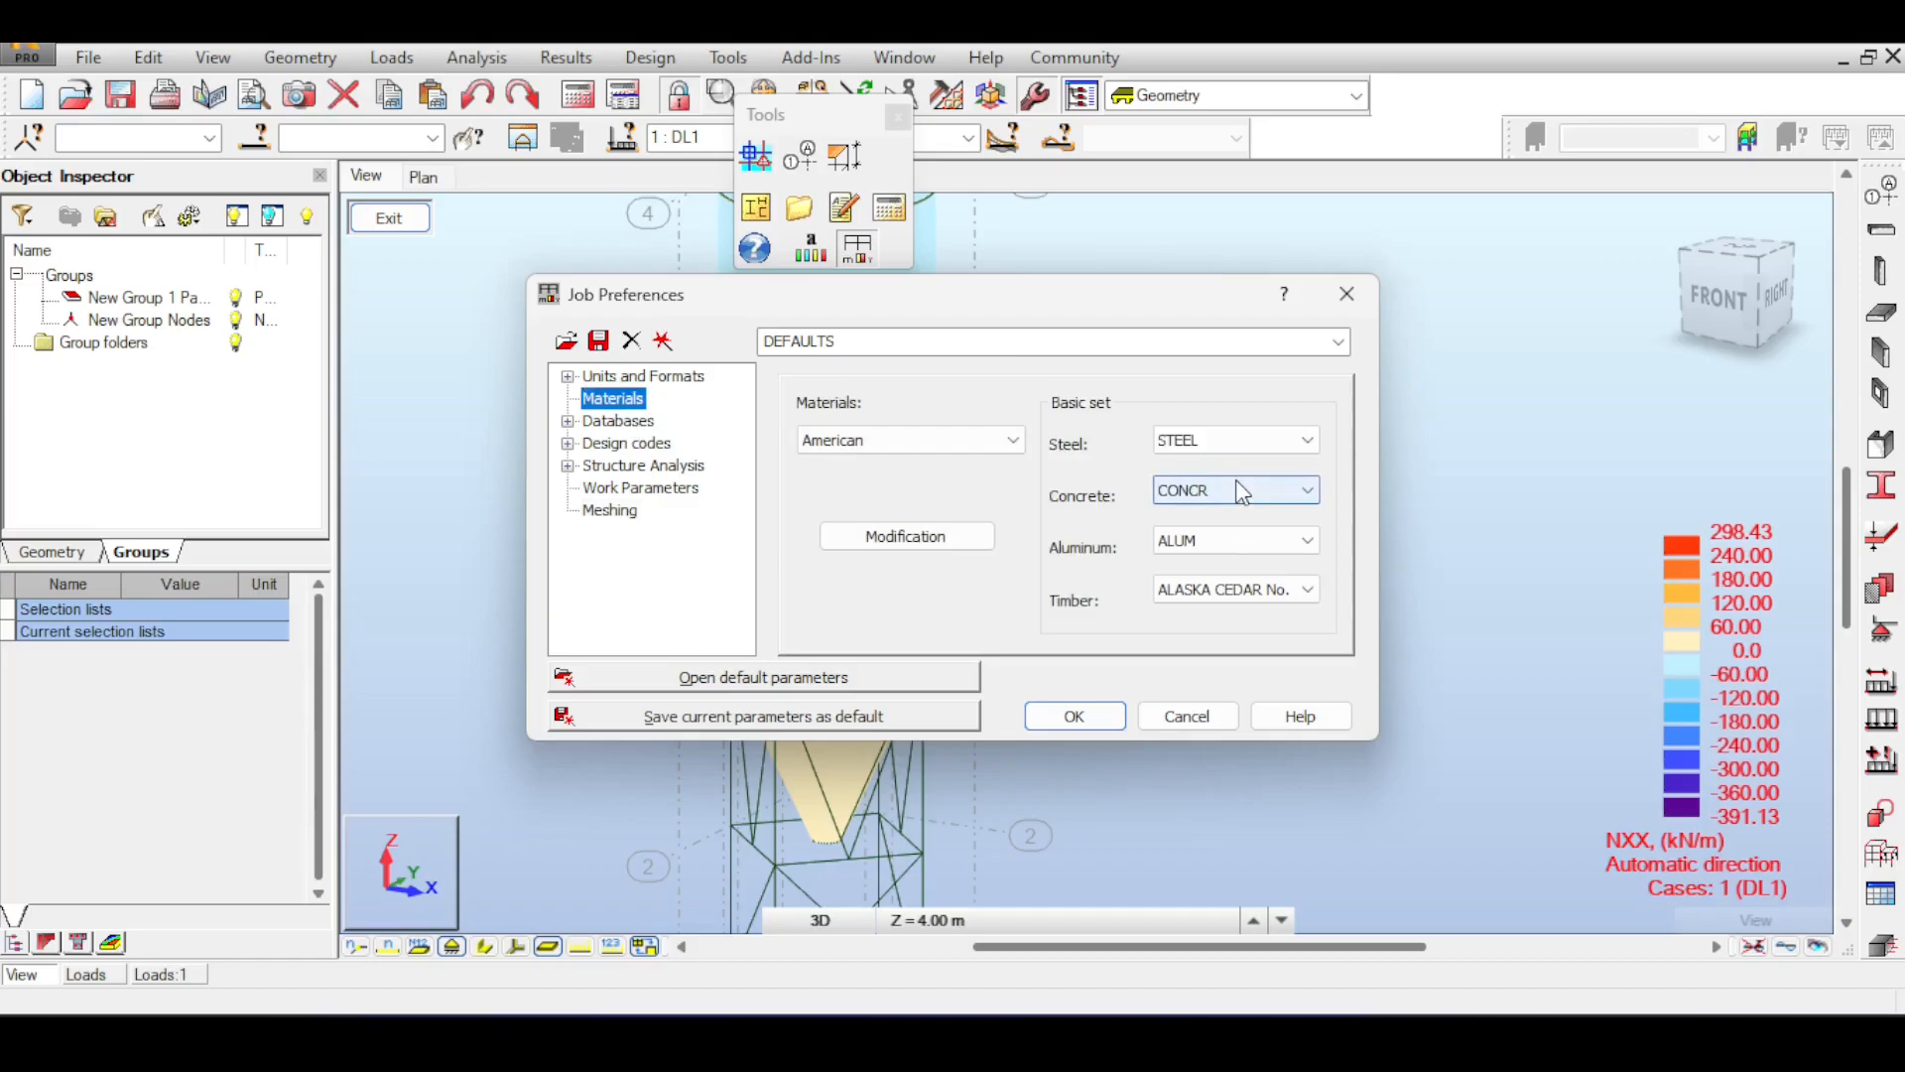
left_click(905, 536)
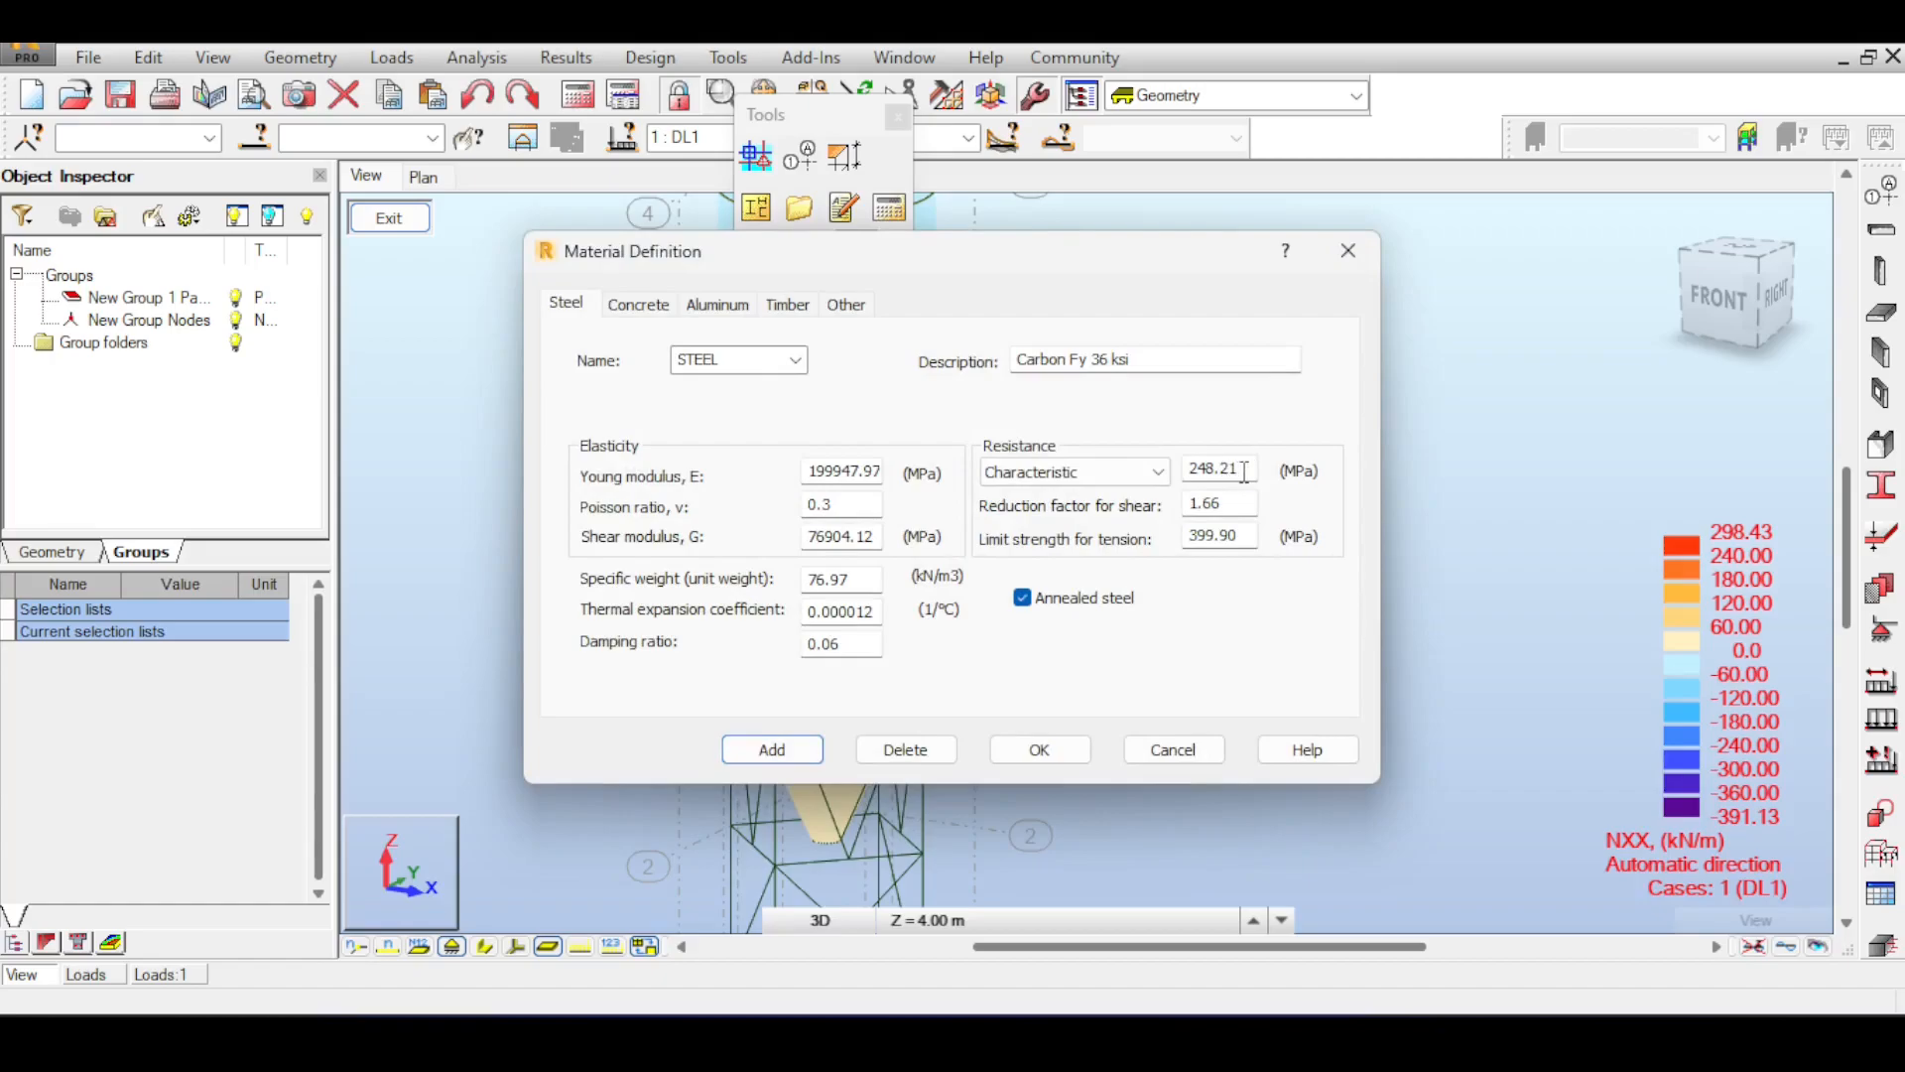
- Check the STEEL material's characteristic resistance and limit strength for tension, and close the material definition
double_click(1224, 533)
double_click(1241, 468)
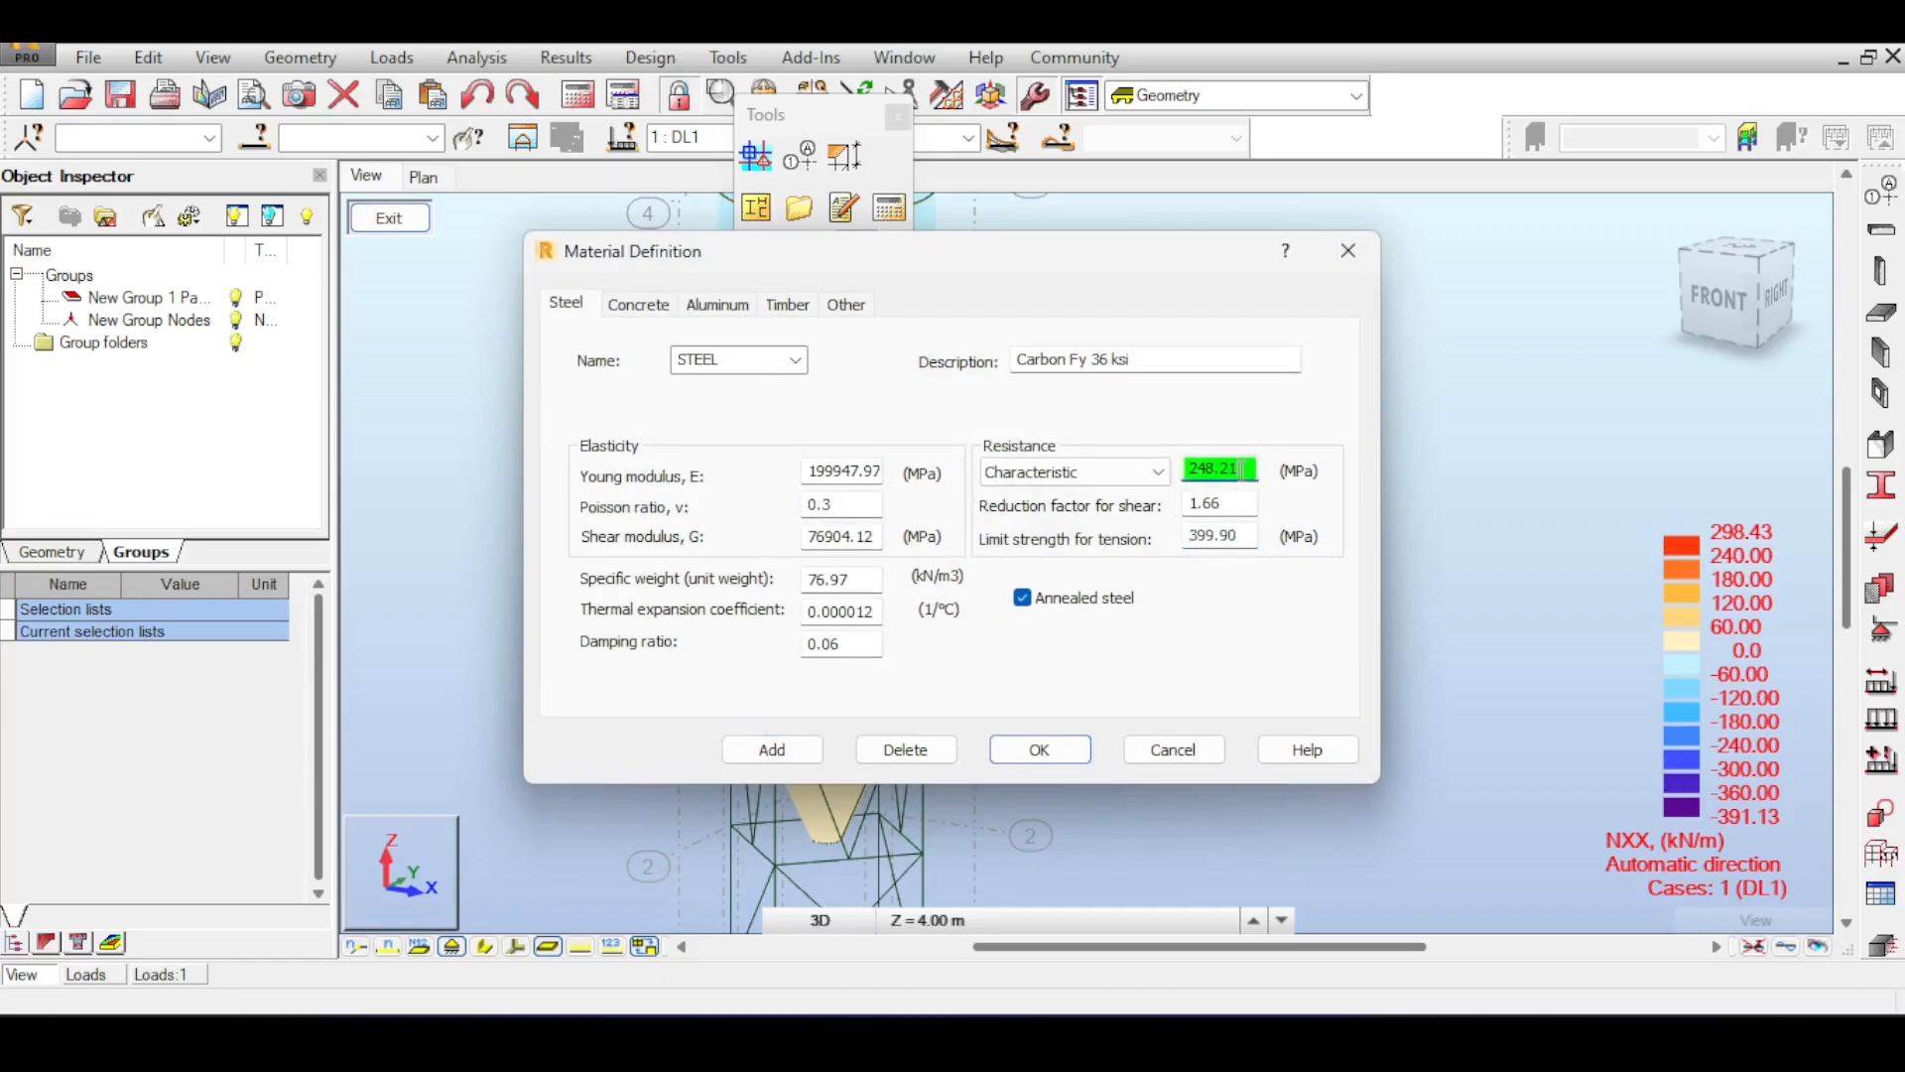
left_click(1349, 250)
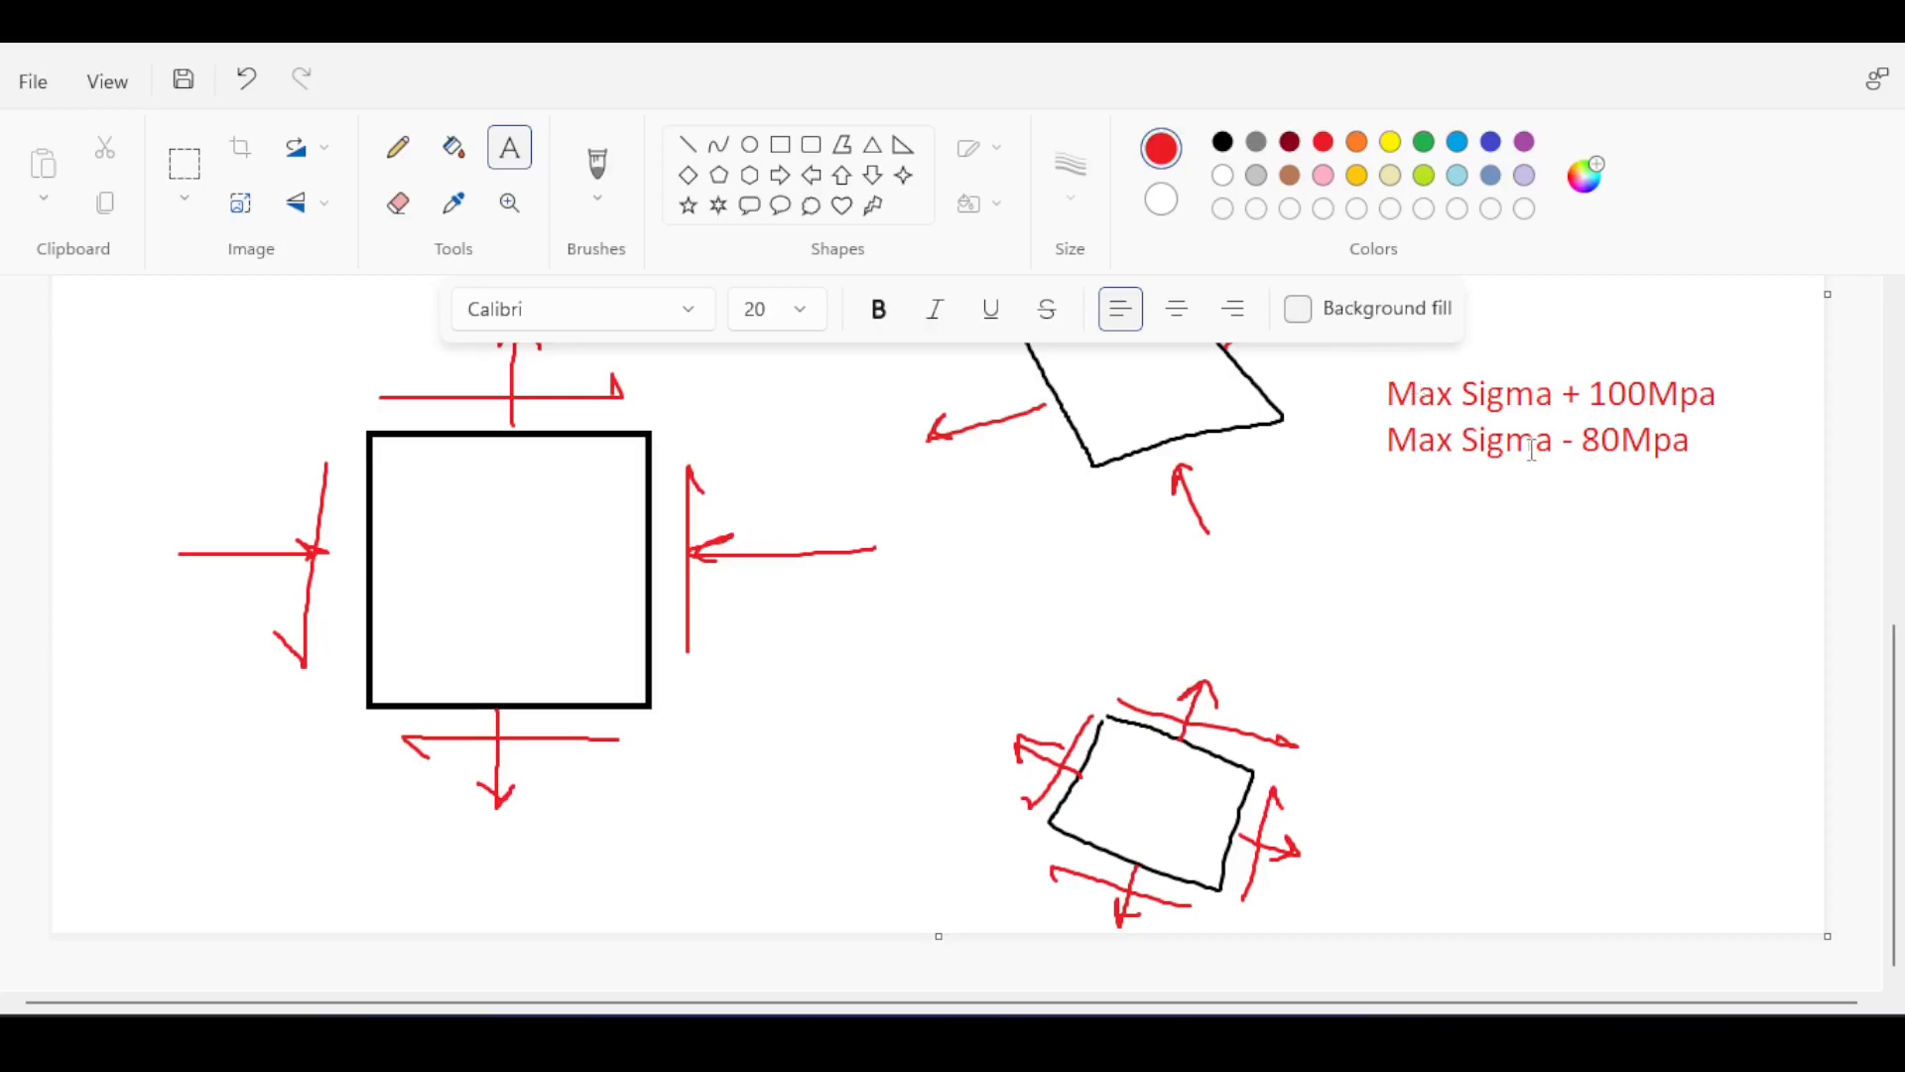
- Return to Paint and widen the canvas to the right for blank space beside the stress notes
scroll(1562, 461, "up", 3)
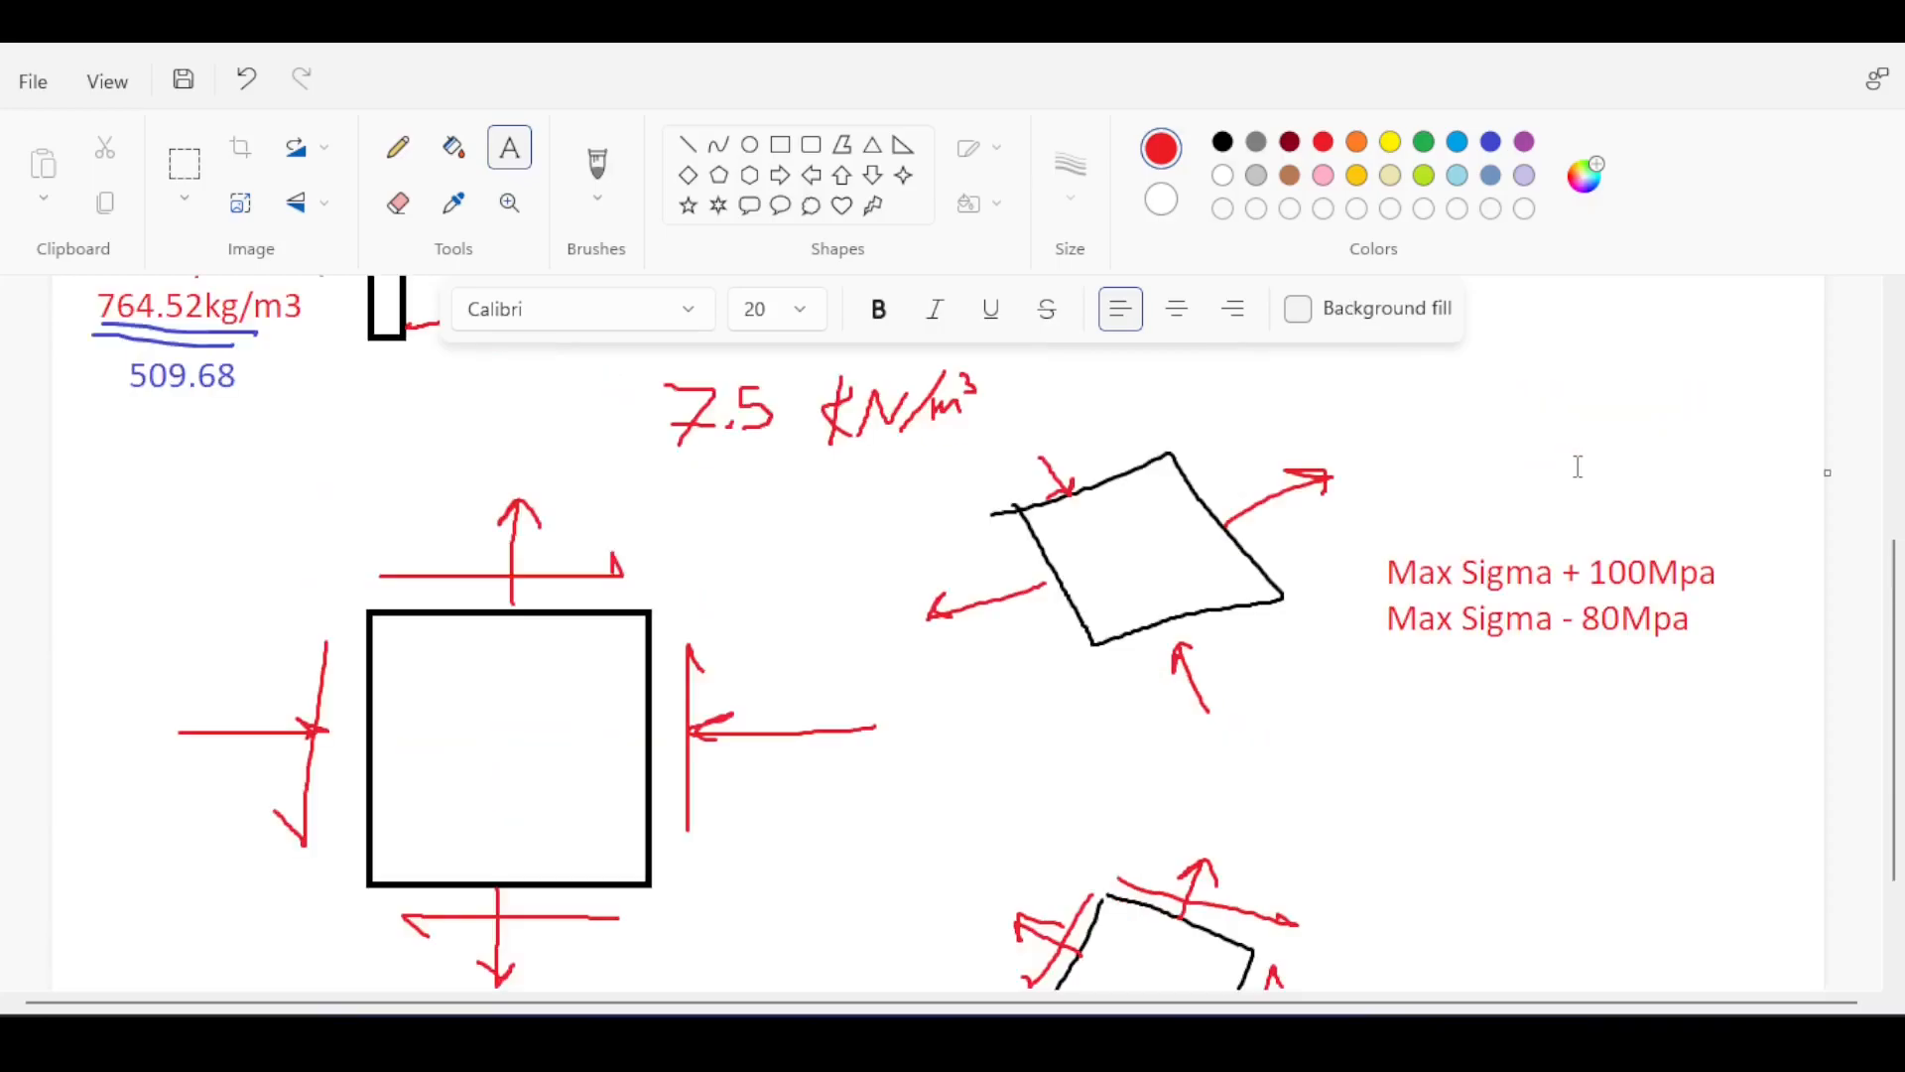
scroll(1578, 467, "down", 3)
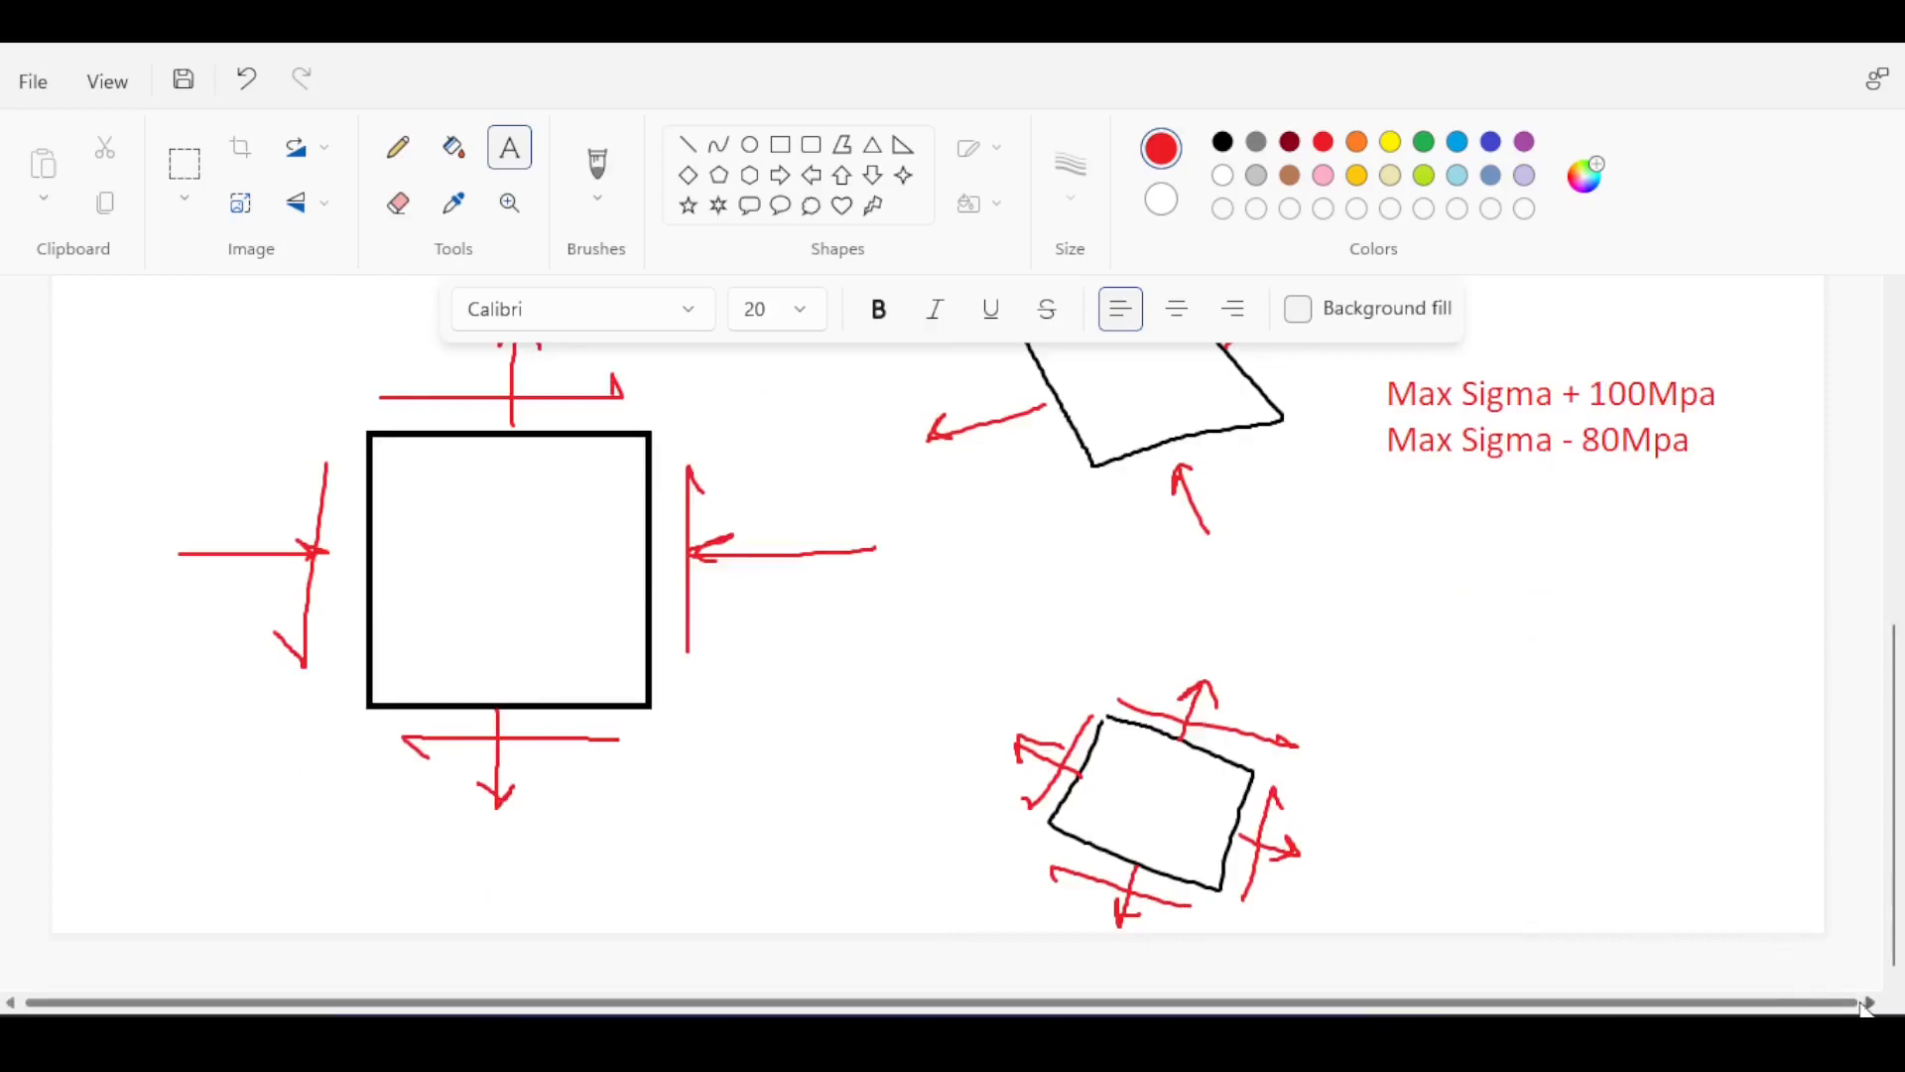
mouse_move(1828, 295)
left_mouse_down()
mouse_move(1897, 305)
mouse_move(1713, 845)
left_mouse_up()
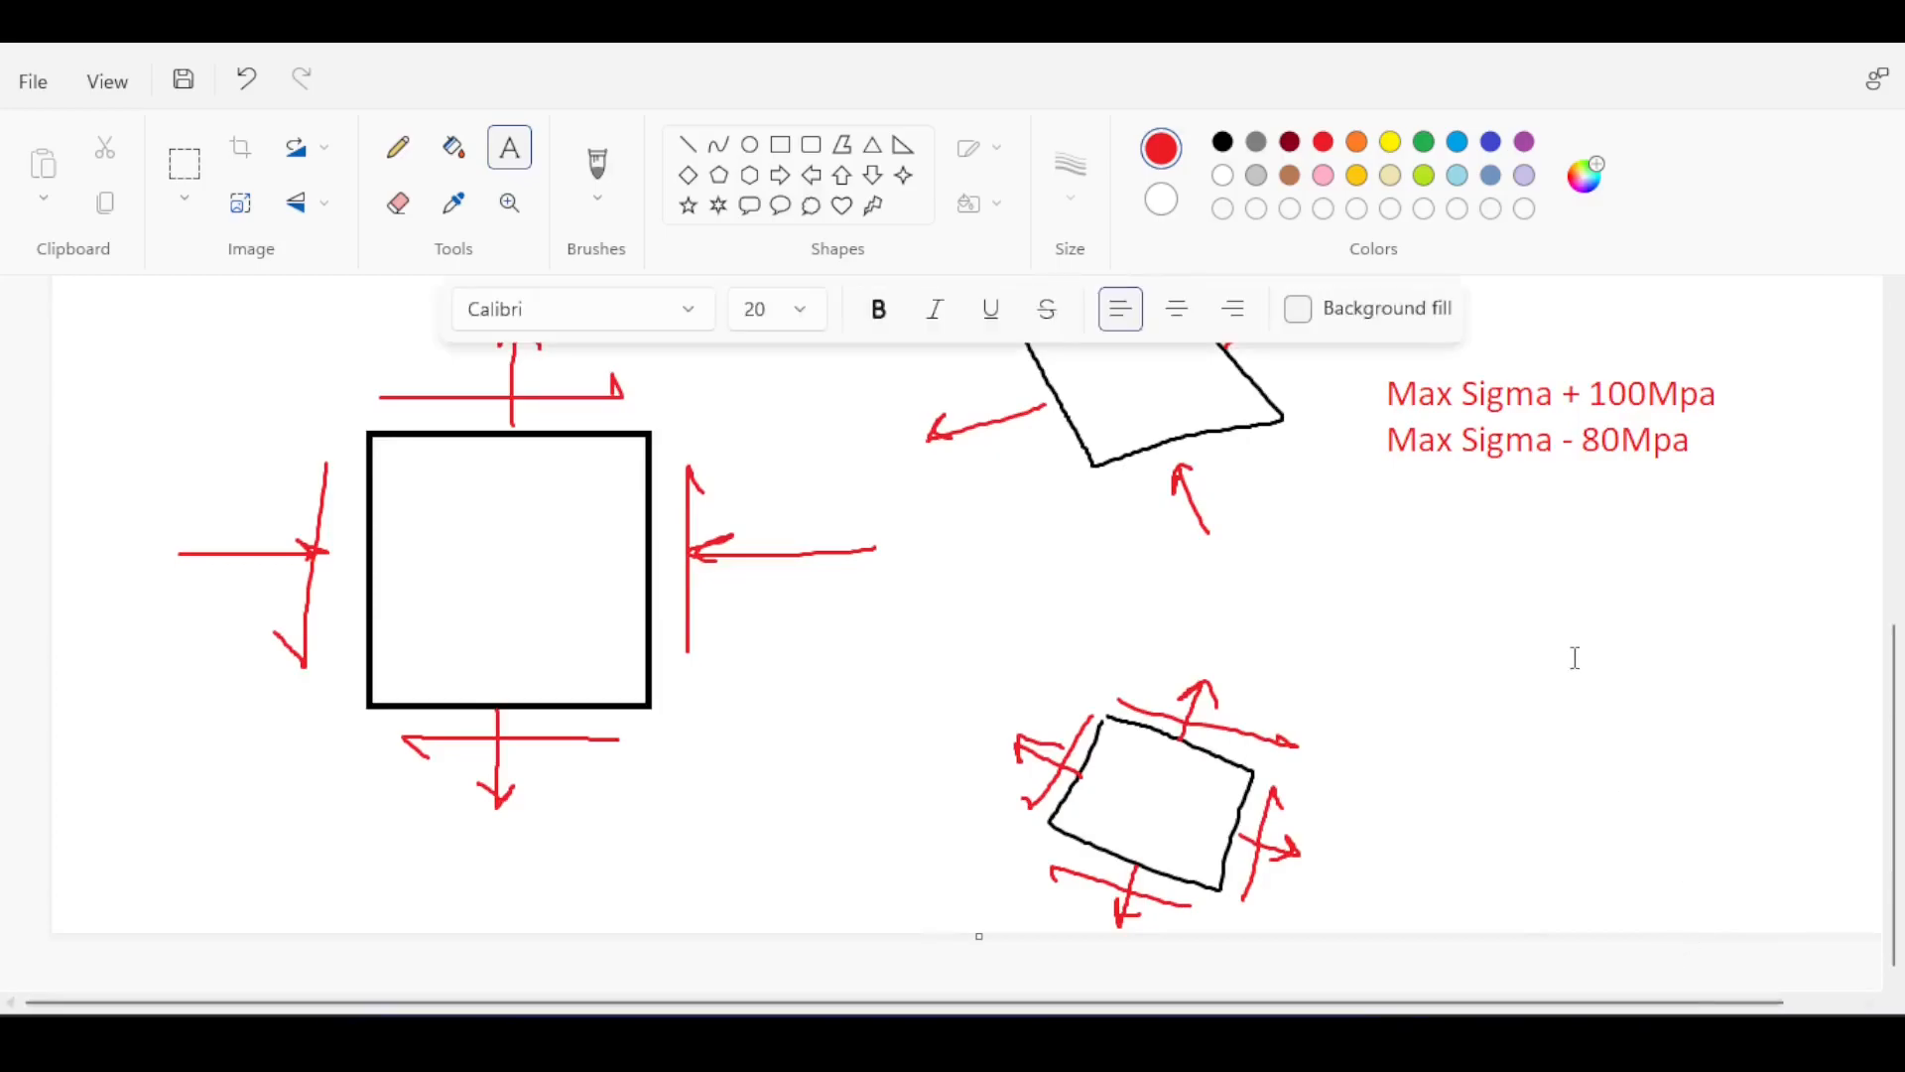
scroll(1577, 663, "down", 2, "ctrl")
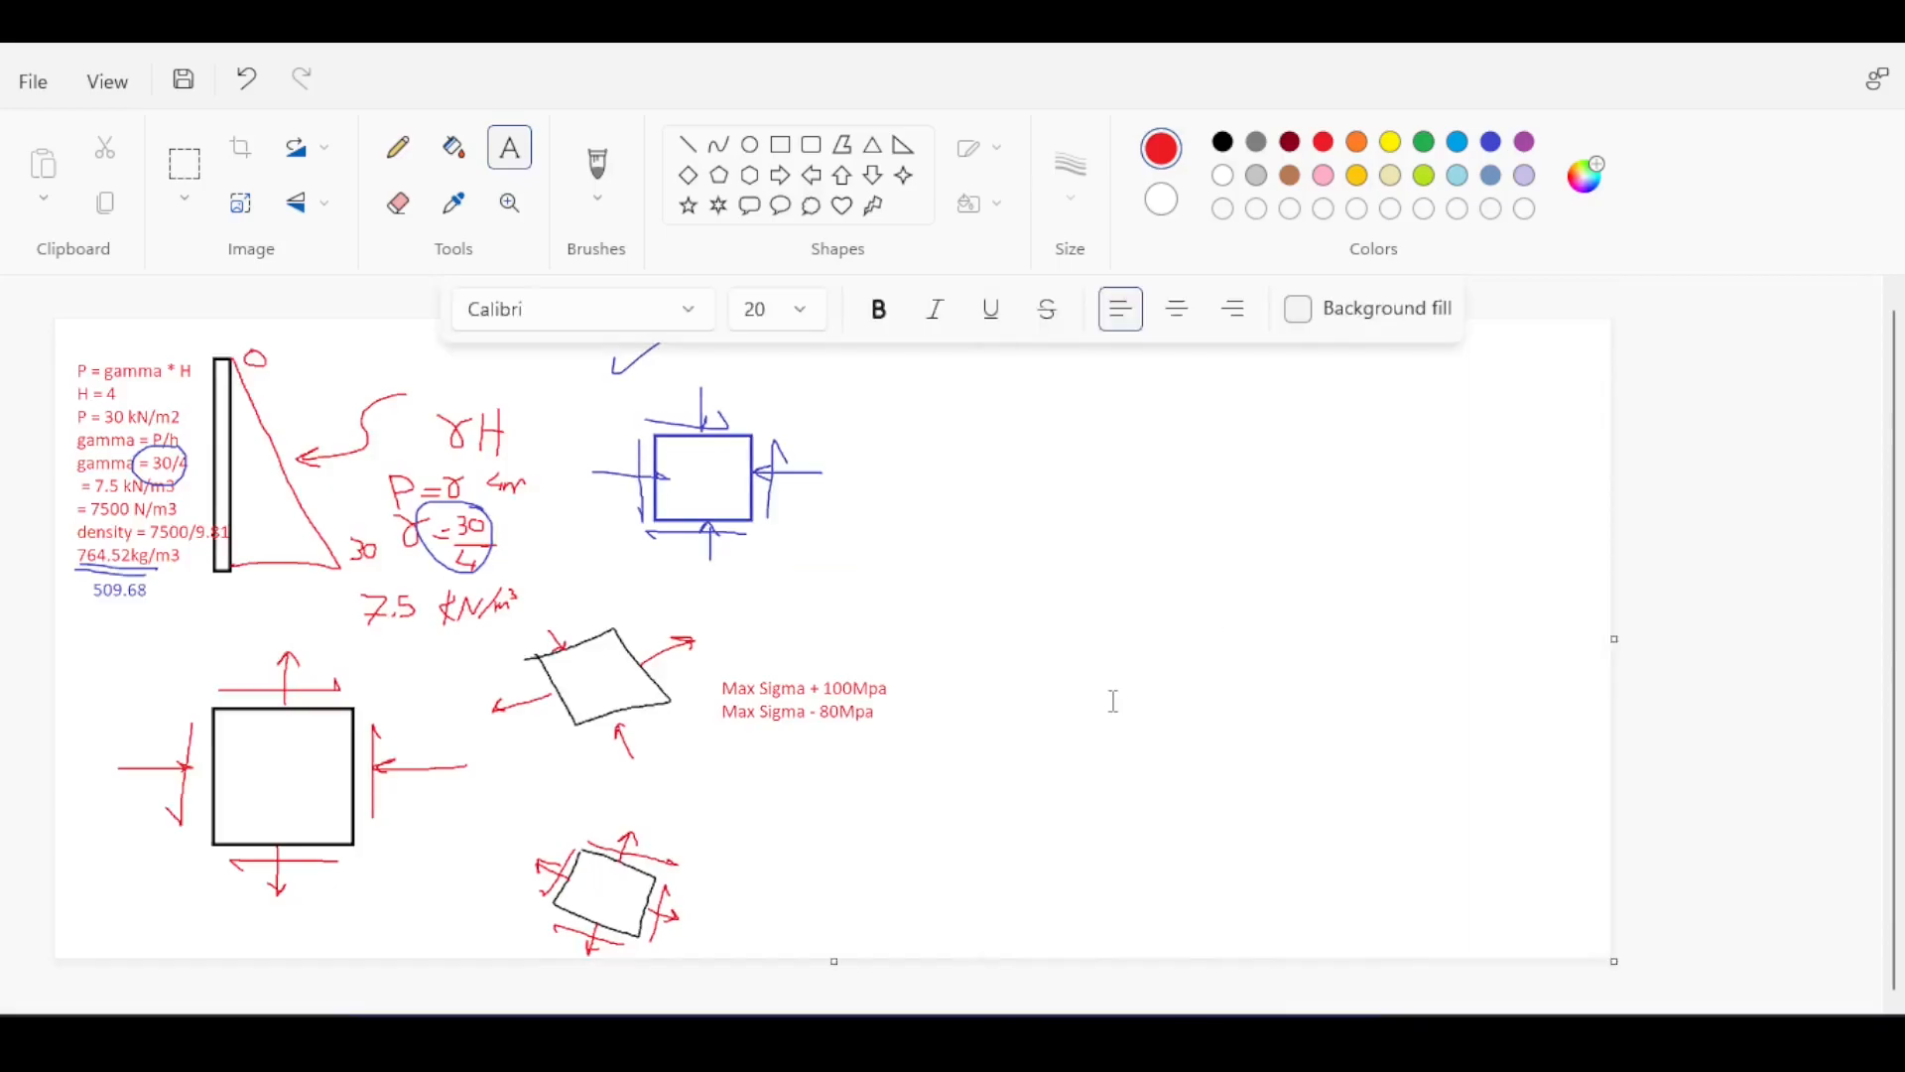
scroll(1114, 700, "up", 1, "ctrl")
scroll(1143, 681, "down", 3)
left_click_drag(992, 1003, 1518, 1004)
left_click(689, 146)
left_click_drag(962, 480, 1010, 727)
key("ctrl+z")
- Draw a tall, narrow rectangle with a black outline in the blank space right of the Max Sigma notes
left_click(781, 145)
left_click_drag(1000, 383, 1045, 896)
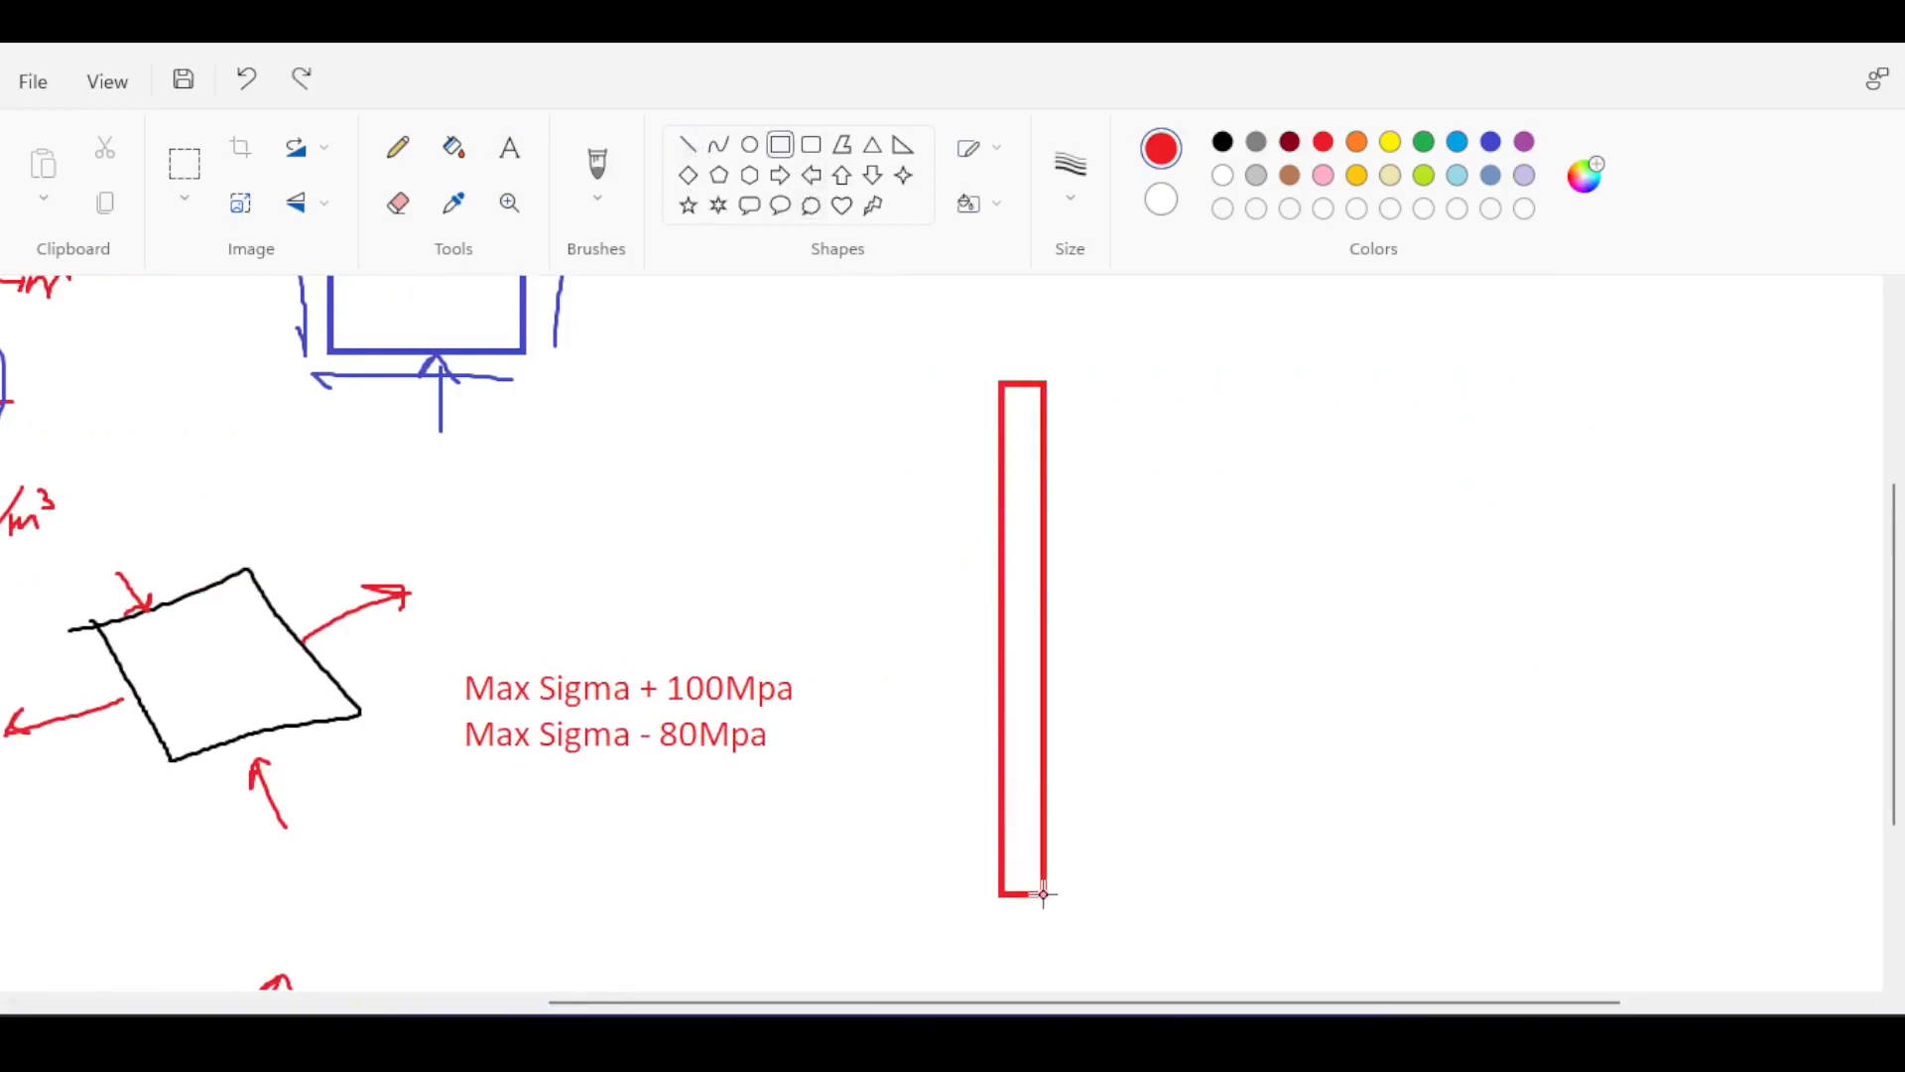
left_click(1224, 142)
left_click(1228, 430)
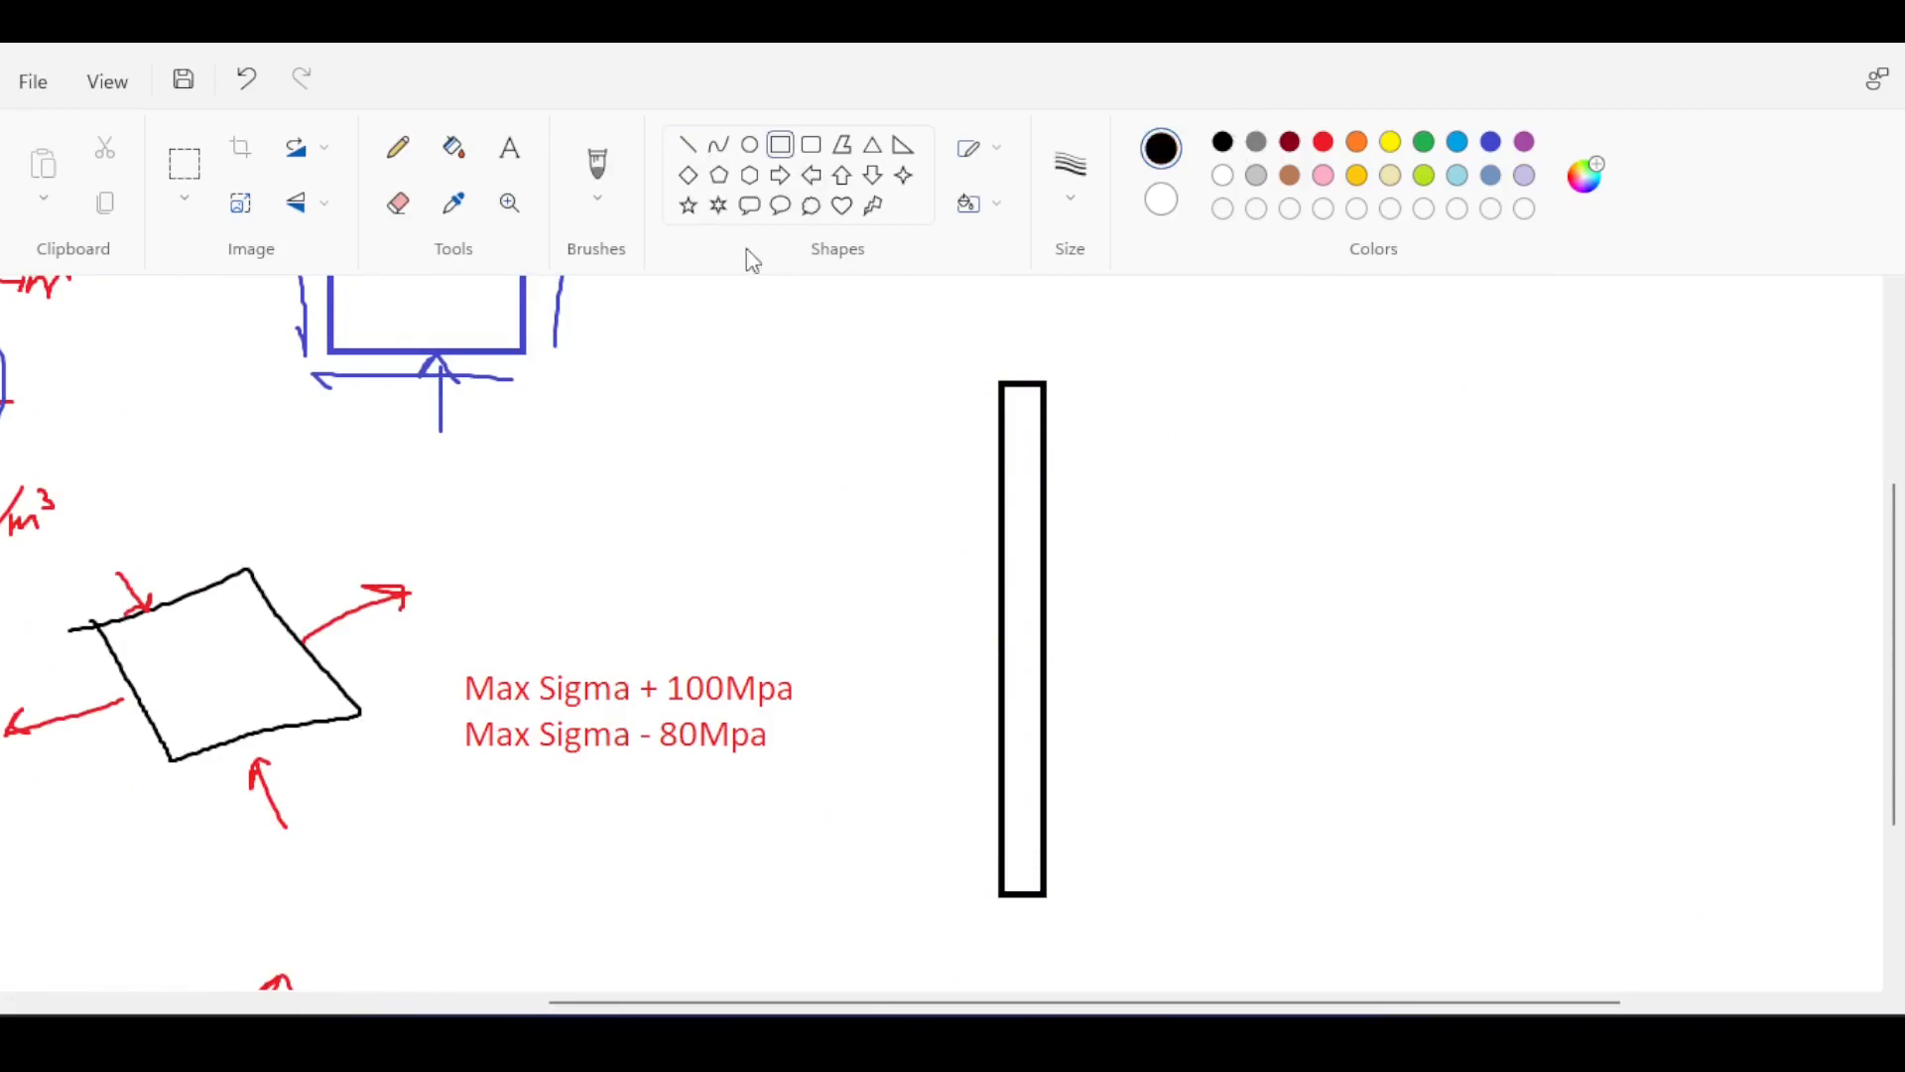
- Add red brush arrows pulling outward from the upper and lower ends of the narrow black bar
left_click(598, 166)
left_click(1321, 147)
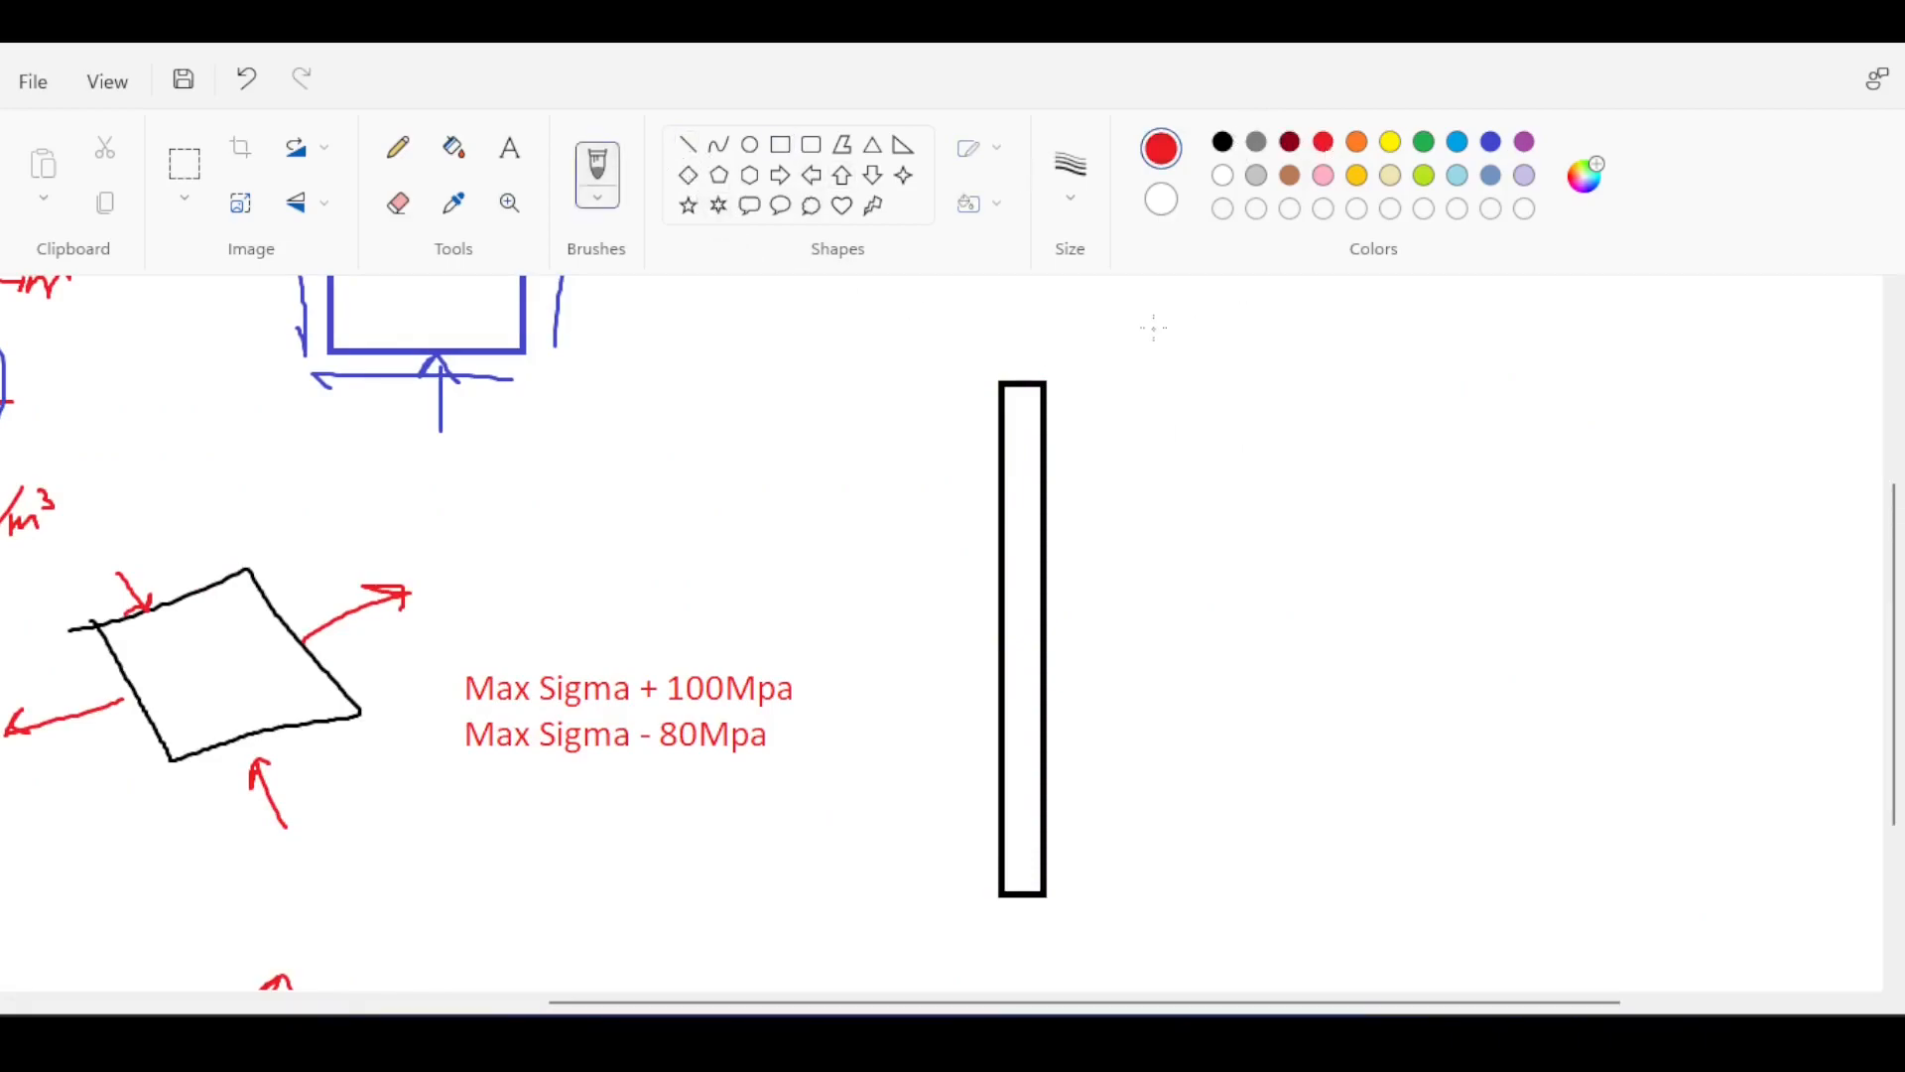
left_click_drag(1025, 387, 1023, 325)
mouse_move(1006, 351)
left_mouse_down()
mouse_move(1022, 320)
mouse_move(1040, 347)
left_mouse_up()
mouse_move(1019, 890)
left_mouse_down()
mouse_move(1021, 923)
mouse_move(1042, 925)
mouse_move(950, 916)
mouse_move(1014, 975)
left_mouse_up()
key("ctrl+z")
left_click_drag(1014, 975, 995, 955)
- Draw blue wavy pointer arrows toward the middle of the narrow bar from both sides
left_click(1490, 140)
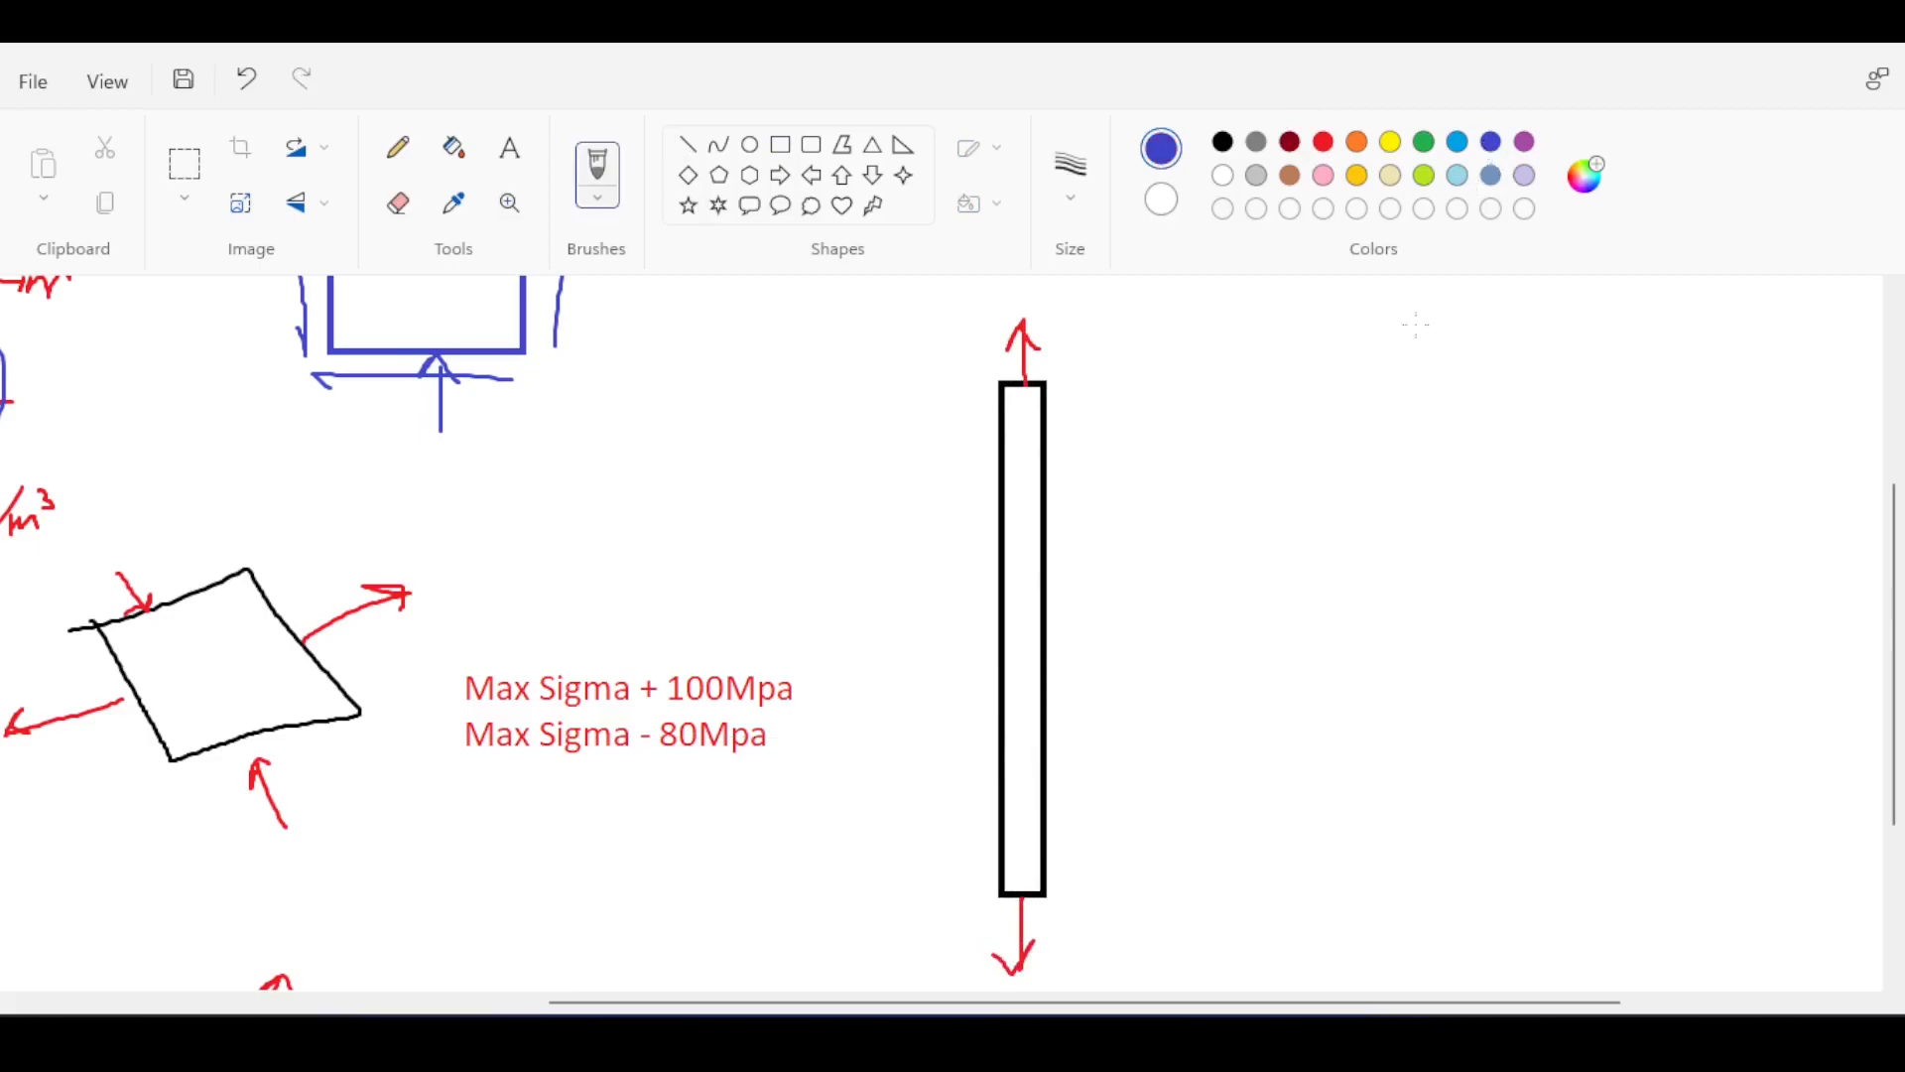
mouse_move(1248, 645)
left_mouse_down()
mouse_move(1043, 665)
mouse_move(1070, 671)
left_mouse_up()
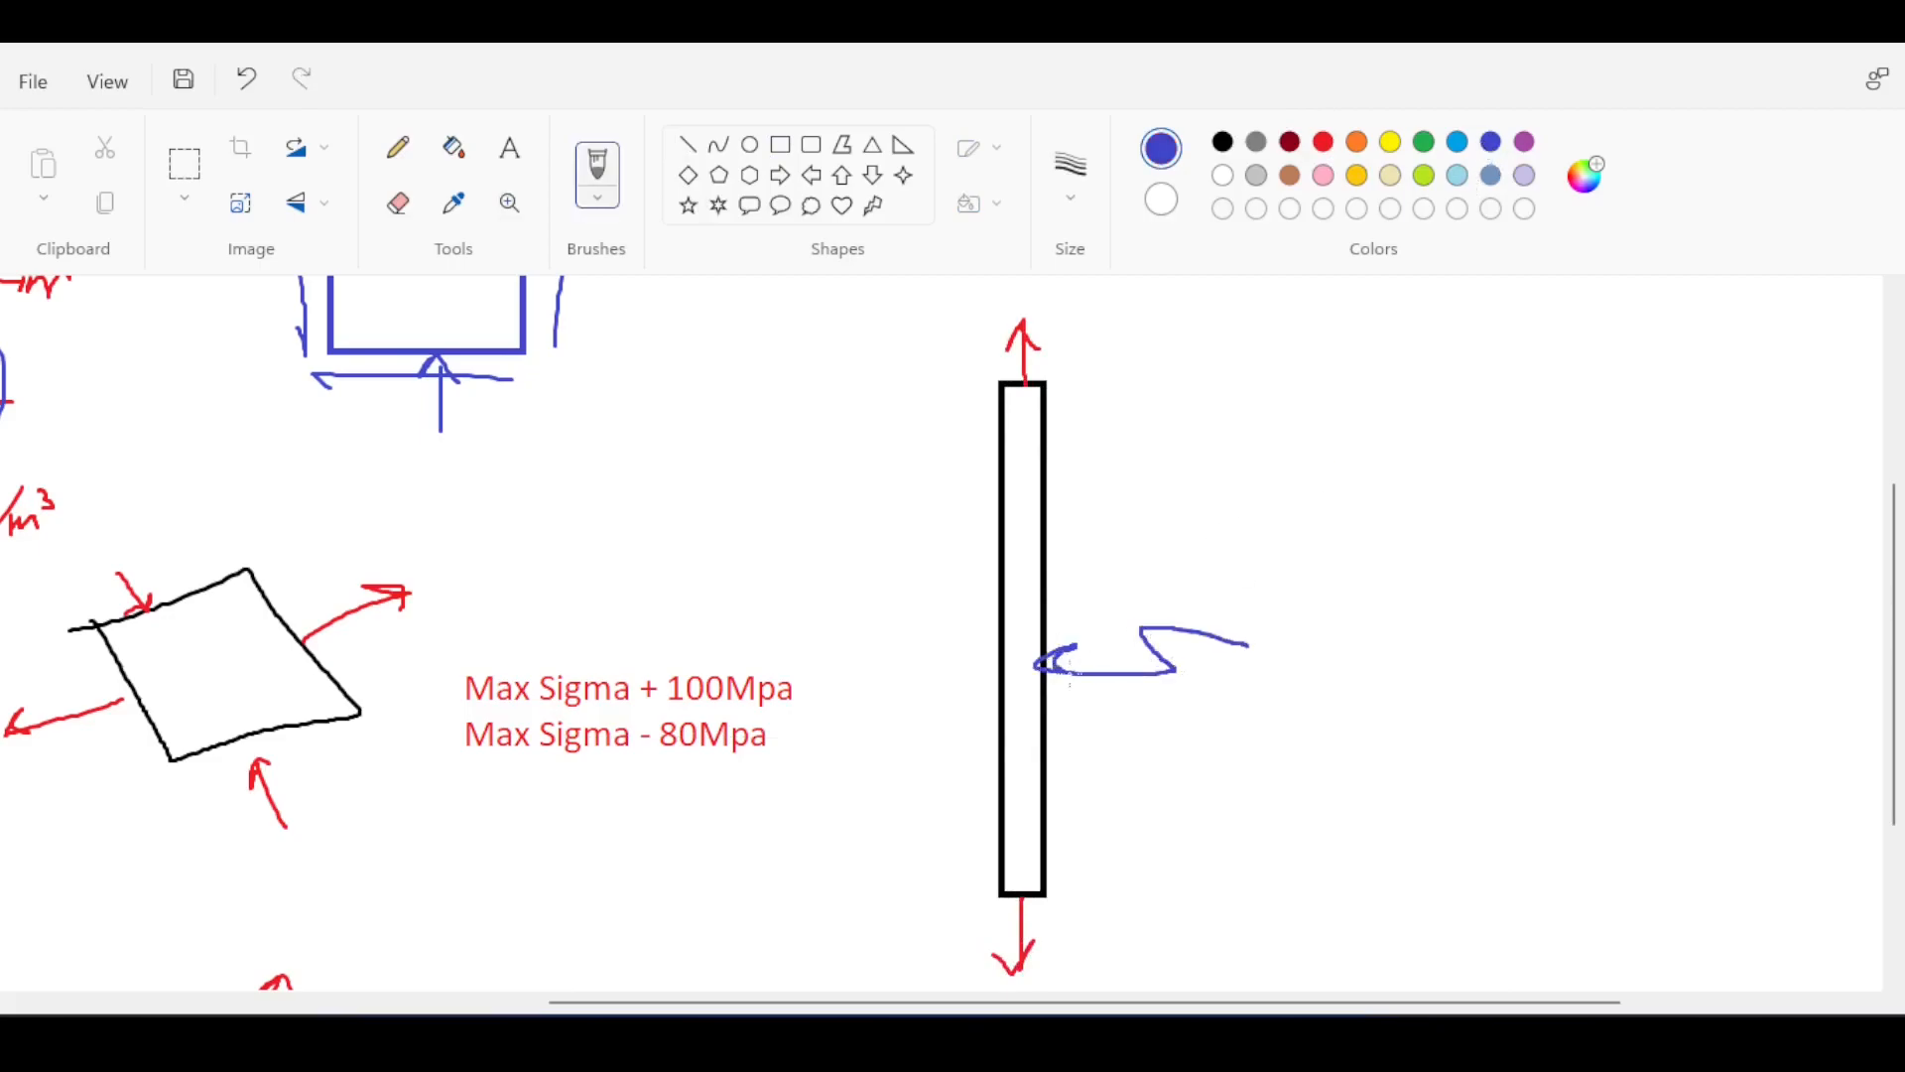
mouse_move(809, 621)
left_mouse_down()
mouse_move(947, 662)
mouse_move(958, 646)
mouse_move(968, 674)
left_mouse_up()
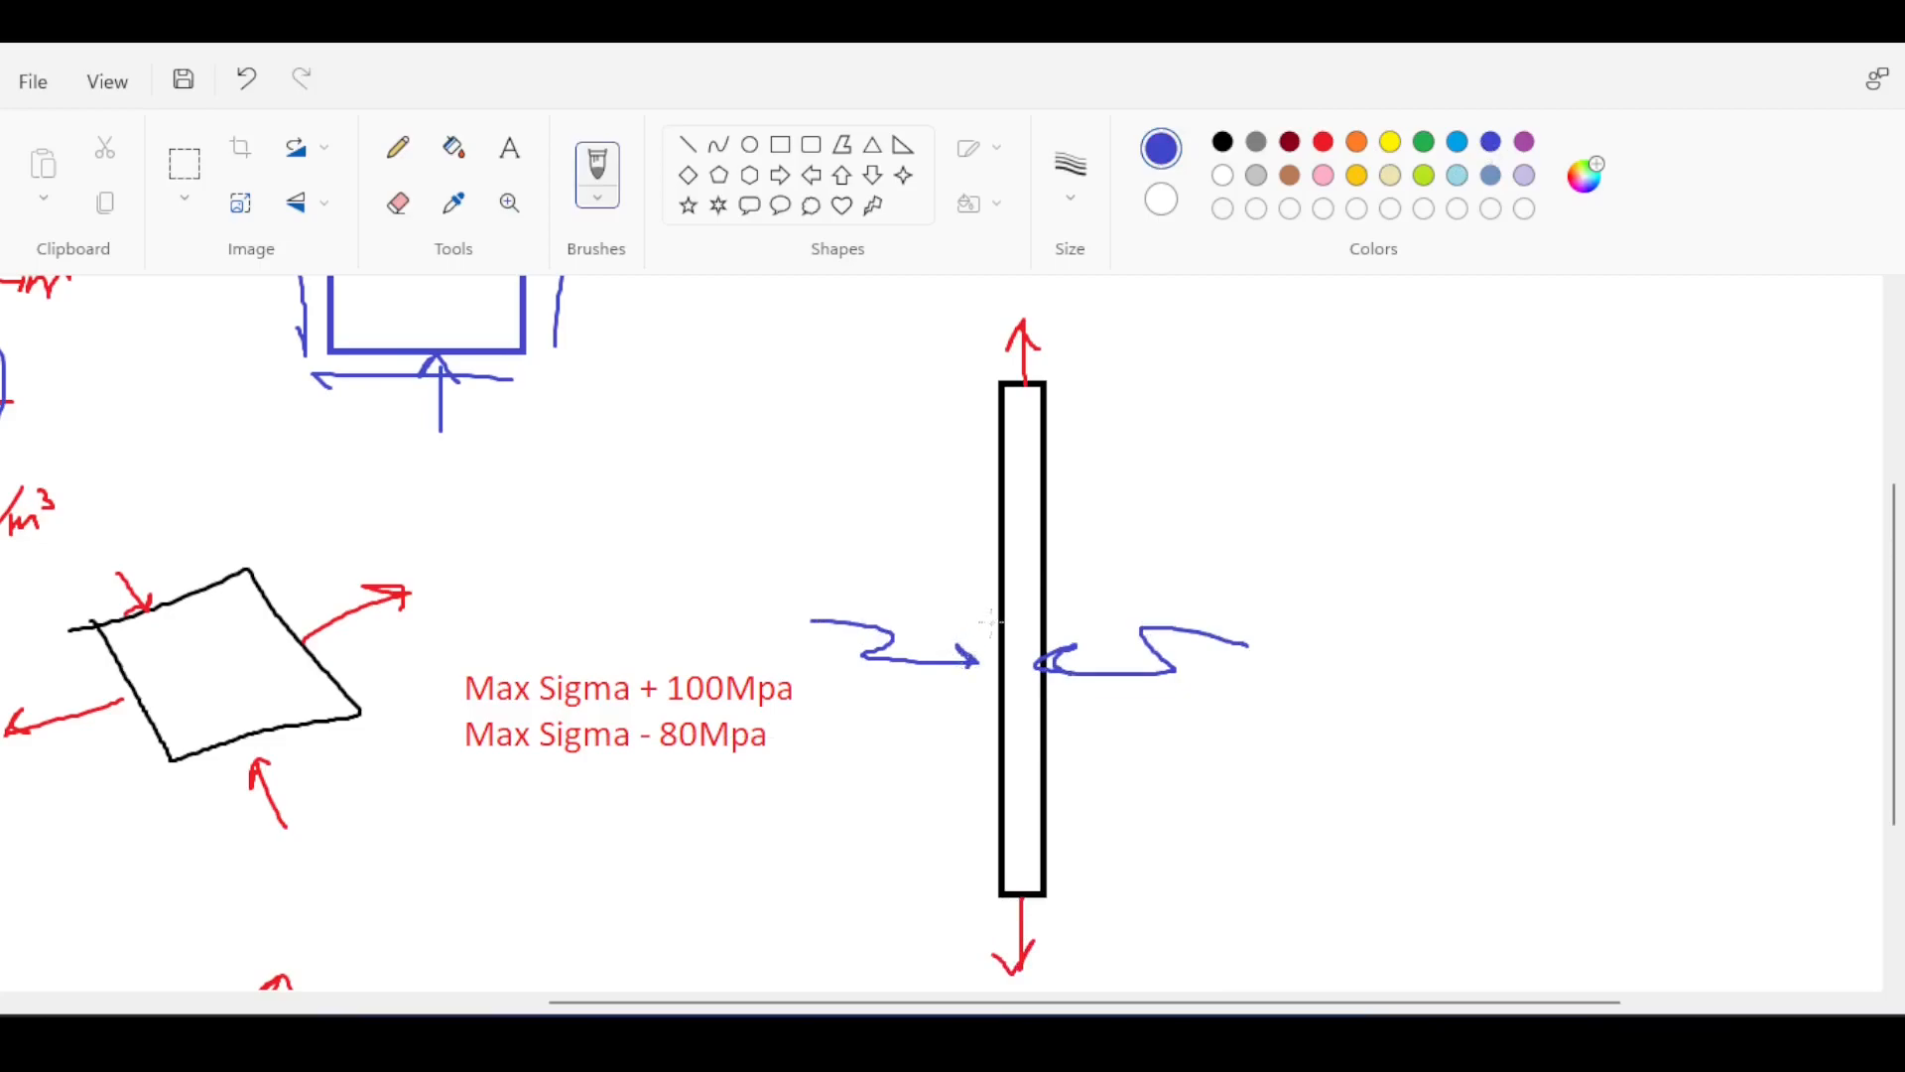
left_click_drag(891, 433, 842, 541)
left_click_drag(826, 459, 977, 566)
mouse_move(792, 511)
left_mouse_down()
mouse_move(760, 498)
mouse_move(449, 568)
mouse_move(487, 586)
left_mouse_up()
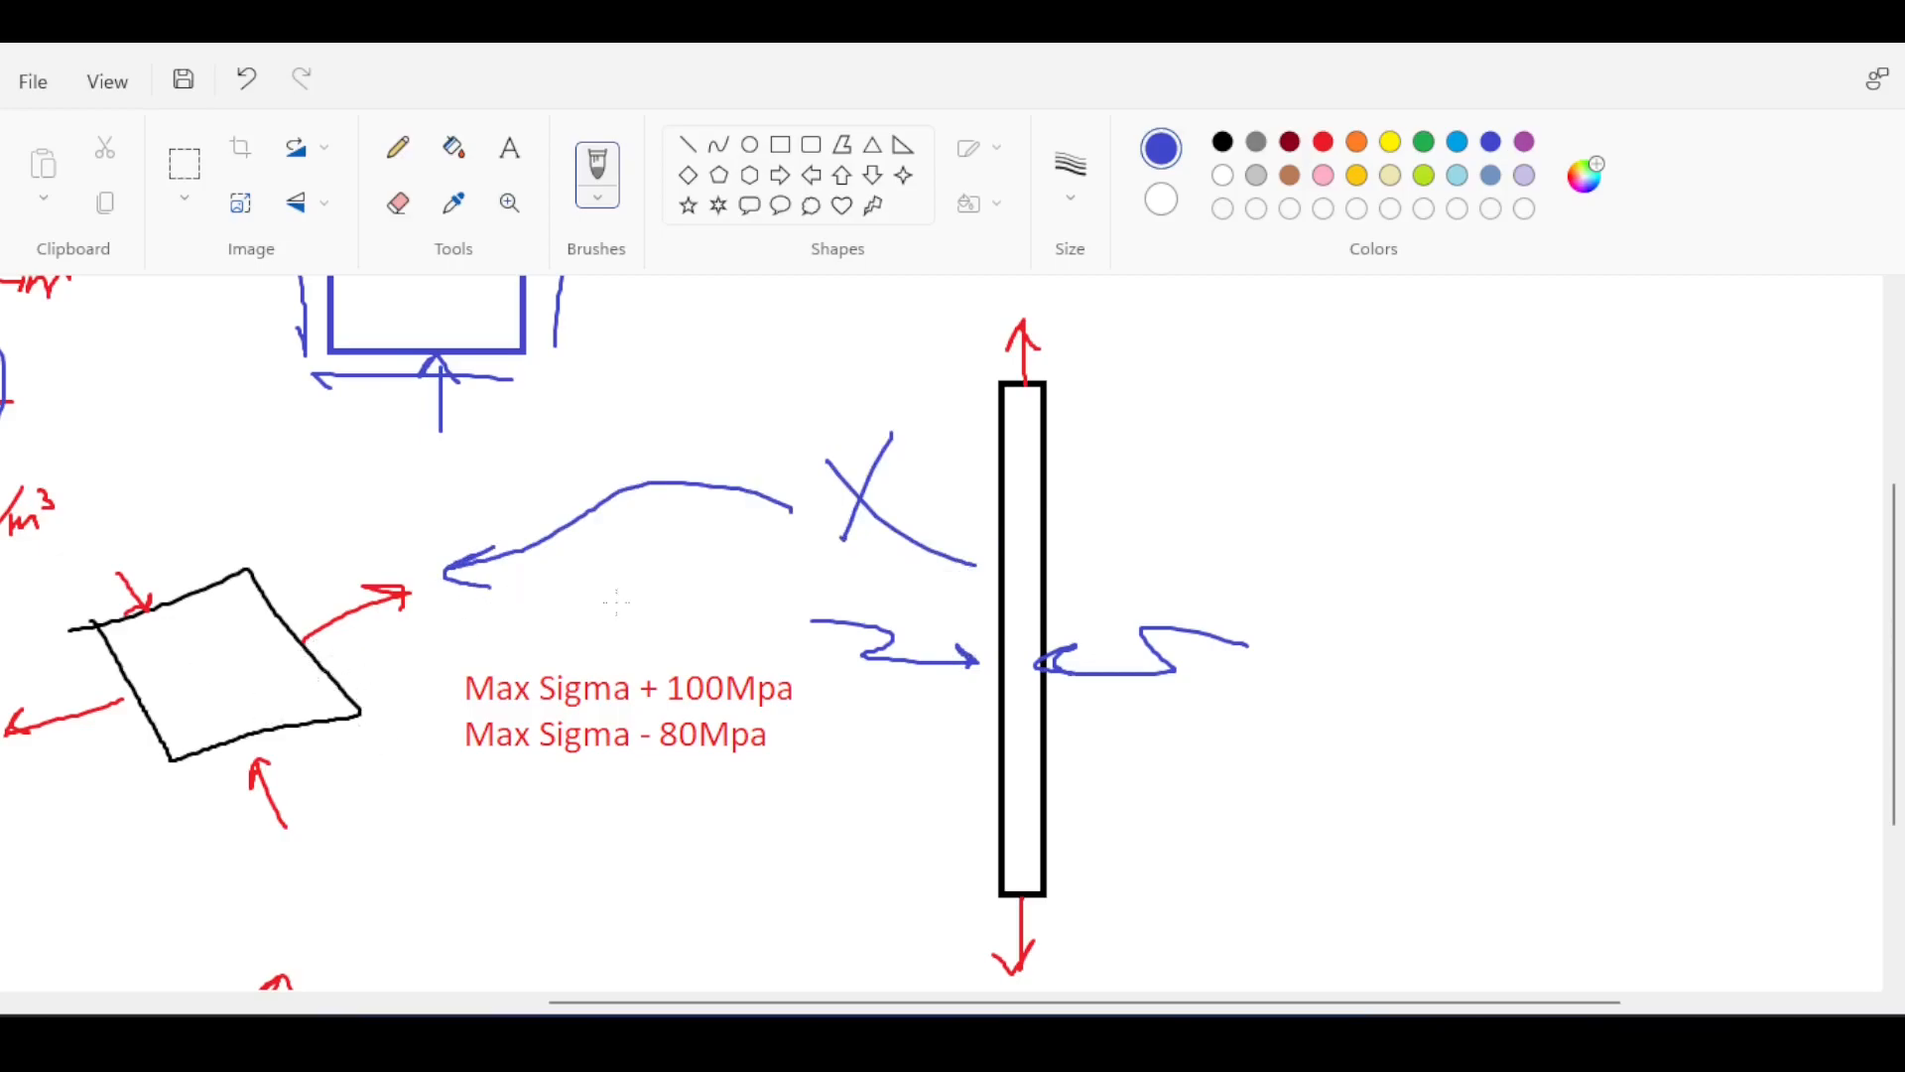
key("ctrl+z")
key("ctrl+z")
key("ctrl+z")
key("ctrl+z")
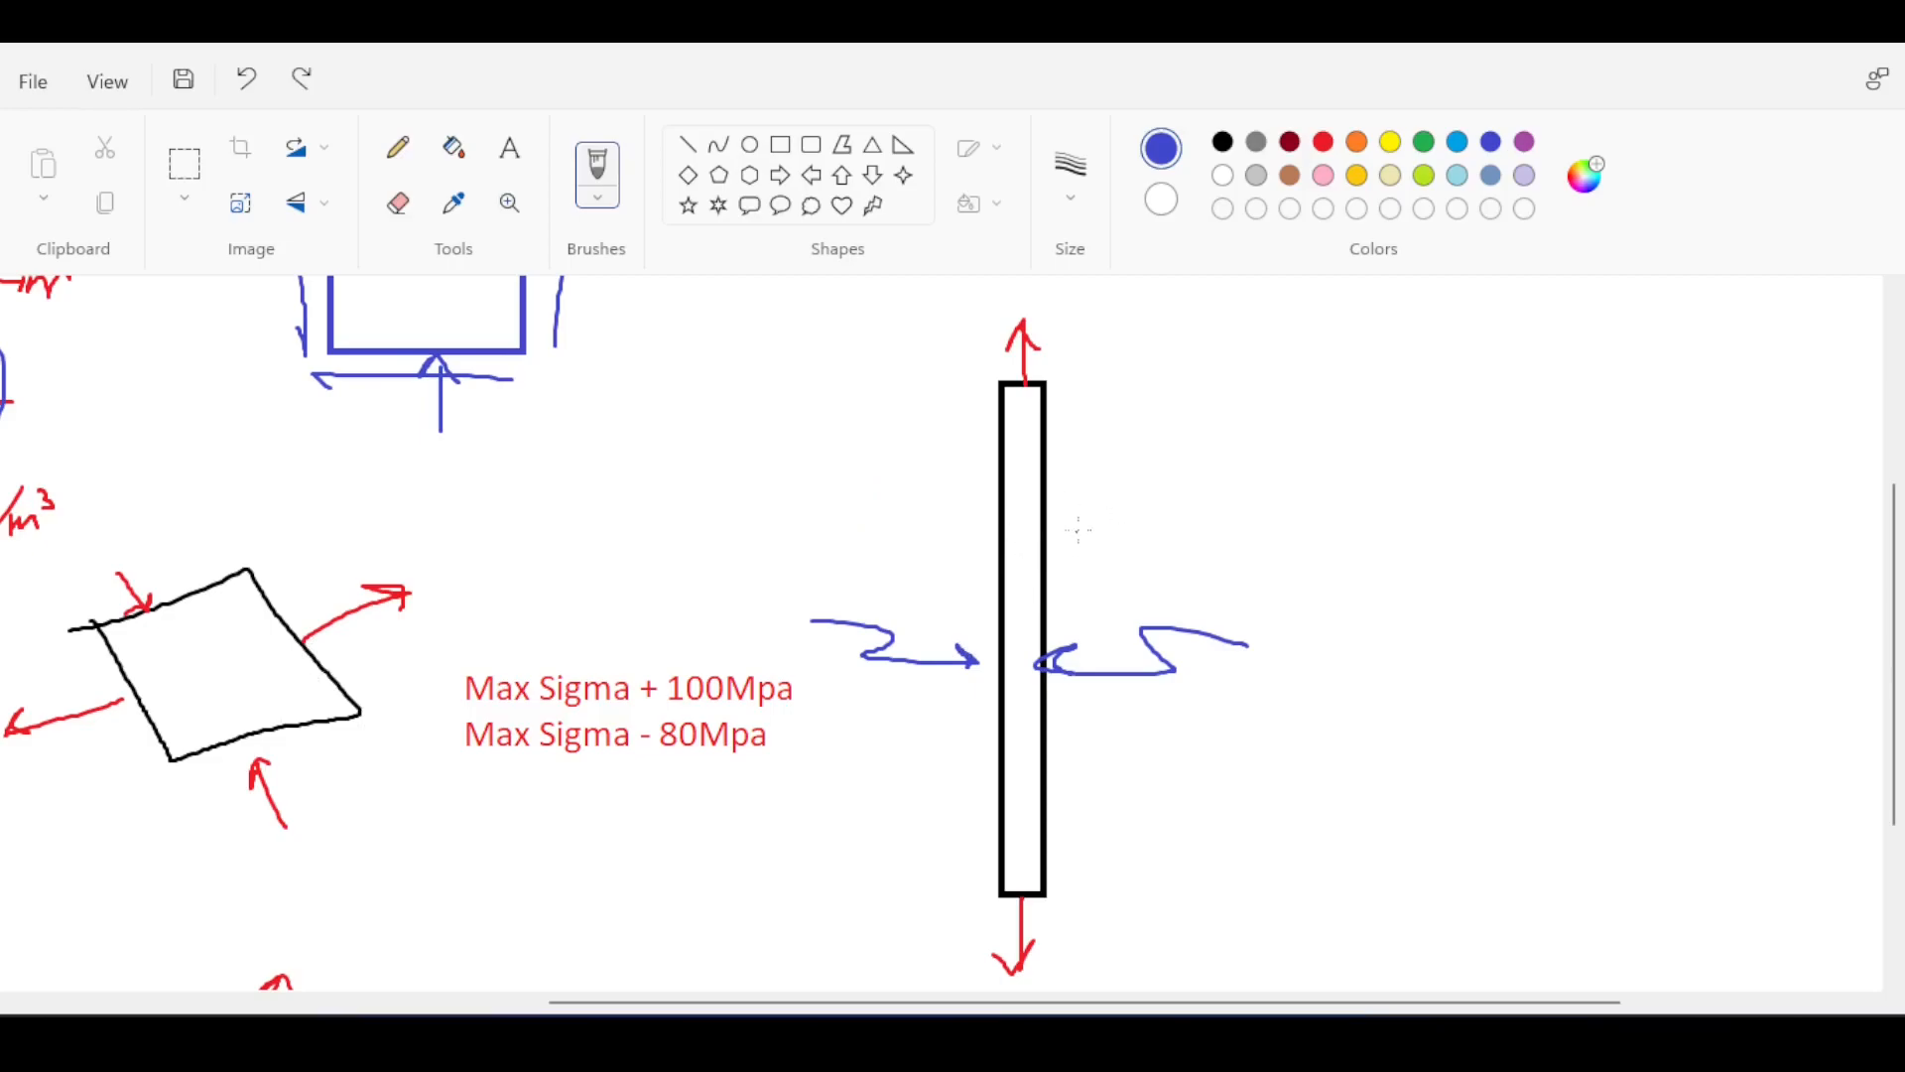
mouse_move(989, 437)
left_mouse_down()
mouse_move(765, 387)
mouse_move(323, 545)
mouse_move(405, 561)
left_mouse_up()
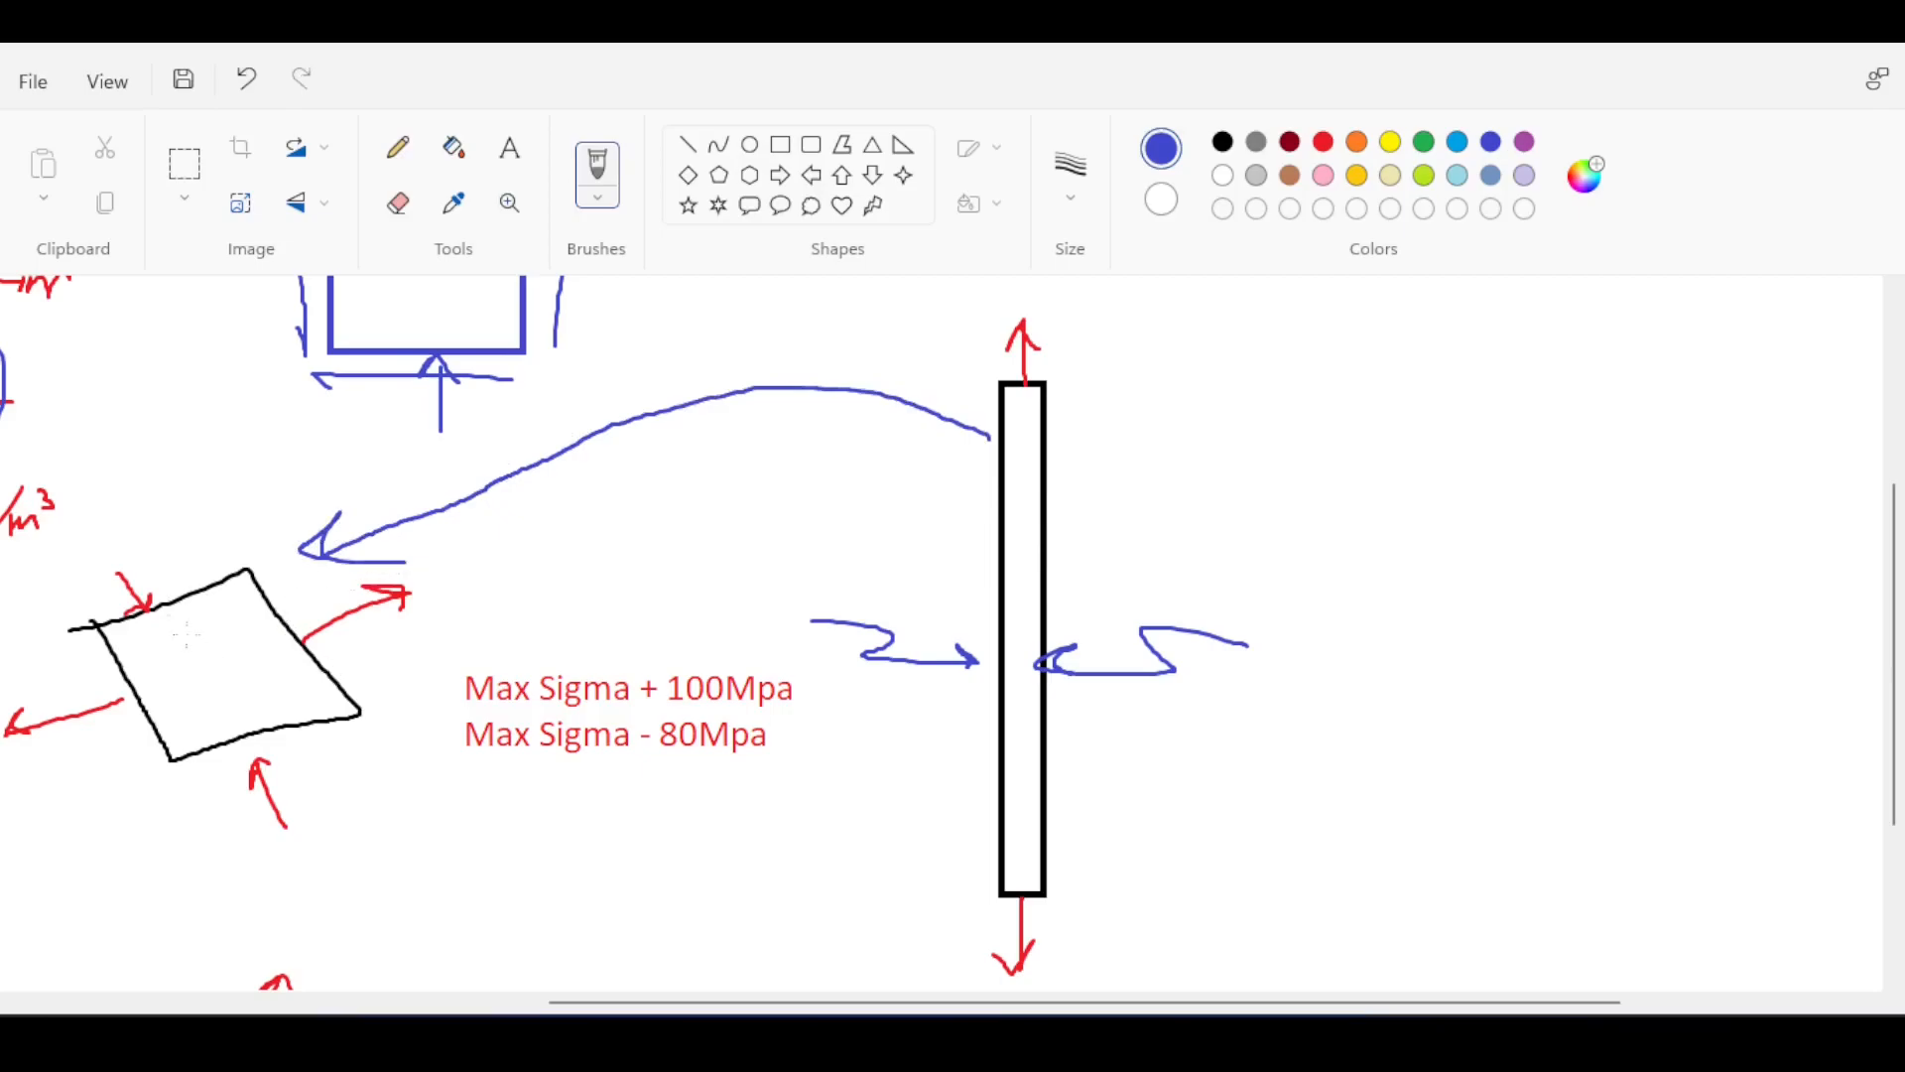
key("ctrl+z")
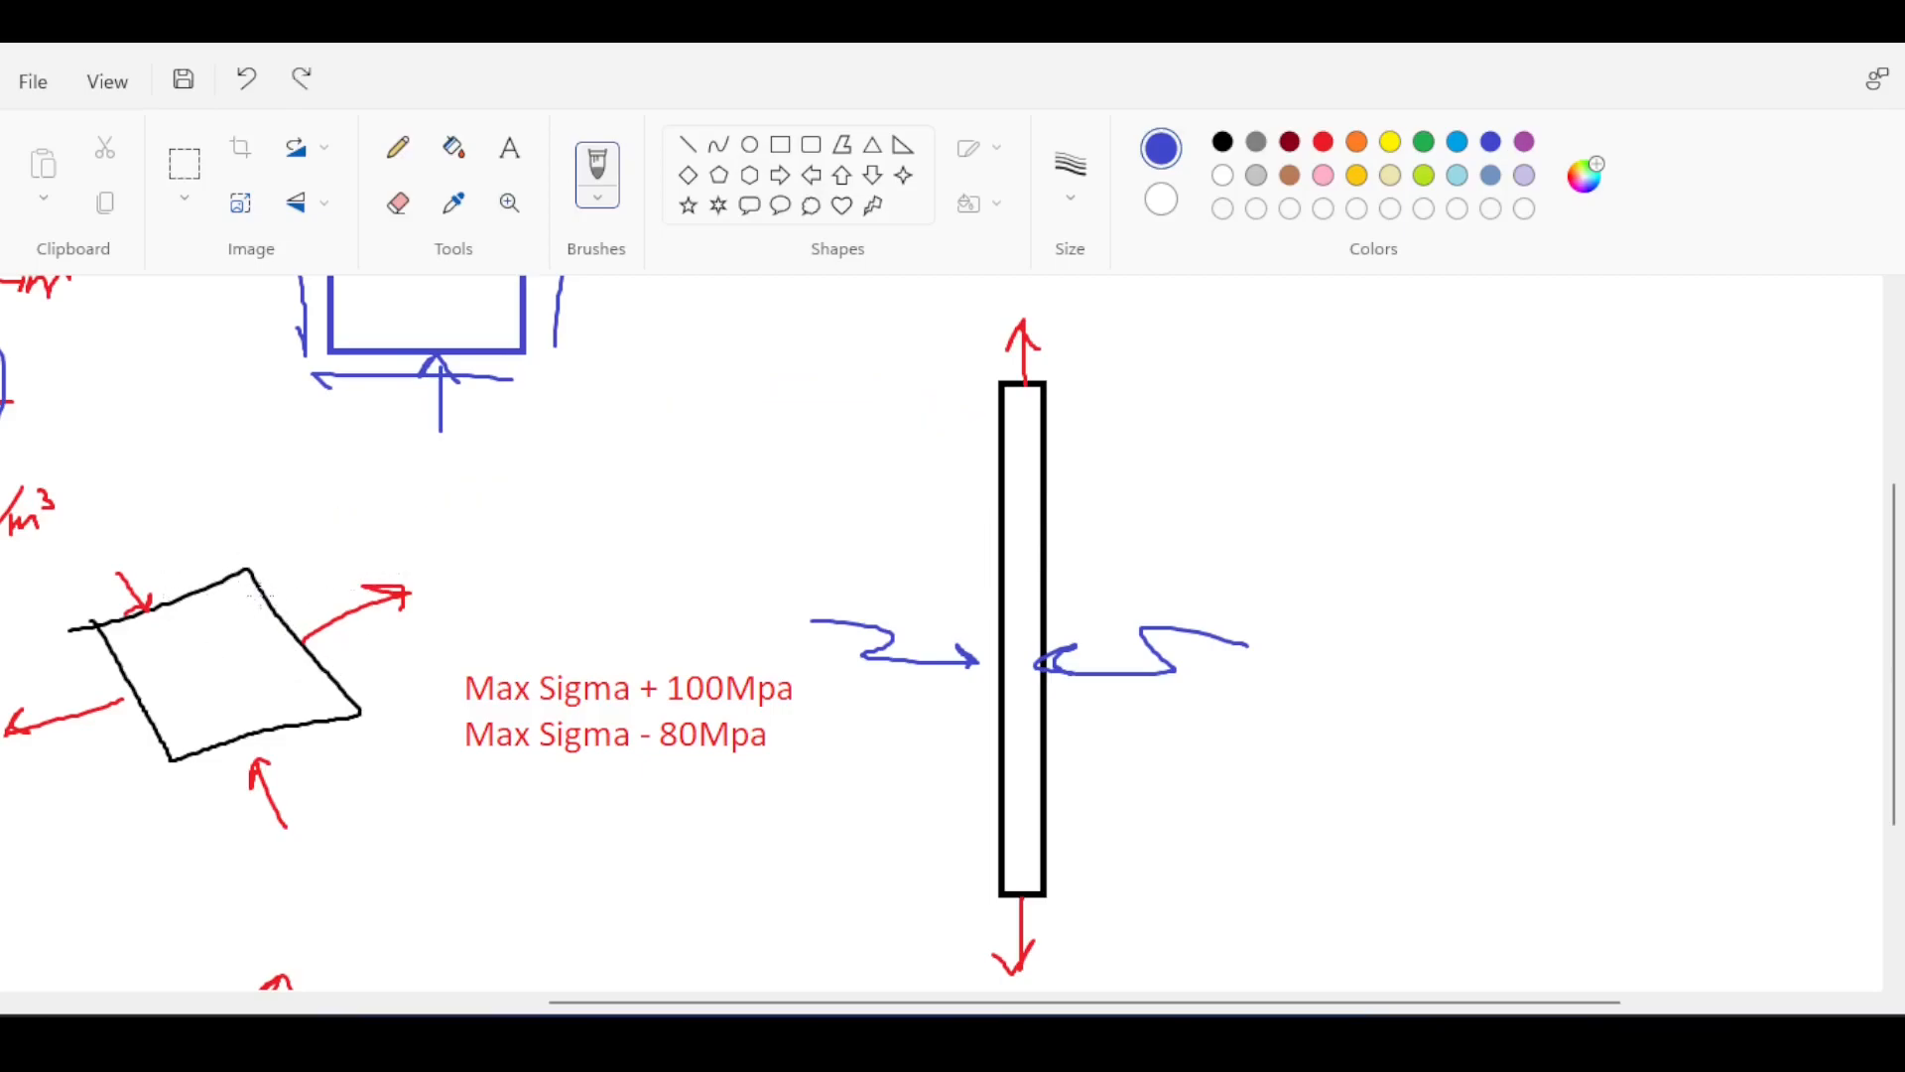
- Draw a wider black upright rectangle to the right of the bar, with red arrows pressing on its upper and lower edges
left_click(781, 146)
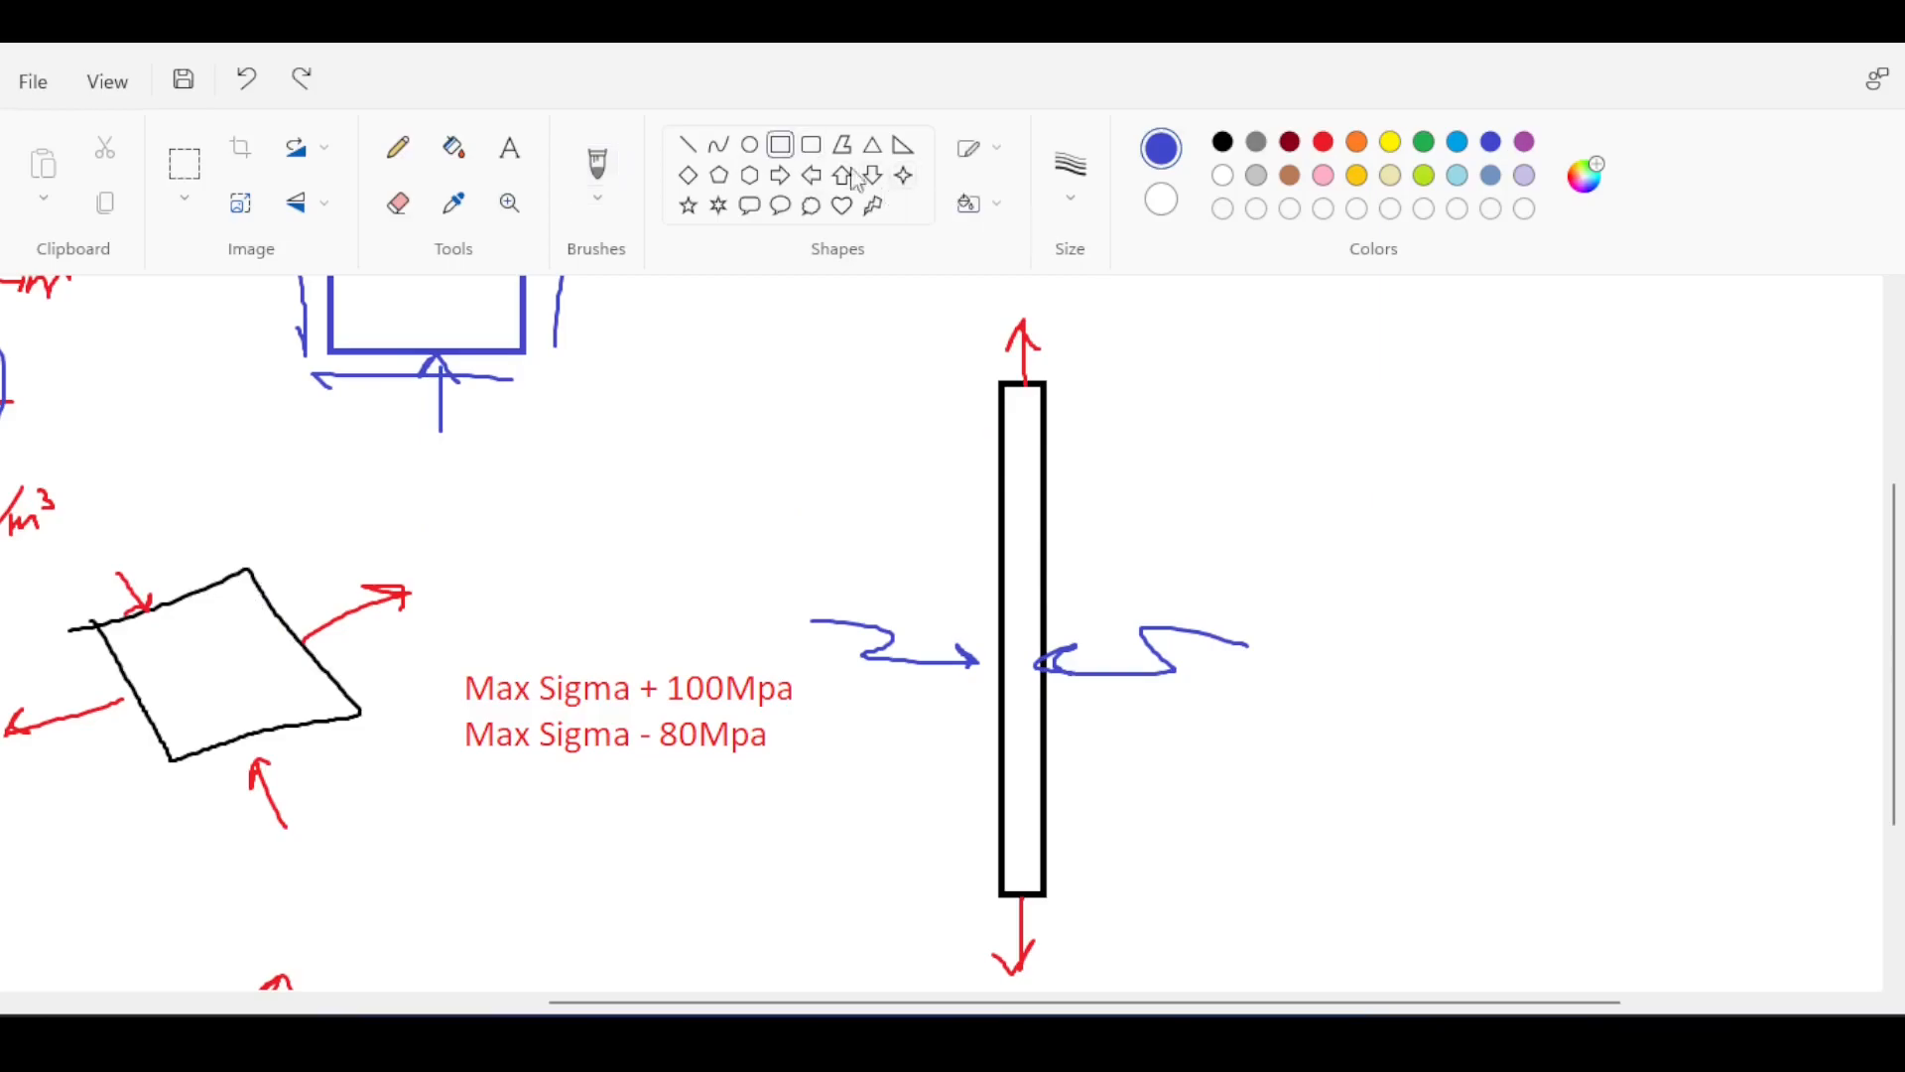
left_click(1222, 142)
left_click_drag(1372, 437, 1531, 737)
left_click(1703, 568)
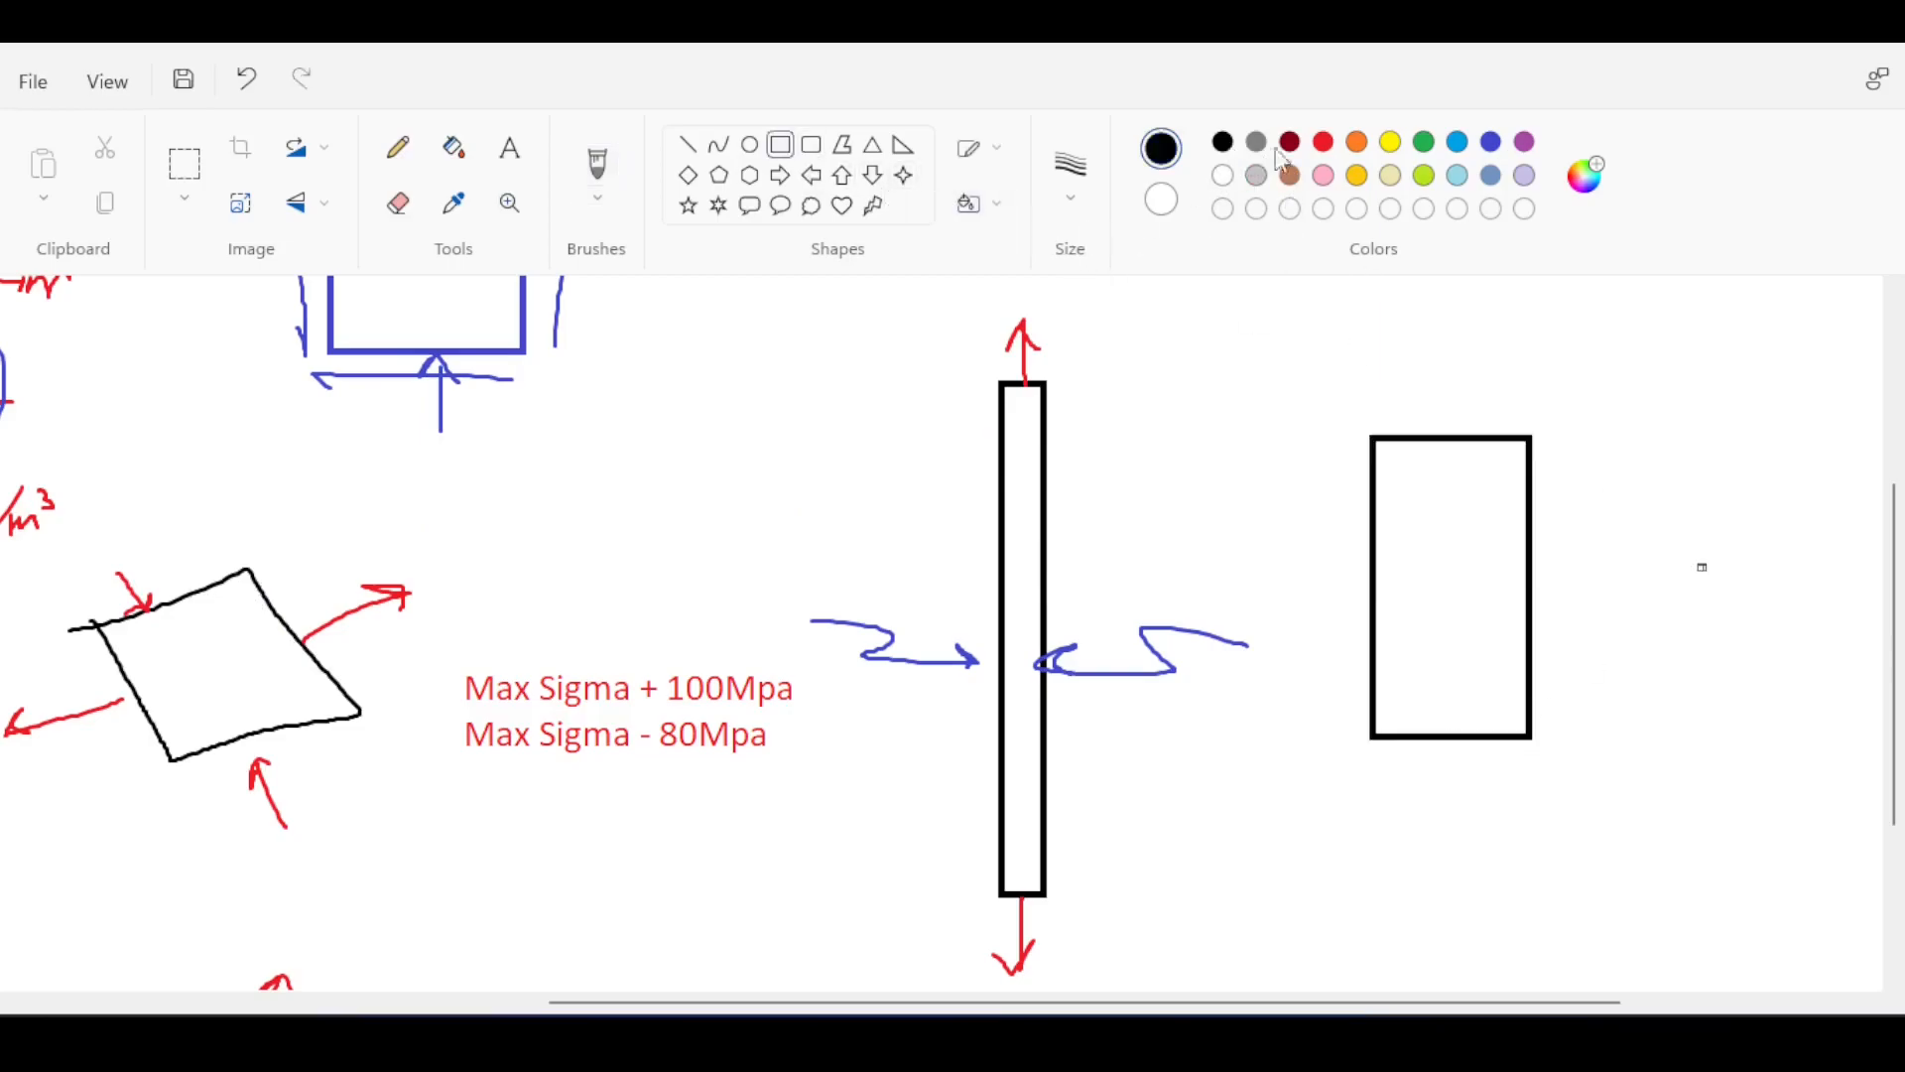
left_click(1325, 145)
left_click(598, 169)
mouse_move(1454, 330)
left_mouse_down()
mouse_move(1452, 416)
mouse_move(1435, 391)
left_mouse_up()
mouse_move(1460, 746)
left_mouse_down()
mouse_move(1461, 806)
mouse_move(1469, 750)
left_mouse_up()
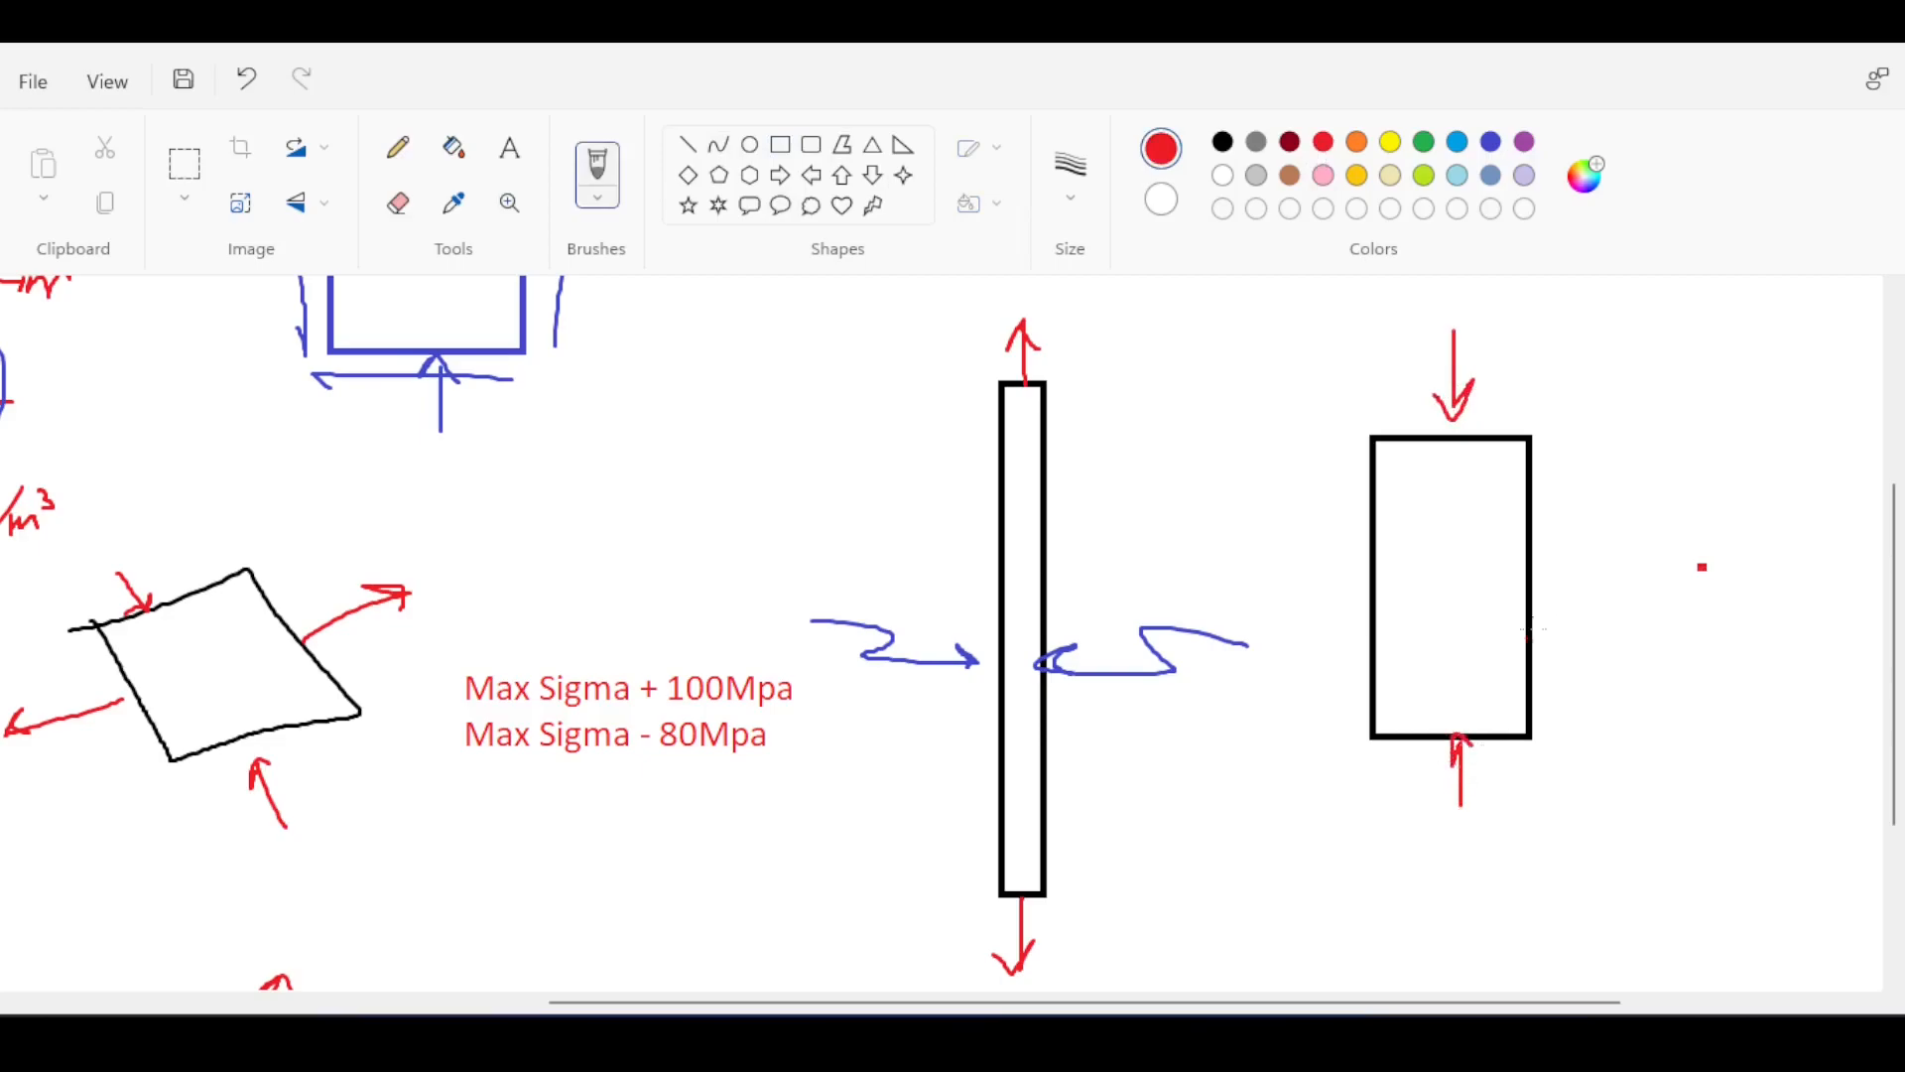
- Sketch a red loop around the wide rectangle's middle and red curved arrows pointing at its right side and upper inside corner
mouse_move(1590, 541)
left_mouse_down()
mouse_move(1484, 643)
mouse_move(1302, 571)
mouse_move(1372, 562)
left_mouse_up()
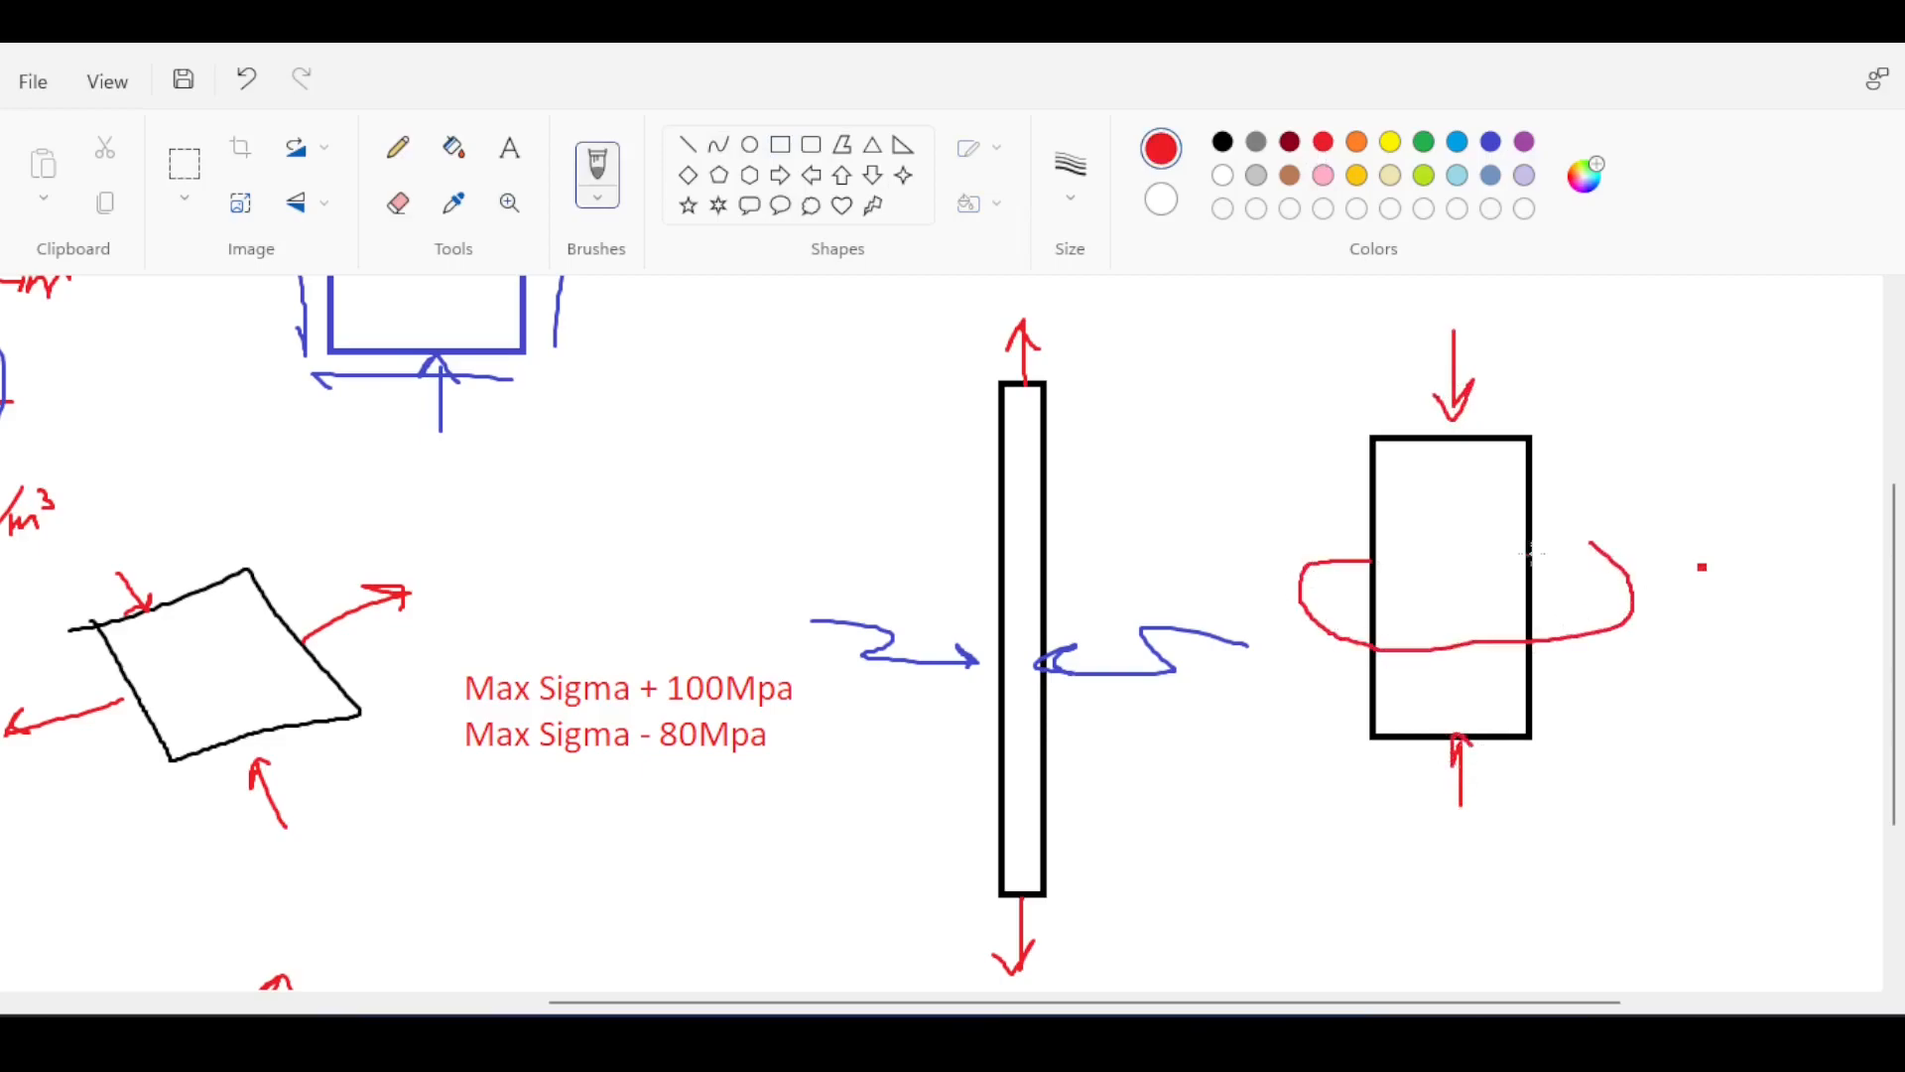
left_click_drag(1607, 543, 1547, 544)
mouse_move(1681, 527)
left_mouse_down()
mouse_move(1609, 541)
mouse_move(1548, 589)
mouse_move(1575, 608)
left_mouse_up()
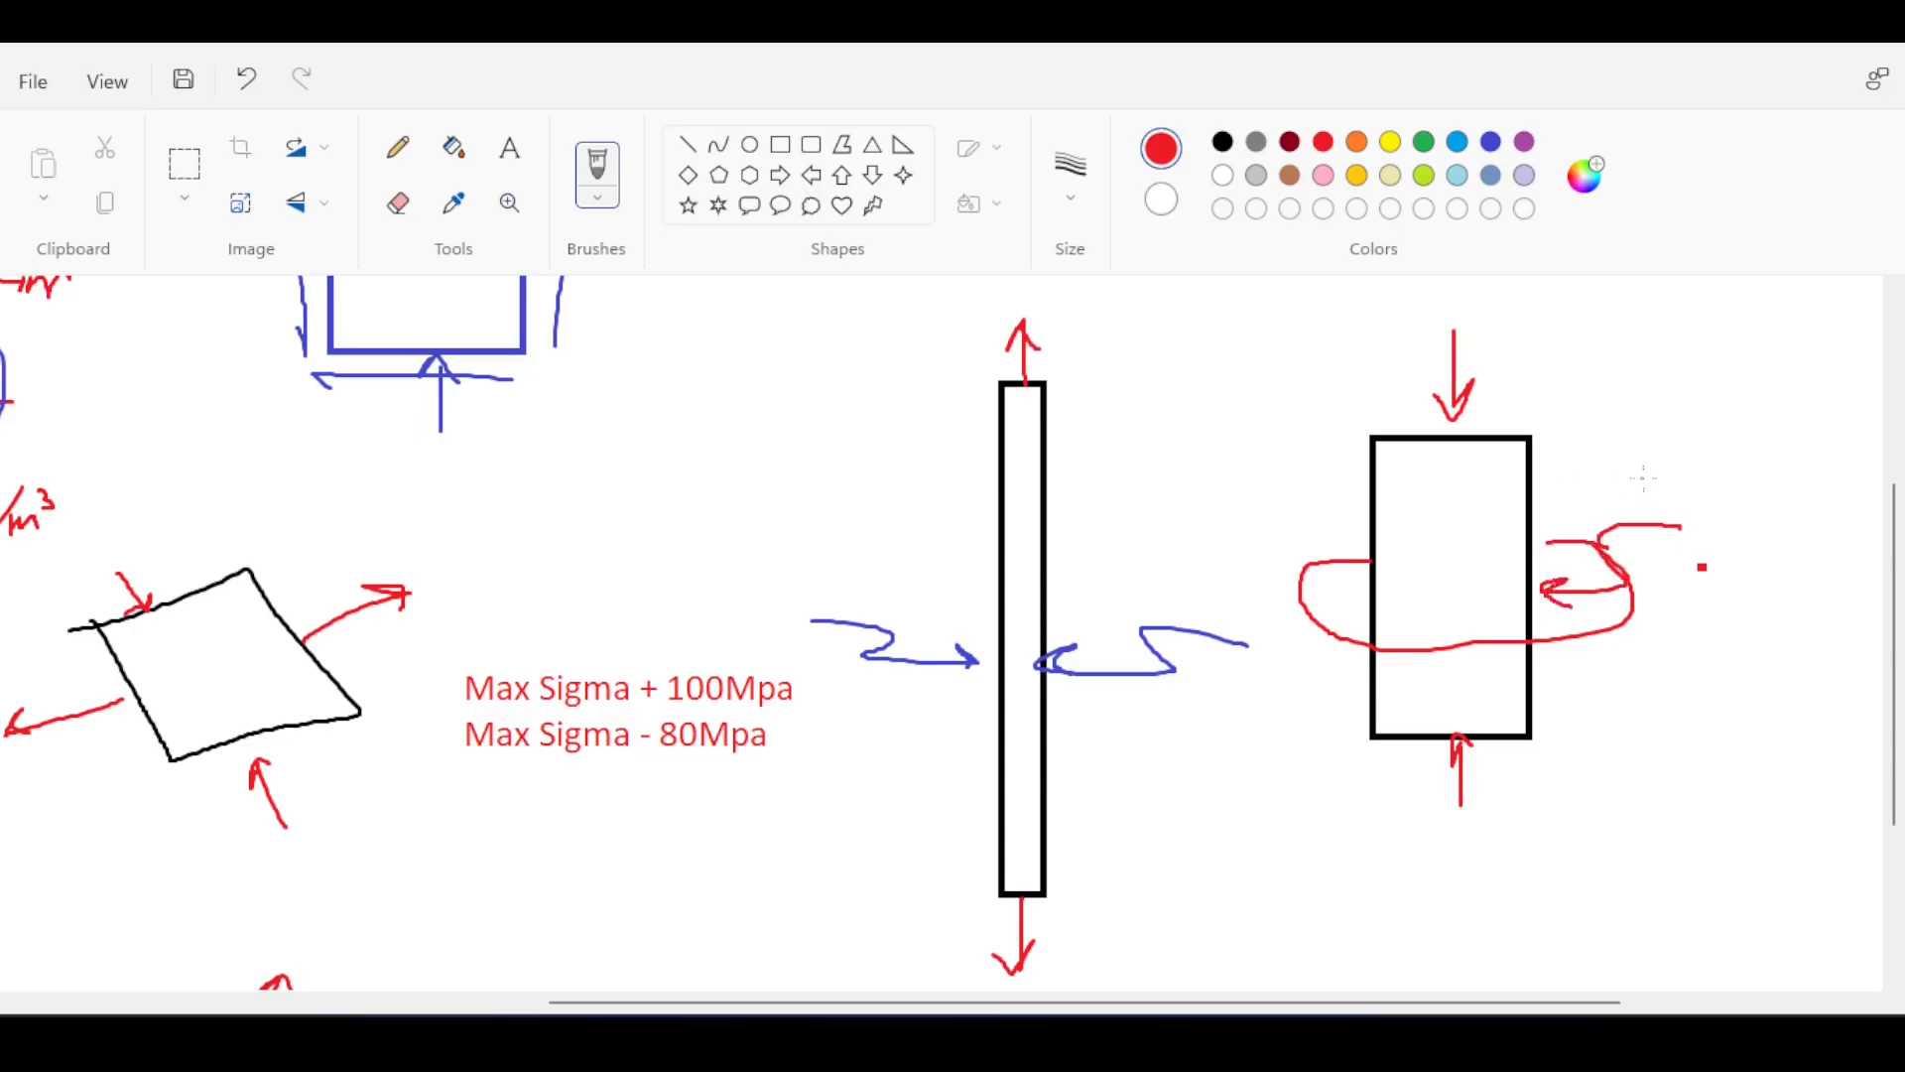
mouse_move(1699, 518)
left_mouse_down()
mouse_move(1553, 383)
mouse_move(1483, 465)
left_mouse_up()
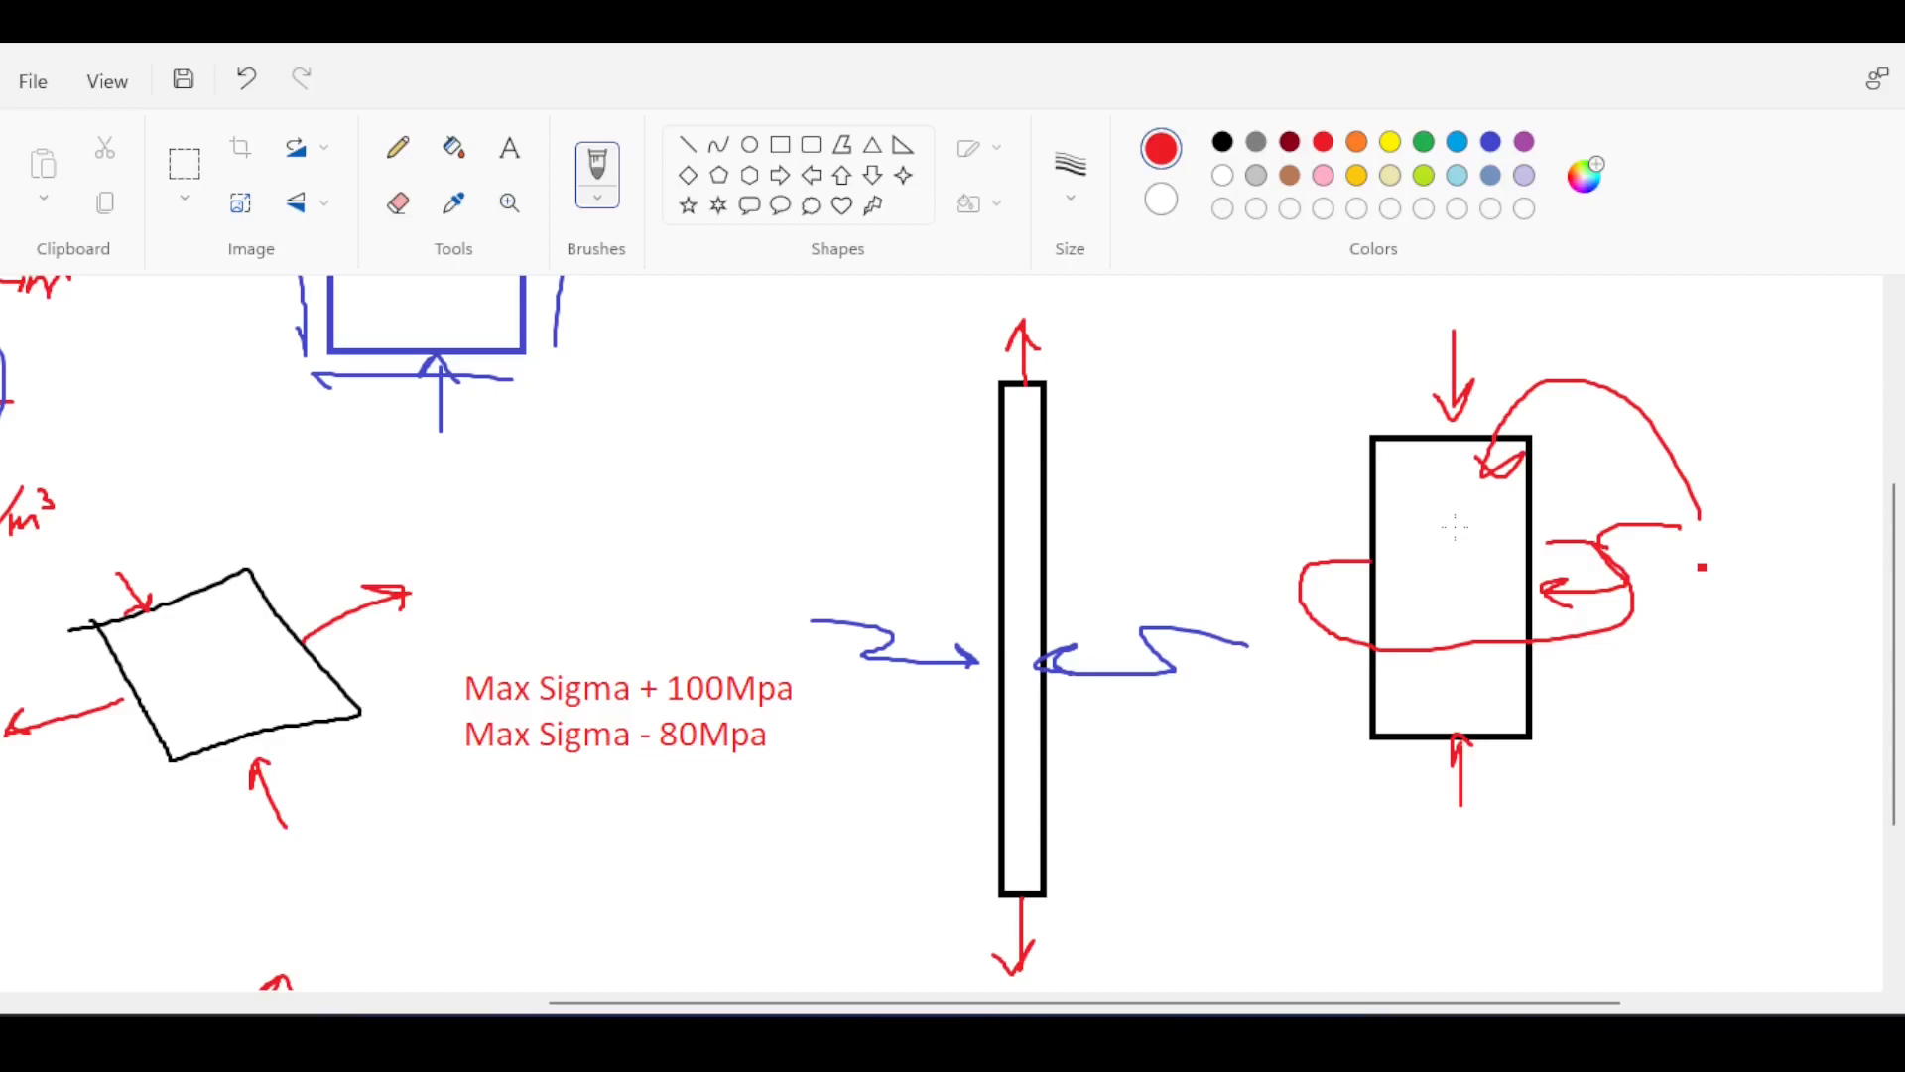
mouse_move(1078, 607)
left_mouse_down()
mouse_move(1163, 700)
mouse_move(1103, 608)
left_mouse_up()
key("ctrl+z")
mouse_move(766, 645)
left_mouse_down()
mouse_move(732, 647)
mouse_move(645, 759)
mouse_move(855, 675)
mouse_move(763, 654)
left_mouse_up()
key("ctrl+z")
- Circle the 100Mpa and 80Mpa values in black, with an arrow leading up to a handwritten "von mises" label
left_click(1224, 144)
mouse_move(805, 637)
left_mouse_down()
mouse_move(640, 667)
mouse_move(774, 787)
mouse_move(805, 640)
mouse_move(730, 556)
mouse_move(751, 553)
mouse_move(740, 537)
left_mouse_up()
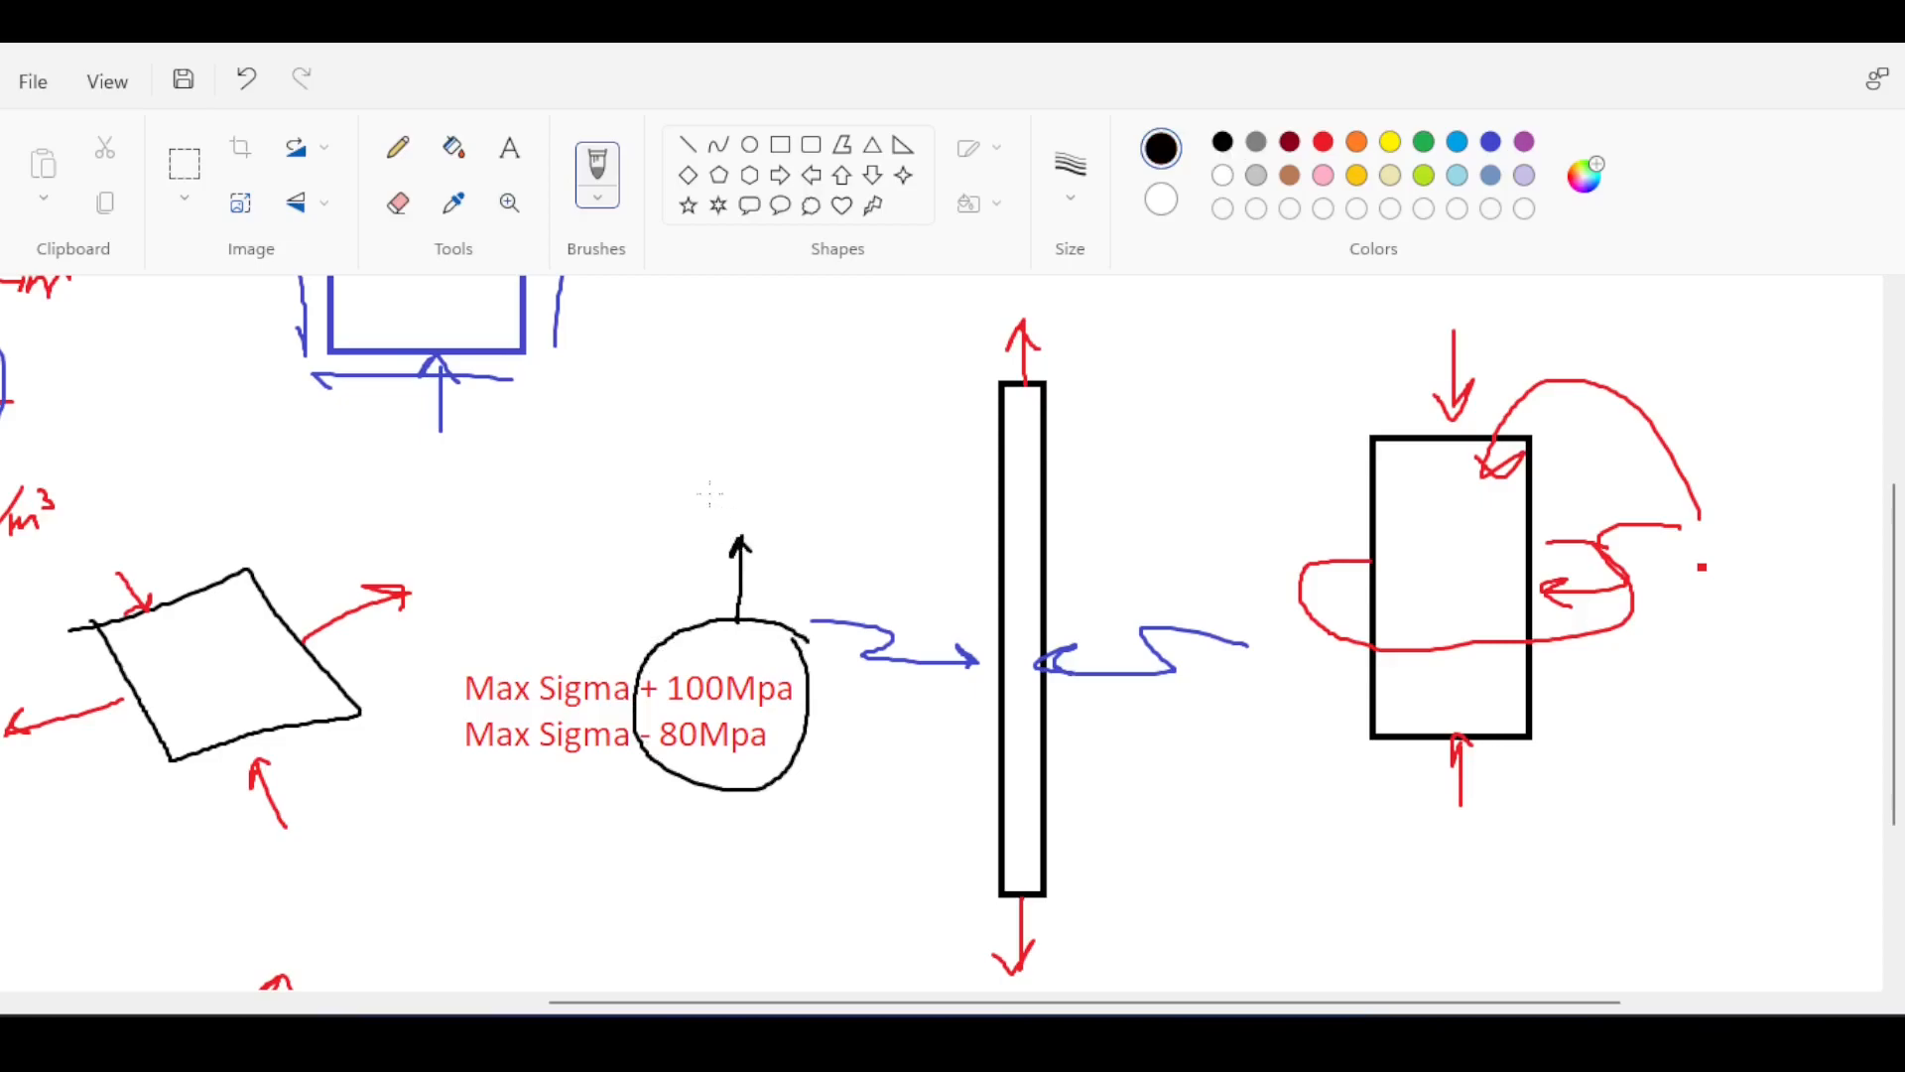
mouse_move(645, 476)
left_mouse_down()
mouse_move(693, 500)
mouse_move(753, 487)
mouse_move(791, 507)
mouse_move(820, 489)
mouse_move(823, 510)
mouse_move(843, 486)
mouse_move(828, 515)
left_mouse_up()
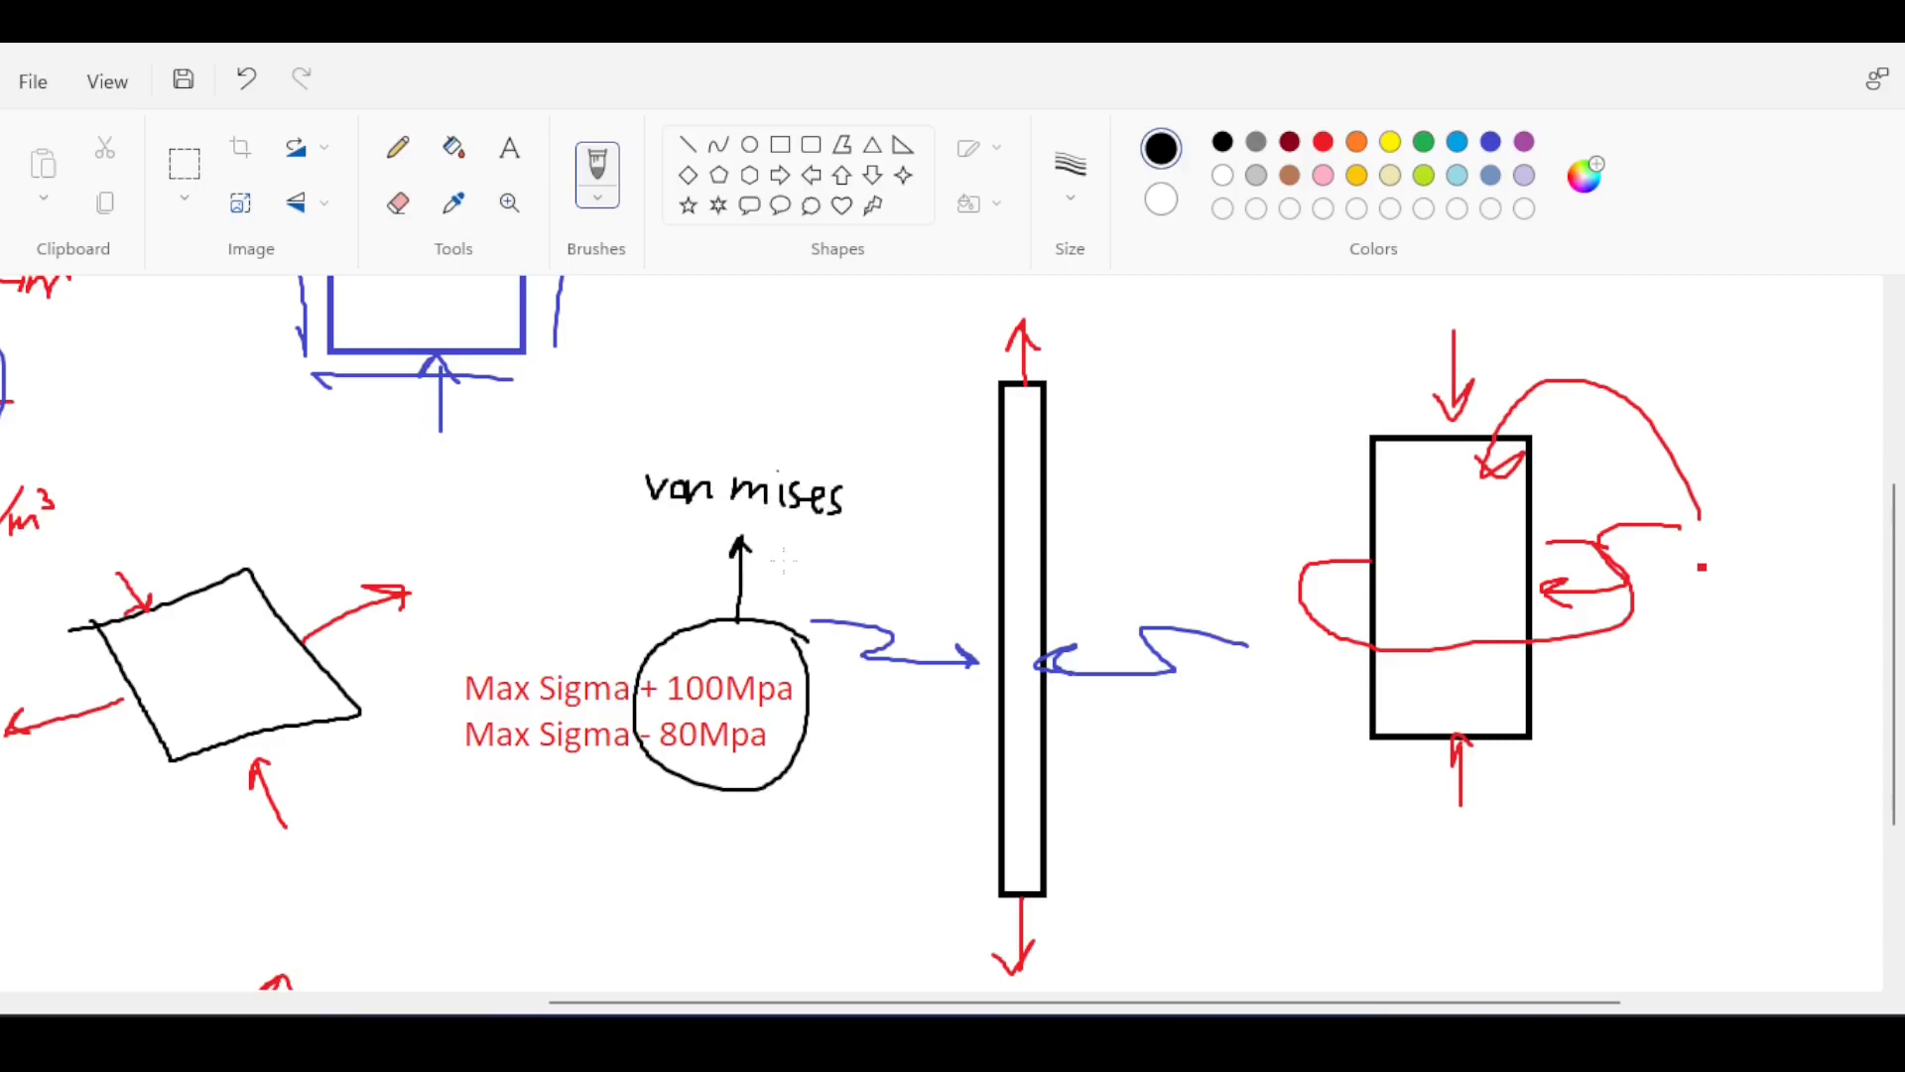
mouse_move(1528, 386)
left_mouse_down()
mouse_move(1532, 751)
mouse_move(1488, 397)
left_mouse_up()
key("ctrl+z")
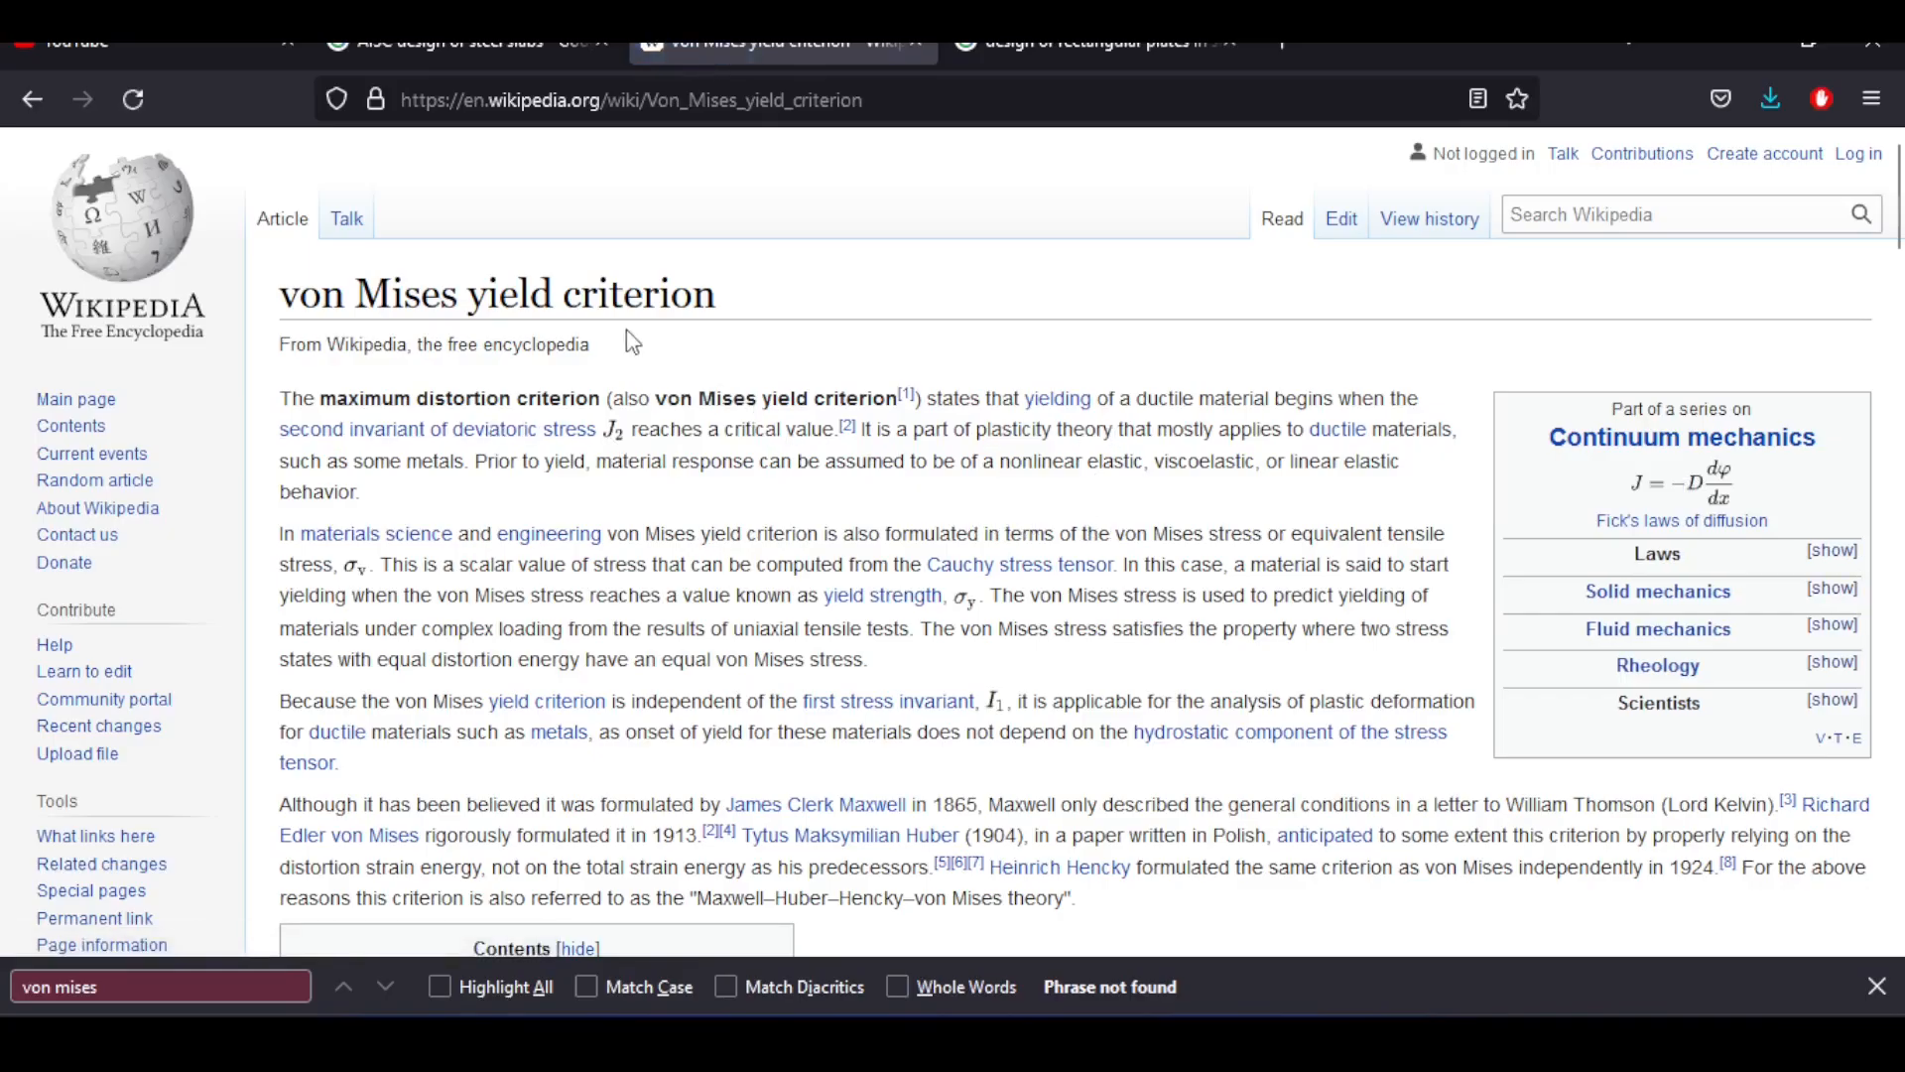
- Examine the general von Mises stress equation under Mathematical formulation in the Wikipedia article, highlighting it for emphasis
scroll(1021, 382, "down", 4)
scroll(1021, 382, "up", 4)
scroll(1021, 382, "down", 4)
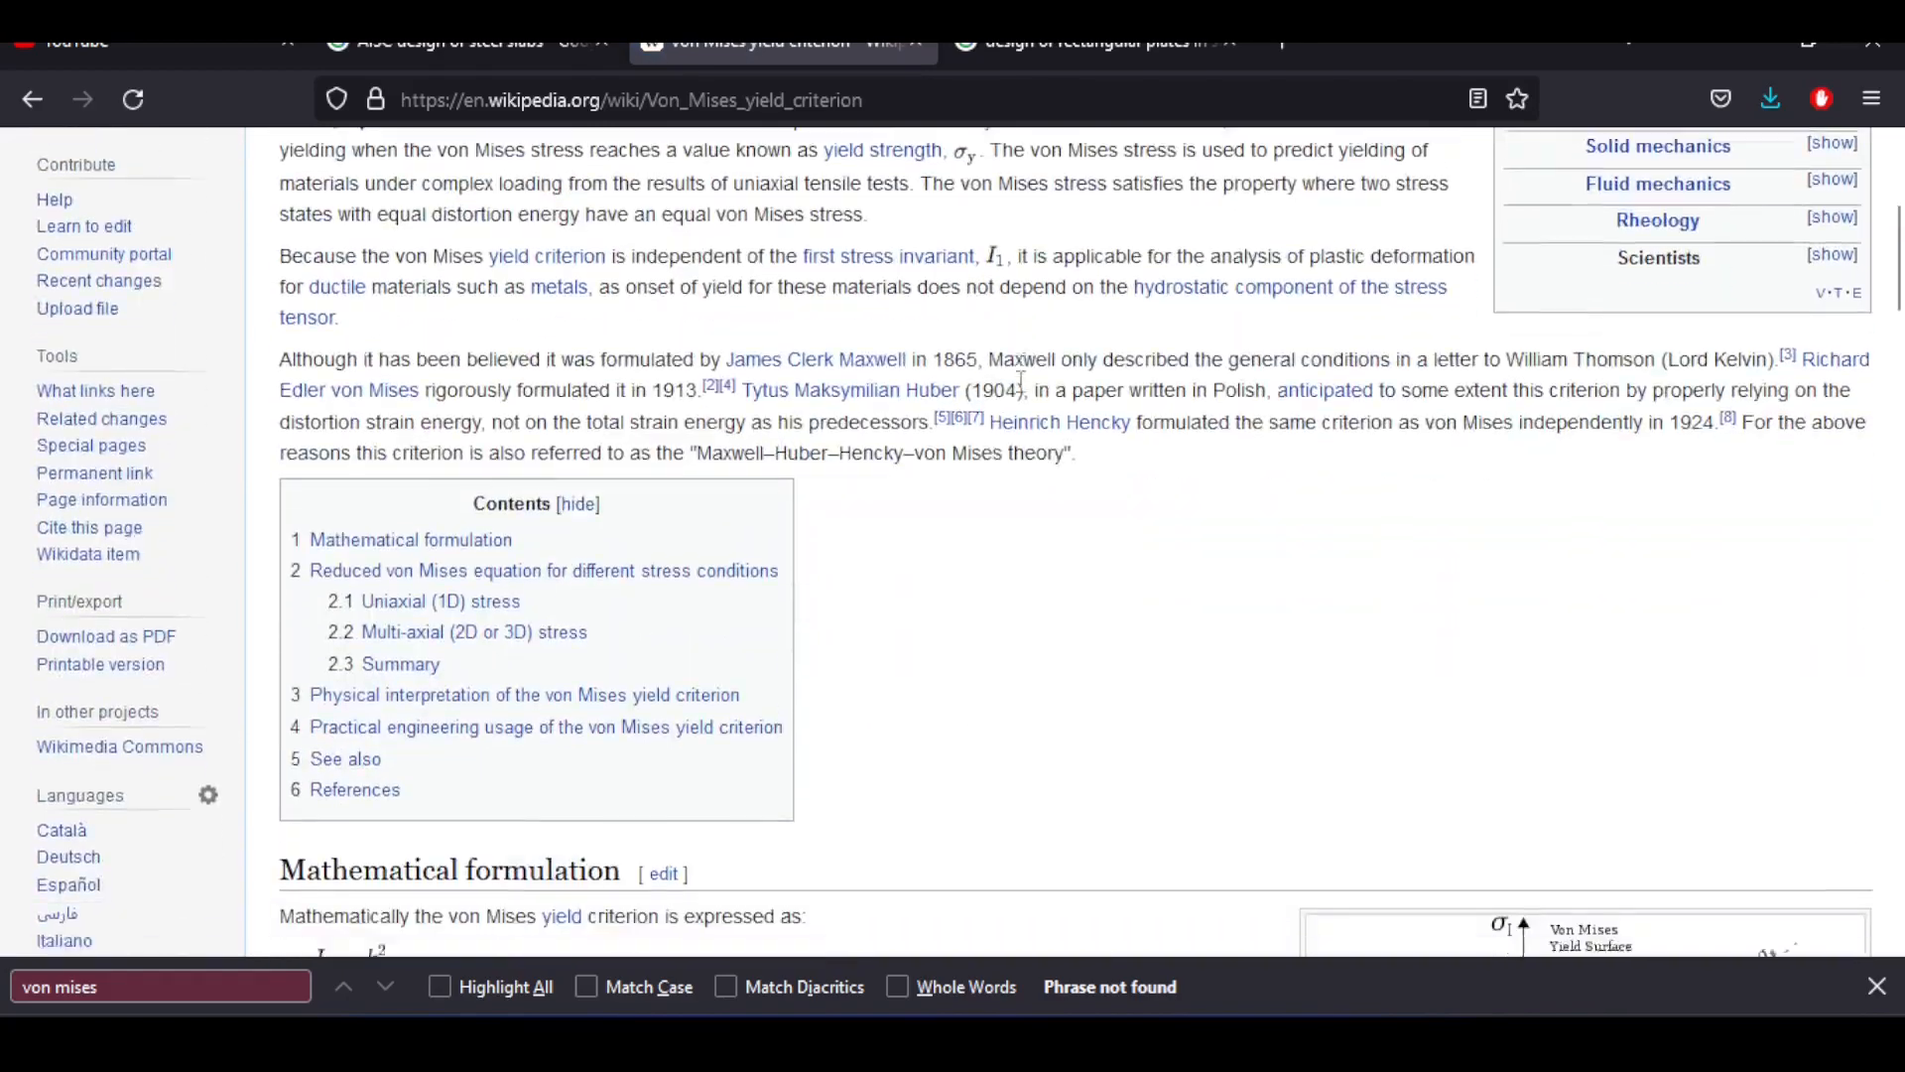
scroll(1021, 382, "down", 7)
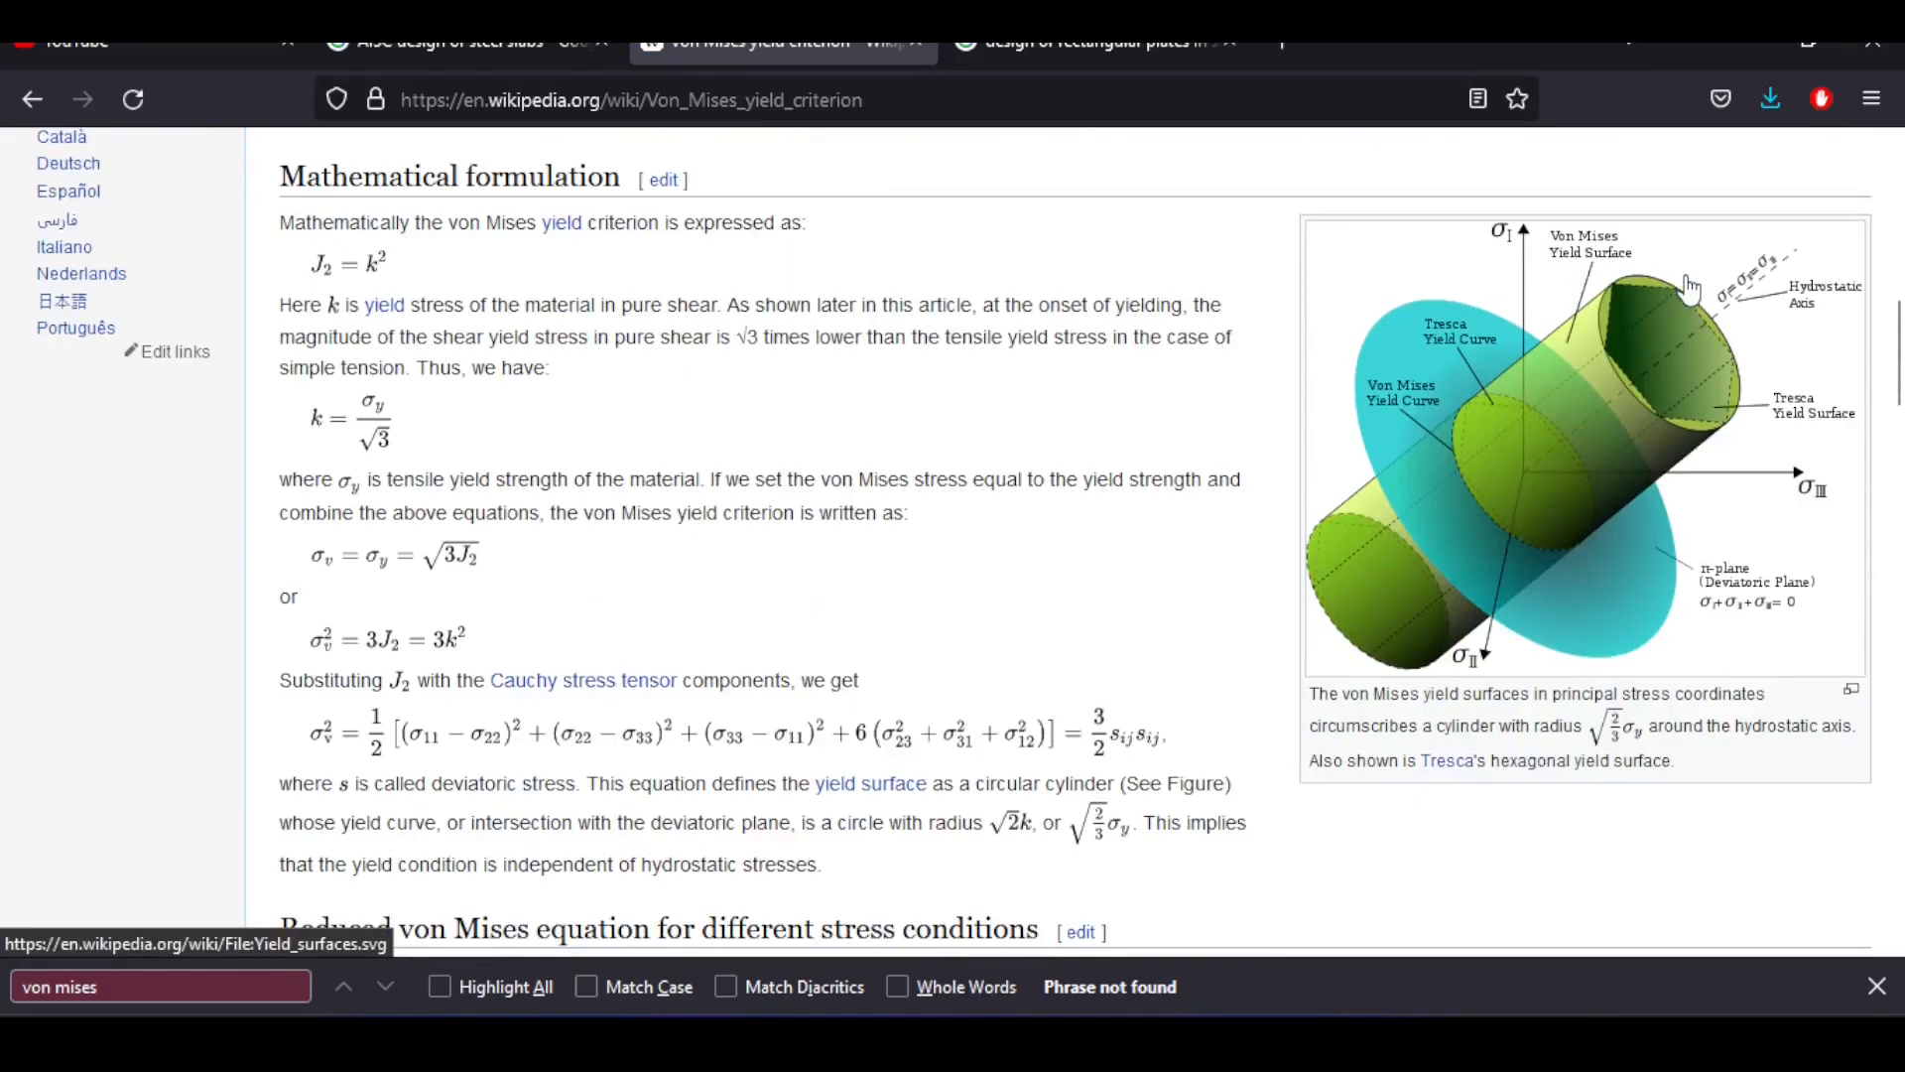
scroll(575, 585, "down", 2)
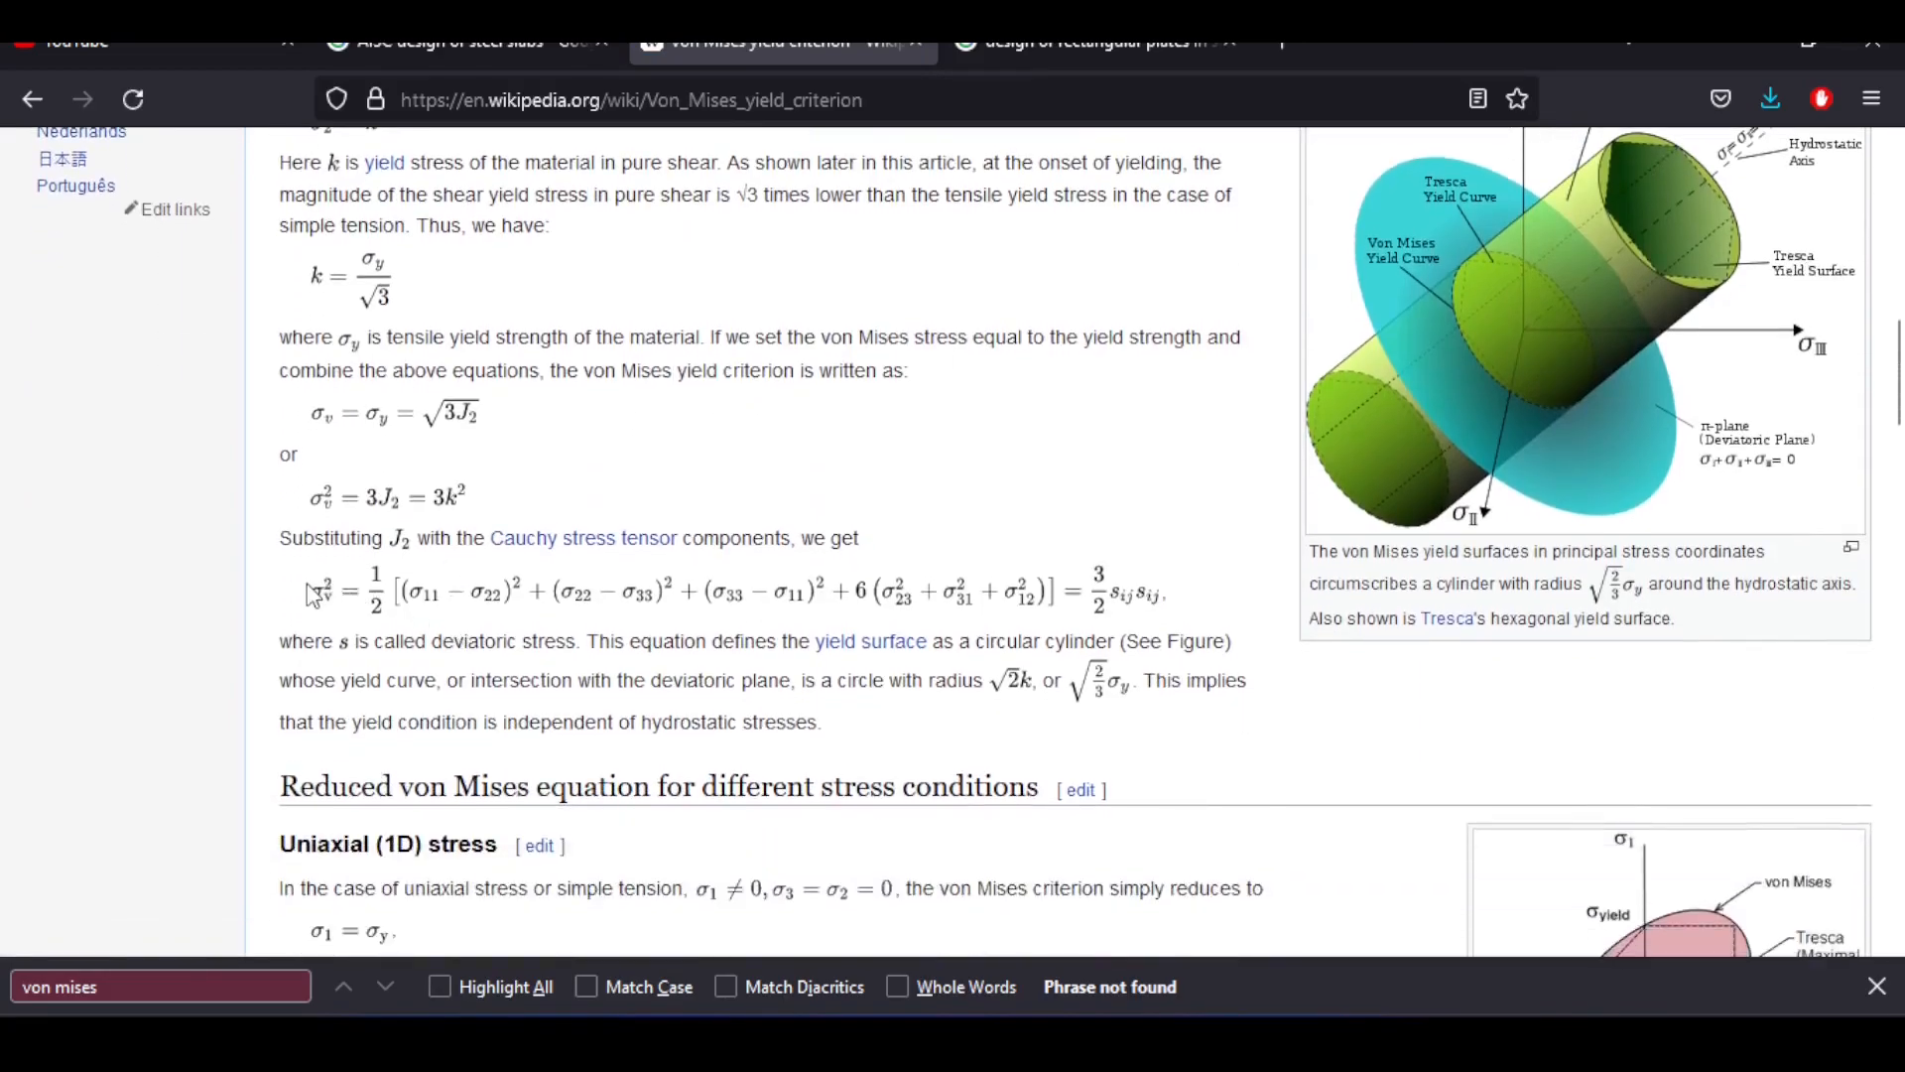
left_click_drag(305, 584, 1092, 564)
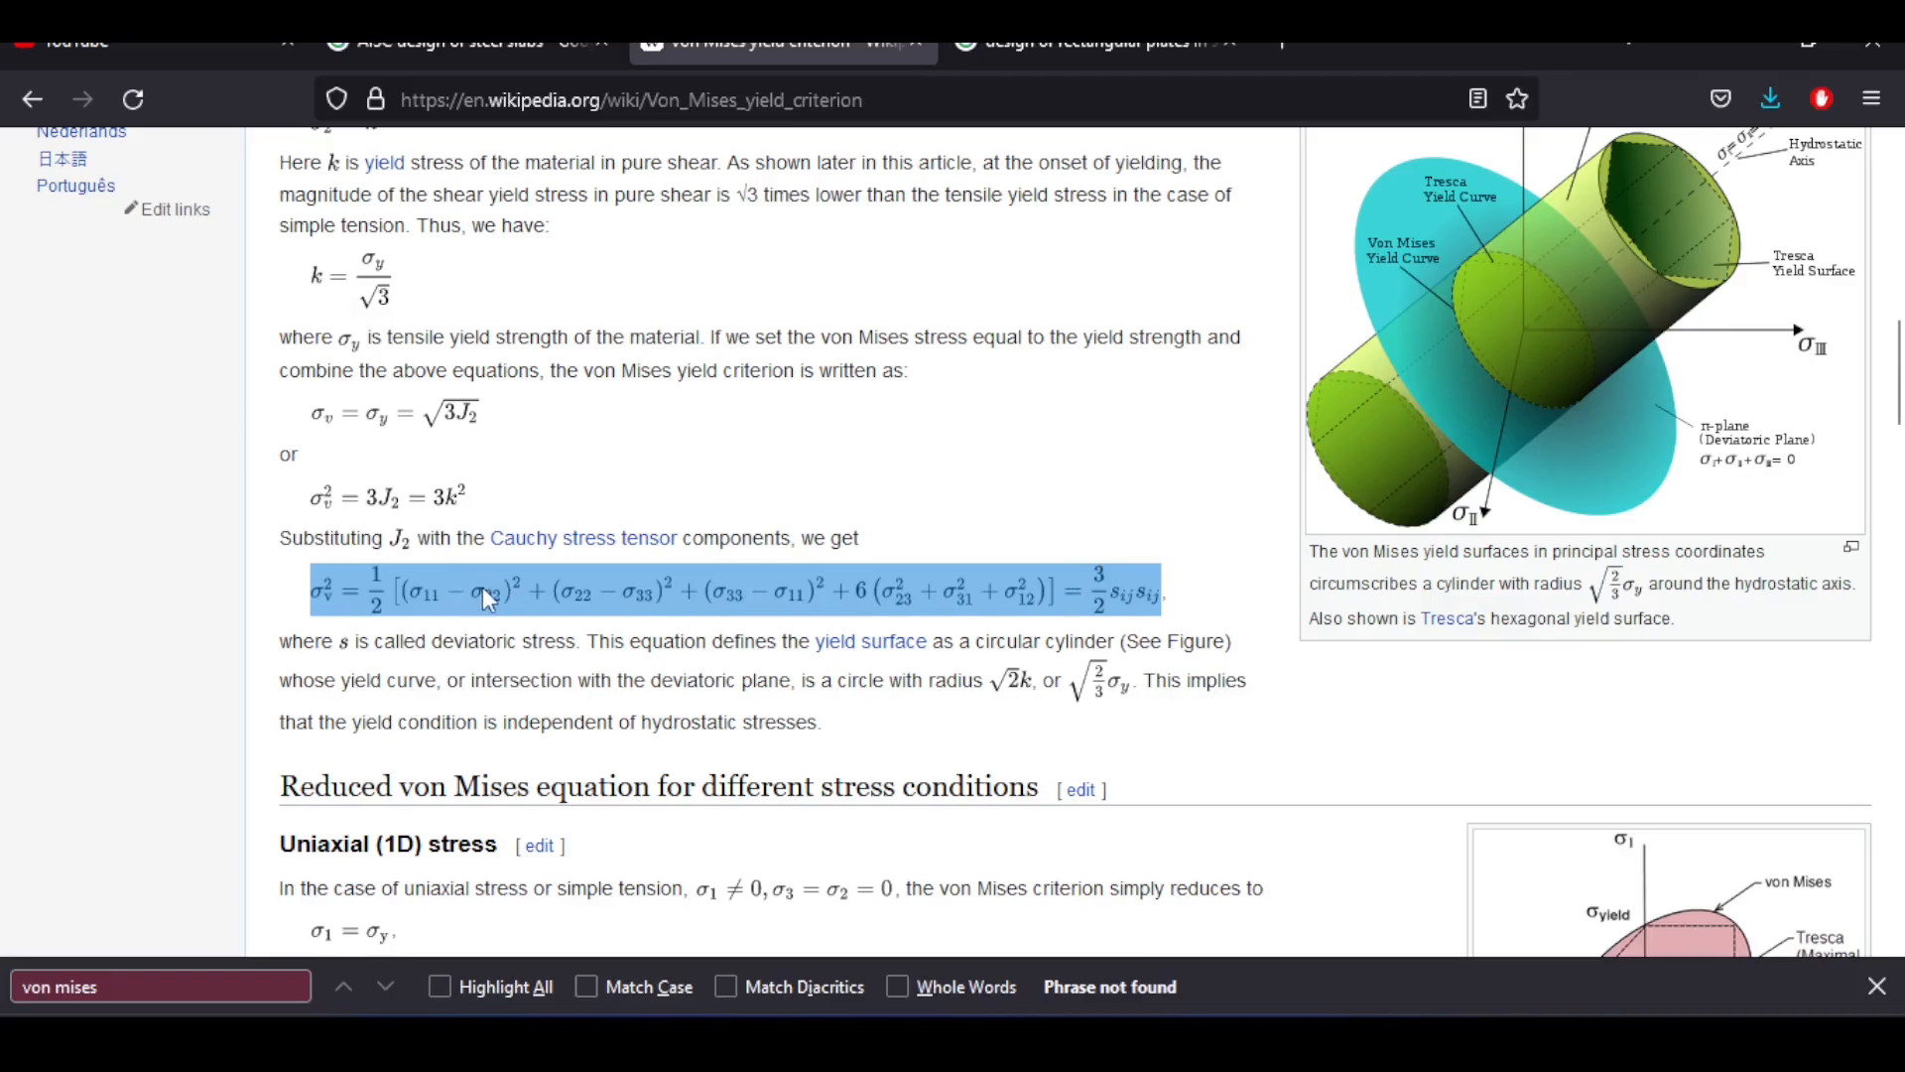
left_click(519, 638)
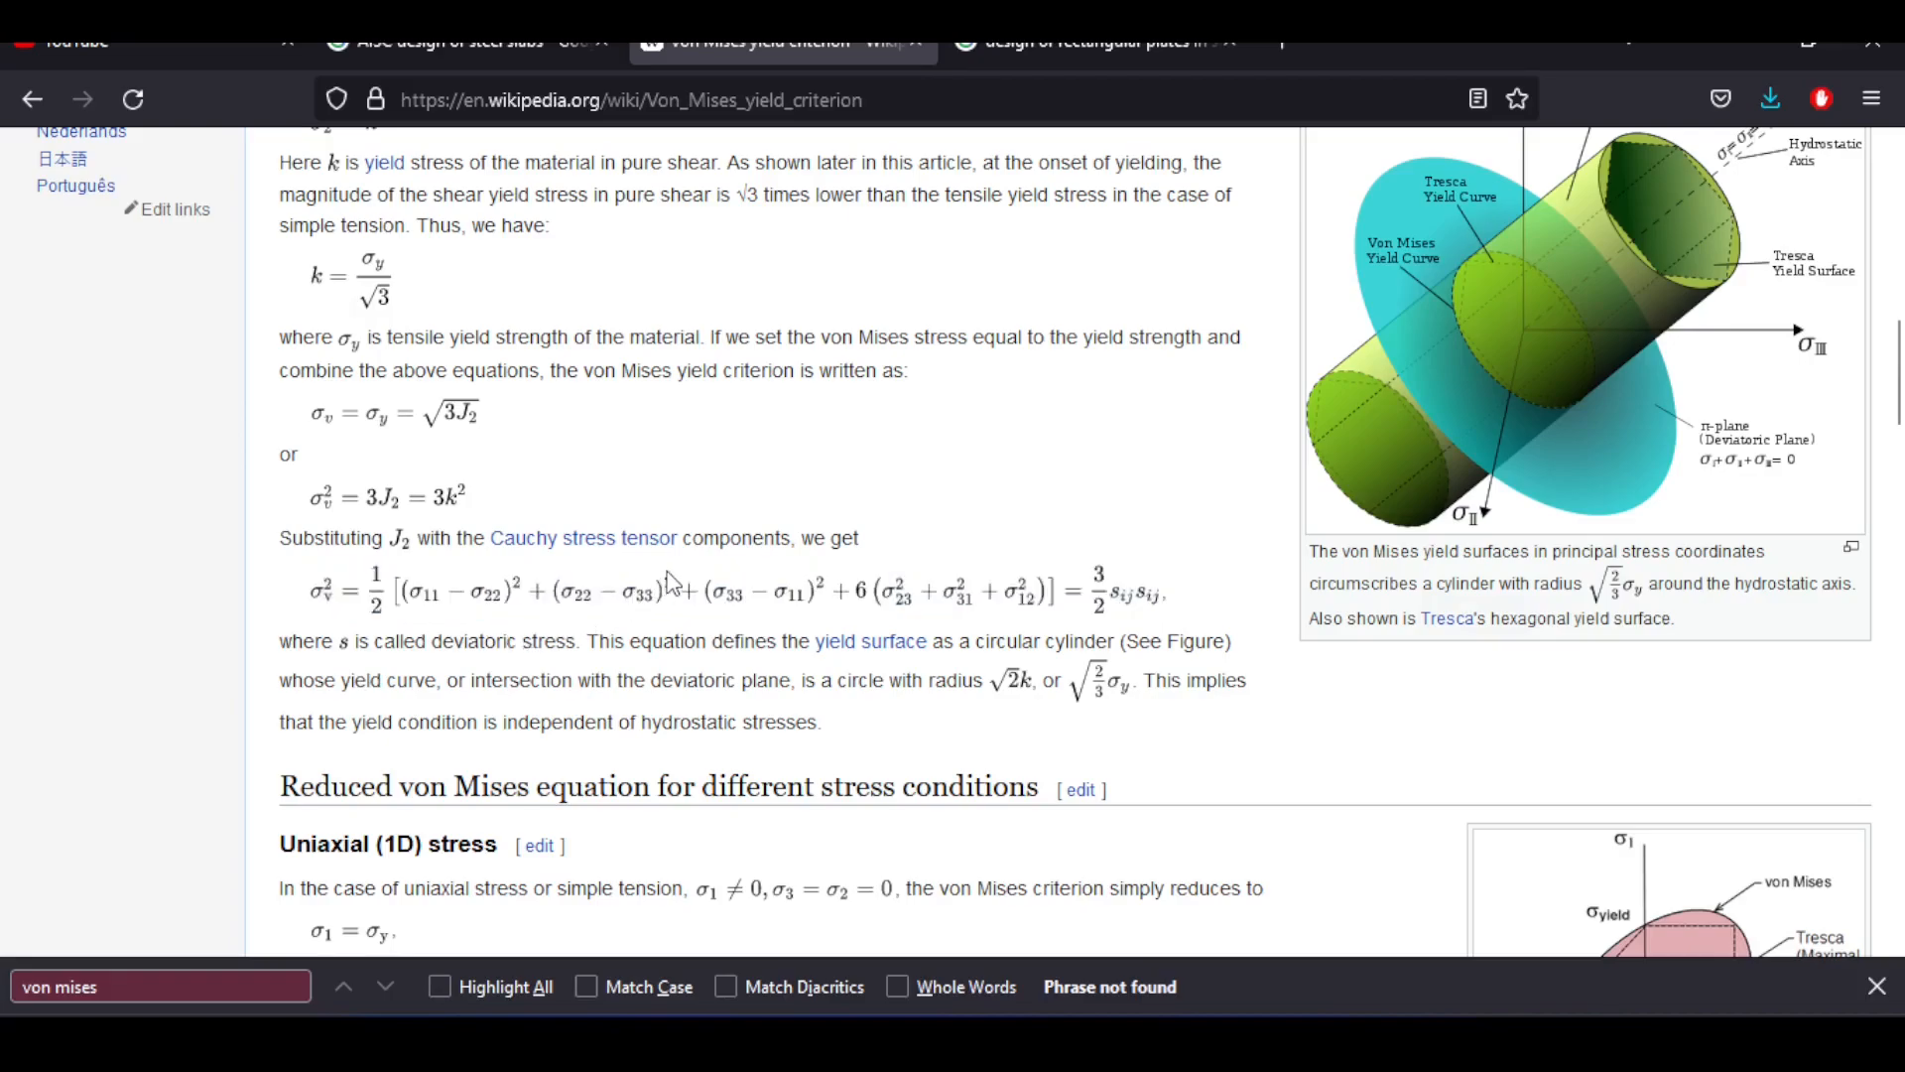
- Examine the reduced von Mises criterion for uniaxial stress, highlight its formula, and compare it with the Paint sketches
scroll(673, 583, "down", 1)
scroll(673, 584, "down", 1)
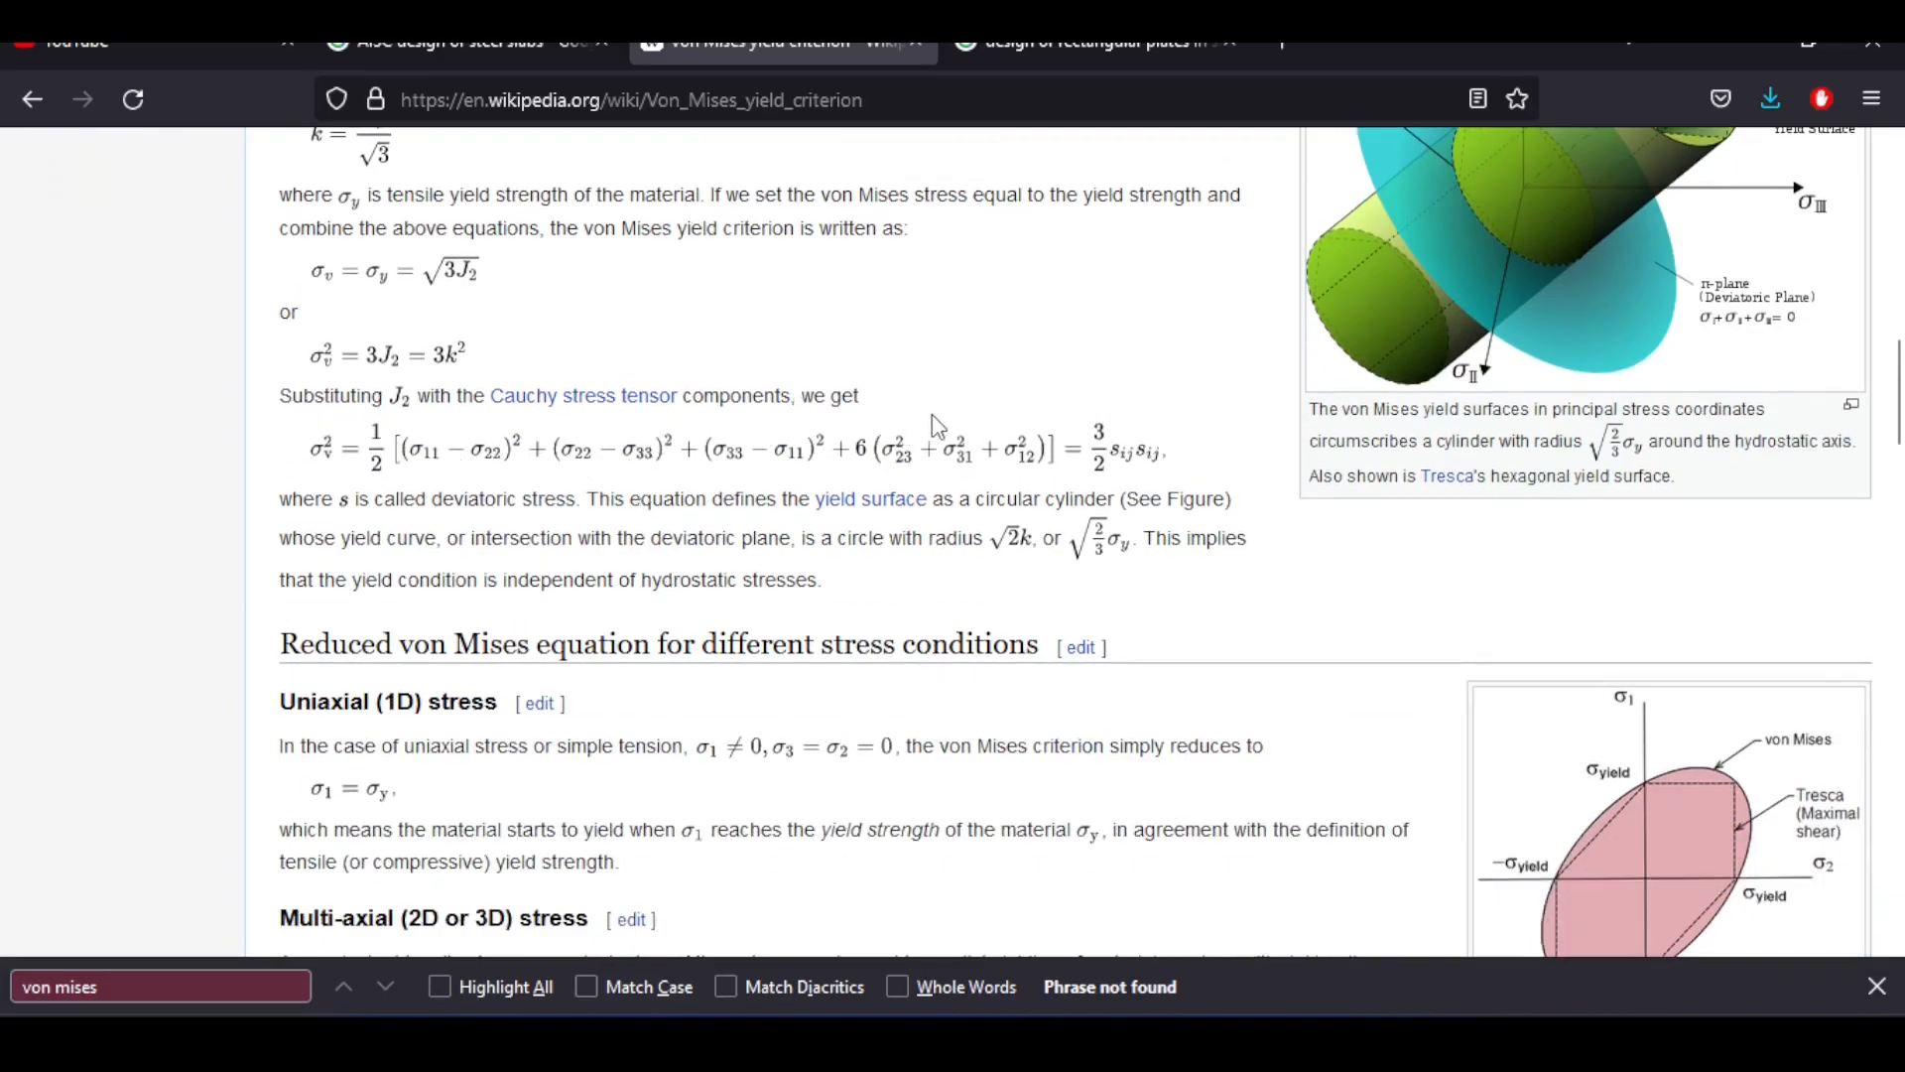
scroll(923, 429, "down", 5)
scroll(828, 428, "up", 3)
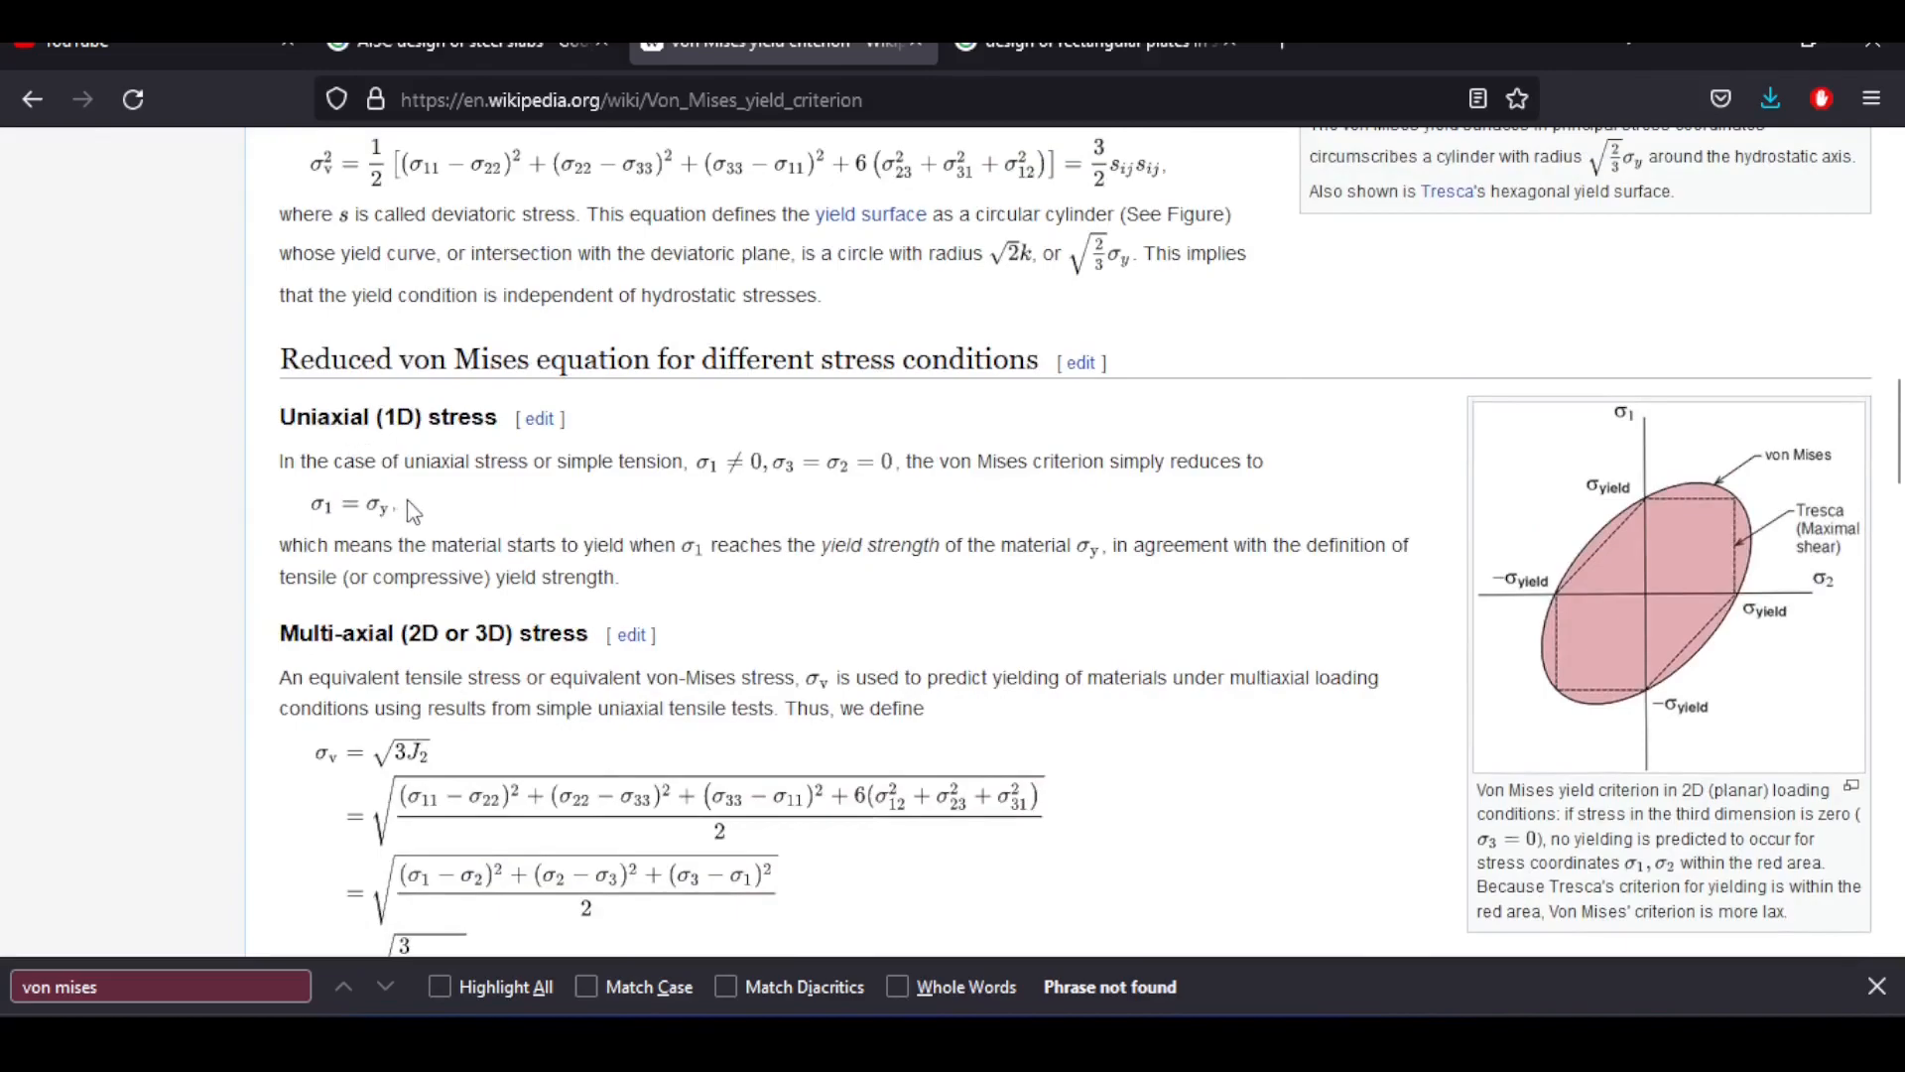
left_click_drag(400, 508, 336, 510)
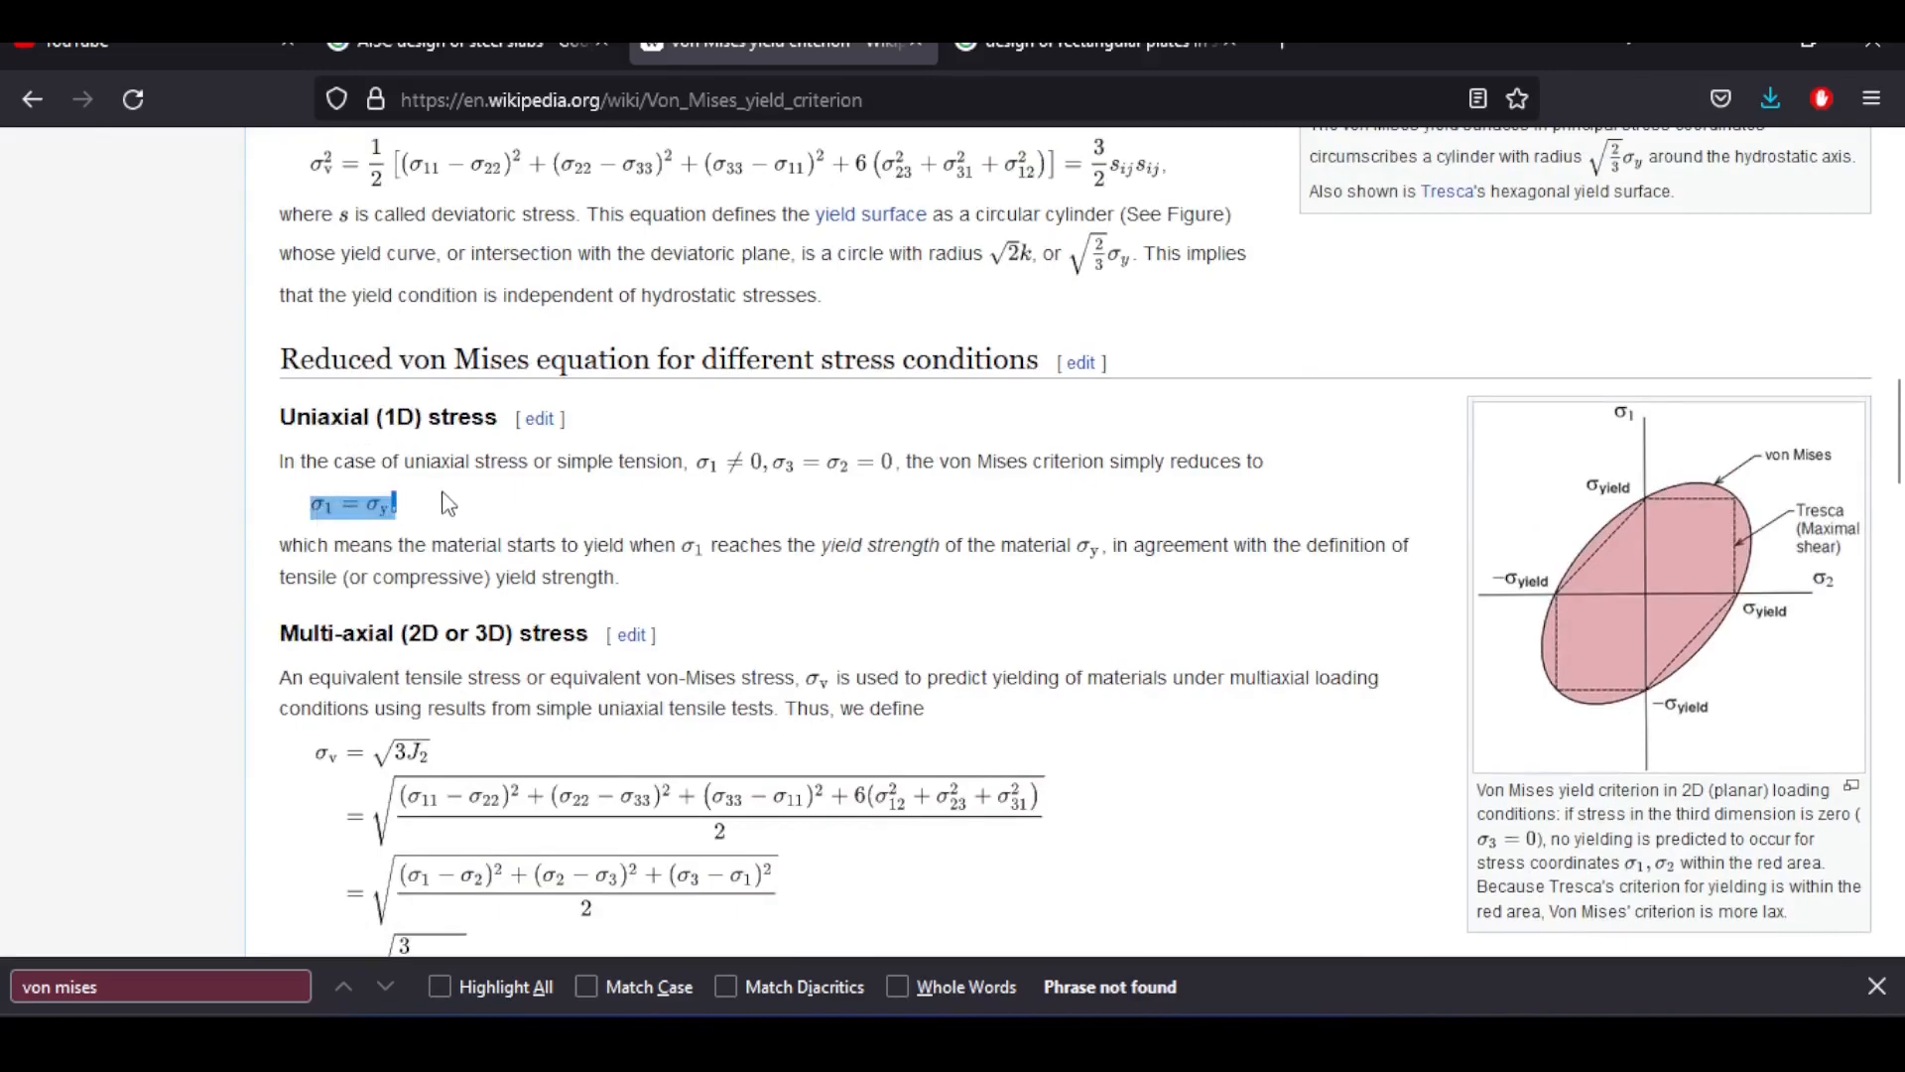
left_click(1389, 1037)
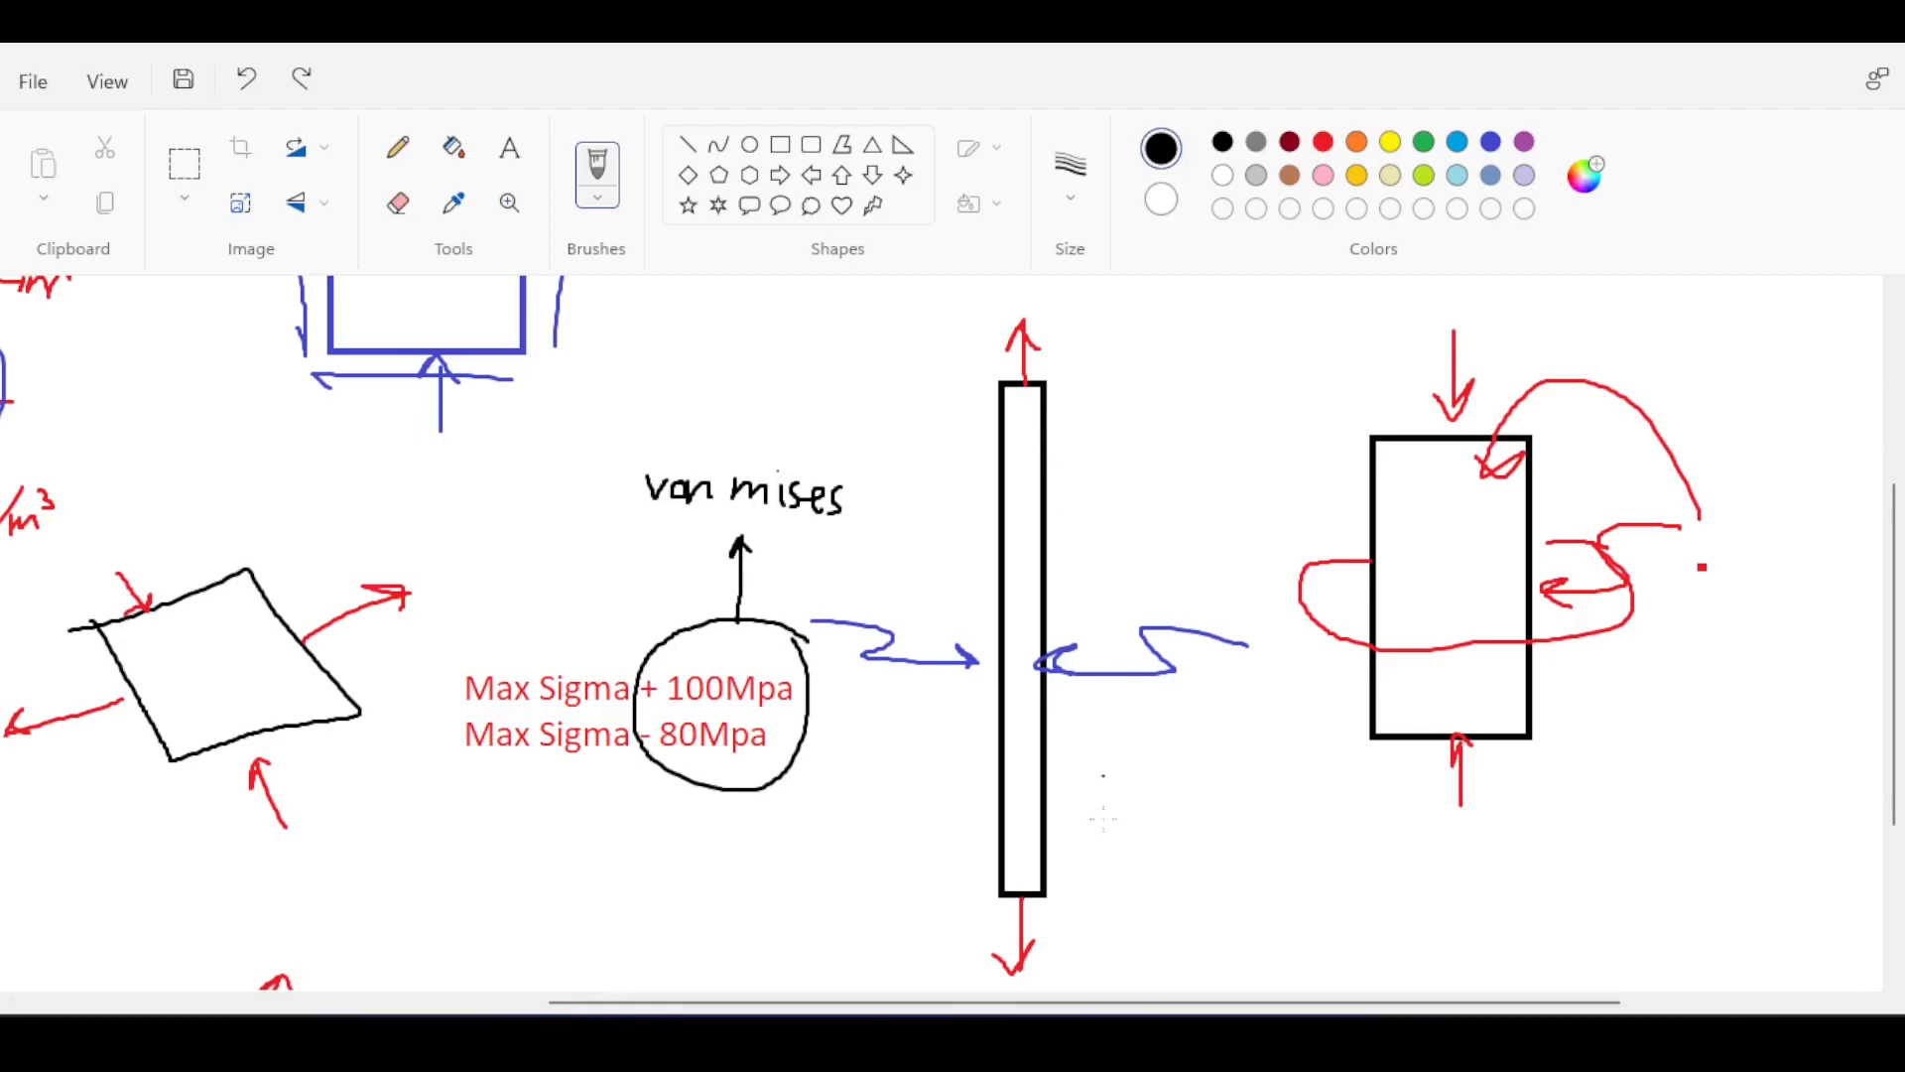
left_click(754, 1040)
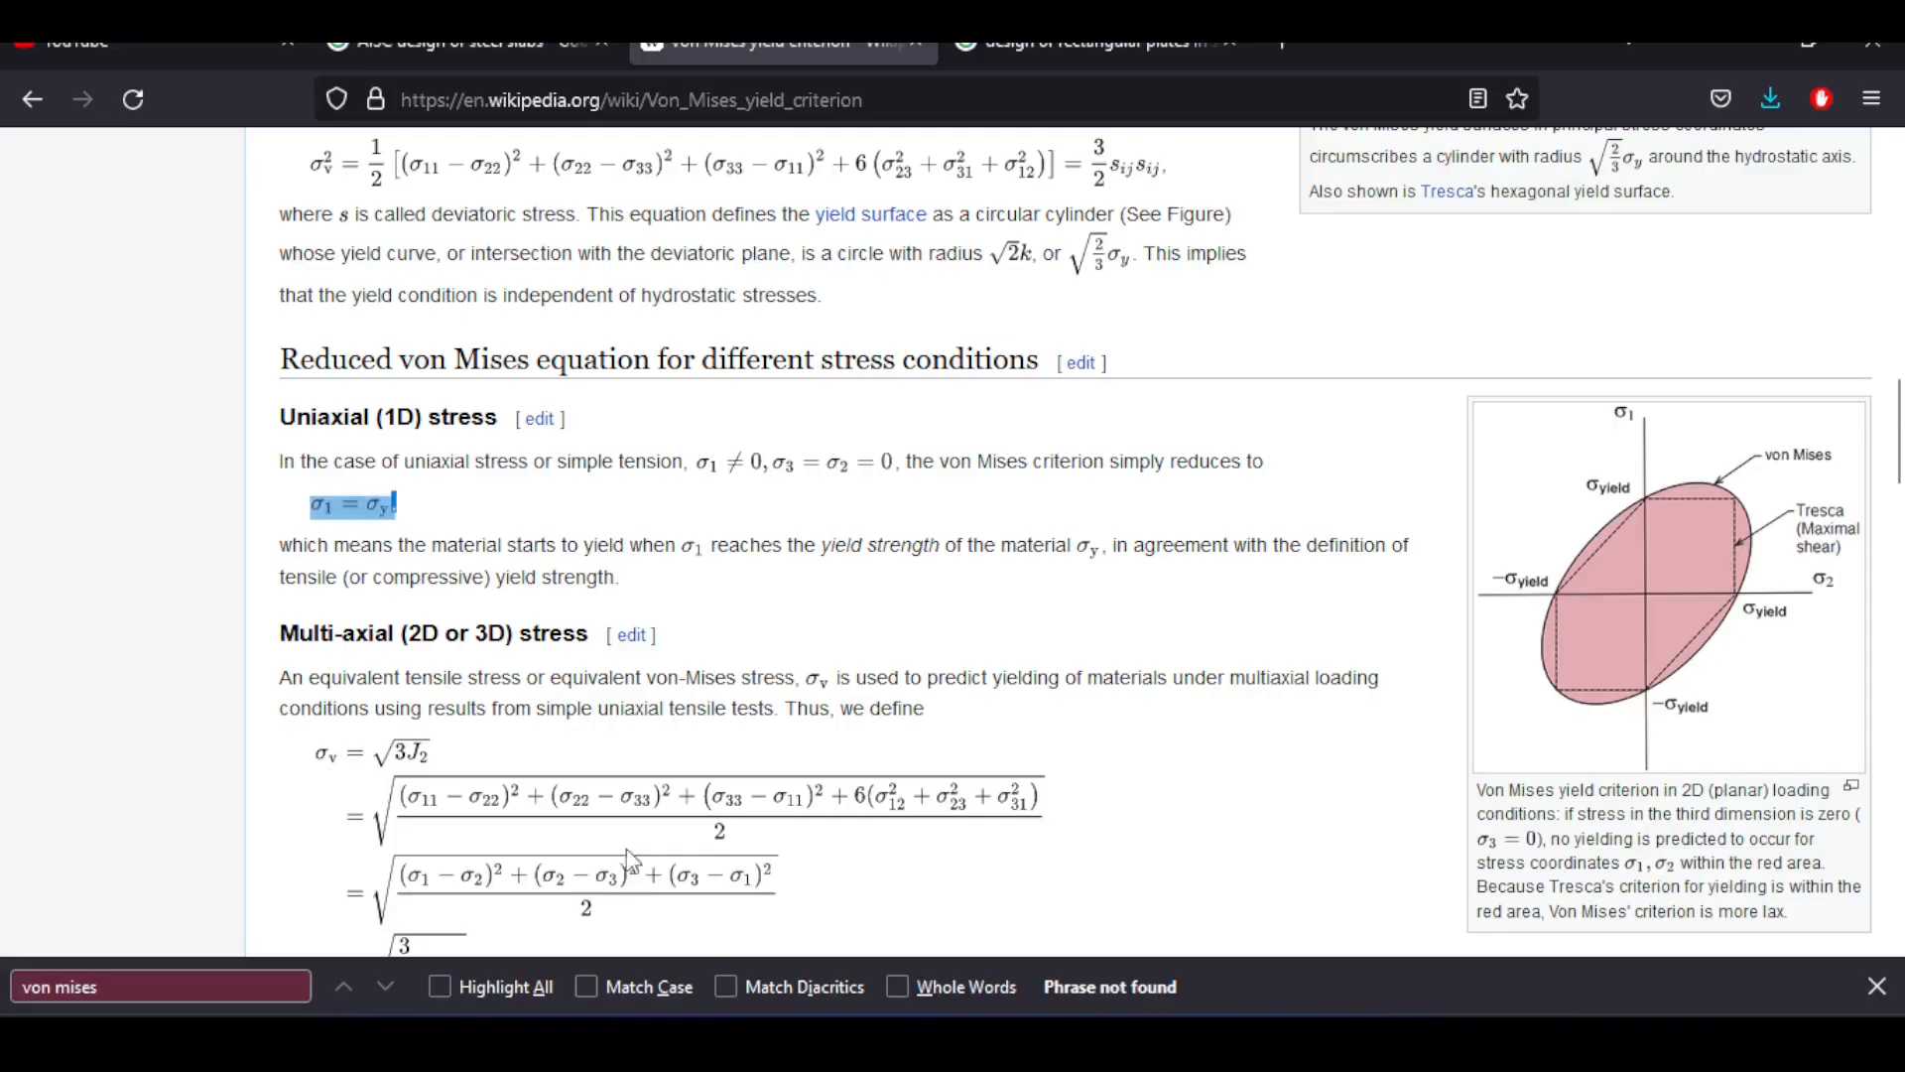
- Examine the multi-axial equivalent stress equations, and review the general formulation and yield surface figure again
scroll(503, 707, "down", 2)
scroll(503, 707, "down", 1)
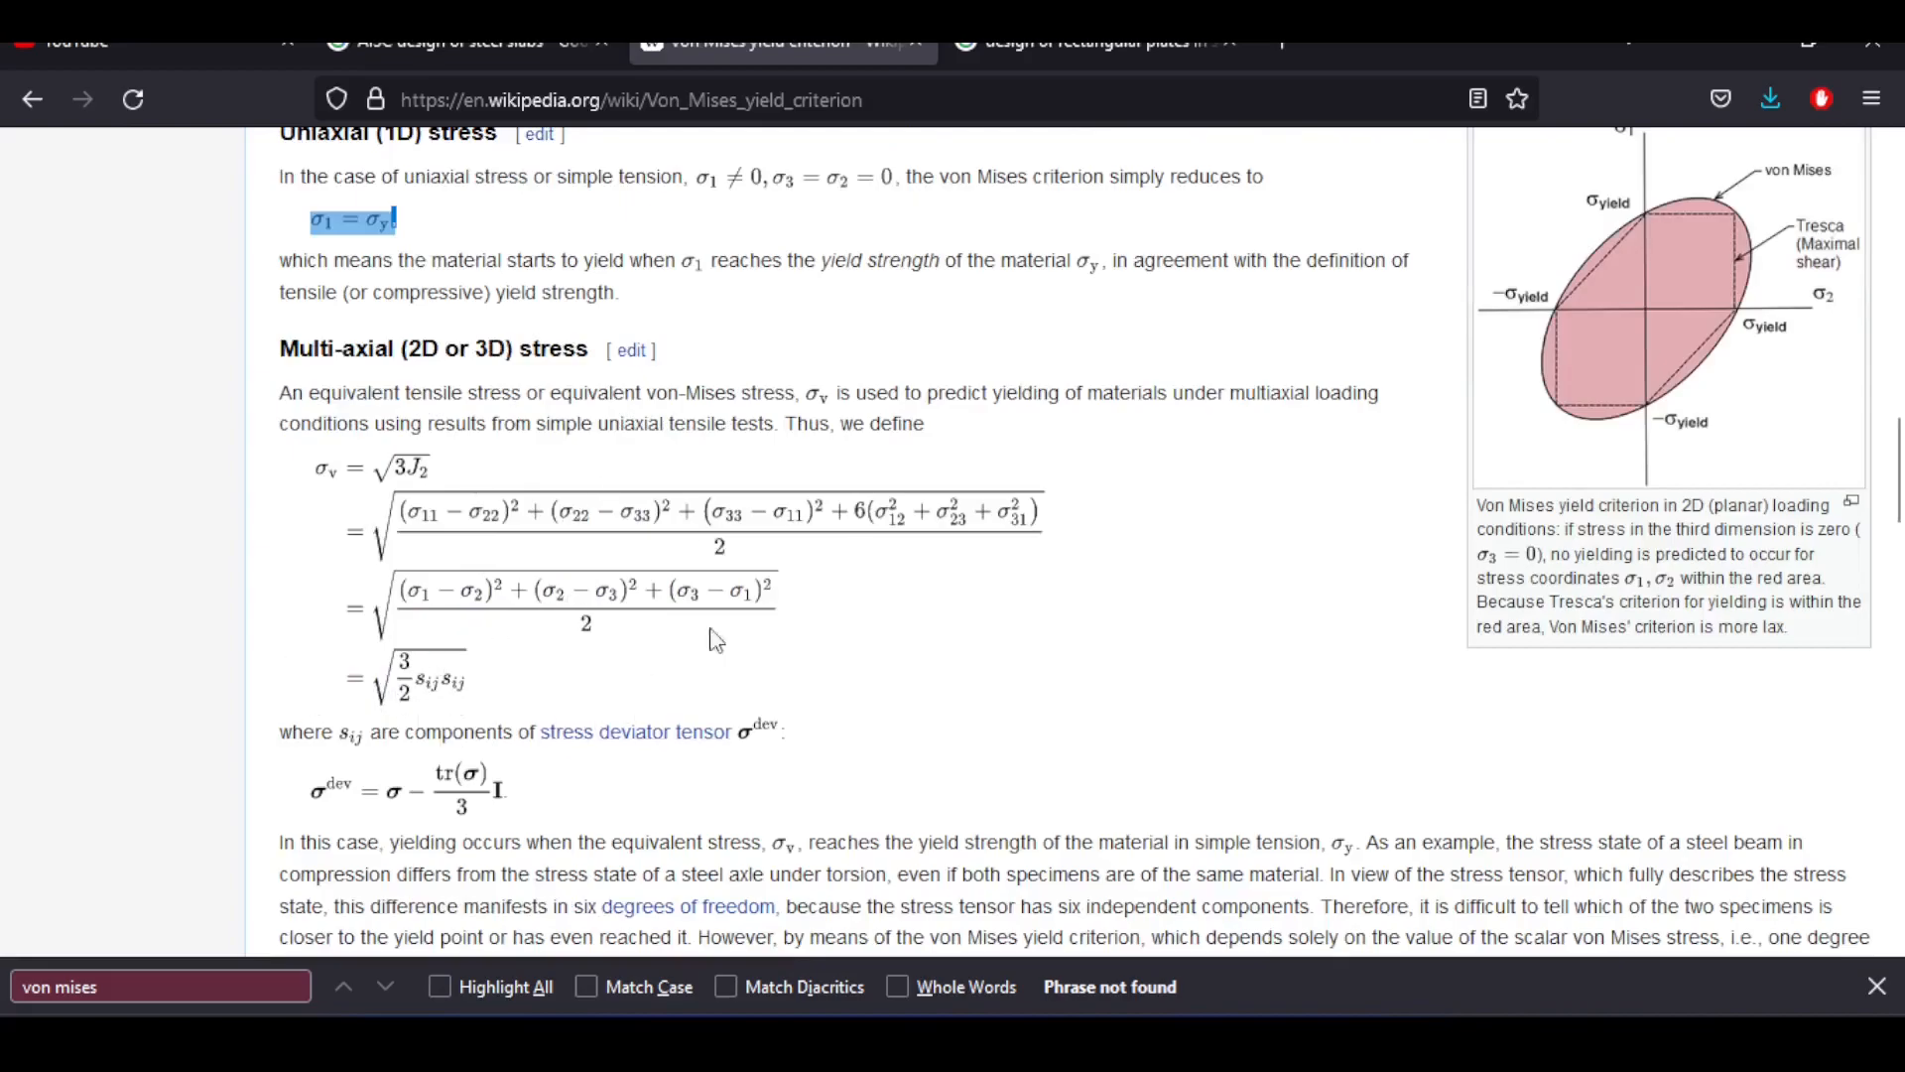
scroll(1001, 649, "down", 3)
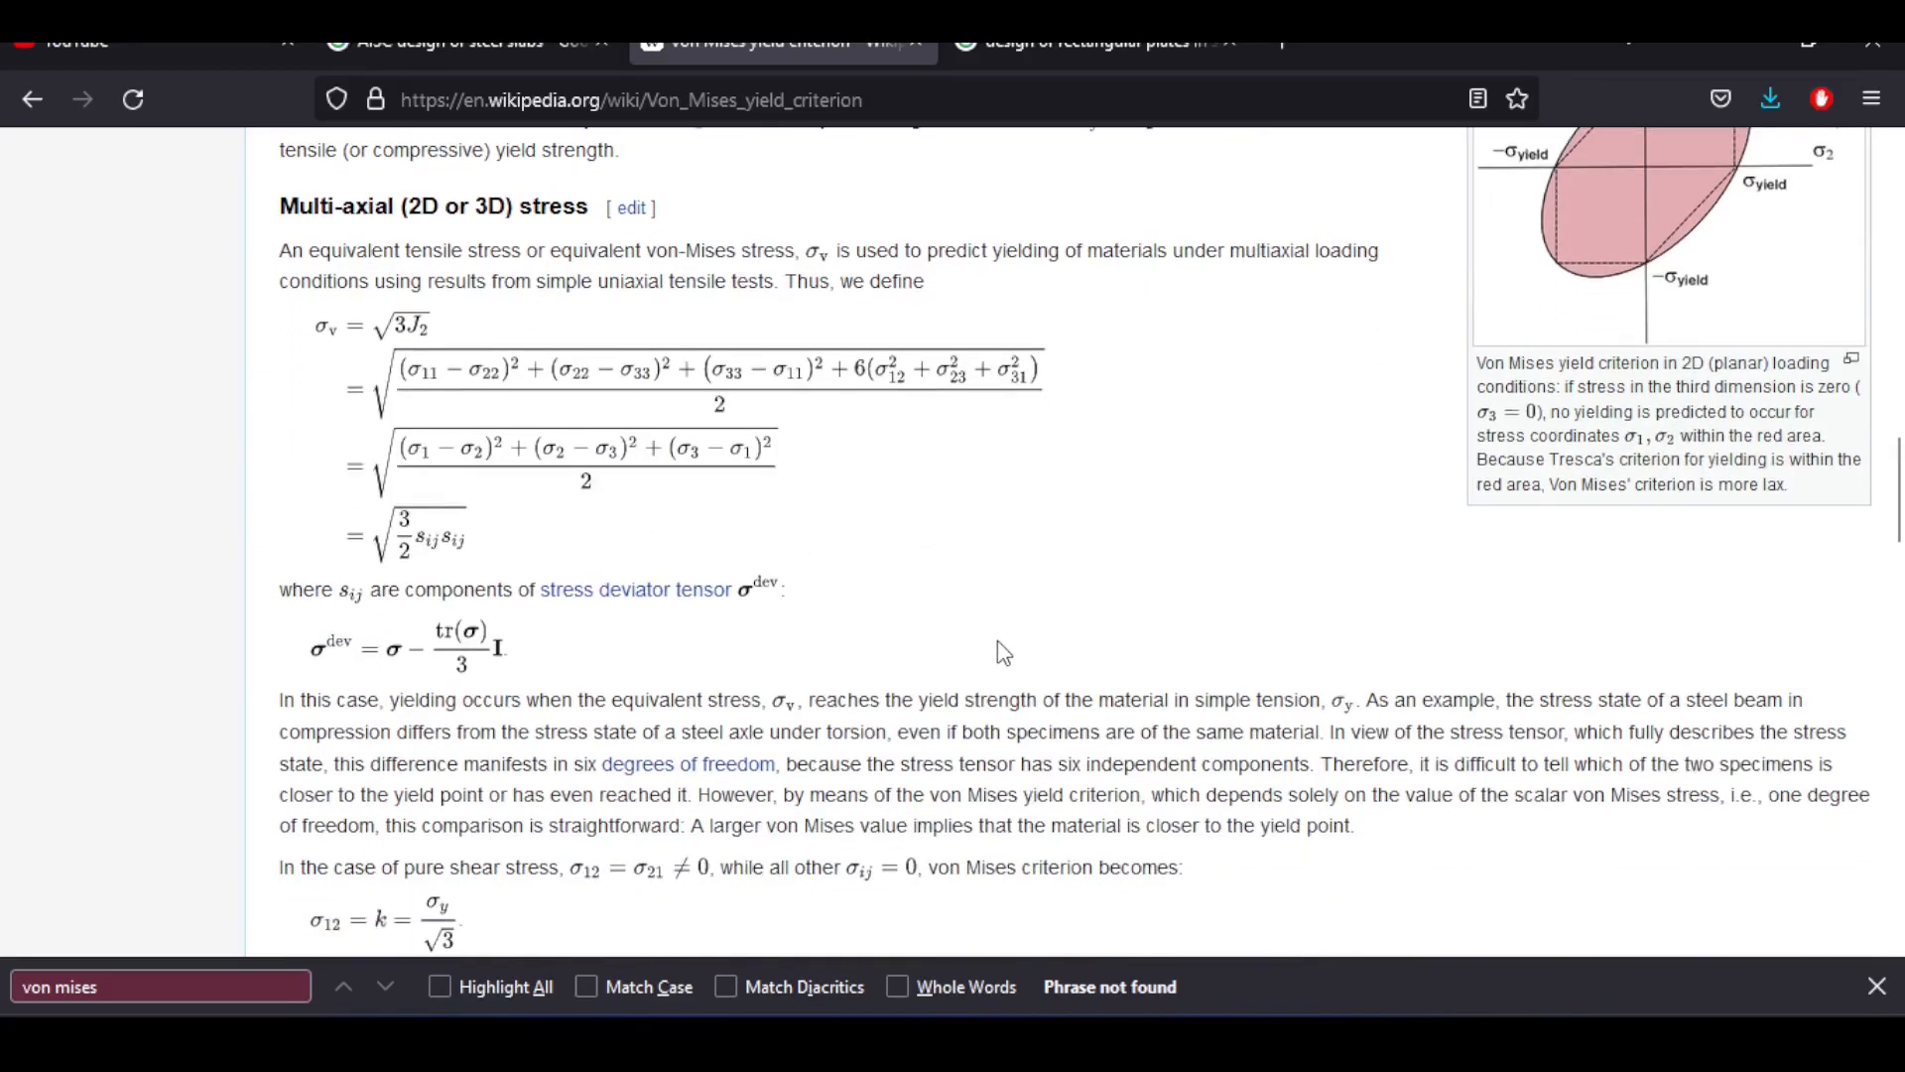
scroll(997, 640, "up", 6)
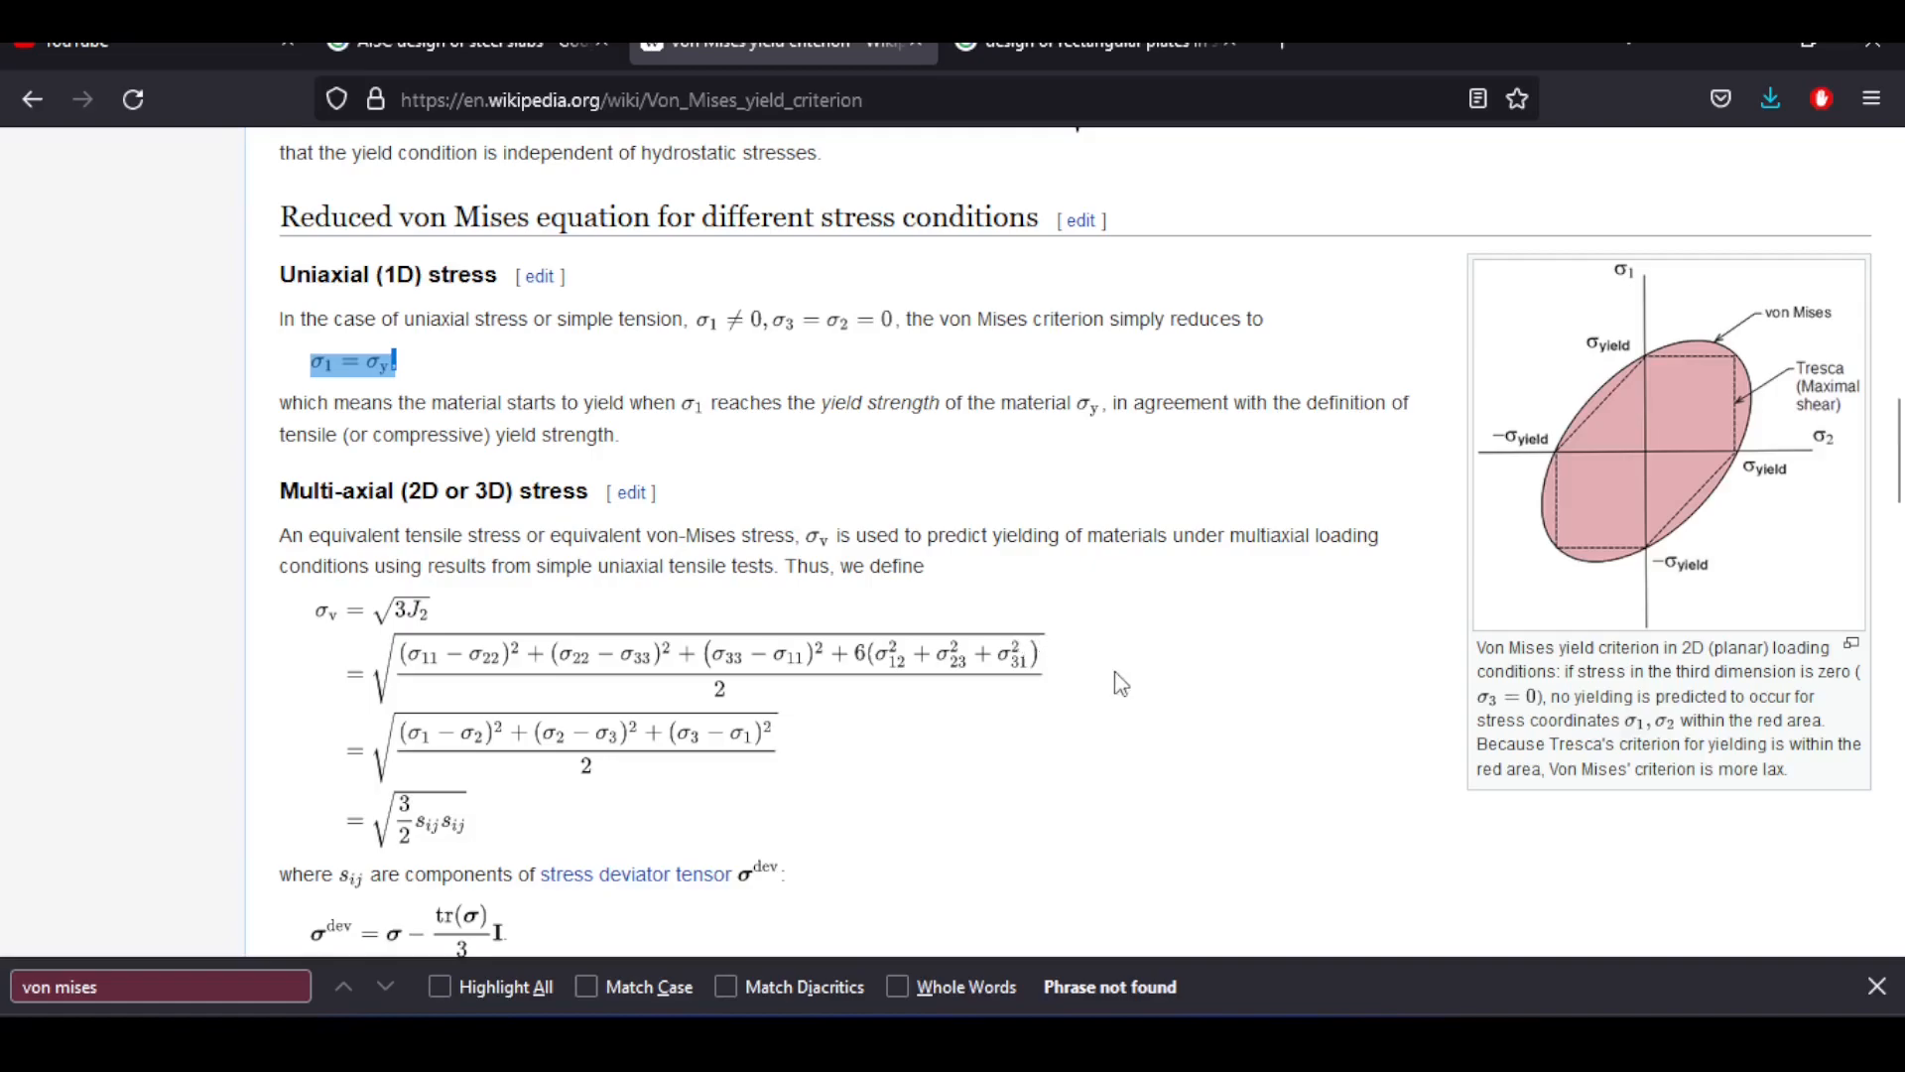
scroll(898, 731, "up", 2)
scroll(923, 731, "up", 2)
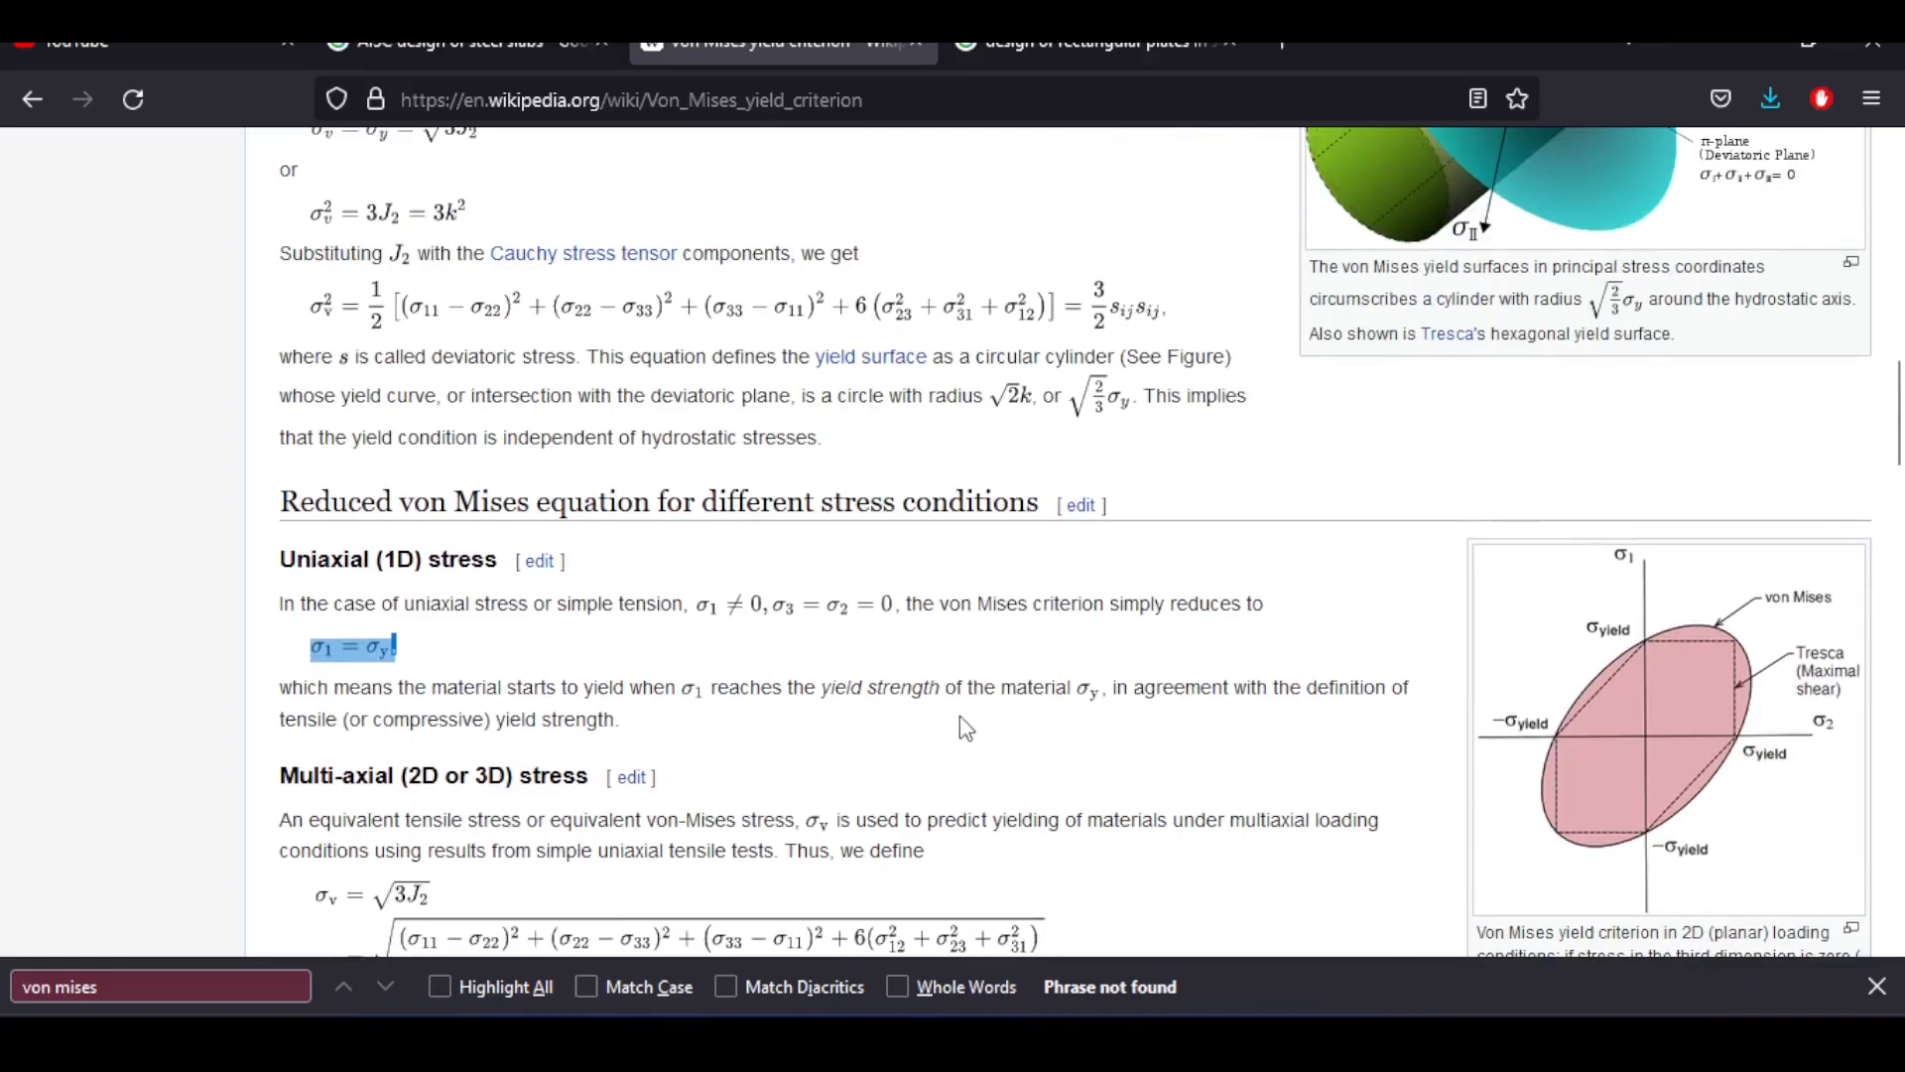
scroll(973, 711, "up", 5)
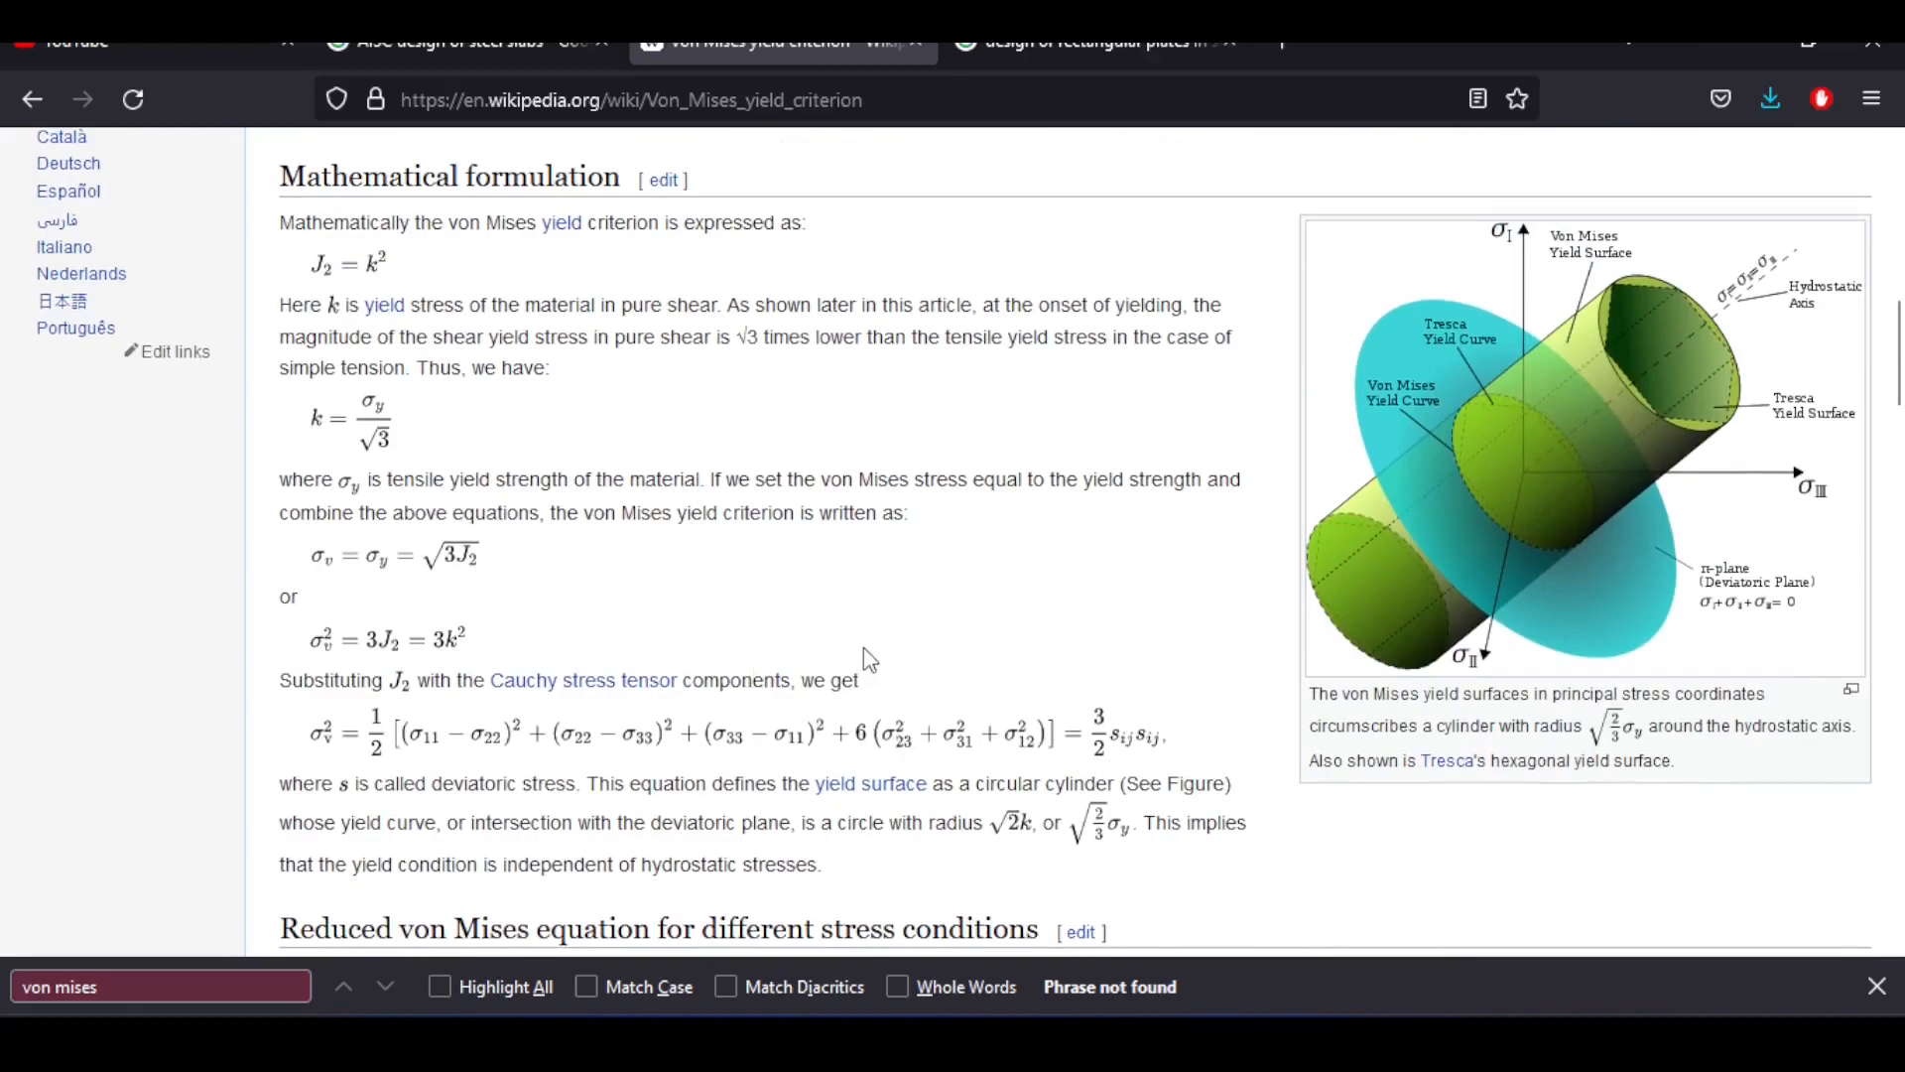
- Return to Paint and draw dark red loops around the wide rectangle's middle and the "von mises" label
left_click(1149, 1042)
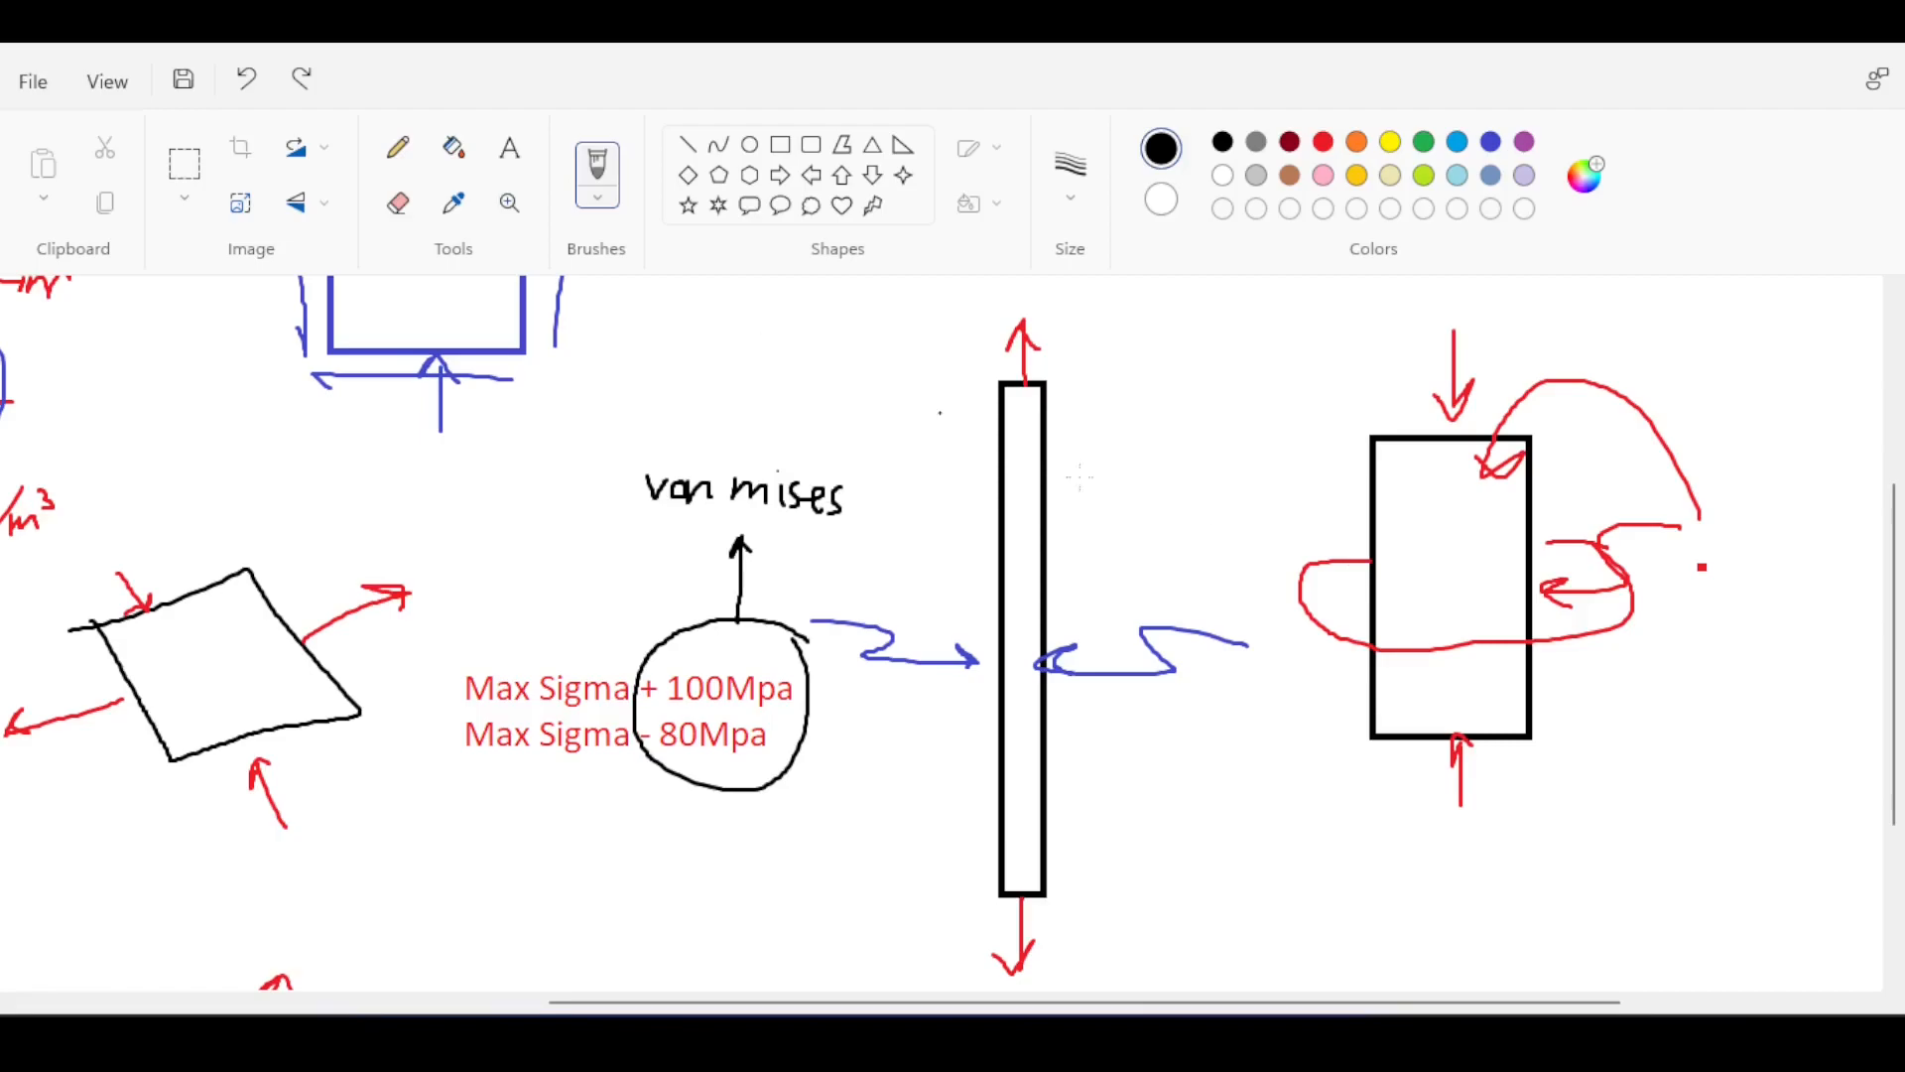
left_click(1289, 142)
mouse_move(1374, 542)
left_mouse_down()
mouse_move(1471, 651)
mouse_move(1454, 560)
left_mouse_up()
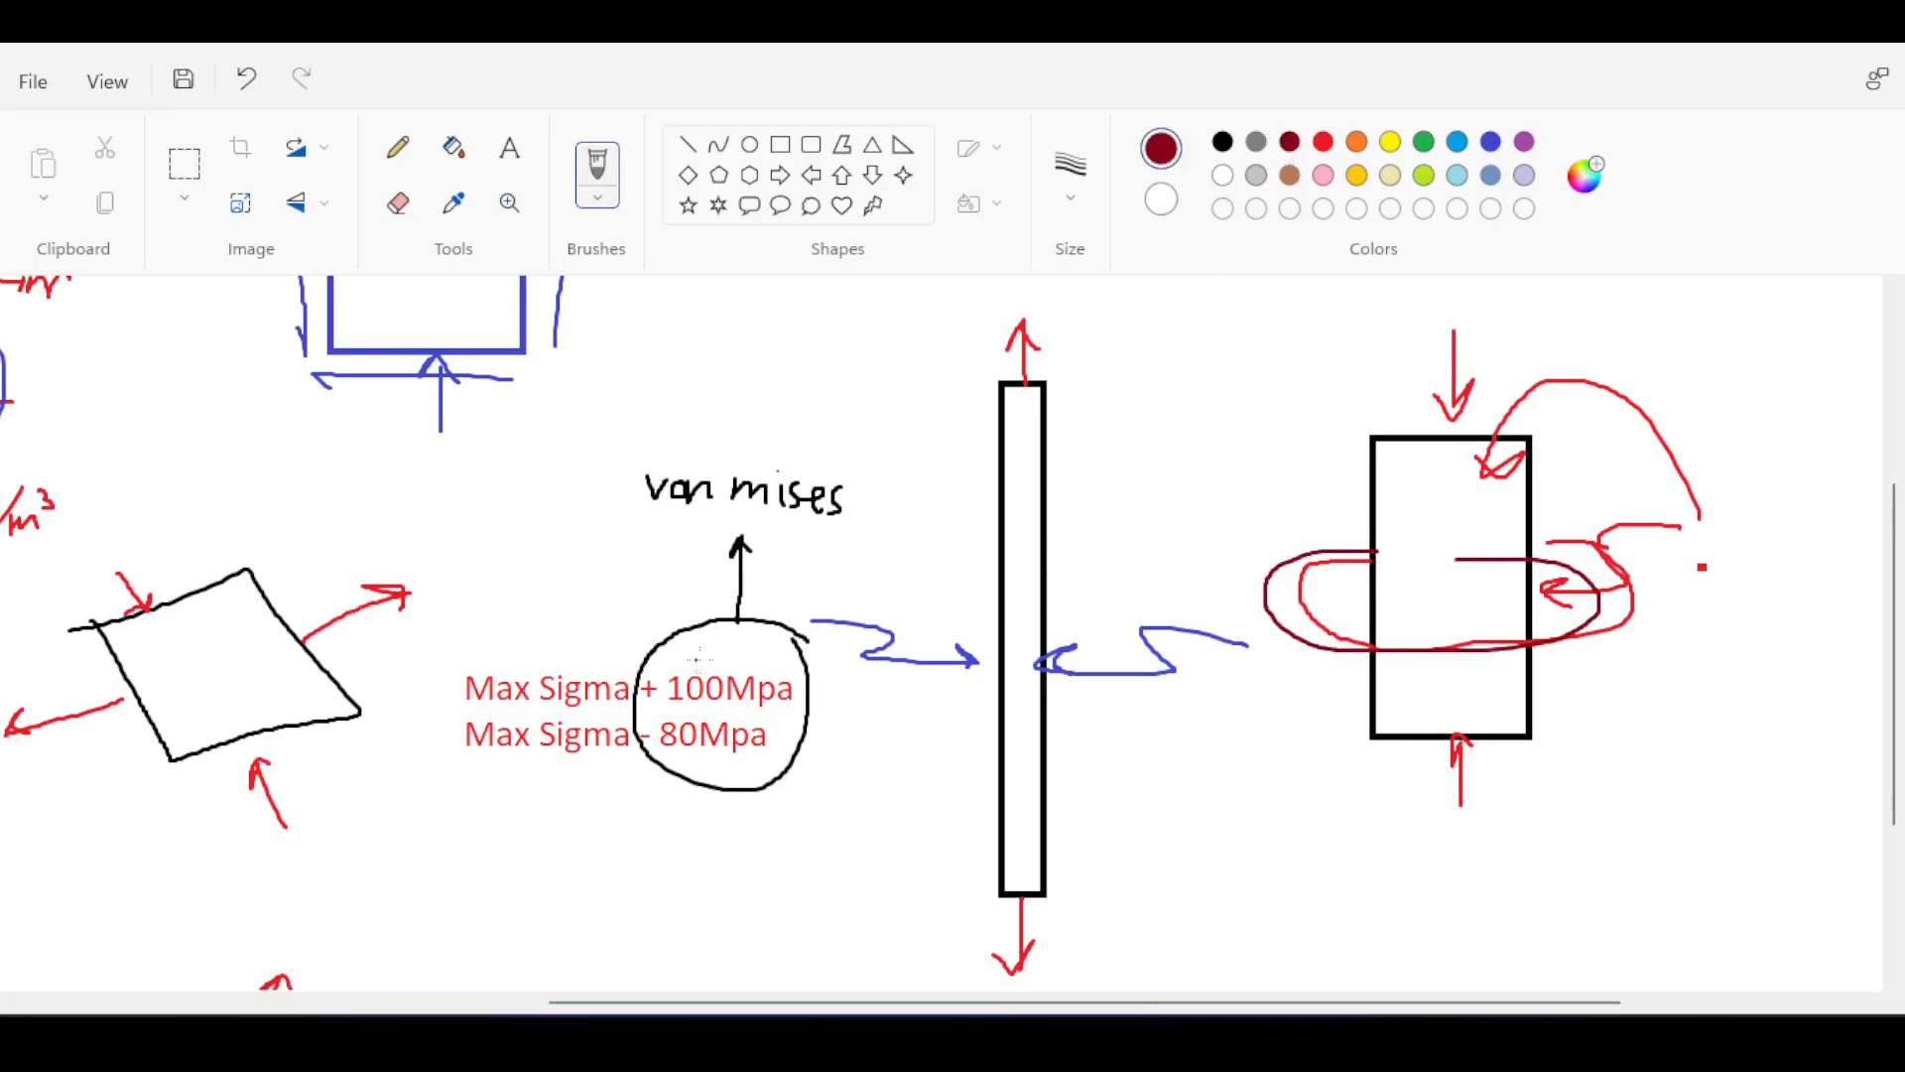
mouse_move(863, 468)
left_mouse_down()
mouse_move(617, 442)
mouse_move(879, 547)
mouse_move(893, 468)
left_mouse_up()
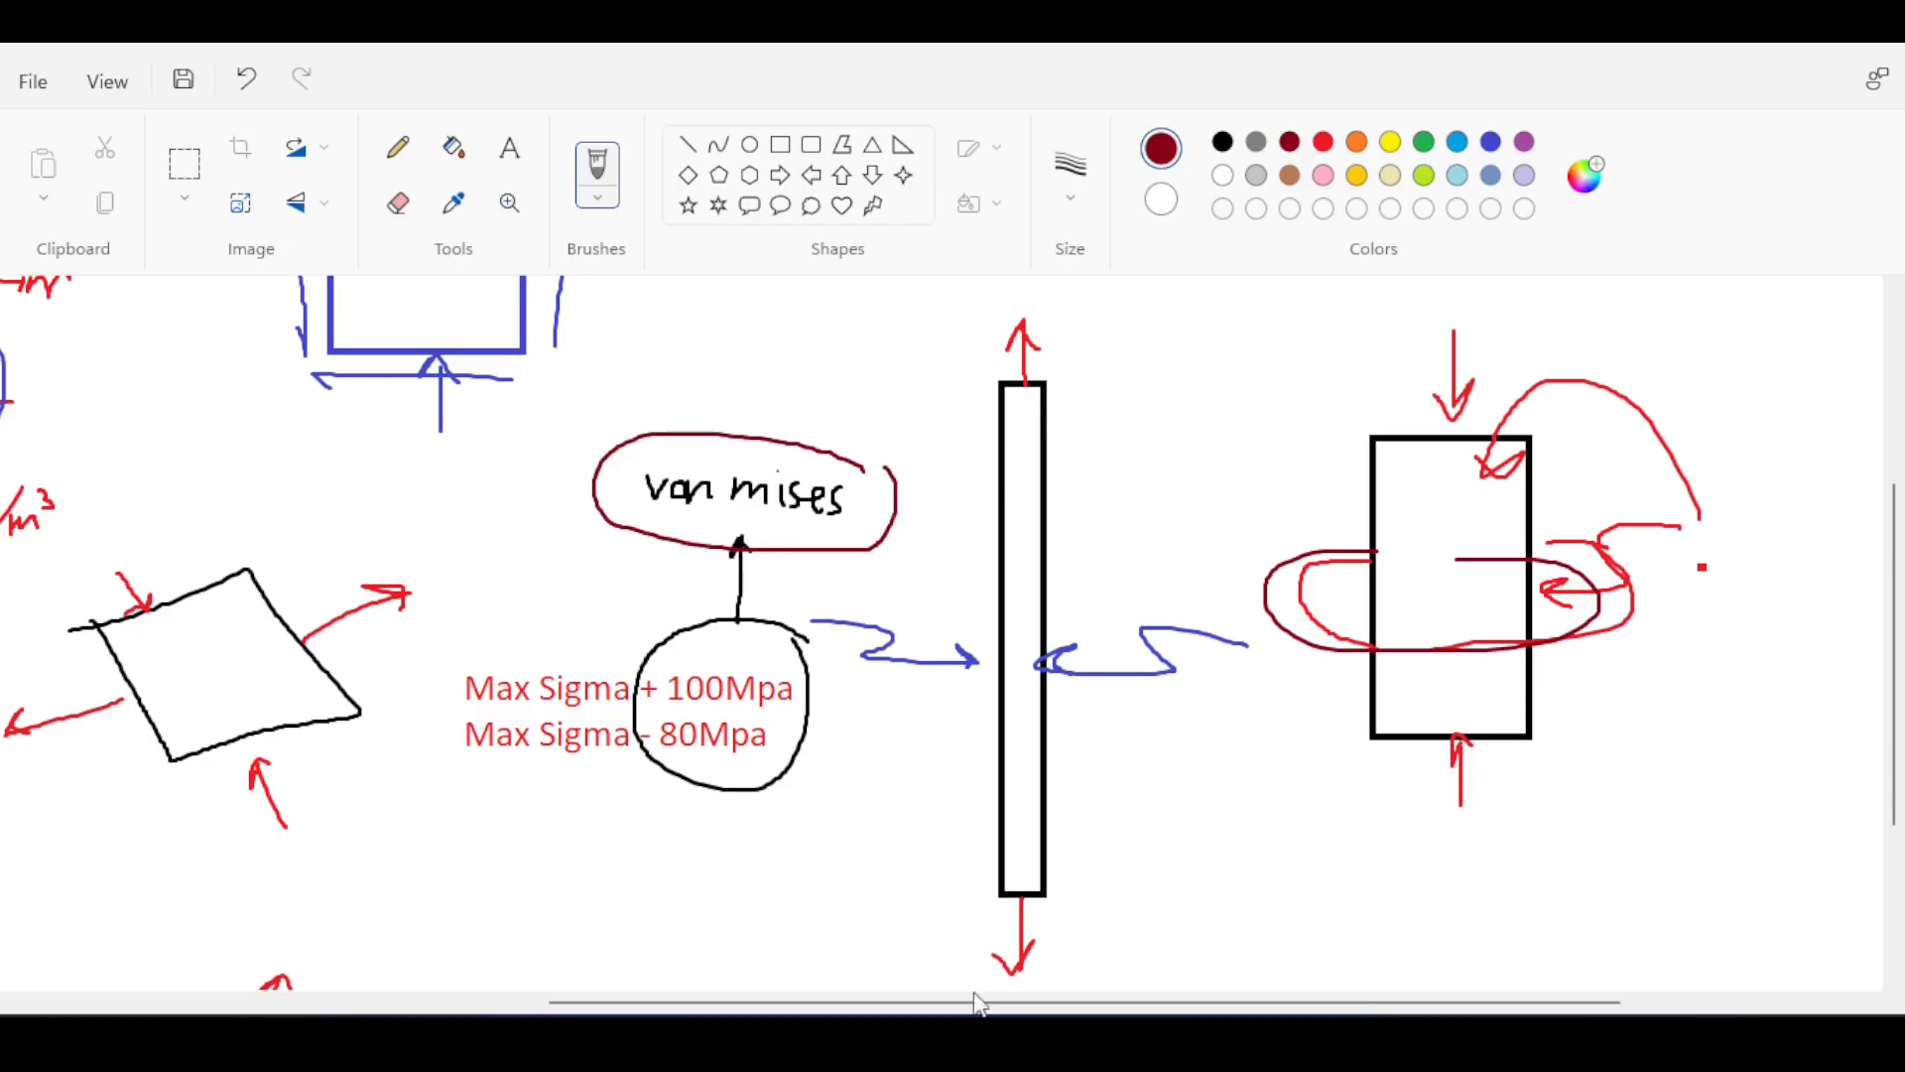
- Switch to the Wikipedia von Mises article and examine its introduction, highlighting the statement about when yielding of a ductile material begins
key("alt+Tab")
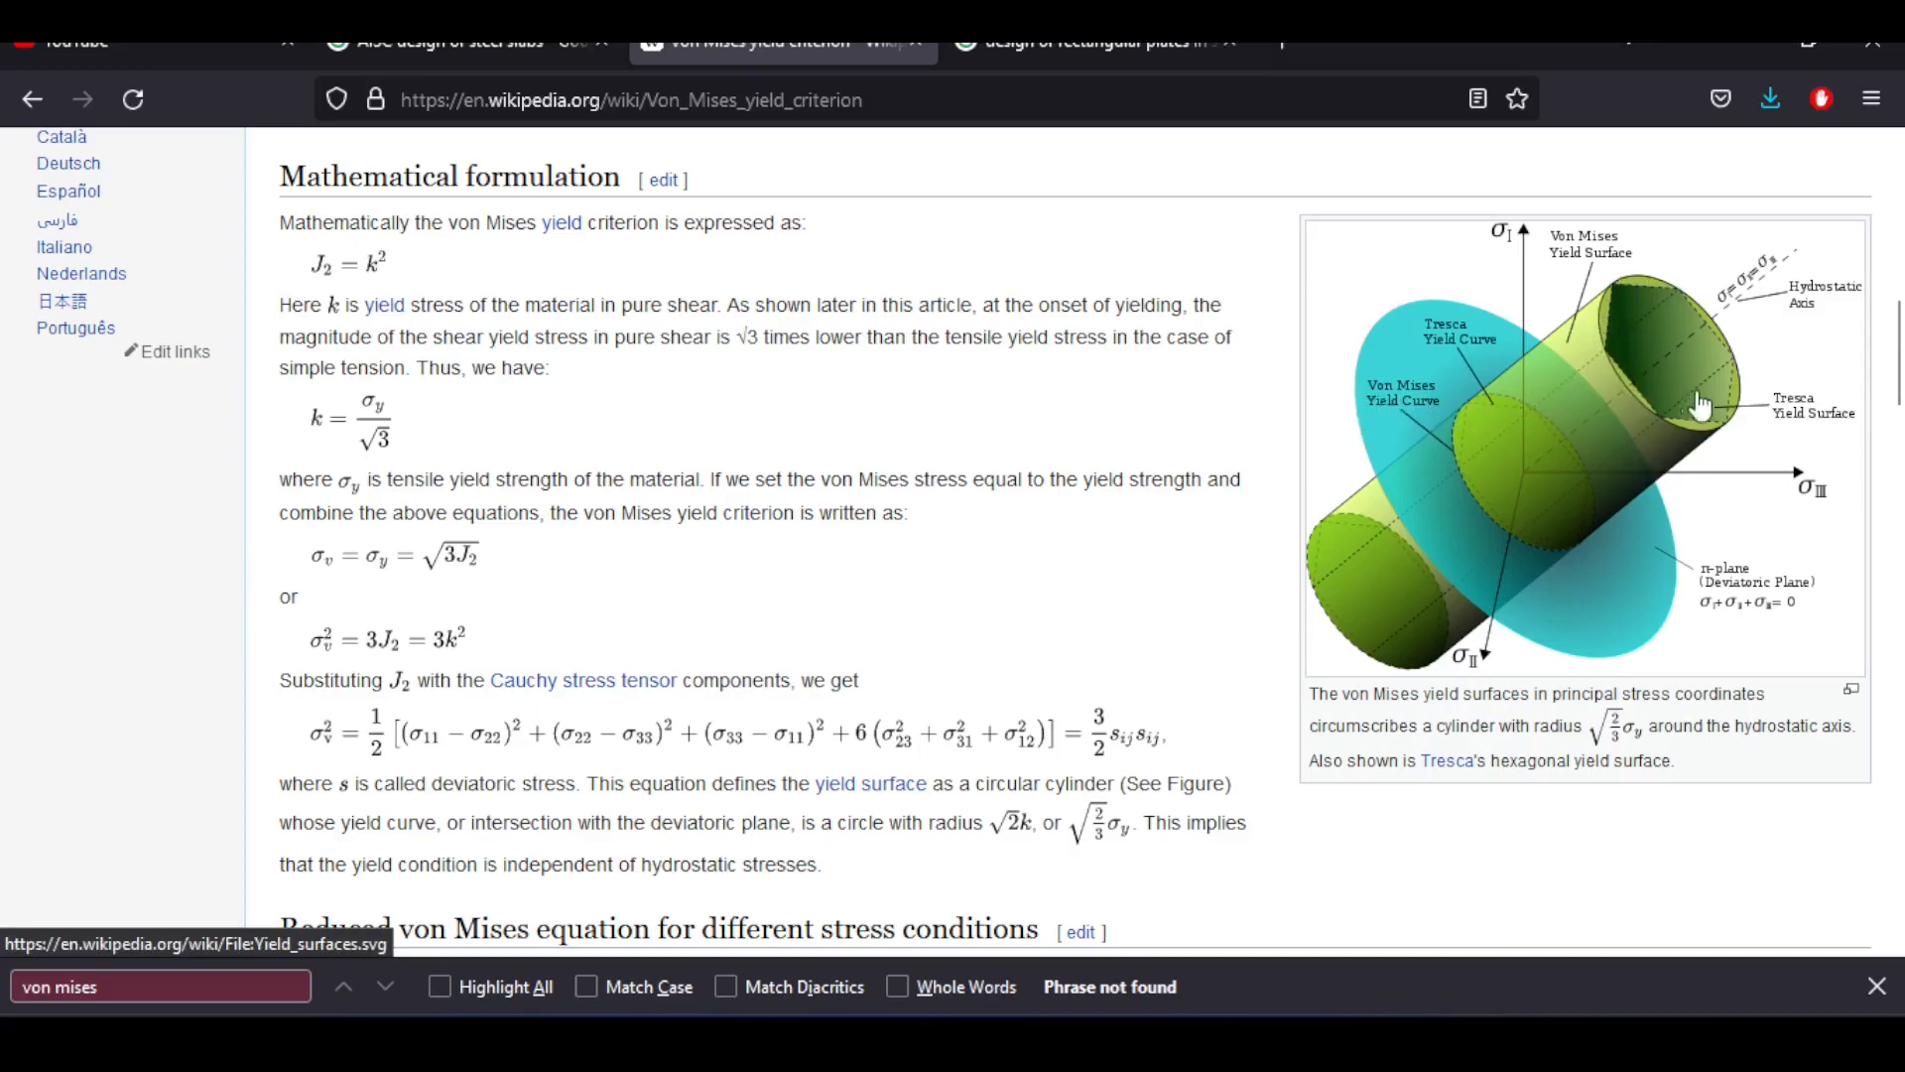
scroll(1224, 458, "up", 4)
scroll(1224, 459, "up", 5)
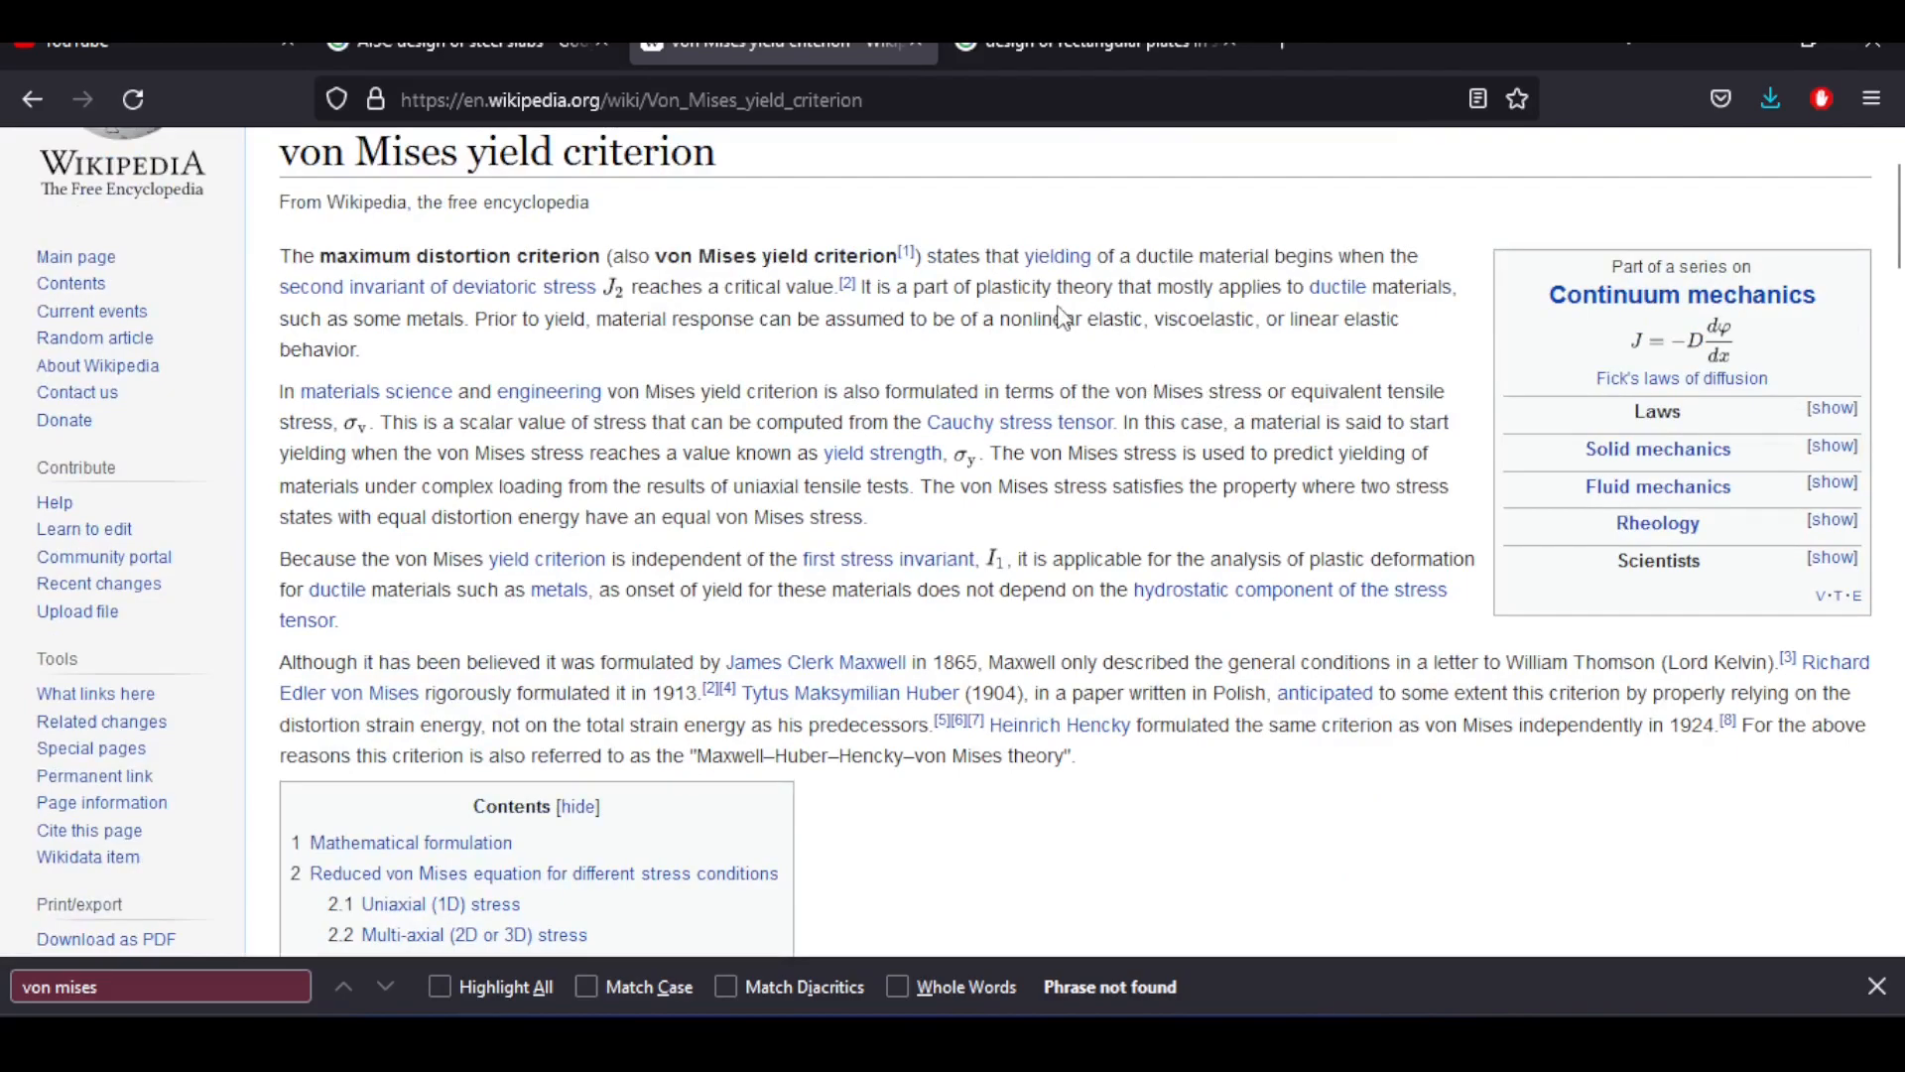
left_click_drag(988, 256, 1336, 255)
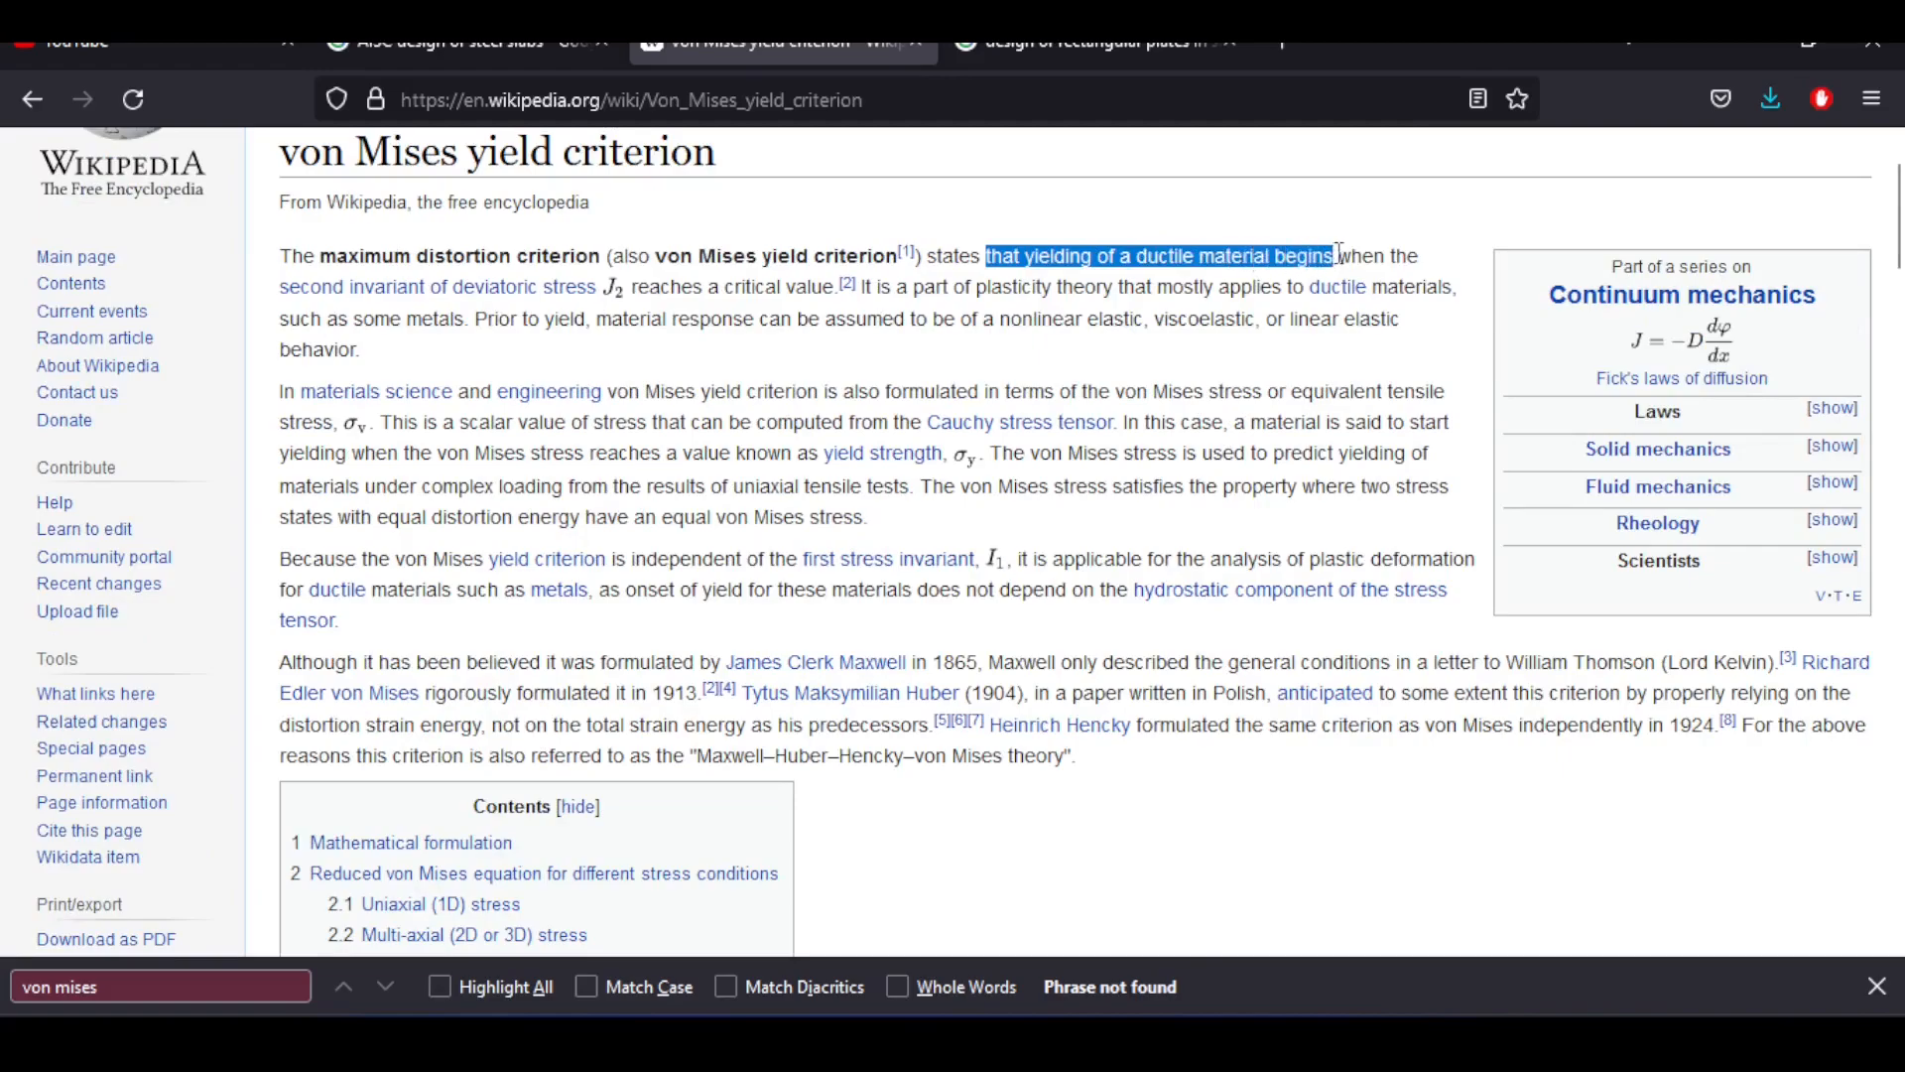
left_click(1265, 281)
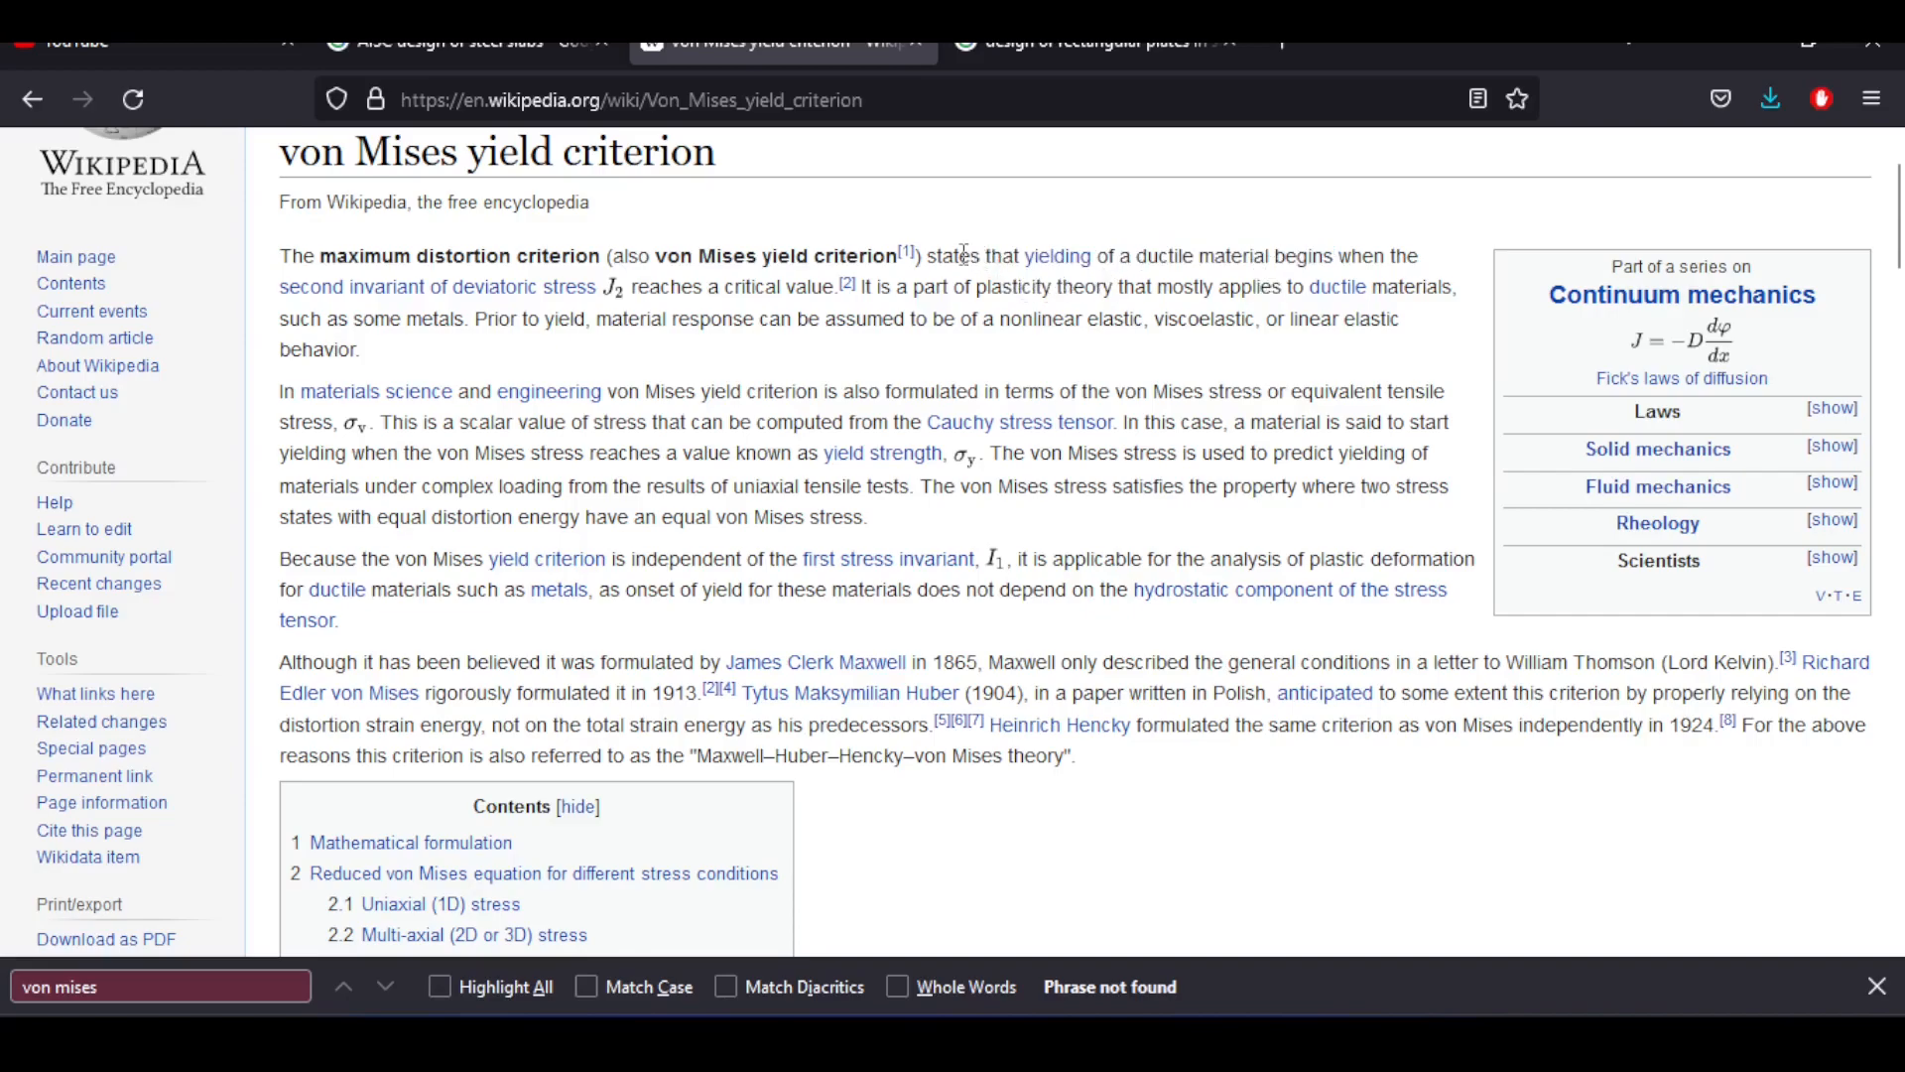
left_click_drag(961, 255, 1126, 250)
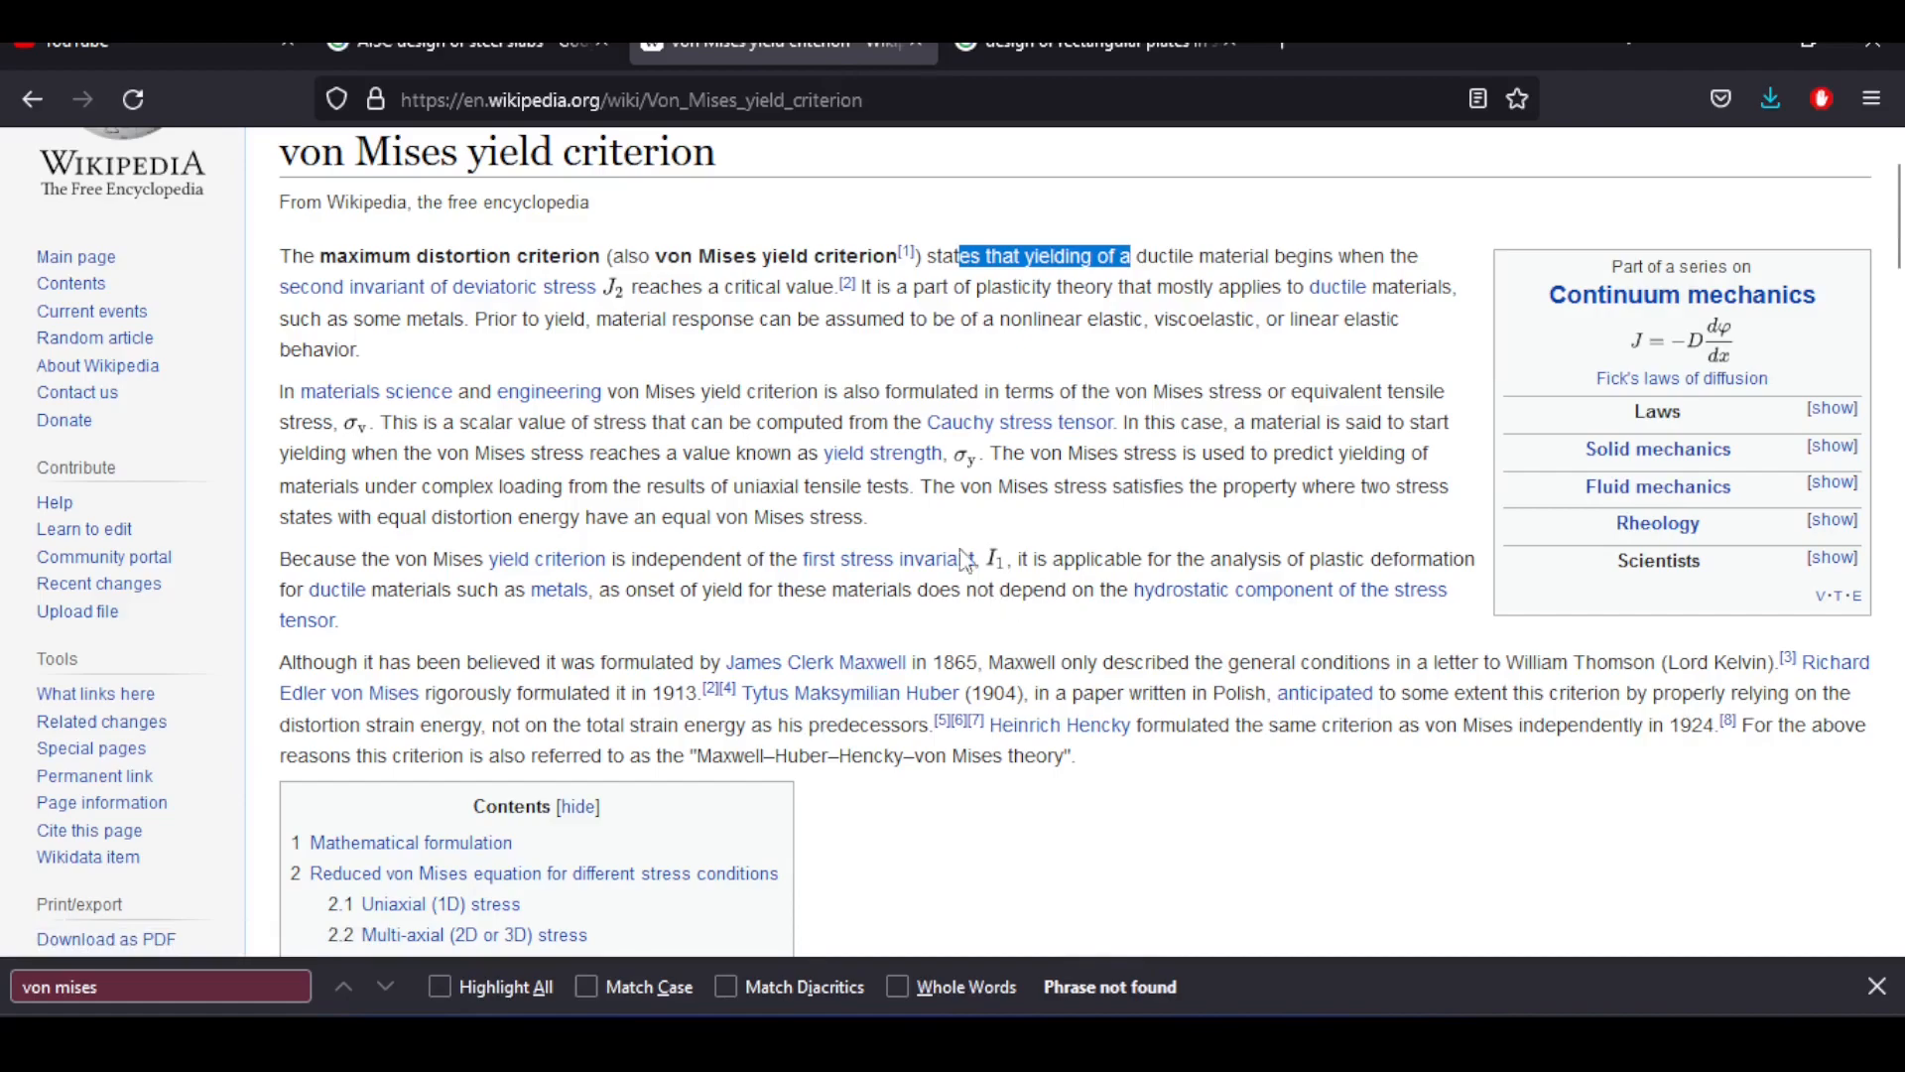
scroll(1032, 715, "down", 3)
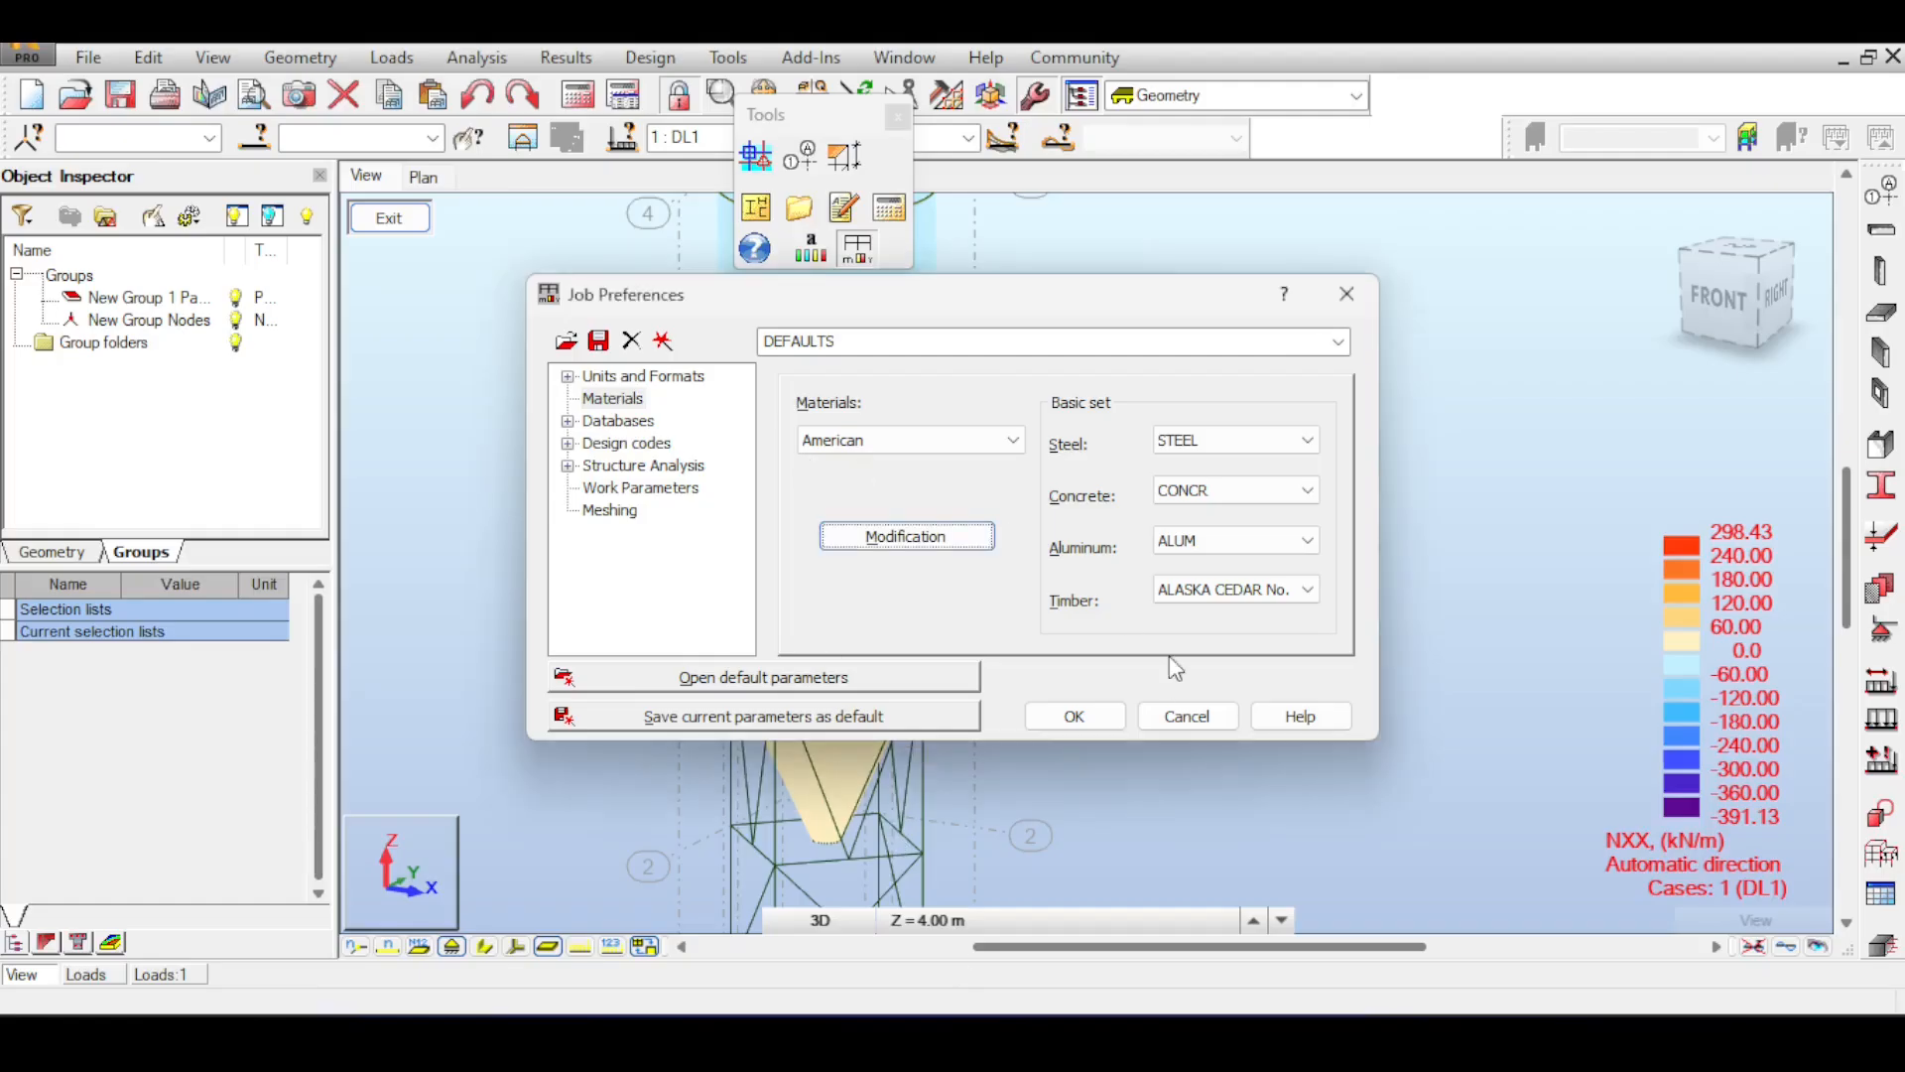
- Return to Robot Structural Analysis, cancel the Job Preferences, and open the Maps settings for panel results
left_click(1185, 712)
left_click(897, 117)
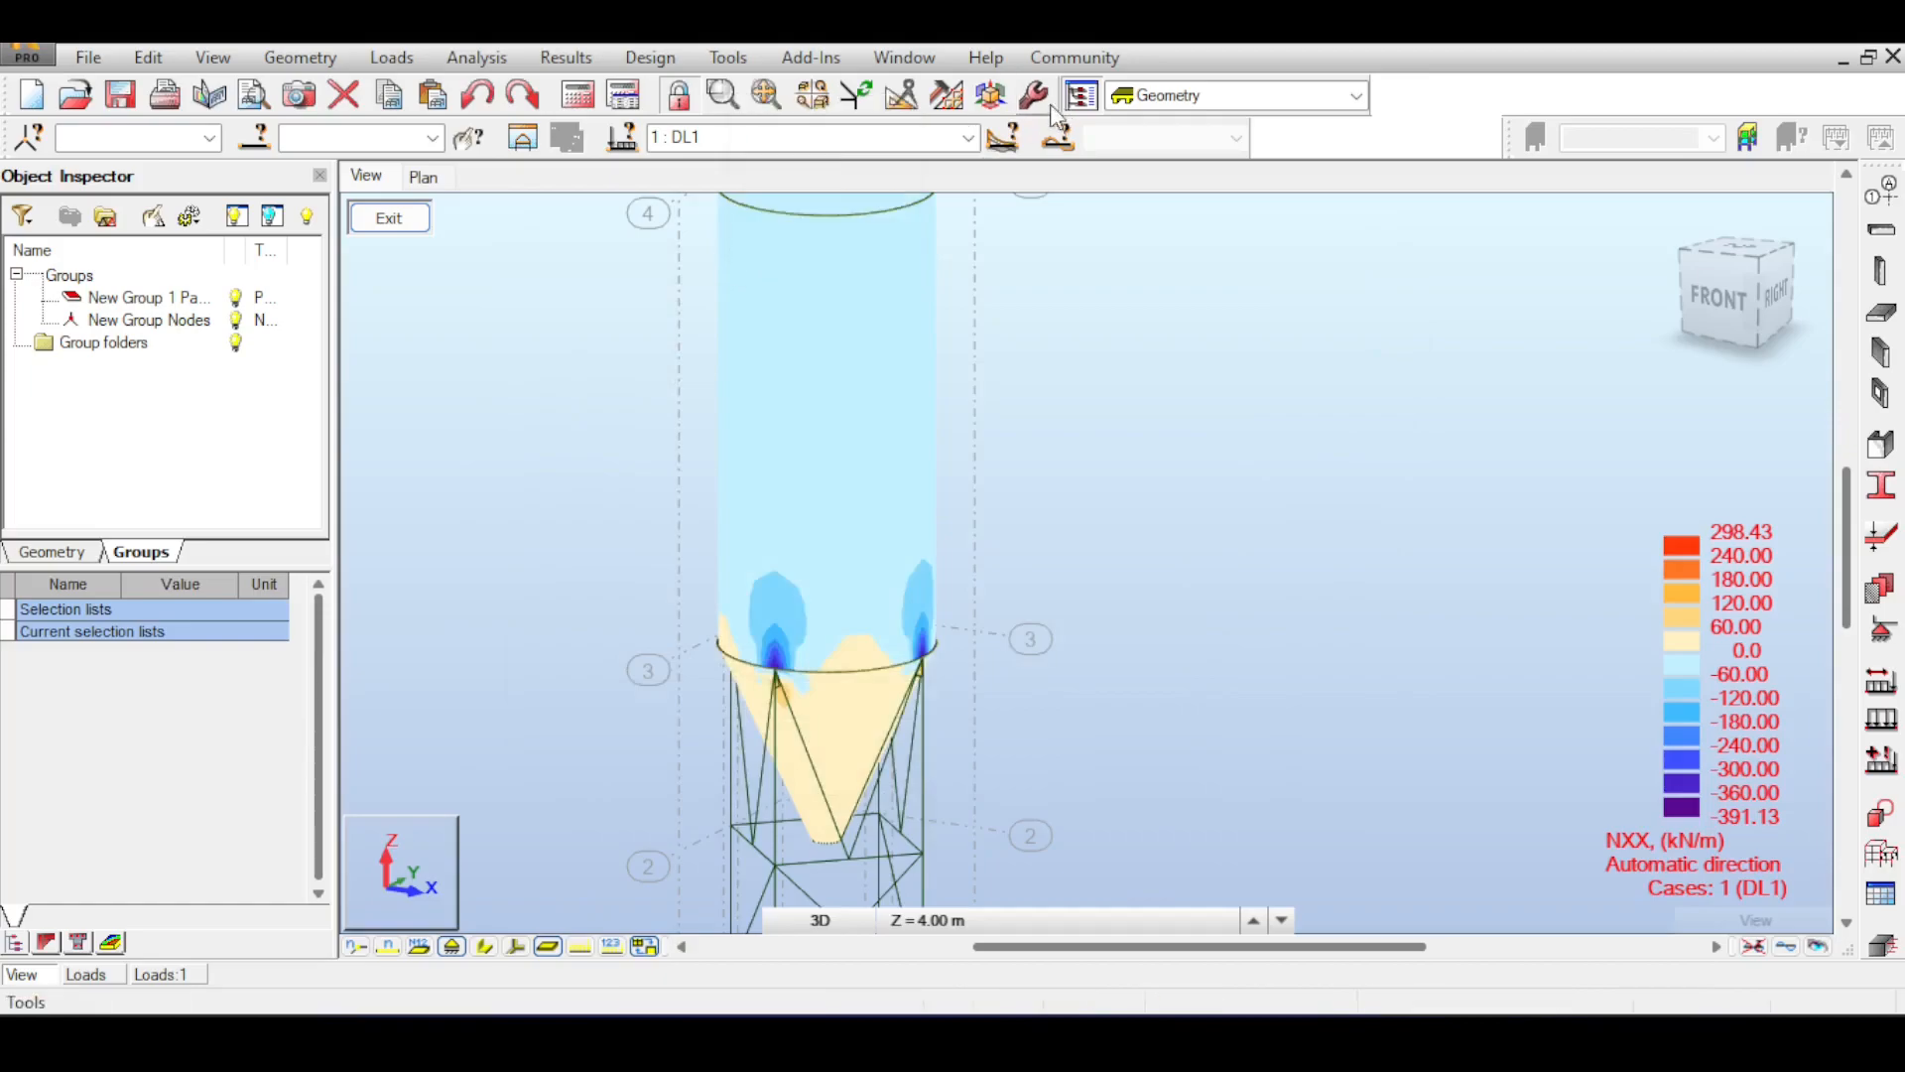
left_click(566, 57)
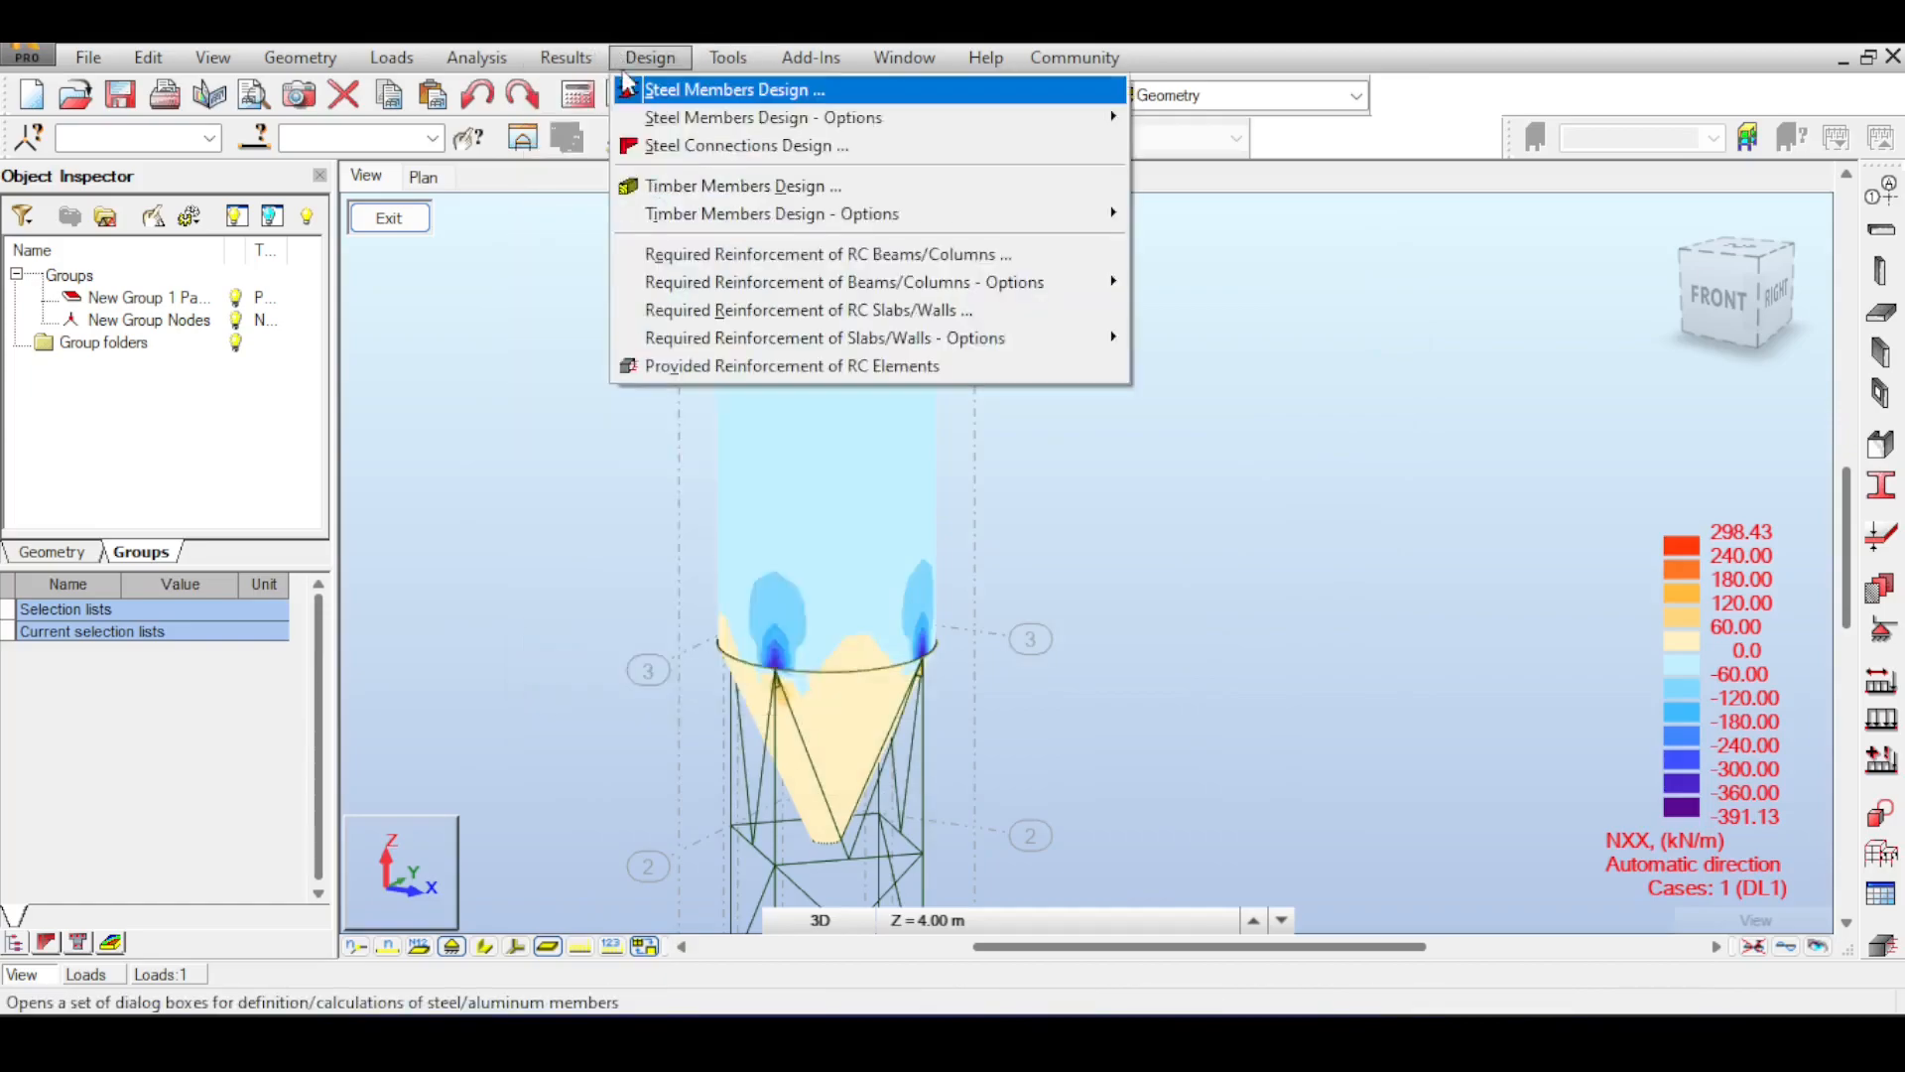
left_click(580, 216)
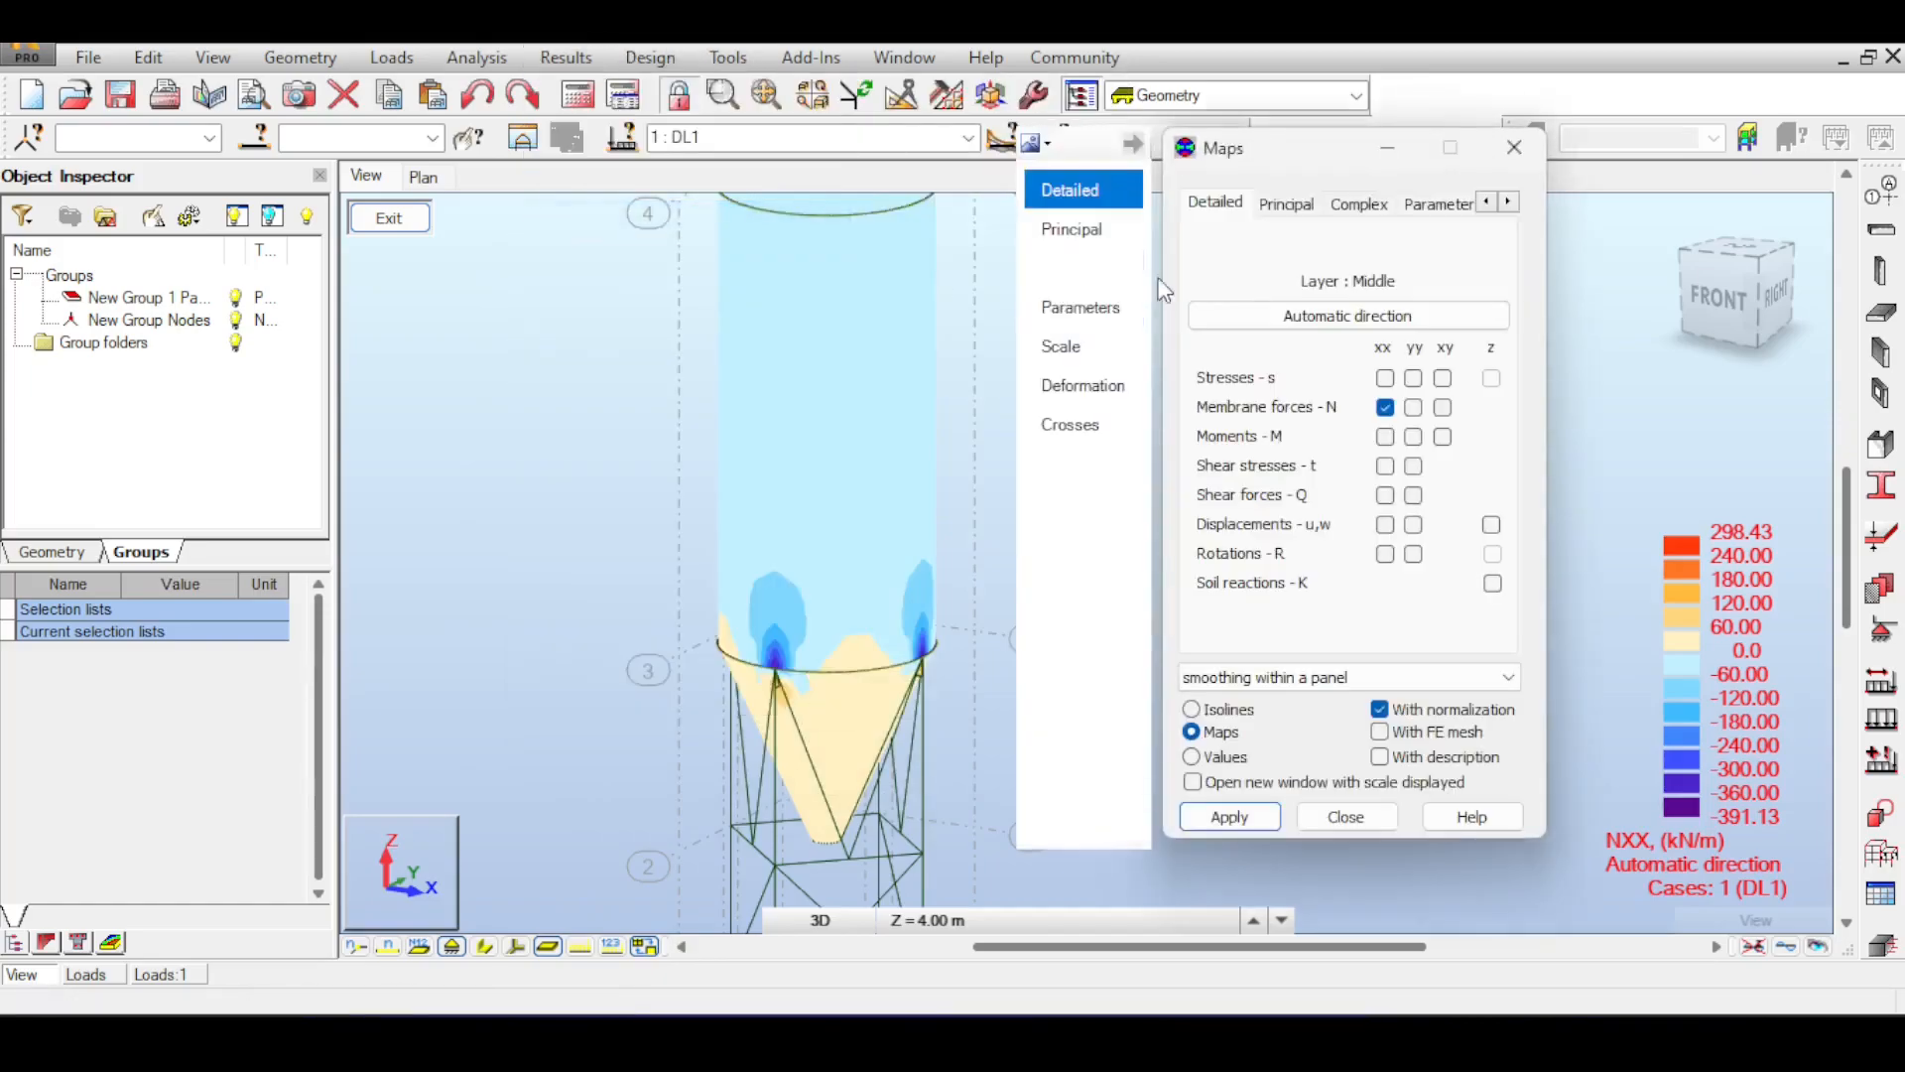
- Display the map of equivalent stresses by the Mises hypothesis and examine the silo shell around its supports
left_click(1351, 205)
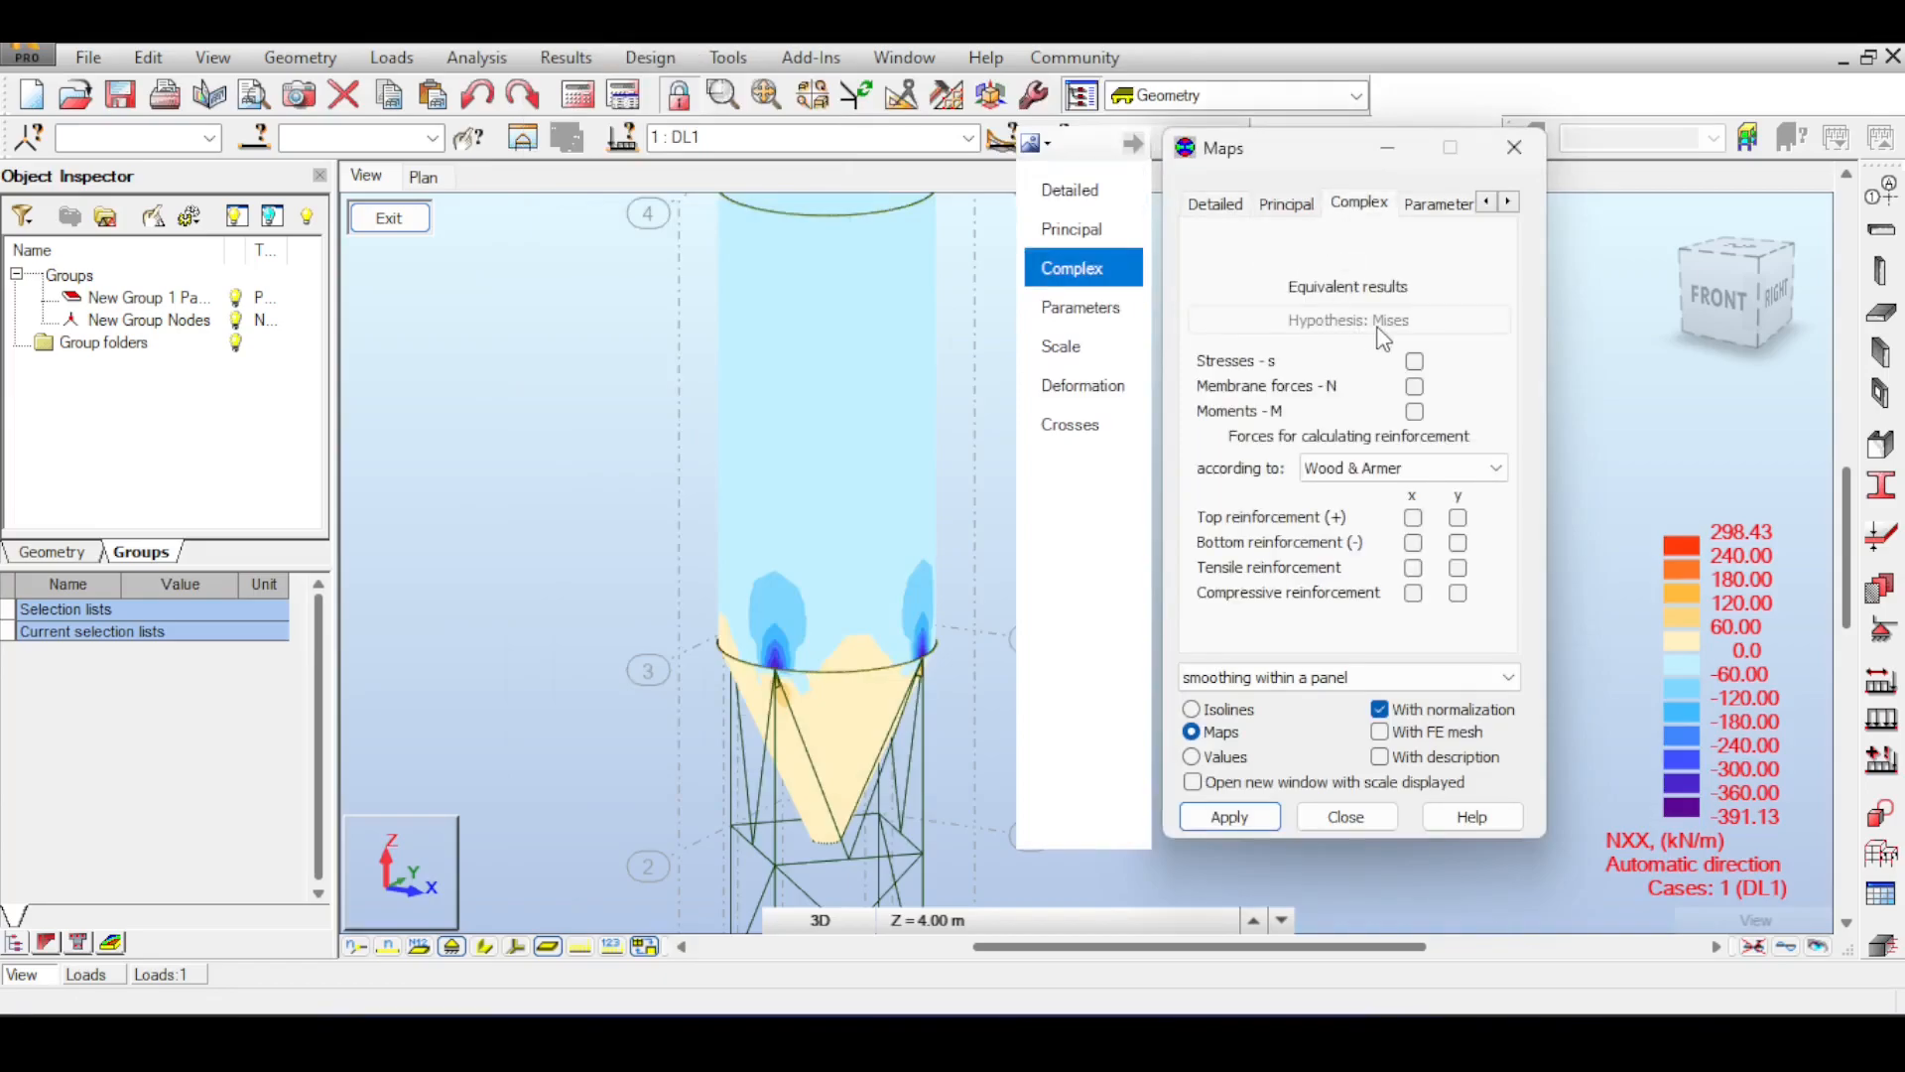
left_click(1417, 364)
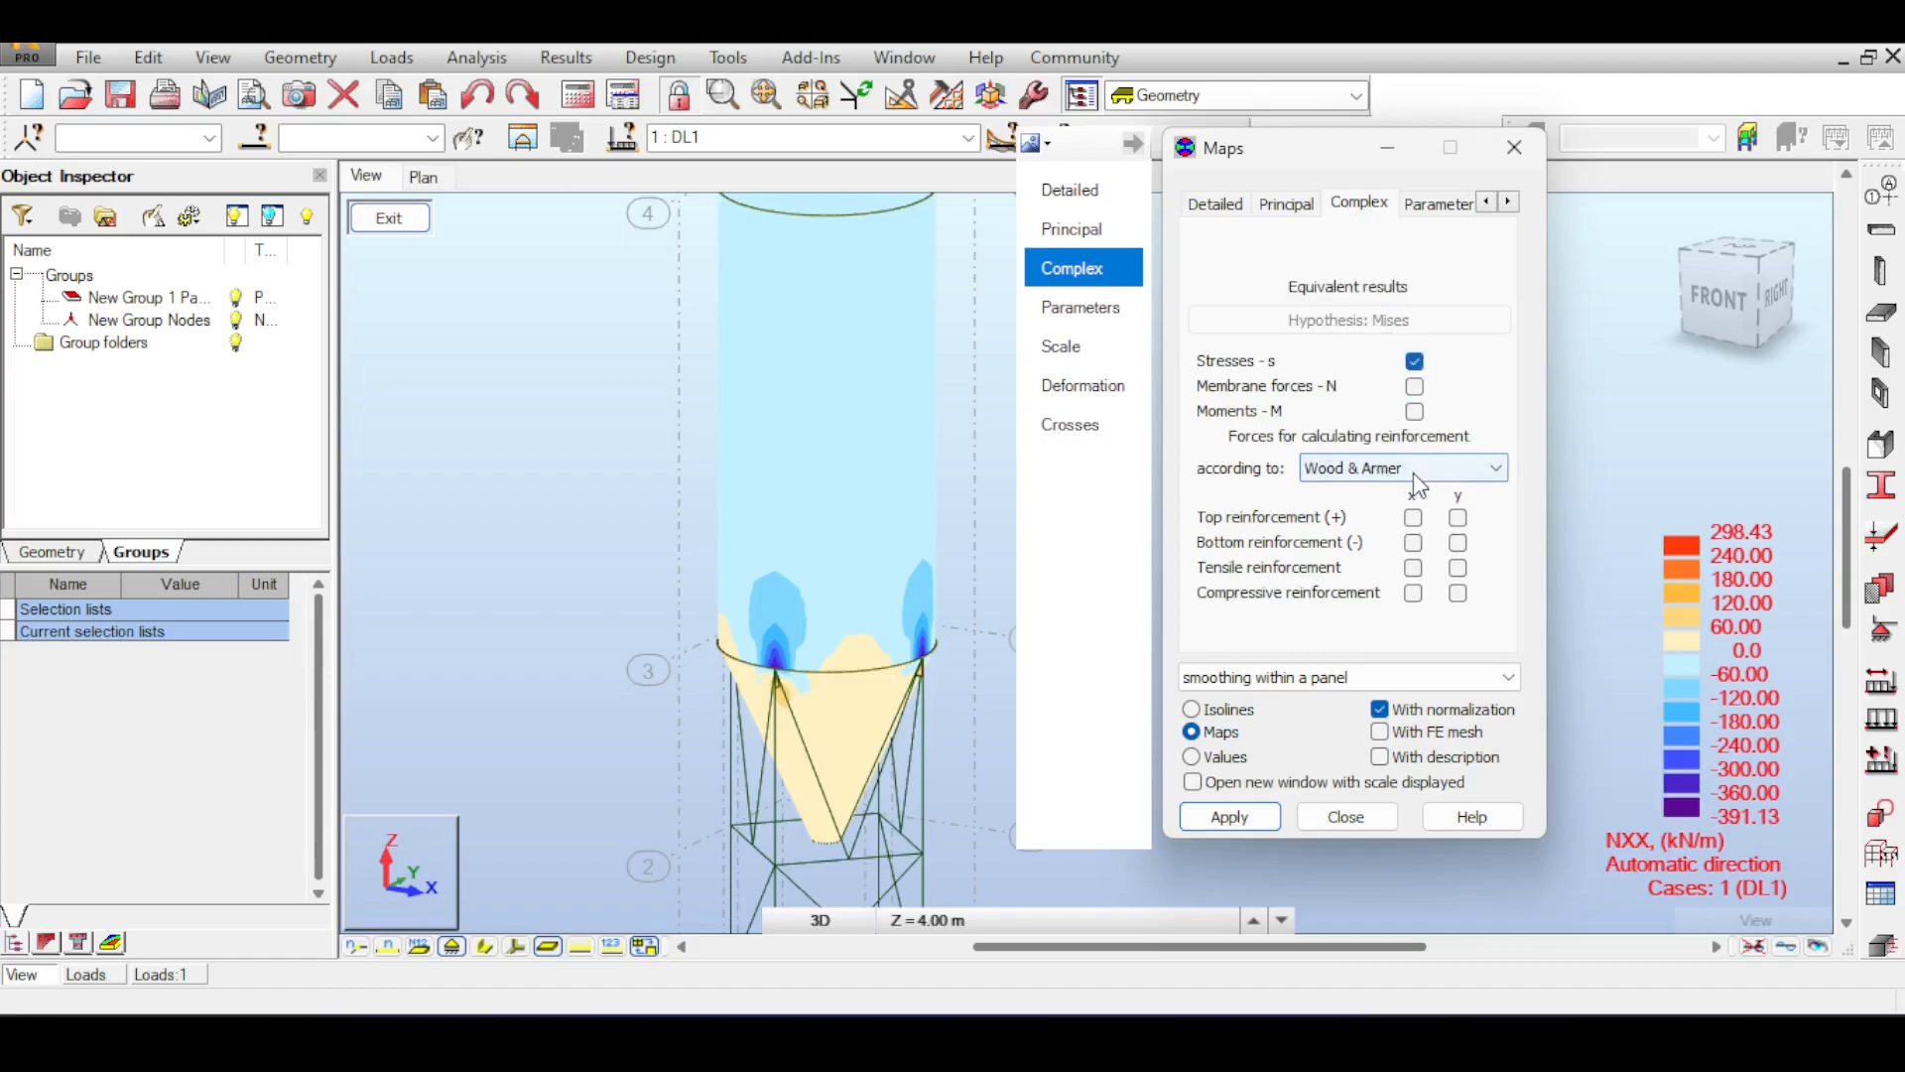
left_click(1394, 479)
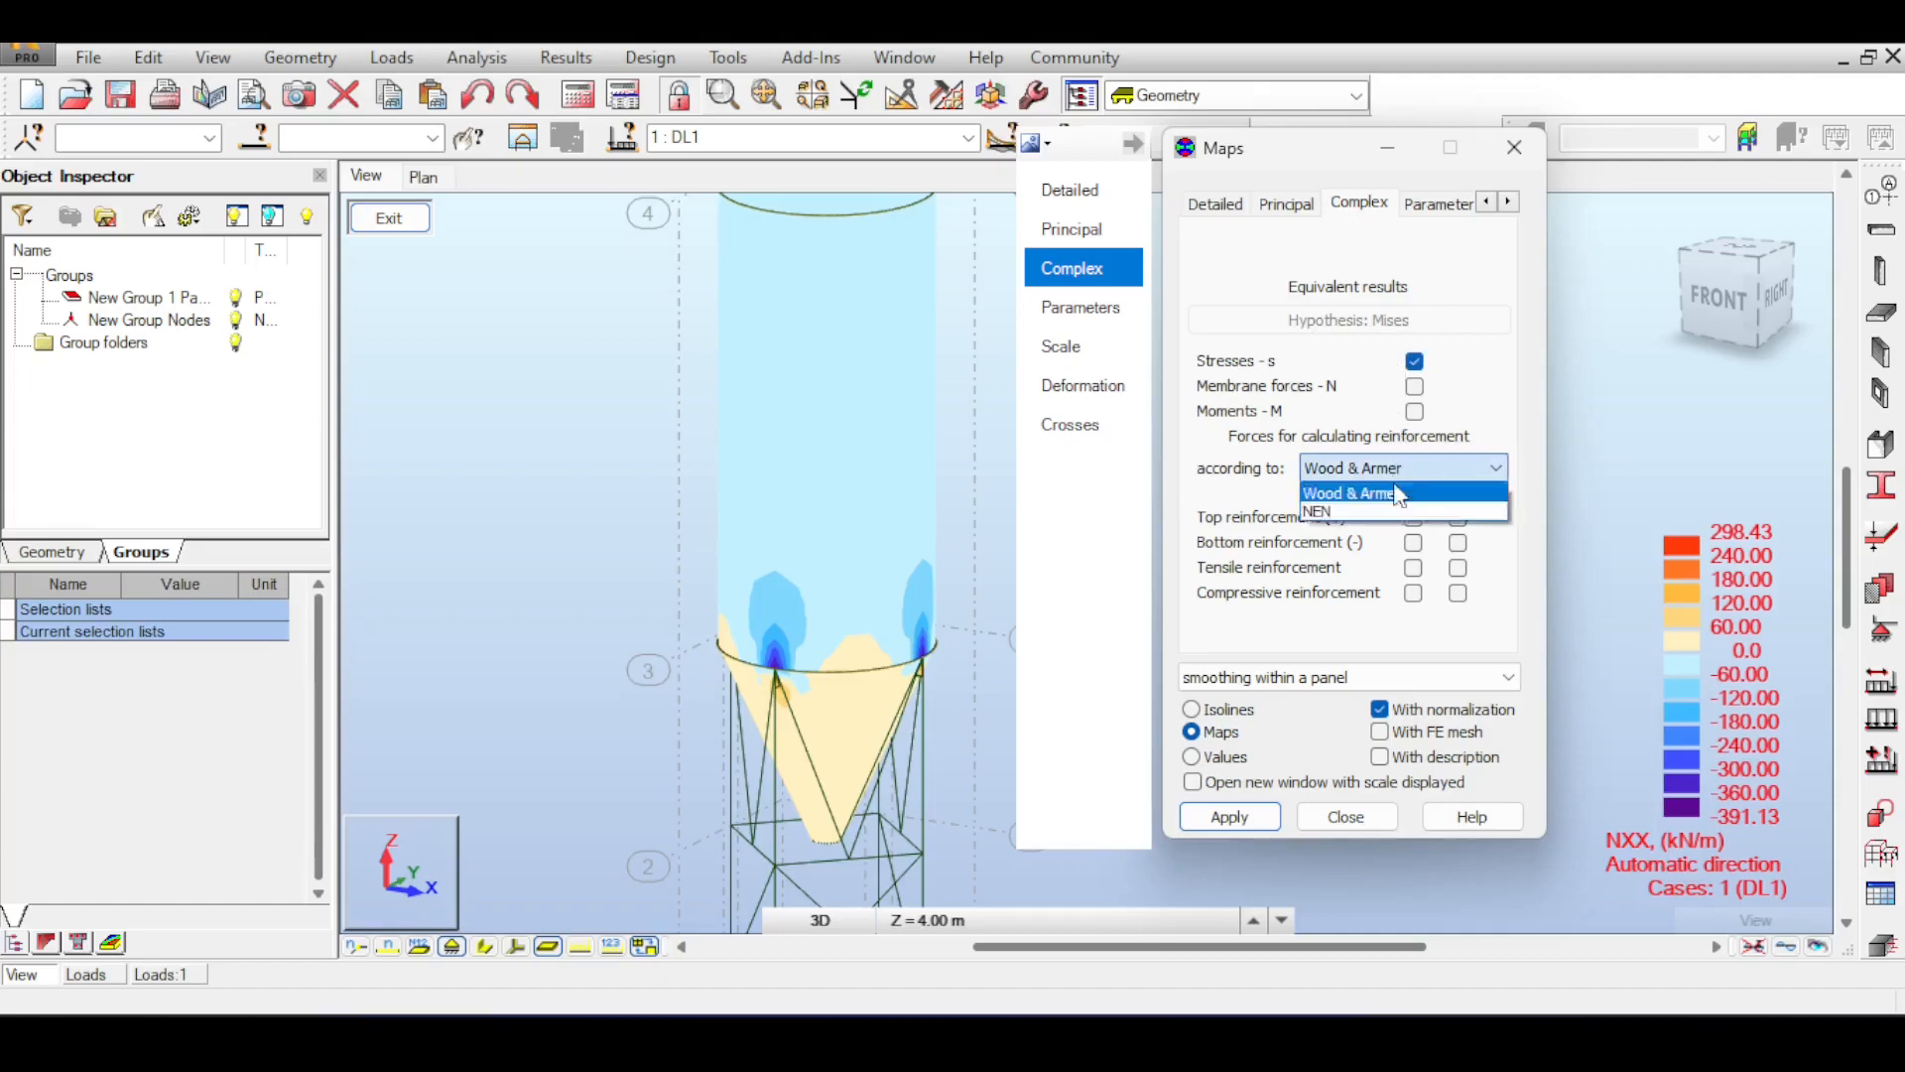
left_click(1394, 489)
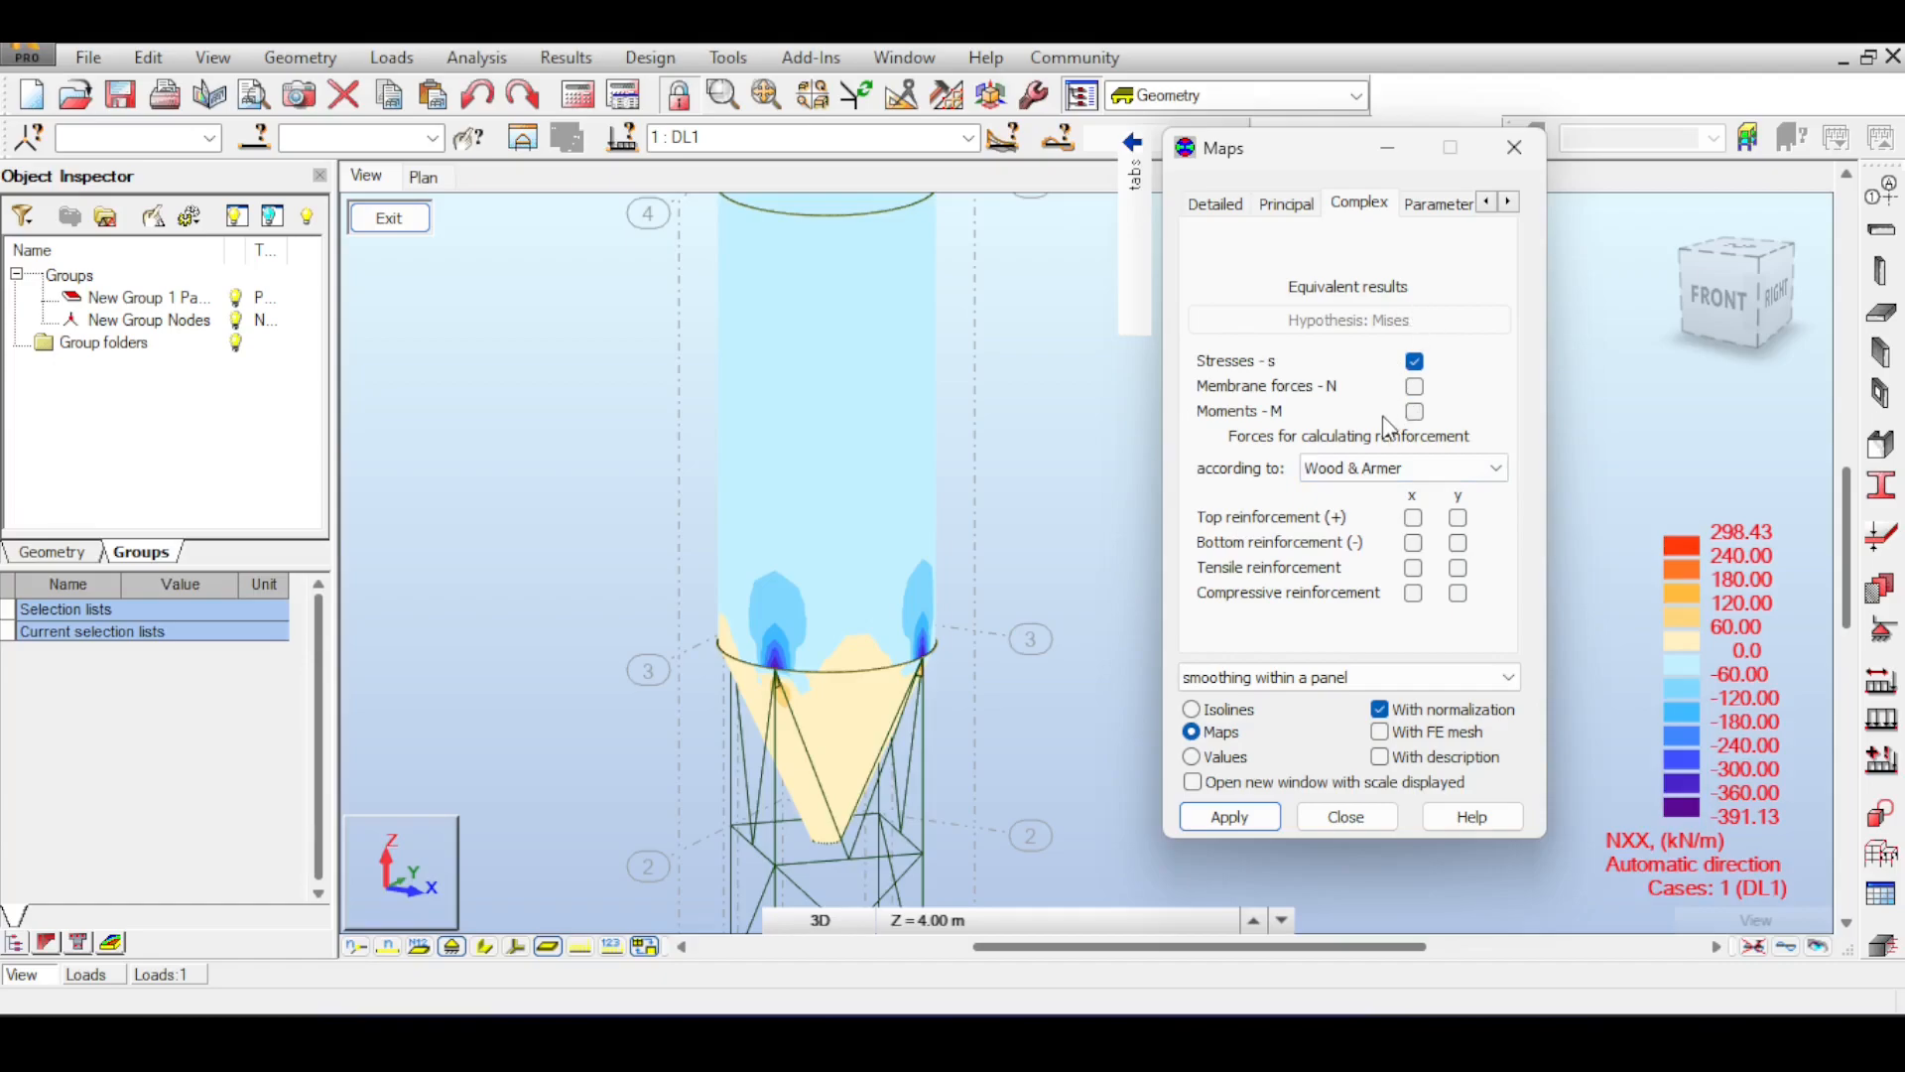
left_click(1229, 817)
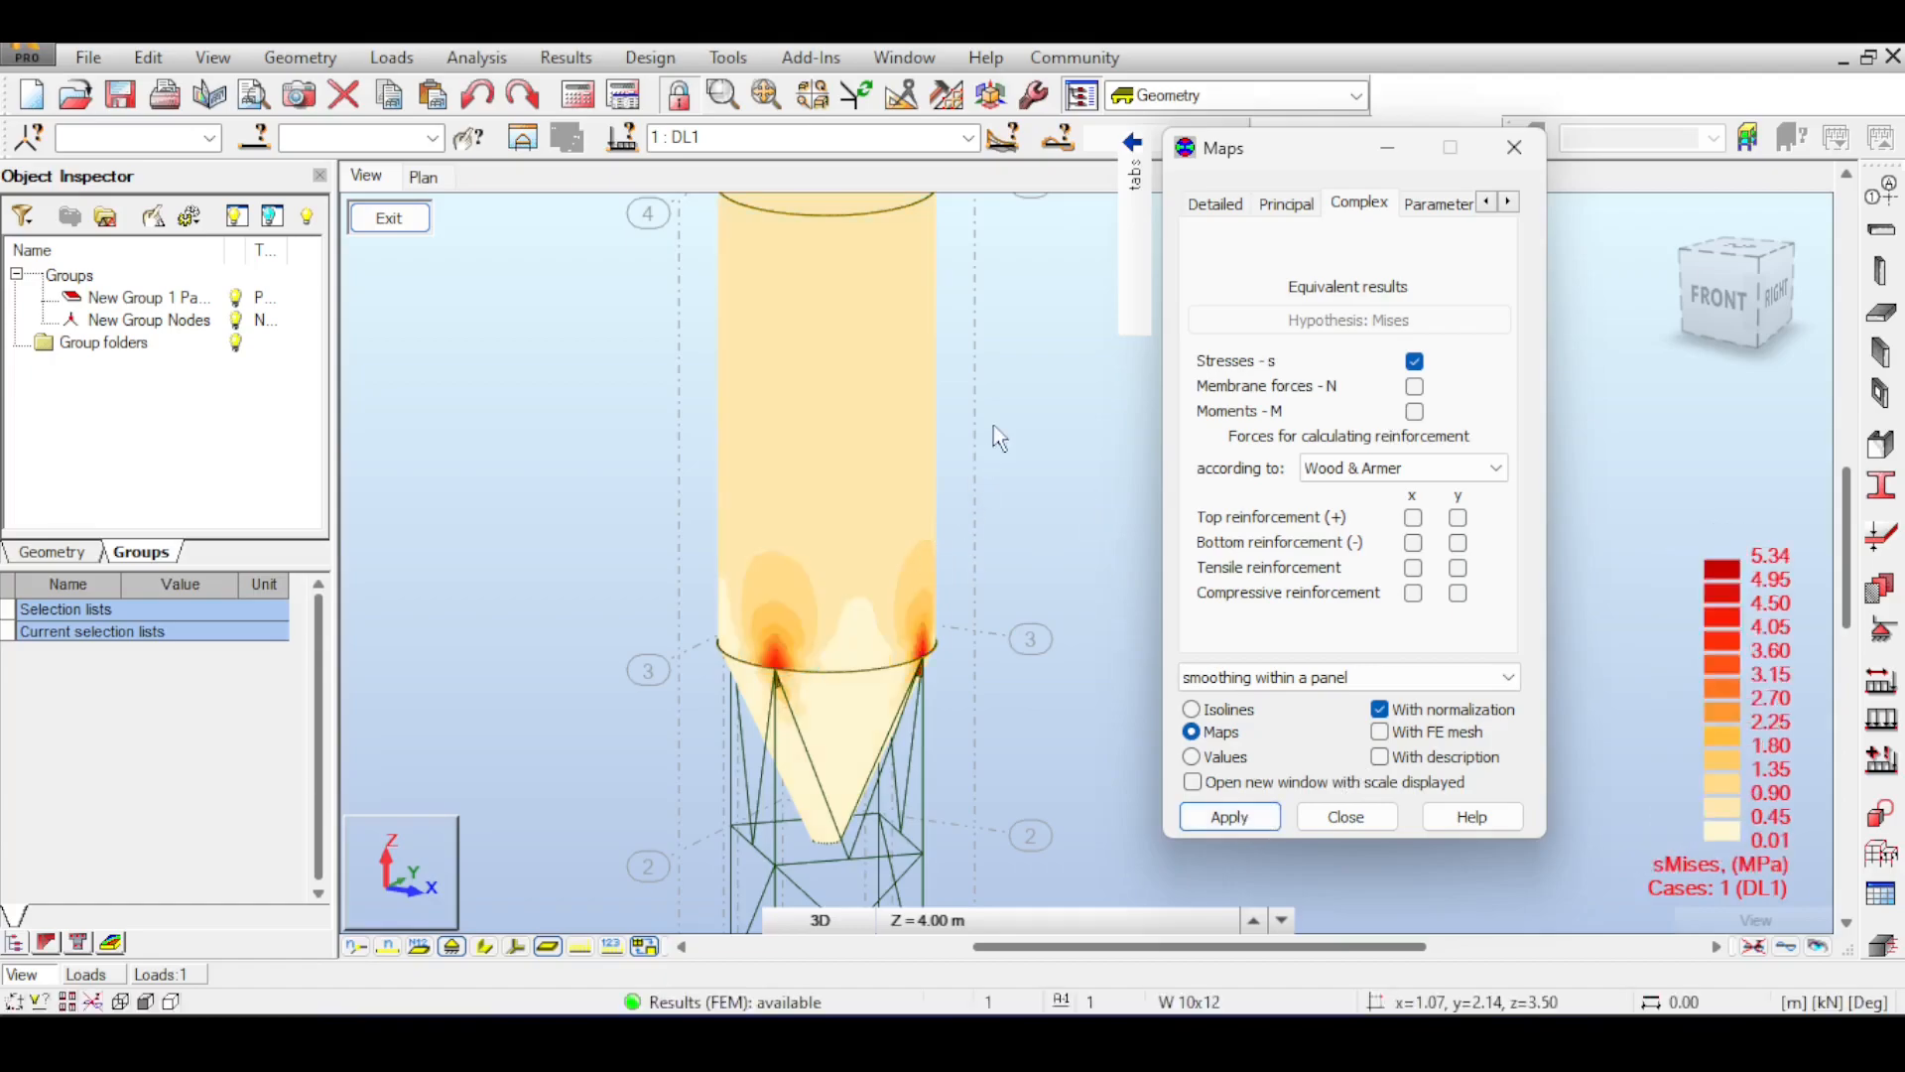
middle_click_drag(995, 425, 803, 556)
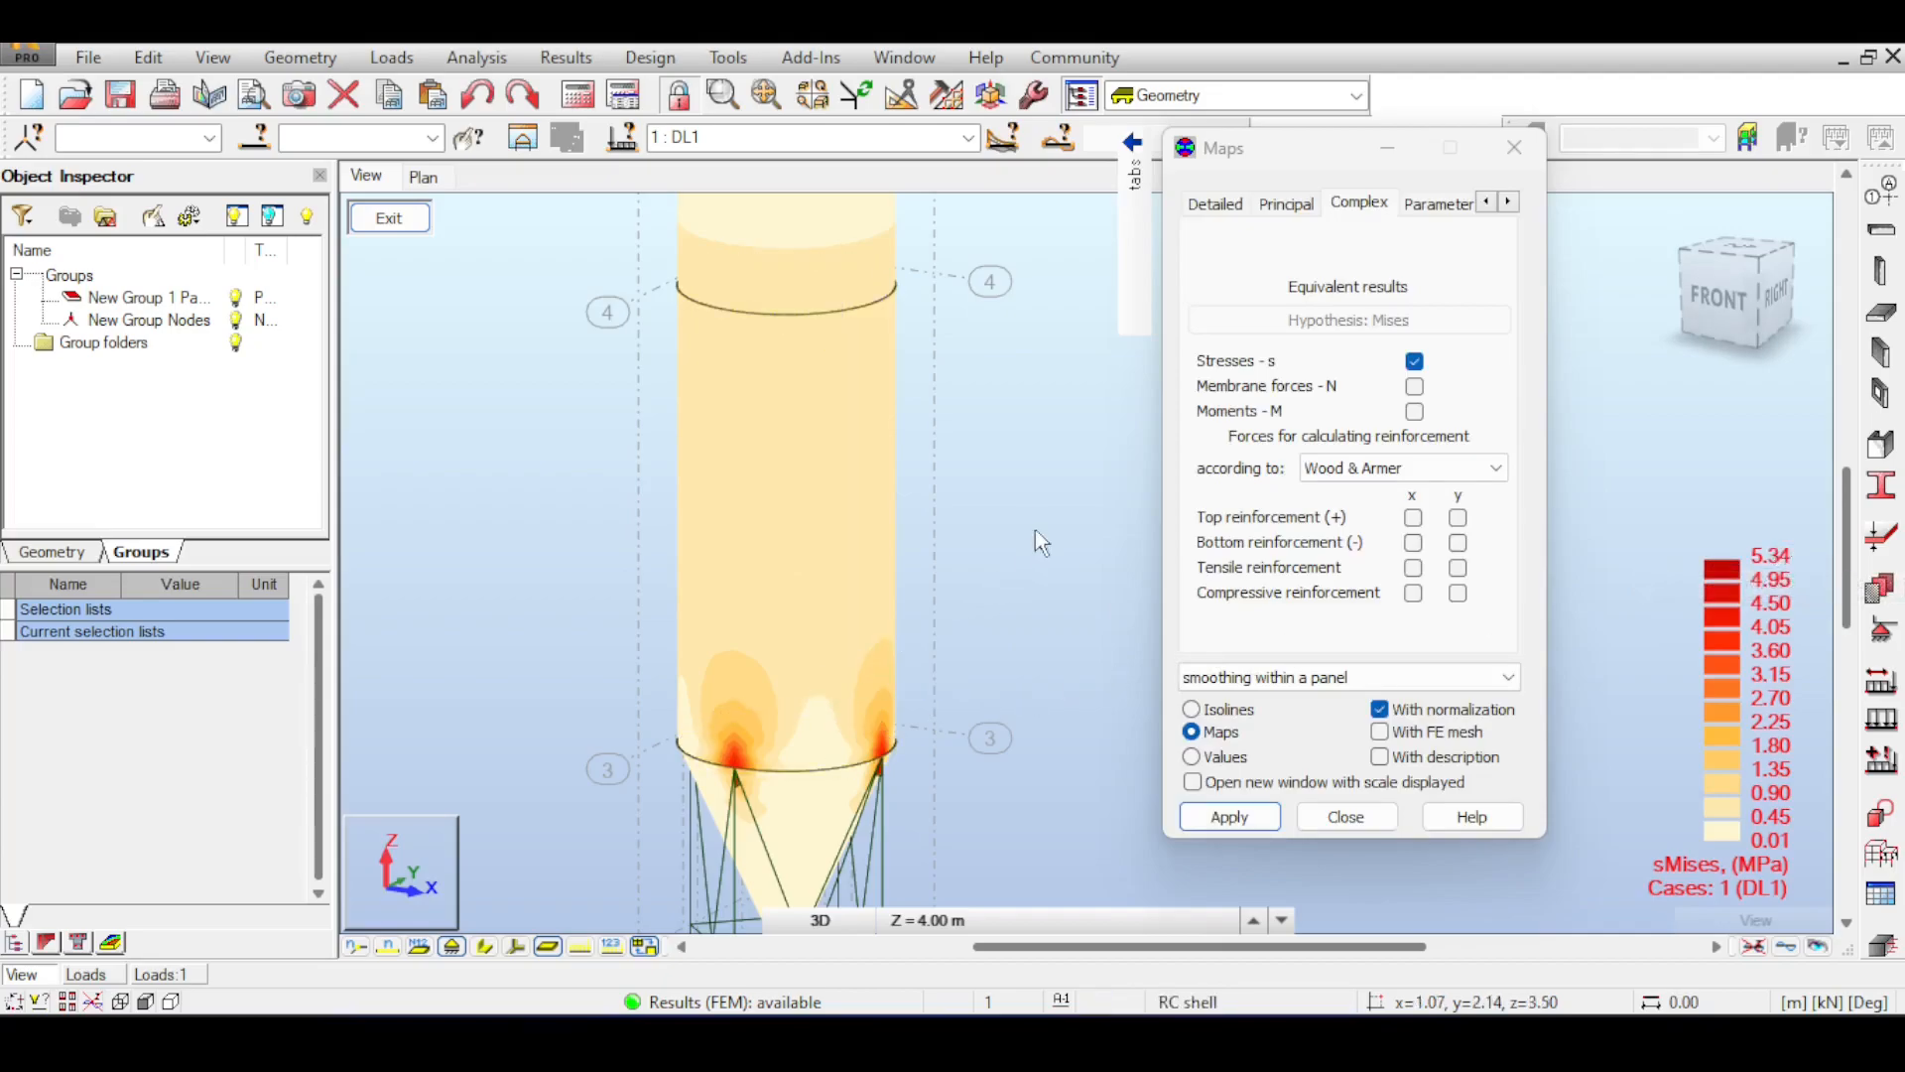
scroll(992, 526, "down", 2)
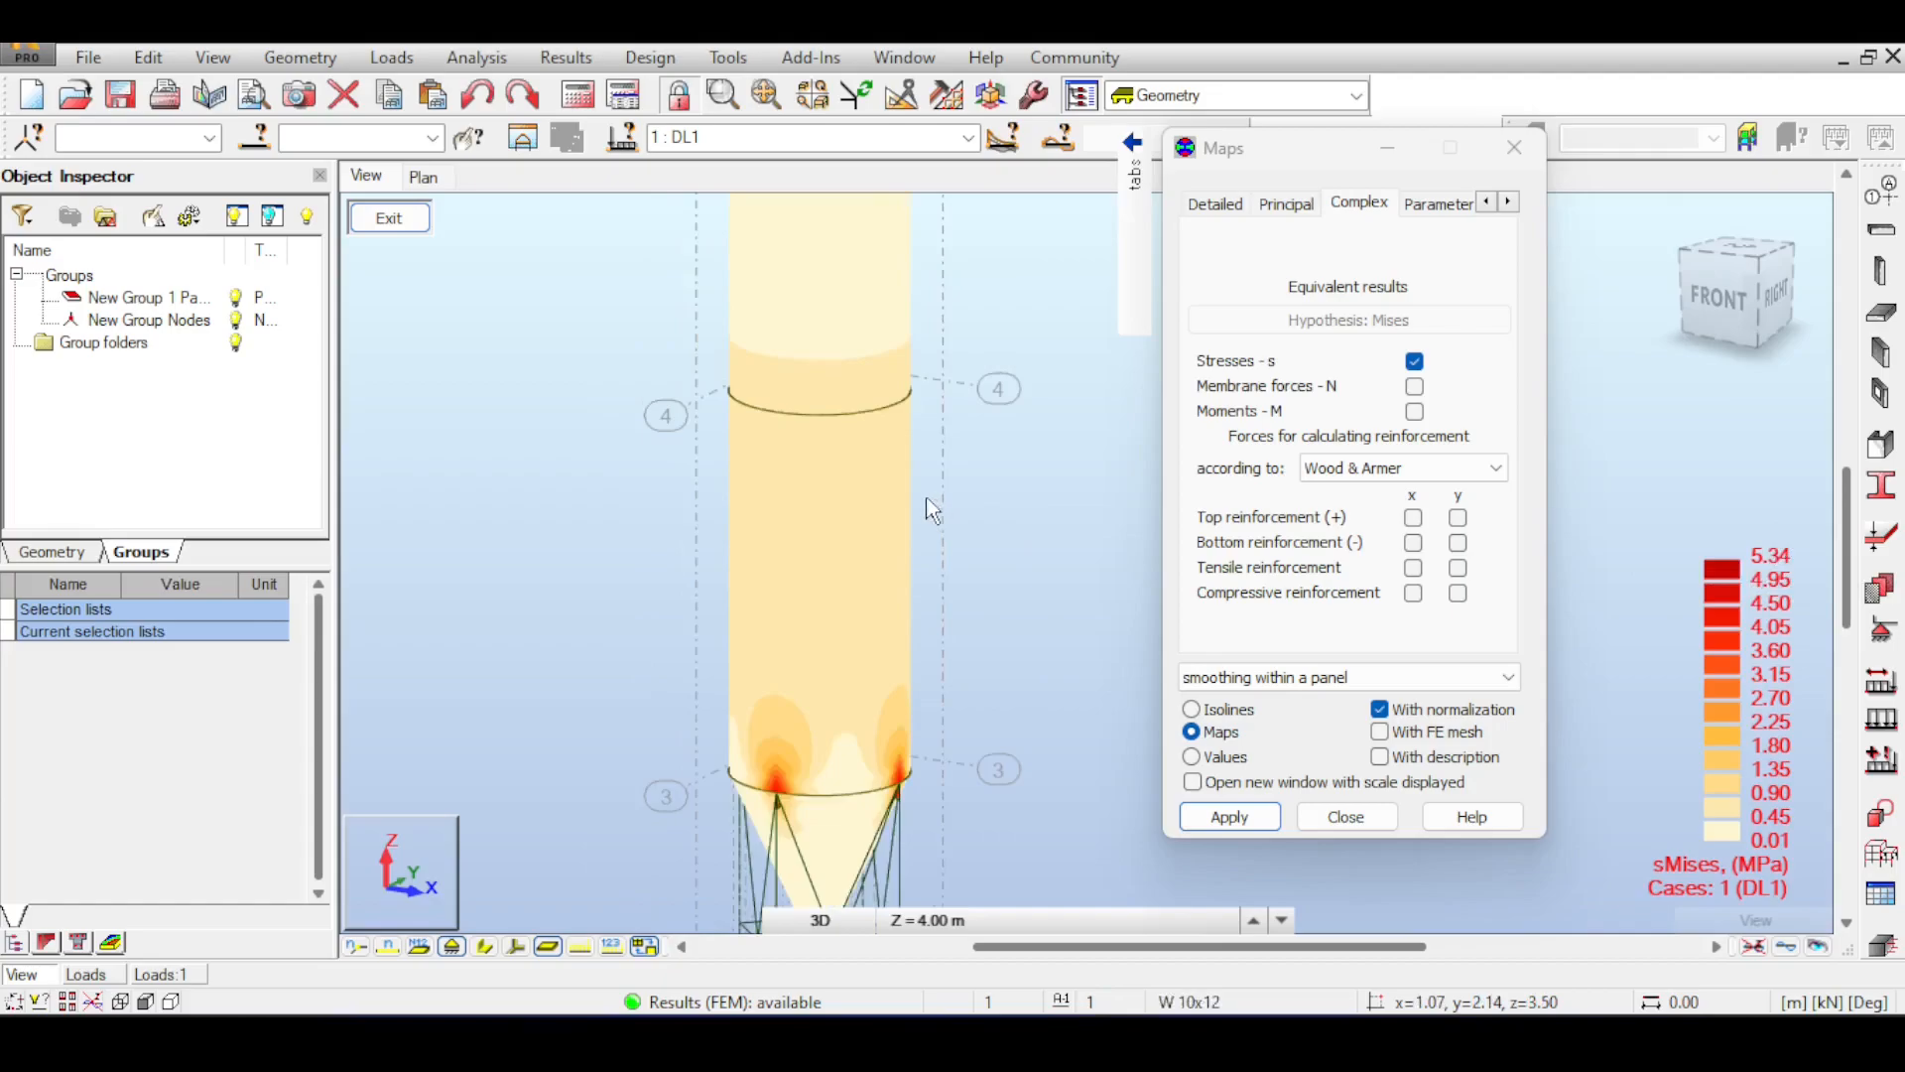
scroll(1022, 541, "down", 1)
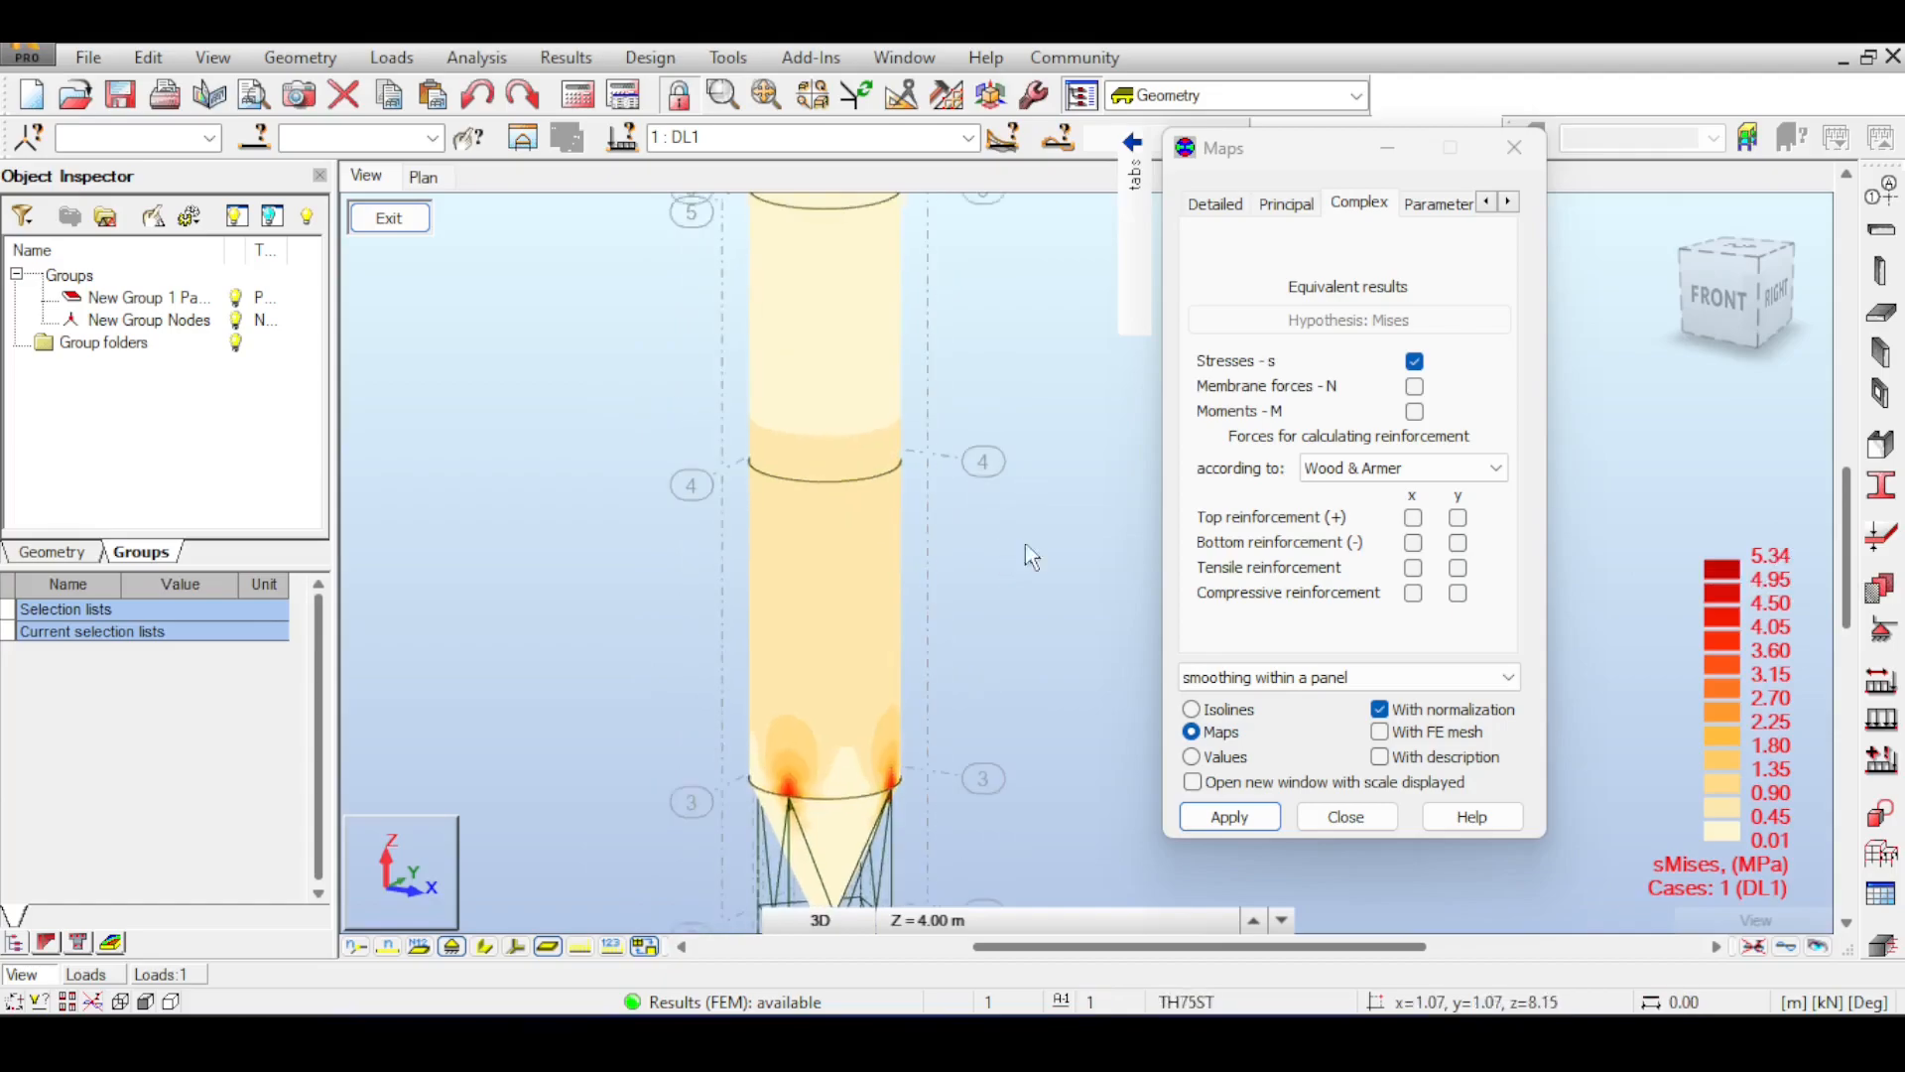
- Change the TH75ST panel thickness to a constant 37.5 mm, accept modifying the existing label, and recalculate the structure
left_click(1879, 541)
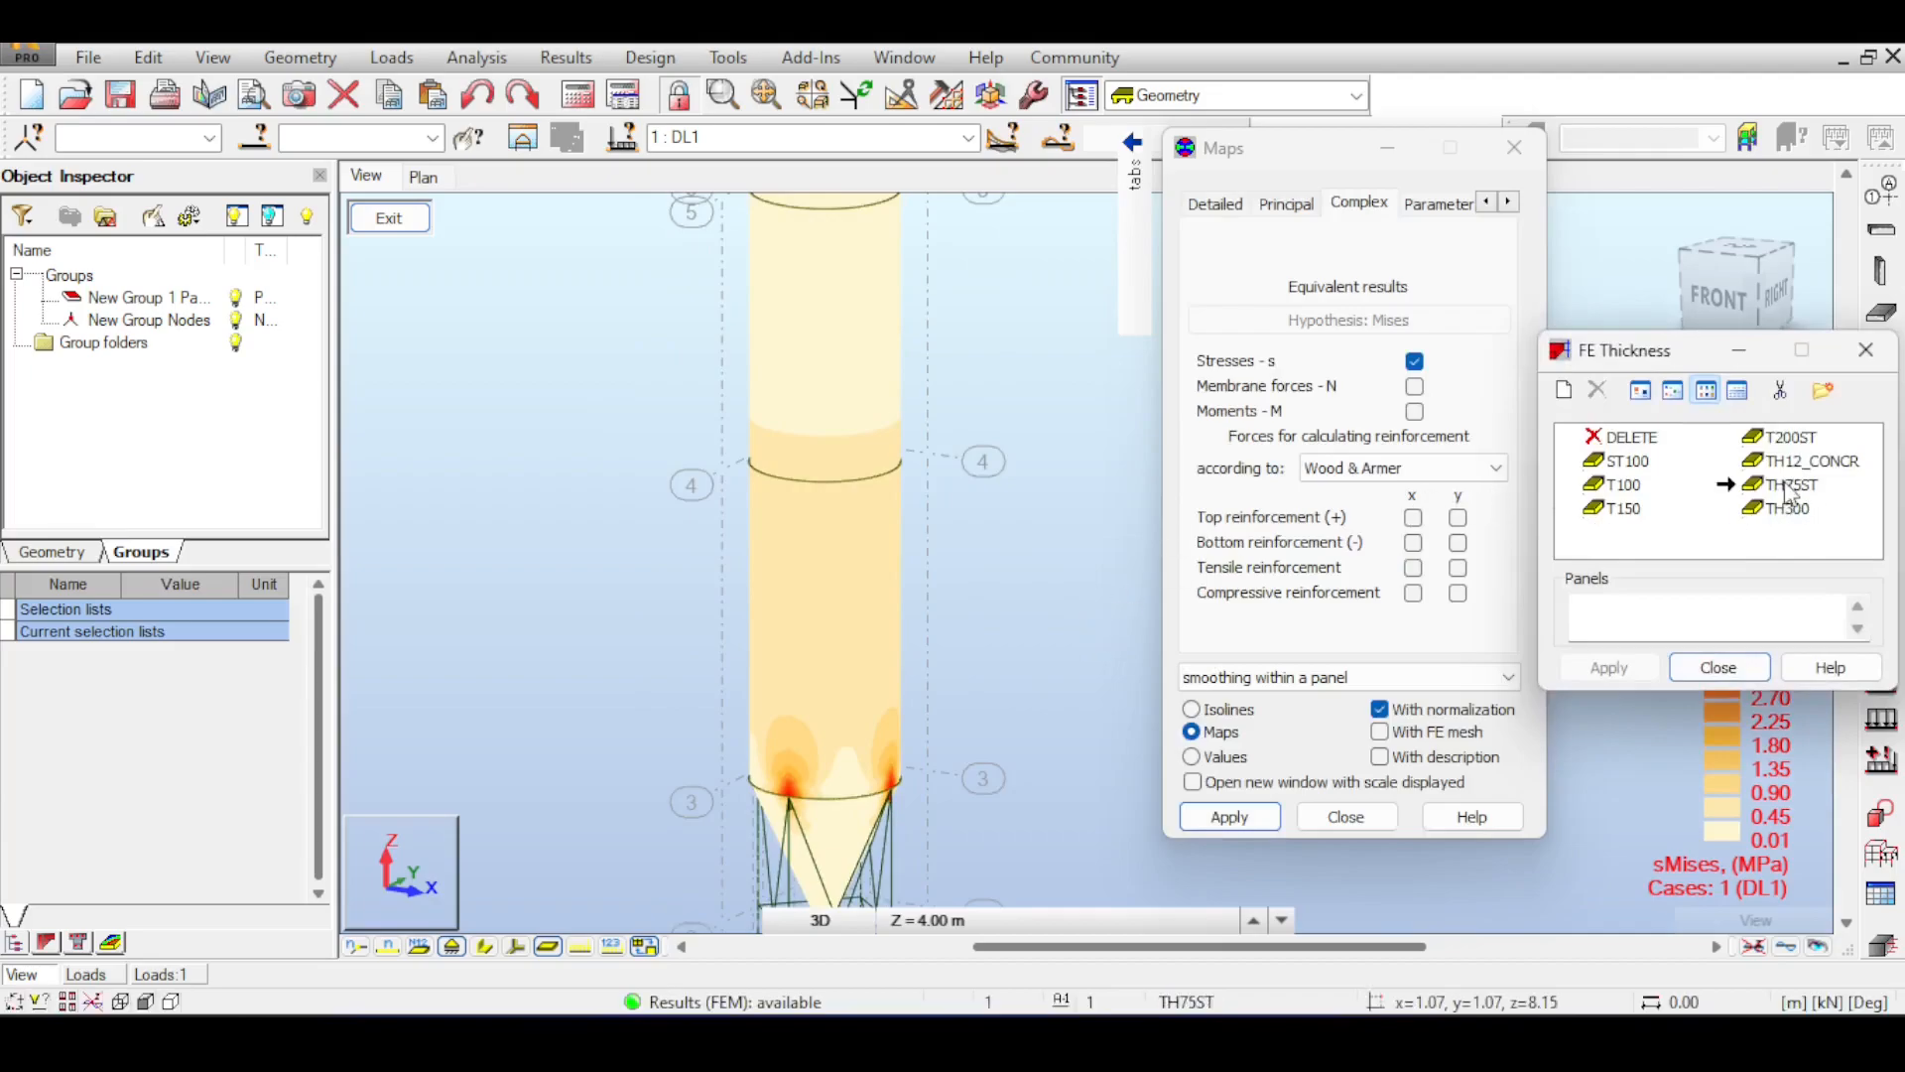
left_click(1786, 486)
double_click(1786, 489)
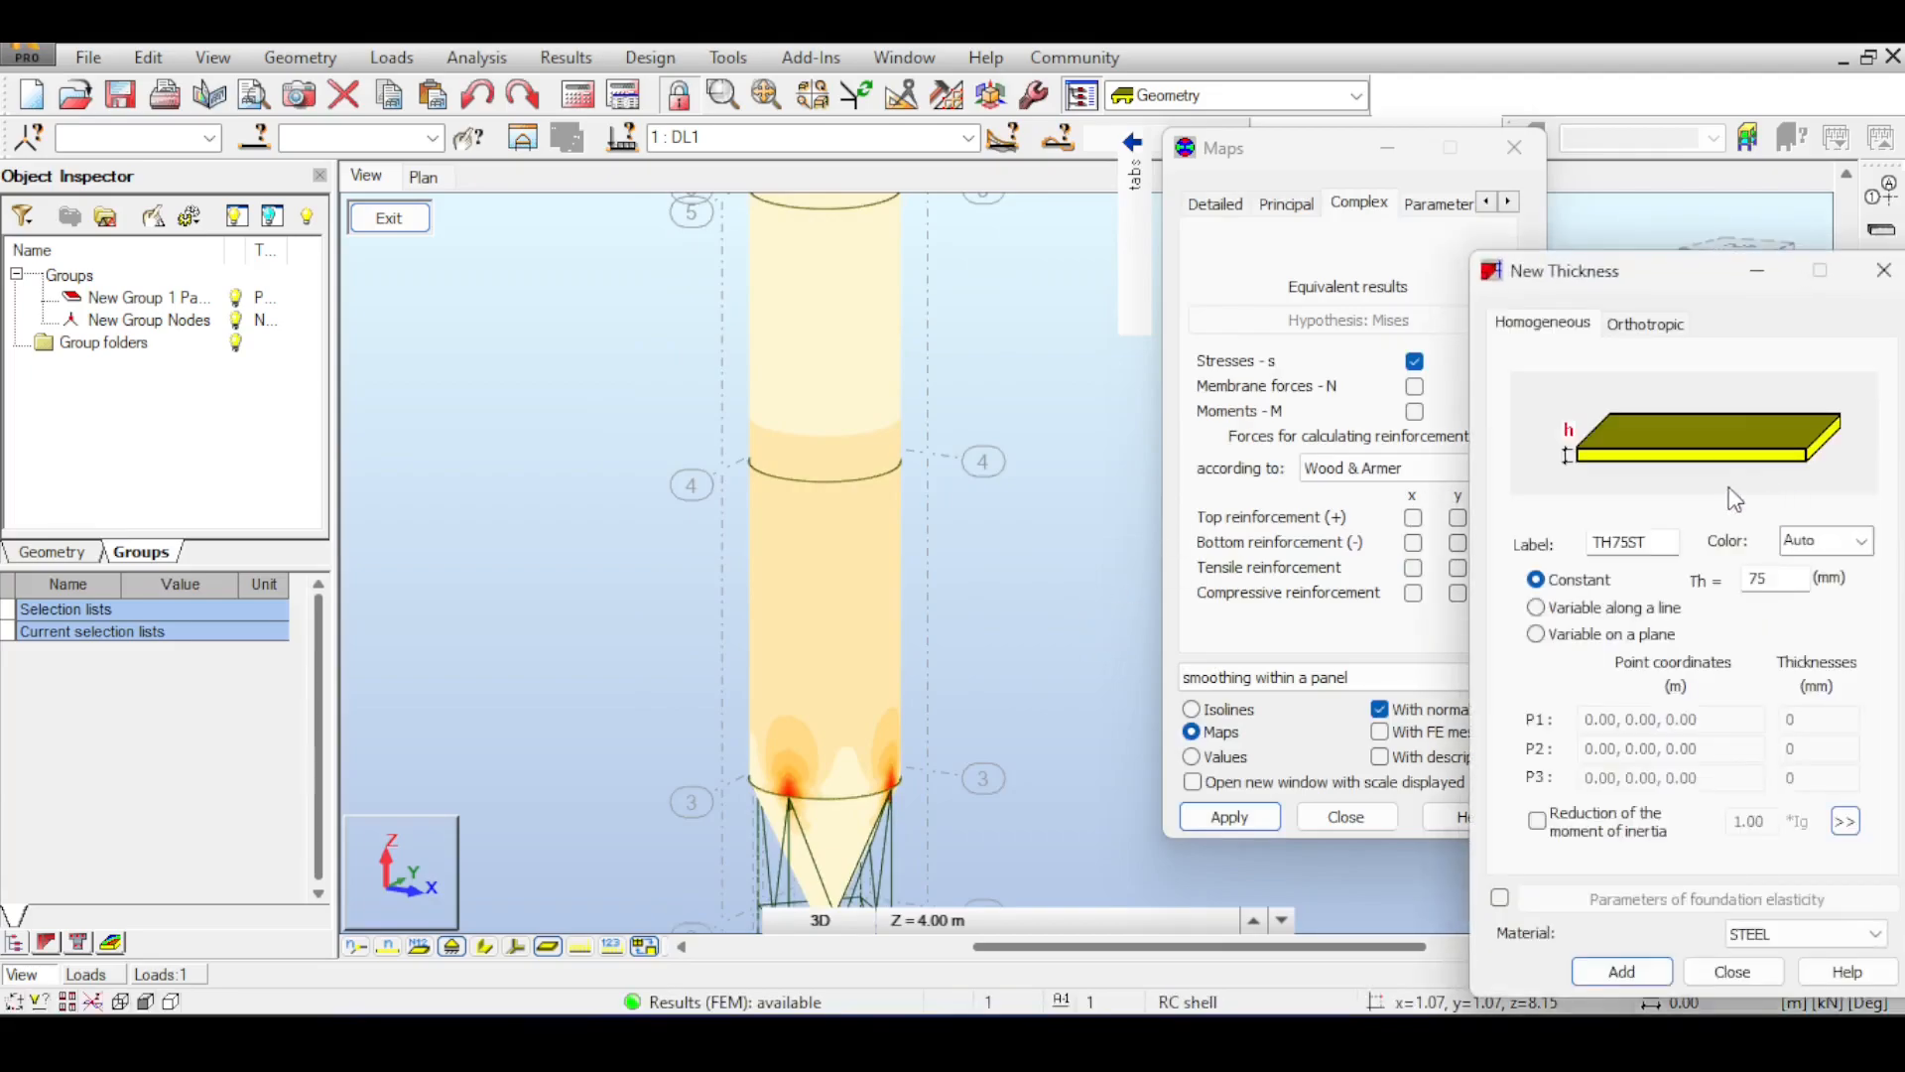
double_click(1756, 579)
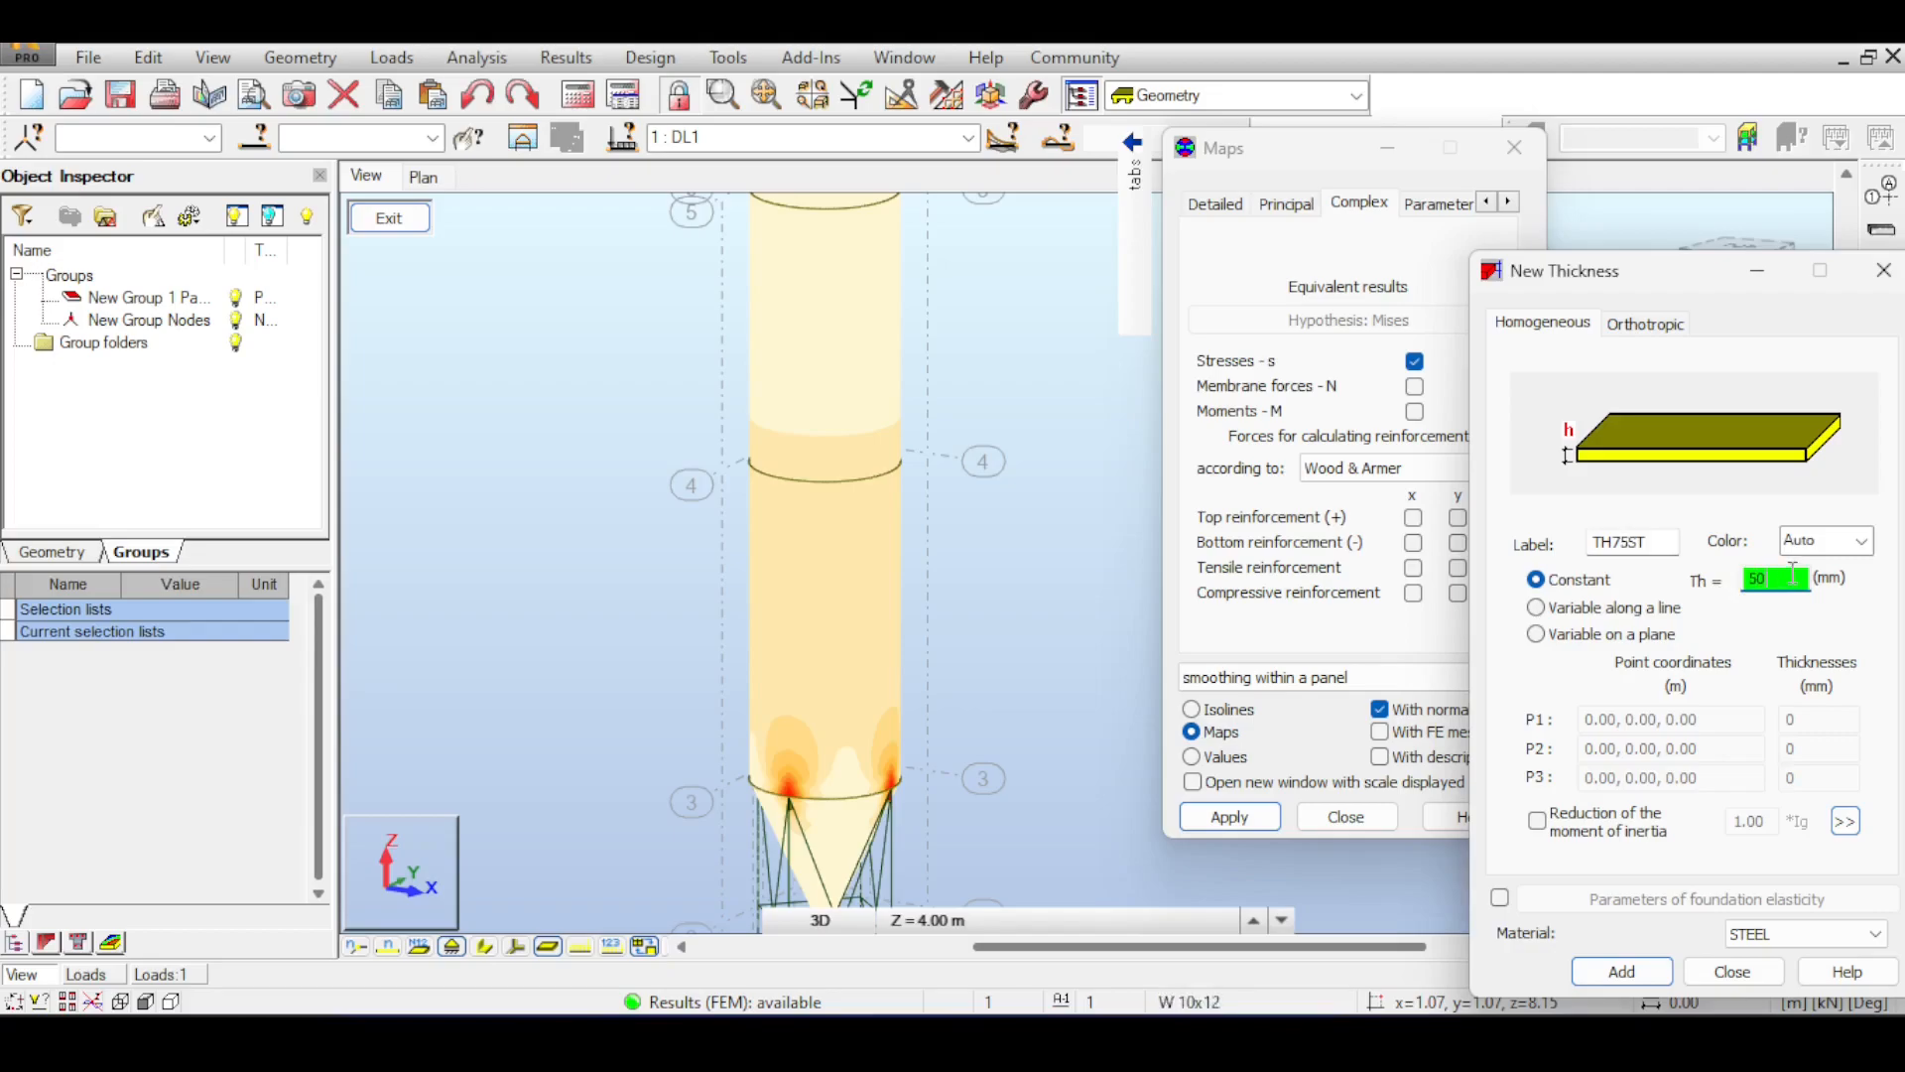
double_click(1790, 579)
type("37.")
left_click(1621, 970)
left_click_drag(1693, 548, 1442, 627)
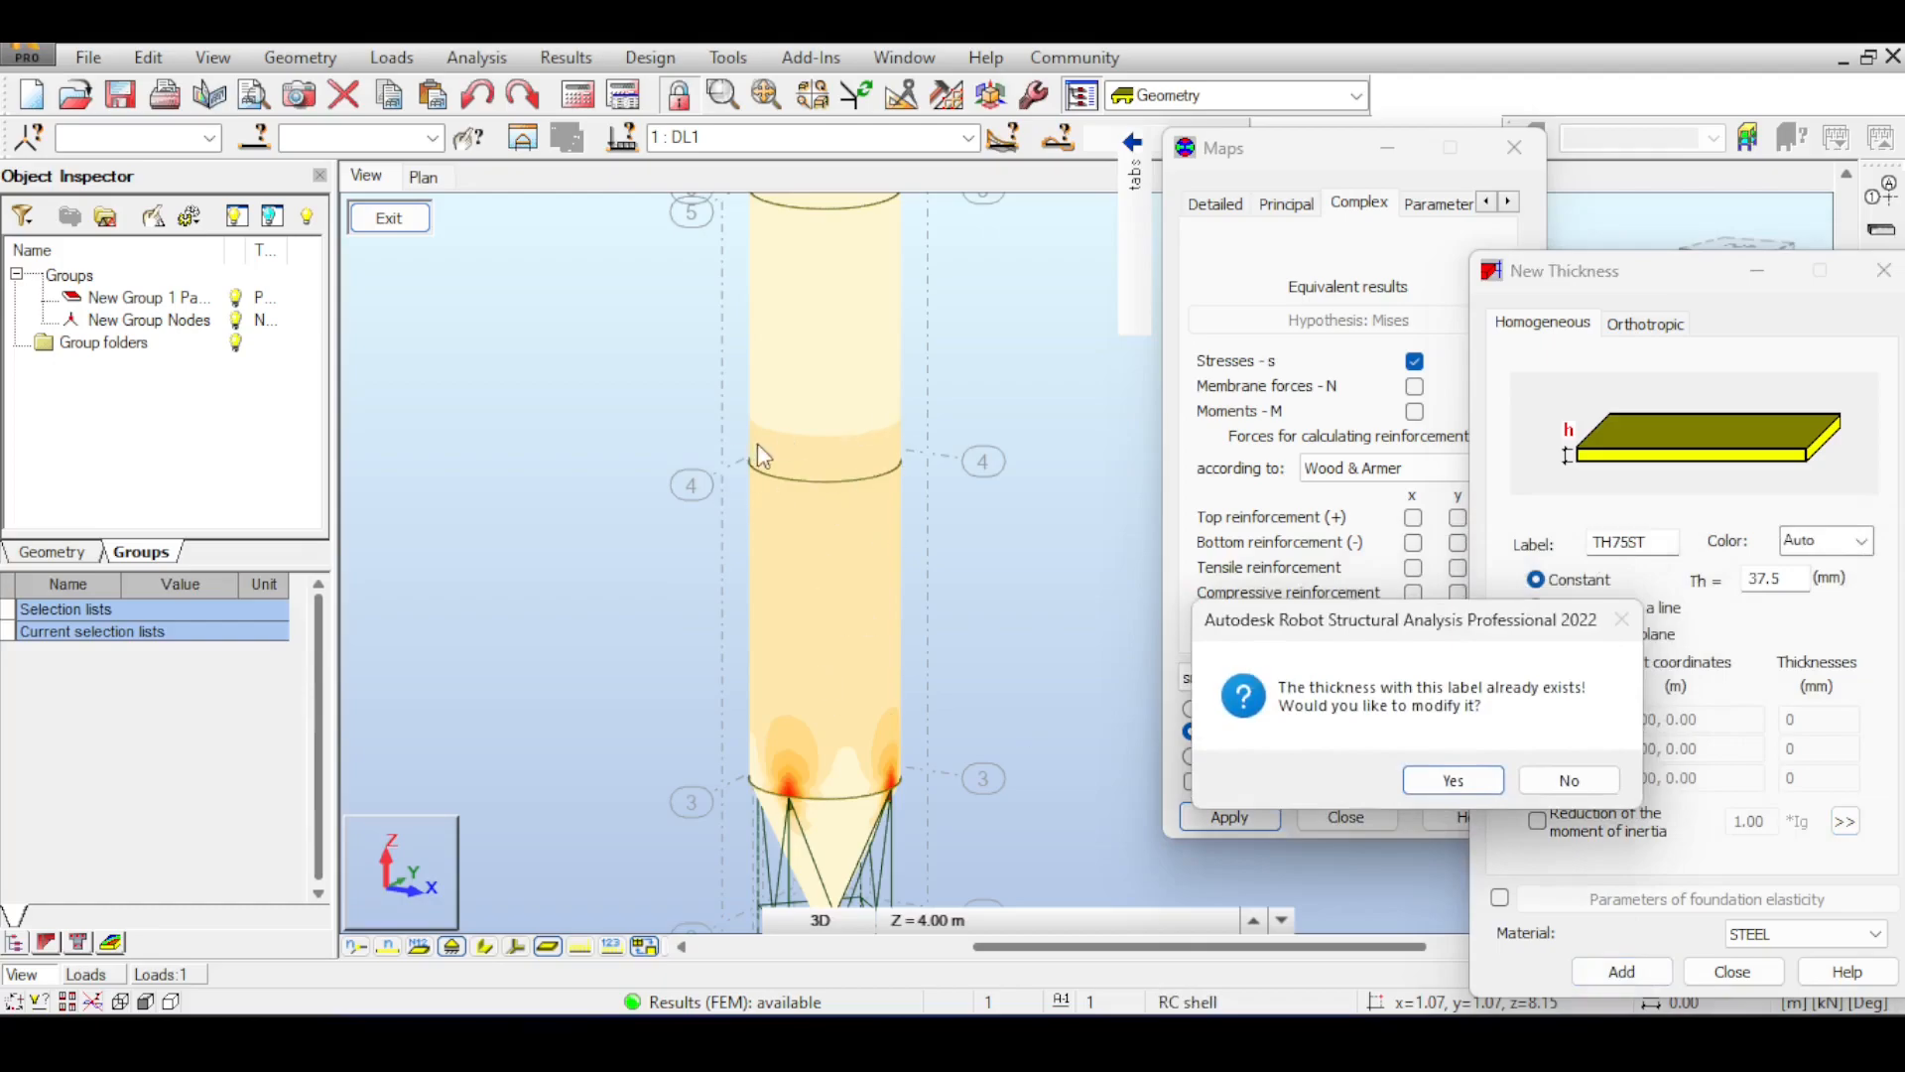
left_click(1454, 782)
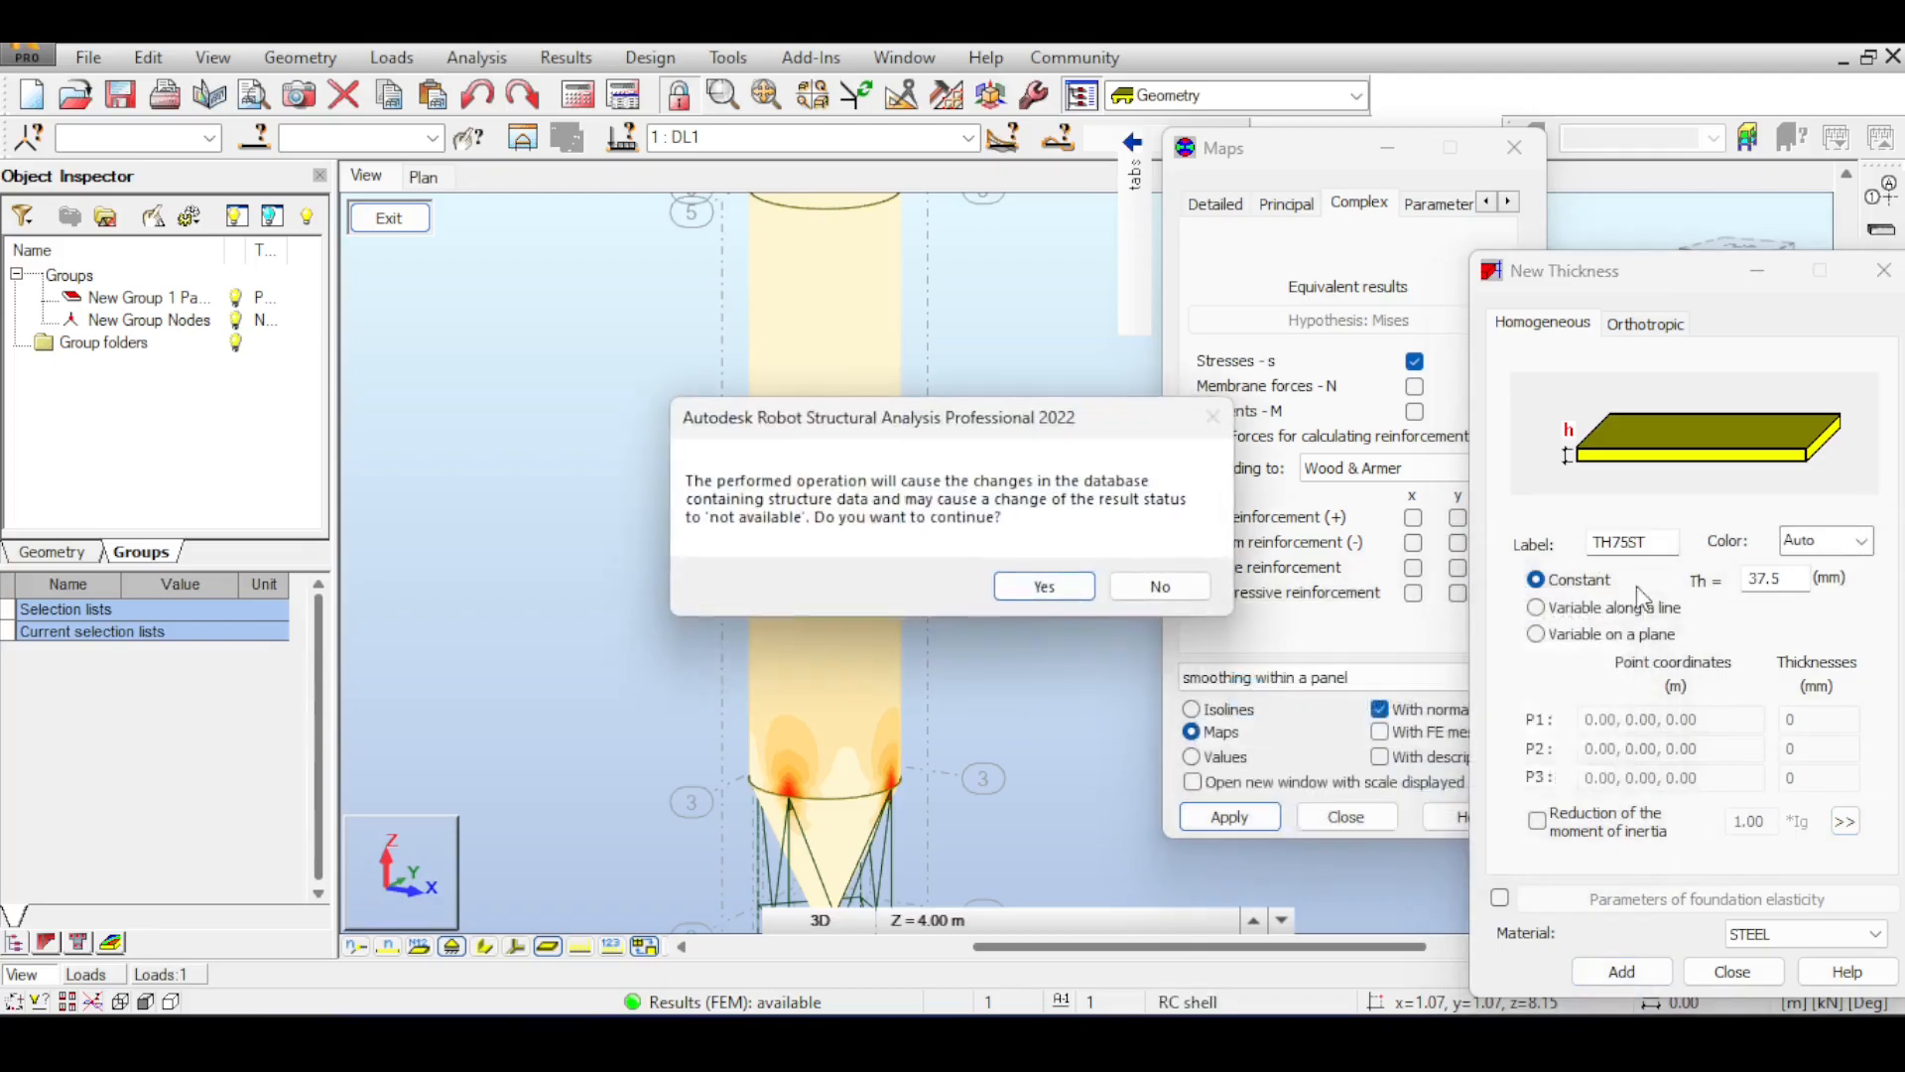
left_click(1044, 591)
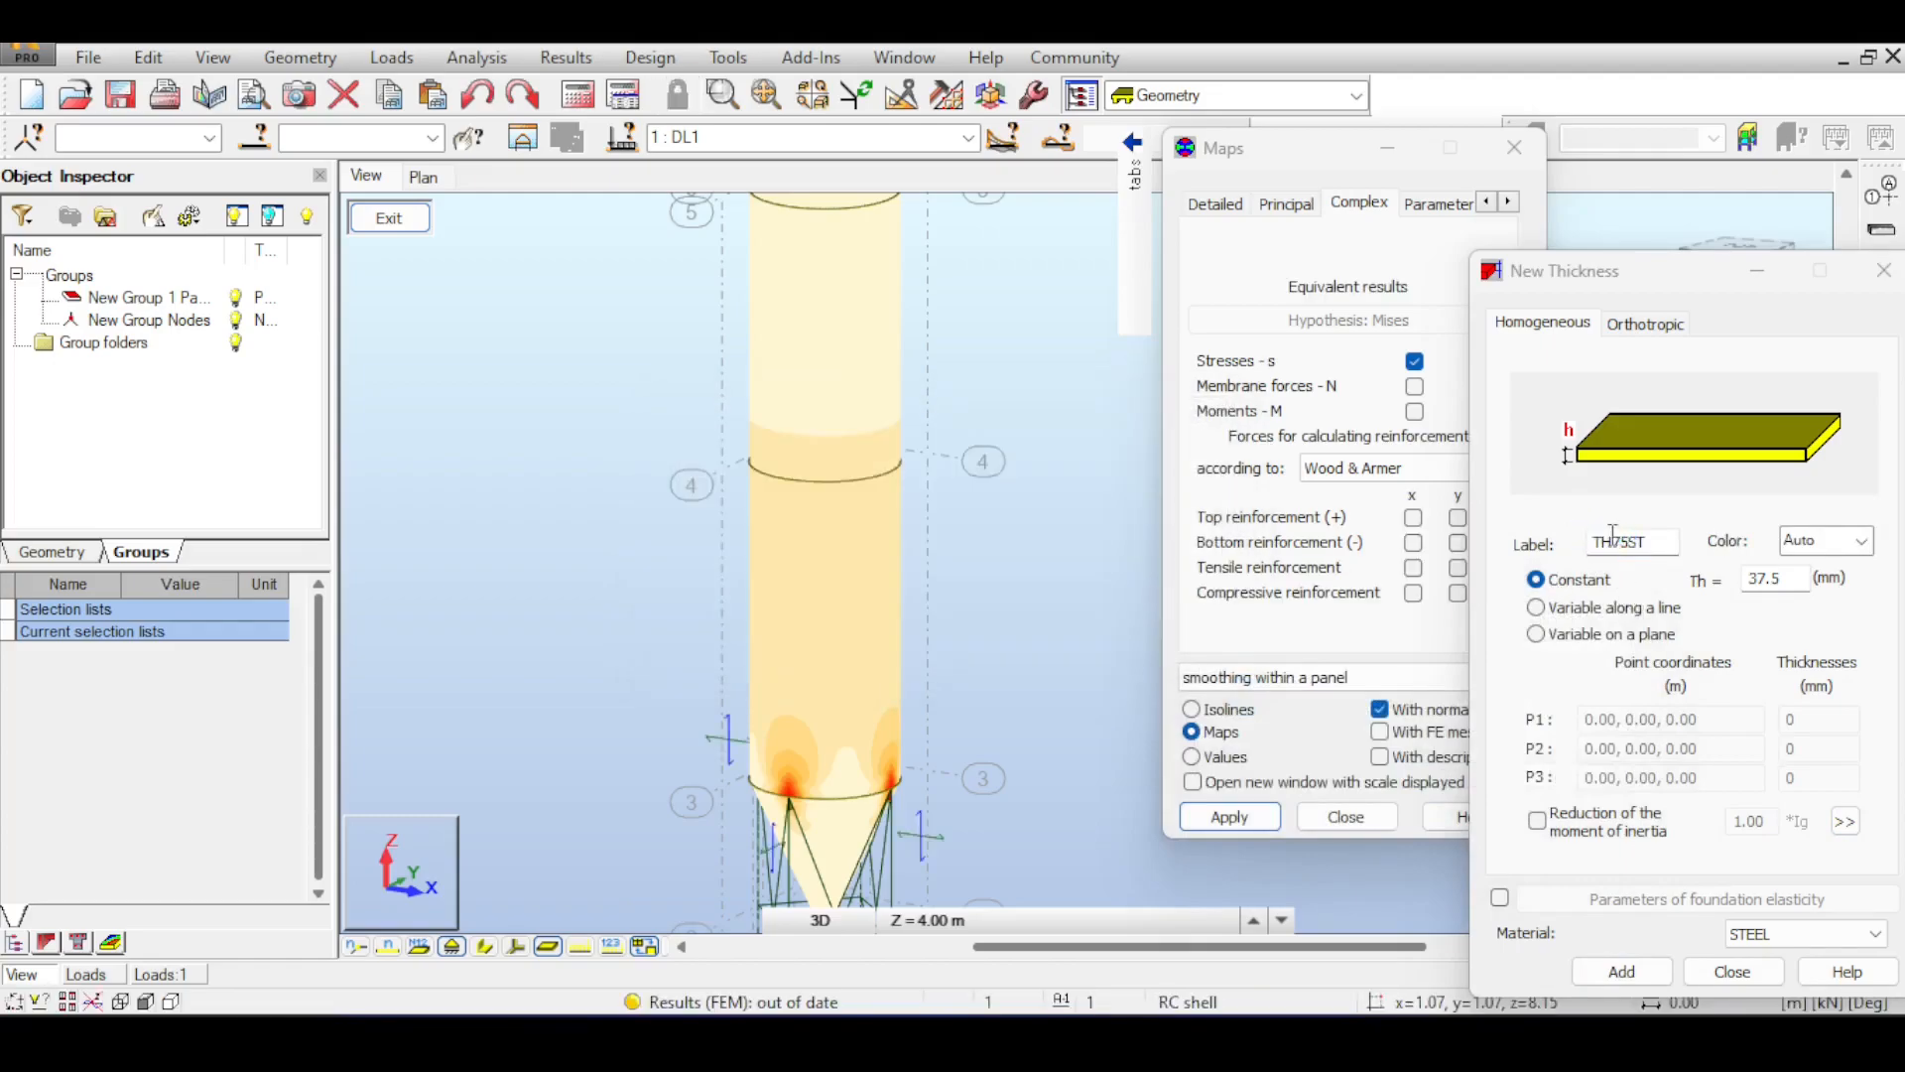
left_click(1730, 971)
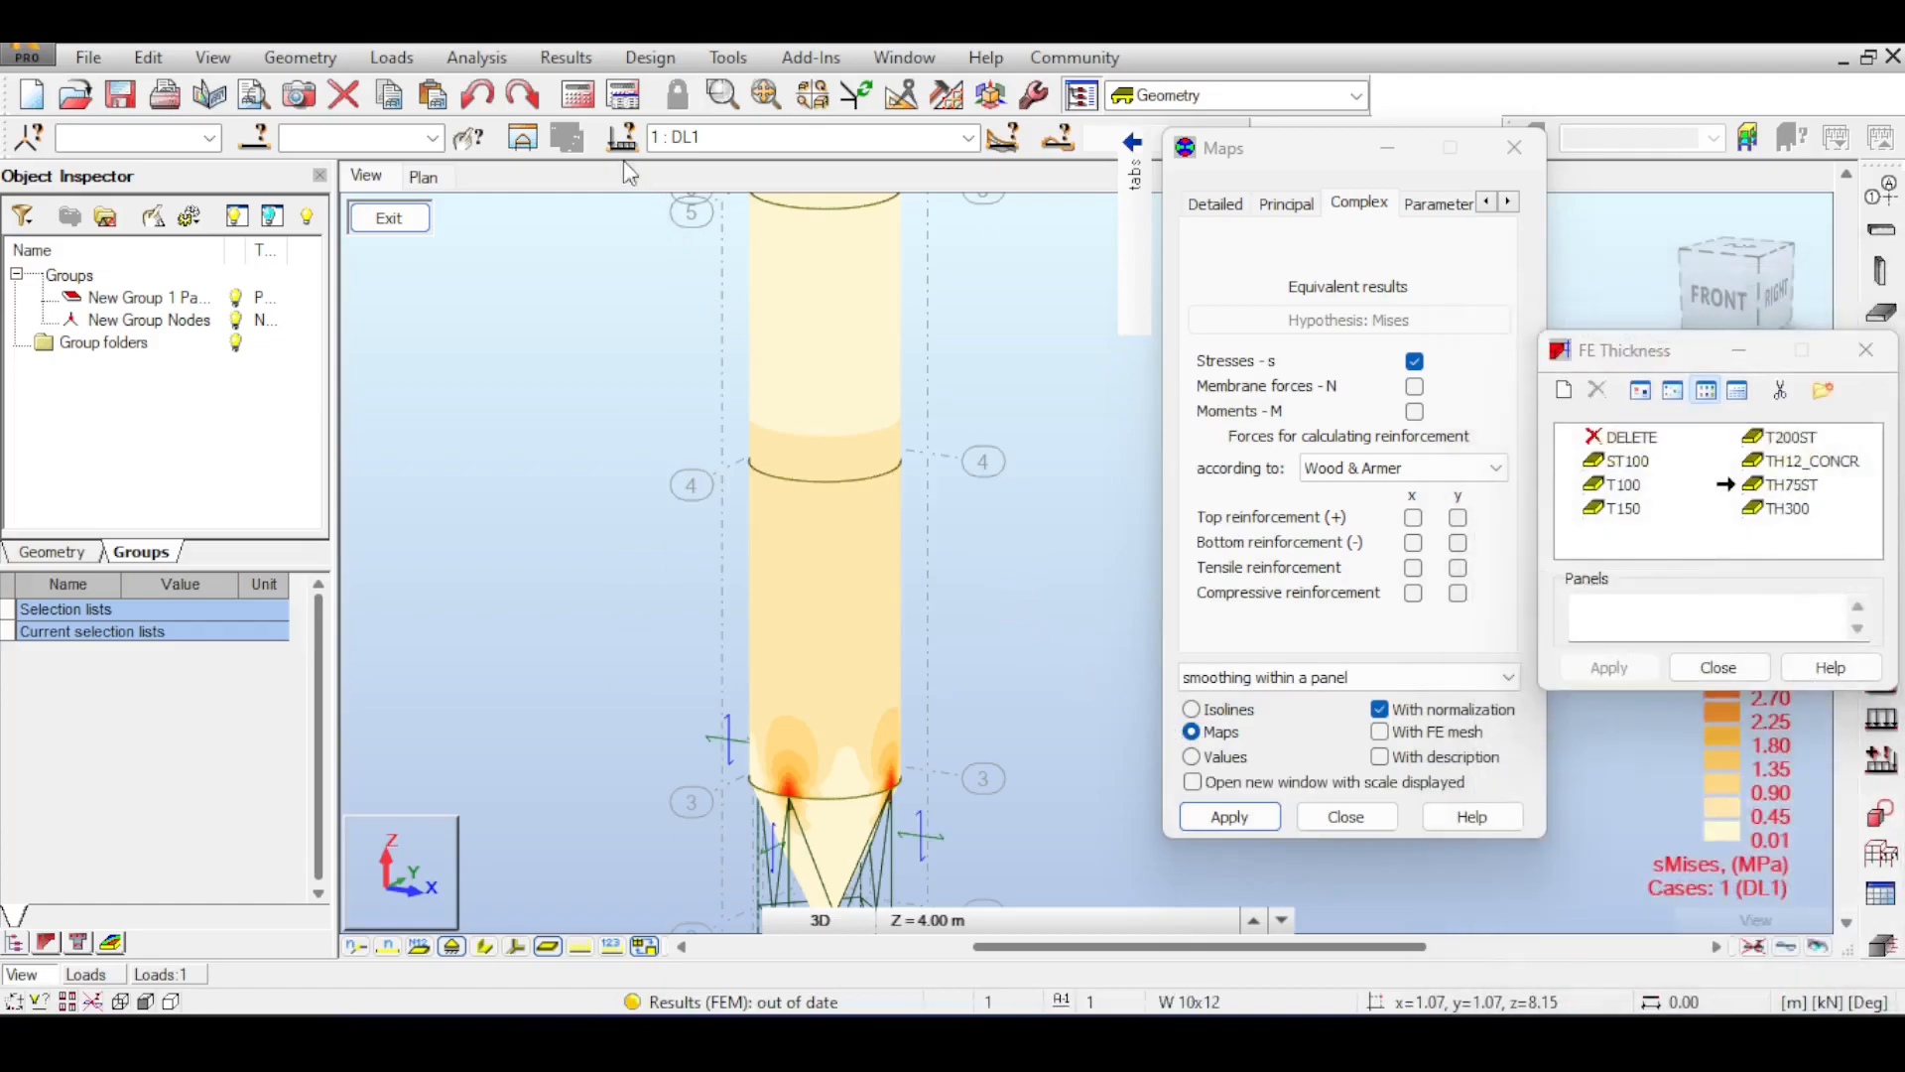
left_click(586, 99)
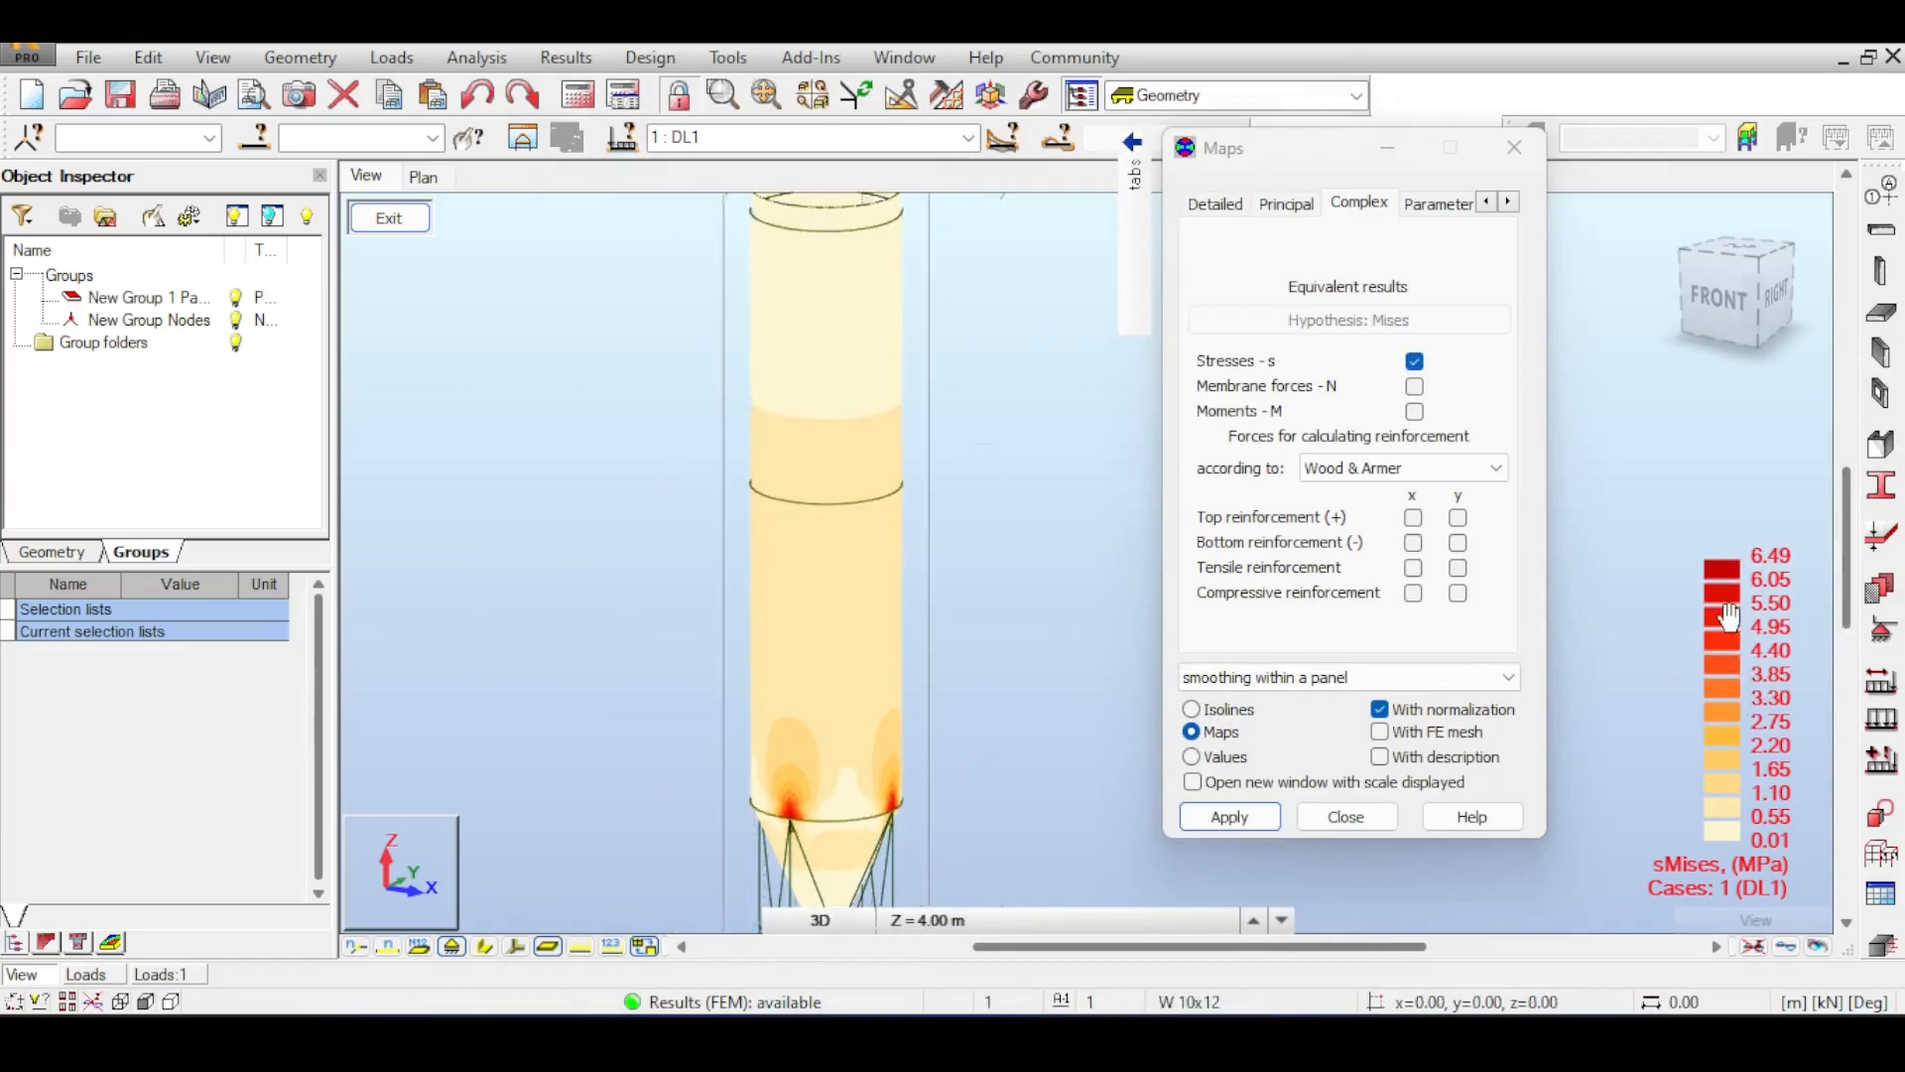
mouse_move(1136, 248)
left_click(1286, 204)
left_click(1214, 203)
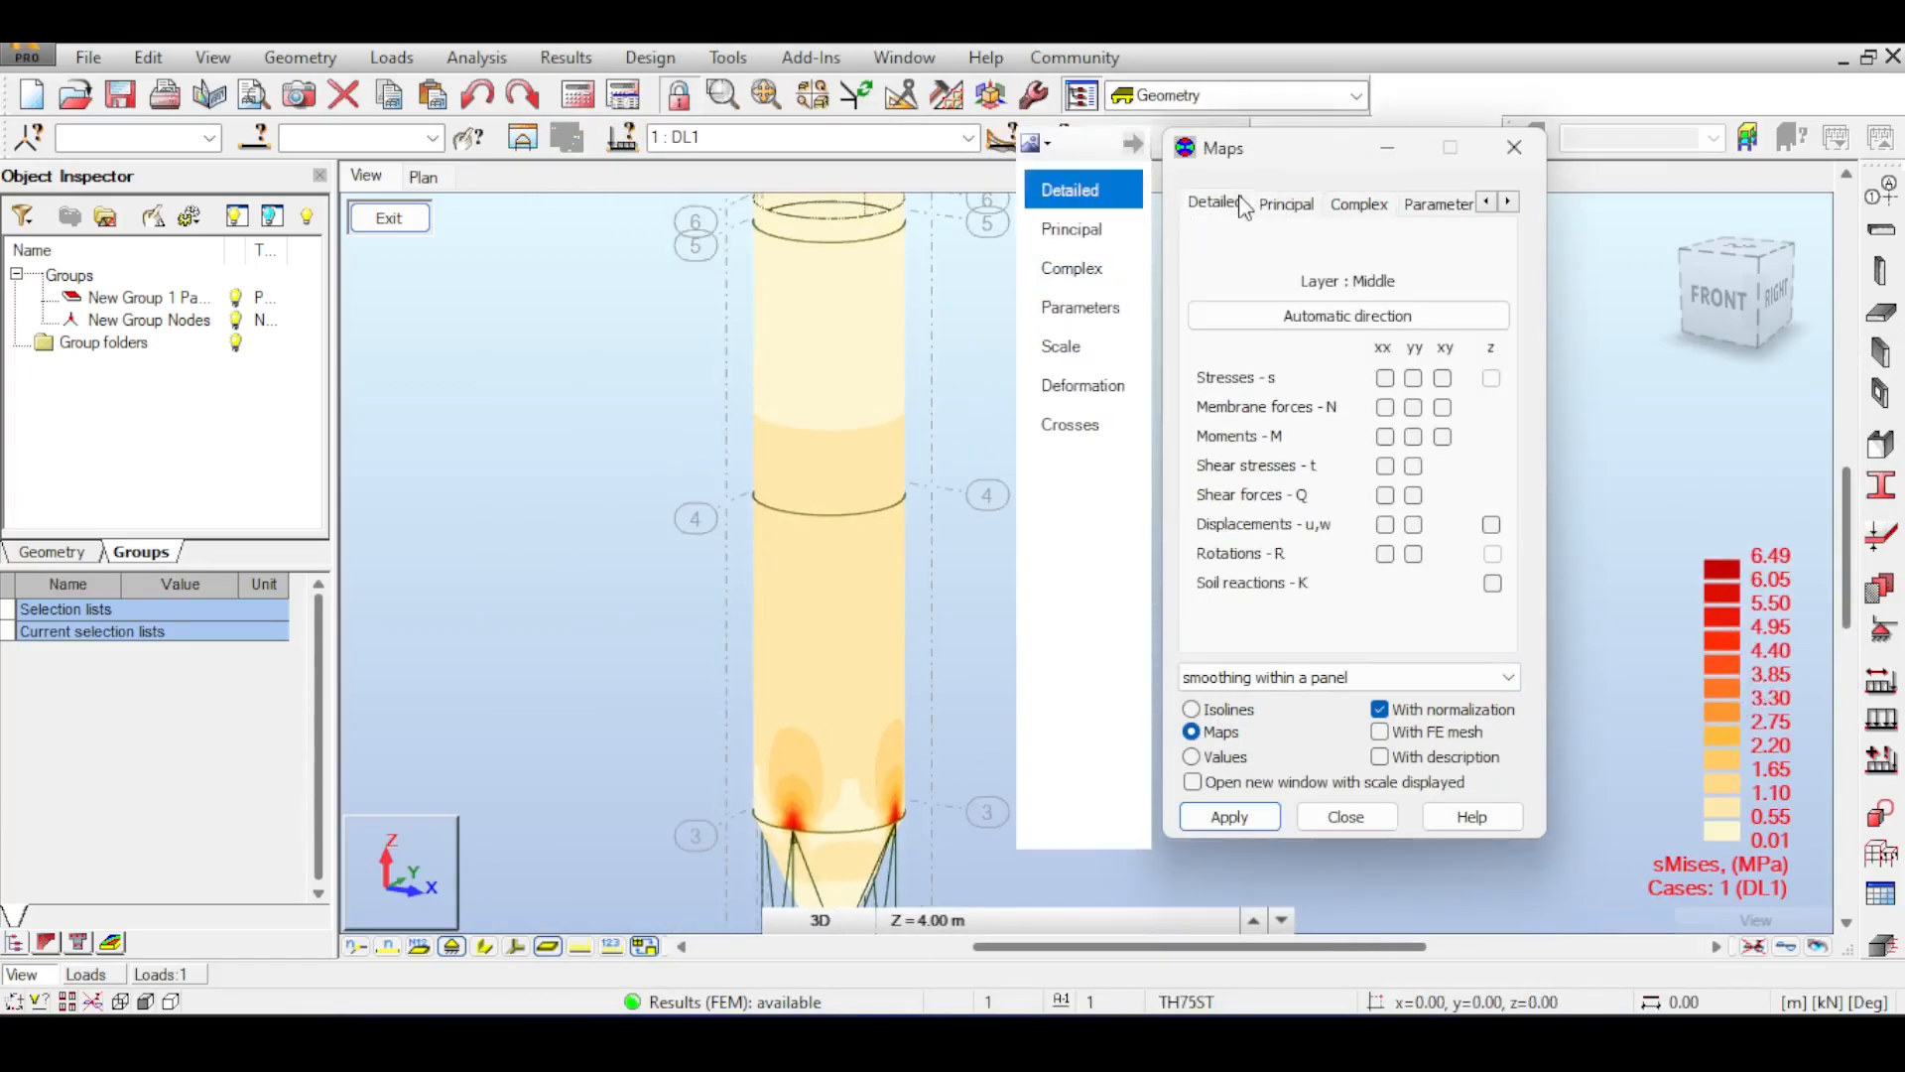
left_click(1283, 318)
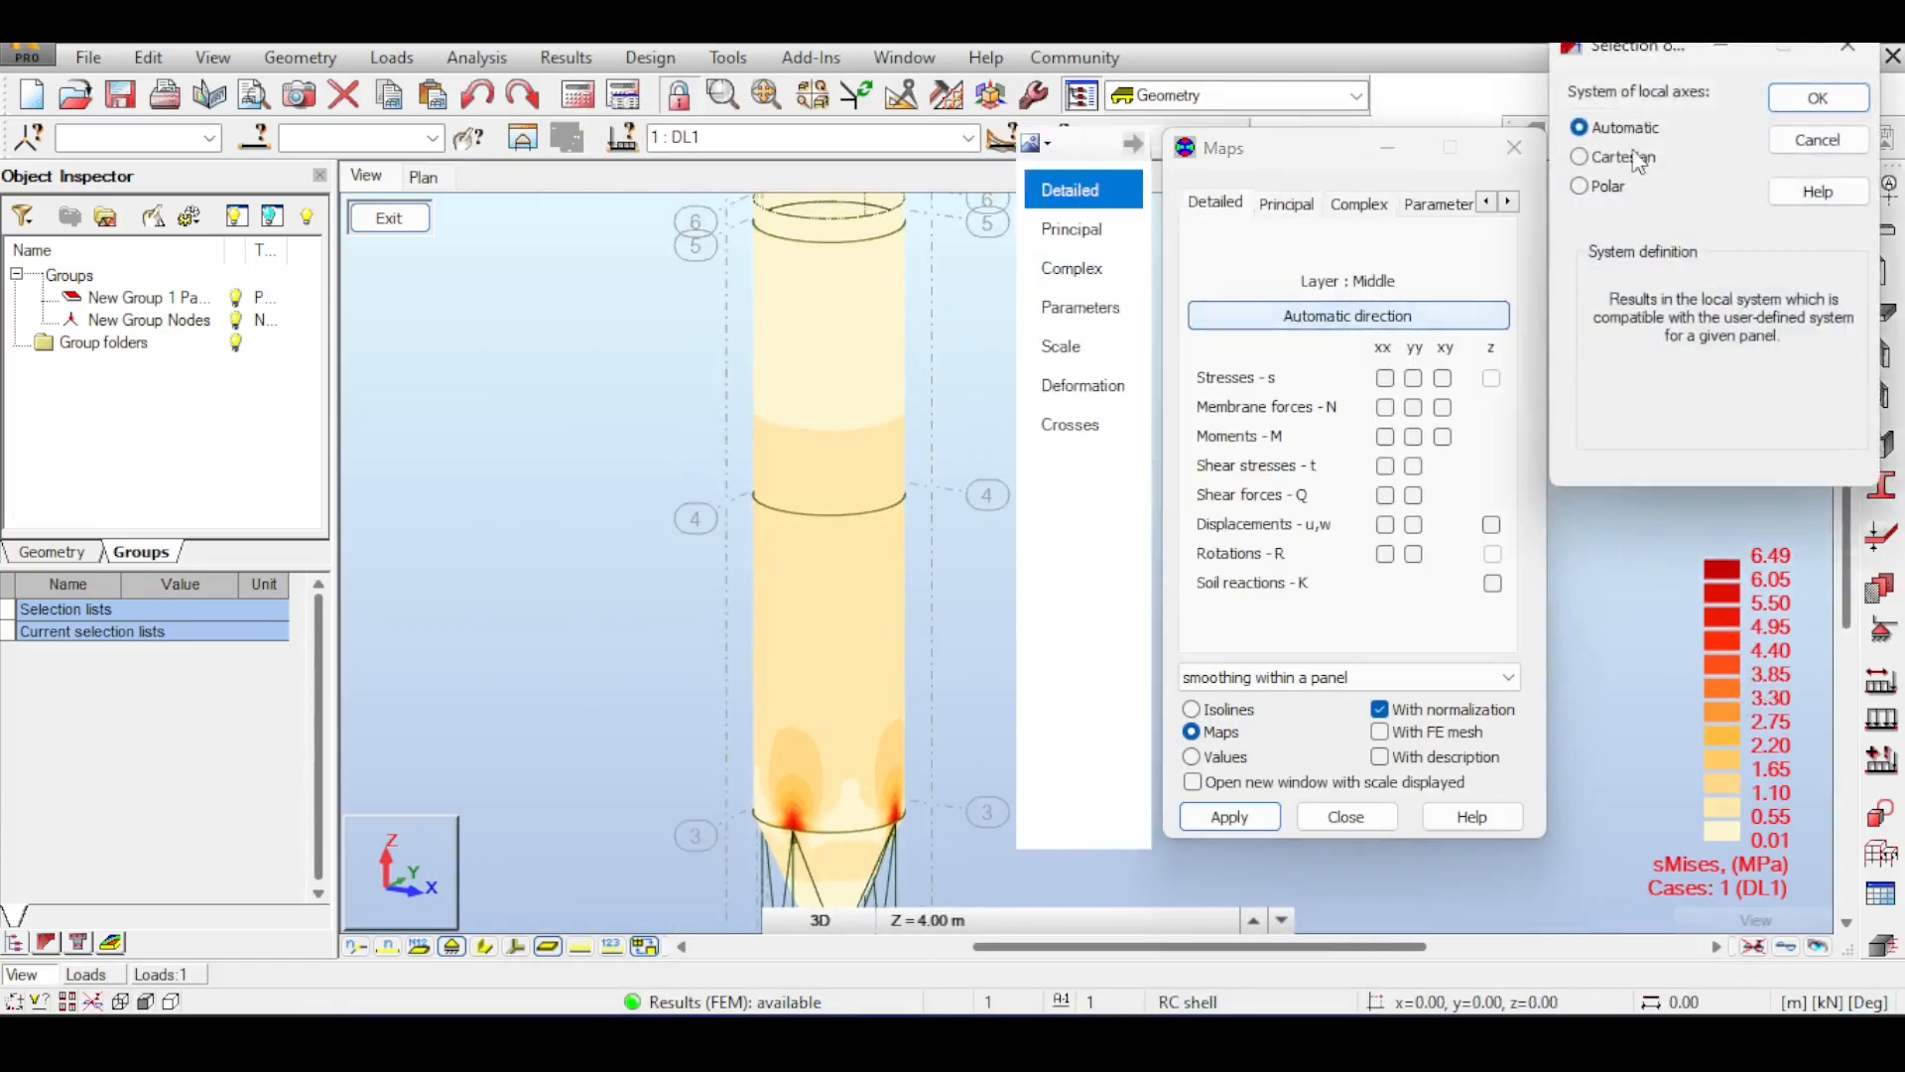
left_click(1818, 140)
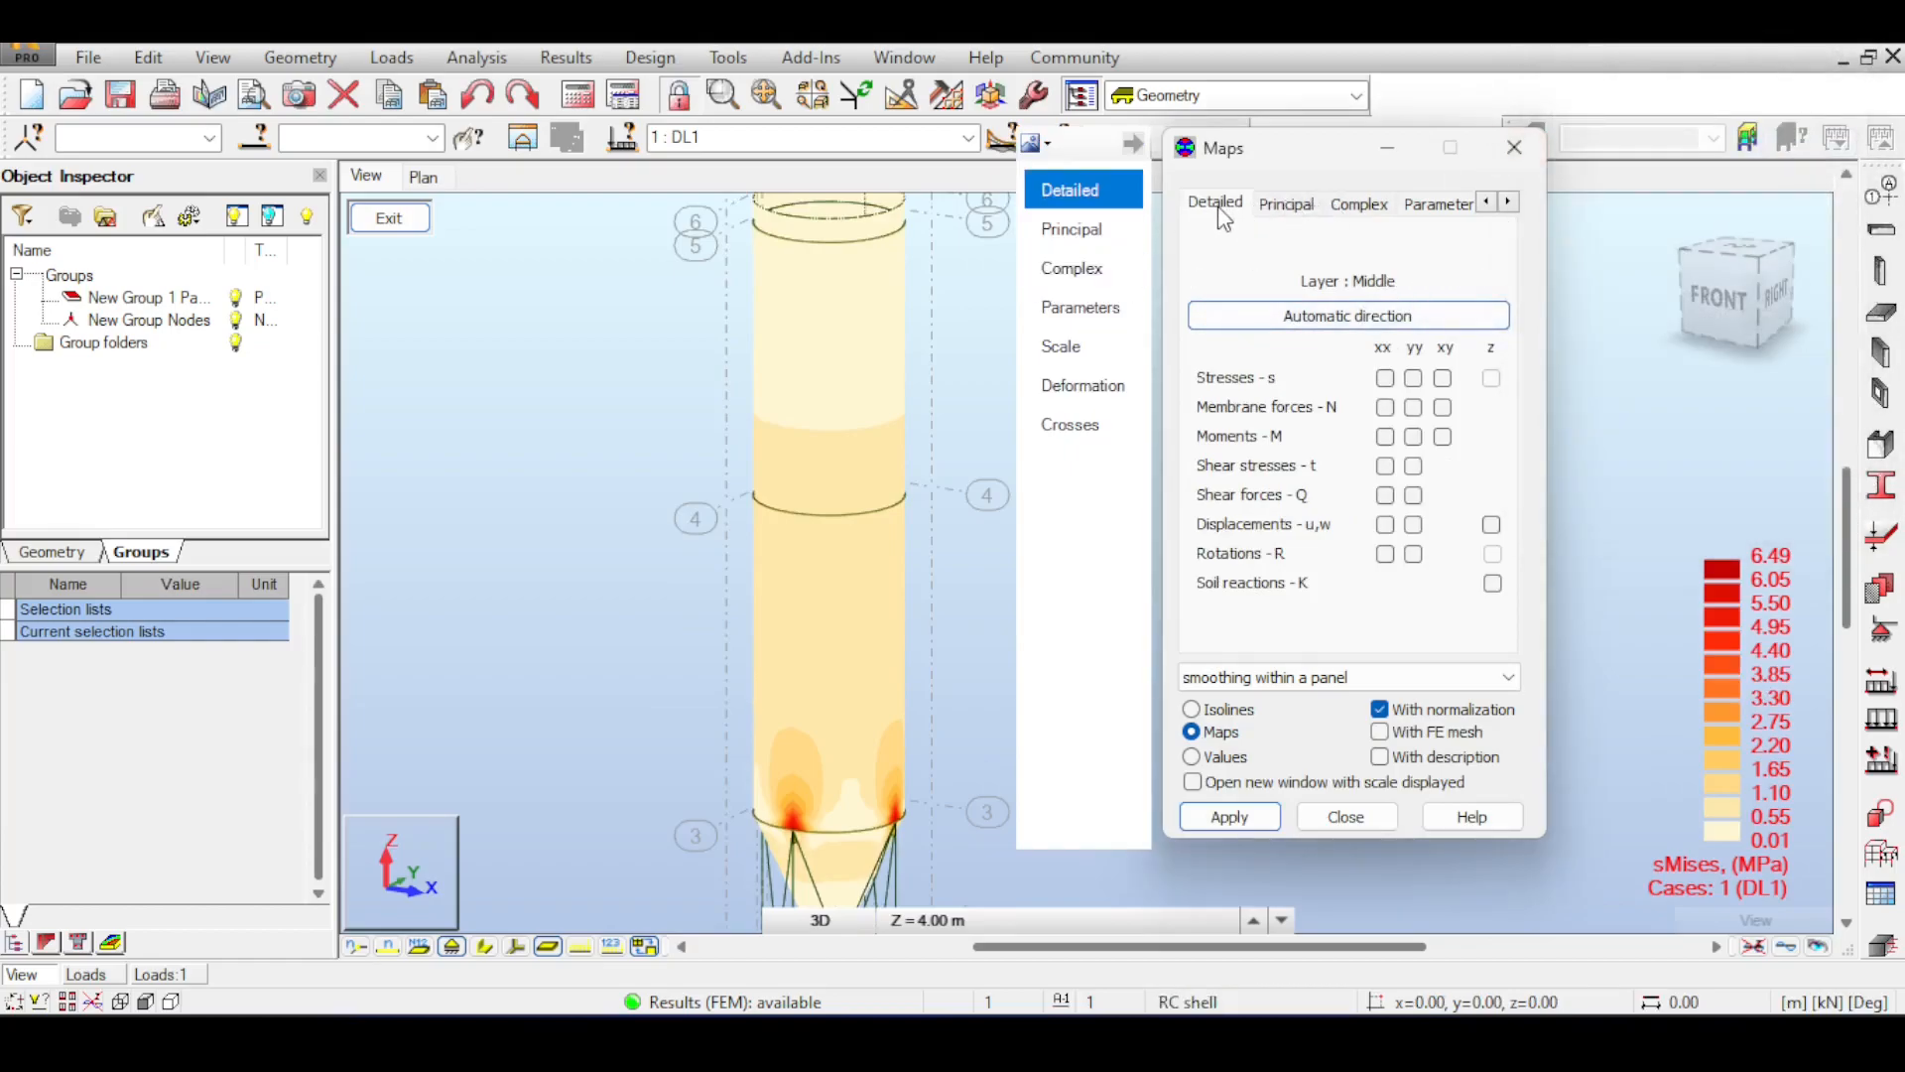
- Set the layer for stresses to absolute maximum and apply it to the shell map
left_click(1358, 203)
left_click(1420, 204)
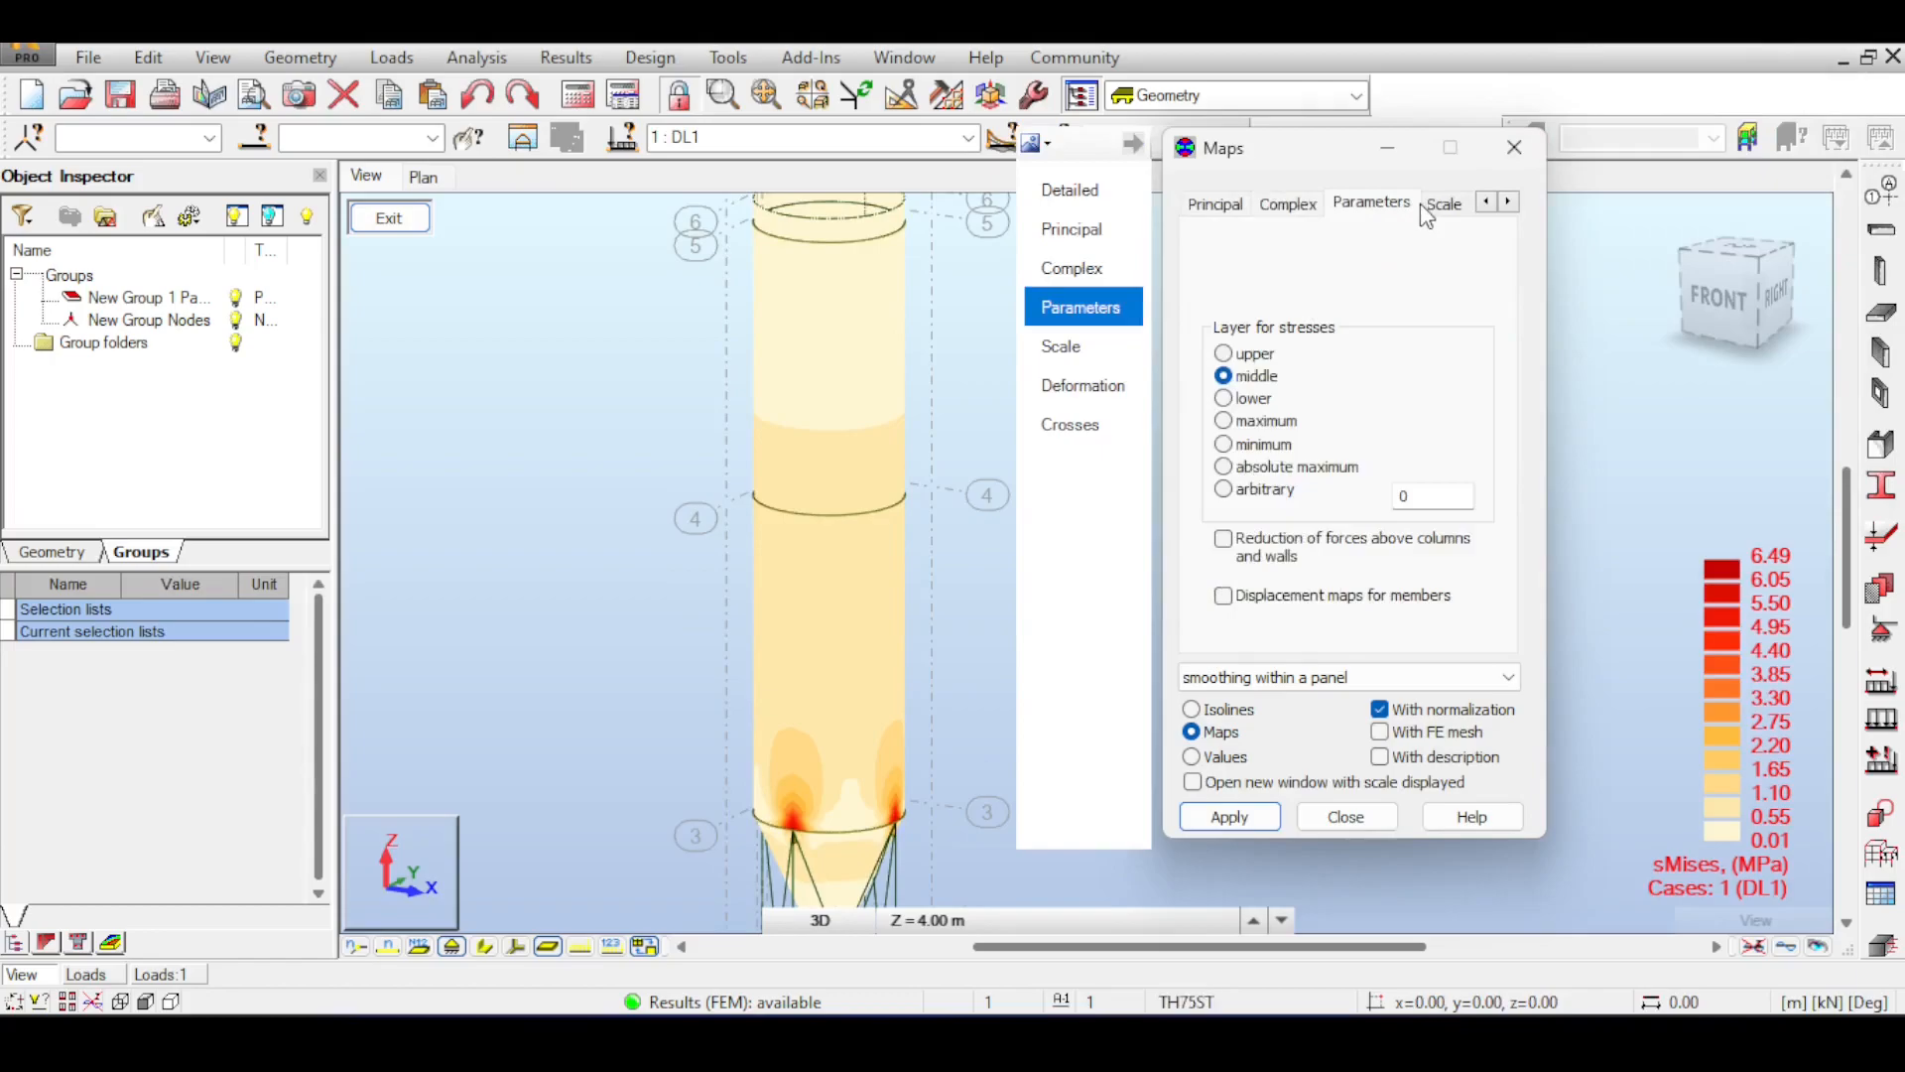
left_click(1224, 466)
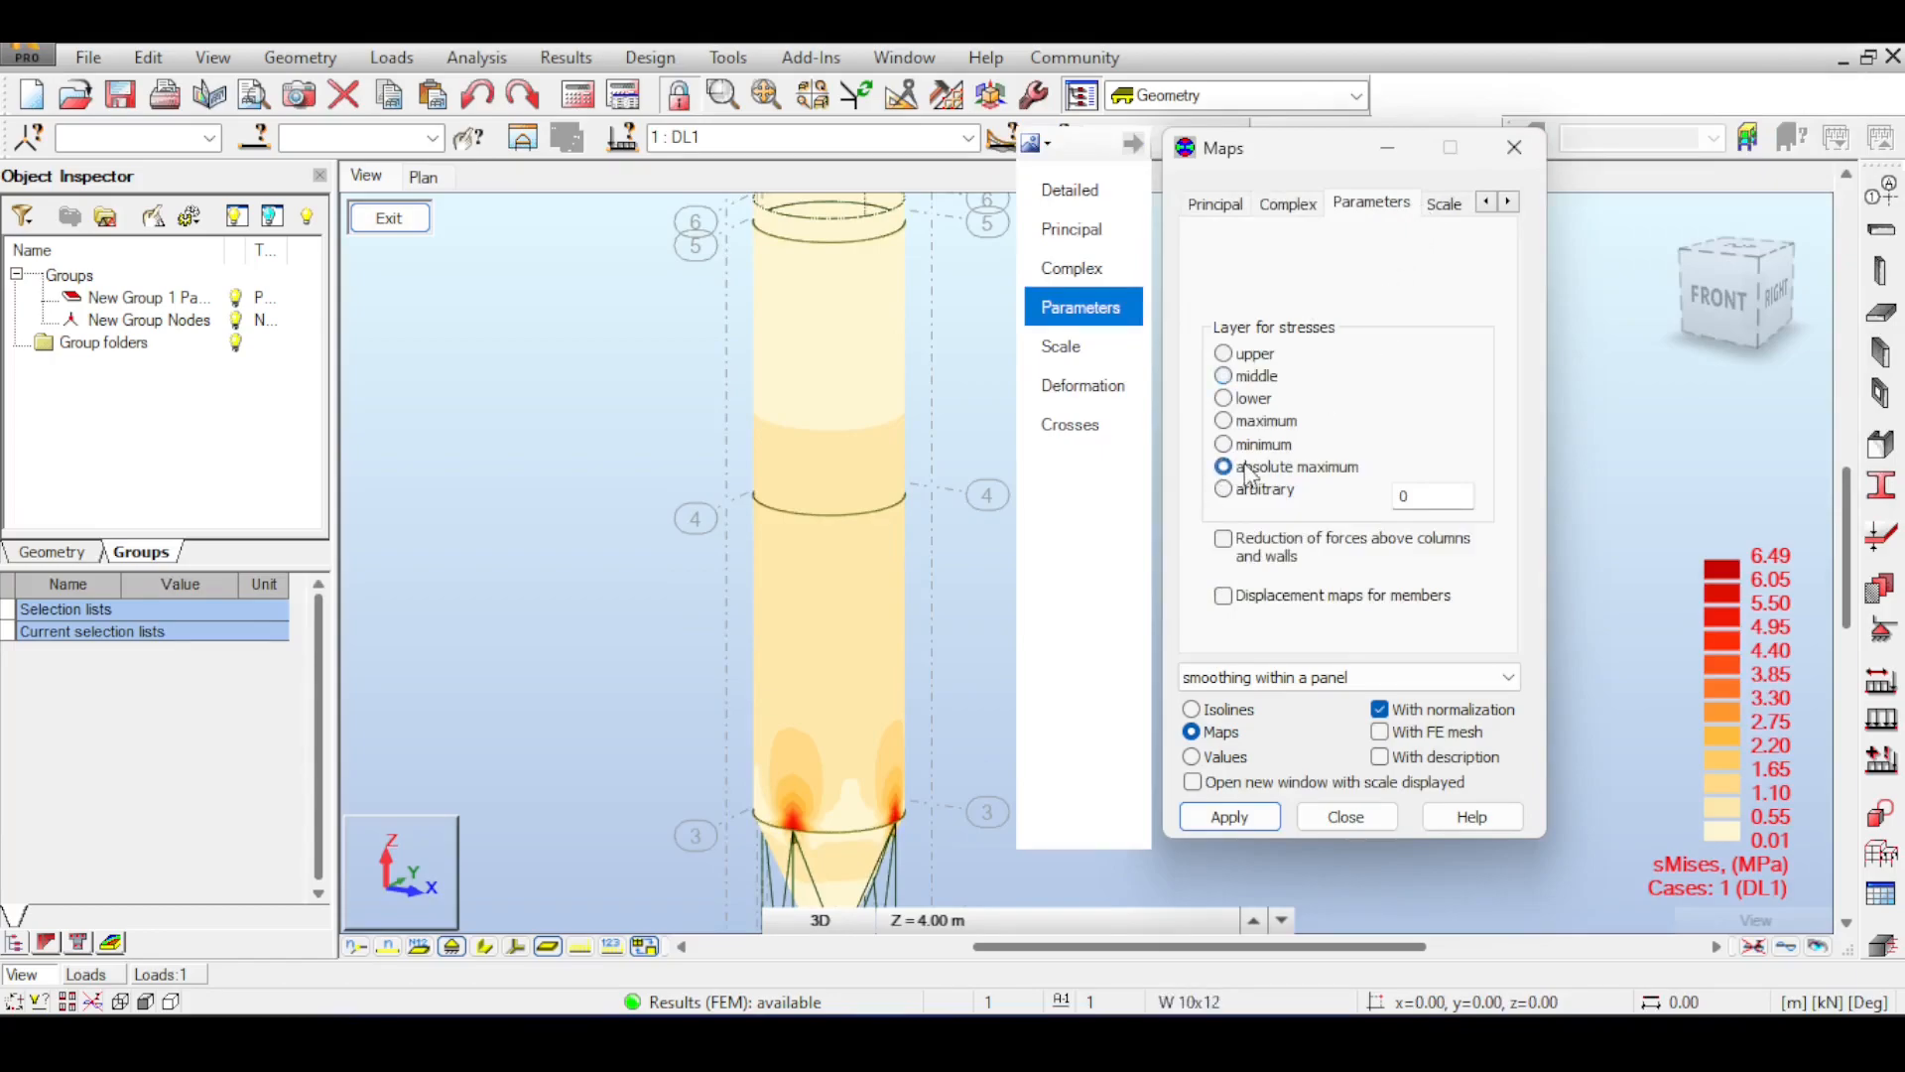
left_click(1242, 817)
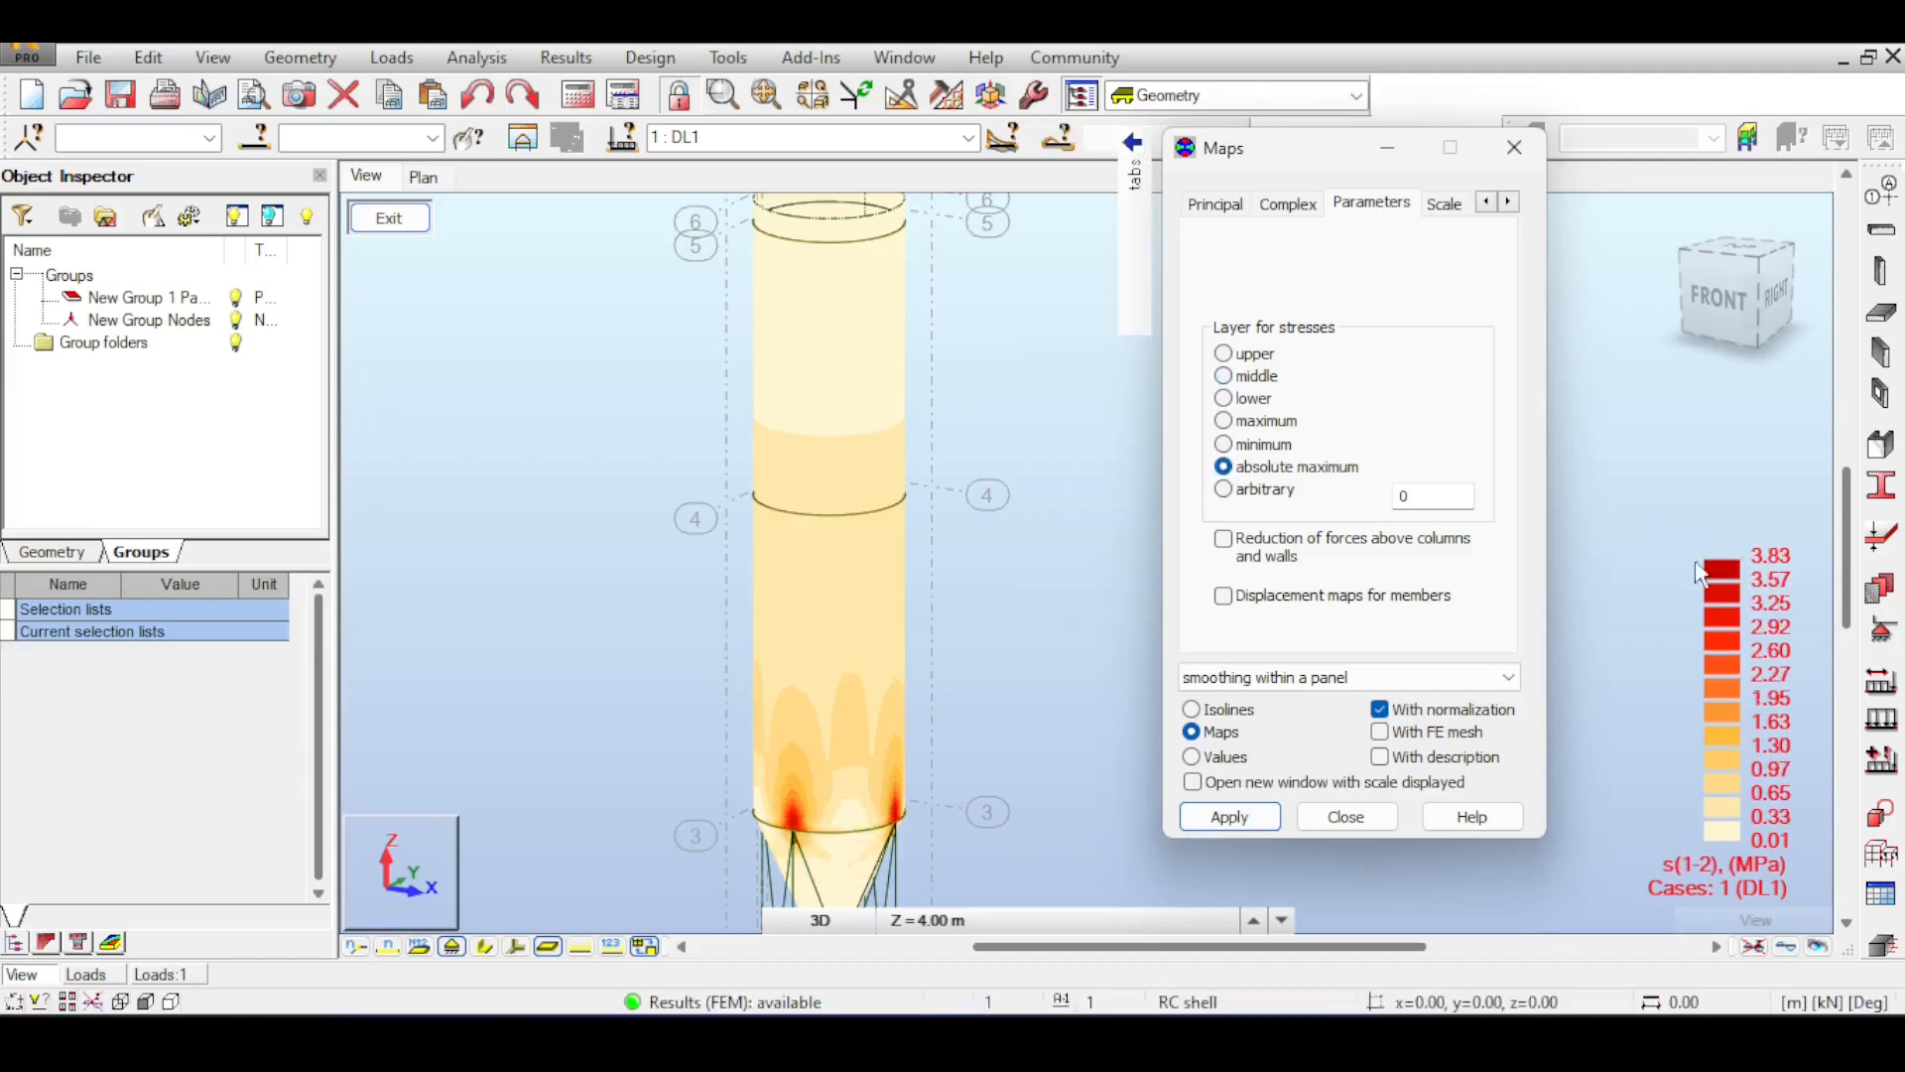
- Display the Mises equivalent stress map again, using the absolute maximum layer
left_click(1216, 204)
left_click(1288, 204)
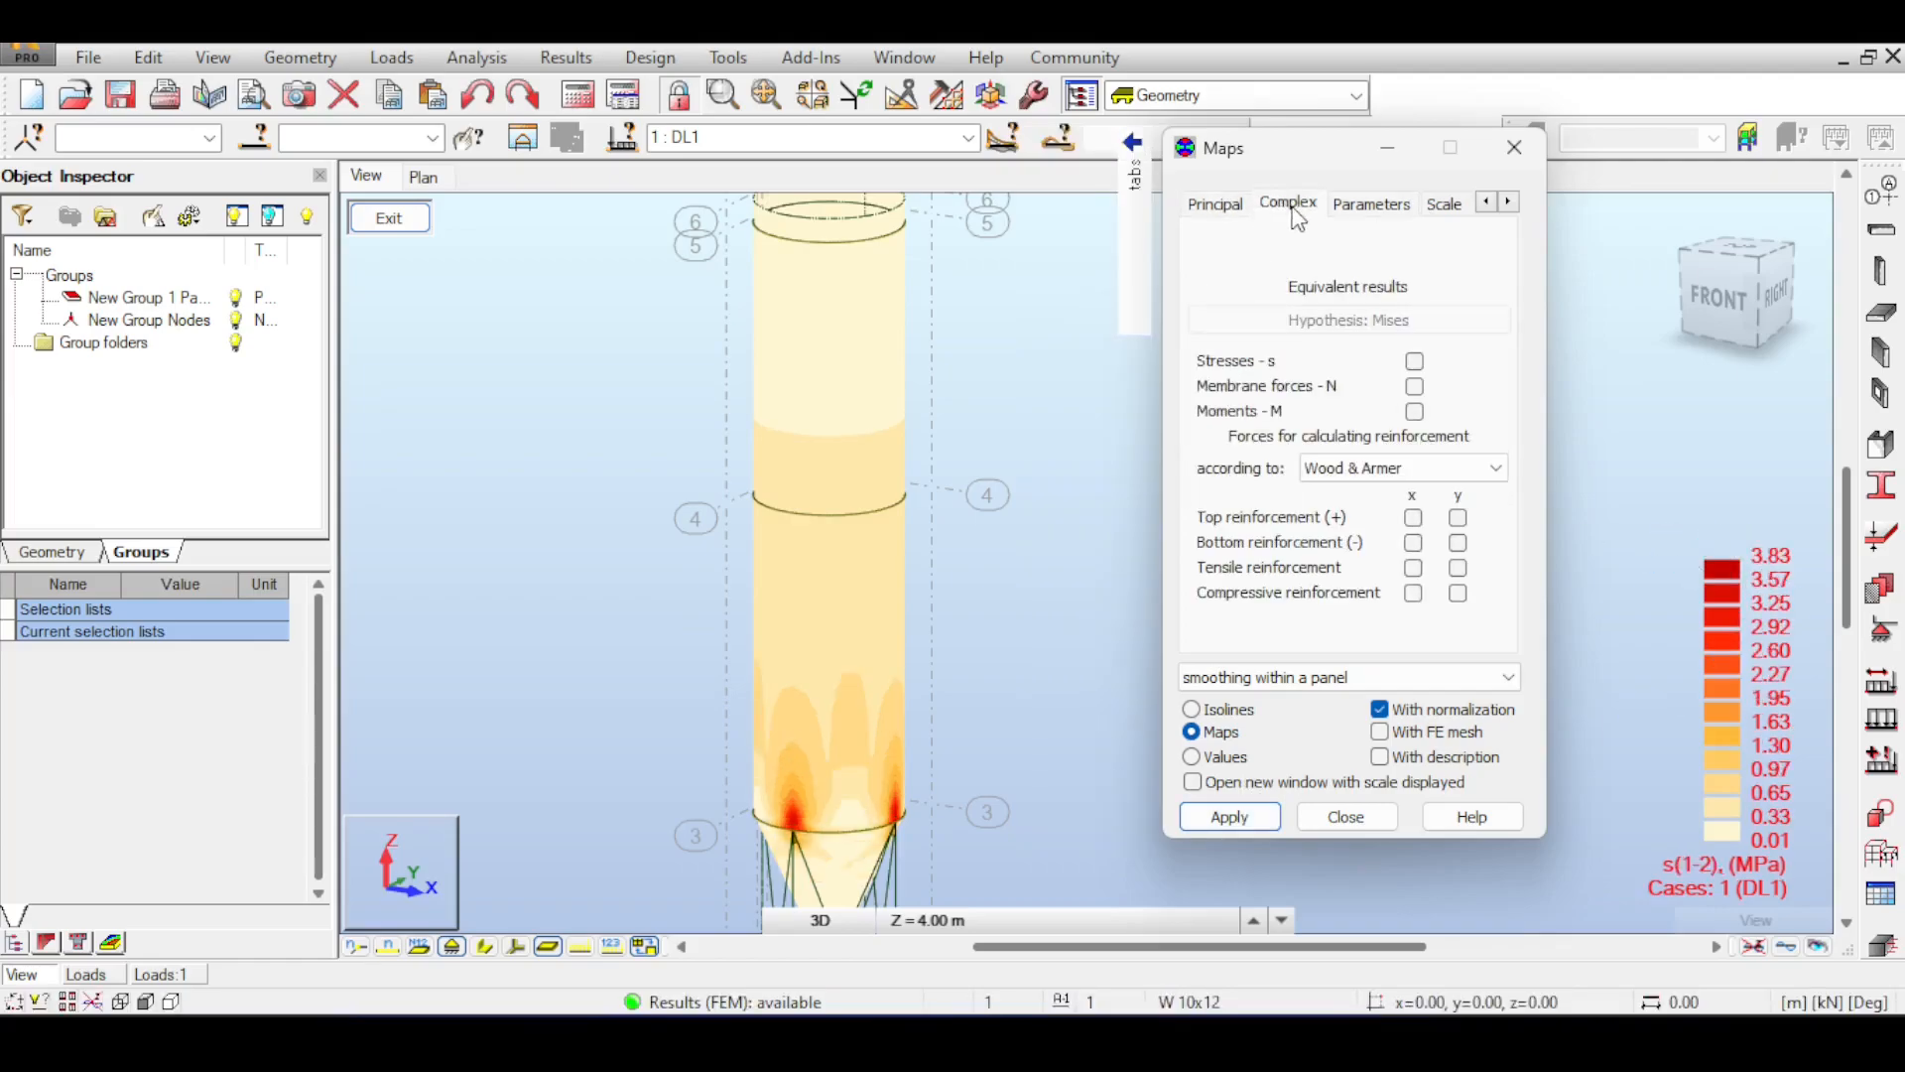
left_click(1415, 361)
left_click(1231, 816)
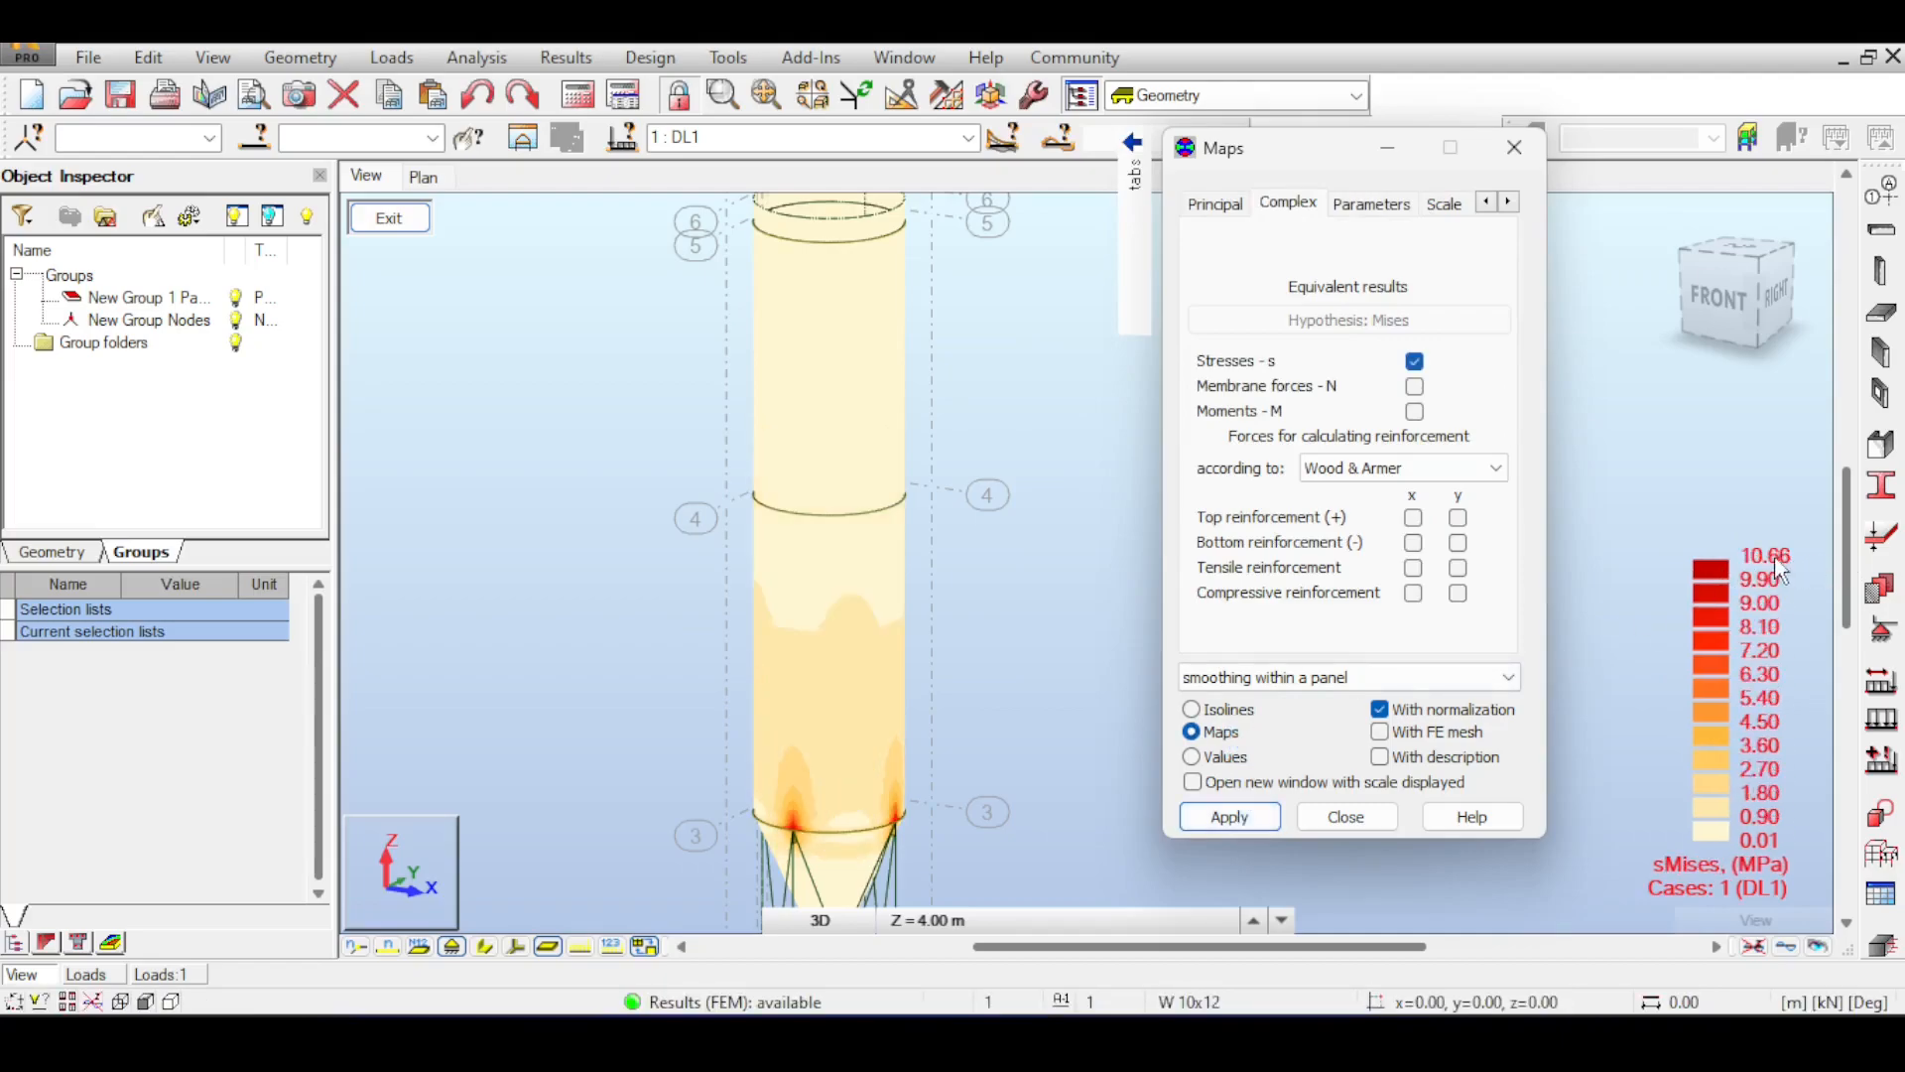
- Switch the stress layer selection to upper and back to absolute maximum
left_click(1374, 204)
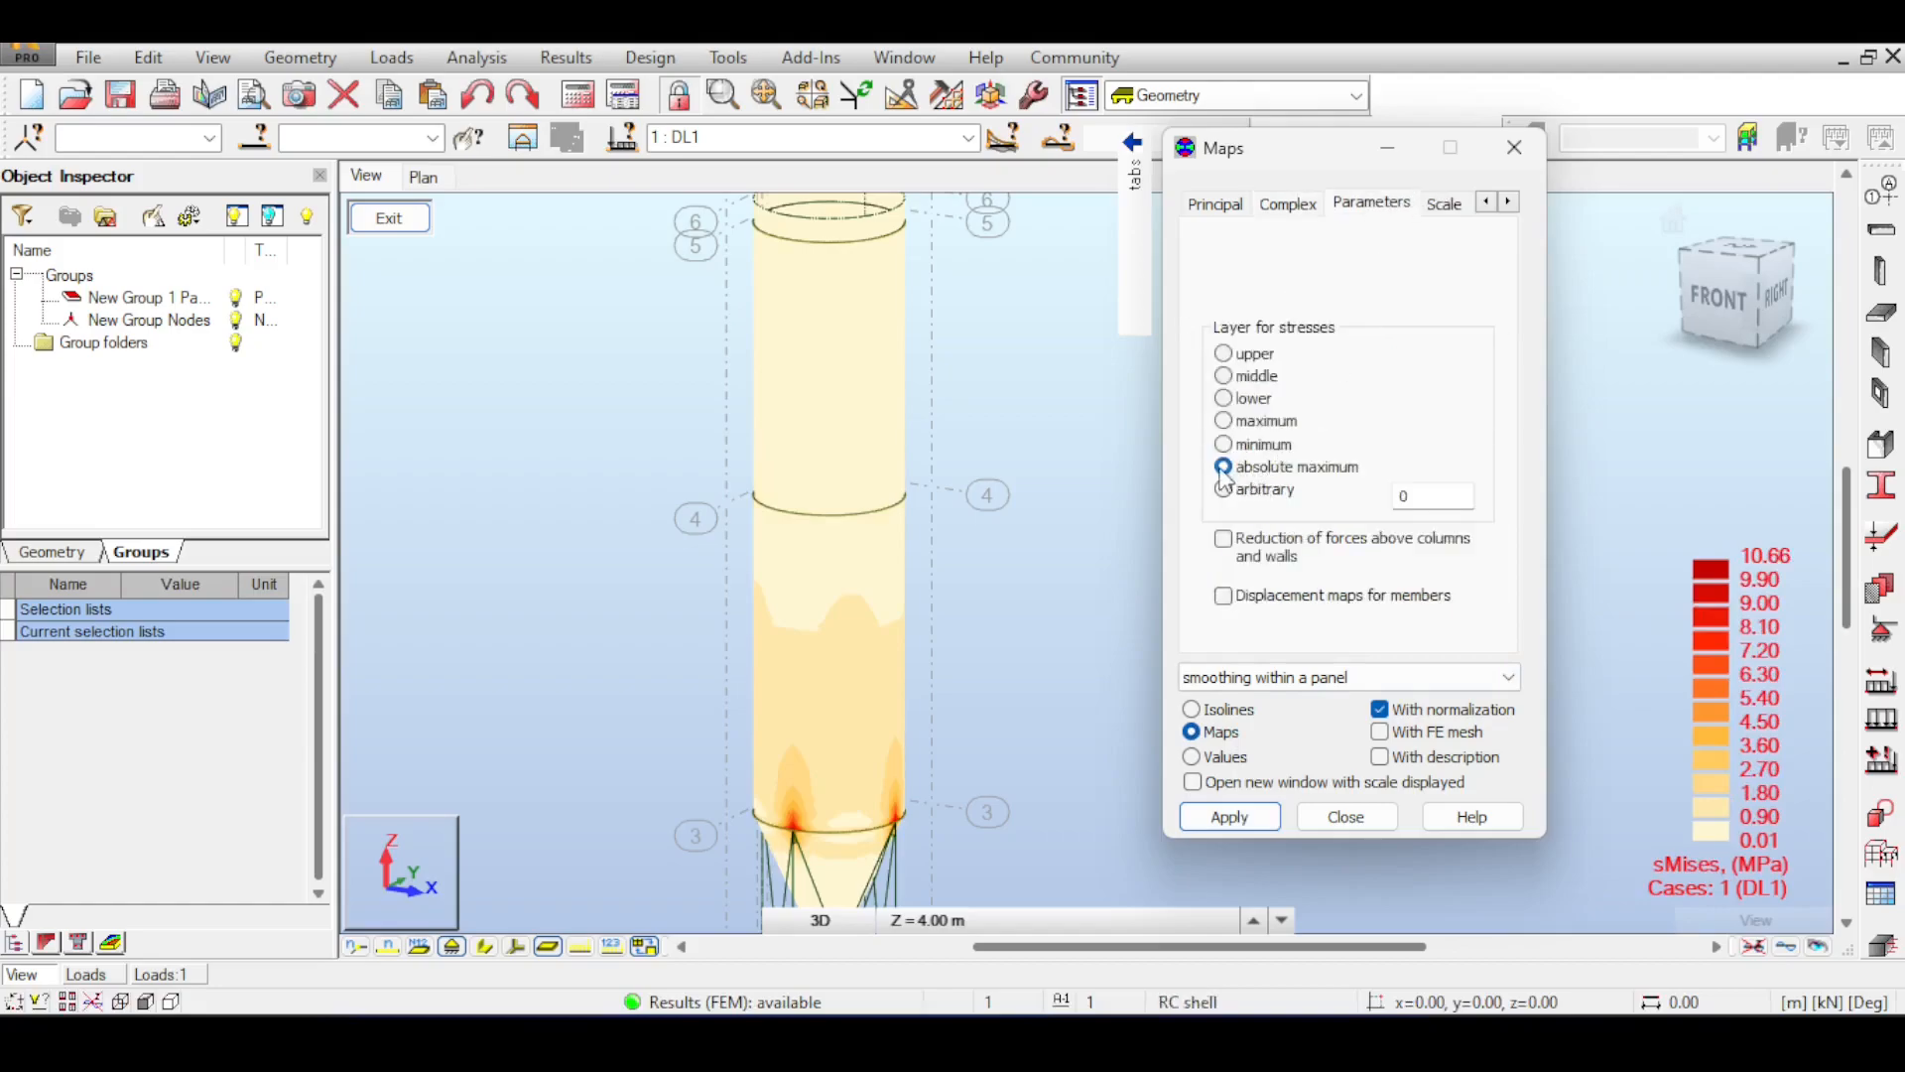
left_click(1223, 466)
left_click(1225, 354)
left_click(1227, 466)
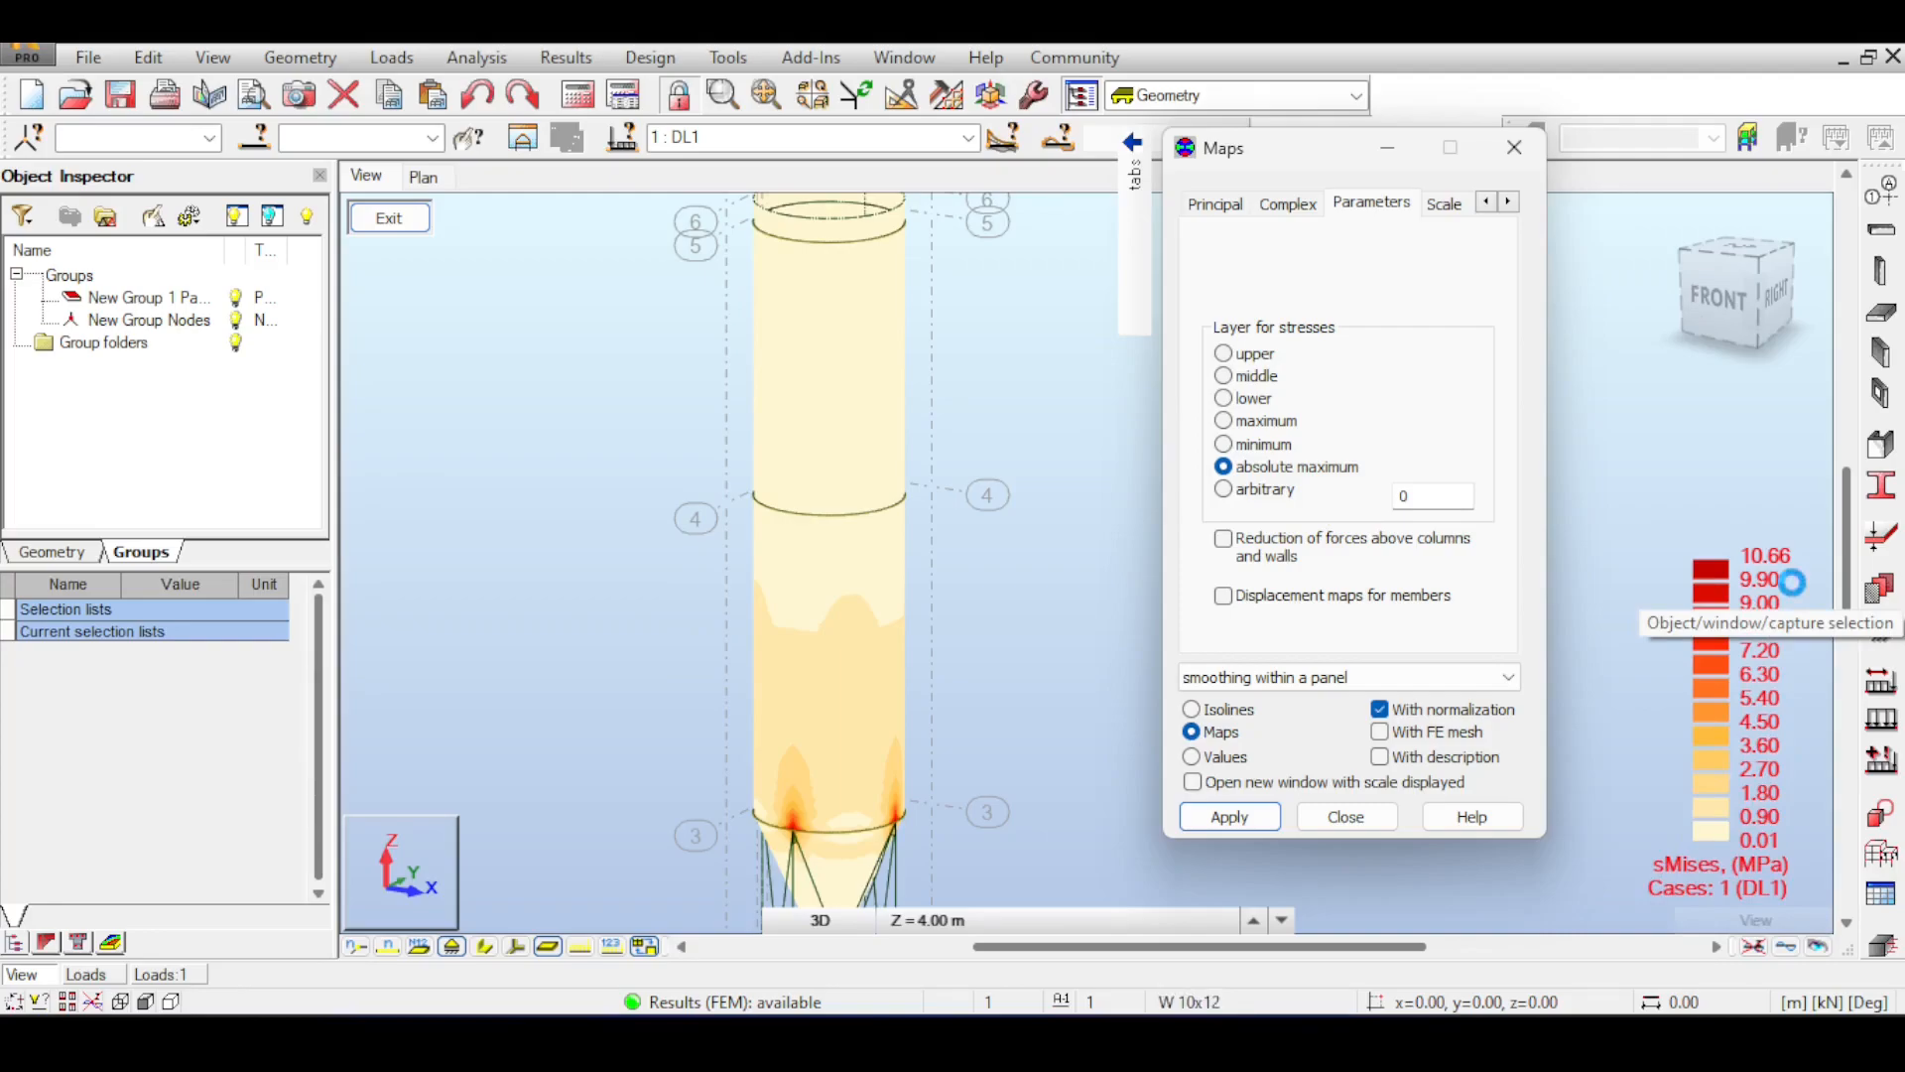
- Set the TH75ST panel thickness to a constant 25 mm in steel, accepting the changes to the existing label and structure data
left_click(1515, 148)
left_click(1881, 536)
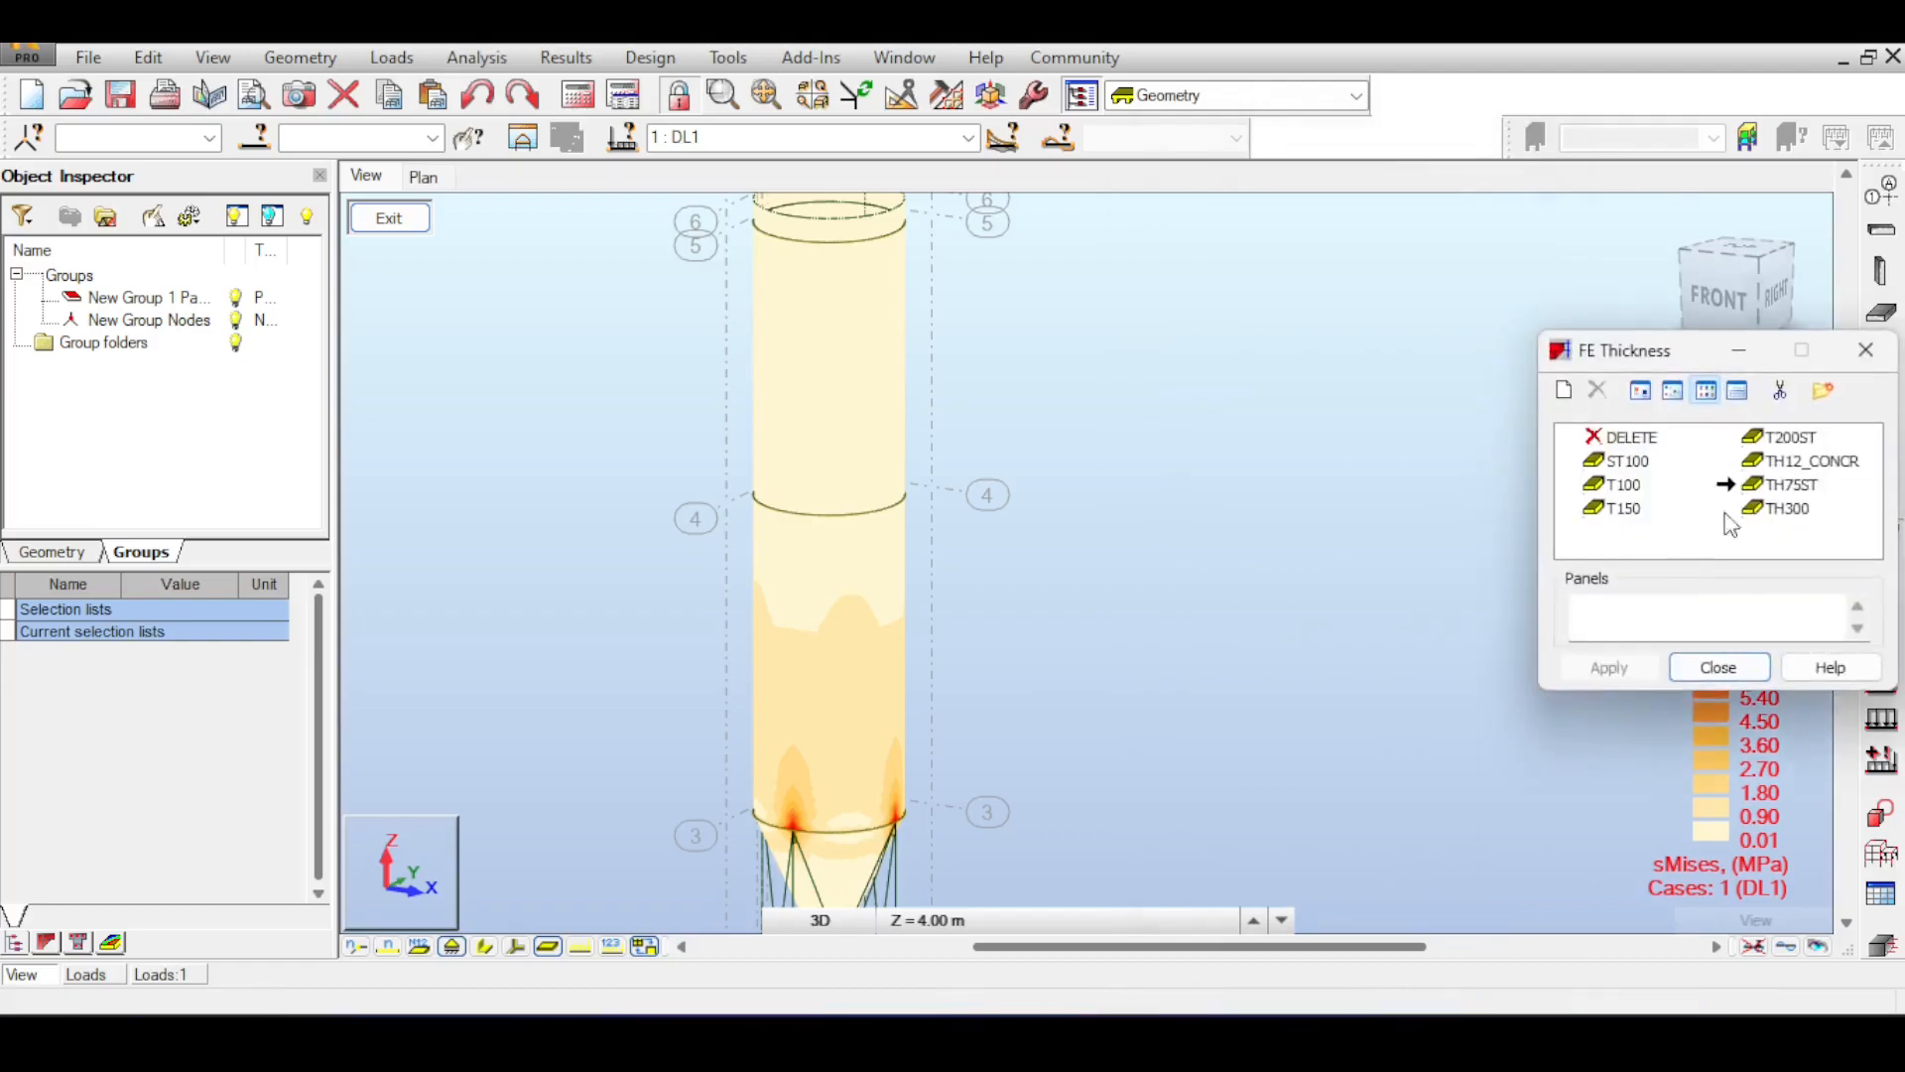
double_click(1786, 484)
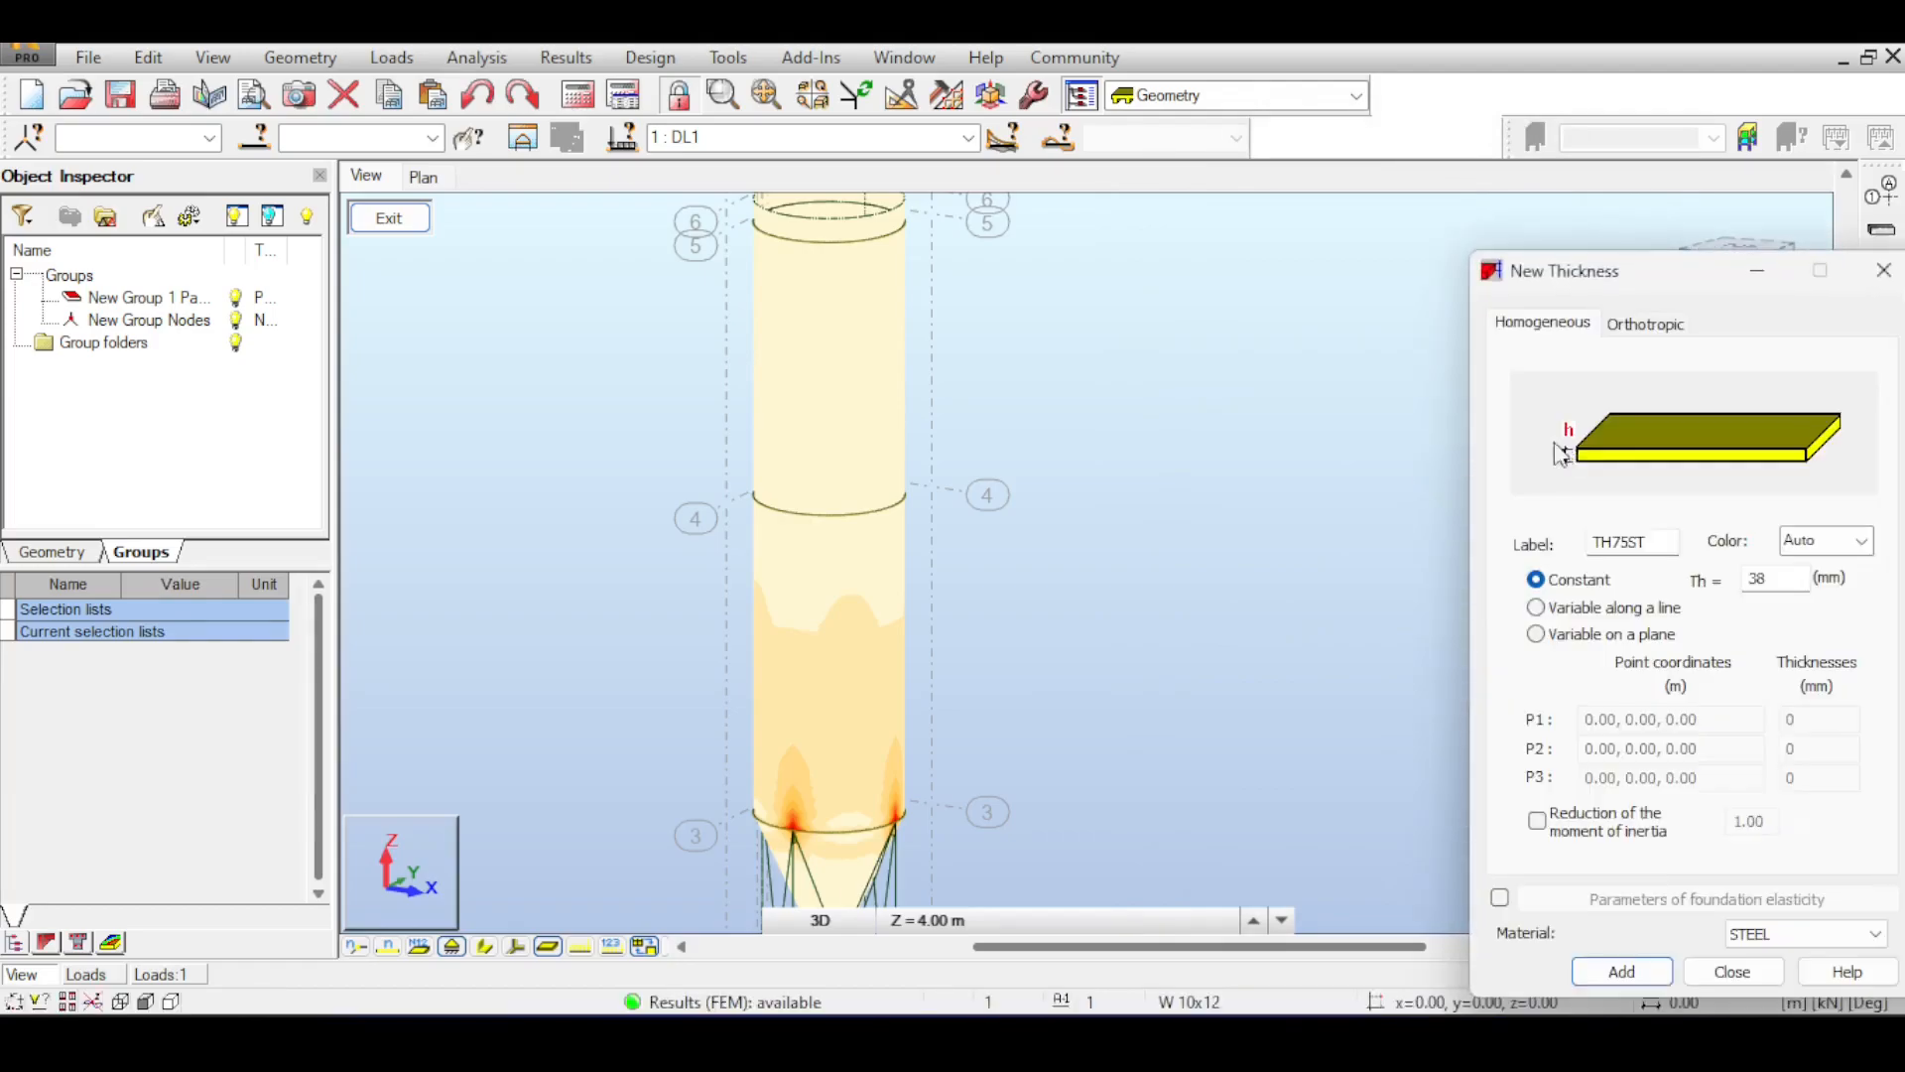
double_click(1765, 578)
type("25")
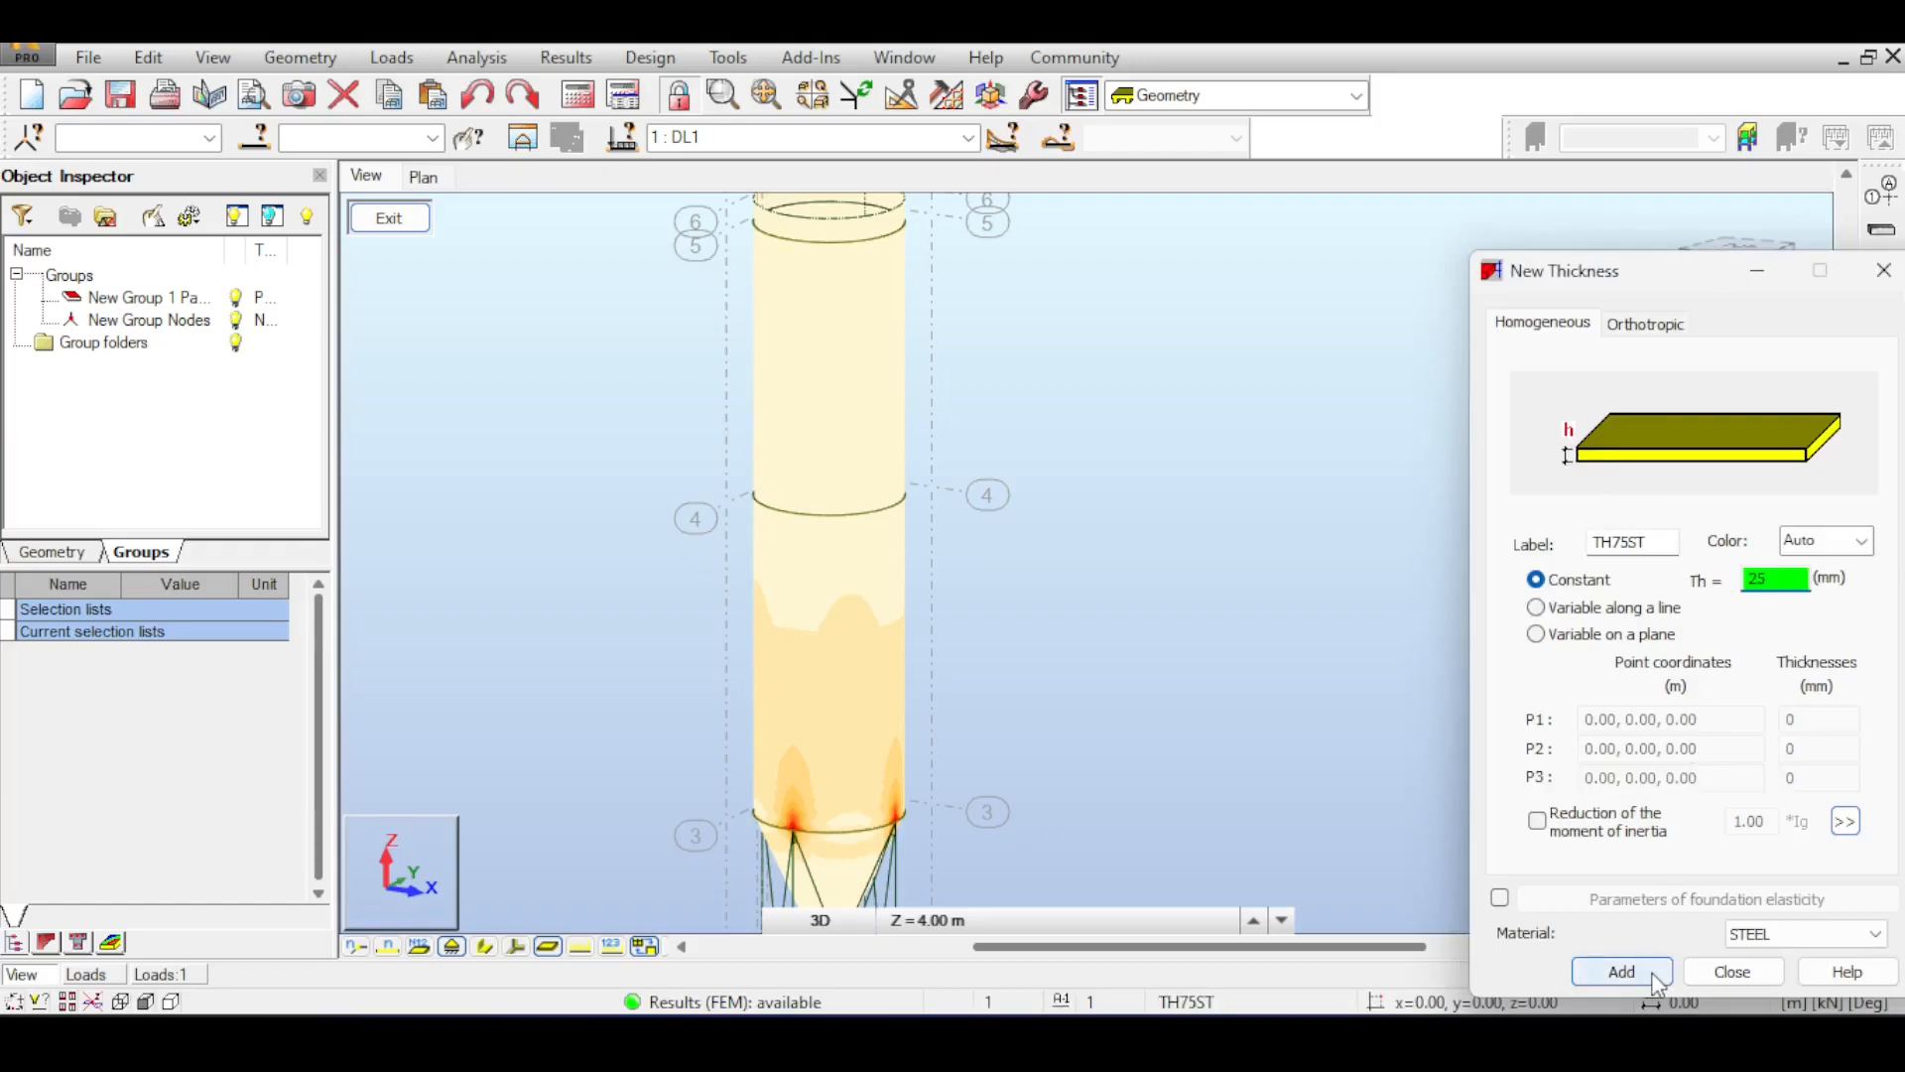
left_click(1652, 974)
left_click(1719, 710)
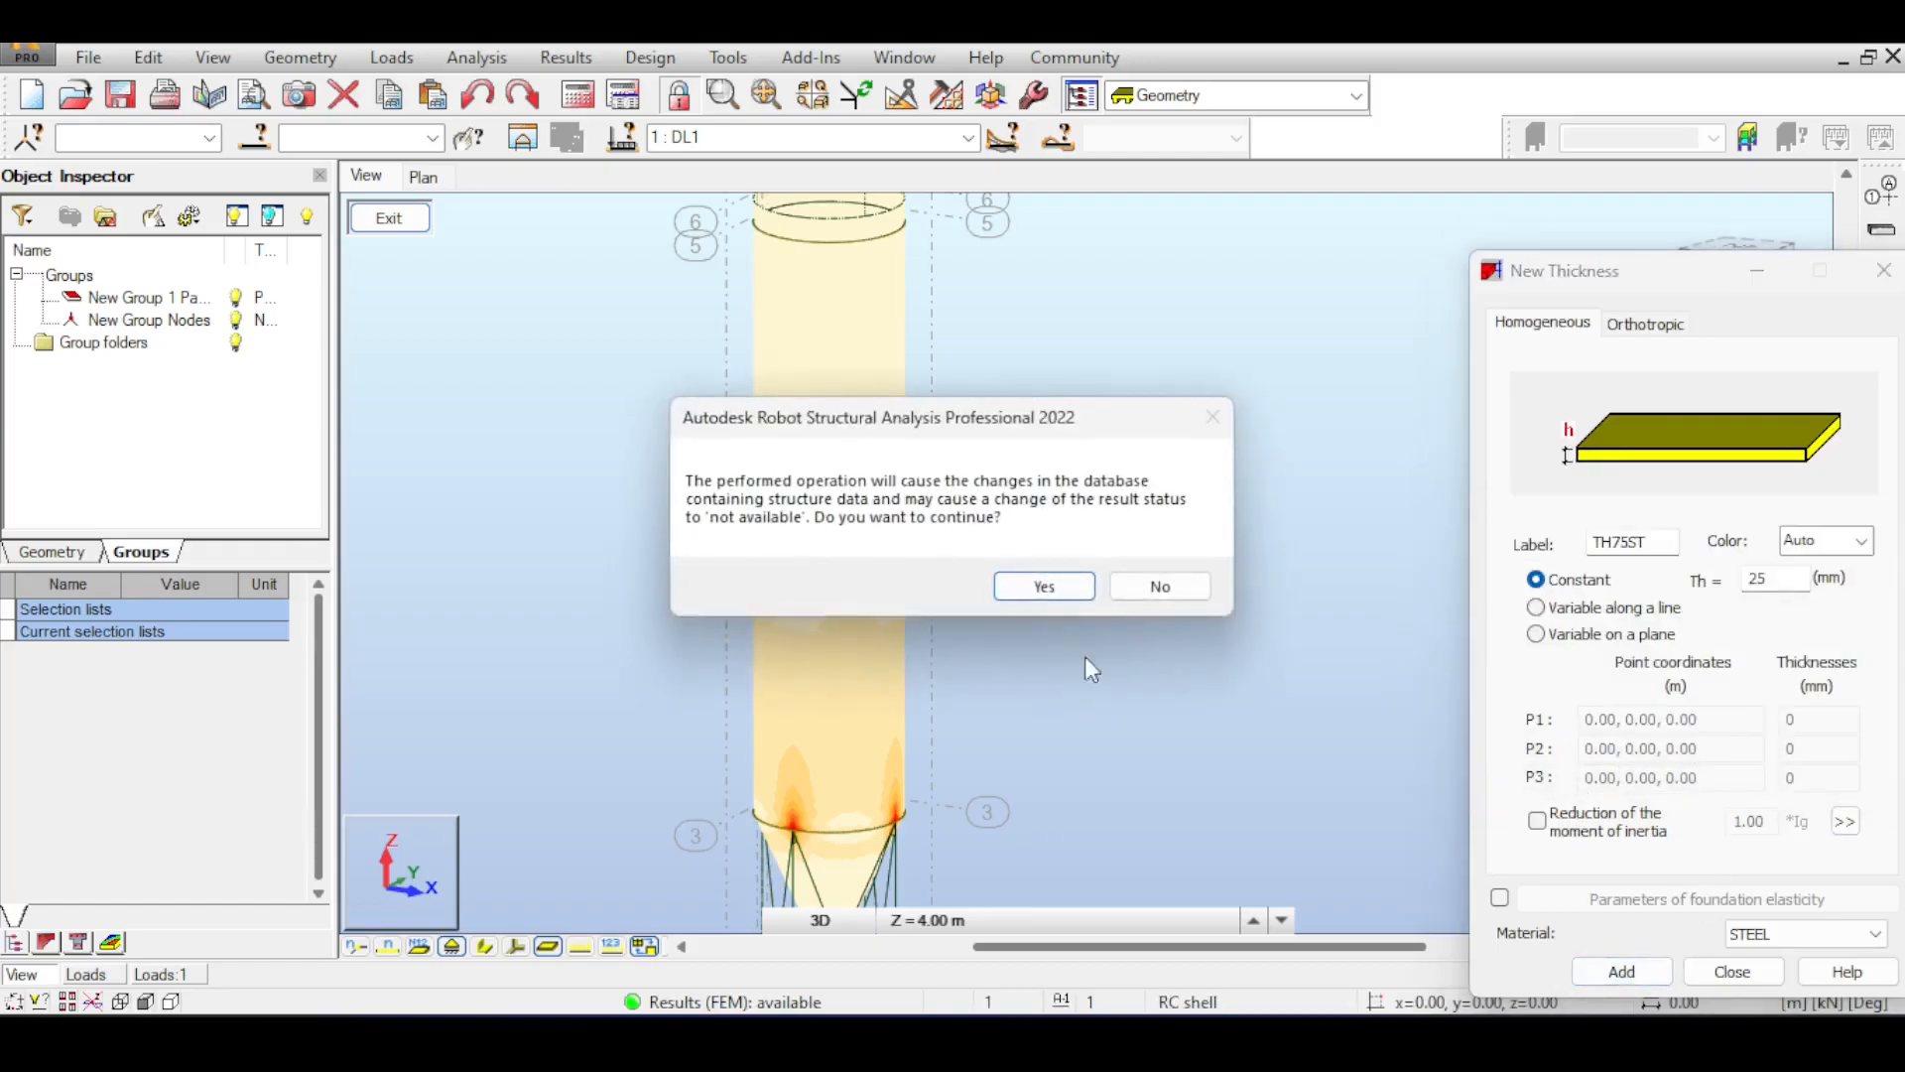
left_click(1044, 587)
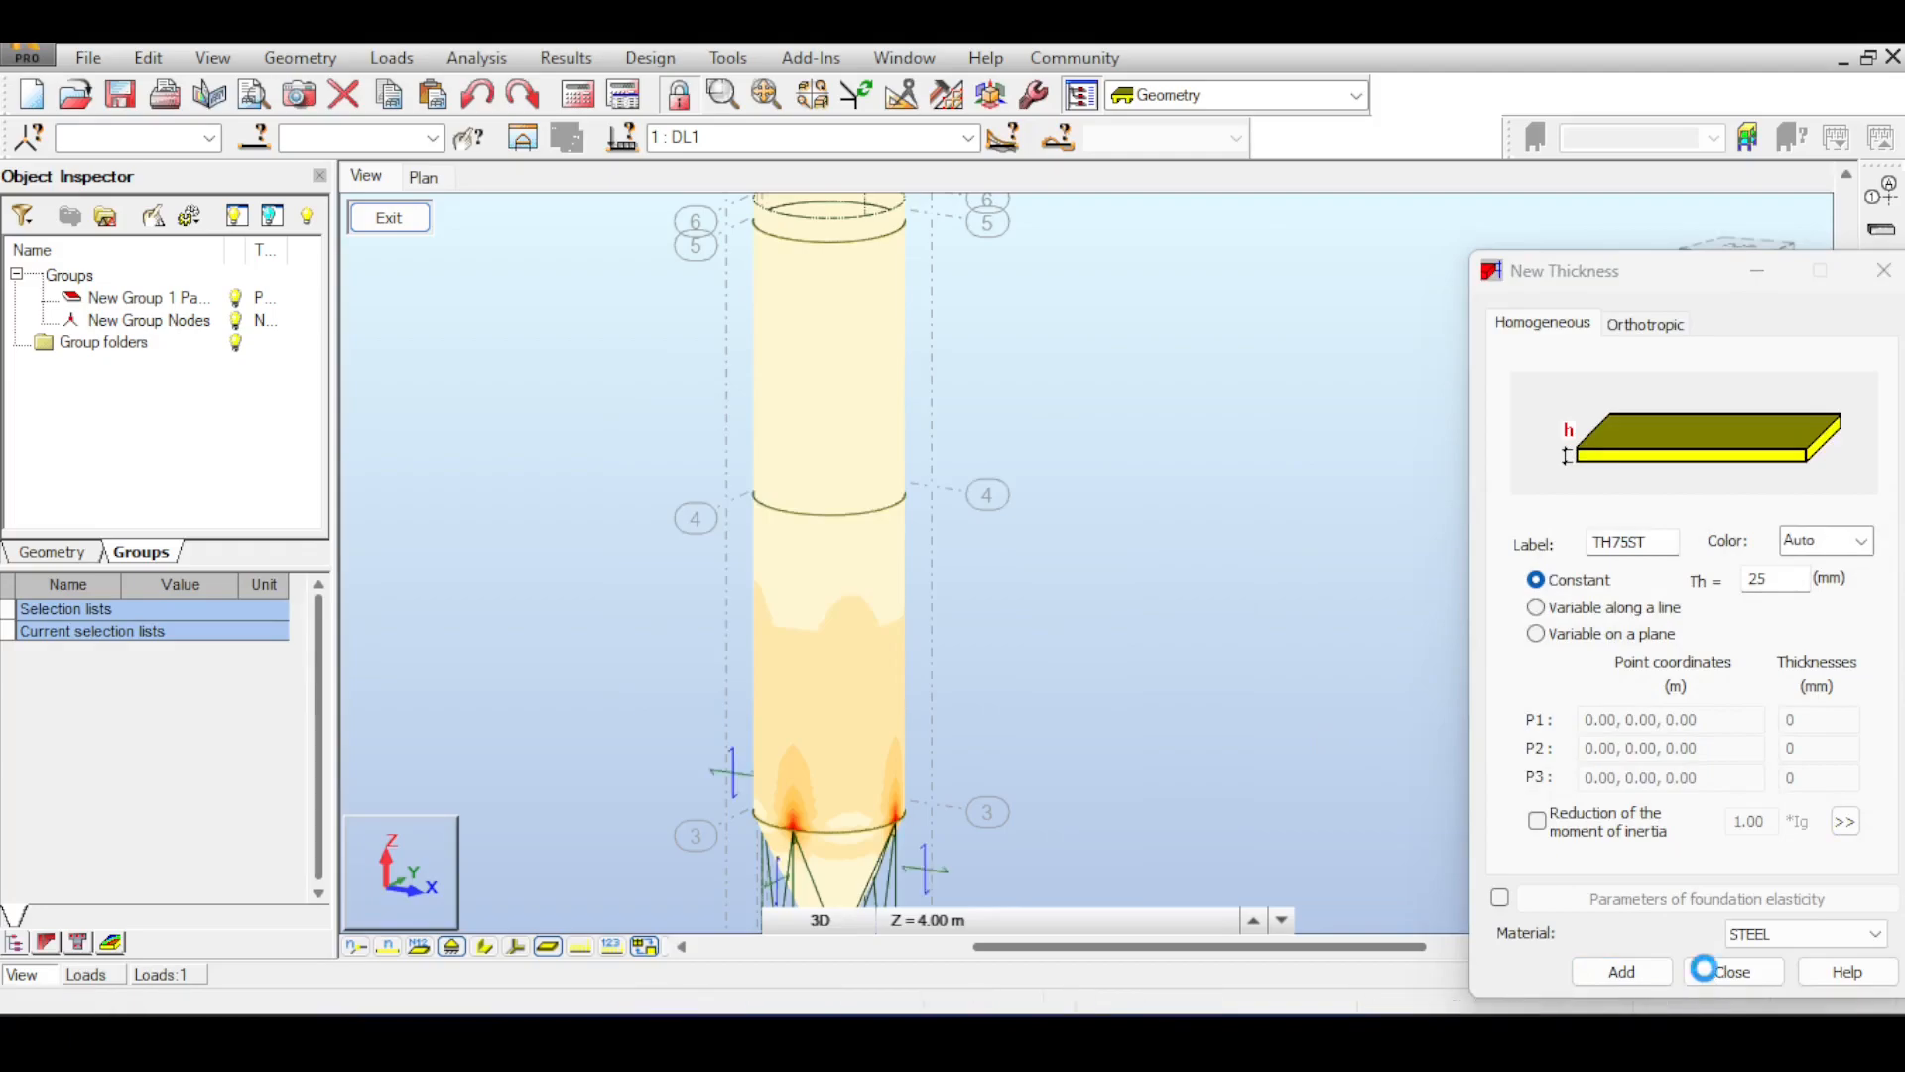
- Recalculate the structure with the modified plate thickness and close the thickness dialogs
left_click(1732, 972)
left_click(990, 95)
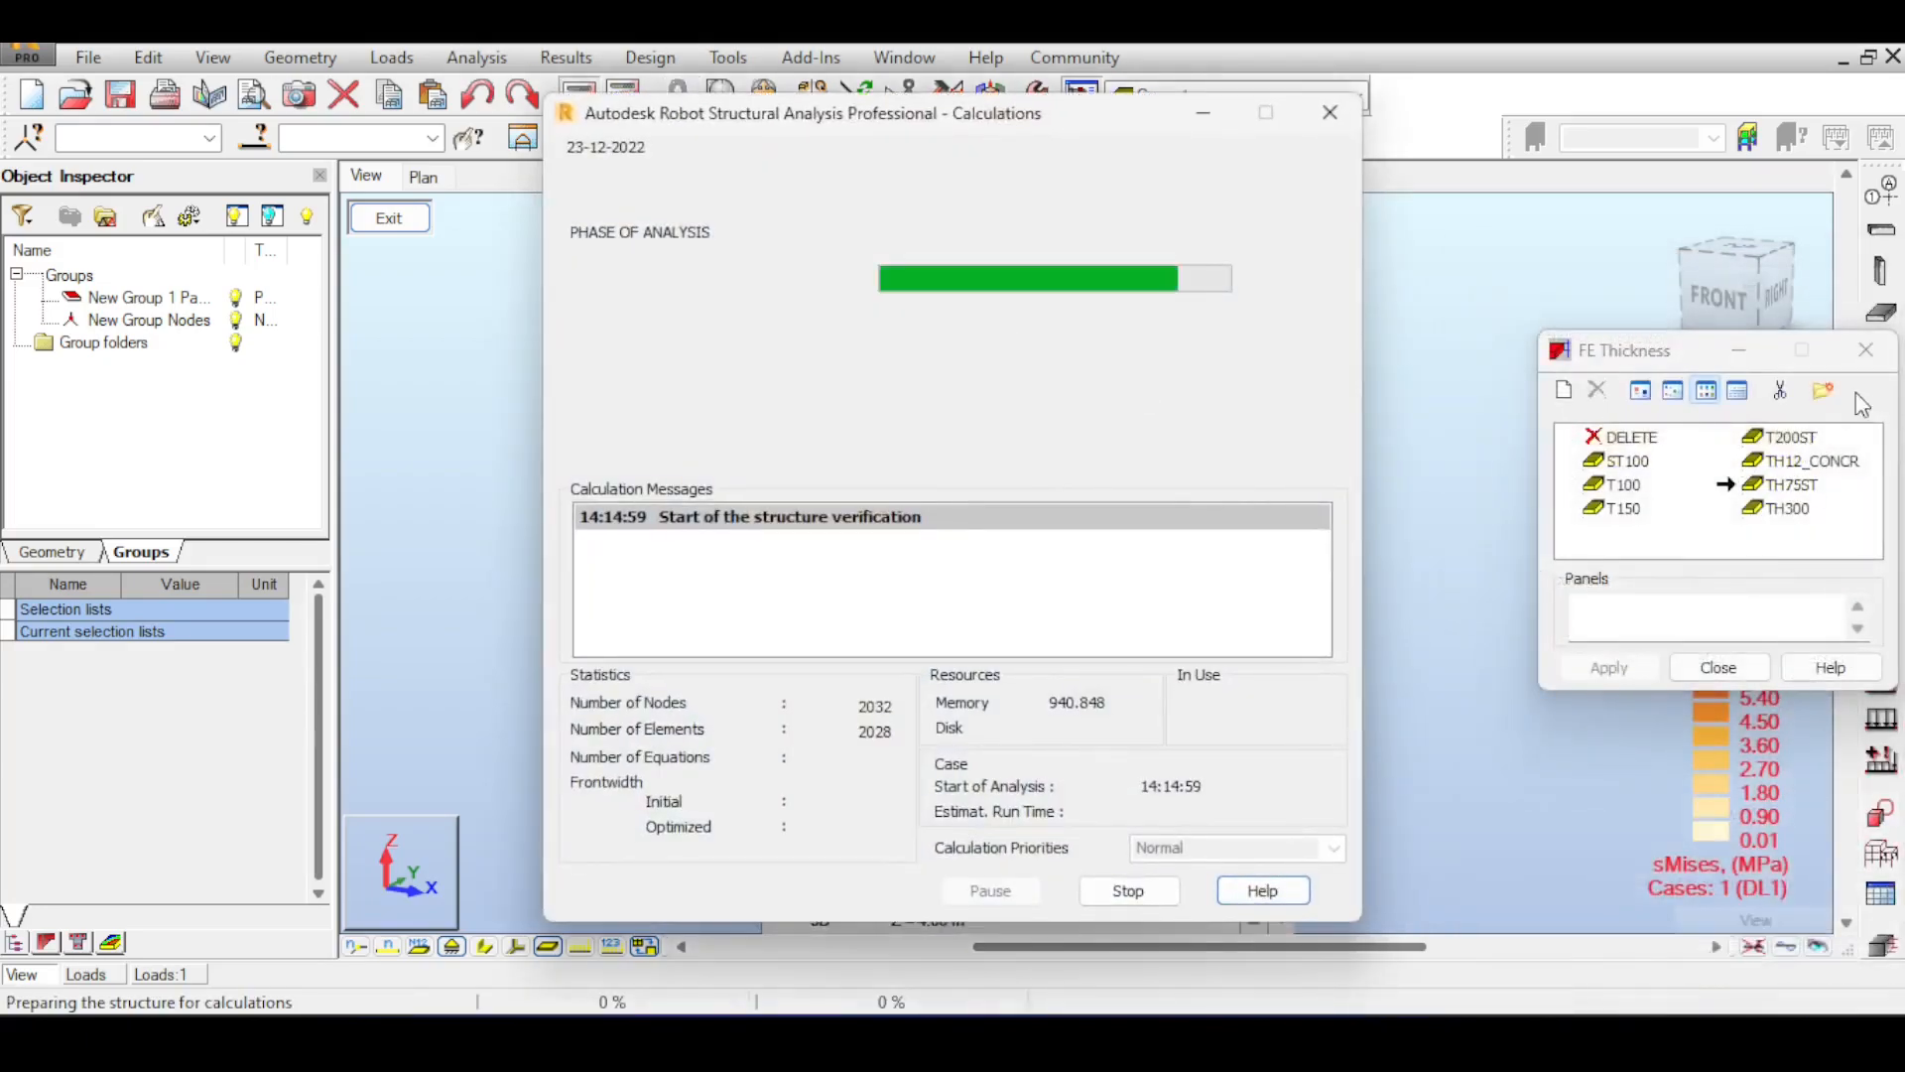
left_click(1873, 363)
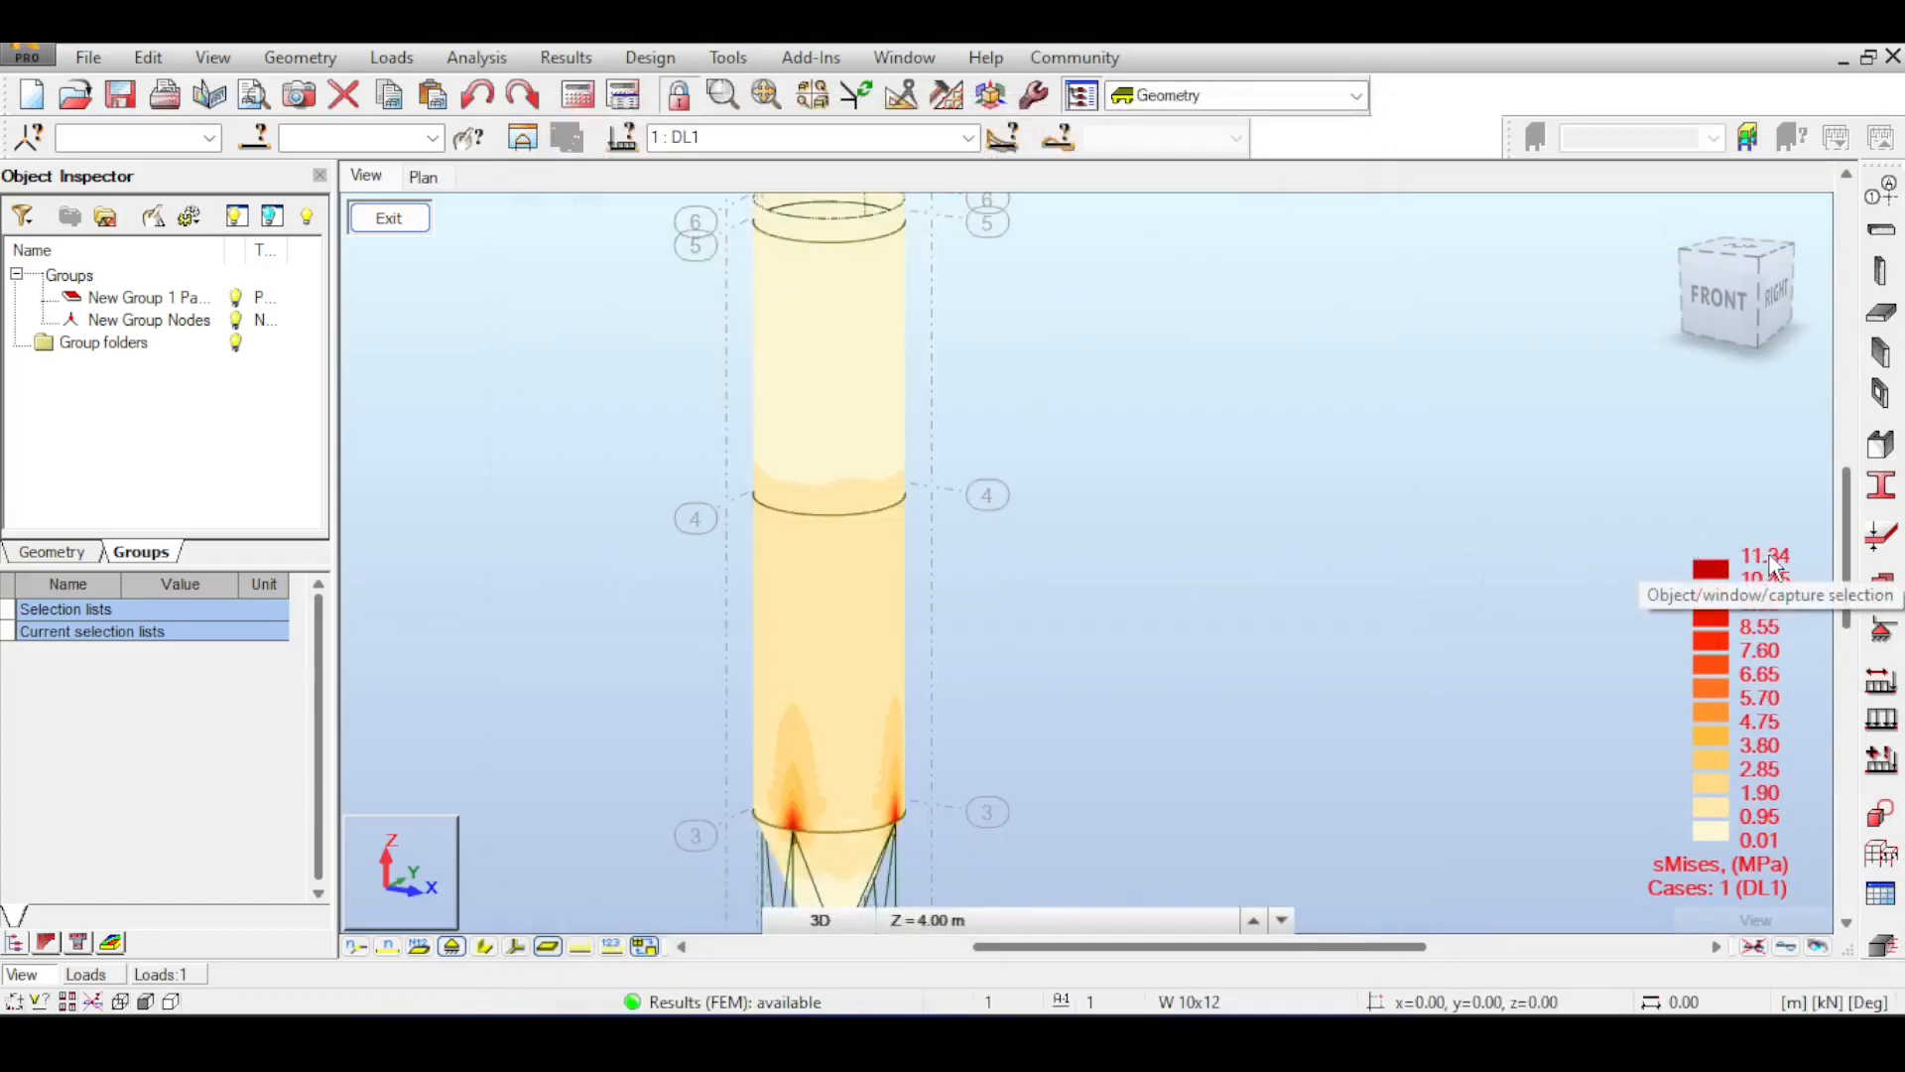
- Examine the Mises stress distribution over the silo shell and its supports against the sMises colour scale for case DL1
scroll(1449, 641, "down", 5)
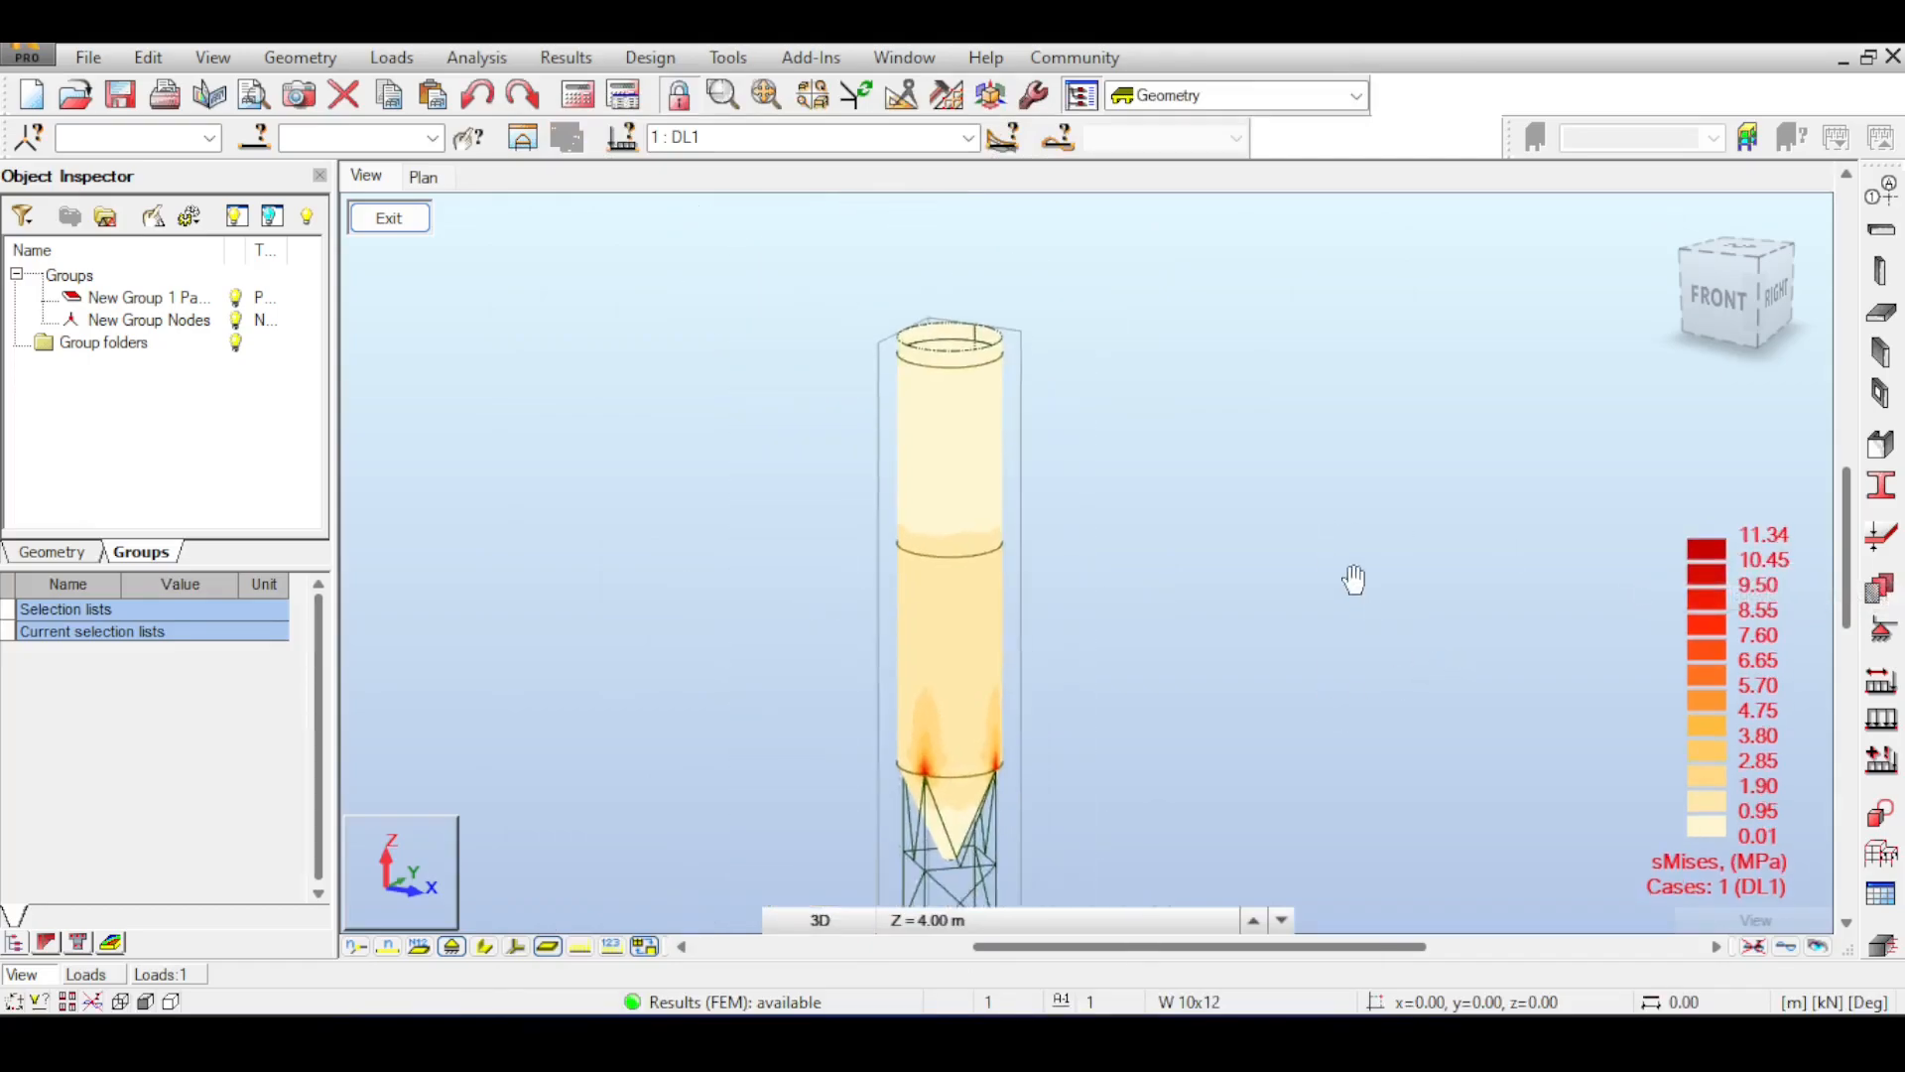
scroll(1601, 599, "up", 3)
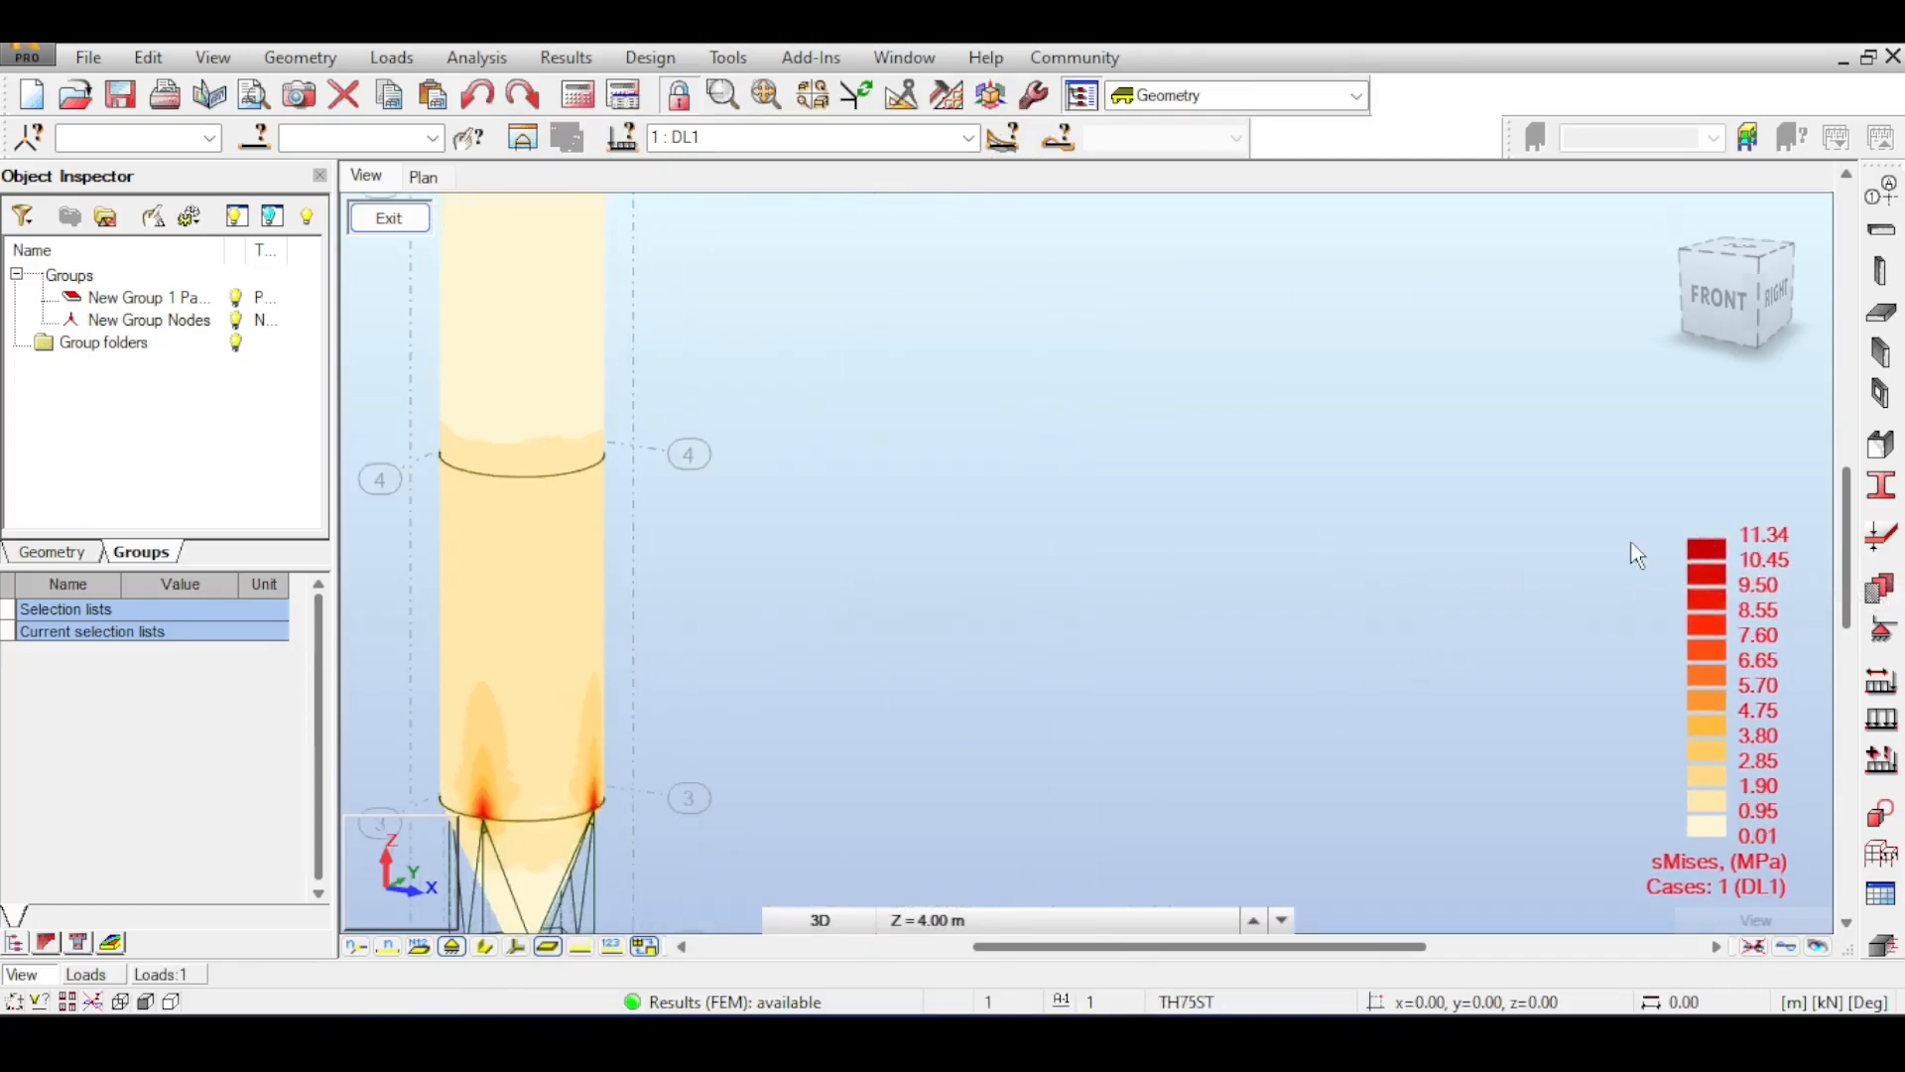
middle_click_drag(1725, 604, 1743, 577)
scroll(1747, 537, "up", 1)
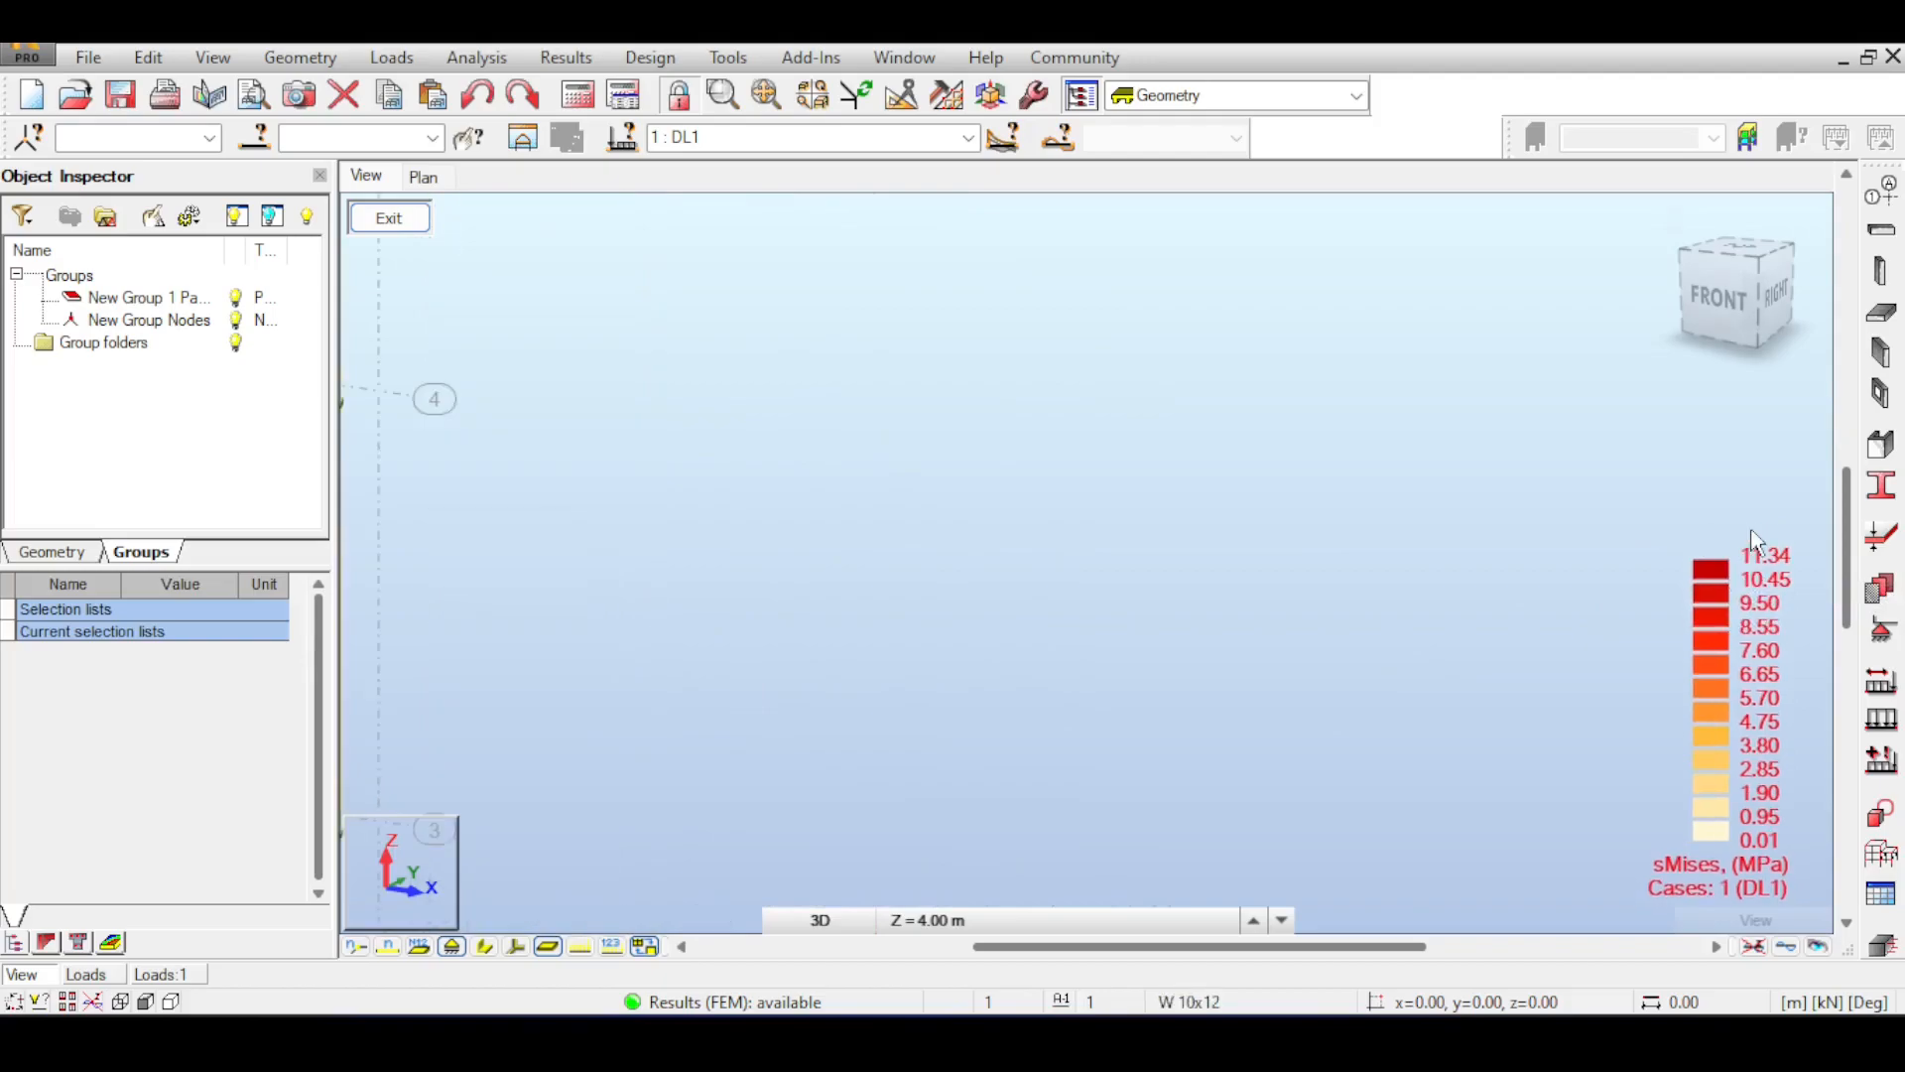
scroll(1754, 542, "down", 3)
middle_click_drag(1294, 491, 1439, 501)
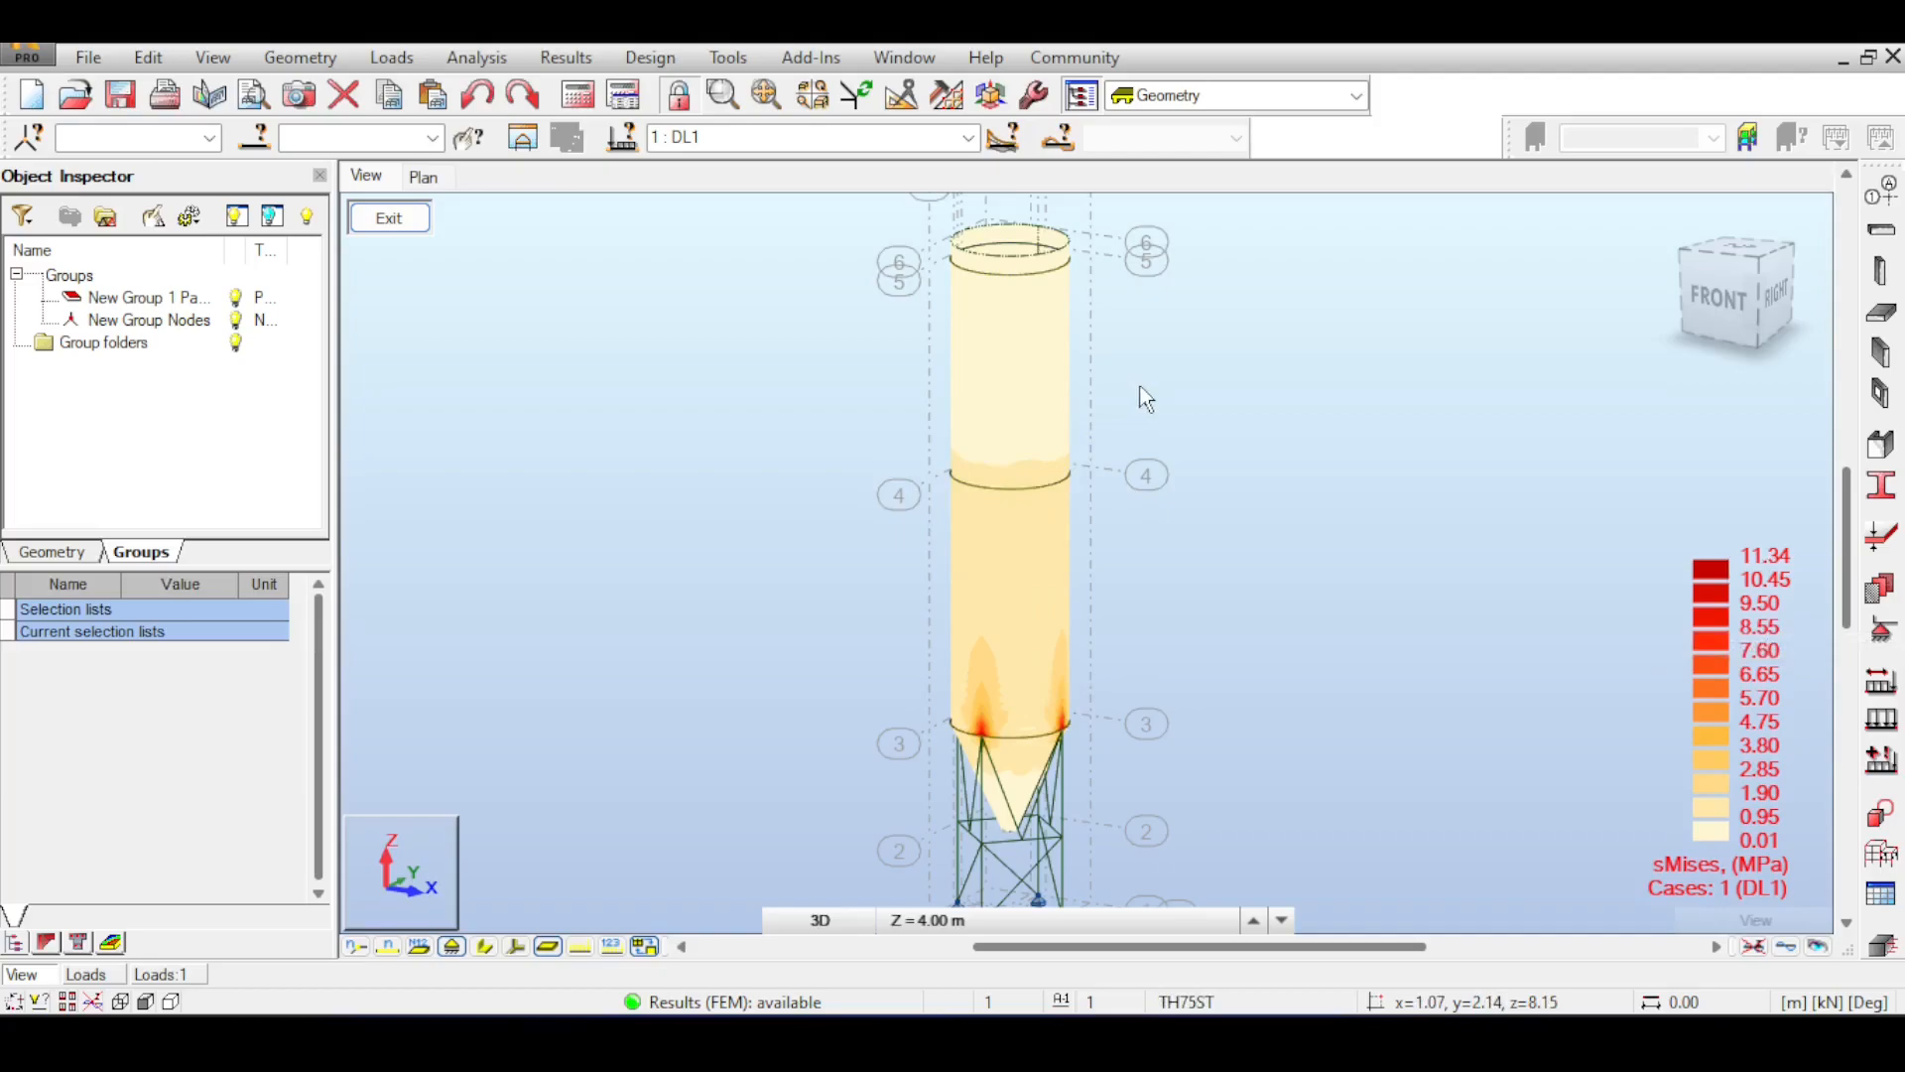
scroll(1223, 538, "down", 1)
middle_click_drag(1273, 515, 1162, 533)
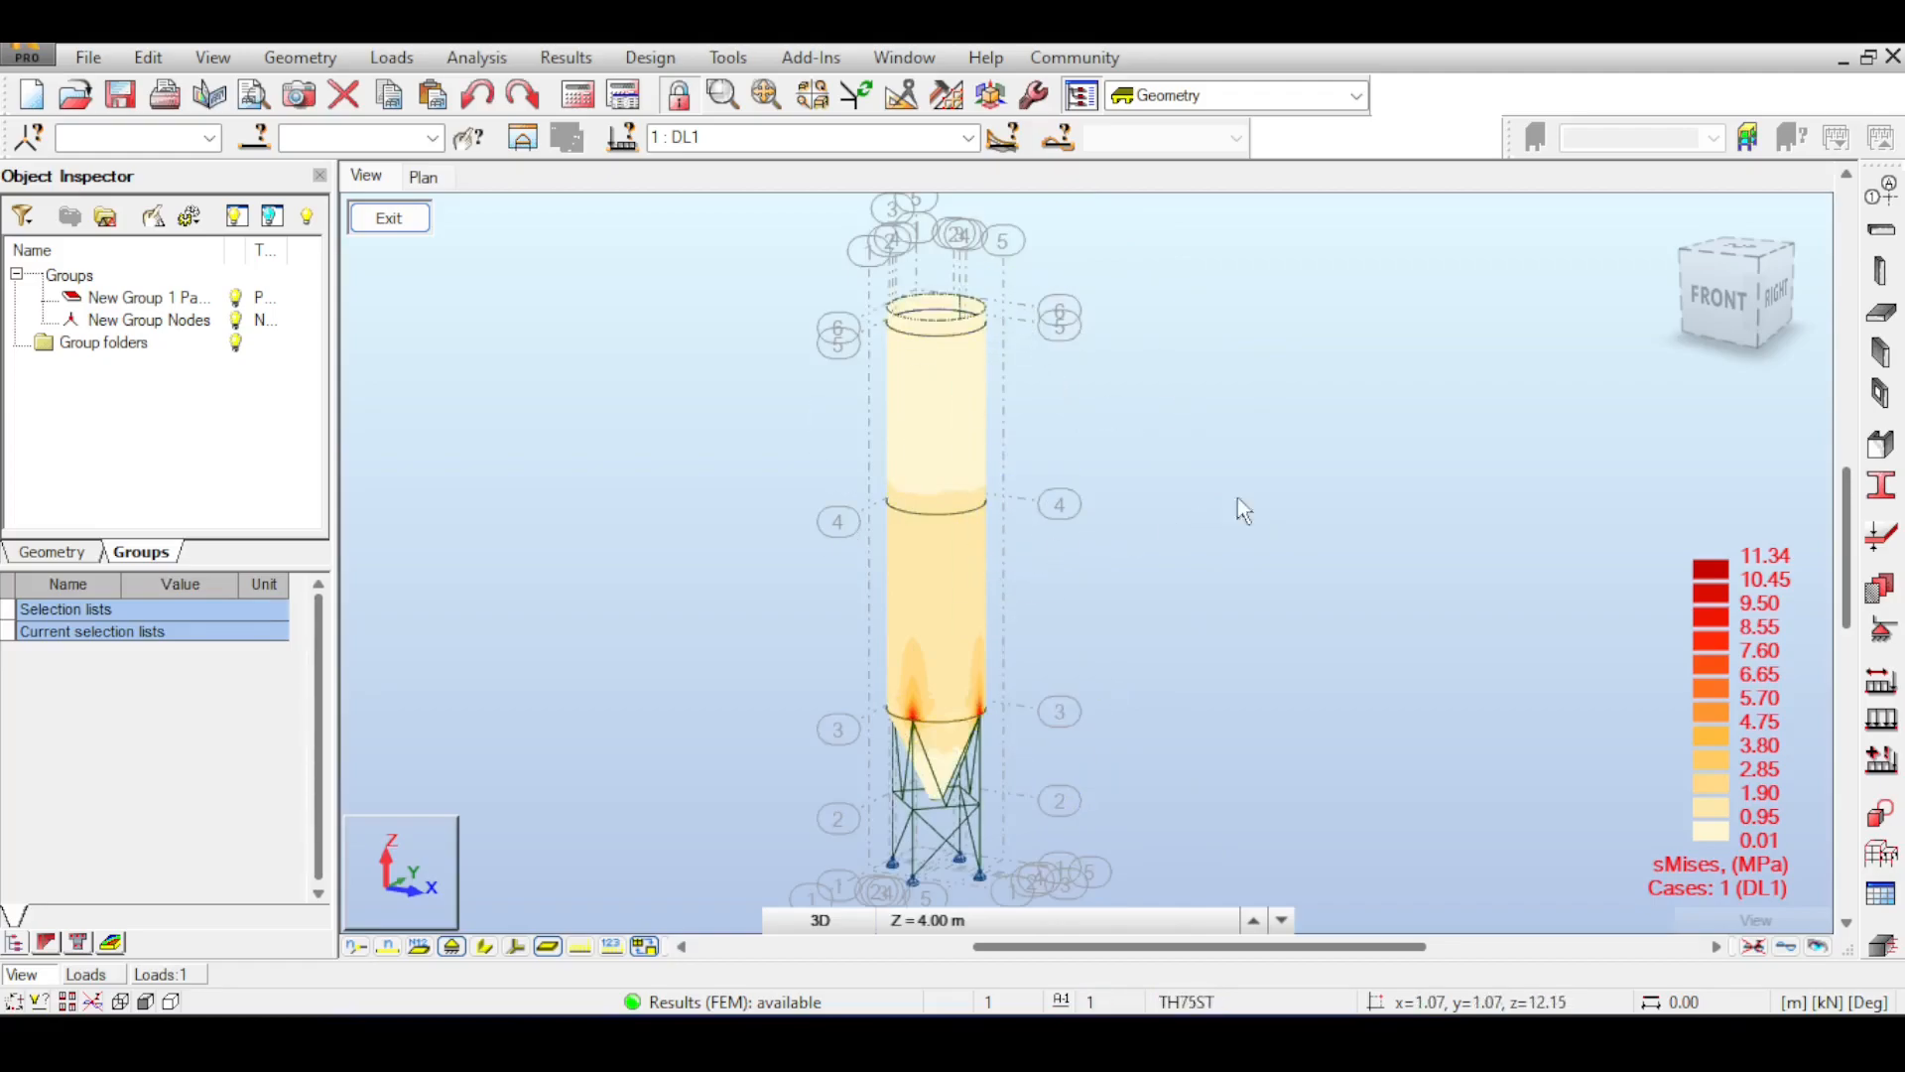
scroll(1261, 361, "down", 1)
middle_click_drag(1260, 360, 1212, 335)
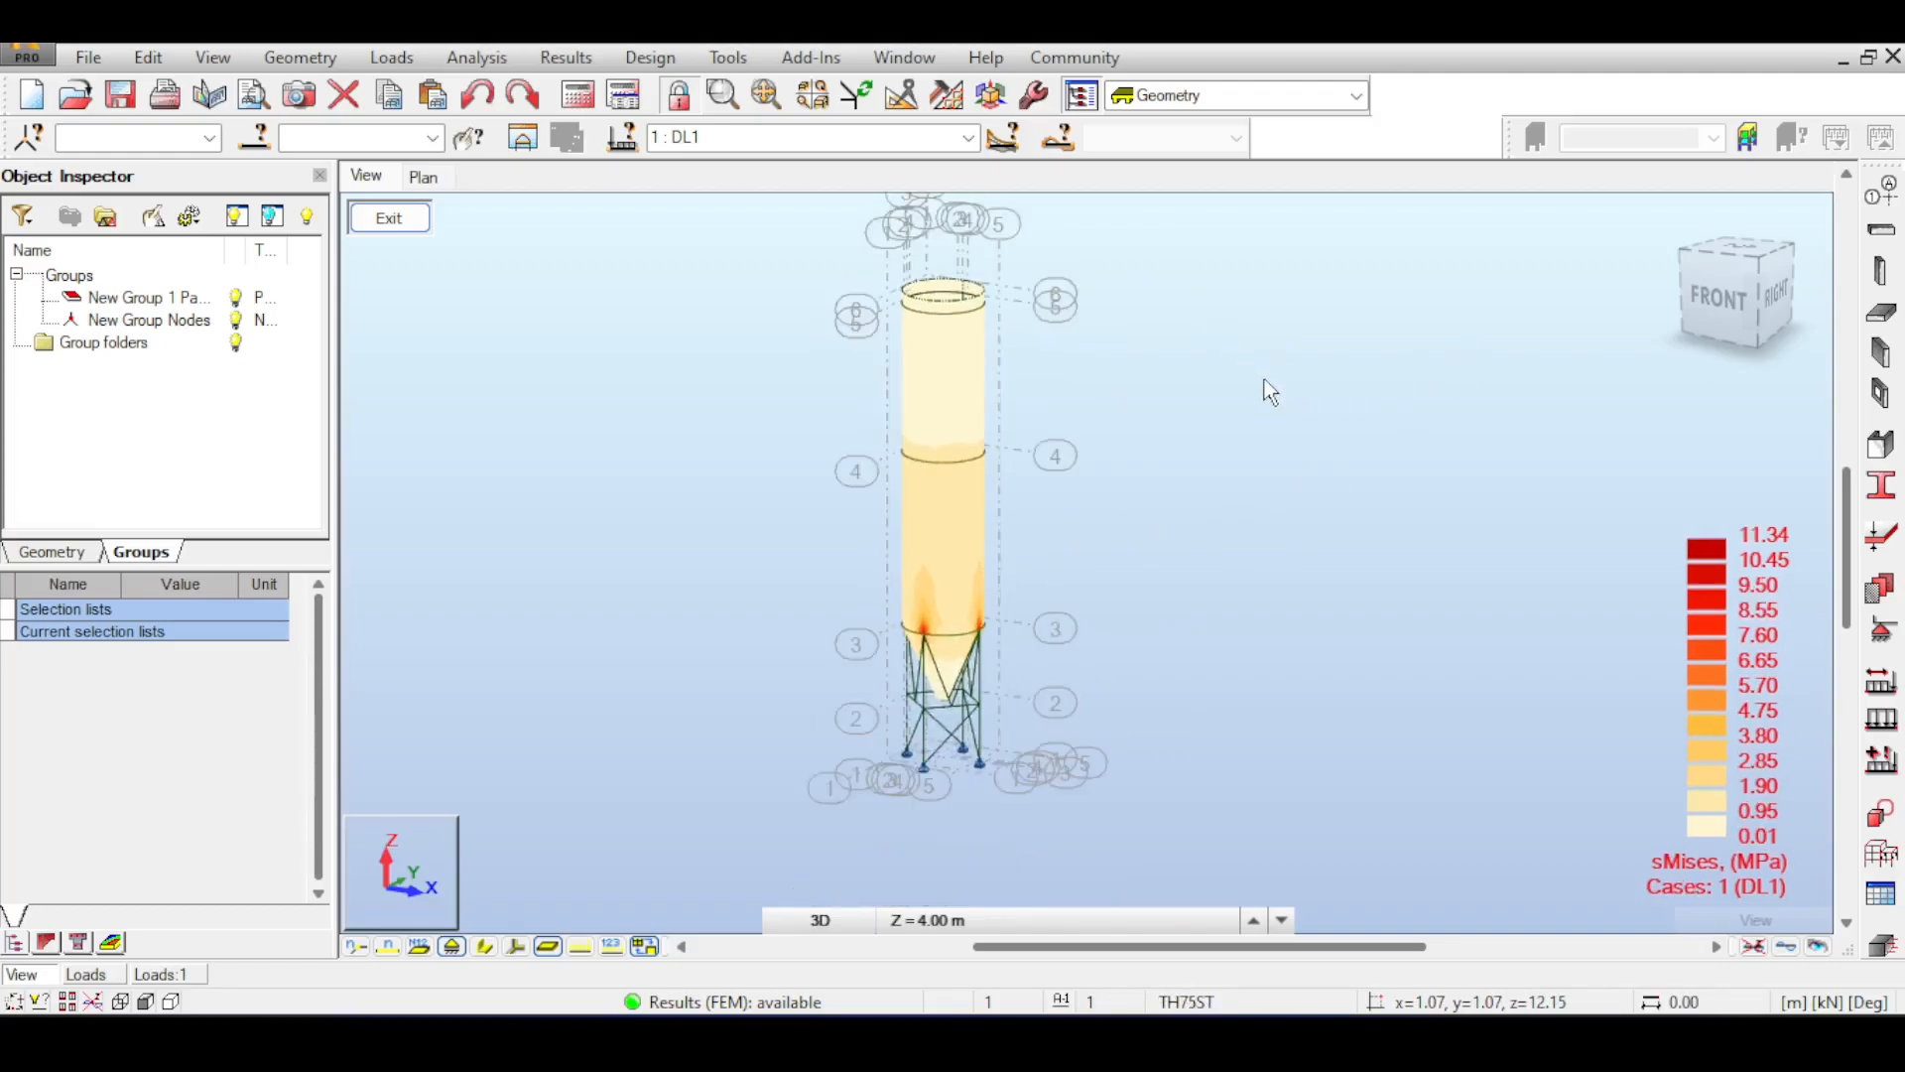
middle_click_drag(1127, 527, 1022, 389)
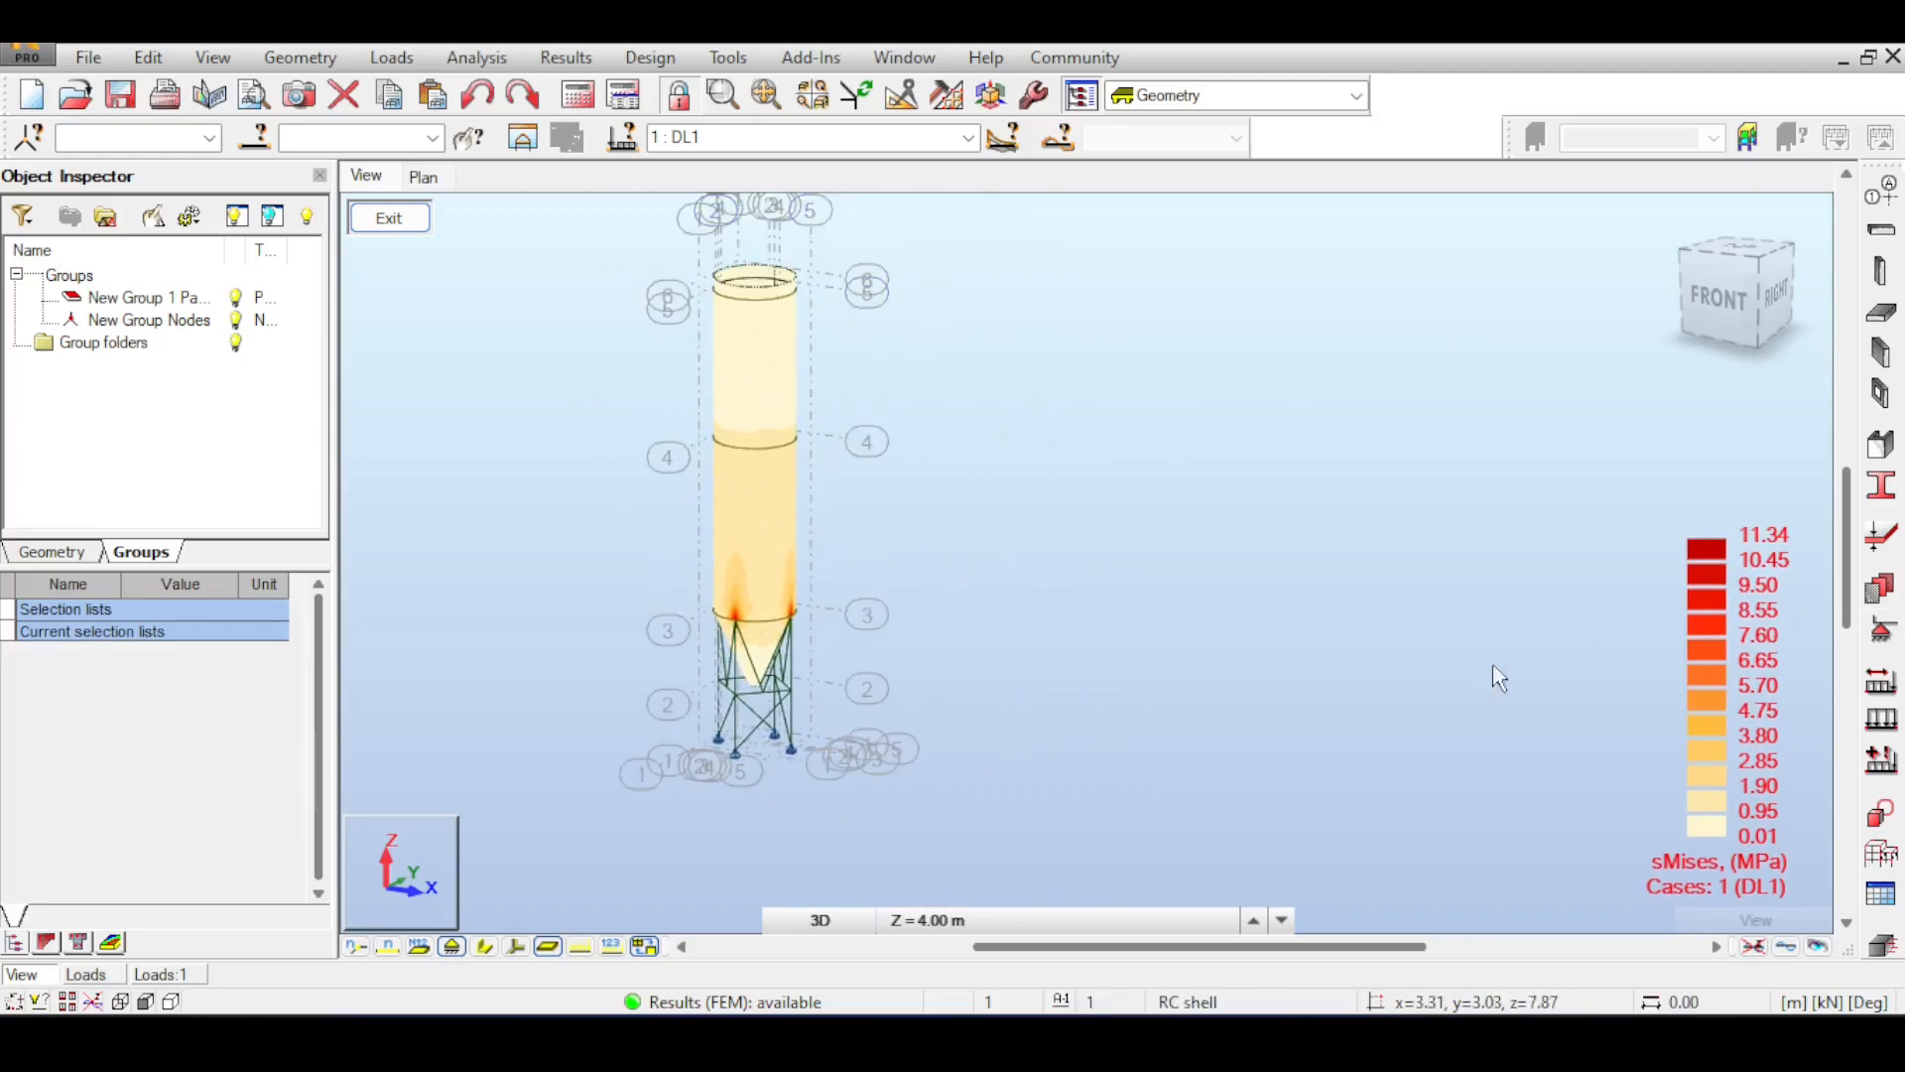
middle_click_drag(1071, 545, 970, 578)
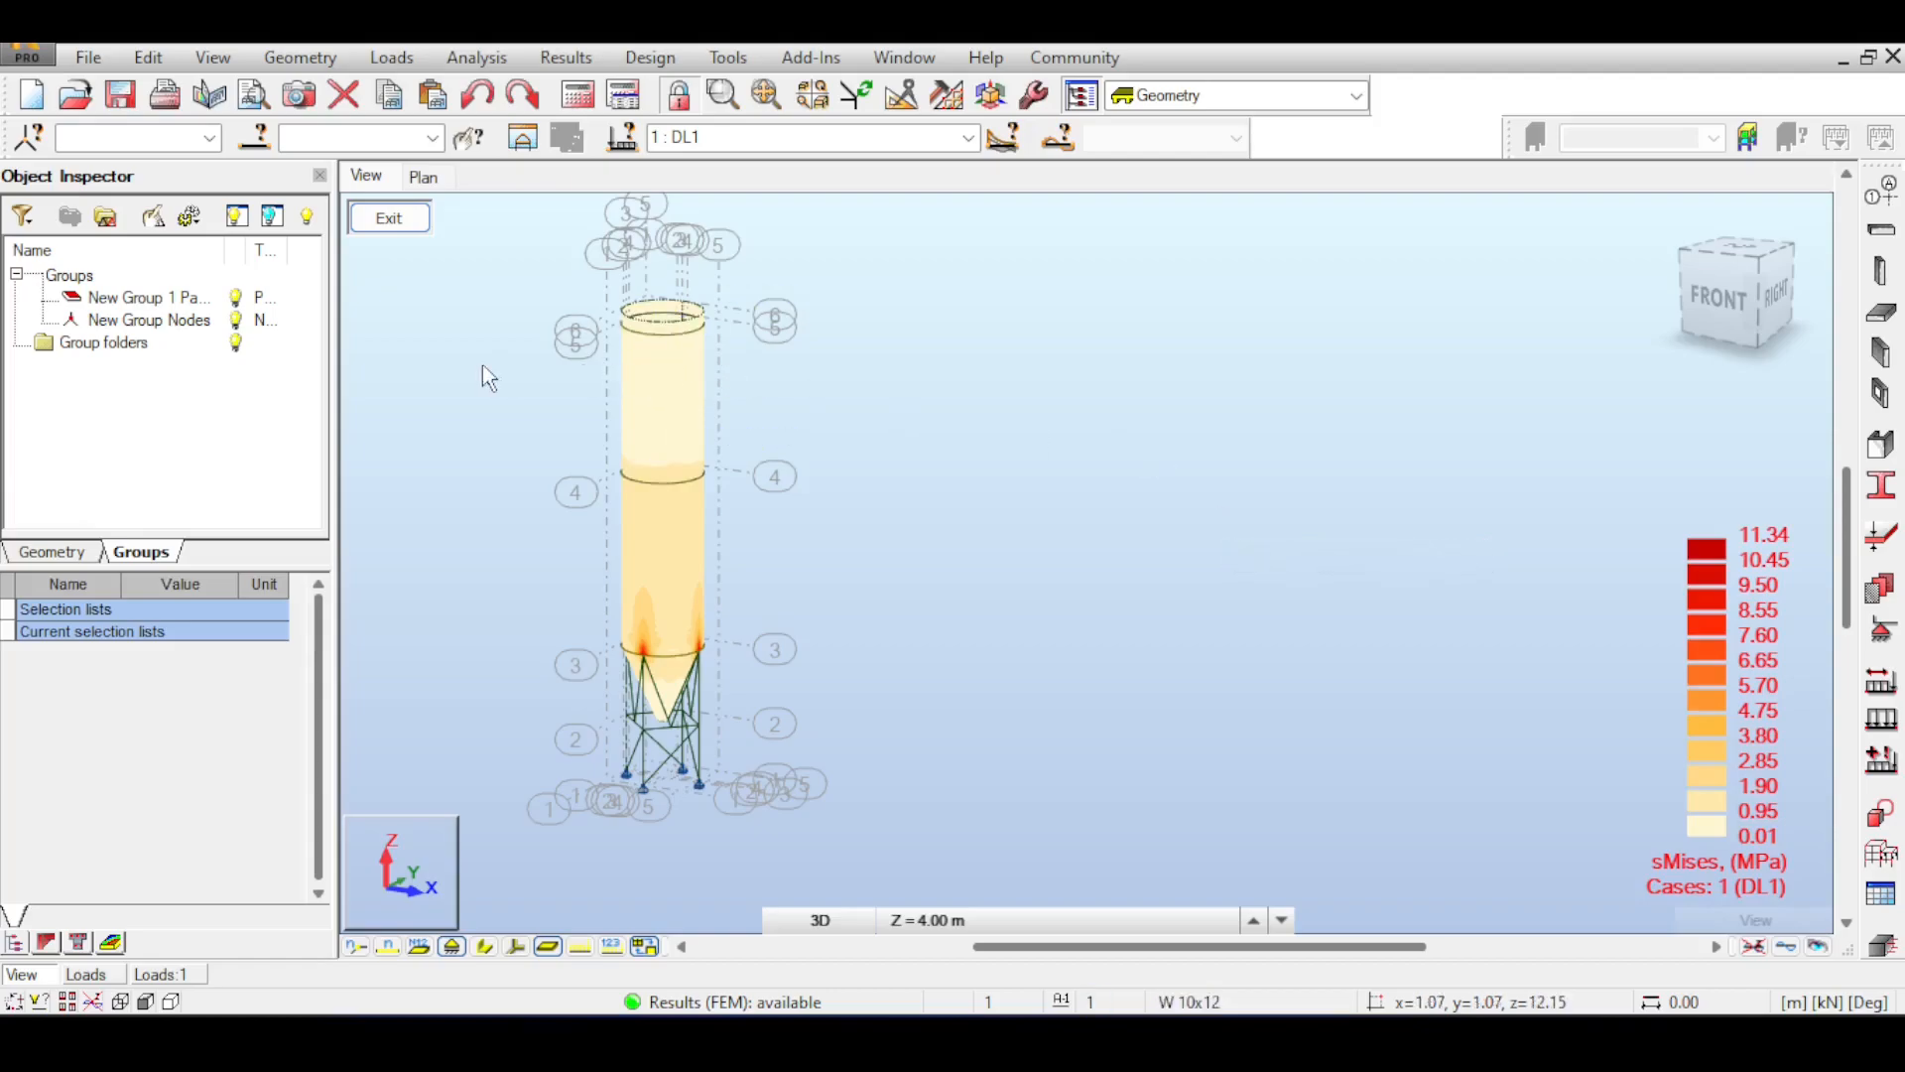
- View the entire silo stress map from above and other angles, and restore the home view
left_click(1790, 252)
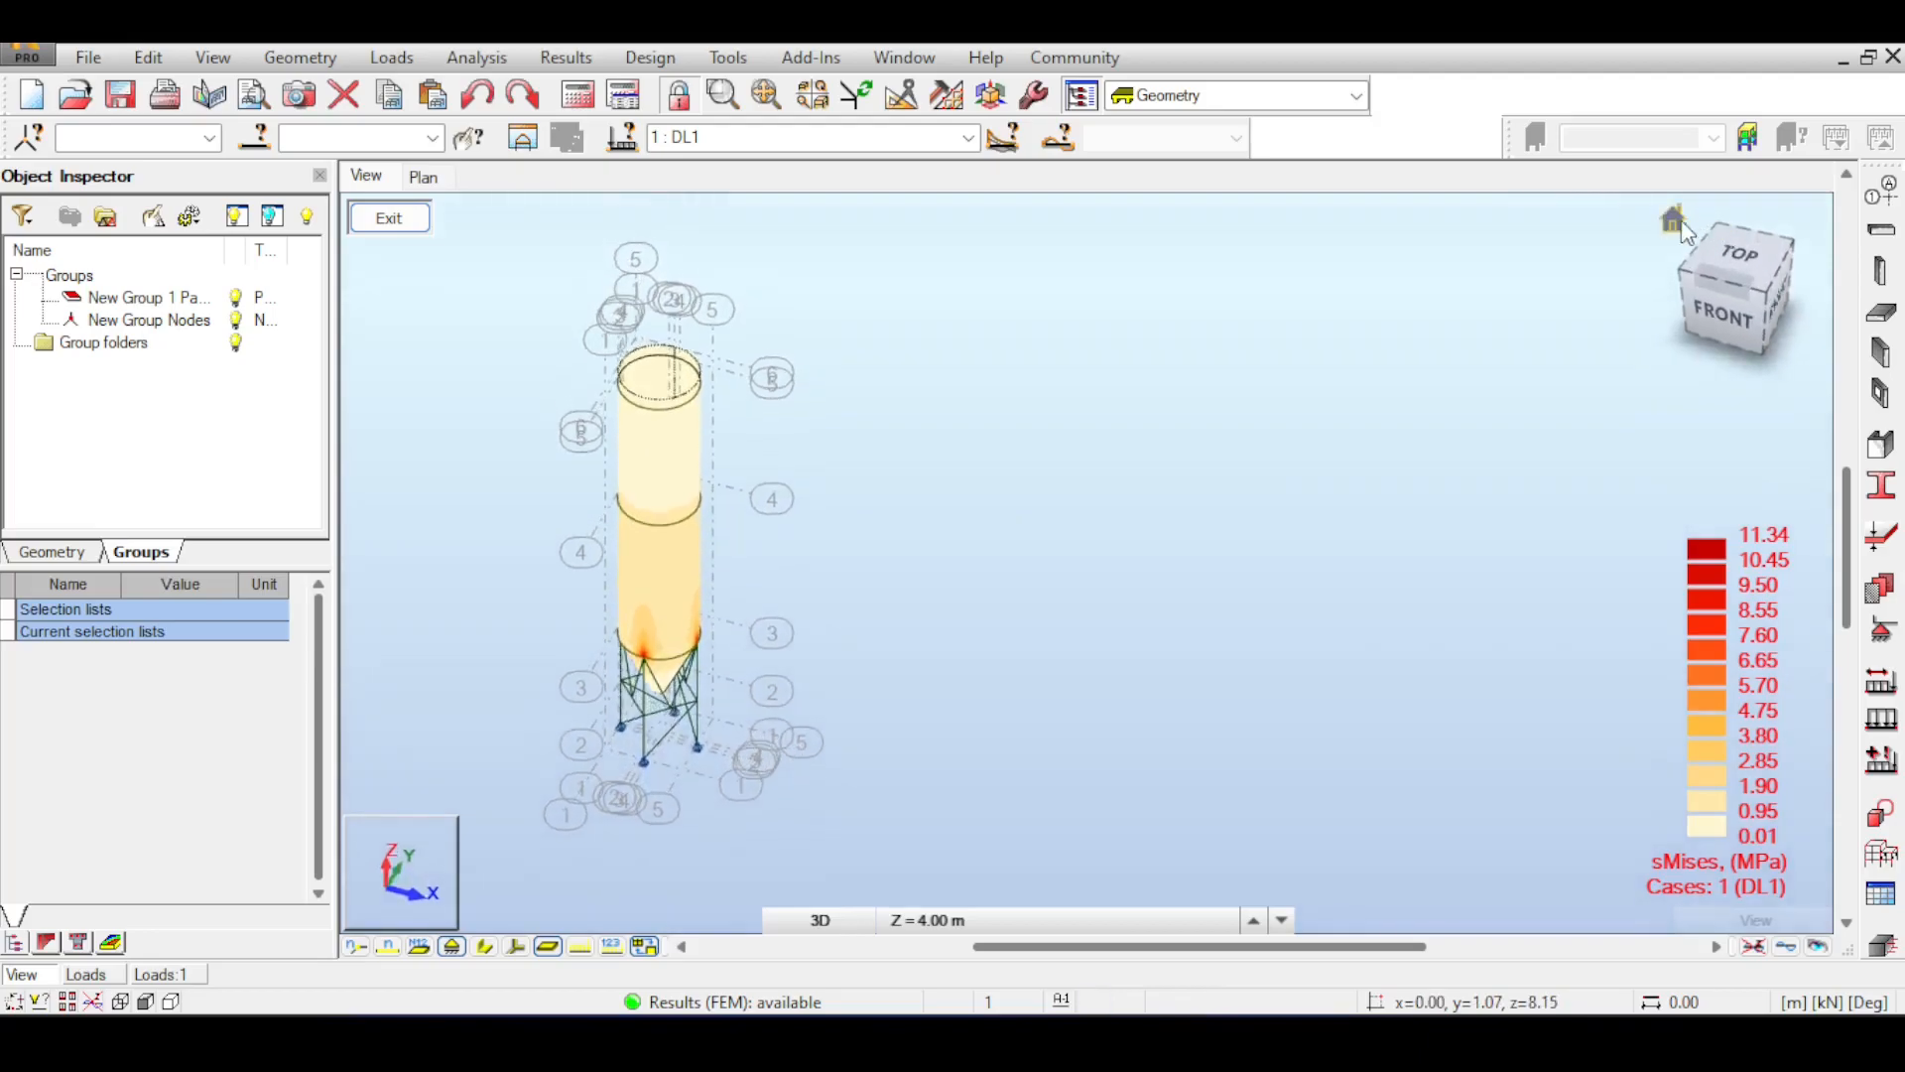
left_click(766, 96)
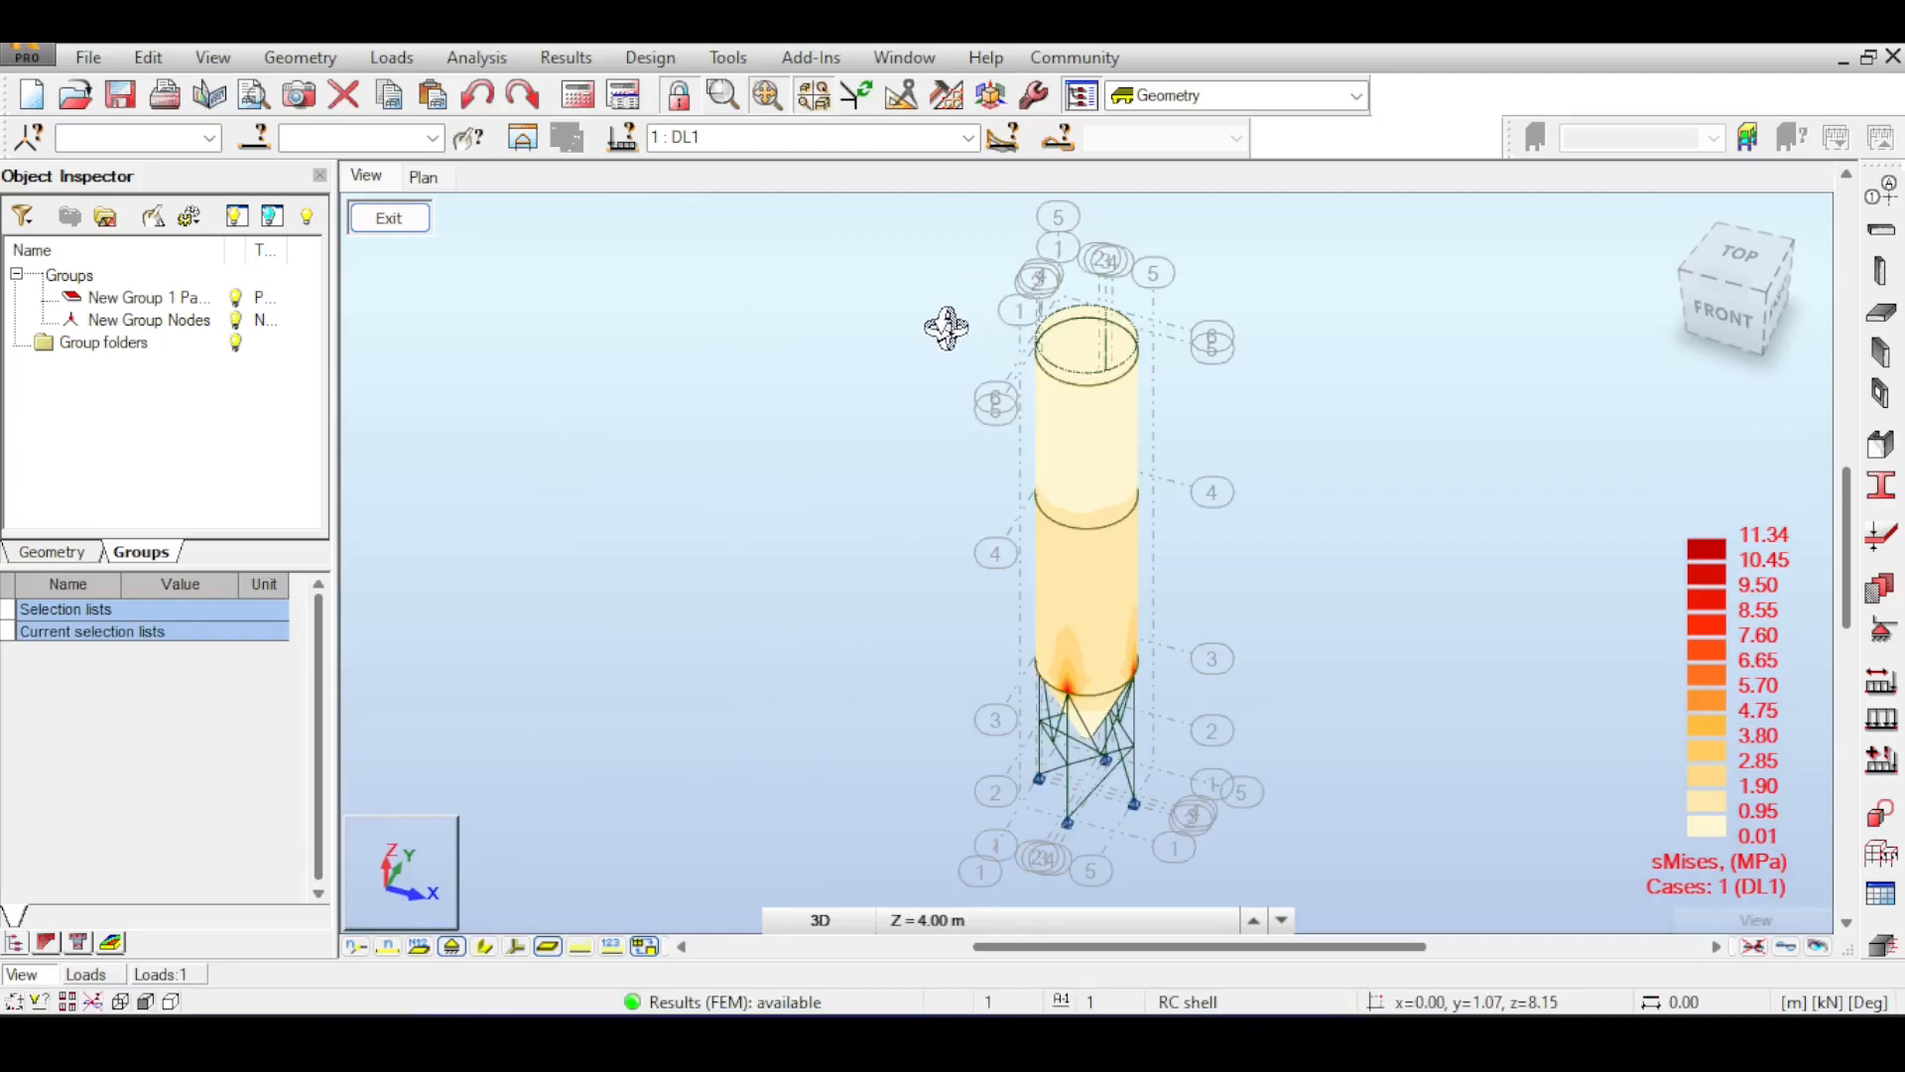
middle_click_drag(1317, 567, 1158, 717, "shift")
right_click(1535, 412)
left_click(1535, 421)
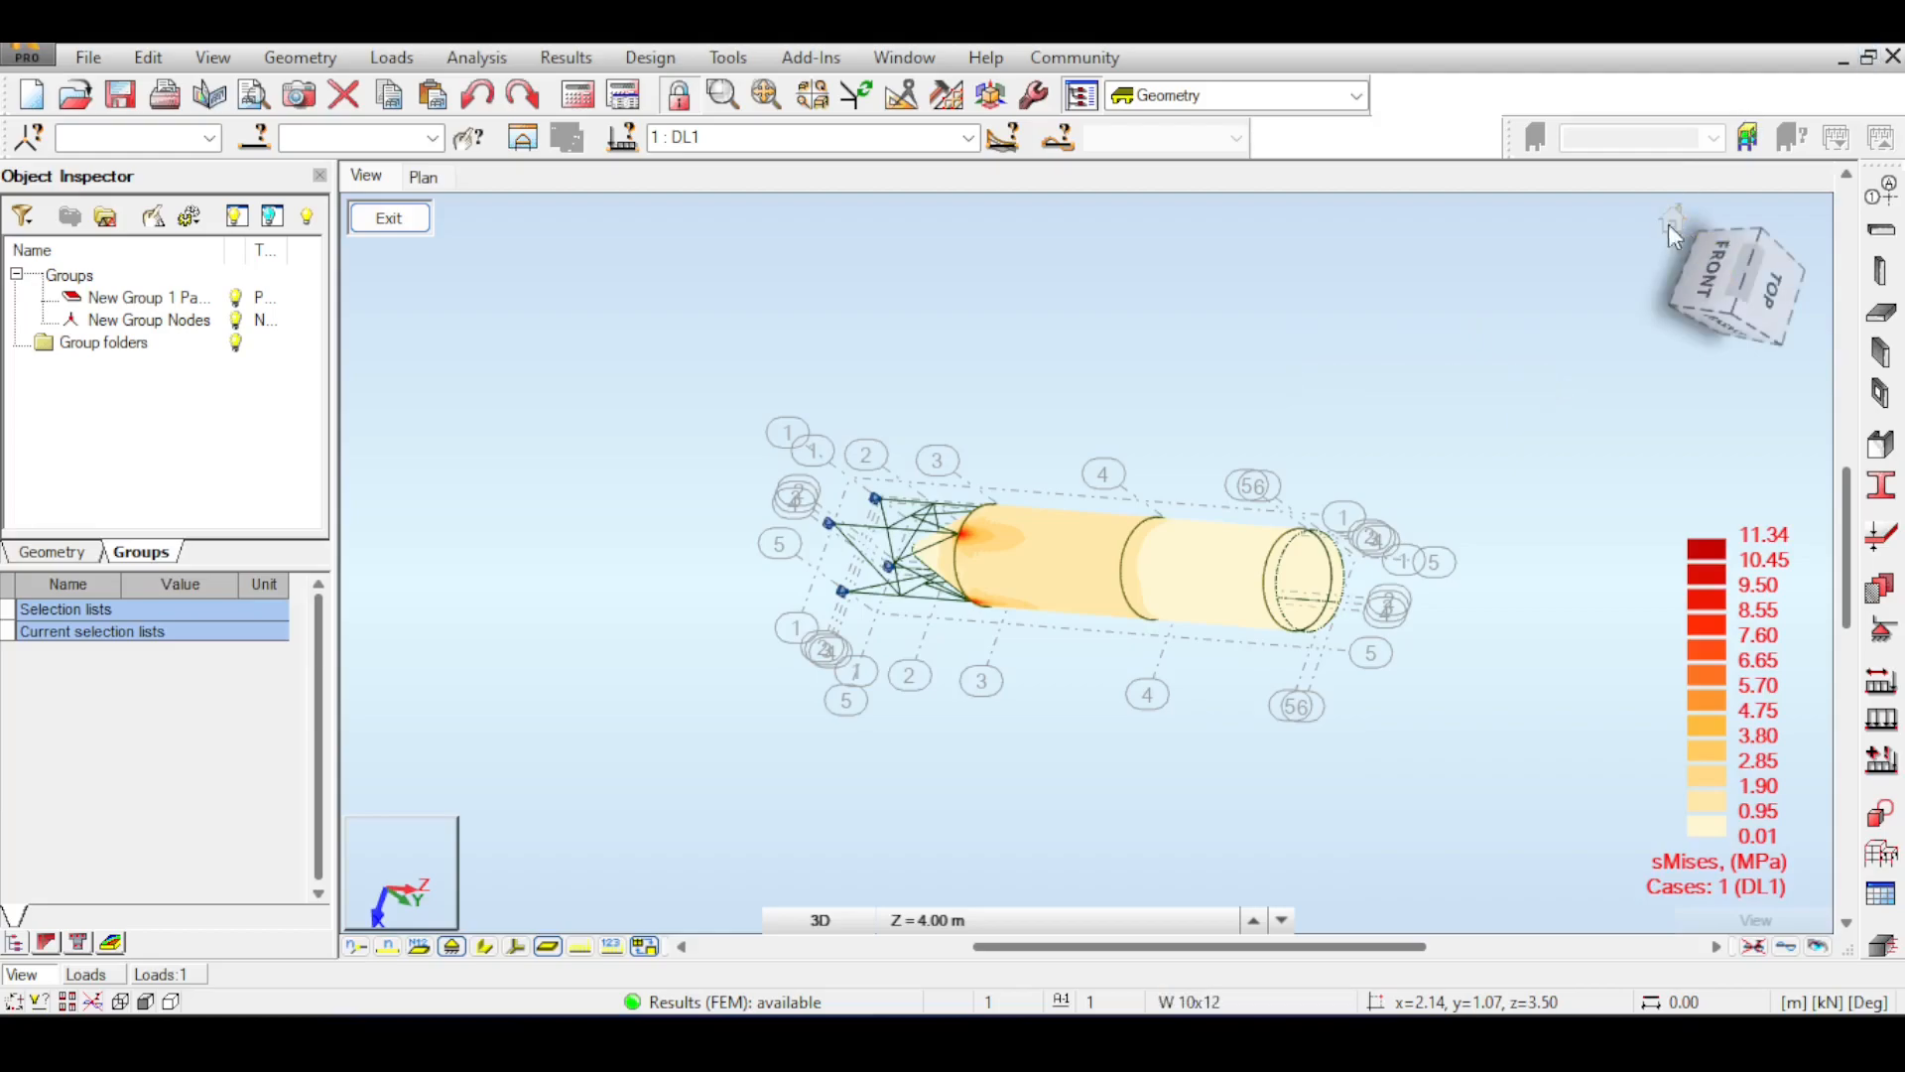
left_click(1675, 222)
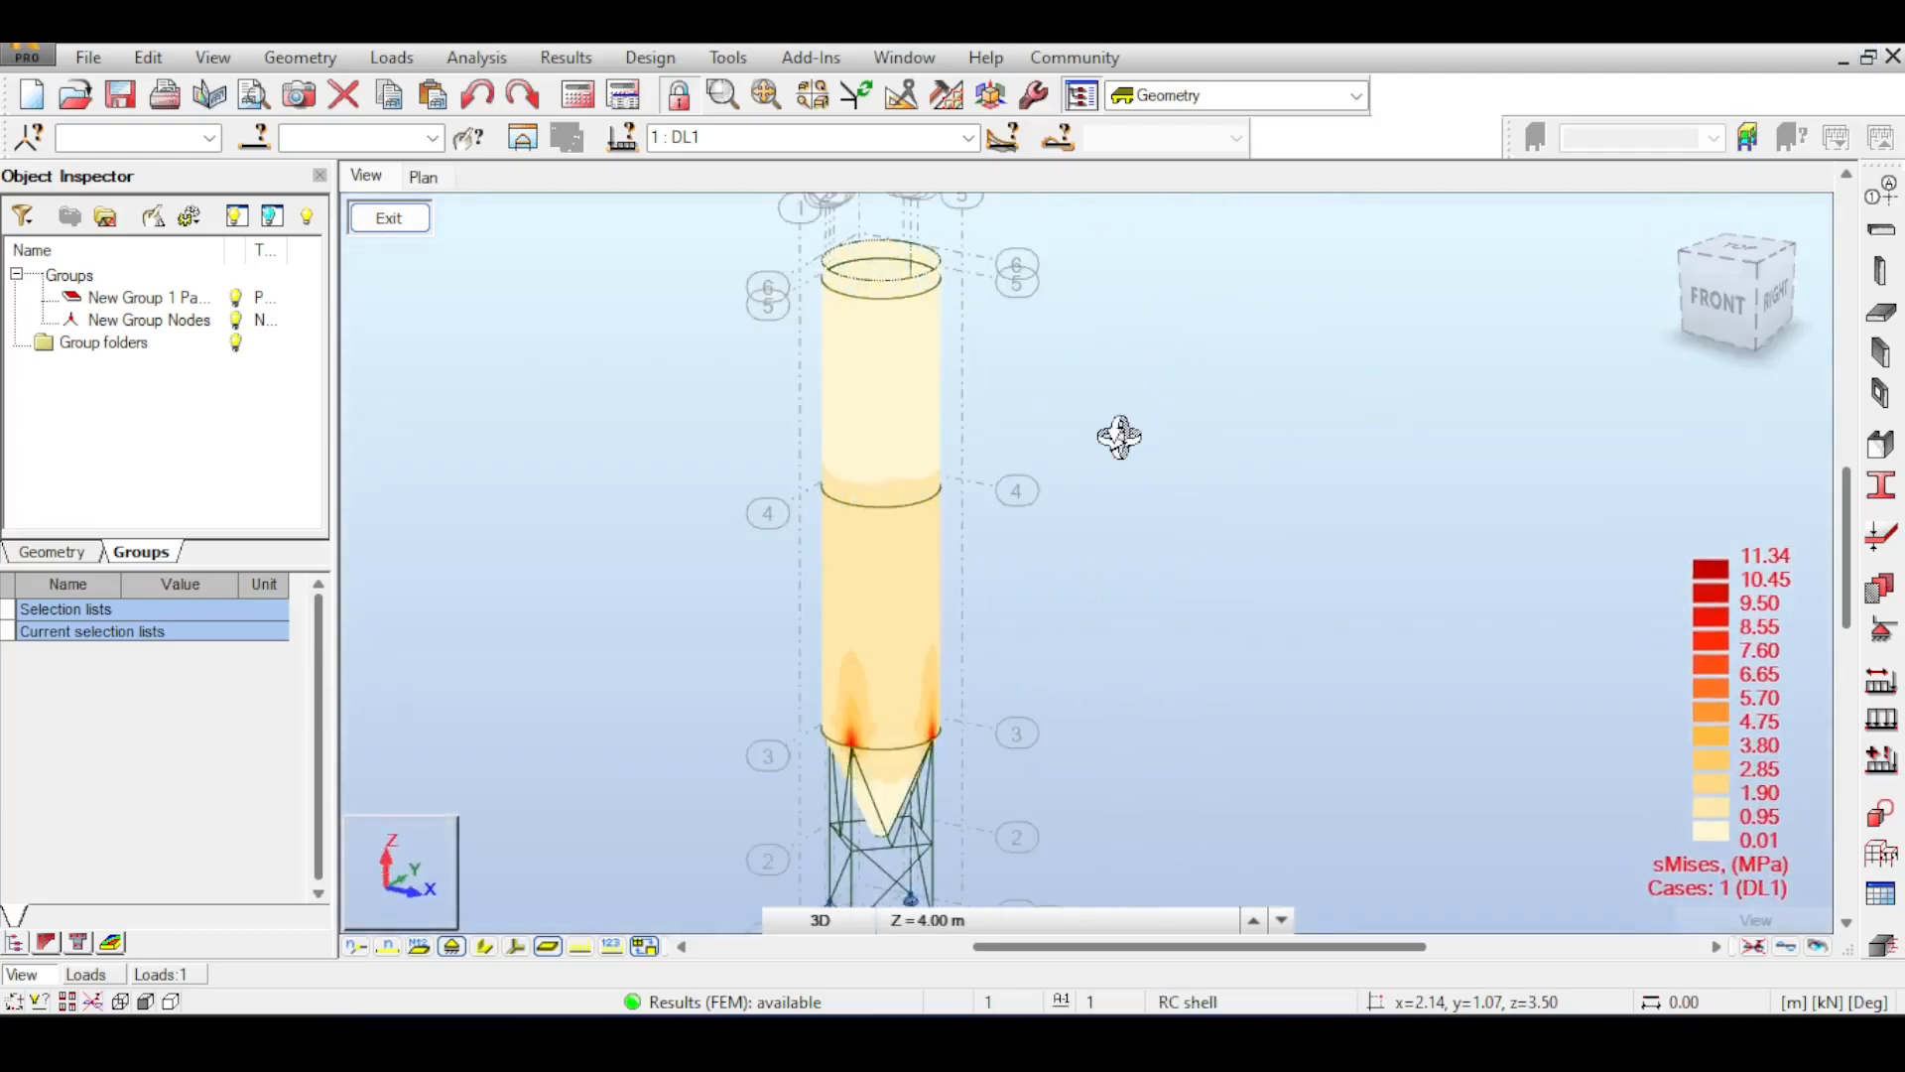